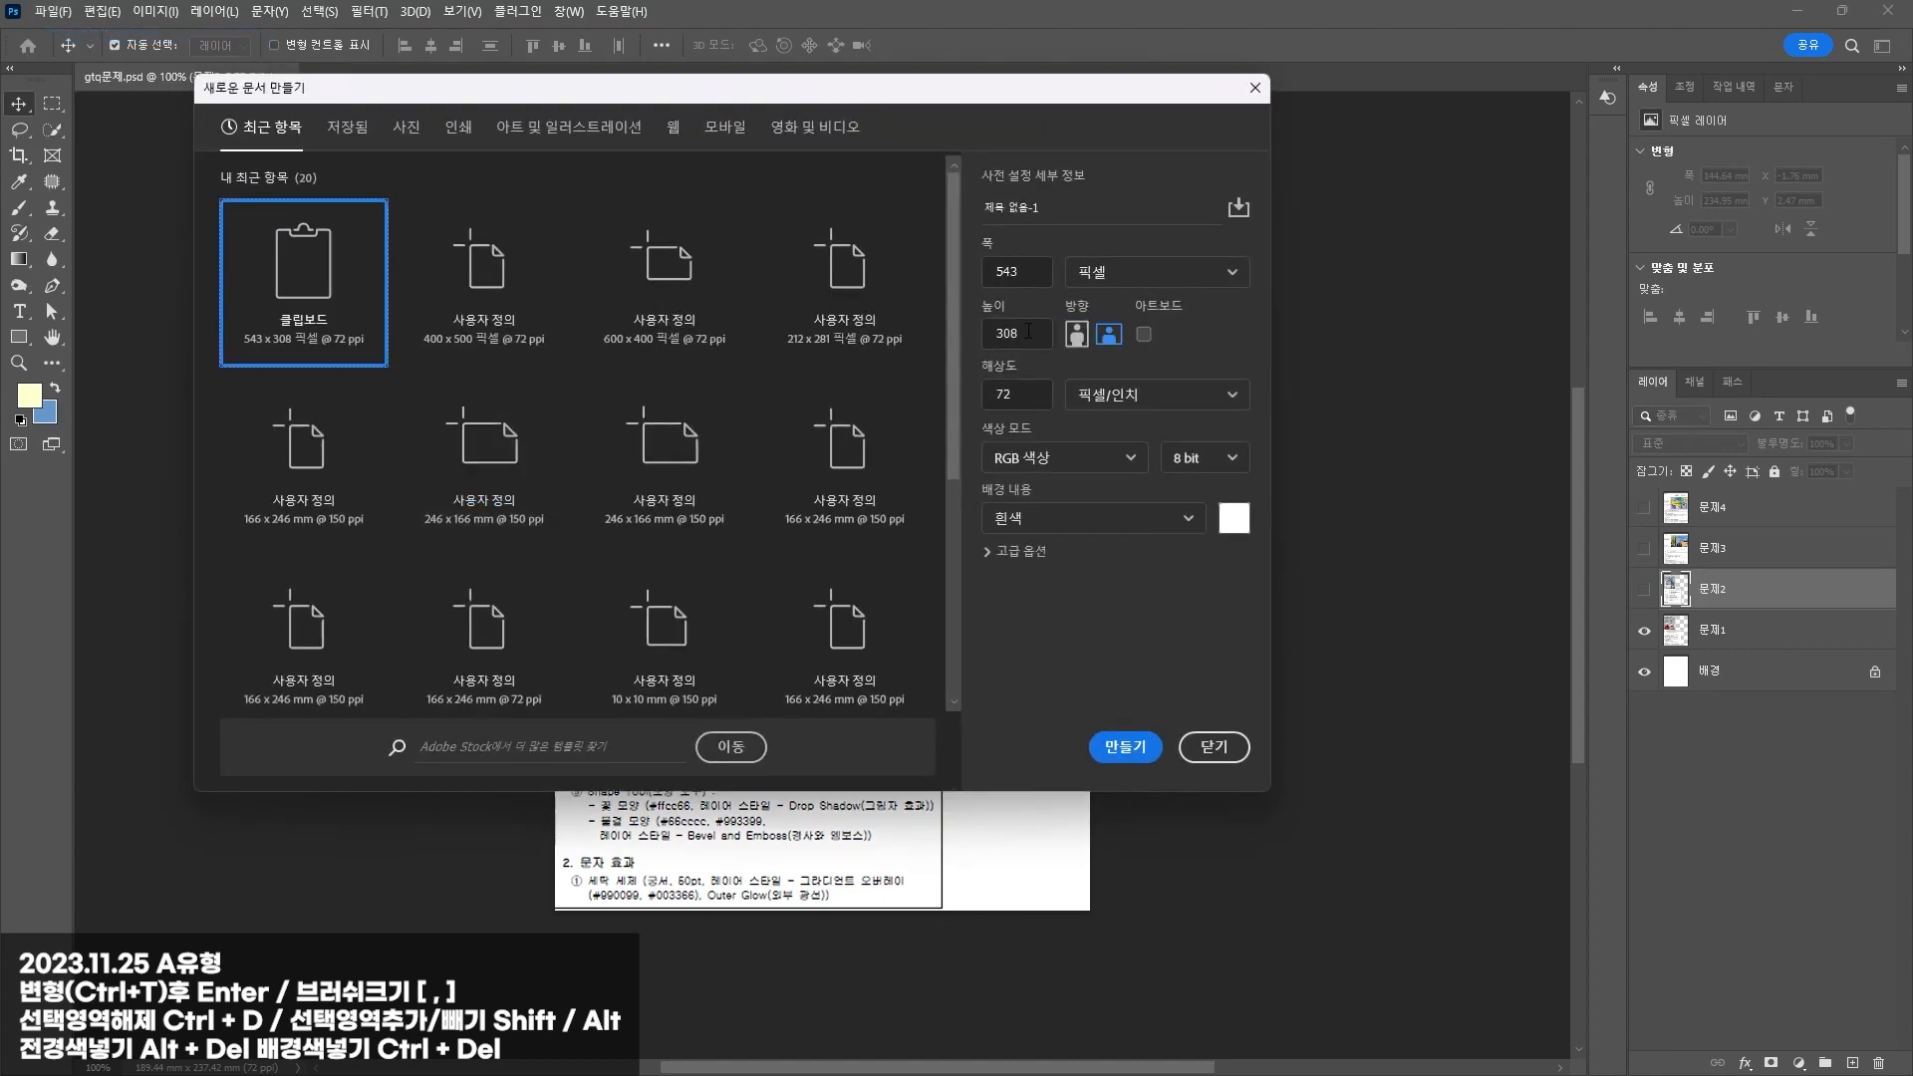
# Step: Create a new document named 문제1 at 400 × 500 pixels, 72 pixels/inch, RGB color with a white background
pyautogui.write('ㄹ')
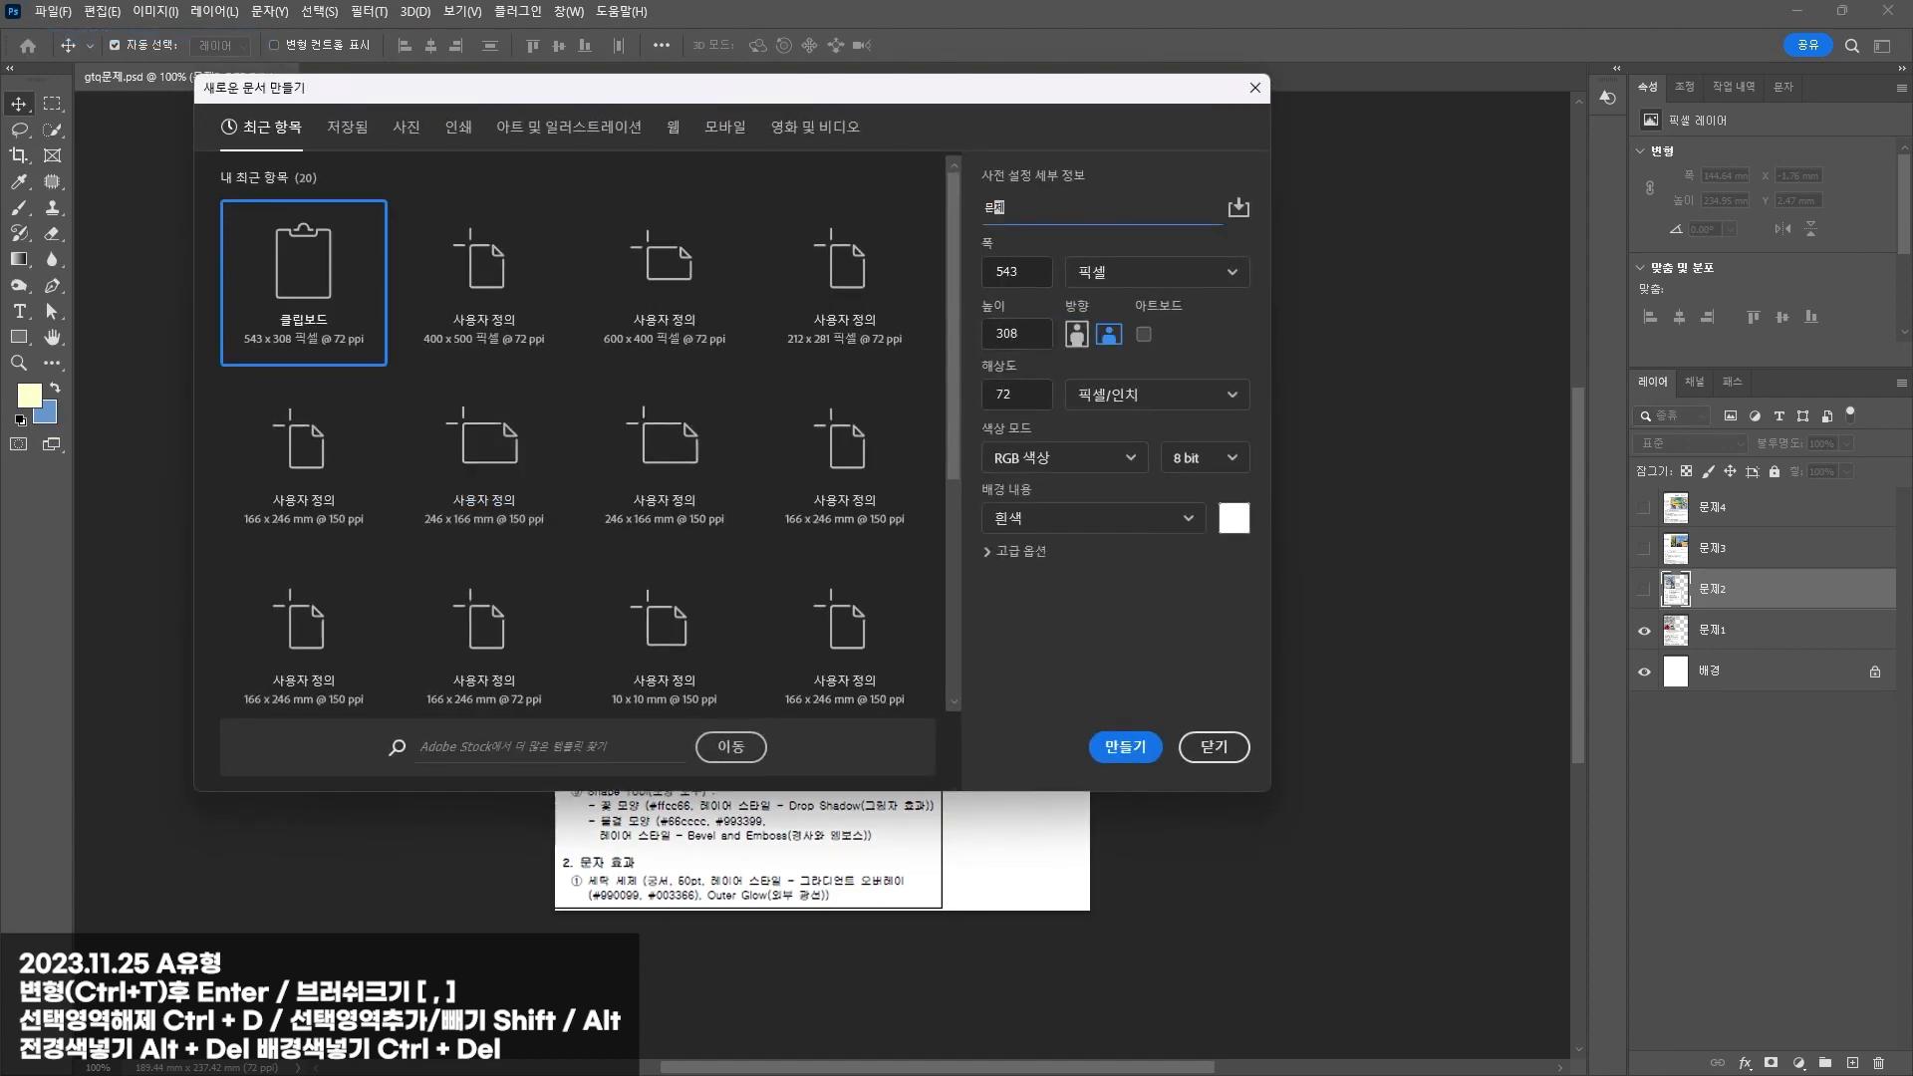
pyautogui.write('제1')
pyautogui.press('Tab')
pyautogui.press('Tab')
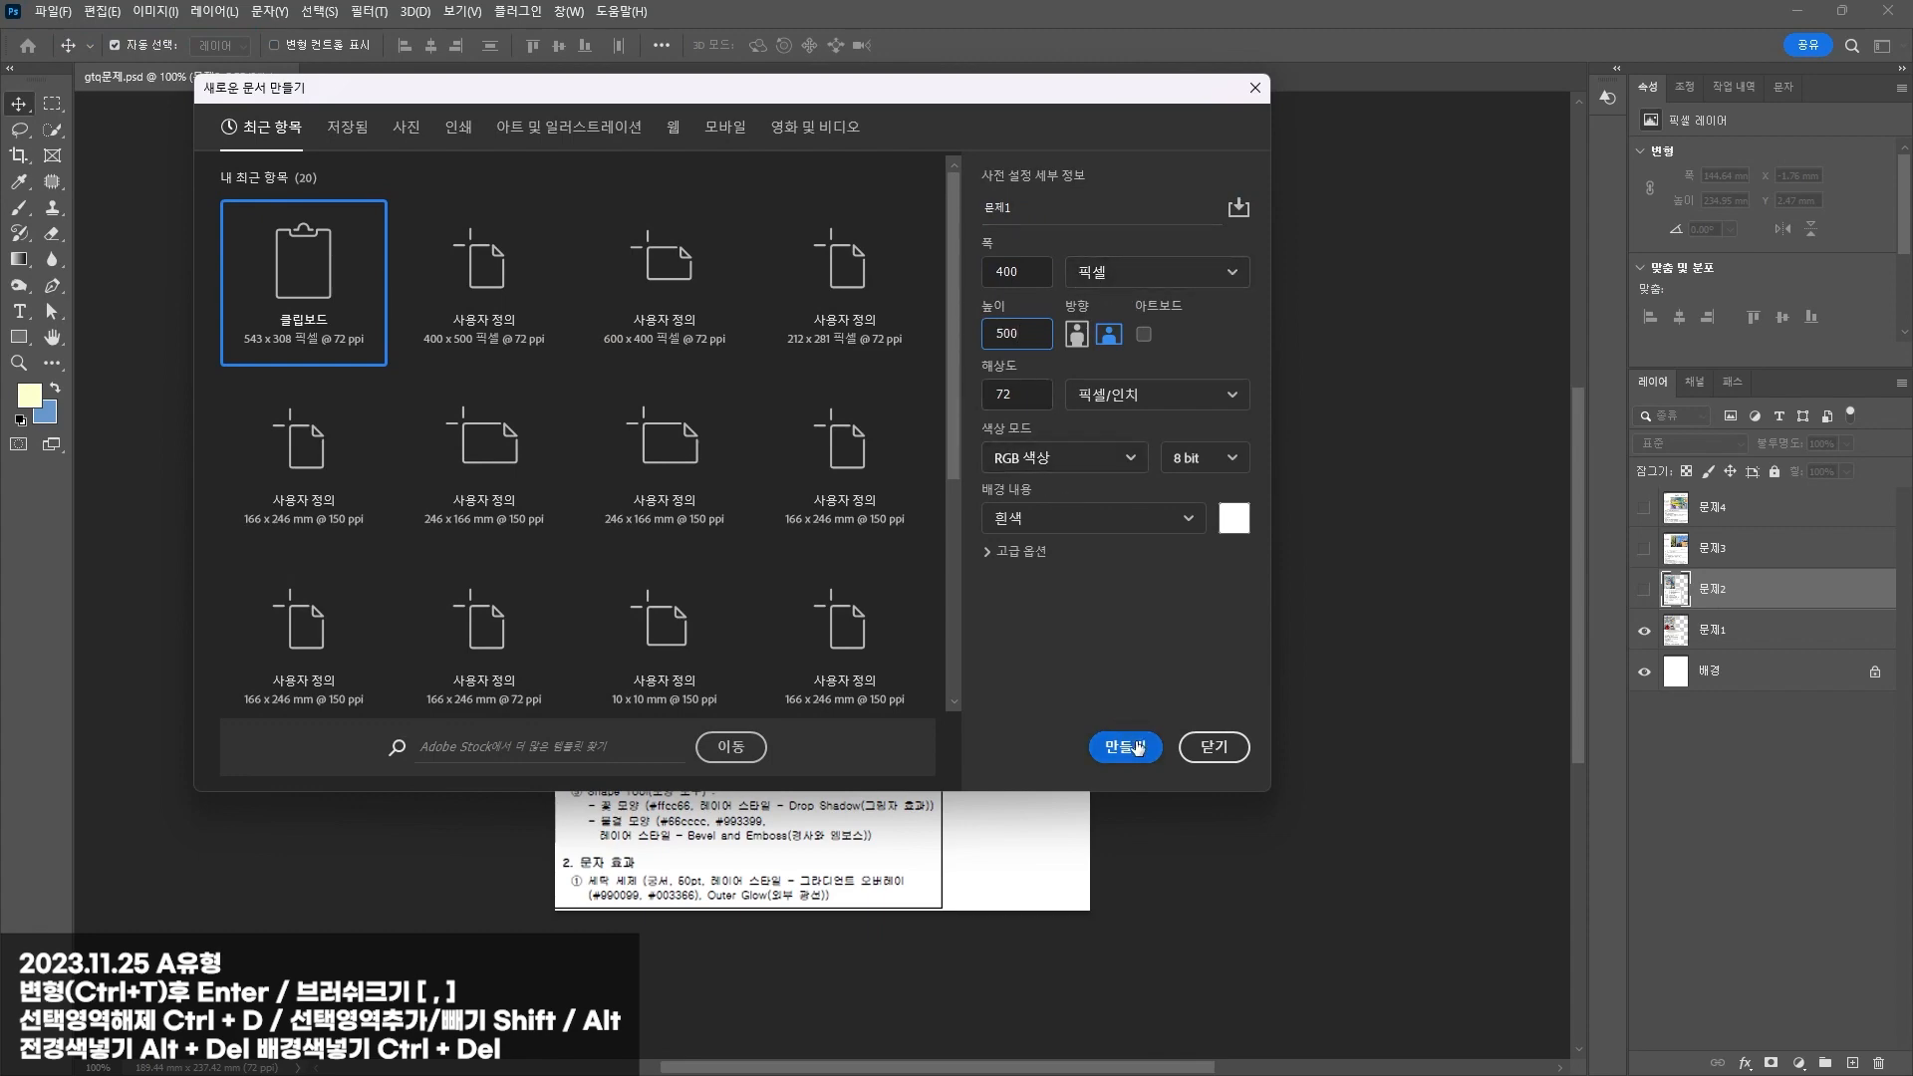
pyautogui.click(1137, 748)
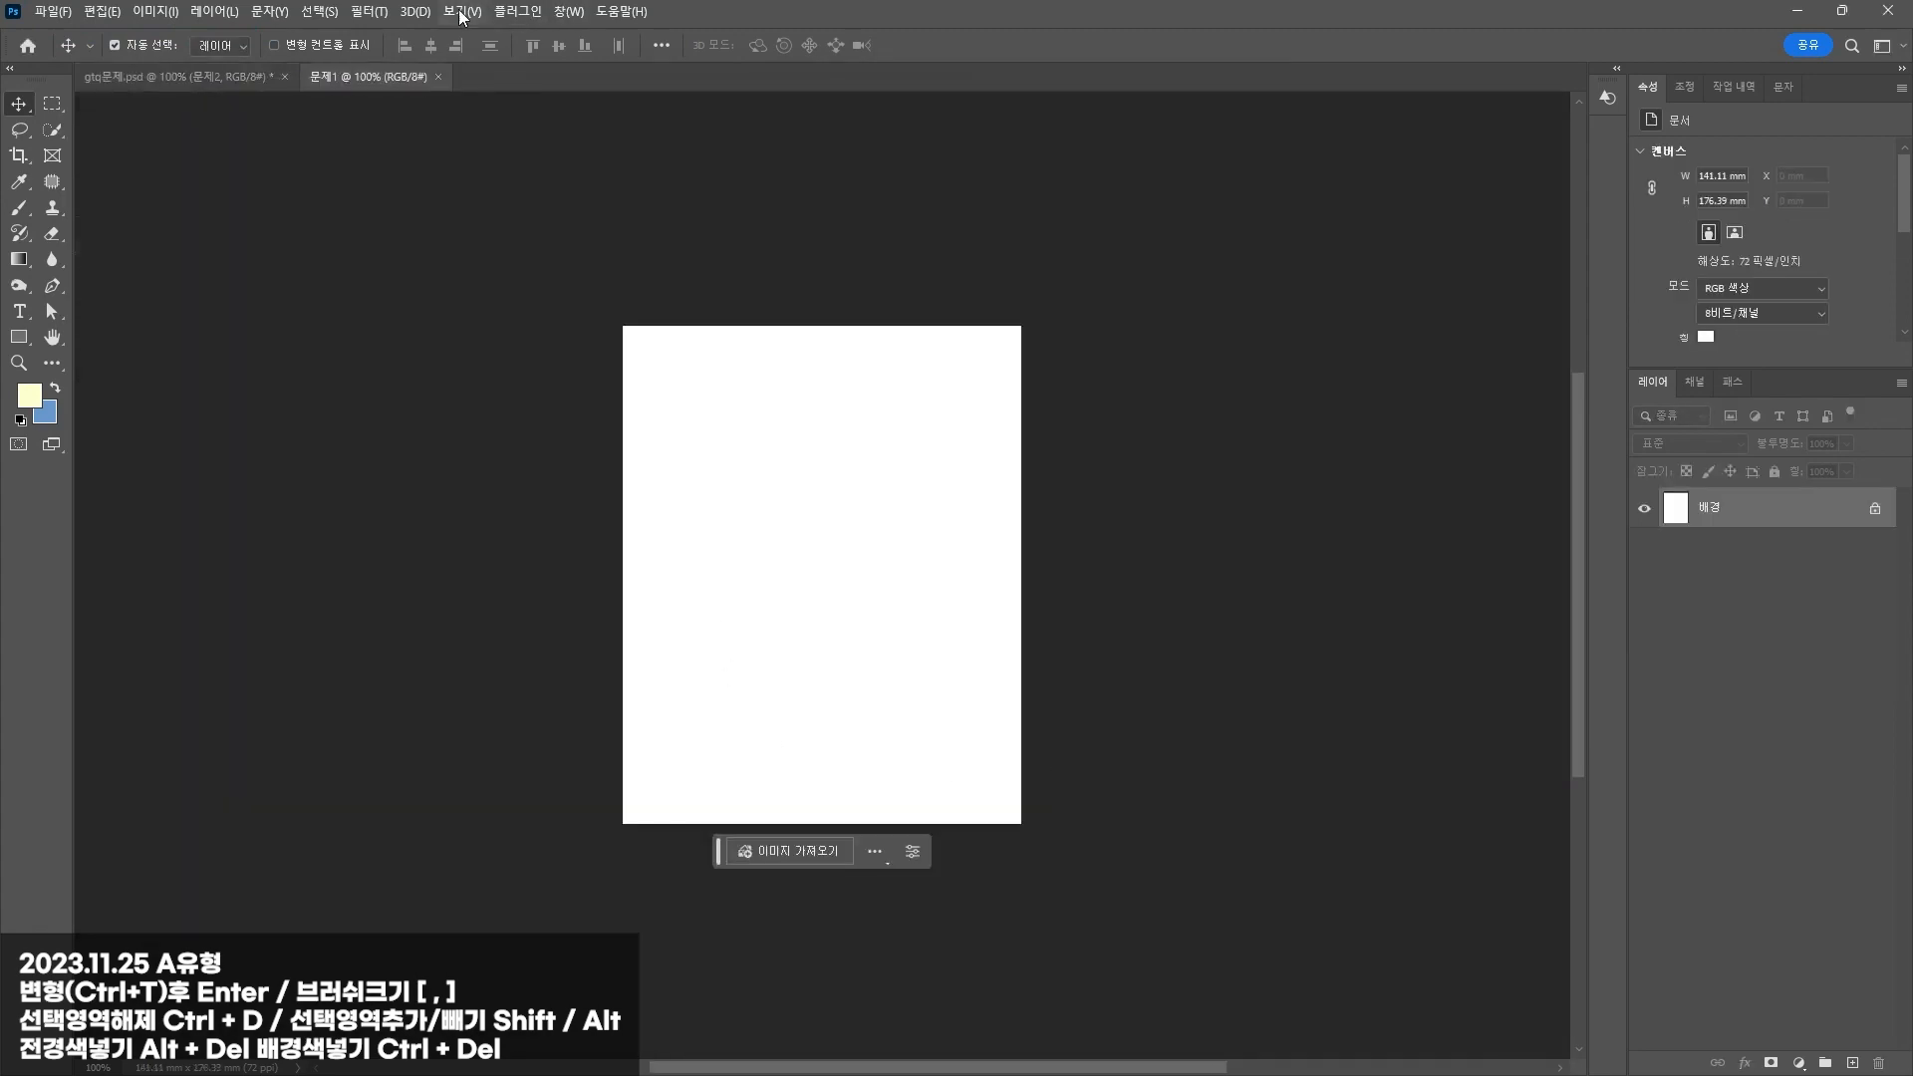
# Step: Arrange the 문제1 and gtq문제.psd documents side by side in a two-up vertical layout
pyautogui.click(569, 12)
pyautogui.moveTo(597, 36)
pyautogui.click(877, 91)
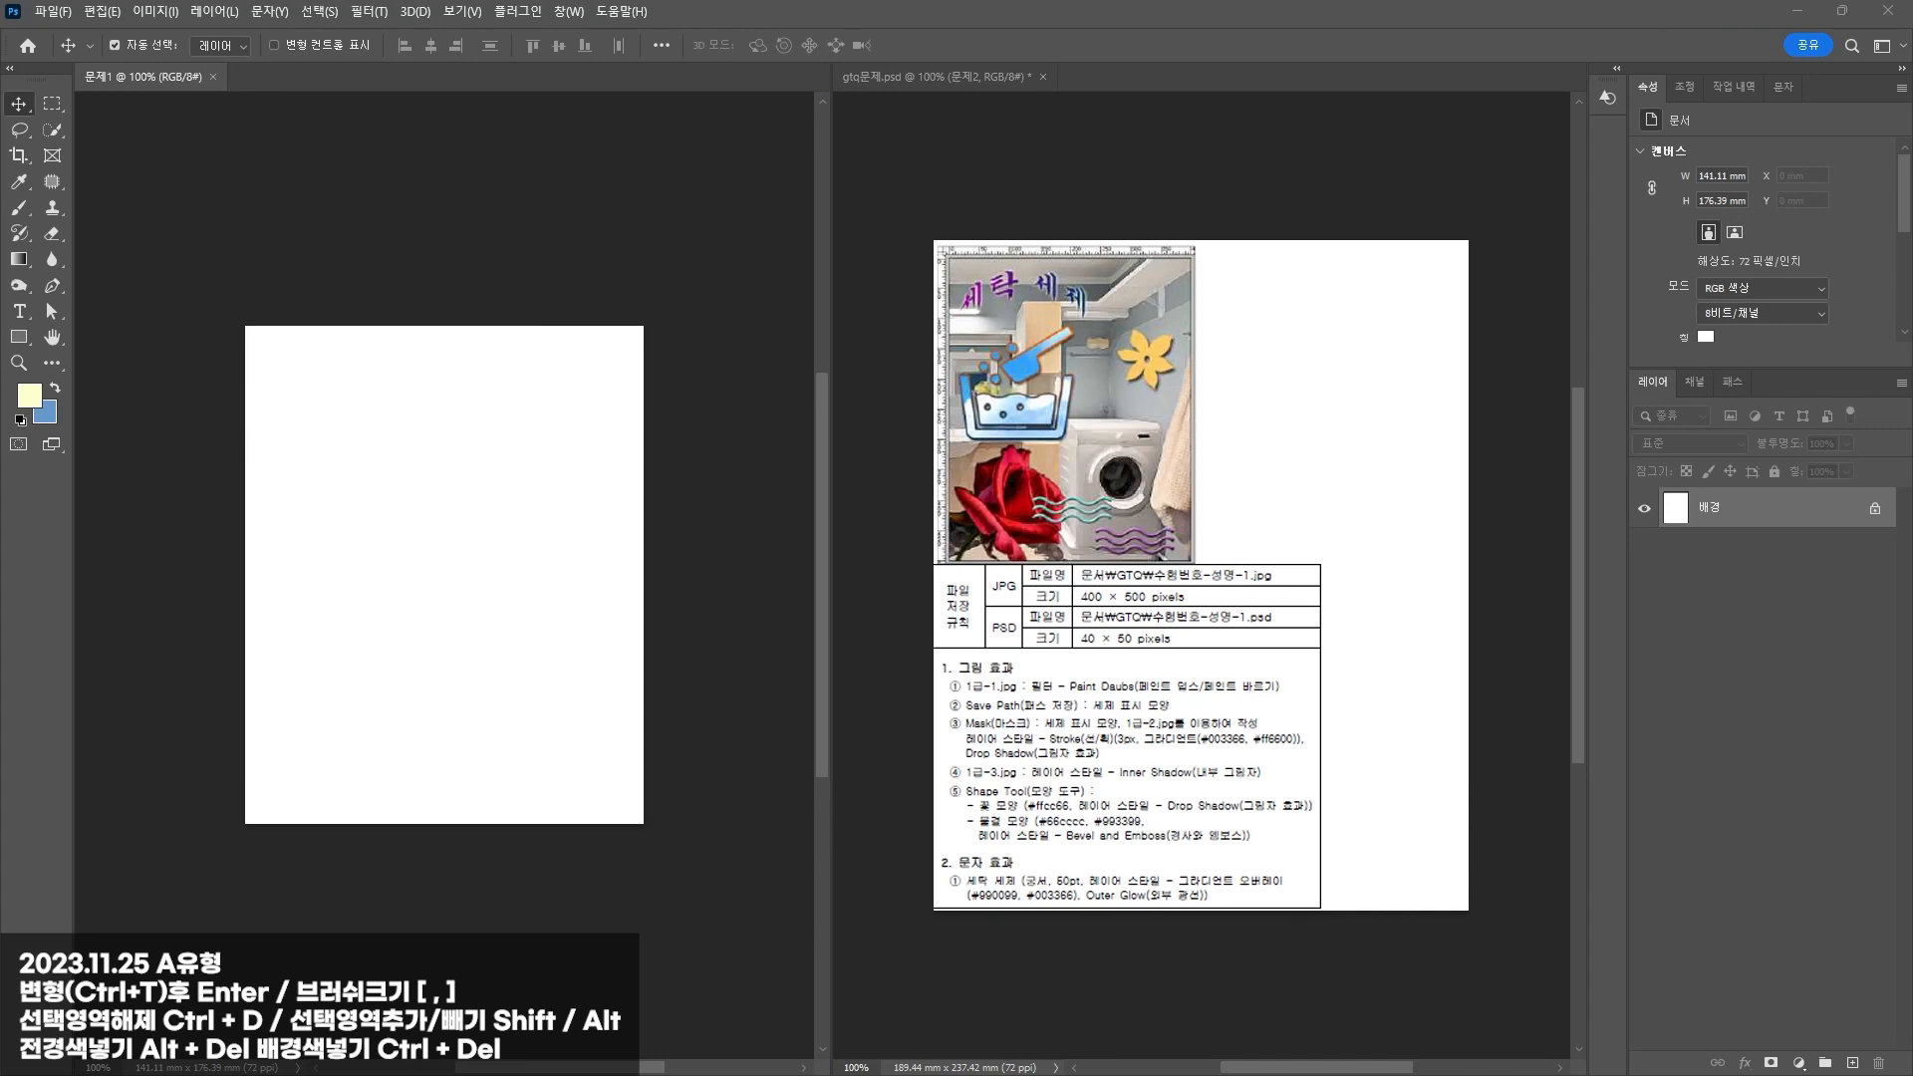
# Step: Place 1급-1.jpg from the 소스파일 folder into 문제1, scaled to about 81% so that it covers the canvas
pyautogui.moveTo(940, 163); pyautogui.dragTo(1015, 177)
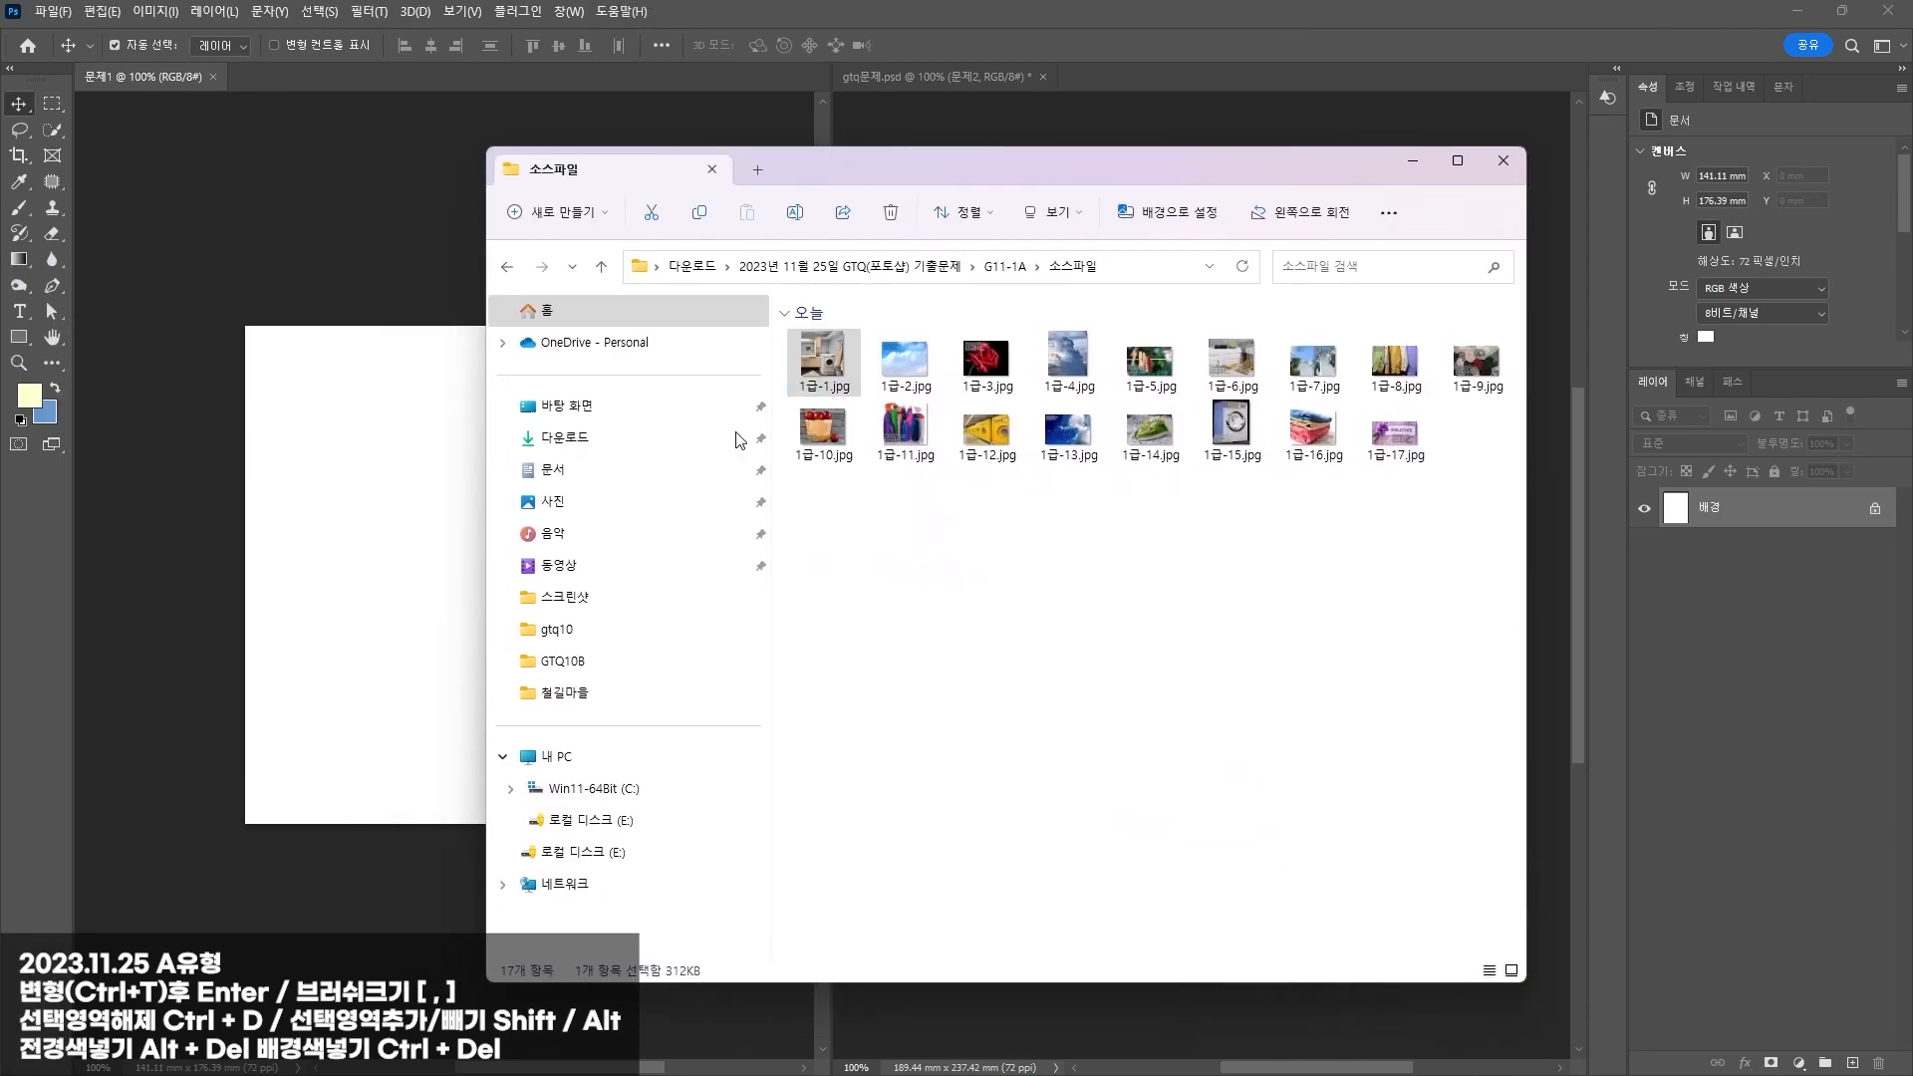
pyautogui.moveTo(832, 371)
pyautogui.mouseDown()
pyautogui.moveTo(858, 420)
pyautogui.moveTo(839, 367)
pyautogui.mouseUp()
pyautogui.moveTo(924, 157); pyautogui.dragTo(502, 544)
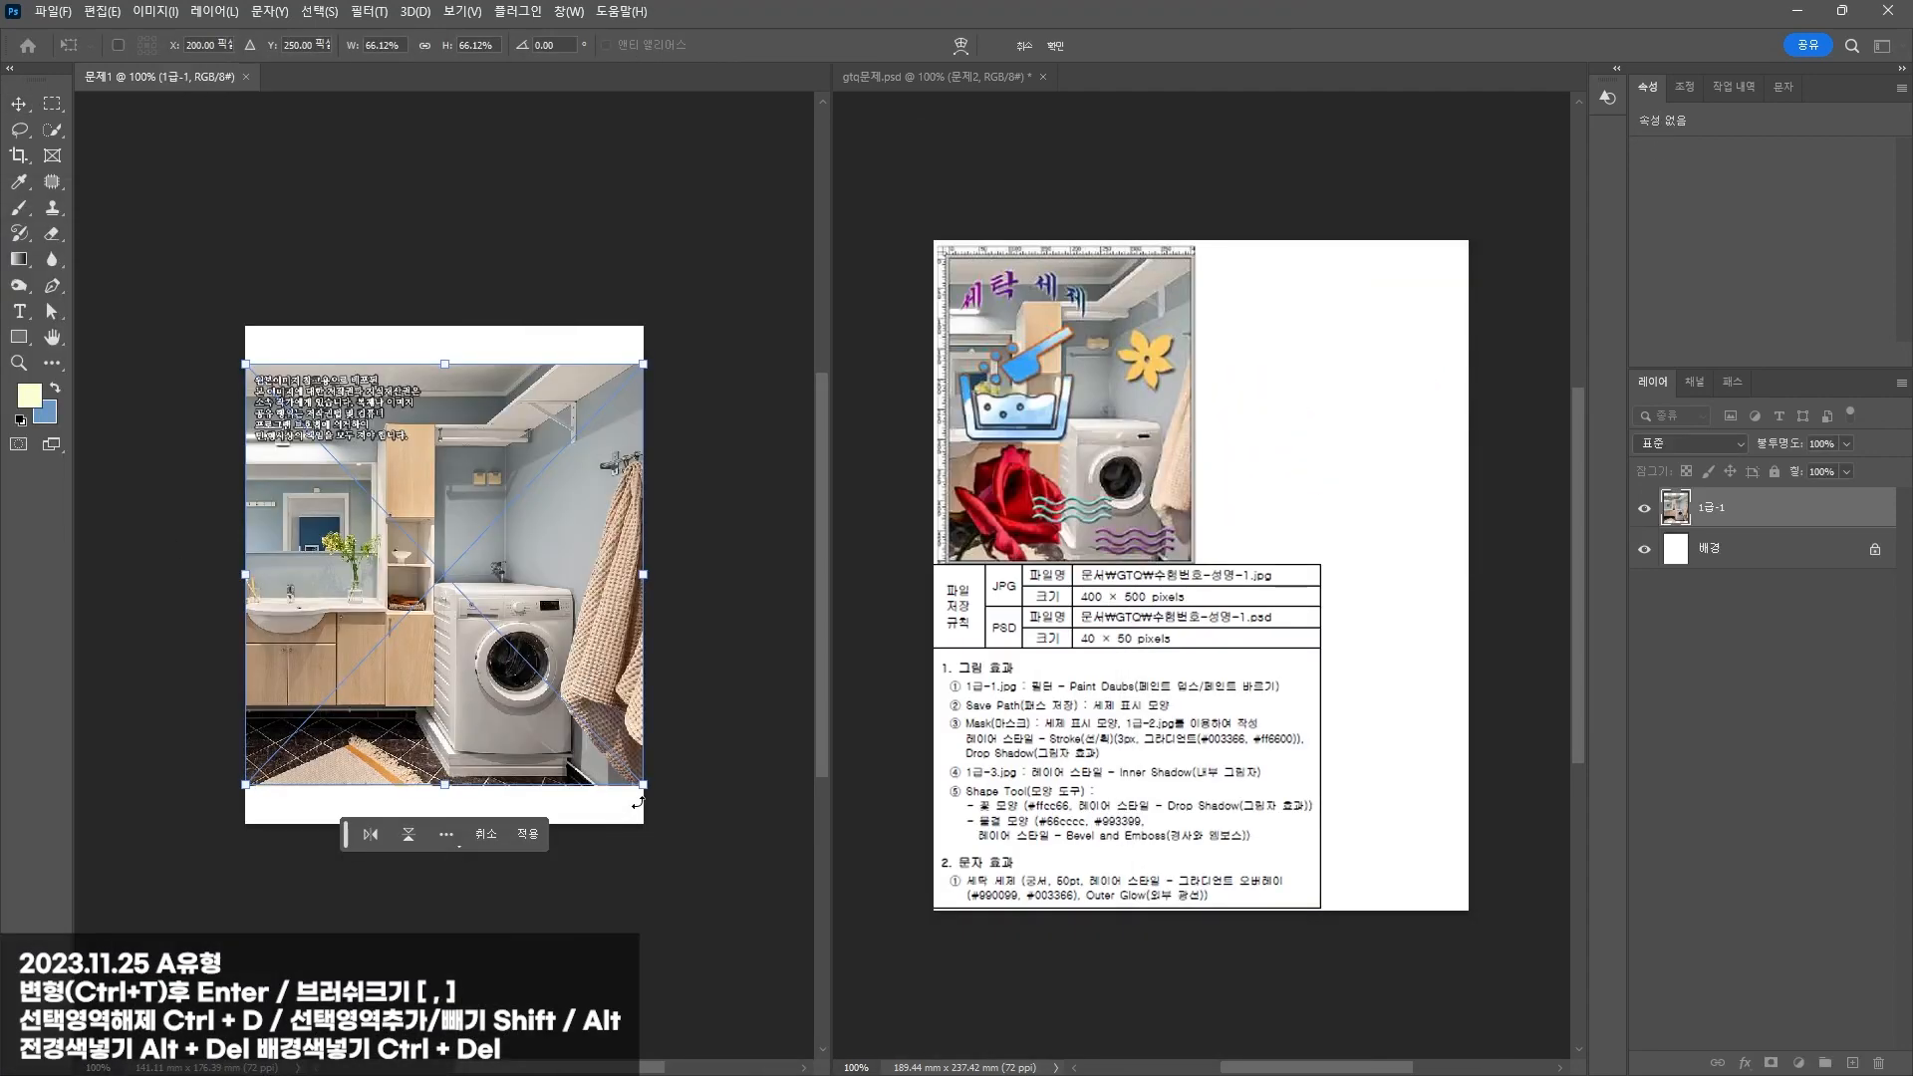
pyautogui.moveTo(648, 798); pyautogui.dragTo(688, 841)
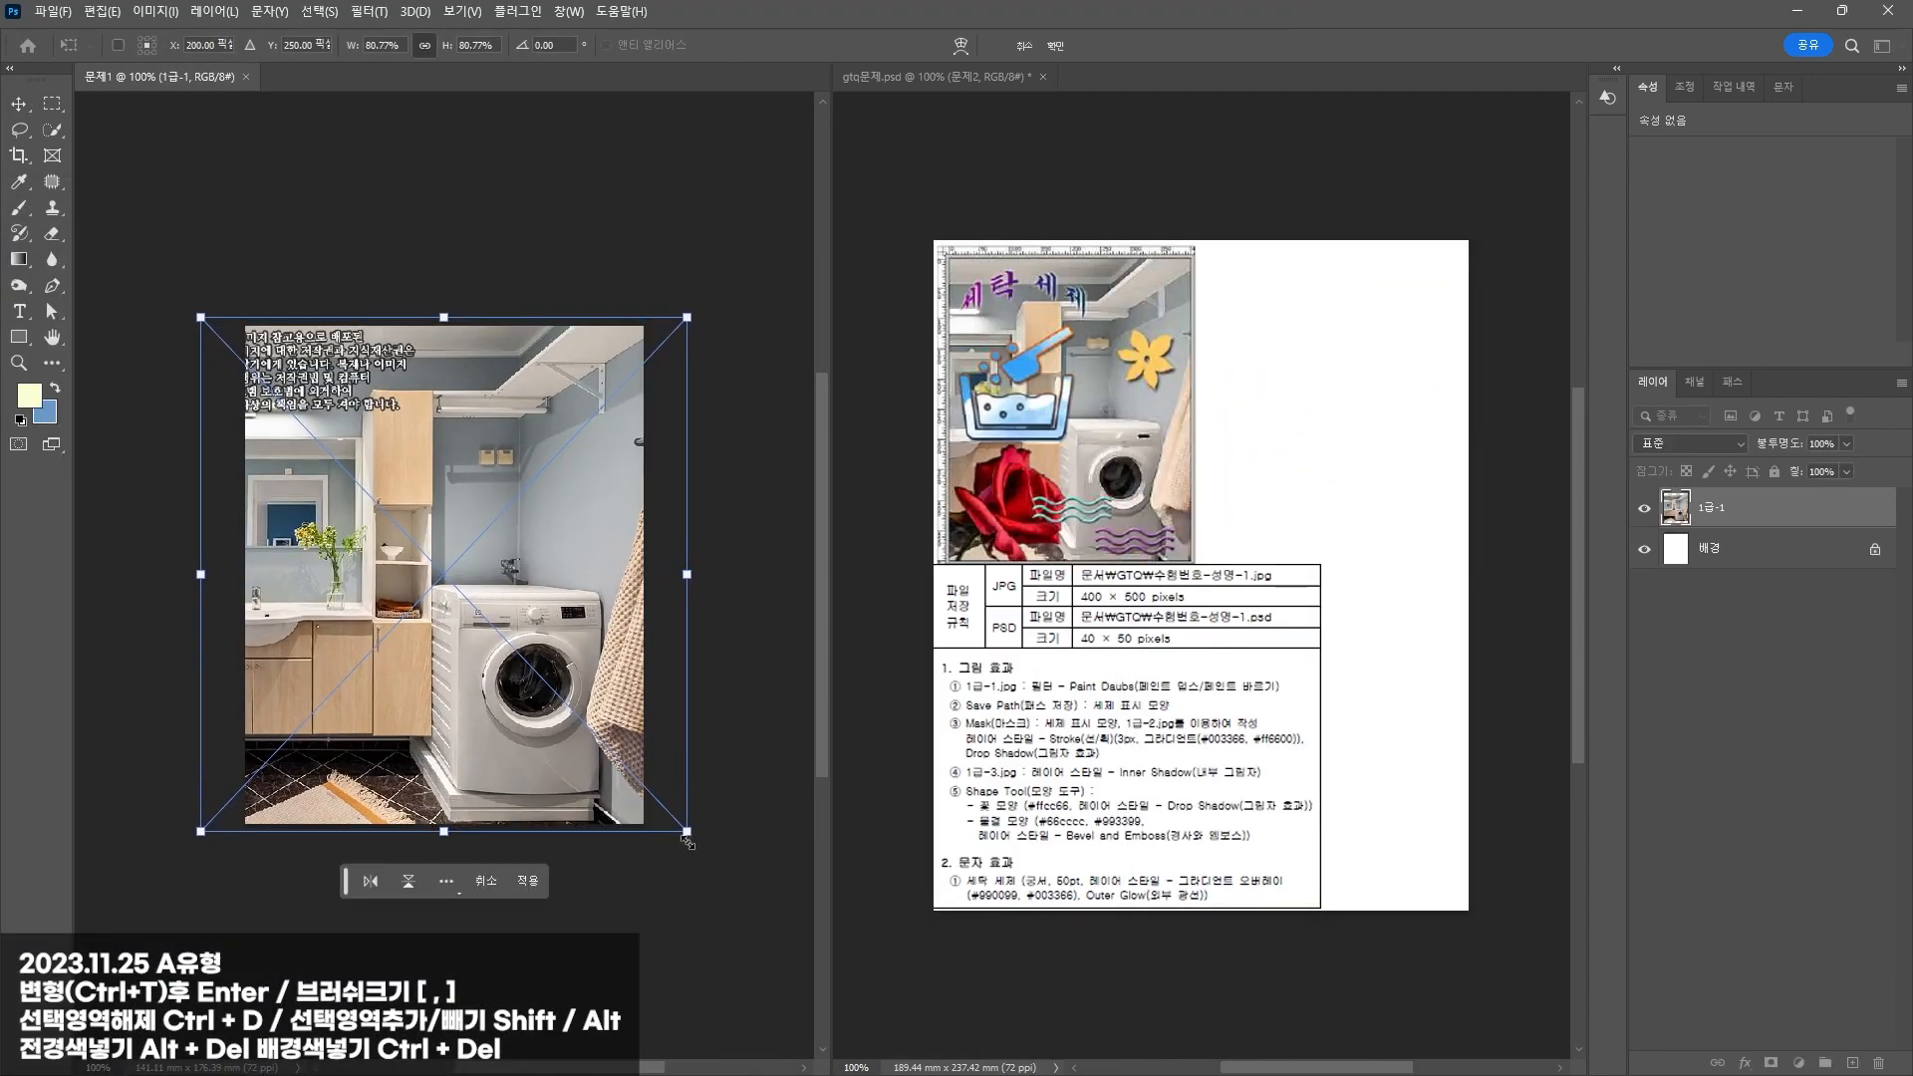
pyautogui.press('Return')
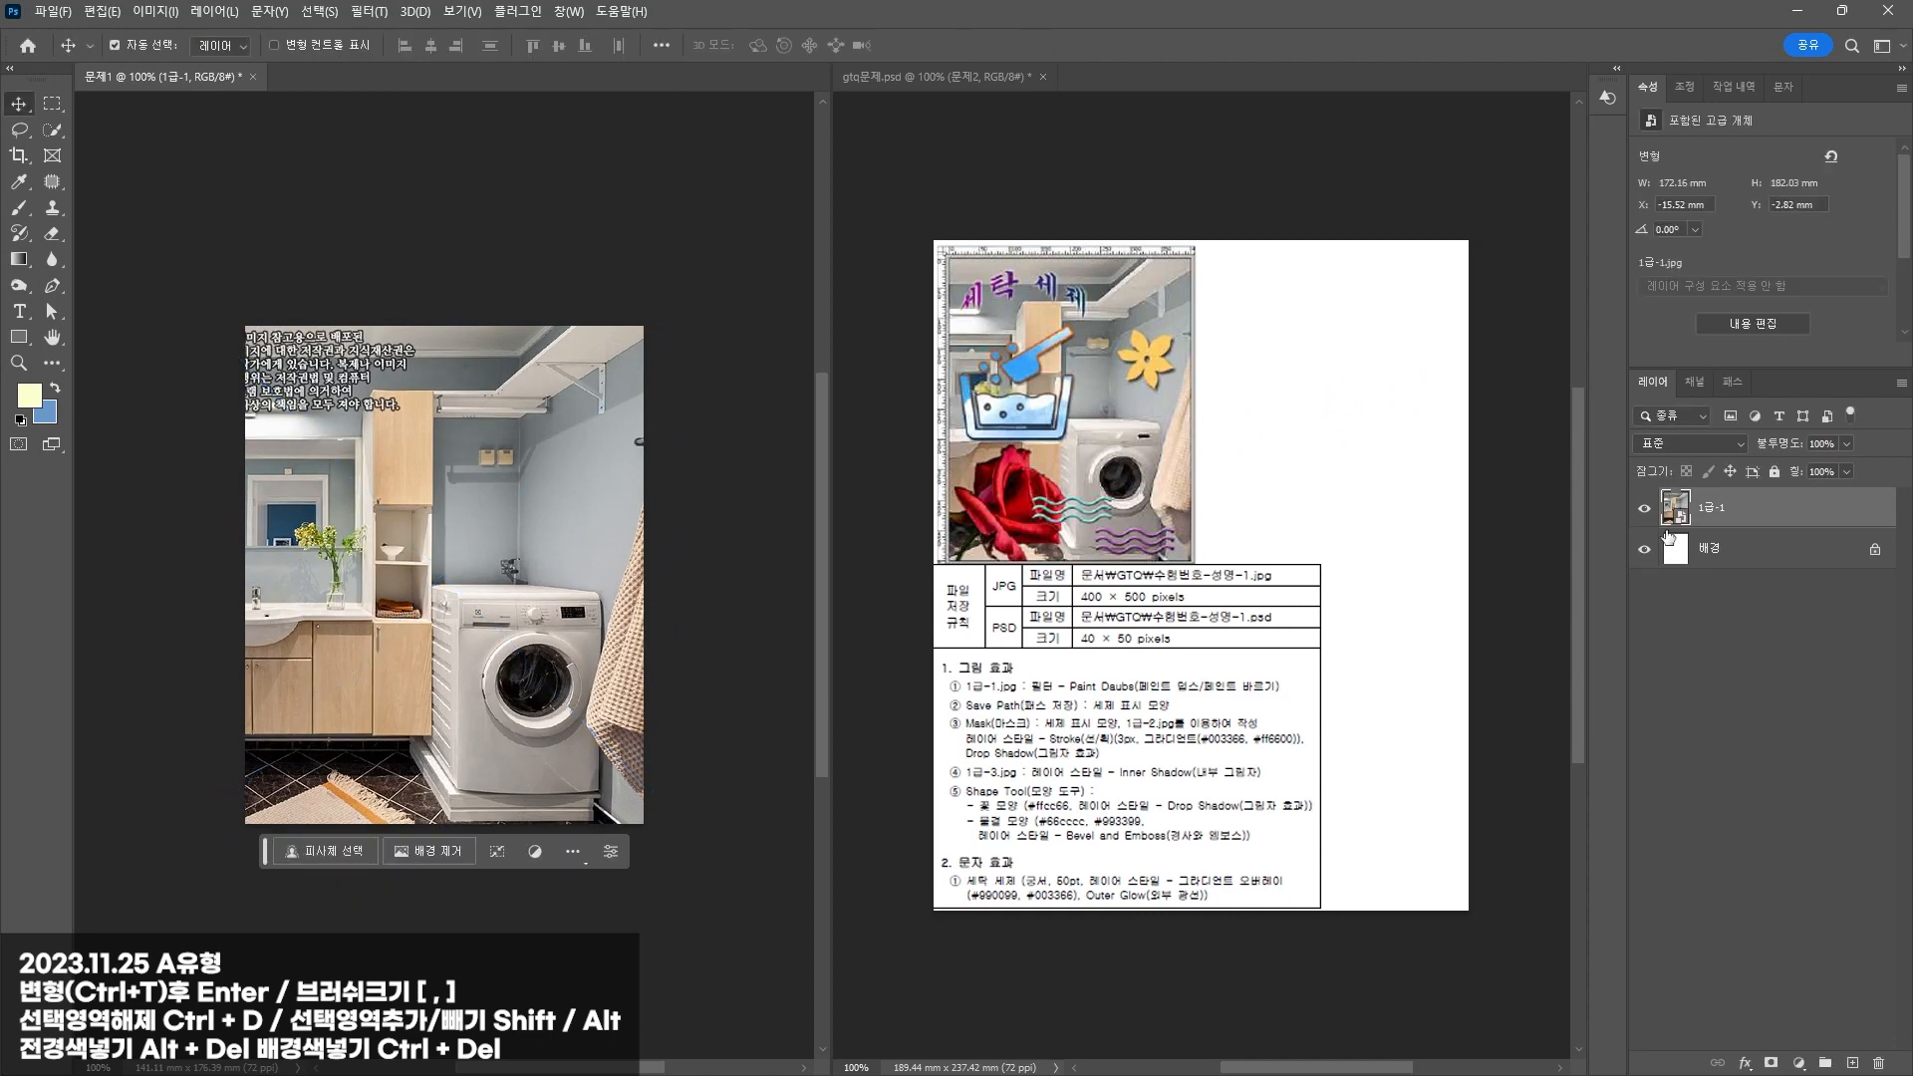
pyautogui.rightClick(1718, 521)
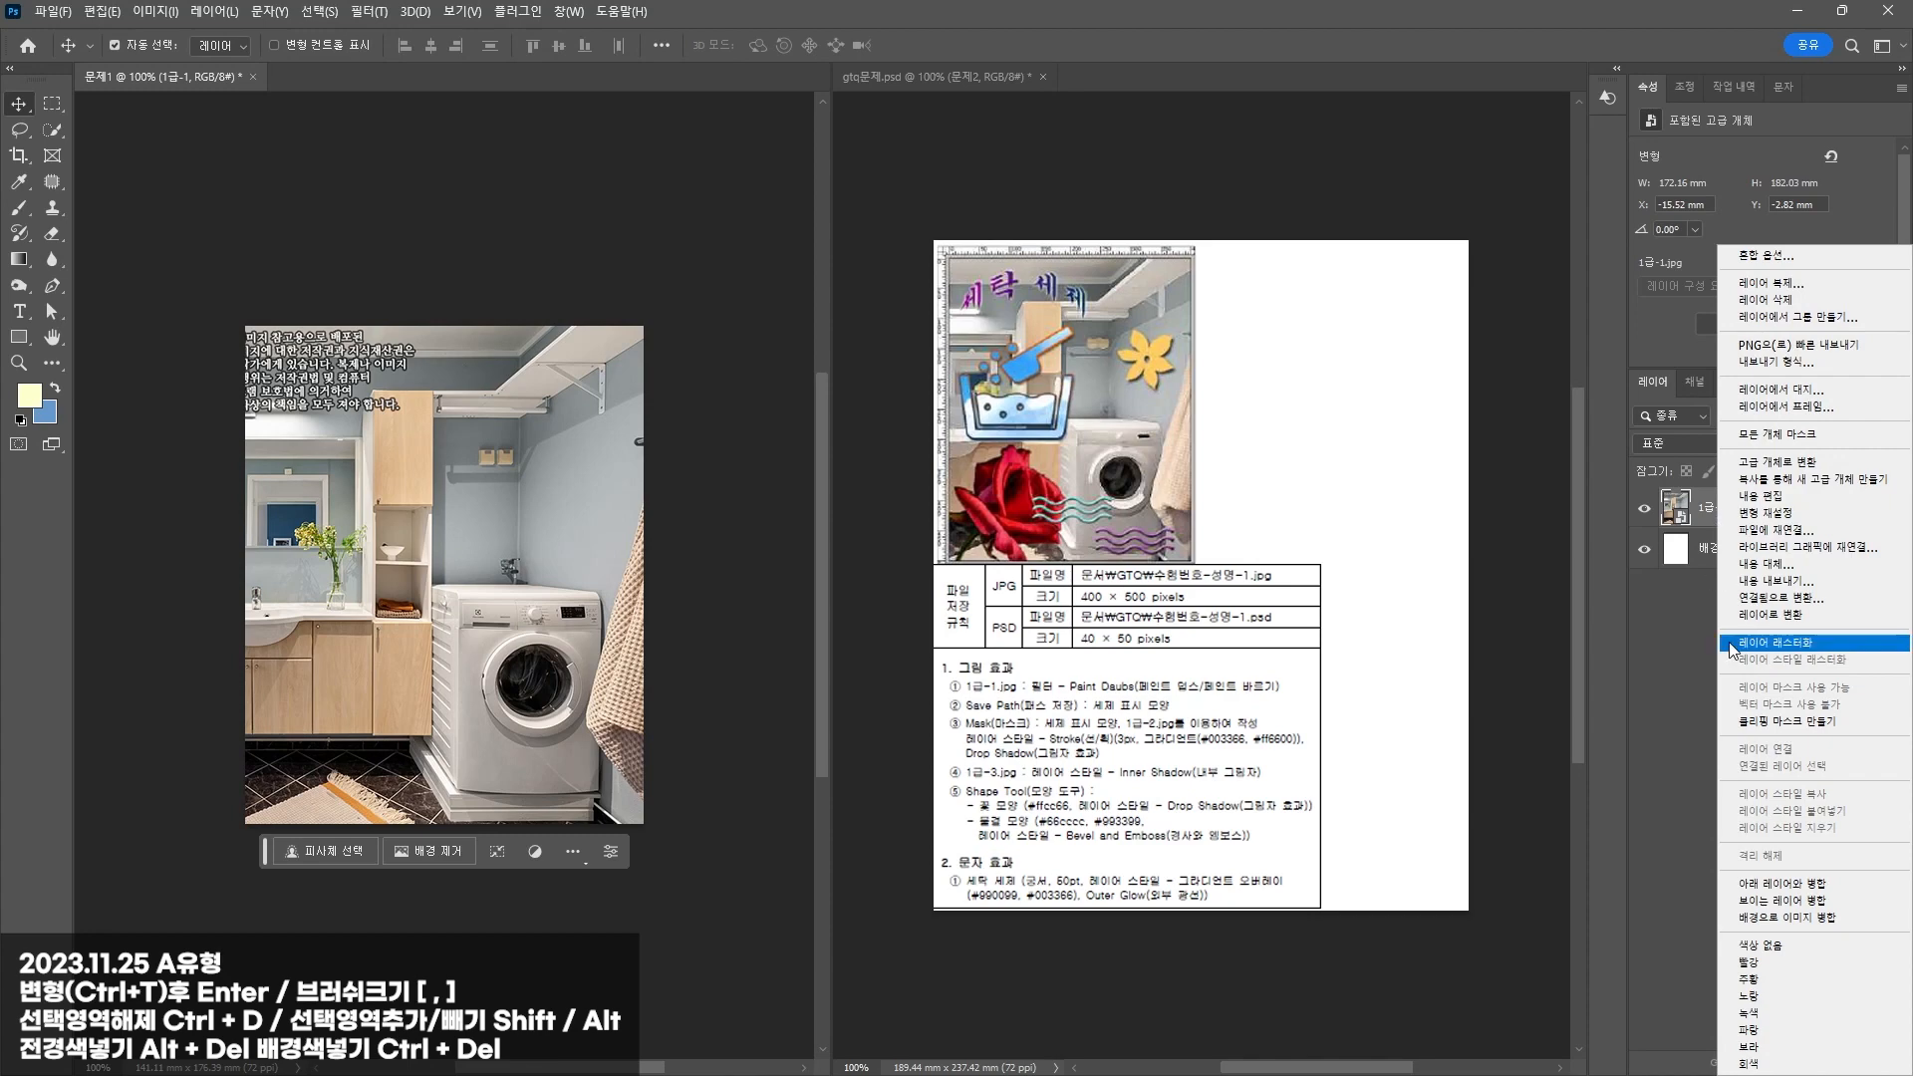
pyautogui.click(1794, 648)
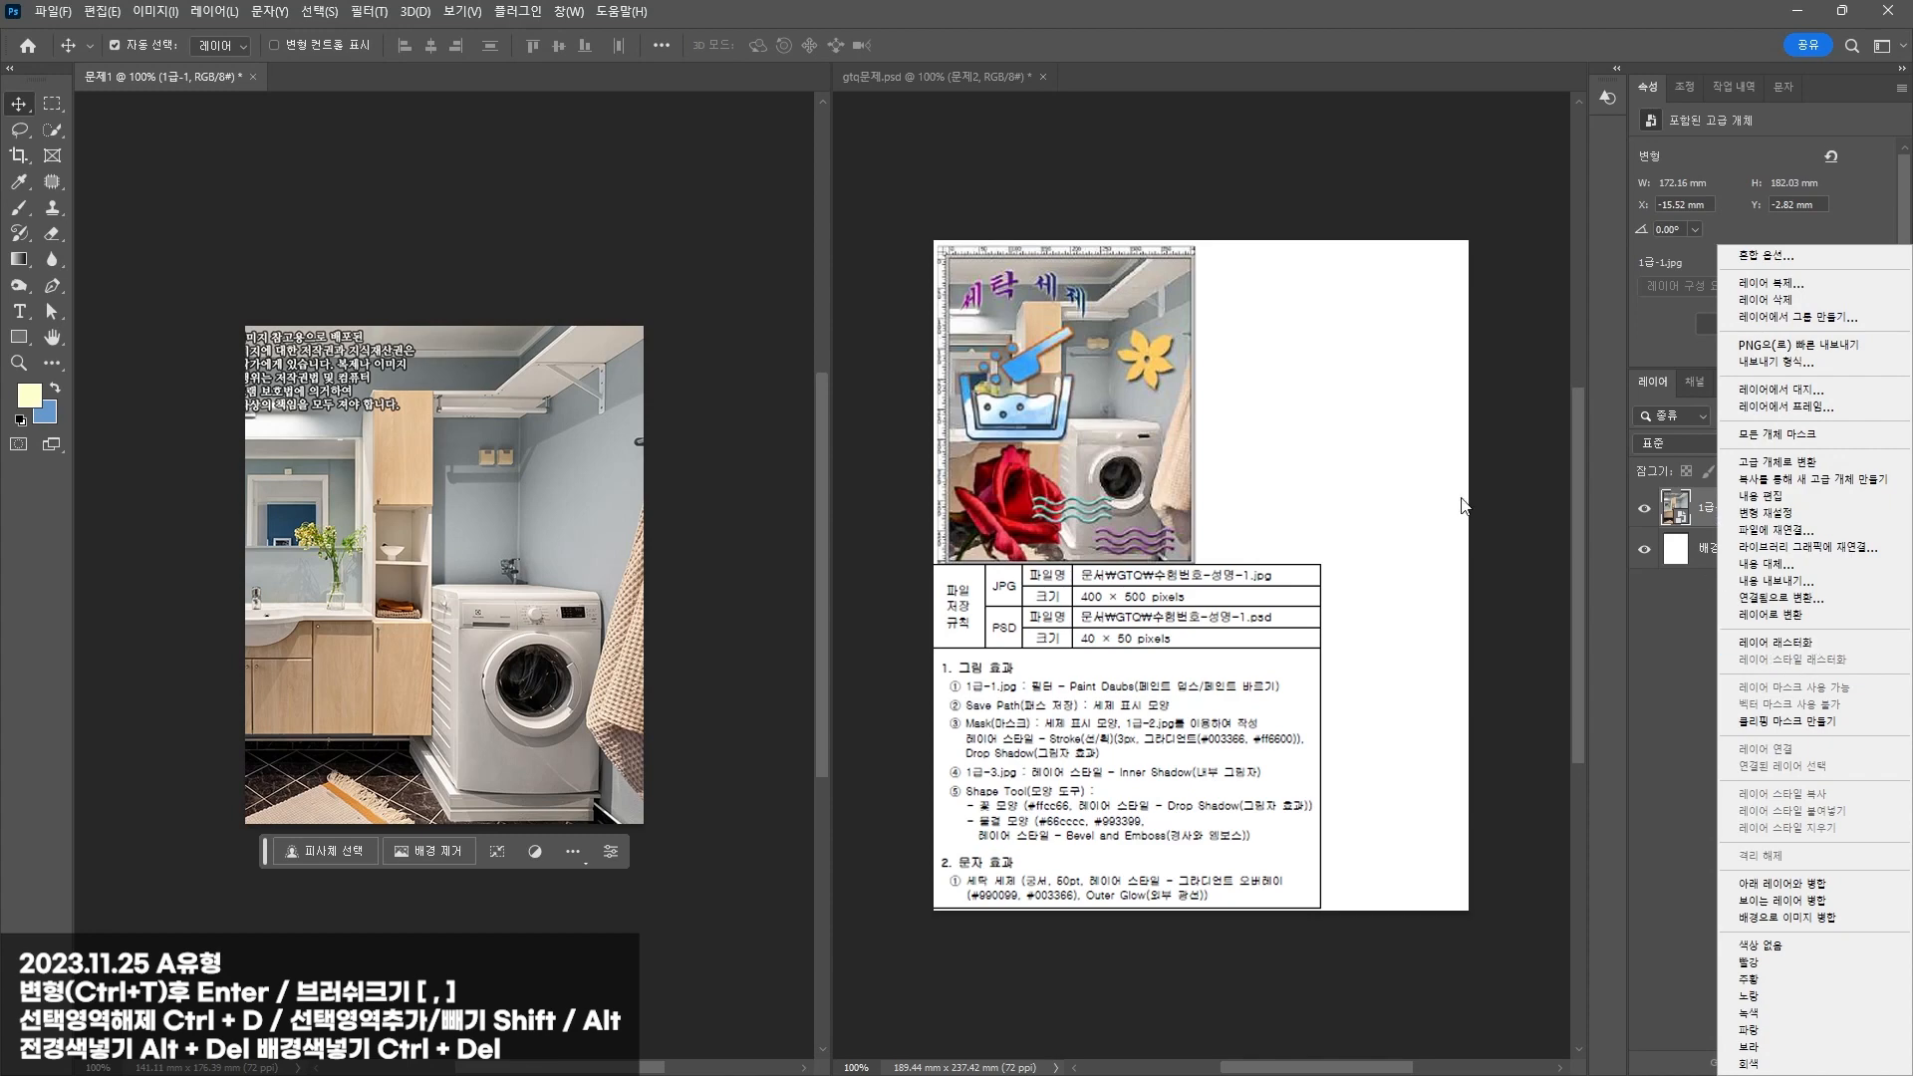
pyautogui.click(724, 260)
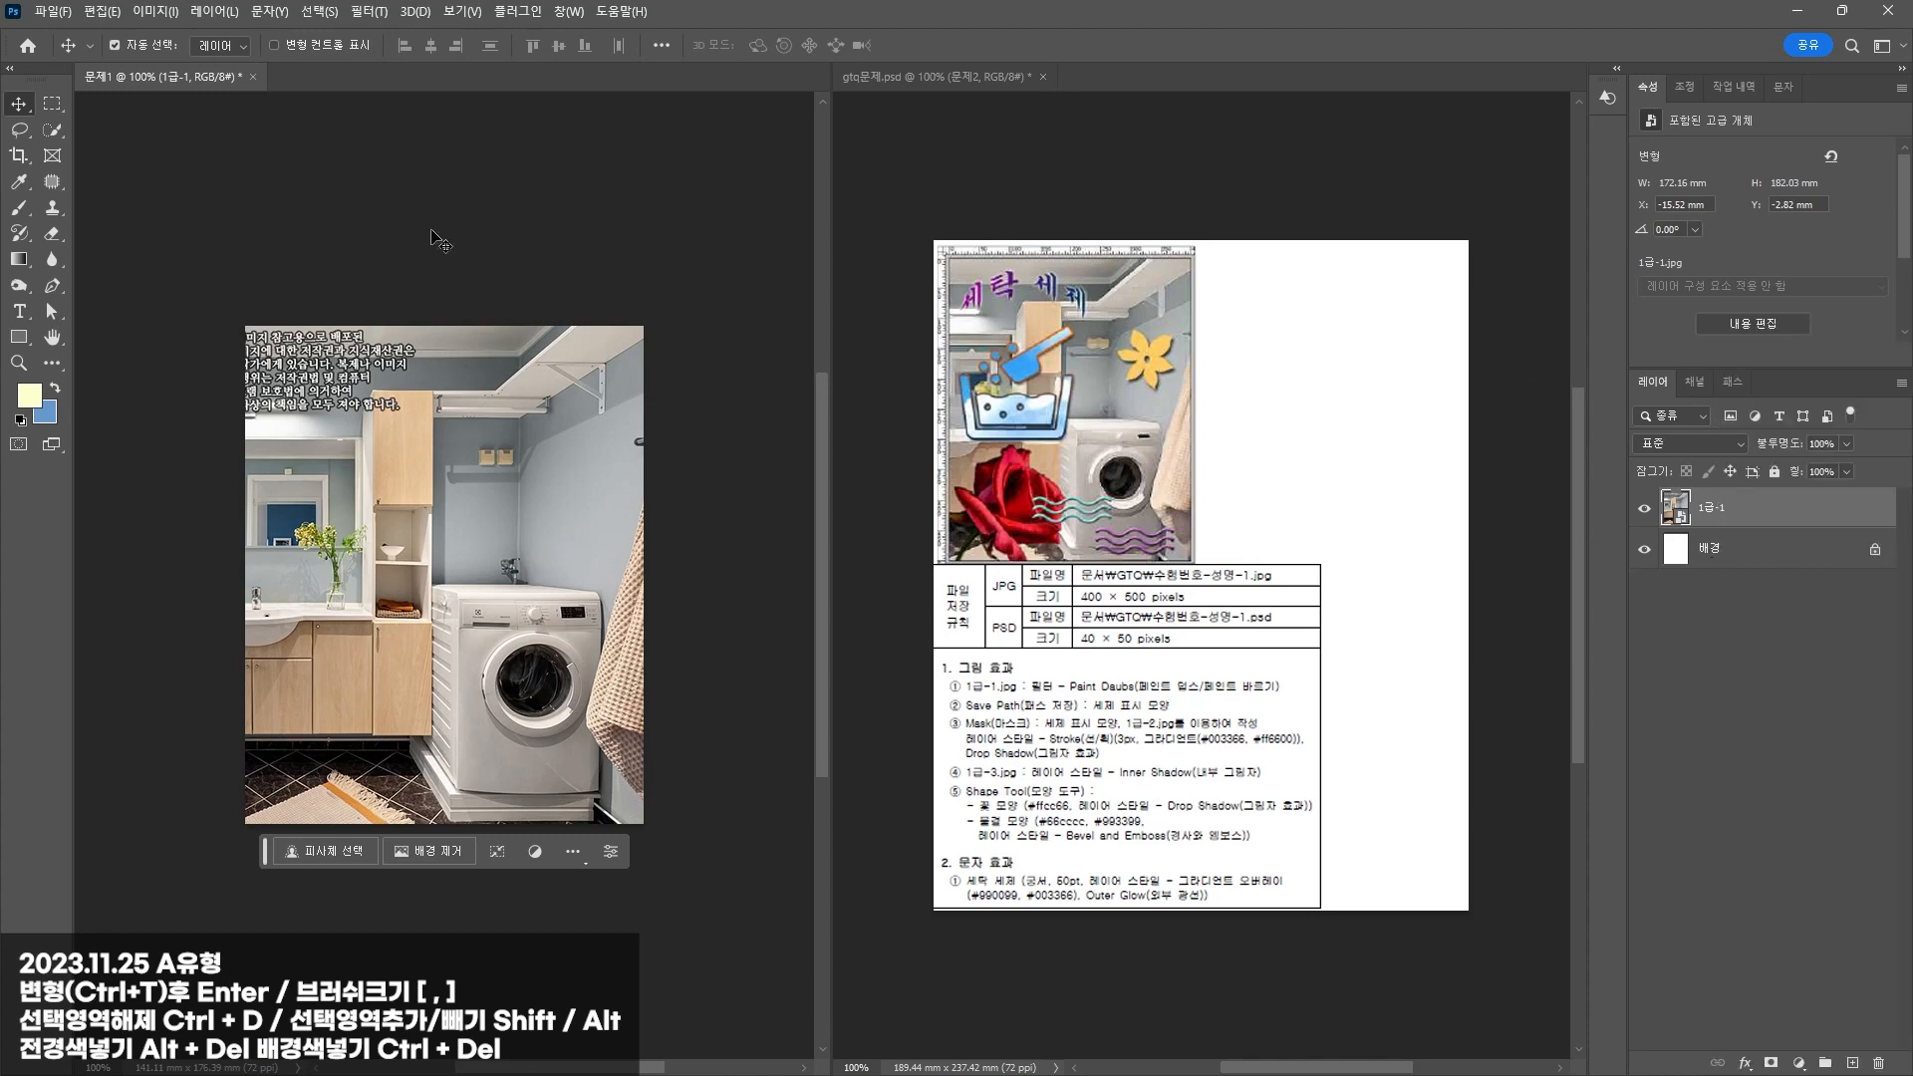
# Step: Apply the Paint Daubs filter to the 1급-1 layer with brush size 8, sharpness 7 and the Simple brush type
pyautogui.click(369, 11)
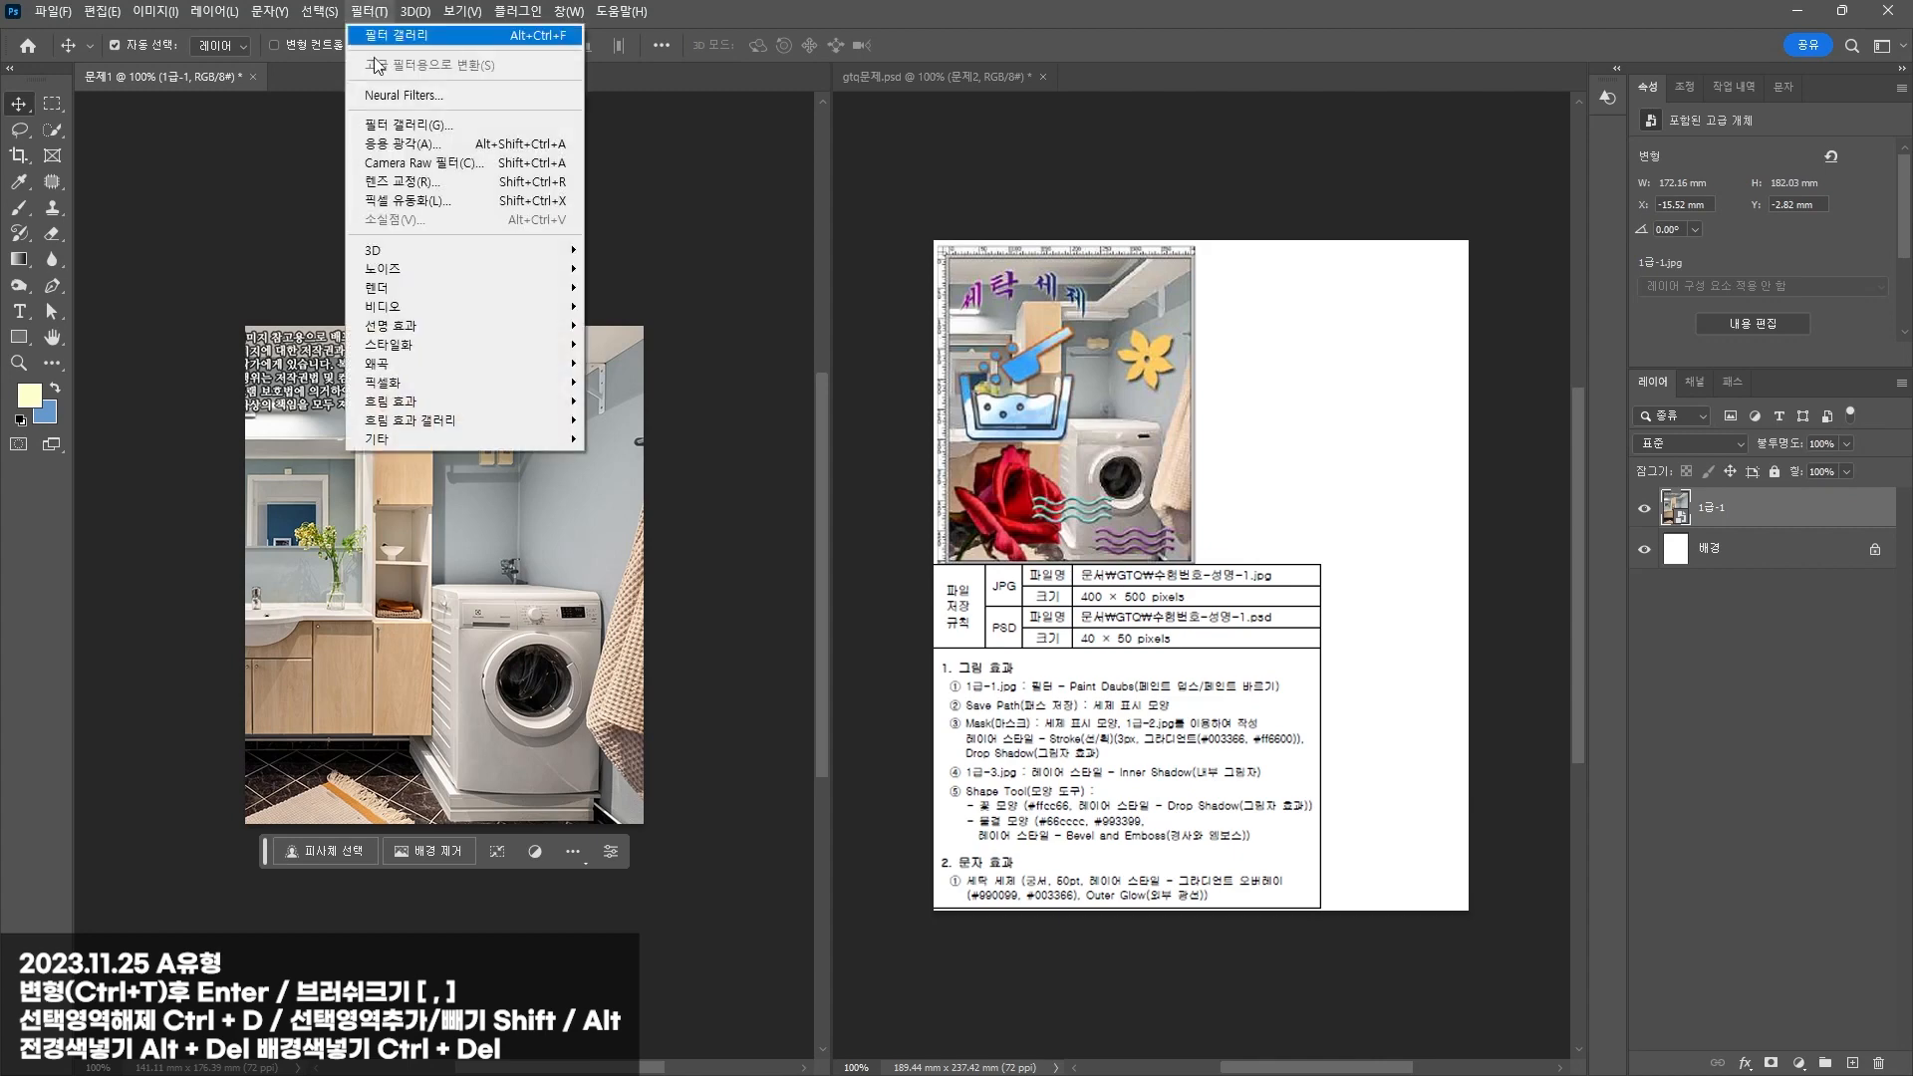
pyautogui.click(379, 128)
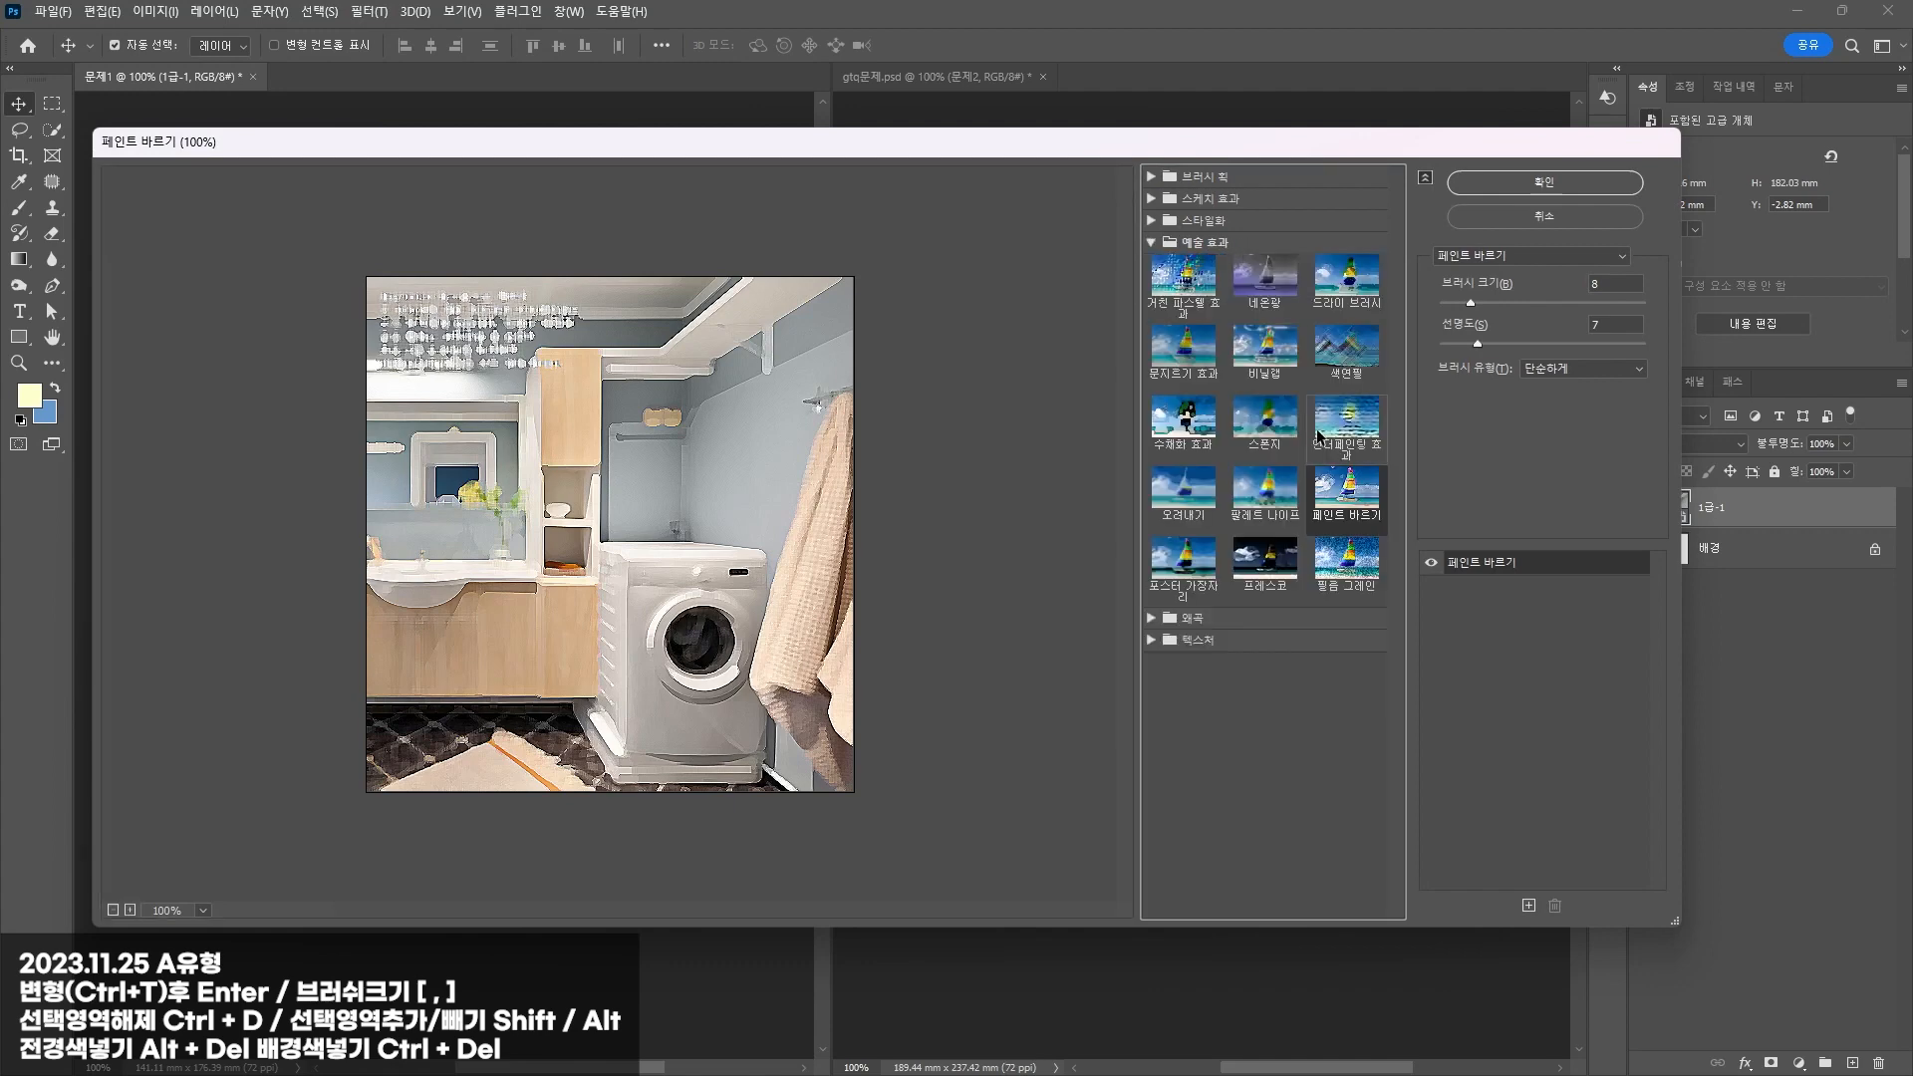
pyautogui.moveTo(1485, 303)
pyautogui.mouseDown()
pyautogui.moveTo(1503, 304)
pyautogui.moveTo(1474, 307)
pyautogui.moveTo(1474, 347)
pyautogui.mouseUp()
pyautogui.moveTo(1427, 147)
pyautogui.mouseDown()
pyautogui.moveTo(1432, 646)
pyautogui.moveTo(1475, 167)
pyautogui.mouseUp()
pyautogui.click(1634, 205)
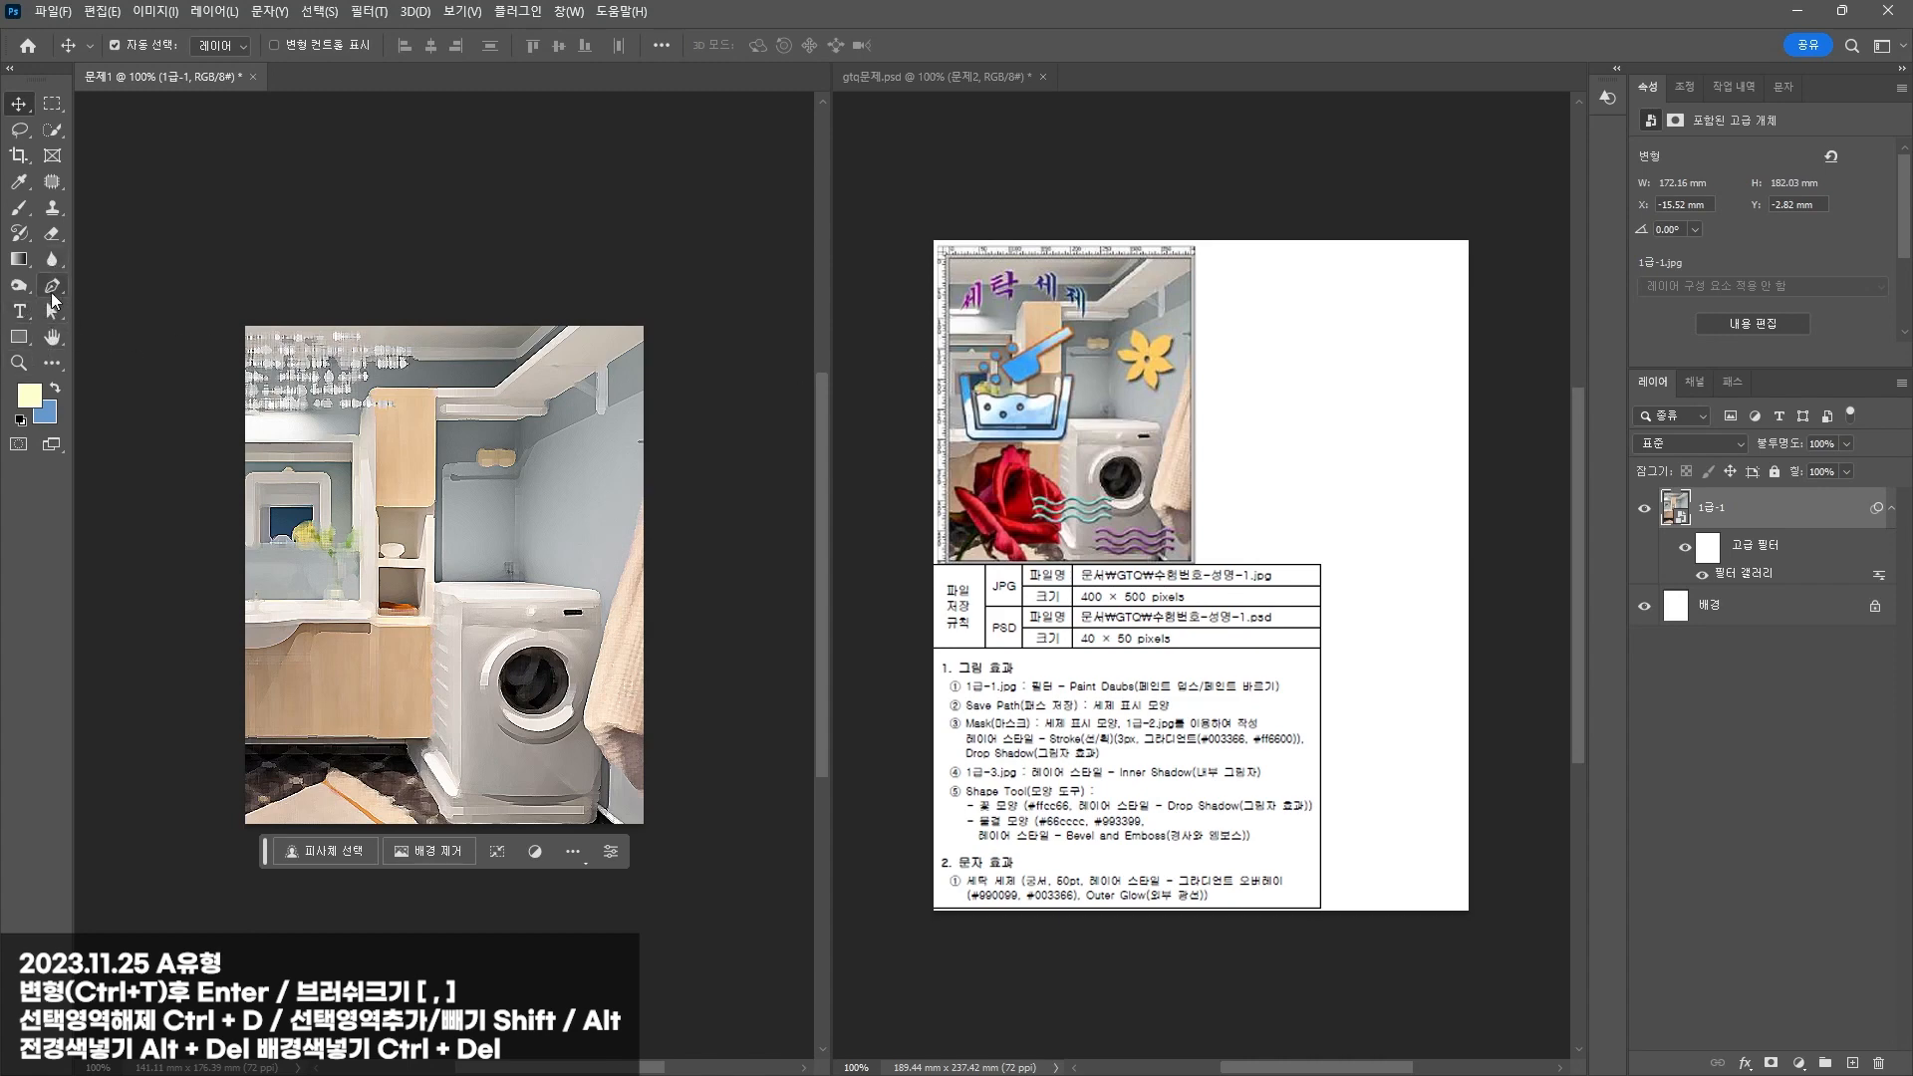
# Step: Draw the scoop's two rectangles: a long thin handle bar and a cup about 41 × 30 px beneath its left end
pyautogui.click(19, 337)
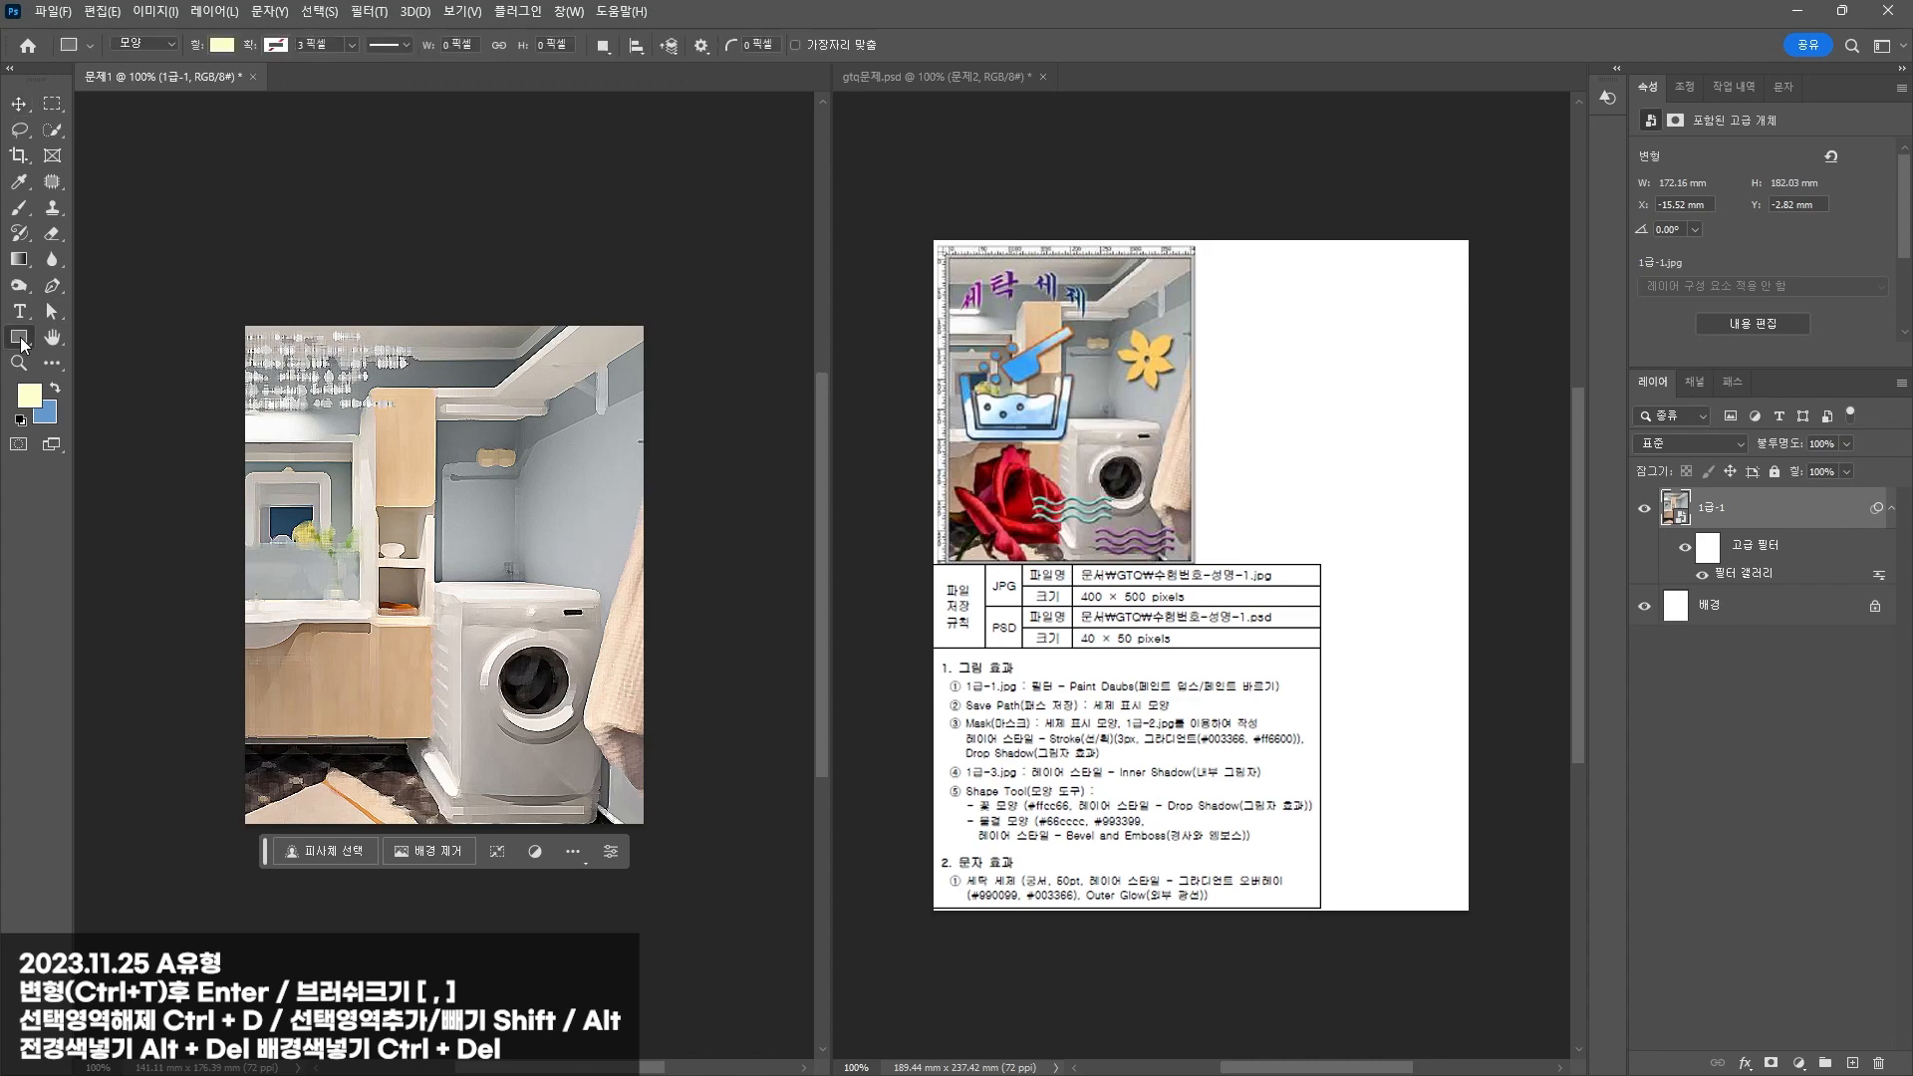
pyautogui.moveTo(363, 497)
pyautogui.mouseDown()
pyautogui.moveTo(475, 510)
pyautogui.moveTo(397, 496)
pyautogui.moveTo(448, 529)
pyautogui.mouseUp()
pyautogui.scroll(5, 407, 482)
pyautogui.press('v')
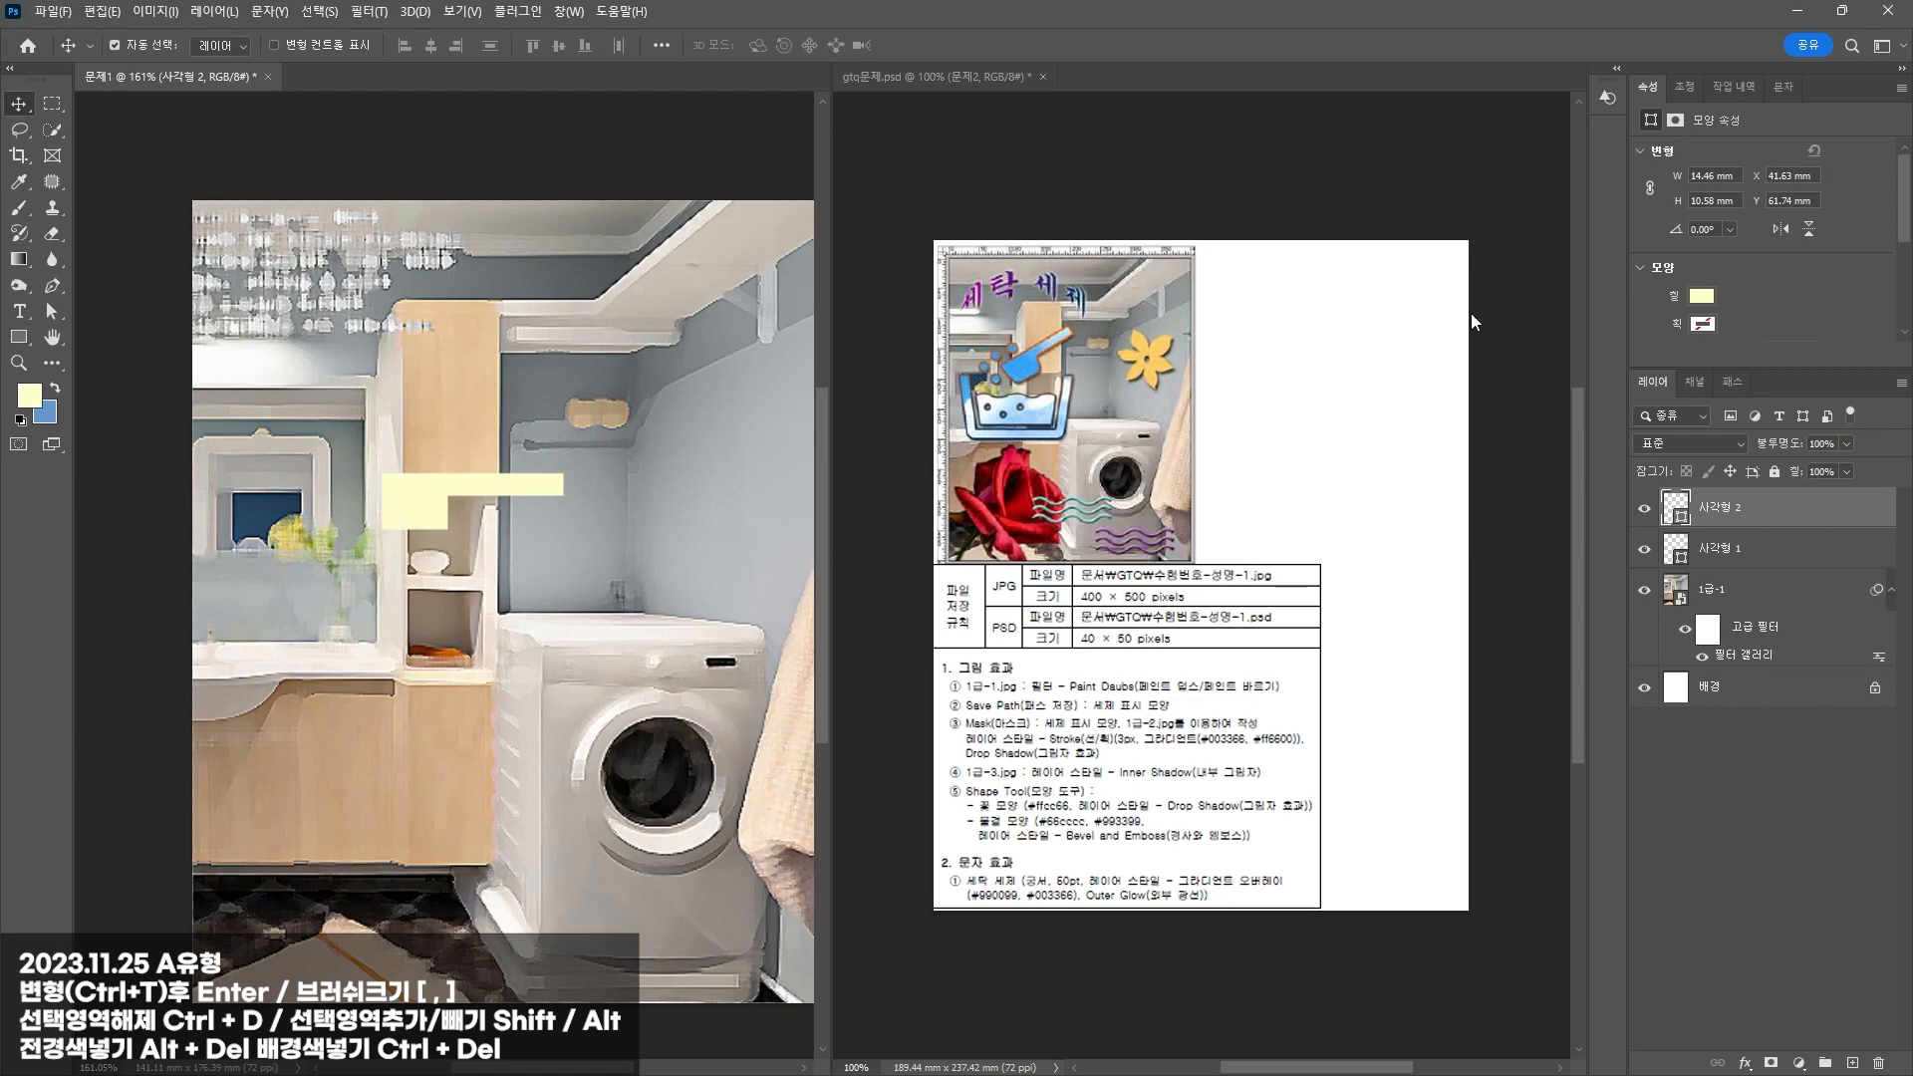
# Step: Round the cup rectangle's bottom corners to 5 px and keep its top corners at 0 px
pyautogui.scroll(-2, 1769, 311)
pyautogui.scroll(-2, 1770, 311)
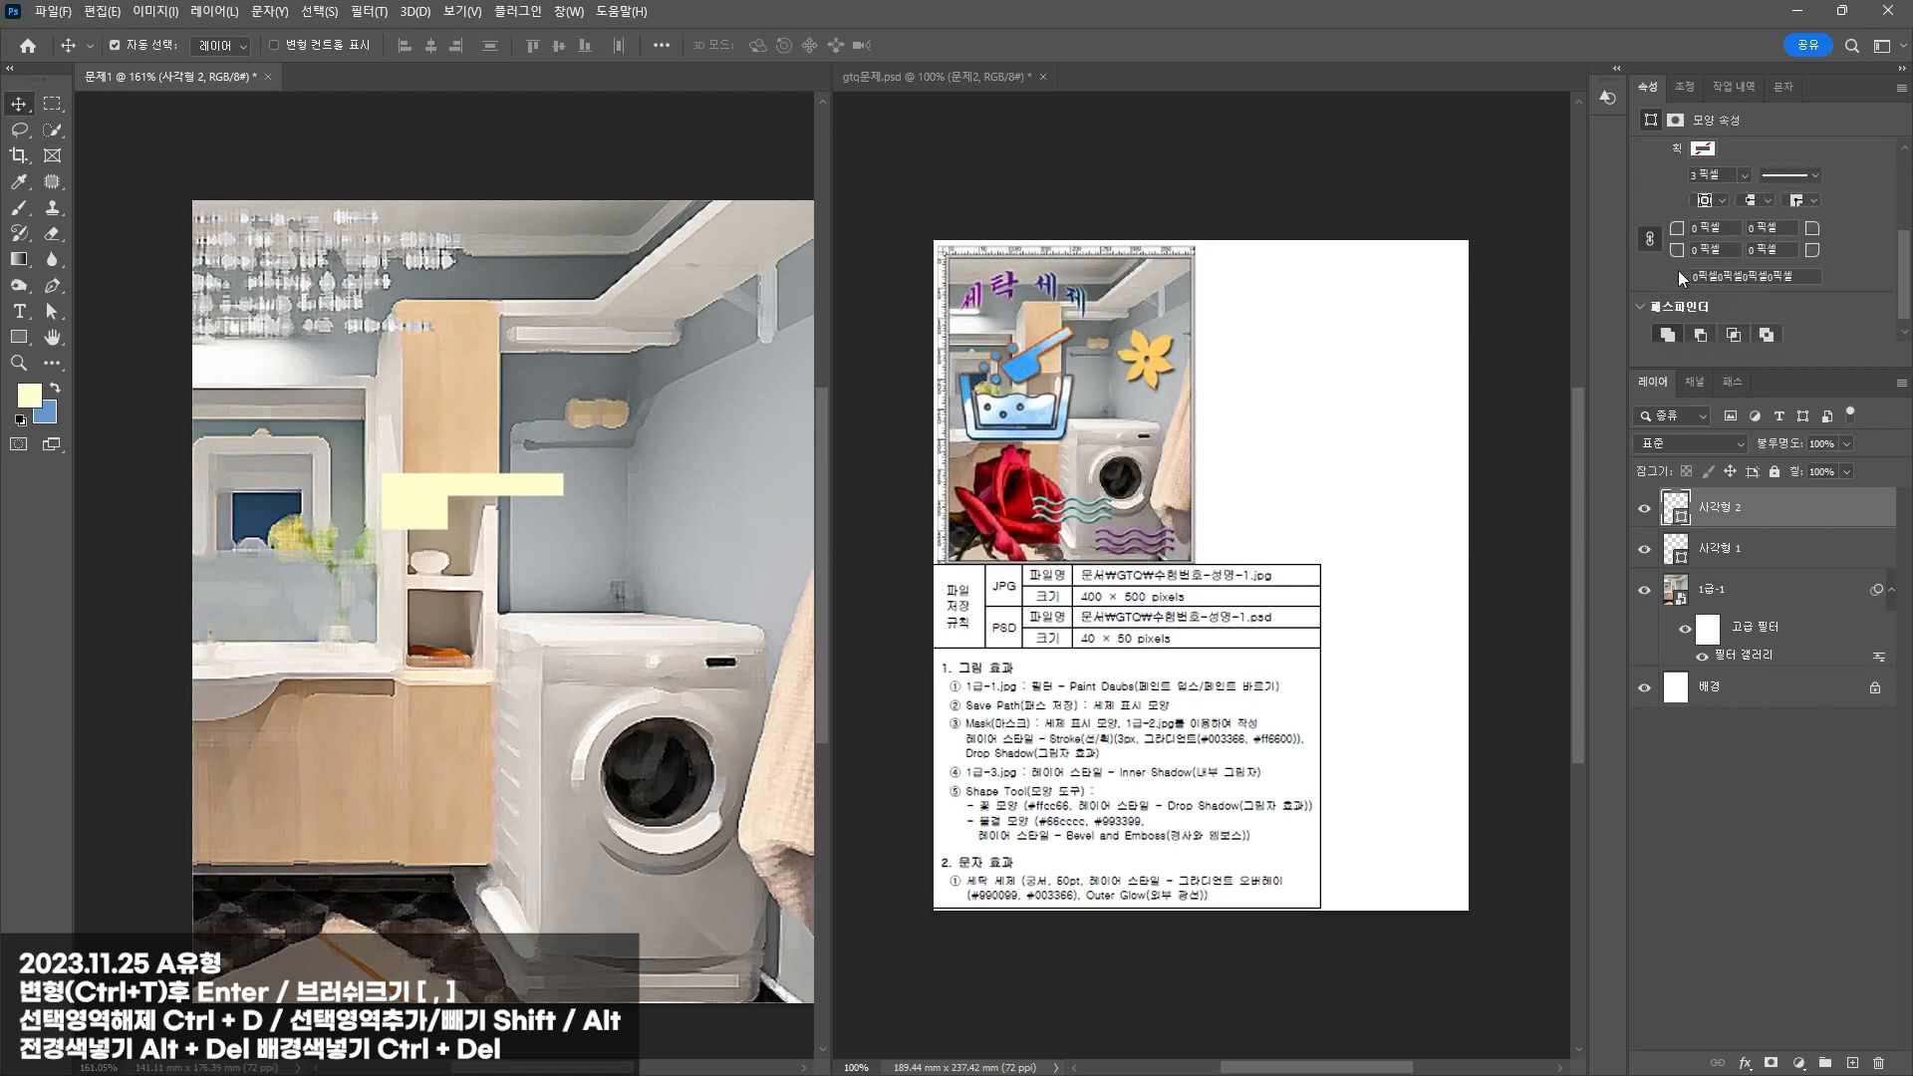
pyautogui.click(1715, 251)
pyautogui.write('5')
pyautogui.click(1695, 227)
pyautogui.write('0')
pyautogui.press('Tab')
pyautogui.write('0')
# Step: Spread the cup's two top corner points slightly outward so its sides taper toward the rounded bottom
pyautogui.click(51, 311)
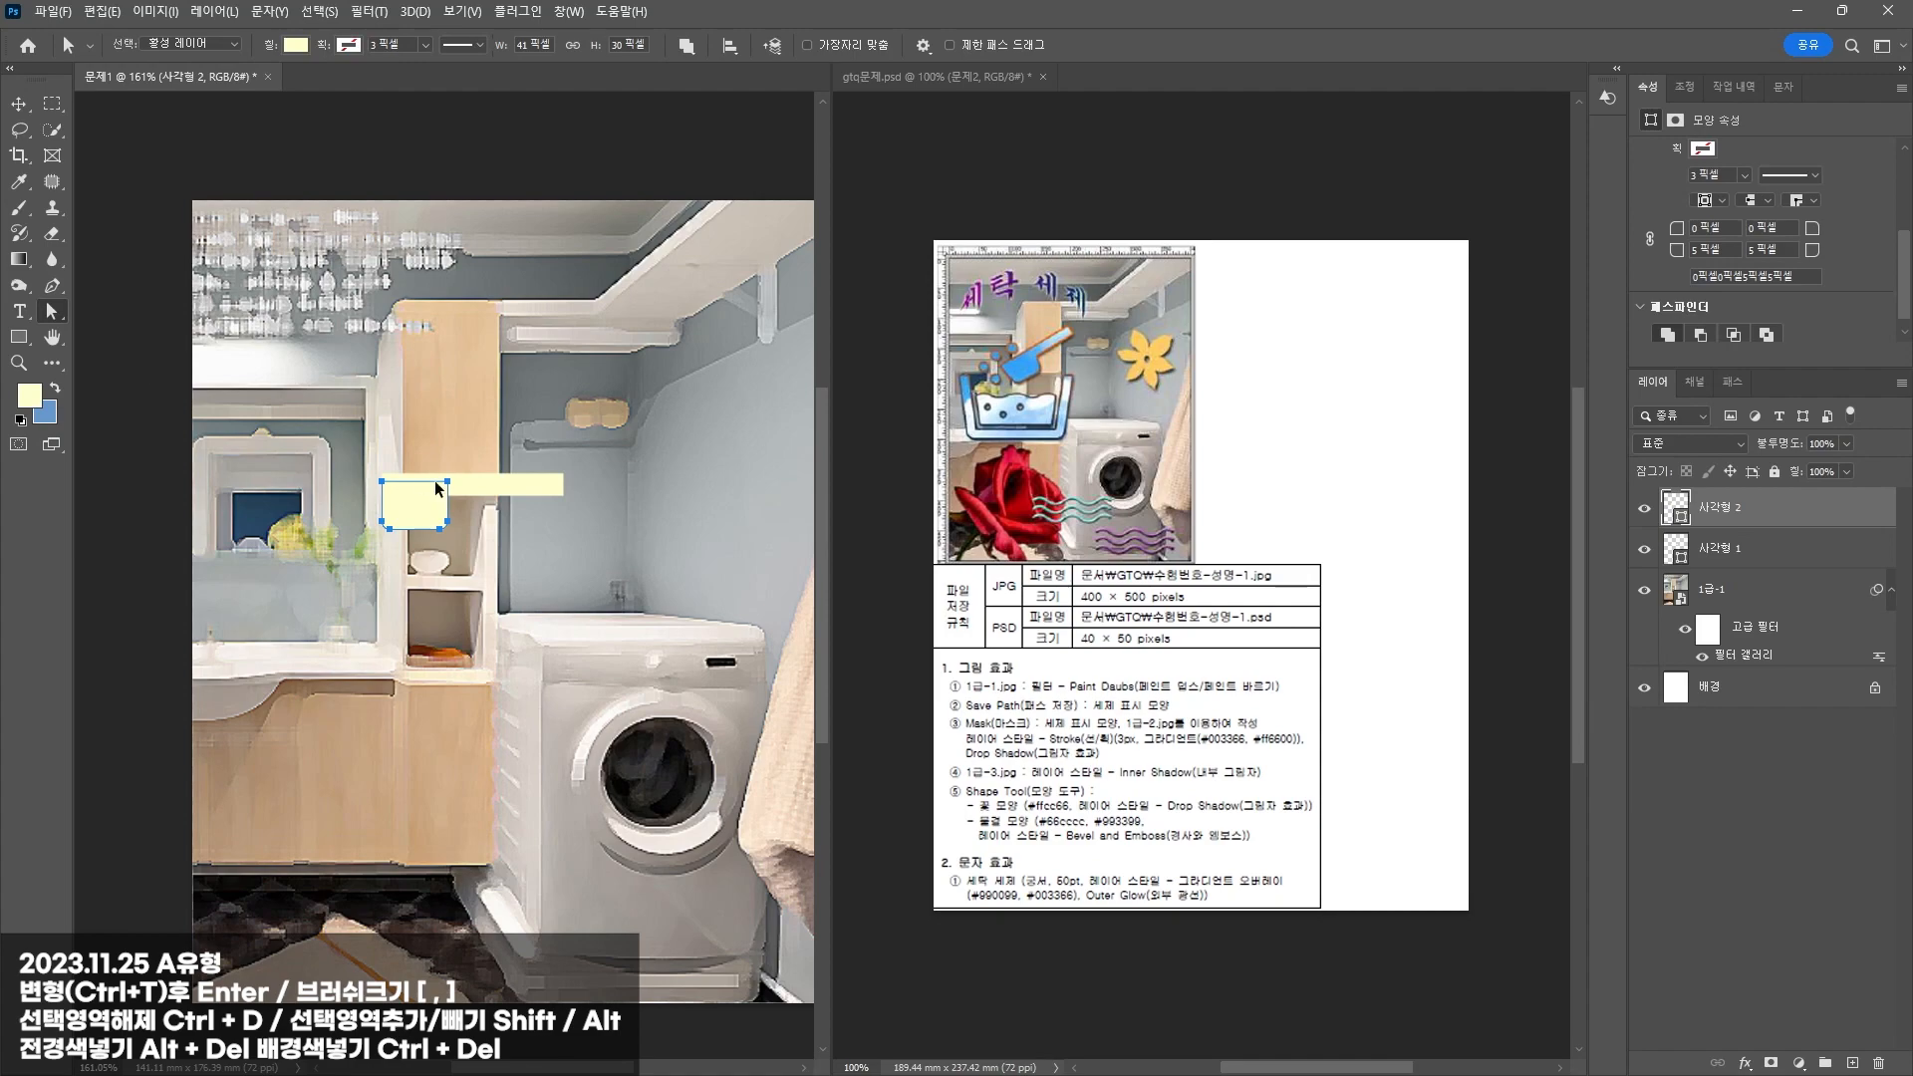
pyautogui.keyDown('alt'); pyautogui.scroll(5, 394, 493); pyautogui.keyUp('alt')
pyautogui.moveTo(353, 535); pyautogui.dragTo(454, 546)
pyautogui.moveTo(502, 473); pyautogui.dragTo(514, 473)
pyautogui.moveTo(374, 474); pyautogui.dragTo(364, 474)
# Step: Scale the handle bar's height to about 71% and adjust the scoop parts so bar and cup join
pyautogui.press('v')
pyautogui.moveTo(536, 470); pyautogui.dragTo(610, 489)
pyautogui.hotkey('ctrl', 't')
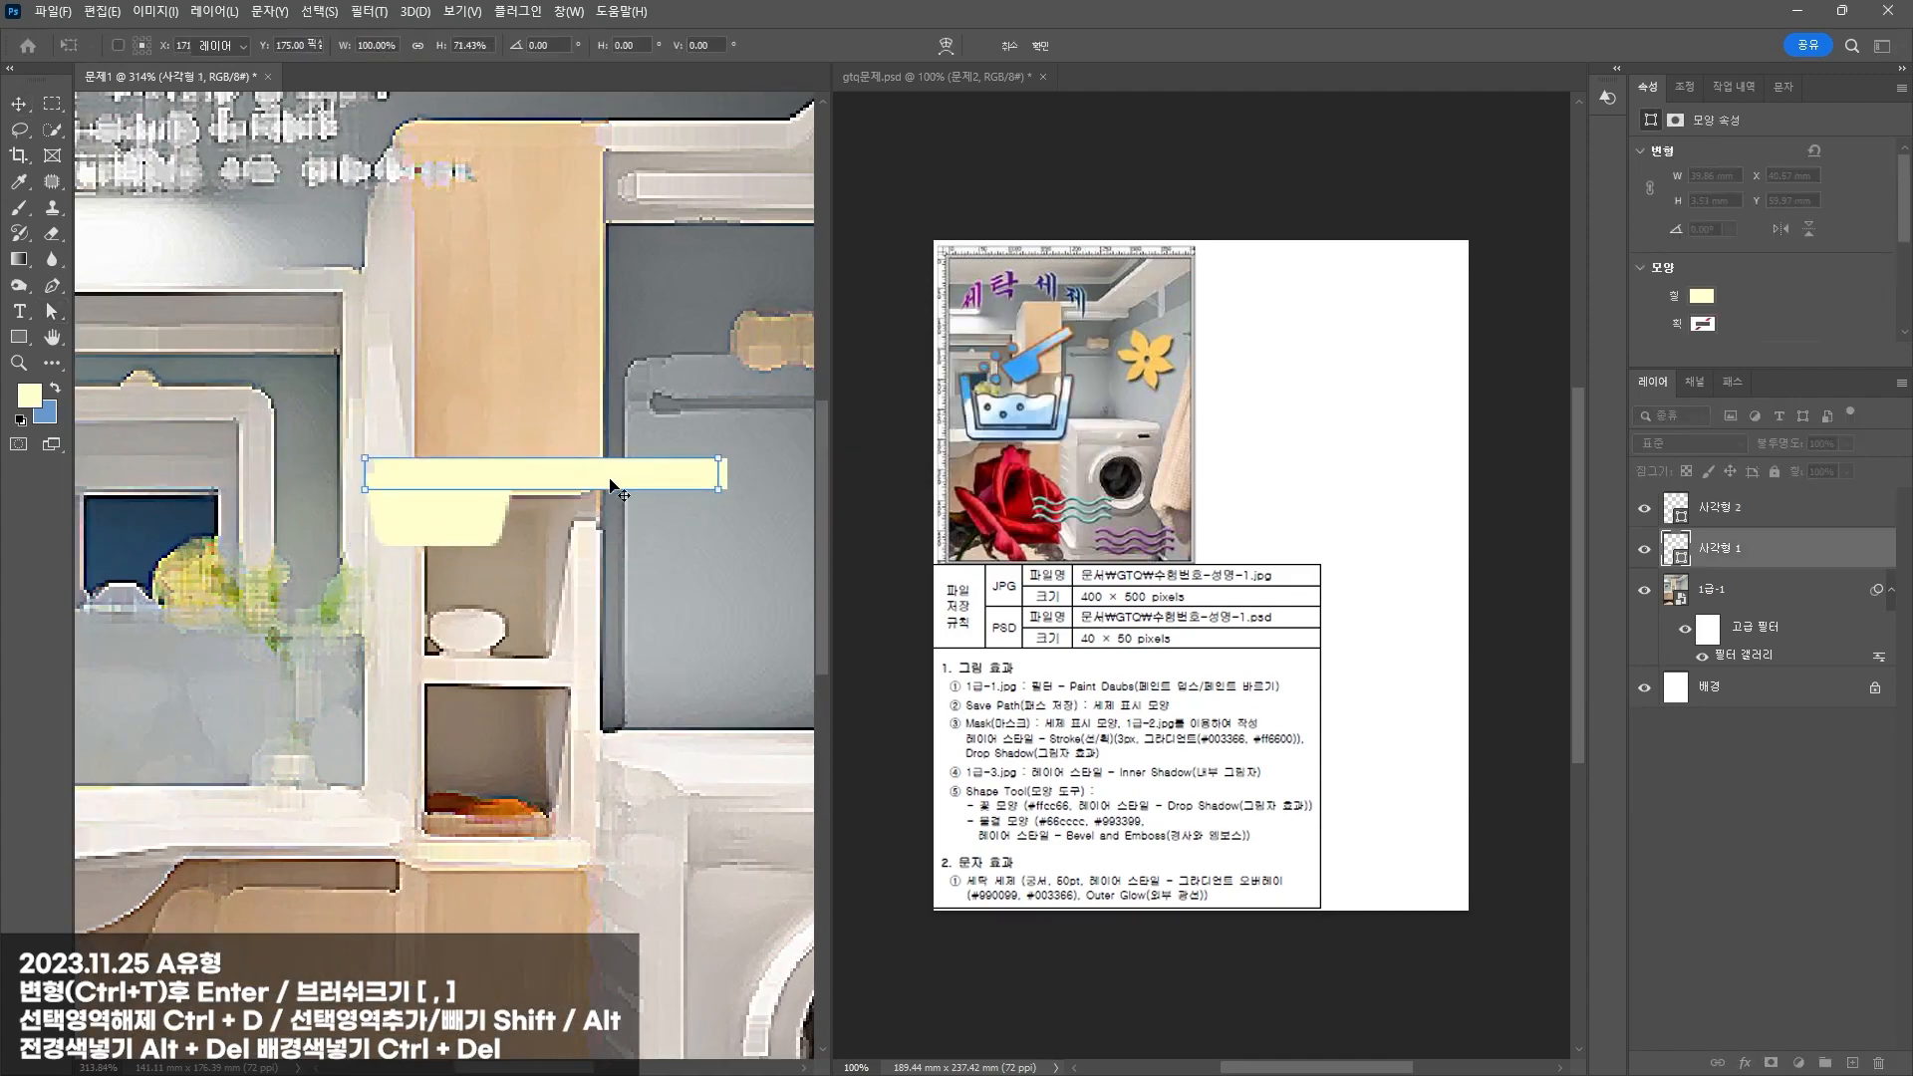
pyautogui.press('Return')
pyautogui.moveTo(435, 517); pyautogui.dragTo(436, 524)
# Step: Draw a basin rectangle about 32.1 × 23.64 mm below and to the left of the scoop, above the 1급-1 layer
pyautogui.keyDown('alt'); pyautogui.scroll(4, 436, 503); pyautogui.keyUp('alt')
pyautogui.click(485, 450)
pyautogui.keyDown('alt'); pyautogui.scroll(-6, 411, 478); pyautogui.keyUp('alt')
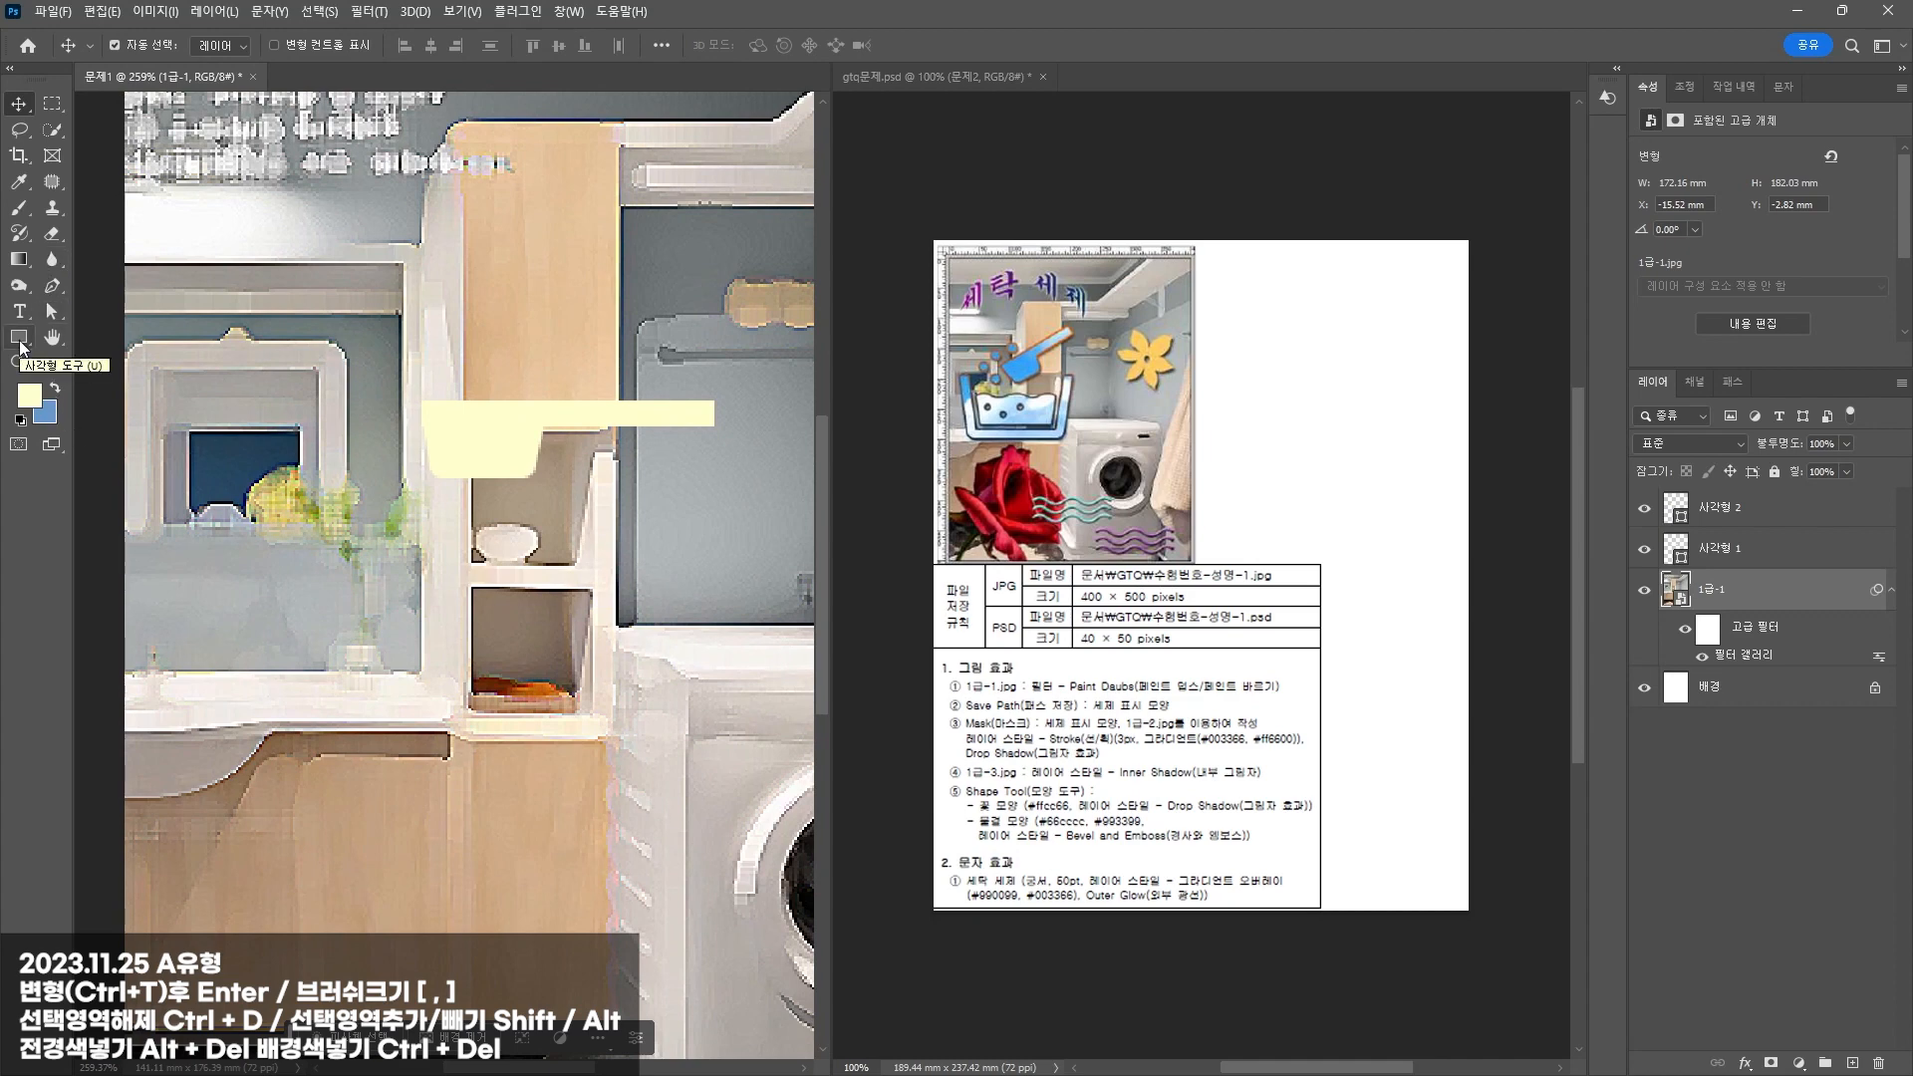
pyautogui.click(20, 343)
pyautogui.moveTo(177, 506)
pyautogui.mouseDown()
pyautogui.moveTo(225, 581)
pyautogui.moveTo(413, 680)
pyautogui.mouseUp()
pyautogui.press('a')
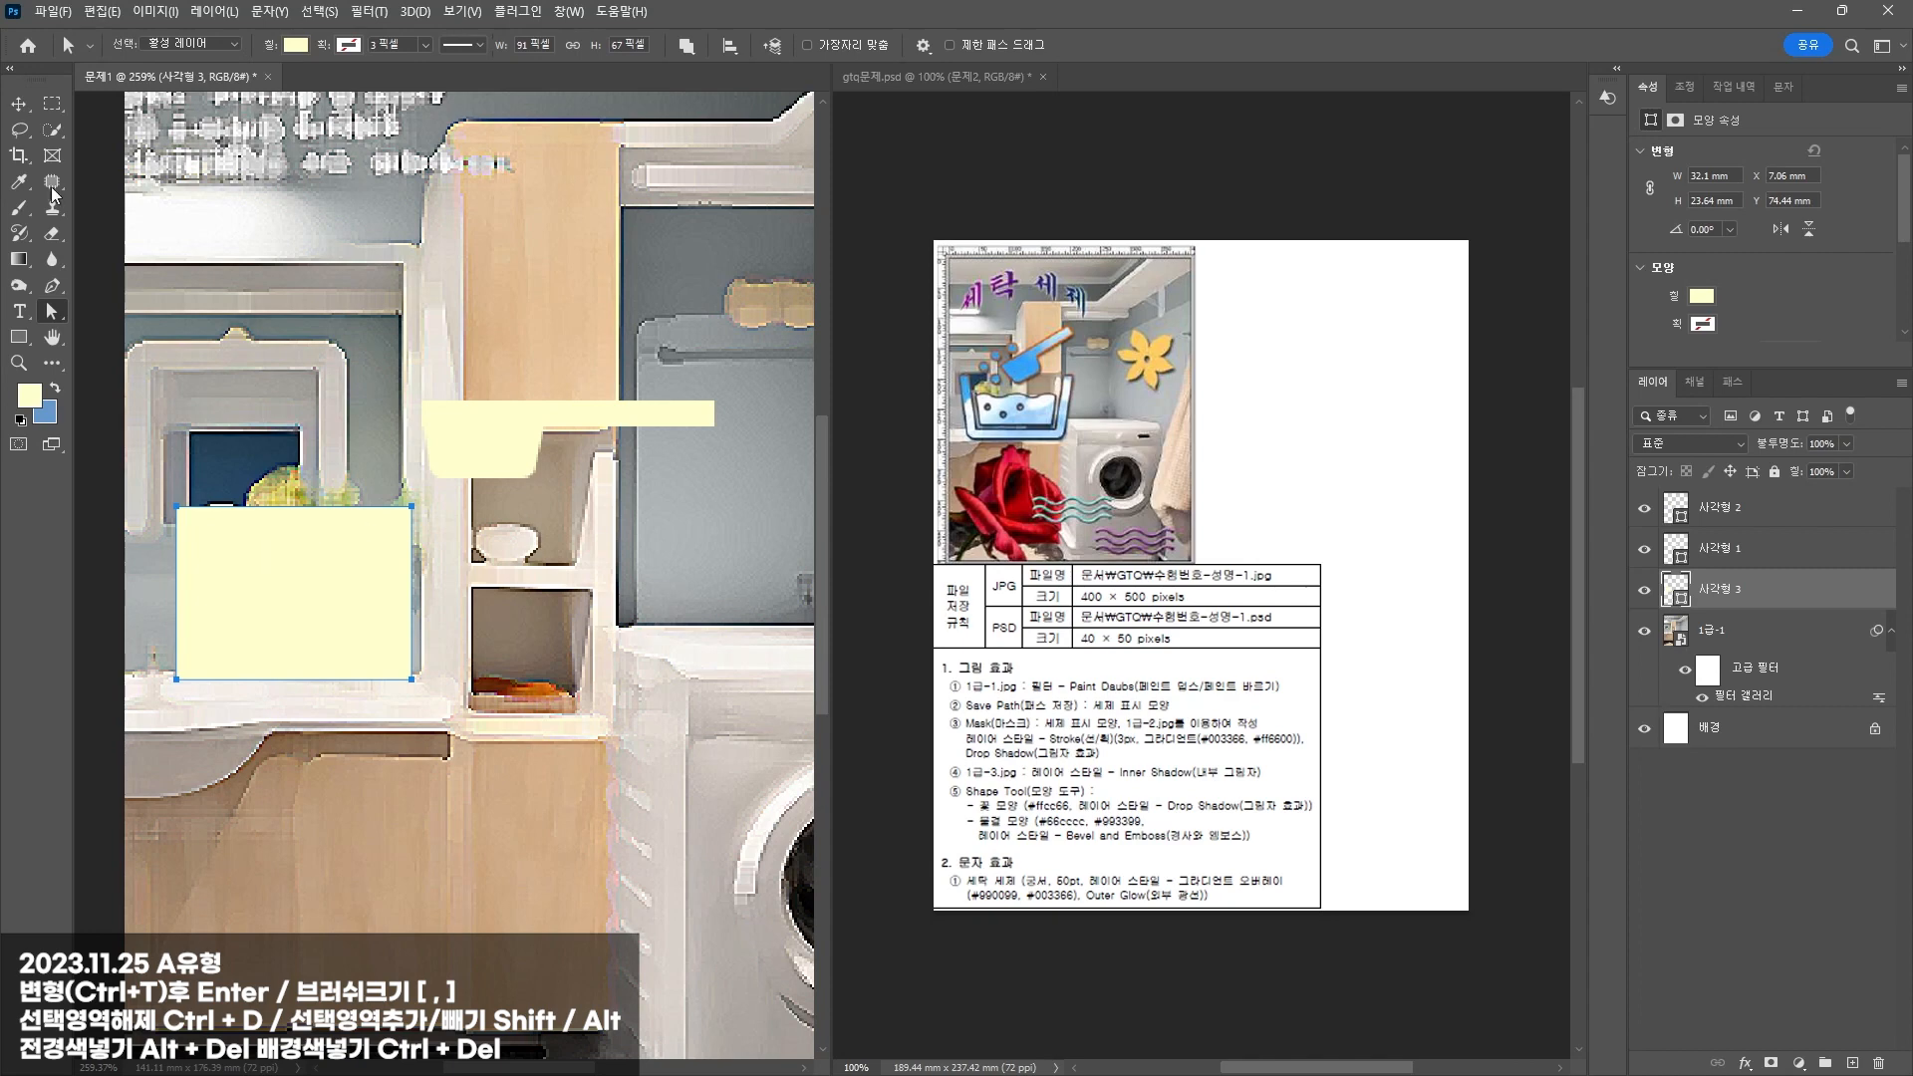
pyautogui.press('v')
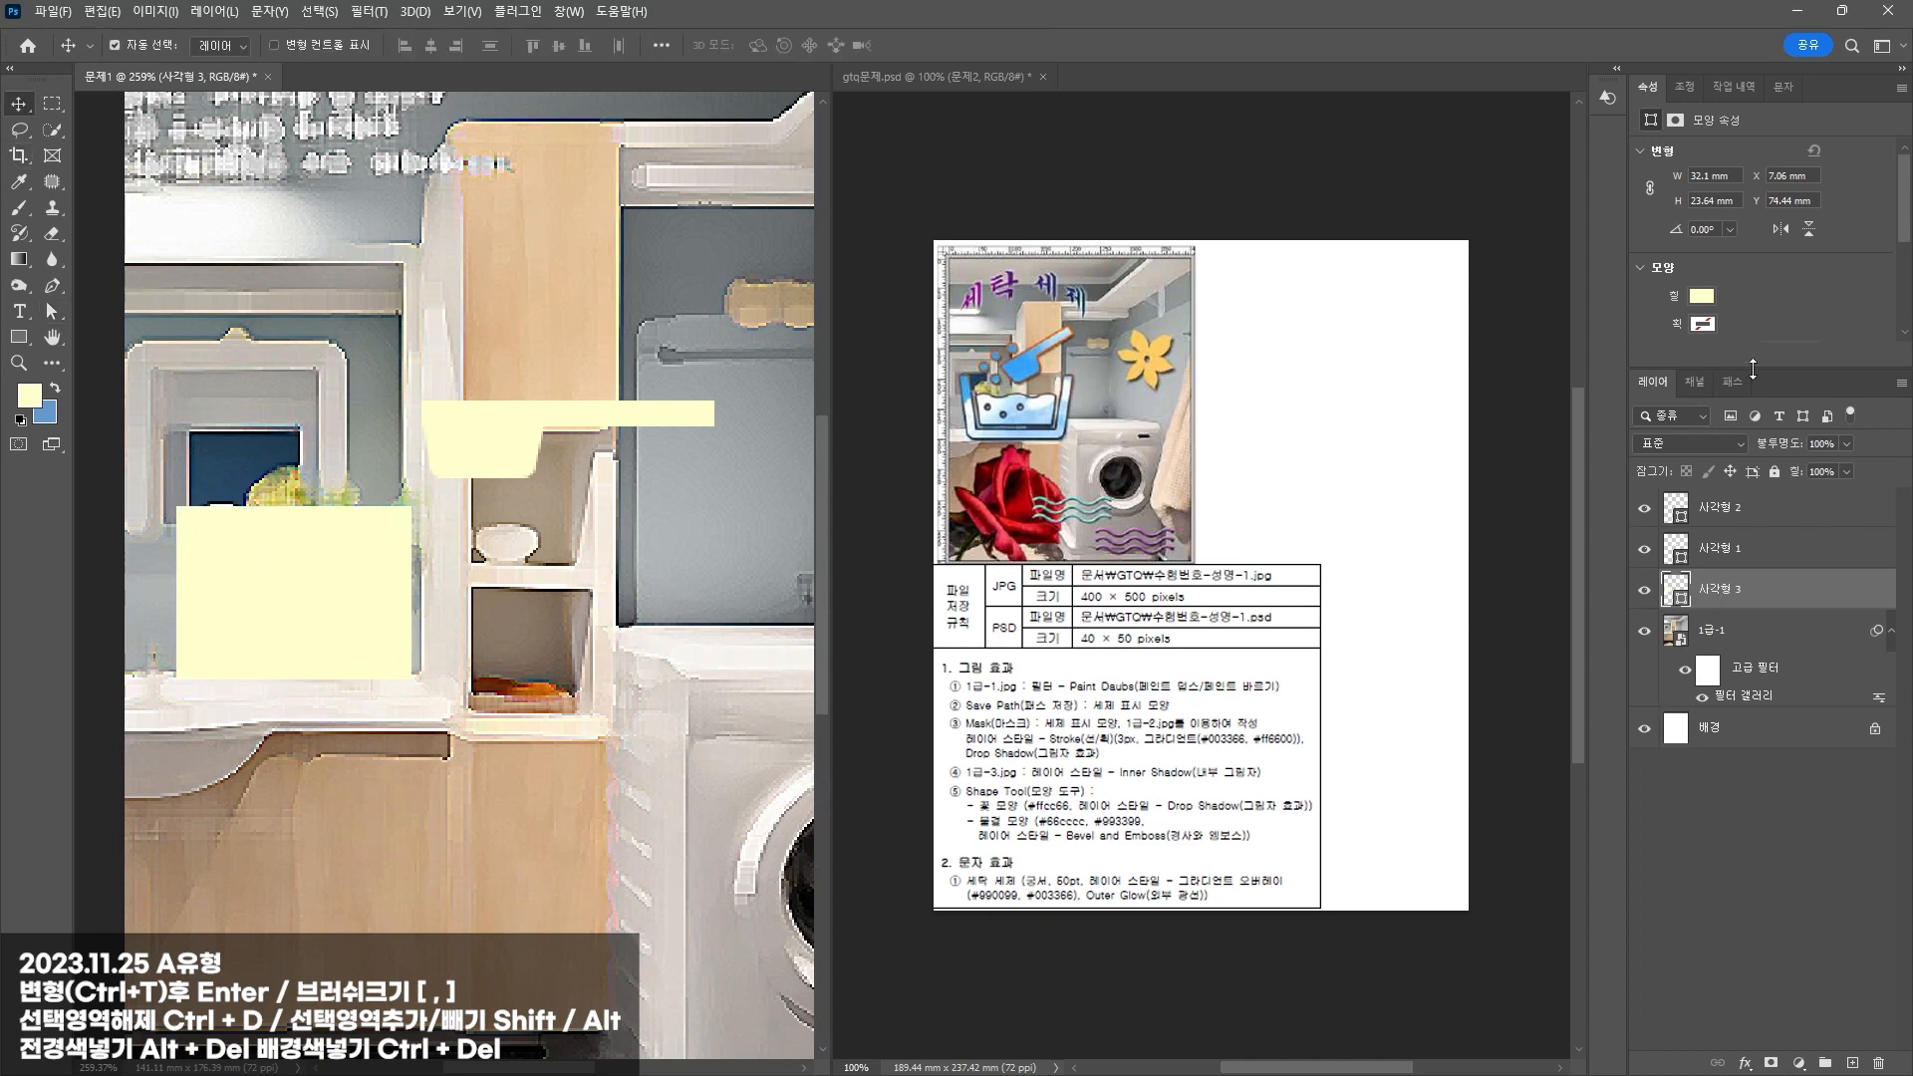
# Step: Round the basin rectangle's two bottom corners to 9 px
pyautogui.scroll(-5, 1726, 247)
pyautogui.click(1716, 236)
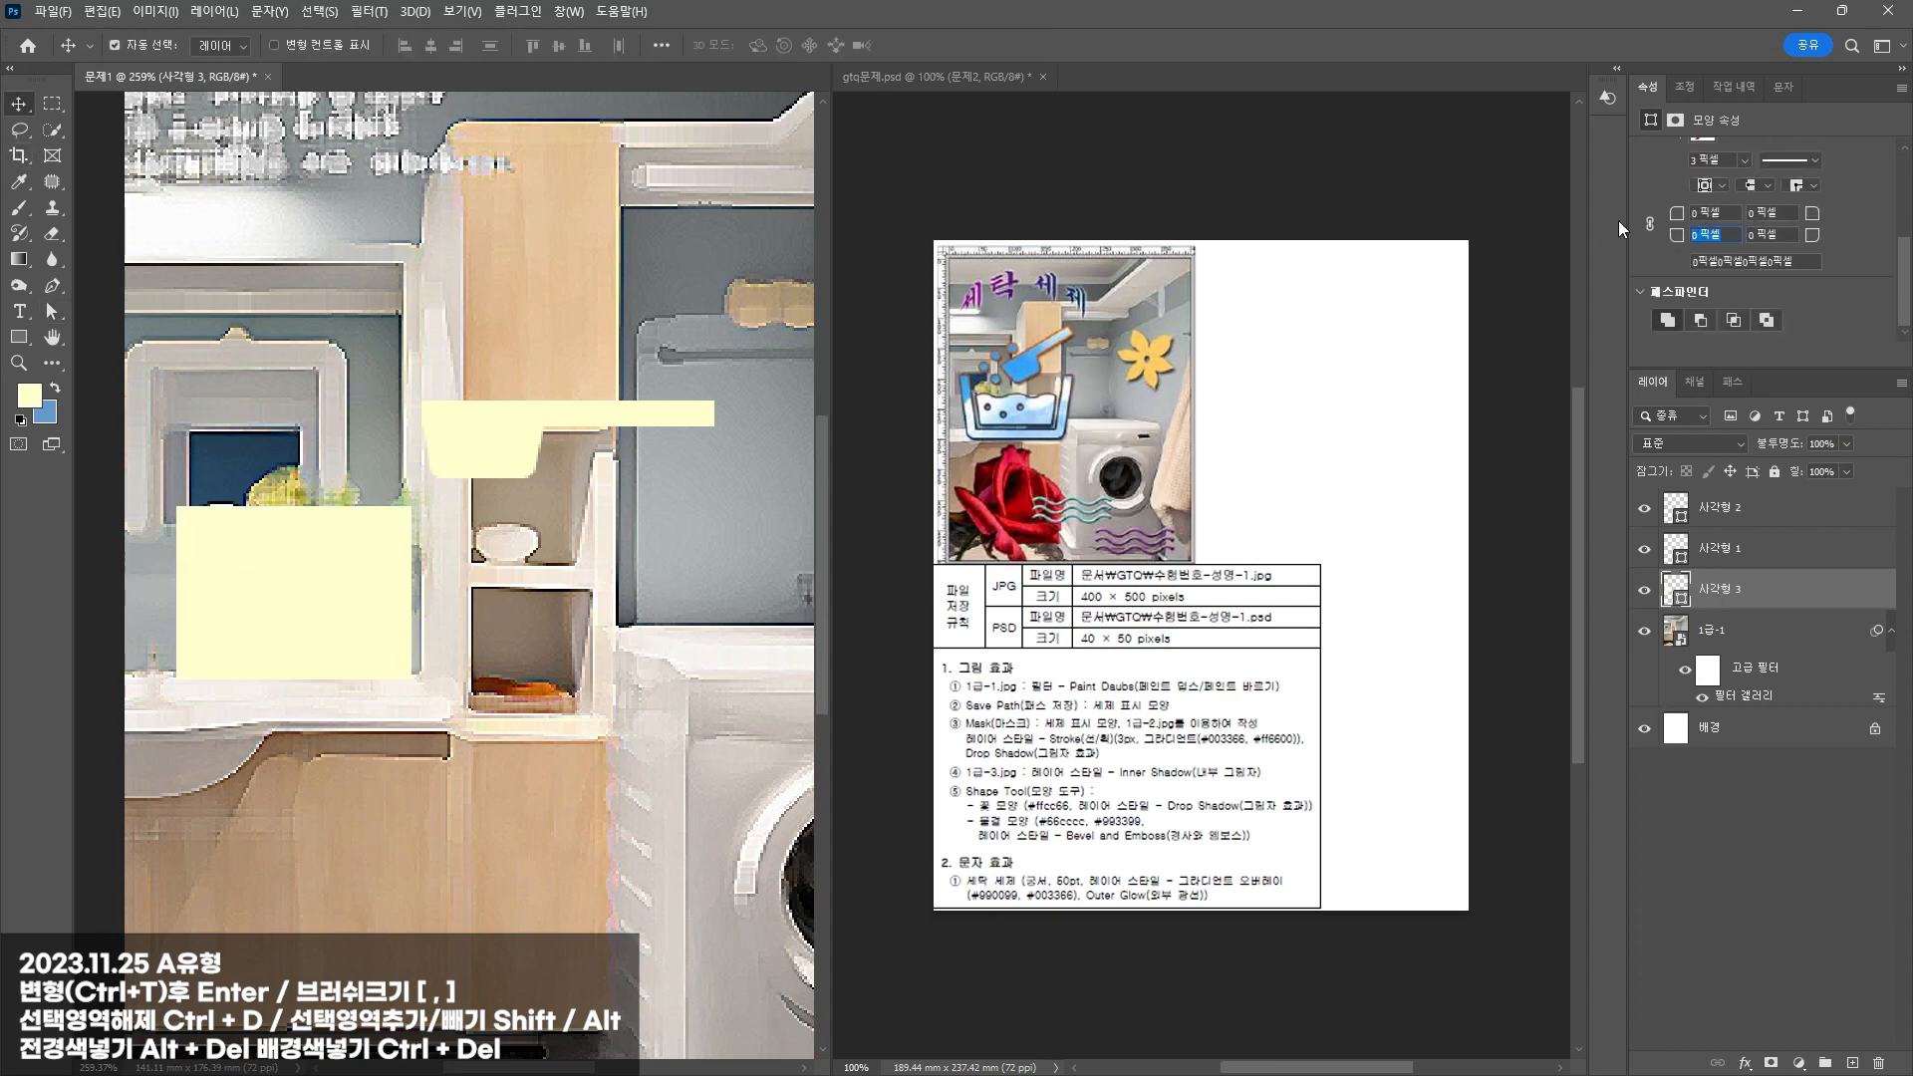
pyautogui.write('9')
pyautogui.press('Tab')
pyautogui.write('9')
pyautogui.press('Return')
# Step: Move the basin's two top corner points outward until the shape is about 102 px wide at the rim
pyautogui.press('a')
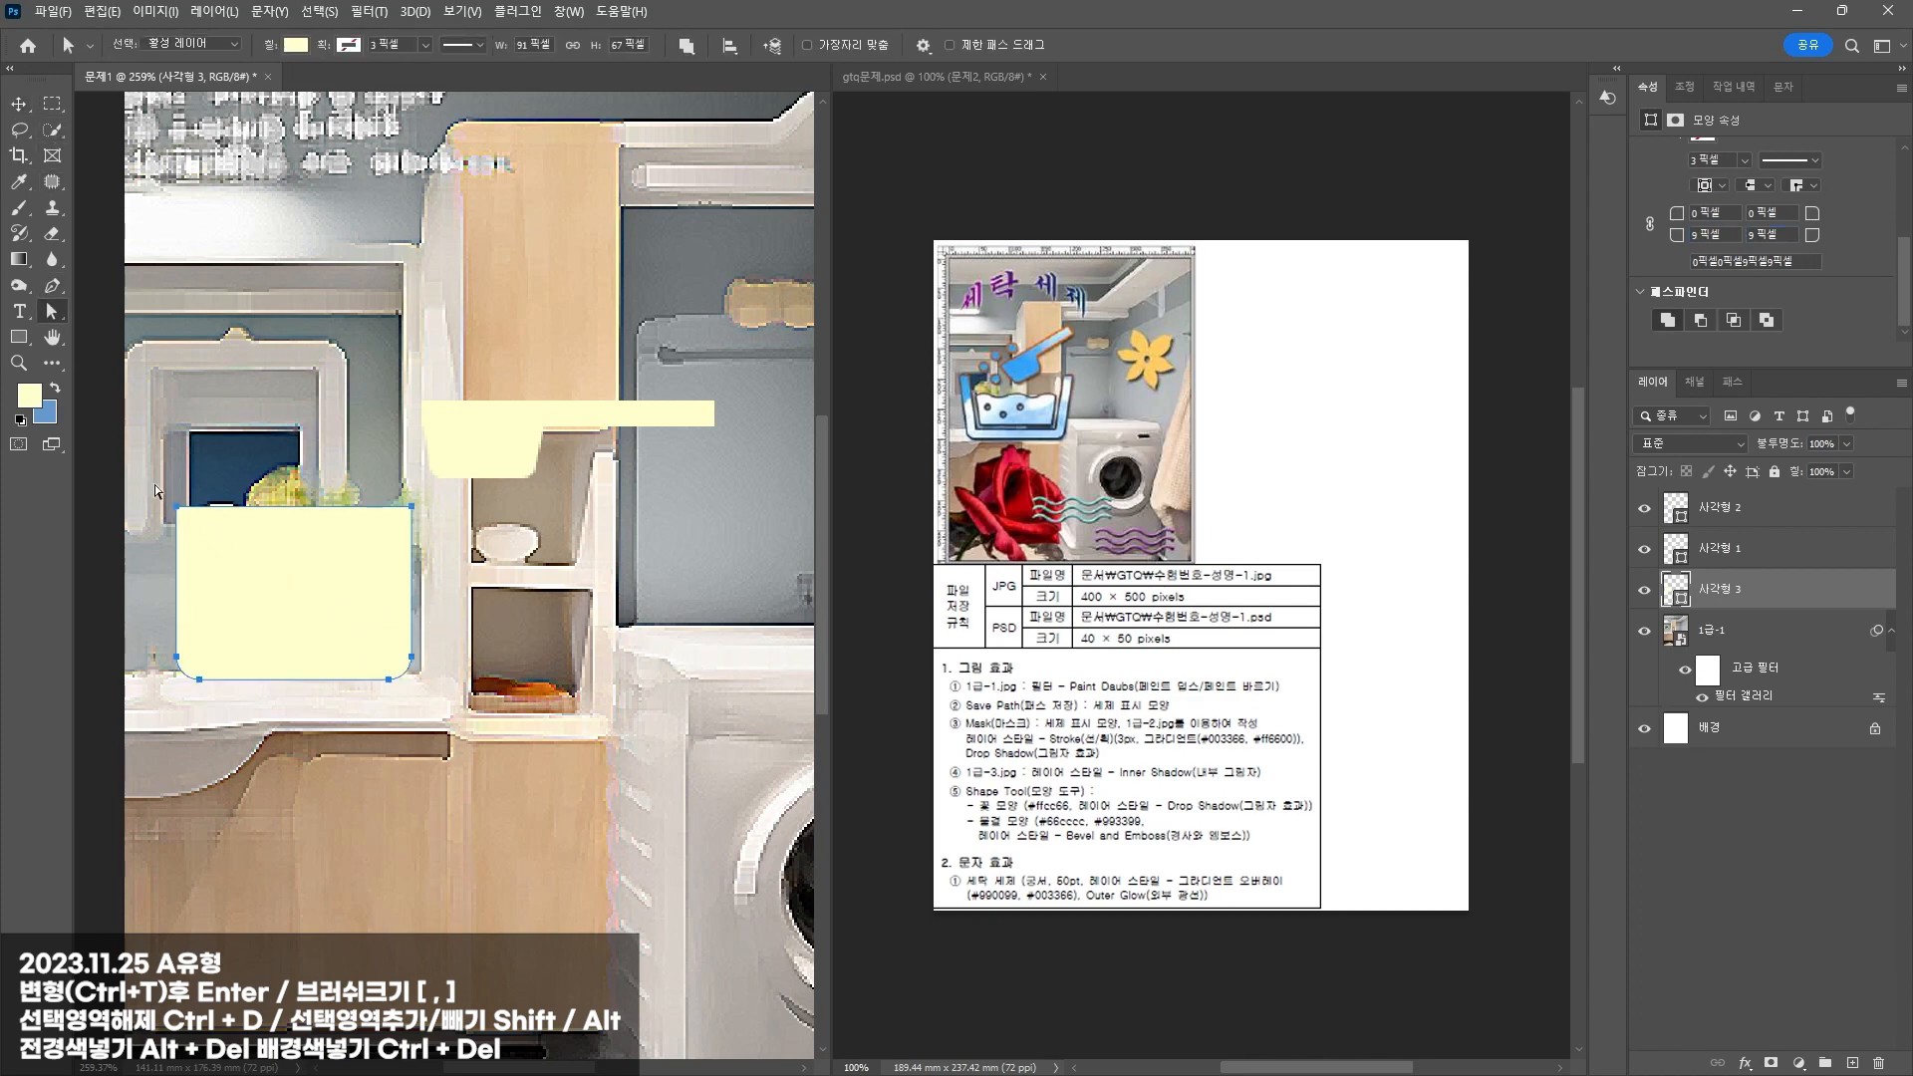
pyautogui.moveTo(179, 513); pyautogui.dragTo(176, 513)
pyautogui.click(887, 412)
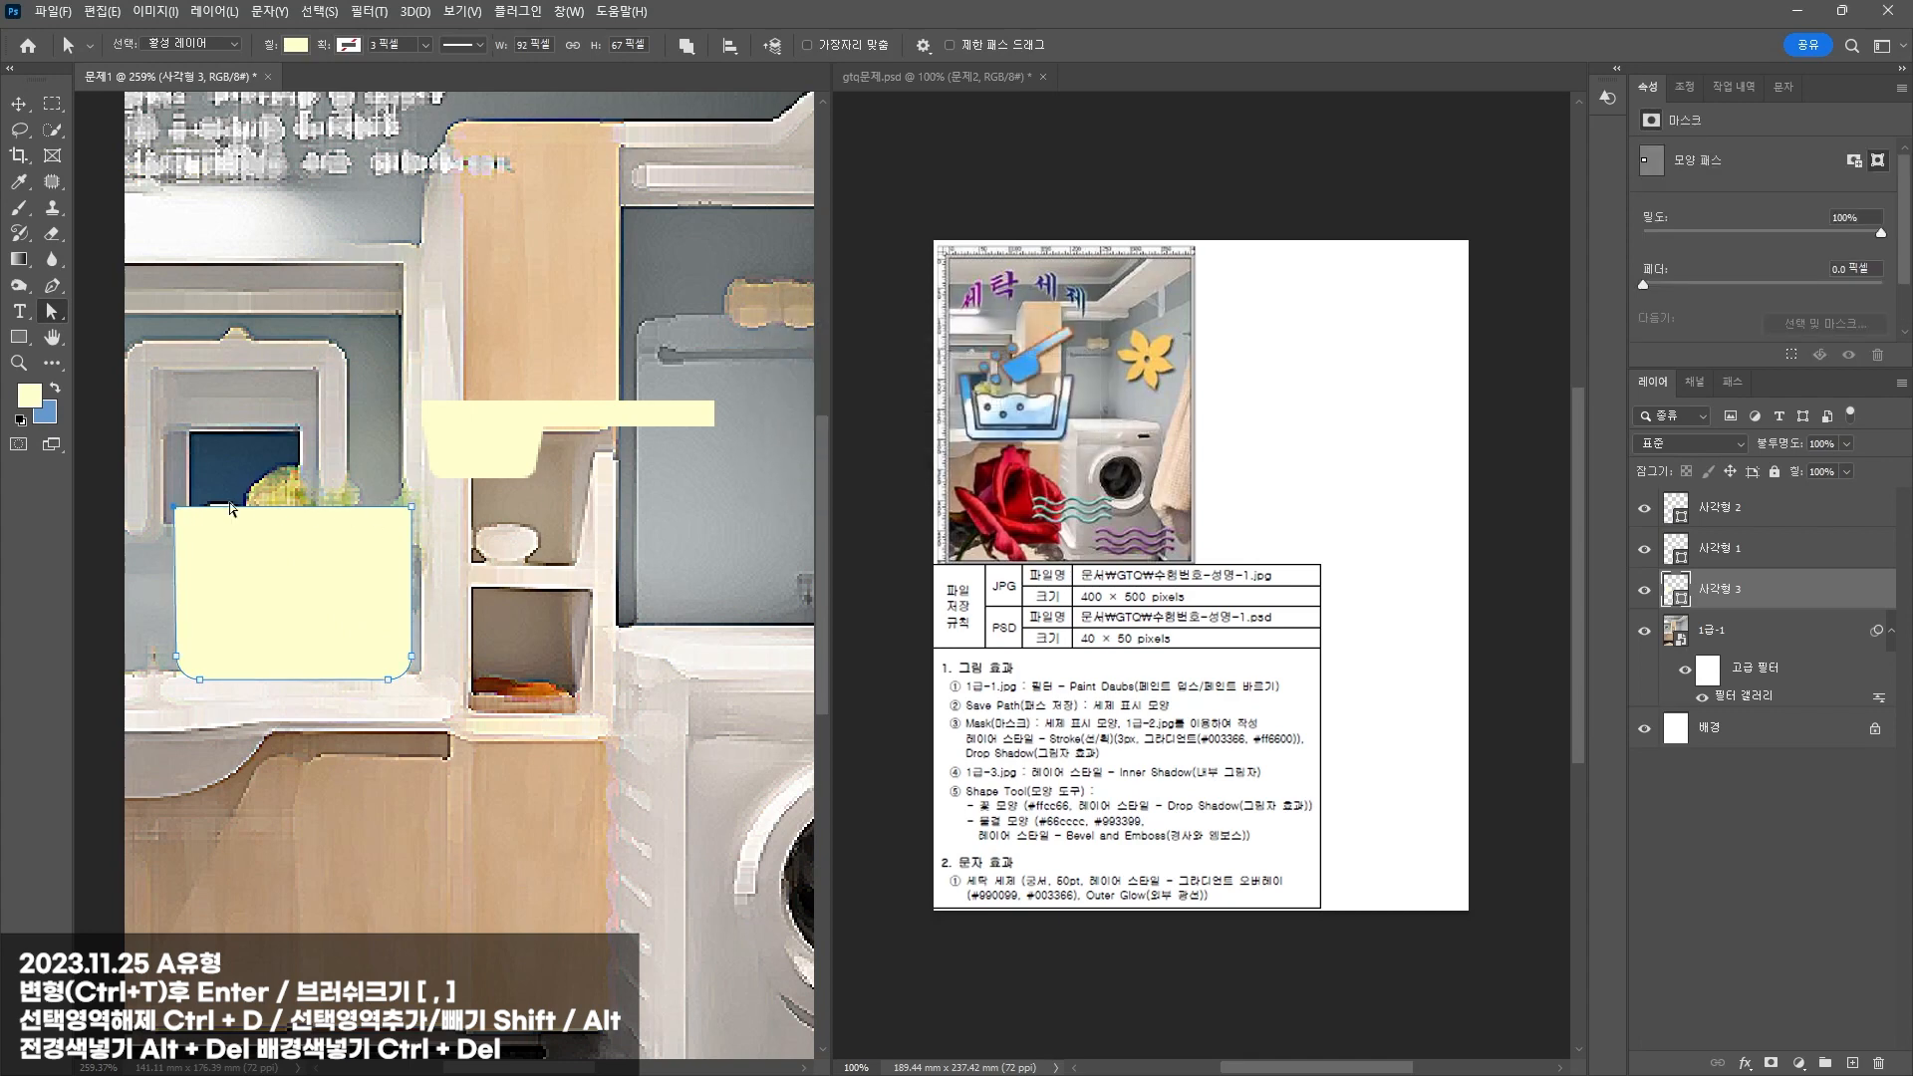
pyautogui.press('Left')
pyautogui.press('Left')
pyautogui.press('Left')
pyautogui.press('Left')
pyautogui.moveTo(413, 511); pyautogui.dragTo(423, 512)
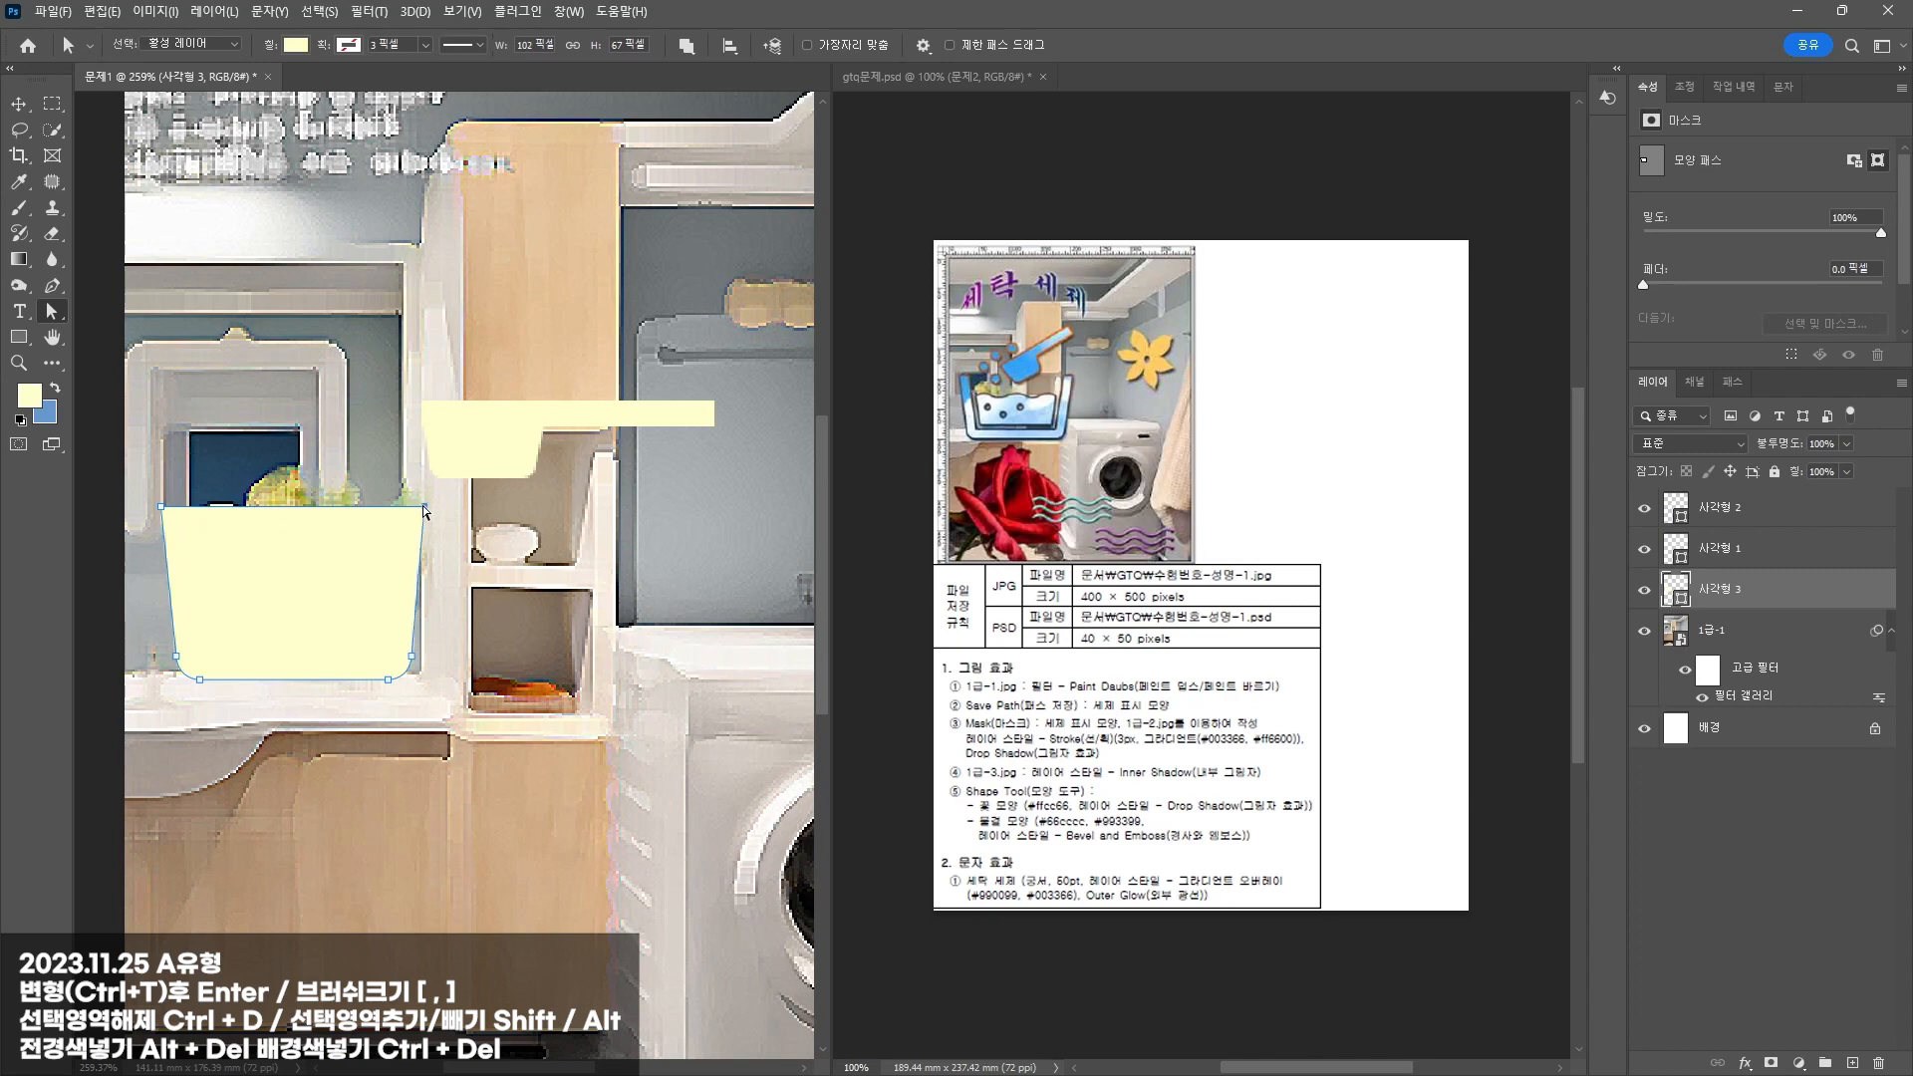
# Step: Lower the basin's top edge to a height of about 63 px and move the whole basin slightly up and right
pyautogui.press('Down')
pyautogui.press('Down')
pyautogui.press('Down')
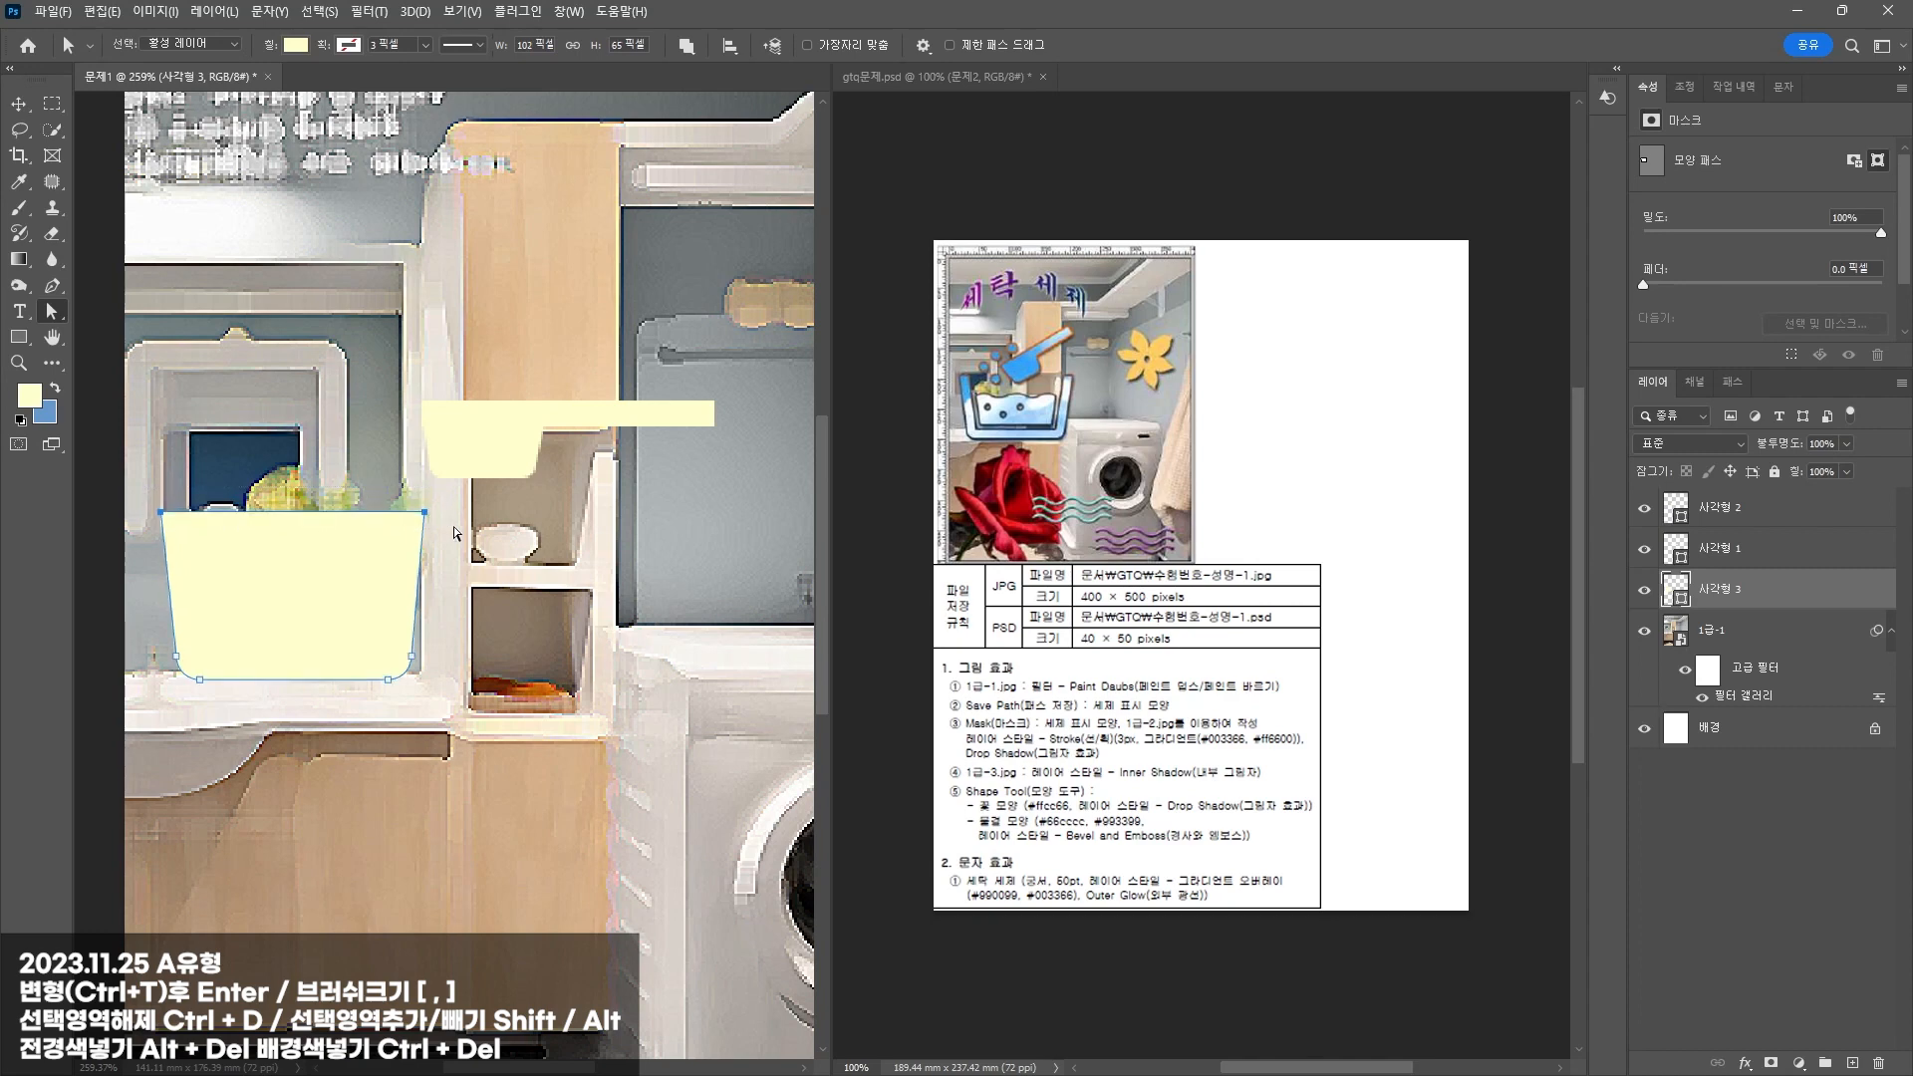
pyautogui.press('Down')
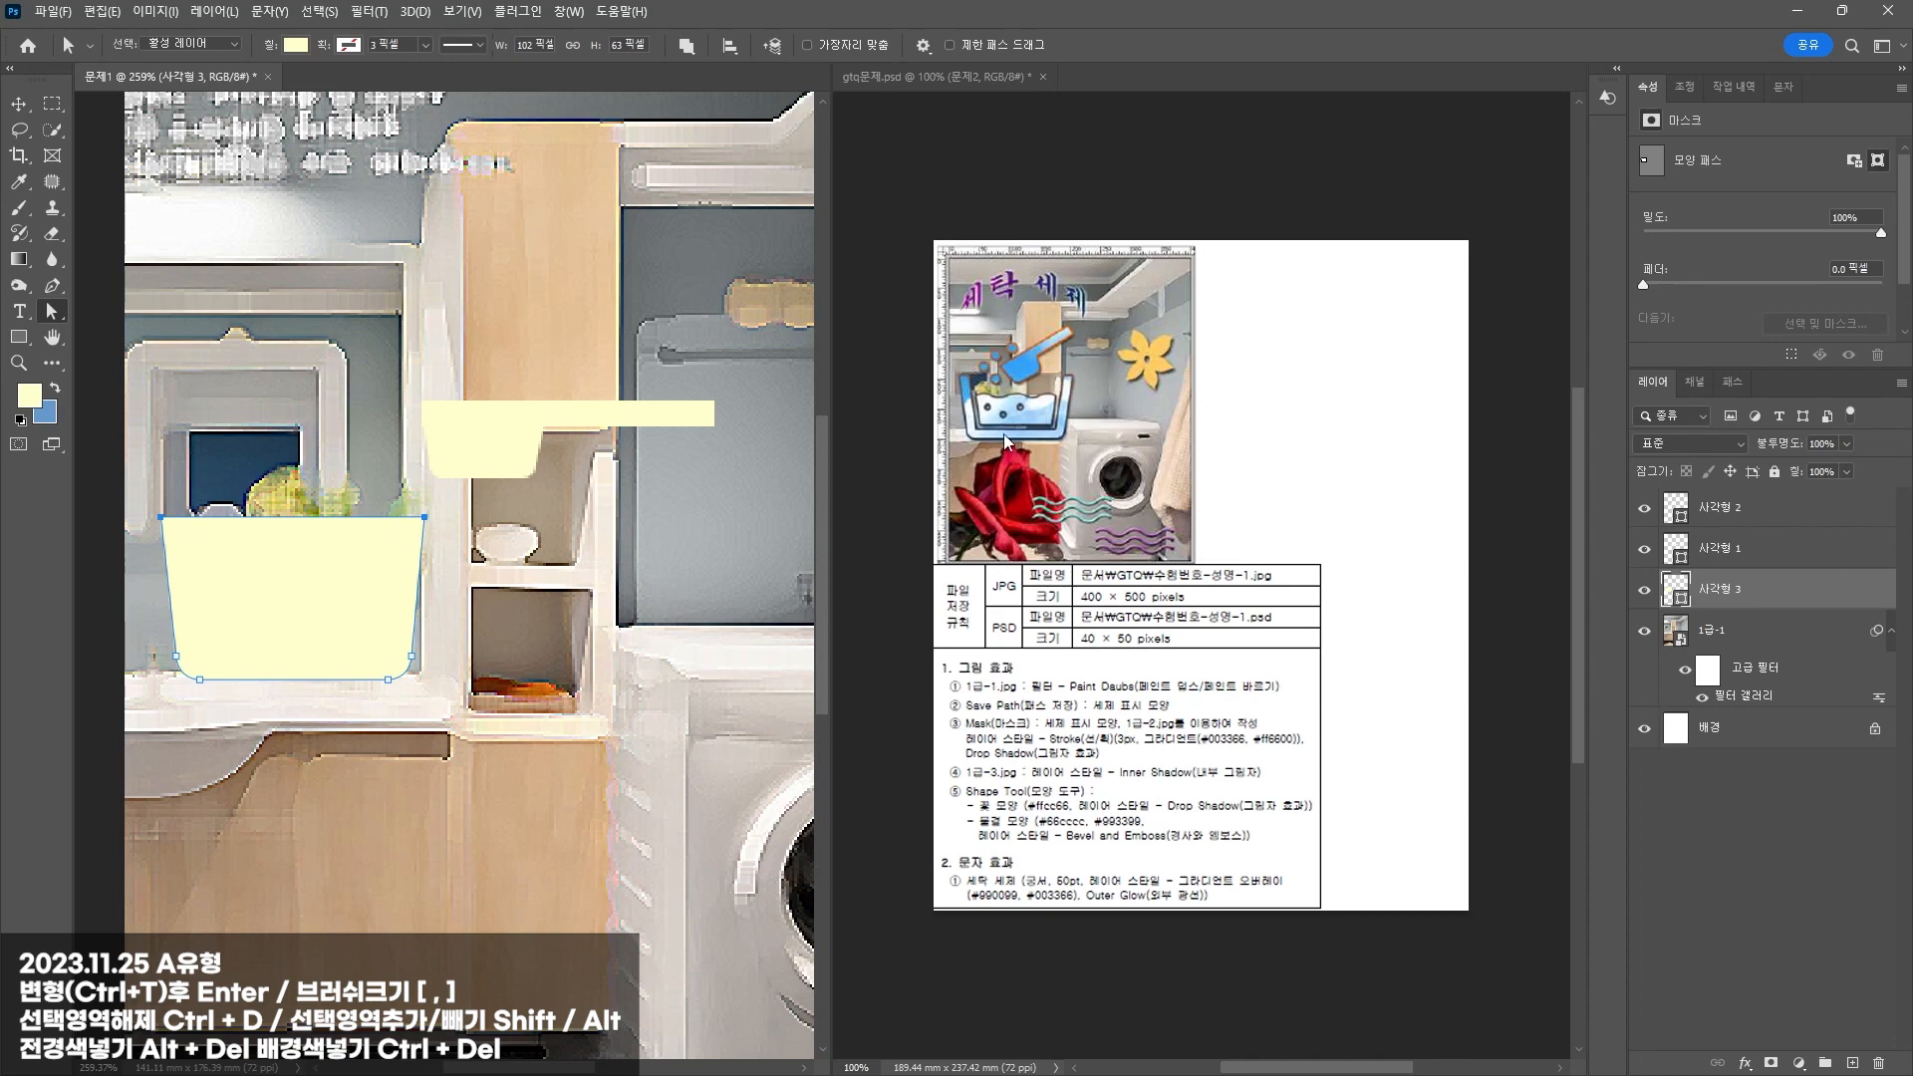
pyautogui.press('v')
pyautogui.moveTo(265, 578); pyautogui.dragTo(271, 566)
# Step: Try to apply Subtract Front Shape to the basin with the Pen tool
pyautogui.click(50, 289)
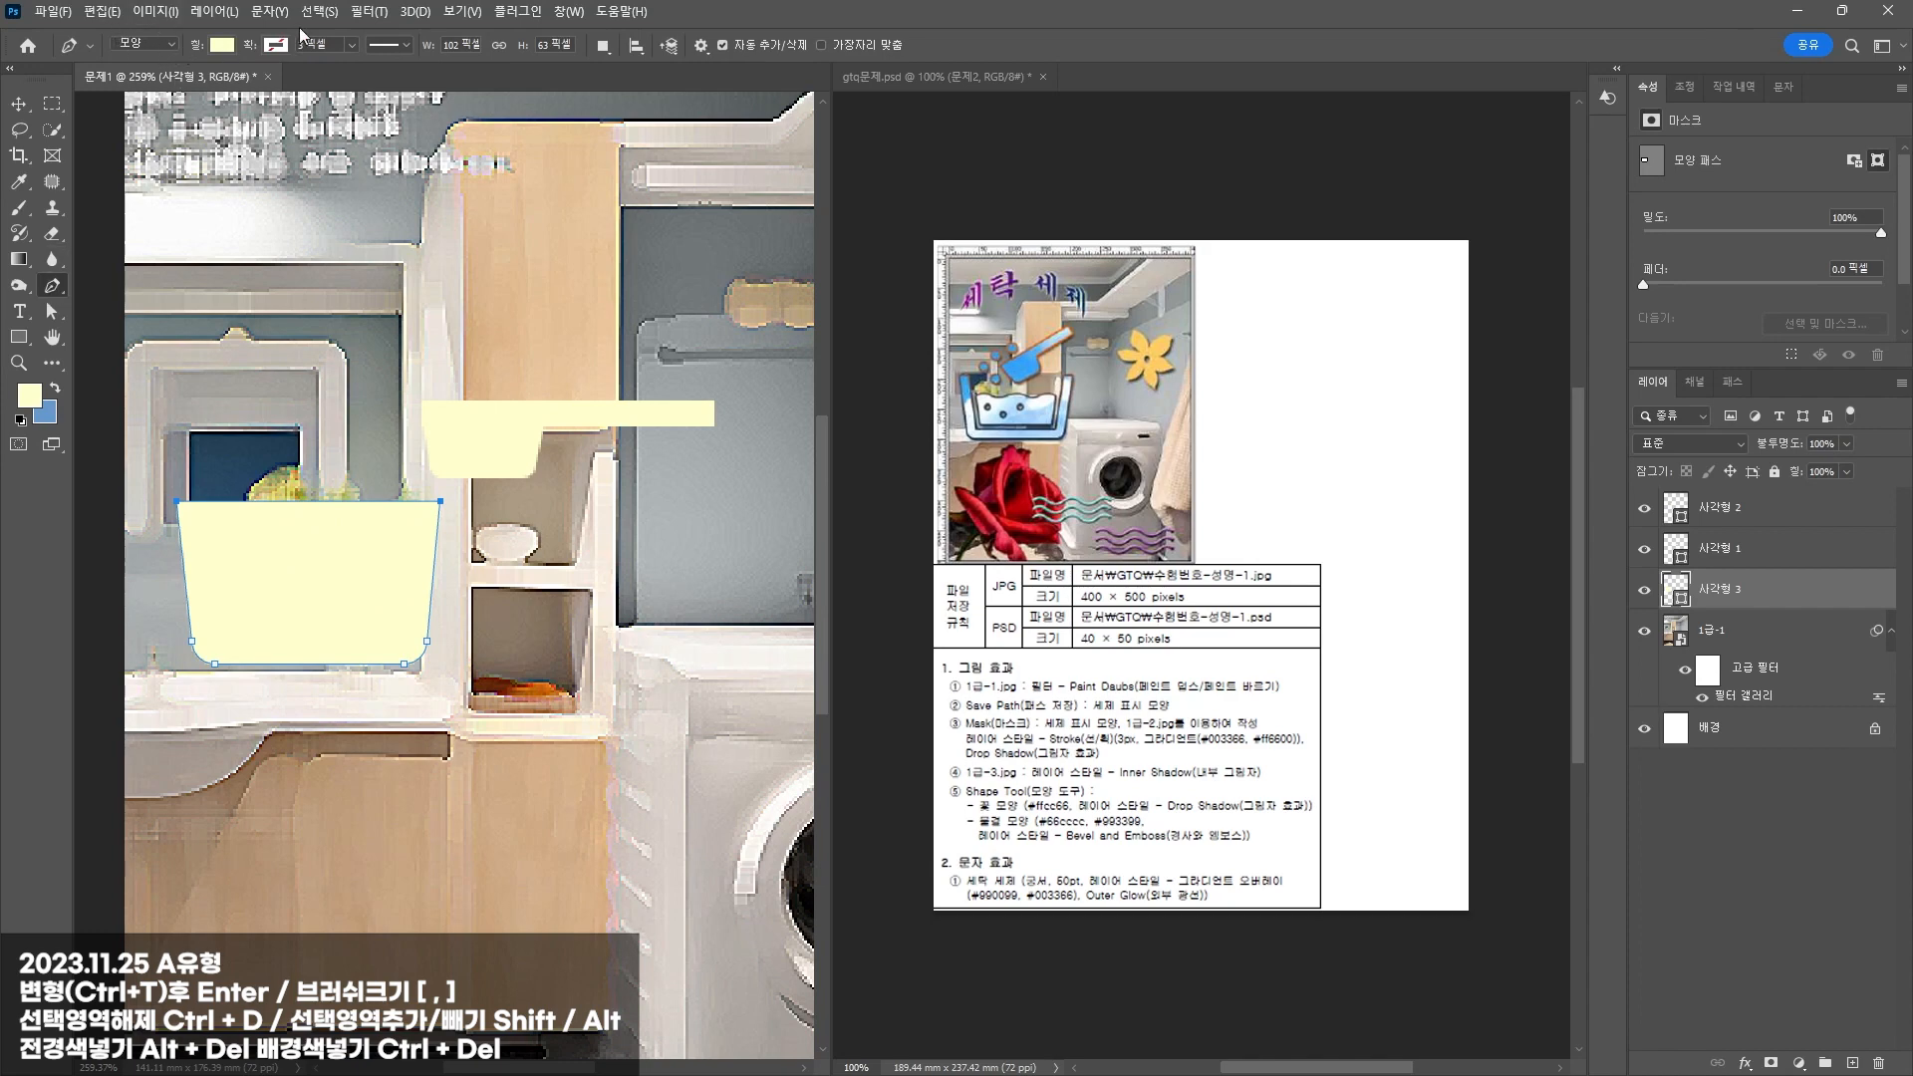
pyautogui.click(603, 45)
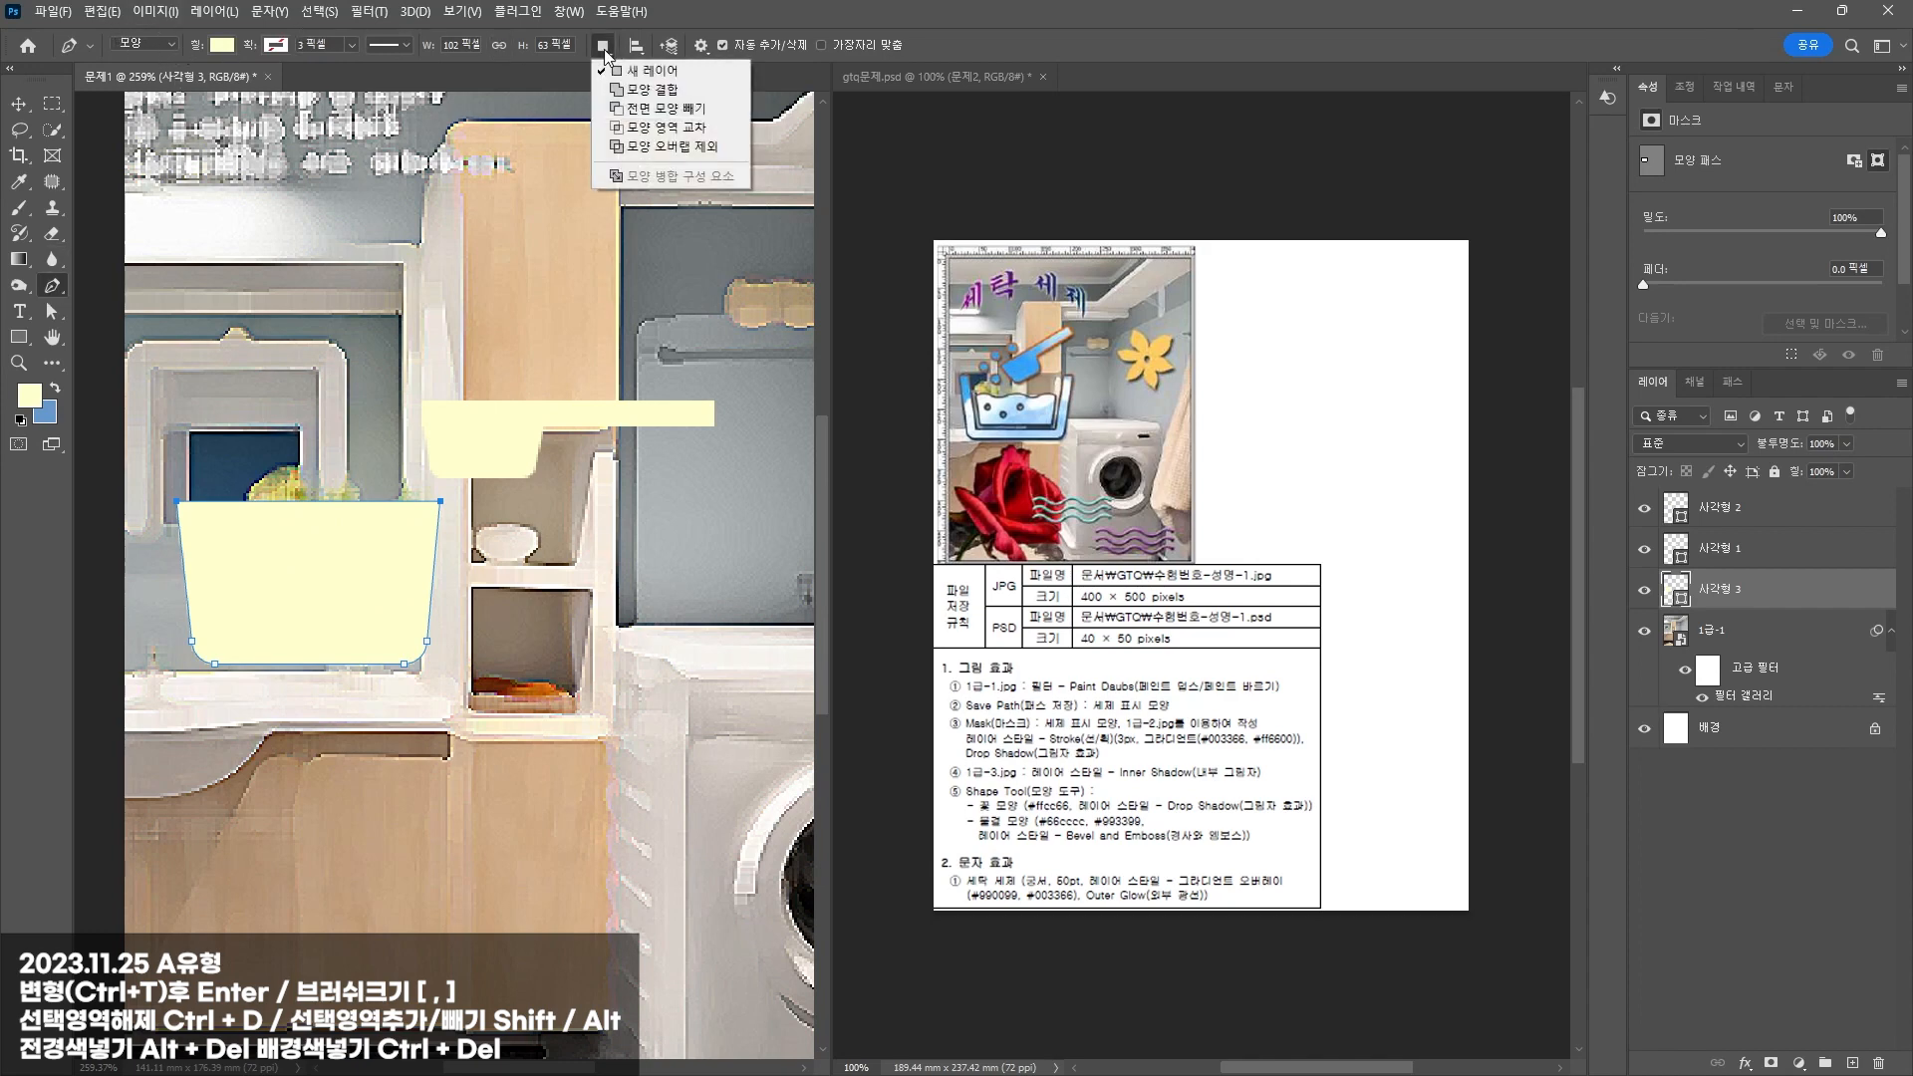
pyautogui.click(658, 111)
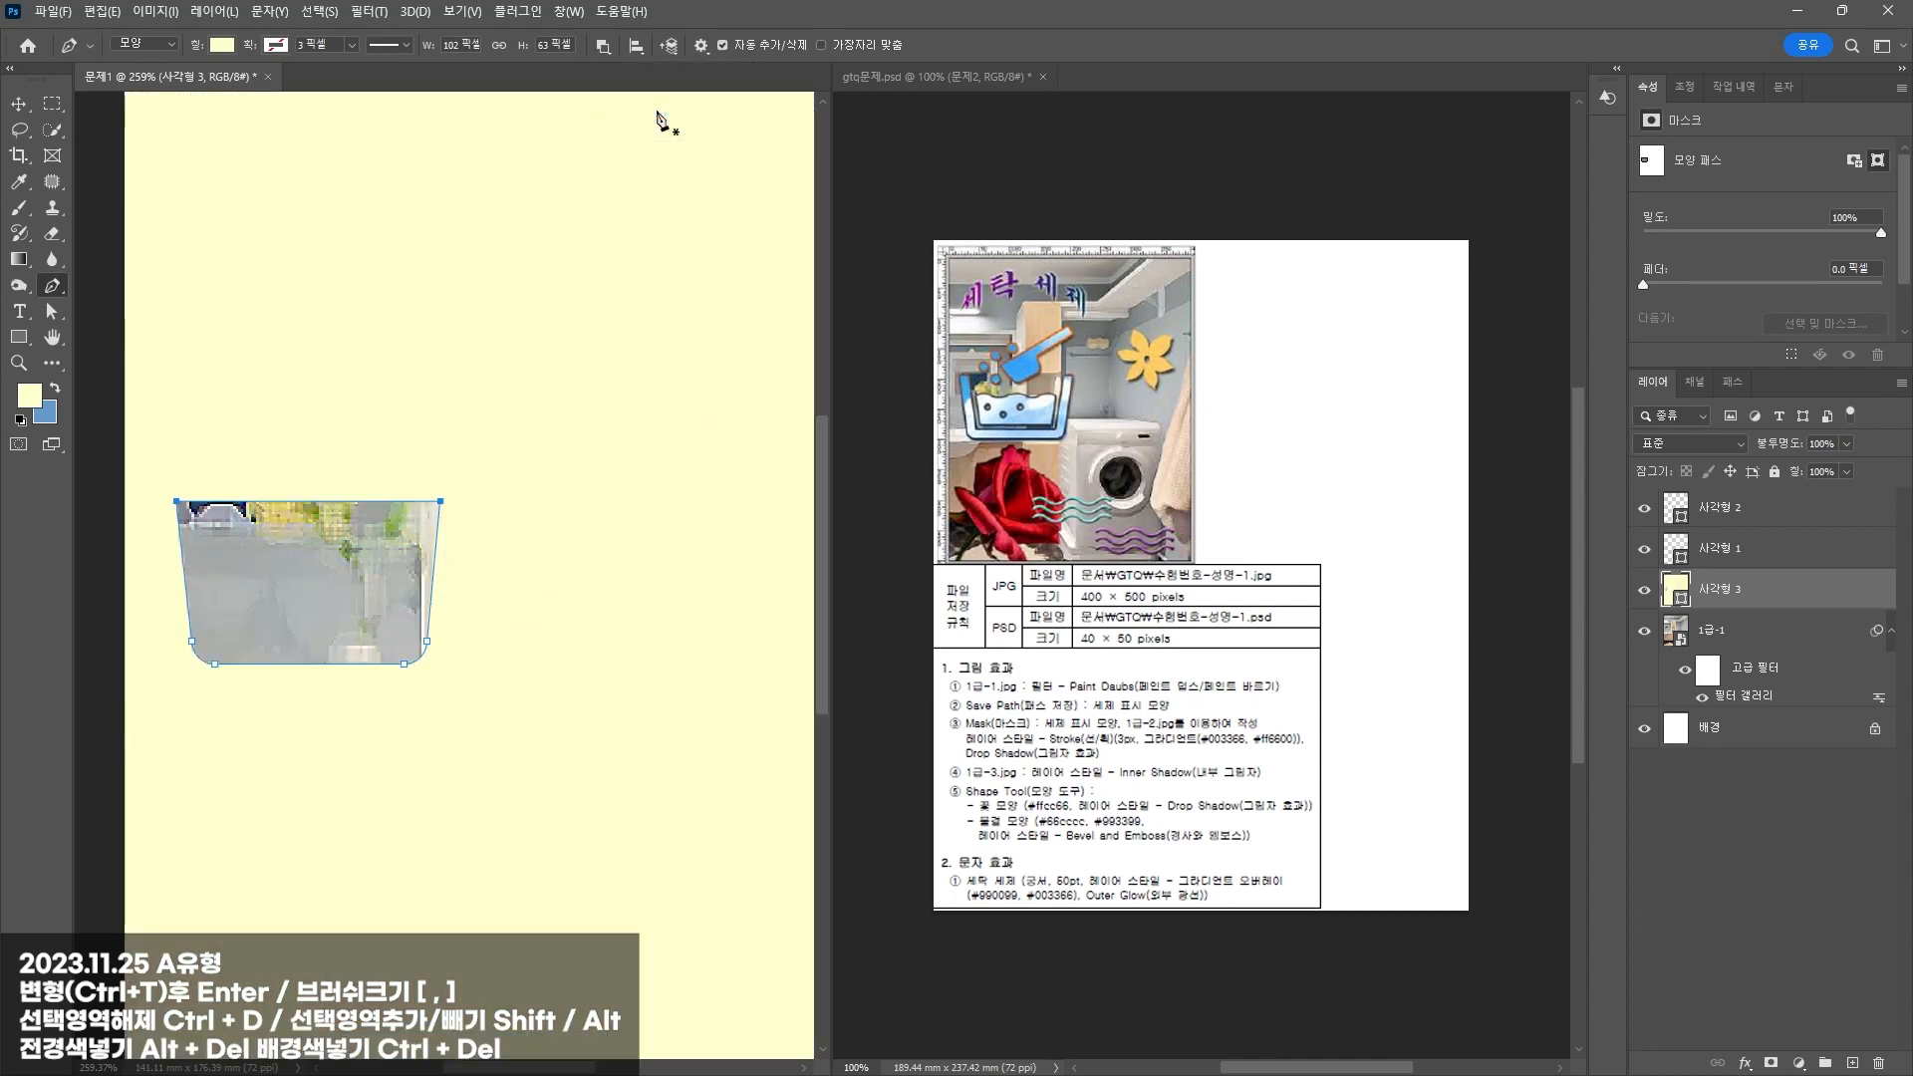
pyautogui.hotkey('ctrl', 'z')
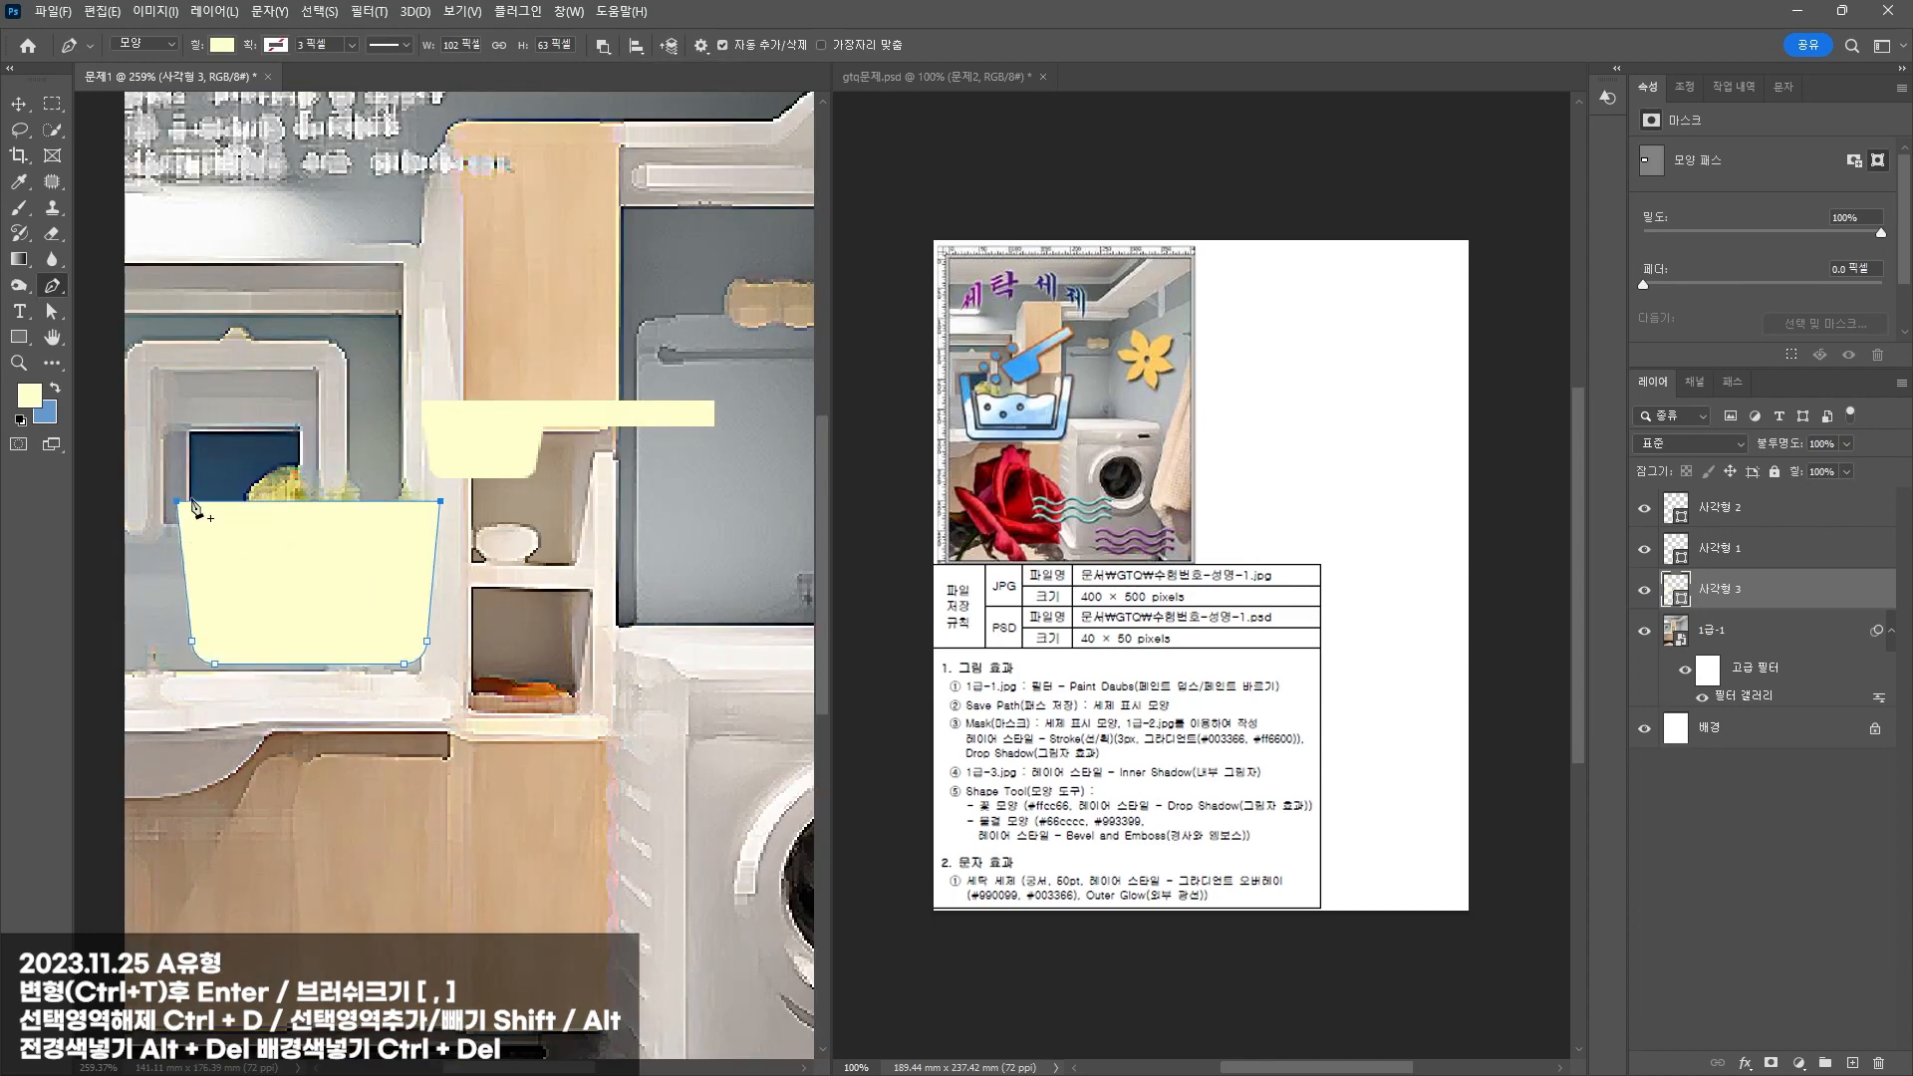
# Step: Cut a four-point trapezoid out of the basin with the Pen tool set to Subtract Front Shape, leaving an open U-shaped wall
pyautogui.click(1787, 834)
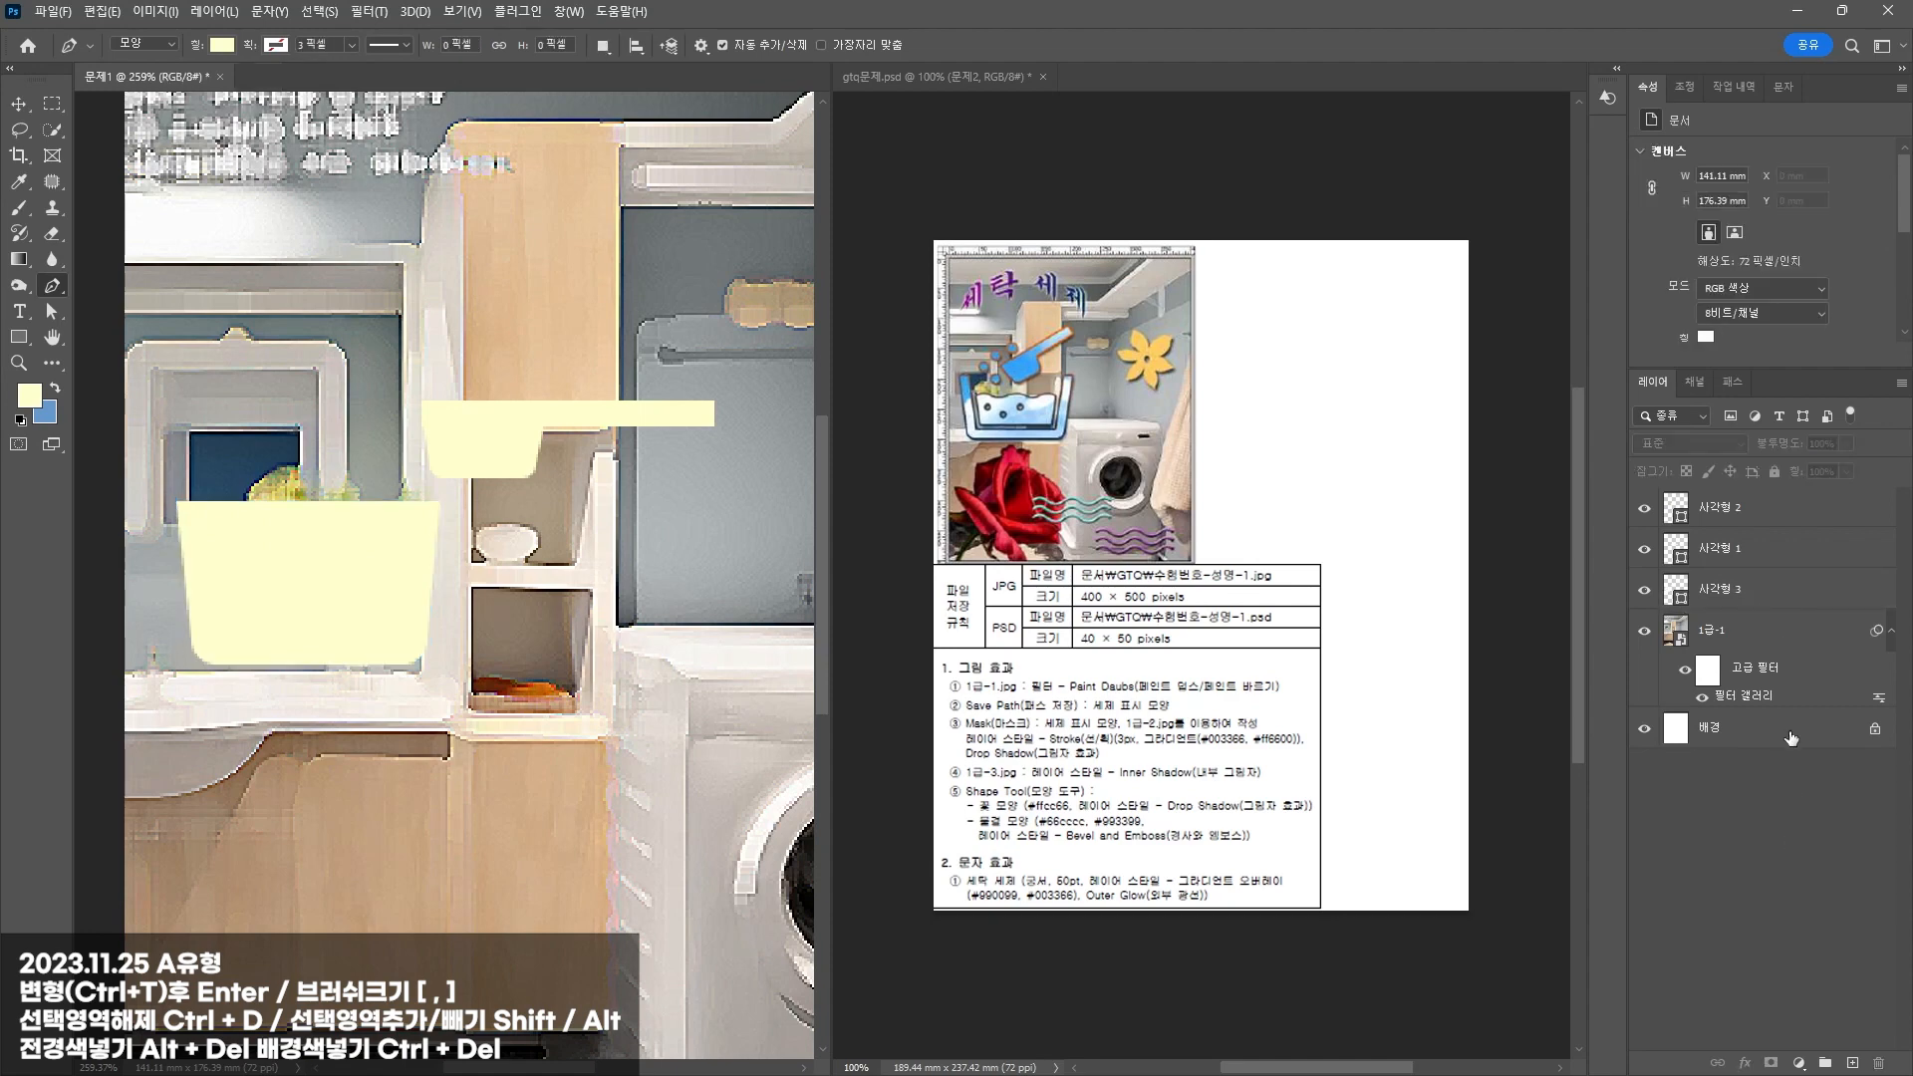
pyautogui.click(1715, 590)
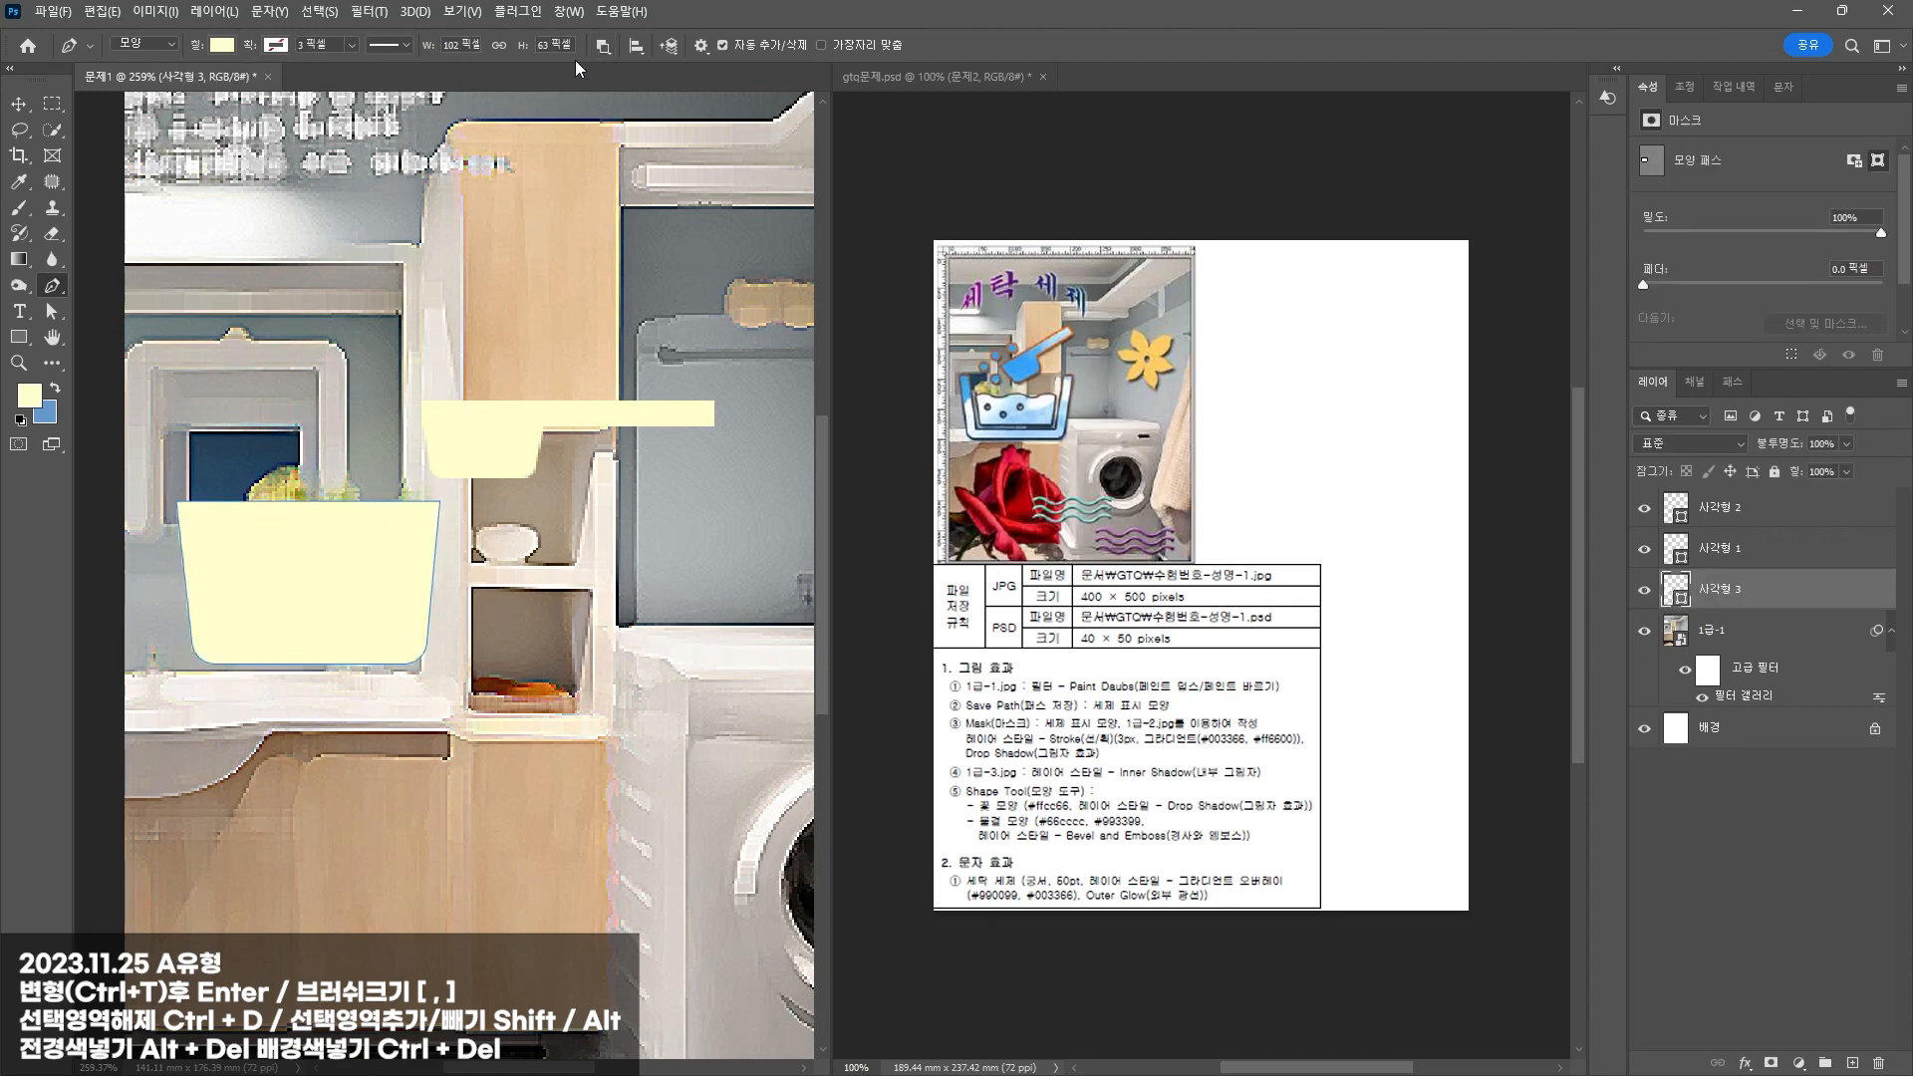
pyautogui.click(192, 496)
pyautogui.click(209, 638)
pyautogui.click(399, 638)
pyautogui.click(420, 497)
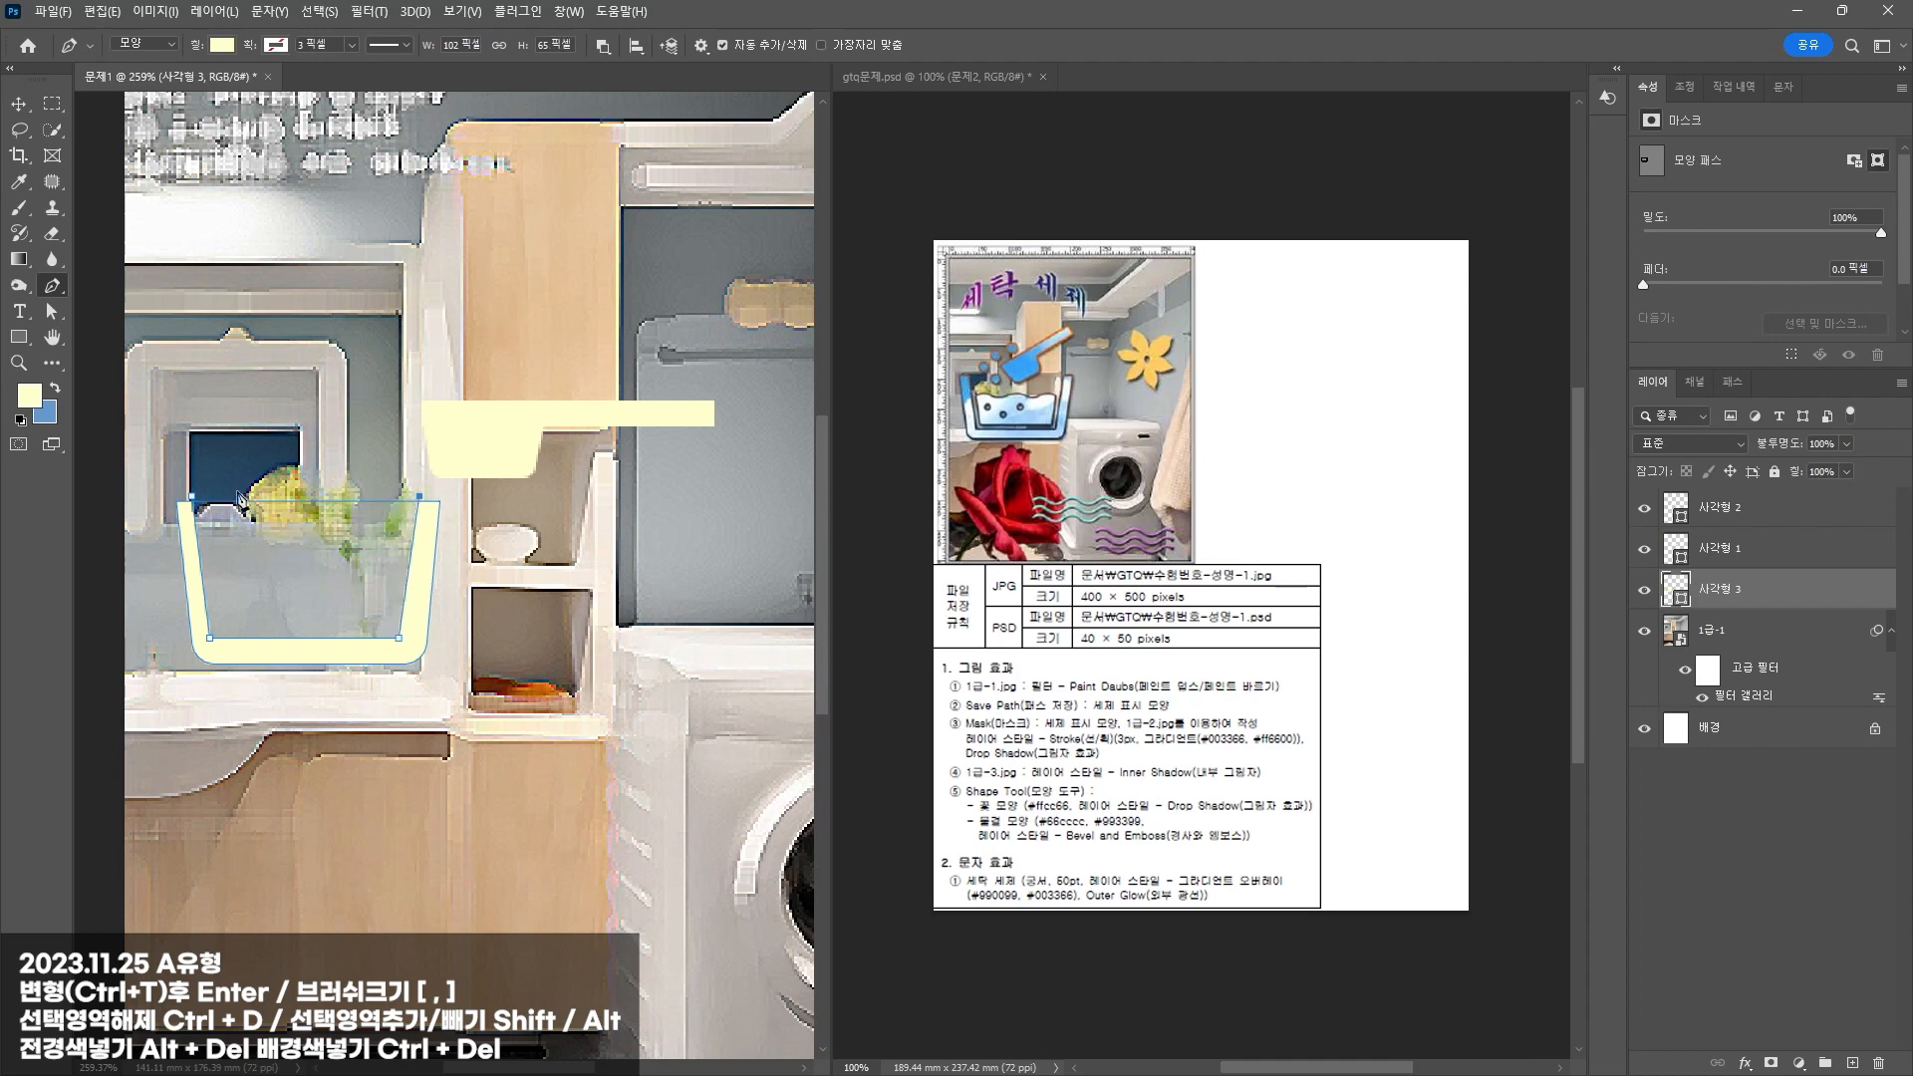
pyautogui.click(191, 497)
# Step: Shift the cutout's two bottom corner points slightly outward to even out the basin's wall thickness
pyautogui.click(52, 310)
pyautogui.click(405, 646)
pyautogui.moveTo(211, 640); pyautogui.dragTo(213, 640)
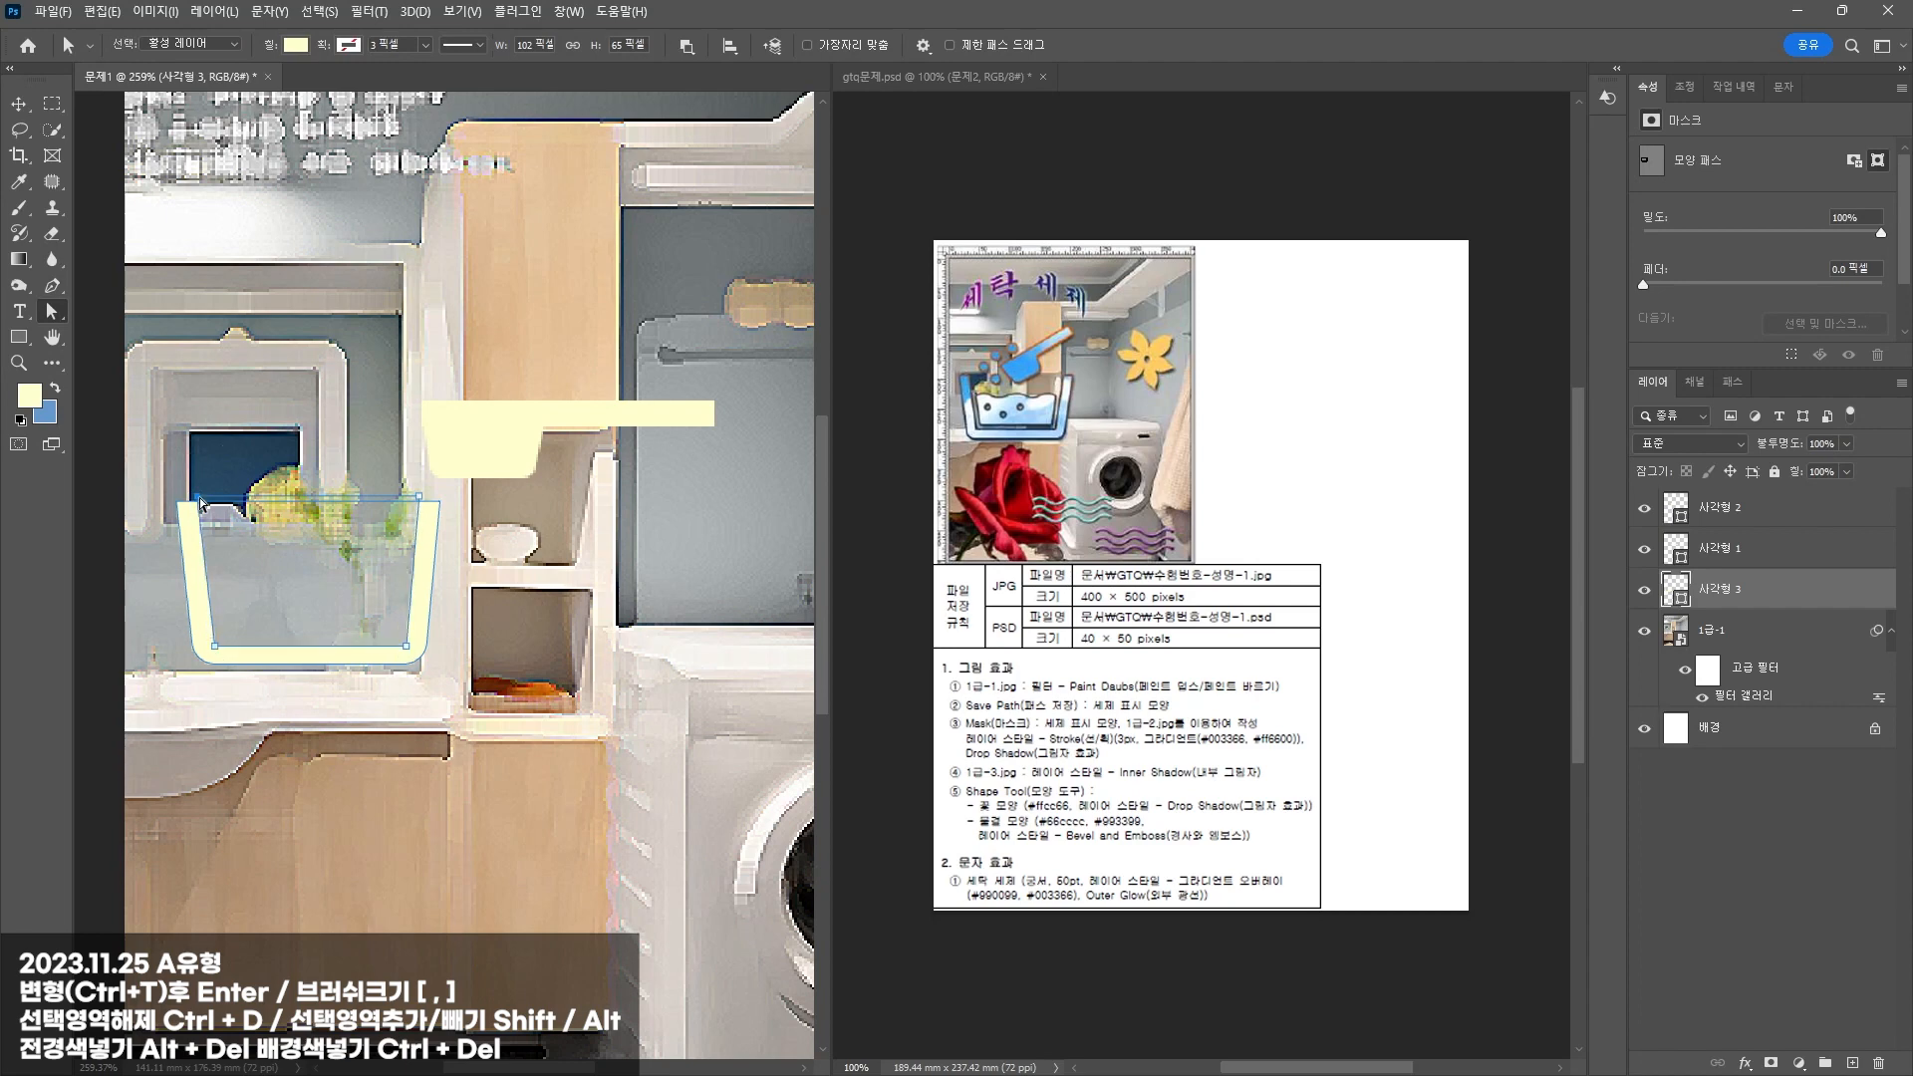
pyautogui.moveTo(406, 646); pyautogui.dragTo(407, 641)
pyautogui.click(380, 415)
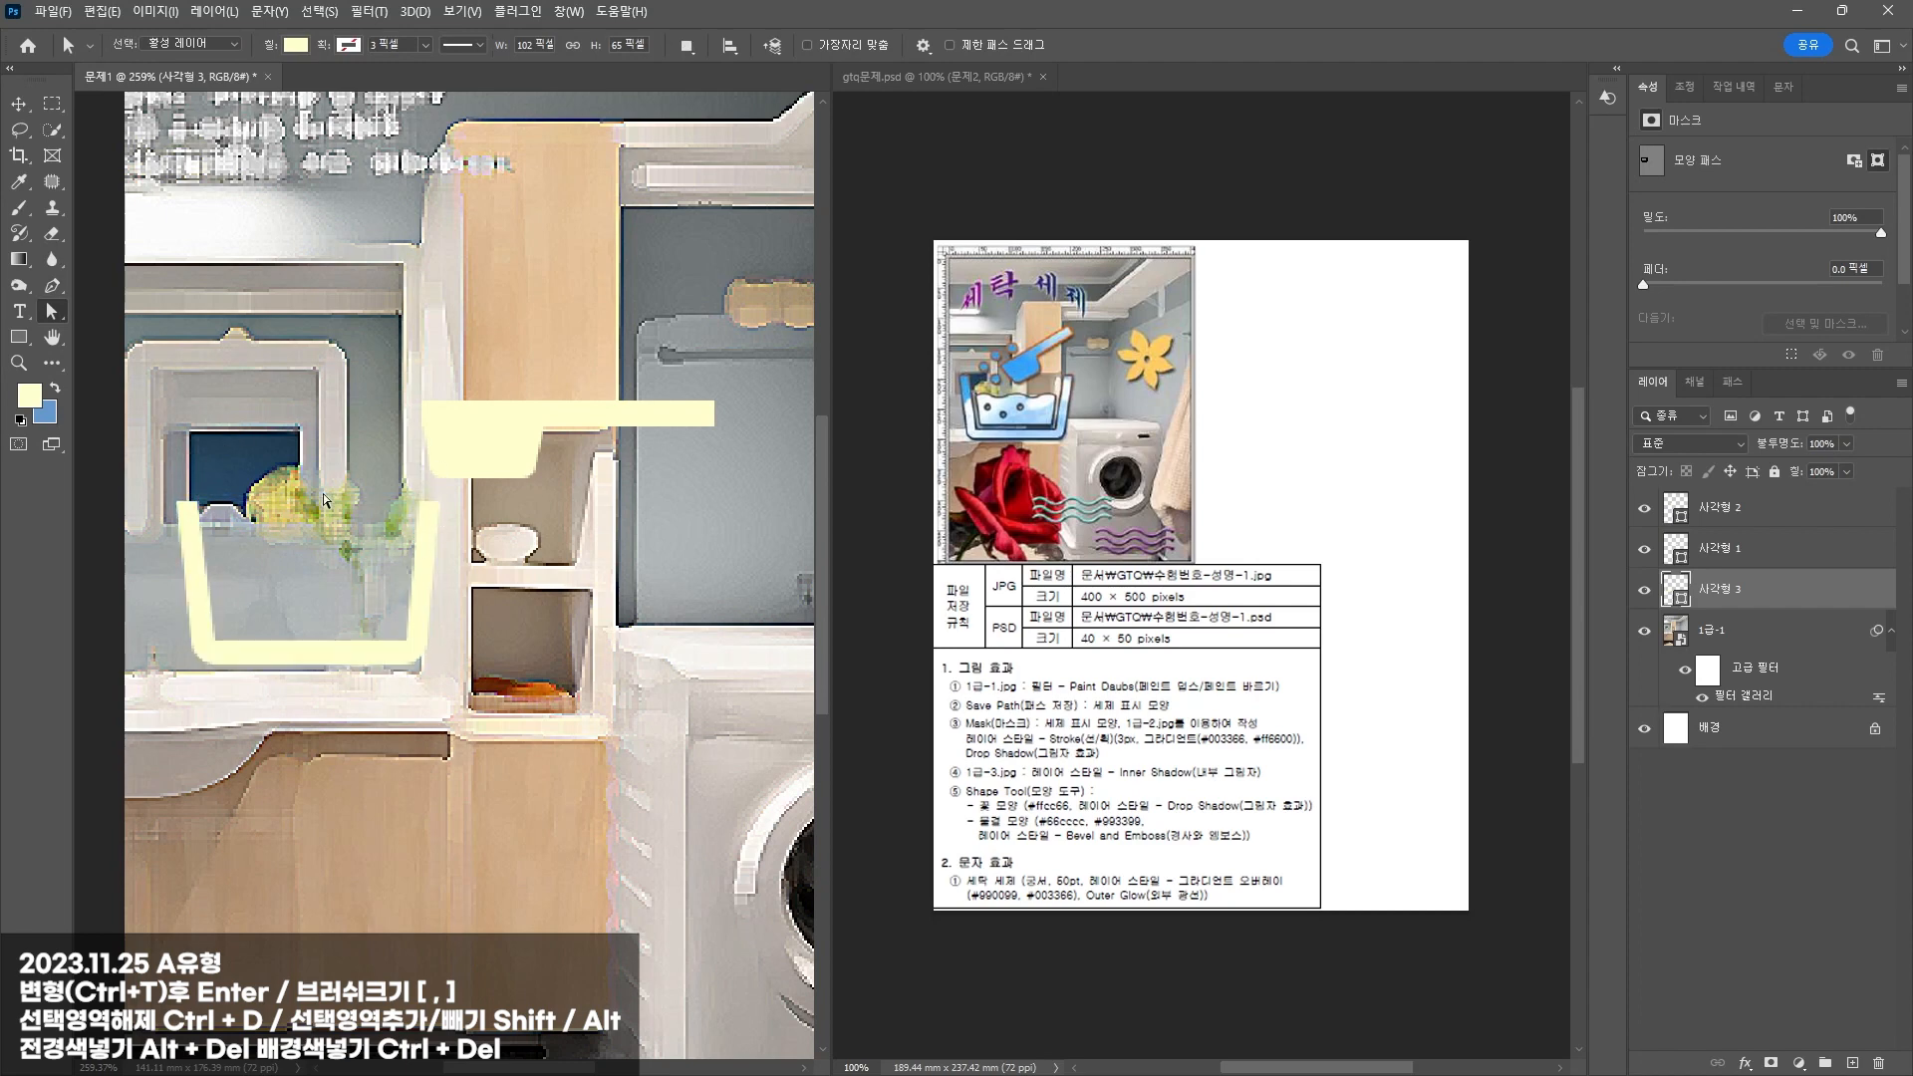
# Step: Start a separate water shape inside the basin with the Pen tool, drawing its left side and flat bottom about 68 px wide
pyautogui.click(52, 286)
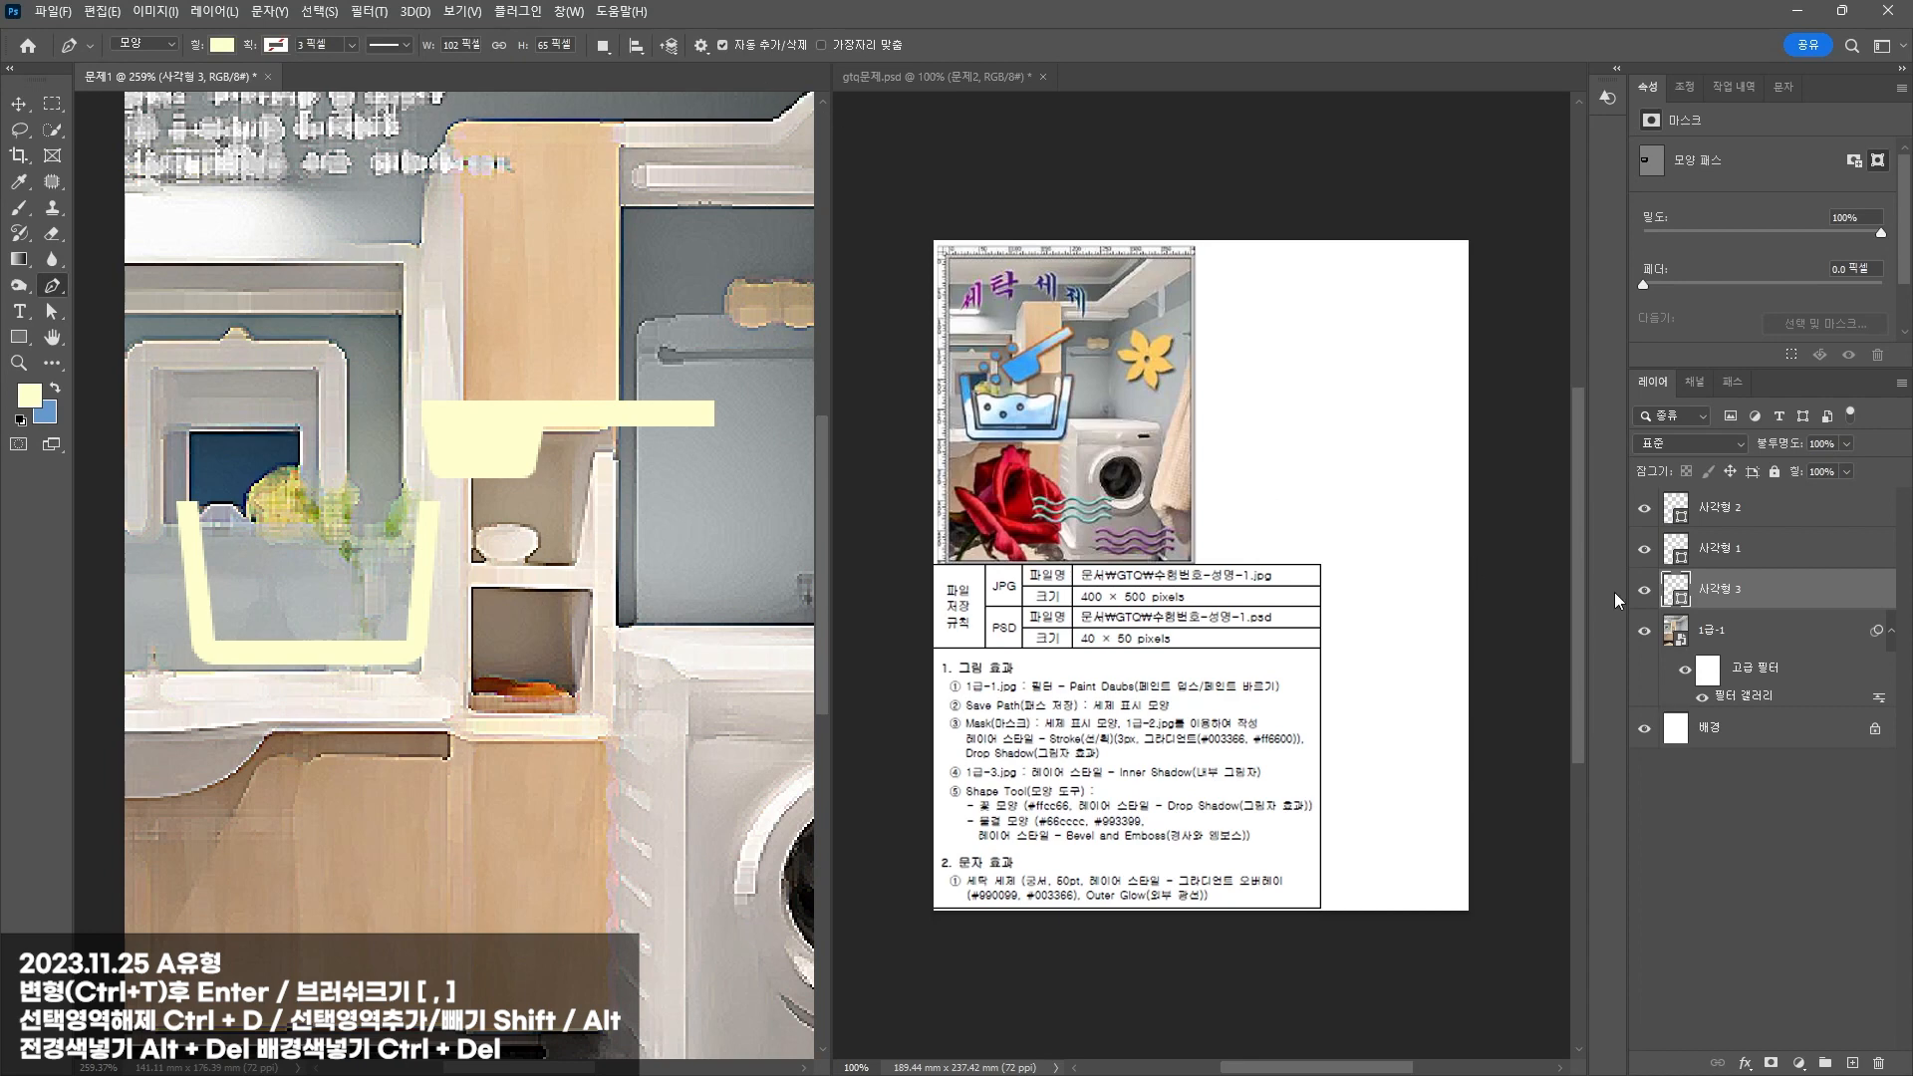
pyautogui.click(220, 579)
pyautogui.click(221, 628)
pyautogui.hotkey('ctrl', 'z')
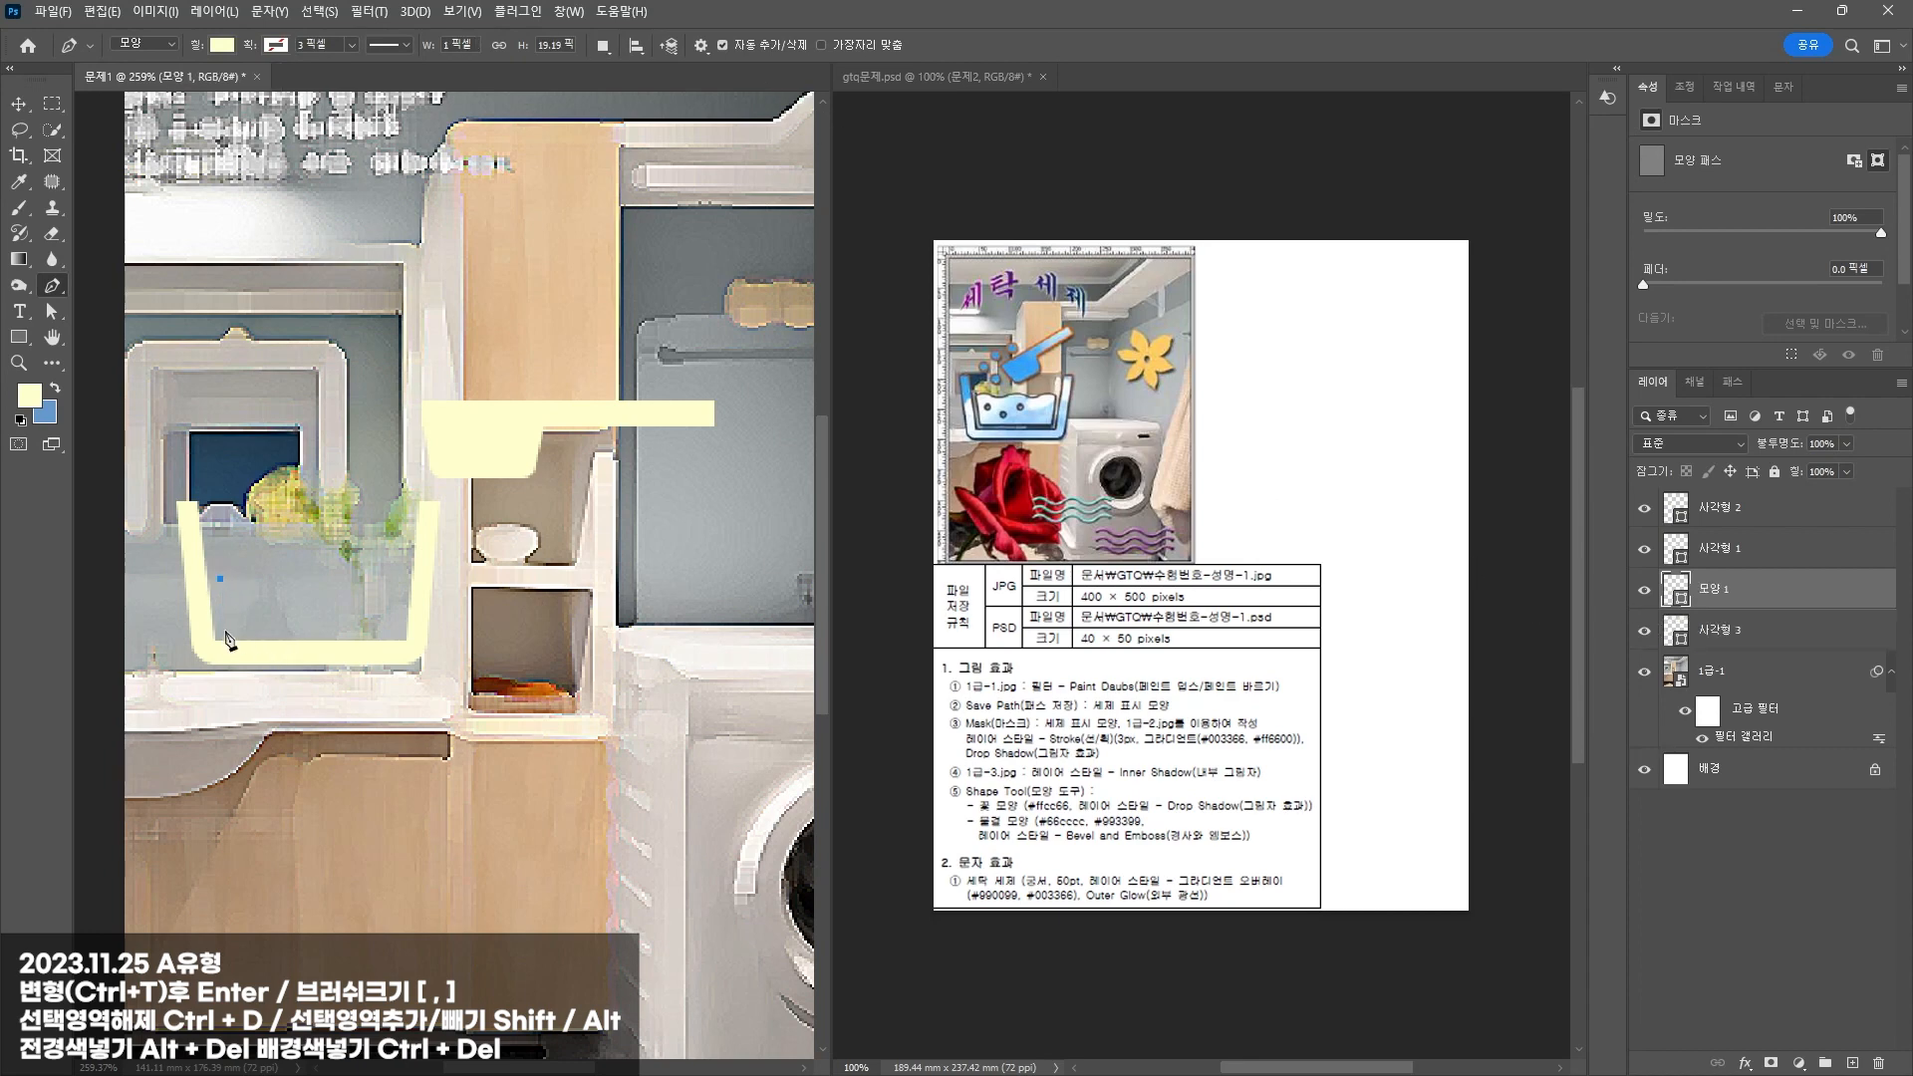
pyautogui.click(224, 631)
pyautogui.click(397, 631)
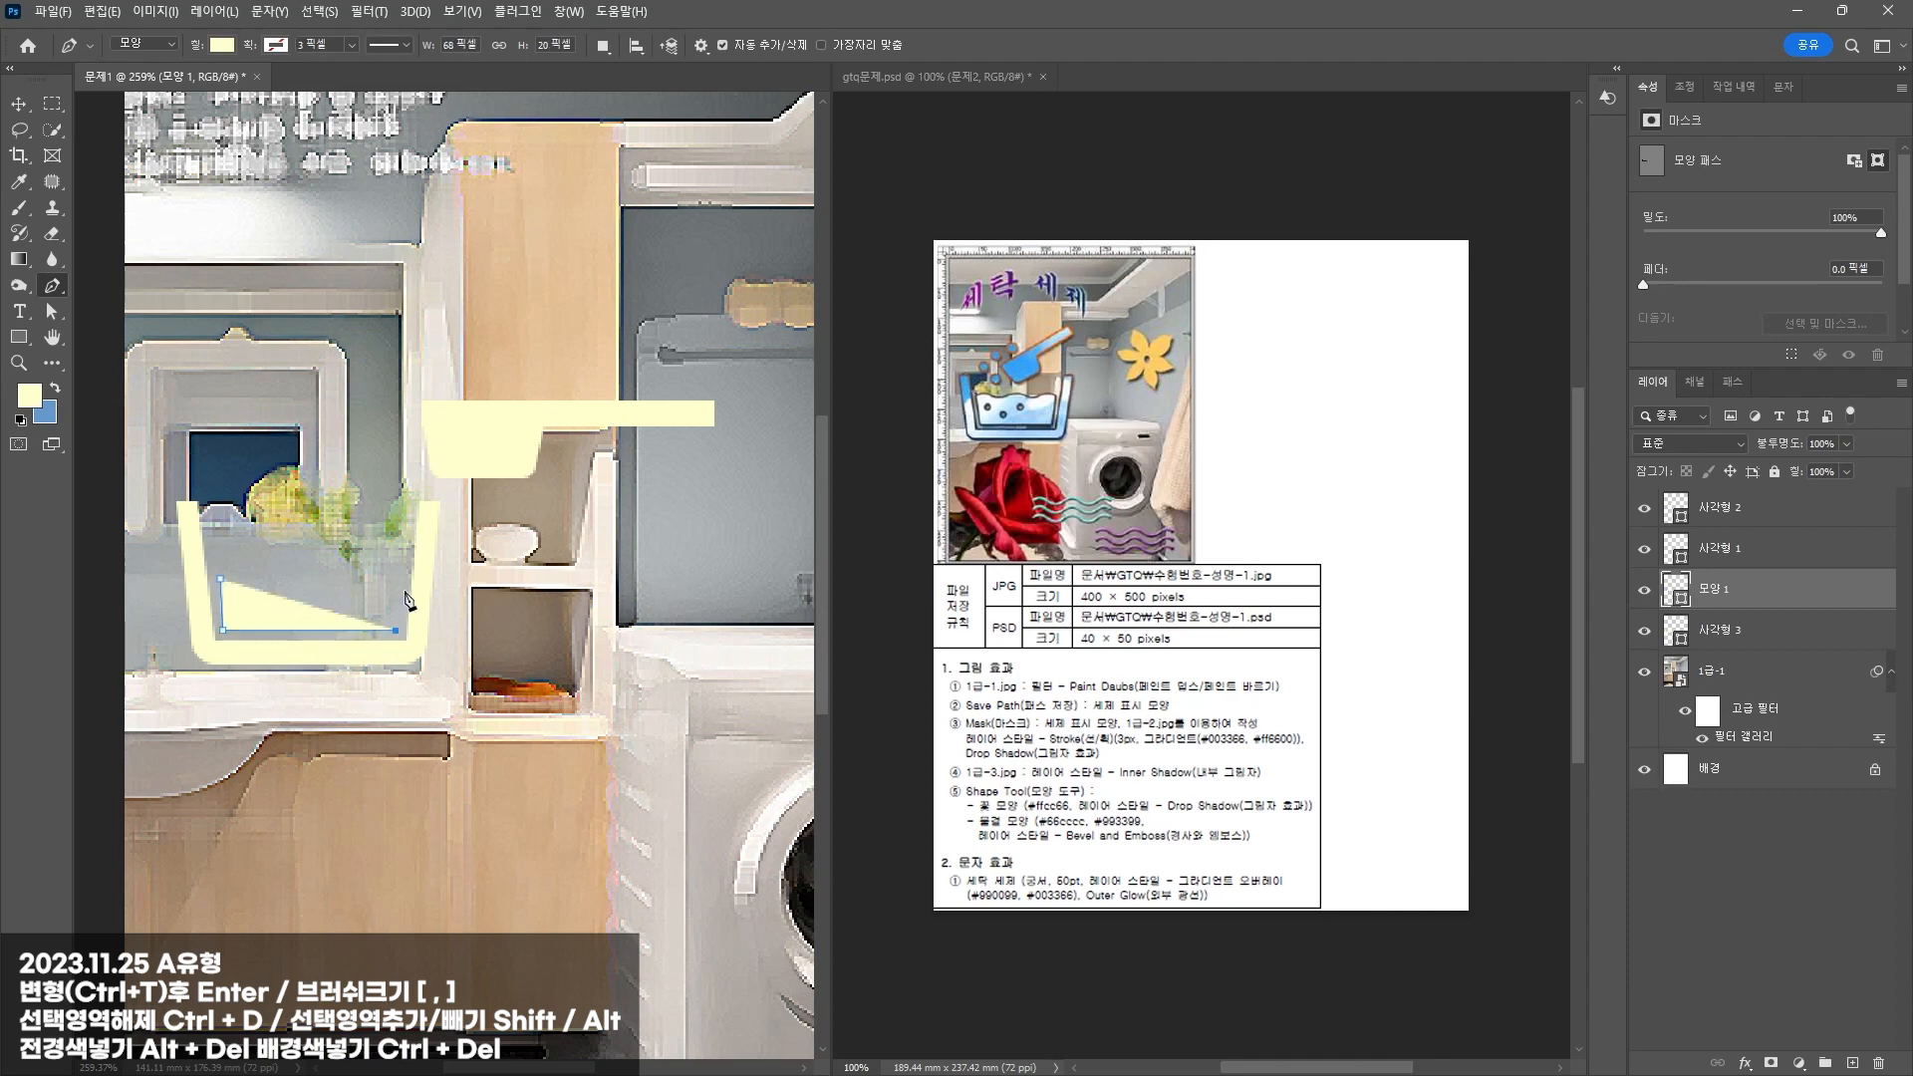
# Step: Close the water shape with a right side and a wavy top edge, making it about 69 × 23 px
pyautogui.click(400, 577)
pyautogui.moveTo(375, 575)
pyautogui.mouseDown()
pyautogui.moveTo(357, 596)
pyautogui.moveTo(209, 589)
pyautogui.moveTo(256, 573)
pyautogui.mouseUp()
pyautogui.hotkey('ctrl', 'z')
pyautogui.hotkey('ctrl', 'z')
pyautogui.click(399, 579)
pyautogui.click(339, 576)
pyautogui.click(264, 576)
pyautogui.click(51, 313)
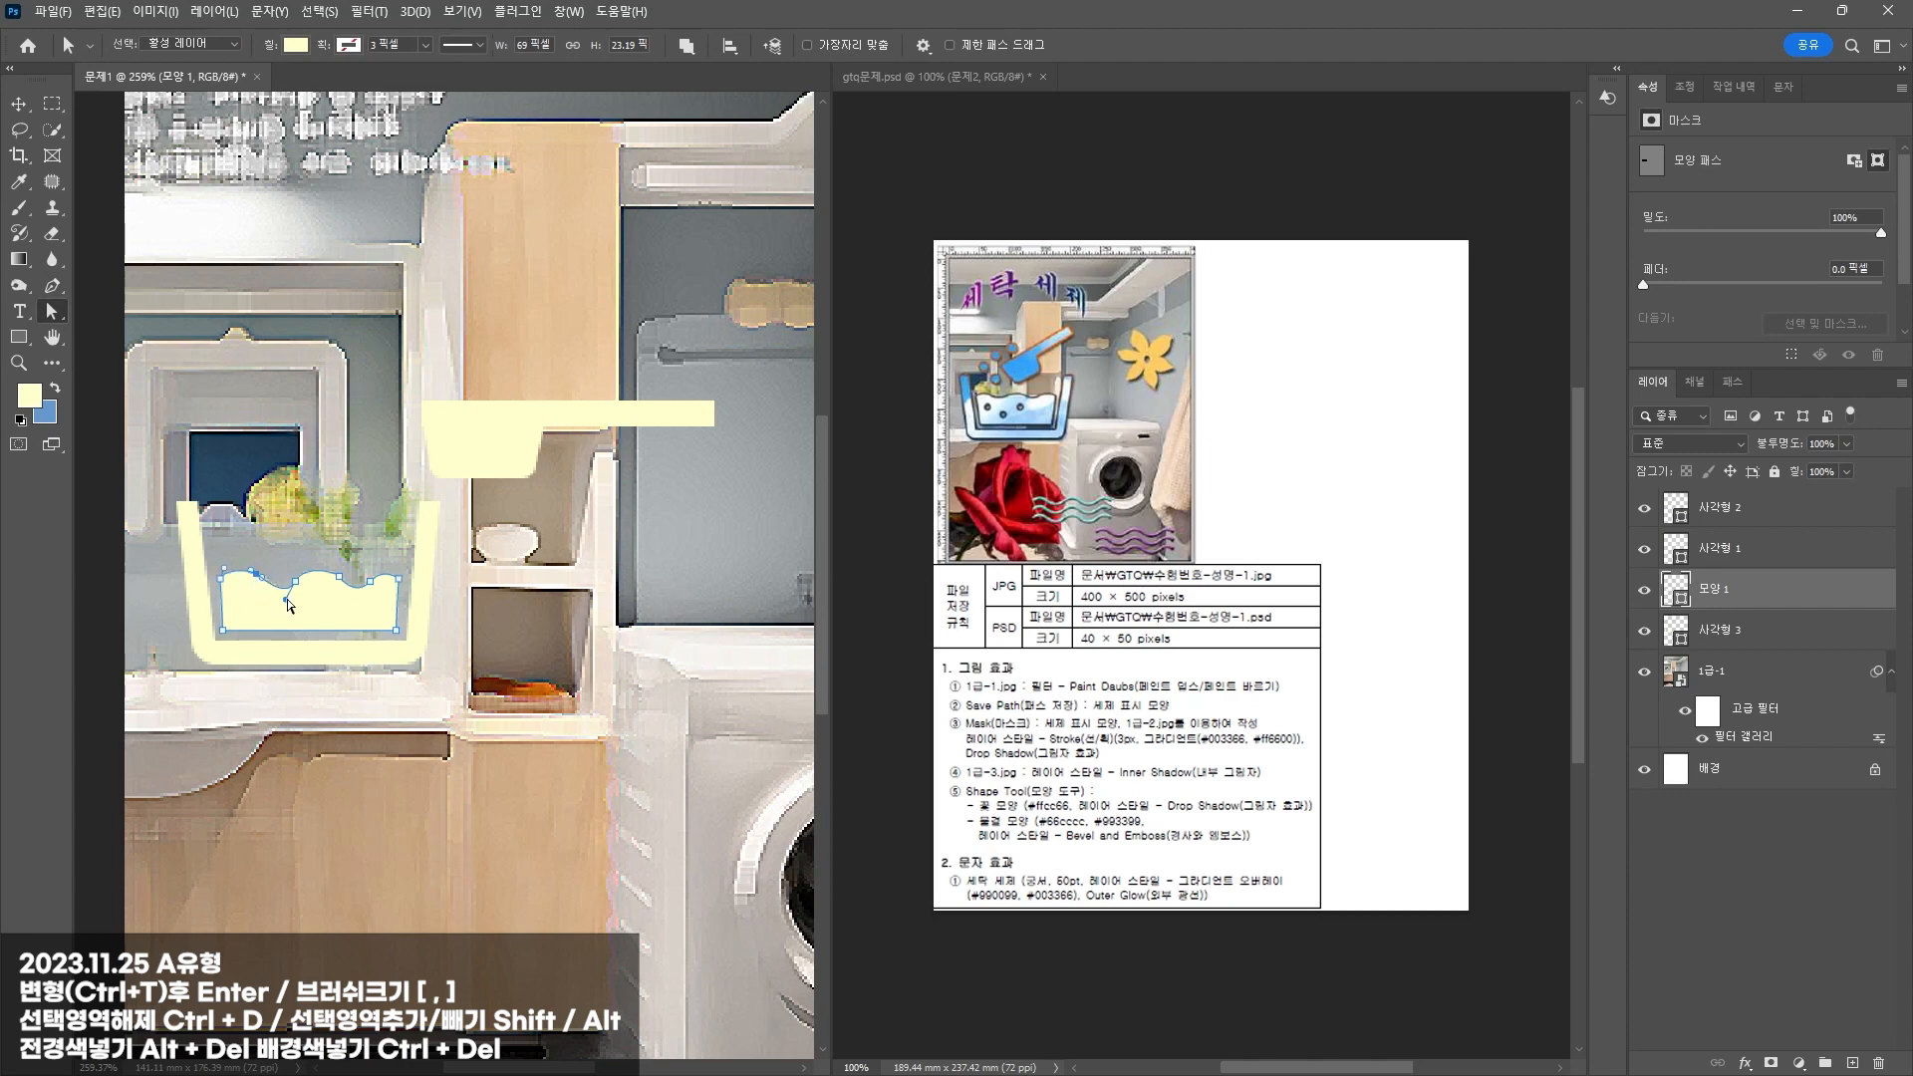
pyautogui.press('v')
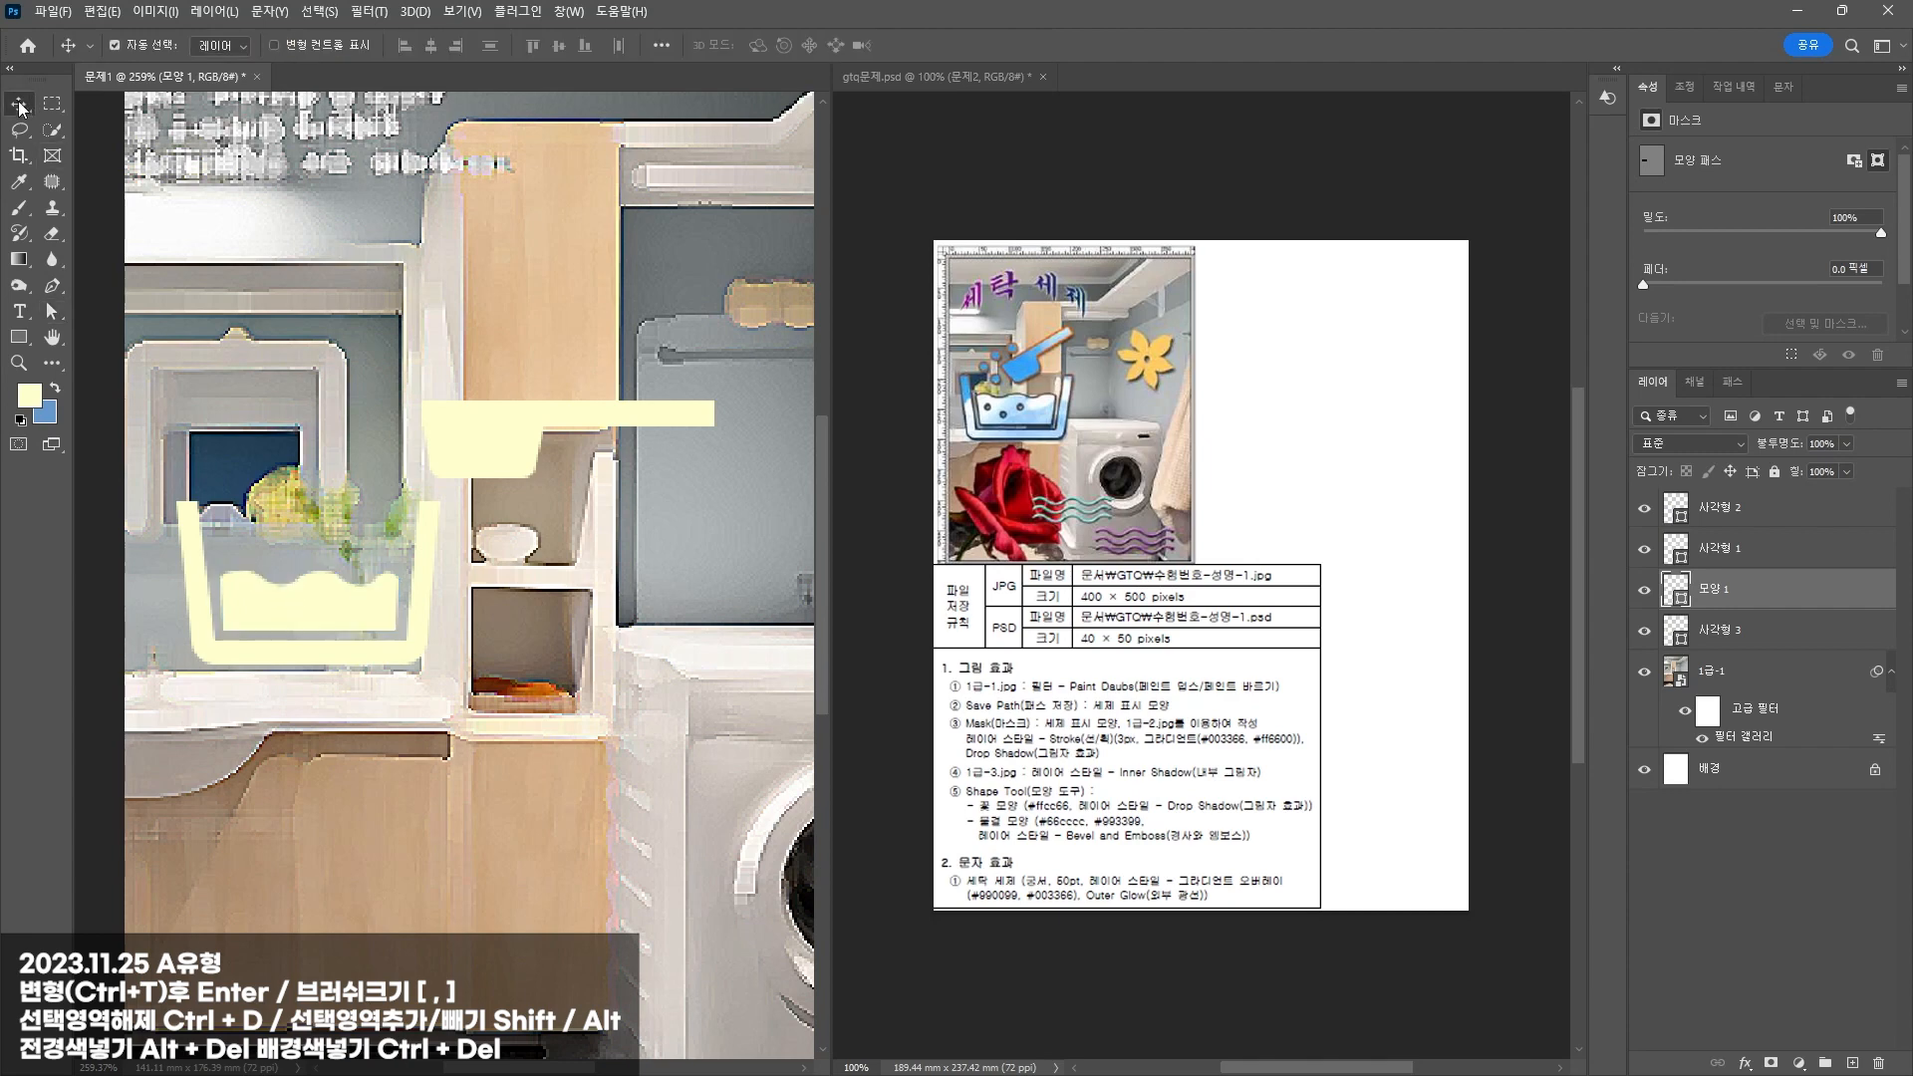
# Step: Cut a circular hole about 4 px across into the left part of the water shape using the Ellipse tool with Subtract Front Shape
pyautogui.rightClick(22, 342)
pyautogui.click(99, 356)
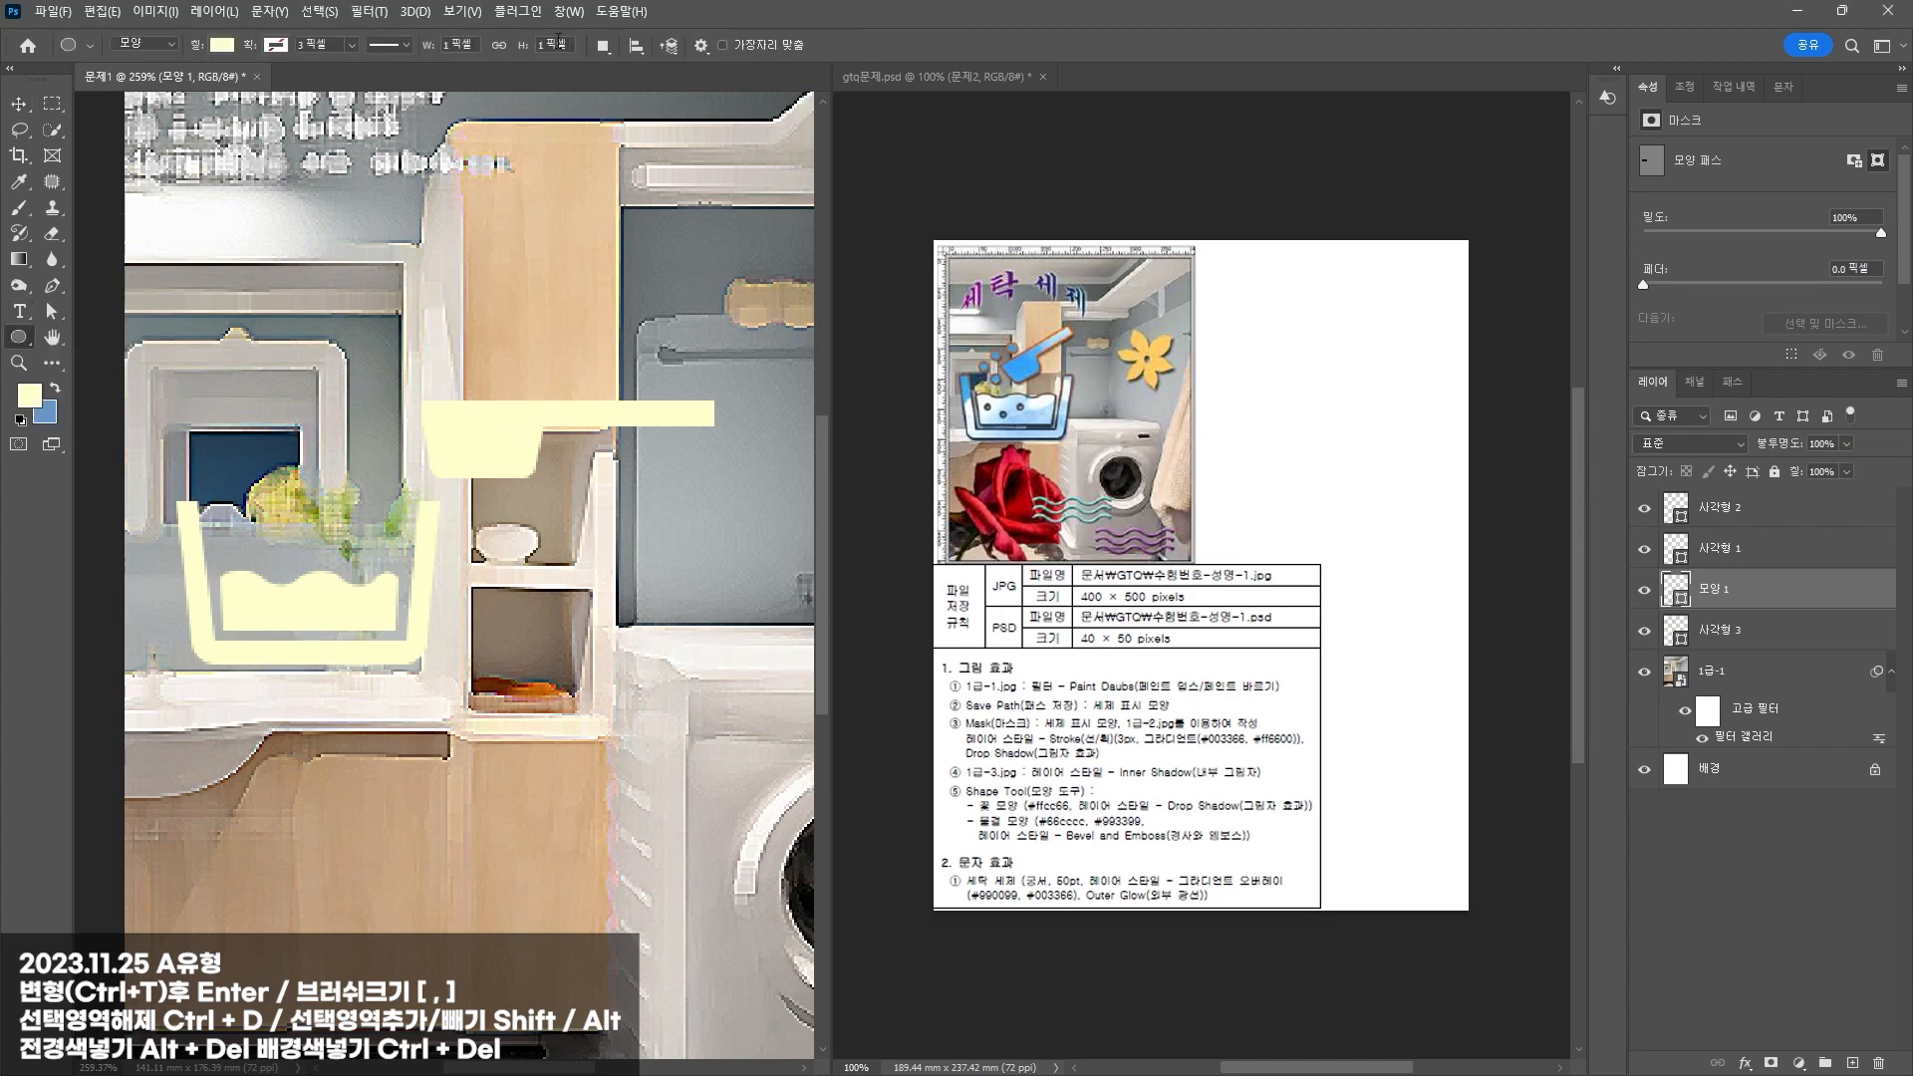
pyautogui.click(607, 47)
pyautogui.click(658, 110)
pyautogui.moveTo(235, 594); pyautogui.dragTo(249, 606)
pyautogui.hotkey('ctrl', 'z')
pyautogui.click(1731, 385)
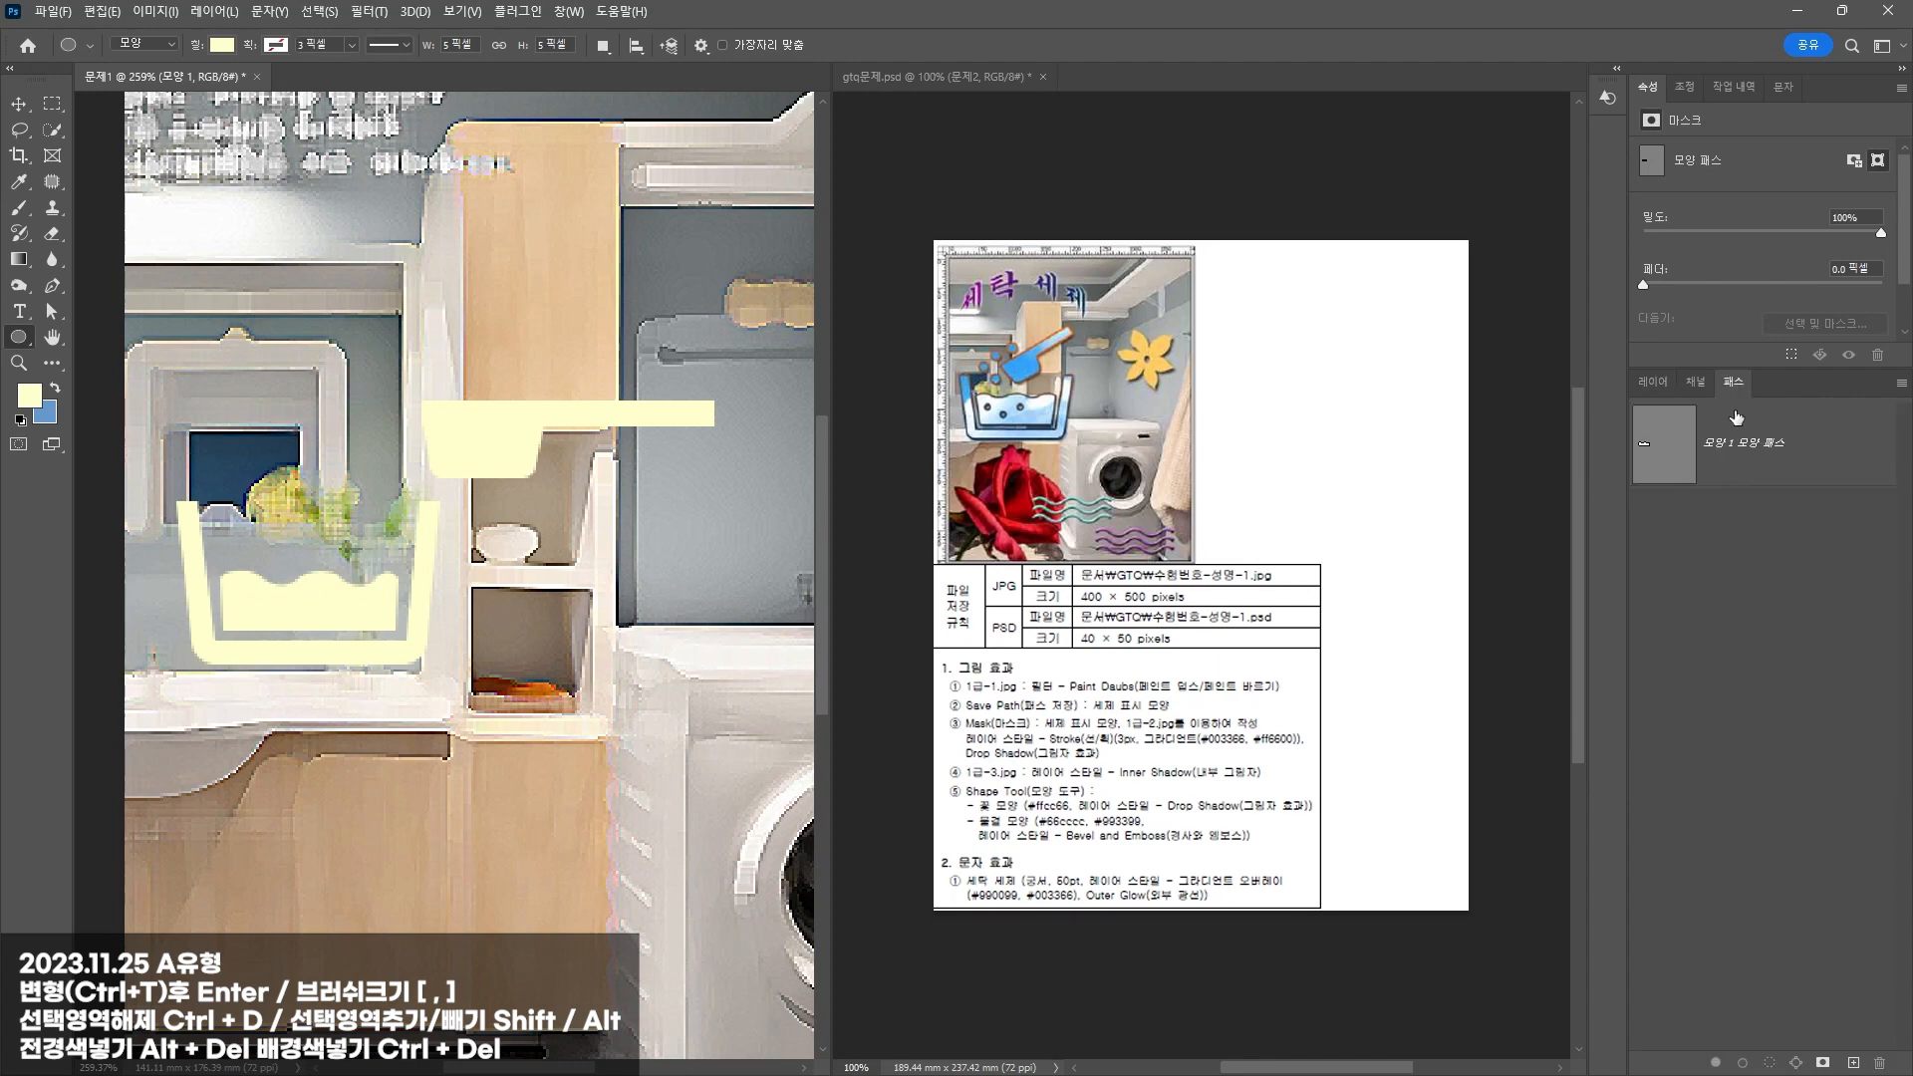
pyautogui.click(1670, 460)
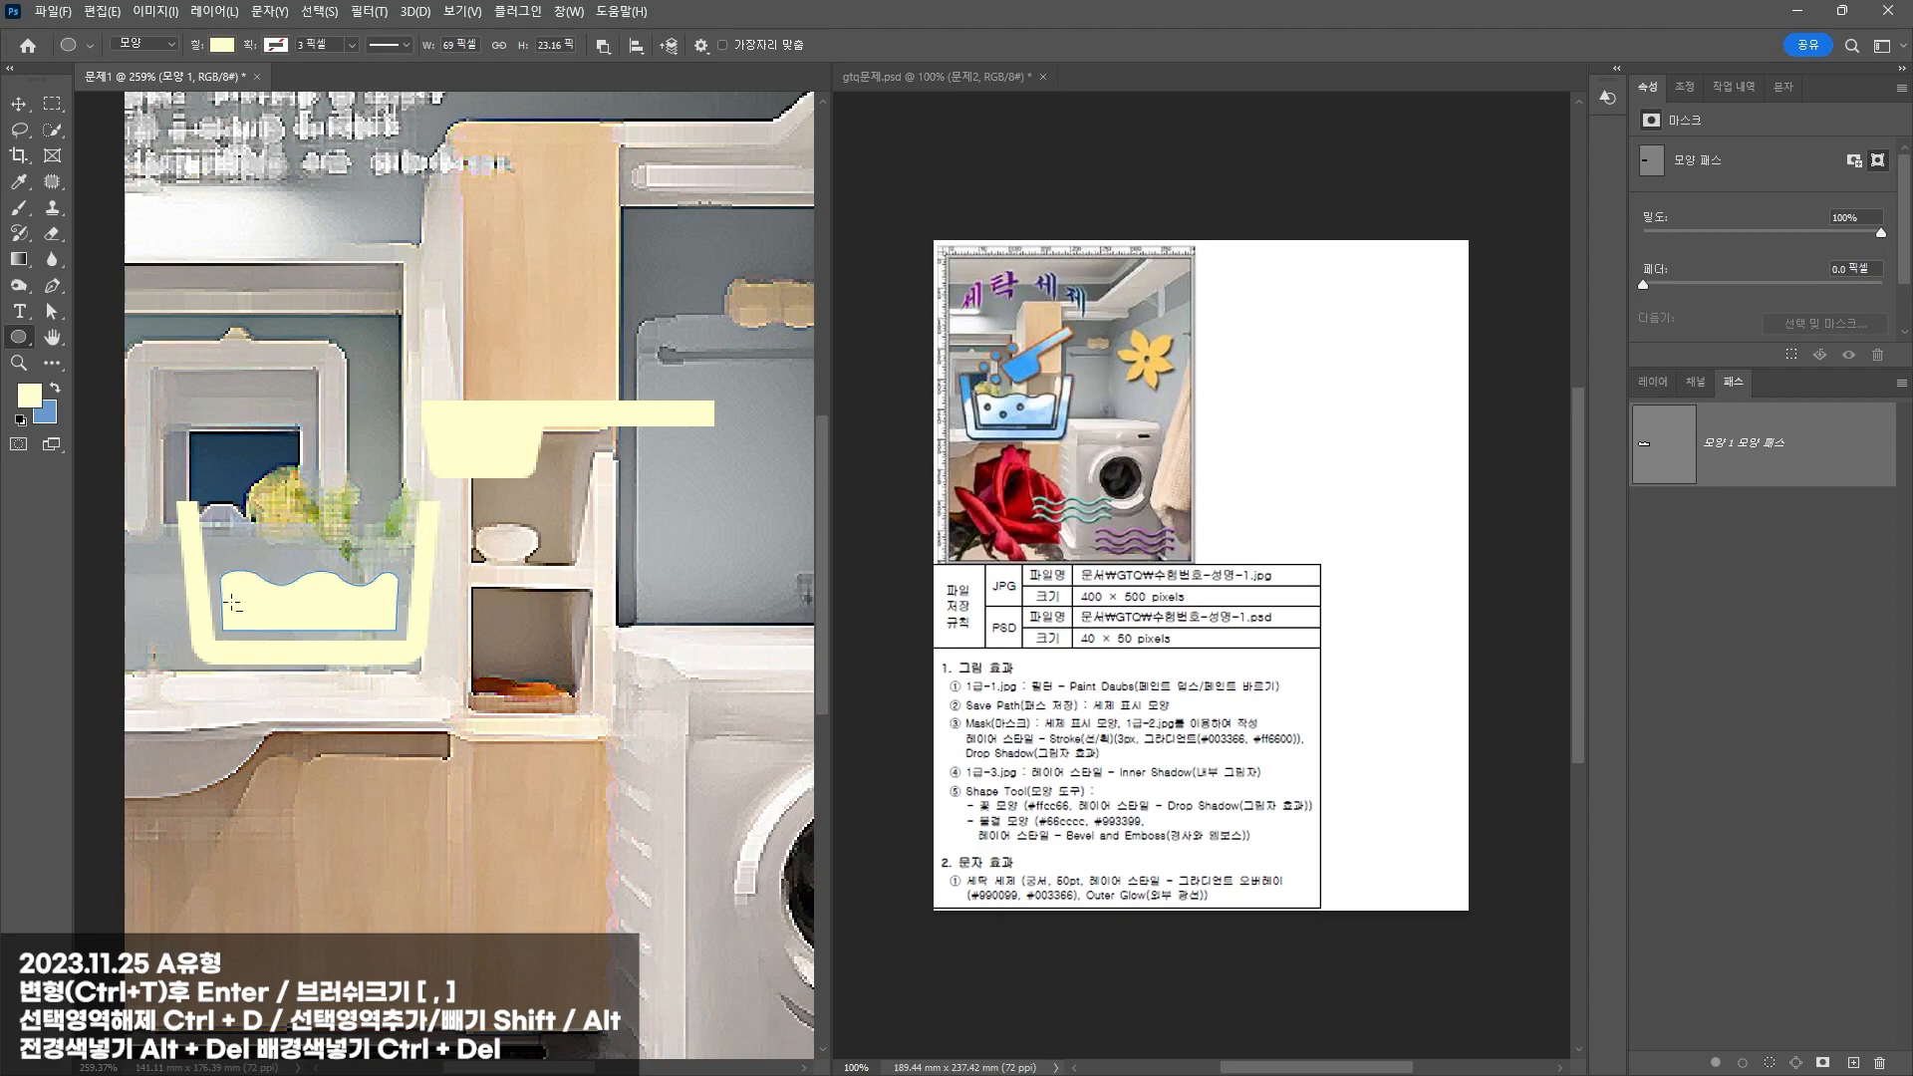
pyautogui.scroll(3, 232, 603)
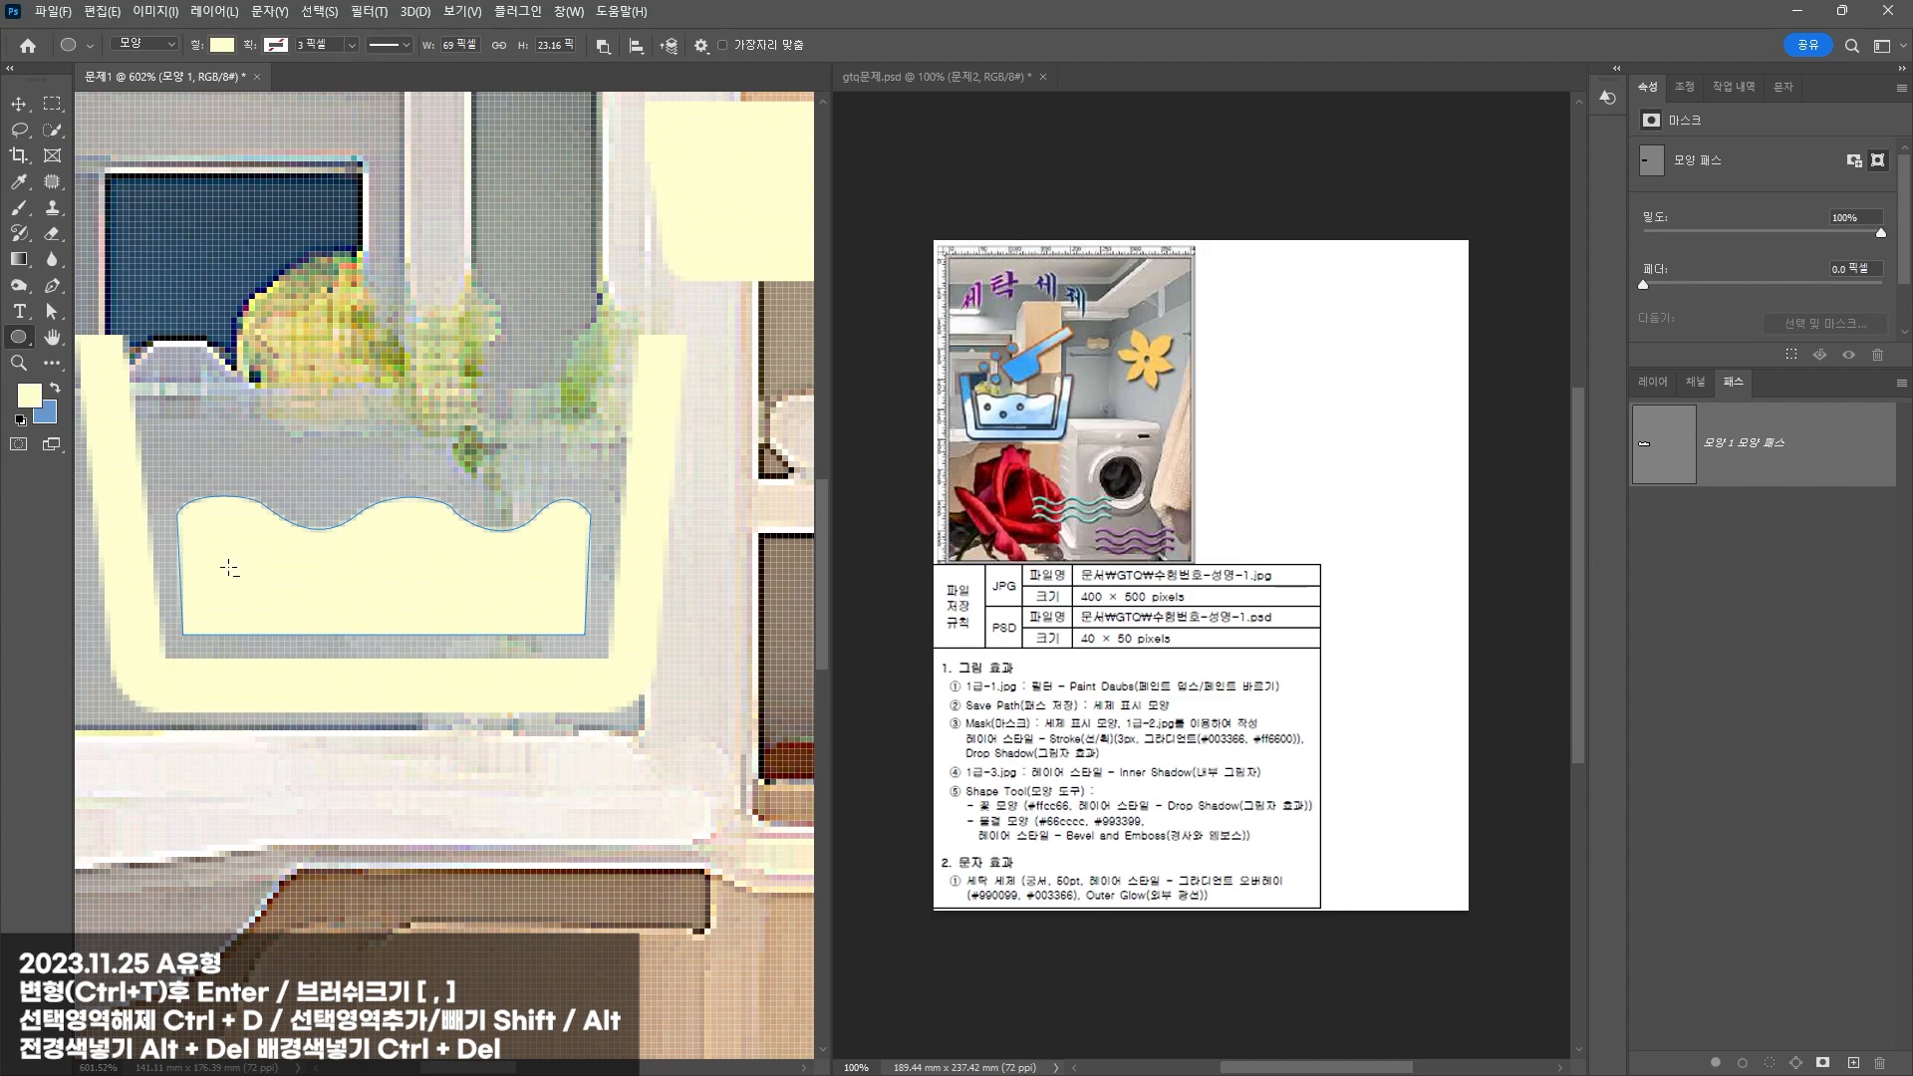
pyautogui.moveTo(212, 563); pyautogui.dragTo(302, 618)
# Step: Duplicate the bubble hole twice inside the water shape, staggering the three holes, and deselect the path
pyautogui.click(52, 311)
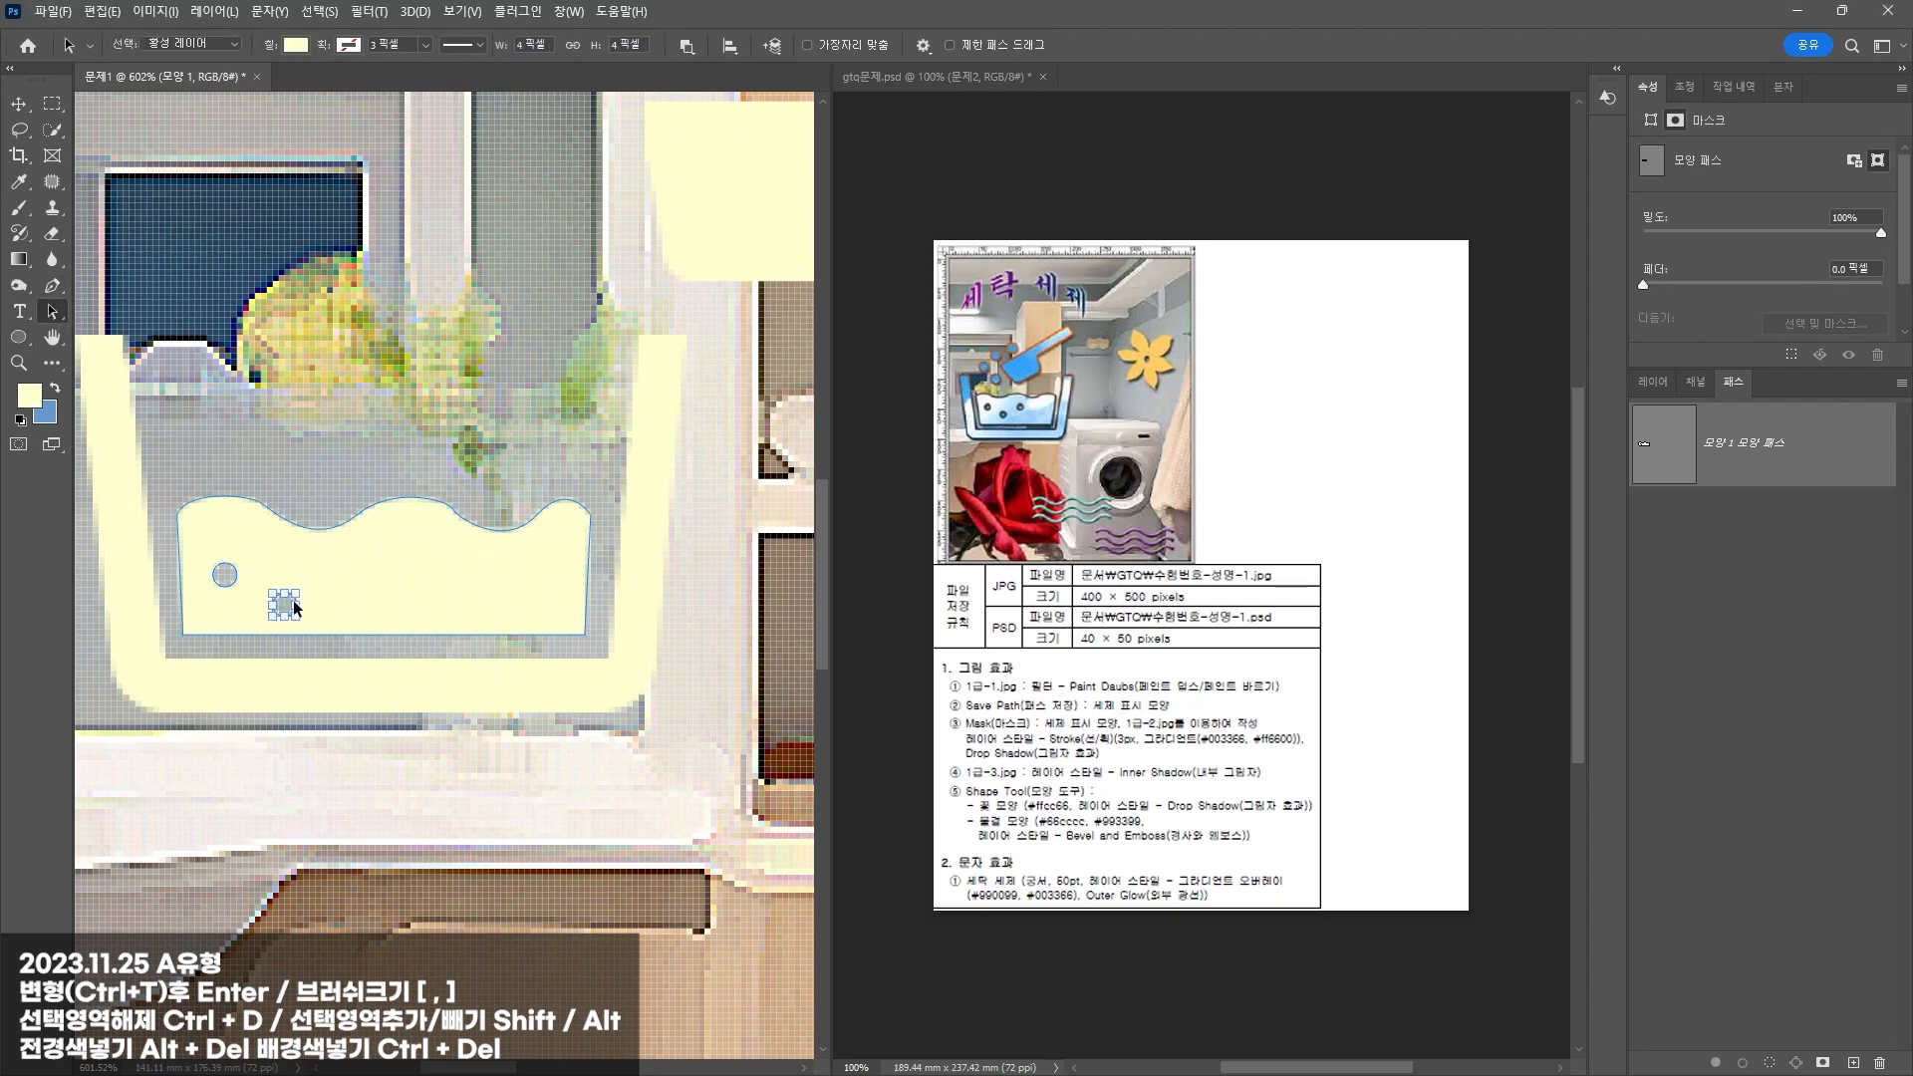
pyautogui.moveTo(297, 604); pyautogui.dragTo(370, 511)
pyautogui.hotkey('ctrl', 'z')
pyautogui.scroll(8, 309, 600)
pyautogui.scroll(-10, 461, 456)
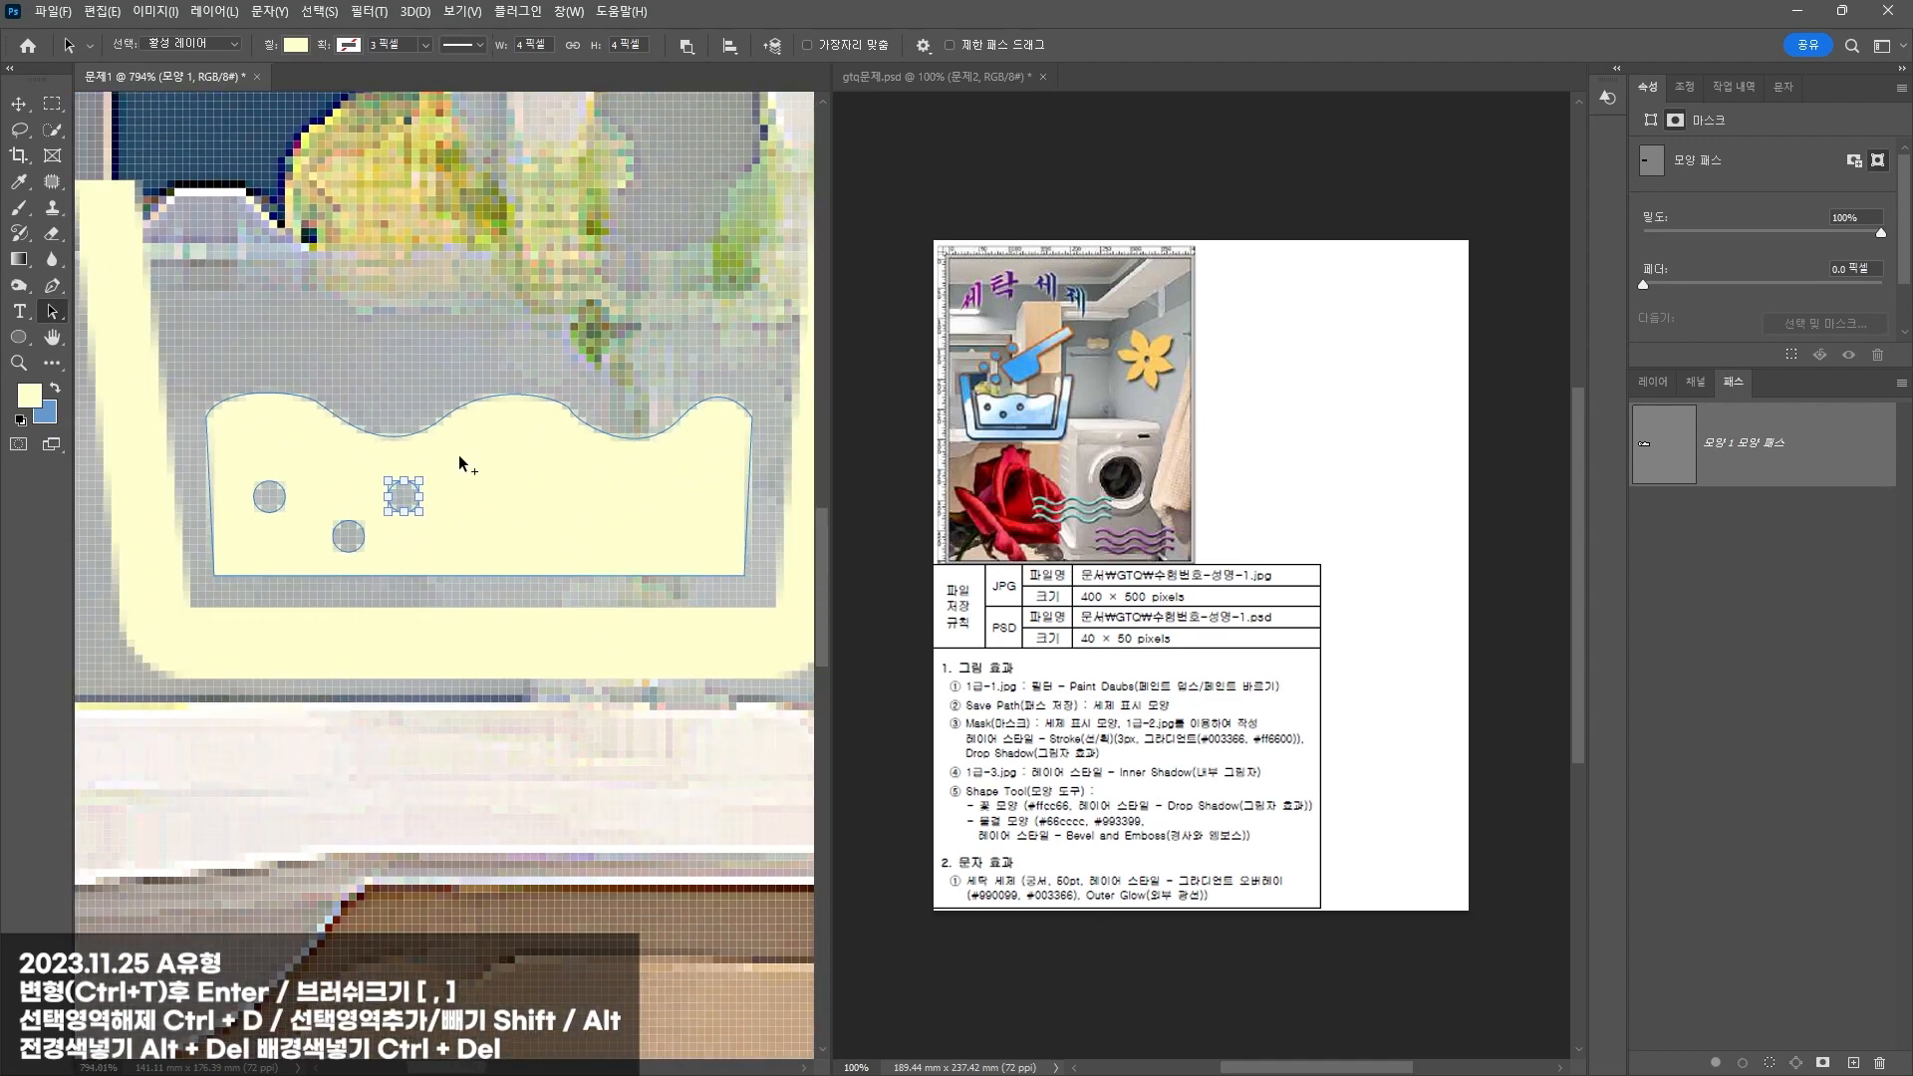
pyautogui.click(19, 103)
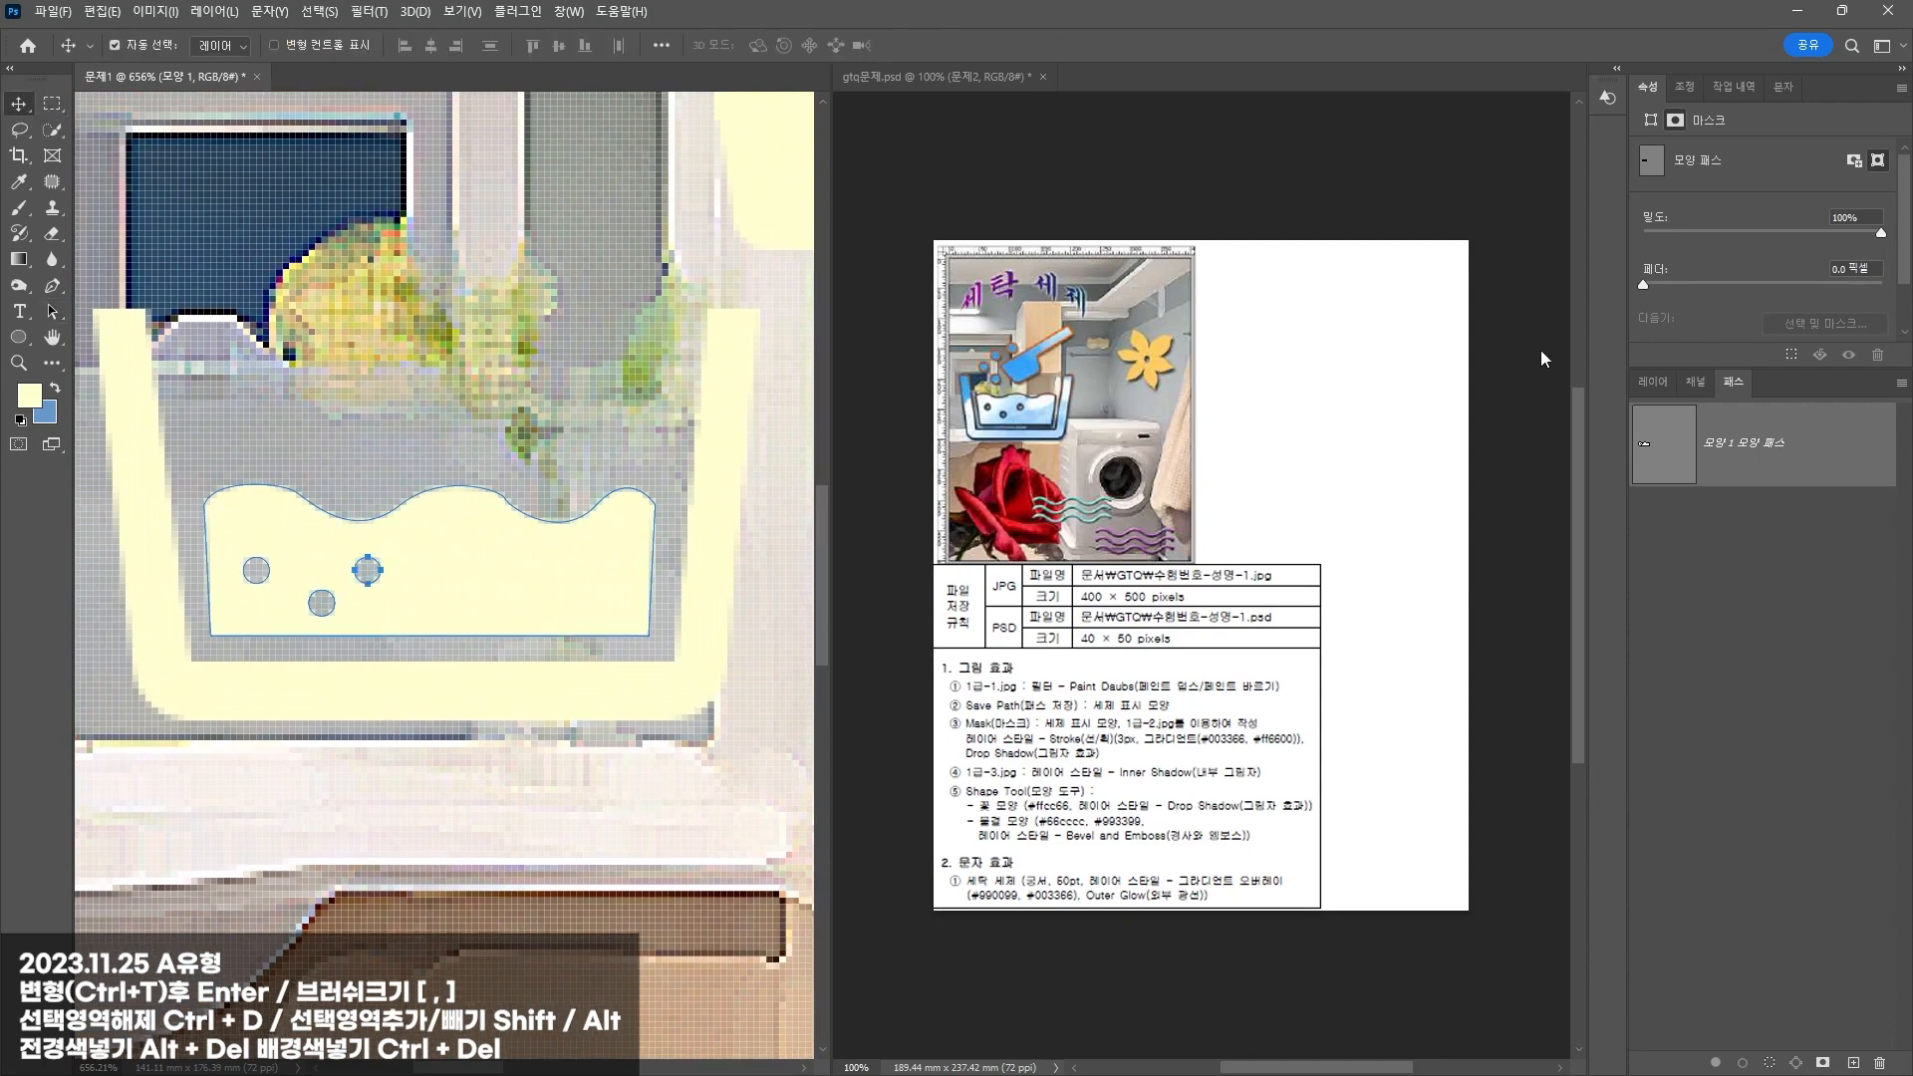
pyautogui.click(1653, 382)
pyautogui.click(1777, 839)
pyautogui.scroll(-2, 326, 361)
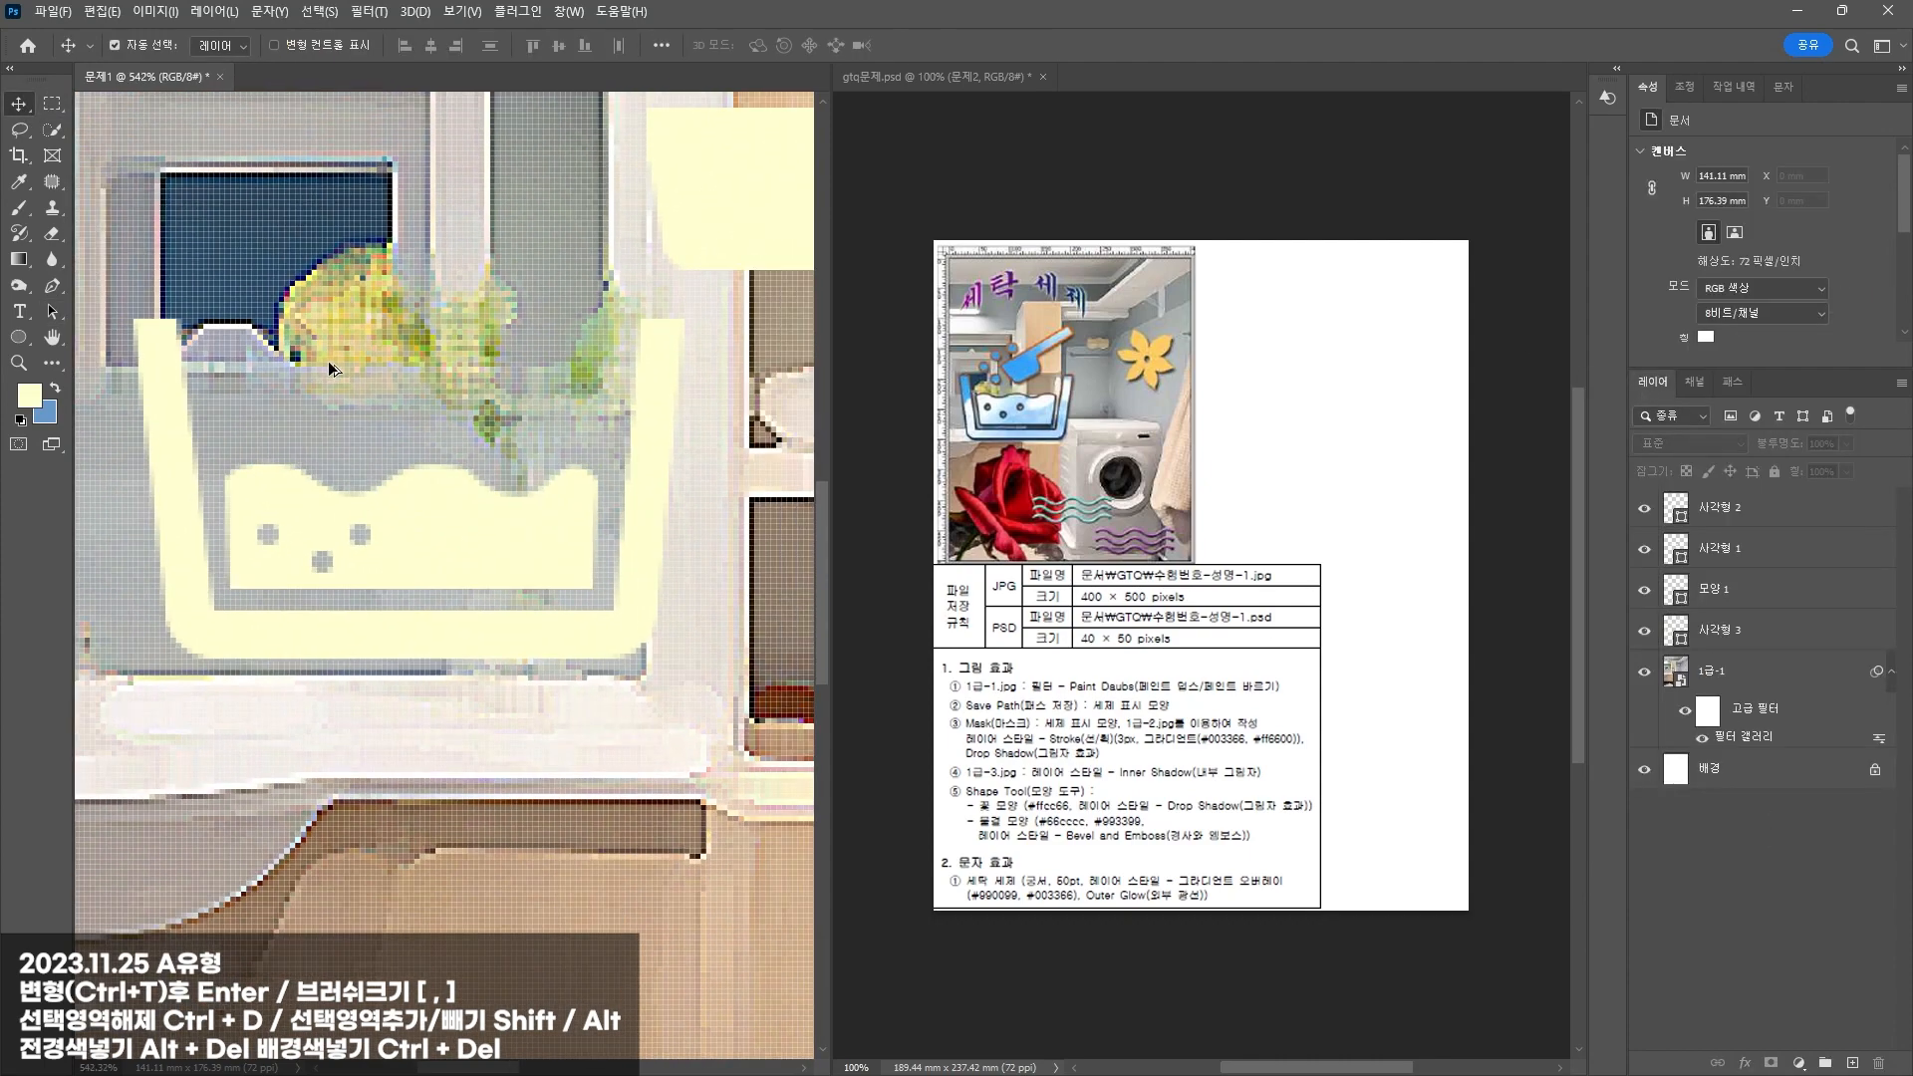
pyautogui.scroll(-5, 479, 403)
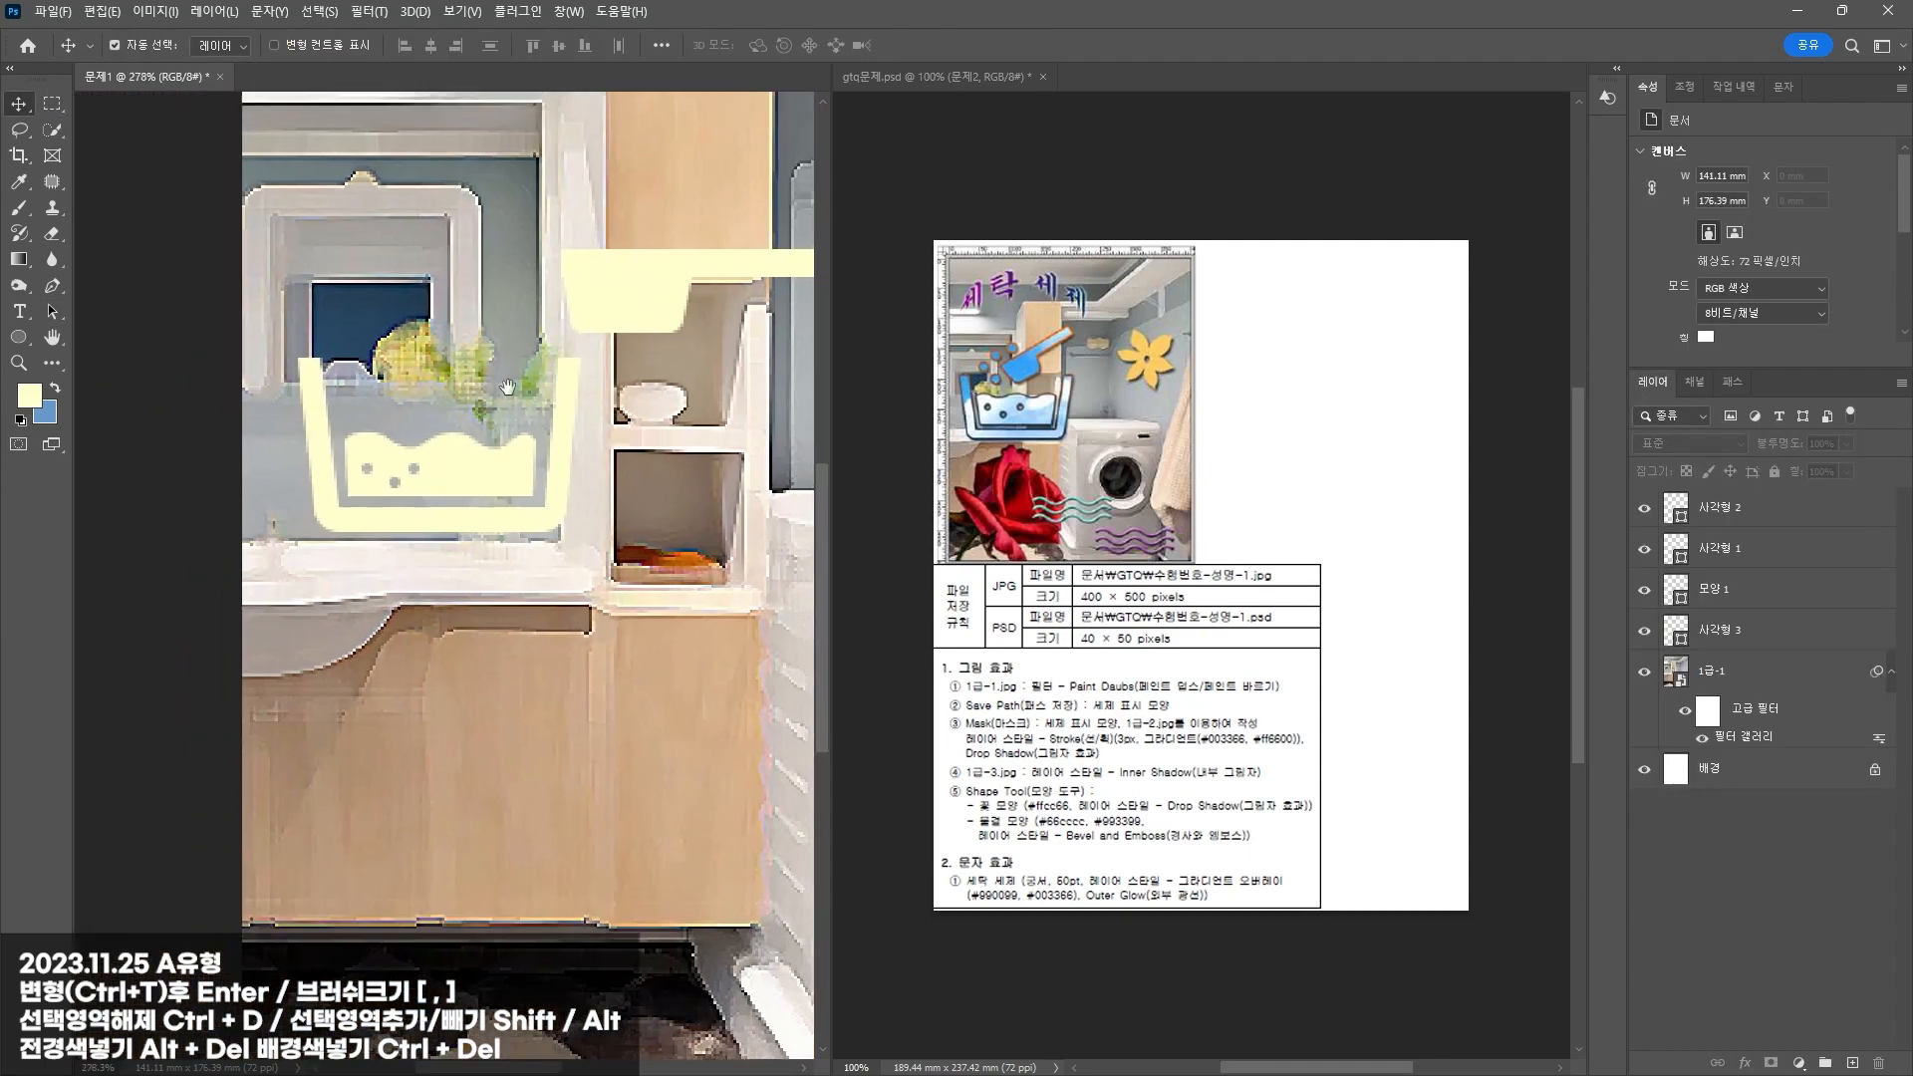
pyautogui.scroll(-1, 430, 520)
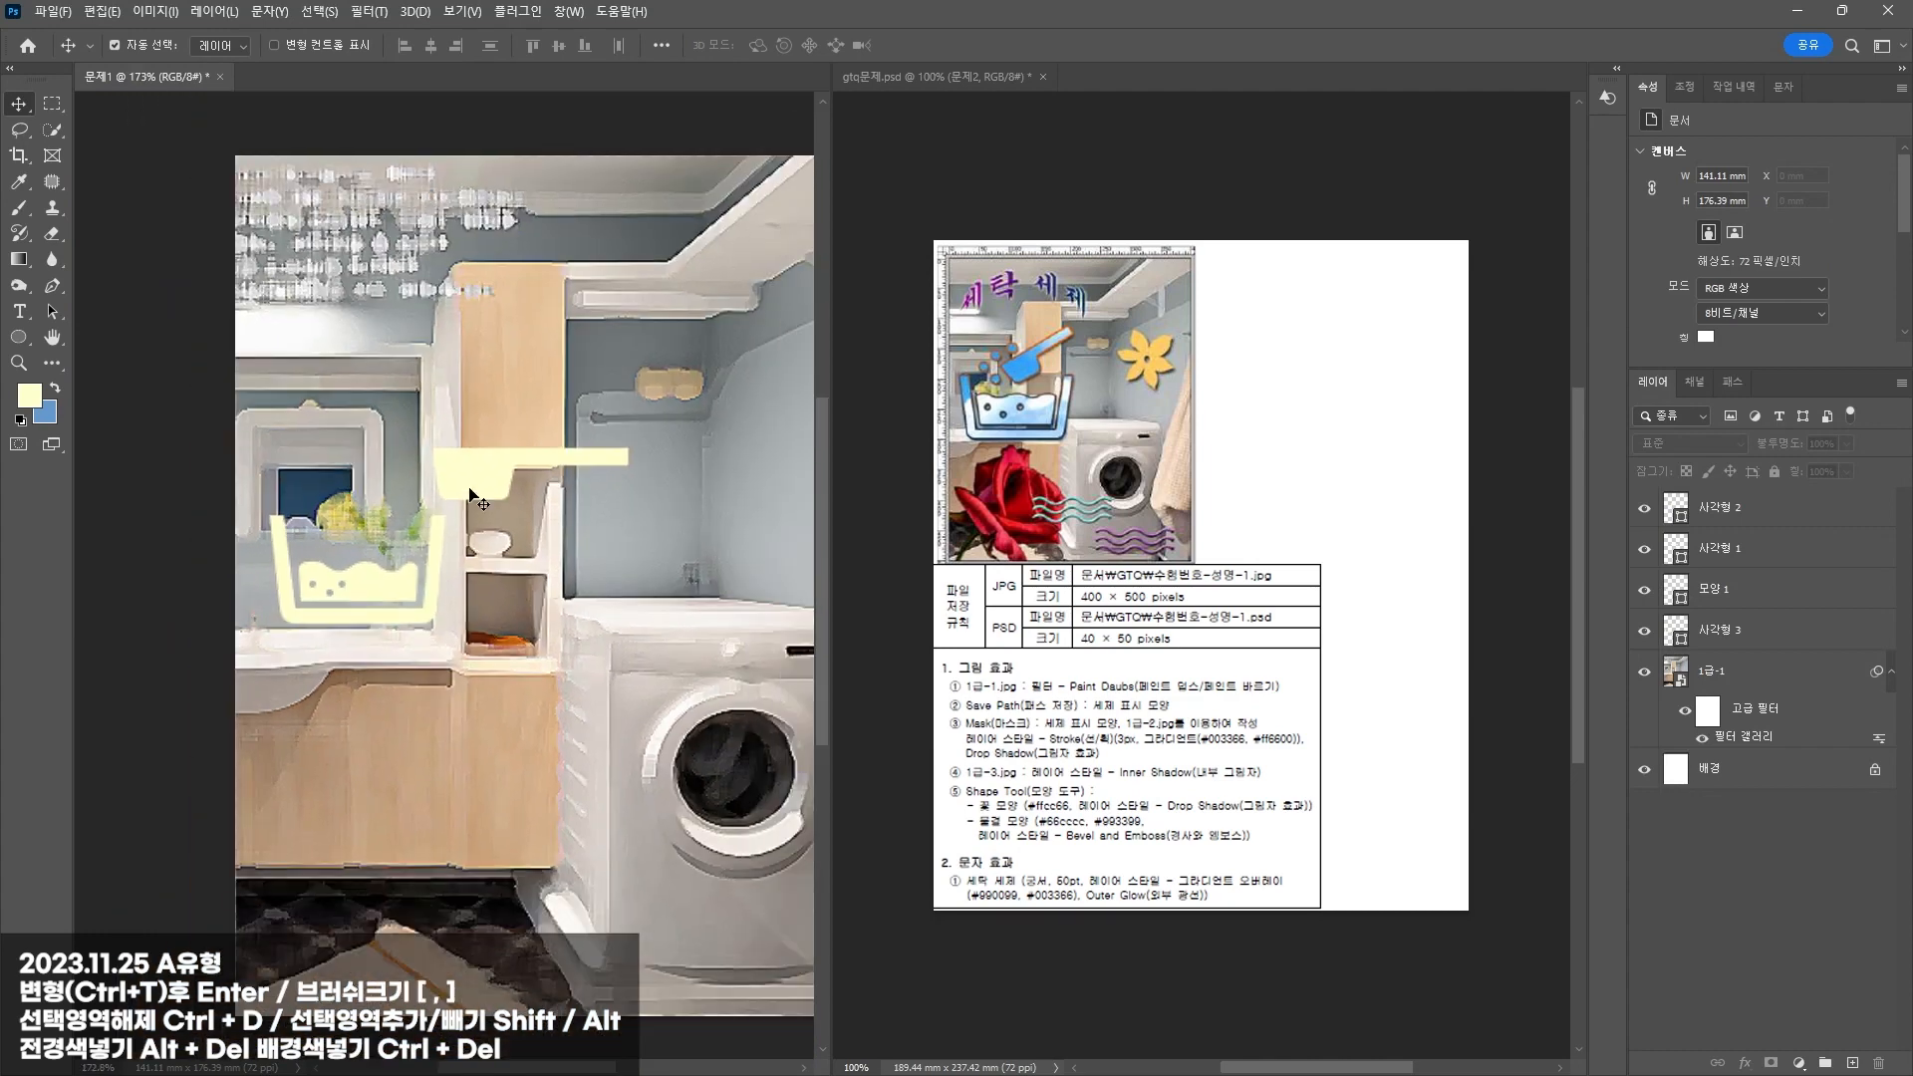
# Step: Spread the water shape's top corner points outward and lower the basin's rim slightly
pyautogui.click(405, 576)
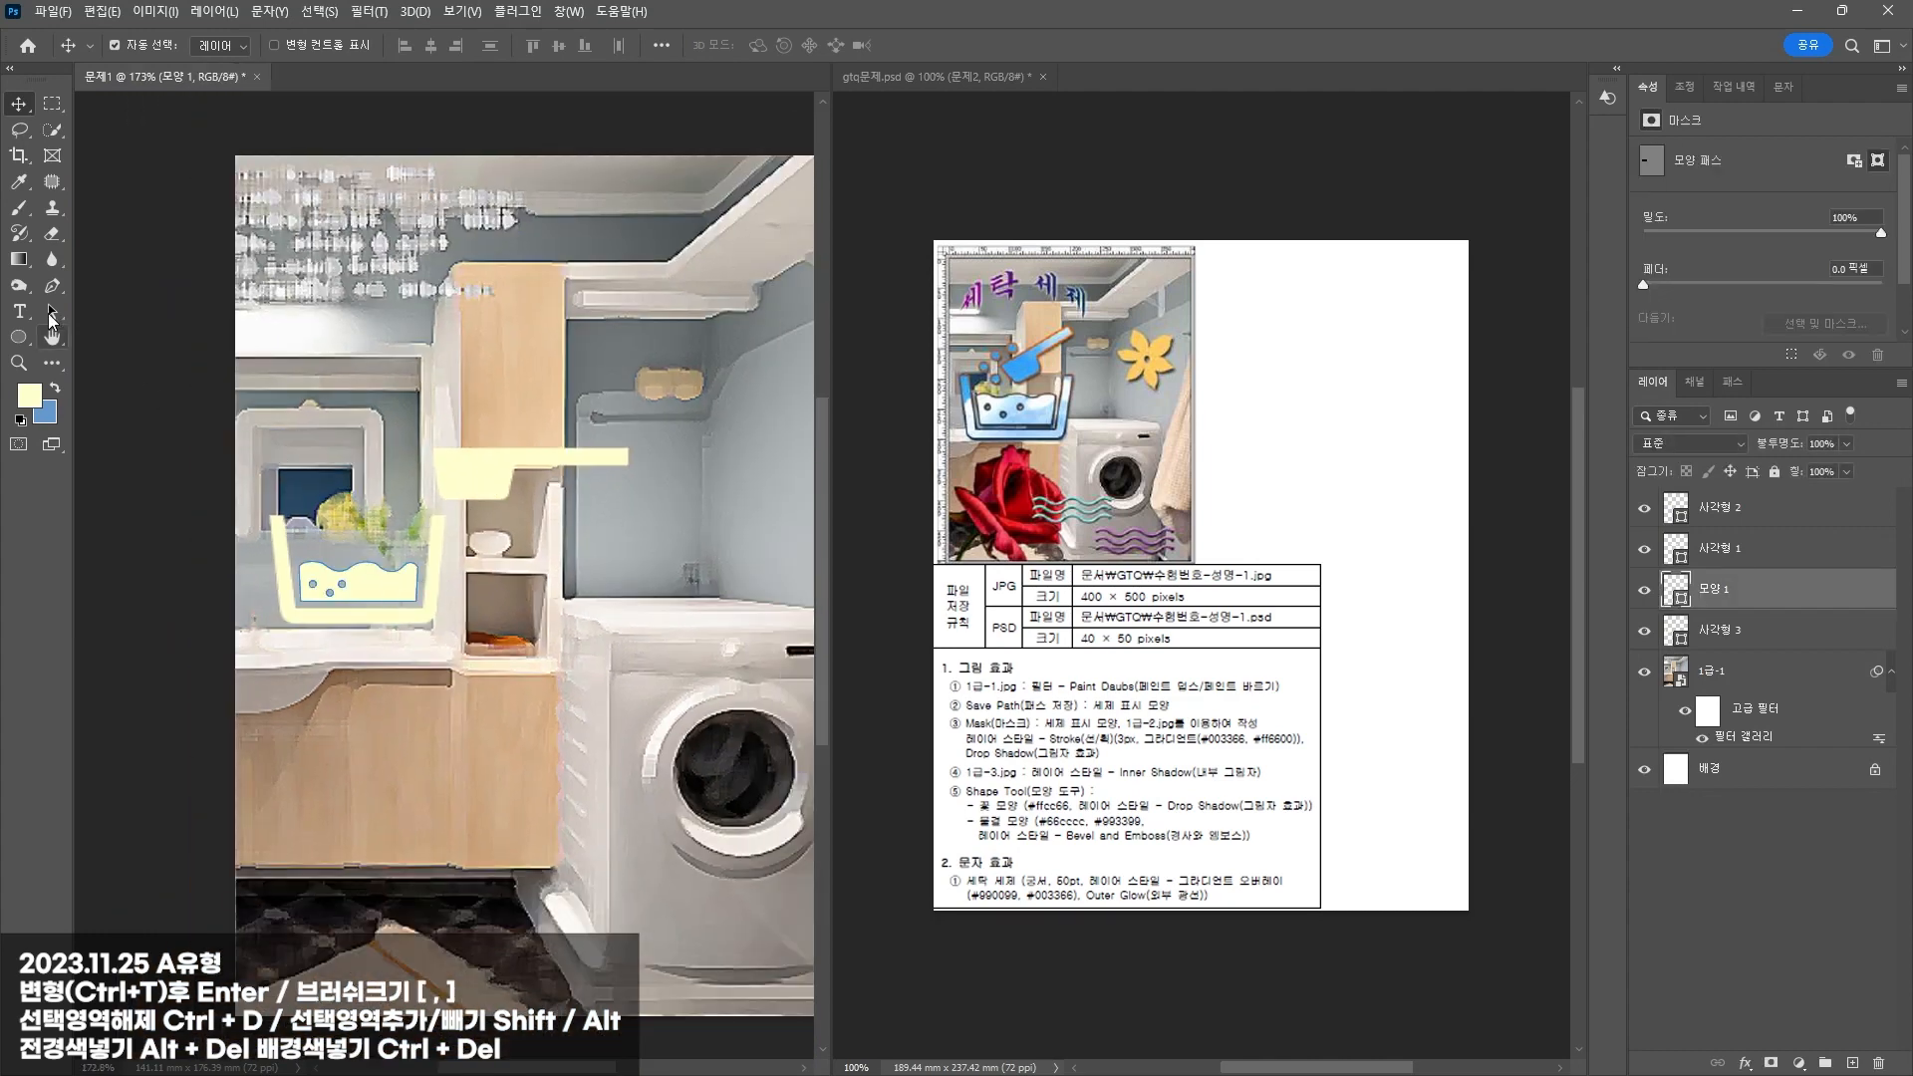
pyautogui.click(53, 311)
pyautogui.rightClick(52, 310)
pyautogui.click(111, 326)
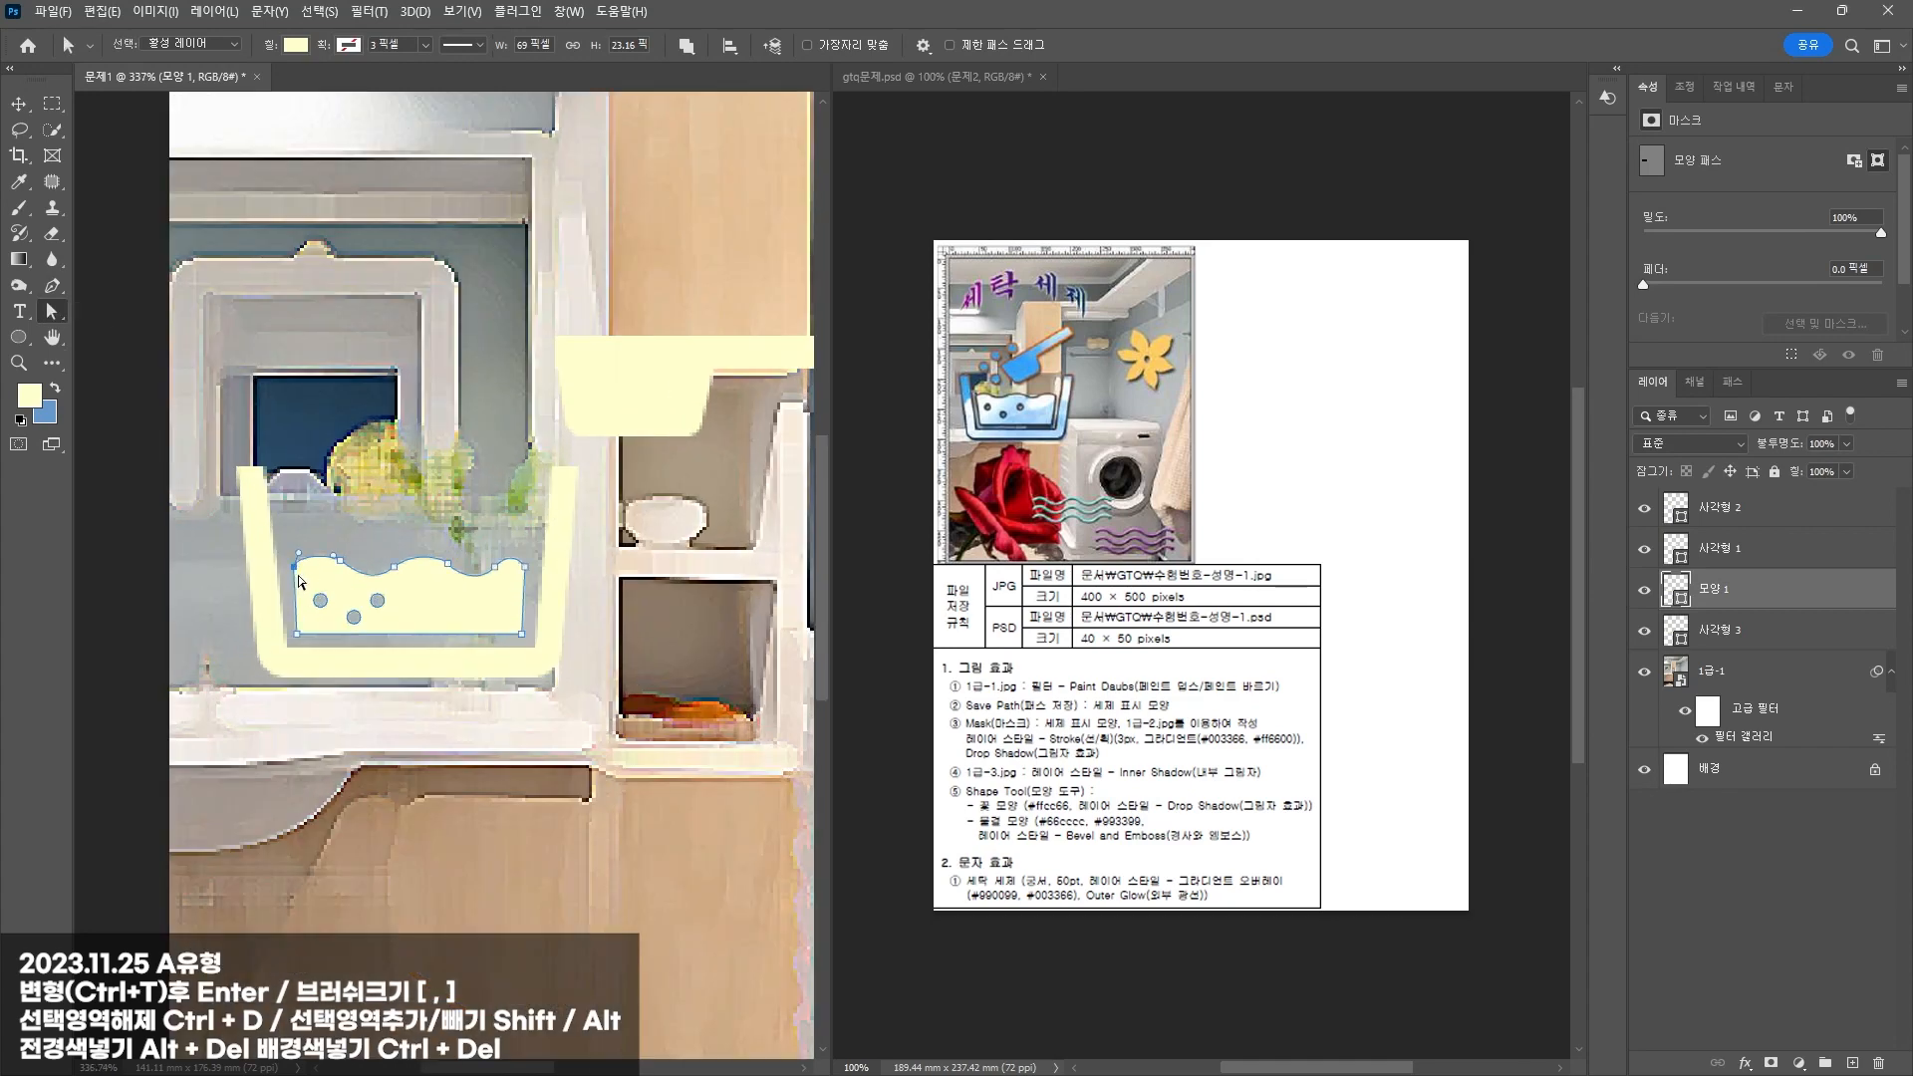
pyautogui.scroll(2, 304, 595)
pyautogui.click(1721, 546)
pyautogui.click(1721, 630)
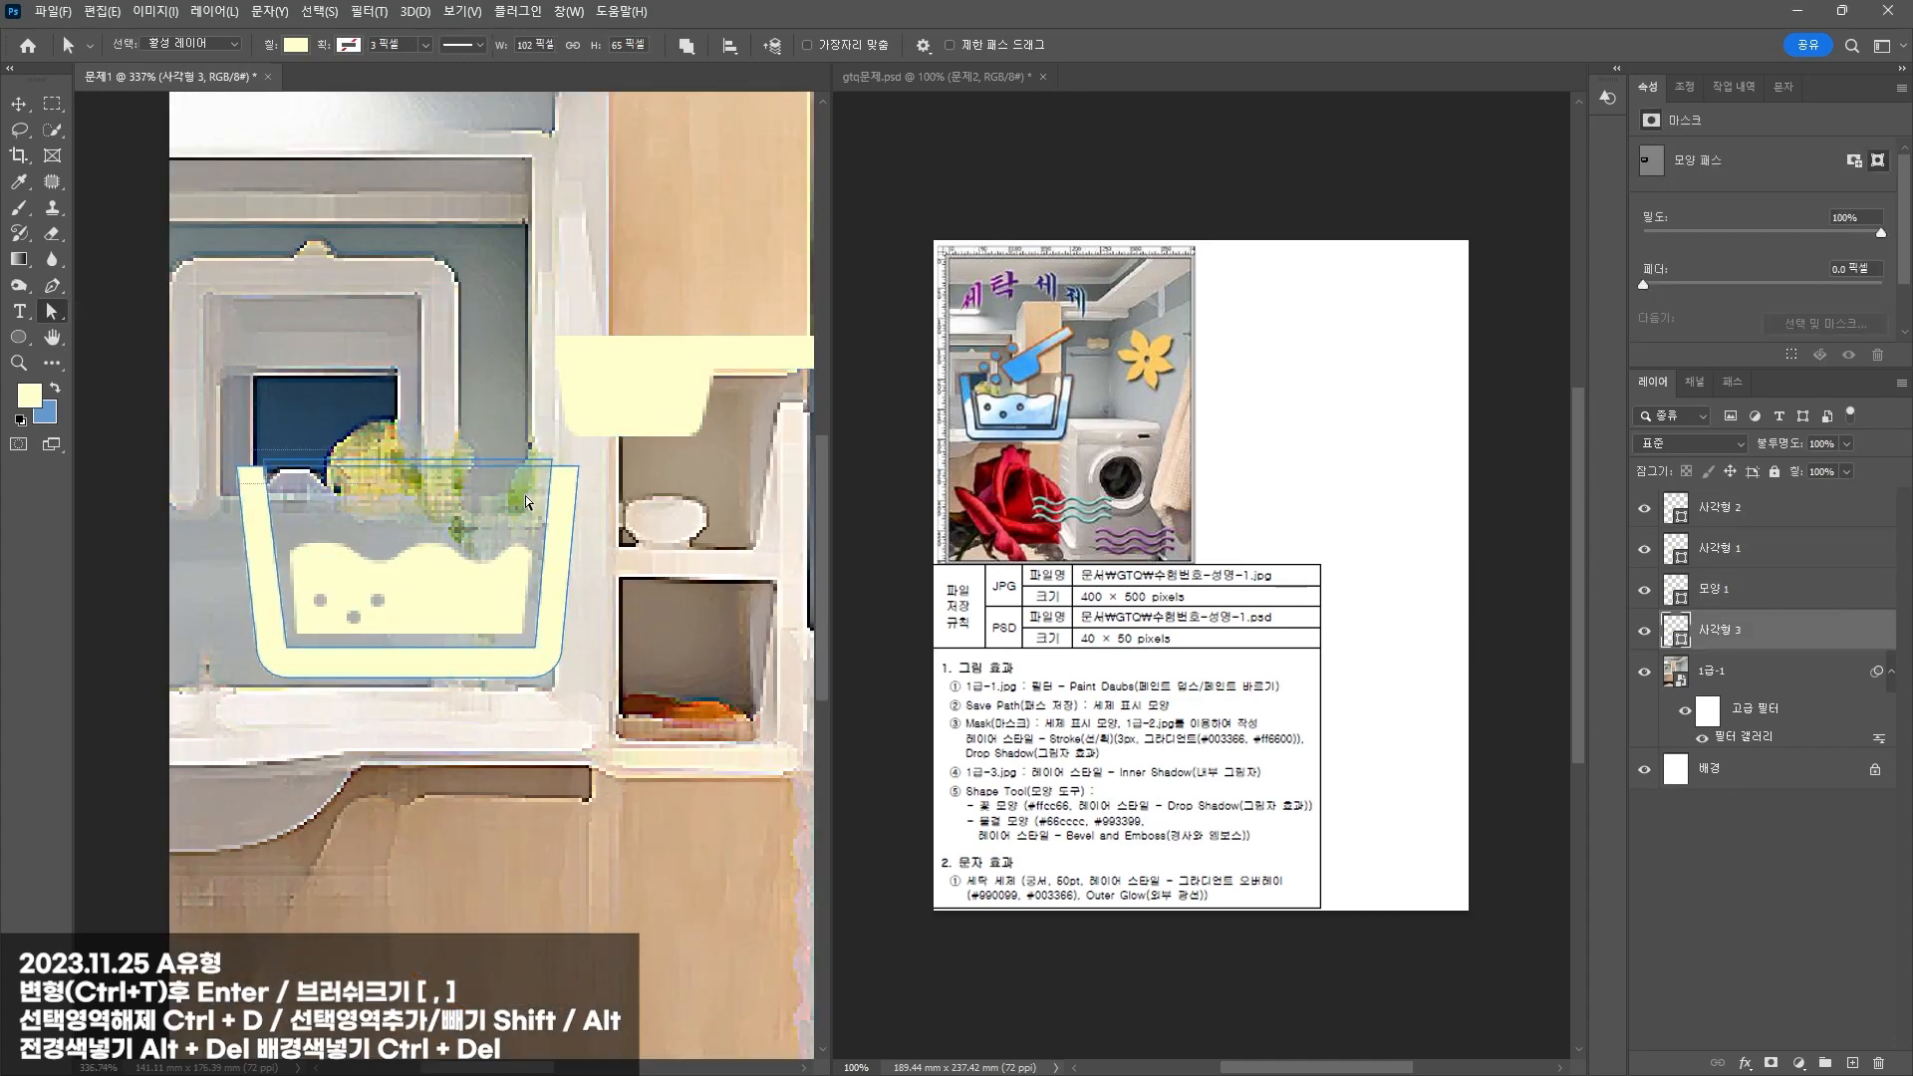
# Step: Draw a small circular bubble above the water with the Ellipse tool and duplicate it to make four scattered bubbles
pyautogui.click(19, 337)
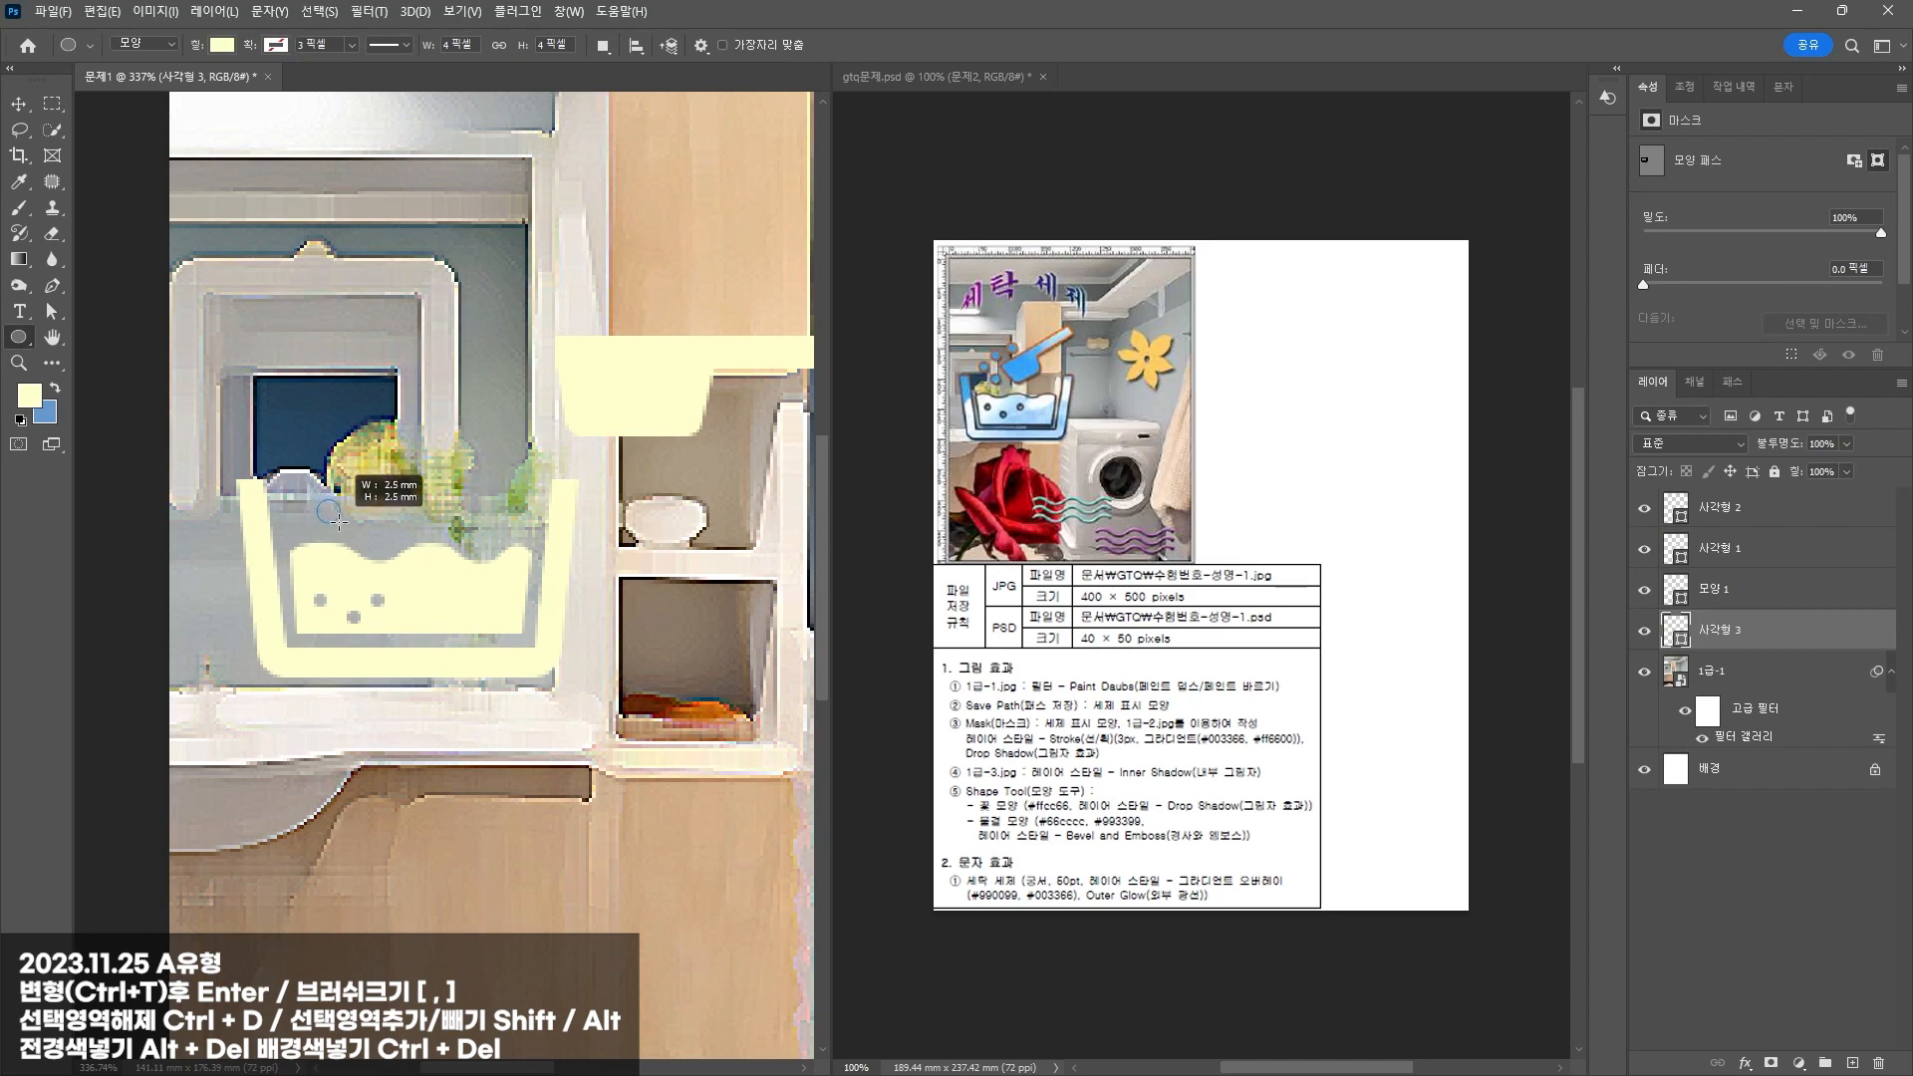
pyautogui.moveTo(316, 498); pyautogui.dragTo(367, 419)
pyautogui.press('v')
# Step: Move the scoop and its handle together up, farther away from the basin
pyautogui.click(695, 366)
pyautogui.keyDown('shift'); pyautogui.click(762, 359); pyautogui.keyUp('shift')
pyautogui.moveTo(761, 360); pyautogui.dragTo(623, 348)
# Step: Enlarge the basin, water and four bubbles together to about 128% with Free Transform
pyautogui.click(367, 411)
pyautogui.scroll(-8, 206, 474)
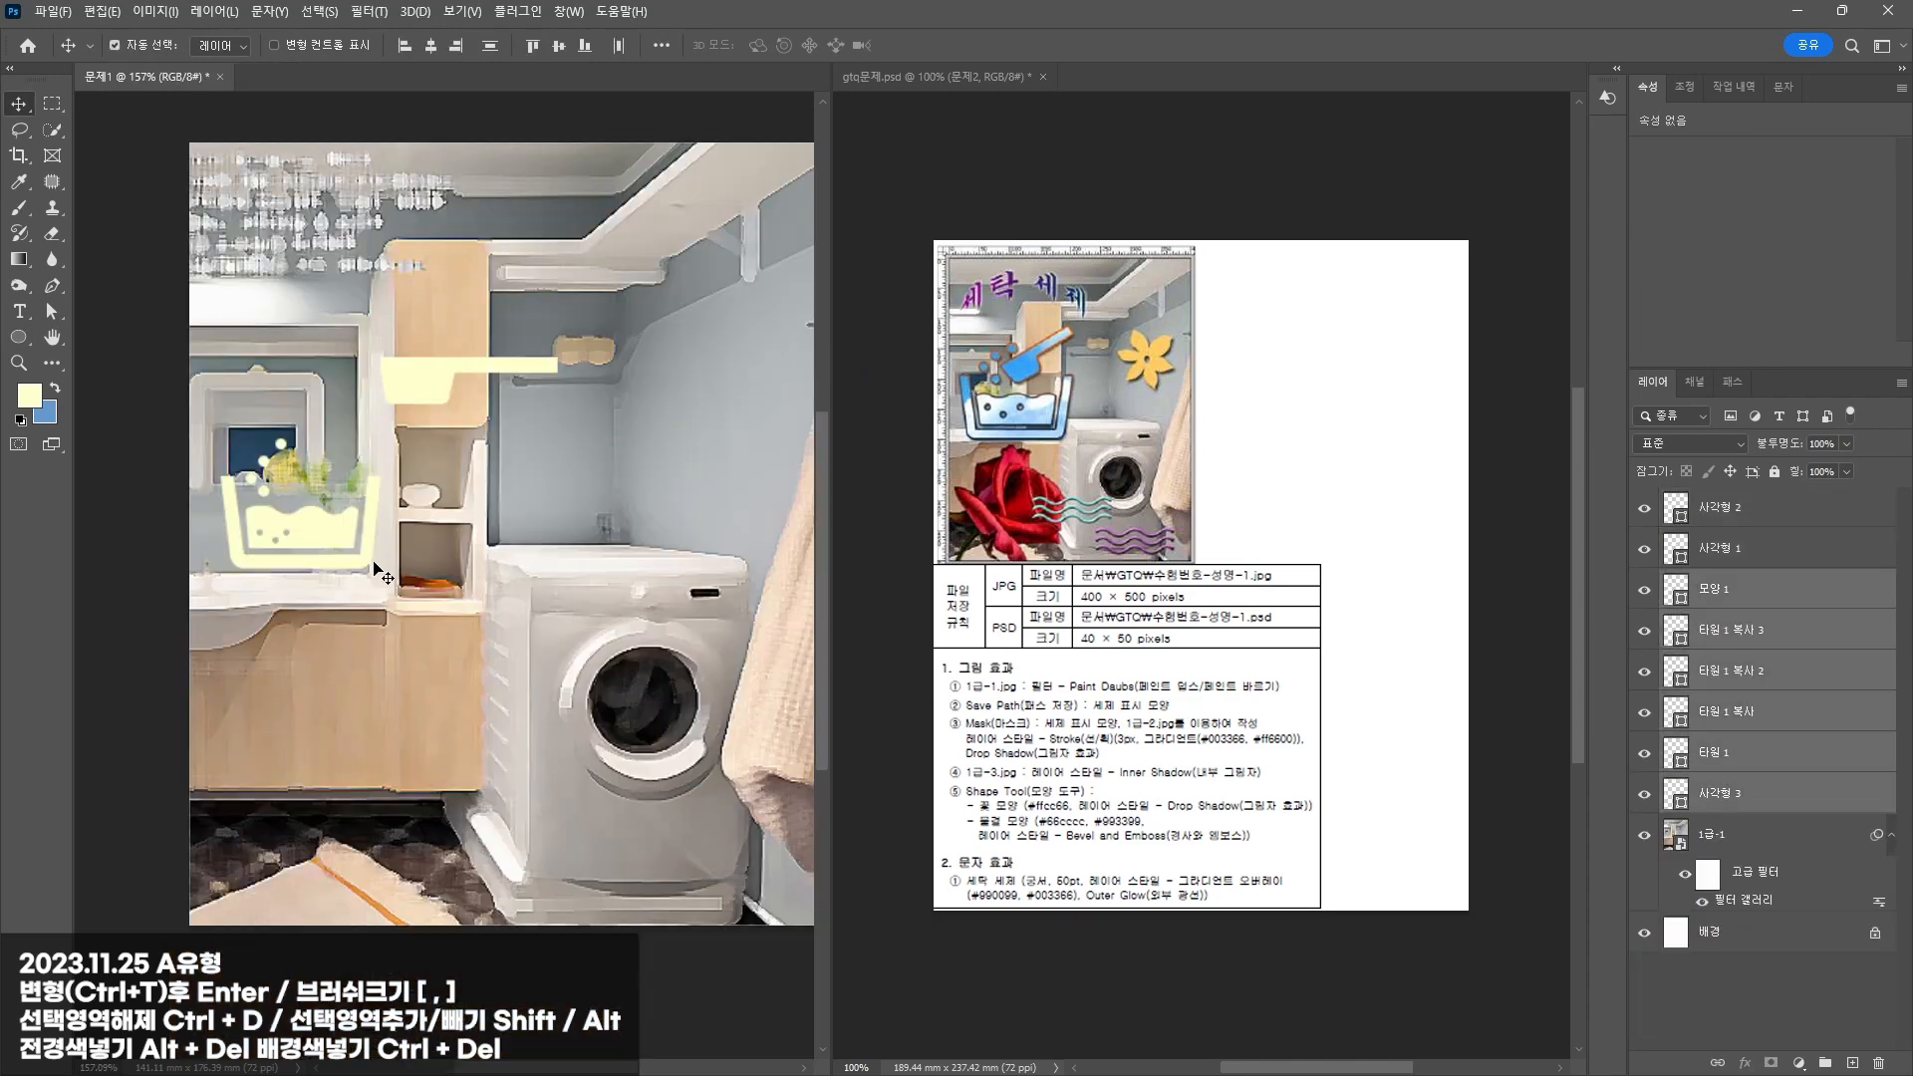
pyautogui.hotkey('ctrl', 't')
pyautogui.moveTo(379, 567); pyautogui.dragTo(426, 531)
pyautogui.press('Return')
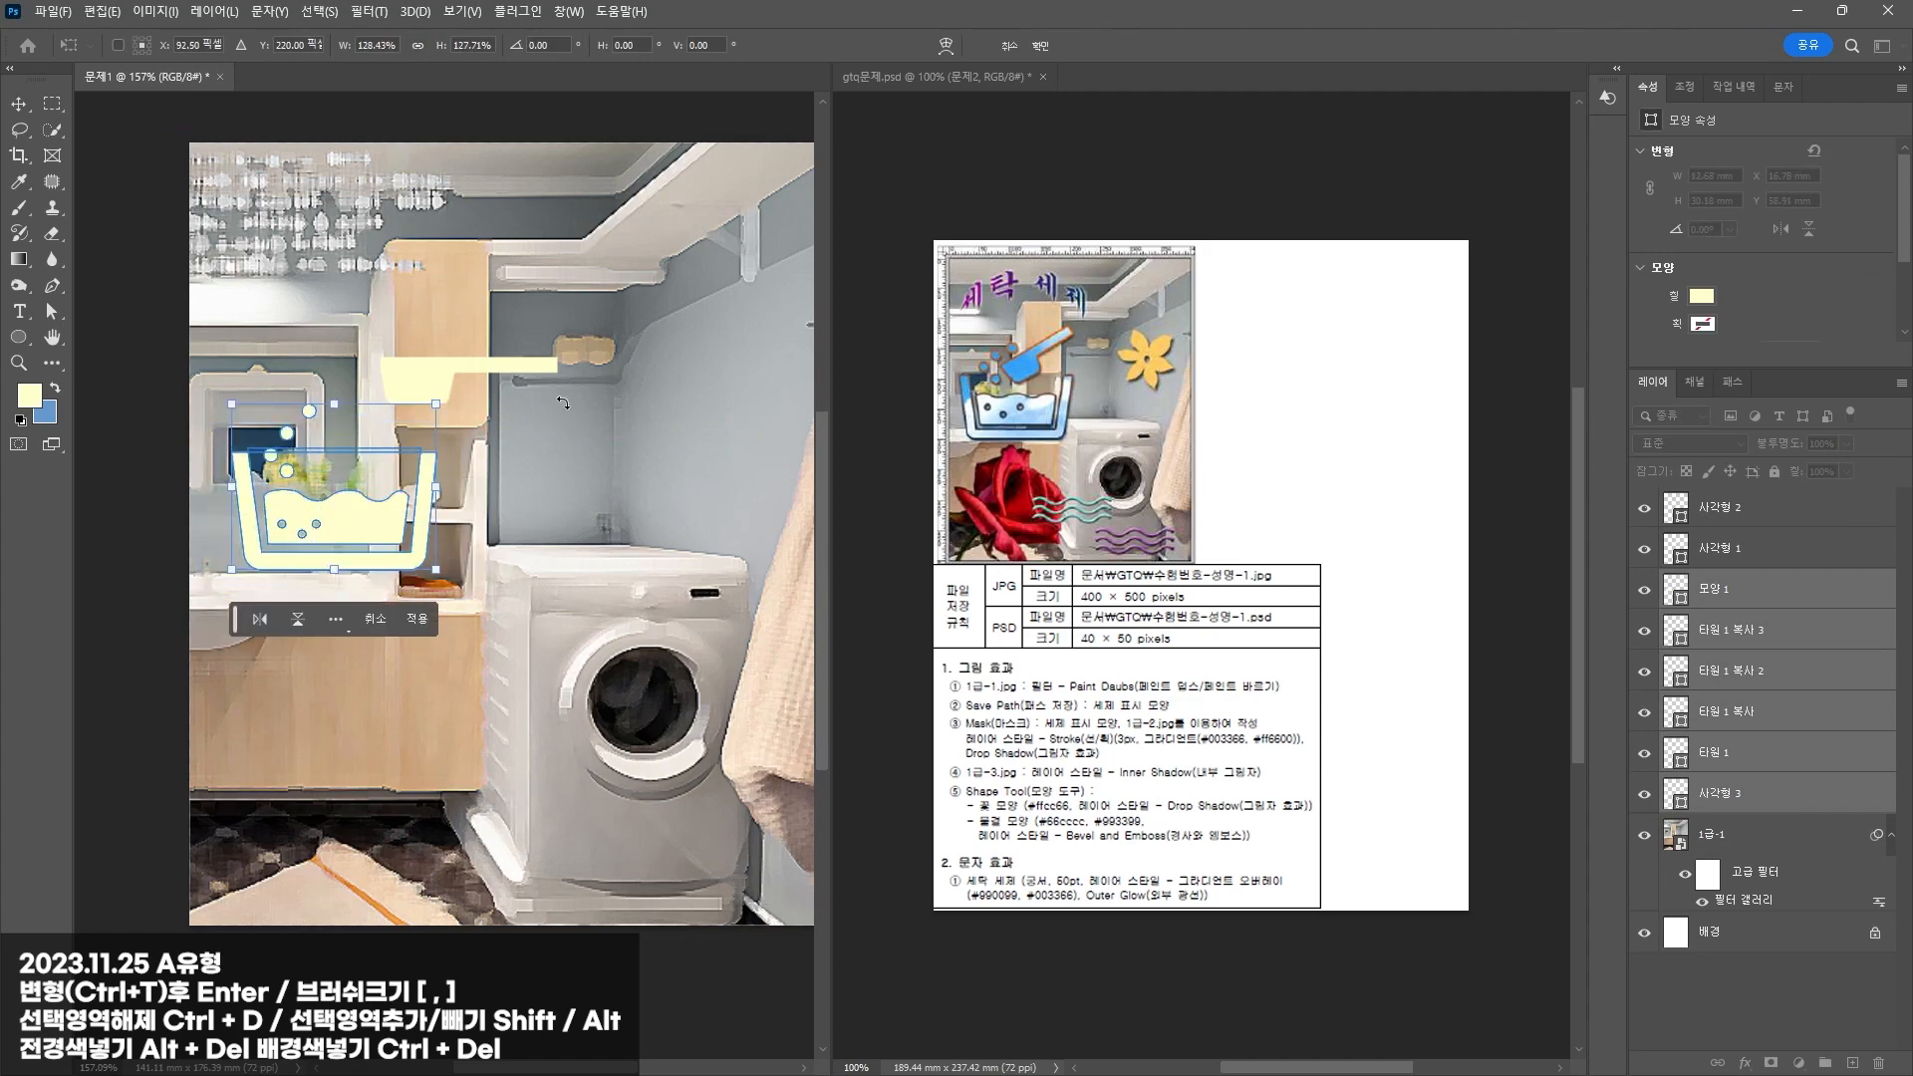
# Step: Rotate the scoop and its handle together to about -26.5° and place them just above the basin, beside the bubbles
pyautogui.click(502, 371)
pyautogui.keyDown('shift'); pyautogui.click(502, 370); pyautogui.keyUp('shift')
pyautogui.moveTo(502, 371); pyautogui.dragTo(487, 321)
pyautogui.hotkey('ctrl', 't')
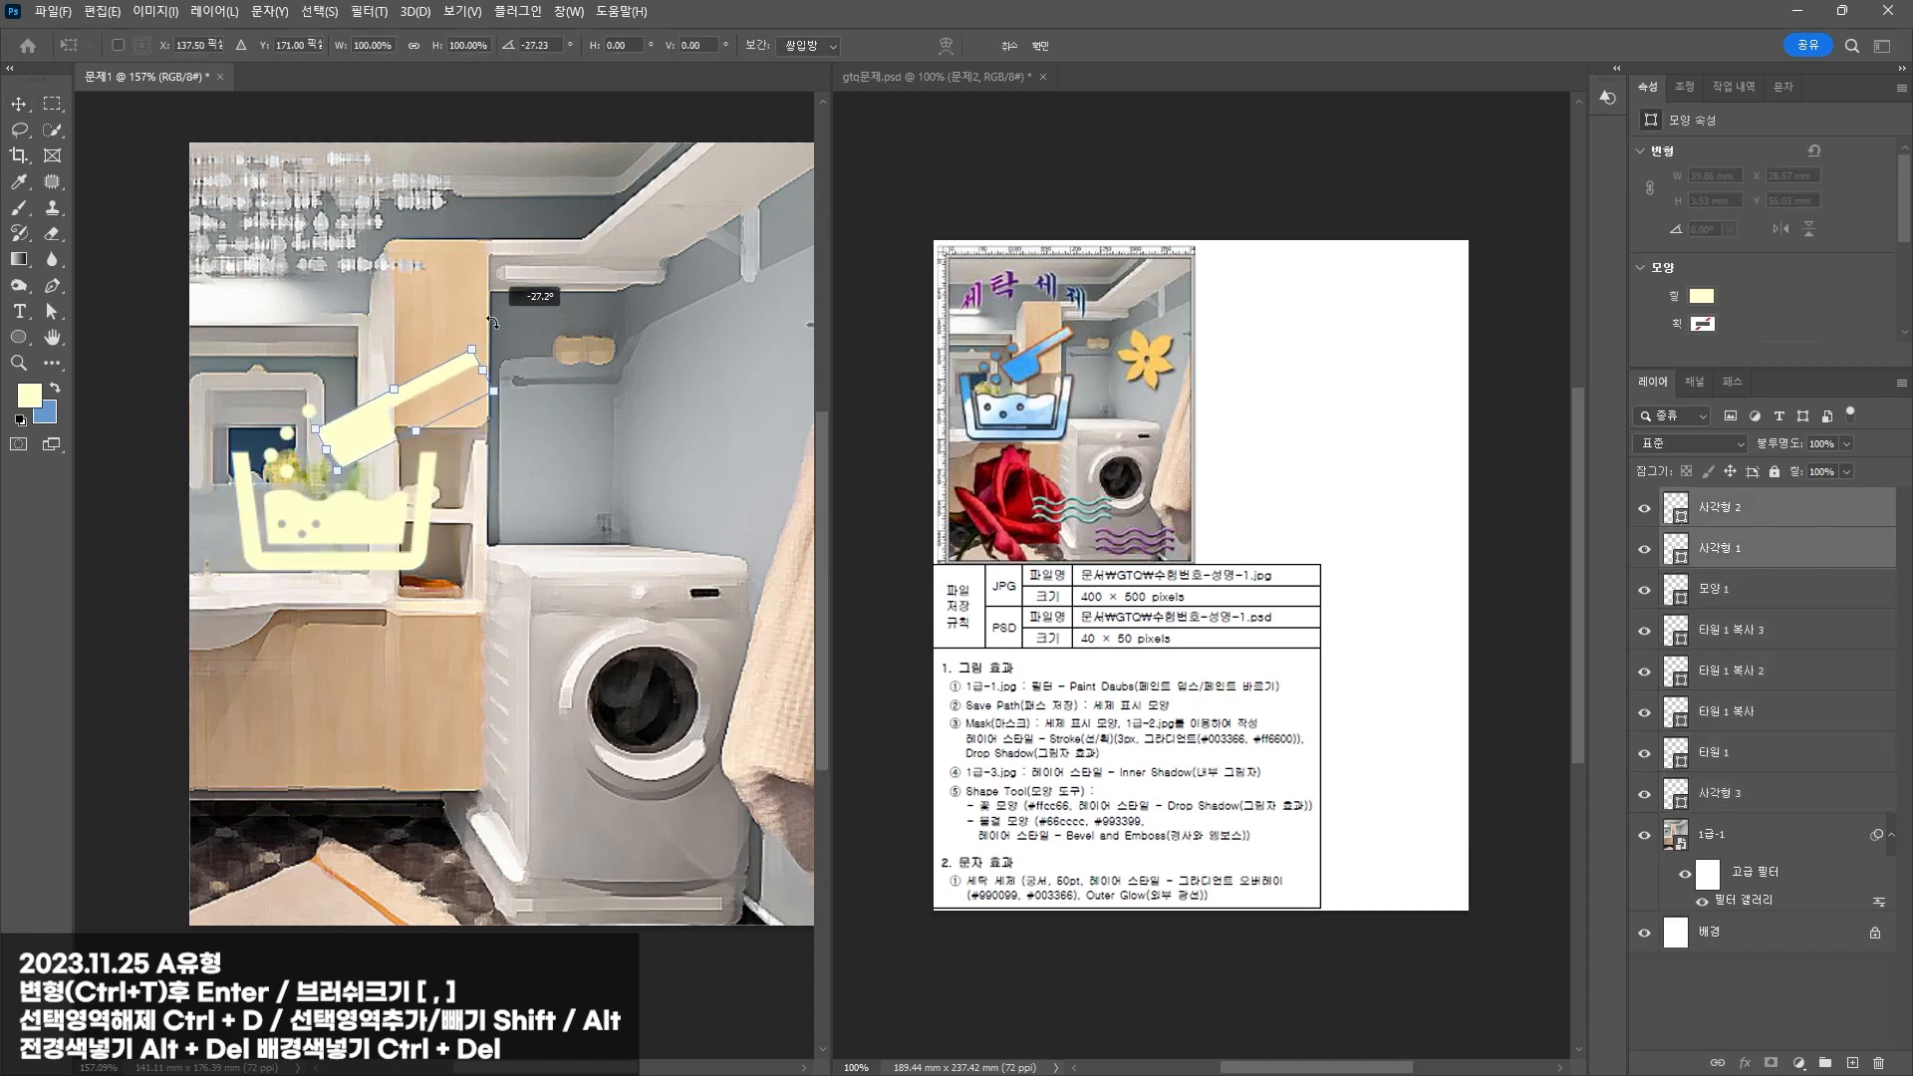
pyautogui.moveTo(371, 435); pyautogui.dragTo(362, 448)
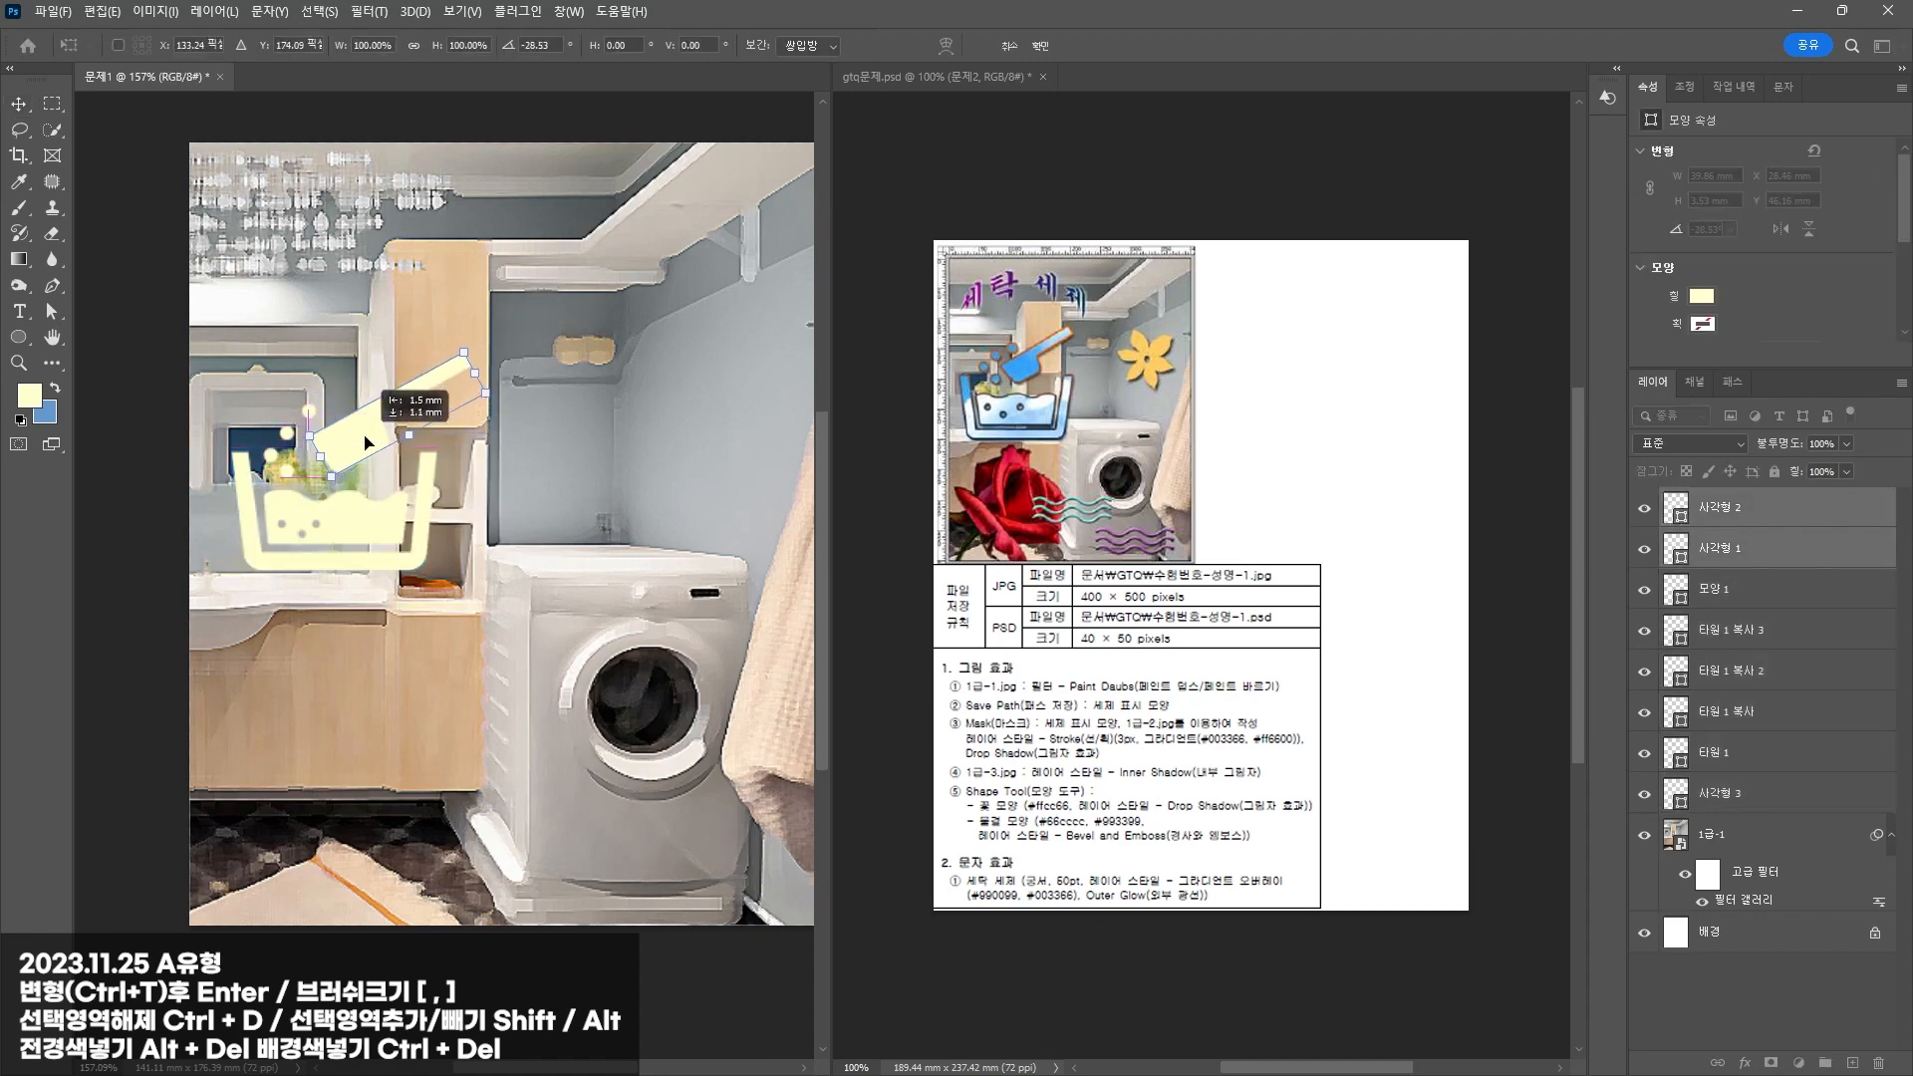
pyautogui.press('Return')
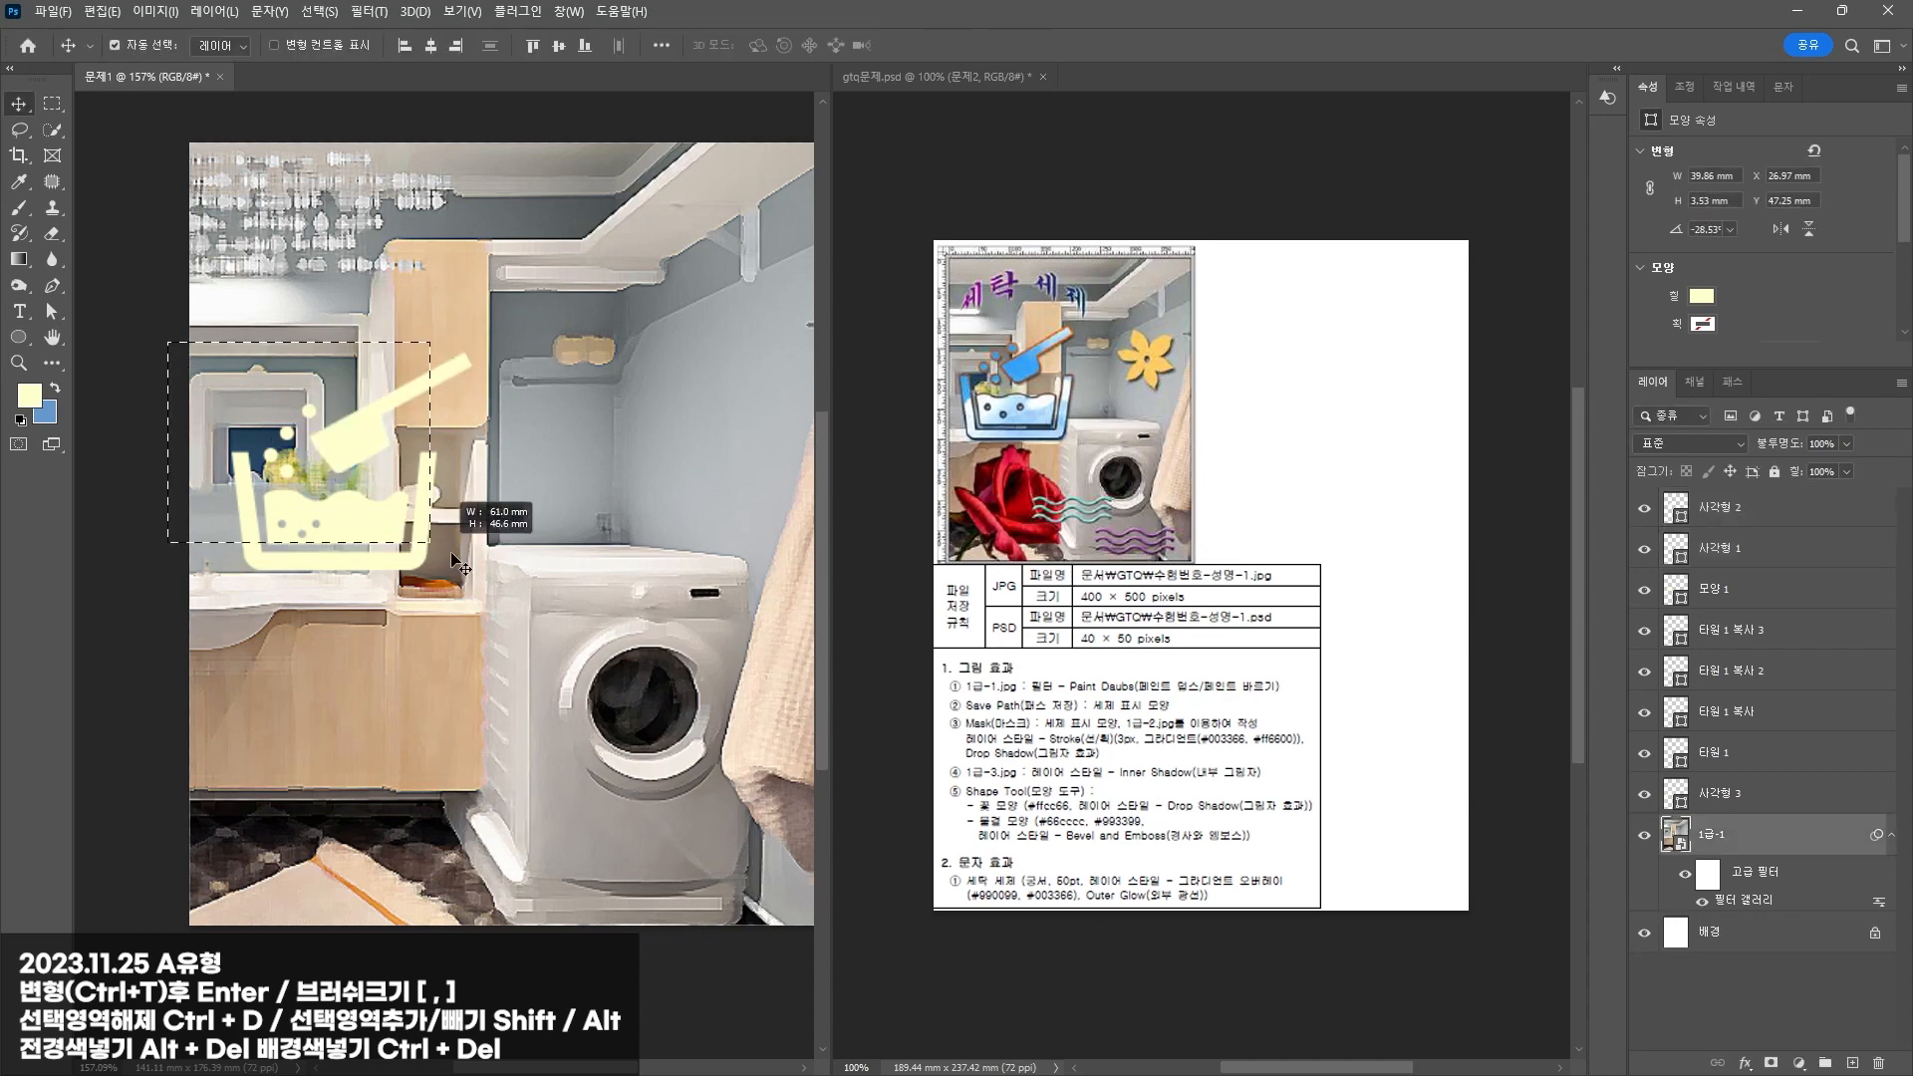
# Step: Merge all eight shape layers of the scoop, basin, water and bubbles into one shape layer
pyautogui.click(1723, 821)
pyautogui.click(1732, 797)
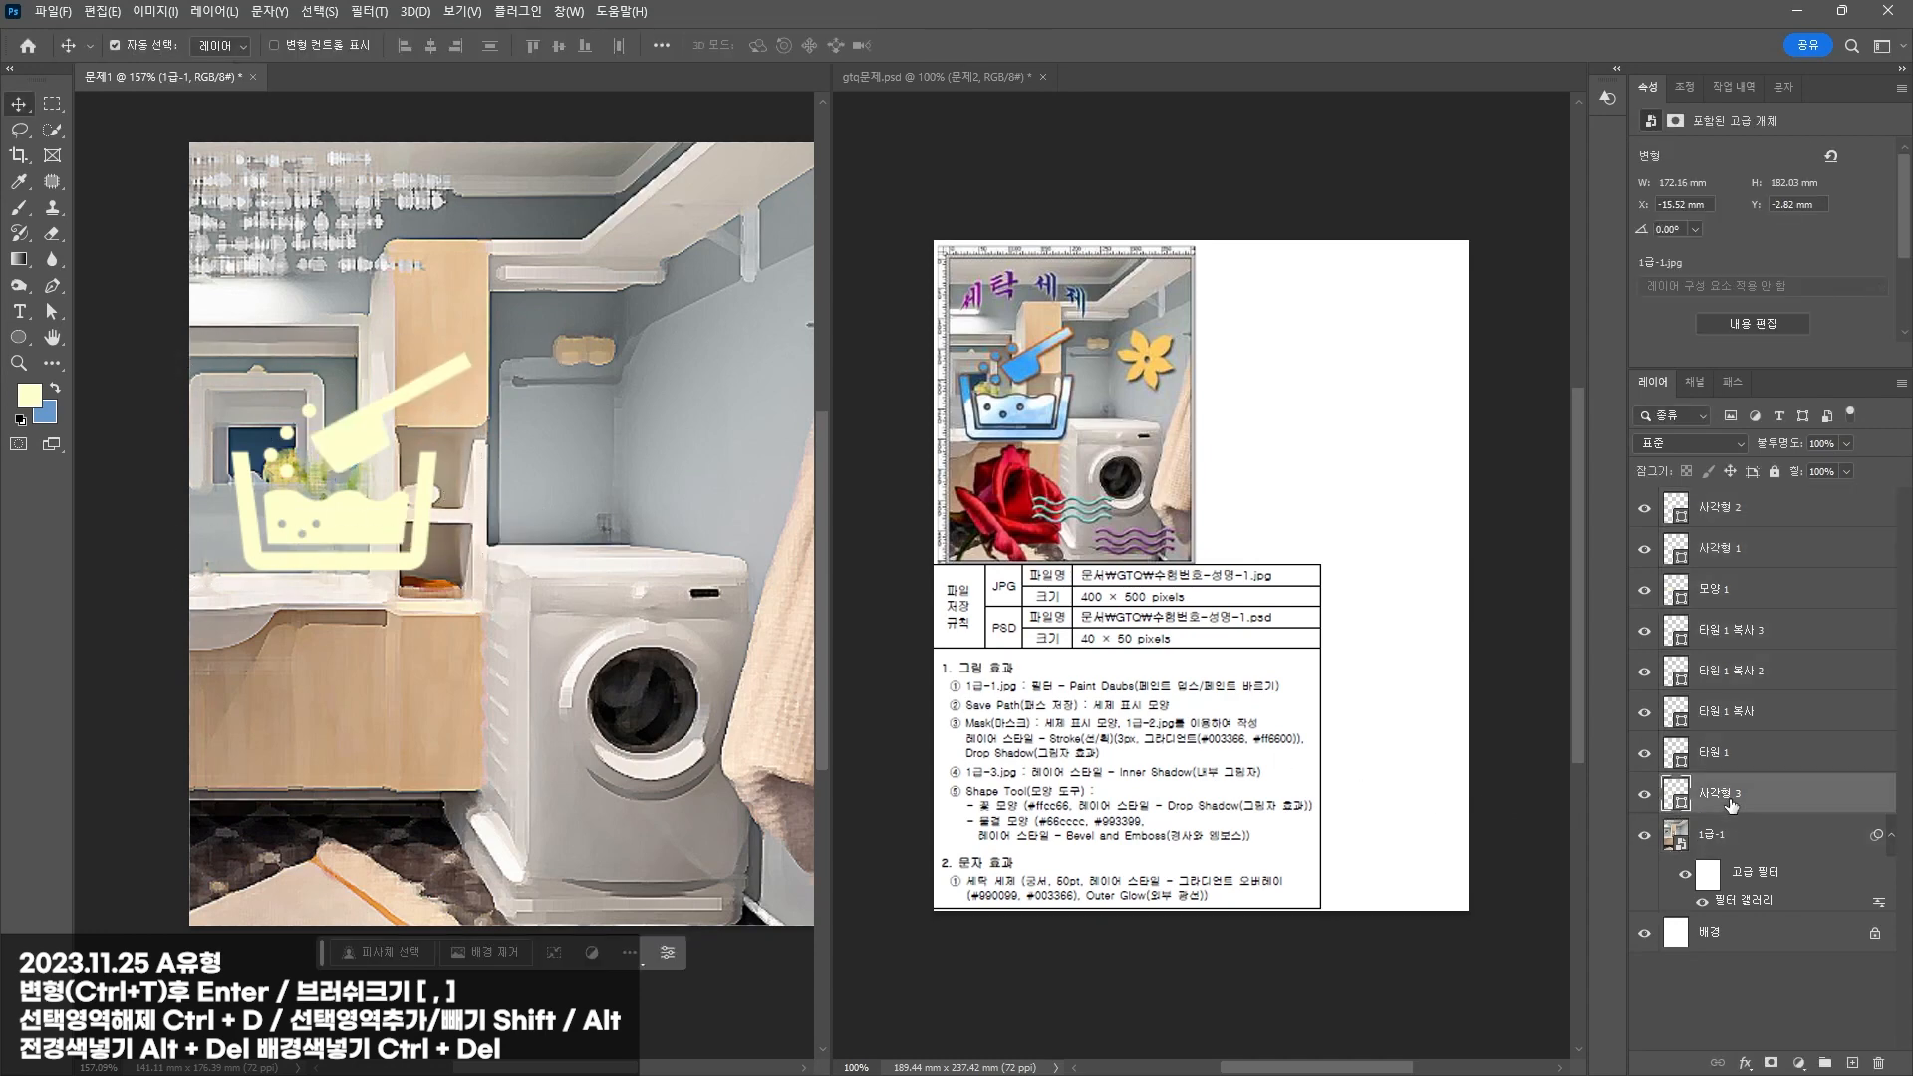
pyautogui.keyDown('shift'); pyautogui.click(1742, 513); pyautogui.keyUp('shift')
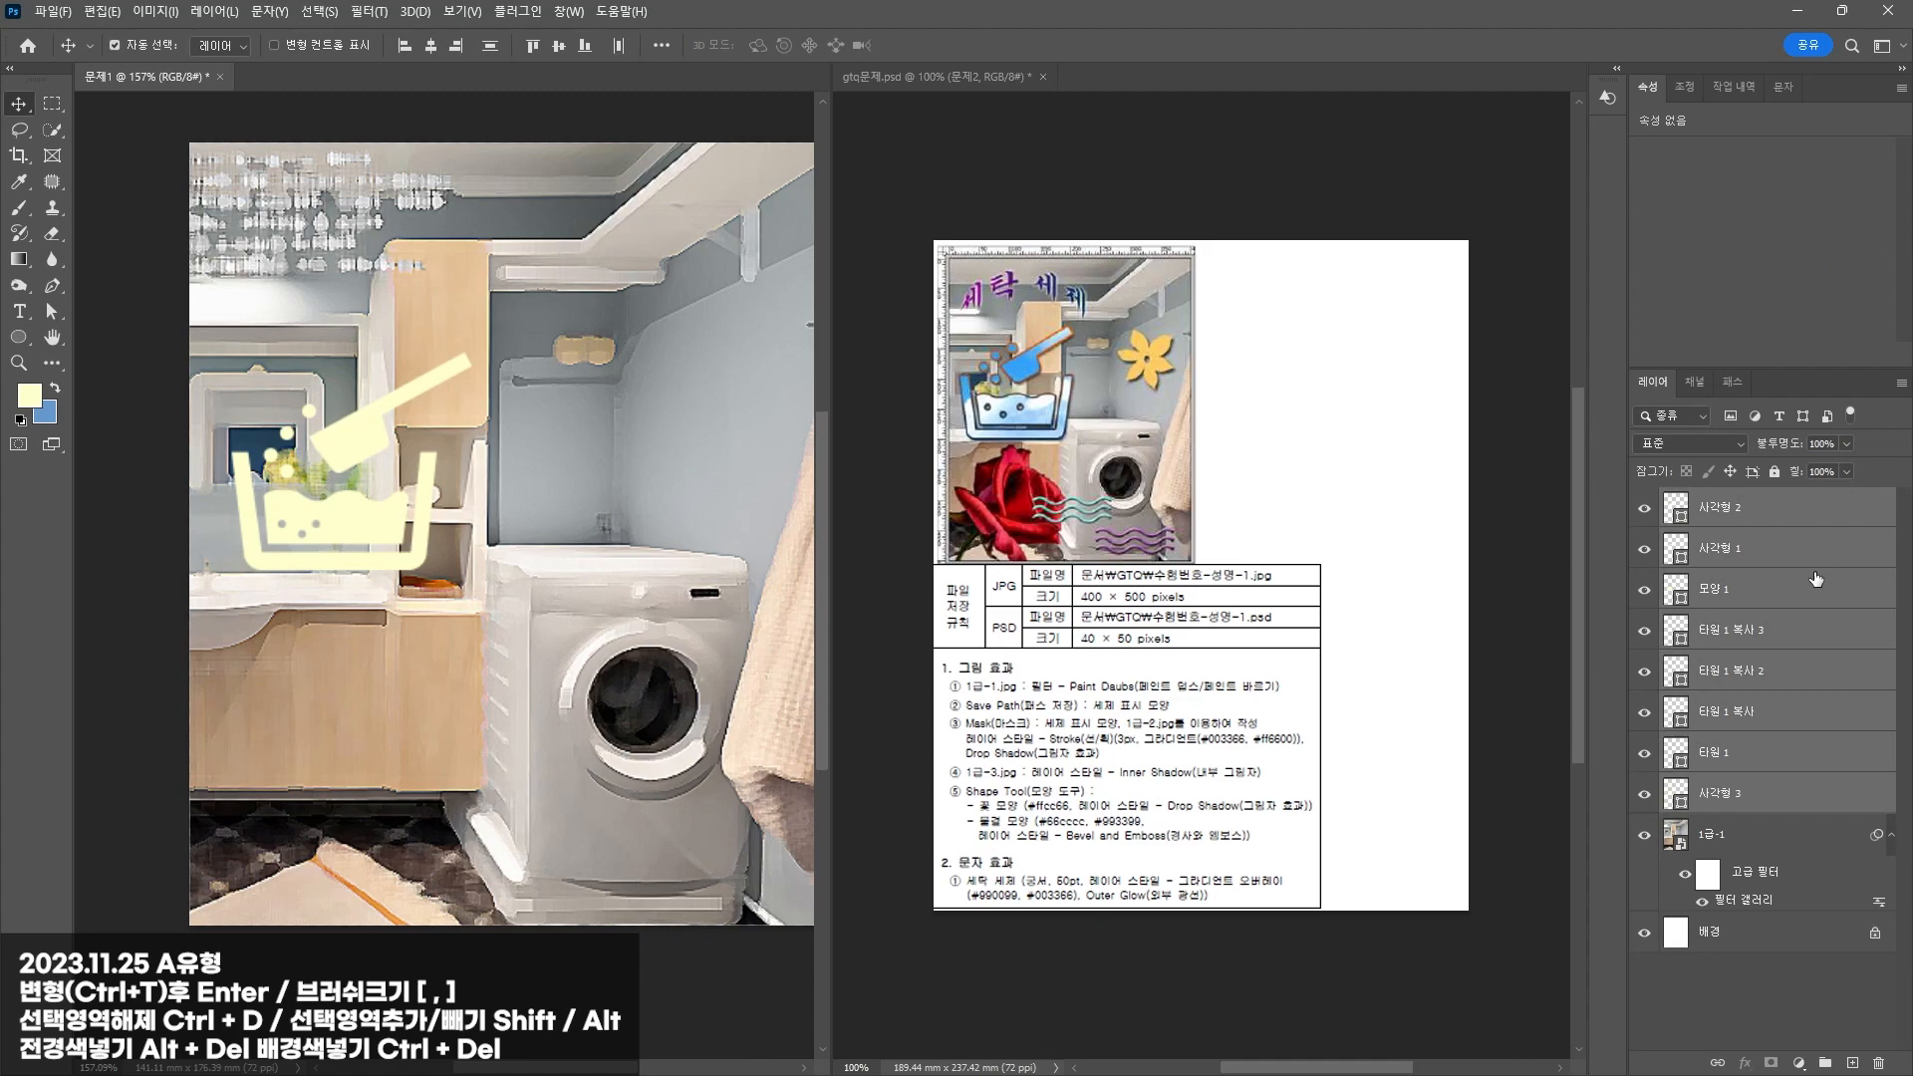
pyautogui.hotkey('ctrl', 'e')
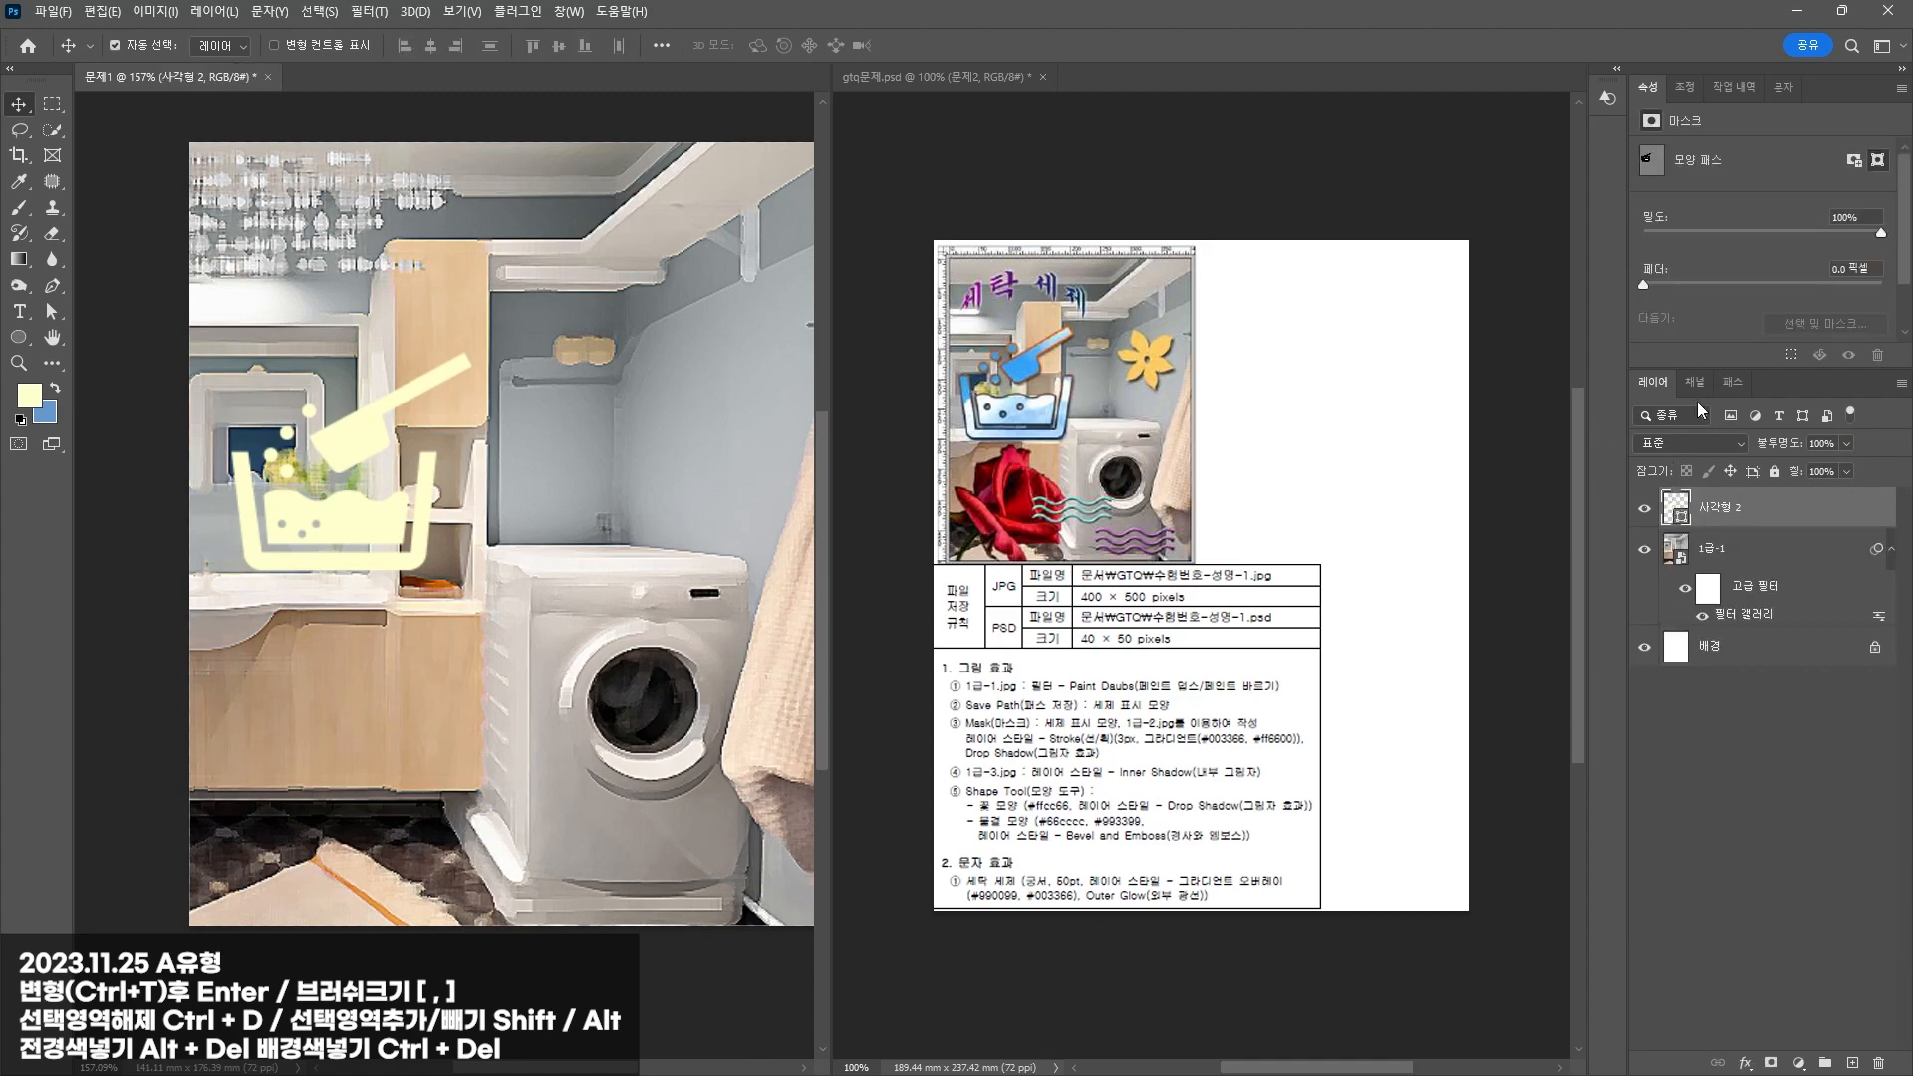
# Step: Save the merged detergent shape's path under the name 세제표시모양 and deselect it
pyautogui.click(1730, 382)
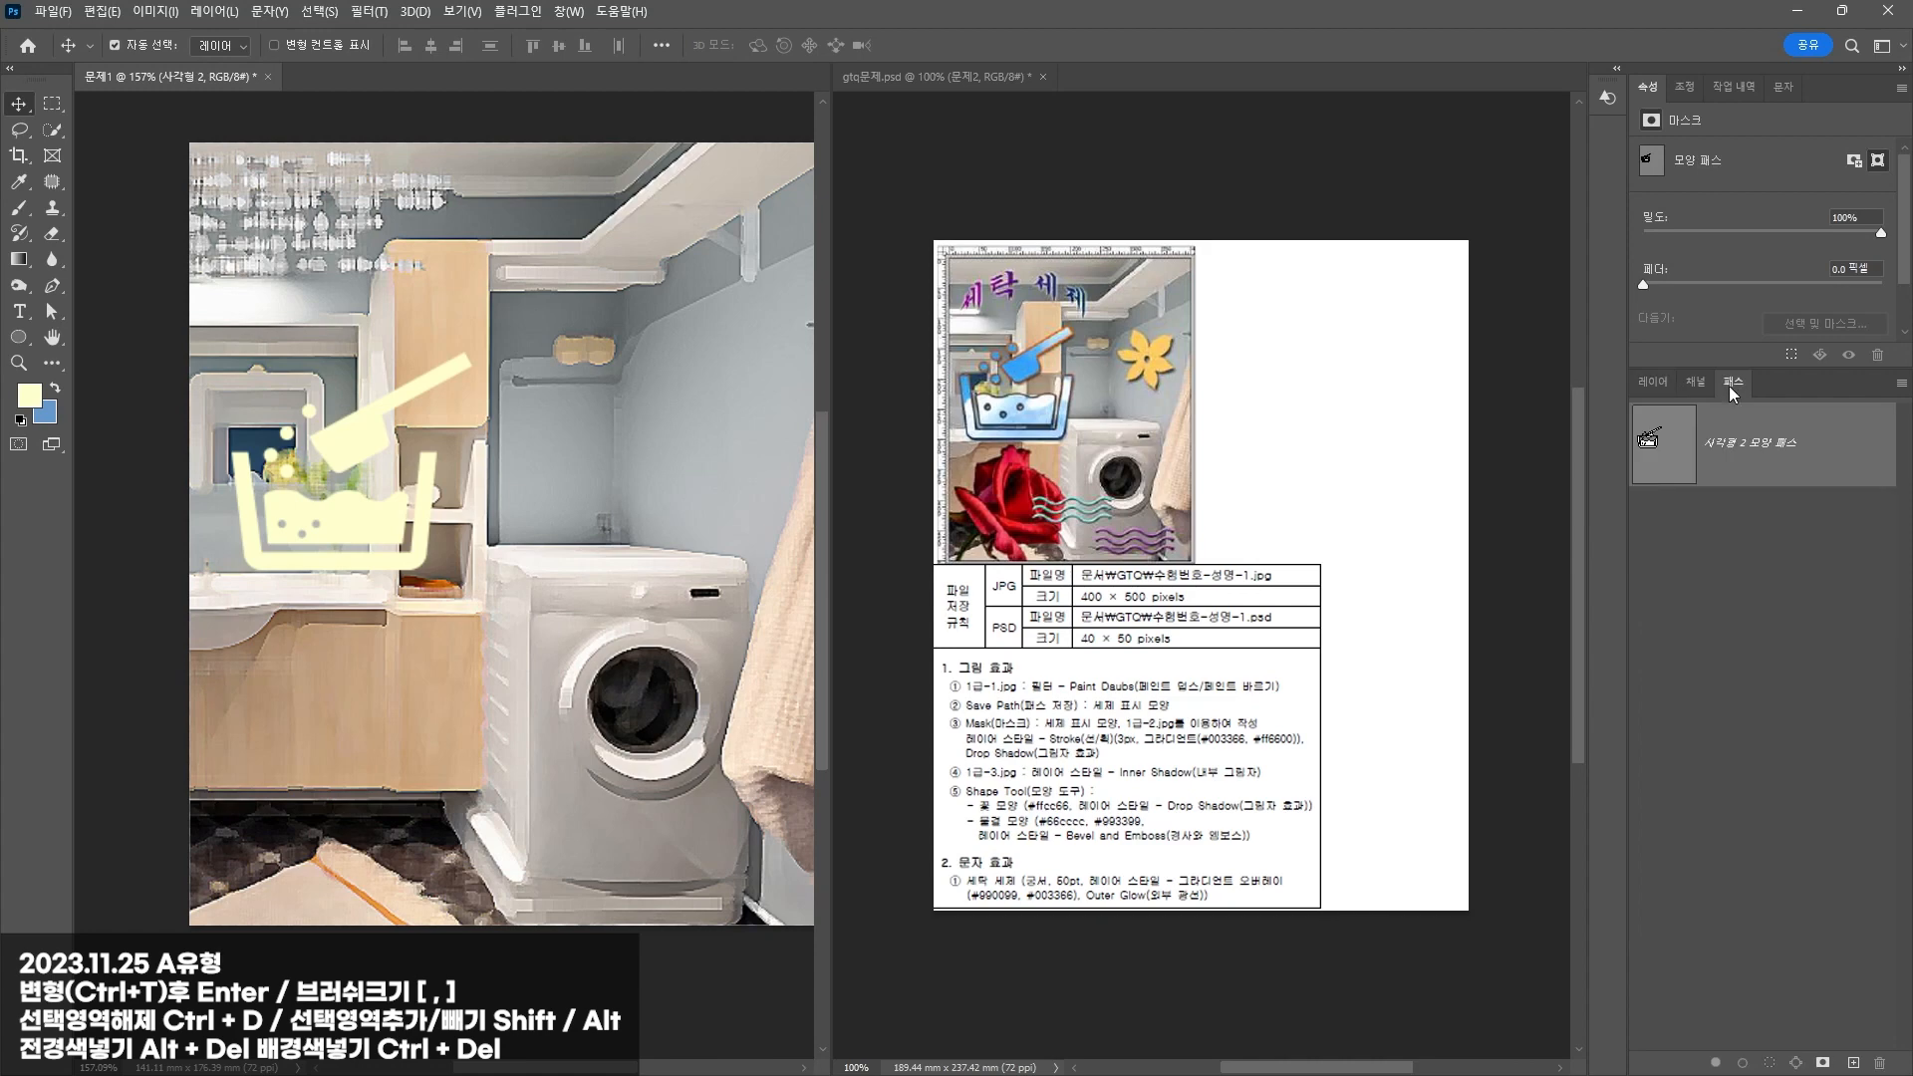
pyautogui.doubleClick(1759, 447)
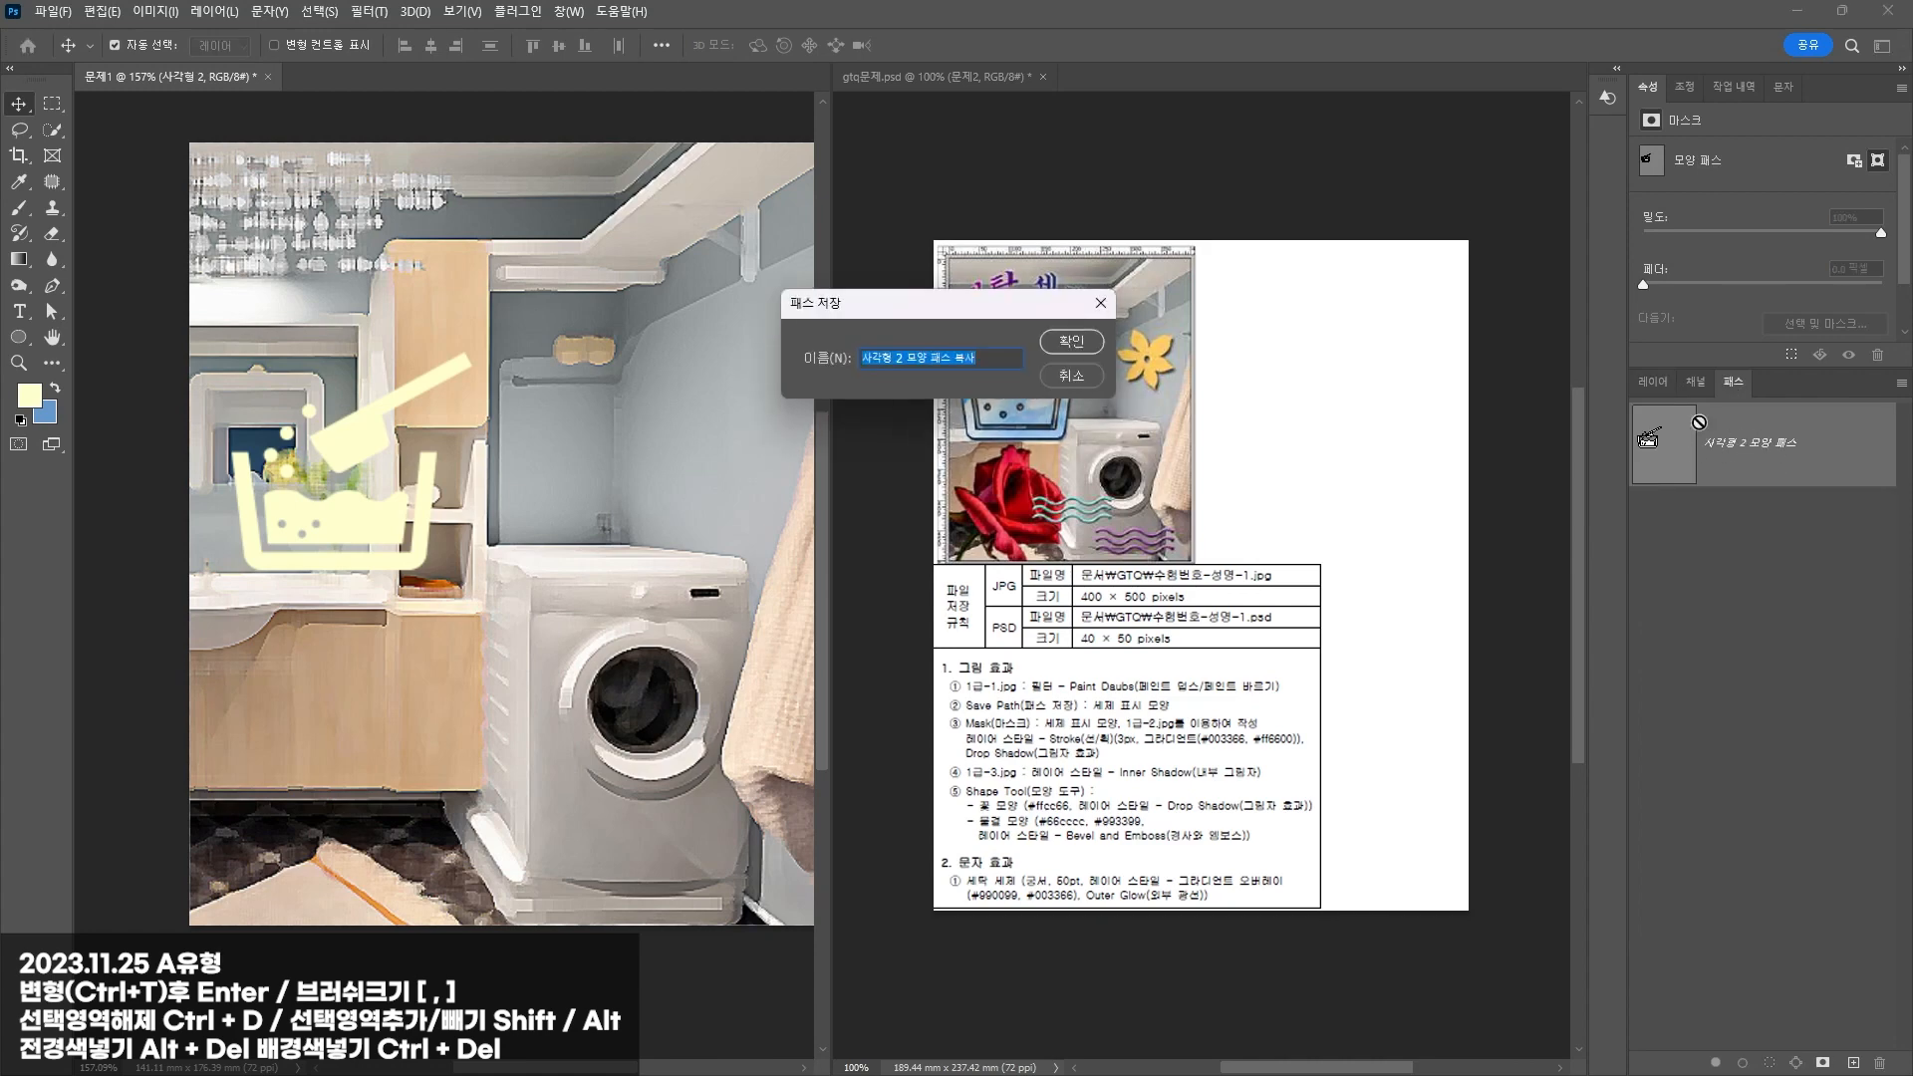
pyautogui.write('세')
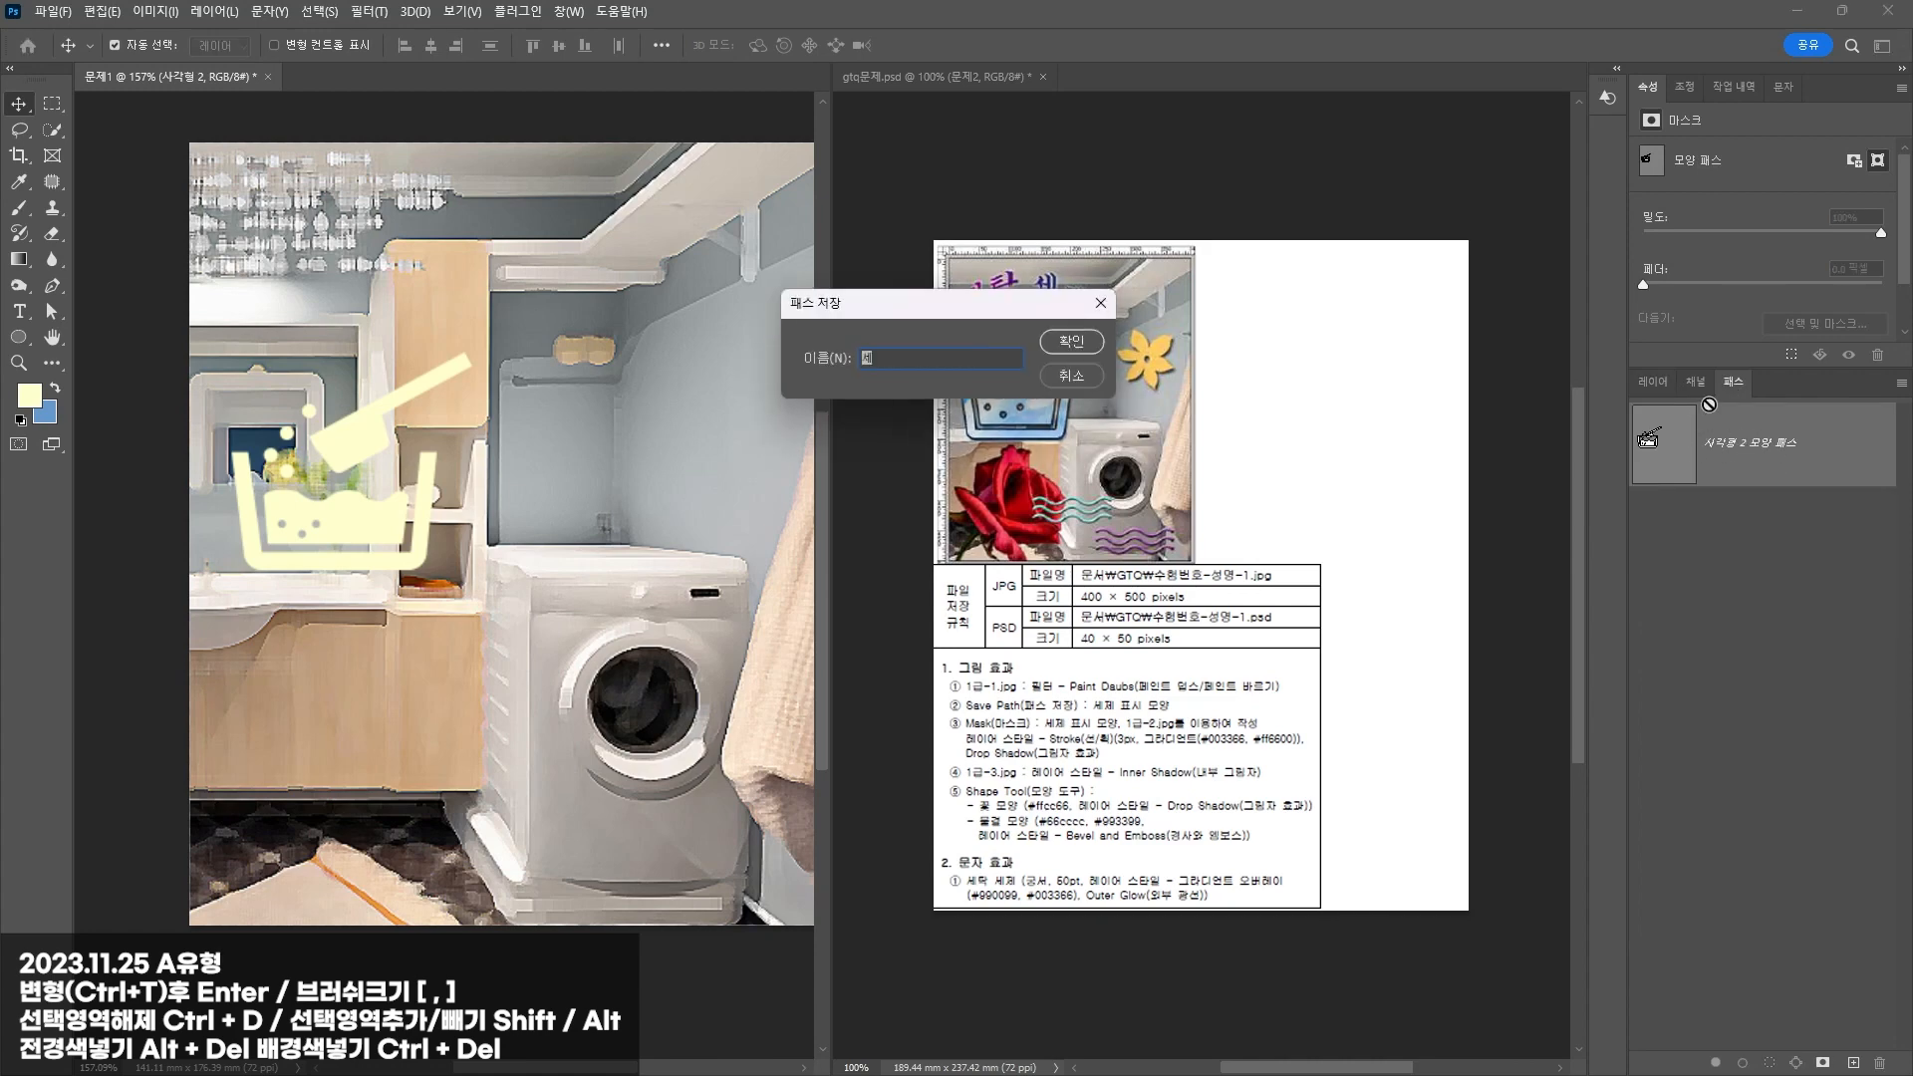
pyautogui.write('제표시모양')
pyautogui.press('Return')
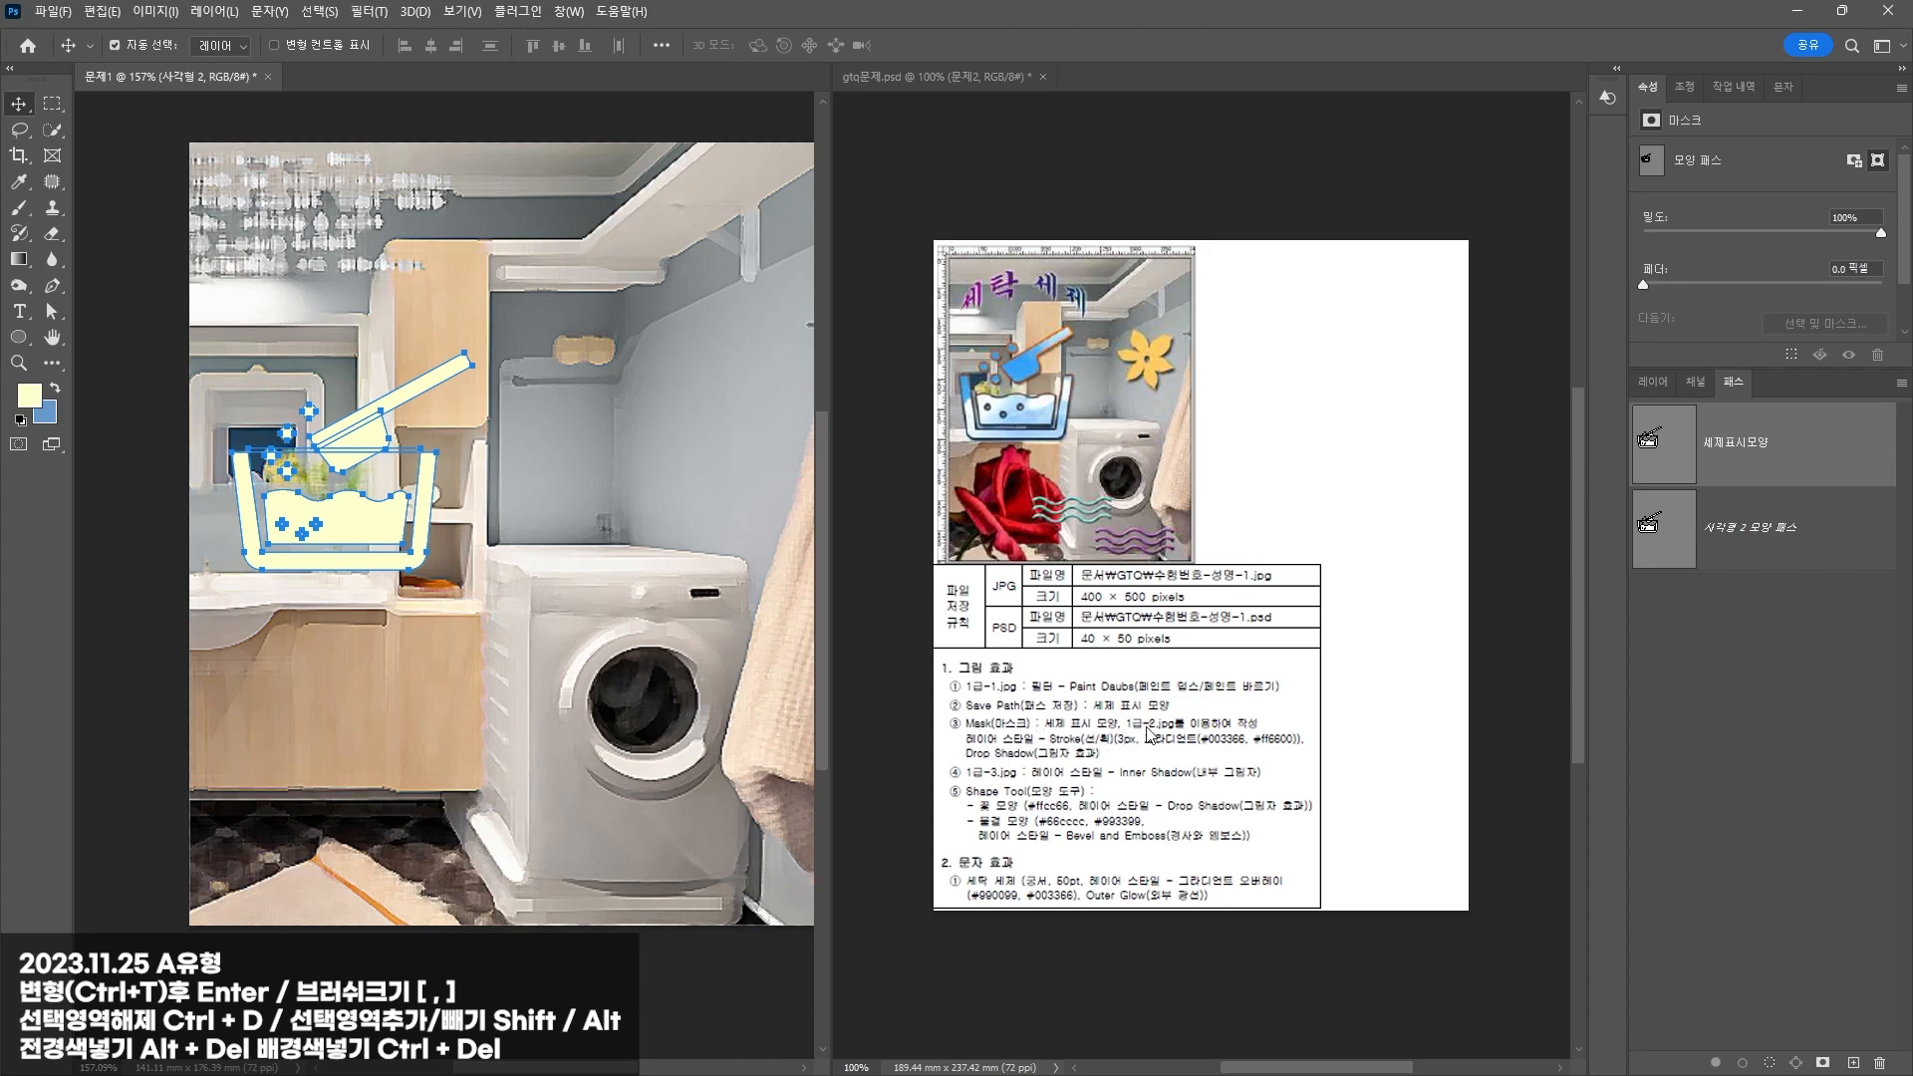
pyautogui.click(1654, 382)
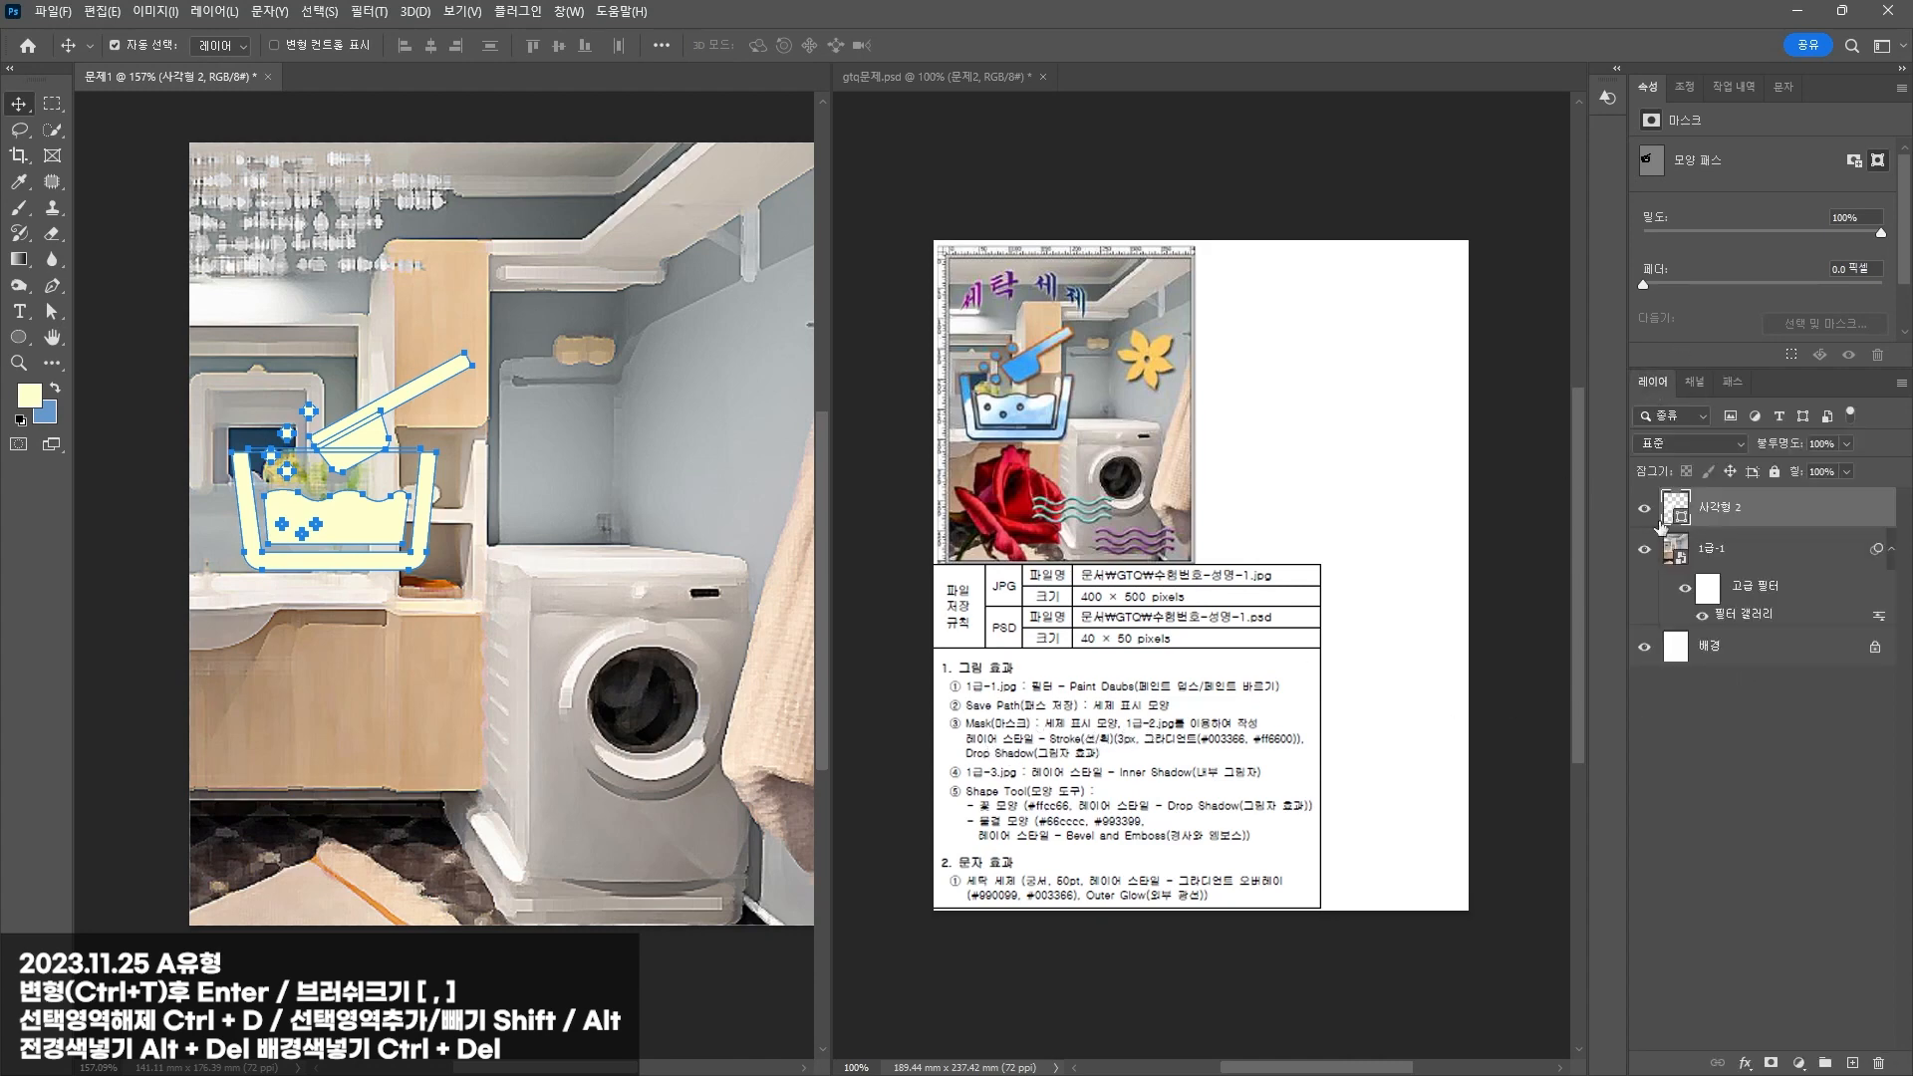
pyautogui.click(1733, 382)
pyautogui.click(1716, 596)
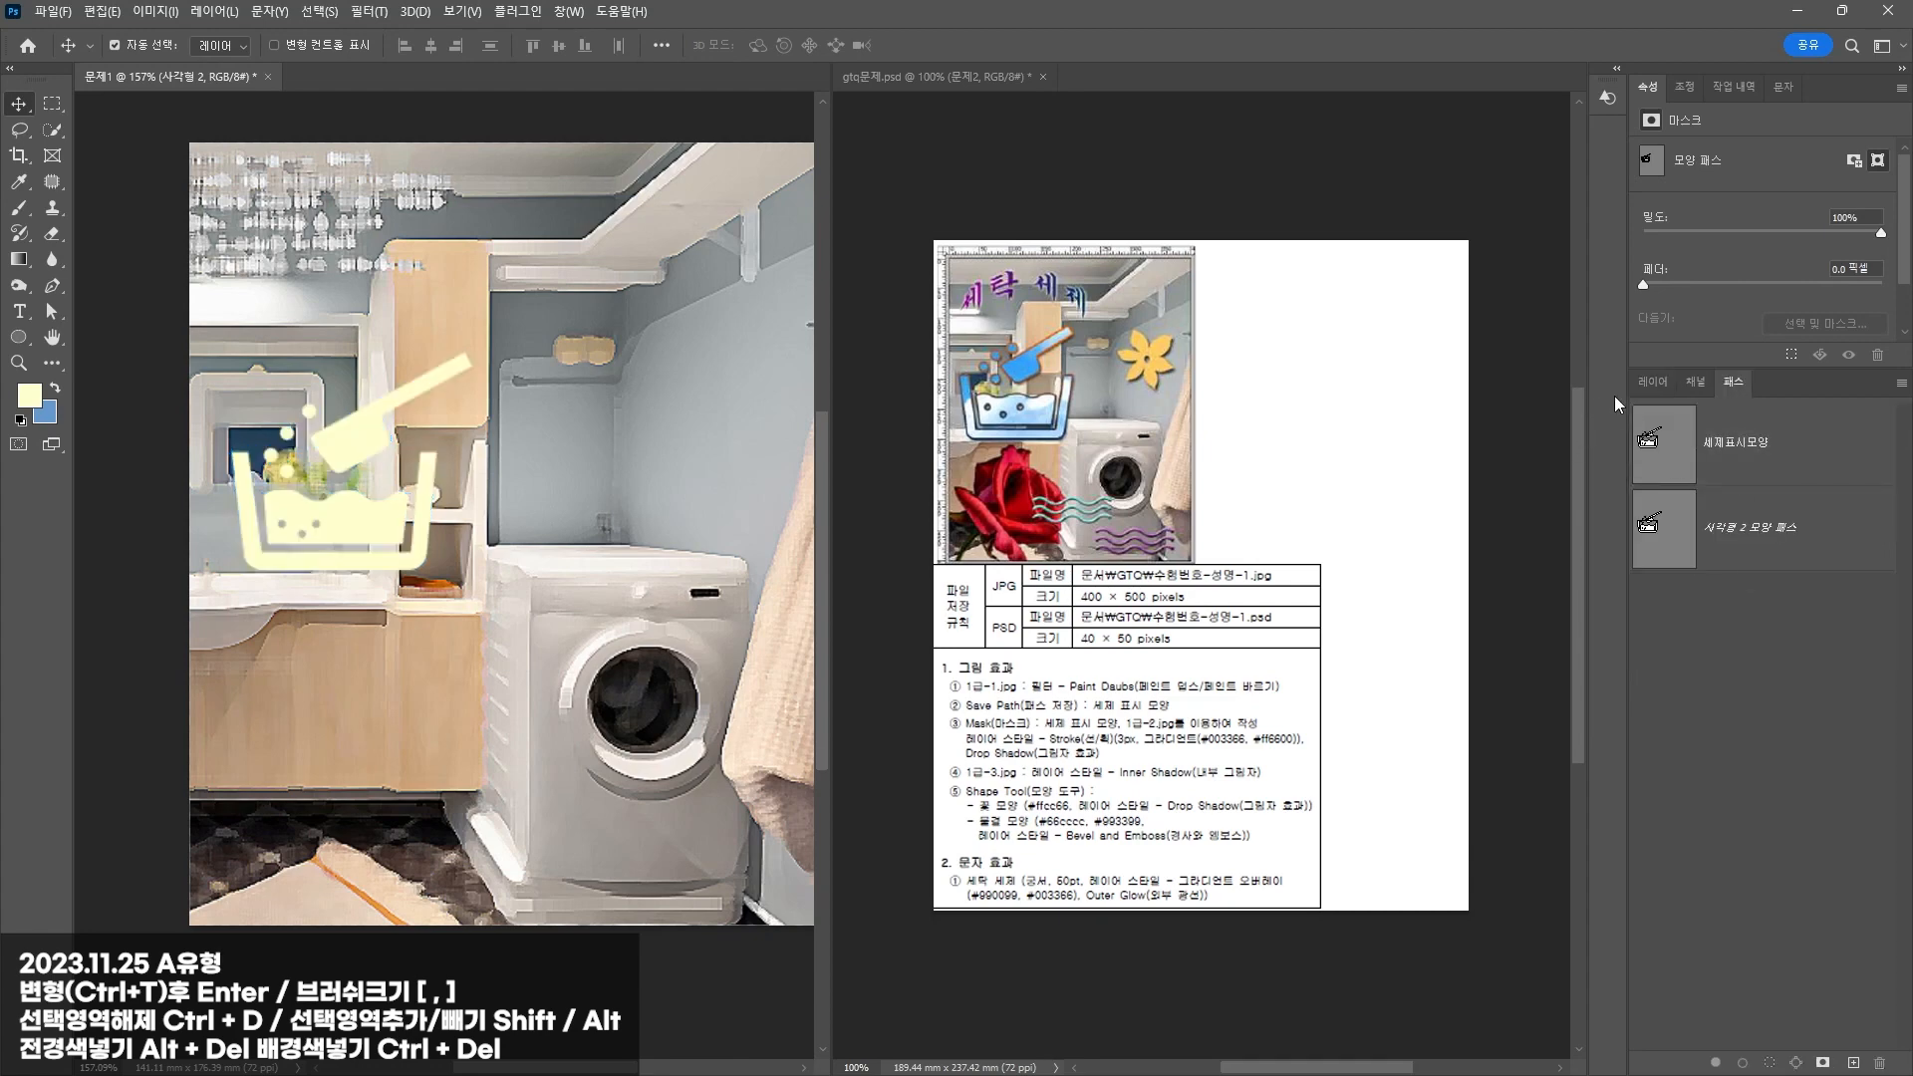
pyautogui.click(1653, 382)
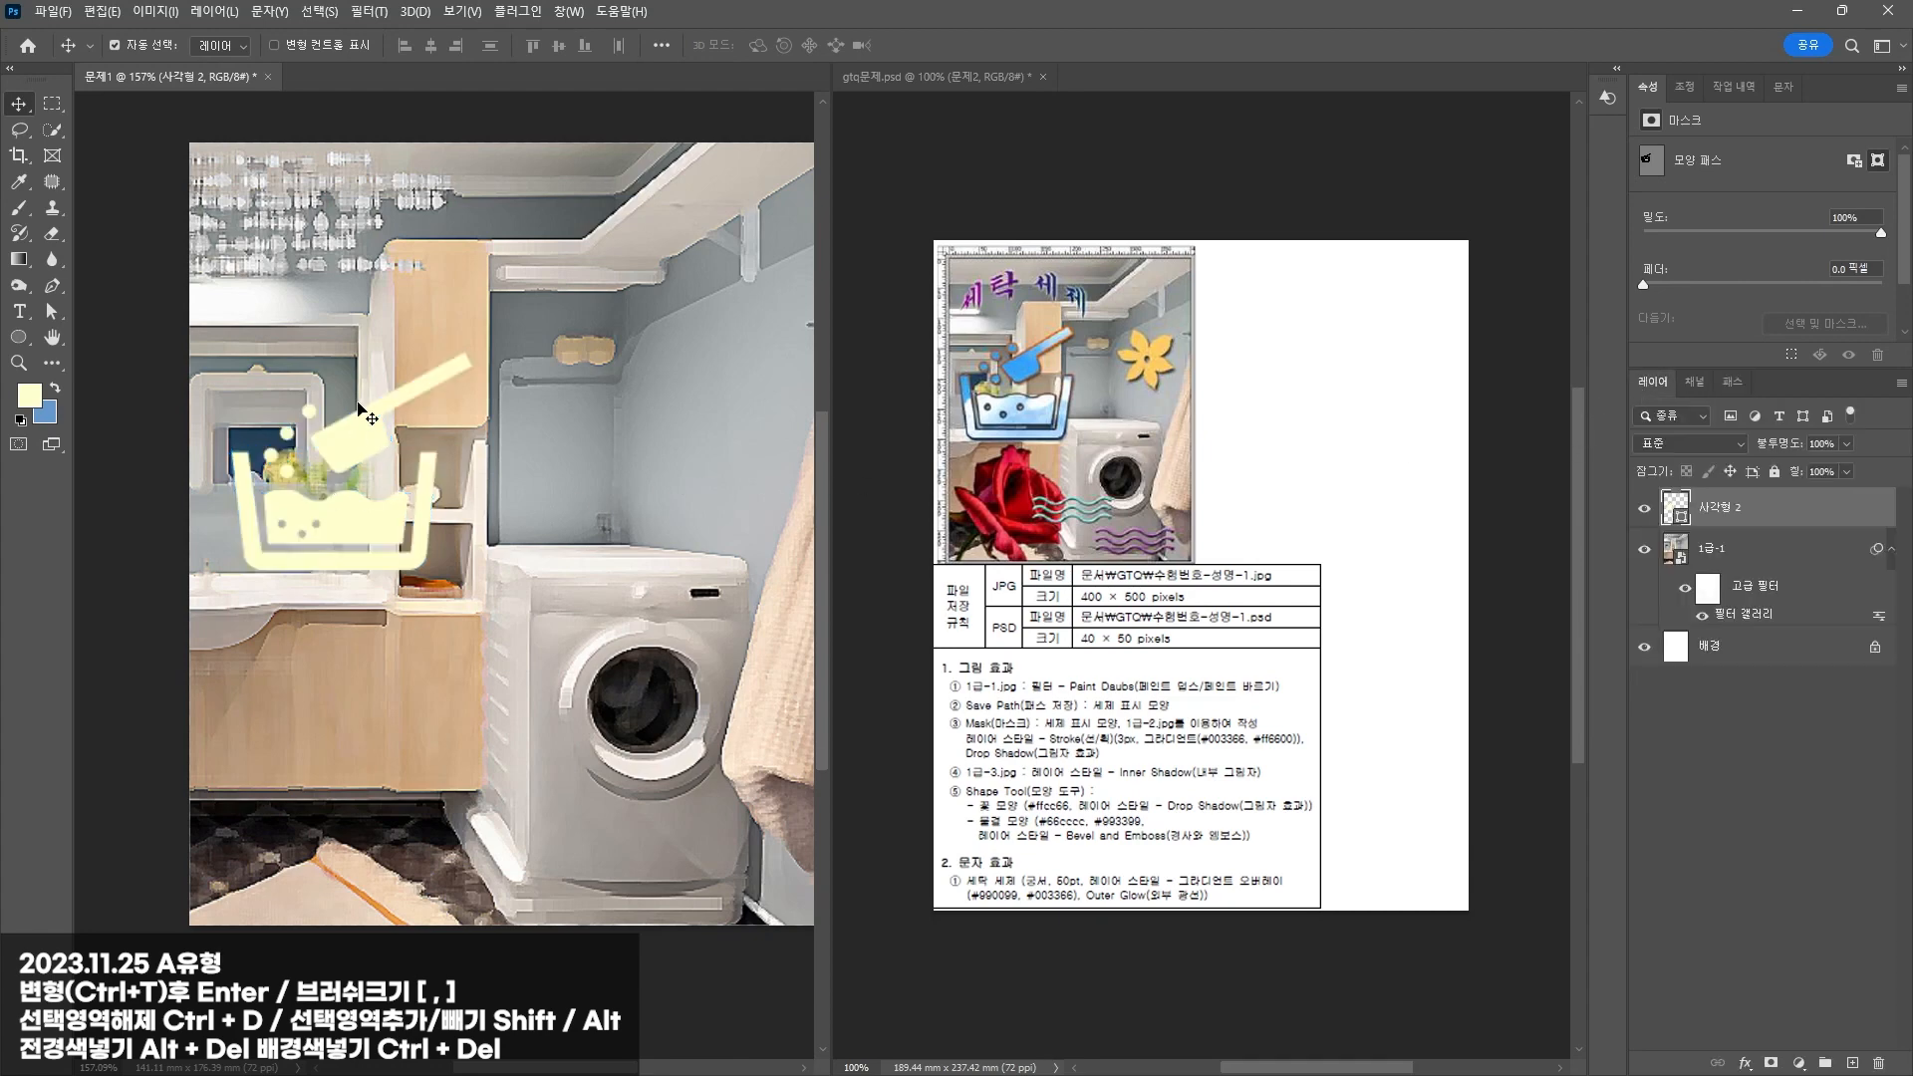
# Step: Place the 1급-2 sky image over the detergent shape, scaled to about 42%, and clip it to the shape layer
pyautogui.moveTo(119, 518); pyautogui.dragTo(319, 522)
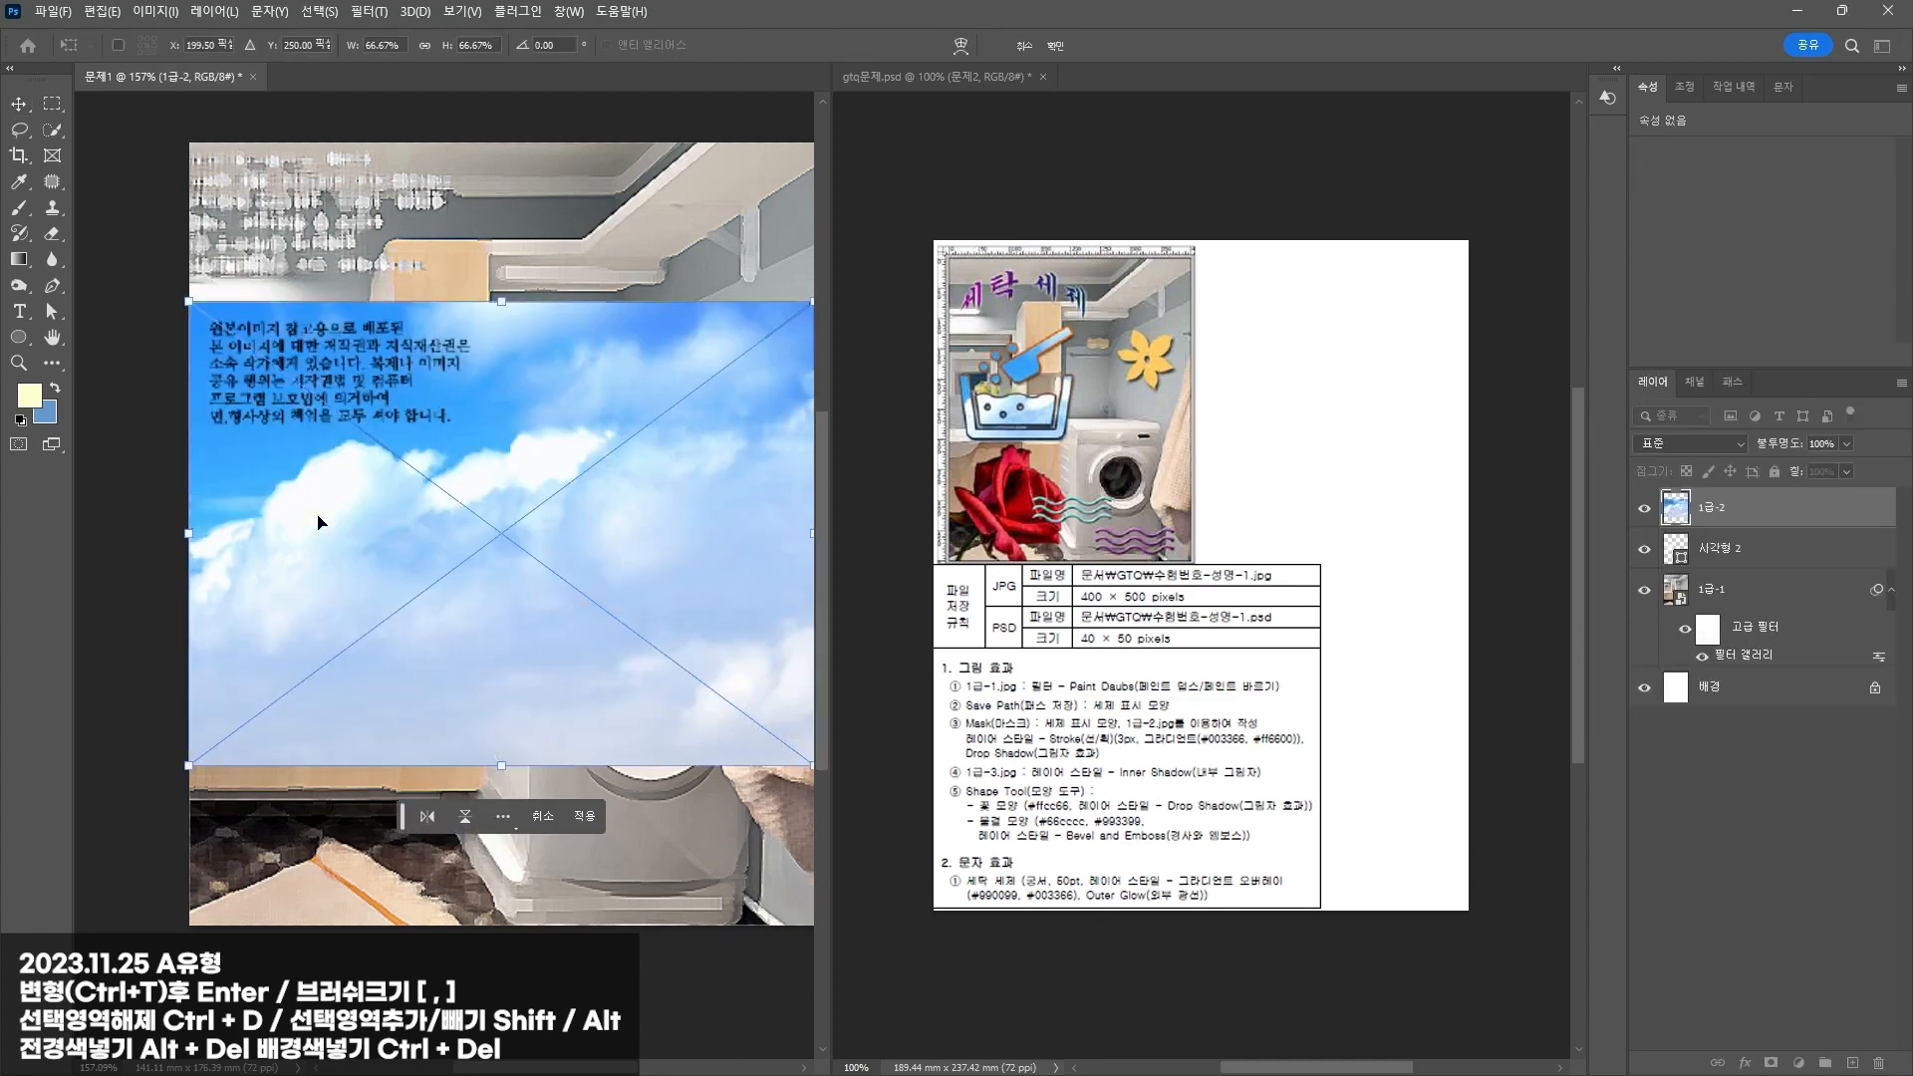
pyautogui.moveTo(813, 301); pyautogui.dragTo(581, 476)
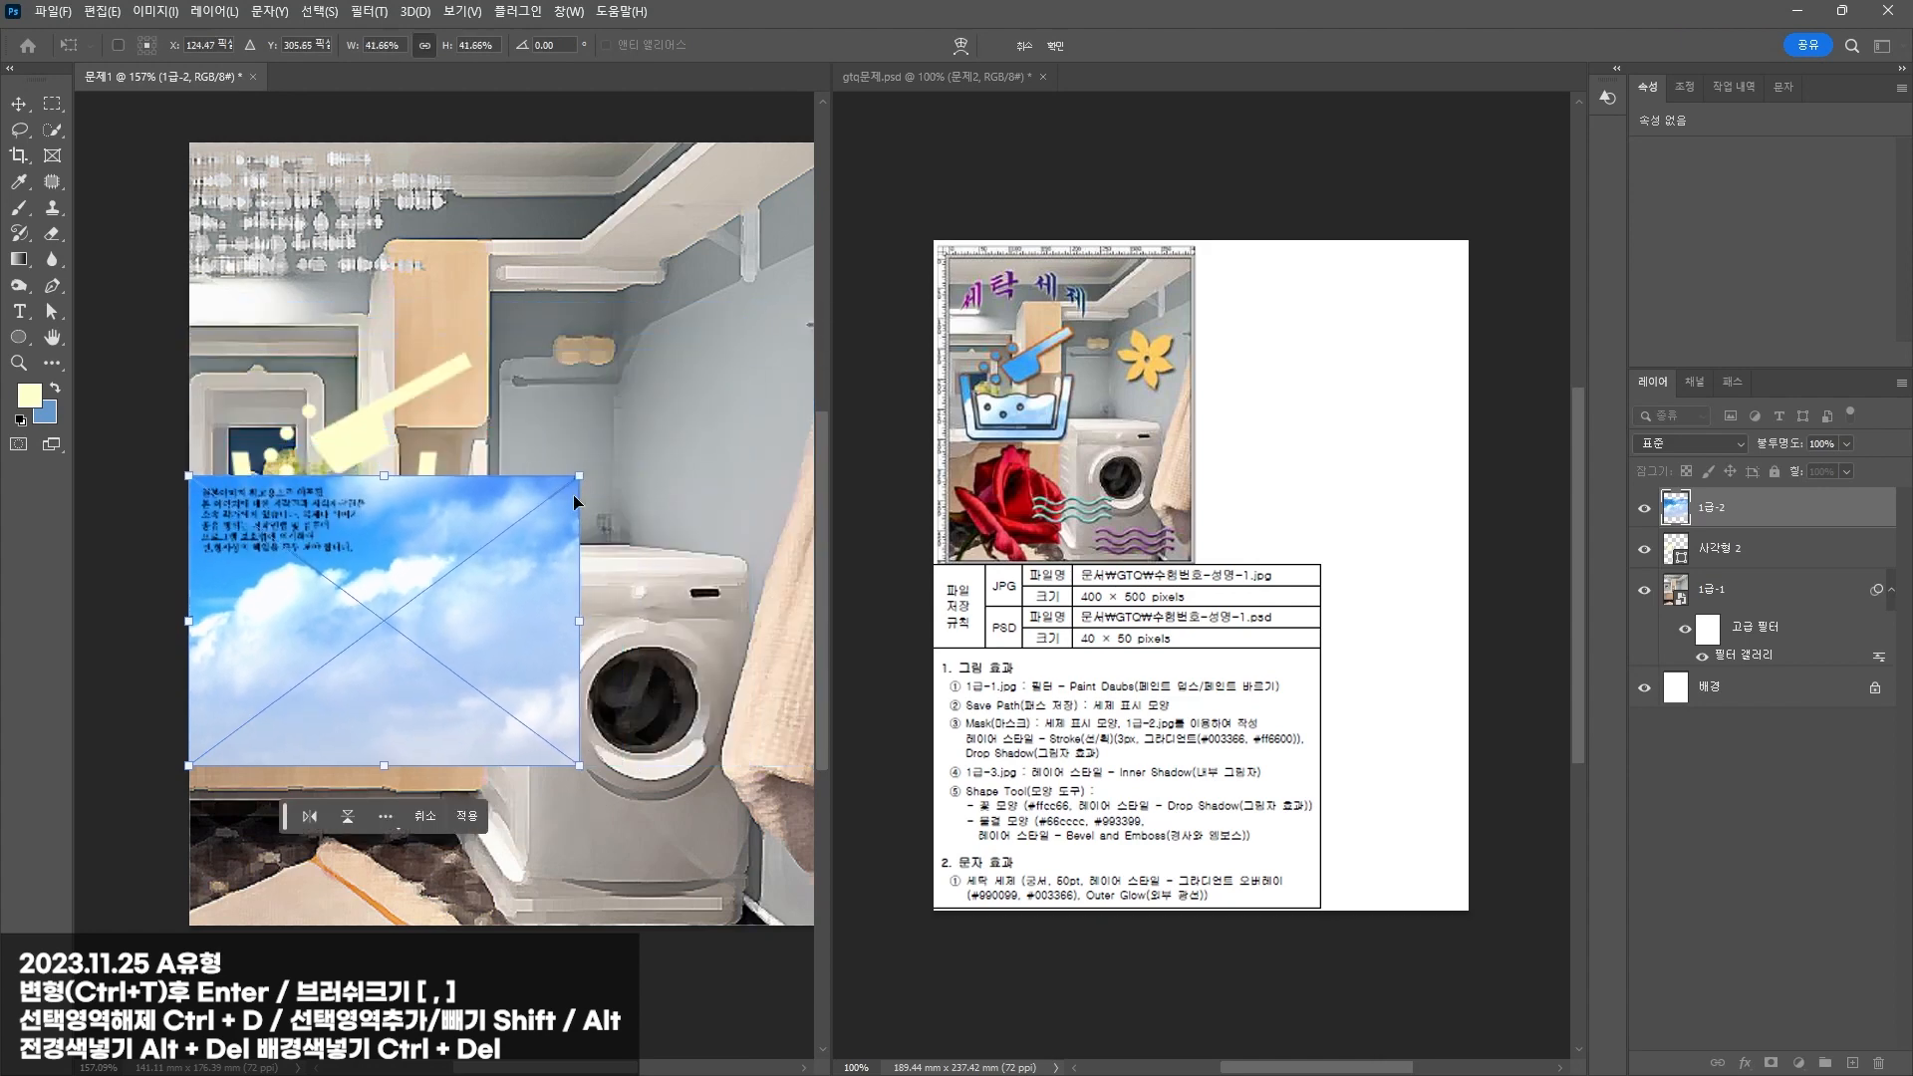
pyautogui.moveTo(494, 548); pyautogui.dragTo(502, 418)
pyautogui.press('Return')
pyautogui.click(1745, 550)
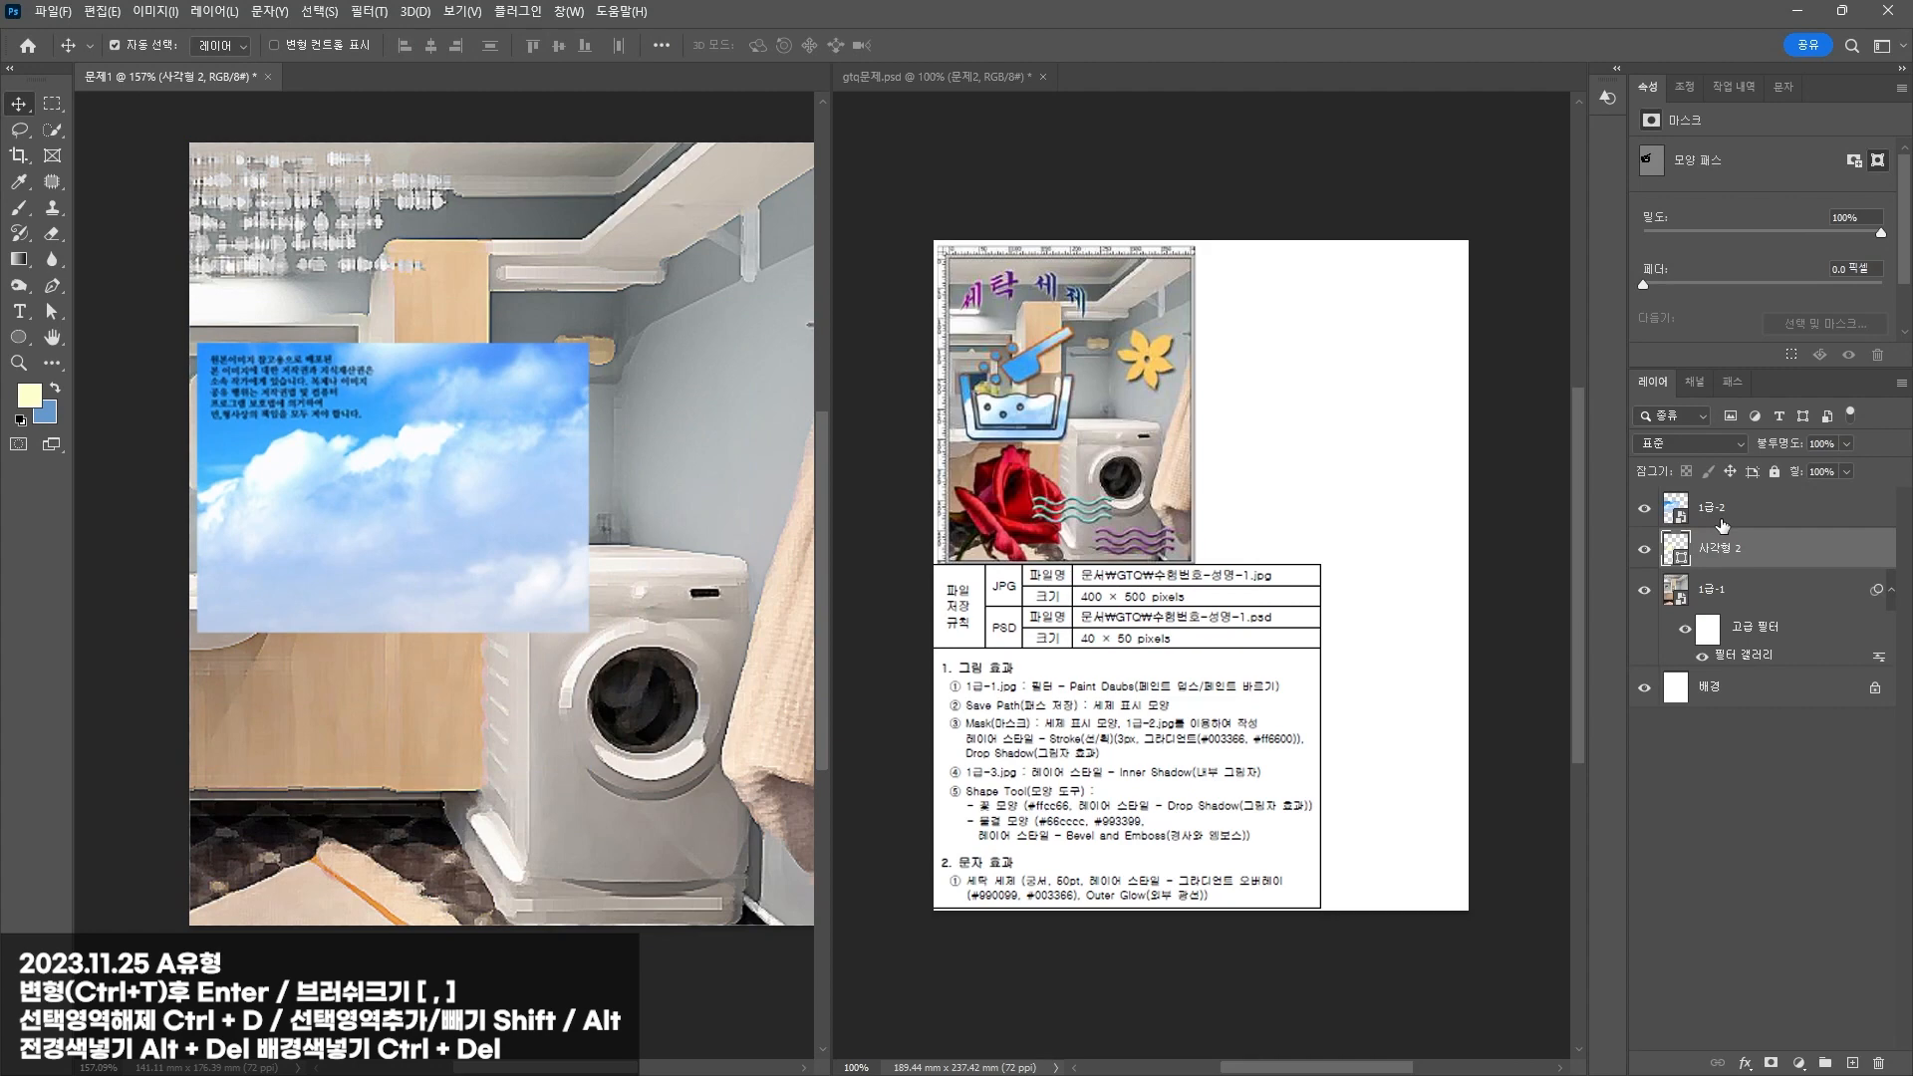
pyautogui.keyDown('alt'); pyautogui.click(1721, 519); pyautogui.keyUp('alt')
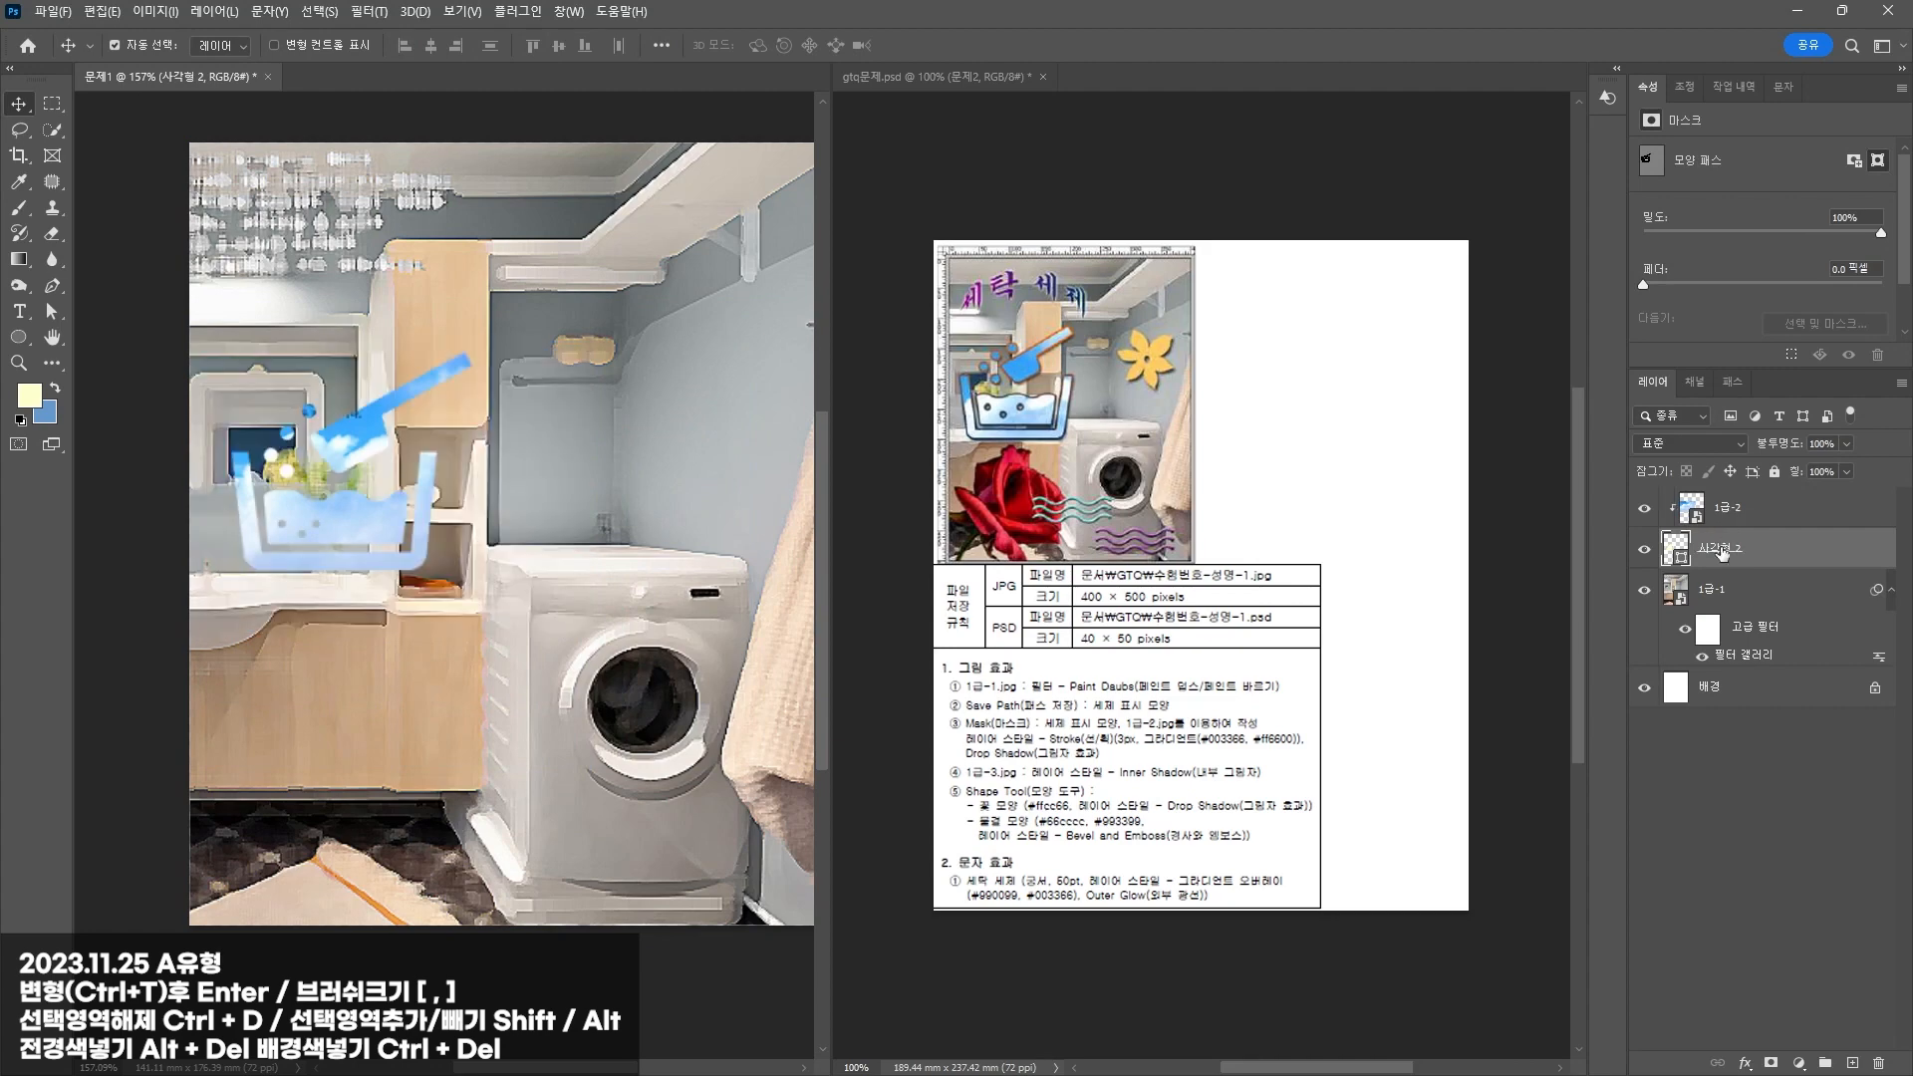
# Step: Rename the merged shape layer 세제표시 and add a 3 px outside Stroke with a gradient fill
pyautogui.doubleClick(1722, 548)
pyautogui.press('Return')
pyautogui.click(1745, 1063)
pyautogui.click(1790, 919)
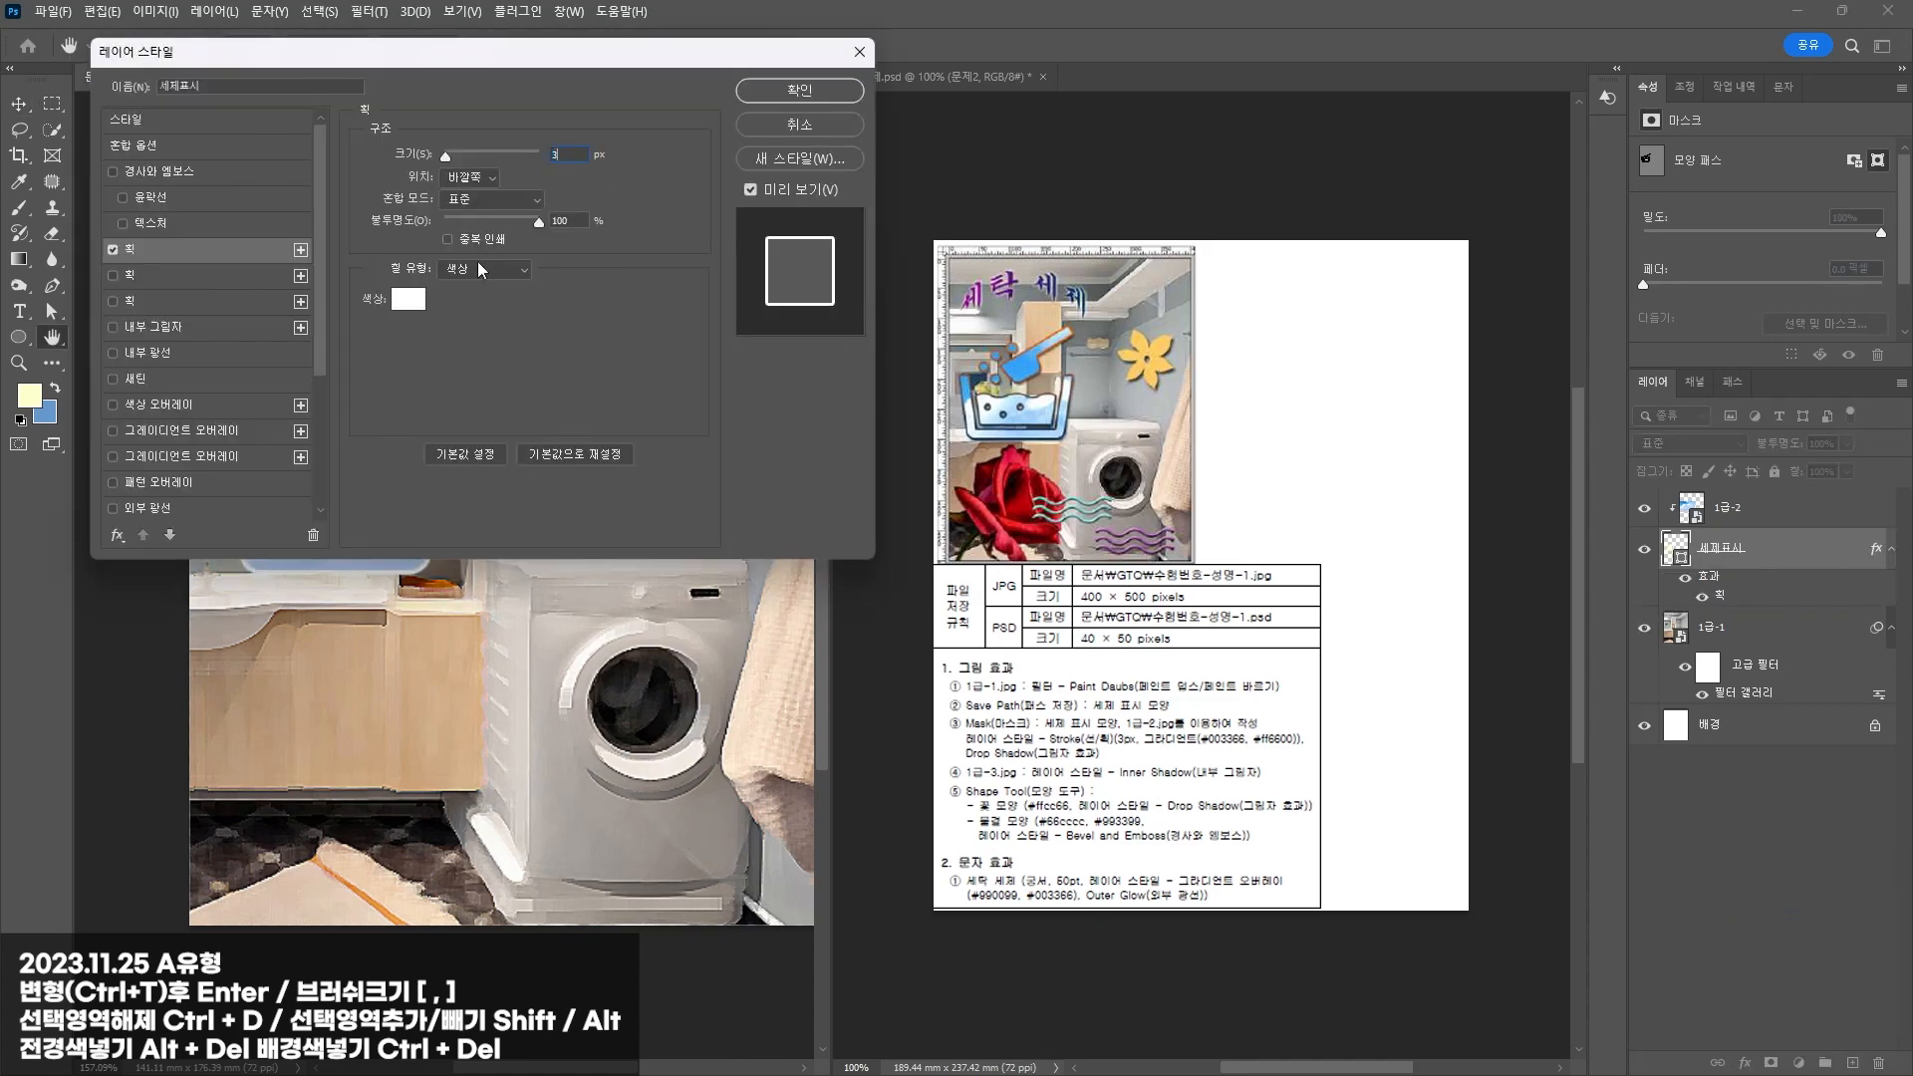
pyautogui.click(480, 268)
pyautogui.click(468, 287)
pyautogui.click(439, 301)
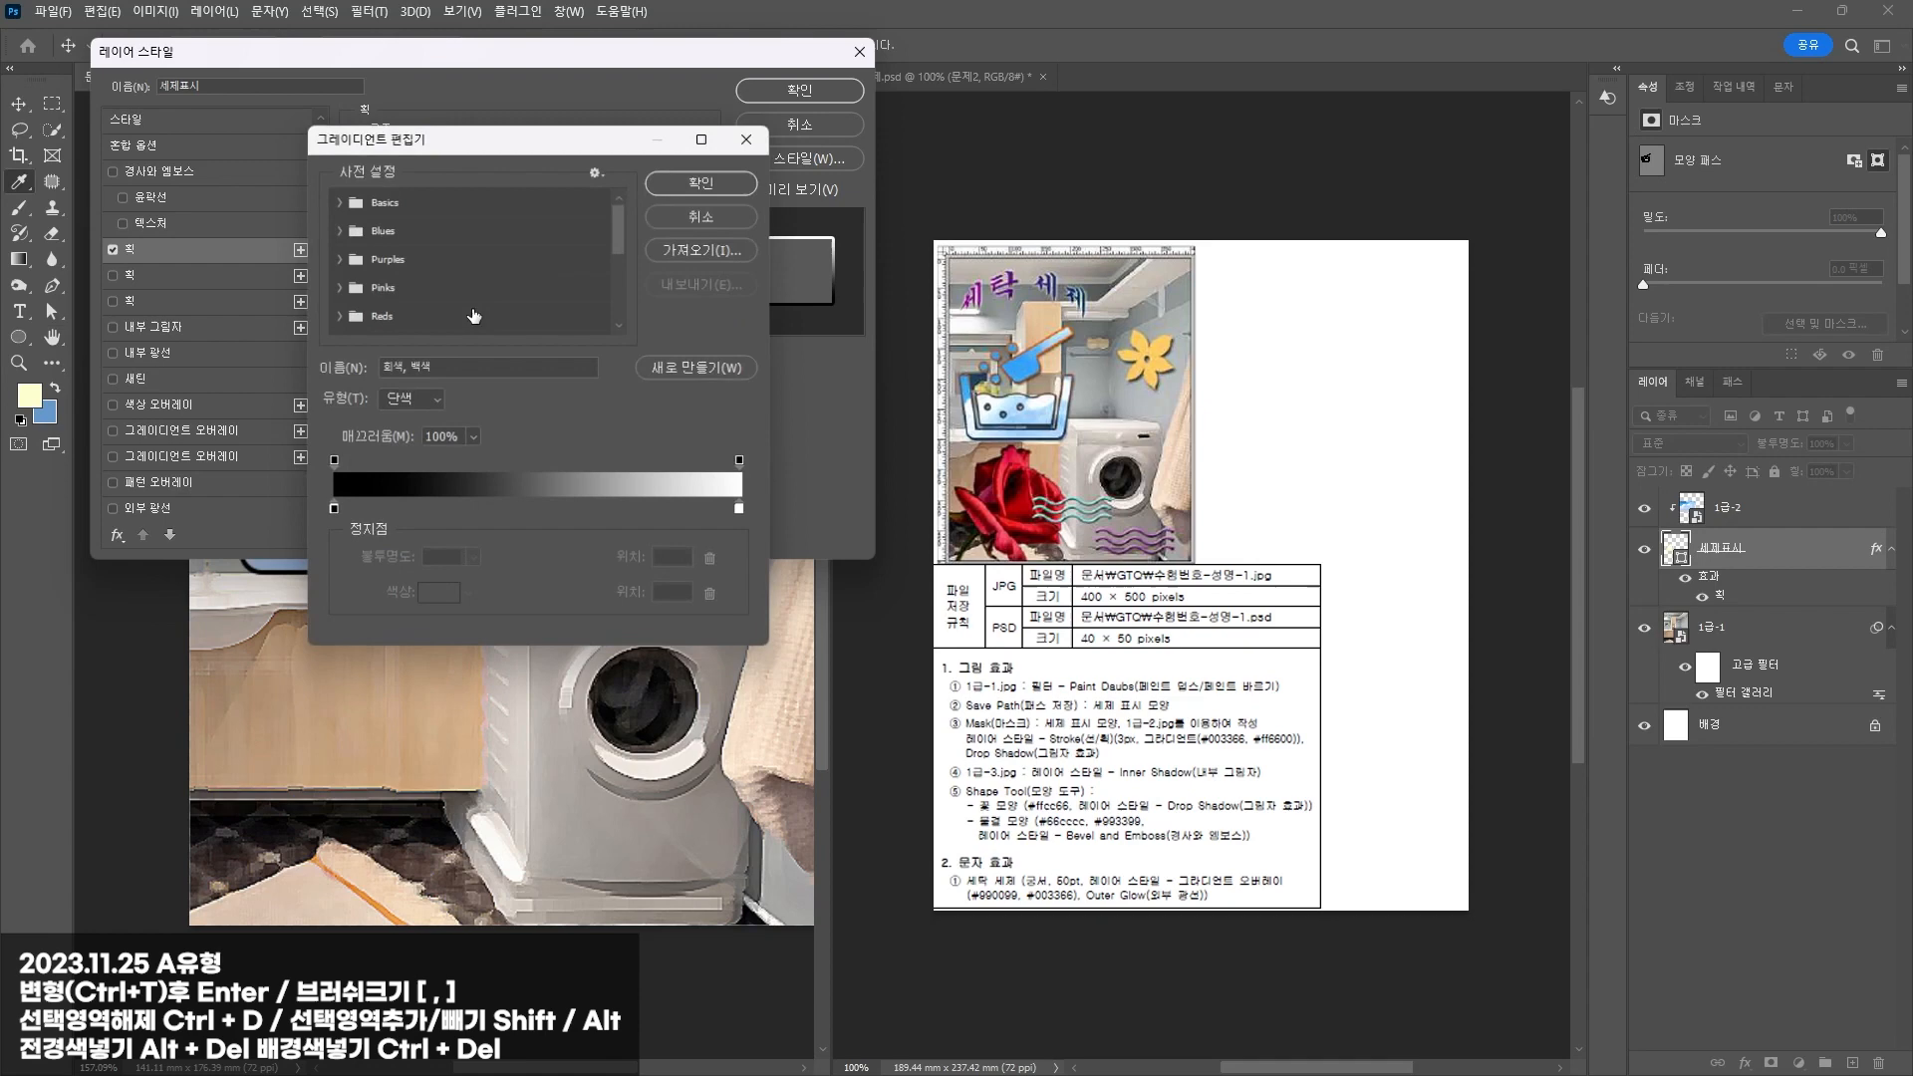
# Step: Set the starting colour stop of the stroke gradient to #003366
pyautogui.click(334, 509)
pyautogui.click(430, 594)
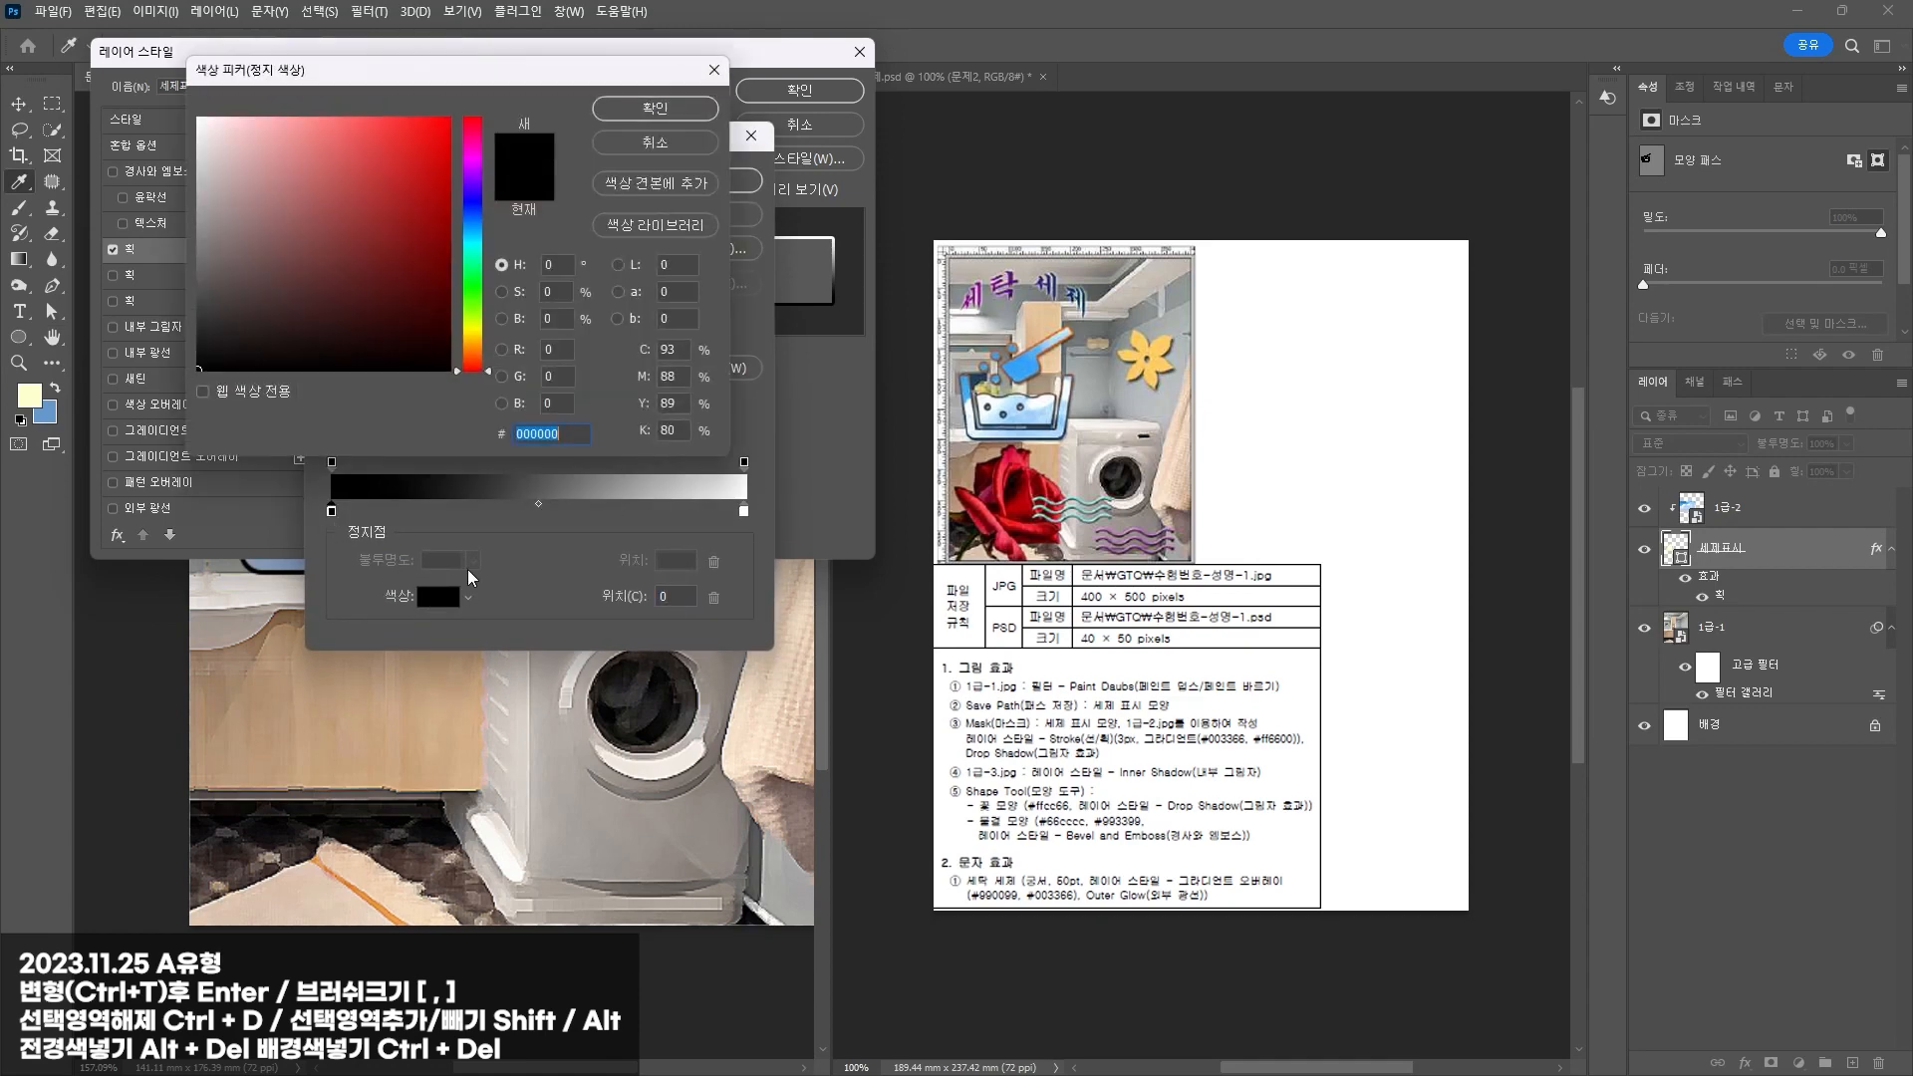
pyautogui.write('003')
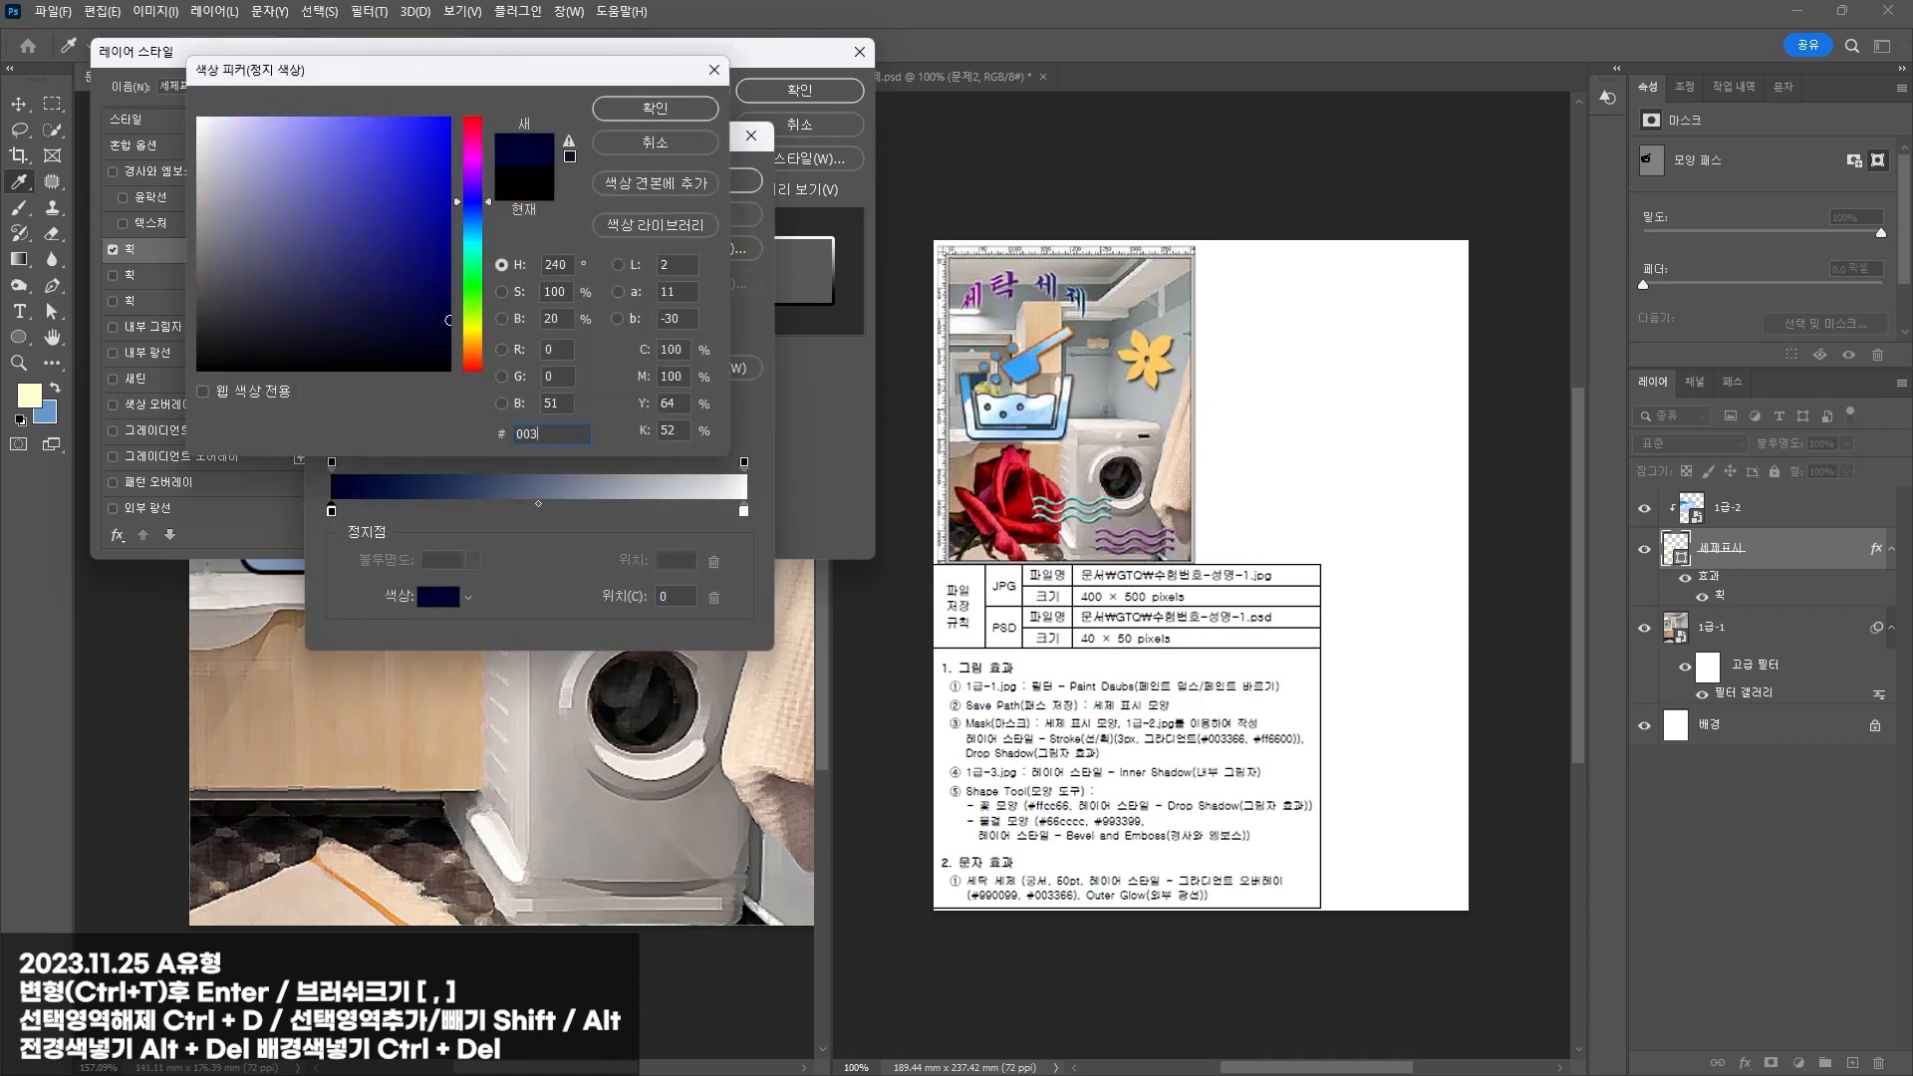
pyautogui.write('366')
pyautogui.press('Return')
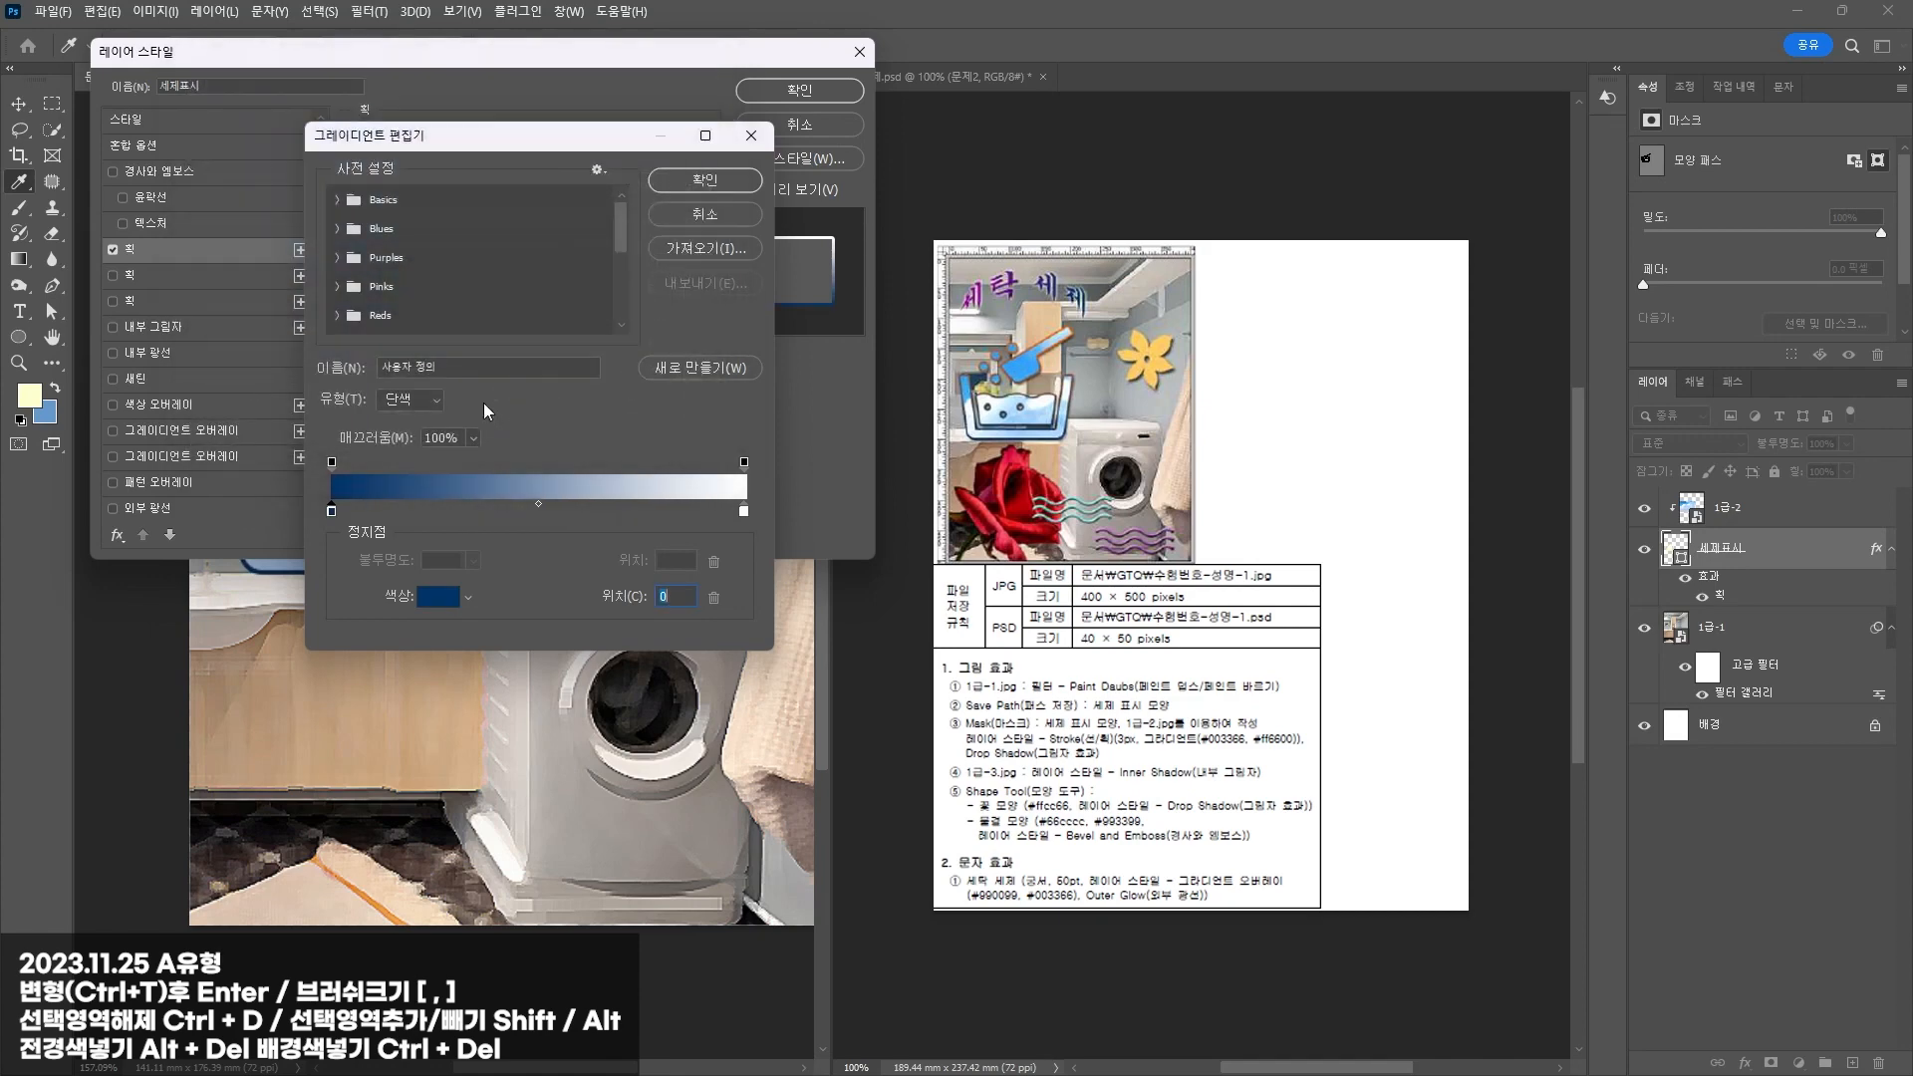
# Step: Set the ending colour stop of the stroke gradient to #ff6600 and apply the layer style
pyautogui.click(743, 512)
pyautogui.click(438, 596)
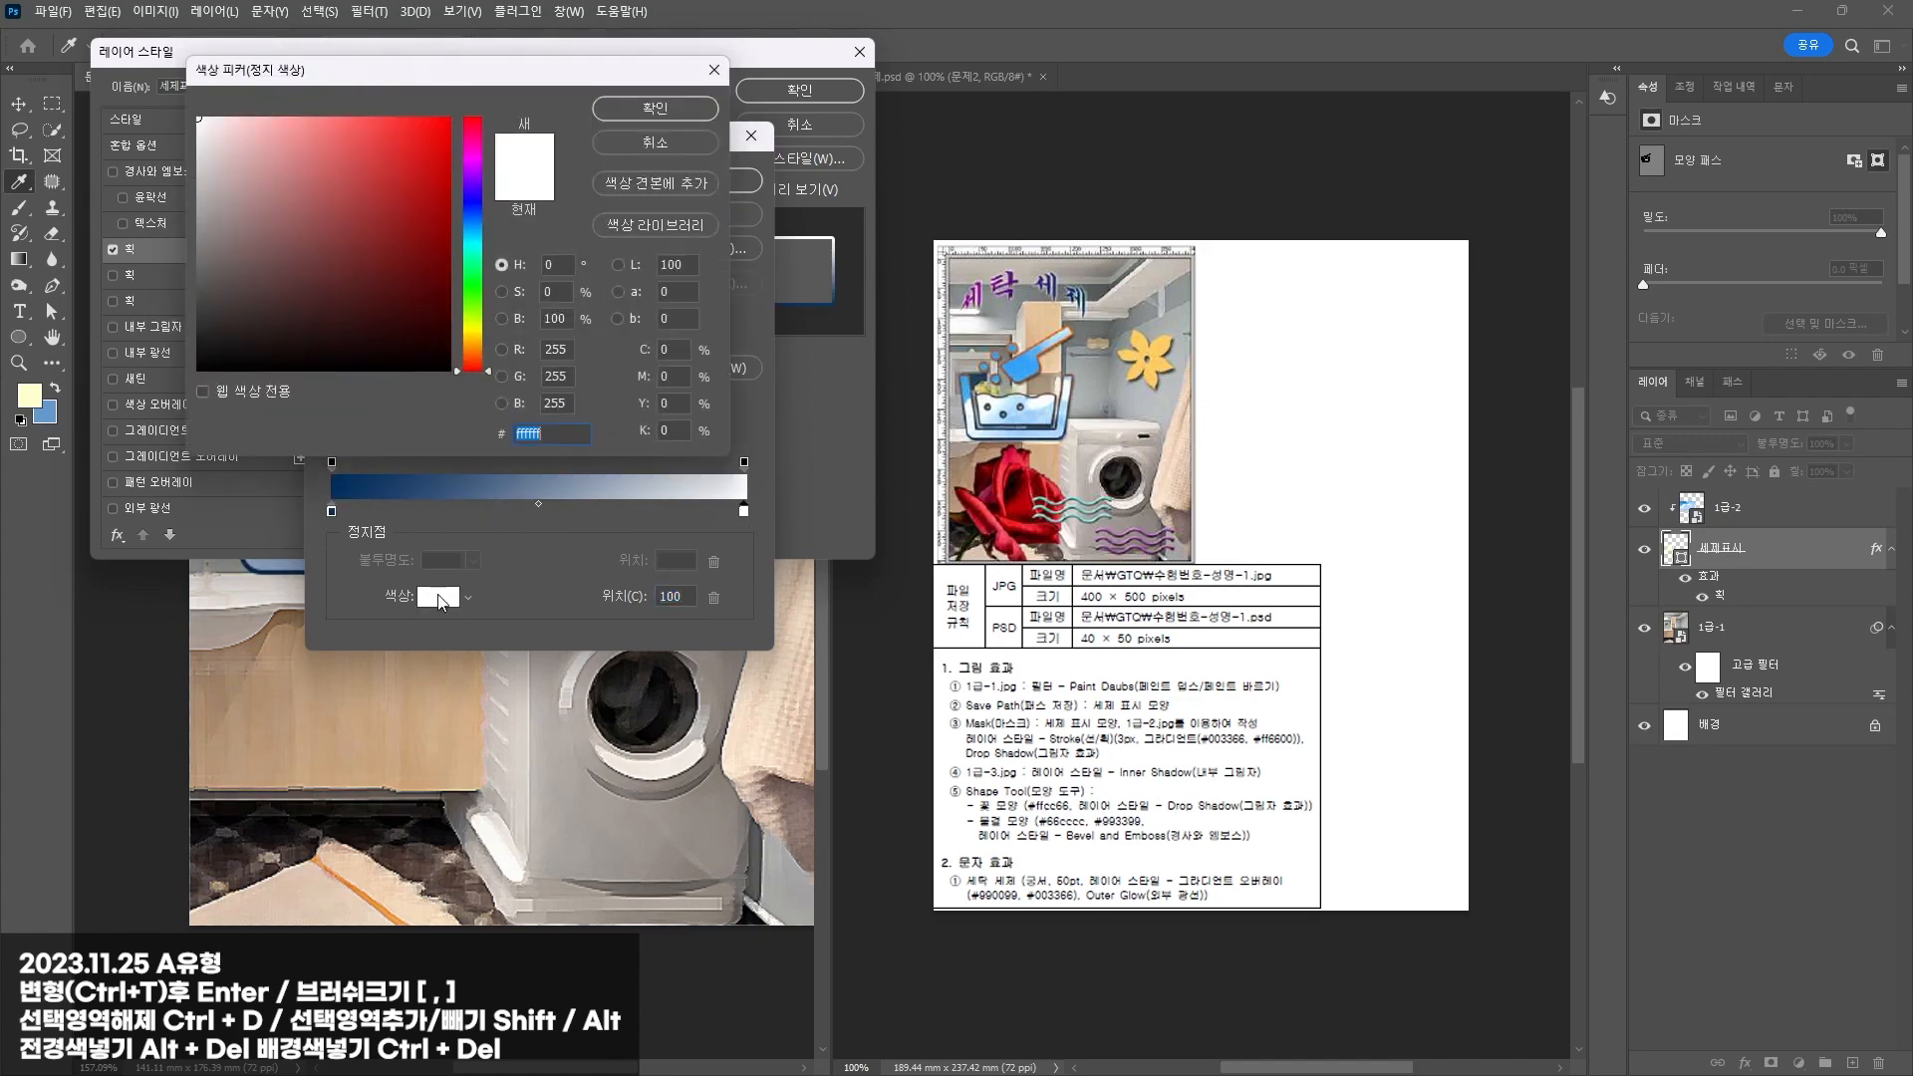
pyautogui.write('0')
pyautogui.press('BackSpace')
pyautogui.press('BackSpace')
pyautogui.press('Hangul')
pyautogui.write('ff')
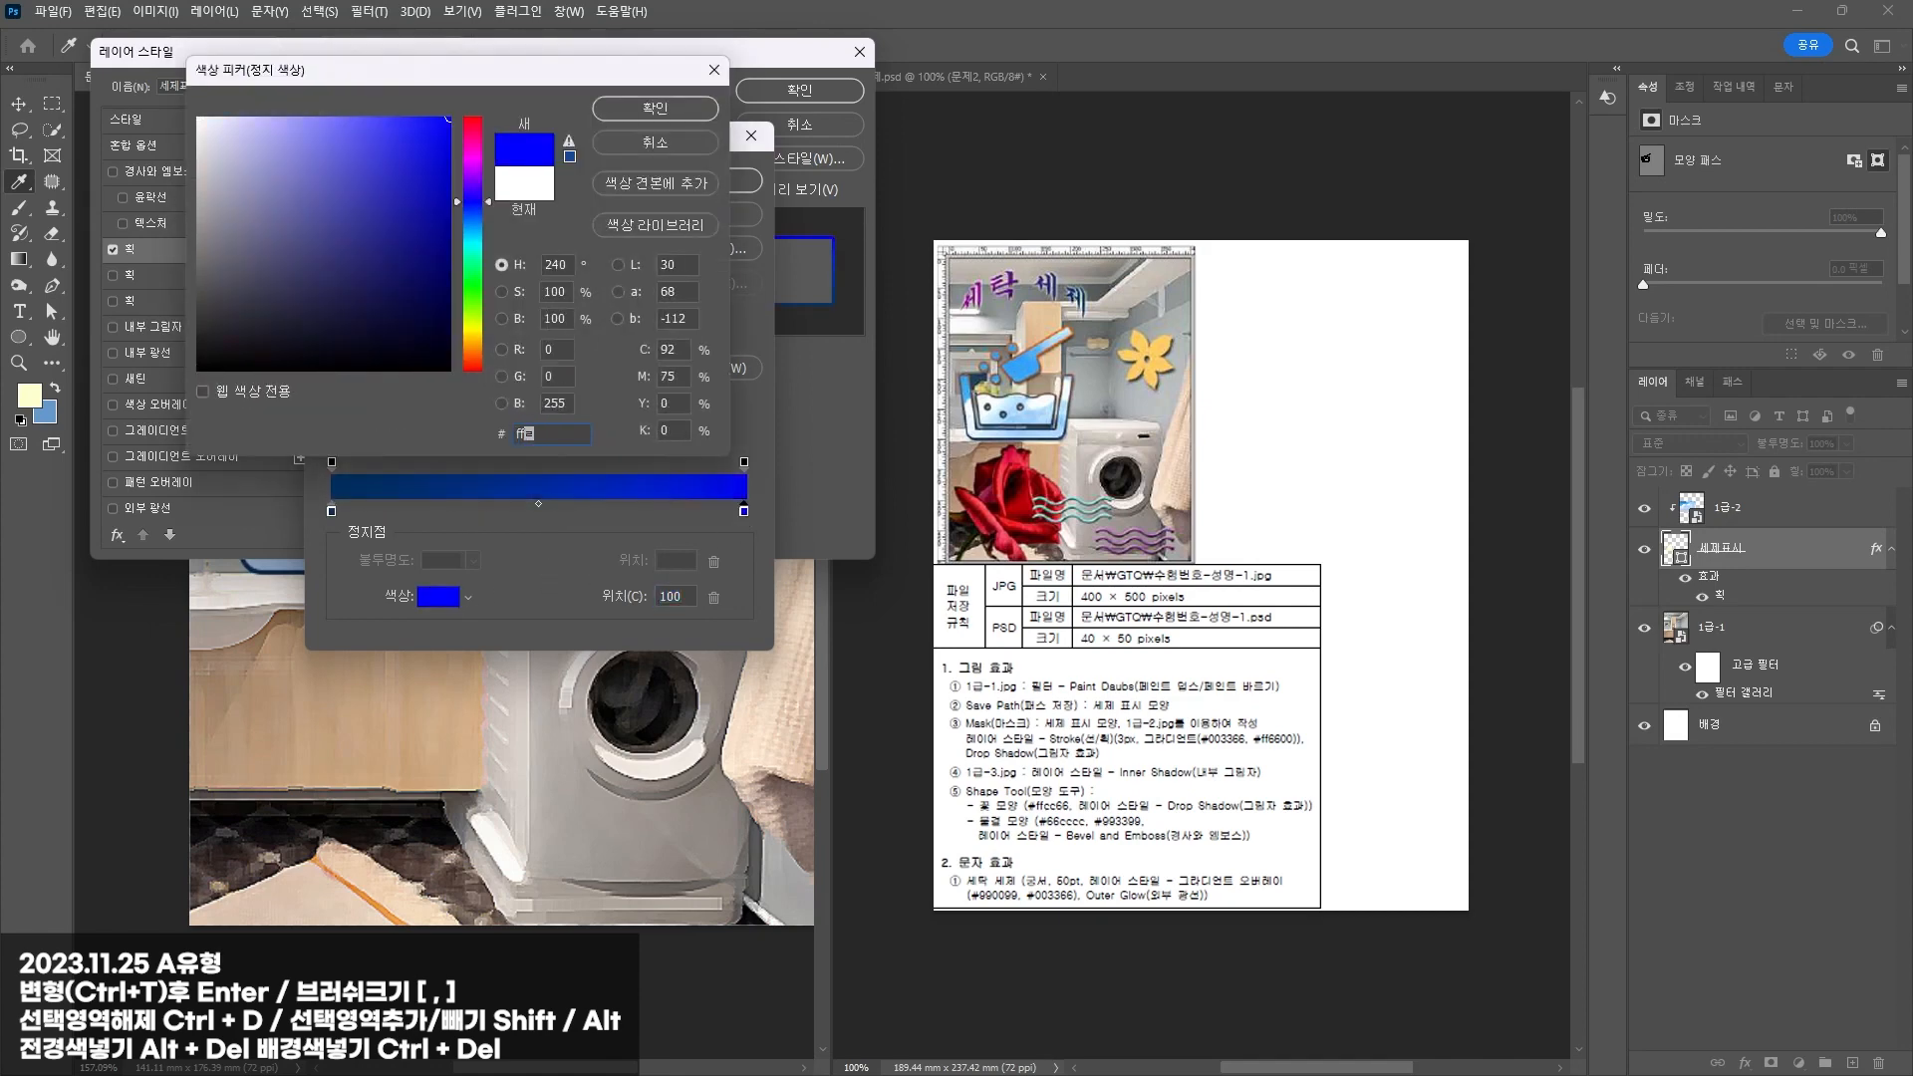
pyautogui.write('6600')
pyautogui.press('Return')
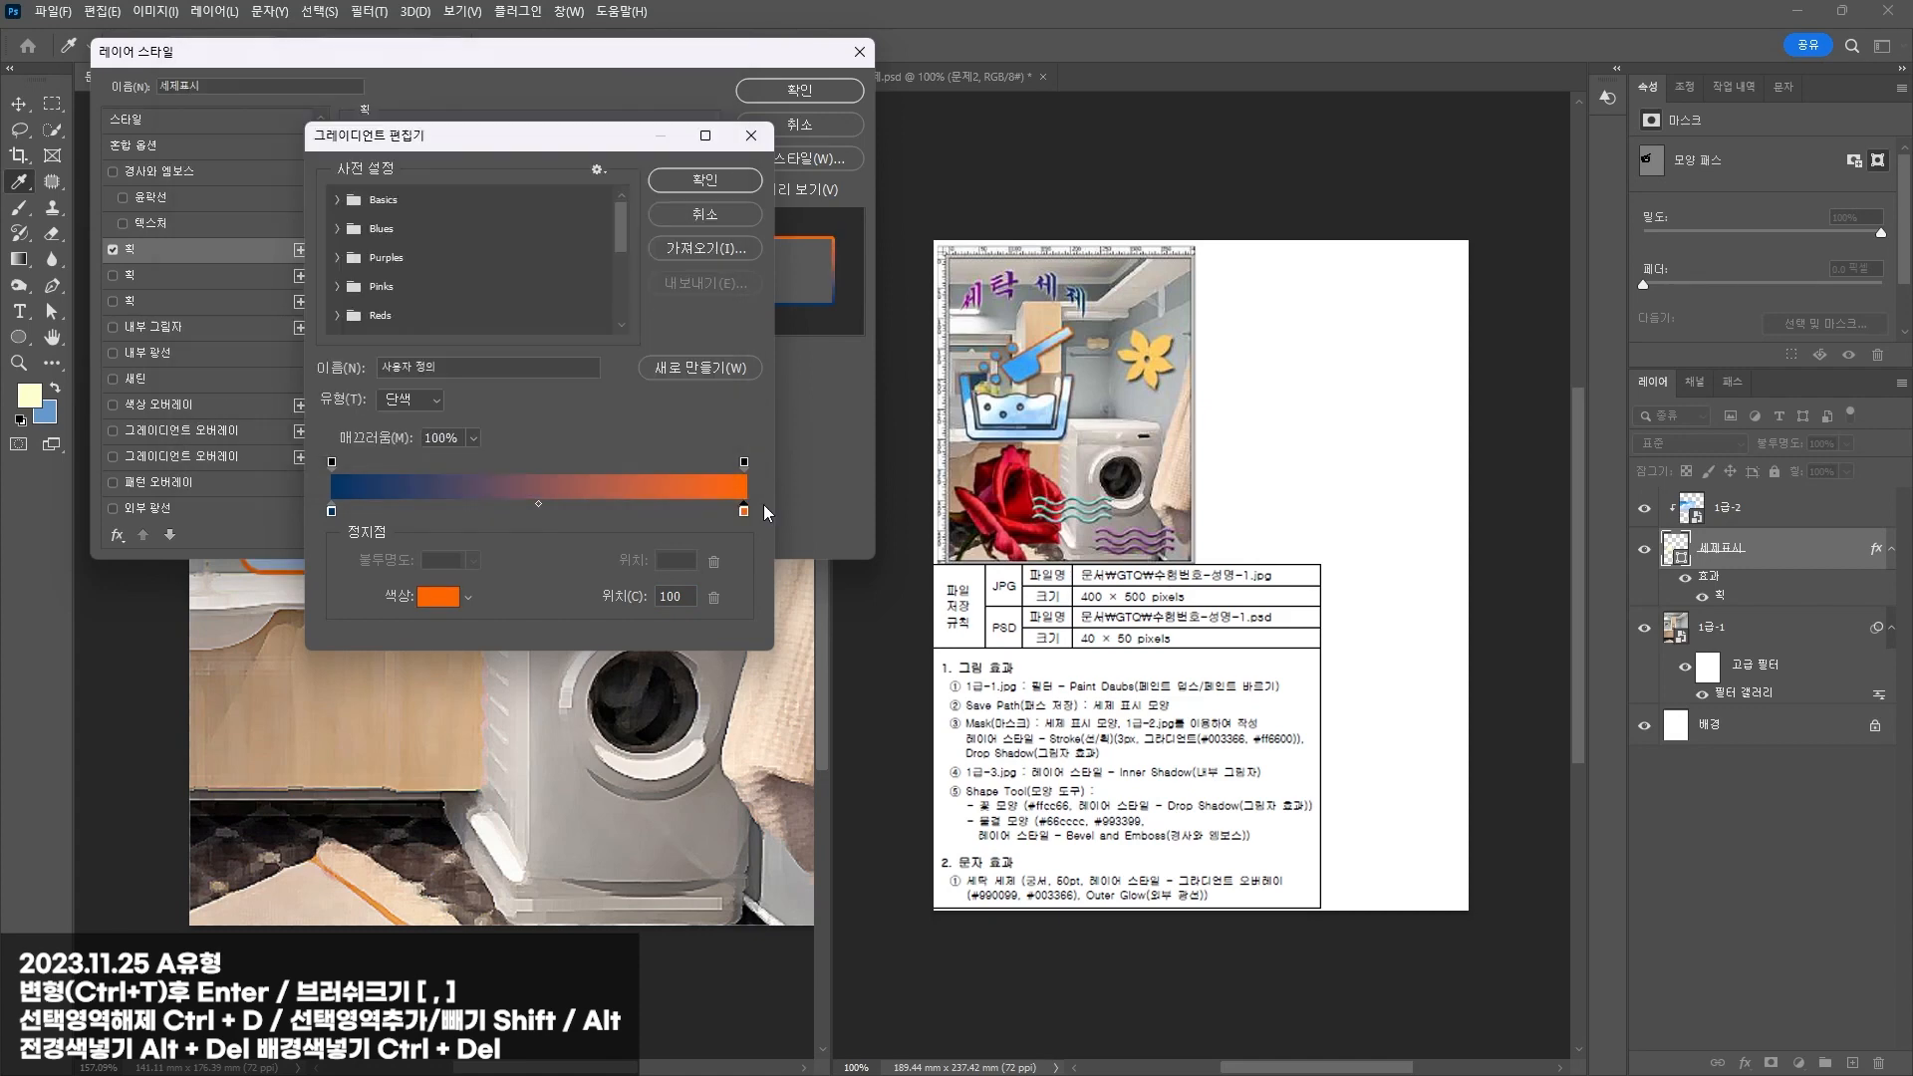
pyautogui.click(705, 180)
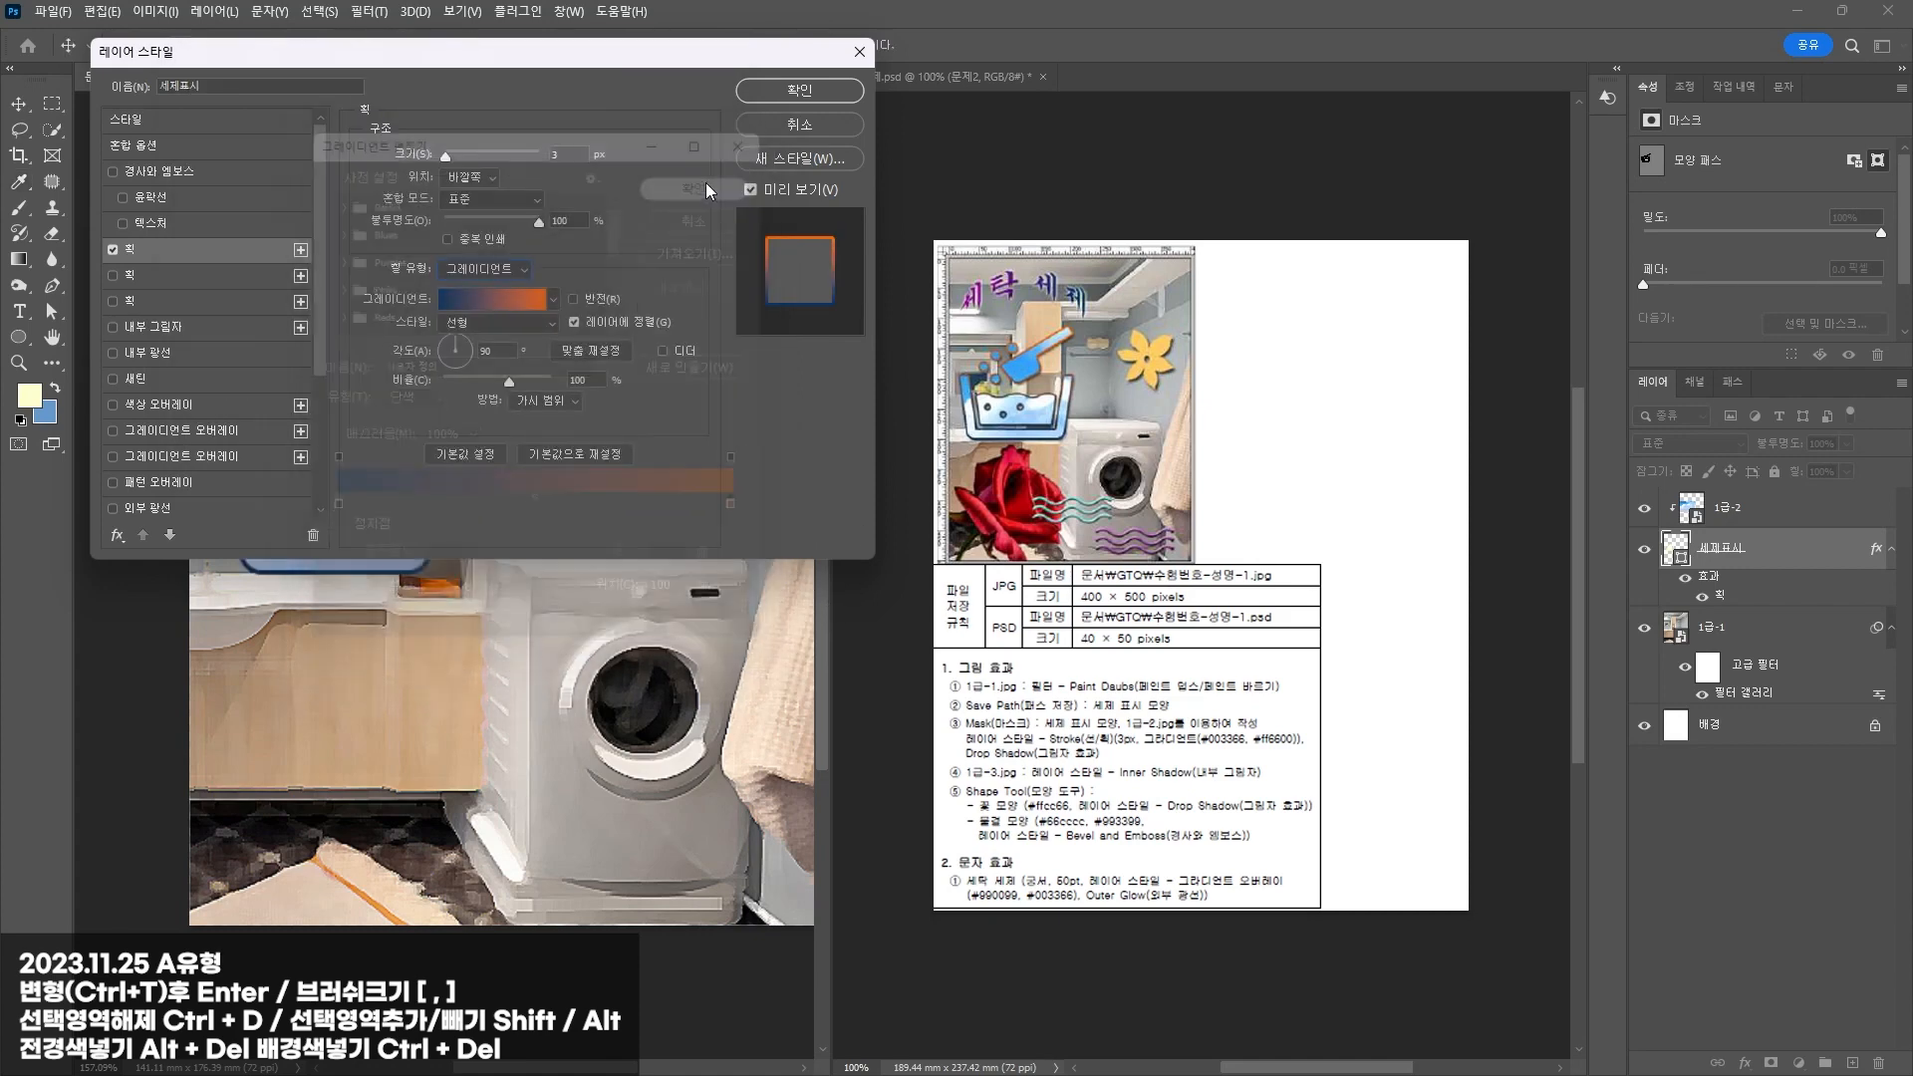
pyautogui.moveTo(633, 62); pyautogui.dragTo(1169, 490)
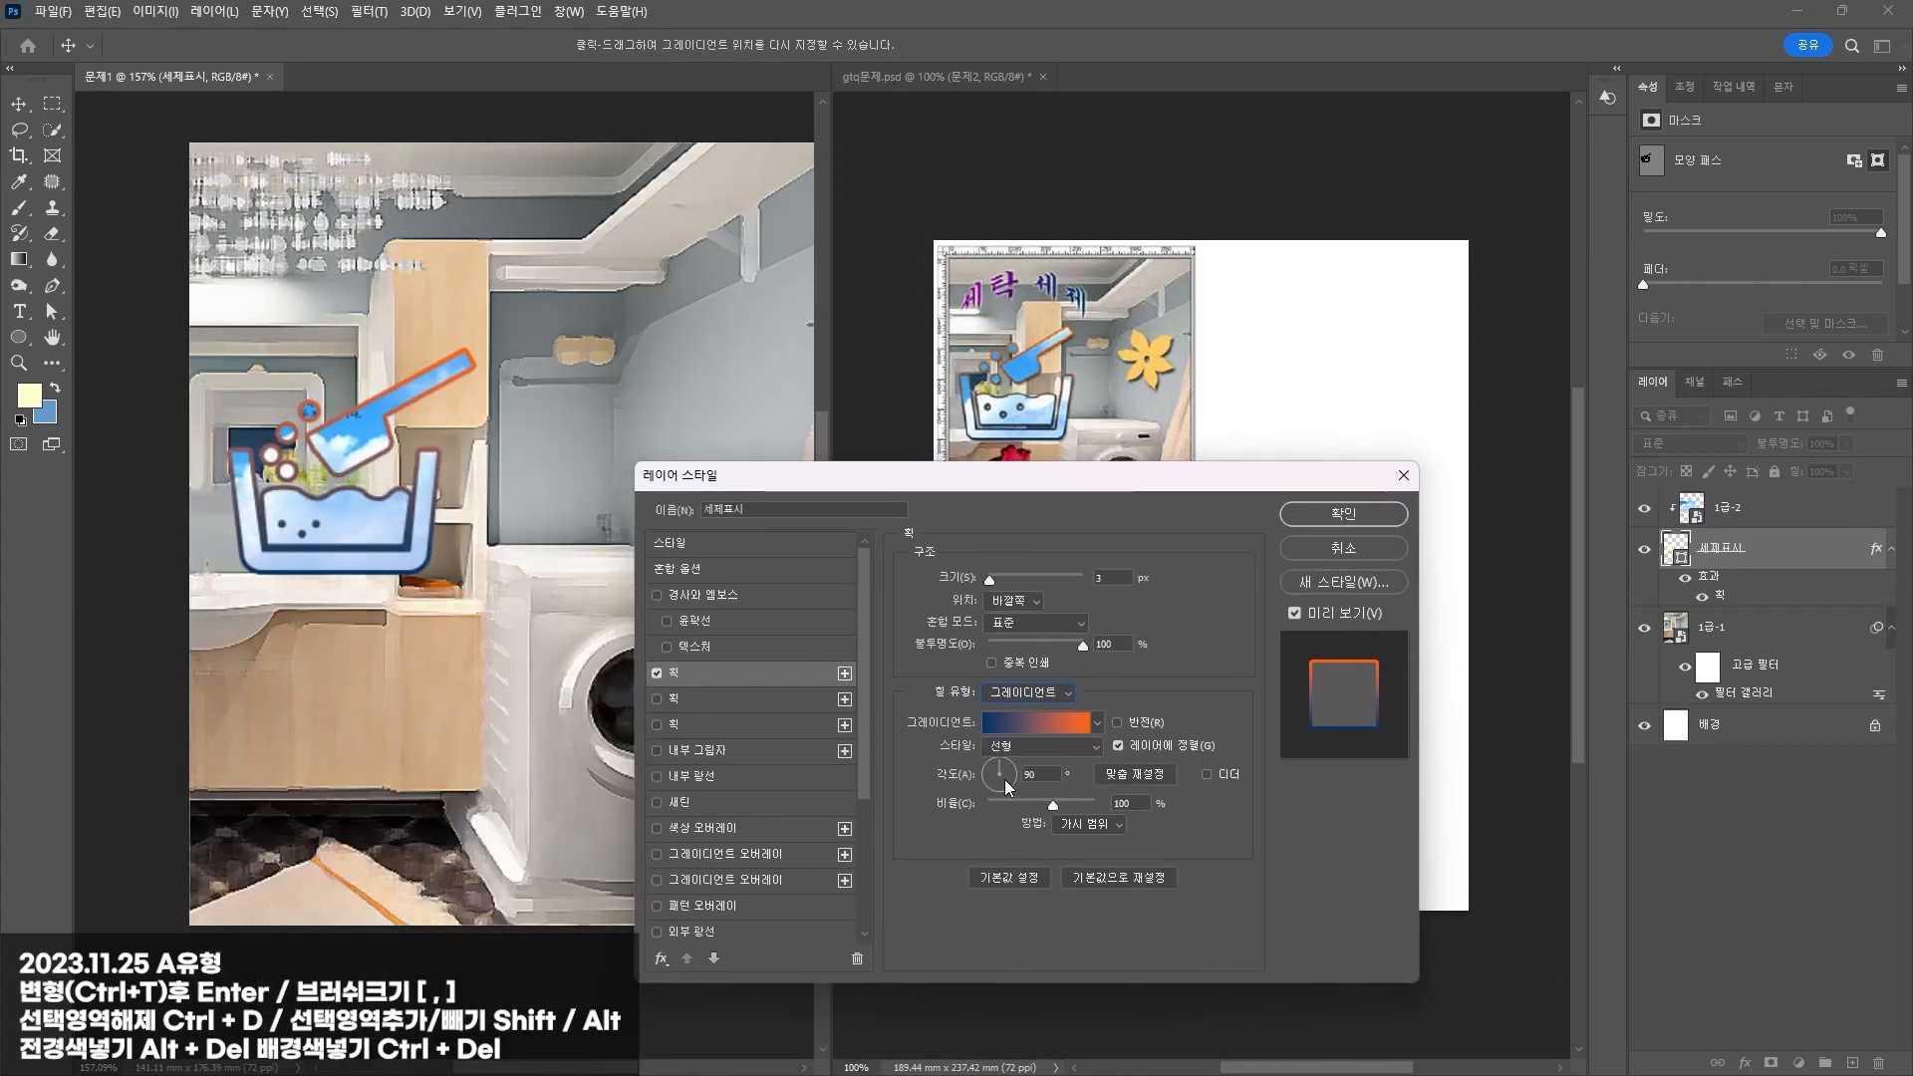
pyautogui.click(1337, 516)
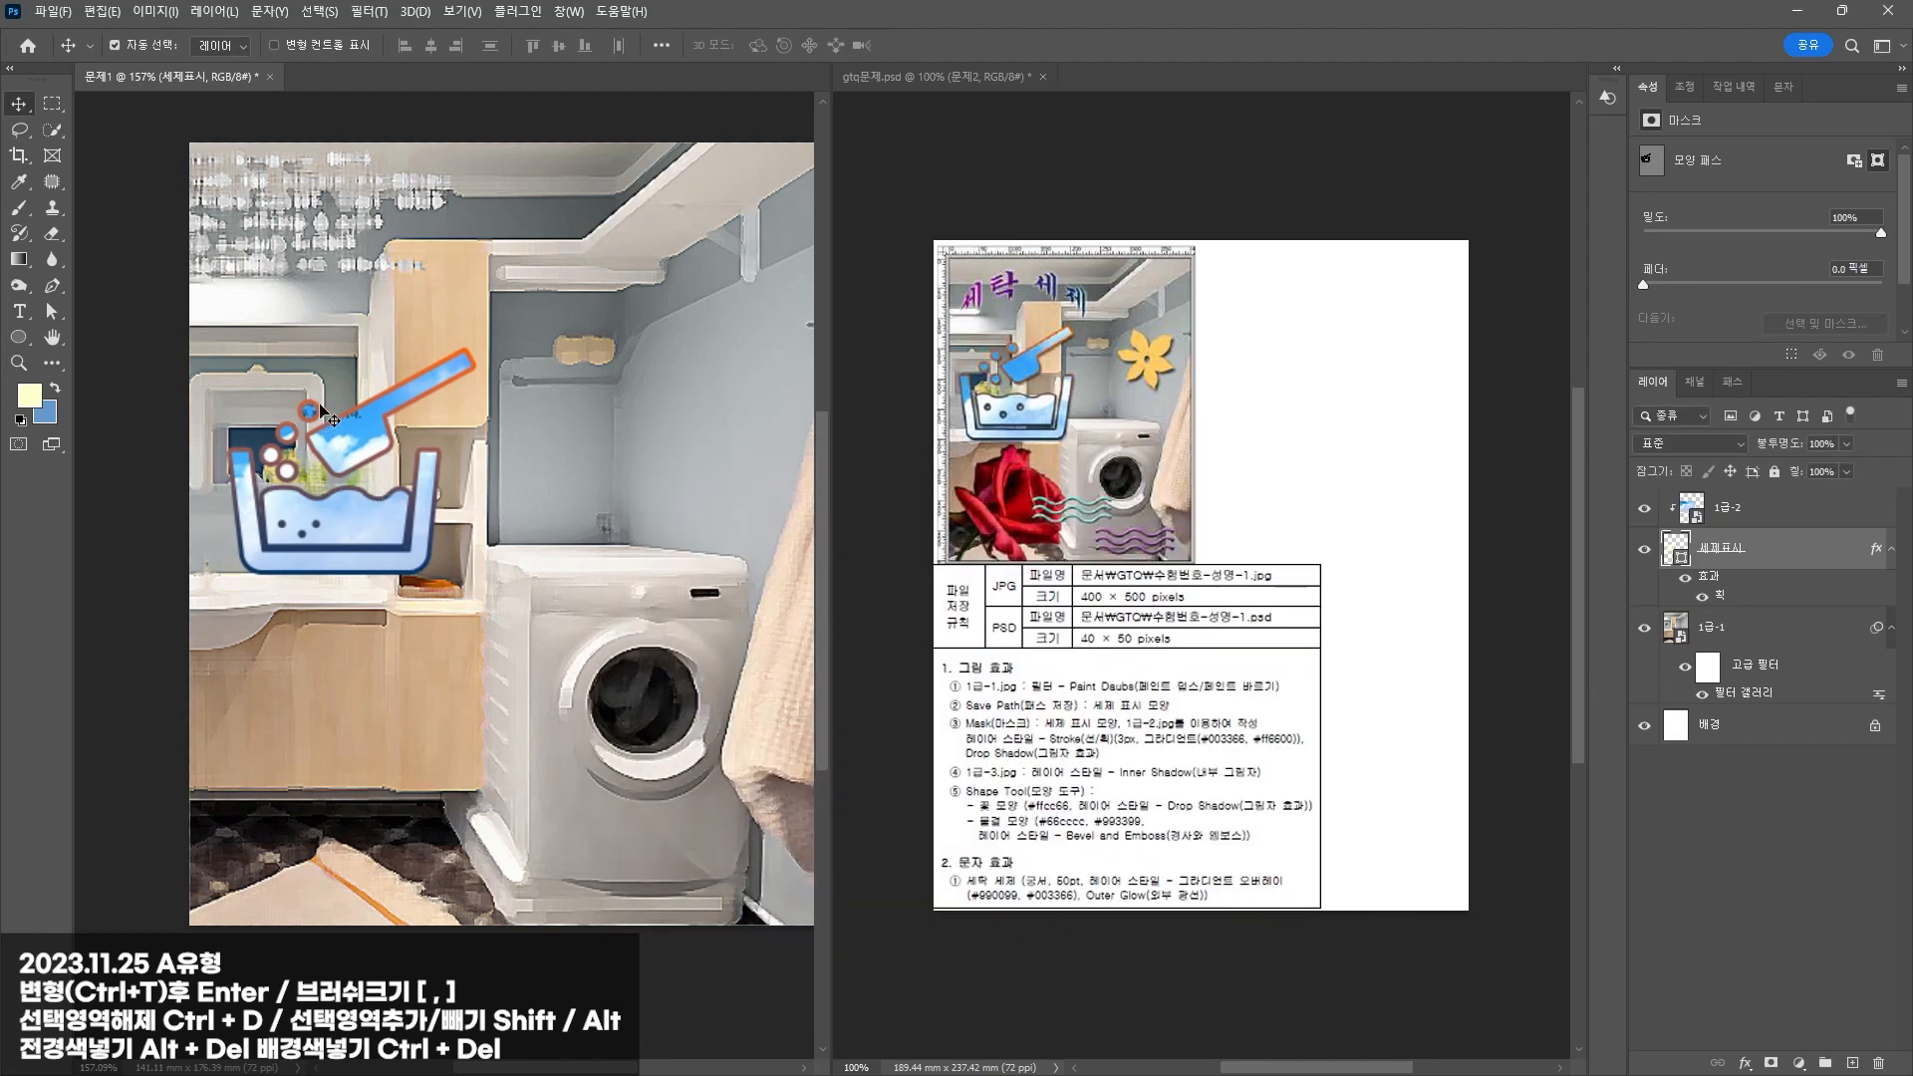
# Step: Move the two bottom corner anchors of the water shape slightly up and inward, widening the gap to the basin
pyautogui.click(1794, 652)
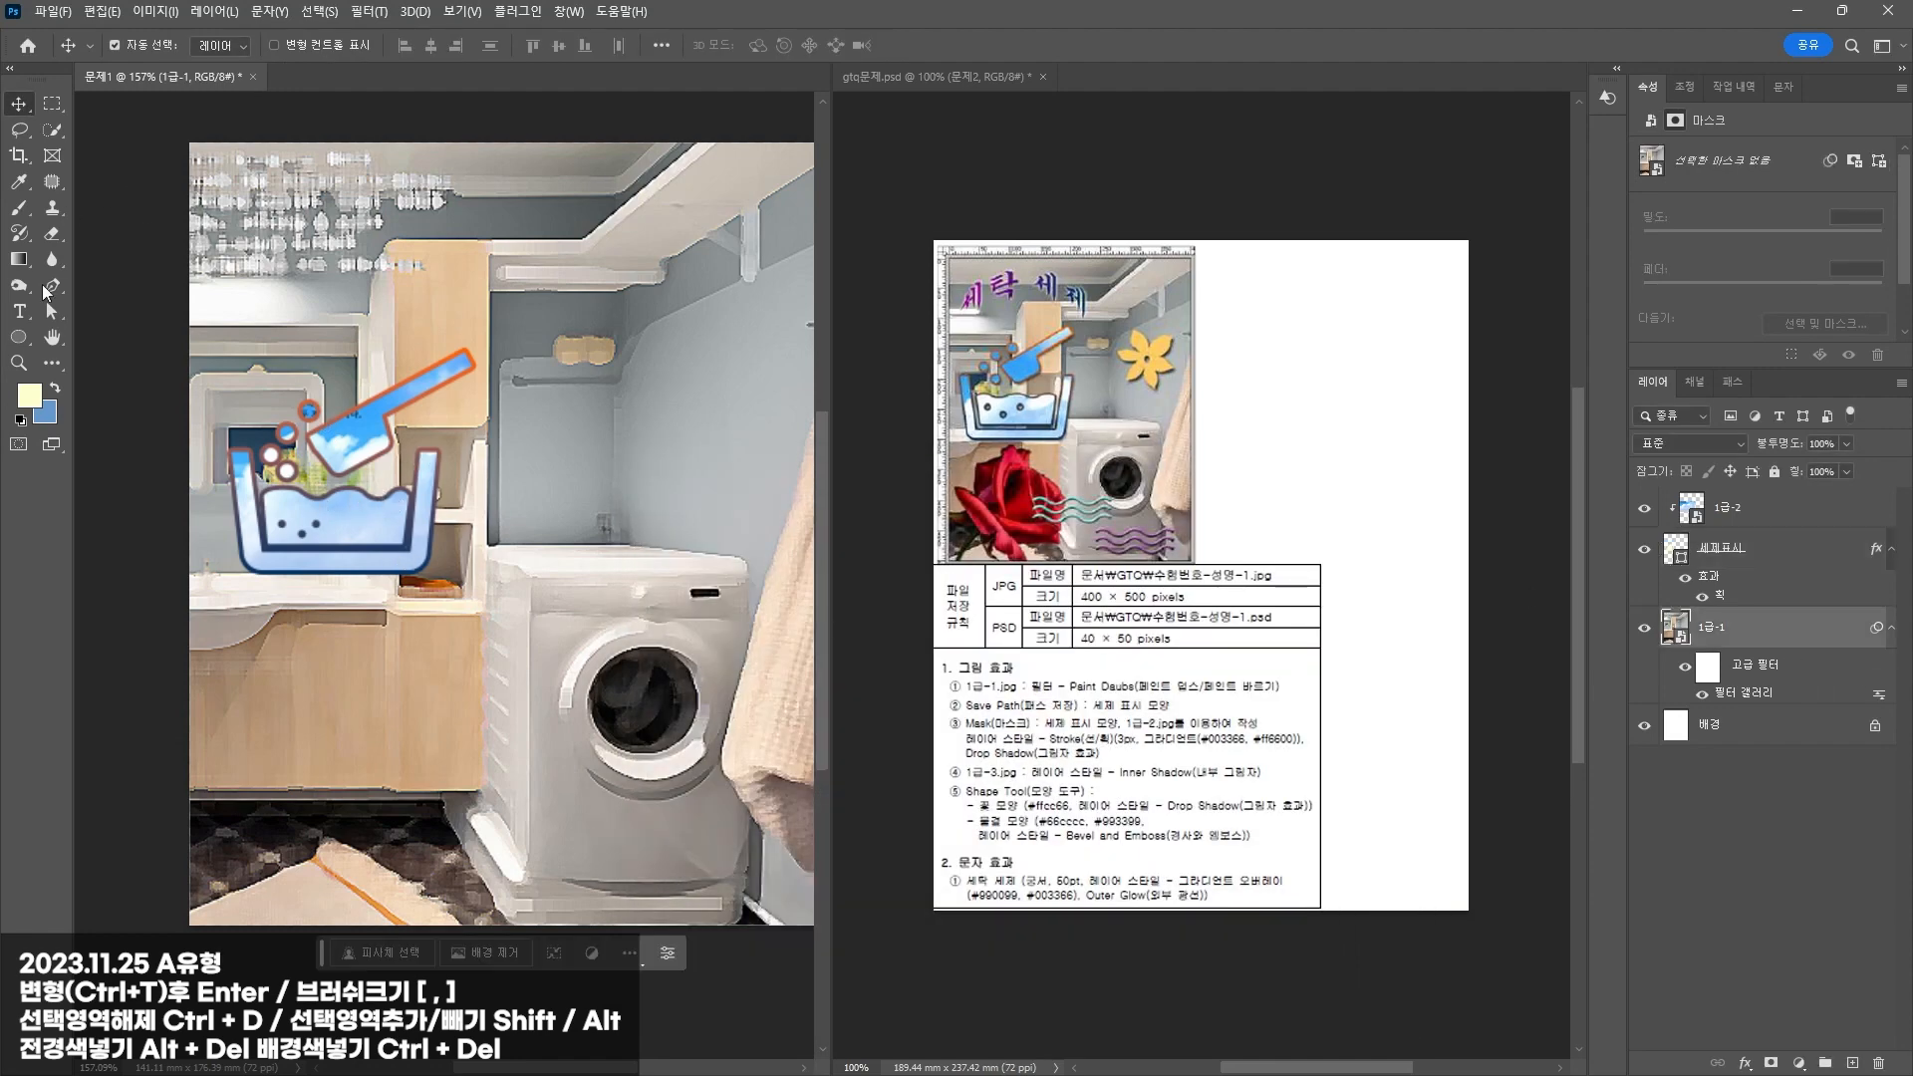
pyautogui.click(1754, 550)
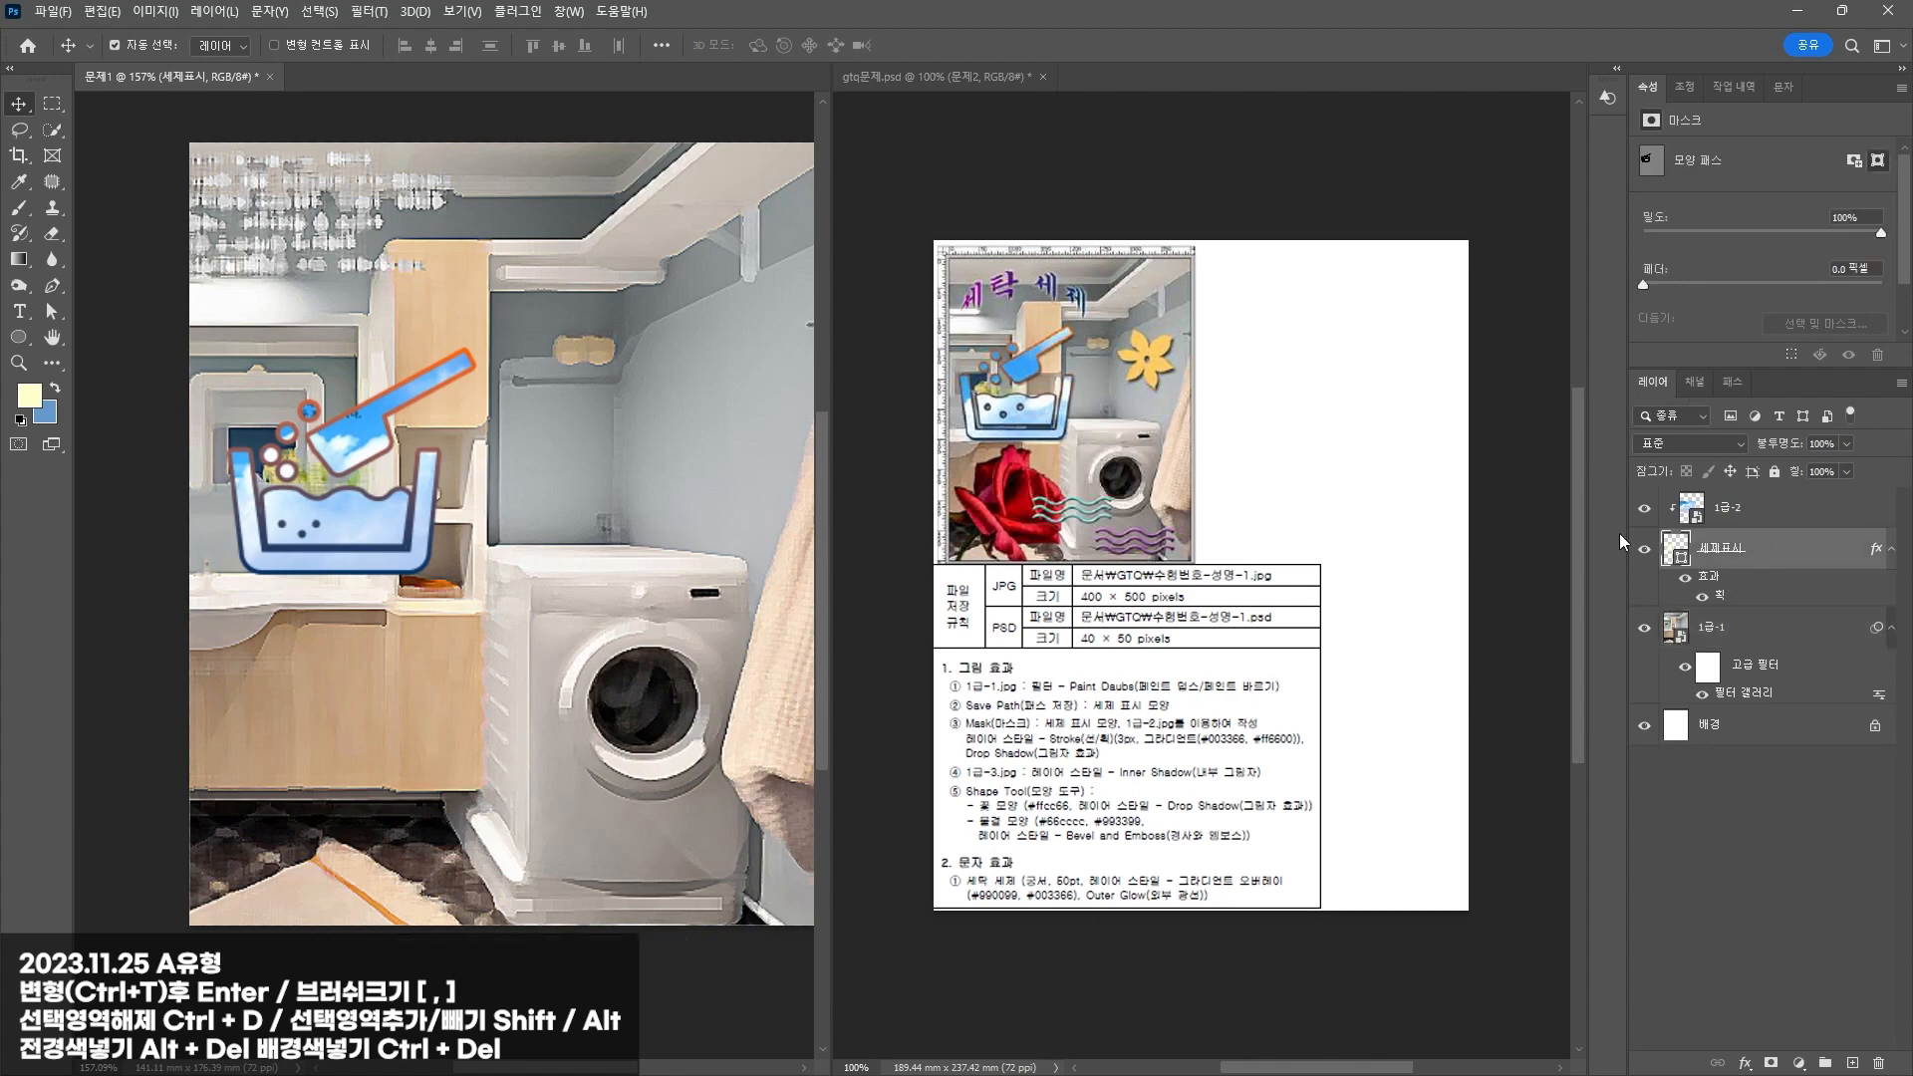
pyautogui.click(1731, 383)
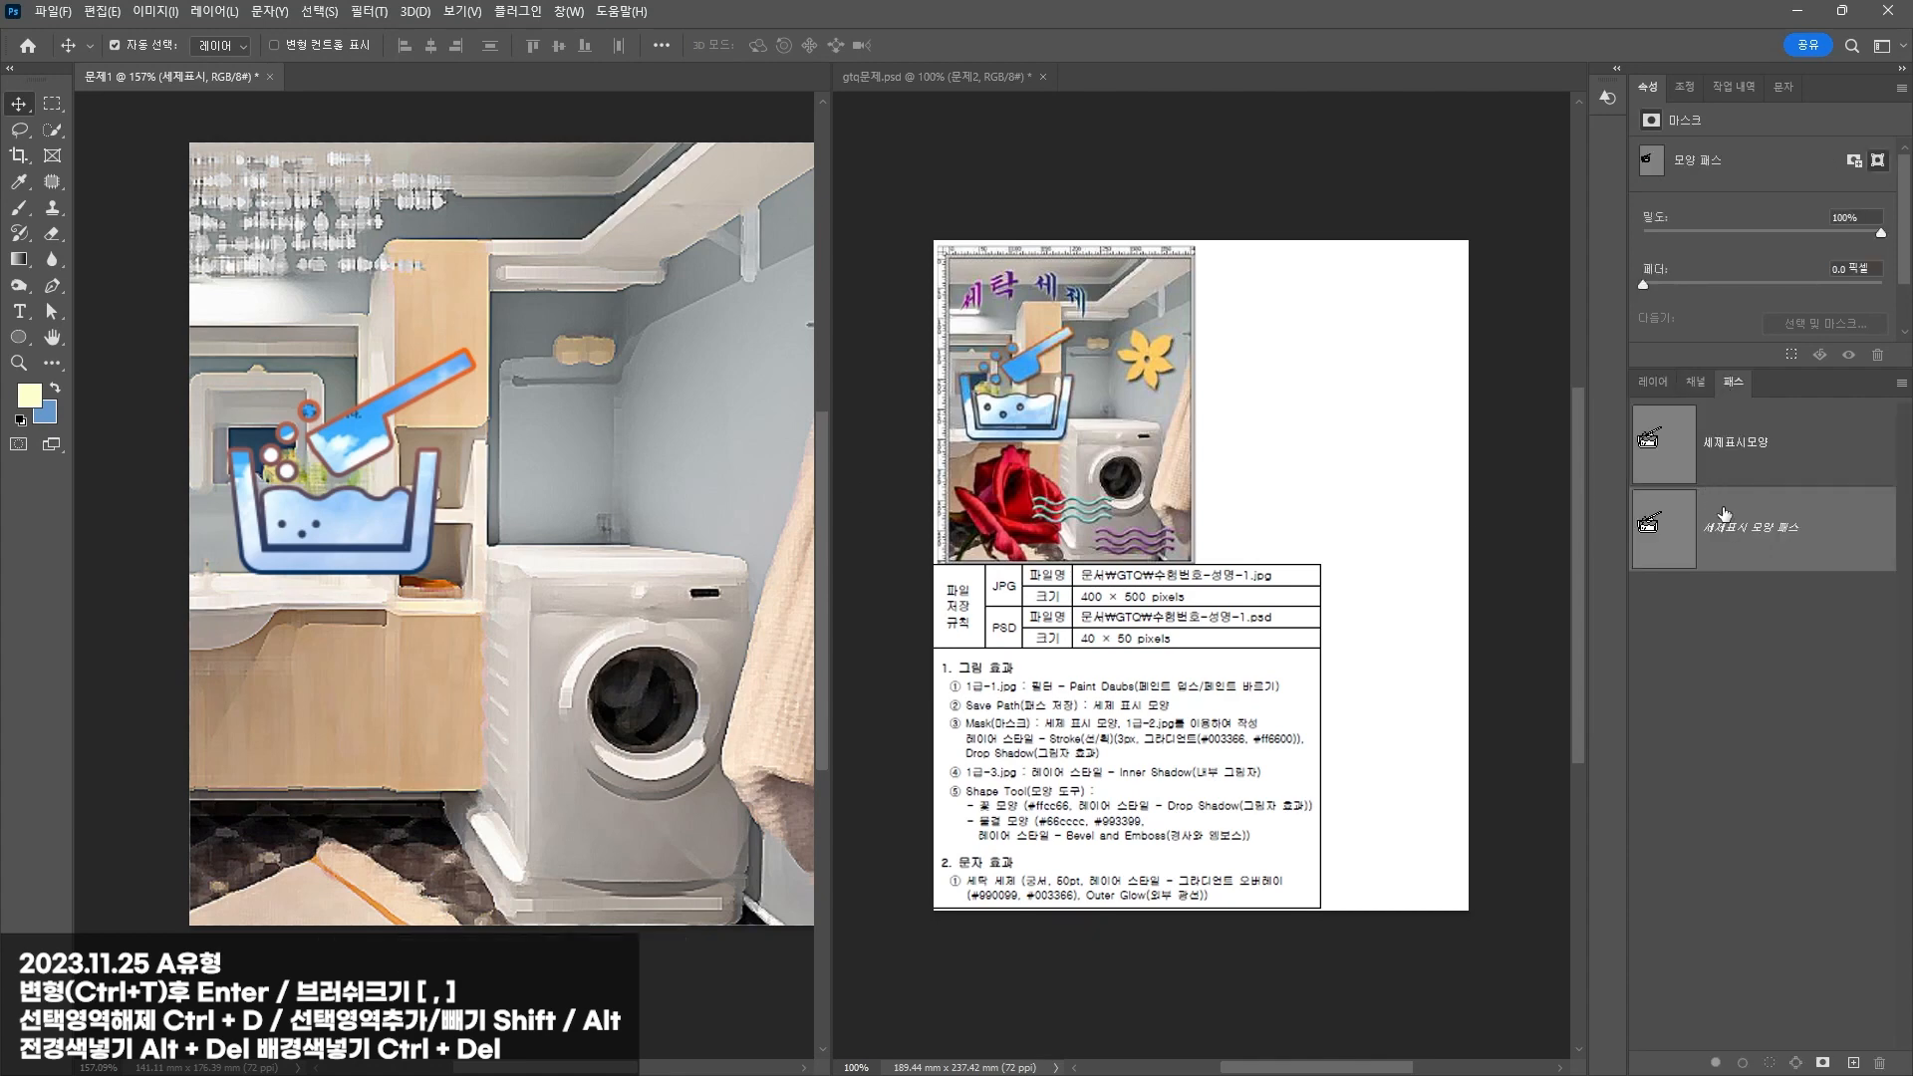
pyautogui.click(48, 315)
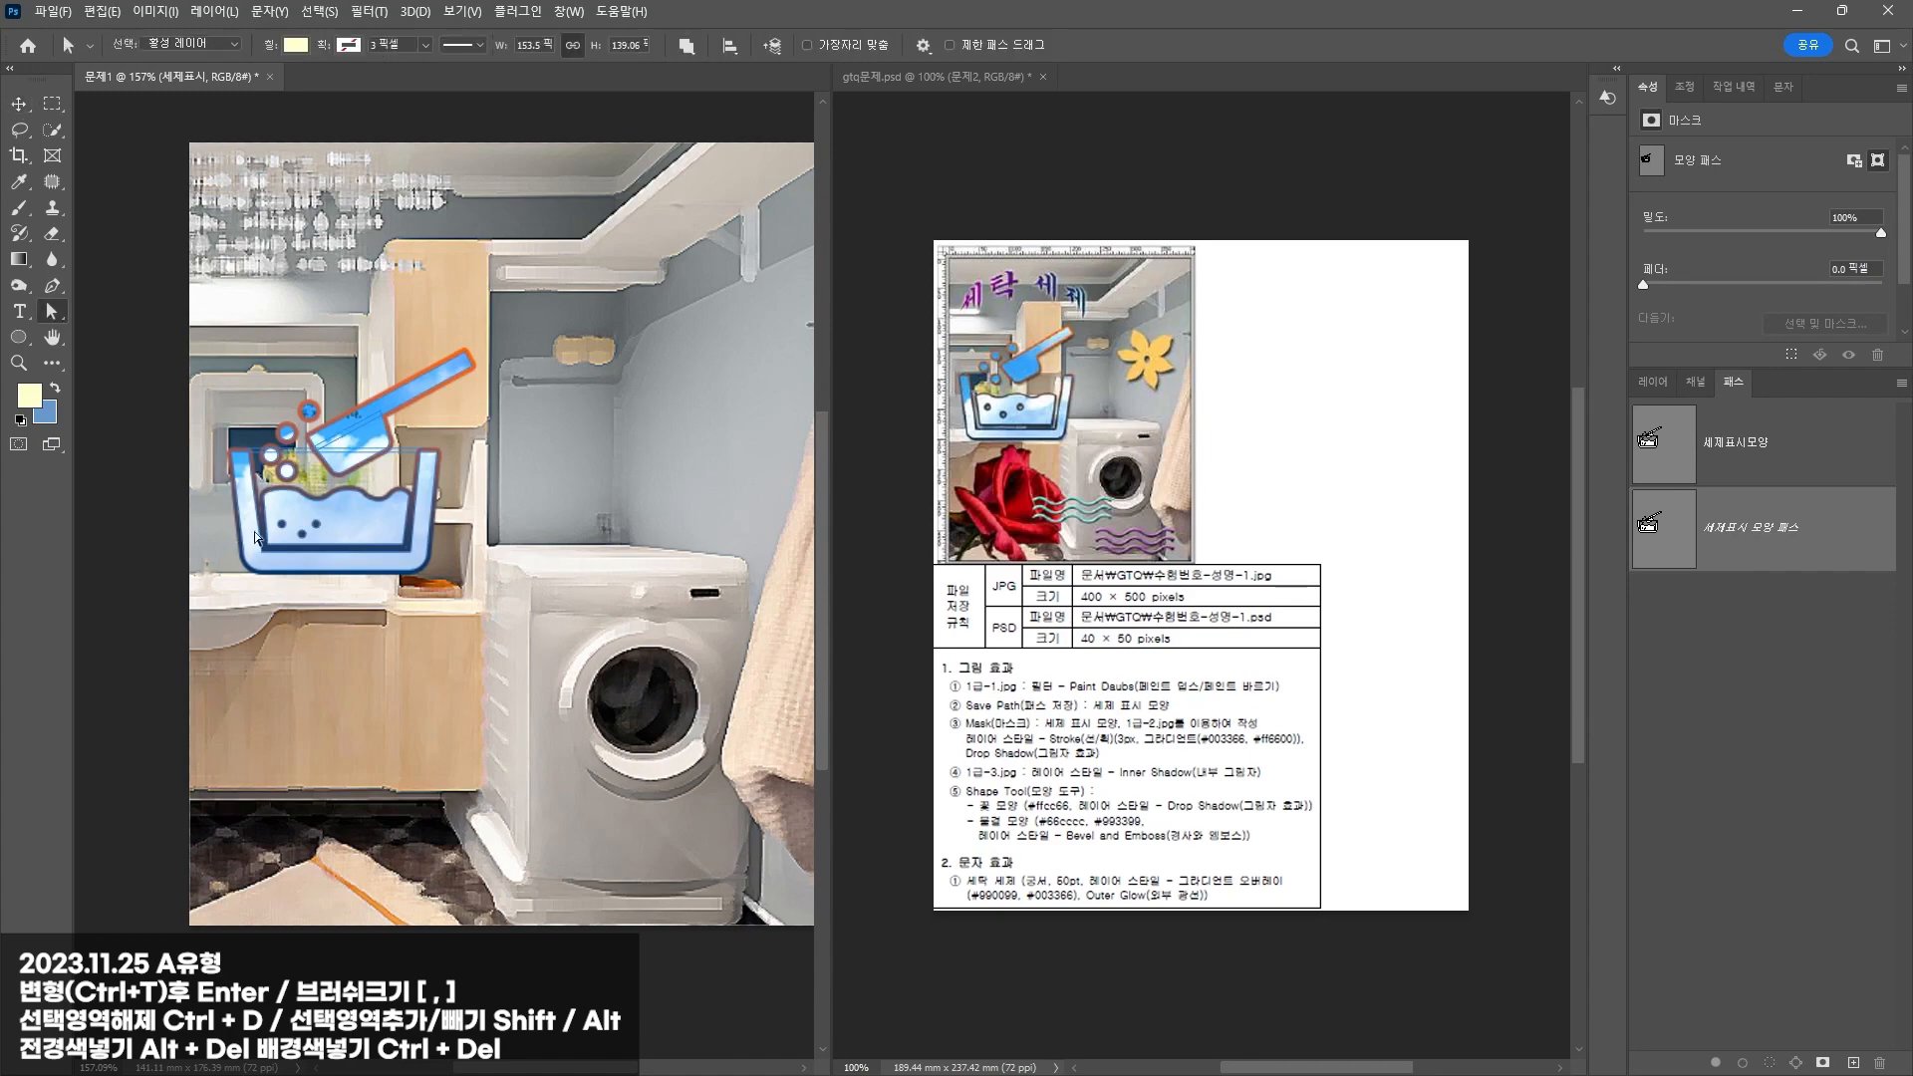
pyautogui.scroll(5, 289, 507)
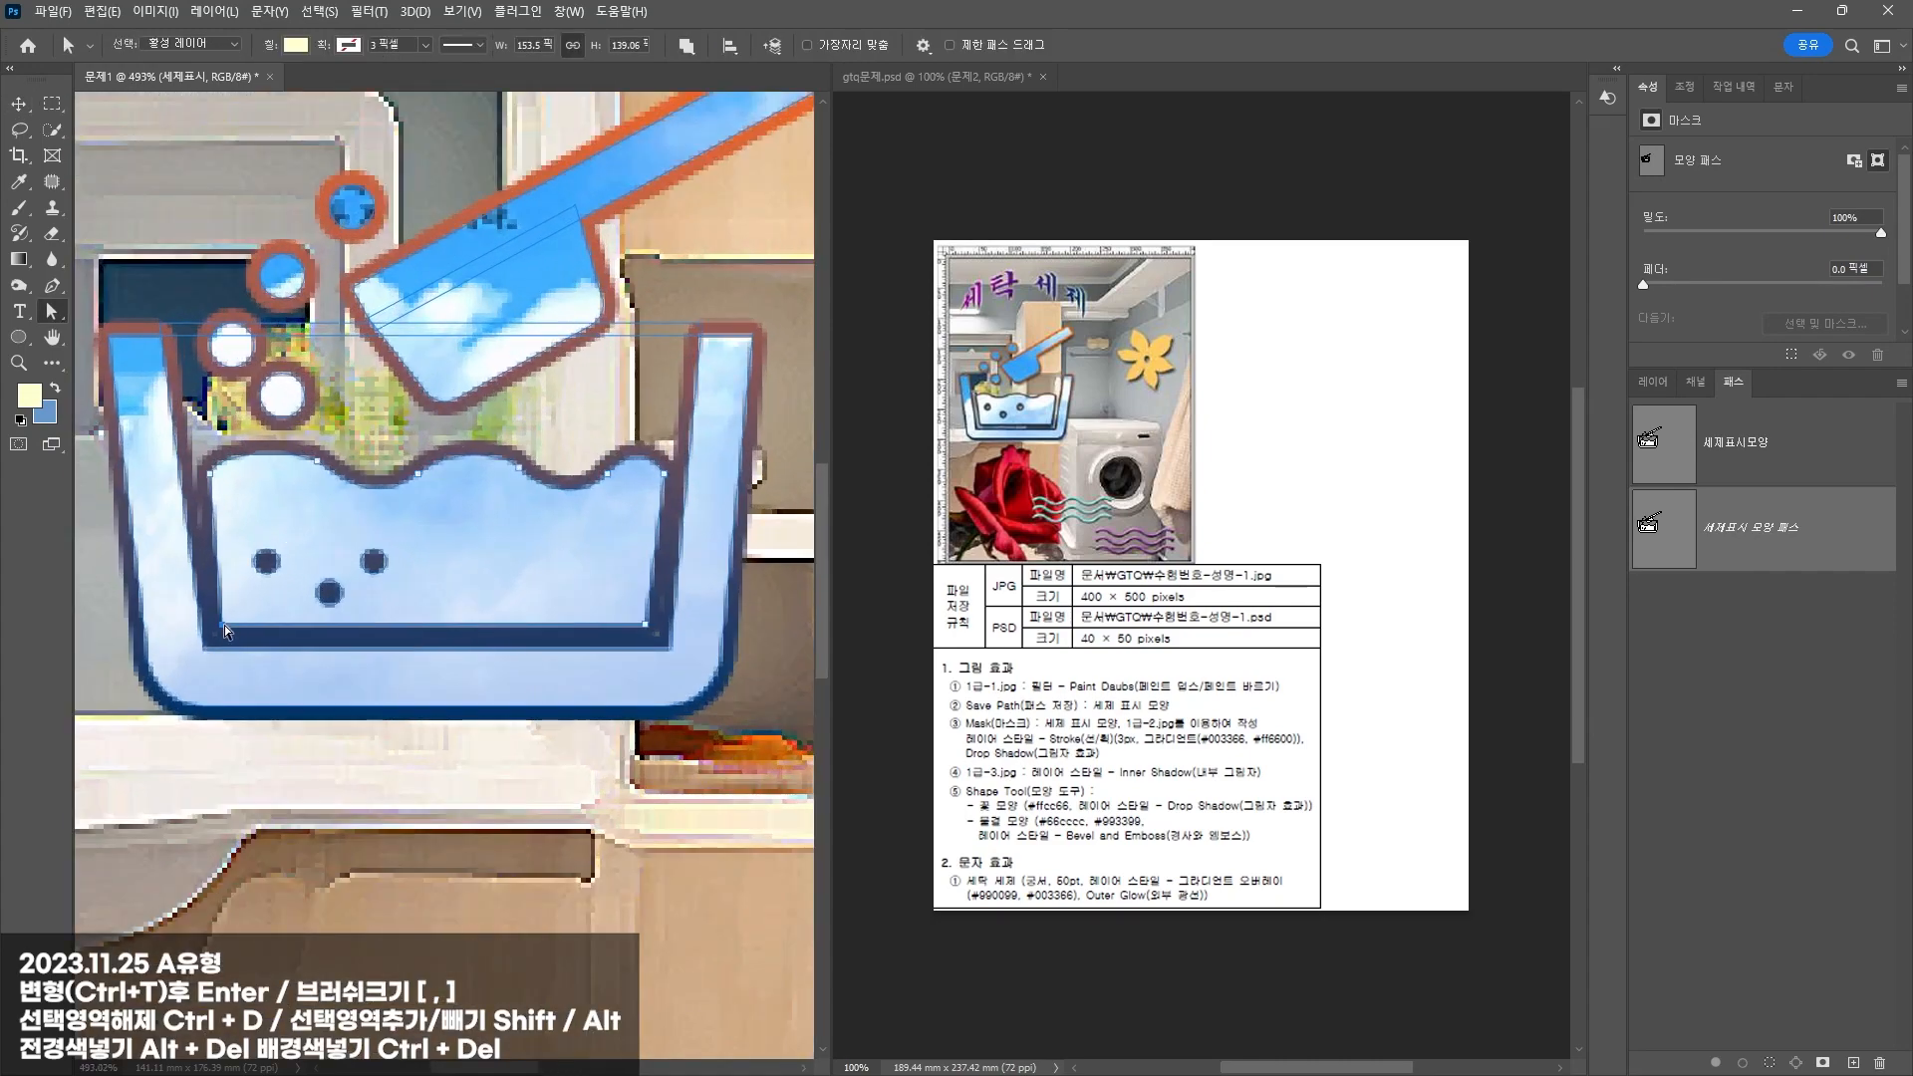
pyautogui.moveTo(223, 624); pyautogui.dragTo(232, 613)
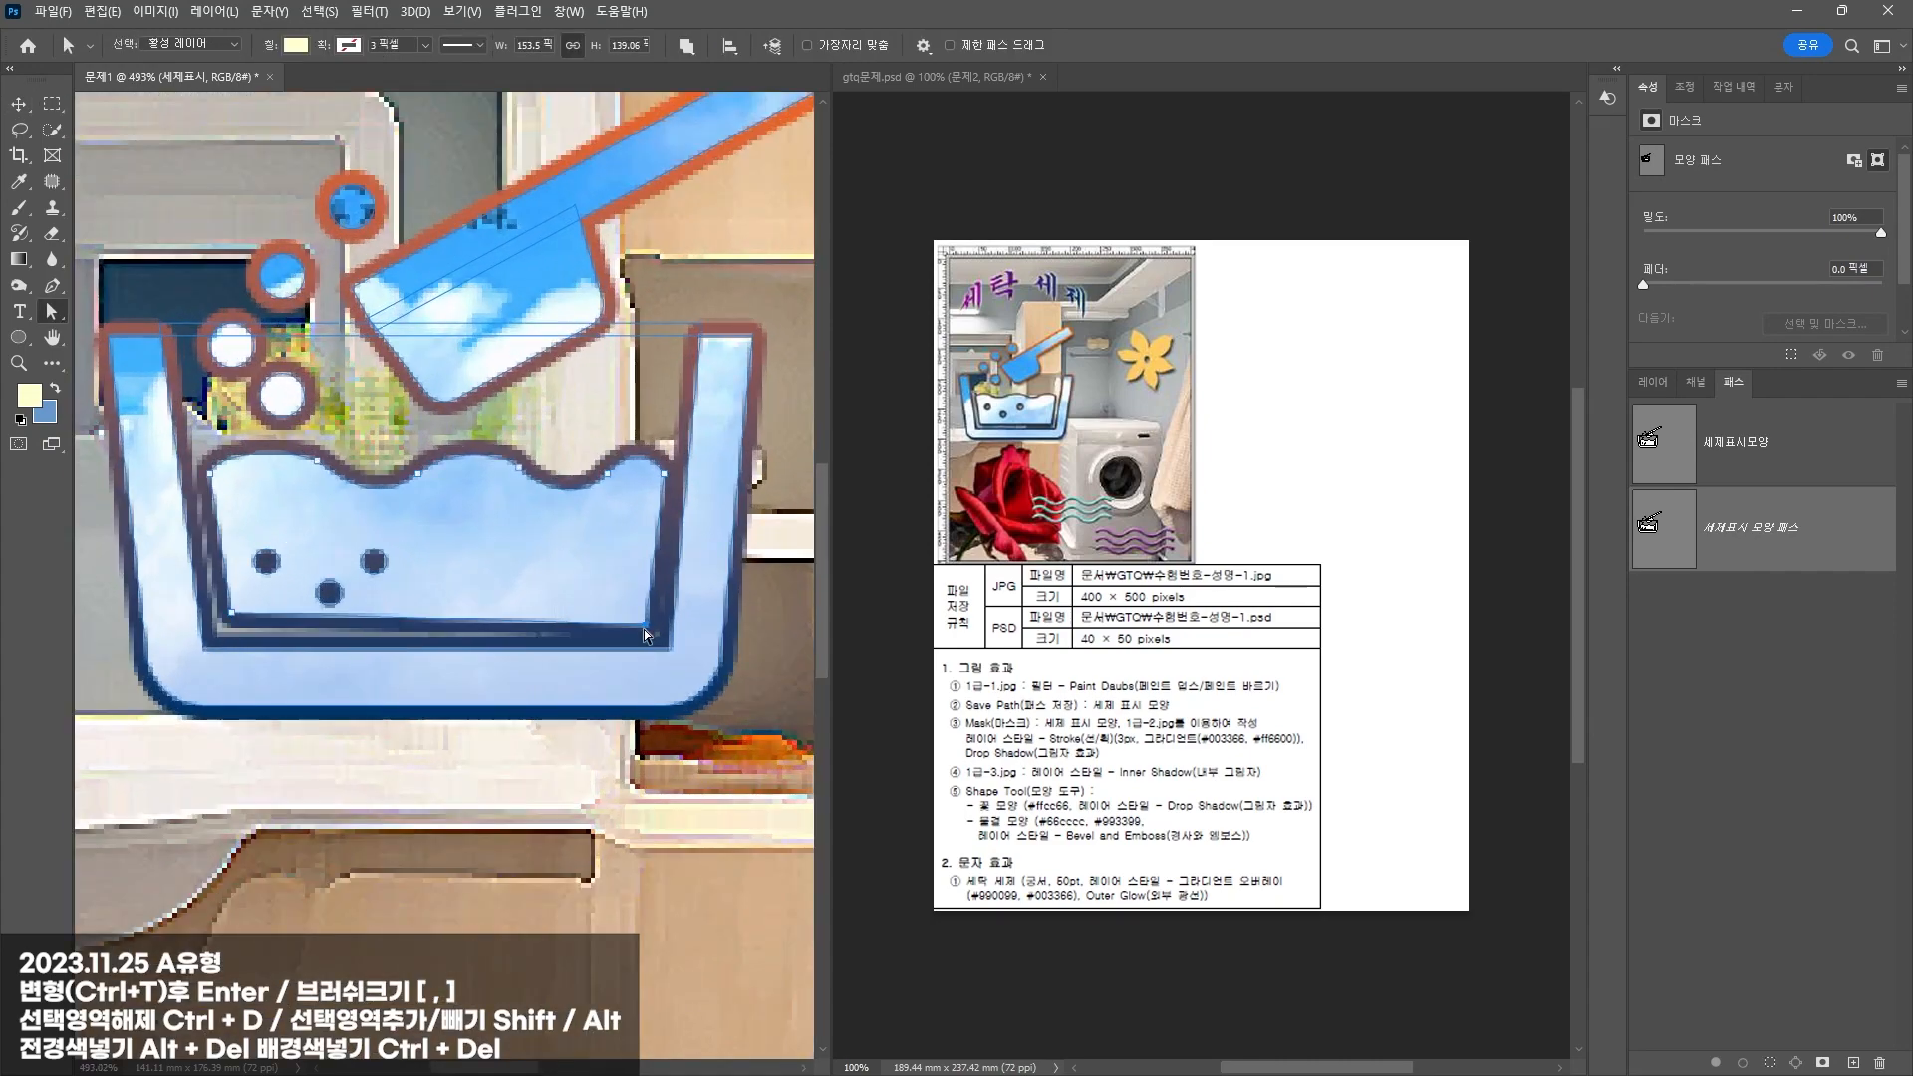
pyautogui.moveTo(648, 628); pyautogui.dragTo(639, 618)
# Step: Enlarge the three small round holes in the water shape together, spacing them slightly farther apart
pyautogui.keyDown('ctrl'); pyautogui.click(375, 562); pyautogui.keyUp('ctrl')
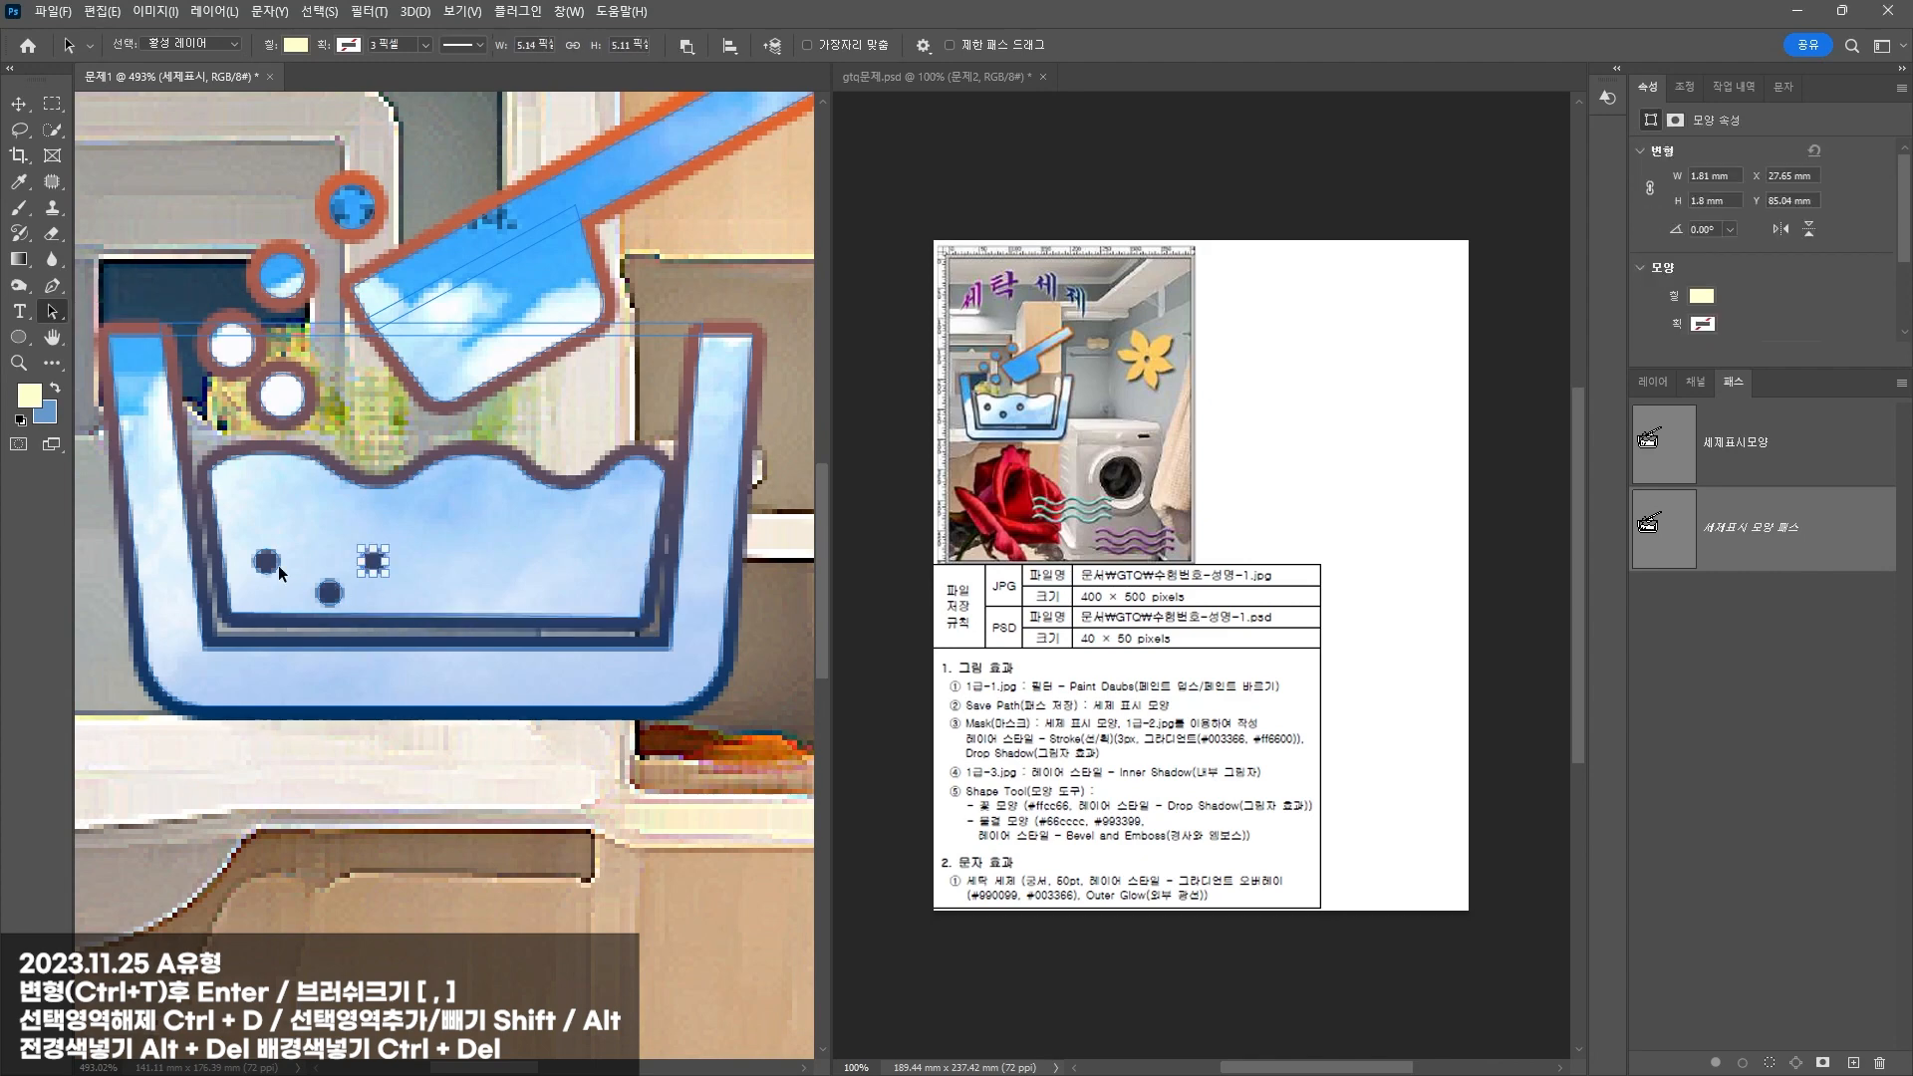
pyautogui.moveTo(386, 548); pyautogui.dragTo(277, 534)
pyautogui.keyDown('ctrl'); pyautogui.click(329, 593); pyautogui.keyUp('ctrl')
pyautogui.press('Delete')
pyautogui.click(269, 563)
pyautogui.press('Delete')
pyautogui.moveTo(398, 544); pyautogui.dragTo(414, 528)
# Step: Reposition the round bubbles above the basin so that they are spread farther apart from each other
pyautogui.scroll(-6, 215, 525)
pyautogui.moveTo(228, 428); pyautogui.dragTo(222, 411)
pyautogui.moveTo(260, 386); pyautogui.dragTo(262, 355)
pyautogui.moveTo(296, 348); pyautogui.dragTo(316, 330)
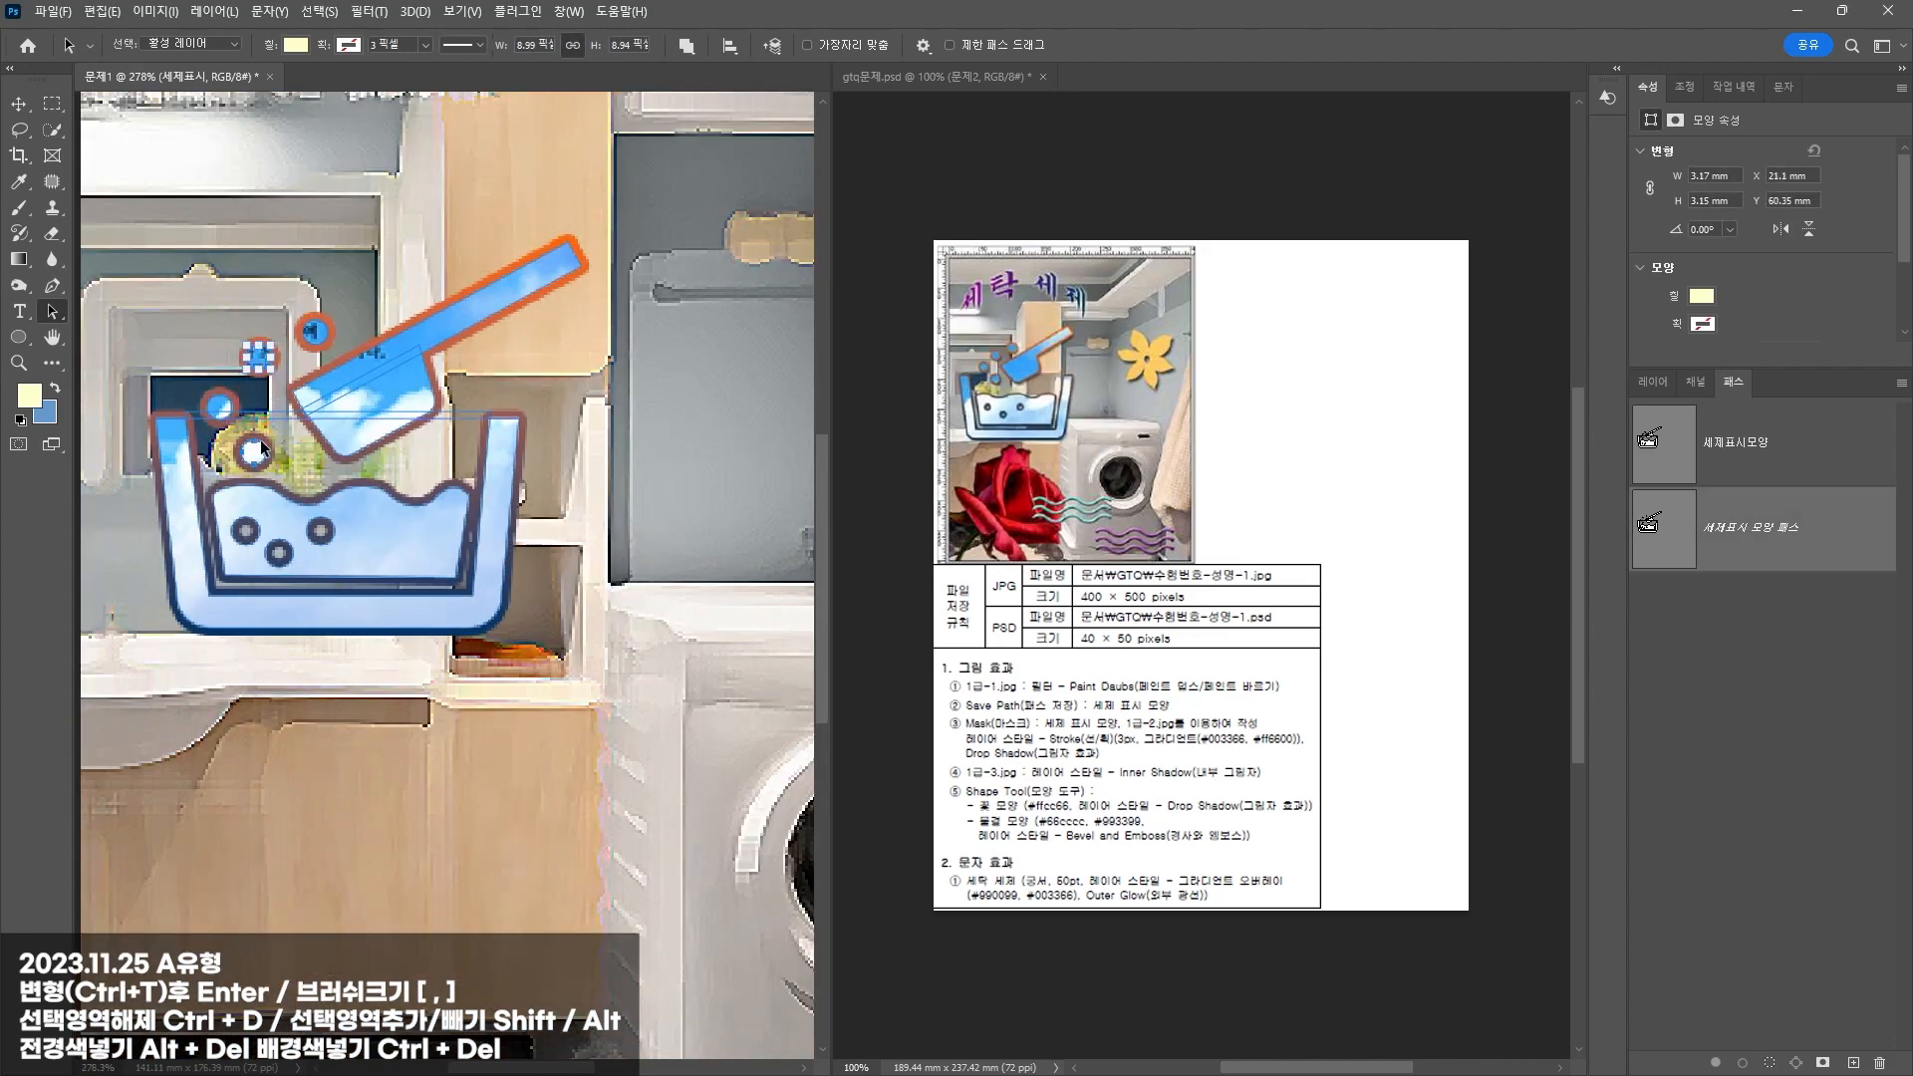
pyautogui.moveTo(261, 445); pyautogui.dragTo(271, 422)
pyautogui.press('Return')
pyautogui.scroll(-7, 261, 356)
pyautogui.moveTo(447, 391); pyautogui.dragTo(401, 424)
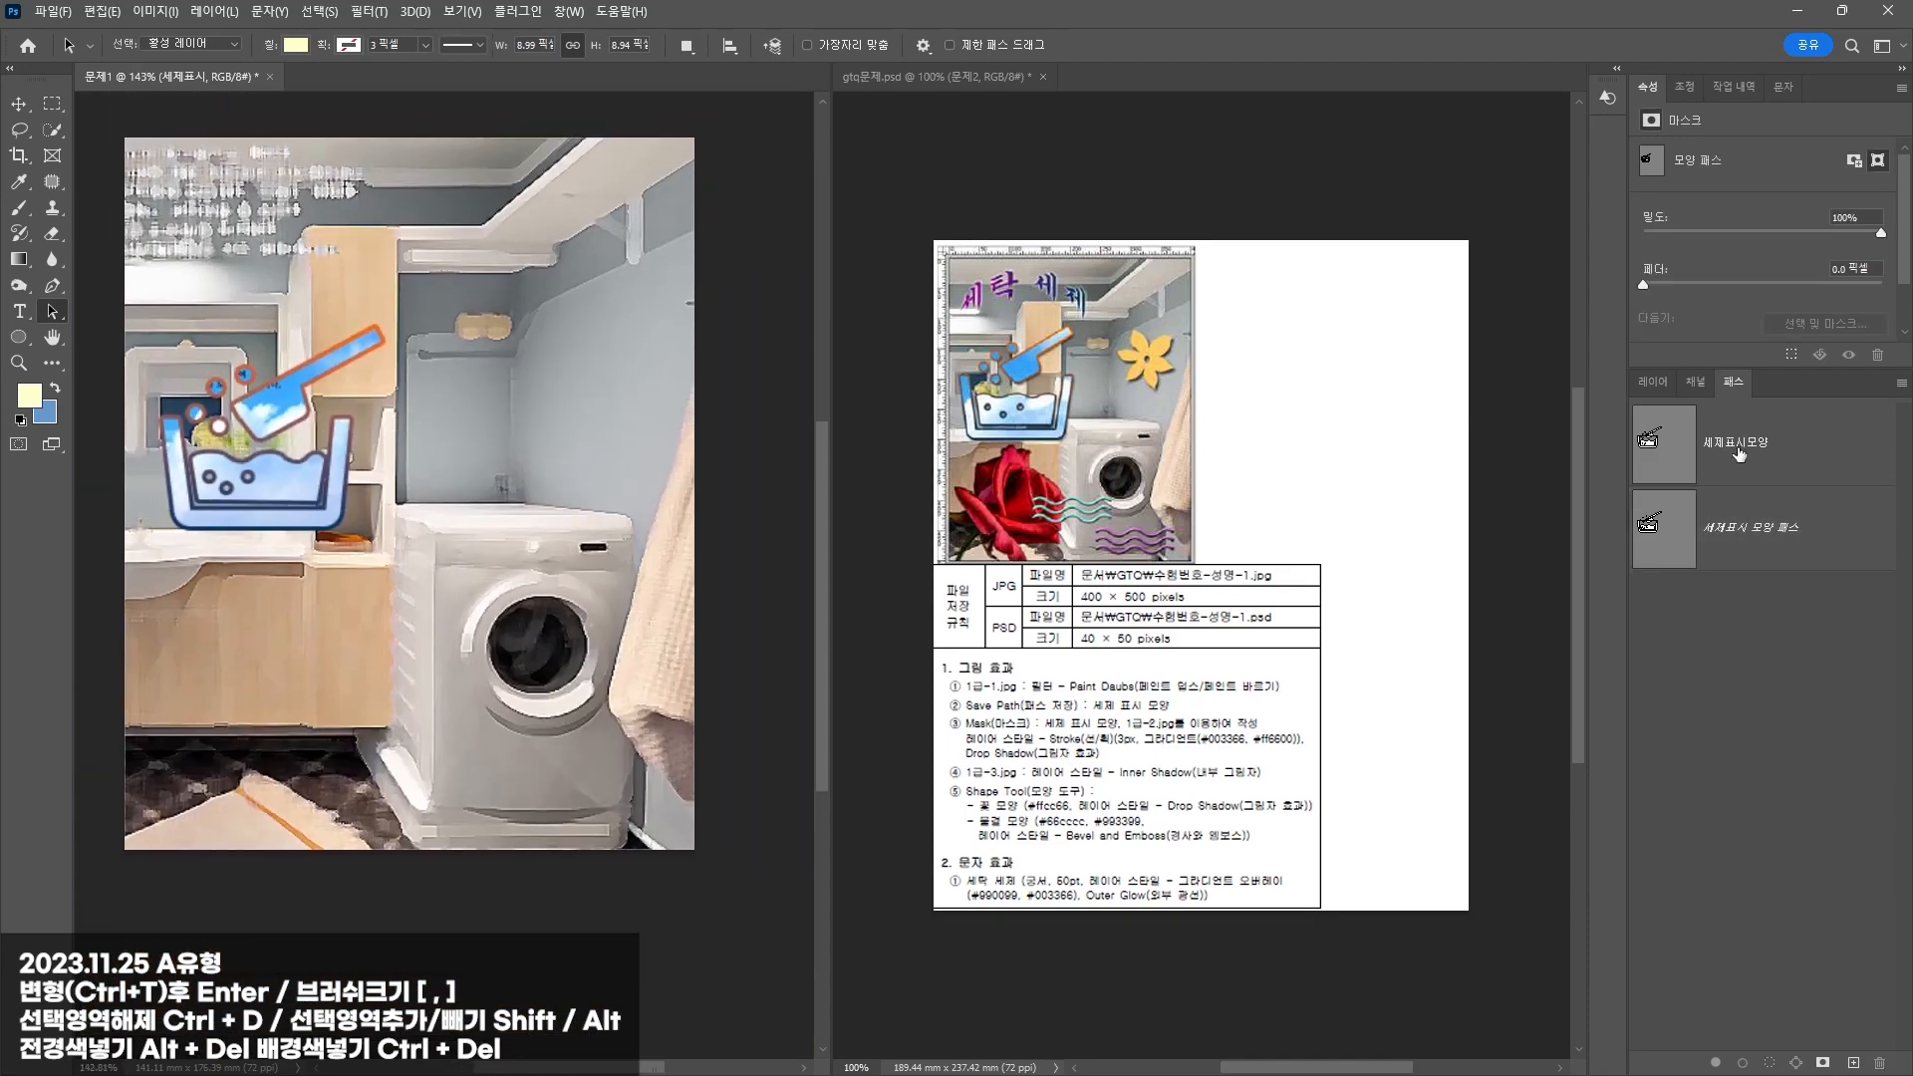
# Step: Save the adjusted detergent shape's path as an additional path named 세제표시
pyautogui.click(1739, 451)
pyautogui.click(1774, 520)
pyautogui.doubleClick(1761, 535)
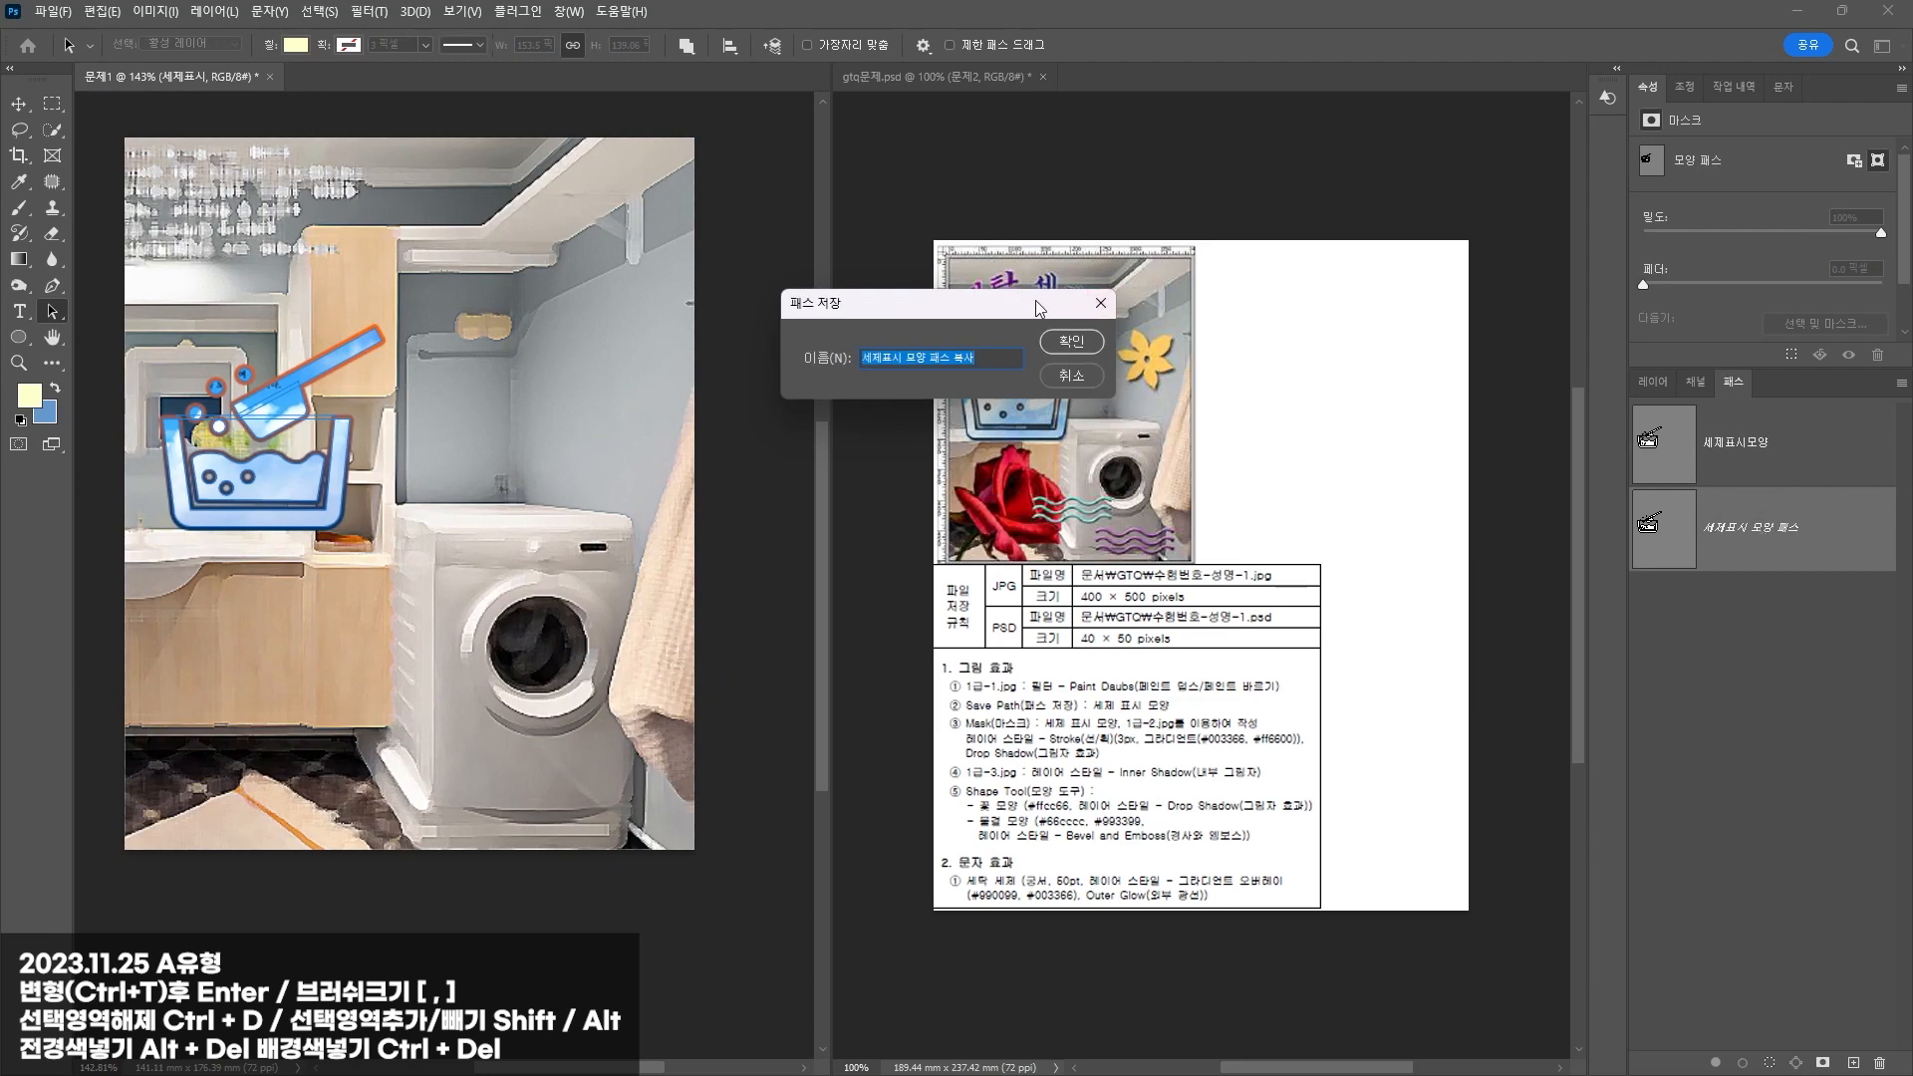
pyautogui.press('Right')
pyautogui.press('BackSpace')
pyautogui.press('Return')
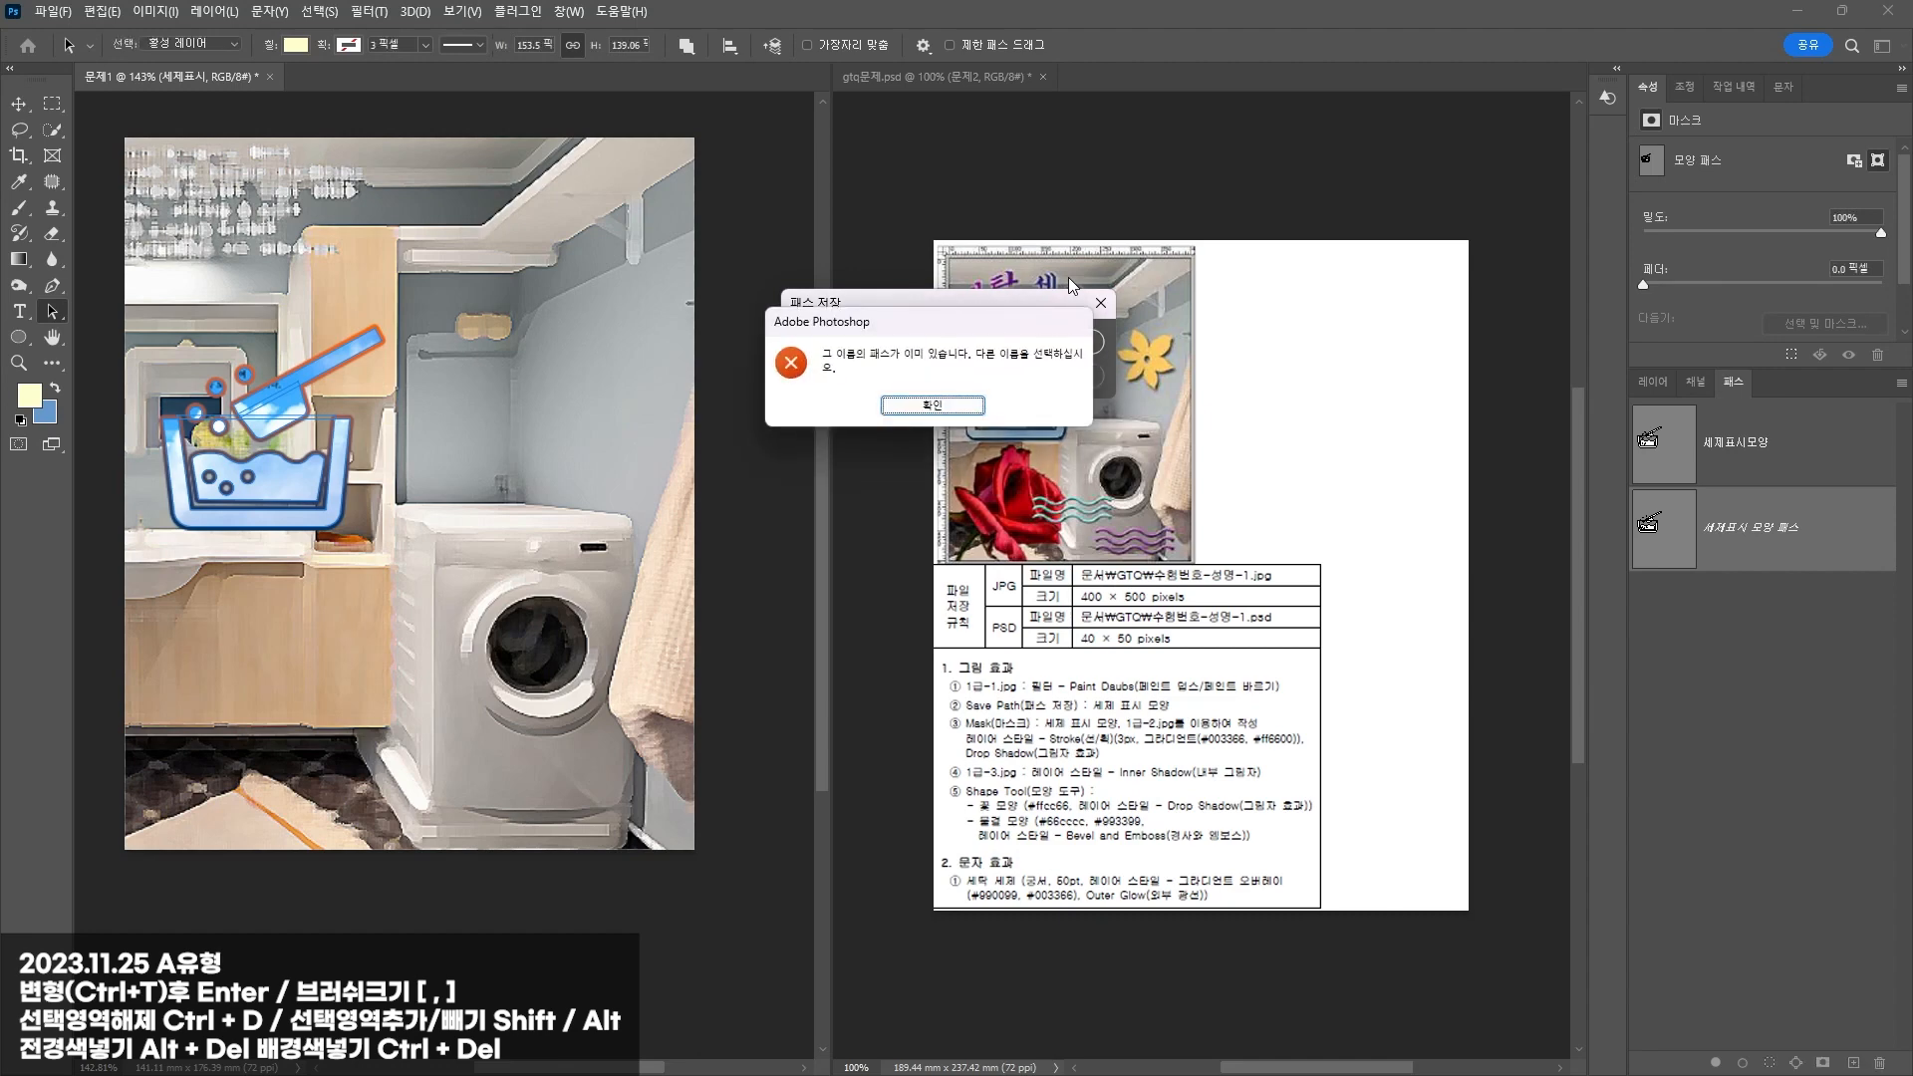
pyautogui.press('Return')
pyautogui.click(928, 358)
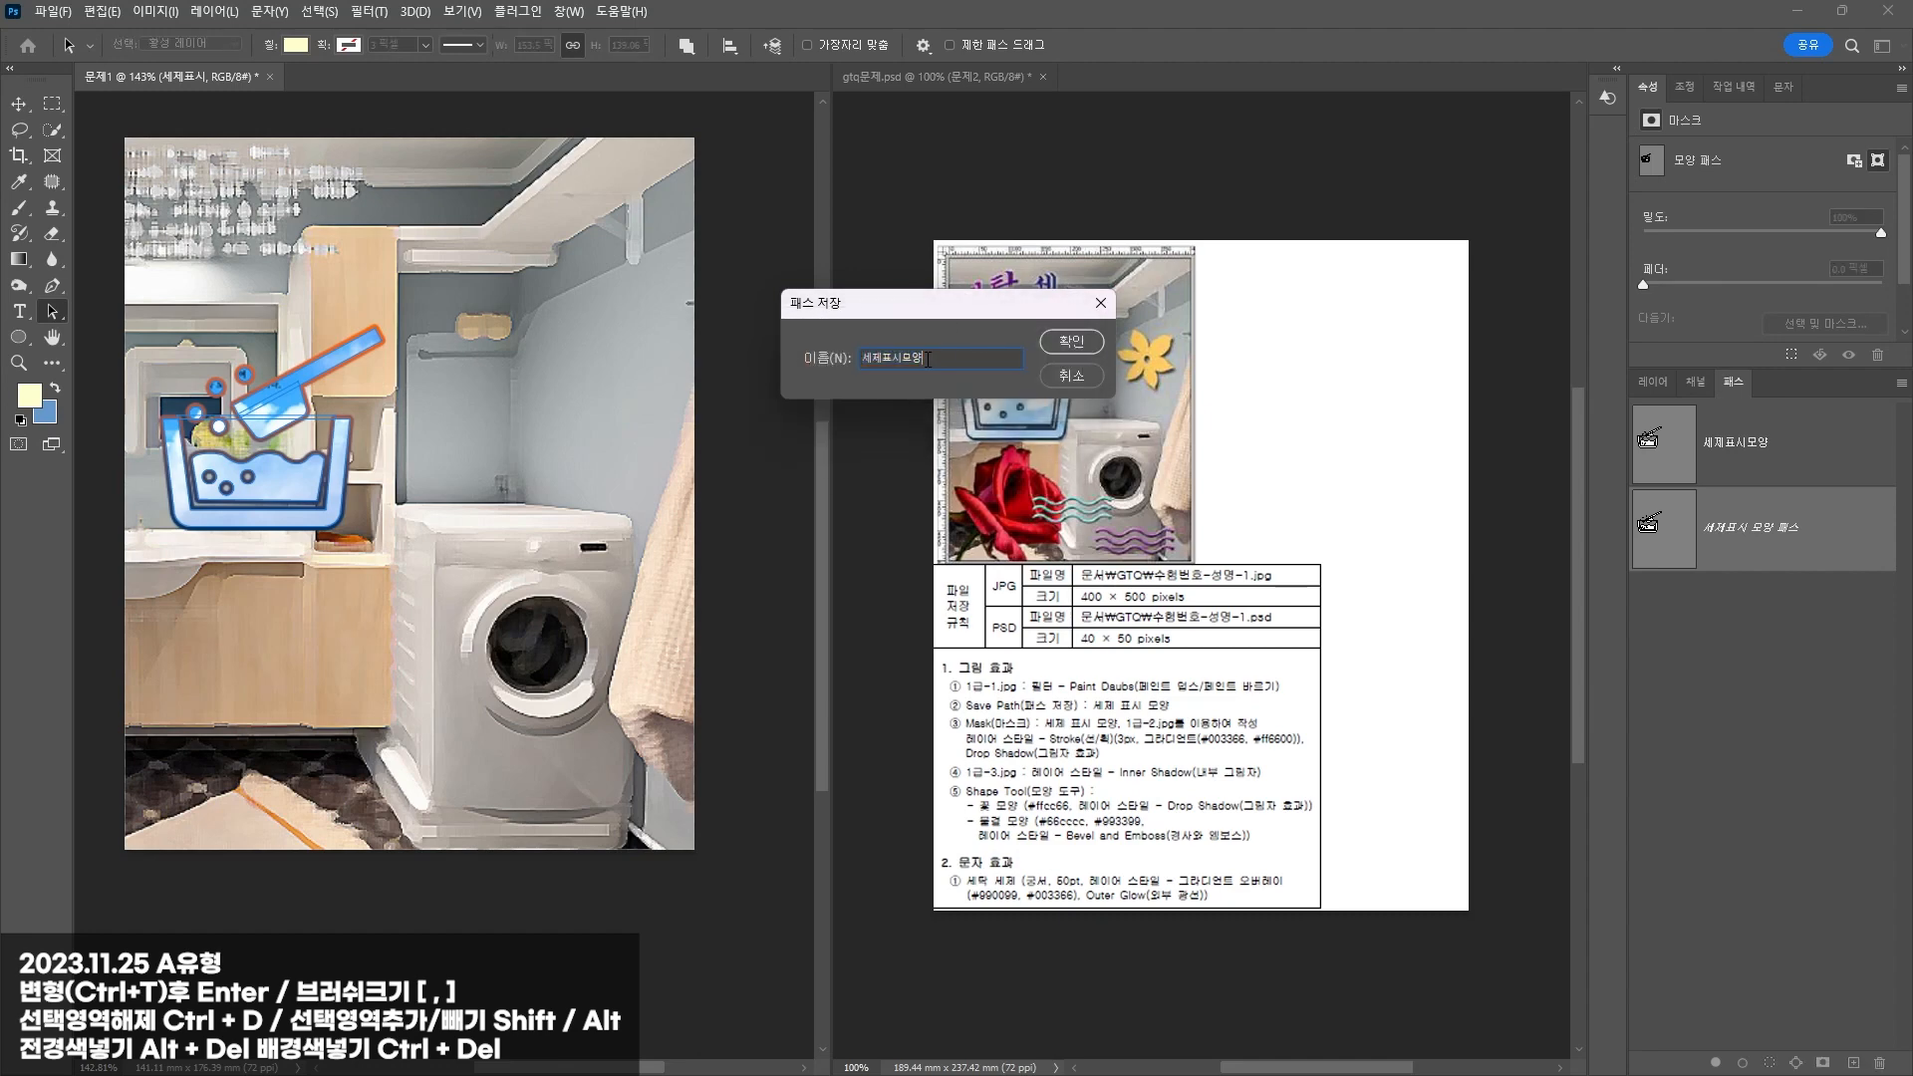
pyautogui.press('Return')
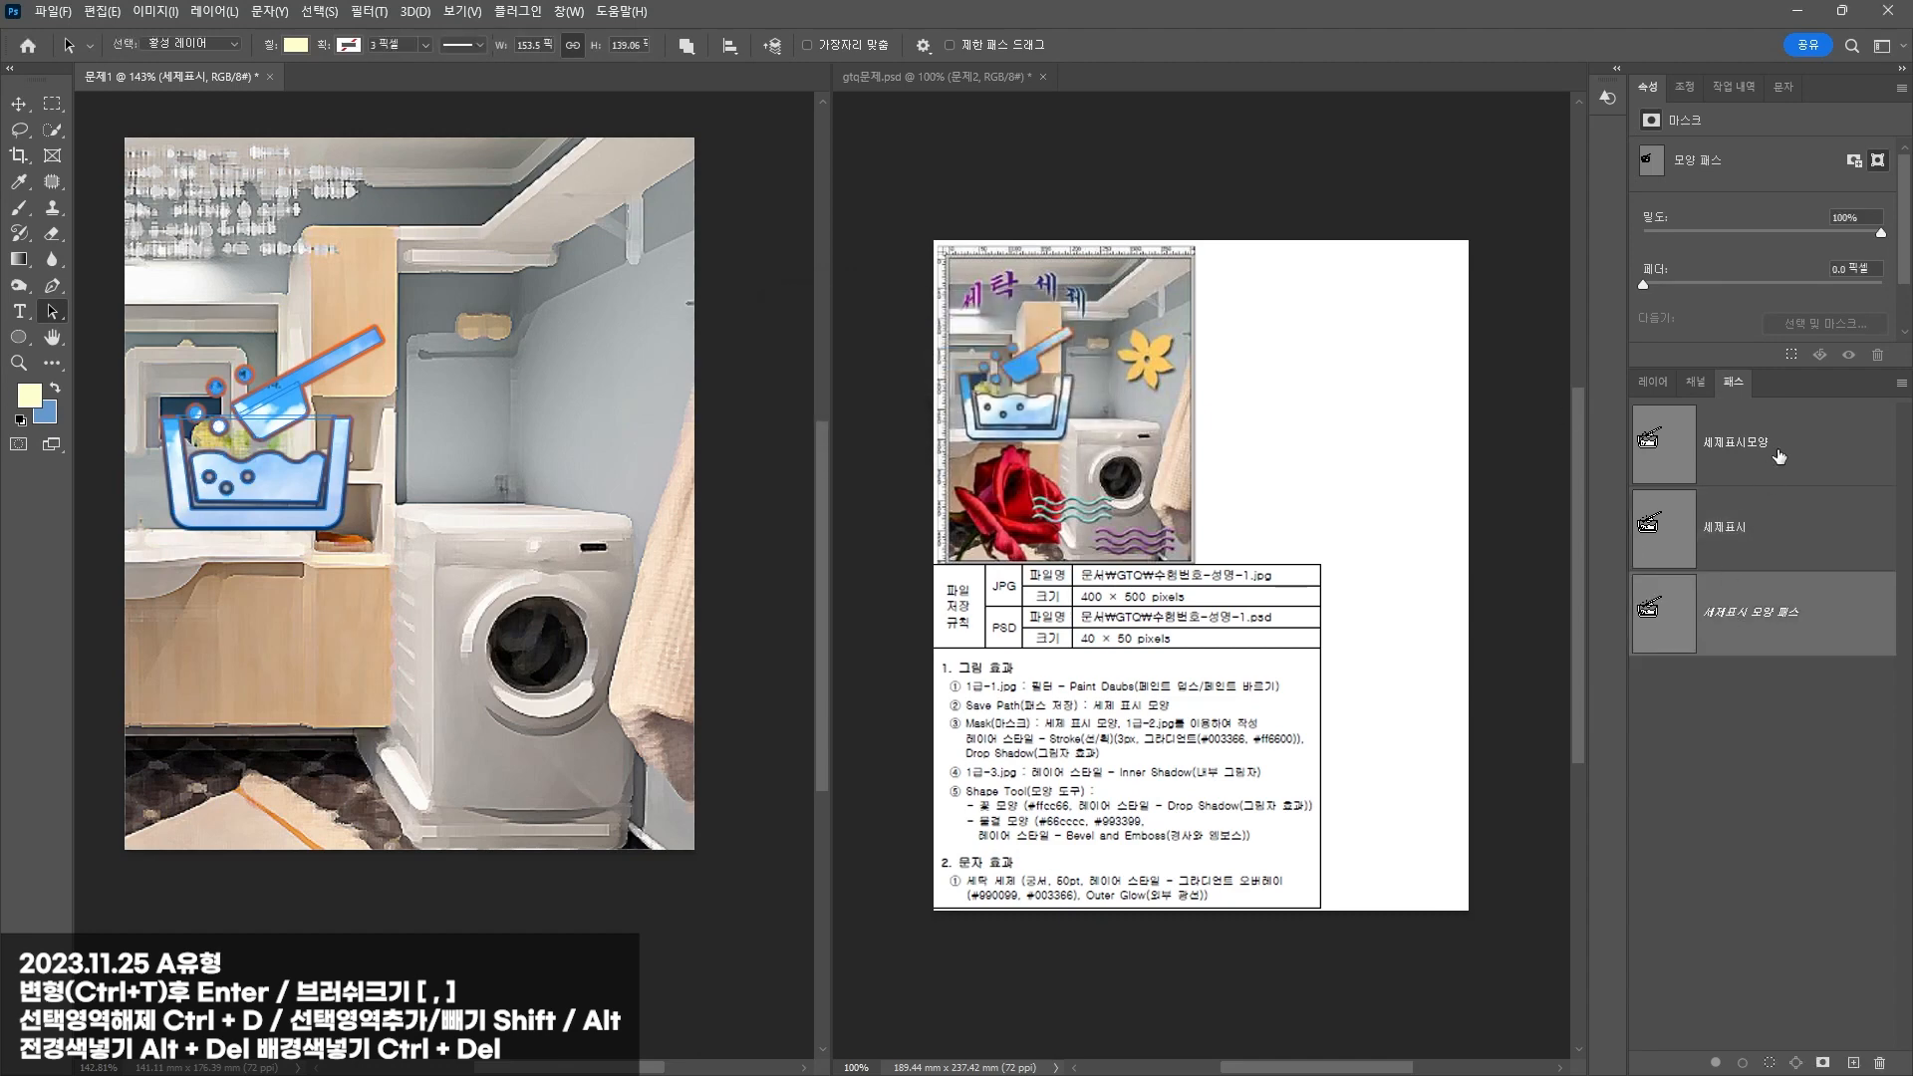
# Step: Delete the older saved path 세제표시모양 and return to the layer list
pyautogui.click(1779, 454)
pyautogui.press('Delete')
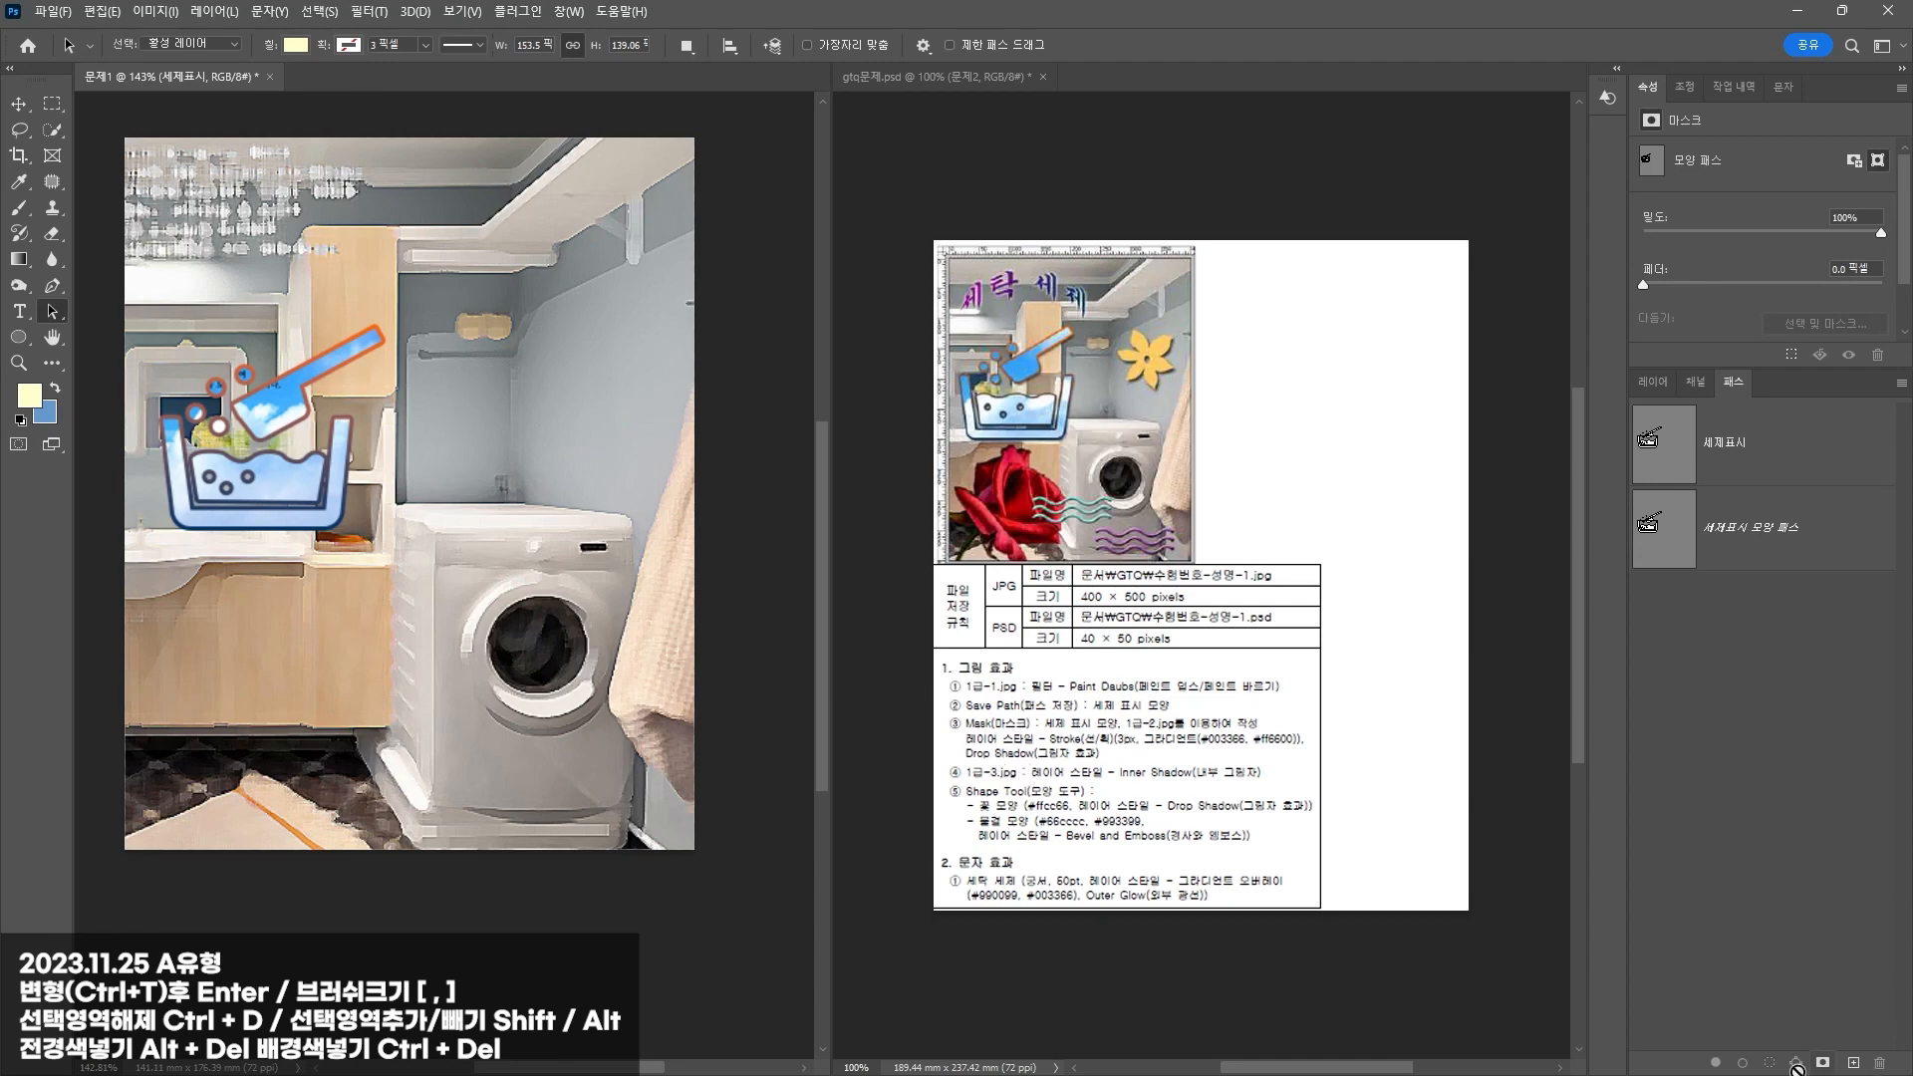
pyautogui.click(1654, 385)
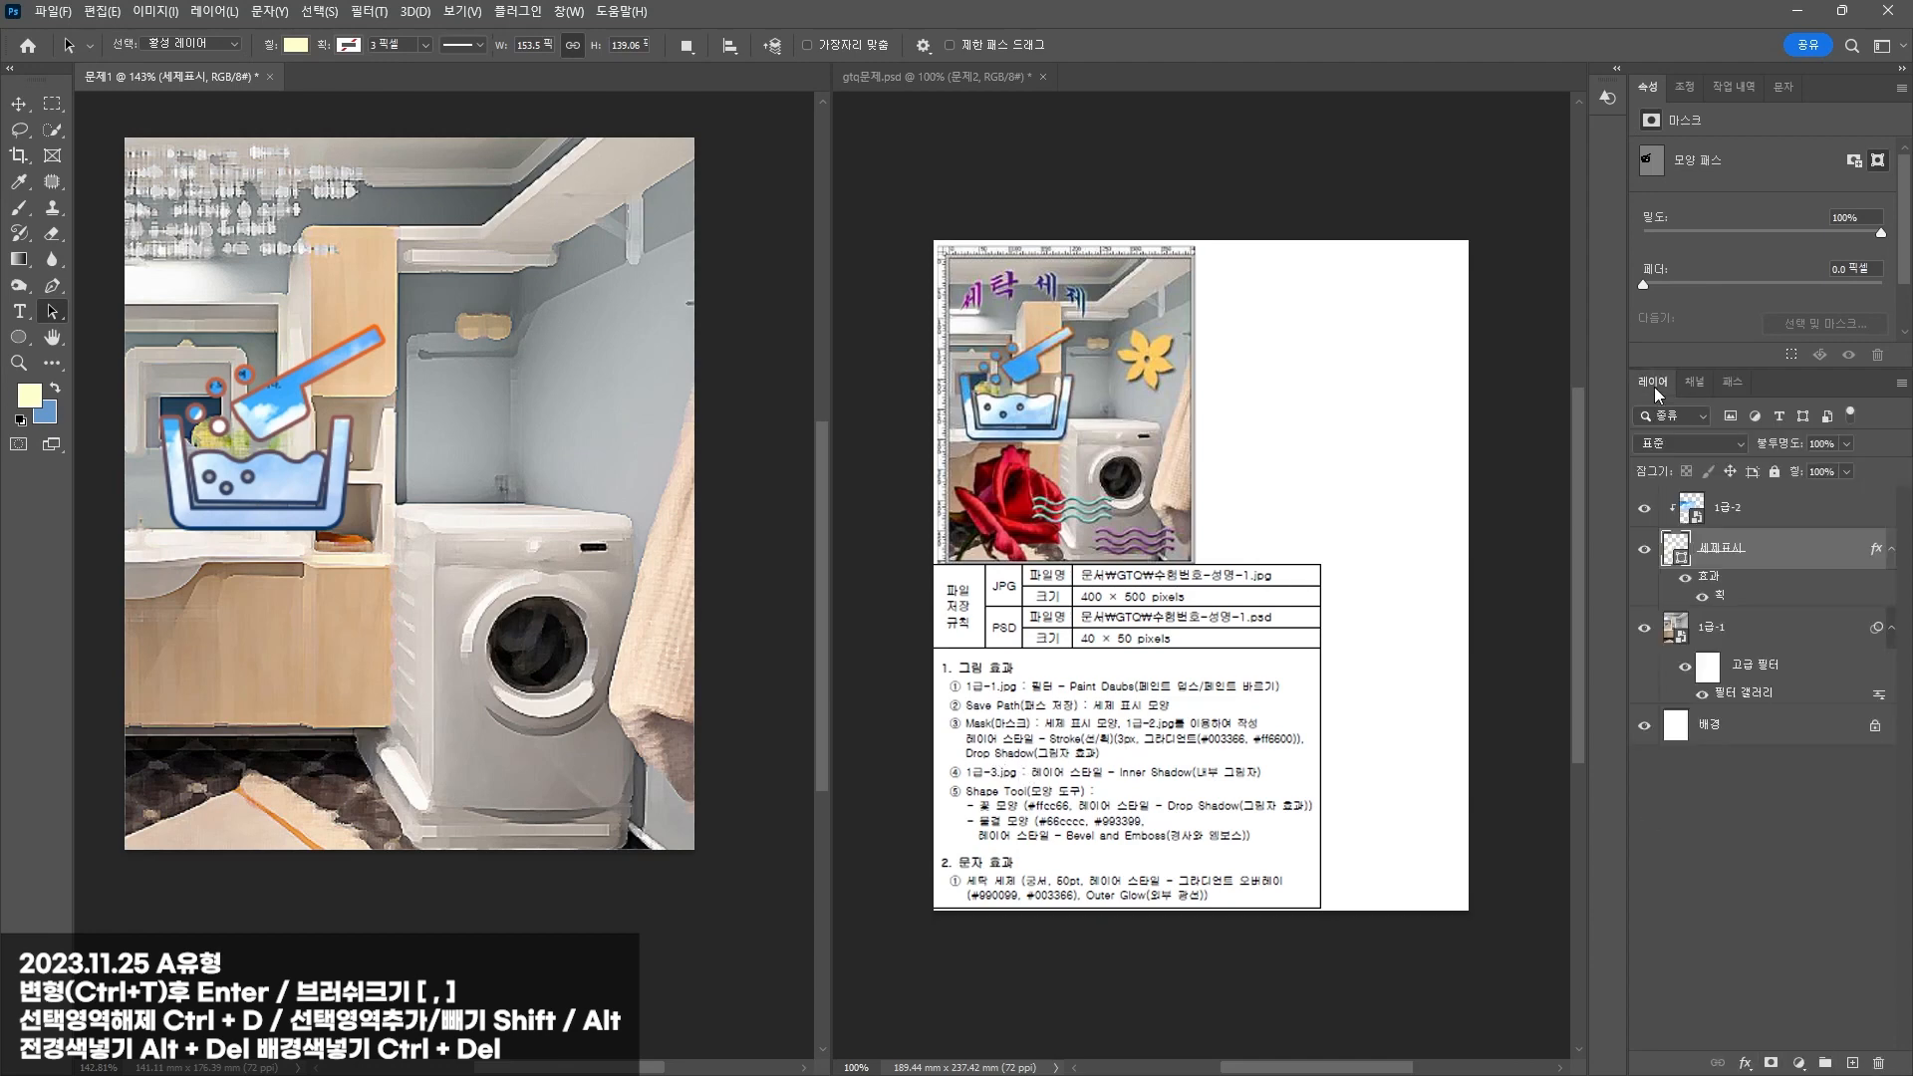
# Step: Add a black Drop Shadow to the 세제표시 shape layer, with opacity about 48% and size 7 px
pyautogui.doubleClick(1756, 583)
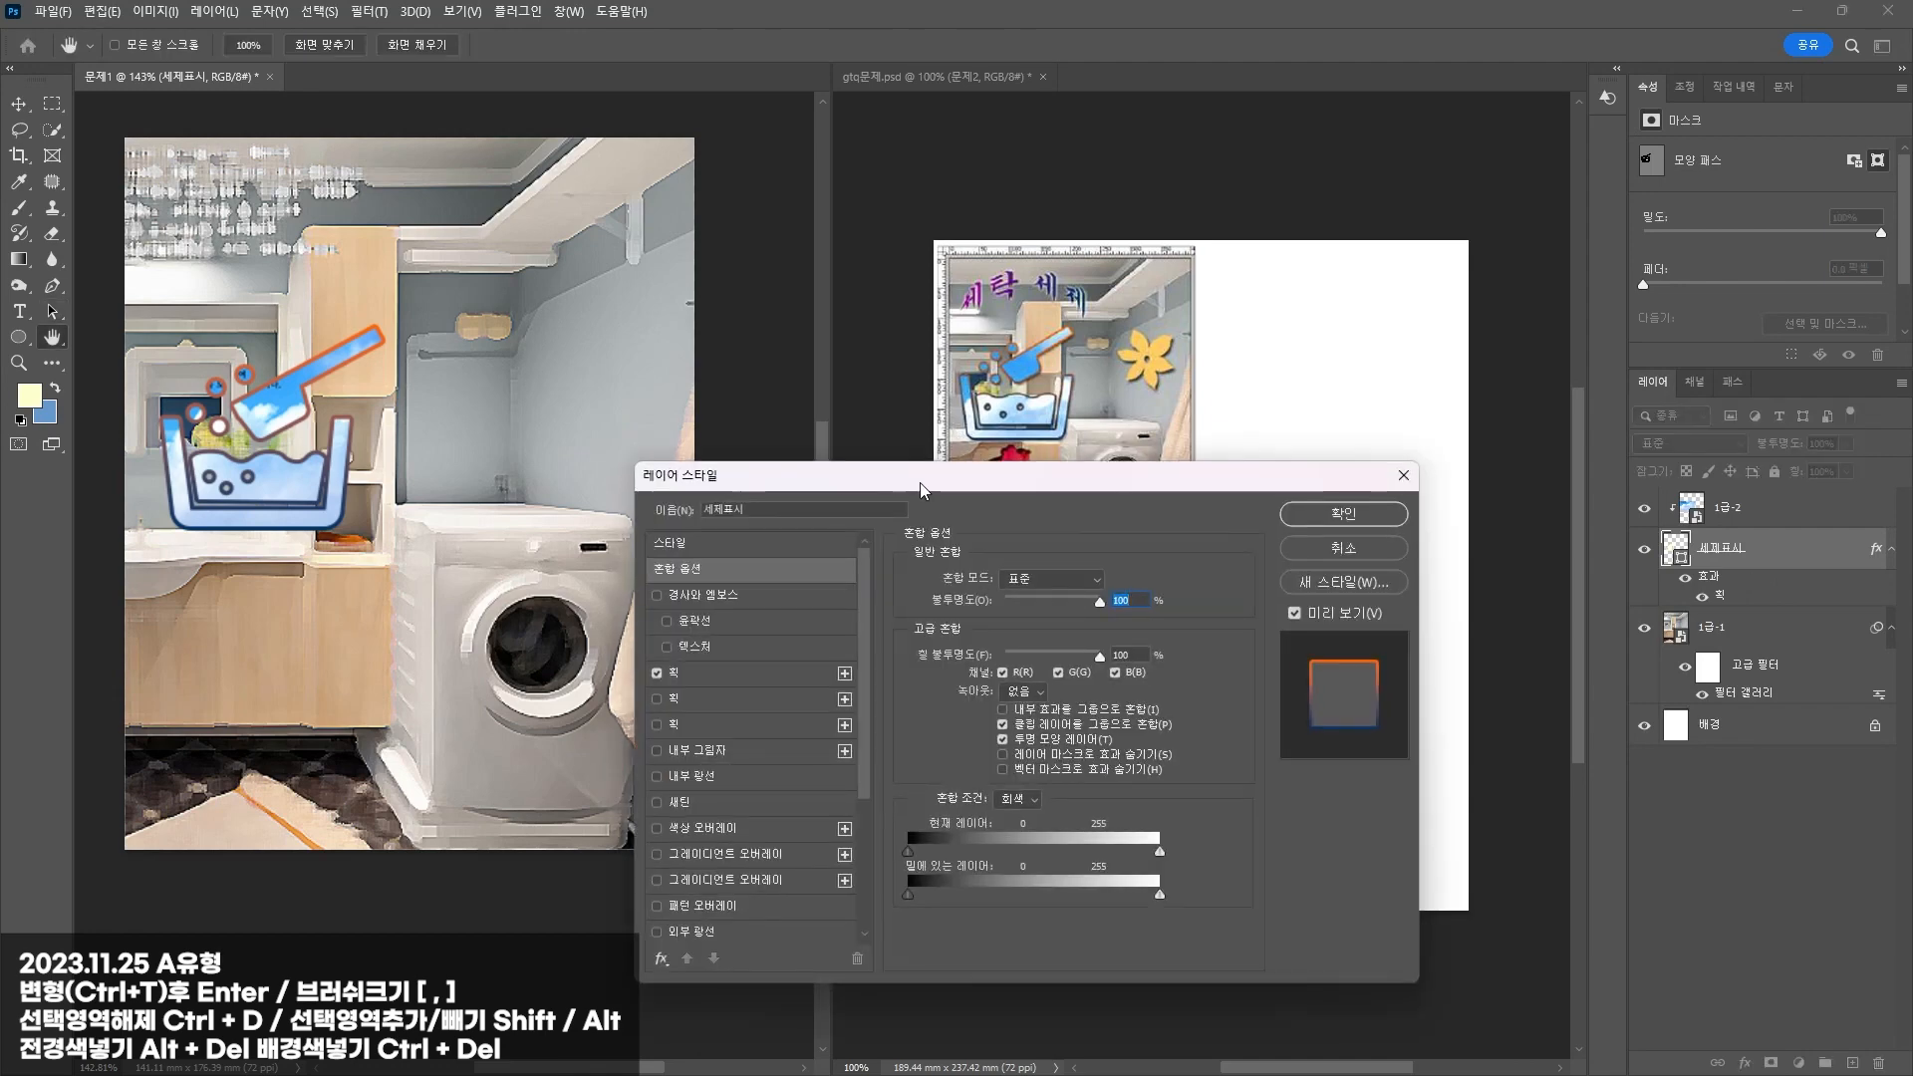
pyautogui.scroll(-2, 697, 937)
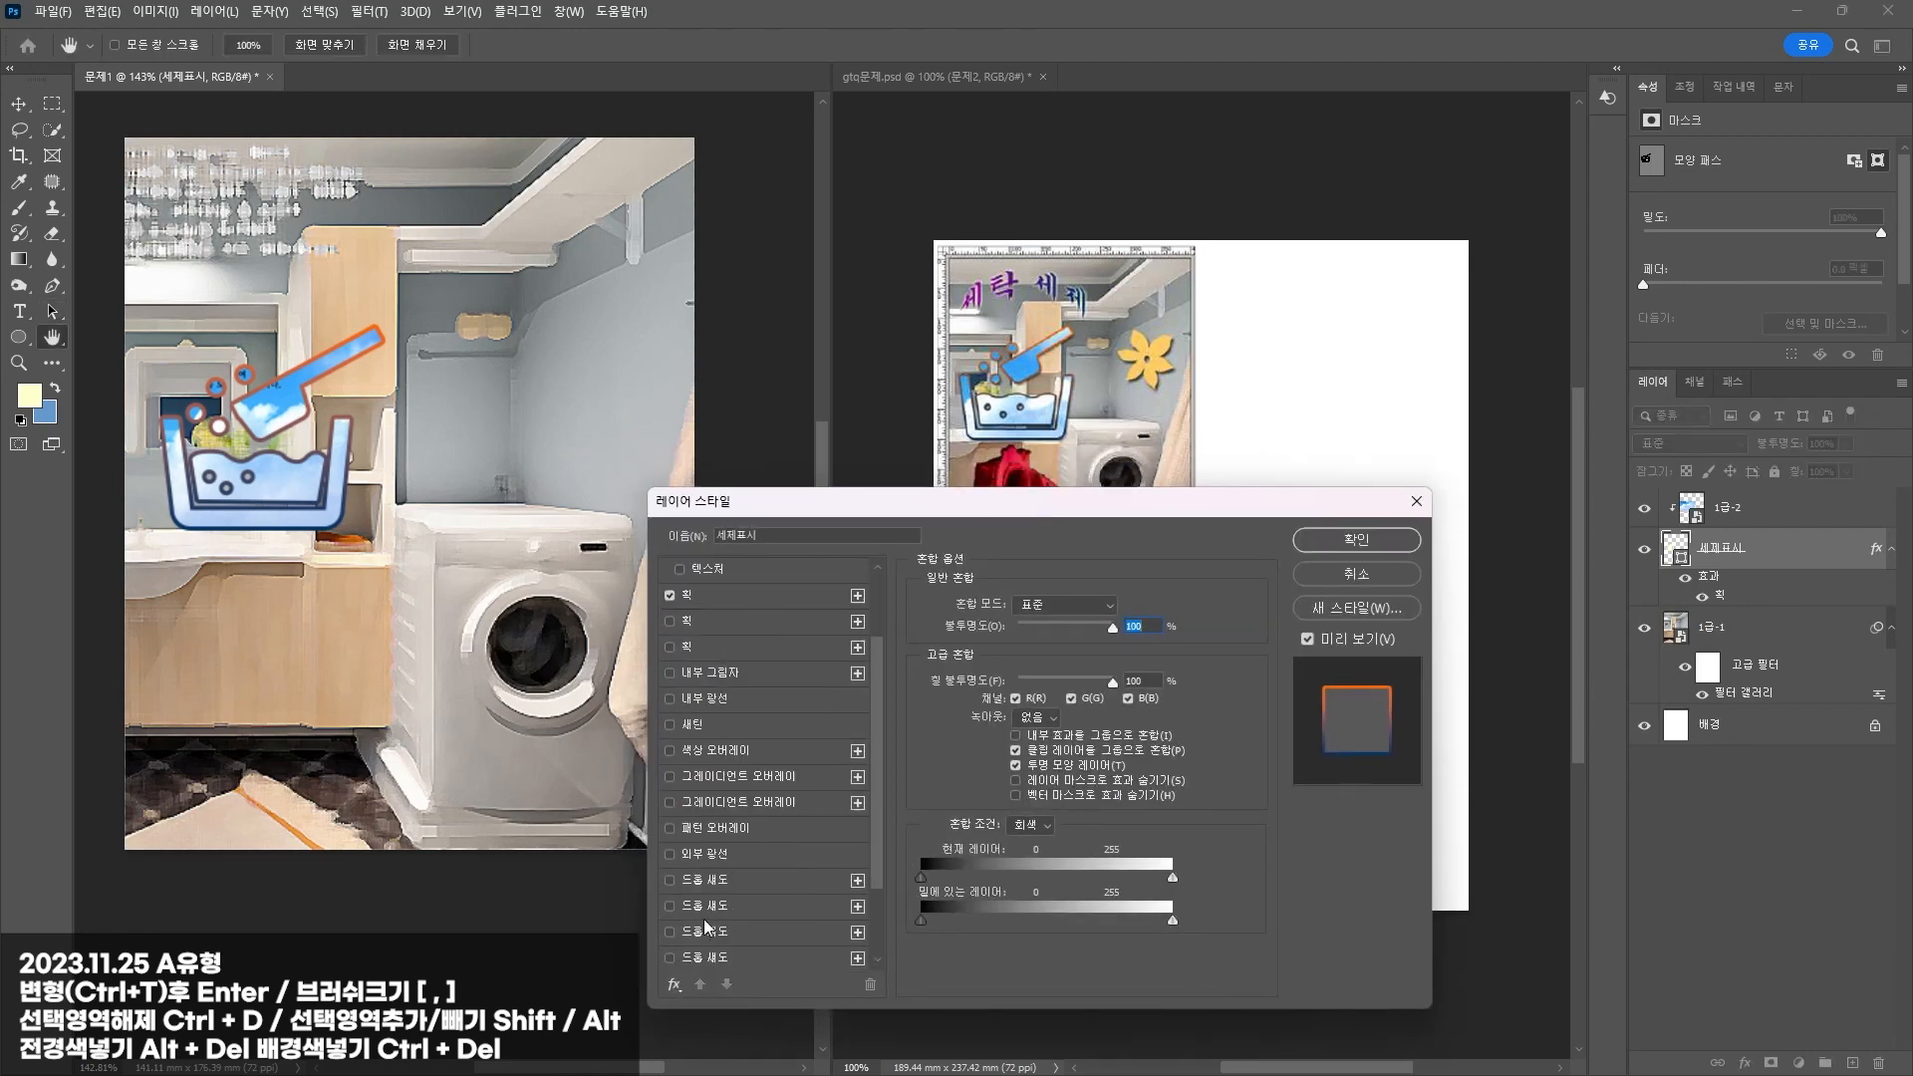
pyautogui.click(696, 882)
pyautogui.moveTo(805, 504); pyautogui.dragTo(590, 212)
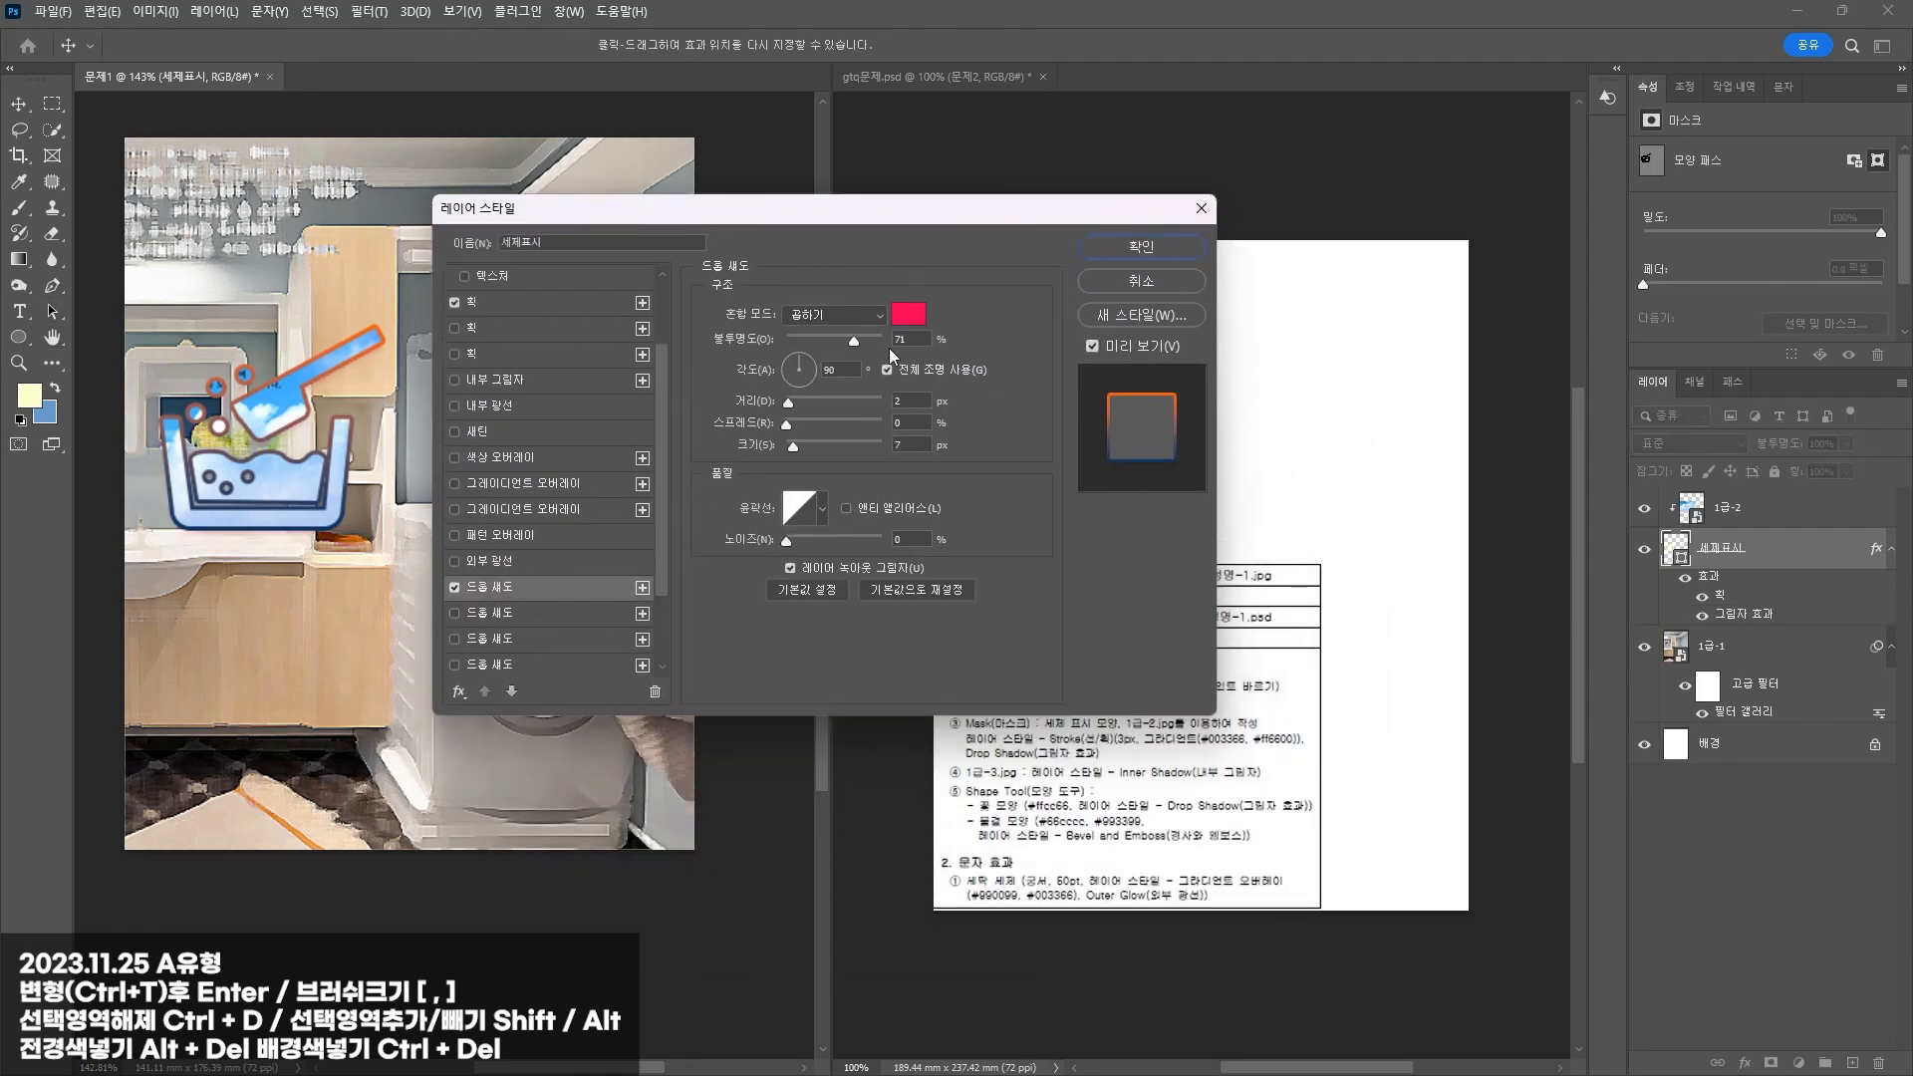
pyautogui.click(884, 595)
pyautogui.moveTo(819, 342); pyautogui.dragTo(792, 402)
pyautogui.moveTo(802, 533); pyautogui.dragTo(814, 481)
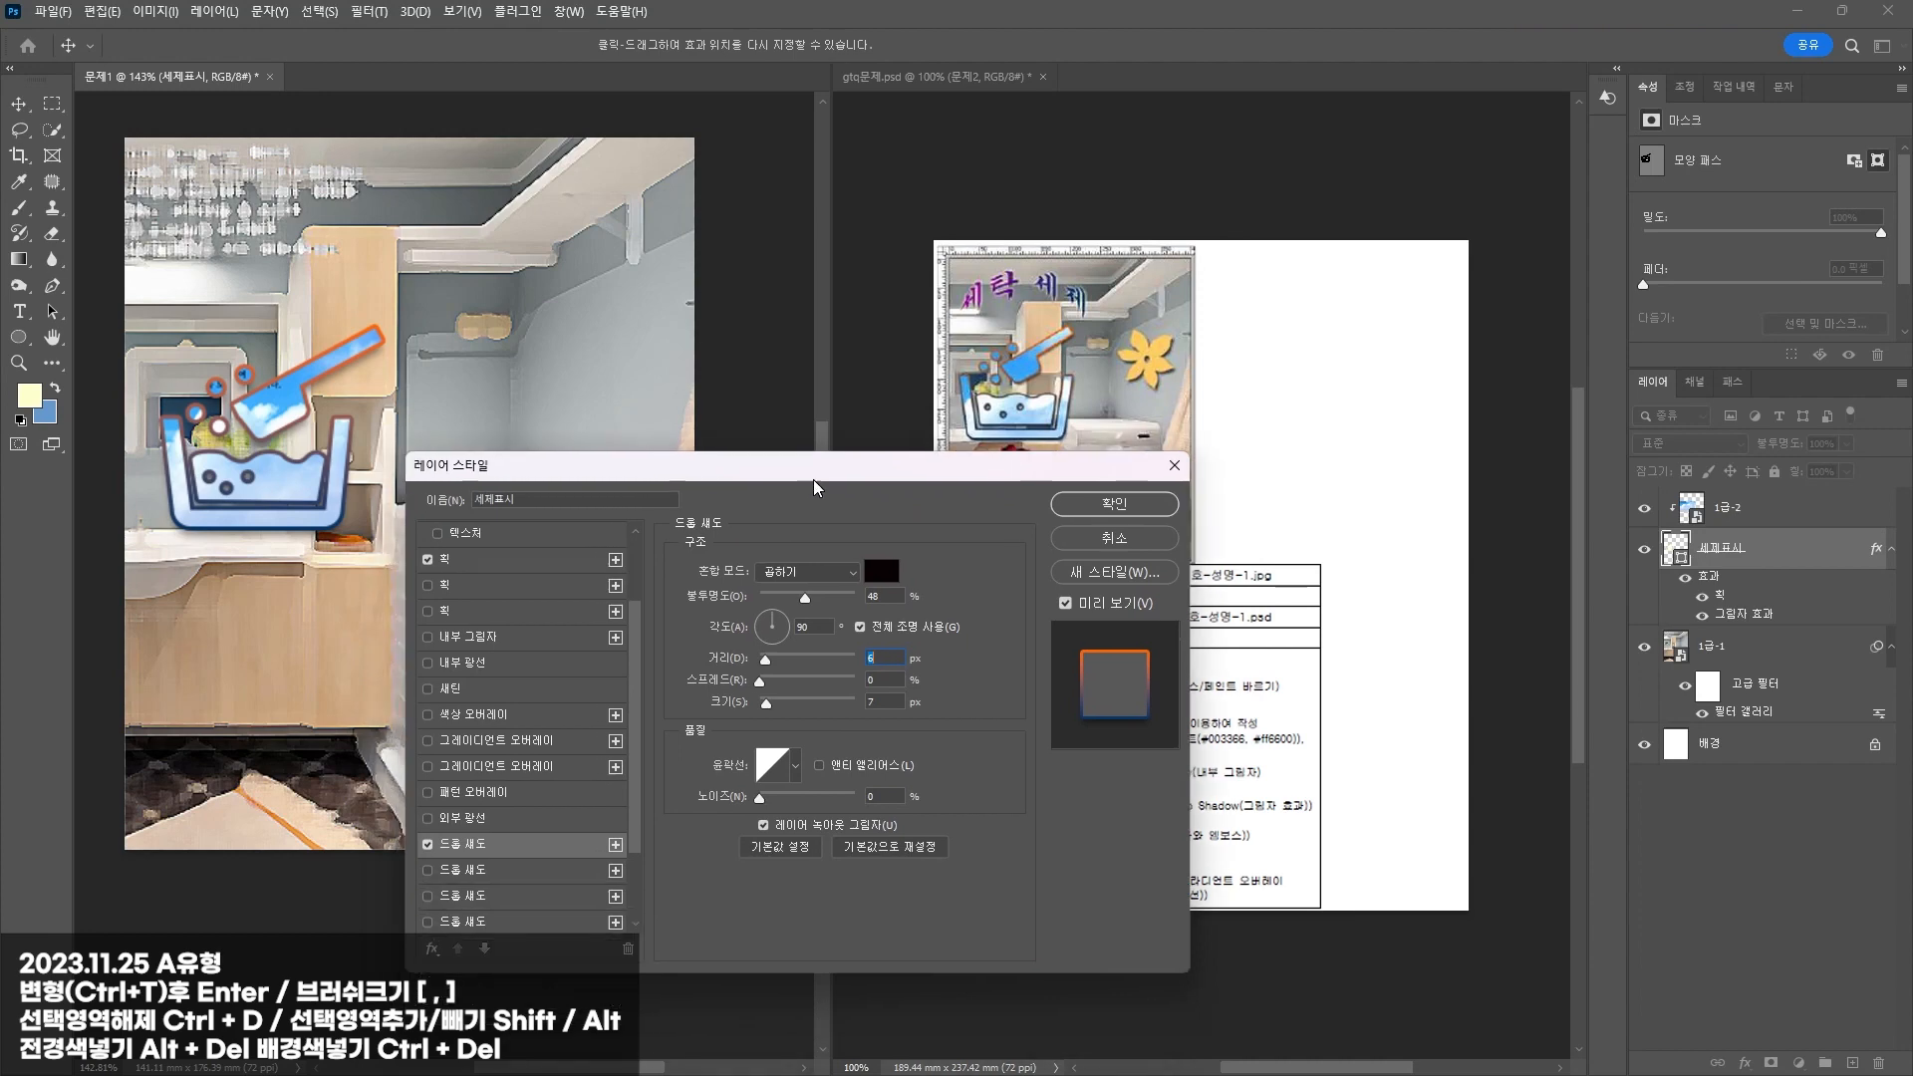
pyautogui.click(1114, 503)
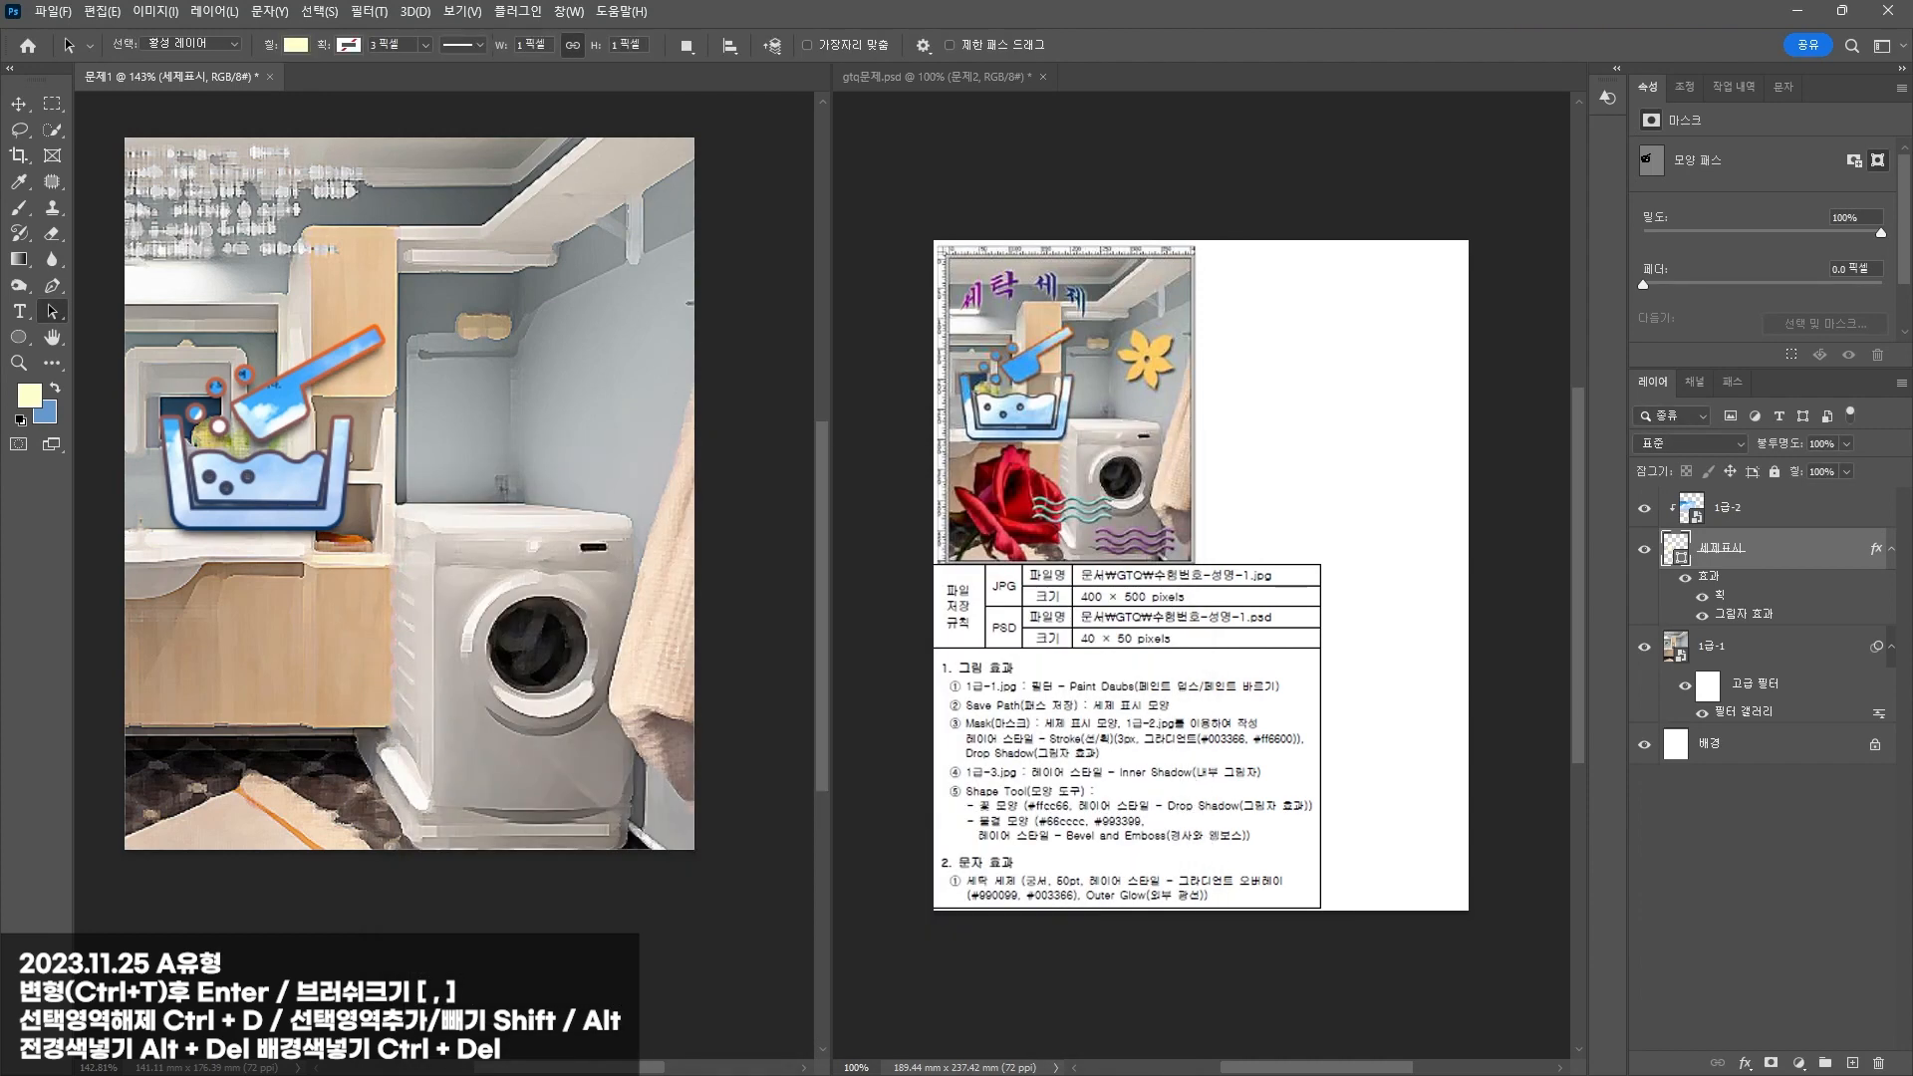
# Step: Open 1급-3.jpg and select the whole rose, including its stem, with the Object Selection tool
pyautogui.moveTo(418, 0); pyautogui.dragTo(420, 29)
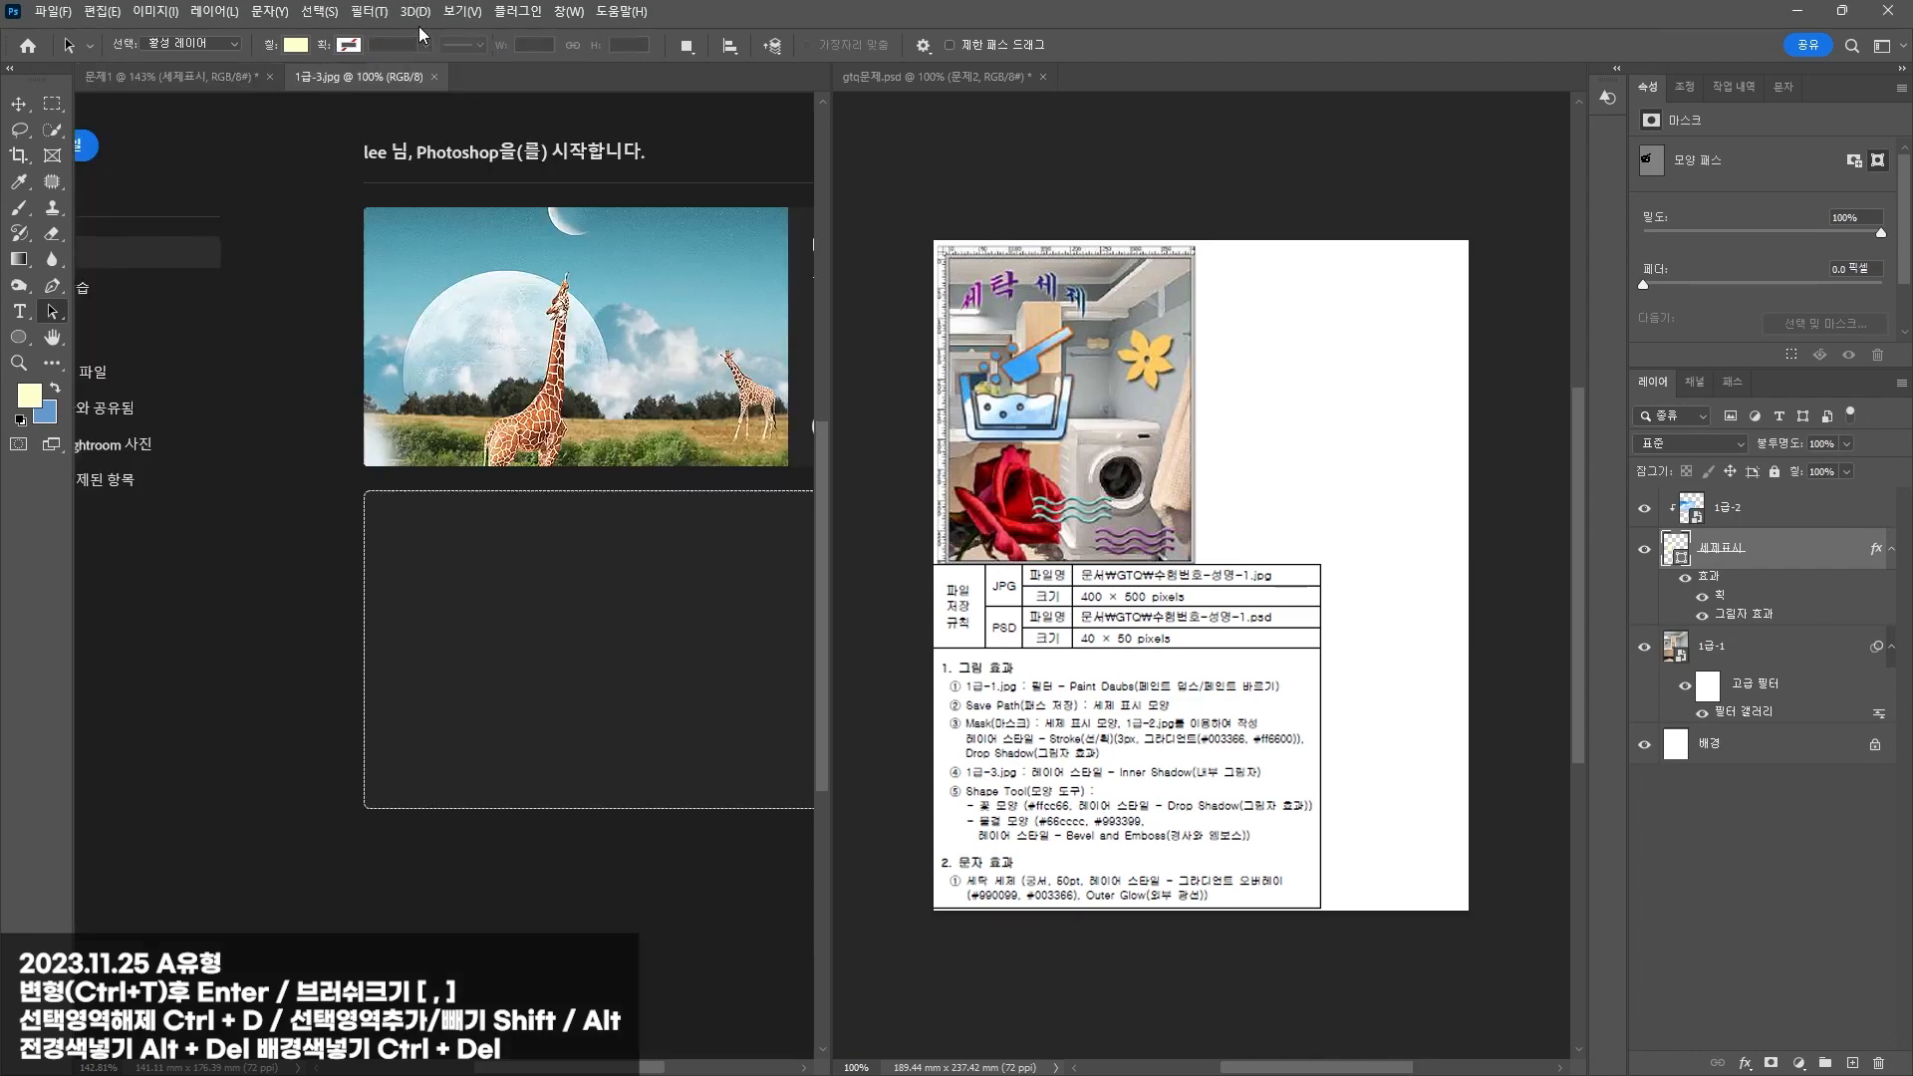
pyautogui.moveTo(52, 129); pyautogui.dragTo(56, 132)
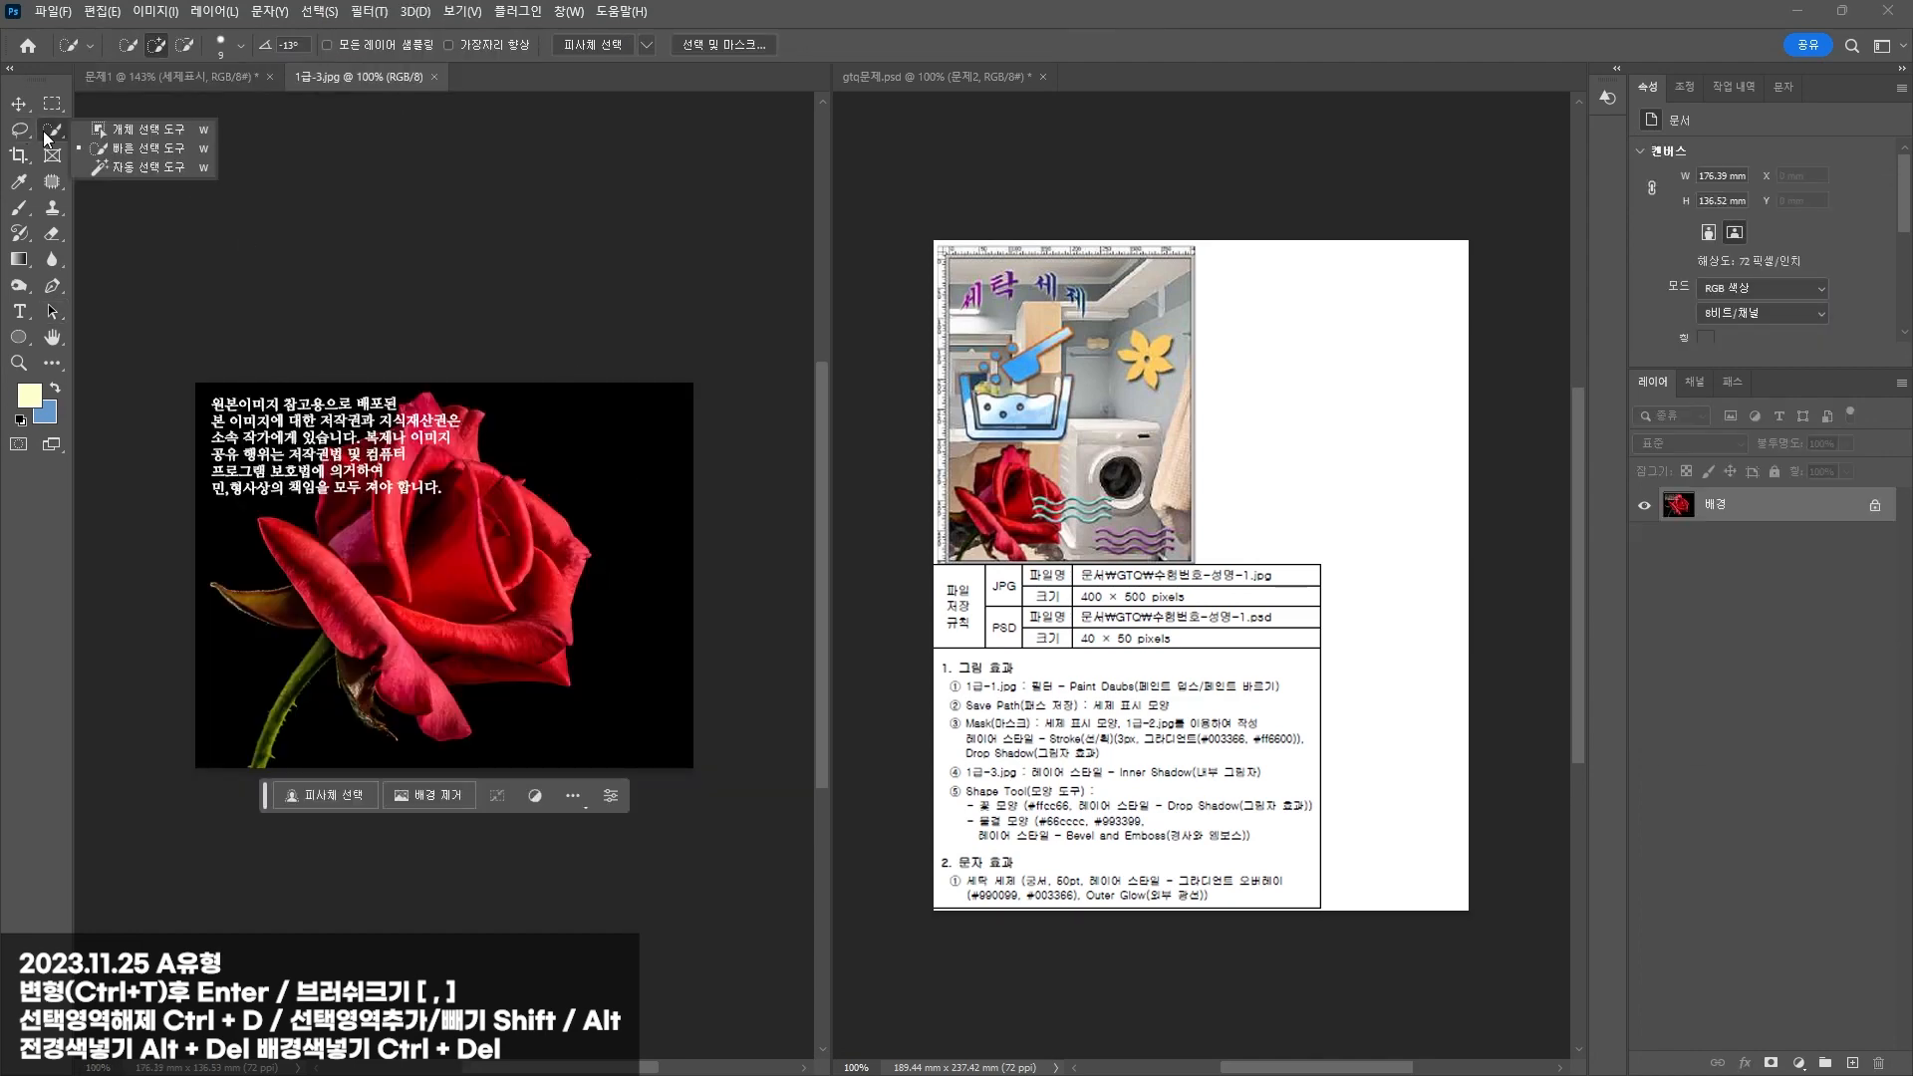
pyautogui.click(111, 131)
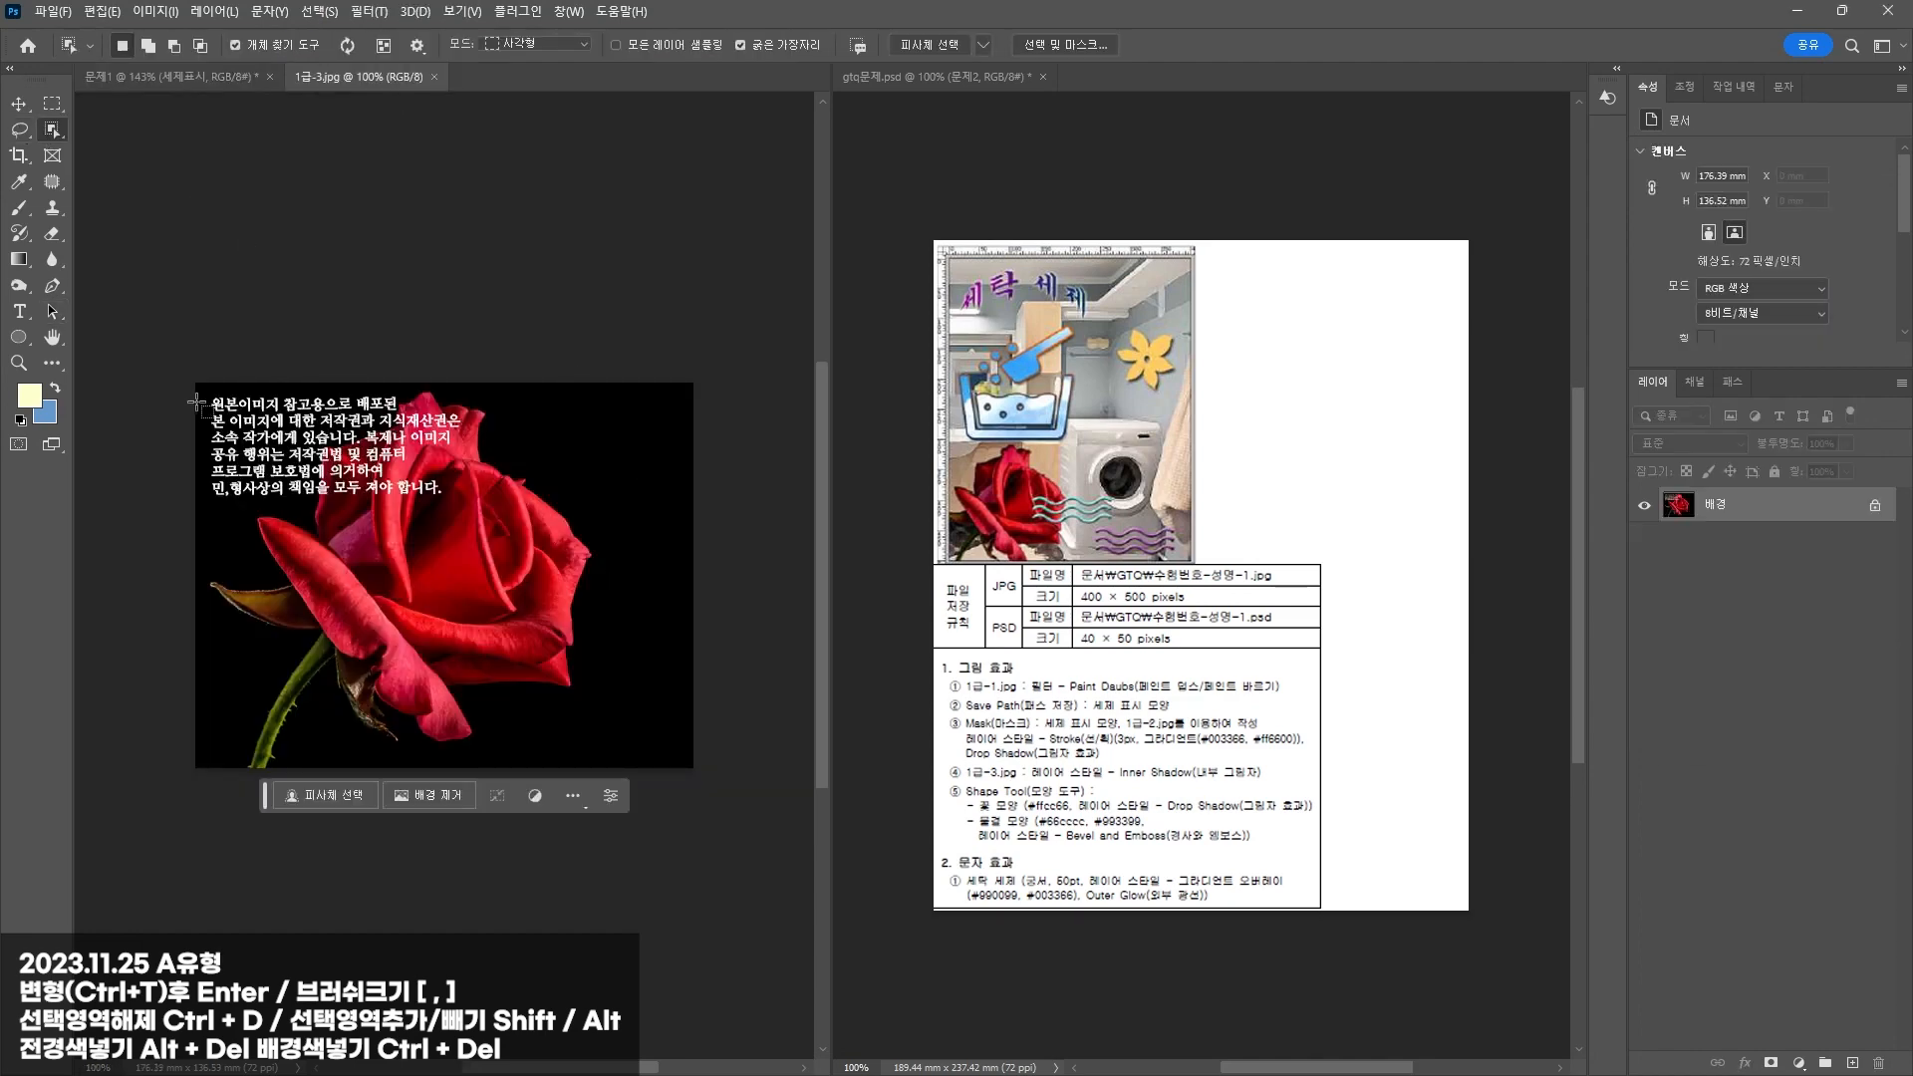
pyautogui.moveTo(196, 388)
pyautogui.mouseDown()
pyautogui.moveTo(433, 663)
pyautogui.moveTo(602, 813)
pyautogui.mouseUp()
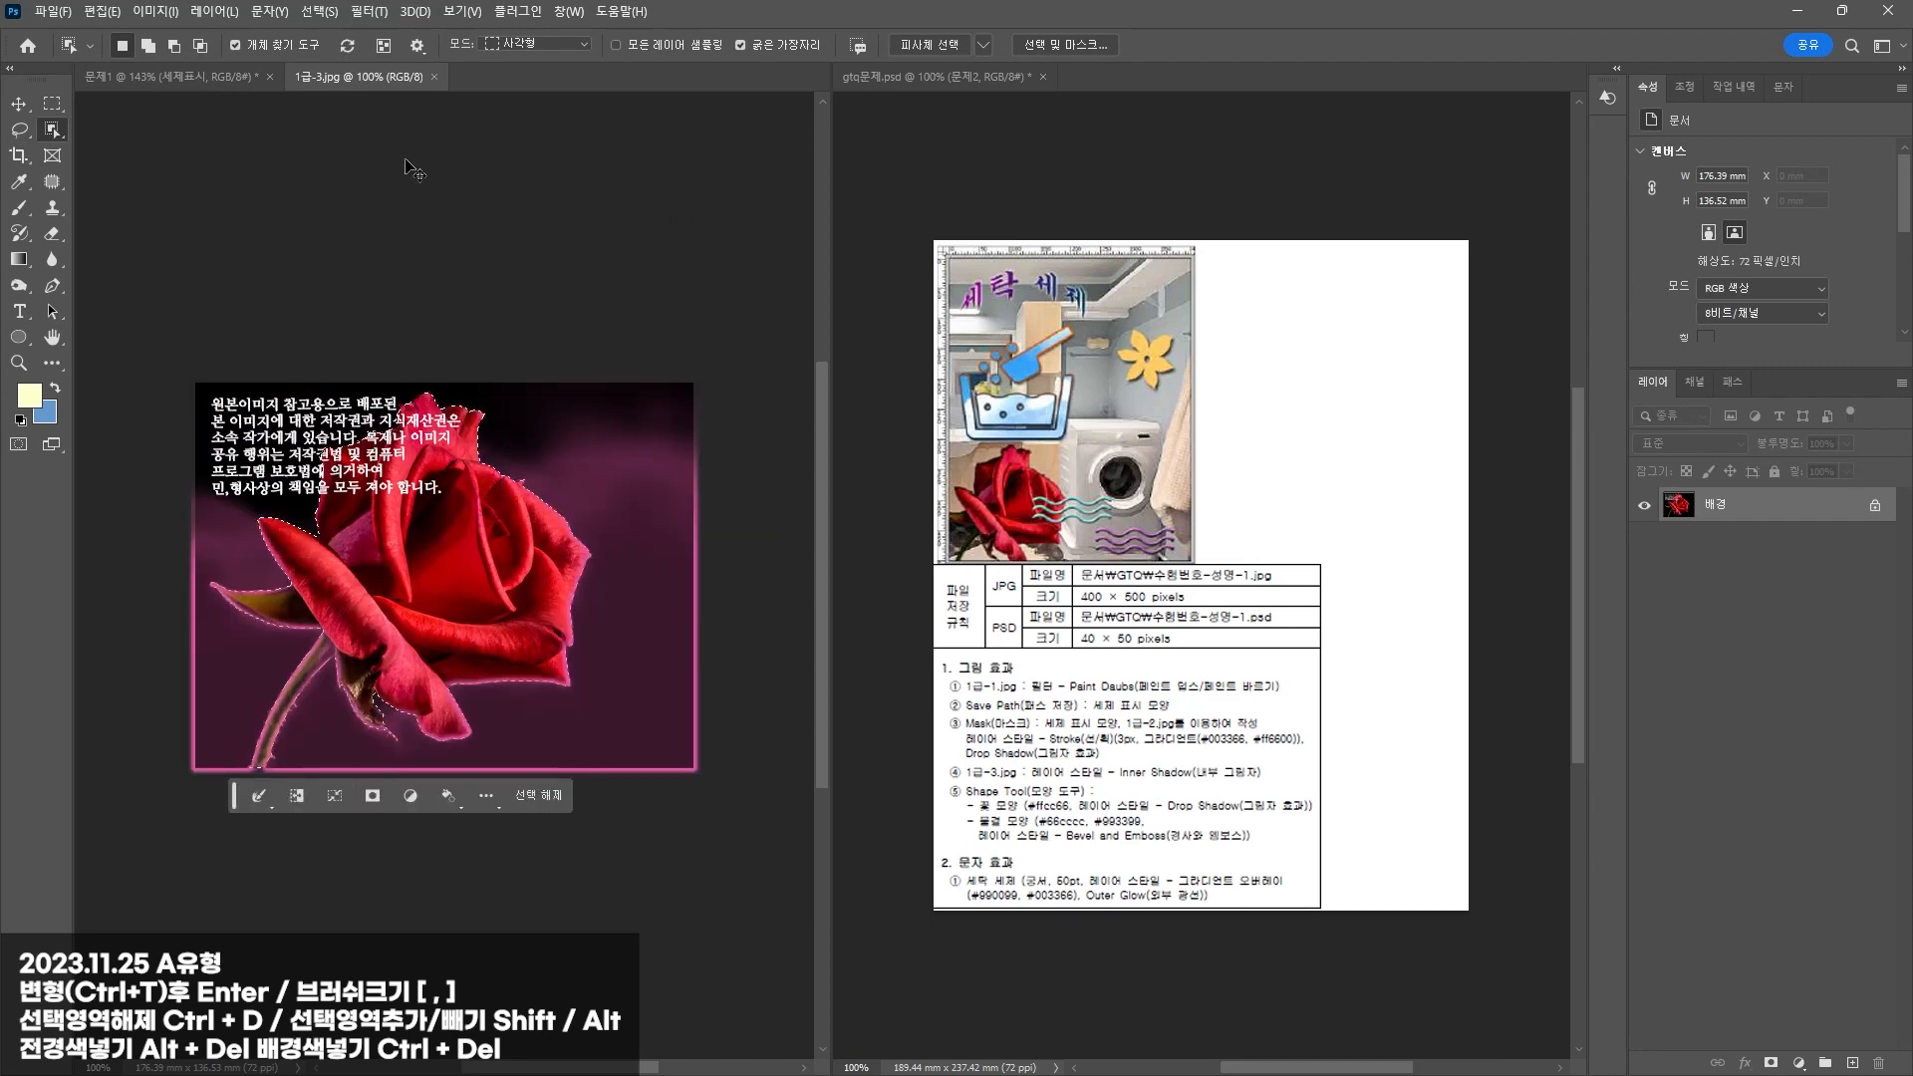
# Step: Paste the selected rose into the 문제1 document, place its layer on top and release it from the clipping mask
pyautogui.click(184, 77)
pyautogui.click(17, 107)
pyautogui.hotkey('ctrl', 'v')
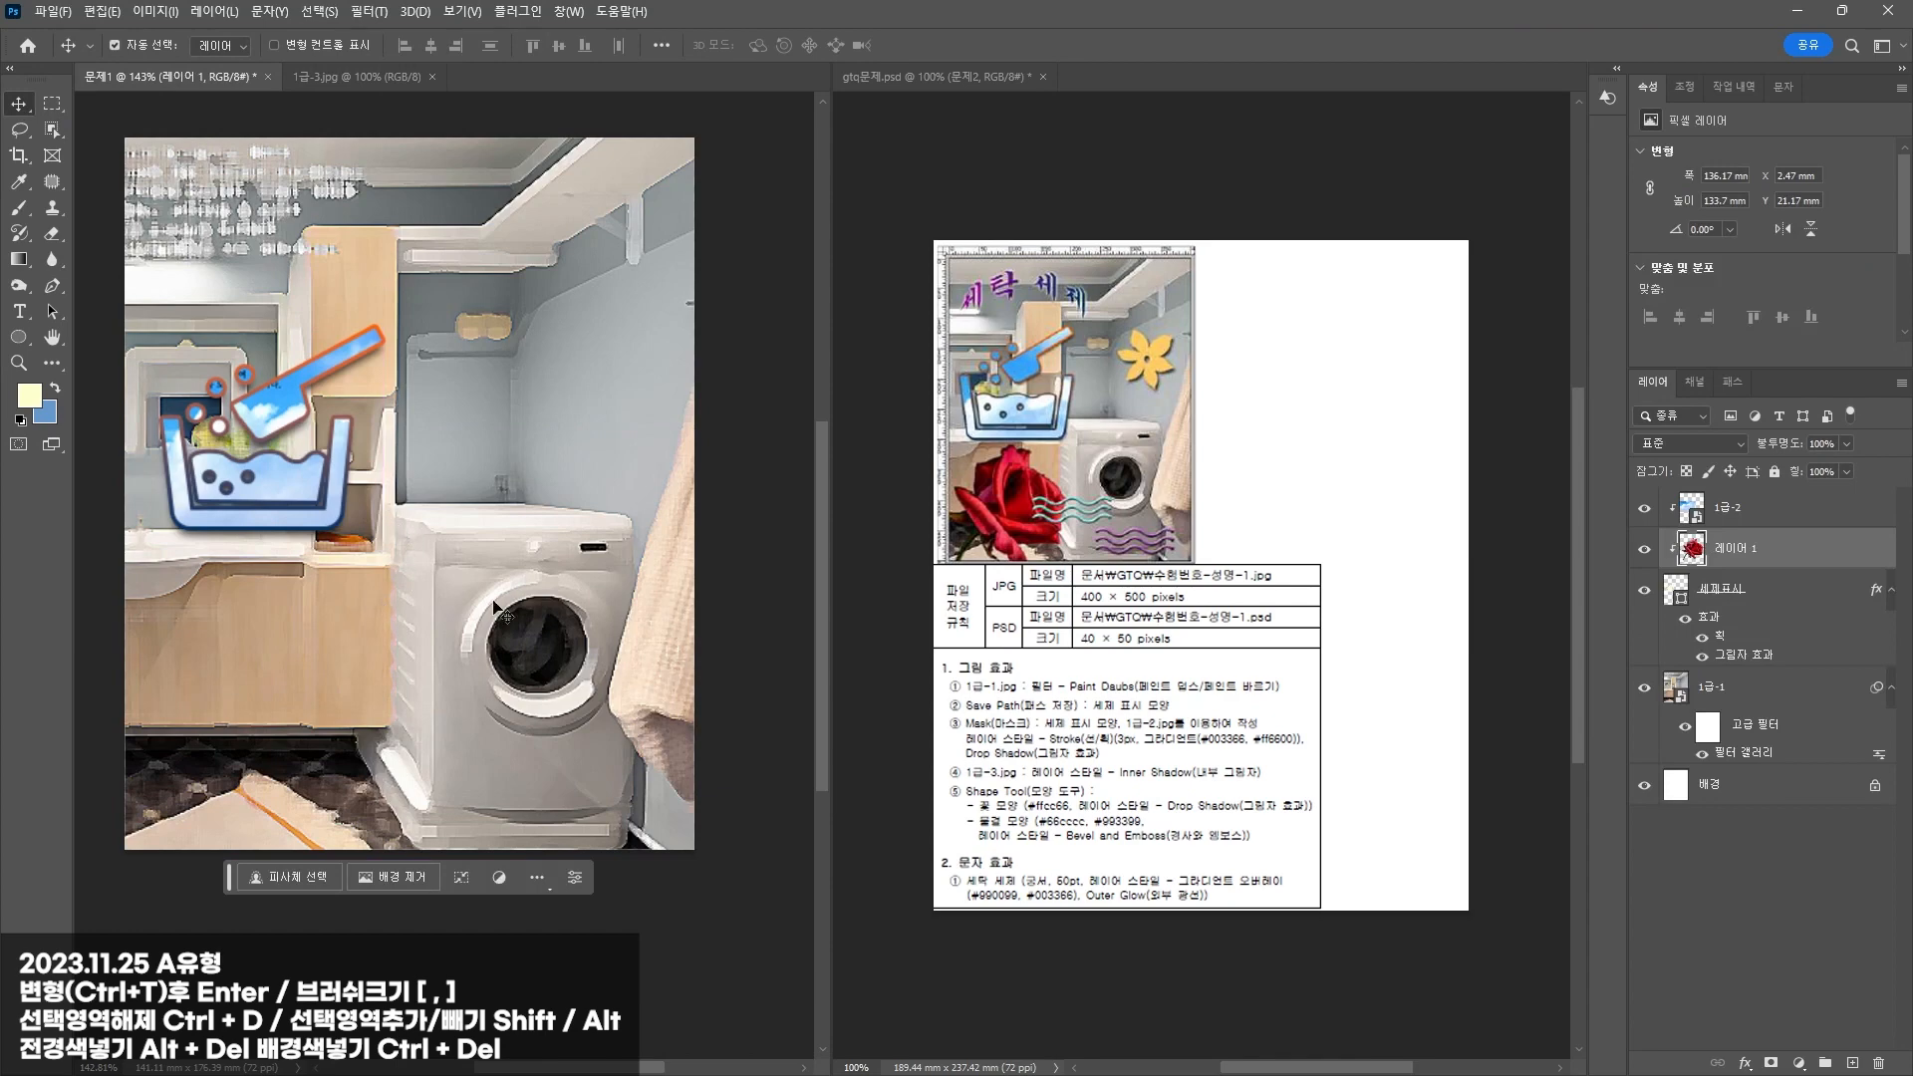
pyautogui.moveTo(1736, 544); pyautogui.dragTo(1734, 504)
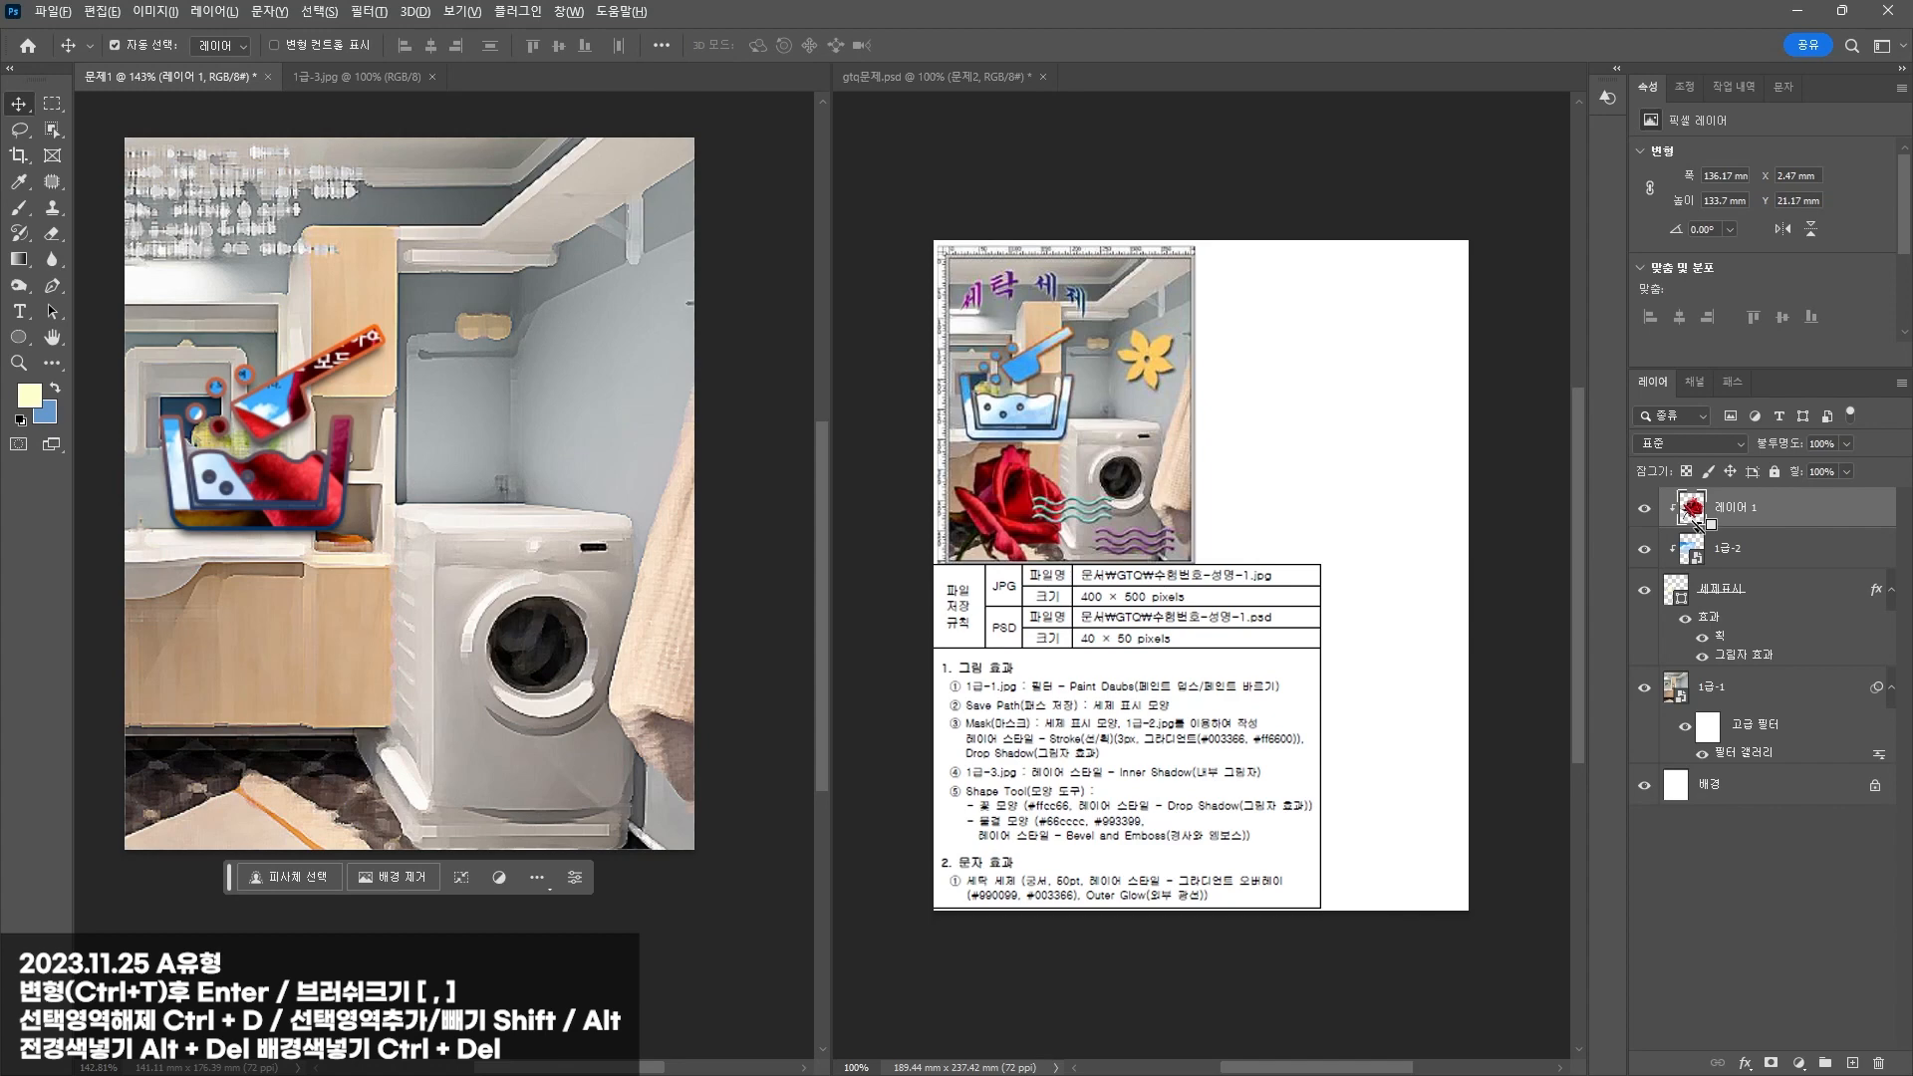
pyautogui.keyDown('alt'); pyautogui.click(1694, 515); pyautogui.keyUp('alt')
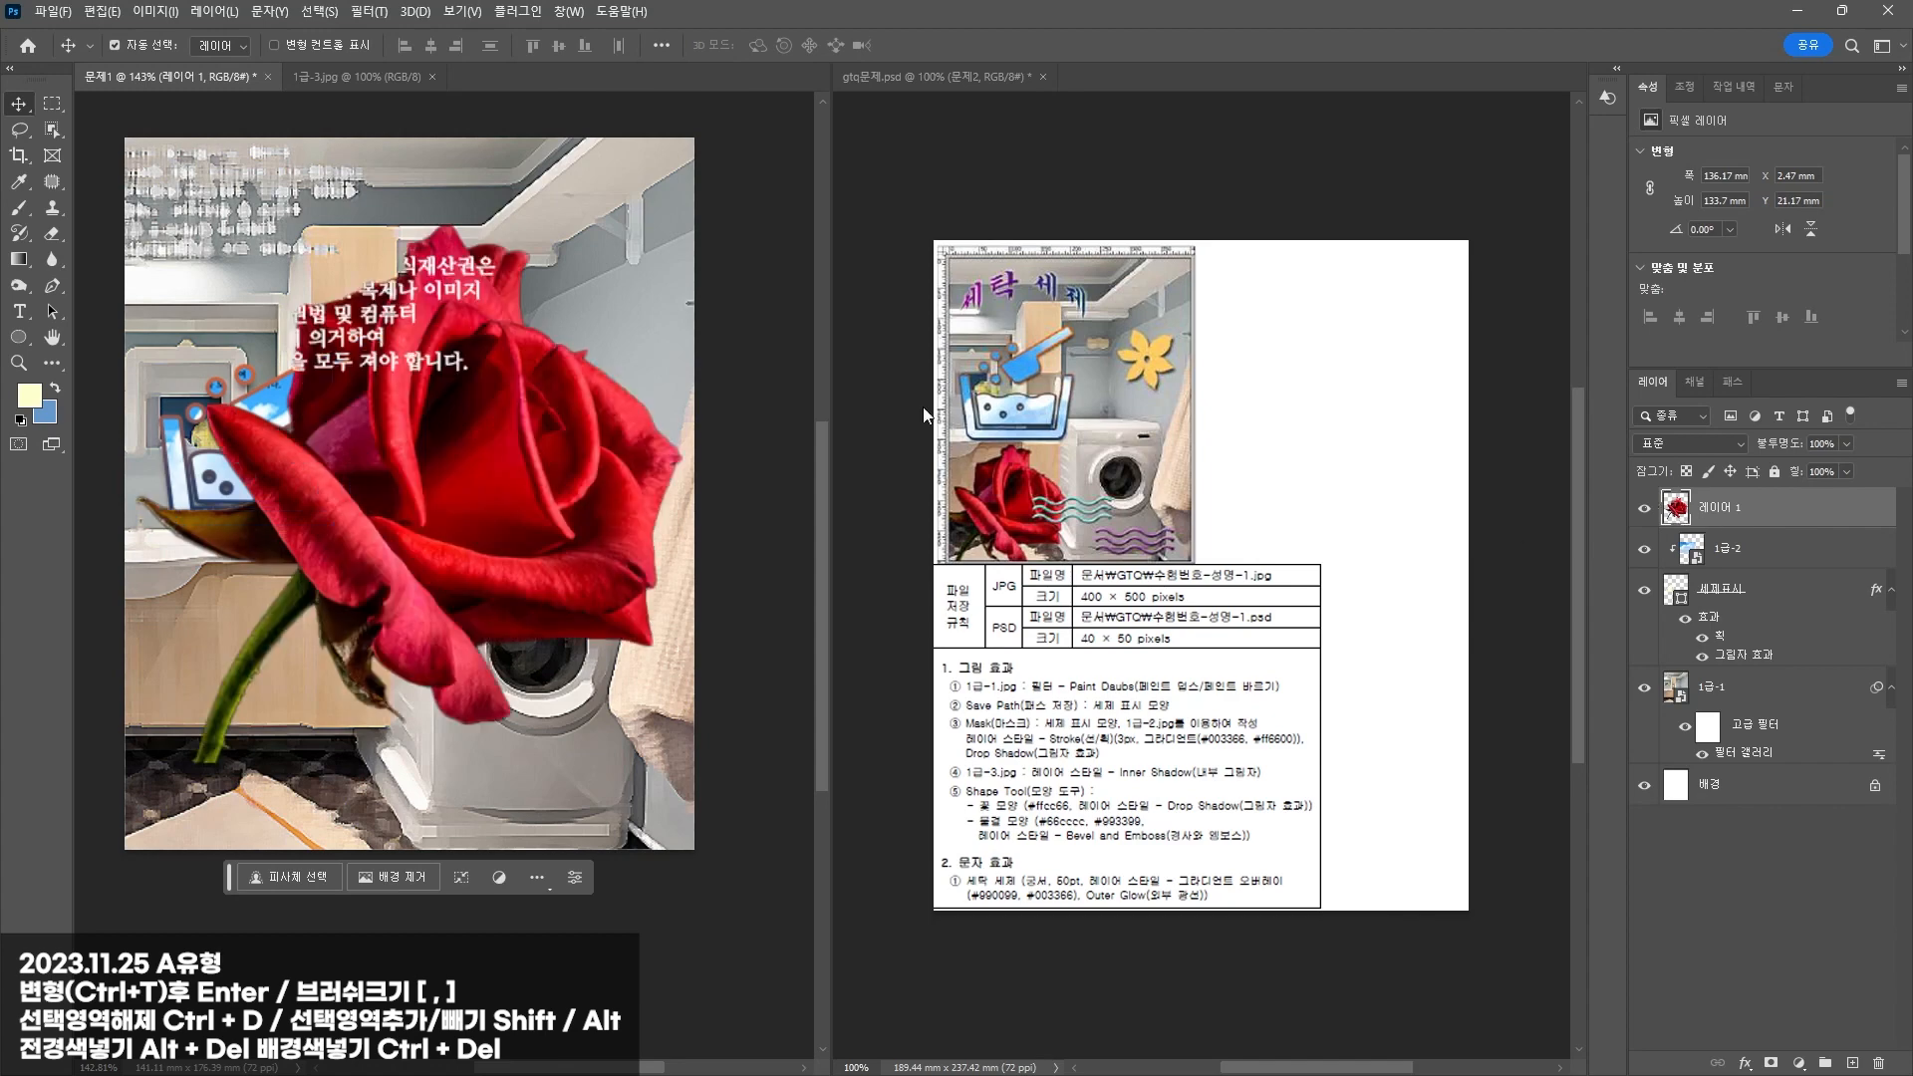
# Step: Scale the rose down to about 75 × 73 mm and position it in the canvas's lower-left corner below the basin
pyautogui.moveTo(411, 493); pyautogui.dragTo(411, 527)
pyautogui.hotkey('ctrl', 't')
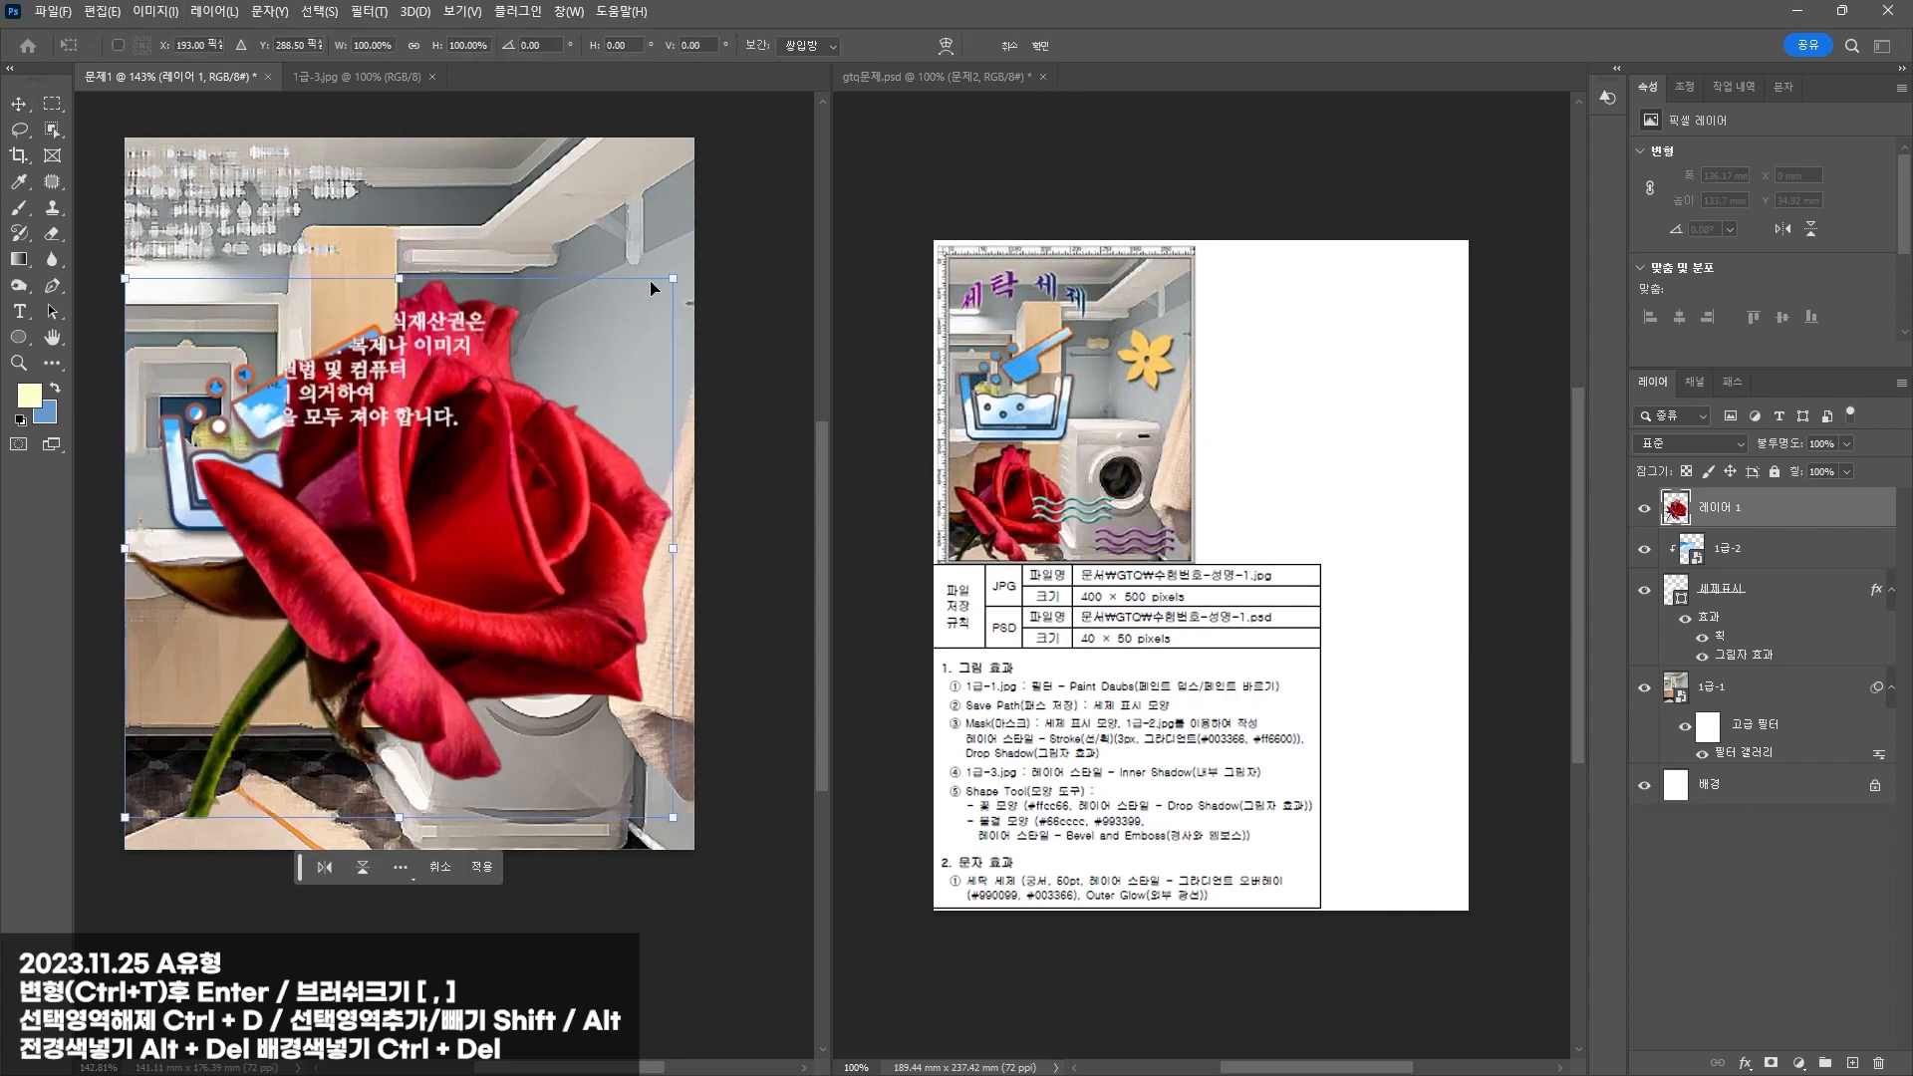
pyautogui.moveTo(665, 281); pyautogui.dragTo(395, 570)
pyautogui.moveTo(307, 663); pyautogui.dragTo(275, 702)
pyautogui.press('Return')
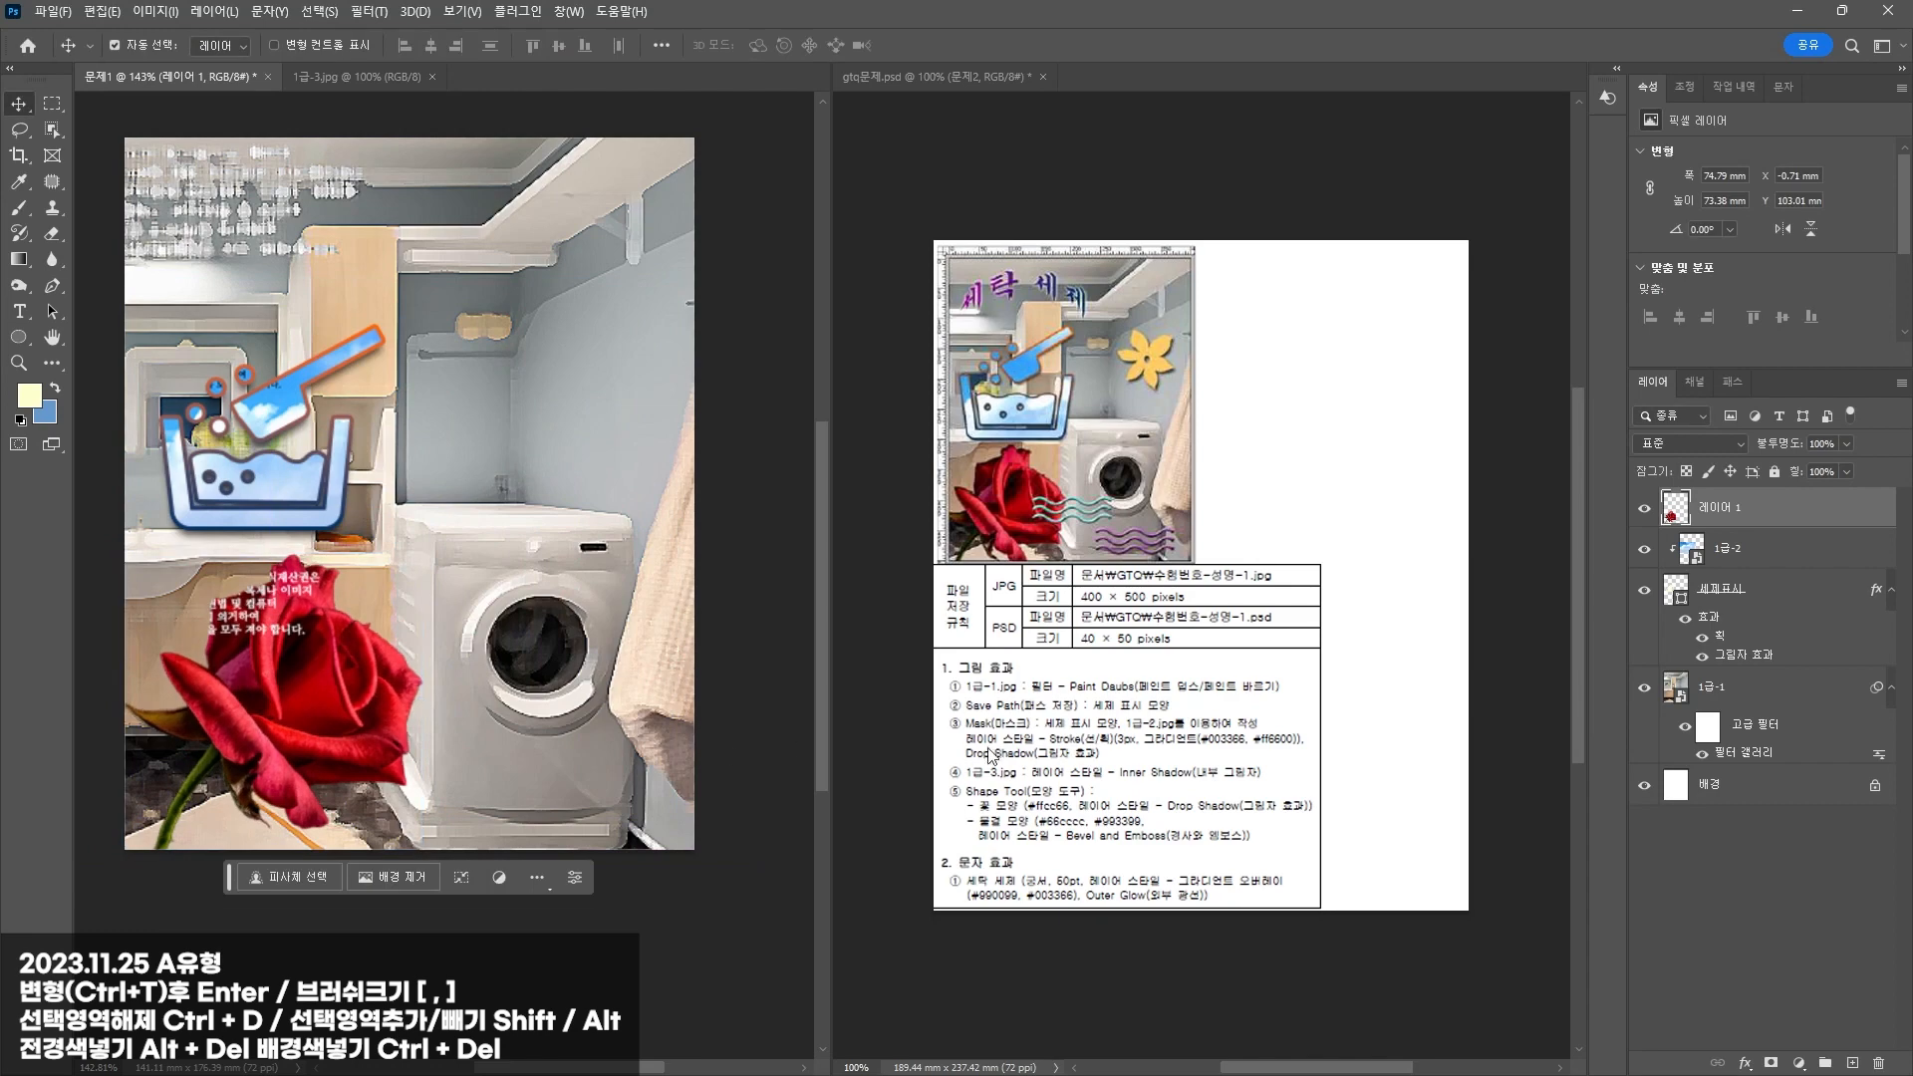
# Step: Add an Inner Shadow to the rose layer, keeping the preset settings
pyautogui.click(1746, 1062)
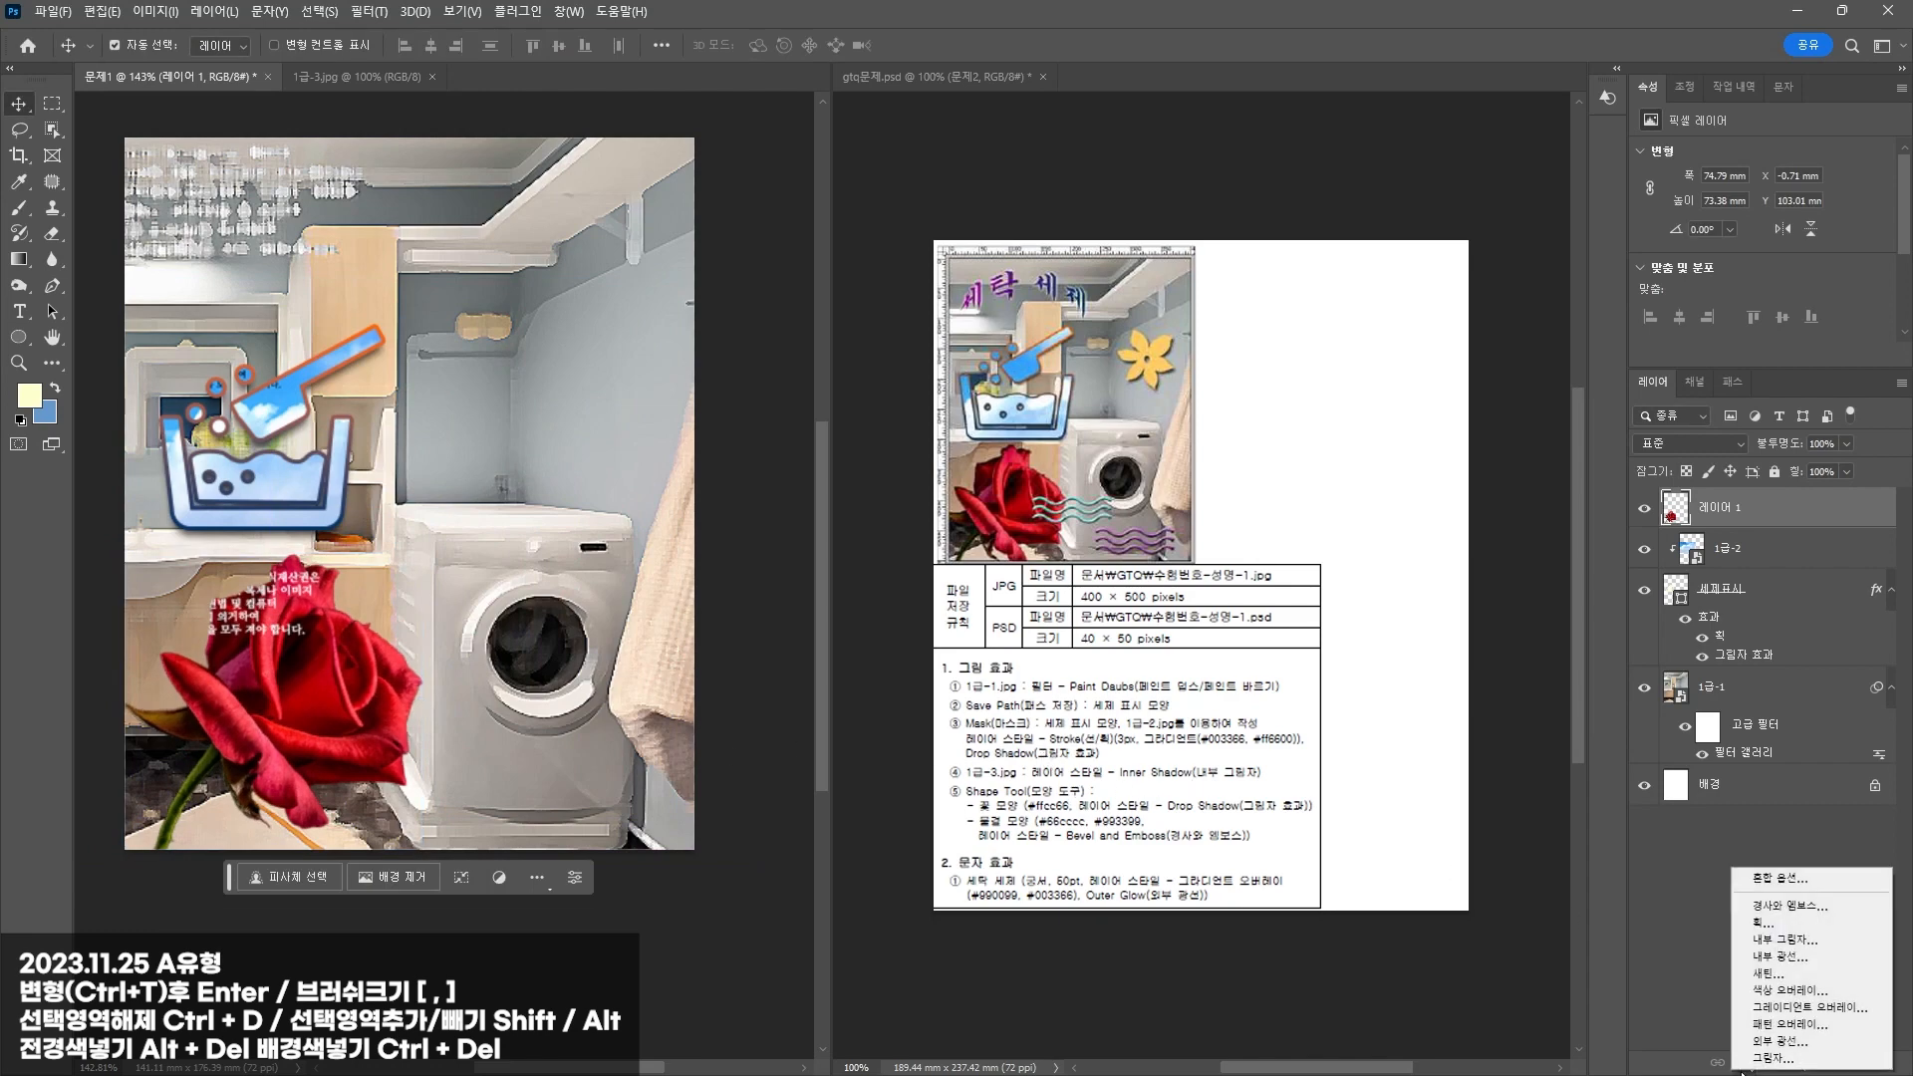
pyautogui.click(1788, 937)
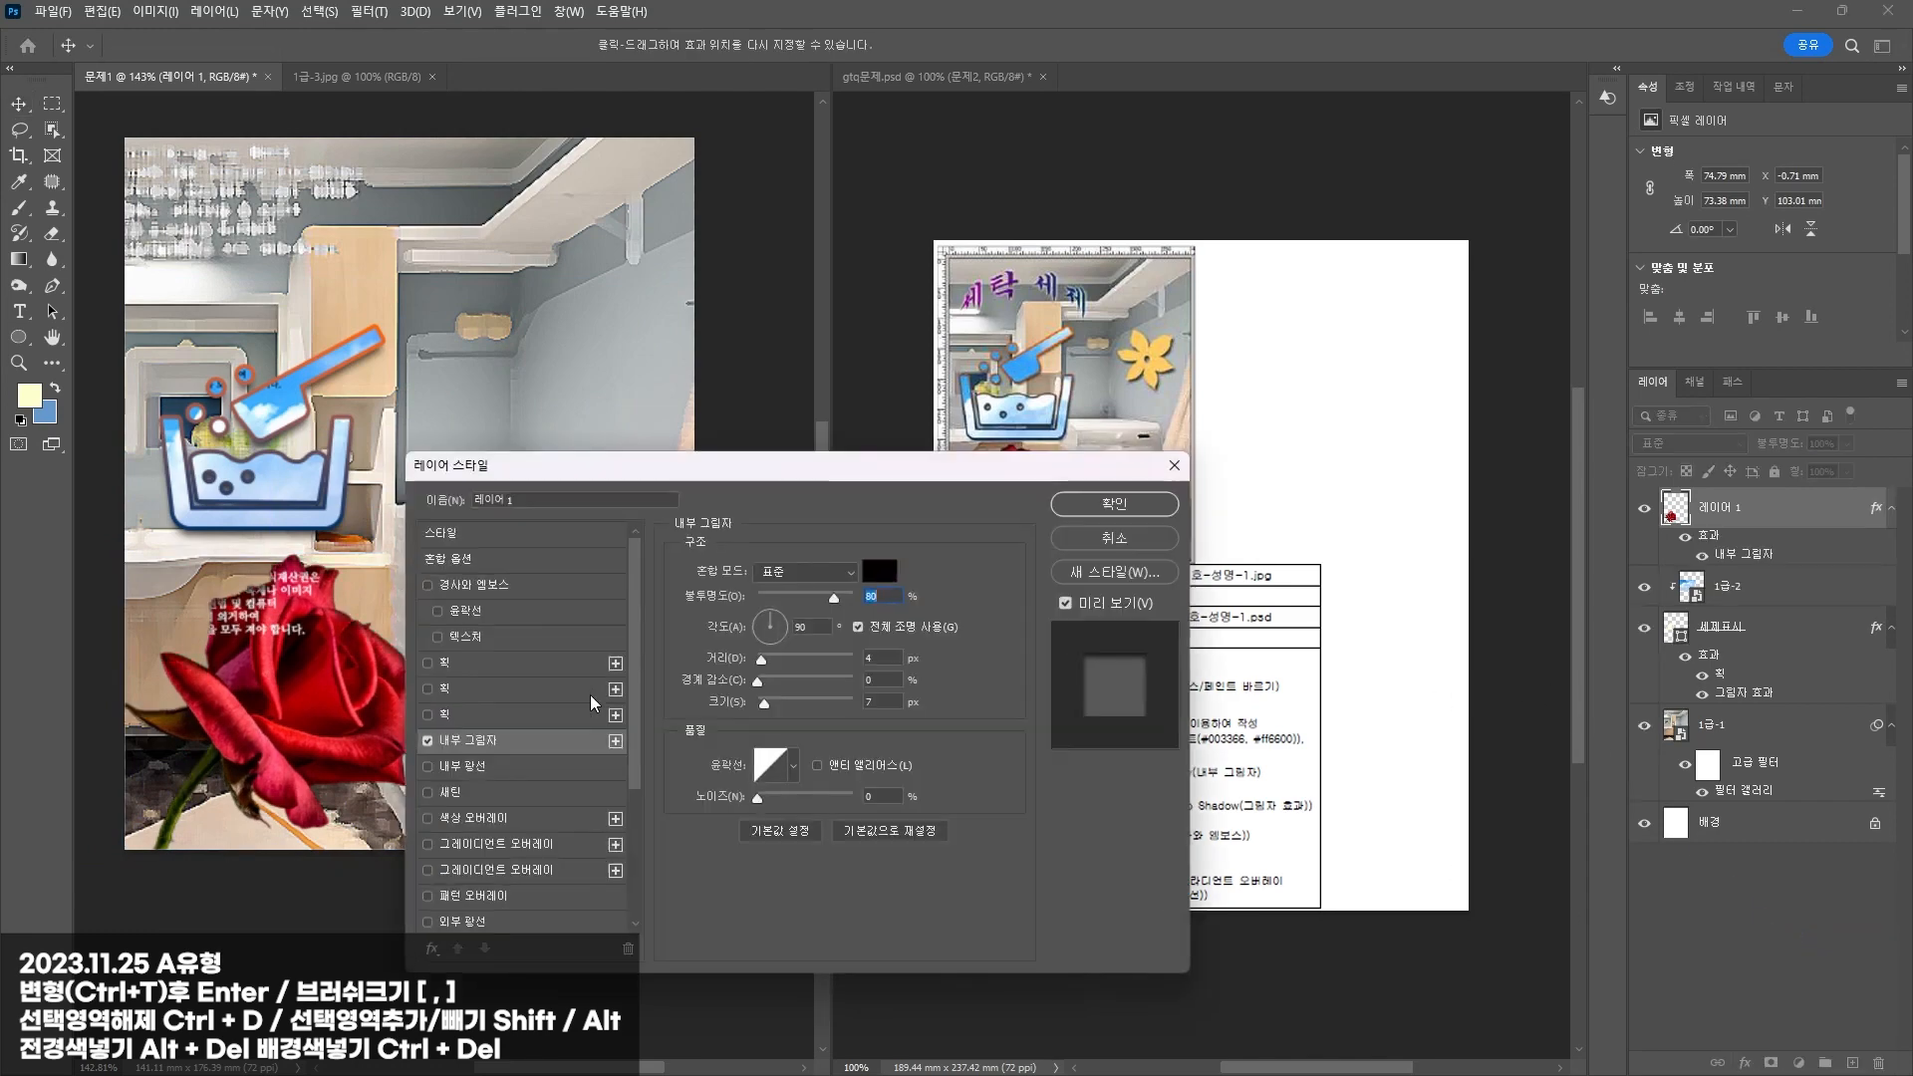
pyautogui.moveTo(651, 473); pyautogui.dragTo(753, 355)
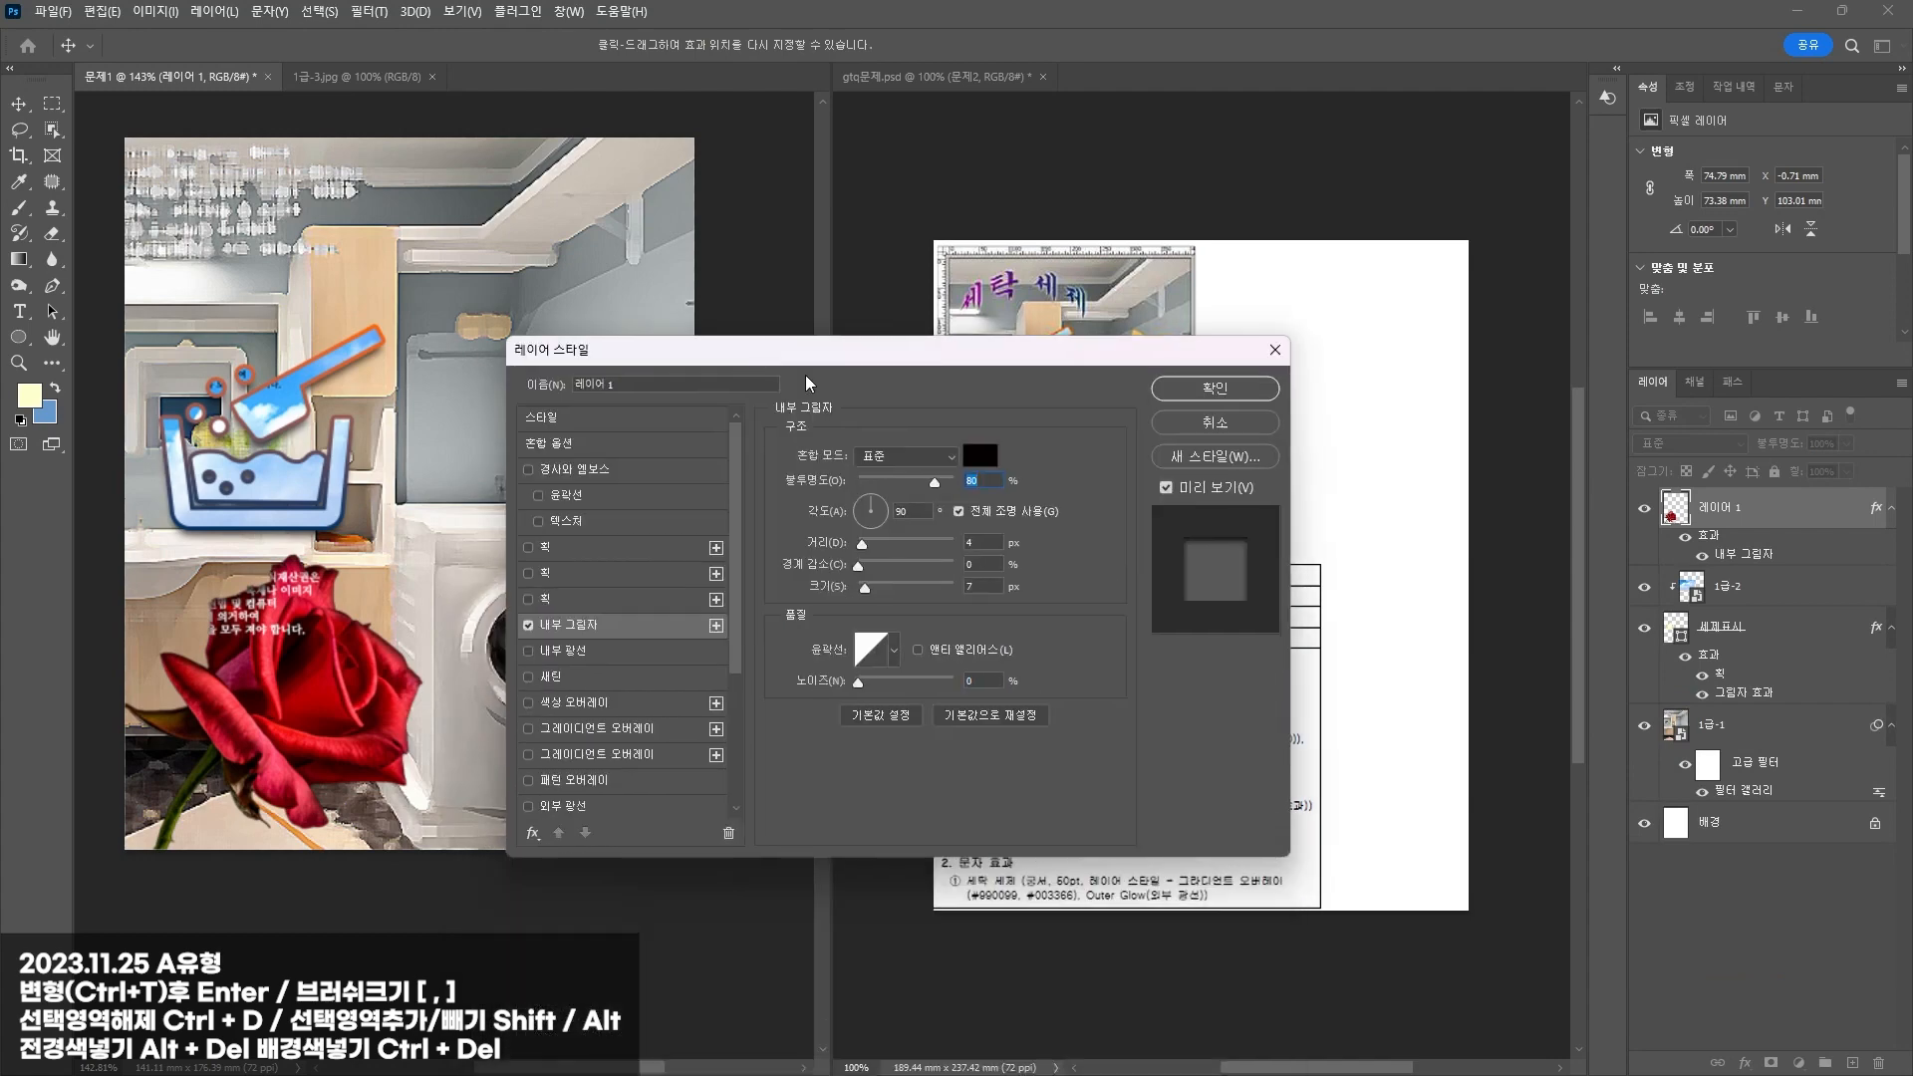
pyautogui.click(1221, 391)
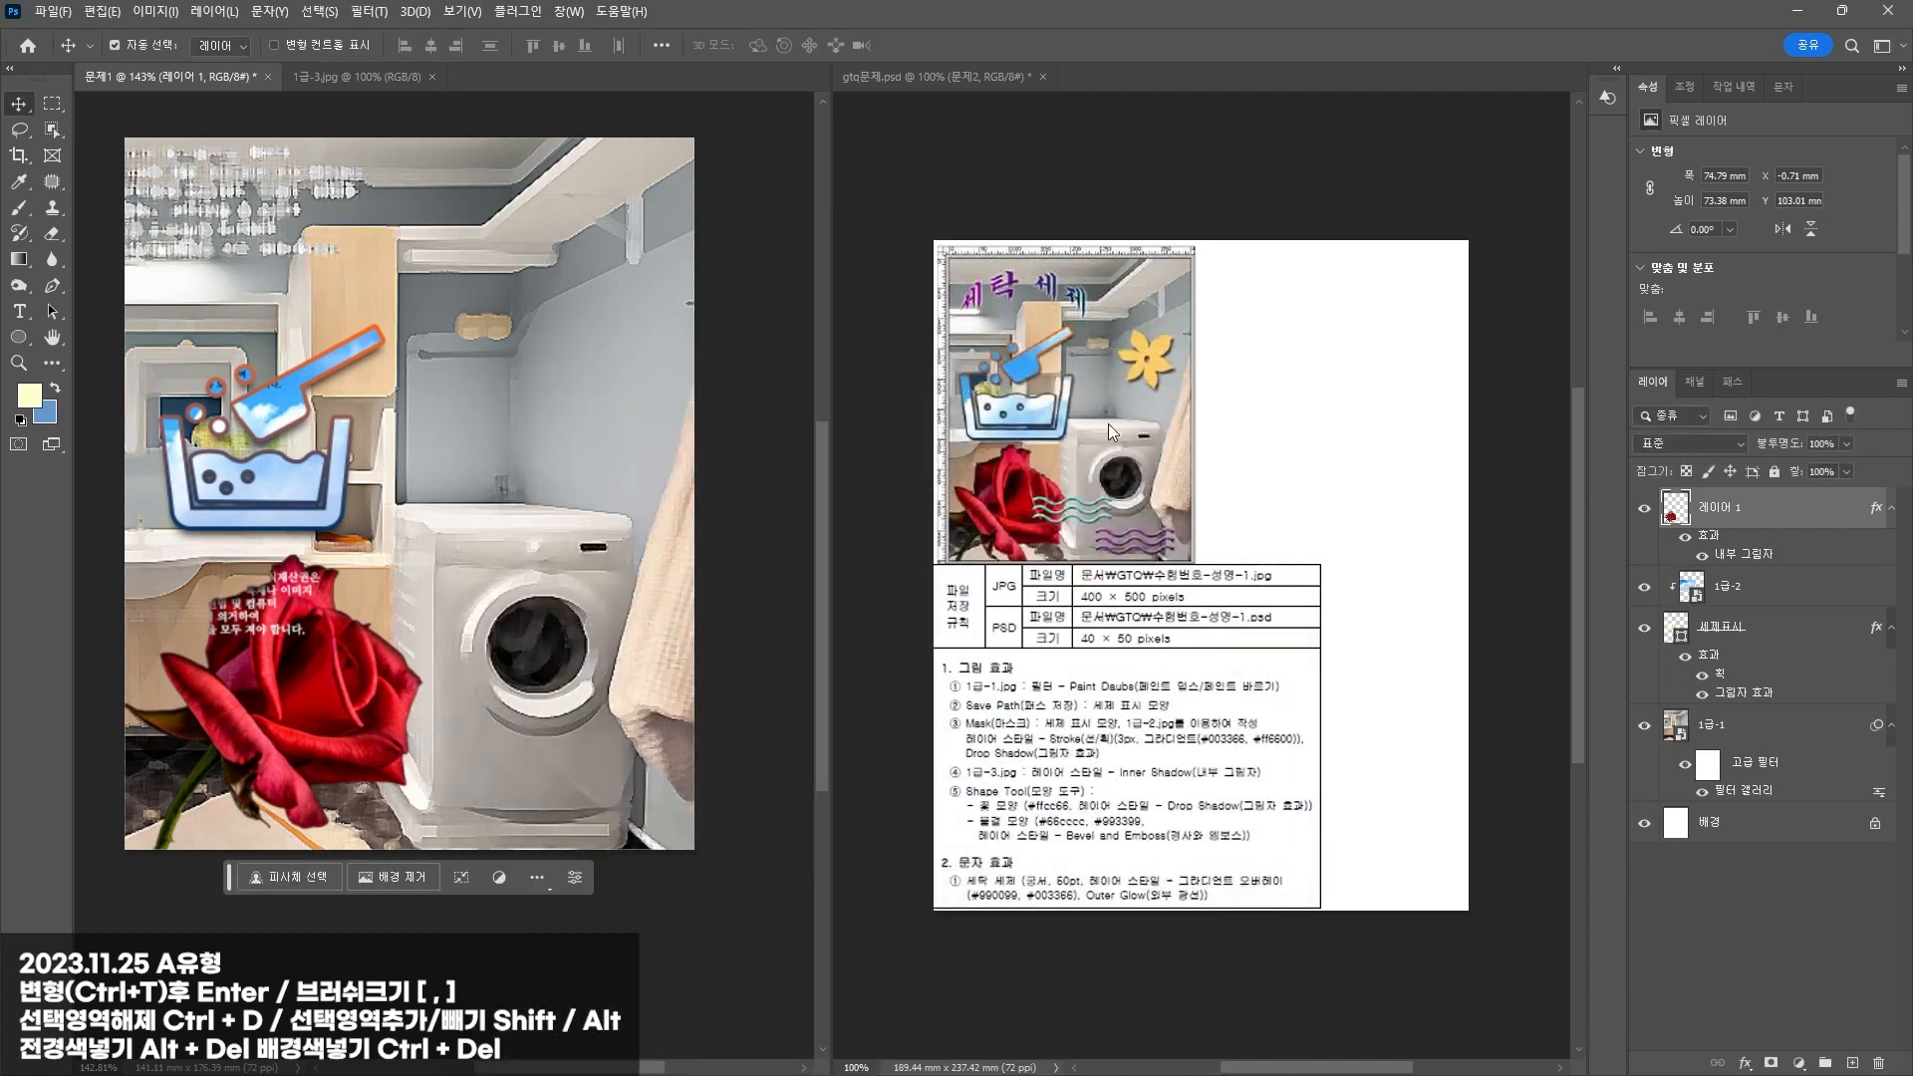
# Step: Draw a six-petal flower custom shape from the 자연 group, about 30 × 28 mm, on the wall above the washing machine
pyautogui.rightClick(25, 336)
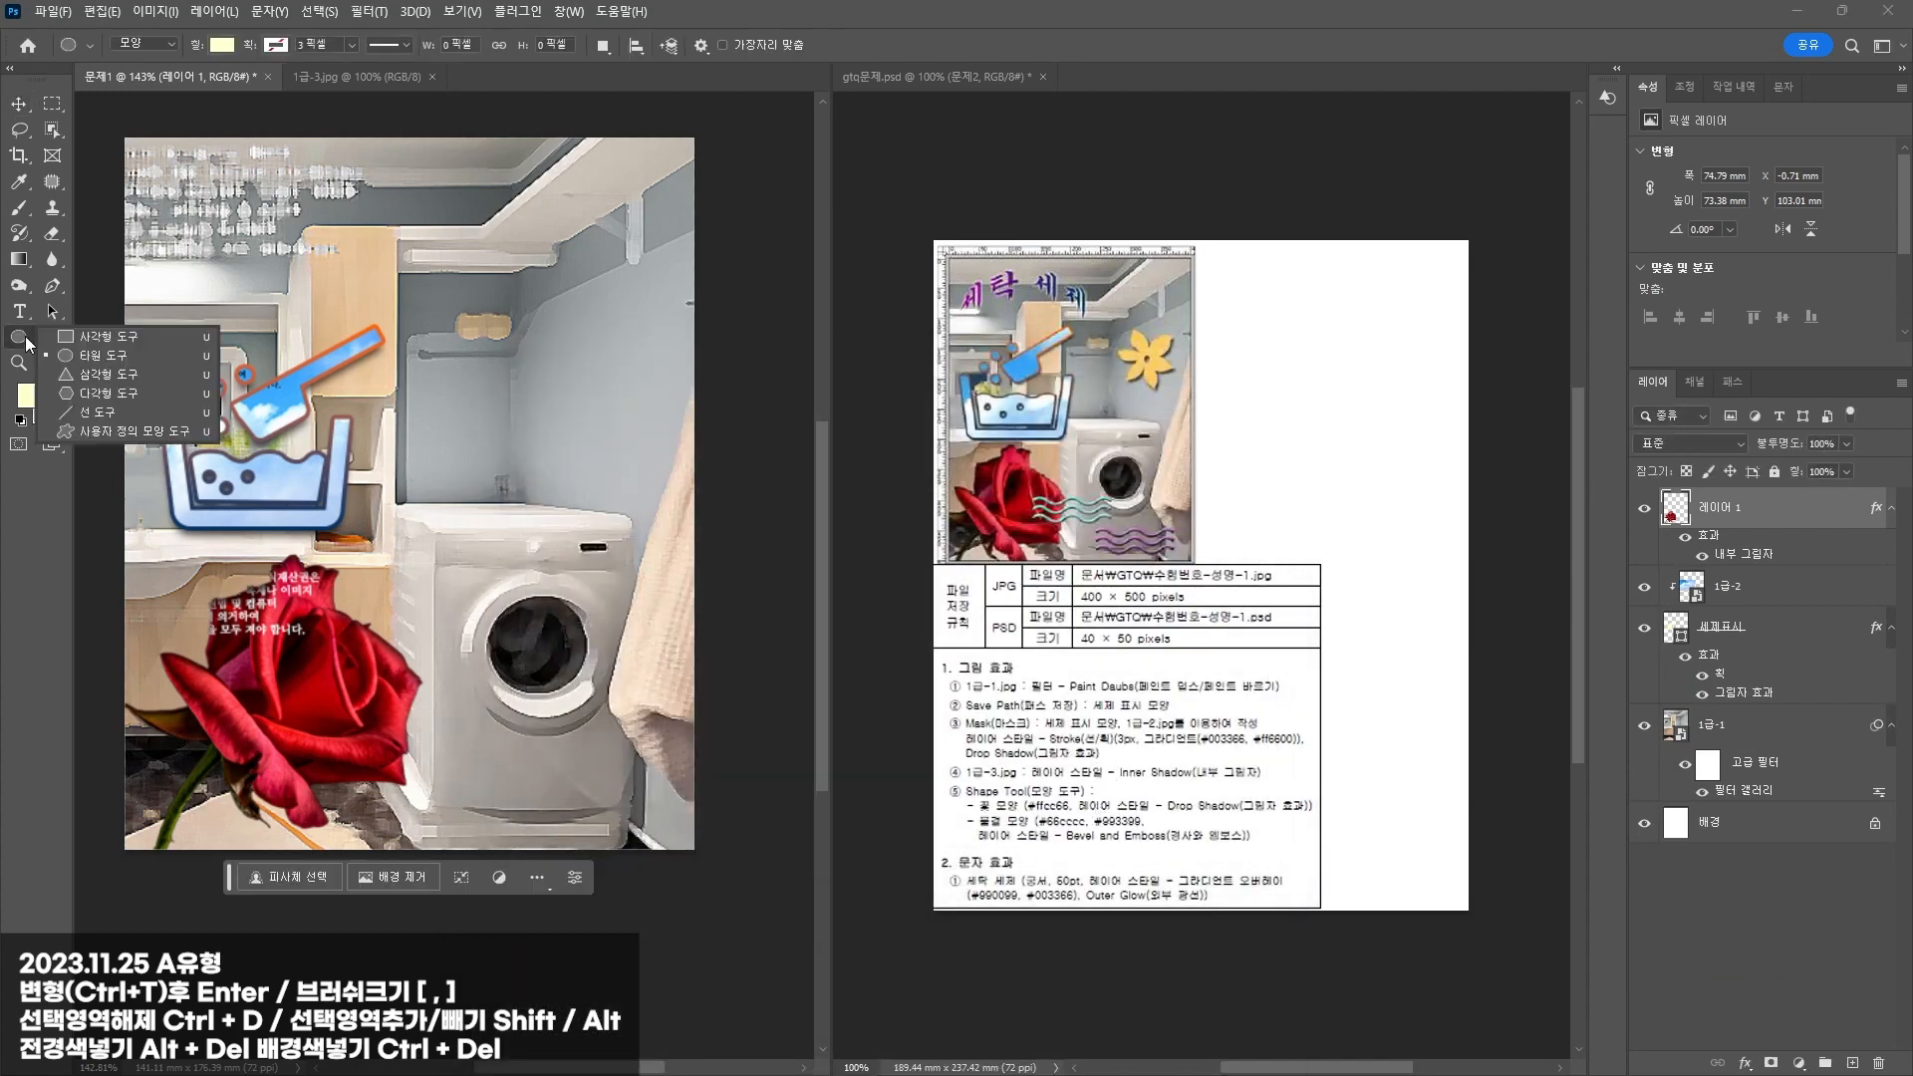
pyautogui.click(109, 430)
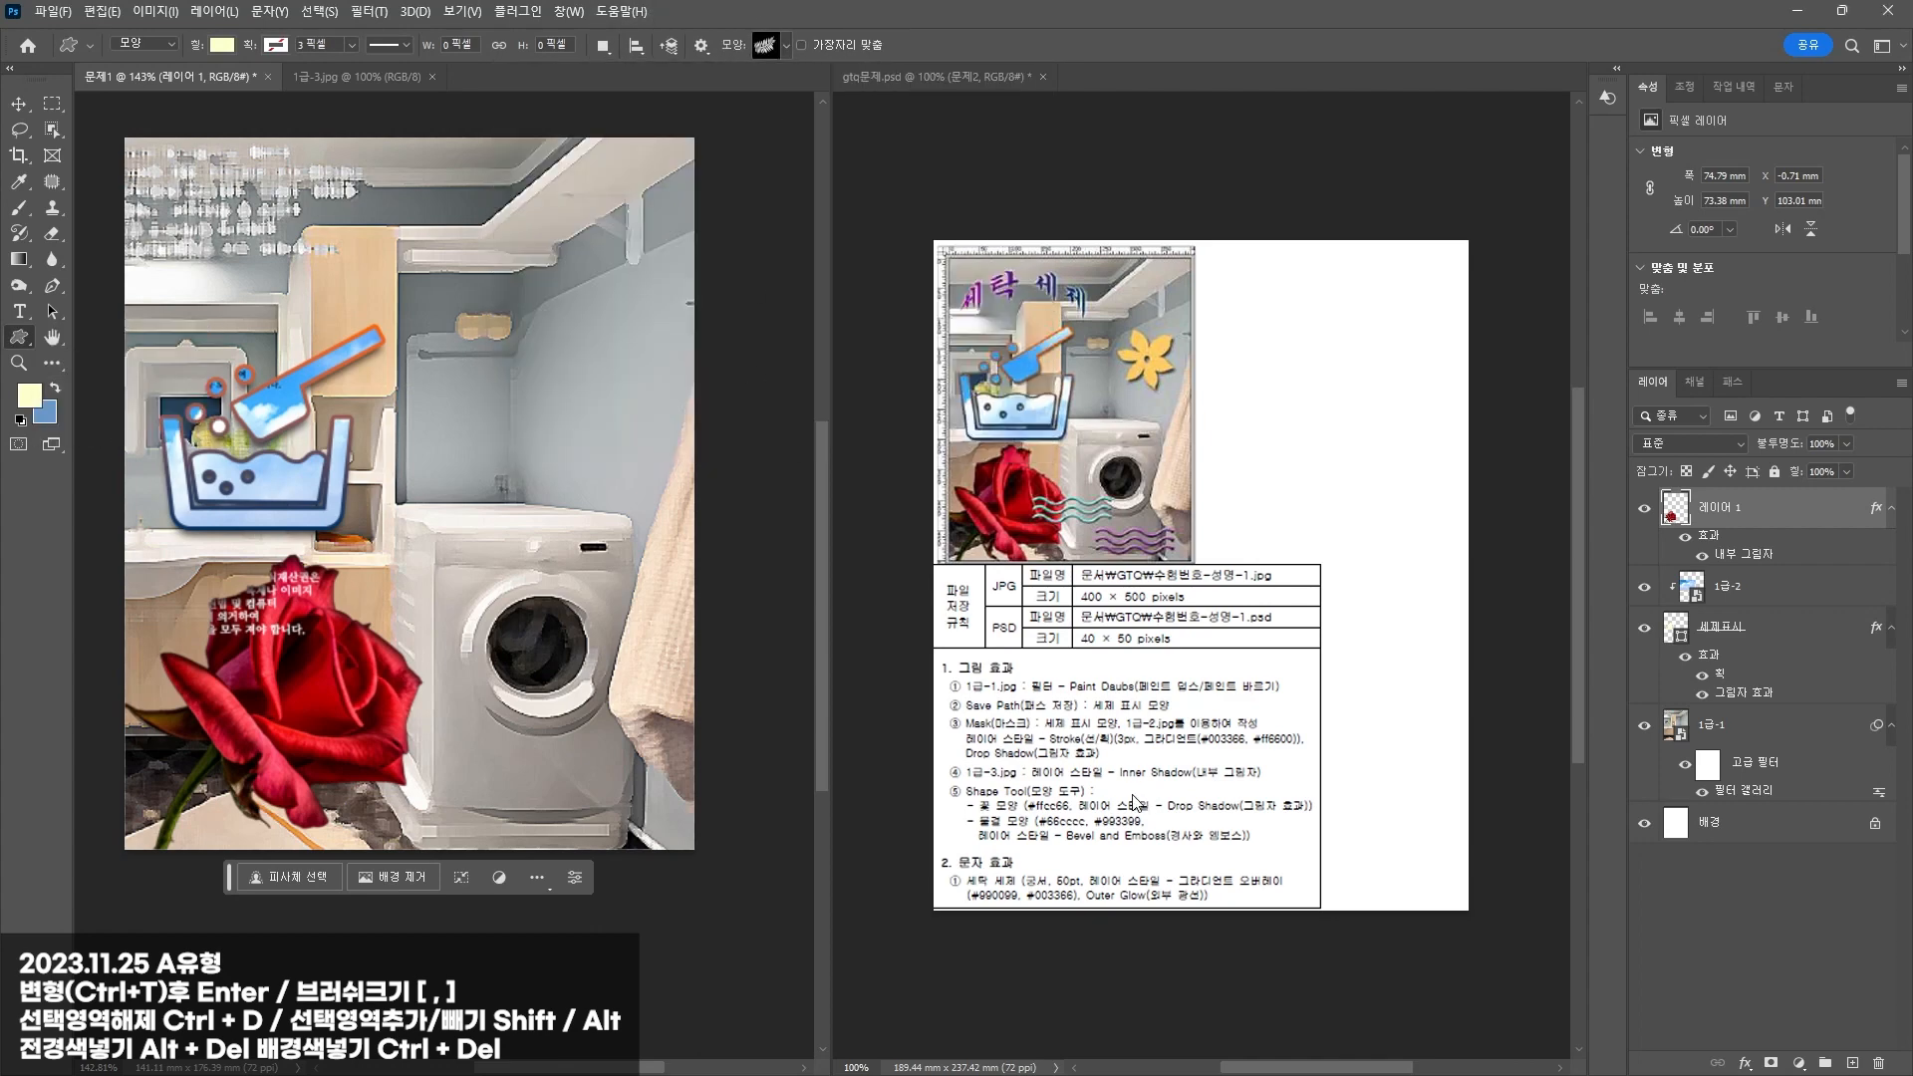
pyautogui.click(786, 45)
pyautogui.scroll(-1, 893, 391)
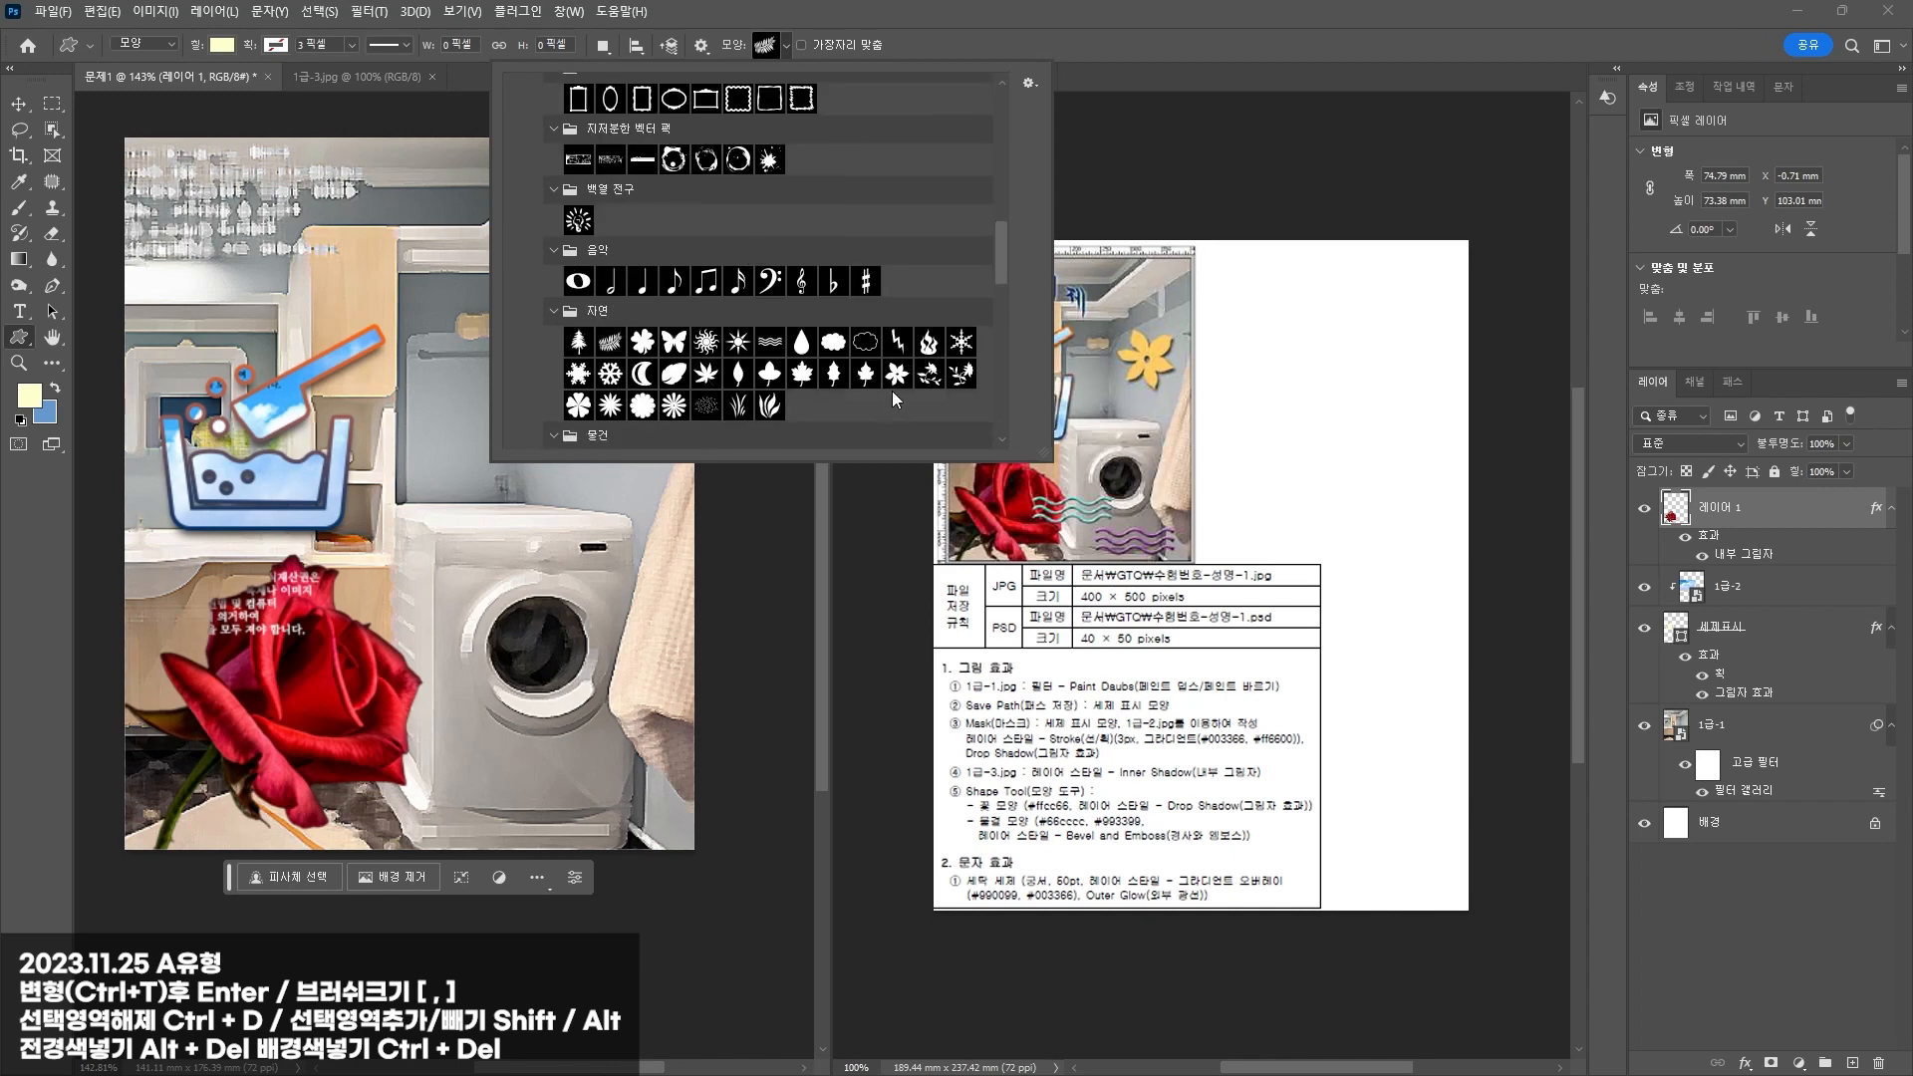
pyautogui.doubleClick(895, 377)
pyautogui.moveTo(511, 295)
pyautogui.mouseDown()
pyautogui.moveTo(633, 329)
pyautogui.moveTo(697, 398)
pyautogui.moveTo(633, 403)
pyautogui.mouseUp()
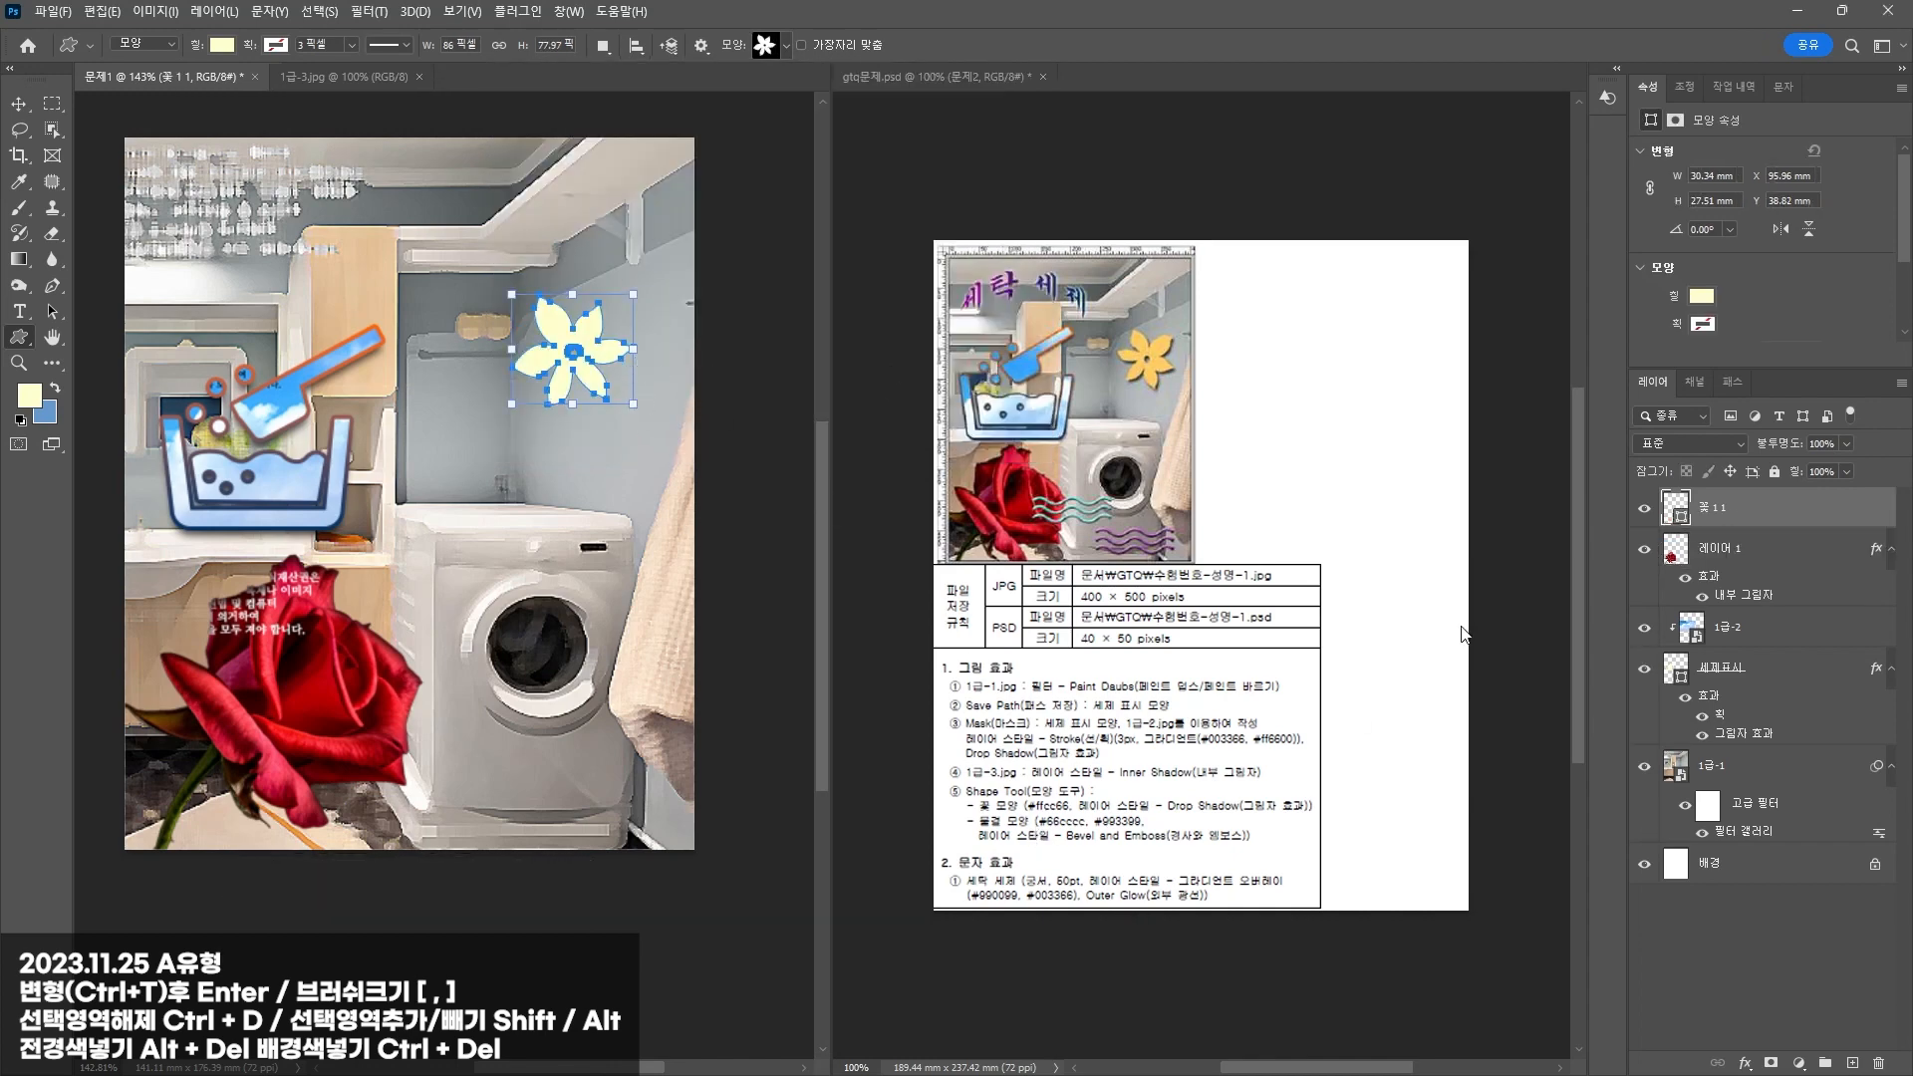
# Step: Set the flower shape's fill colour to #ffcc66
pyautogui.doubleClick(1674, 510)
pyautogui.write('ff')
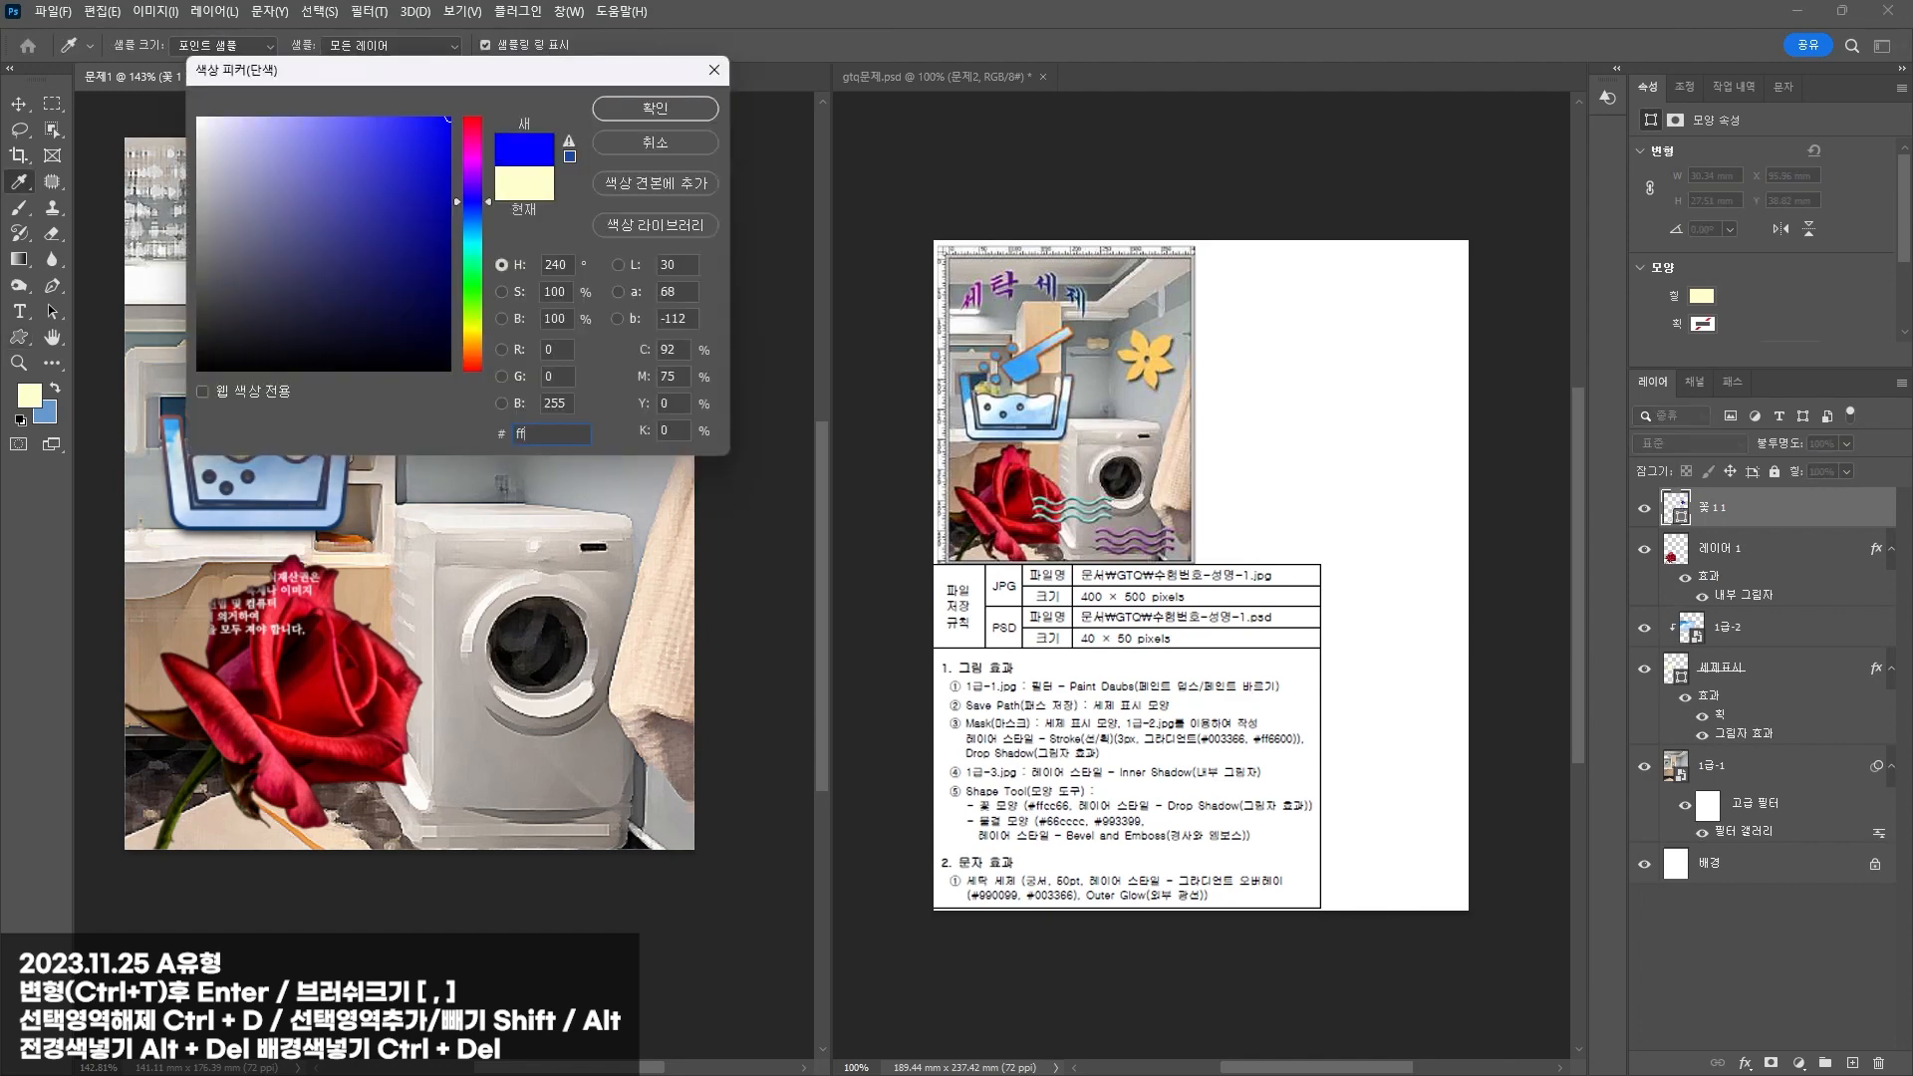
pyautogui.write('cc66')
pyautogui.press('Return')
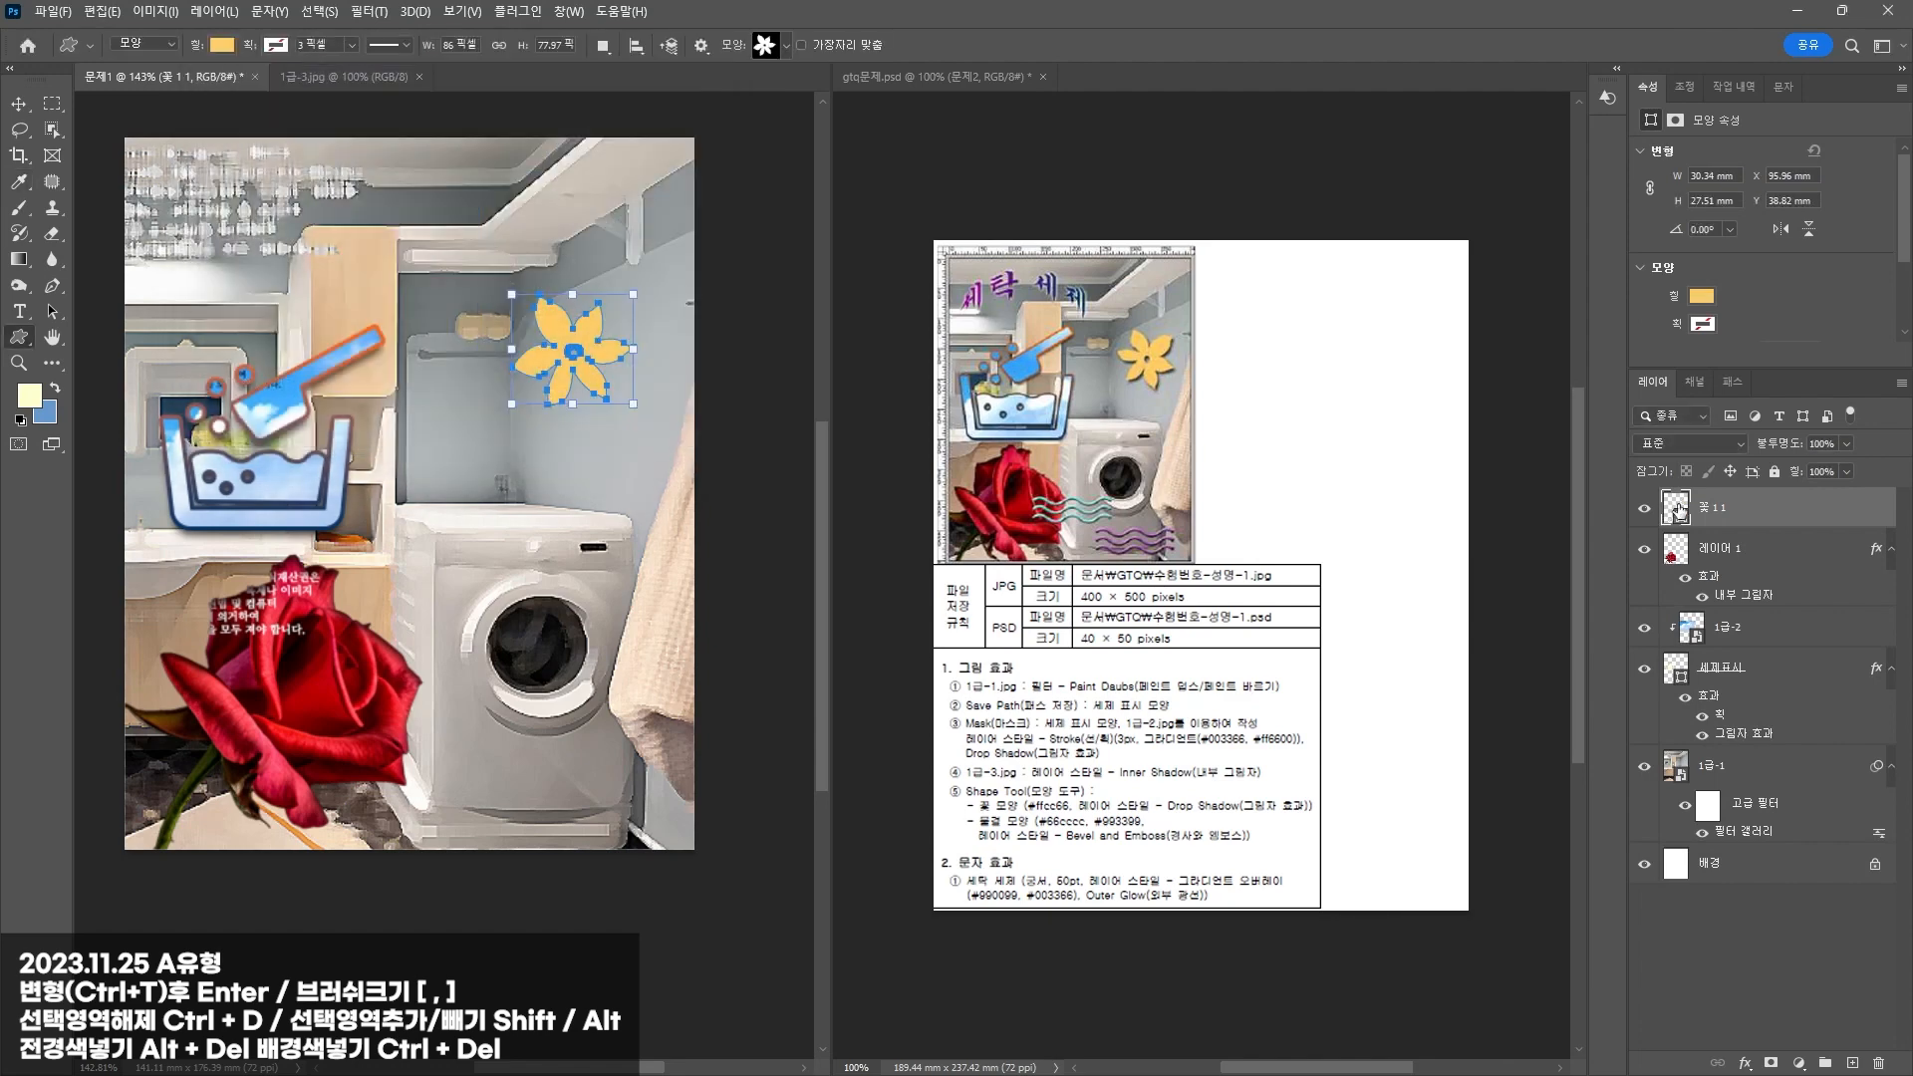
# Step: Give the flower a Drop Shadow with 69% opacity, 3 px distance and 0 px size, and rotate it about 82° clockwise
pyautogui.click(1745, 1063)
pyautogui.click(1772, 1063)
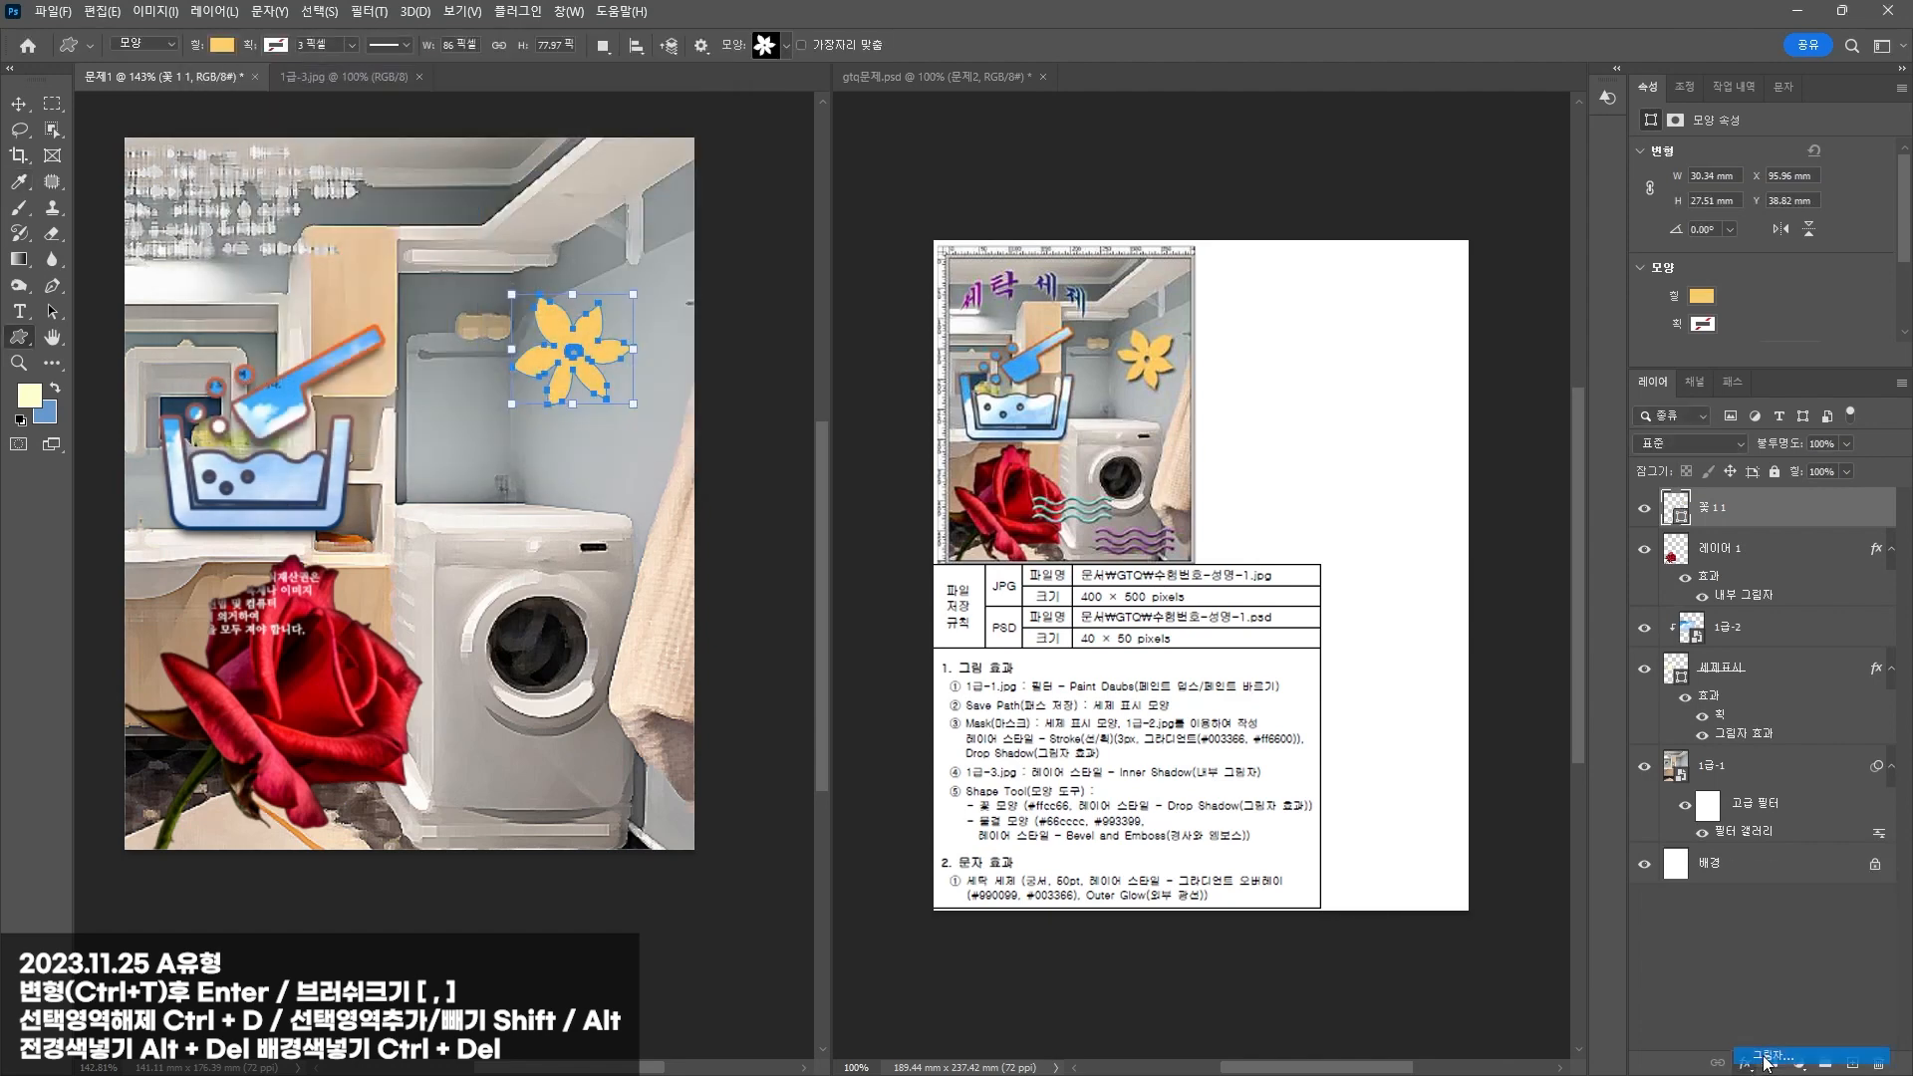
pyautogui.moveTo(1076, 371); pyautogui.dragTo(1020, 528)
pyautogui.moveTo(801, 704); pyautogui.dragTo(790, 754)
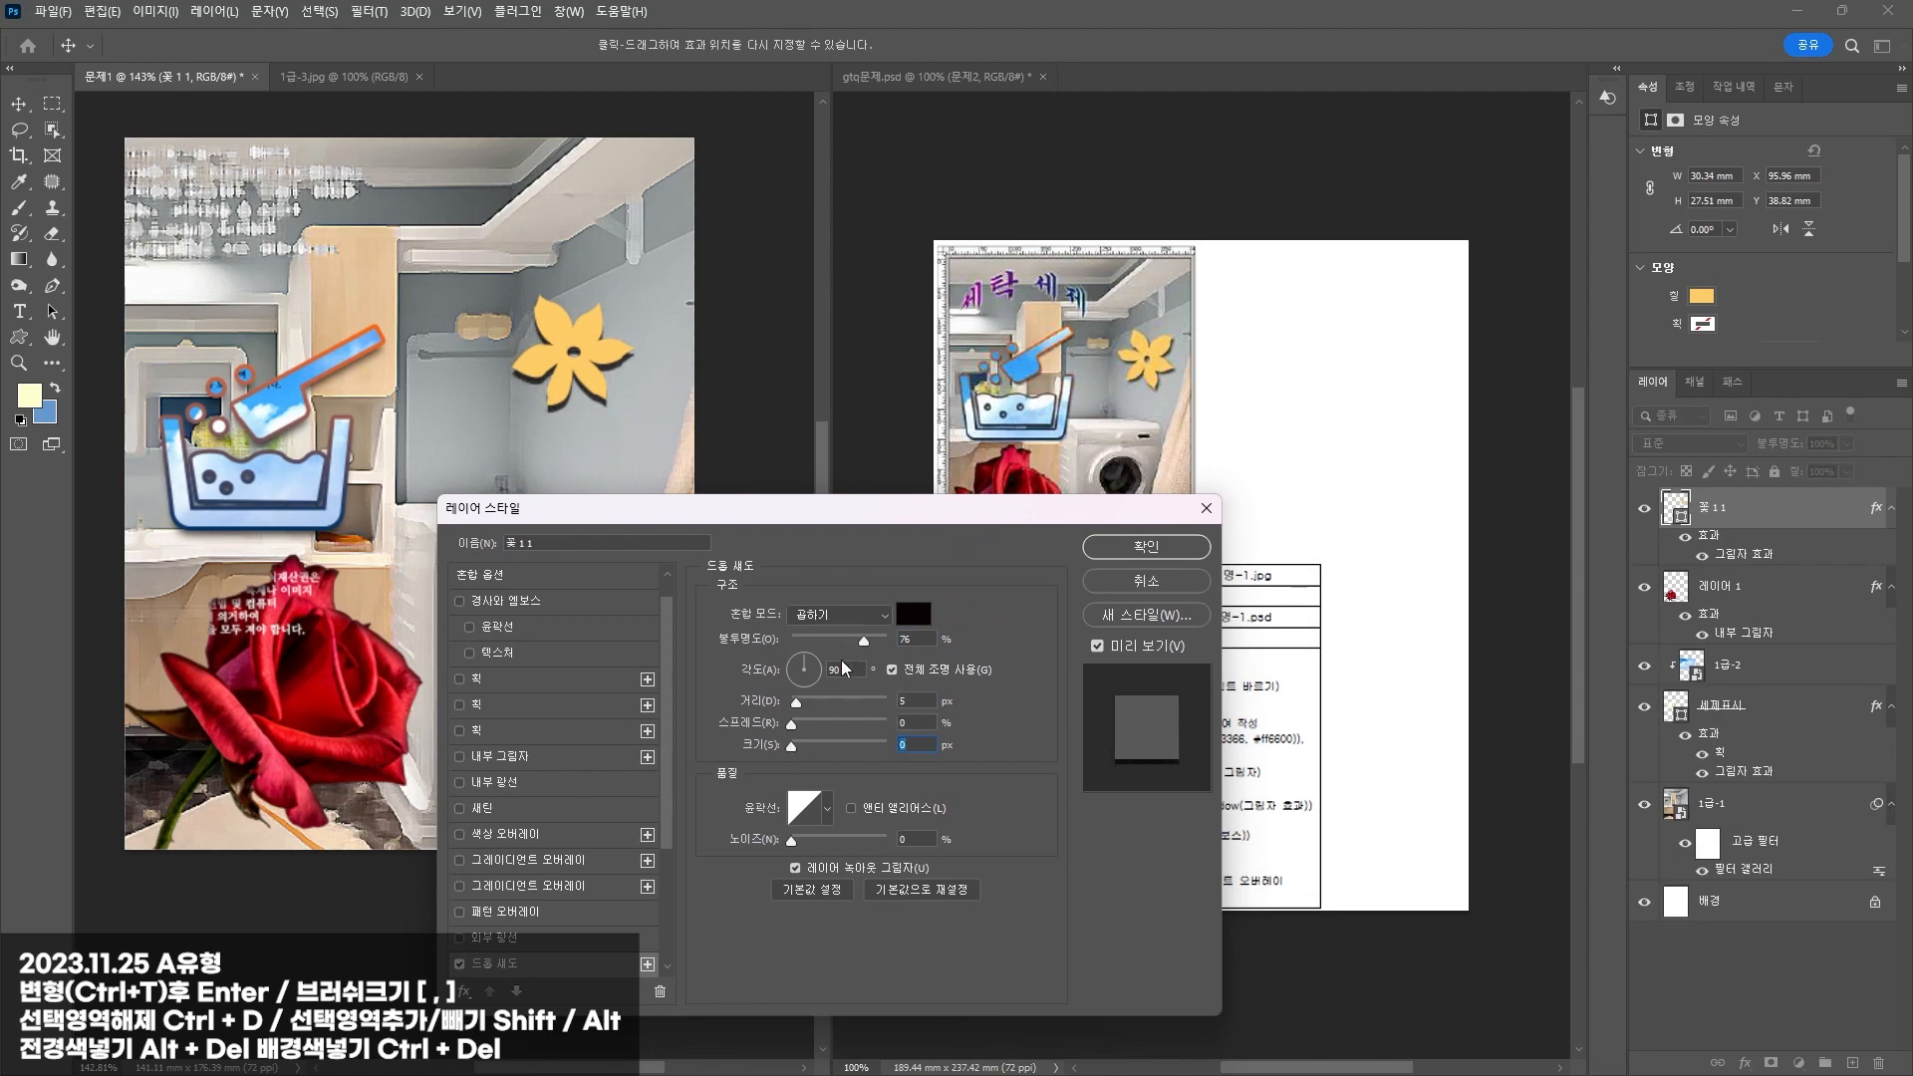
pyautogui.moveTo(797, 704); pyautogui.dragTo(794, 706)
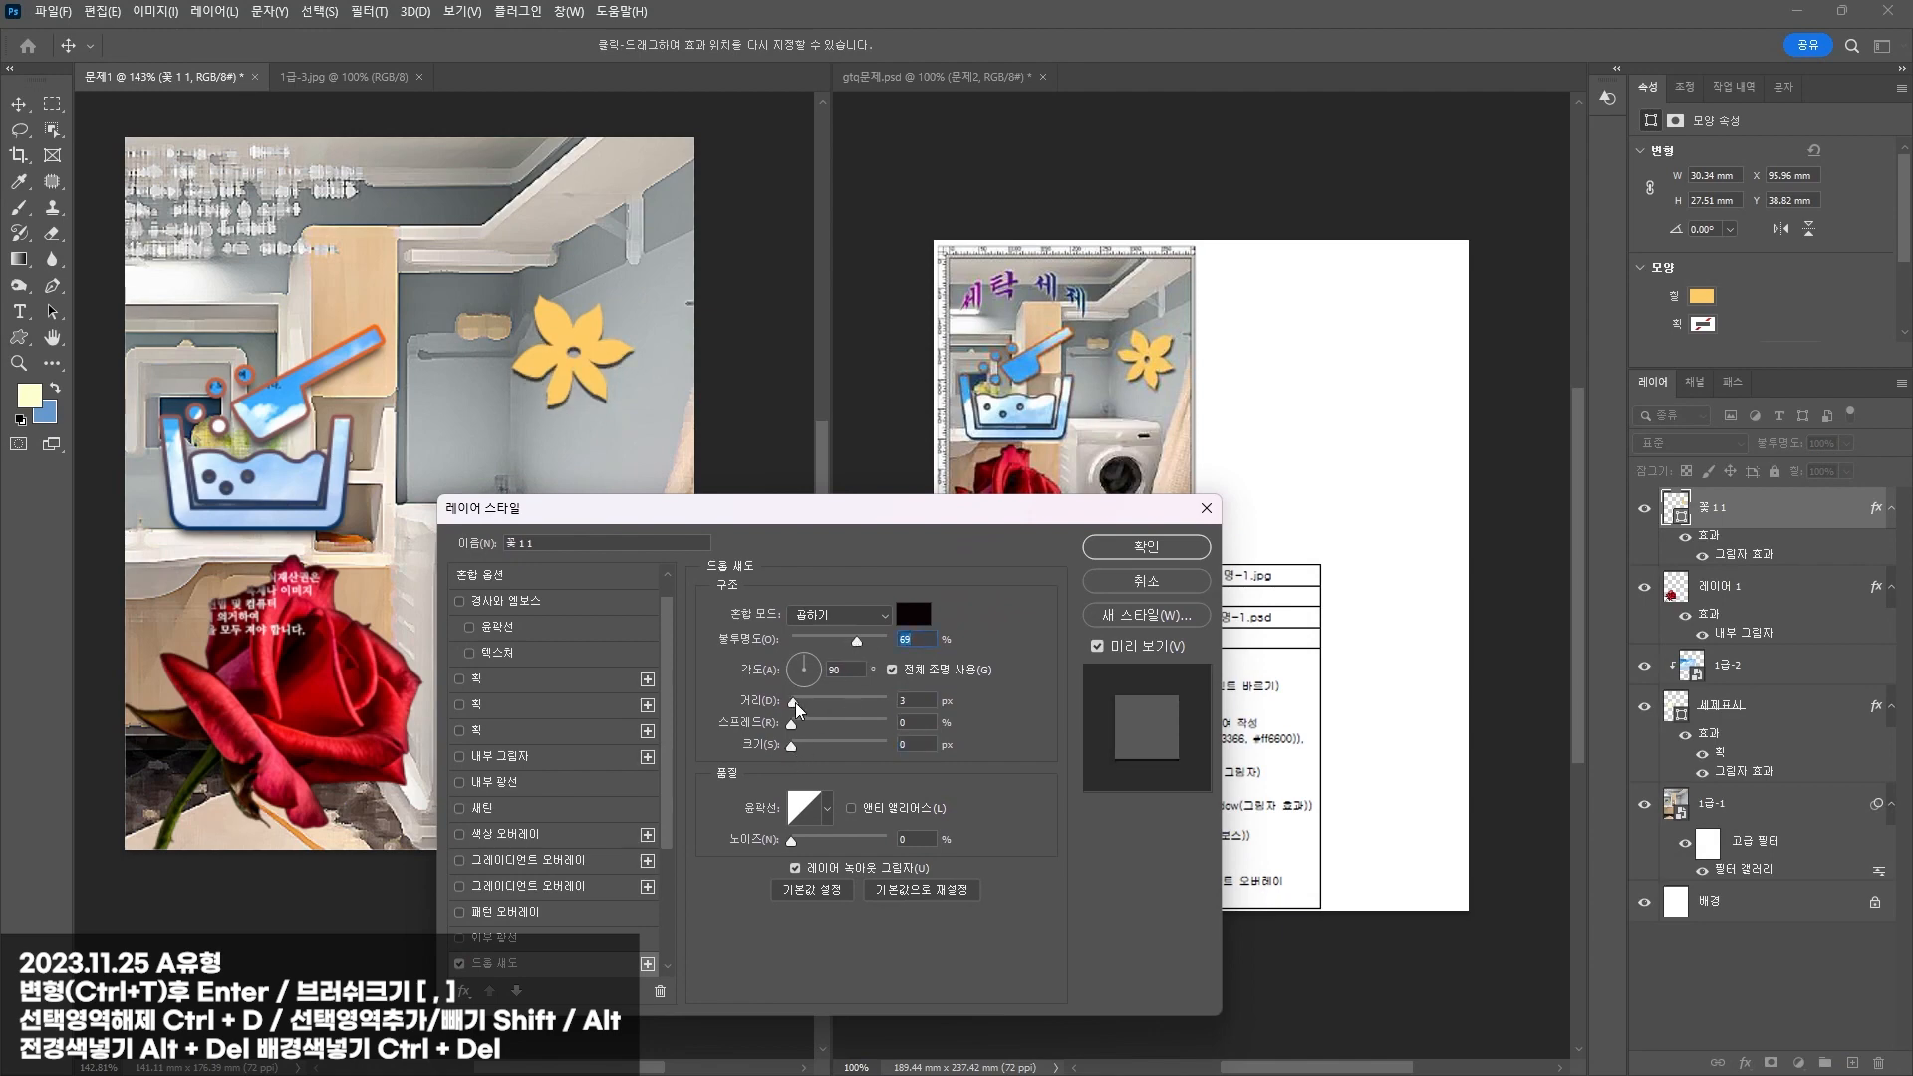
pyautogui.click(1146, 547)
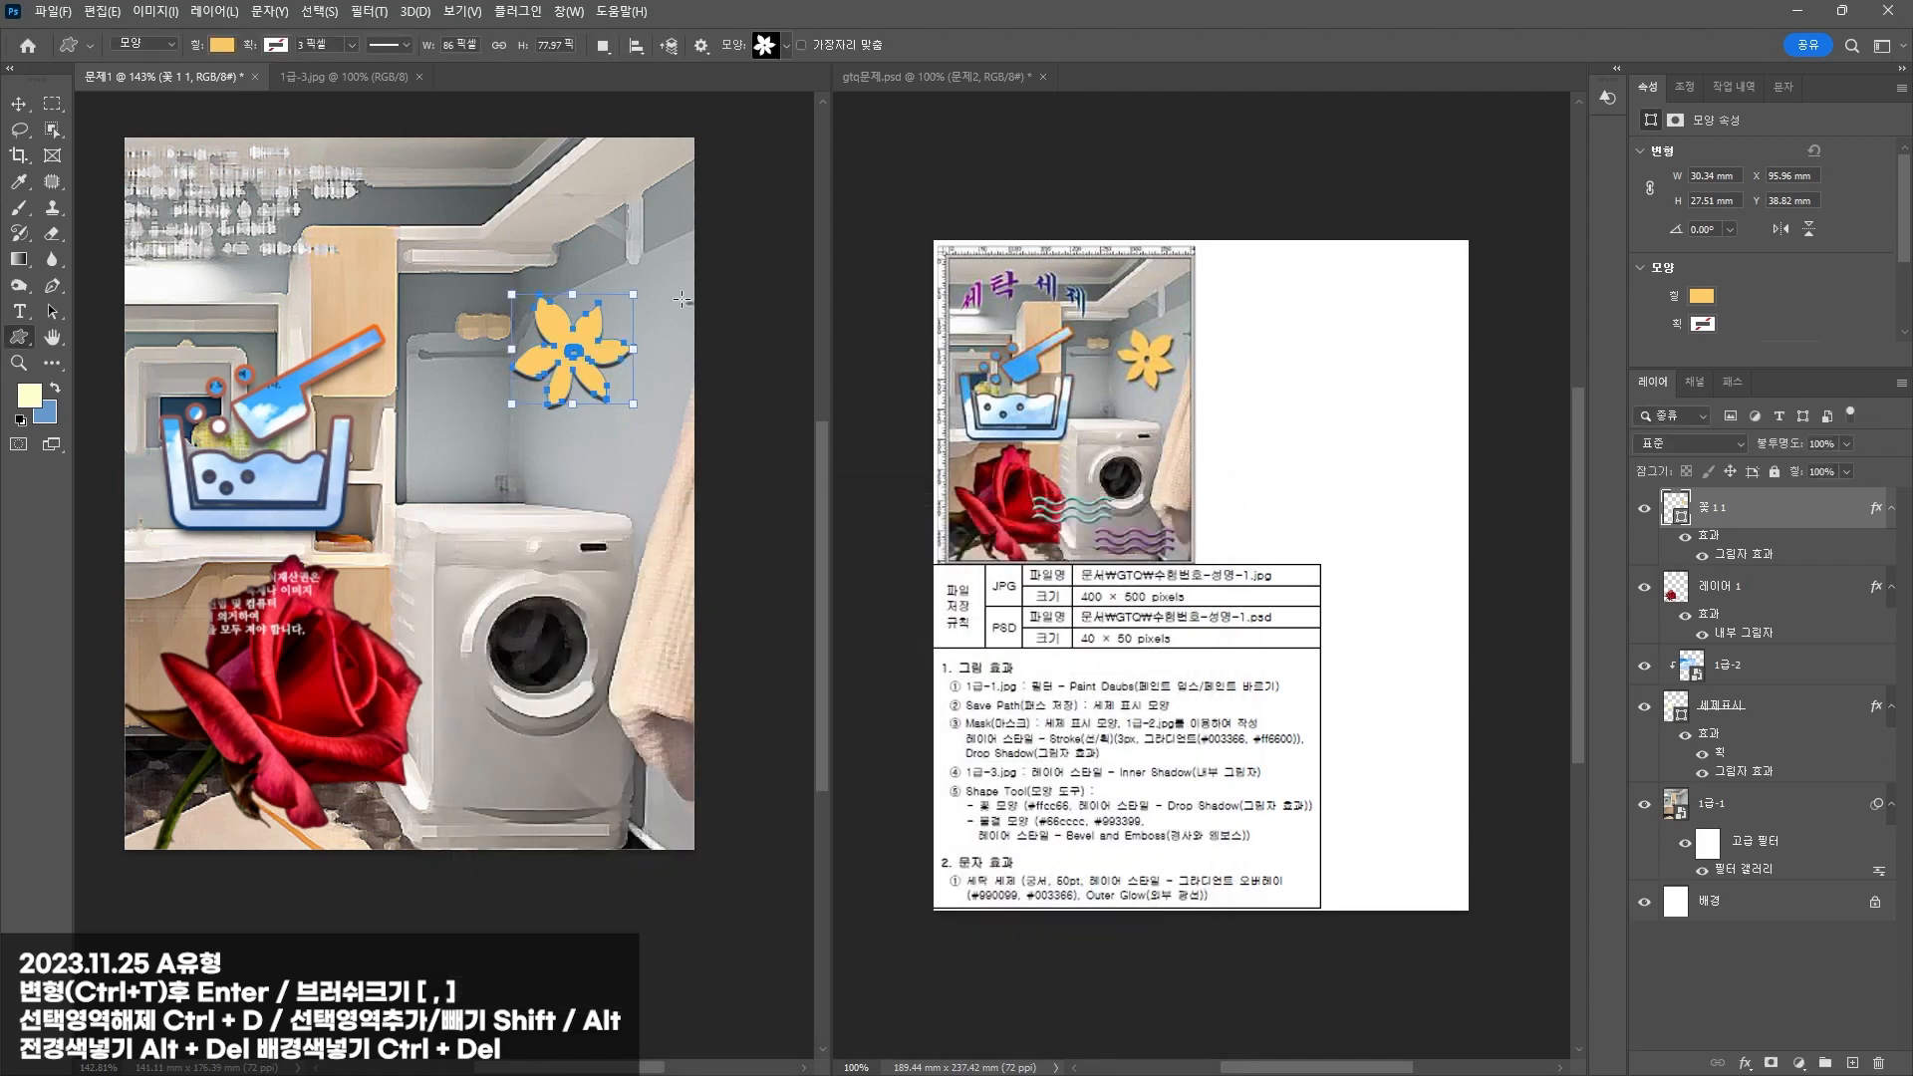
pyautogui.moveTo(643, 280); pyautogui.dragTo(653, 406)
pyautogui.press('Return')
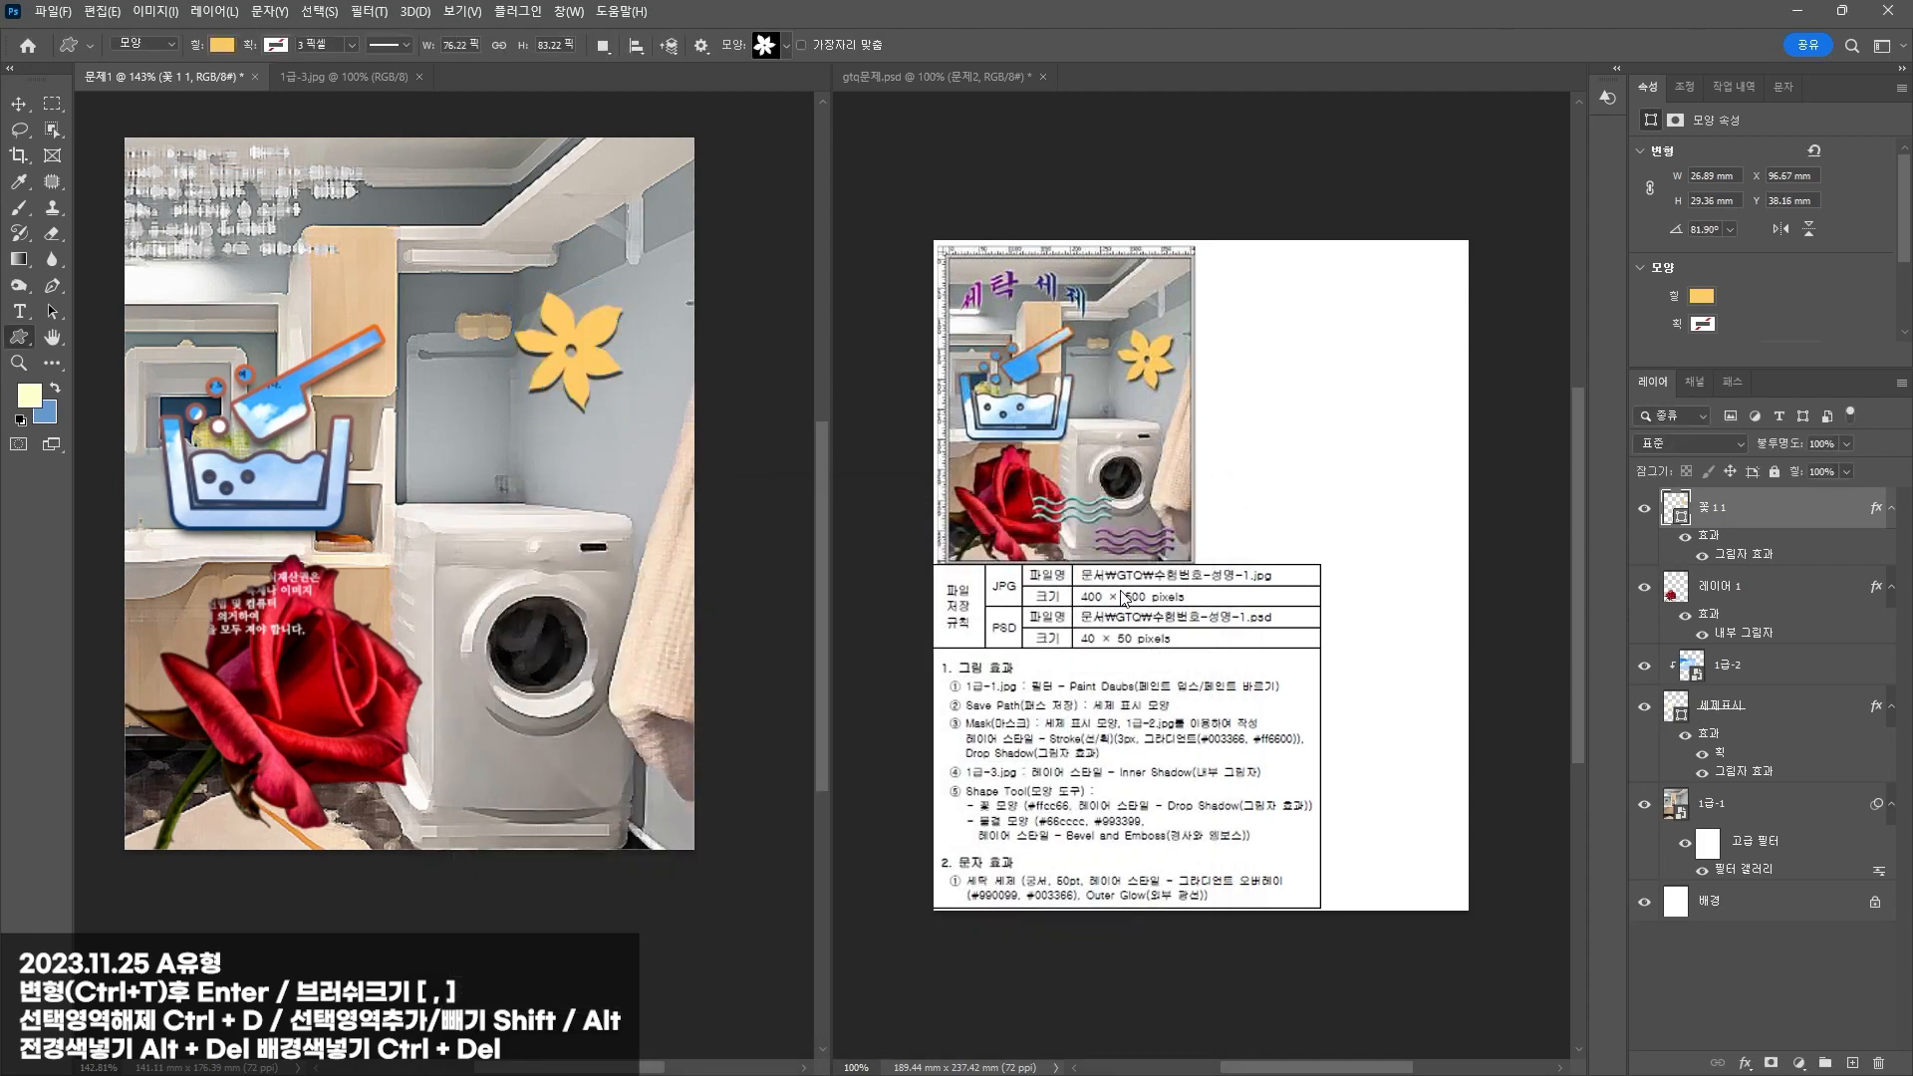
# Step: Draw a wave custom shape about 32 × 11 mm across the washing machine beside the rose and fill it with #66cccc
pyautogui.click(786, 45)
pyautogui.doubleClick(771, 299)
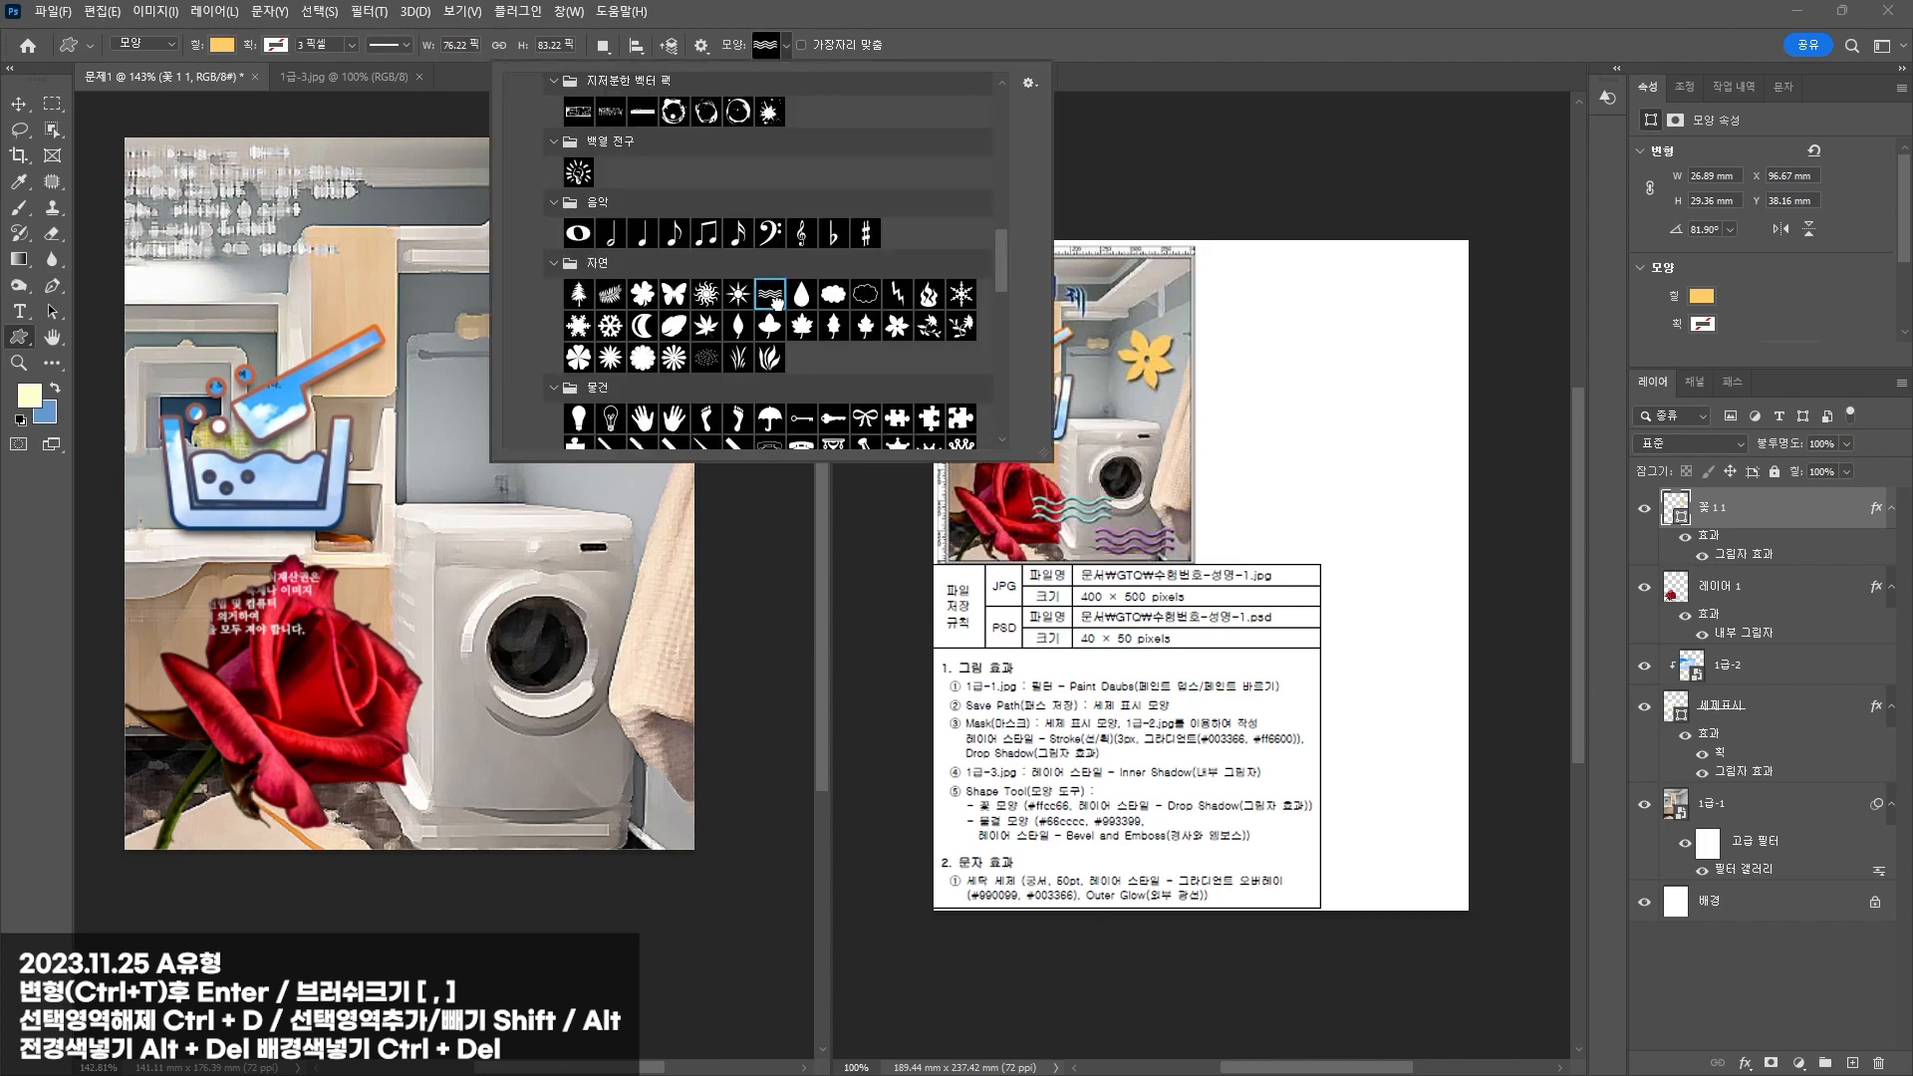
pyautogui.moveTo(397, 598)
pyautogui.mouseDown()
pyautogui.moveTo(608, 667)
pyautogui.moveTo(527, 643)
pyautogui.mouseUp()
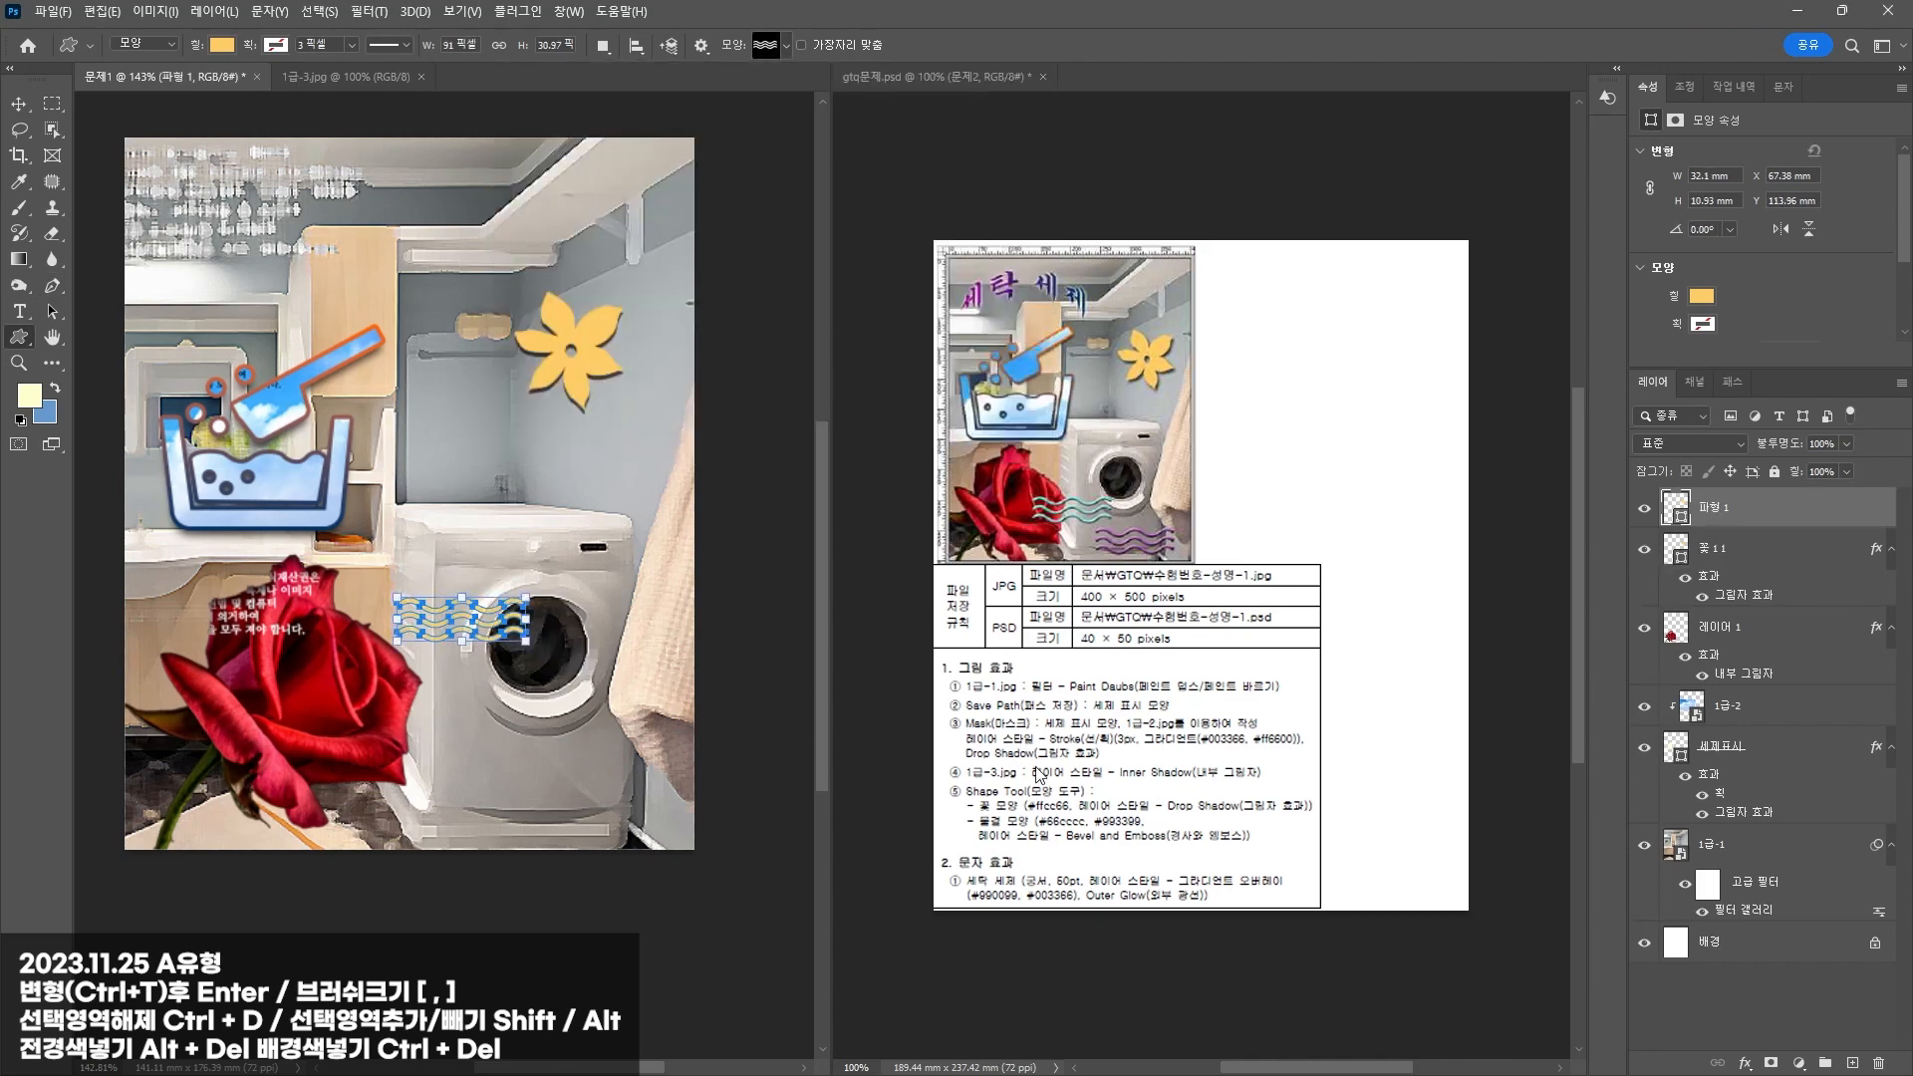
pyautogui.doubleClick(1676, 508)
pyautogui.write('66cccc')
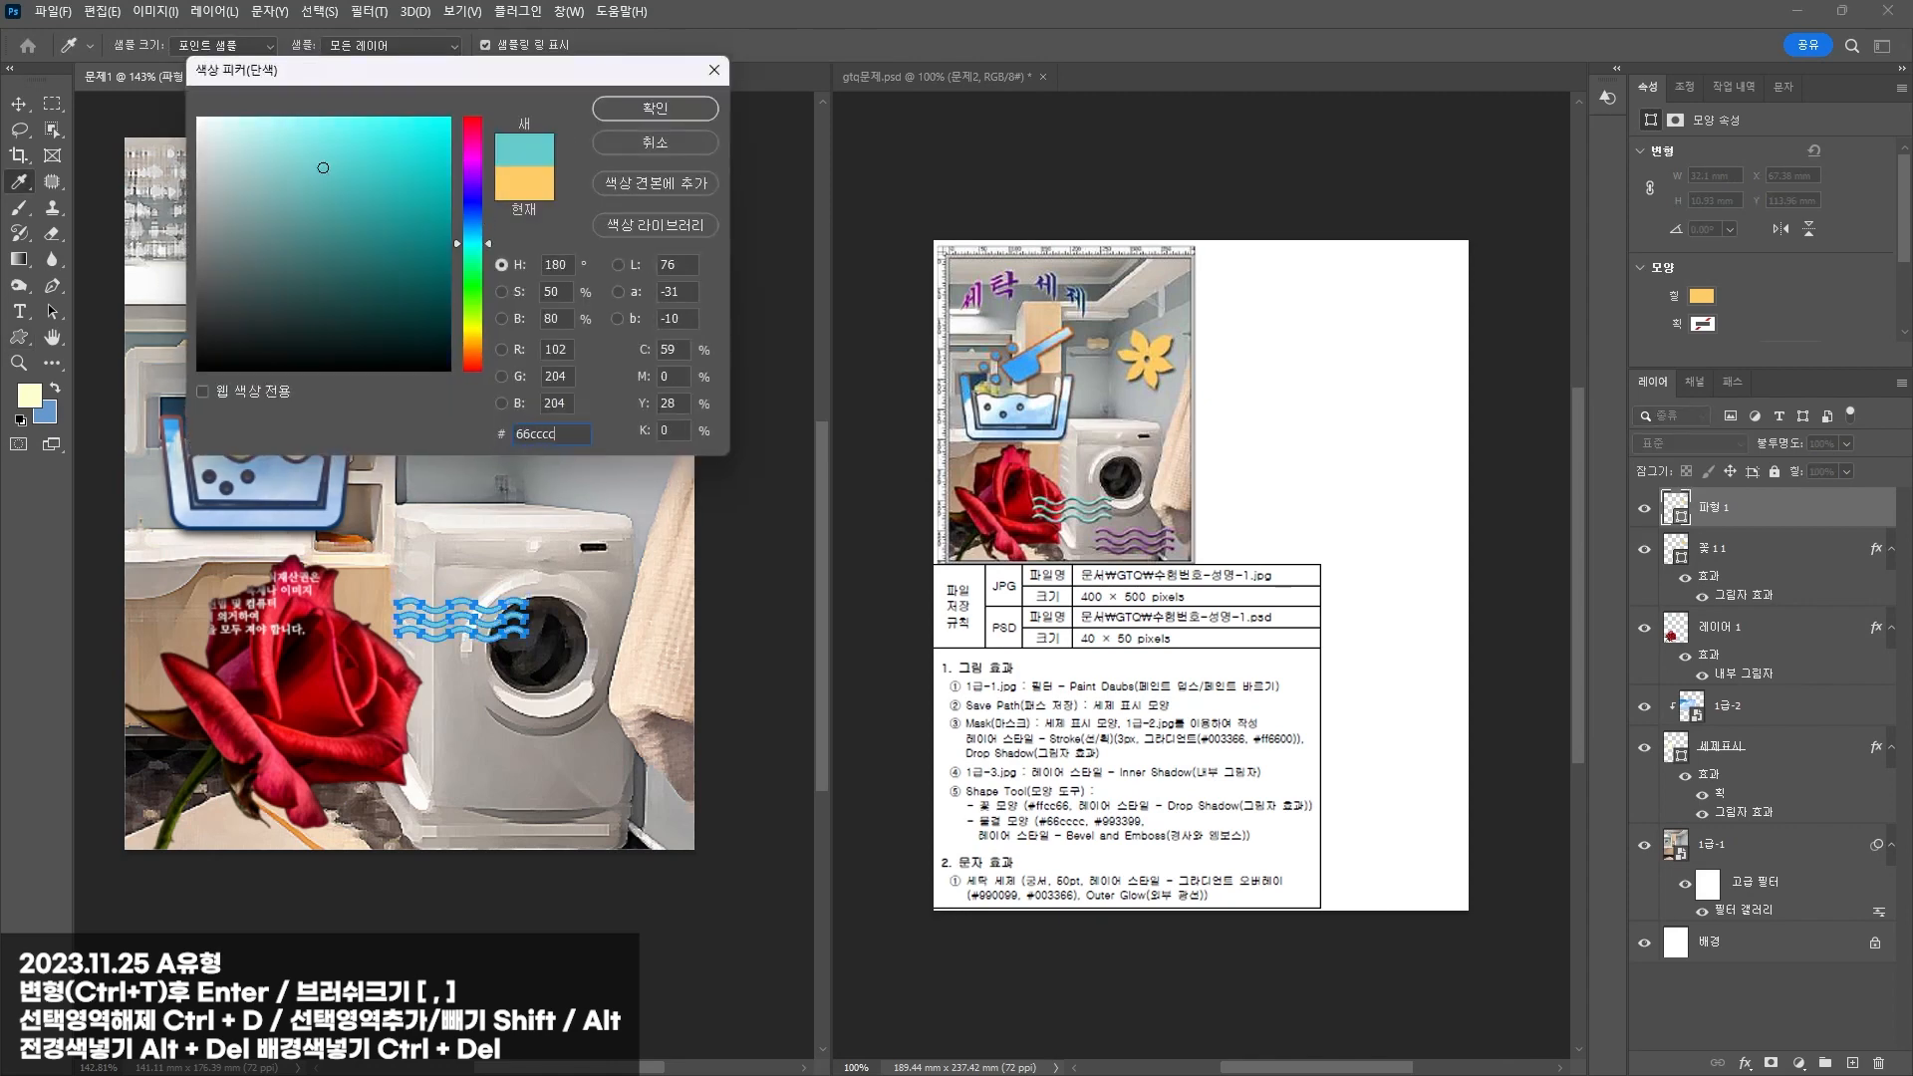
pyautogui.press('Return')
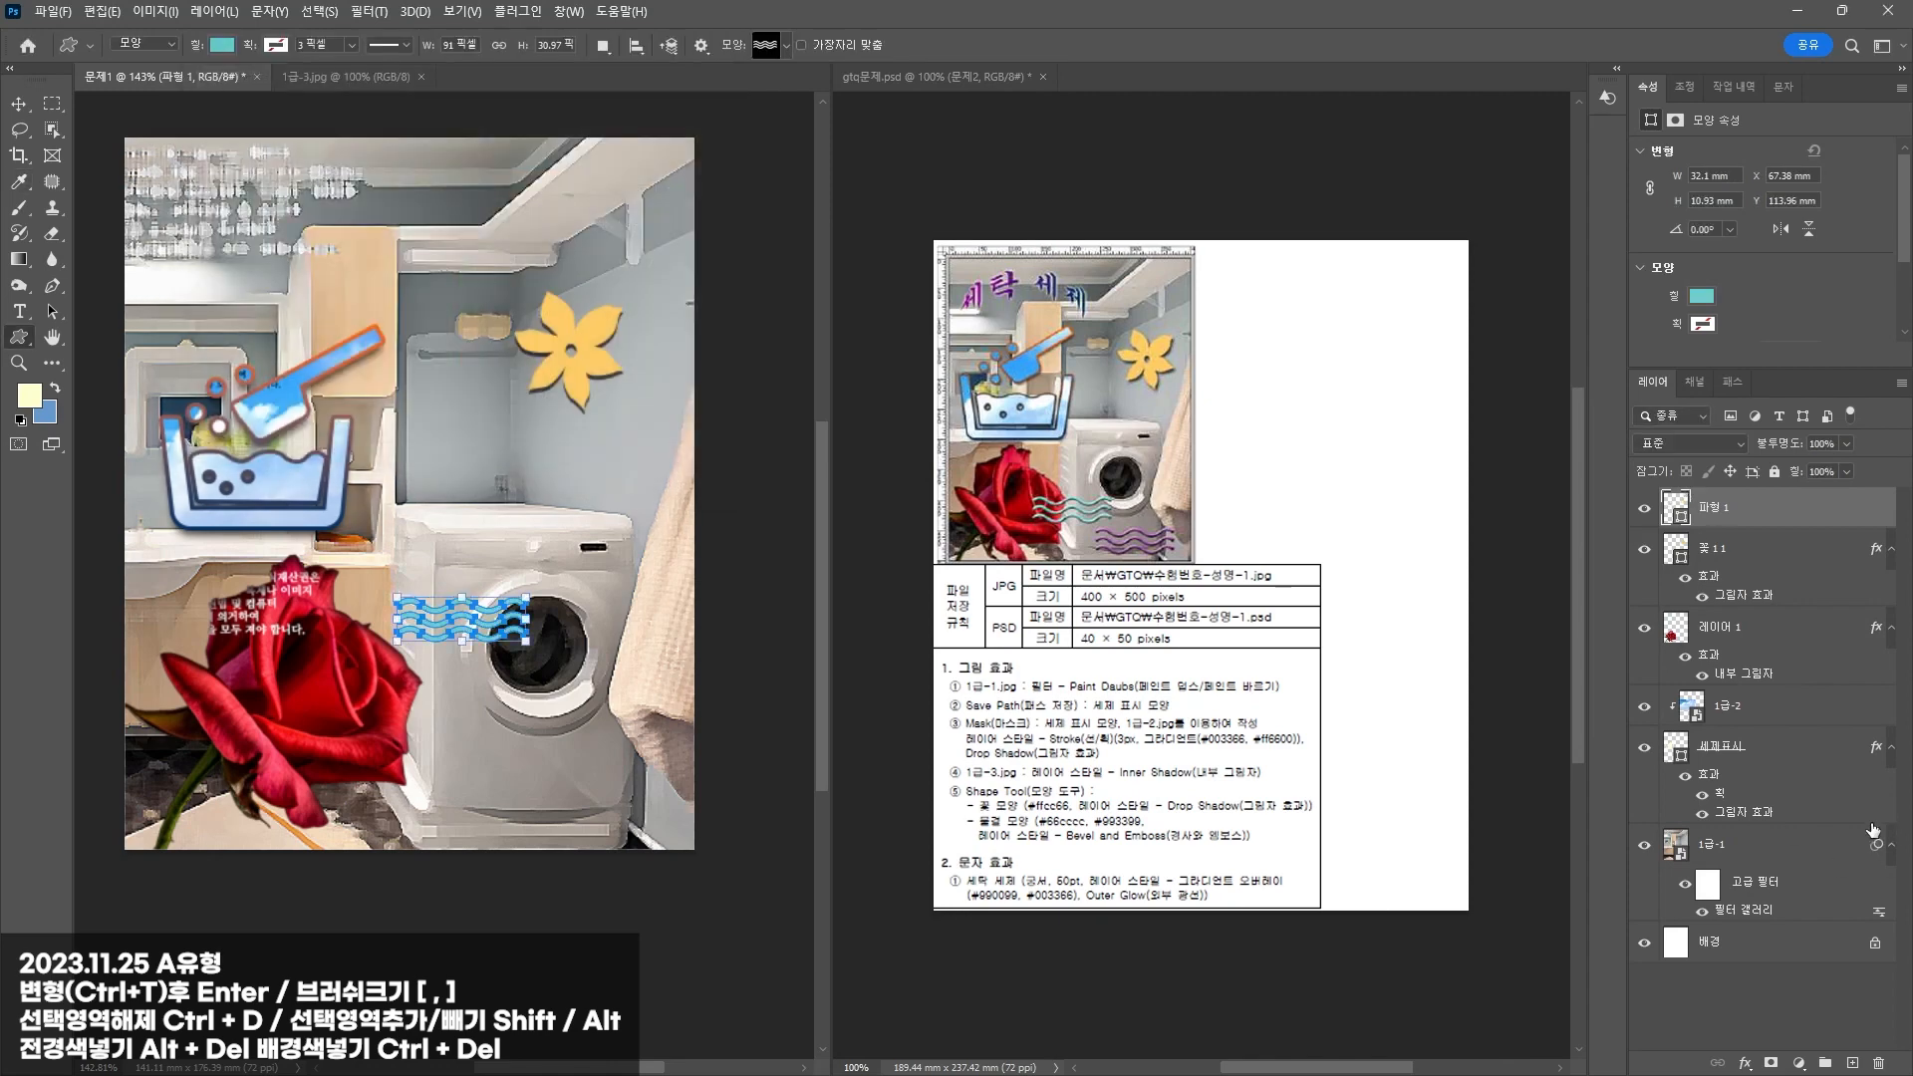
# Step: Apply a Bevel and Emboss effect (내부 경사 style, size 7 px) to the turquoise wave shape
pyautogui.click(1748, 1065)
pyautogui.click(1778, 891)
pyautogui.moveTo(777, 360); pyautogui.dragTo(850, 338)
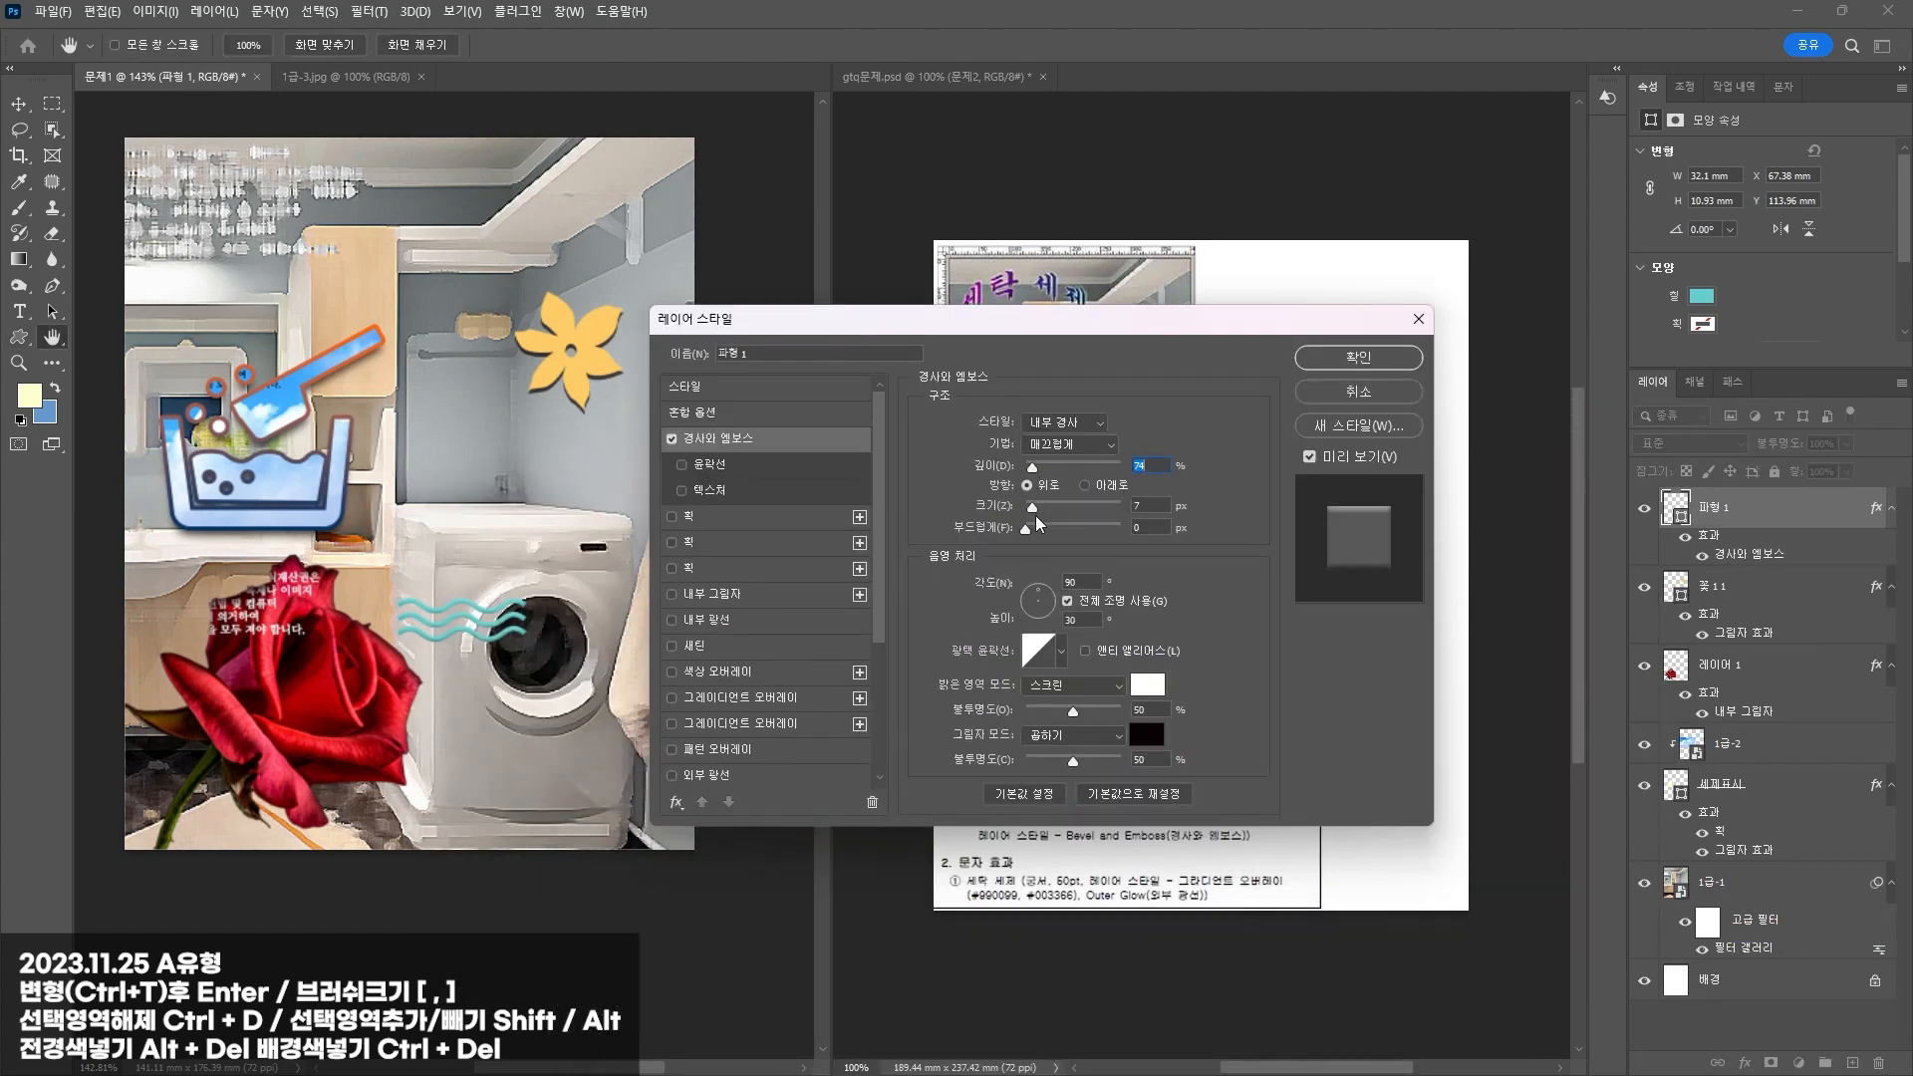
pyautogui.moveTo(1028, 518); pyautogui.dragTo(1031, 510)
pyautogui.click(1333, 356)
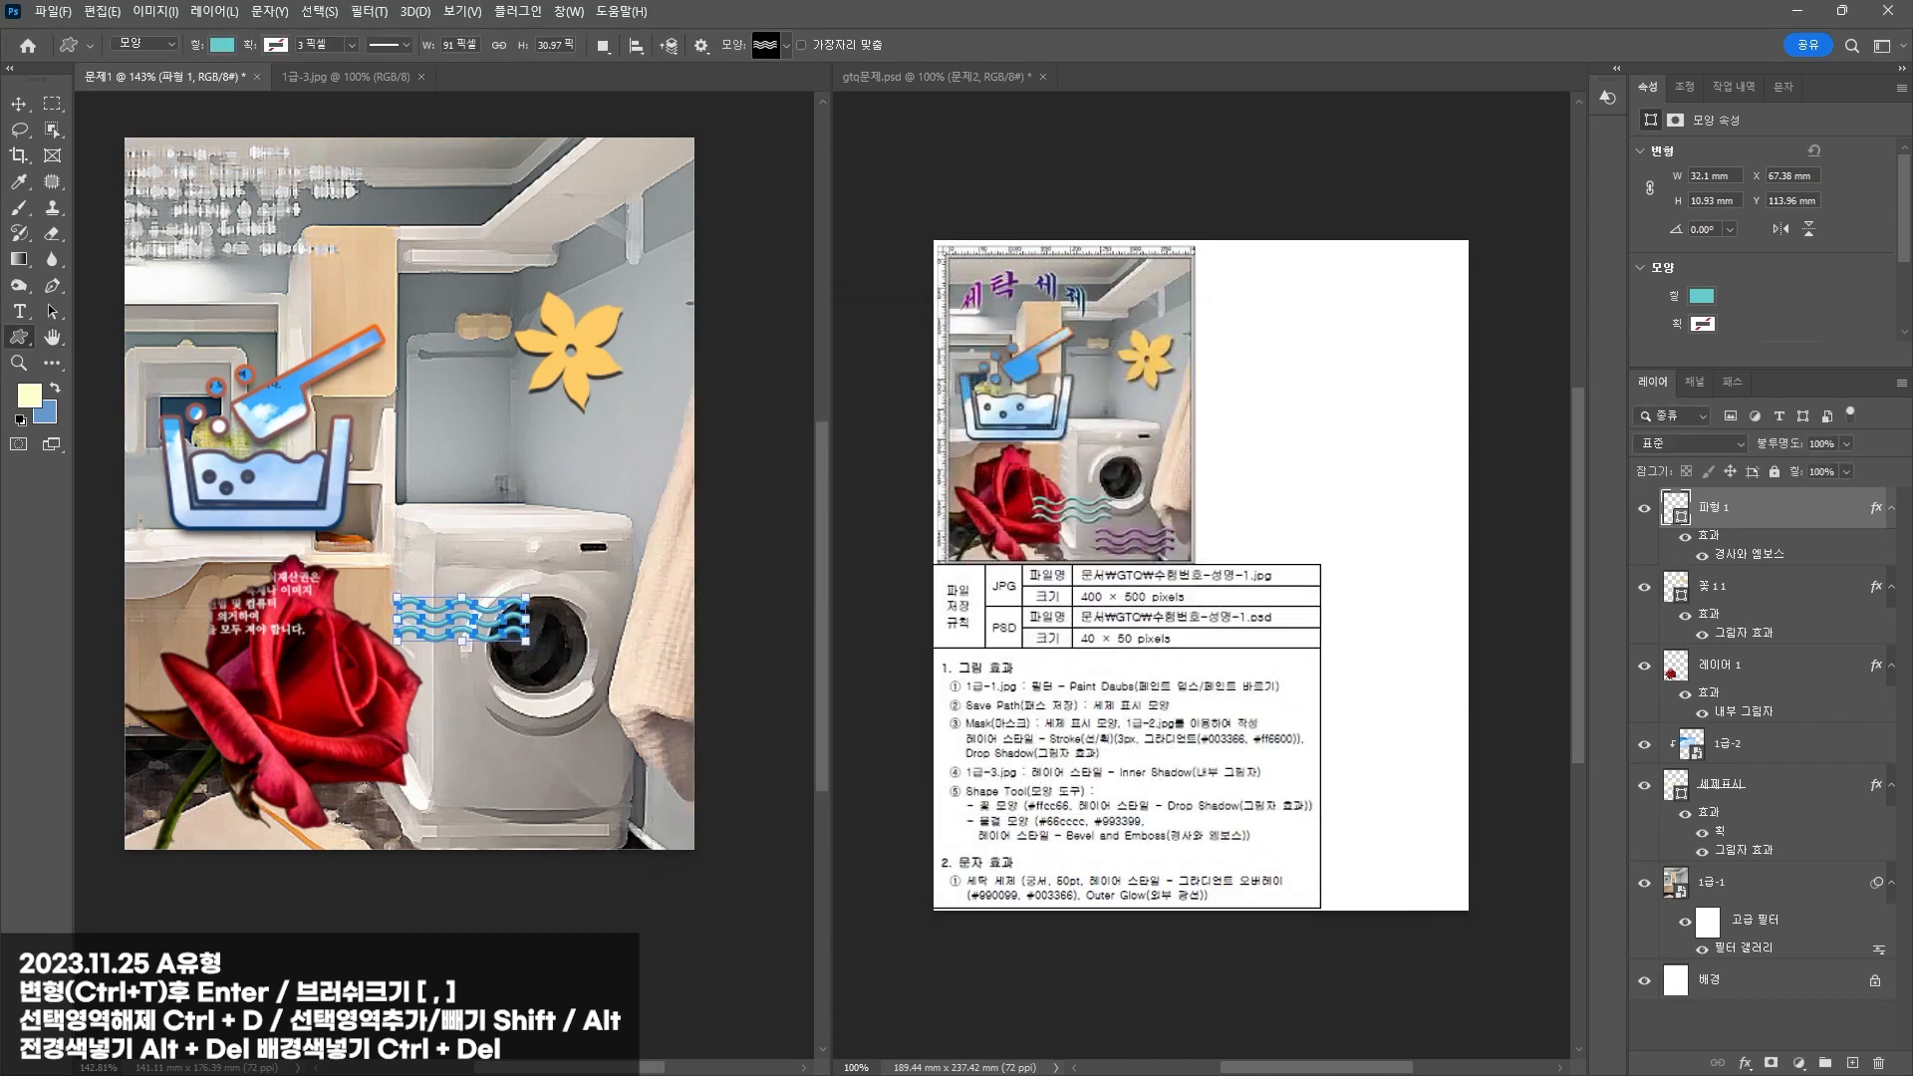
# Step: Shift the turquoise wave onto the rose's edge and place a copy on the lower front of the washing machine
pyautogui.click(18, 103)
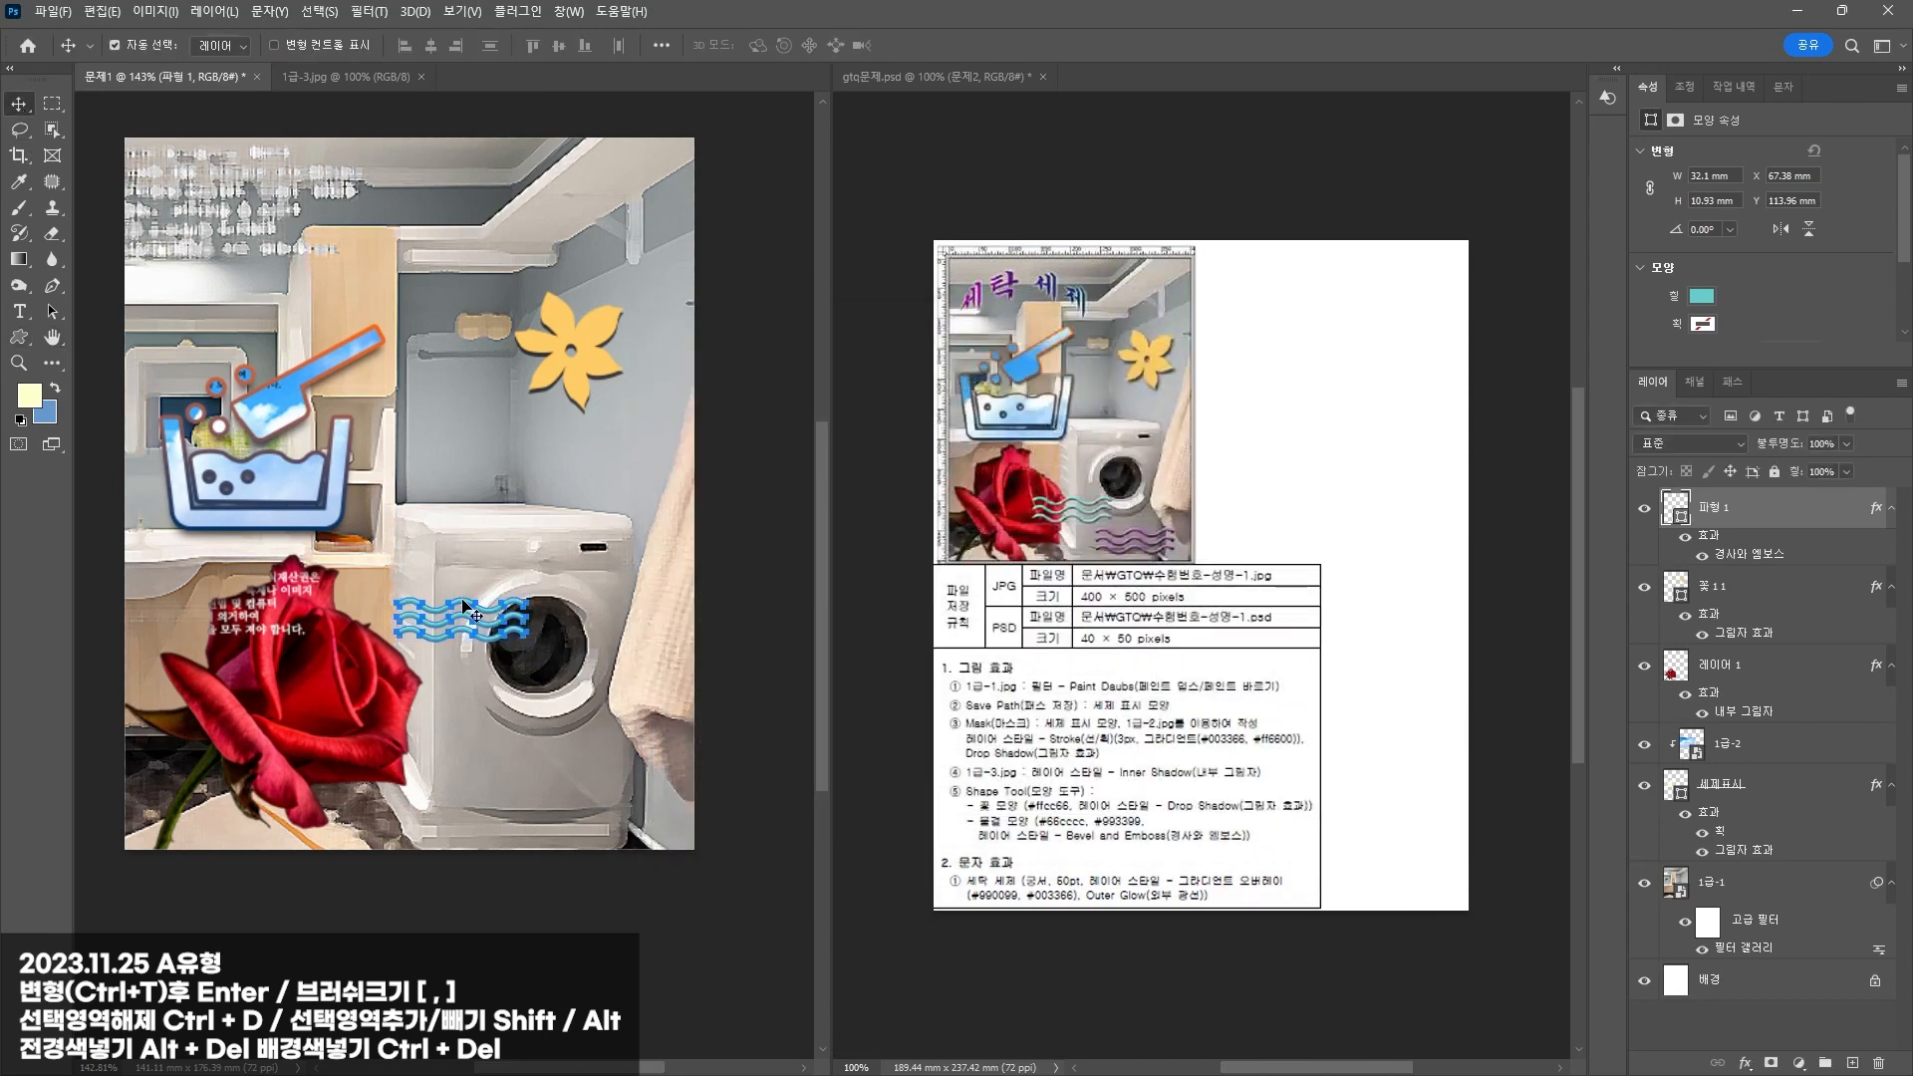
pyautogui.moveTo(453, 607); pyautogui.dragTo(553, 755)
pyautogui.hotkey('ctrl', 'z')
pyautogui.hotkey('ctrl', 'z')
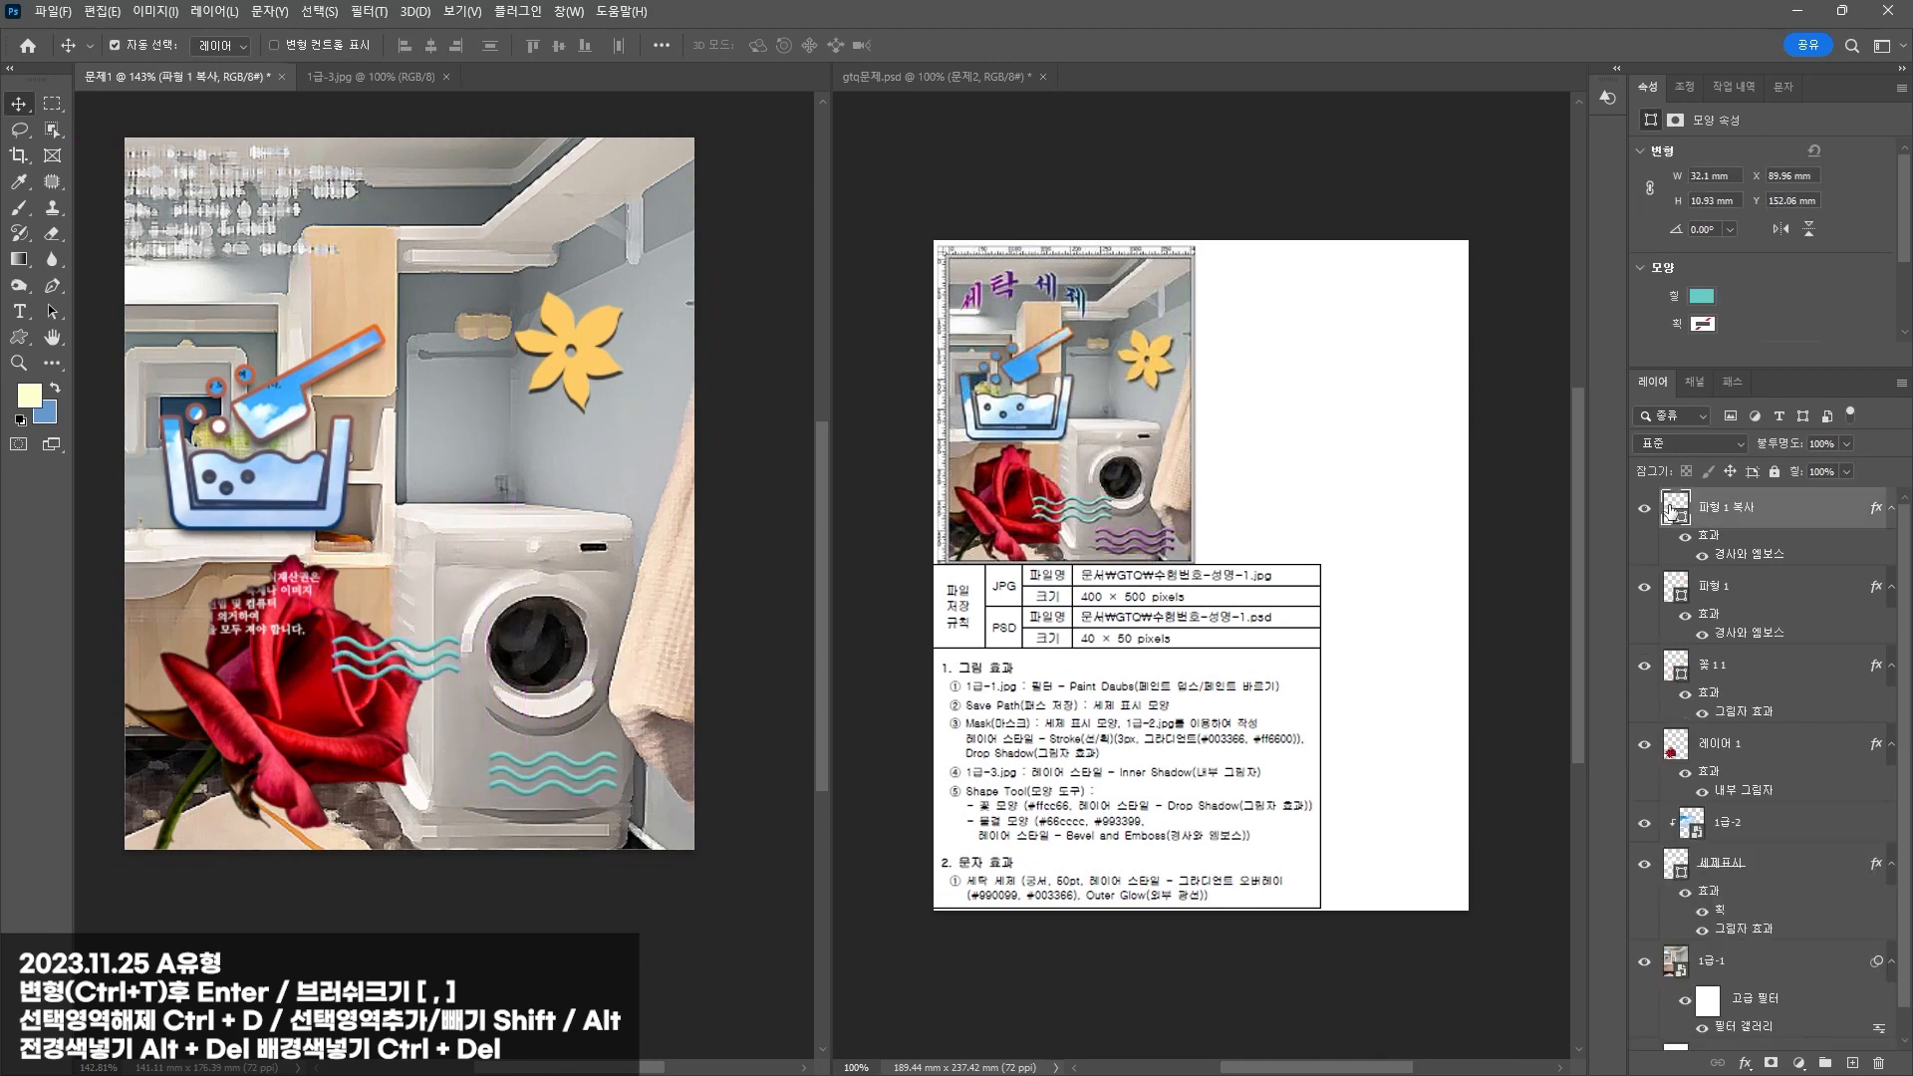
# Step: Set the copied wave's fill colour to #993399
pyautogui.doubleClick(1676, 513)
pyautogui.write('993399')
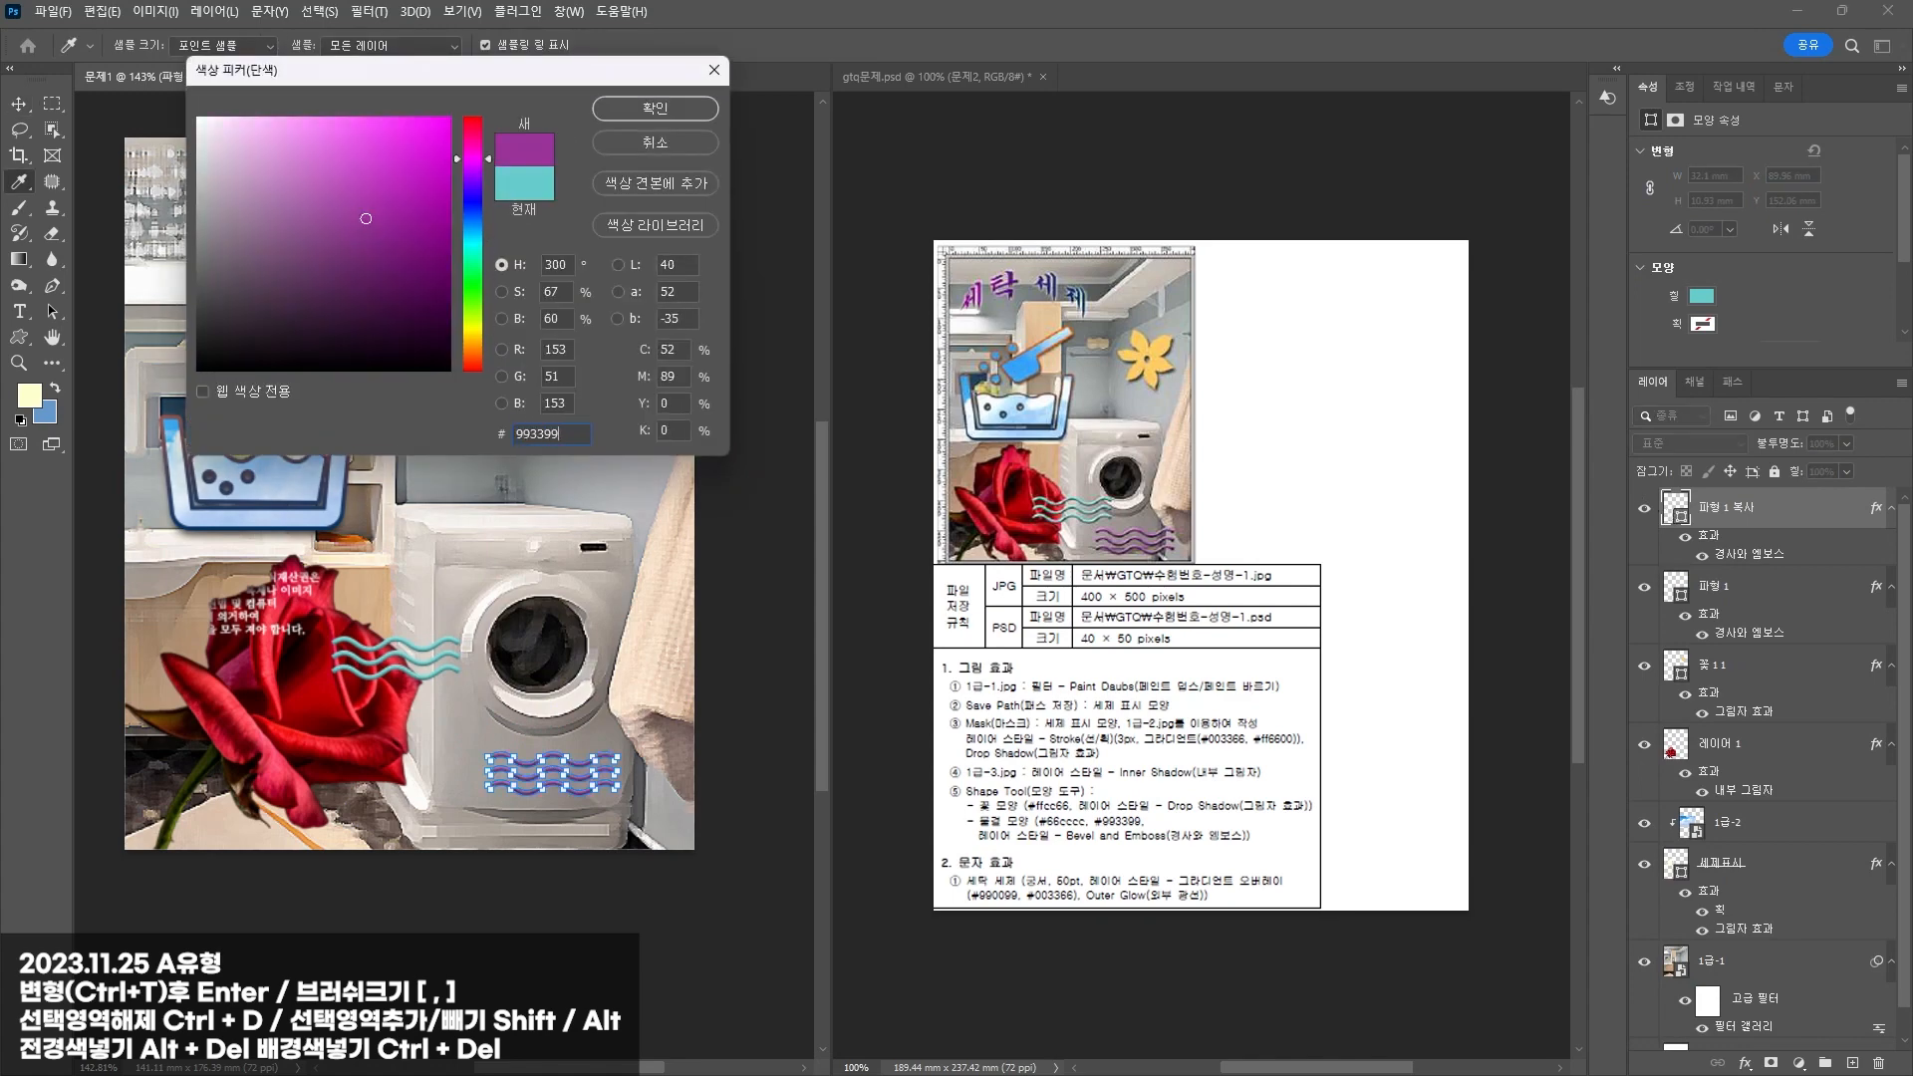
pyautogui.press('Return')
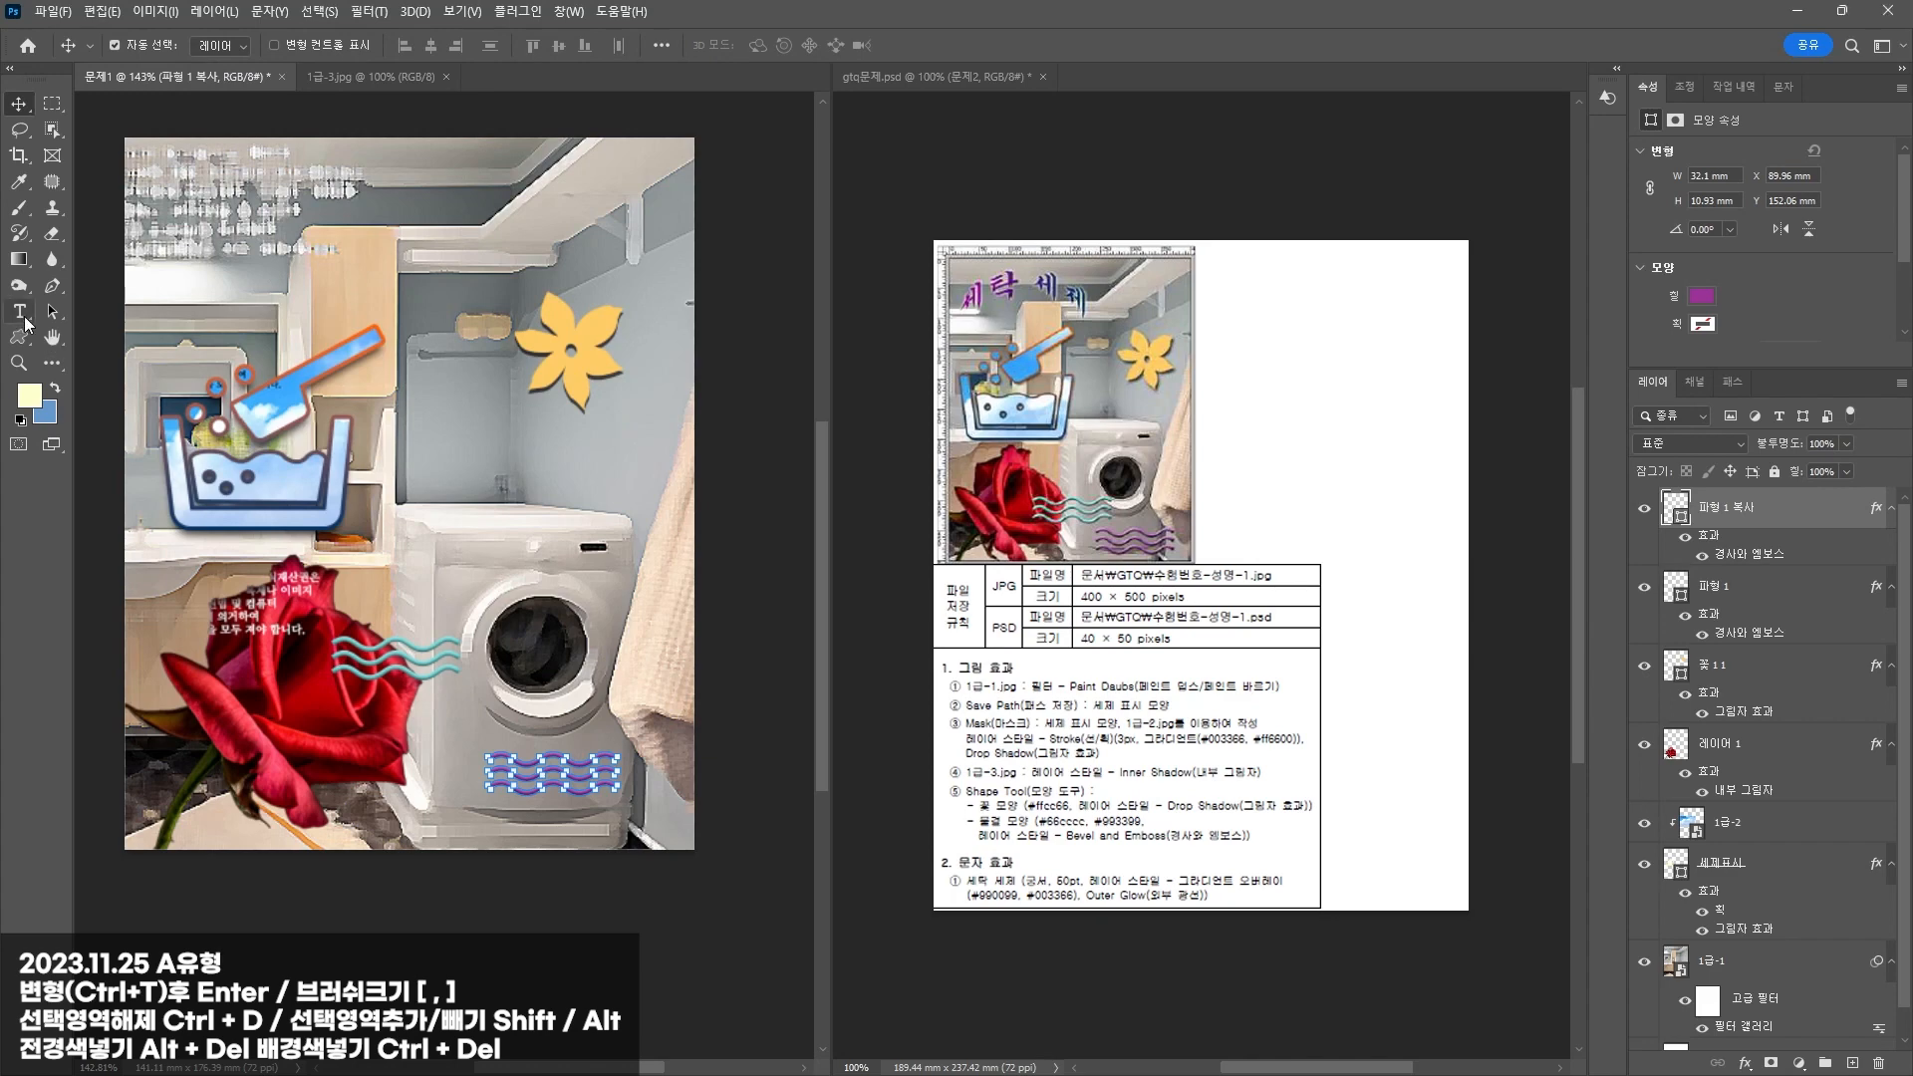
# Step: Add the horizontal text "세탁 세제" above the detergent shape, near the upper edge of the image
pyautogui.click(20, 312)
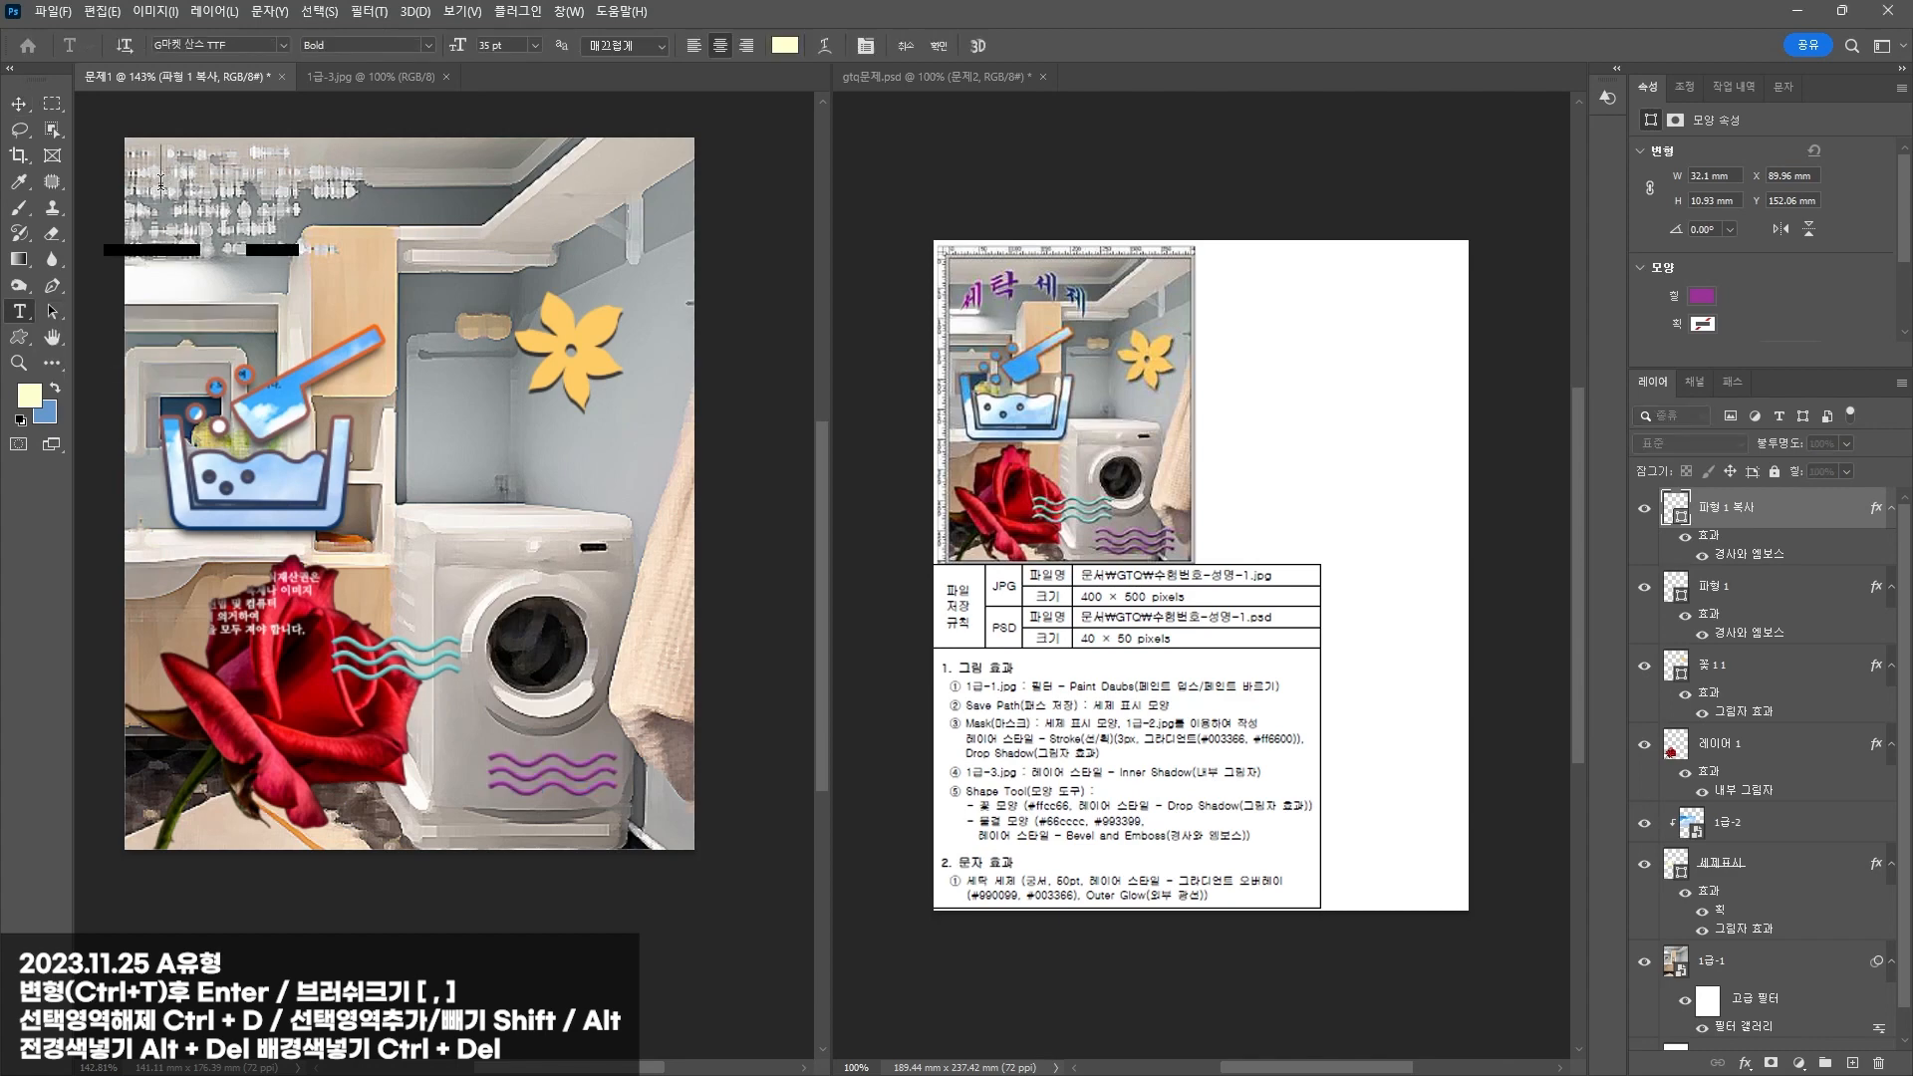
pyautogui.click(162, 189)
pyautogui.write('세탁 세제')
pyautogui.hotkey('ctrl', 'Return')
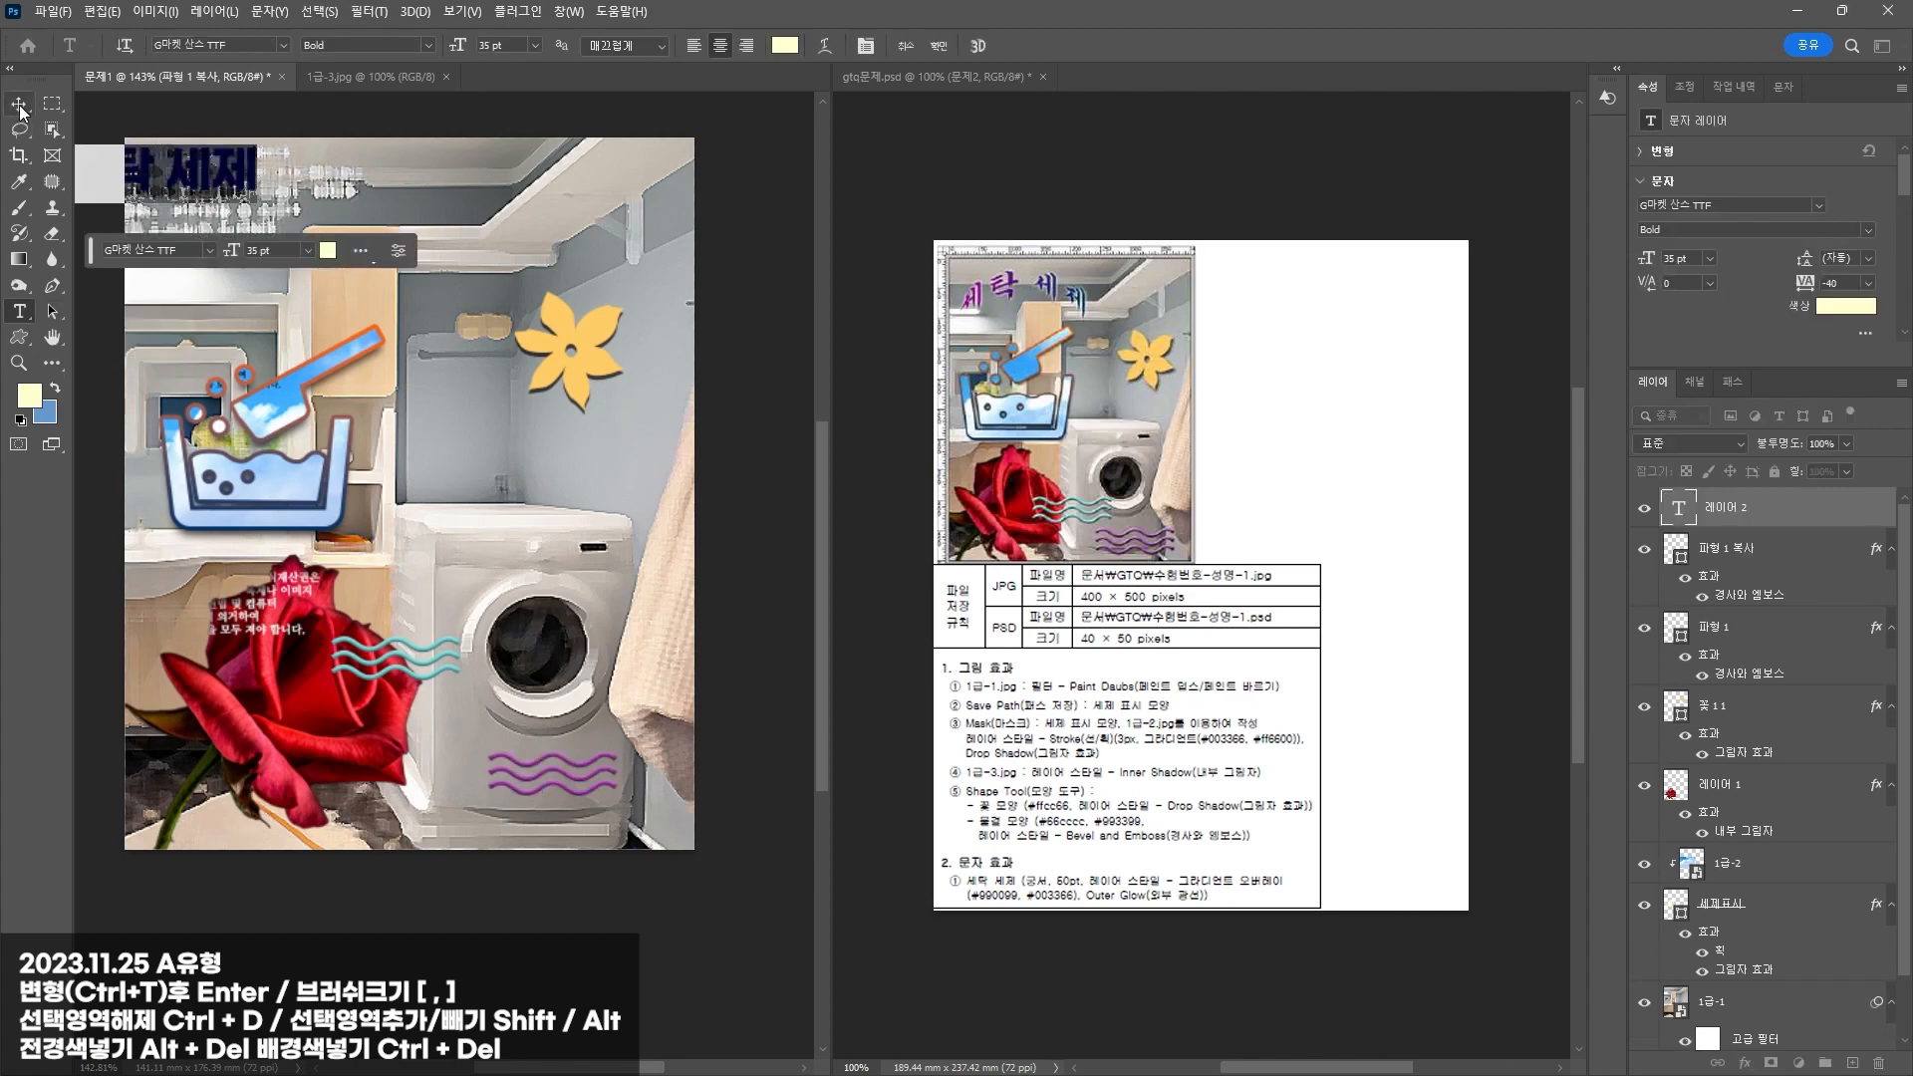
pyautogui.press('v')
pyautogui.moveTo(286, 199); pyautogui.dragTo(316, 209)
# Step: Set the "세탁 세제" text to the 궁서 font at 50 pt
pyautogui.doubleClick(317, 209)
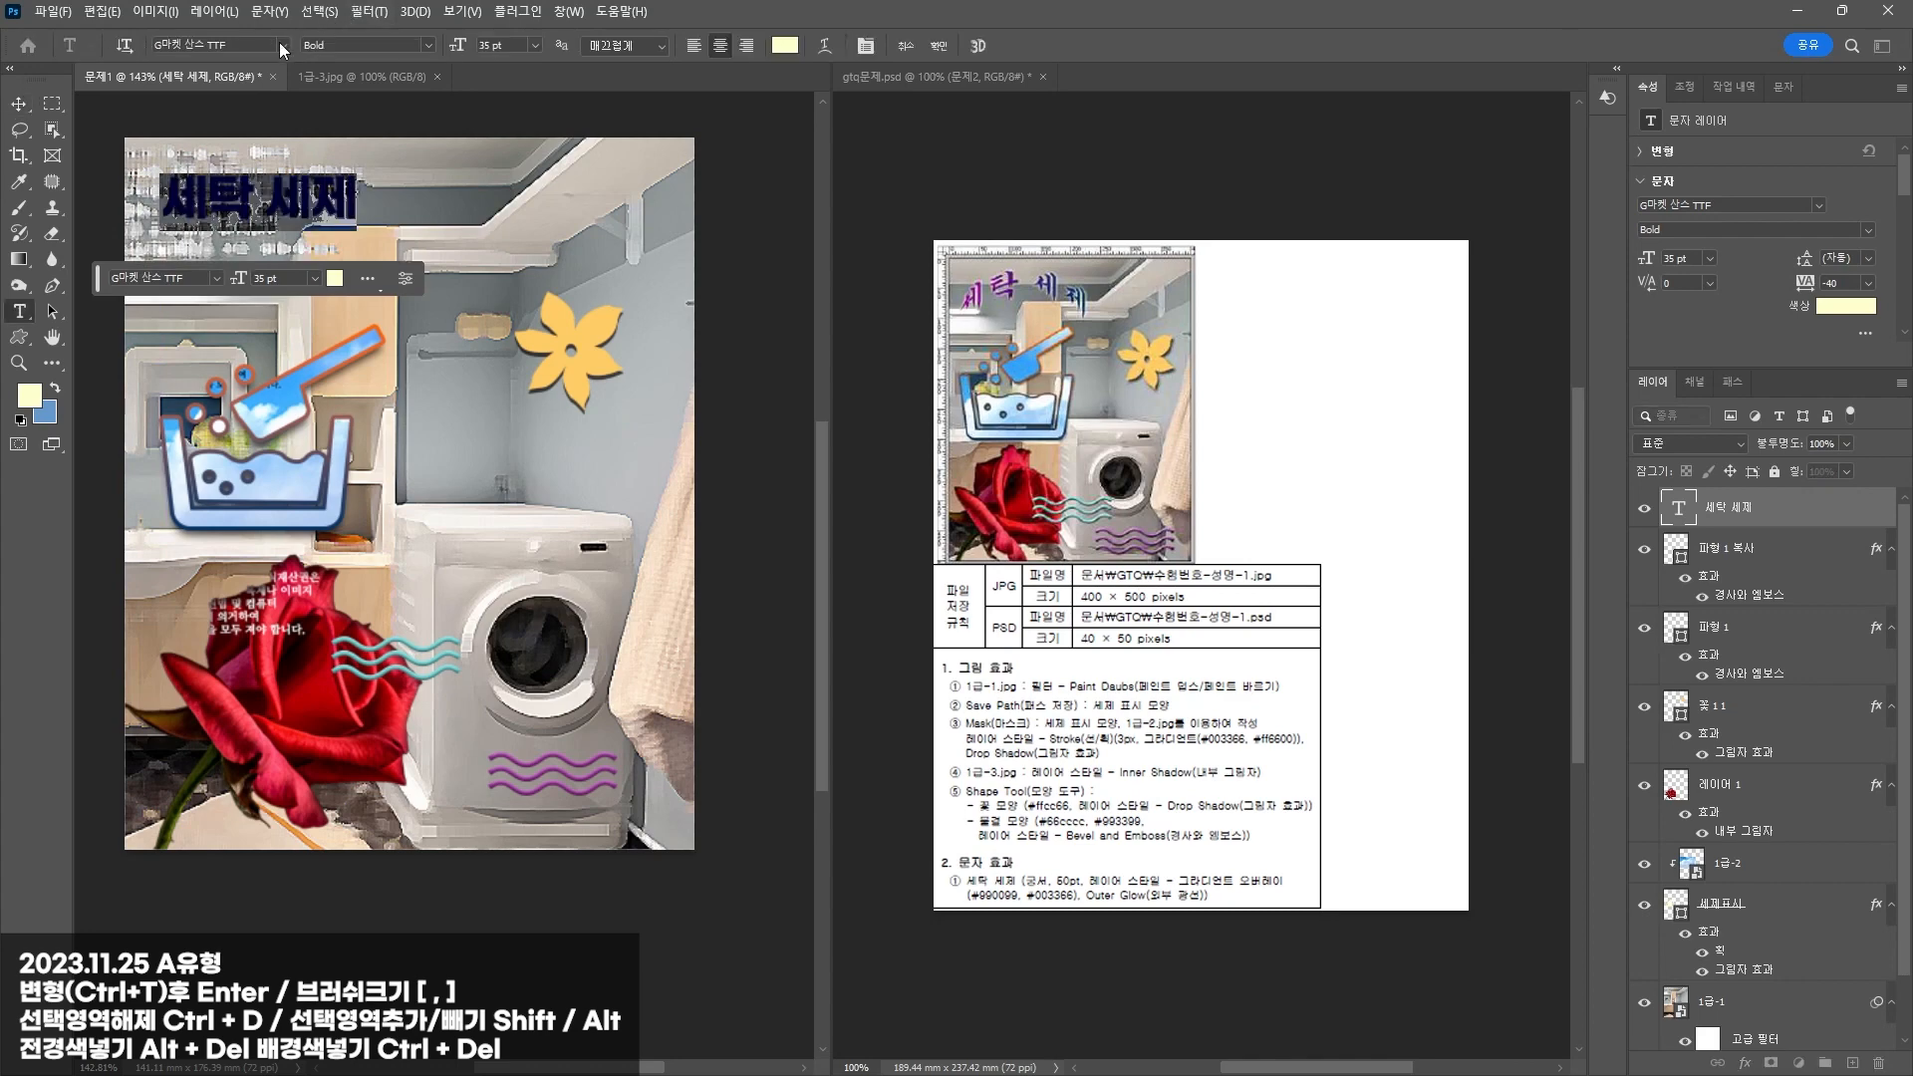
pyautogui.click(216, 48)
pyautogui.write('궁서')
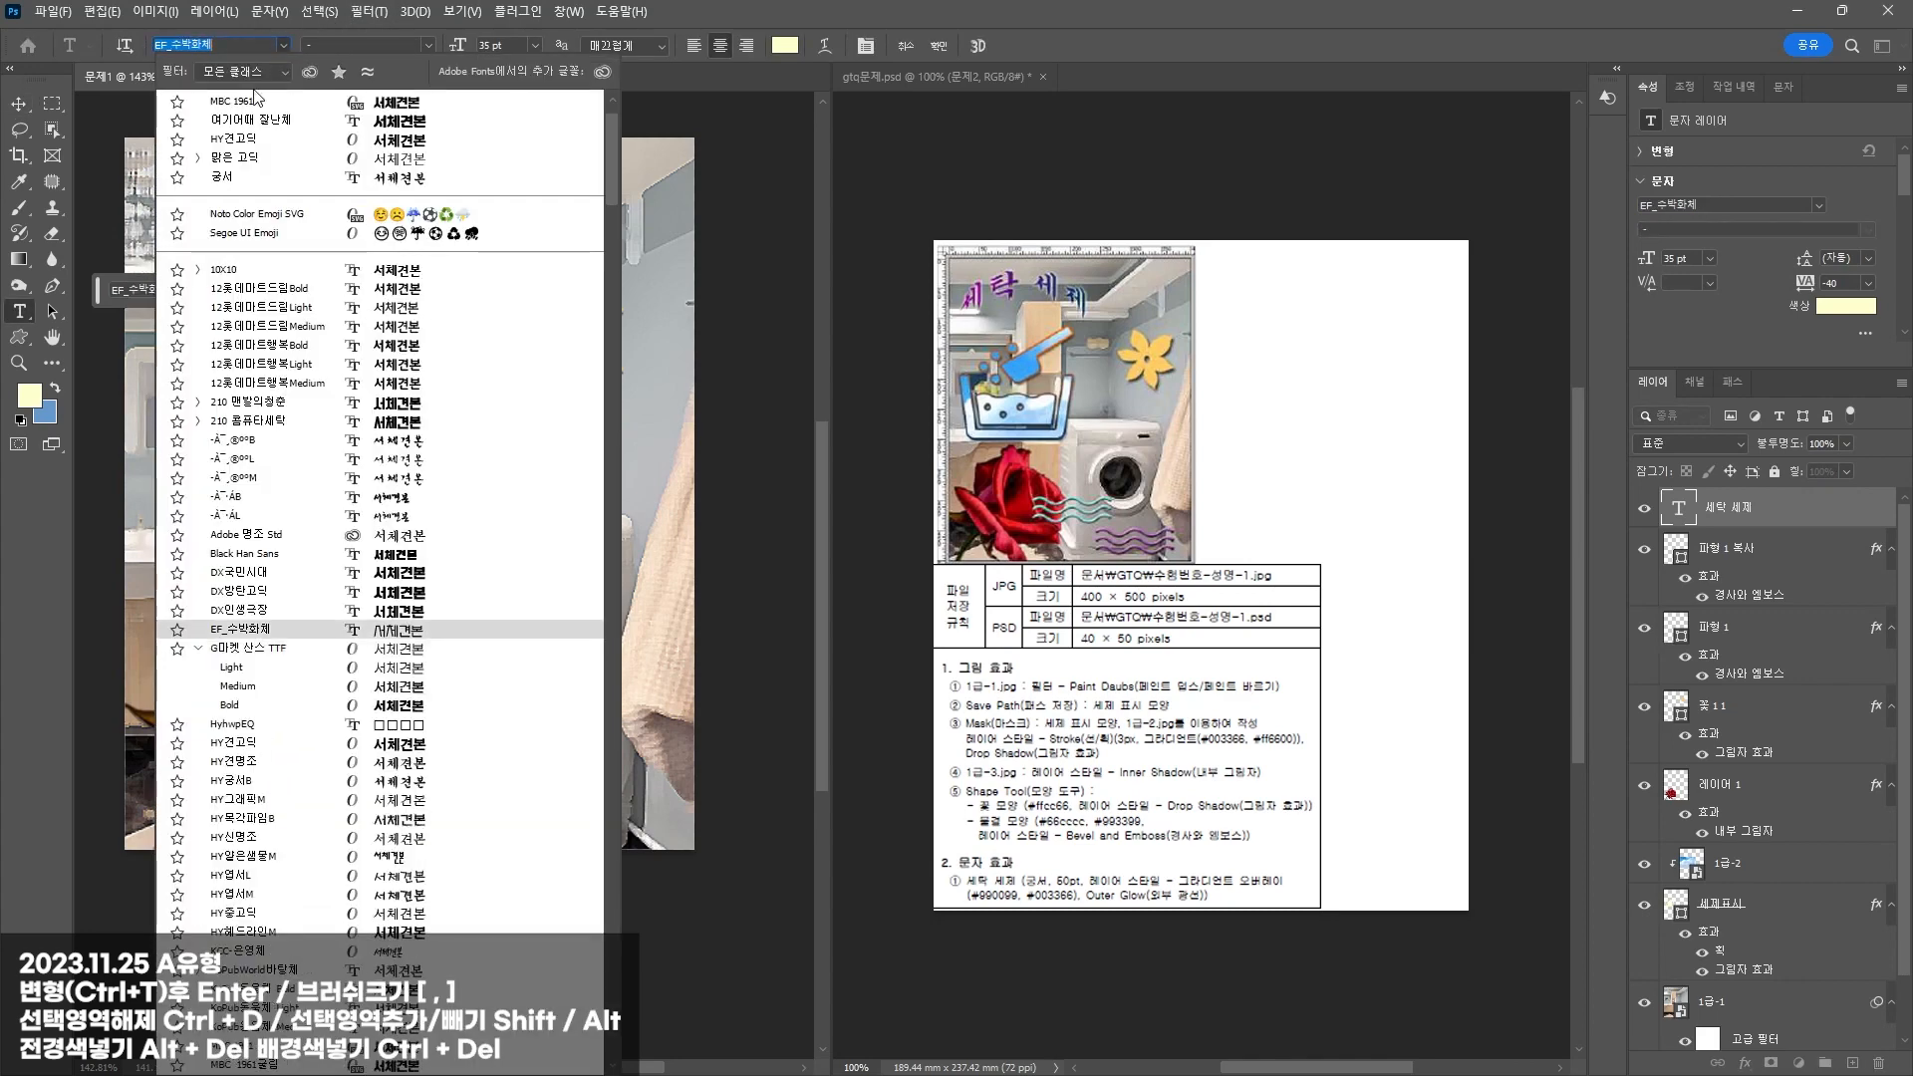
pyautogui.click(223, 178)
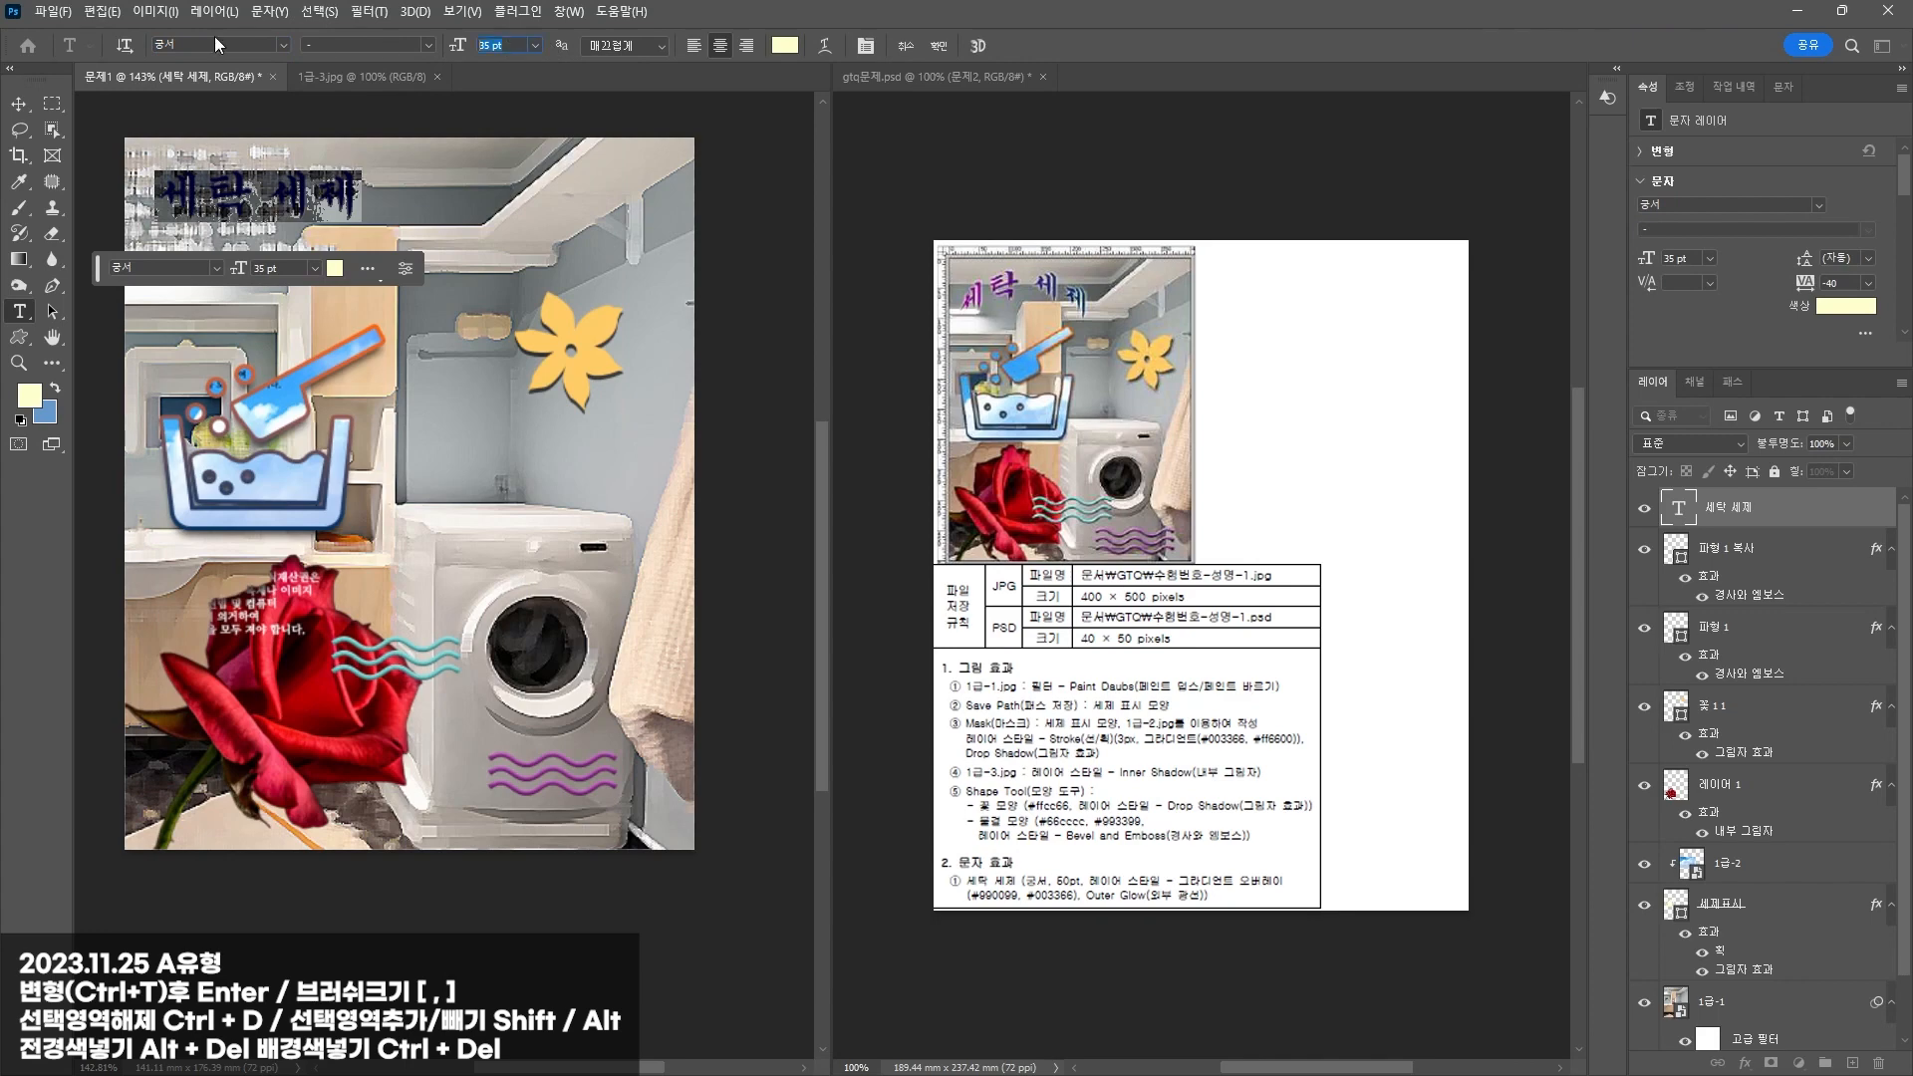
pyautogui.write('60')
pyautogui.press('Return')
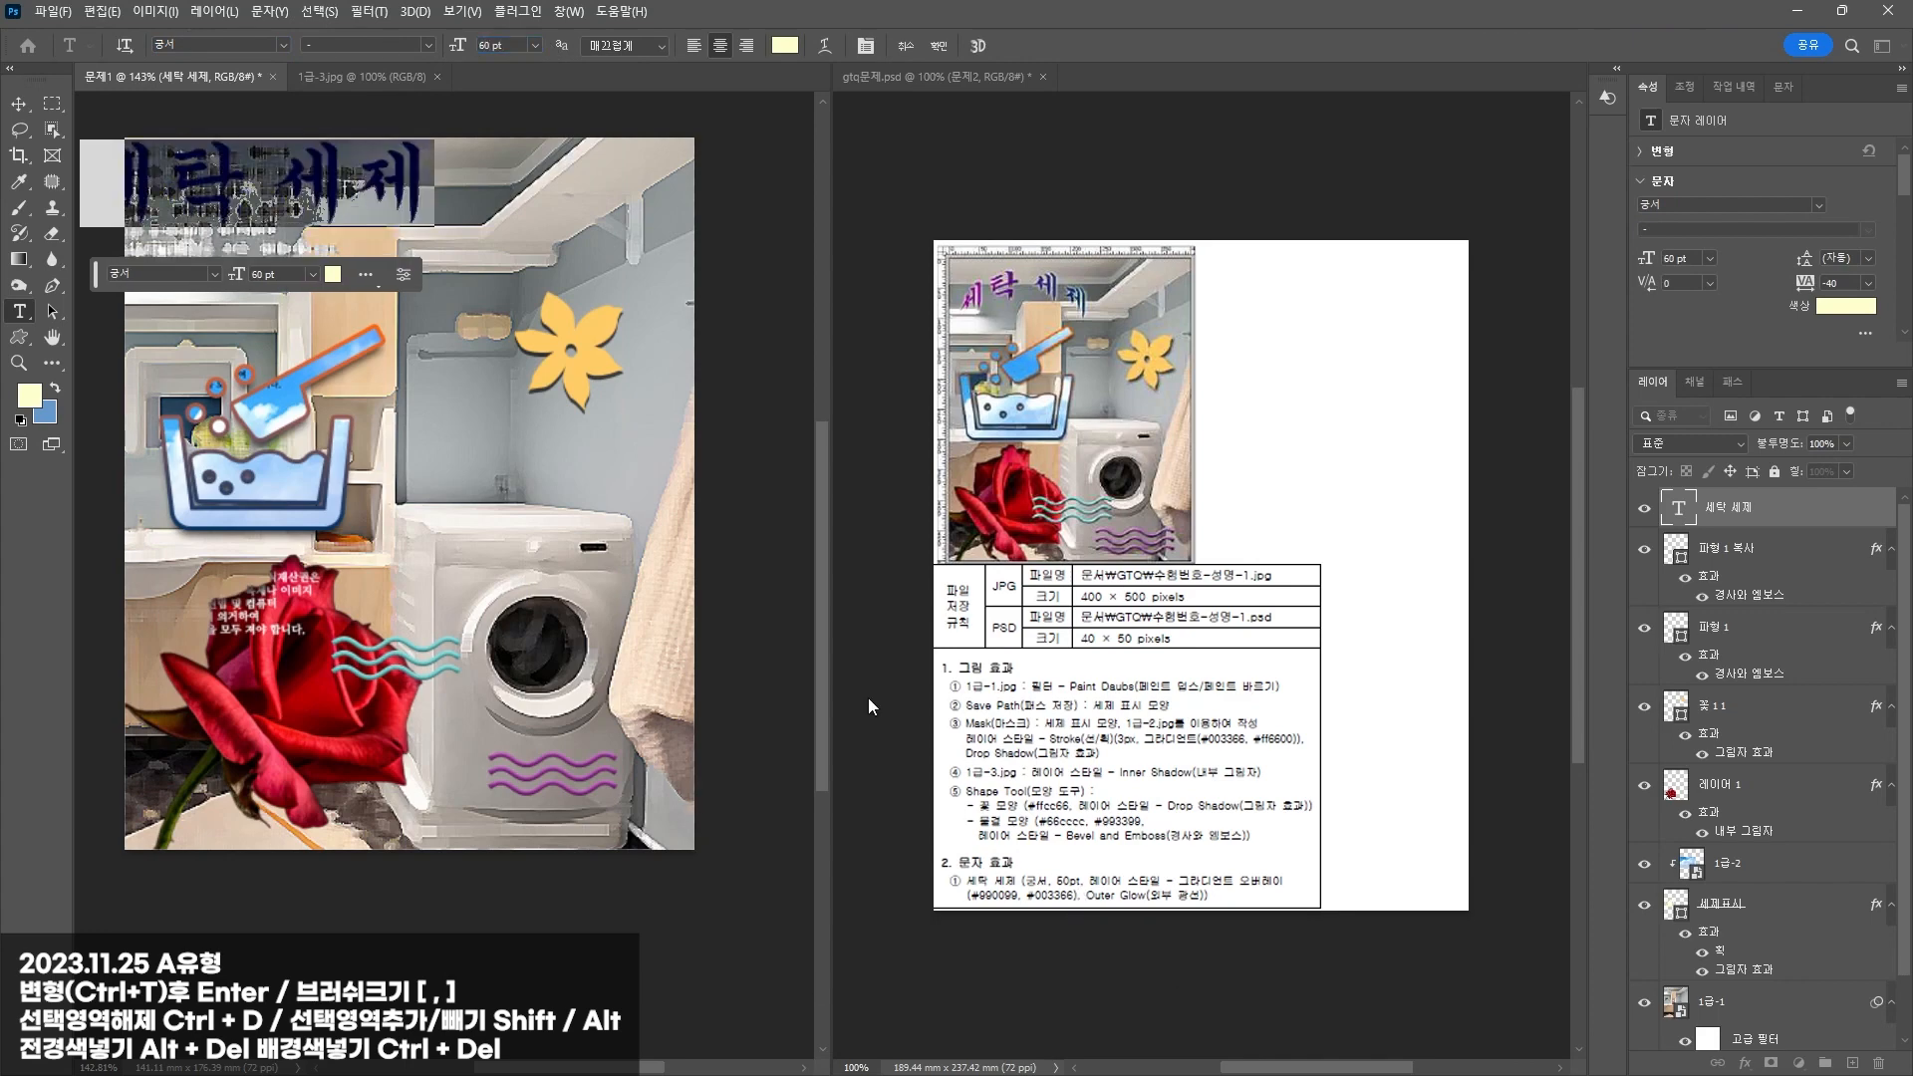
pyautogui.press('Return')
pyautogui.click(18, 103)
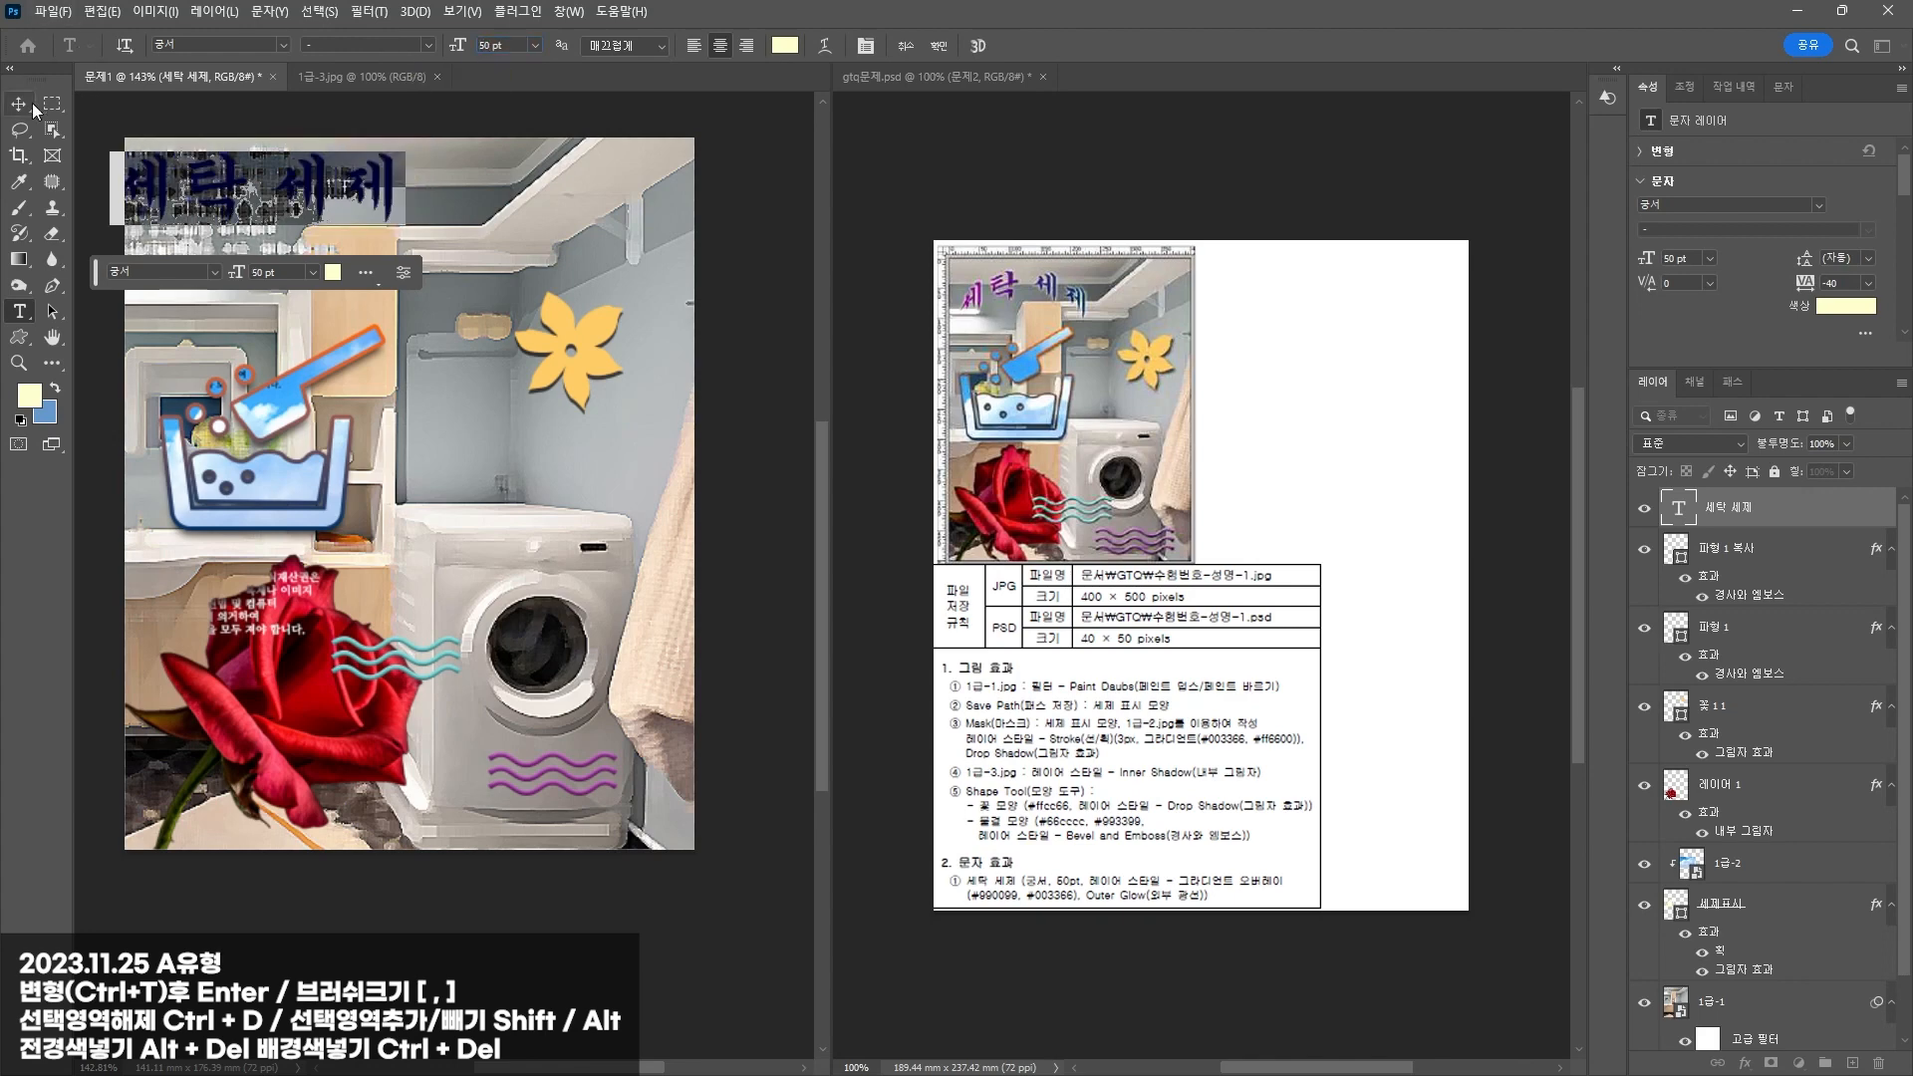
# Step: Warp the "세탁 세제" text horizontally with the 아치 style at +31% bend and reposition it above the detergent shape
pyautogui.doubleClick(287, 210)
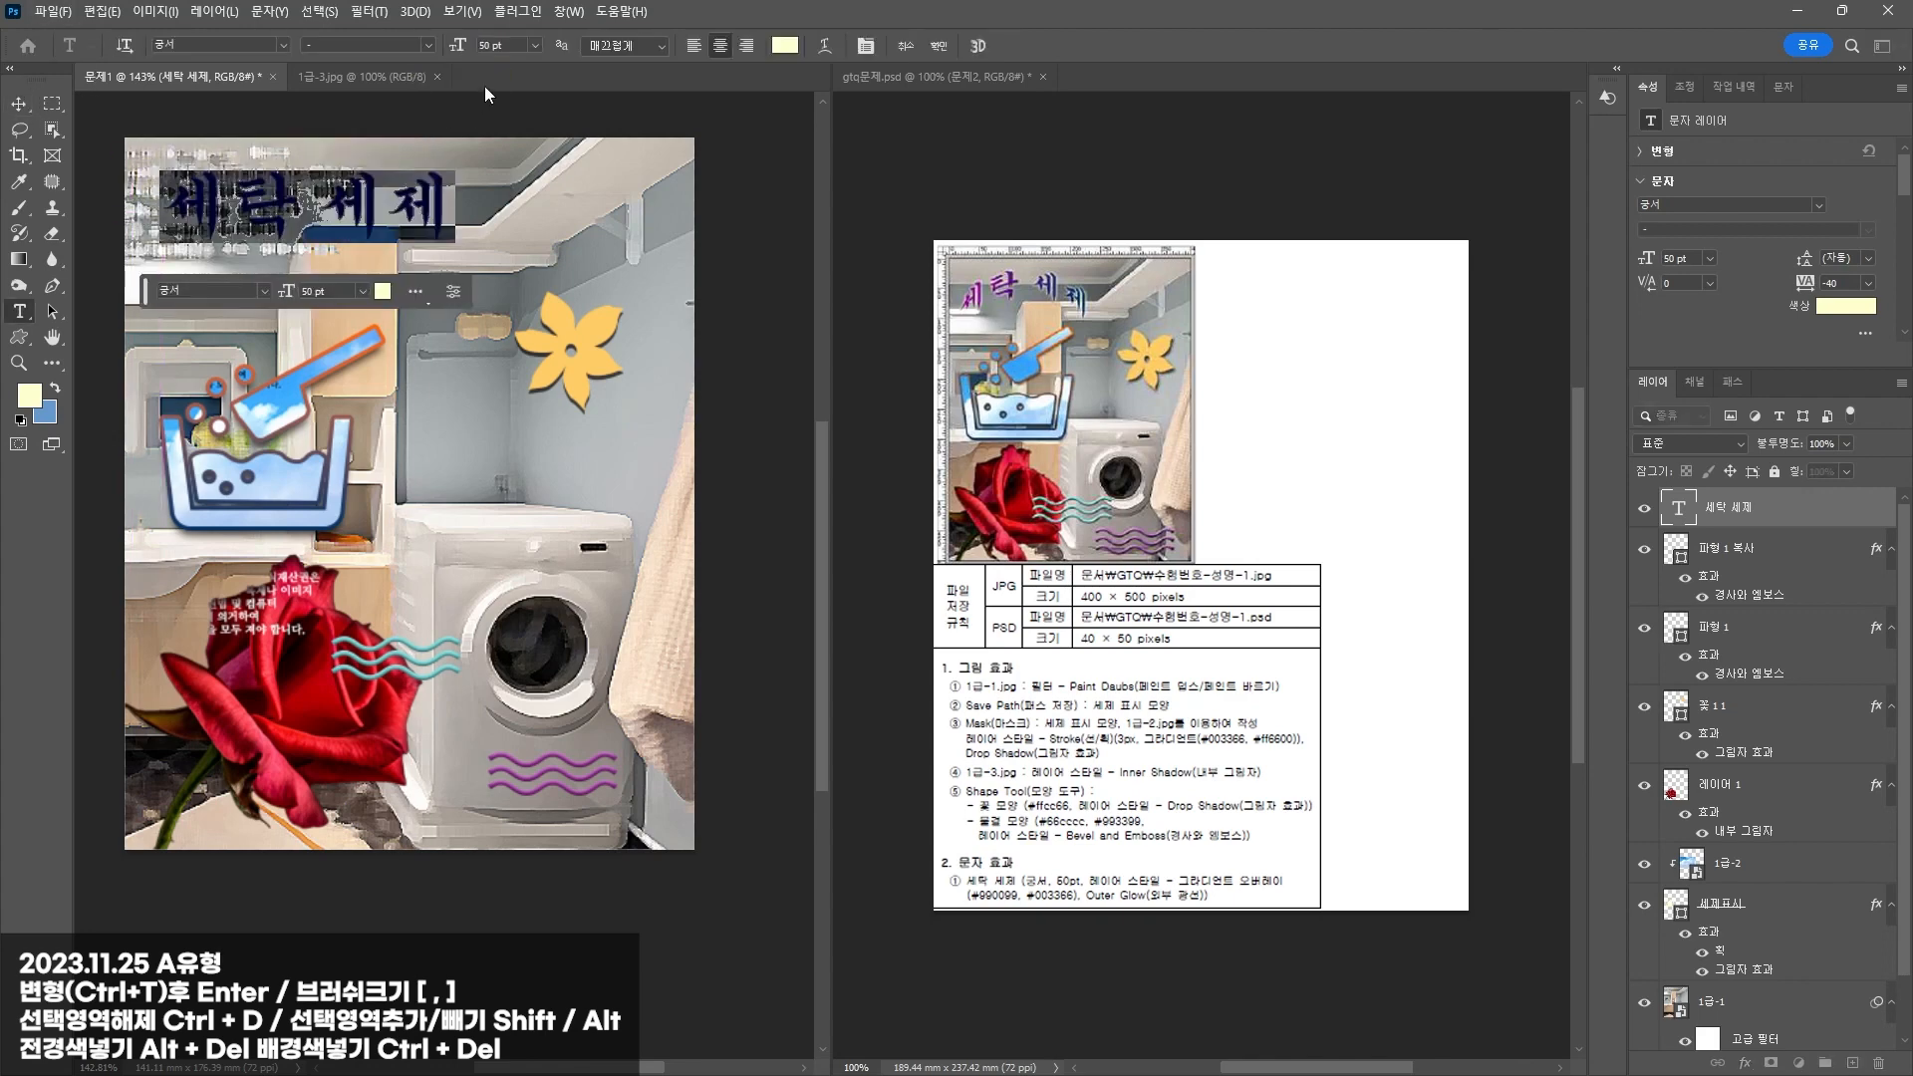
pyautogui.click(825, 46)
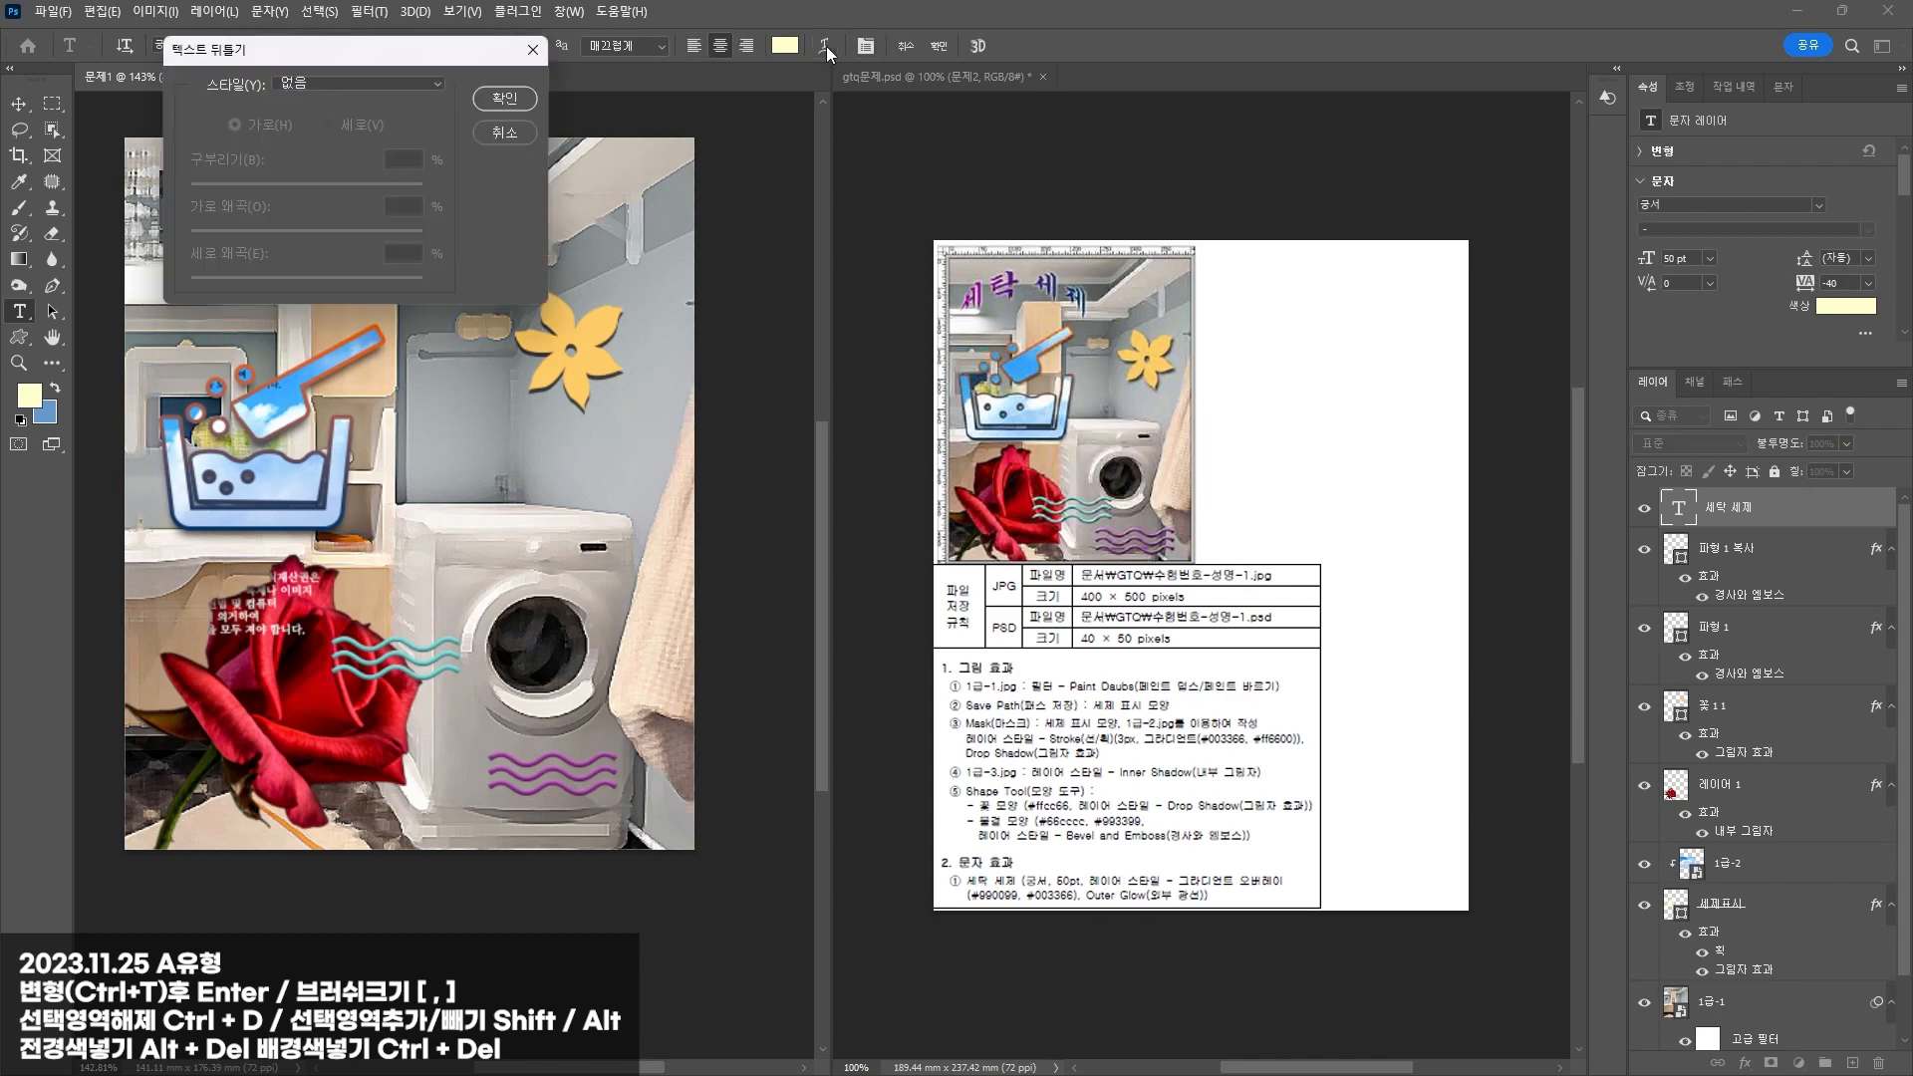
pyautogui.click(331, 86)
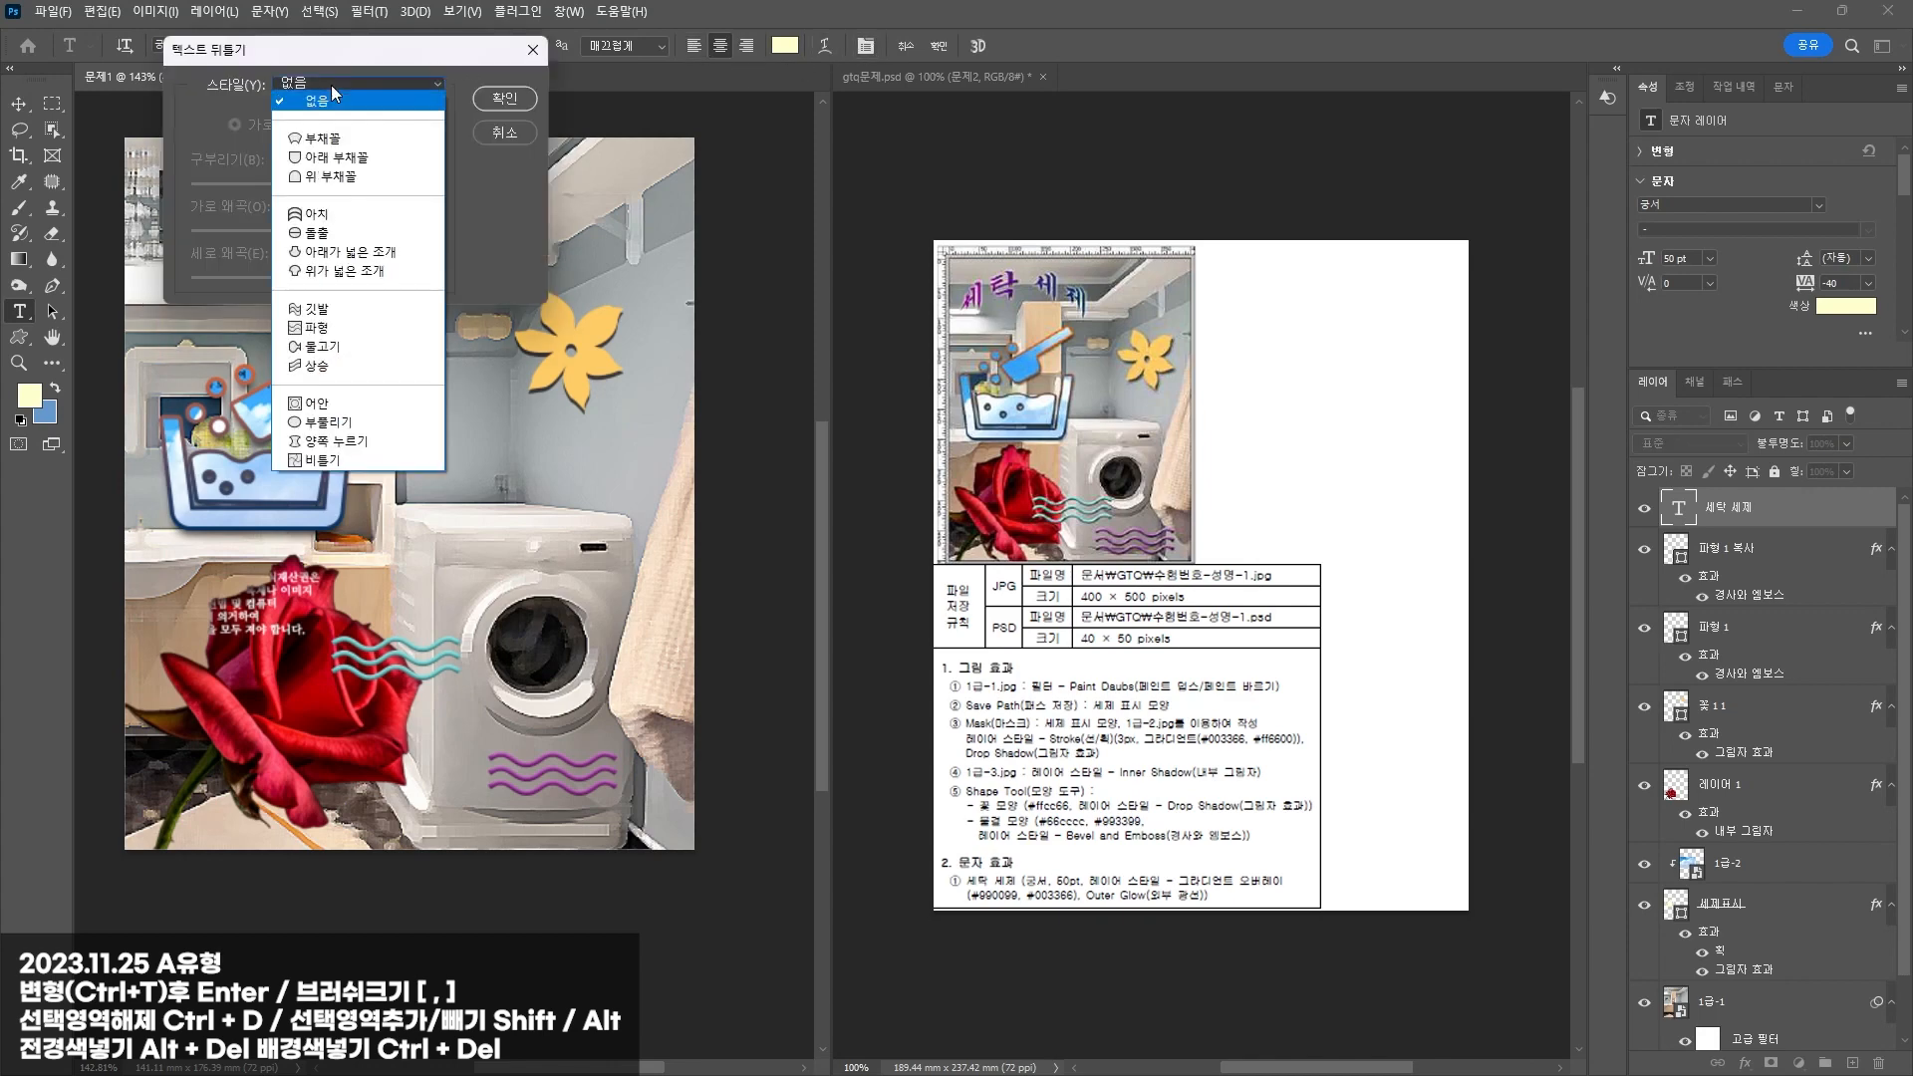
pyautogui.click(335, 206)
pyautogui.moveTo(355, 49); pyautogui.dragTo(359, 289)
pyautogui.click(335, 423)
pyautogui.moveTo(335, 422); pyautogui.dragTo(341, 421)
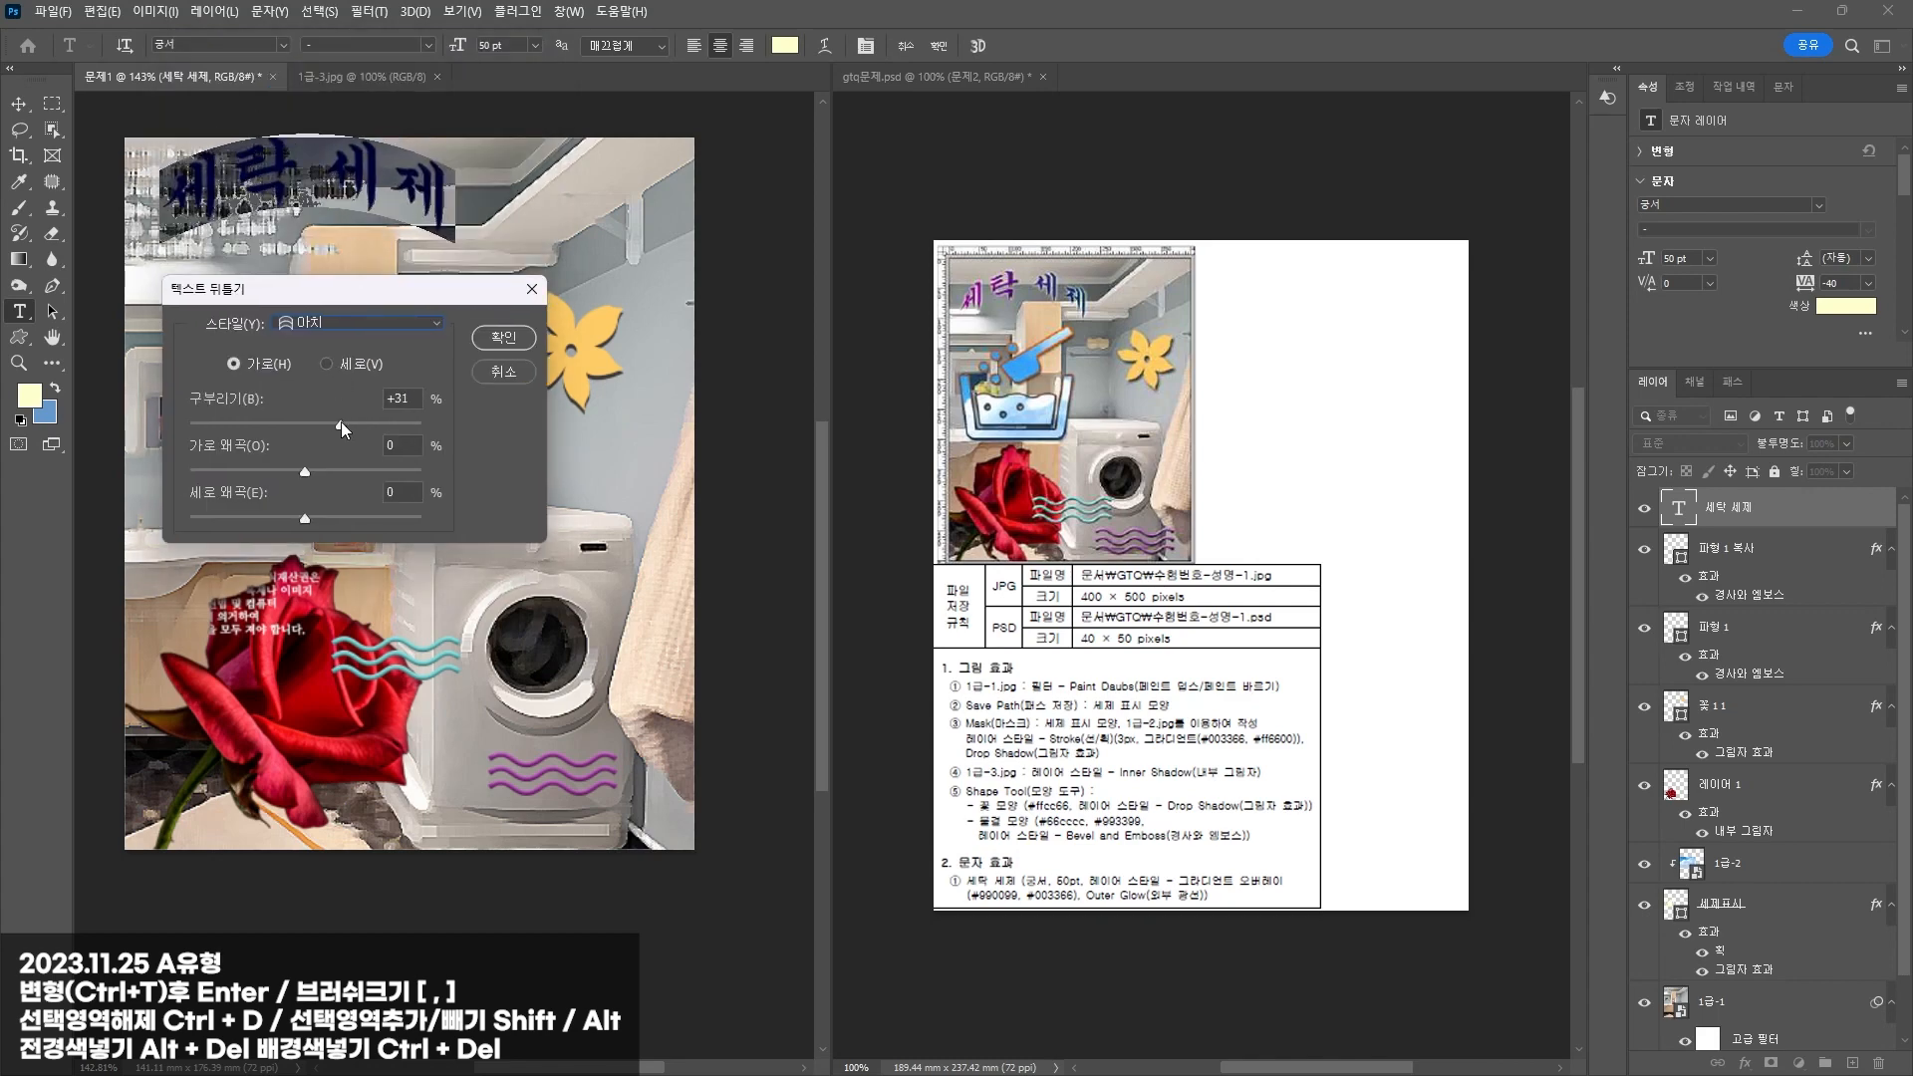
pyautogui.click(503, 338)
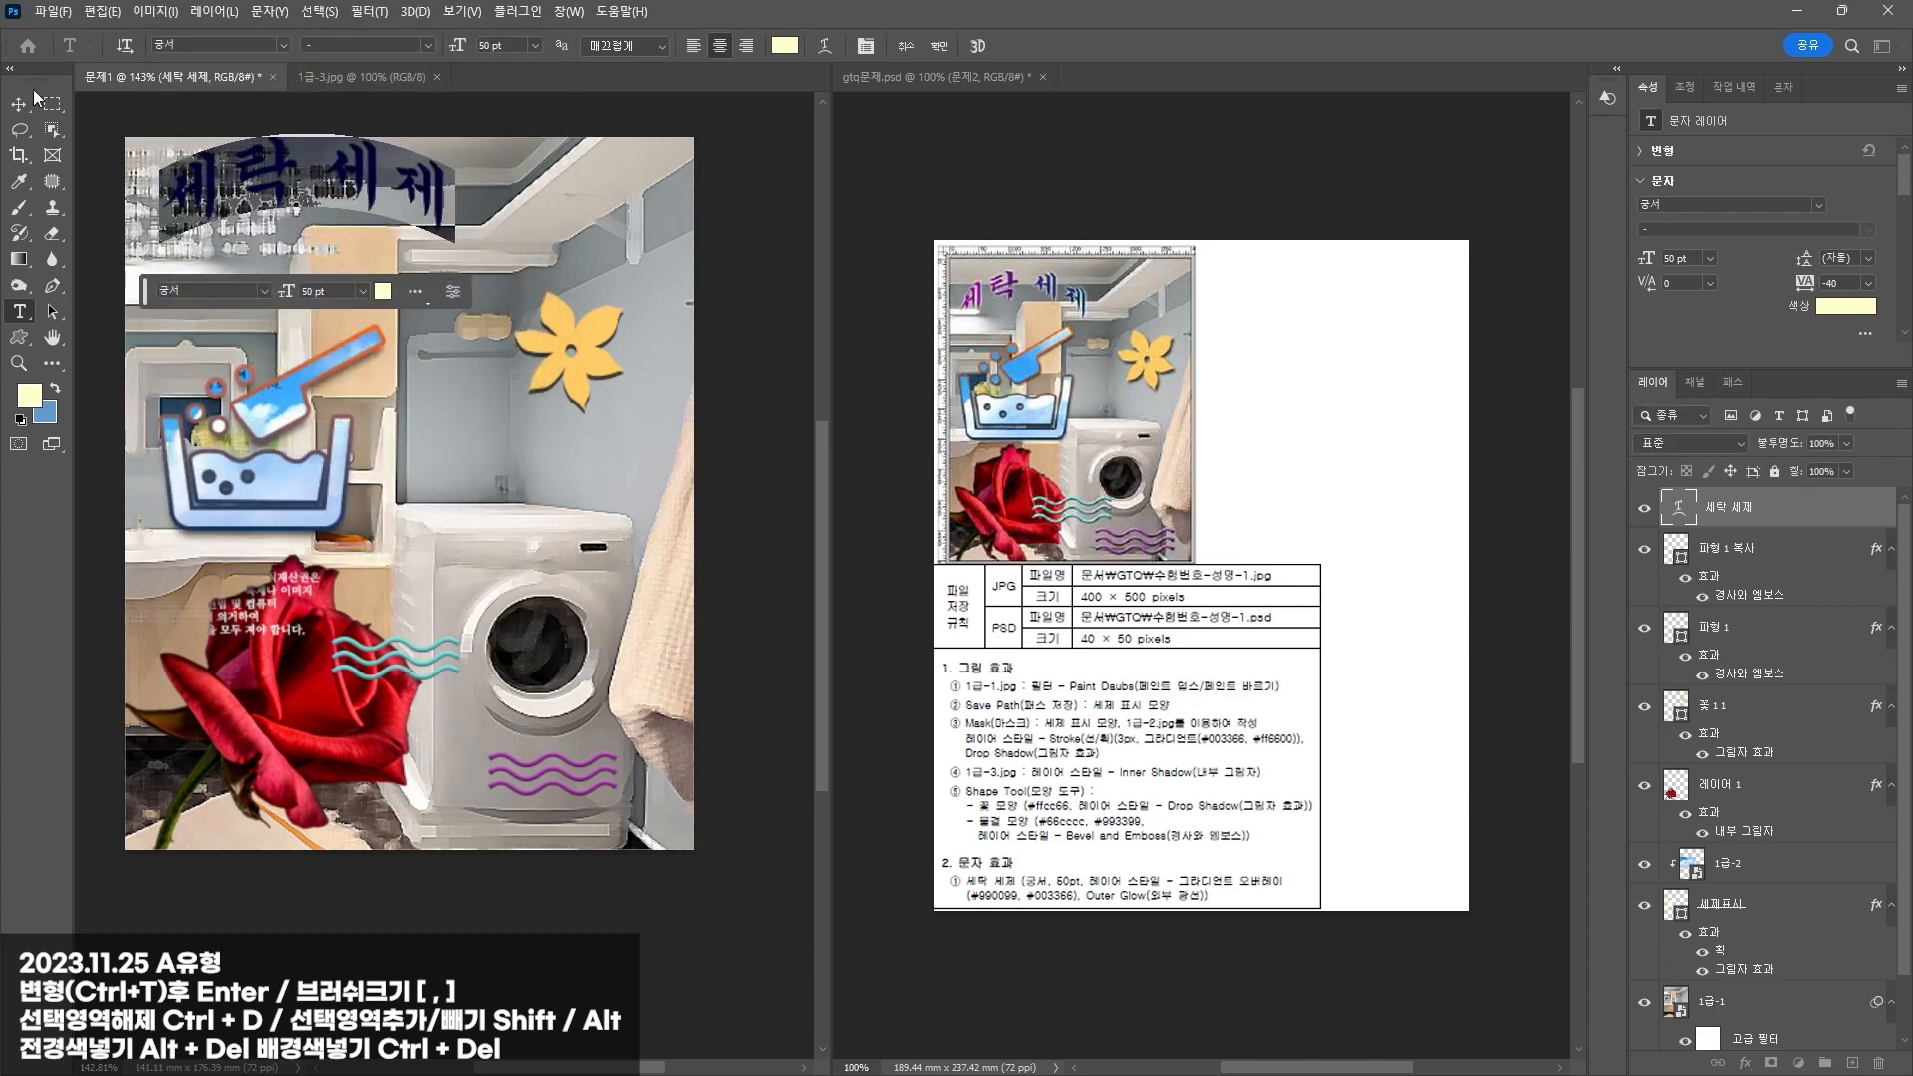
pyautogui.click(18, 102)
pyautogui.moveTo(267, 196); pyautogui.dragTo(248, 208)
# Step: Add a Gradient Overlay to the "세탁 세제" text and set the gradient's start stop to #990099
pyautogui.click(1746, 1063)
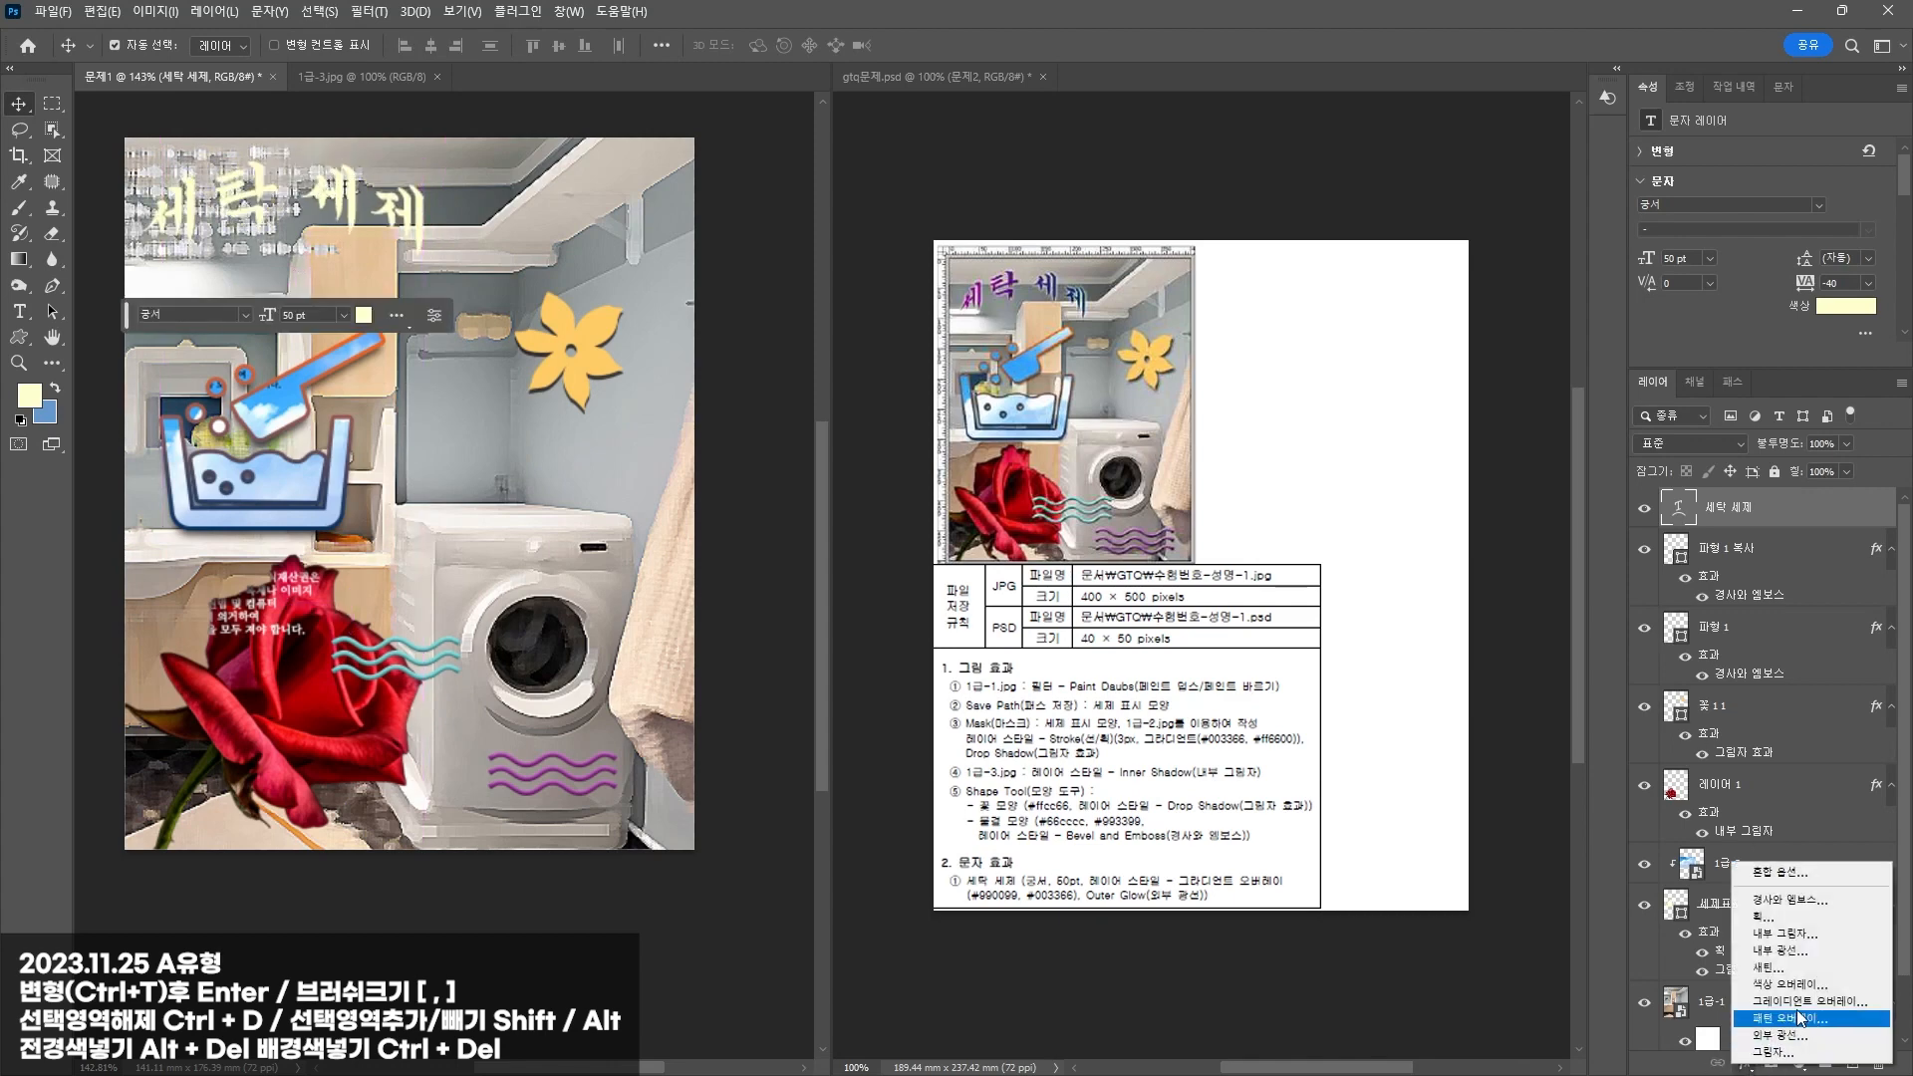
pyautogui.click(1798, 1004)
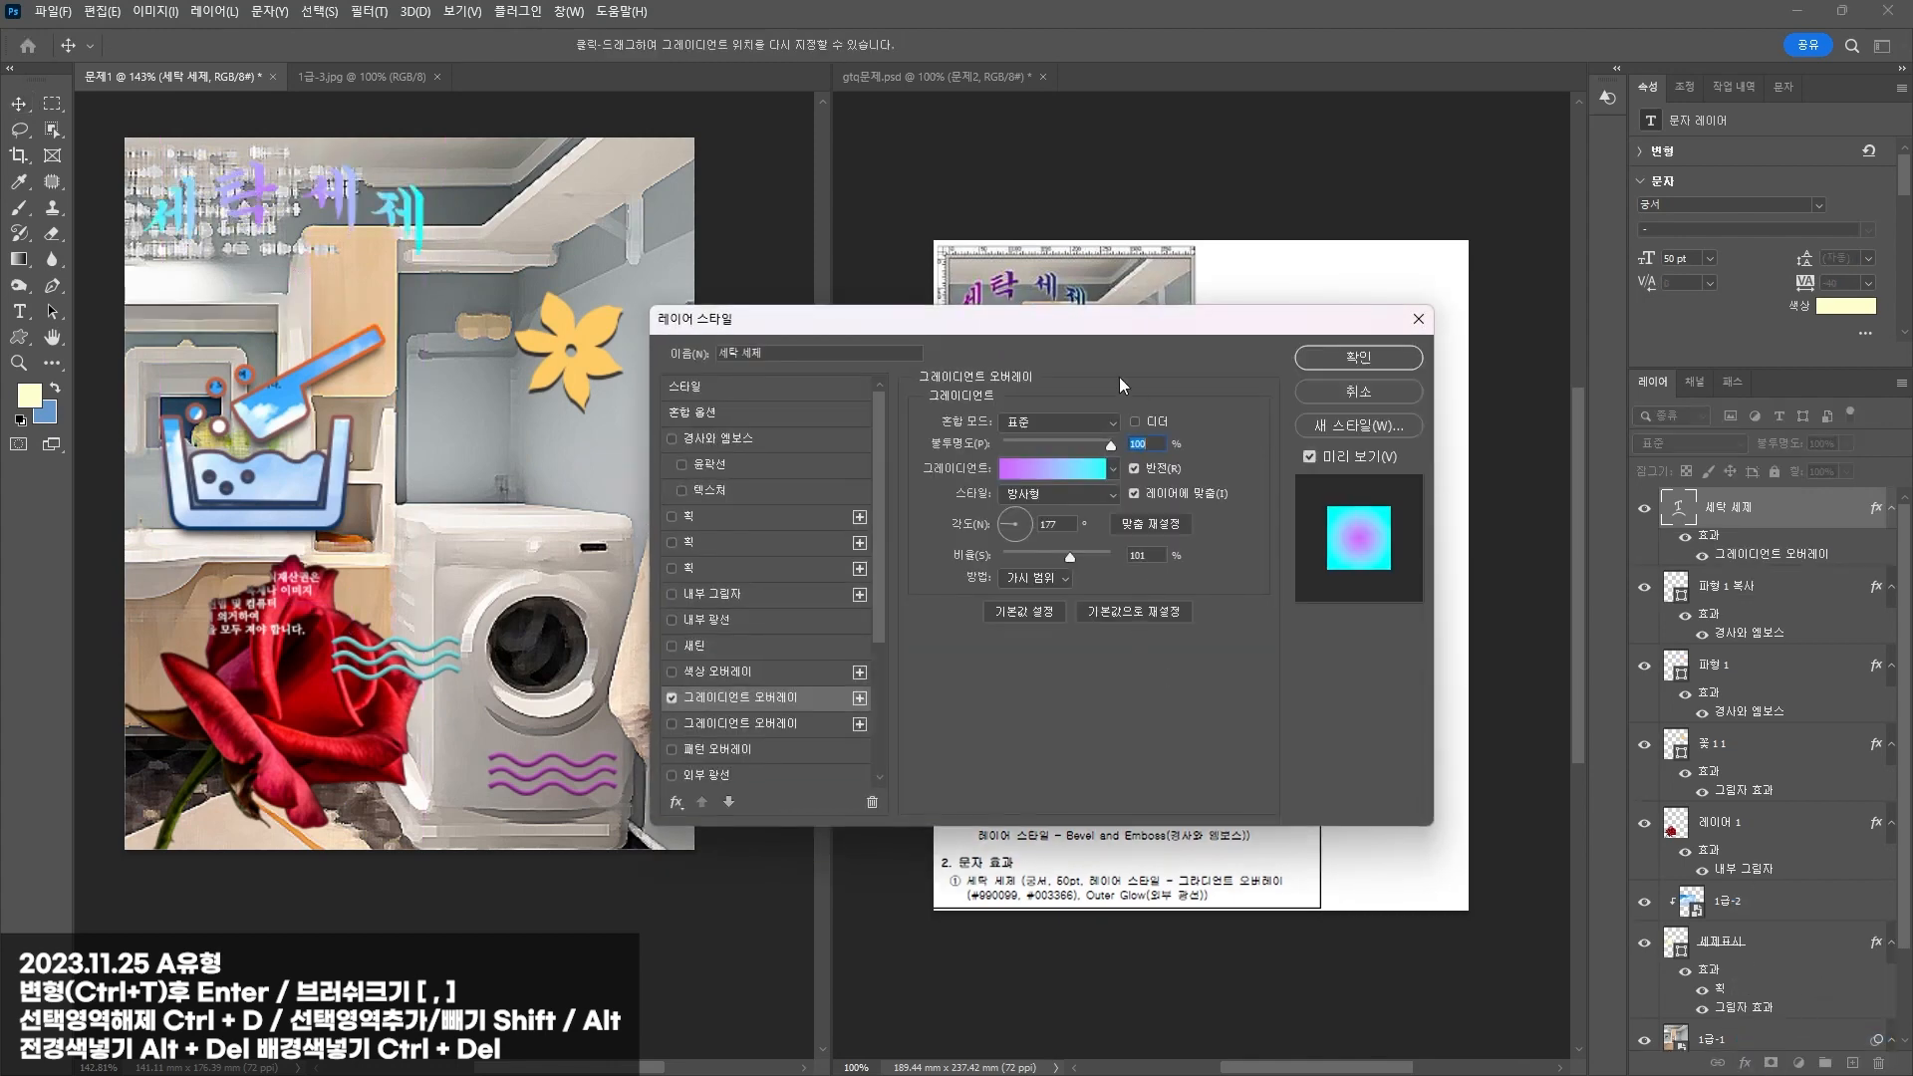
pyautogui.moveTo(1043, 343); pyautogui.dragTo(927, 74)
pyautogui.click(877, 204)
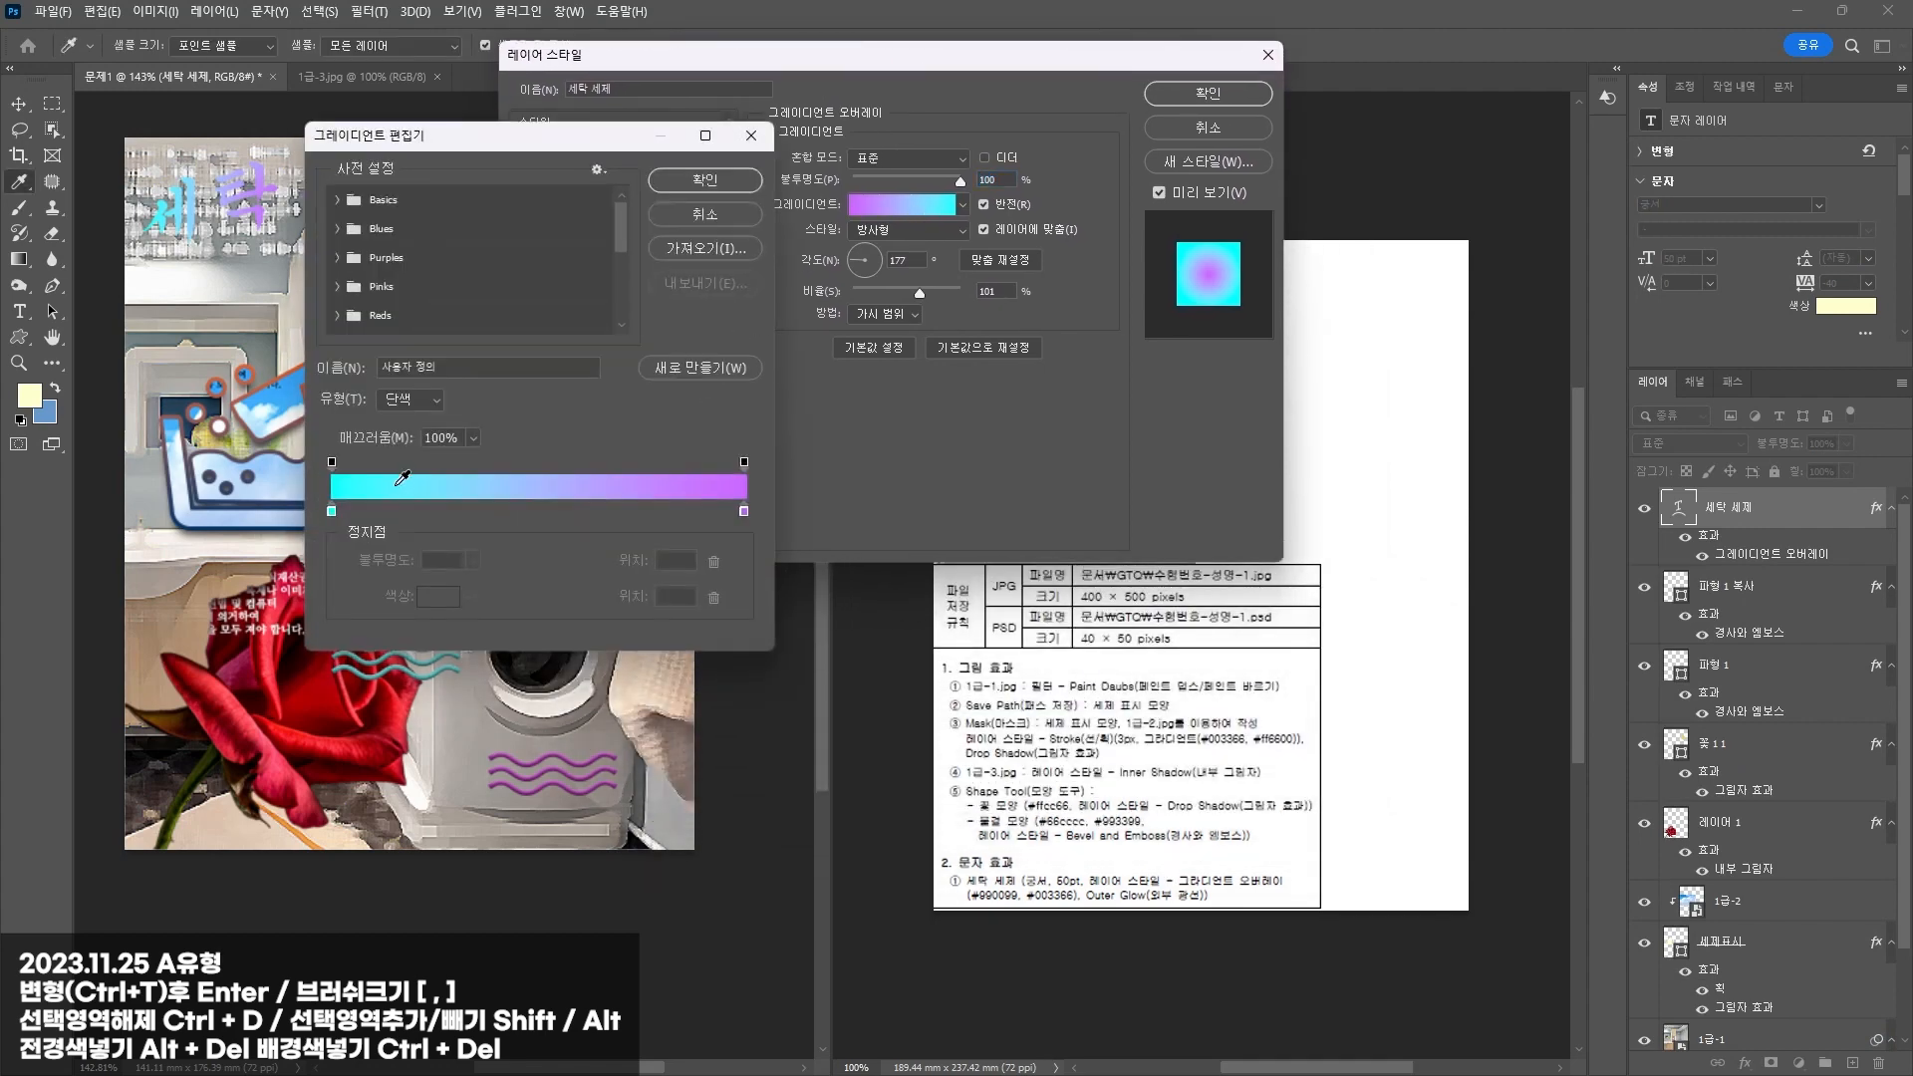
pyautogui.click(331, 510)
pyautogui.click(436, 597)
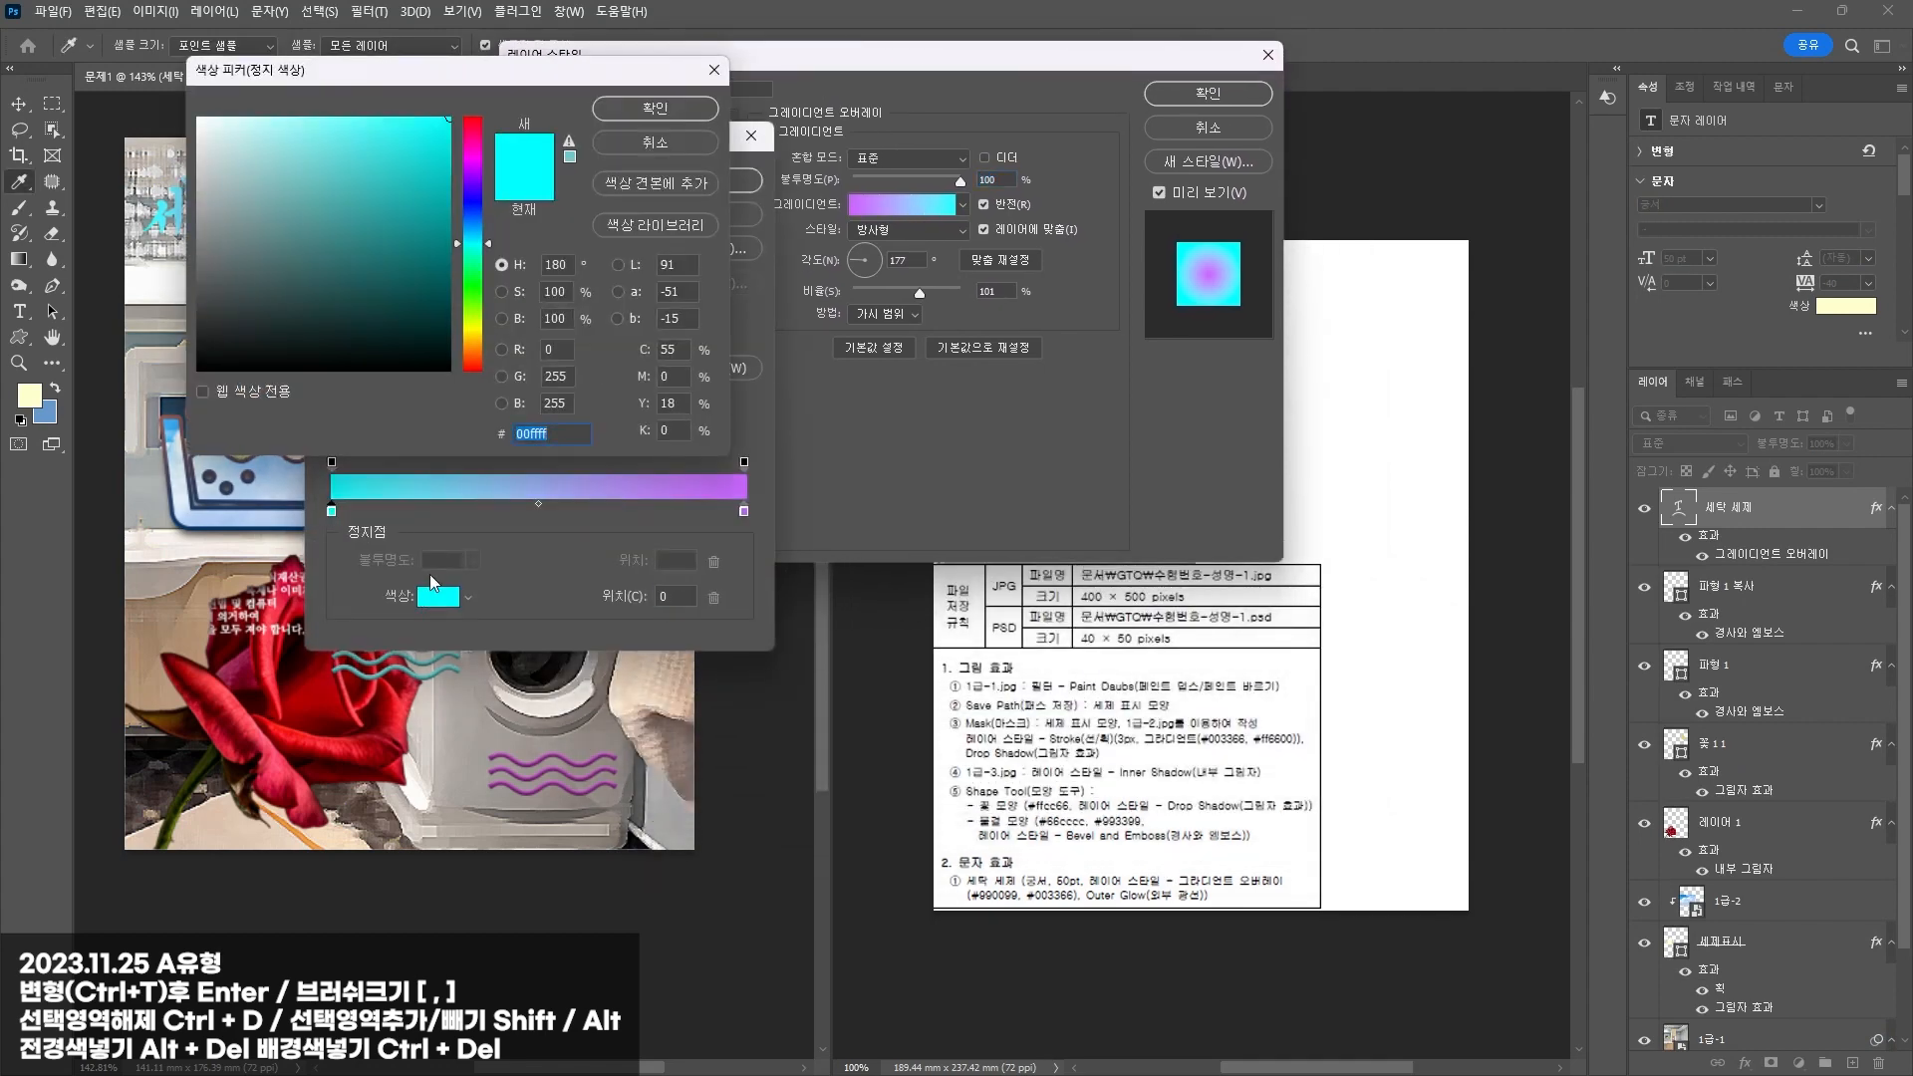
pyautogui.write('990099')
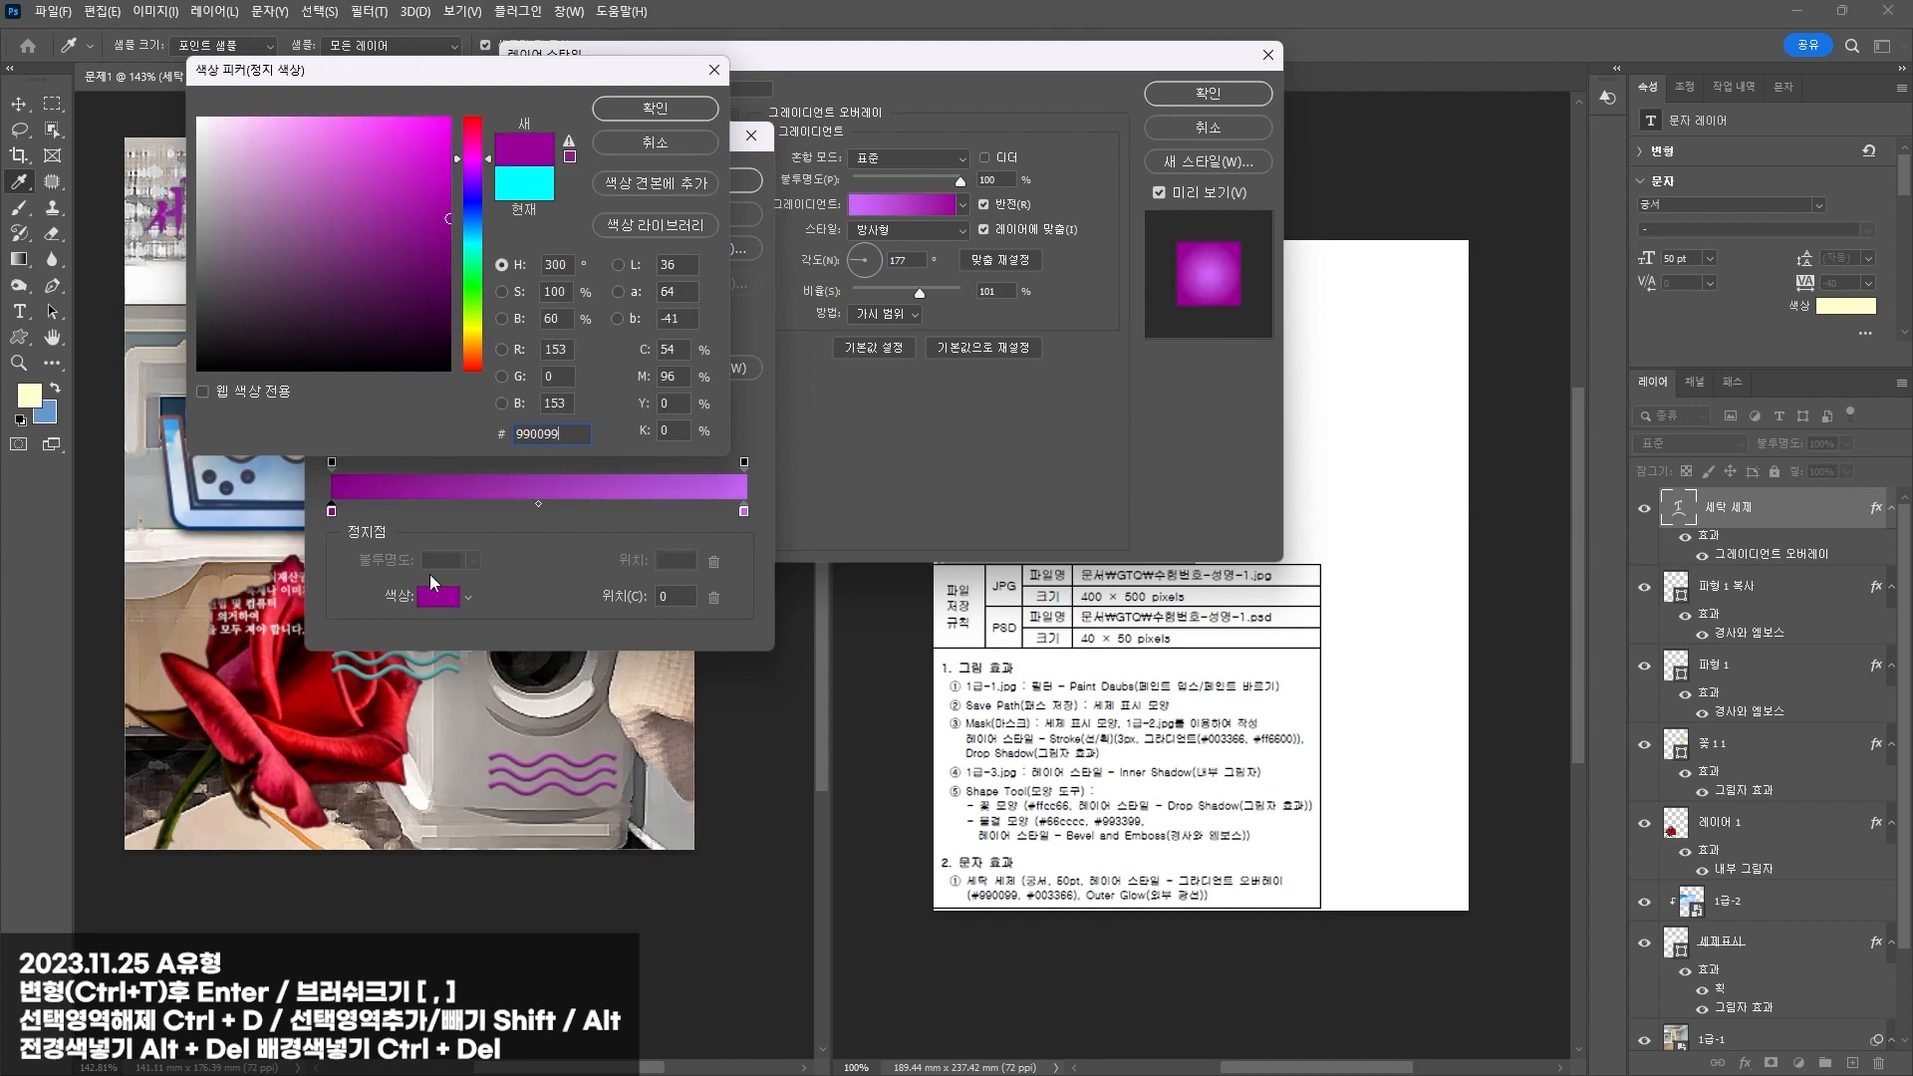
pyautogui.press('Return')
# Step: Set the text gradient's end stop to #003366 and accept the edited gradient
pyautogui.click(746, 511)
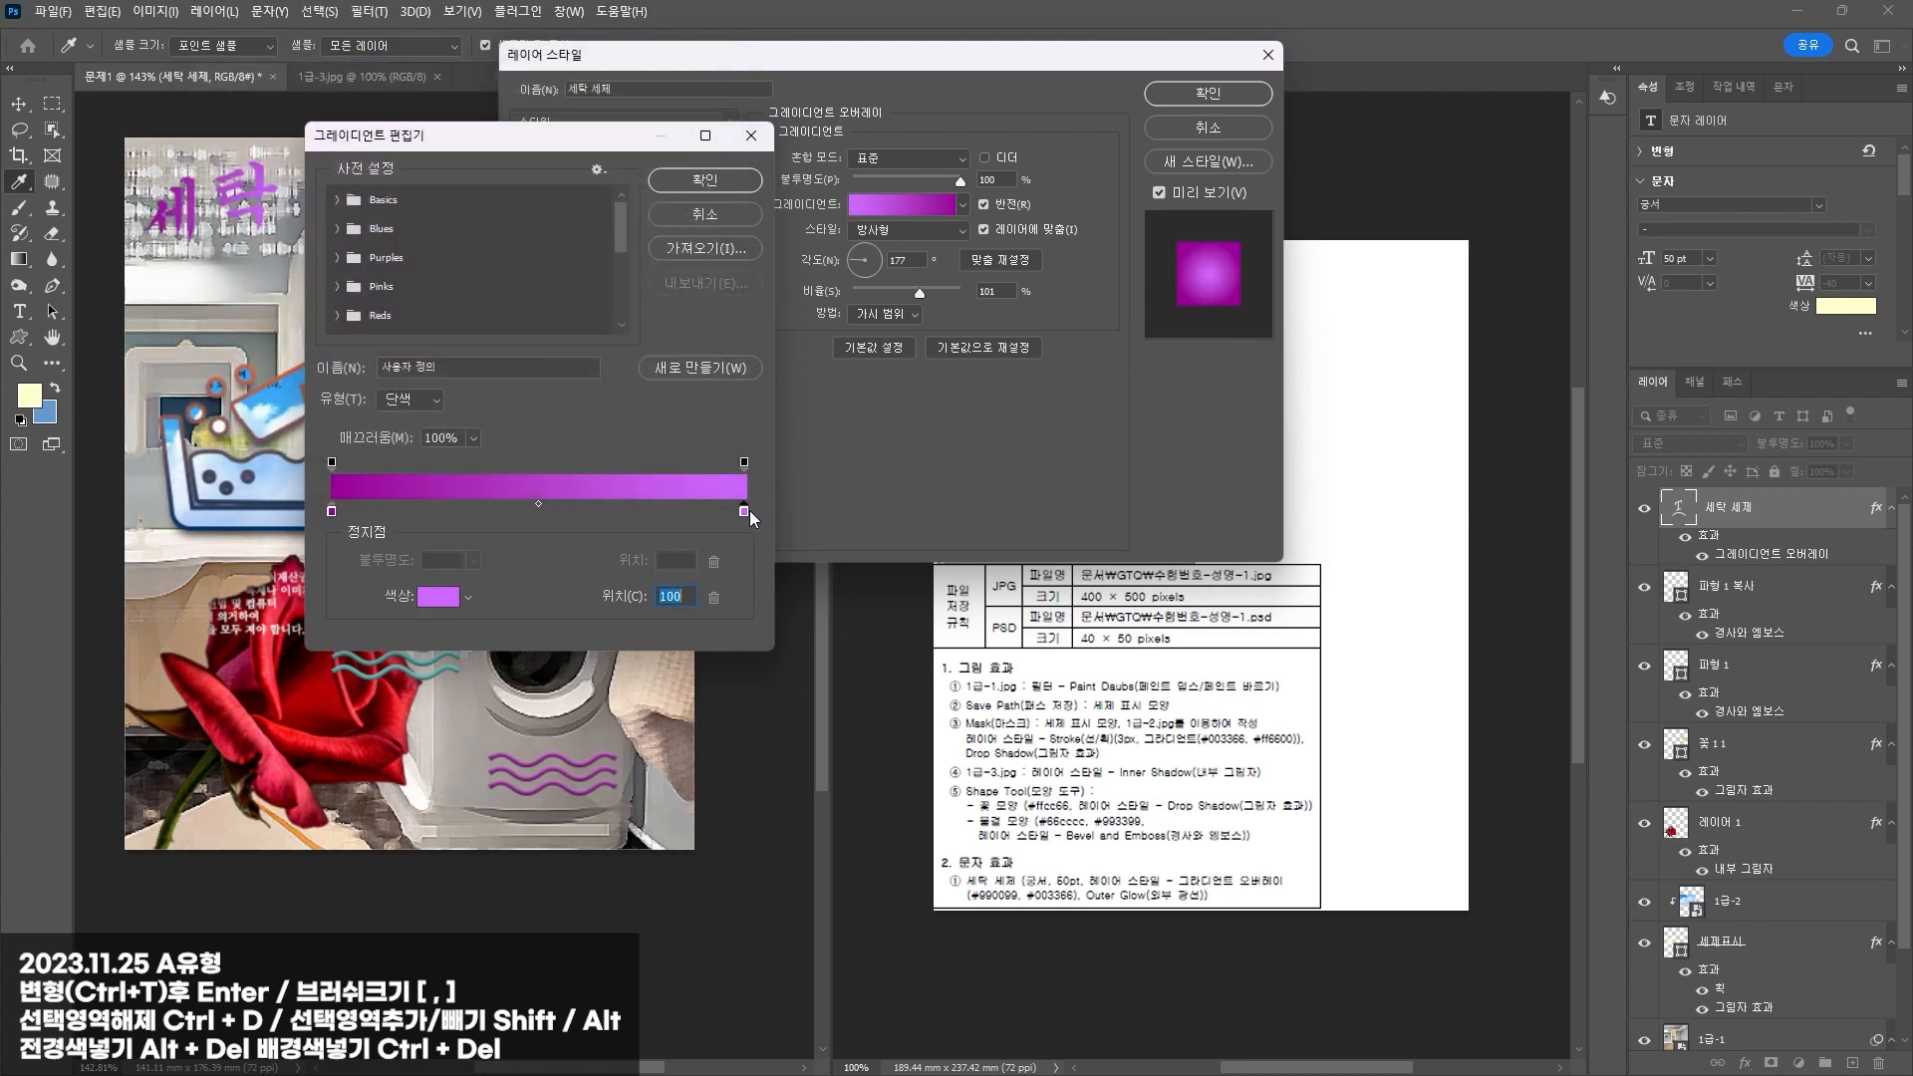
pyautogui.click(444, 596)
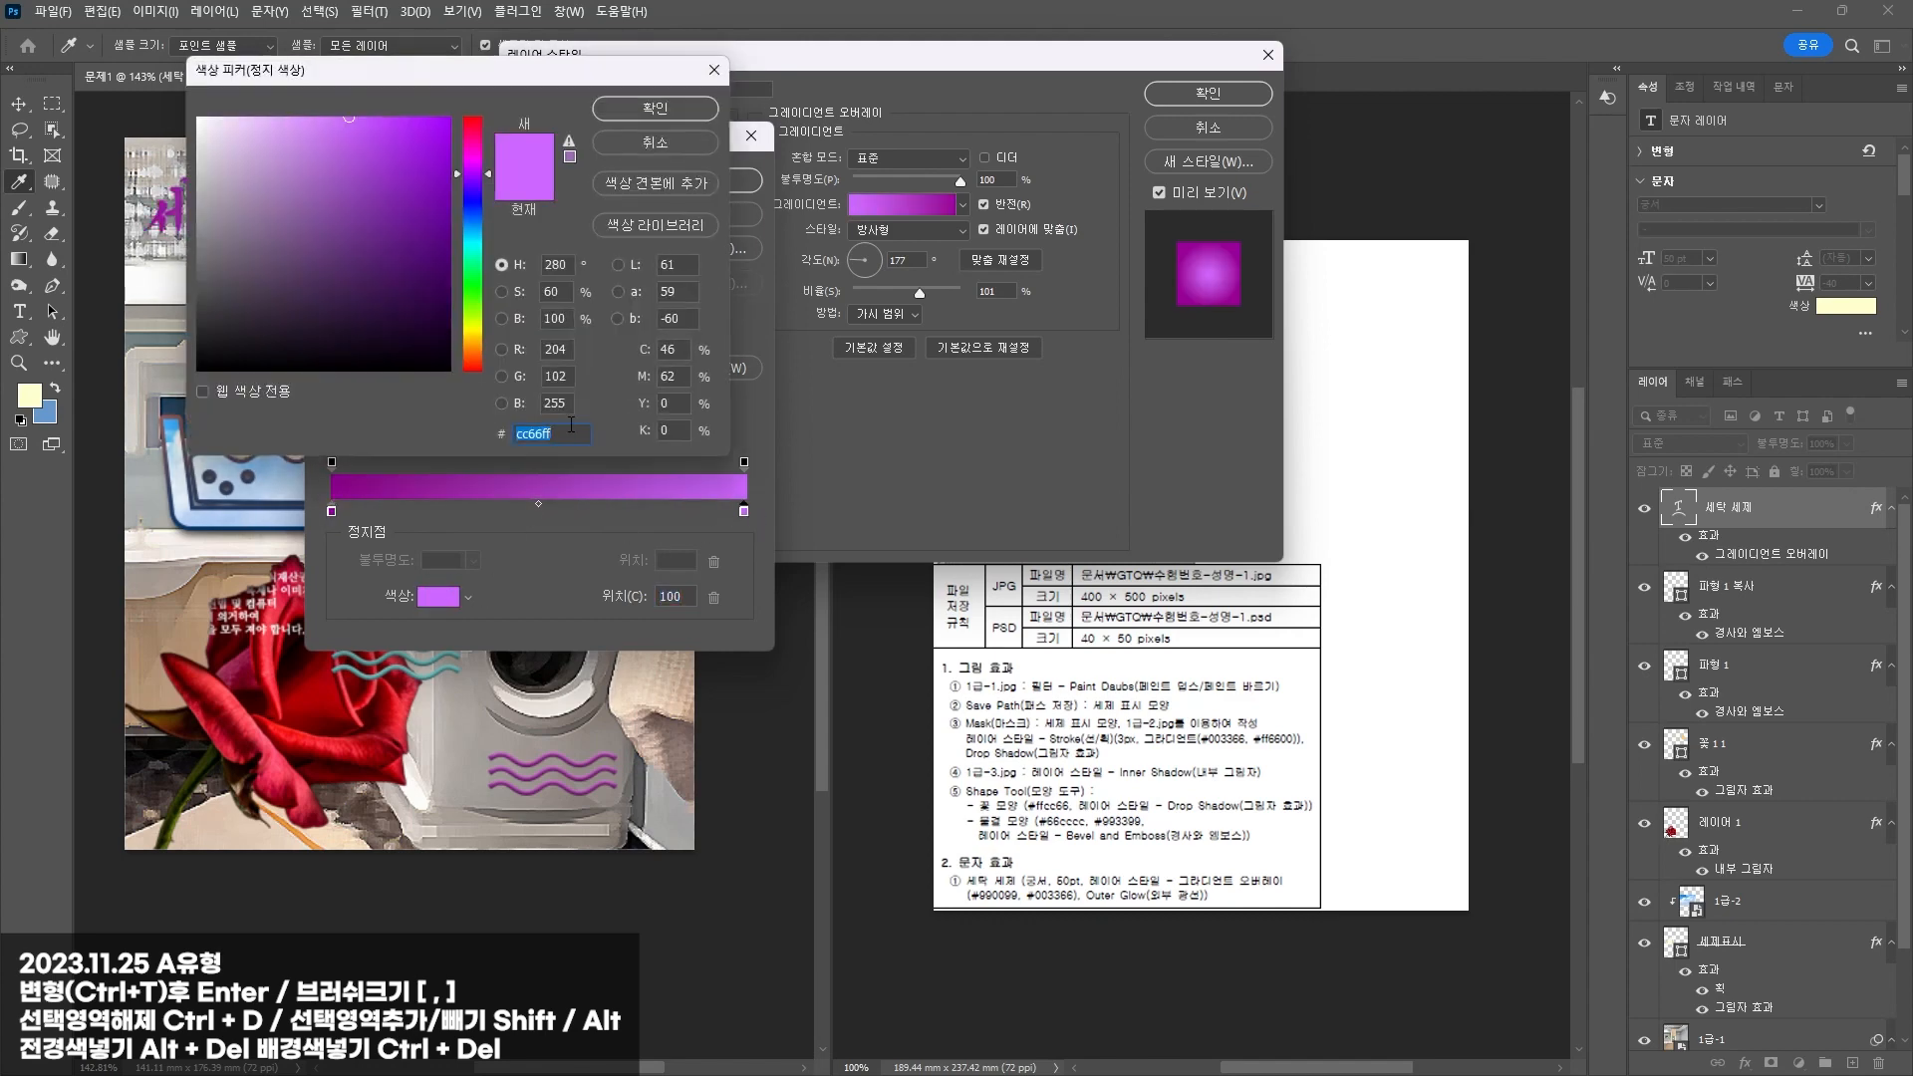
pyautogui.write('003366')
pyautogui.press('Return')
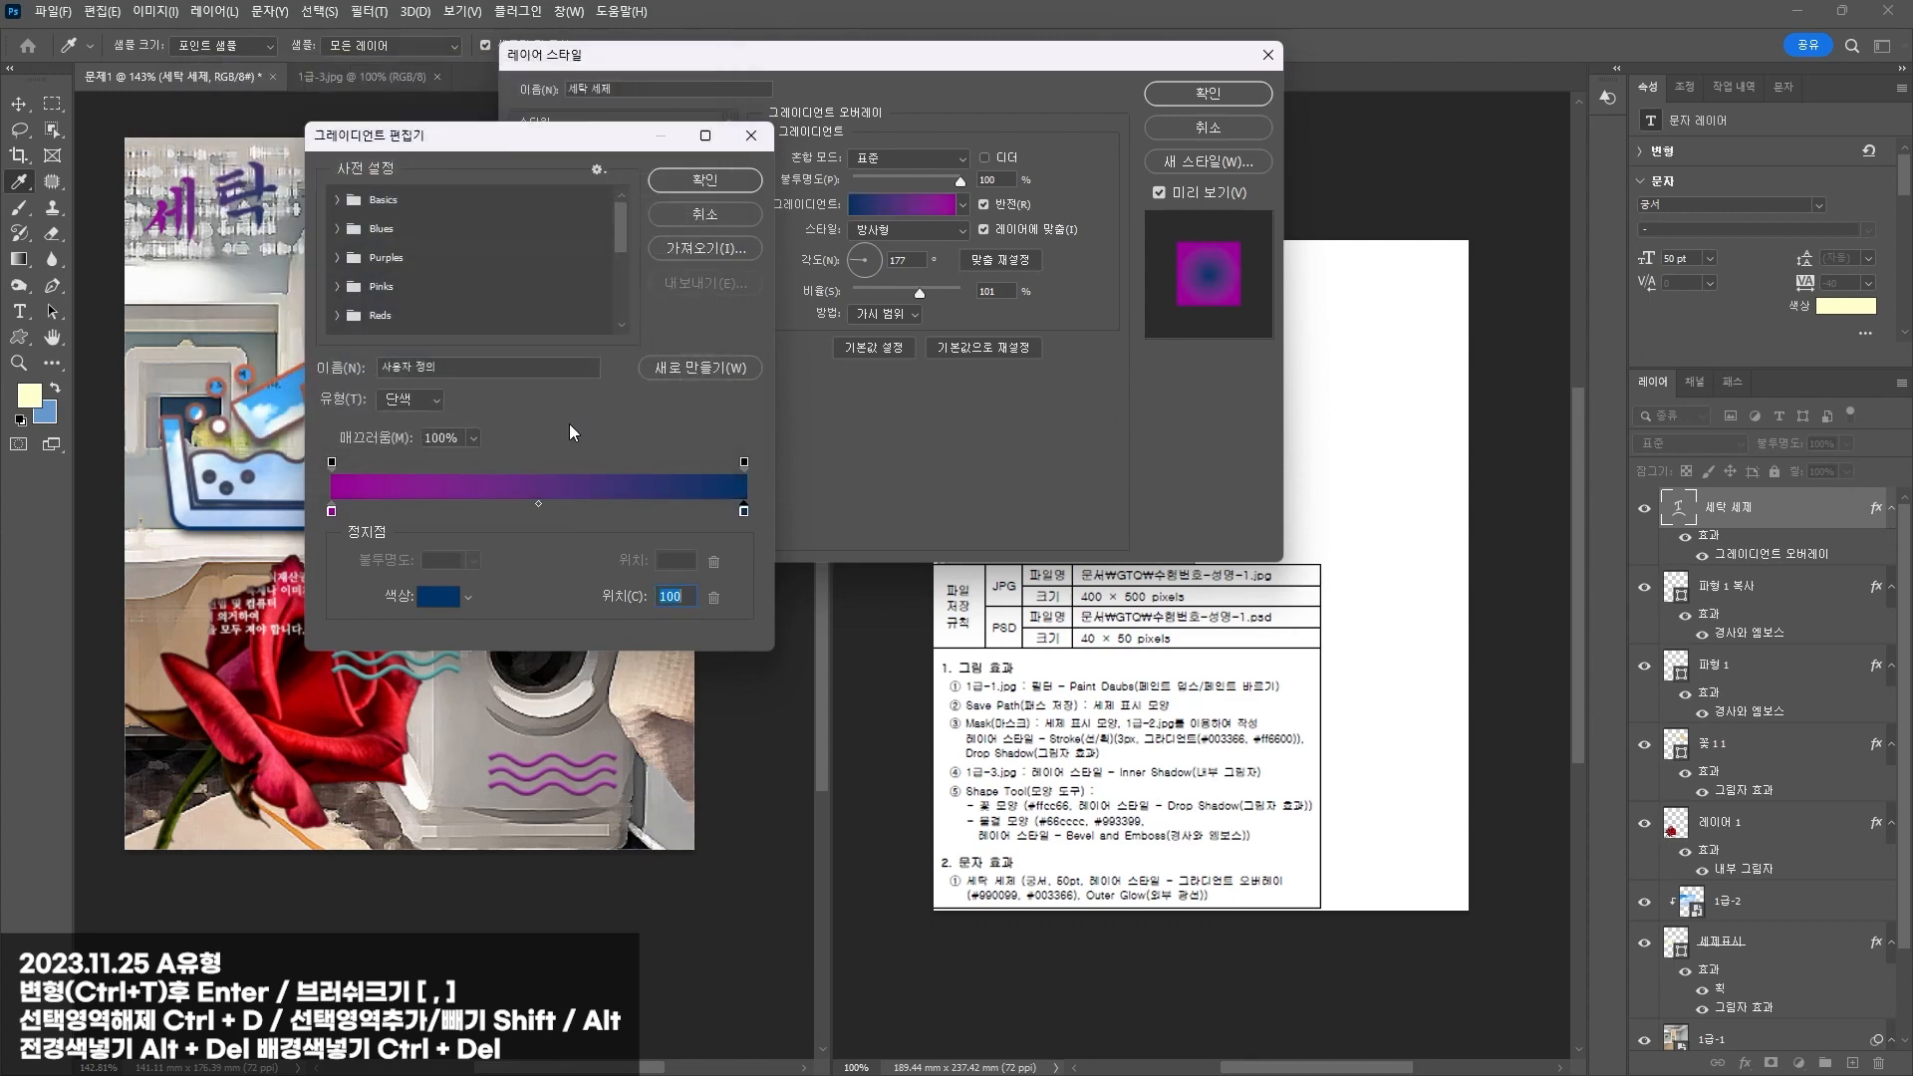
pyautogui.press('Return')
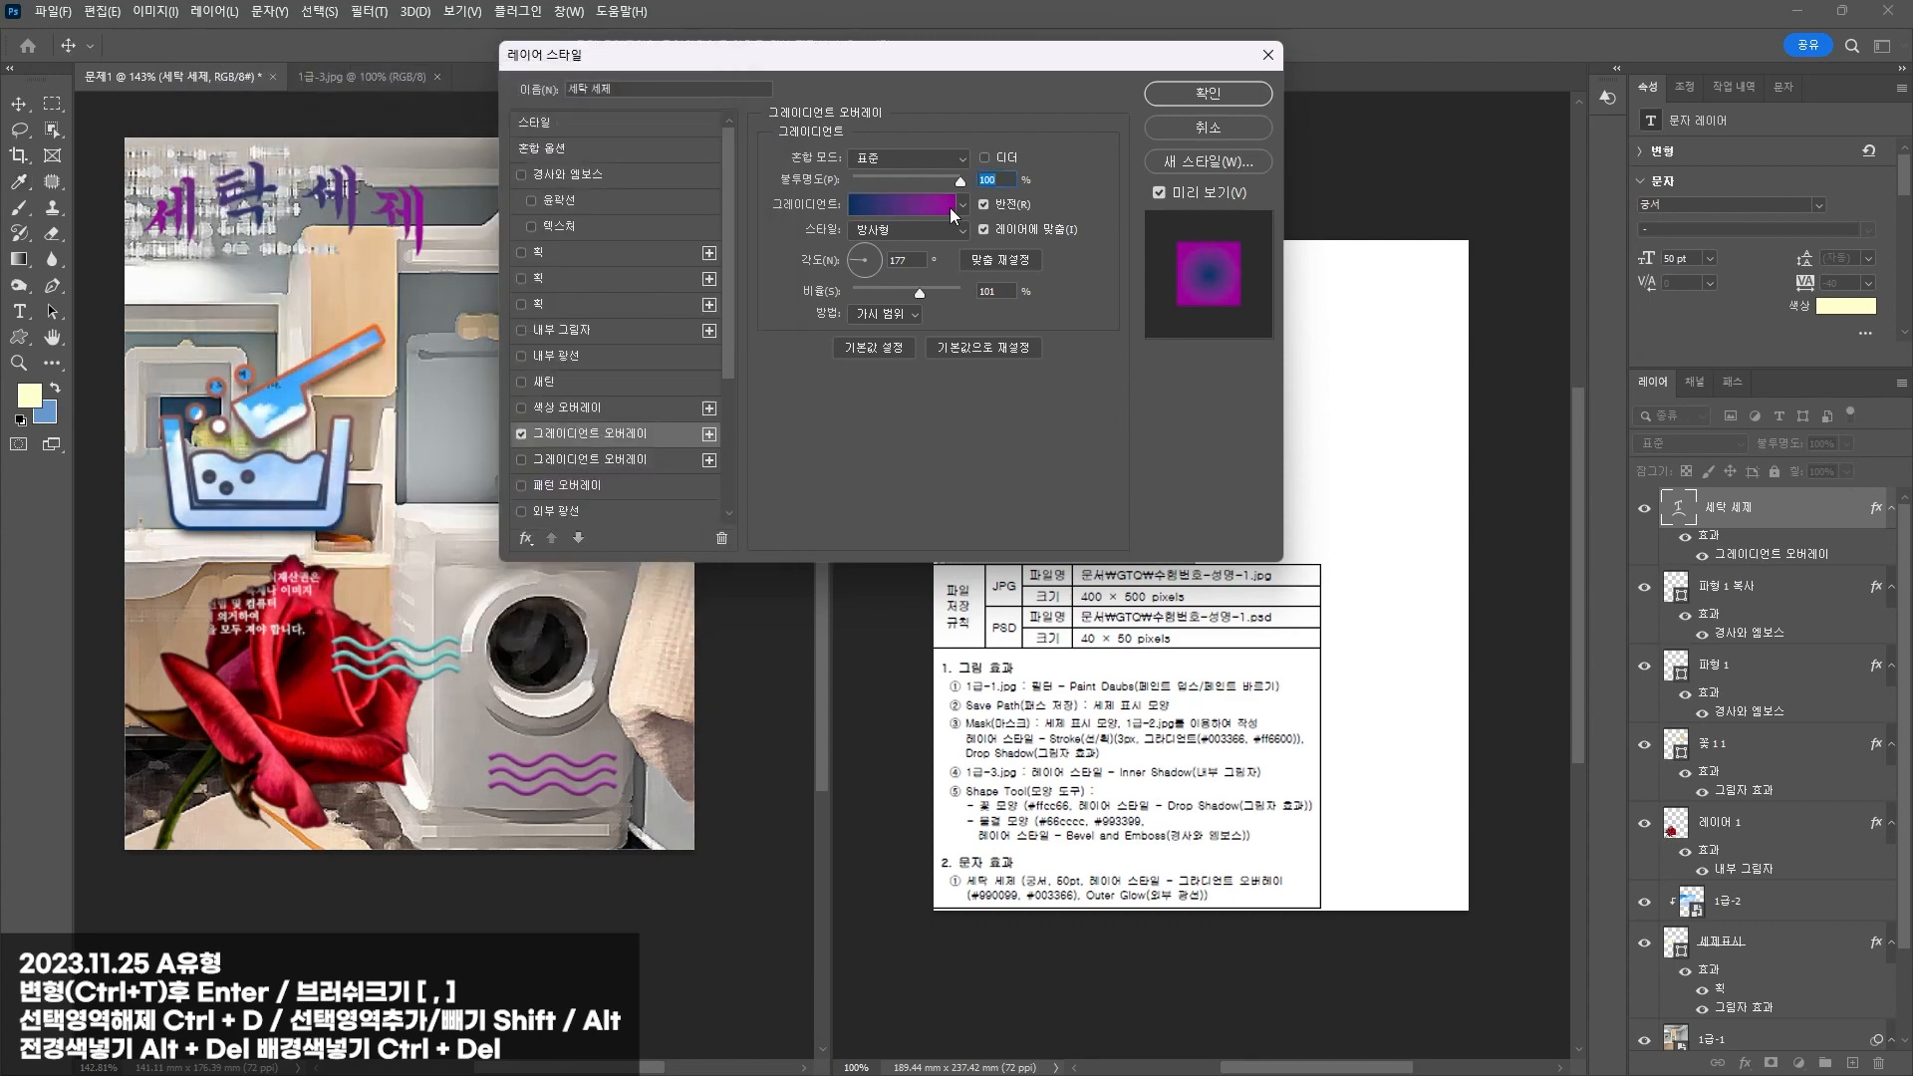
# Step: Change the text's Gradient Overlay style to 선형 (linear)
pyautogui.click(884, 239)
pyautogui.click(897, 231)
pyautogui.moveTo(919, 64); pyautogui.dragTo(673, 408)
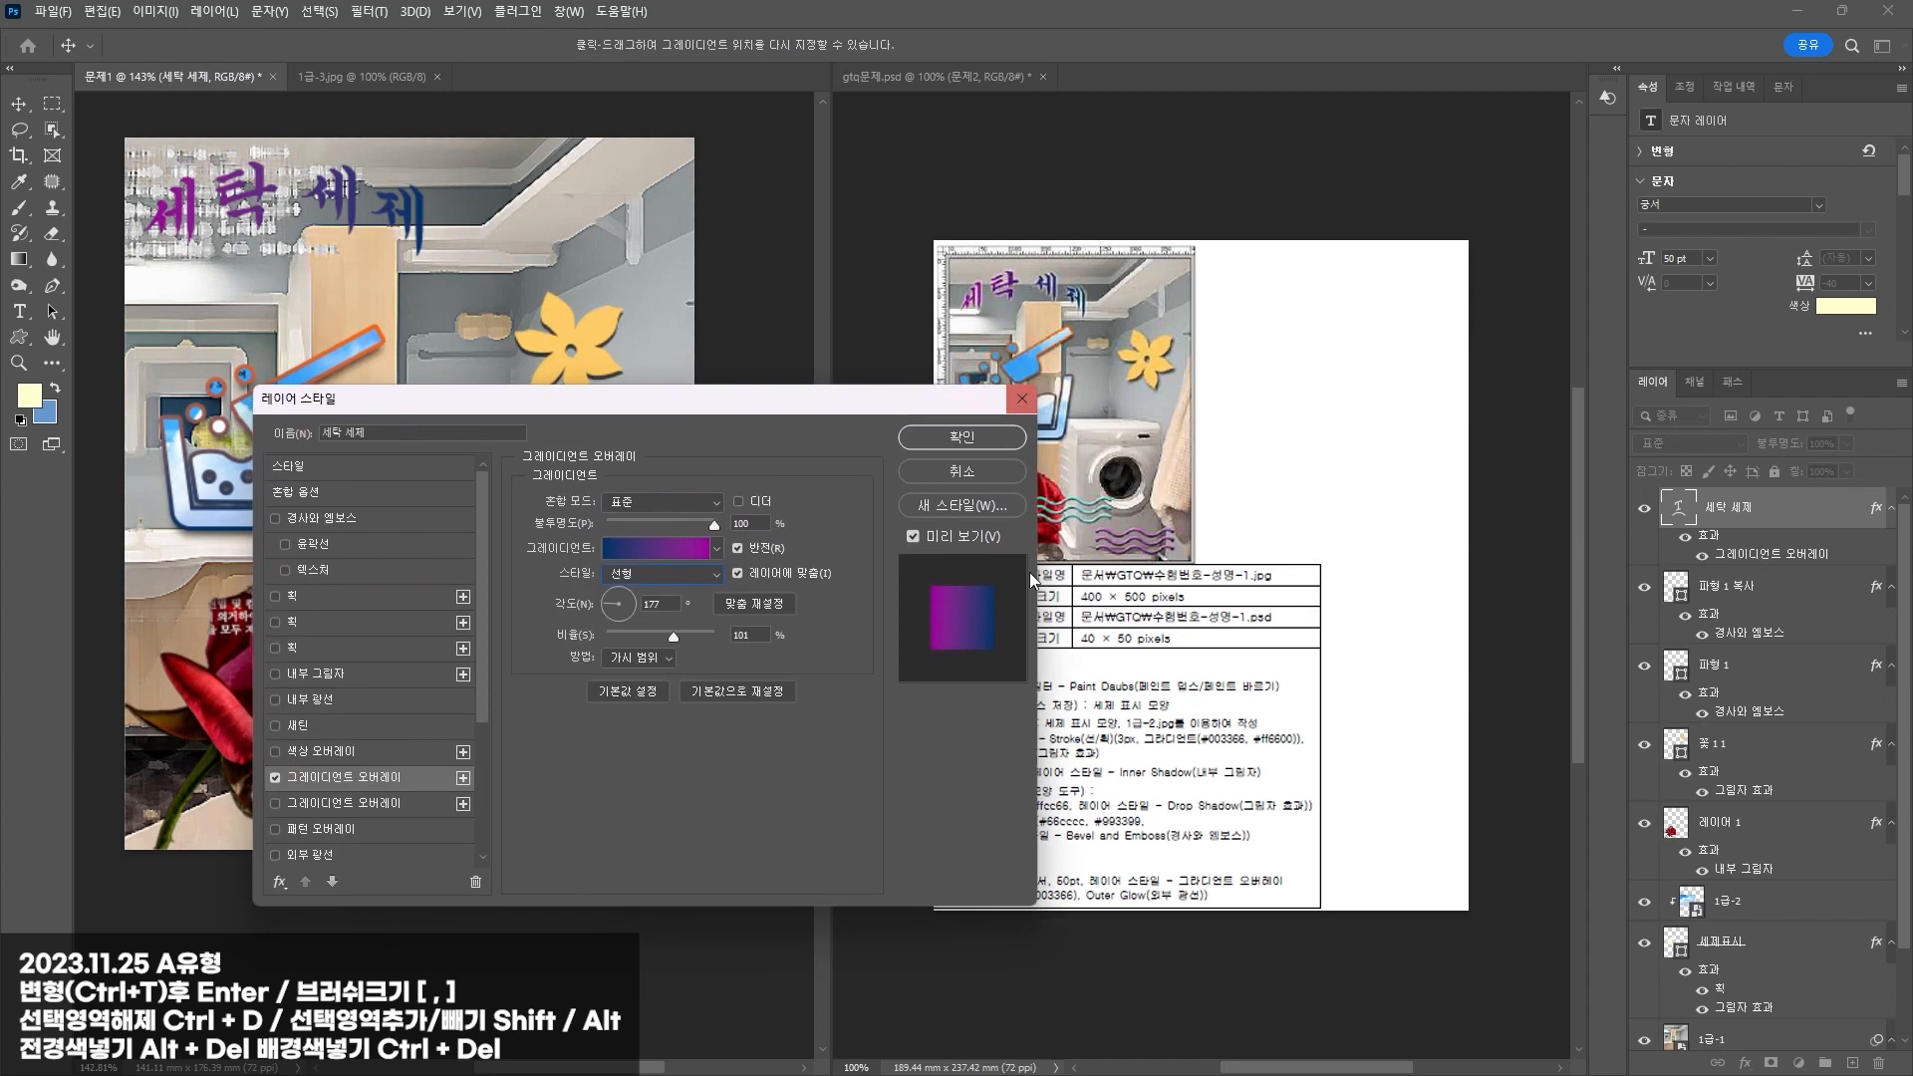
pyautogui.moveTo(870, 404); pyautogui.dragTo(797, 206)
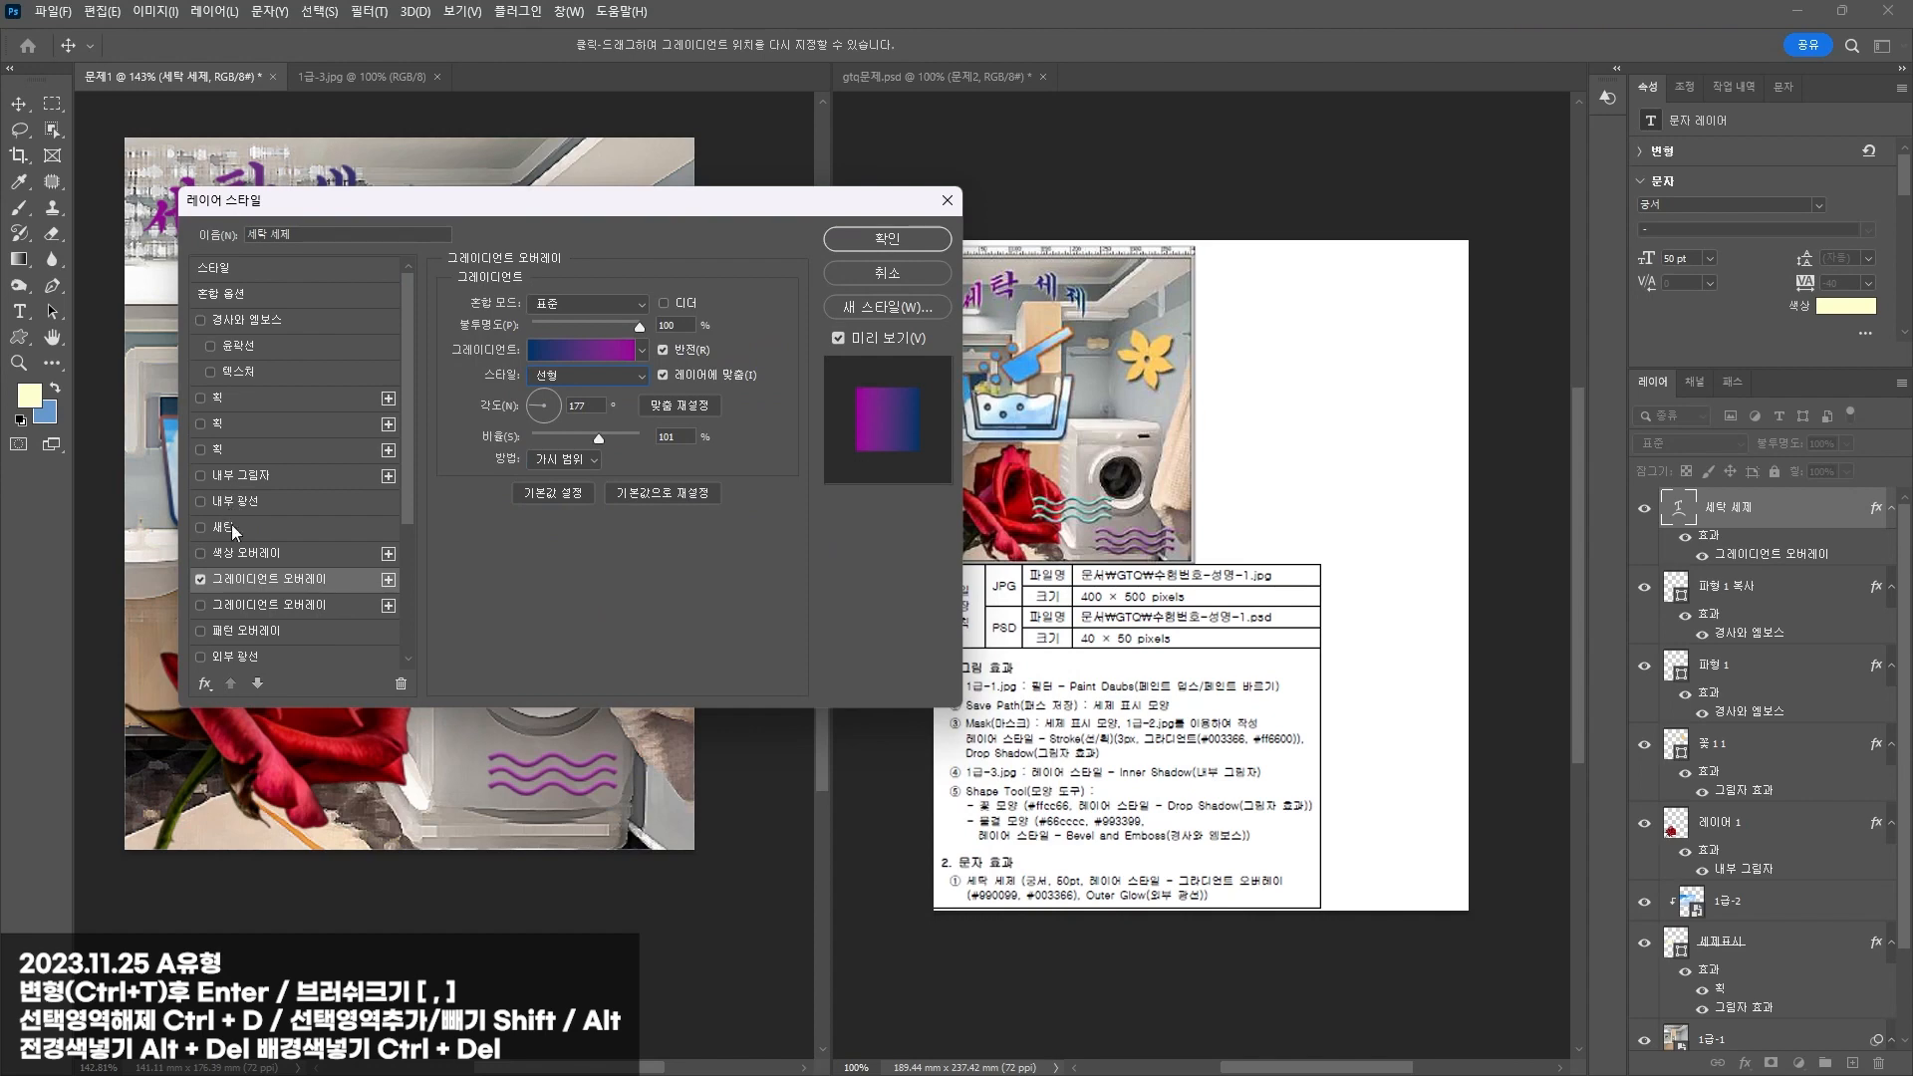
# Step: Add an Outer Glow with a 5 px size to the "세탁 세제" text, accept the layer styles and deselect the layer
pyautogui.click(239, 654)
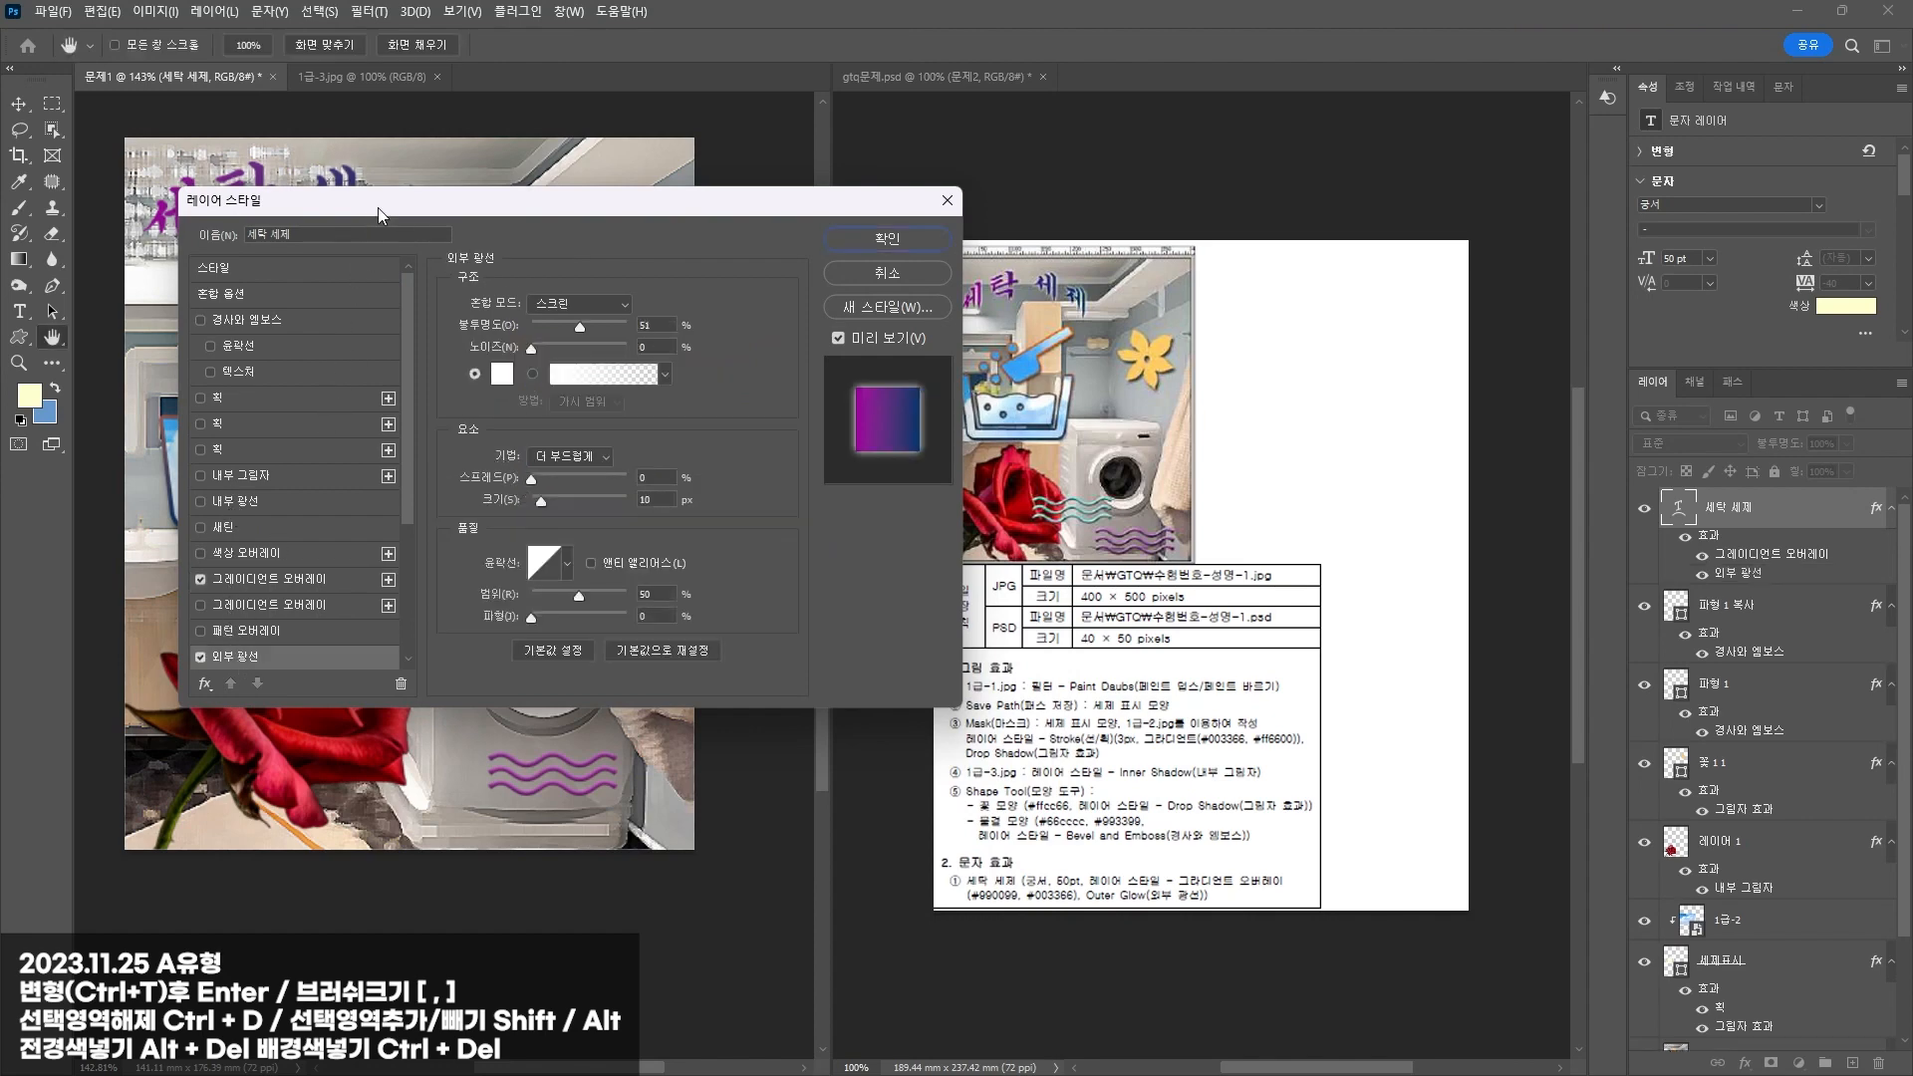
pyautogui.moveTo(379, 215); pyautogui.dragTo(364, 411)
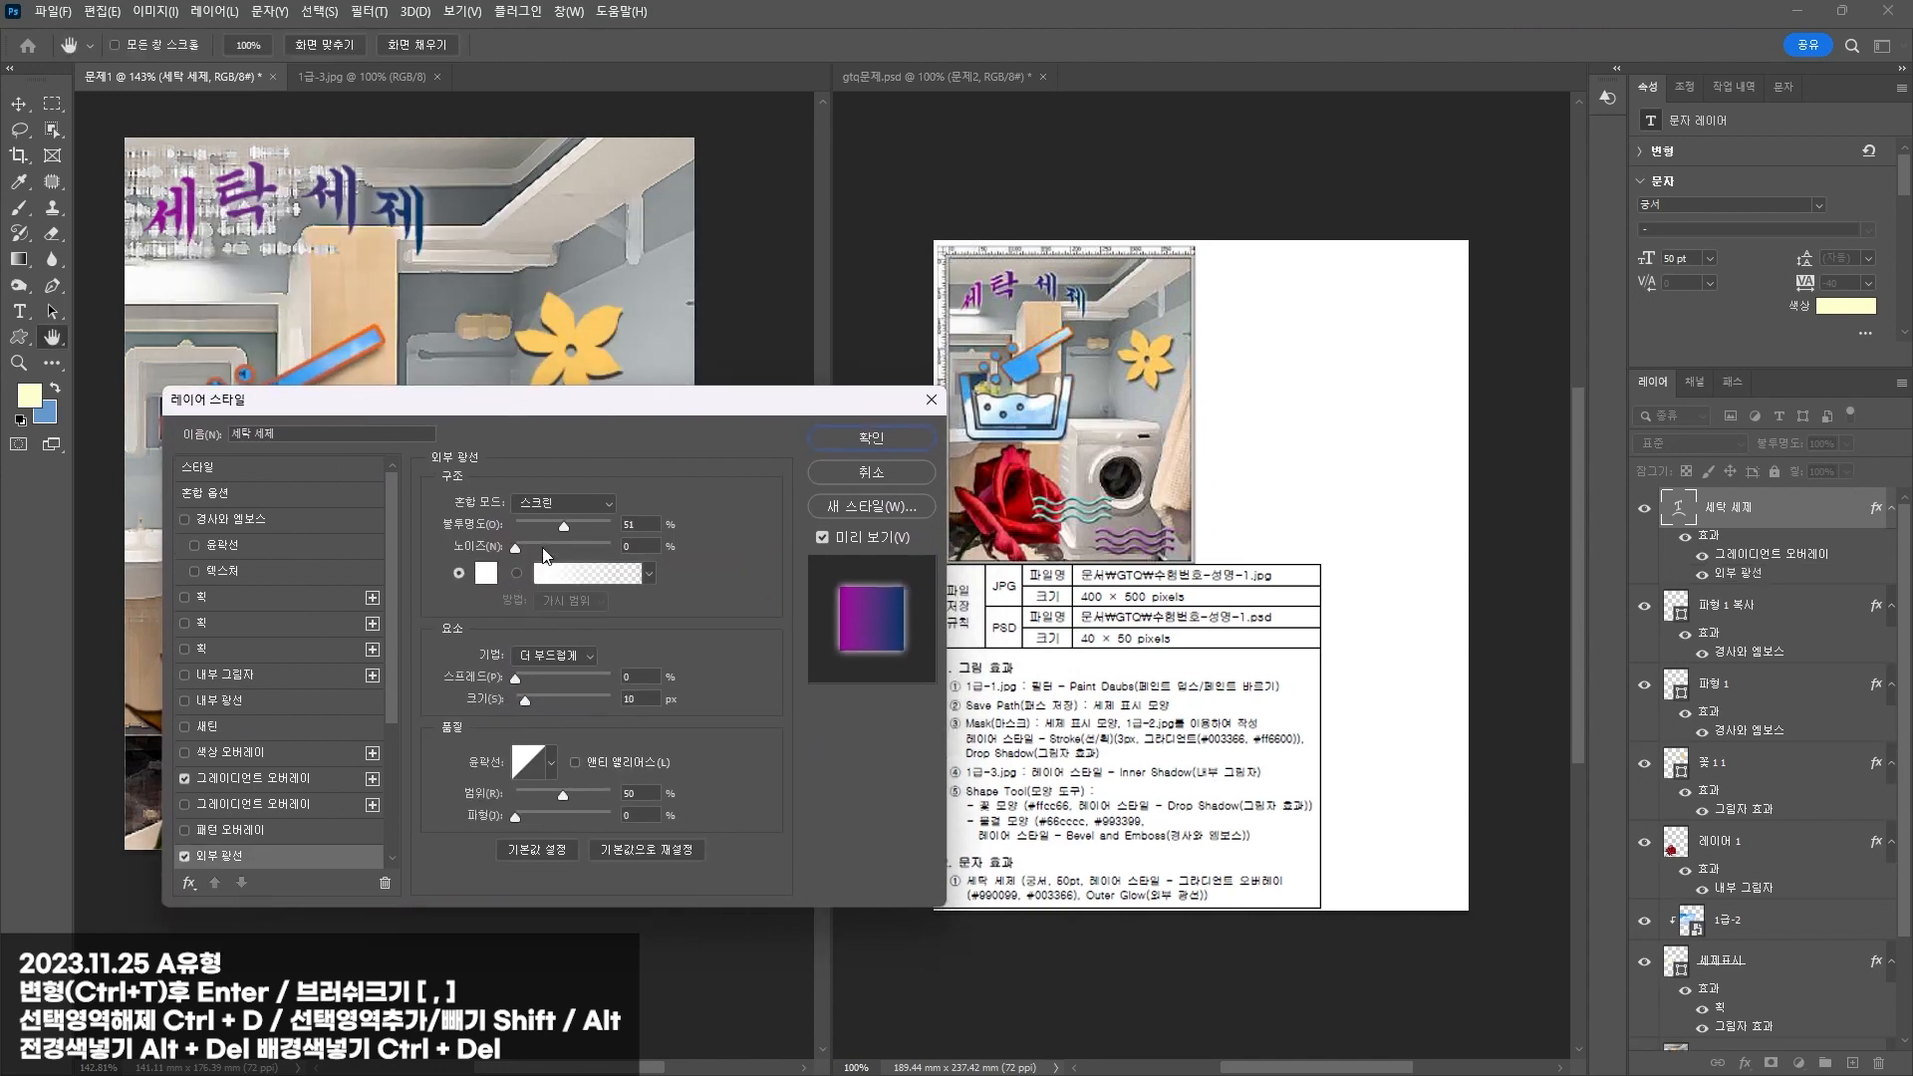
pyautogui.moveTo(524, 702); pyautogui.dragTo(520, 698)
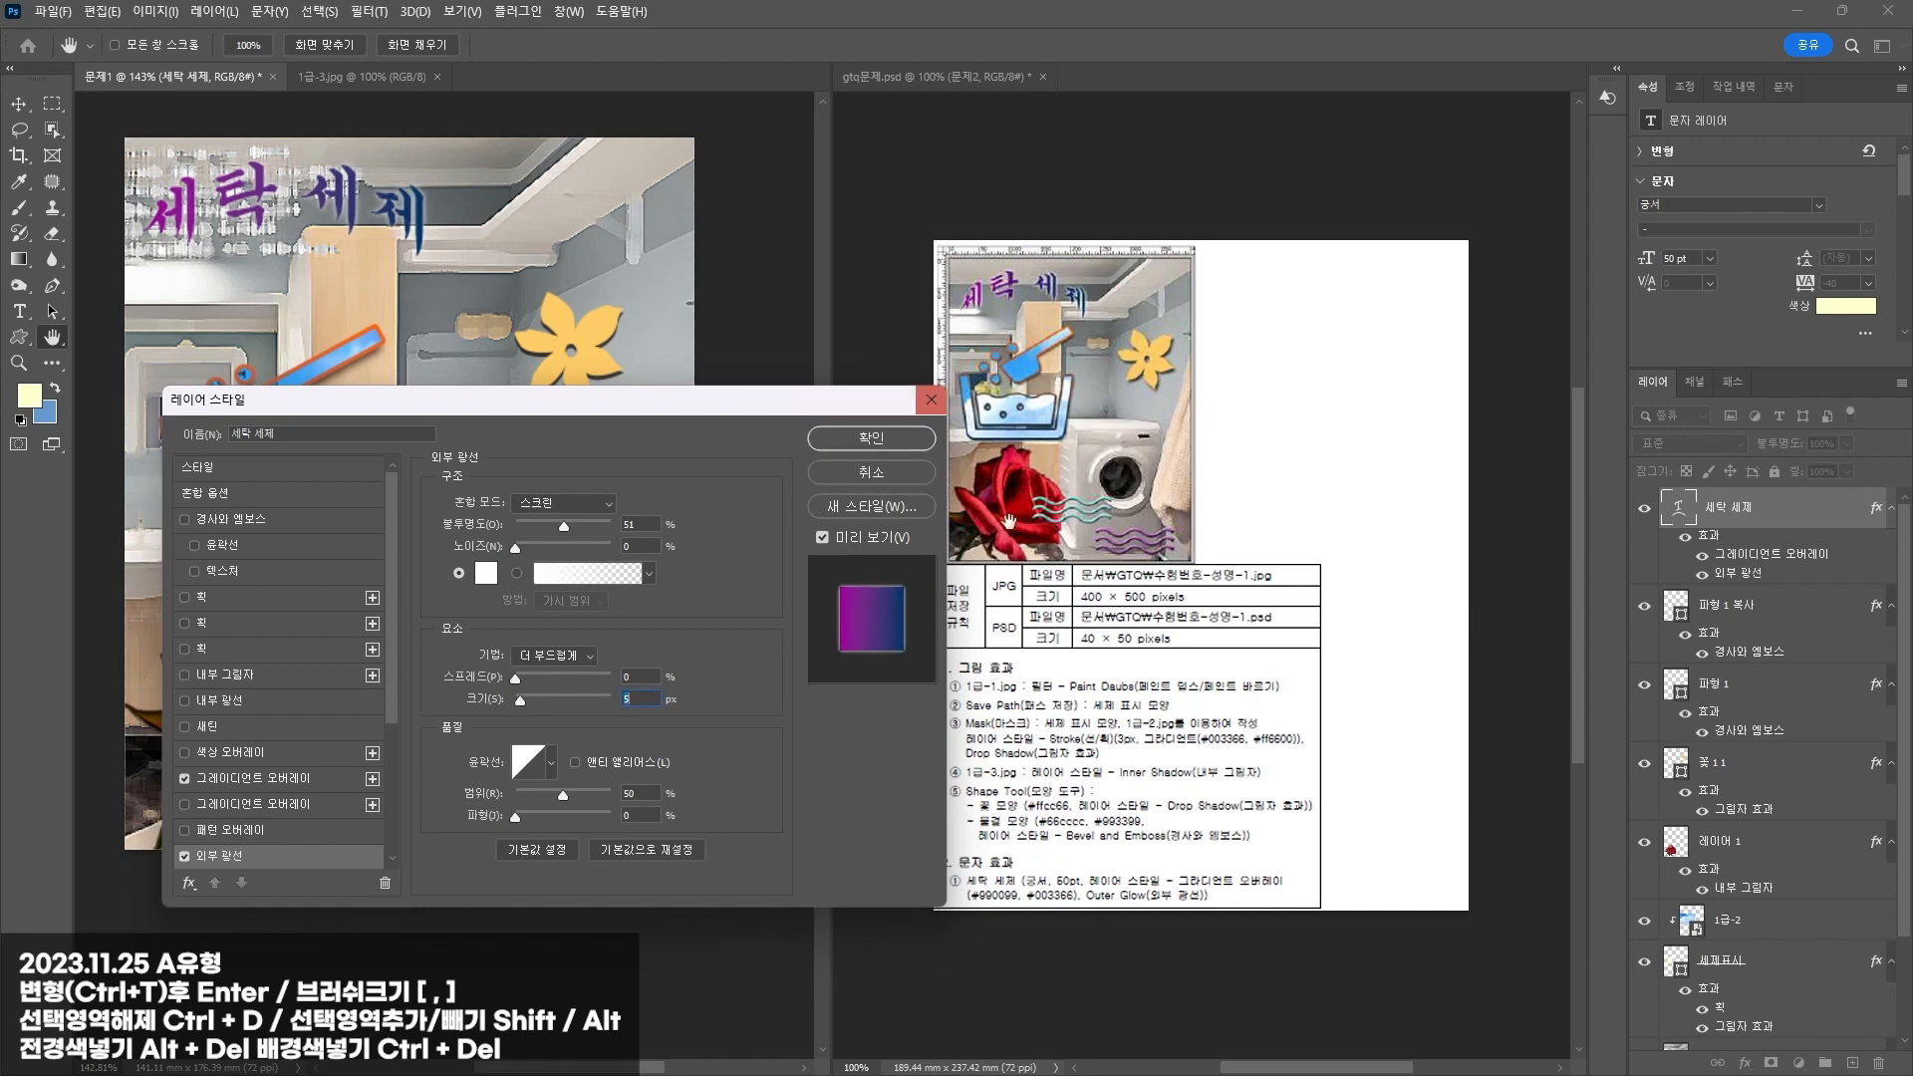
pyautogui.click(892, 441)
pyautogui.click(727, 398)
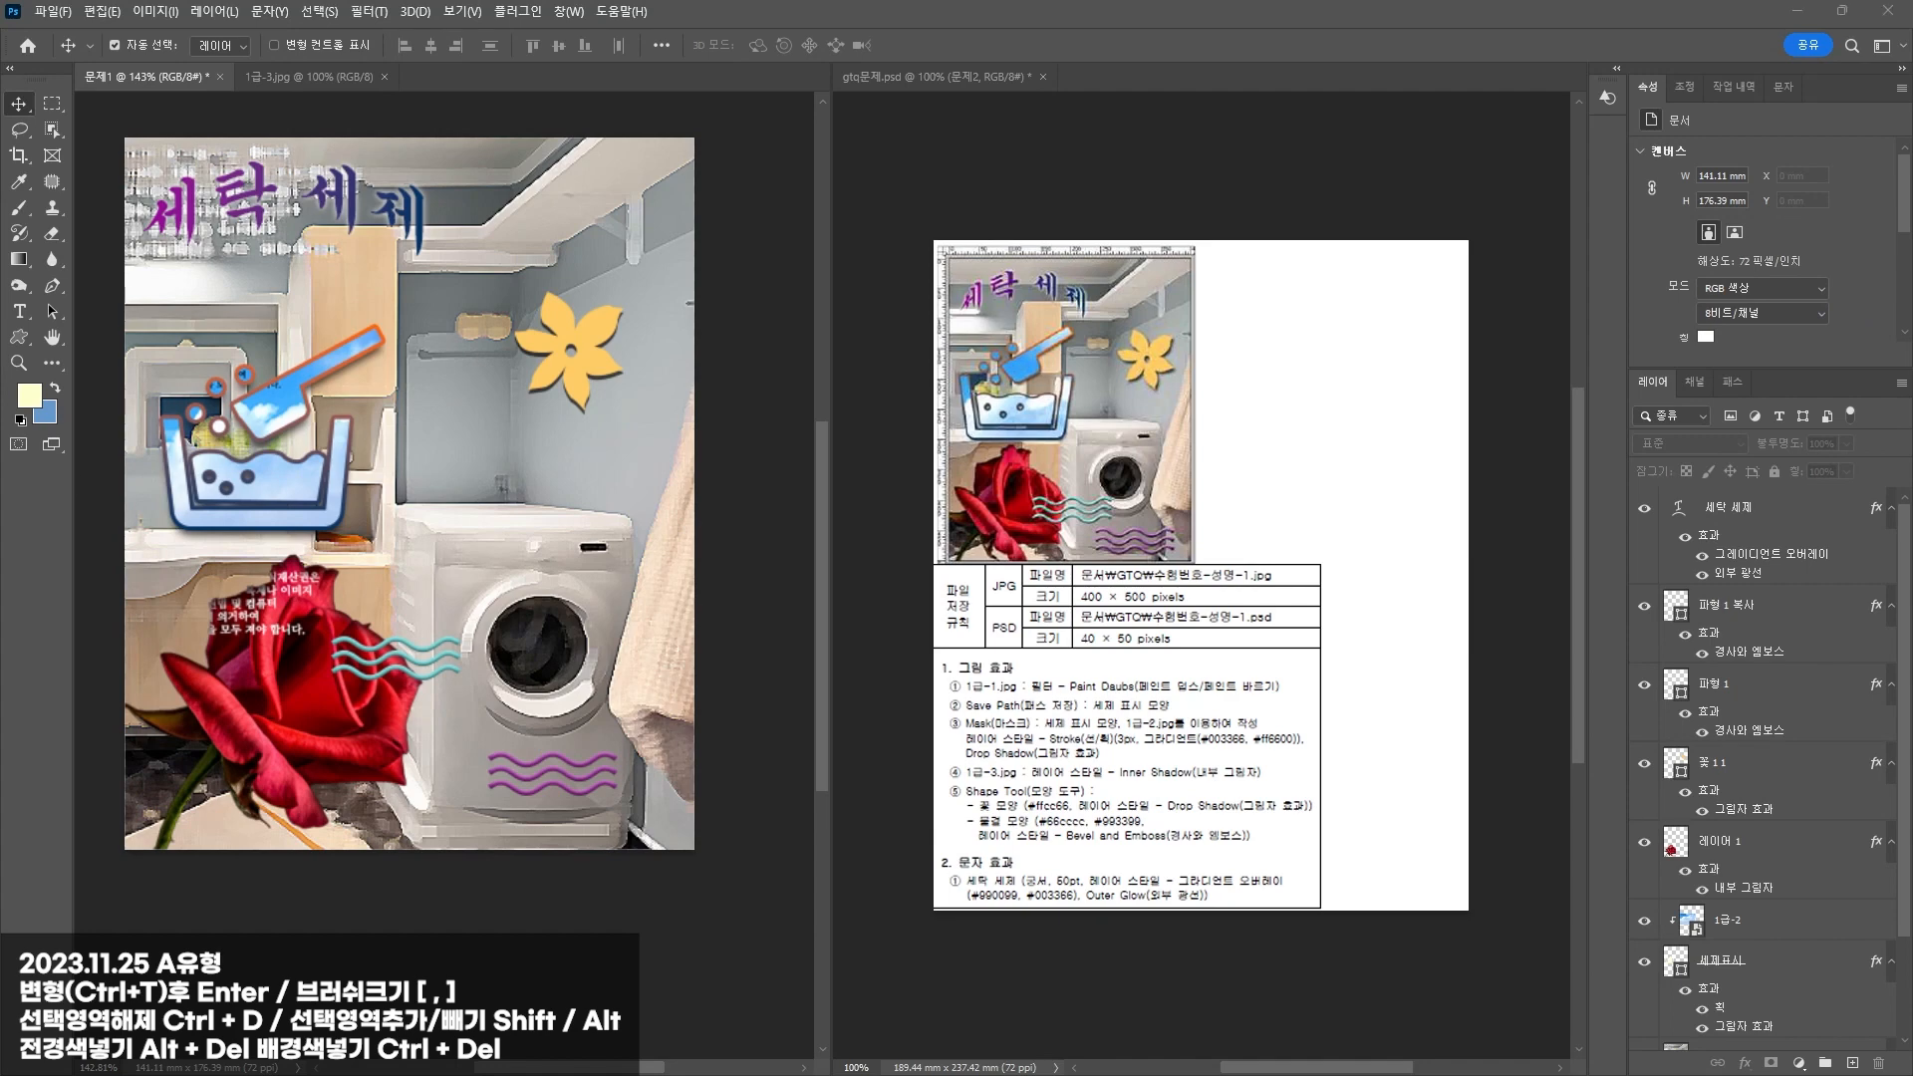
# Step: Save the composition on the computer as the Photoshop file 문제1.psd
pyautogui.click(66, 18)
pyautogui.click(69, 246)
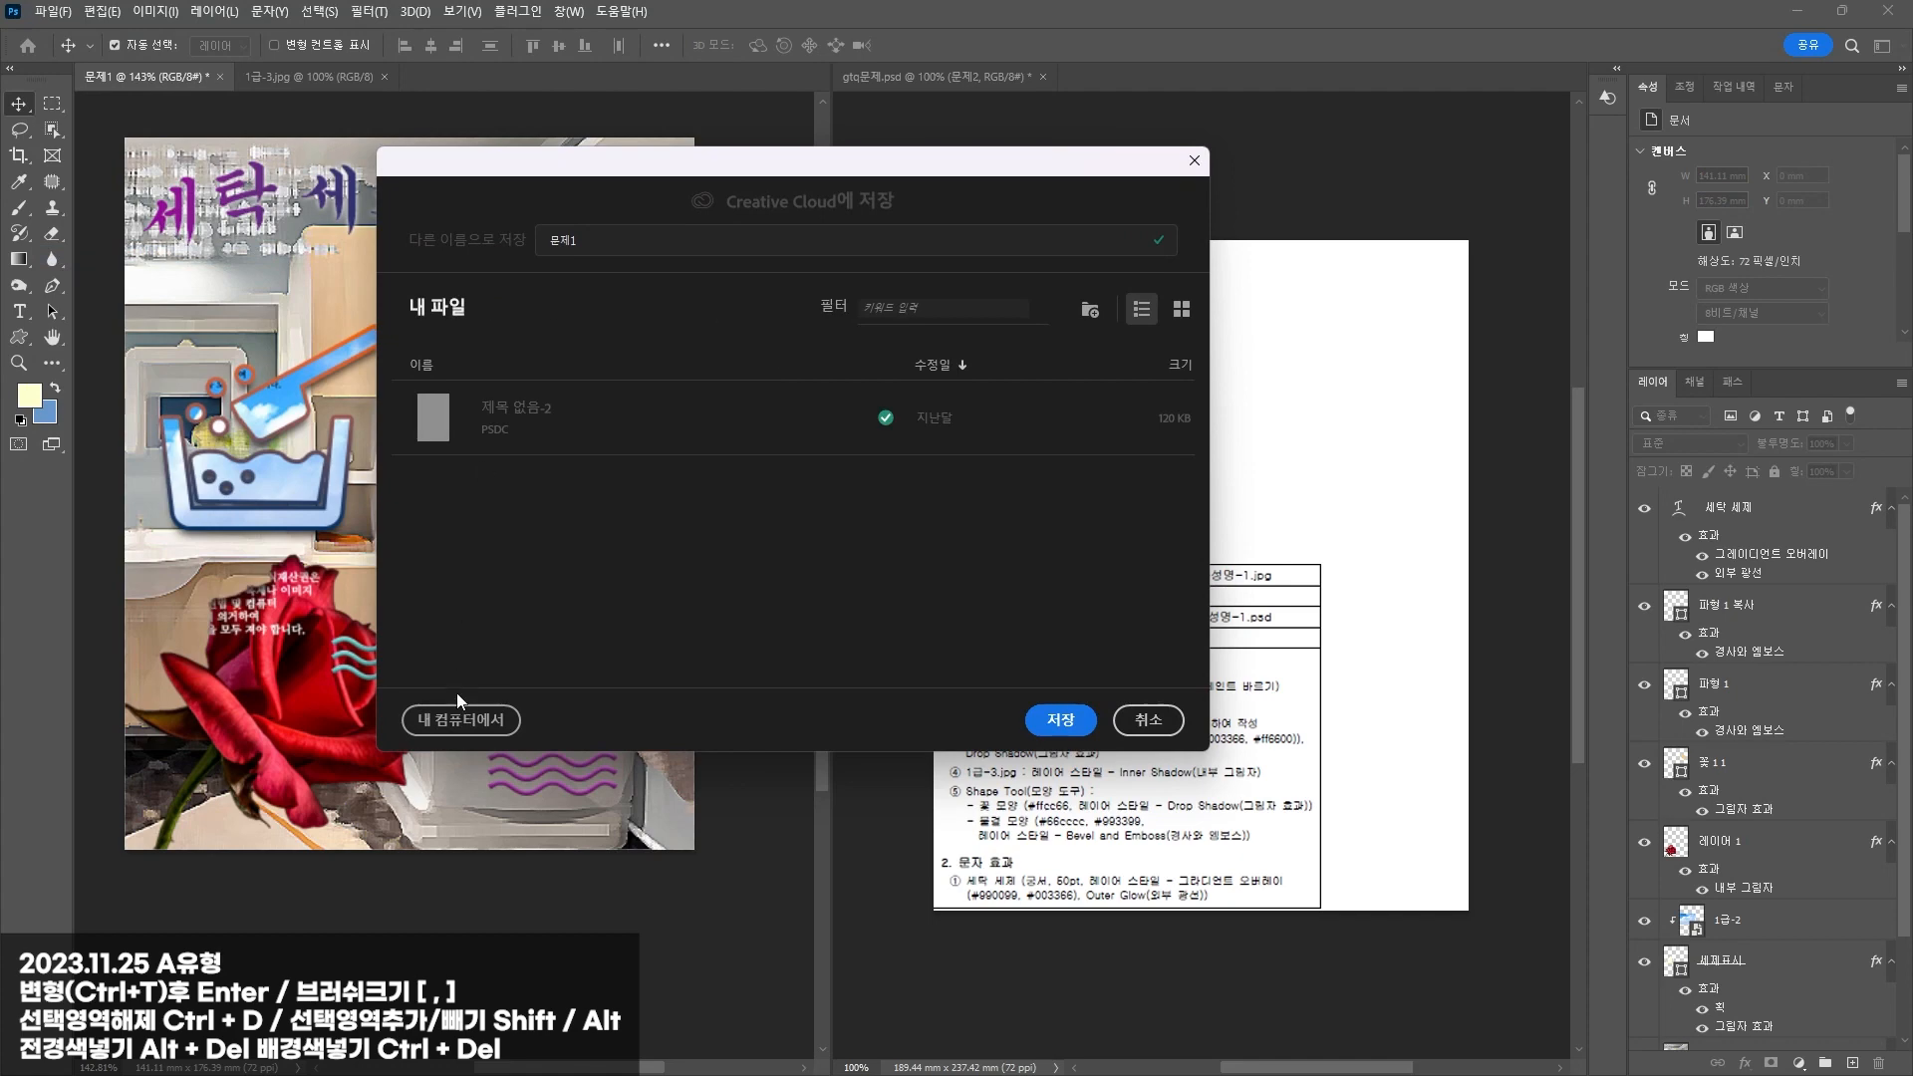
pyautogui.click(461, 719)
pyautogui.press('Return')
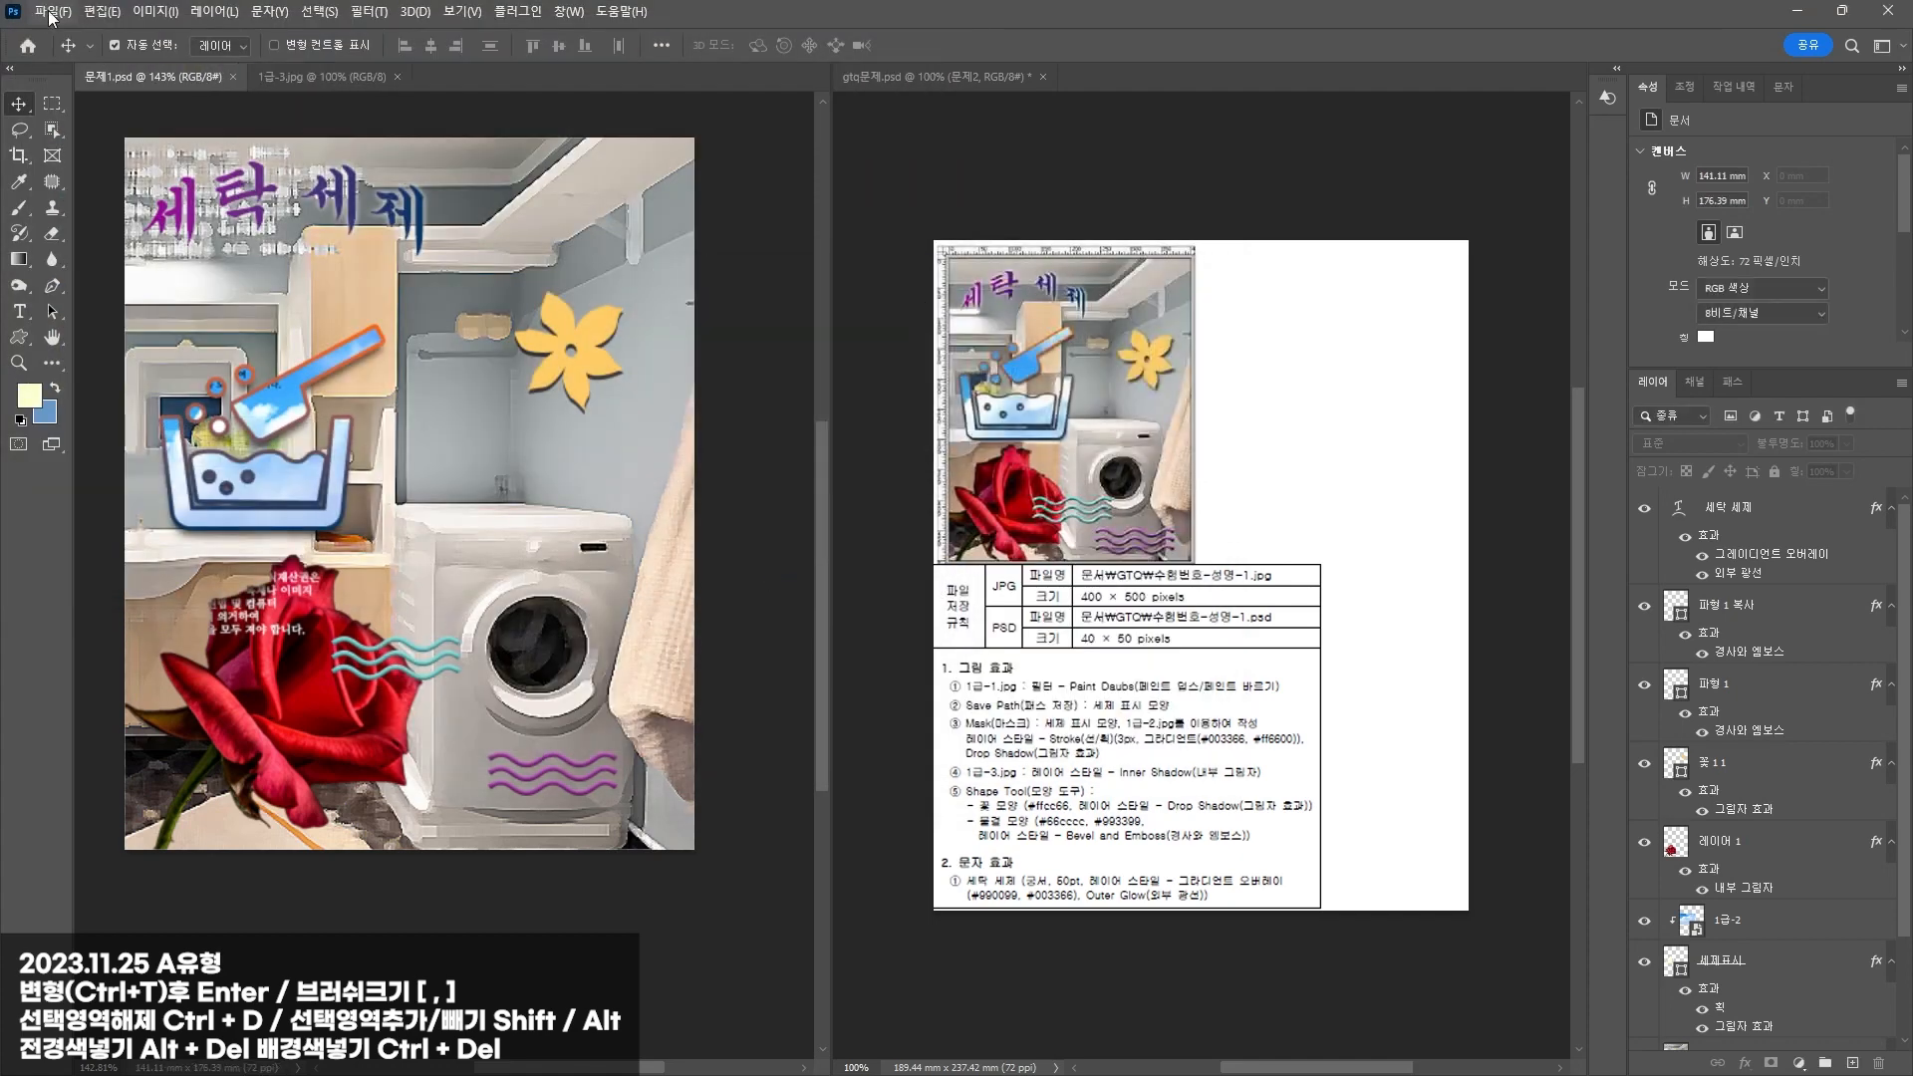
# Step: Save a JPEG copy of the finished composition as 문제1 복사.jpg with quality 12 and the standard baseline format
pyautogui.click(52, 15)
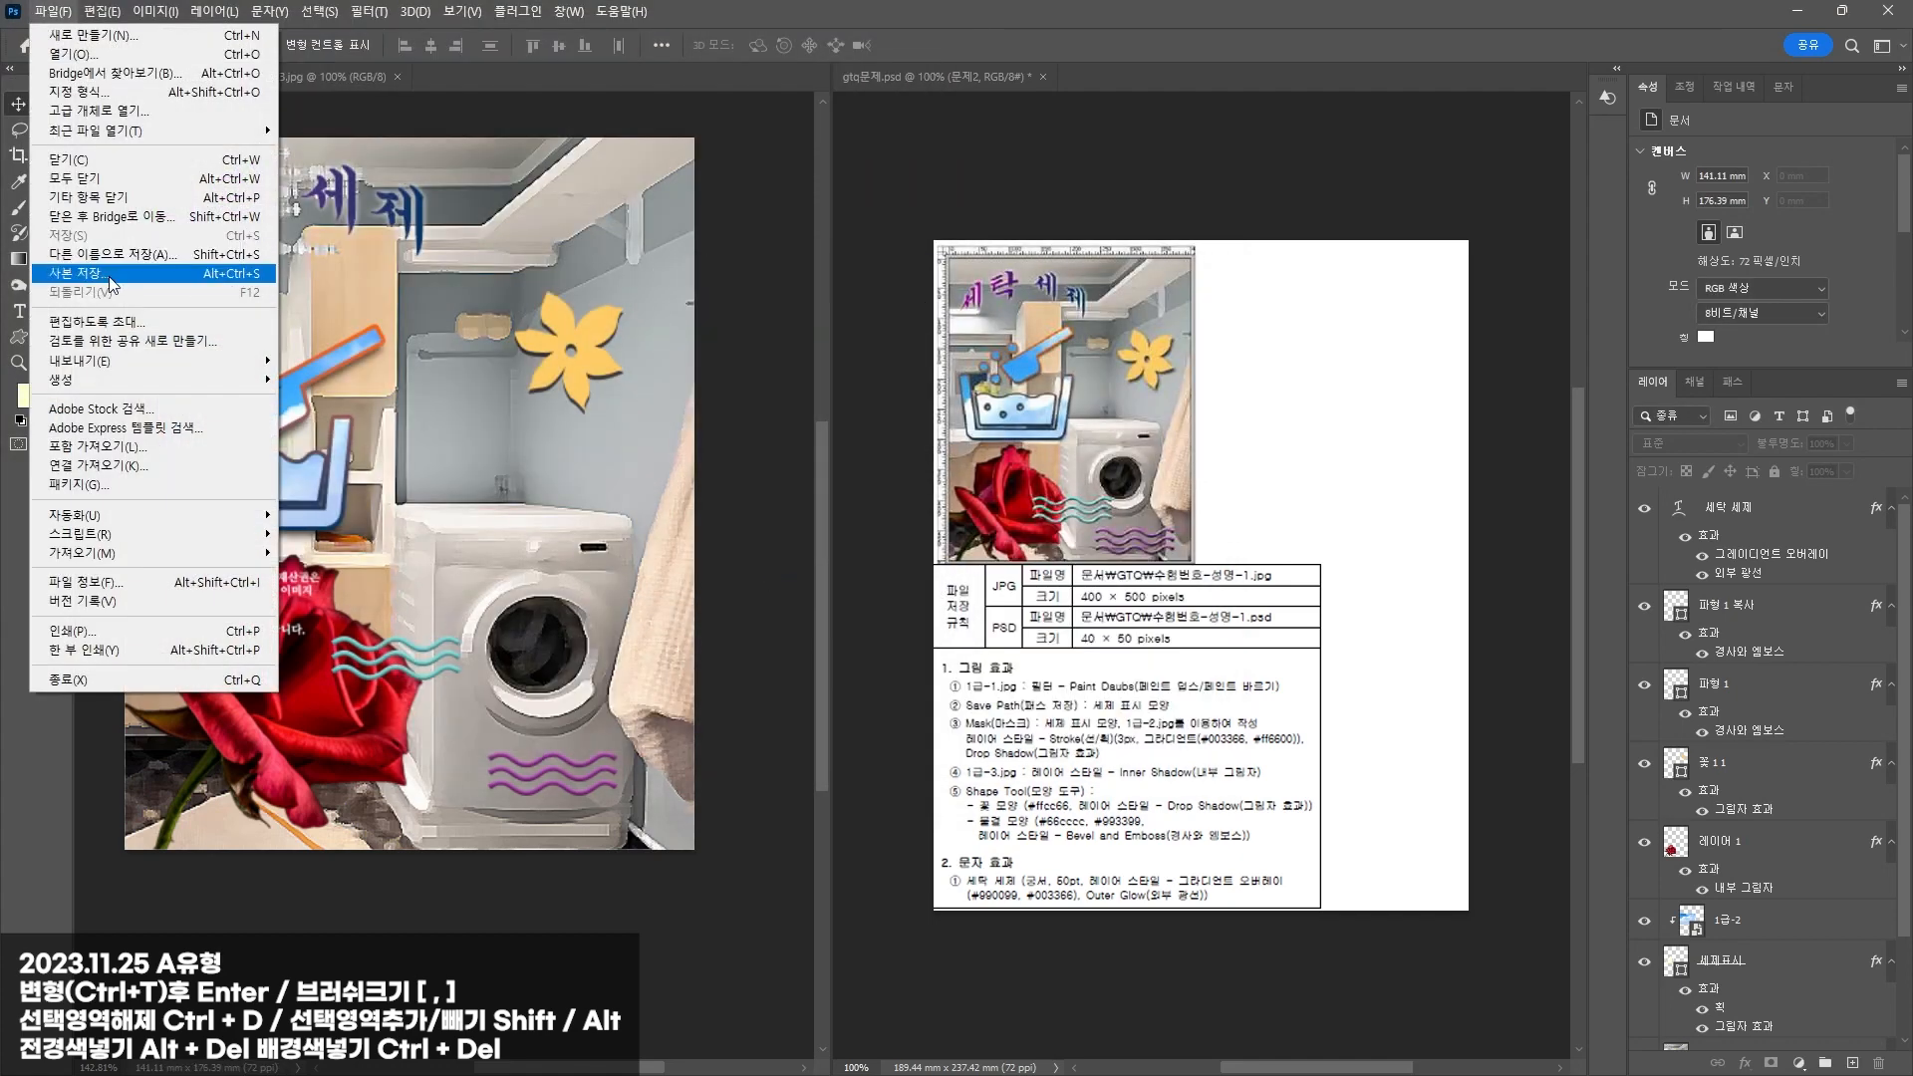
pyautogui.click(110, 274)
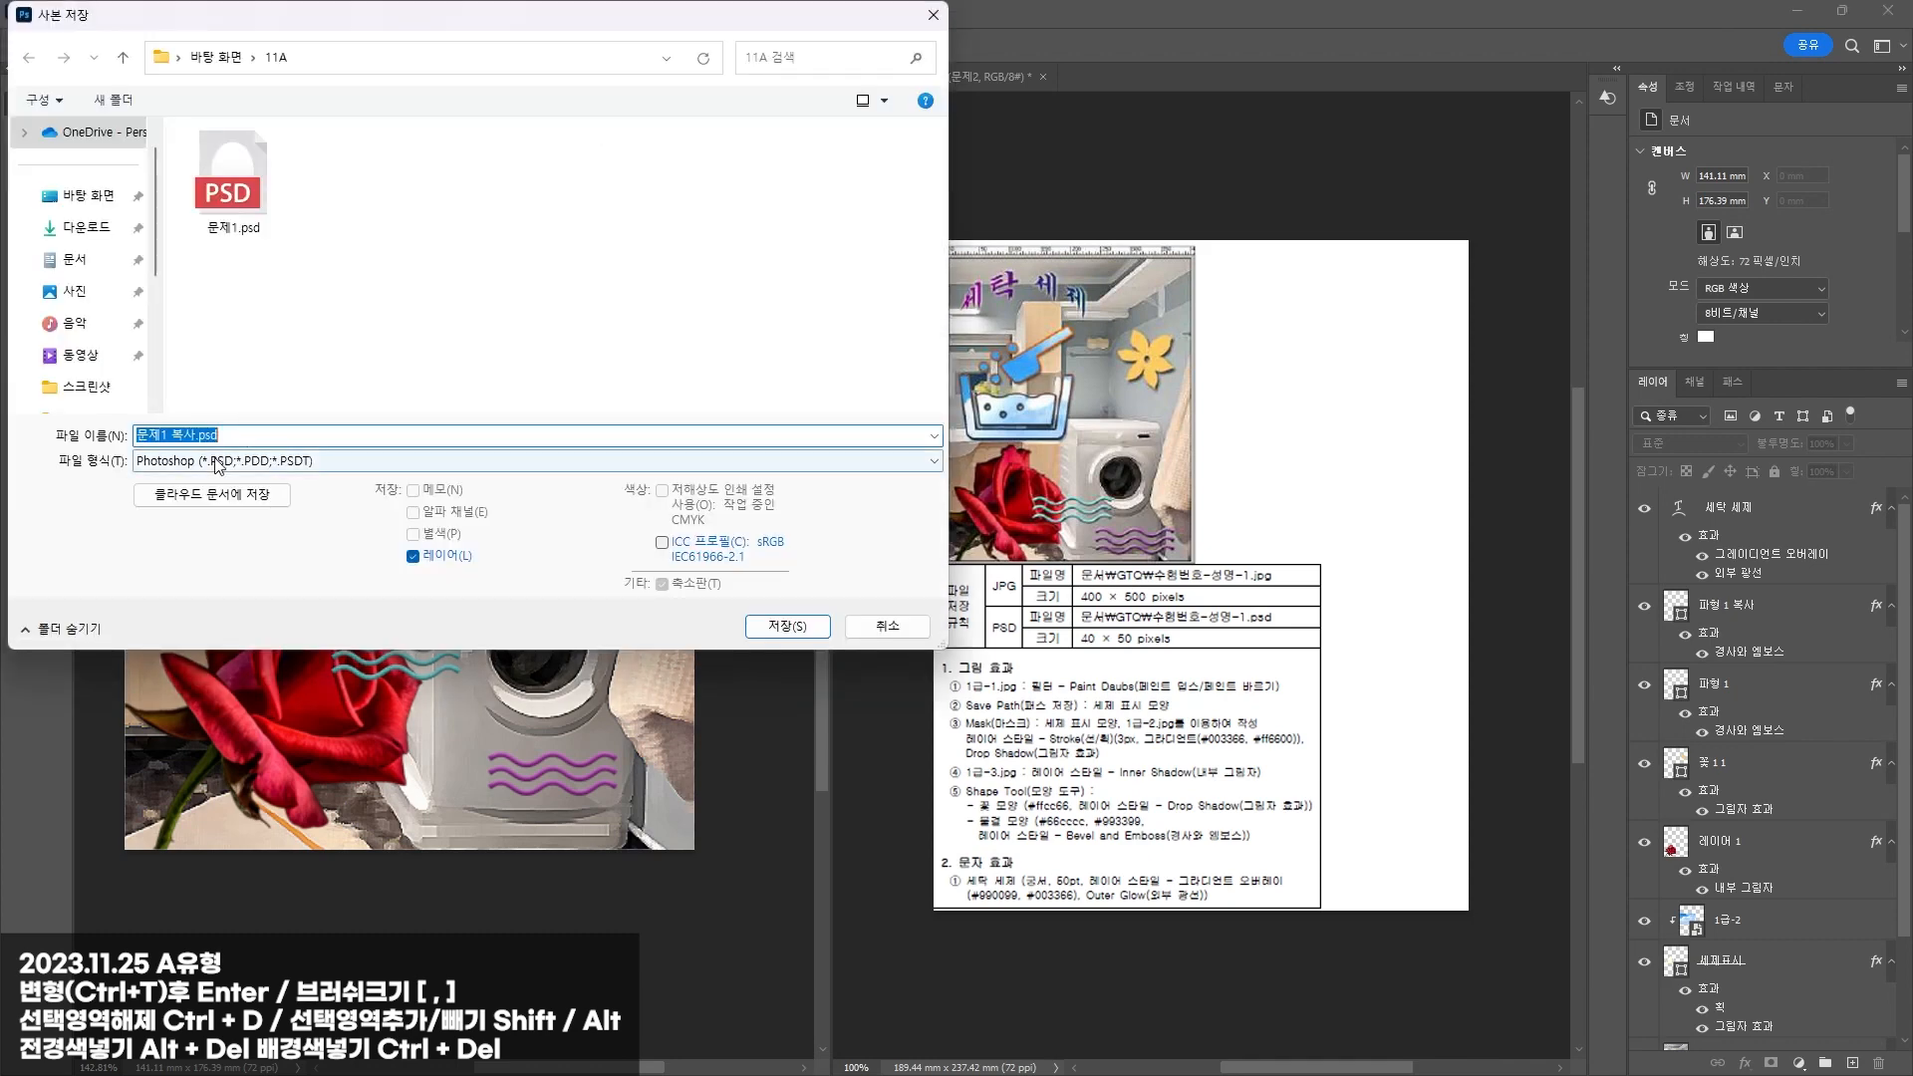
pyautogui.click(216, 462)
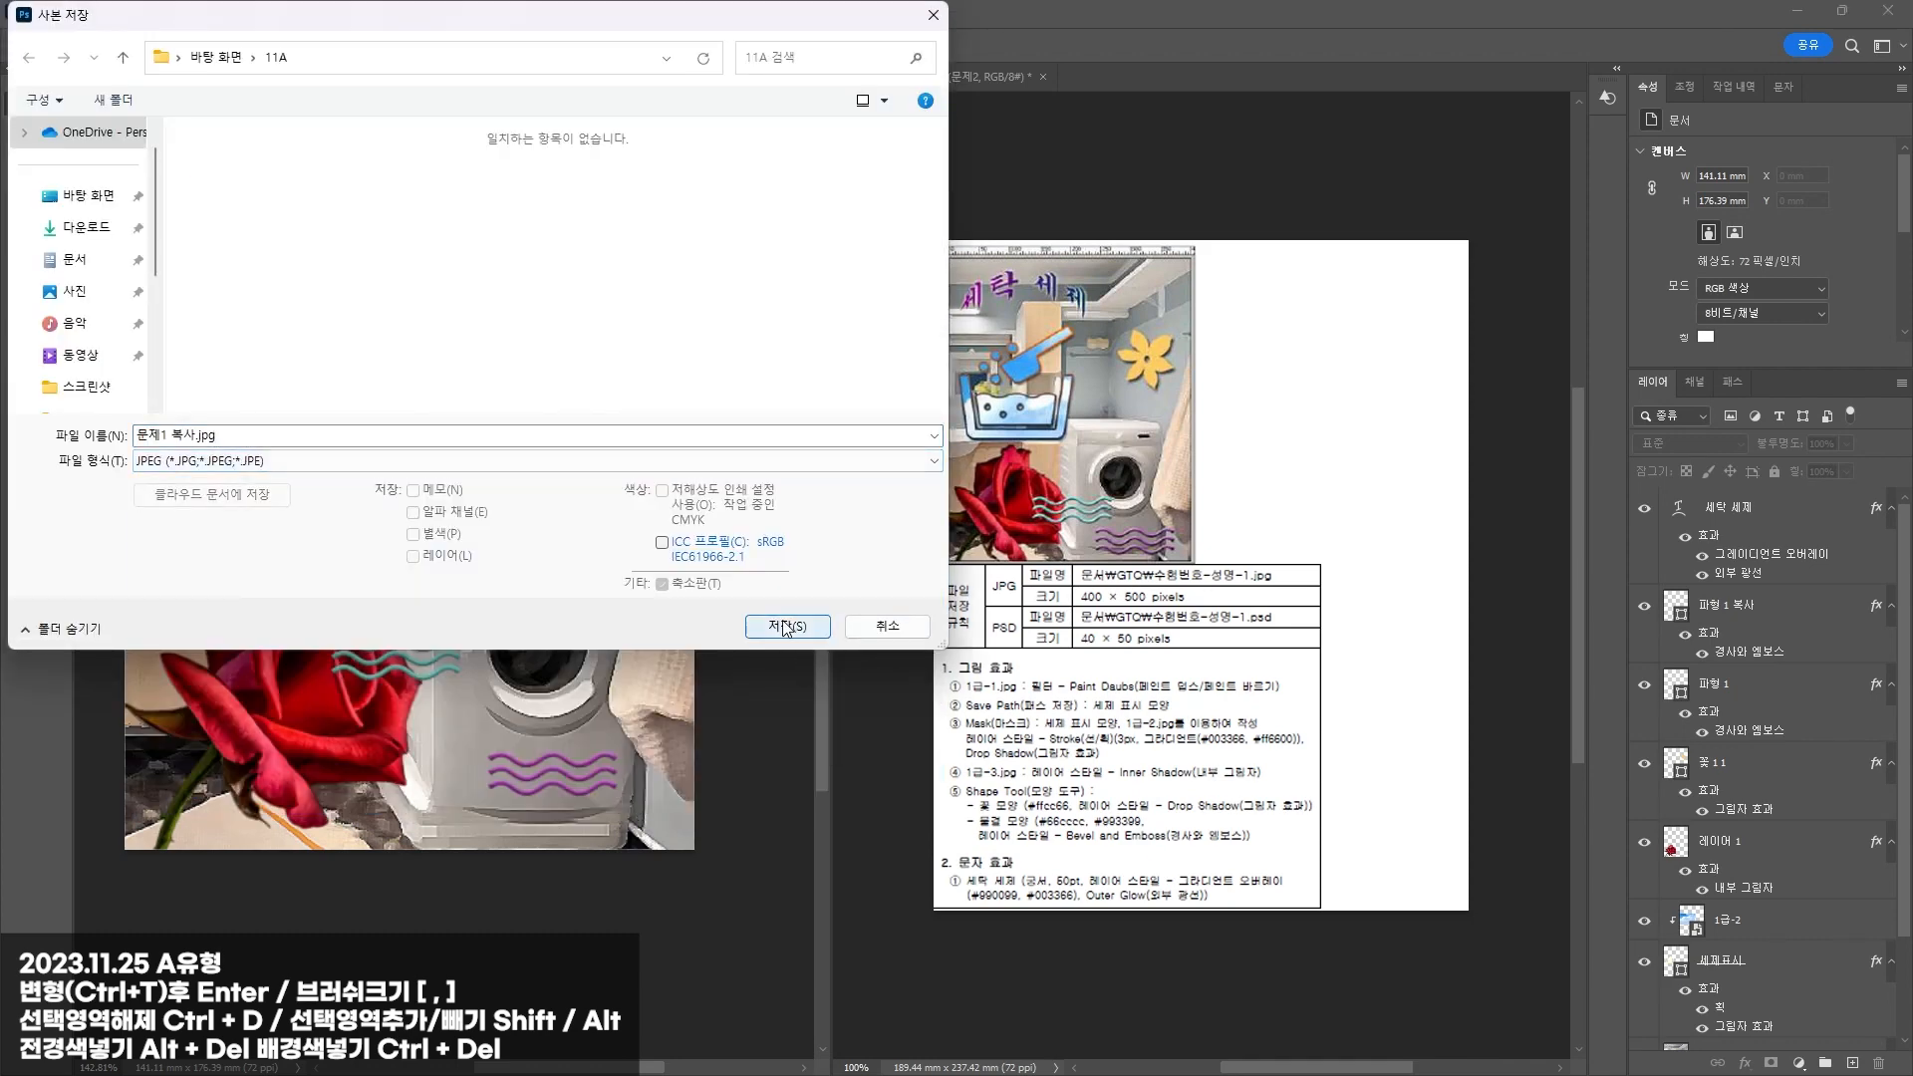
pyautogui.click(785, 627)
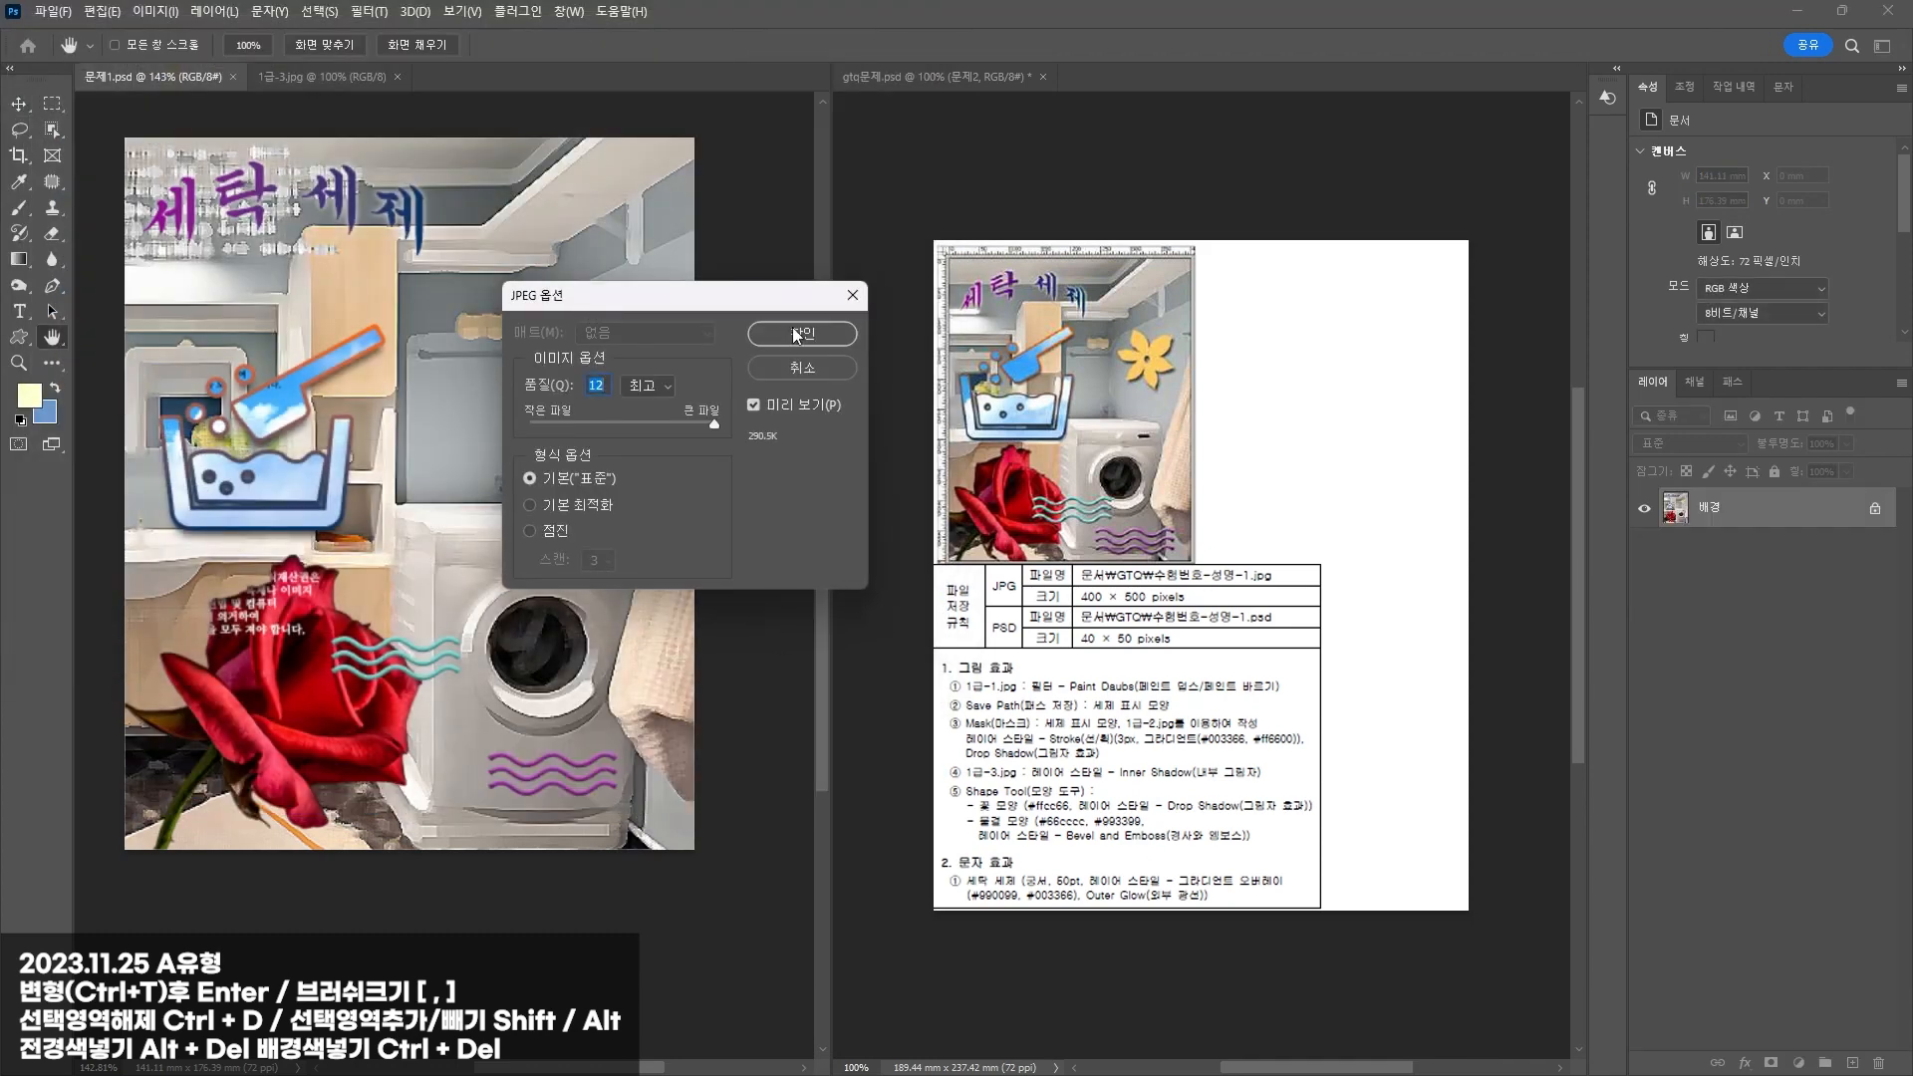
pyautogui.click(799, 335)
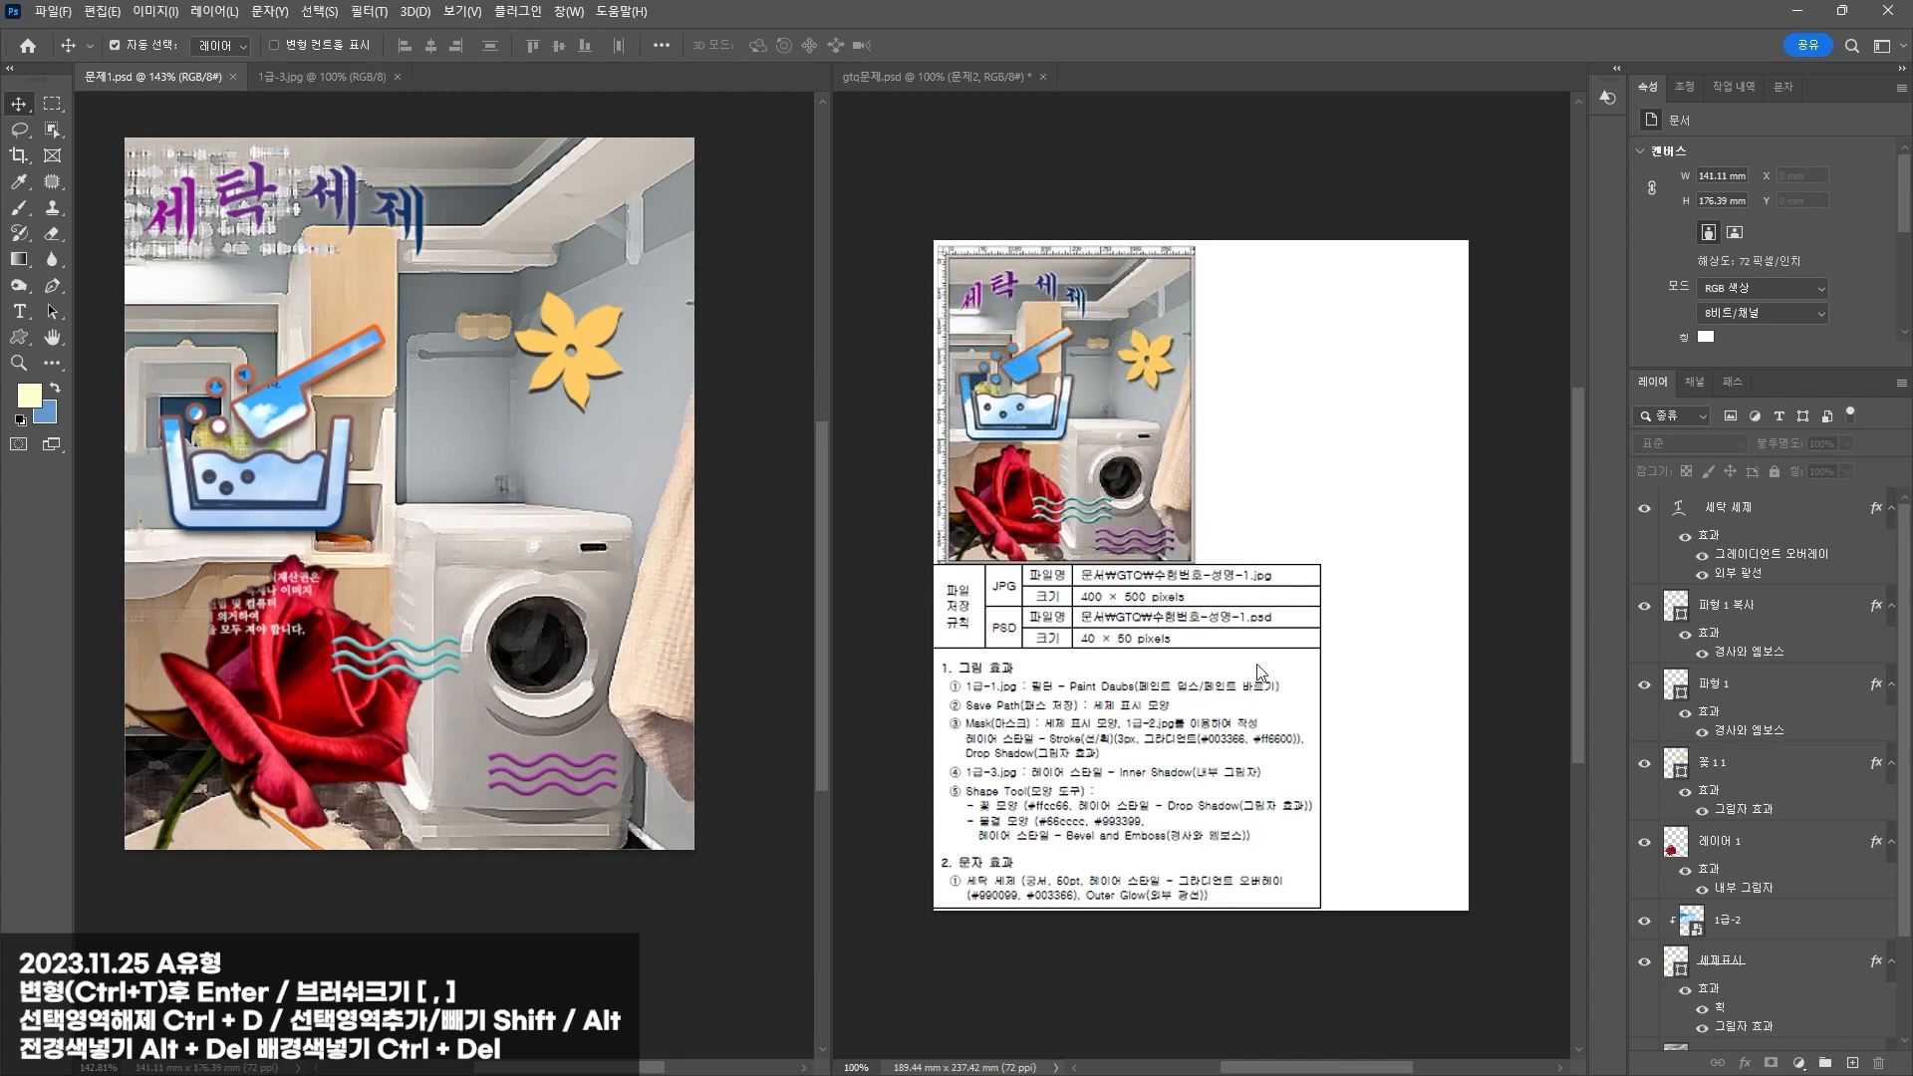
# Step: Show the problem 2 reference, create a 400 × 500 px, 72 ppi RGB document named 문제2, and dock it with the other working images
pyautogui.click(1179, 492)
pyautogui.click(53, 11)
pyautogui.click(59, 31)
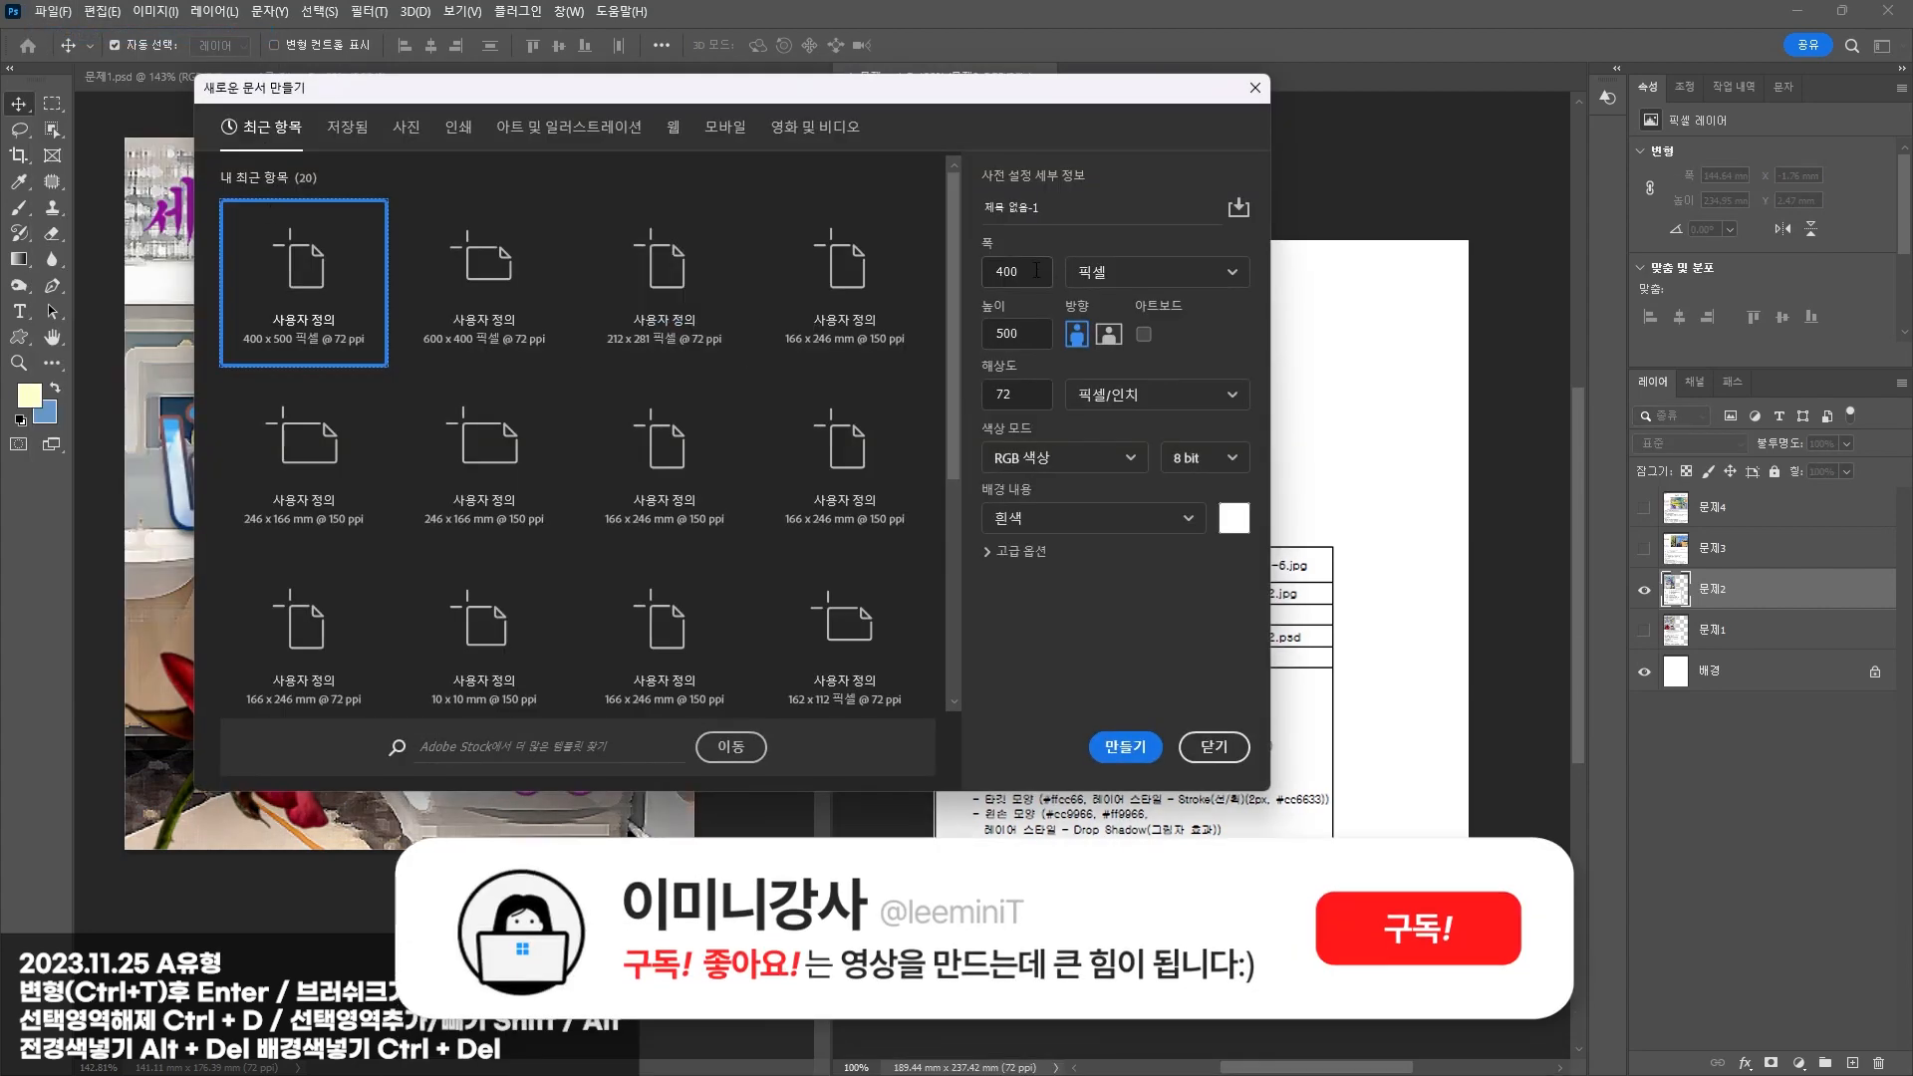
pyautogui.click(1025, 213)
pyautogui.write('문제2')
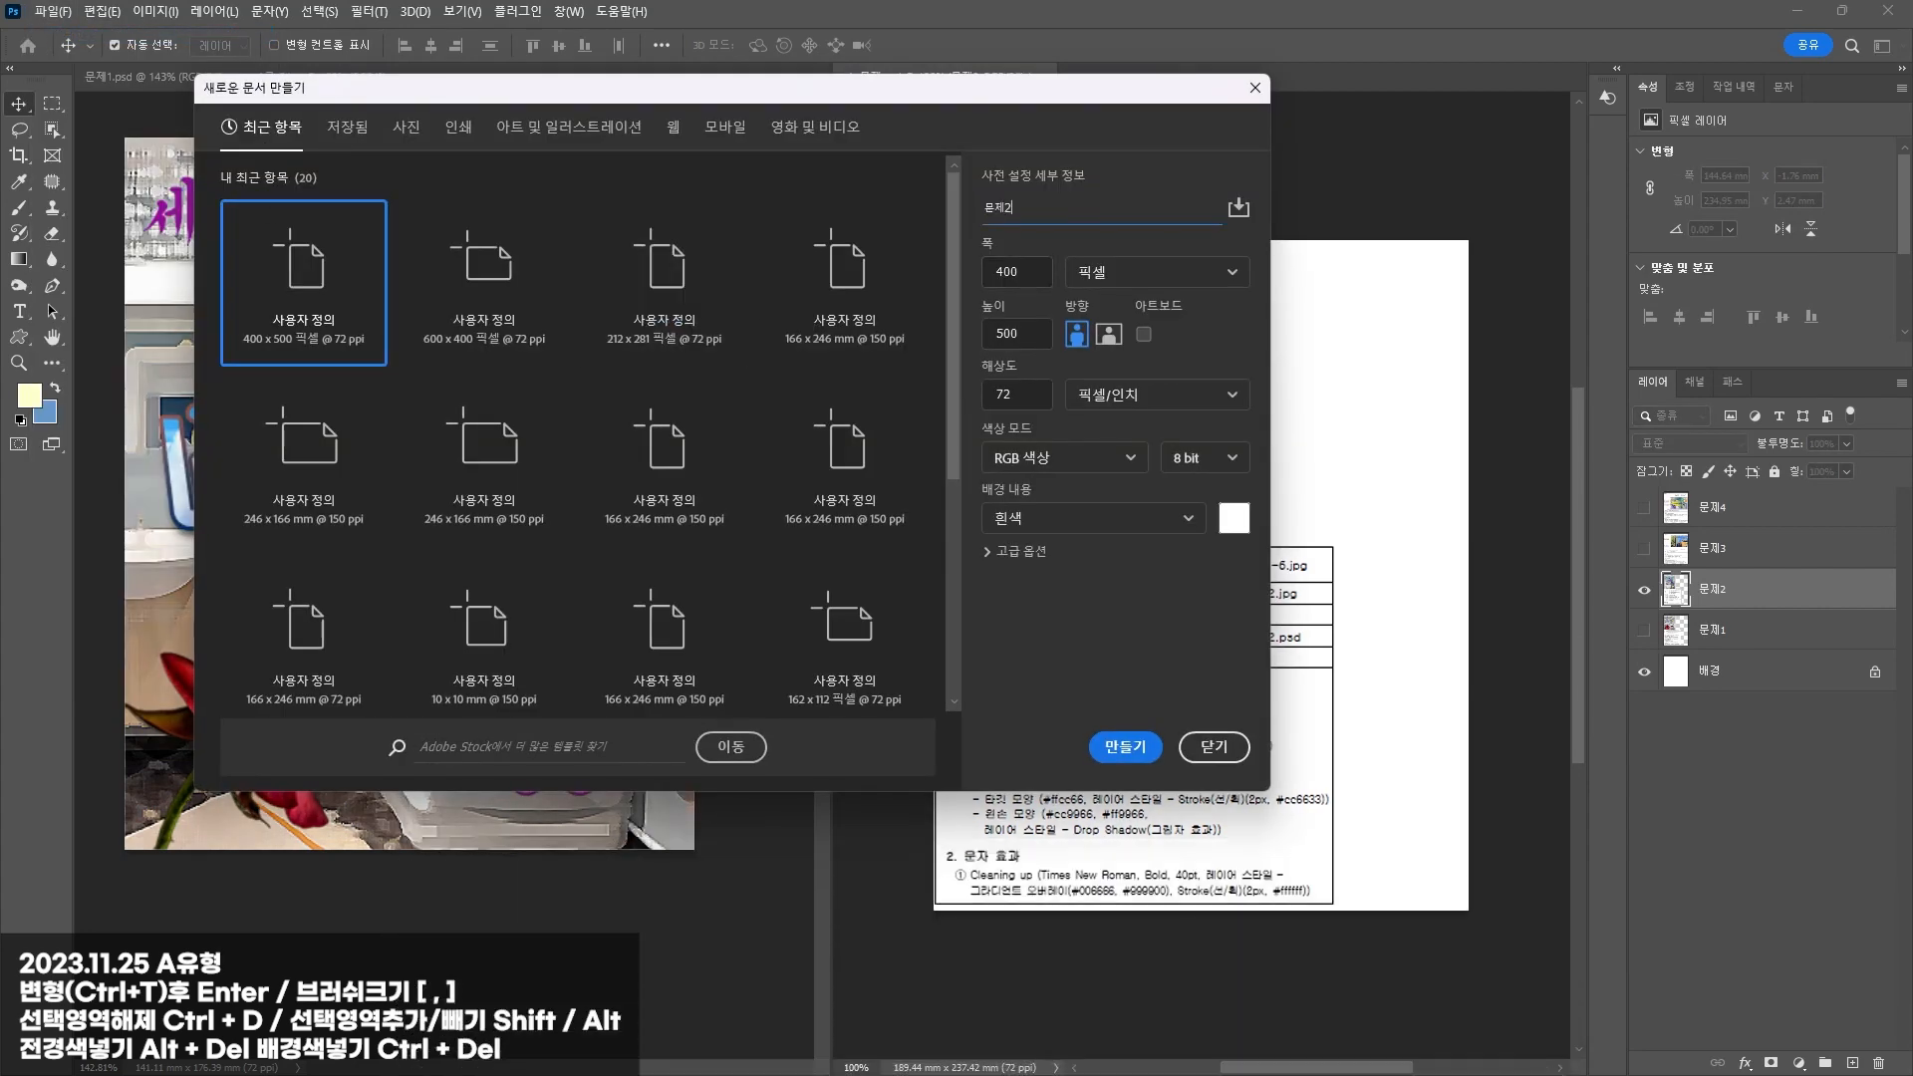
pyautogui.press('Return')
pyautogui.moveTo(1126, 77); pyautogui.dragTo(291, 71)
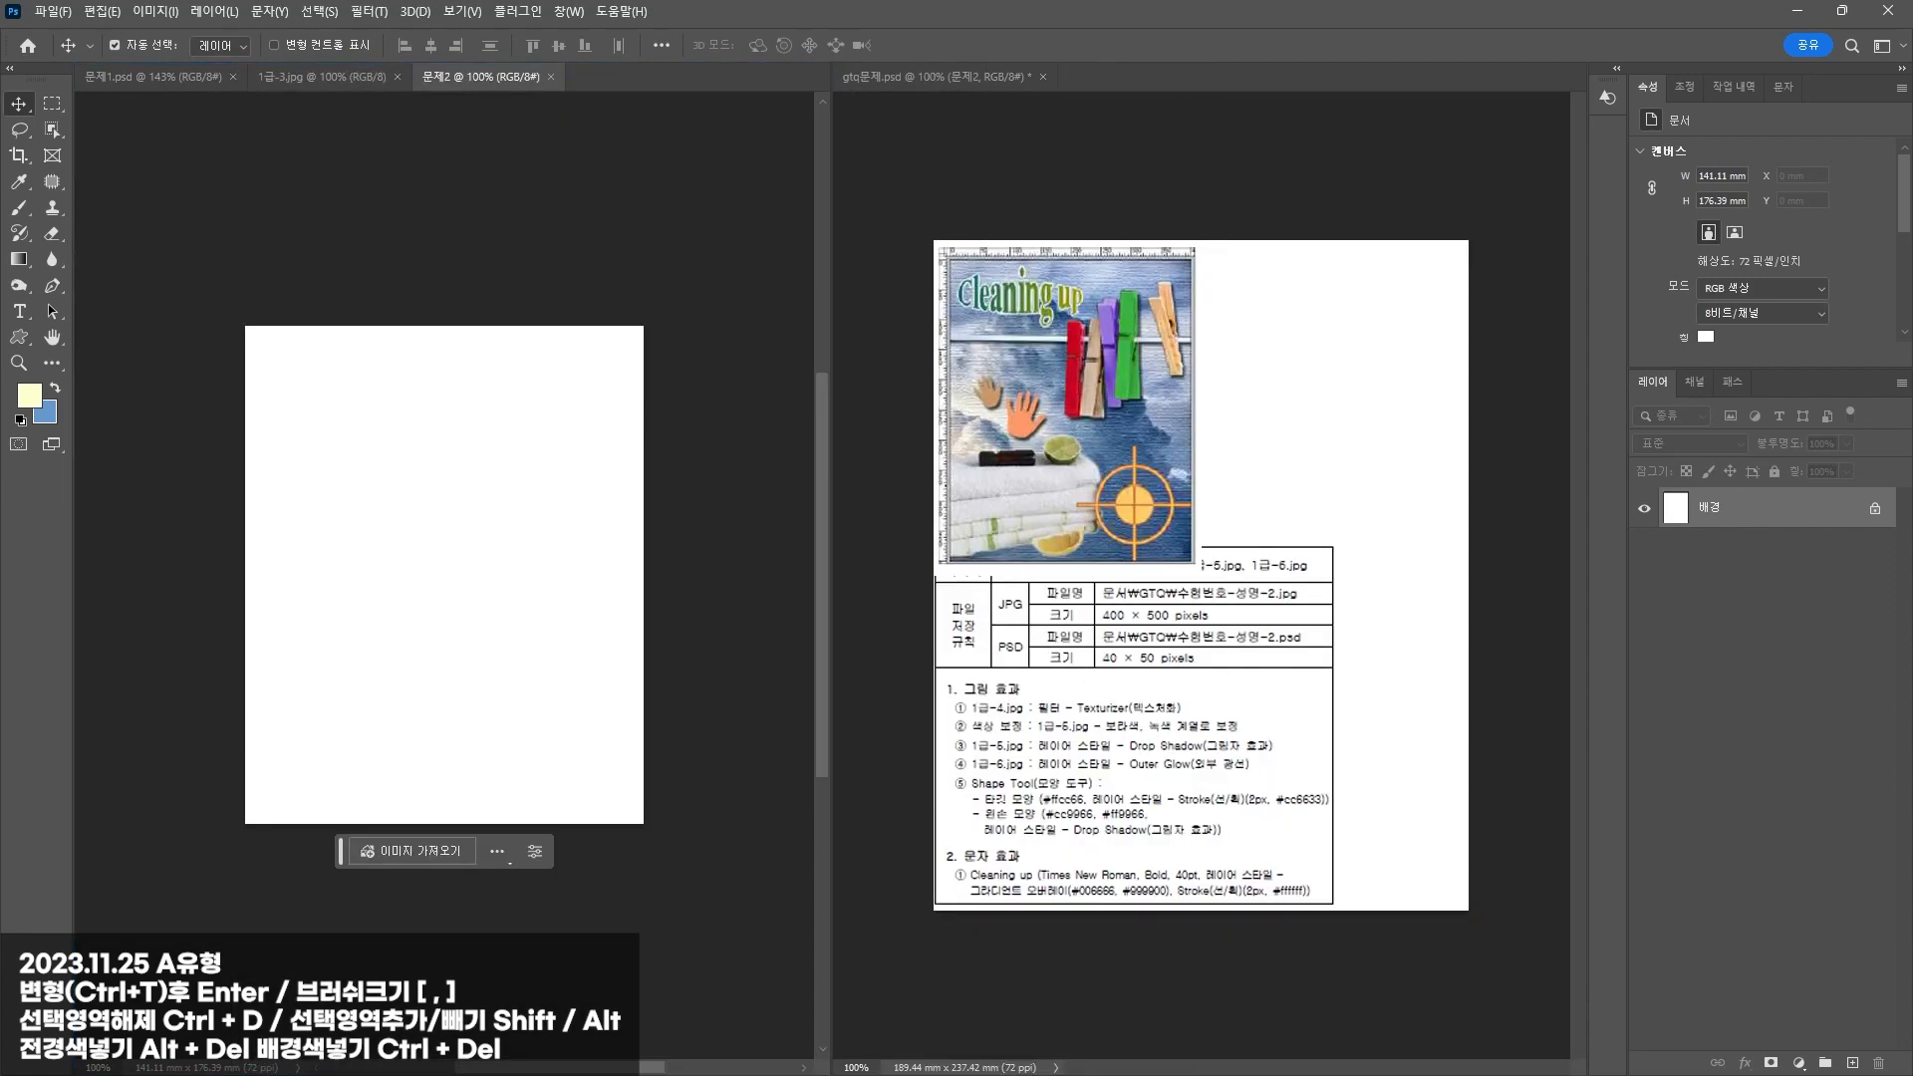
# Step: Place the cloud image 1급-4.jpg in the 문제2 document and enlarge it to fill the canvas
pyautogui.moveTo(429, 538); pyautogui.dragTo(428, 538)
pyautogui.moveTo(648, 345); pyautogui.dragTo(696, 308)
pyautogui.press('Return')
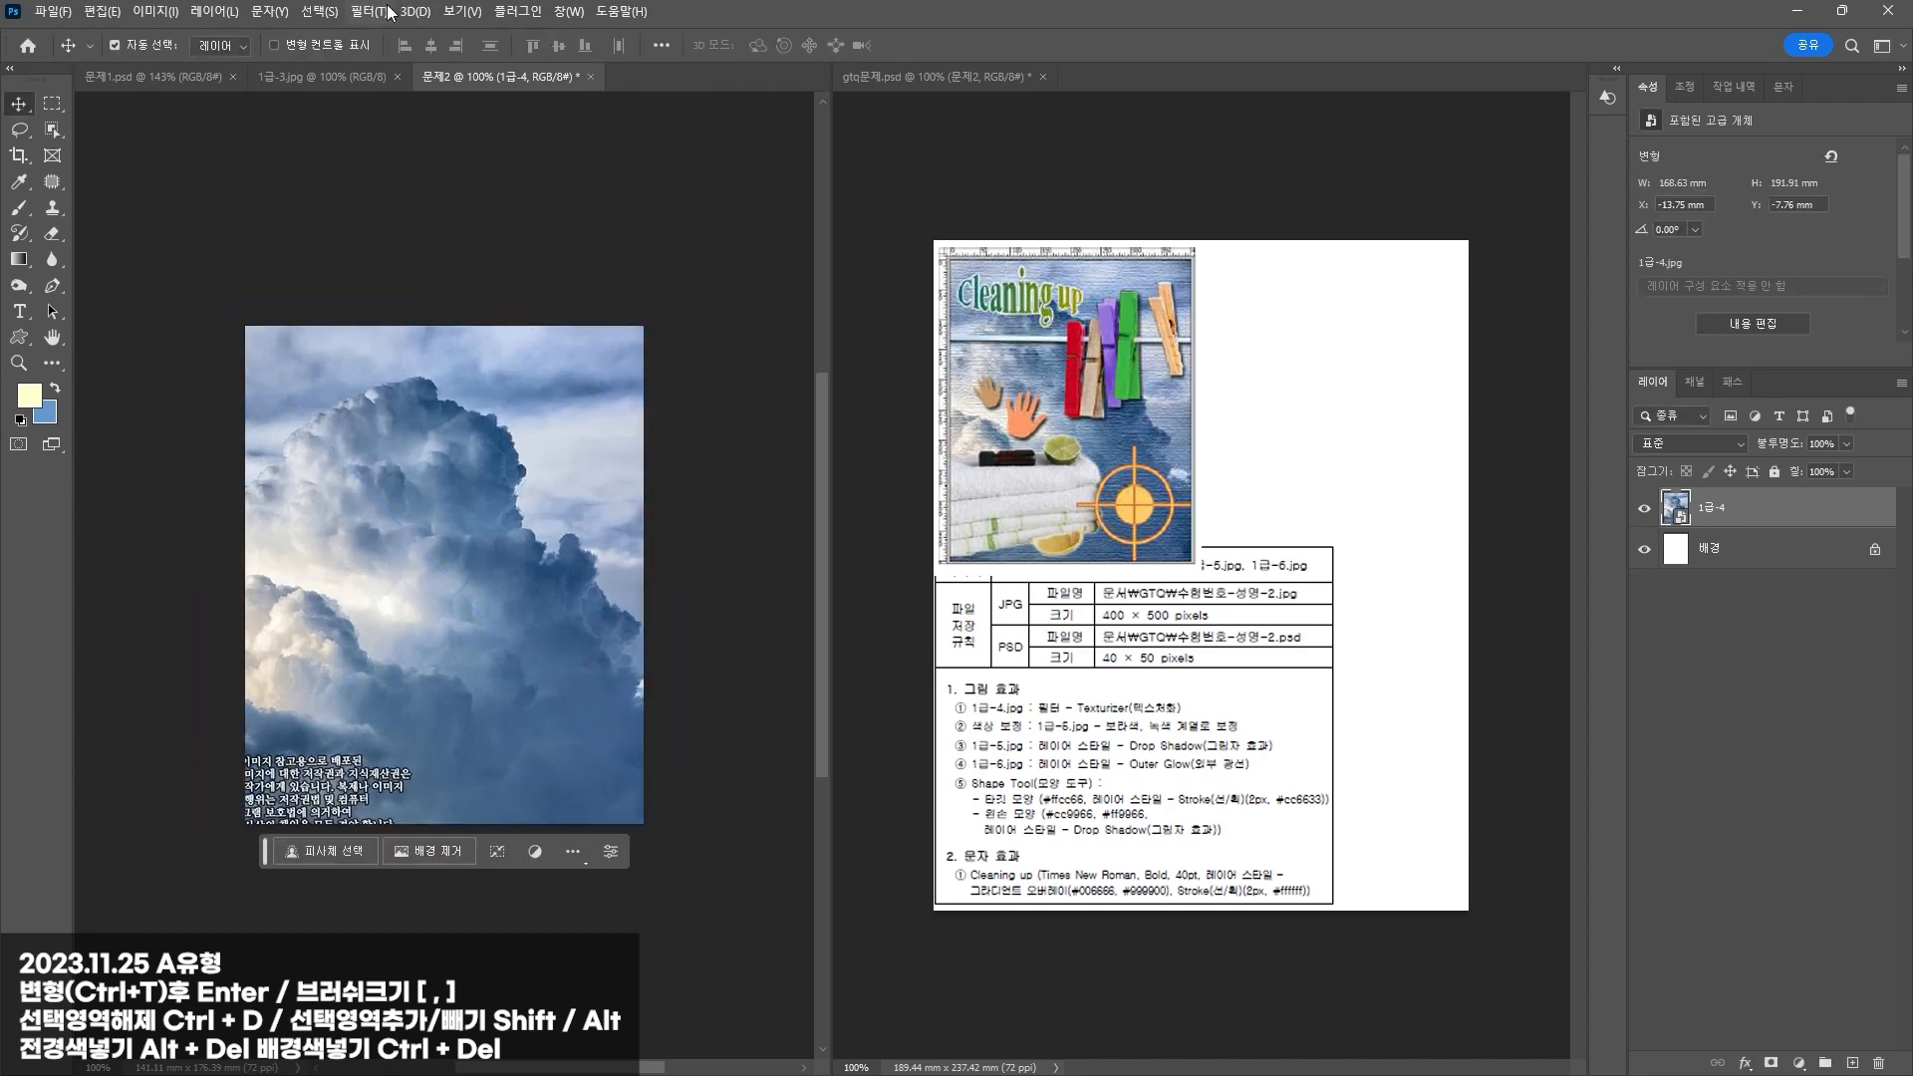
# Step: Apply the Texturizer (텍스처화) filter to the 1급-4 cloud layer in place of Paint Daubs
pyautogui.click(371, 11)
pyautogui.click(416, 124)
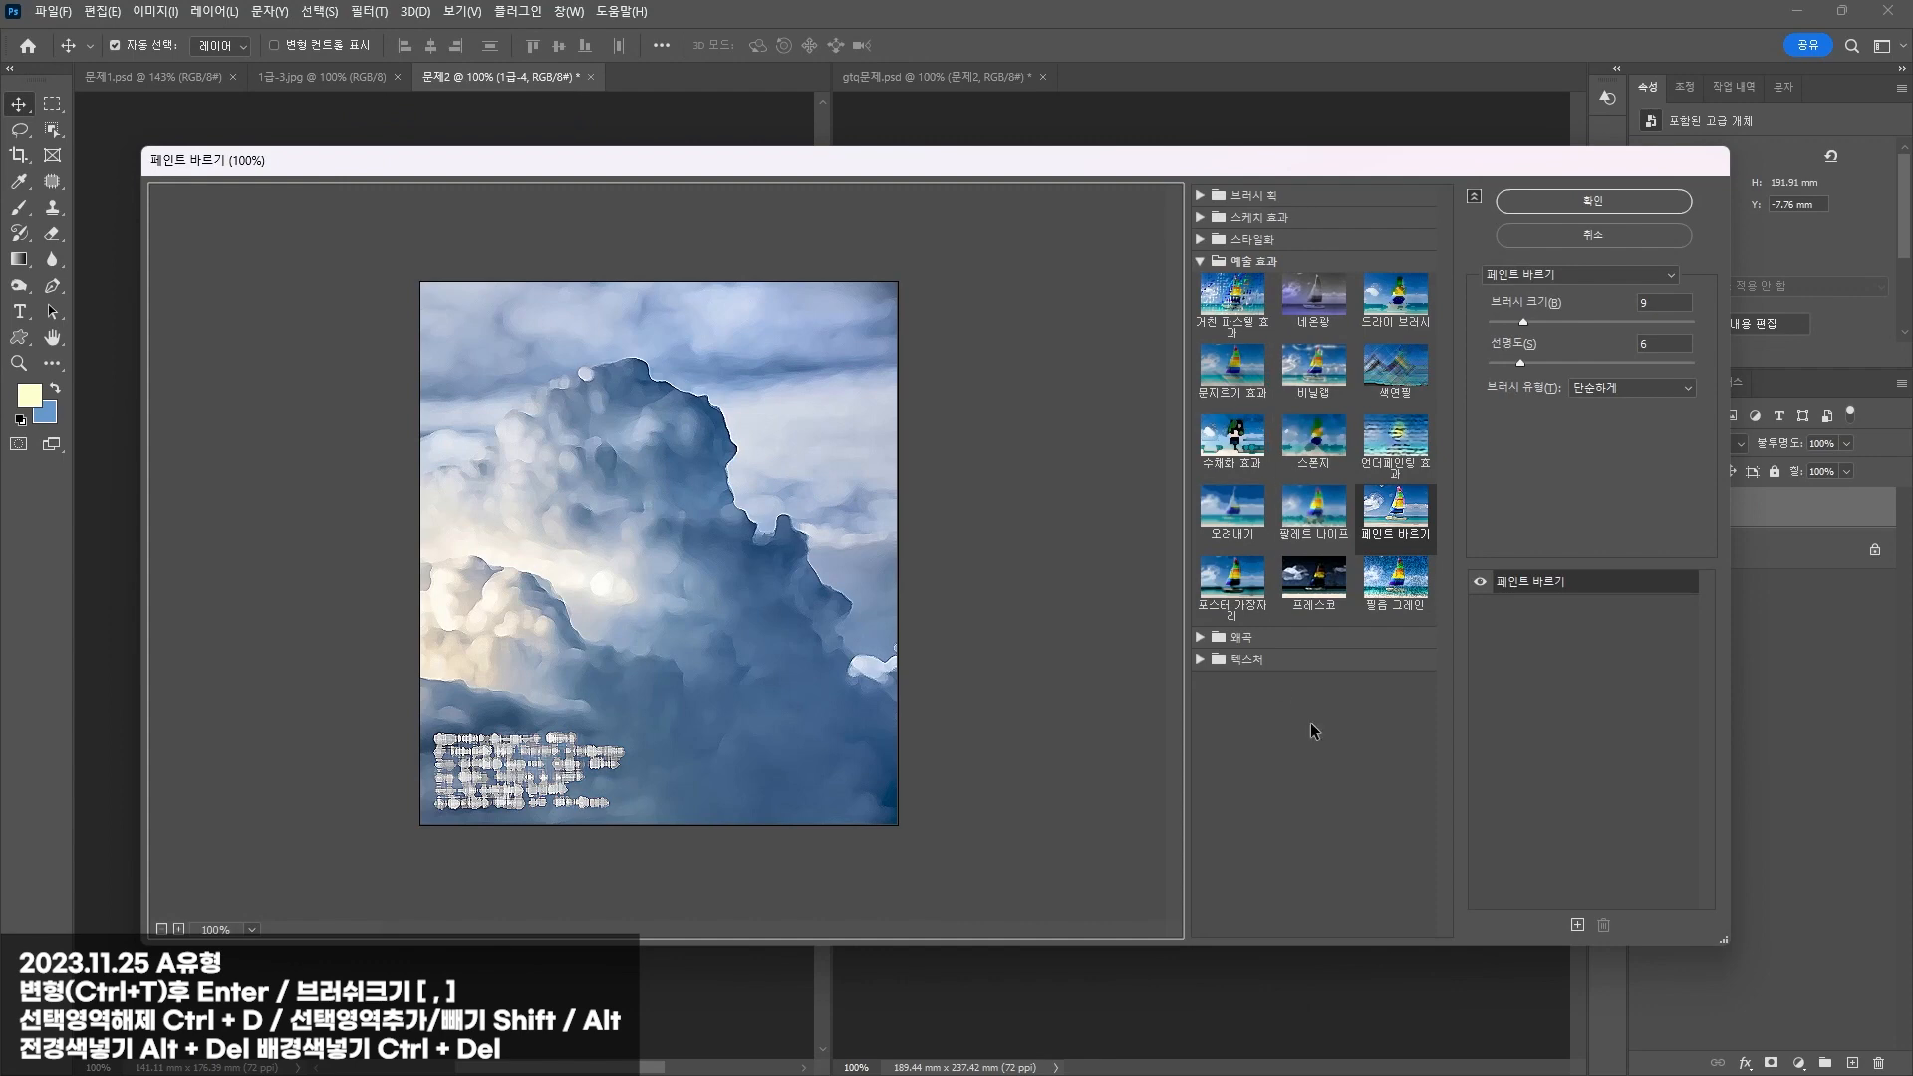
pyautogui.click(1218, 664)
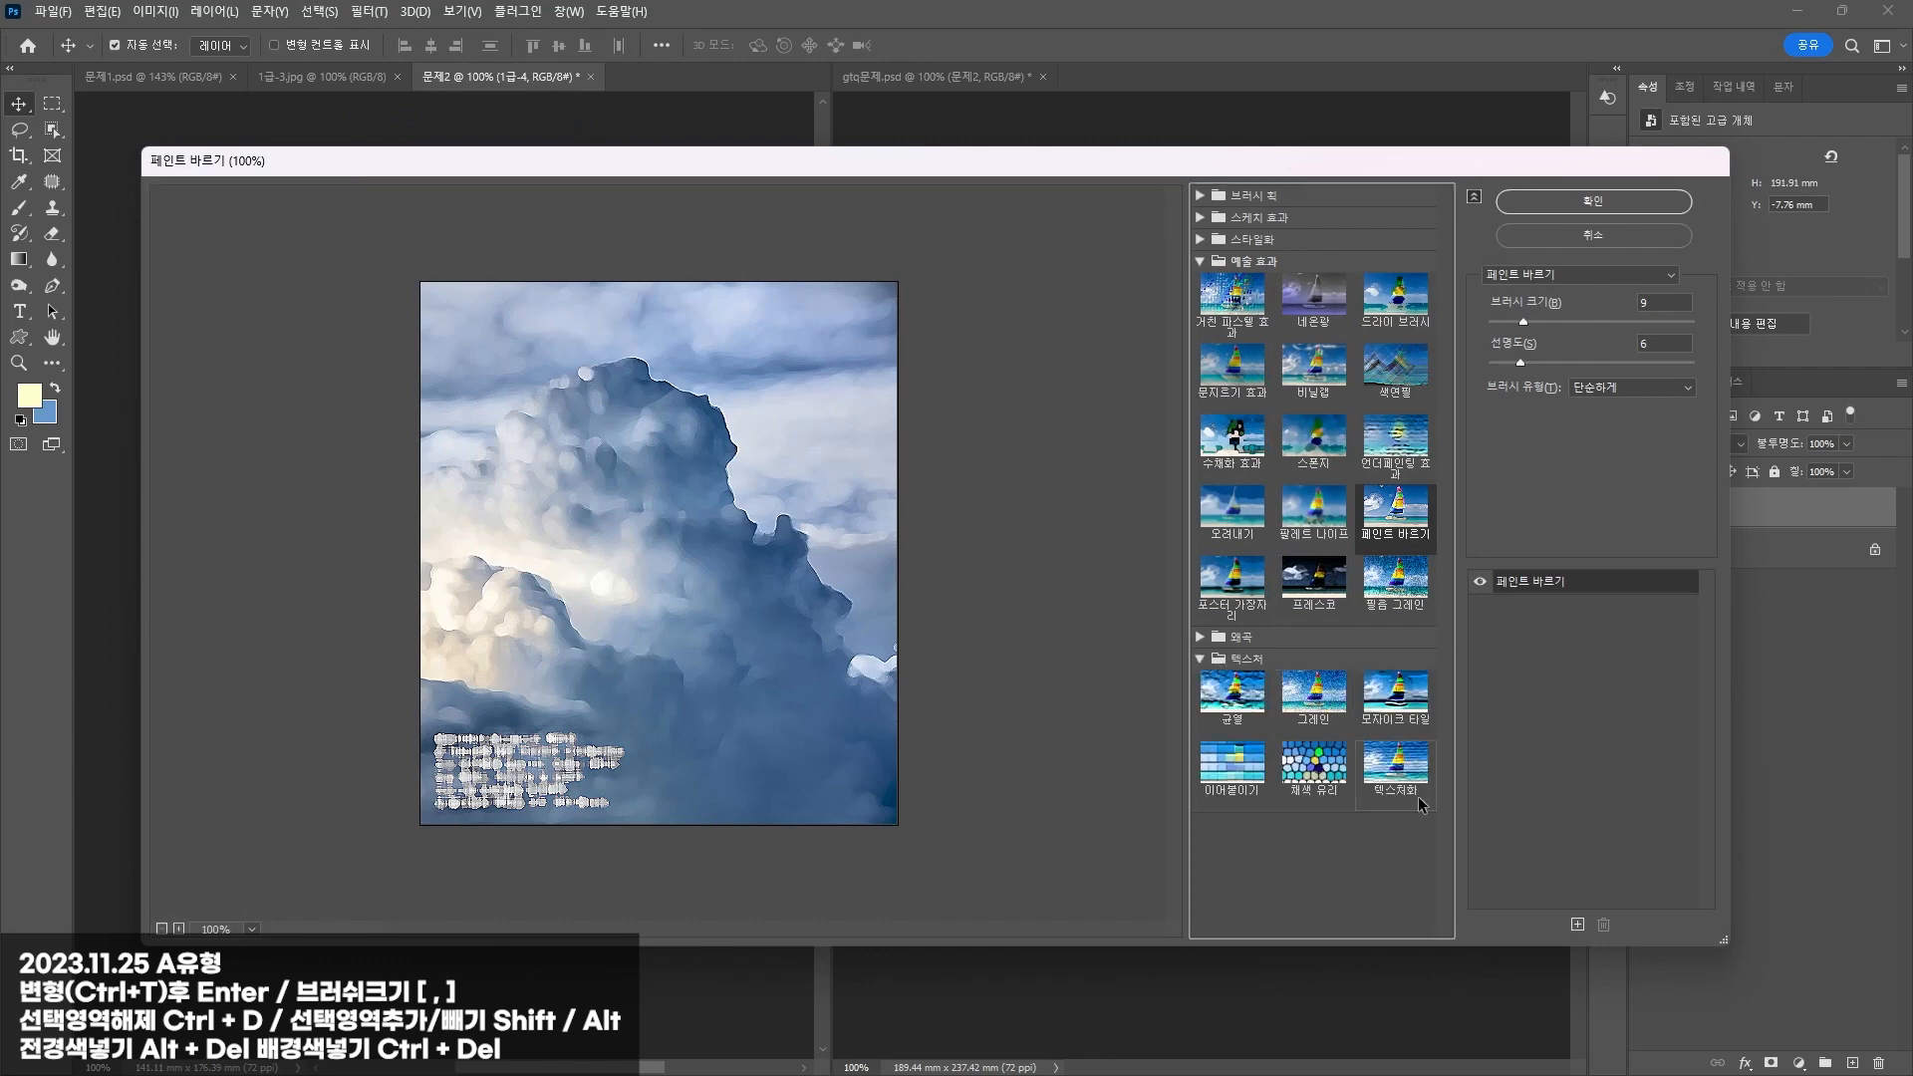
pyautogui.click(1396, 767)
pyautogui.click(1564, 201)
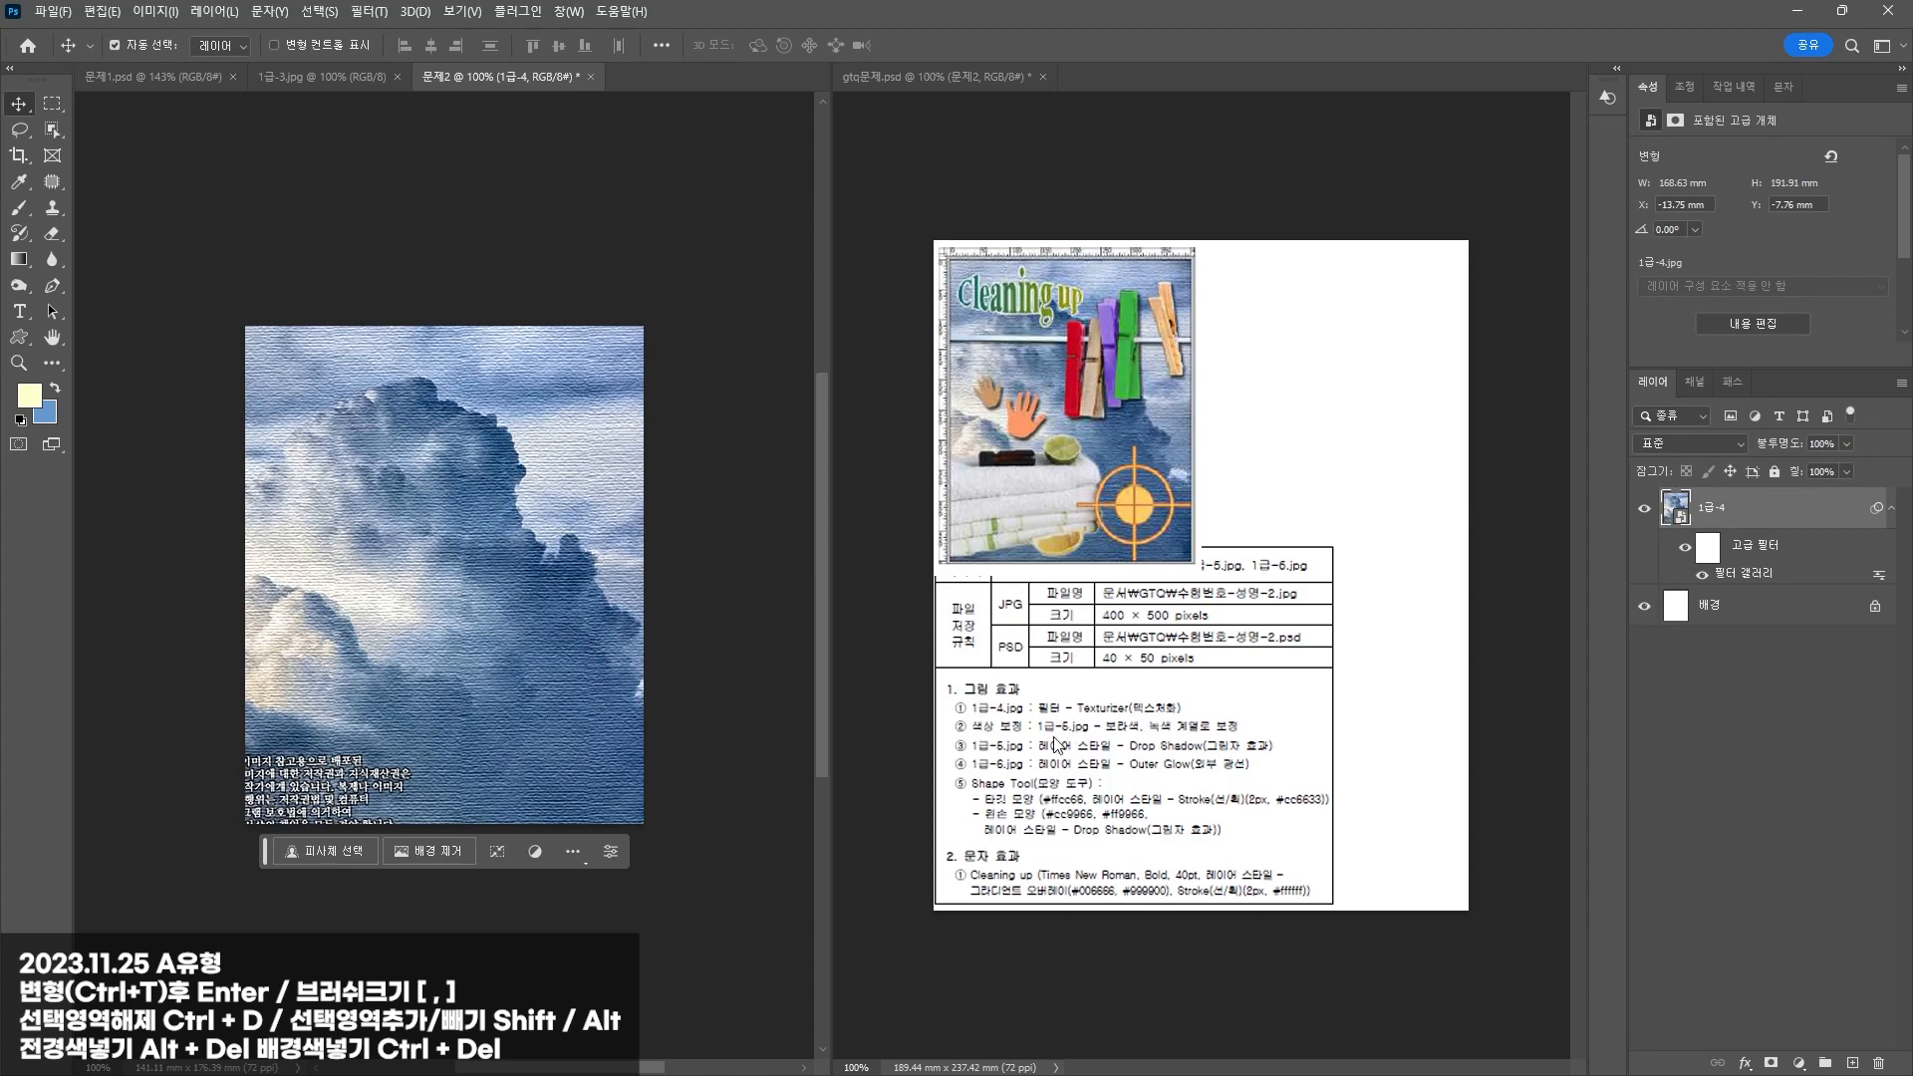
# Step: Open 1급-5.jpg and select the clothespins and clothesline with the Object Selection tool
pyautogui.hotkey('ctrl', 'o')
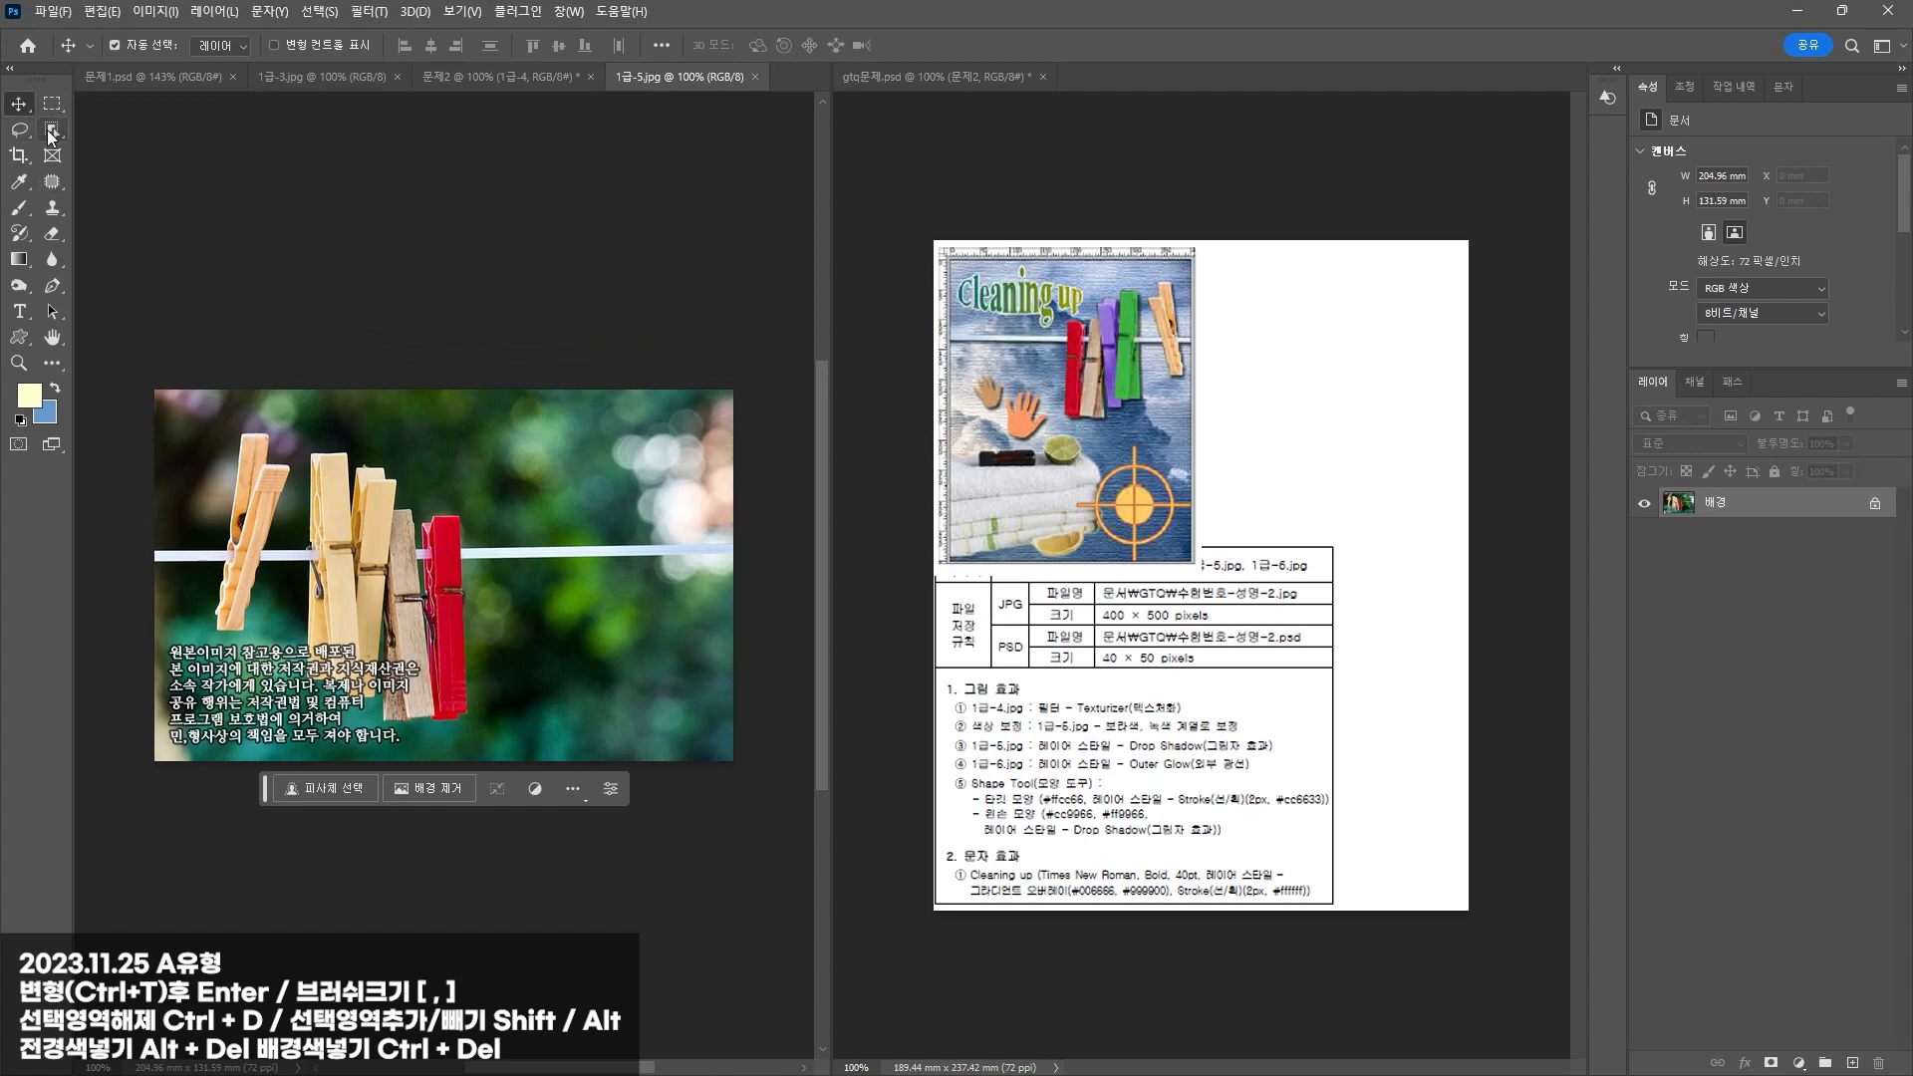
pyautogui.click(51, 133)
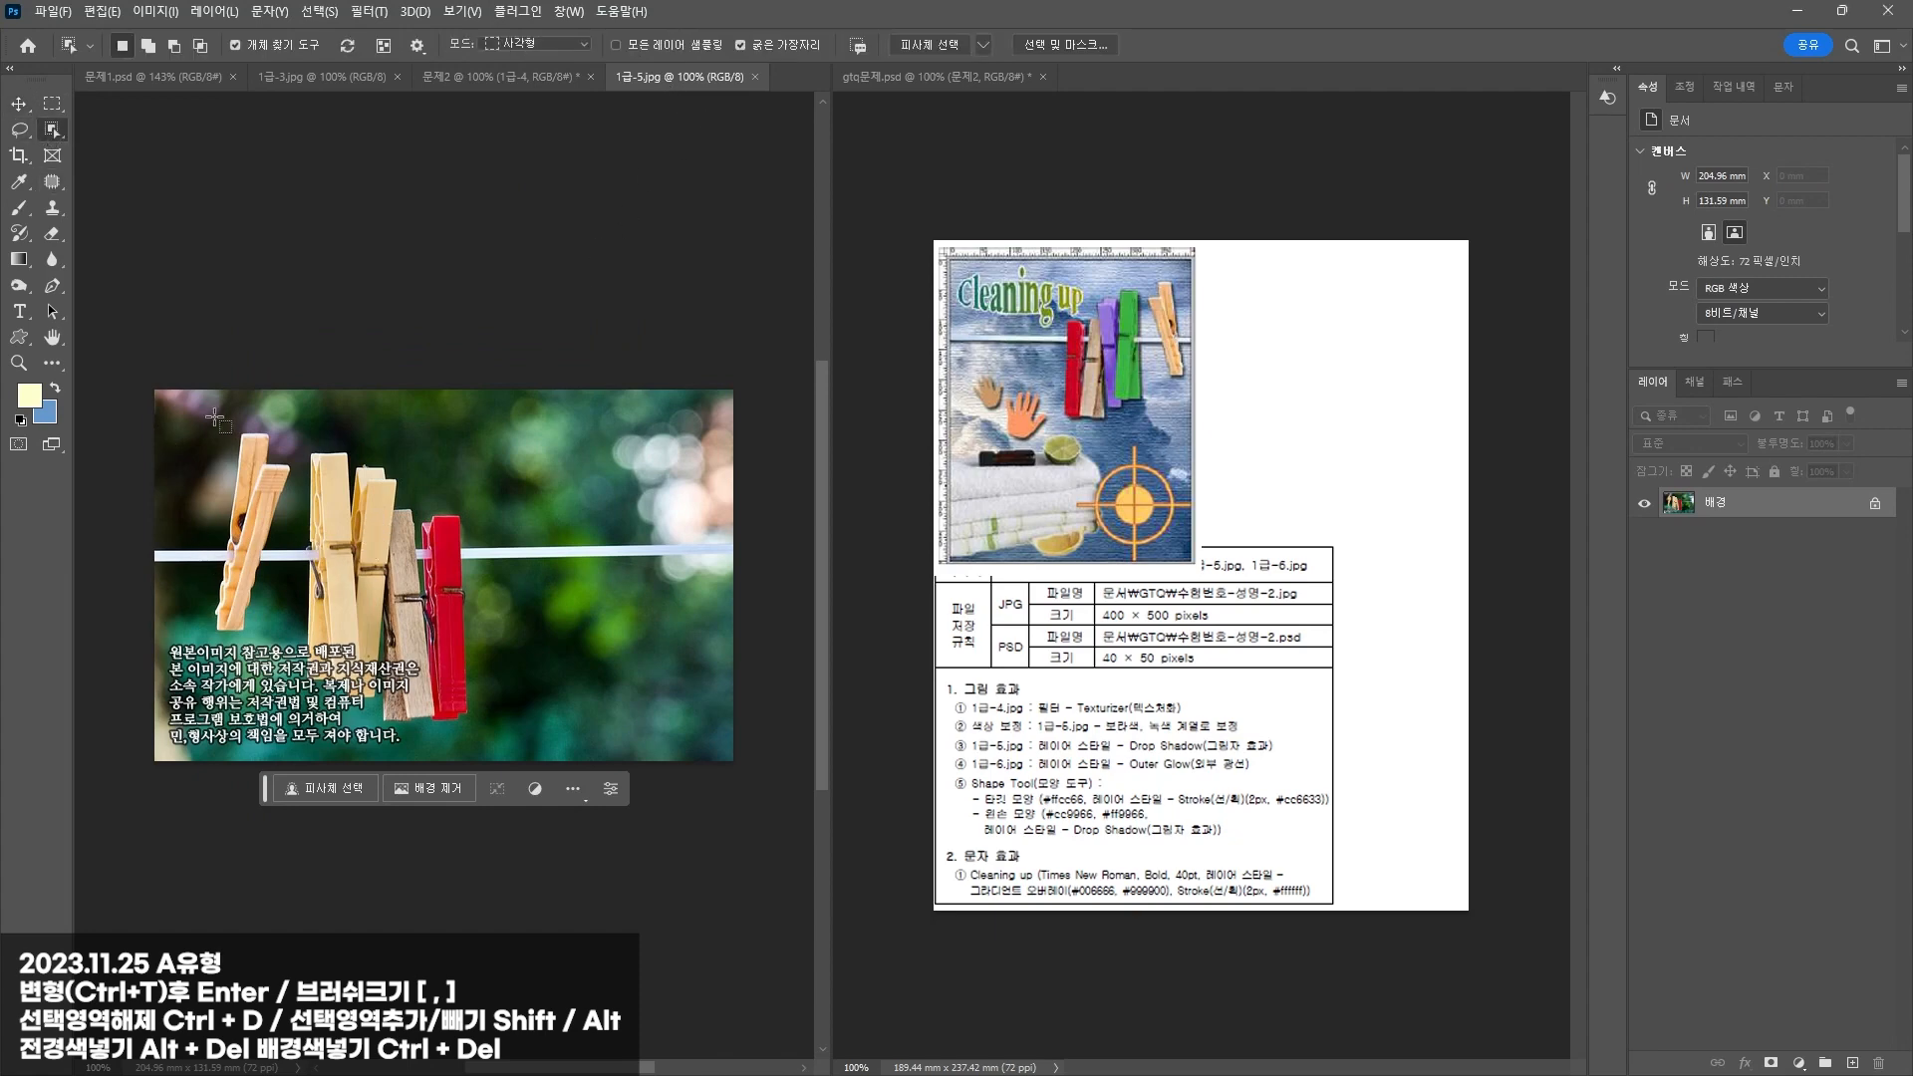
pyautogui.moveTo(216, 419); pyautogui.dragTo(757, 727)
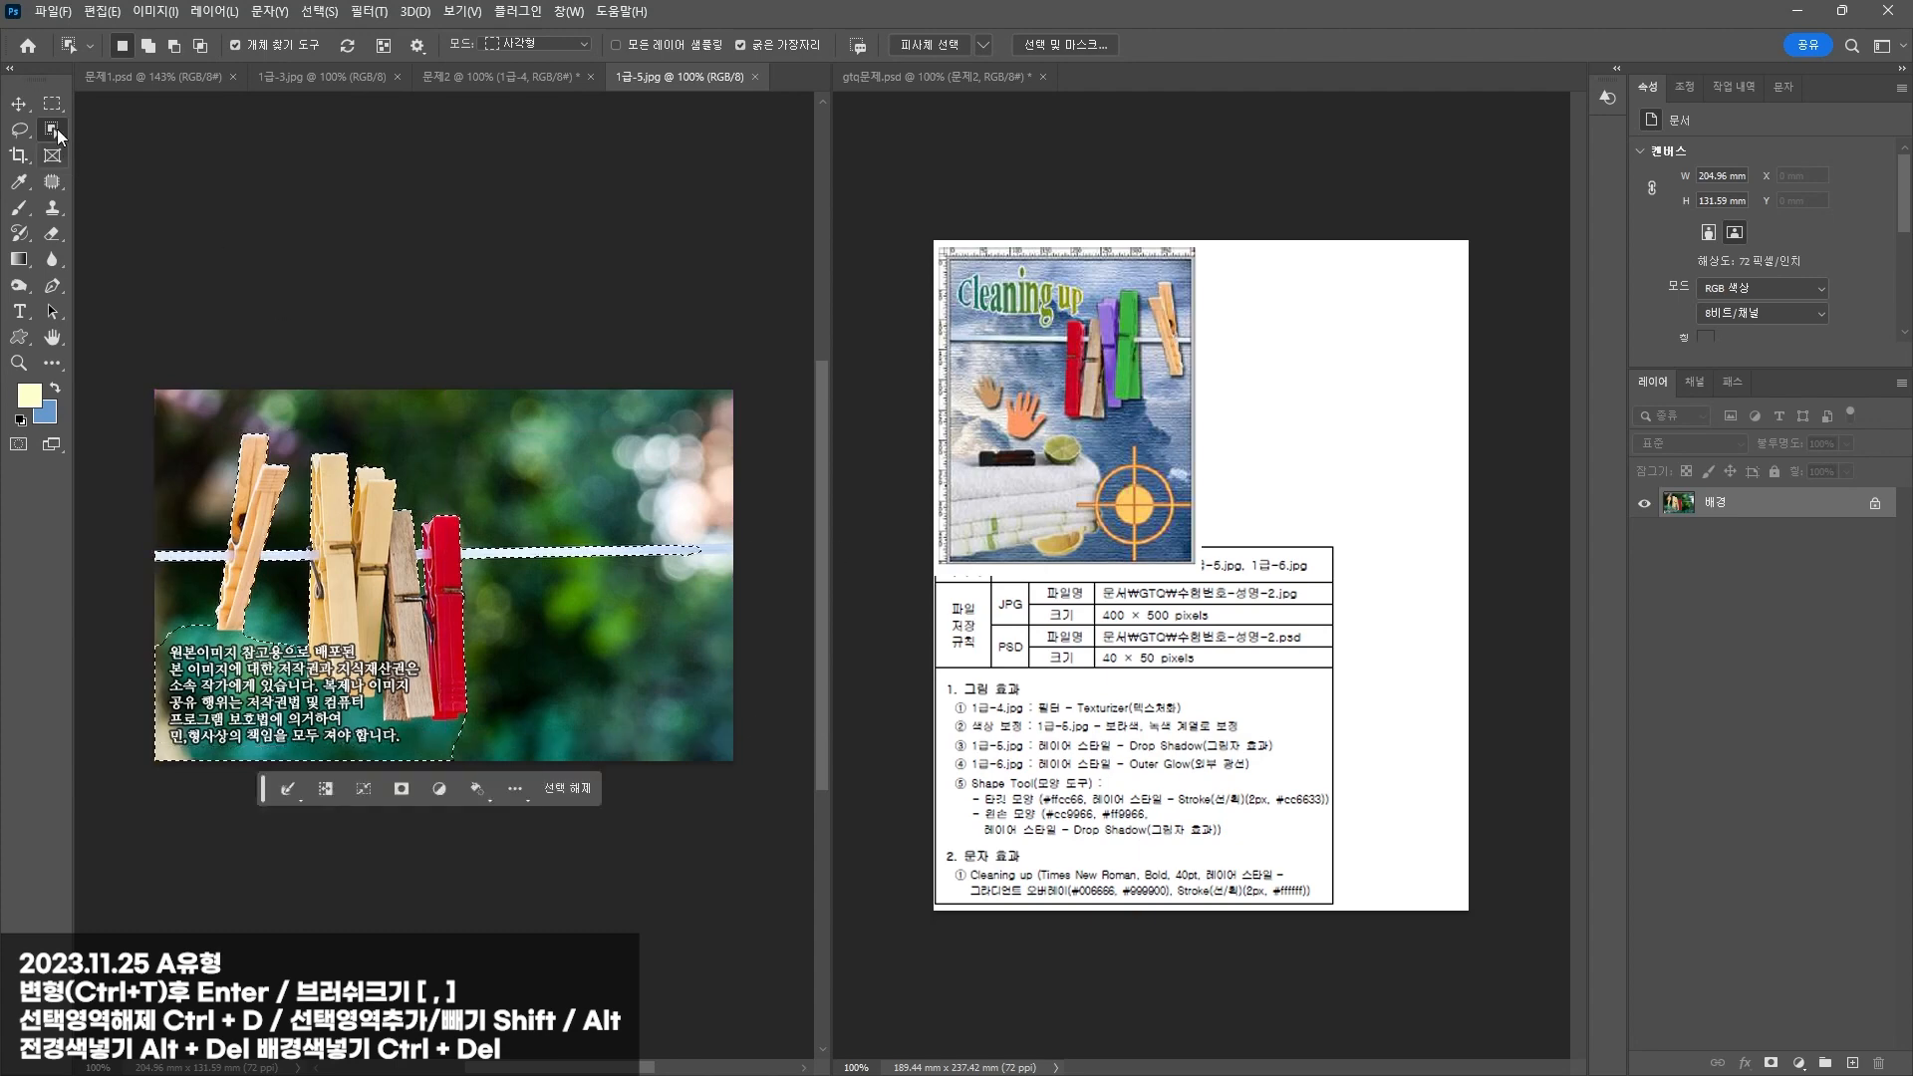
# Step: Refine the selection with the Quick Selection tool, subtracting the background behind the watermark text and completing the clothespins and clothesline
pyautogui.rightClick(57, 129)
pyautogui.click(139, 149)
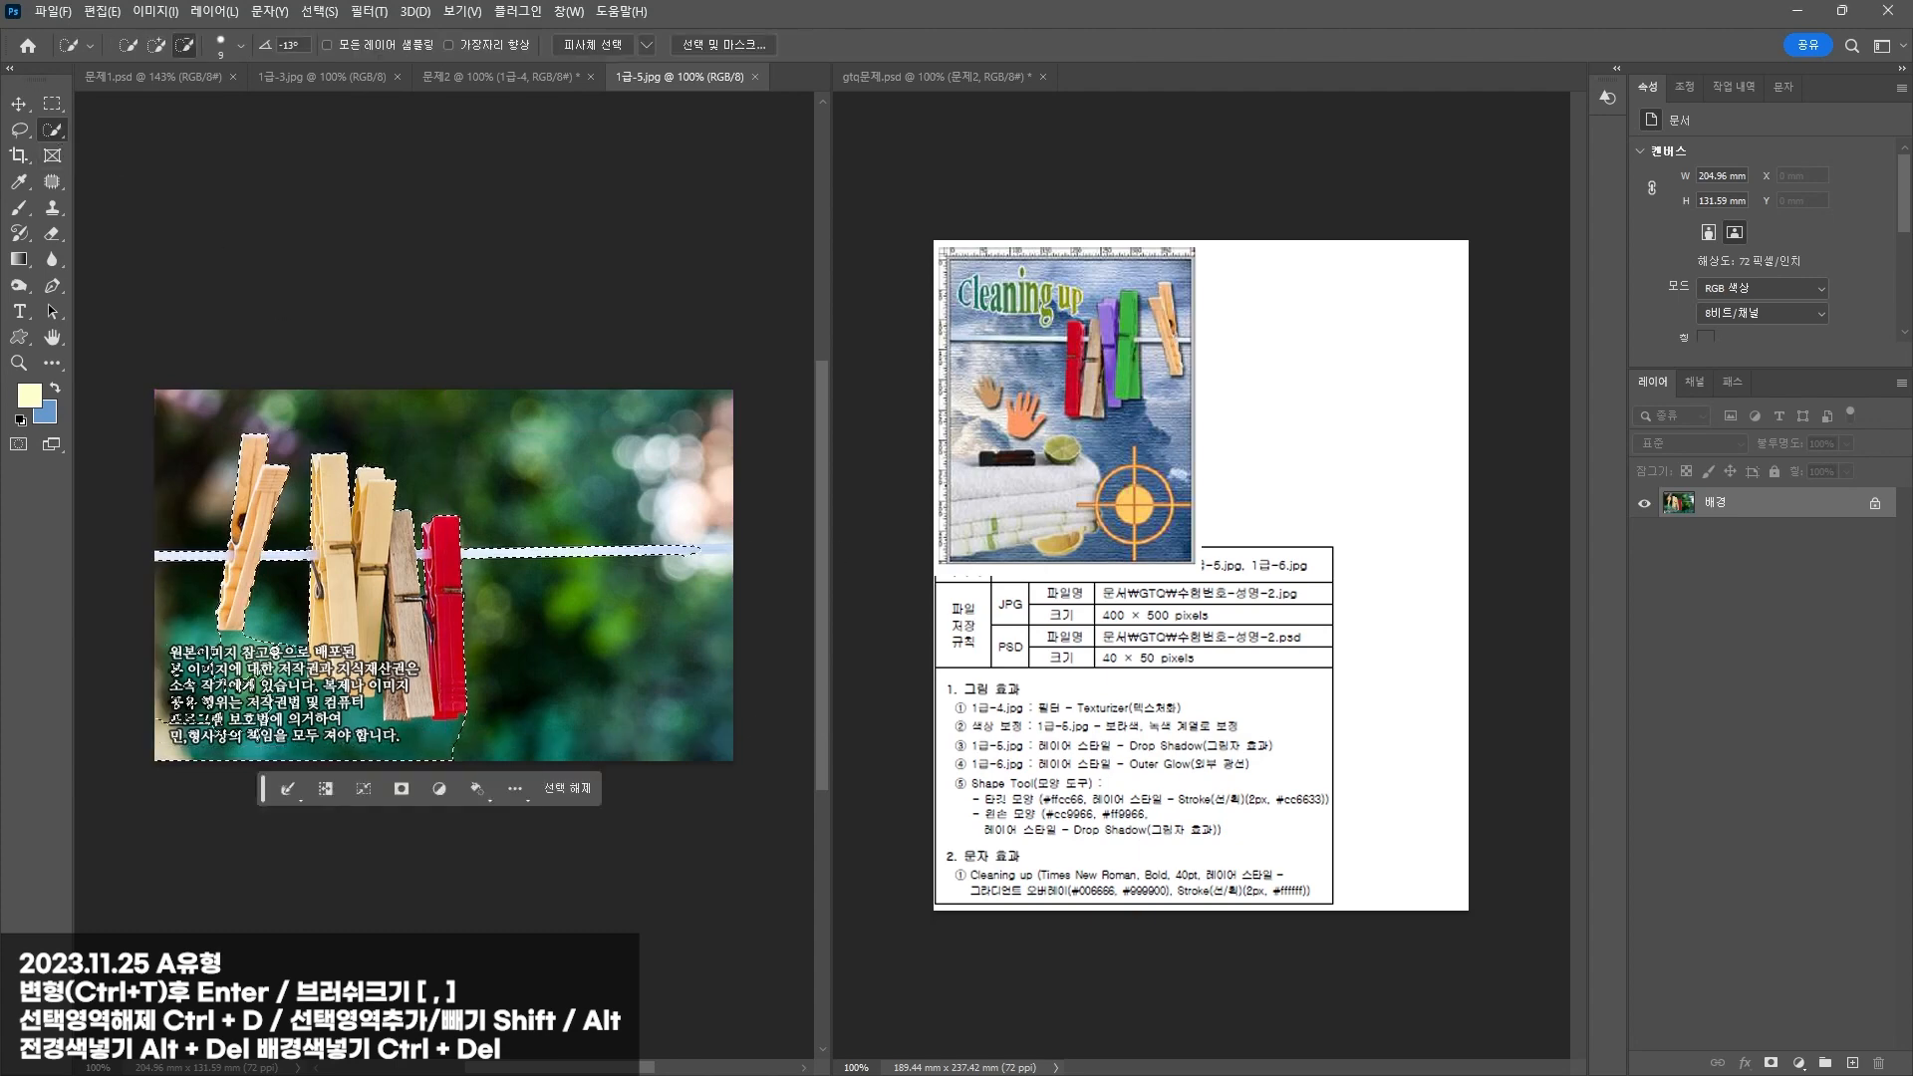
pyautogui.moveTo(276, 651)
pyautogui.keyDown('alt'); pyautogui.mouseDown()
pyautogui.moveTo(261, 700)
pyautogui.moveTo(376, 733)
pyautogui.moveTo(463, 730)
pyautogui.mouseUp(); pyautogui.keyUp('alt')
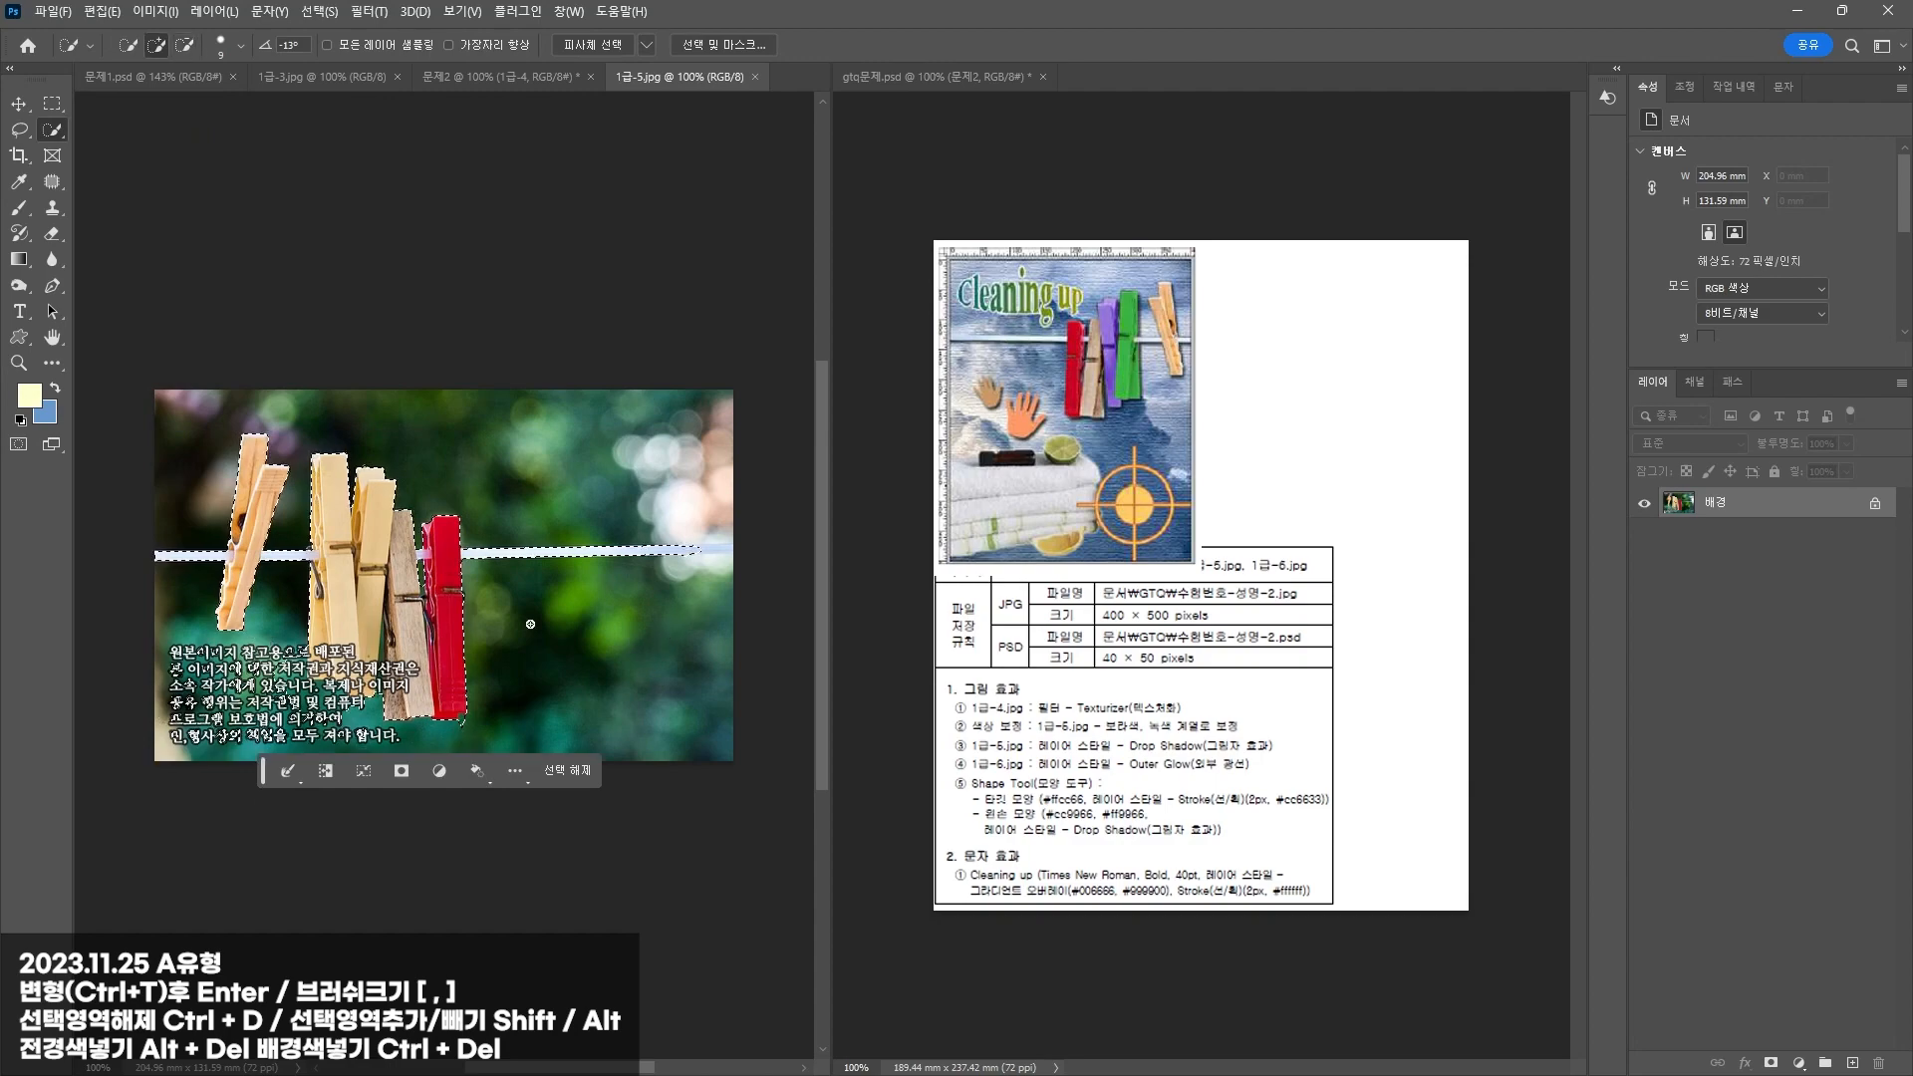
pyautogui.scroll(9, 431, 597)
pyautogui.moveTo(111, 826); pyautogui.dragTo(429, 754)
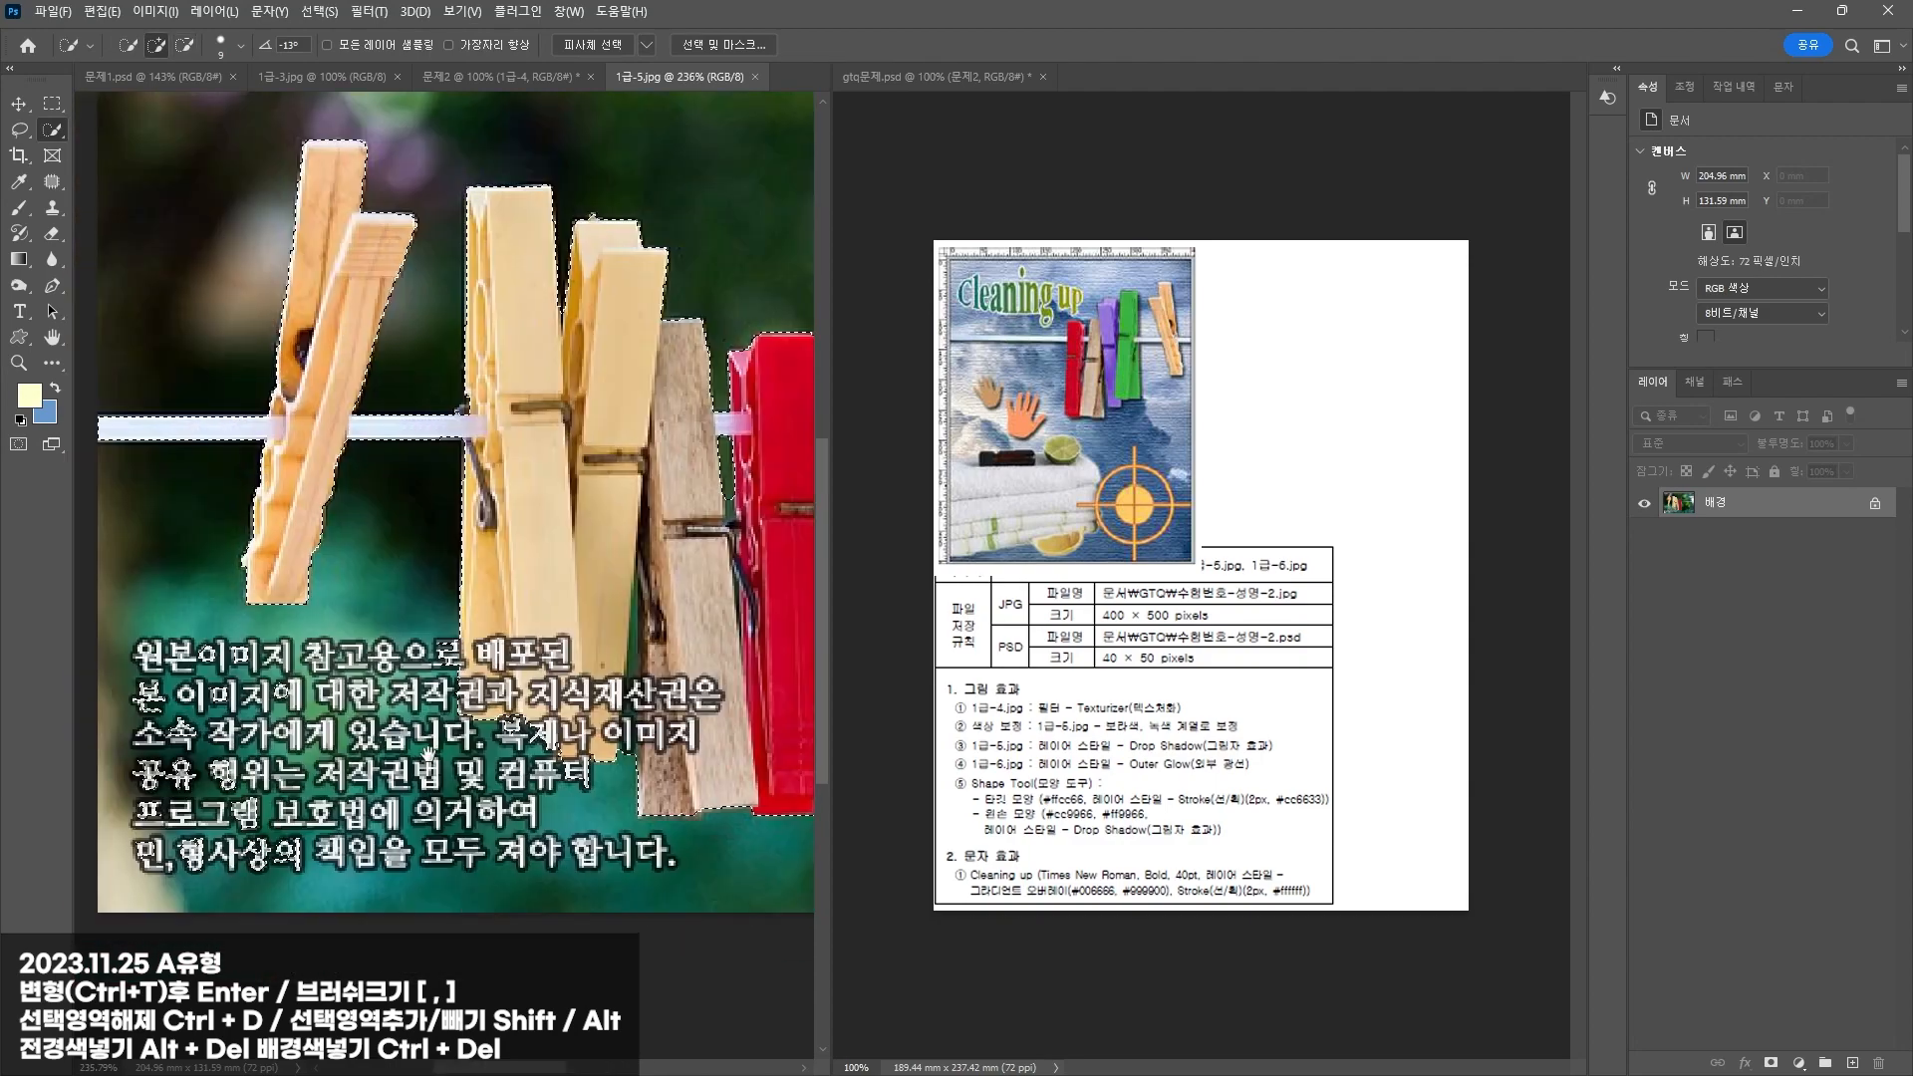
pyautogui.moveTo(772, 610); pyautogui.dragTo(204, 666)
pyautogui.moveTo(462, 662); pyautogui.dragTo(254, 759)
pyautogui.moveTo(220, 675); pyautogui.dragTo(713, 577)
pyautogui.scroll(-2, 379, 767)
pyautogui.press('[')
pyautogui.press('[')
pyautogui.keyDown('alt'); pyautogui.moveTo(374, 662); pyautogui.dragTo(375, 772); pyautogui.keyUp('alt')
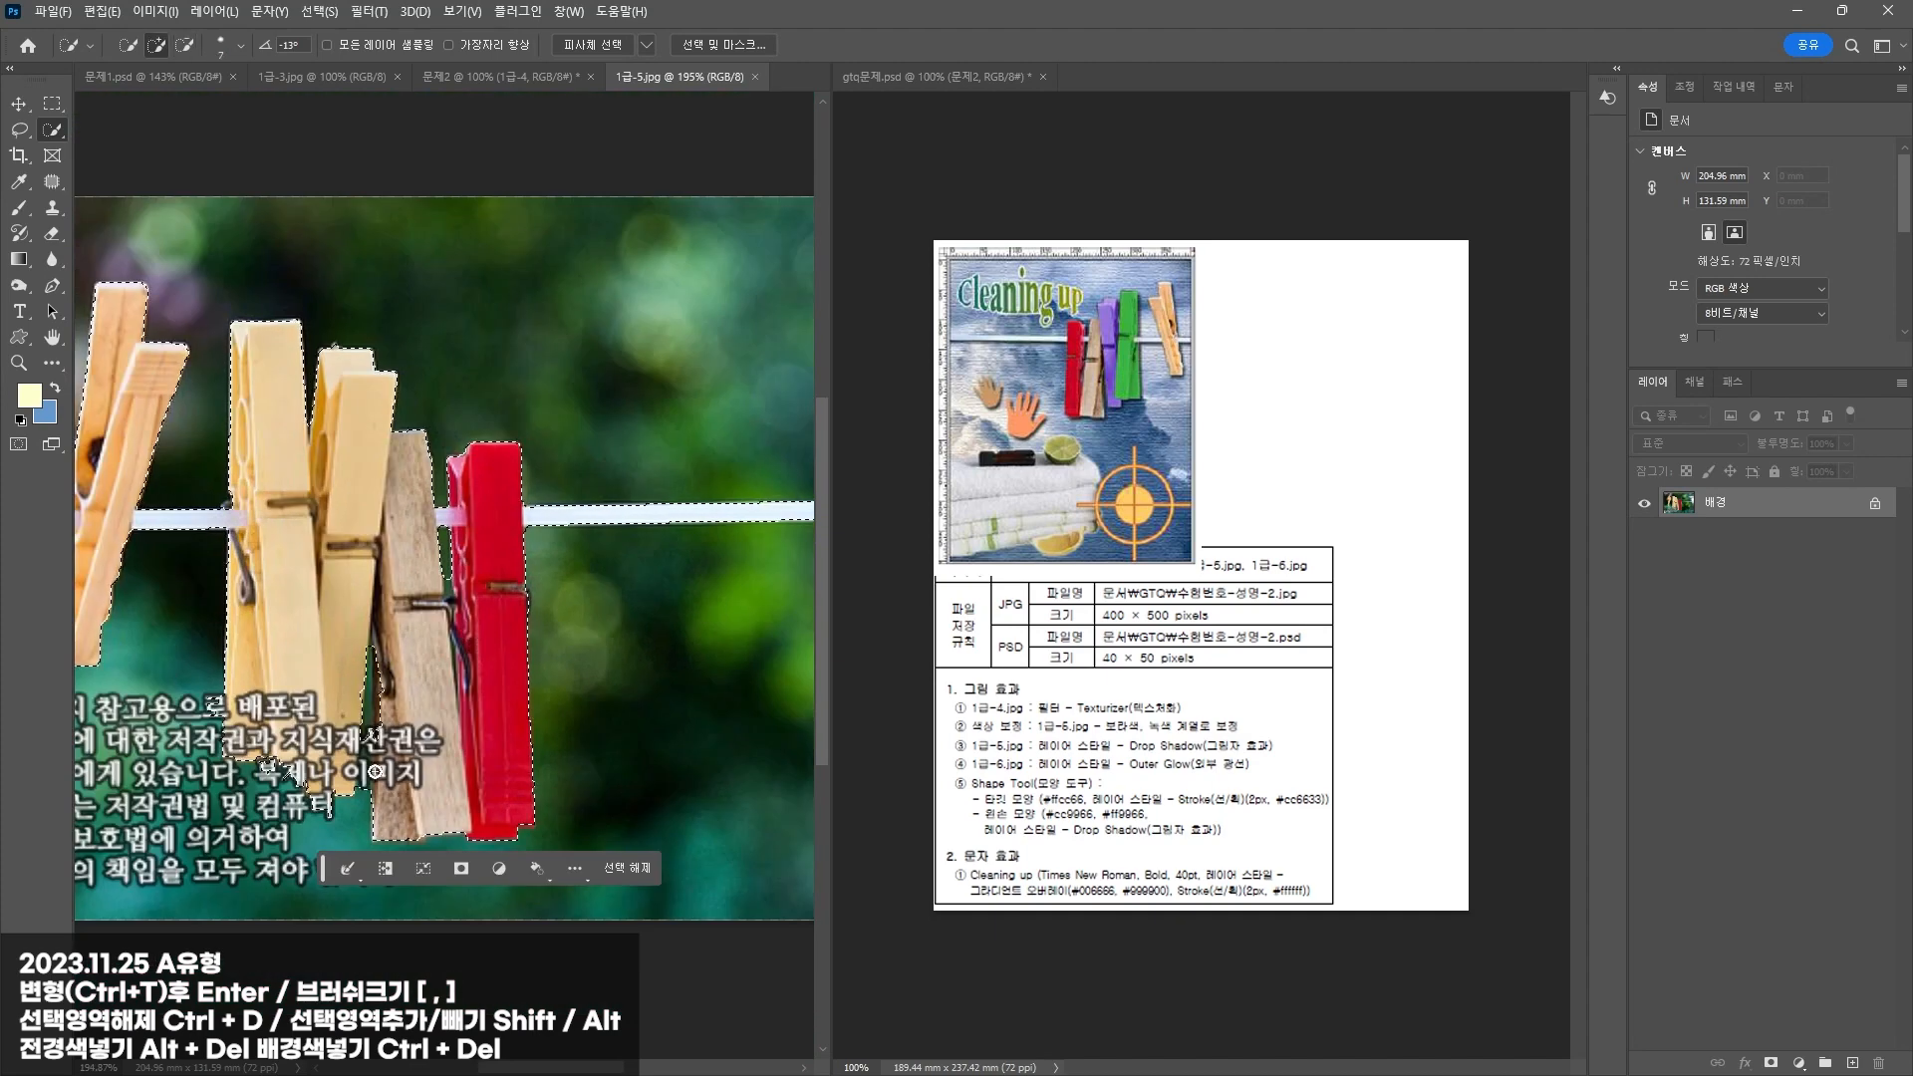
# Step: Subtract the background gap beside the wooden clothespin from the selection with the Polygonal Lasso, undoing any unwanted change
pyautogui.scroll(3, 399, 670)
pyautogui.rightClick(50, 130)
pyautogui.rightClick(18, 132)
pyautogui.click(109, 149)
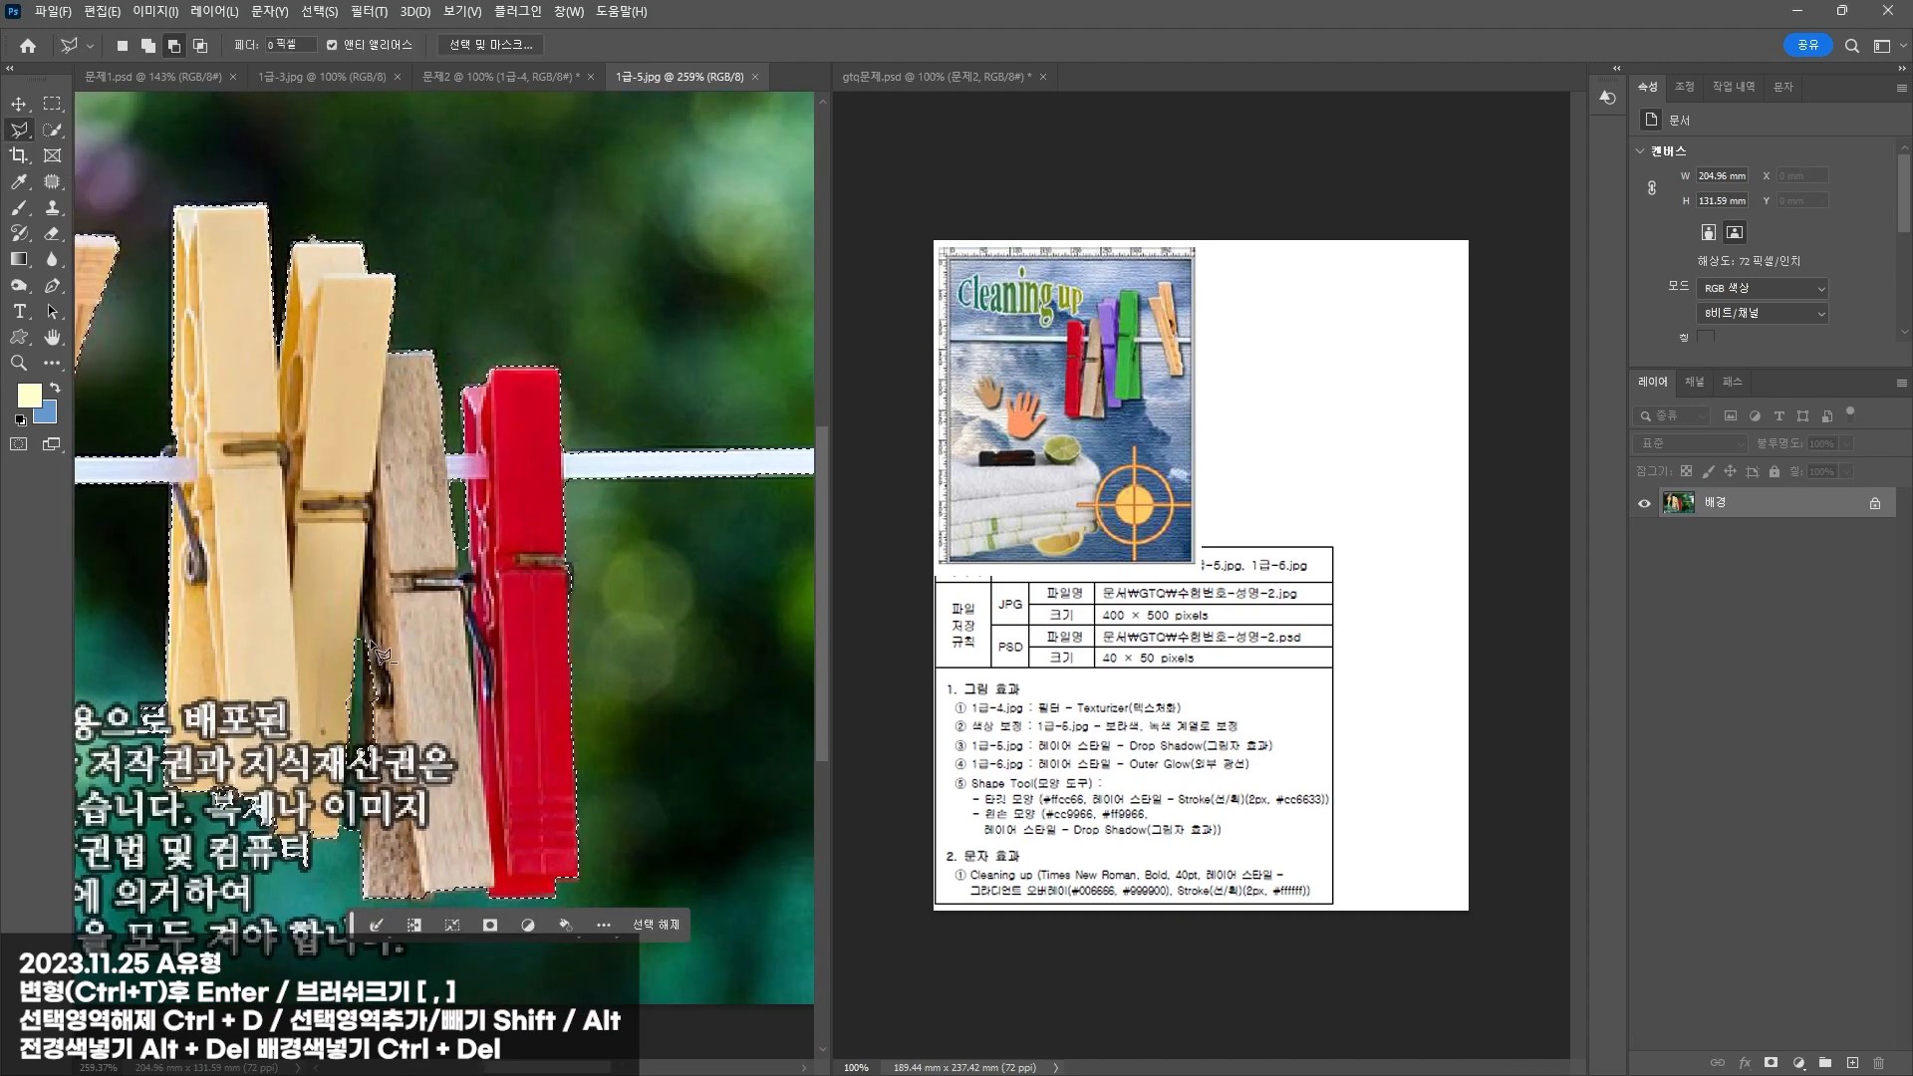
pyautogui.keyDown('alt'); pyautogui.click(363, 636); pyautogui.keyUp('alt')
pyautogui.click(371, 694)
pyautogui.click(367, 736)
pyautogui.click(362, 859)
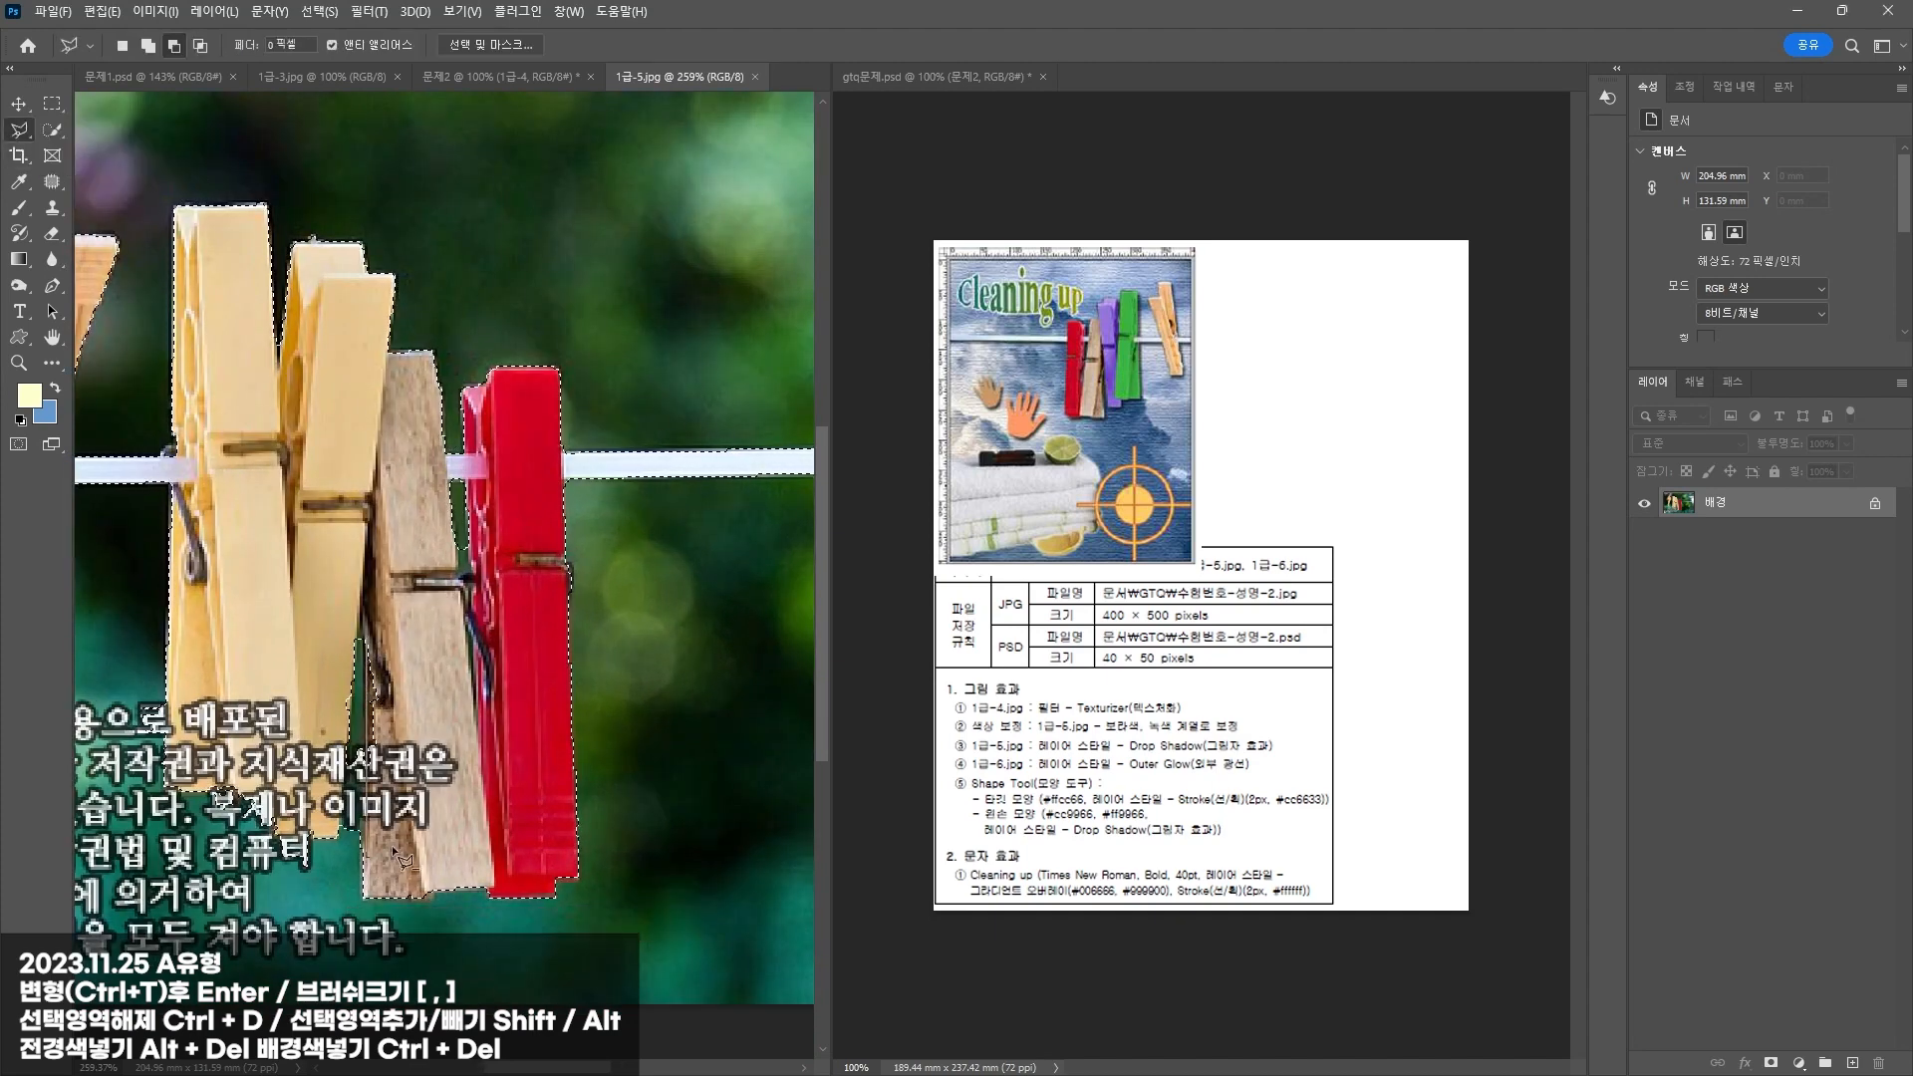
pyautogui.doubleClick(397, 618)
pyautogui.hotkey('ctrl', 'z')
pyautogui.scroll(-4, 366, 719)
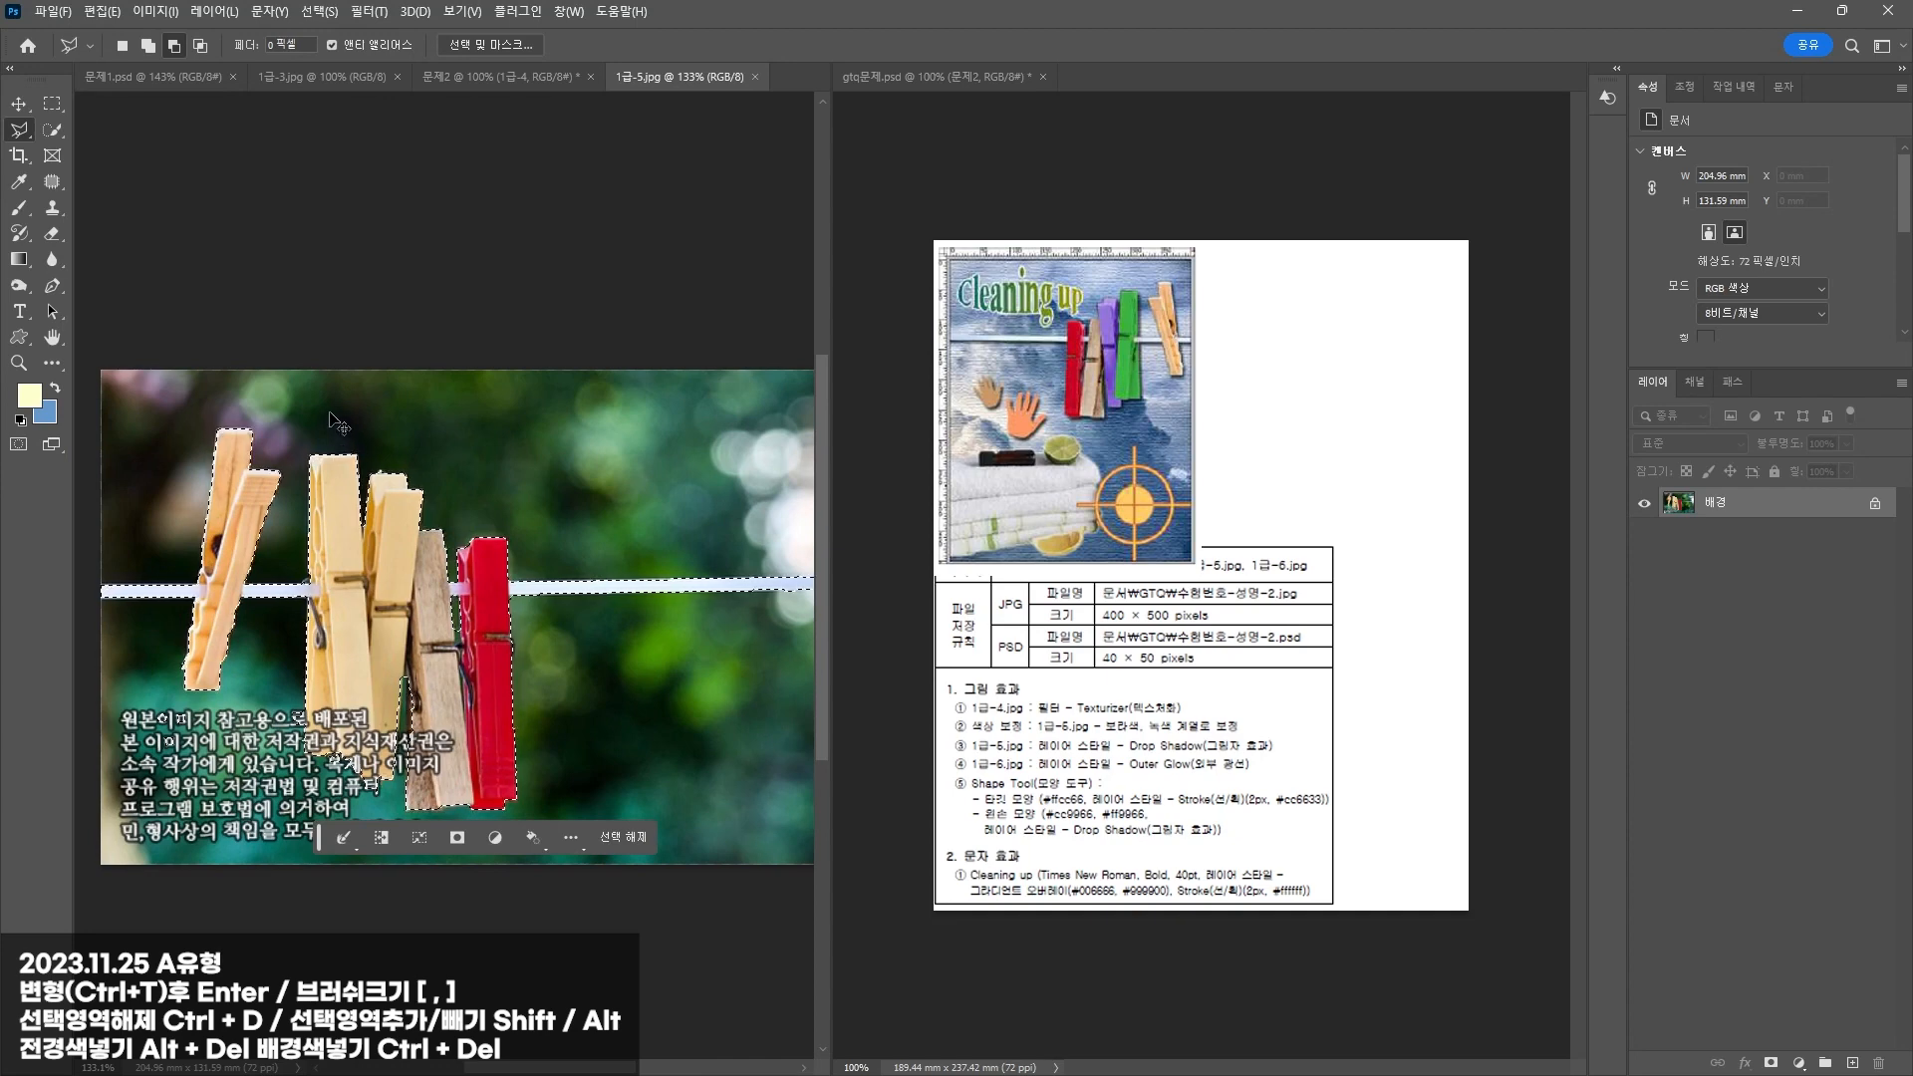
# Step: Copy the selected clothespins and clothesline from 1급-5.jpg into the 문제2 document as a new layer
pyautogui.click(438, 76)
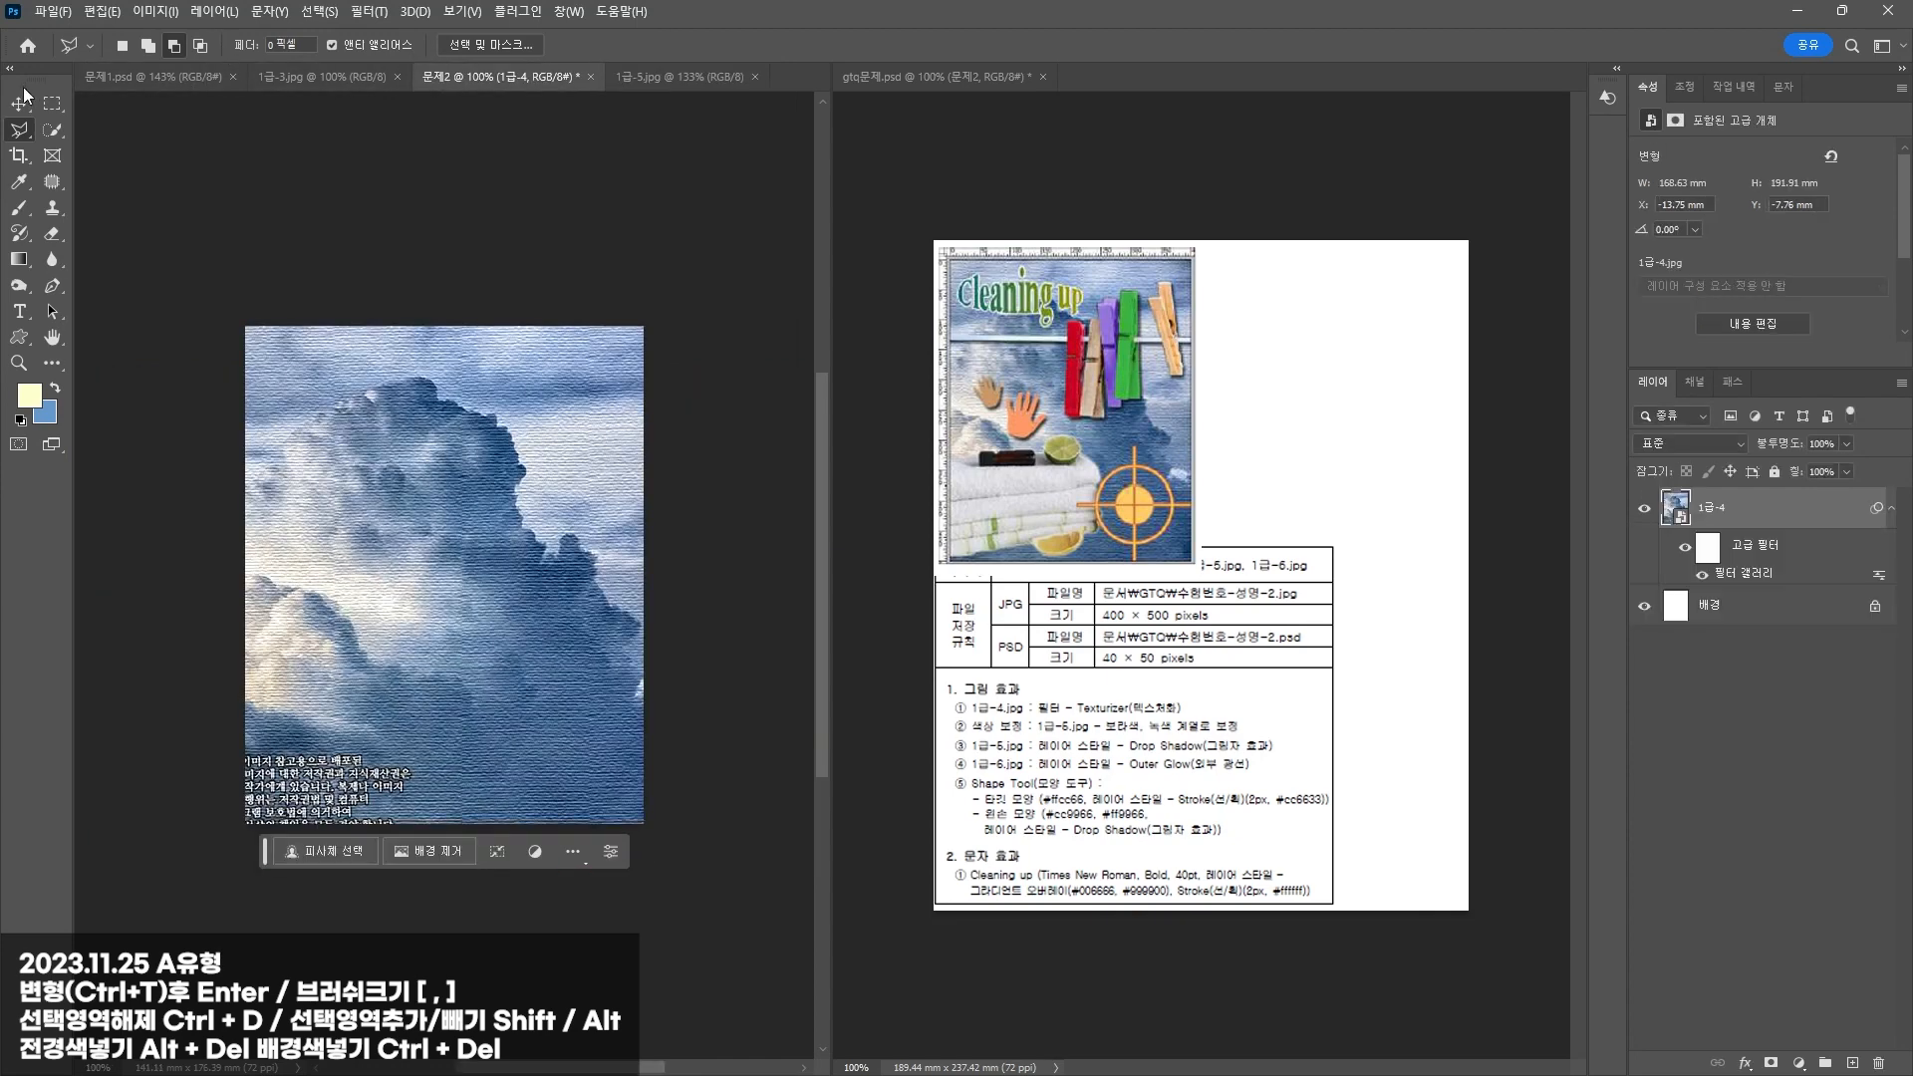
pyautogui.press('v')
pyautogui.hotkey('ctrl', 'v')
# Step: Flip the clothespins horizontally, scale them to about 69%, and position them across the full width of the upper canvas
pyautogui.hotkey('ctrl', 't')
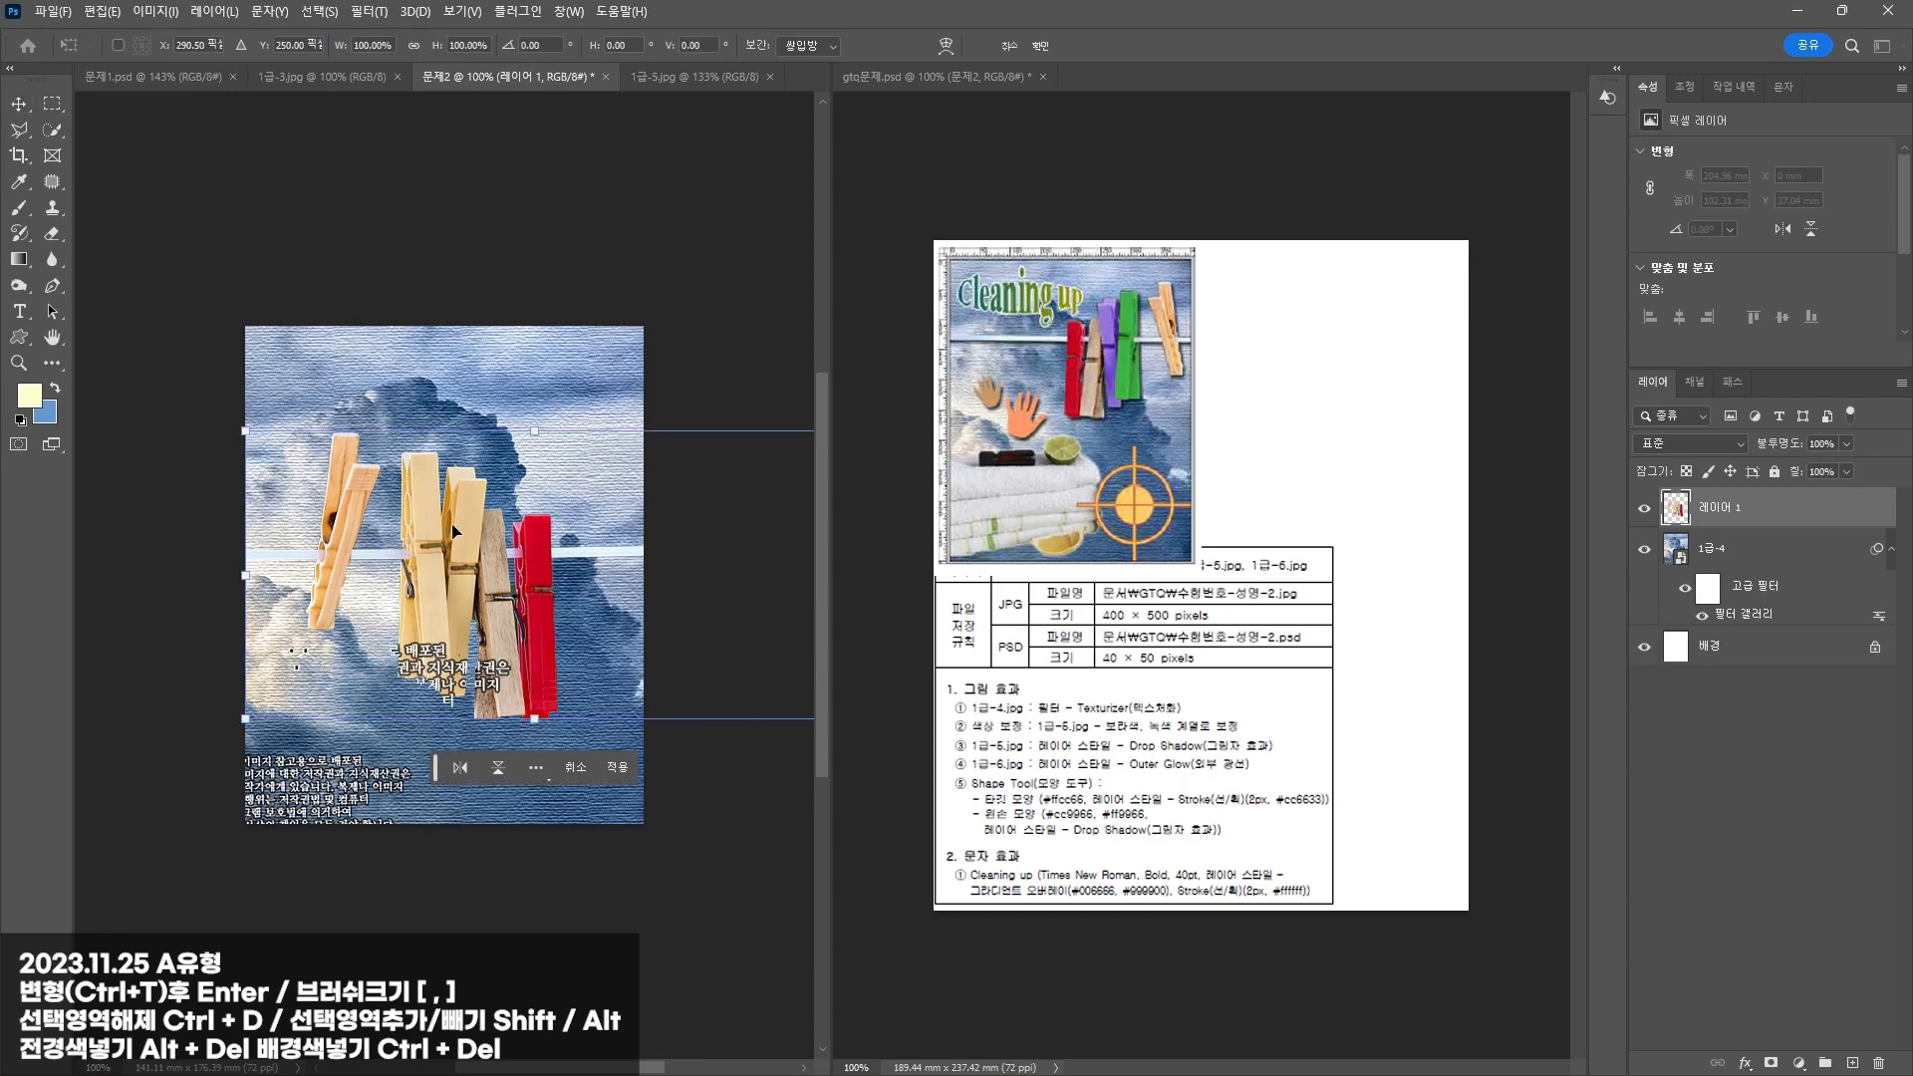
pyautogui.rightClick(452, 531)
pyautogui.click(503, 923)
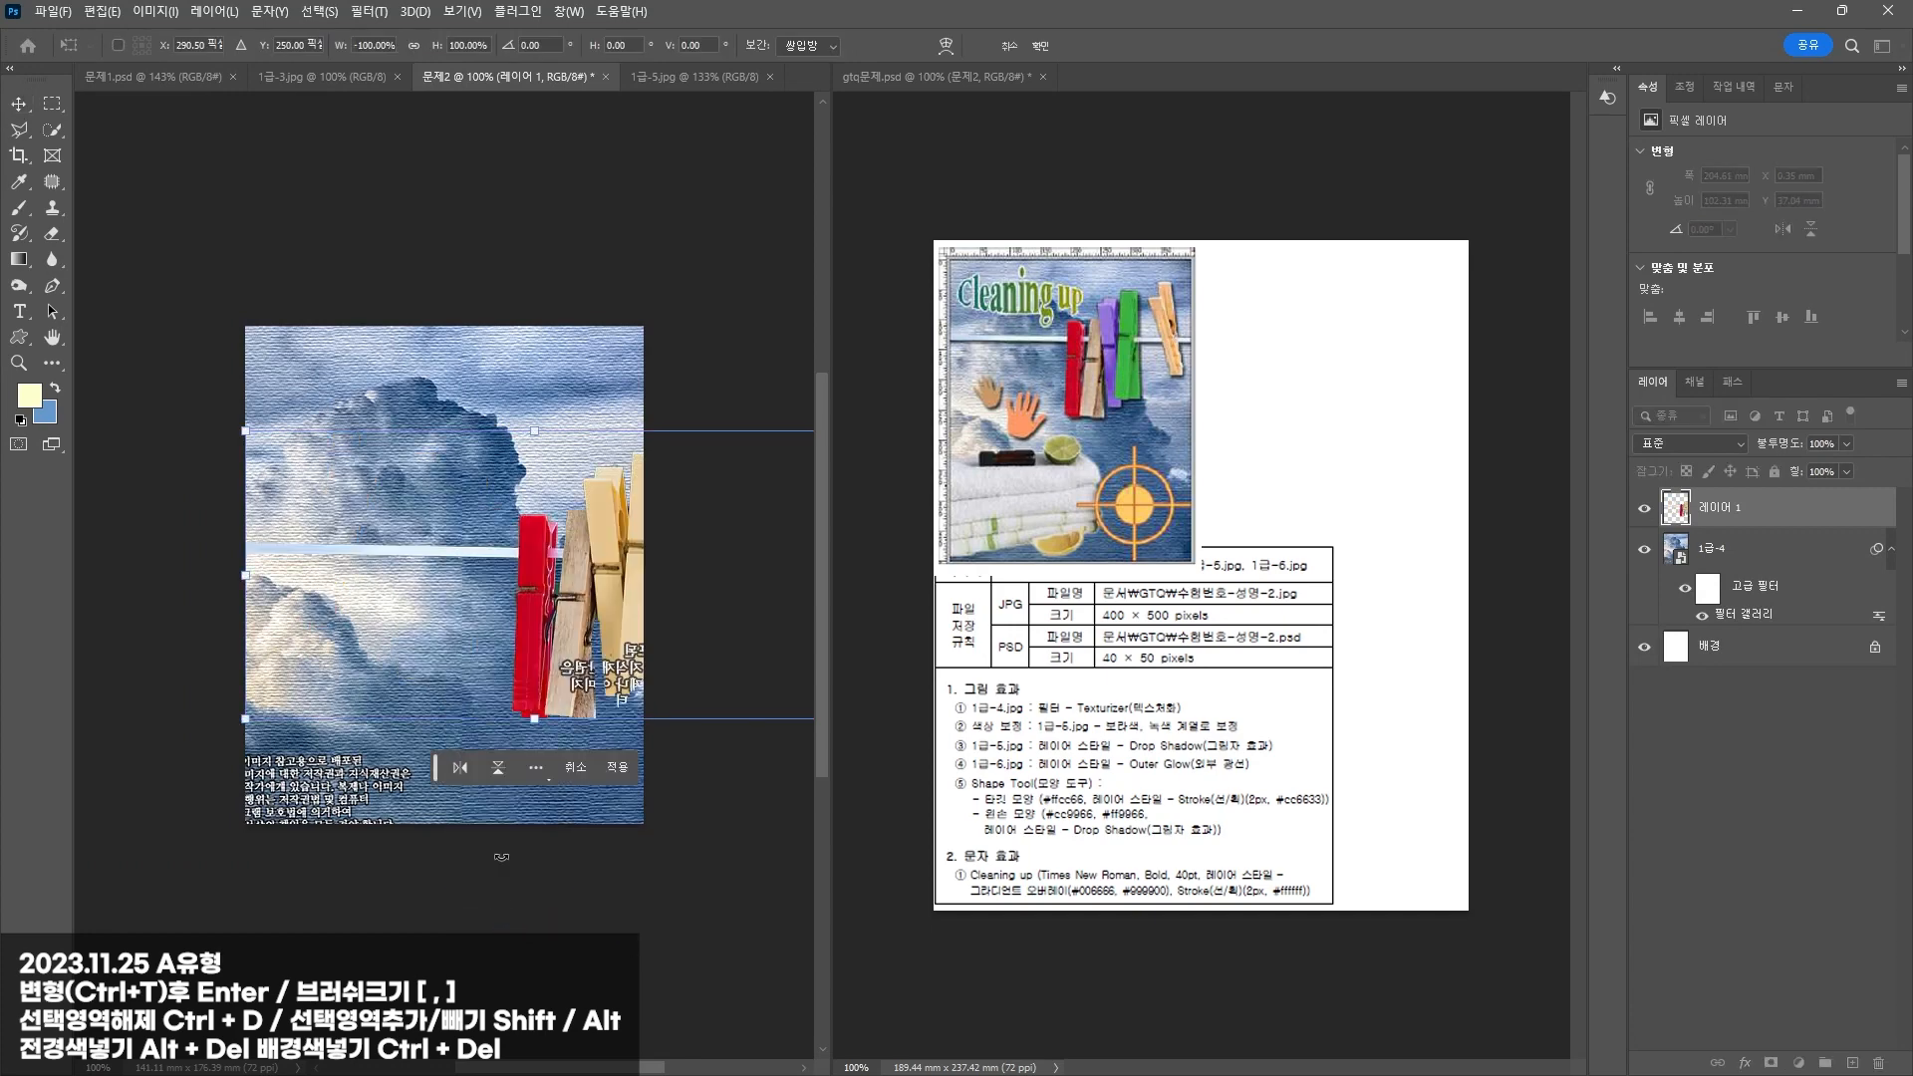
pyautogui.moveTo(243, 433); pyautogui.dragTo(365, 494)
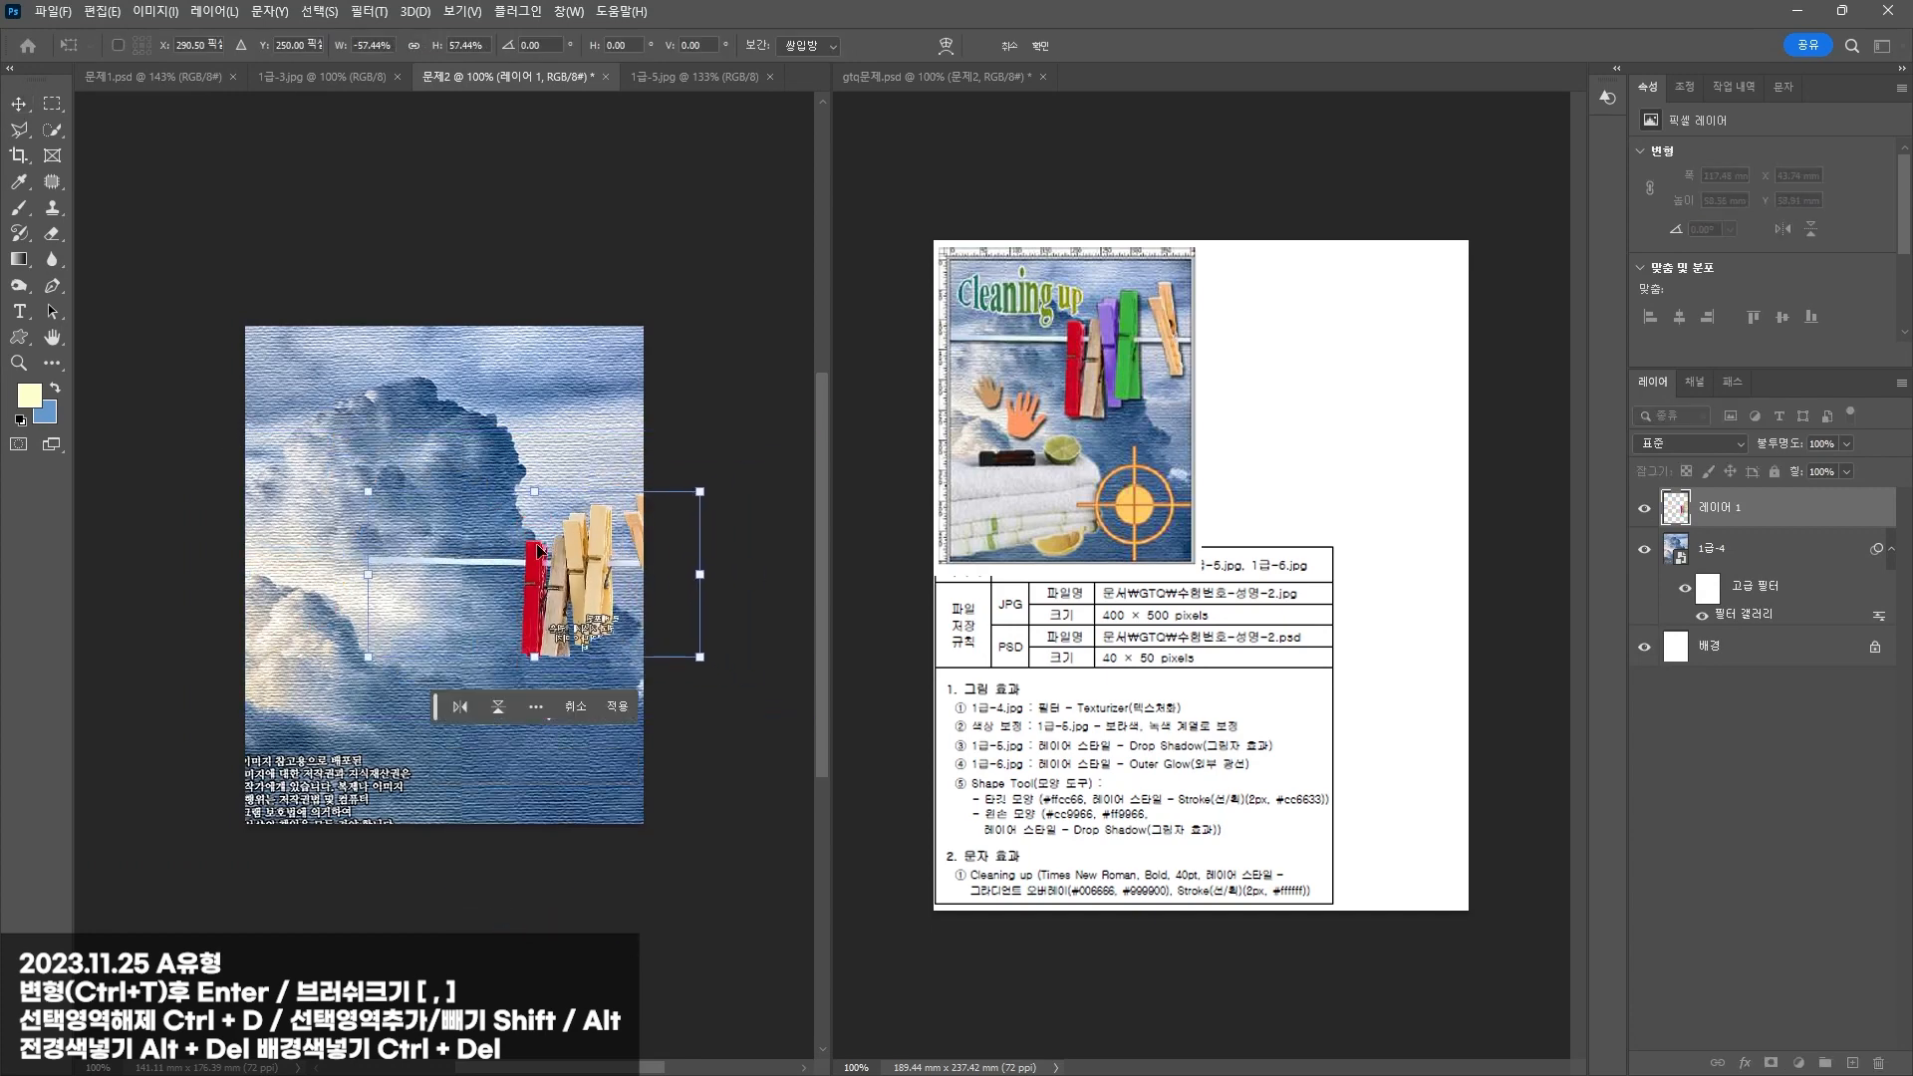
pyautogui.moveTo(542, 561); pyautogui.dragTo(421, 435)
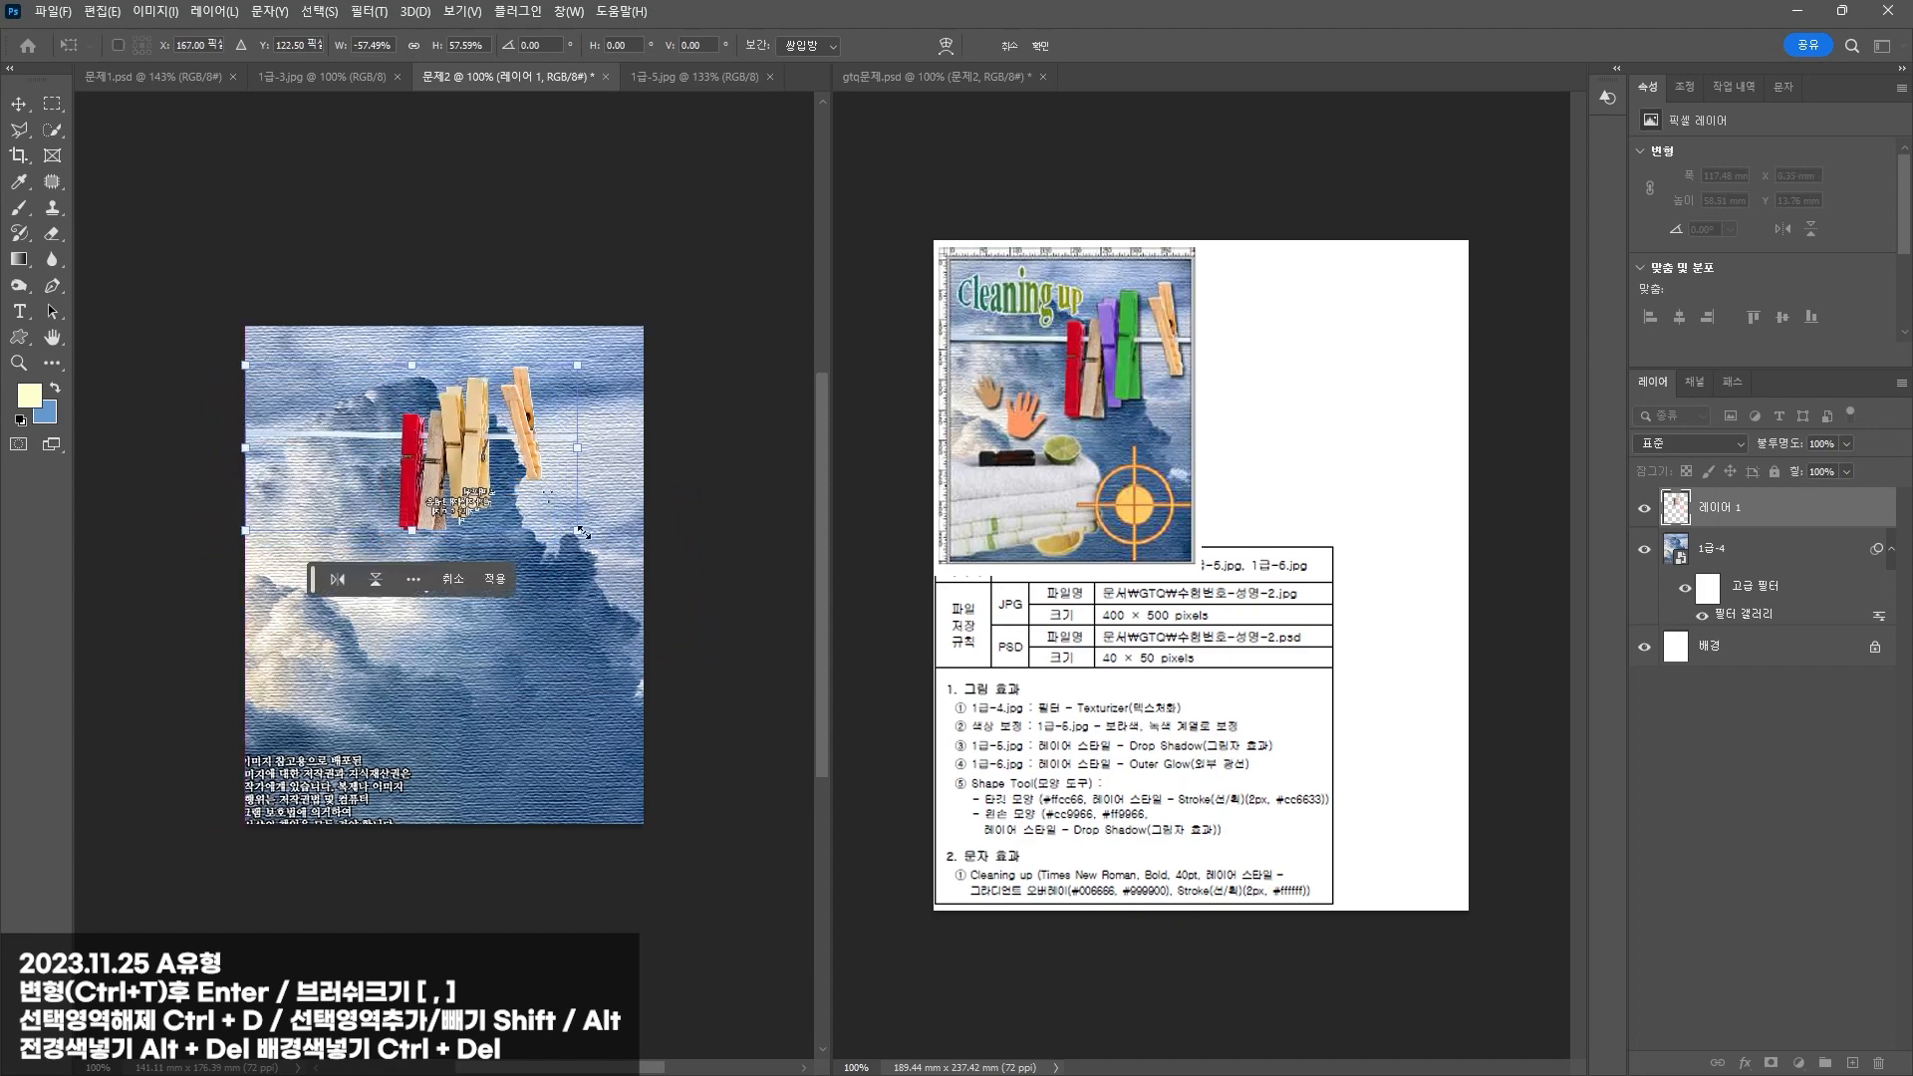
pyautogui.moveTo(577, 530); pyautogui.dragTo(644, 563)
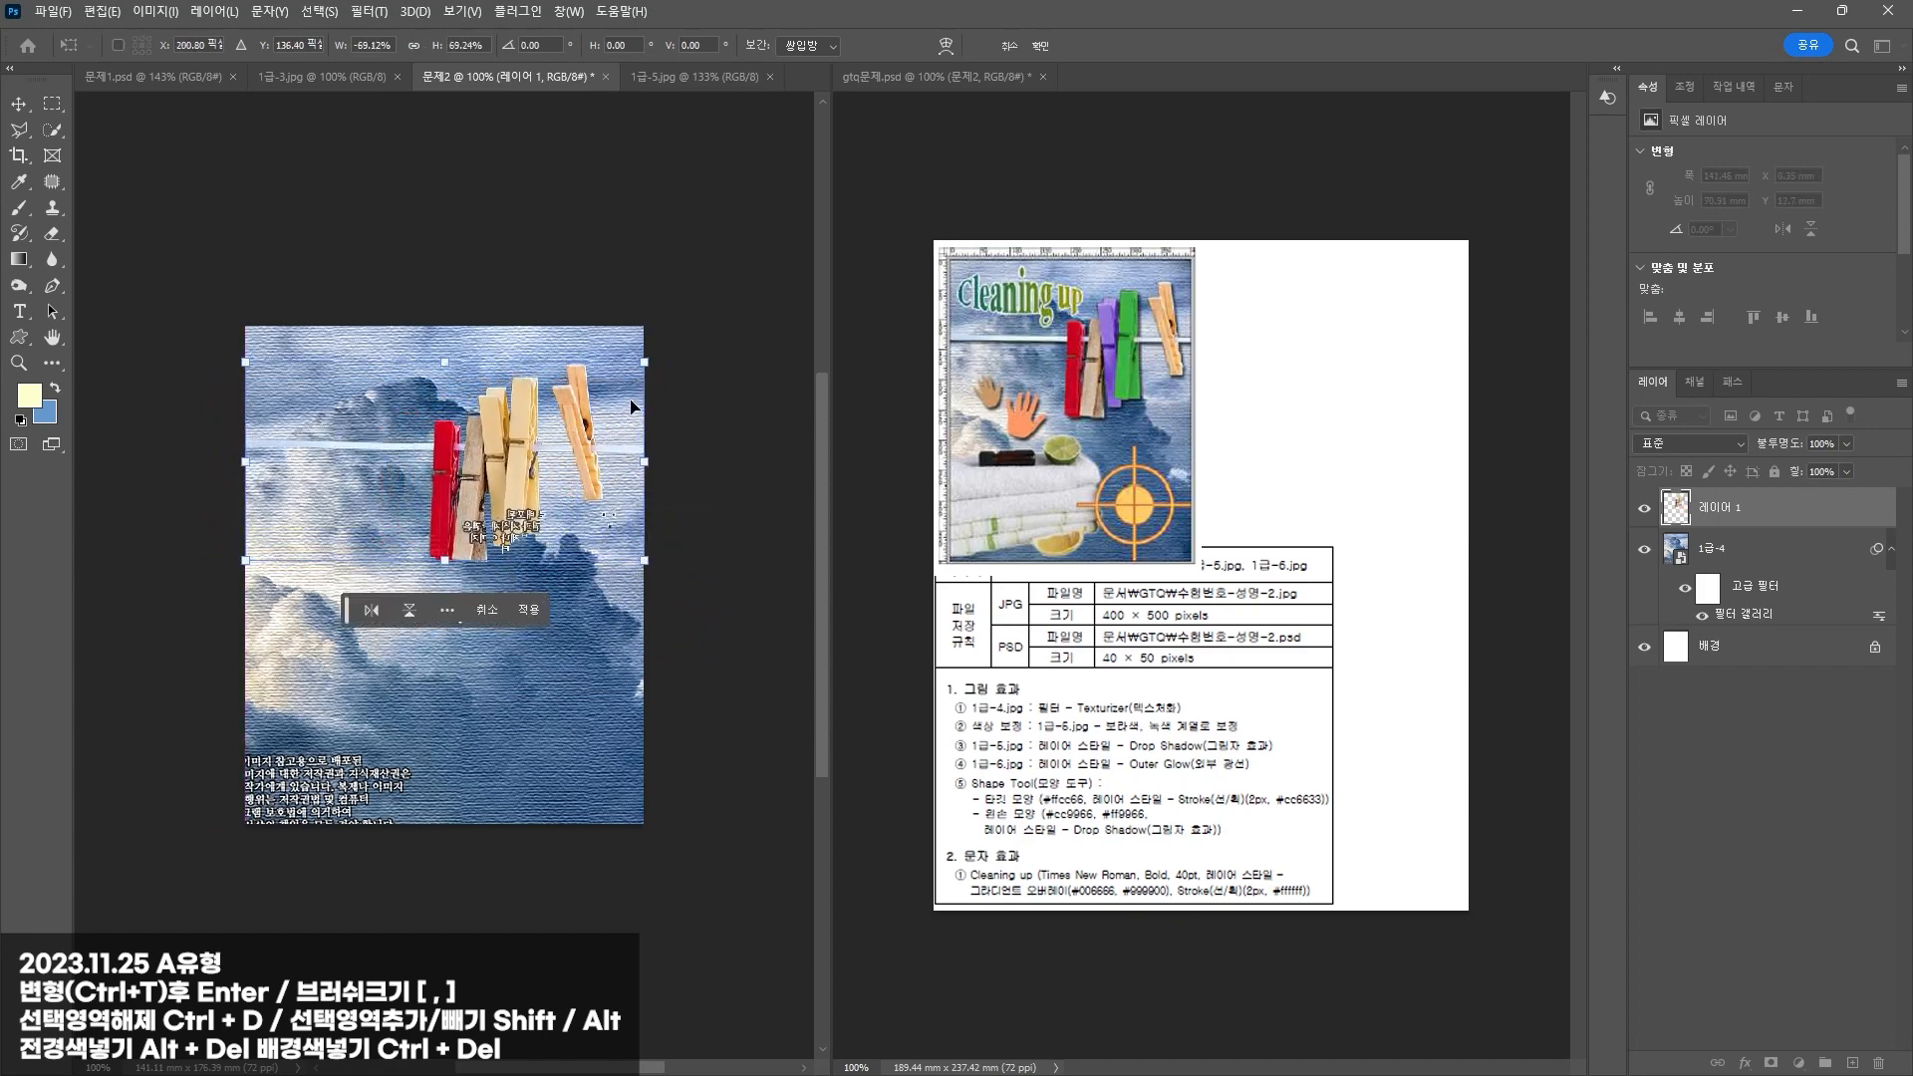
pyautogui.press('Return')
# Step: Recolour the grouped clothespin nearest the separate pair green with colorized Hue/Saturation at hue 125, saturation 69 and lightness -21, then deselect it
pyautogui.scroll(3, 547, 364)
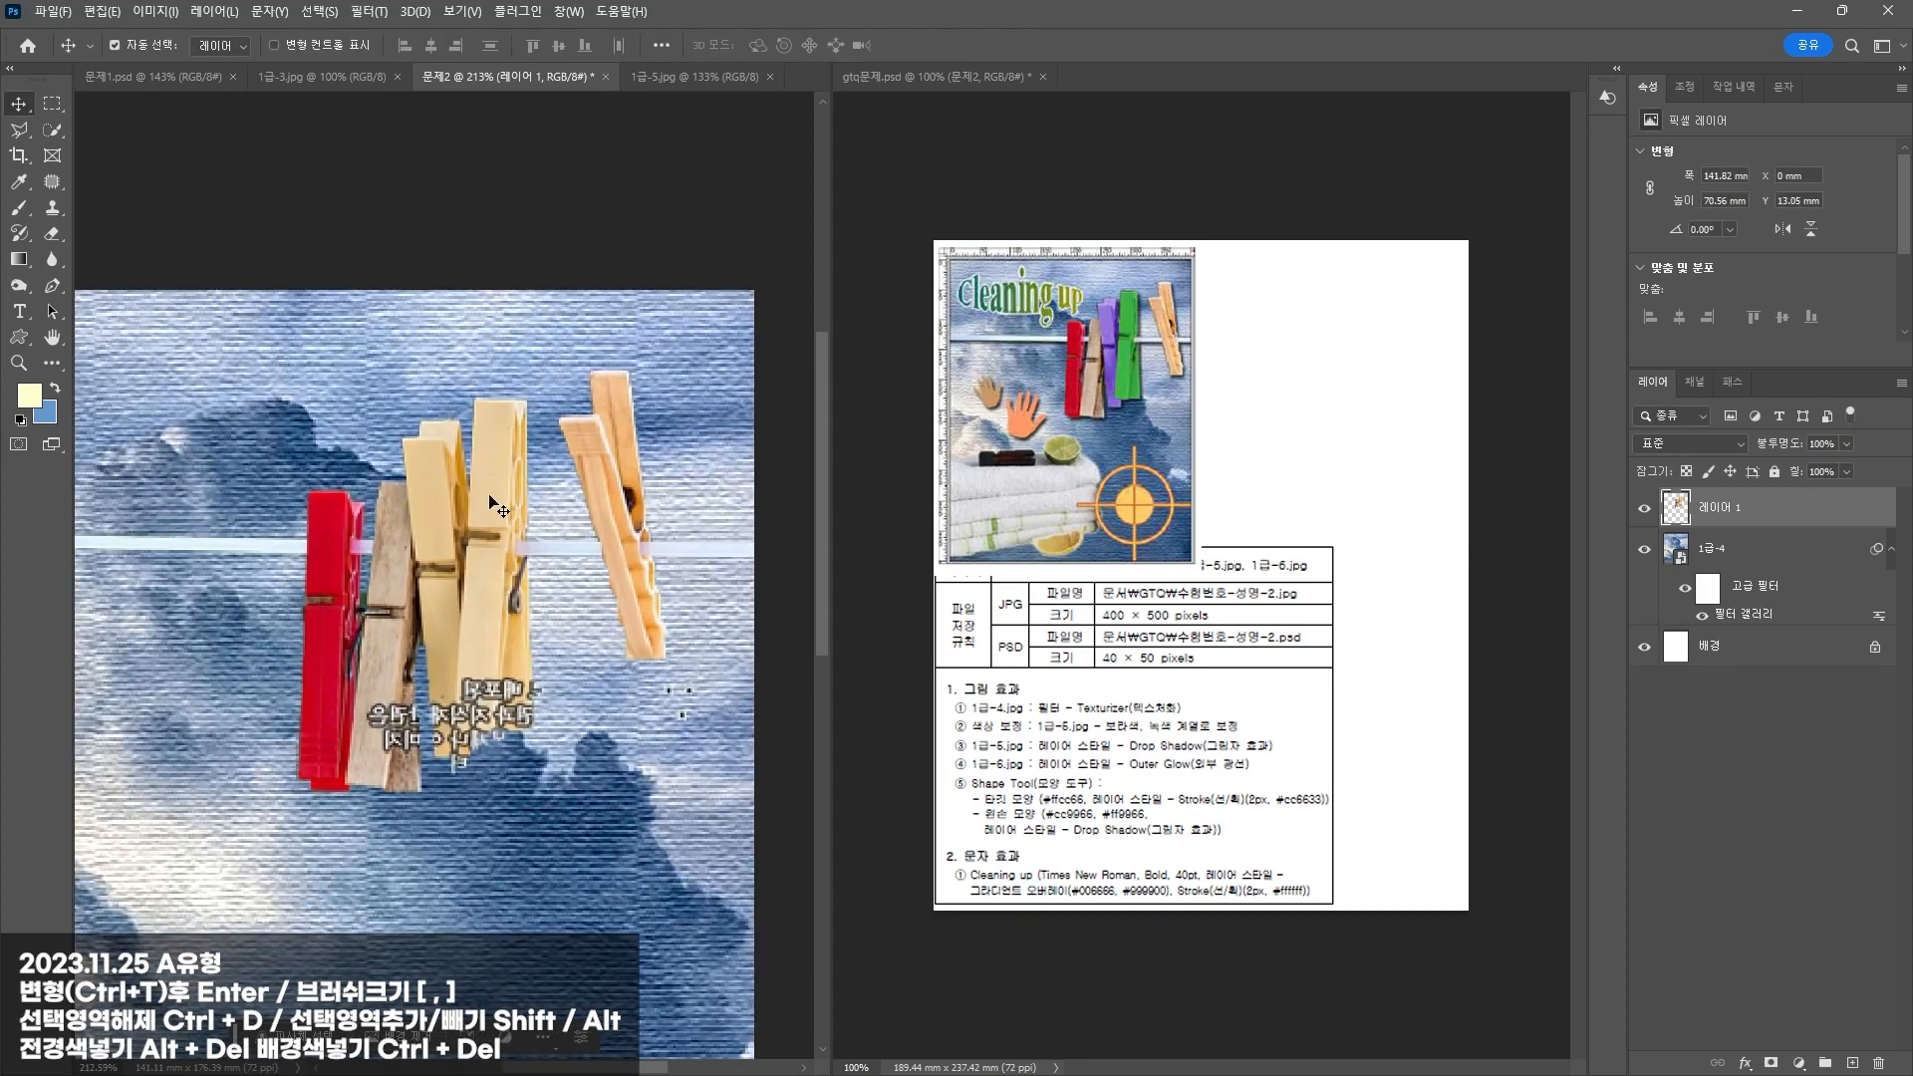
pyautogui.press('w')
pyautogui.moveTo(487, 452)
pyautogui.mouseDown()
pyautogui.moveTo(486, 711)
pyautogui.moveTo(467, 694)
pyautogui.moveTo(519, 576)
pyautogui.moveTo(542, 722)
pyautogui.mouseUp()
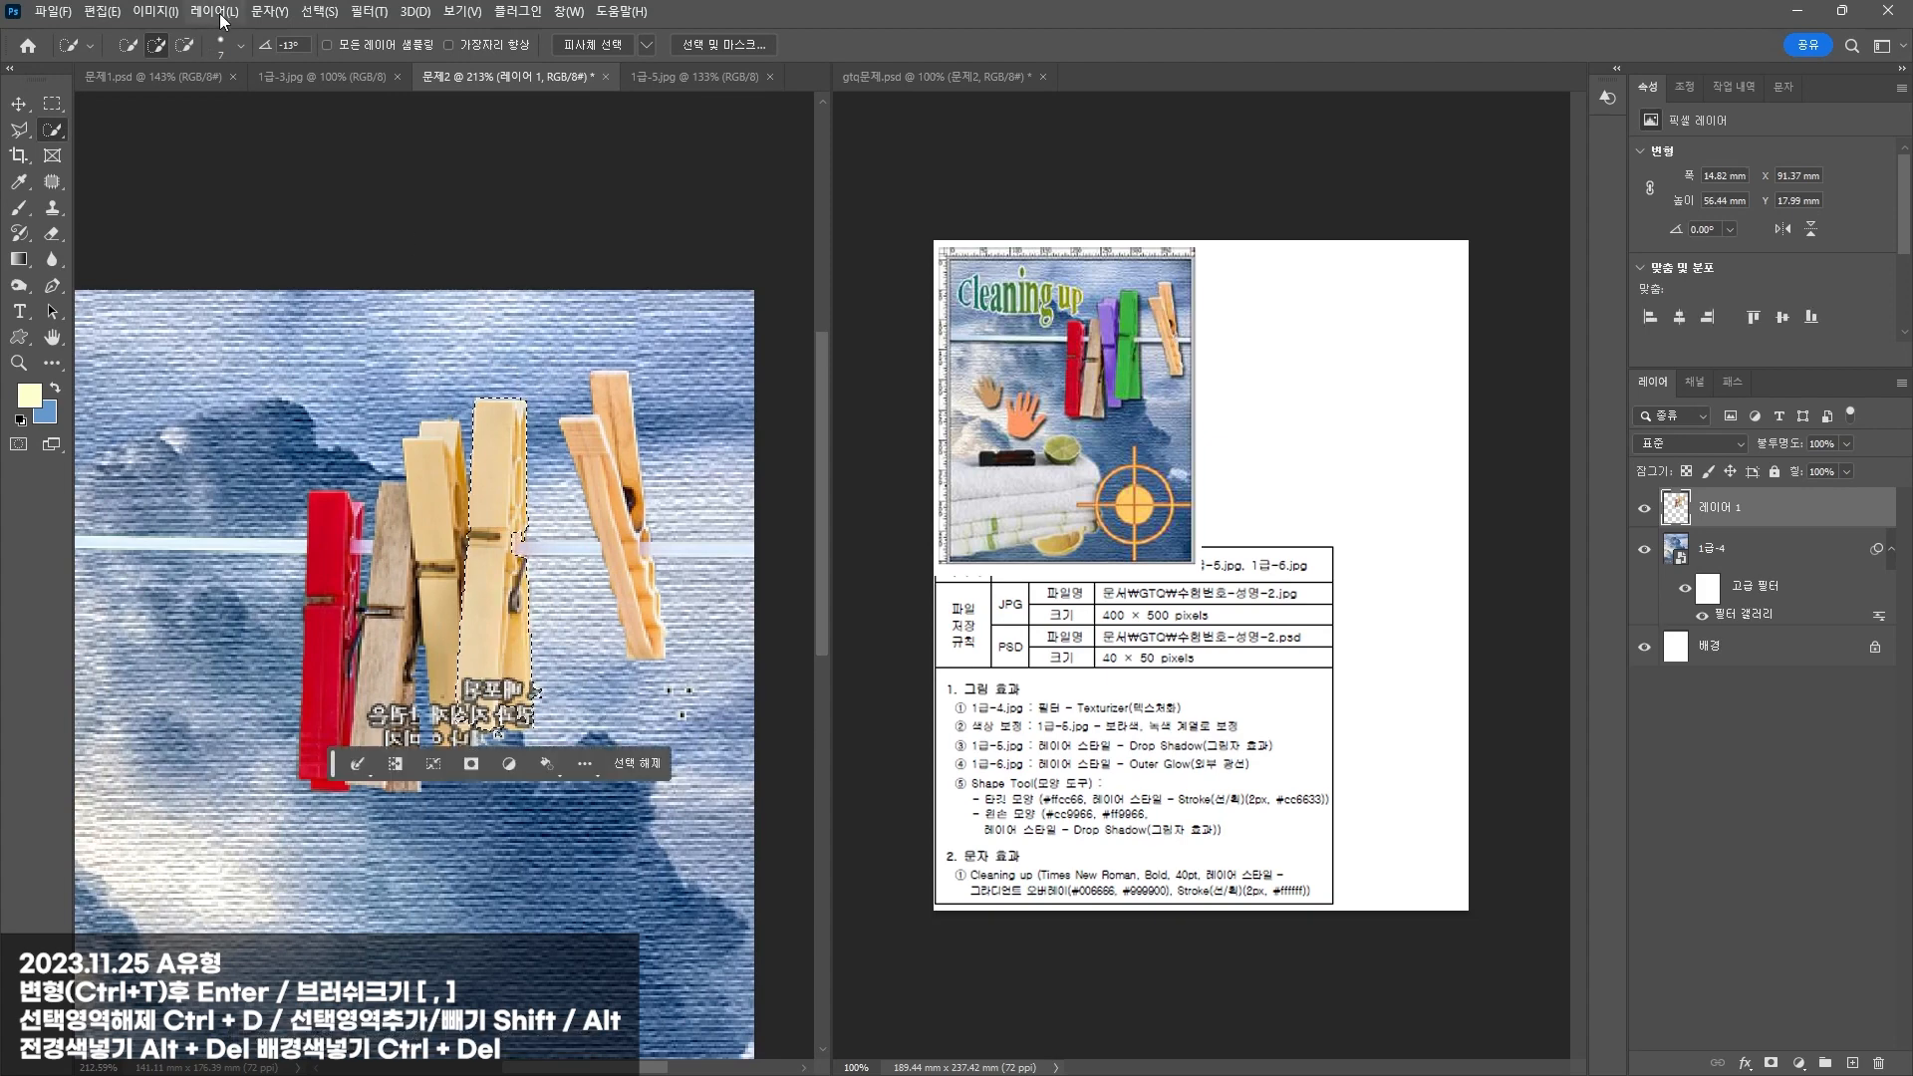
pyautogui.click(156, 12)
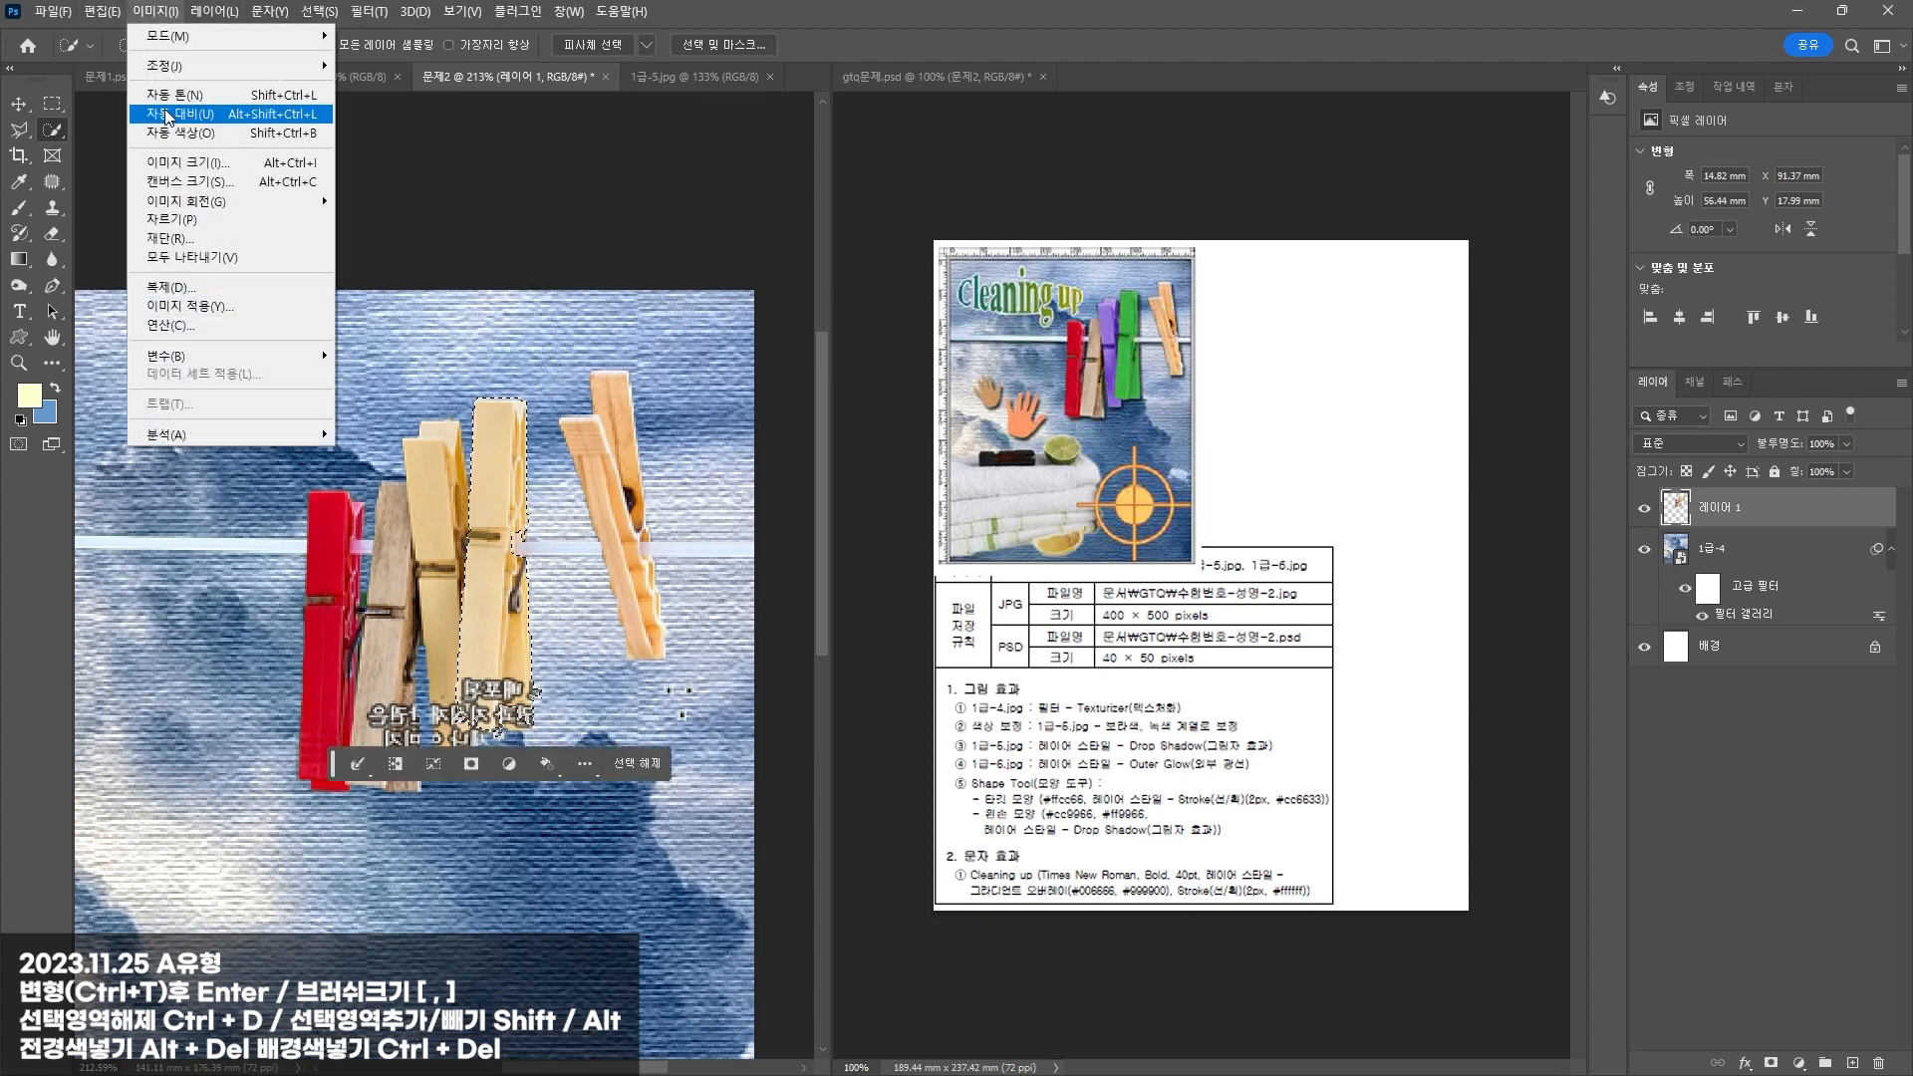
pyautogui.moveTo(192, 68)
pyautogui.click(391, 163)
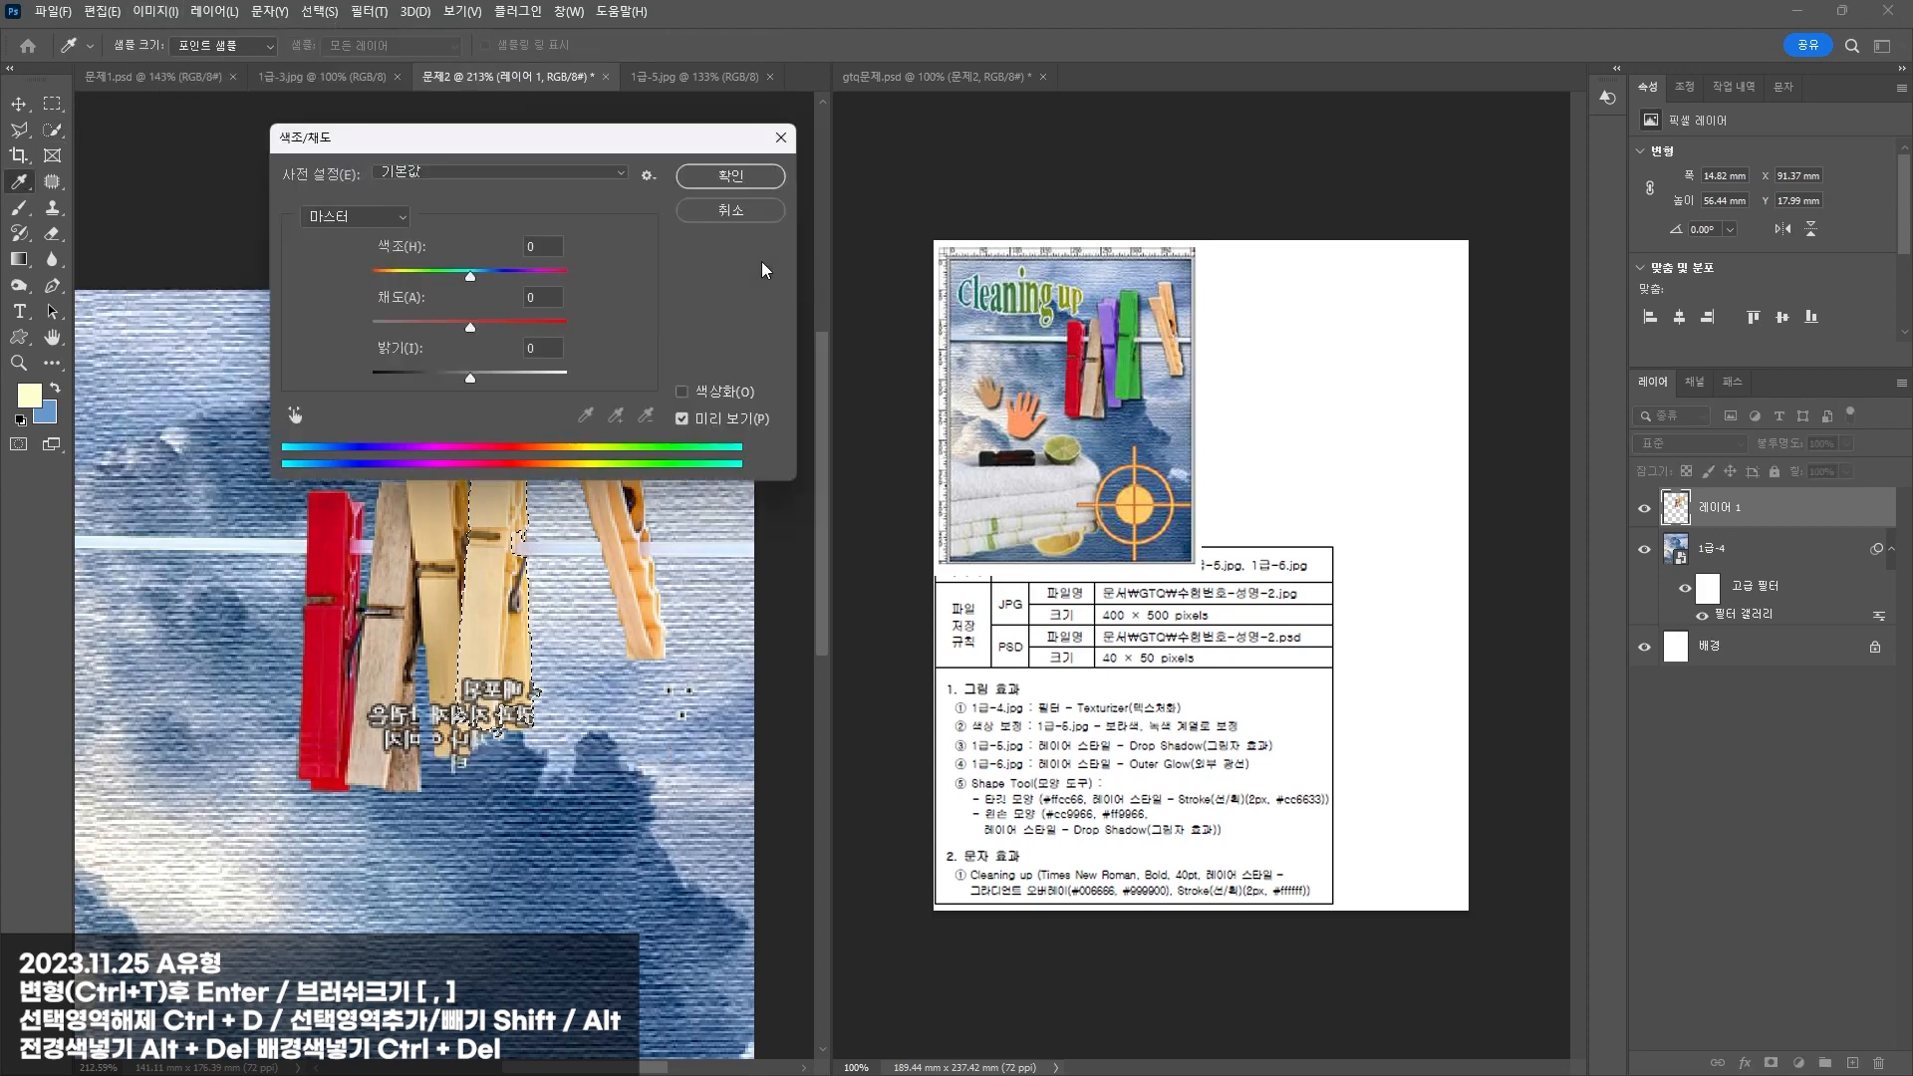
pyautogui.moveTo(470, 276); pyautogui.dragTo(530, 276)
pyautogui.click(684, 392)
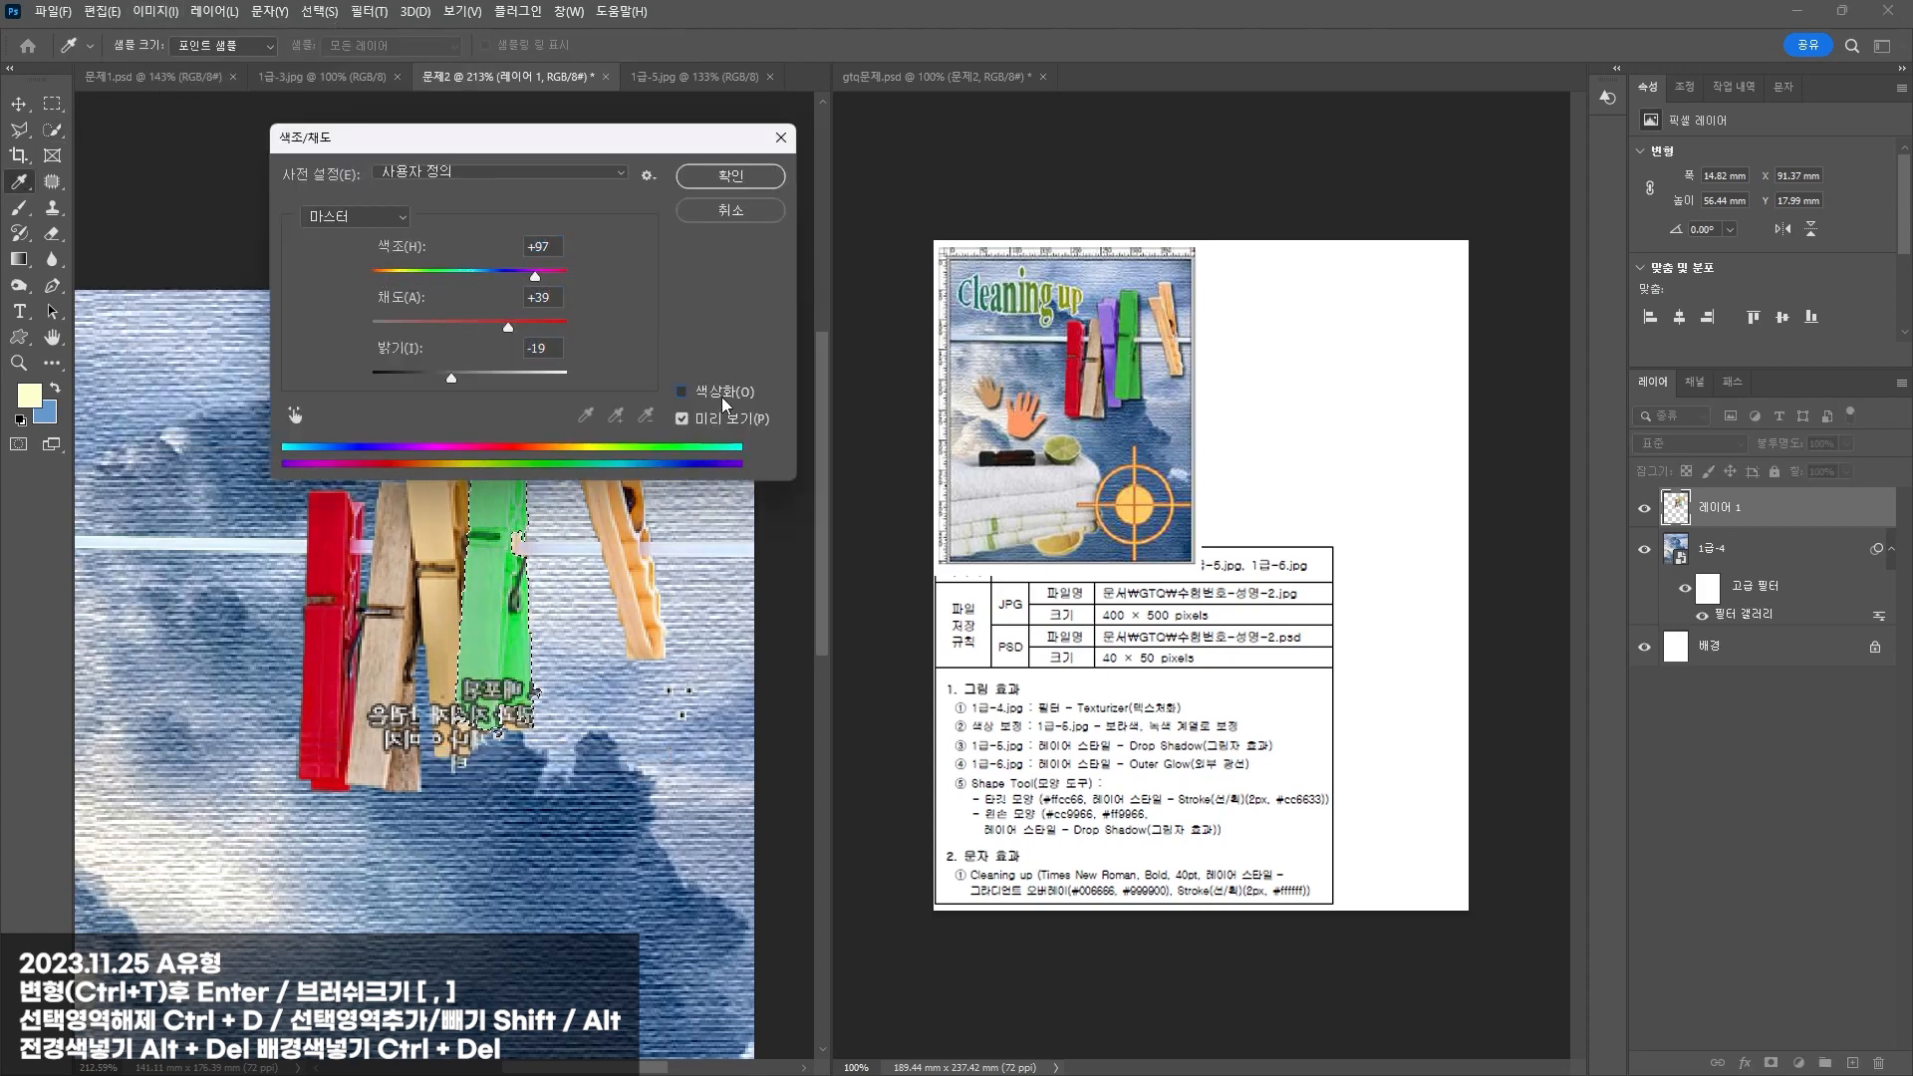
pyautogui.moveTo(405, 276); pyautogui.dragTo(450, 378)
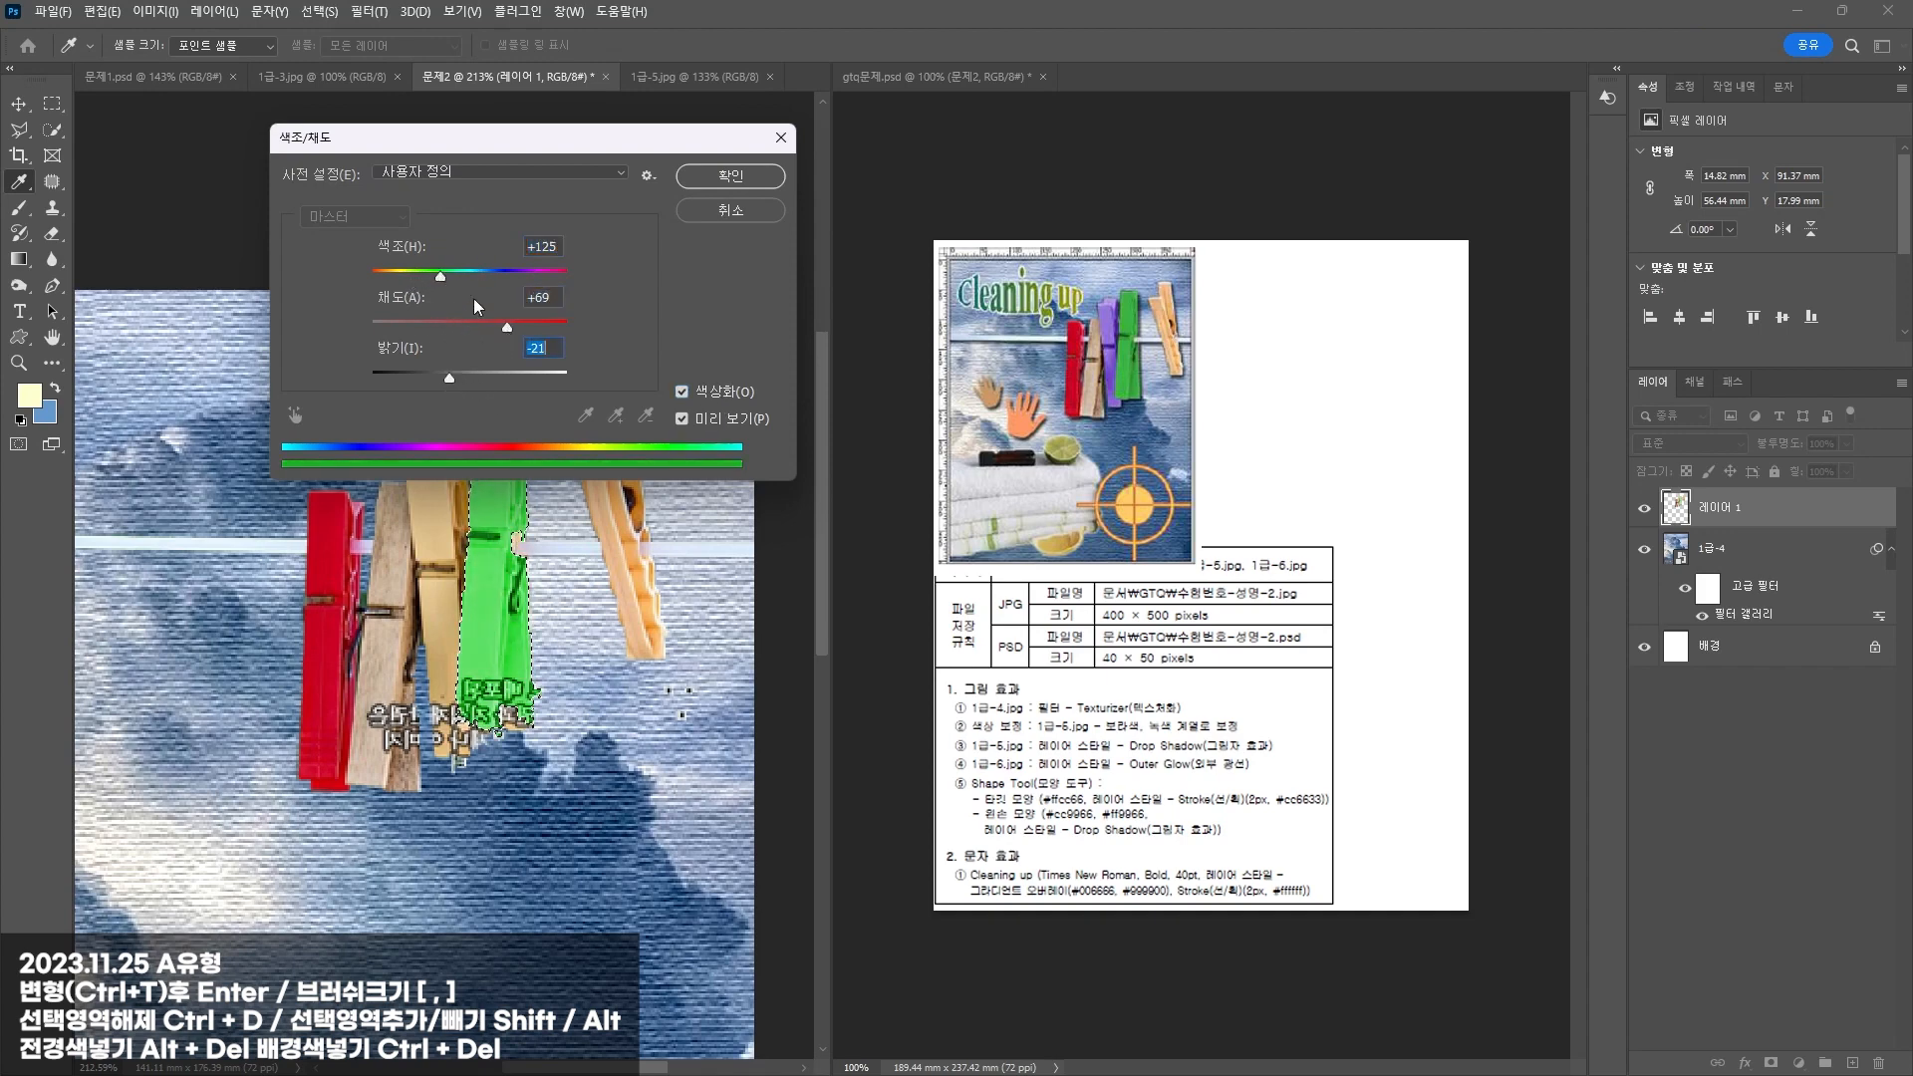
pyautogui.click(730, 175)
pyautogui.hotkey('ctrl', 'd')
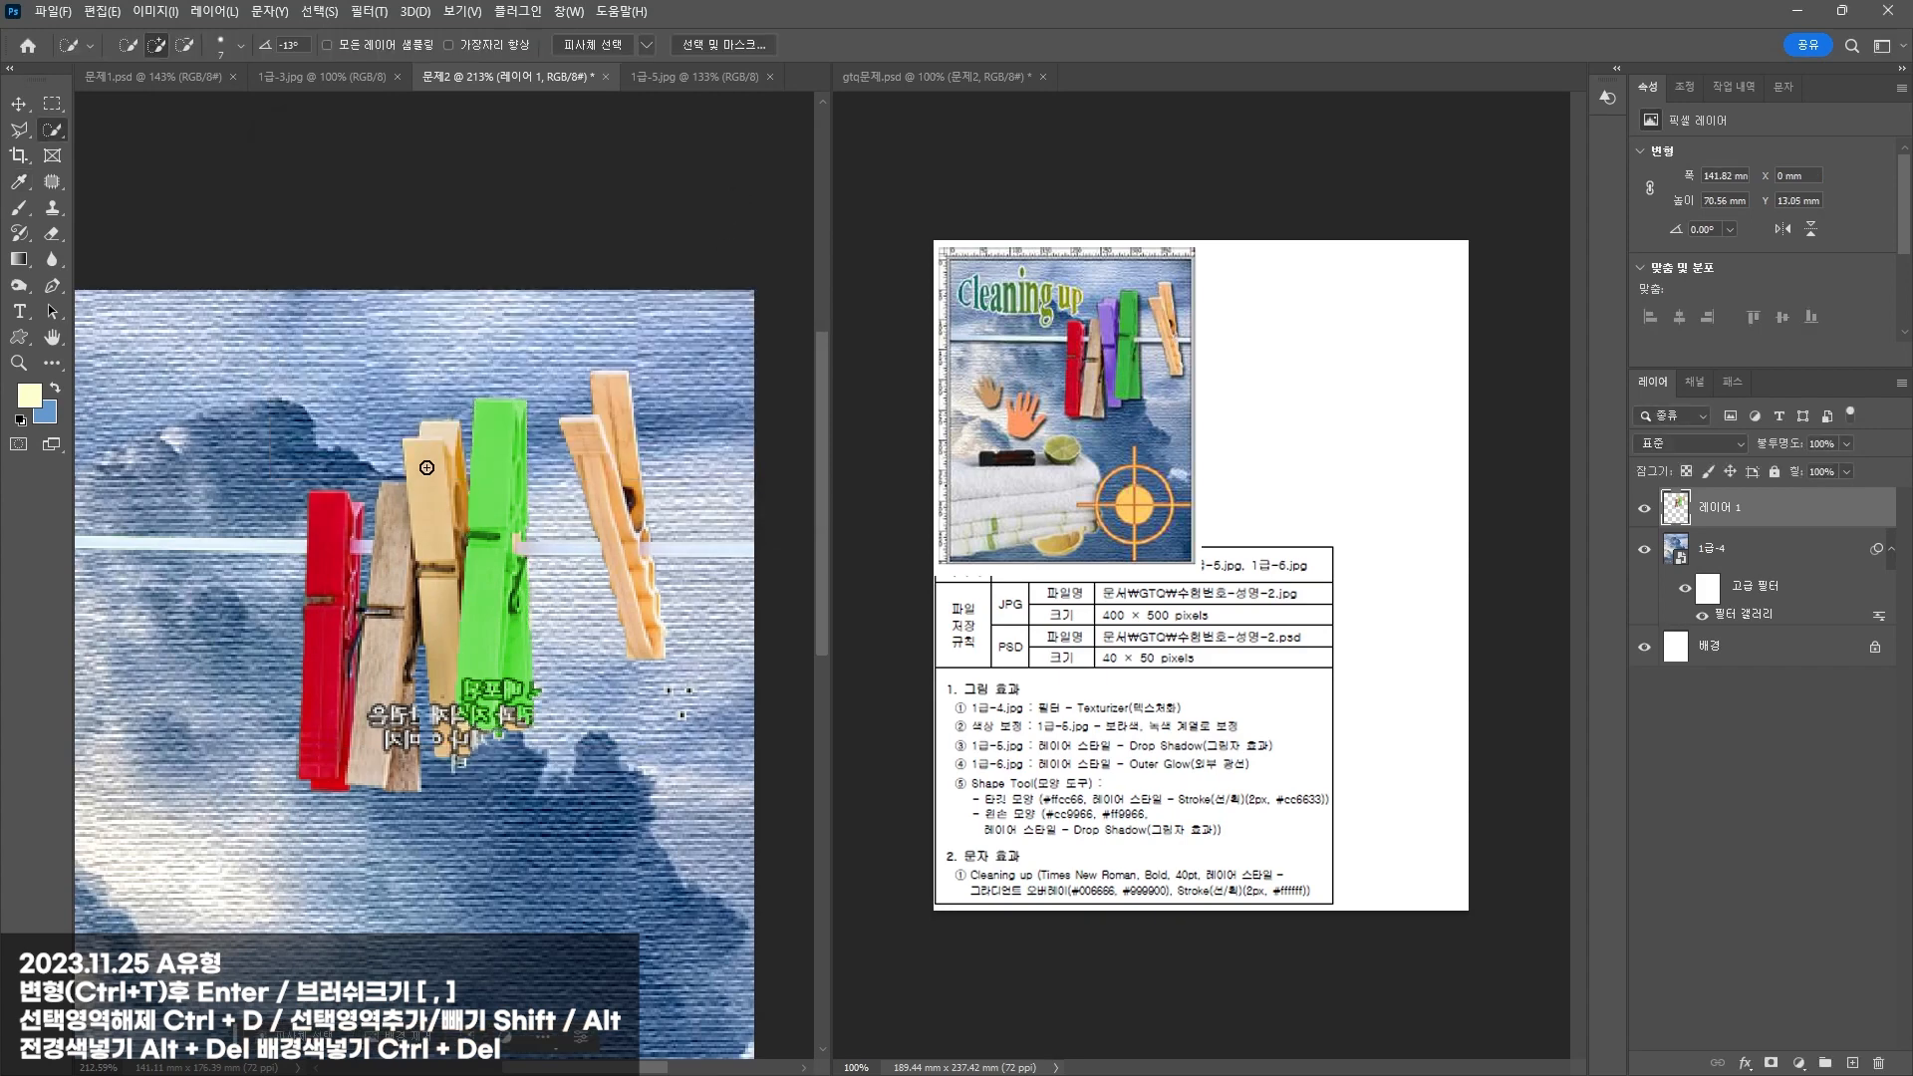
# Step: Select the light clothespin between the bare wooden one and the green one with Quick Selection
pyautogui.moveTo(452, 519); pyautogui.dragTo(440, 678)
pyautogui.moveTo(444, 752)
pyautogui.mouseDown()
pyautogui.moveTo(475, 784)
pyautogui.moveTo(409, 666)
pyautogui.mouseUp()
pyautogui.click(468, 746)
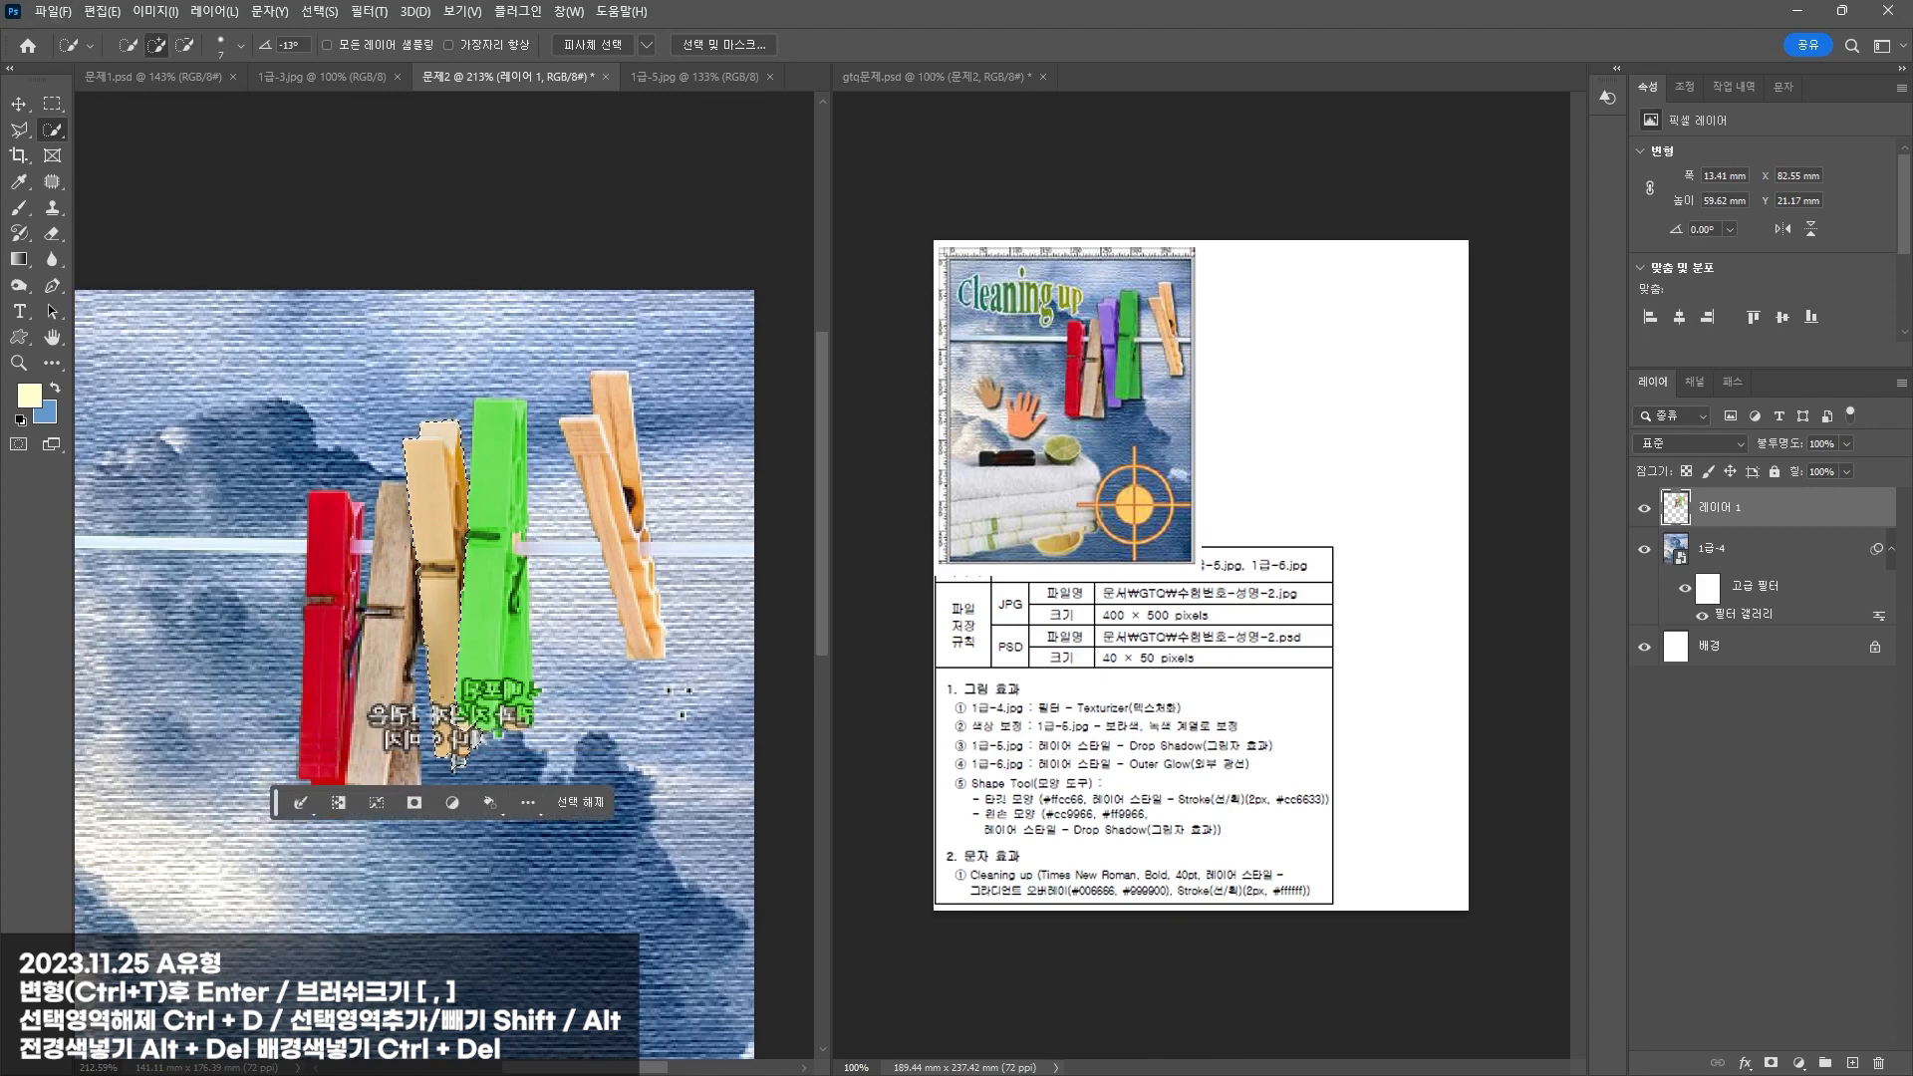
# Step: Recolour the selected clothespin purple with a colorized Hue/Saturation adjustment layer at hue 276, saturation 69 and lightness -13
pyautogui.click(1798, 1064)
pyautogui.click(1838, 874)
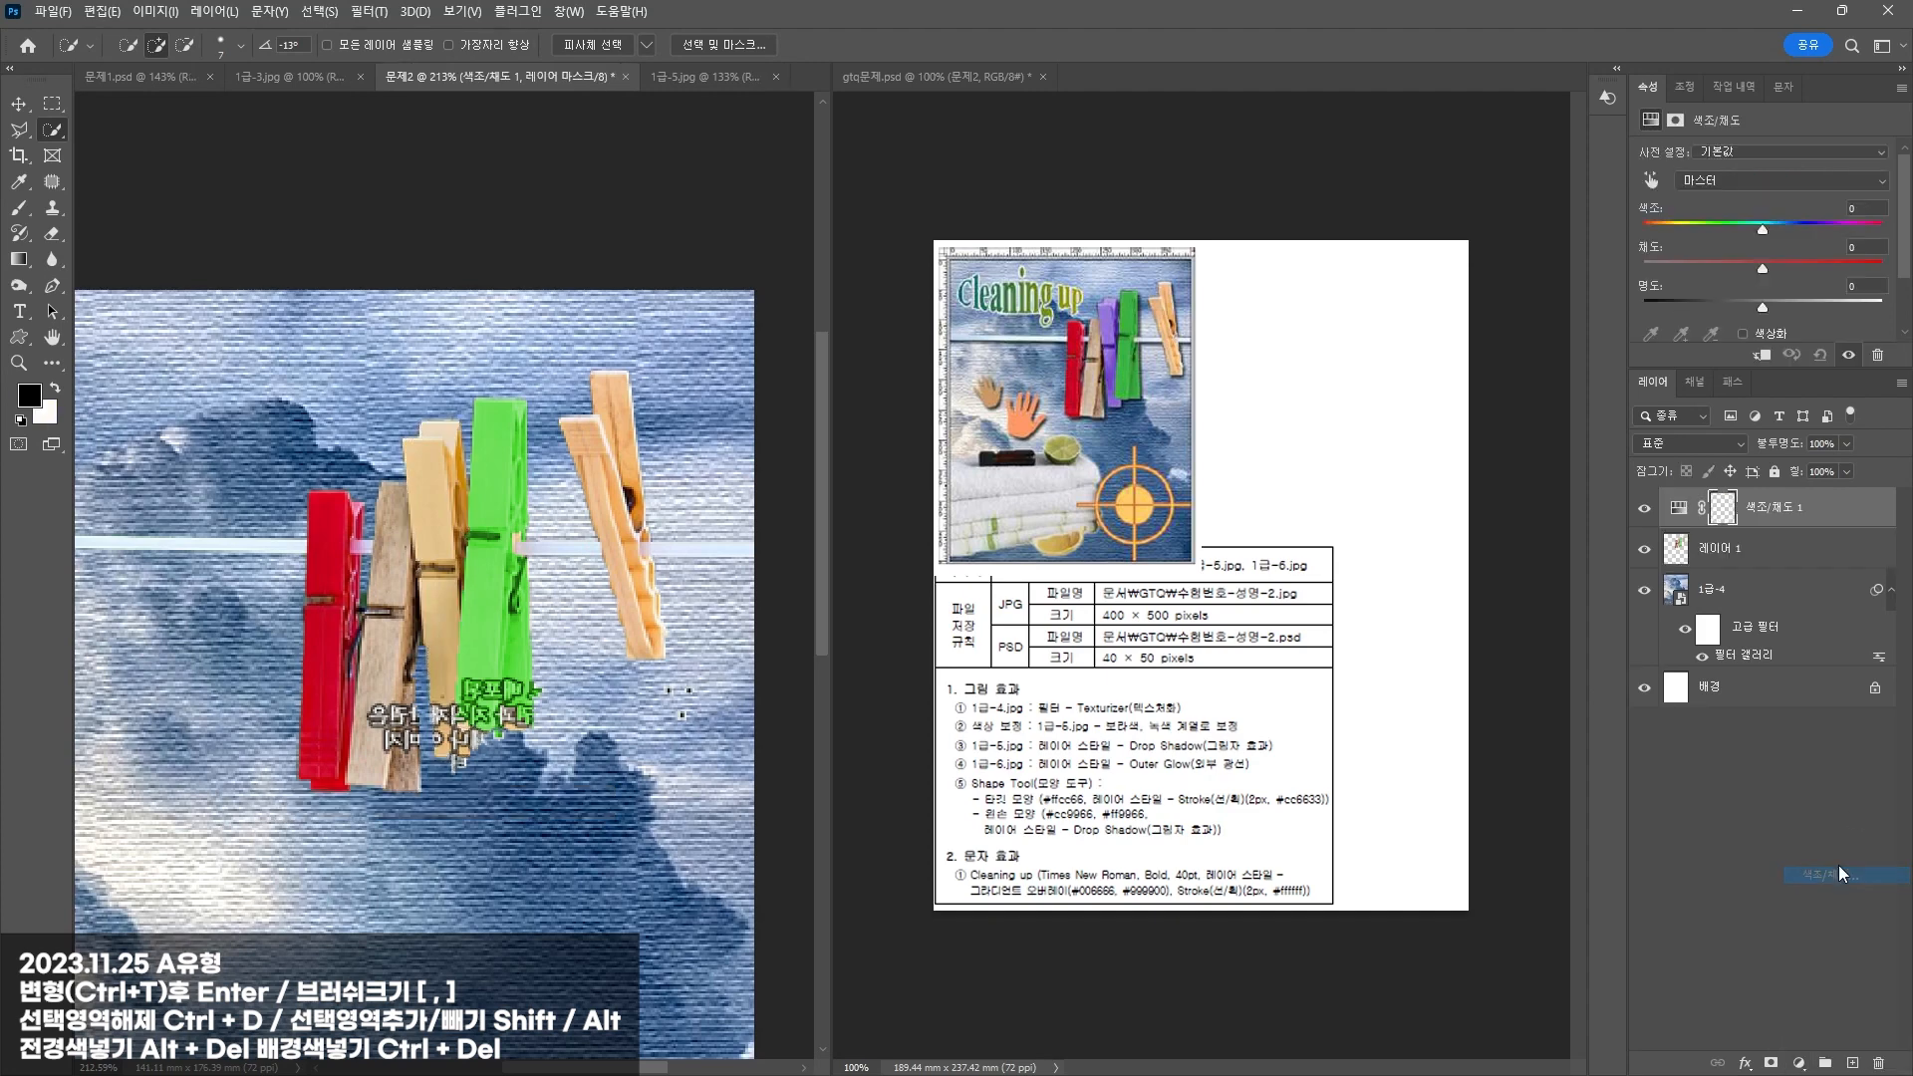
pyautogui.click(1743, 334)
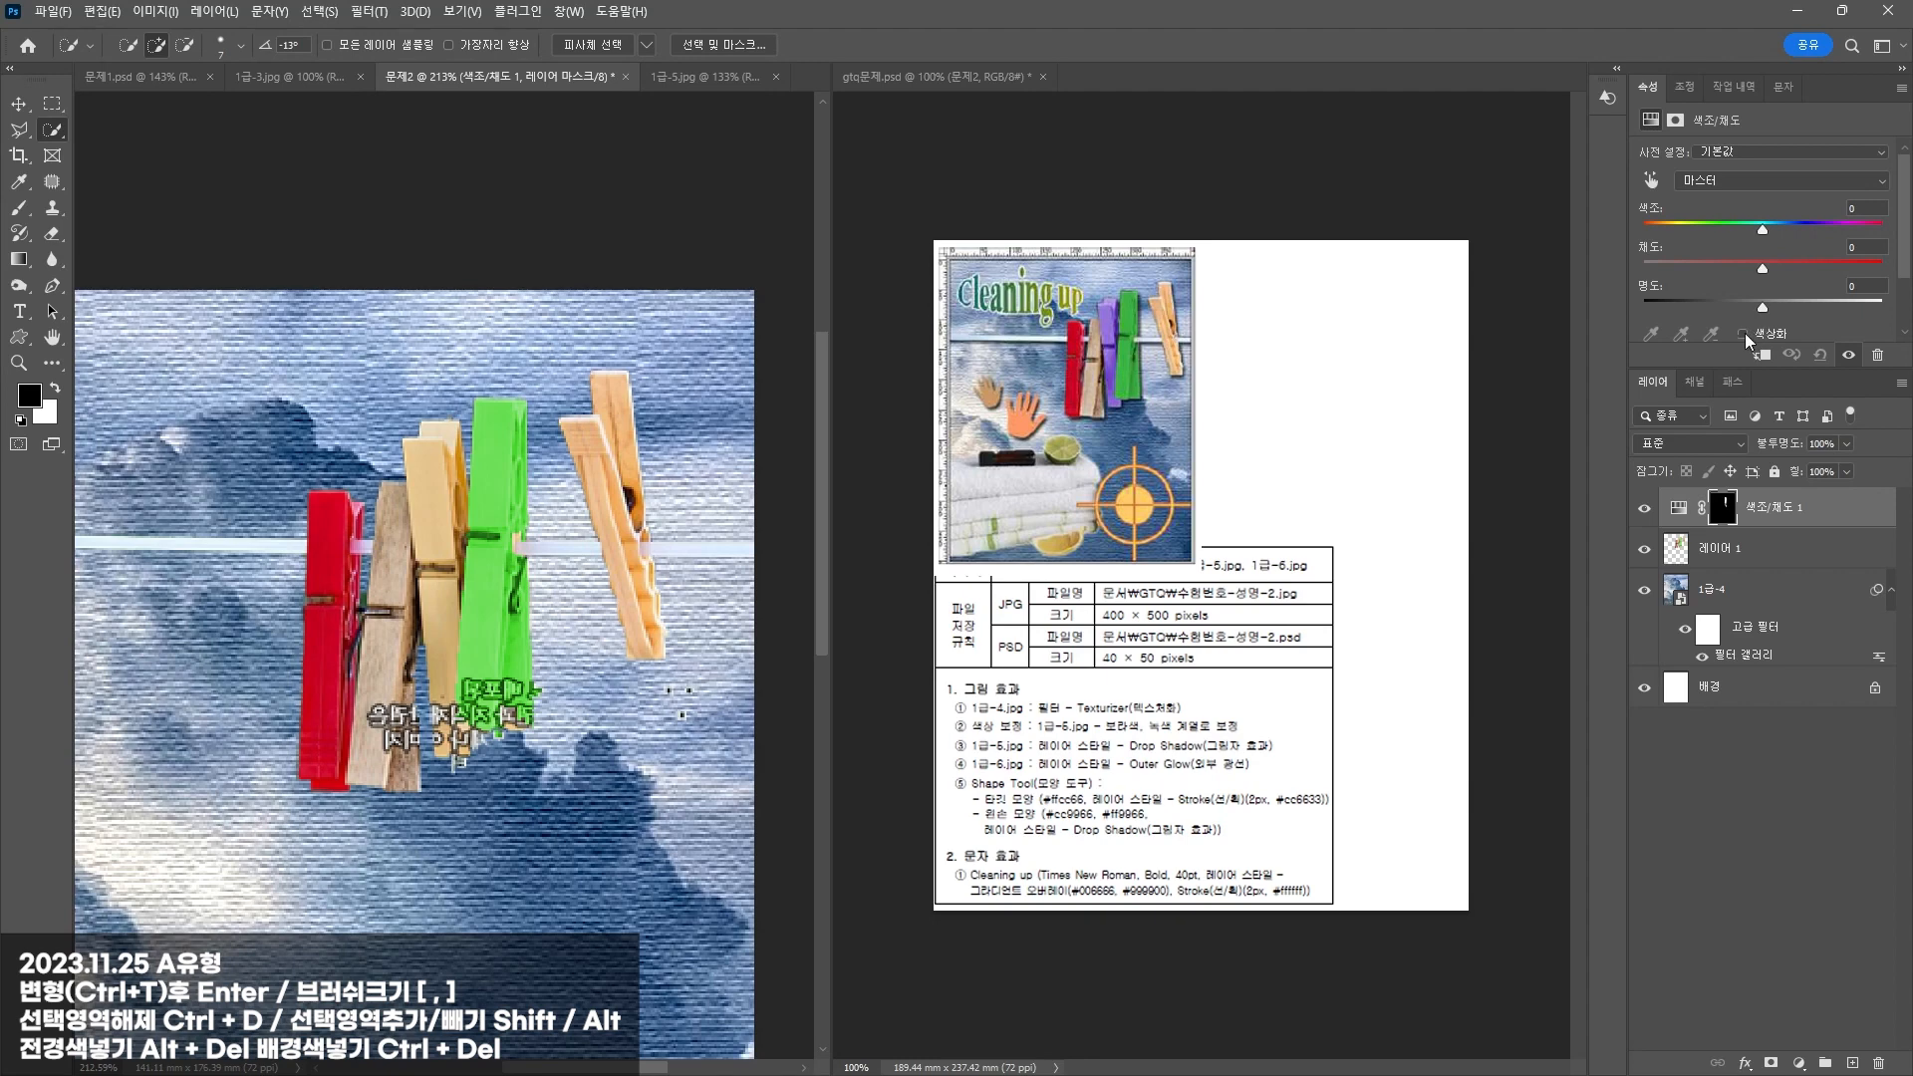
pyautogui.moveTo(1777, 231); pyautogui.dragTo(1809, 225)
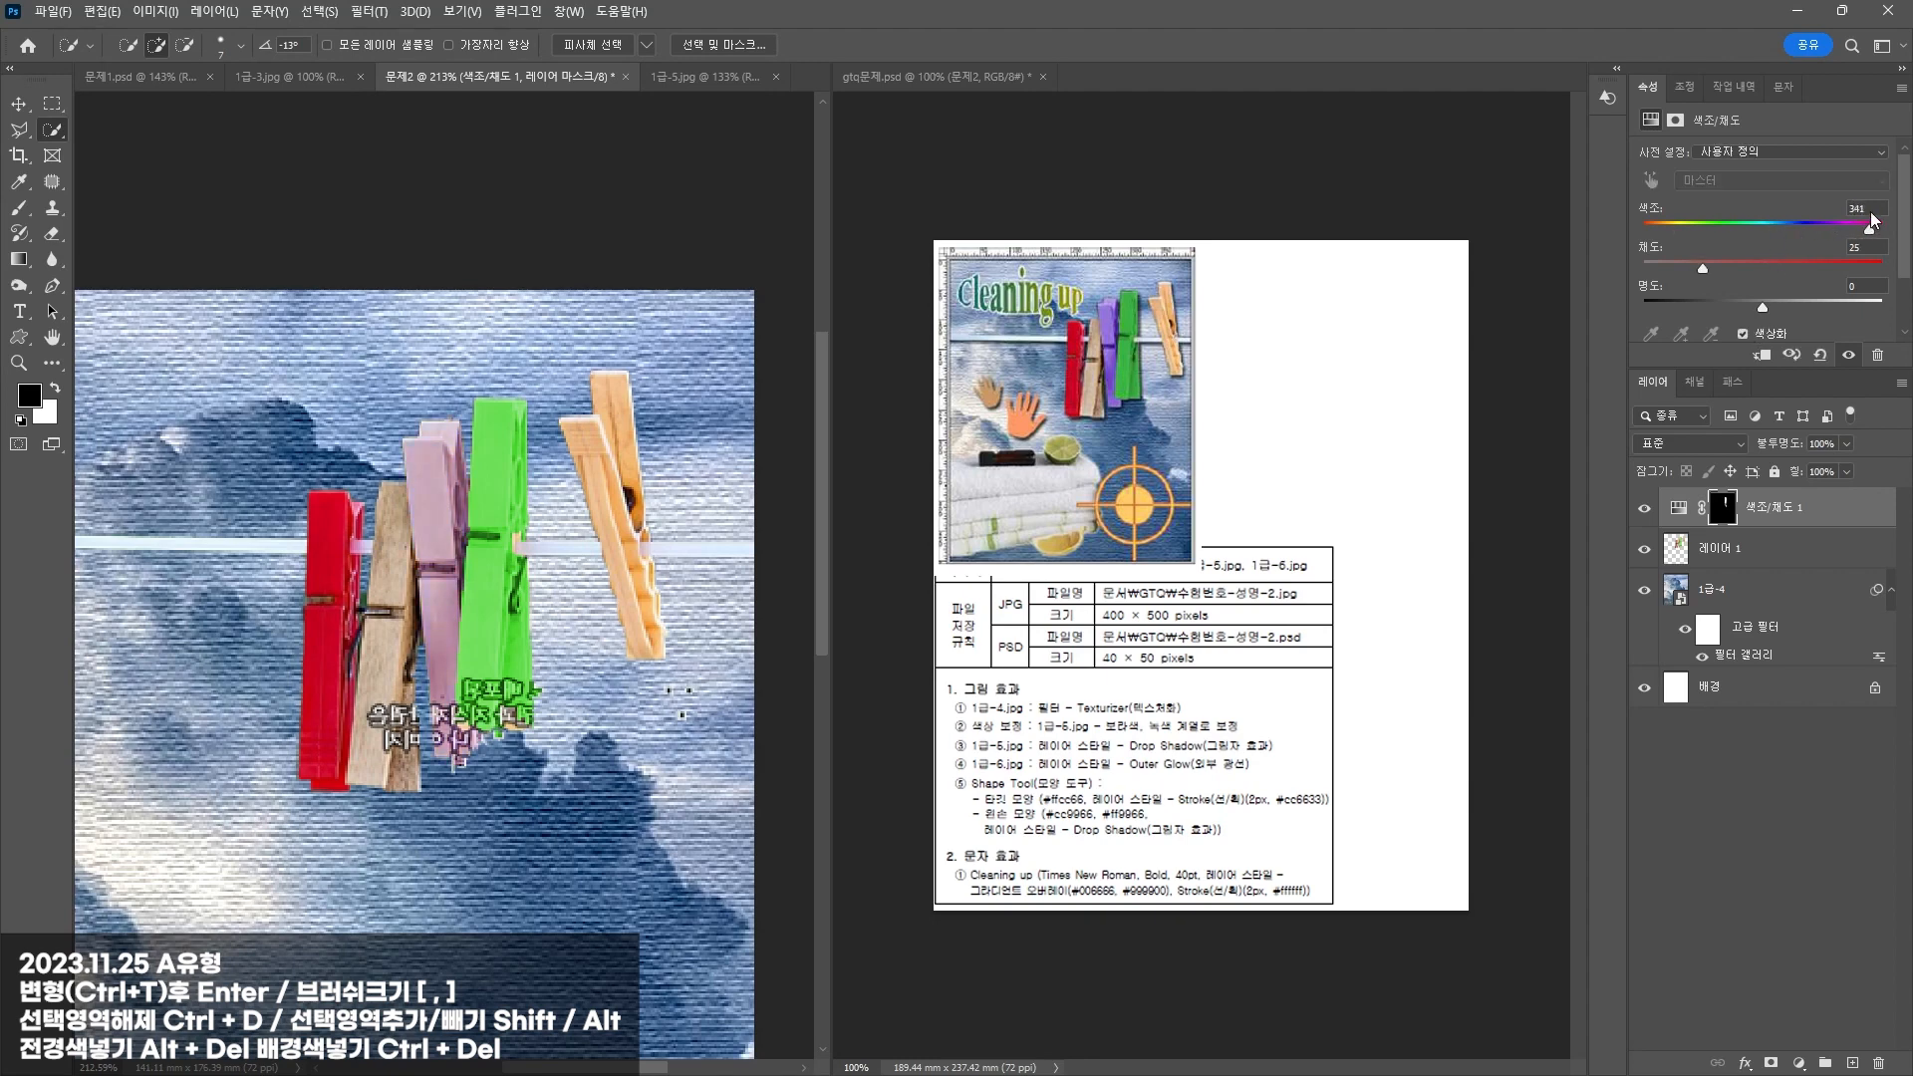
pyautogui.moveTo(1791, 261); pyautogui.dragTo(1748, 309)
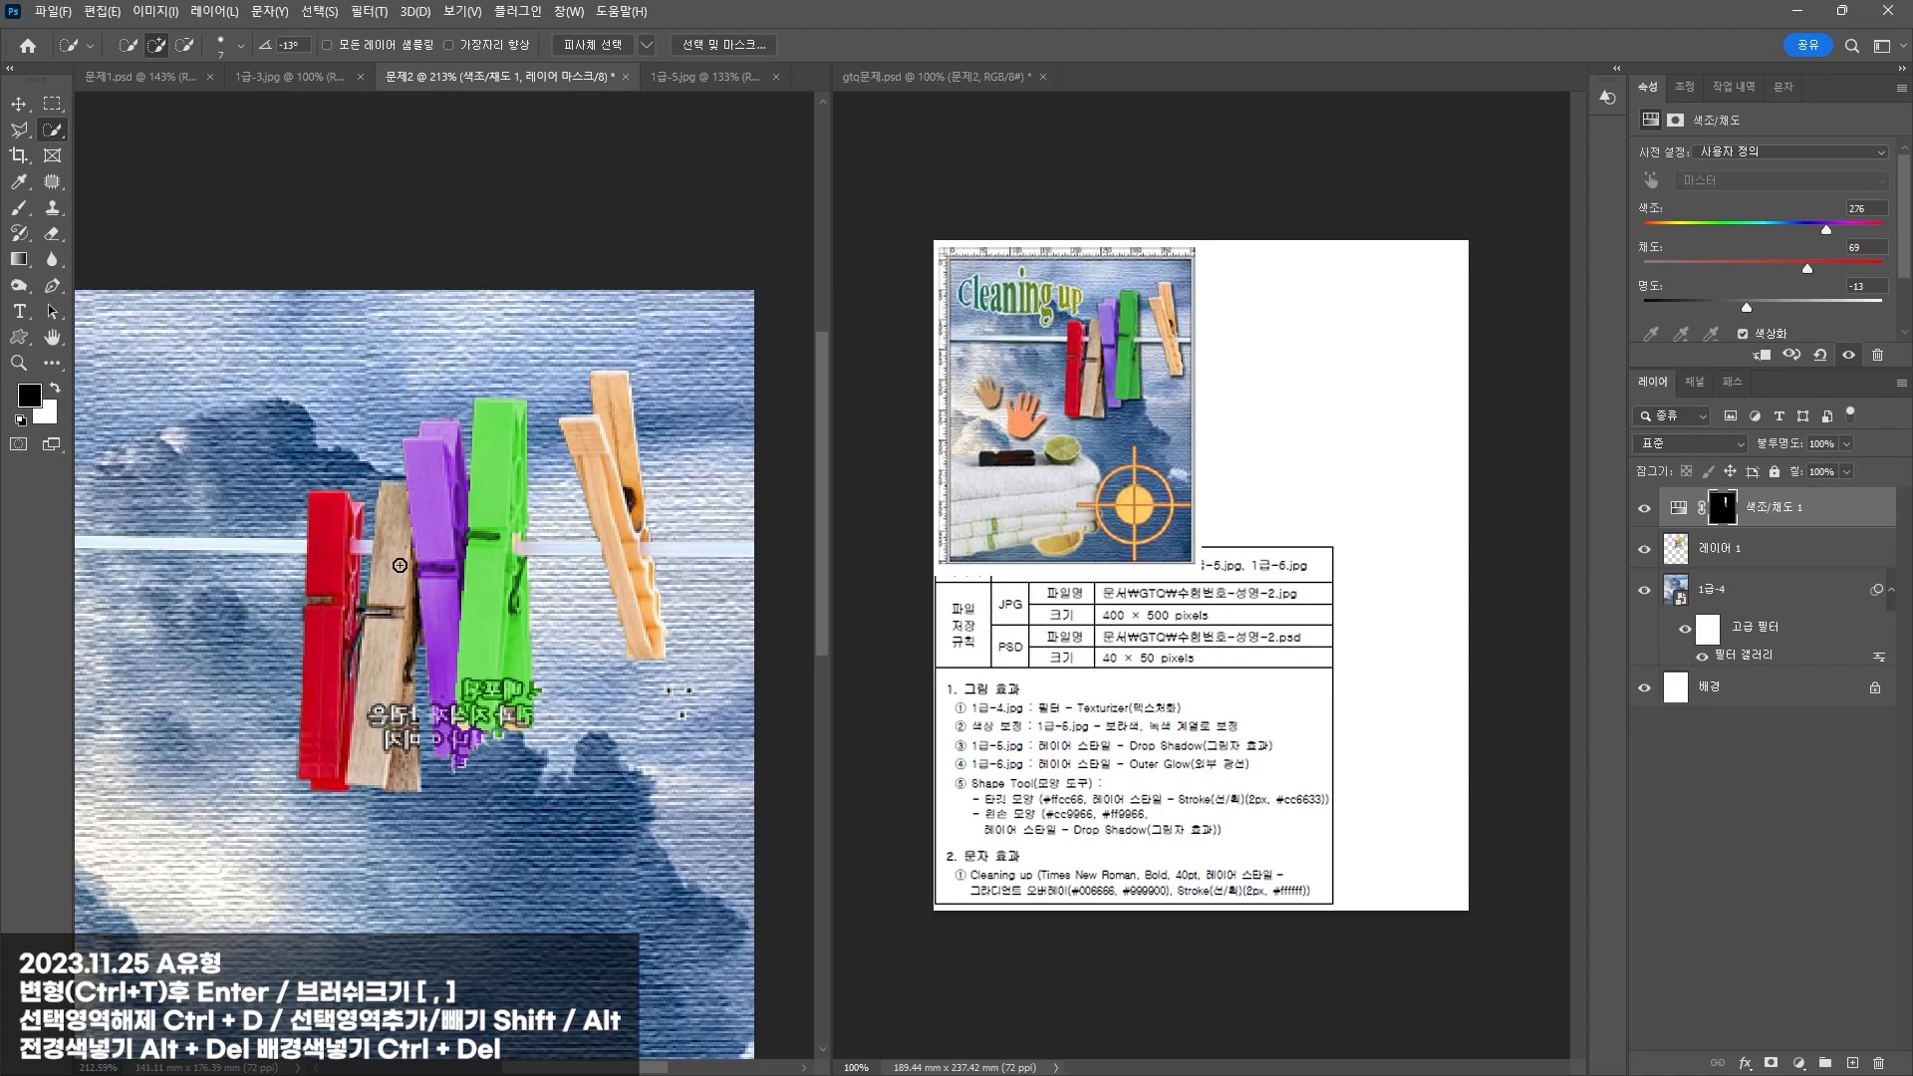
# Step: Try painting black with a smaller brush on the purple clothespin's adjustment mask, and undo the strokes
pyautogui.click(52, 233)
pyautogui.click(1725, 506)
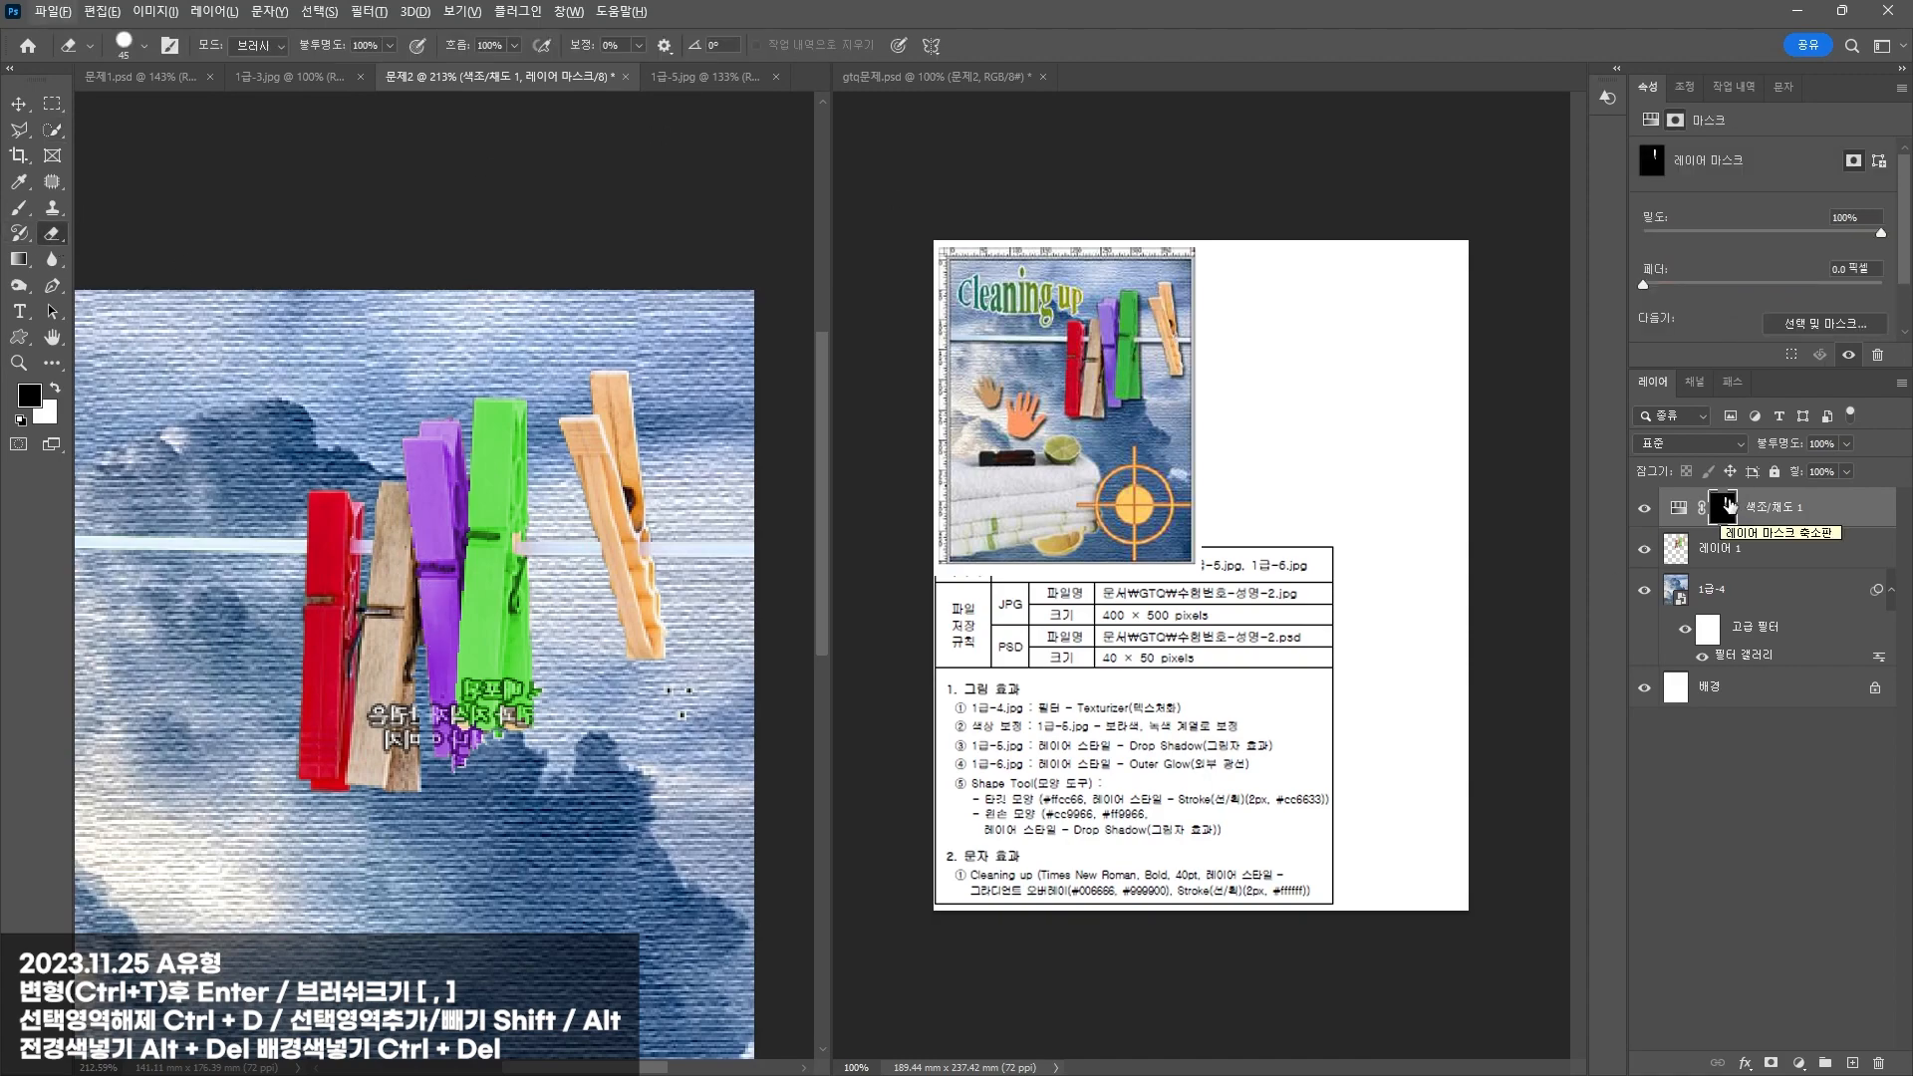
pyautogui.press('b')
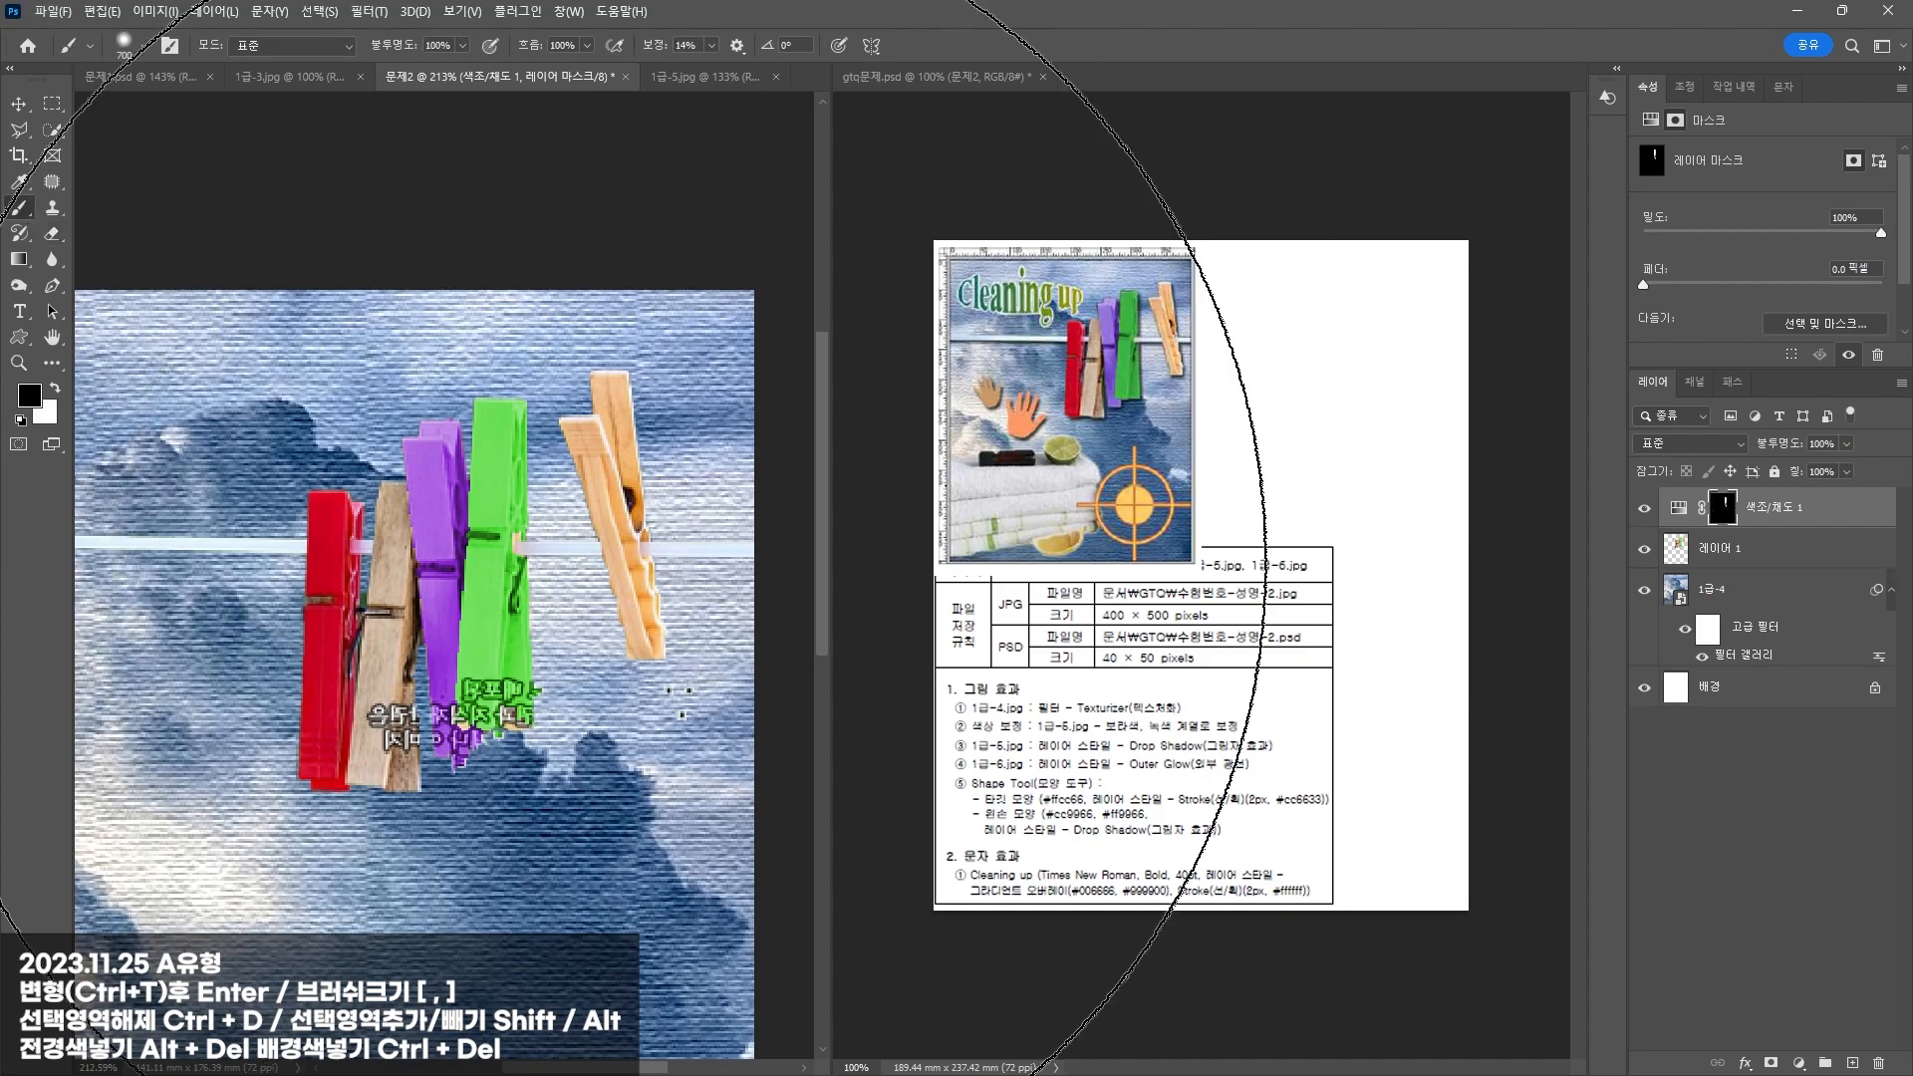
pyautogui.press('[')
pyautogui.press('[')
pyautogui.press('[')
pyautogui.press('[')
pyautogui.press('[')
pyautogui.press('[')
pyautogui.press('[')
pyautogui.press('[')
pyautogui.press('[')
pyautogui.press('[')
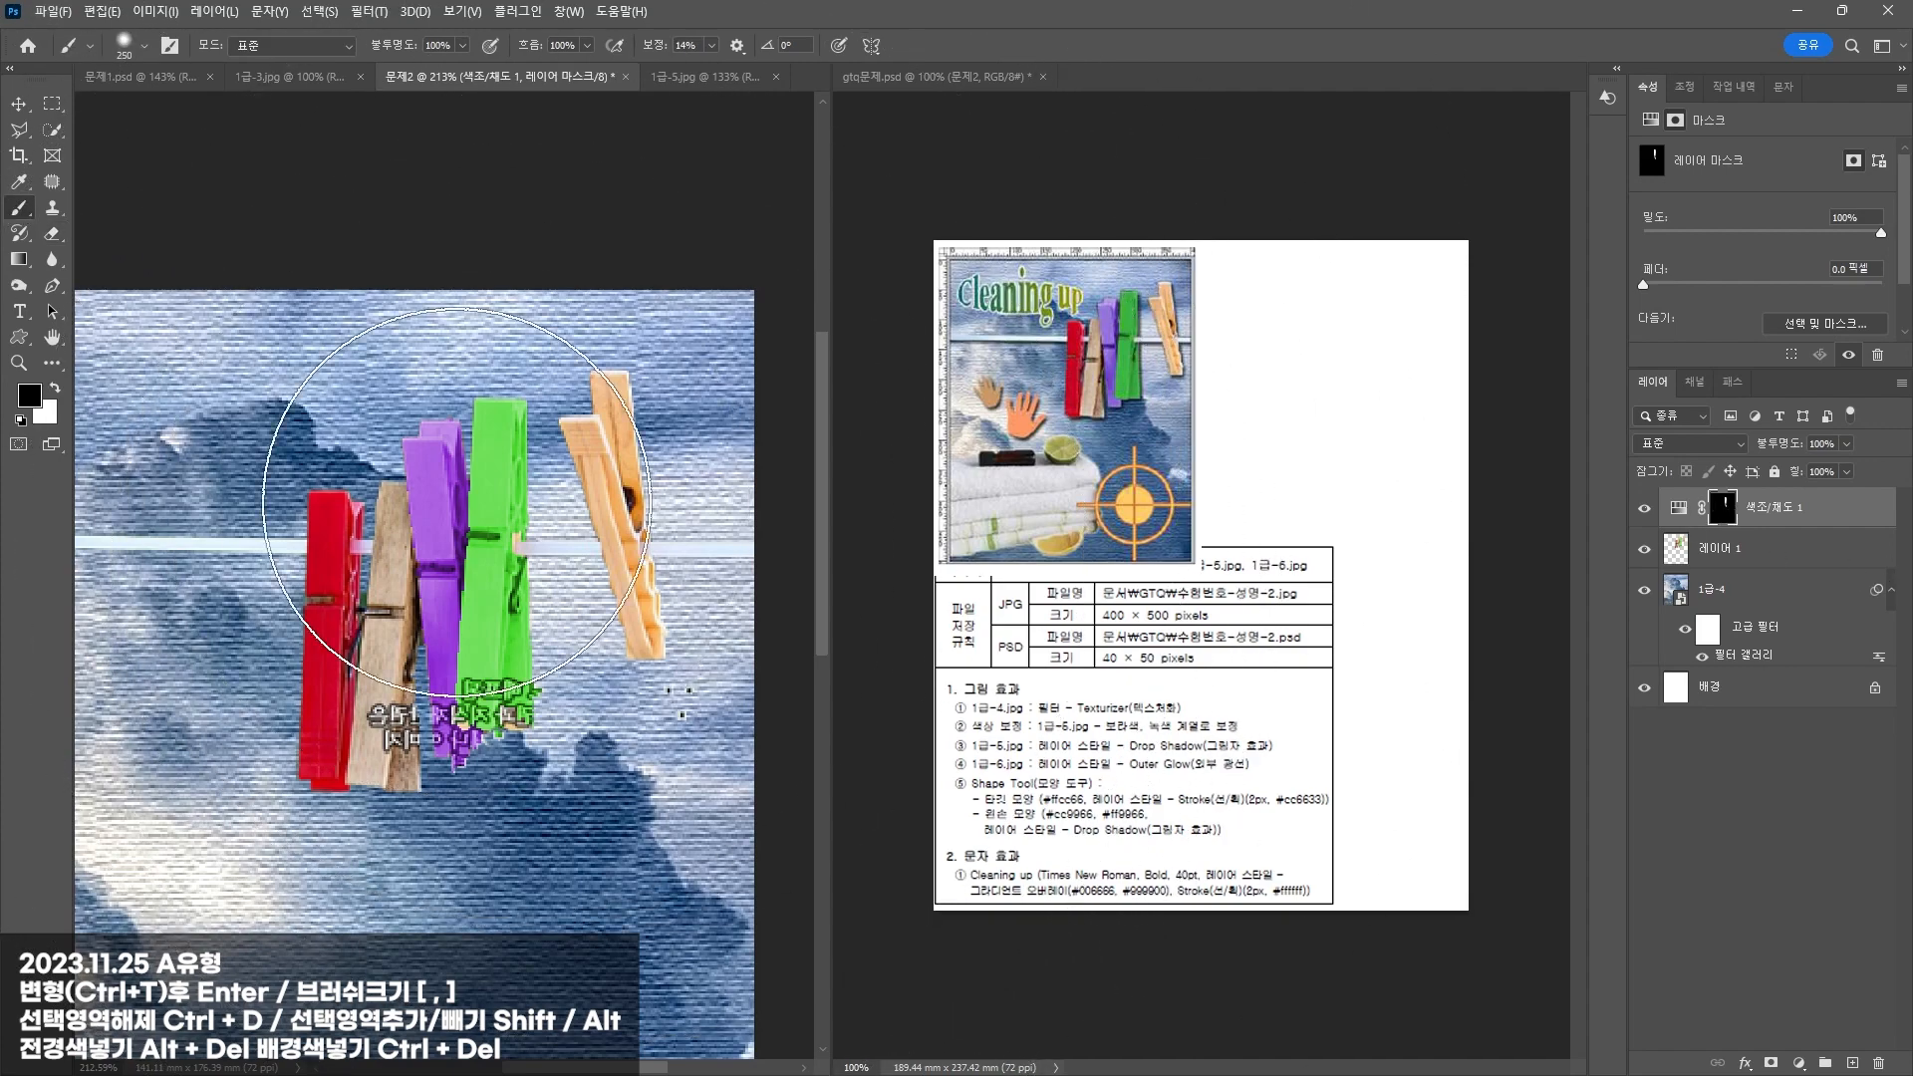
pyautogui.click(354, 496)
pyautogui.moveTo(354, 497); pyautogui.dragTo(348, 540)
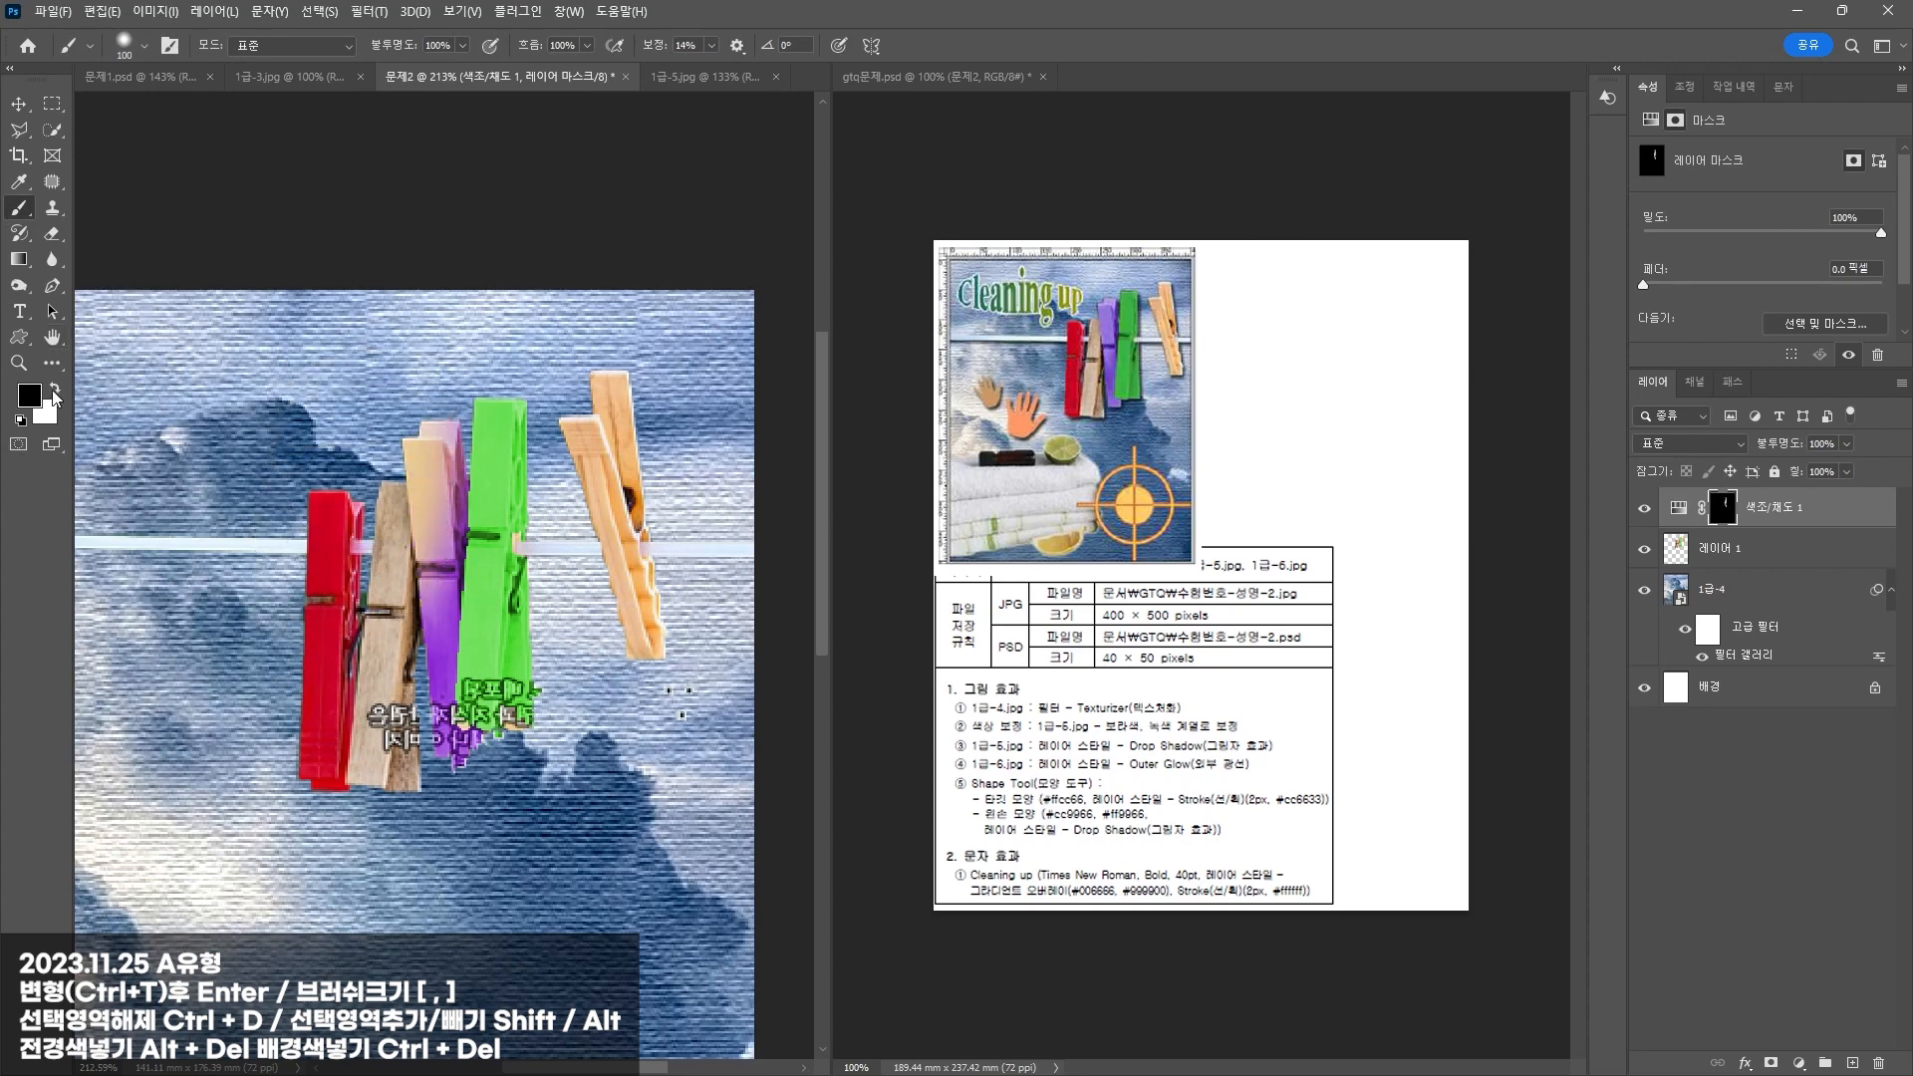
pyautogui.hotkey('ctrl', 'z')
pyautogui.hotkey('ctrl', 'z')
pyautogui.hotkey('ctrl', 'z')
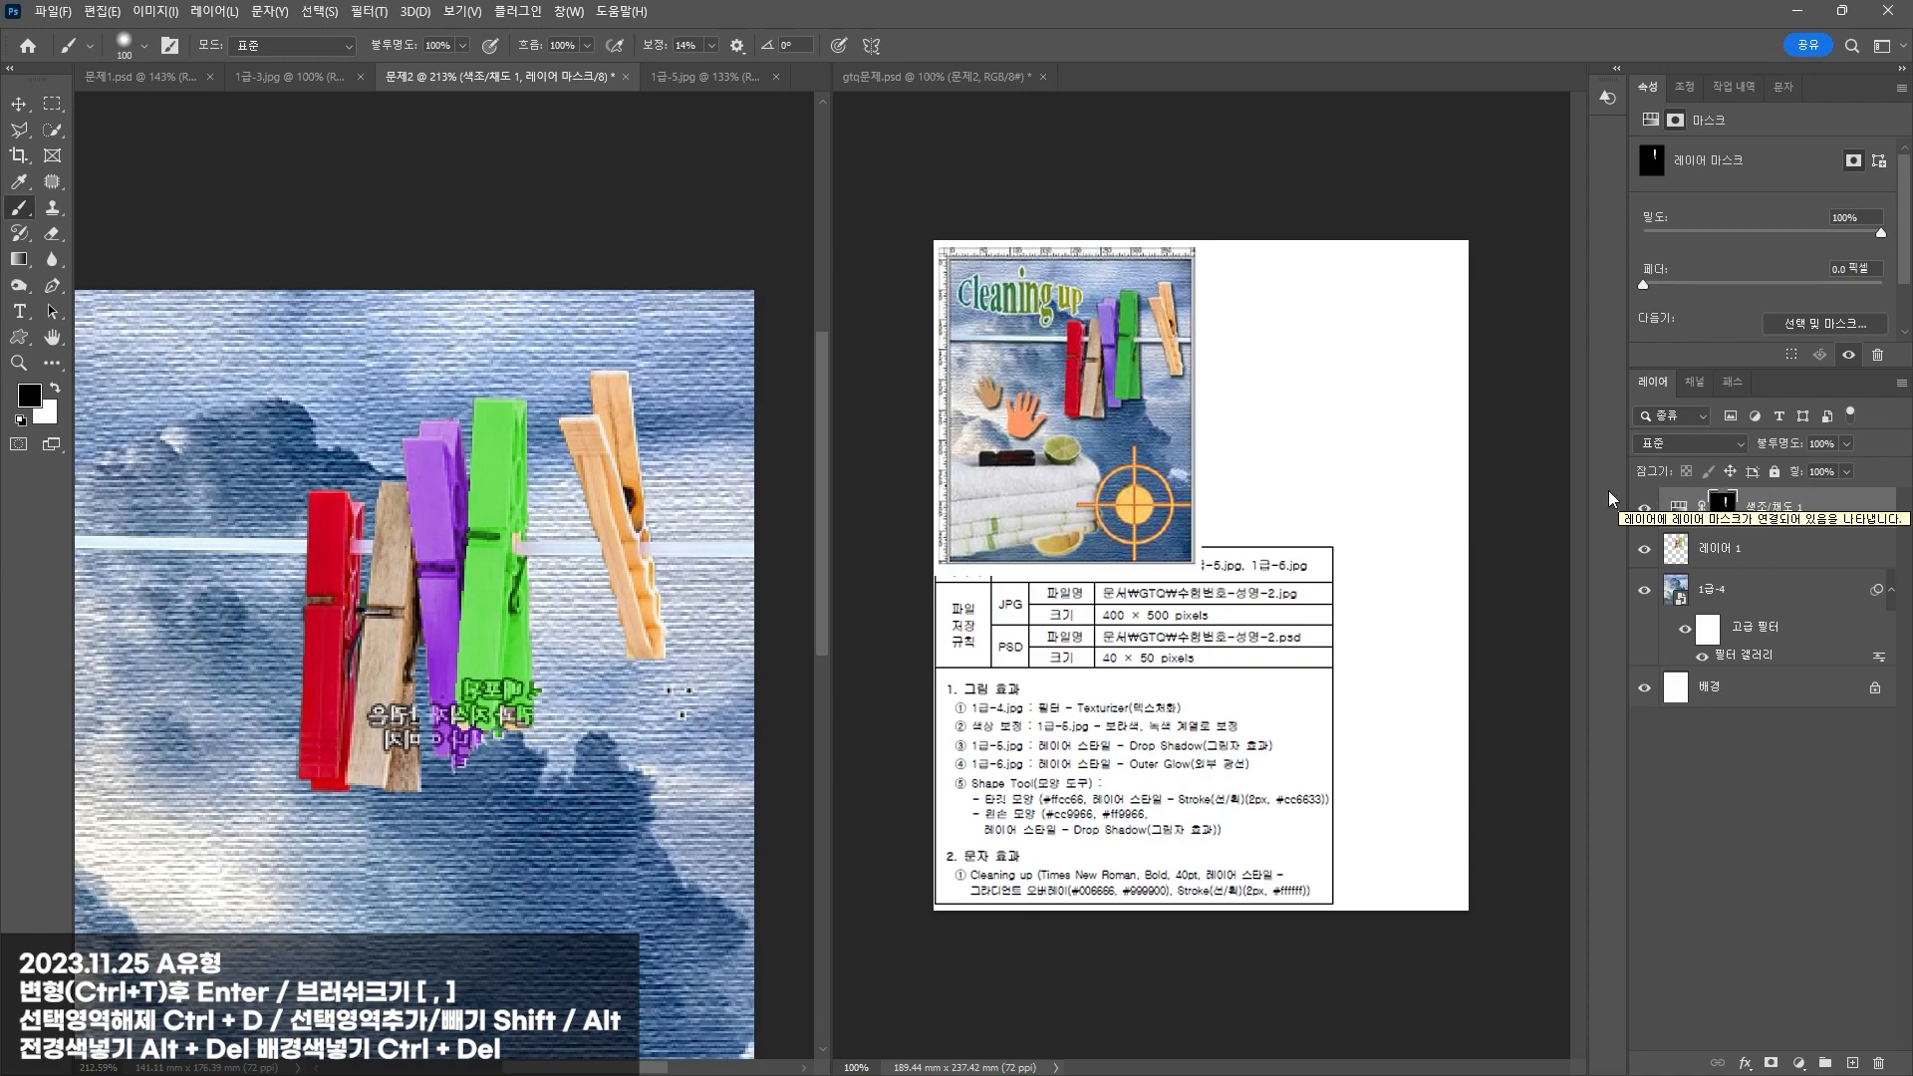
# Step: Add a Drop Shadow layer style with the current settings to the clothespins layer
pyautogui.click(19, 105)
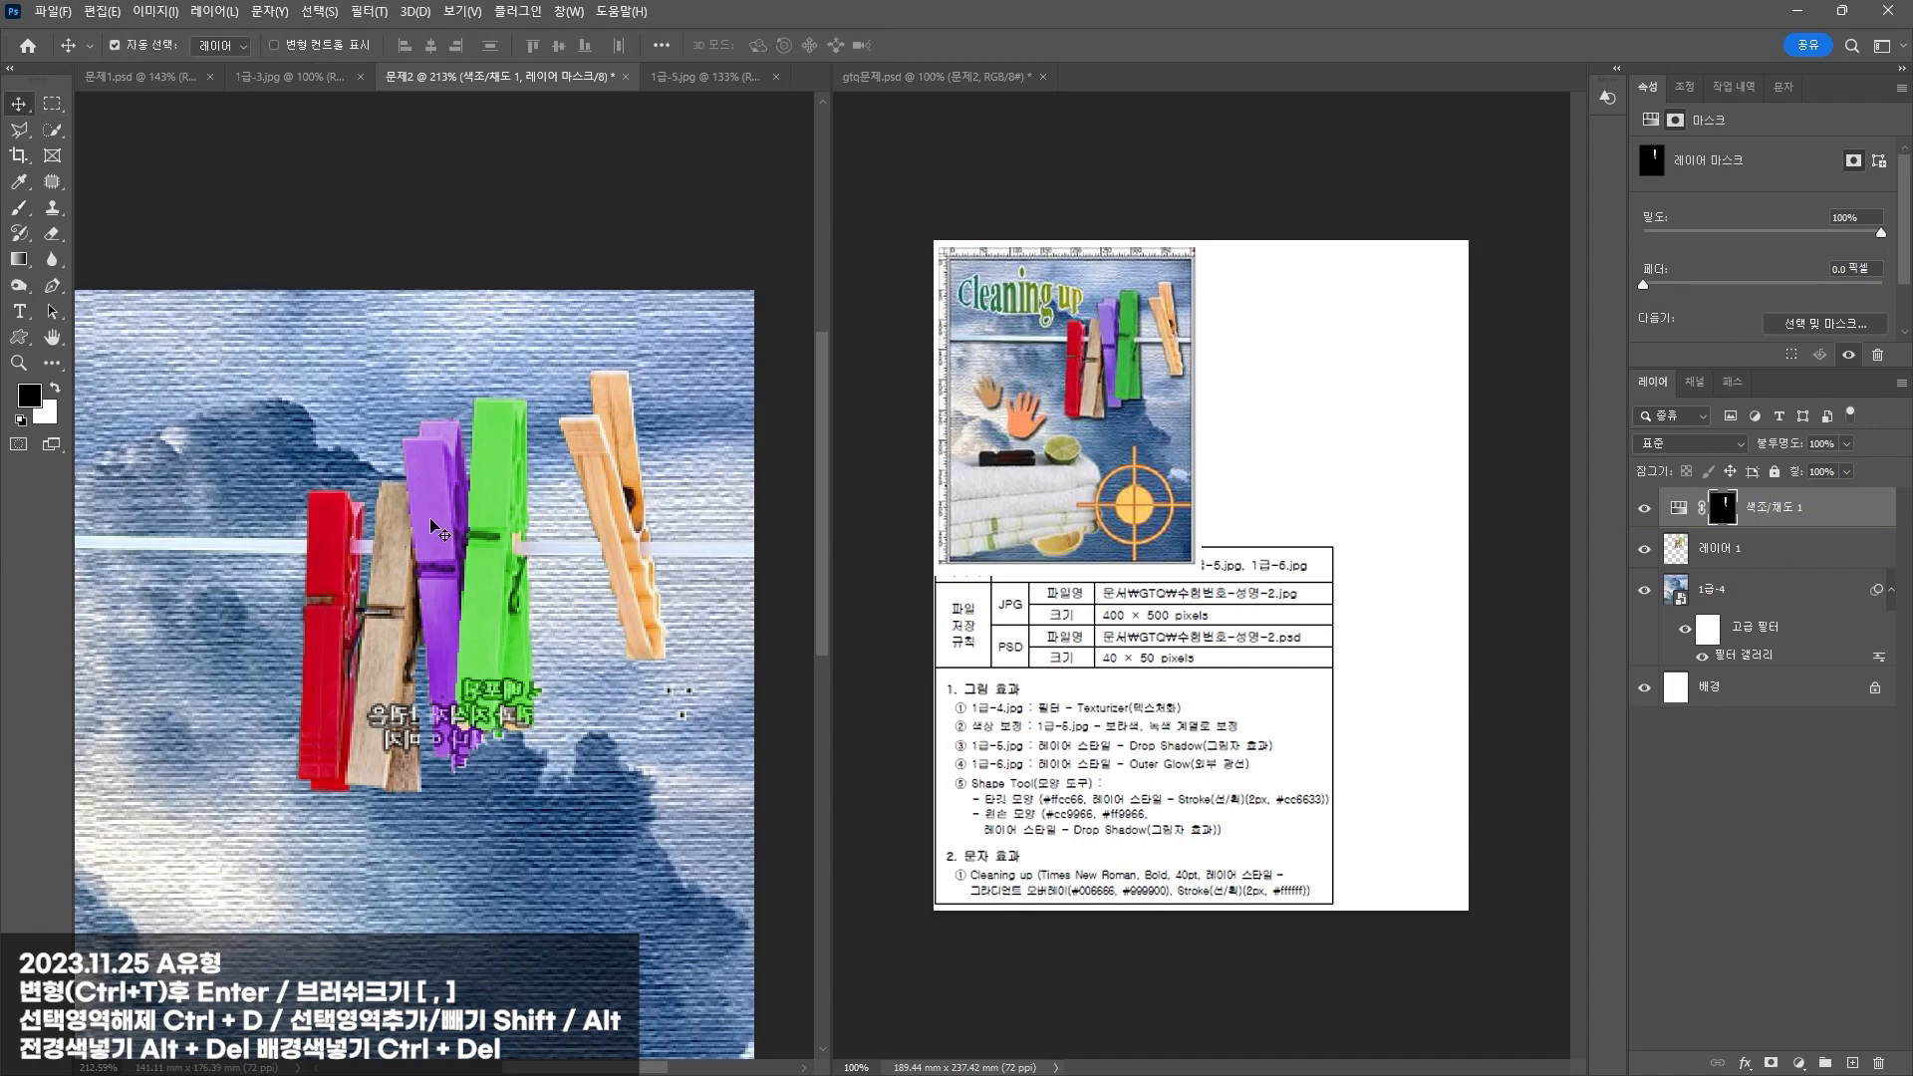
pyautogui.scroll(-2, 584, 699)
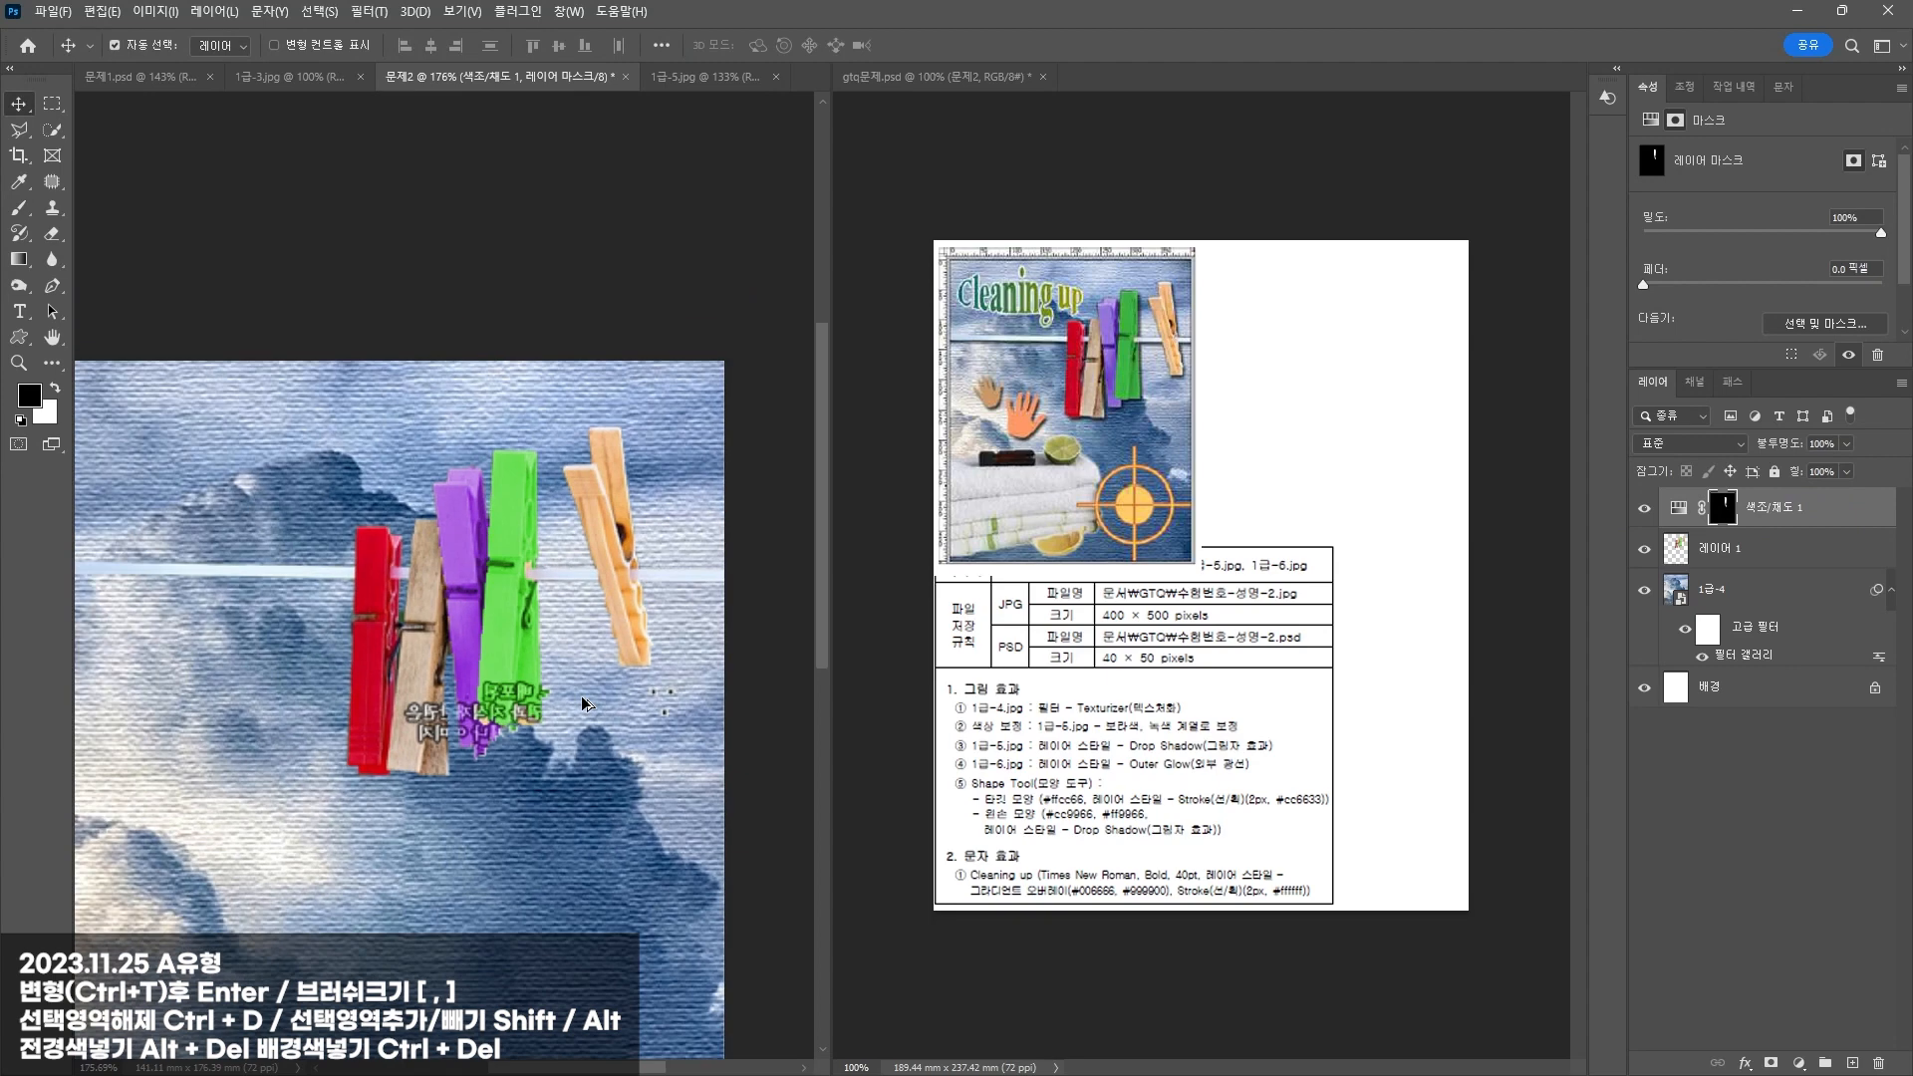
pyautogui.moveTo(584, 739); pyautogui.dragTo(653, 595)
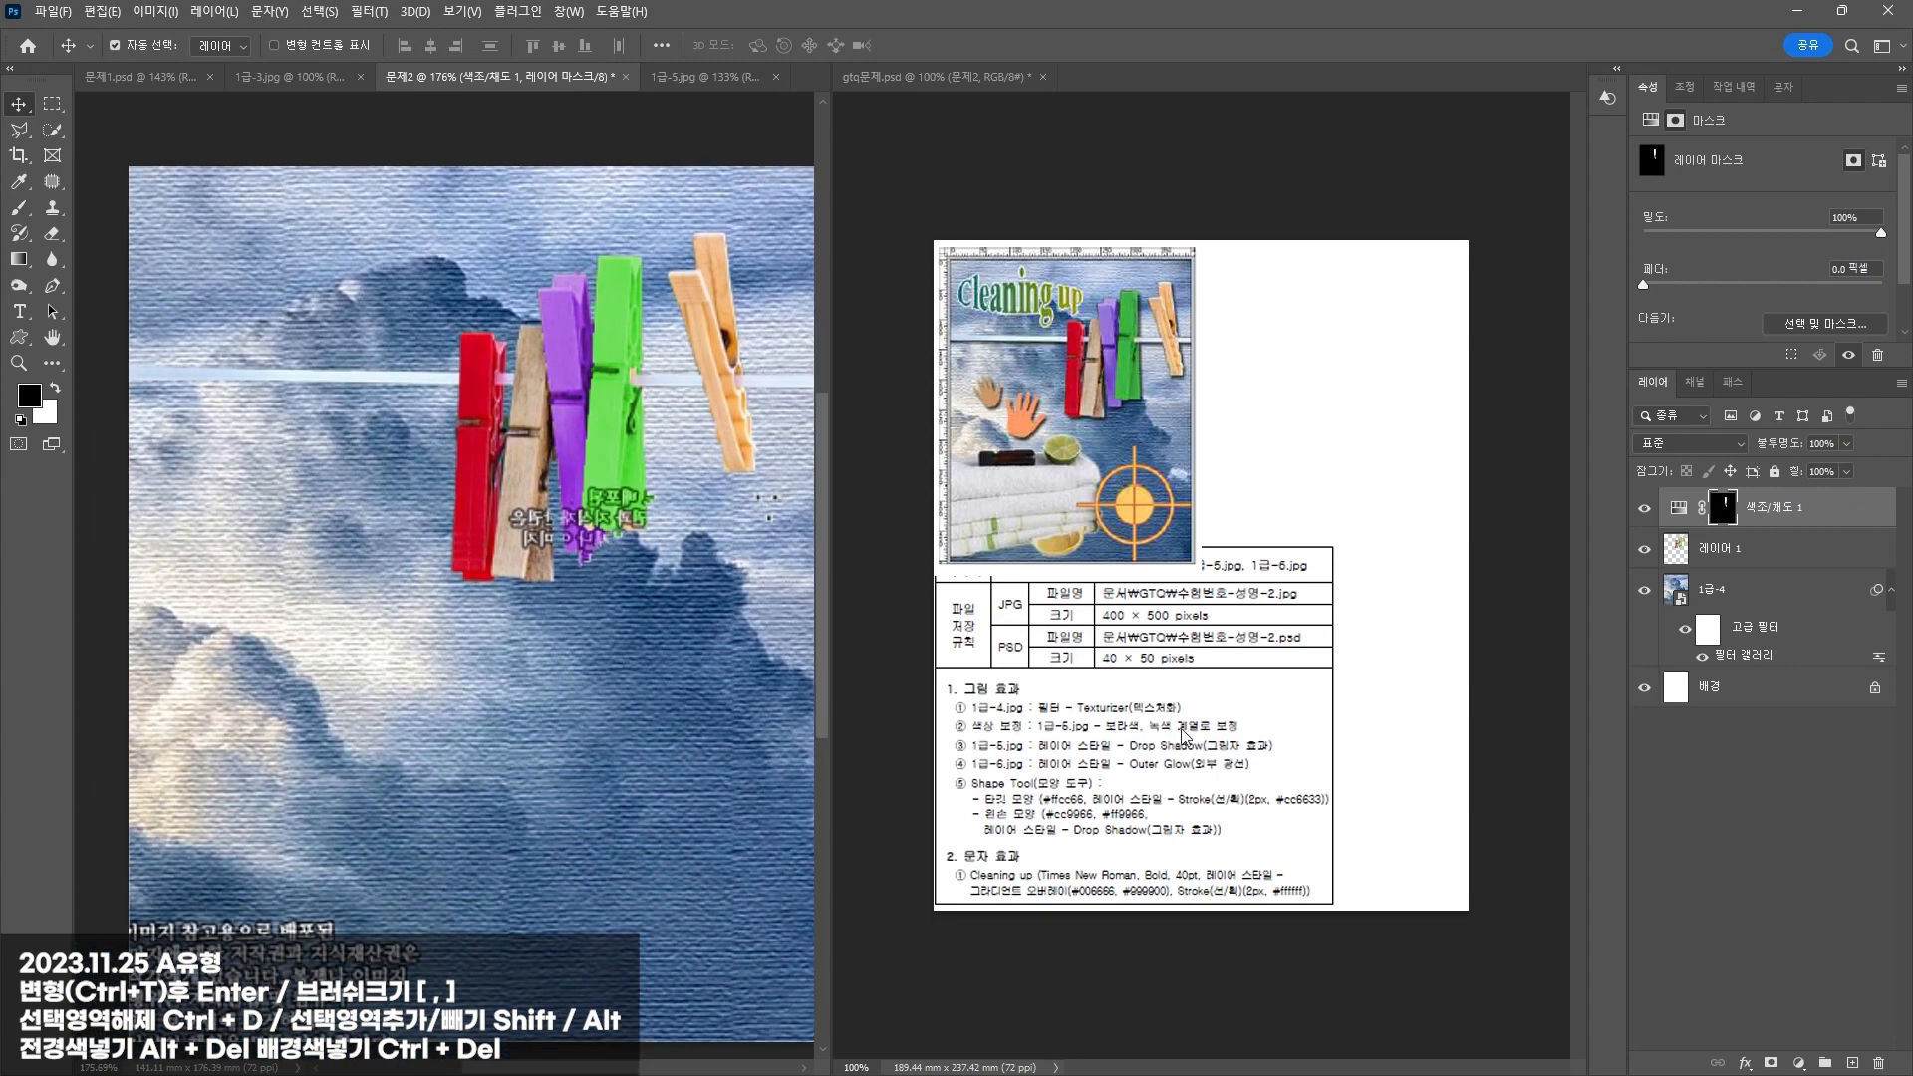
pyautogui.click(726, 336)
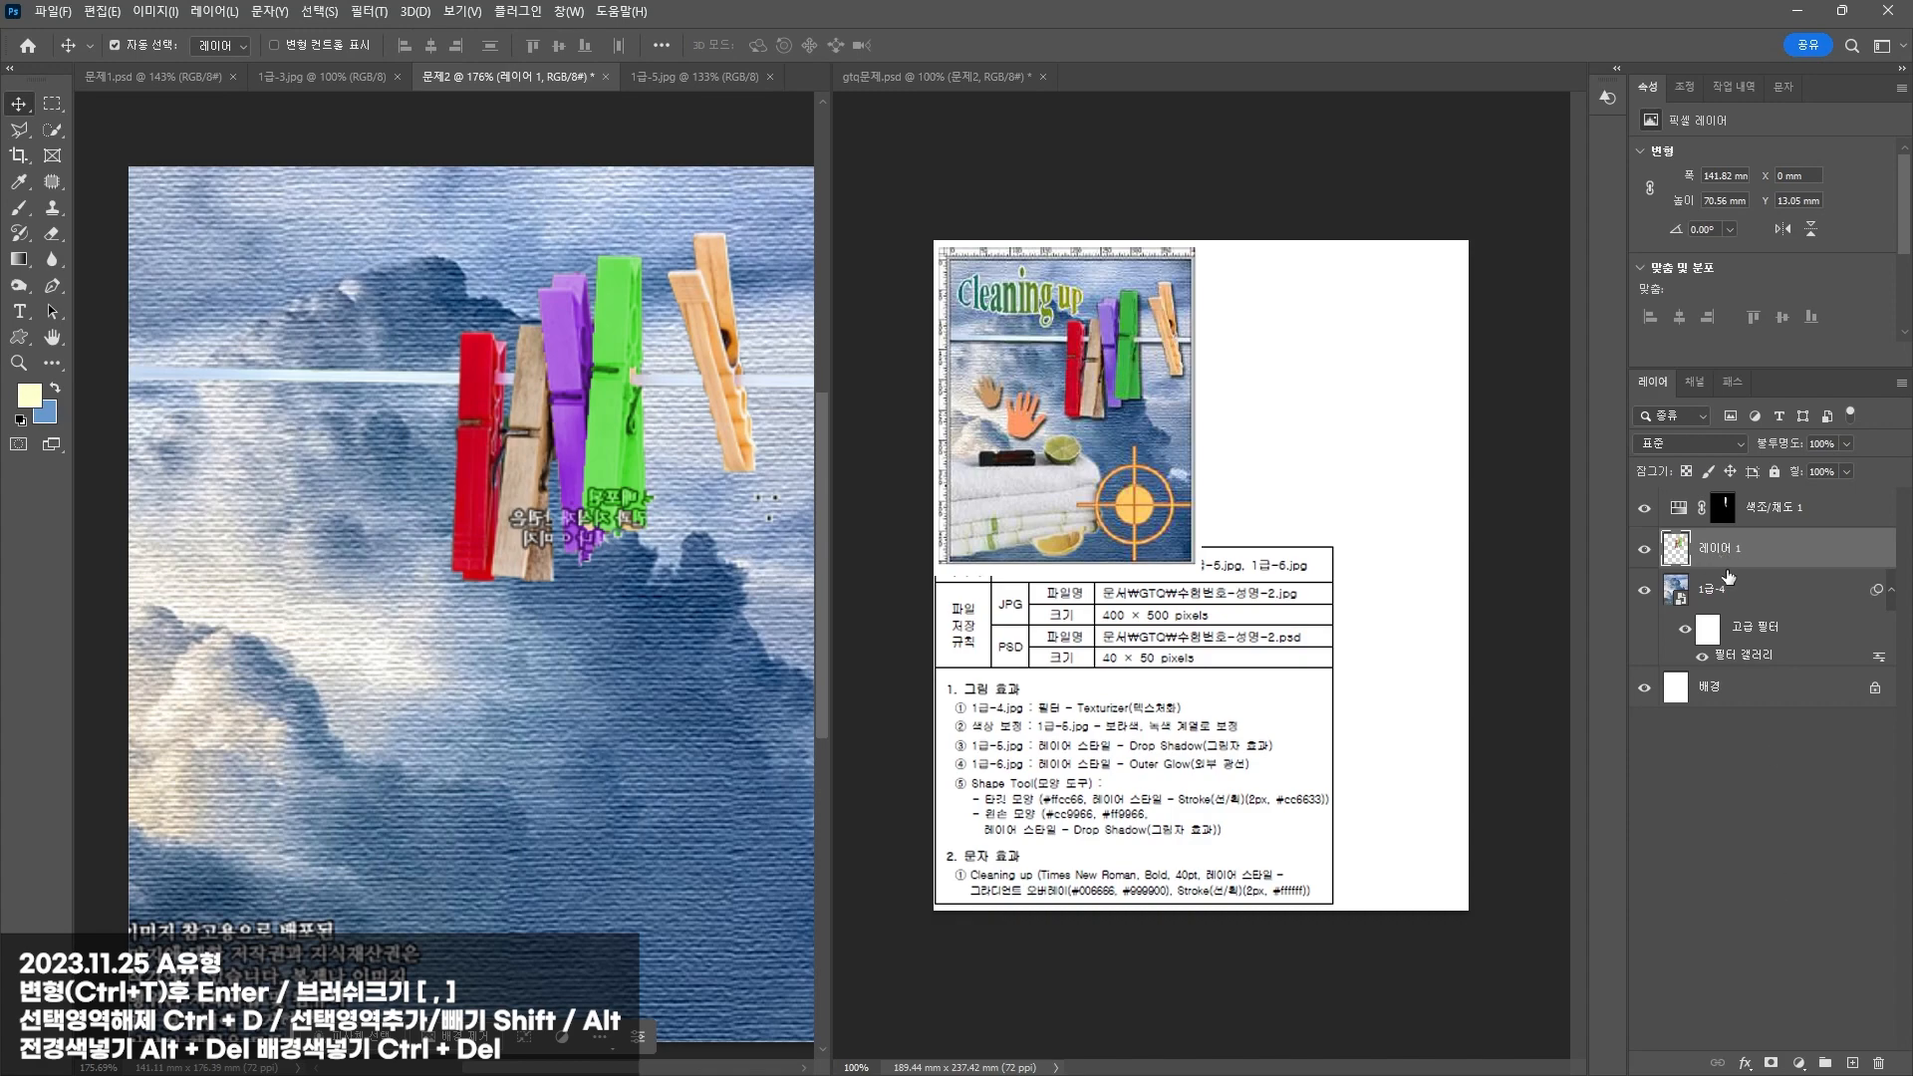
pyautogui.click(1747, 1064)
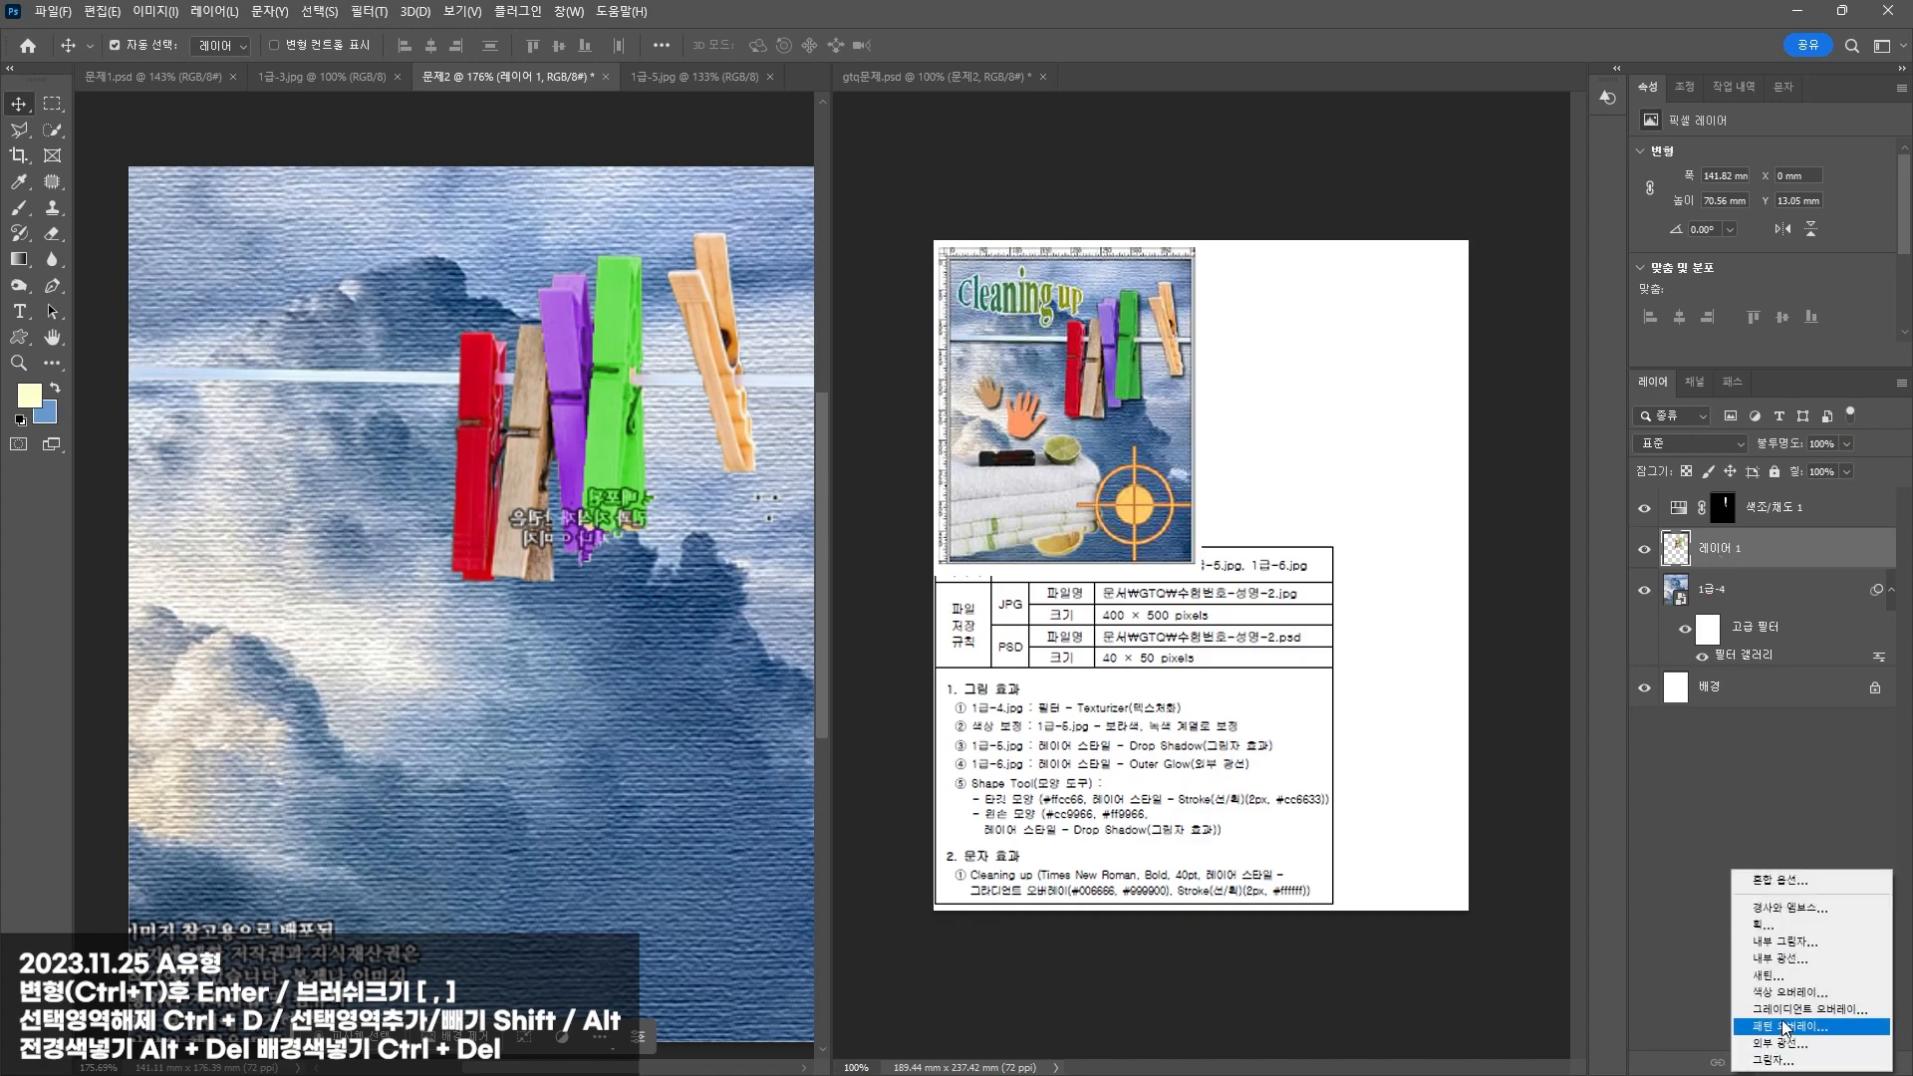
pyautogui.click(1775, 1062)
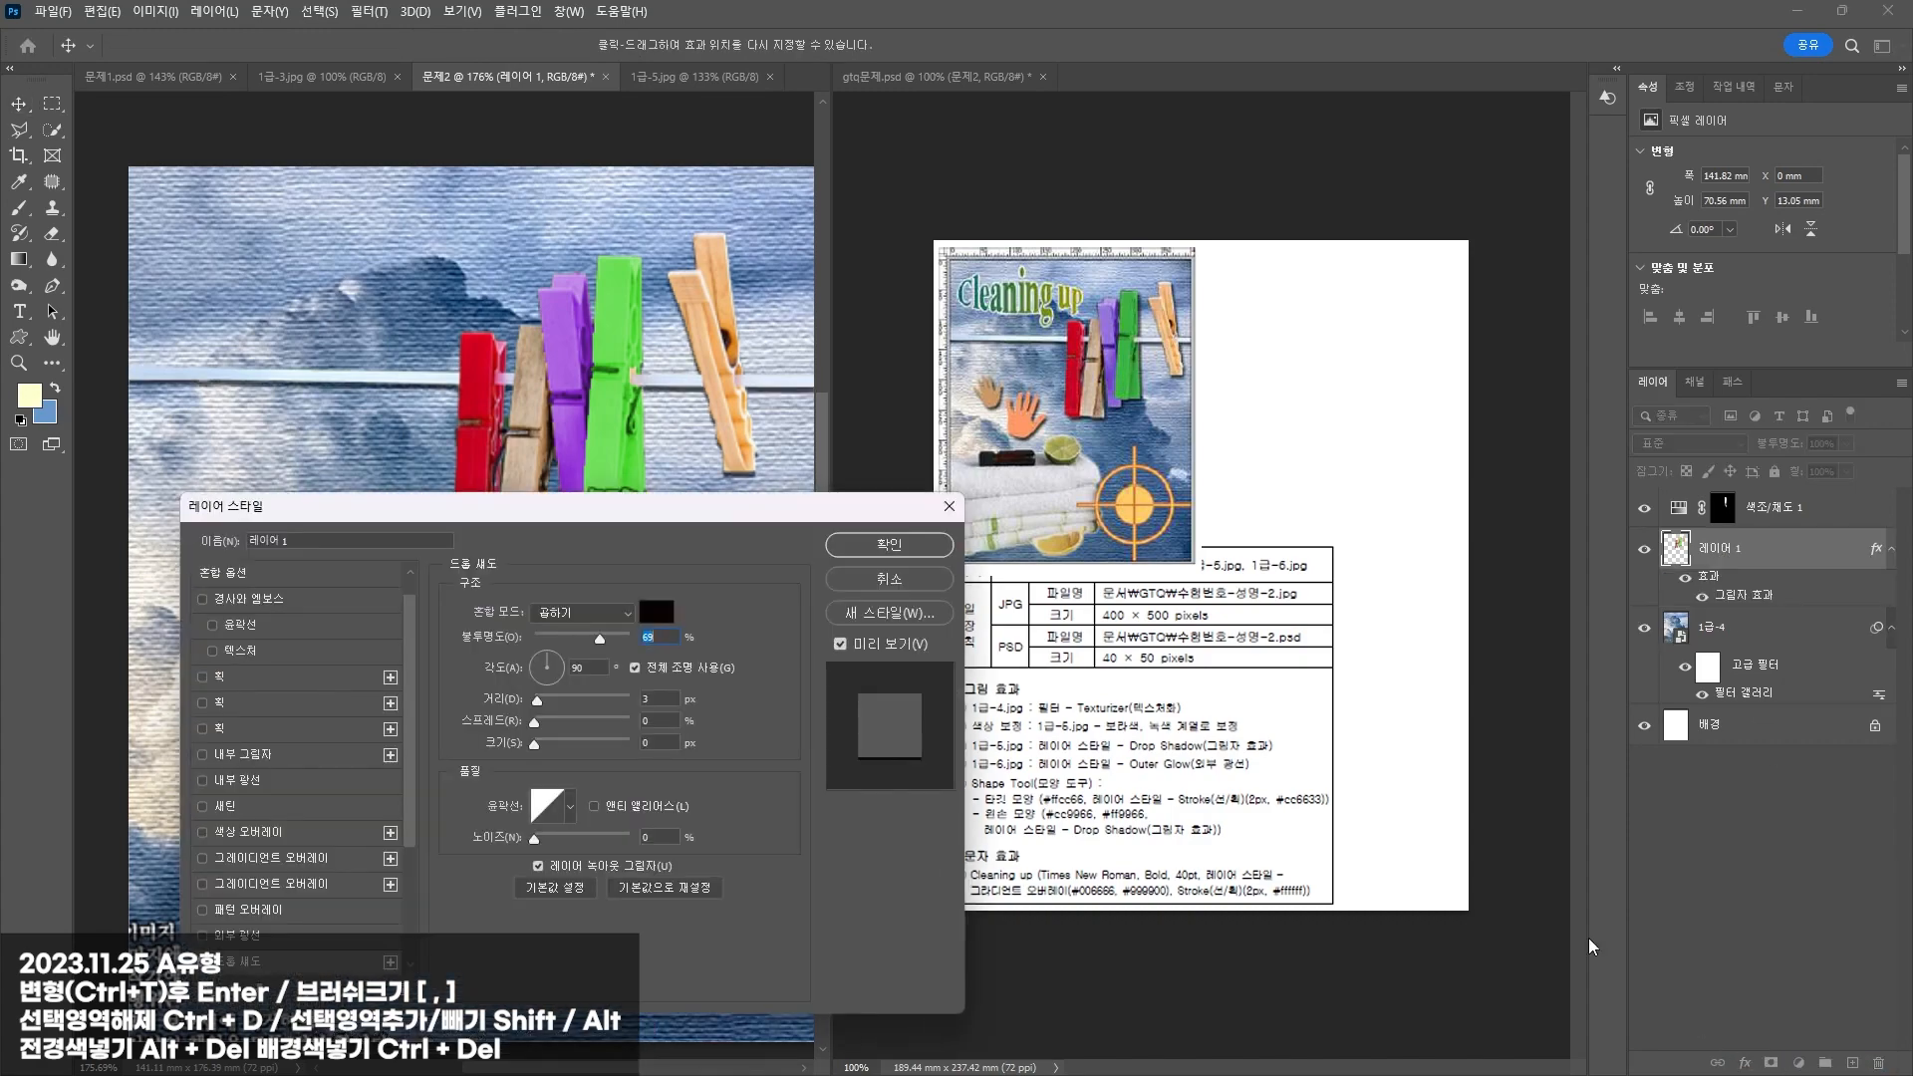
pyautogui.click(908, 553)
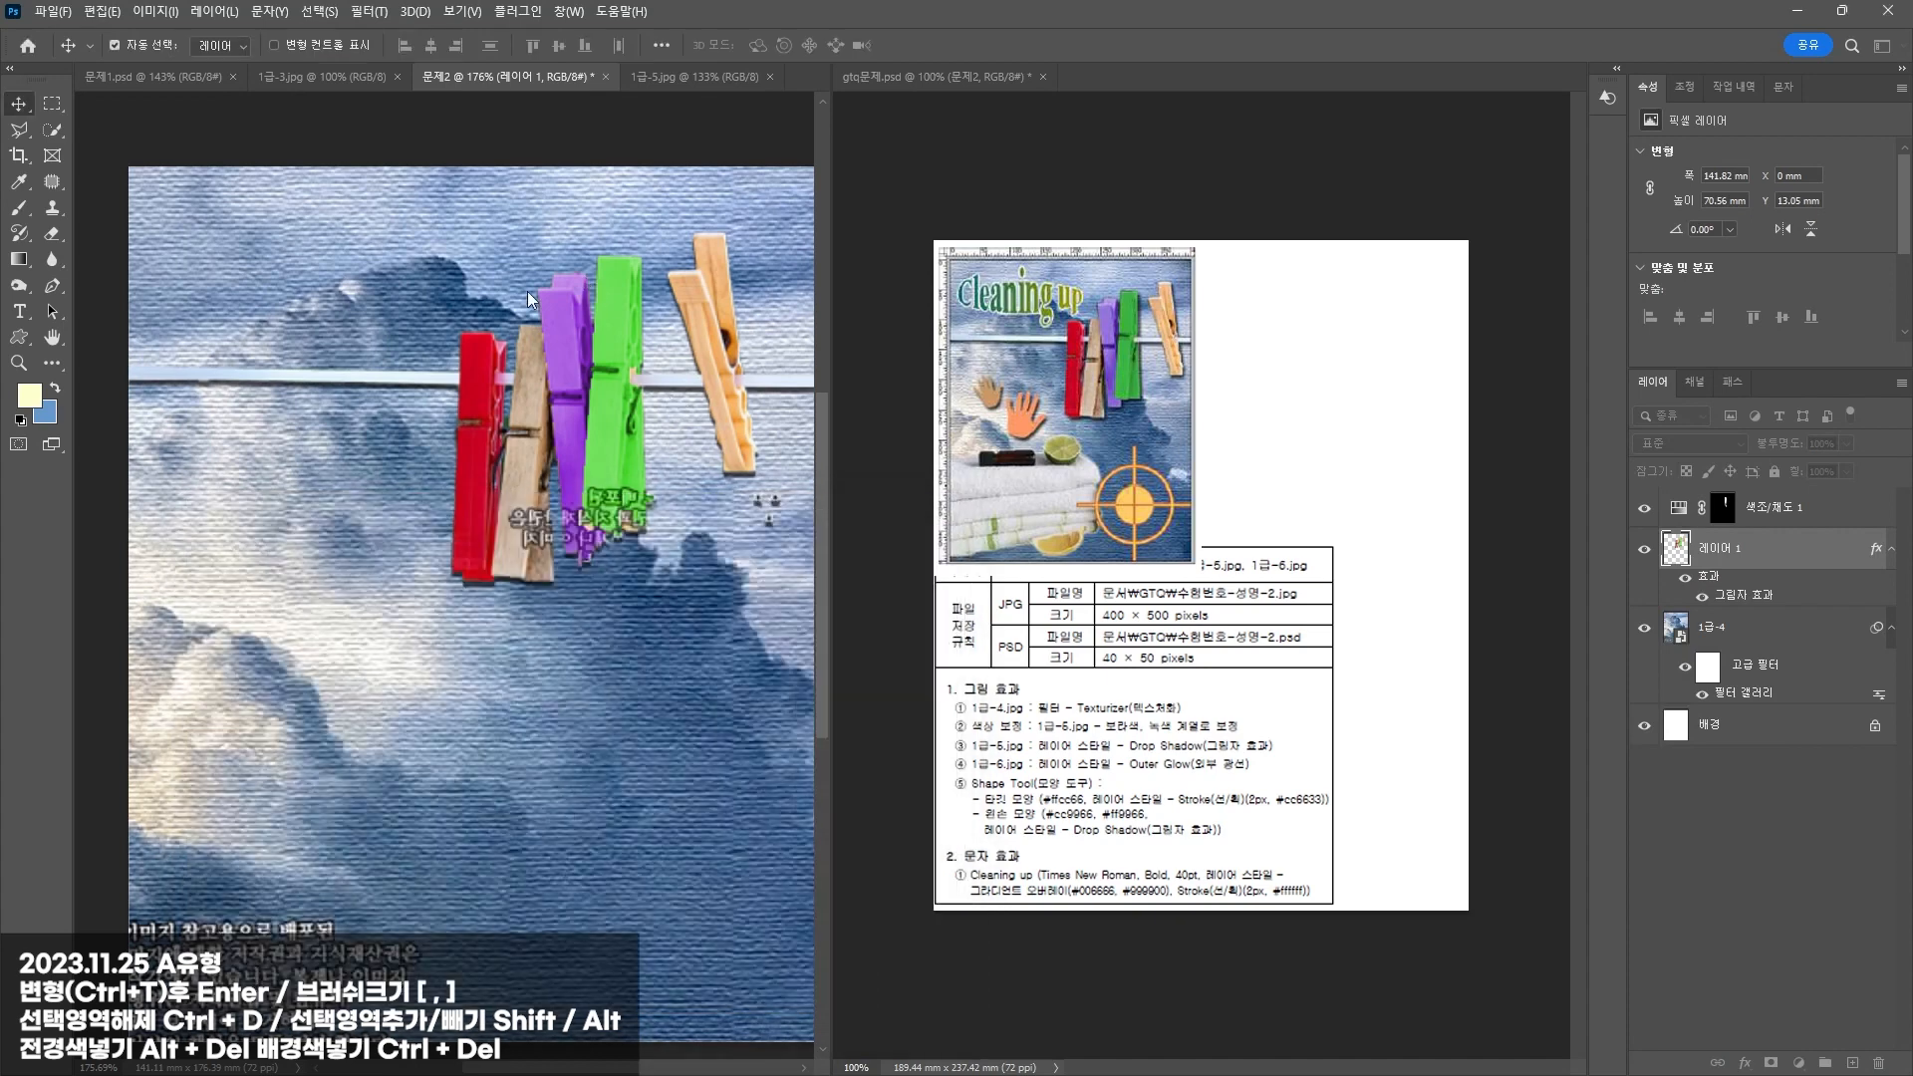
# Step: Erase the stray specks below the separate clothespin pair from the clothespins layer
pyautogui.click(52, 233)
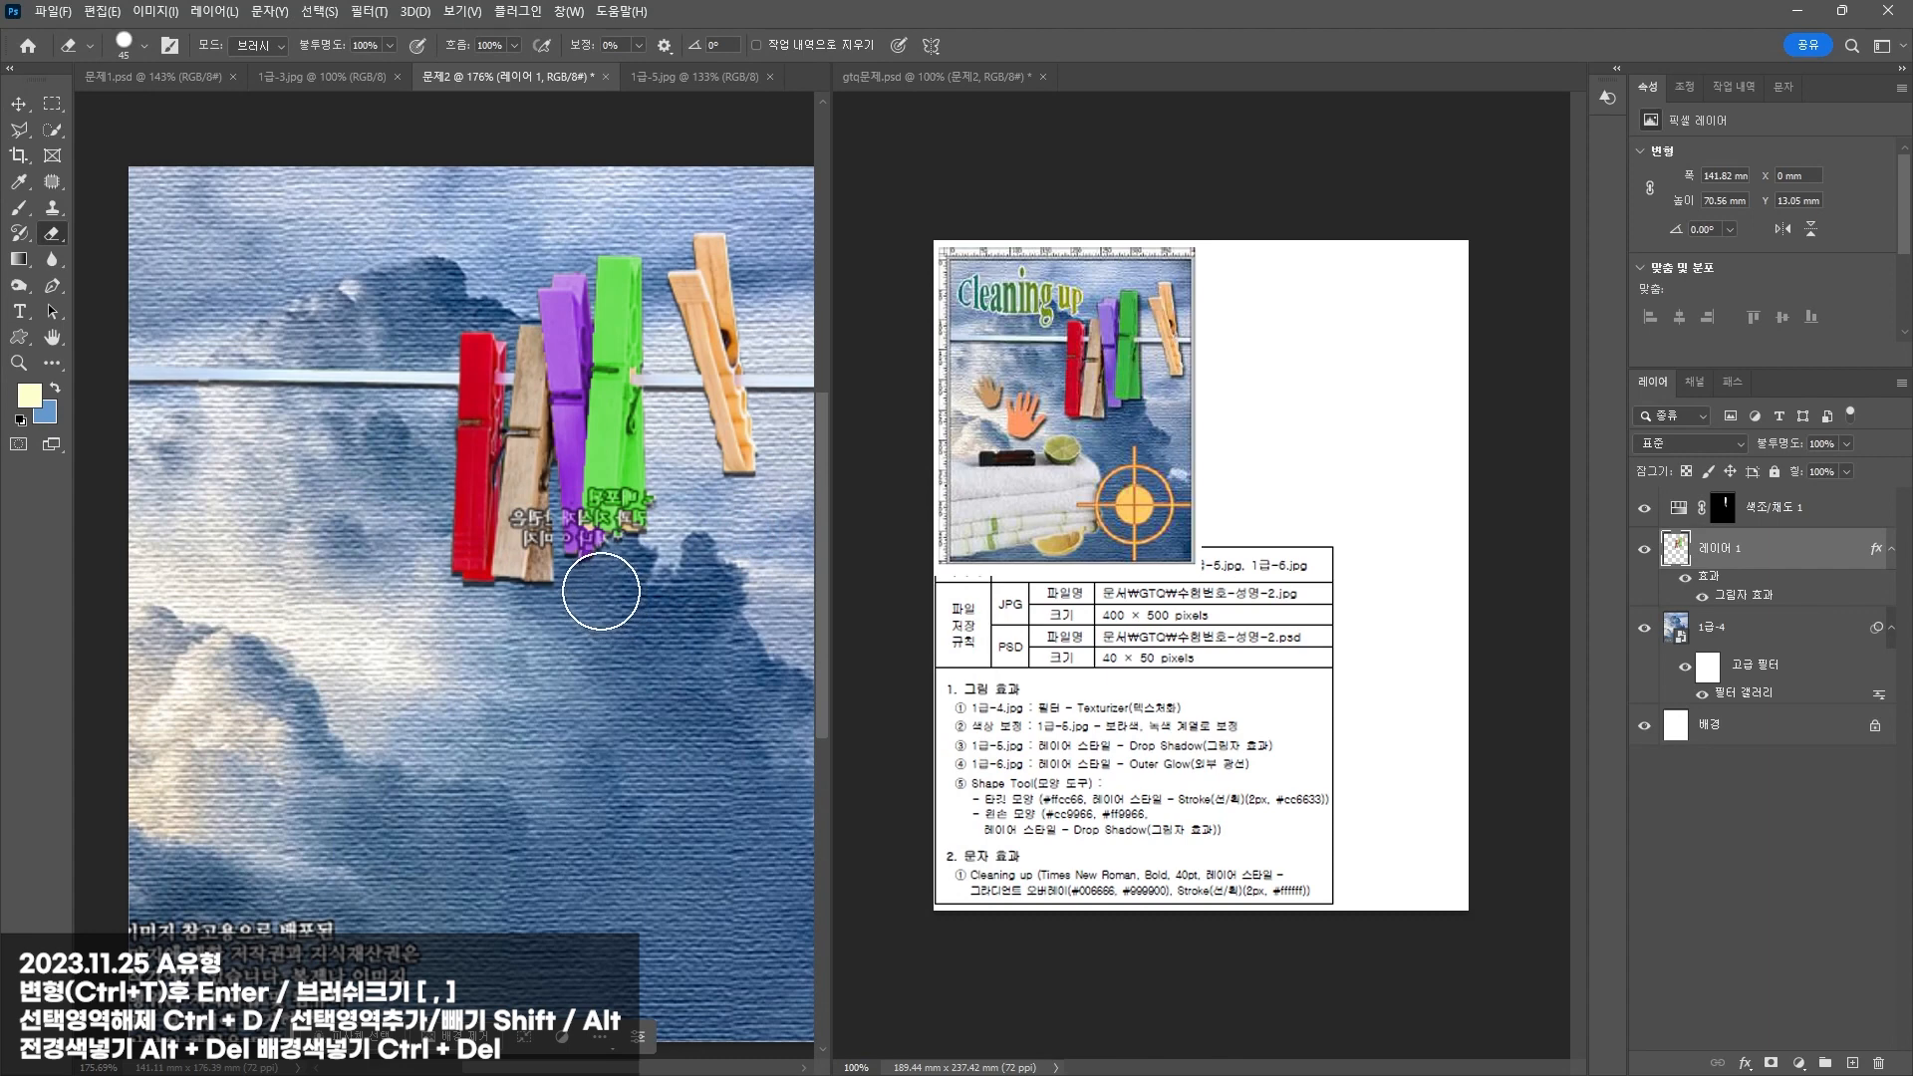
pyautogui.press('v')
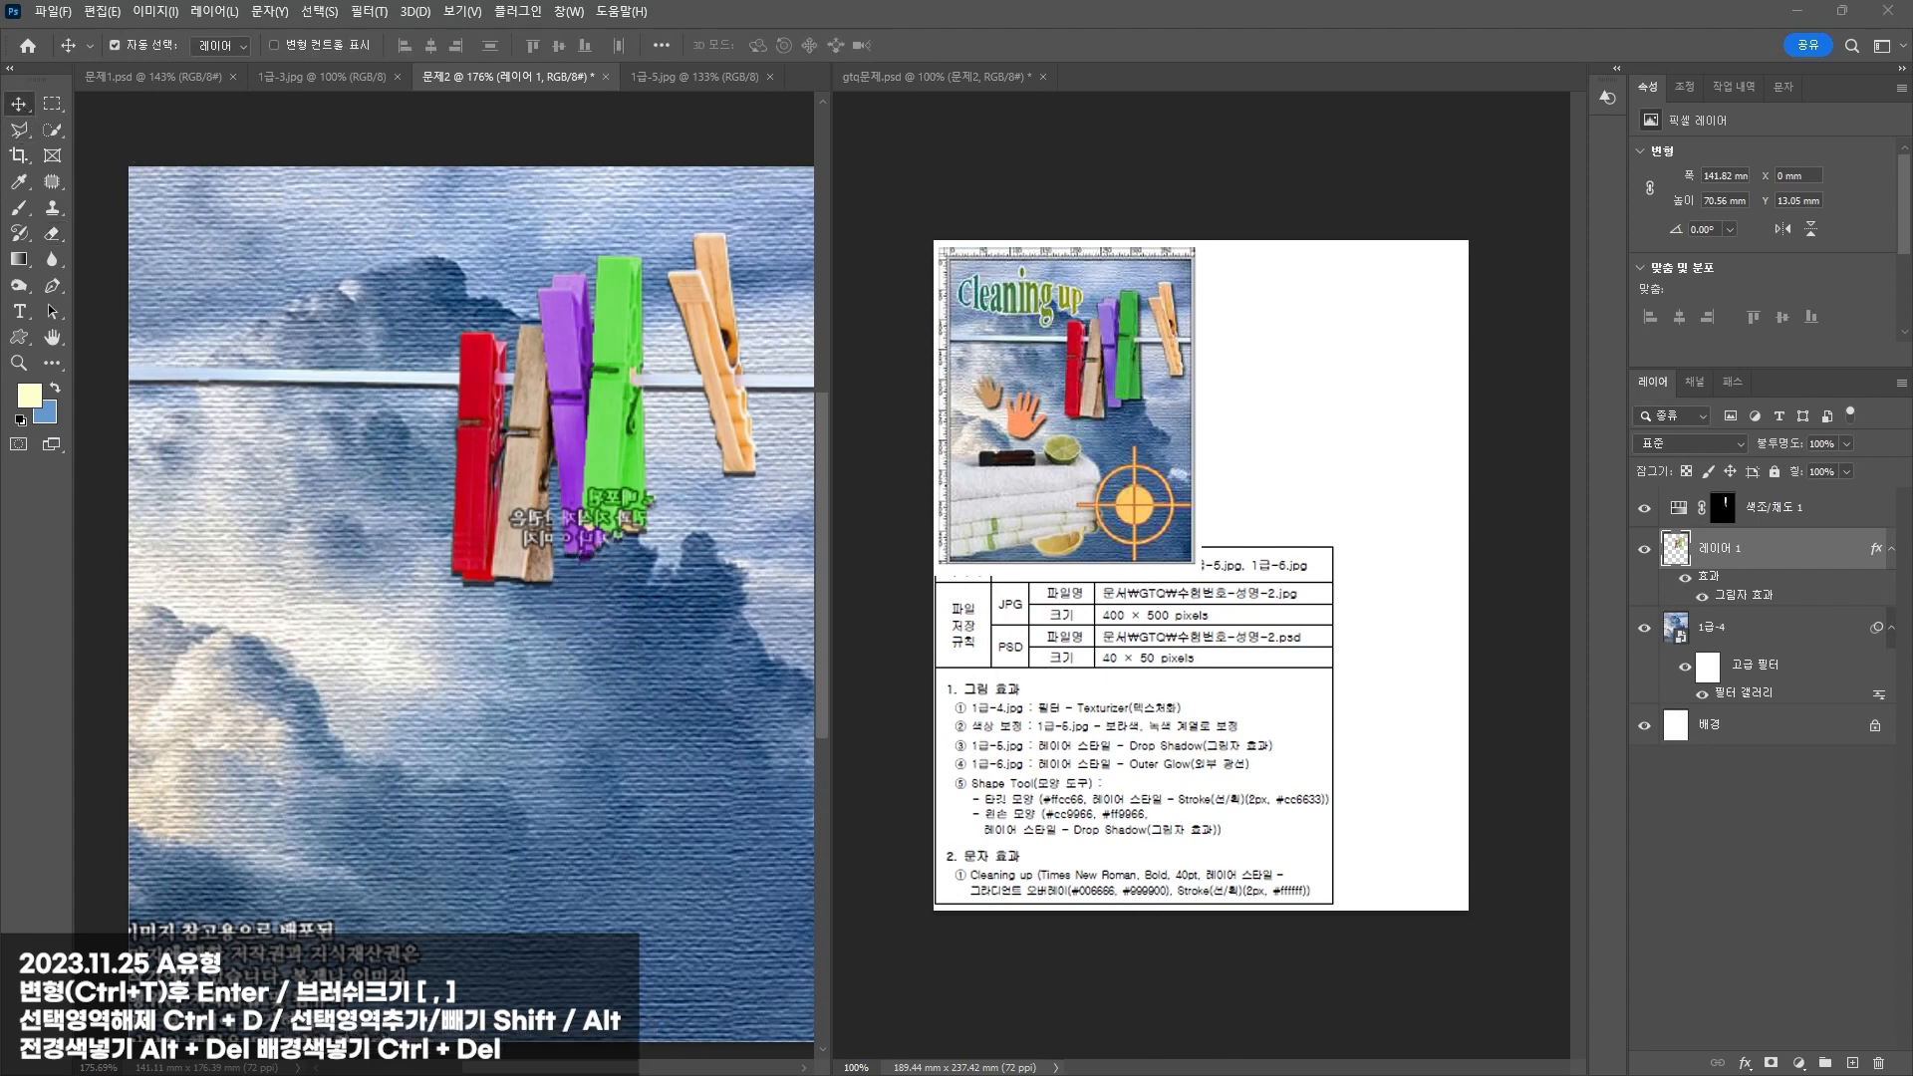
# Step: Open 1급-6.jpg and select the towel stack, the bottle on top, the lime and the lemon wedge with Quick Selection
pyautogui.moveTo(337, 143); pyautogui.dragTo(464, 68)
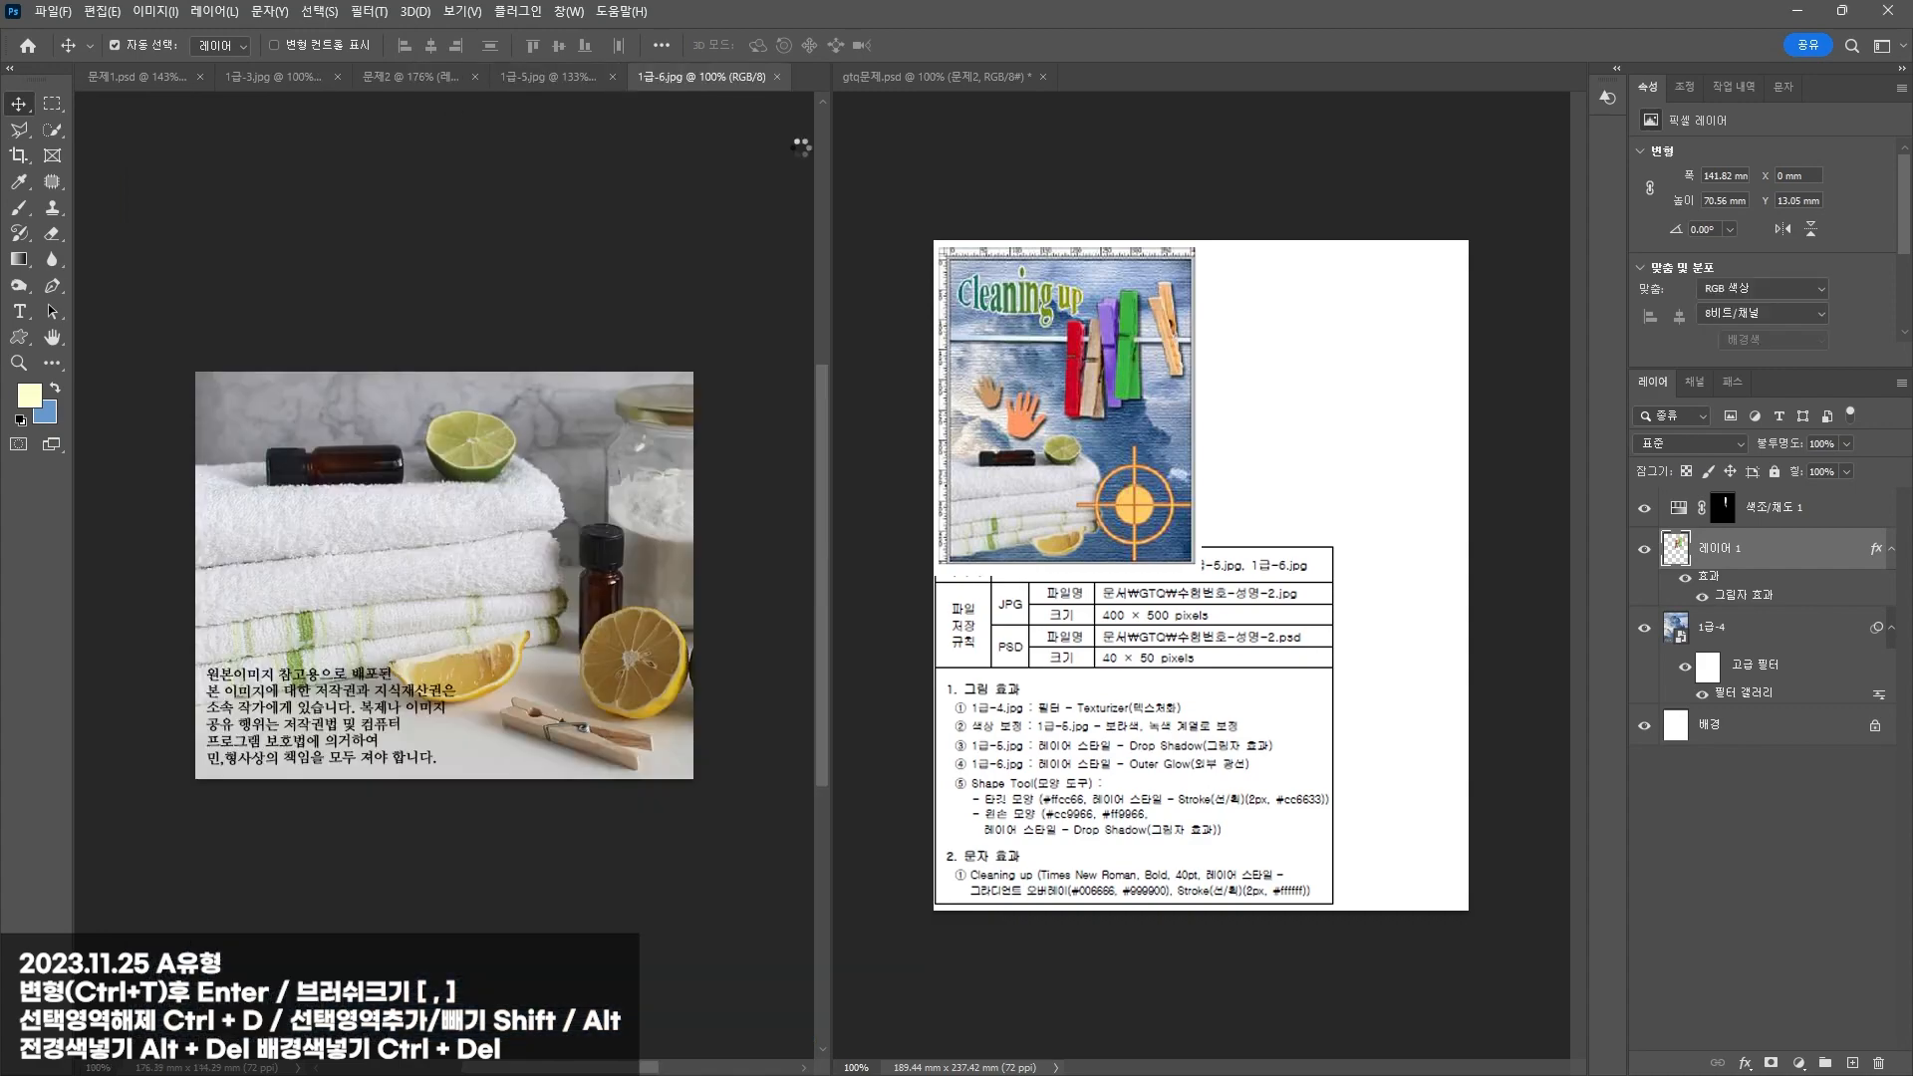
pyautogui.click(52, 130)
pyautogui.moveTo(388, 458)
pyautogui.mouseDown()
pyautogui.moveTo(488, 463)
pyautogui.moveTo(453, 429)
pyautogui.moveTo(482, 645)
pyautogui.moveTo(414, 675)
pyautogui.mouseUp()
pyautogui.press(']')
pyautogui.press(']')
pyautogui.press(']')
pyautogui.press(']')
pyautogui.press(']')
pyautogui.press(']')
pyautogui.press(']')
pyautogui.press(']')
pyautogui.press(']')
pyautogui.press(']')
pyautogui.press(']')
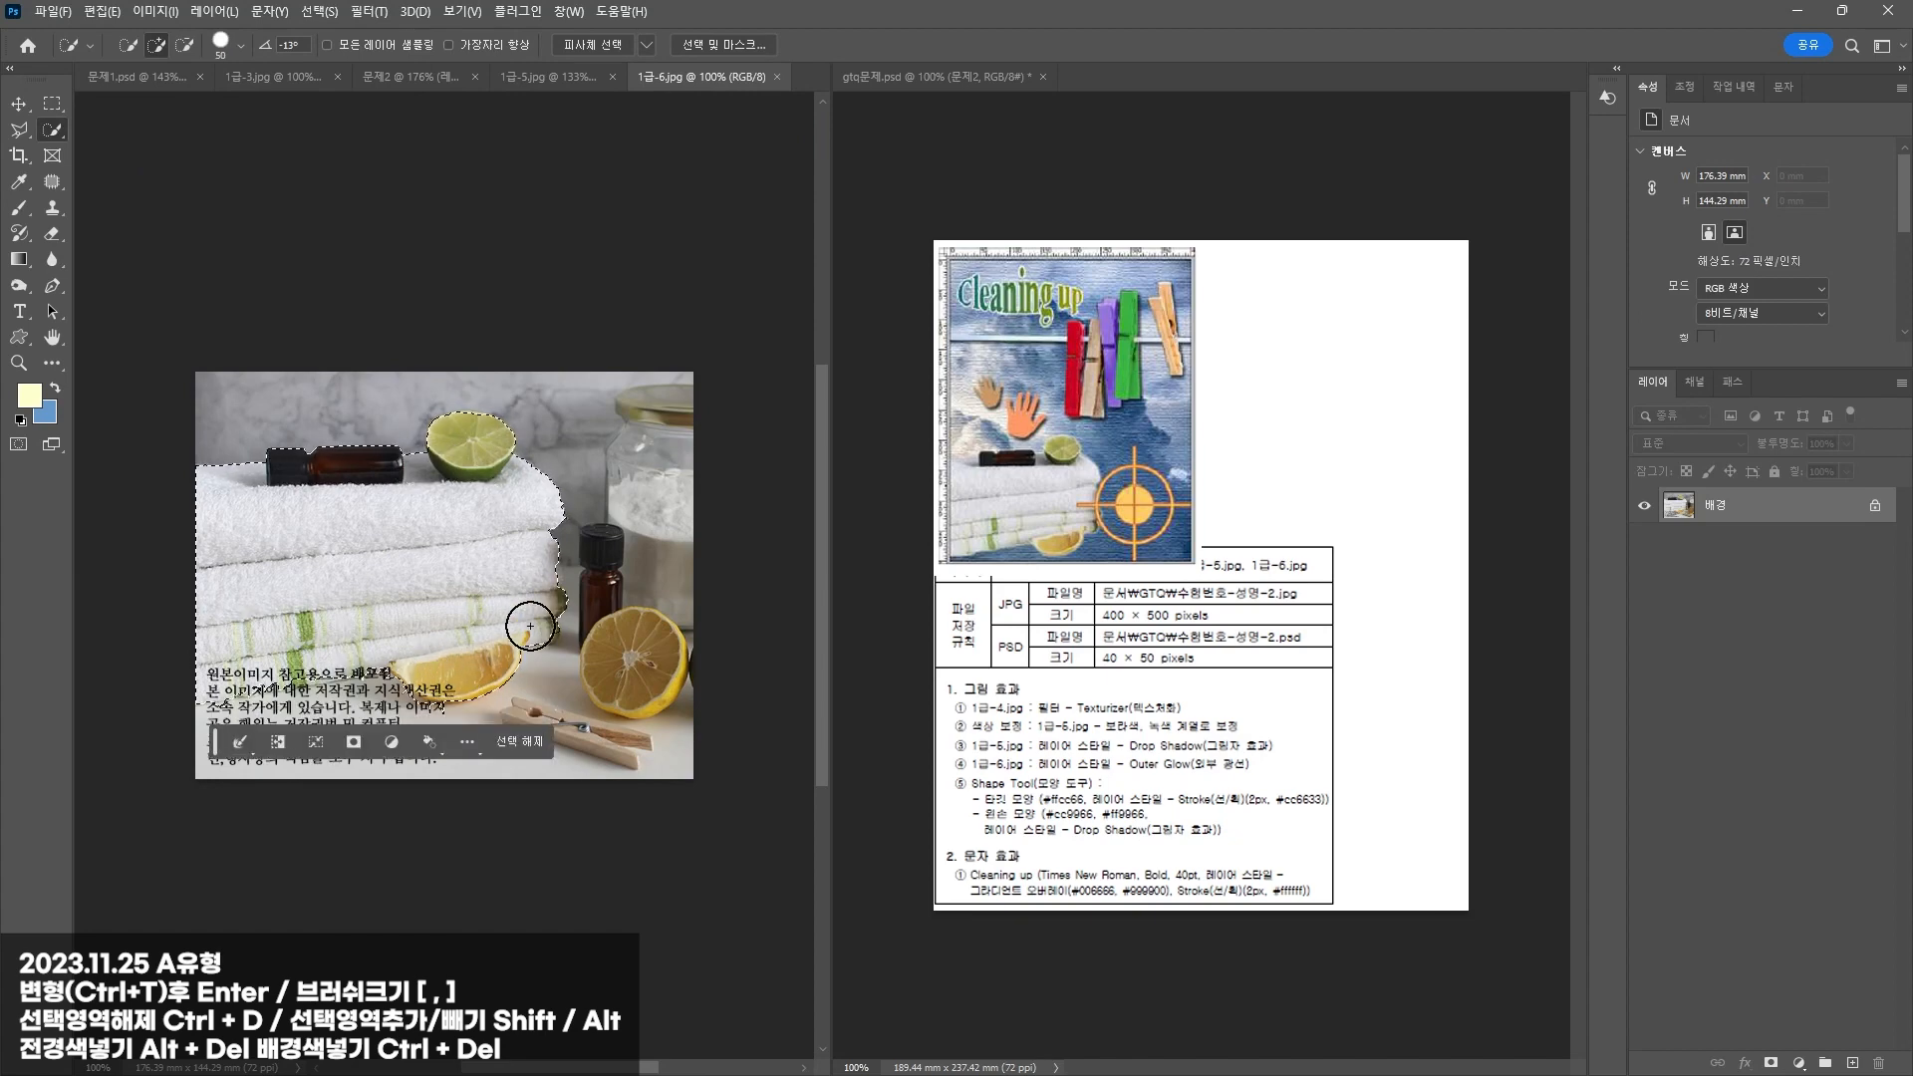
pyautogui.click(530, 627)
pyautogui.press('[')
pyautogui.press('[')
pyautogui.press('[')
pyautogui.press('[')
pyautogui.press('[')
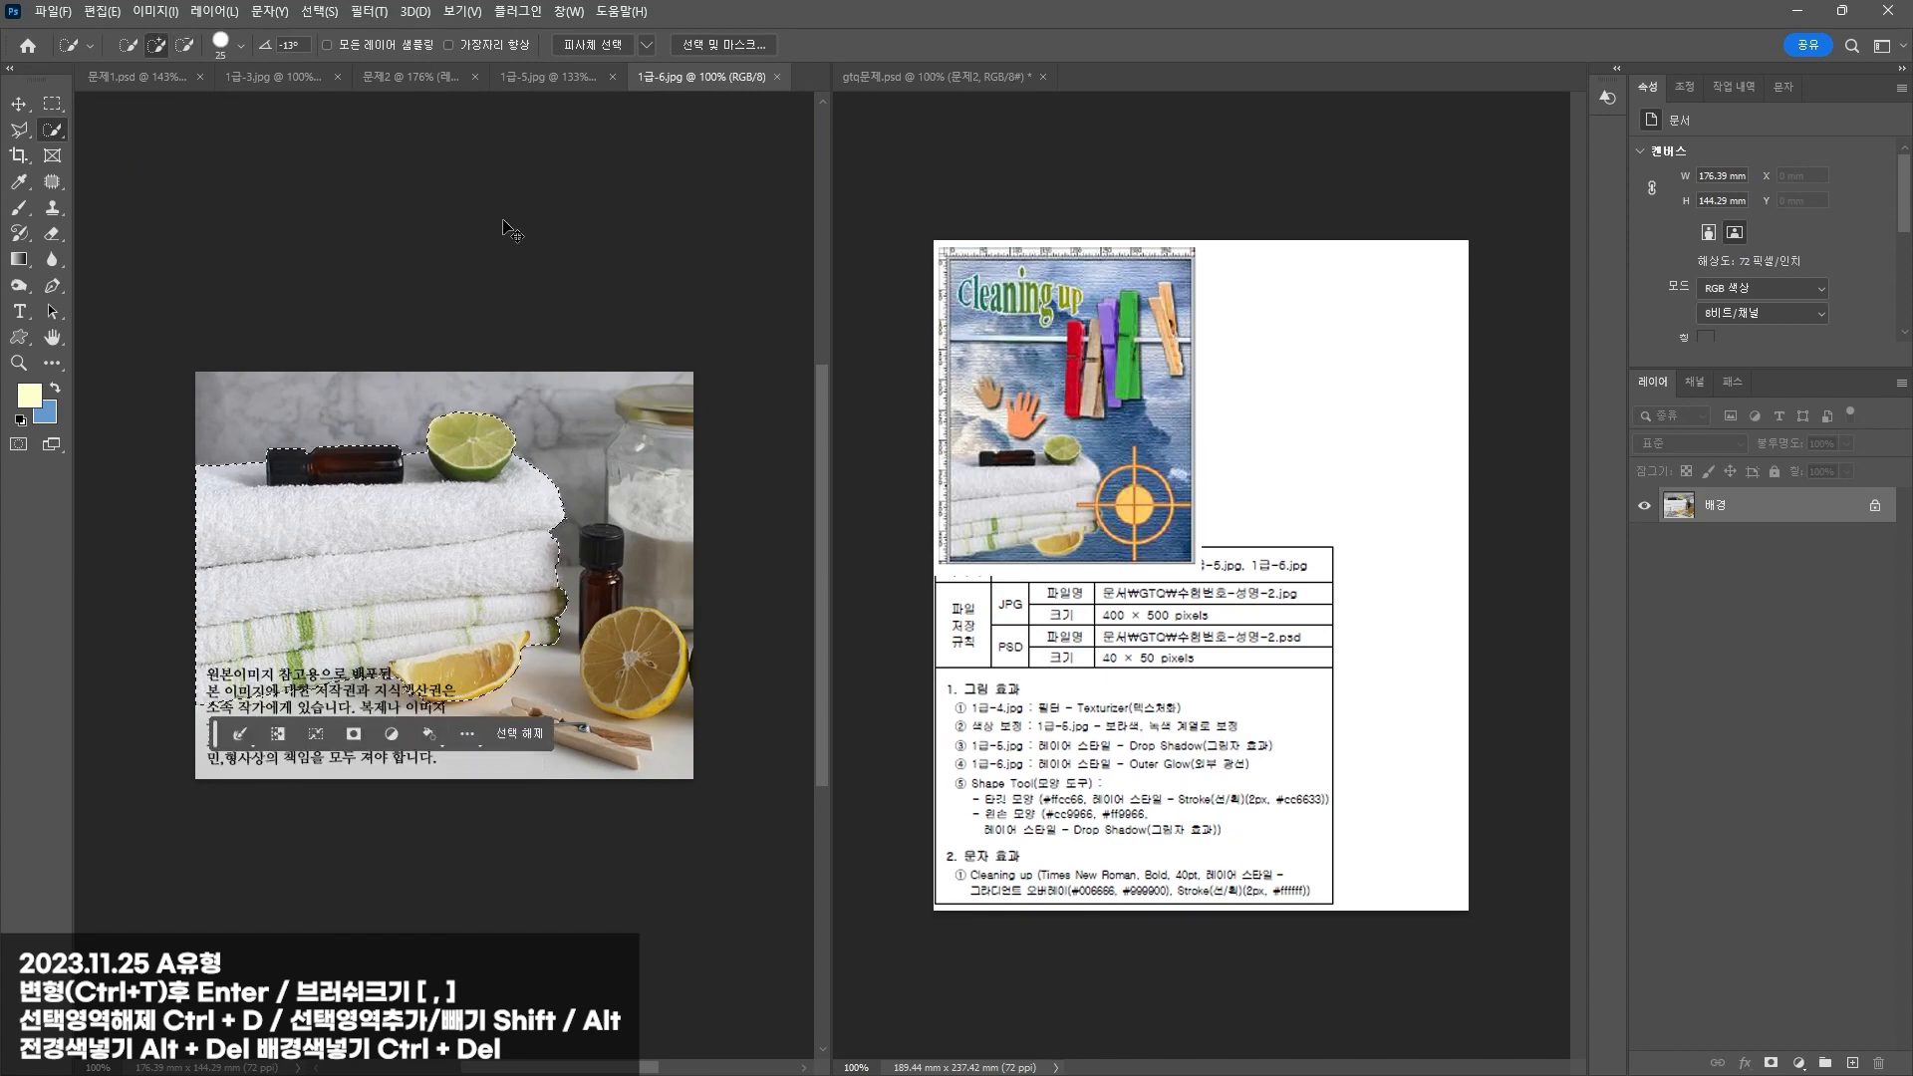
# Step: Copy the selected towel group into the 문제2 document and scale it to about 87 × 69 mm in the canvas's lower-left area
pyautogui.click(18, 105)
pyautogui.moveTo(329, 538); pyautogui.dragTo(512, 760)
pyautogui.hotkey('ctrl', 't')
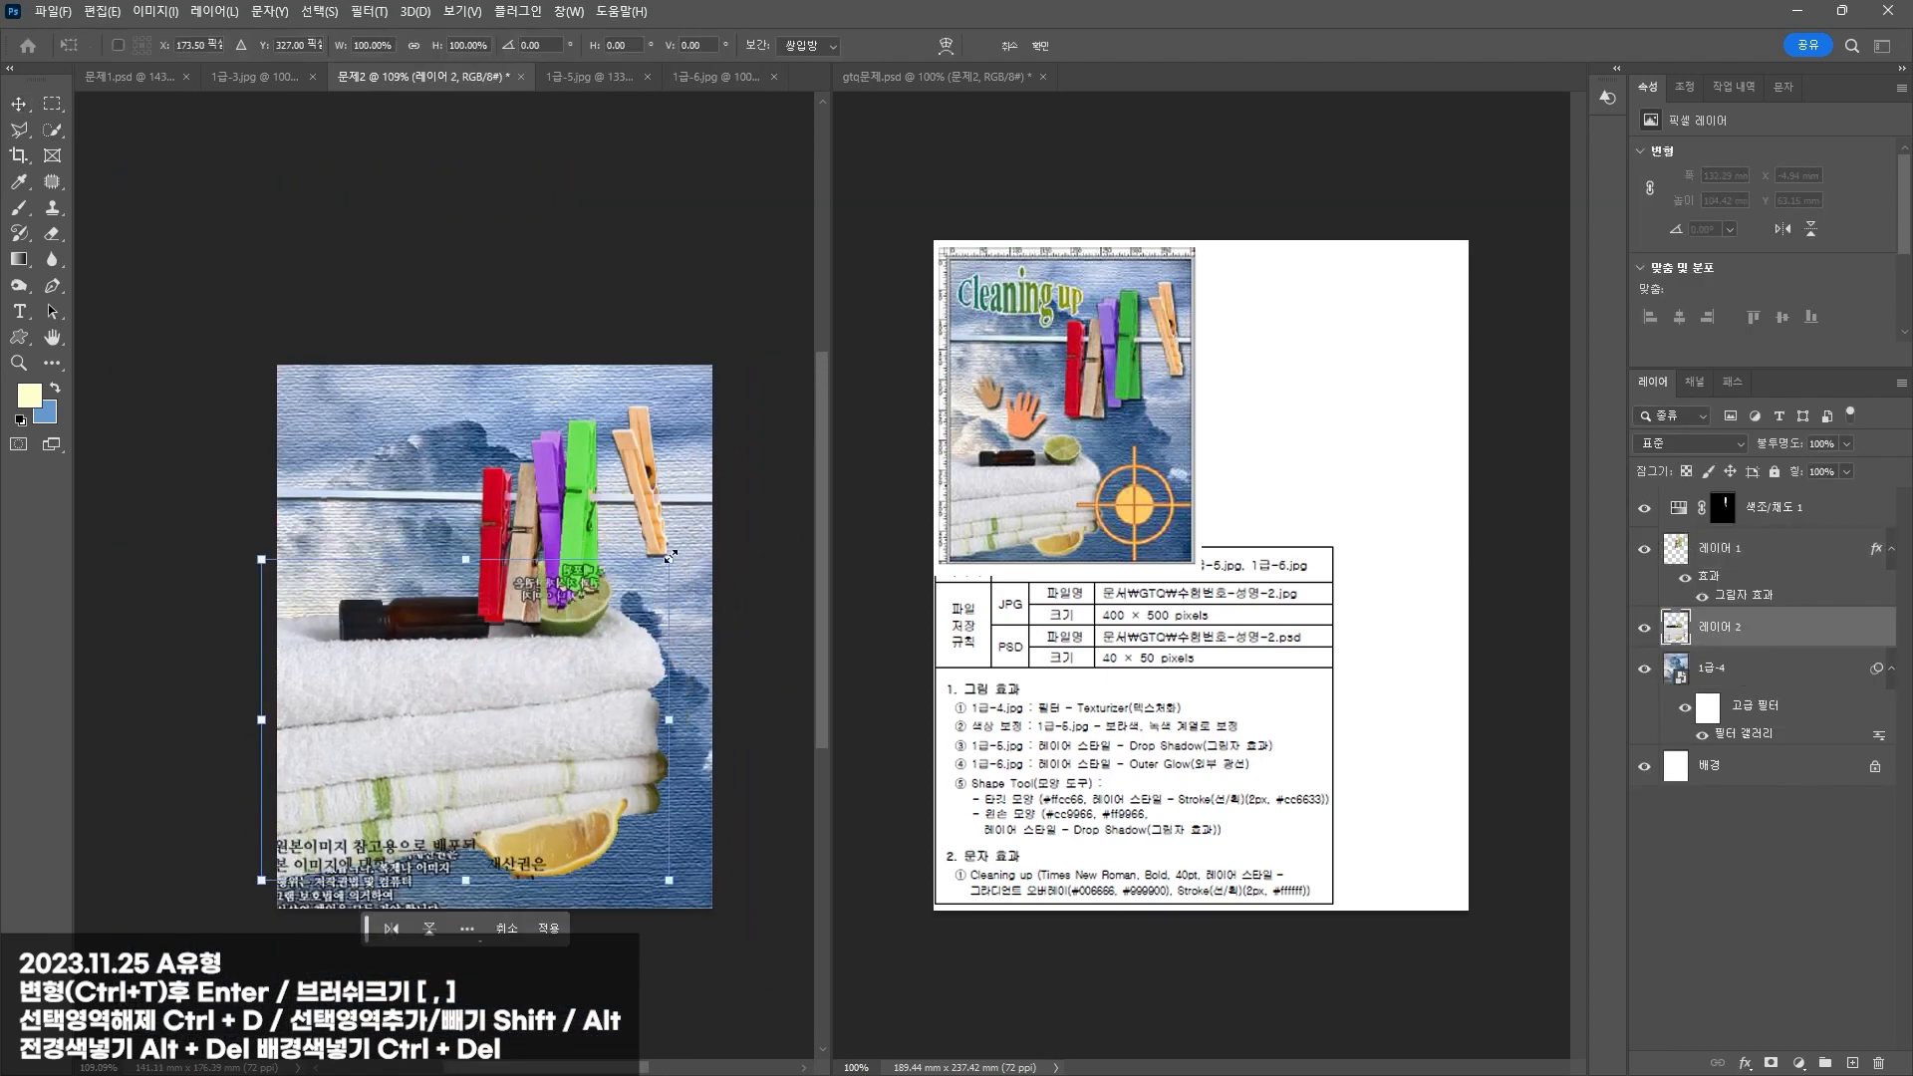
pyautogui.moveTo(670, 556); pyautogui.dragTo(541, 679)
pyautogui.moveTo(462, 731); pyautogui.dragTo(479, 721)
pyautogui.press('Return')
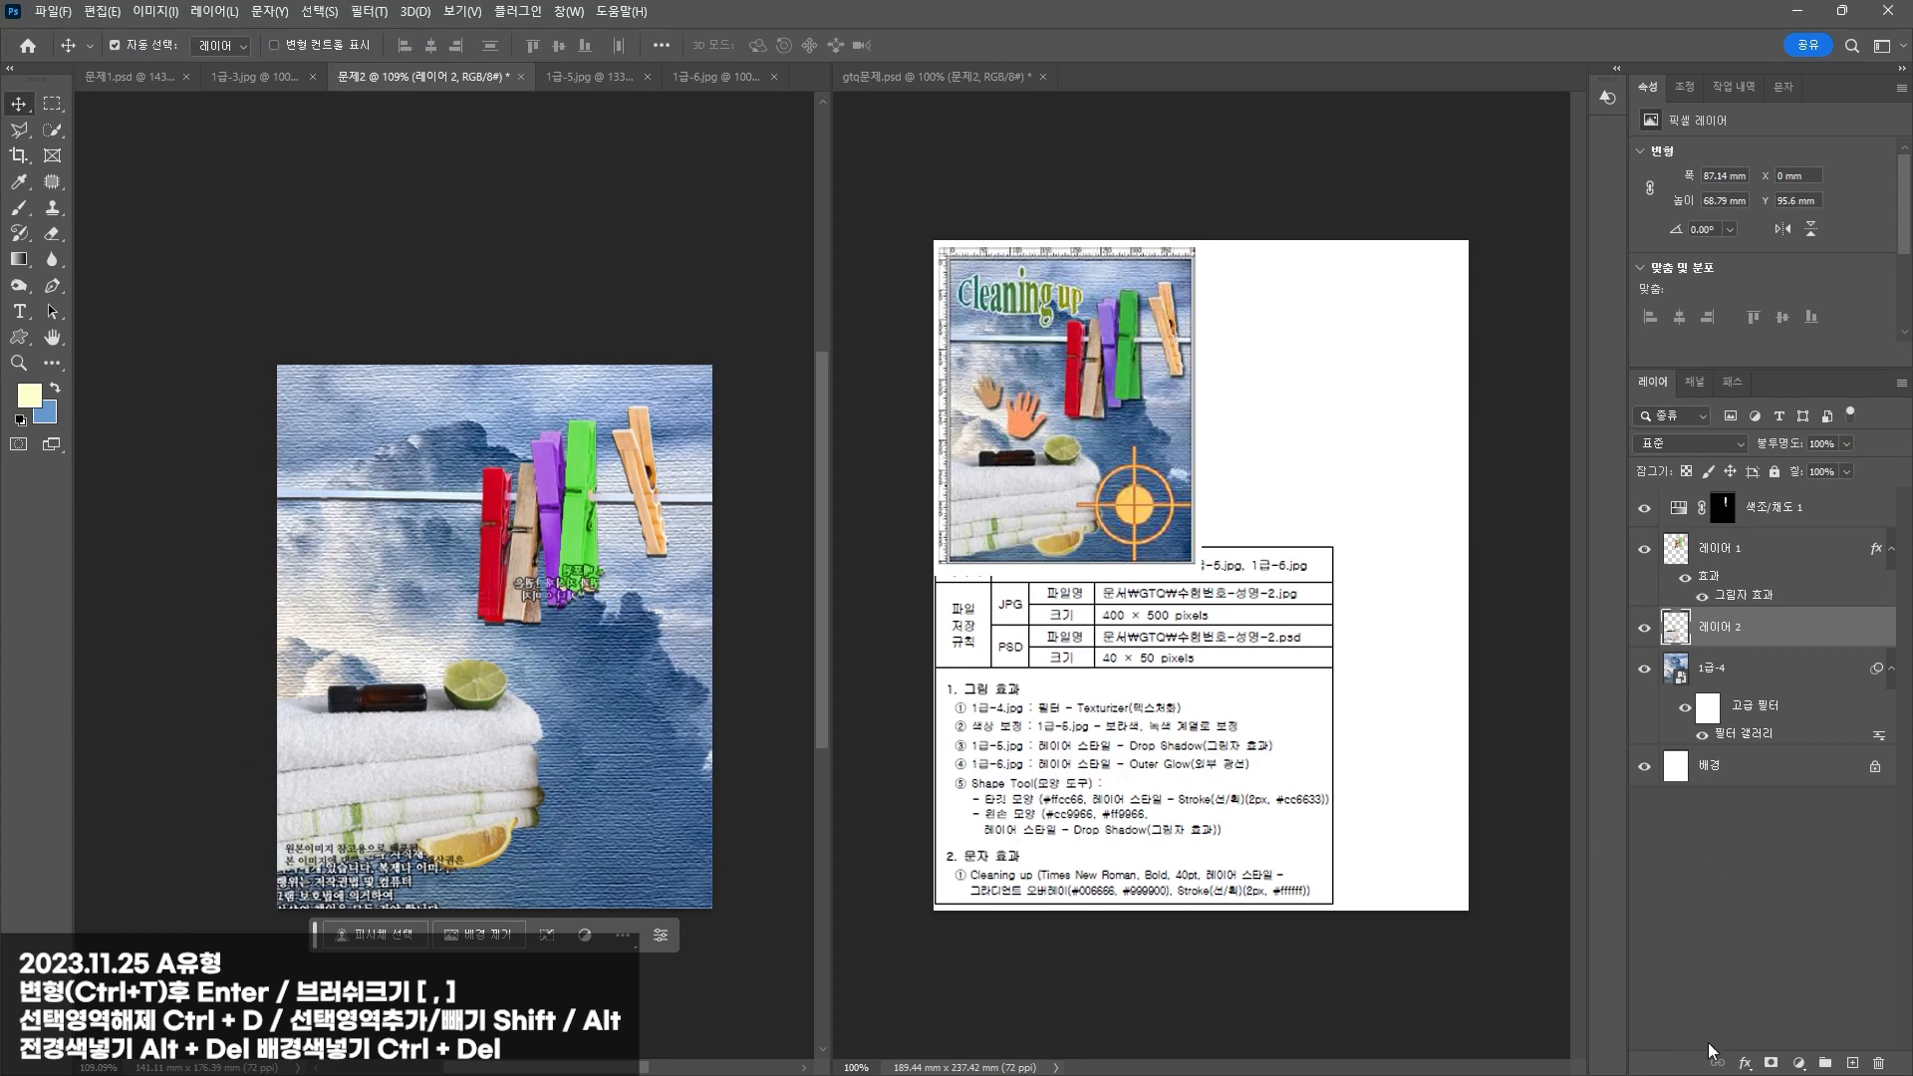
# Step: Add an Outer Glow layer style to the towel layer
pyautogui.click(1745, 1062)
pyautogui.click(1773, 1033)
pyautogui.moveTo(1218, 435); pyautogui.dragTo(1260, 431)
pyautogui.click(1644, 462)
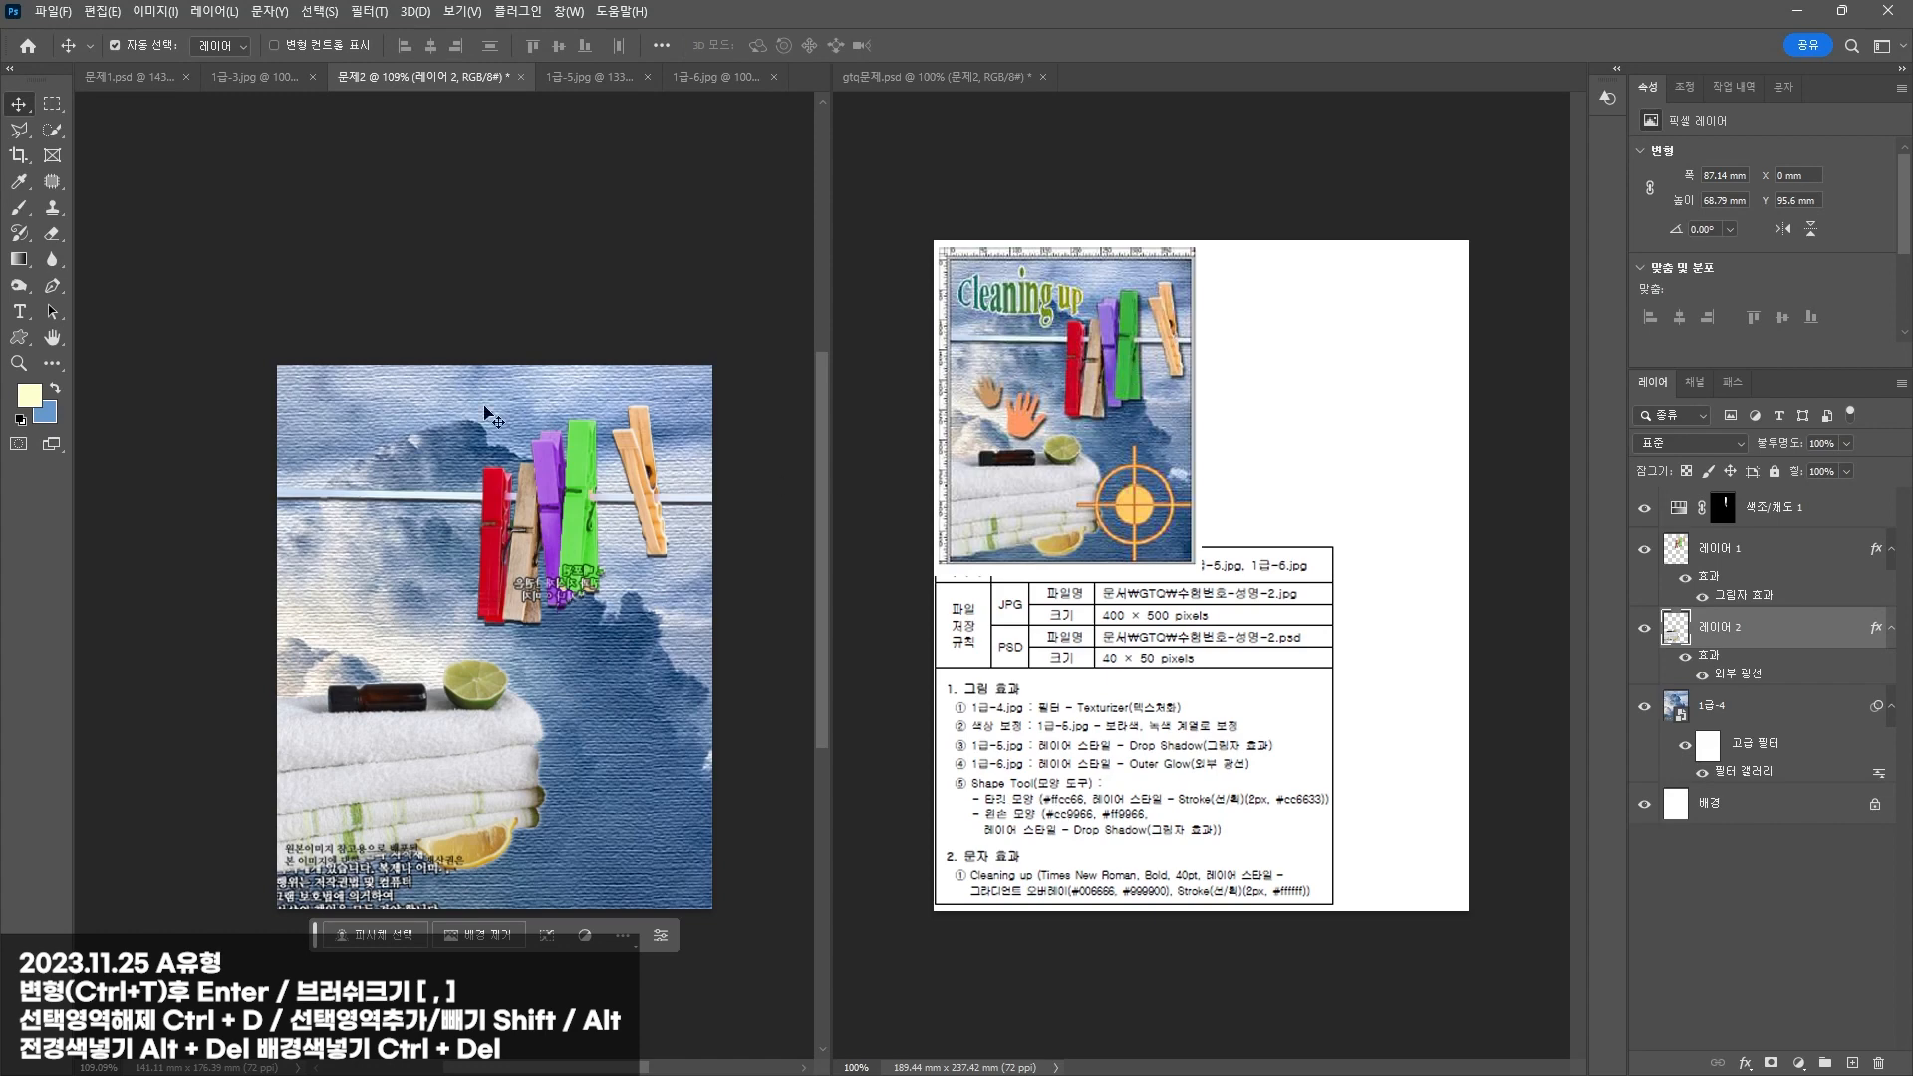
# Step: Place a target-shaped custom shape about 52 mm wide in the canvas's lower-right area, overlapping the towels' edge
pyautogui.click(19, 337)
pyautogui.click(766, 46)
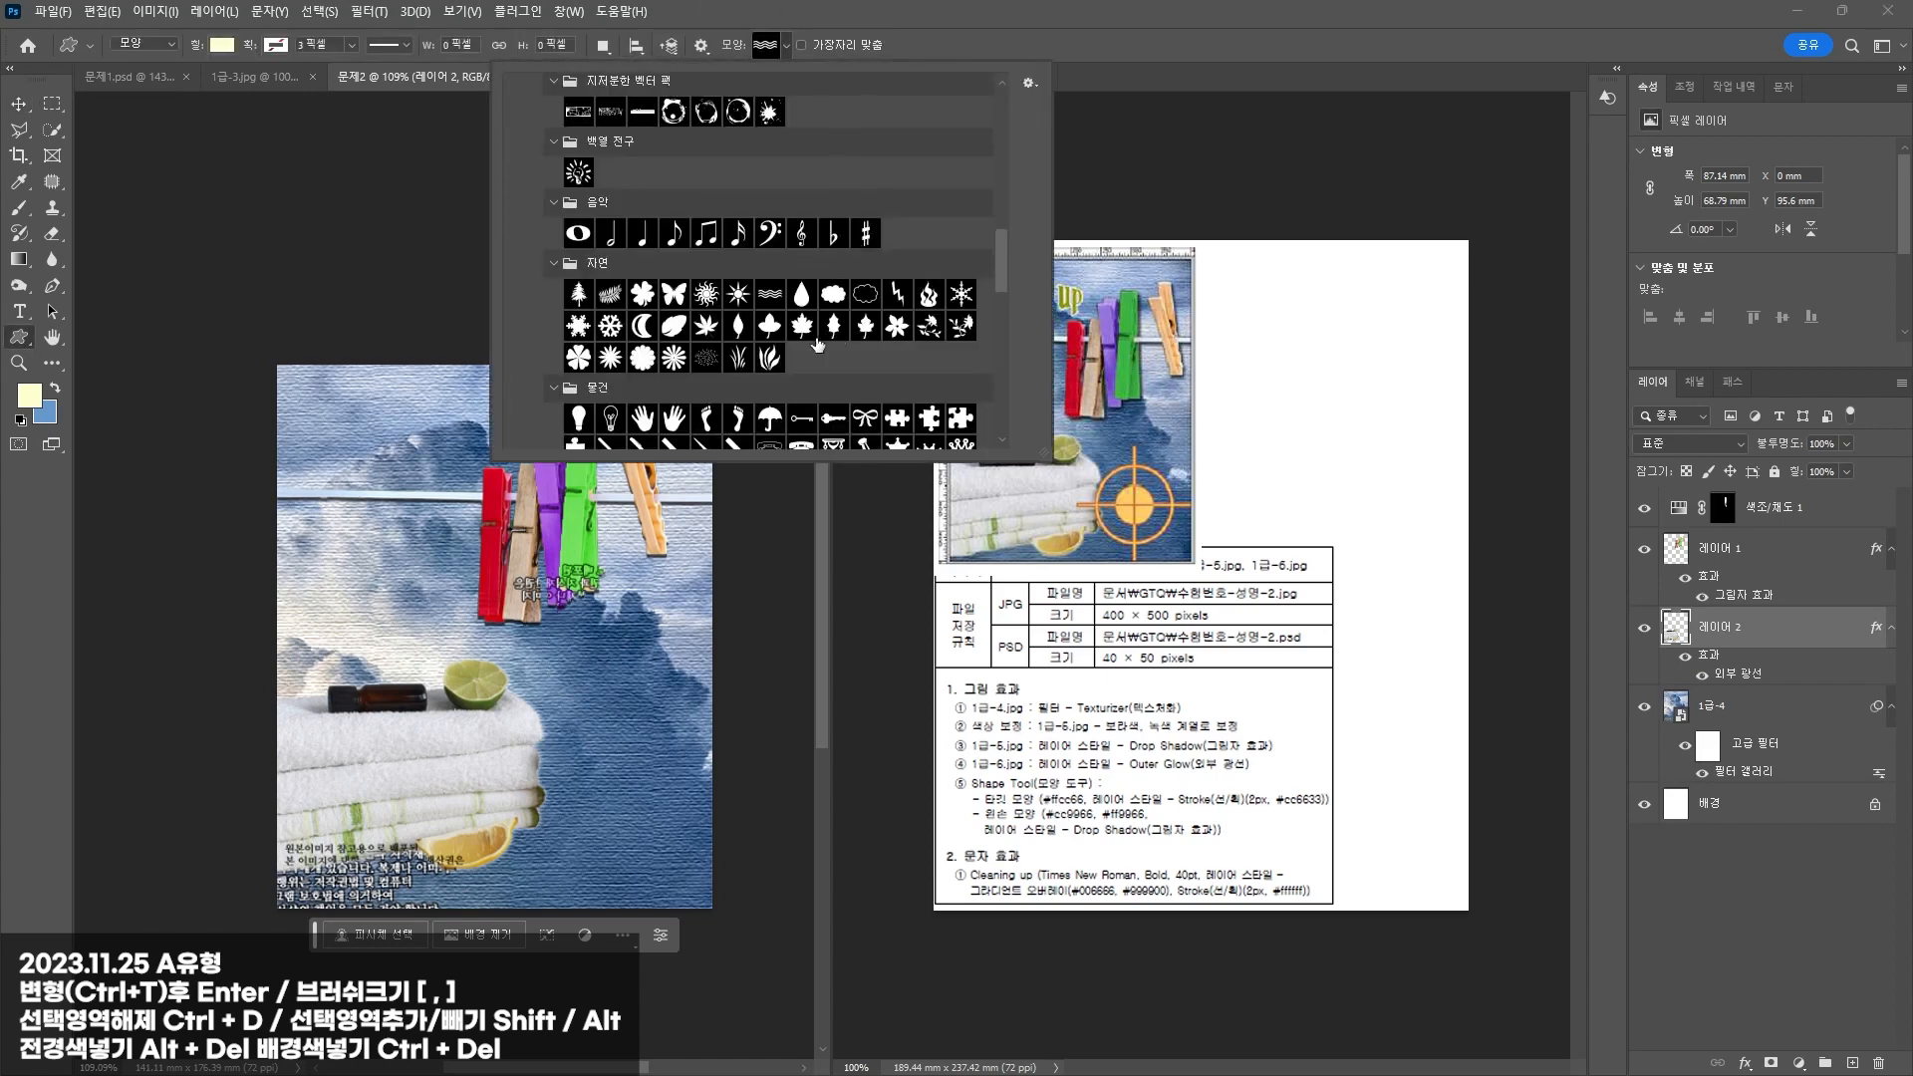
pyautogui.scroll(-6, 816, 344)
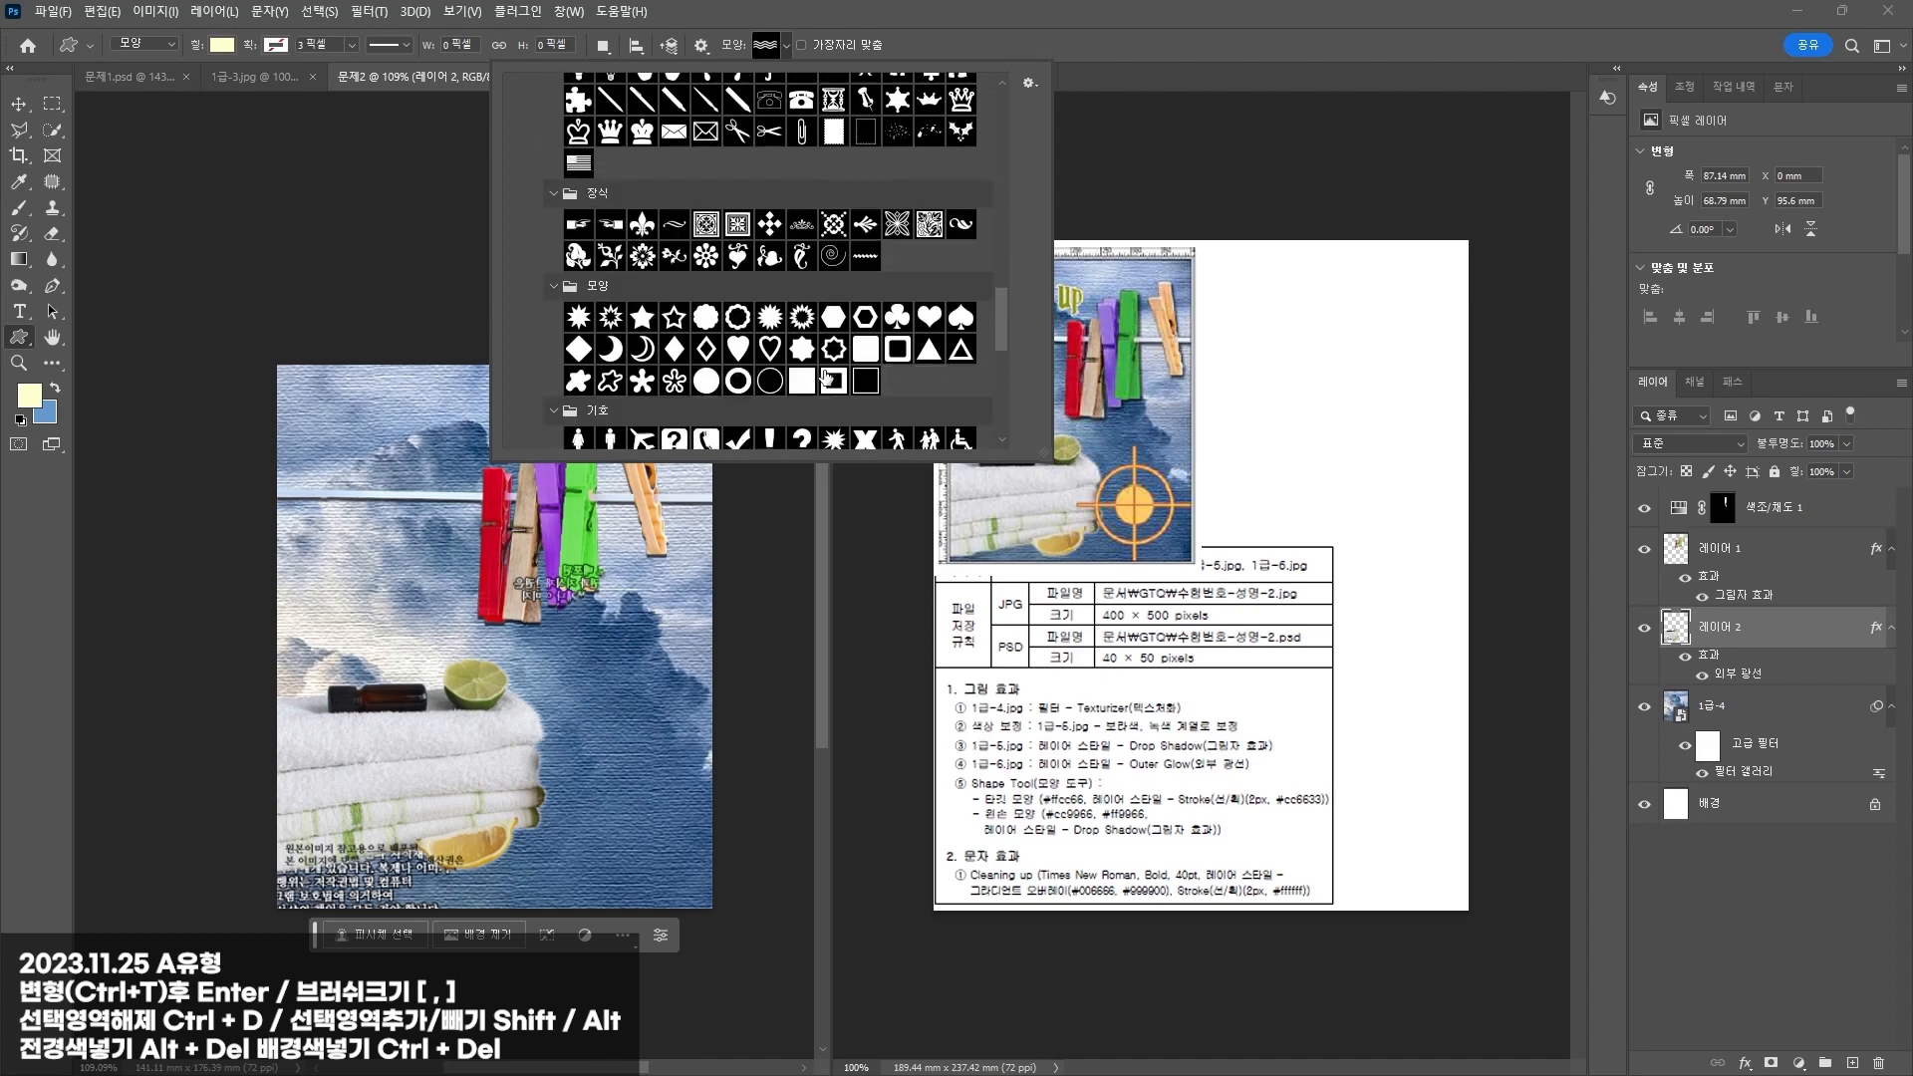
pyautogui.scroll(-5, 826, 377)
pyautogui.doubleClick(965, 328)
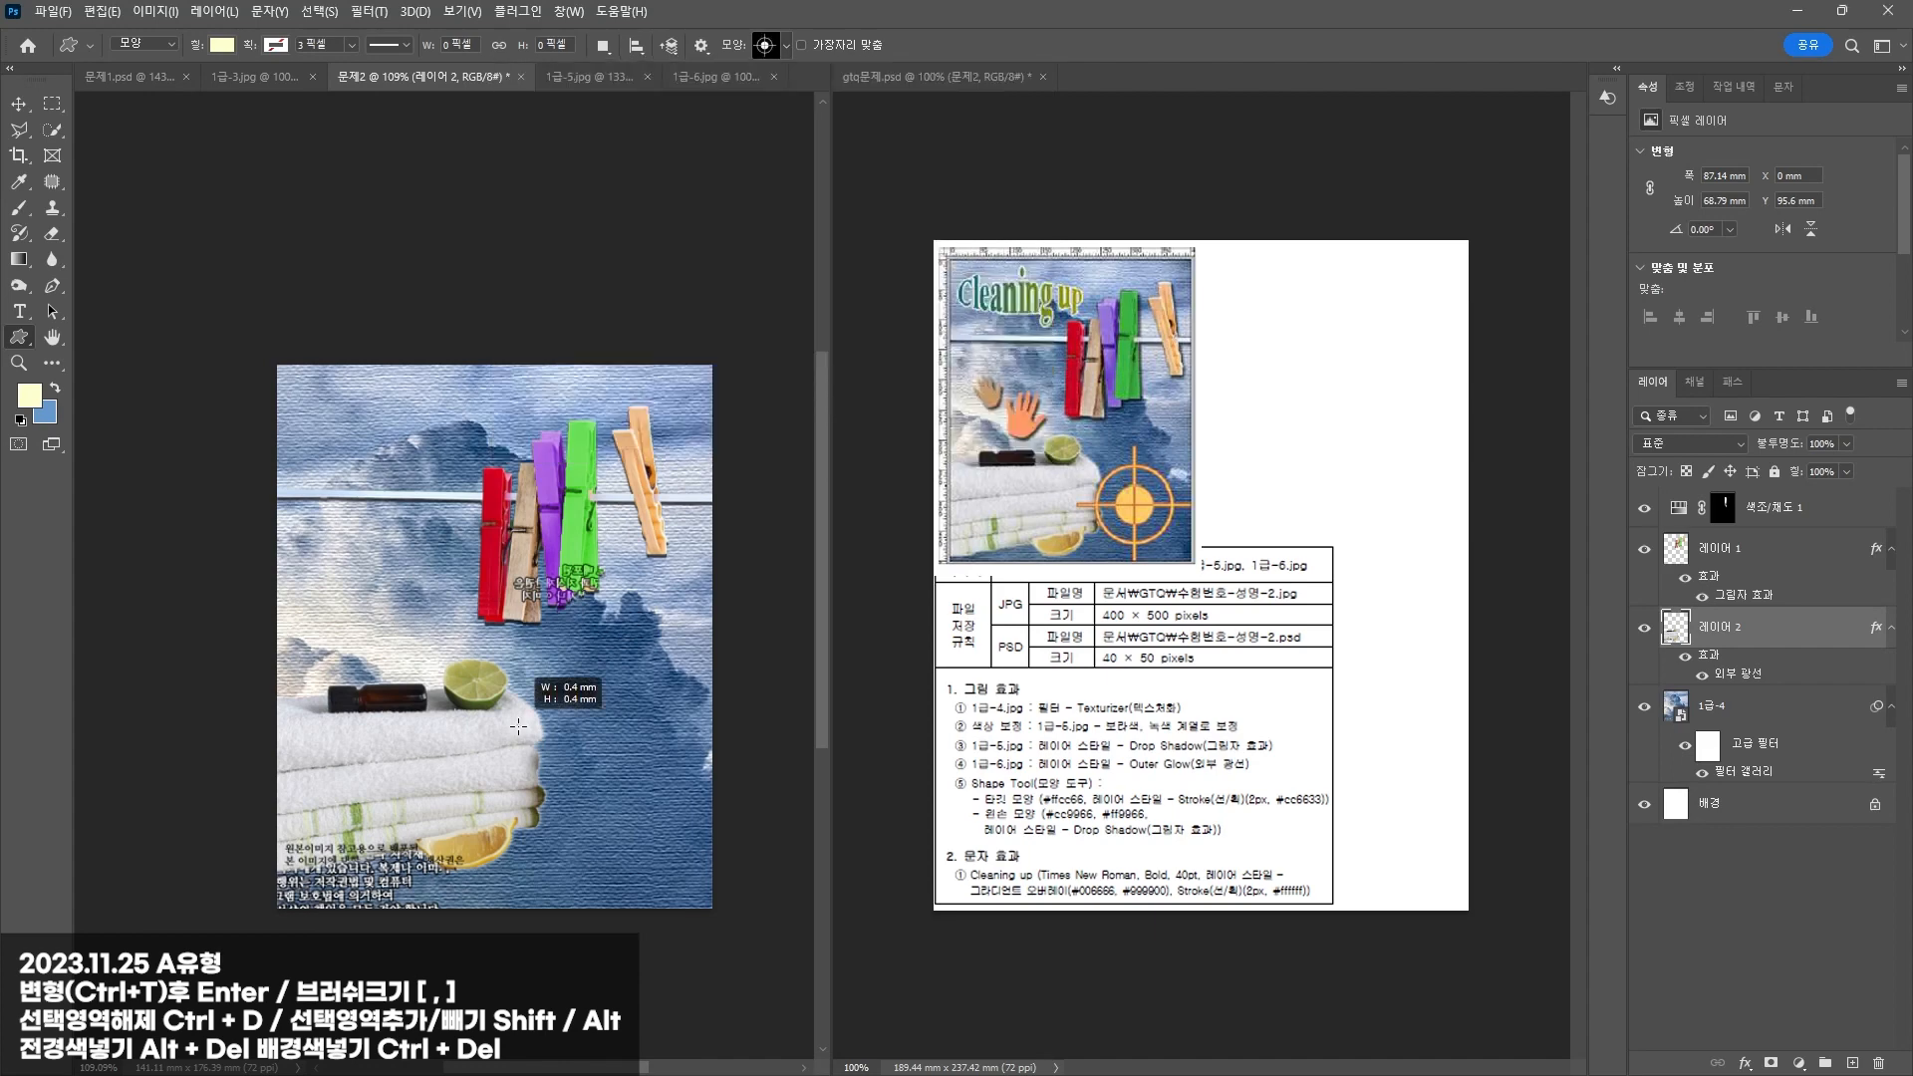
pyautogui.moveTo(518, 726); pyautogui.dragTo(677, 884)
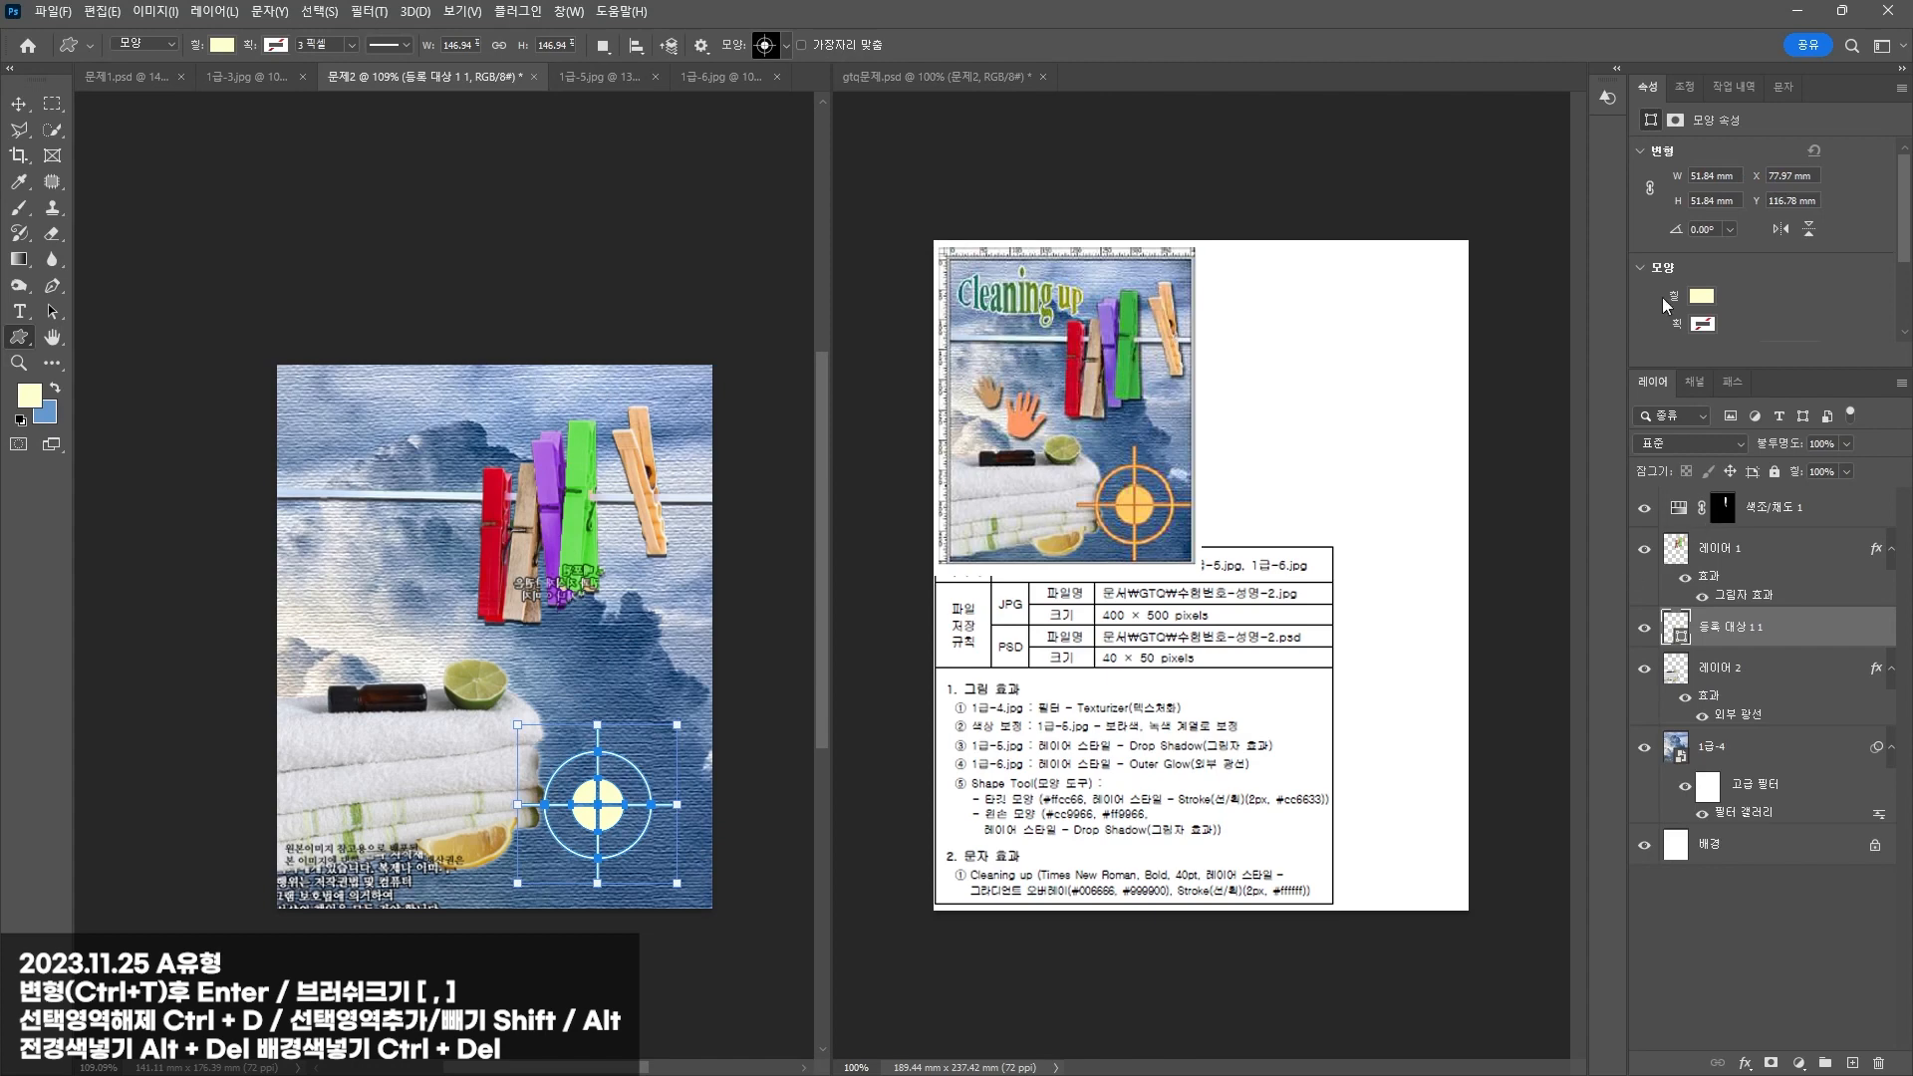
# Step: Set the target shape's fill colour to #ffcc66
pyautogui.click(1710, 307)
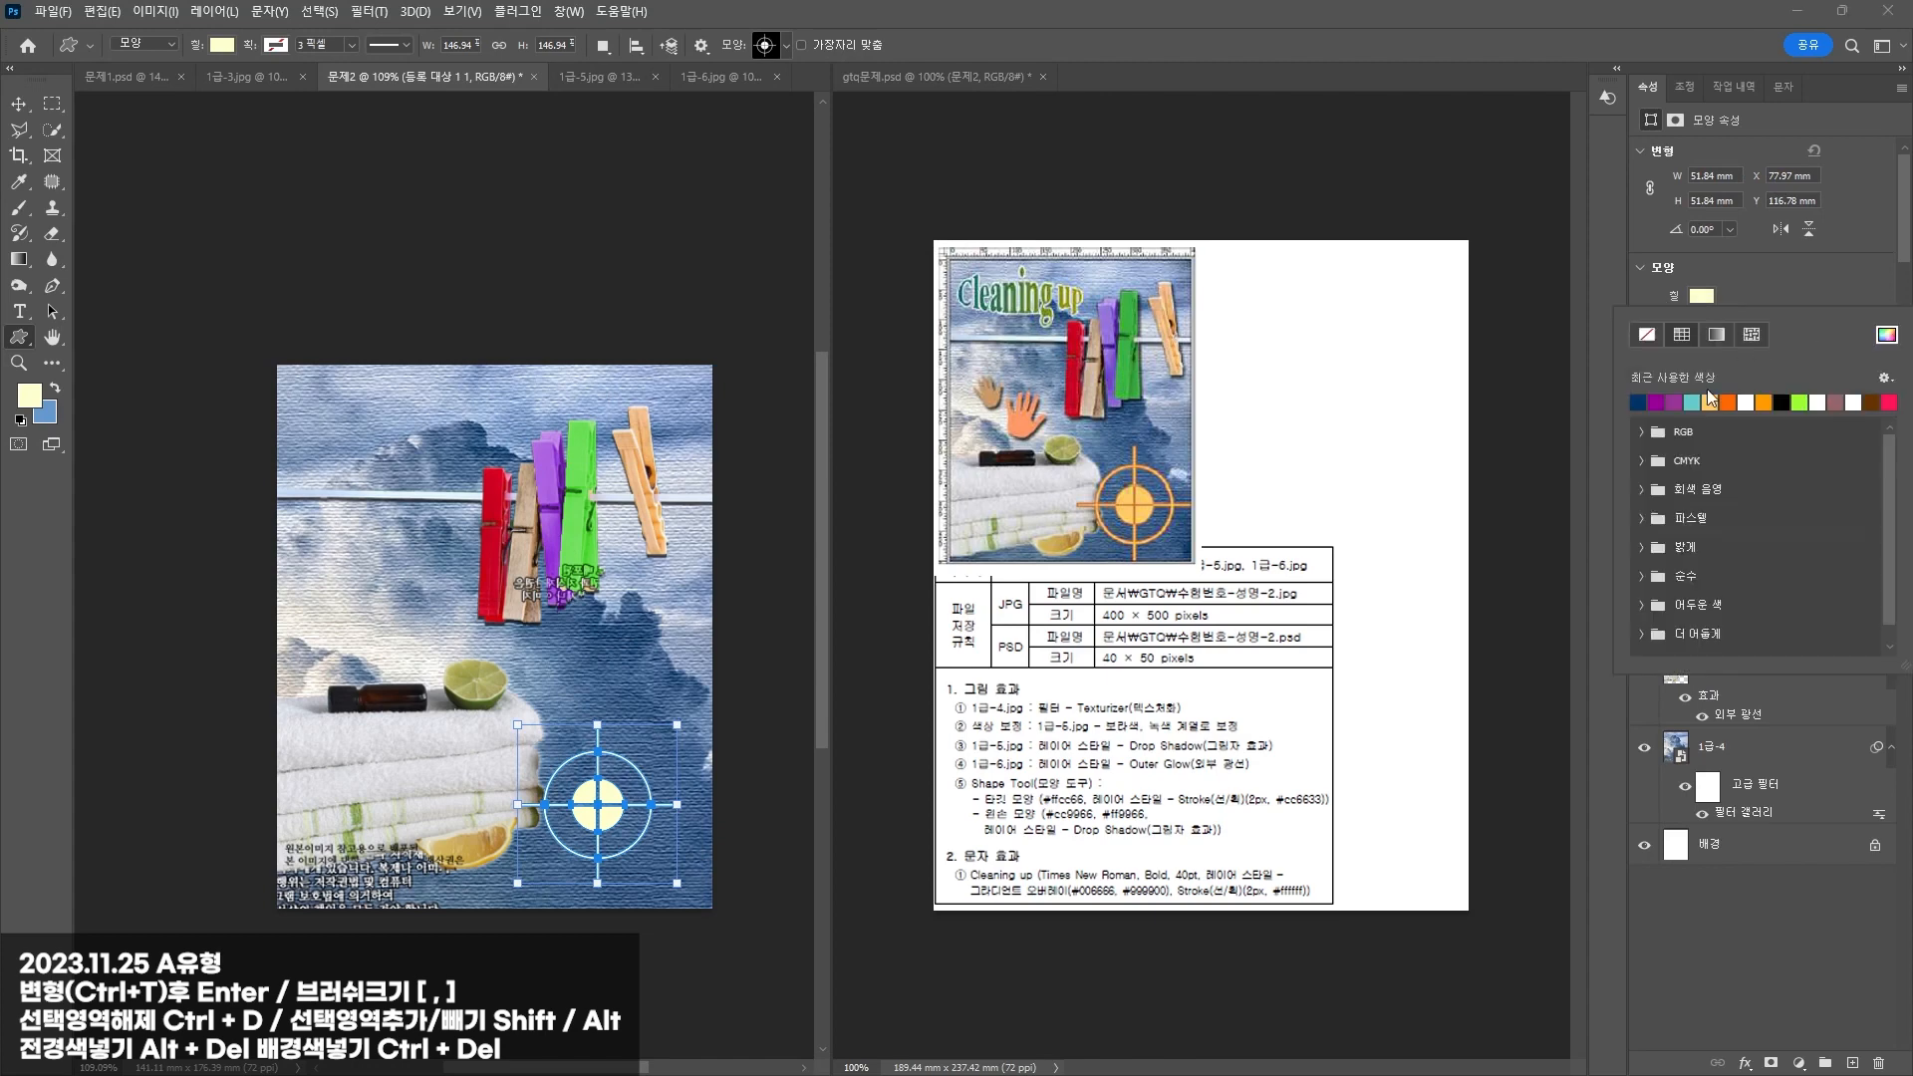
pyautogui.click(1886, 334)
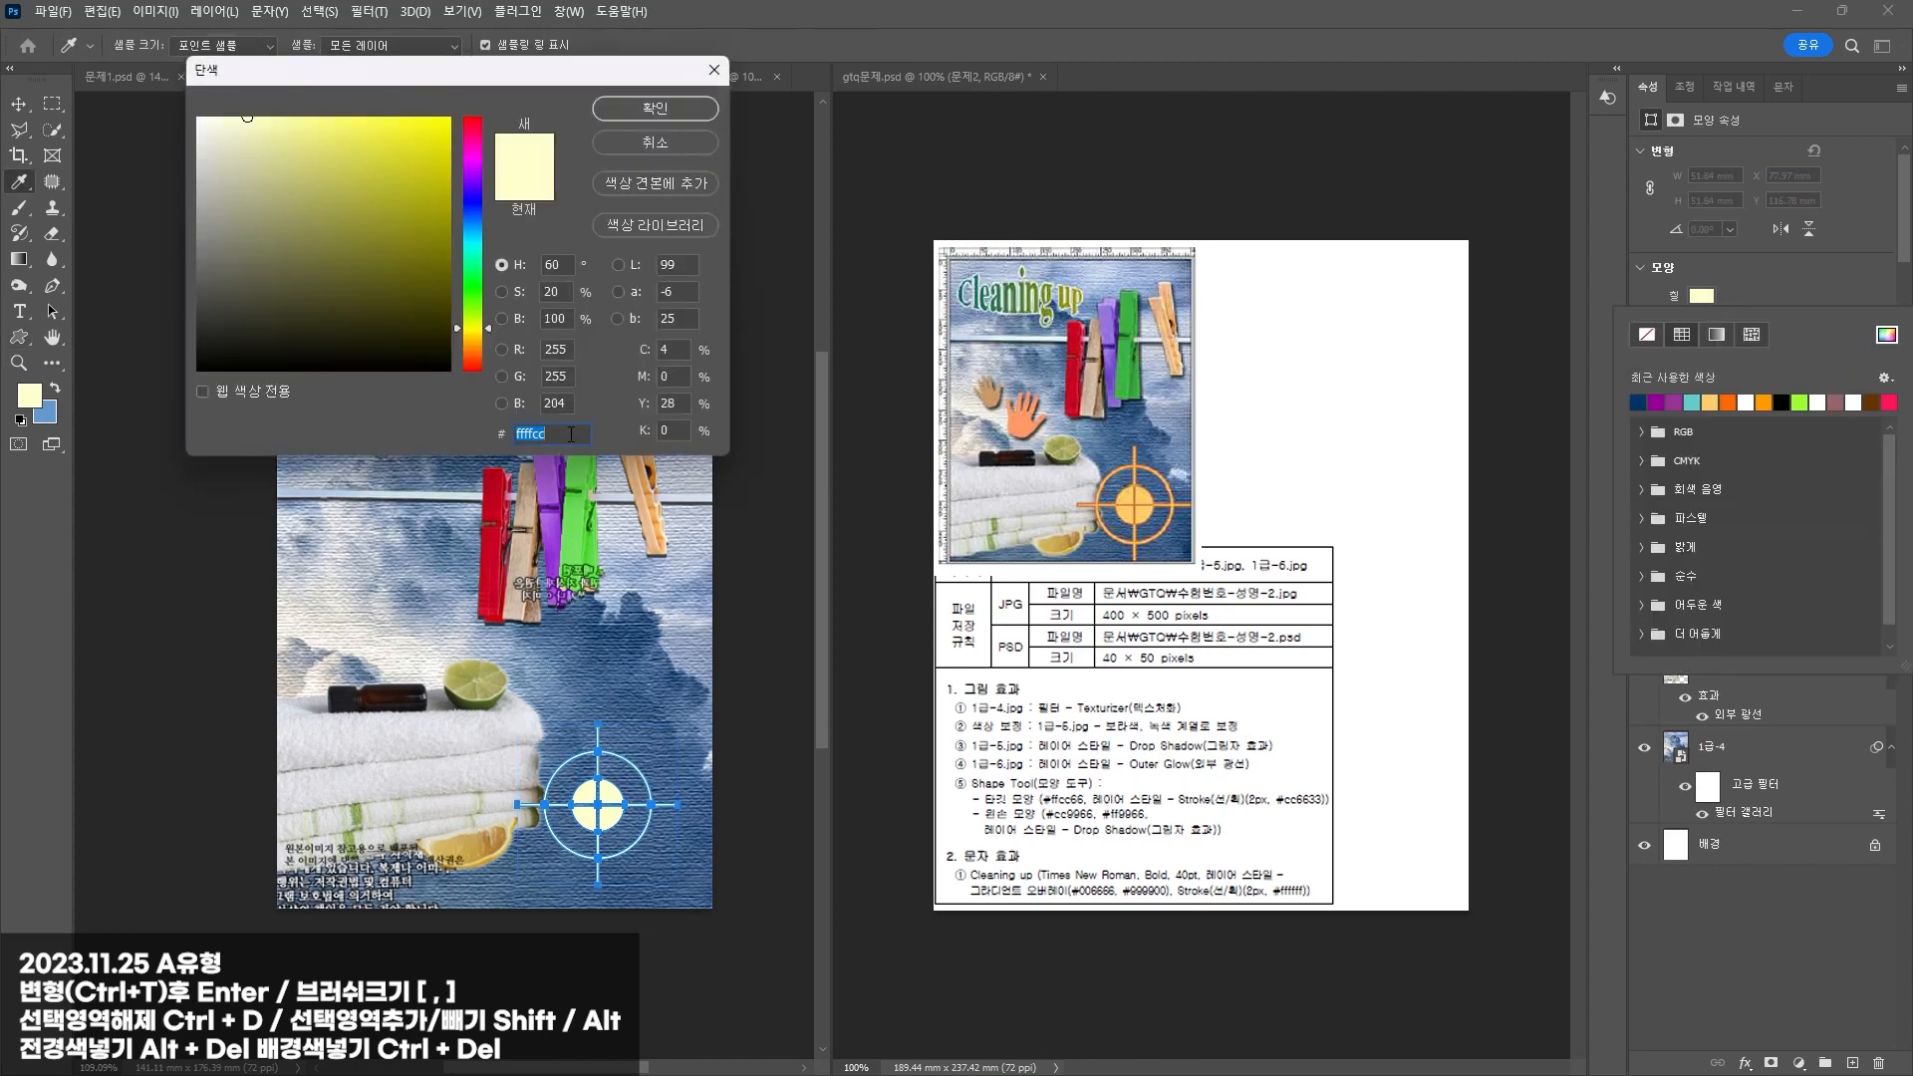
pyautogui.write('ㄹffcc66')
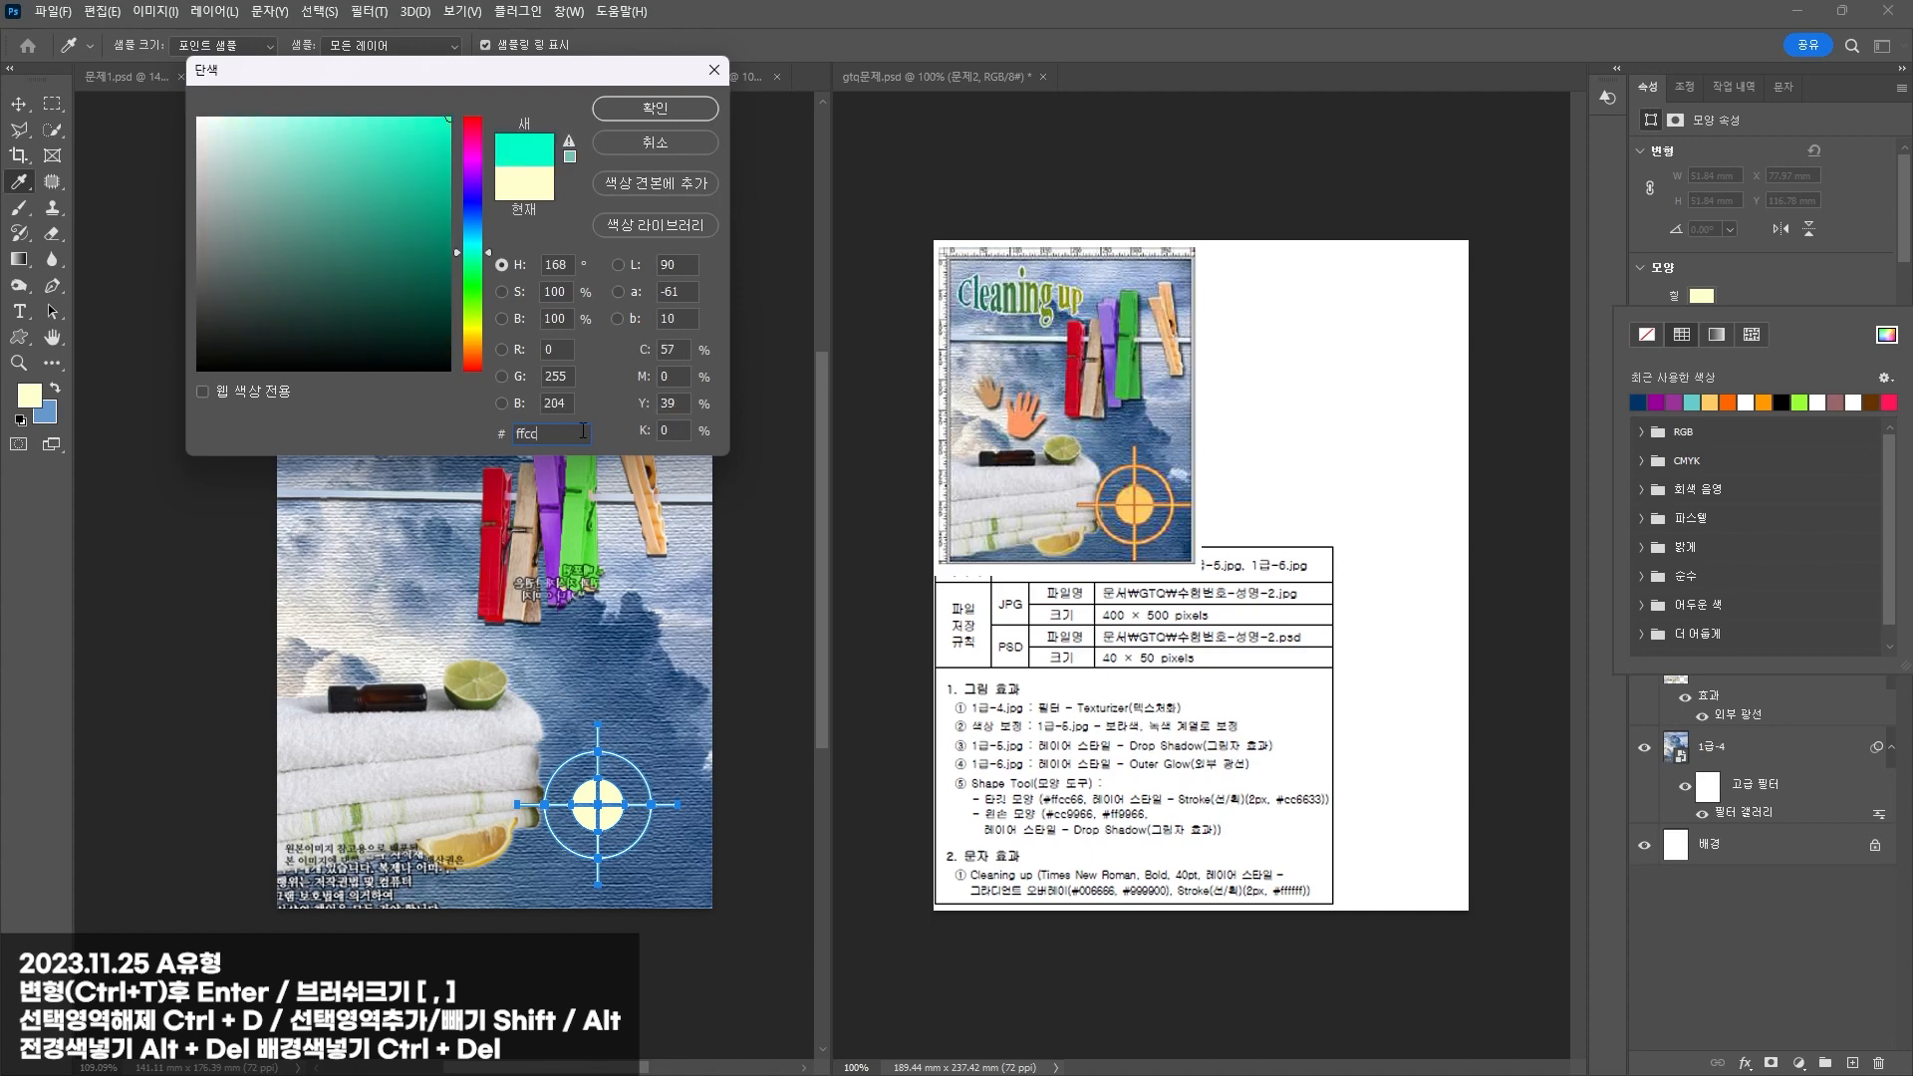
pyautogui.press('Return')
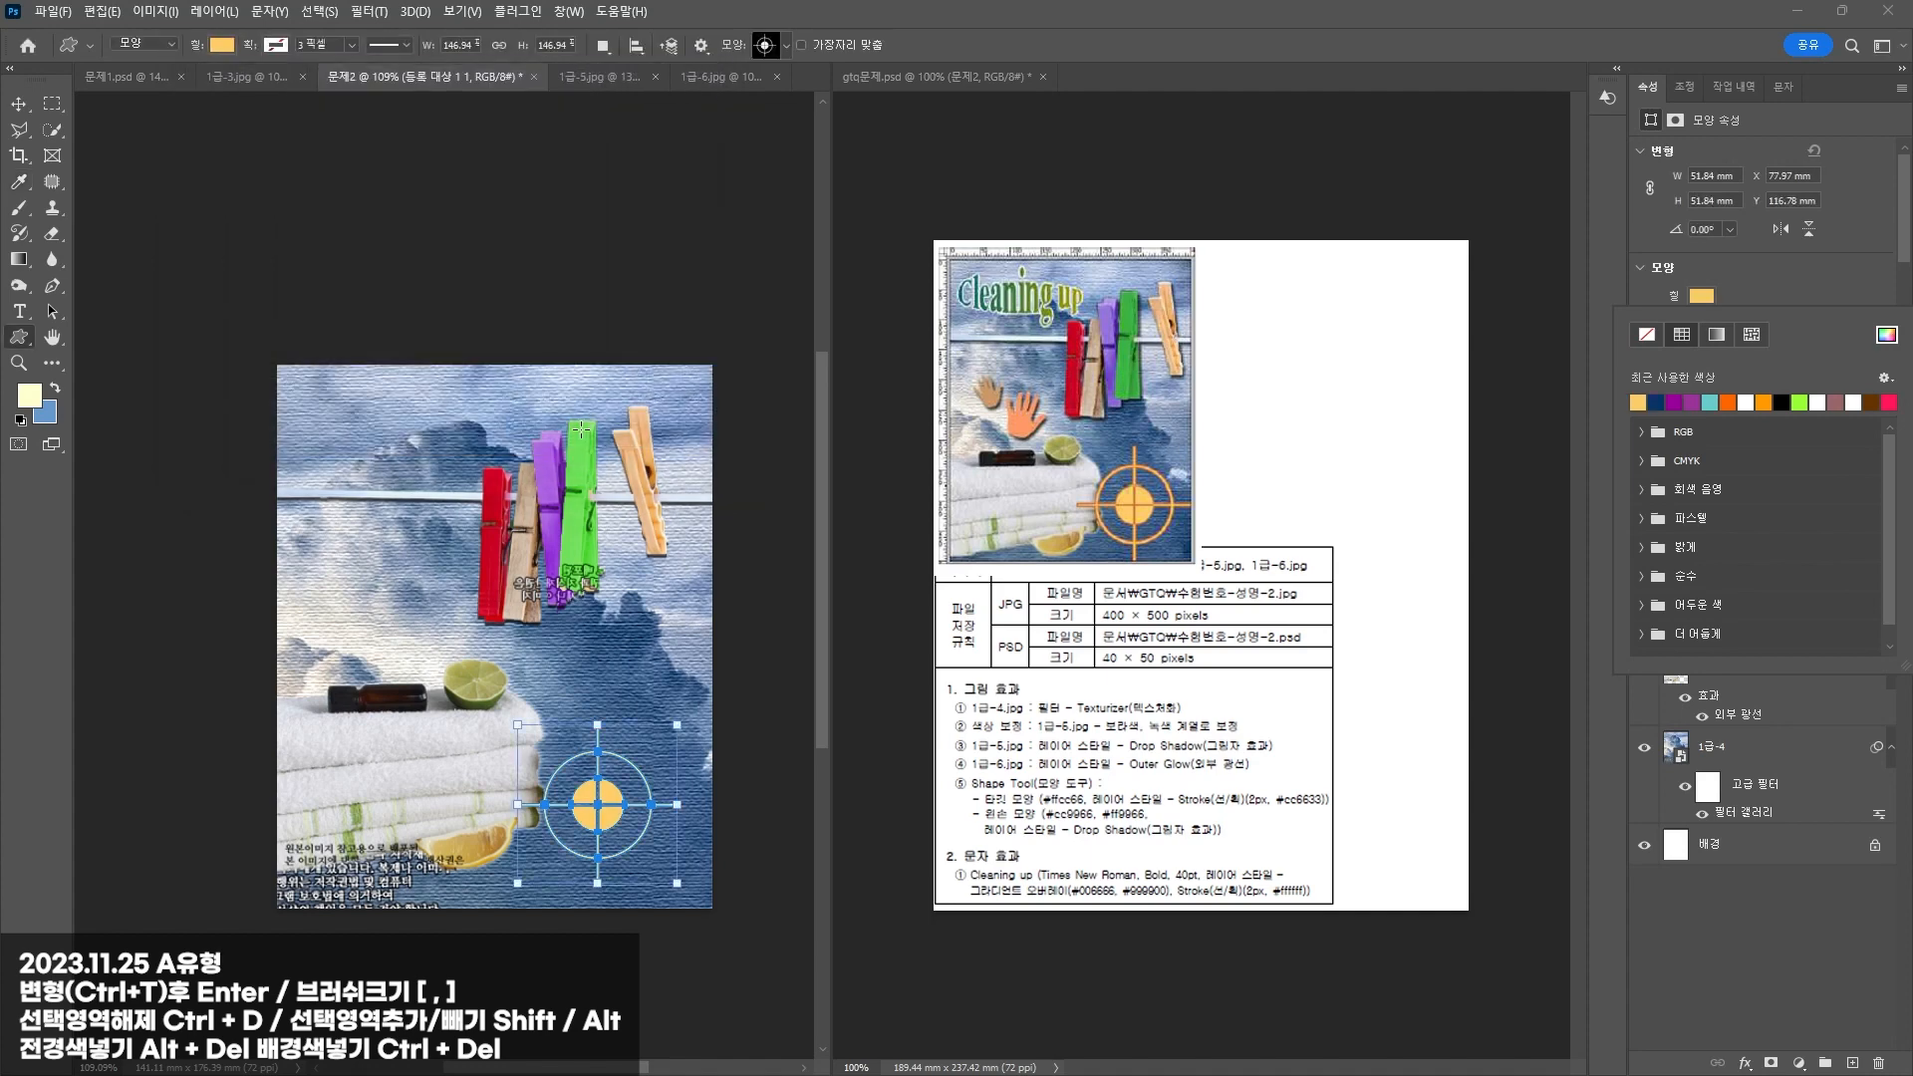
# Step: Add a Stroke layer style to the target shape, 2 px wide with solid colour #cc6633
pyautogui.press('v')
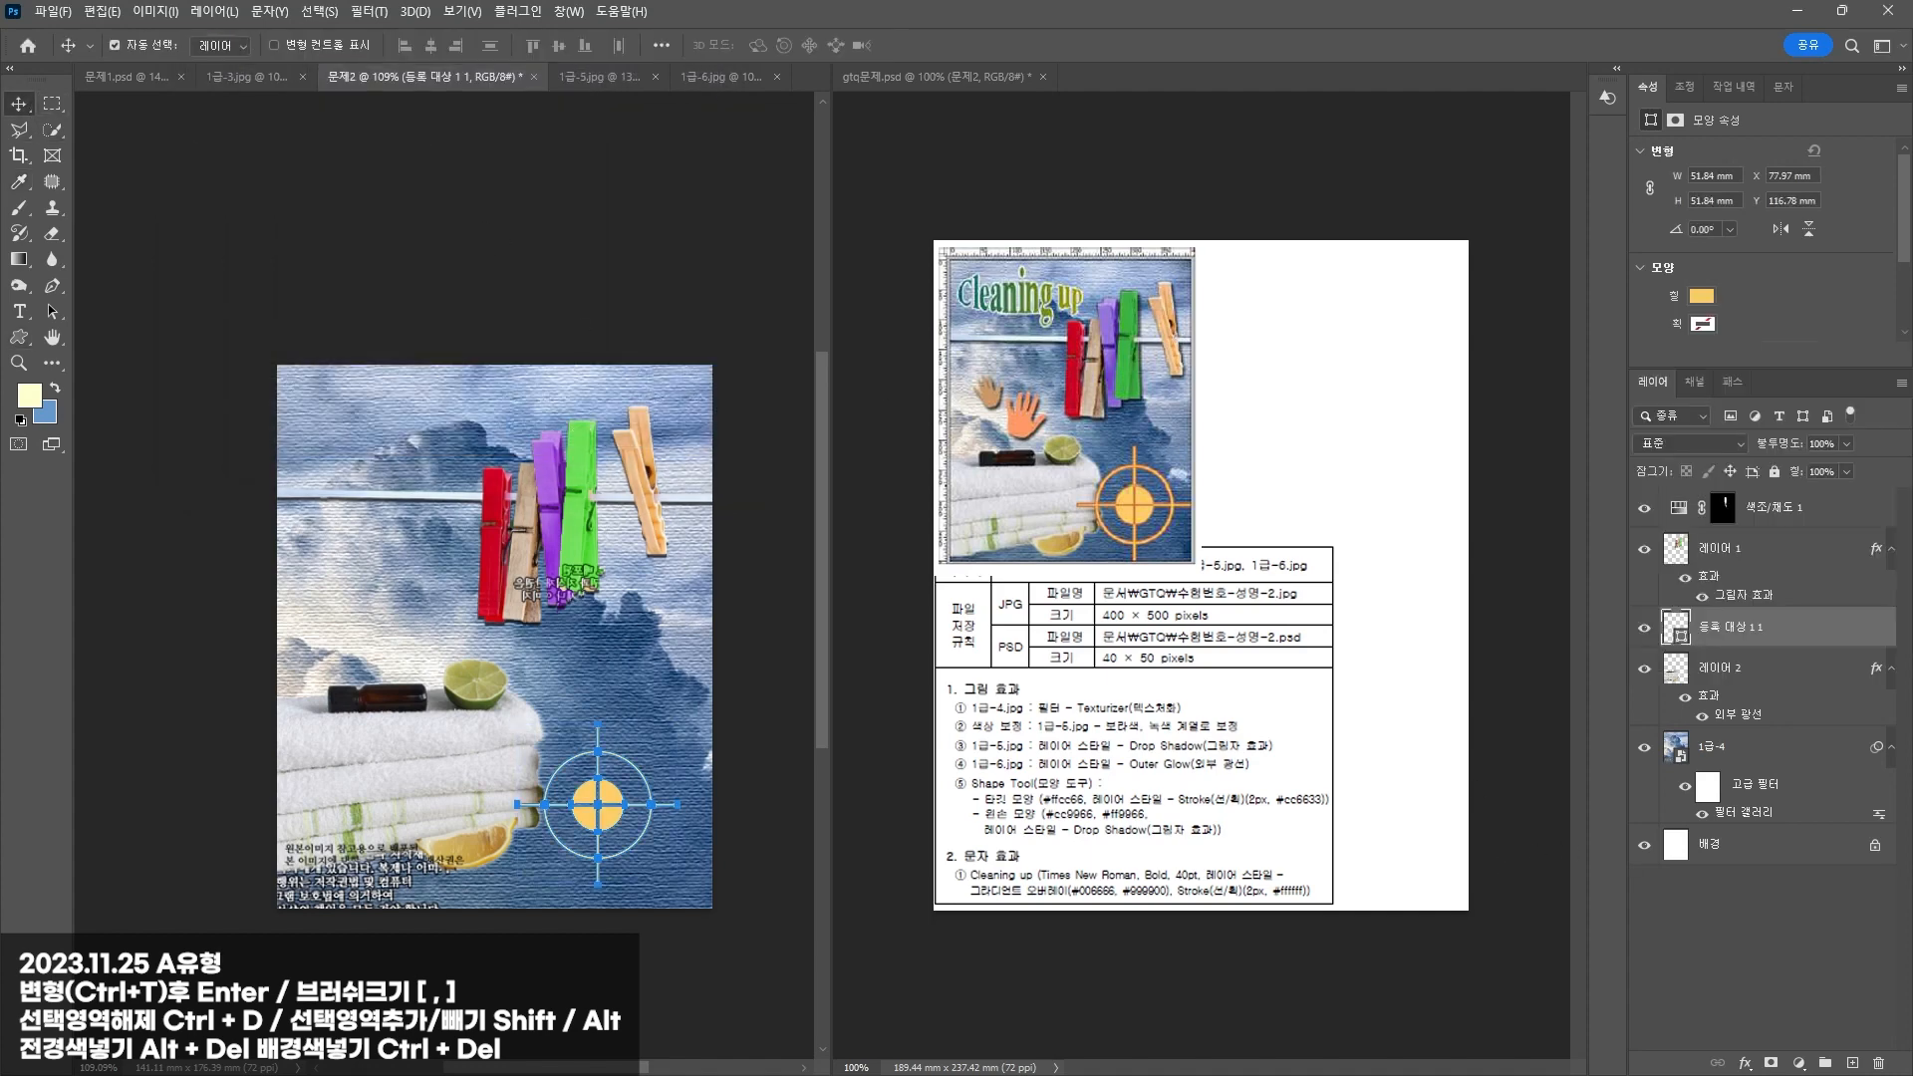
pyautogui.click(1744, 1063)
pyautogui.click(1780, 915)
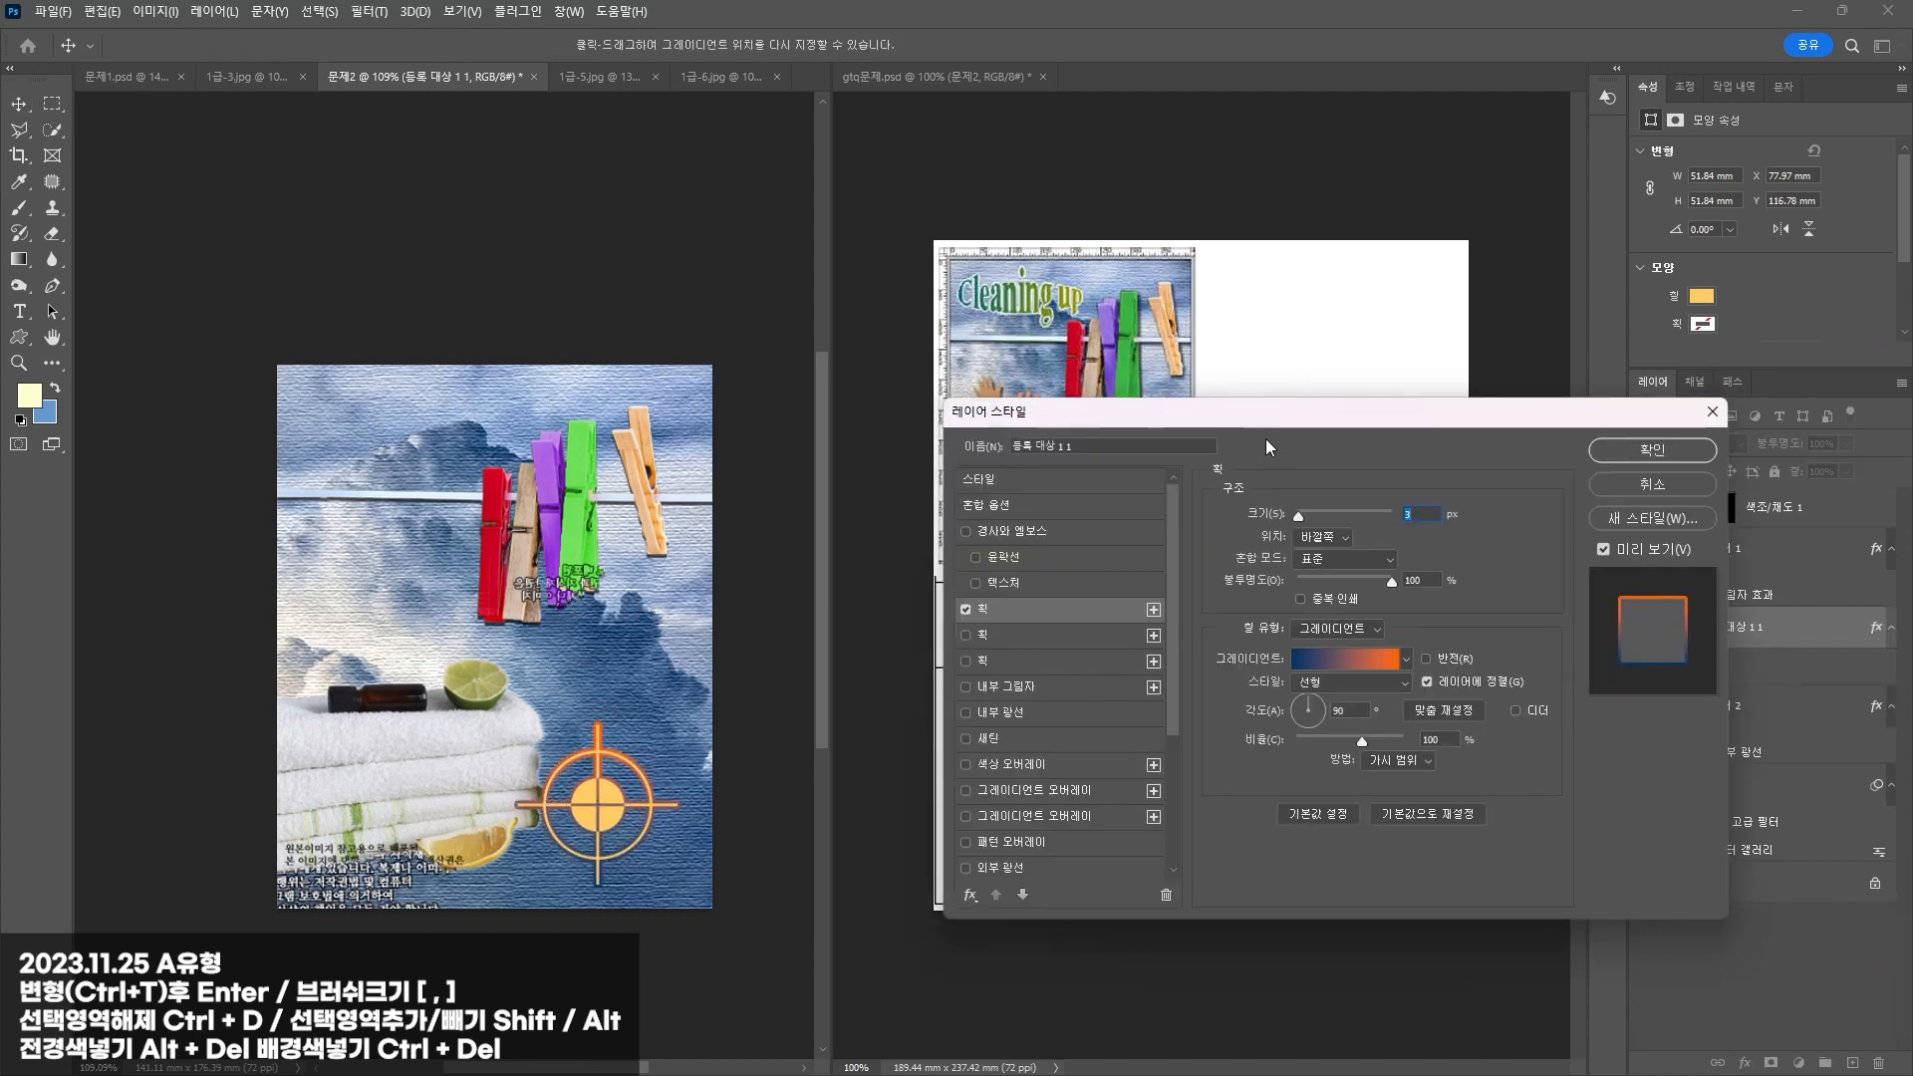
pyautogui.moveTo(1265, 423); pyautogui.dragTo(673, 149)
pyautogui.write('2')
pyautogui.click(748, 353)
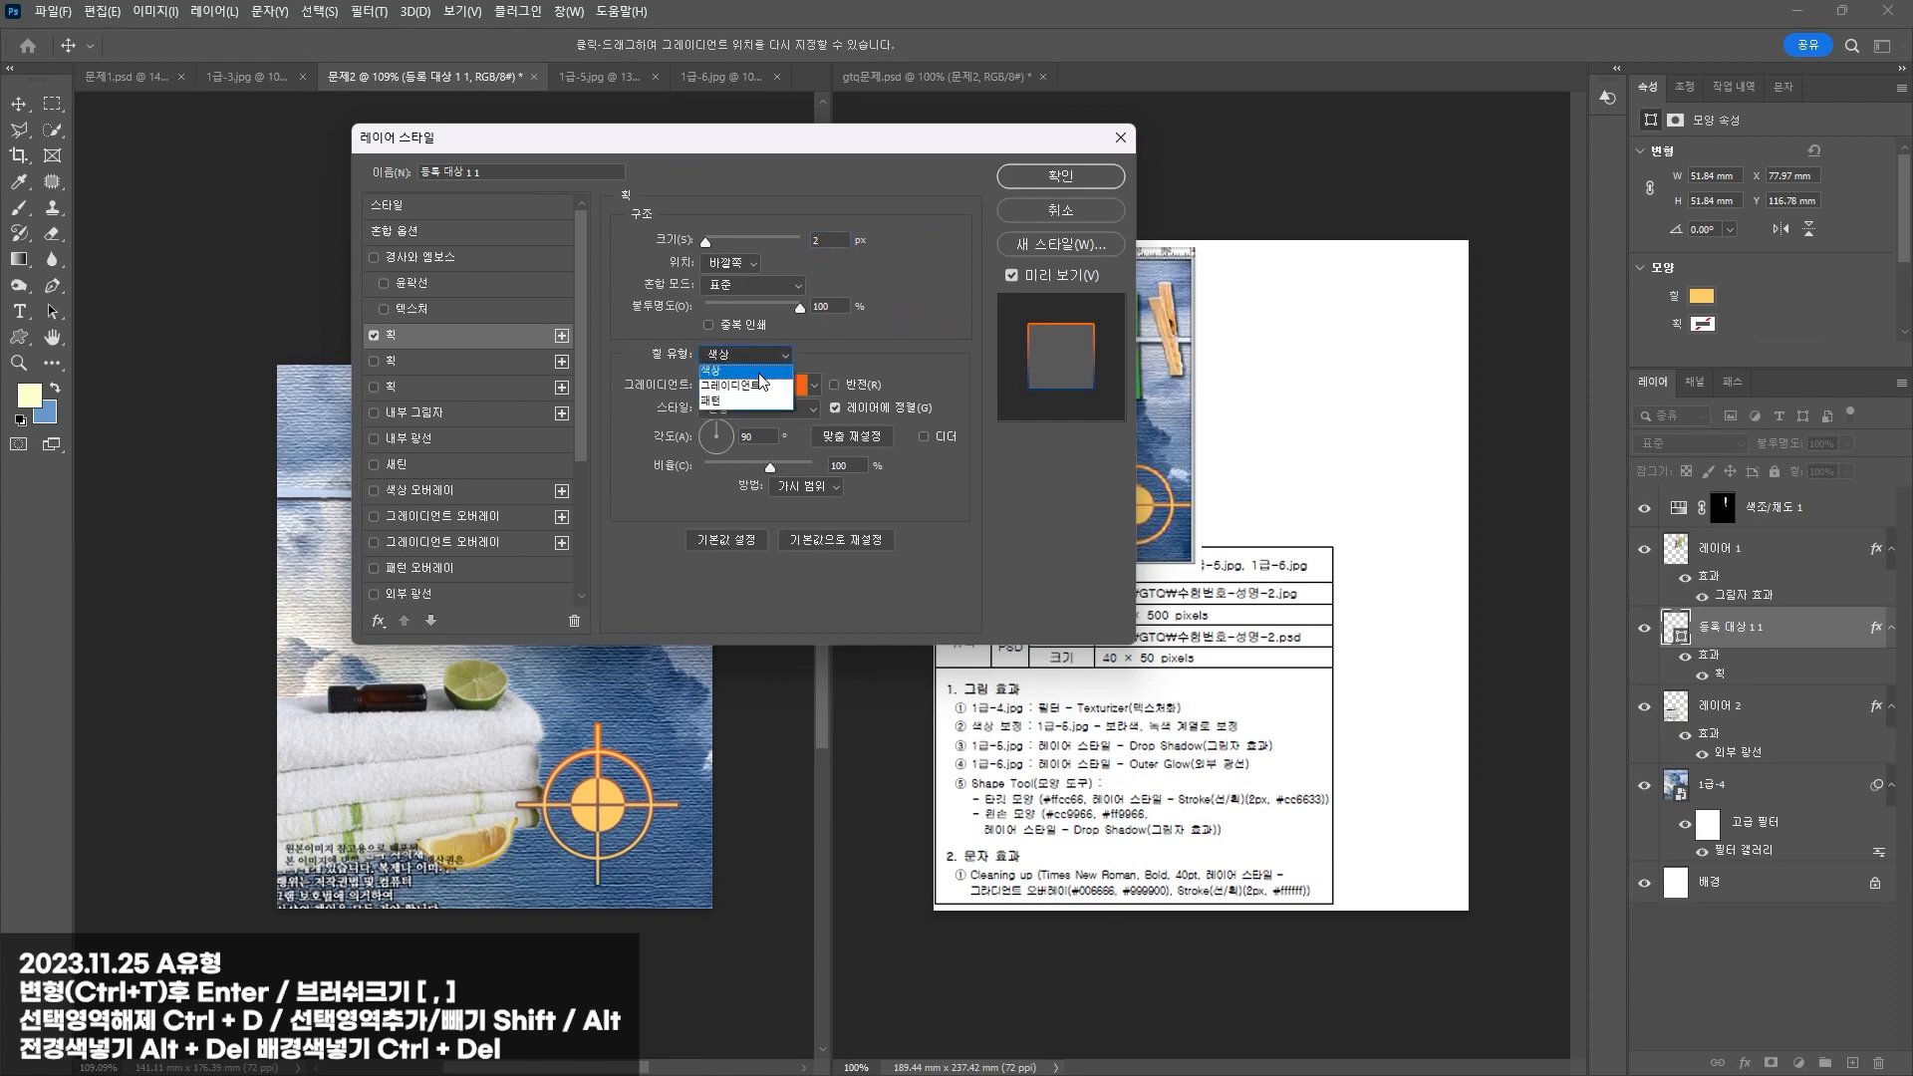
pyautogui.click(742, 371)
pyautogui.click(664, 385)
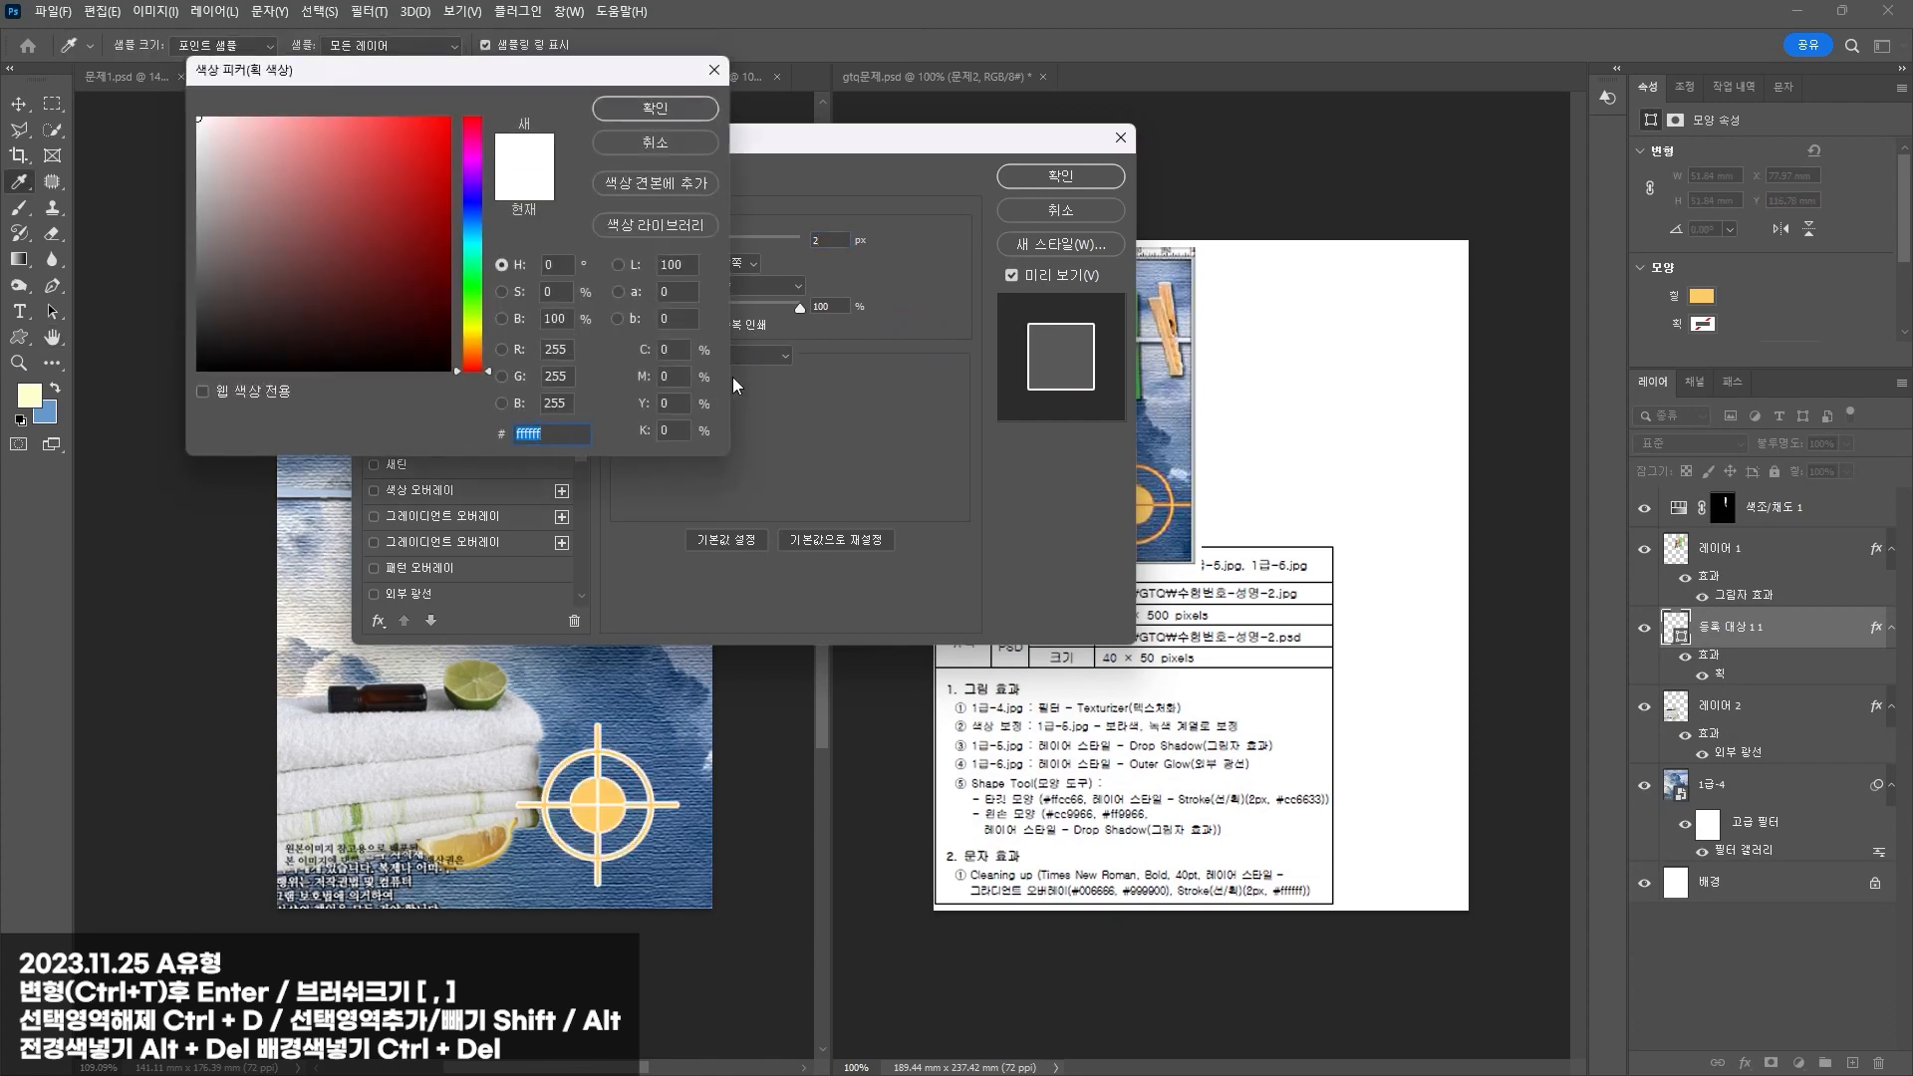
pyautogui.write('cc6633')
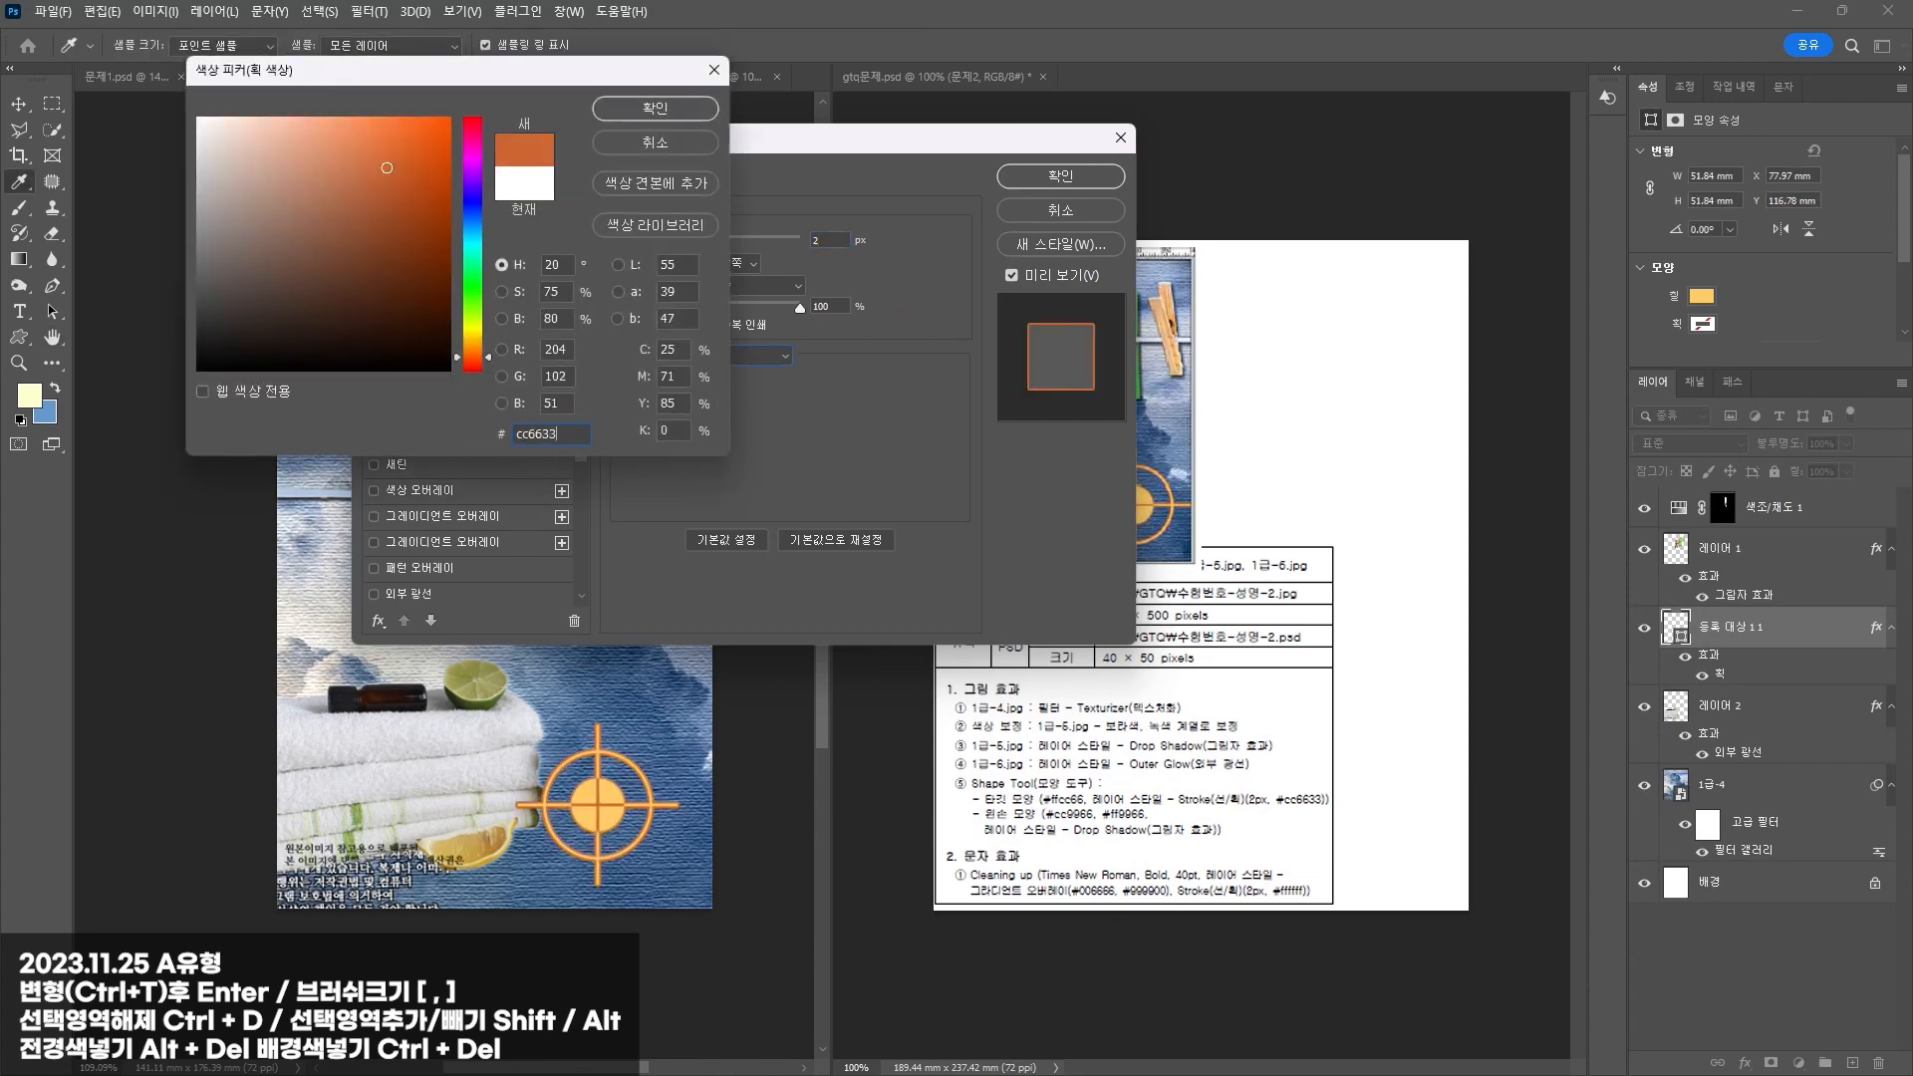
pyautogui.press('Return')
pyautogui.press('Return')
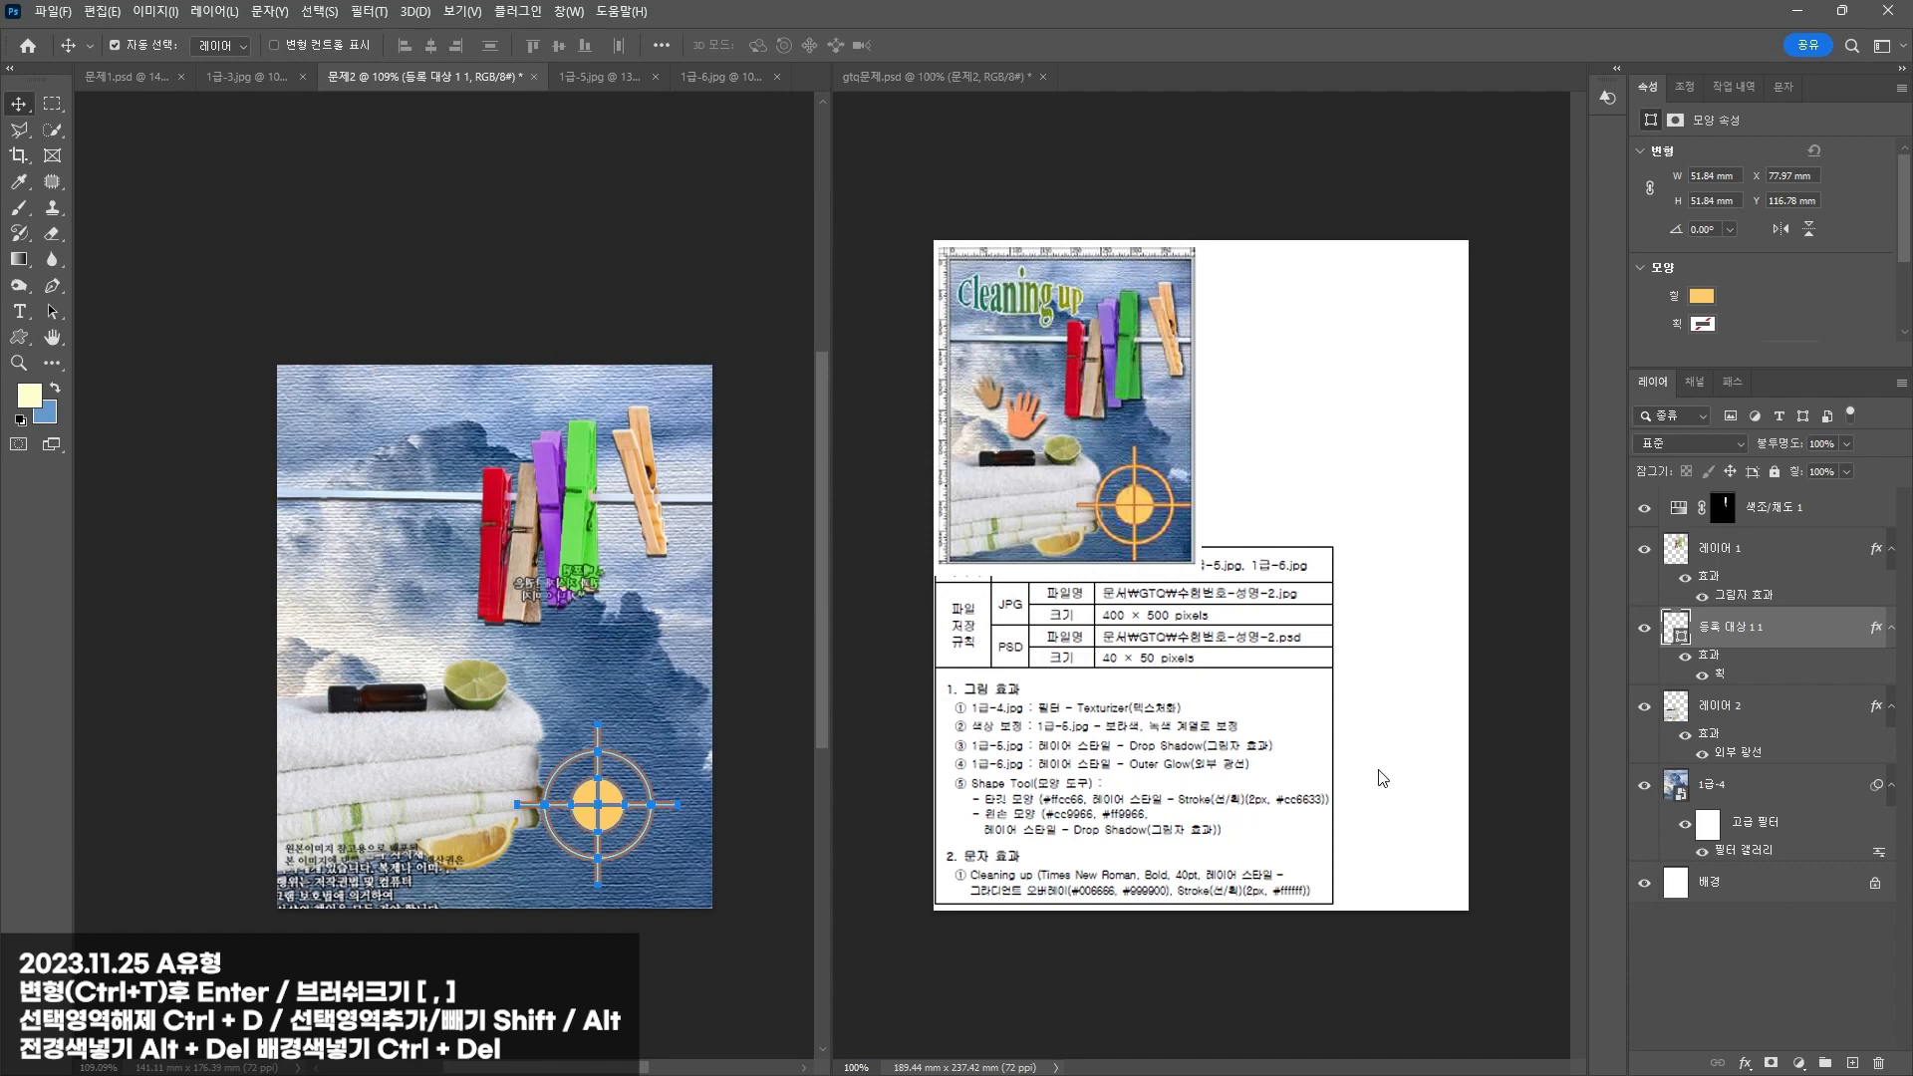
# Step: Move the target shape toward the canvas's lower-right corner, then lower and enlarge the towel group
pyautogui.moveTo(578, 820); pyautogui.dragTo(620, 837)
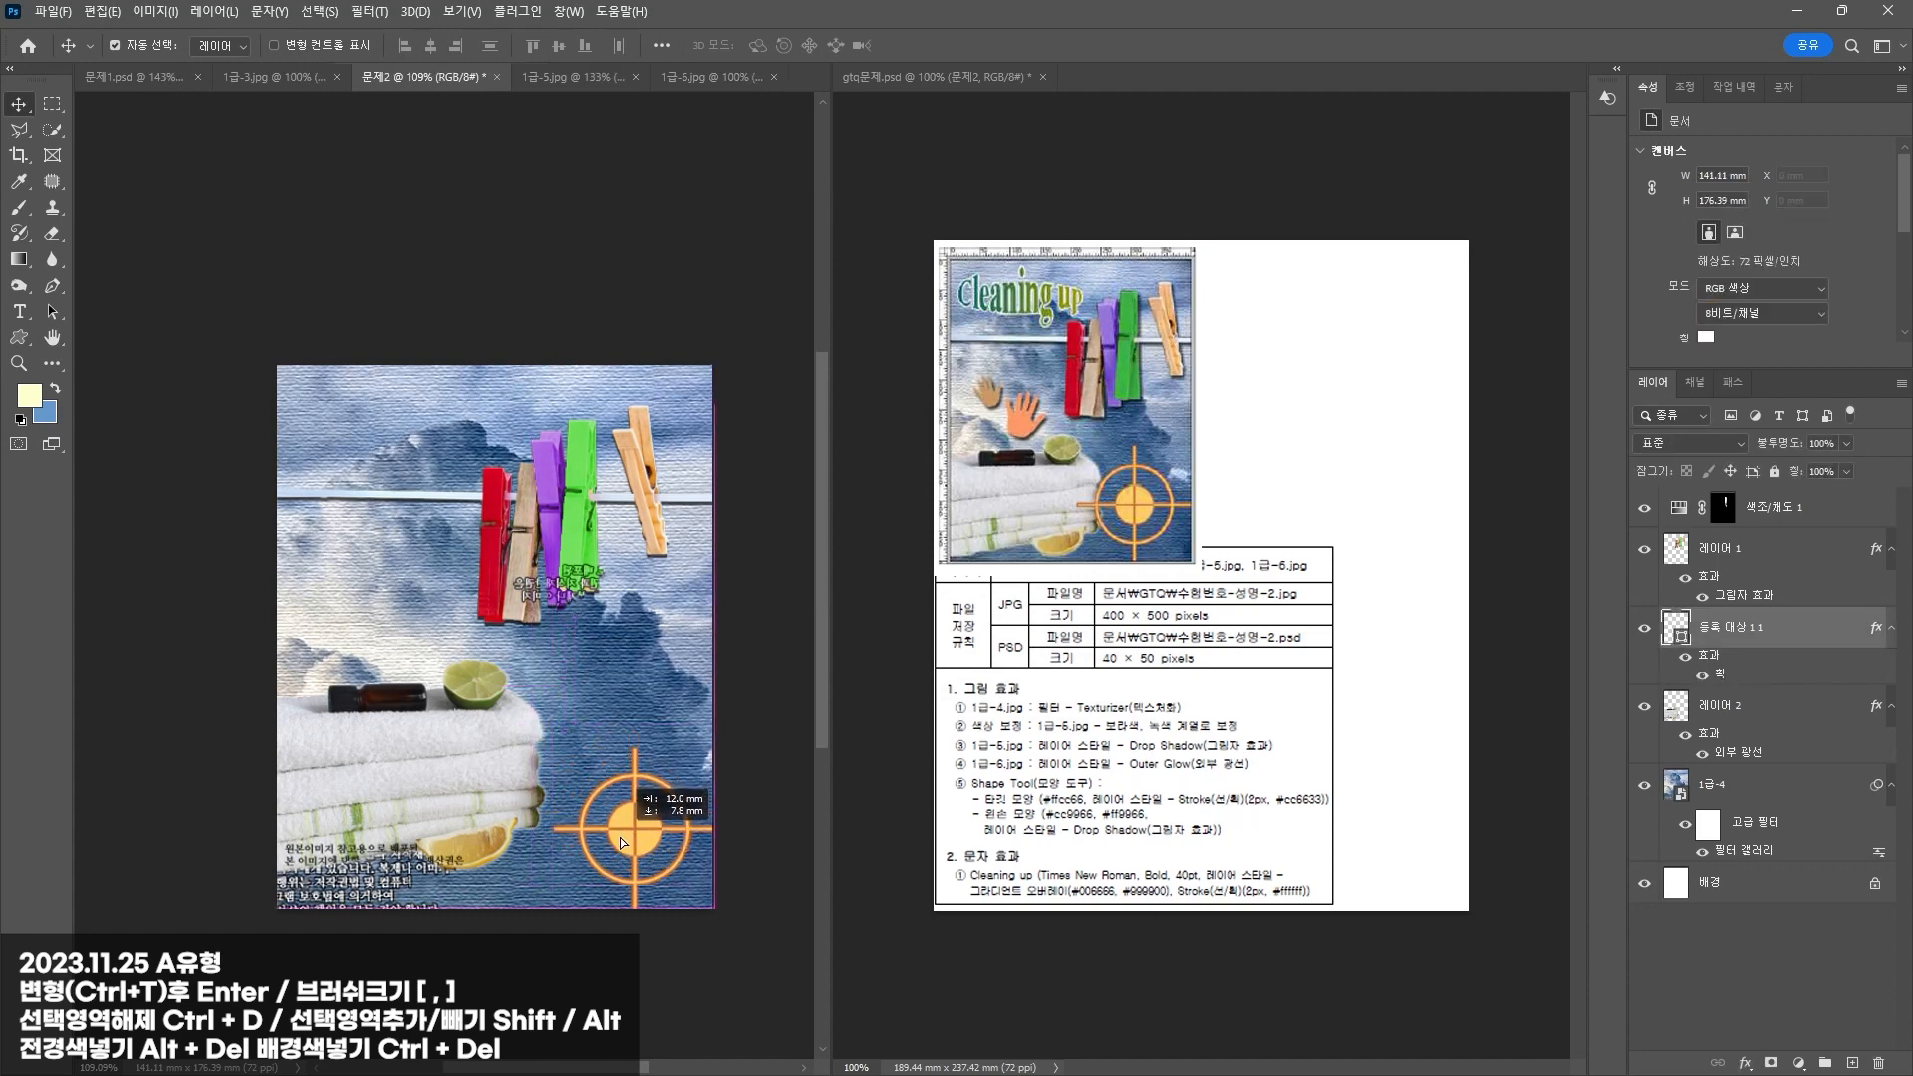
pyautogui.moveTo(494, 785); pyautogui.dragTo(494, 823)
pyautogui.hotkey('ctrl', 't')
pyautogui.moveTo(546, 695); pyautogui.dragTo(574, 668)
pyautogui.press('Return')
# Step: Enlarge the target shape up and to the left so its crosshair overlaps the towels' edge
pyautogui.click(635, 829)
pyautogui.hotkey('ctrl', 't')
pyautogui.moveTo(554, 749); pyautogui.dragTo(515, 710)
pyautogui.press('Return')
pyautogui.click(752, 645)
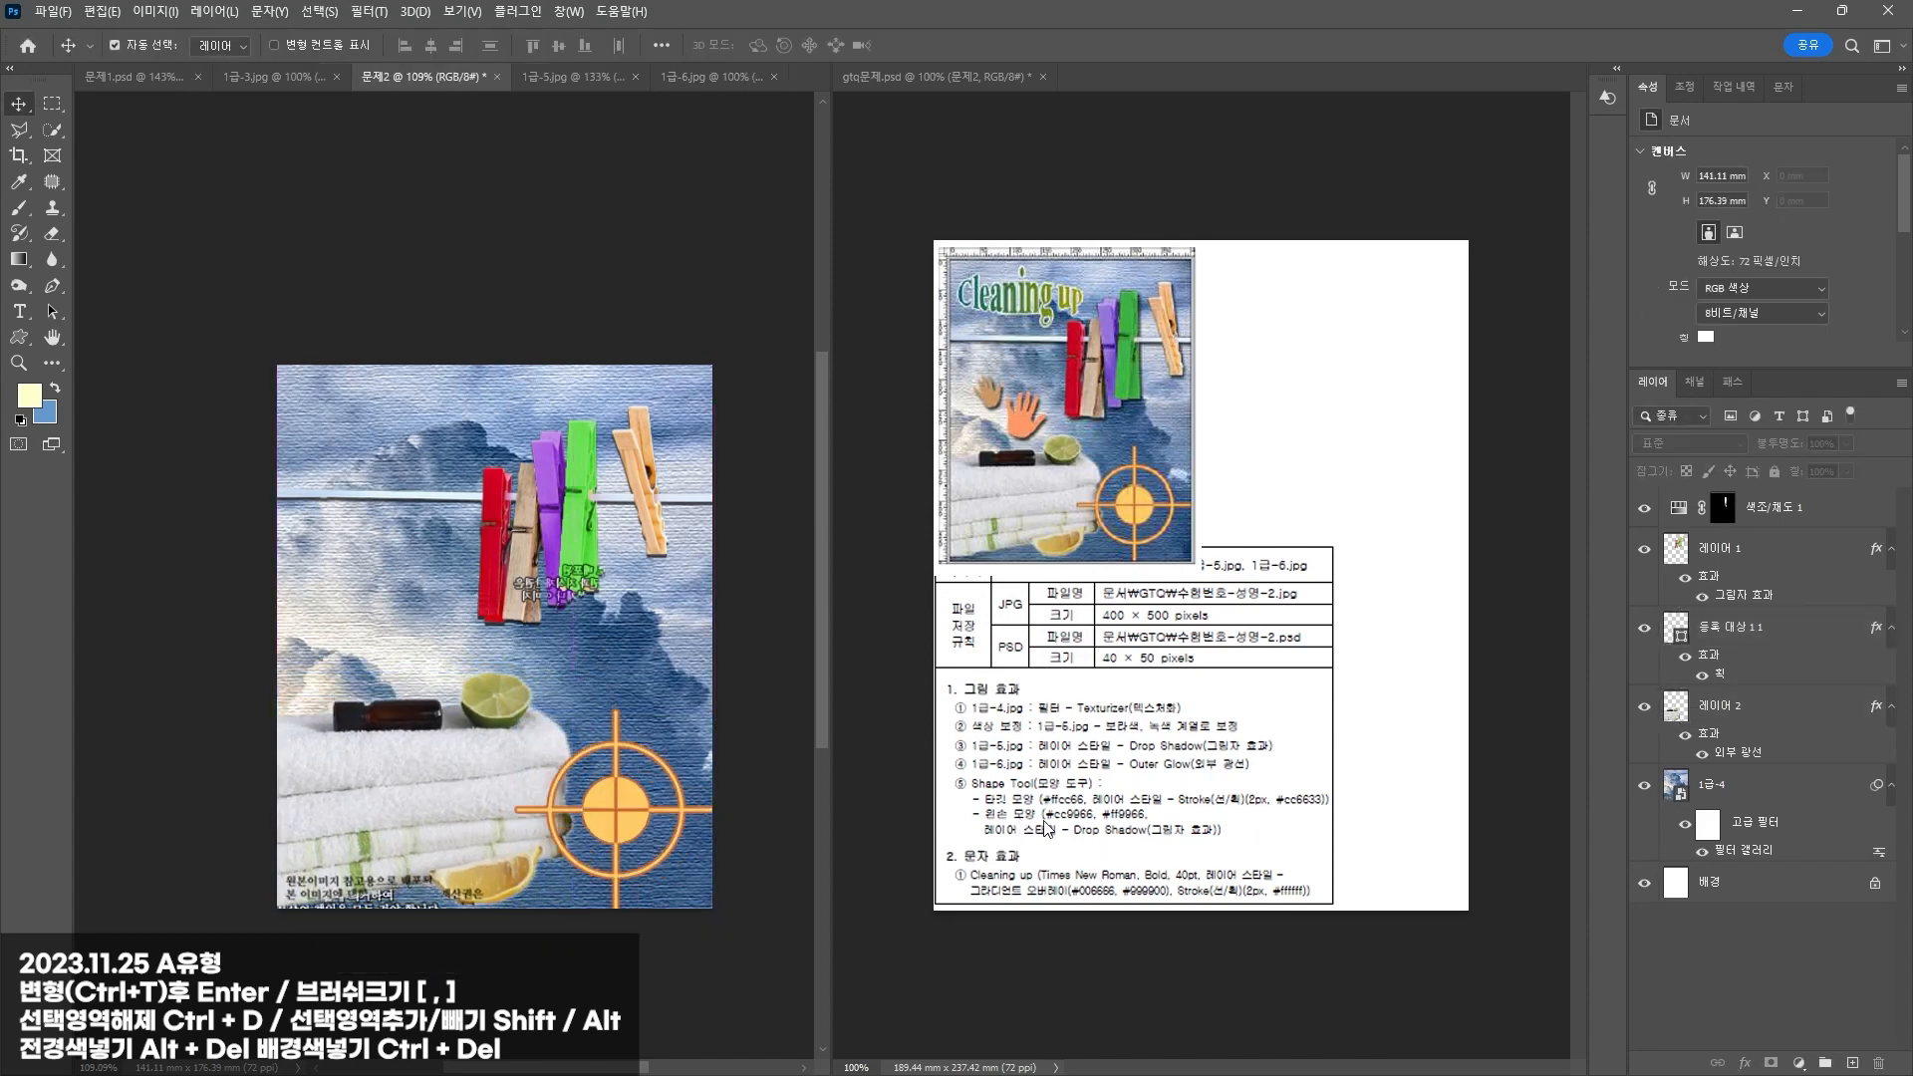
# Step: Draw a left-hand custom shape about 23 × 26 mm above the dark bottle on the towels
pyautogui.press('u')
pyautogui.click(774, 48)
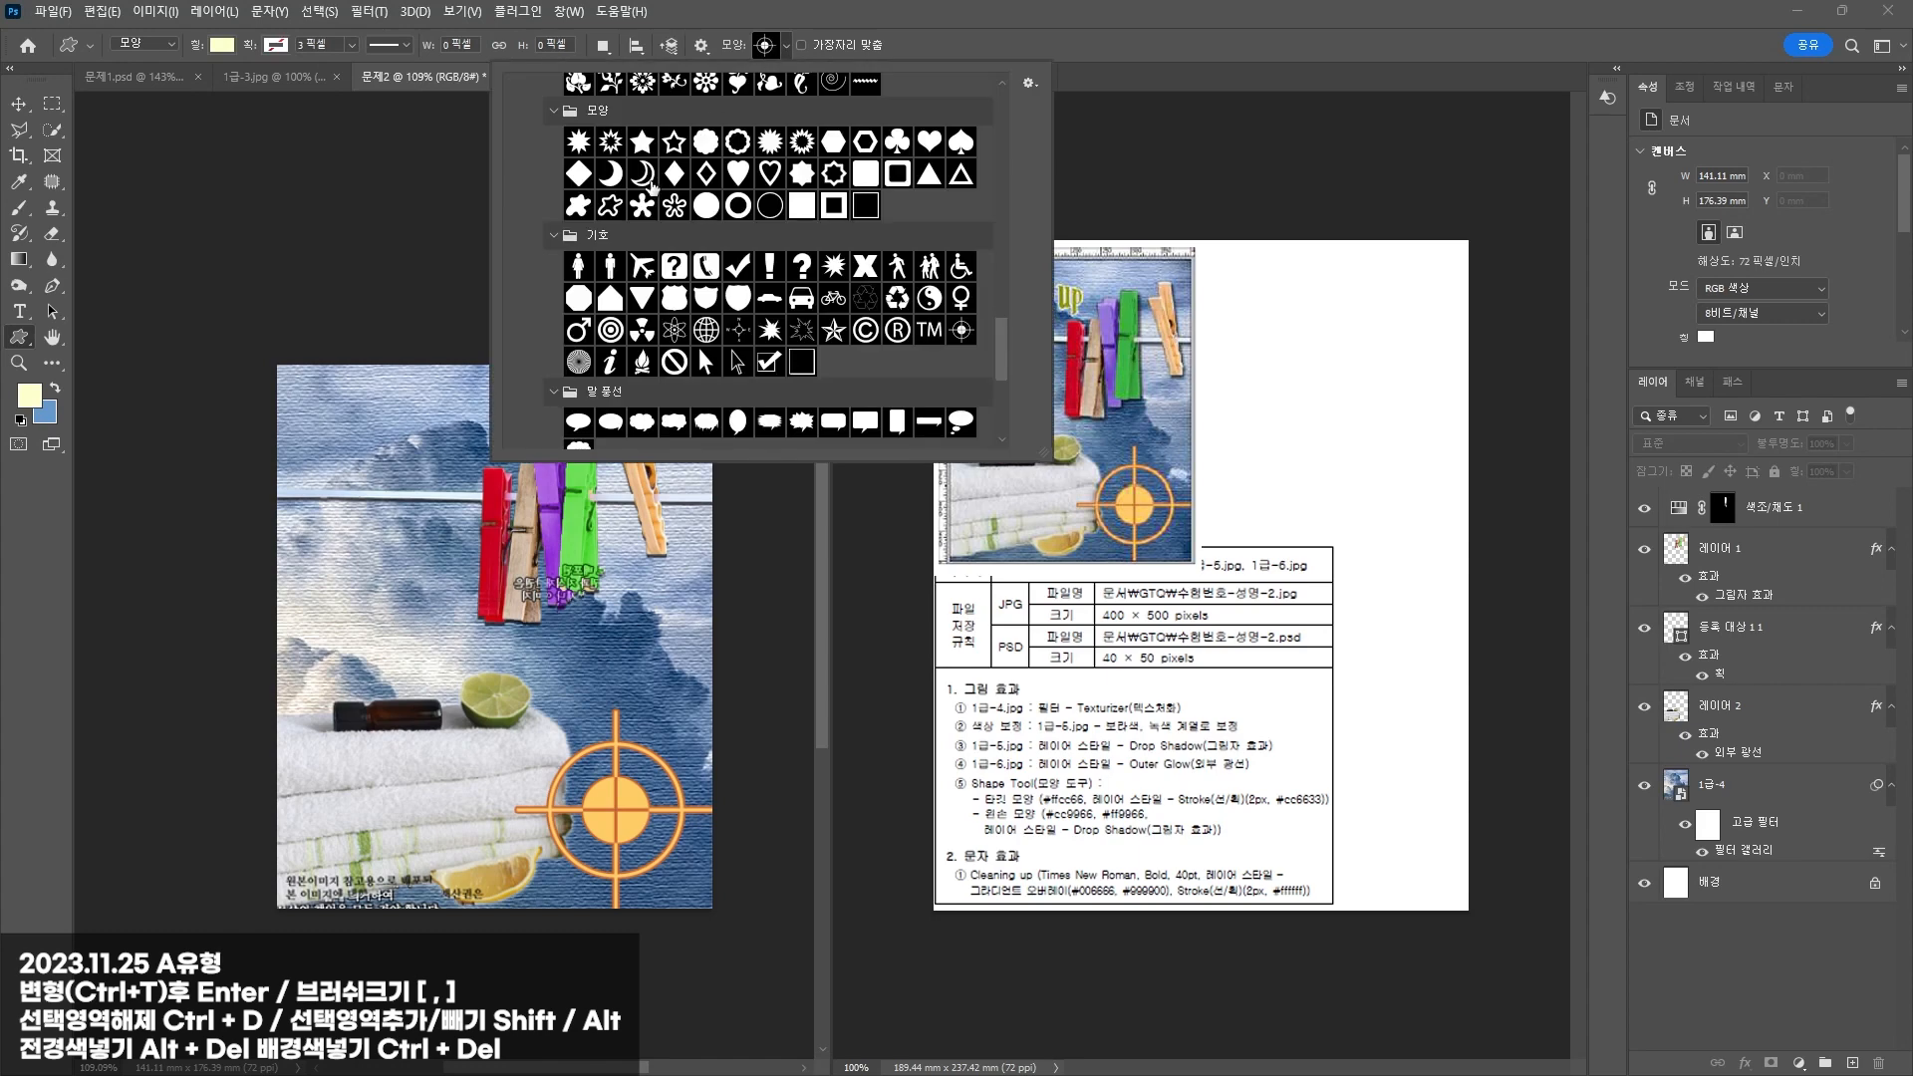
pyautogui.scroll(6, 643, 277)
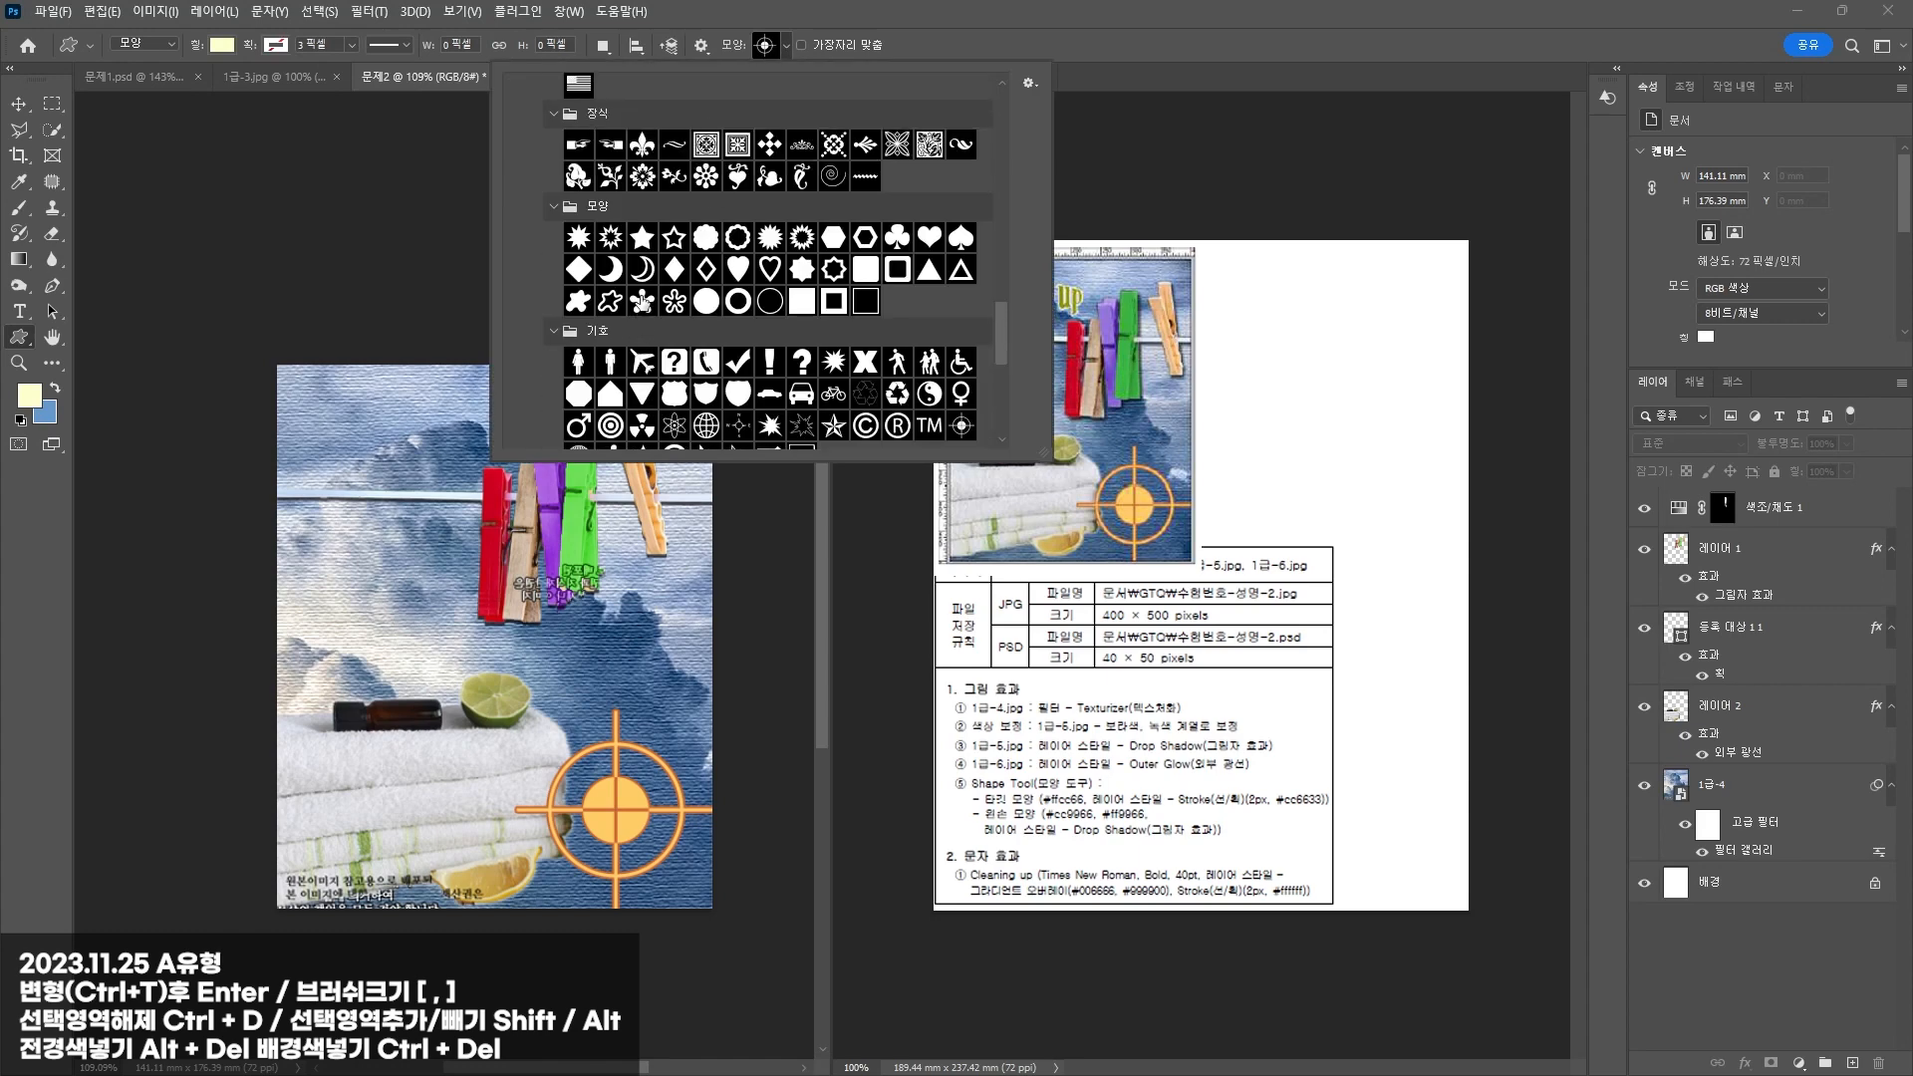
pyautogui.doubleClick(642, 211)
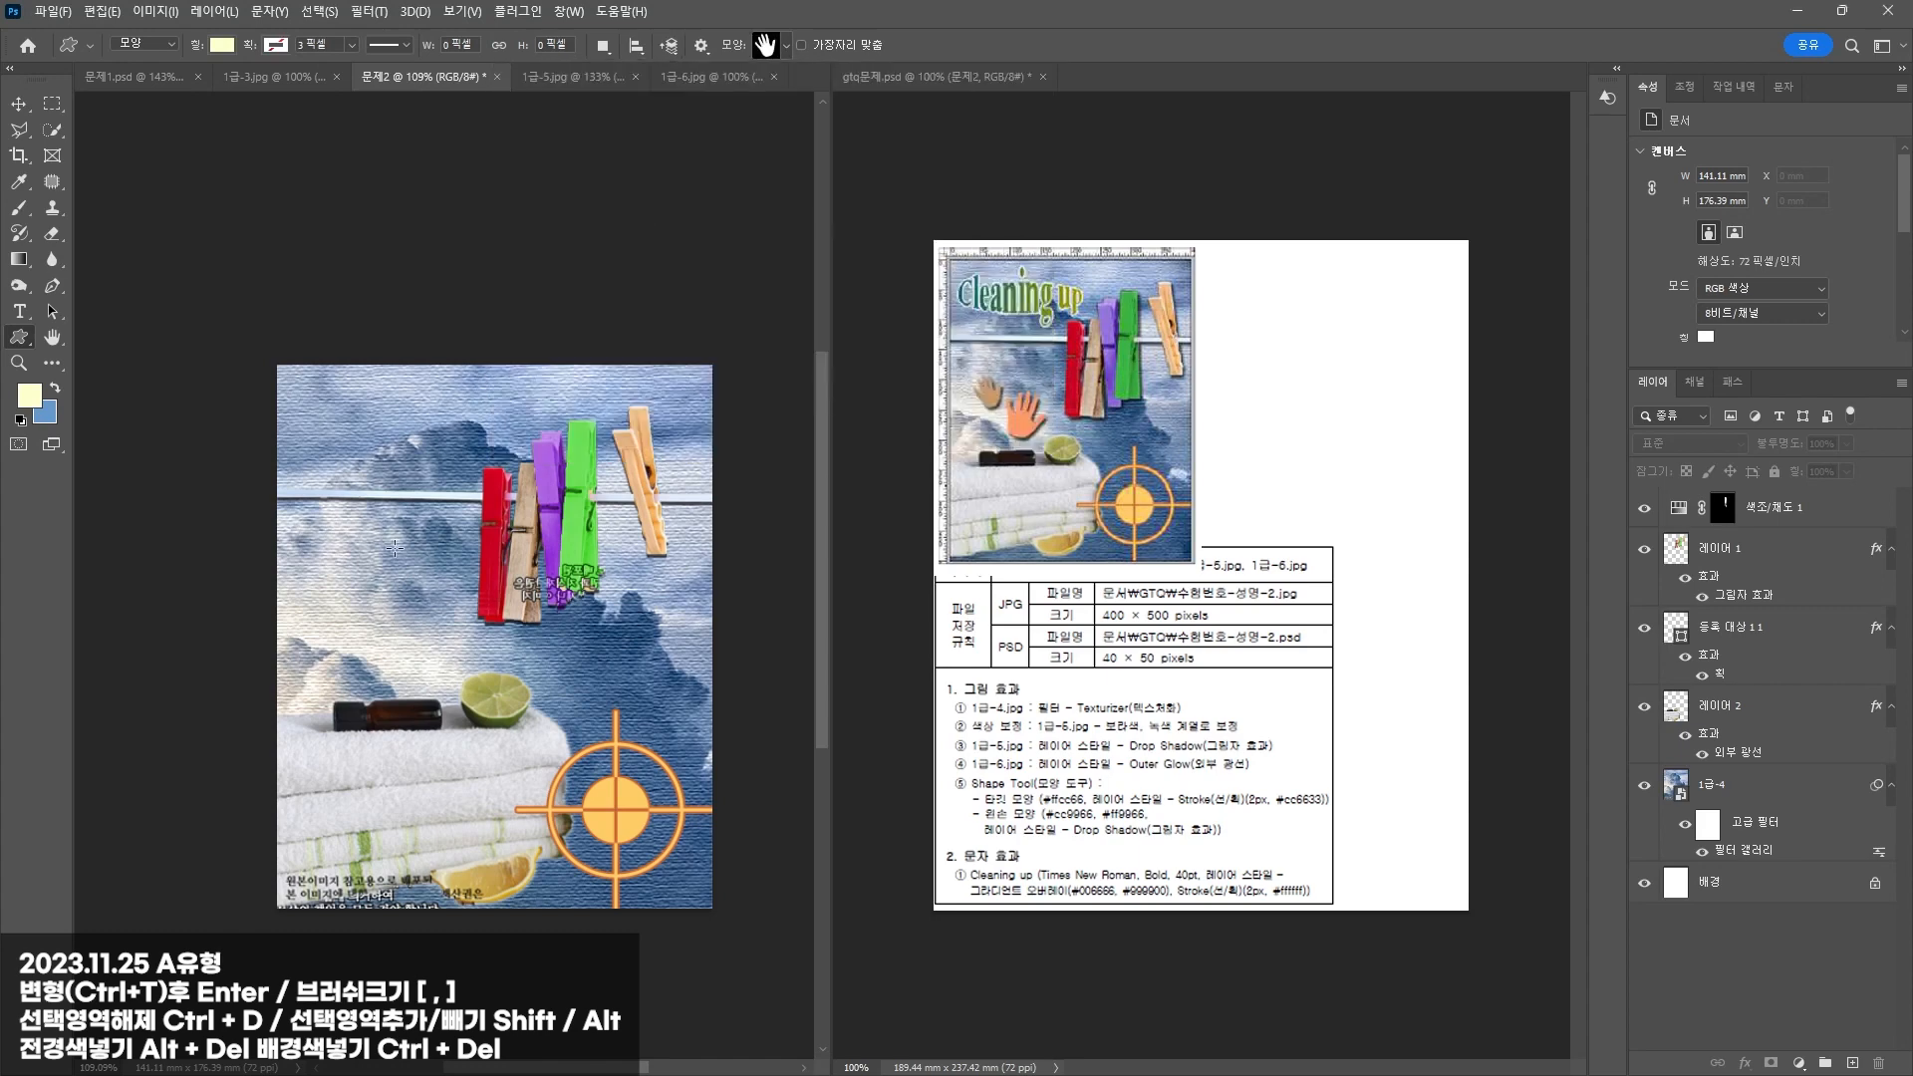
pyautogui.moveTo(389, 567); pyautogui.dragTo(429, 653)
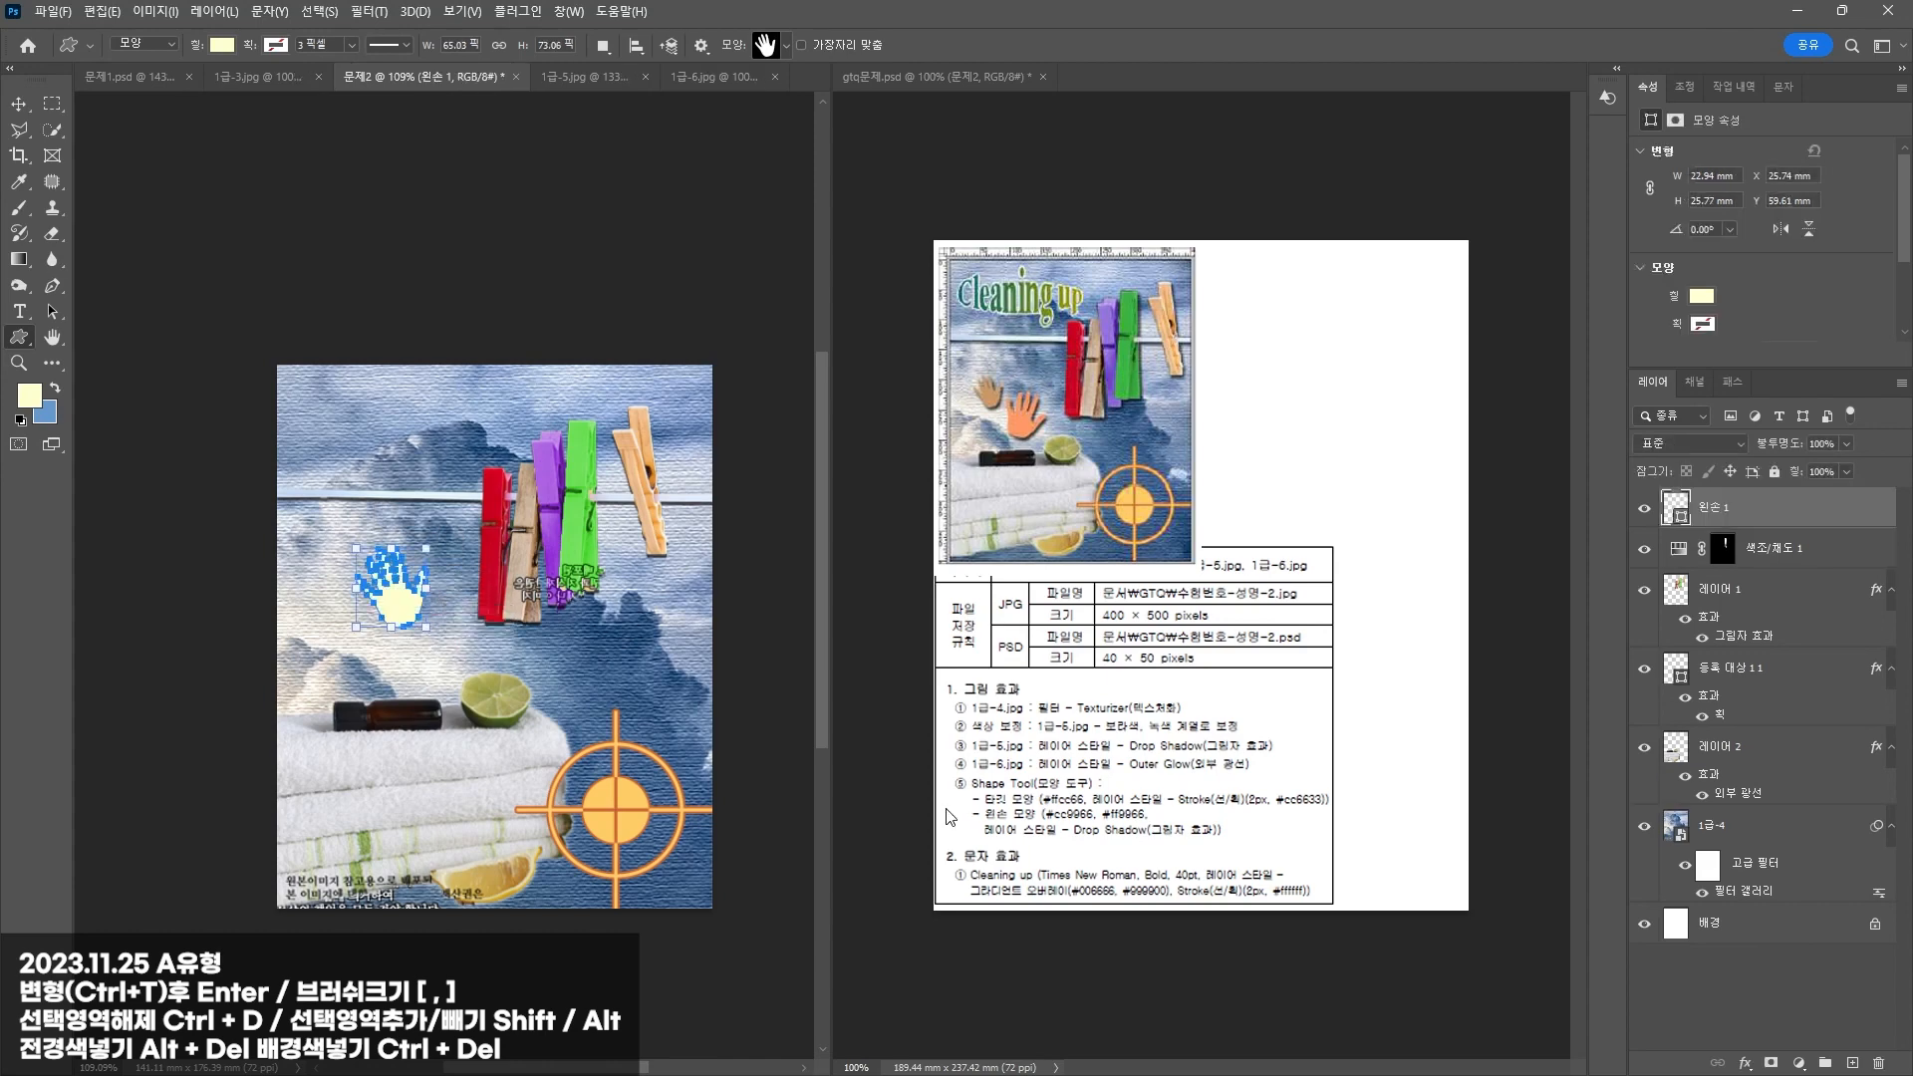
# Step: Set the hand shape's fill colour to #cc9966
pyautogui.doubleClick(1679, 508)
pyautogui.write('cc9')
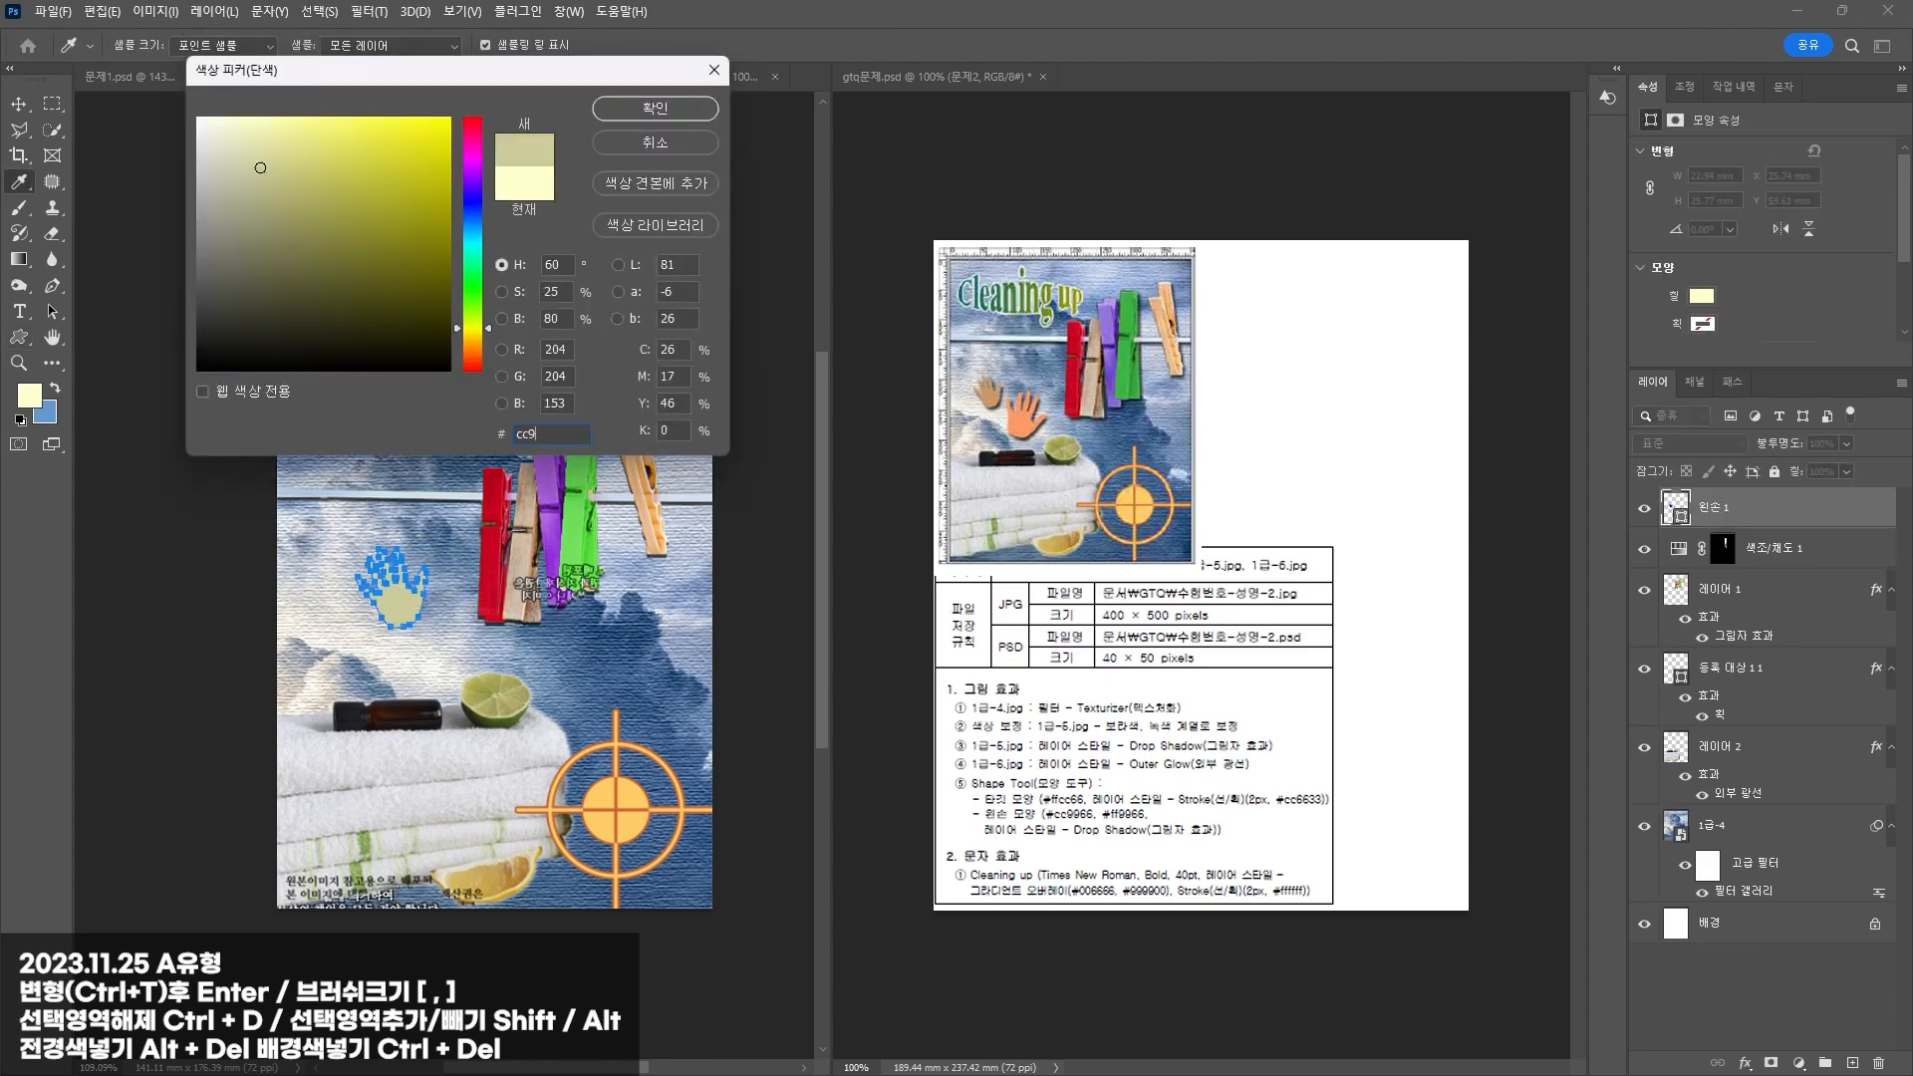
pyautogui.write('966')
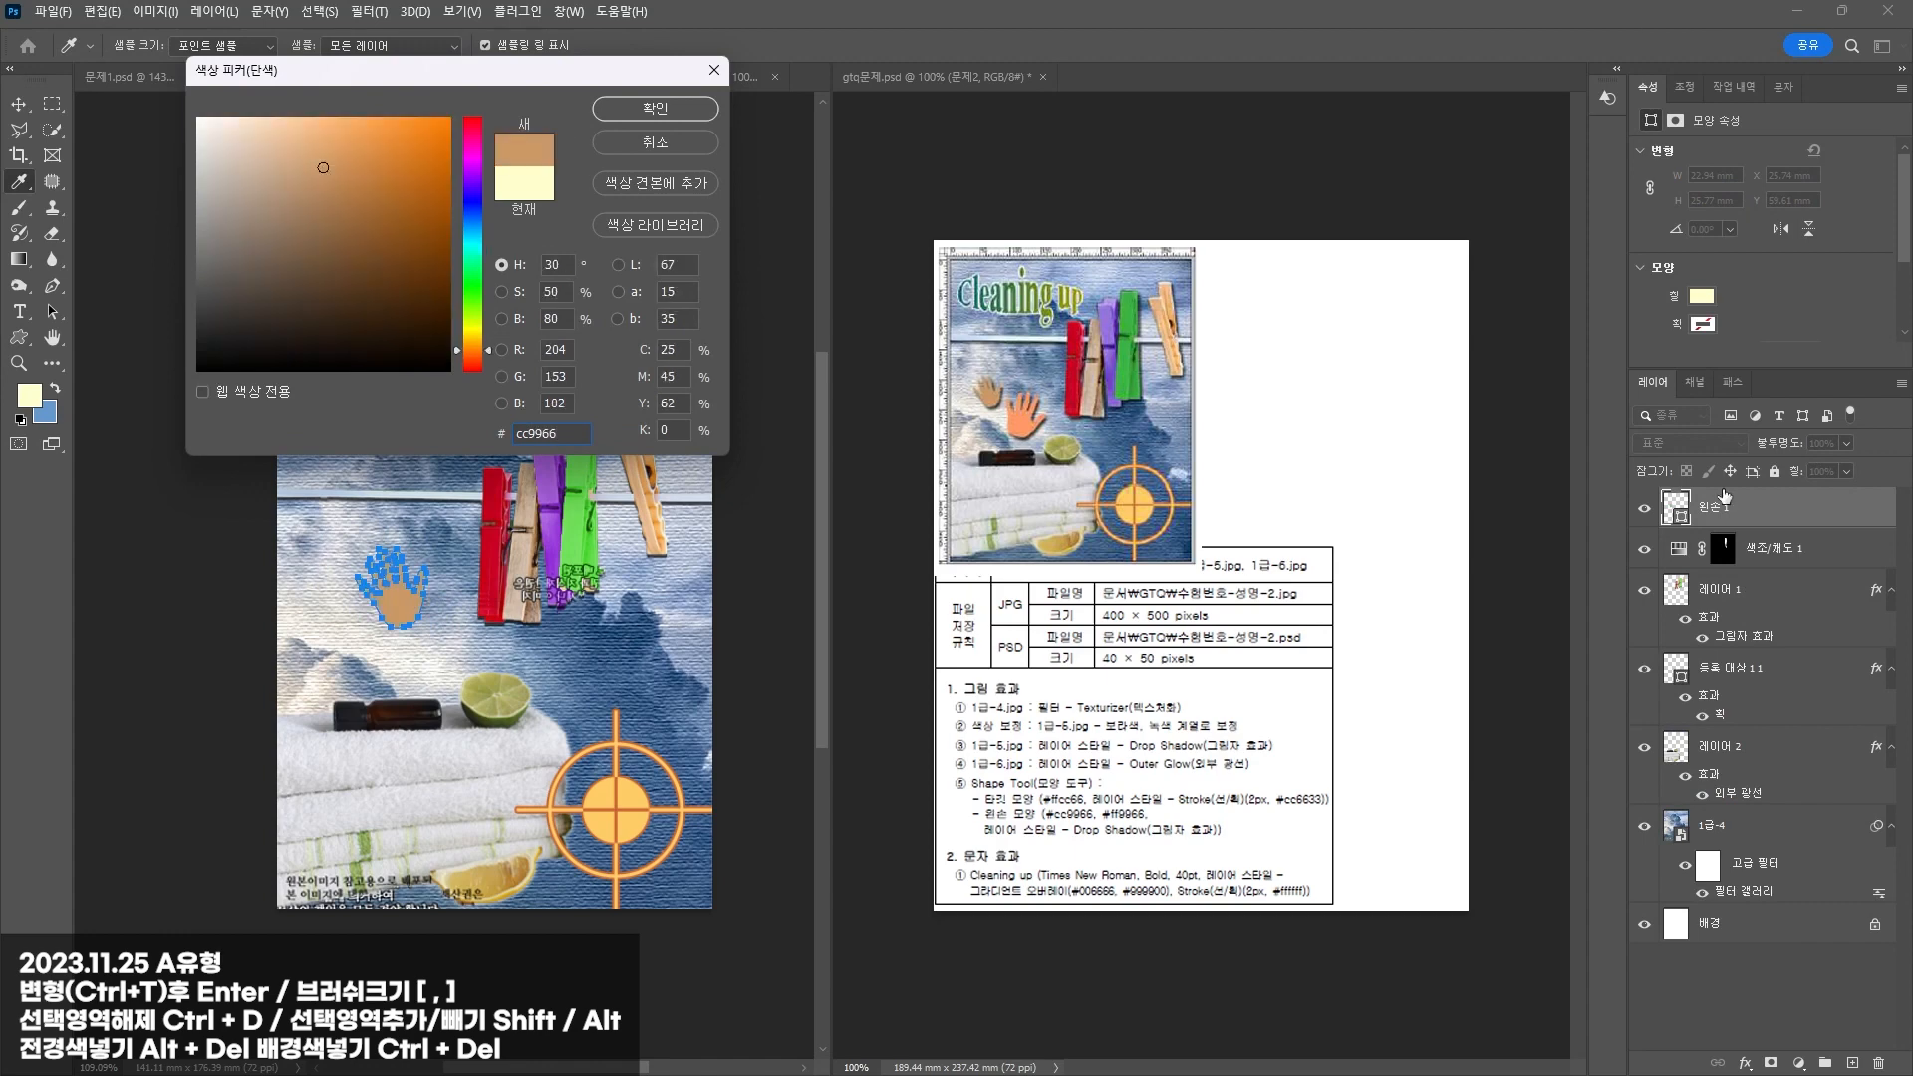
pyautogui.press('Return')
# Step: Add a Drop Shadow layer style to the hand shape, adjusting the shadow's light angle
pyautogui.click(1745, 1063)
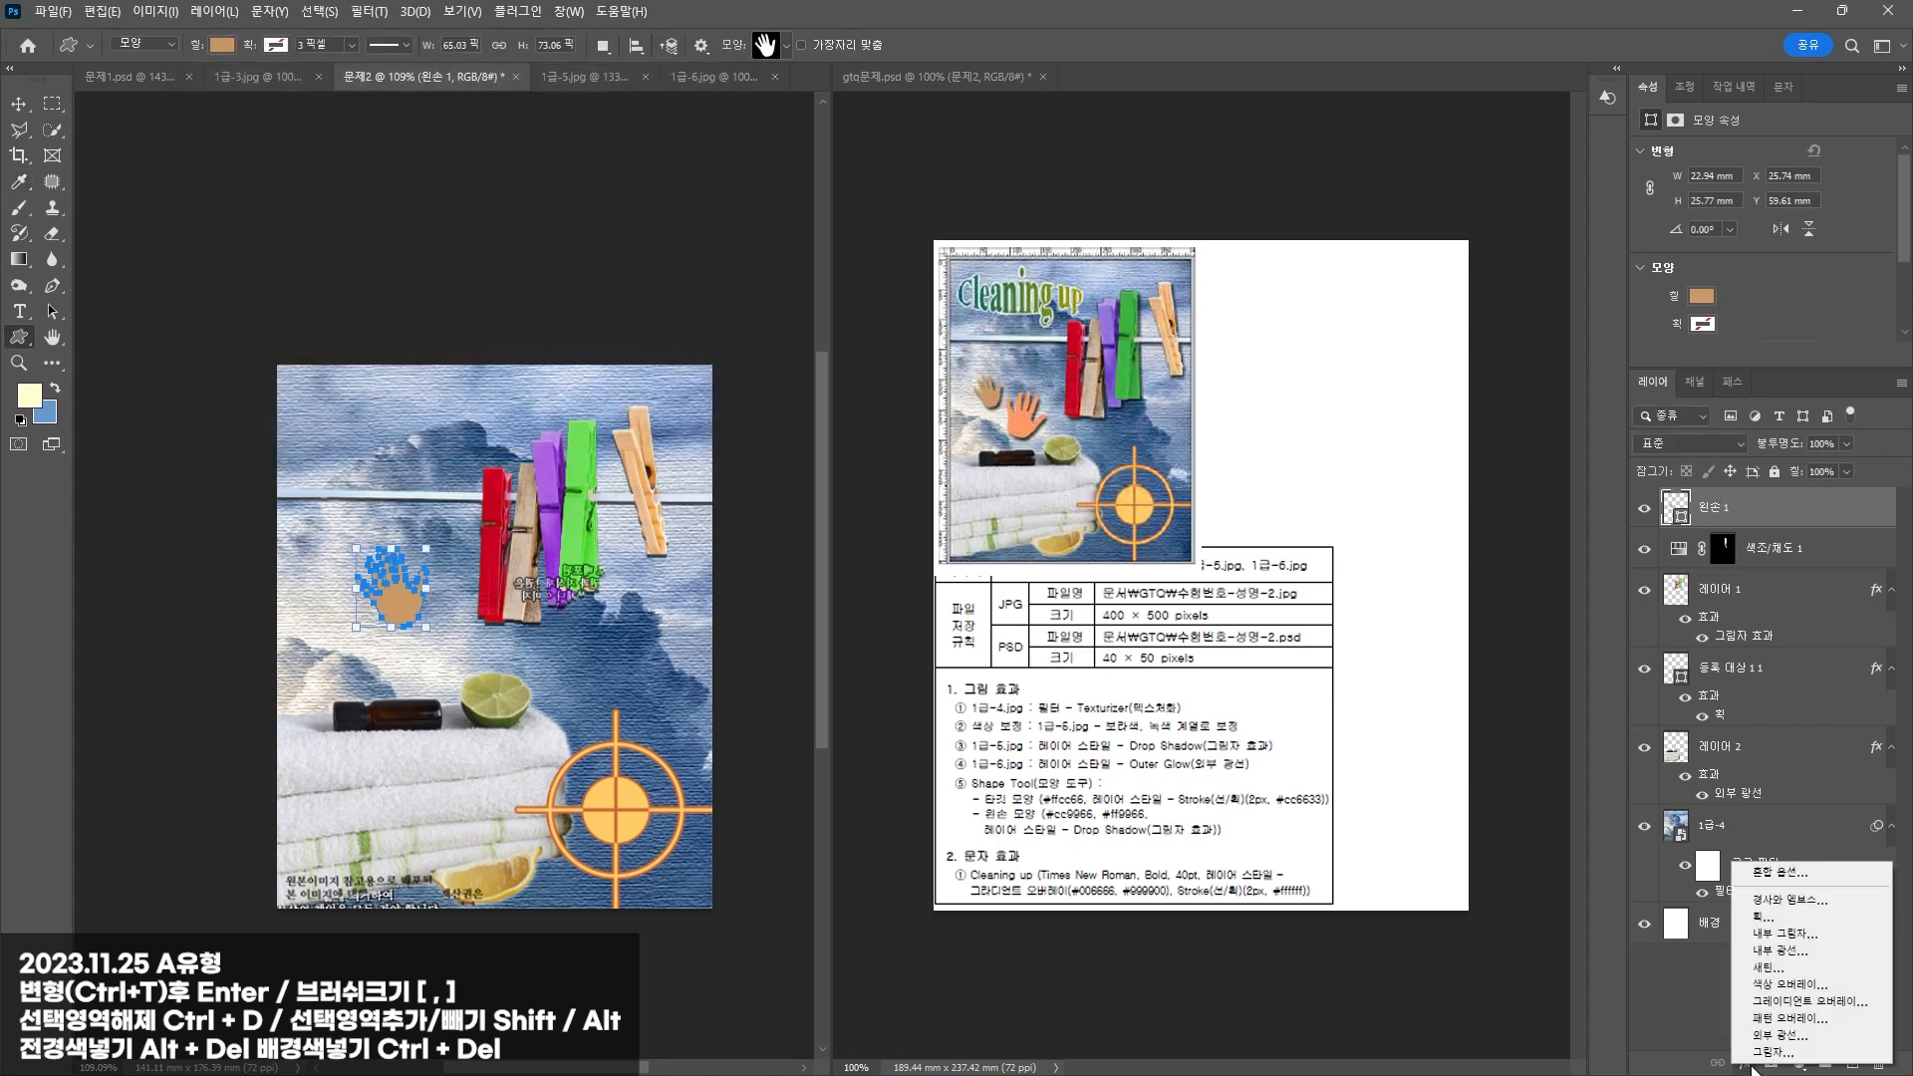
pyautogui.click(1779, 1055)
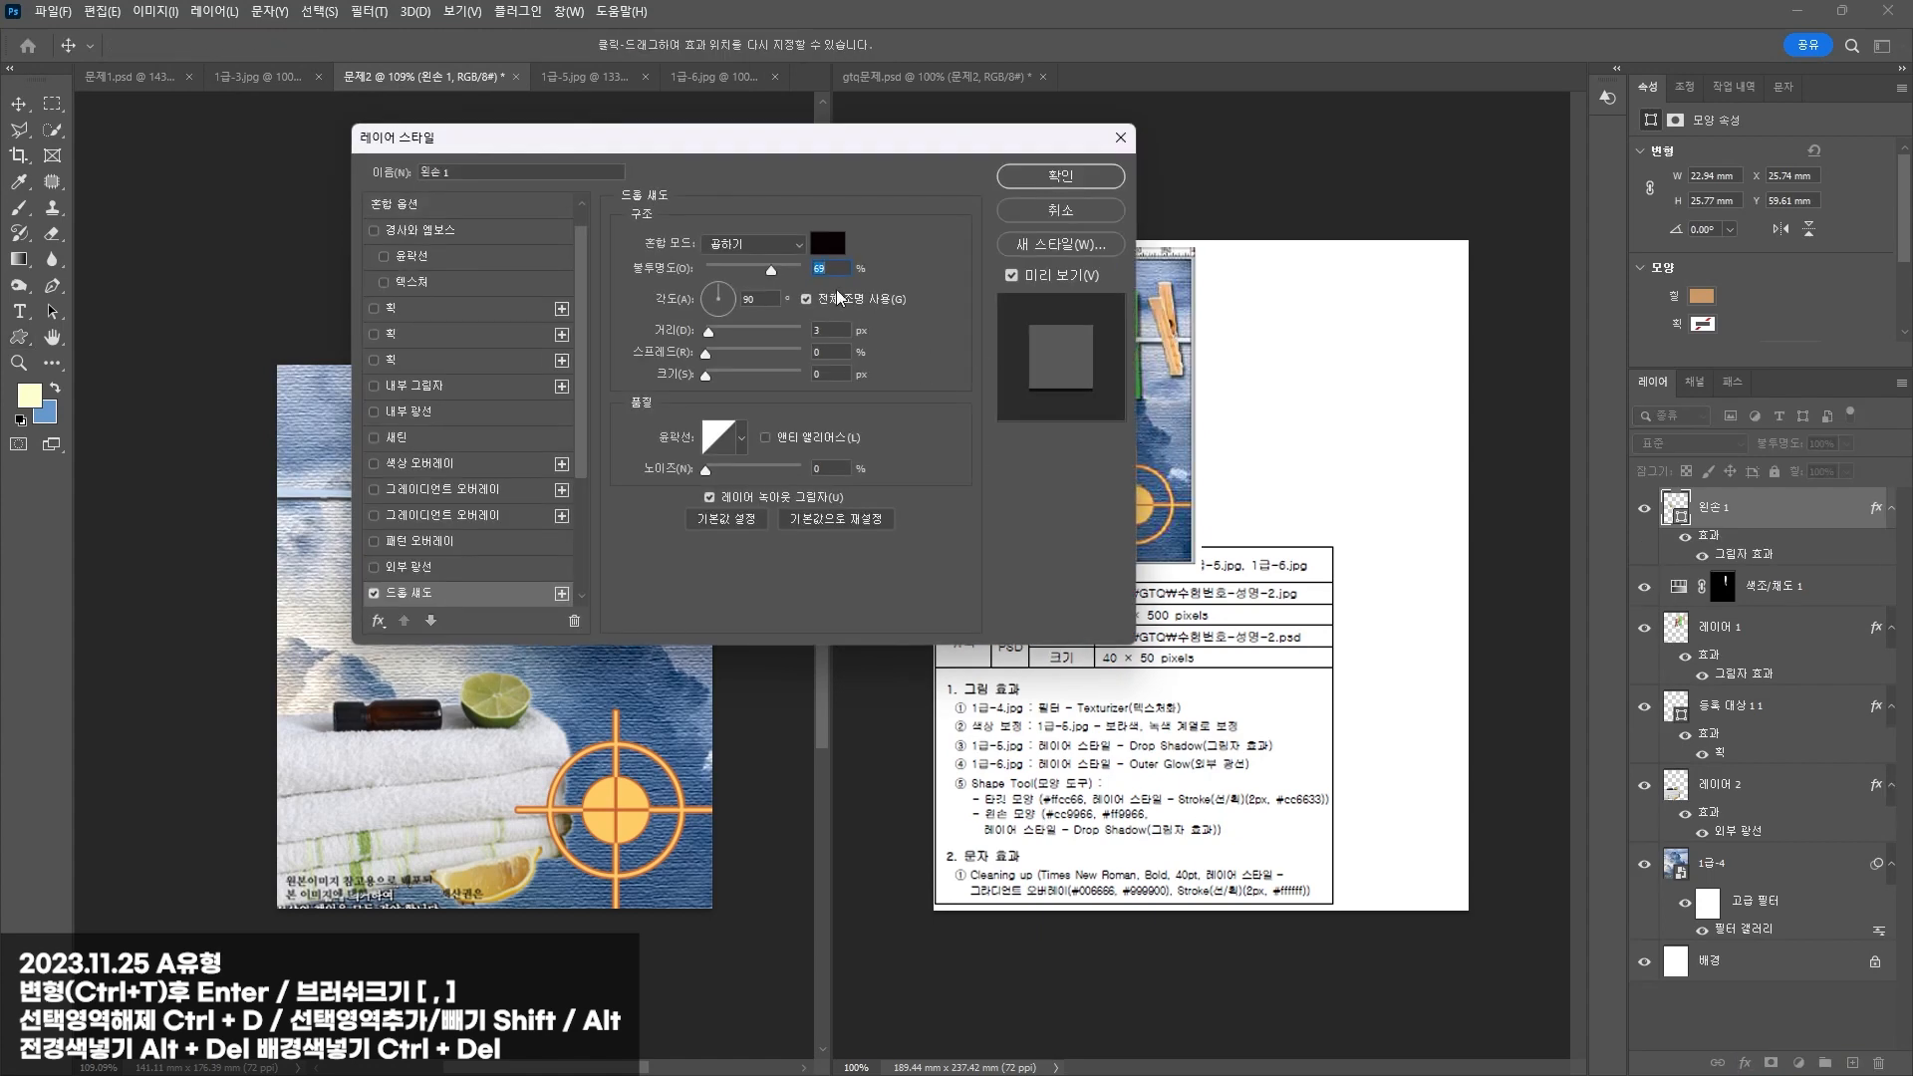
pyautogui.moveTo(943, 140)
pyautogui.mouseDown()
pyautogui.moveTo(964, 146)
pyautogui.moveTo(1260, 777)
pyautogui.moveTo(1266, 590)
pyautogui.mouseUp()
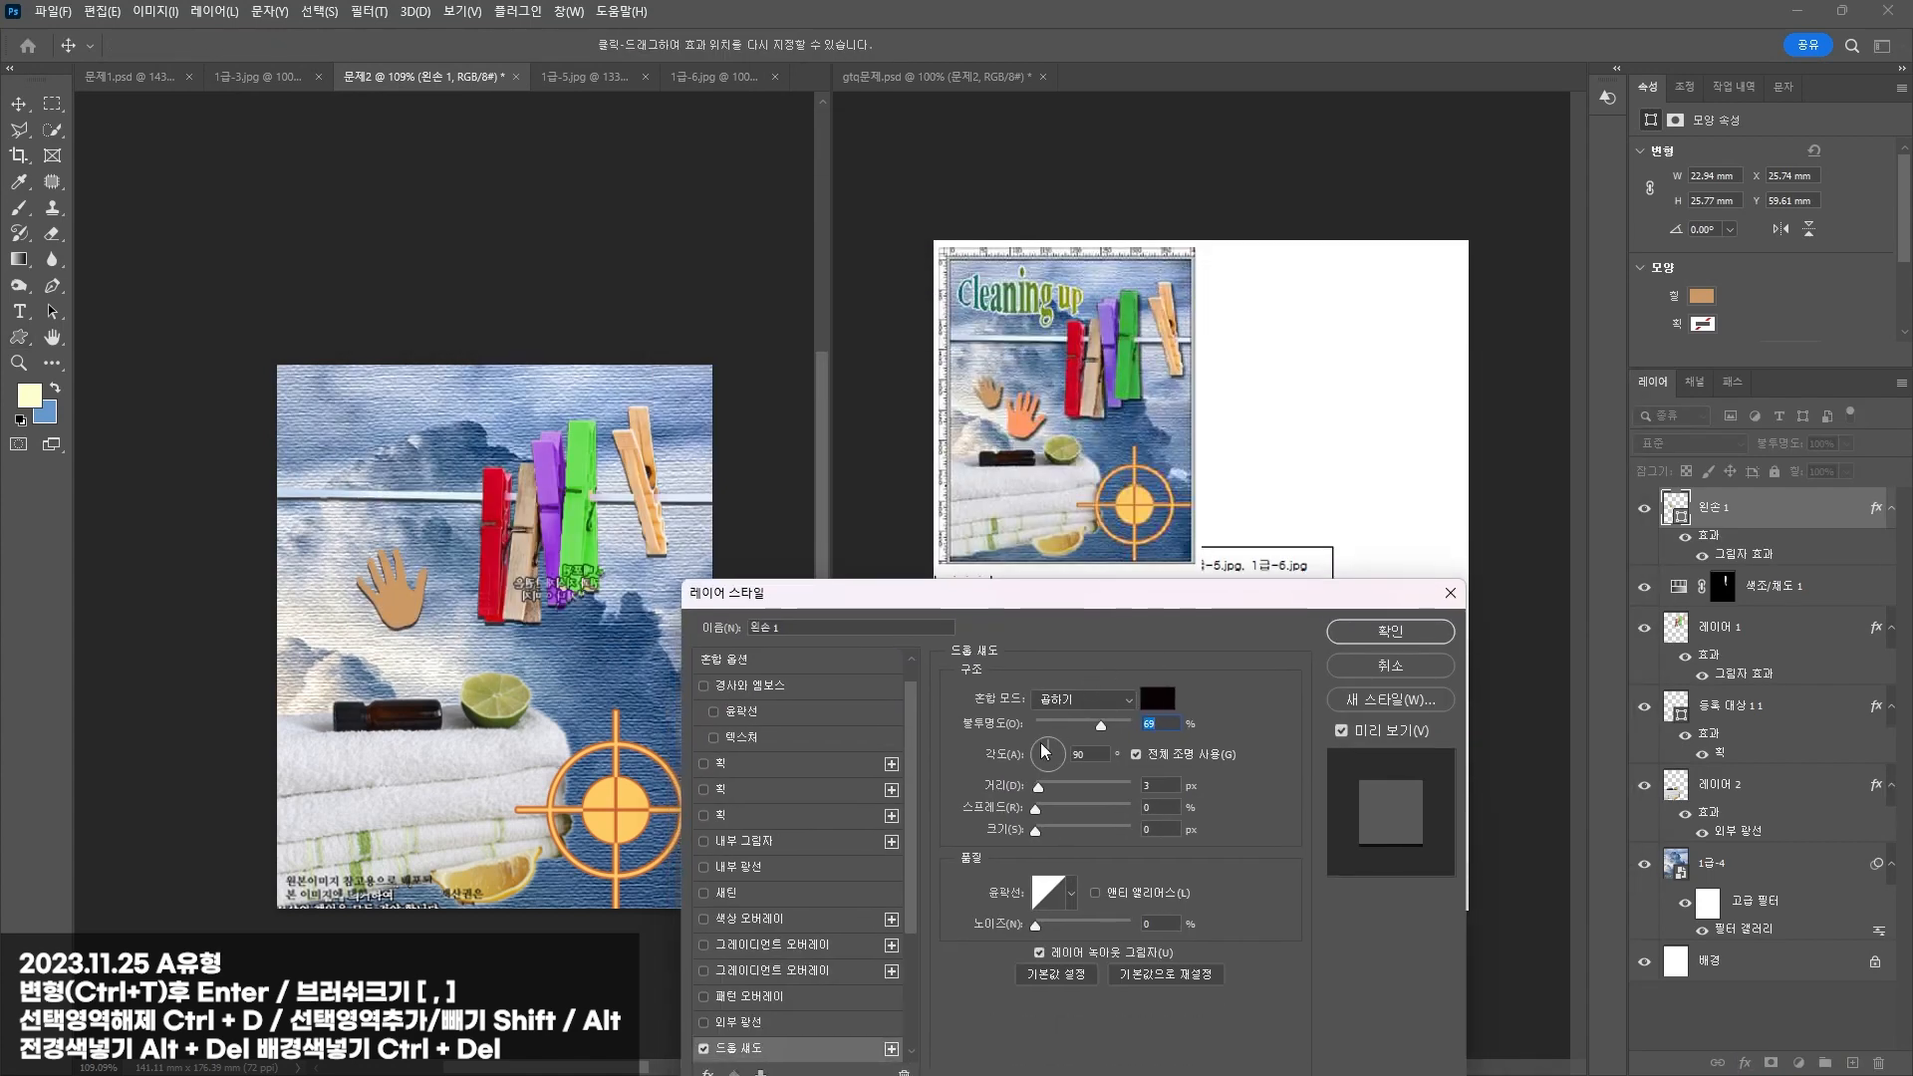
pyautogui.moveTo(1044, 752); pyautogui.dragTo(1040, 743)
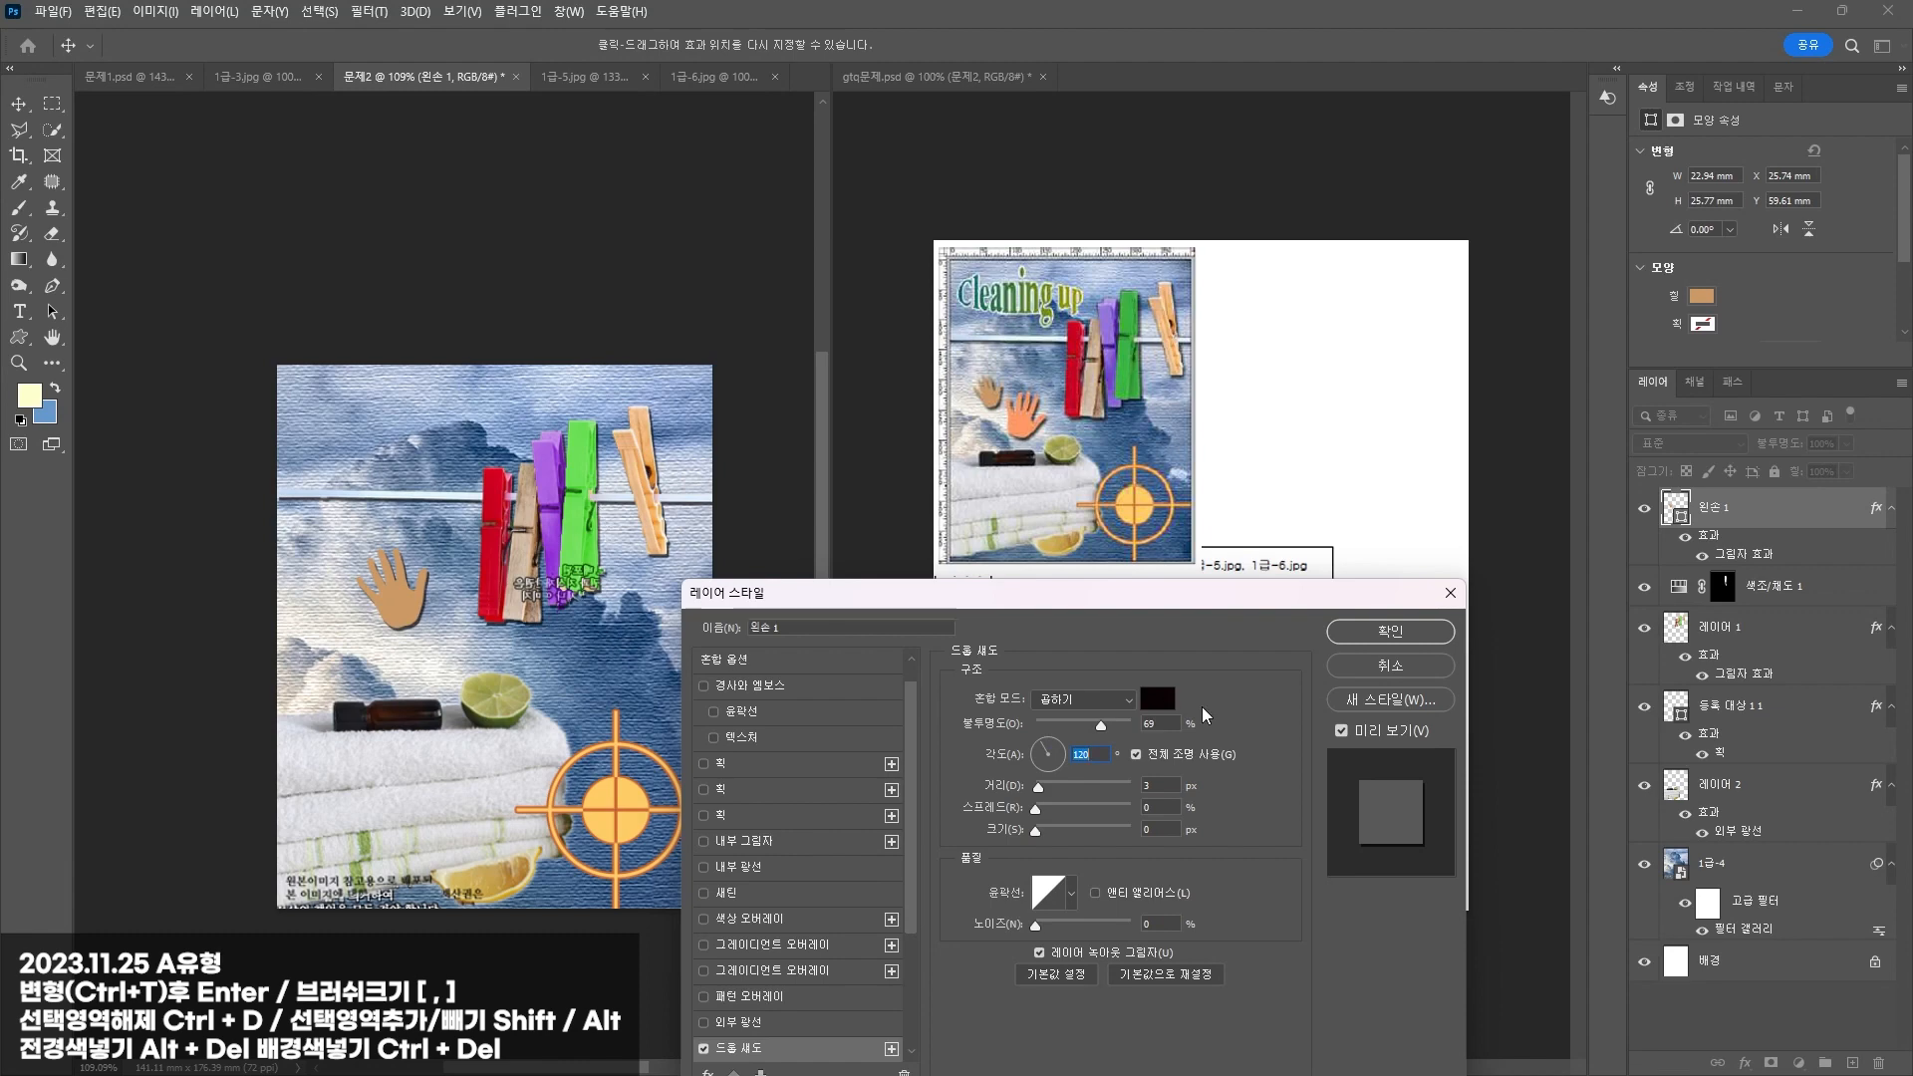
pyautogui.click(1182, 760)
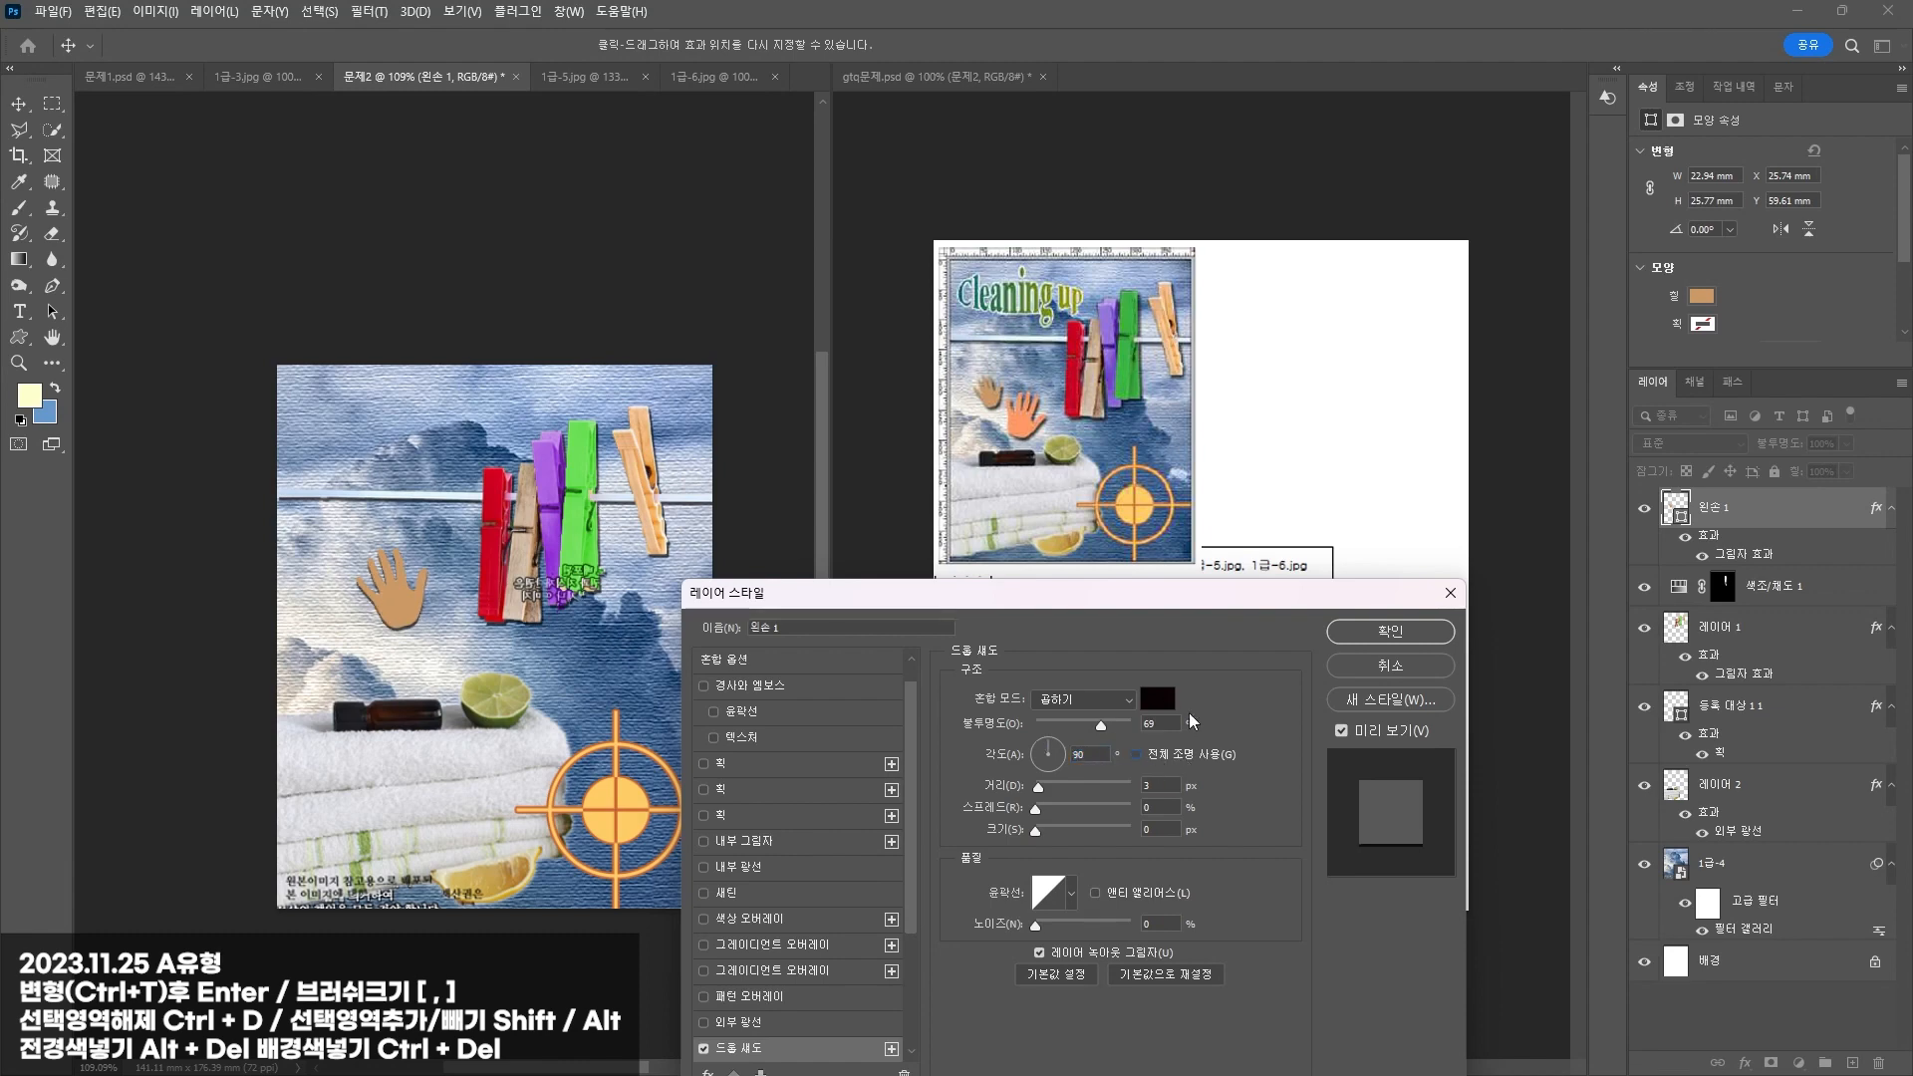
pyautogui.moveTo(1036, 747); pyautogui.dragTo(1042, 747)
pyautogui.click(1390, 630)
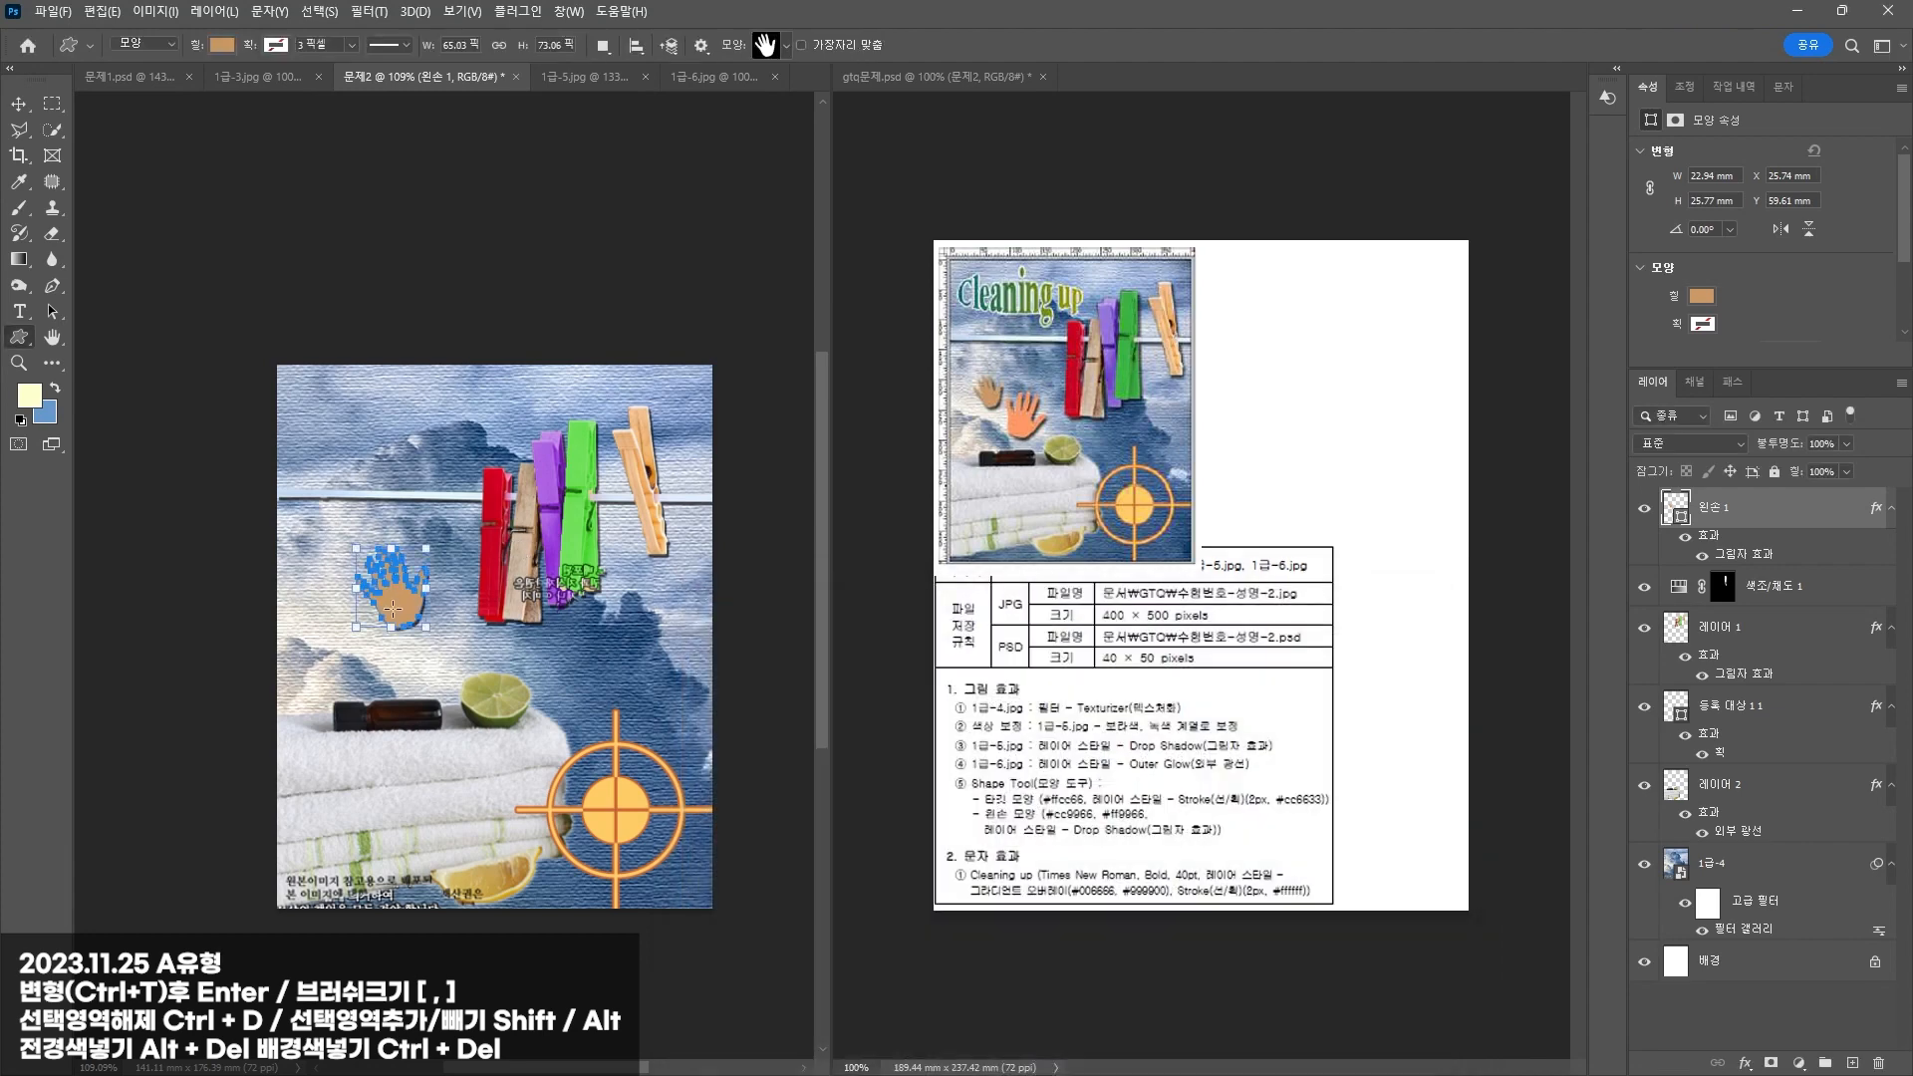
# Step: Move the hand shape up and to the left, and place a duplicate below and to its right
pyautogui.click(241, 518)
pyautogui.click(1012, 426)
pyautogui.click(19, 103)
pyautogui.moveTo(395, 618)
pyautogui.mouseDown()
pyautogui.moveTo(338, 594)
pyautogui.moveTo(413, 643)
pyautogui.mouseUp()
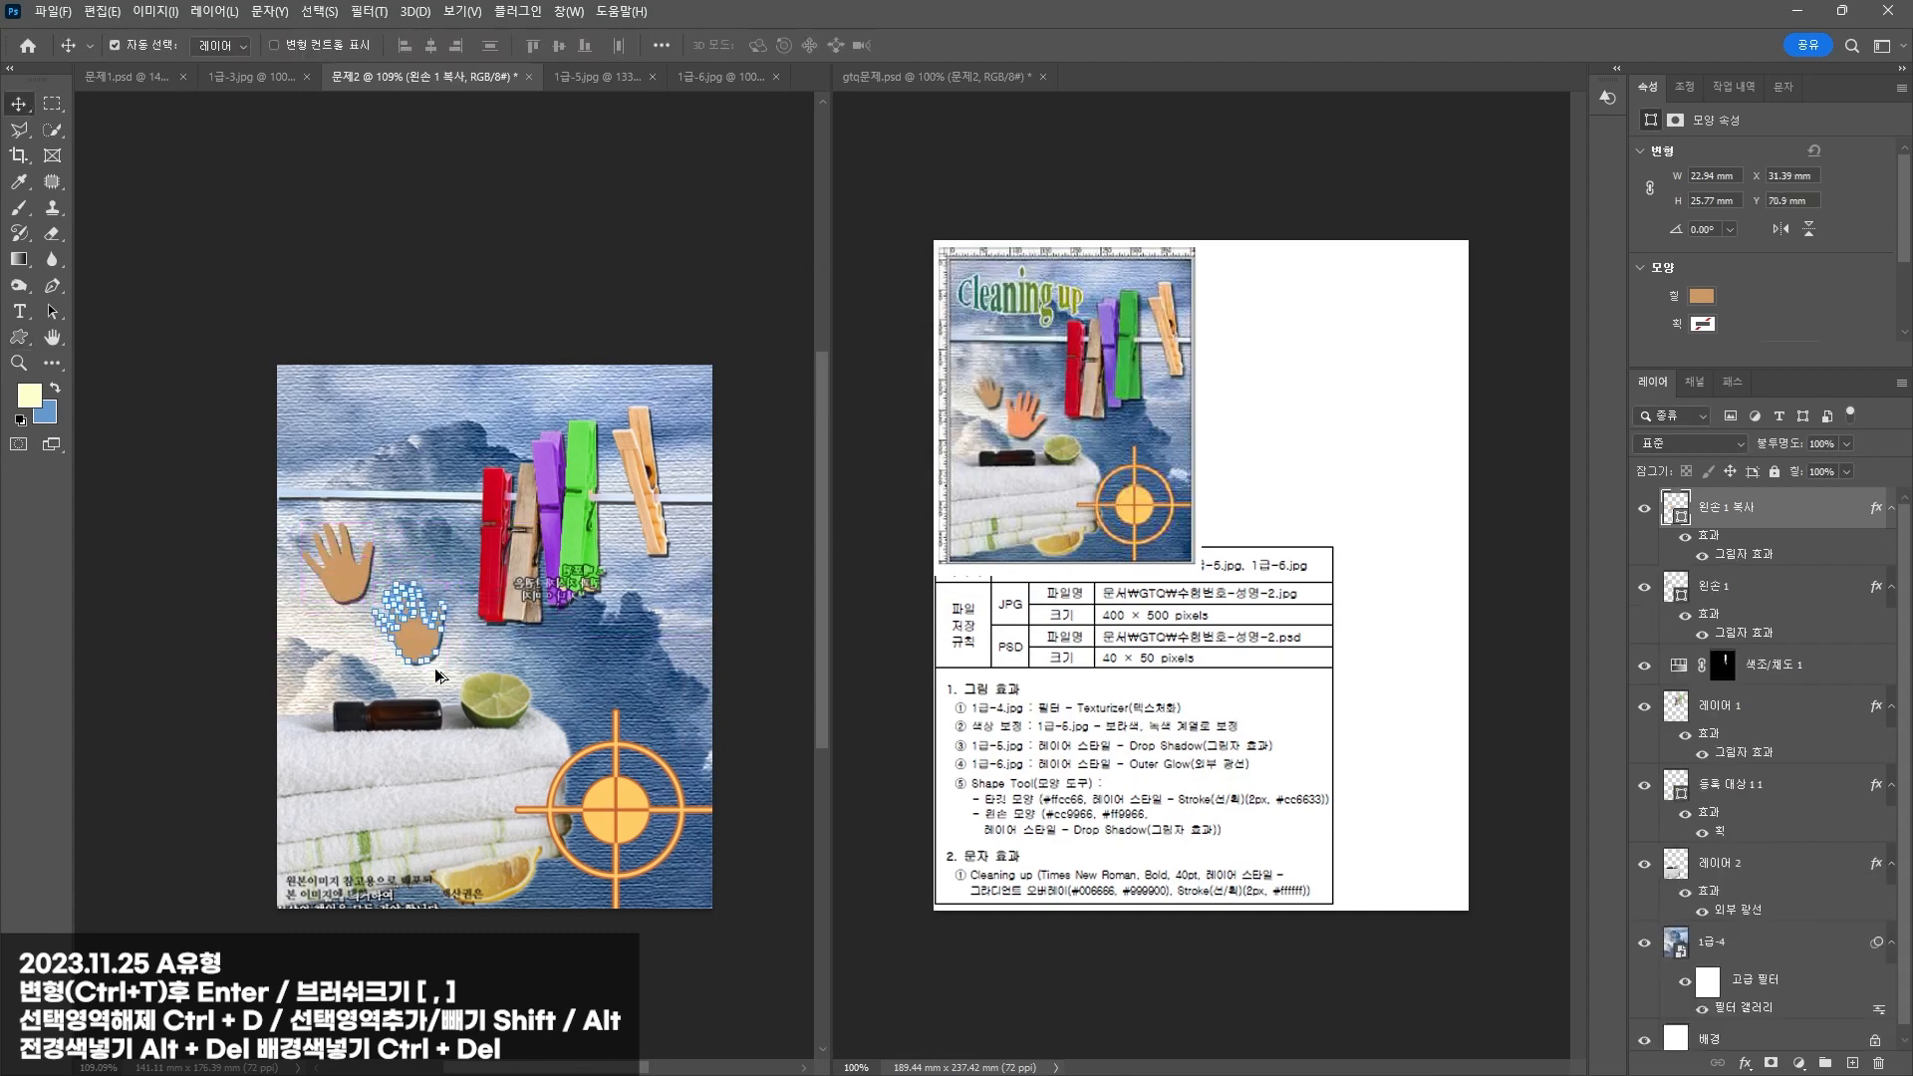
# Step: Rotate the duplicate hand 27° and scale it up to about 127%
pyautogui.hotkey('ctrl', 't')
pyautogui.moveTo(470, 571)
pyautogui.mouseDown()
pyautogui.moveTo(496, 601)
pyautogui.moveTo(480, 597)
pyautogui.mouseUp()
pyautogui.press('Return')
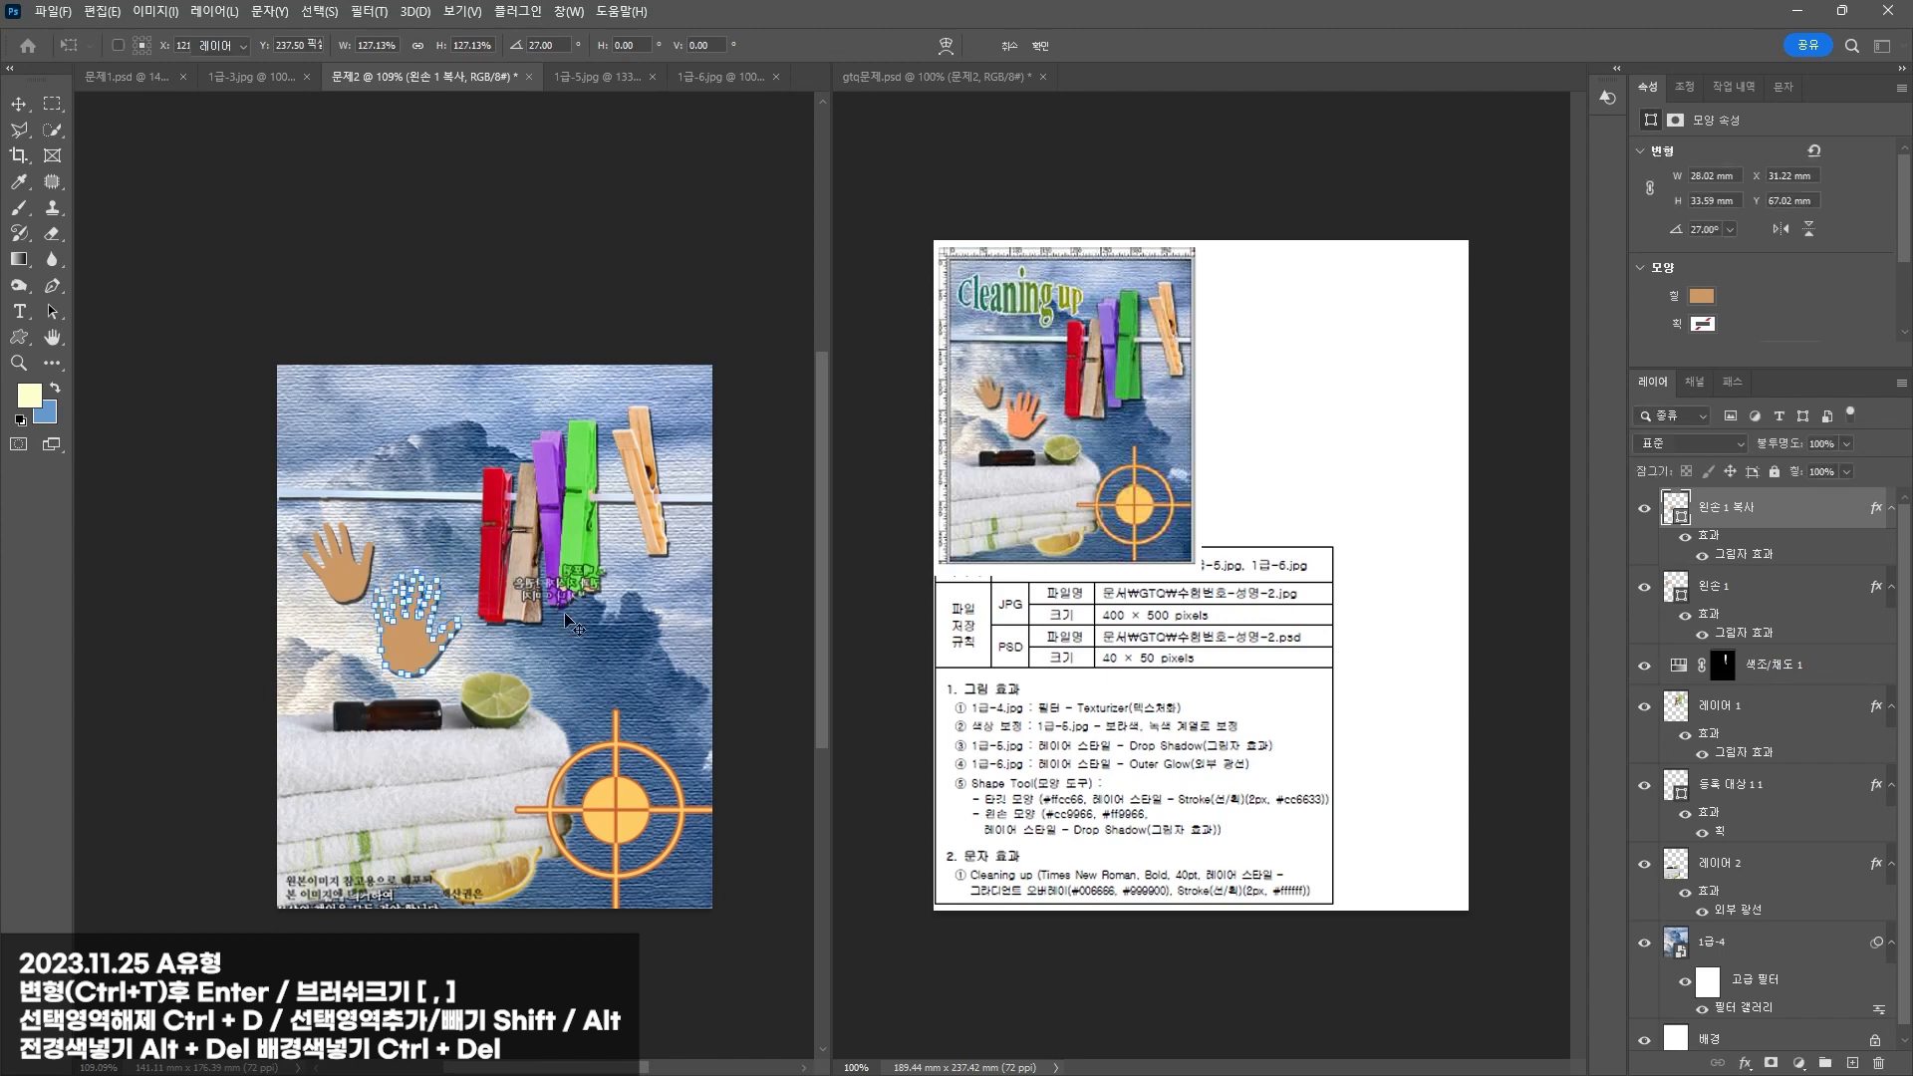
# Step: Set the duplicate hand's fill colour to #ff9966
pyautogui.doubleClick(1681, 505)
pyautogui.write('ff')
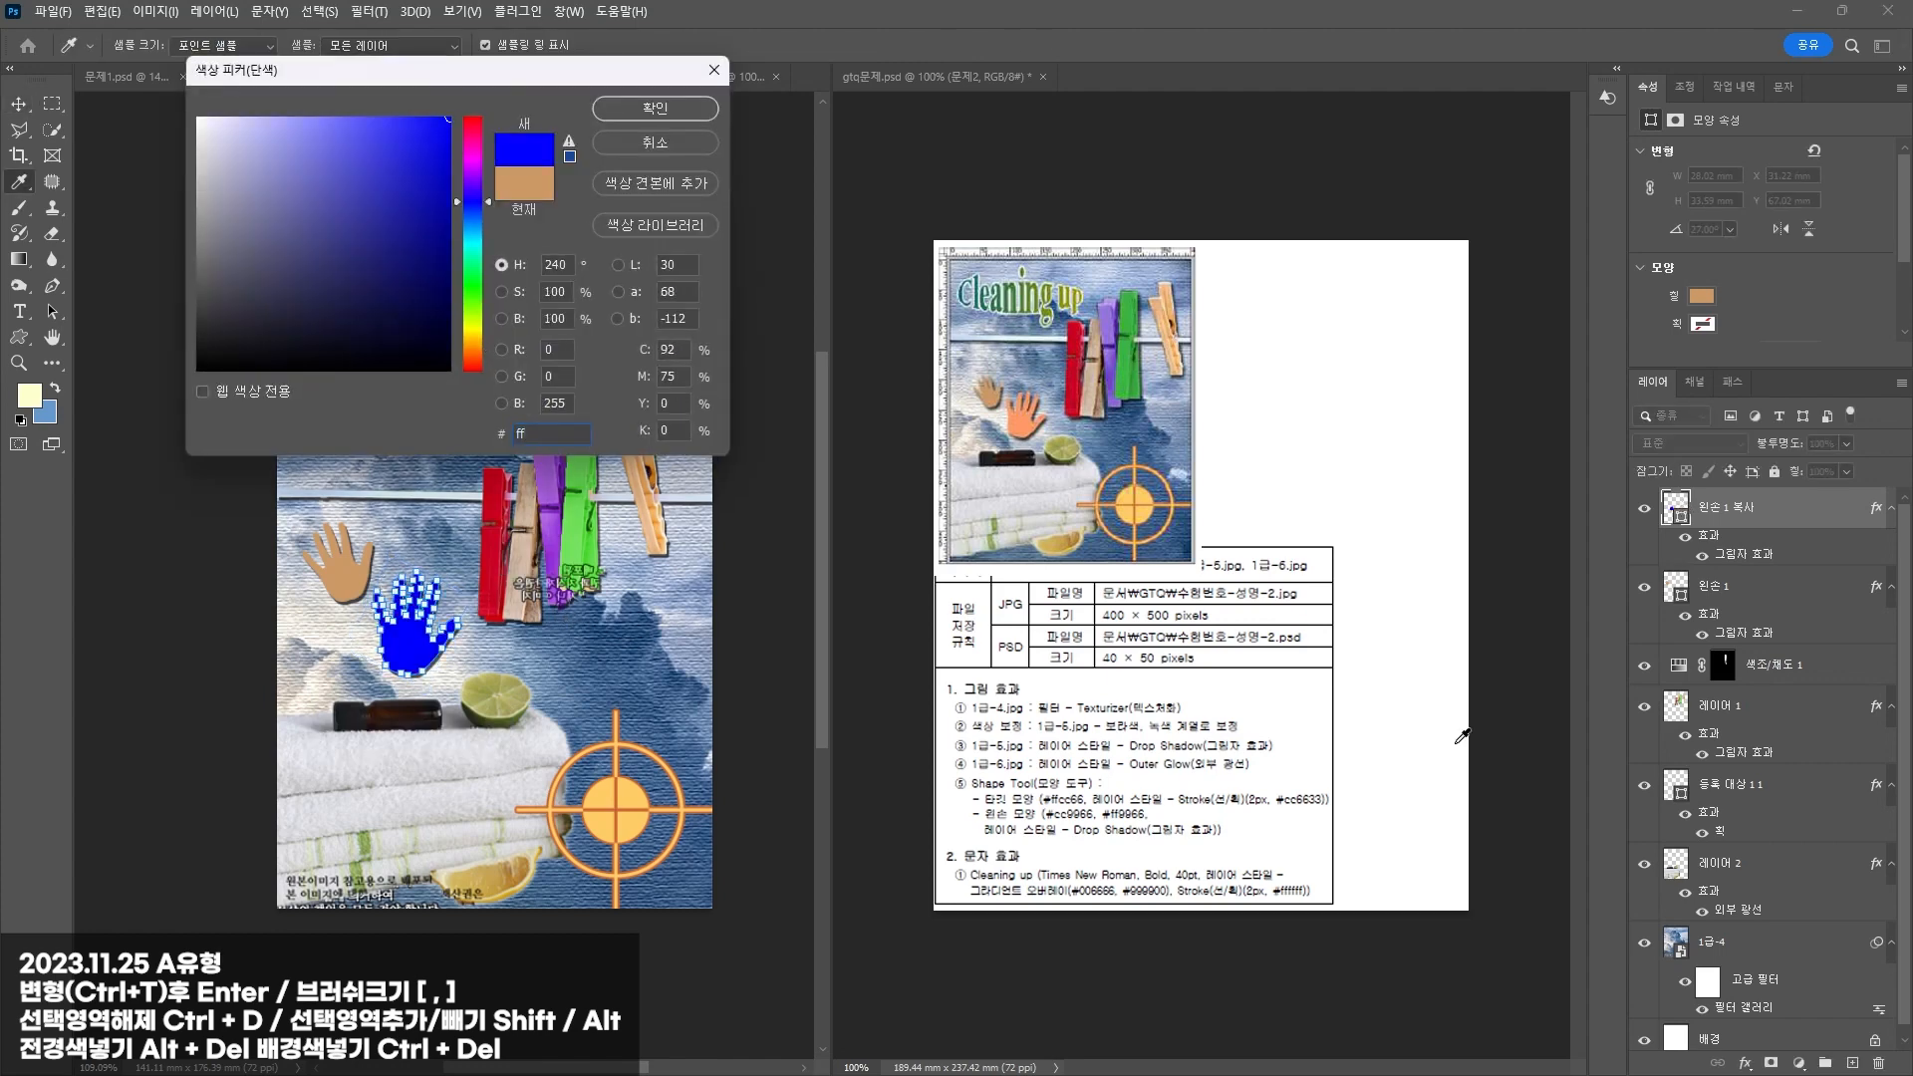
pyautogui.write('9966')
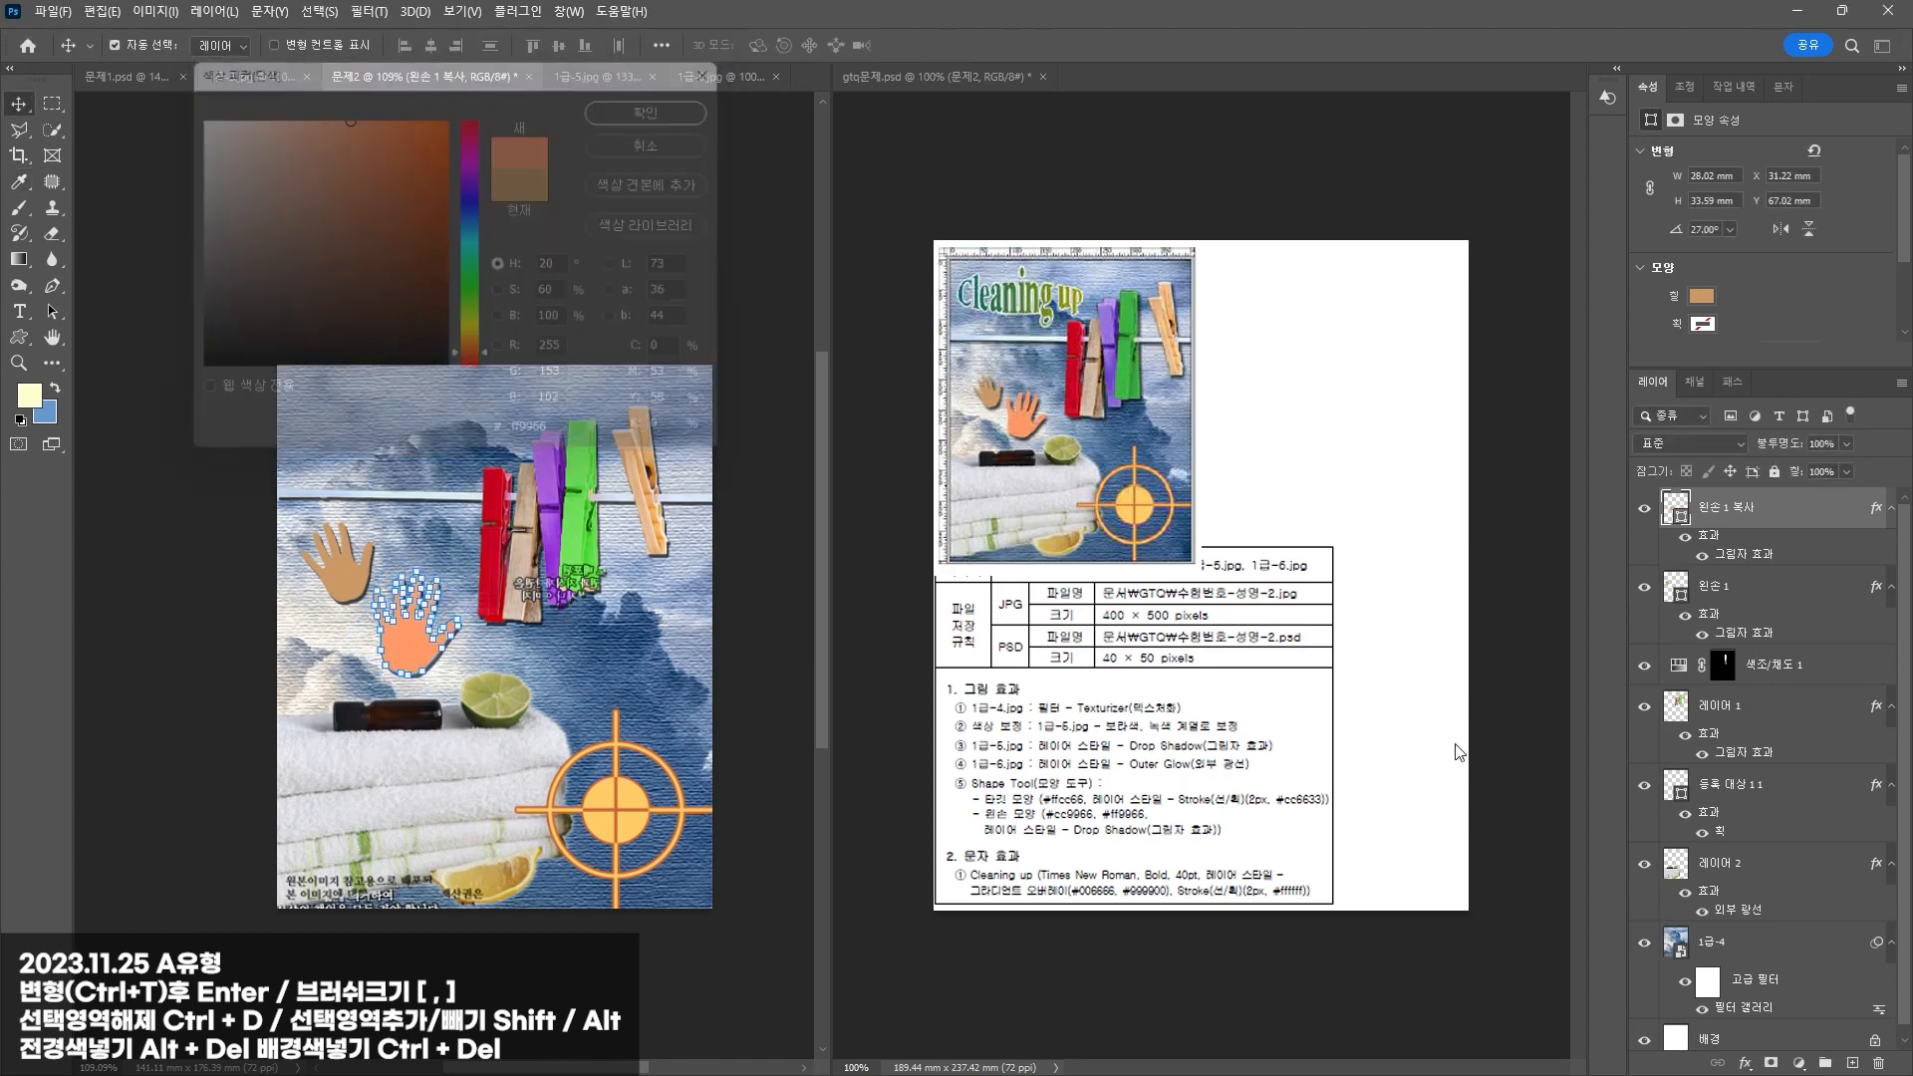
pyautogui.press('Return')
# Step: Scale down the tan hand and the orange hand slightly so both sit close together above the towels
pyautogui.click(339, 563)
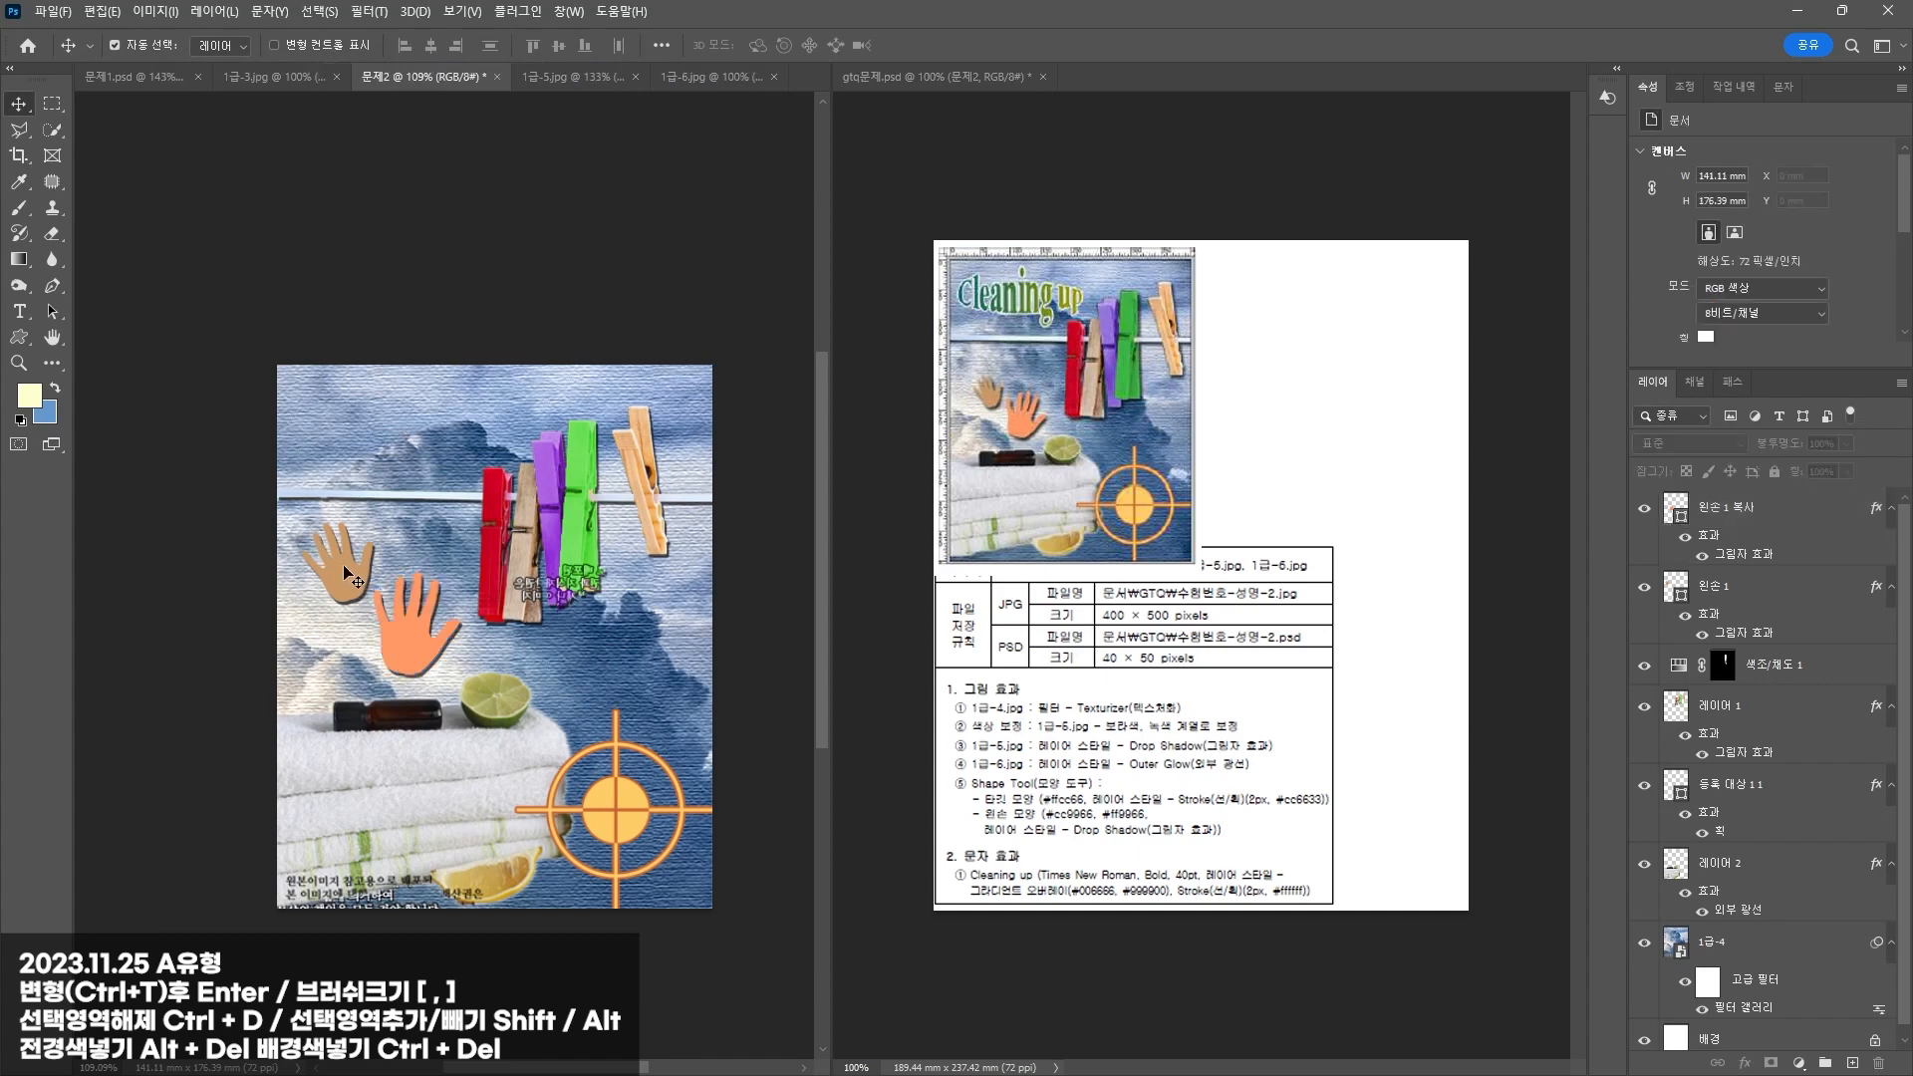
pyautogui.hotkey('ctrl', 't')
pyautogui.moveTo(375, 520); pyautogui.dragTo(350, 586)
pyautogui.press('Return')
pyautogui.keyDown('ctrl'); pyautogui.keyDown('shift'); pyautogui.click(421, 652); pyautogui.keyUp('shift'); pyautogui.keyUp('ctrl')
pyautogui.hotkey('ctrl', 't')
pyautogui.moveTo(461, 678); pyautogui.dragTo(411, 623)
pyautogui.press('Return')
pyautogui.keyDown('ctrl'); pyautogui.click(373, 344); pyautogui.keyUp('ctrl')
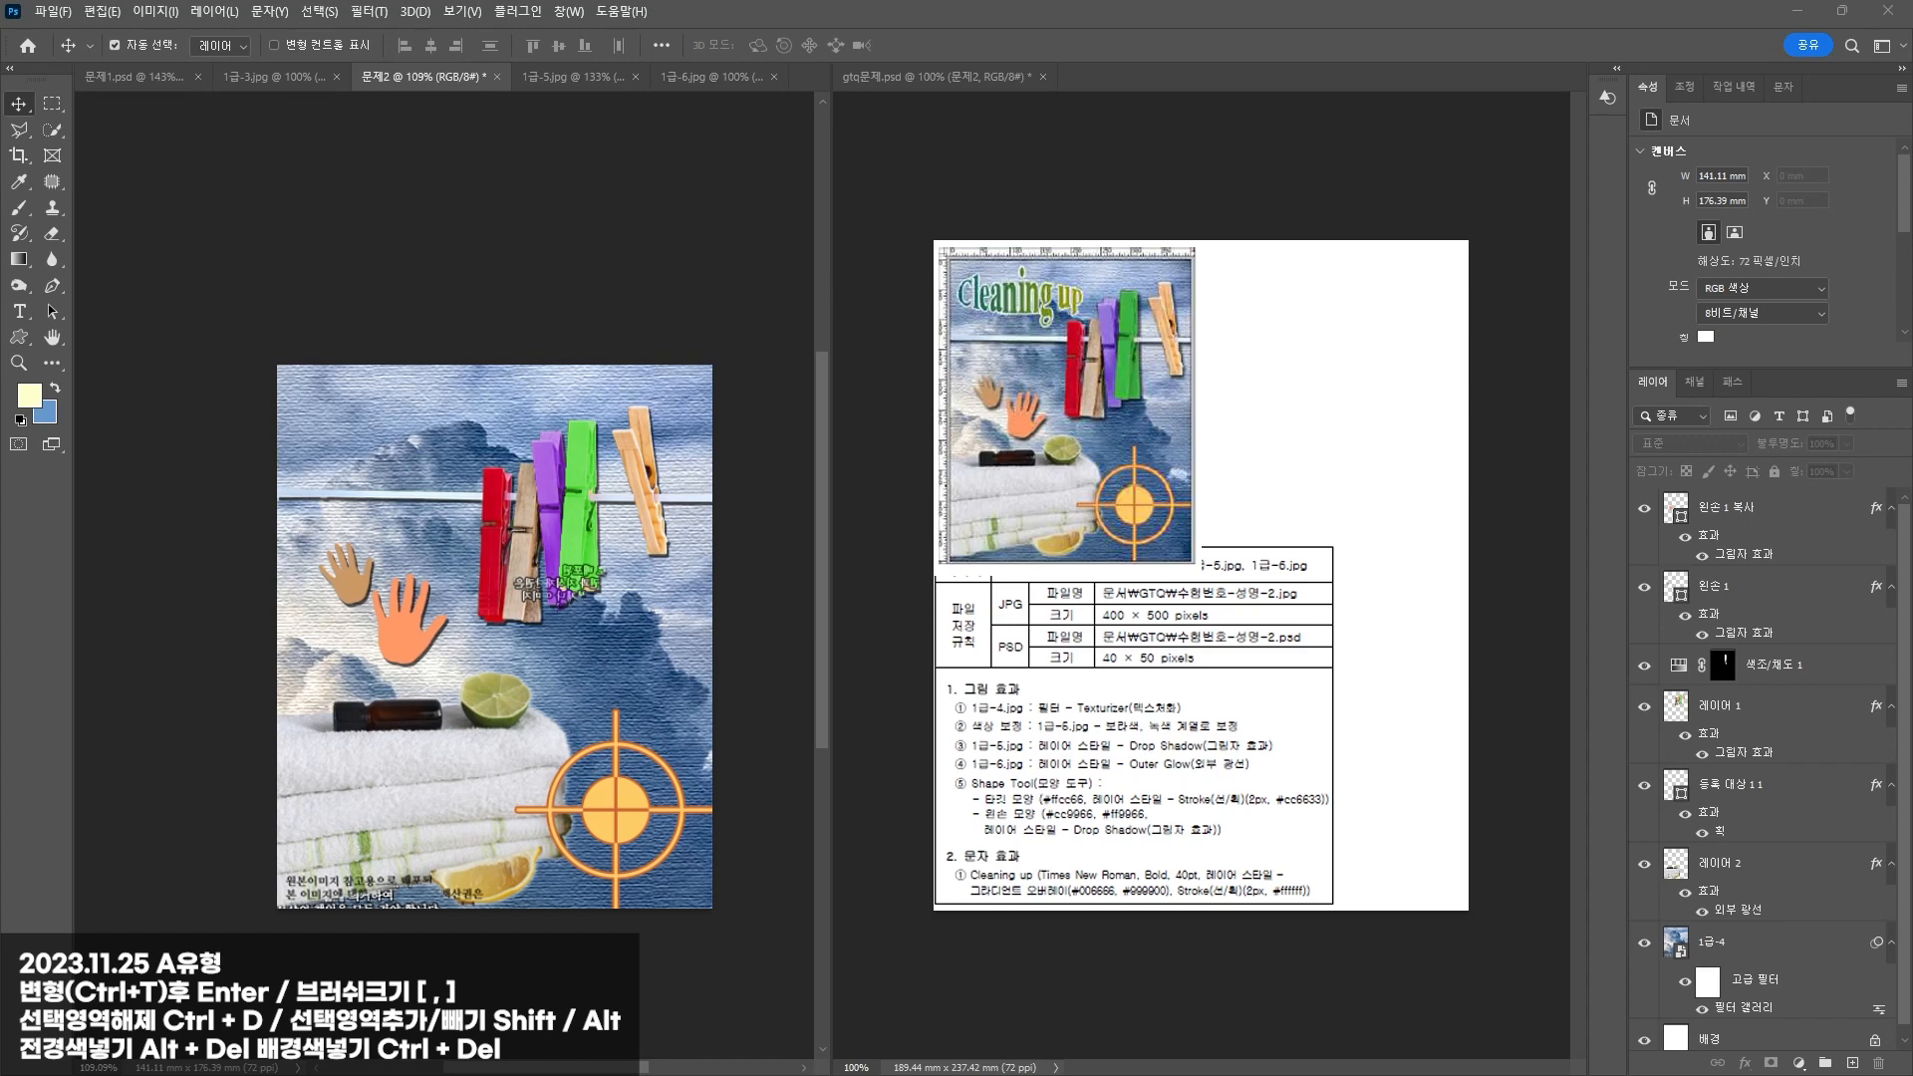
# Step: Add the text "Cleaning up" near the canvas's upper-left corner
pyautogui.click(19, 311)
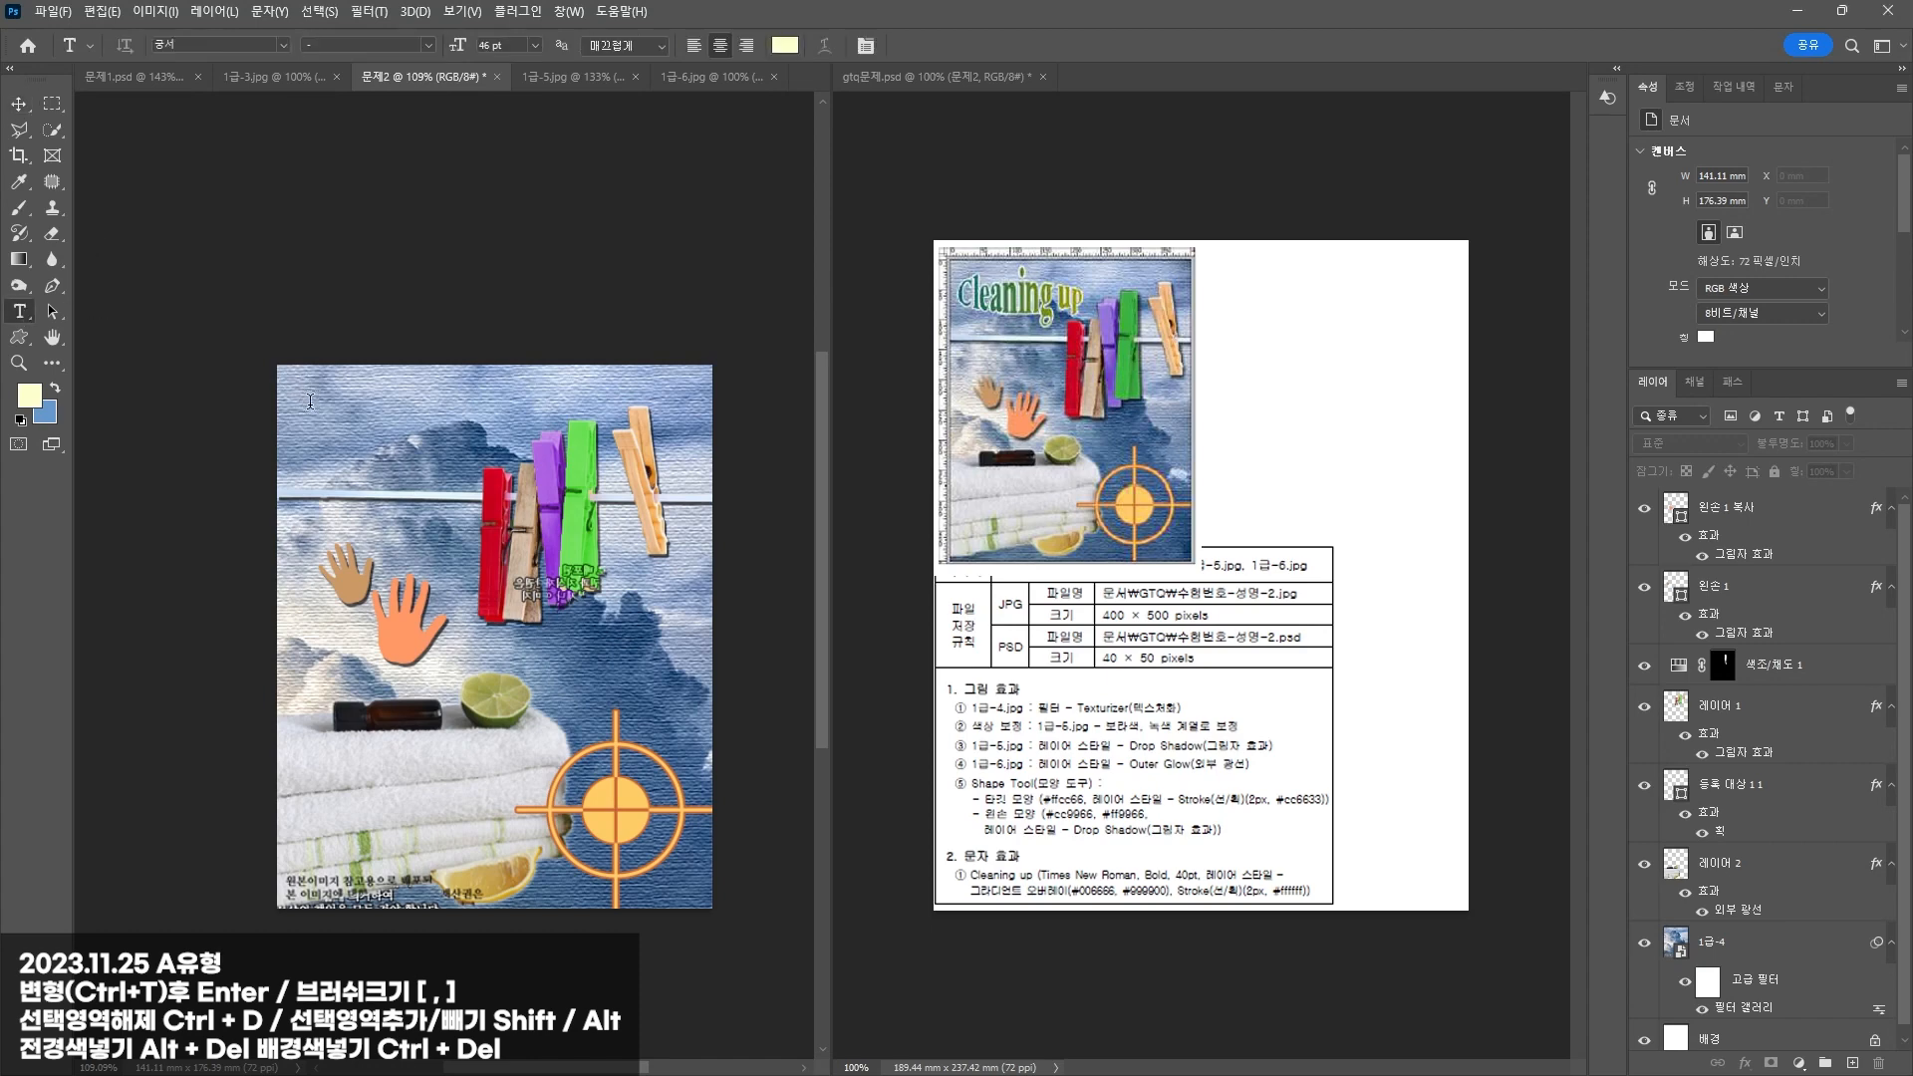
pyautogui.click(310, 402)
pyautogui.write('Cleaning up')
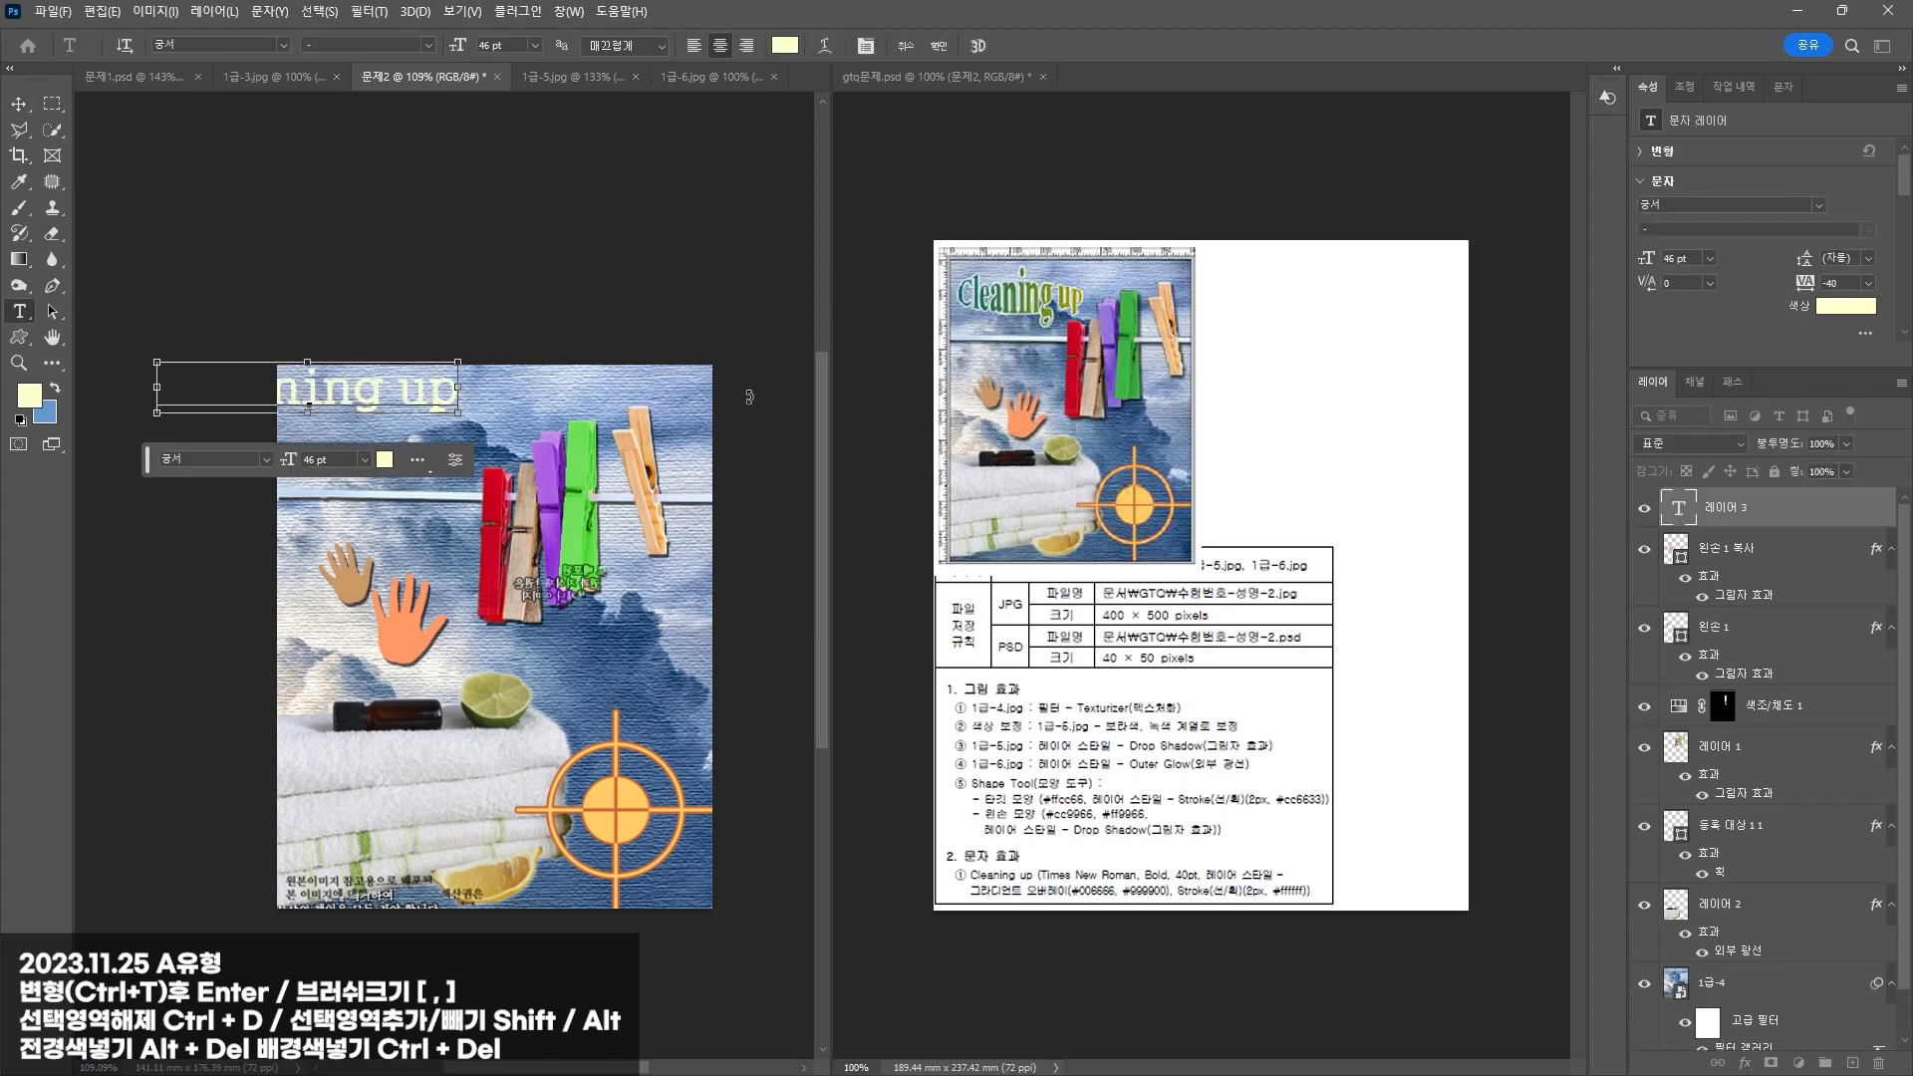
# Step: Format the text as Times New Roman Bold, 40 pt, and move it fully onto the canvas above the clothespins
pyautogui.hotkey('ctrl', 'a')
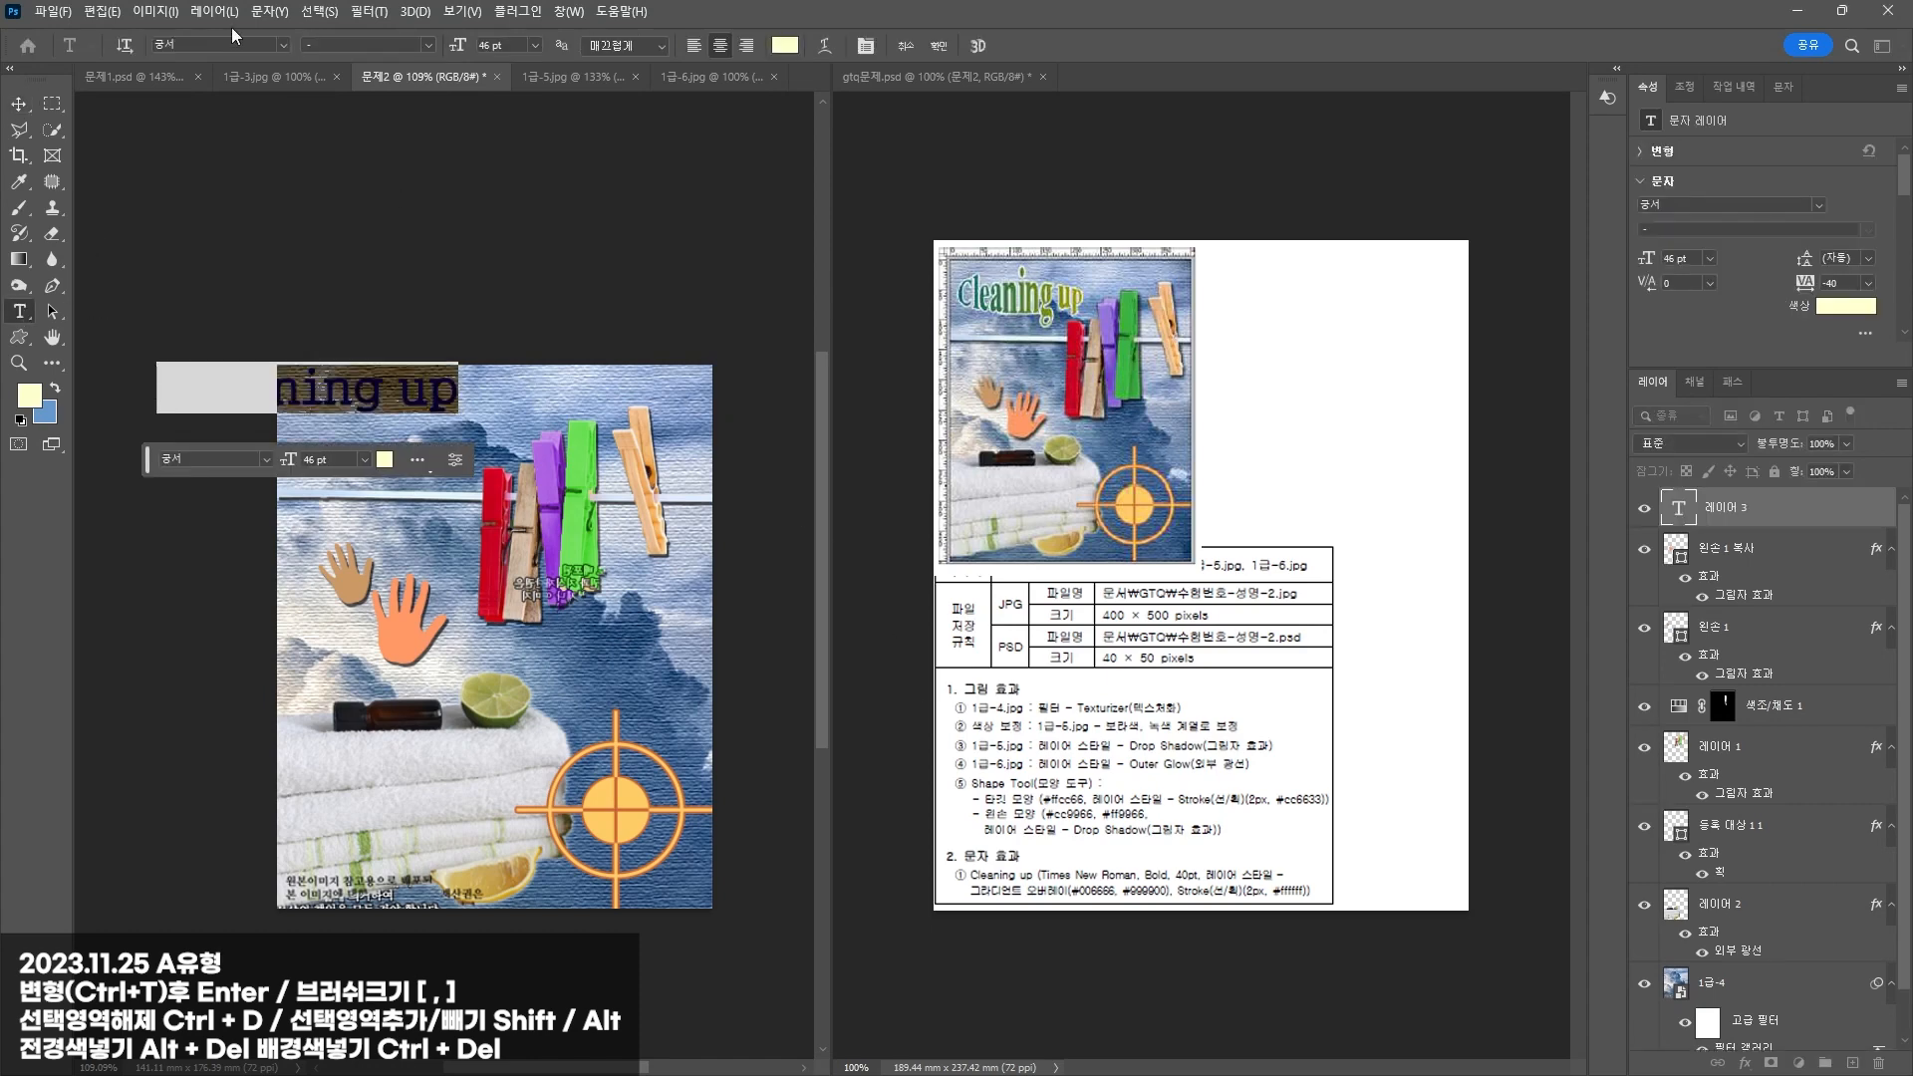
pyautogui.write('Times New Roman')
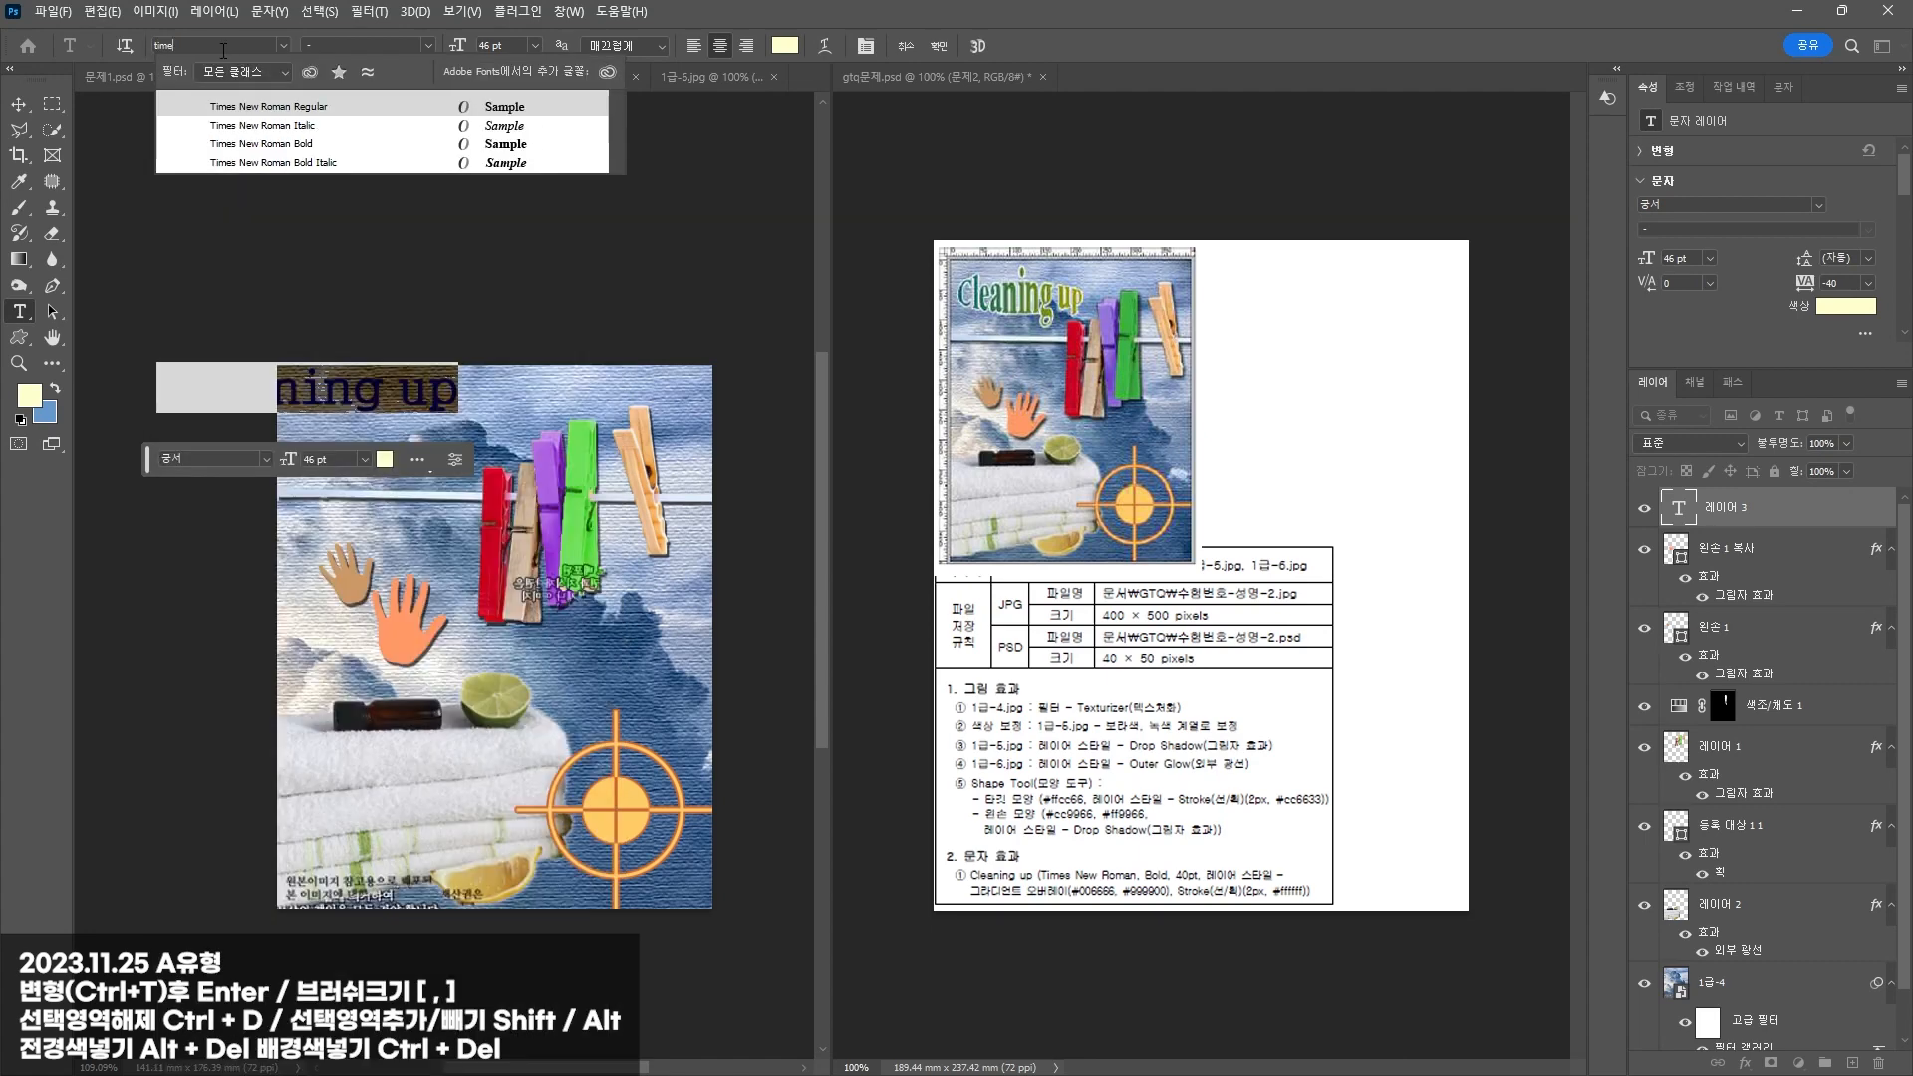
pyautogui.click(251, 144)
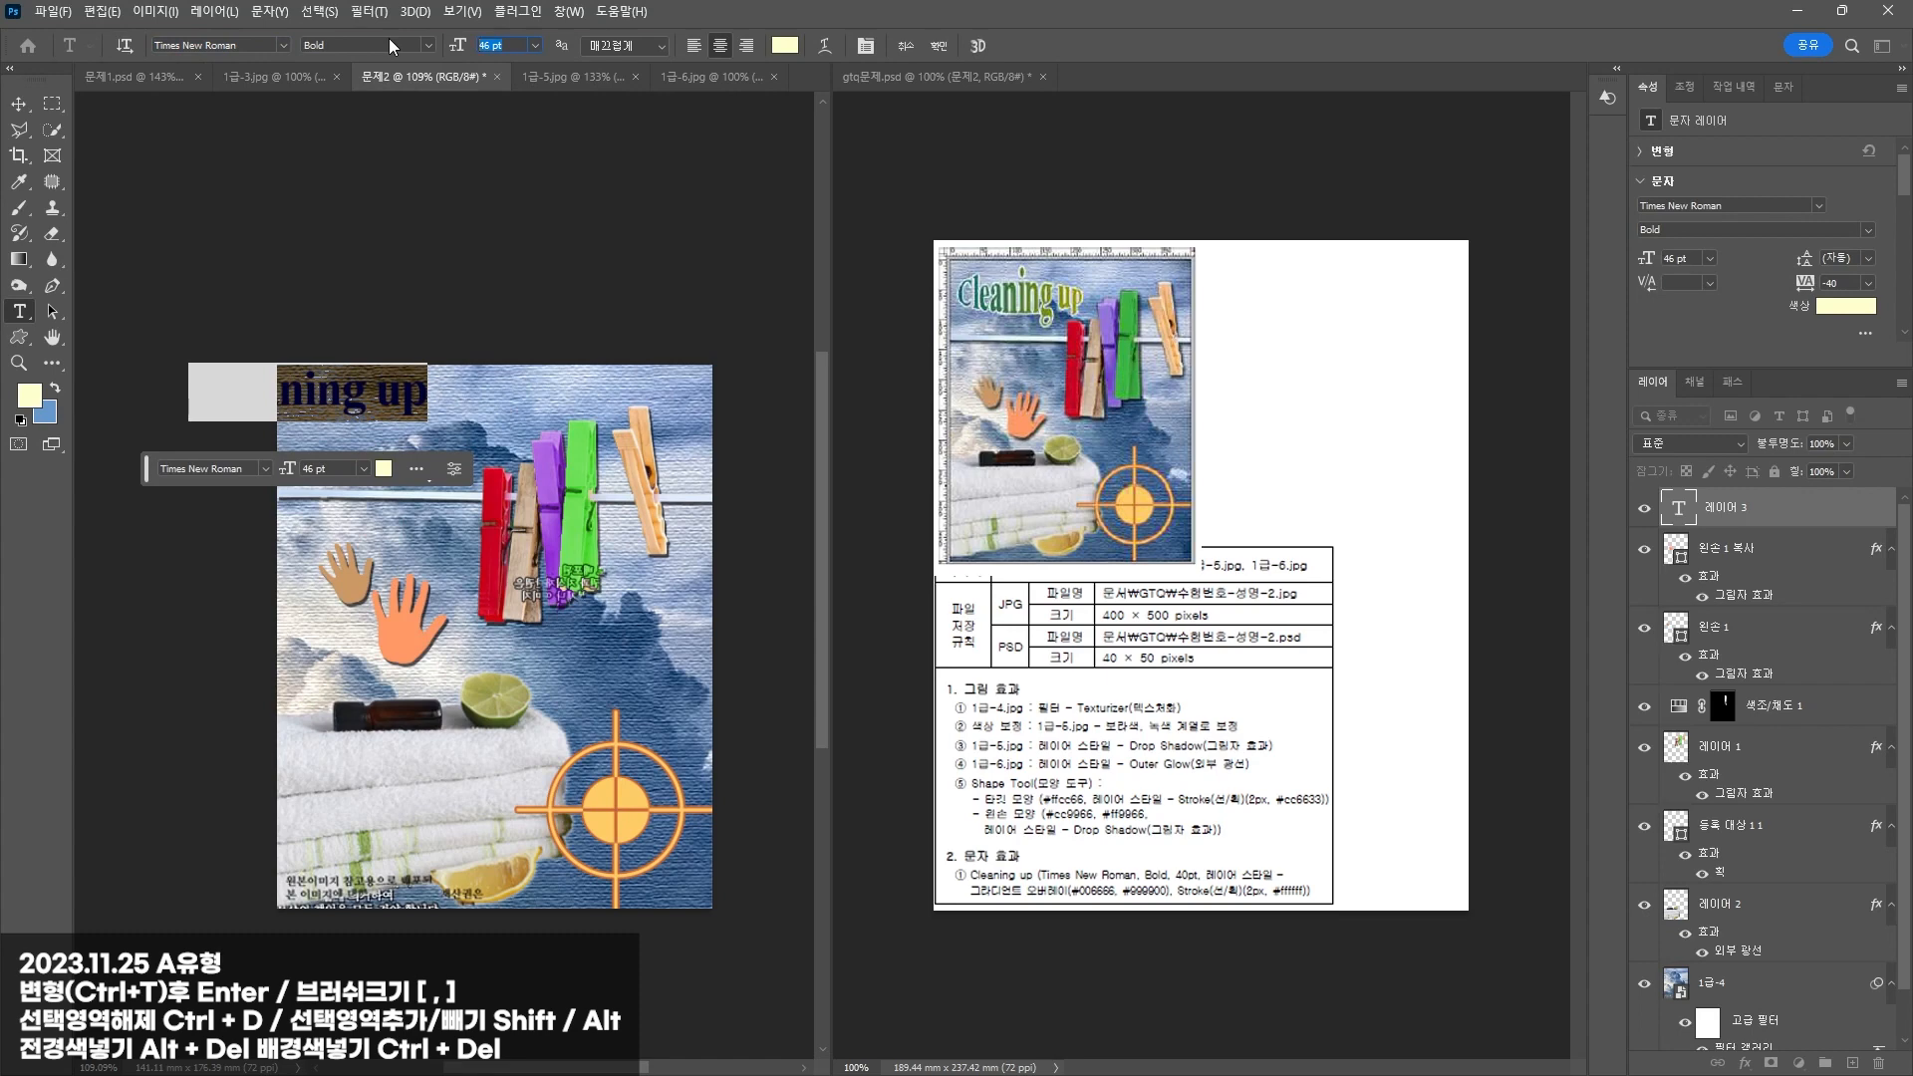
pyautogui.write('40')
pyautogui.press('Return')
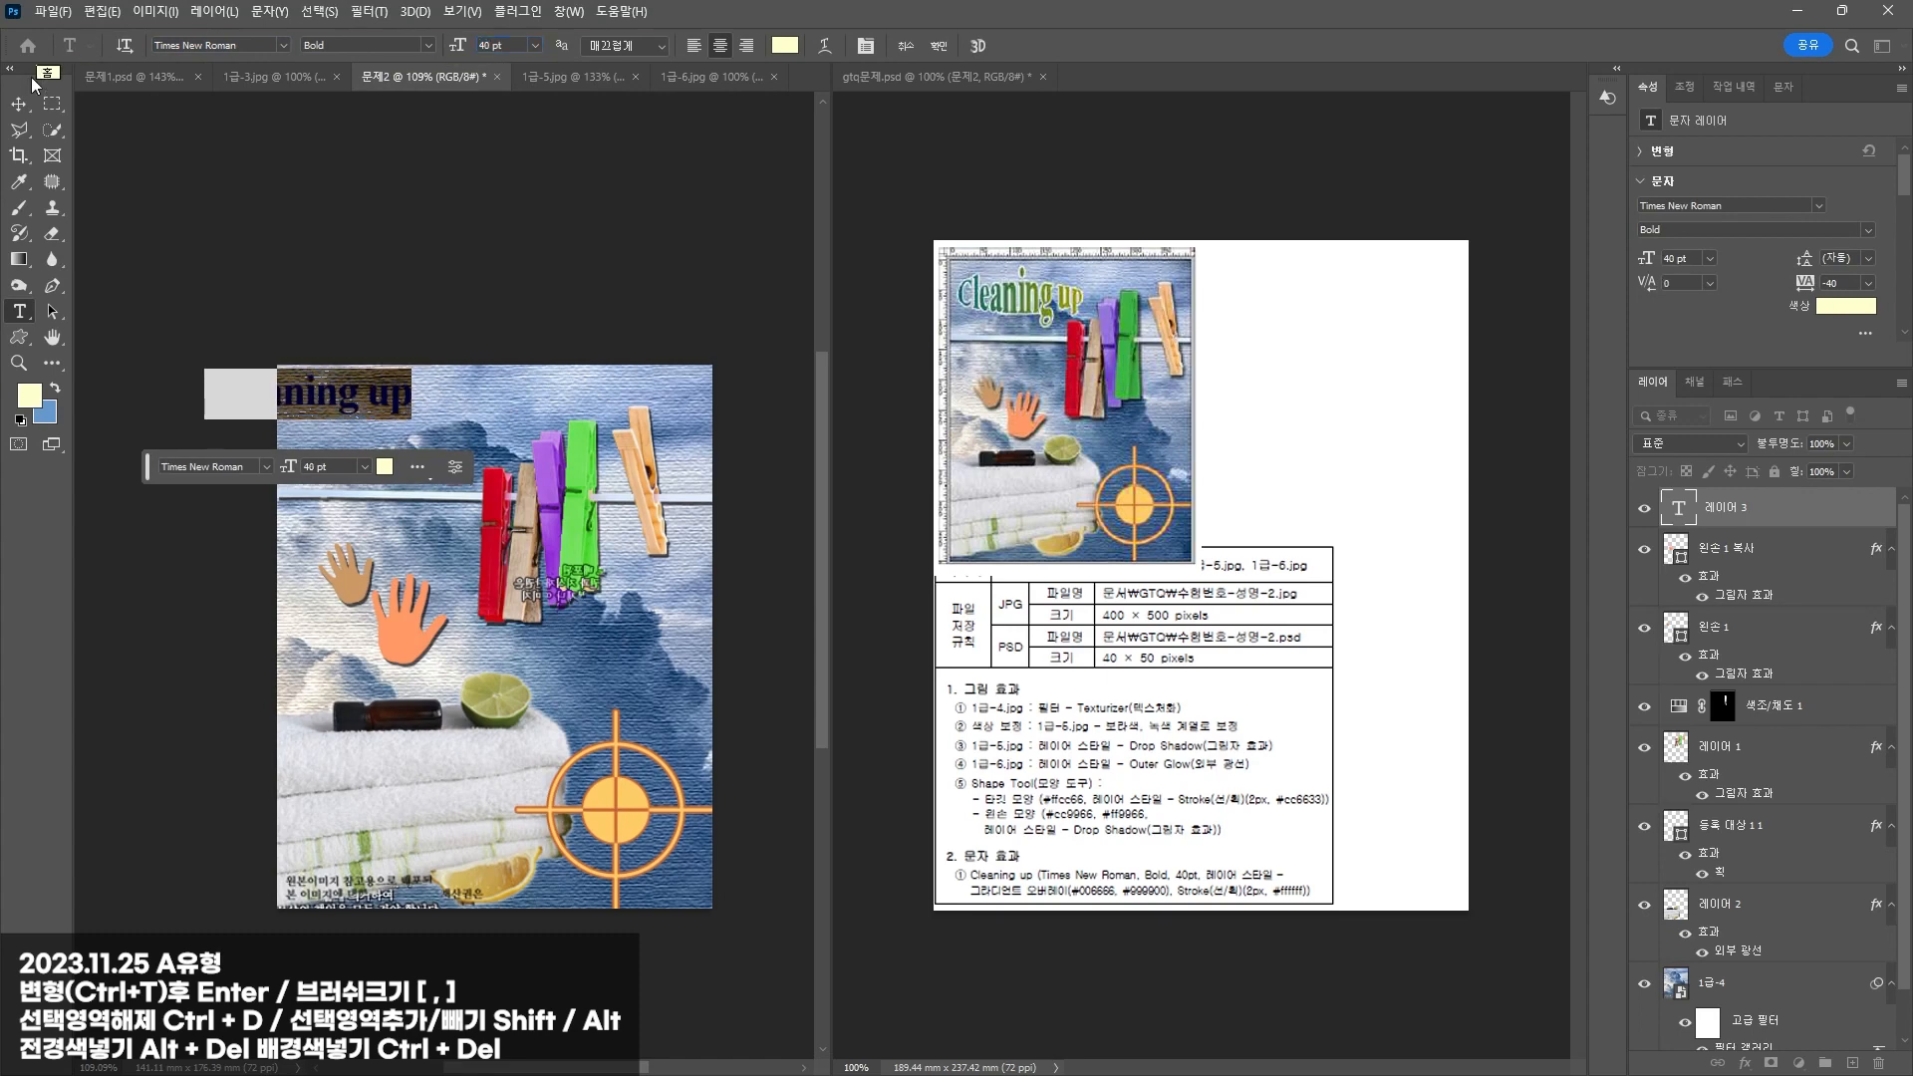
pyautogui.click(19, 104)
pyautogui.moveTo(348, 392); pyautogui.dragTo(449, 402)
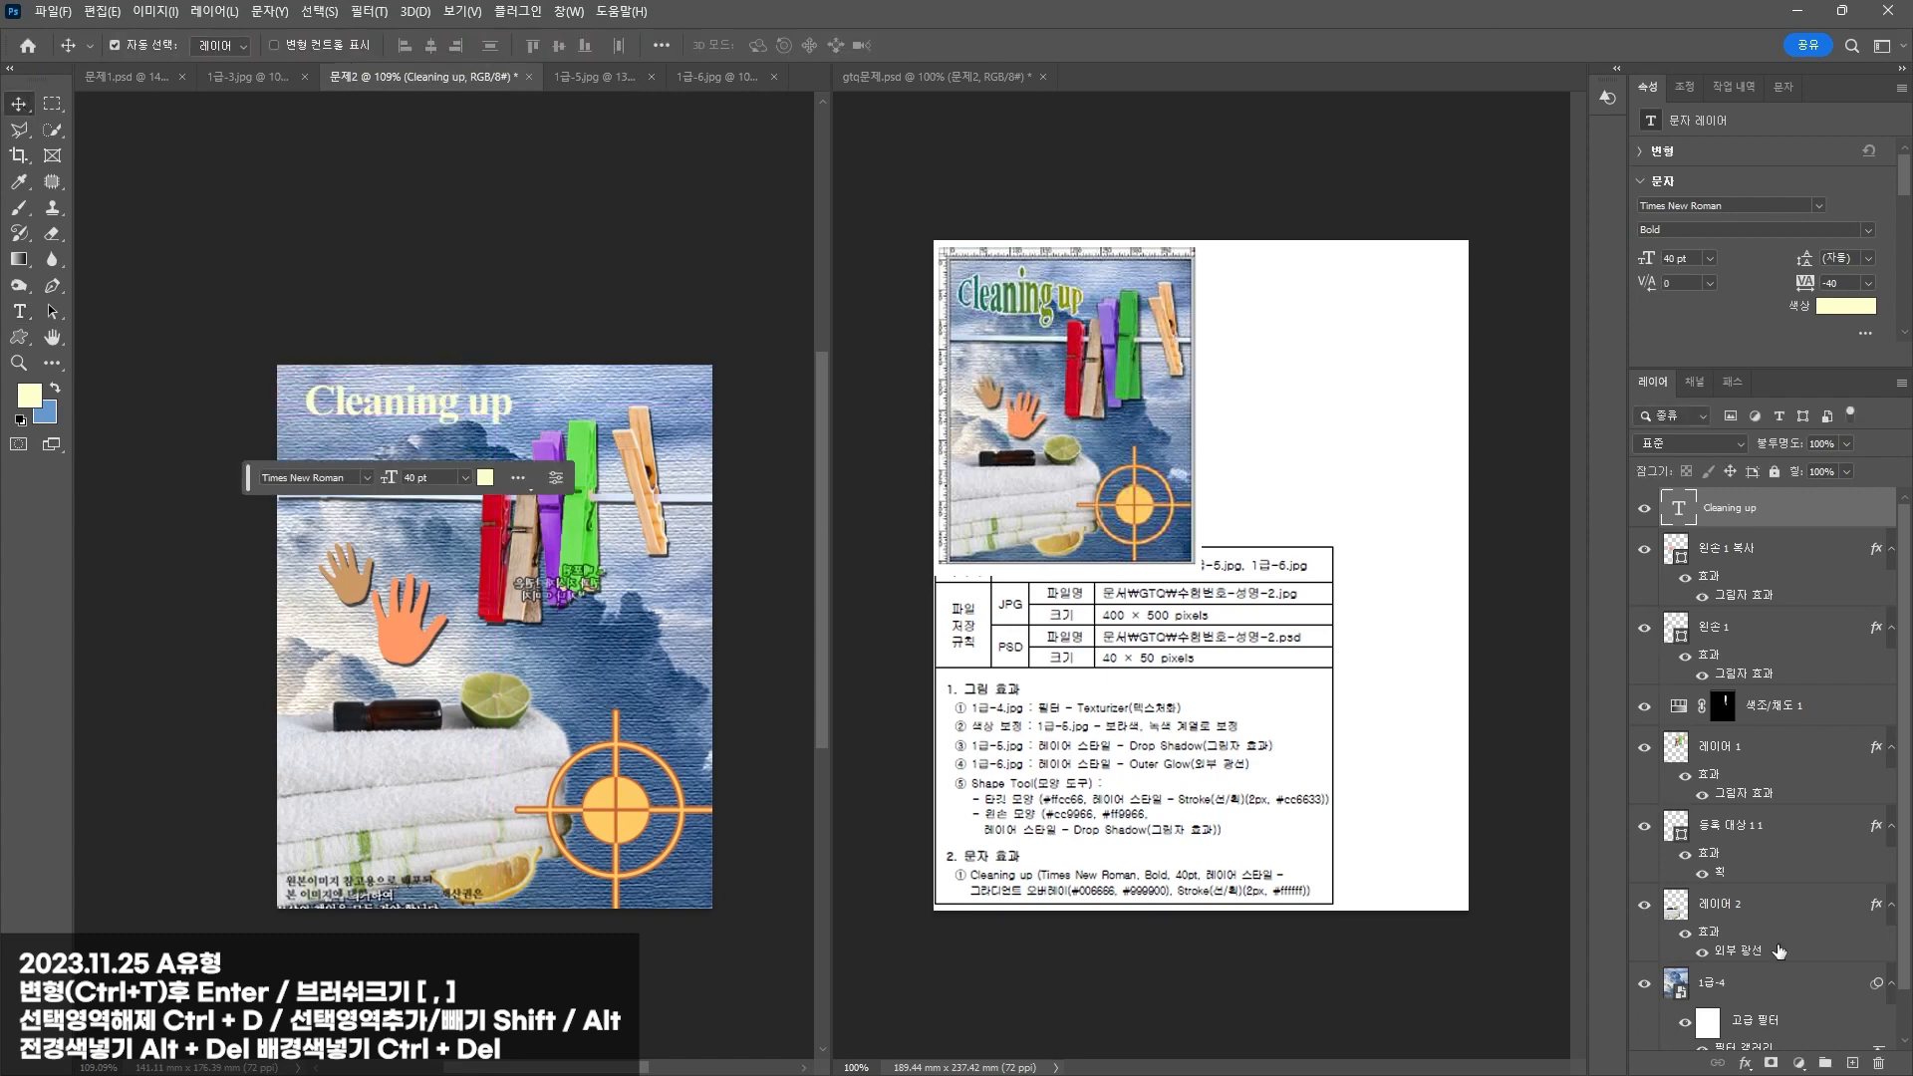
# Step: Add a Gradient Overlay to the "Cleaning up" text layer and set the gradient's starting colour stop to #006666
pyautogui.click(1744, 1064)
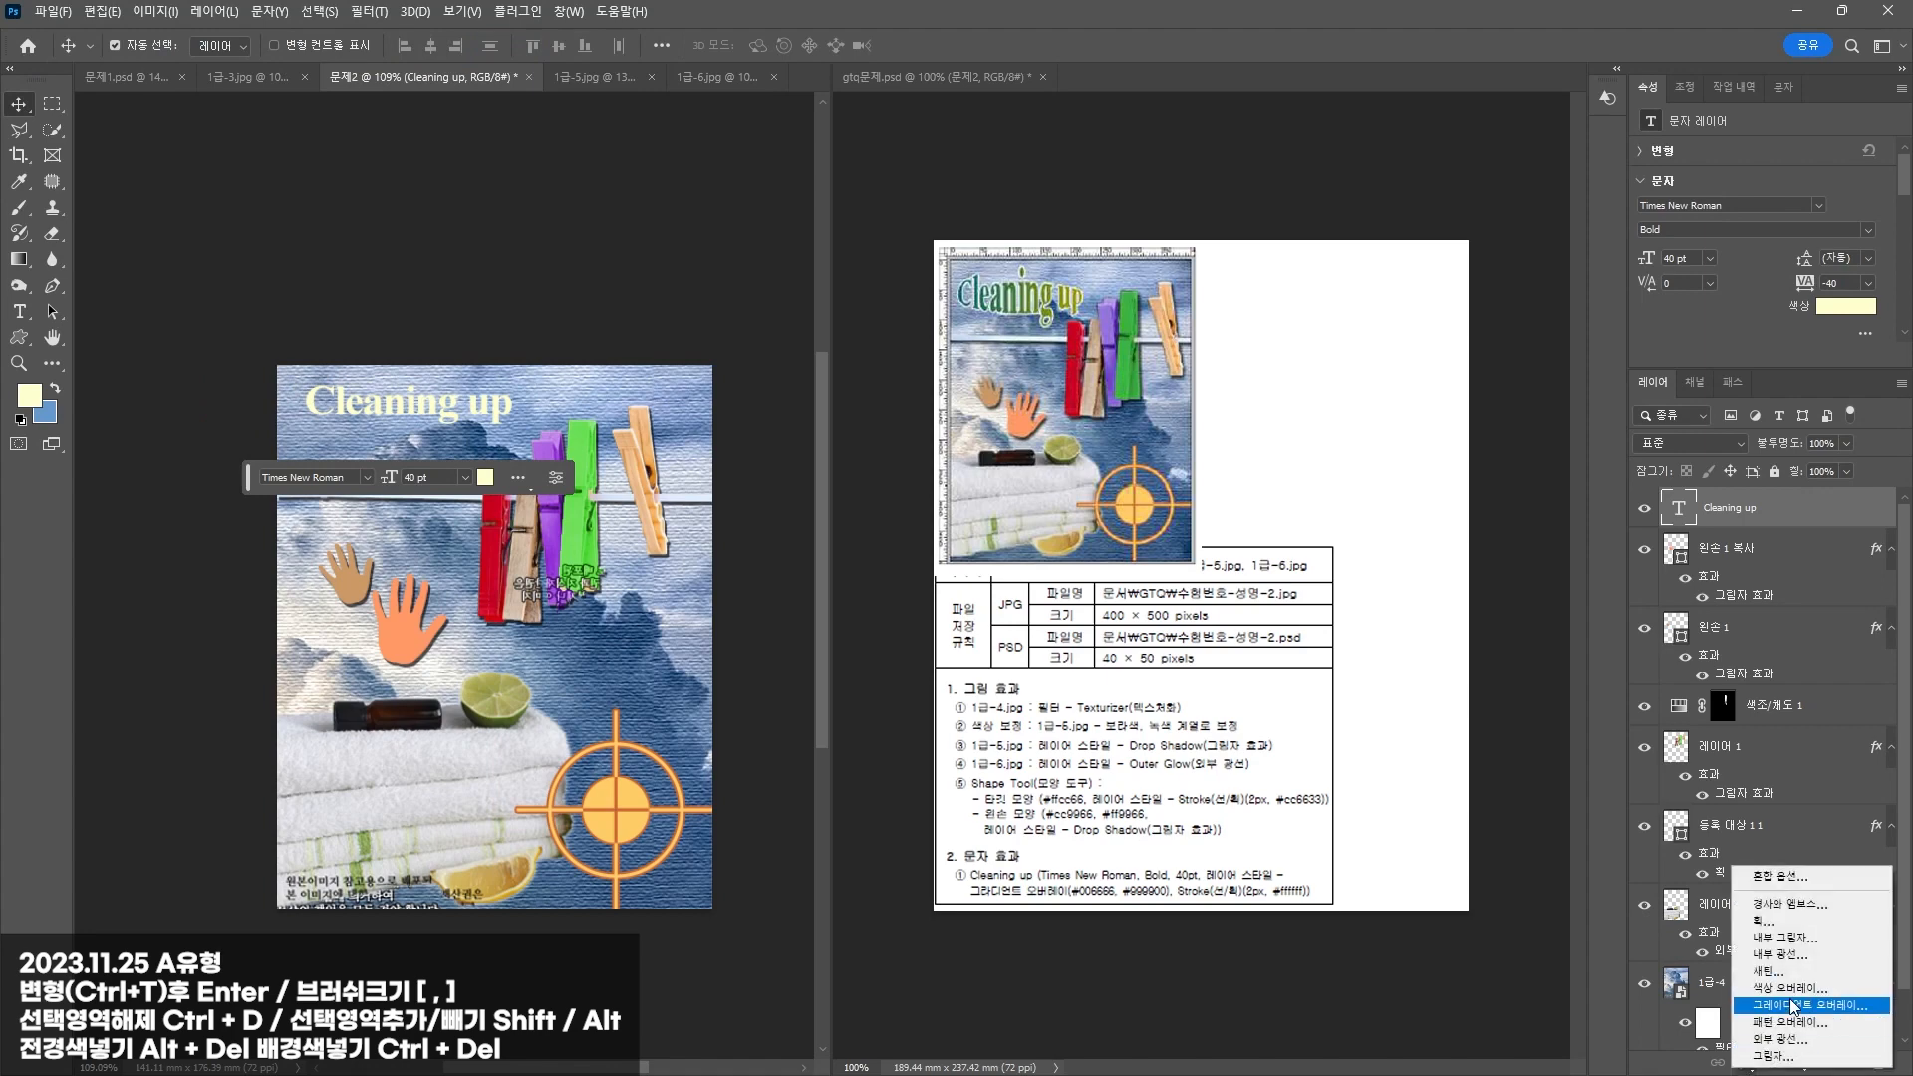
pyautogui.click(1794, 1006)
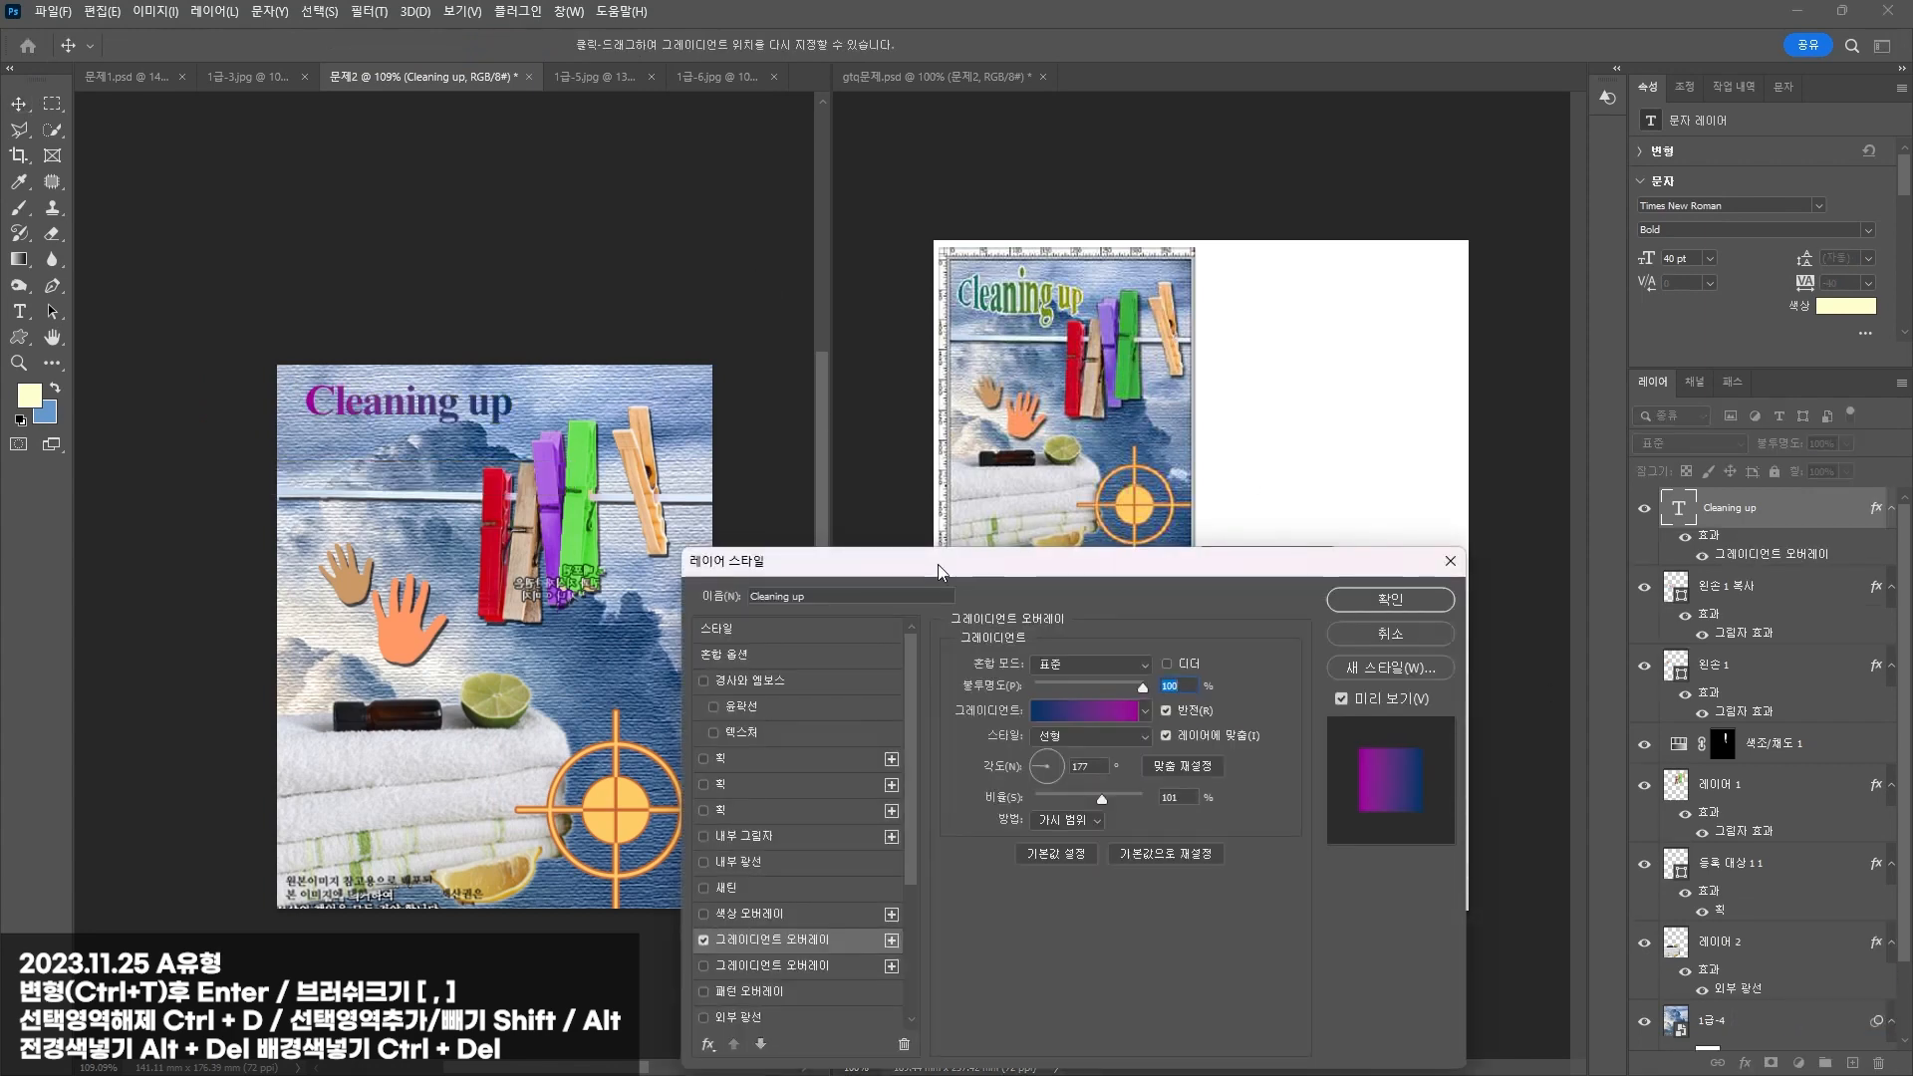
pyautogui.moveTo(1096, 690); pyautogui.dragTo(467, 103)
pyautogui.click(589, 249)
pyautogui.click(333, 510)
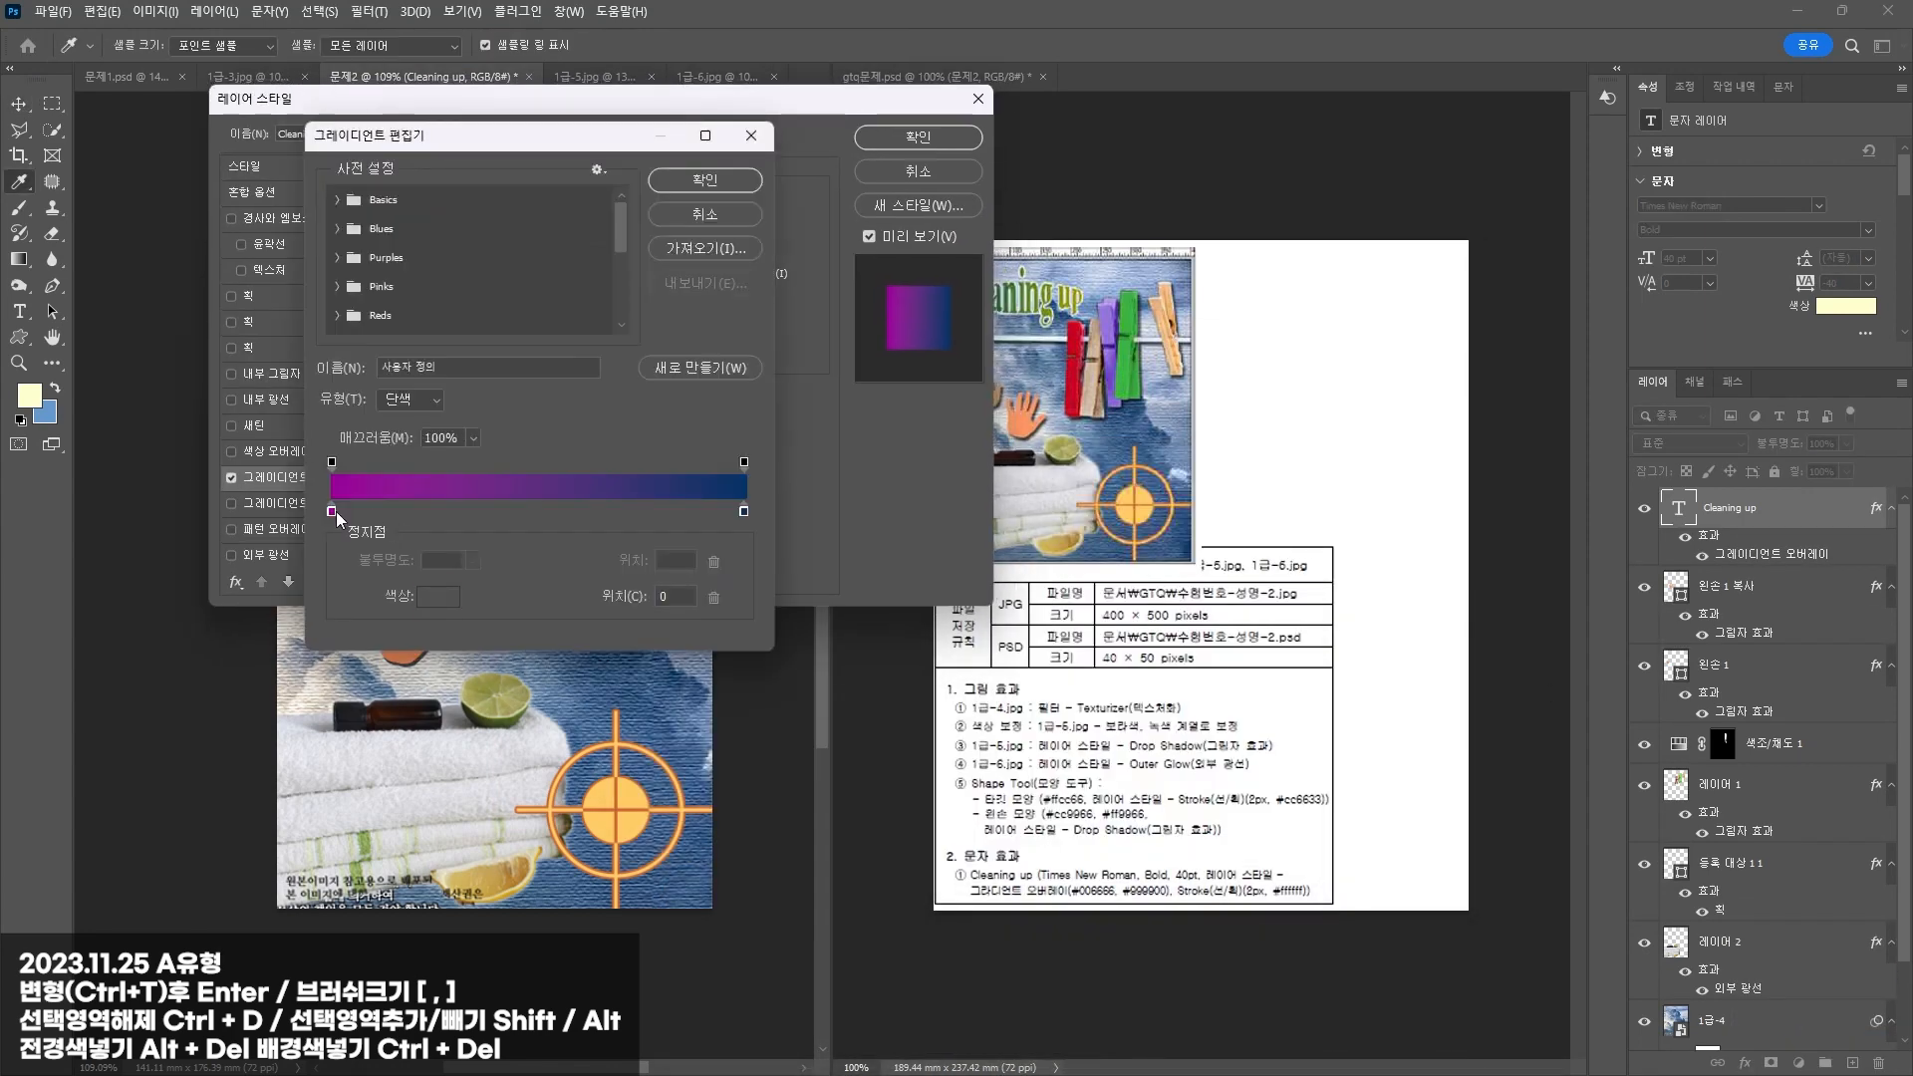
pyautogui.click(438, 596)
pyautogui.write('0066')
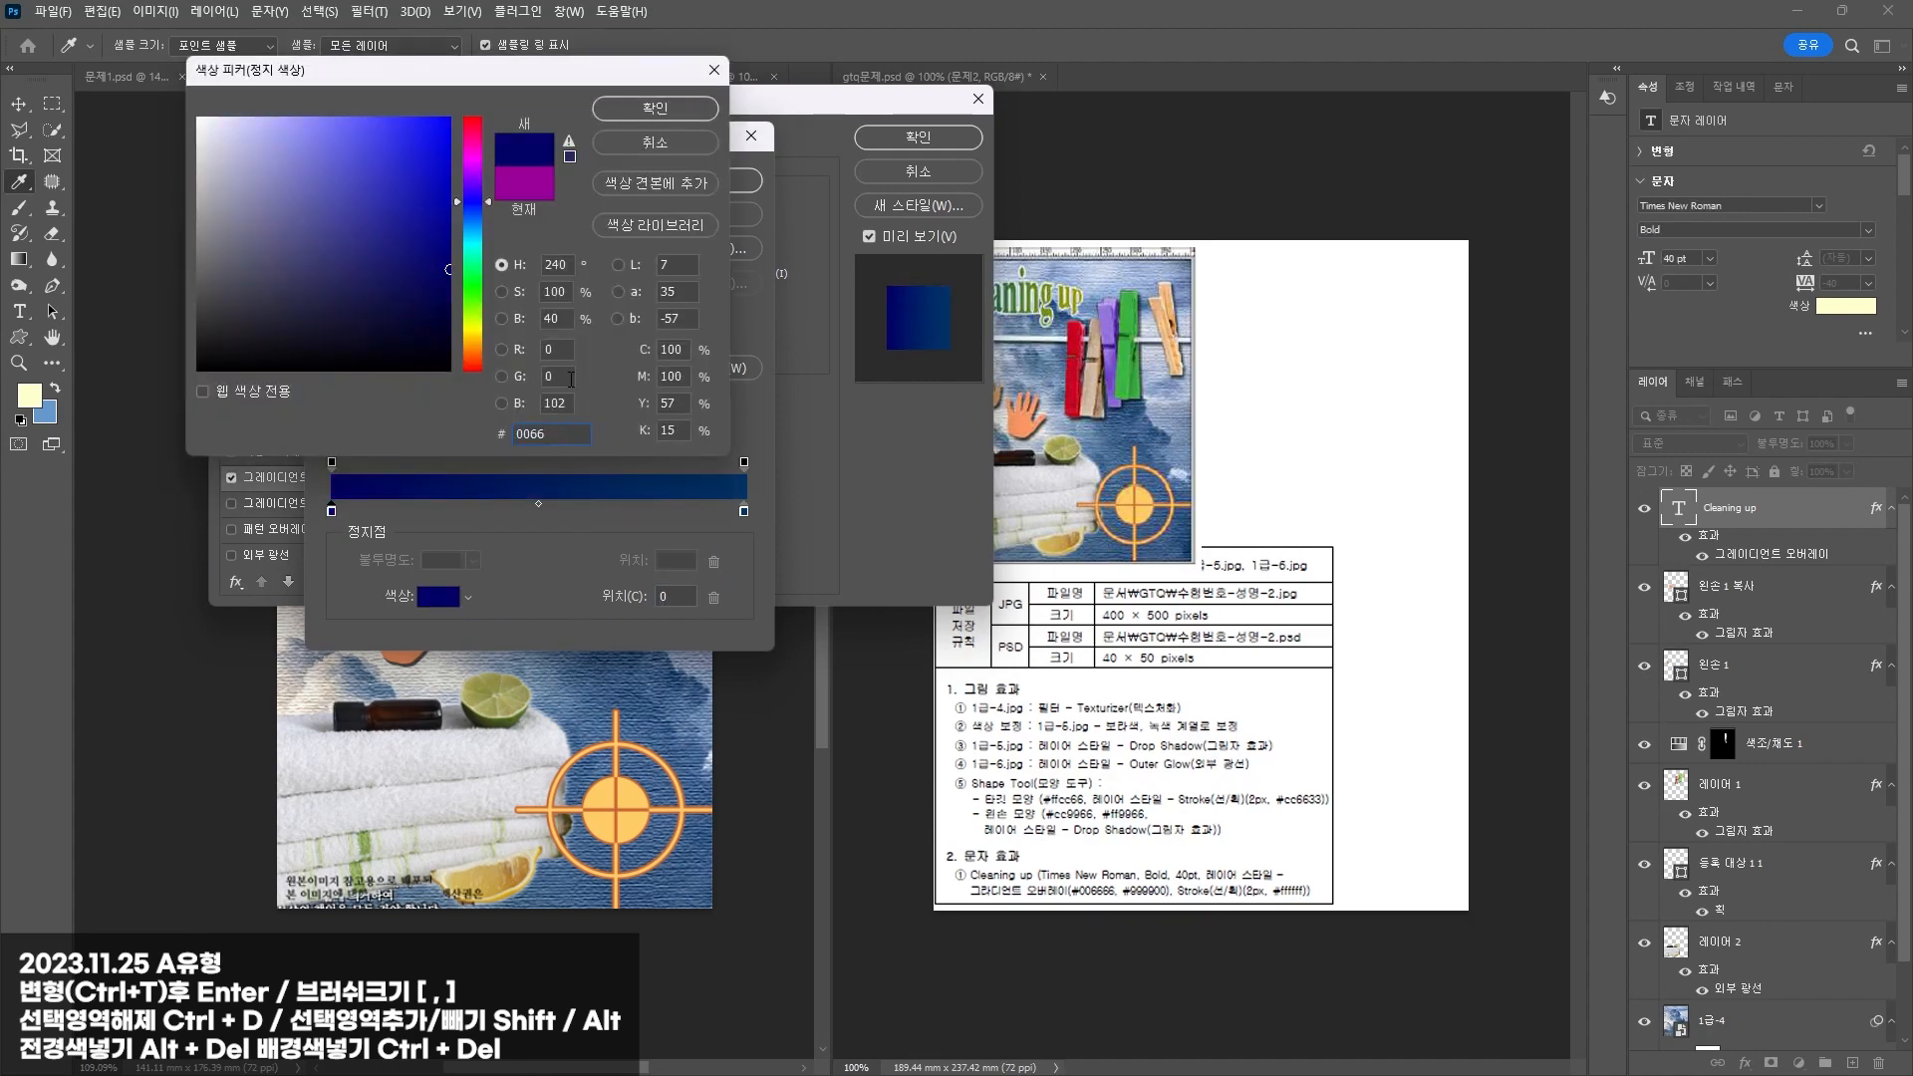
pyautogui.write('66')
pyautogui.press('Return')
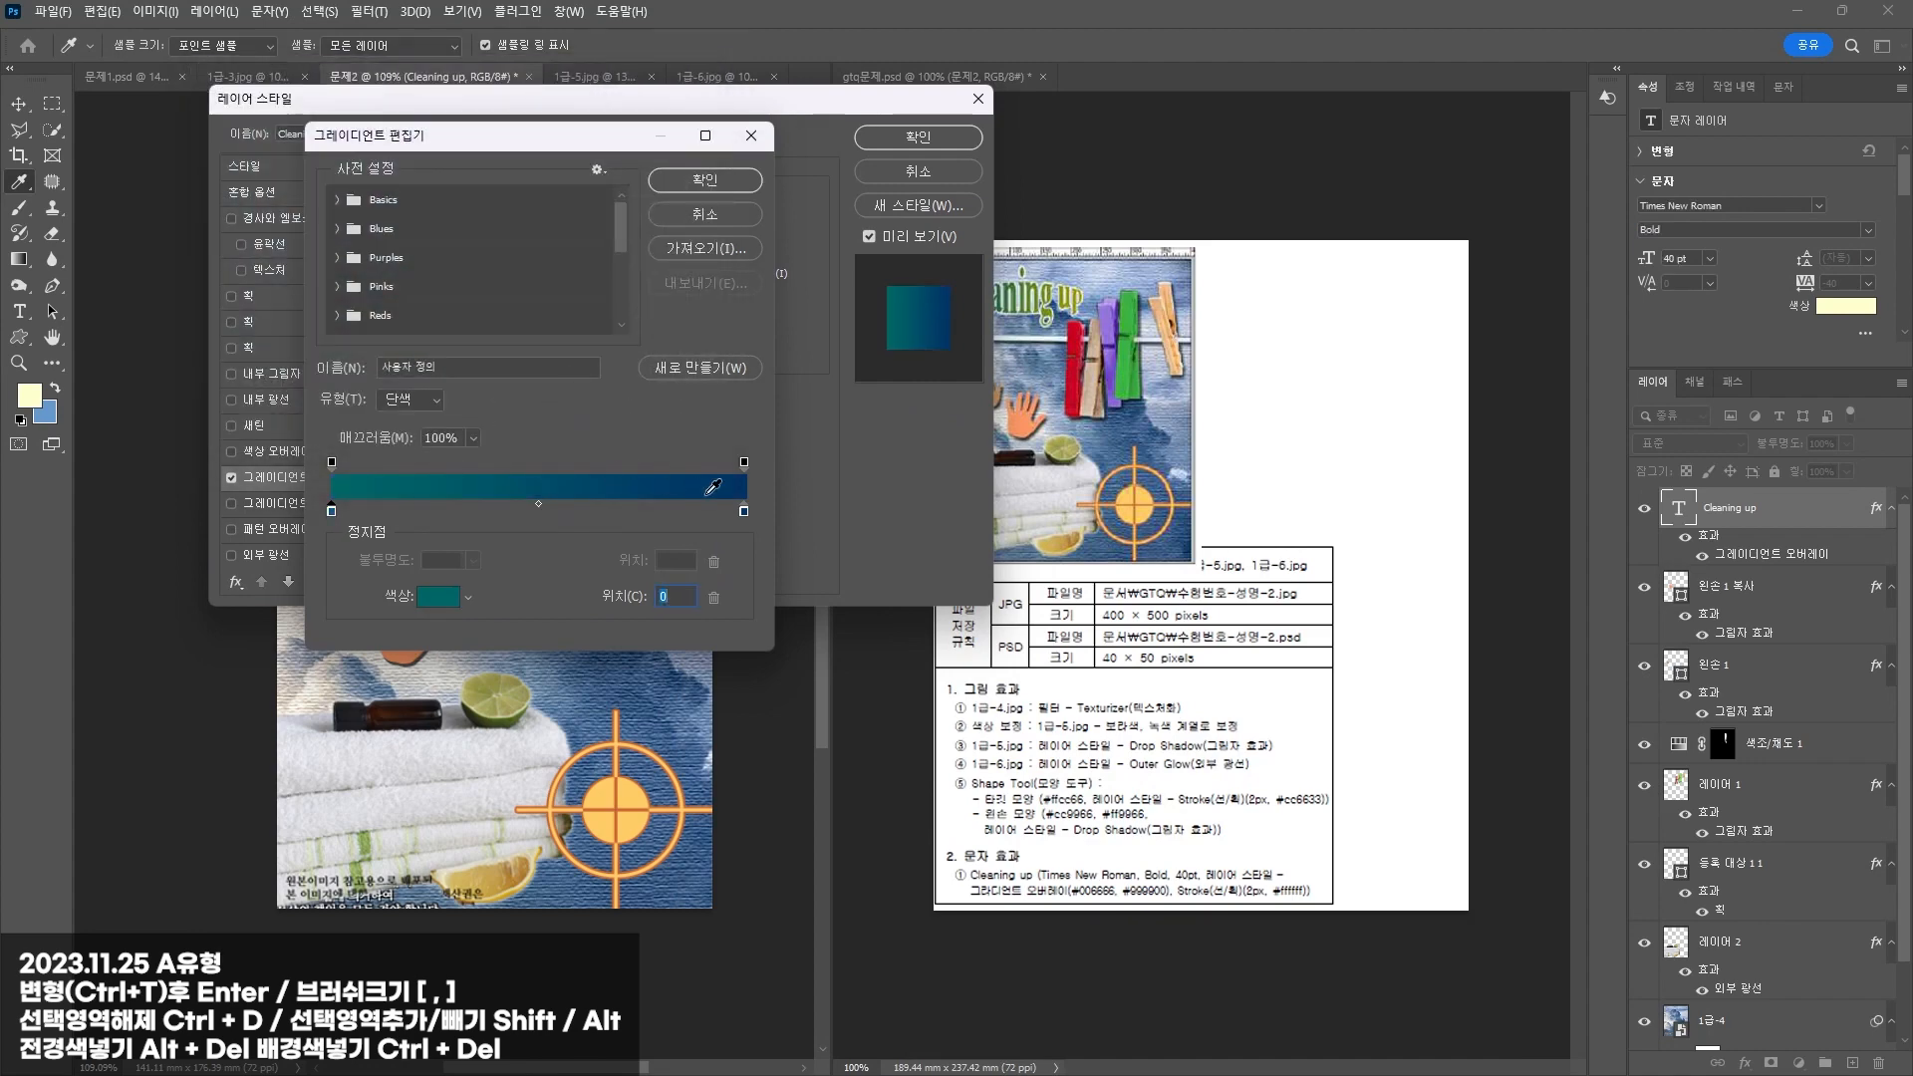
# Step: Set the gradient's end colour stop to #999900 and apply the overlay to the "Cleaning up" text
pyautogui.click(744, 512)
pyautogui.click(438, 596)
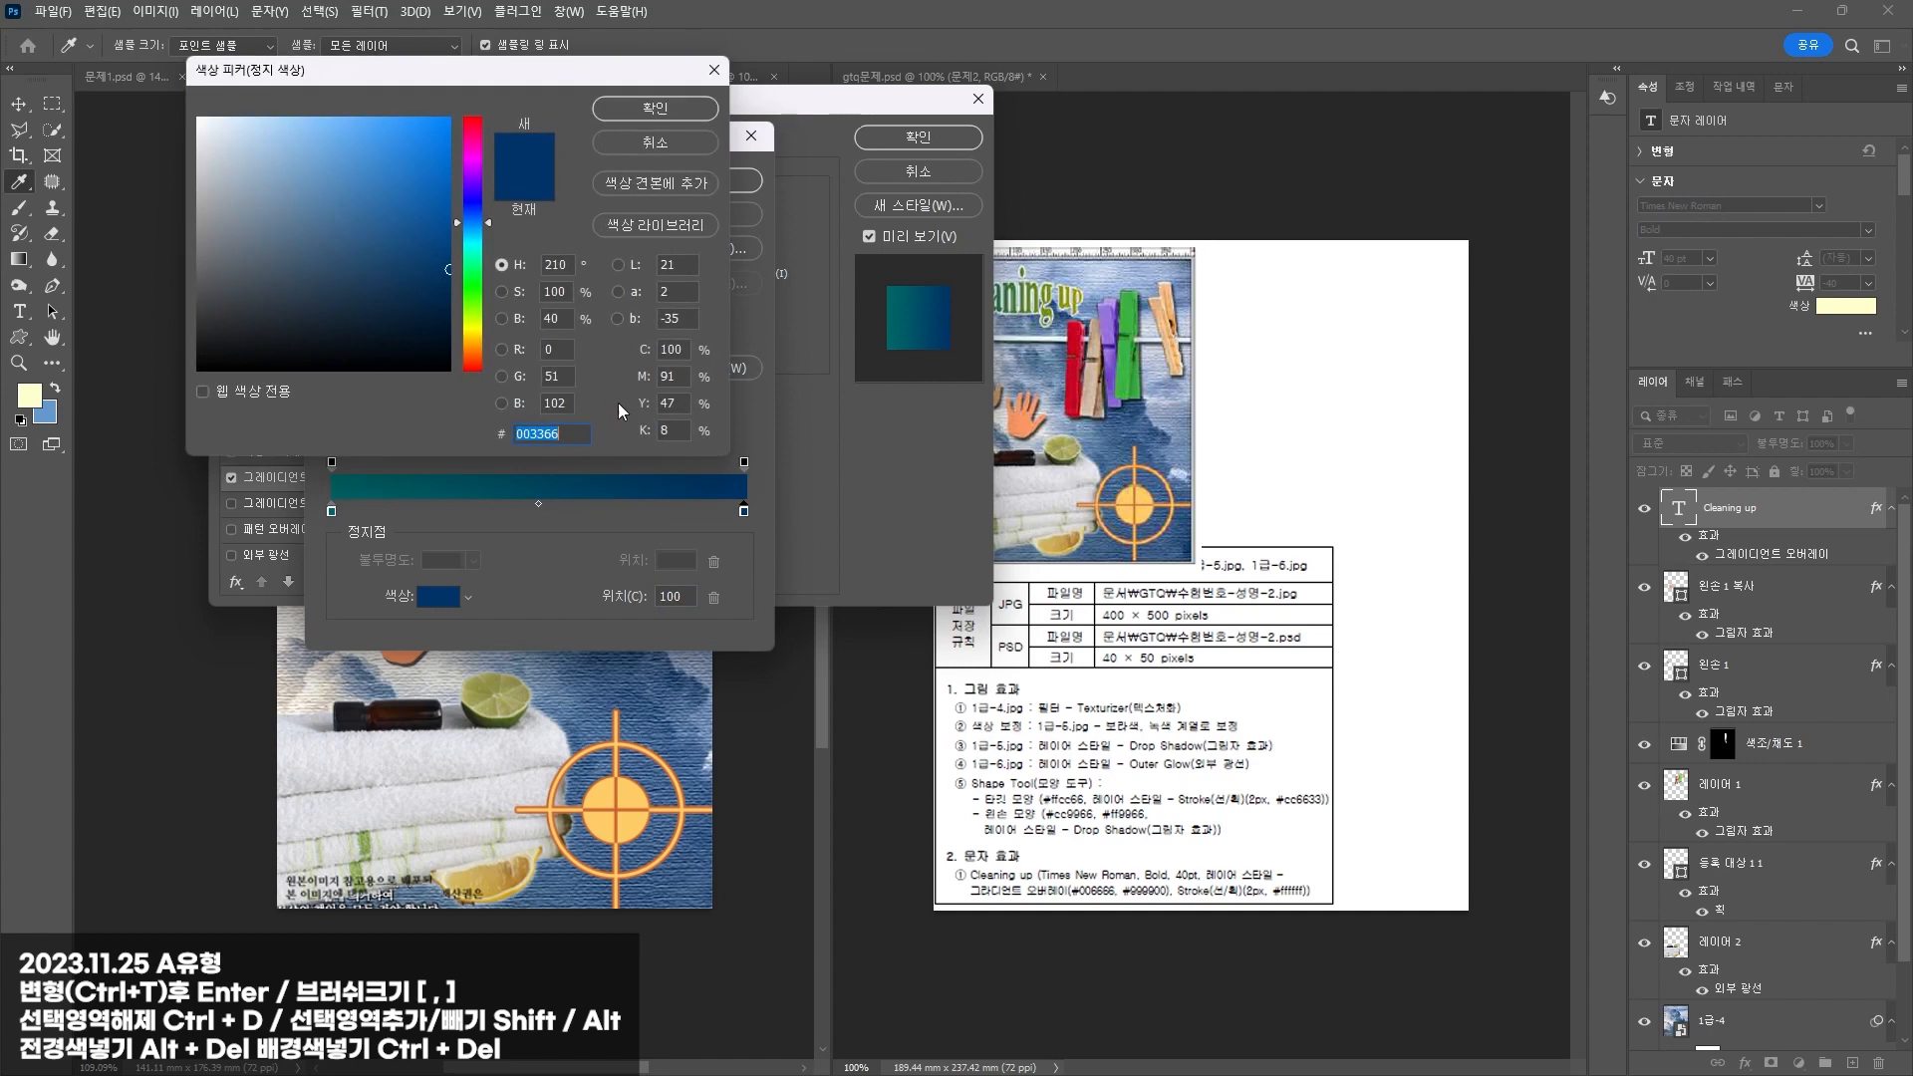
pyautogui.write('999900')
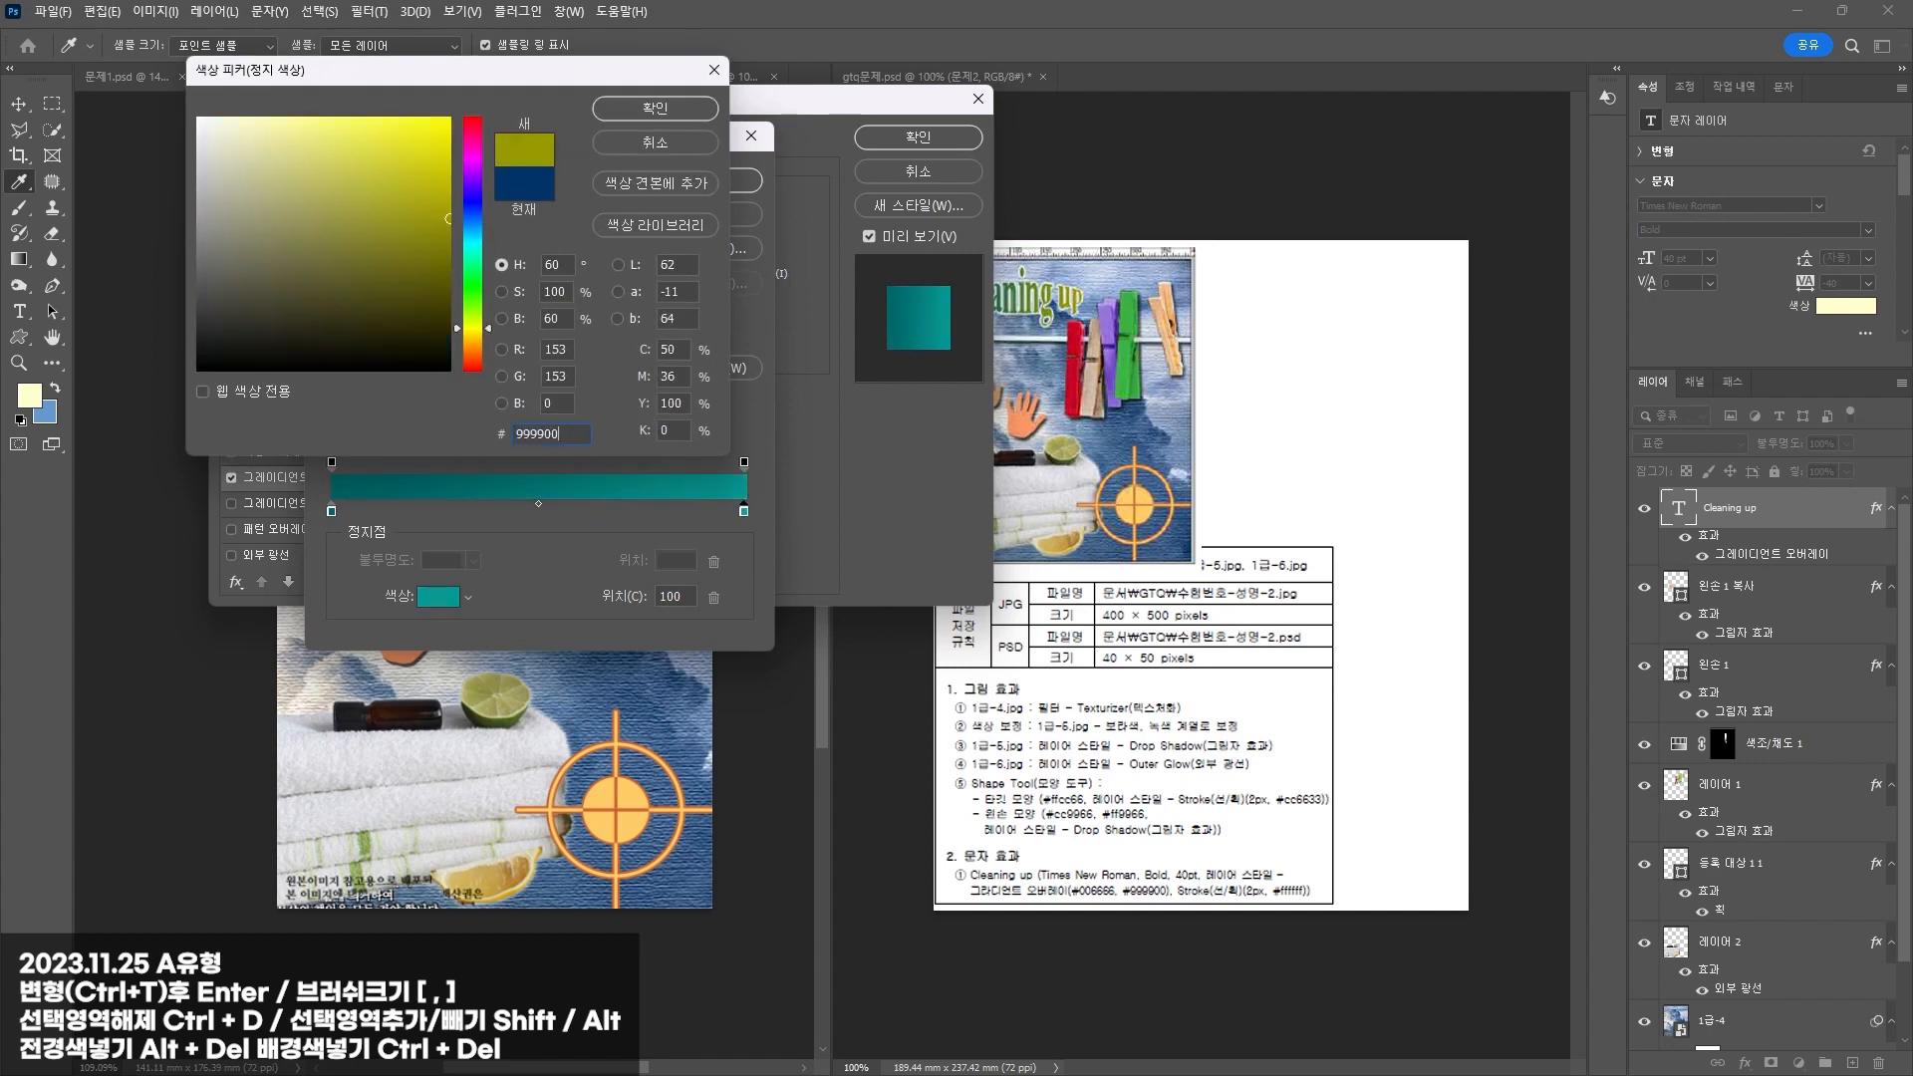
pyautogui.press('Return')
pyautogui.press('Return')
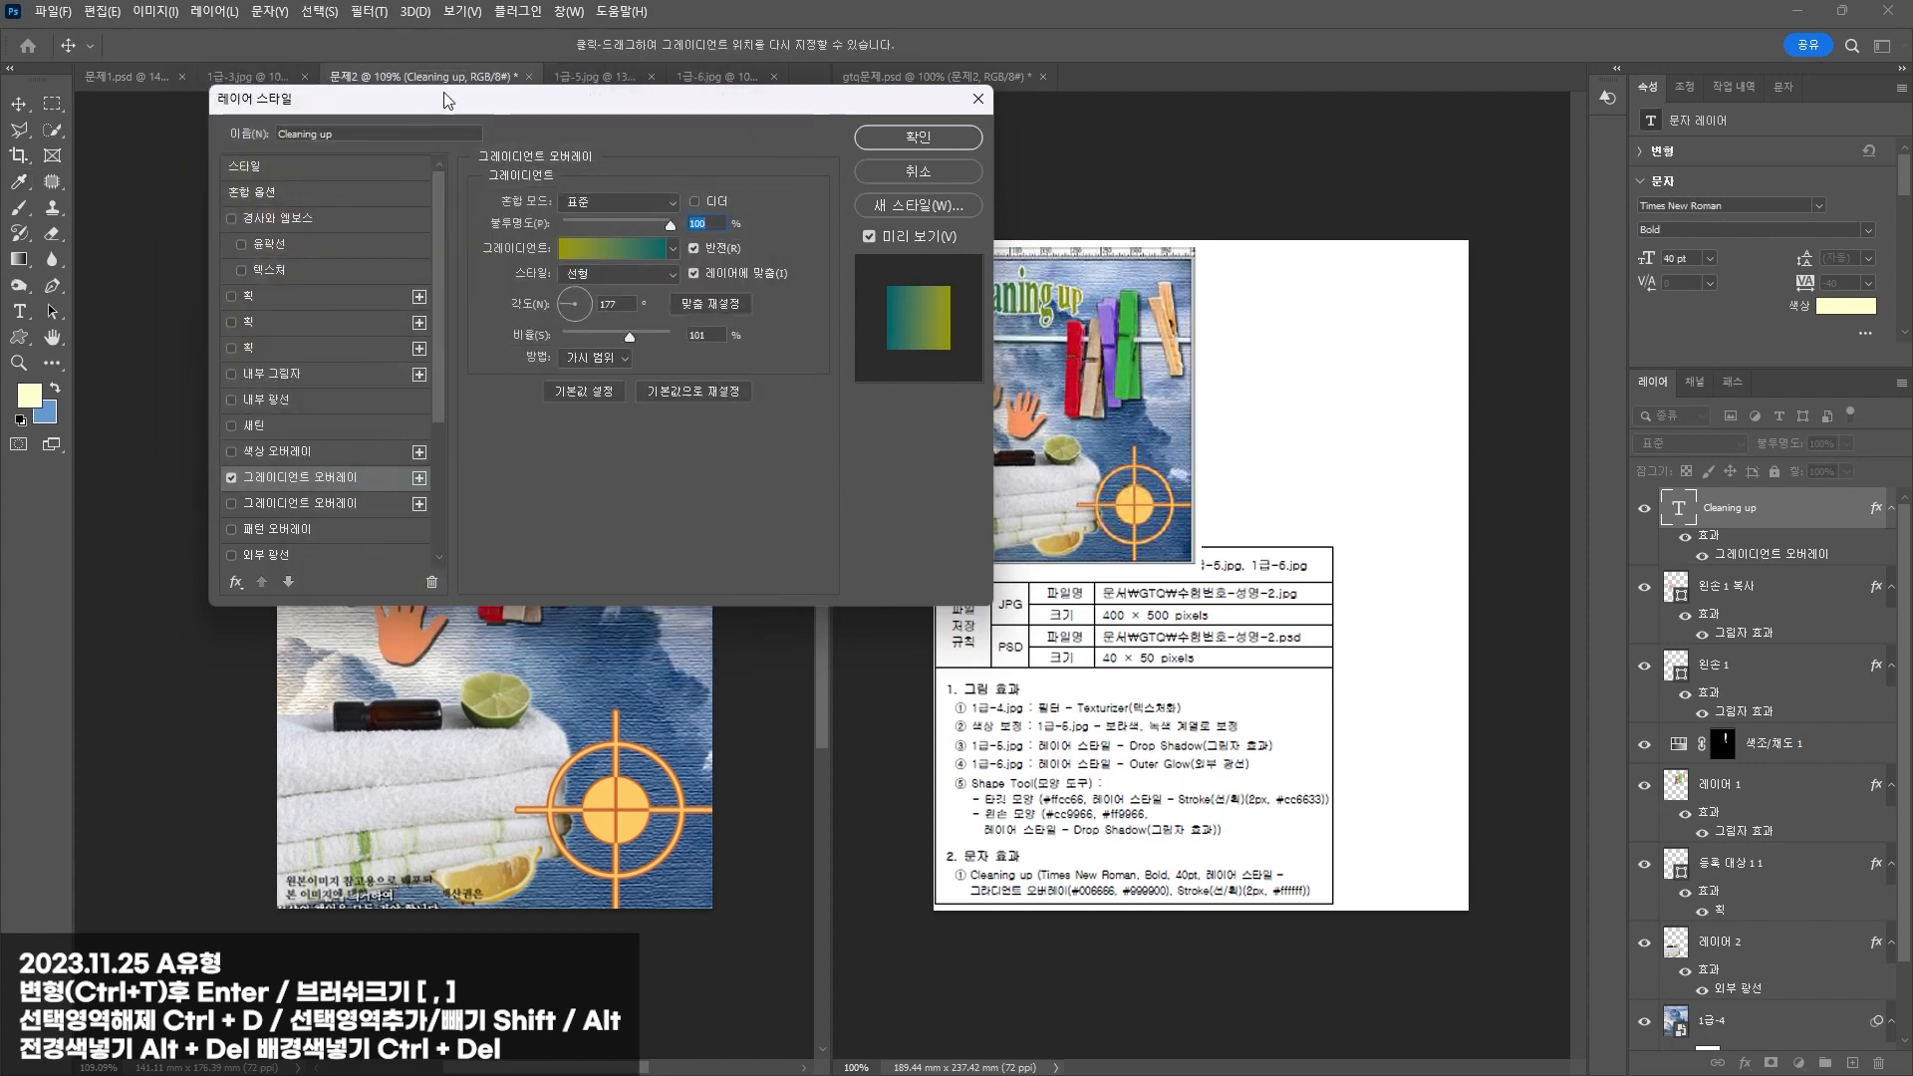
pyautogui.moveTo(504, 109); pyautogui.dragTo(891, 421)
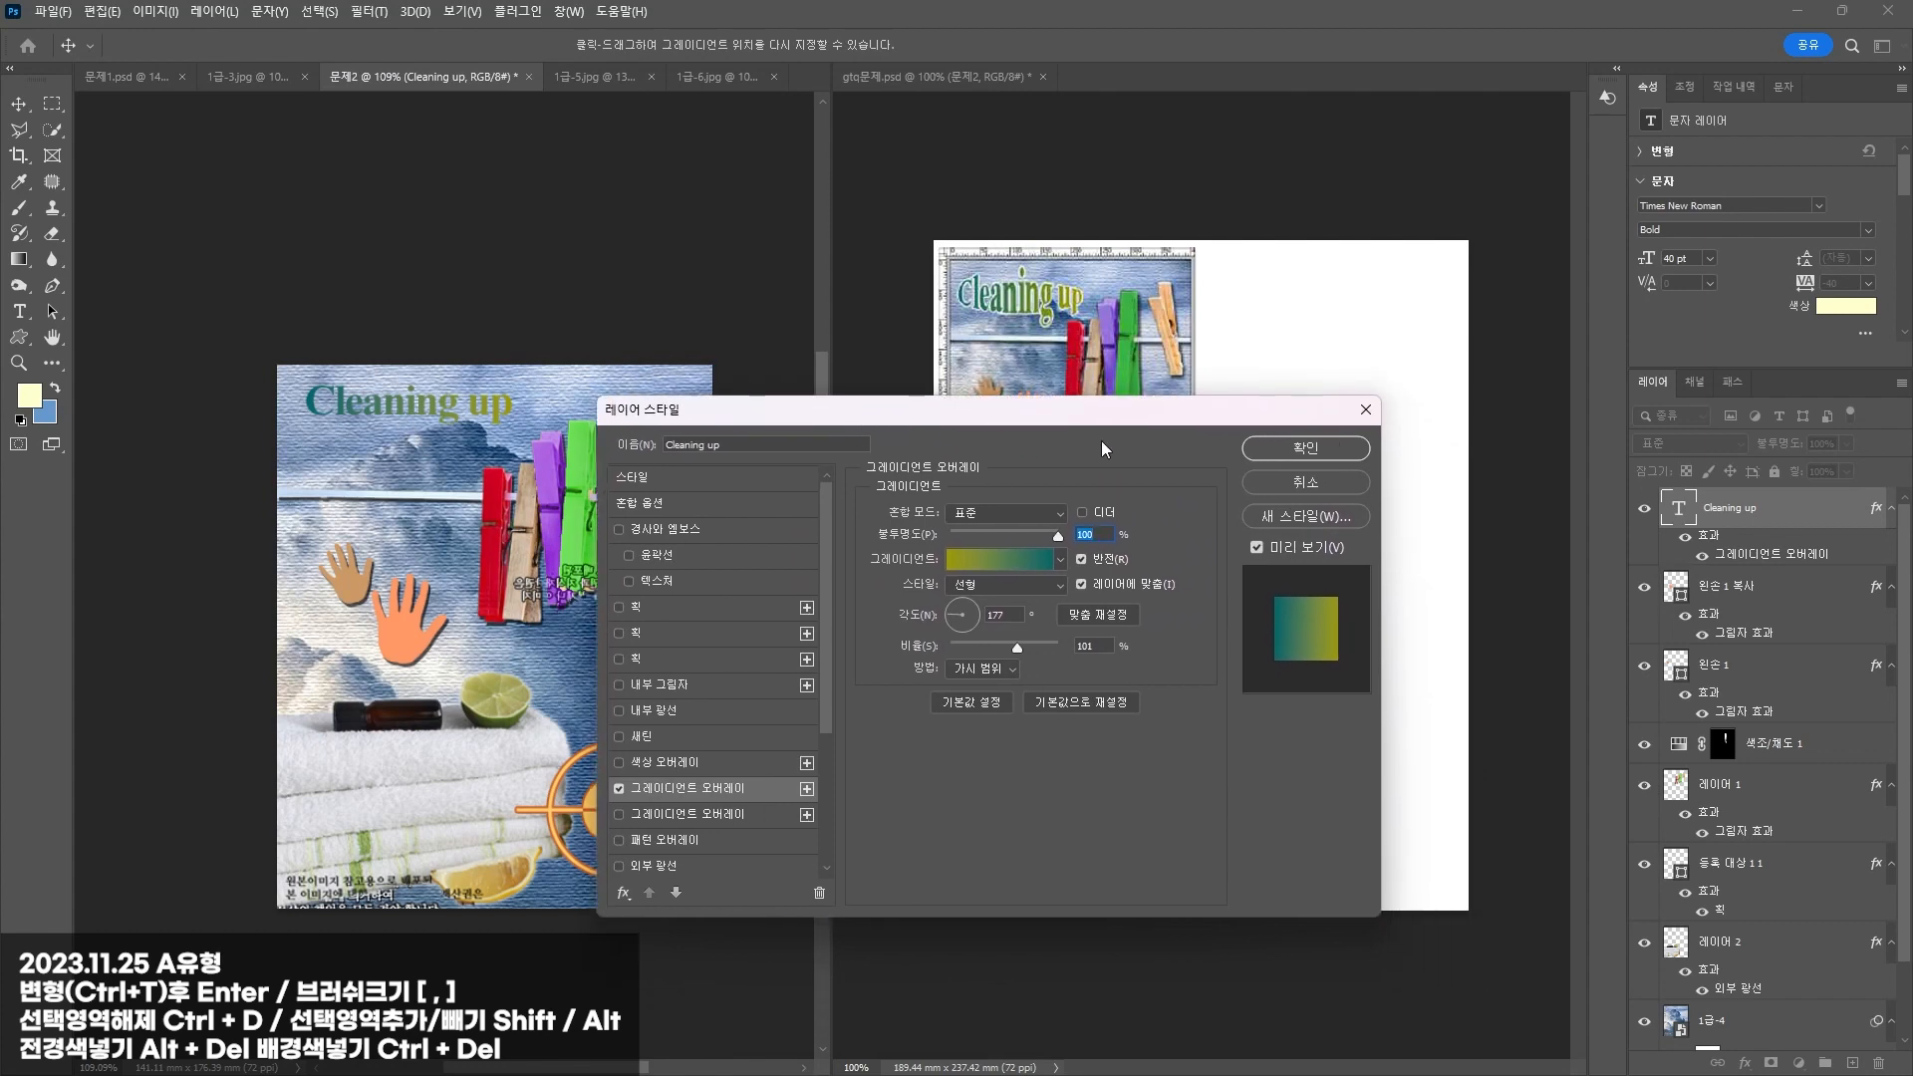
pyautogui.click(1323, 455)
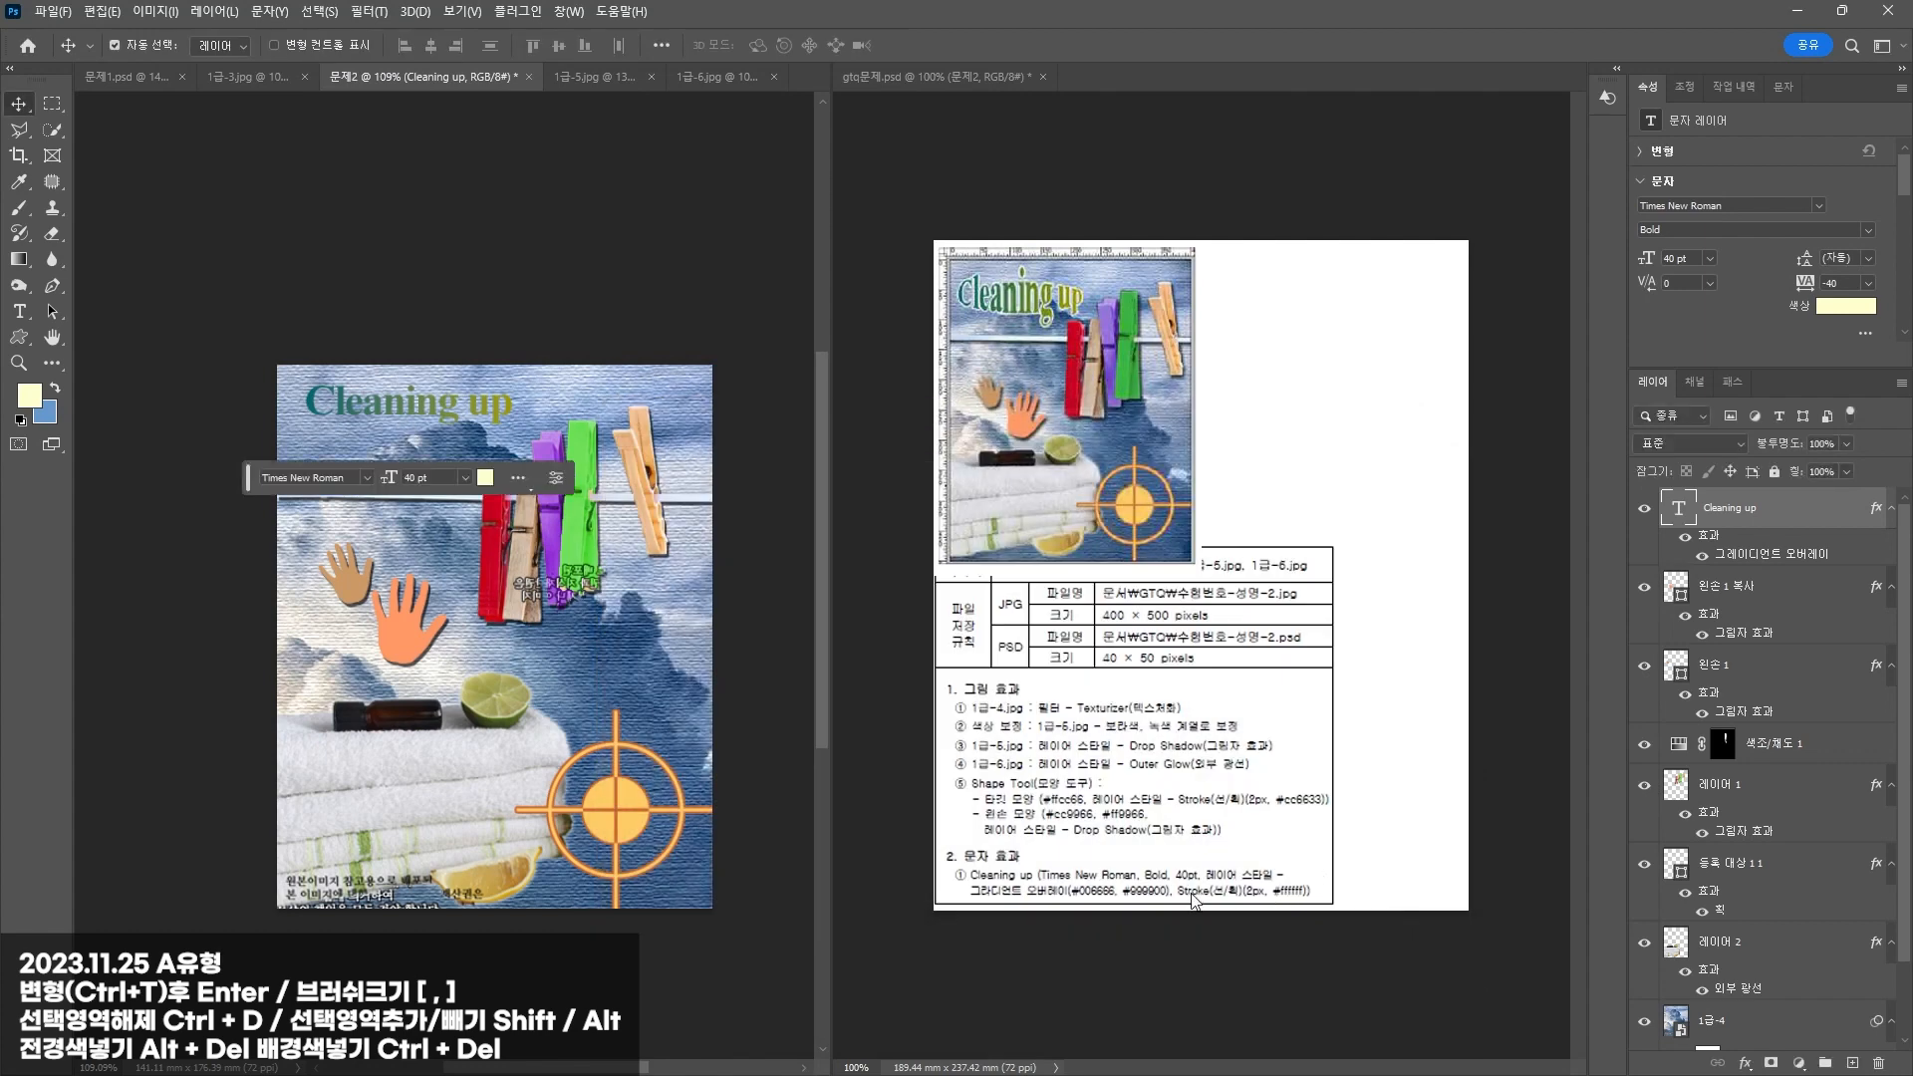
# Step: Add a 2 px outside Stroke in #ffffff to the "Cleaning up" text layer
pyautogui.doubleClick(1723, 544)
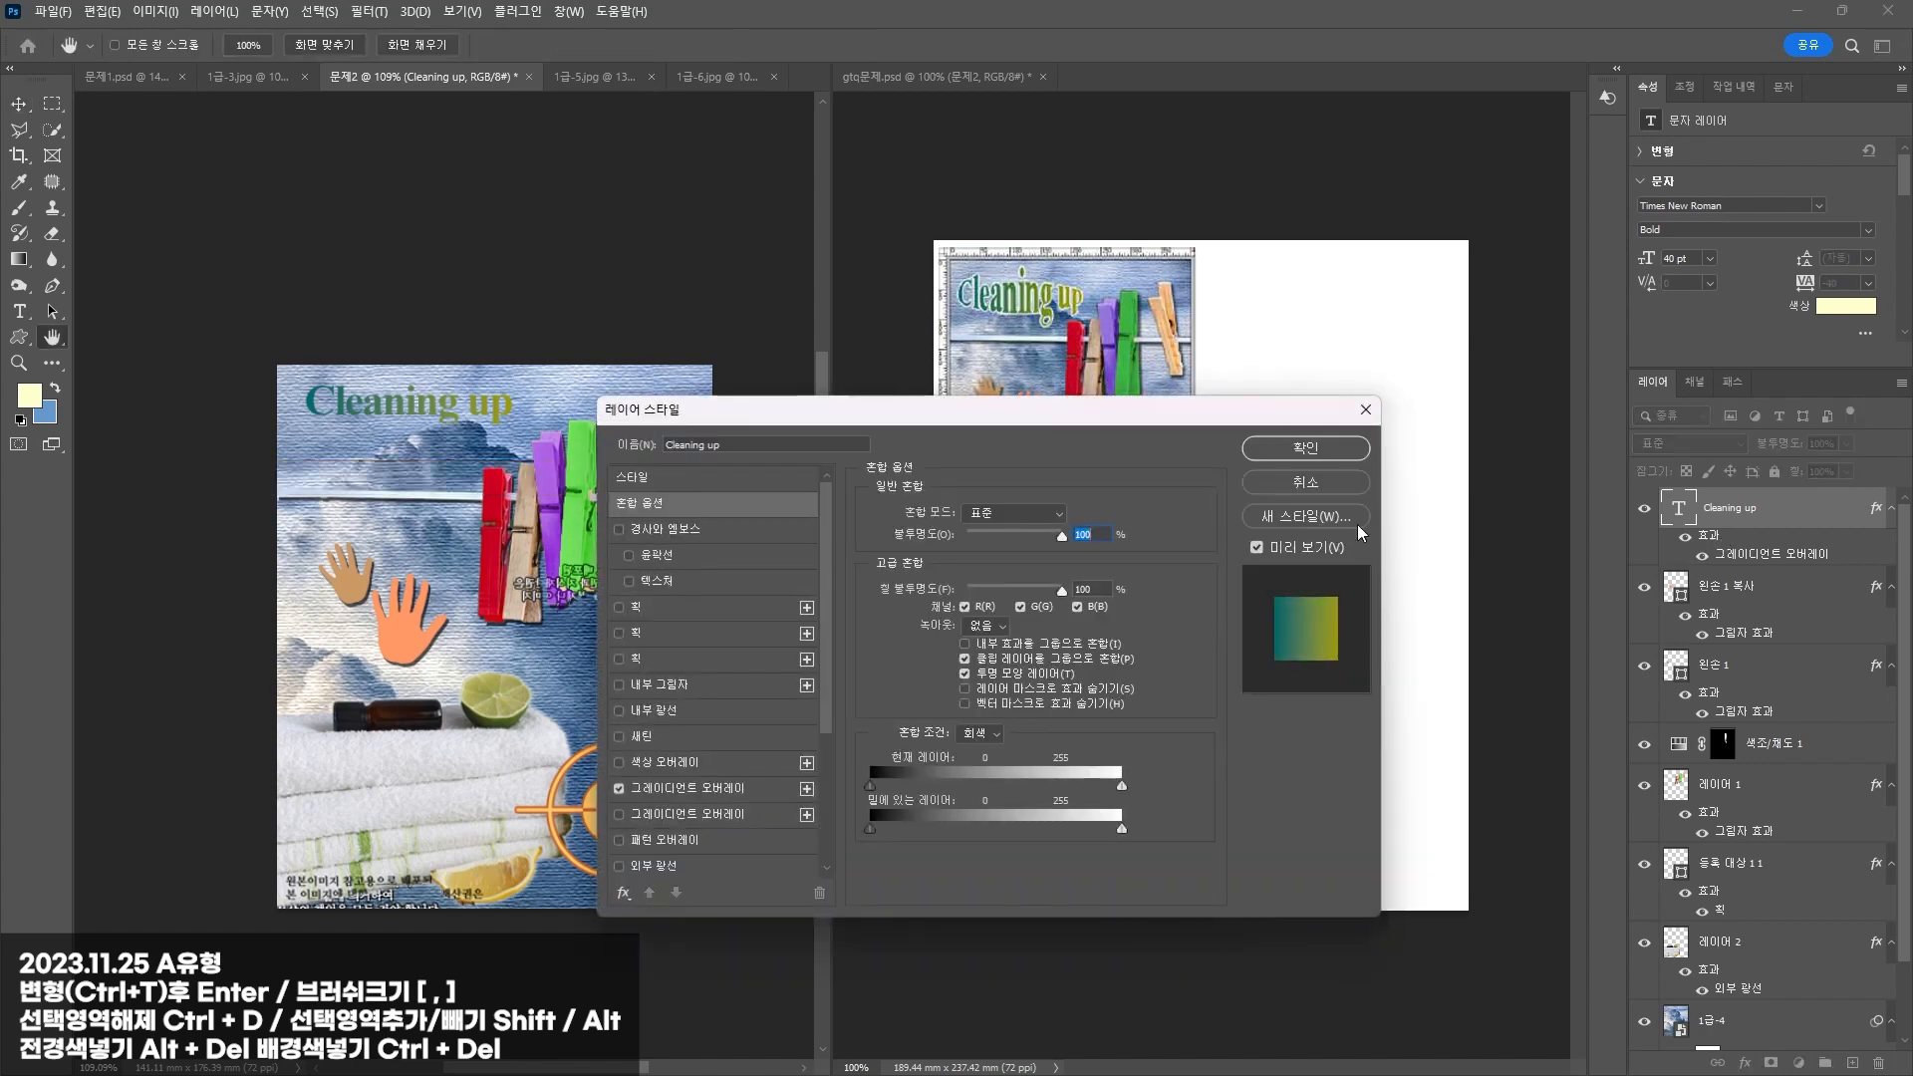
pyautogui.click(666, 631)
pyautogui.click(911, 659)
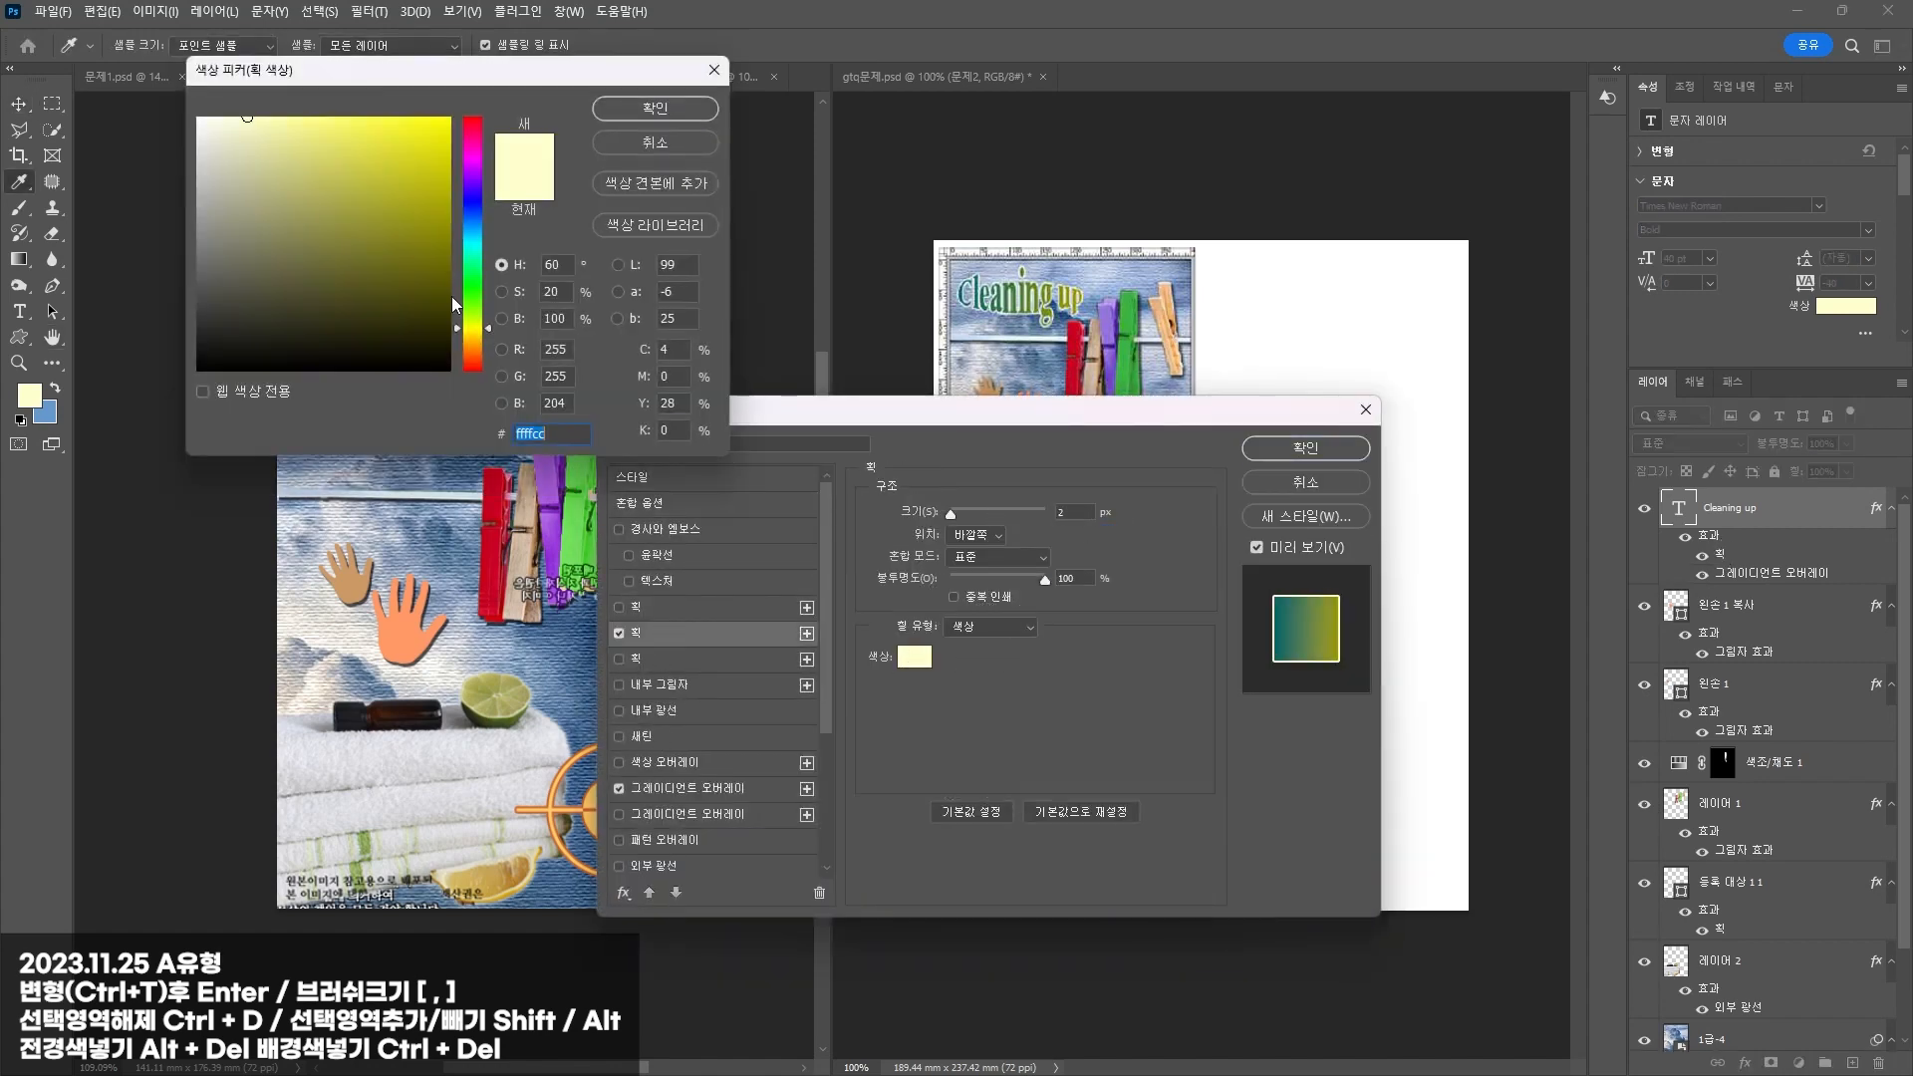
pyautogui.write('ffffff')
pyautogui.click(682, 115)
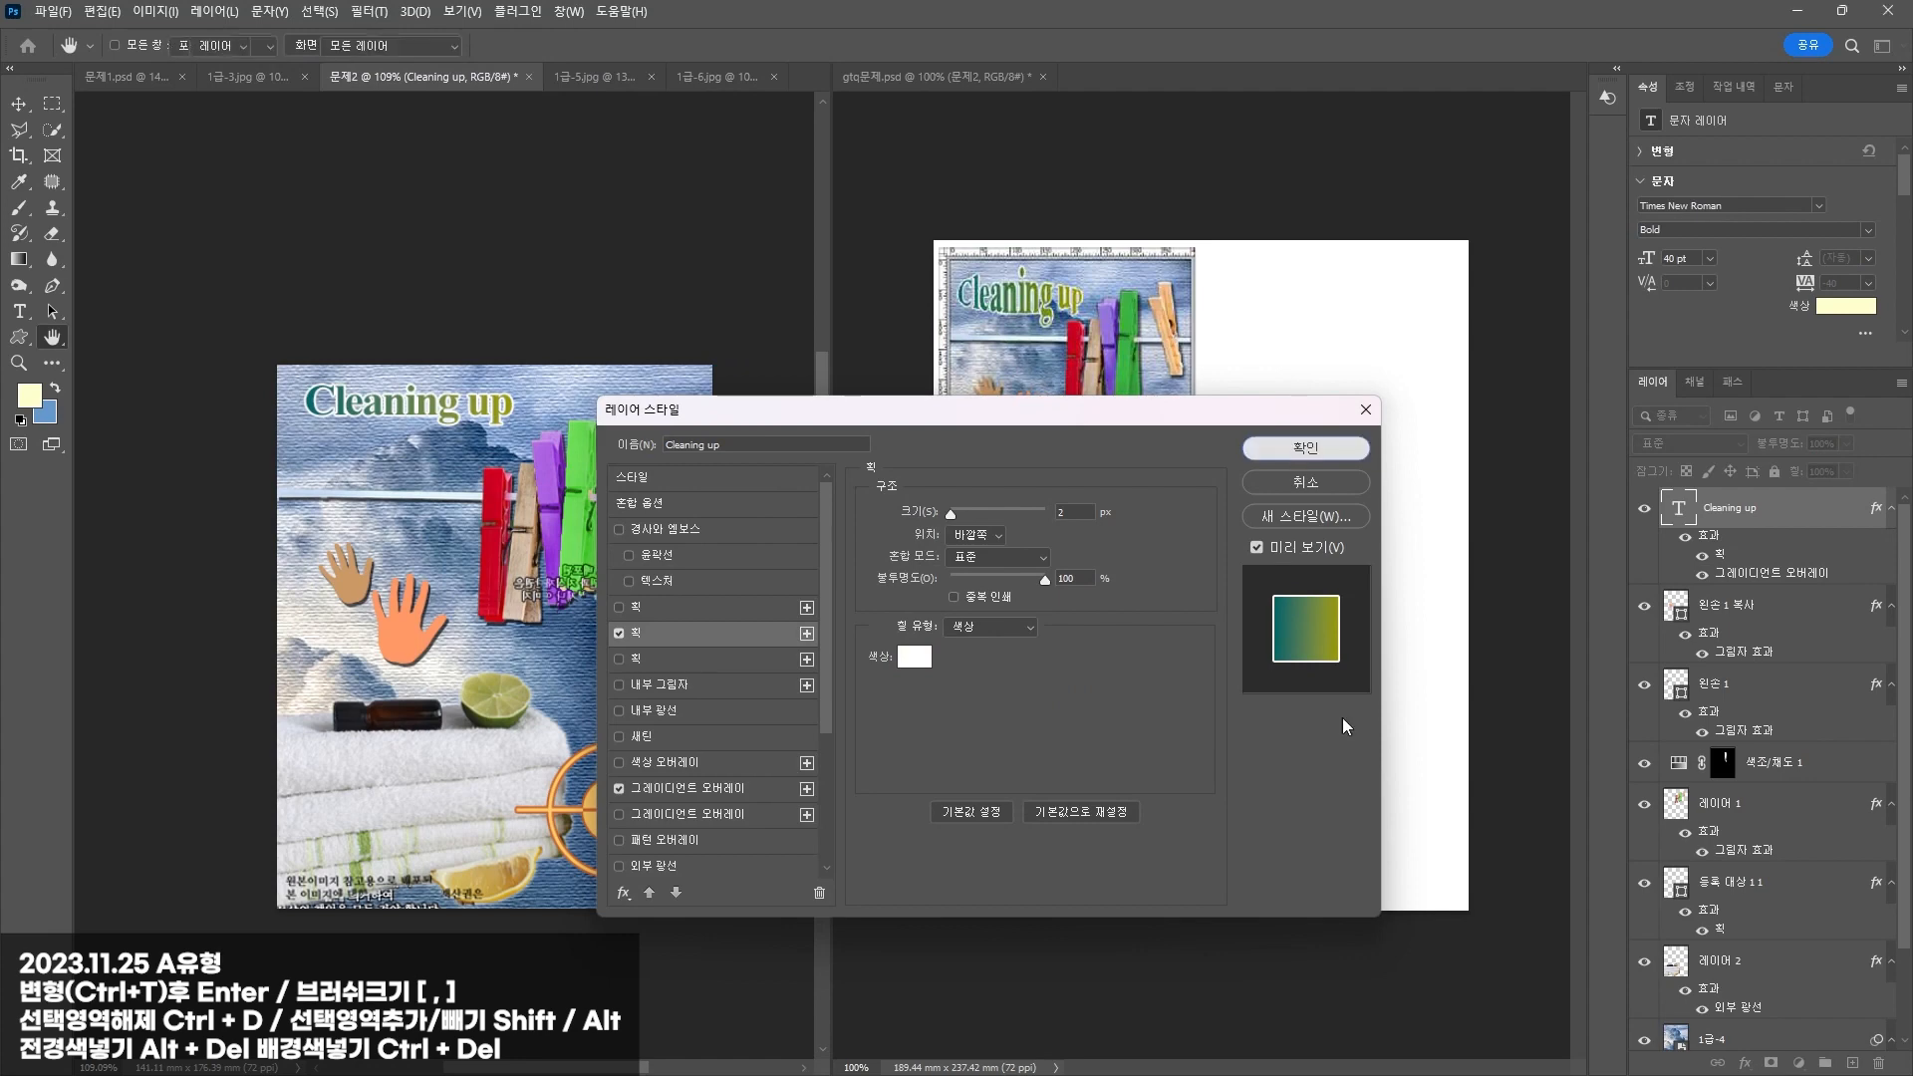
pyautogui.click(1297, 447)
# Step: Open the "Cleaning up" text on the canvas for editing
pyautogui.doubleClick(395, 406)
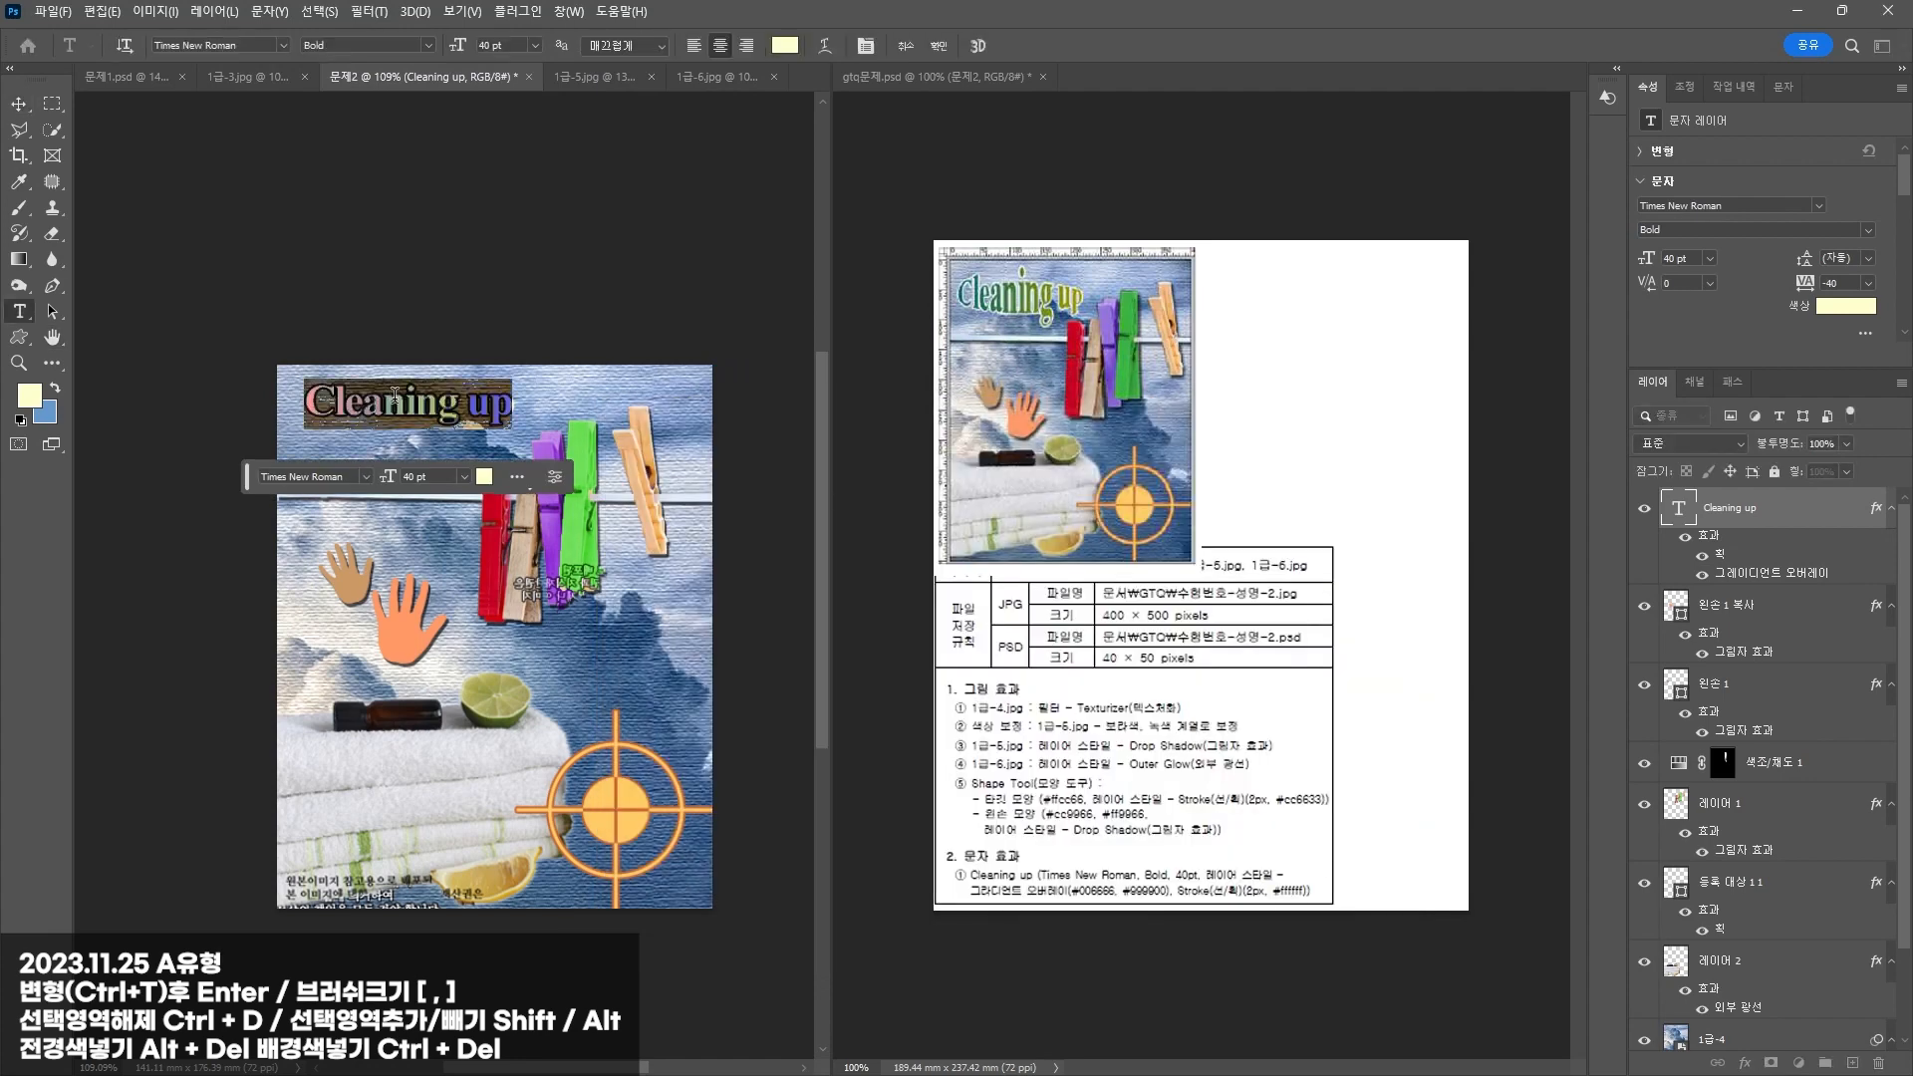
# Step: Warp the "Cleaning up" text with a horizontal Bulge style, using a bend gentler than the default +50%
pyautogui.click(825, 47)
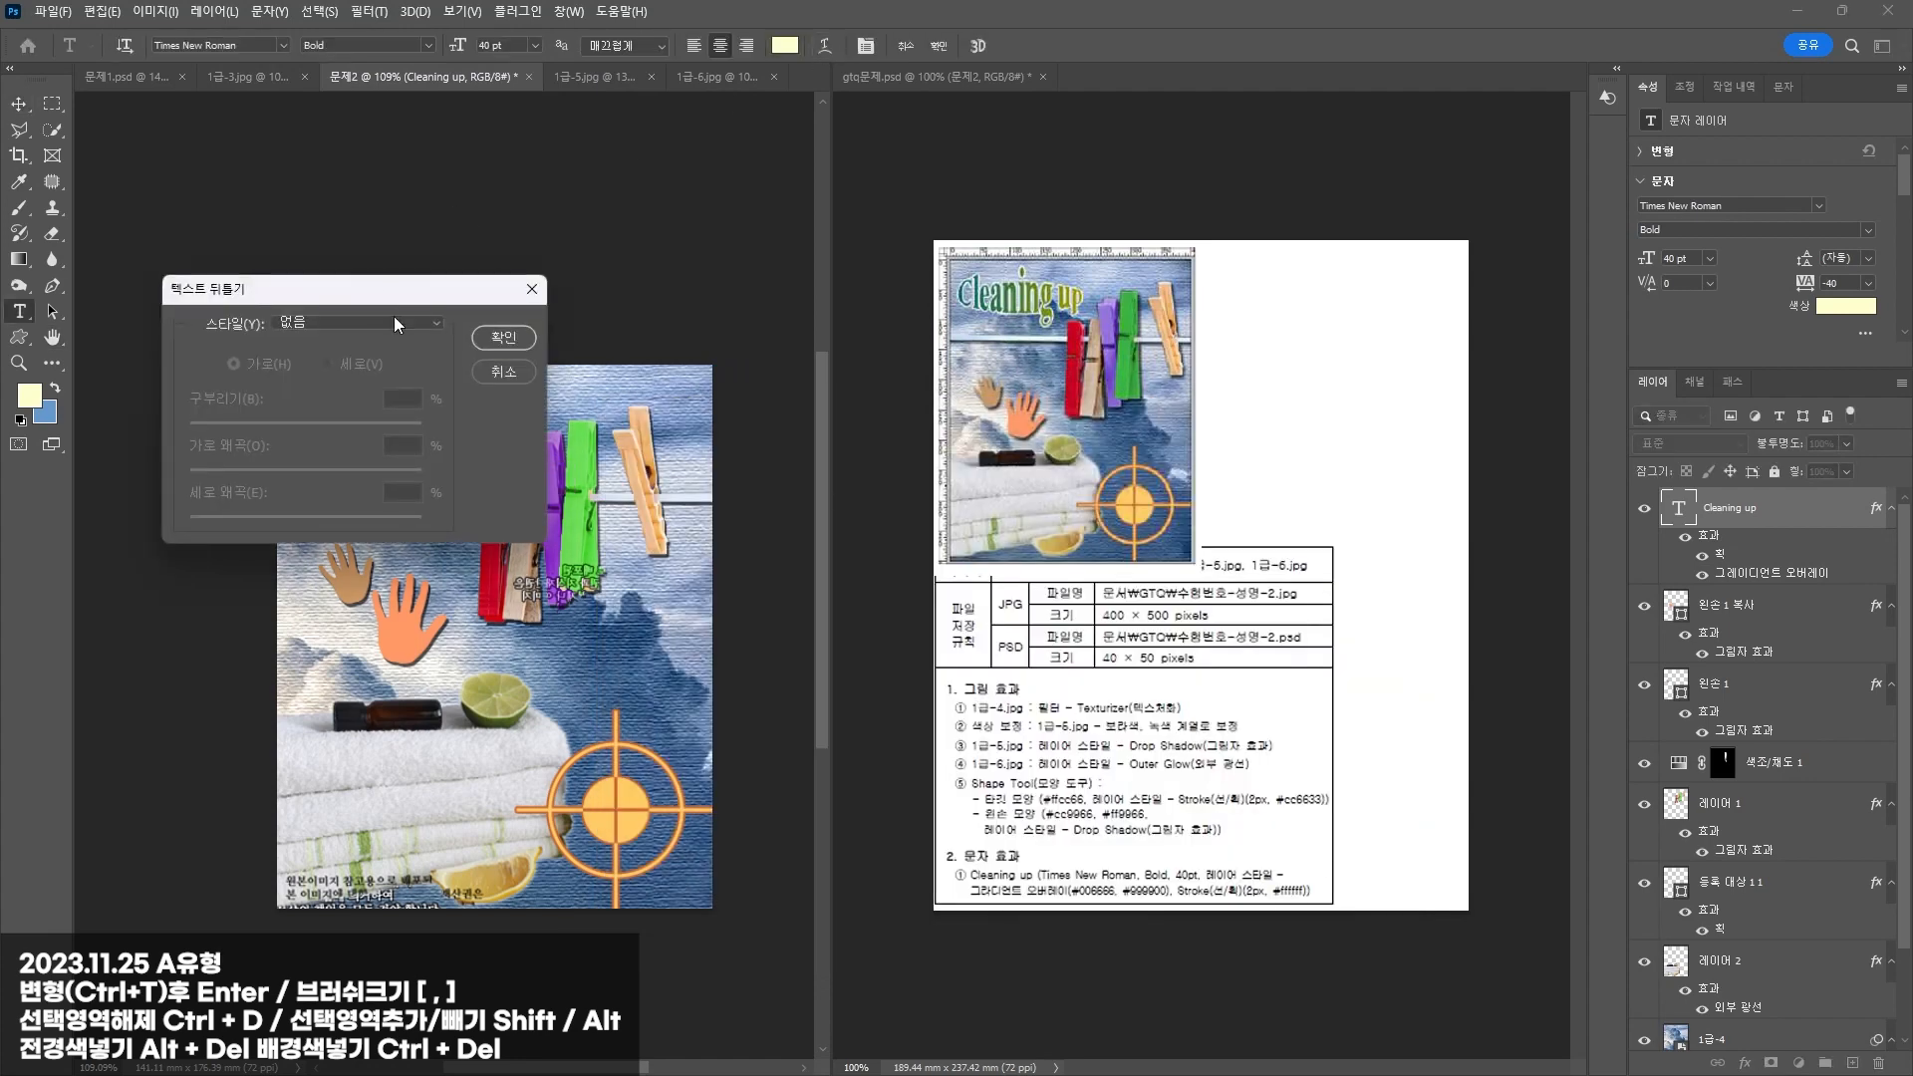
pyautogui.moveTo(435, 287); pyautogui.dragTo(934, 454)
pyautogui.click(881, 494)
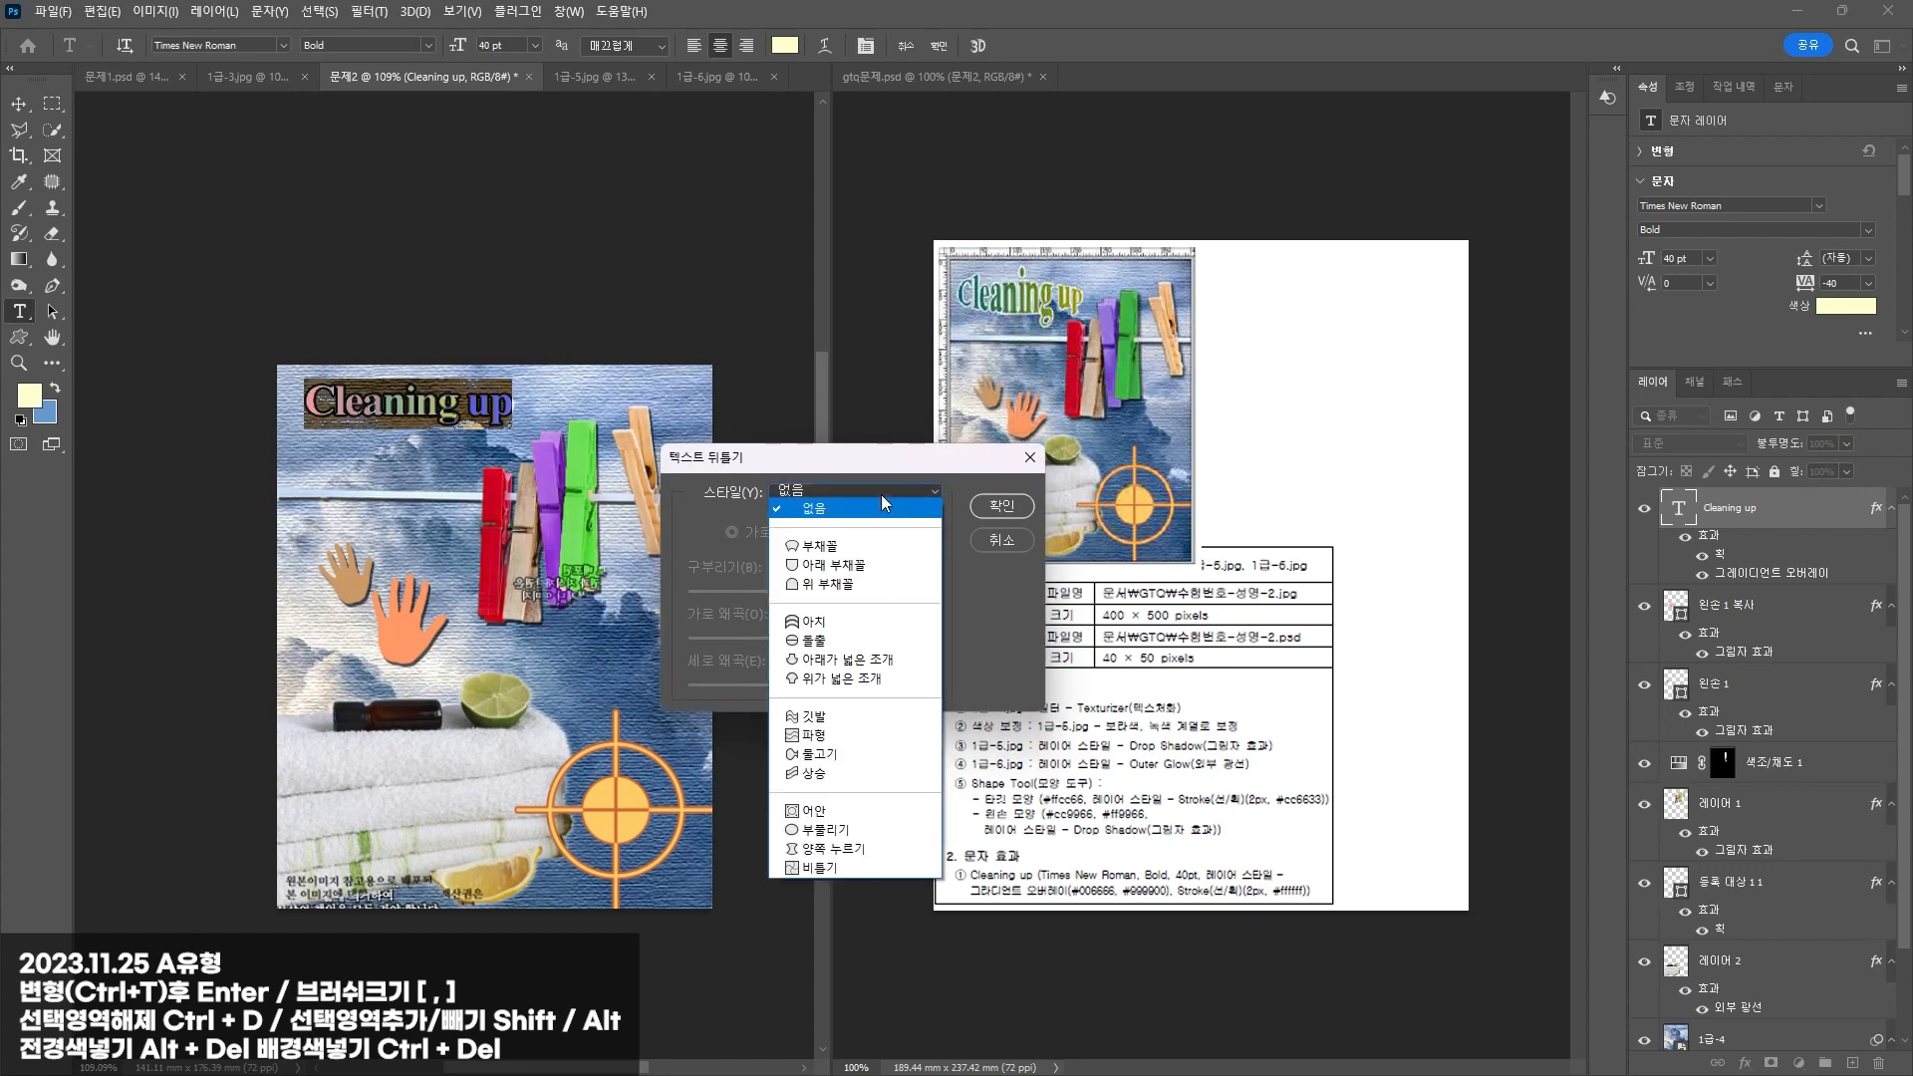
pyautogui.click(873, 640)
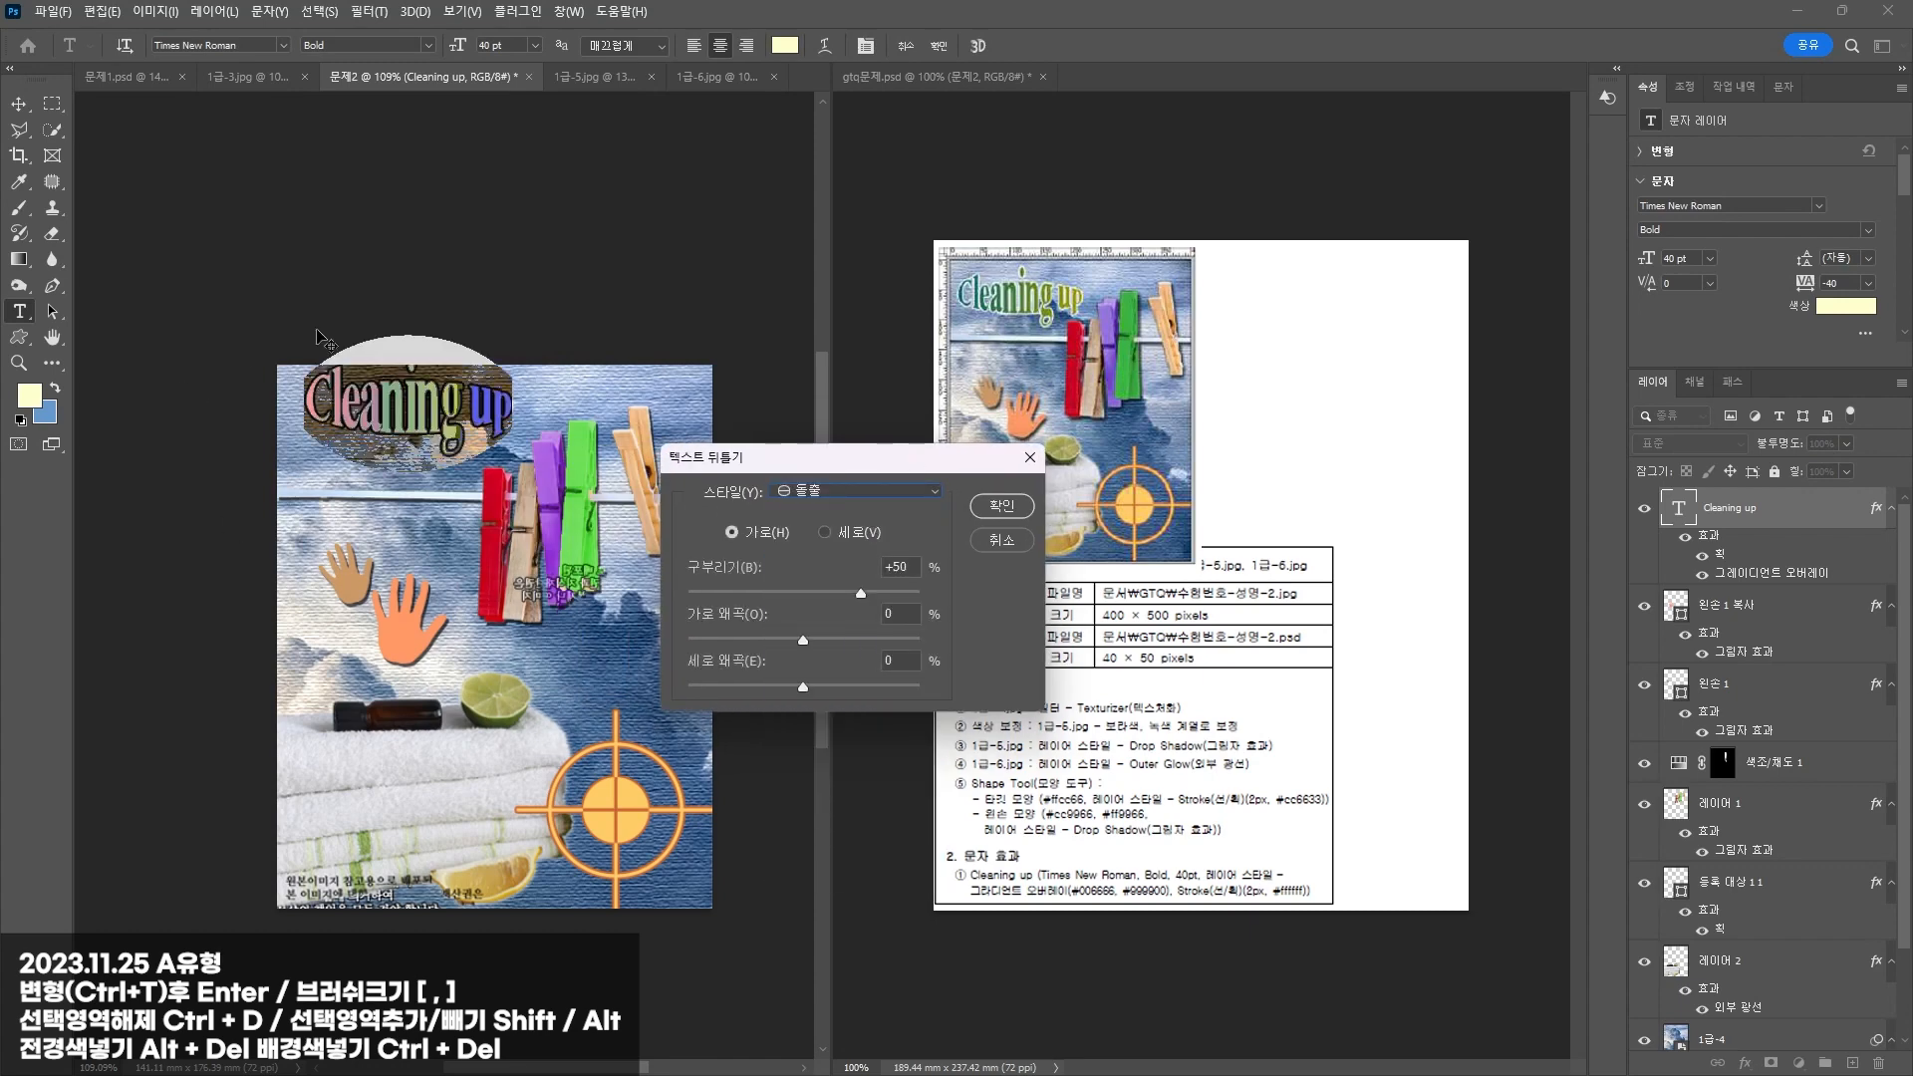
pyautogui.moveTo(871, 595); pyautogui.dragTo(839, 600)
pyautogui.click(1006, 508)
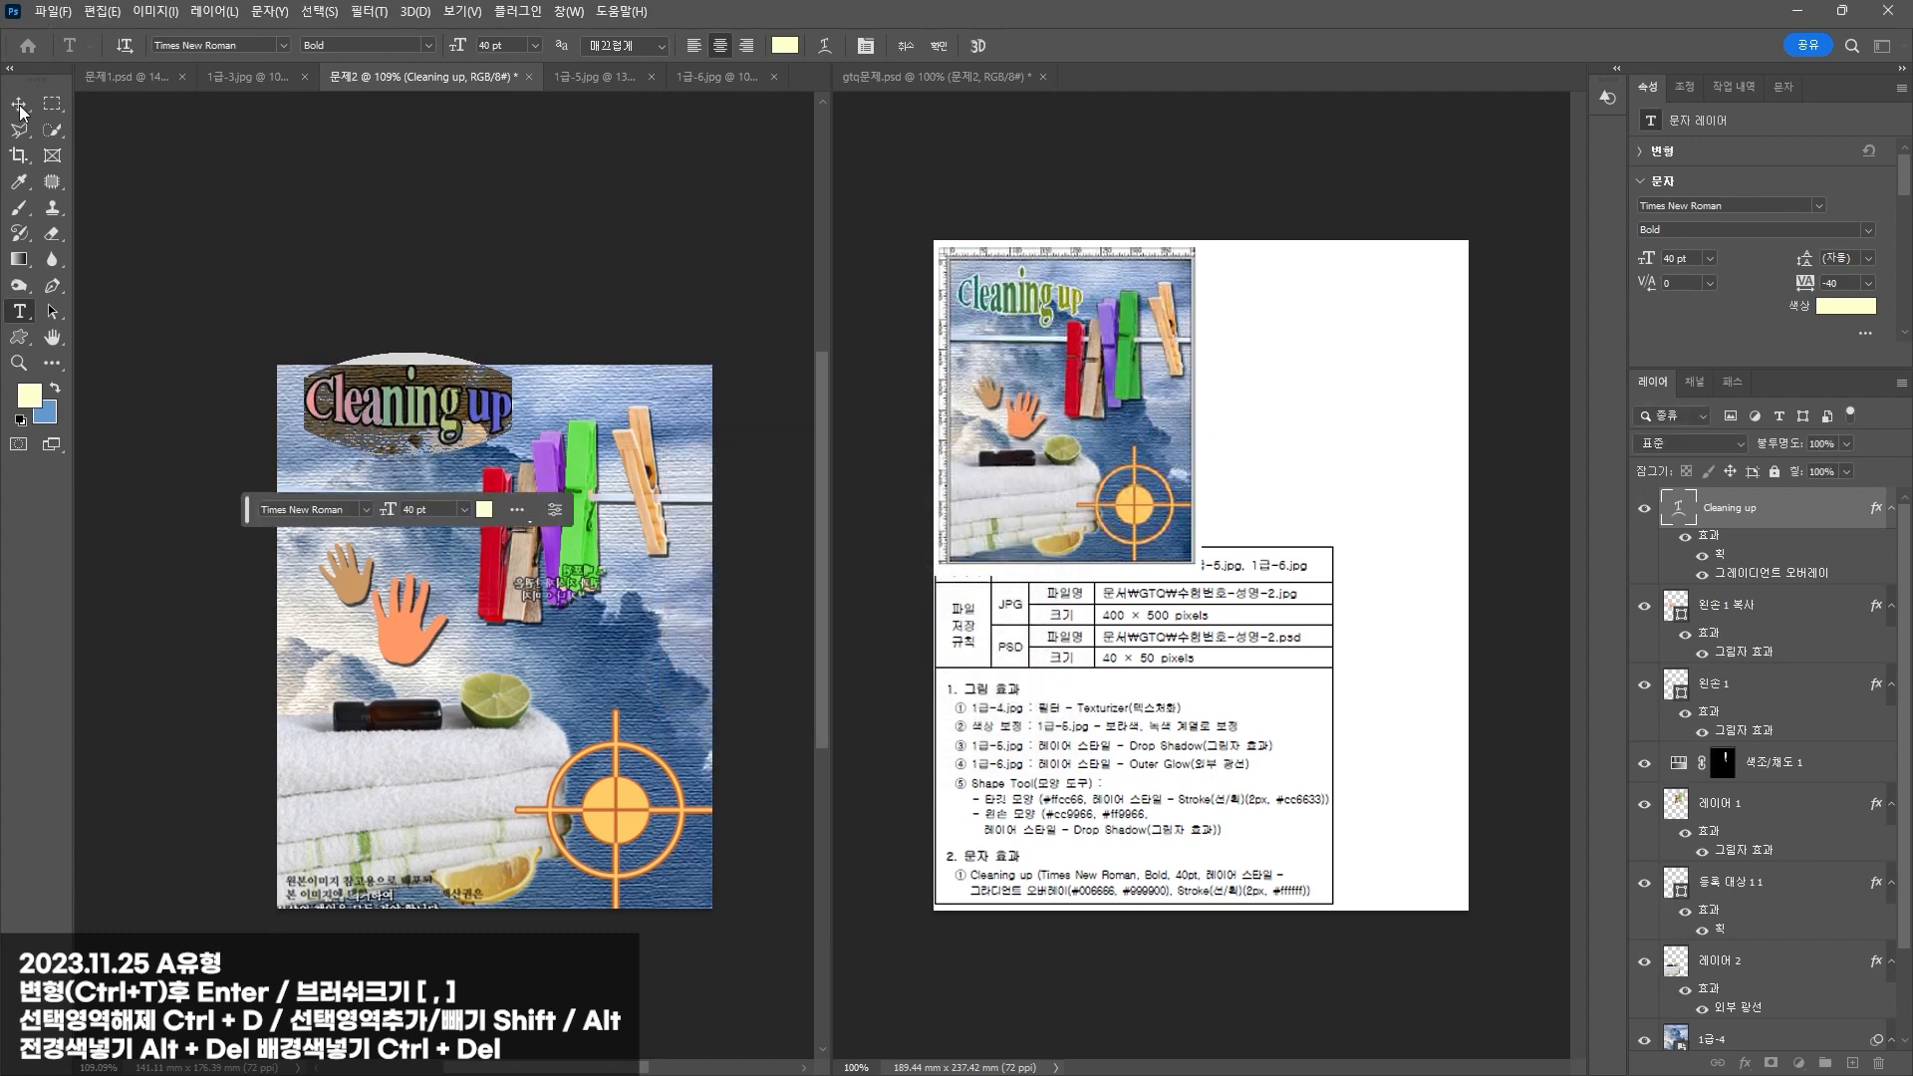
# Step: Move the warped "Cleaning up" title fully onto the canvas, near the upper-left corner of the picture
pyautogui.click(19, 104)
pyautogui.moveTo(398, 381); pyautogui.dragTo(393, 428)
pyautogui.click(466, 497)
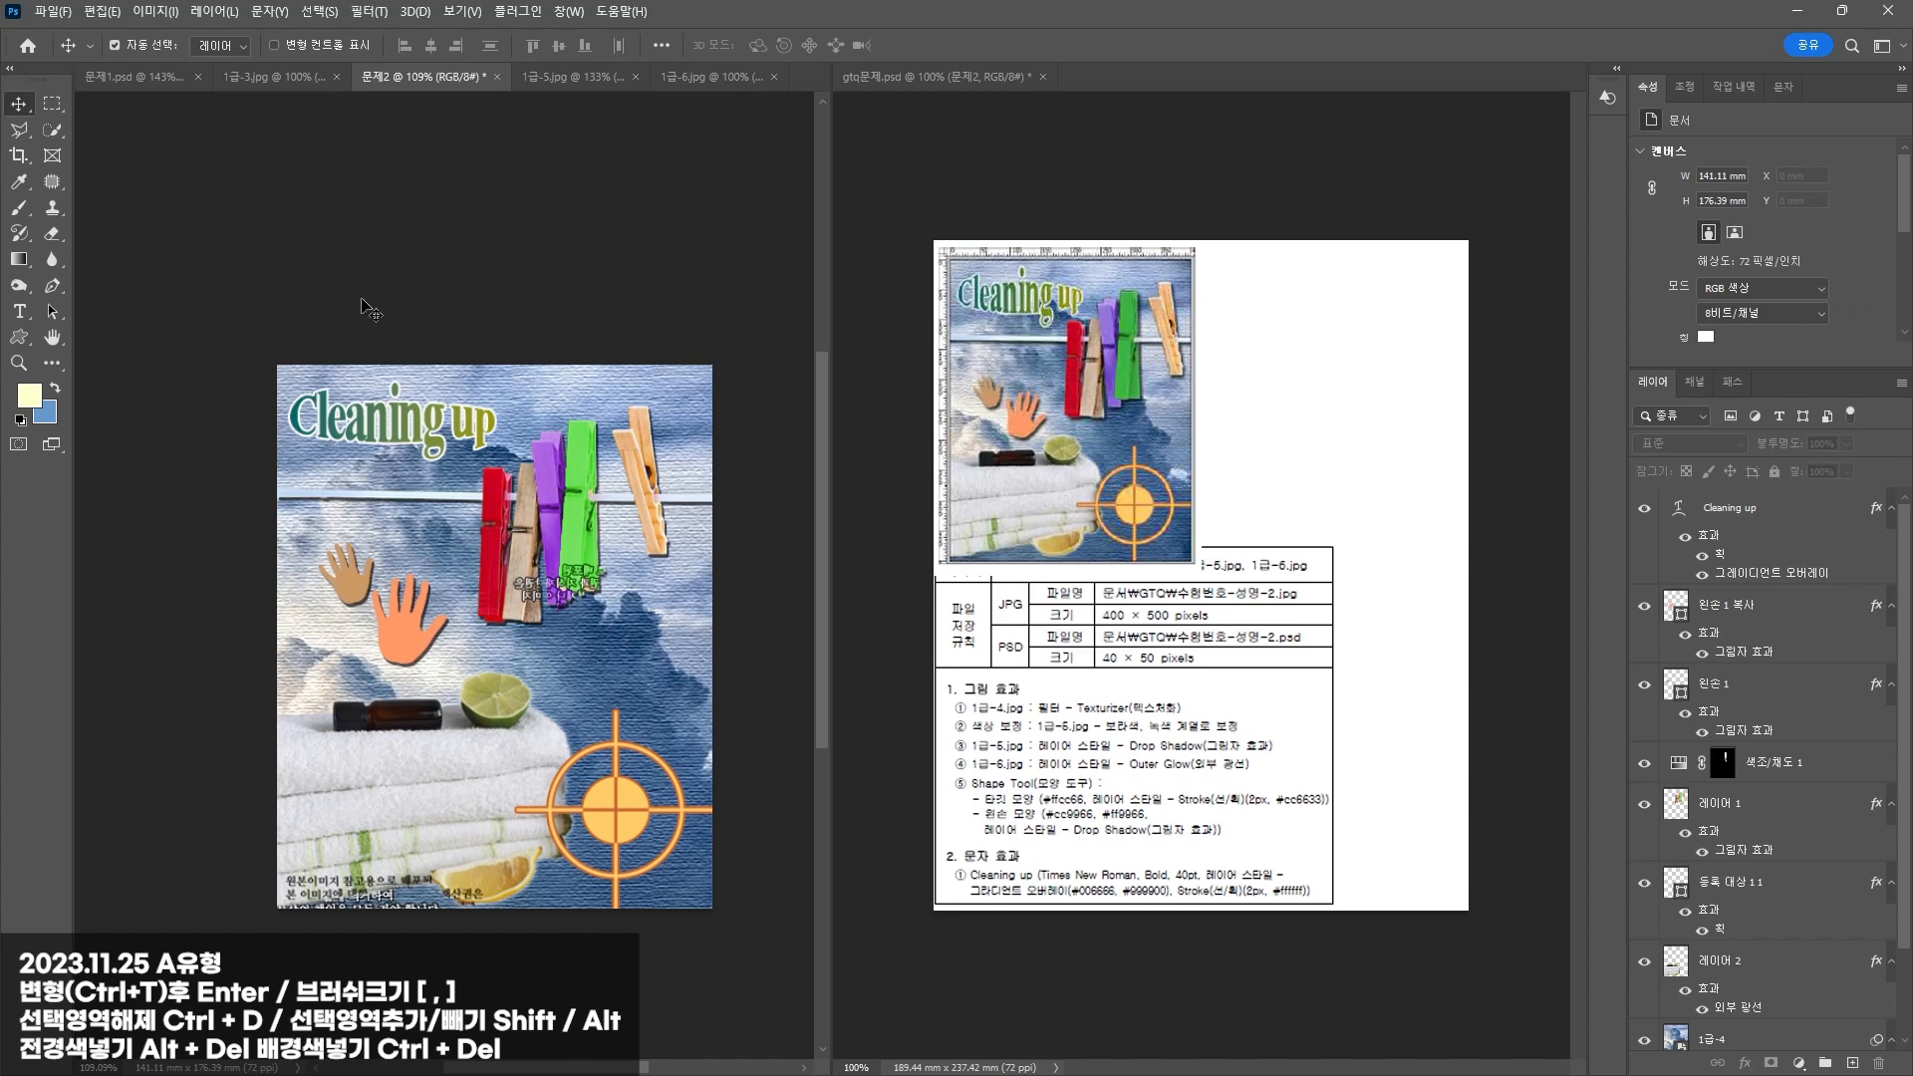
# Step: Save the document on the computer as 문제2.psd in the 11A folder
pyautogui.click(70, 15)
pyautogui.click(120, 265)
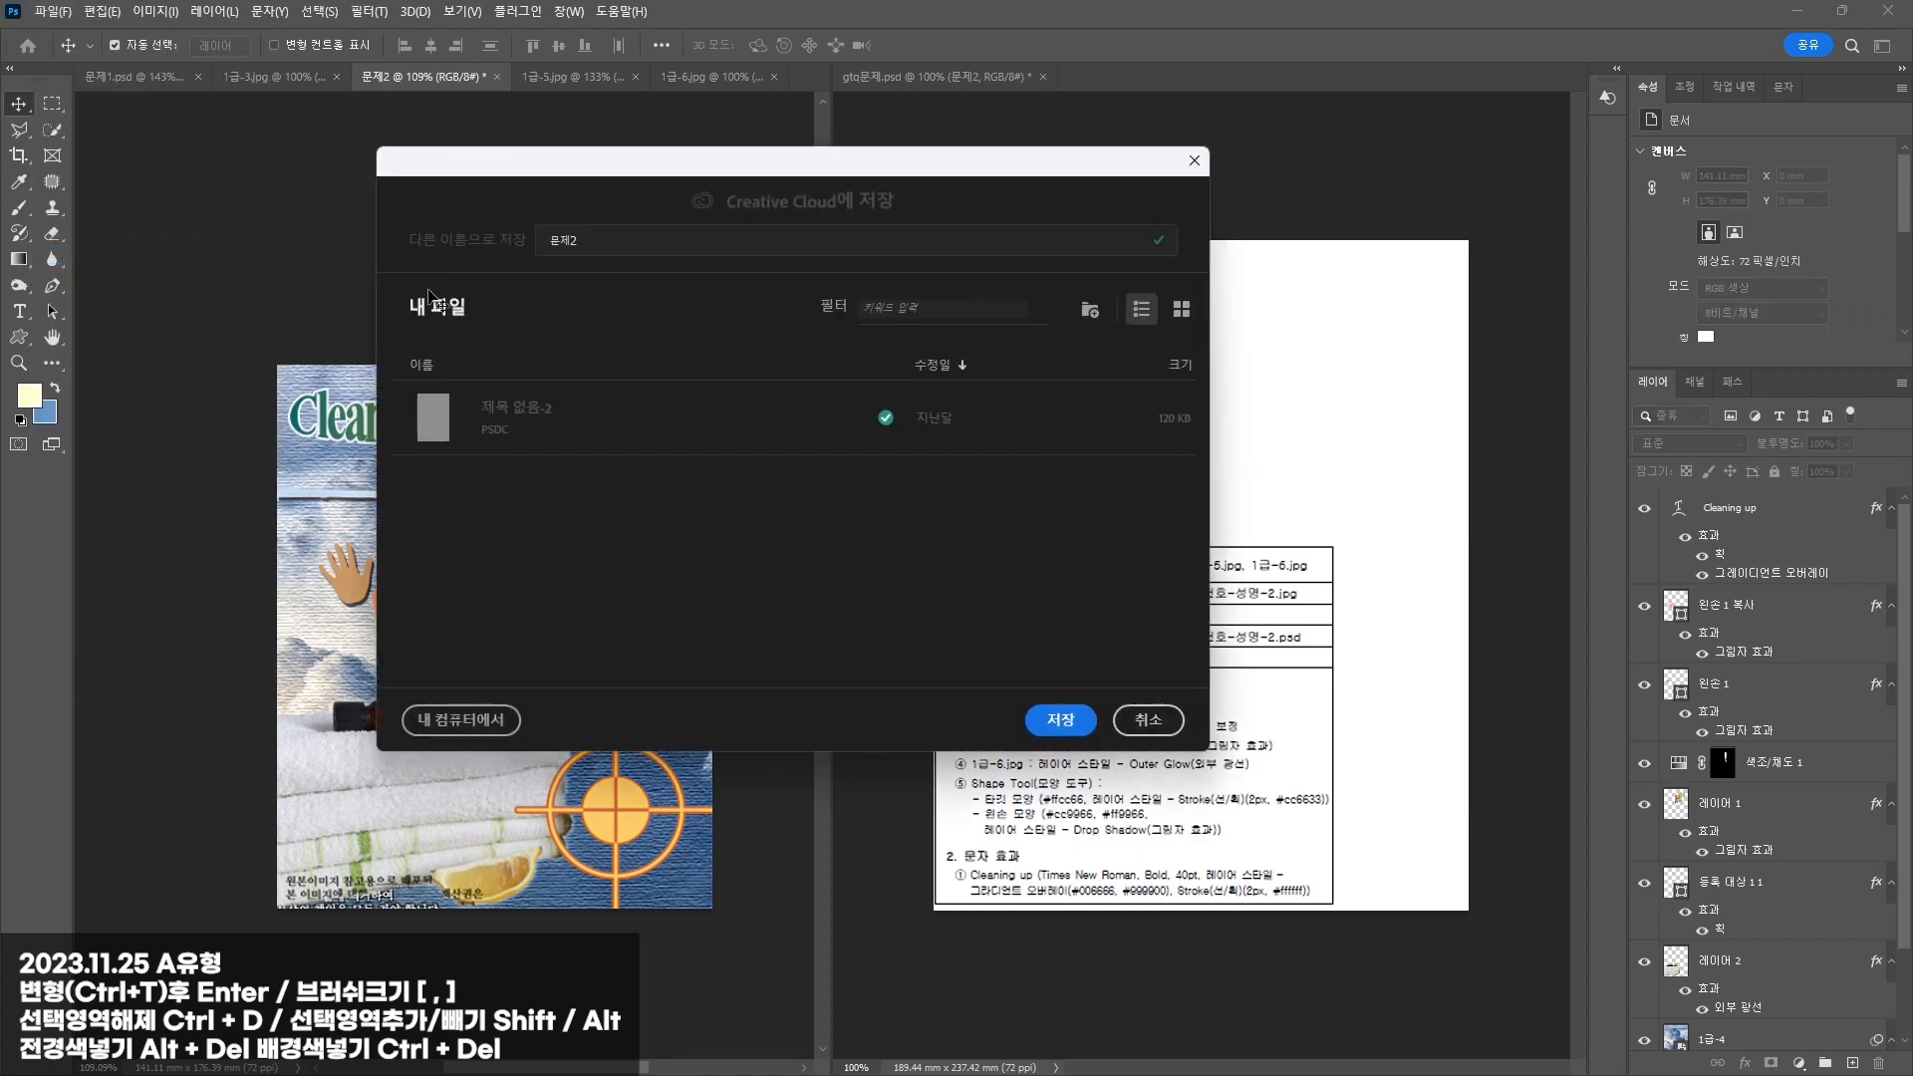
pyautogui.click(460, 719)
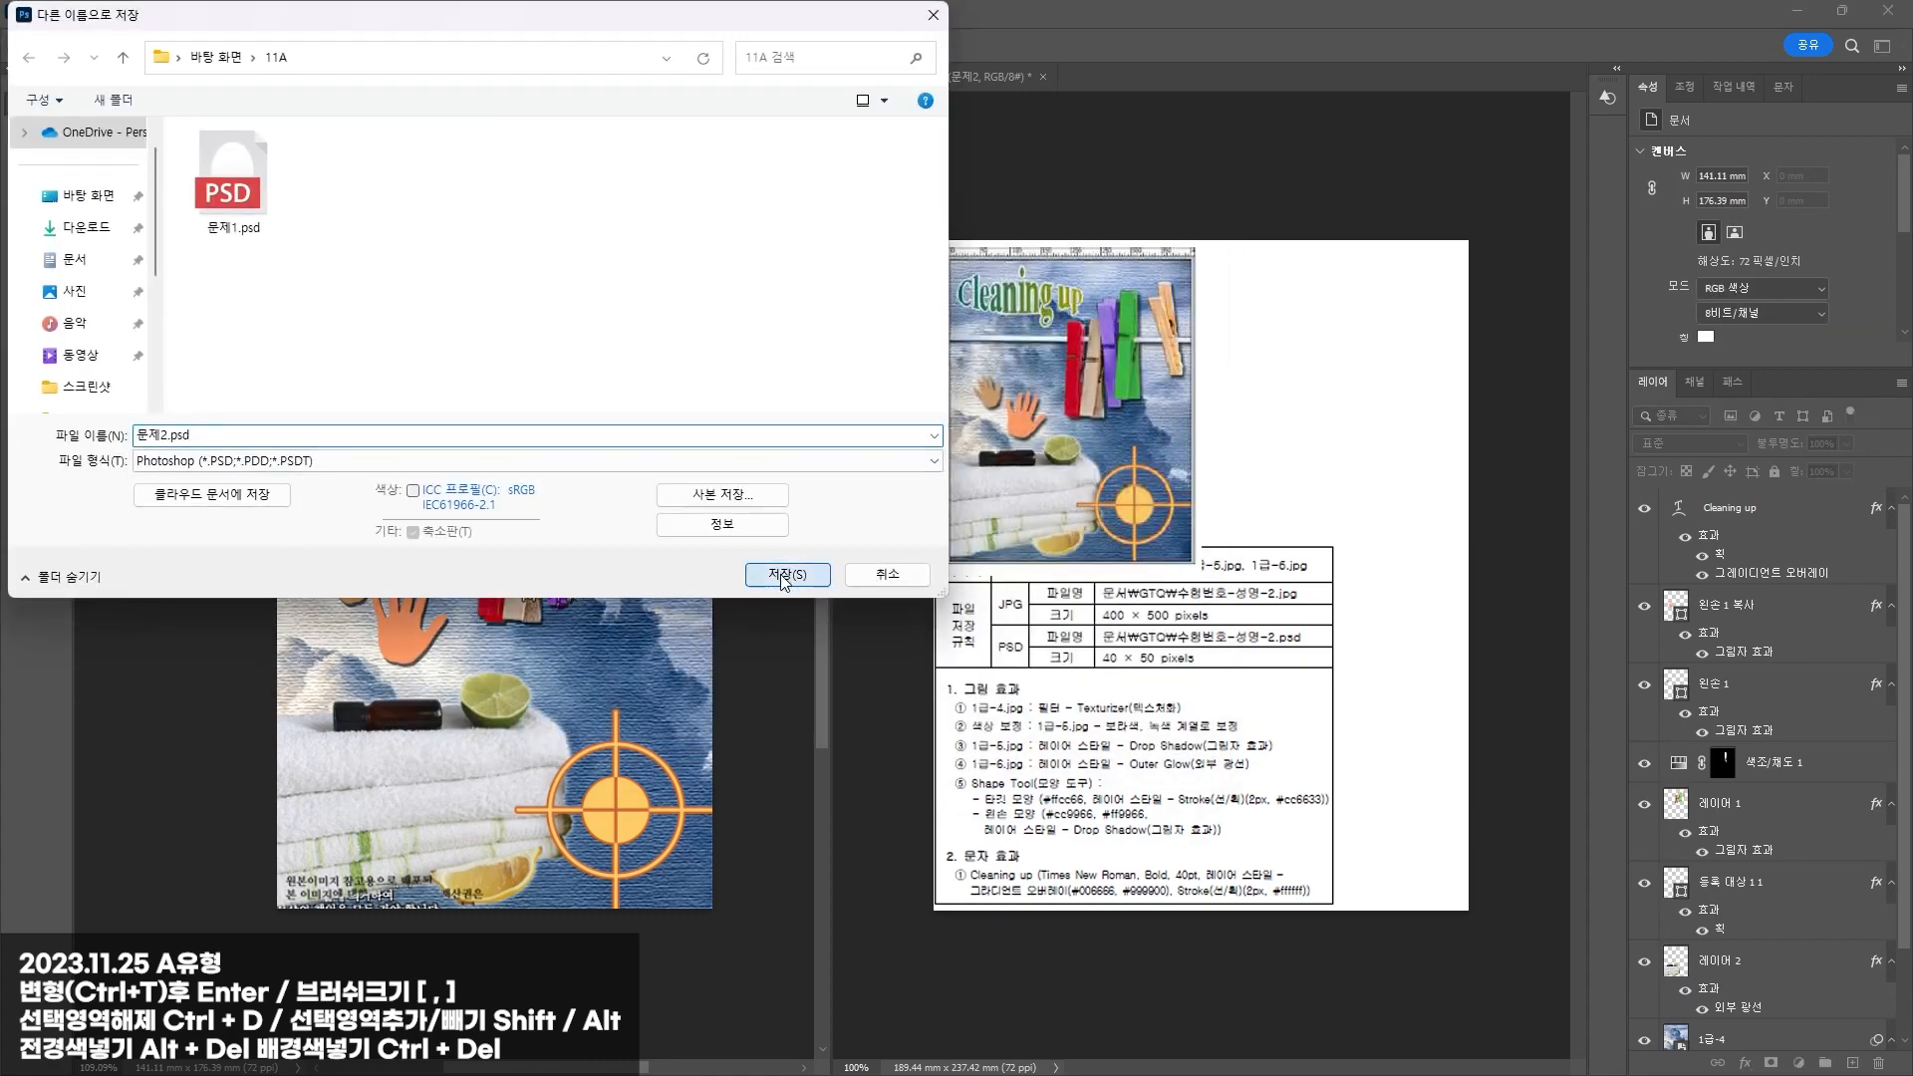
pyautogui.click(784, 574)
pyautogui.click(1156, 311)
# Step: Save a copy of 문제2 as a JPEG in the 11A folder at maximum quality 12
pyautogui.click(52, 11)
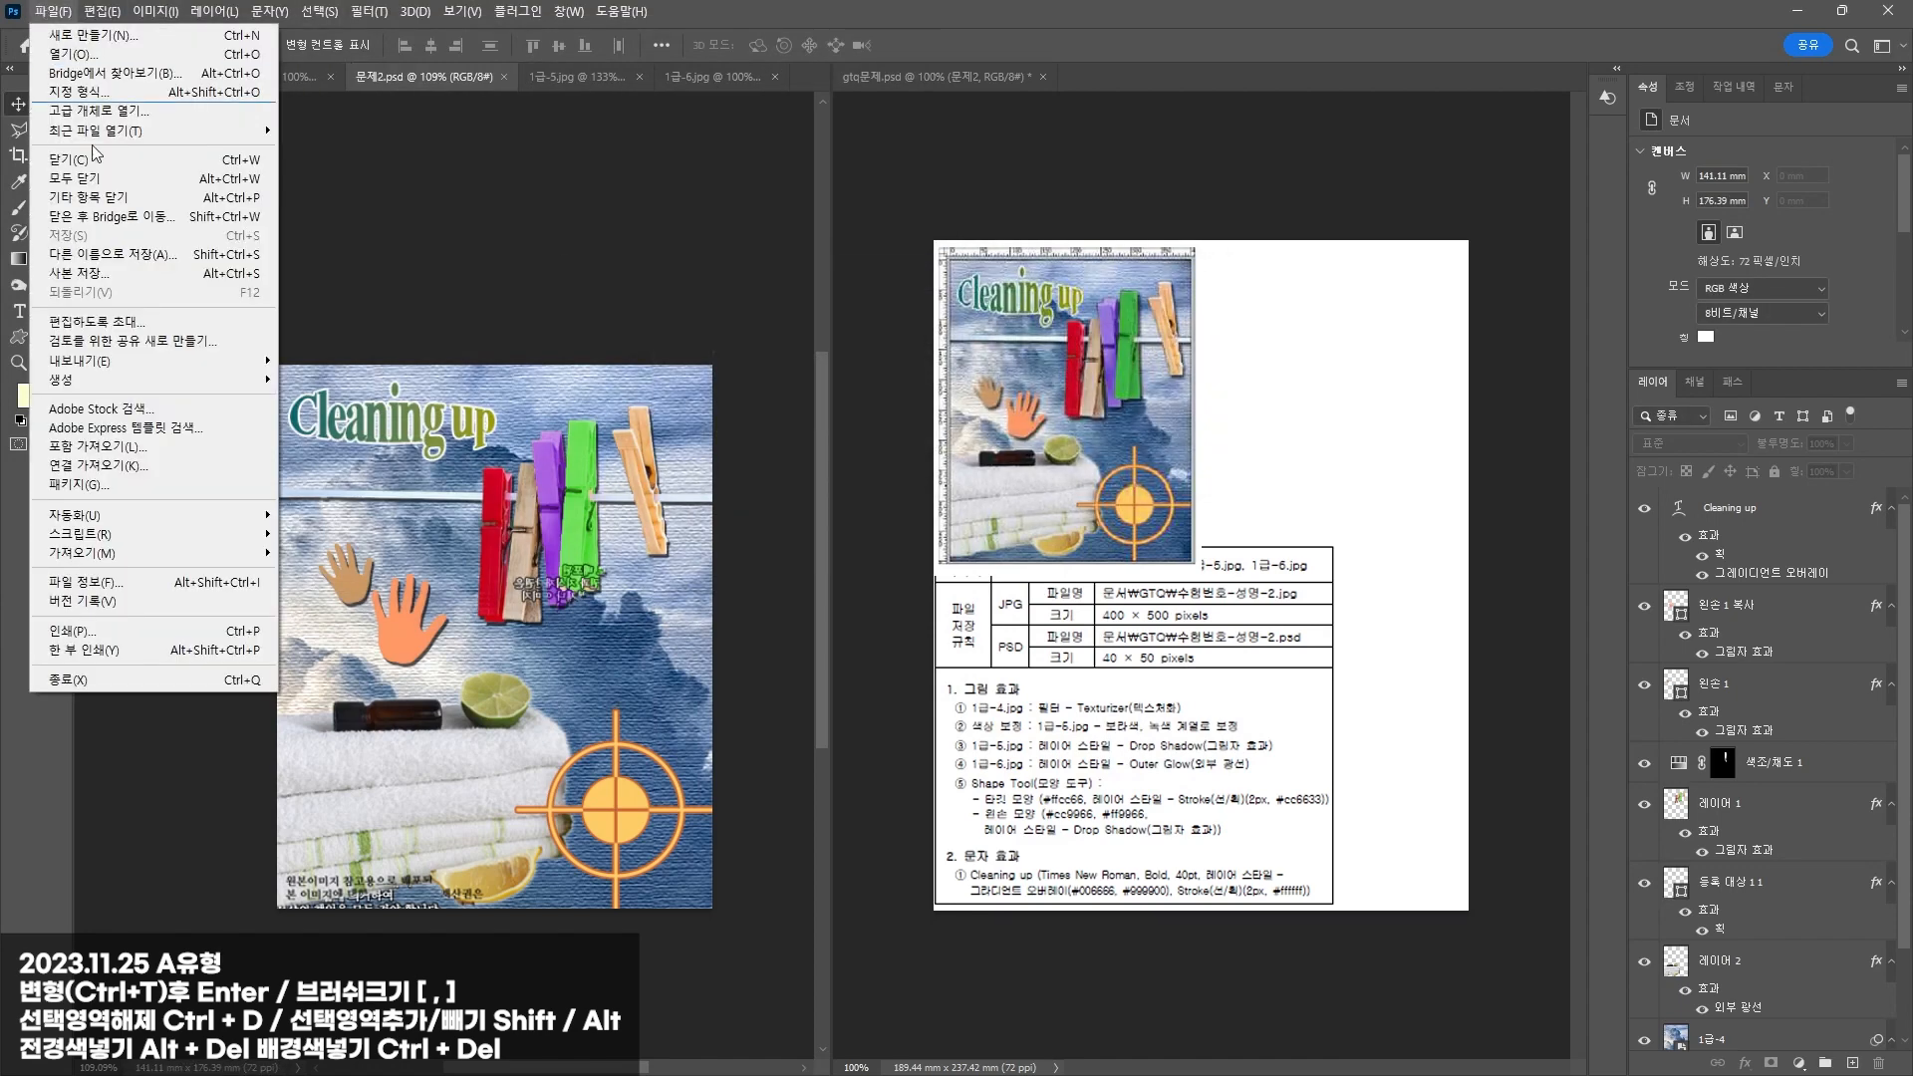
pyautogui.click(79, 273)
pyautogui.click(288, 461)
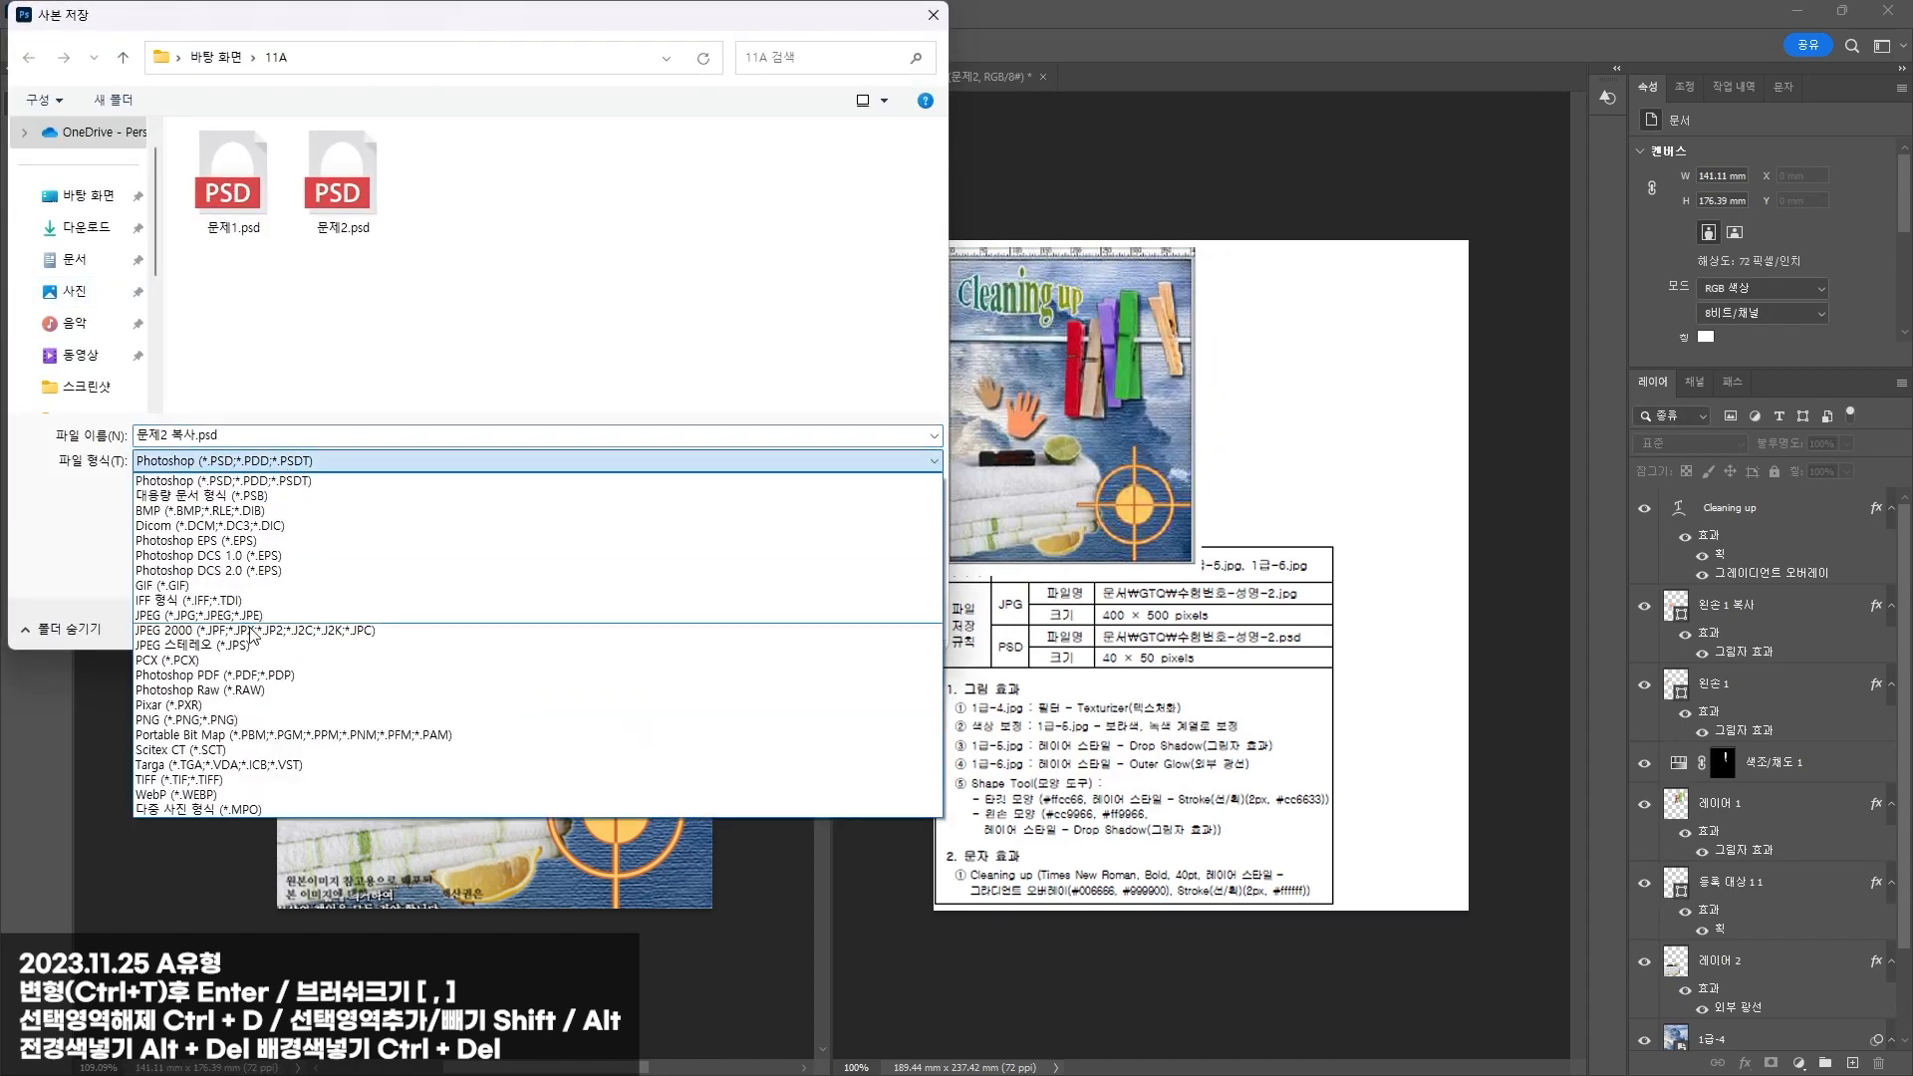
pyautogui.click(249, 615)
pyautogui.click(809, 630)
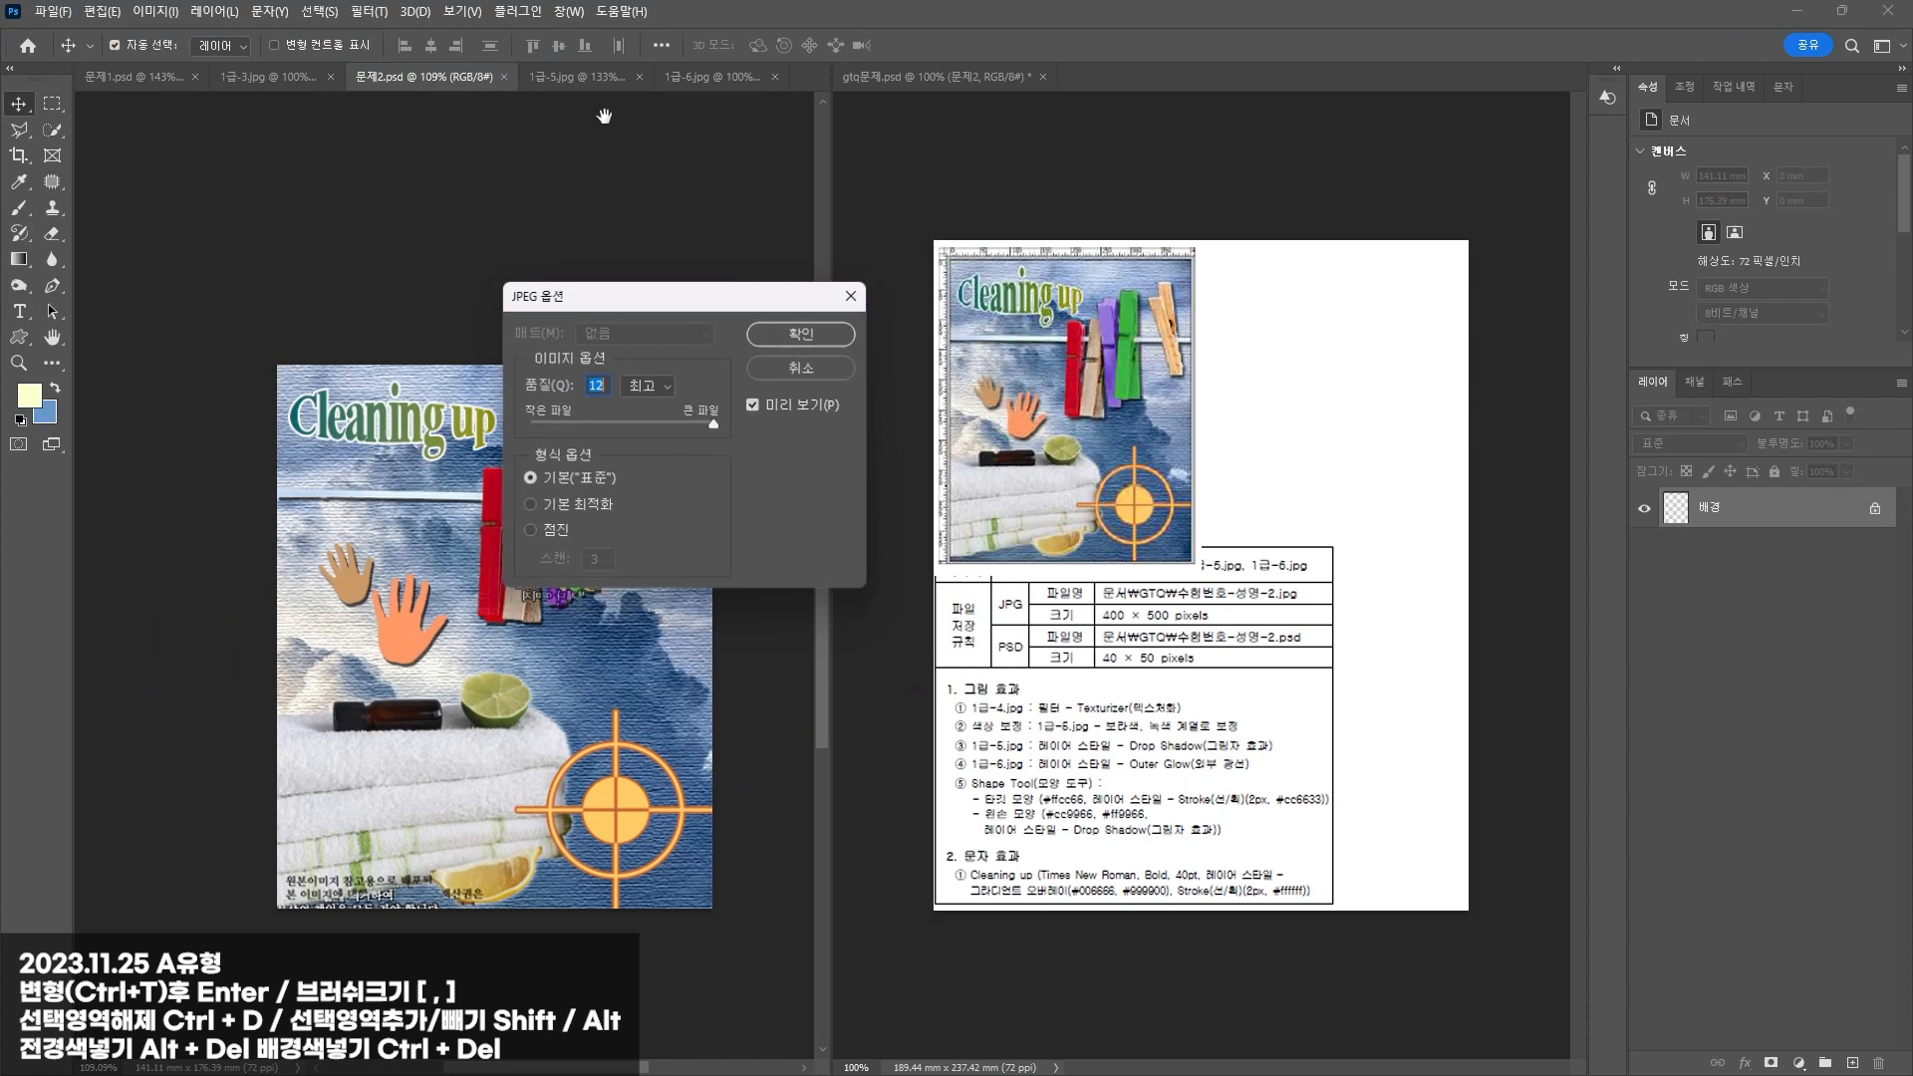
pyautogui.click(802, 334)
# Step: Close the source images 1급-5, 1급-6 and 1급-3
pyautogui.click(637, 75)
pyautogui.click(751, 79)
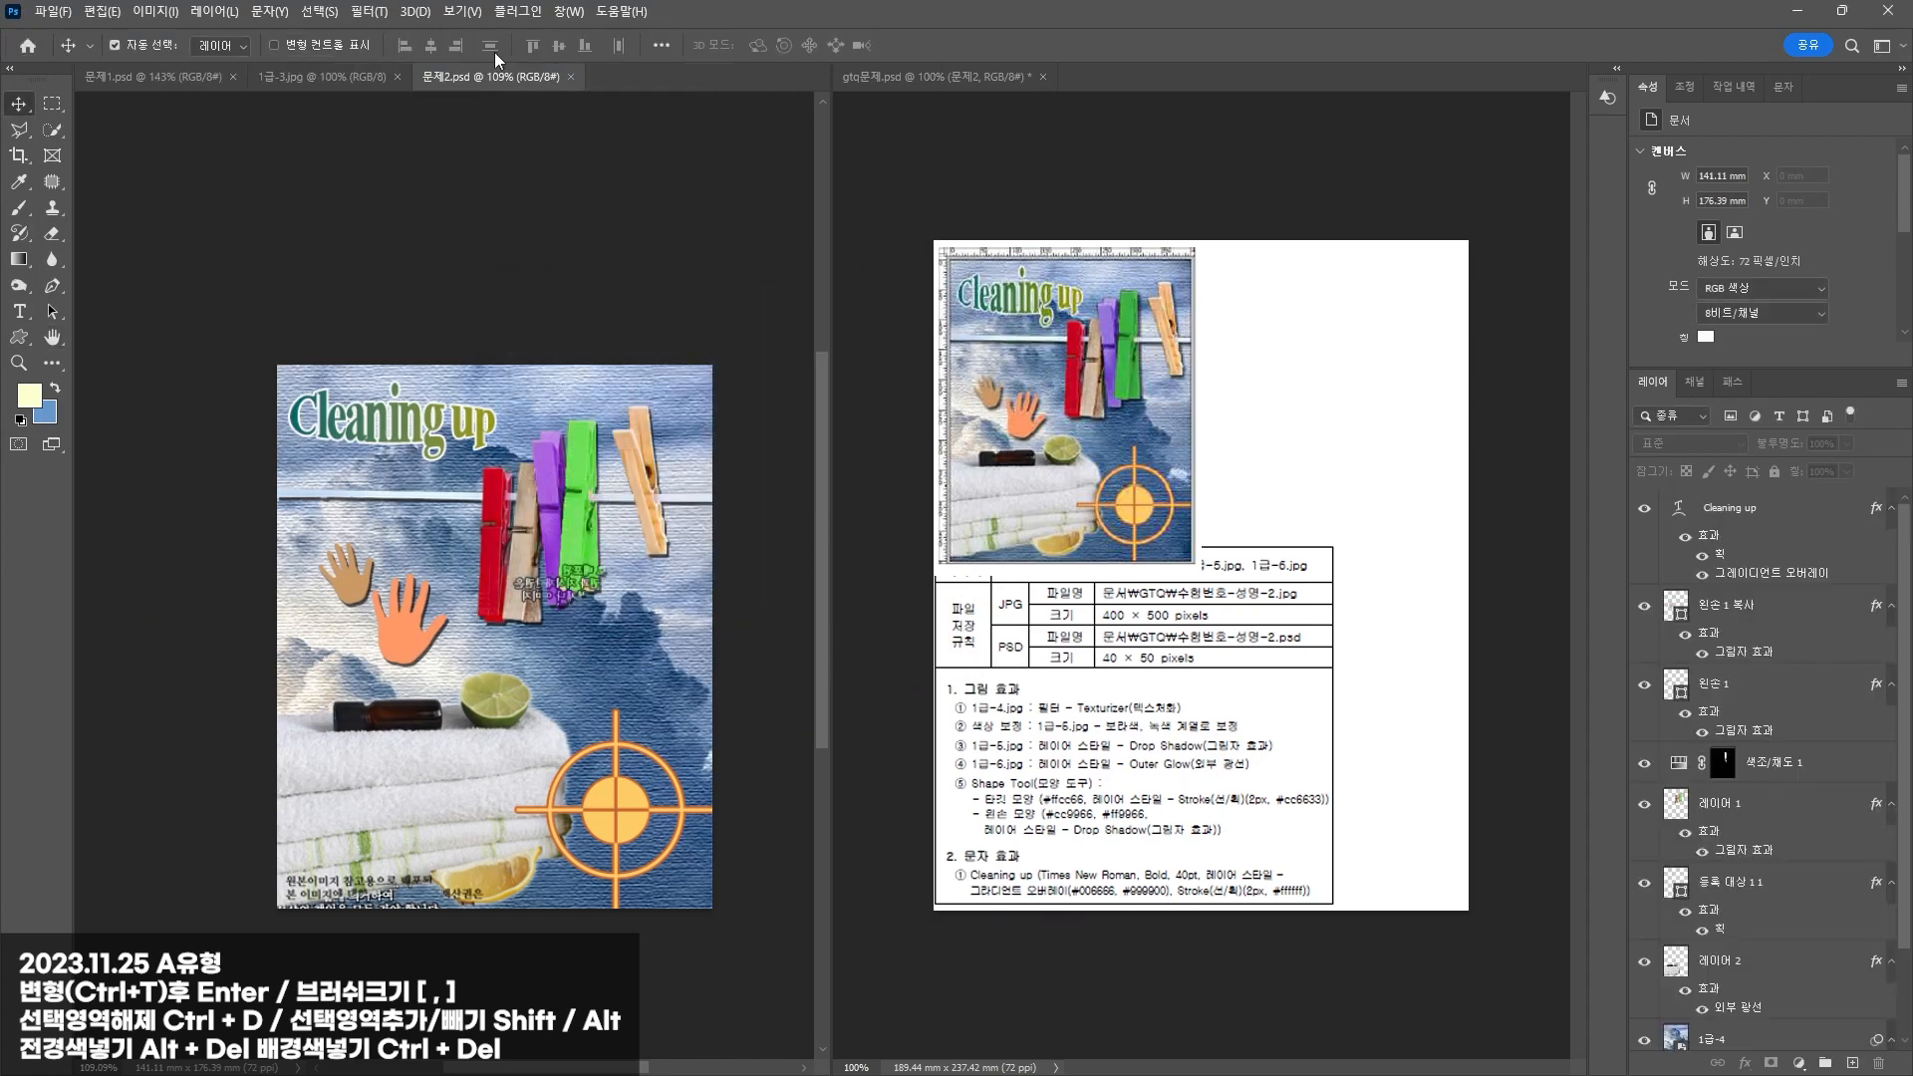
pyautogui.click(398, 77)
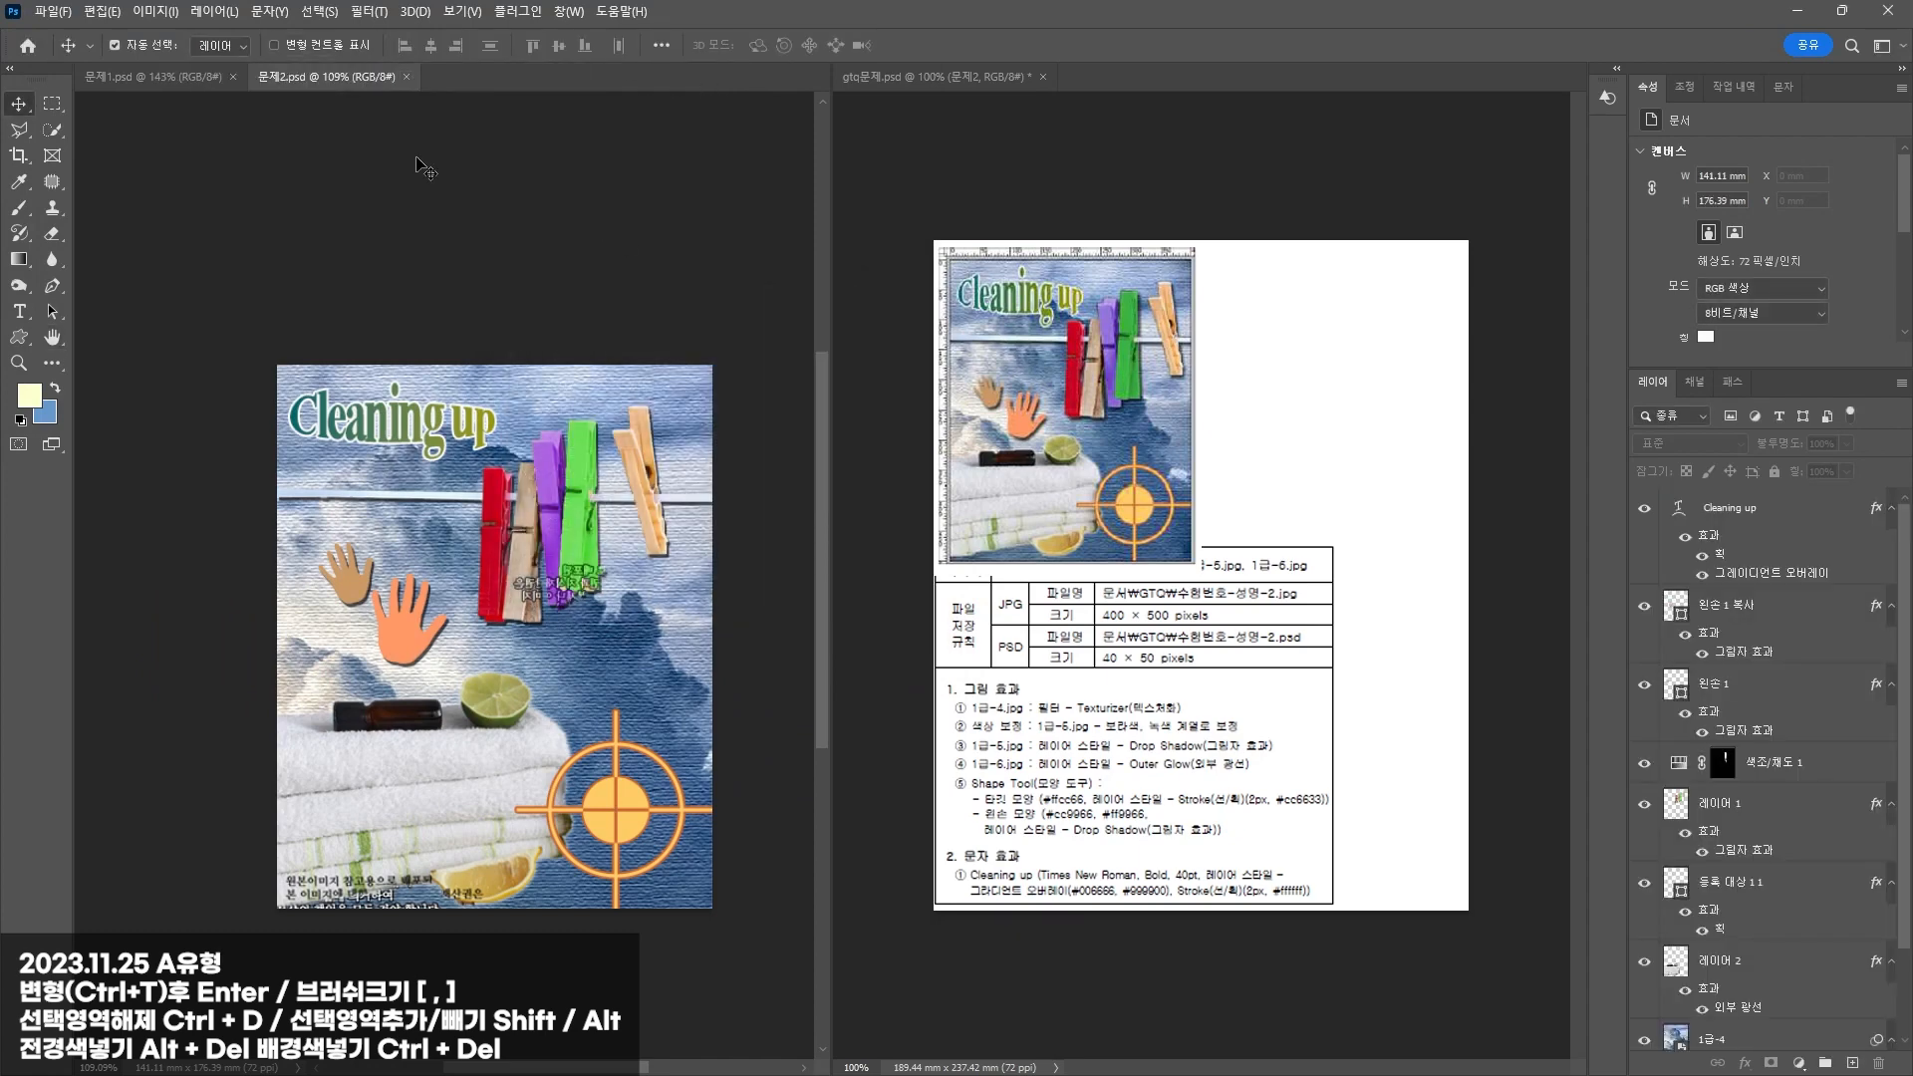
# Step: In gtq문제.psd, show the 문제3 layer and hide the 문제2 layer
pyautogui.click(1315, 714)
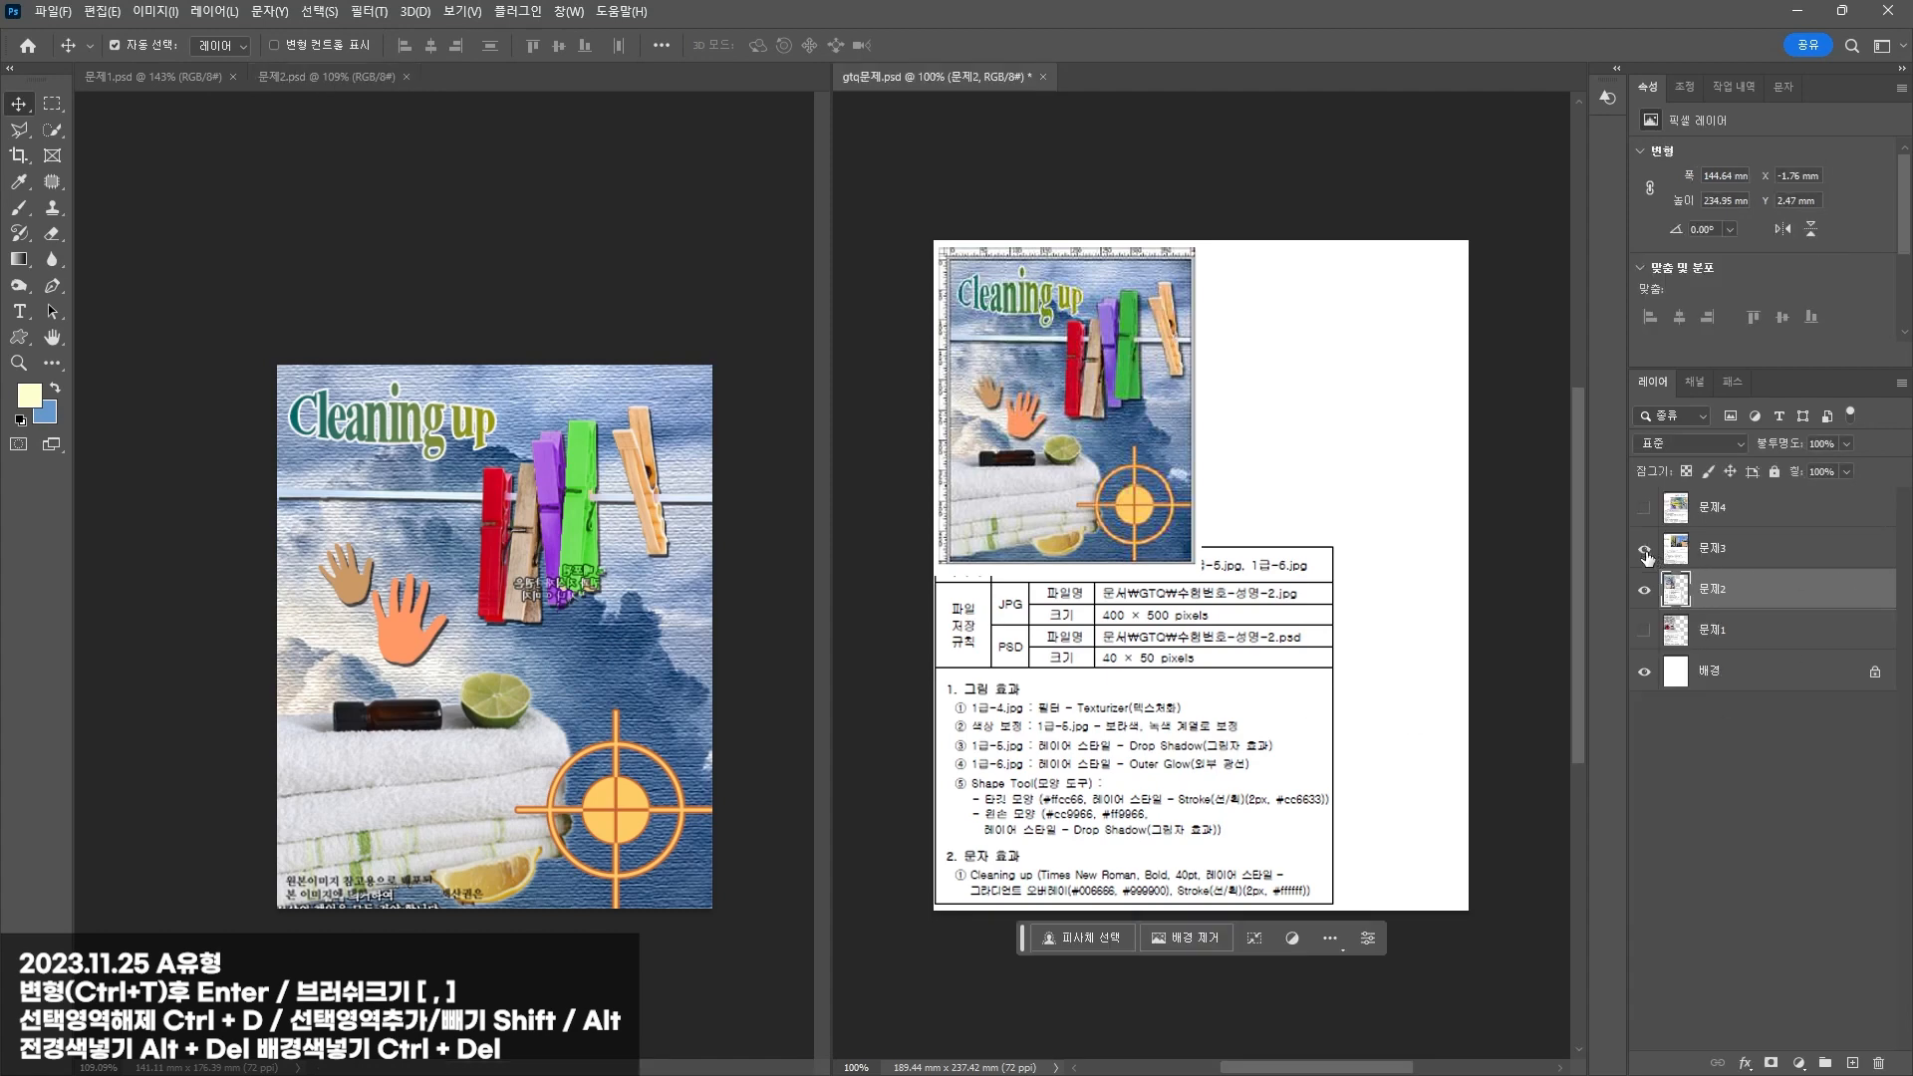
pyautogui.click(1645, 590)
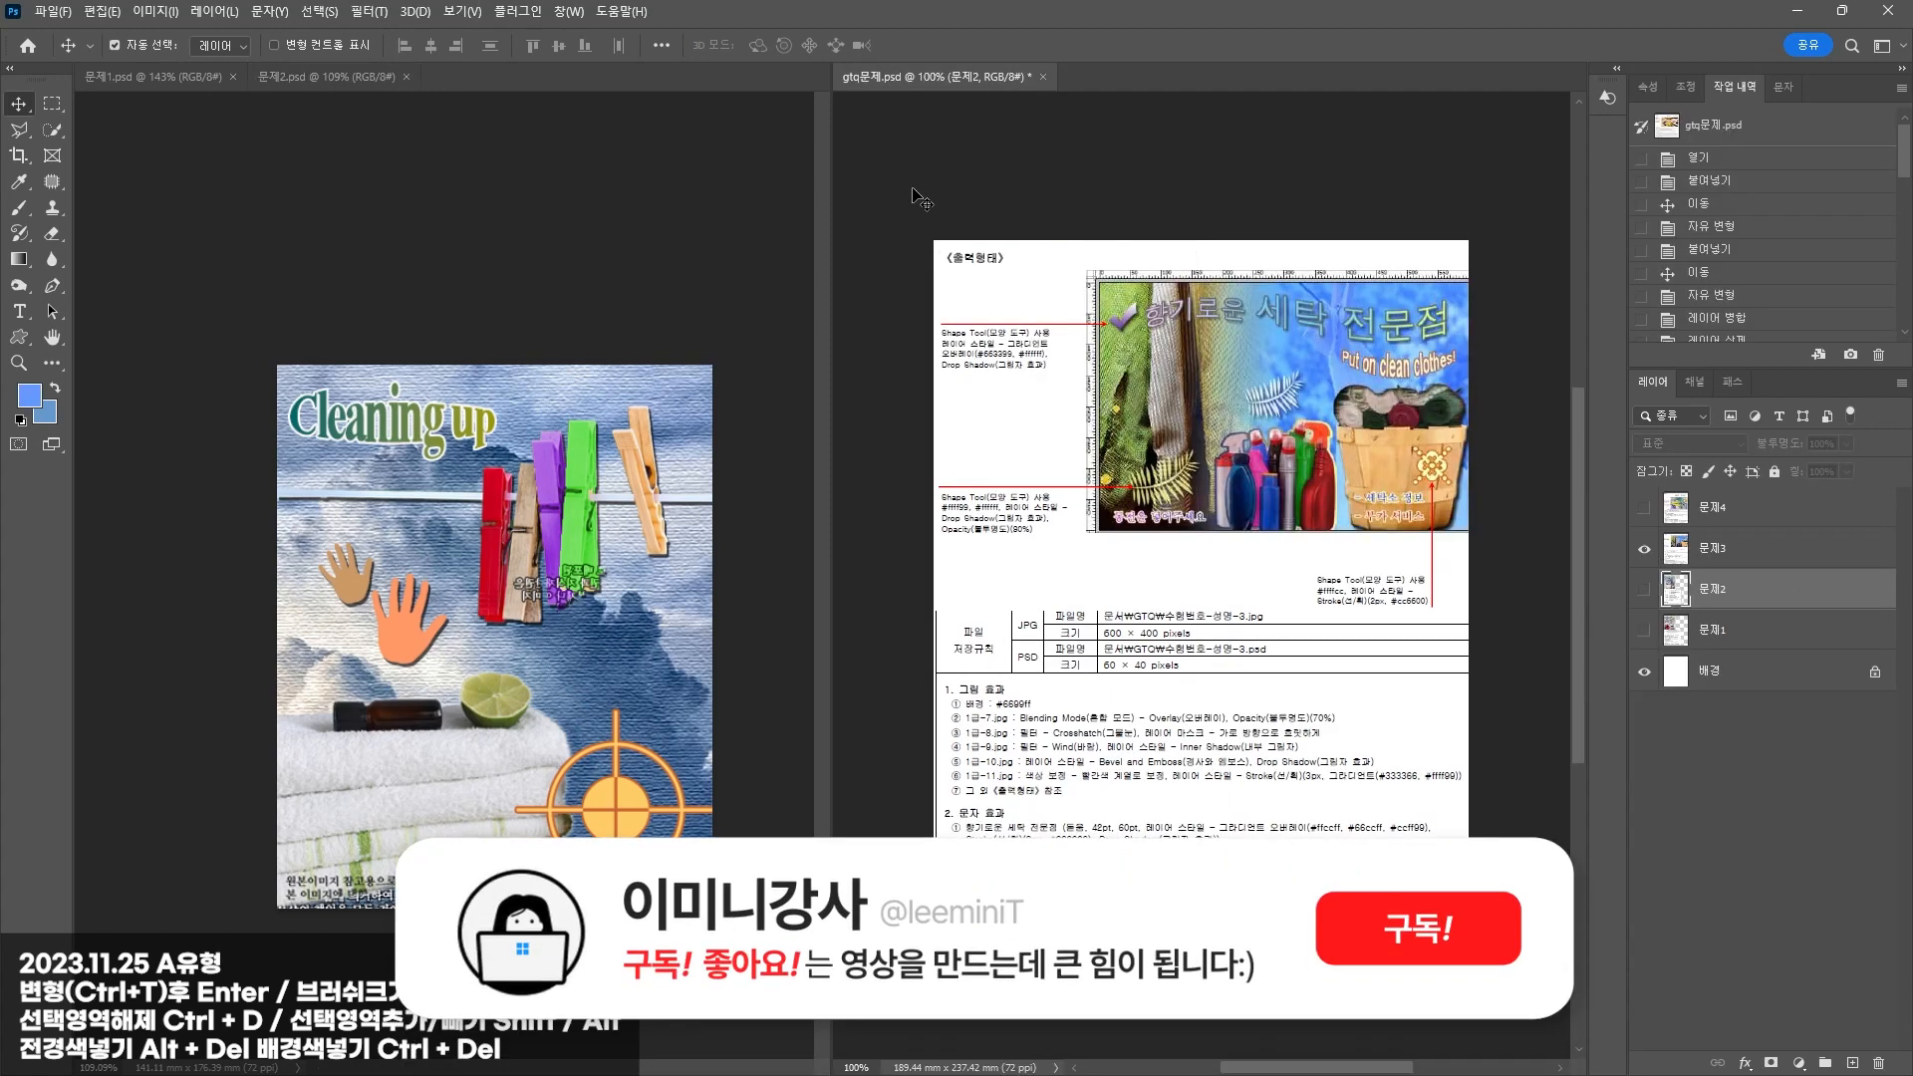
pyautogui.click(913, 196)
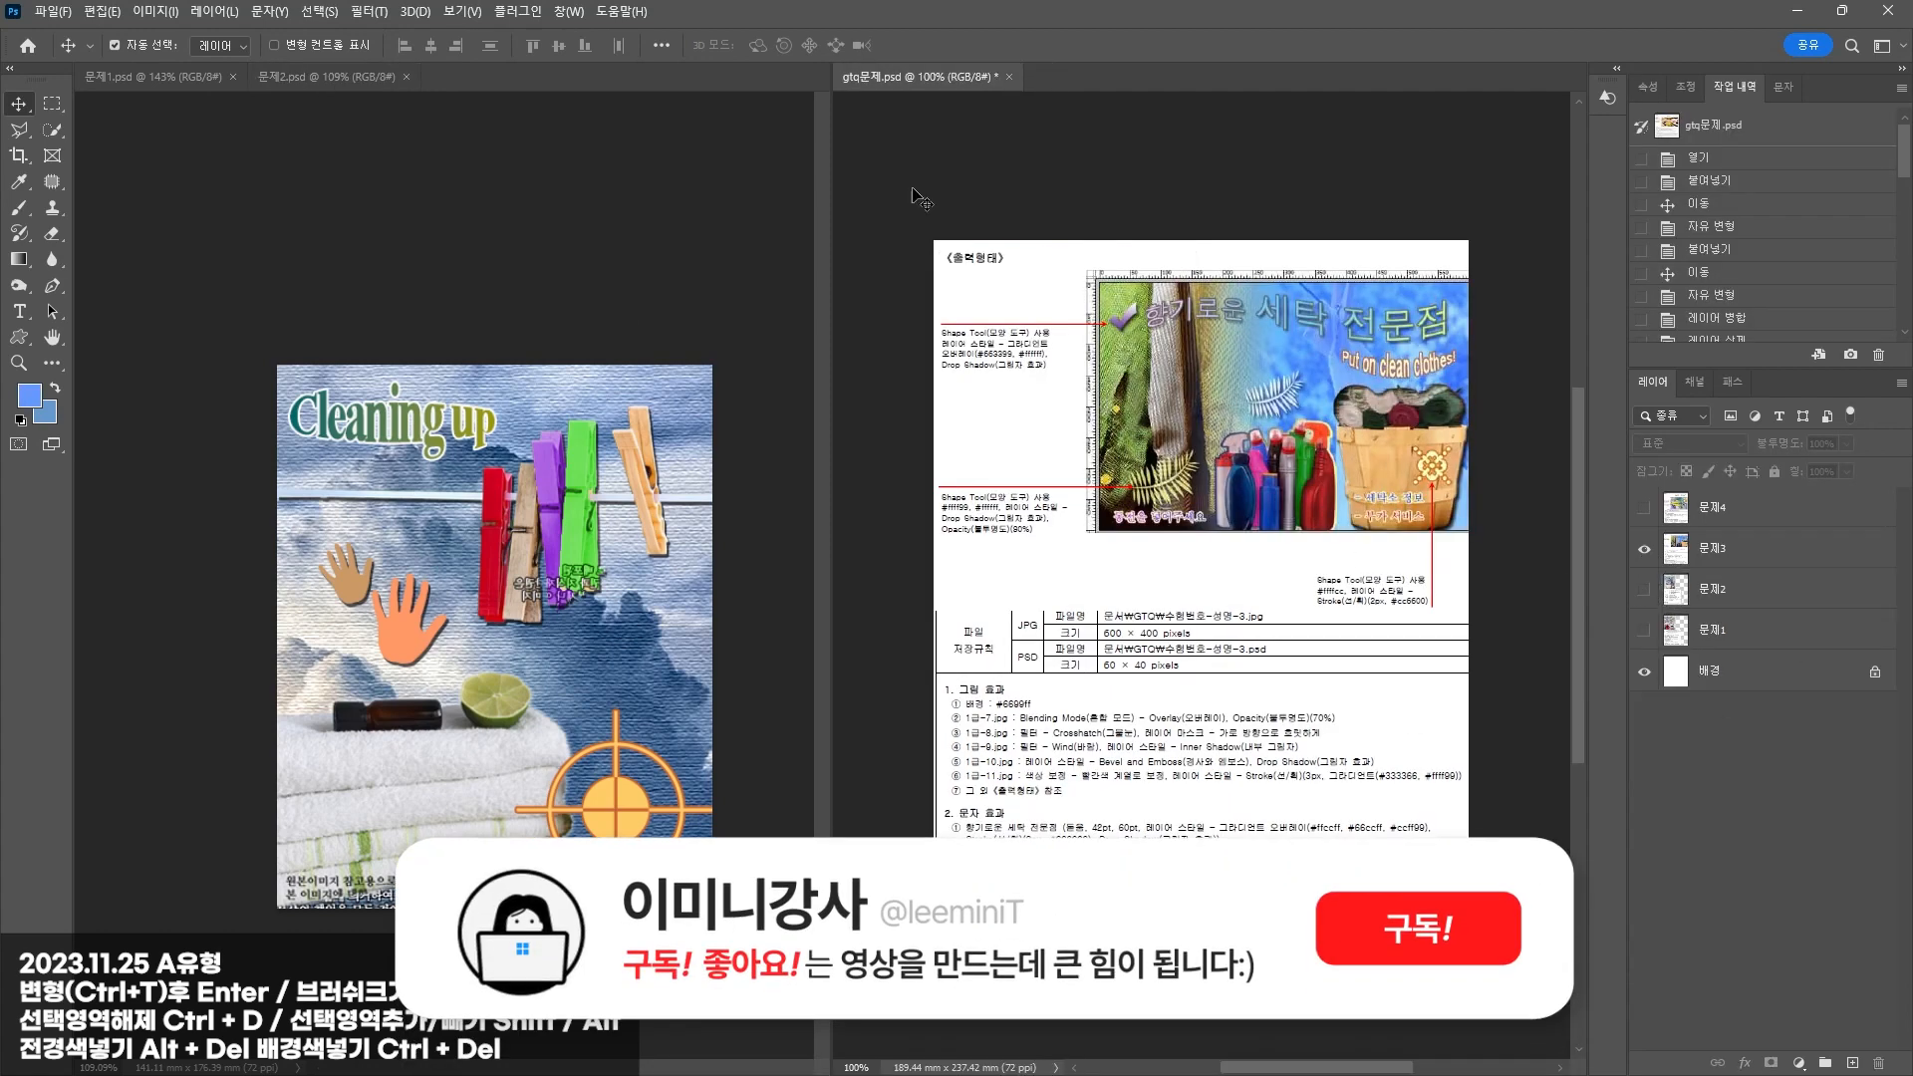
# Step: Create a 600 × 400 px document named 문제3 at 72 pixels/inch and group its window with 문제1 and 문제2
pyautogui.click(51, 11)
pyautogui.click(60, 32)
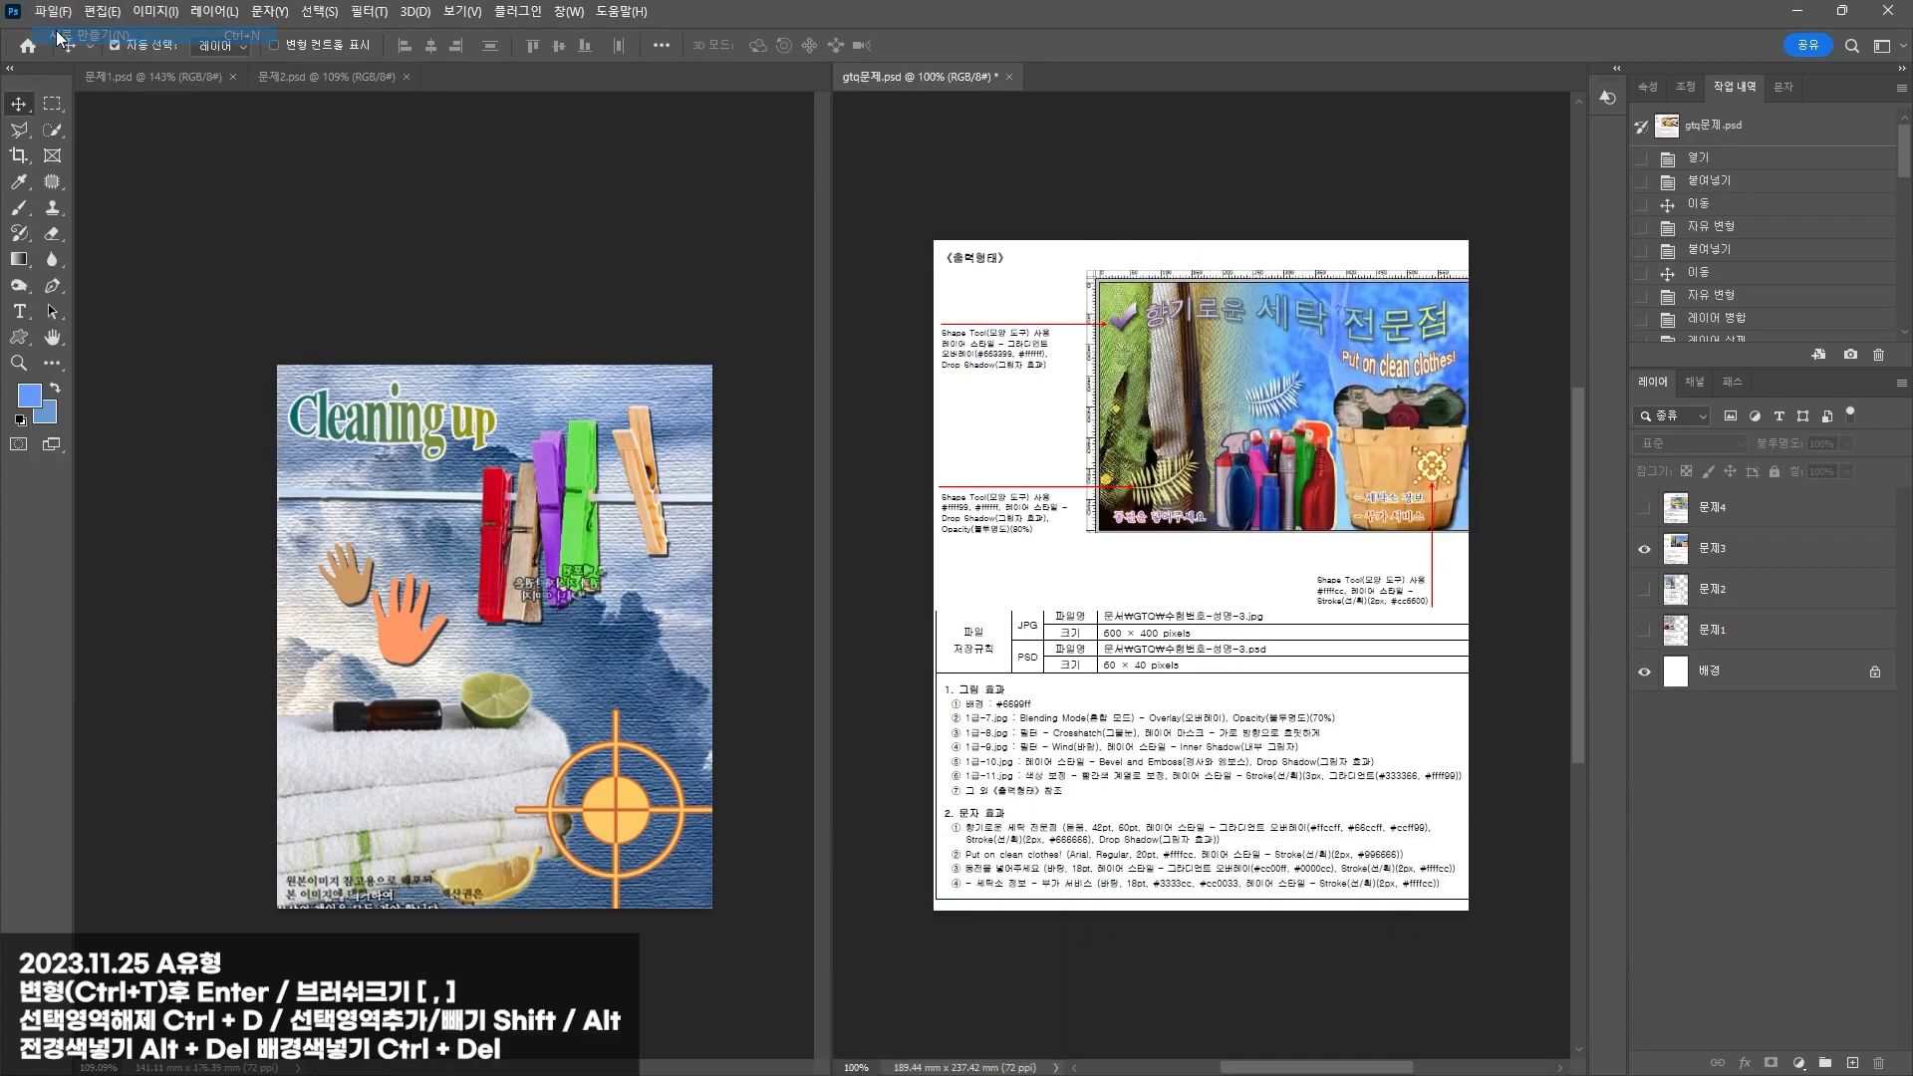
pyautogui.click(1130, 248)
pyautogui.write('a')
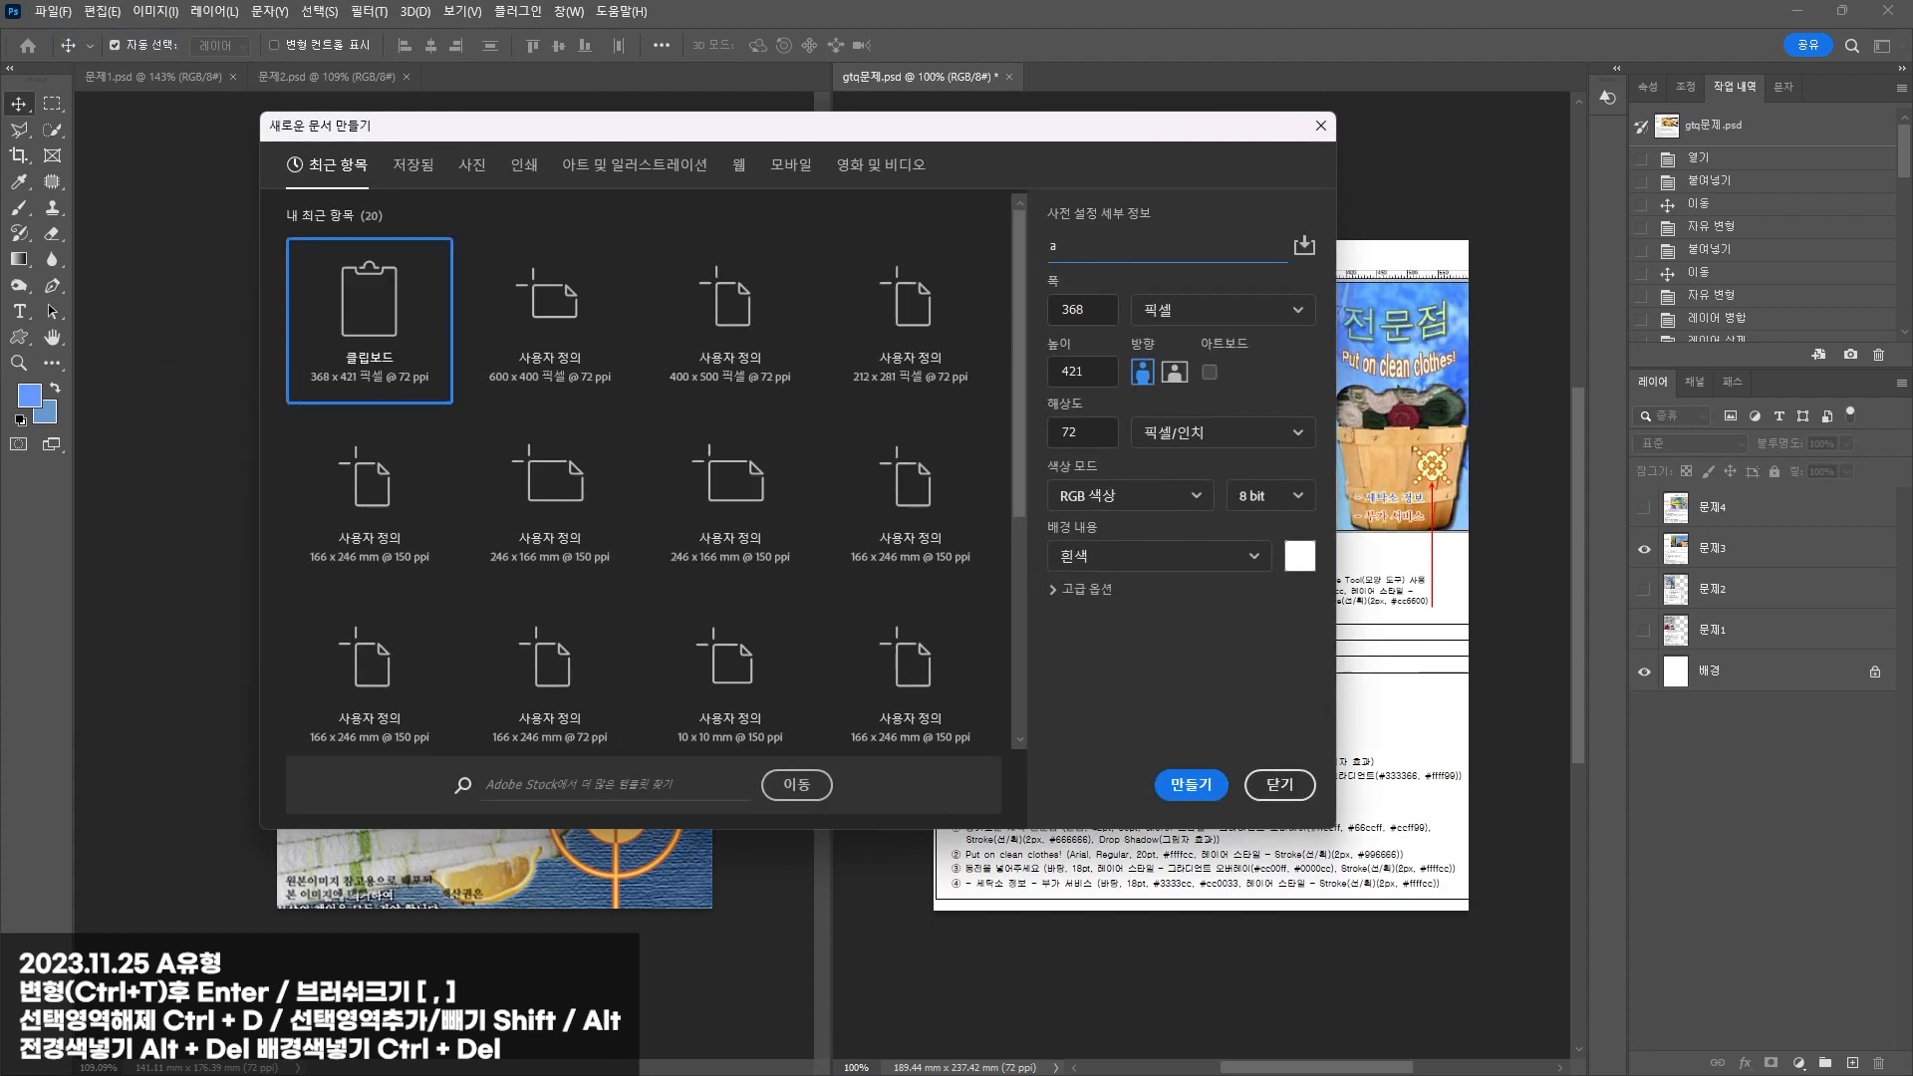
pyautogui.press('Tab')
pyautogui.press('Tab')
pyautogui.press('Tab')
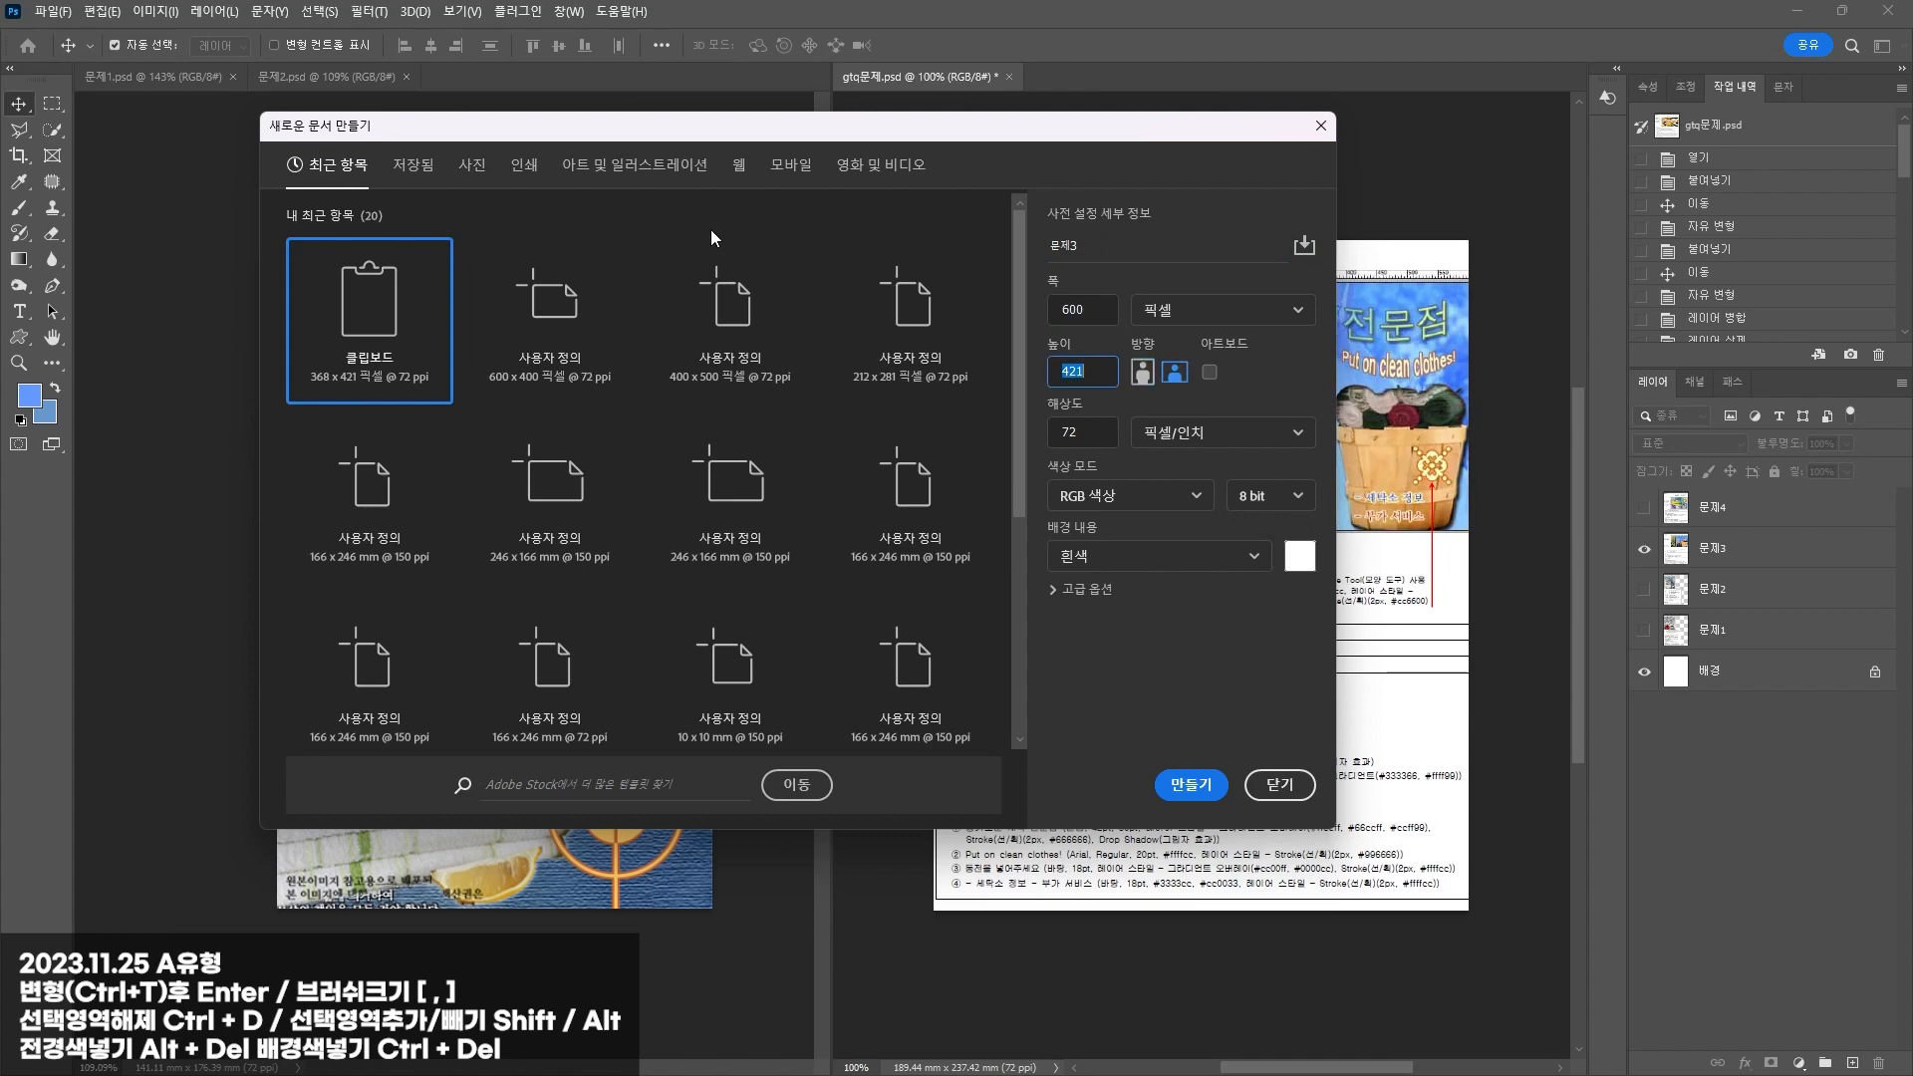
pyautogui.click(1191, 784)
pyautogui.moveTo(1073, 96); pyautogui.dragTo(486, 76)
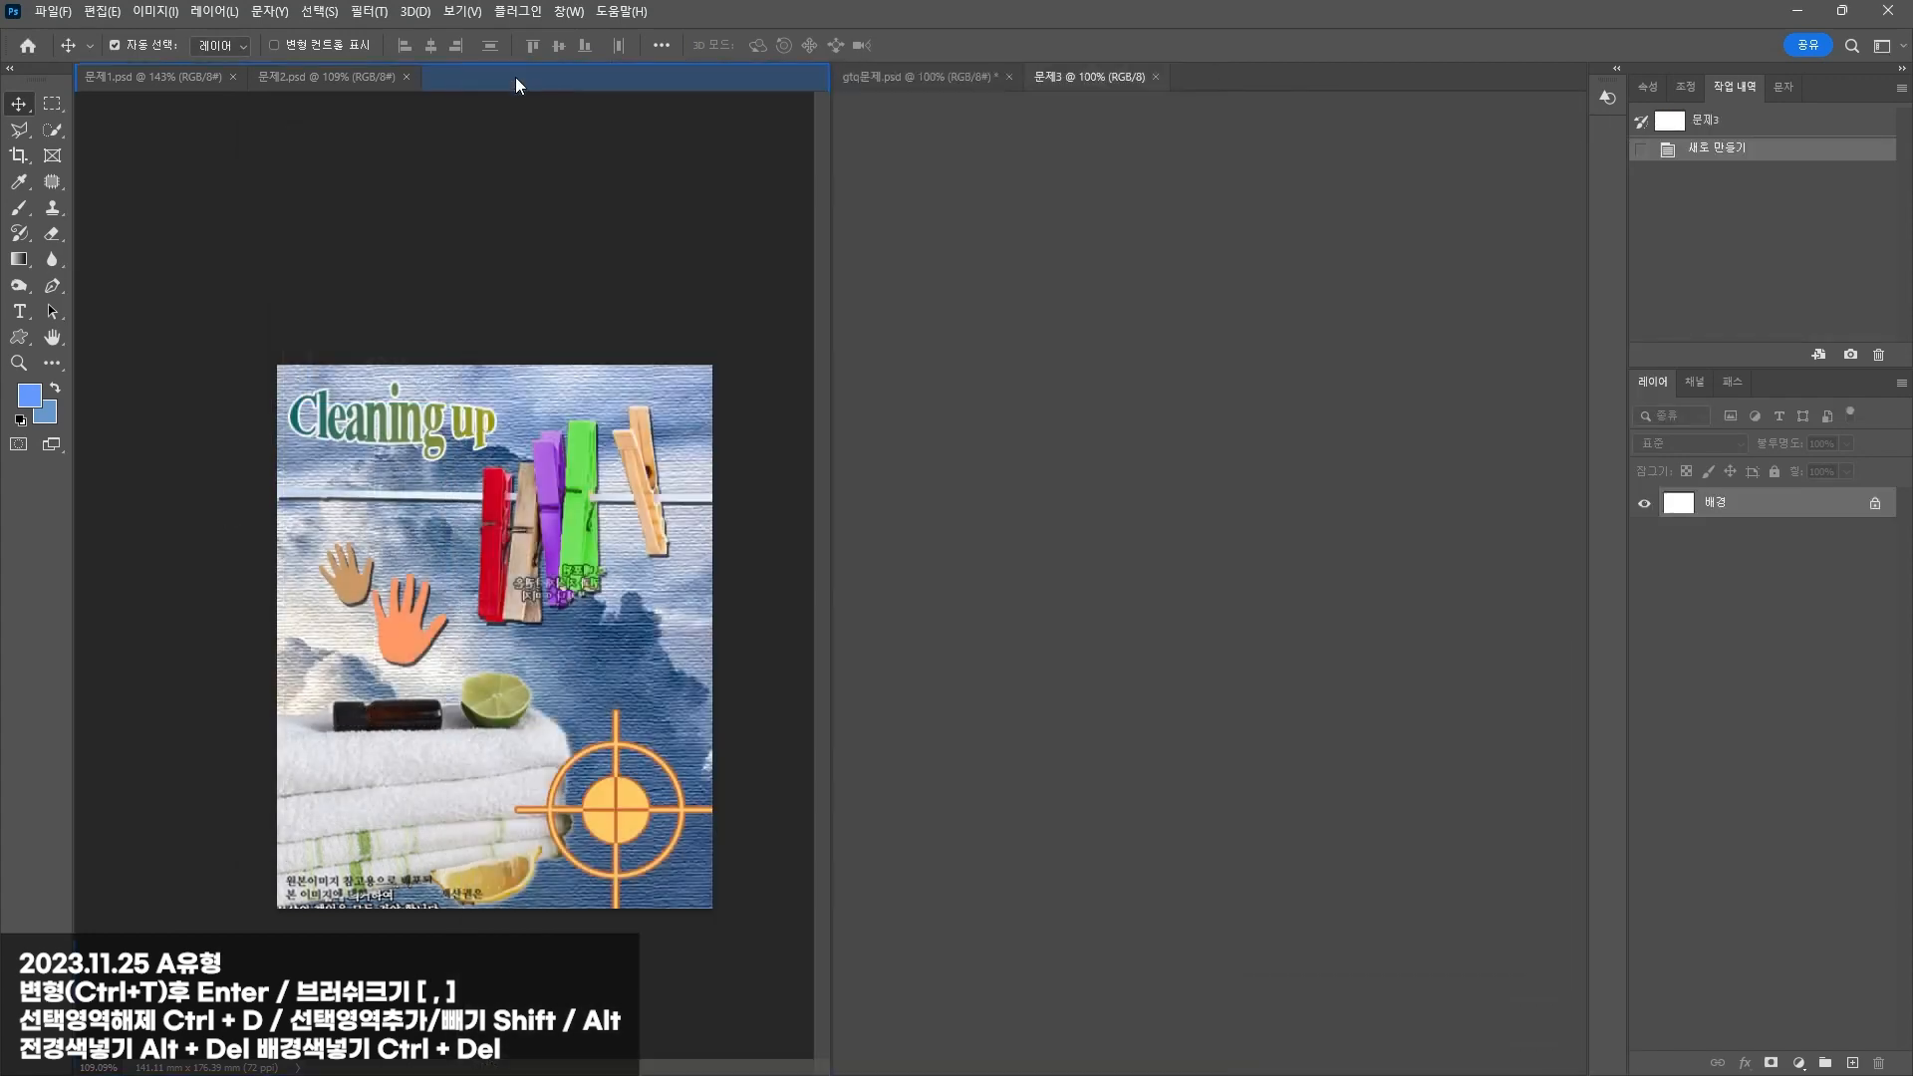
# Step: Fill the 문제3 background with the foreground colour #6699ff
pyautogui.click(43, 391)
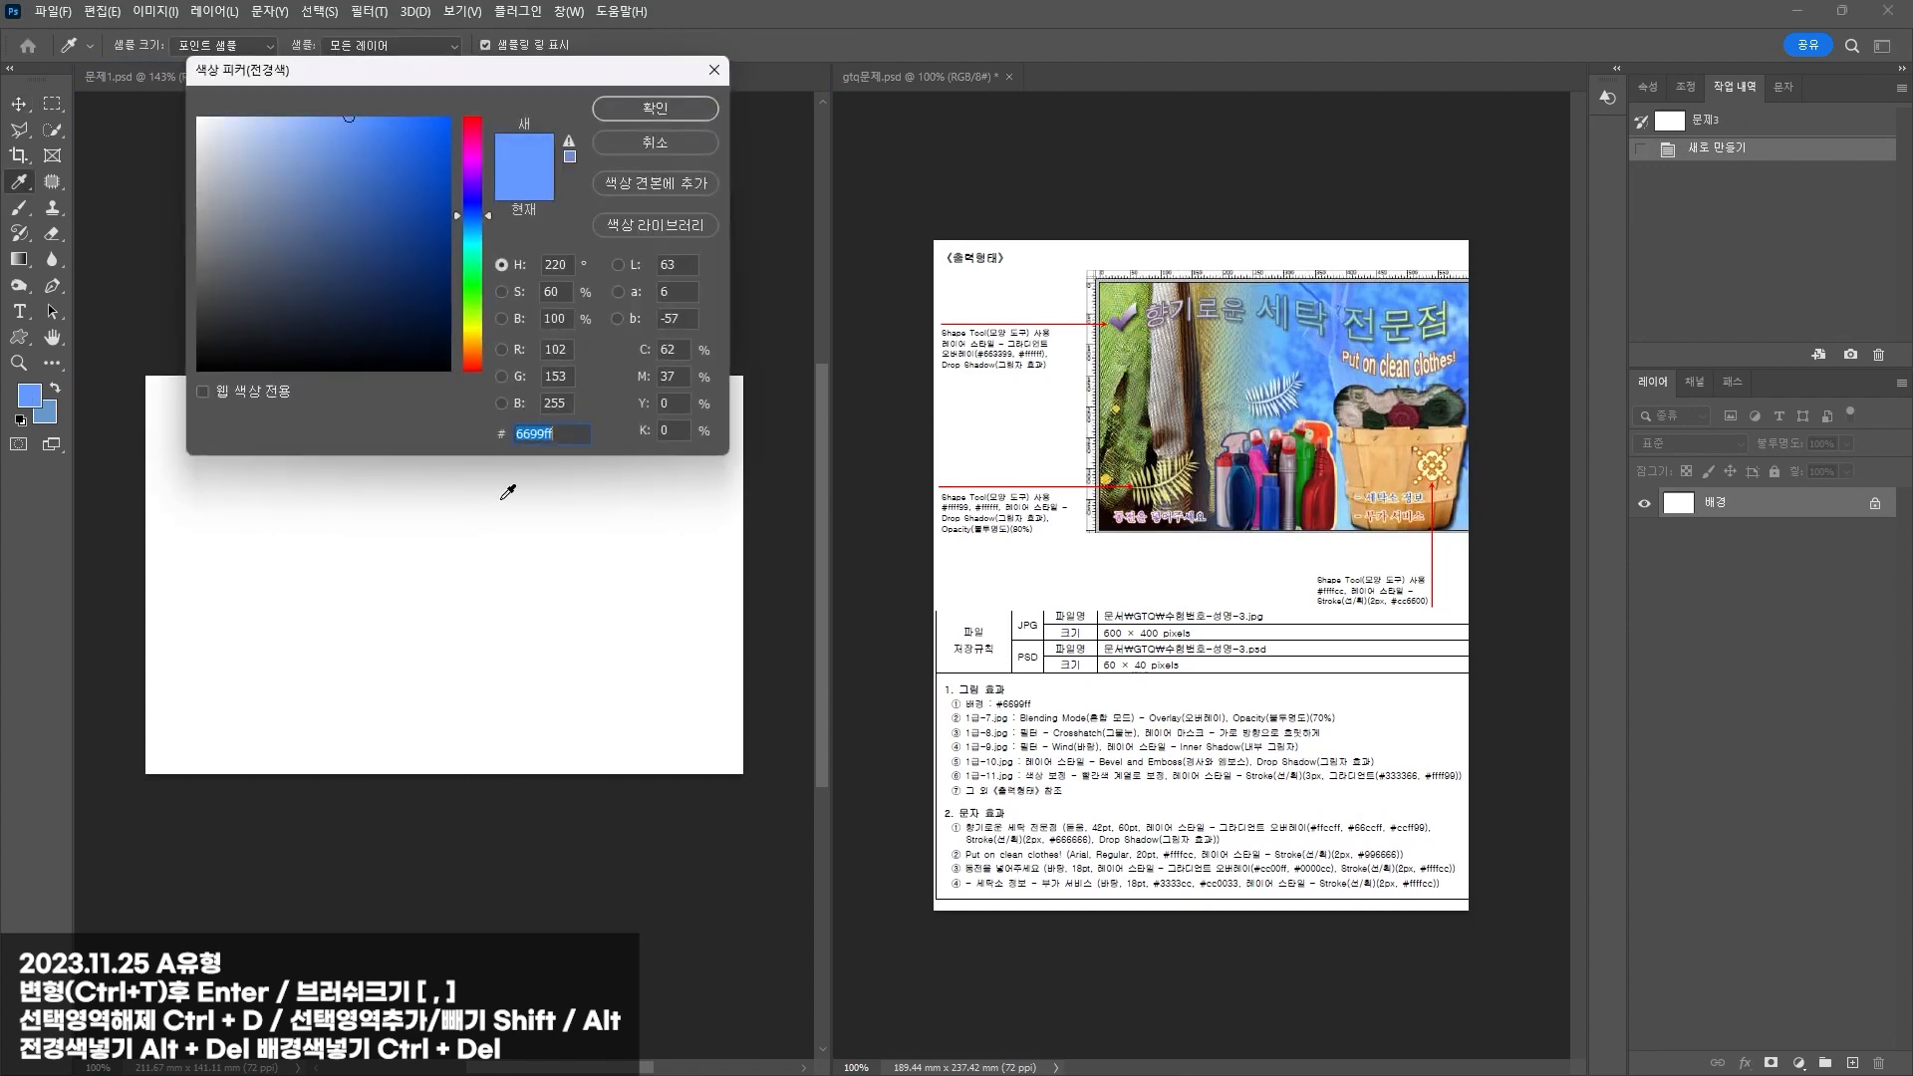
pyautogui.press('Return')
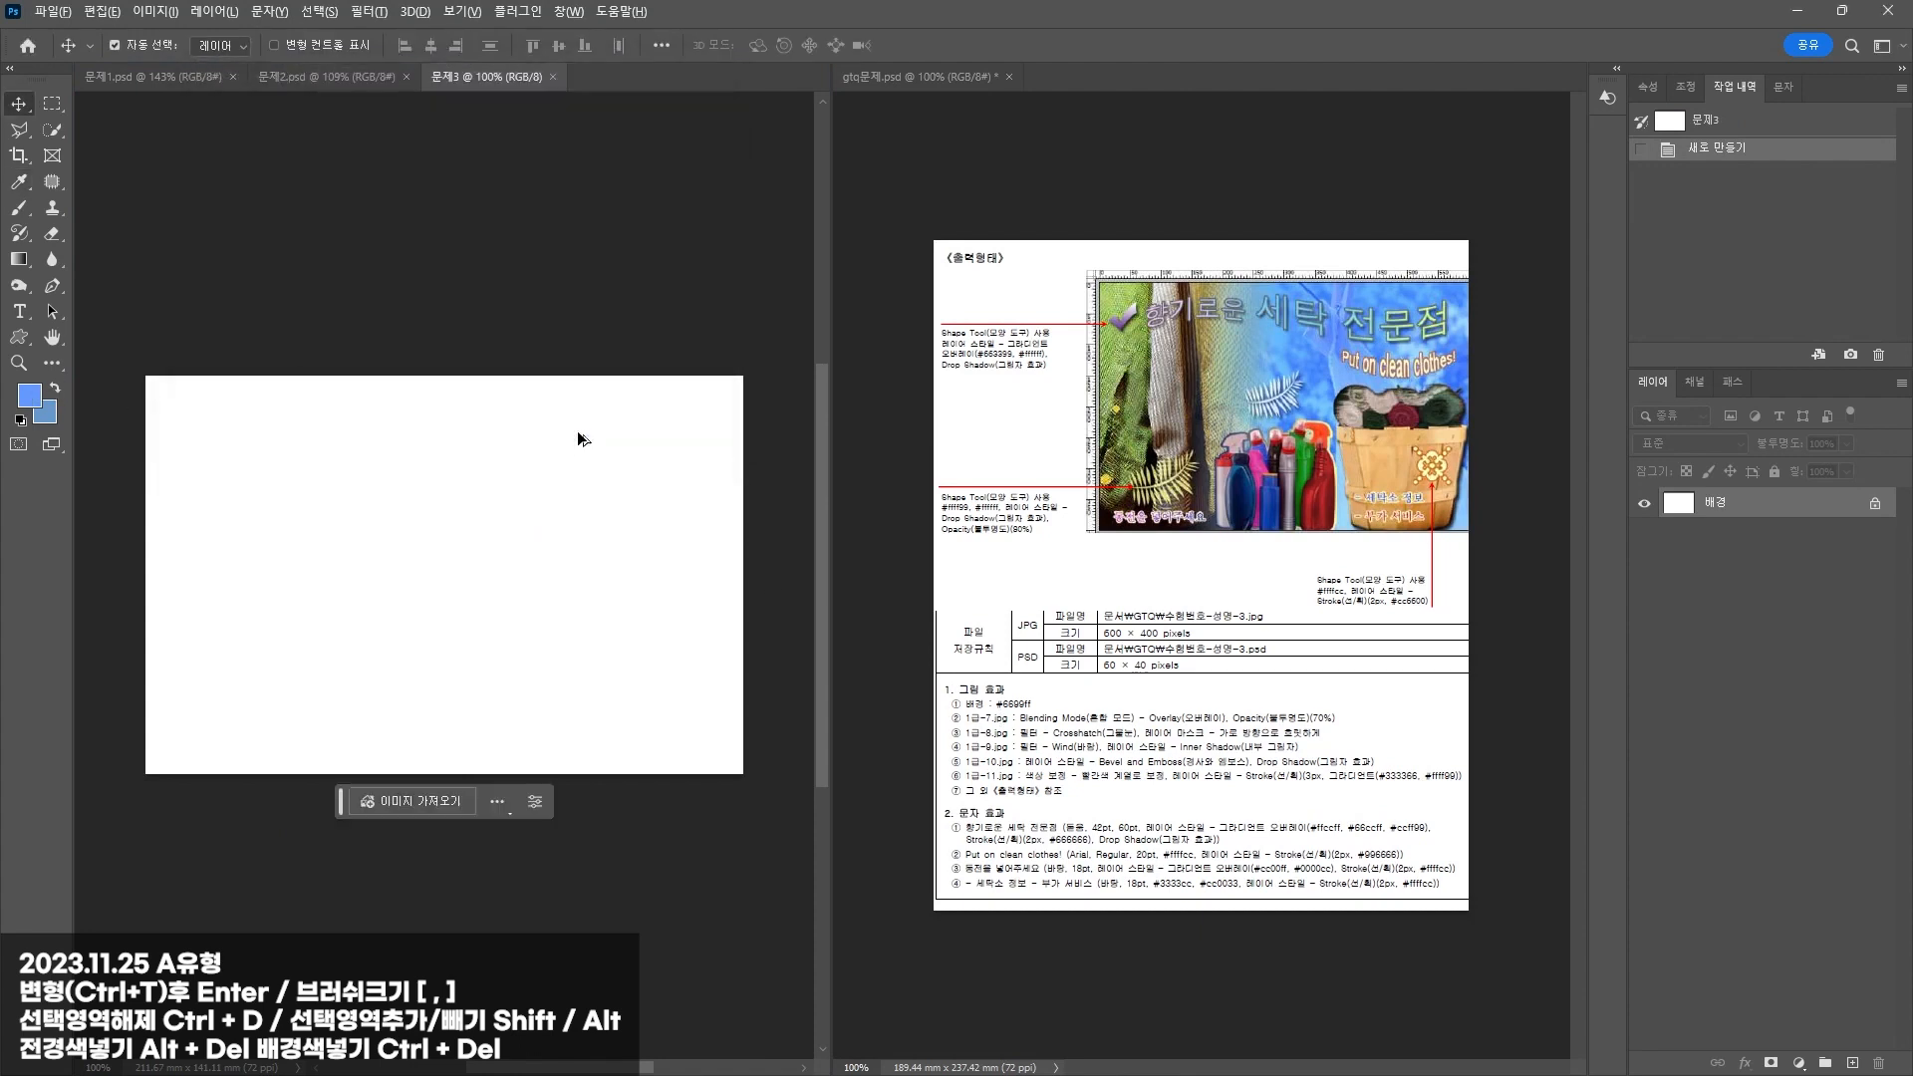
pyautogui.hotkey('alt', 'Delete')
pyautogui.press('v')
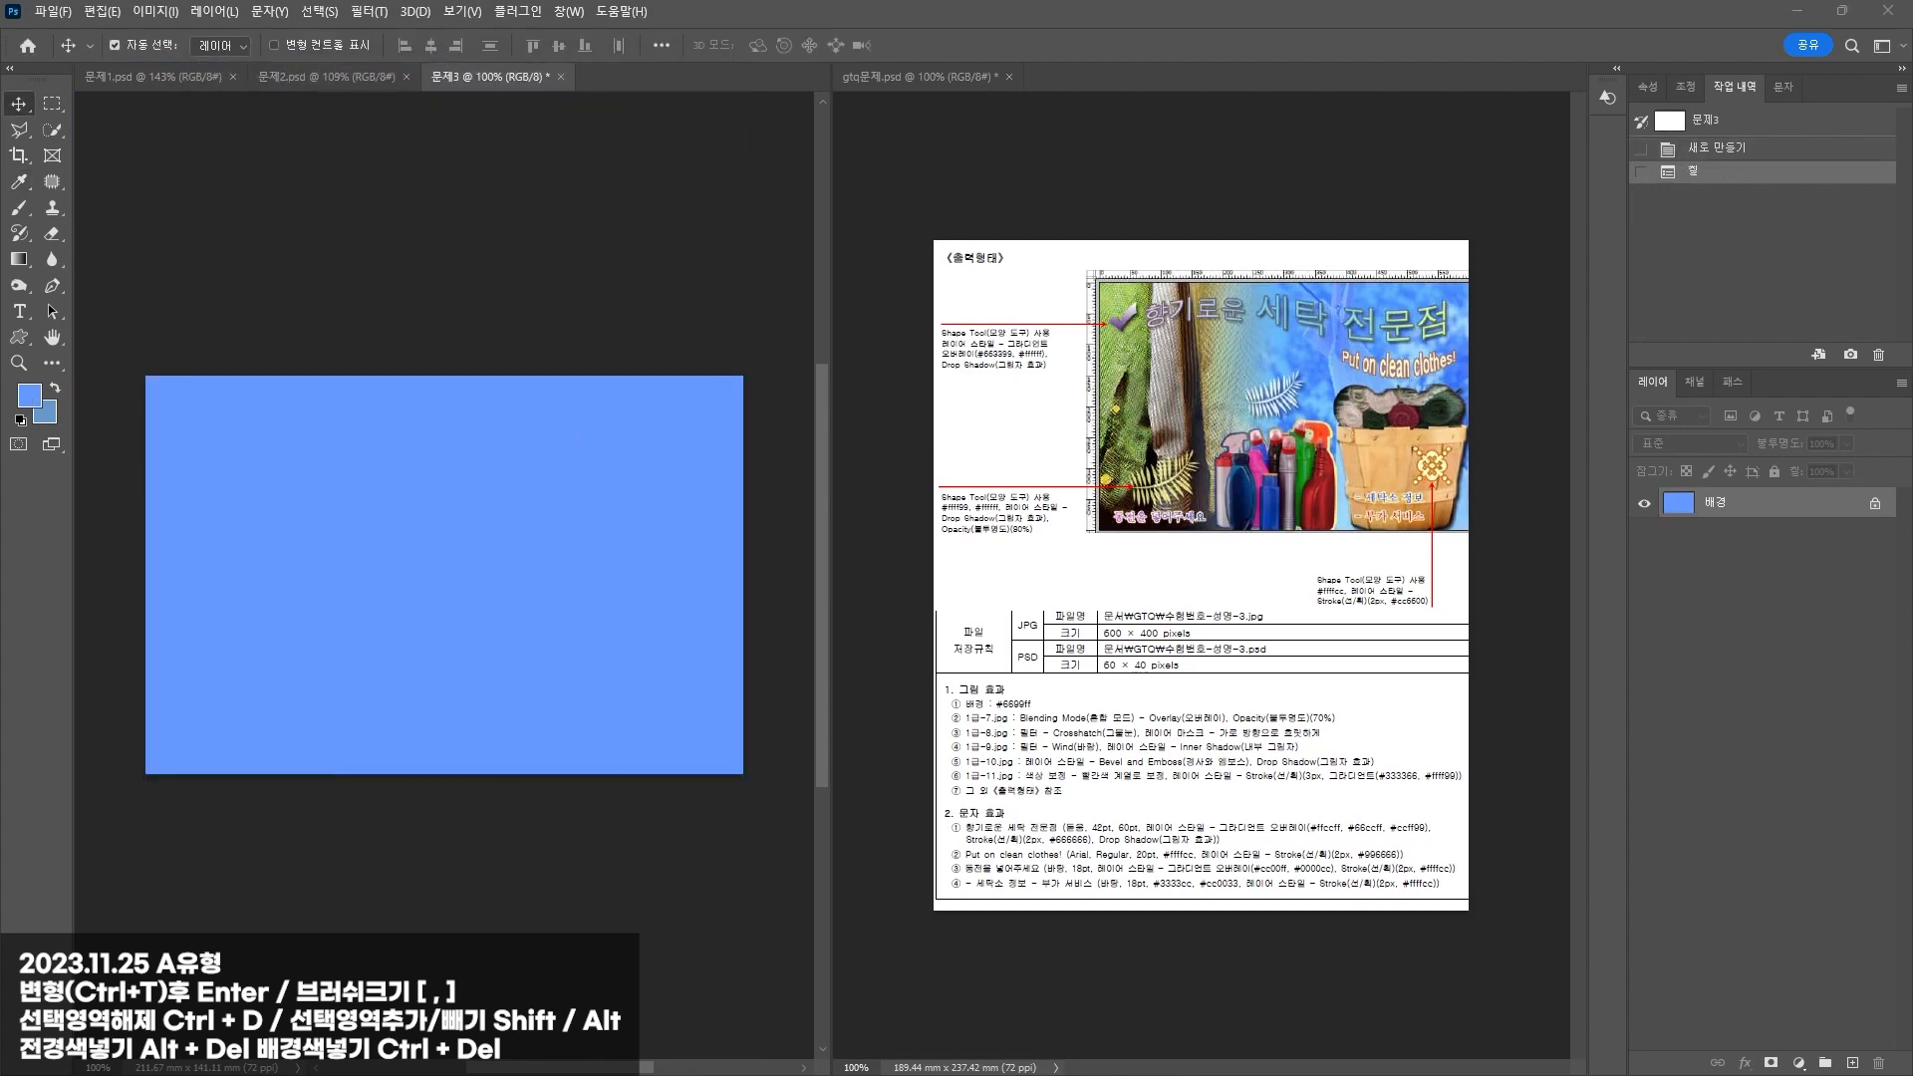
# Step: Place the 1급-7 image over the whole canvas and set its layer to Overlay blending at 70% opacity
pyautogui.moveTo(0, 594); pyautogui.dragTo(445, 594)
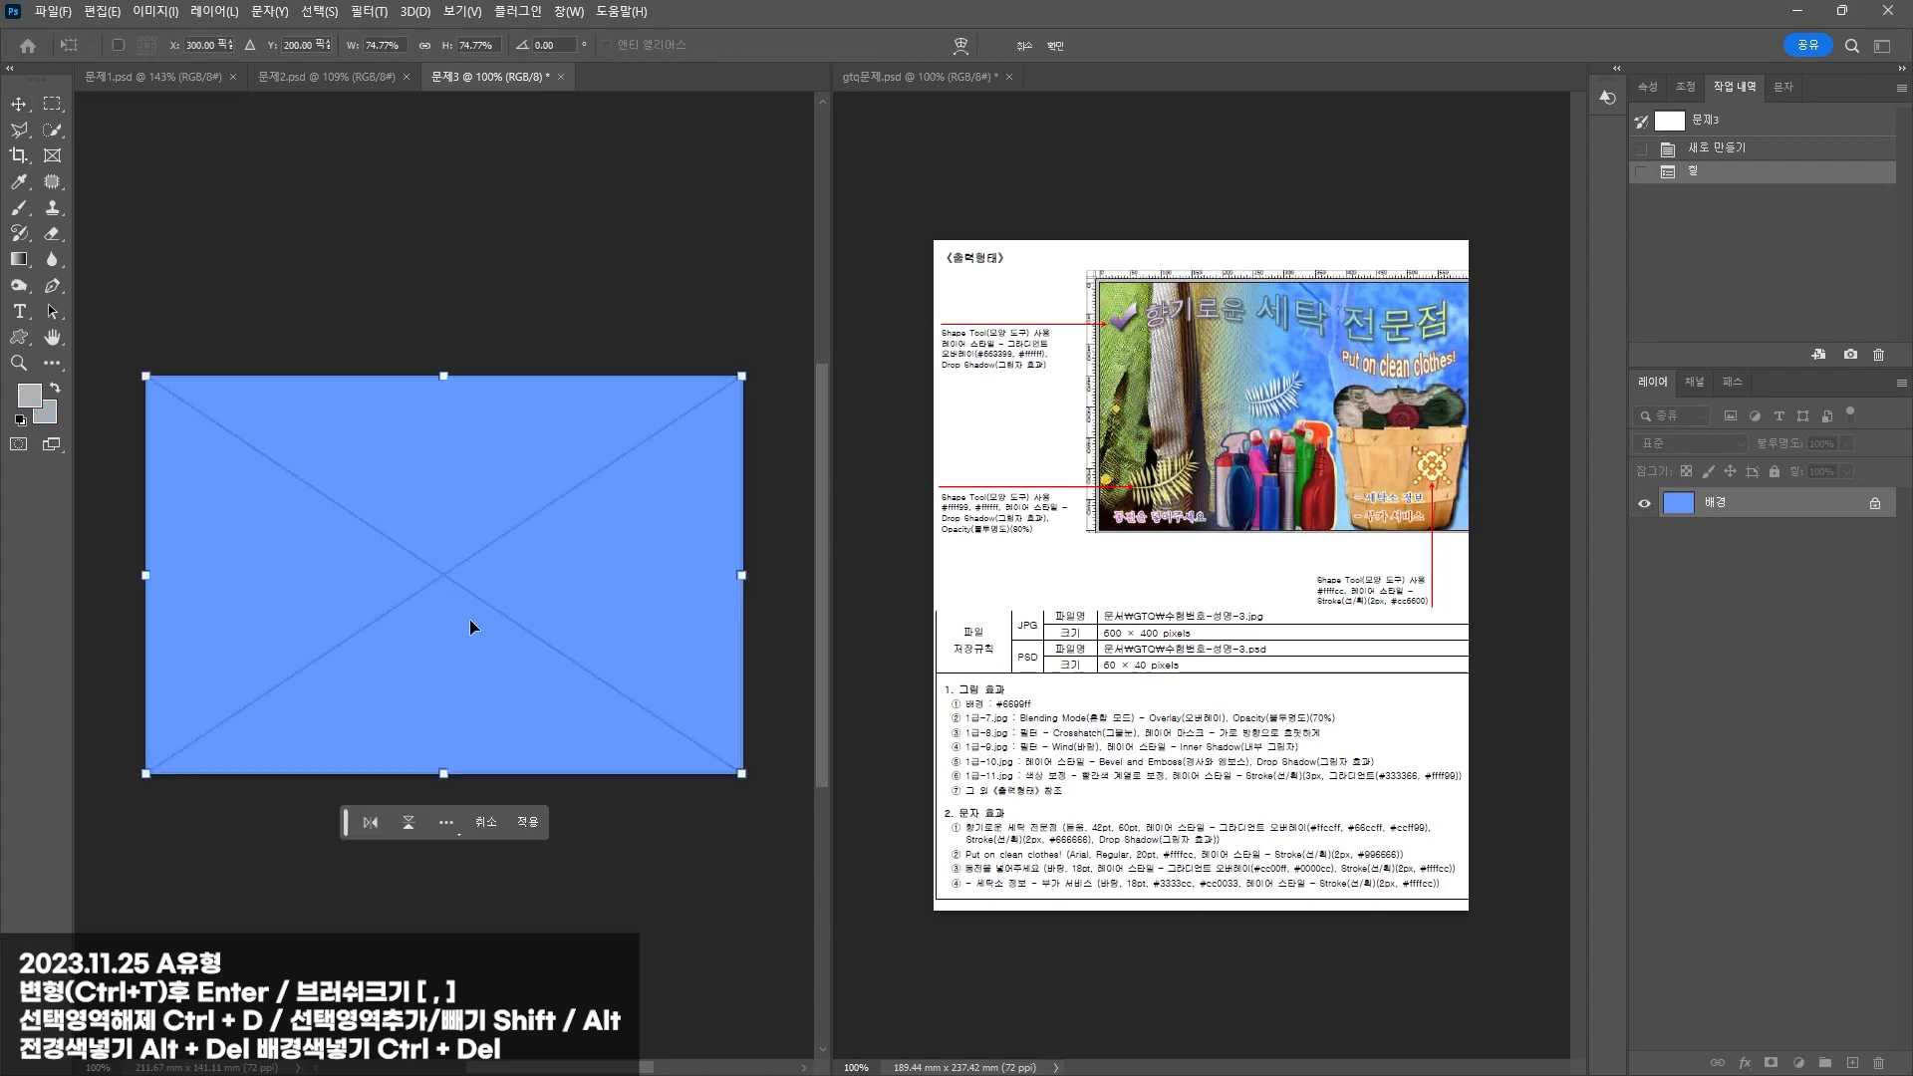
pyautogui.press('Return')
pyautogui.click(1683, 445)
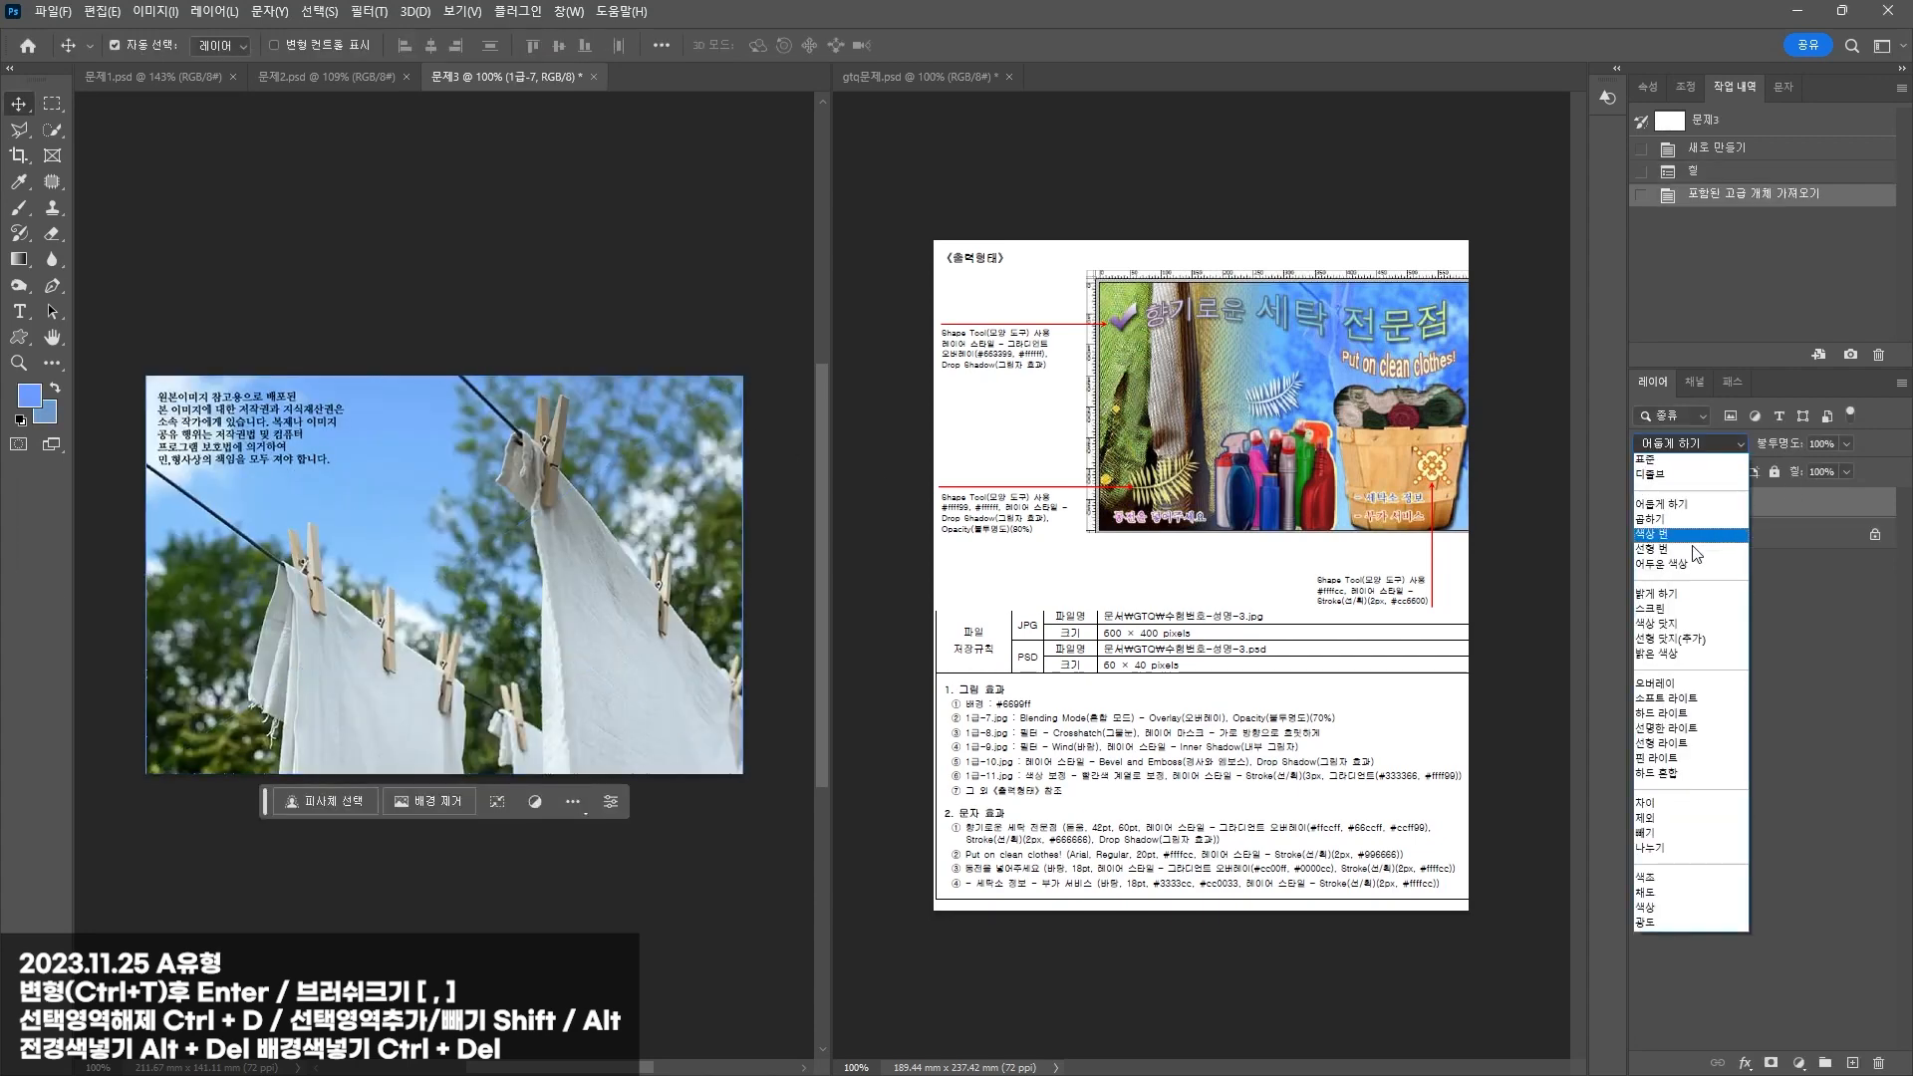
pyautogui.click(1666, 684)
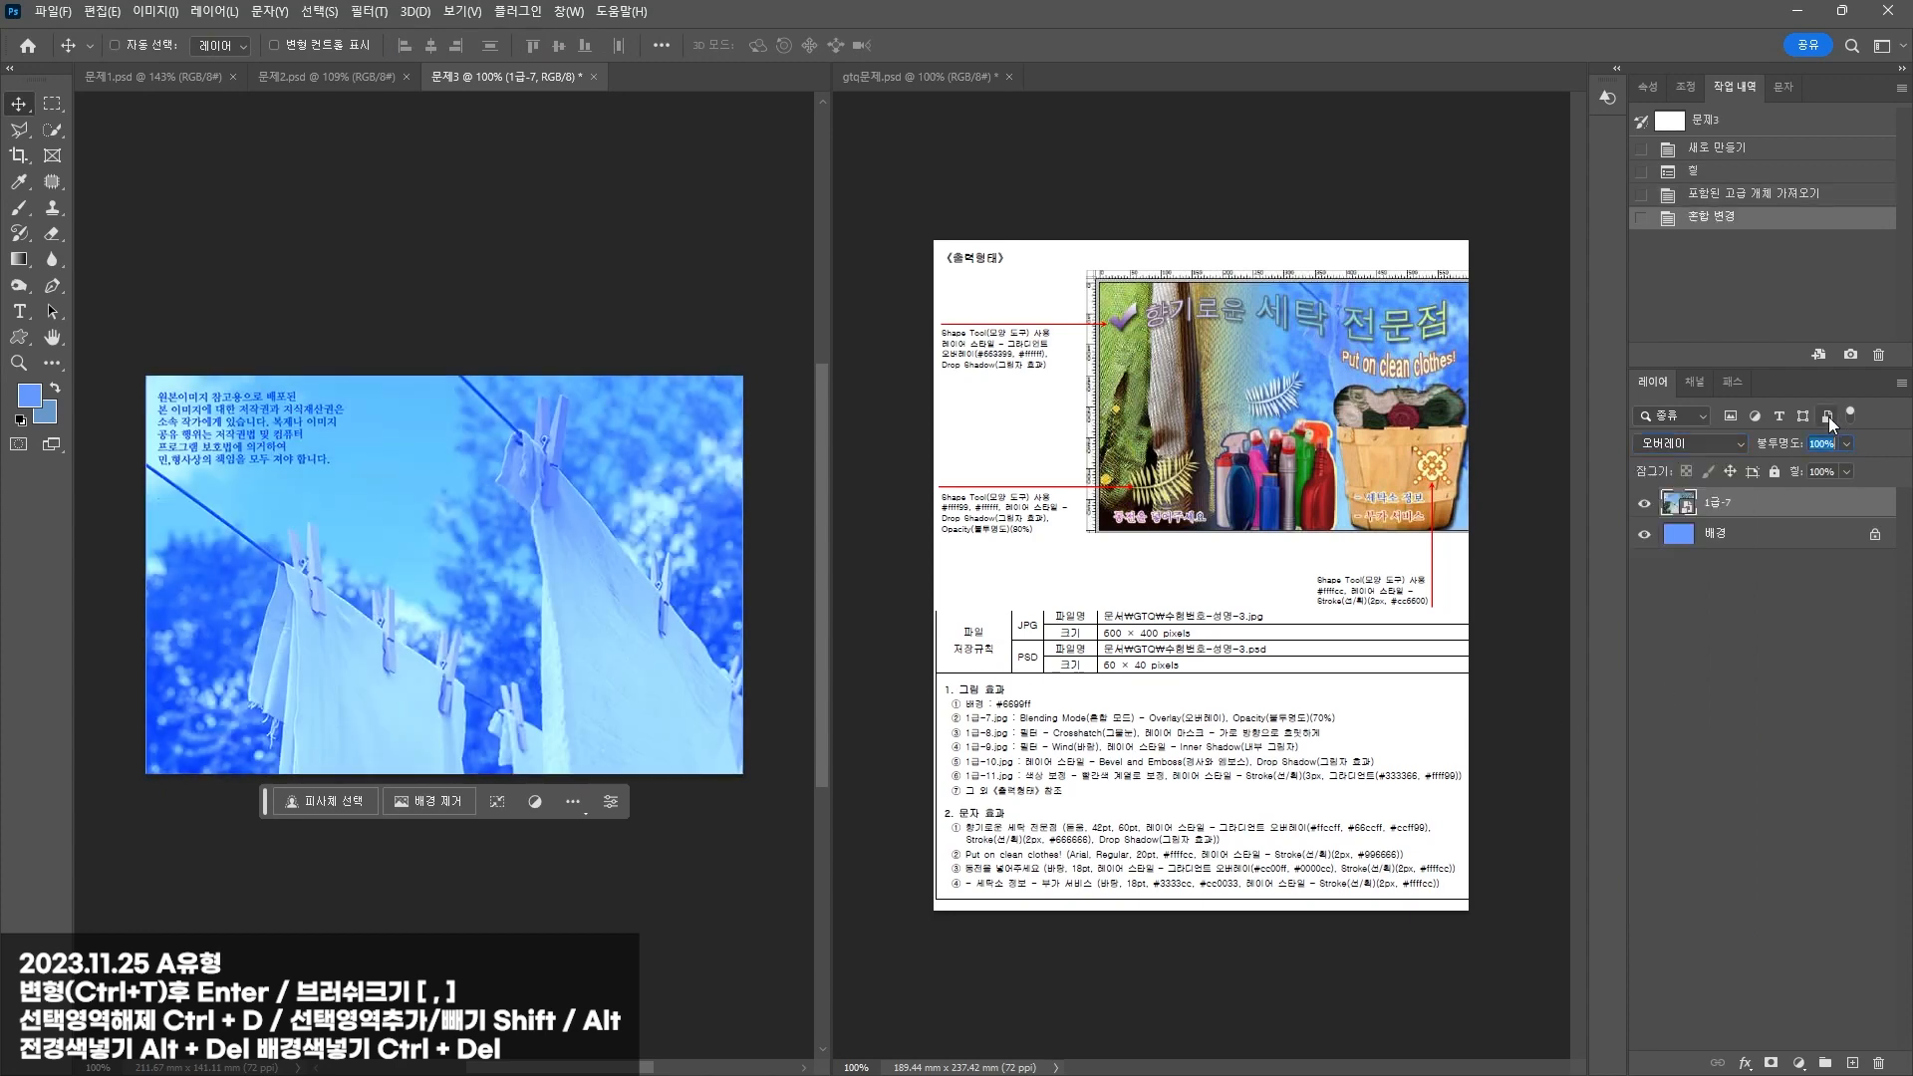
pyautogui.write('70')
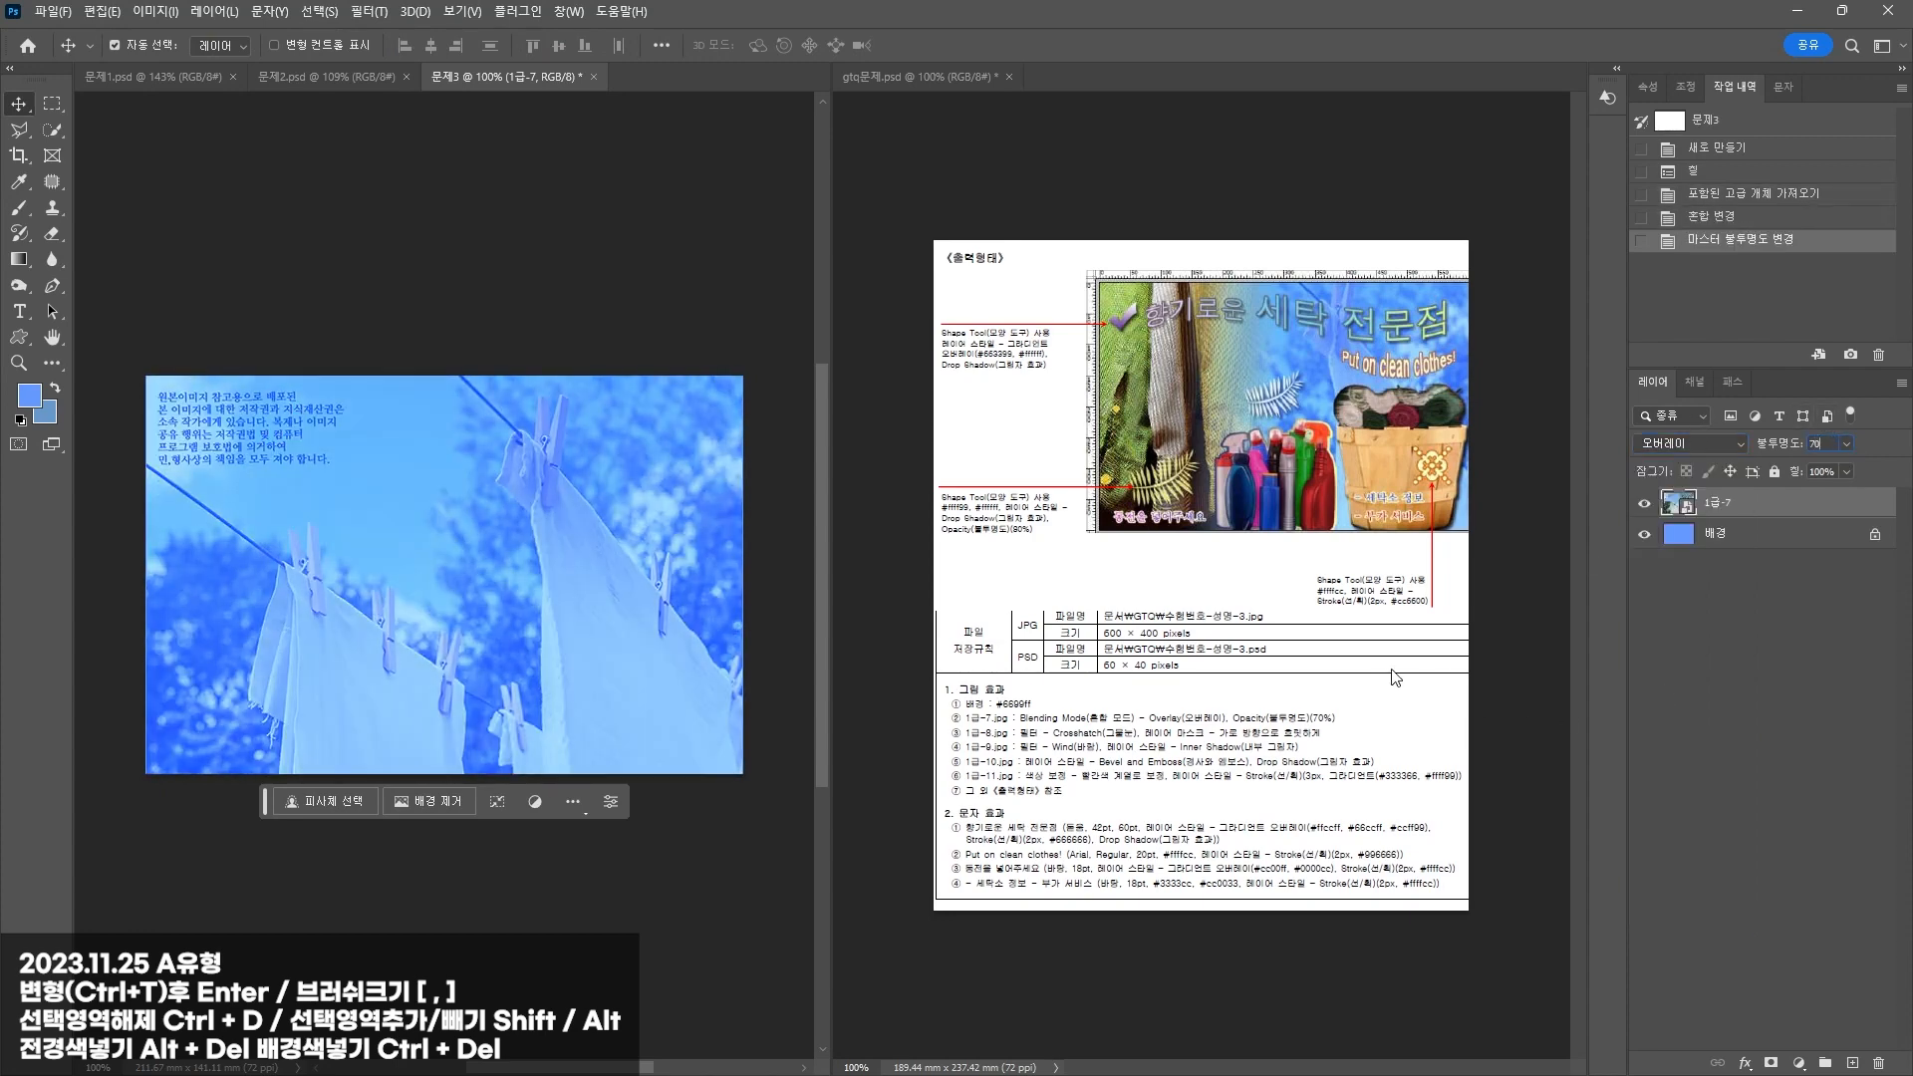
pyautogui.click(1460, 690)
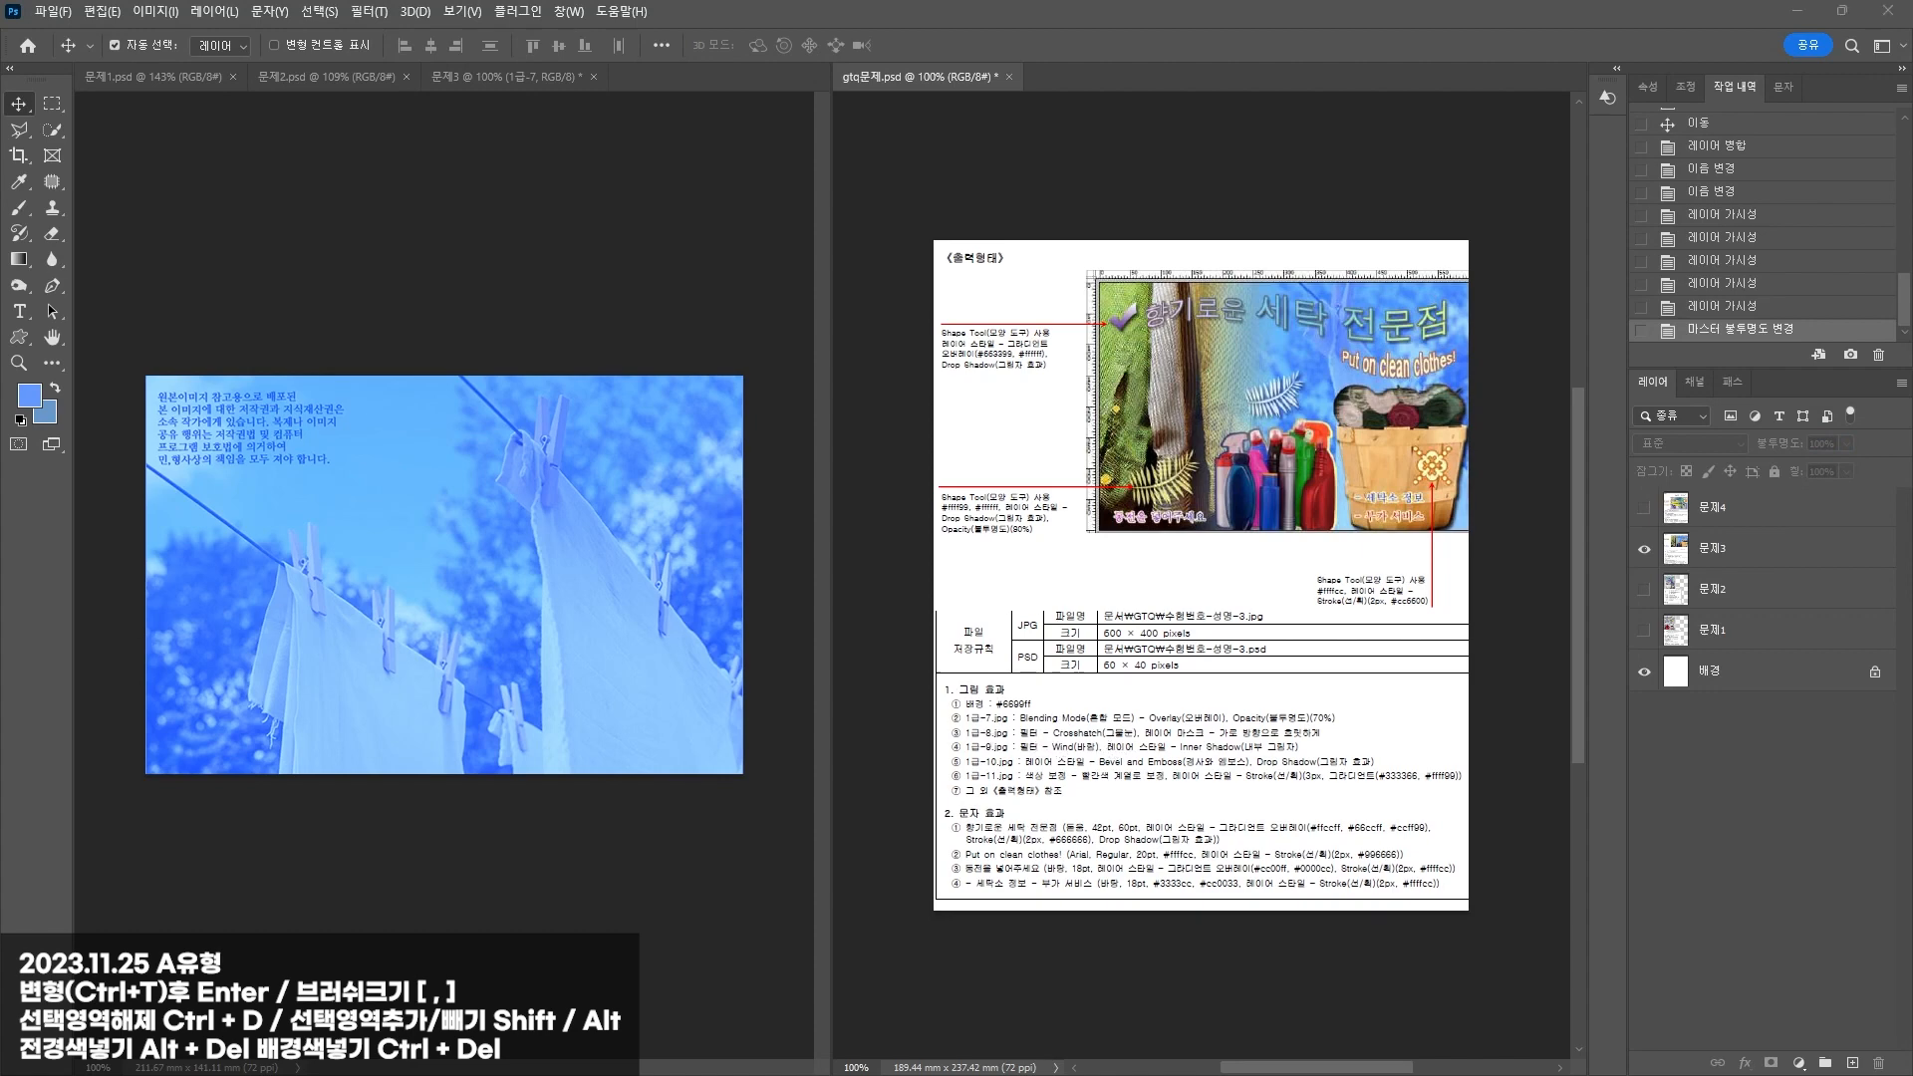
# Step: Place the 1급-8 shirts image at full canvas height, shifted left so the right edge stays uncovered
pyautogui.moveTo(349, 602); pyautogui.dragTo(356, 578)
pyautogui.moveTo(521, 550); pyautogui.dragTo(431, 535)
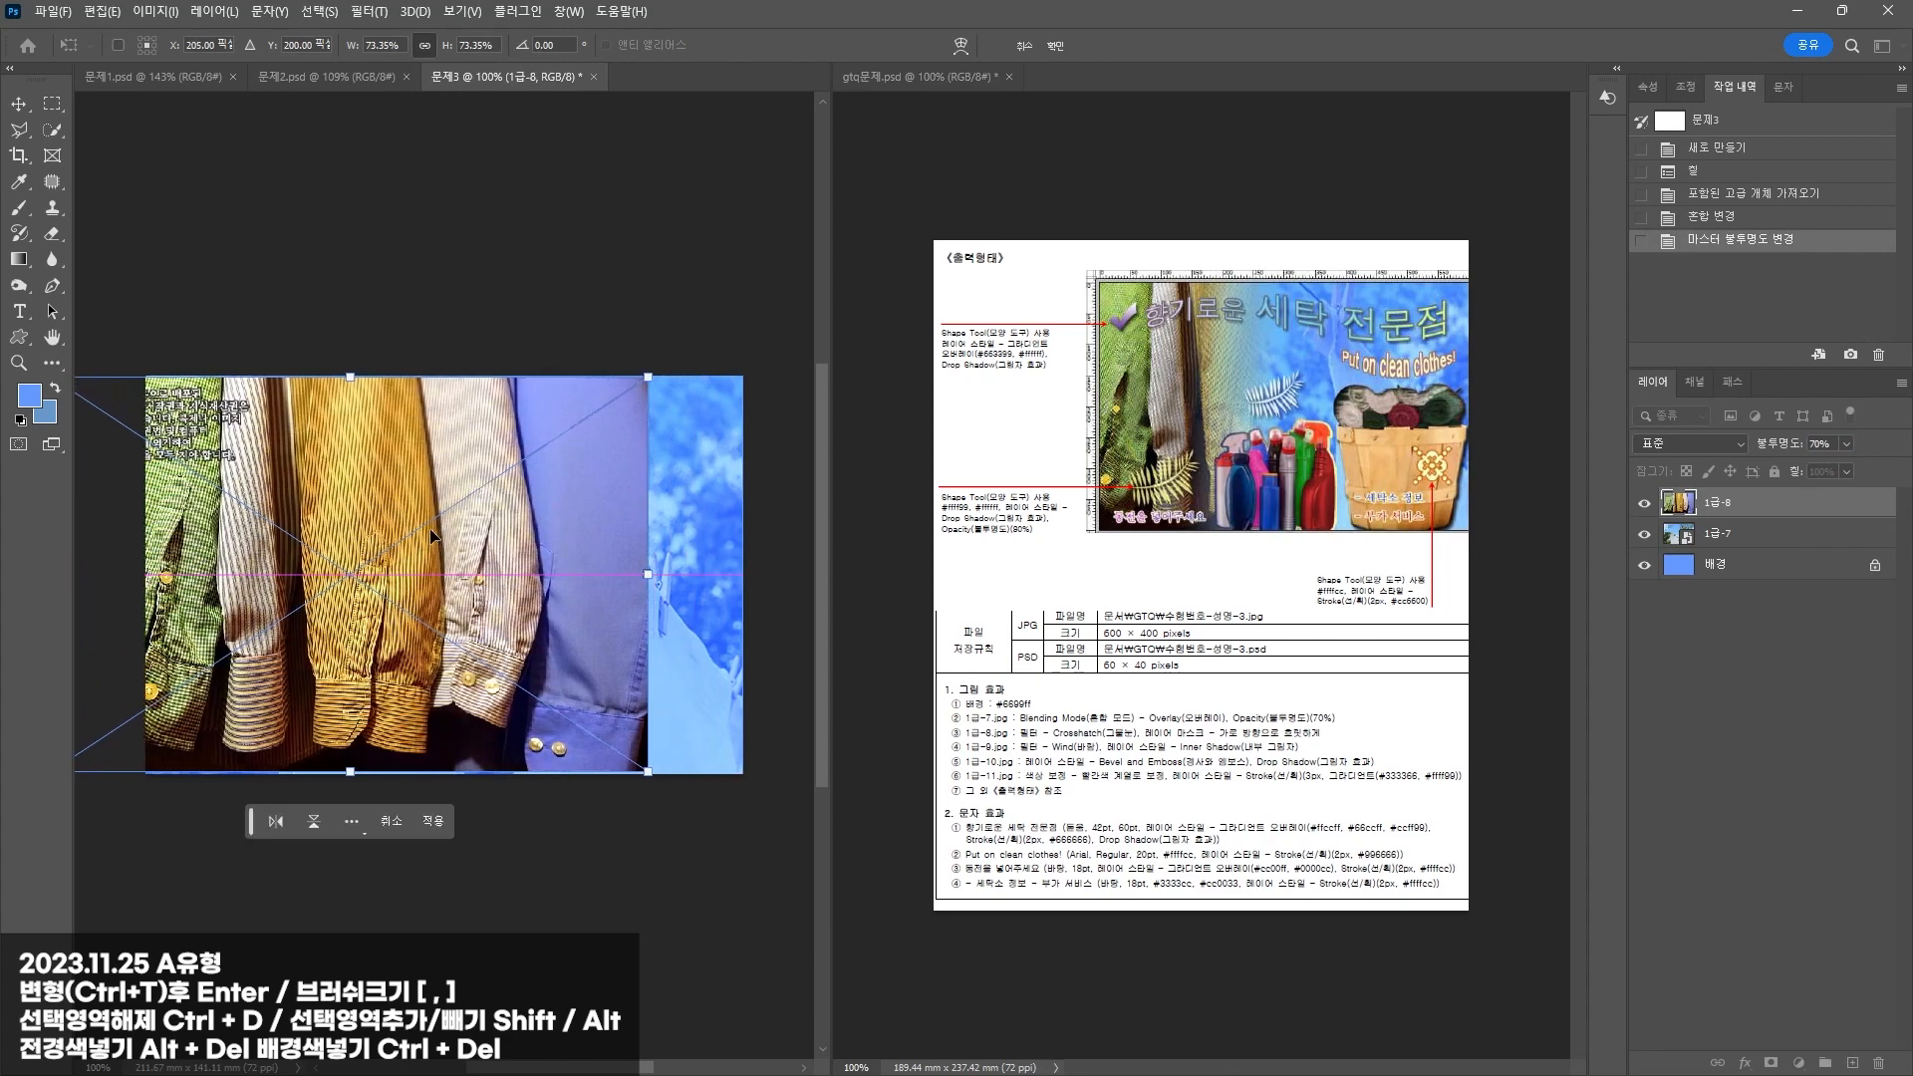
pyautogui.press('Return')
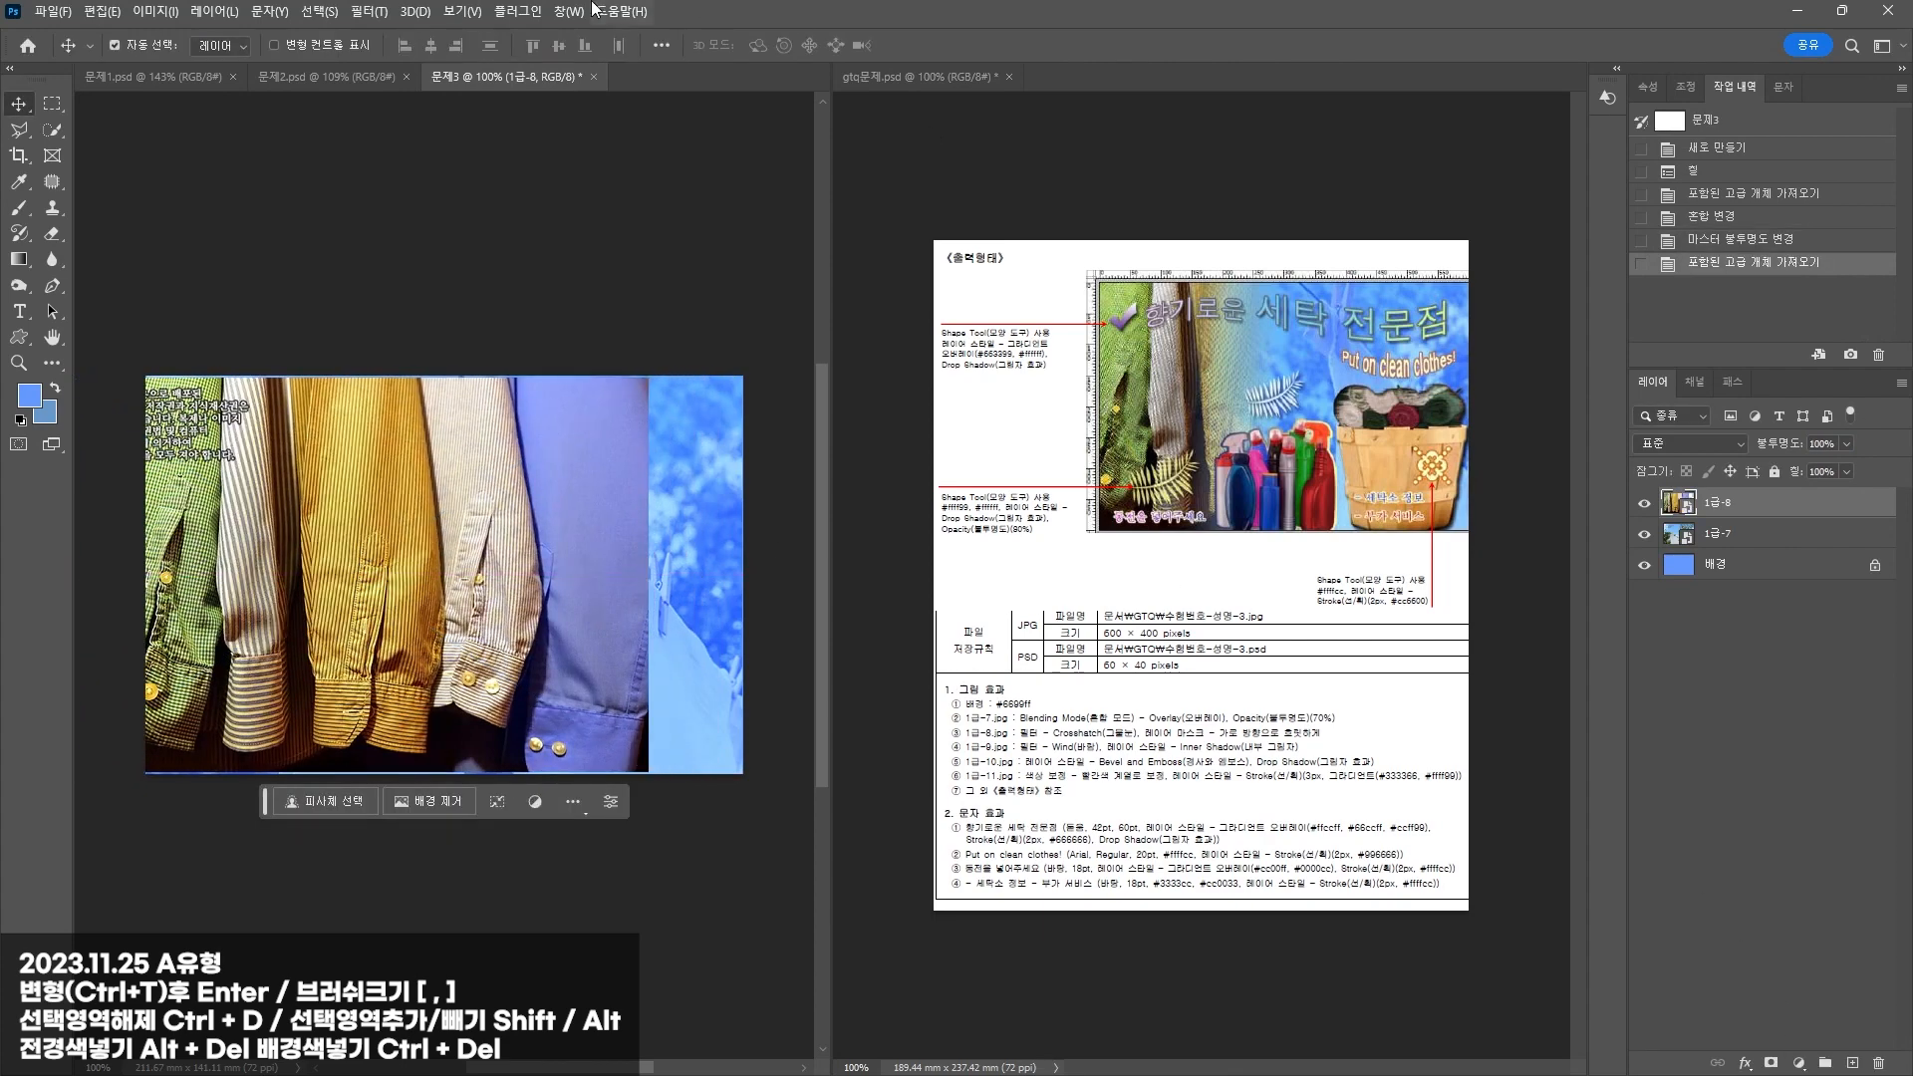
# Step: Apply the Crosshatch filter to the 1급-8 layer with stroke length 9, sharpness 6 and strength 1
pyautogui.click(368, 11)
pyautogui.click(378, 124)
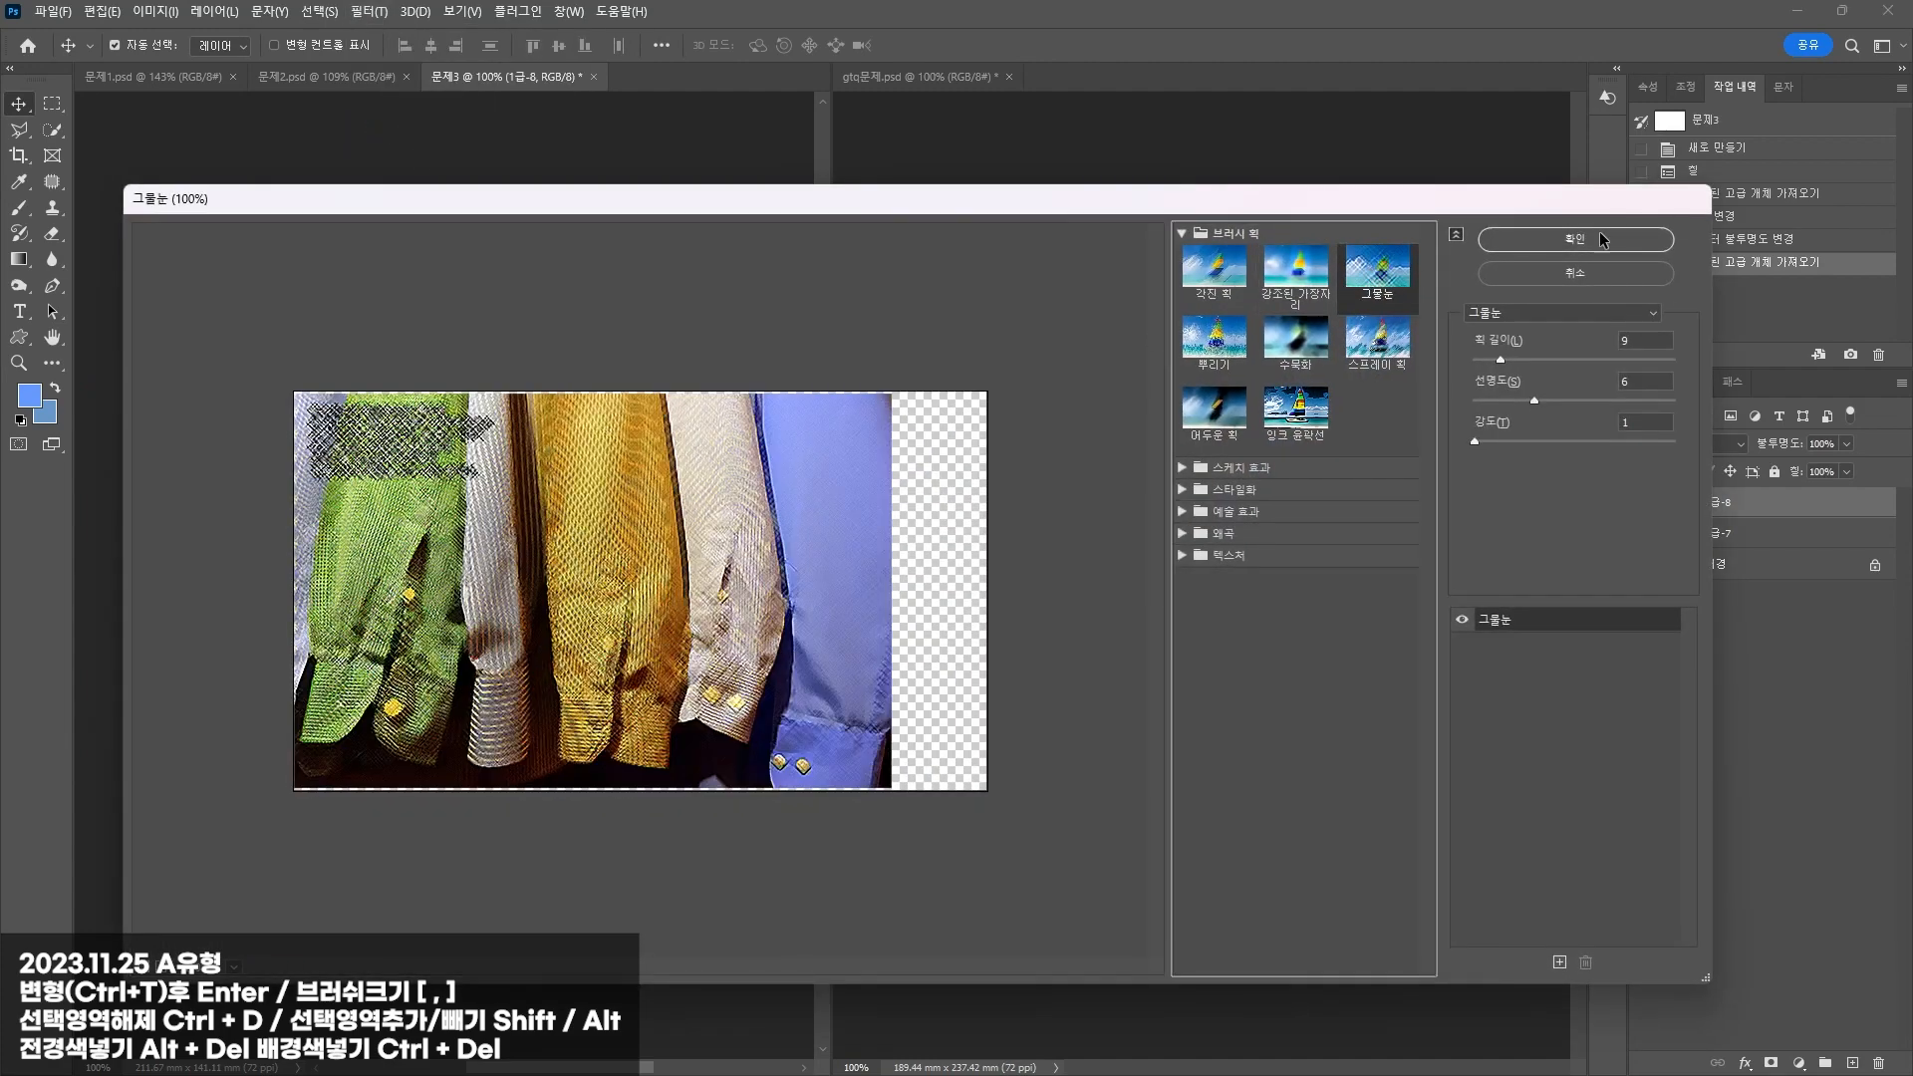
pyautogui.click(1574, 239)
# Step: Enlarge the 1급-8 shirts image slightly with a free transform
pyautogui.hotkey('ctrl', 't')
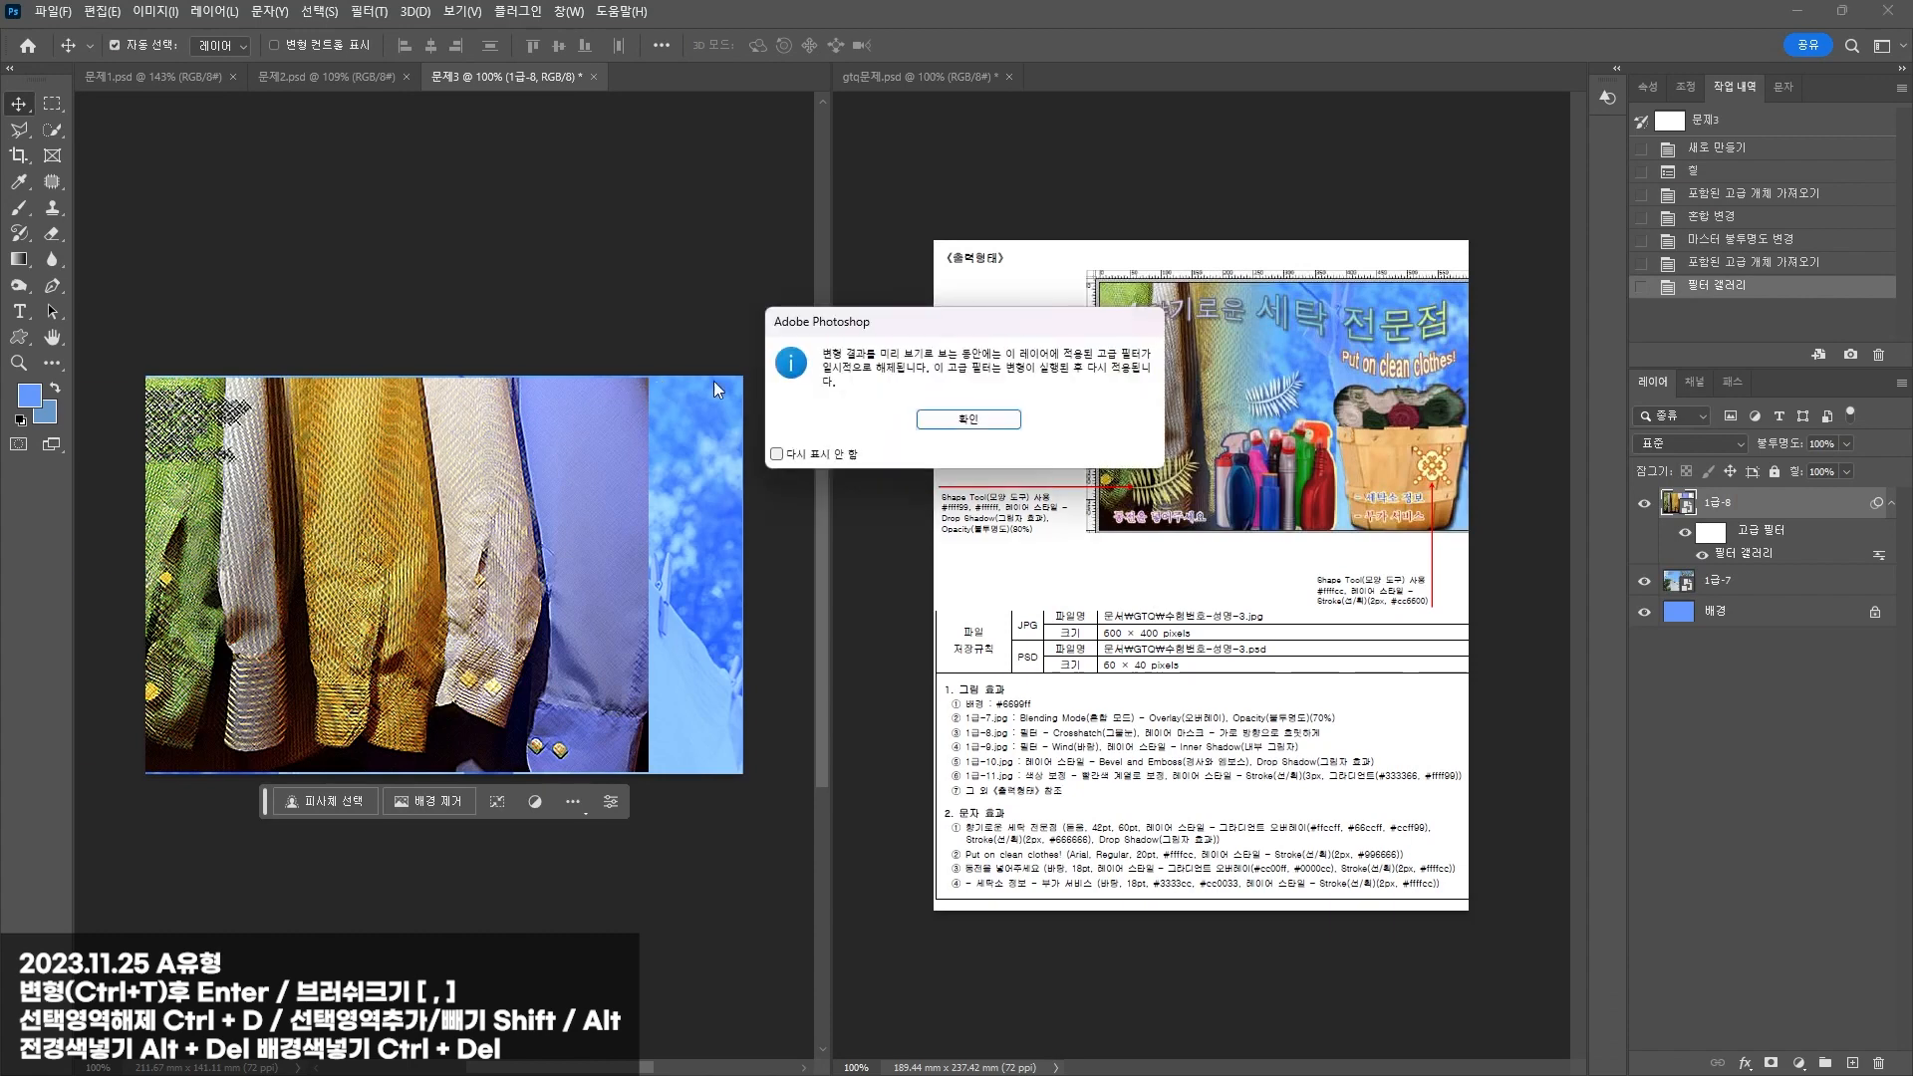
pyautogui.click(967, 419)
pyautogui.moveTo(649, 377); pyautogui.dragTo(668, 362)
pyautogui.press('Return')
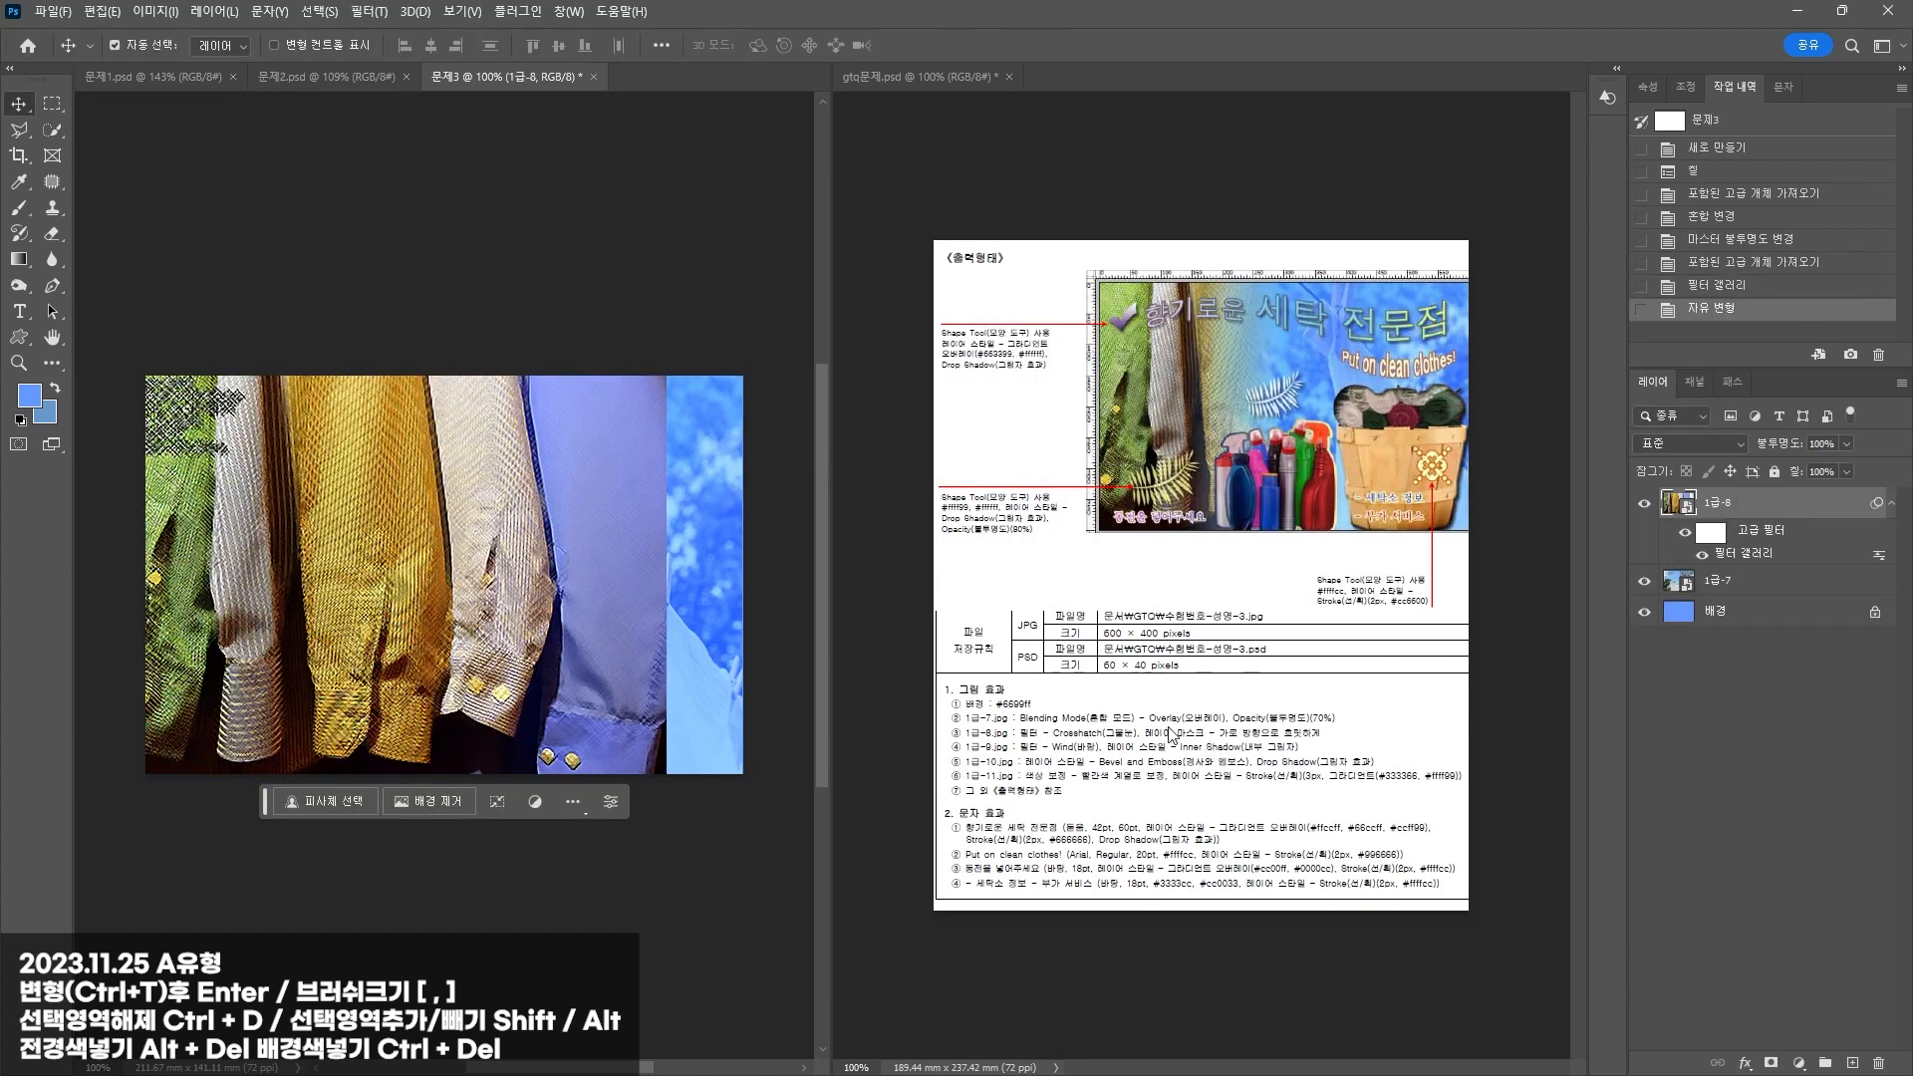
# Step: Add a layer mask to 1급-8 and draw a horizontal black-to-white gradient so the shirts fade out toward the right
pyautogui.click(1770, 1064)
pyautogui.press('g')
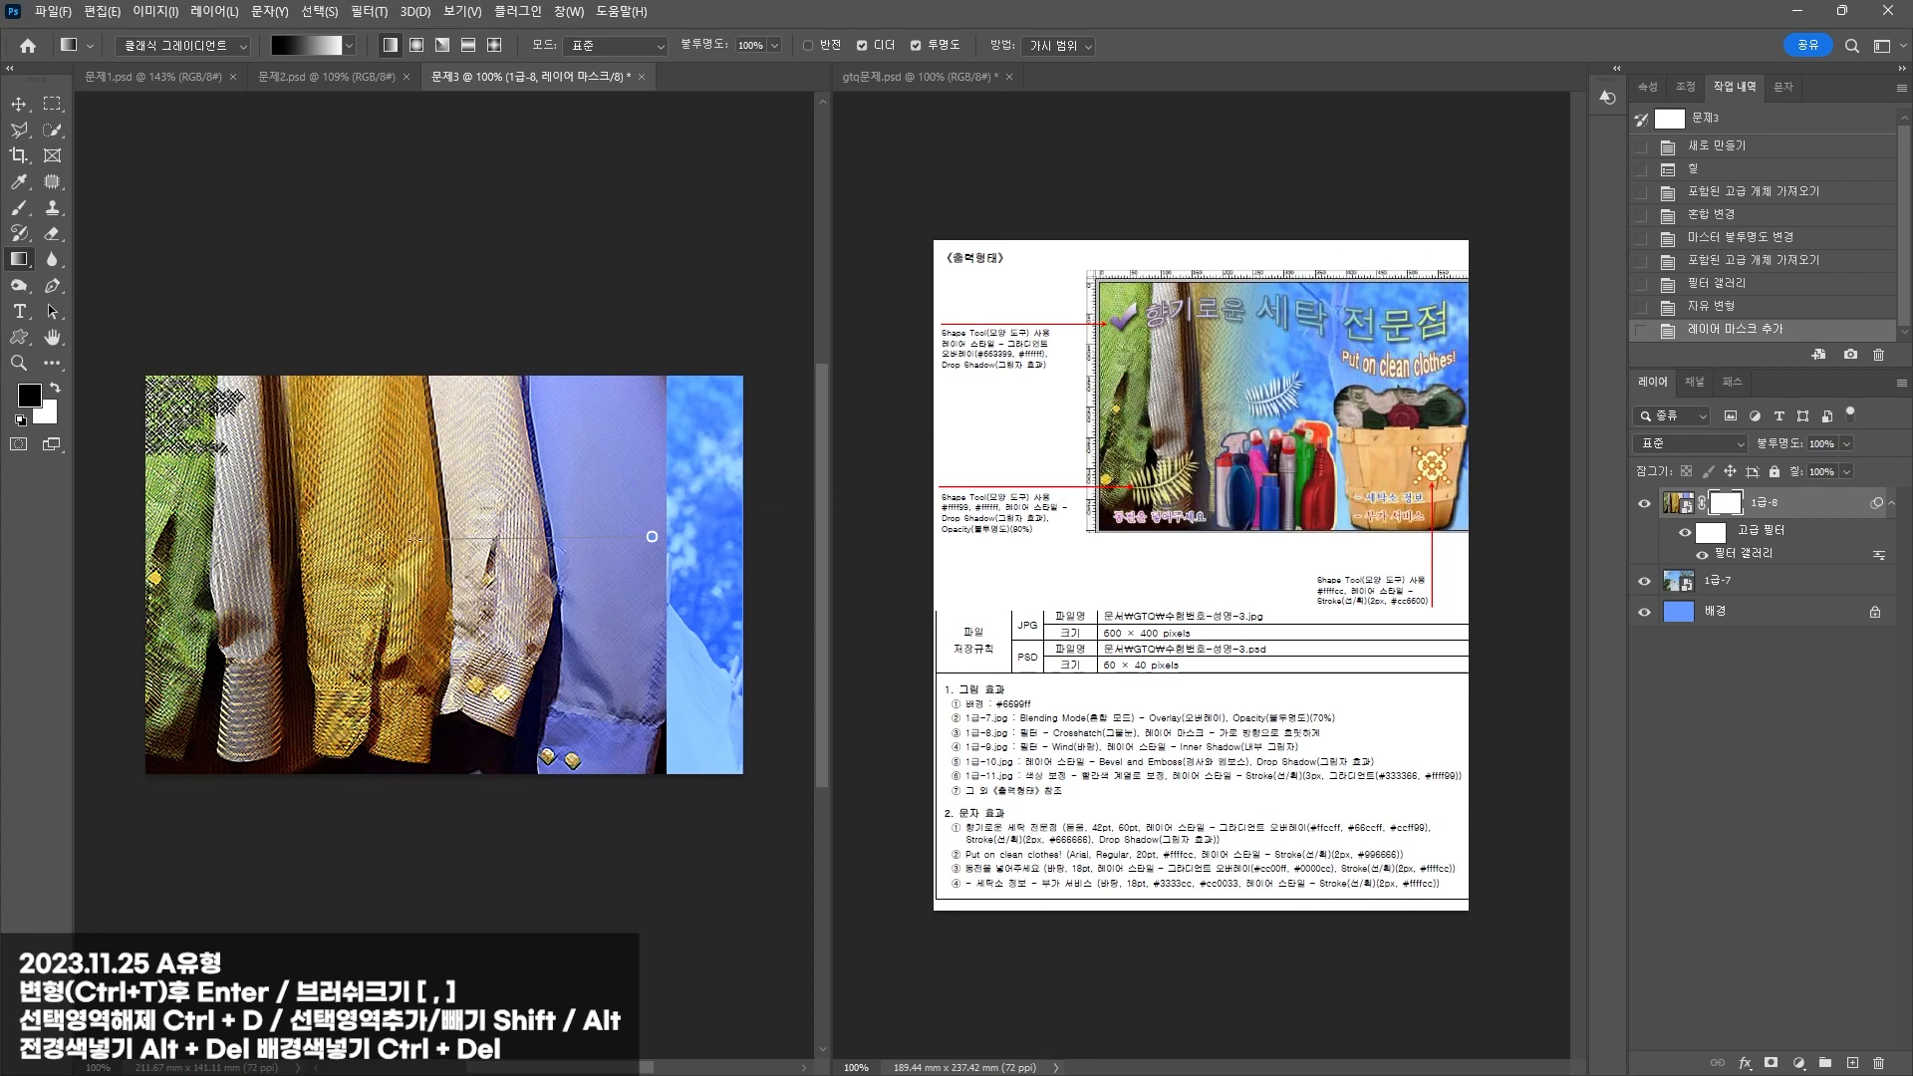
pyautogui.moveTo(375, 538); pyautogui.dragTo(411, 532)
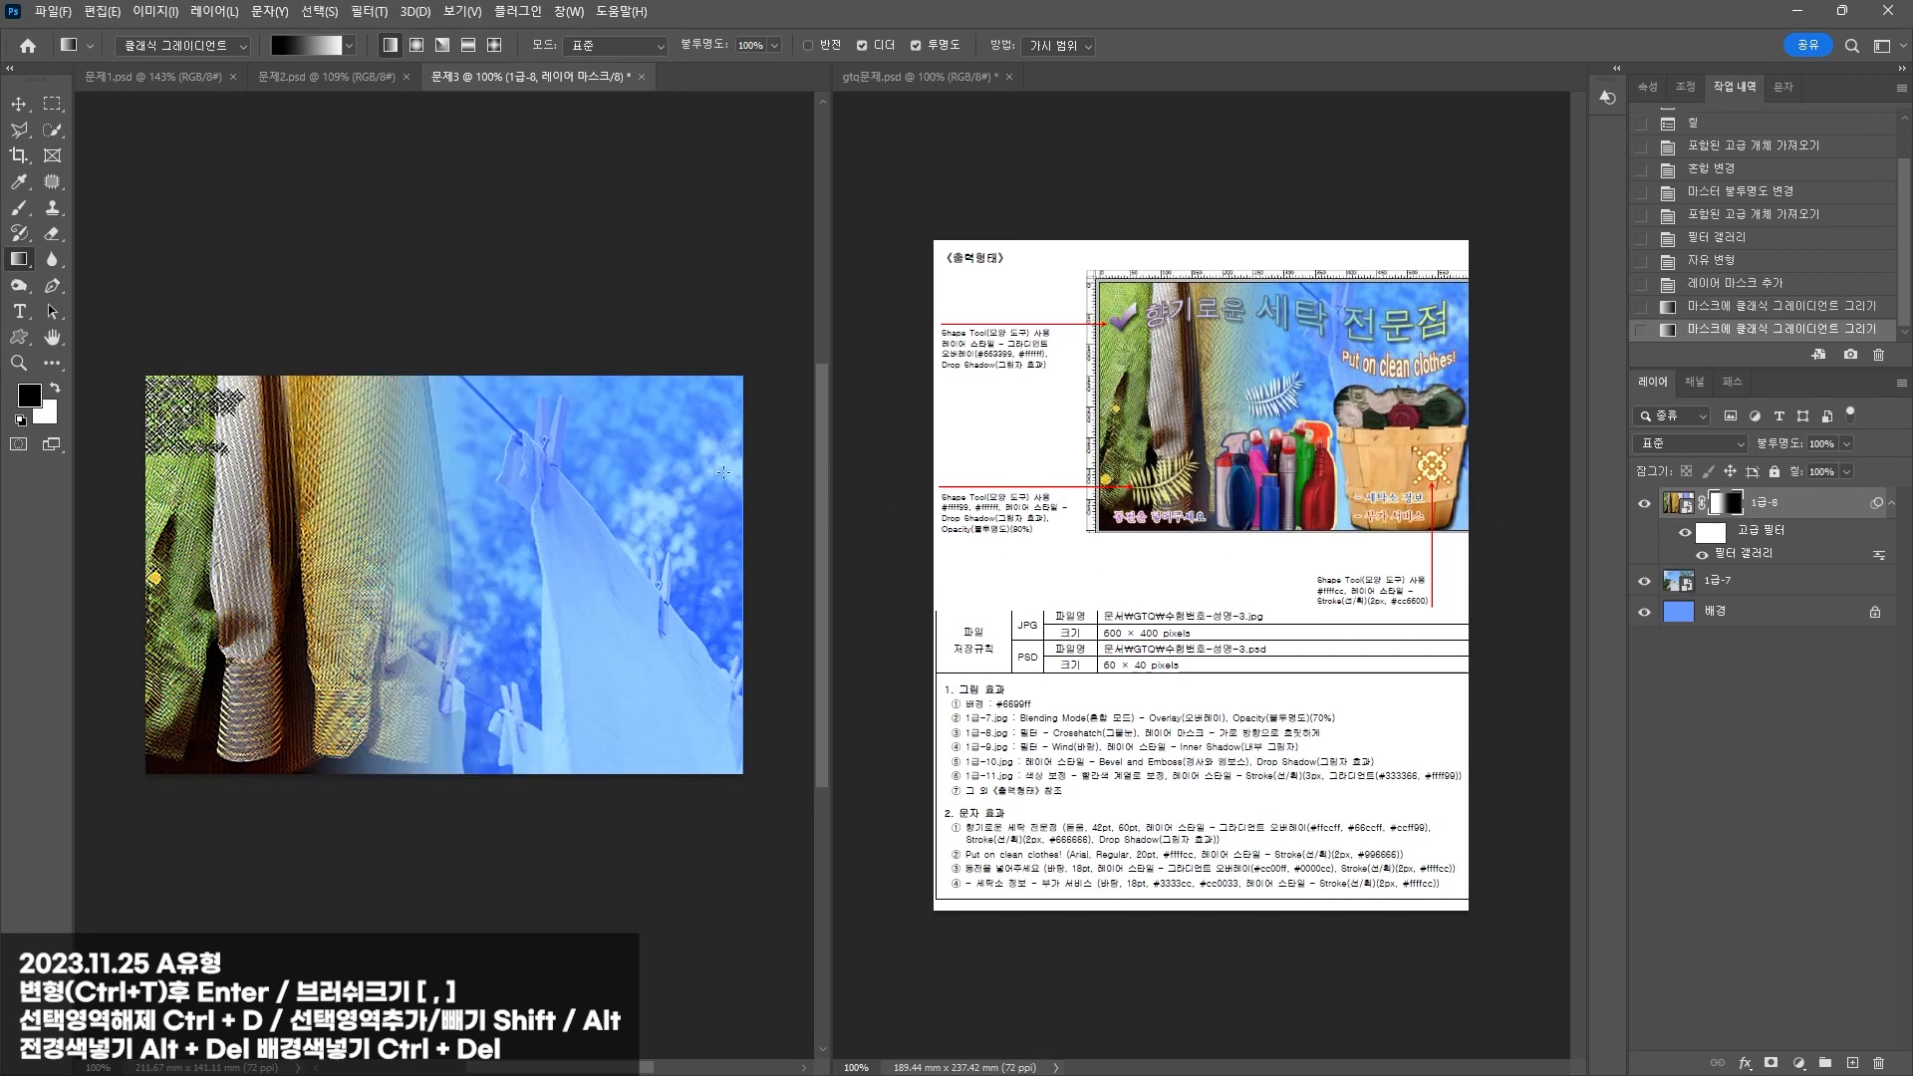
pyautogui.moveTo(357, 529); pyautogui.dragTo(315, 531)
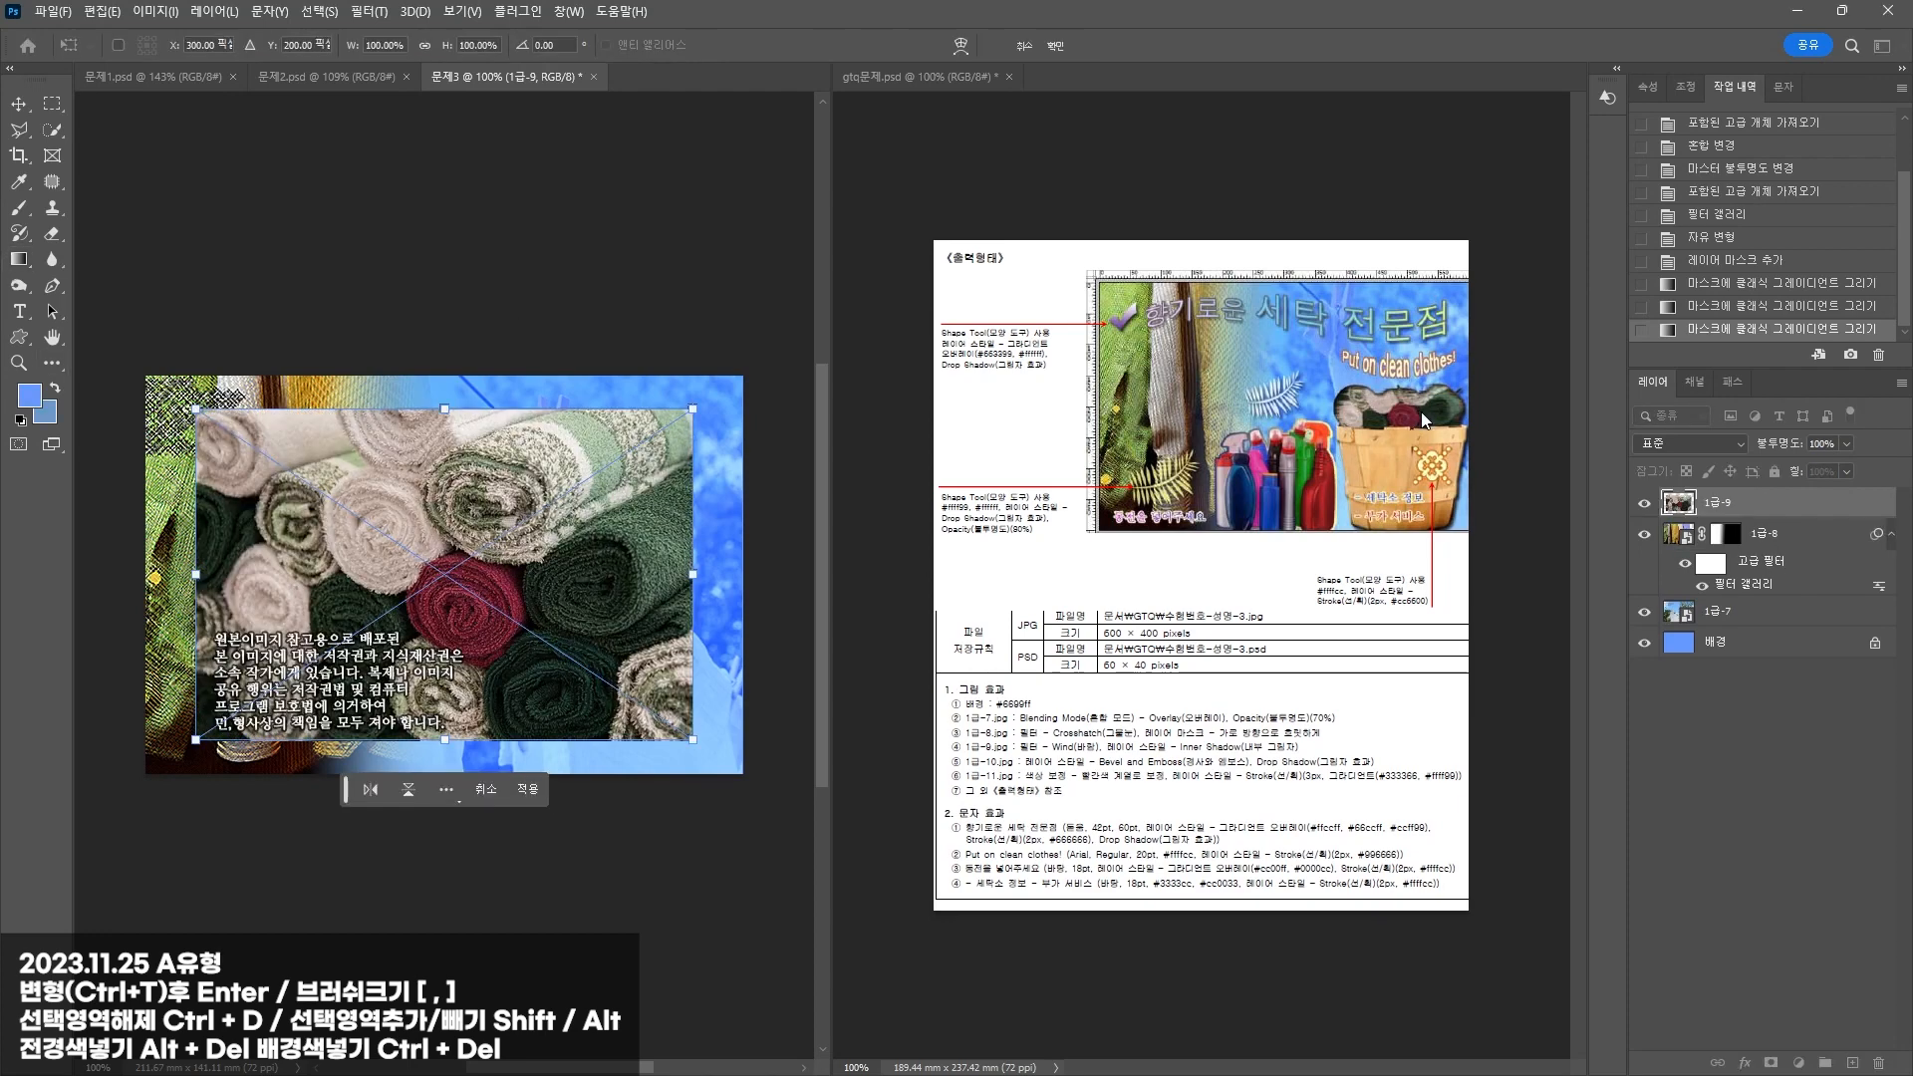
pyautogui.press('Return')
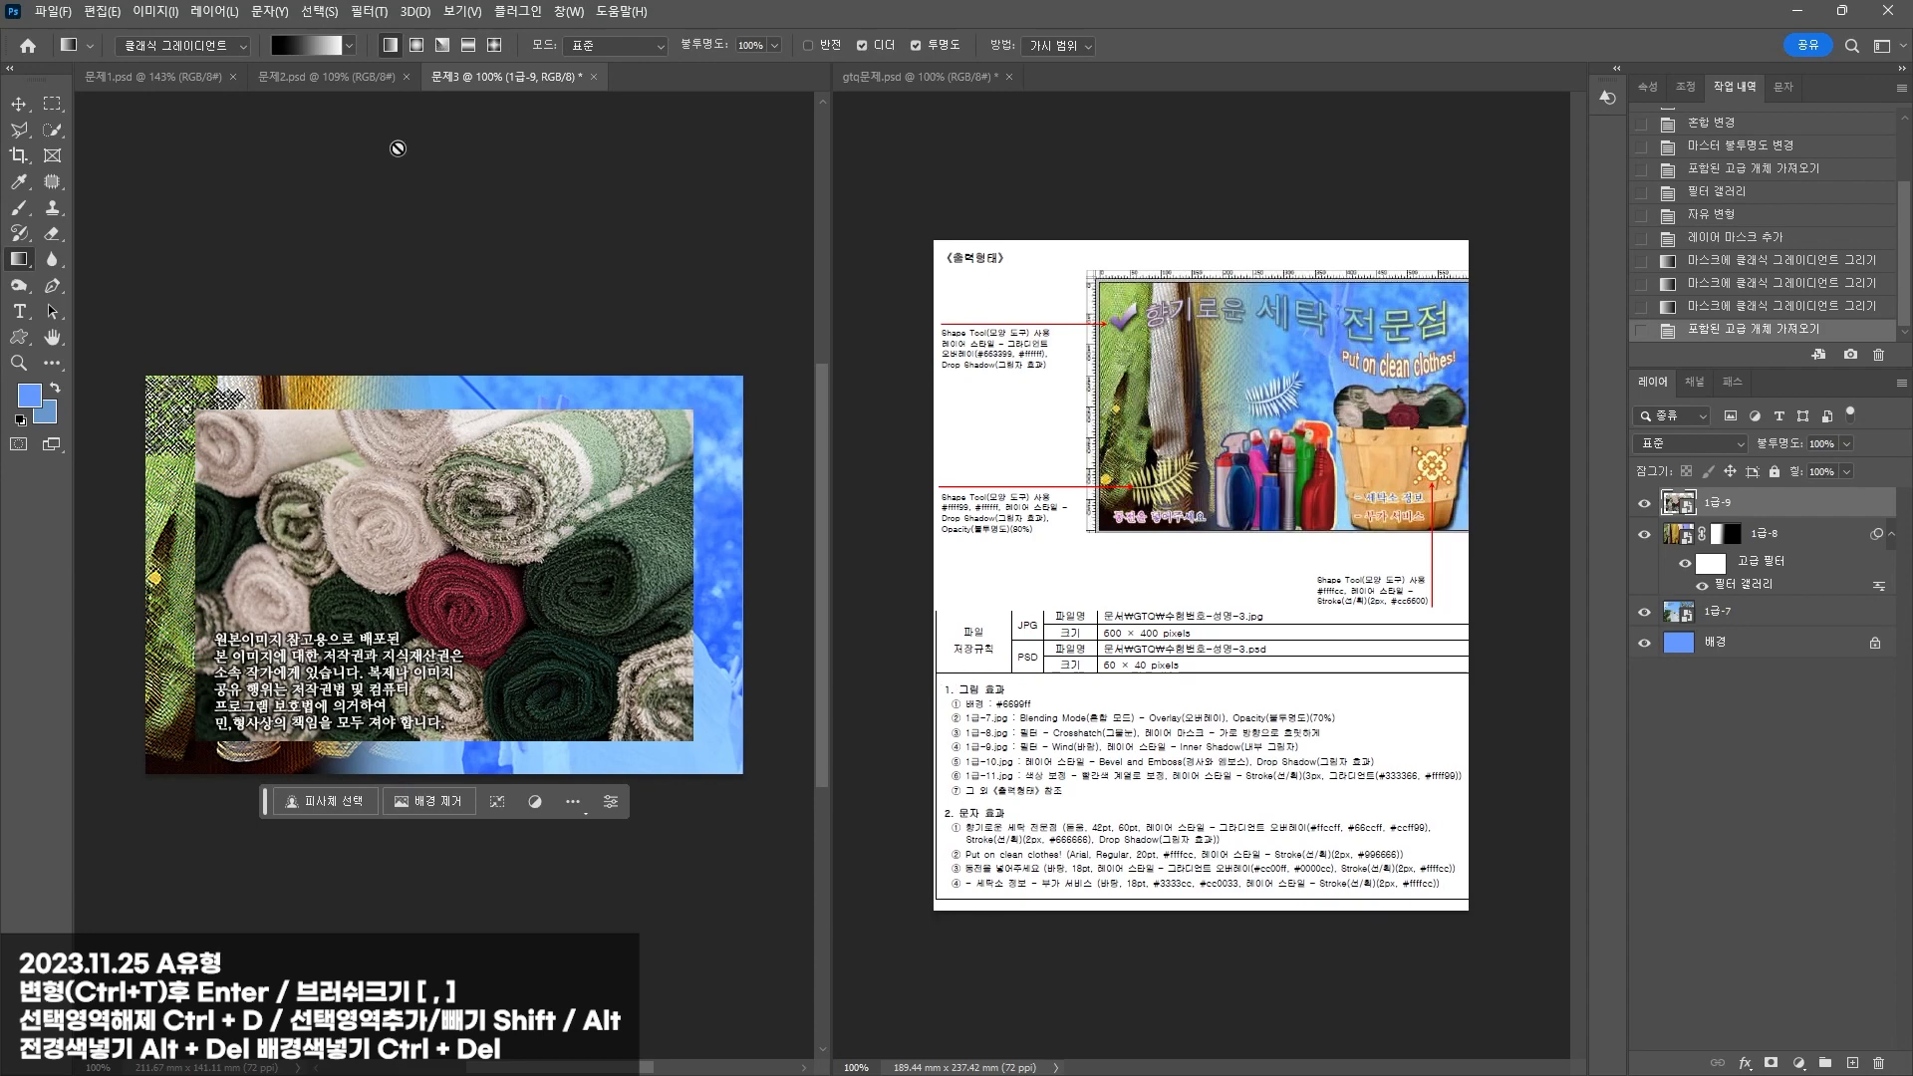
pyautogui.click(19, 103)
pyautogui.moveTo(461, 530)
pyautogui.mouseDown()
pyautogui.moveTo(462, 563)
pyautogui.moveTo(461, 530)
pyautogui.mouseUp()
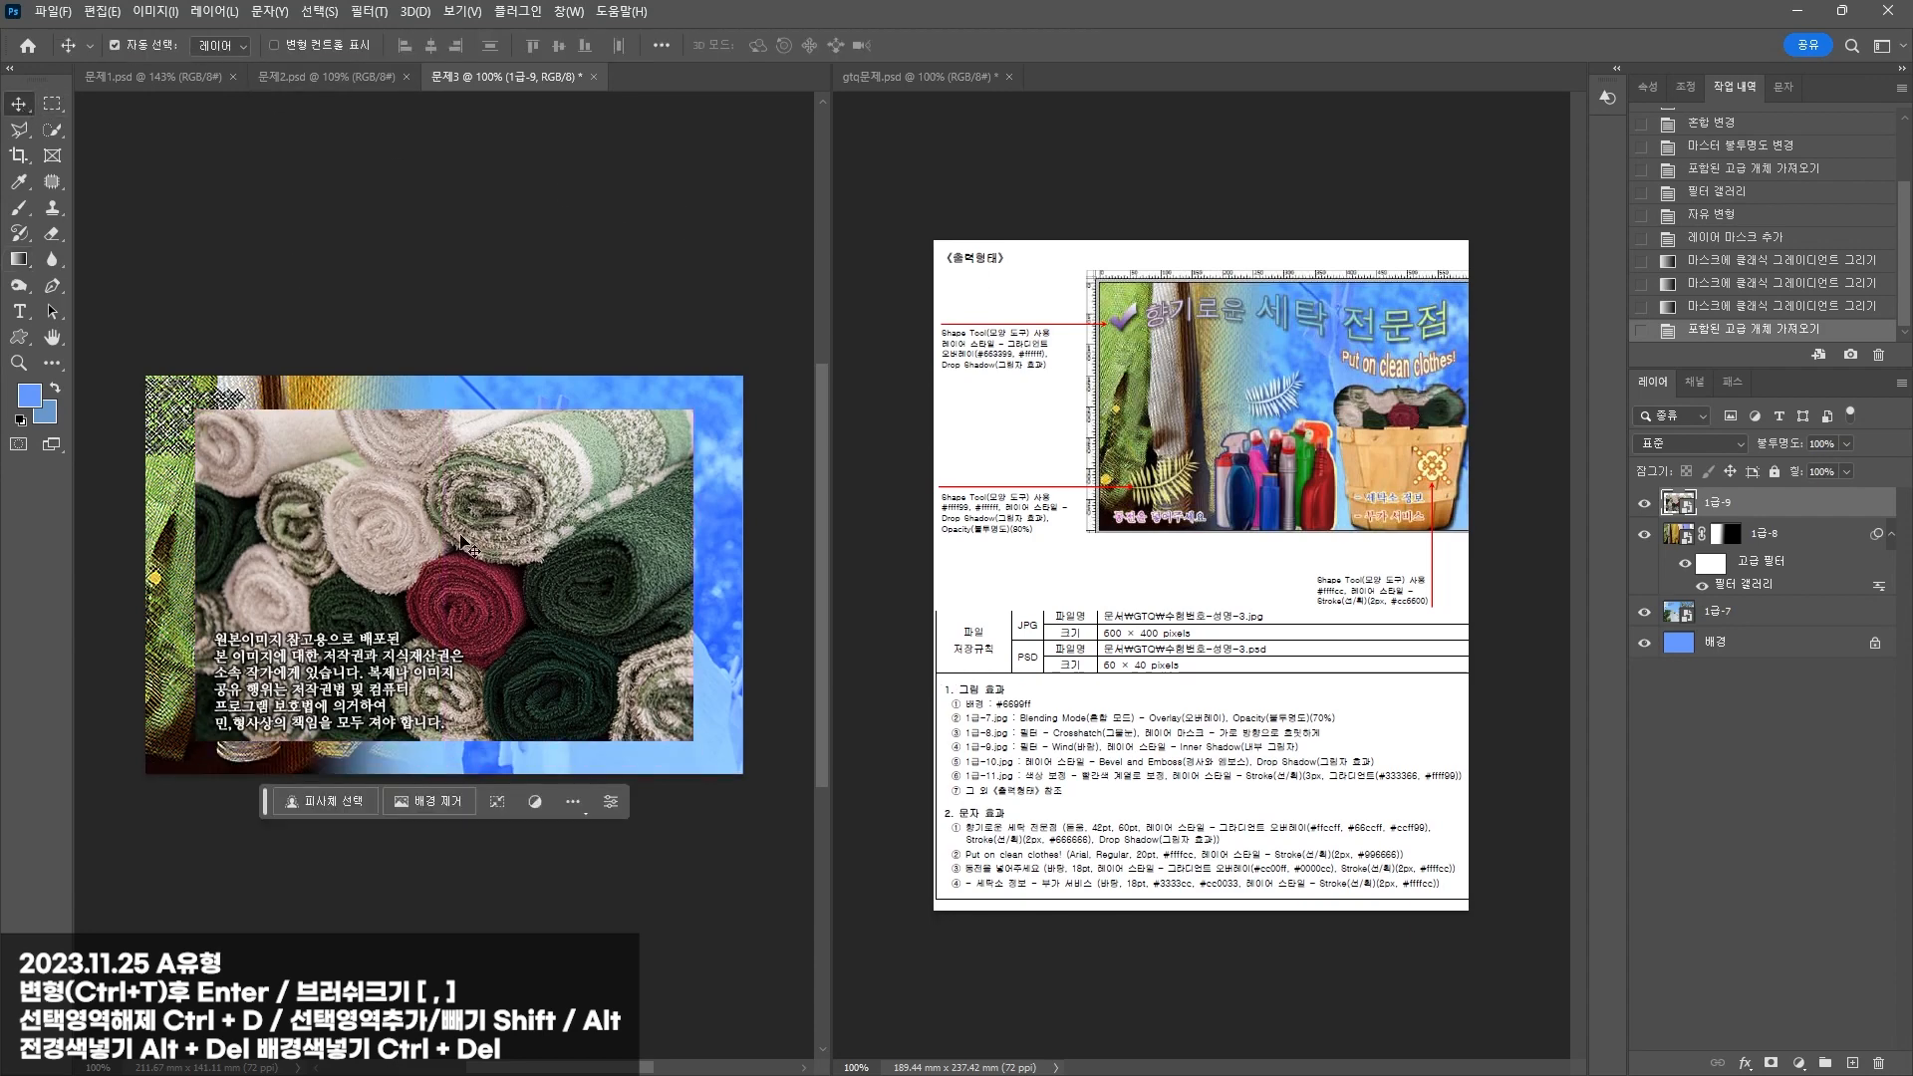
pyautogui.press('Delete')
# Step: Open 1급-10.jpg, select the basket with the three apples using object selection, and copy it
pyautogui.moveTo(520, 0); pyautogui.dragTo(520, 54)
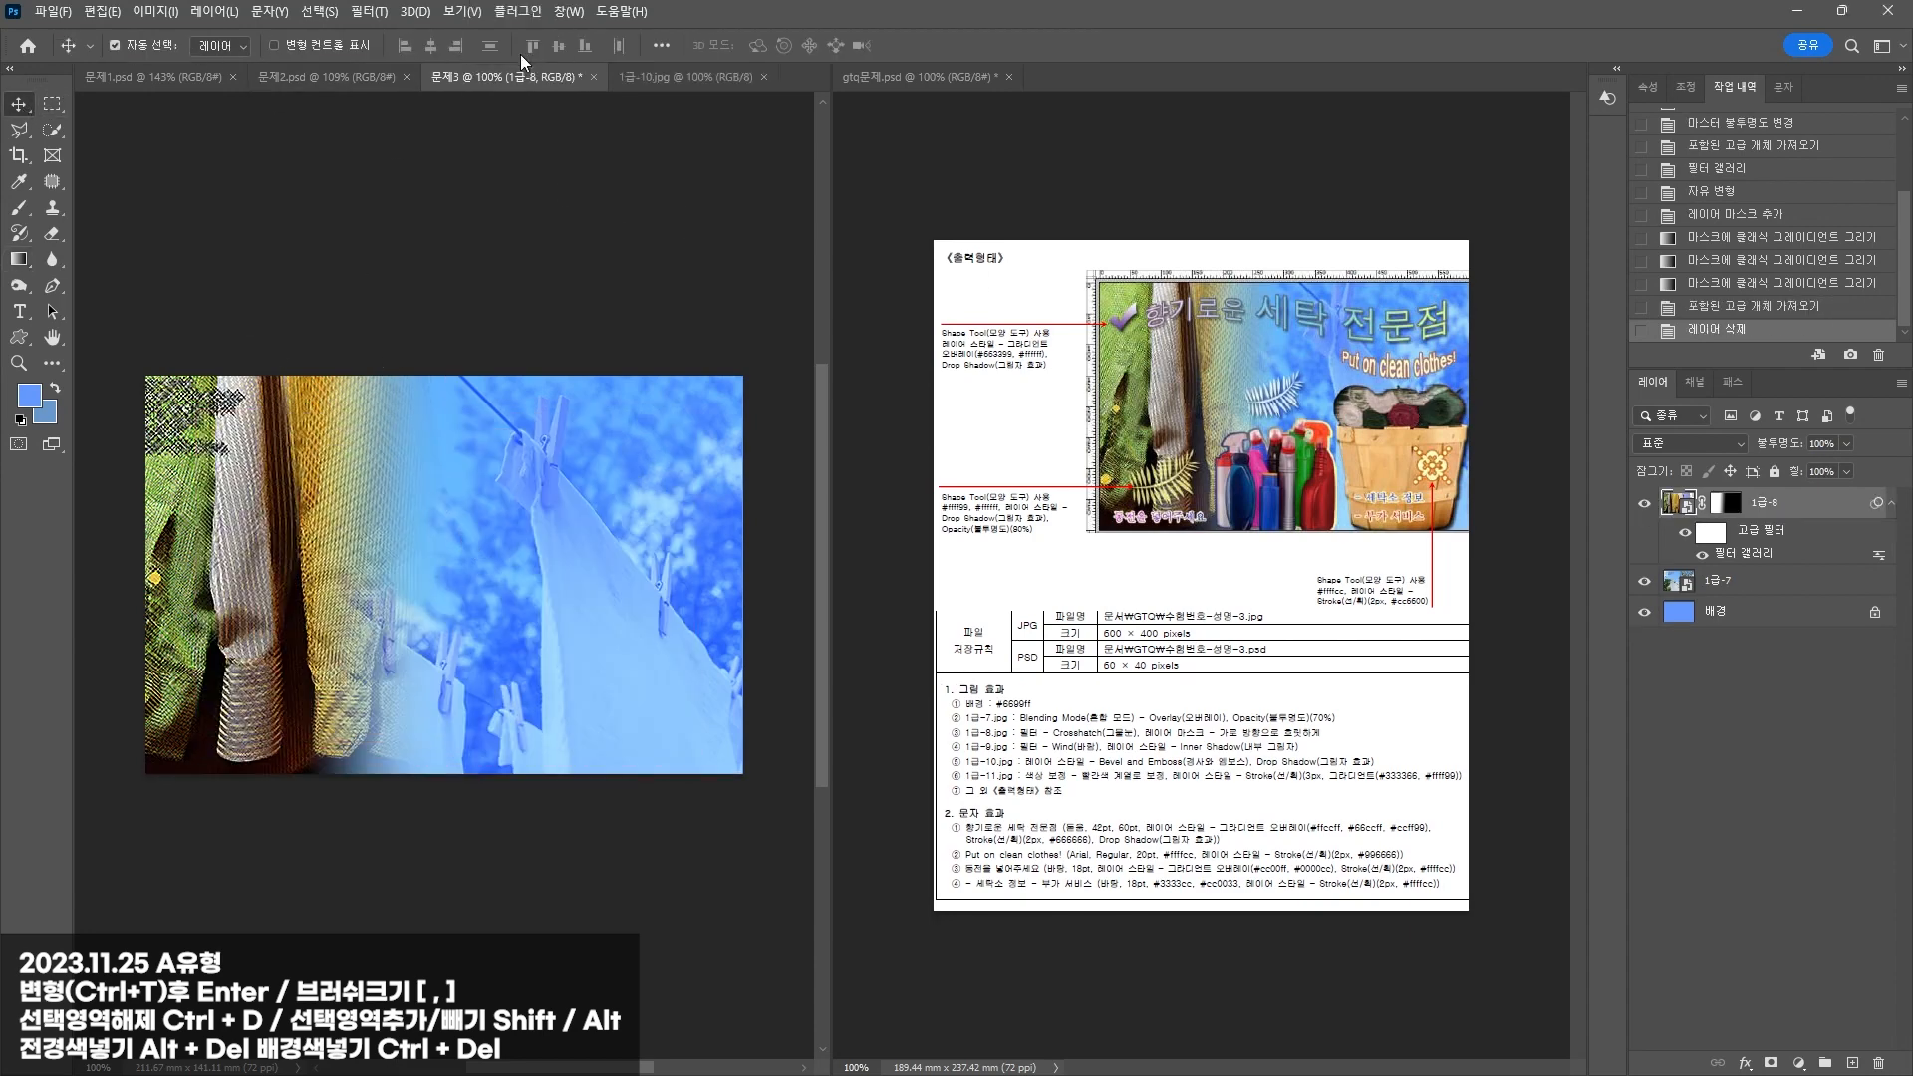
pyautogui.moveTo(51, 136); pyautogui.dragTo(110, 127)
pyautogui.moveTo(193, 340); pyautogui.dragTo(588, 803)
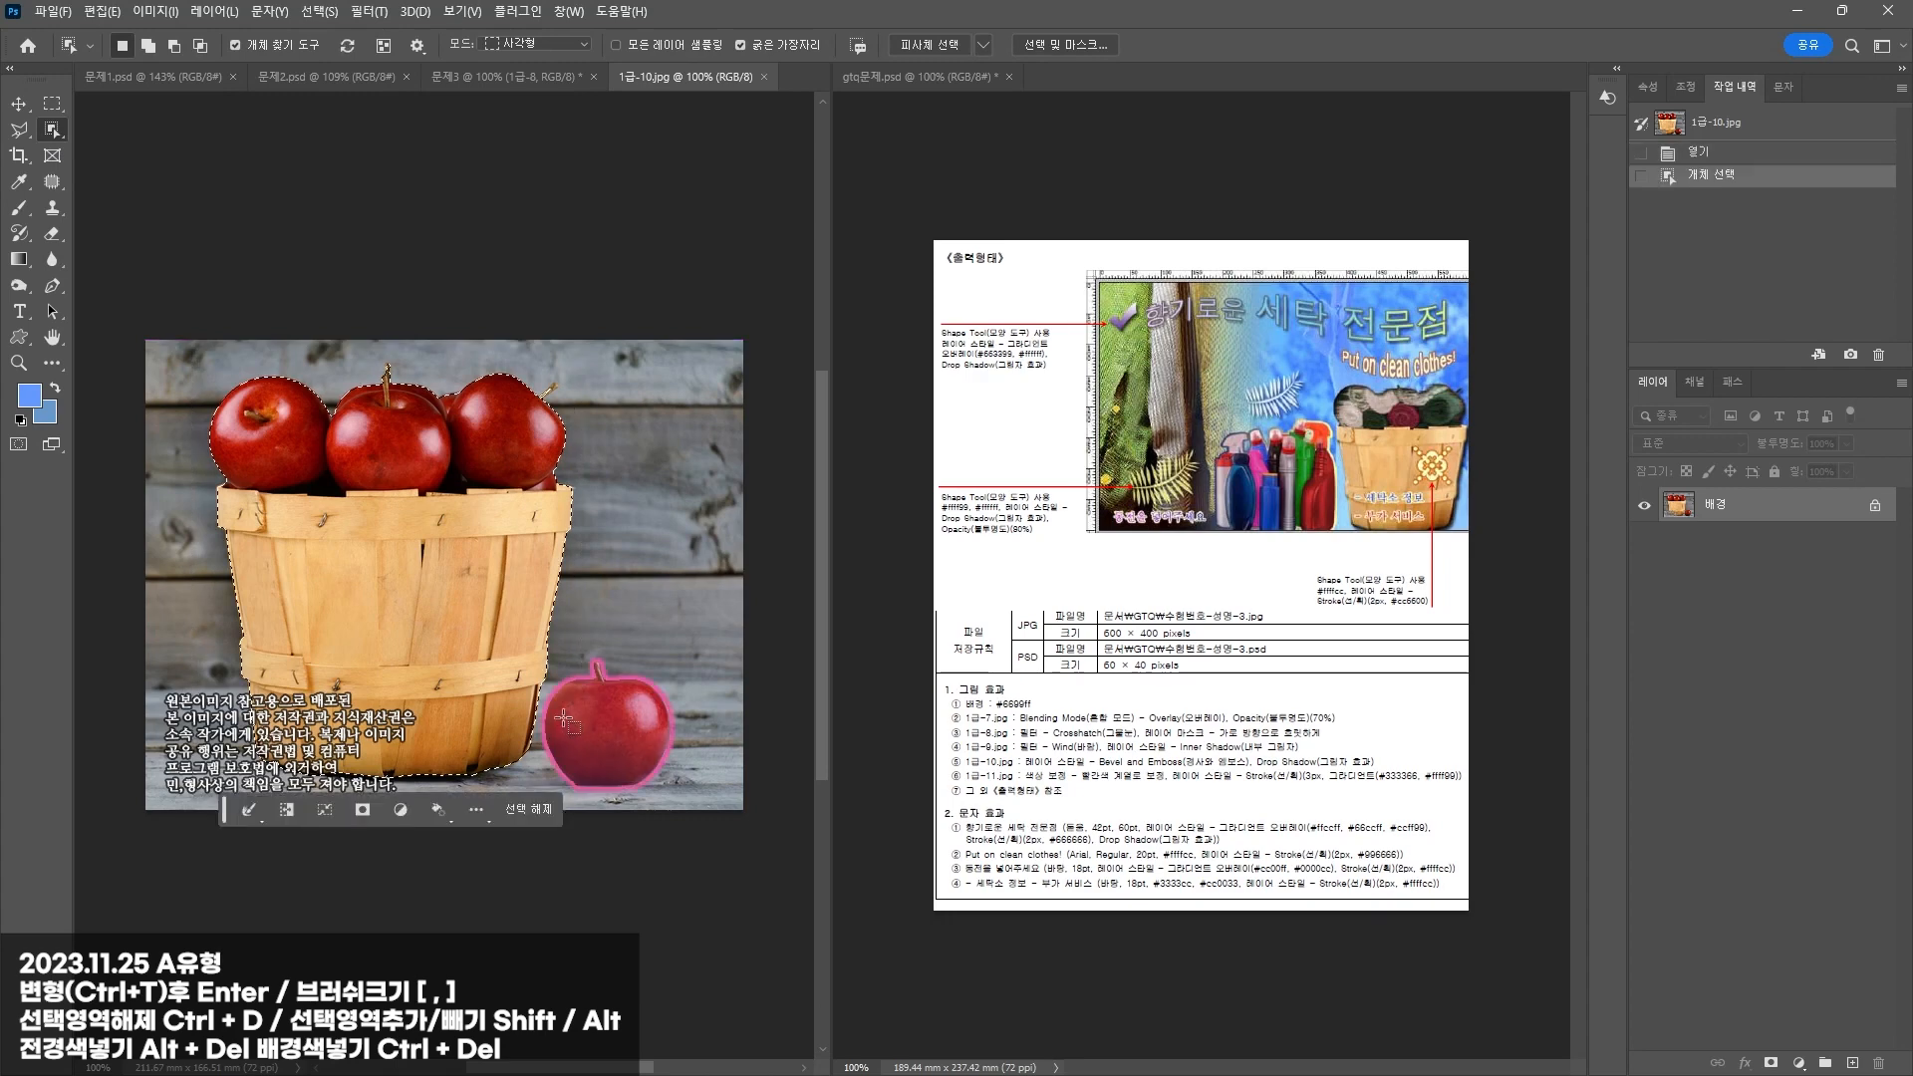
pyautogui.hotkey('ctrl', 'c')
# Step: Paste the apple basket into 문제3, scale it to about 63%, and fit it into the canvas's lower-right corner
pyautogui.click(483, 76)
pyautogui.press('v')
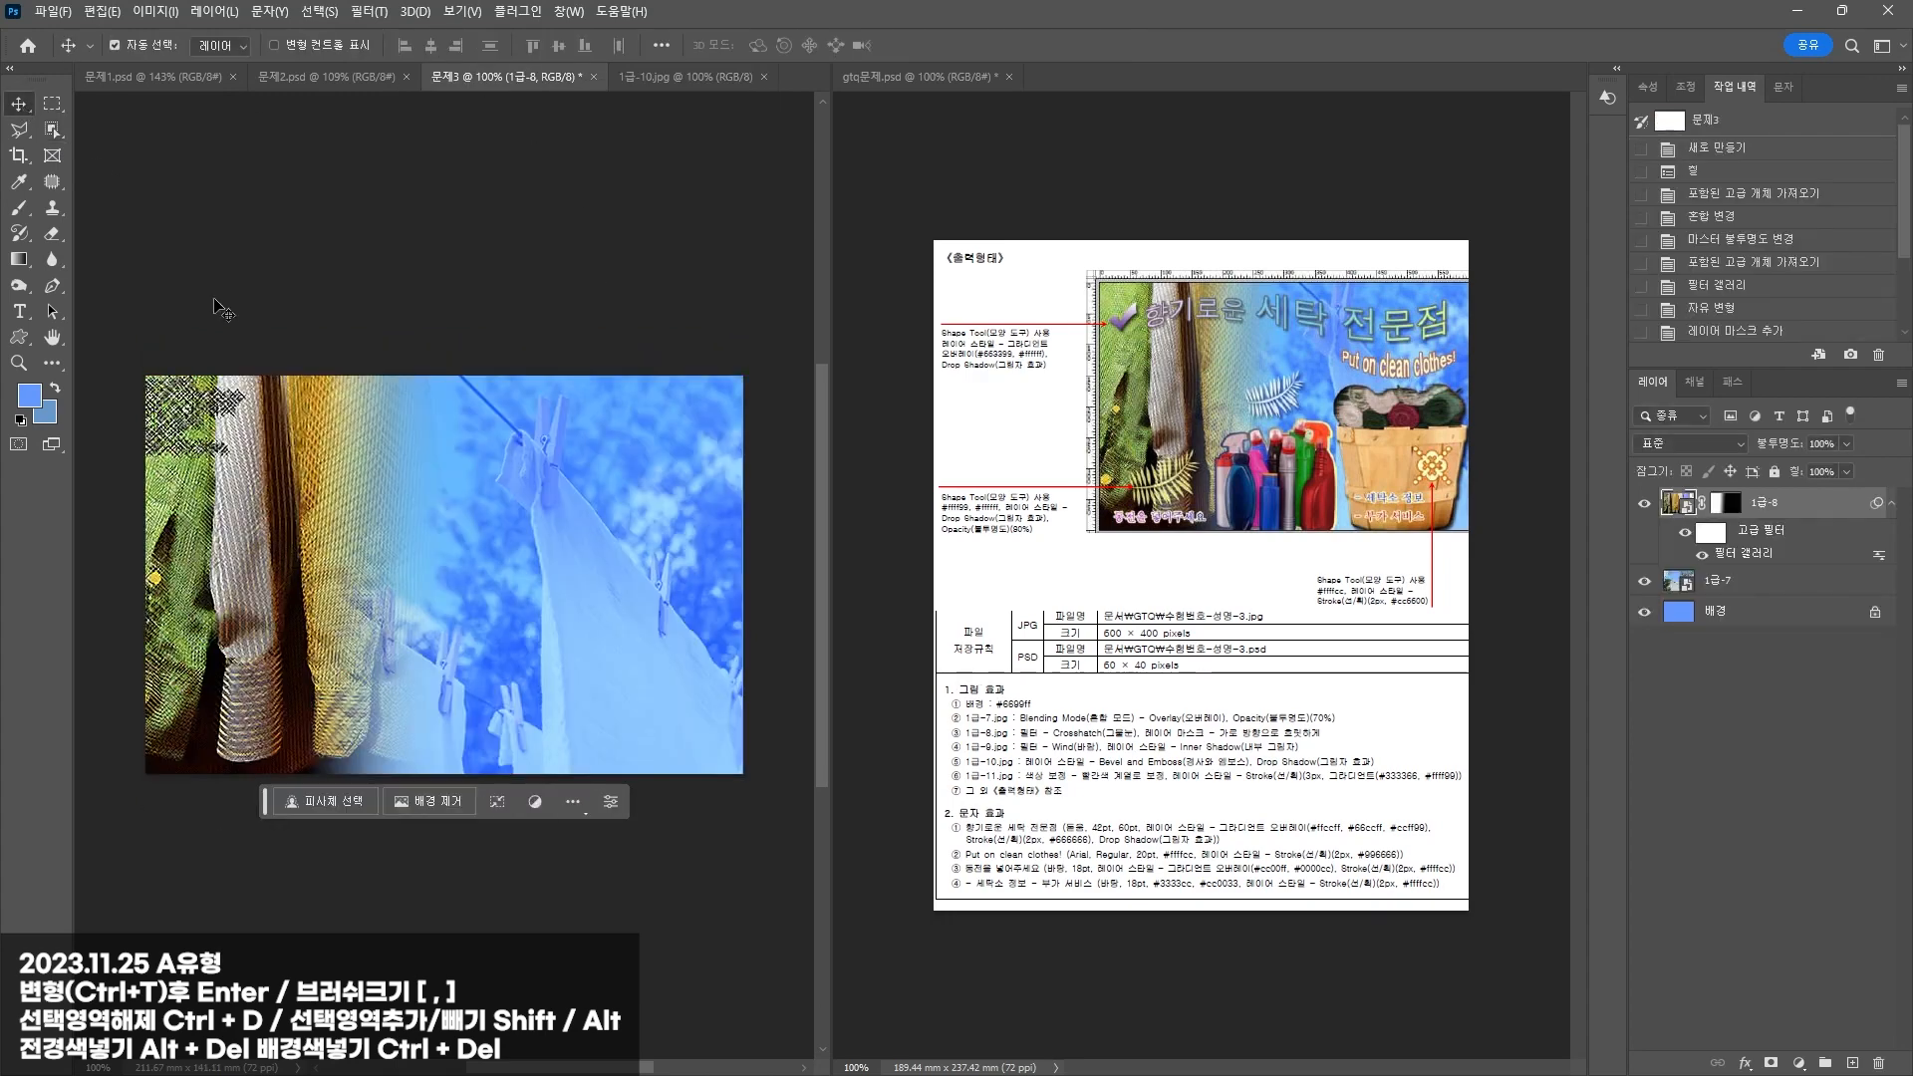
pyautogui.hotkey('ctrl', 'v')
pyautogui.hotkey('ctrl', 't')
pyautogui.moveTo(259, 374); pyautogui.dragTo(366, 510)
pyautogui.moveTo(523, 613); pyautogui.dragTo(619, 602)
pyautogui.moveTo(477, 501); pyautogui.dragTo(565, 549)
pyautogui.press('Up')
pyautogui.press('Up')
pyautogui.press('Up')
pyautogui.press('Up')
pyautogui.press('Up')
pyautogui.press('Up')
pyautogui.press('Up')
pyautogui.press('Up')
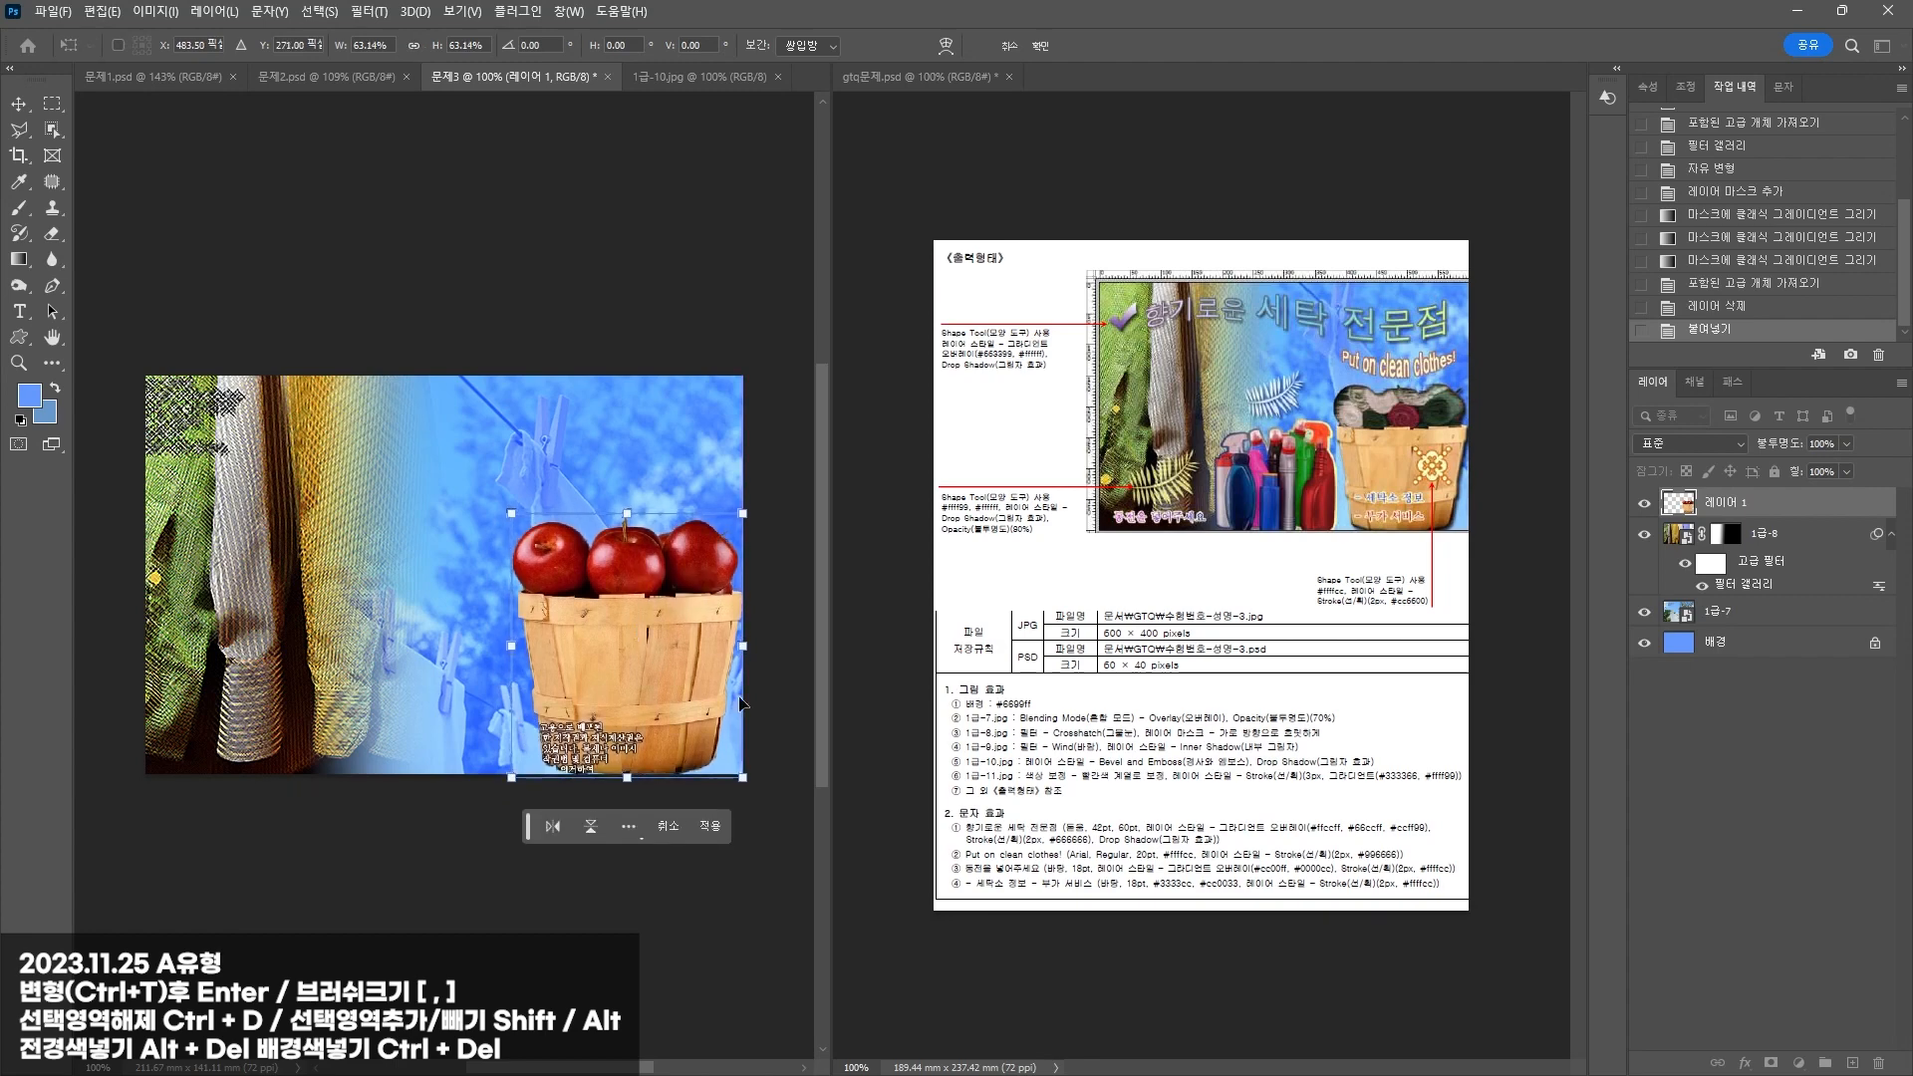
pyautogui.press('Return')
# Step: Add Bevel & Emboss and Drop Shadow layer styles to the basket layer
pyautogui.click(1745, 1063)
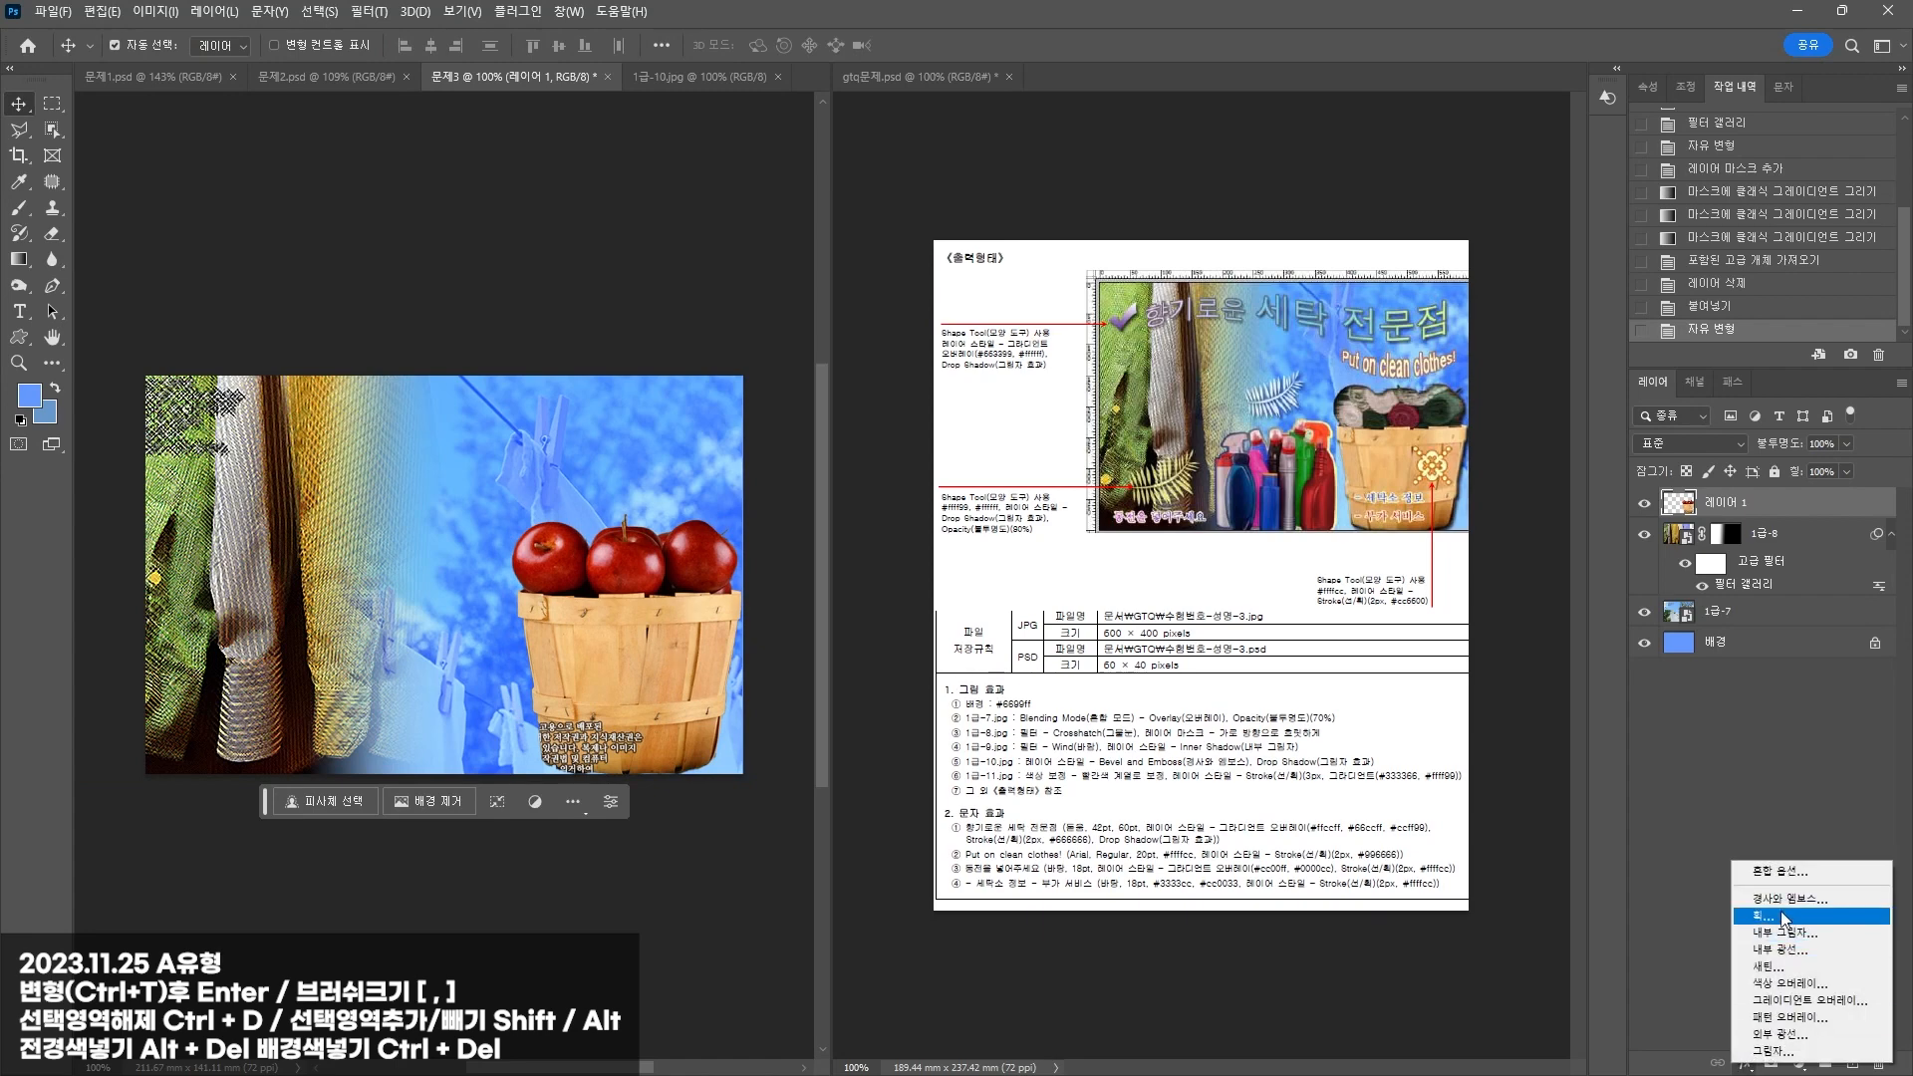
pyautogui.click(1780, 899)
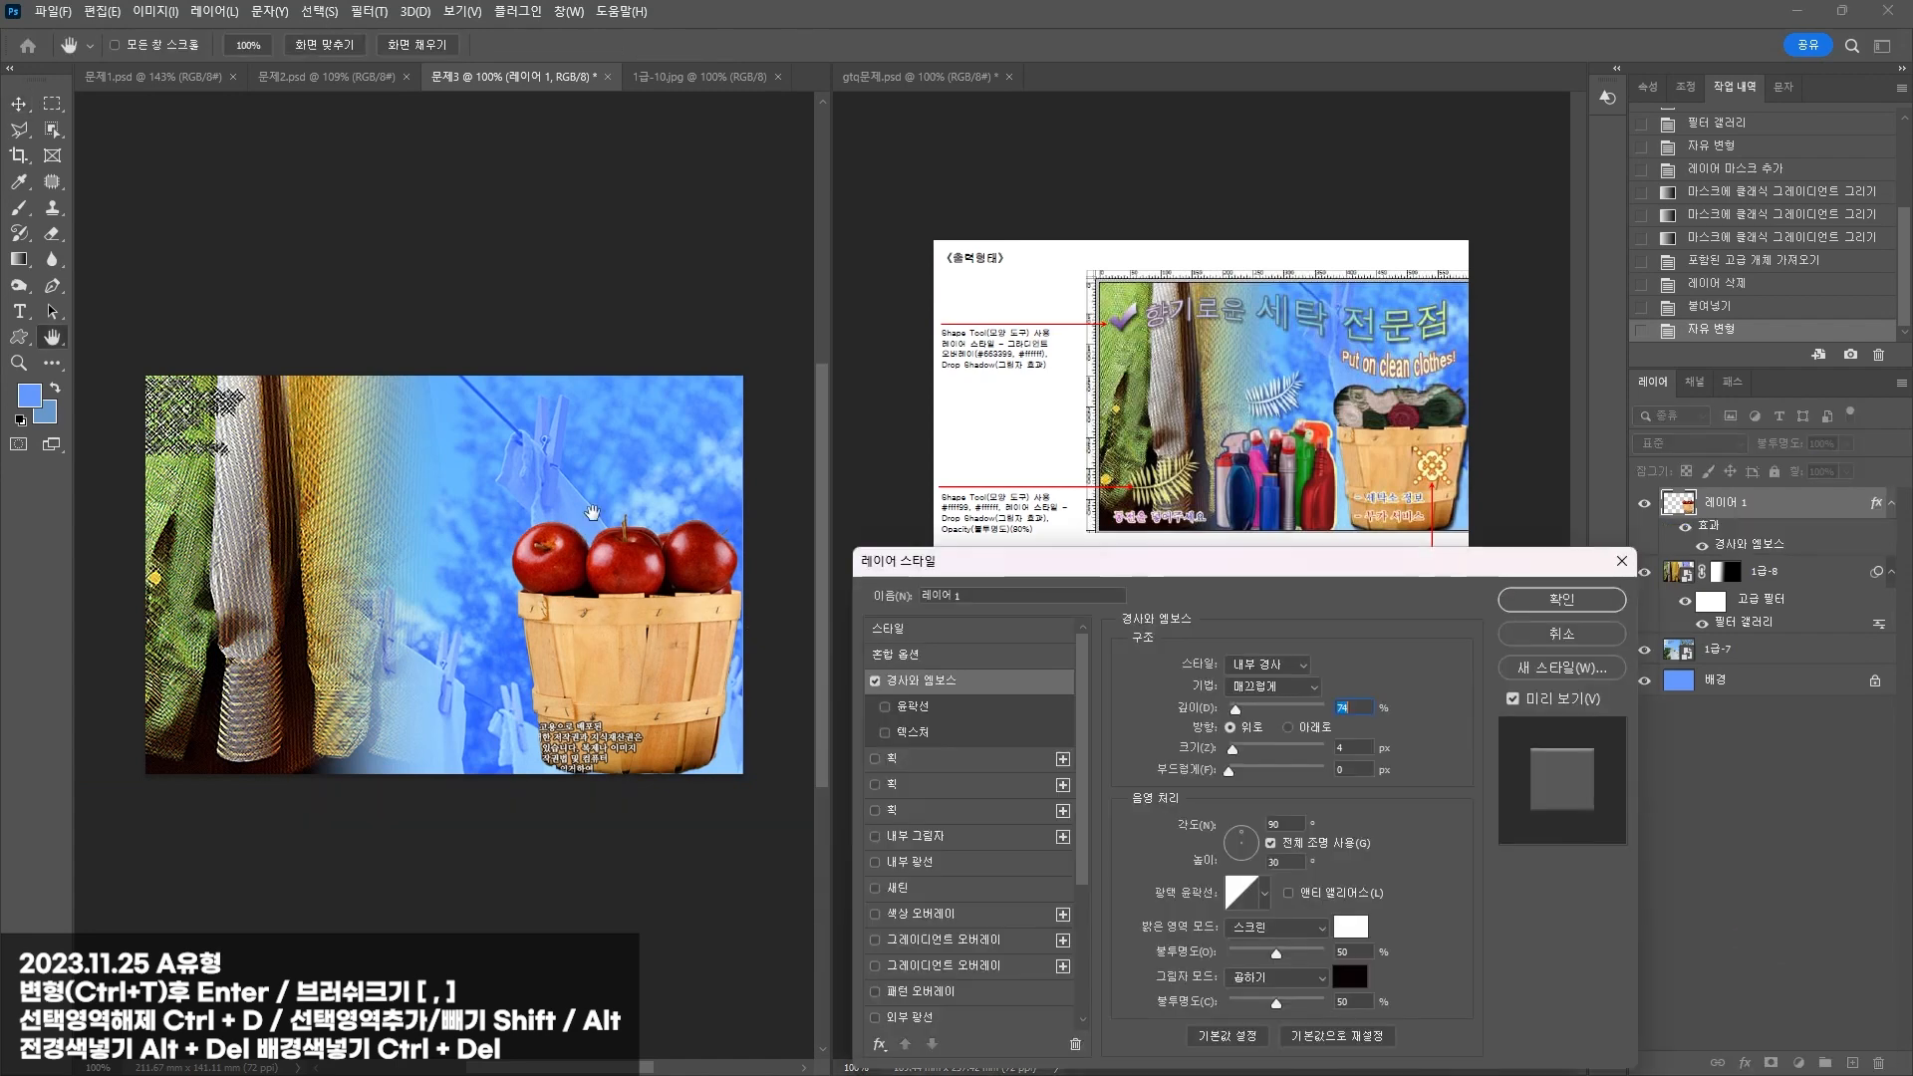
pyautogui.scroll(-3, 944, 1030)
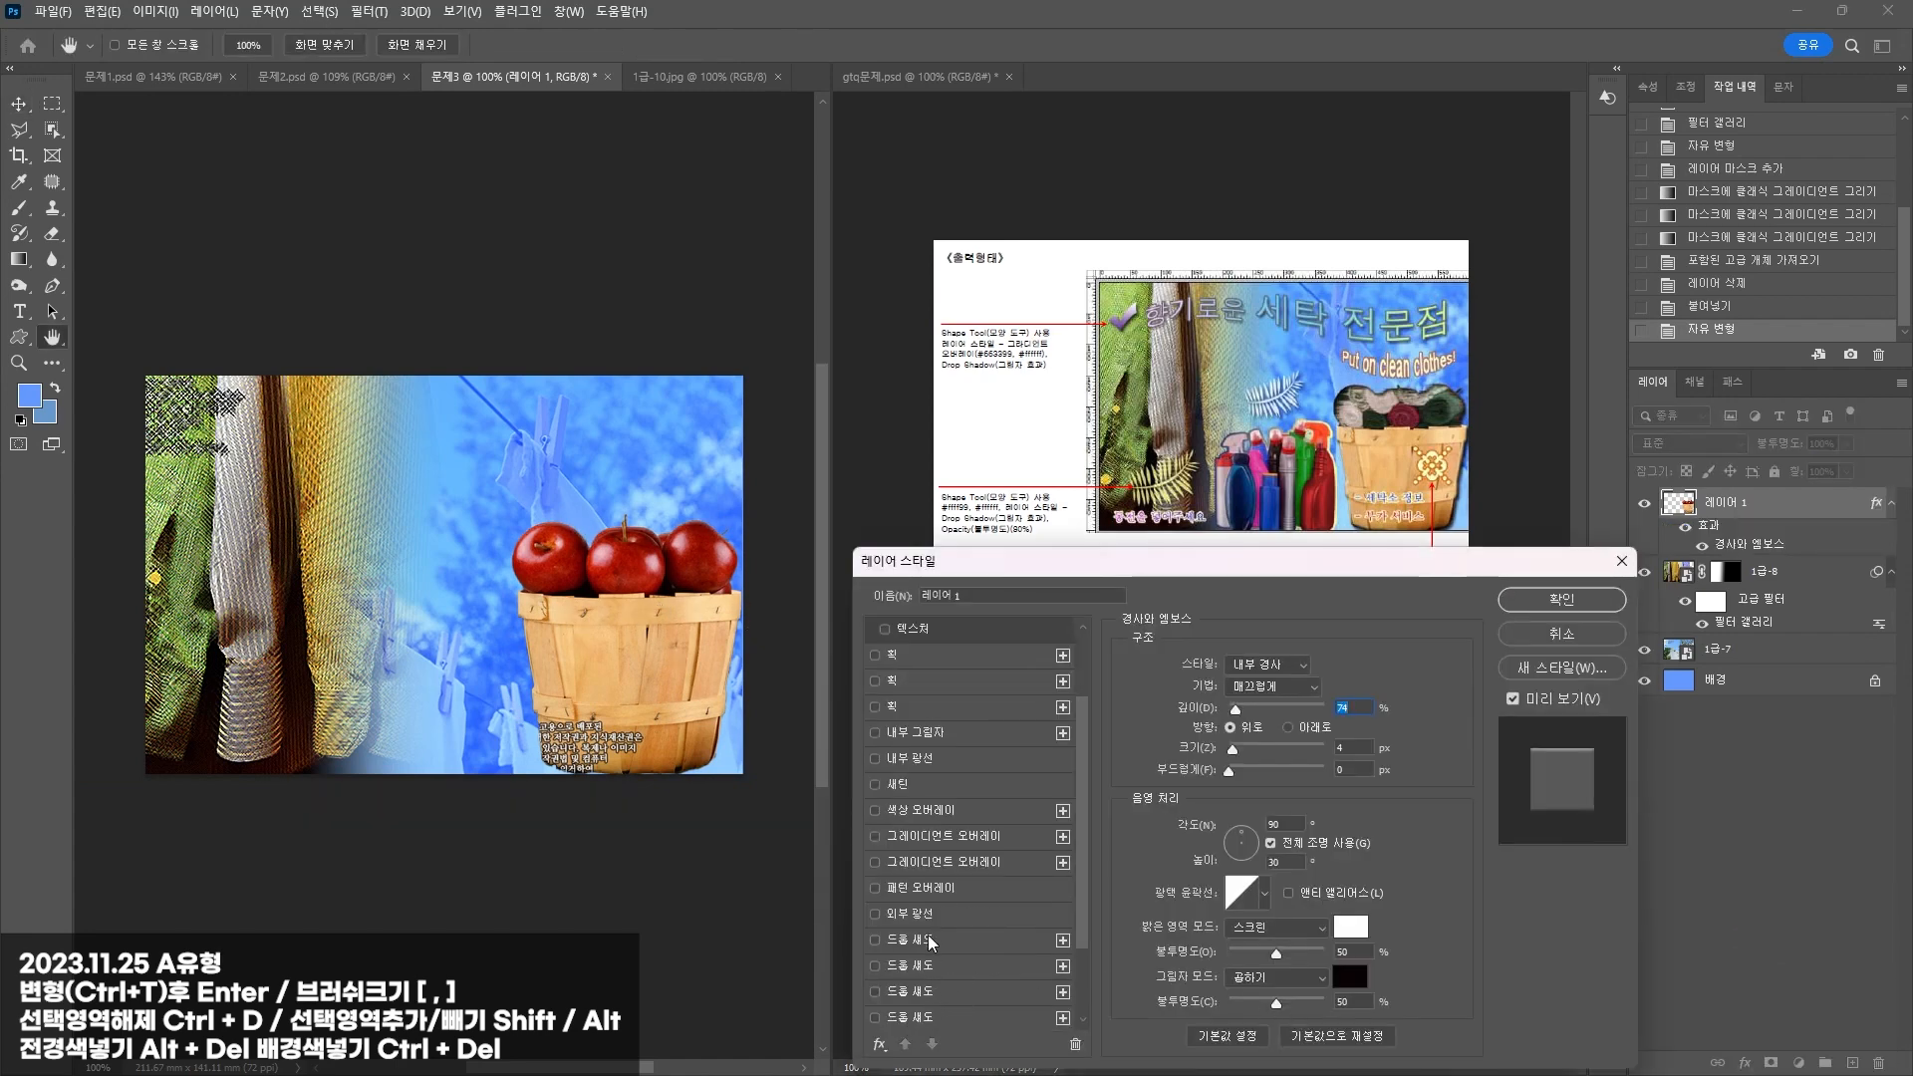
pyautogui.click(933, 941)
pyautogui.moveTo(1068, 570); pyautogui.dragTo(1089, 265)
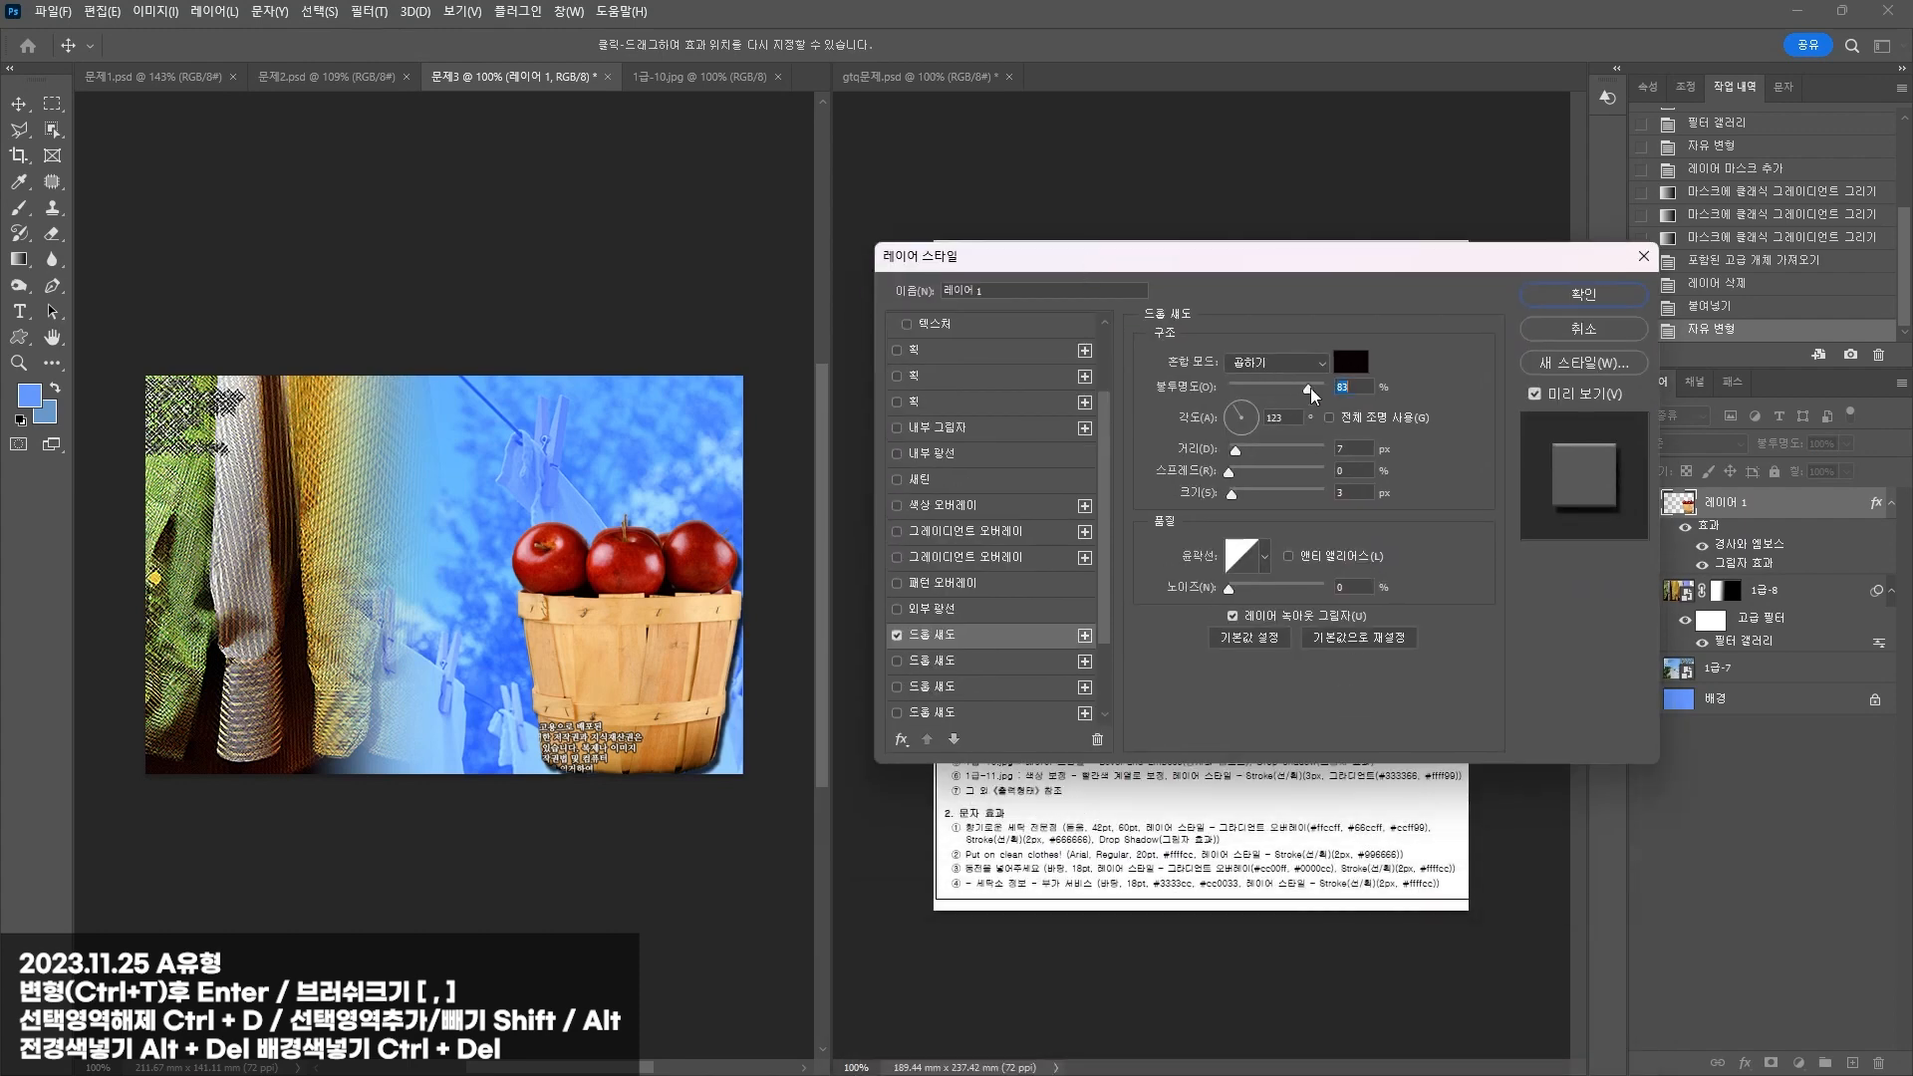
pyautogui.click(1583, 294)
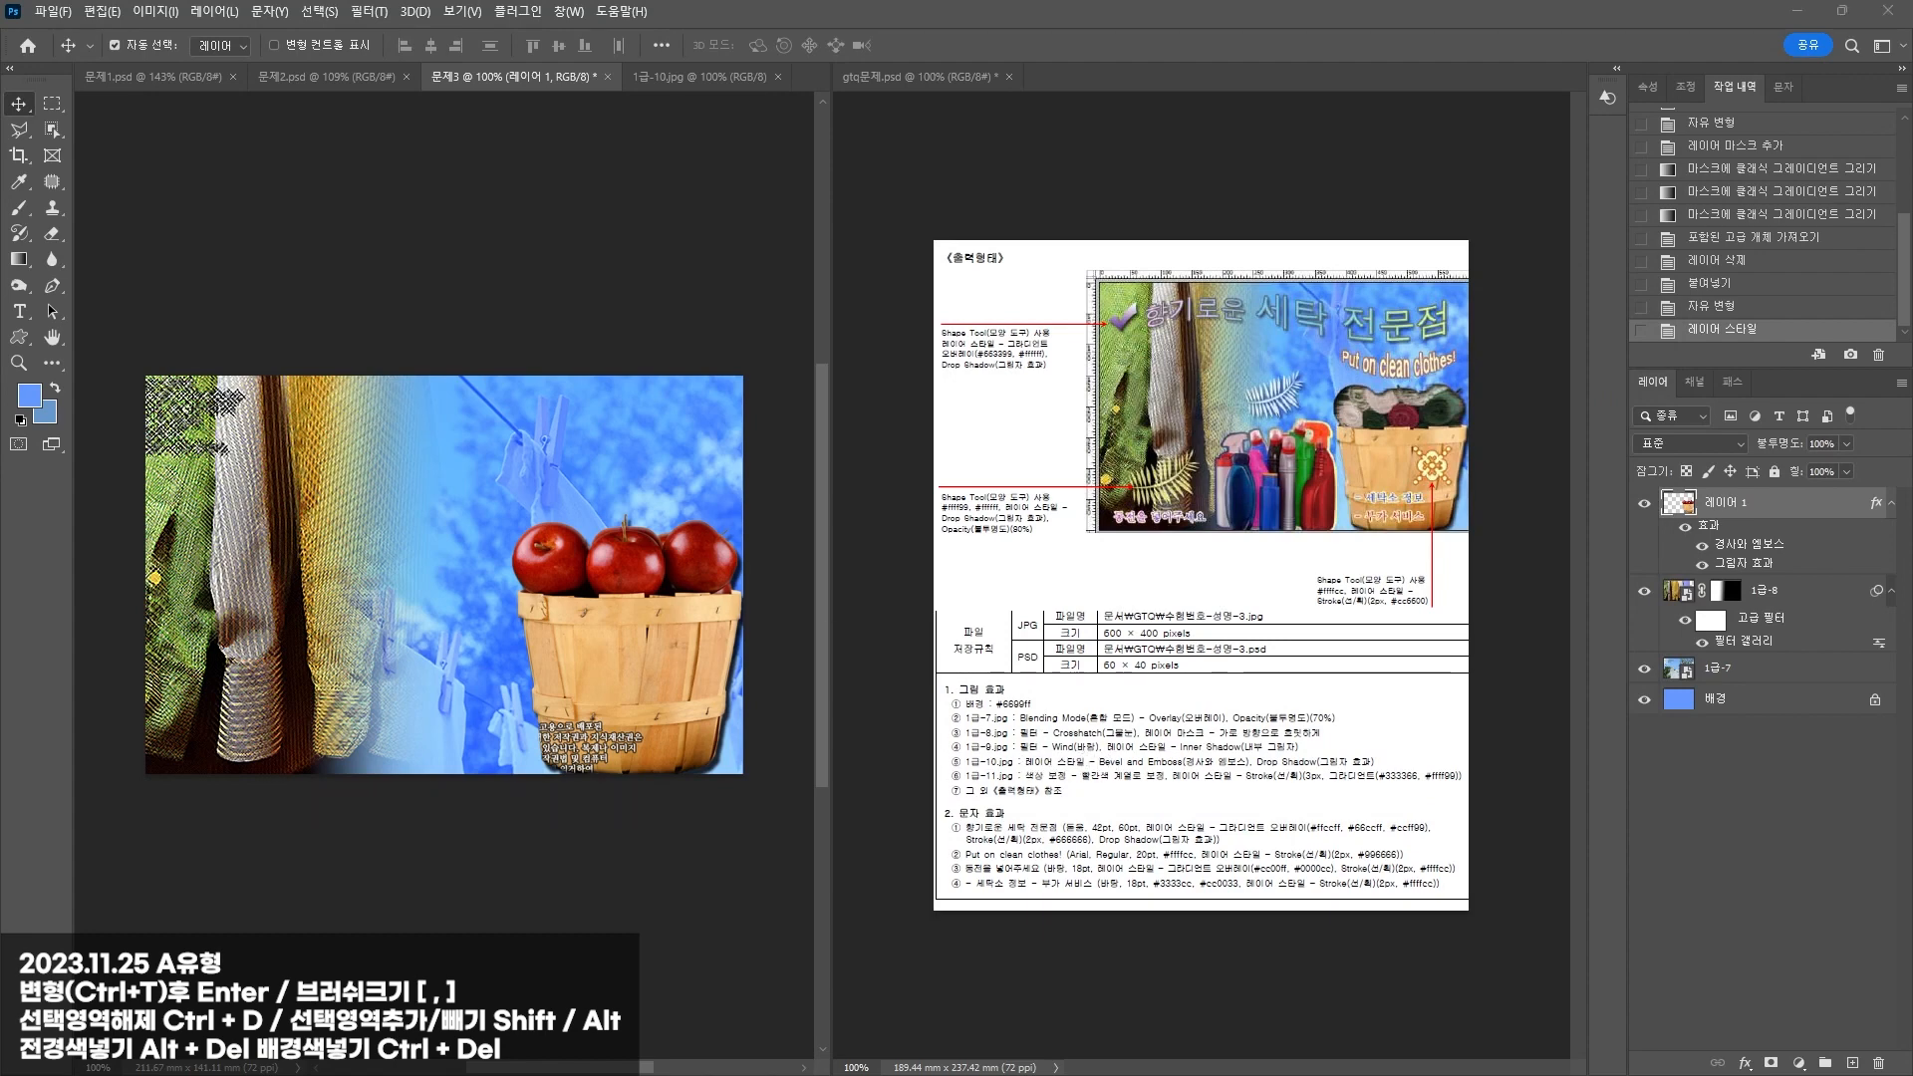
# Step: Place the 1급-9 rolled towels image scaled to about 47%, covering the apples on top of the basket
pyautogui.moveTo(2, 518); pyautogui.dragTo(704, 528)
pyautogui.moveTo(696, 408); pyautogui.dragTo(503, 544)
pyautogui.moveTo(322, 631); pyautogui.dragTo(593, 554)
pyautogui.moveTo(770, 663); pyautogui.dragTo(738, 636)
pyautogui.moveTo(604, 566)
pyautogui.mouseDown()
pyautogui.moveTo(625, 658)
pyautogui.moveTo(615, 584)
pyautogui.mouseUp()
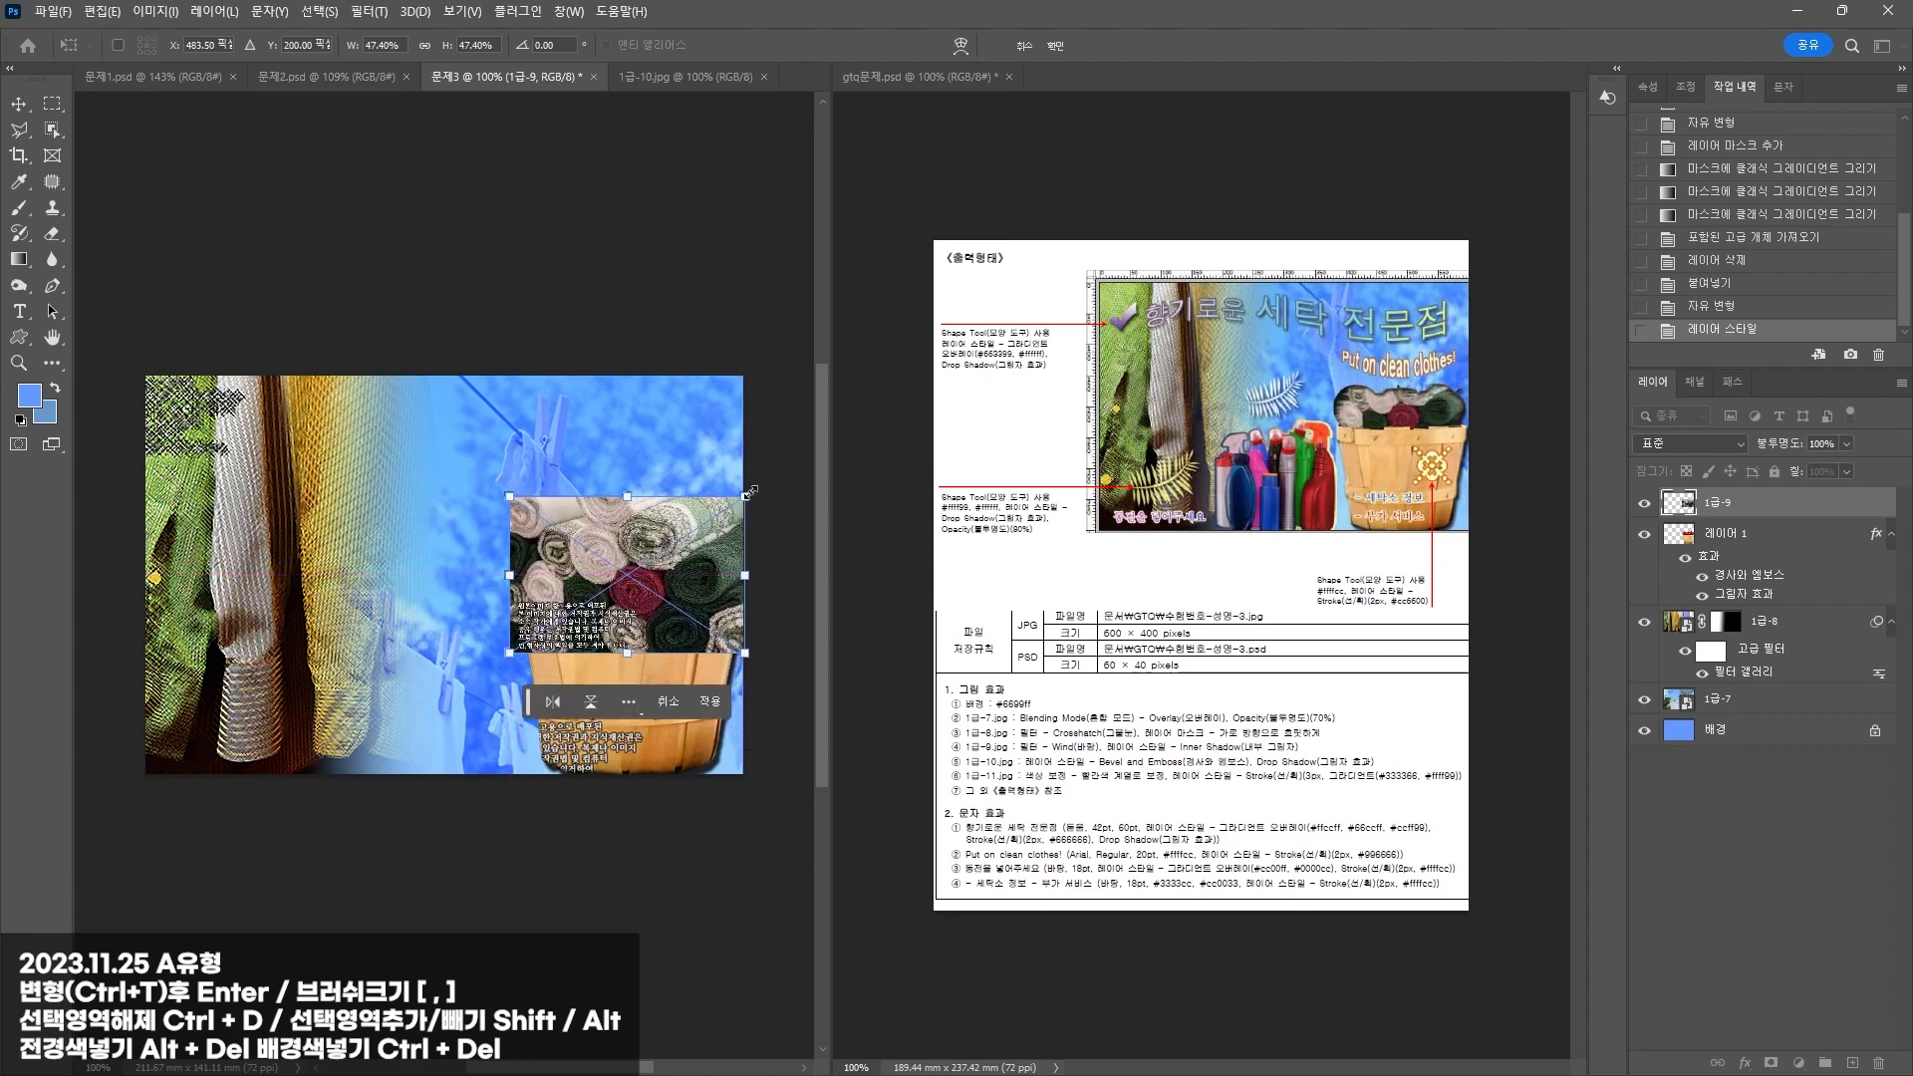
pyautogui.moveTo(747, 499); pyautogui.dragTo(742, 498)
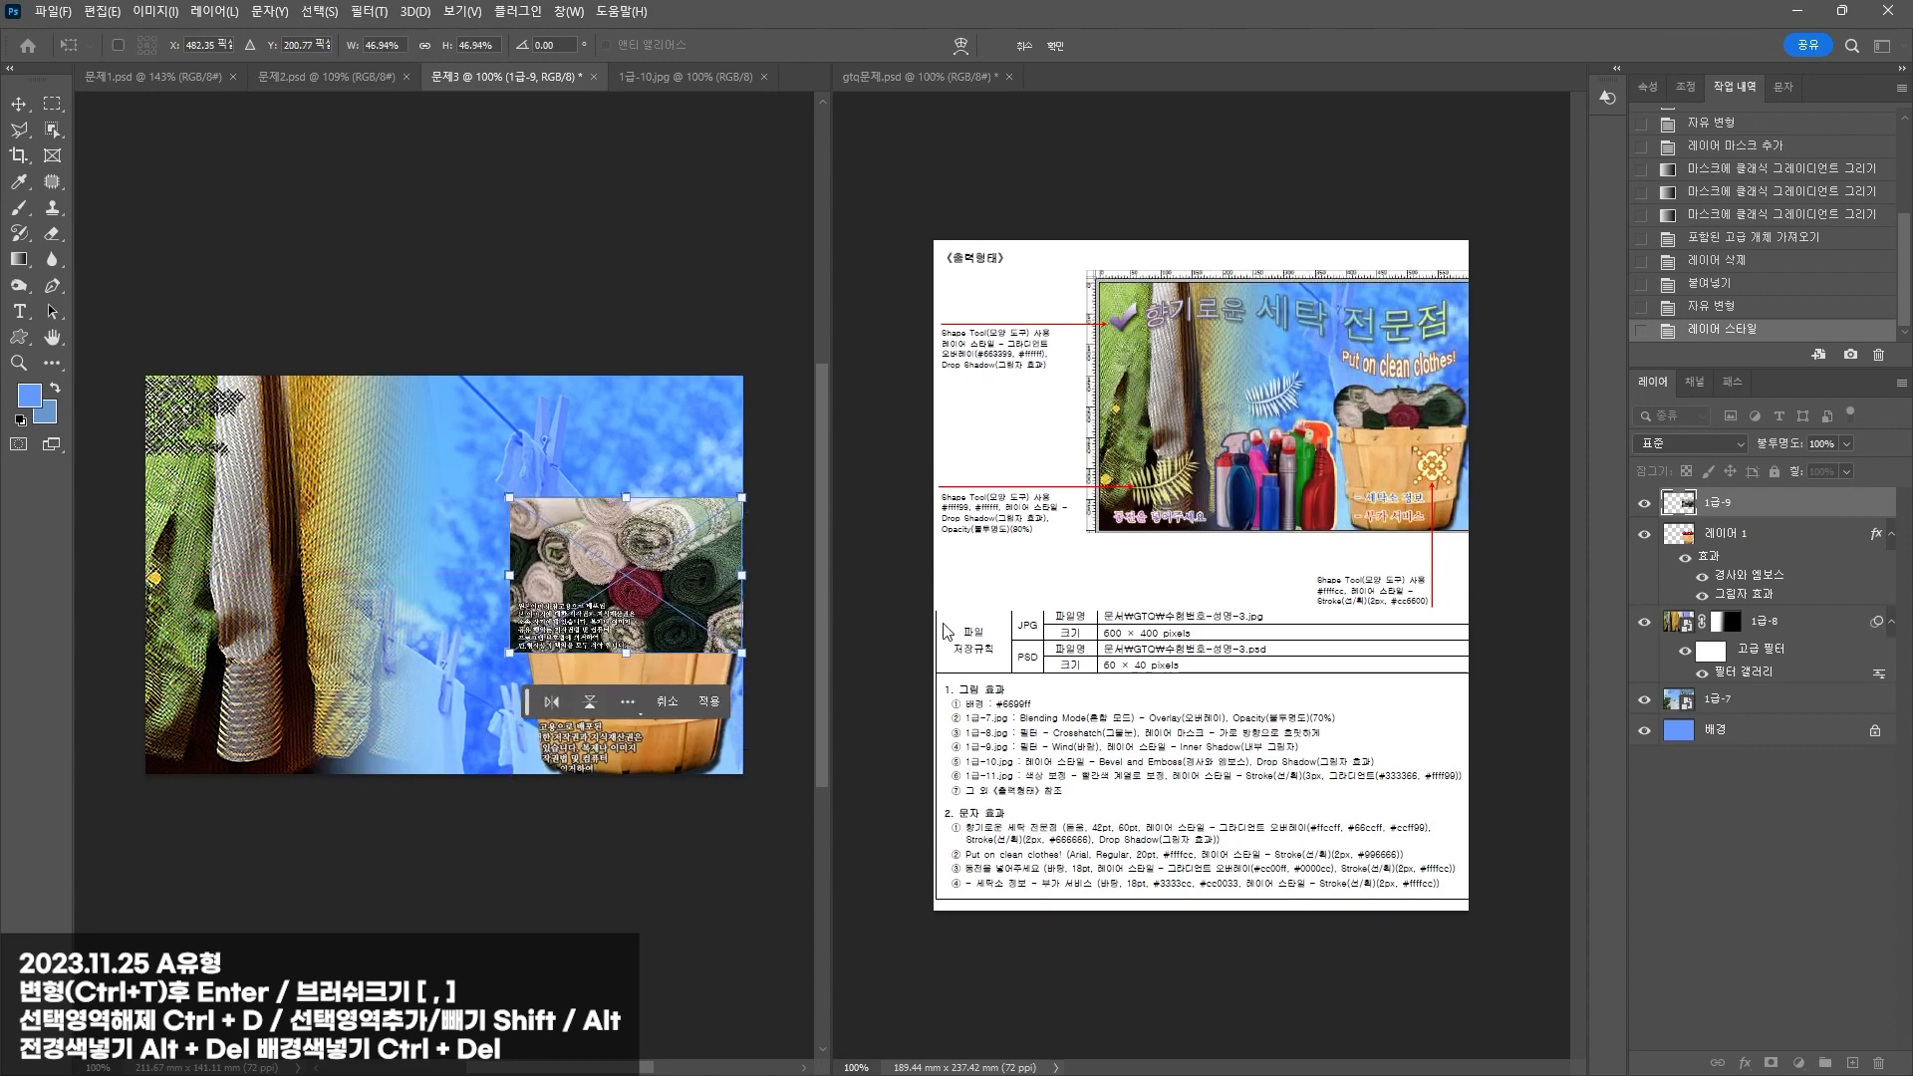
pyautogui.press('Return')
# Step: Apply the Wind filter to the 1급-9 layer with method Wind from the right, and shift the image slightly upward
pyautogui.click(1121, 742)
pyautogui.click(653, 546)
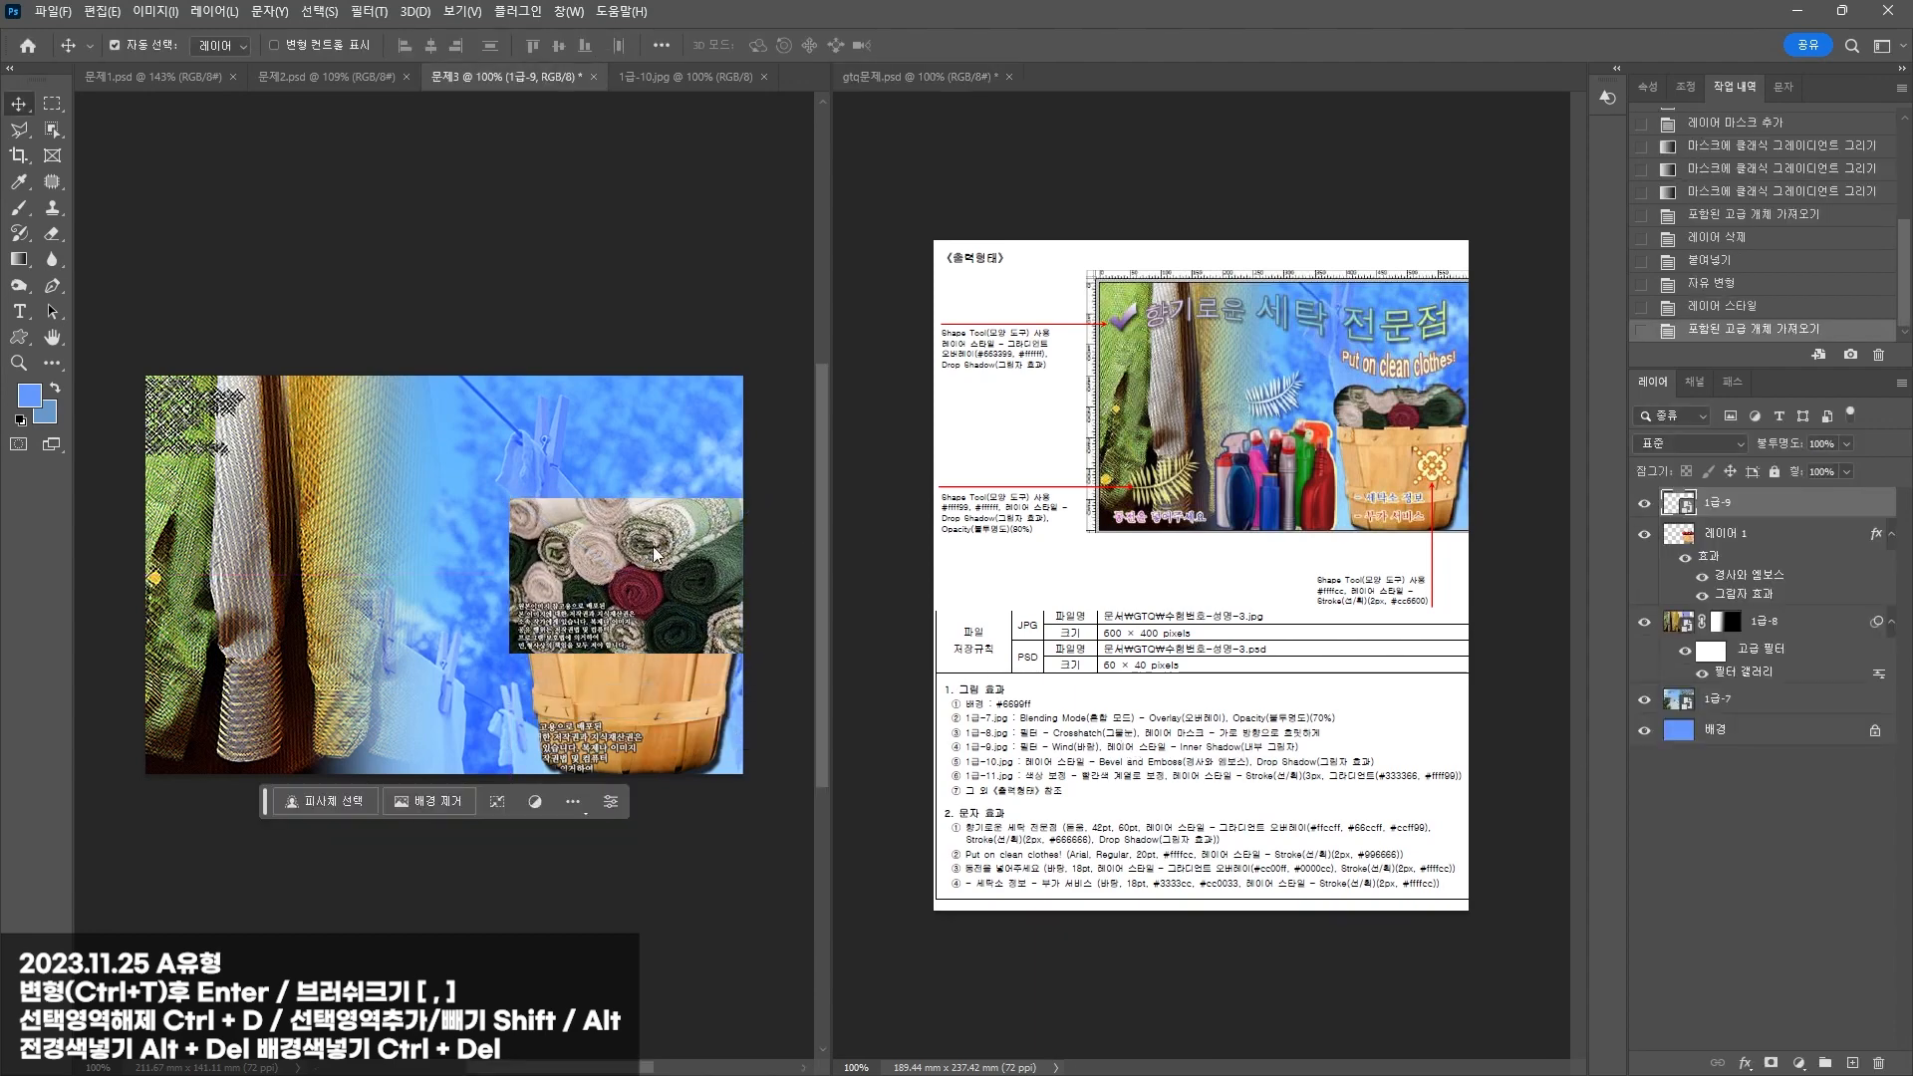
pyautogui.click(368, 10)
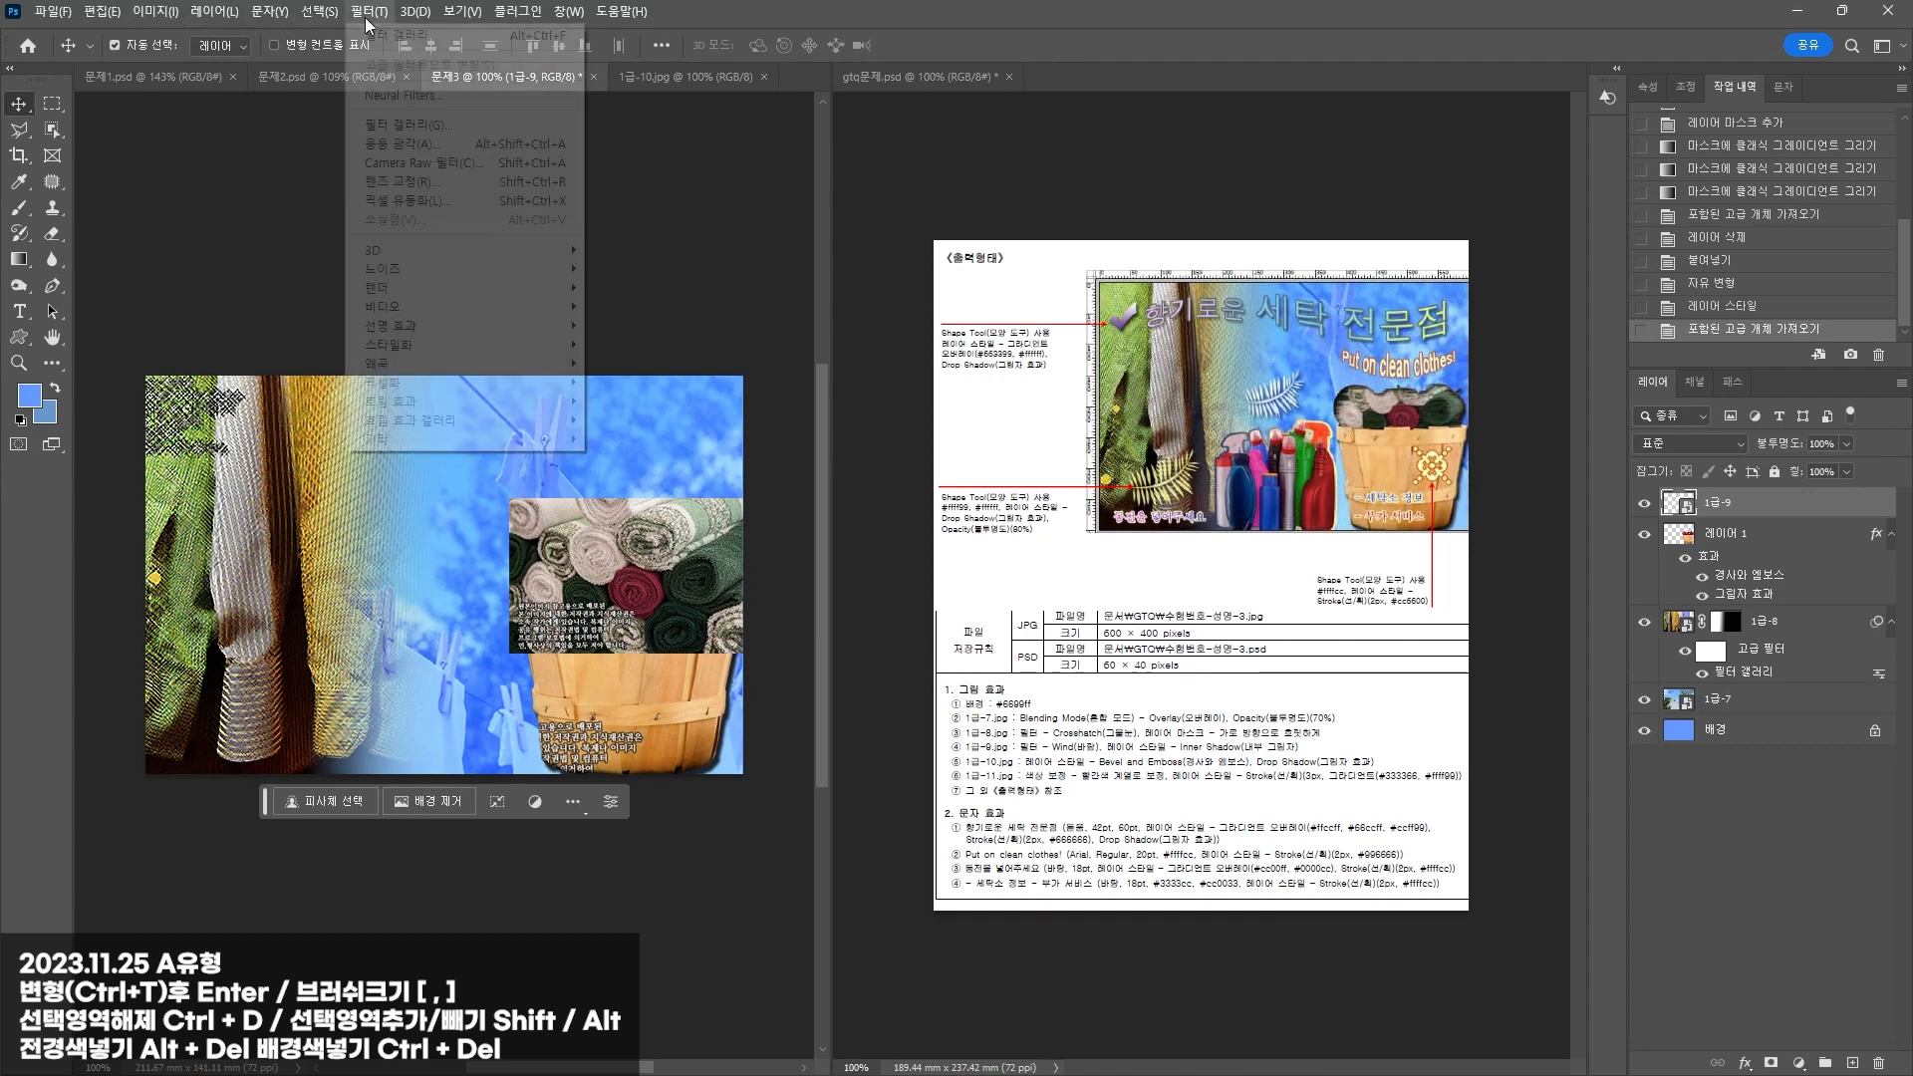
pyautogui.moveTo(431, 358)
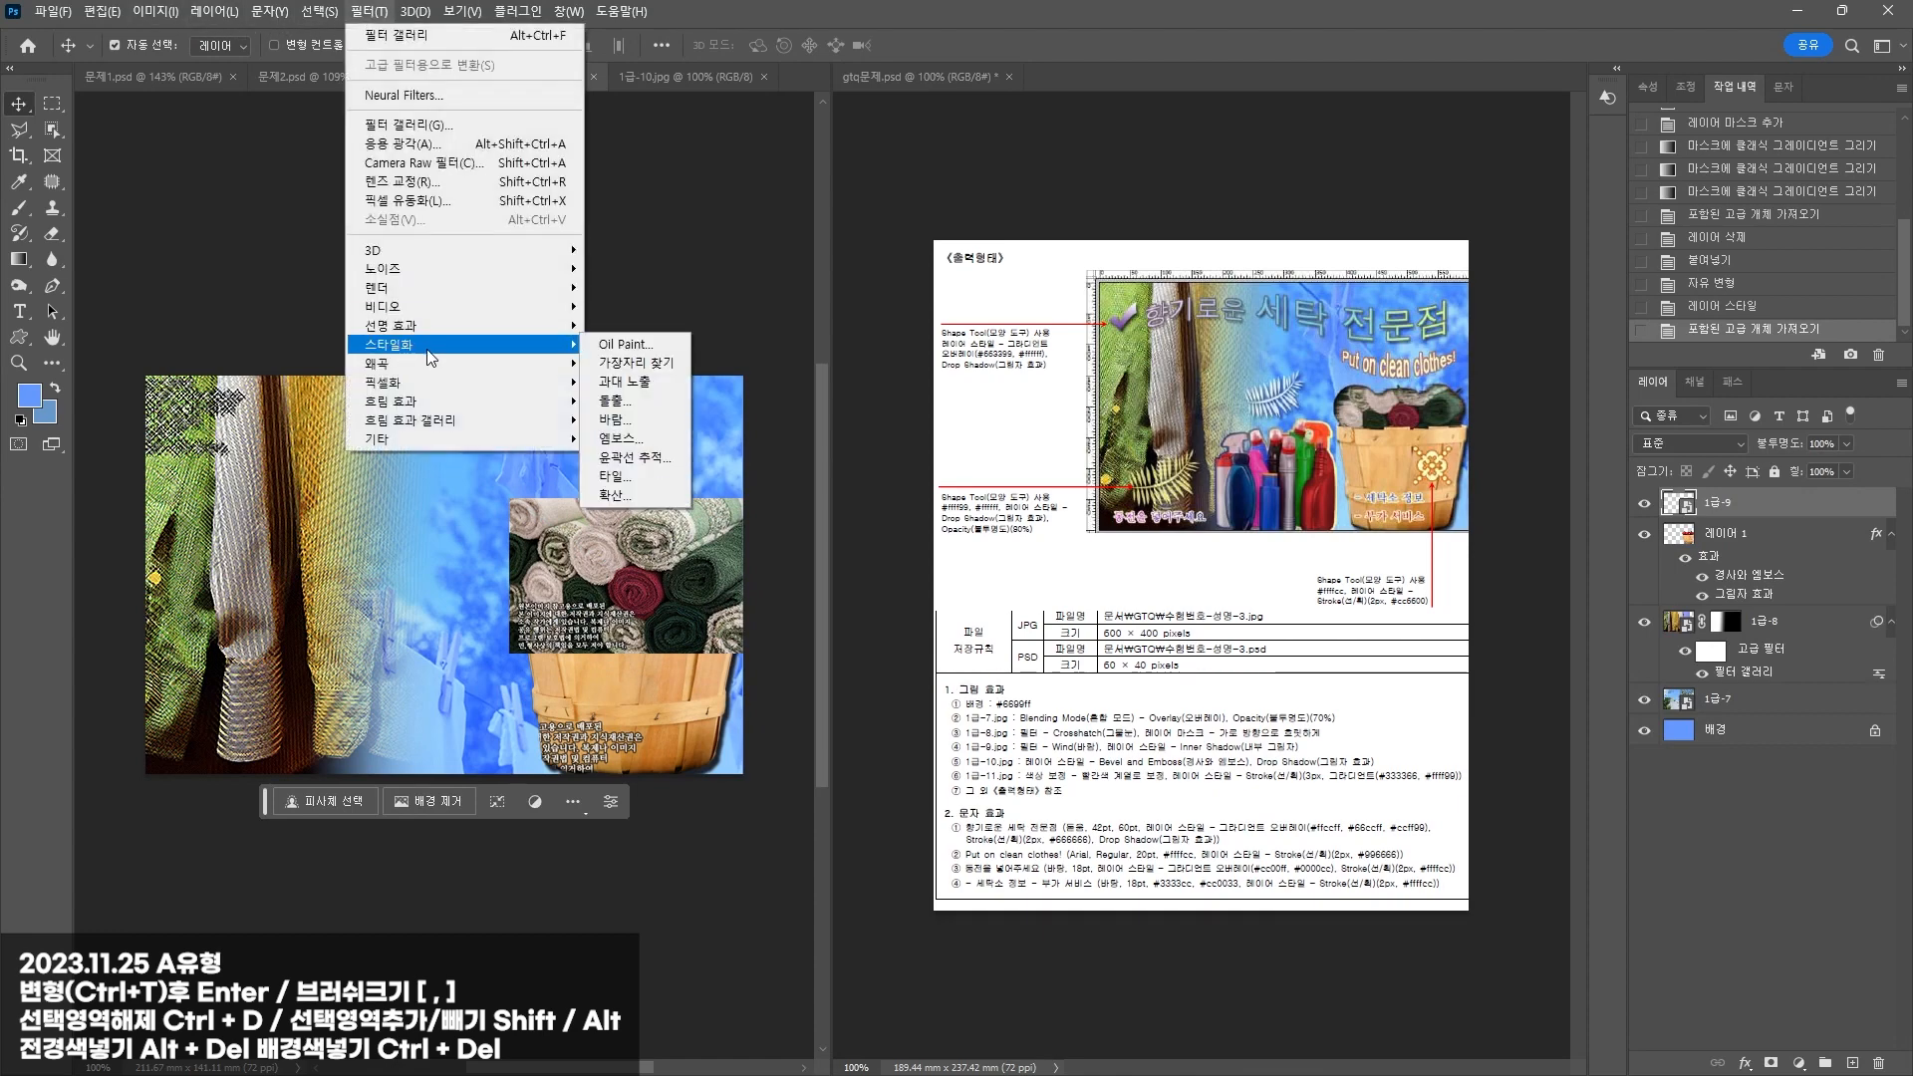
pyautogui.click(615, 420)
pyautogui.moveTo(316, 478); pyautogui.dragTo(170, 443)
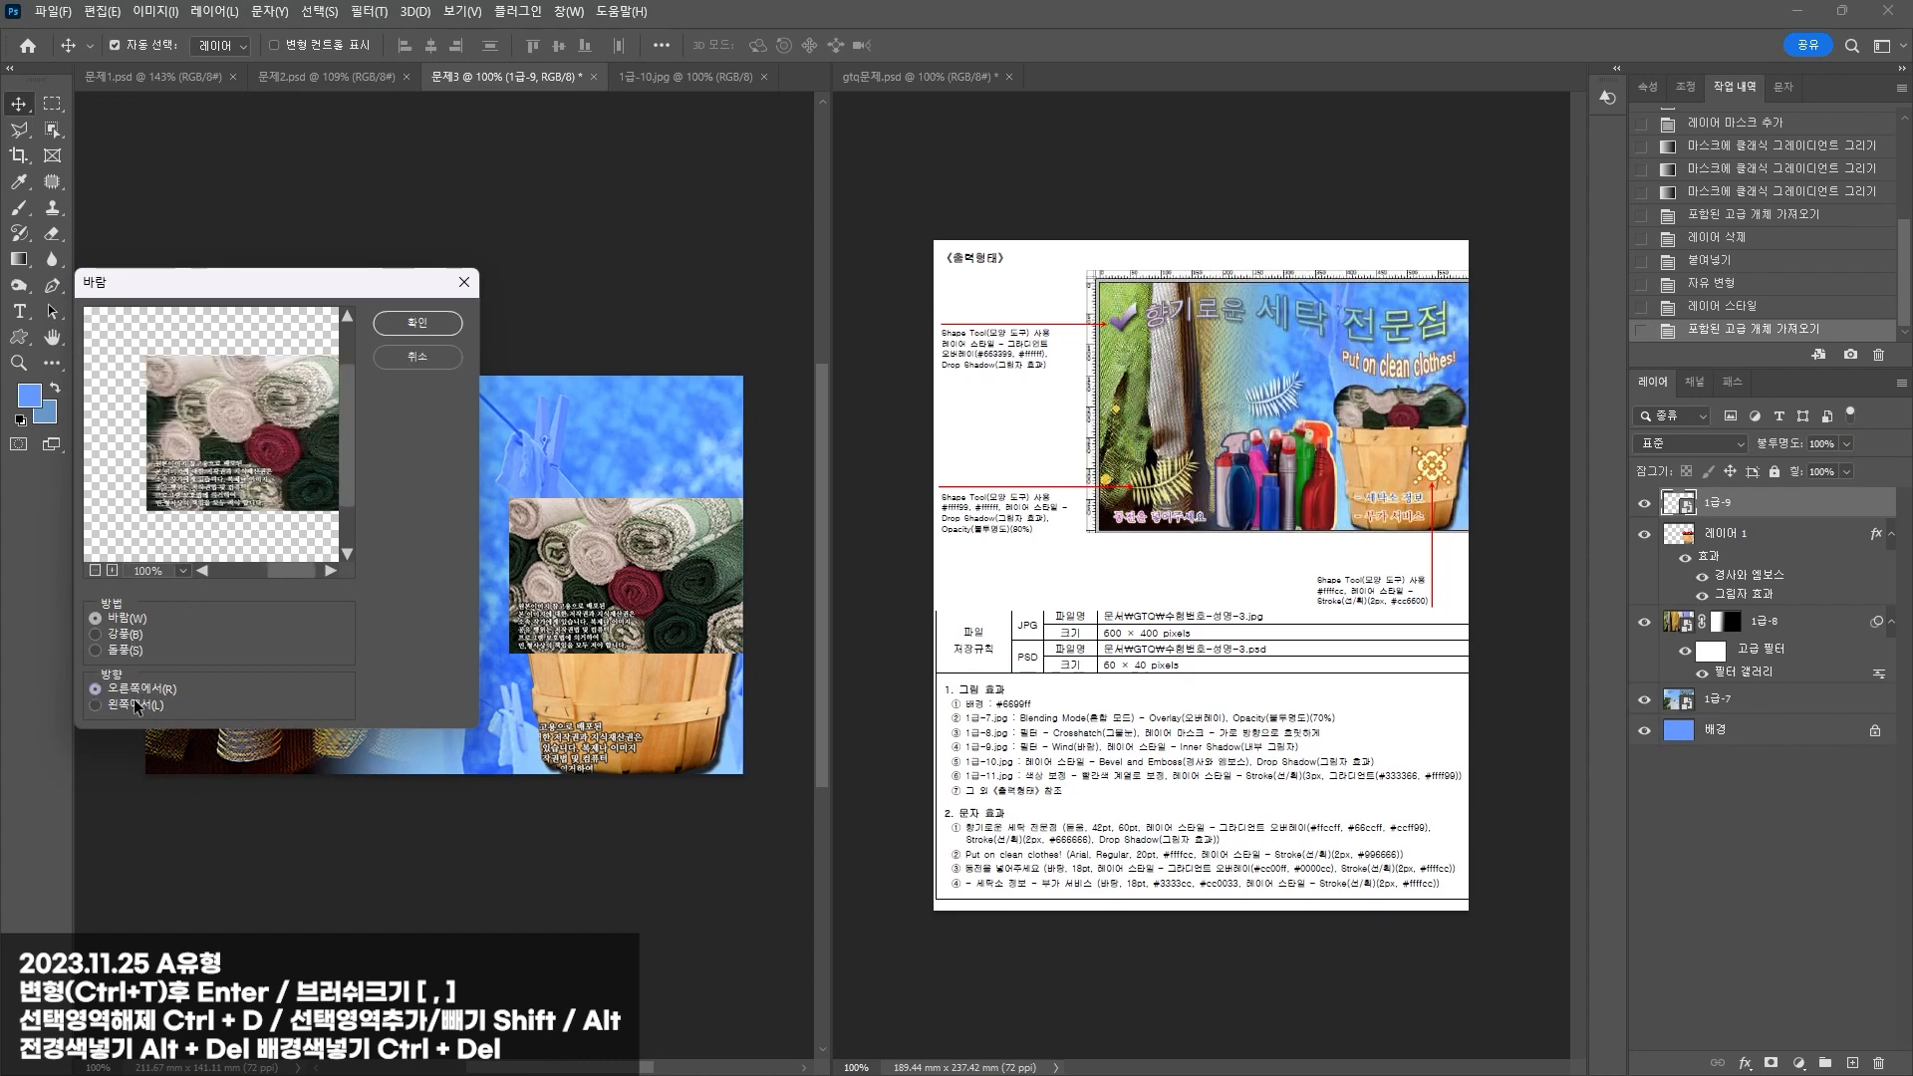
pyautogui.click(417, 322)
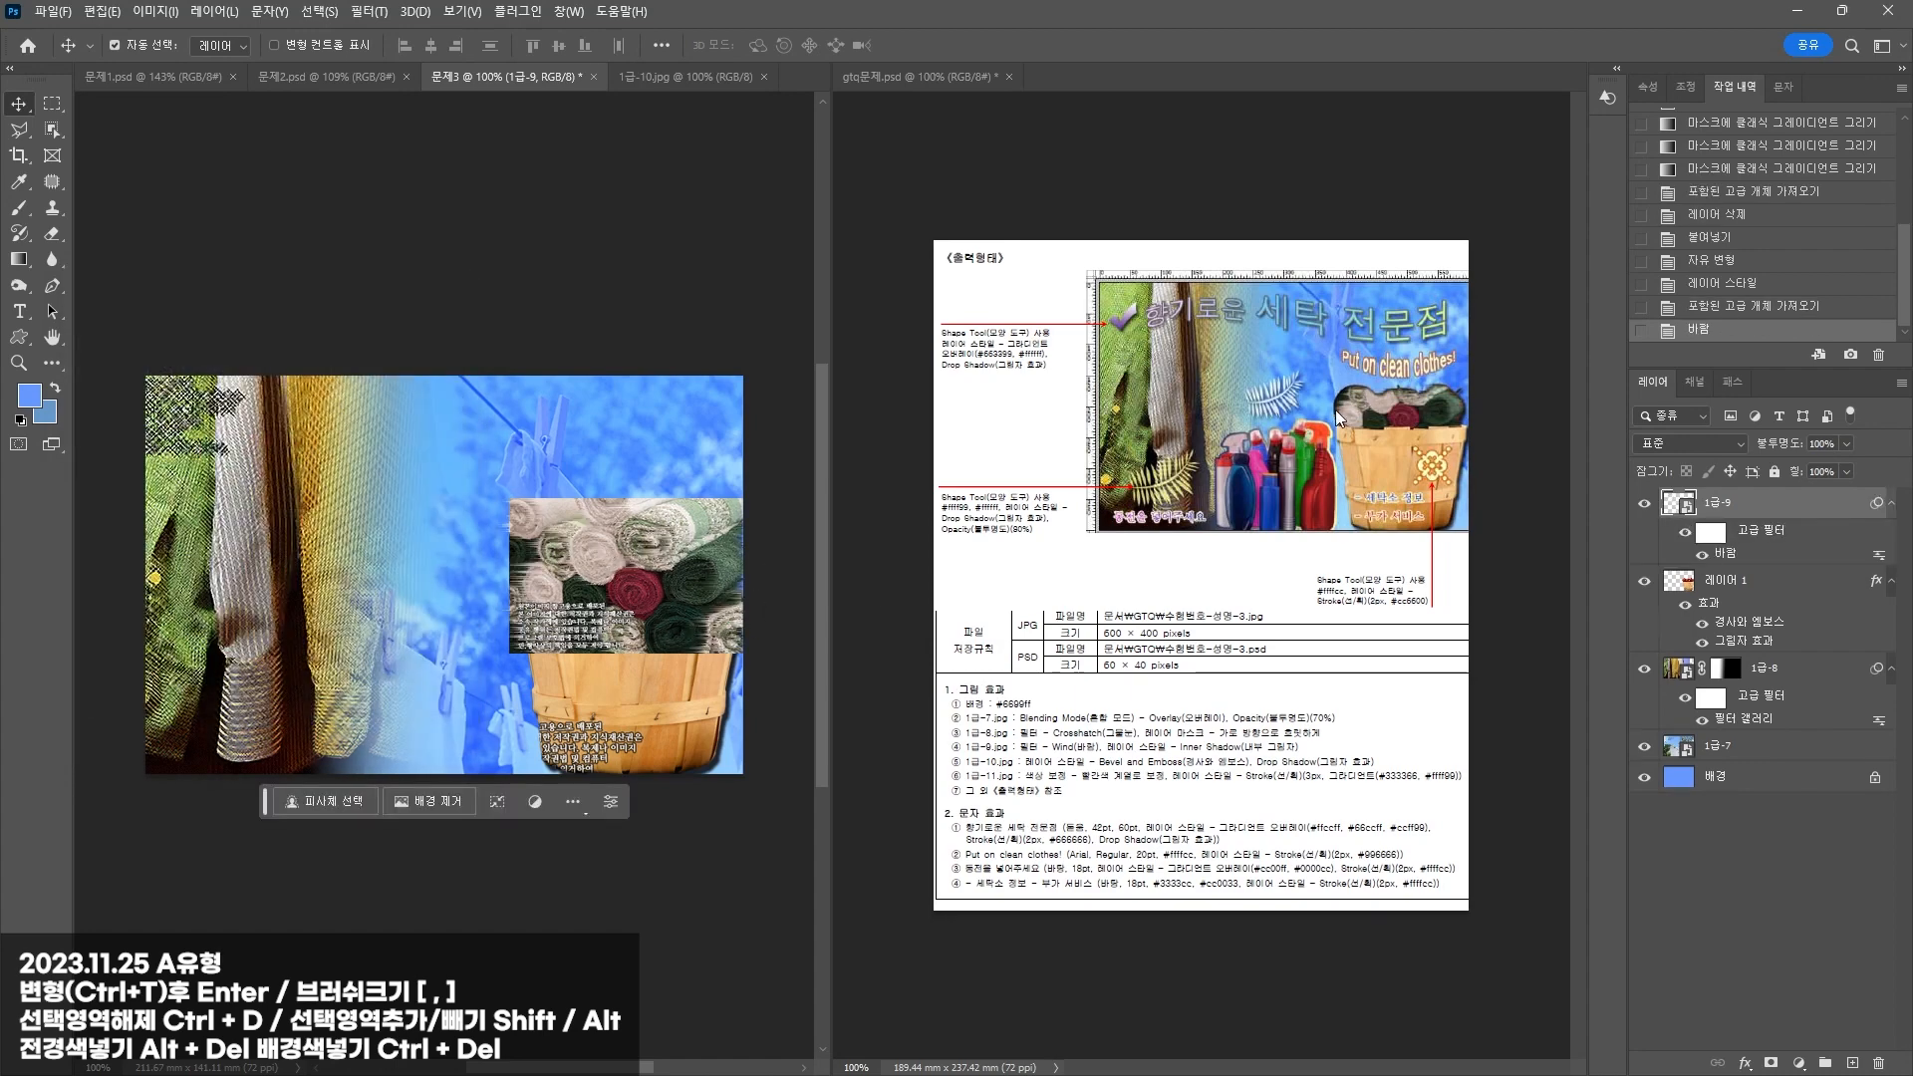
pyautogui.moveTo(725, 524); pyautogui.dragTo(662, 534)
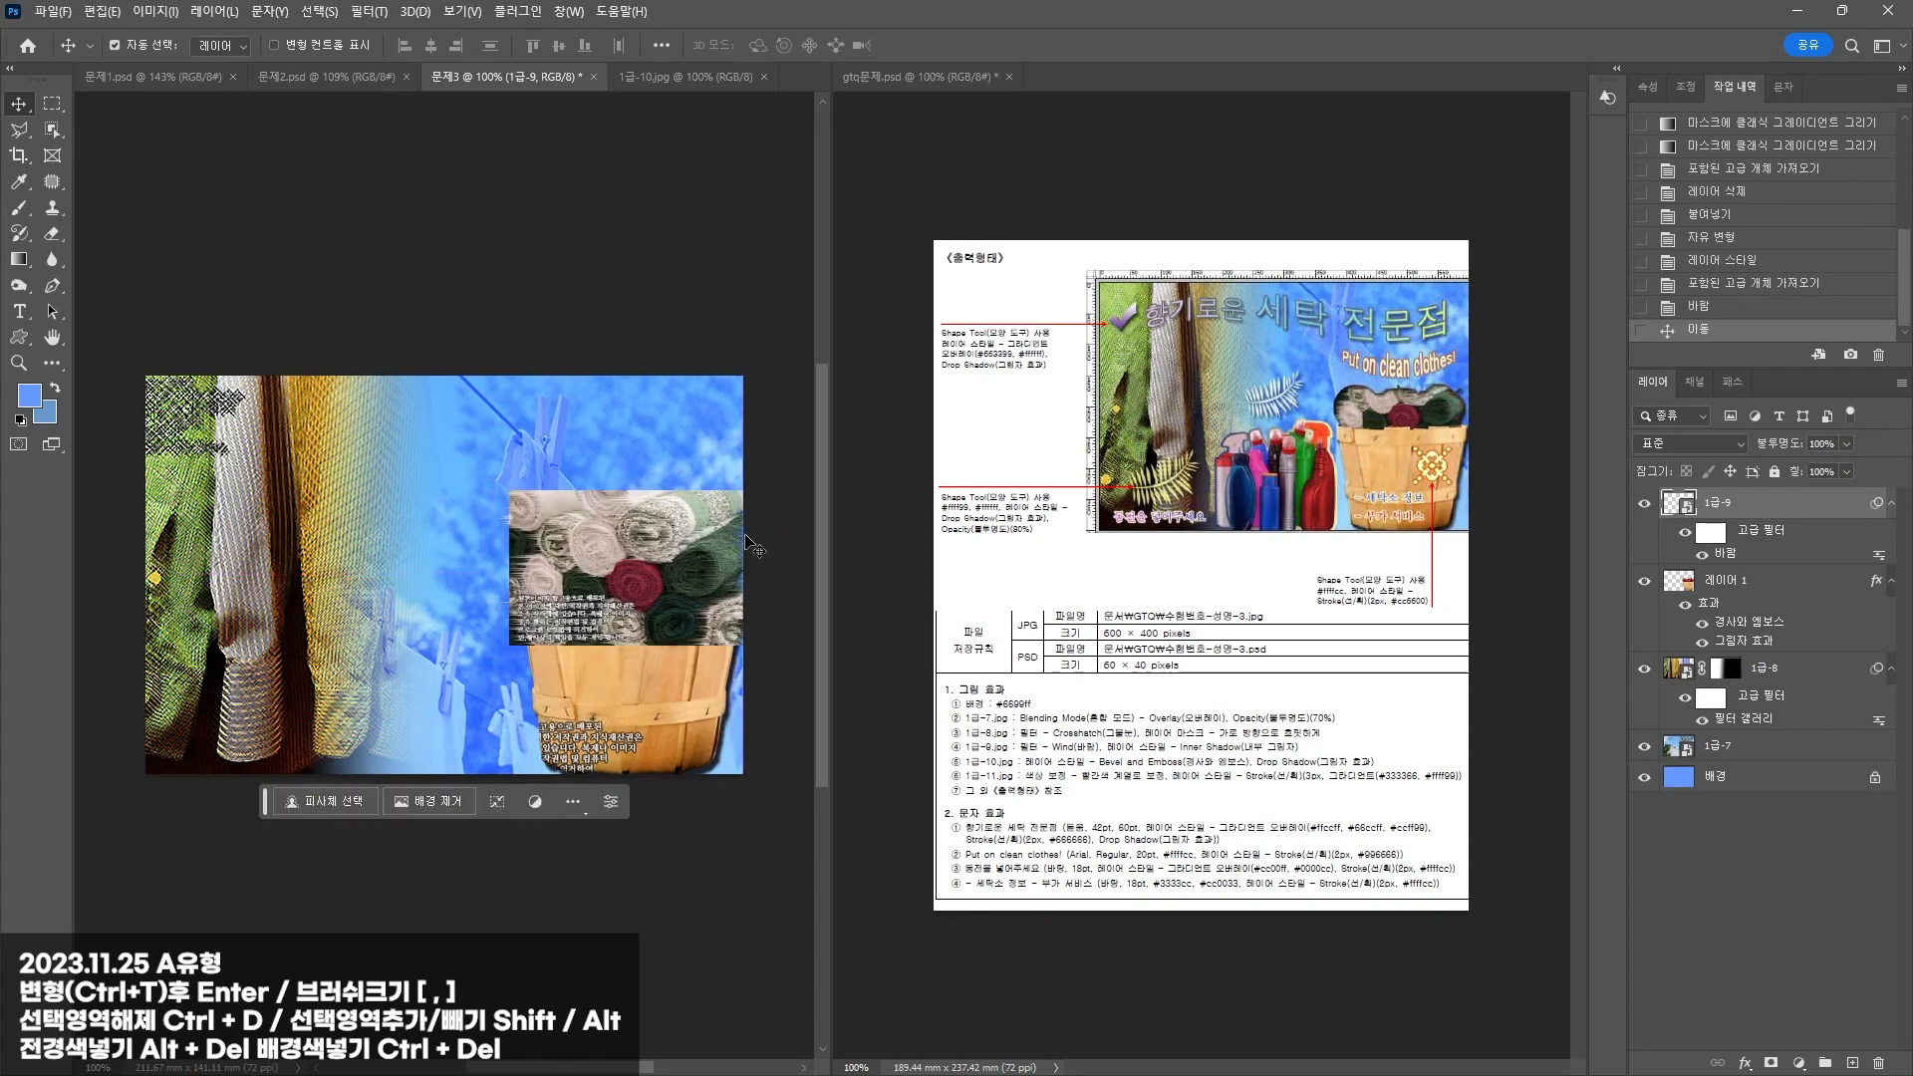
# Step: Hide the 1급-9 layer and quick-select the three apples on the basket layer
pyautogui.click(1644, 503)
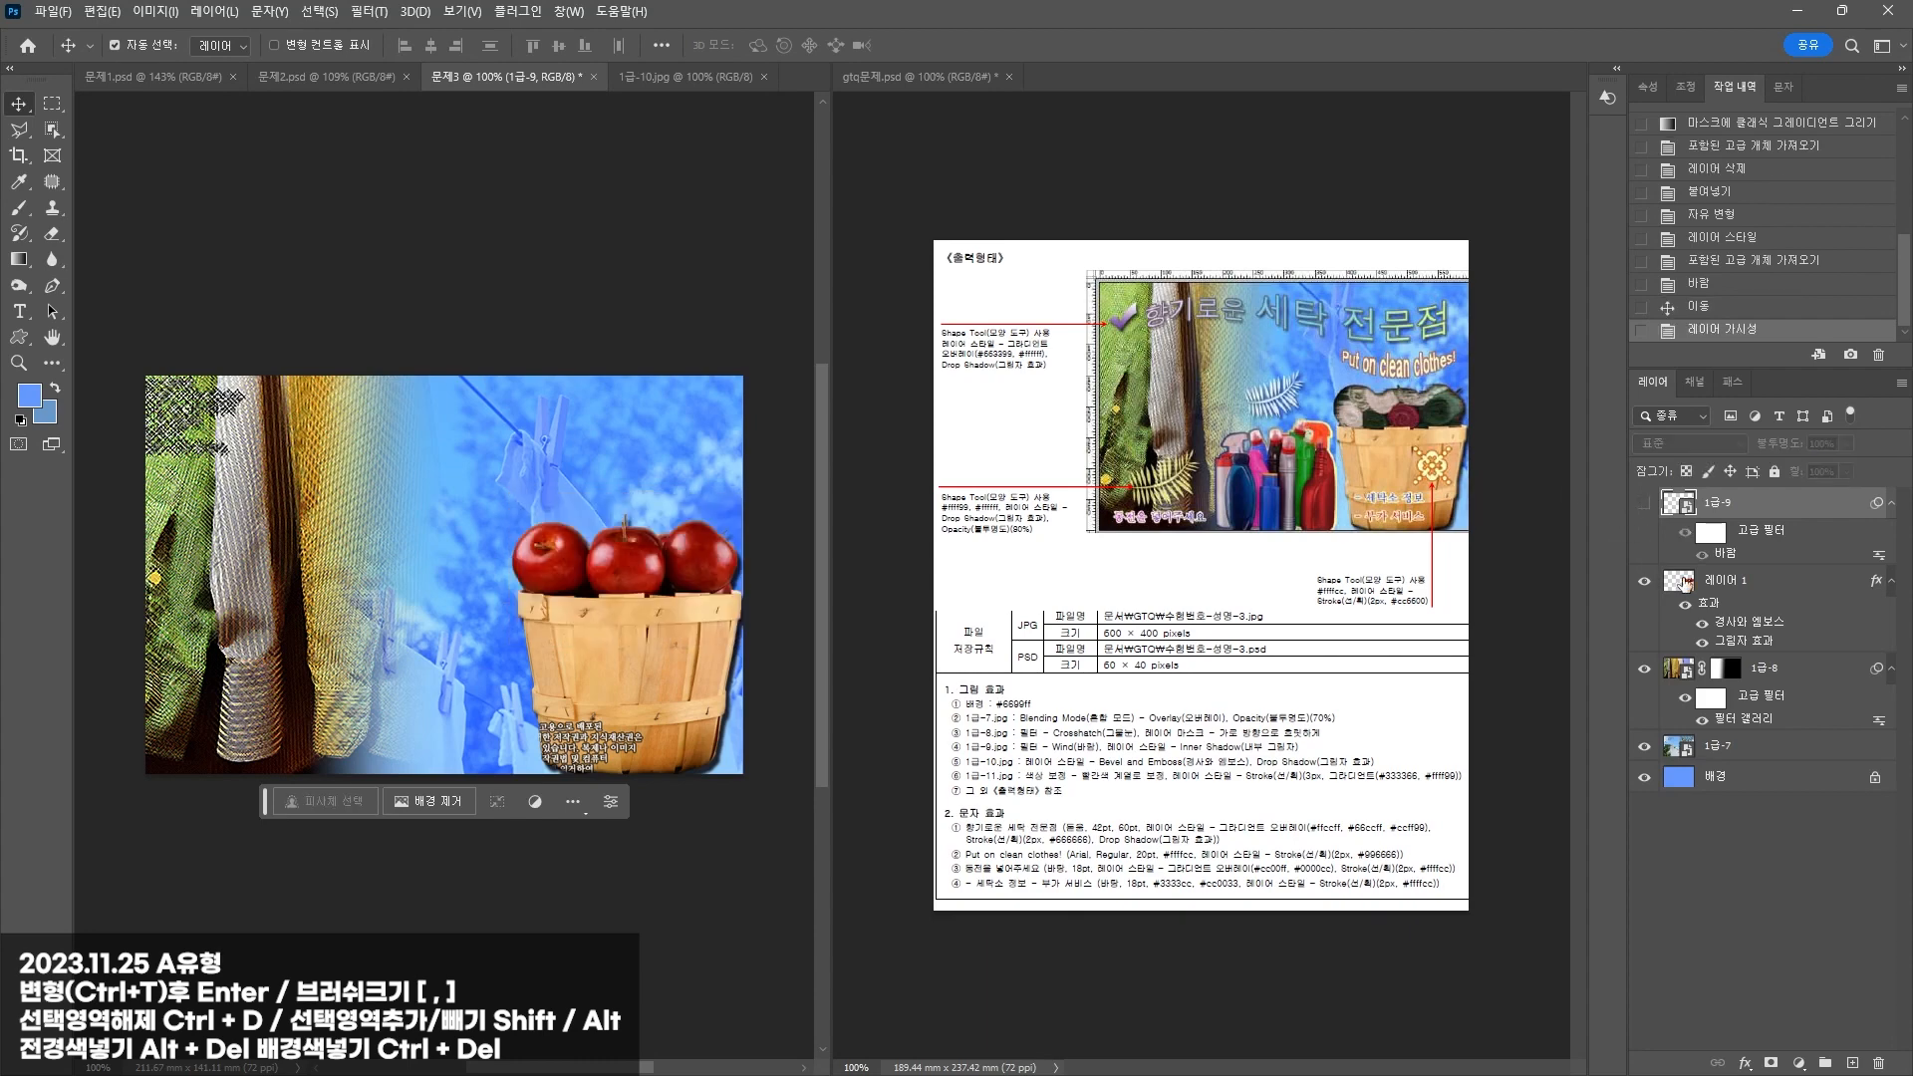
pyautogui.click(1714, 583)
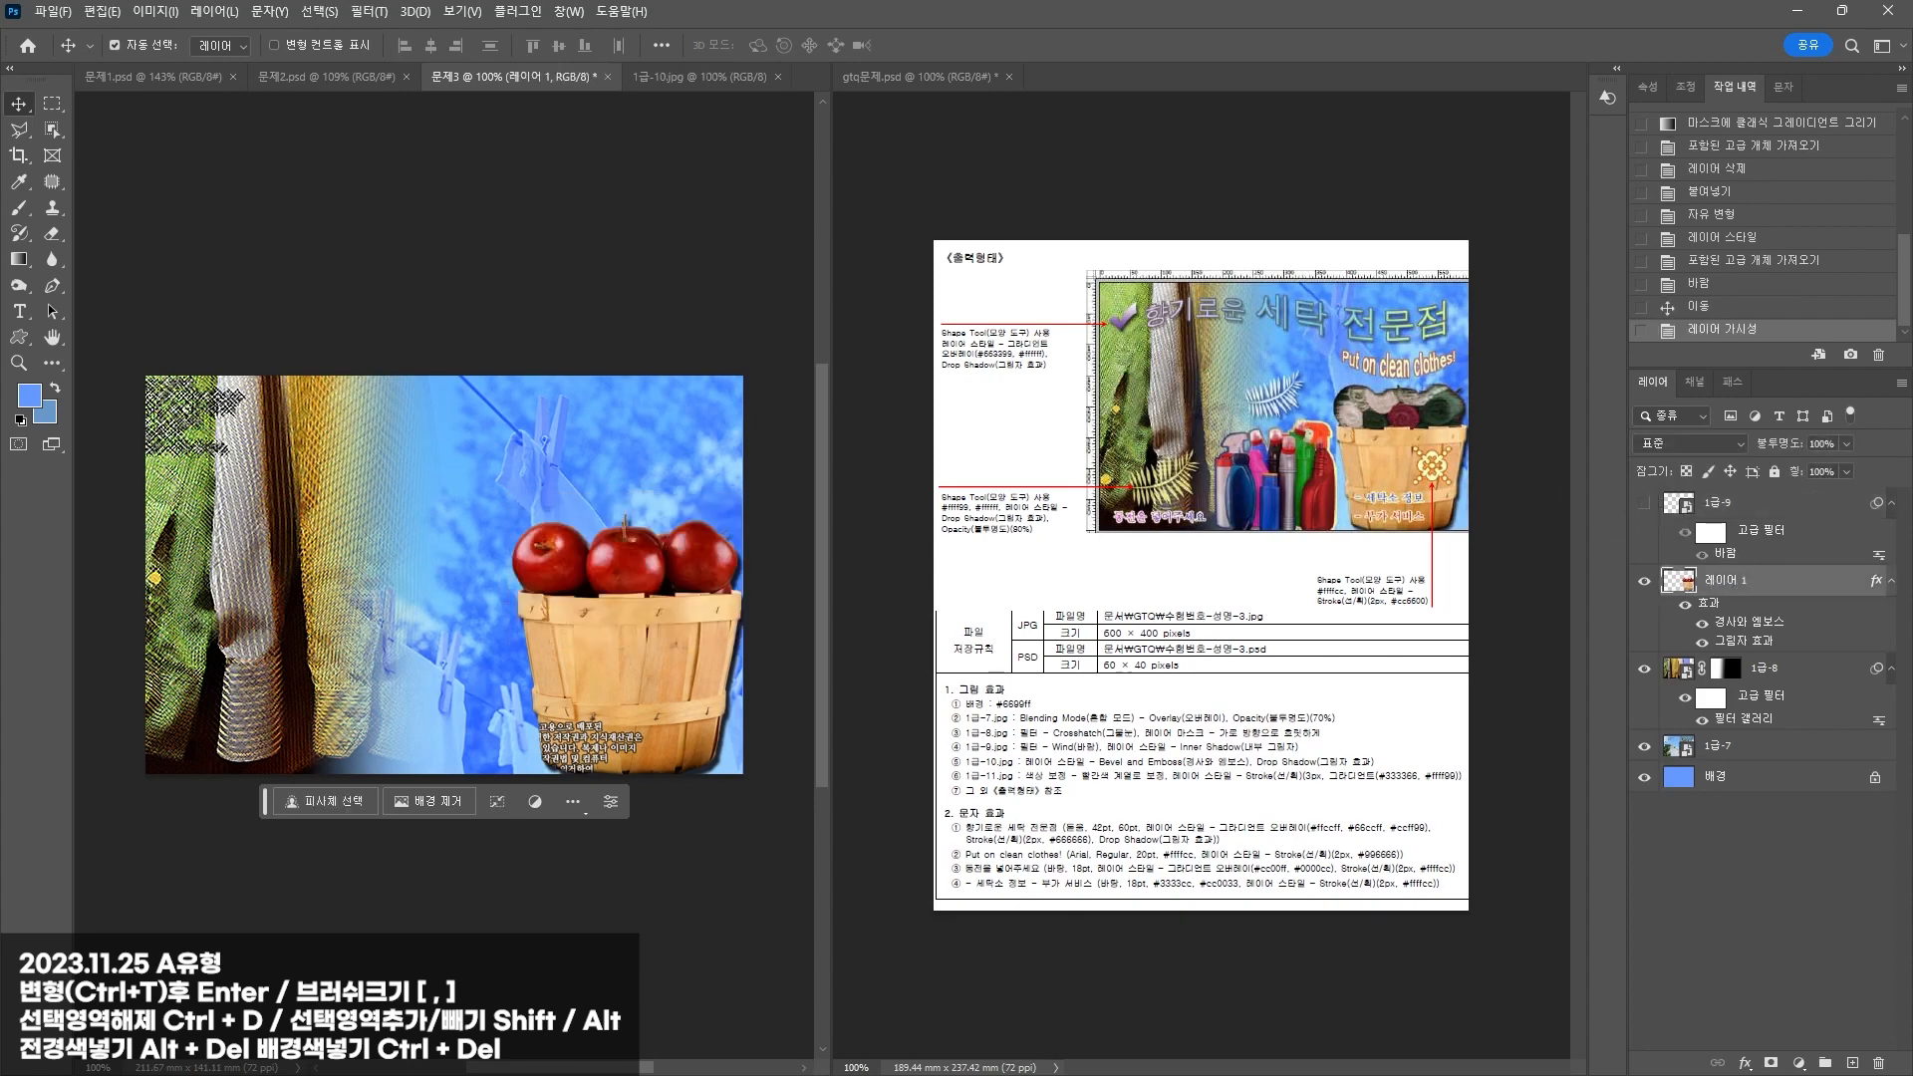
pyautogui.click(52, 130)
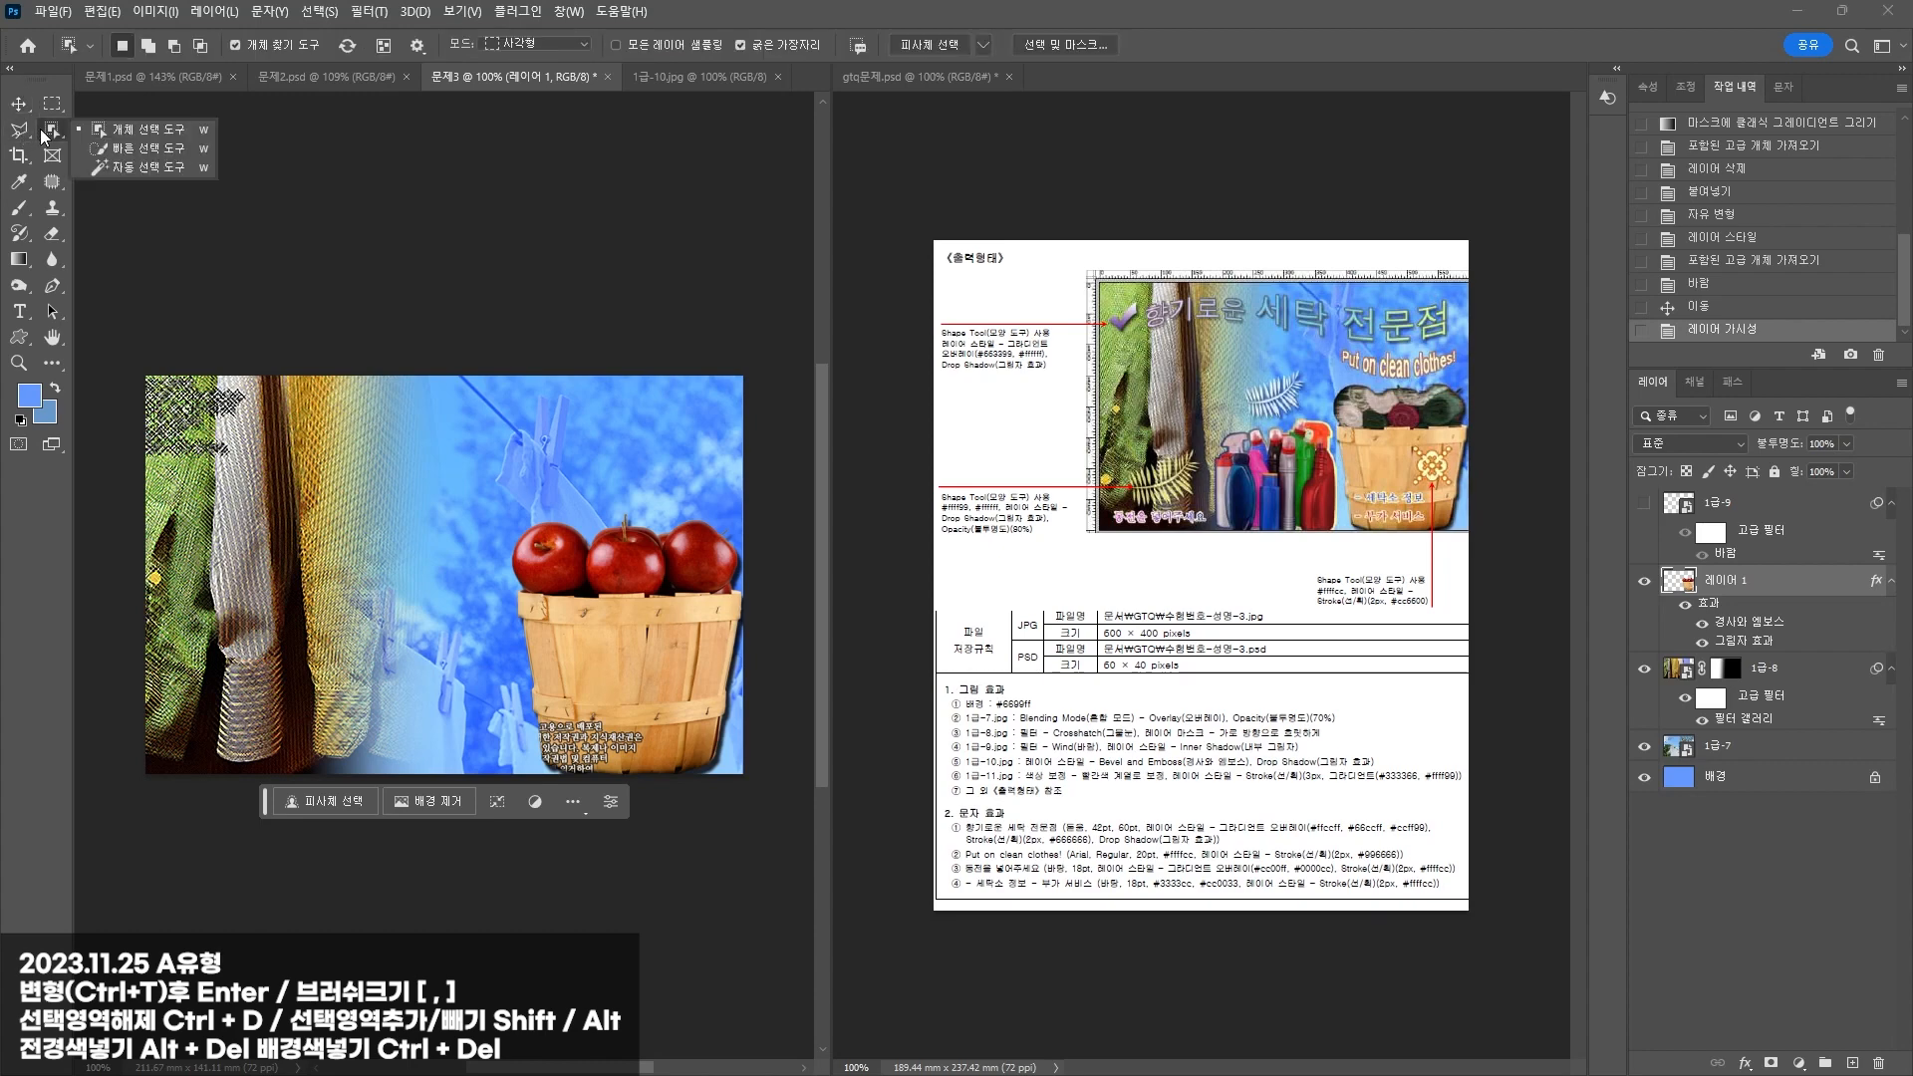
pyautogui.click(139, 160)
pyautogui.moveTo(543, 551); pyautogui.dragTo(755, 551)
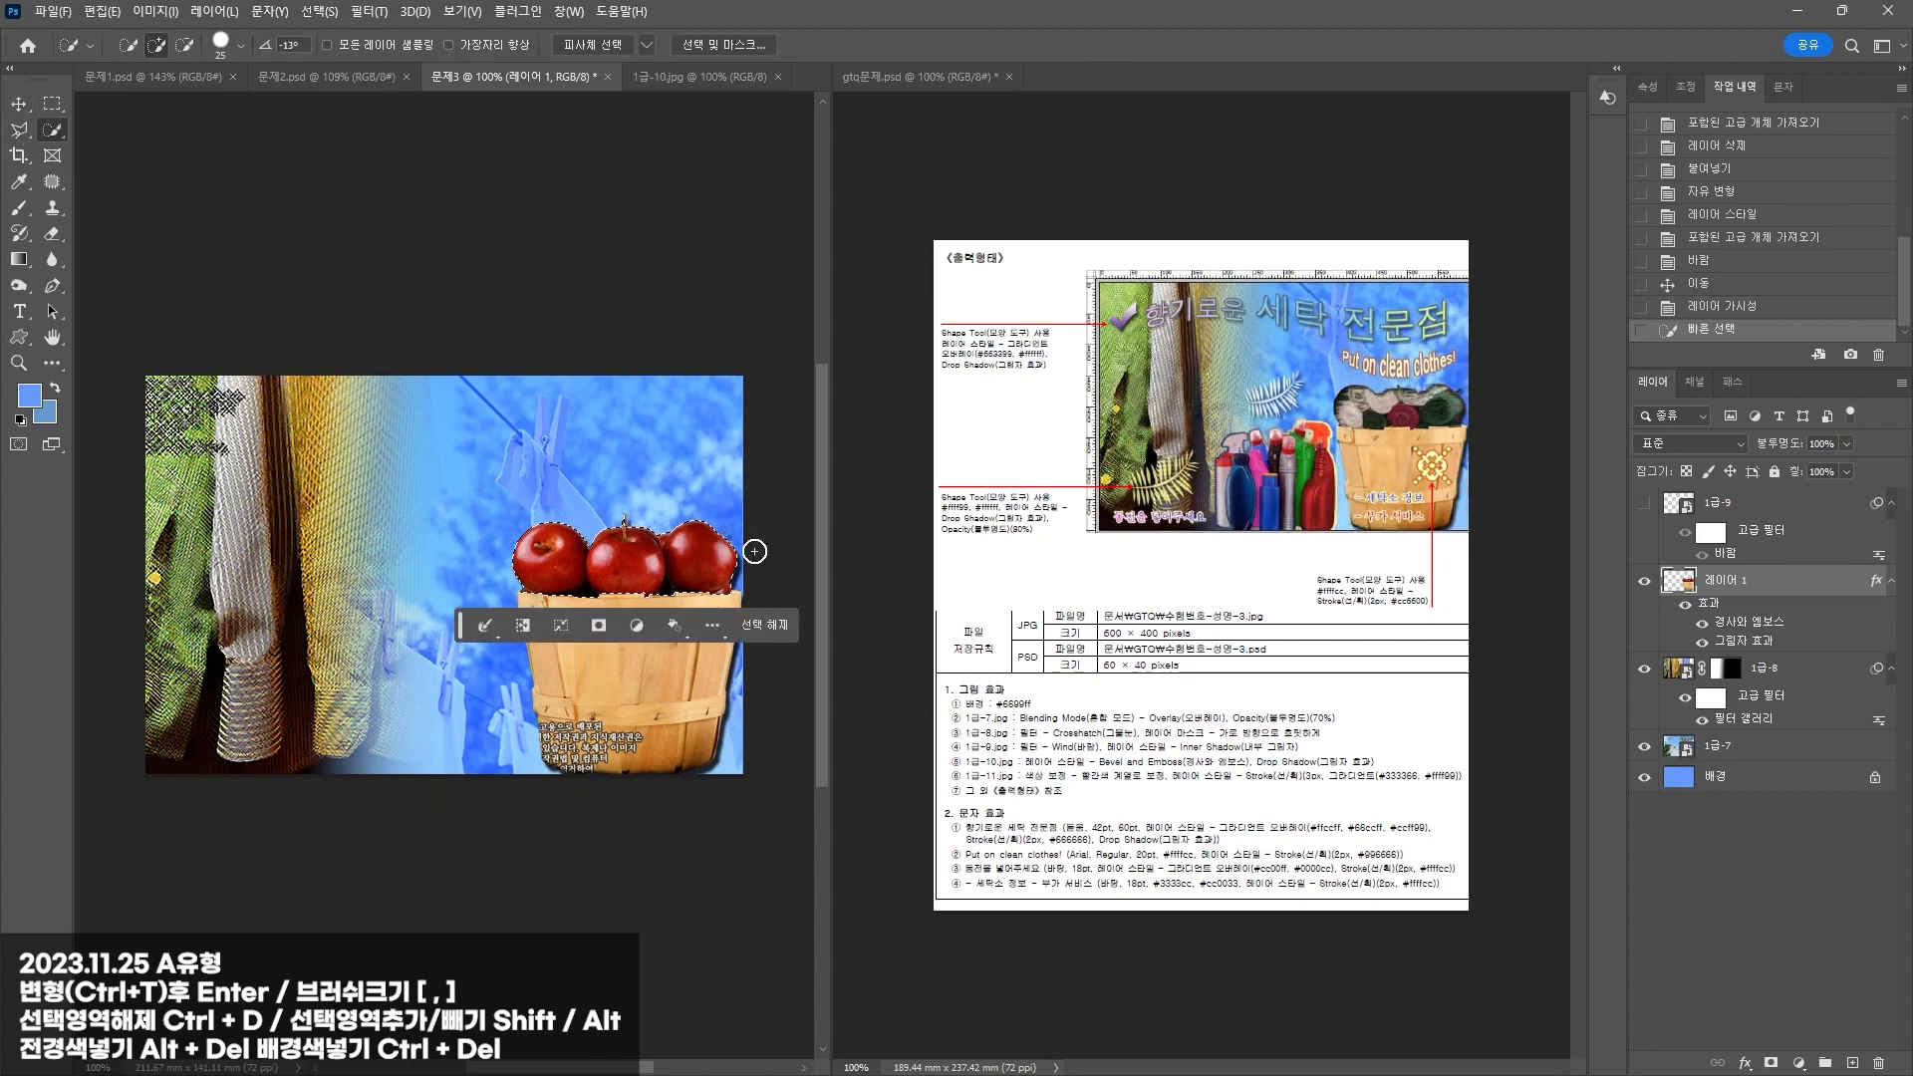
pyautogui.click(610, 567)
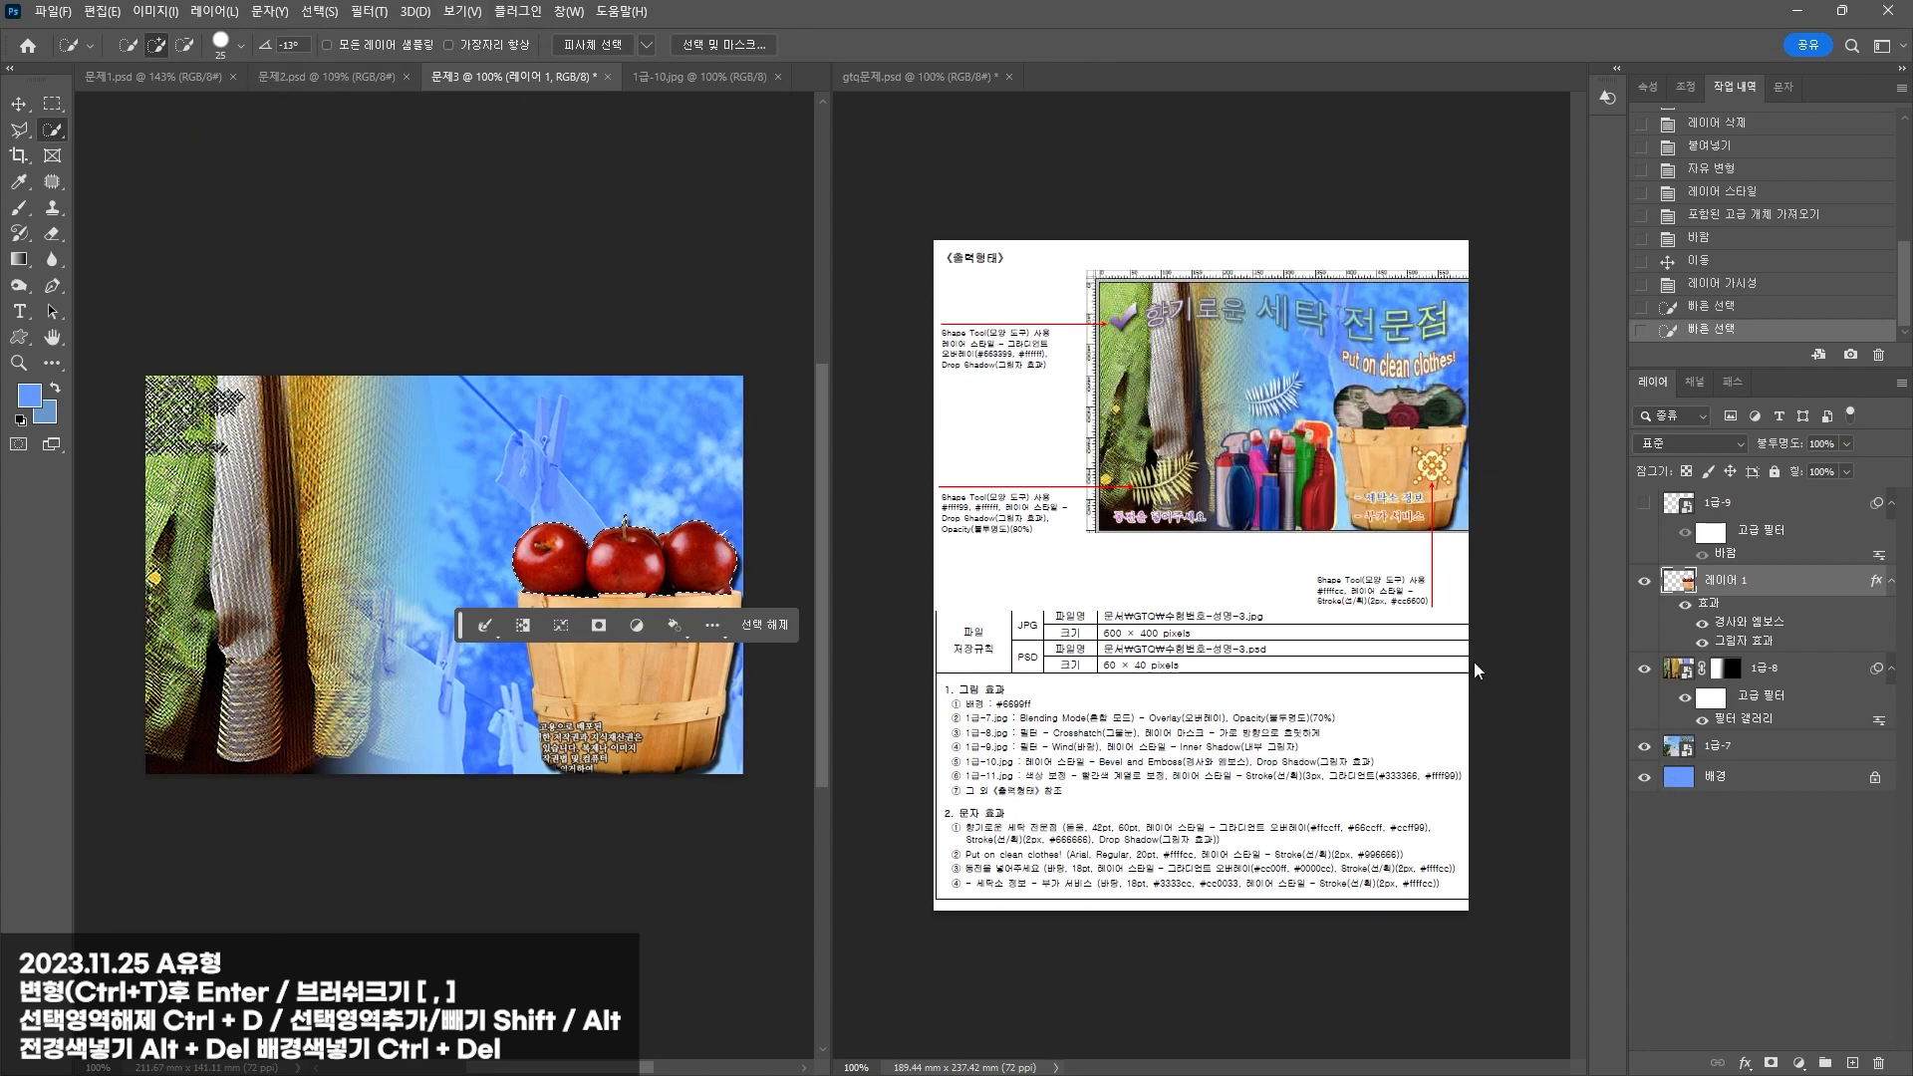
# Step: Save the apple selection as a new channel named 사과 and check it among the document's channels
pyautogui.click(320, 12)
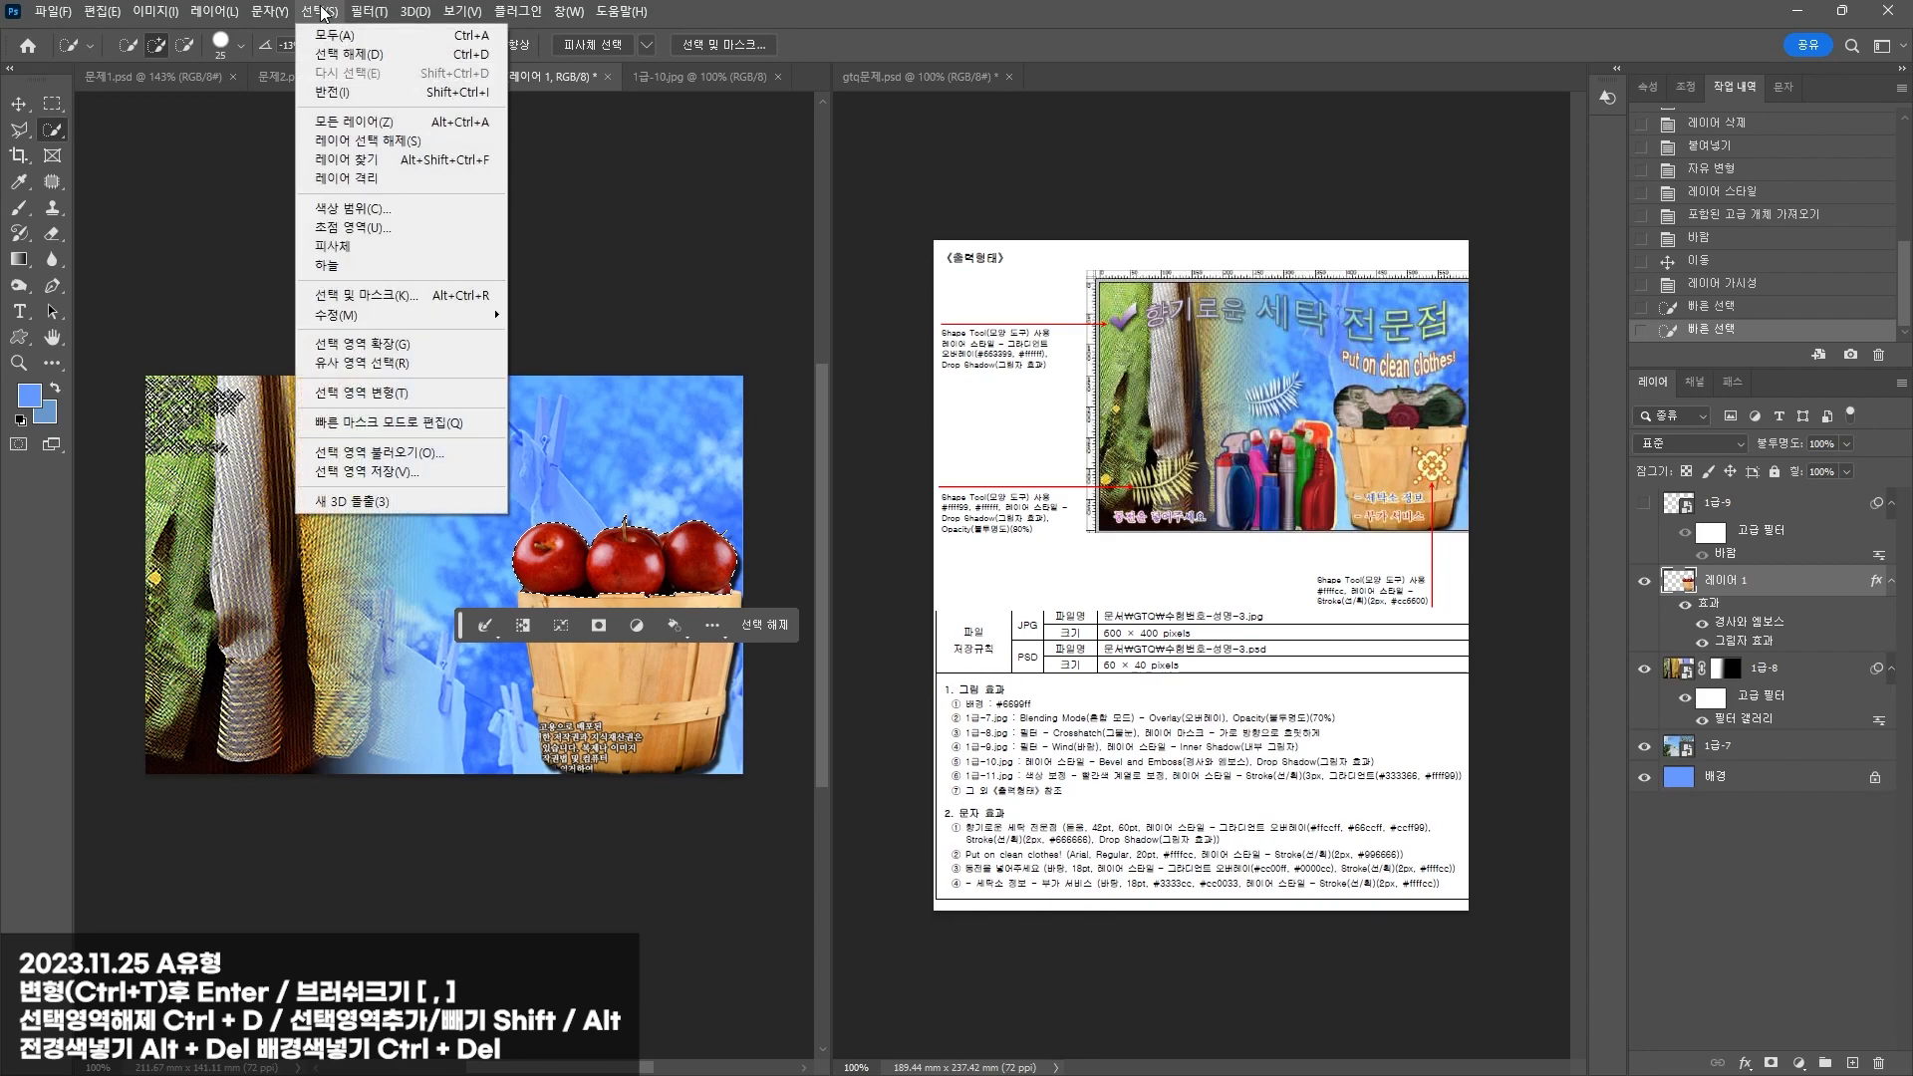
pyautogui.click(354, 471)
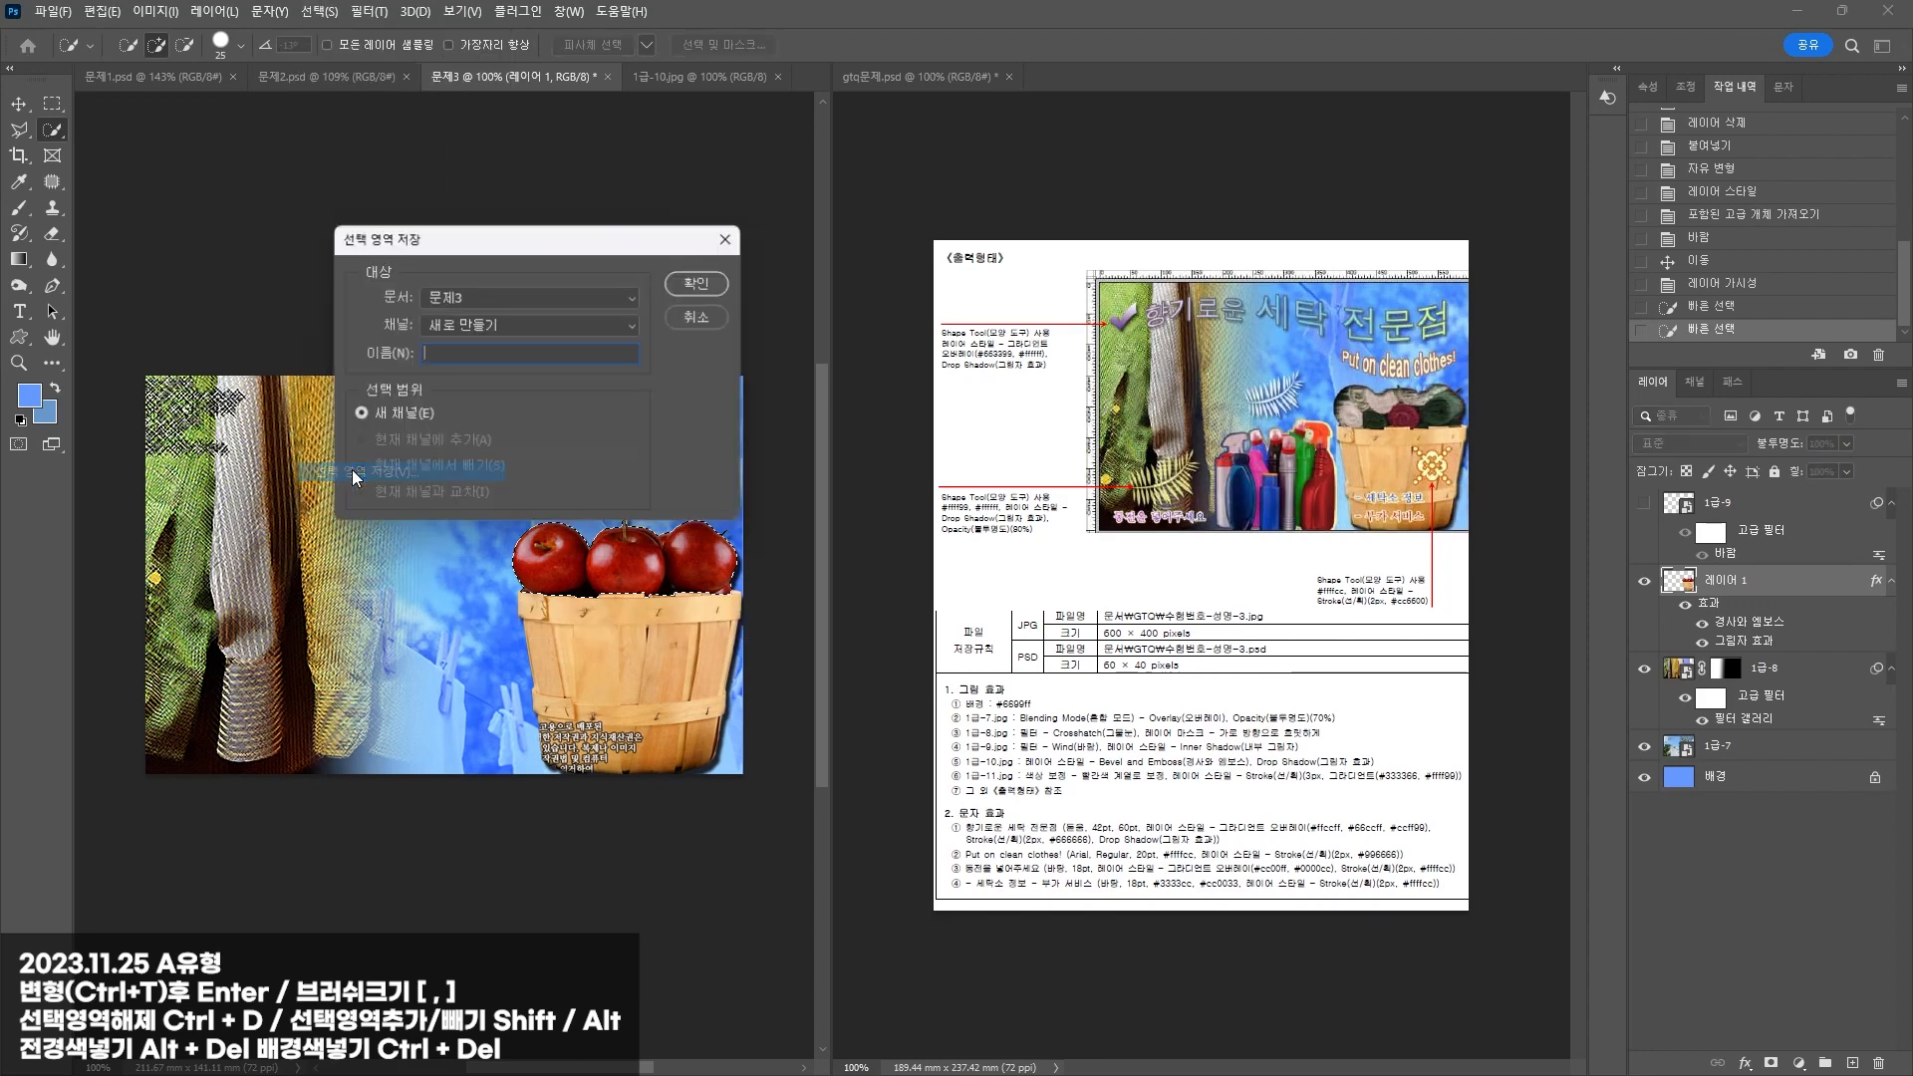
pyautogui.click(688, 302)
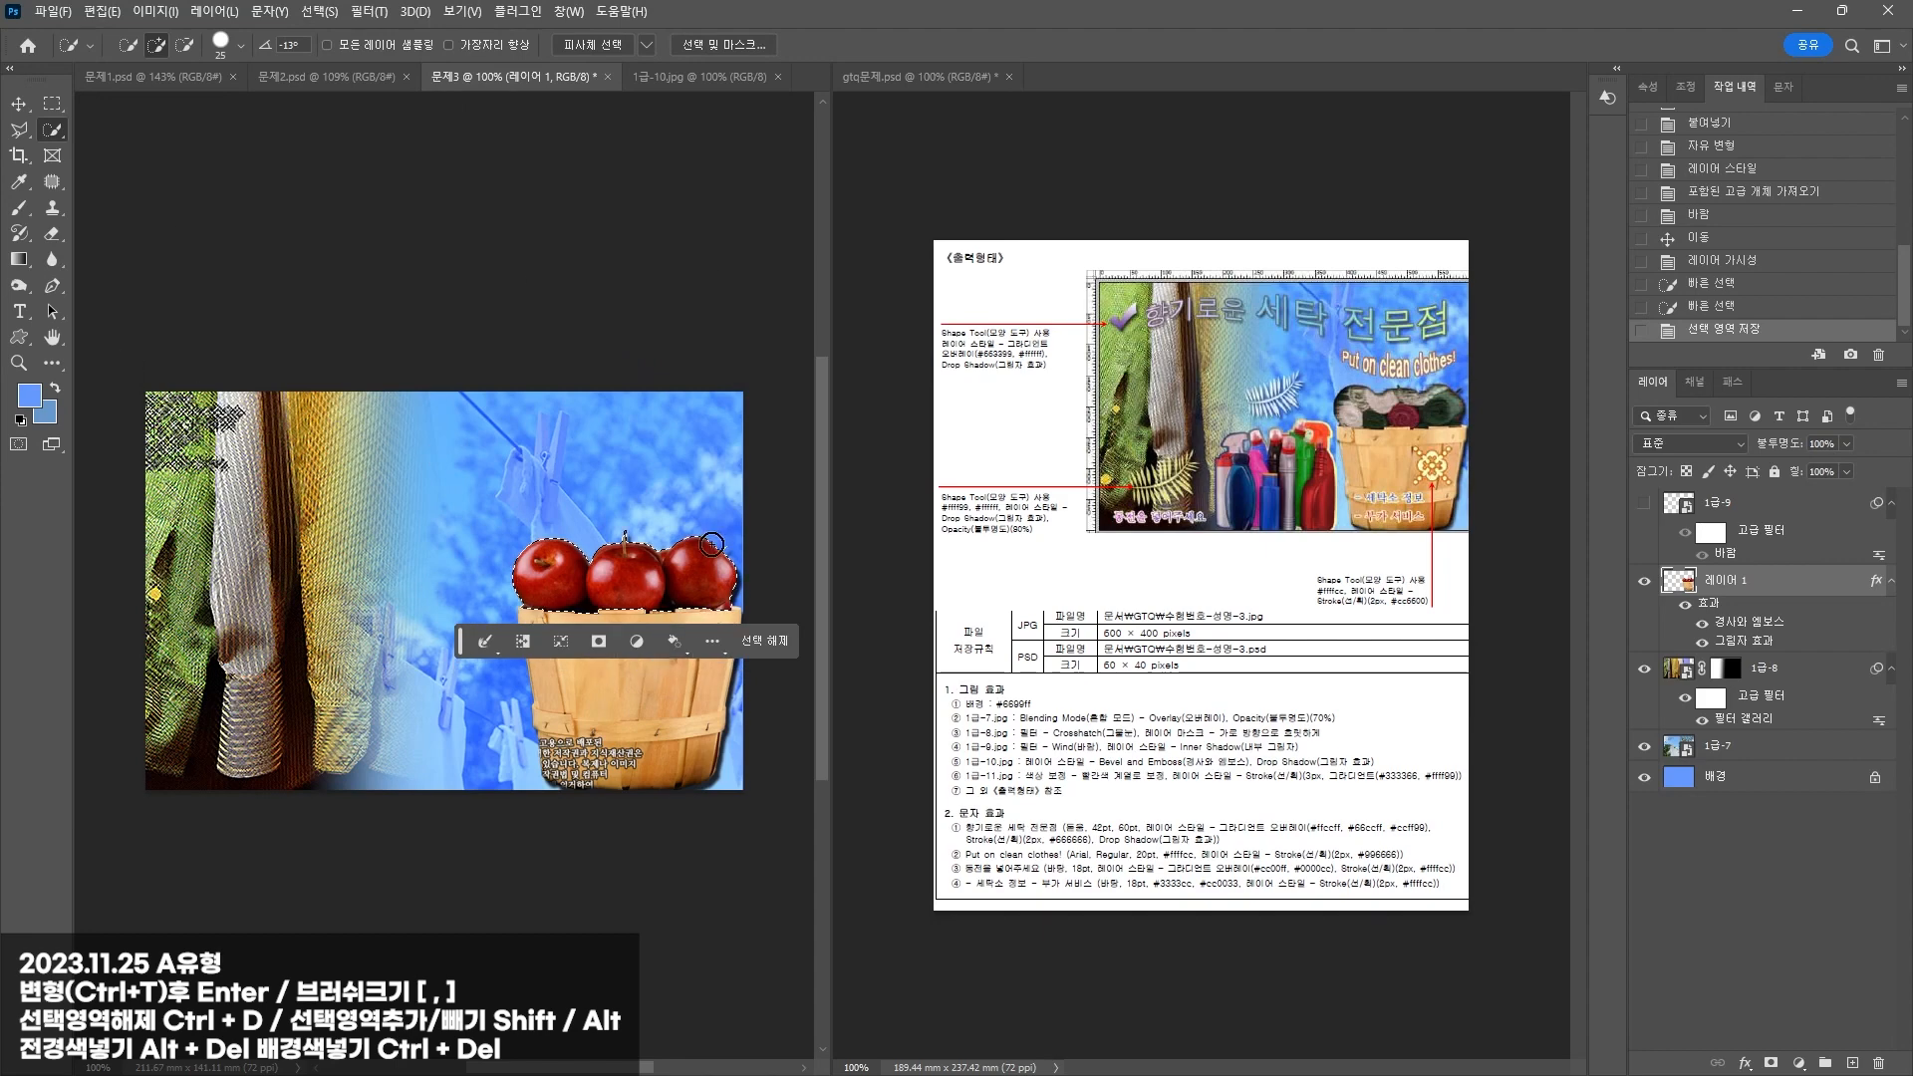
pyautogui.click(1694, 382)
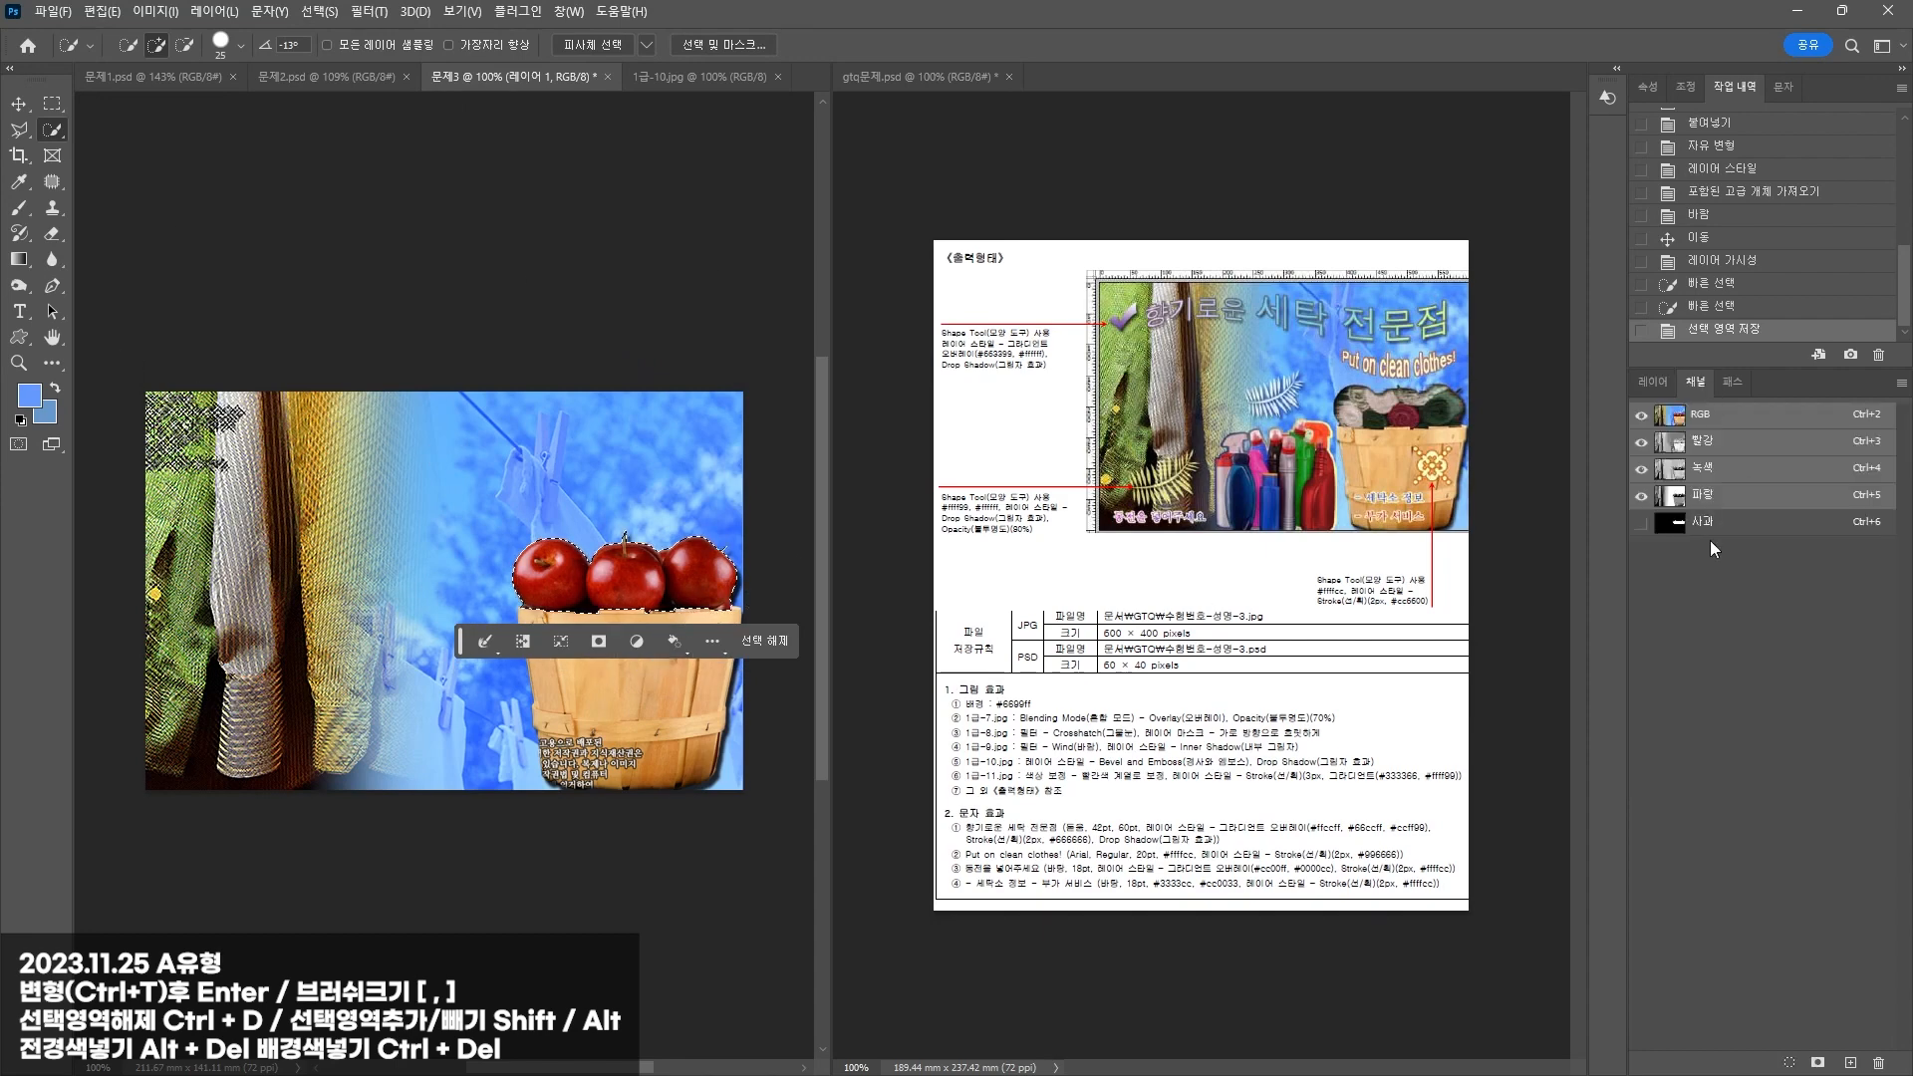
pyautogui.click(1644, 381)
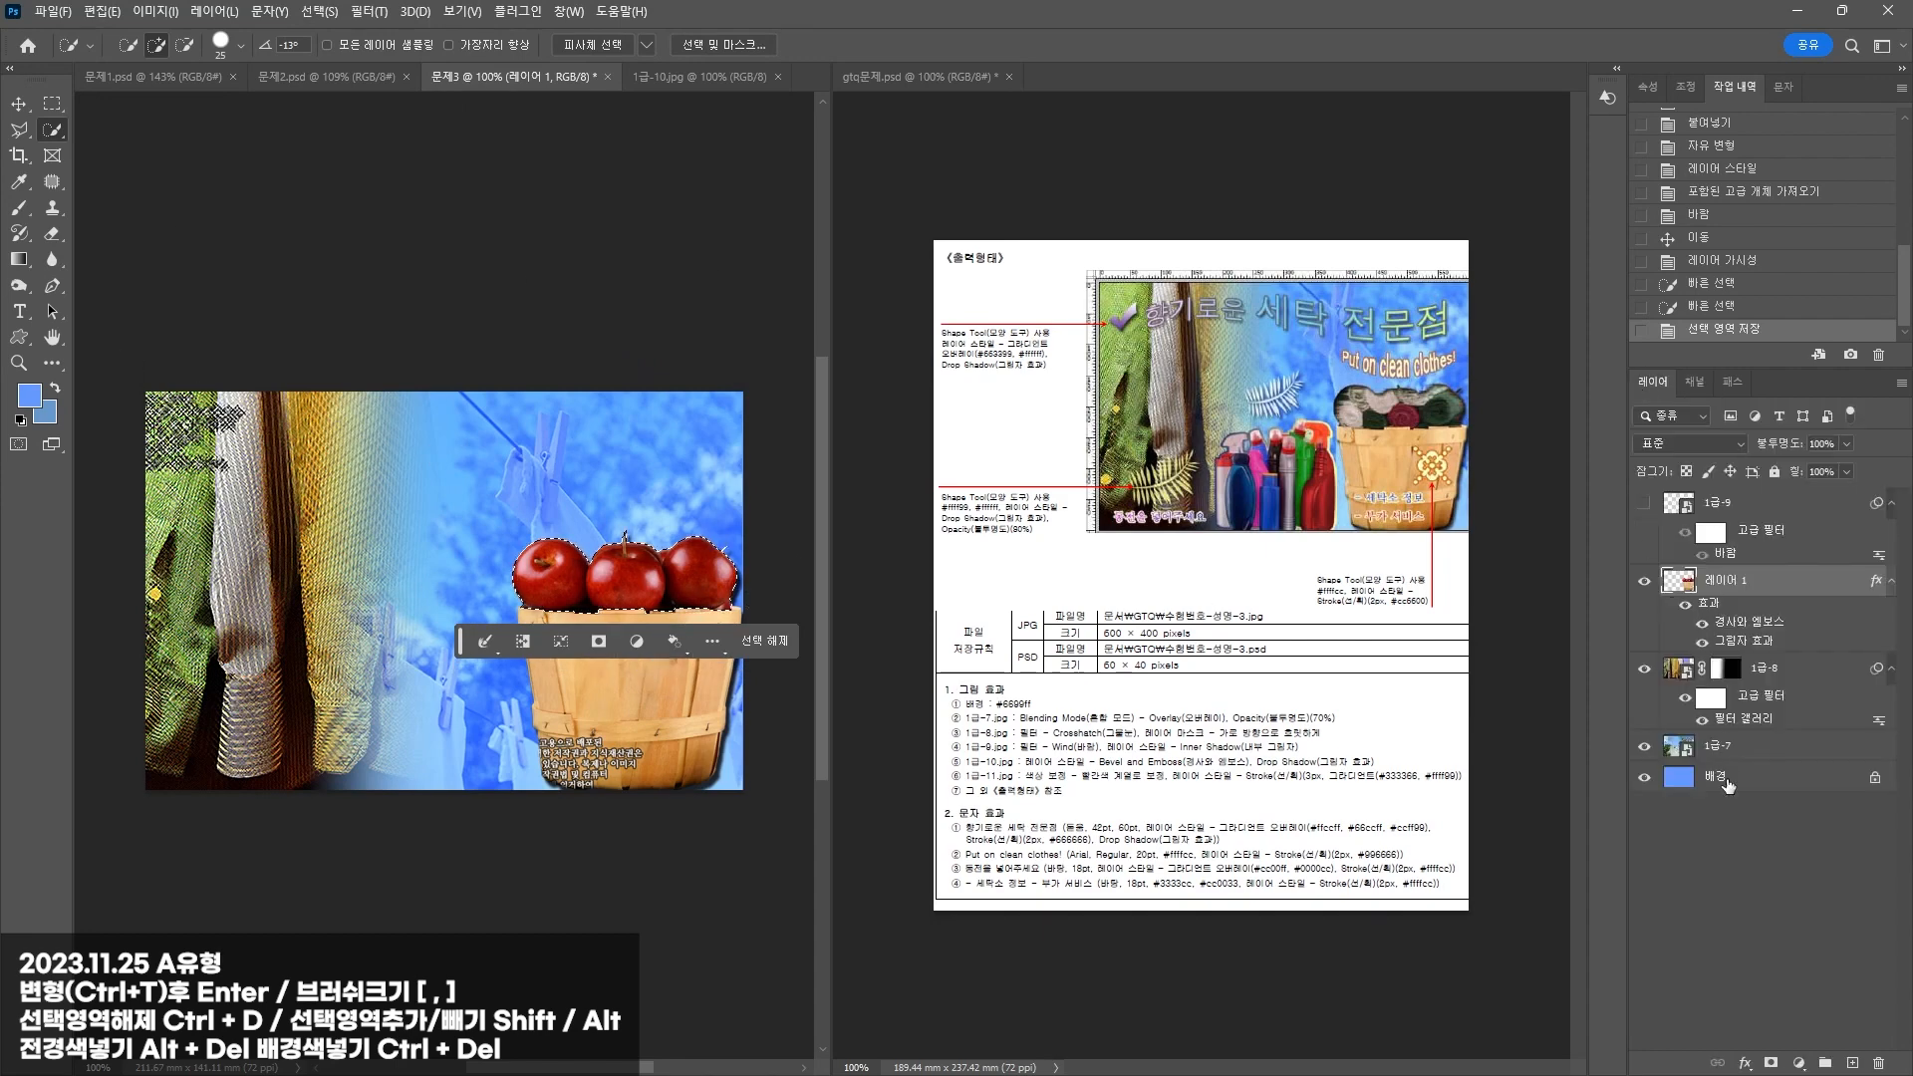
# Step: Fill the apple selection with the blue foreground colour on a new layer above the basket, and deselect
pyautogui.click(1852, 1063)
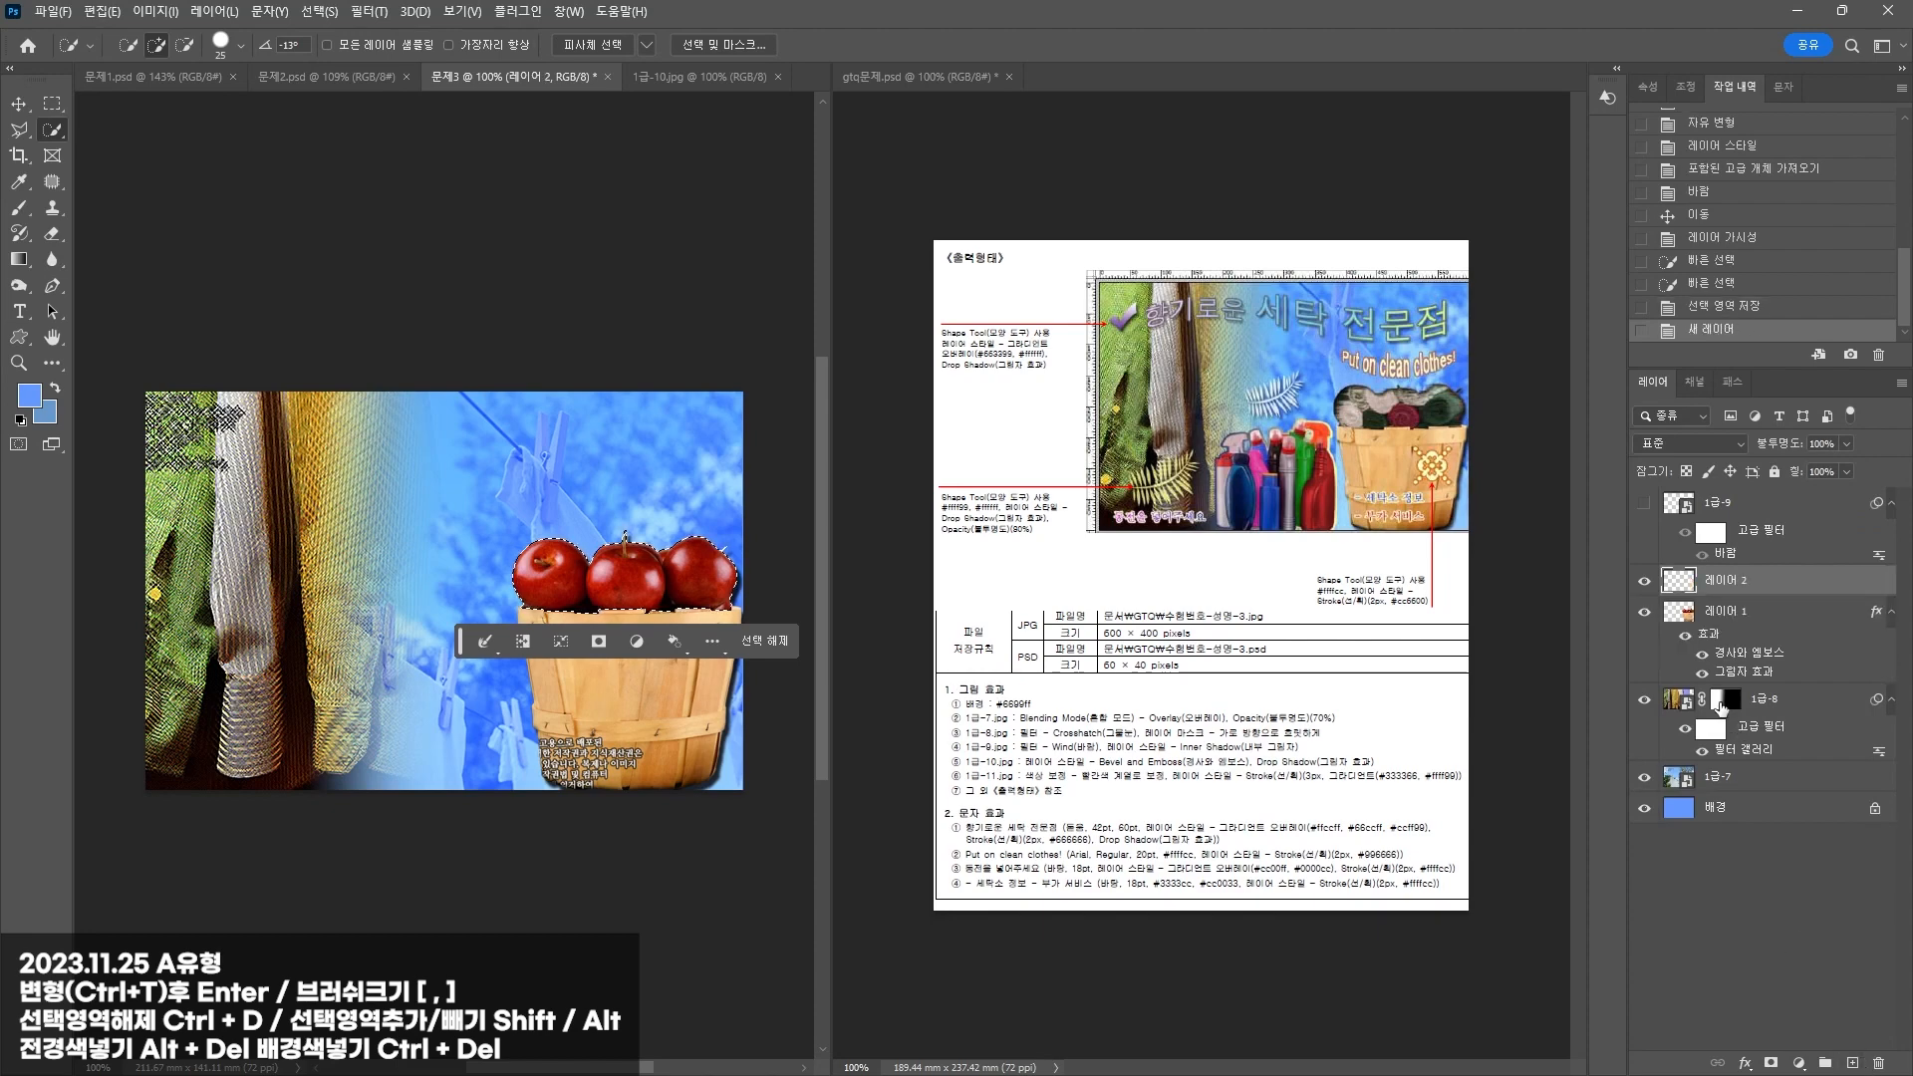
pyautogui.hotkey('alt', 'Delete')
pyautogui.hotkey('ctrl', 'd')
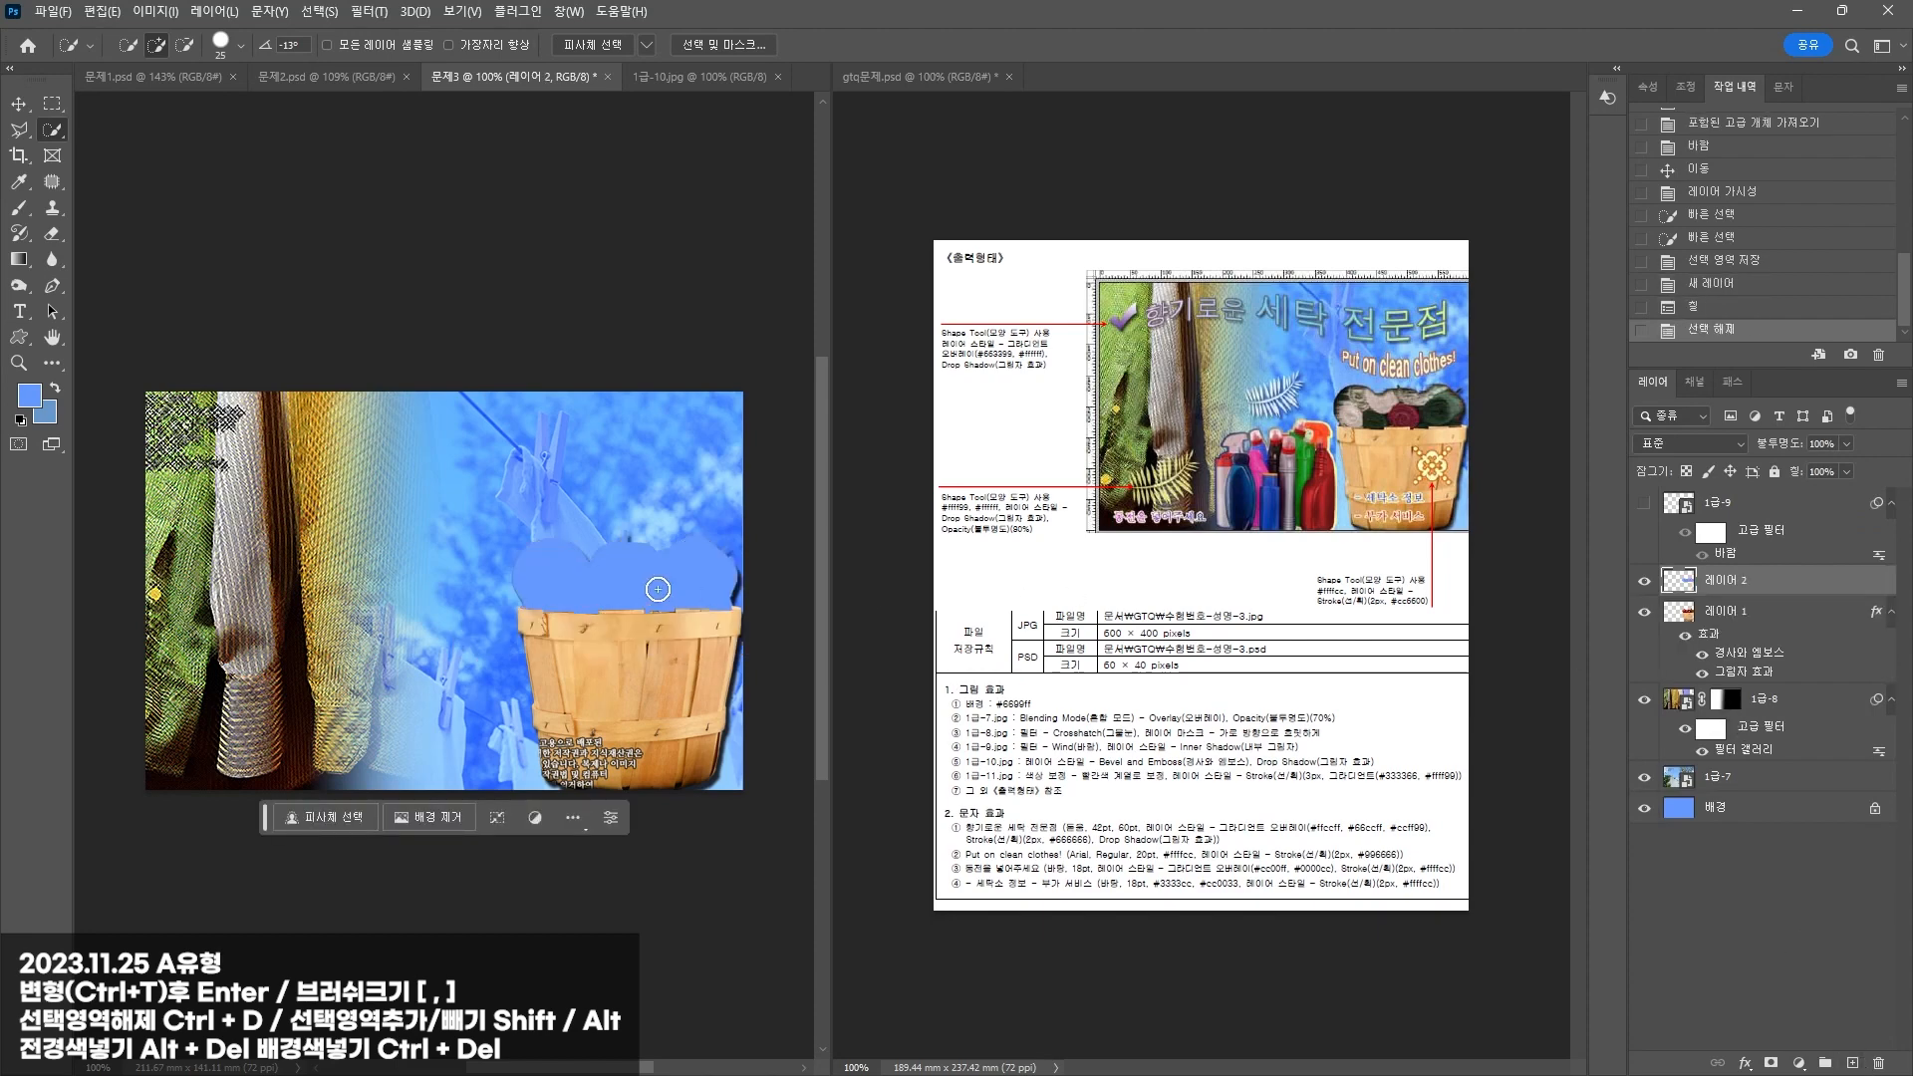
pyautogui.press('v')
pyautogui.moveTo(629, 596); pyautogui.dragTo(677, 546)
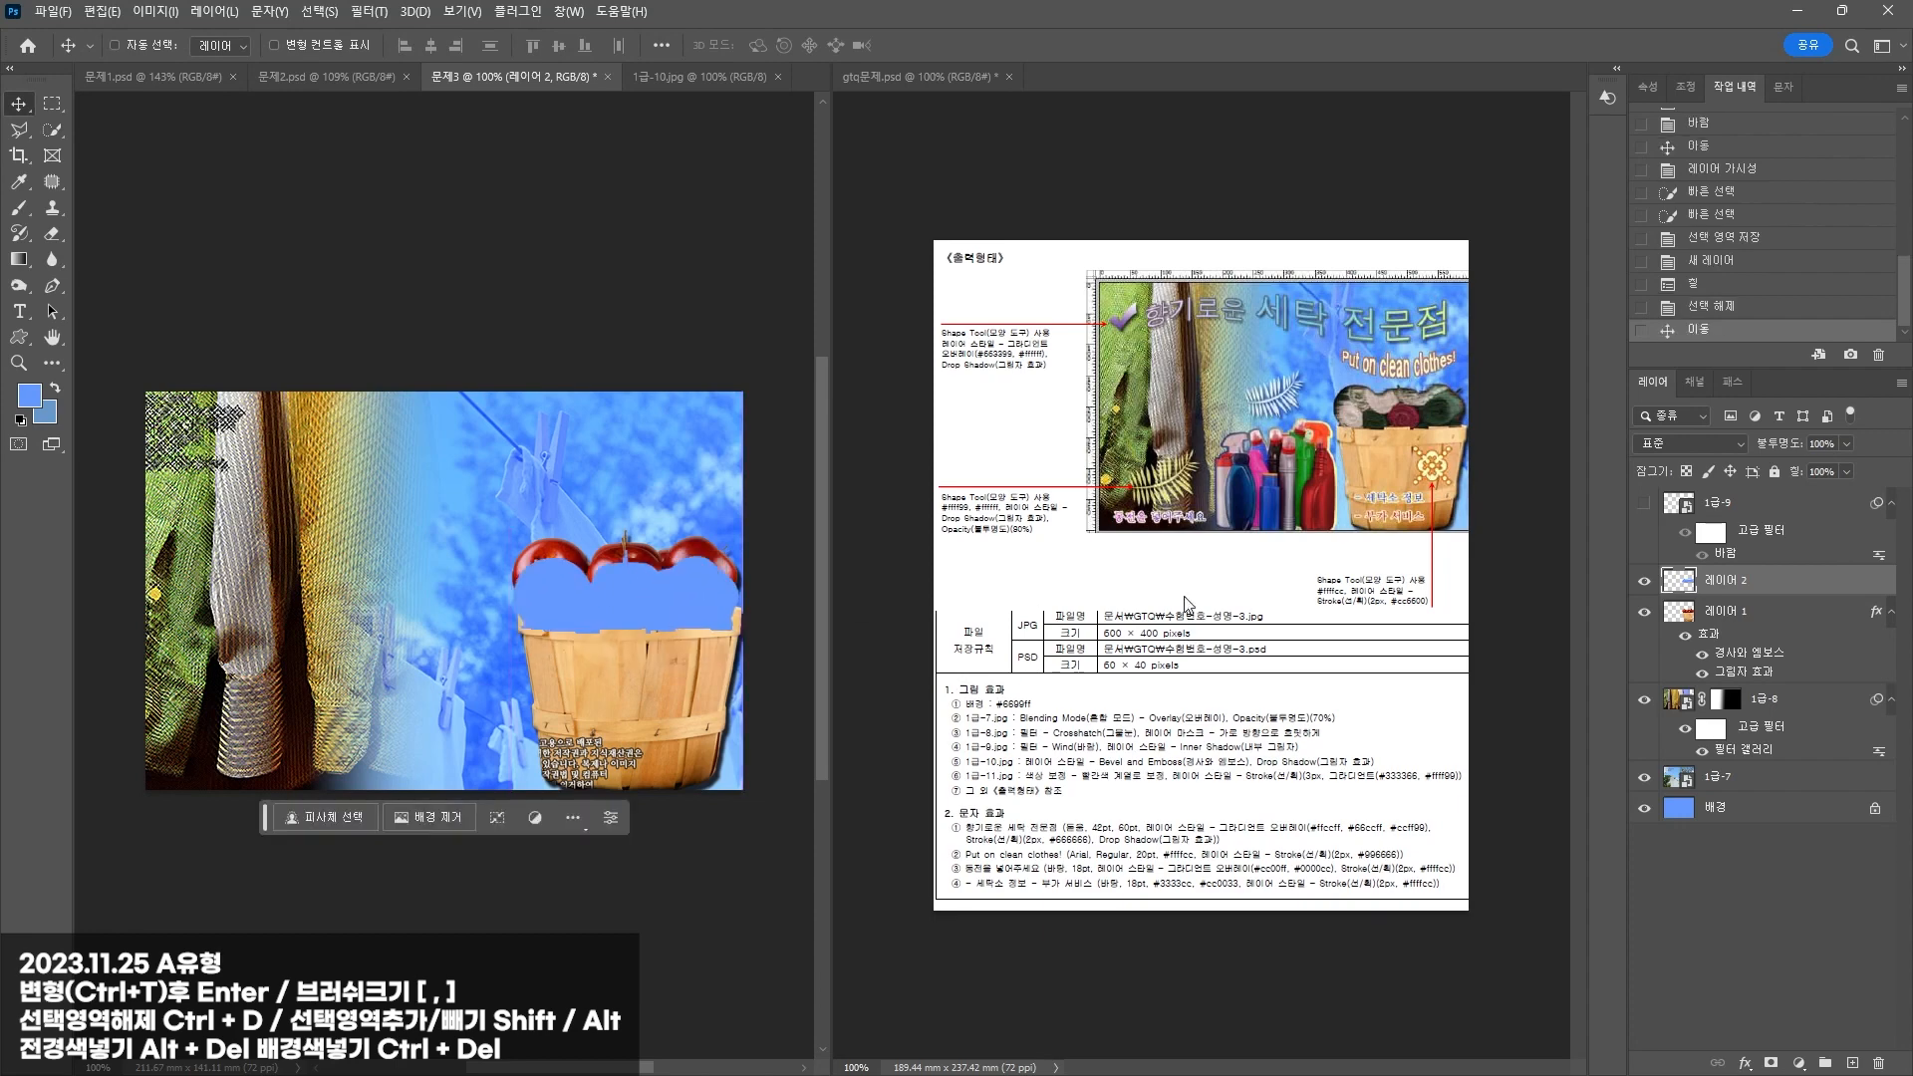
pyautogui.hotkey('ctrl', 'z')
# Step: Show and select the 1급-9 towels layer, and hide the blue apple-shaped layer beneath it
pyautogui.click(700, 321)
pyautogui.click(1646, 502)
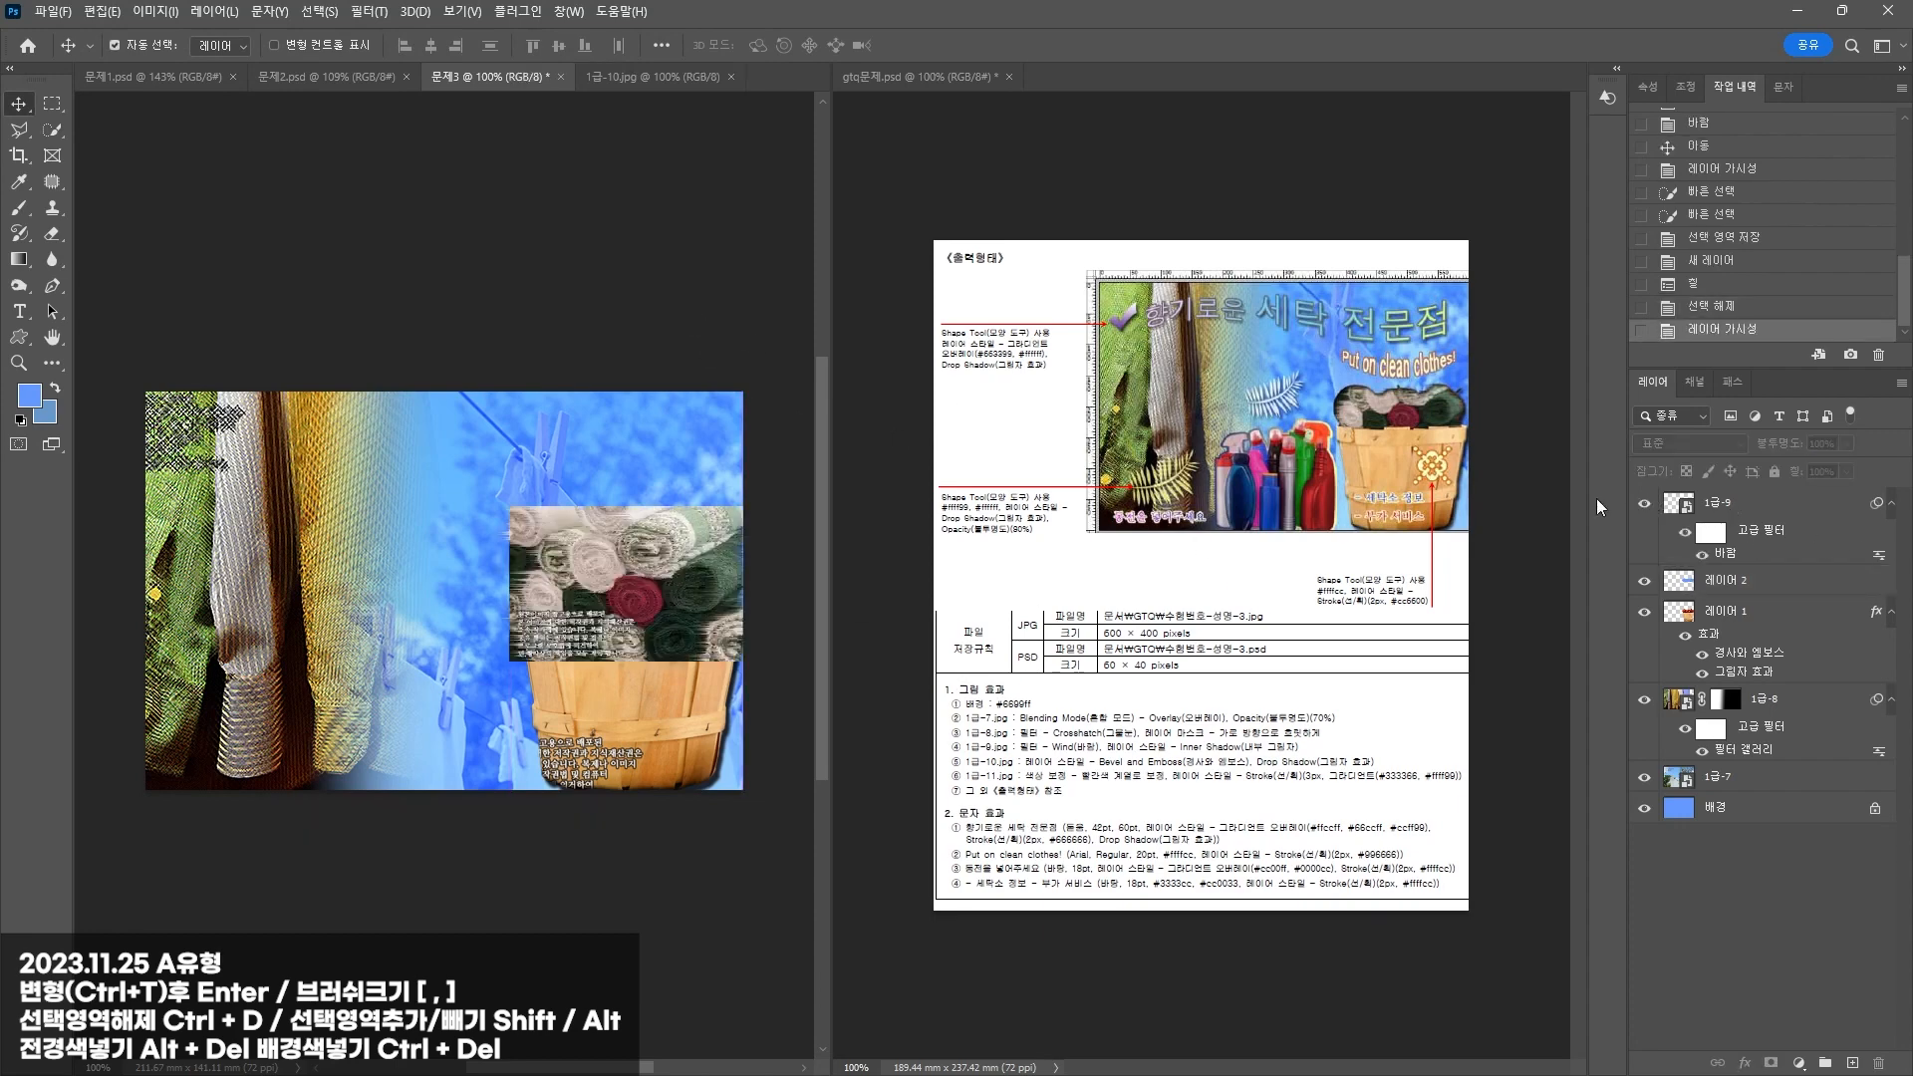
pyautogui.click(1739, 504)
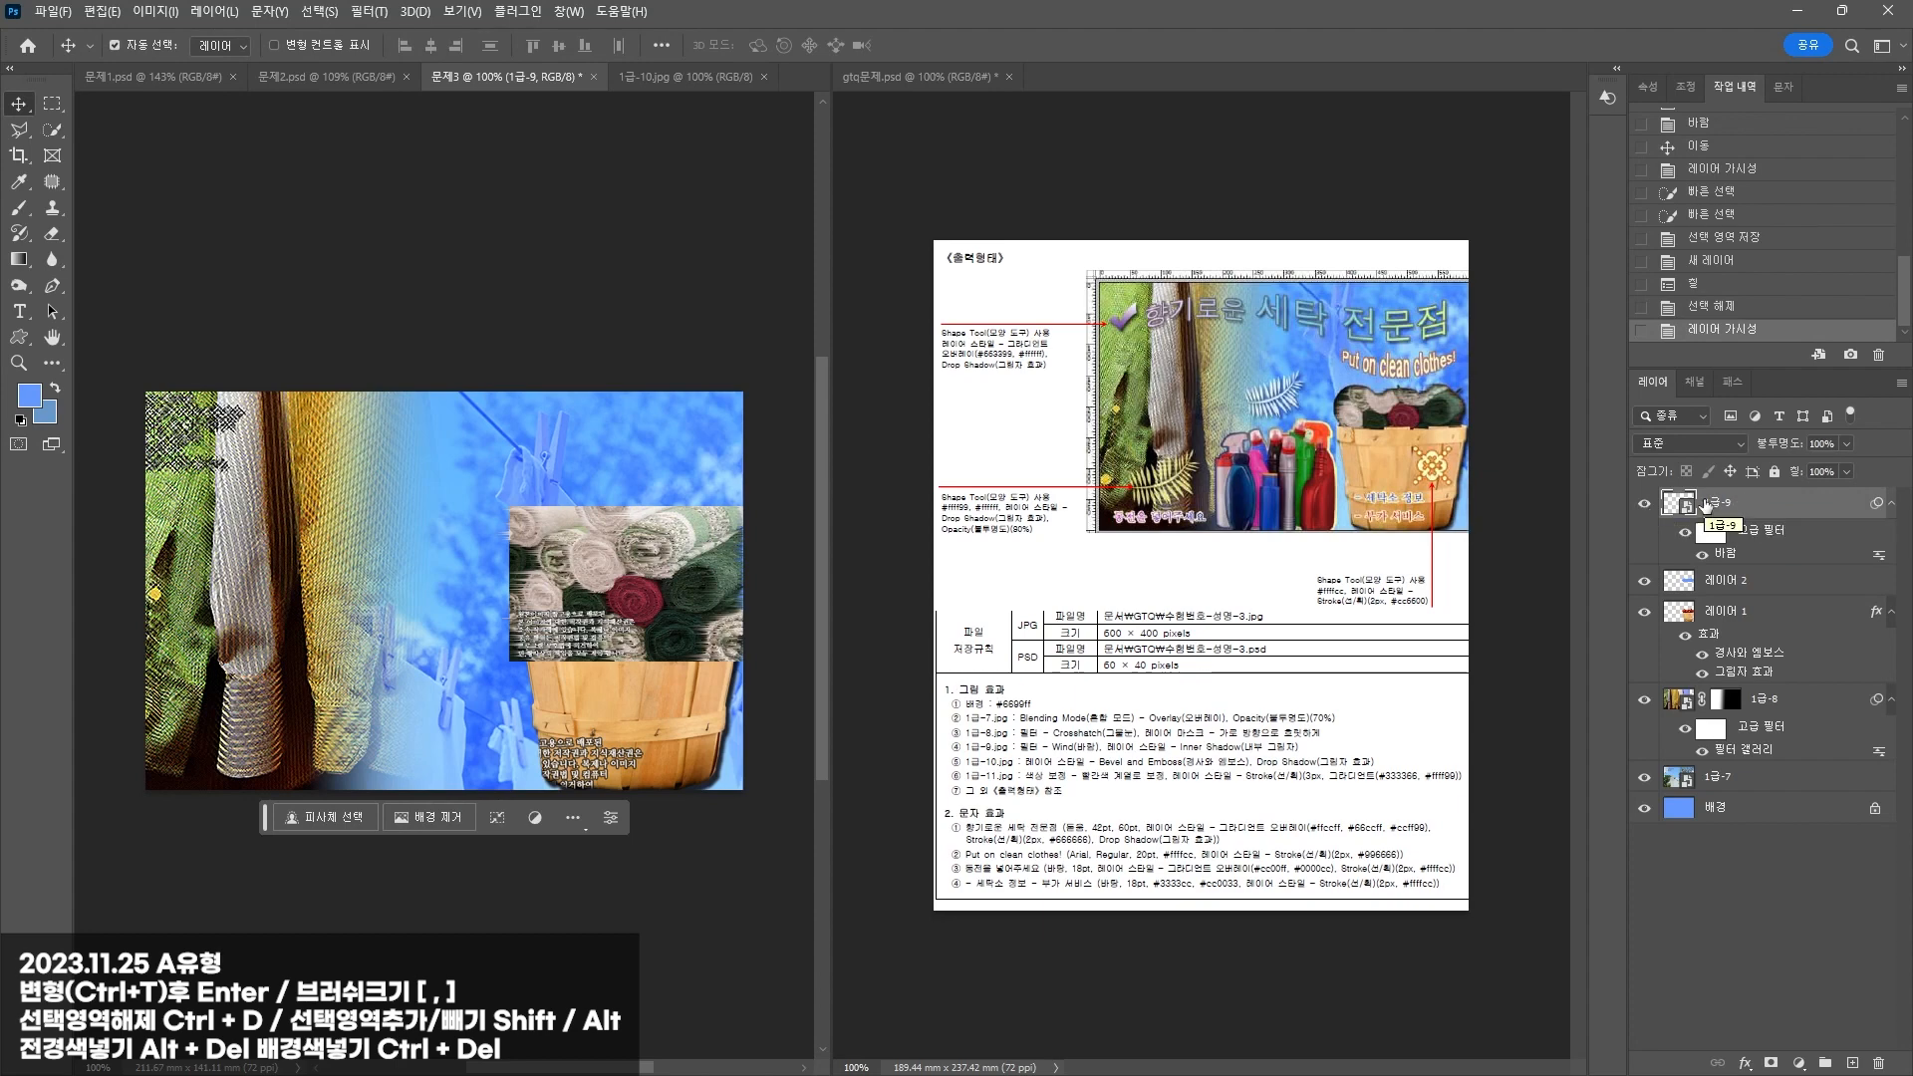
pyautogui.click(1640, 580)
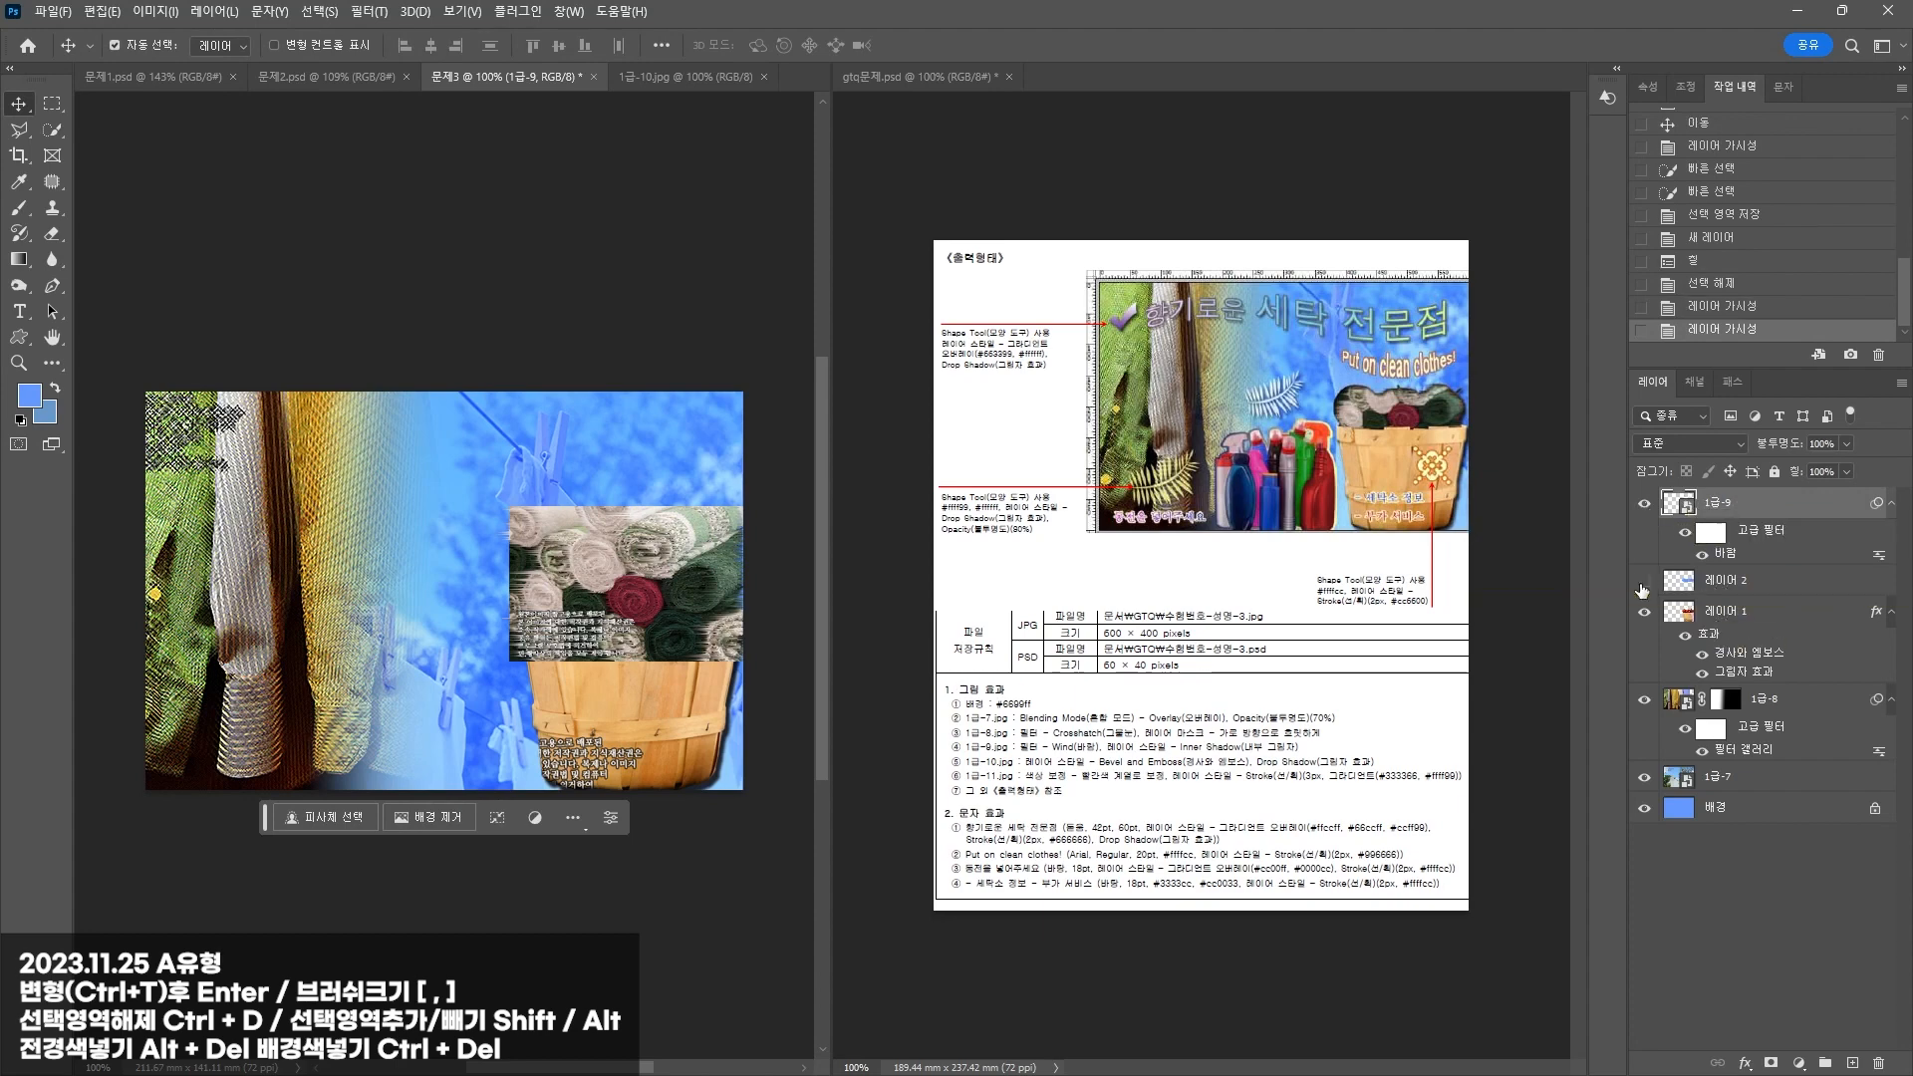
# Step: Show 레이어 2 again and mask the 1급-9 towels layer with the selection loaded from the 사과 channel
pyautogui.click(1640, 580)
pyautogui.click(1712, 587)
pyautogui.click(1694, 382)
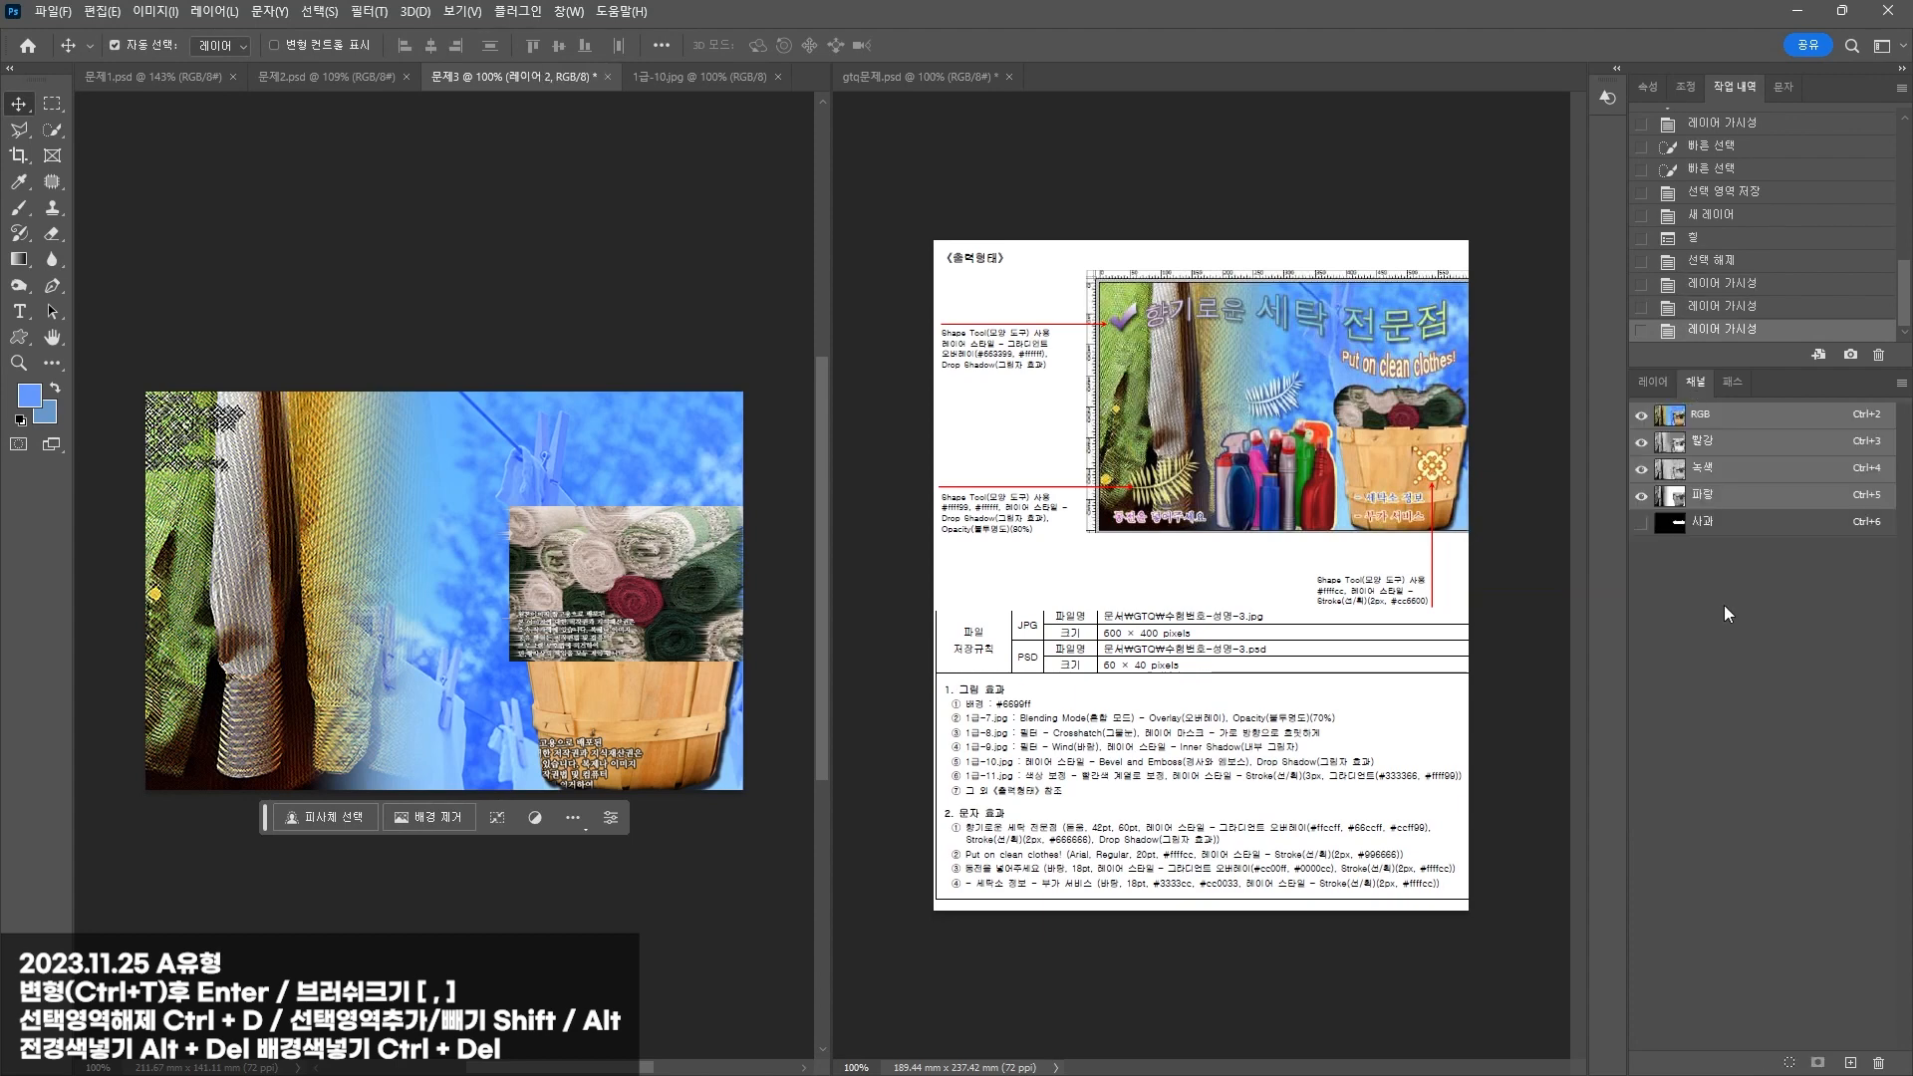
pyautogui.keyDown('ctrl'); pyautogui.click(1680, 532); pyautogui.keyUp('ctrl')
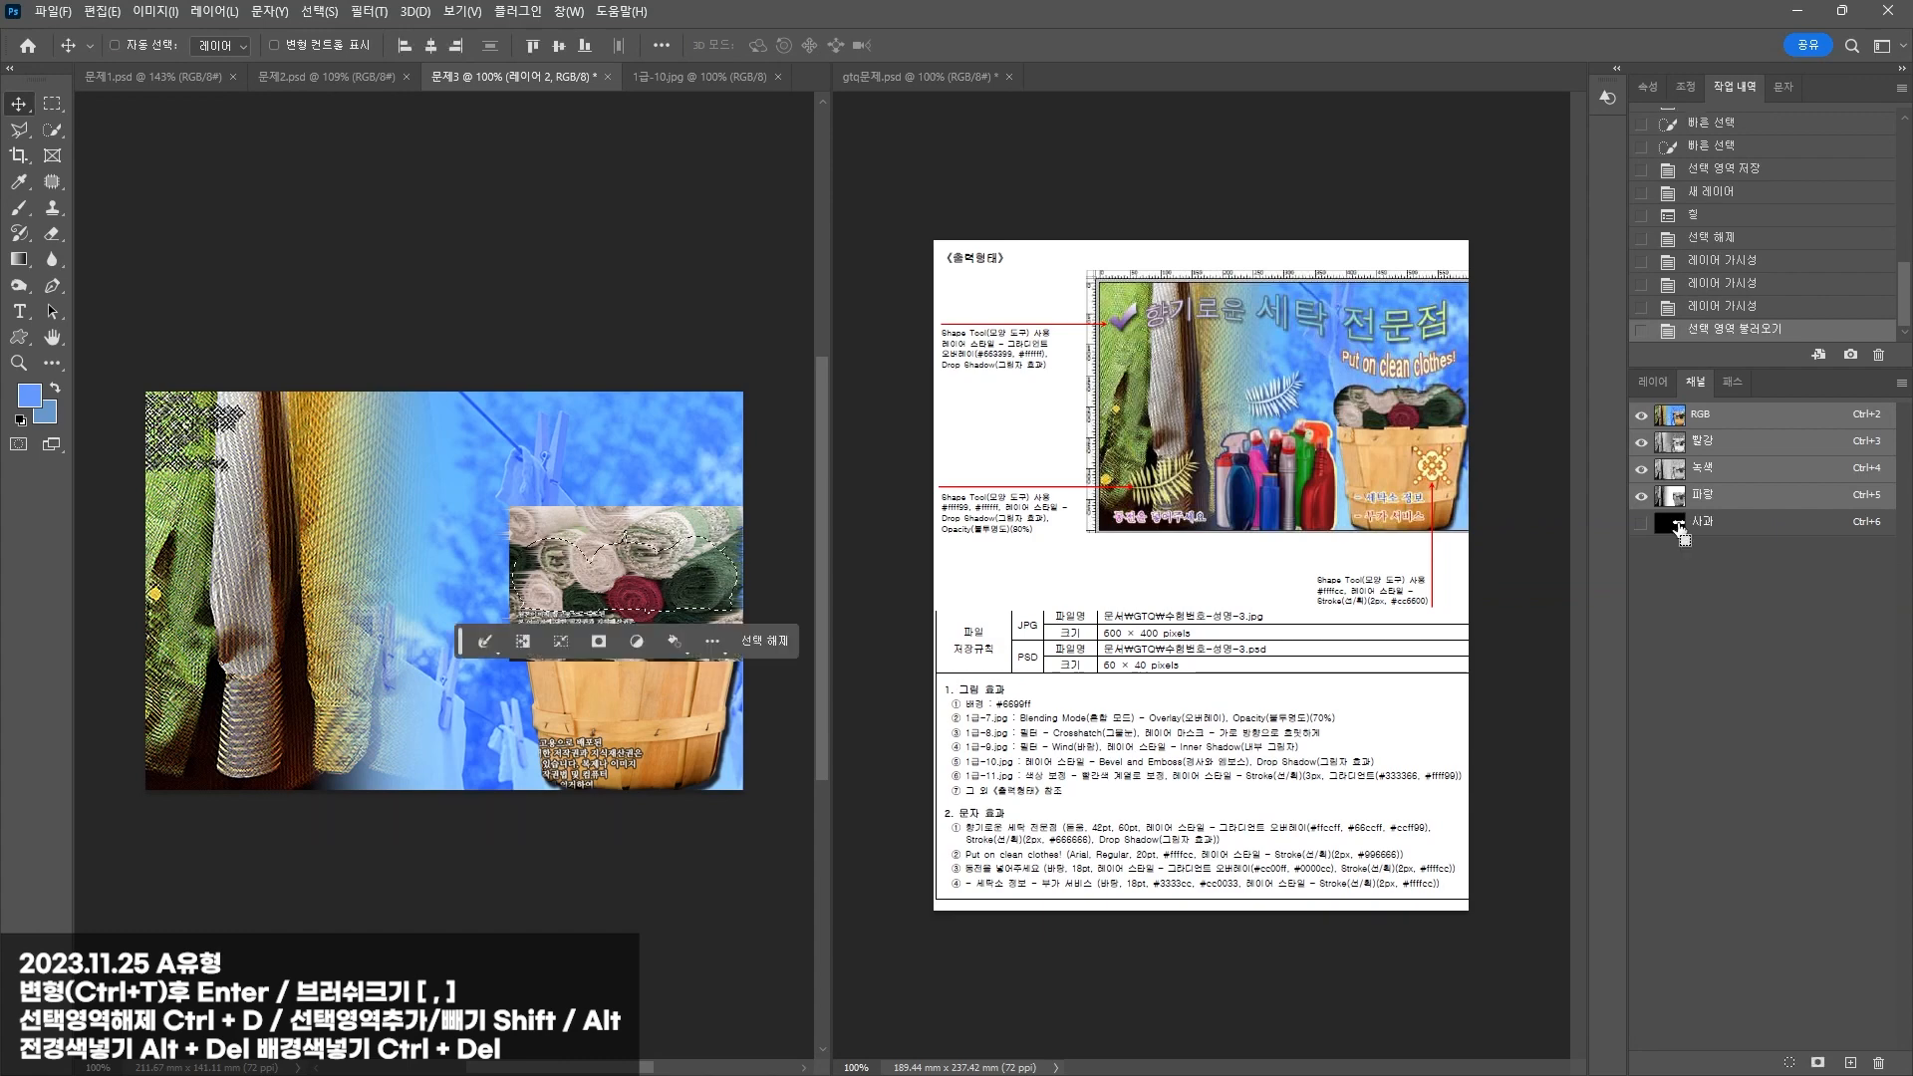
pyautogui.click(1654, 382)
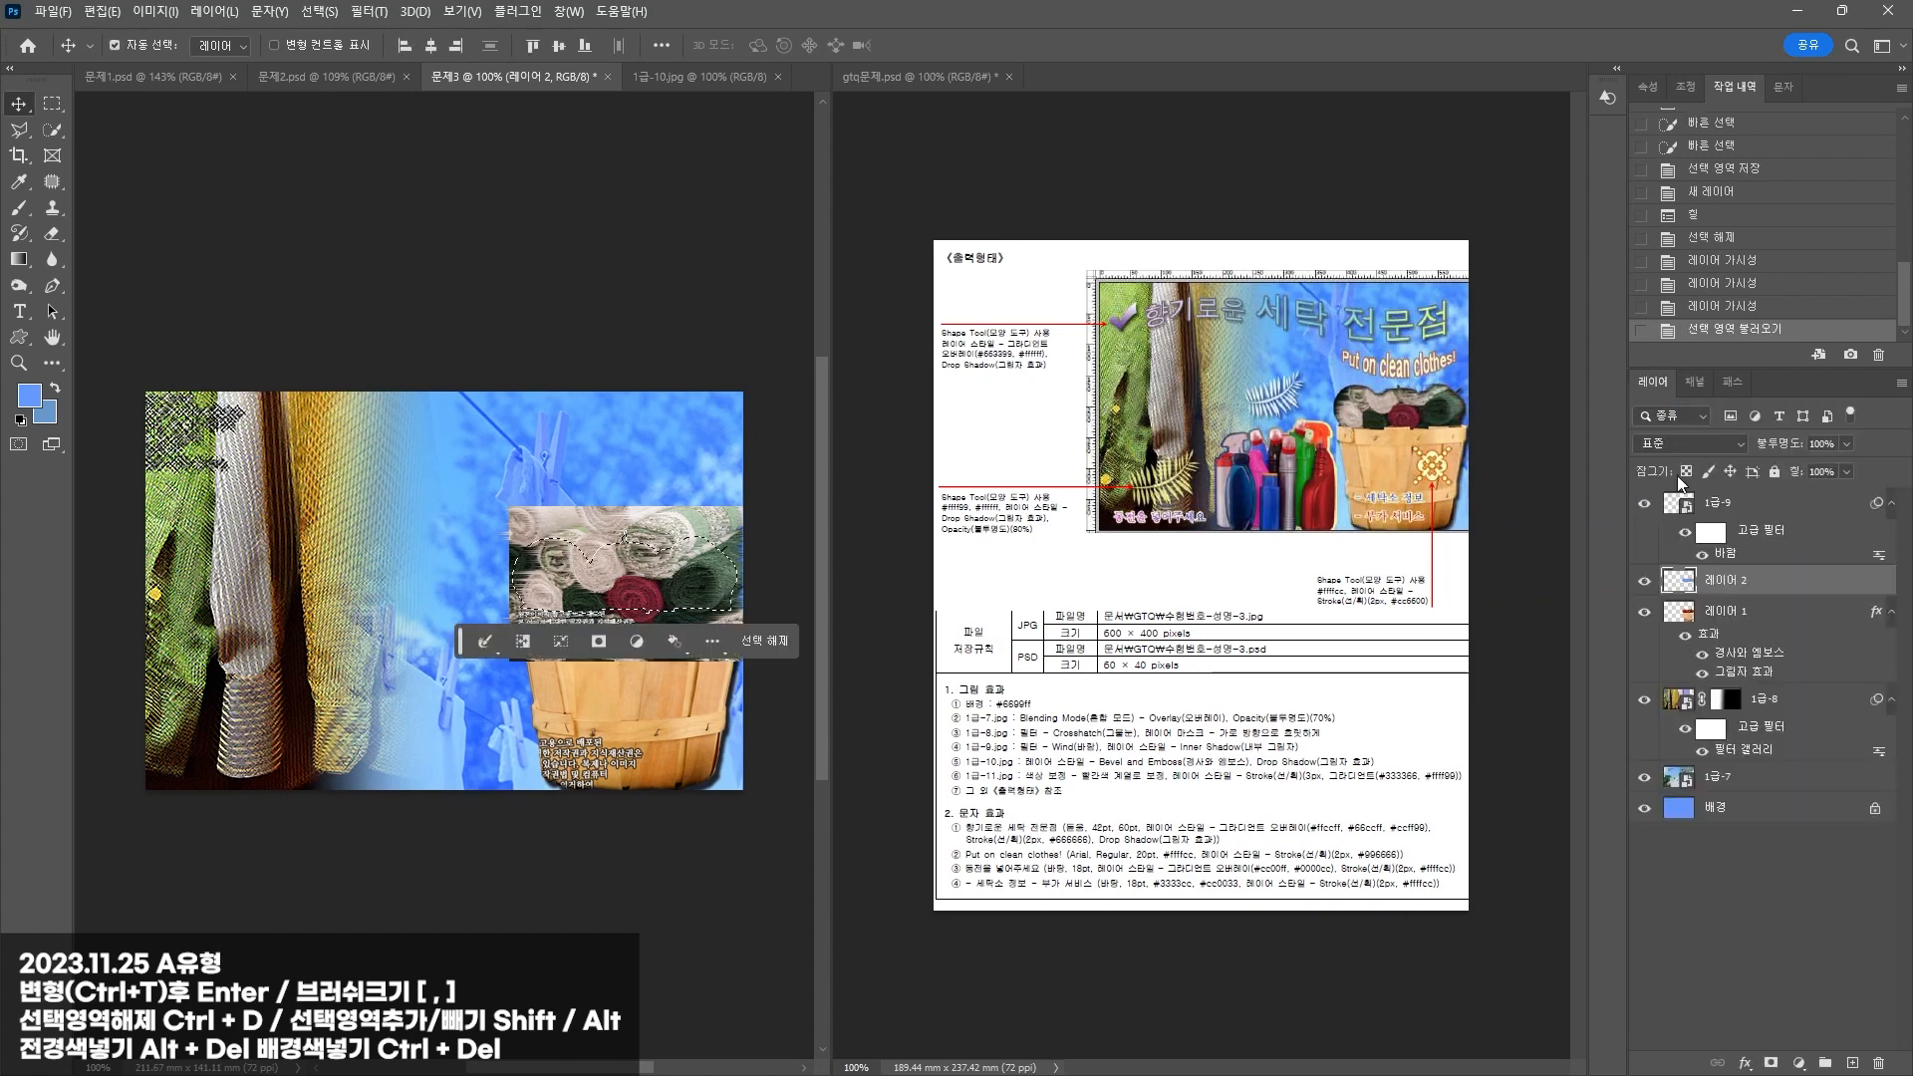
pyautogui.click(1734, 507)
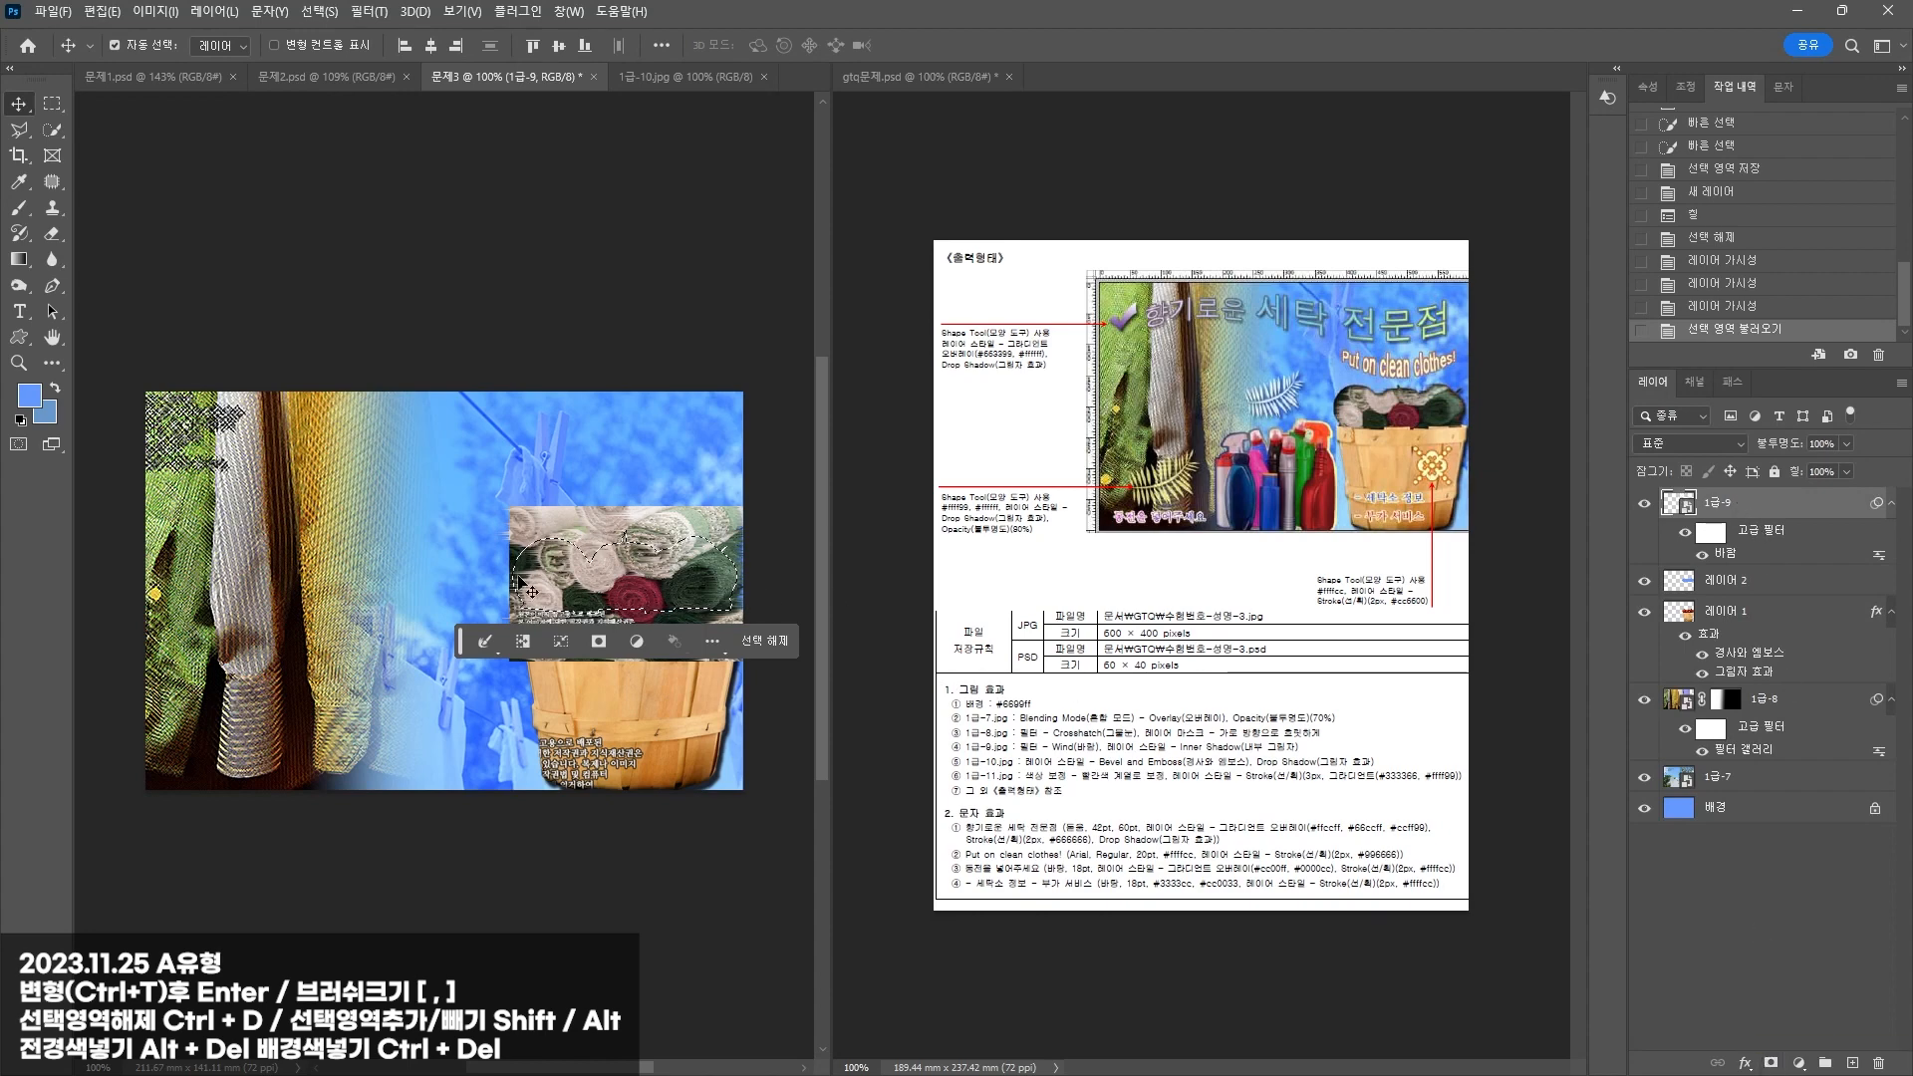
pyautogui.click(1771, 1063)
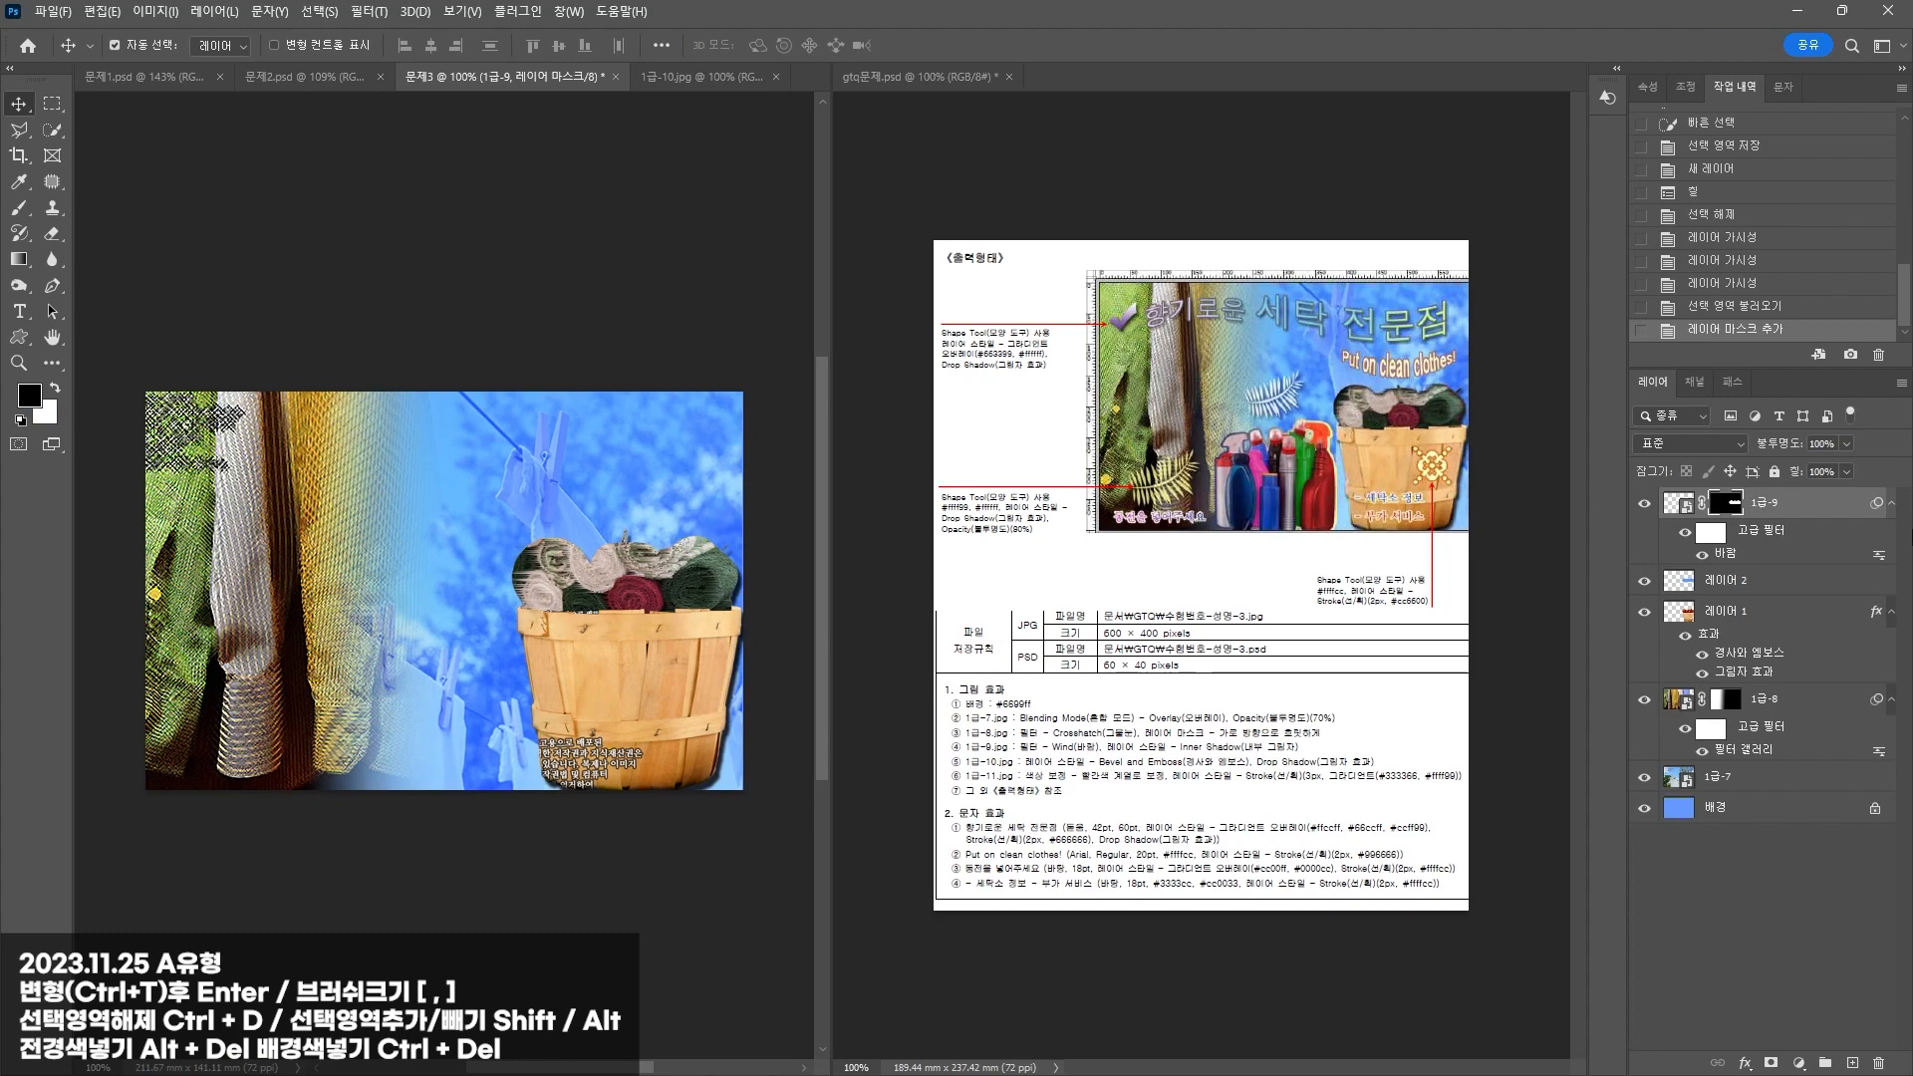
# Step: Apply an Inner Shadow style with its preset settings to the 1급-9 towels layer itself, not its mask
pyautogui.click(1671, 507)
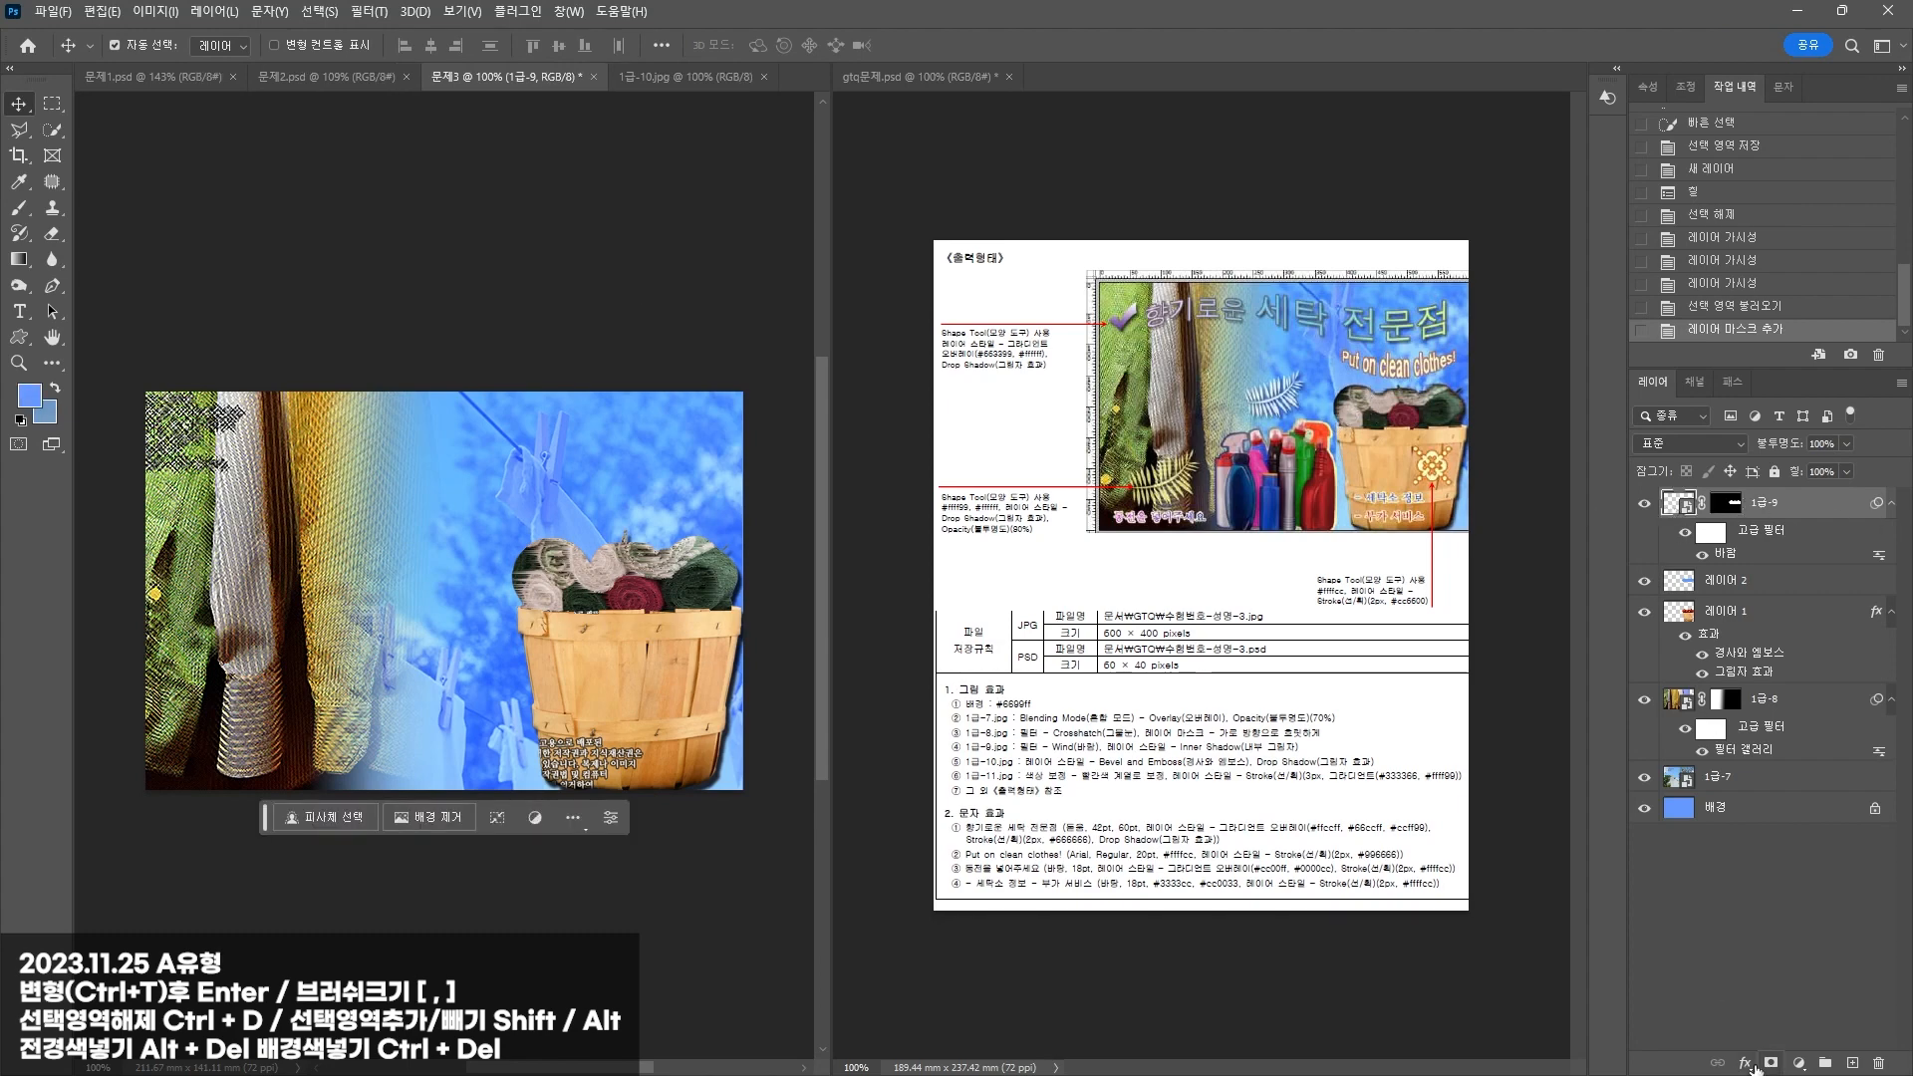
pyautogui.click(1745, 1065)
pyautogui.click(1789, 937)
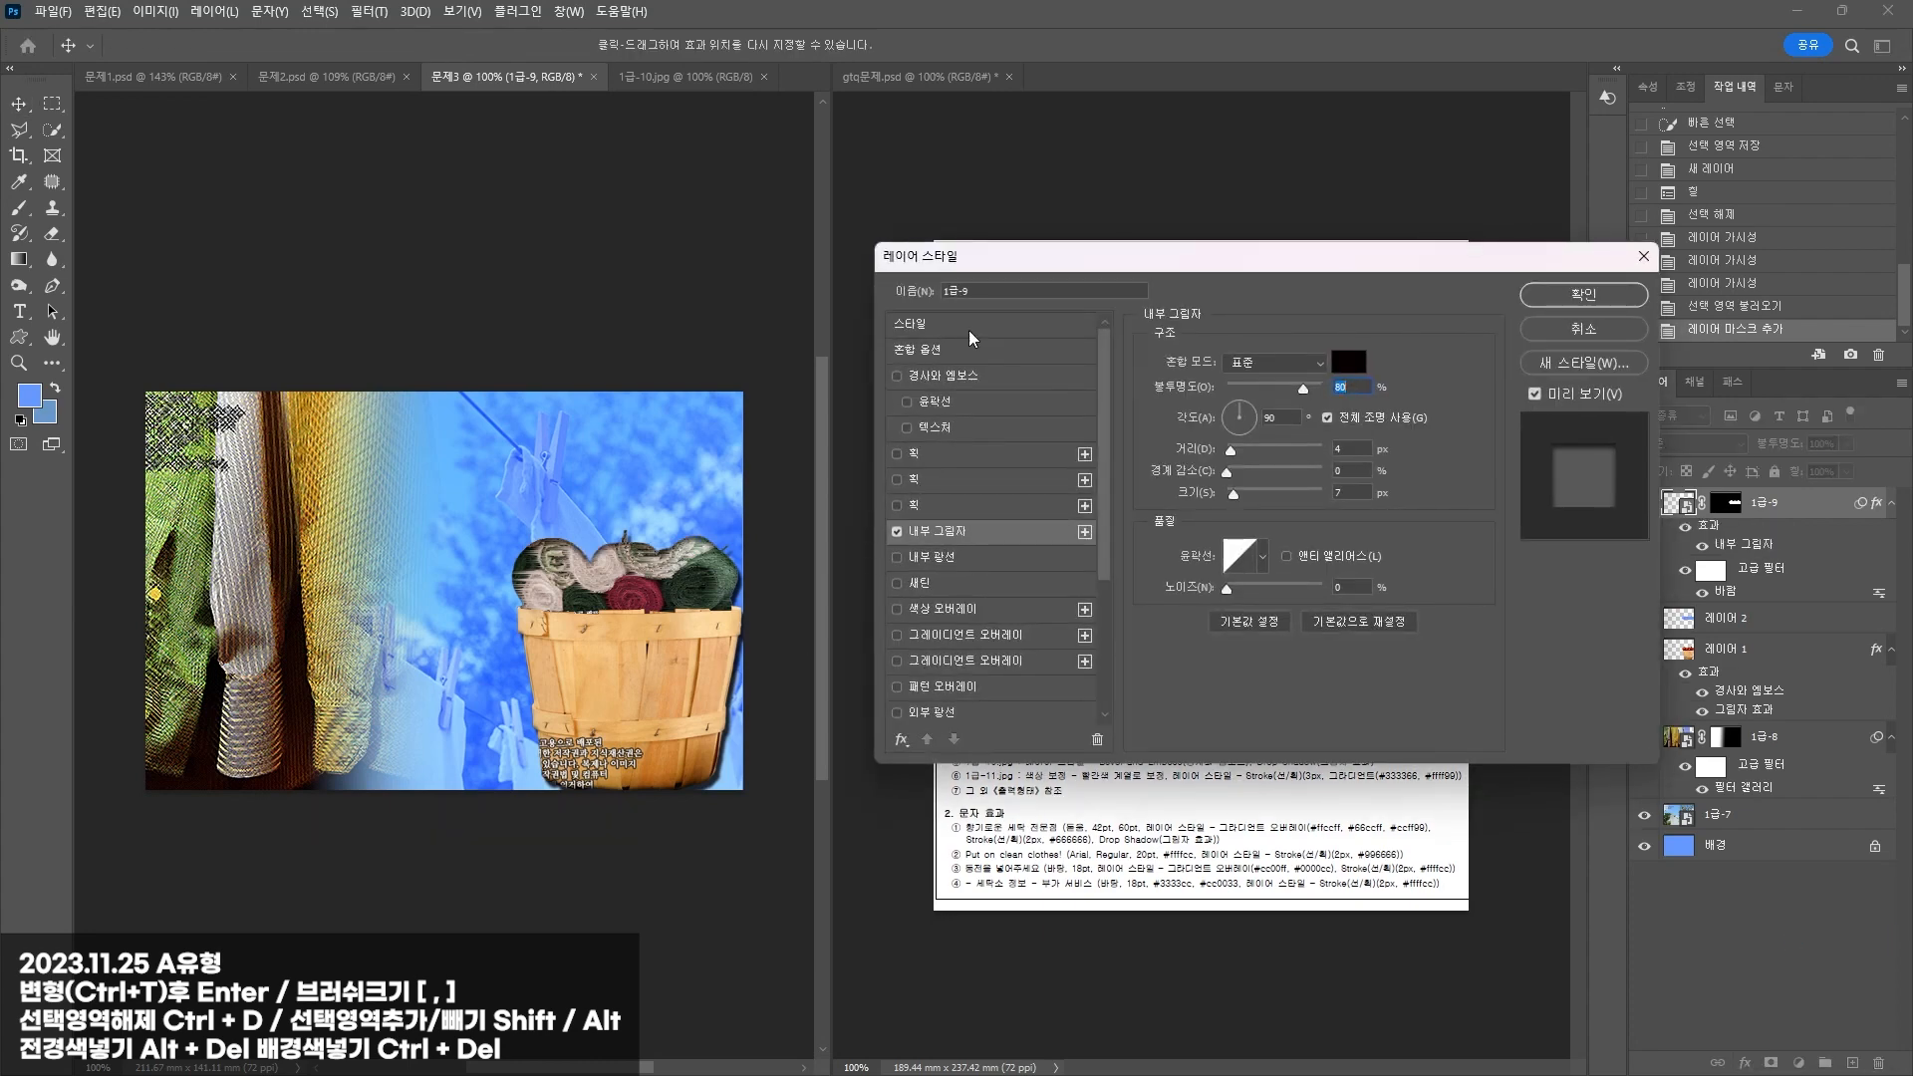
pyautogui.moveTo(1114, 265); pyautogui.dragTo(1298, 591)
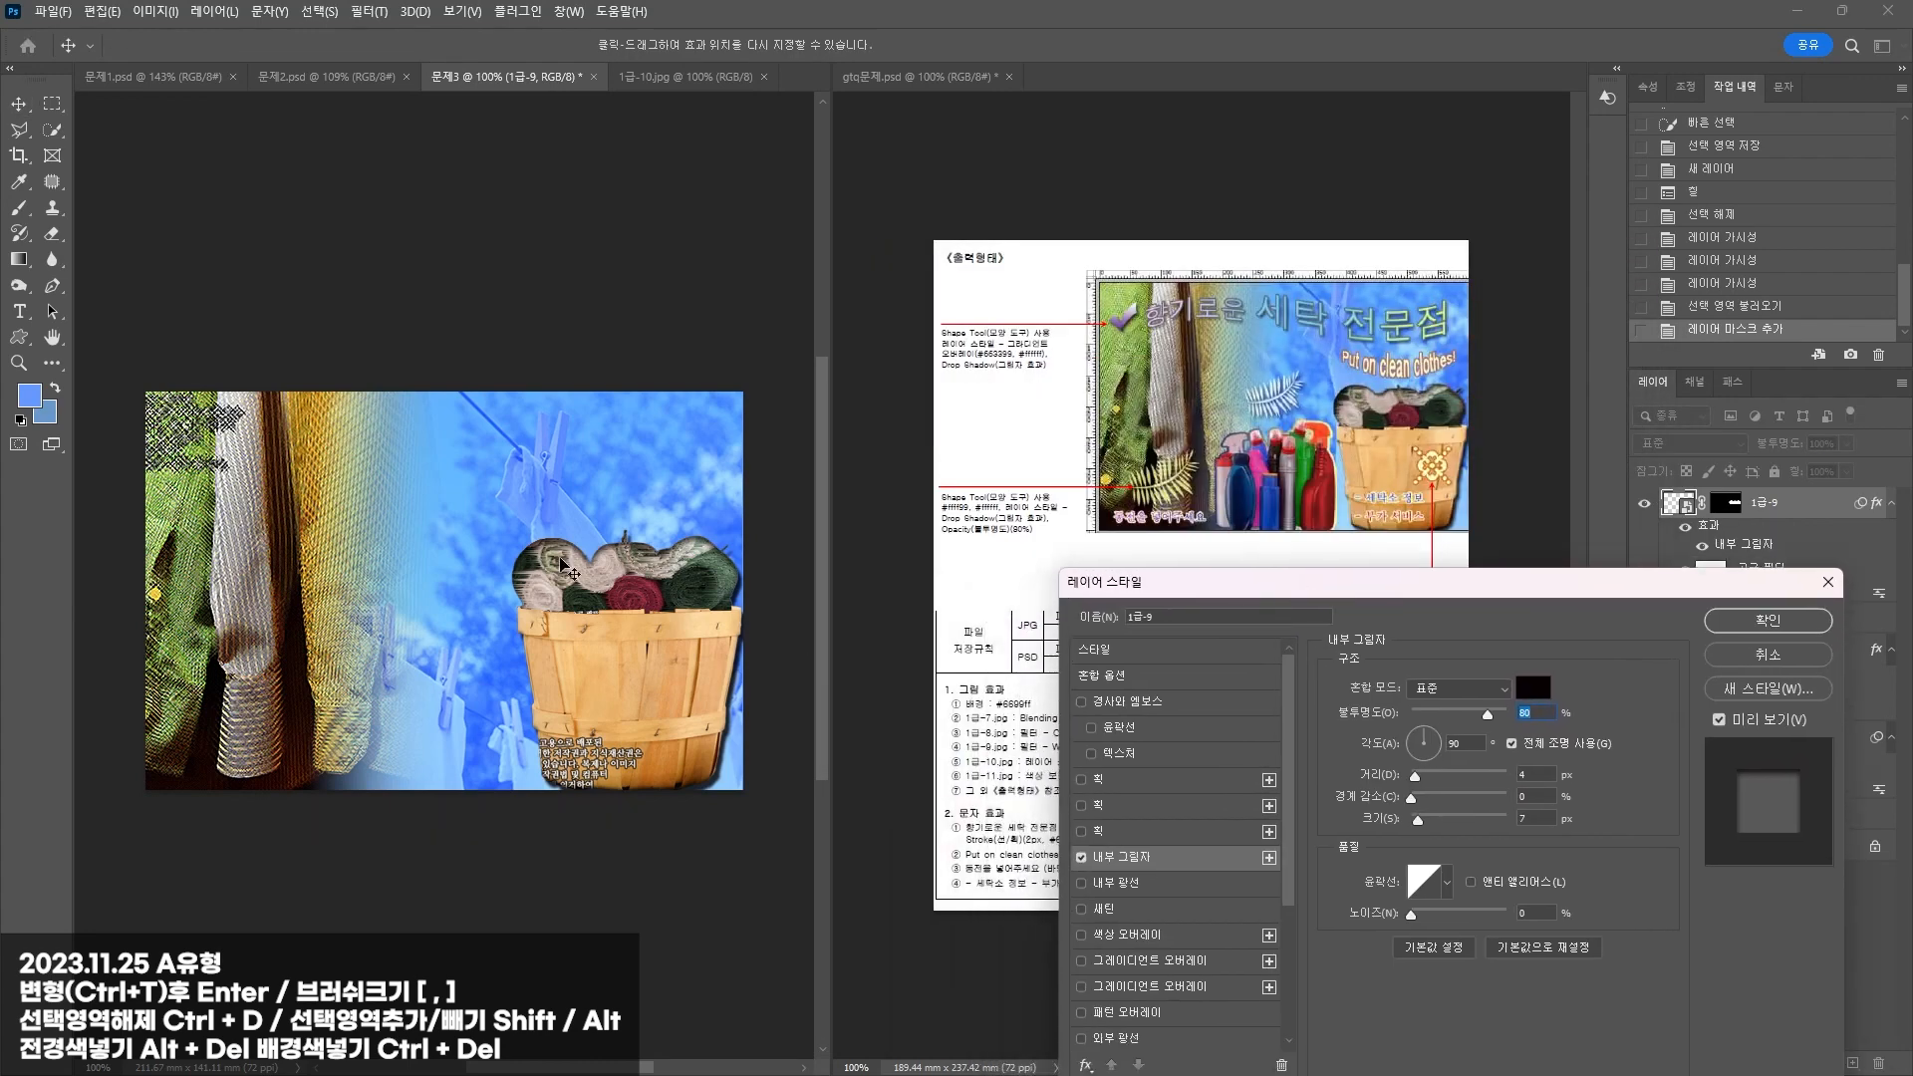
pyautogui.click(1767, 621)
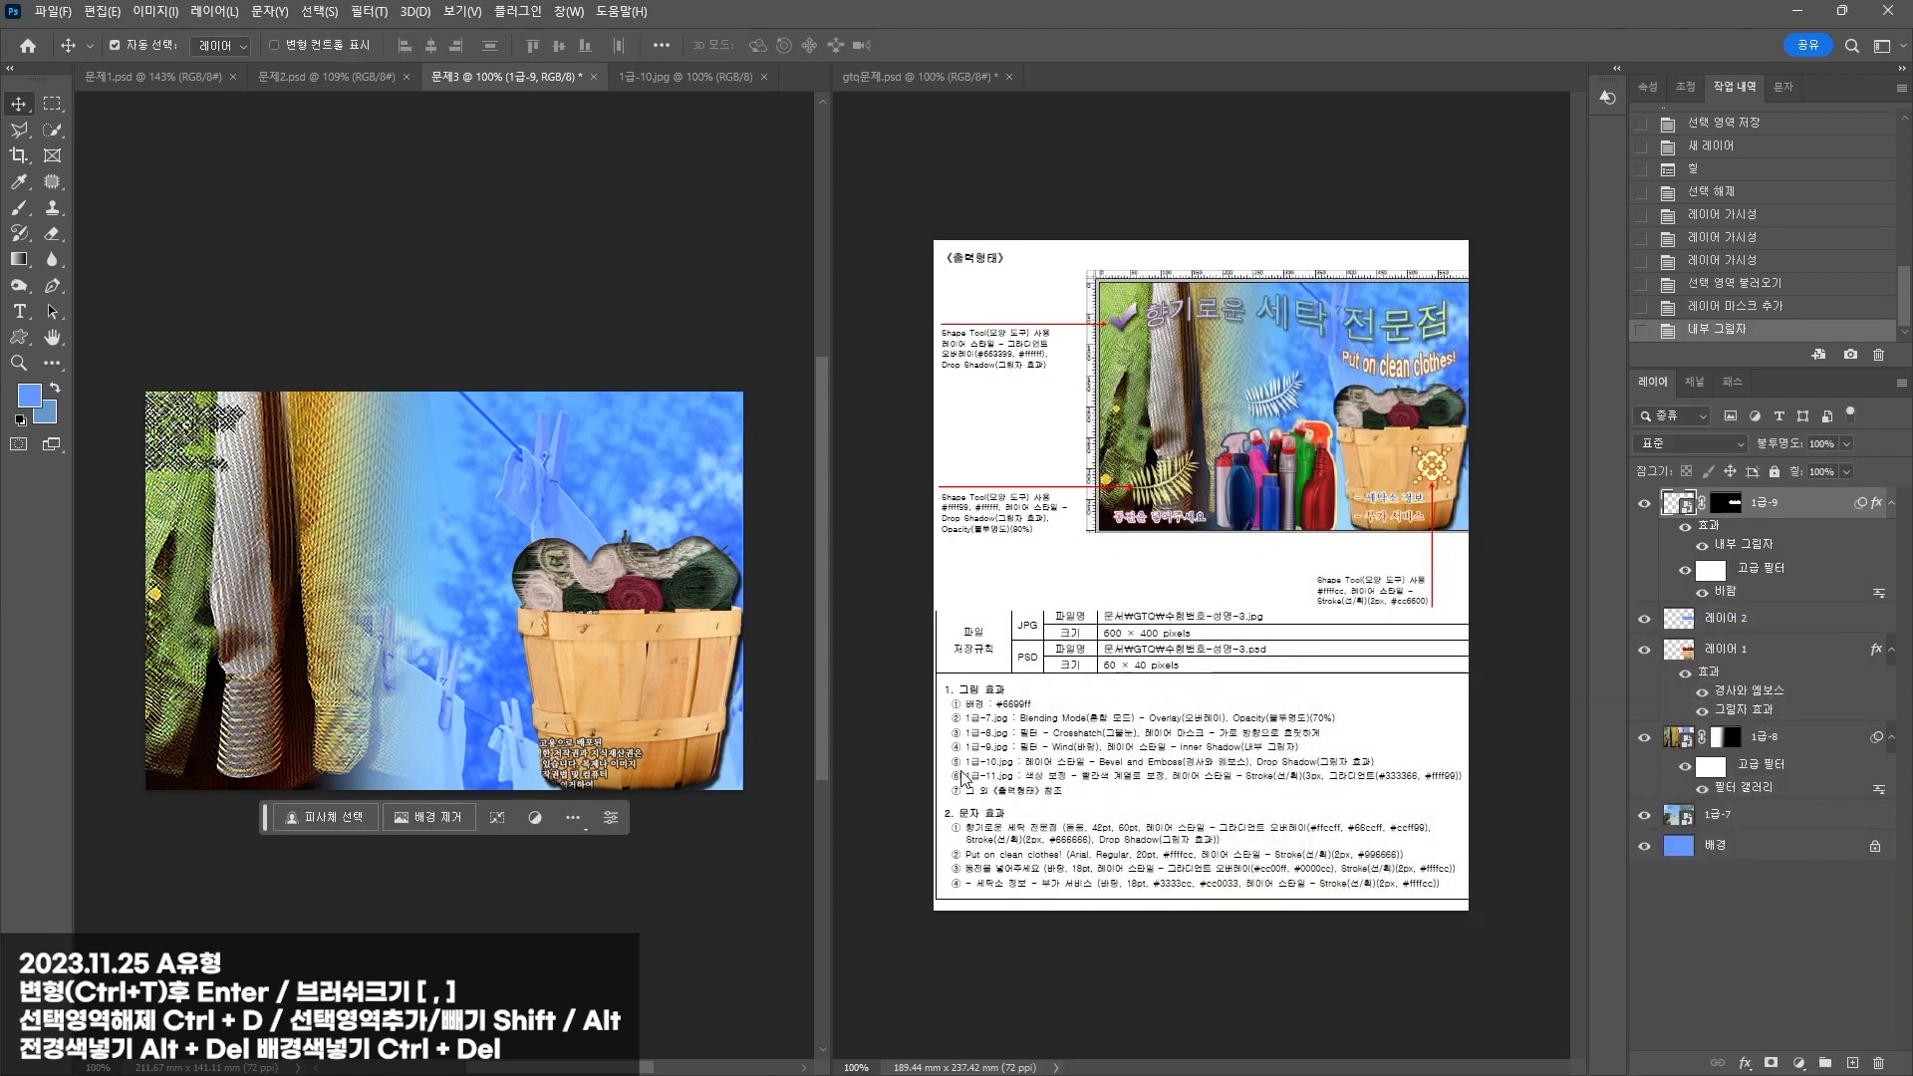
# Step: Open 1급-11.jpg and select the whole group of detergent bottles with the Object Selection tool
pyautogui.hotkey('alt', 'Tab')
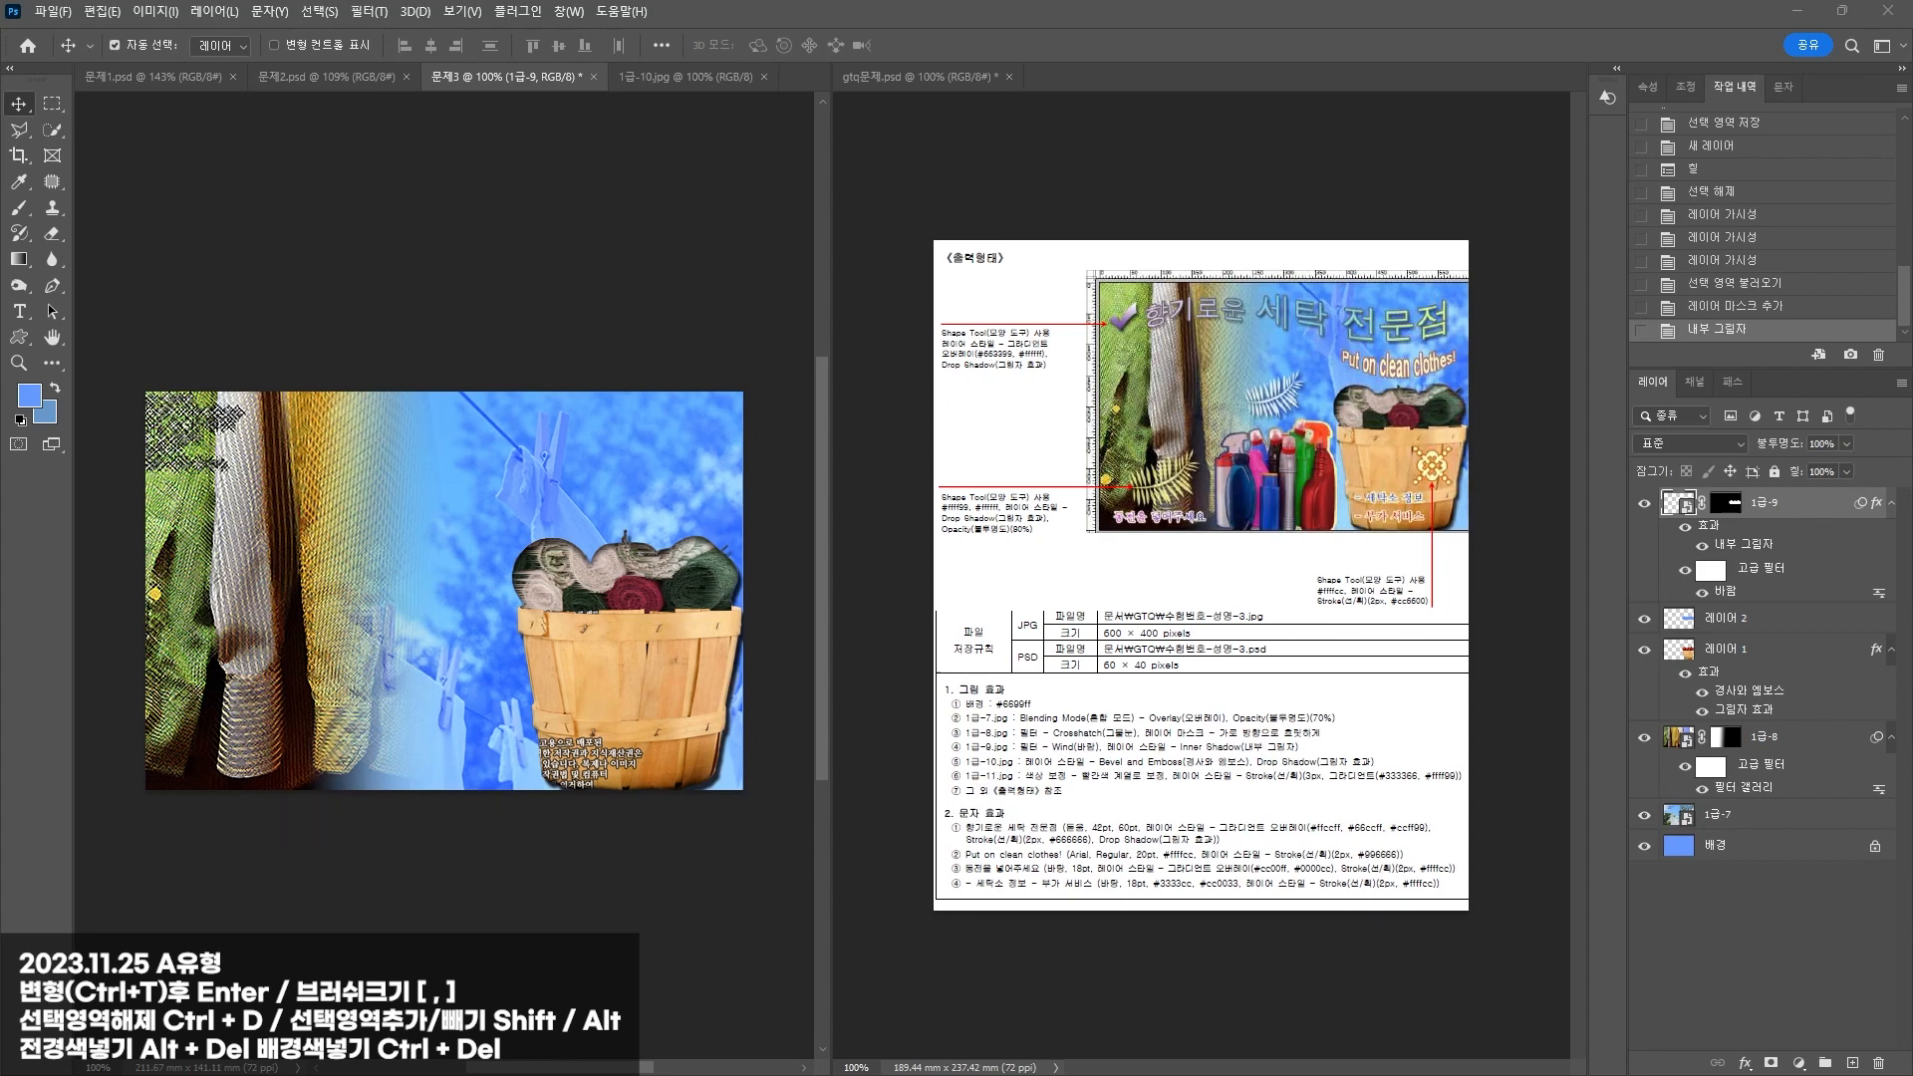
pyautogui.moveTo(344, 2); pyautogui.dragTo(377, 12)
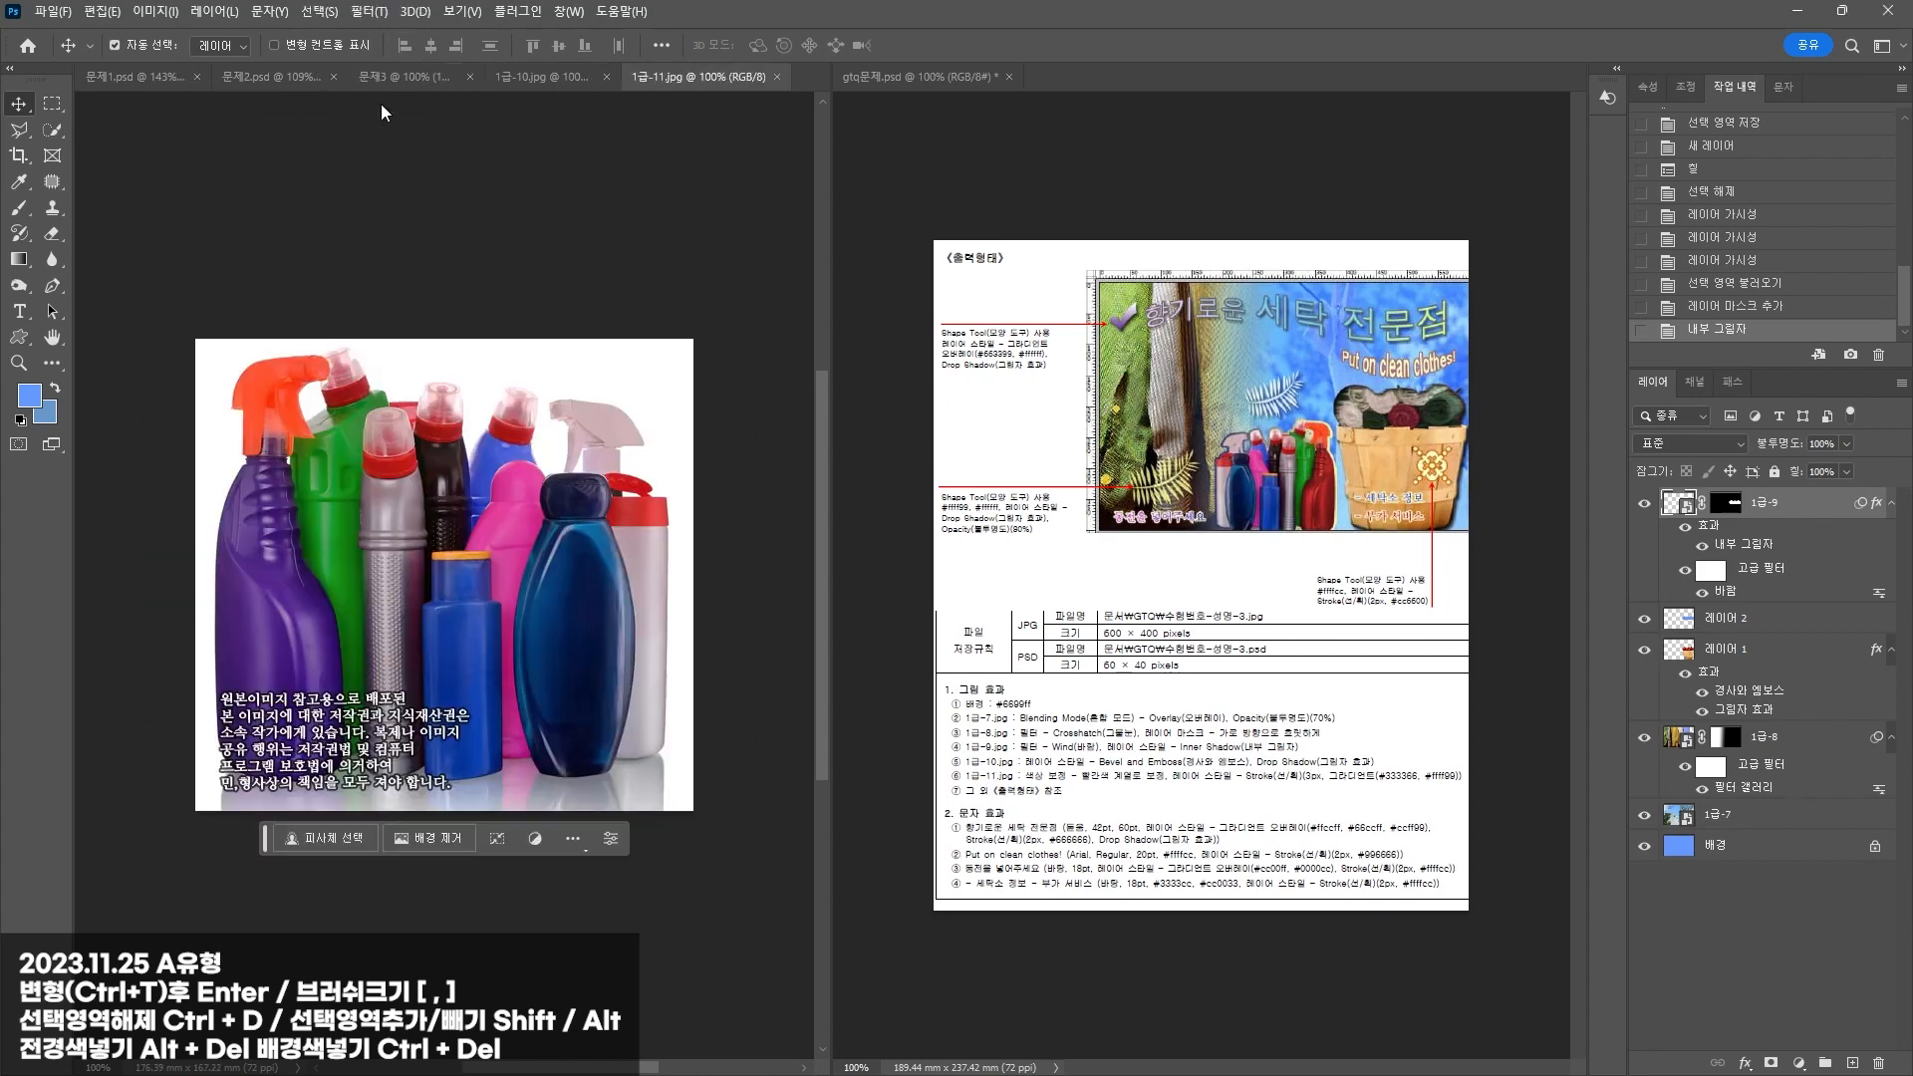
pyautogui.click(53, 131)
pyautogui.click(129, 130)
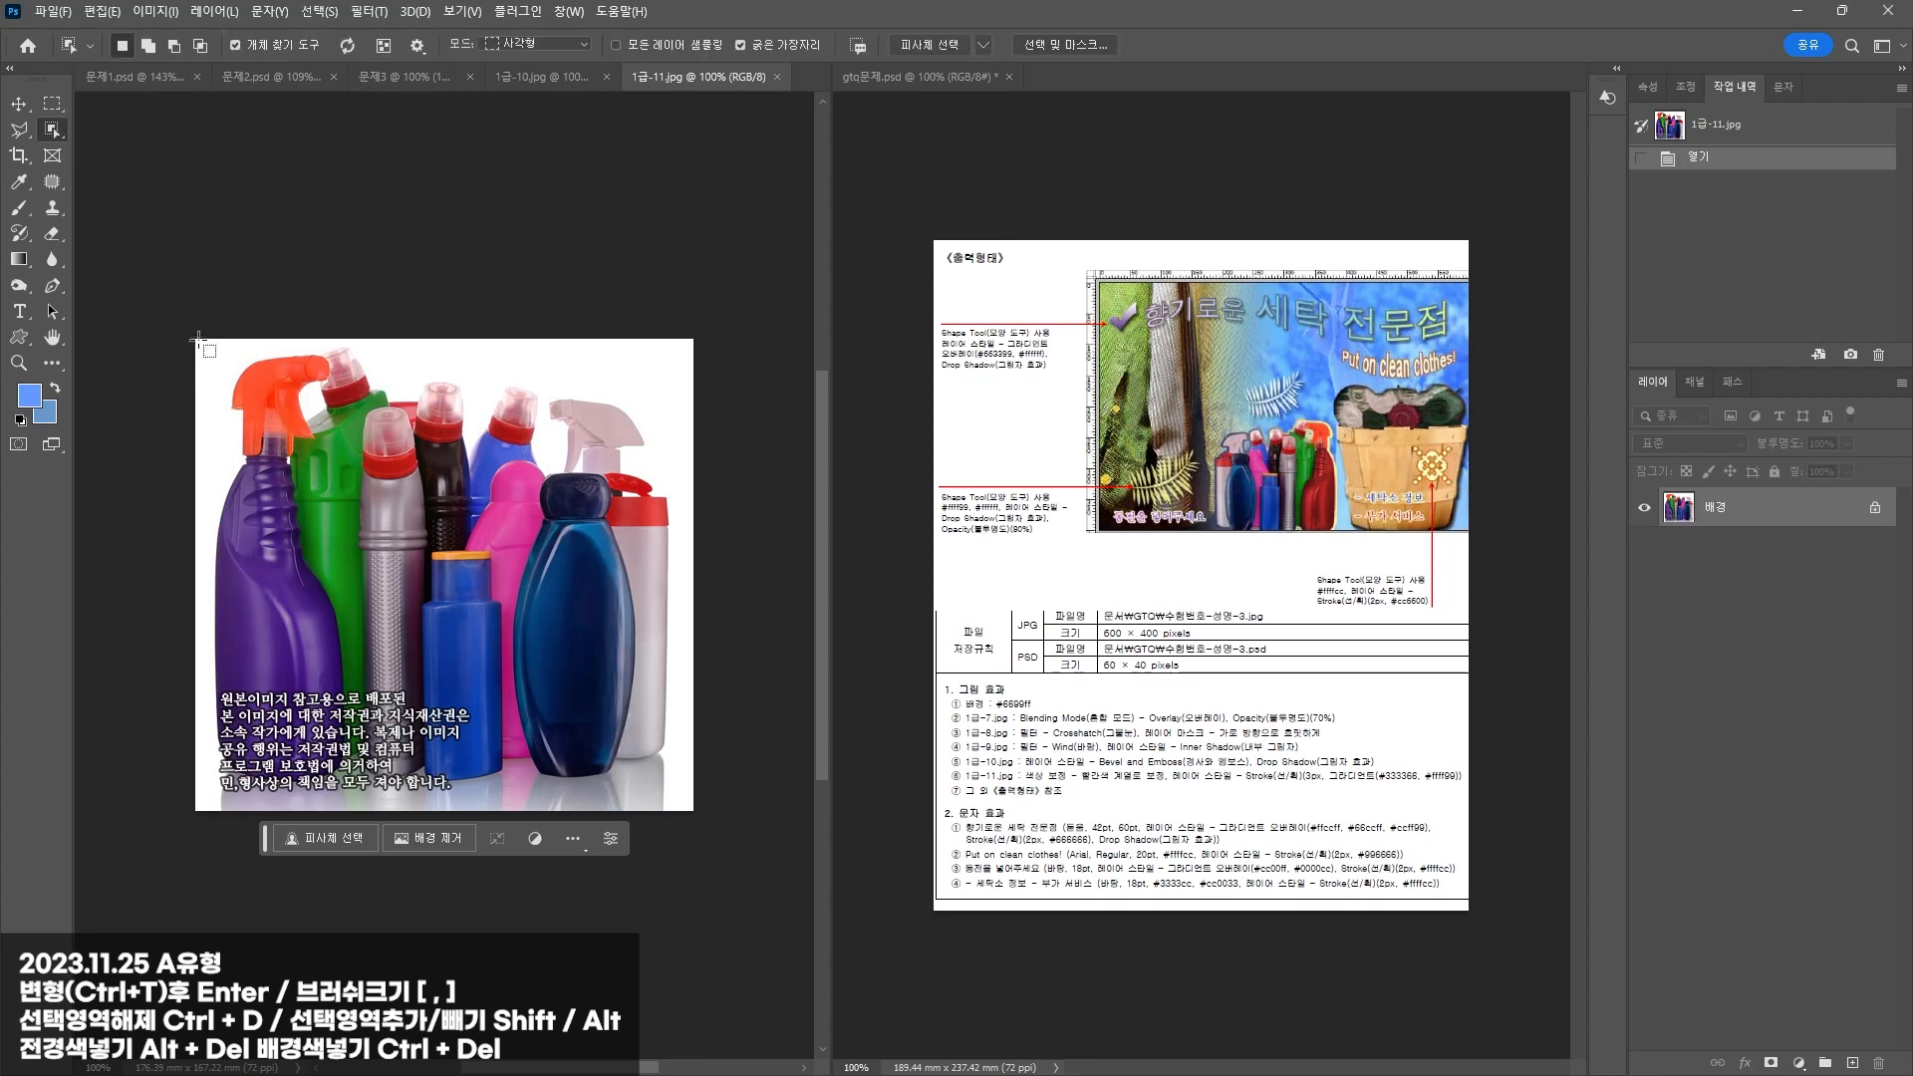
pyautogui.moveTo(197, 339); pyautogui.dragTo(693, 800)
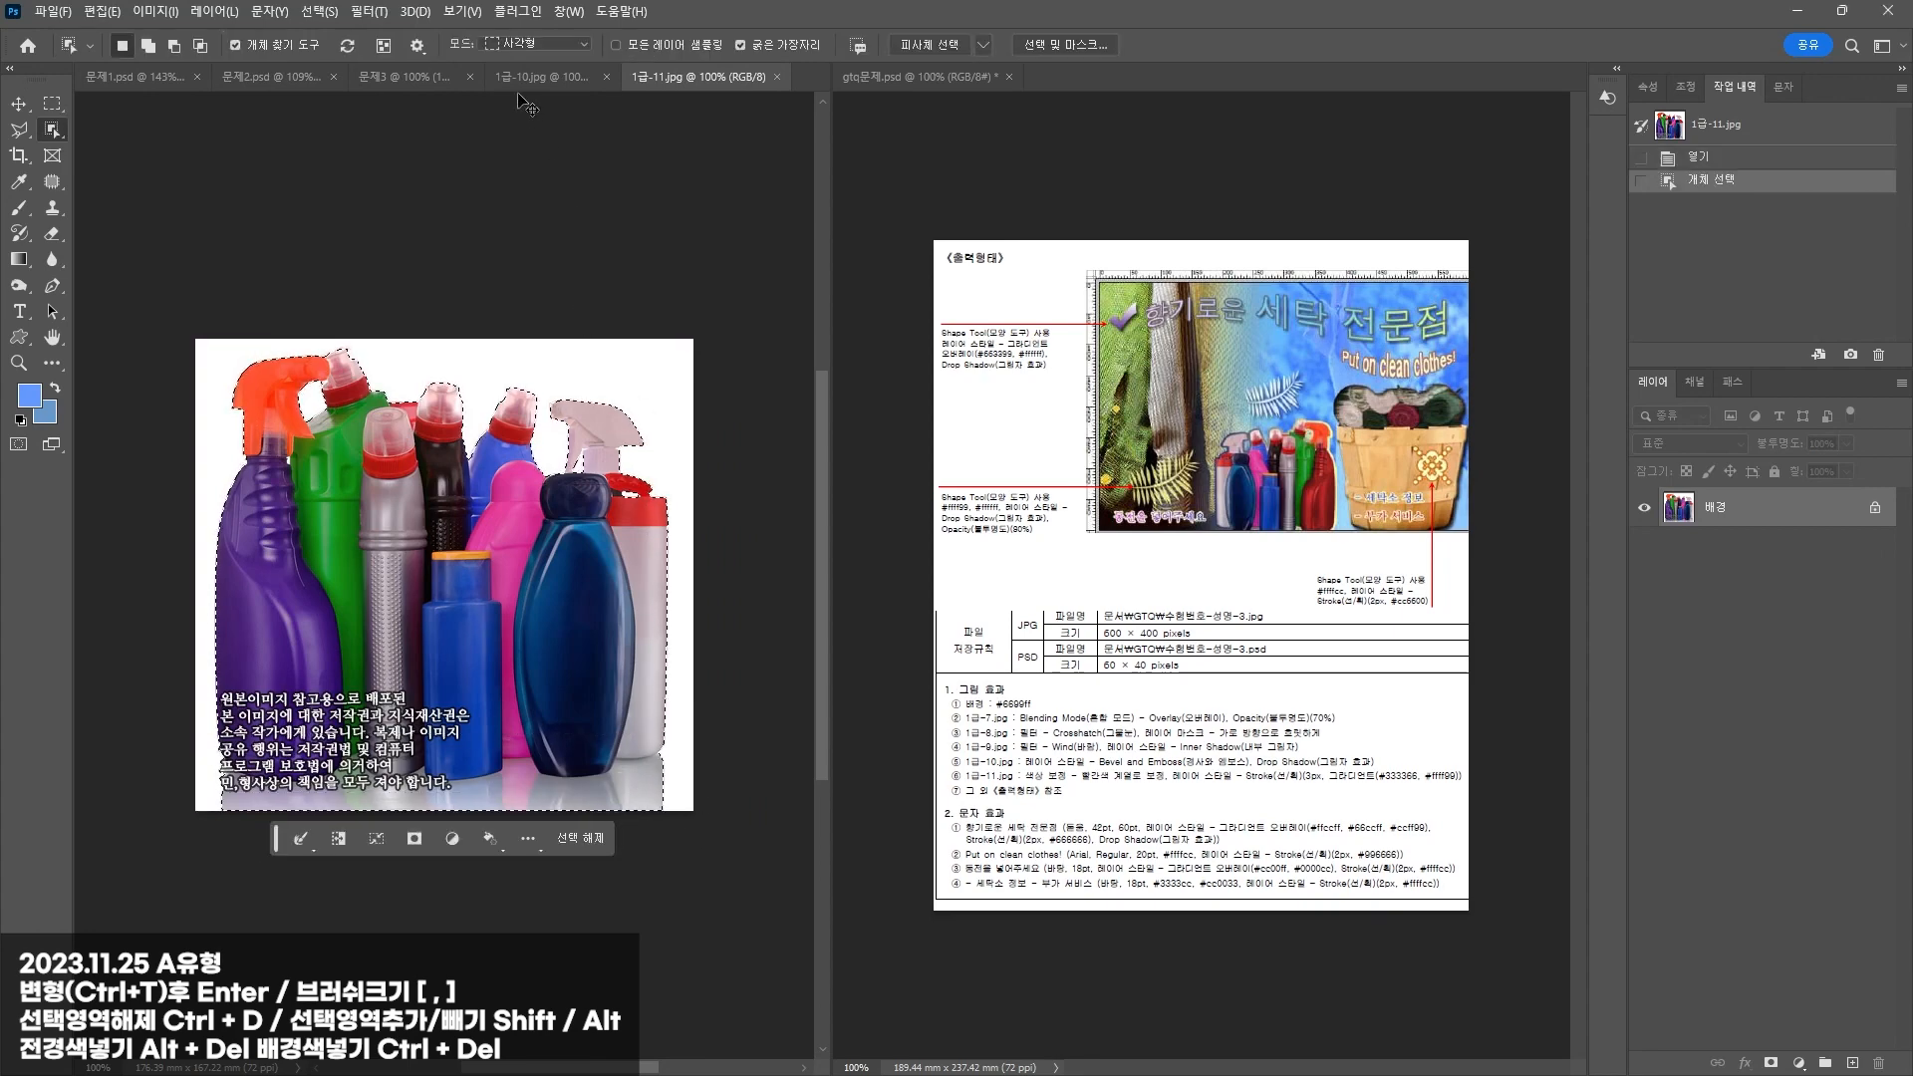
# Step: Copy the selected bottles into the 문제3 document, scaling them to about 42% and placing them beside the basket
pyautogui.click(375, 77)
pyautogui.hotkey('ctrl', 'v')
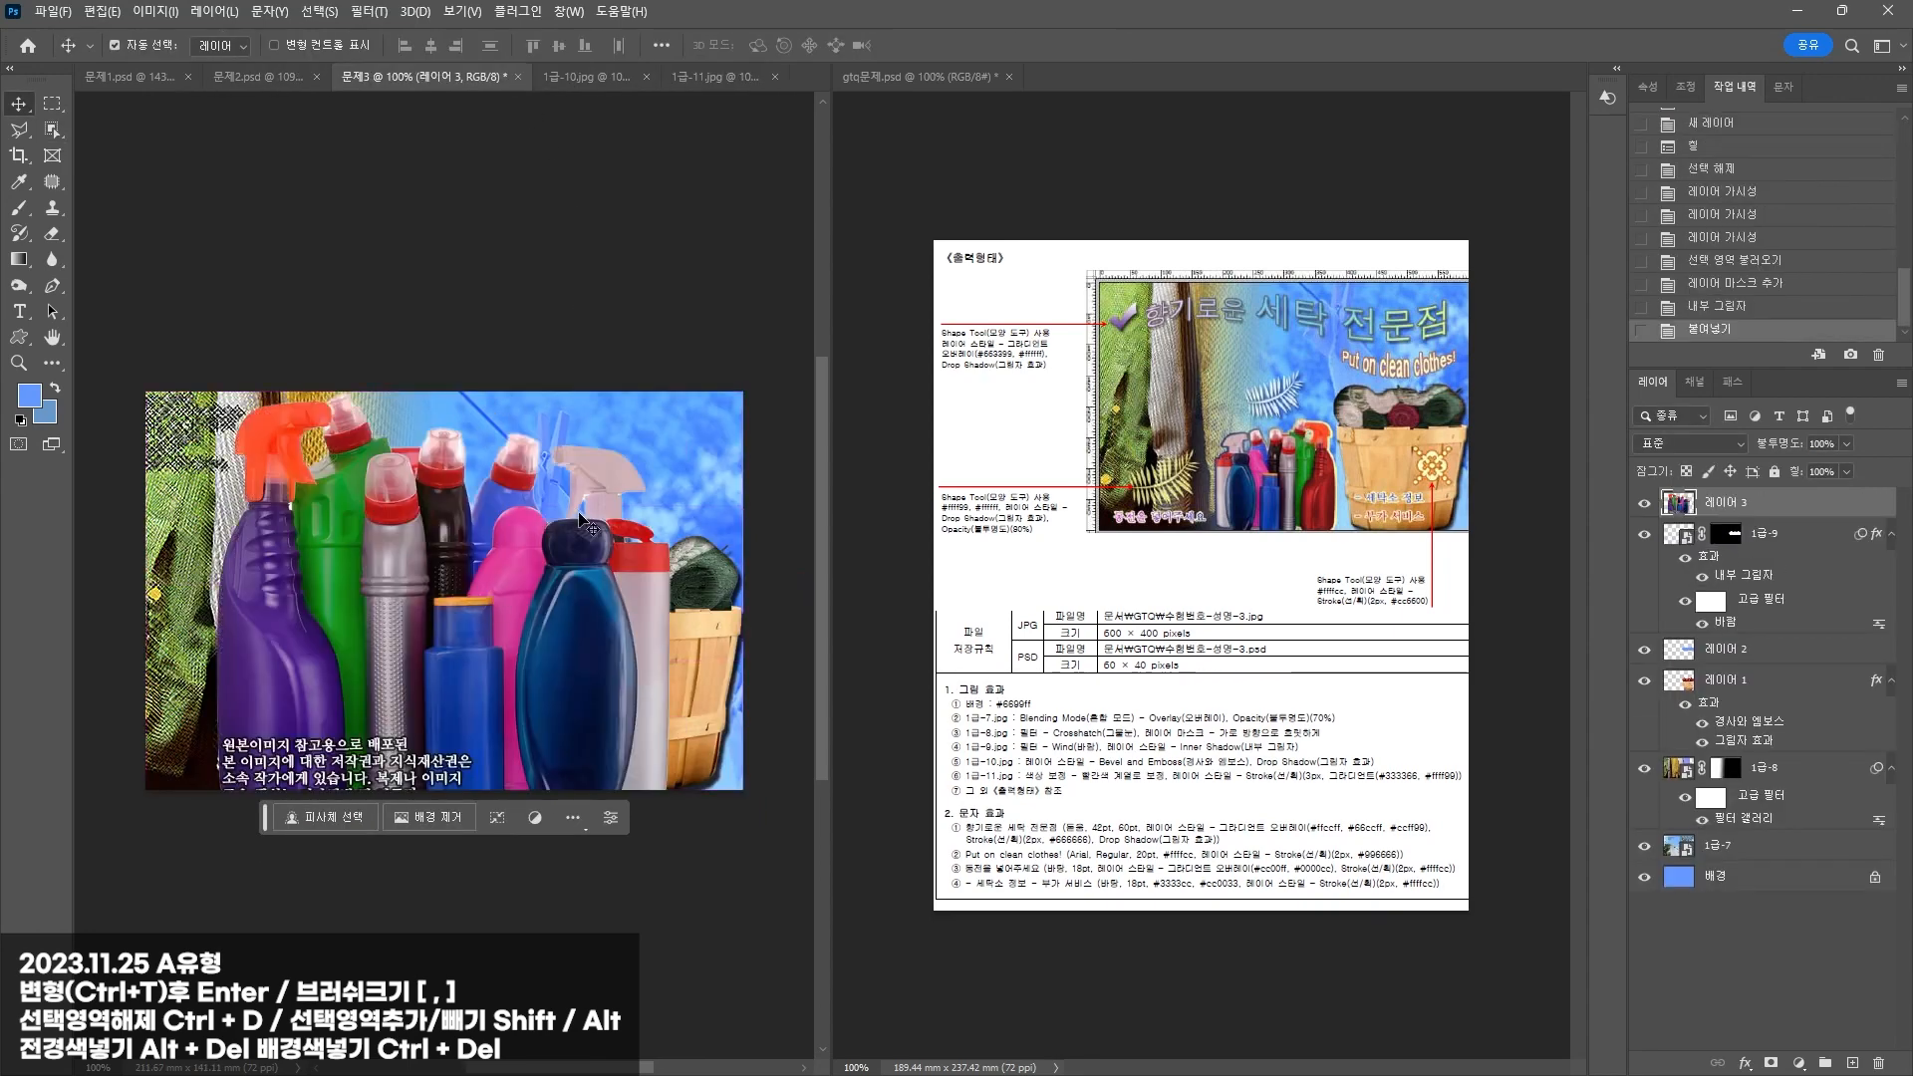
pyautogui.hotkey('ctrl', 't')
pyautogui.moveTo(669, 389); pyautogui.dragTo(405, 663)
pyautogui.moveTo(396, 737); pyautogui.dragTo(501, 658)
pyautogui.press('Return')
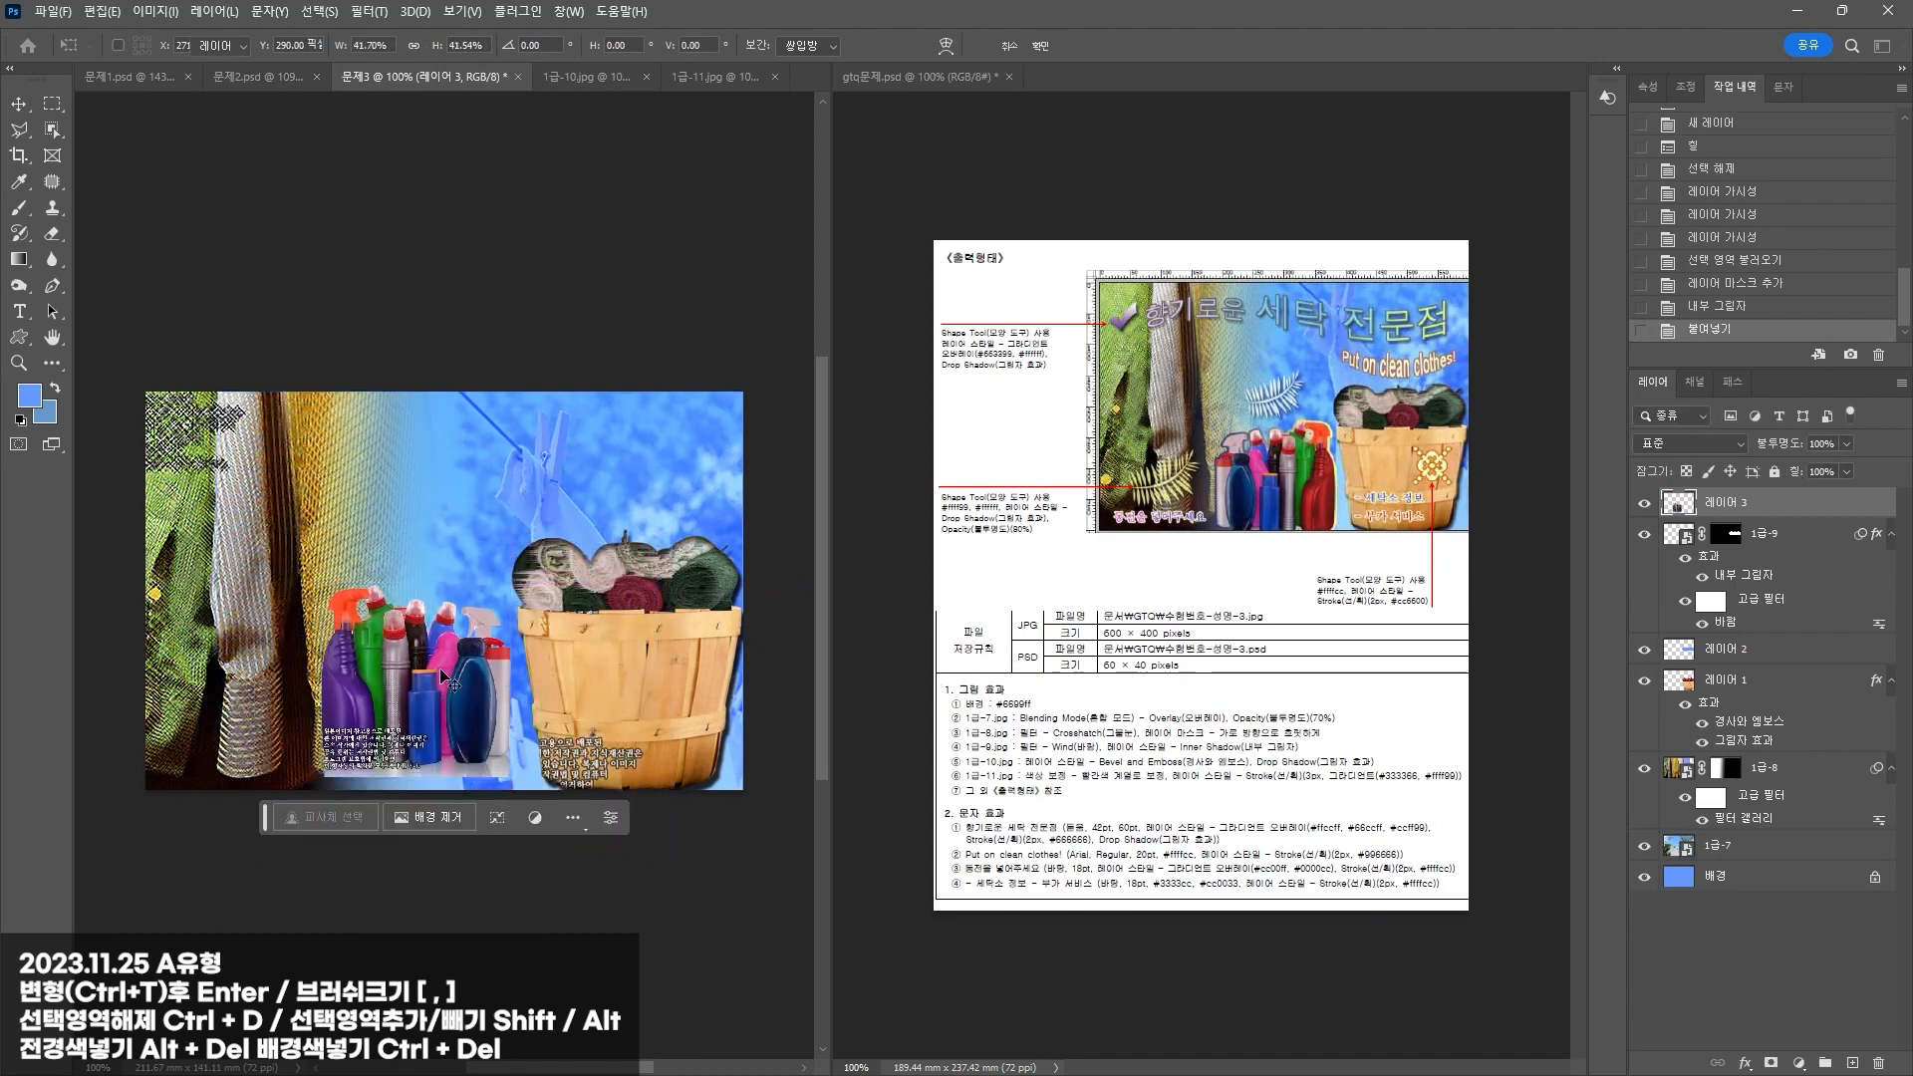
# Step: Flip the bottles horizontally and move them down about 2.5 mm
pyautogui.hotkey('ctrl', 't')
pyautogui.rightClick(396, 655)
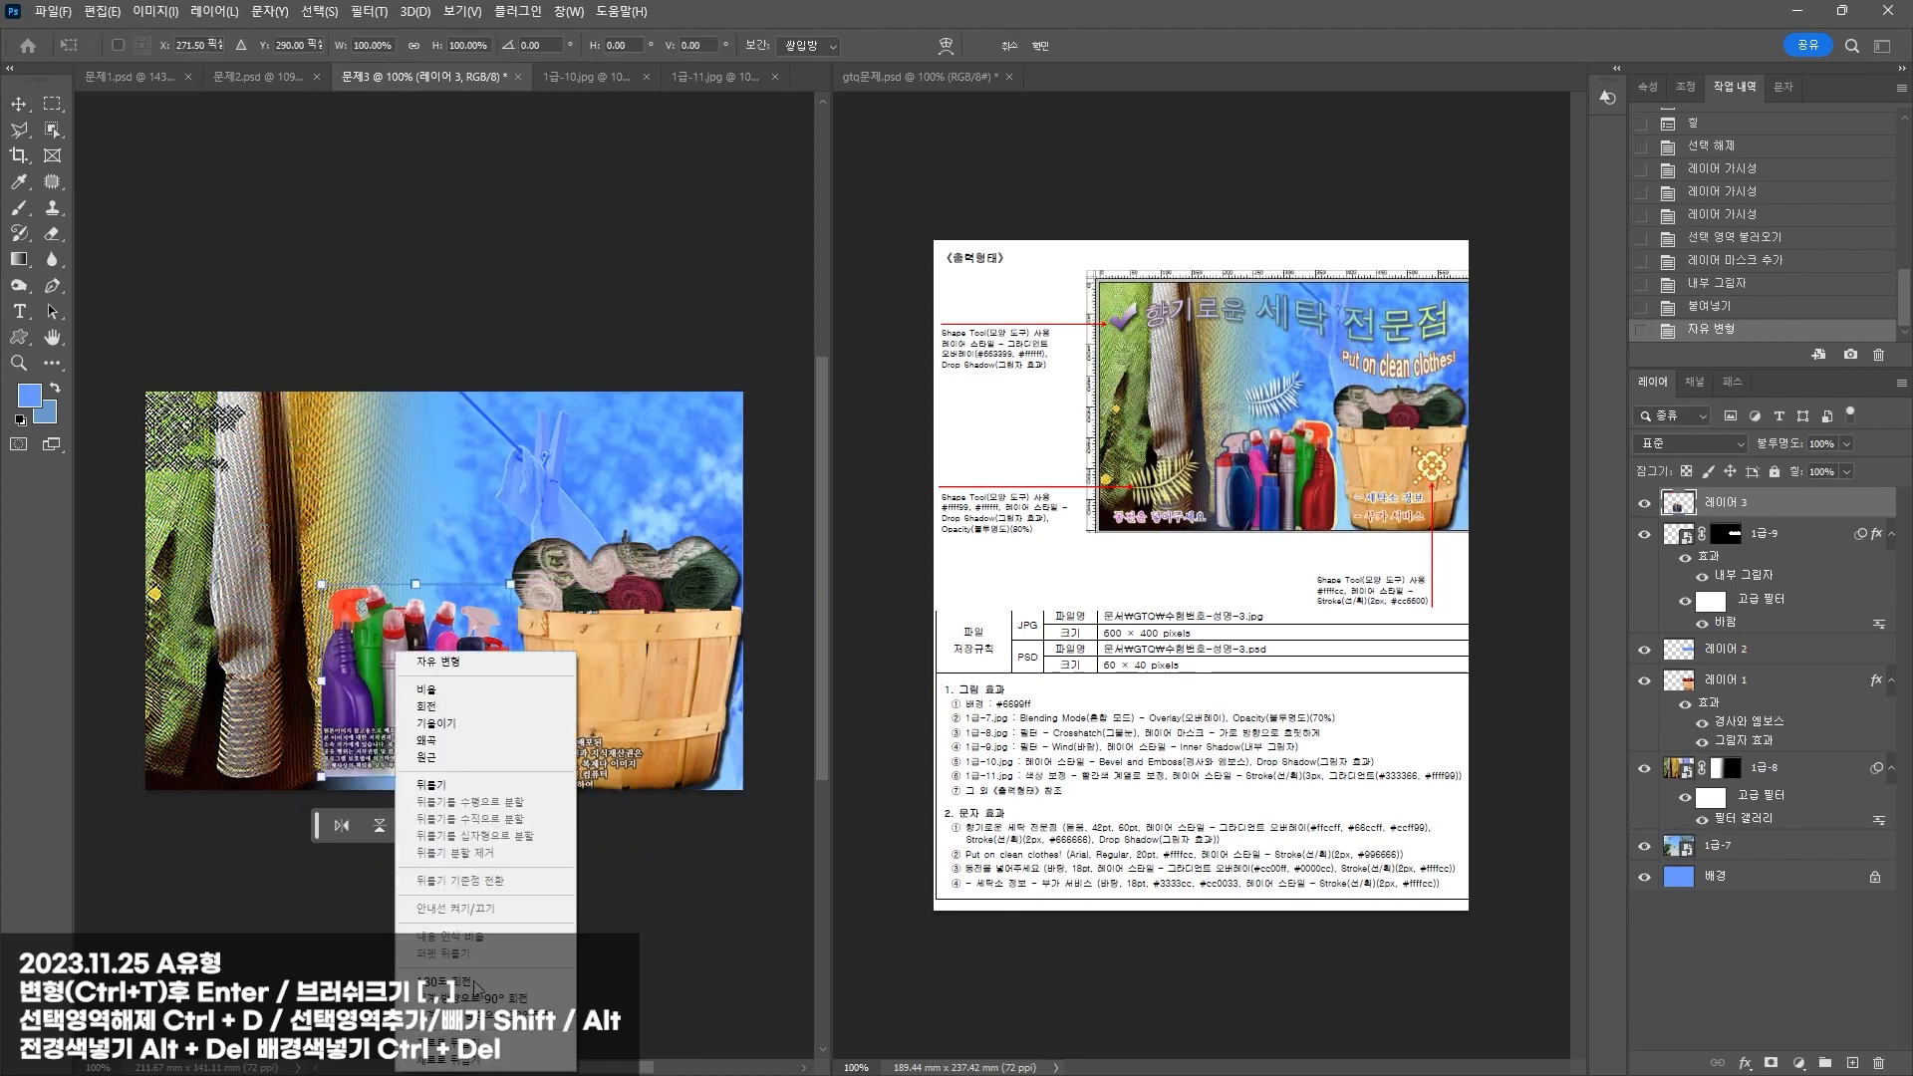
pyautogui.click(448, 1043)
pyautogui.moveTo(438, 725); pyautogui.dragTo(439, 733)
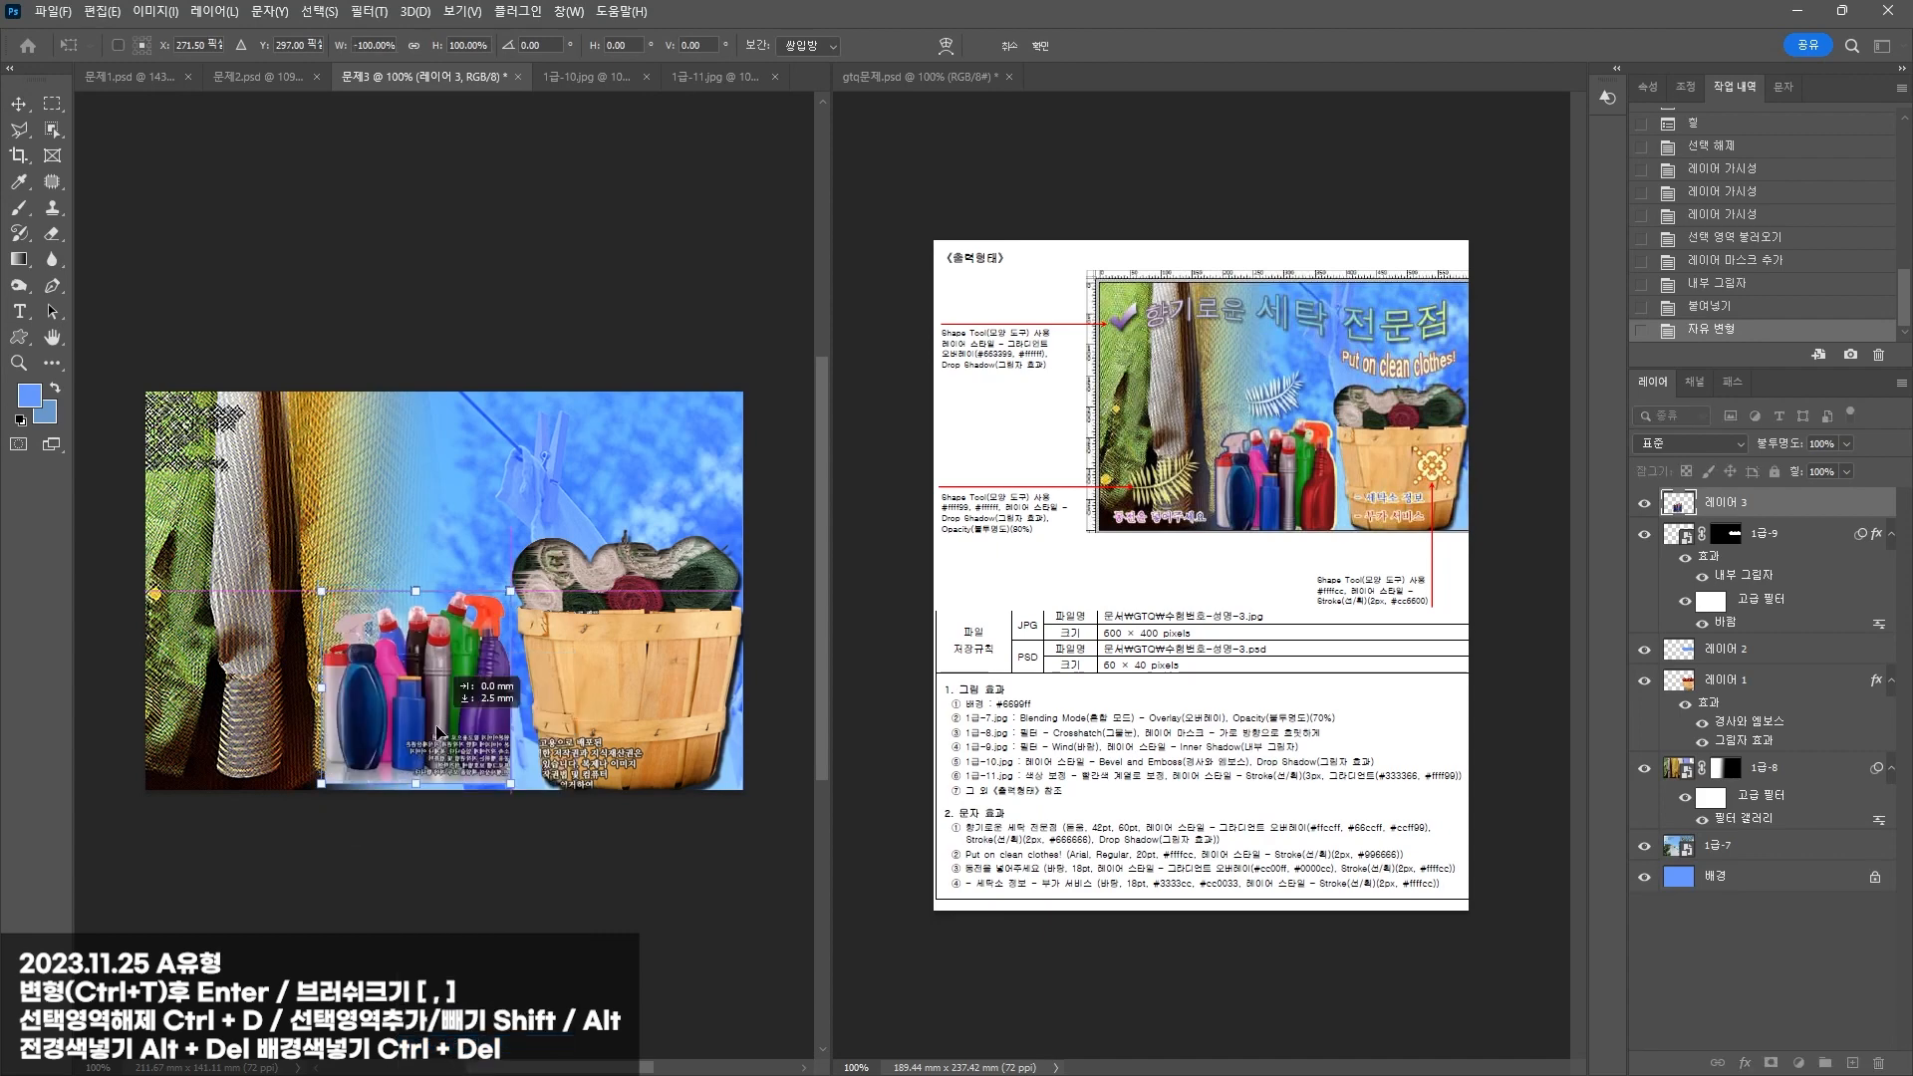
pyautogui.press('Return')
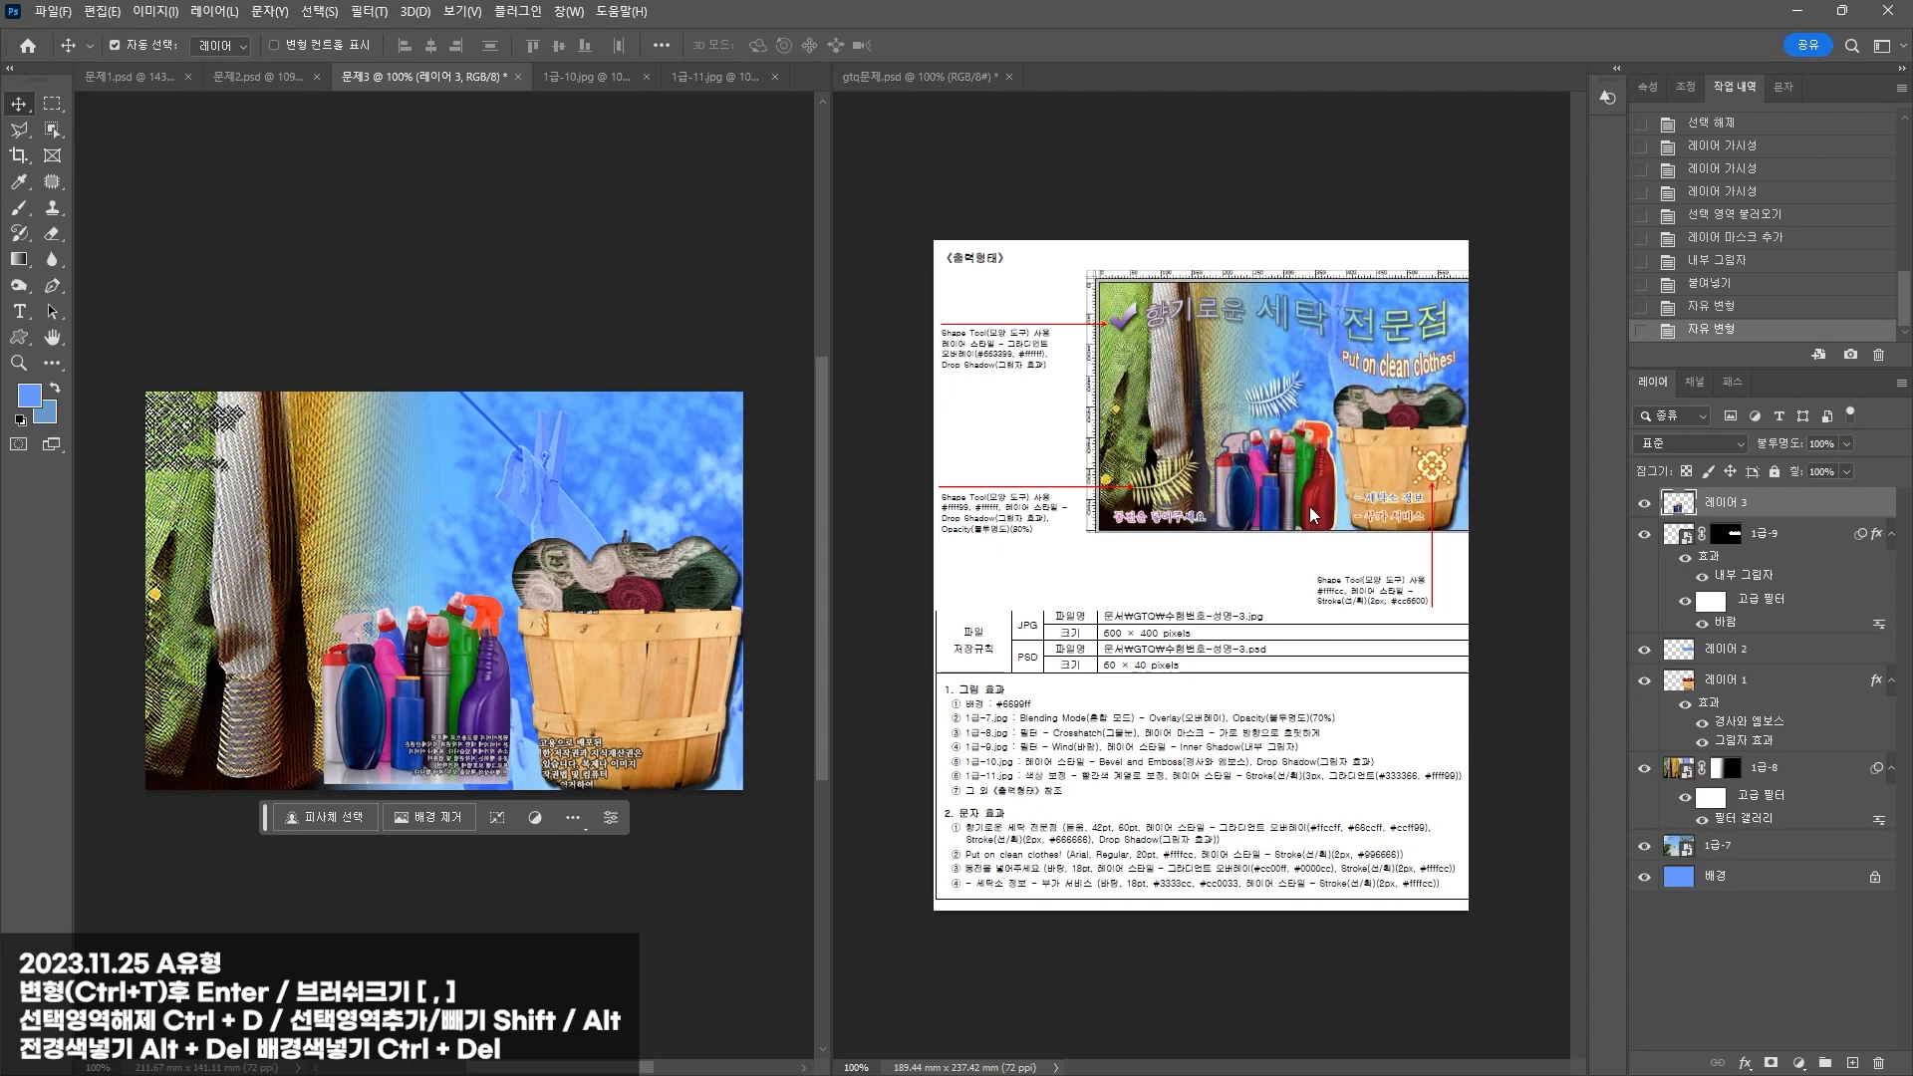
# Step: Select the body of the purple spray bottle on the bottles layer with the Quick Selection tool
pyautogui.scroll(4, 515, 712)
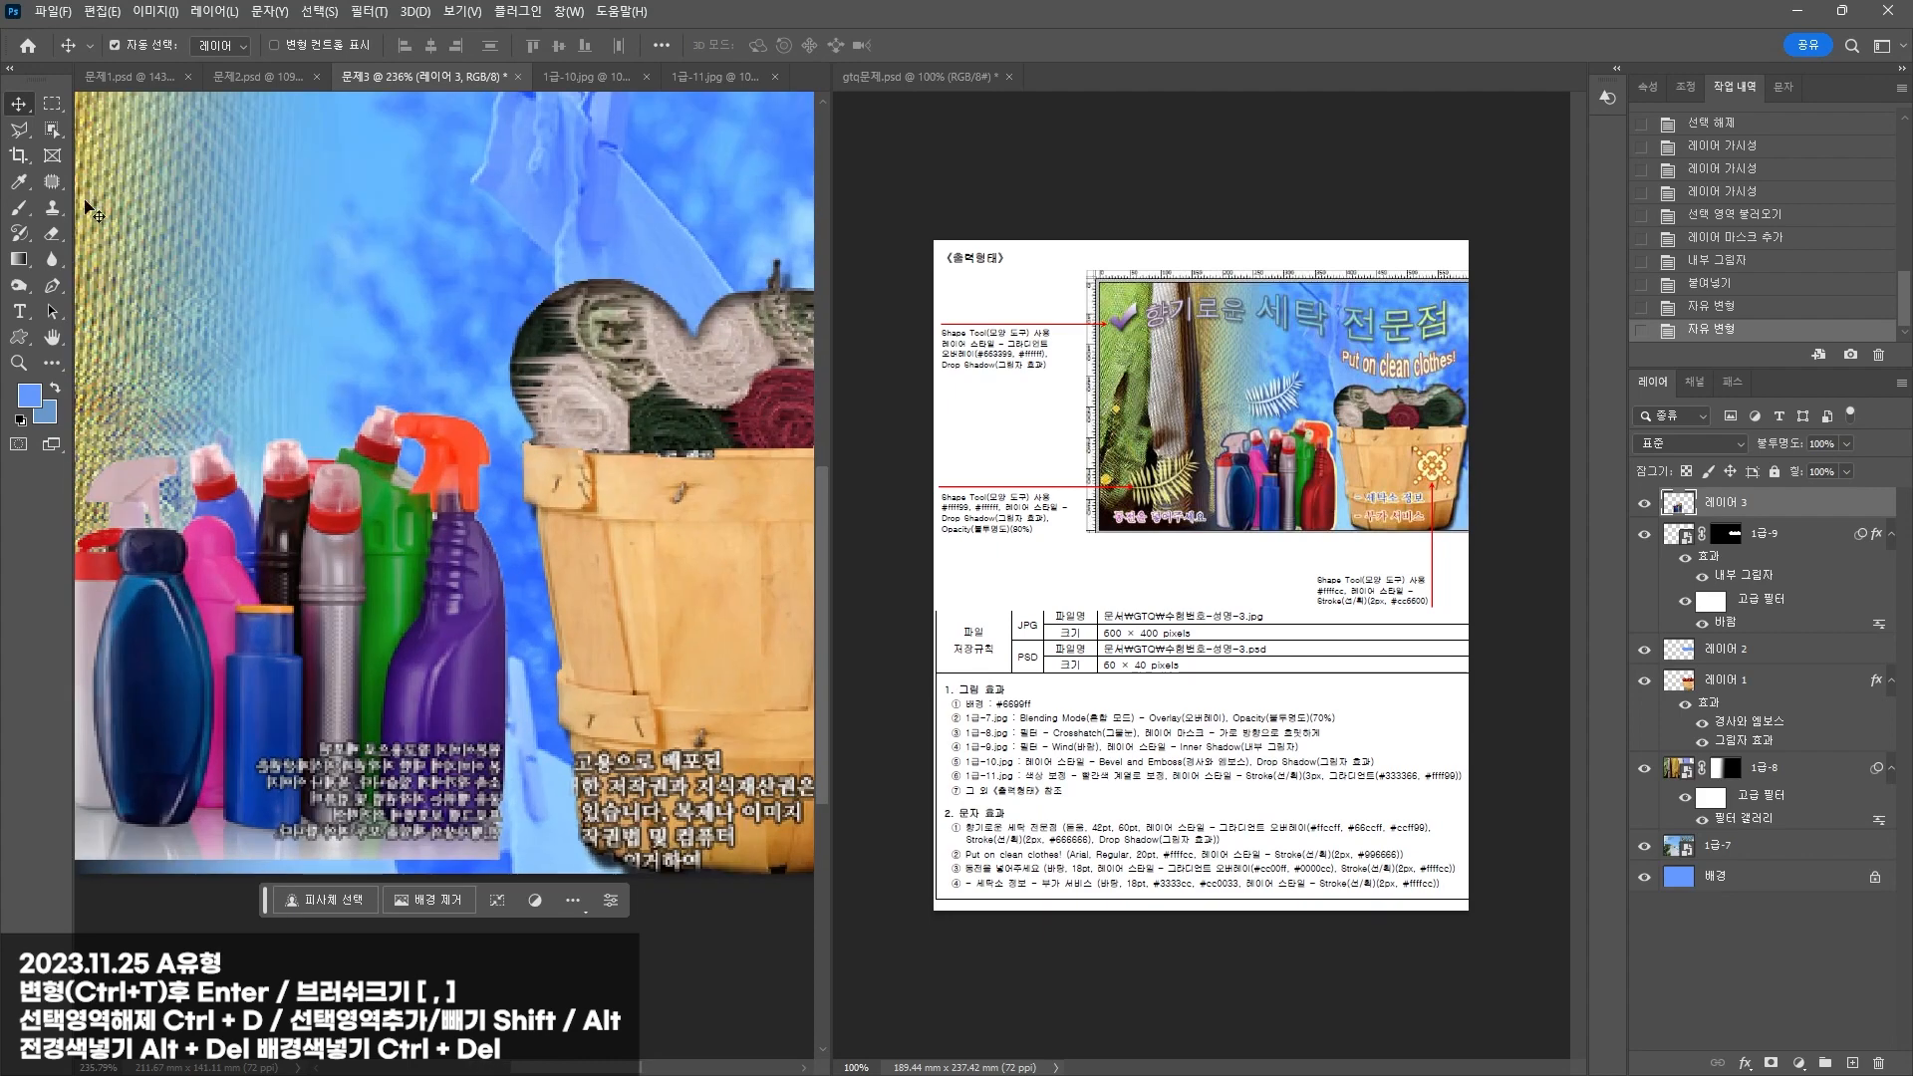
pyautogui.click(51, 129)
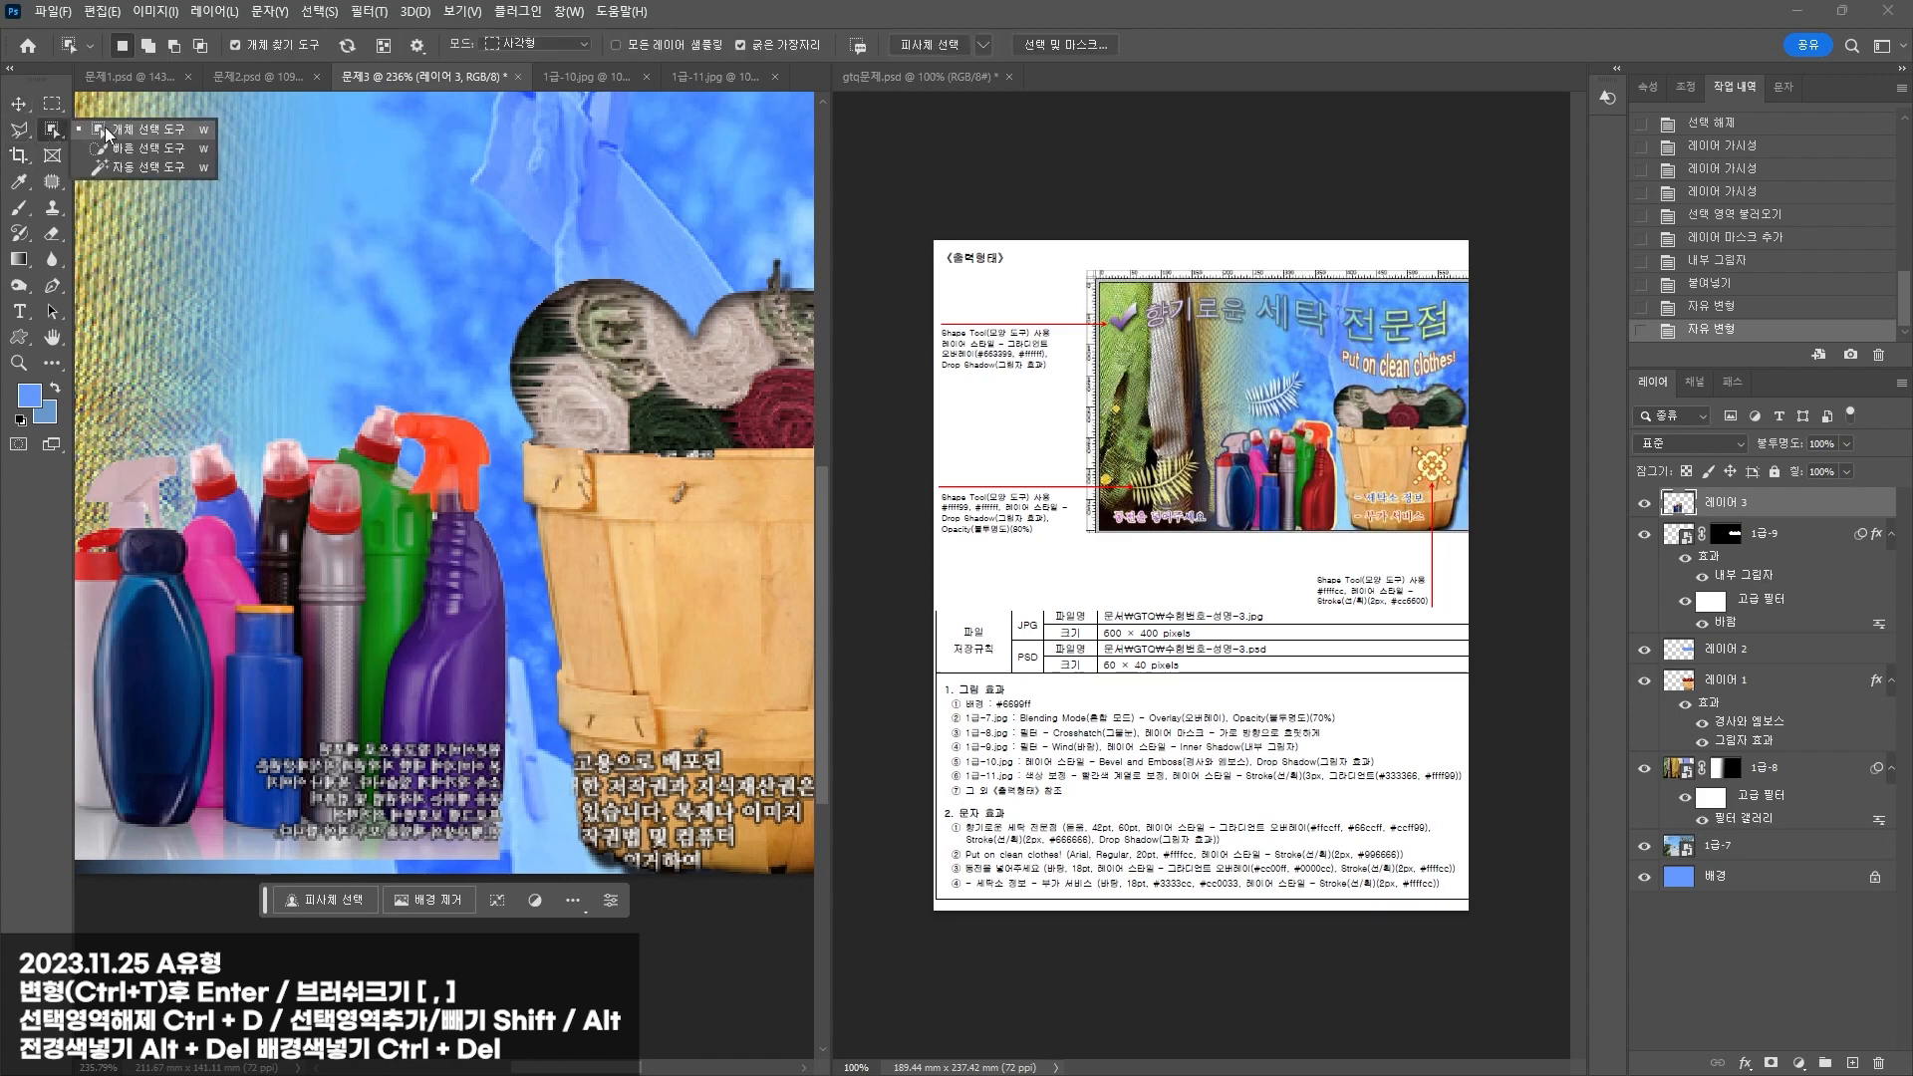
pyautogui.click(107, 133)
pyautogui.rightClick(52, 129)
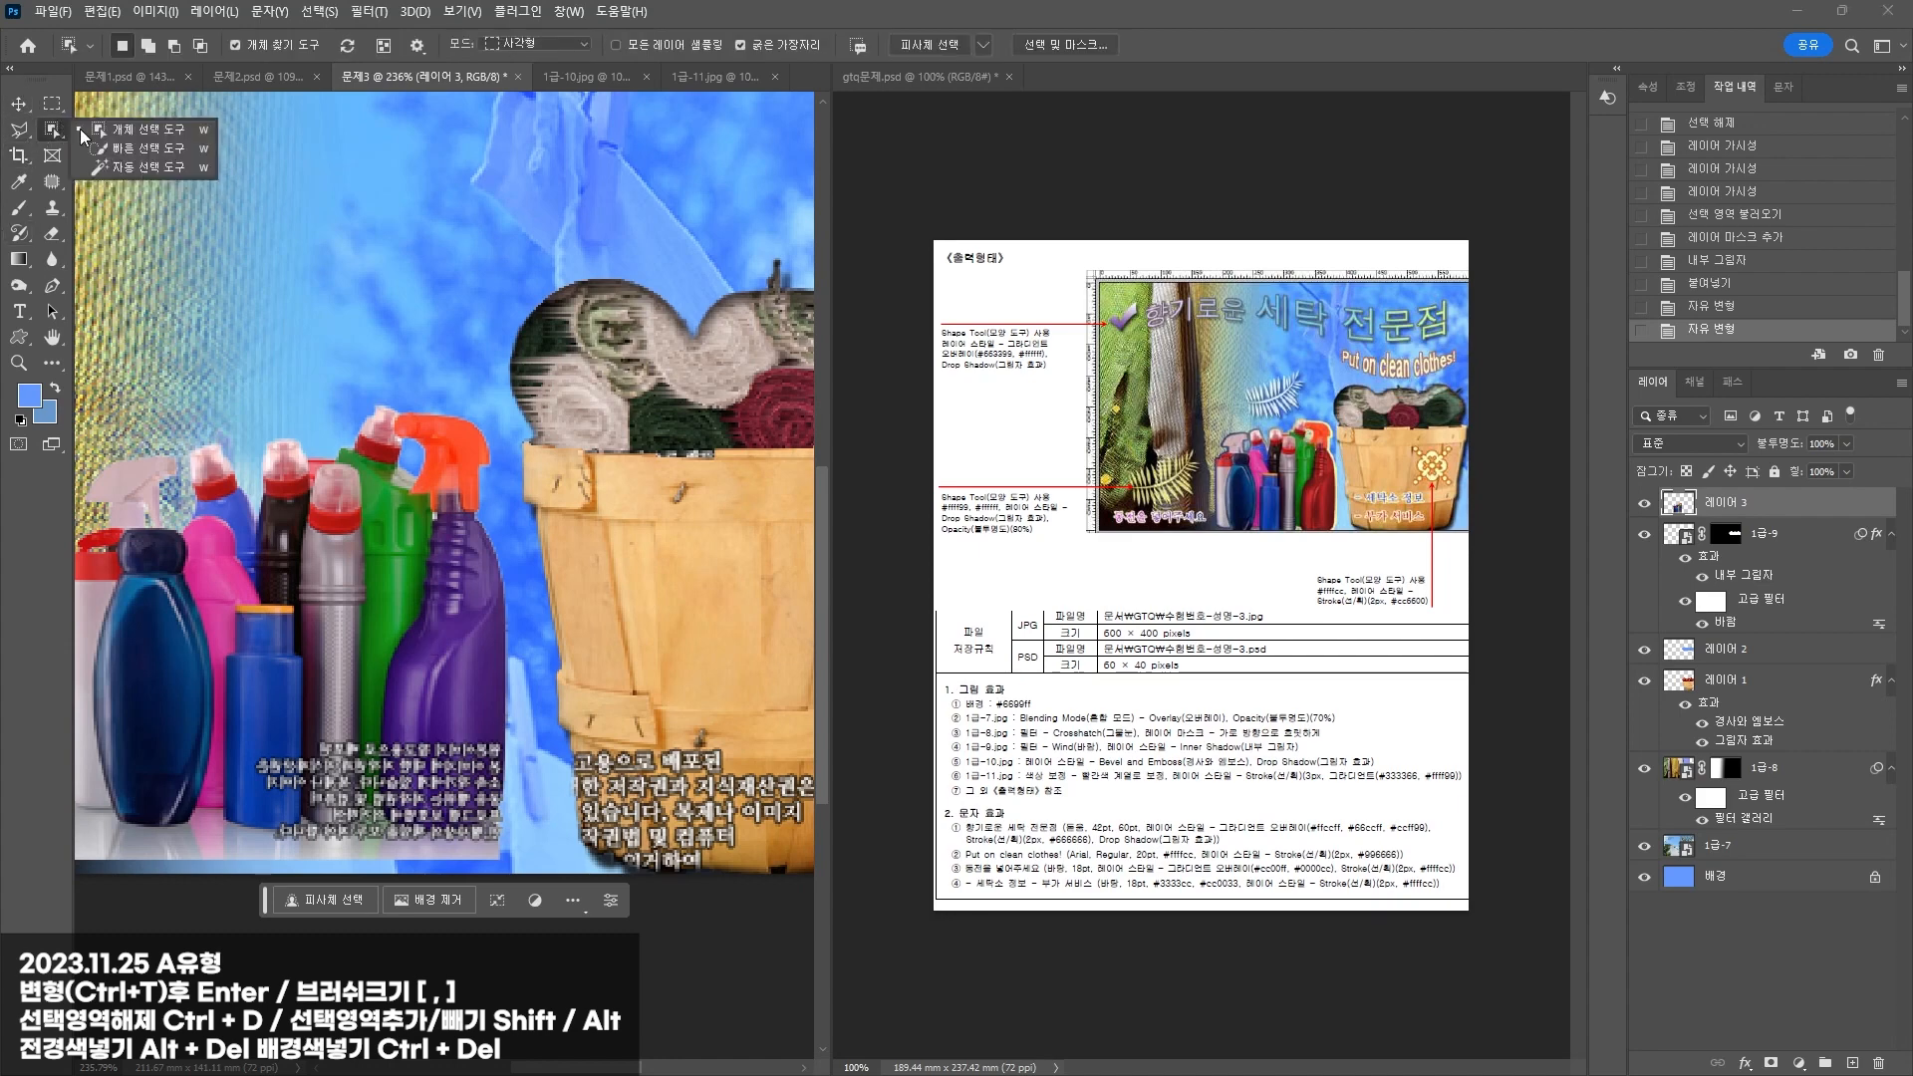
pyautogui.click(110, 150)
pyautogui.moveTo(469, 543); pyautogui.dragTo(443, 714)
pyautogui.click(422, 807)
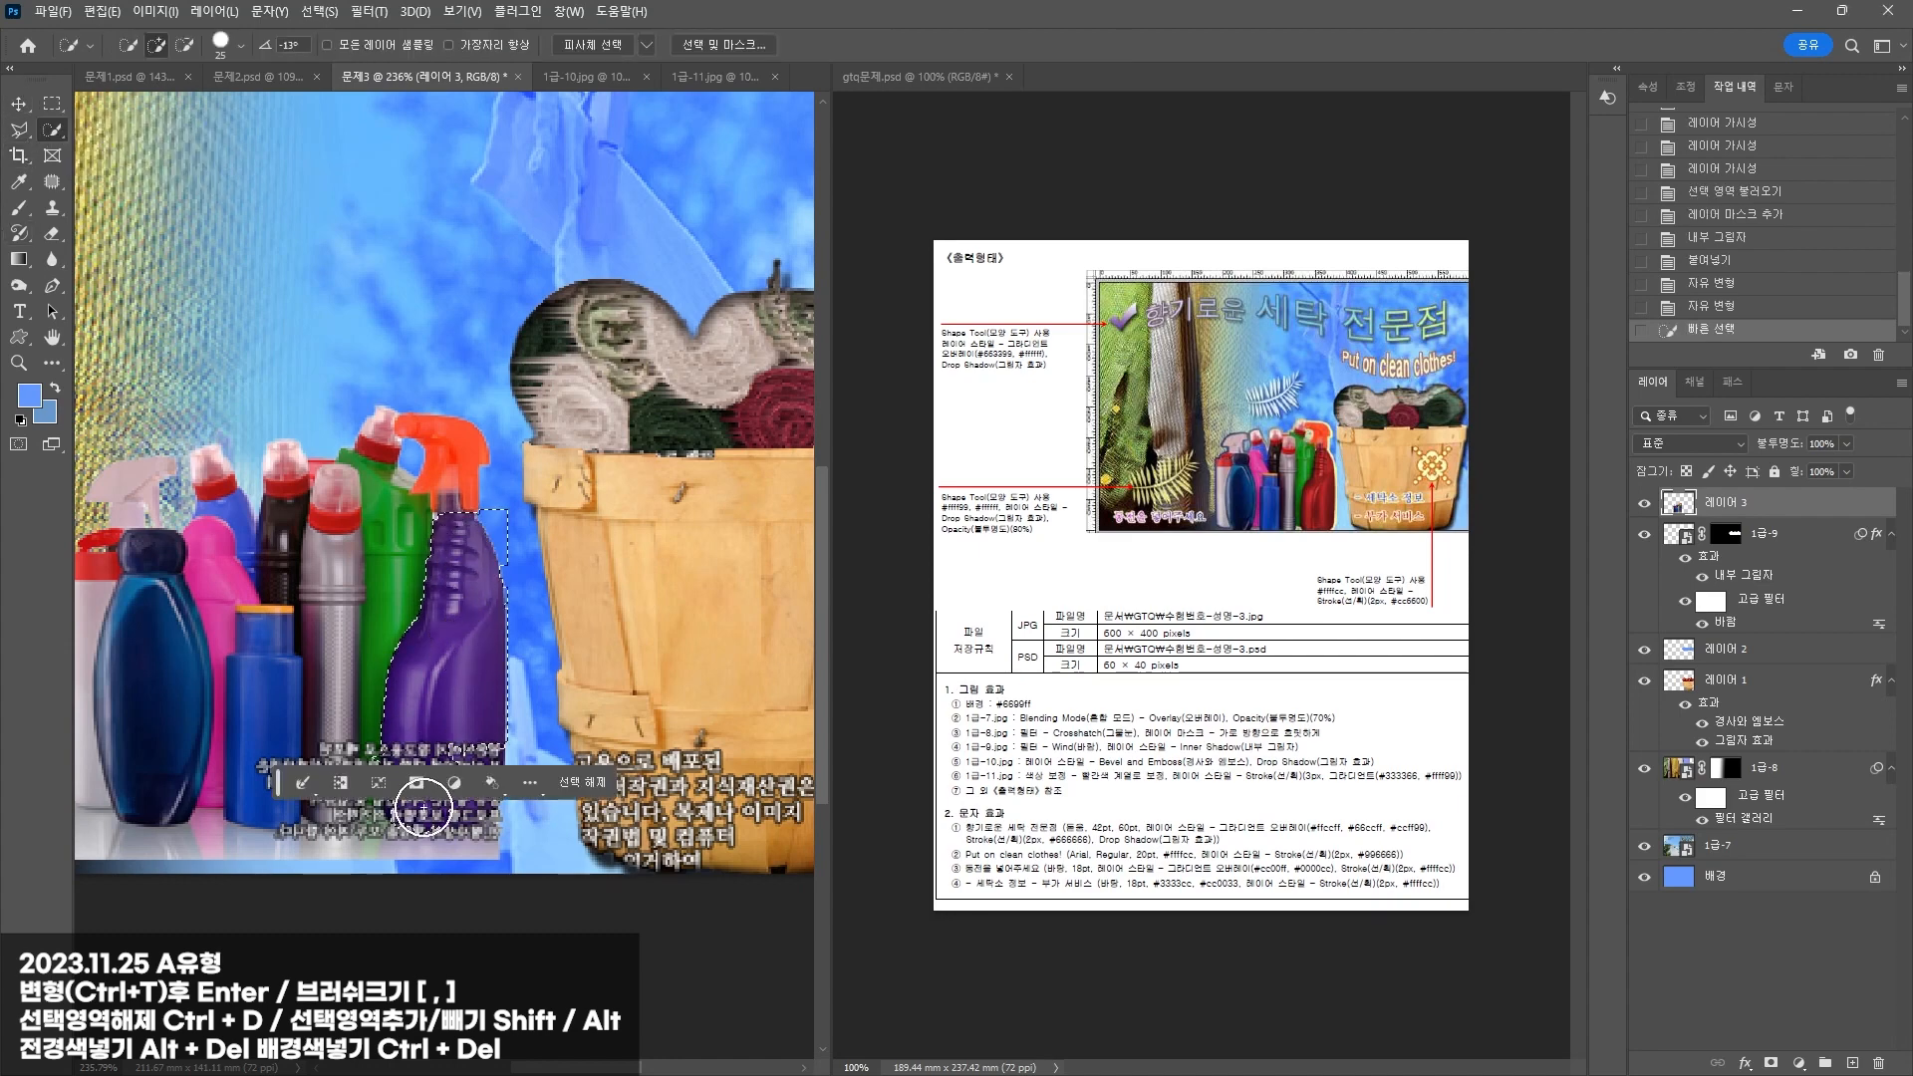
pyautogui.click(485, 815)
pyautogui.click(457, 521)
# Step: Subtract the orange nozzle and surrounding edges from the purple bottle selection, using a smaller brush
pyautogui.keyDown('alt'); pyautogui.click(468, 463); pyautogui.keyUp('alt')
pyautogui.keyDown('alt'); pyautogui.click(488, 492); pyautogui.keyUp('alt')
pyautogui.press('[')
pyautogui.press('[')
pyautogui.press('[')
pyautogui.press('[')
pyautogui.press('[')
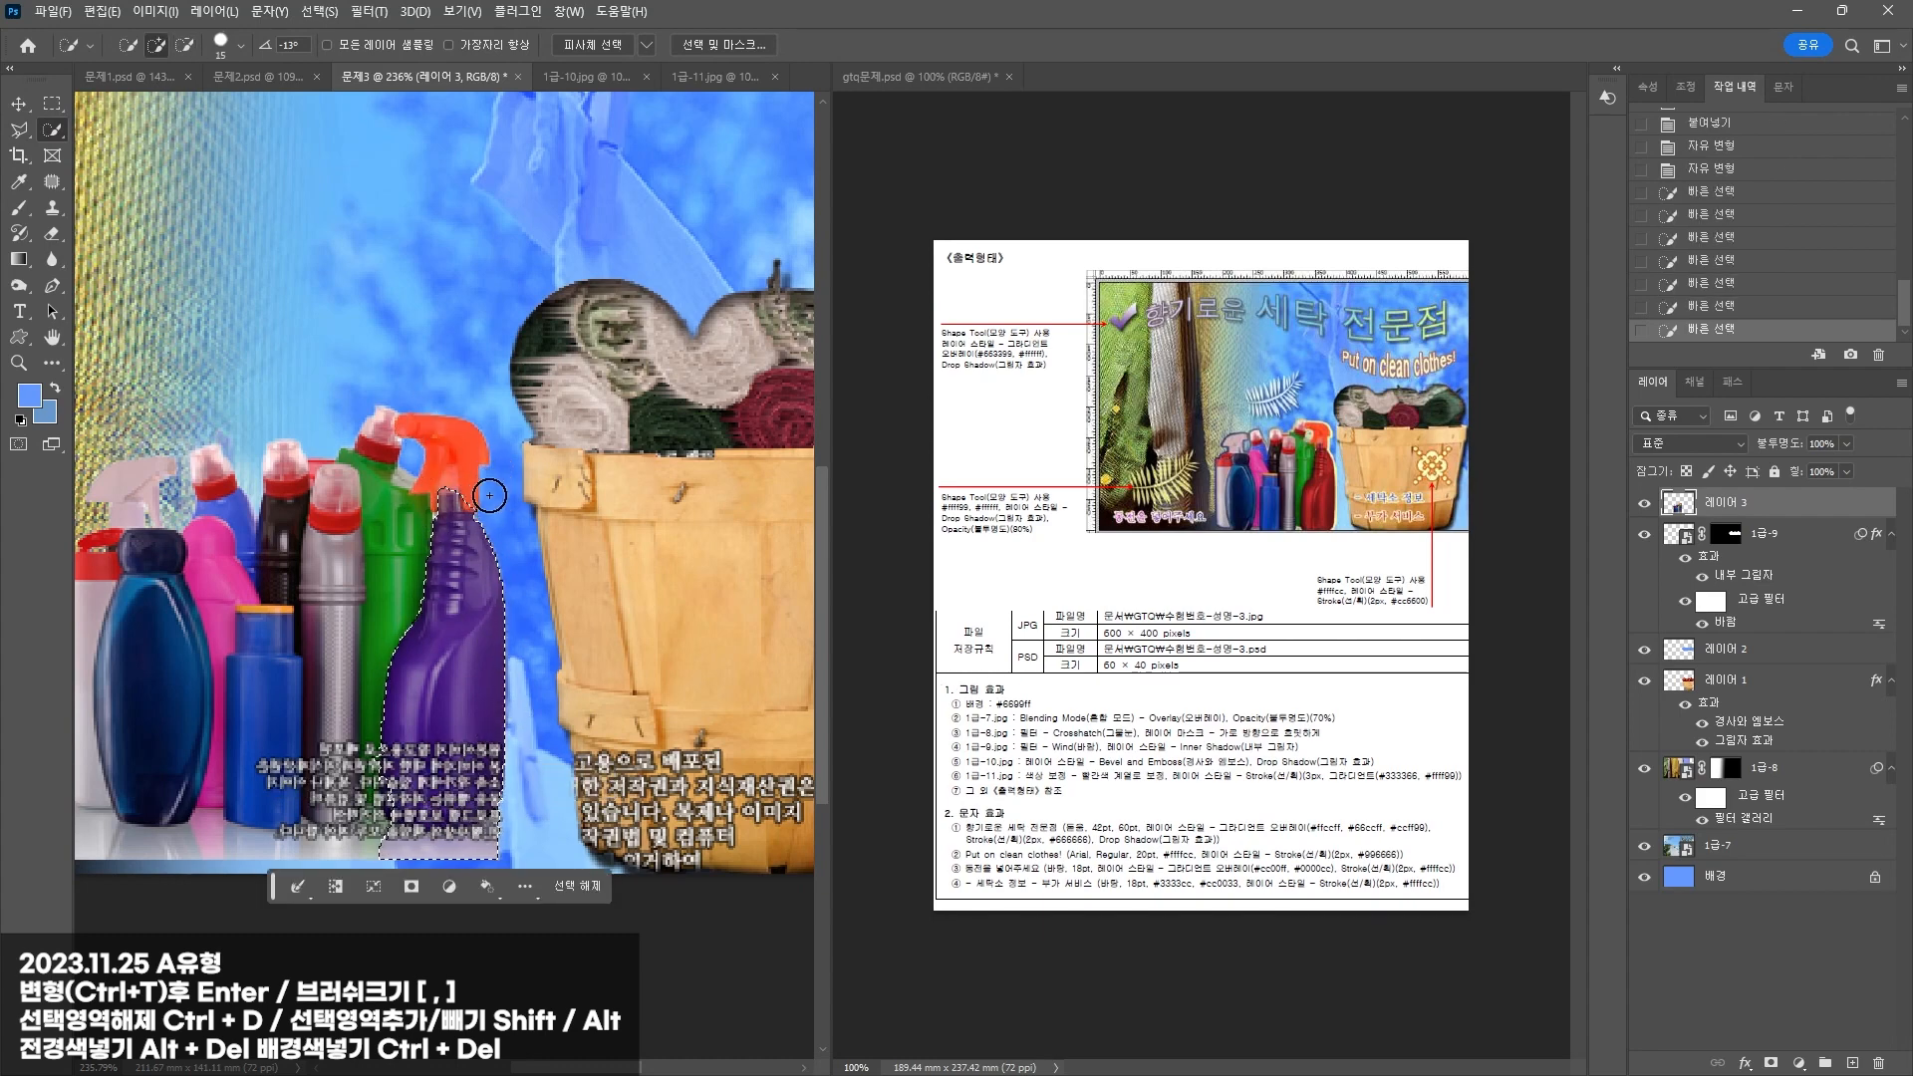
pyautogui.keyDown('alt'); pyautogui.click(484, 504); pyautogui.keyUp('alt')
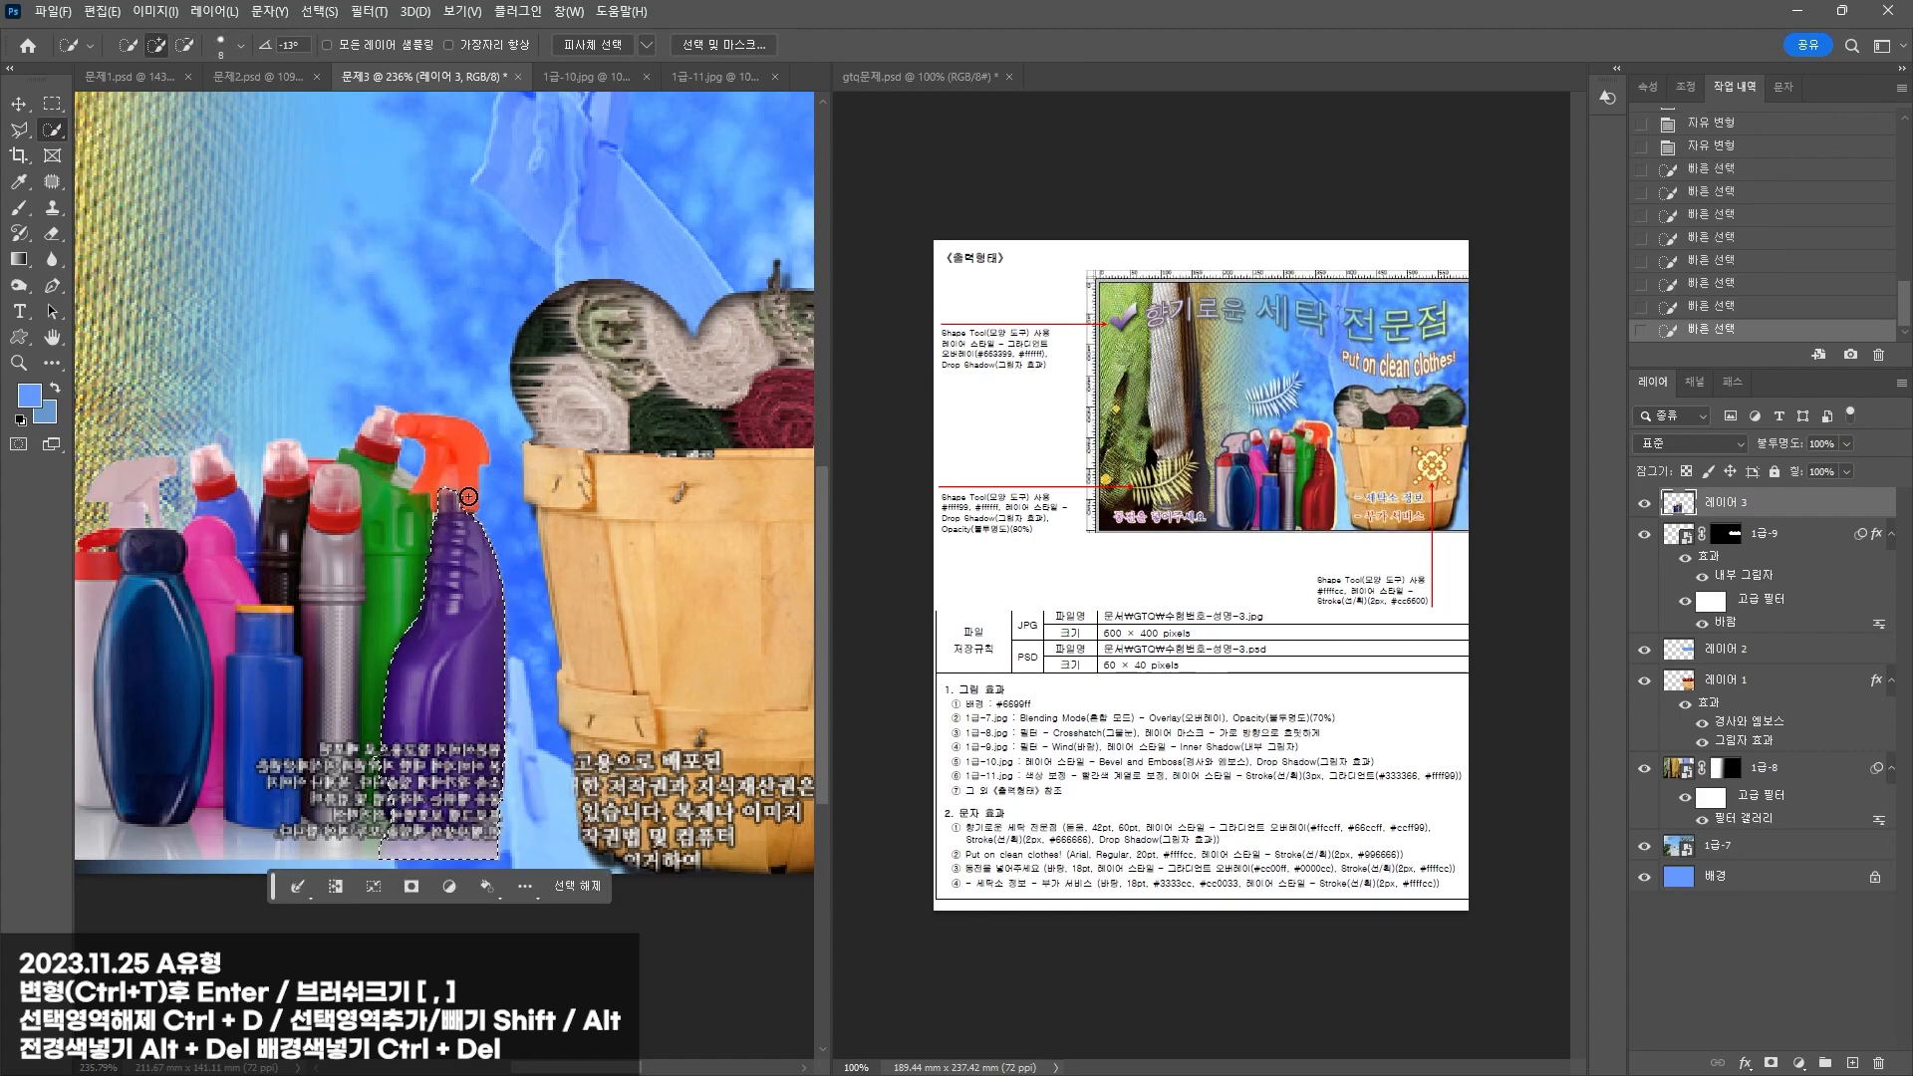
pyautogui.keyDown('alt'); pyautogui.click(444, 482); pyautogui.keyUp('alt')
pyautogui.keyDown('alt'); pyautogui.click(444, 482); pyautogui.keyUp('alt')
# Step: Recolour the selected purple bottle red with a Hue/Saturation adjustment layer: Colorize on, hue 360, saturation 70
pyautogui.click(1799, 1063)
pyautogui.click(1853, 869)
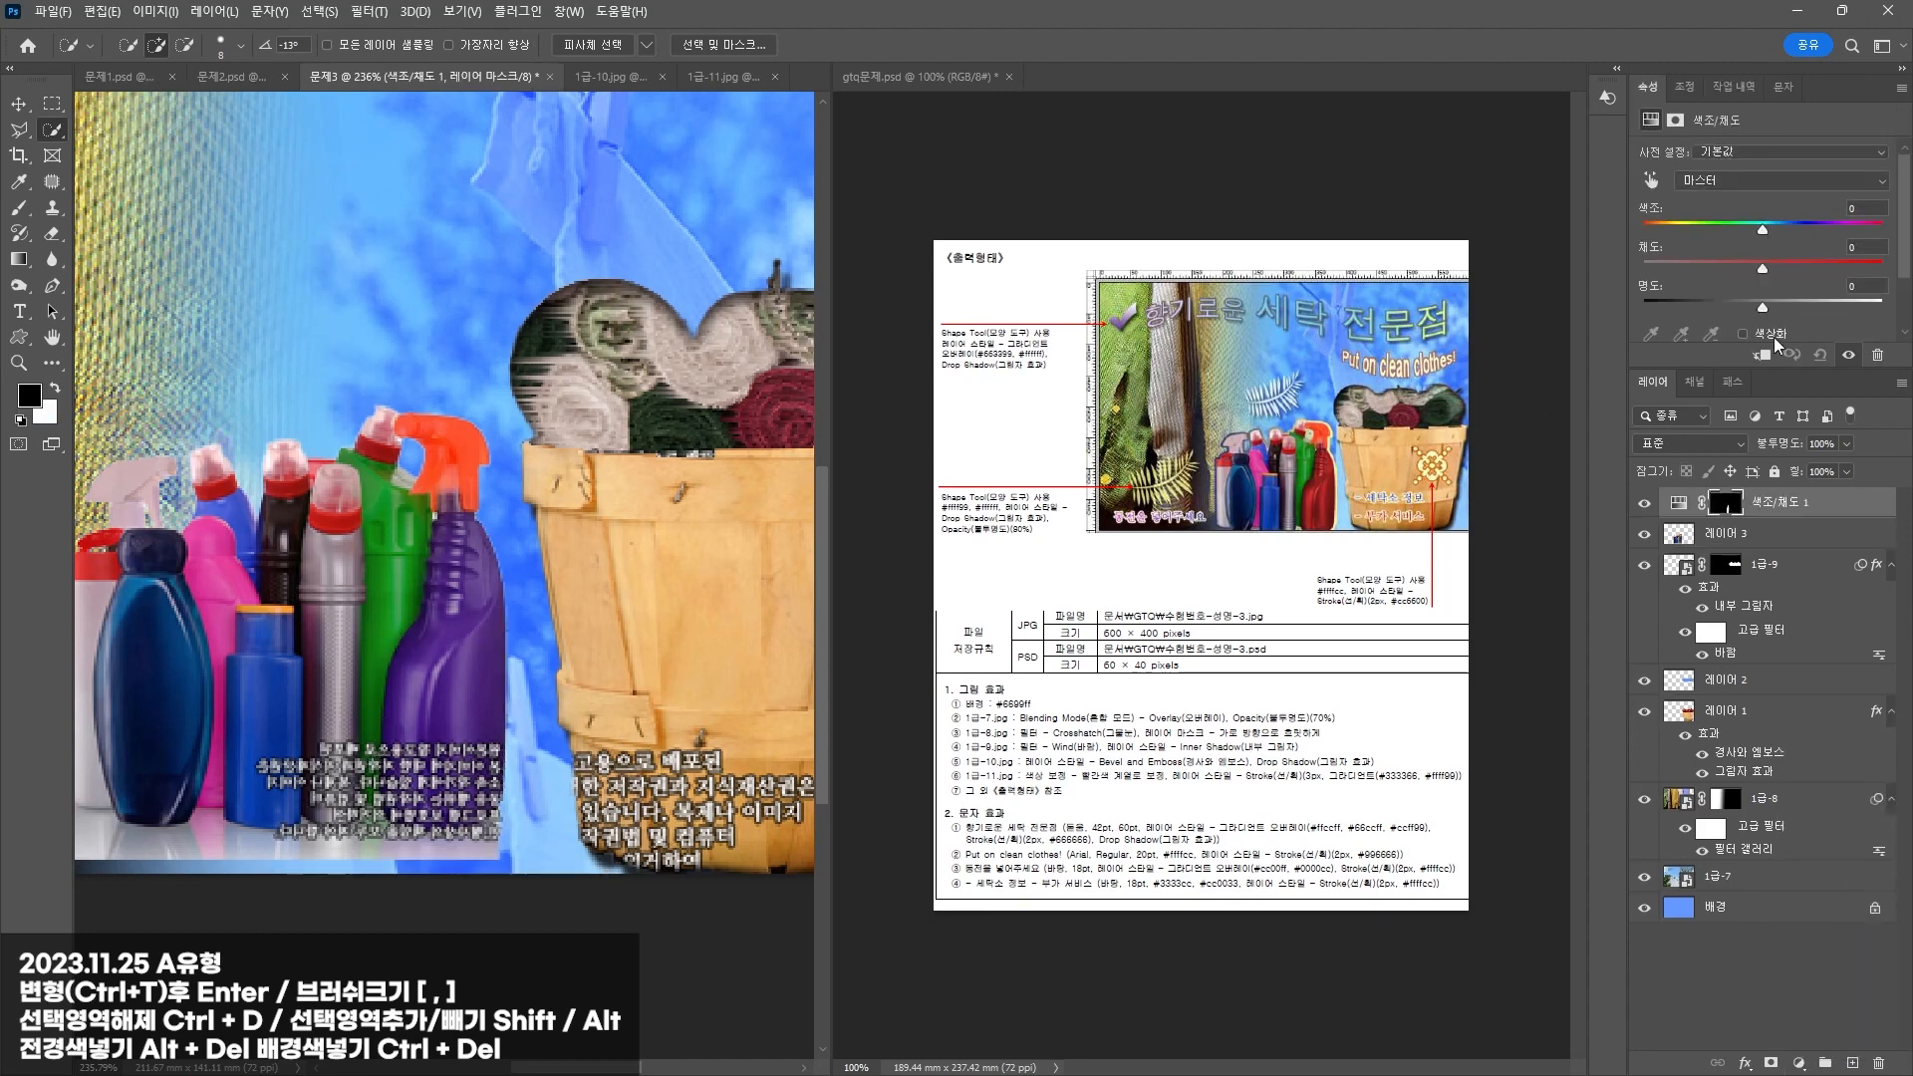
pyautogui.moveTo(1811, 229); pyautogui.dragTo(1854, 227)
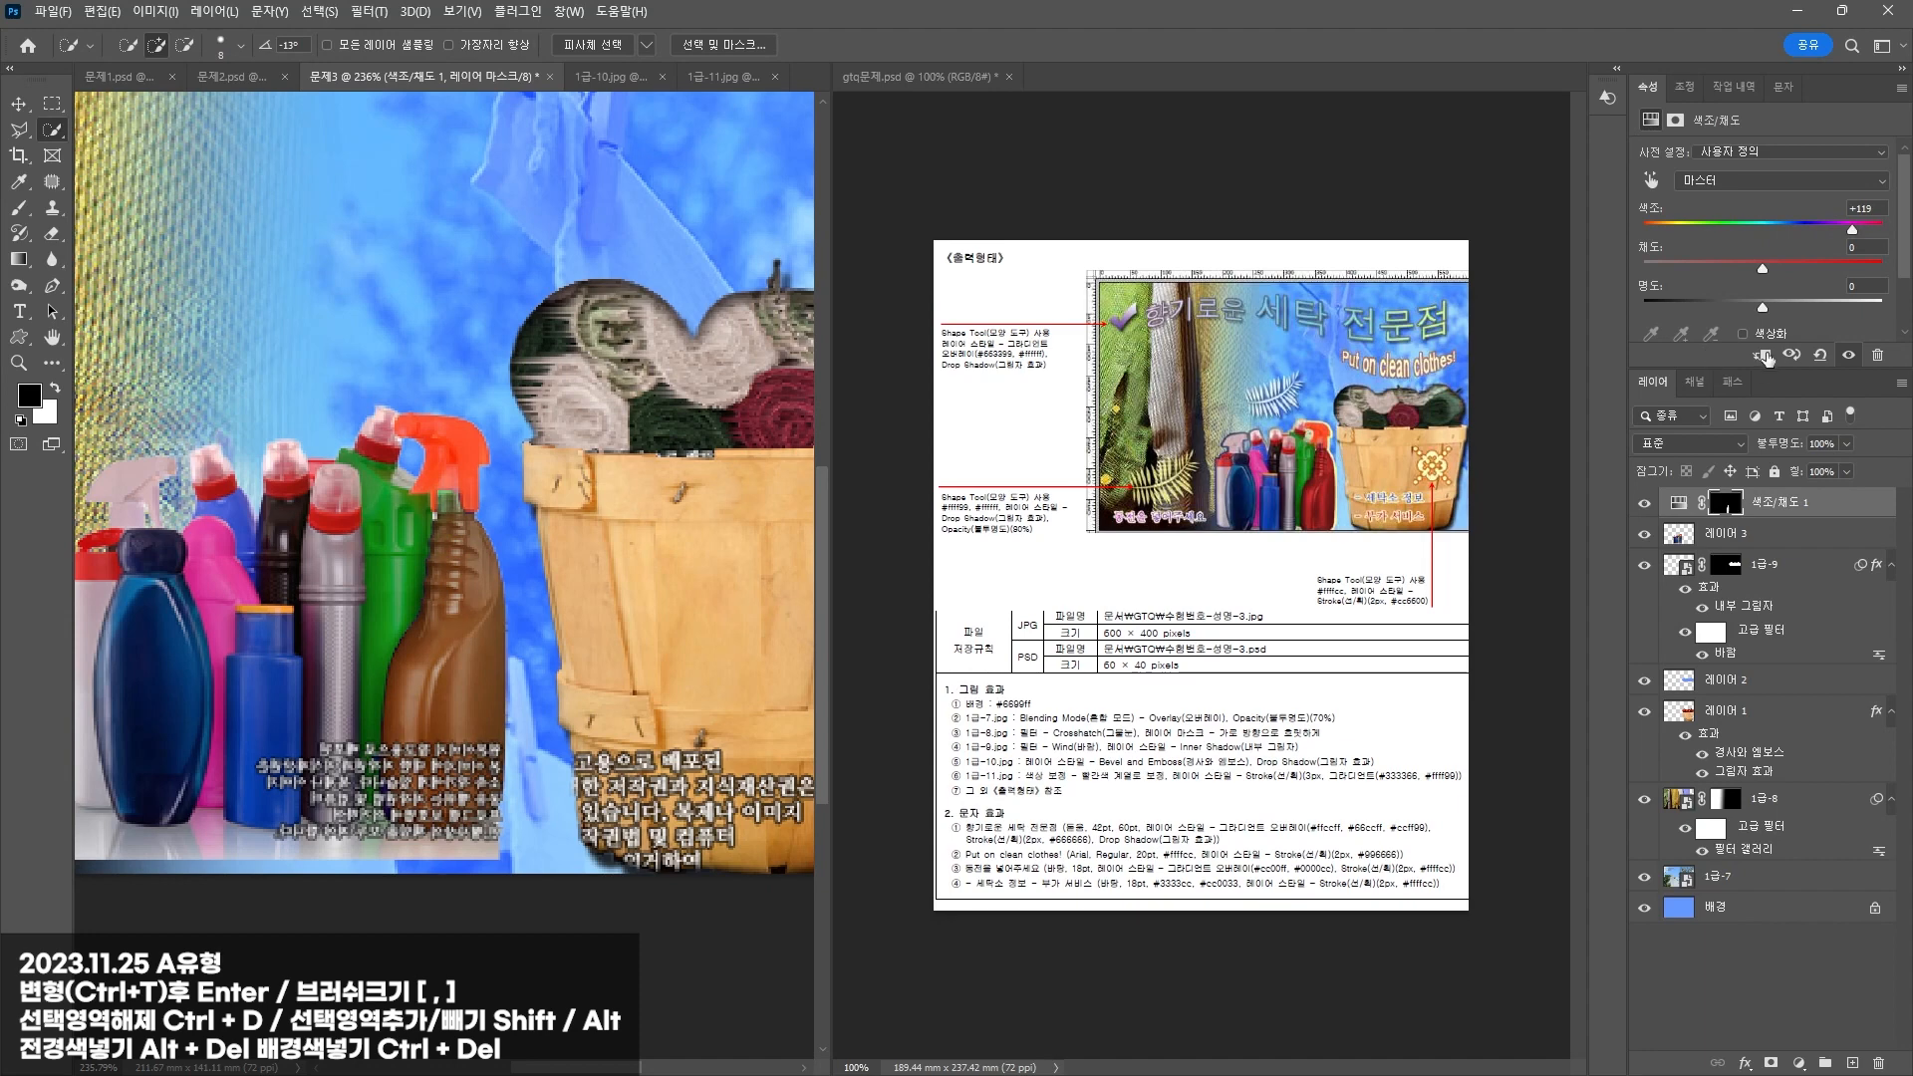
pyautogui.click(1766, 332)
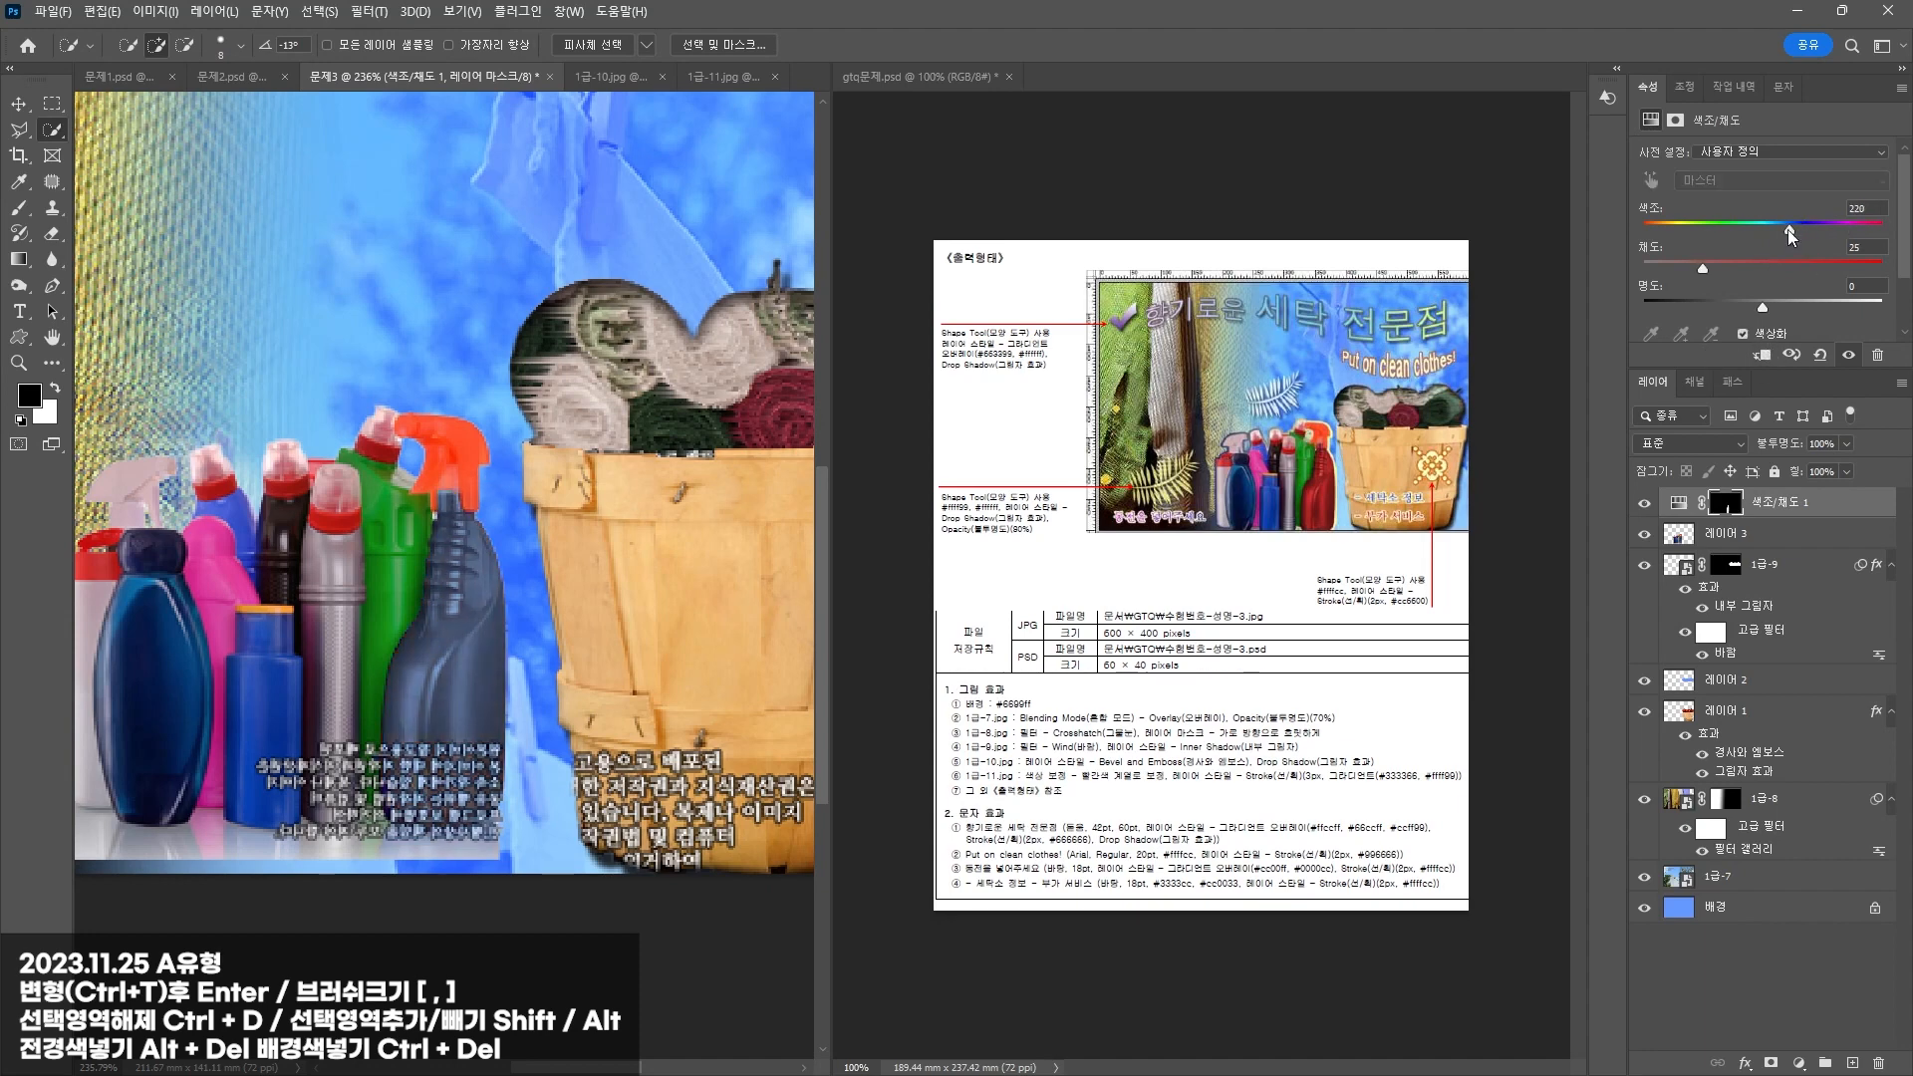
pyautogui.moveTo(1790, 234); pyautogui.dragTo(1891, 223)
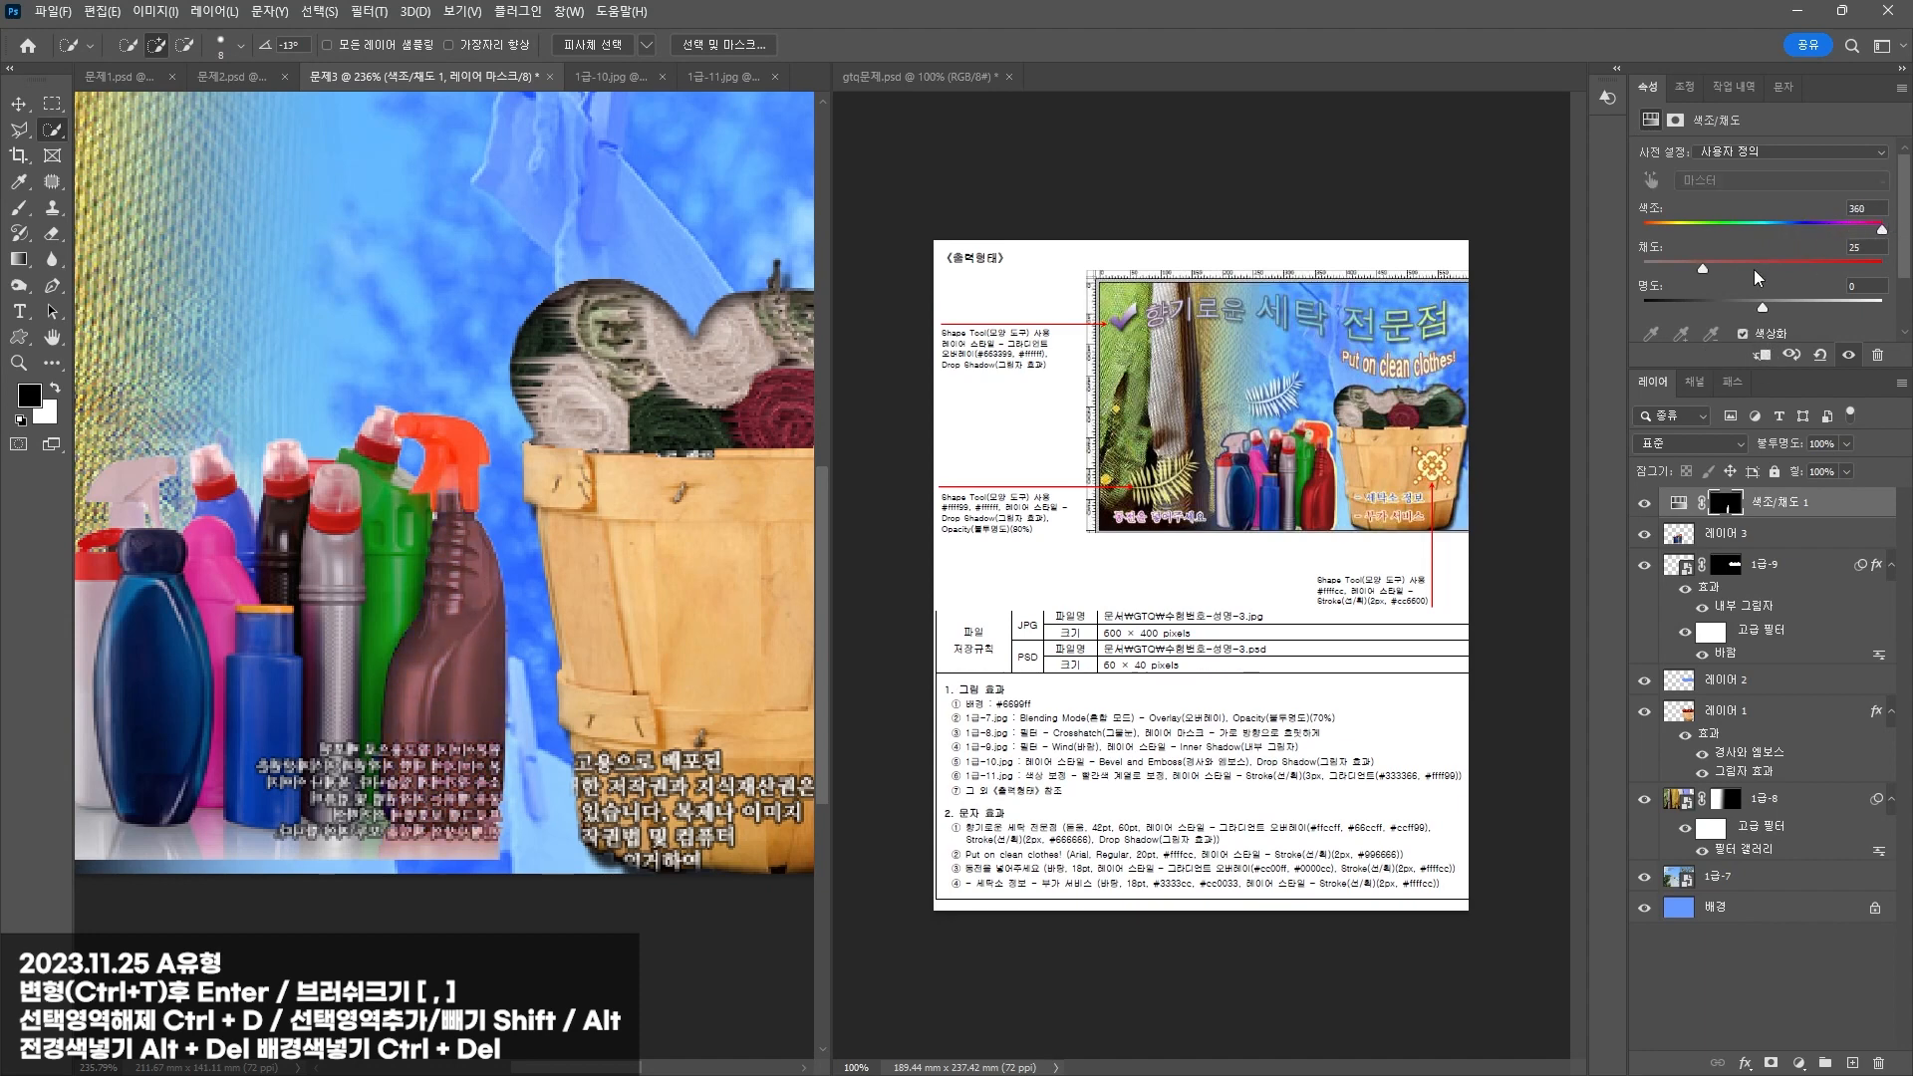
pyautogui.moveTo(1706, 267); pyautogui.dragTo(1812, 265)
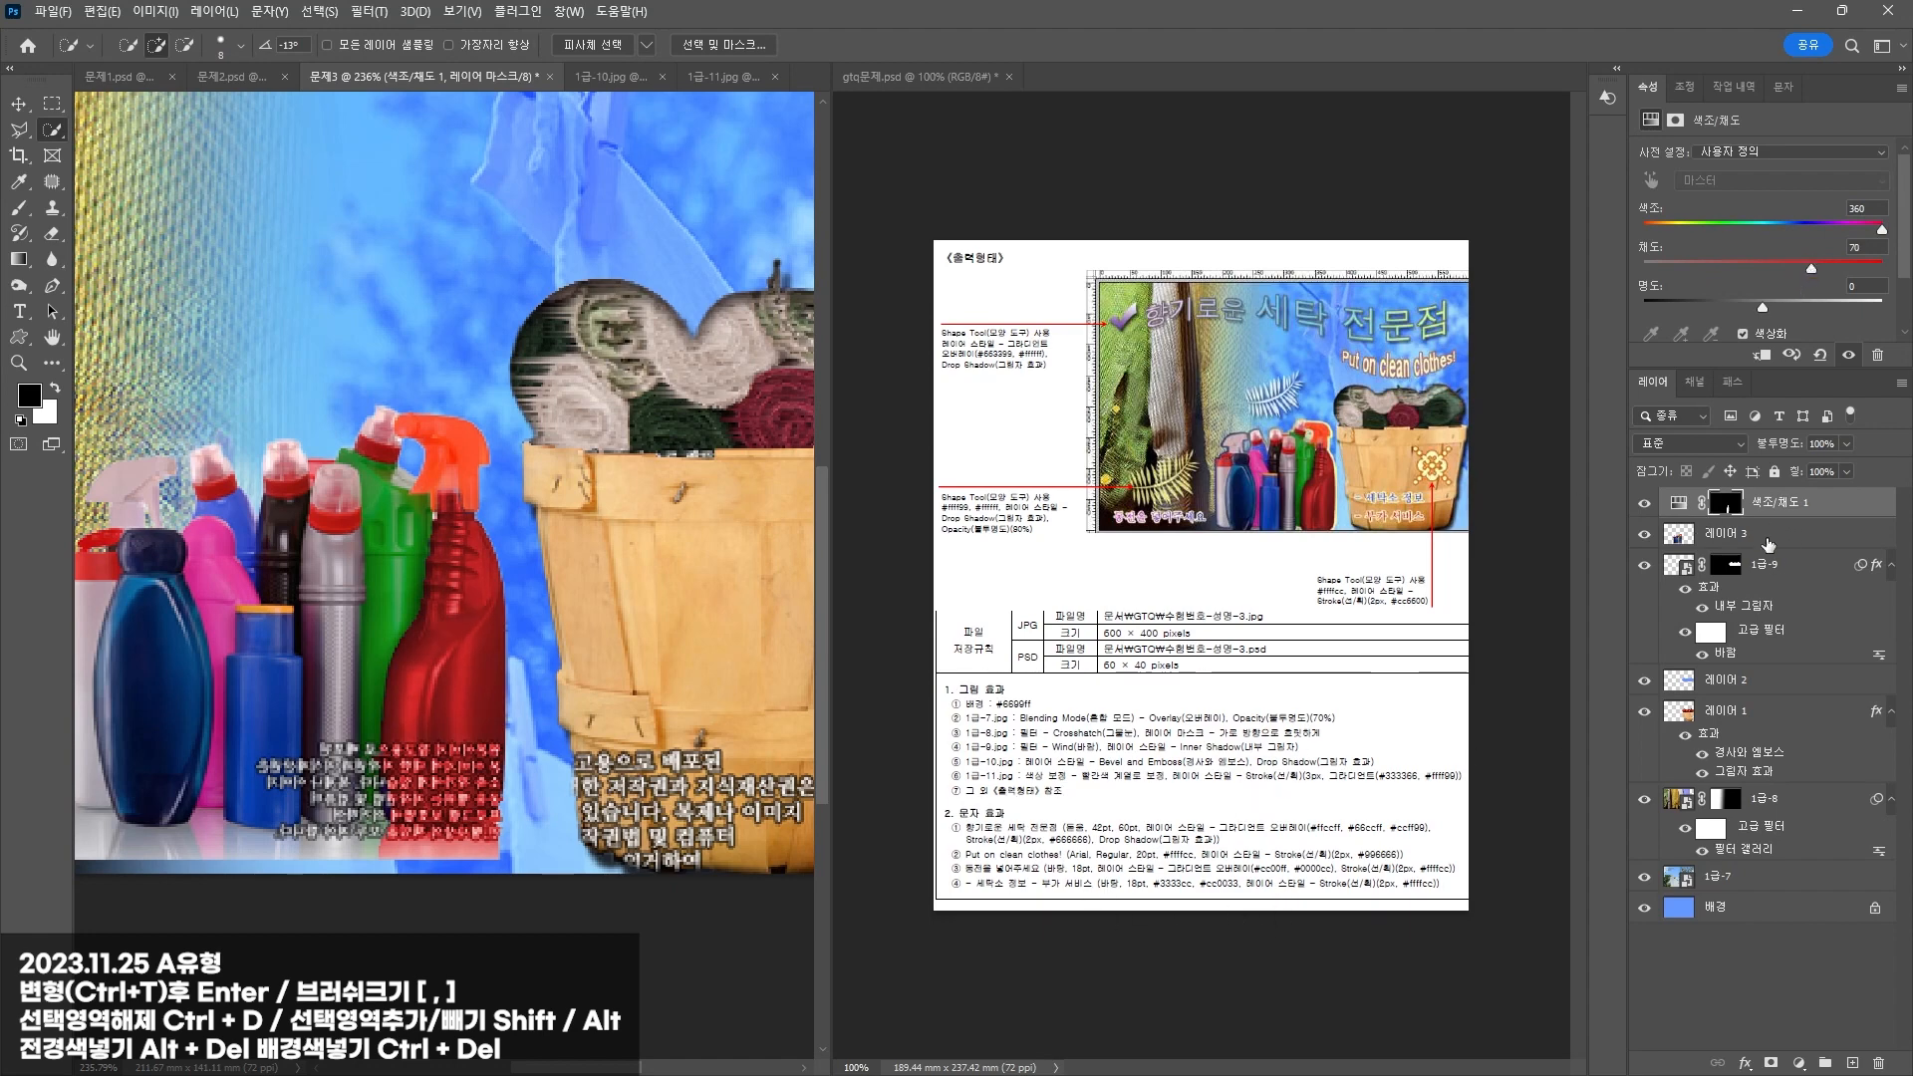
# Step: Add a Stroke layer style with a size of 3 px to the bottles layer, 레이어 3
pyautogui.click(1769, 540)
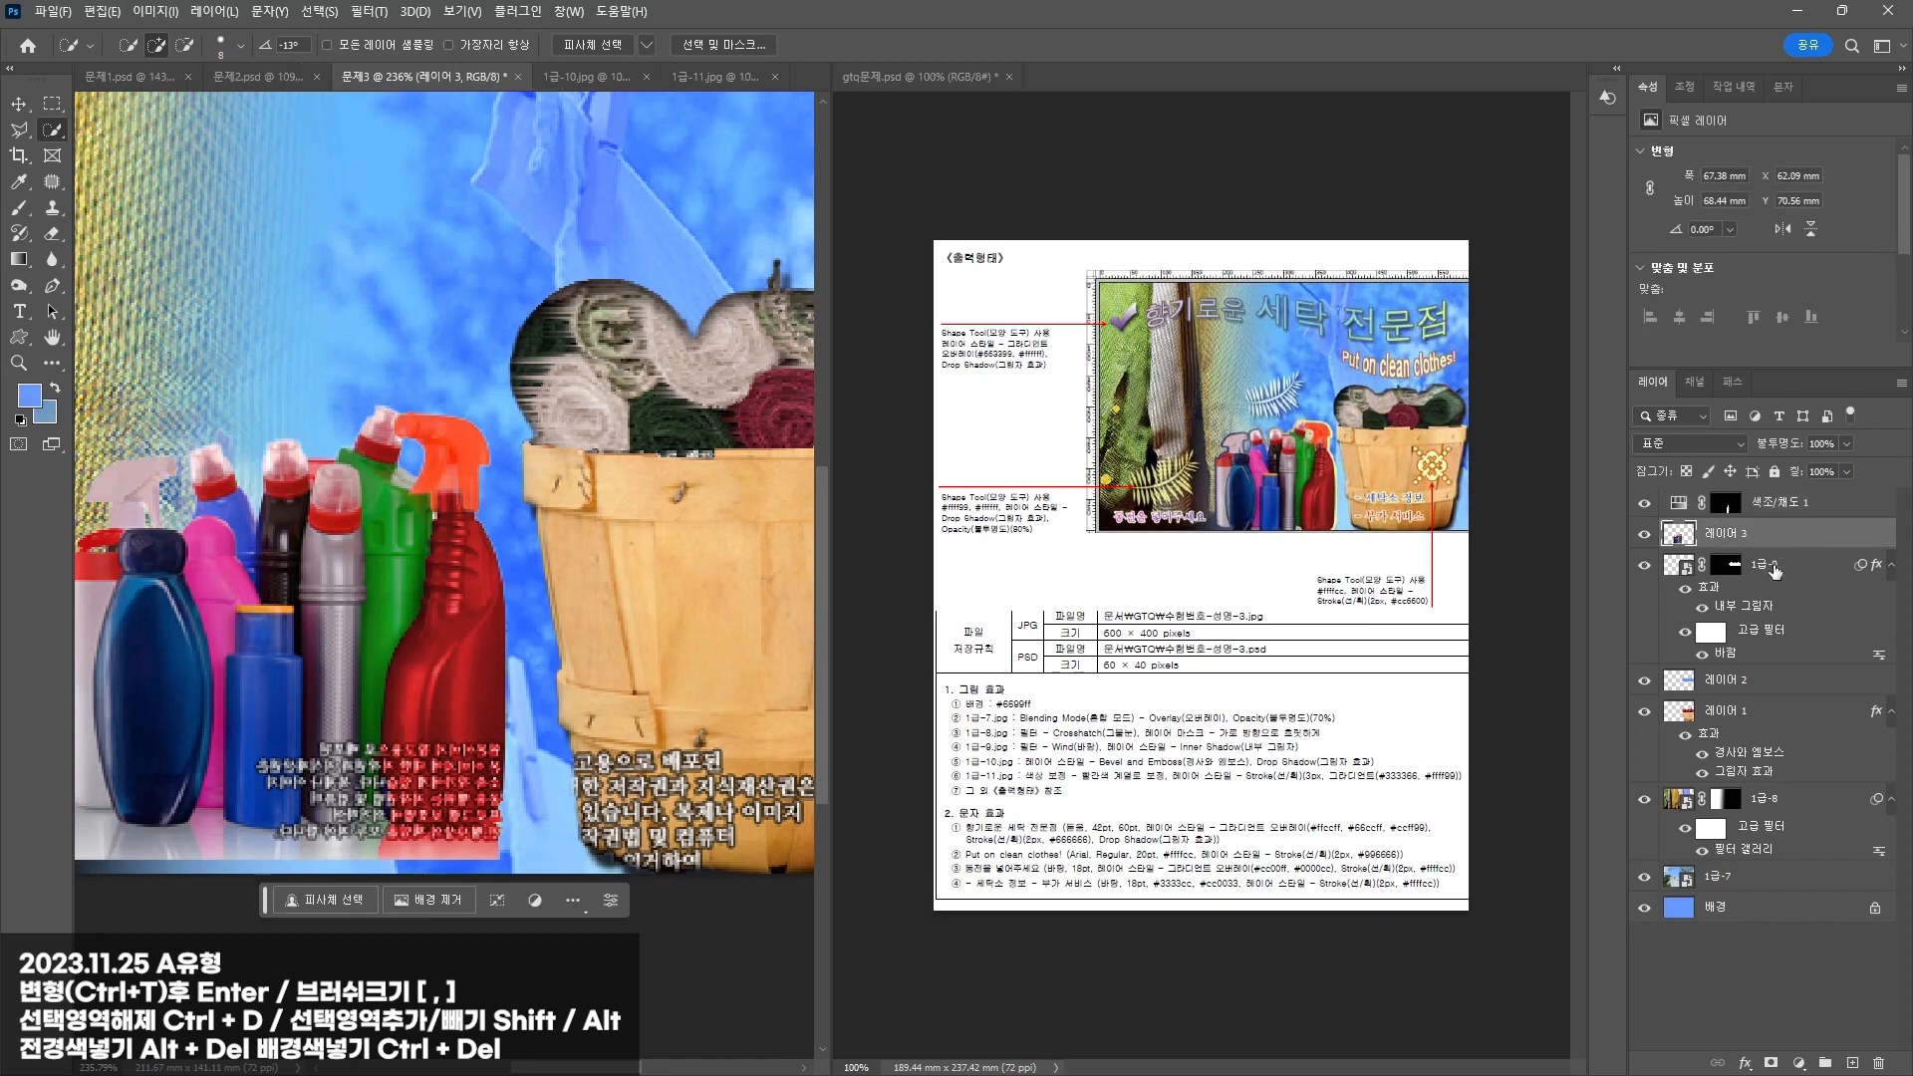
pyautogui.click(1745, 1063)
pyautogui.click(1786, 926)
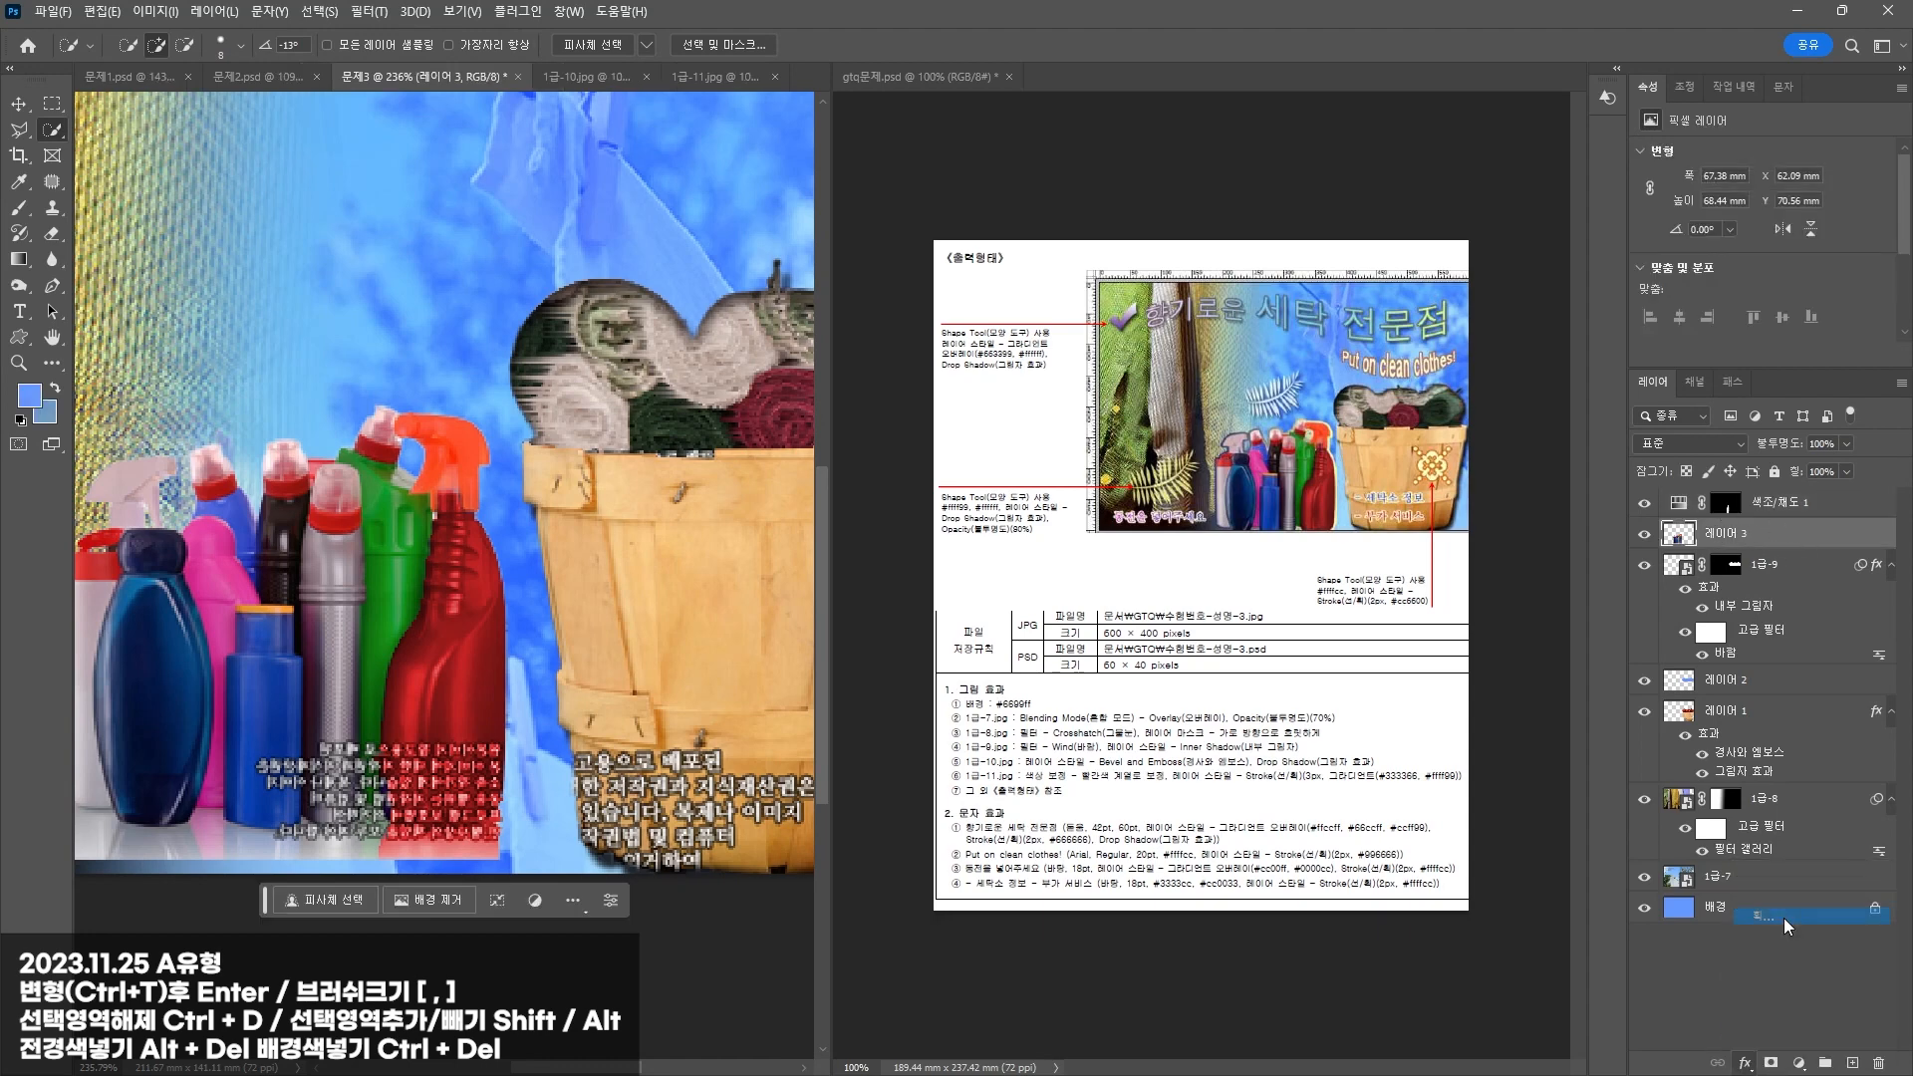
pyautogui.moveTo(1378, 448)
pyautogui.mouseDown()
pyautogui.moveTo(919, 818)
pyautogui.moveTo(484, 220)
pyautogui.moveTo(599, 88)
pyautogui.mouseUp()
pyautogui.write('3')
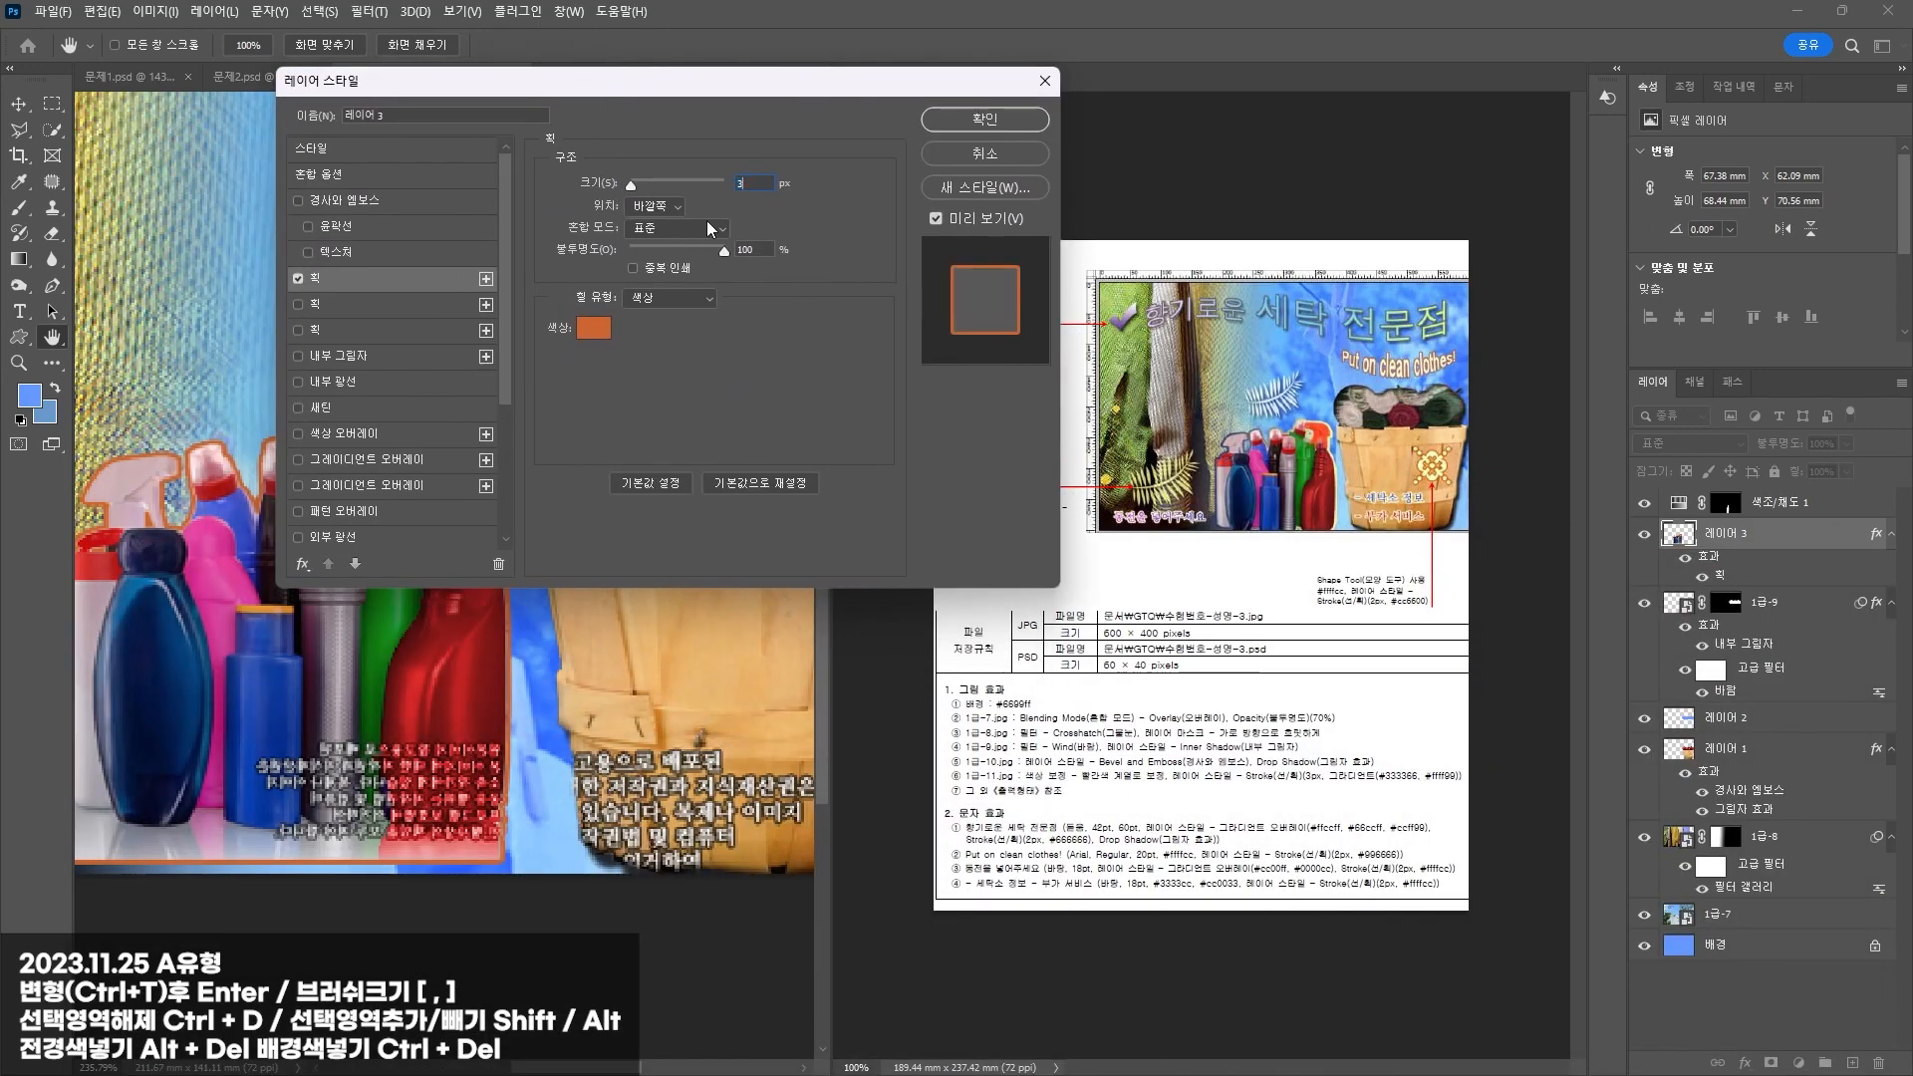
# Step: Switch the bottles' stroke fill to a gradient and set its starting colour stop to #333366
pyautogui.click(669, 298)
pyautogui.click(657, 339)
pyautogui.click(657, 332)
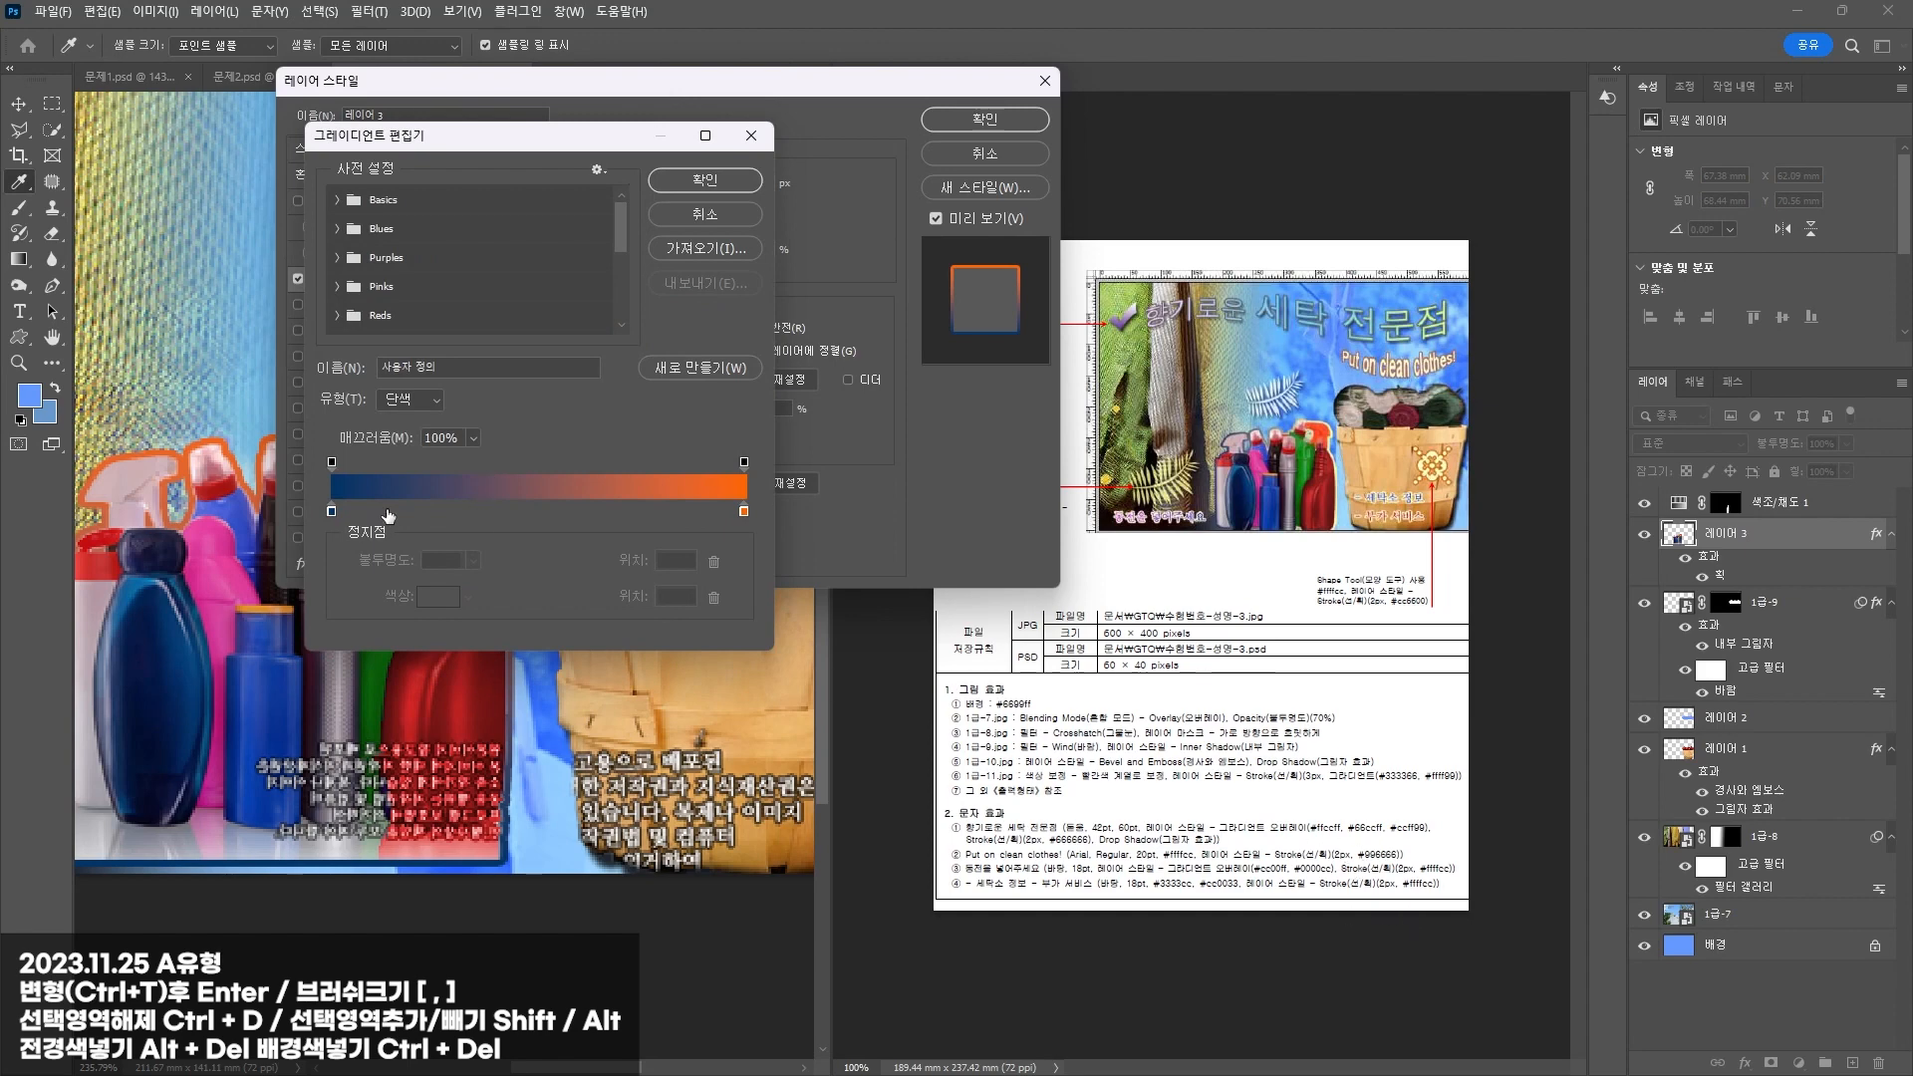
pyautogui.click(332, 511)
pyautogui.click(438, 596)
pyautogui.write('3')
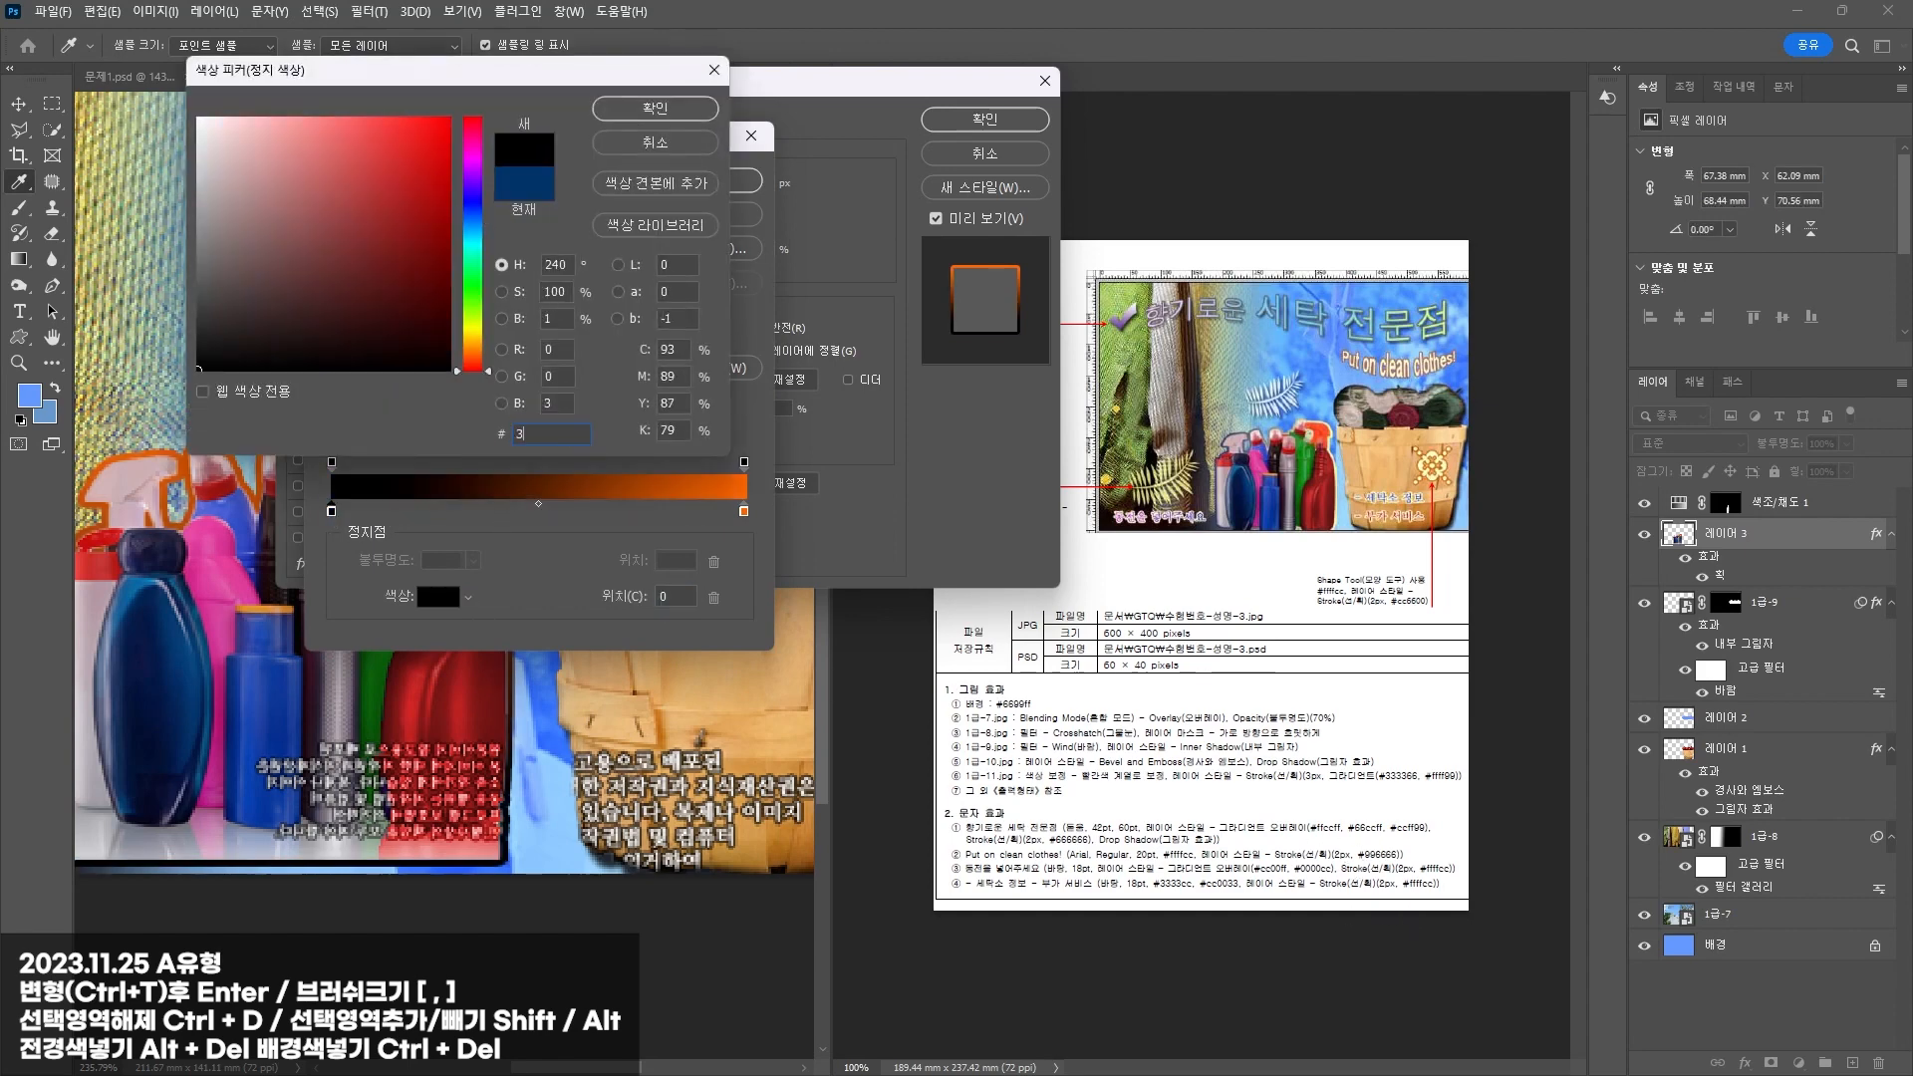
pyautogui.write('33366')
pyautogui.press('Return')
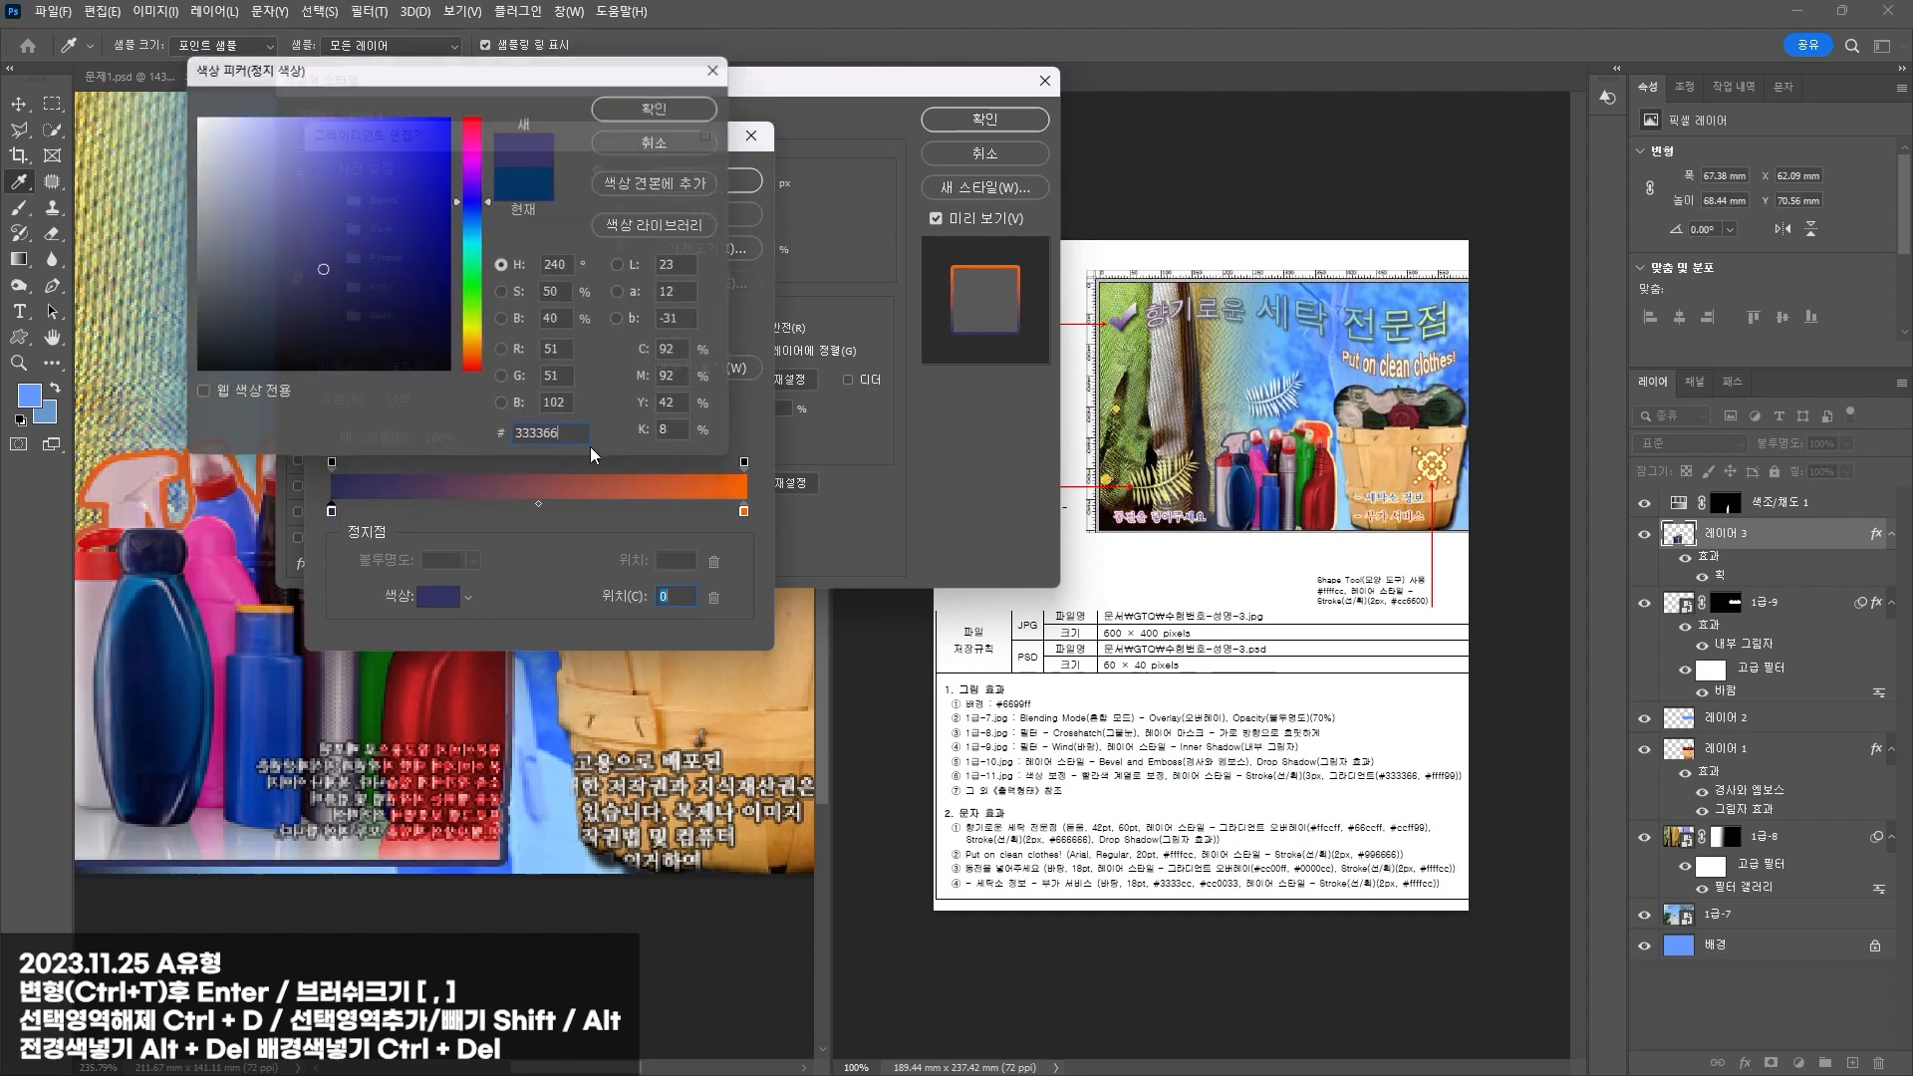
# Step: Set the ending colour stop of the bottles' stroke gradient to #ffff99 and accept the gradient
pyautogui.click(745, 511)
pyautogui.click(446, 598)
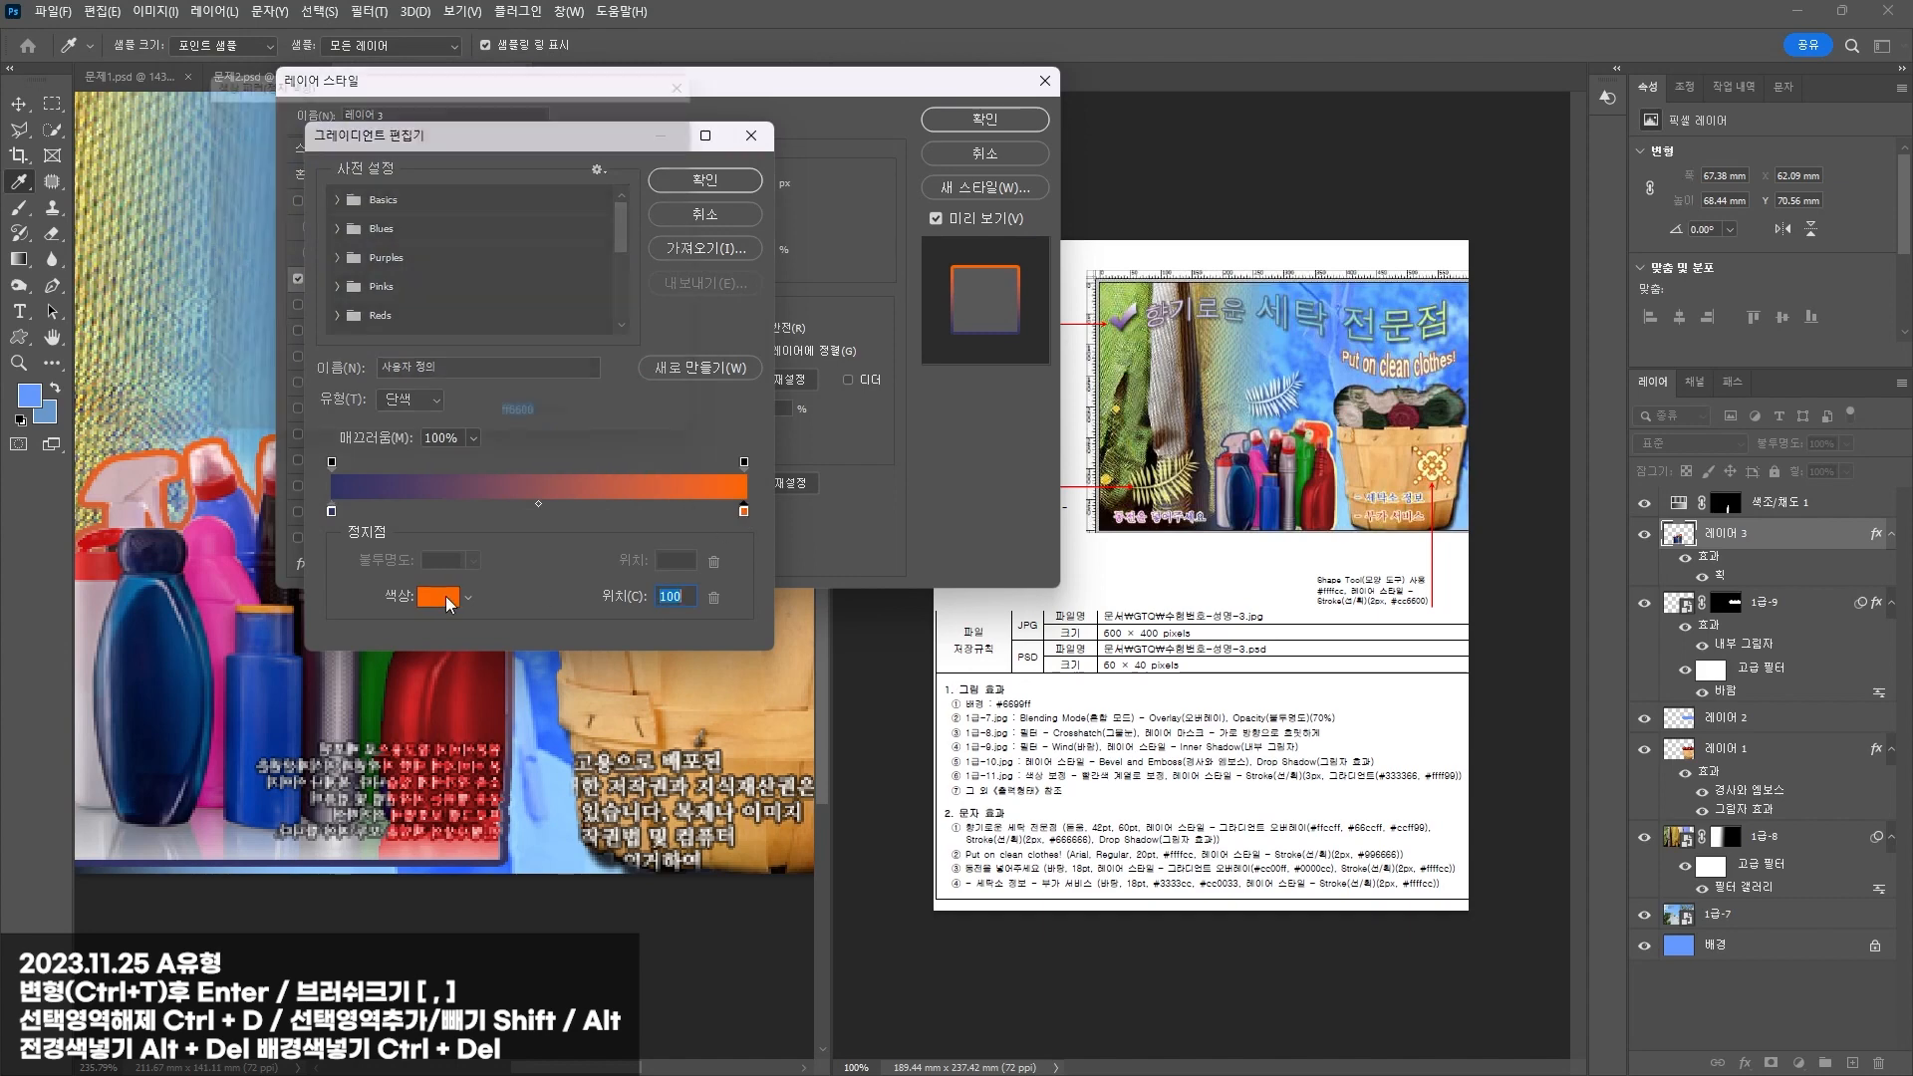
pyautogui.write('ㄹ')
pyautogui.press('BackSpace')
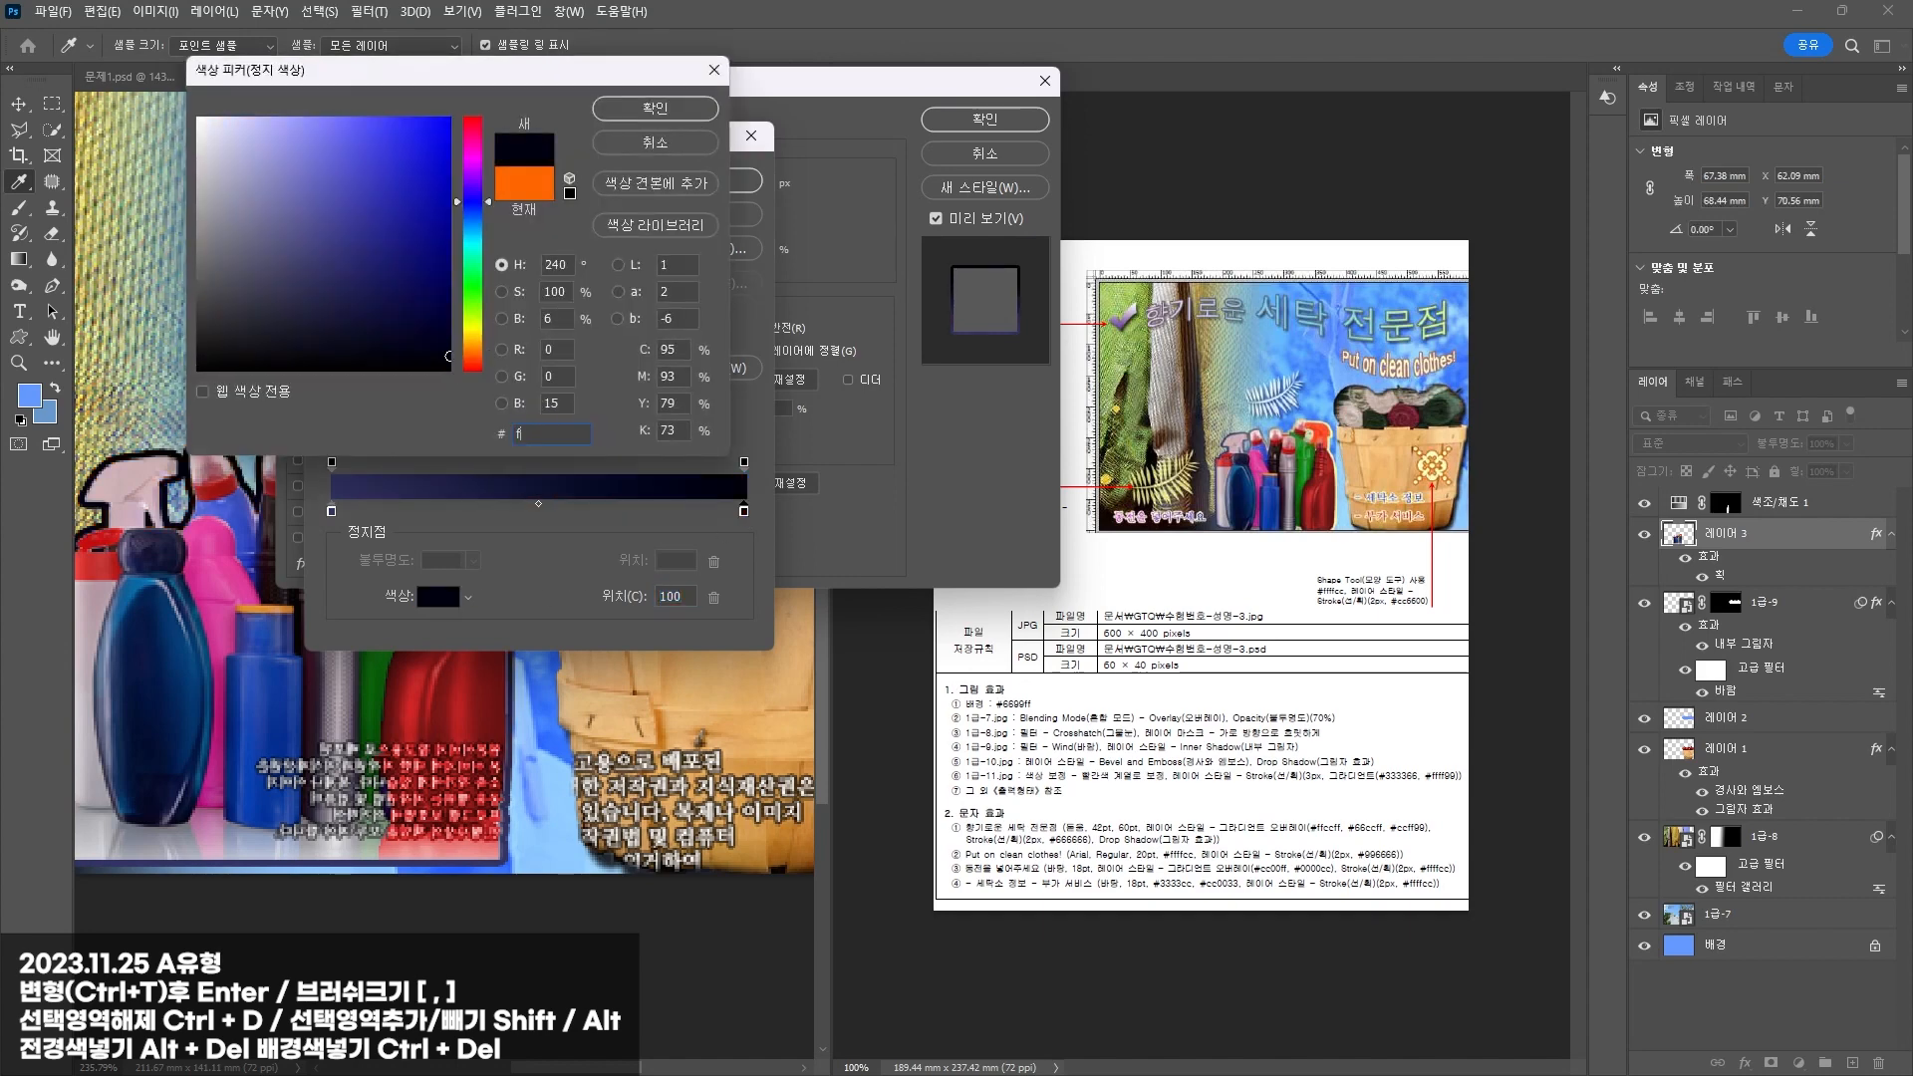
pyautogui.write('ffff99')
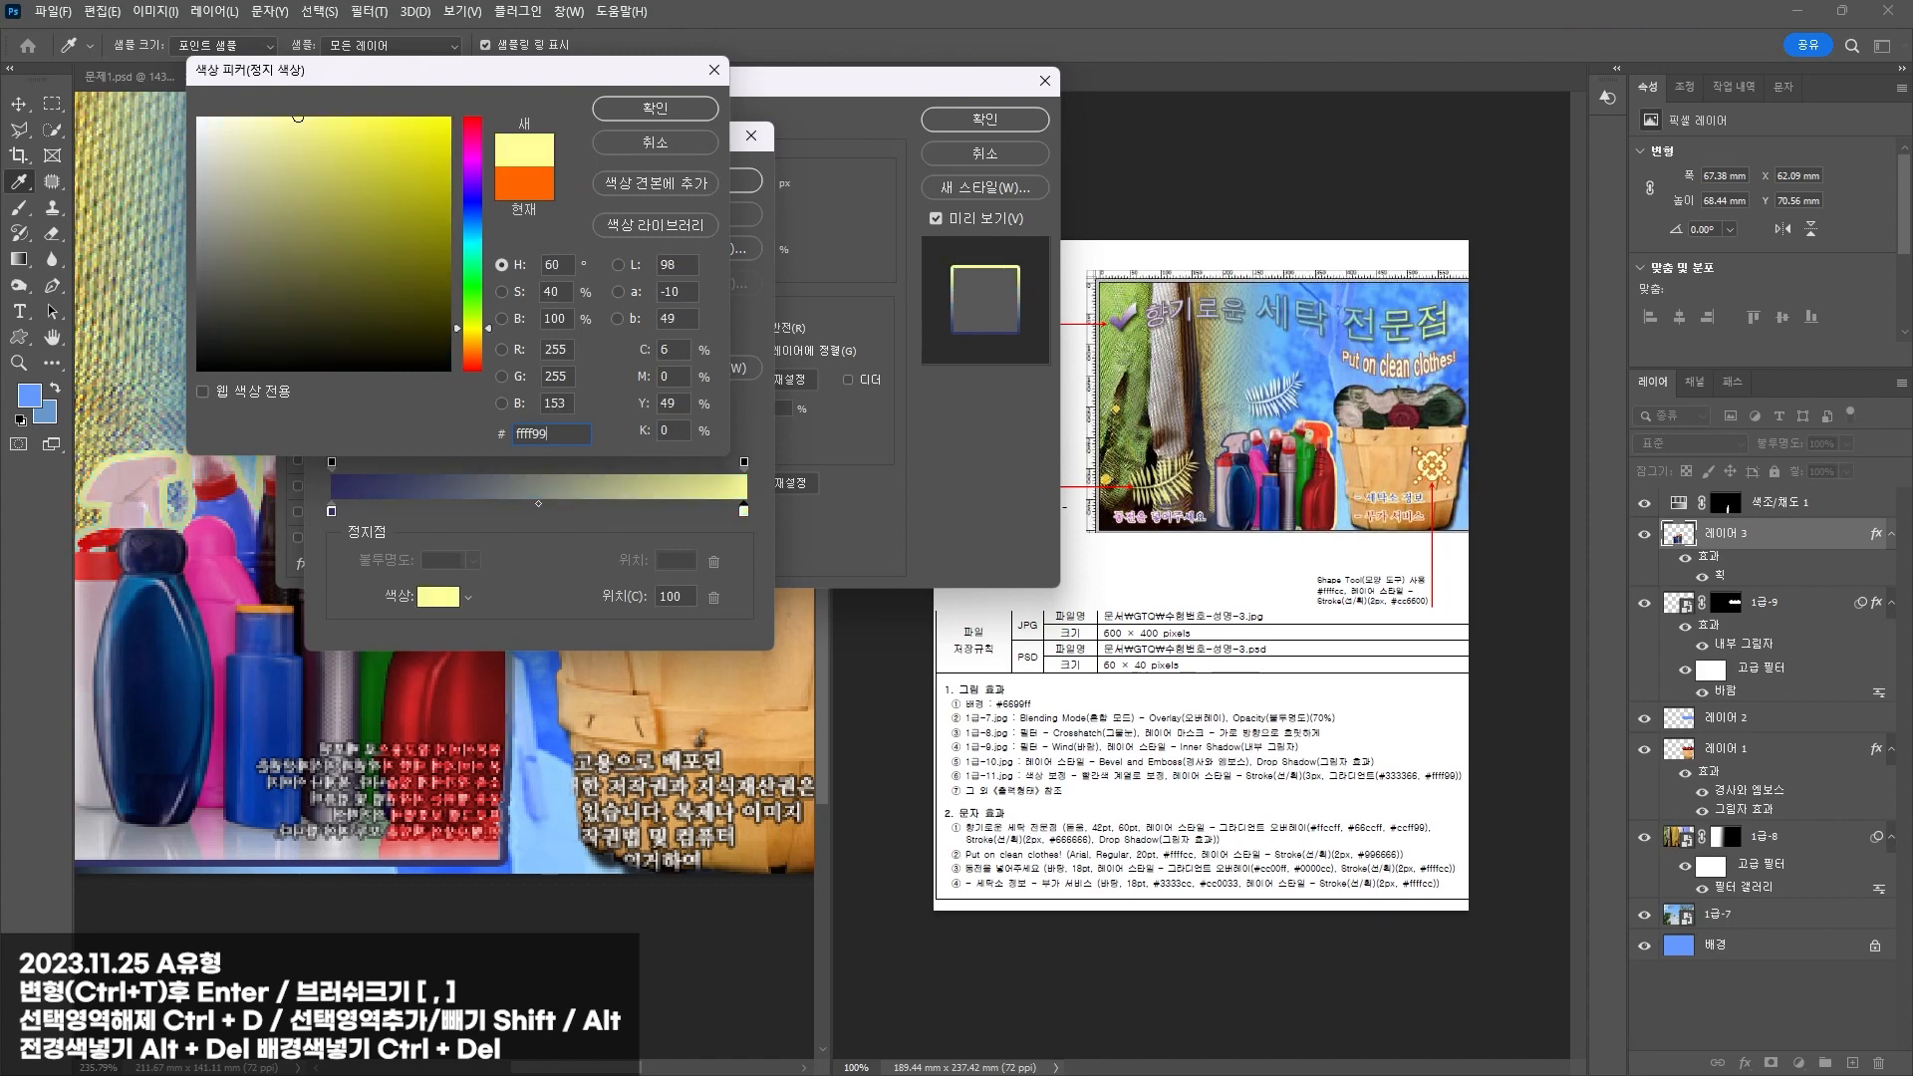
pyautogui.press('Return')
pyautogui.press('Return')
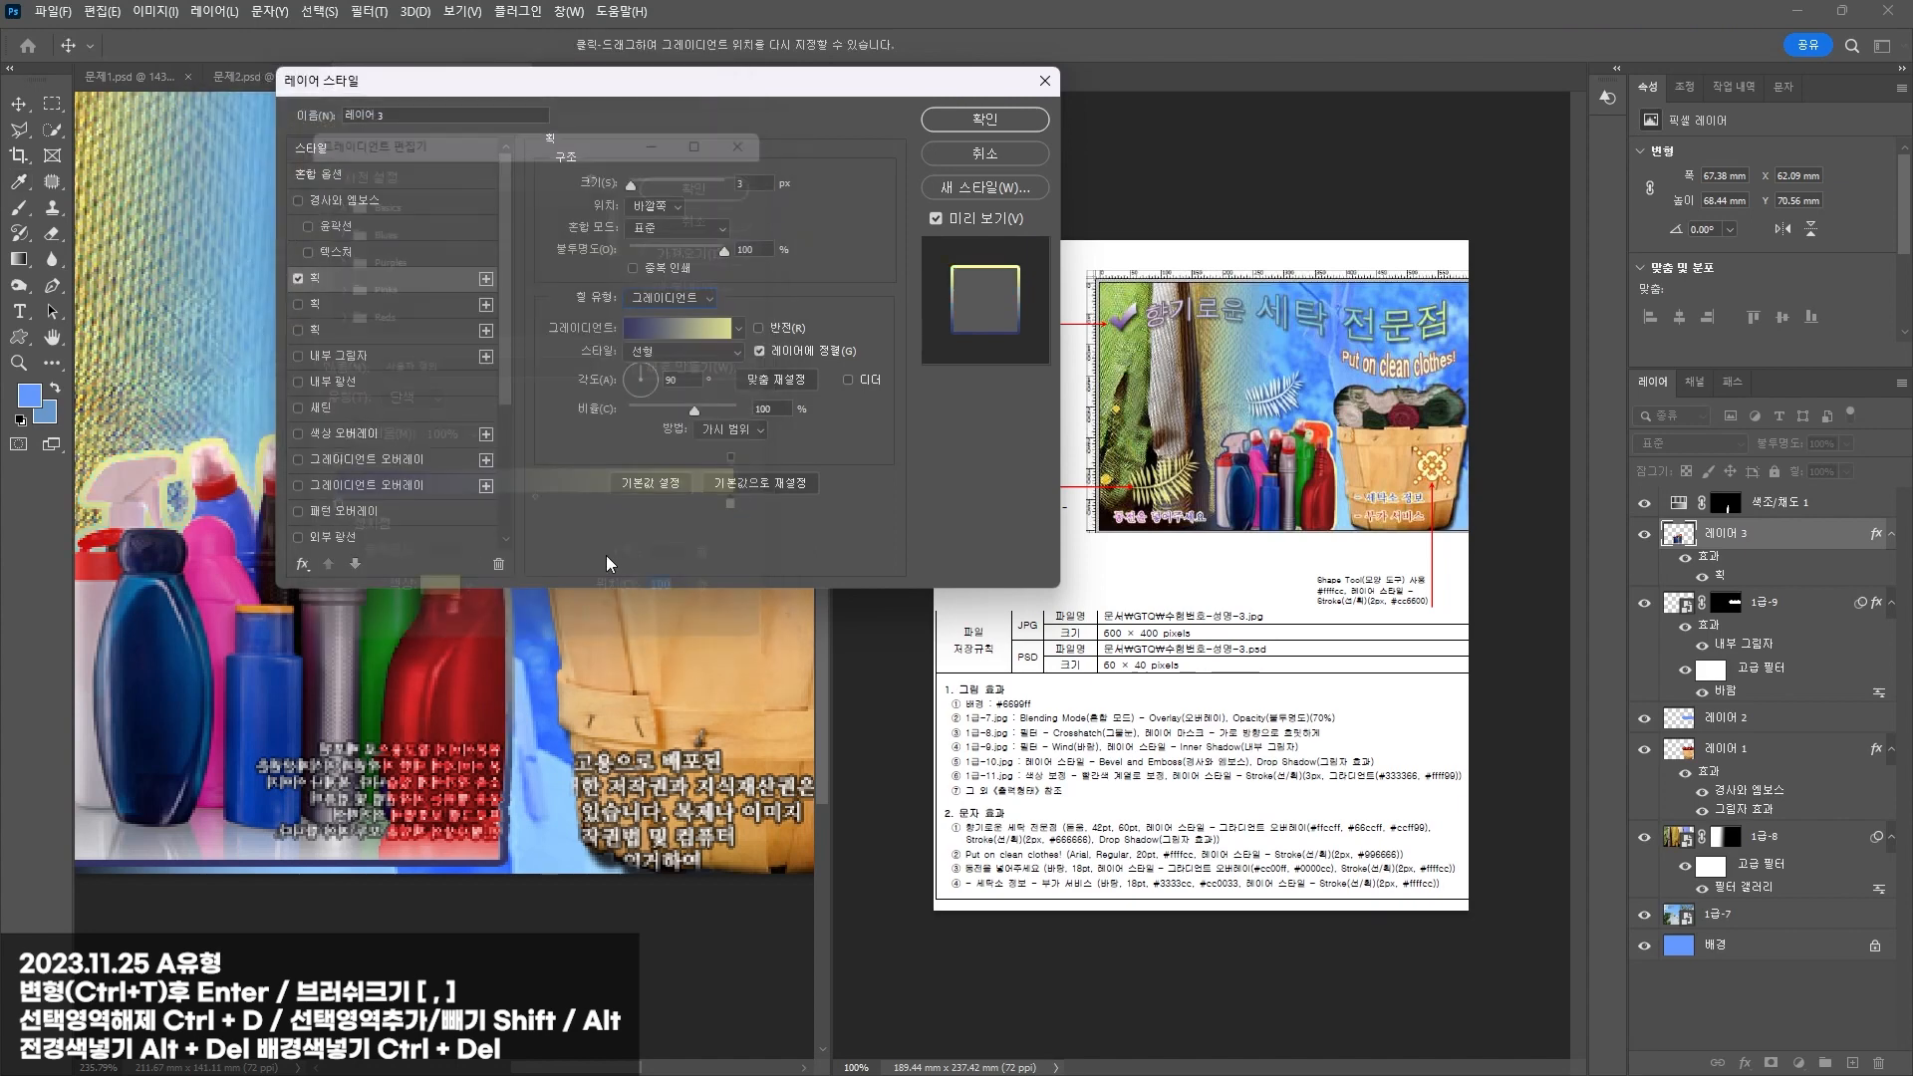
# Step: Turn the bottles' stroke gradient to a nearly horizontal angle, about 0°, and apply the layer style
pyautogui.moveTo(646, 93); pyautogui.dragTo(1092, 141)
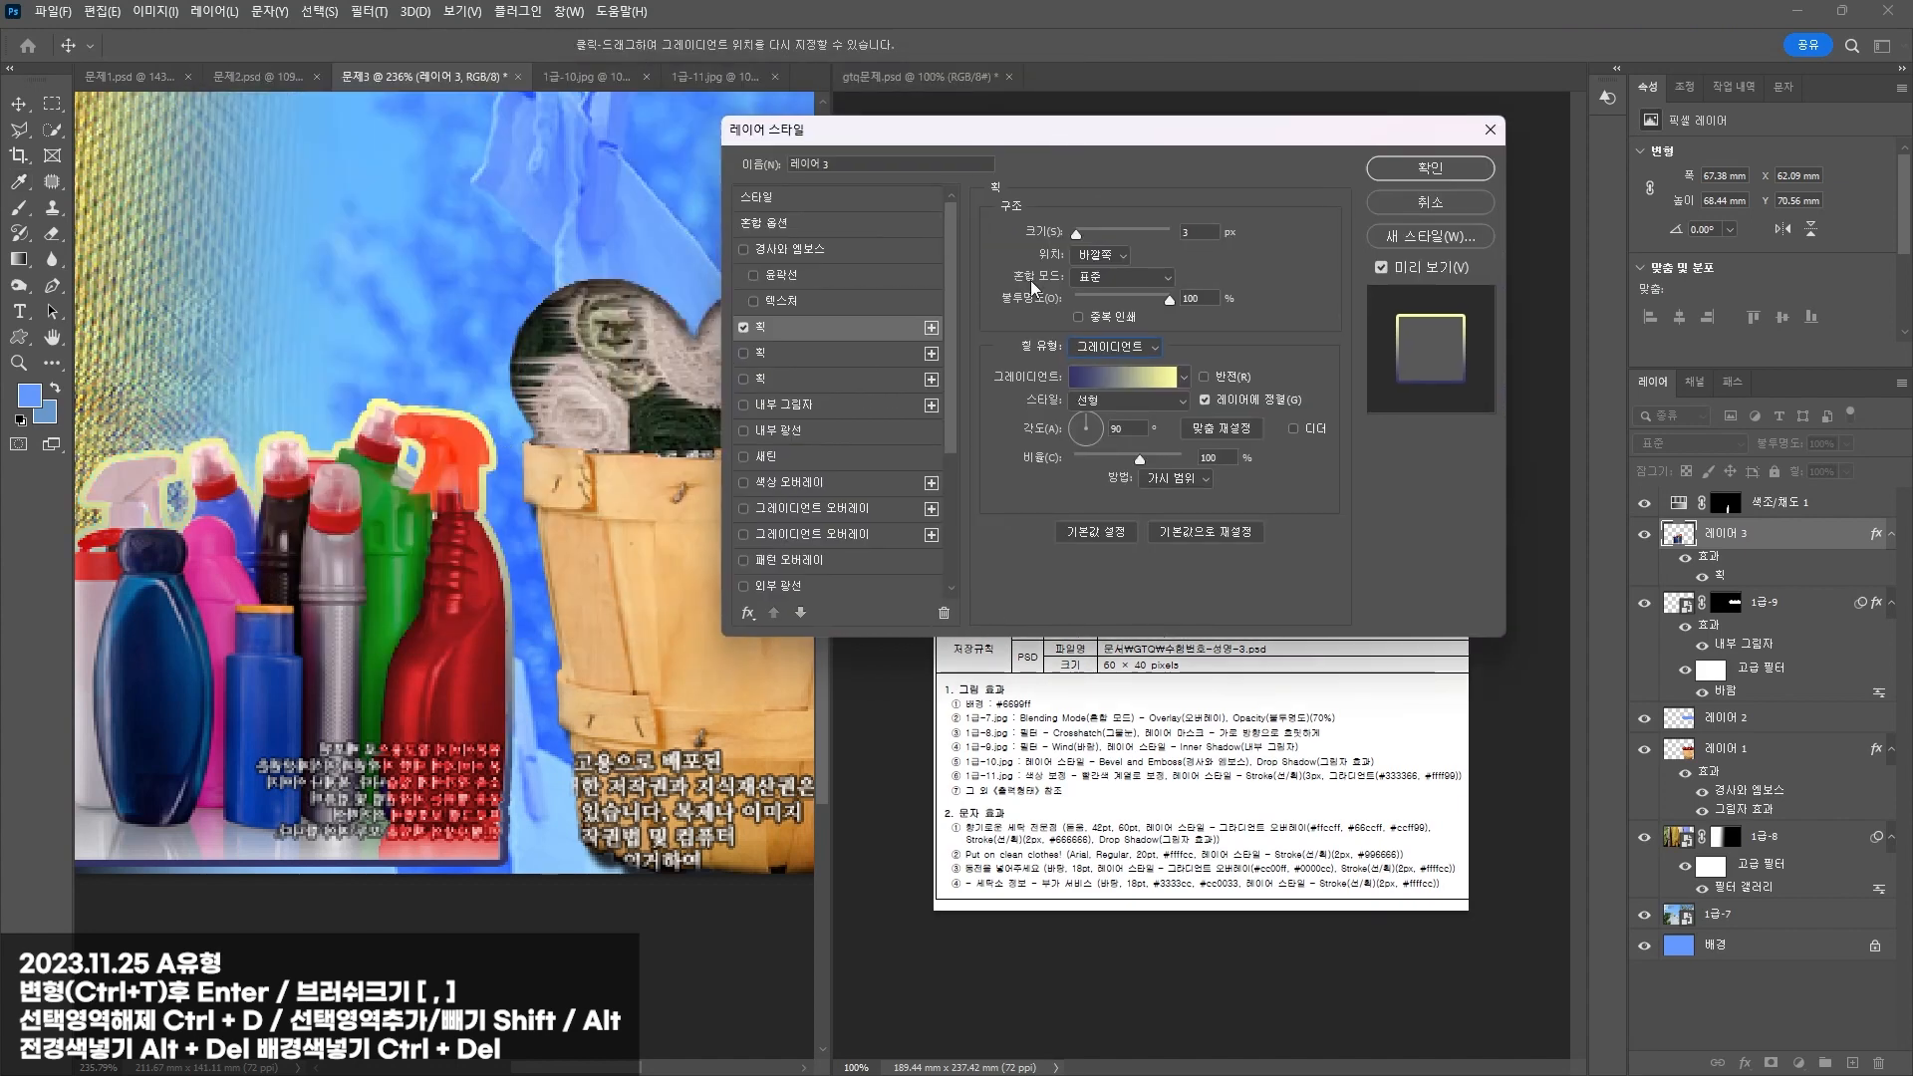
pyautogui.click(1104, 434)
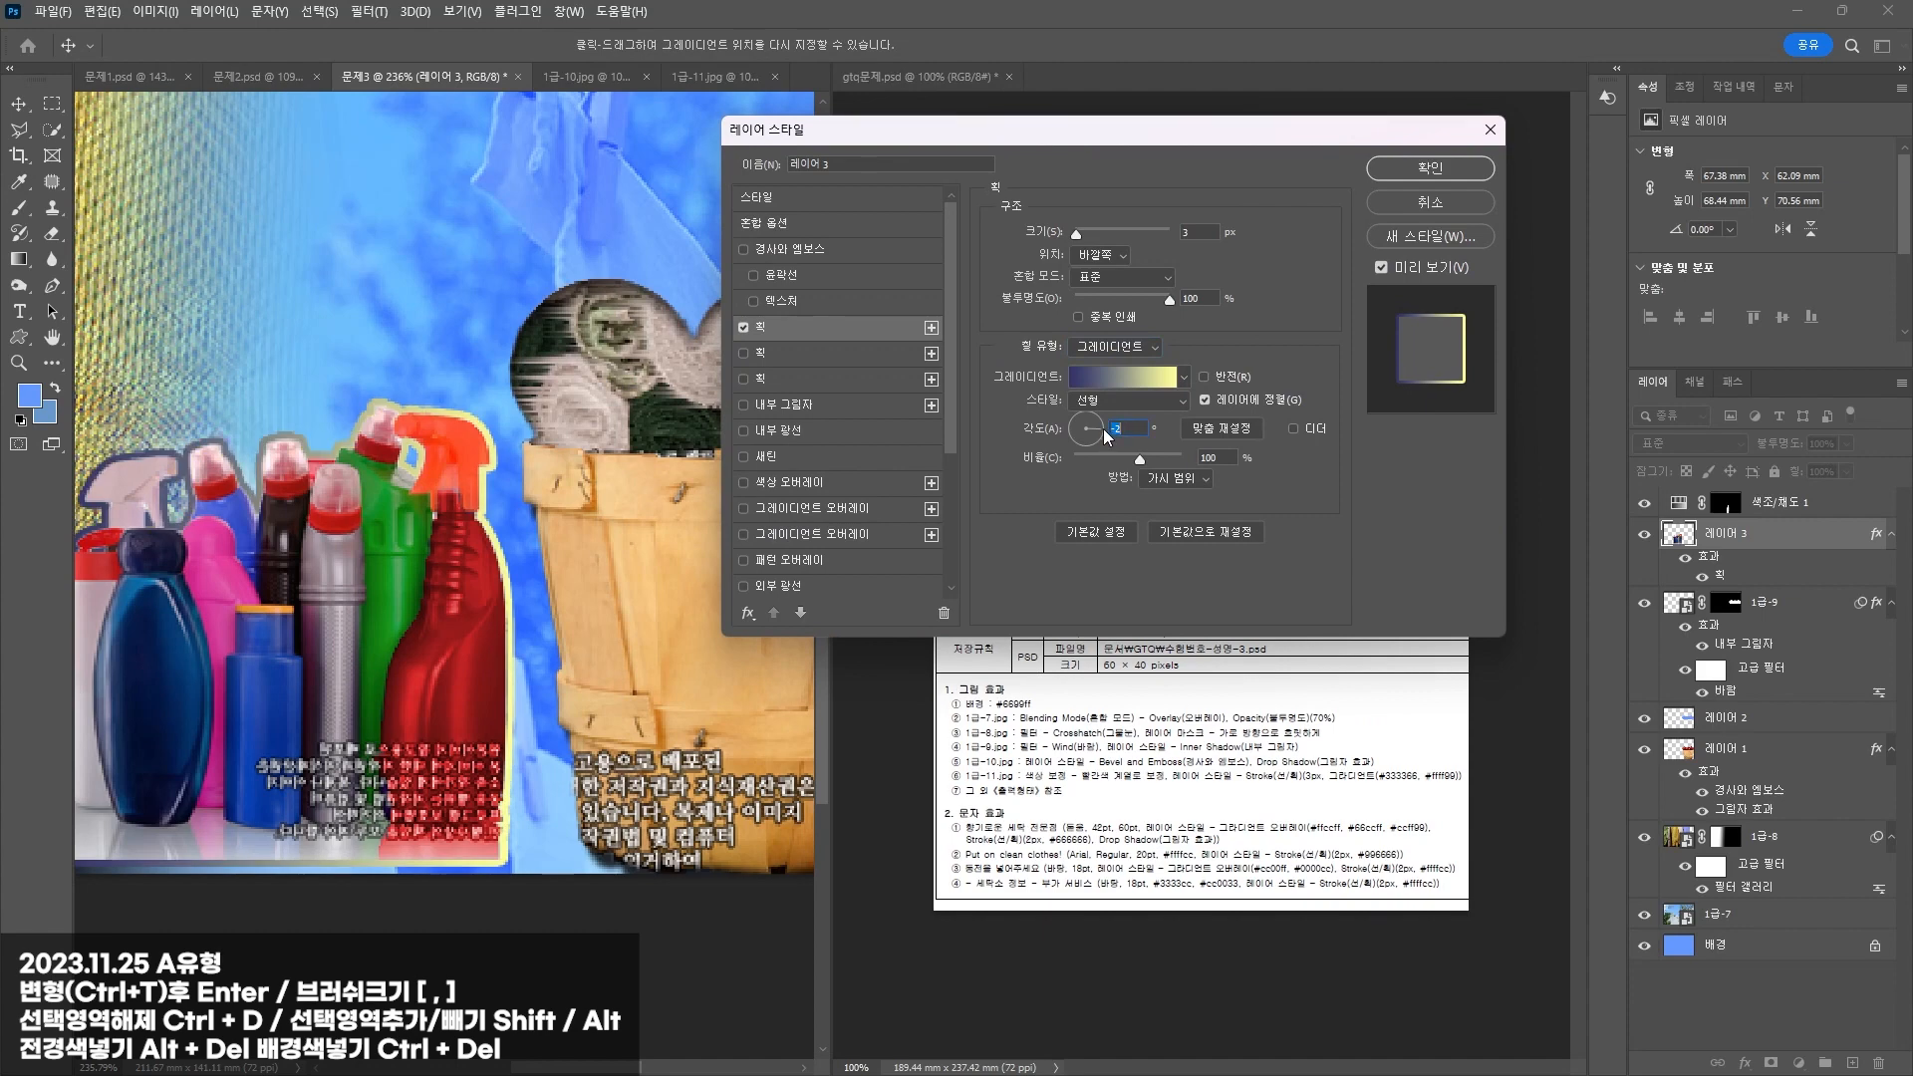
pyautogui.click(1403, 177)
pyautogui.press('w')
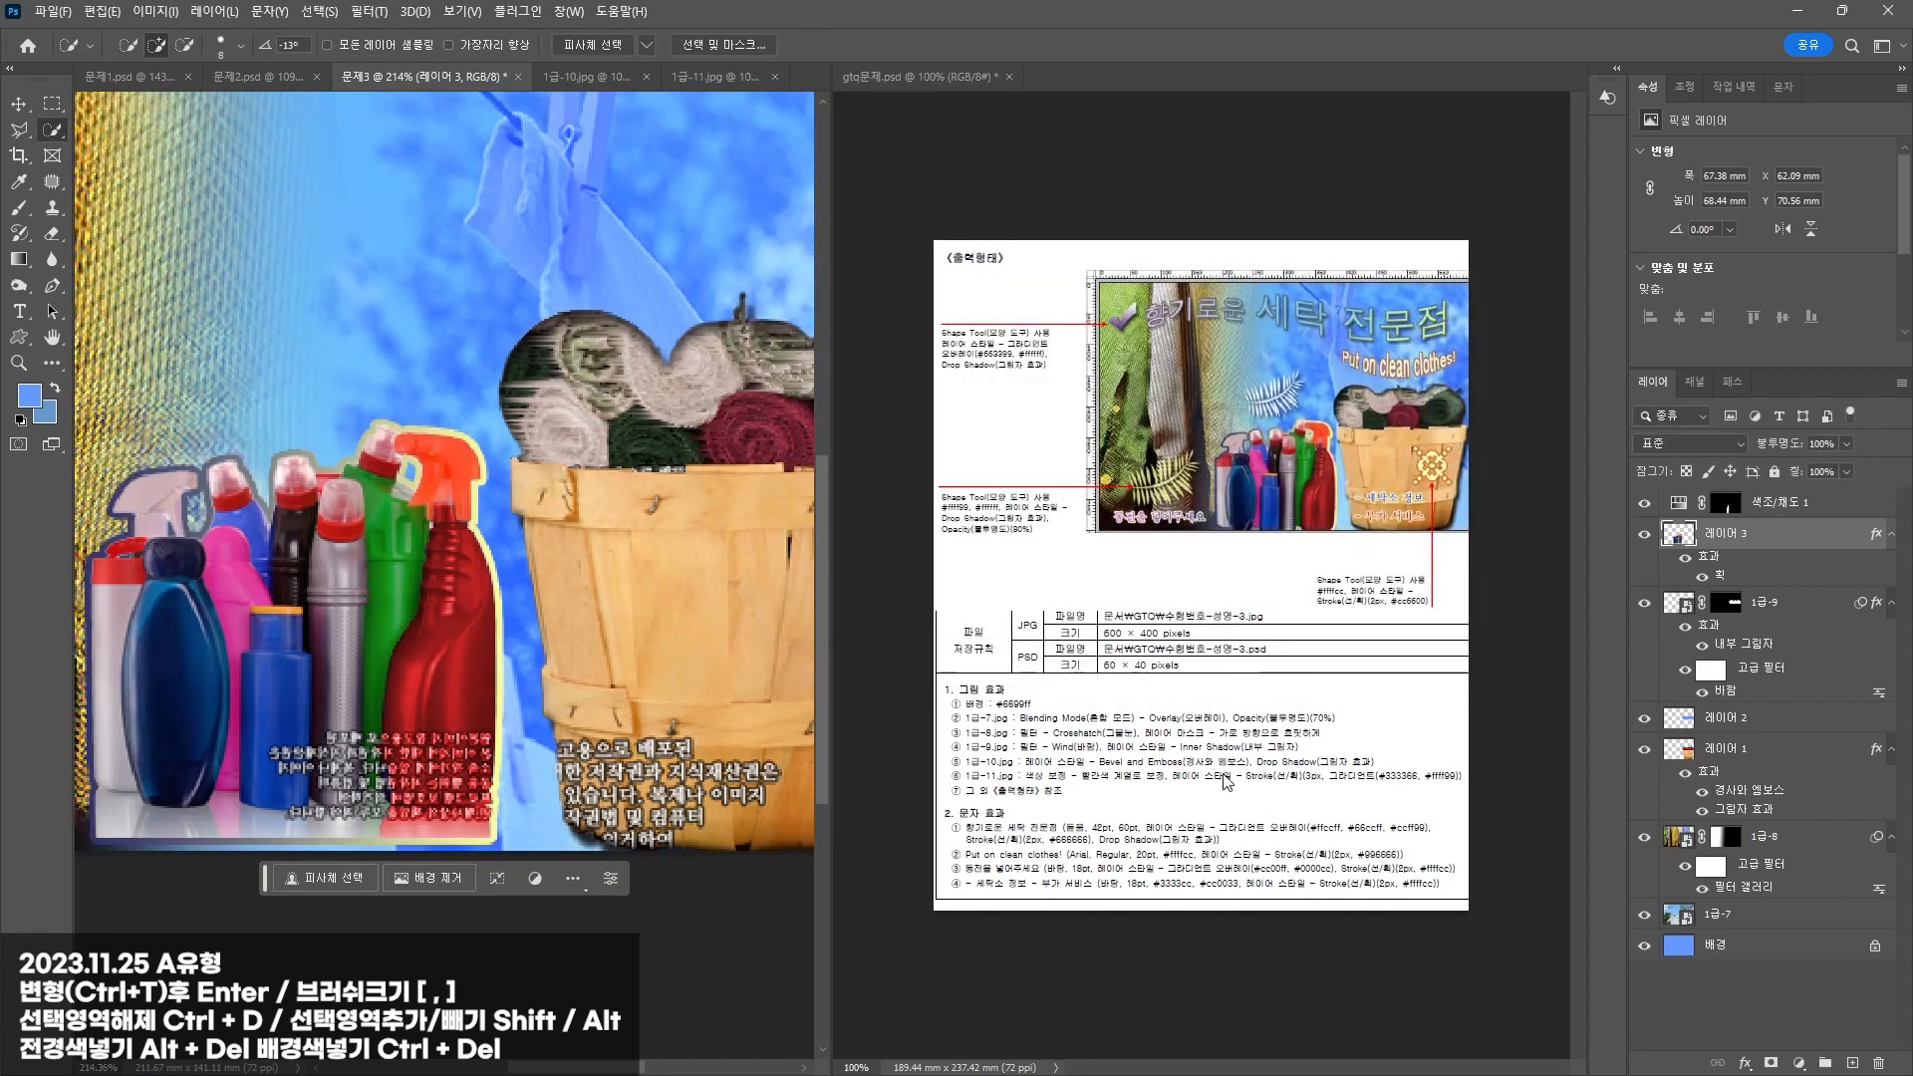
pyautogui.scroll(-2, 376, 476)
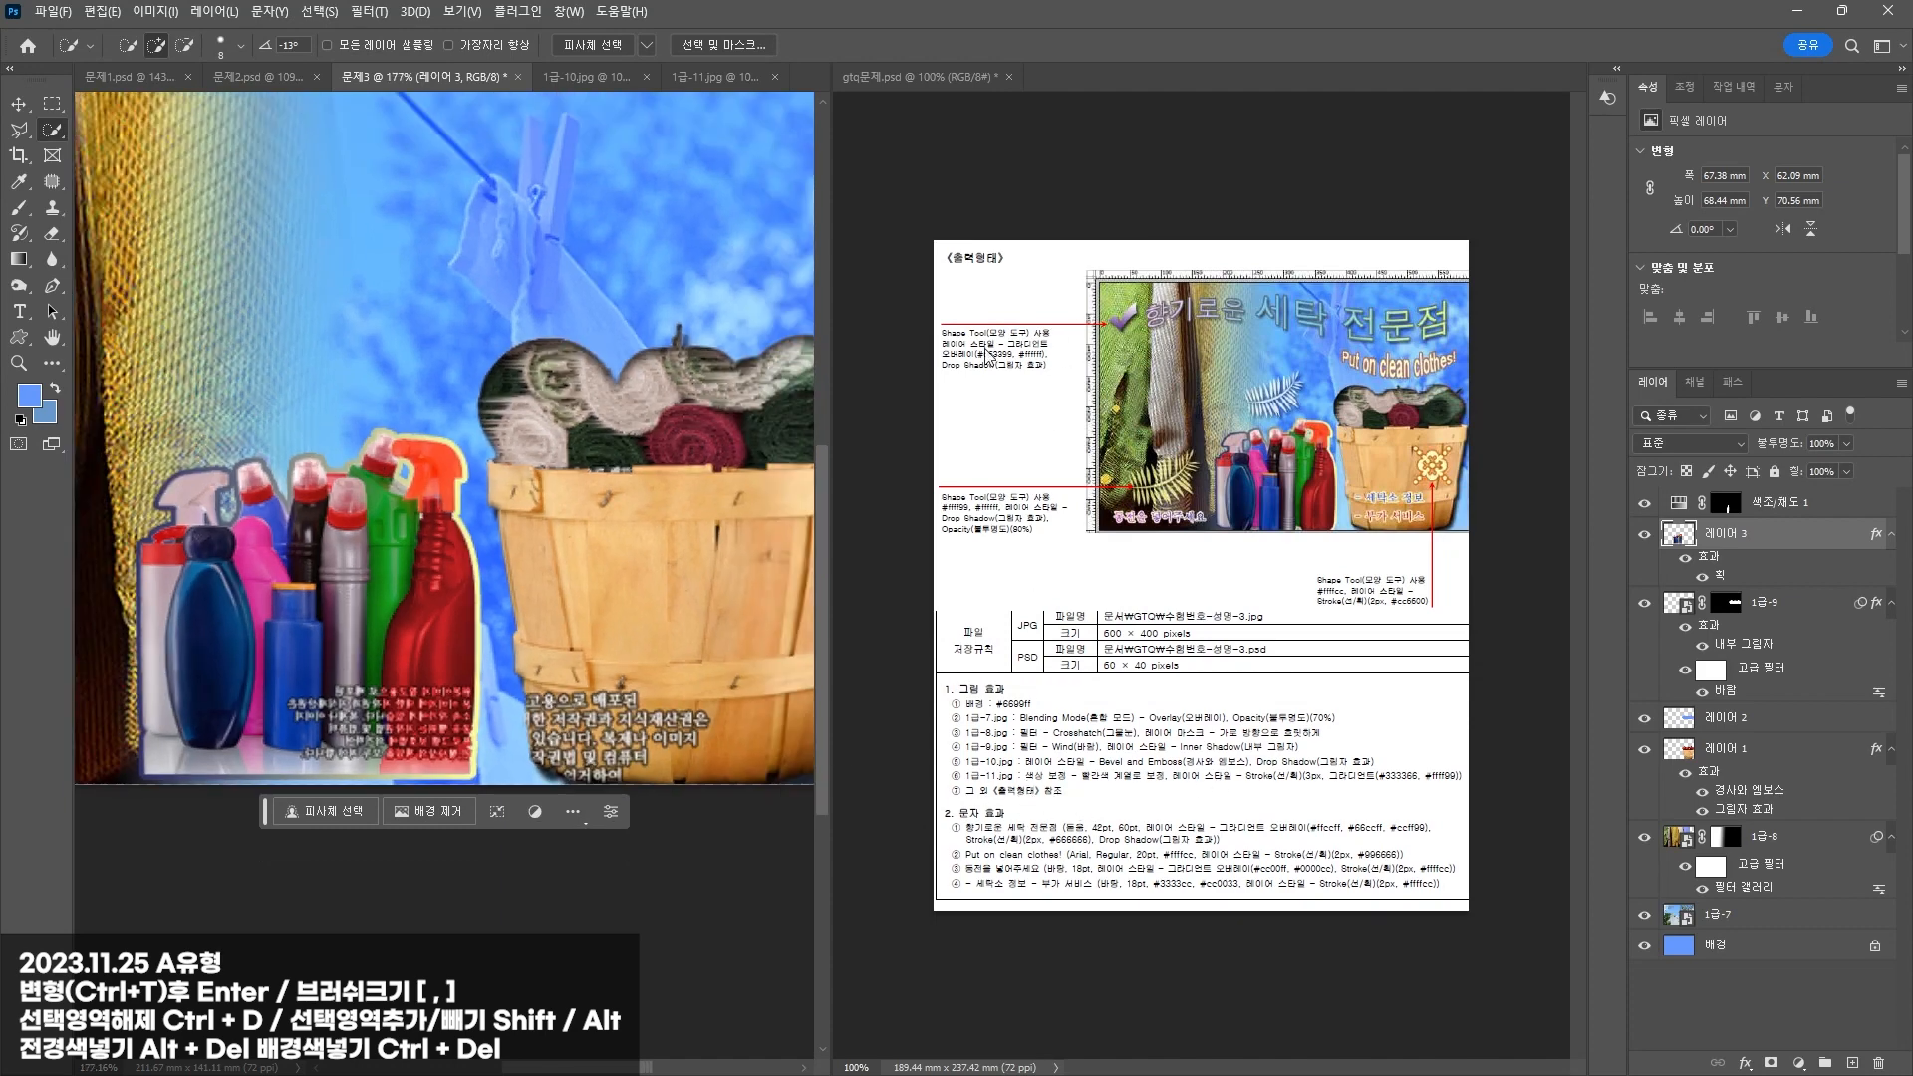
# Step: Draw a fern custom shape (고사리) about 41 mm wide and 32 mm high over the fabrics beside the bottles
pyautogui.click(19, 337)
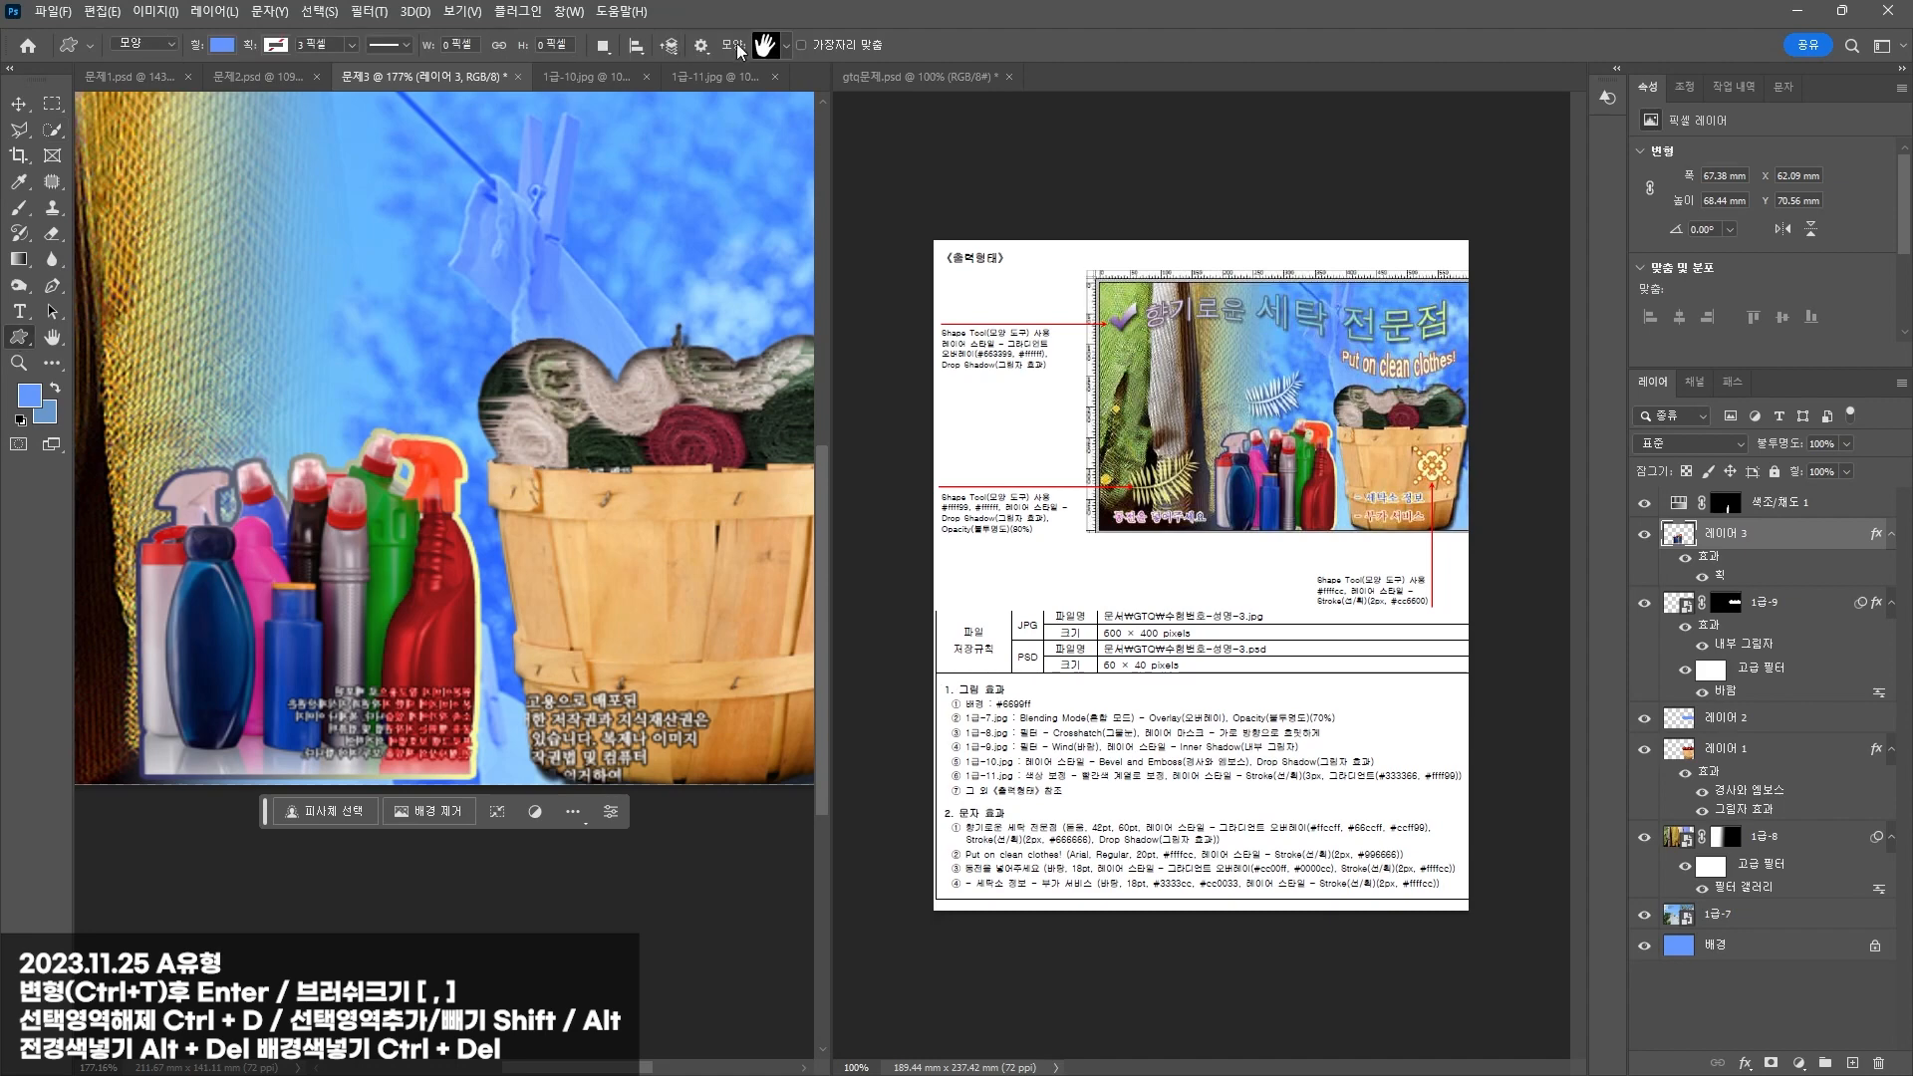
pyautogui.click(765, 44)
pyautogui.doubleClick(610, 87)
pyautogui.moveTo(121, 503); pyautogui.dragTo(289, 623)
pyautogui.scroll(-3, 335, 658)
pyautogui.press('v')
pyautogui.scroll(1, 734, 636)
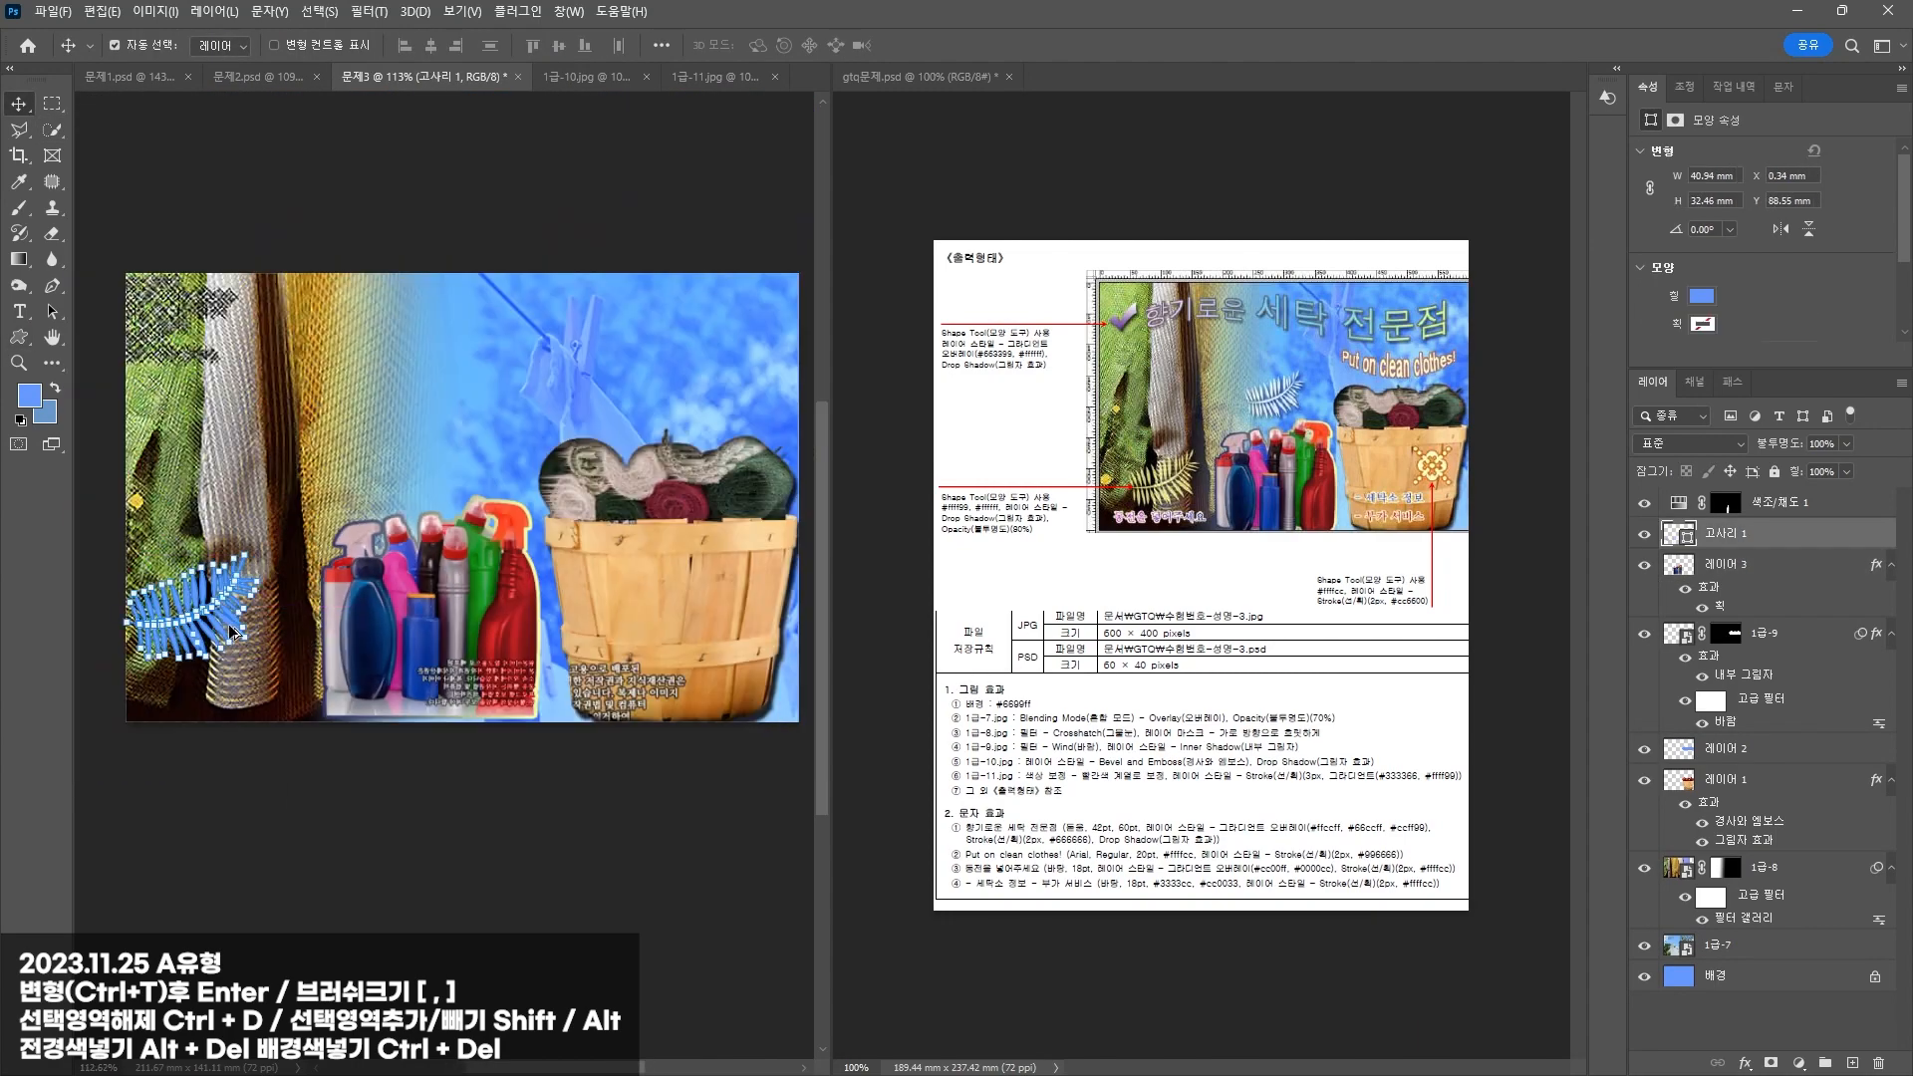
# Step: Change the fern shape's fill colour to #ffff99
pyautogui.doubleClick(1669, 541)
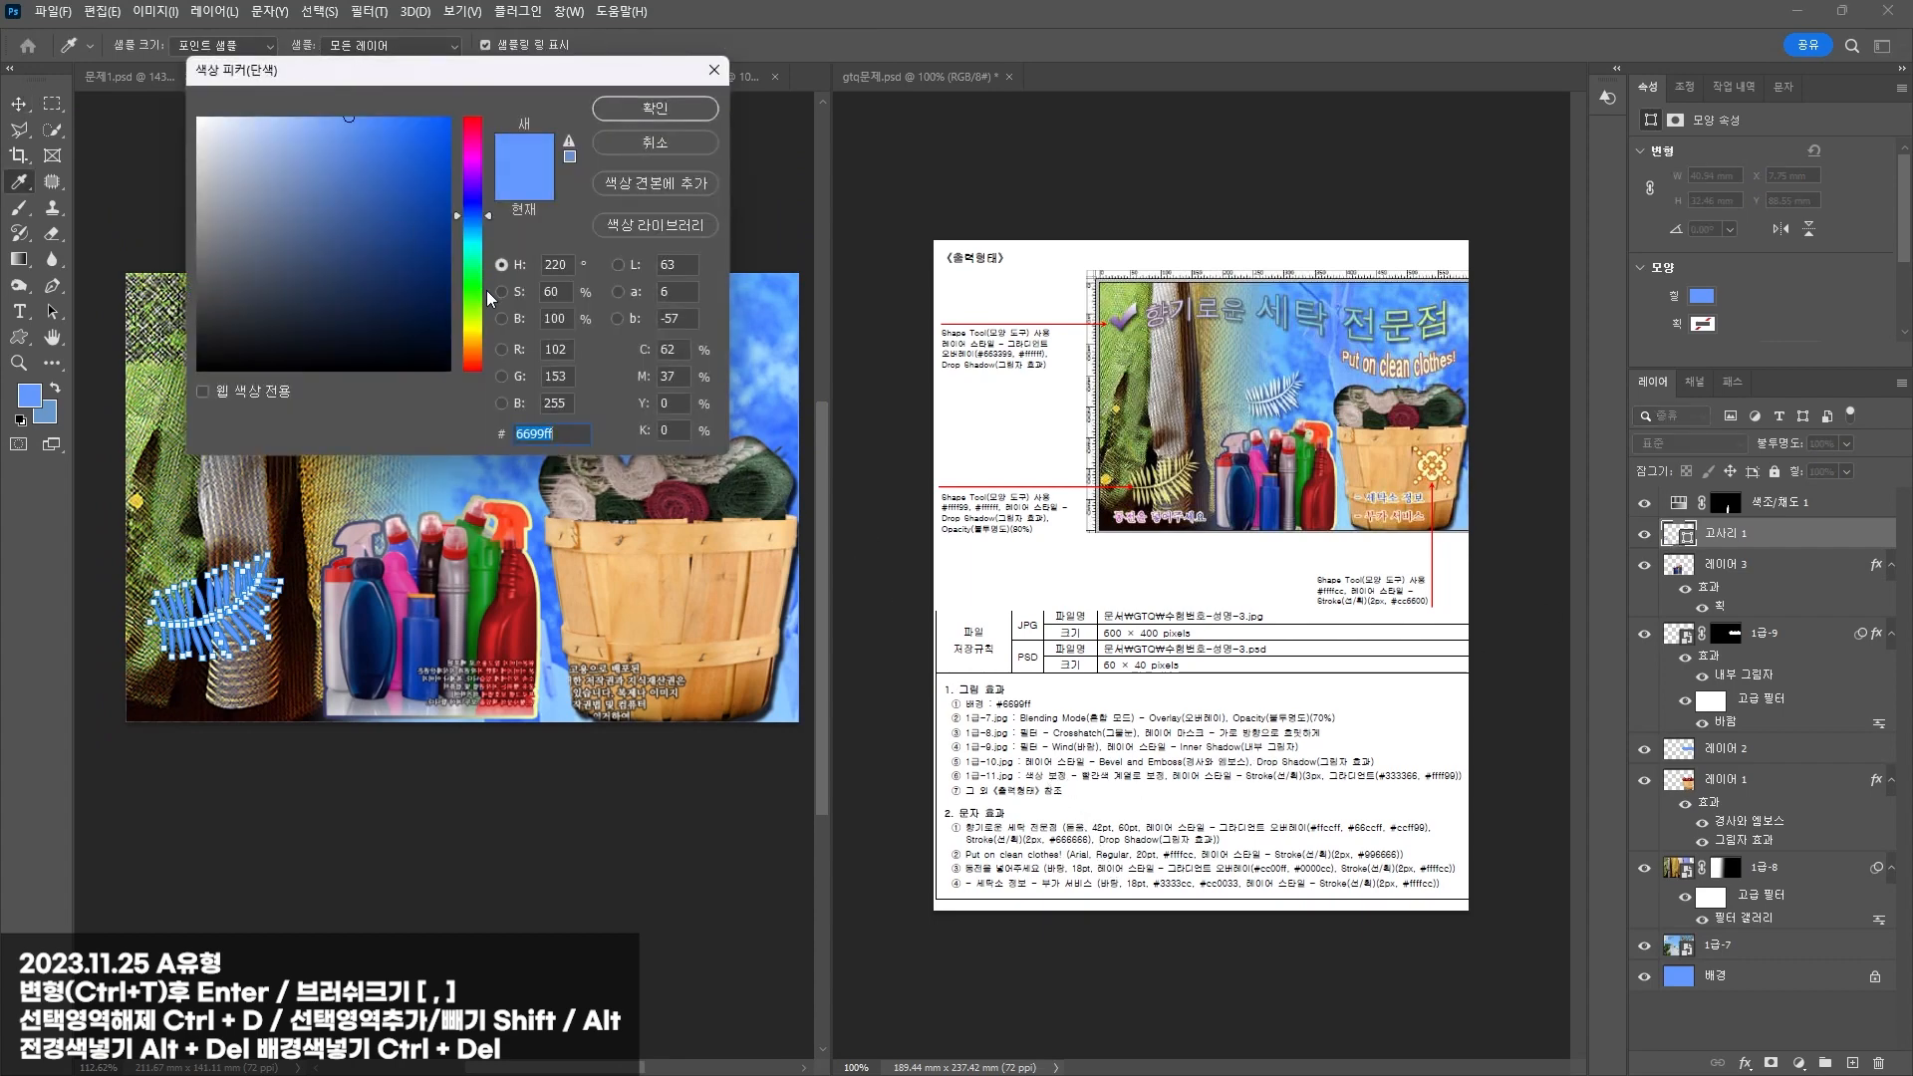
pyautogui.write('ffff9')
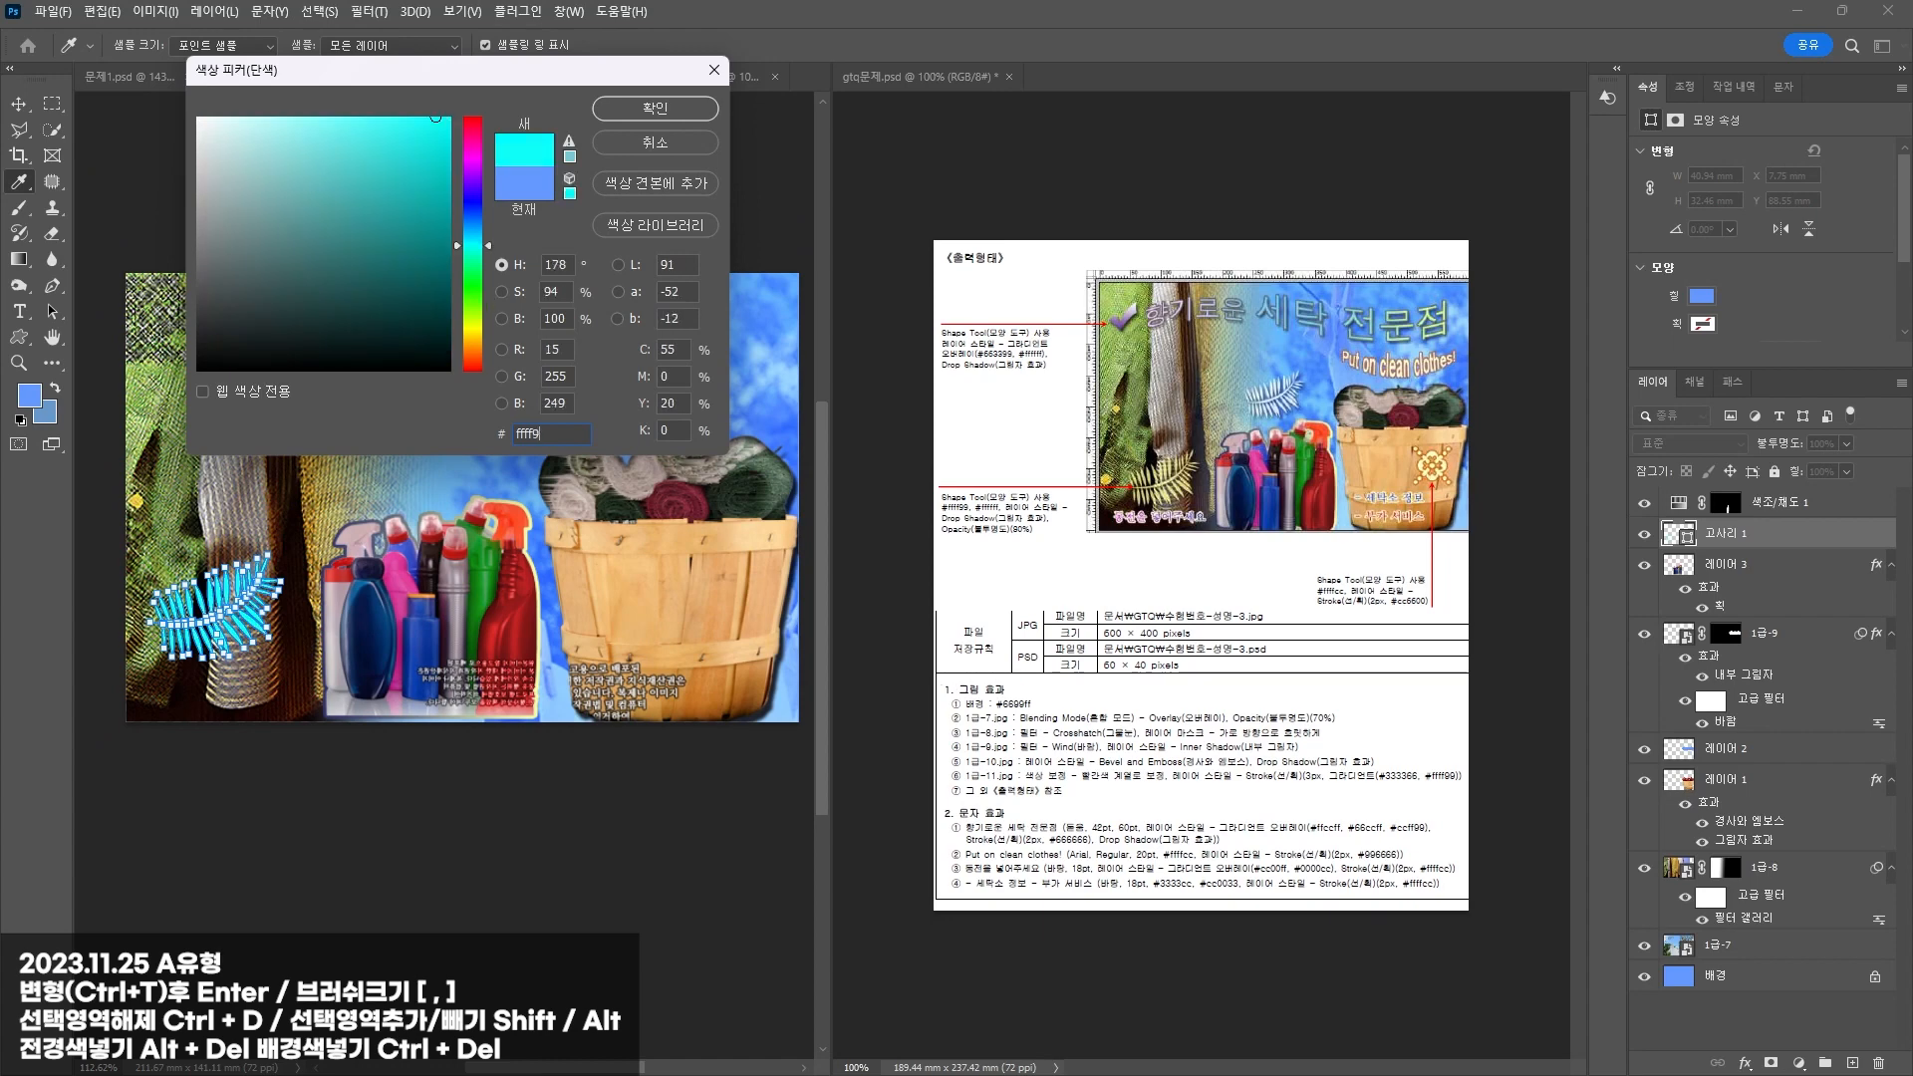
pyautogui.write('9')
pyautogui.press('Return')
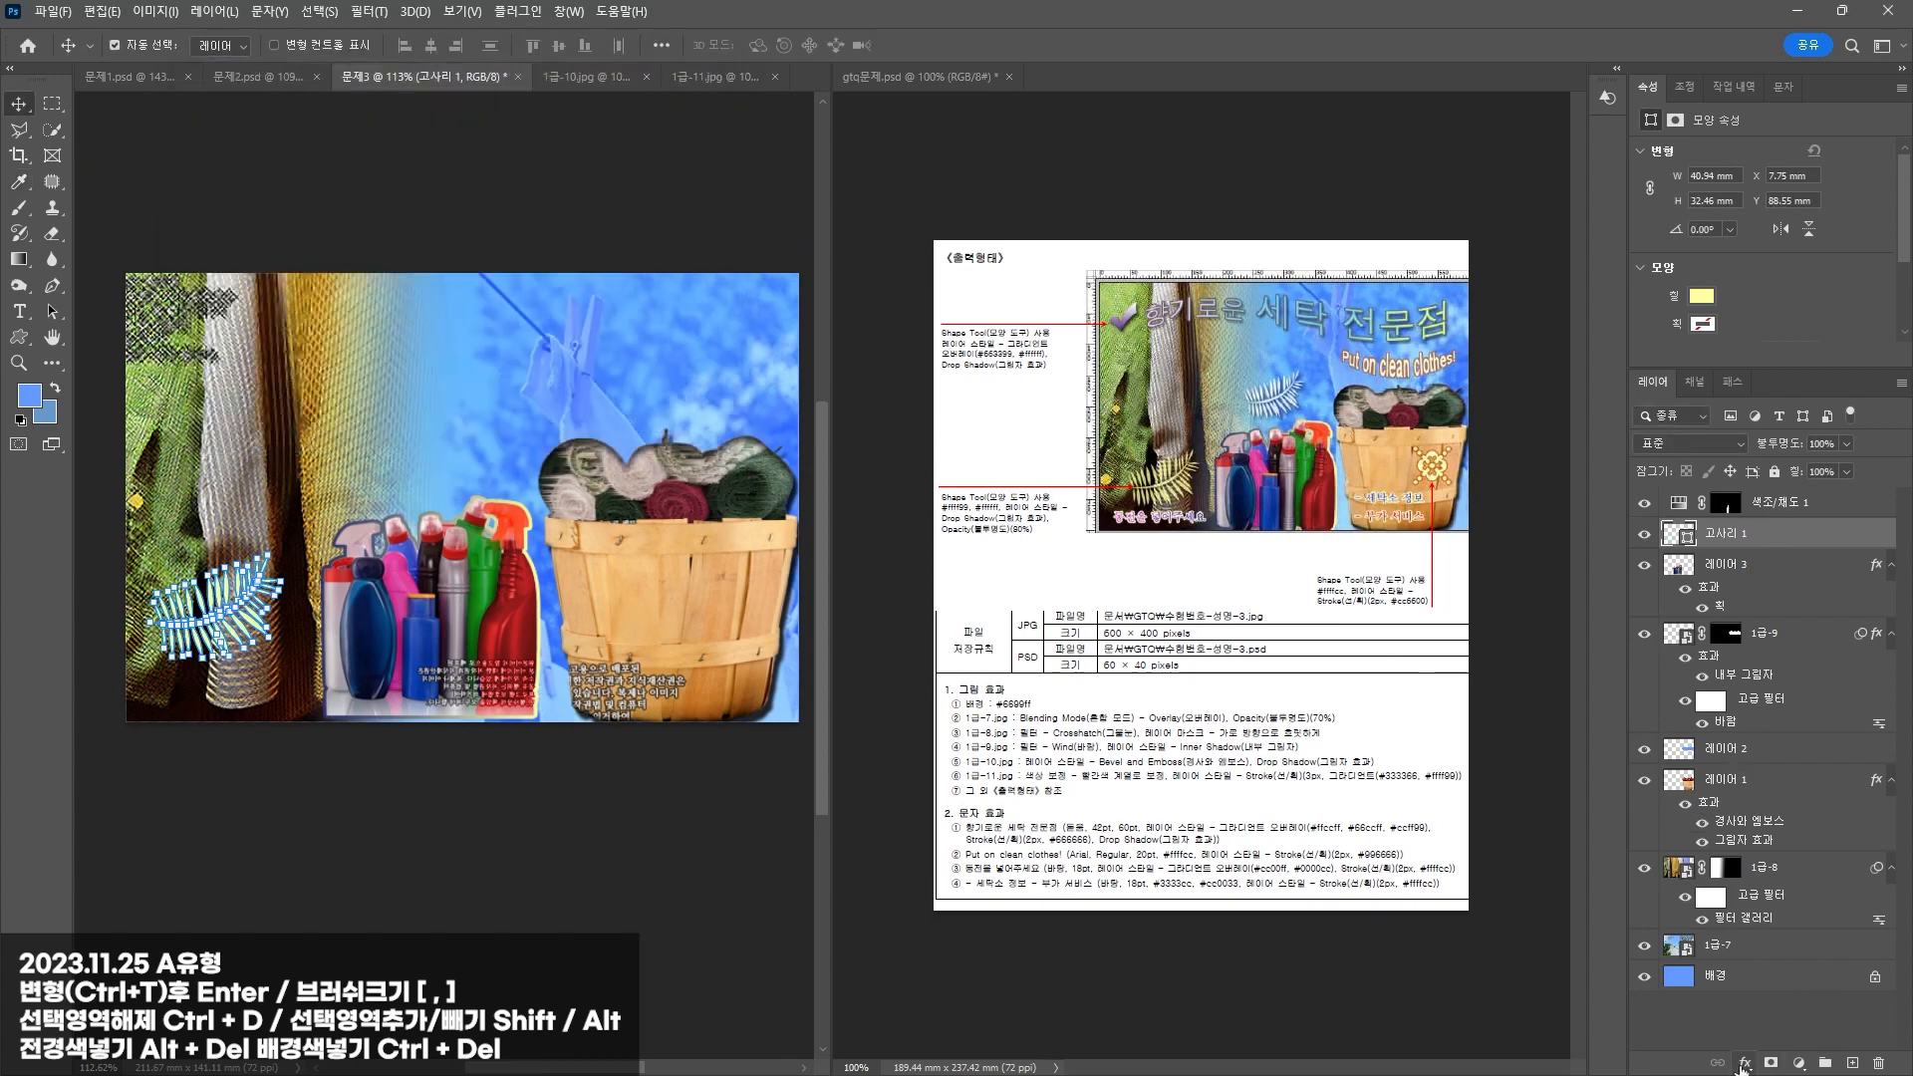
# Step: Add a Drop Shadow layer style to the yellow fern and set the layer's opacity to 90%
pyautogui.click(1742, 1067)
pyautogui.click(1757, 1055)
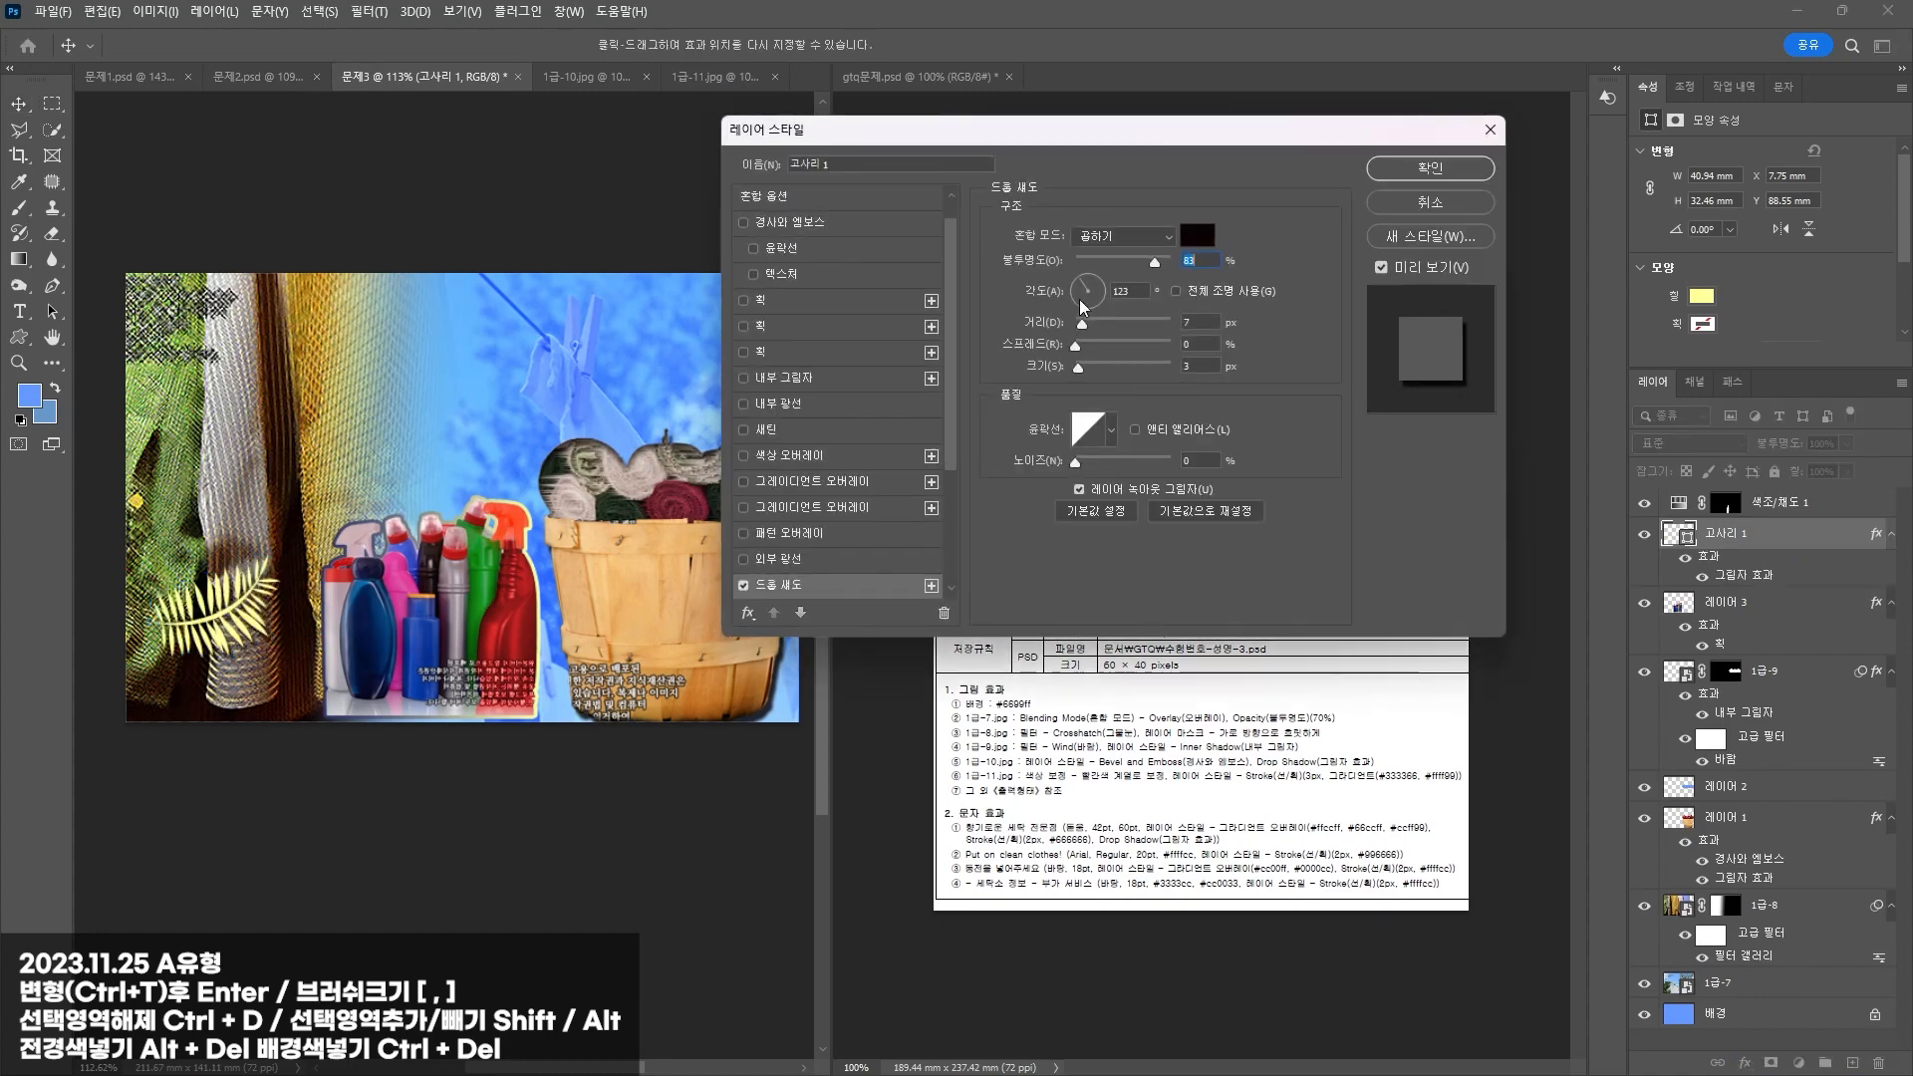
pyautogui.moveTo(1096, 149); pyautogui.dragTo(749, 414)
pyautogui.click(1026, 436)
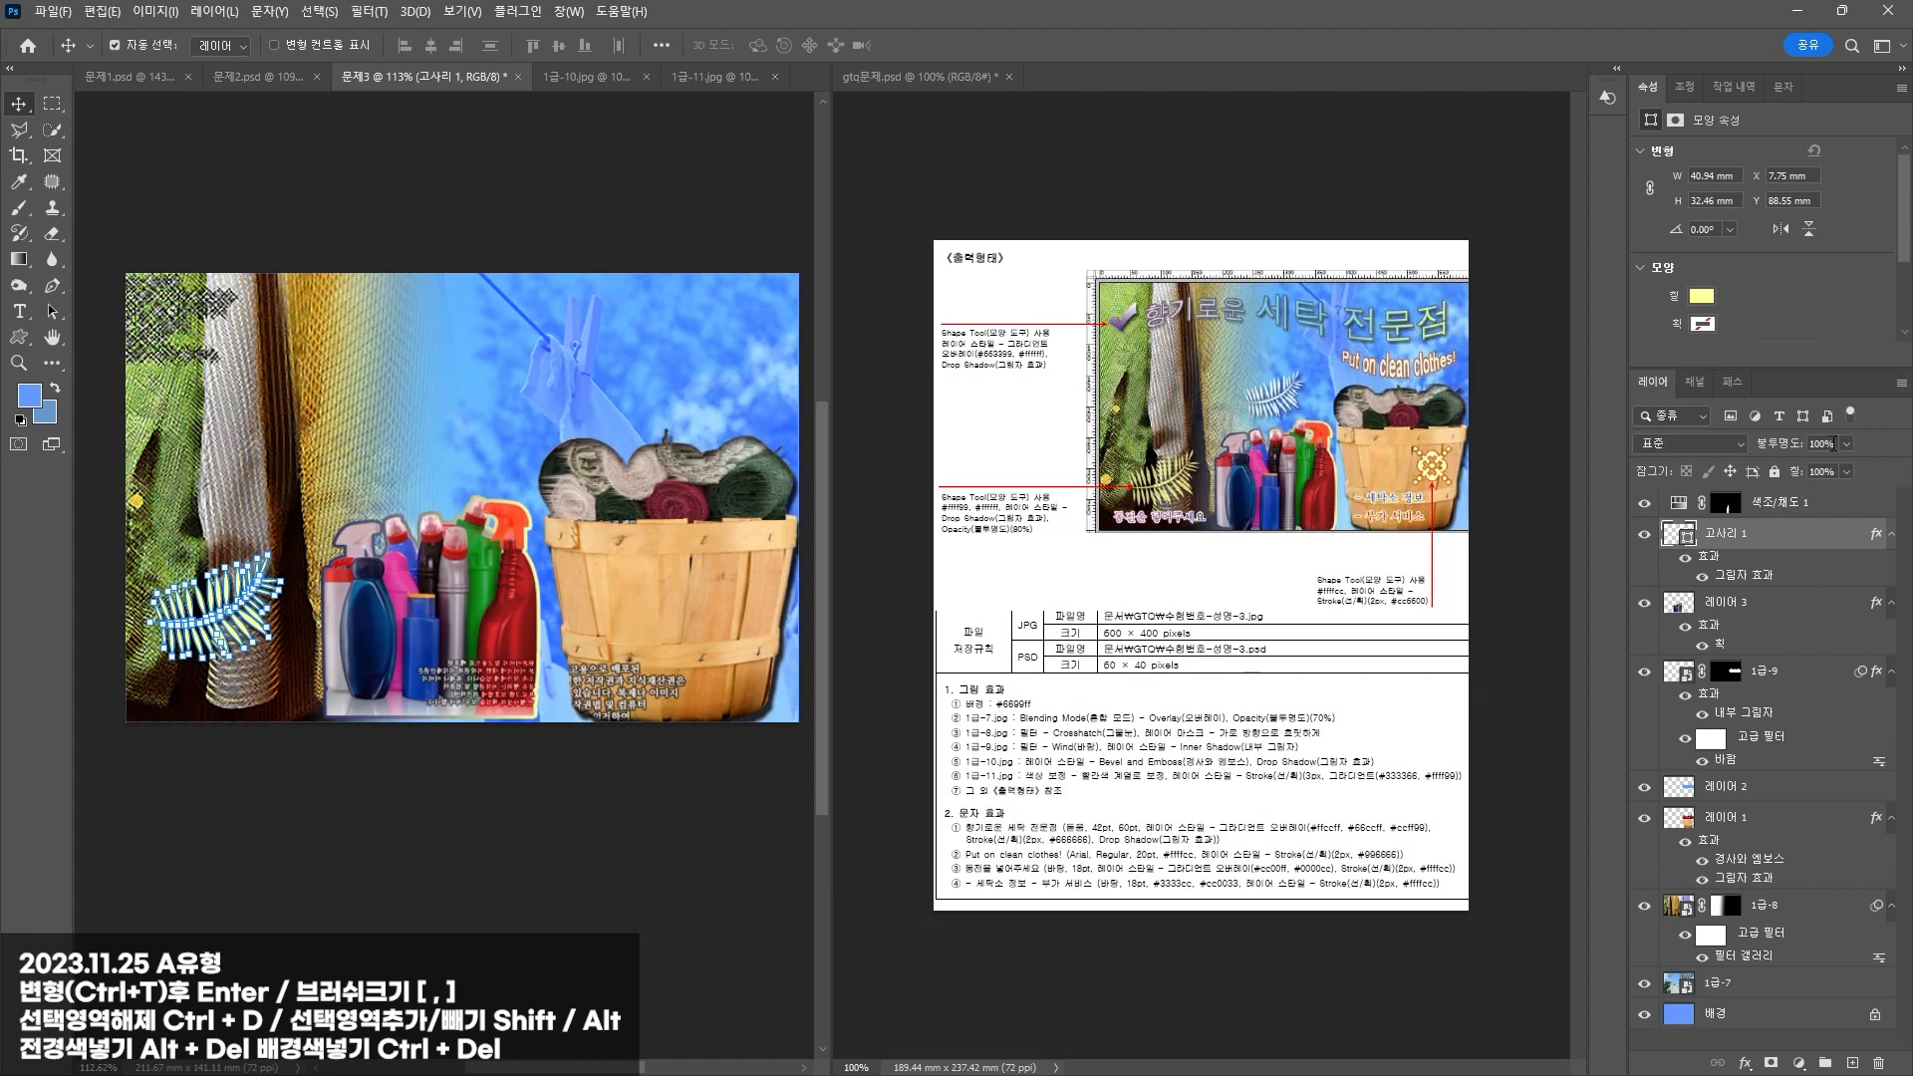
pyautogui.write('90')
pyautogui.click(632, 180)
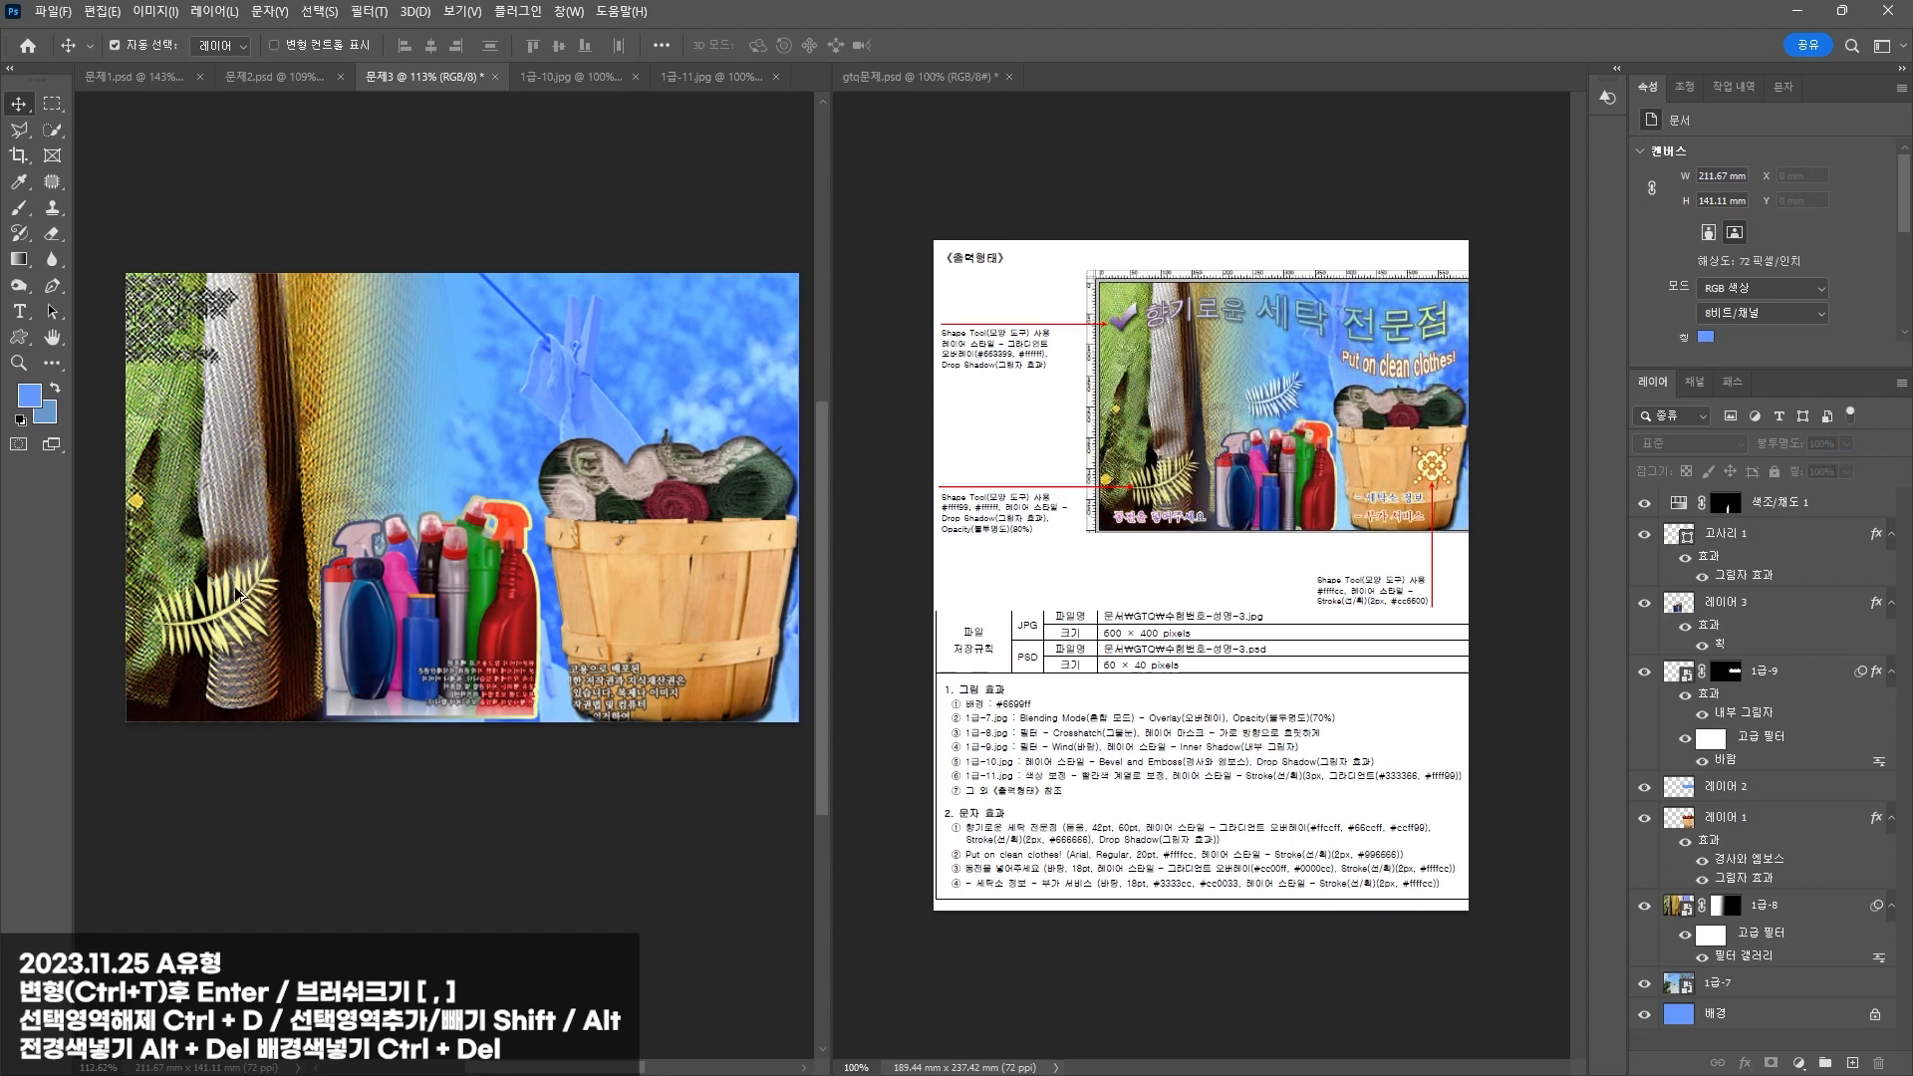
# Step: Duplicate the fern, placing the copy above the bottles, and fill the copy with #ffffff
pyautogui.moveTo(239, 594); pyautogui.dragTo(528, 435)
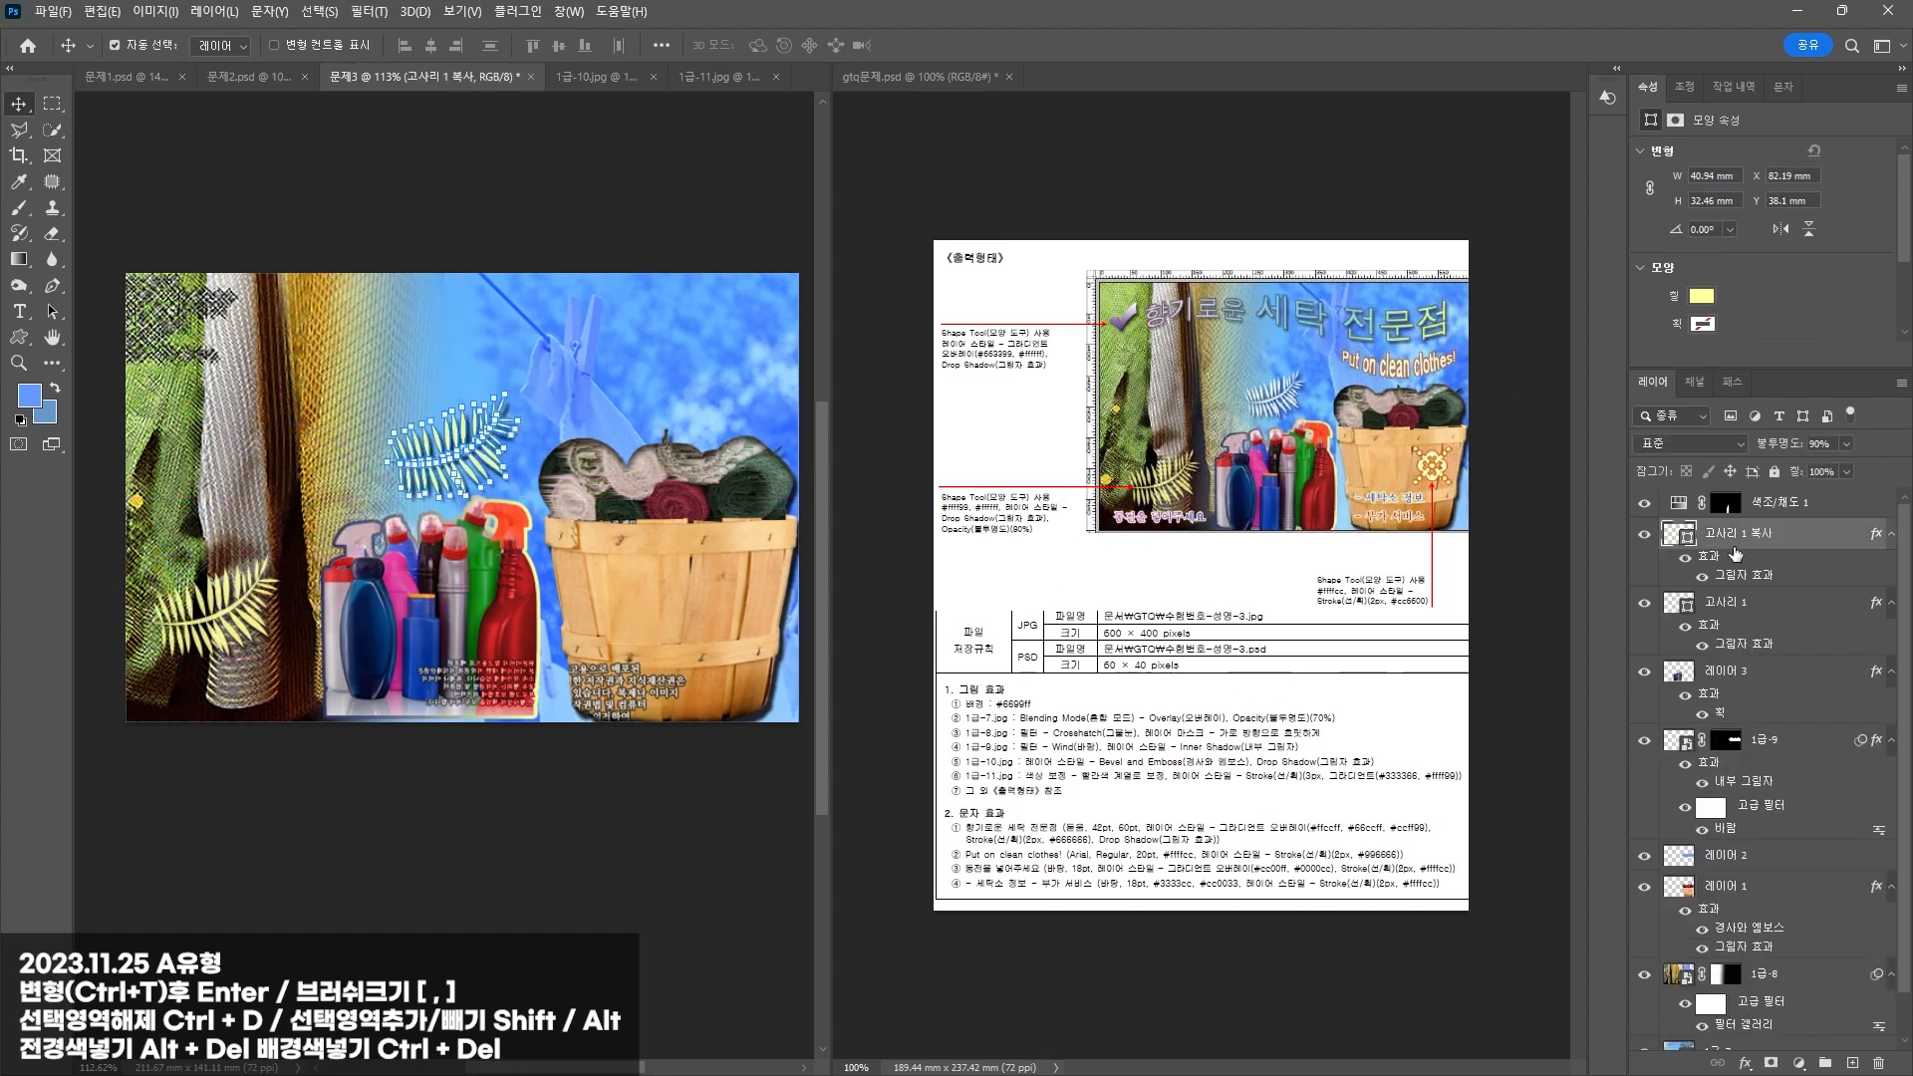
pyautogui.doubleClick(1679, 536)
pyautogui.write('ffffff')
pyautogui.press('Return')
# Step: Scale the white fern copy down to about 29 mm wide and 23 mm high, then deselect it
pyautogui.hotkey('ctrl', 't')
pyautogui.moveTo(516, 394); pyautogui.dragTo(479, 424)
pyautogui.press('Return')
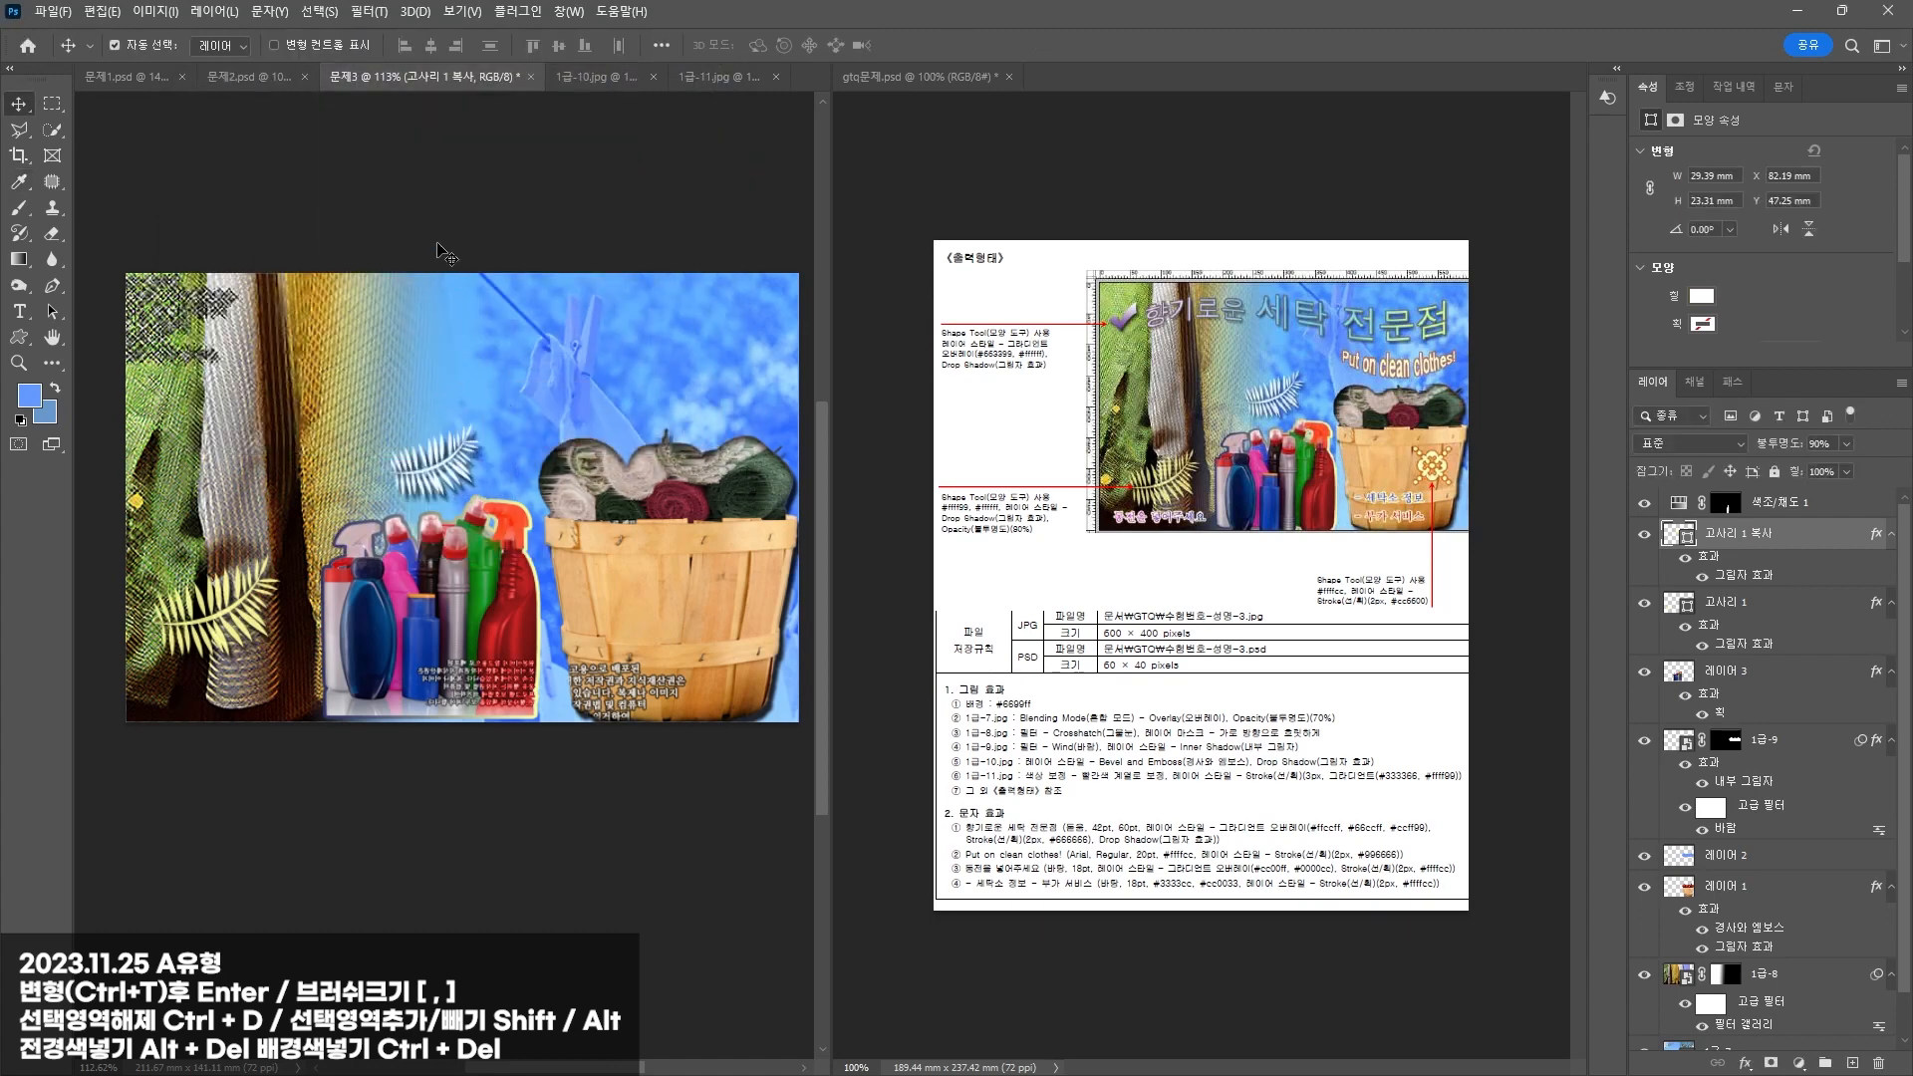
pyautogui.click(451, 257)
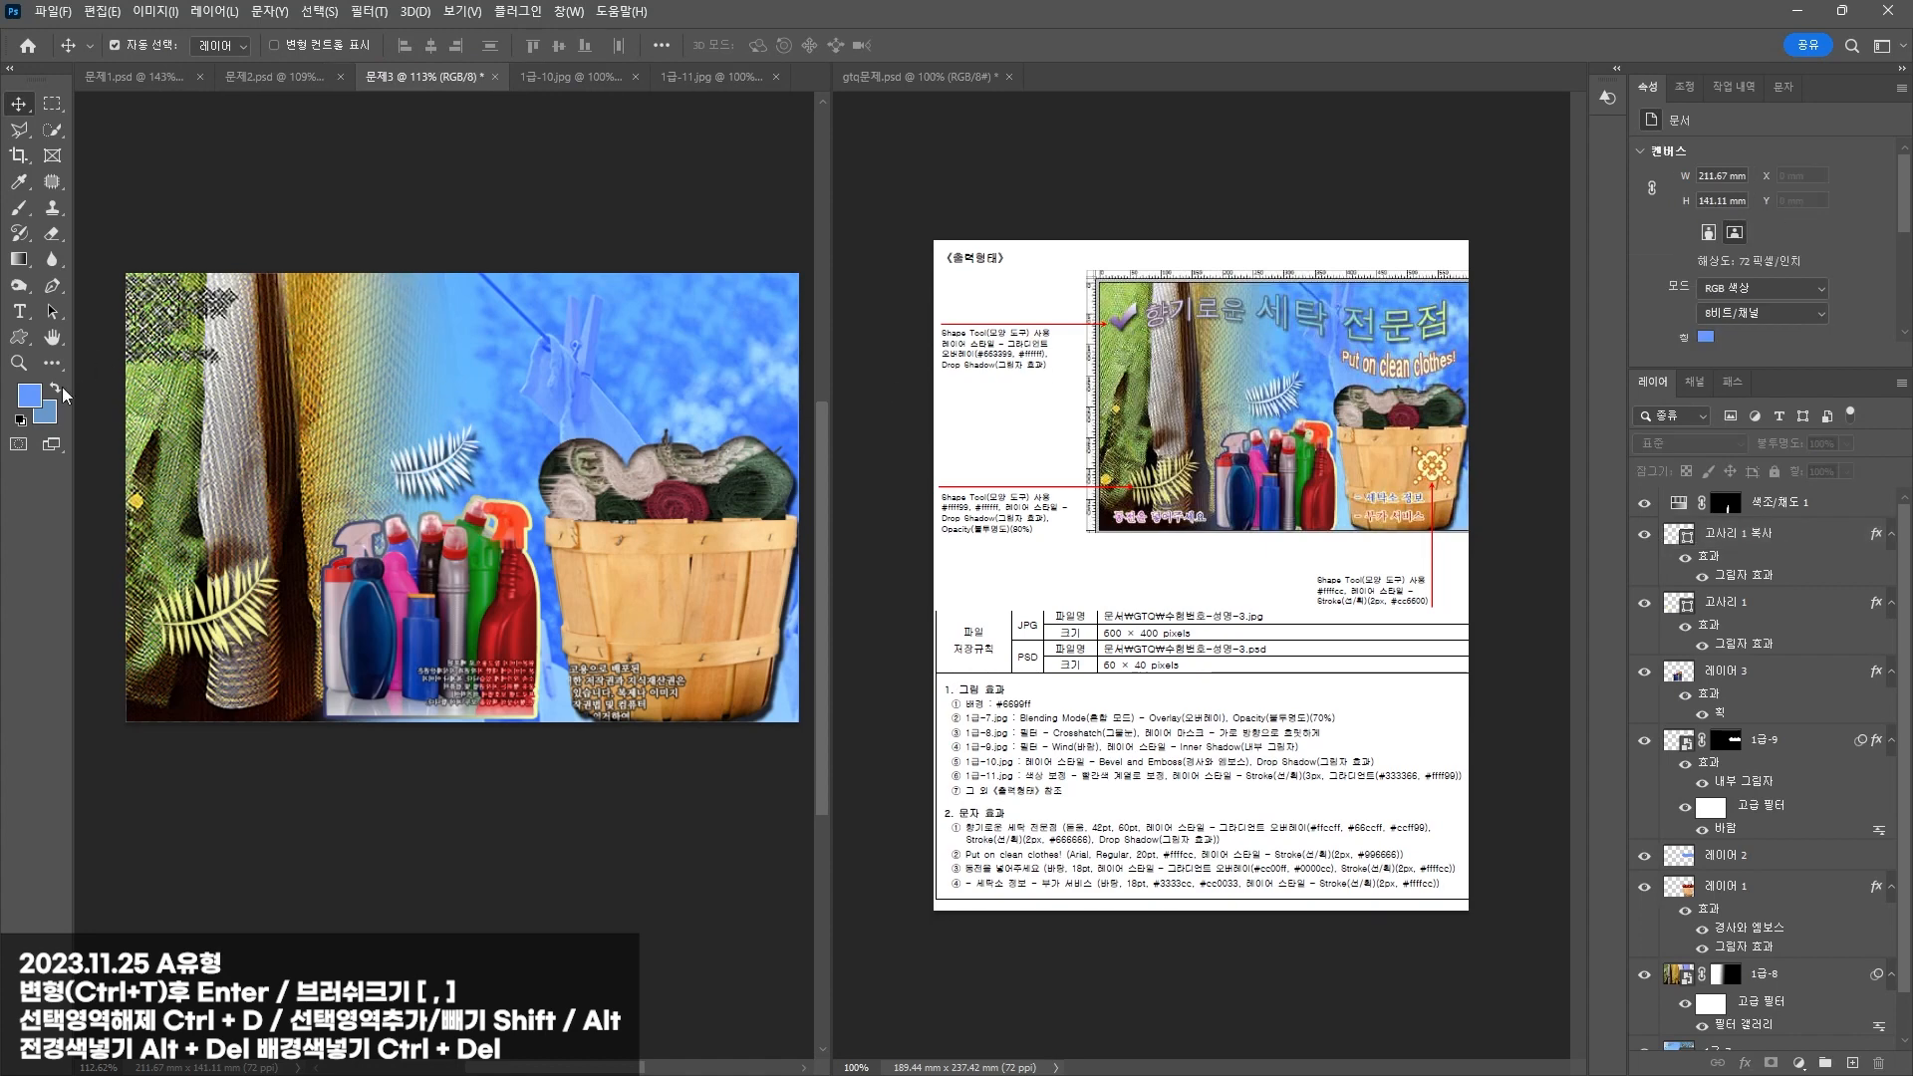
# Step: Draw the ornament custom shape 장식 6, about 22 mm square, on the front of the wooden basket
pyautogui.click(19, 336)
pyautogui.click(775, 46)
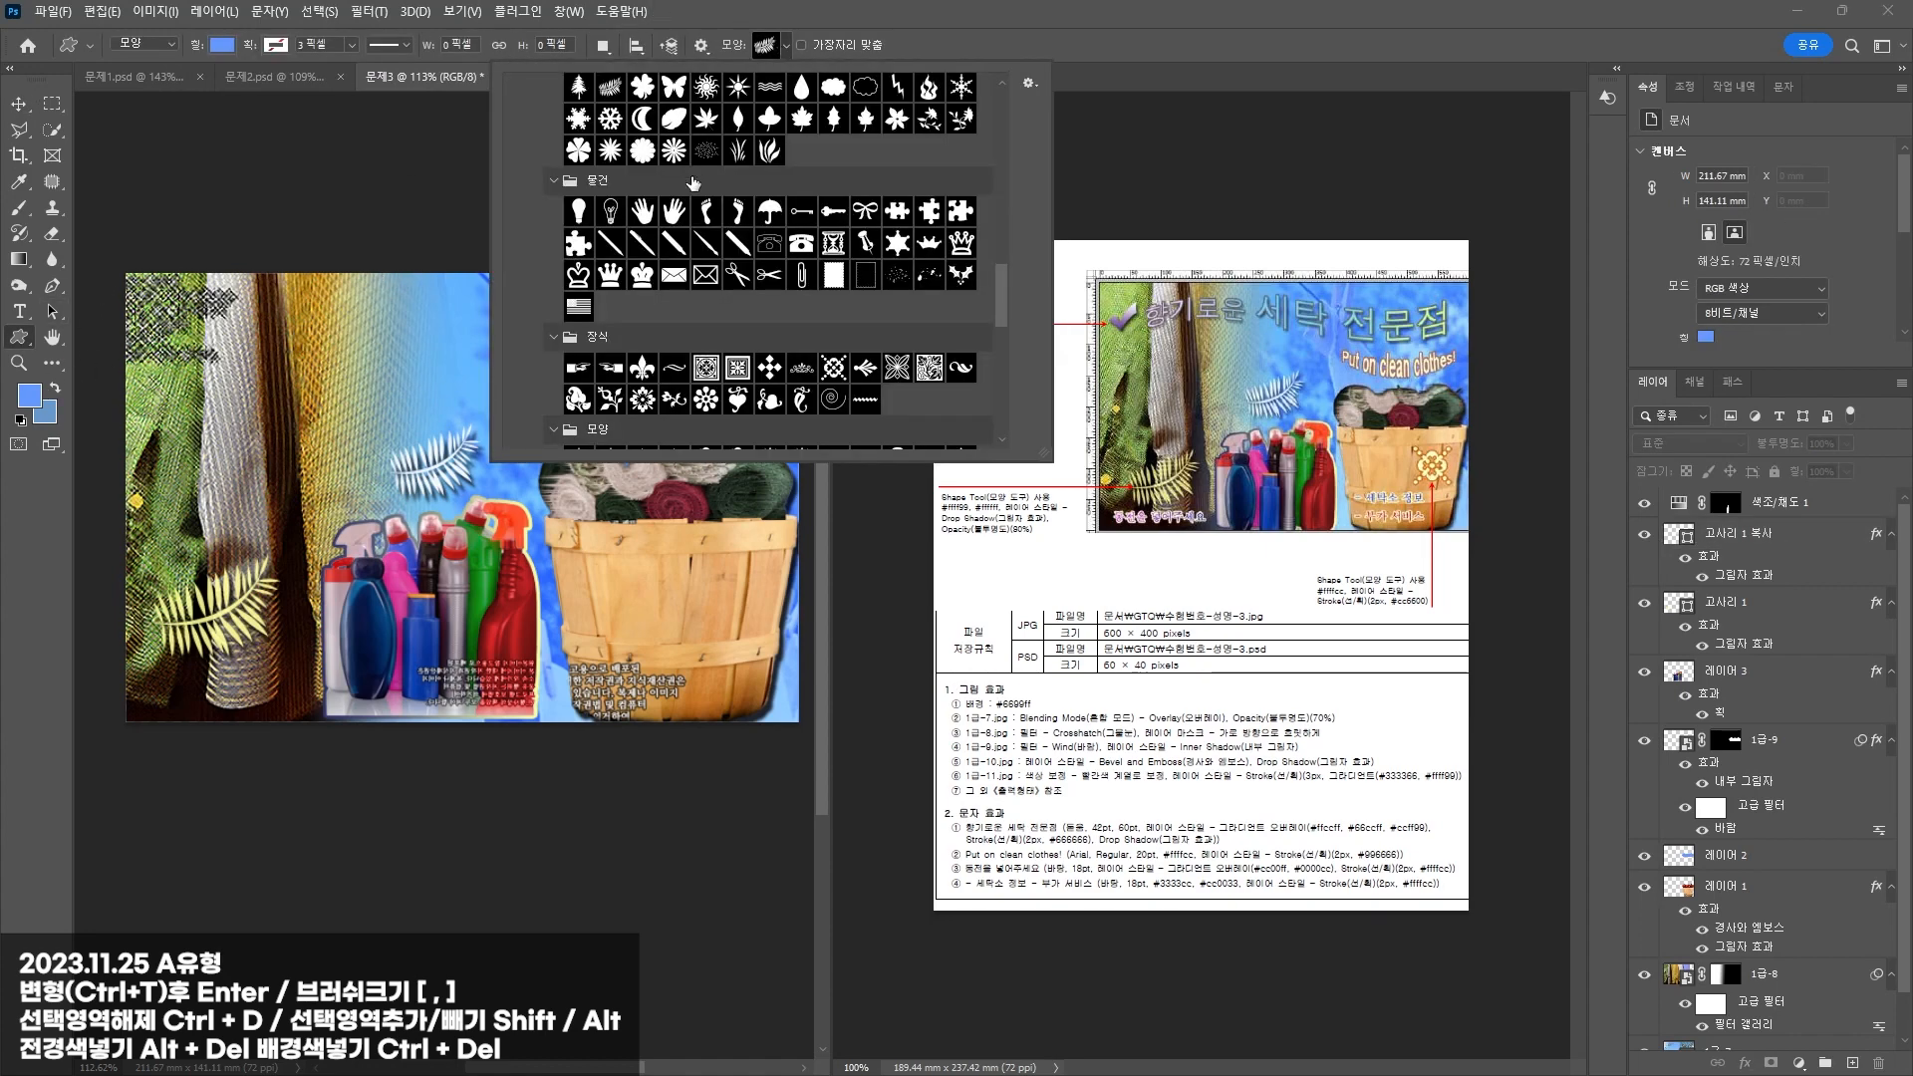
pyautogui.scroll(-2, 748, 268)
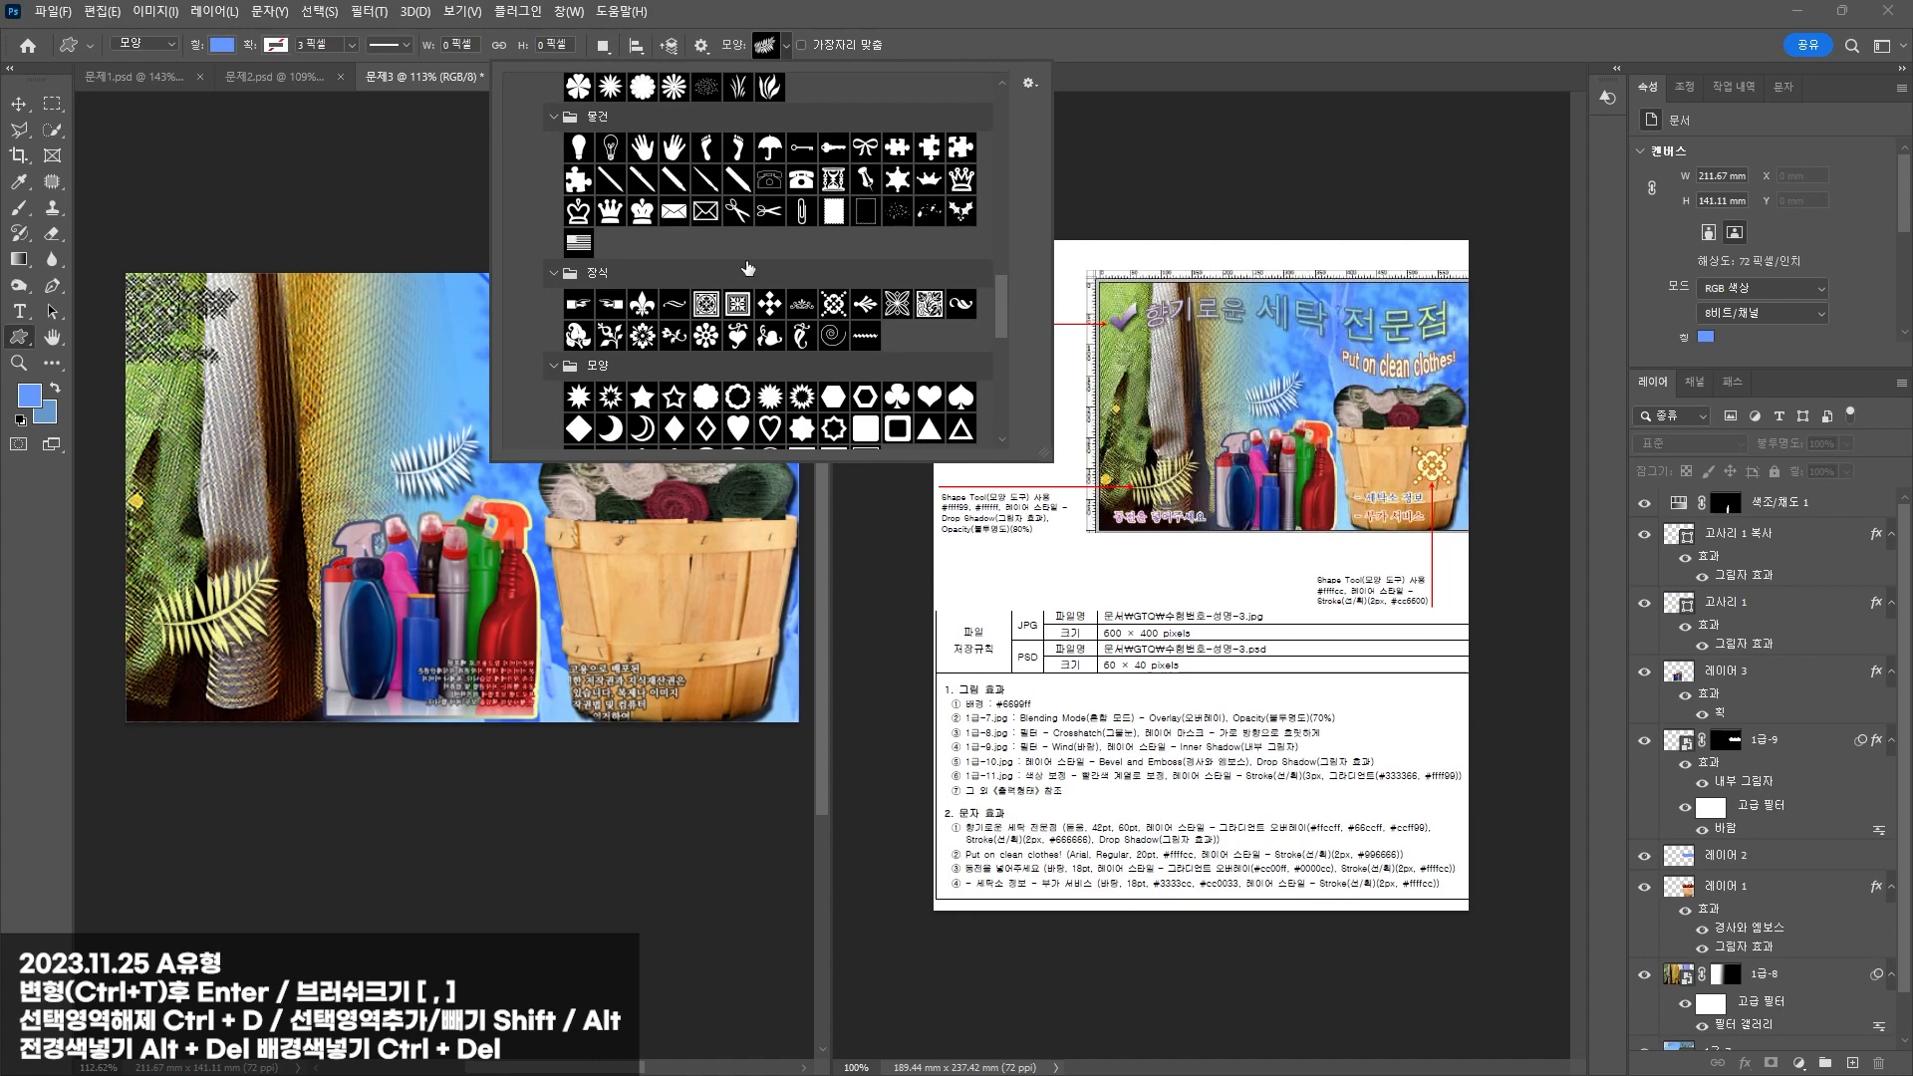
pyautogui.click(834, 305)
pyautogui.press('Return')
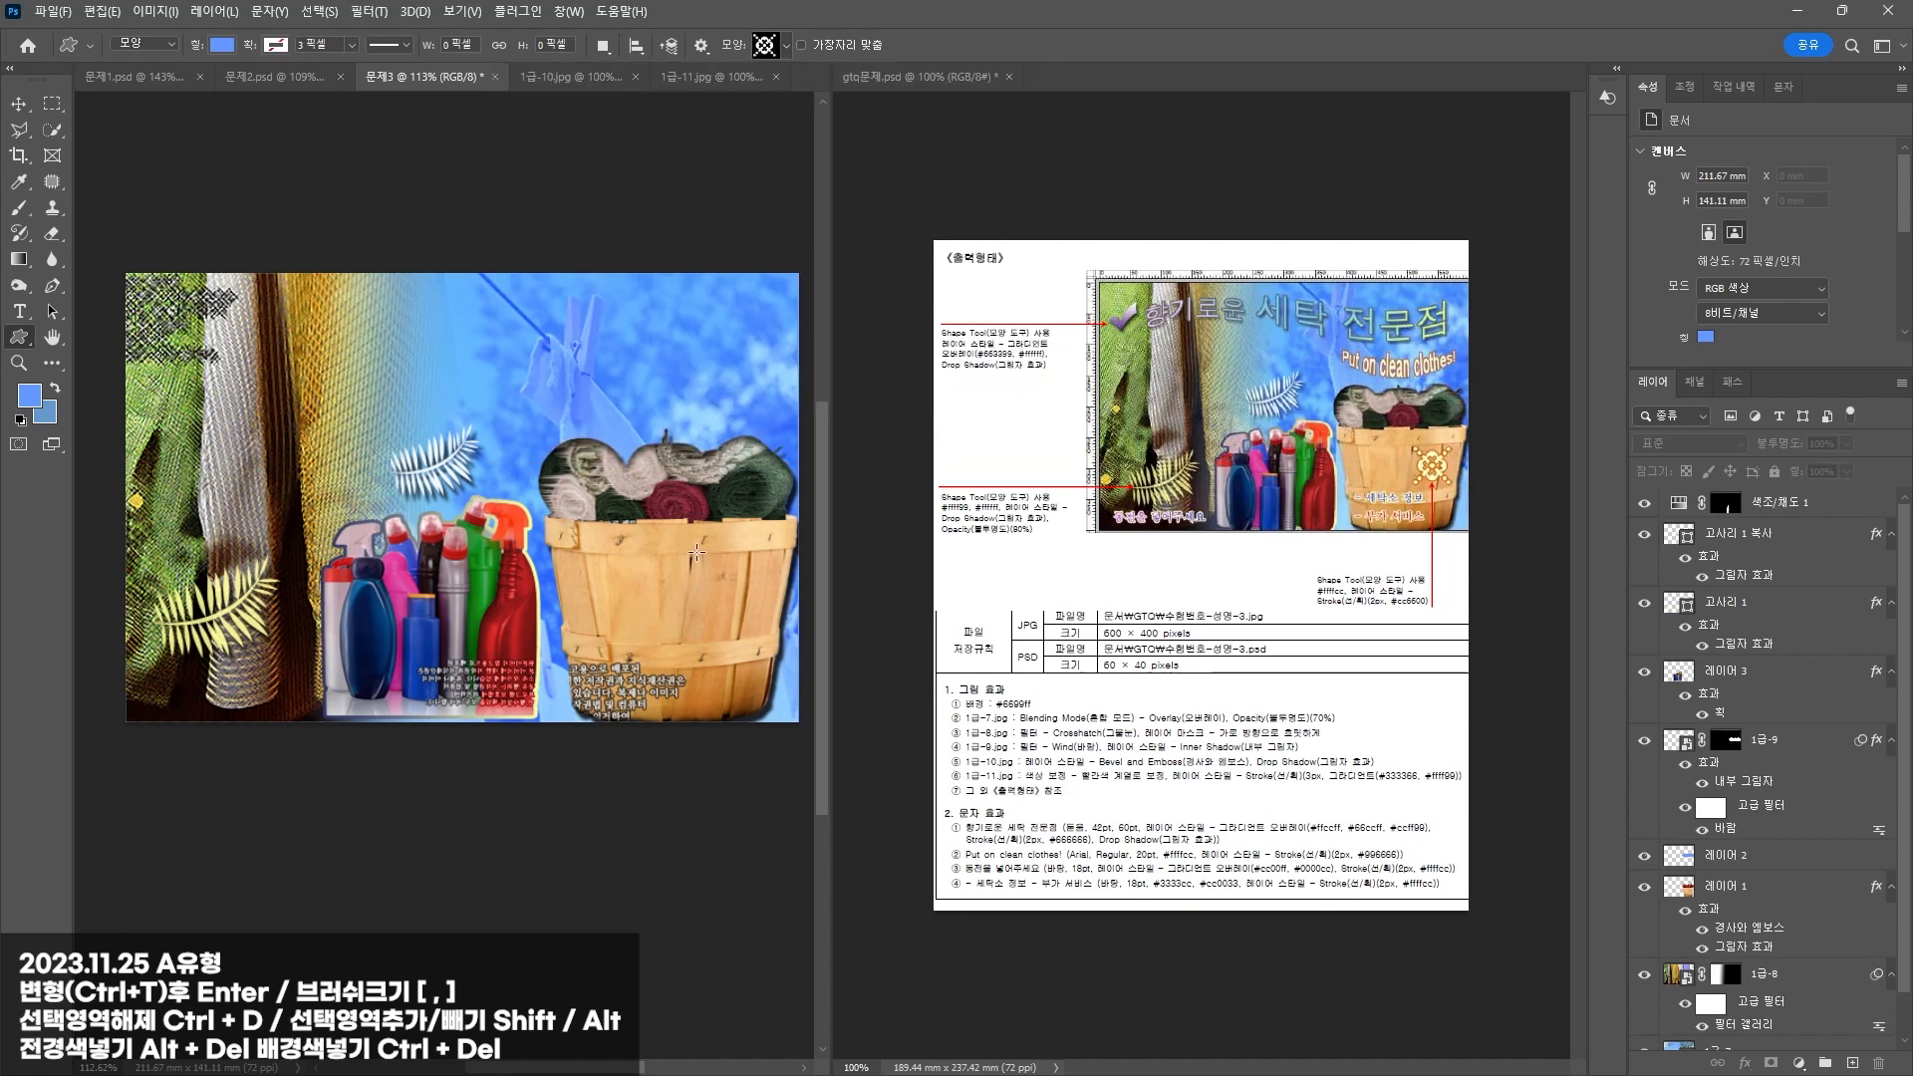
pyautogui.moveTo(697, 553); pyautogui.dragTo(765, 615)
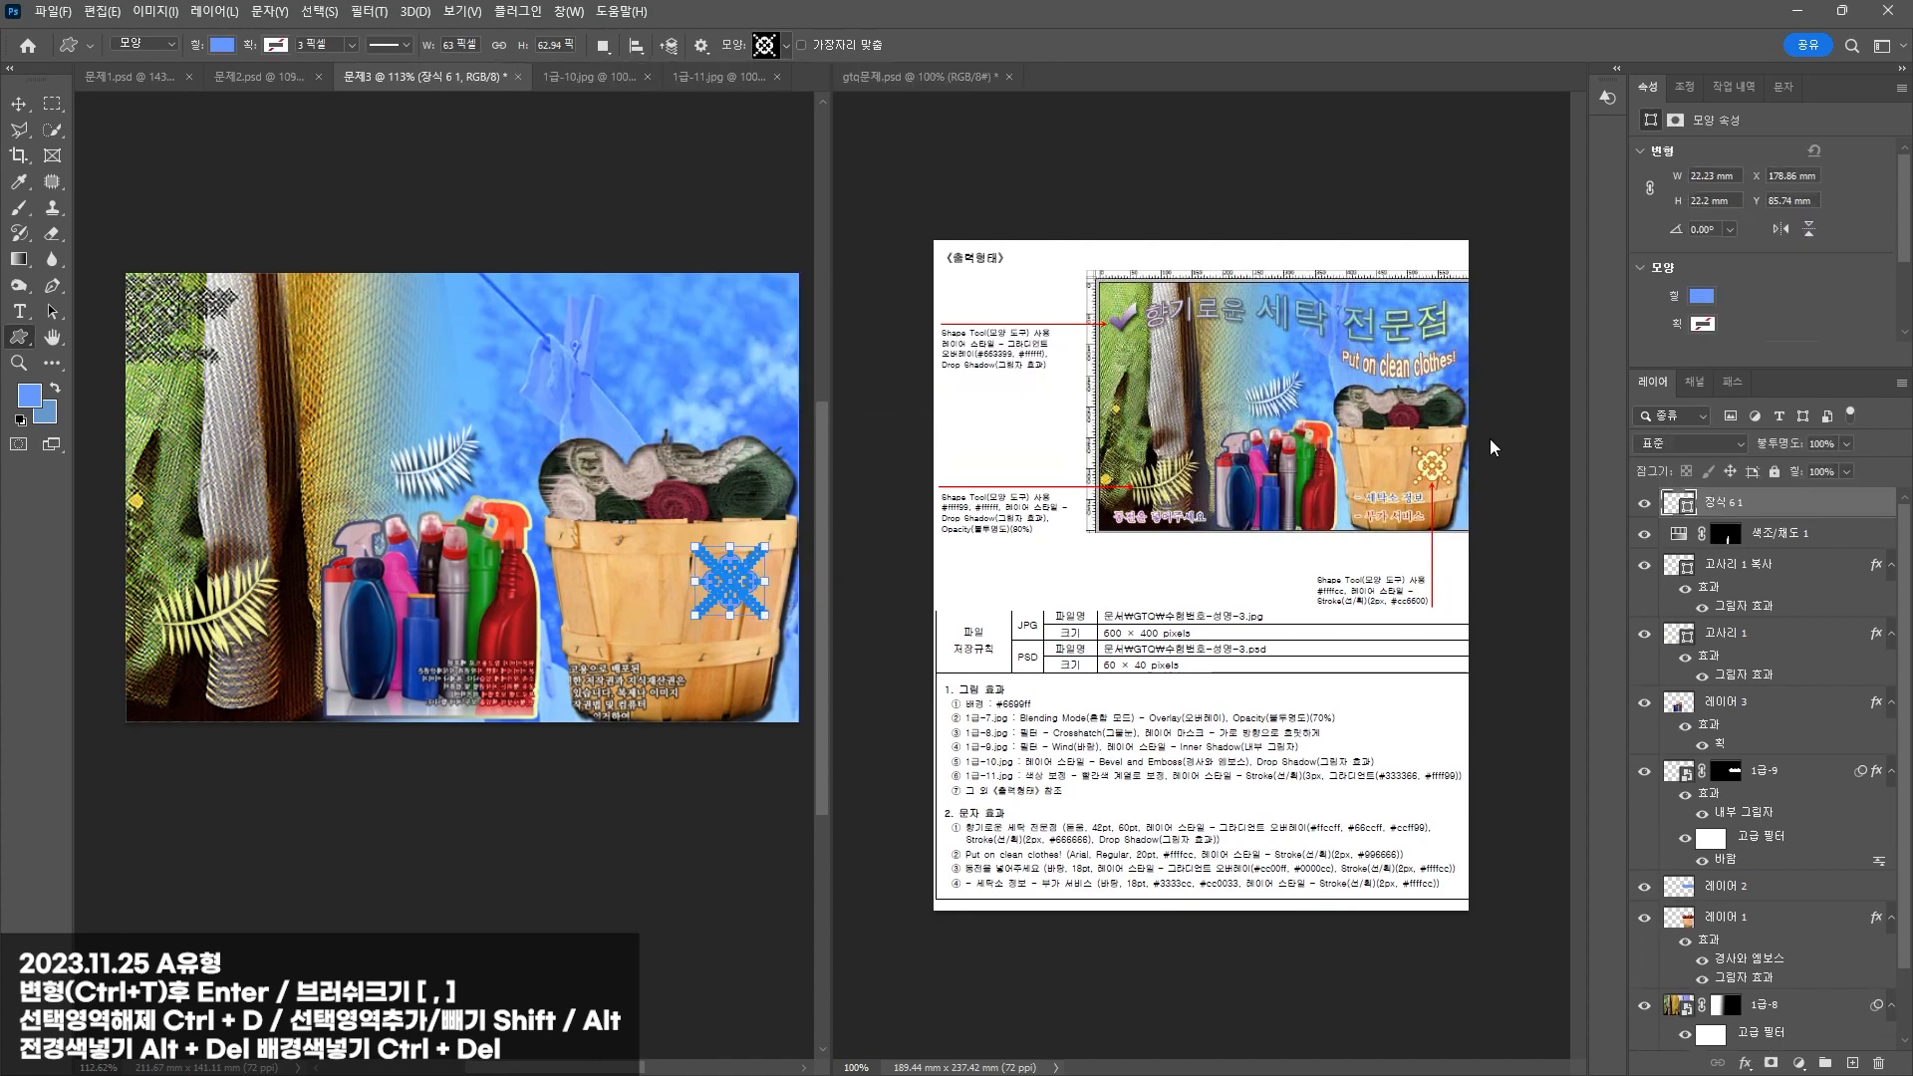
# Step: Change the ornament shape's fill colour to #ffffcc
pyautogui.click(1702, 296)
pyautogui.click(1887, 333)
pyautogui.write('f')
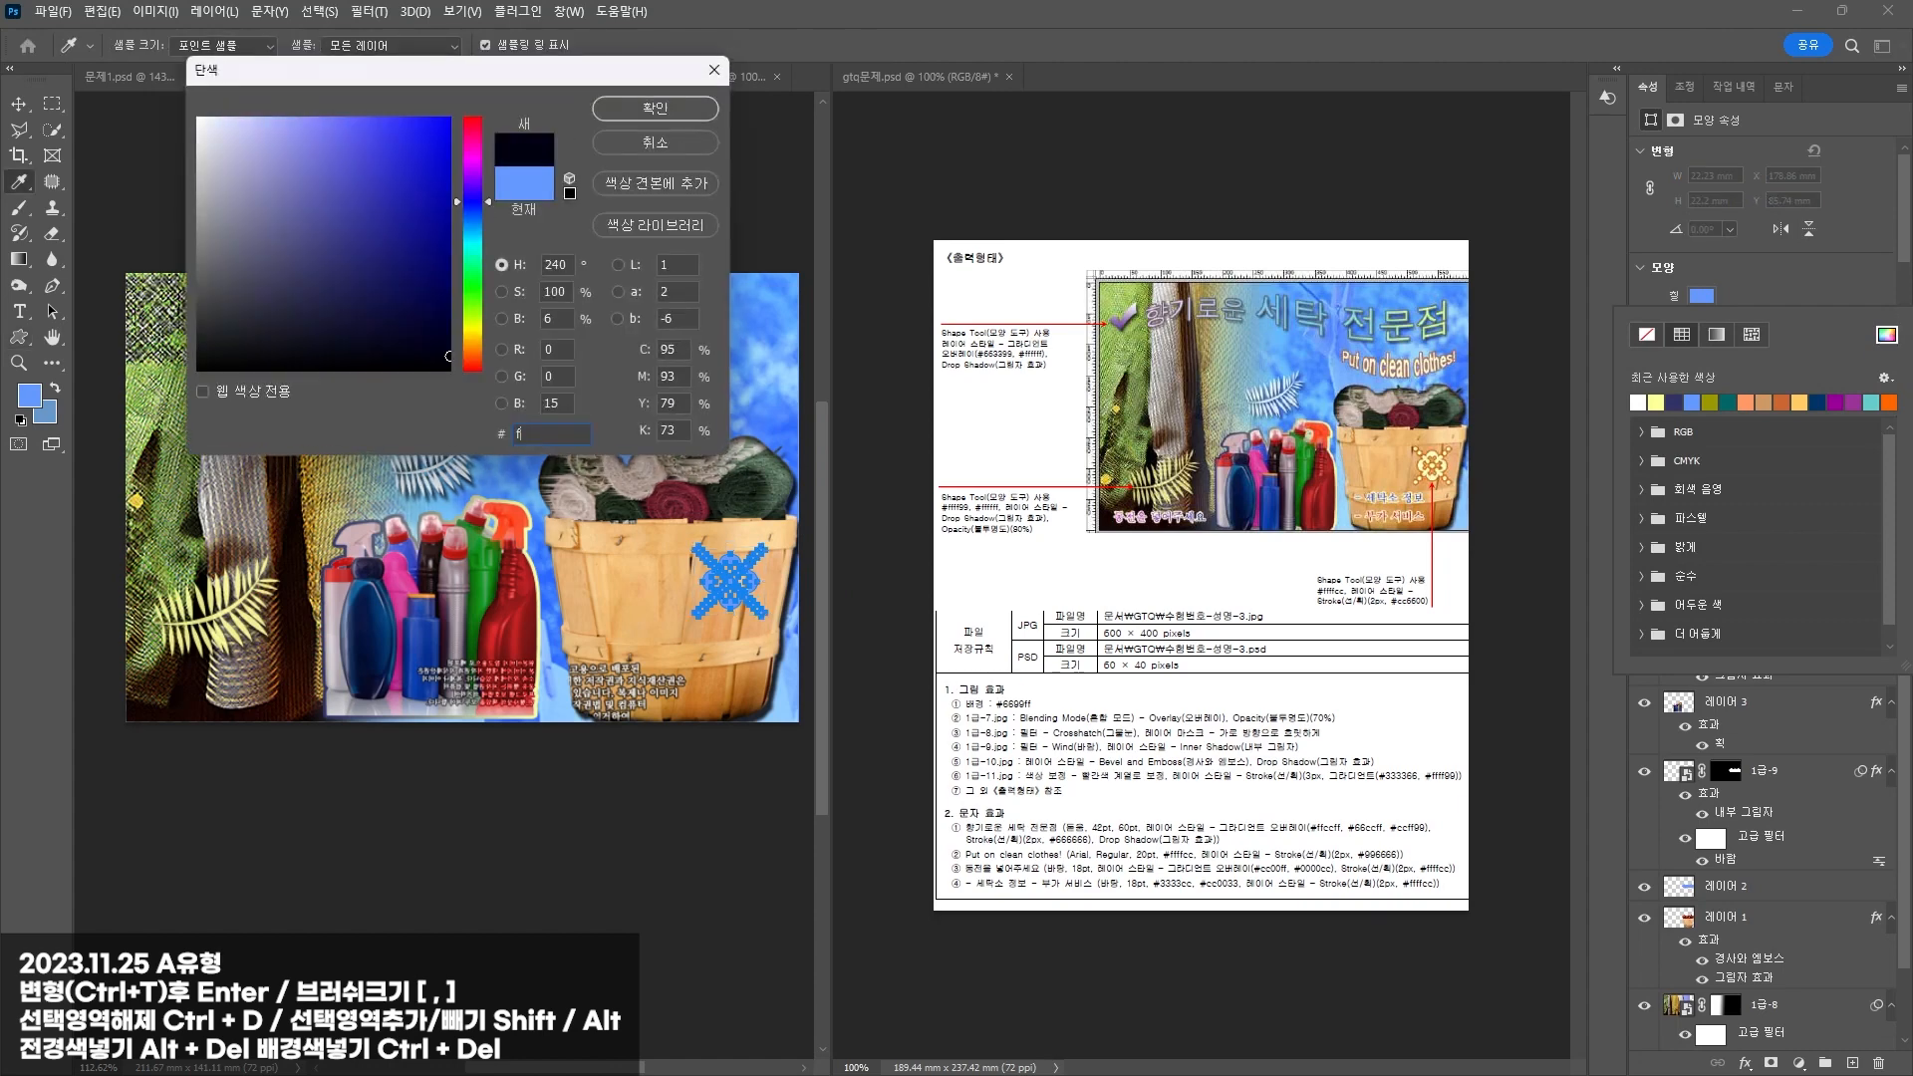
pyautogui.write('fffcc')
pyautogui.press('Return')
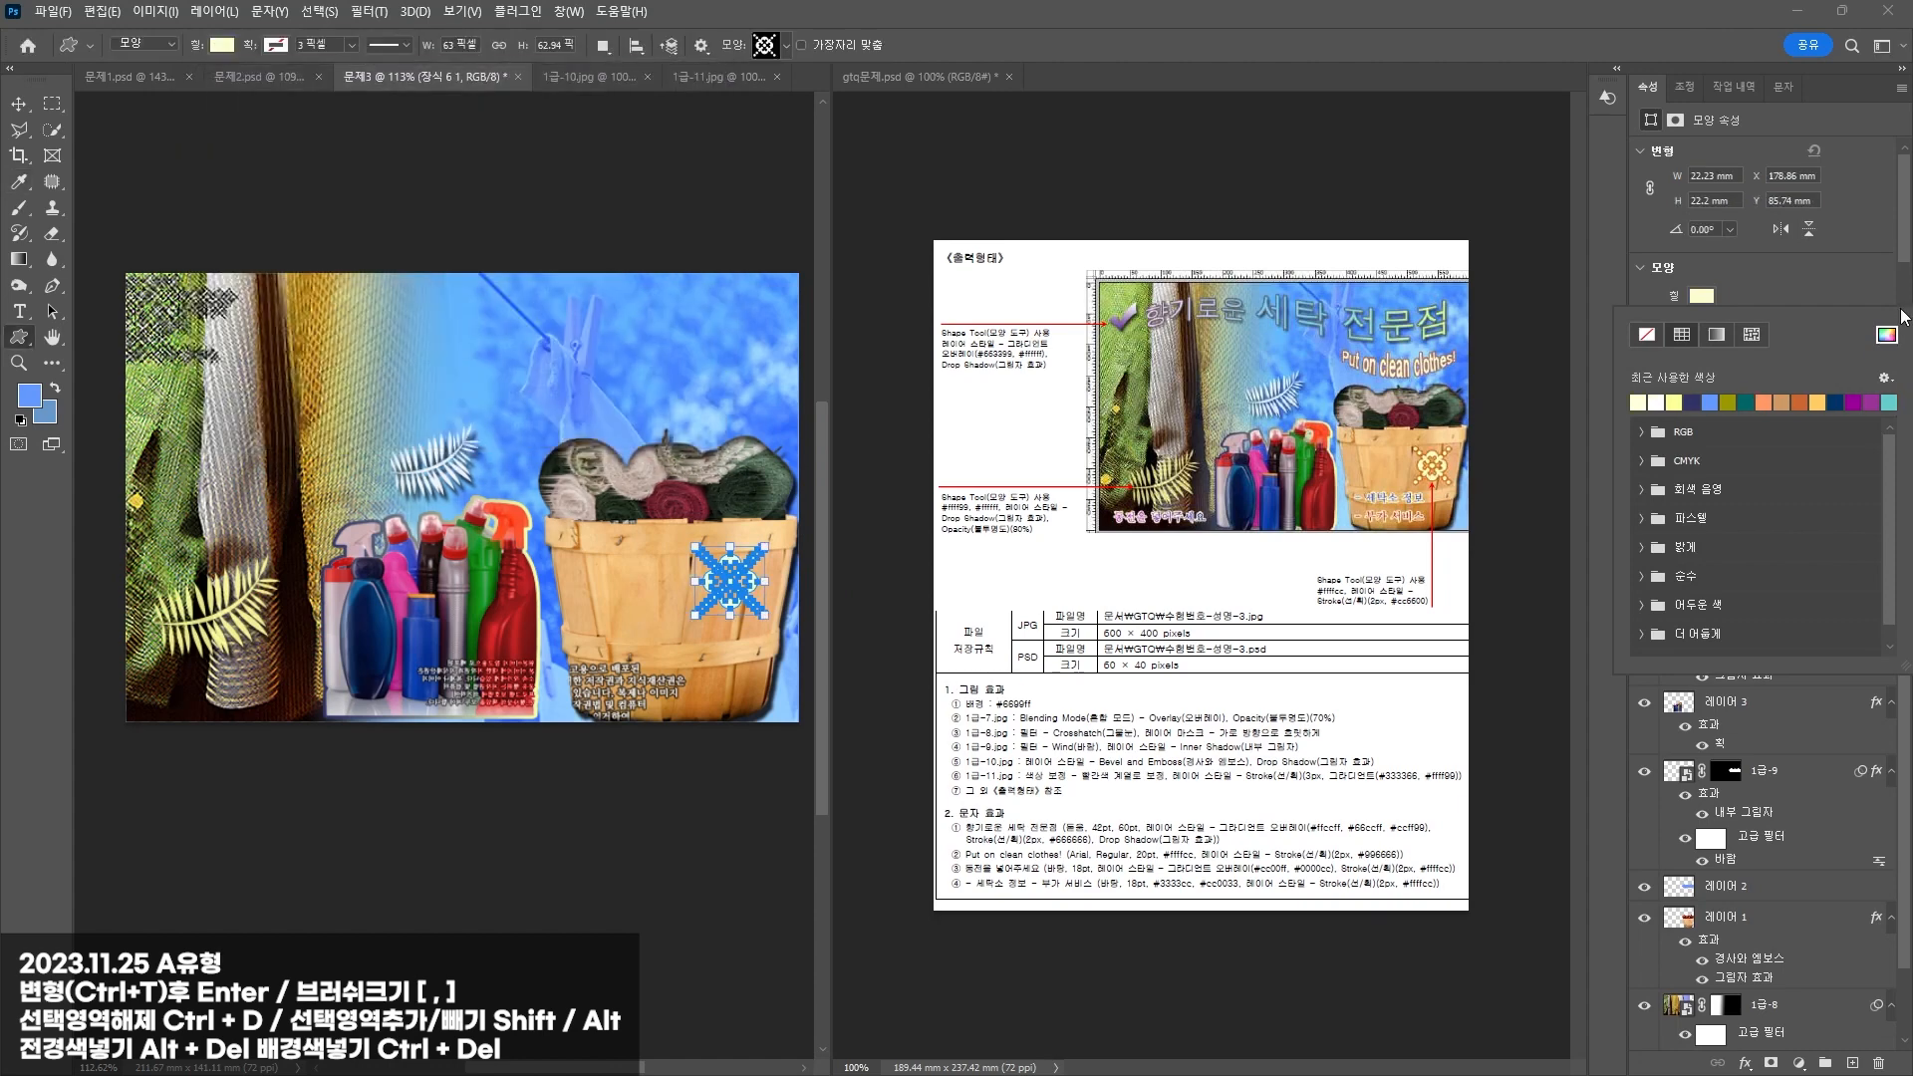
# Step: Give the ornament a 2 px solid-colour Stroke in #cc6600 and shift it slightly down and to the right on the basket
pyautogui.click(1745, 1066)
pyautogui.click(1744, 1067)
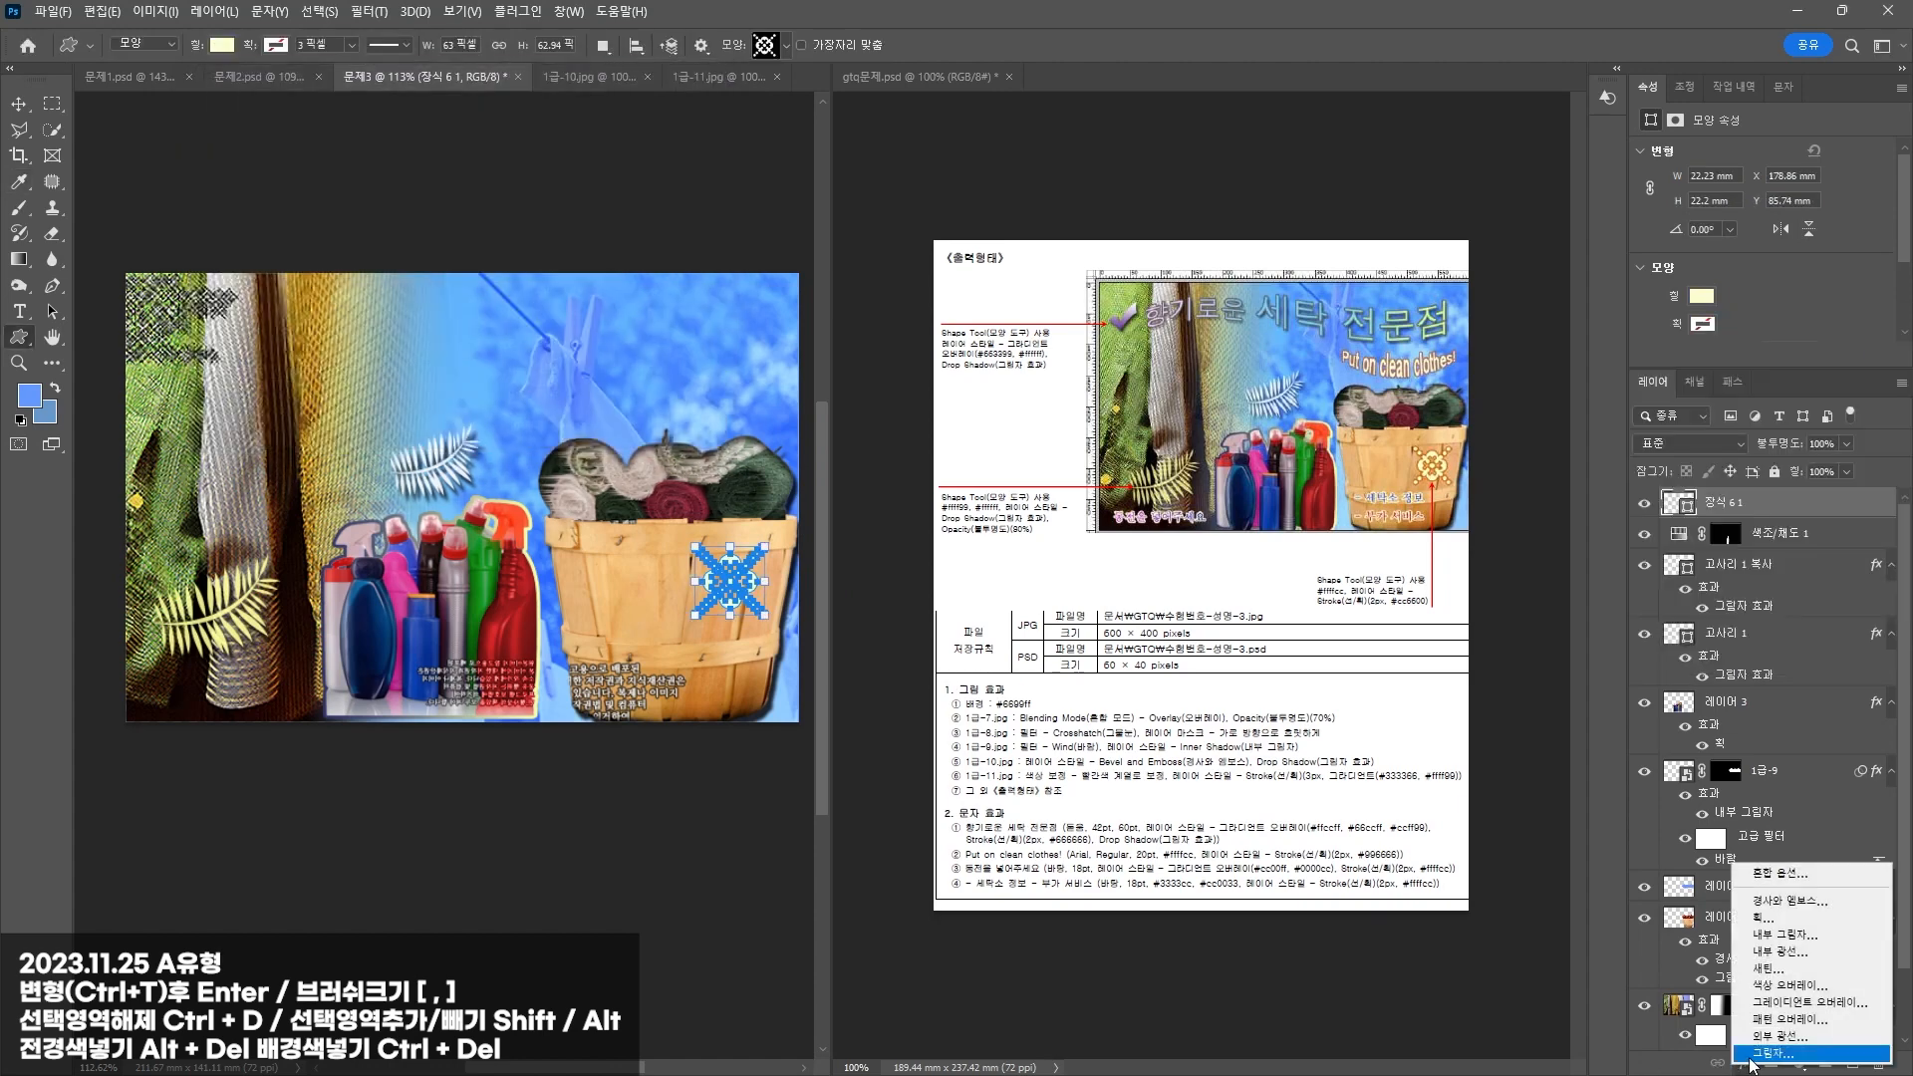
pyautogui.click(1764, 914)
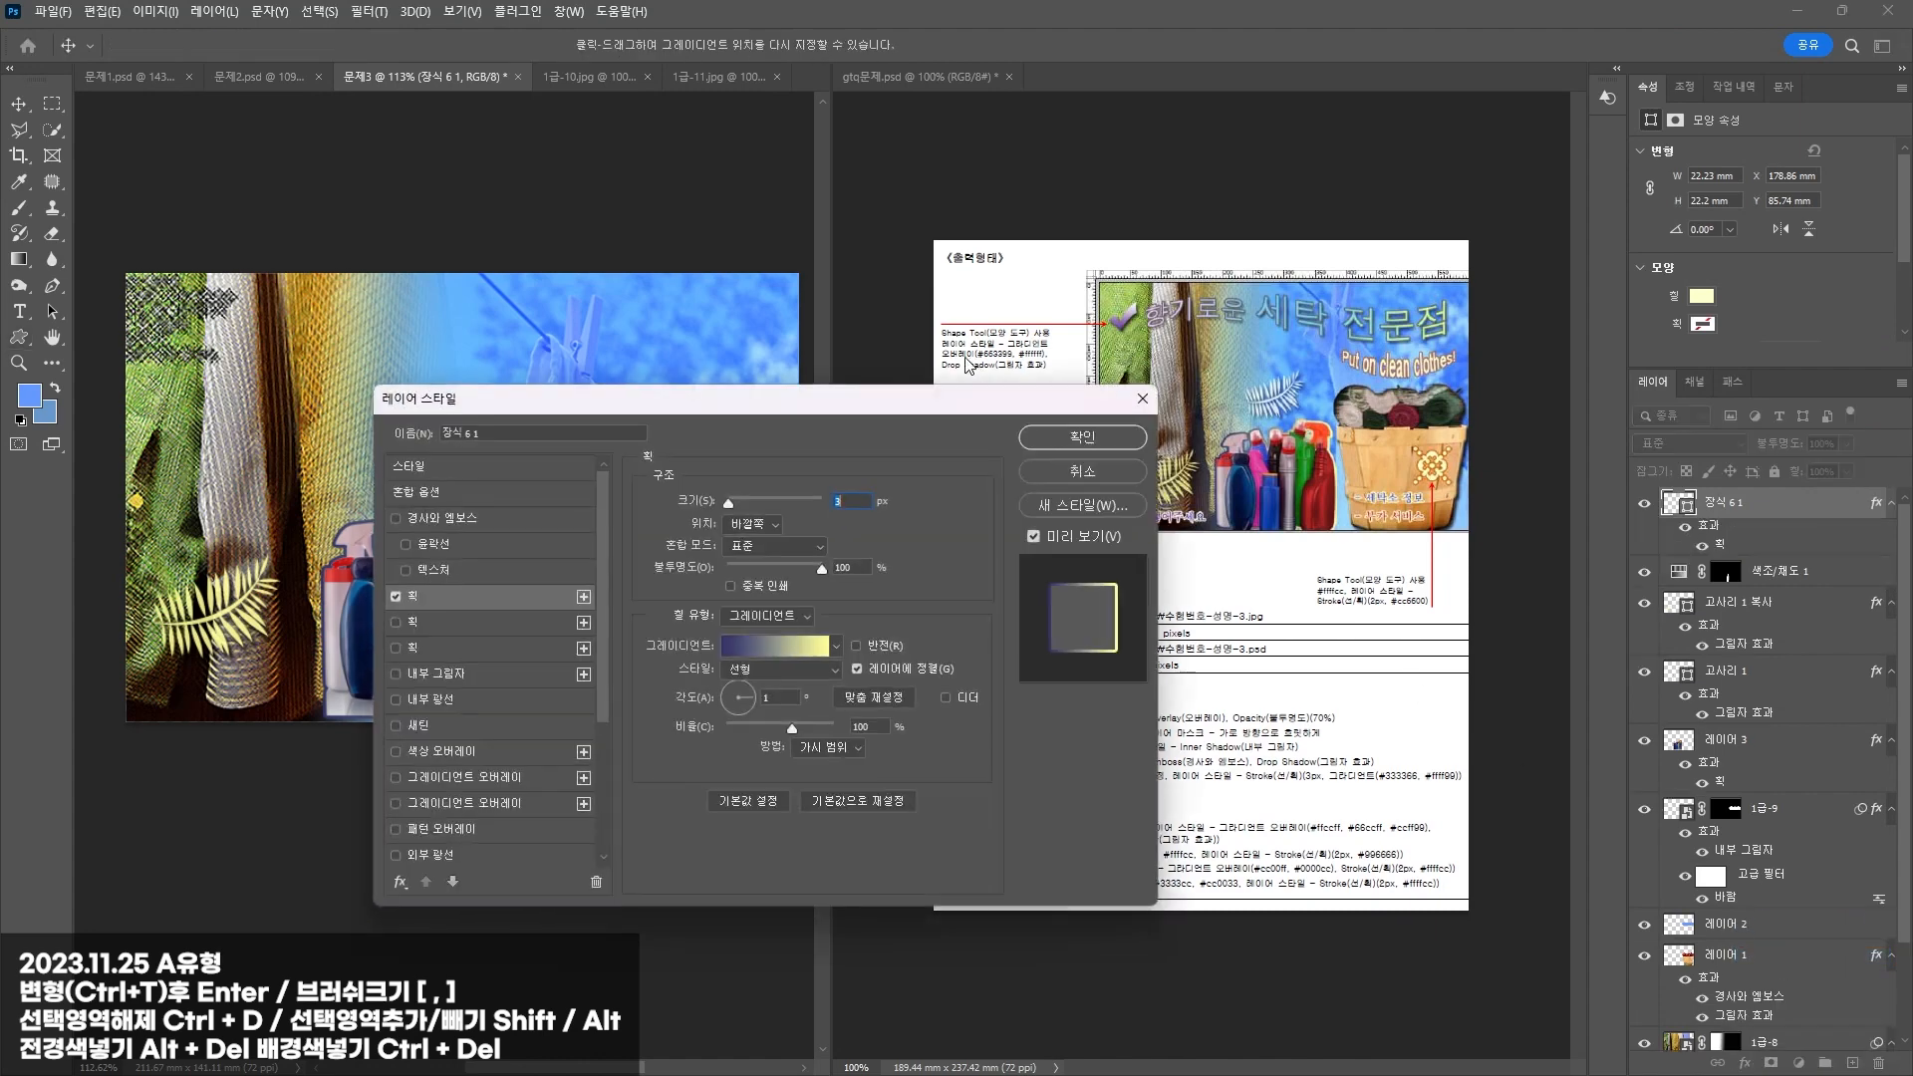
pyautogui.write('2')
pyautogui.click(767, 616)
pyautogui.click(757, 634)
pyautogui.click(685, 650)
pyautogui.write('cc')
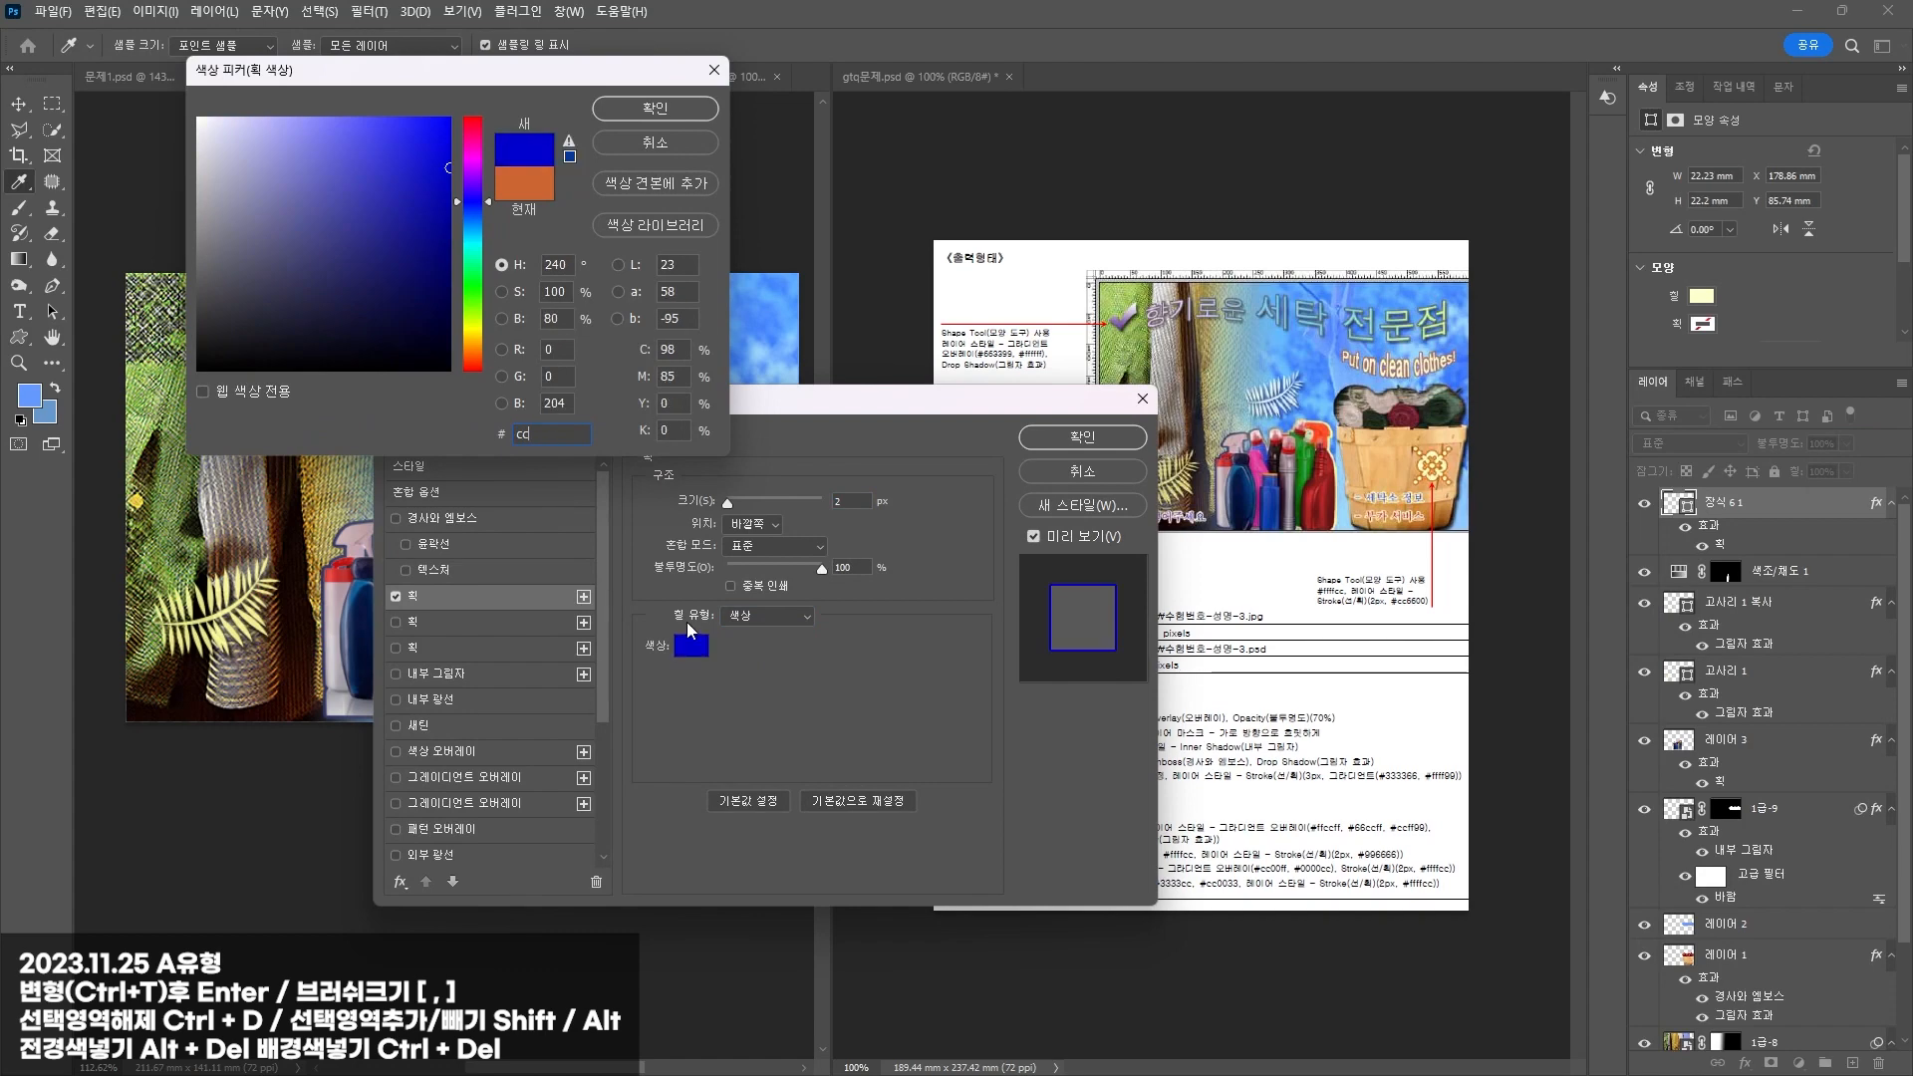
pyautogui.write('6600')
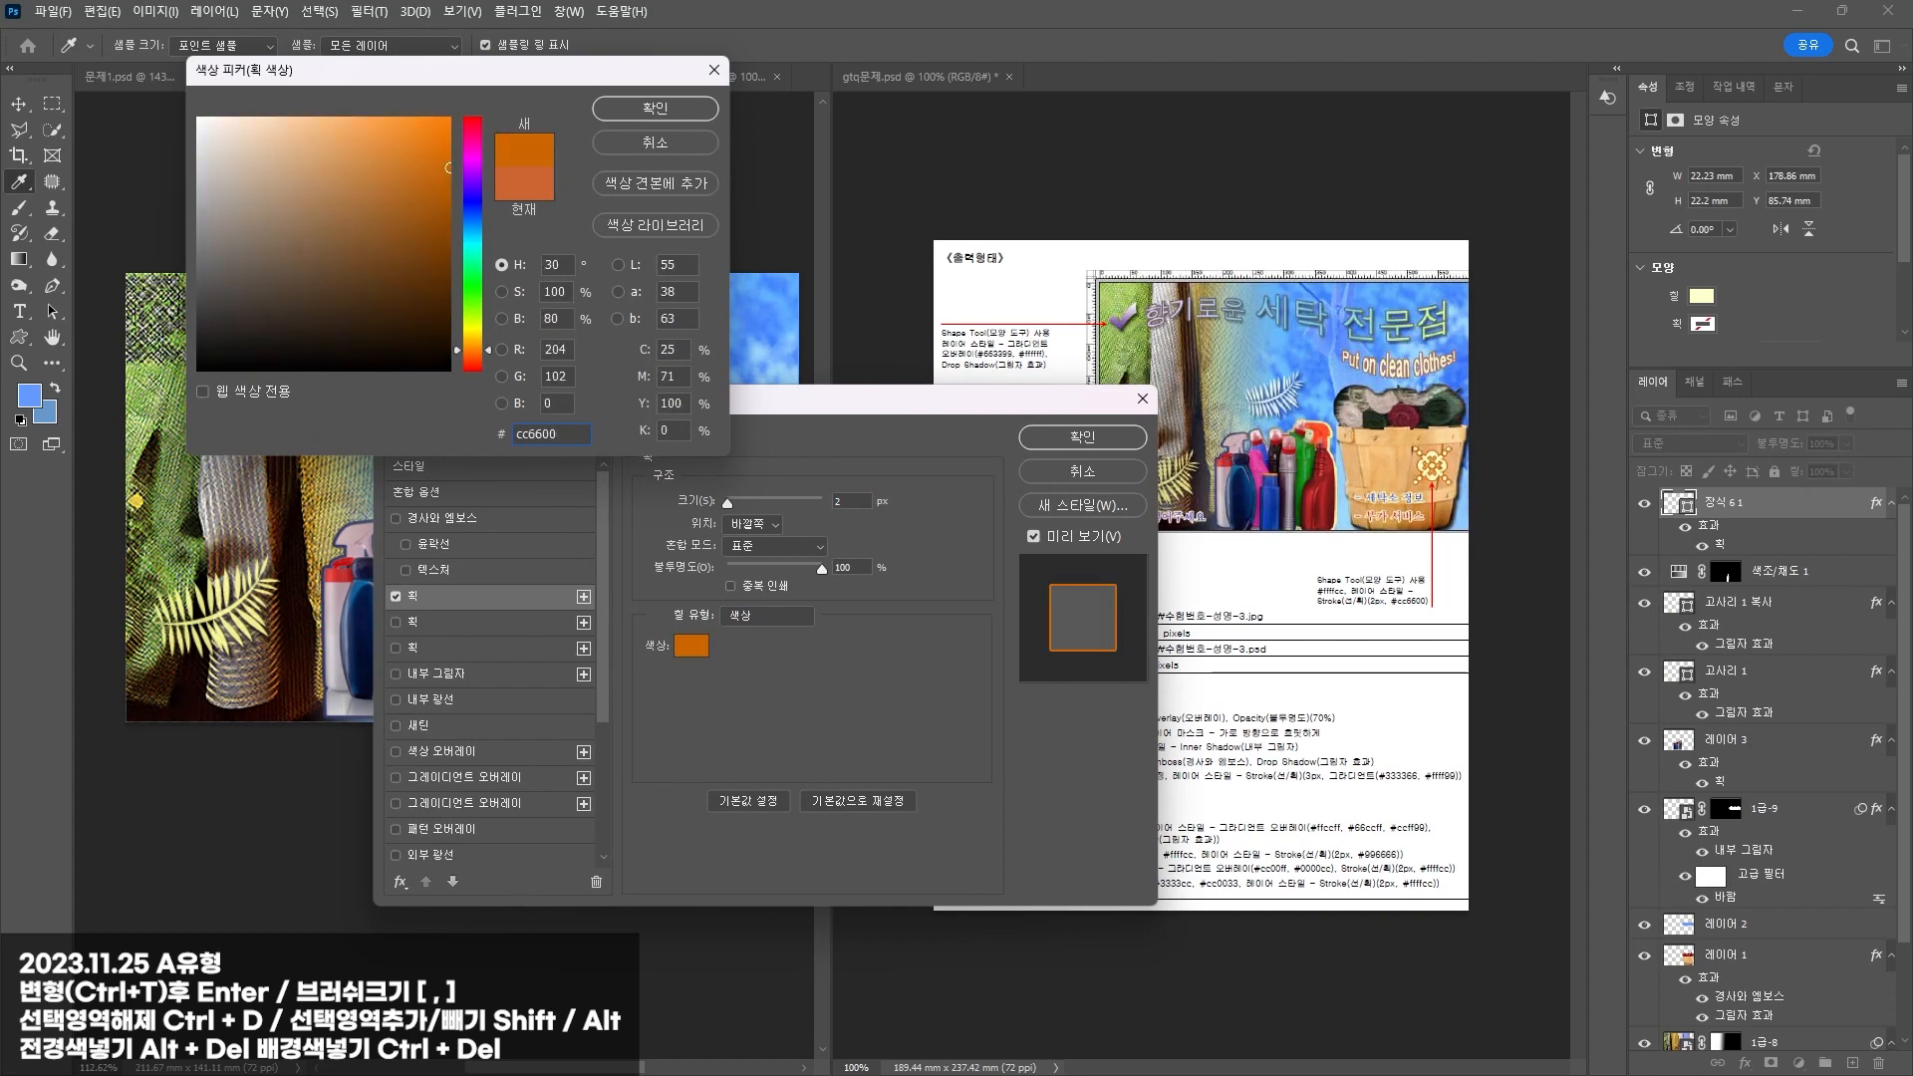
pyautogui.press('Return')
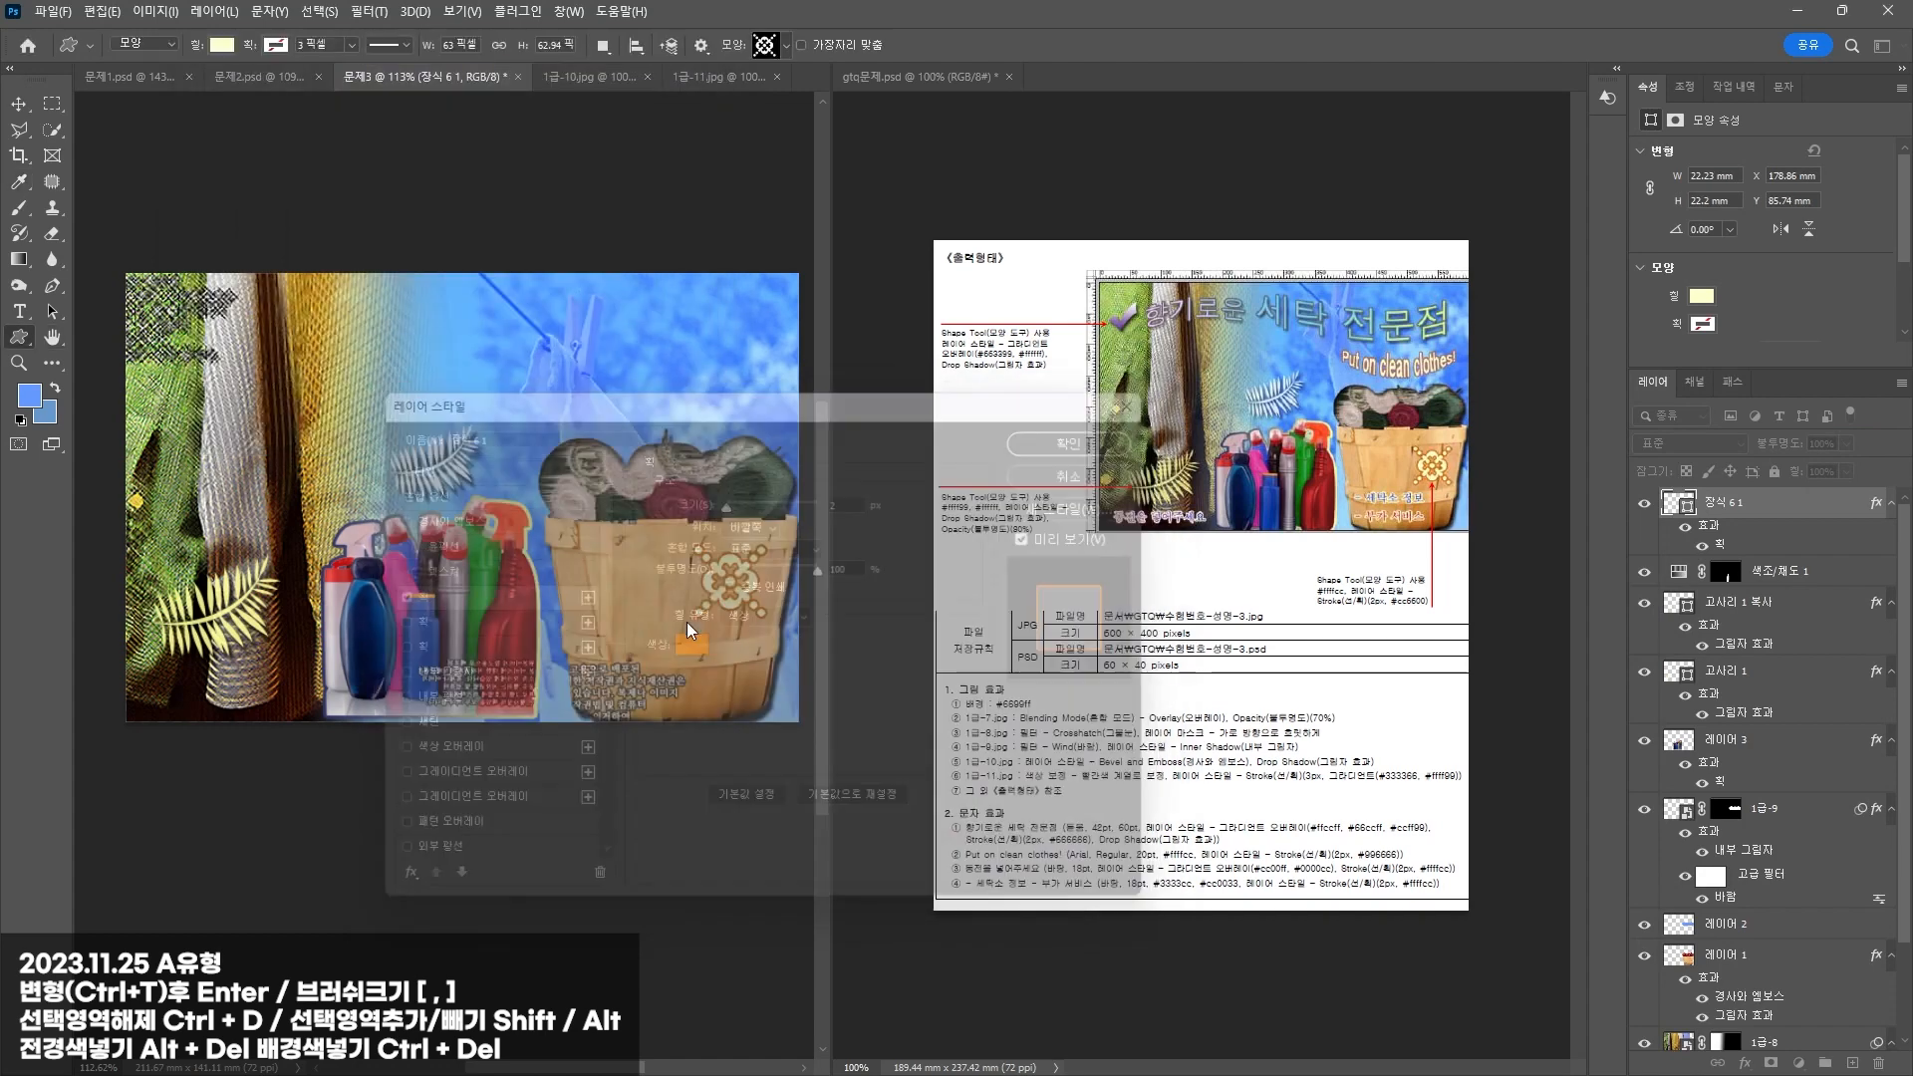
pyautogui.press('v')
pyautogui.moveTo(732, 581); pyautogui.dragTo(741, 590)
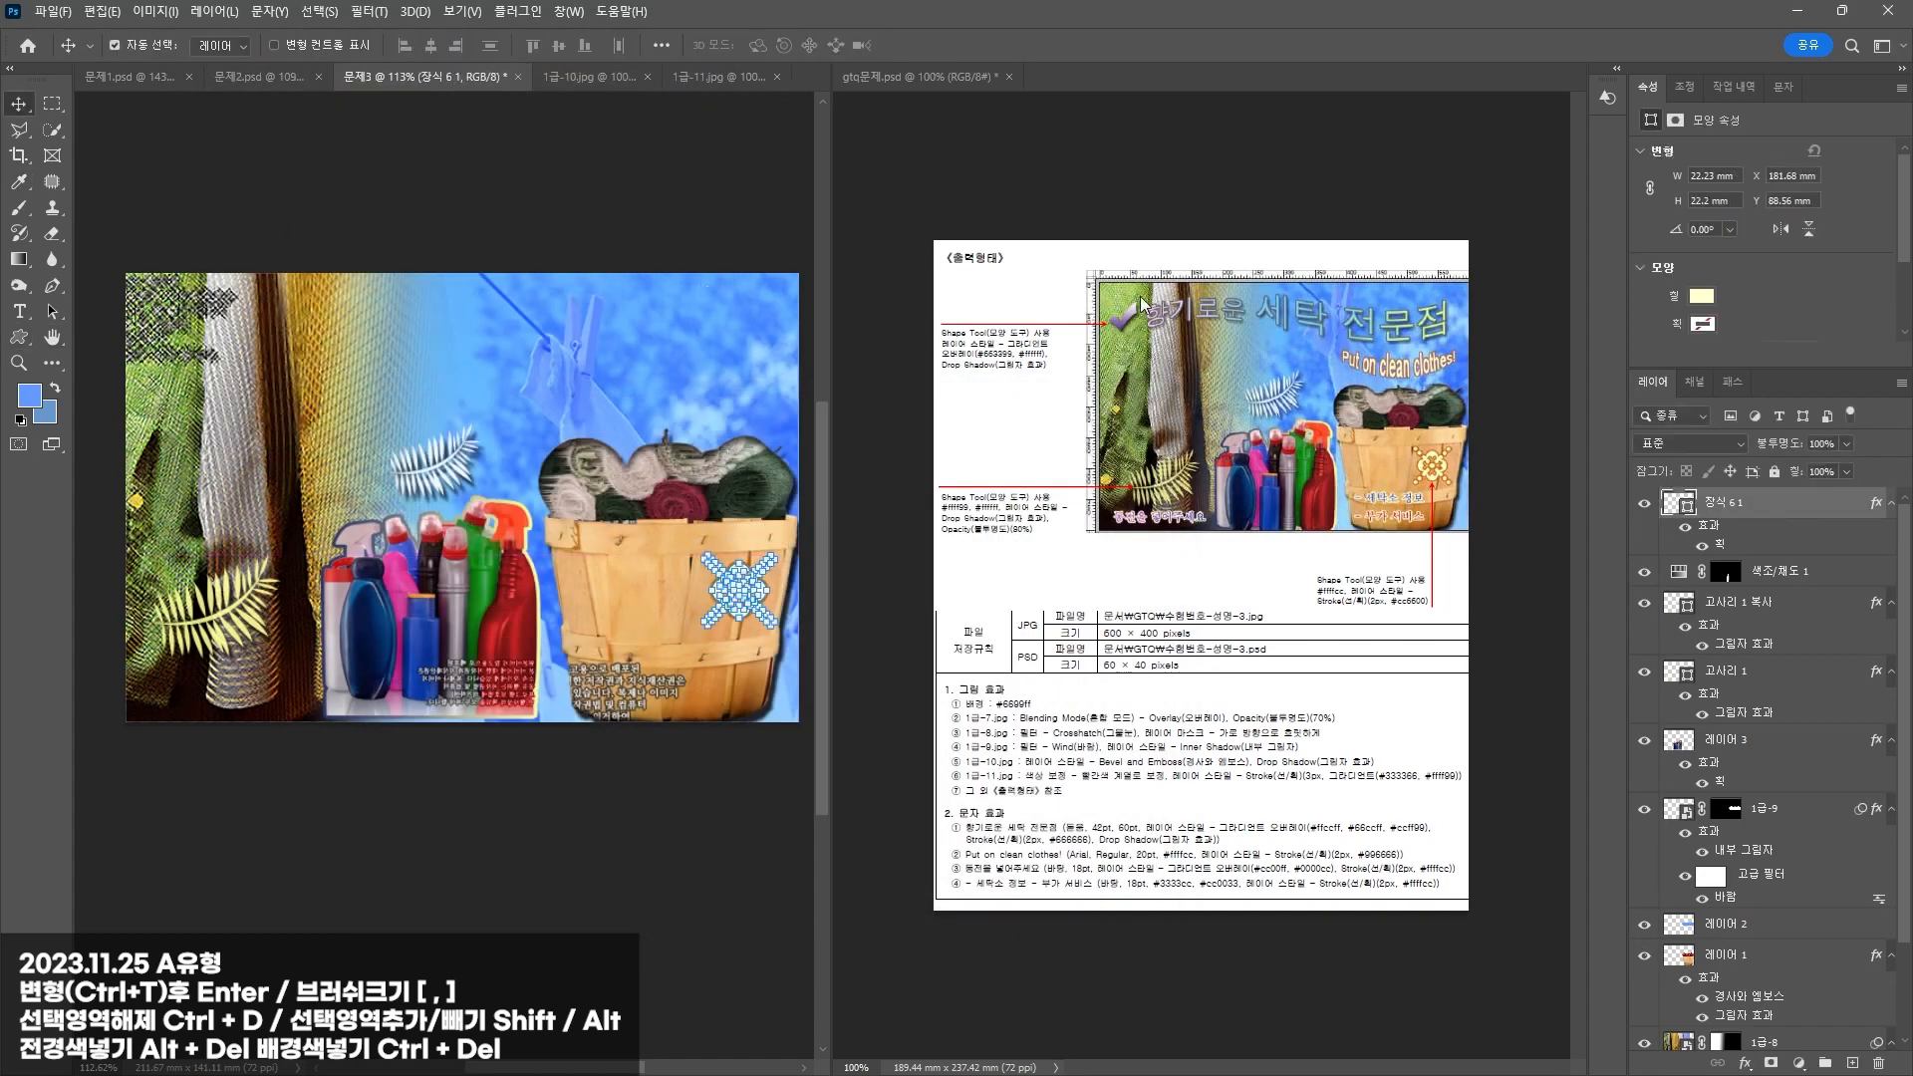
# Step: Draw a check mark custom shape (체크 표시) about 24 mm wide and high in the composite's upper-left corner
pyautogui.click(18, 337)
pyautogui.click(767, 43)
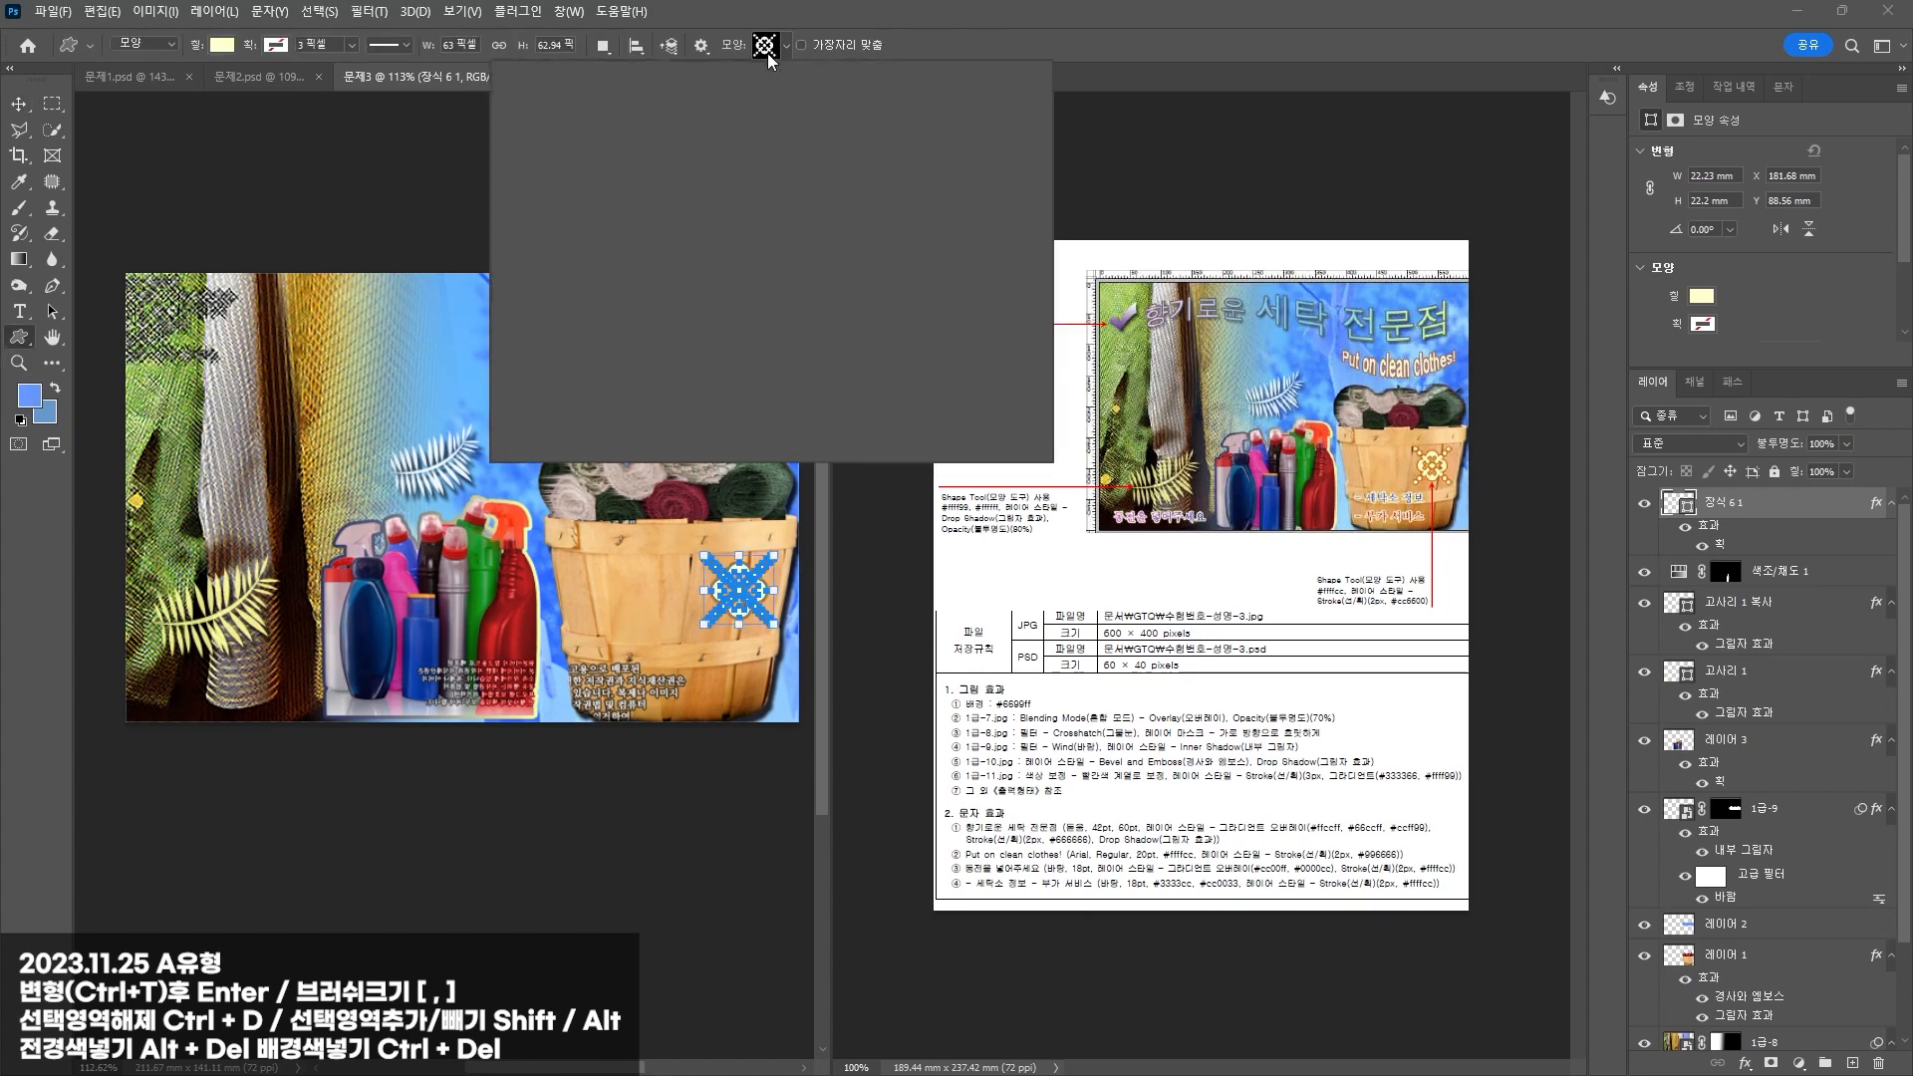
pyautogui.scroll(-4, 1000, 293)
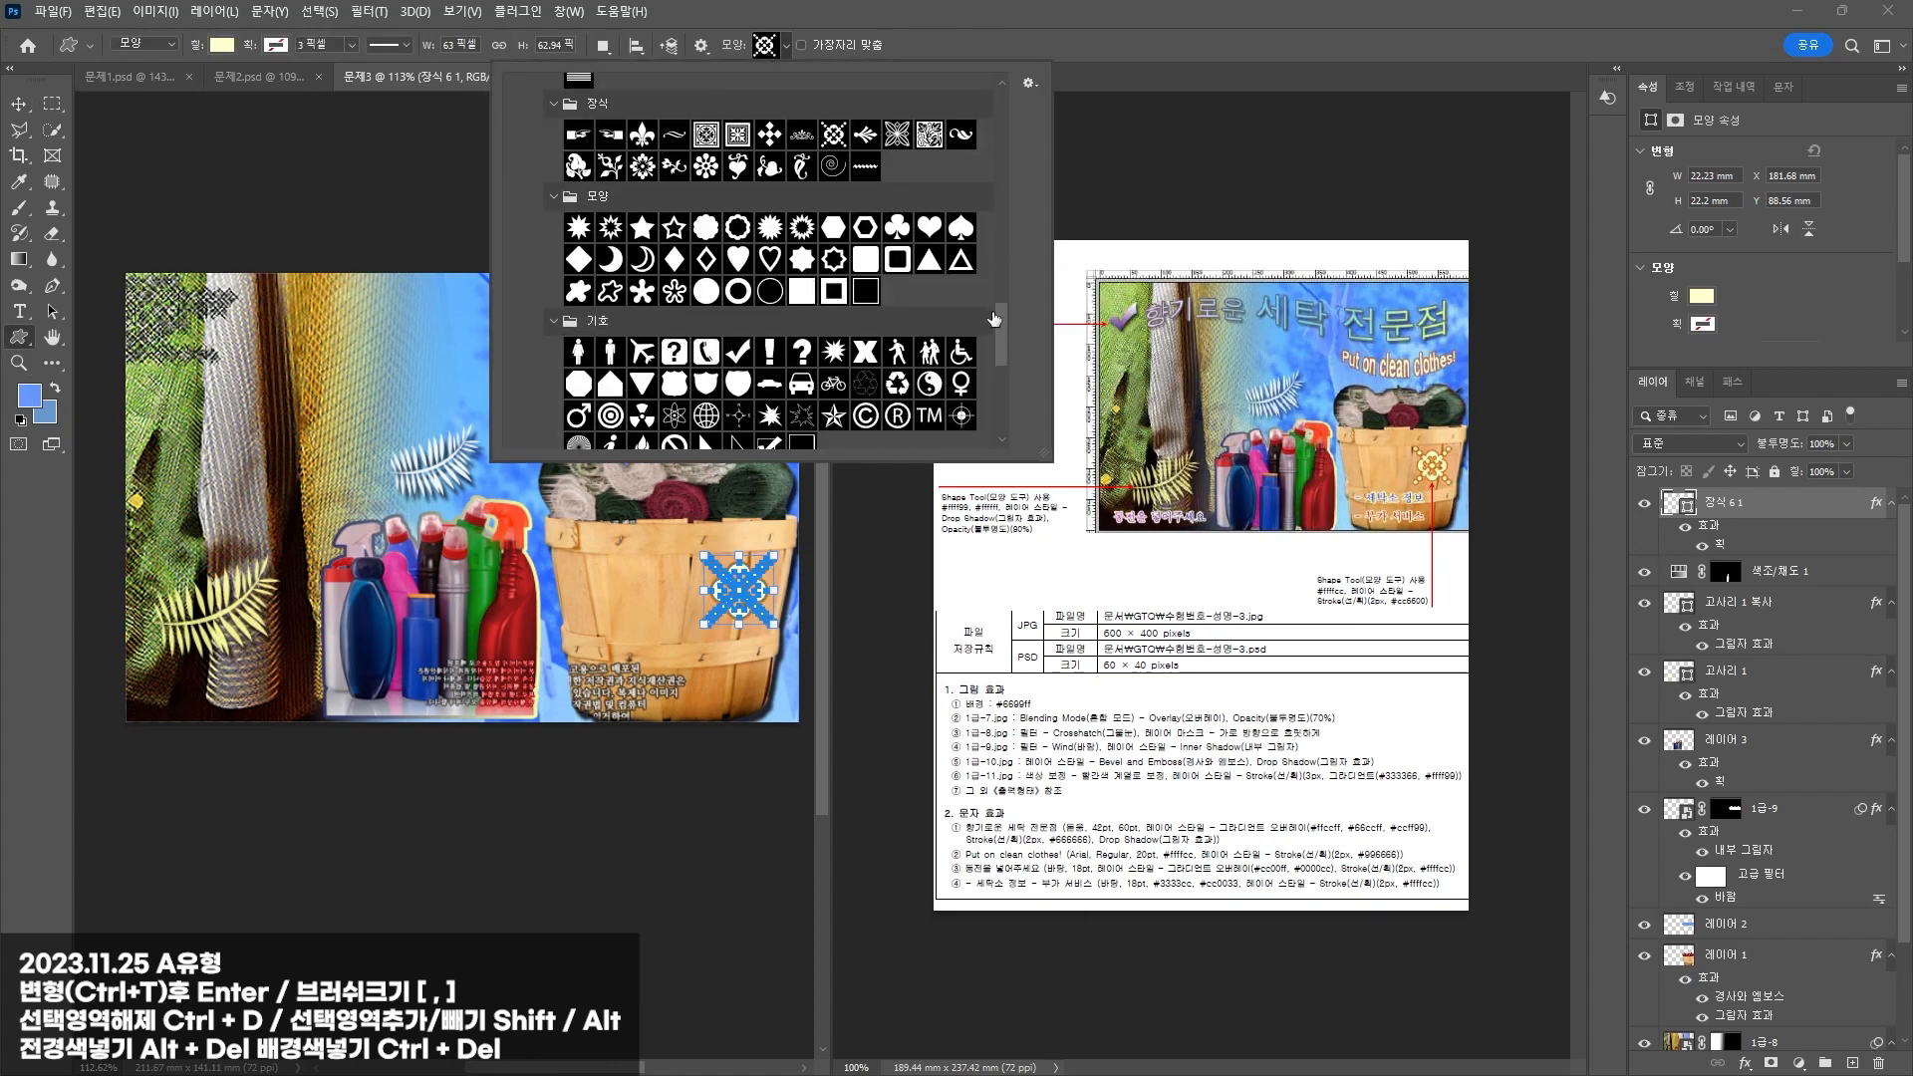
pyautogui.click(738, 316)
pyautogui.press('Return')
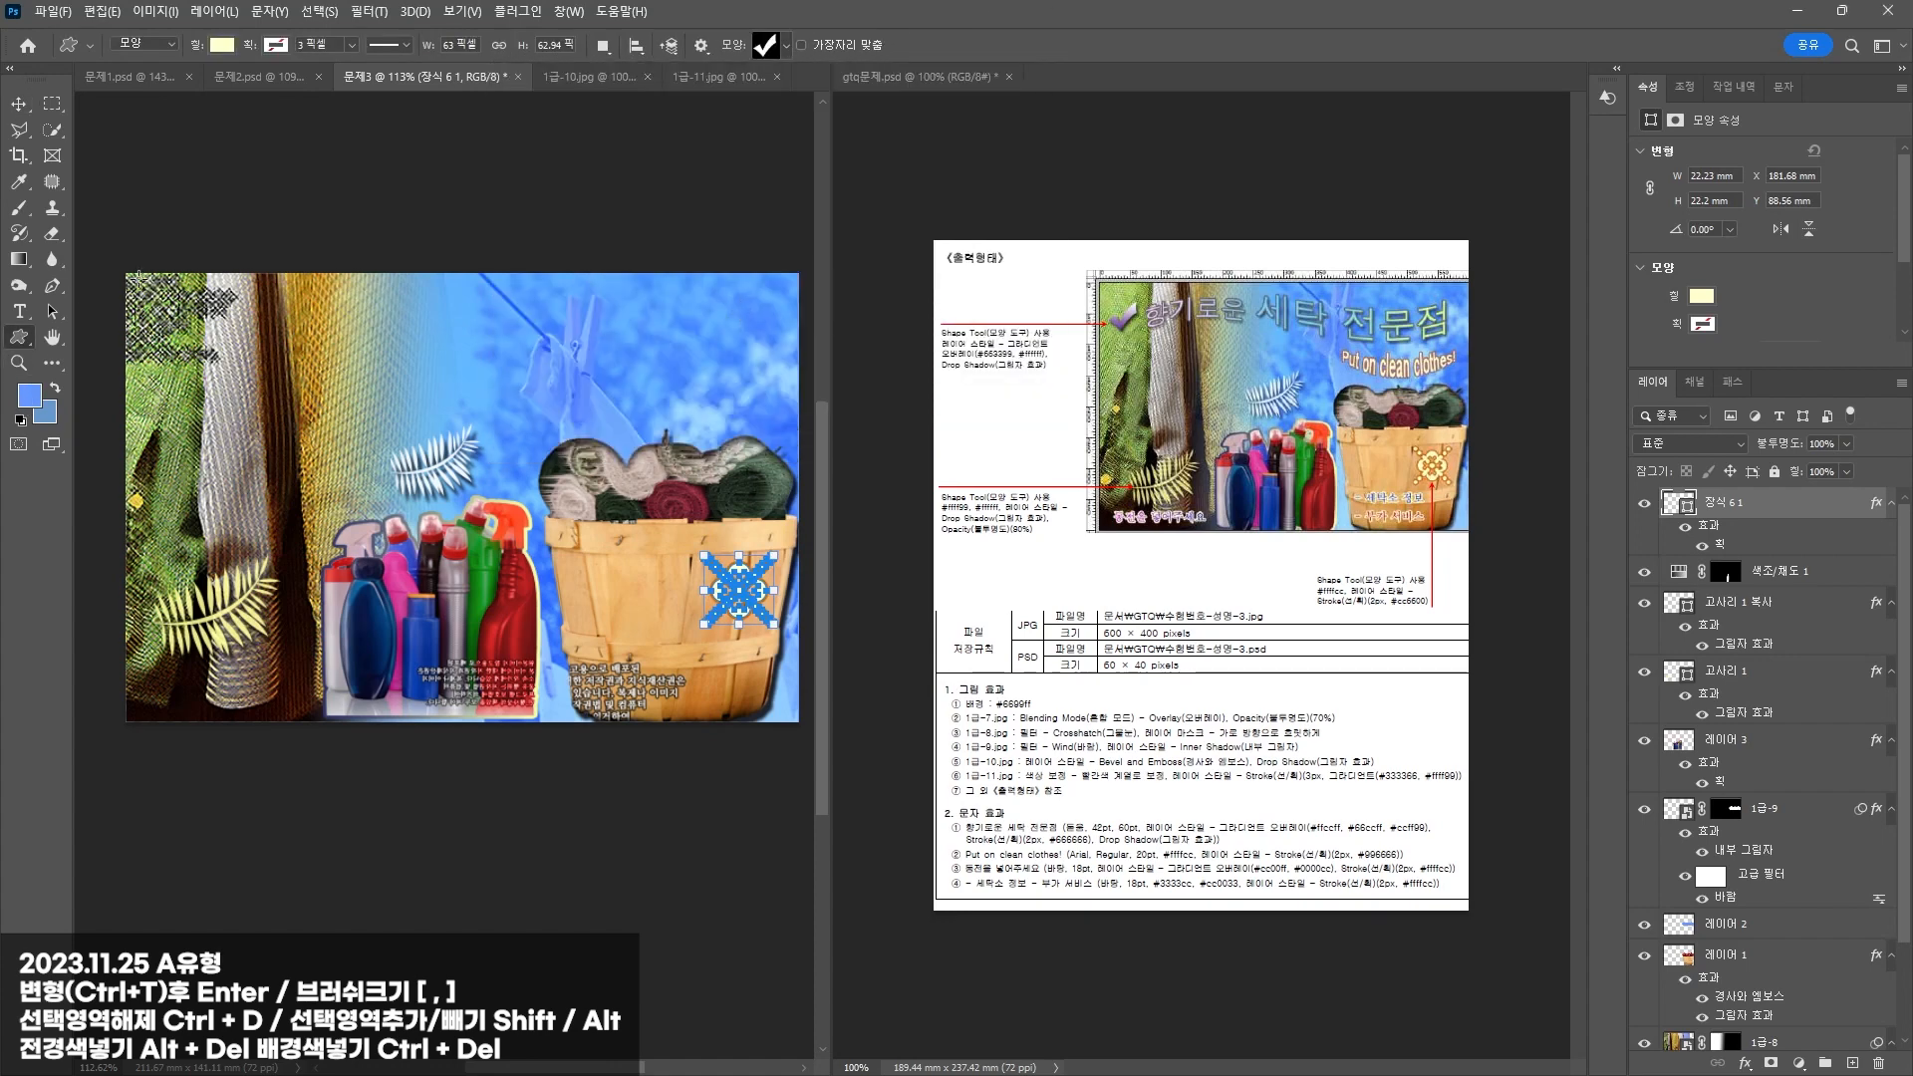
pyautogui.moveTo(139, 310); pyautogui.dragTo(216, 387)
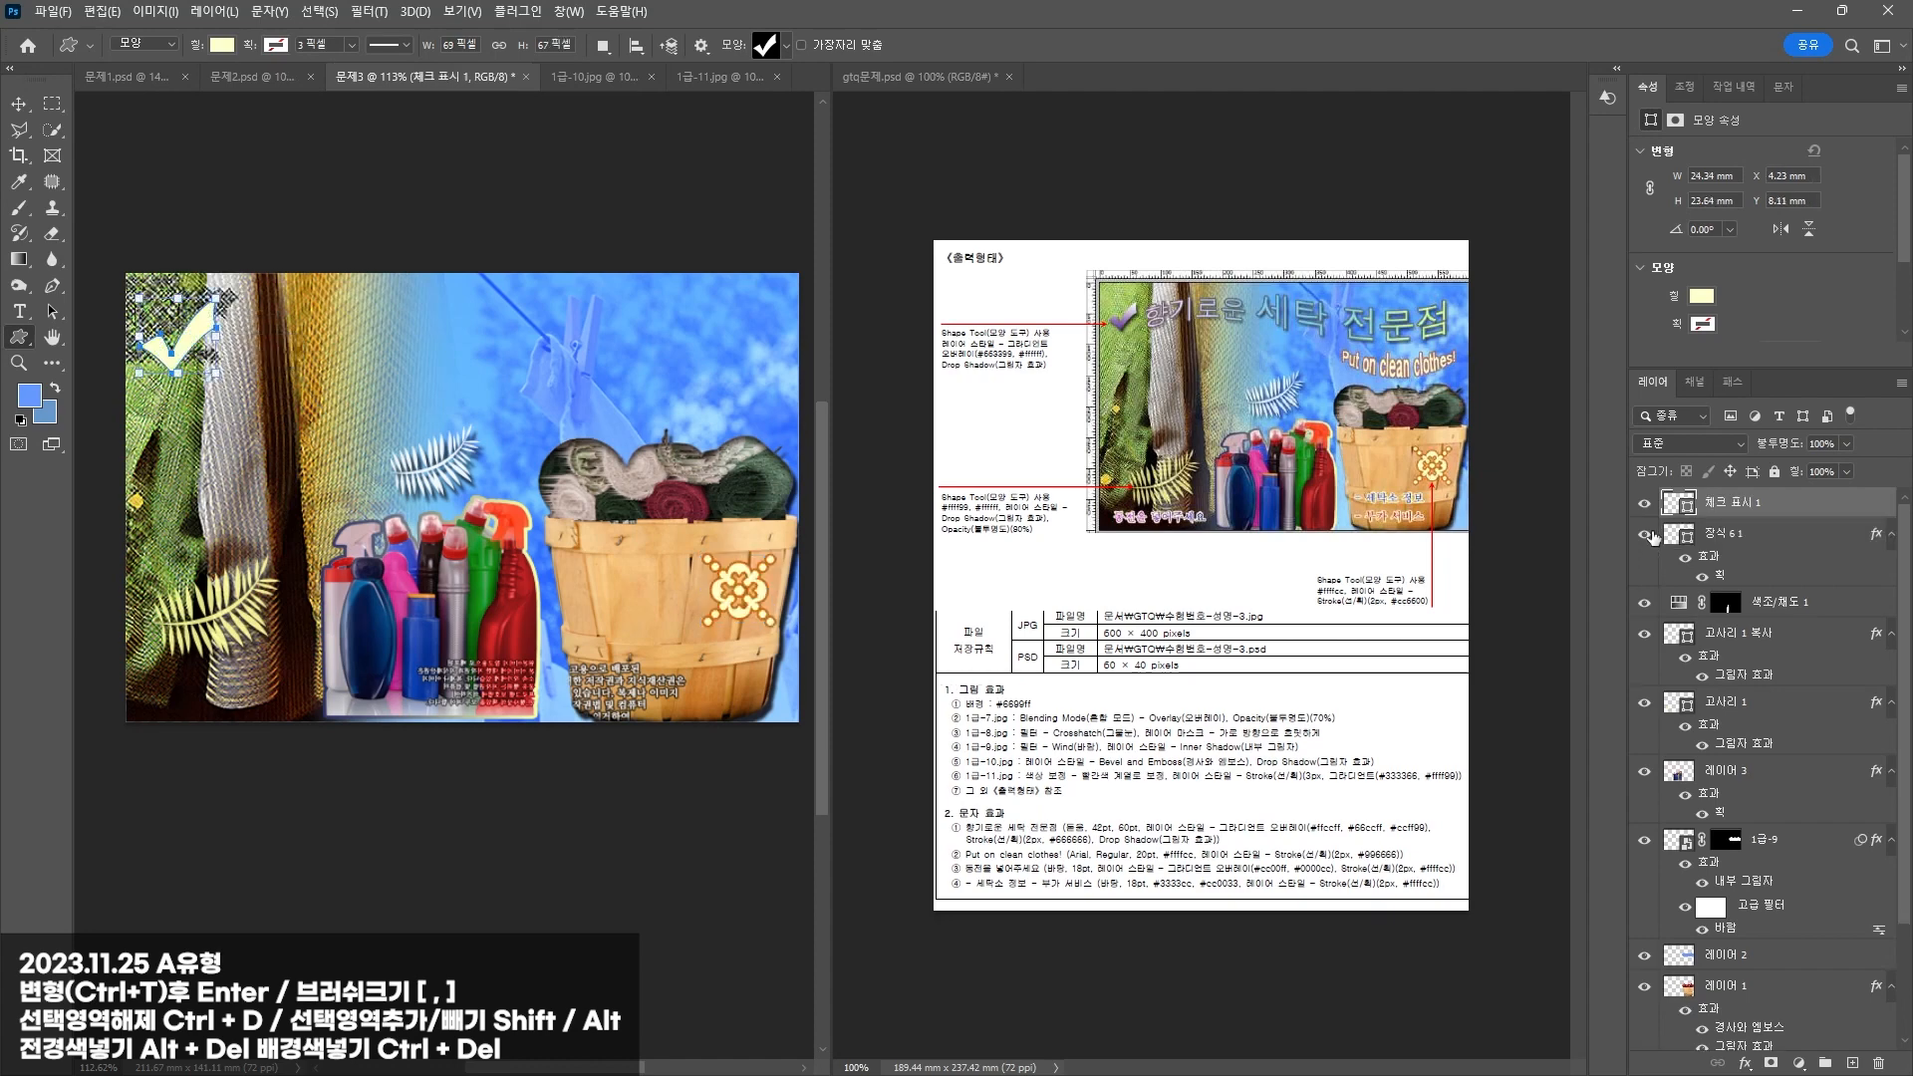
# Step: Add a Gradient Overlay to the check mark shape and set the gradient's starting colour stop to #663399
pyautogui.click(1745, 1066)
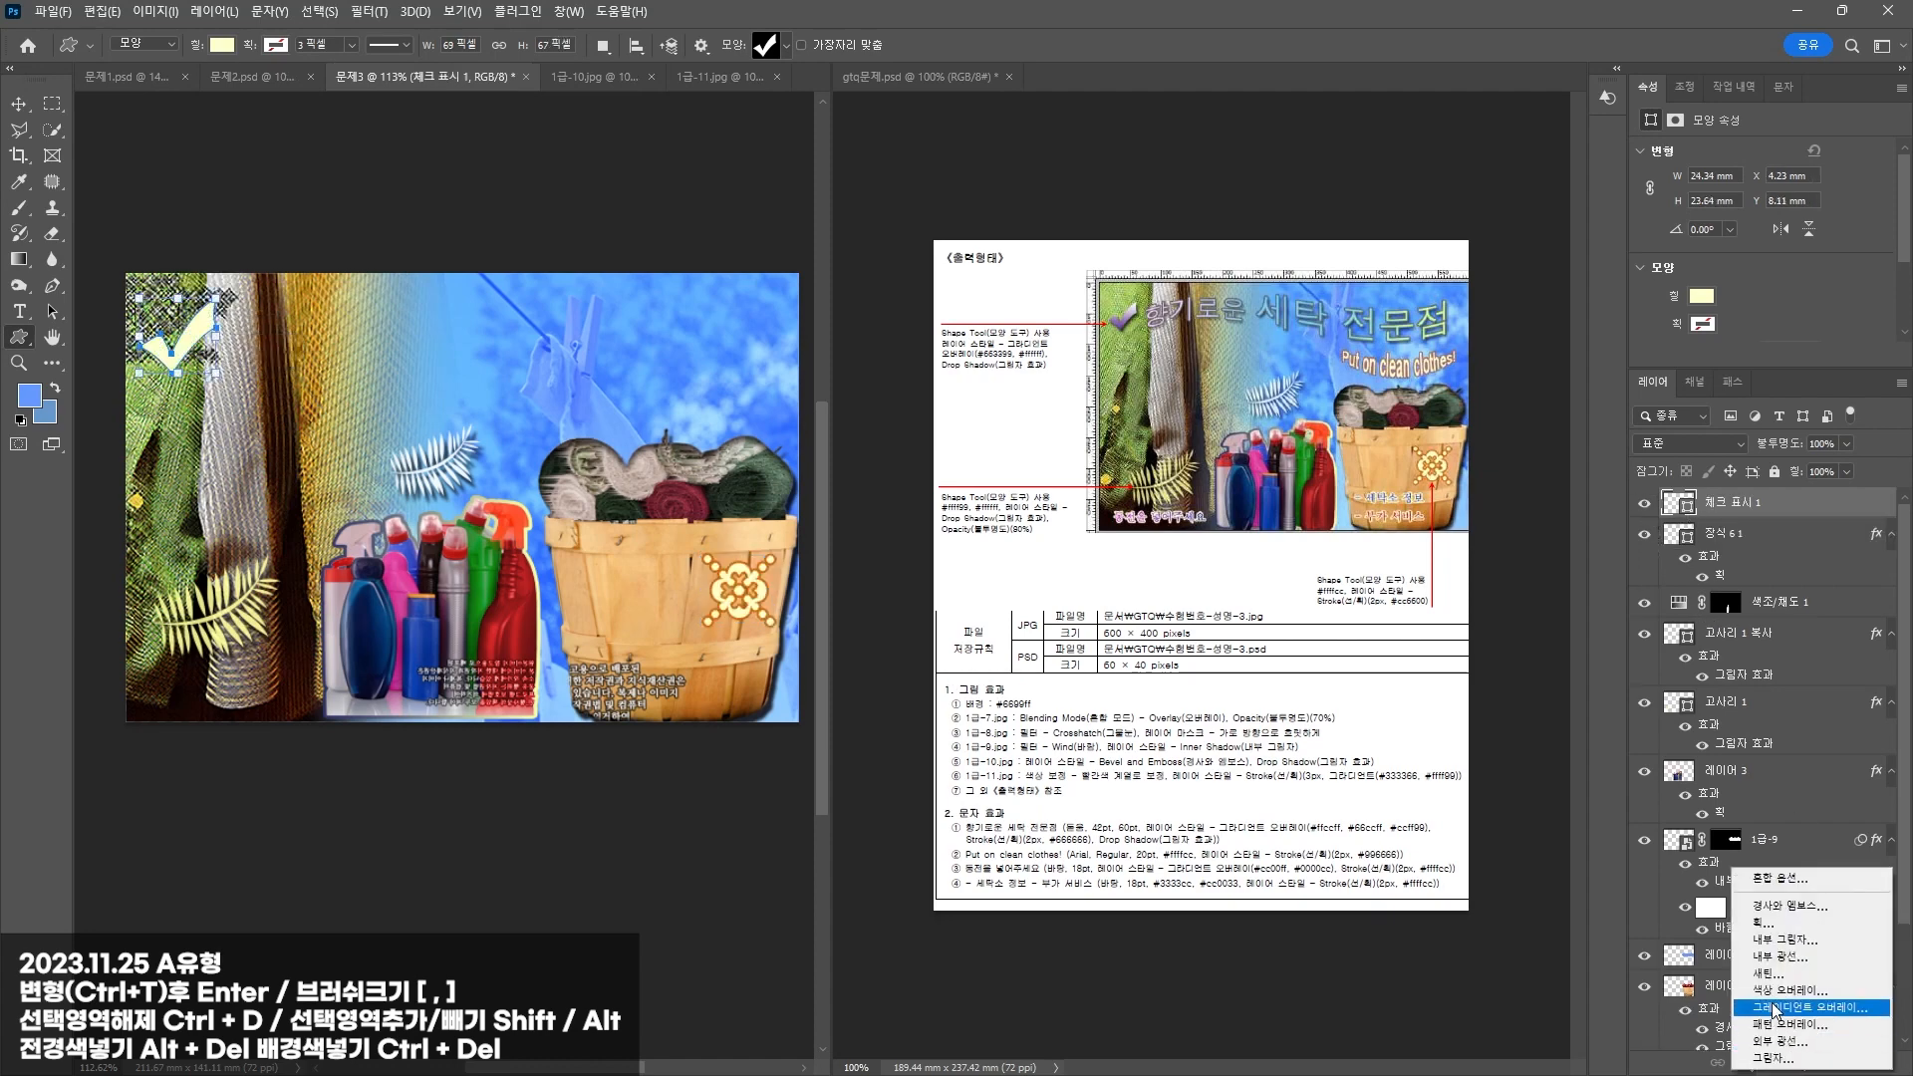
pyautogui.click(1783, 1008)
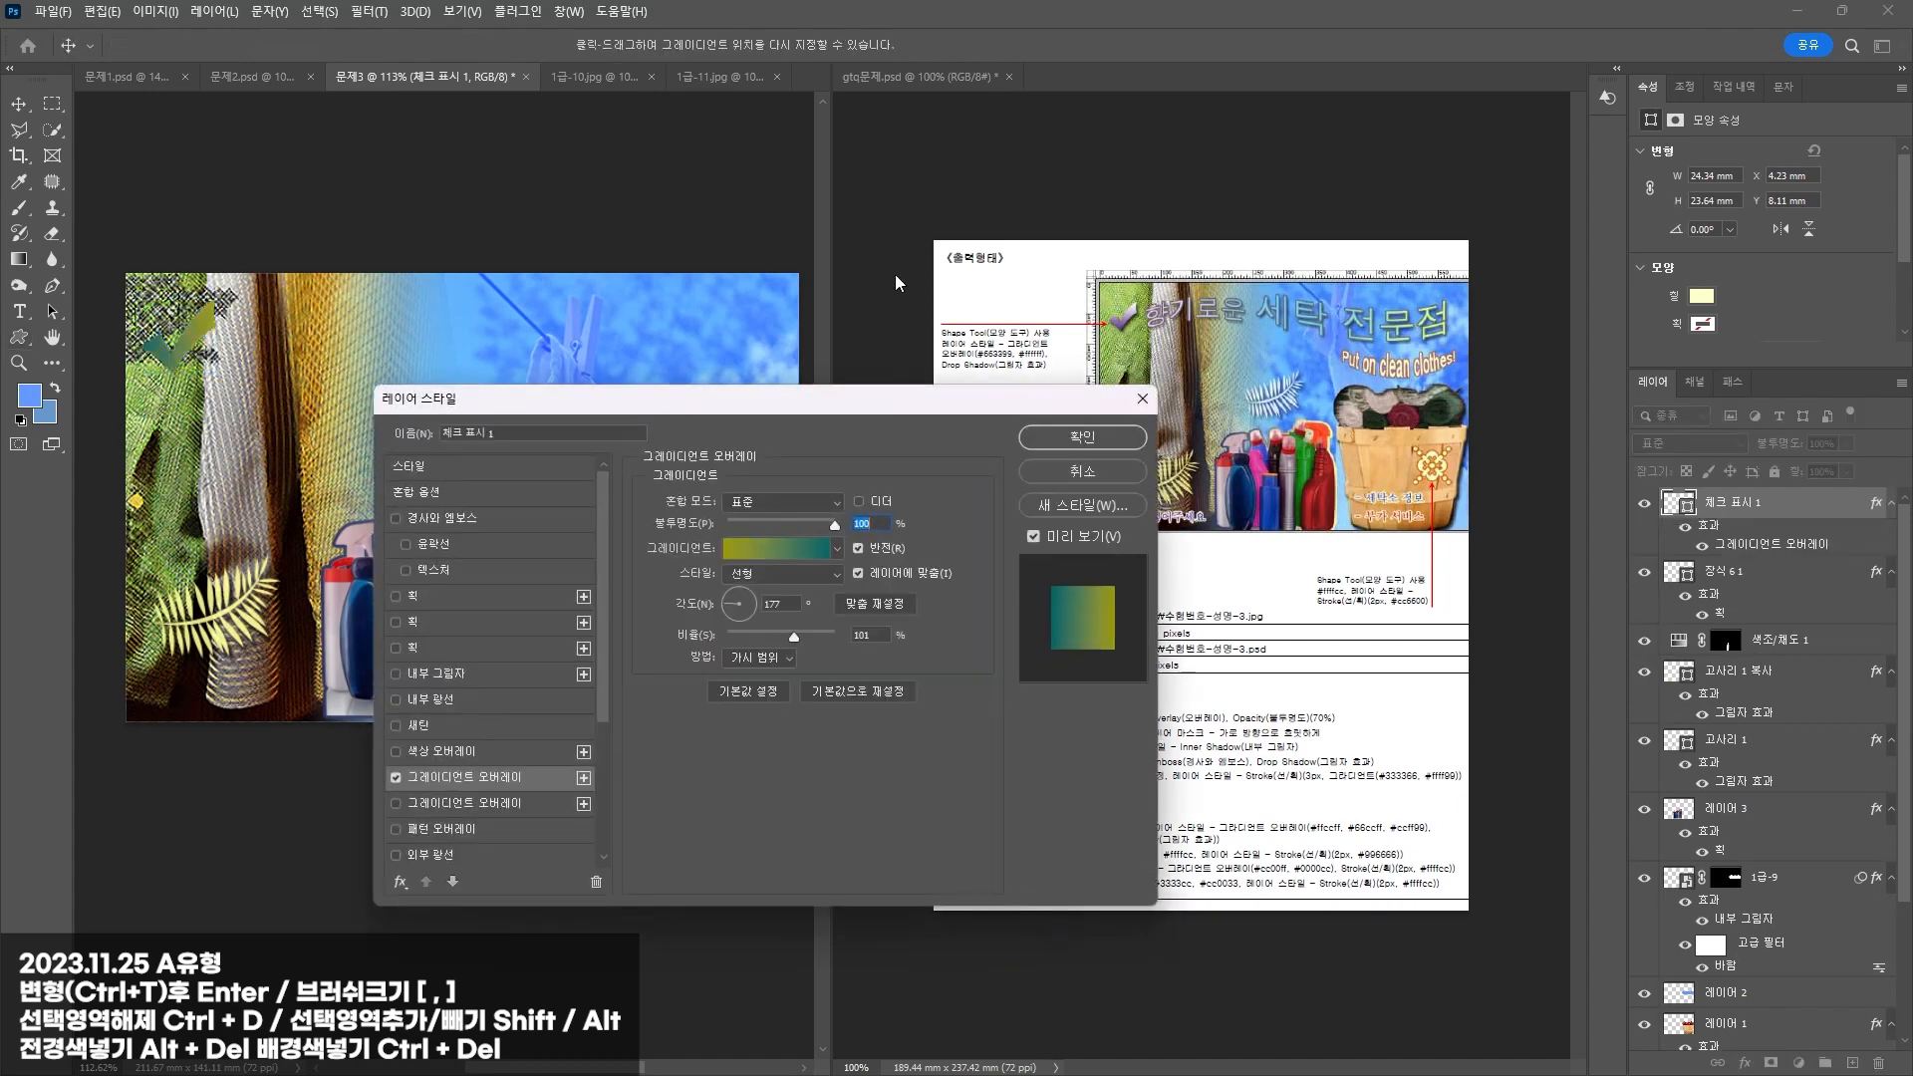
pyautogui.click(766, 552)
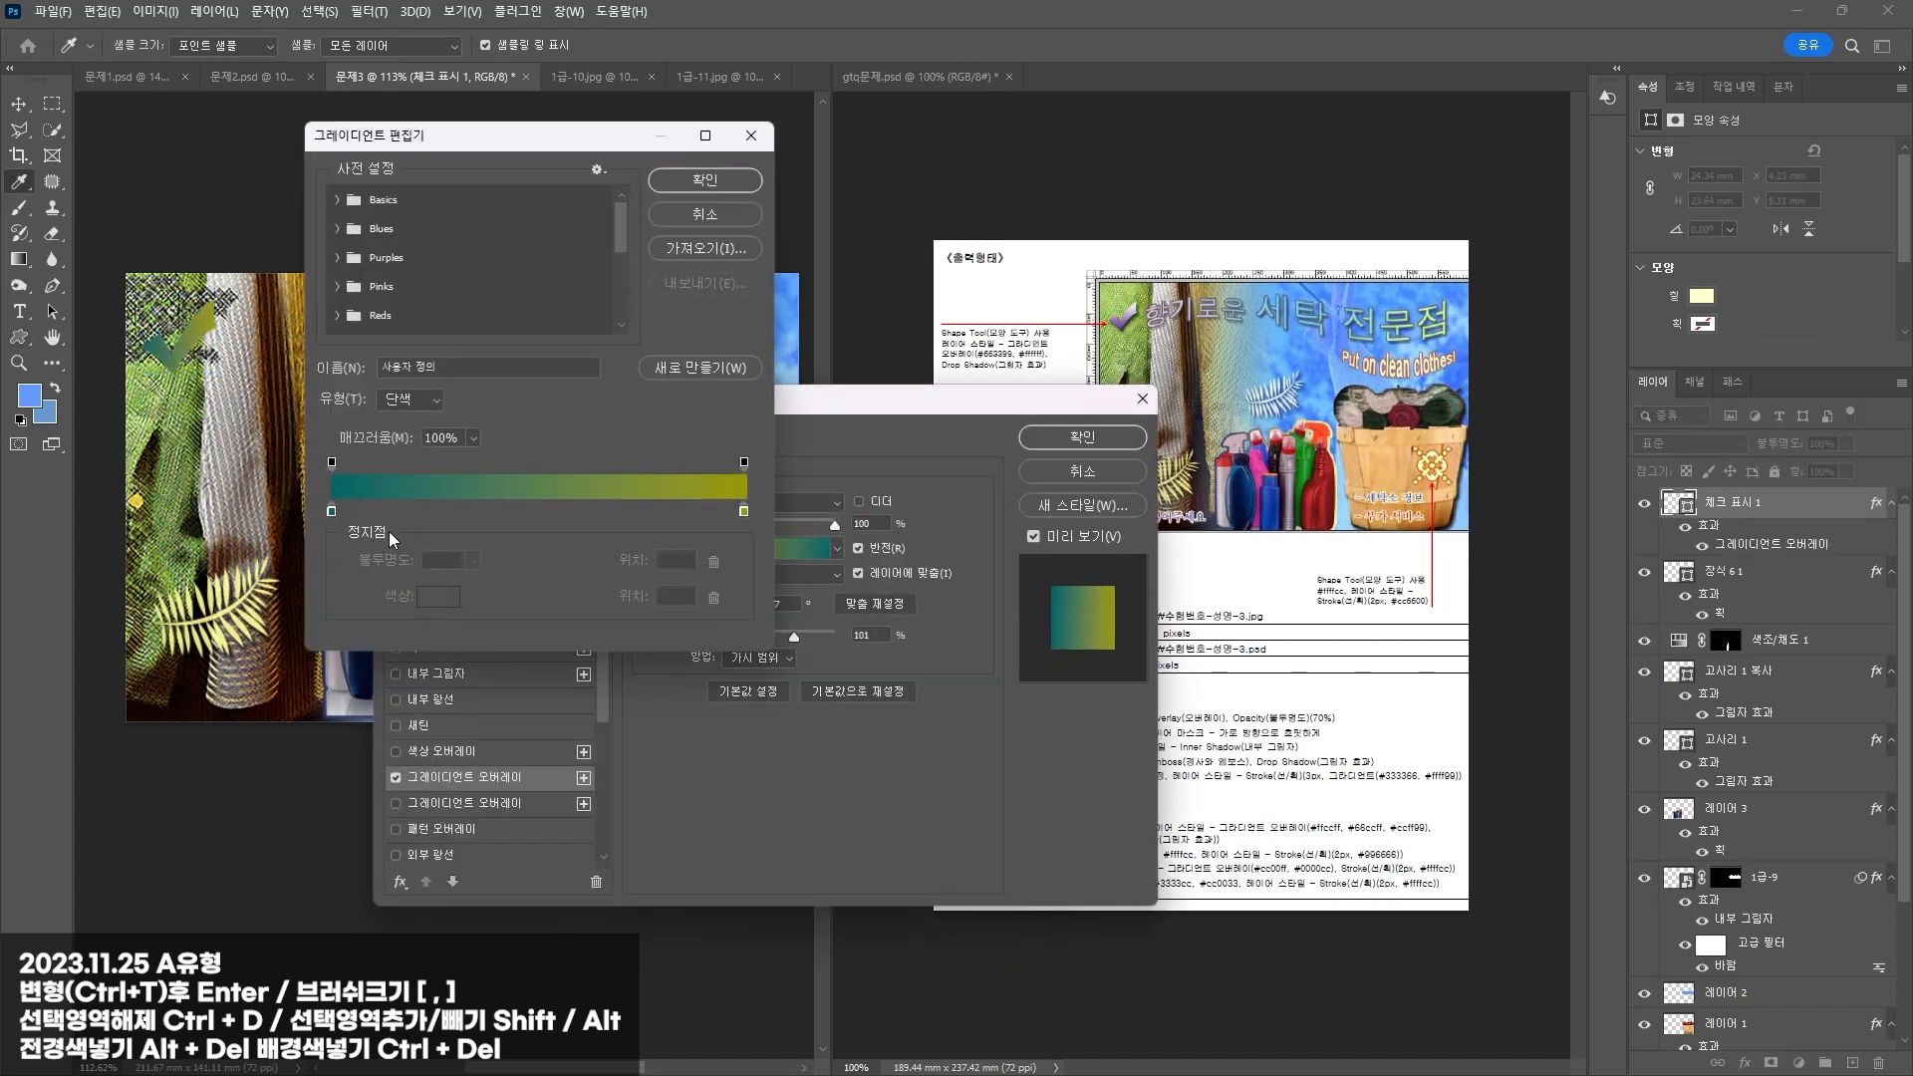
pyautogui.click(331, 511)
pyautogui.click(438, 597)
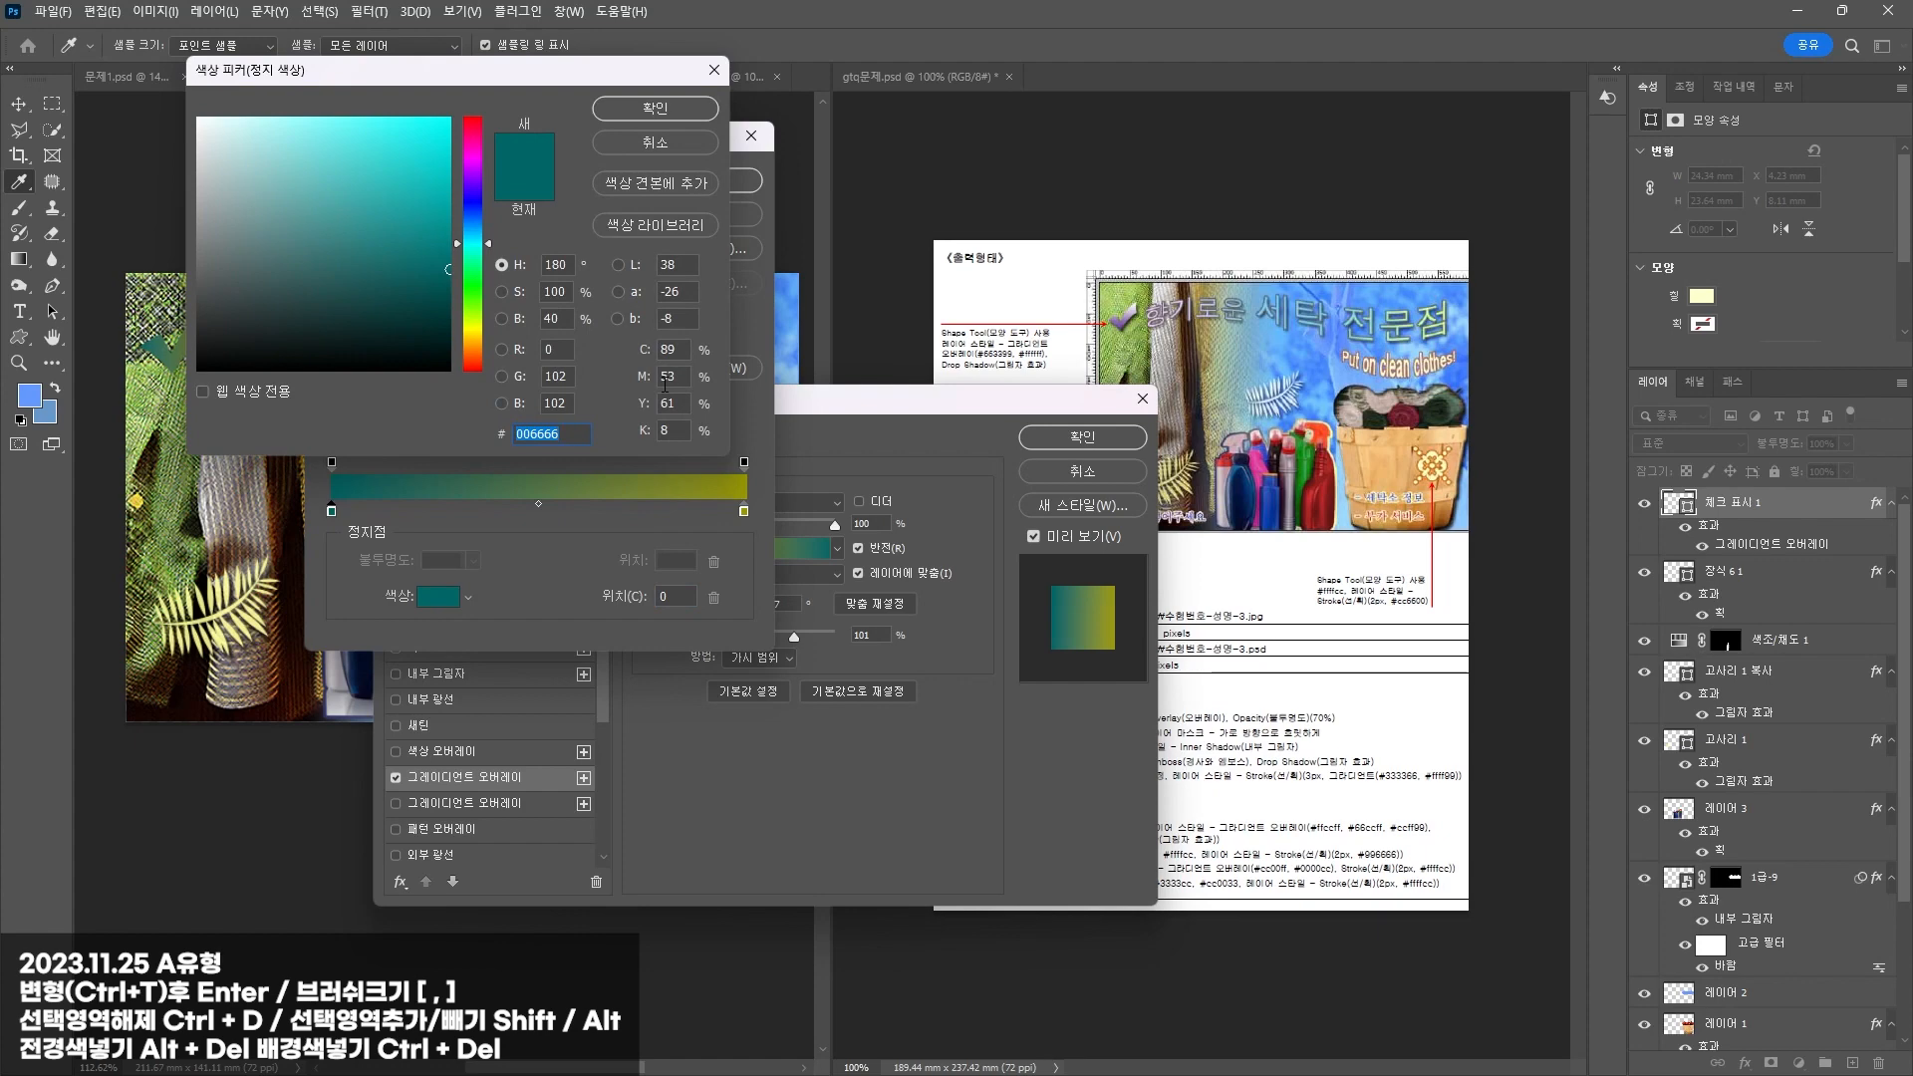
pyautogui.write('66339')
pyautogui.write('9')
pyautogui.press('Return')
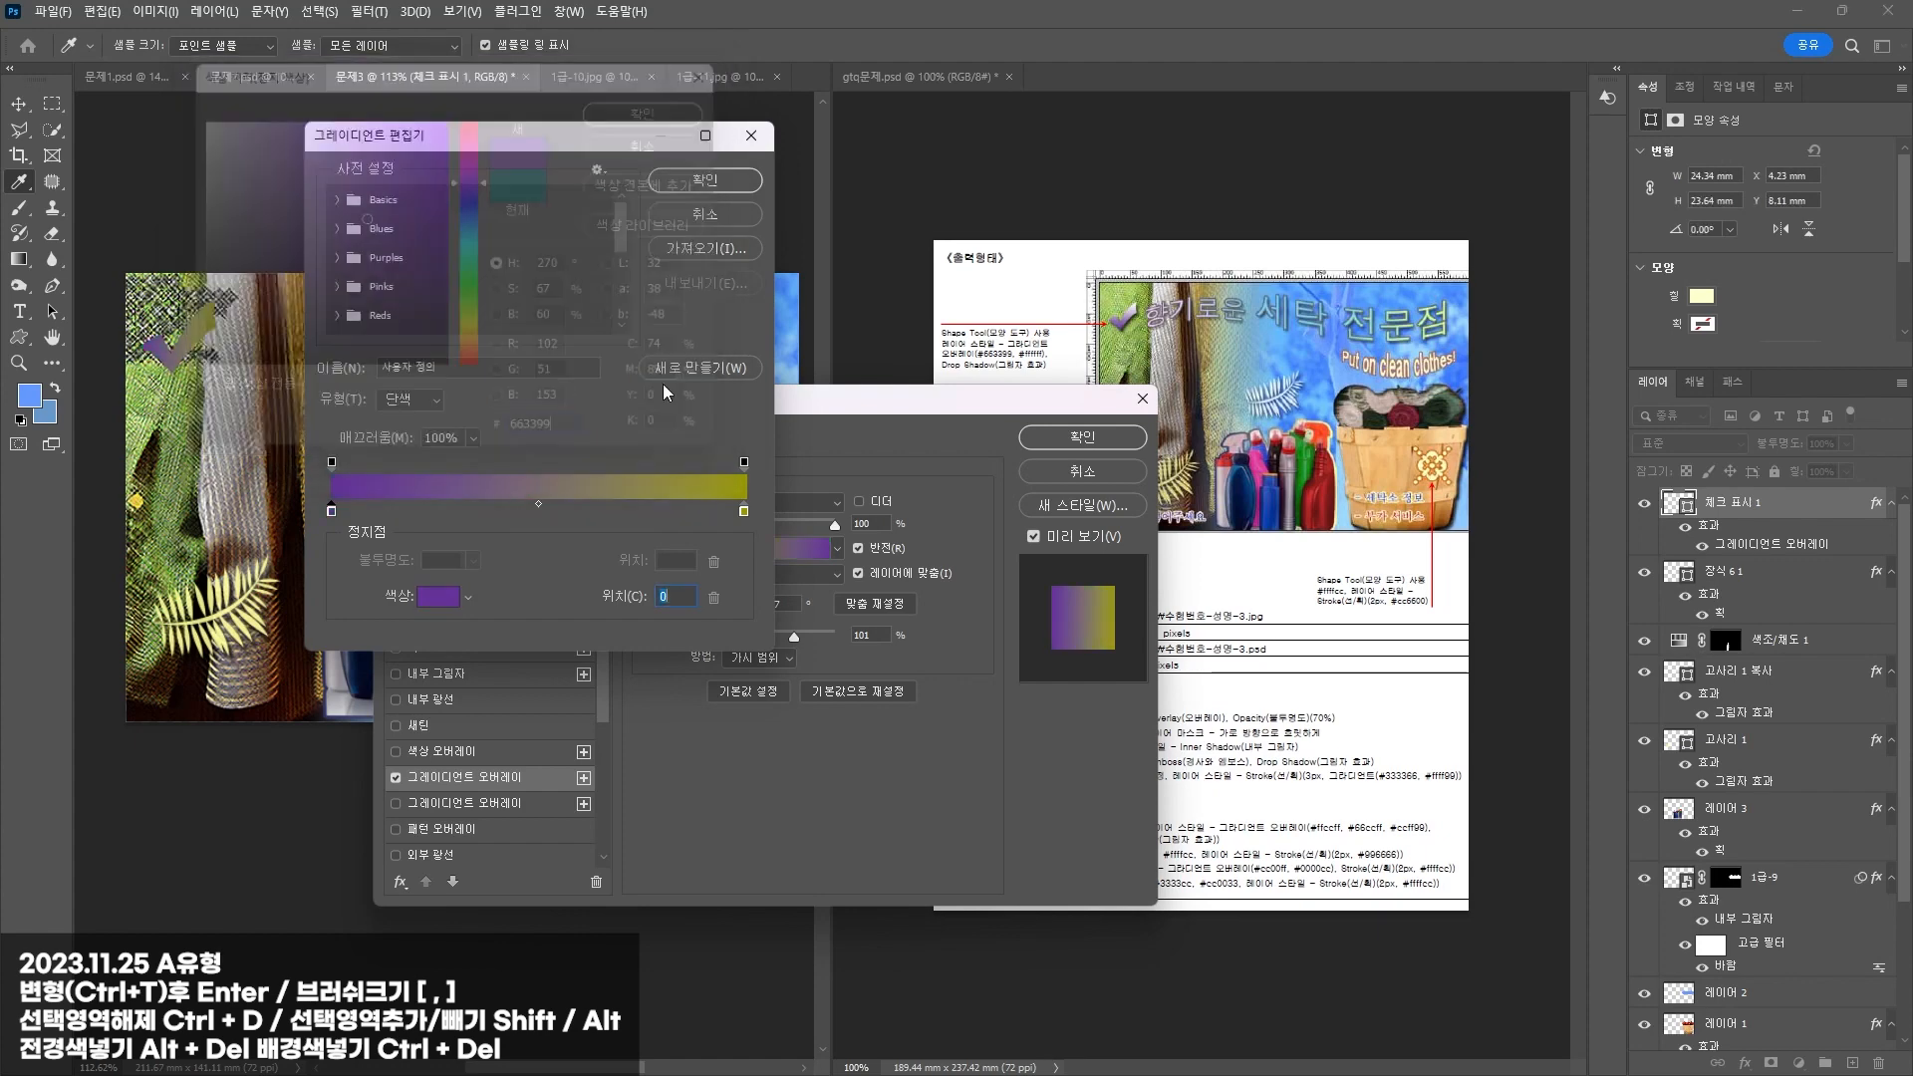
# Step: Set the check mark gradient's end colour stop to #ffffff and its angle to -90°
pyautogui.click(743, 510)
pyautogui.click(438, 596)
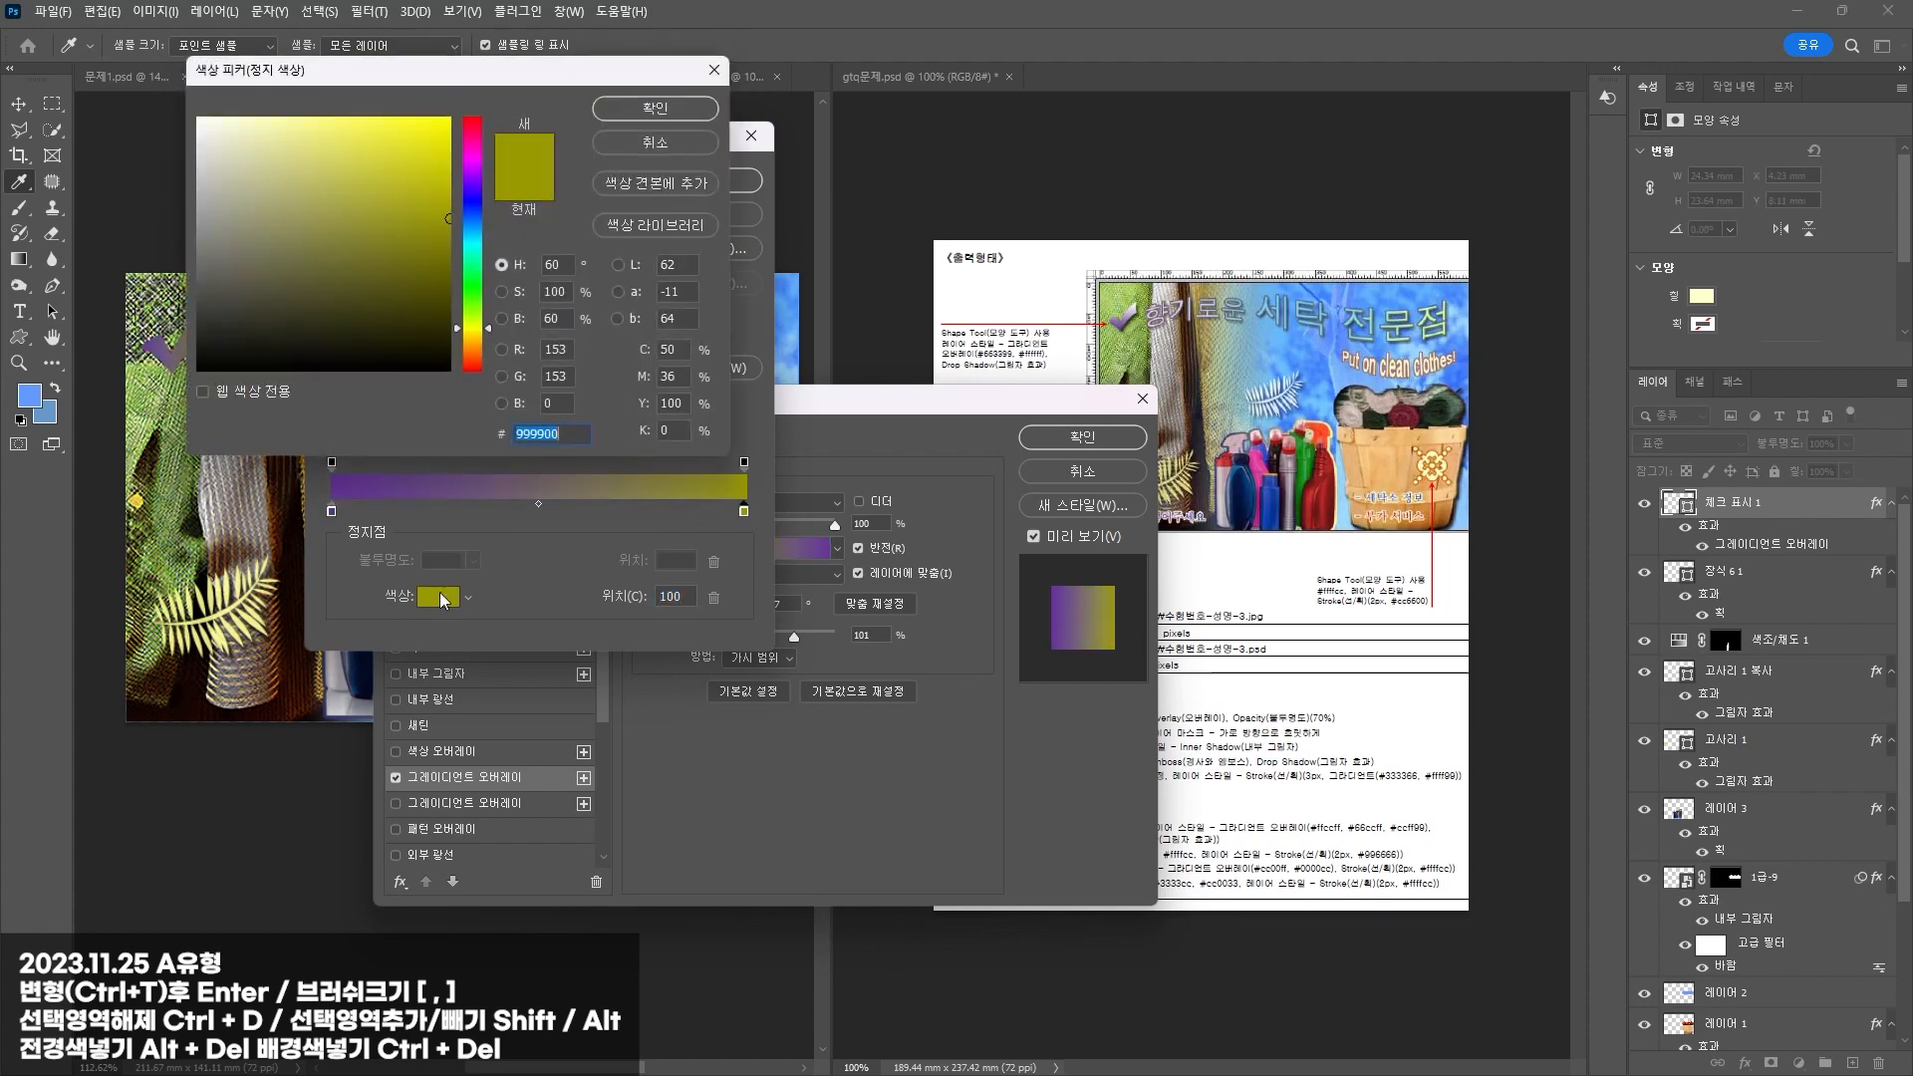
pyautogui.write('ffffff')
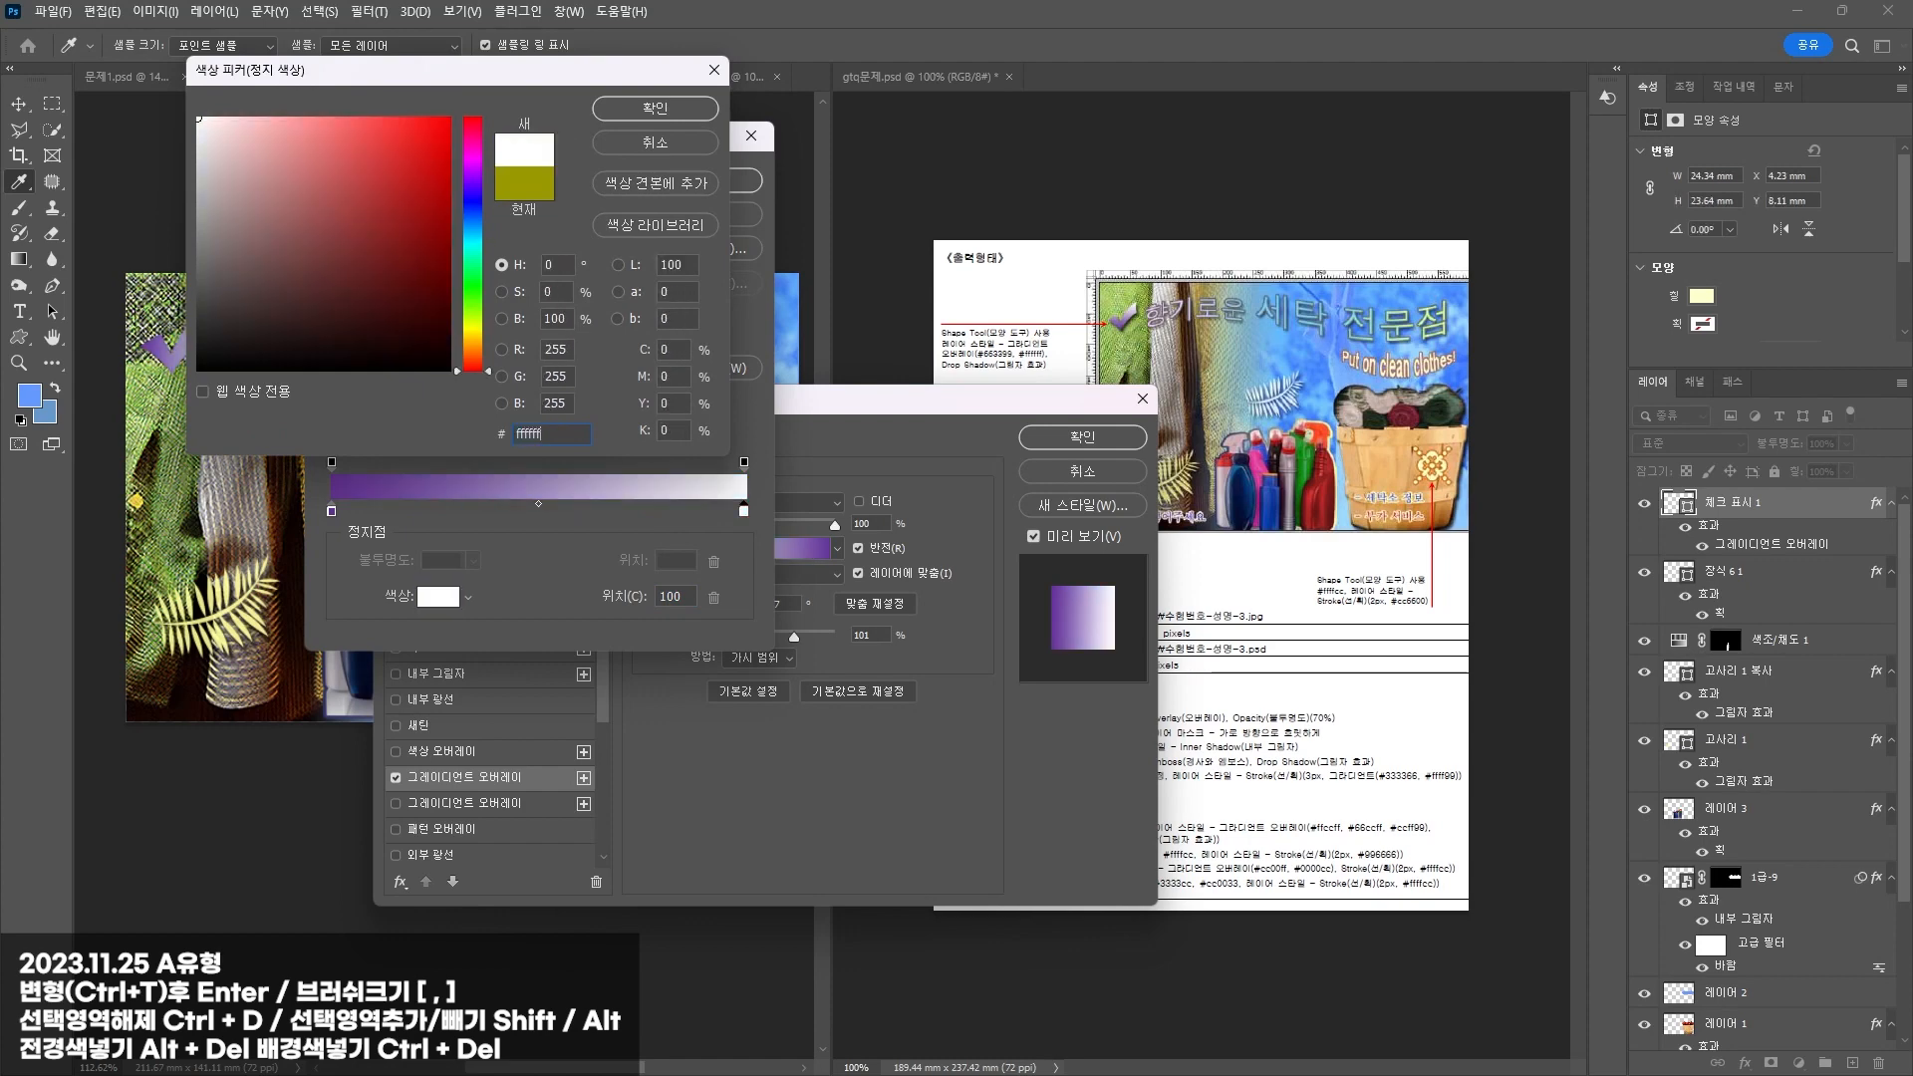
pyautogui.press('Return')
pyautogui.press('Return')
pyautogui.moveTo(745, 605); pyautogui.dragTo(742, 649)
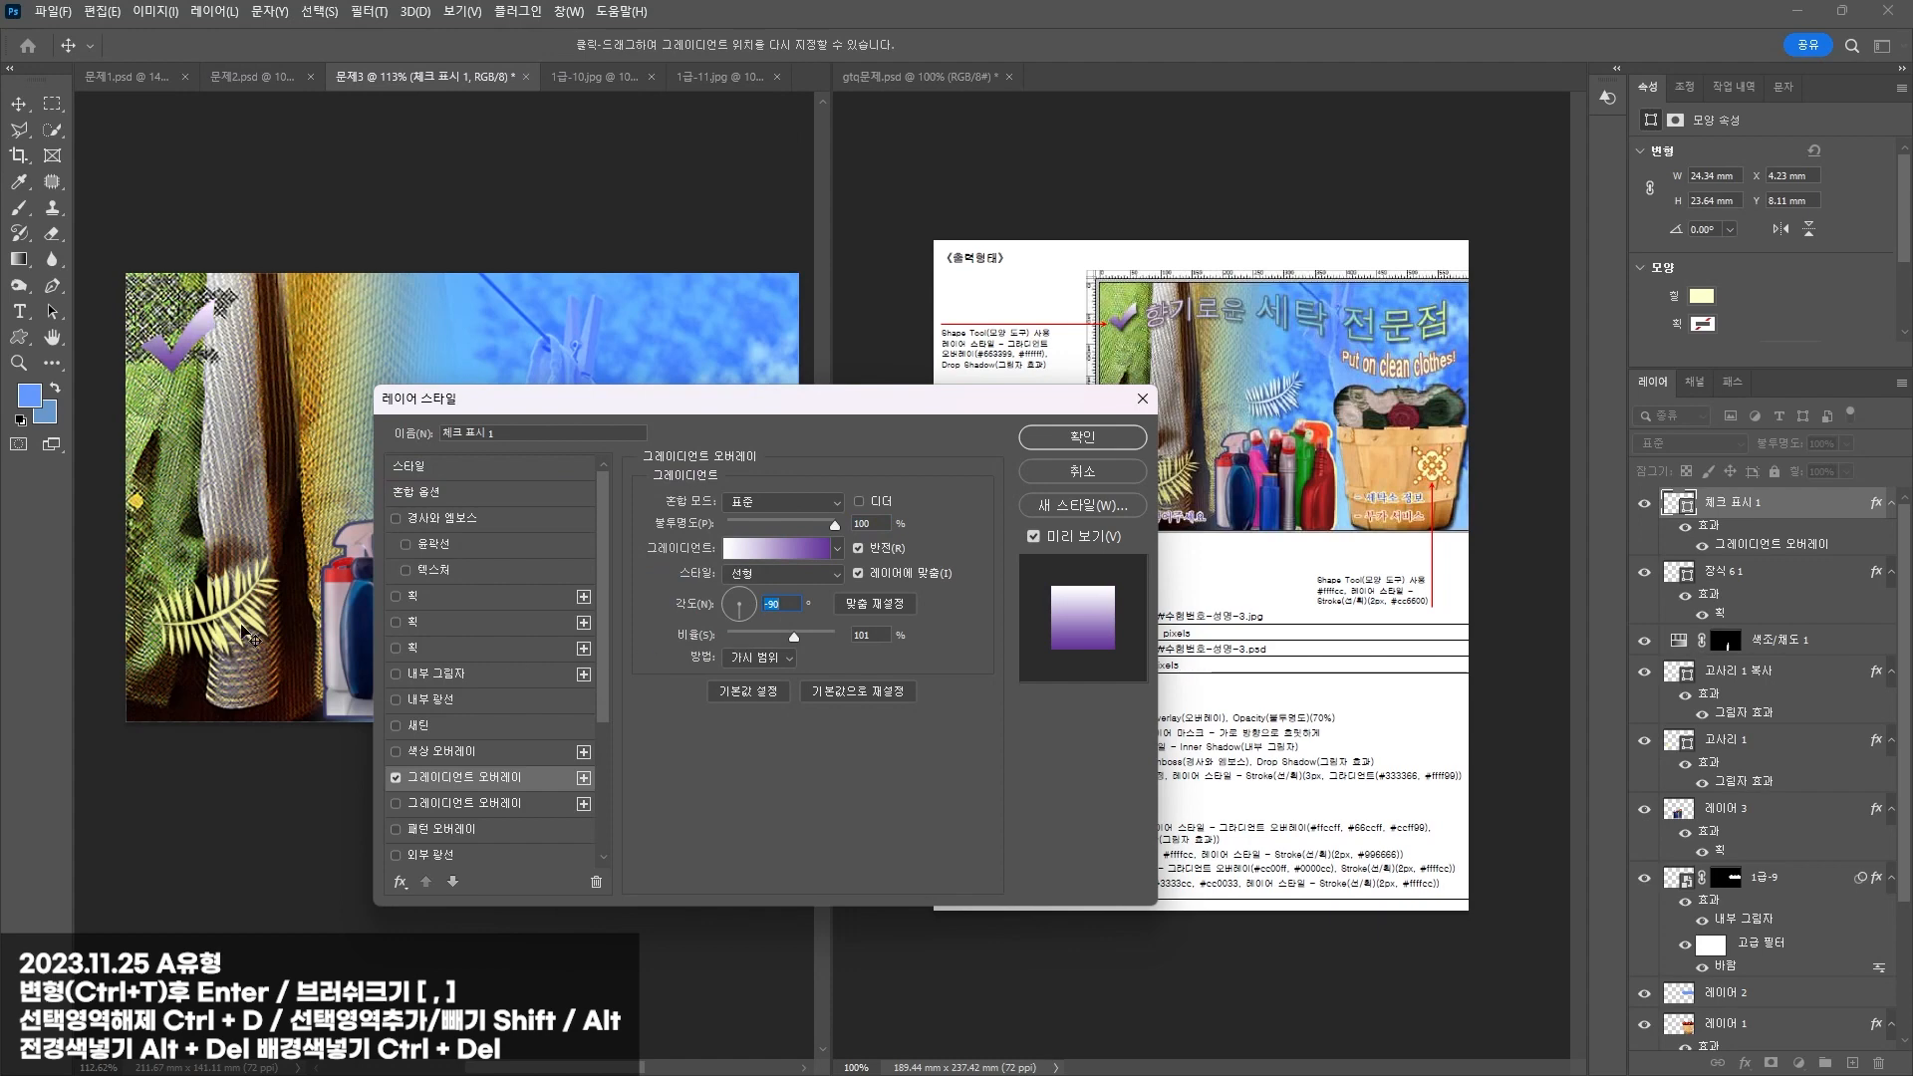
# Step: Add a Drop Shadow at 100% opacity to the check mark and apply its layer styles
pyautogui.scroll(-2, 452, 786)
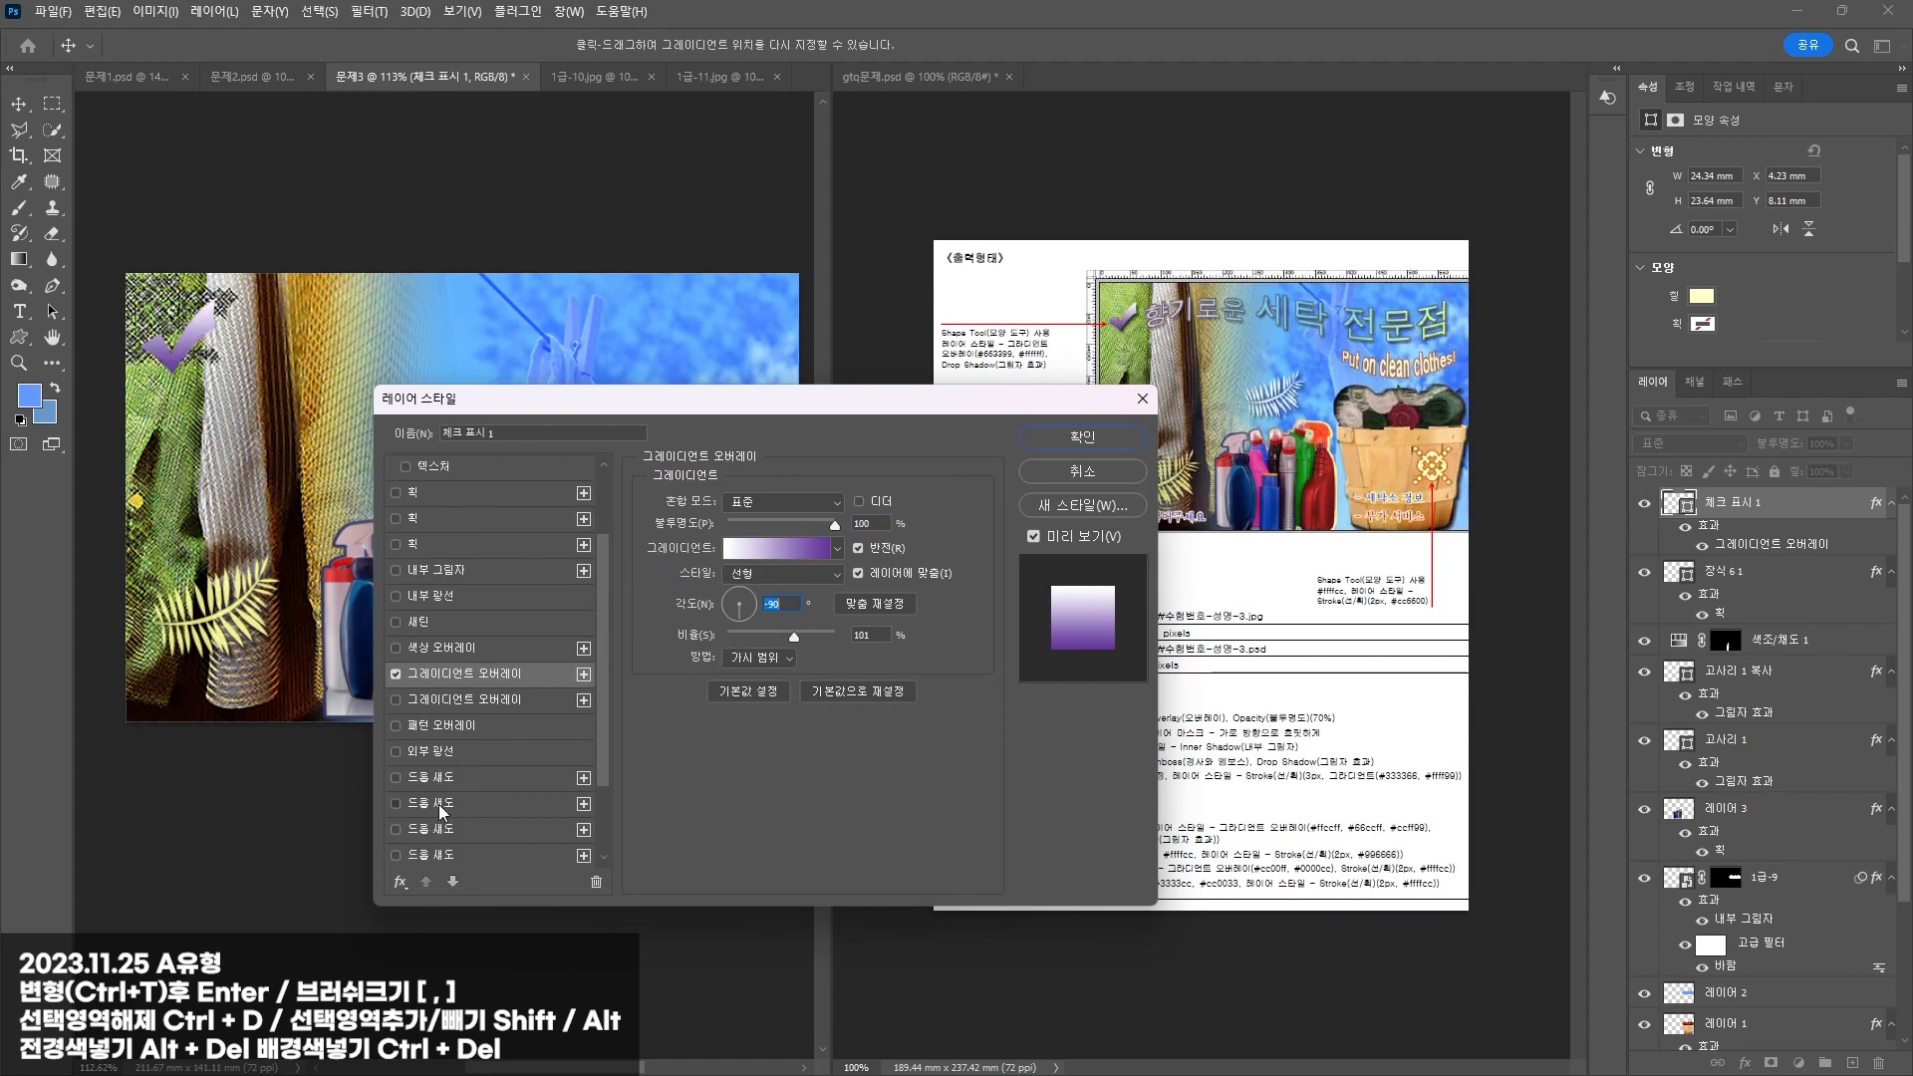
pyautogui.click(438, 804)
pyautogui.moveTo(795, 531); pyautogui.dragTo(837, 529)
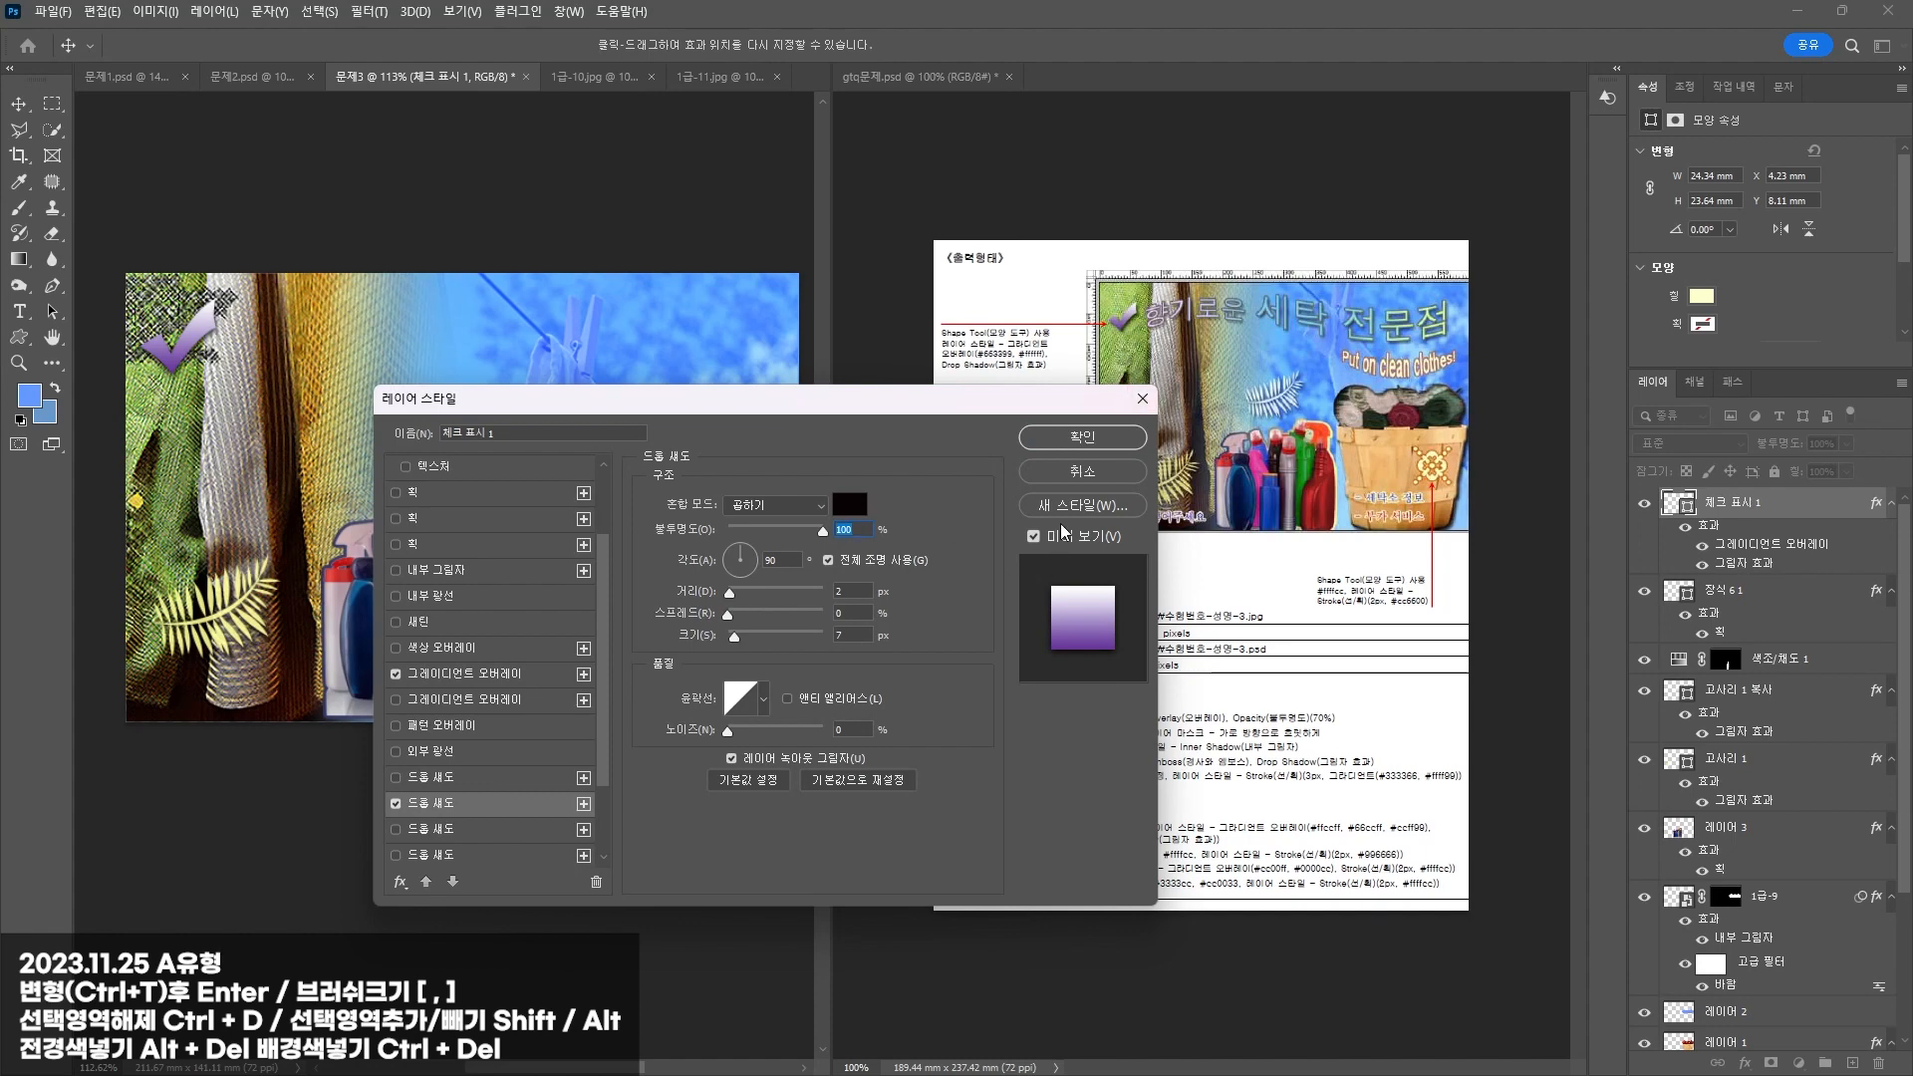
pyautogui.click(1124, 436)
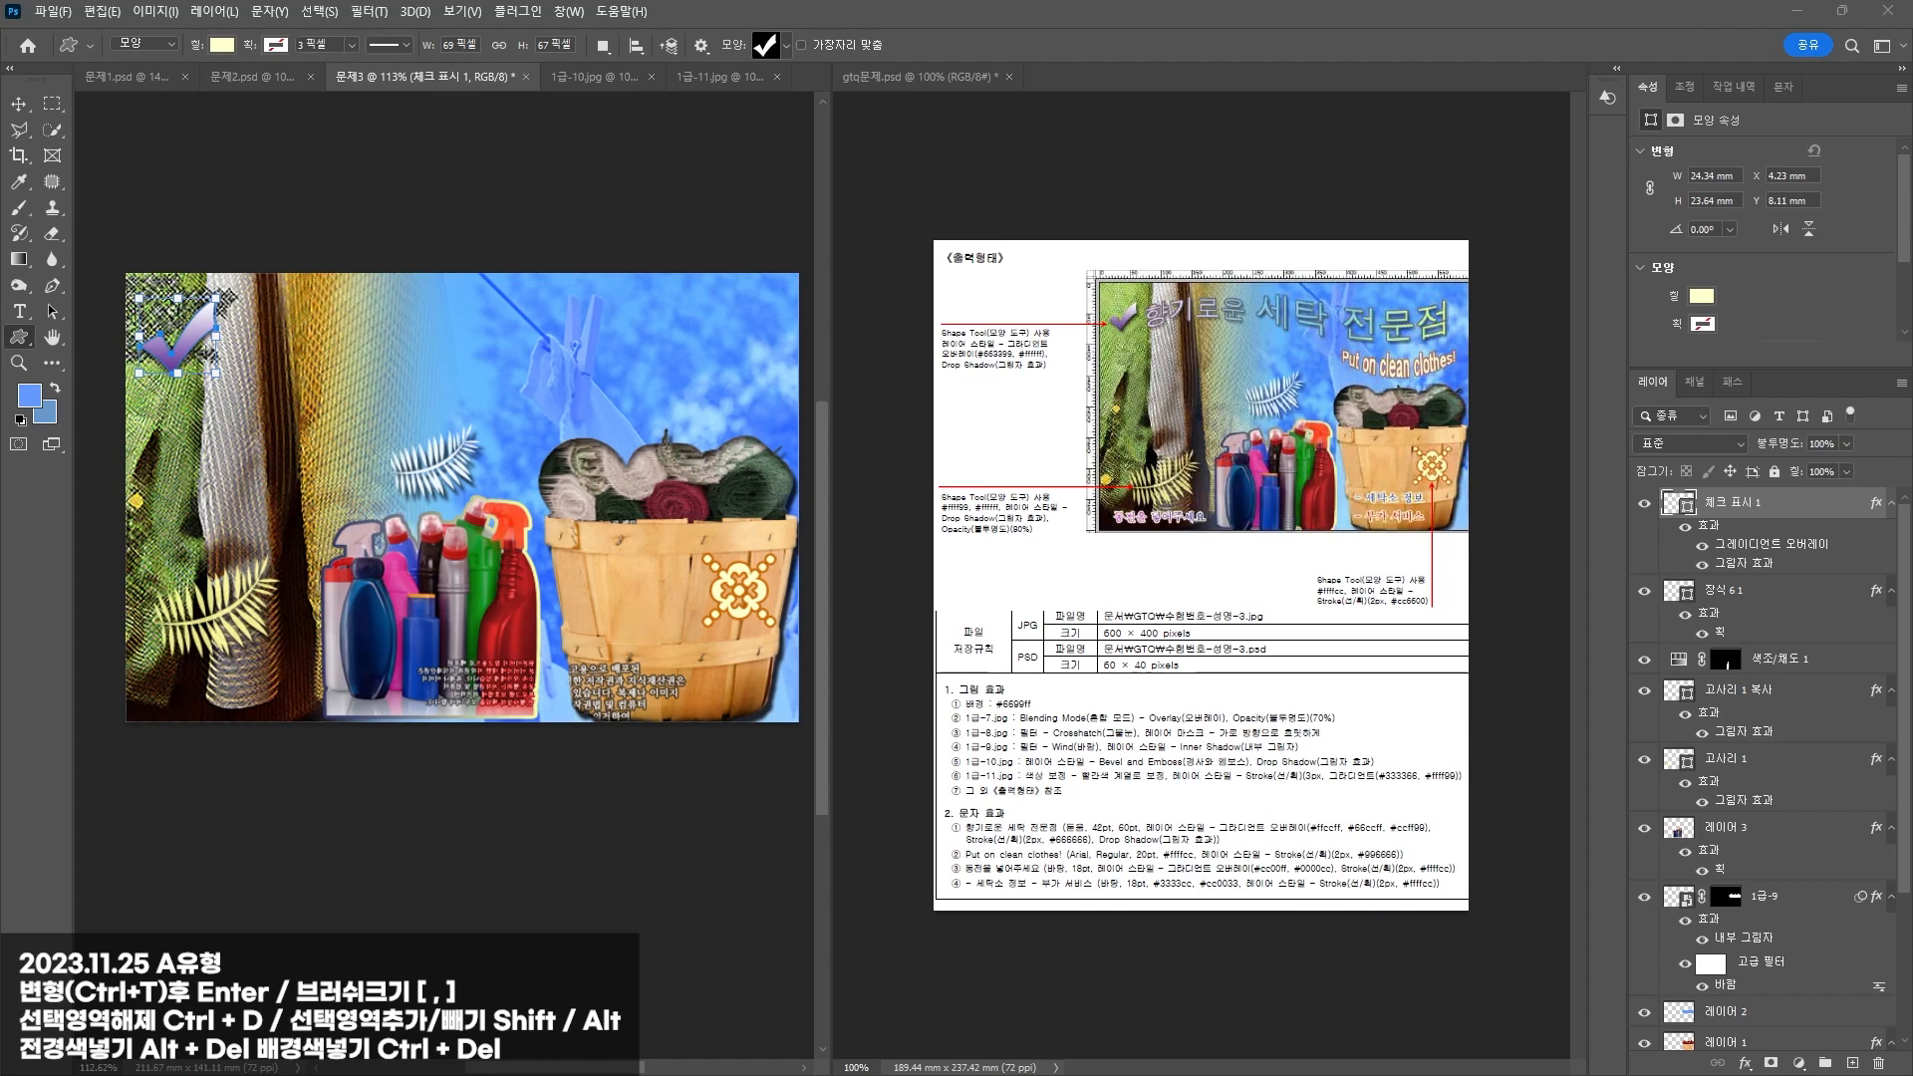
# Step: Add the title text 향기로운 세탁 전문점 near the composite's upper-left edge in 돋움 at 42 pt
pyautogui.click(19, 311)
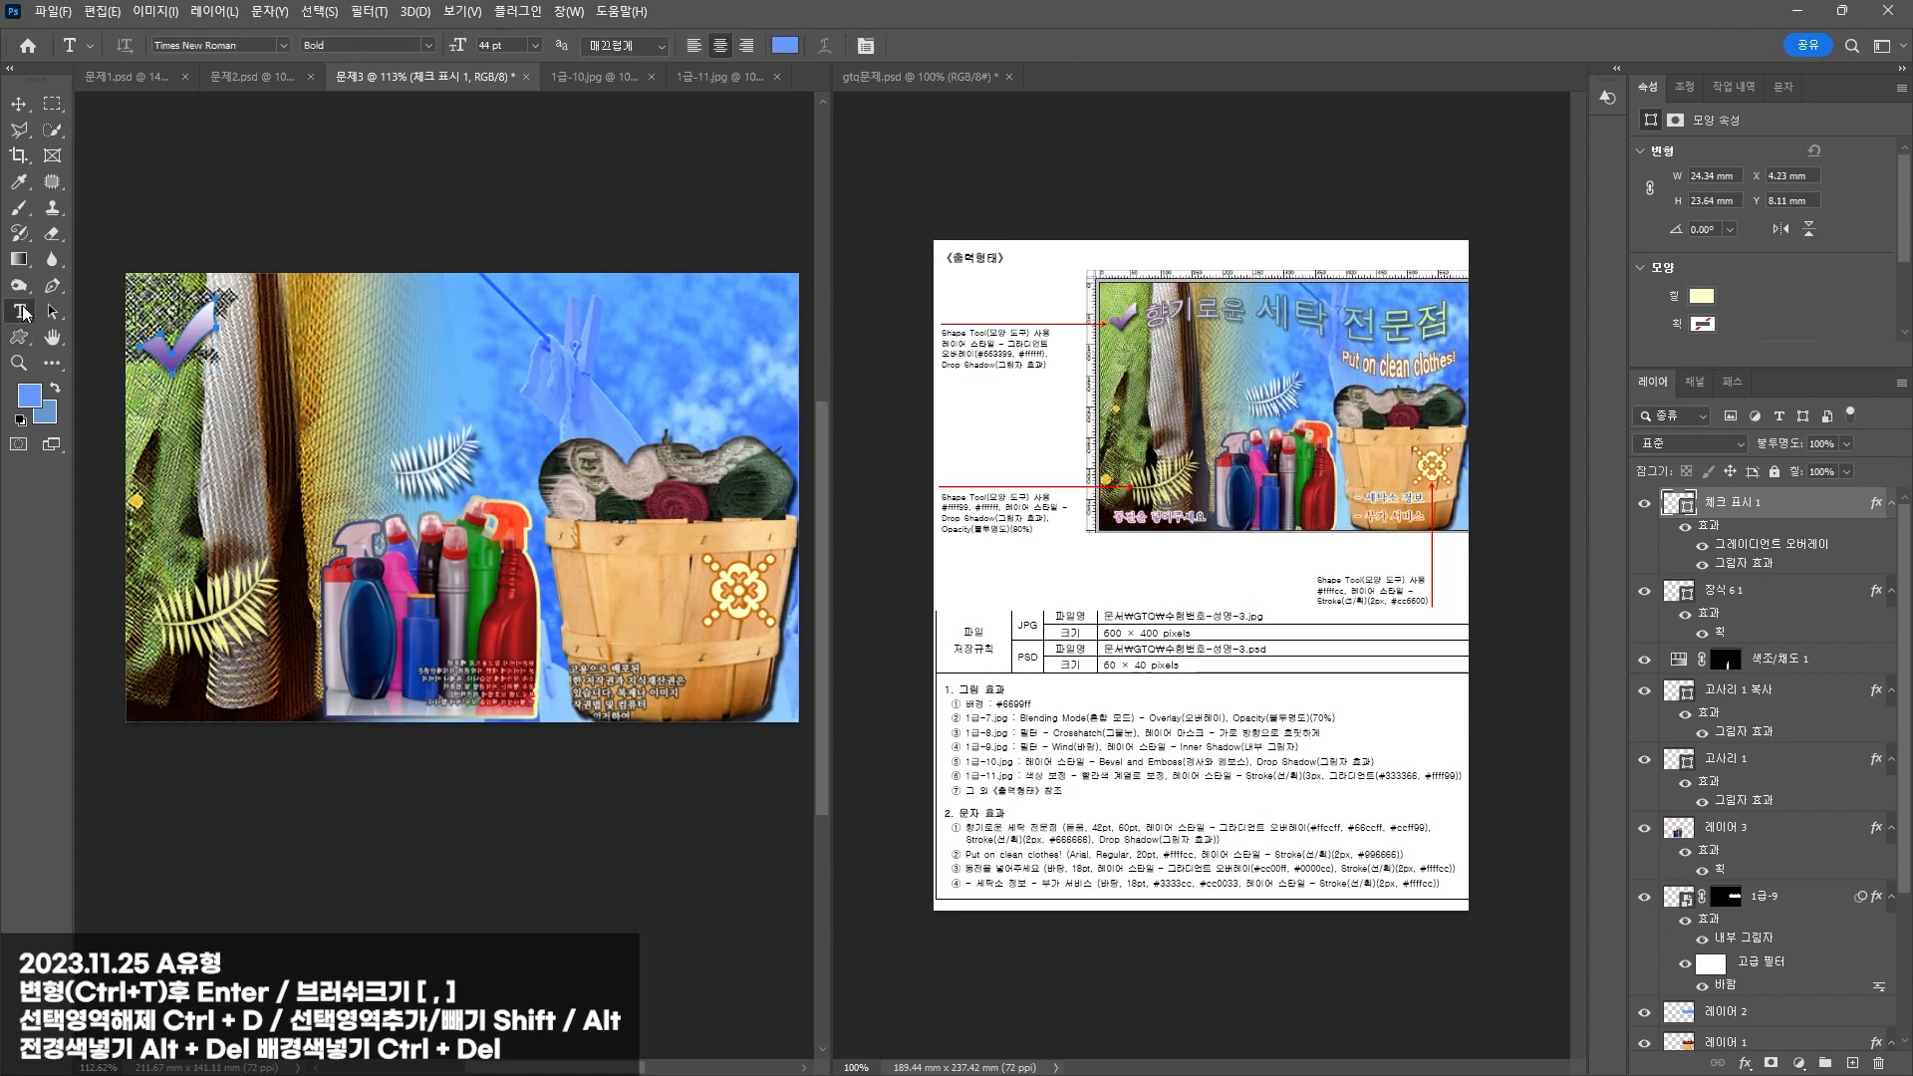
pyautogui.click(282, 299)
pyautogui.write('향기로운 세탁 전문점')
pyautogui.hotkey('ctrl', 'a')
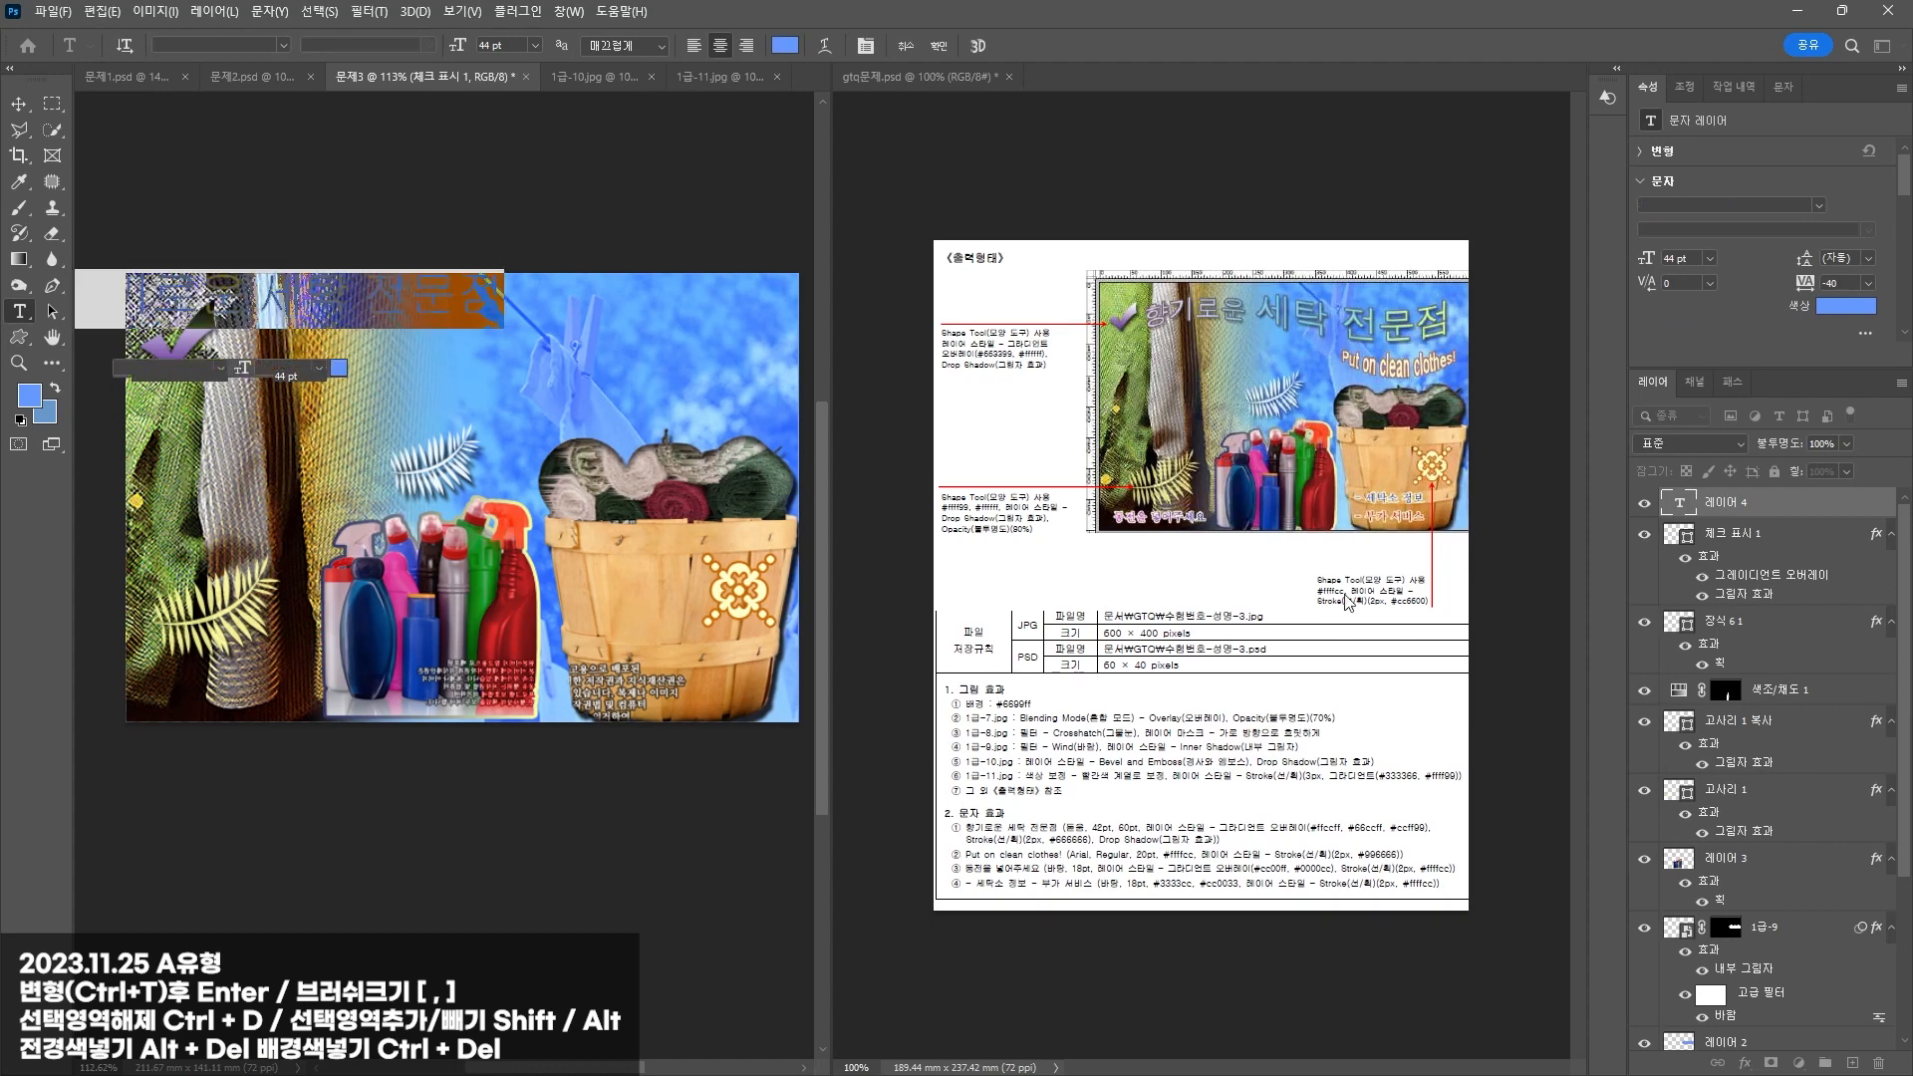
pyautogui.click(283, 45)
pyautogui.click(480, 132)
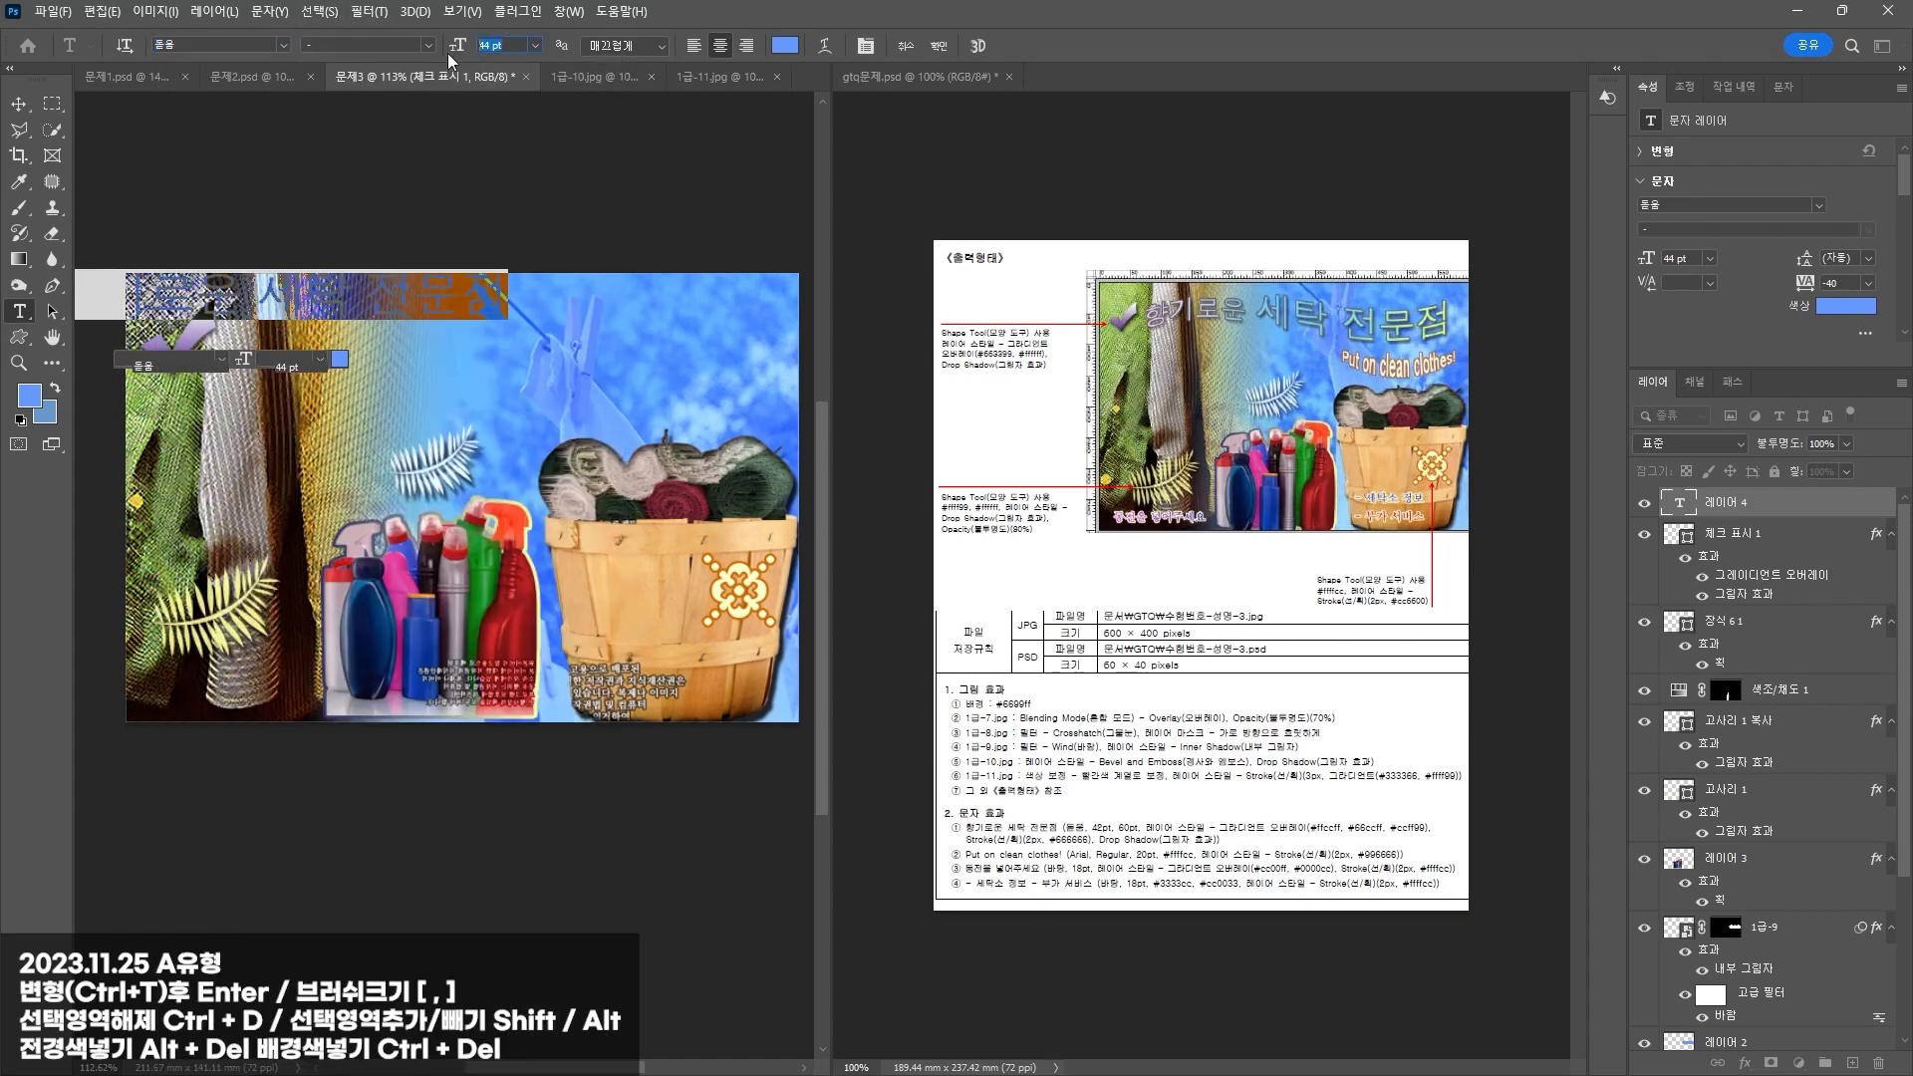
pyautogui.write('42')
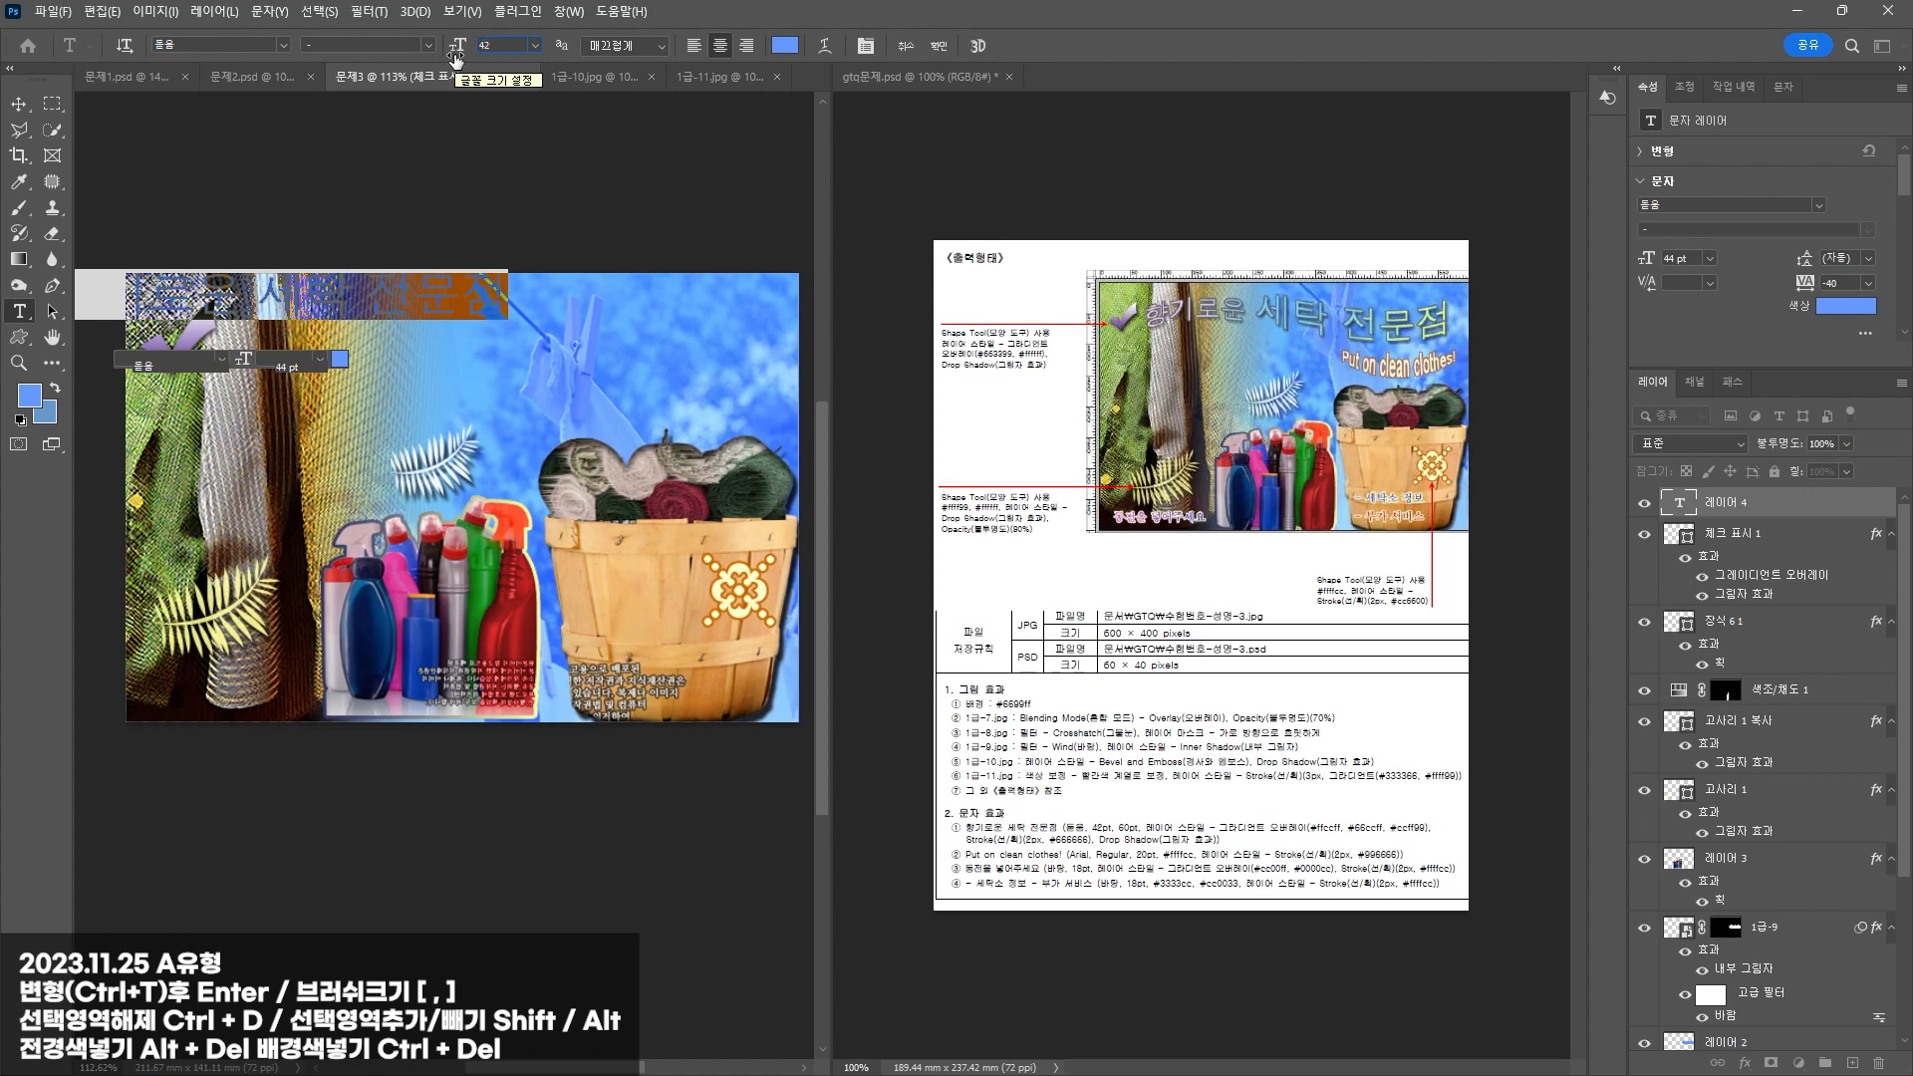
pyautogui.press('Return')
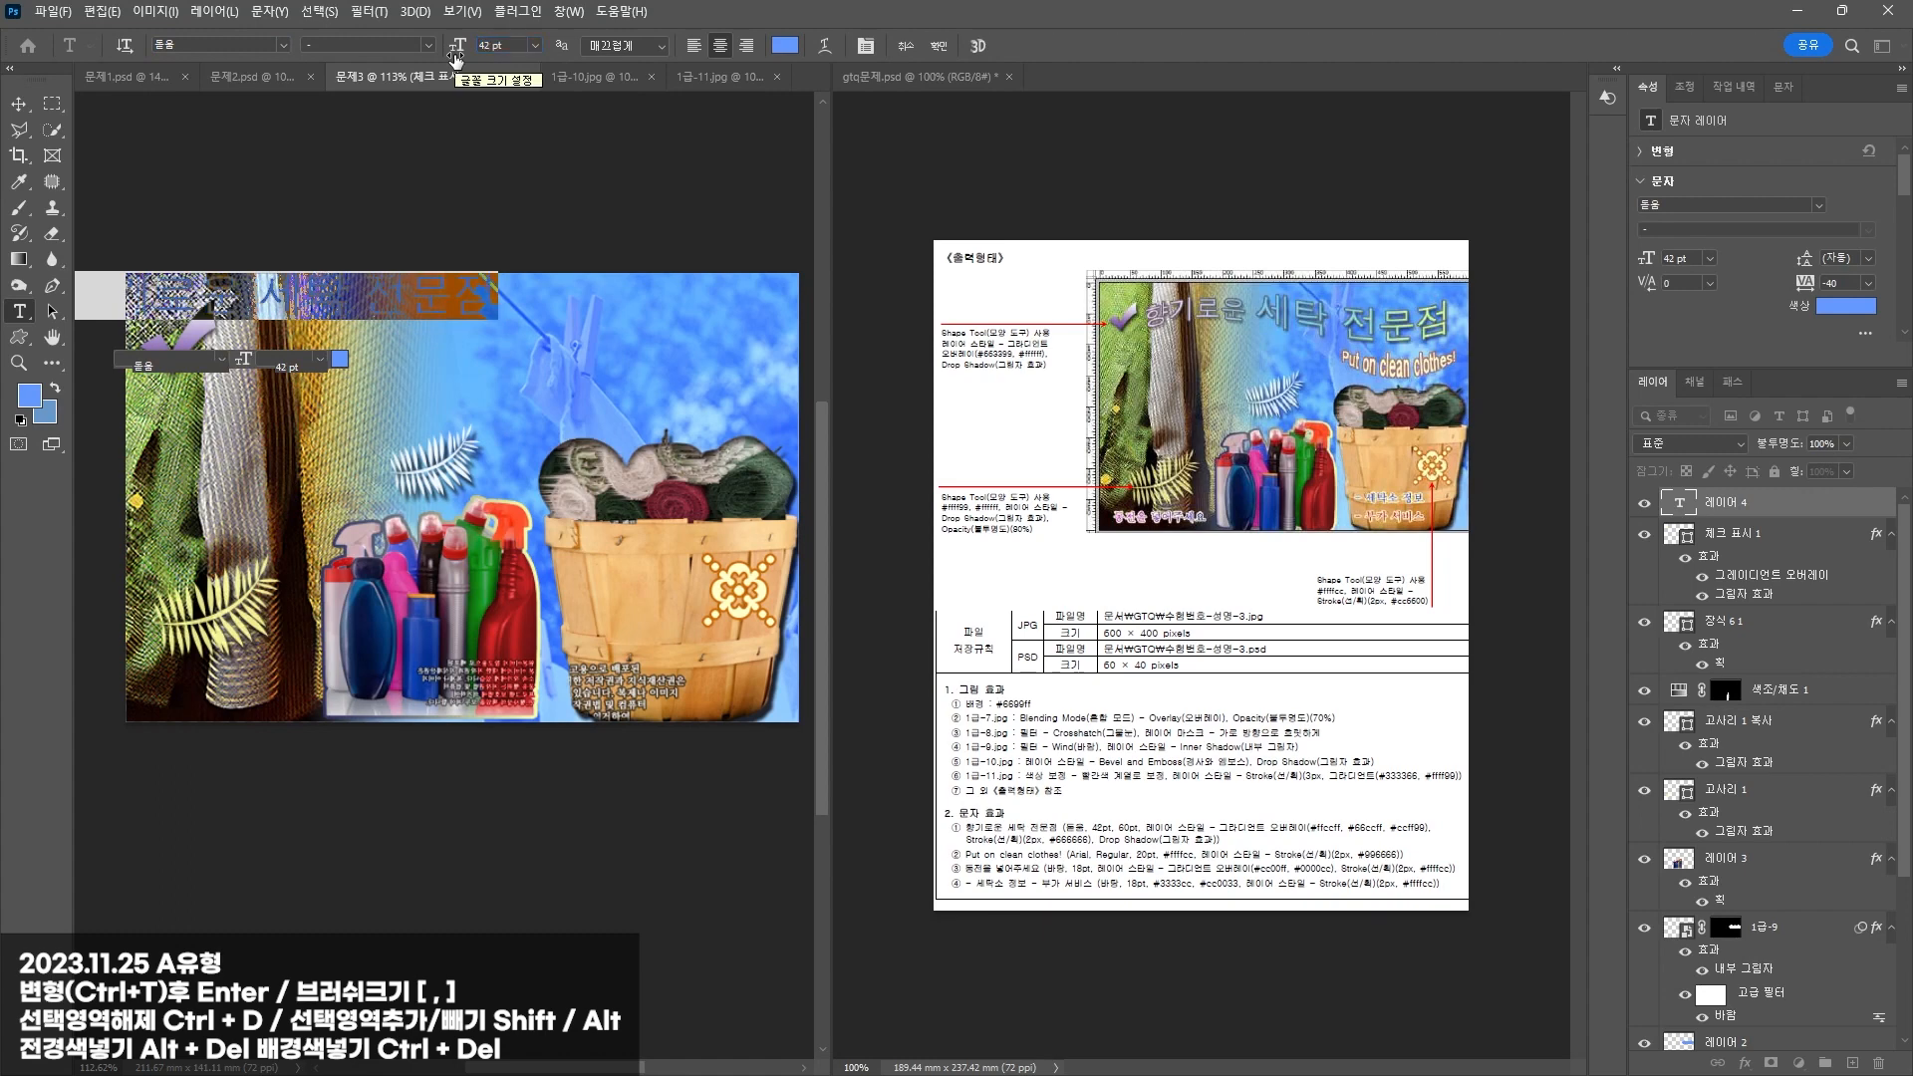
# Step: Move the title beside the check mark, centred near the upper edge, and enlarge the words 세탁 전문점 to 60 pt
pyautogui.click(22, 103)
pyautogui.moveTo(299, 303); pyautogui.dragTo(768, 351)
pyautogui.doubleClick(489, 339)
pyautogui.moveTo(514, 46); pyautogui.dragTo(97, 13)
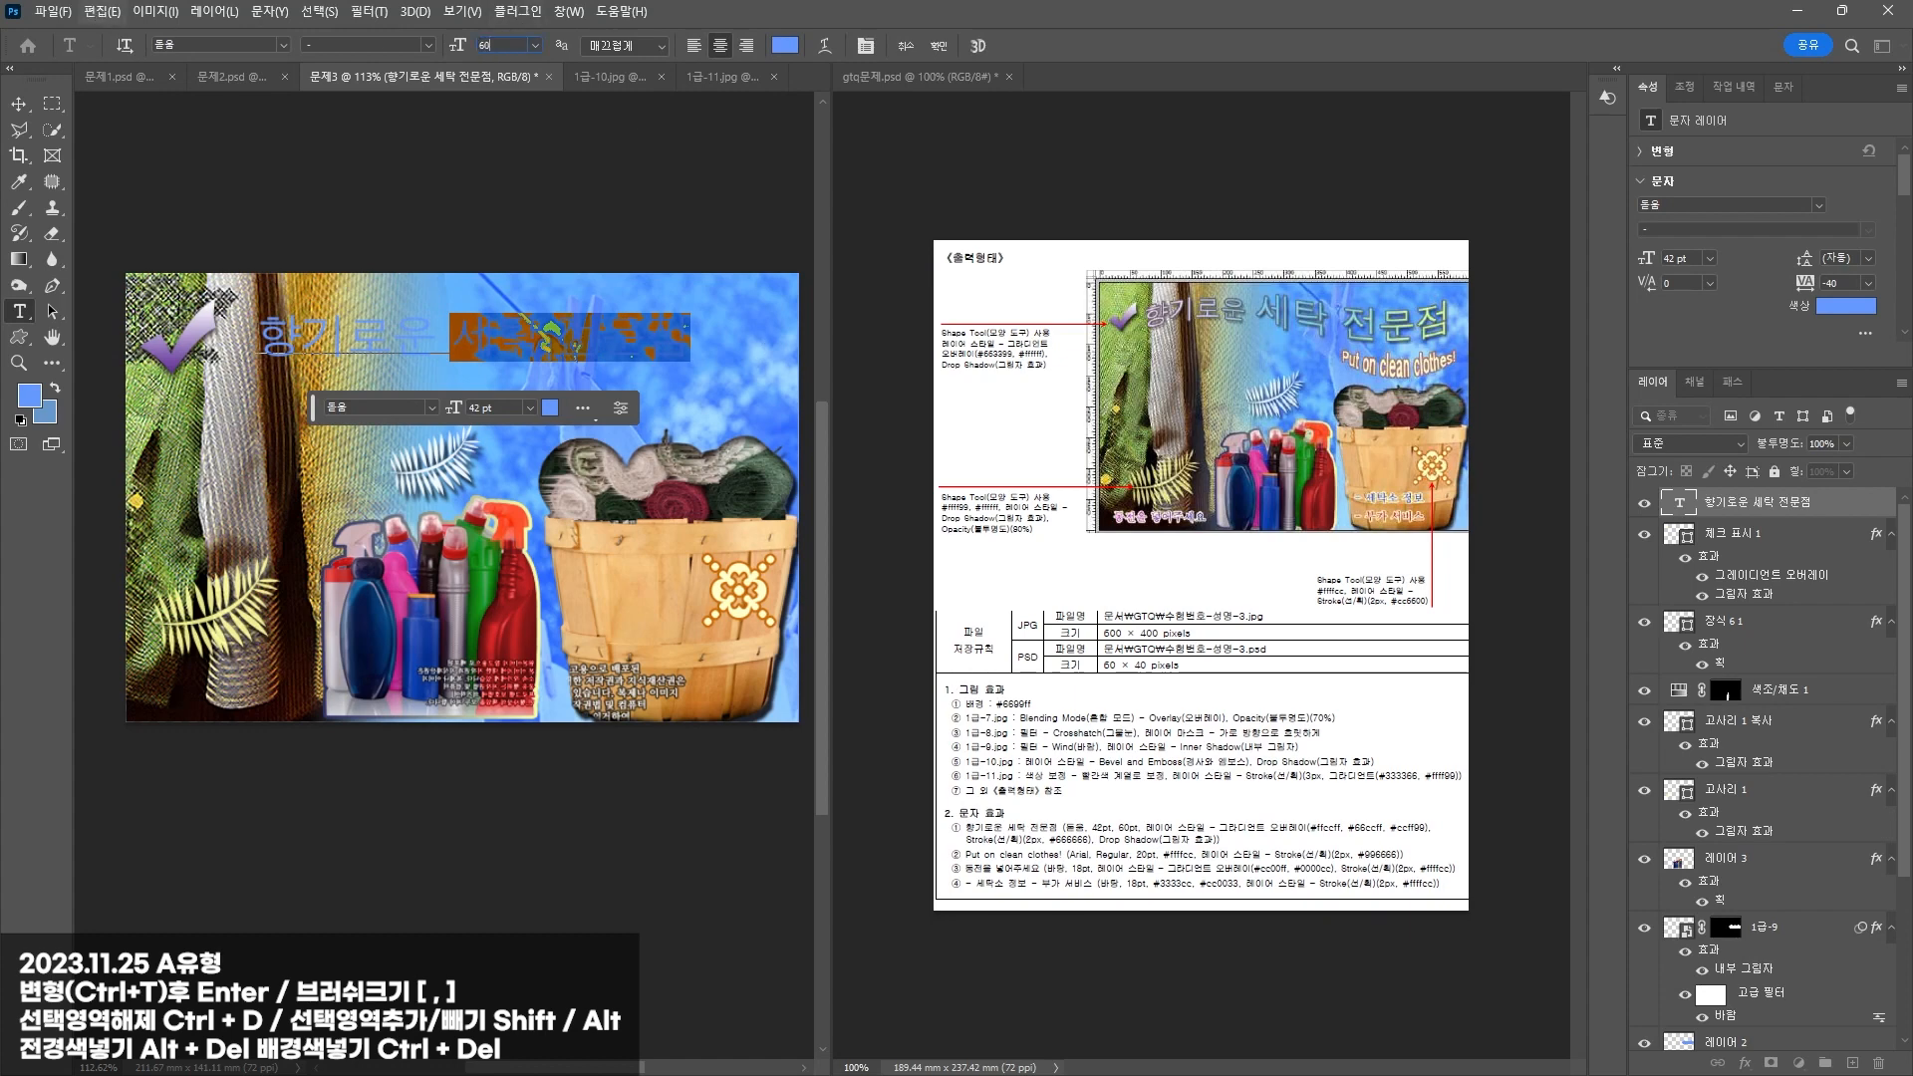
pyautogui.write('60')
pyautogui.press('Return')
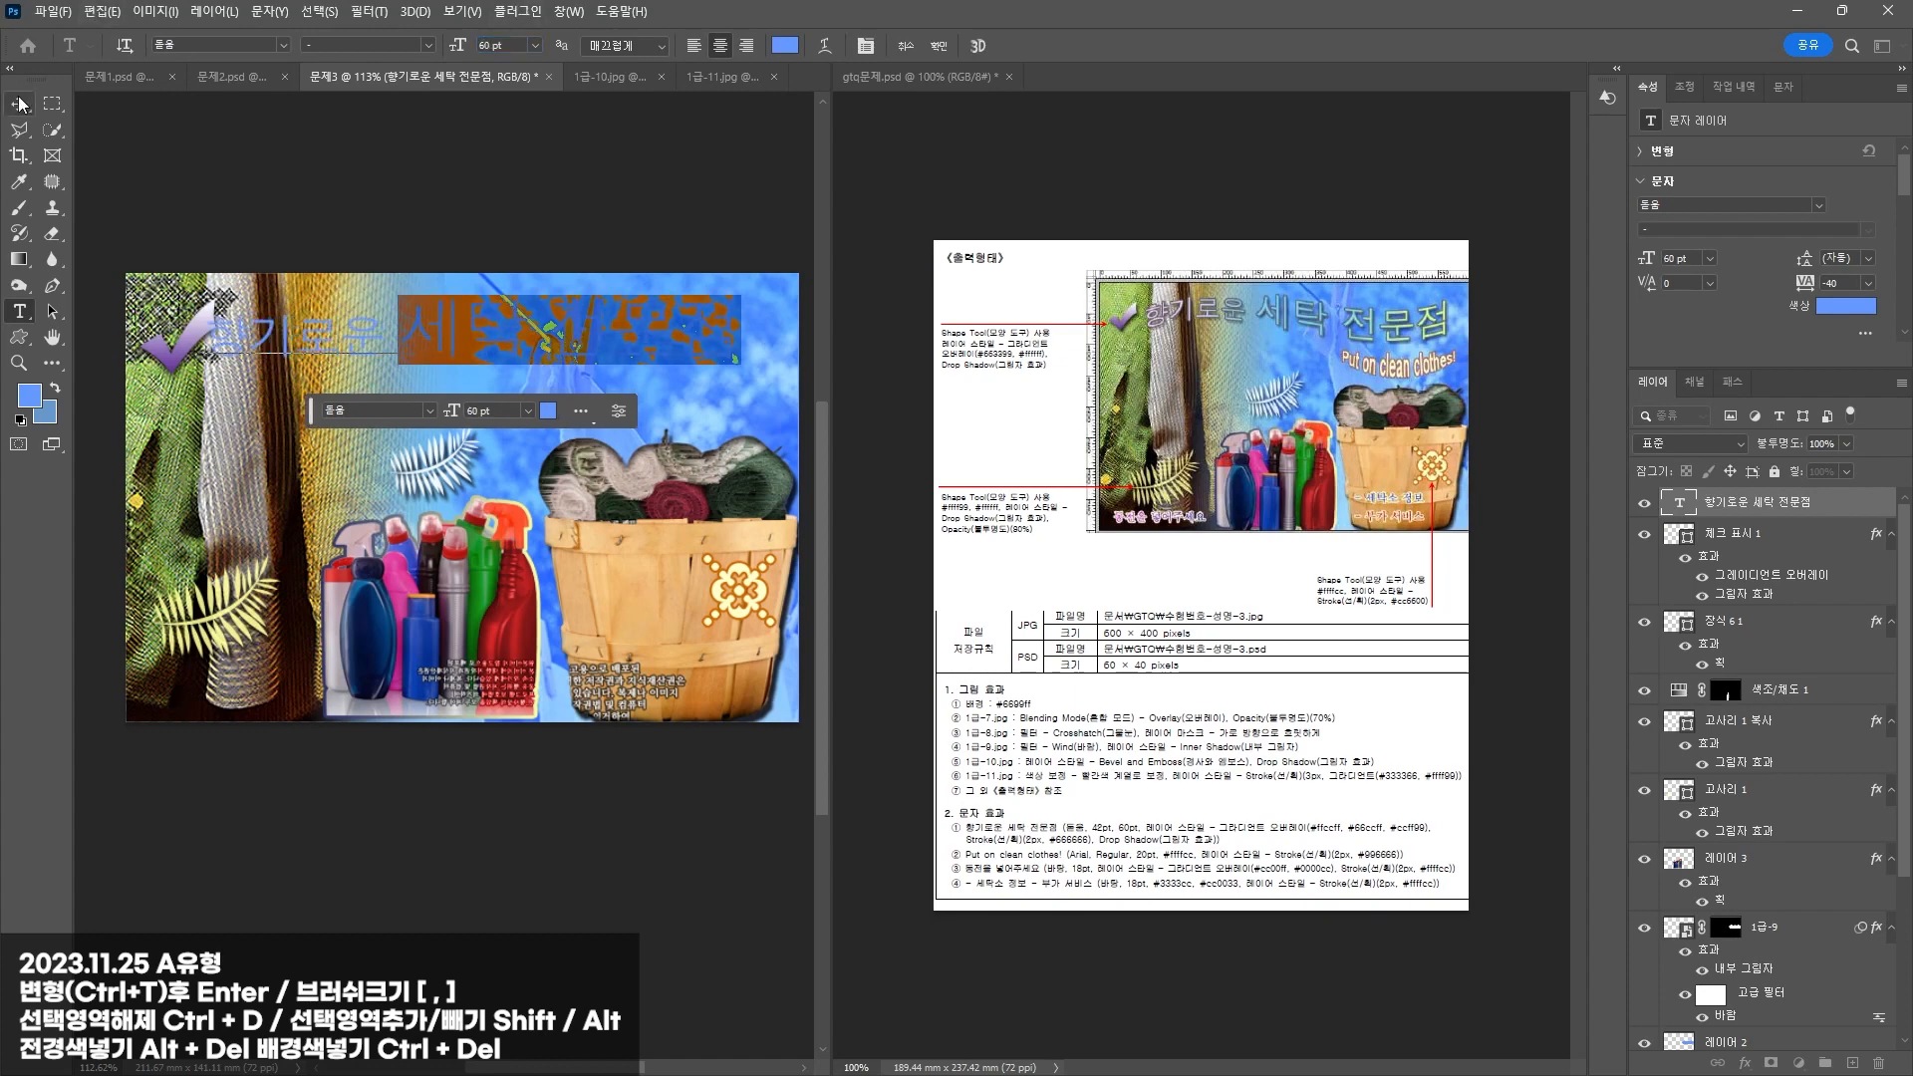
# Step: Warp the whole title text with the Flag (깃발) style at its default bend
pyautogui.click(493, 342)
pyautogui.hotkey('ctrl', 'a')
pyautogui.click(824, 45)
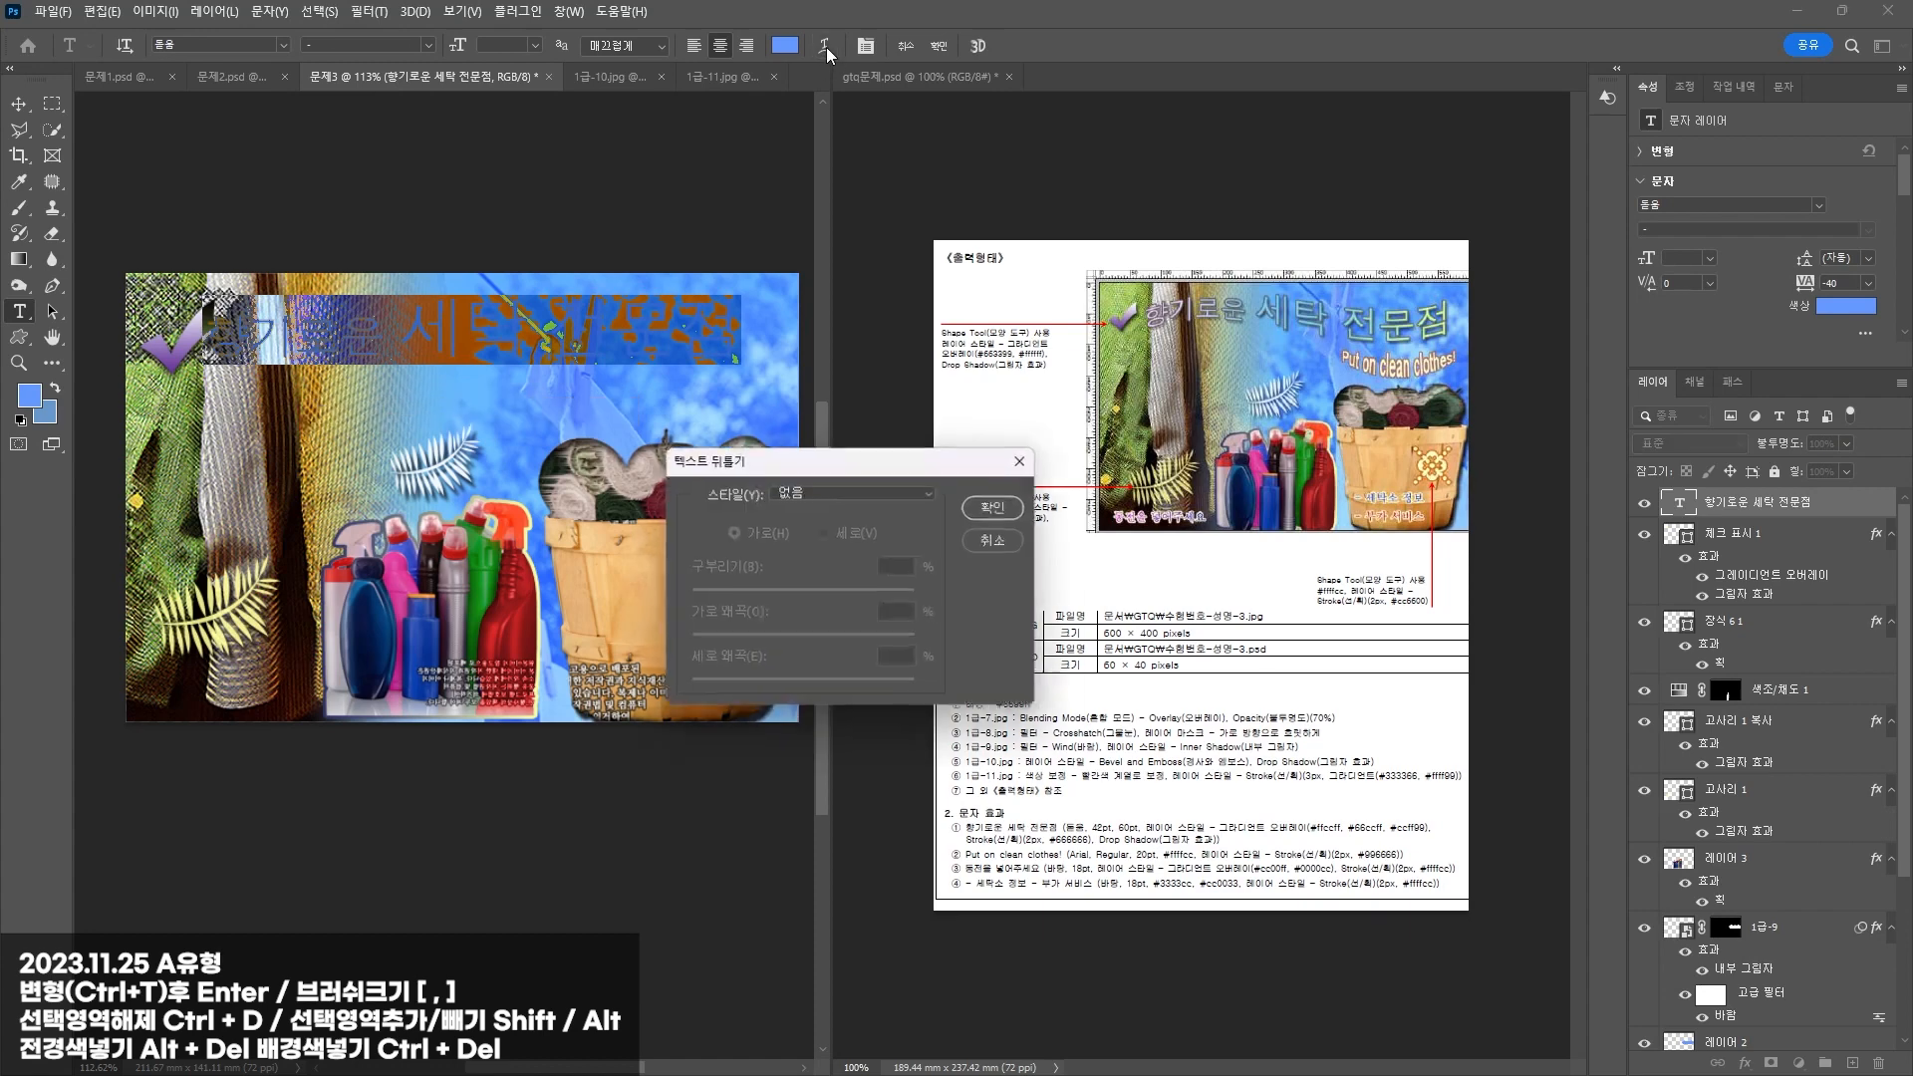
pyautogui.click(817, 491)
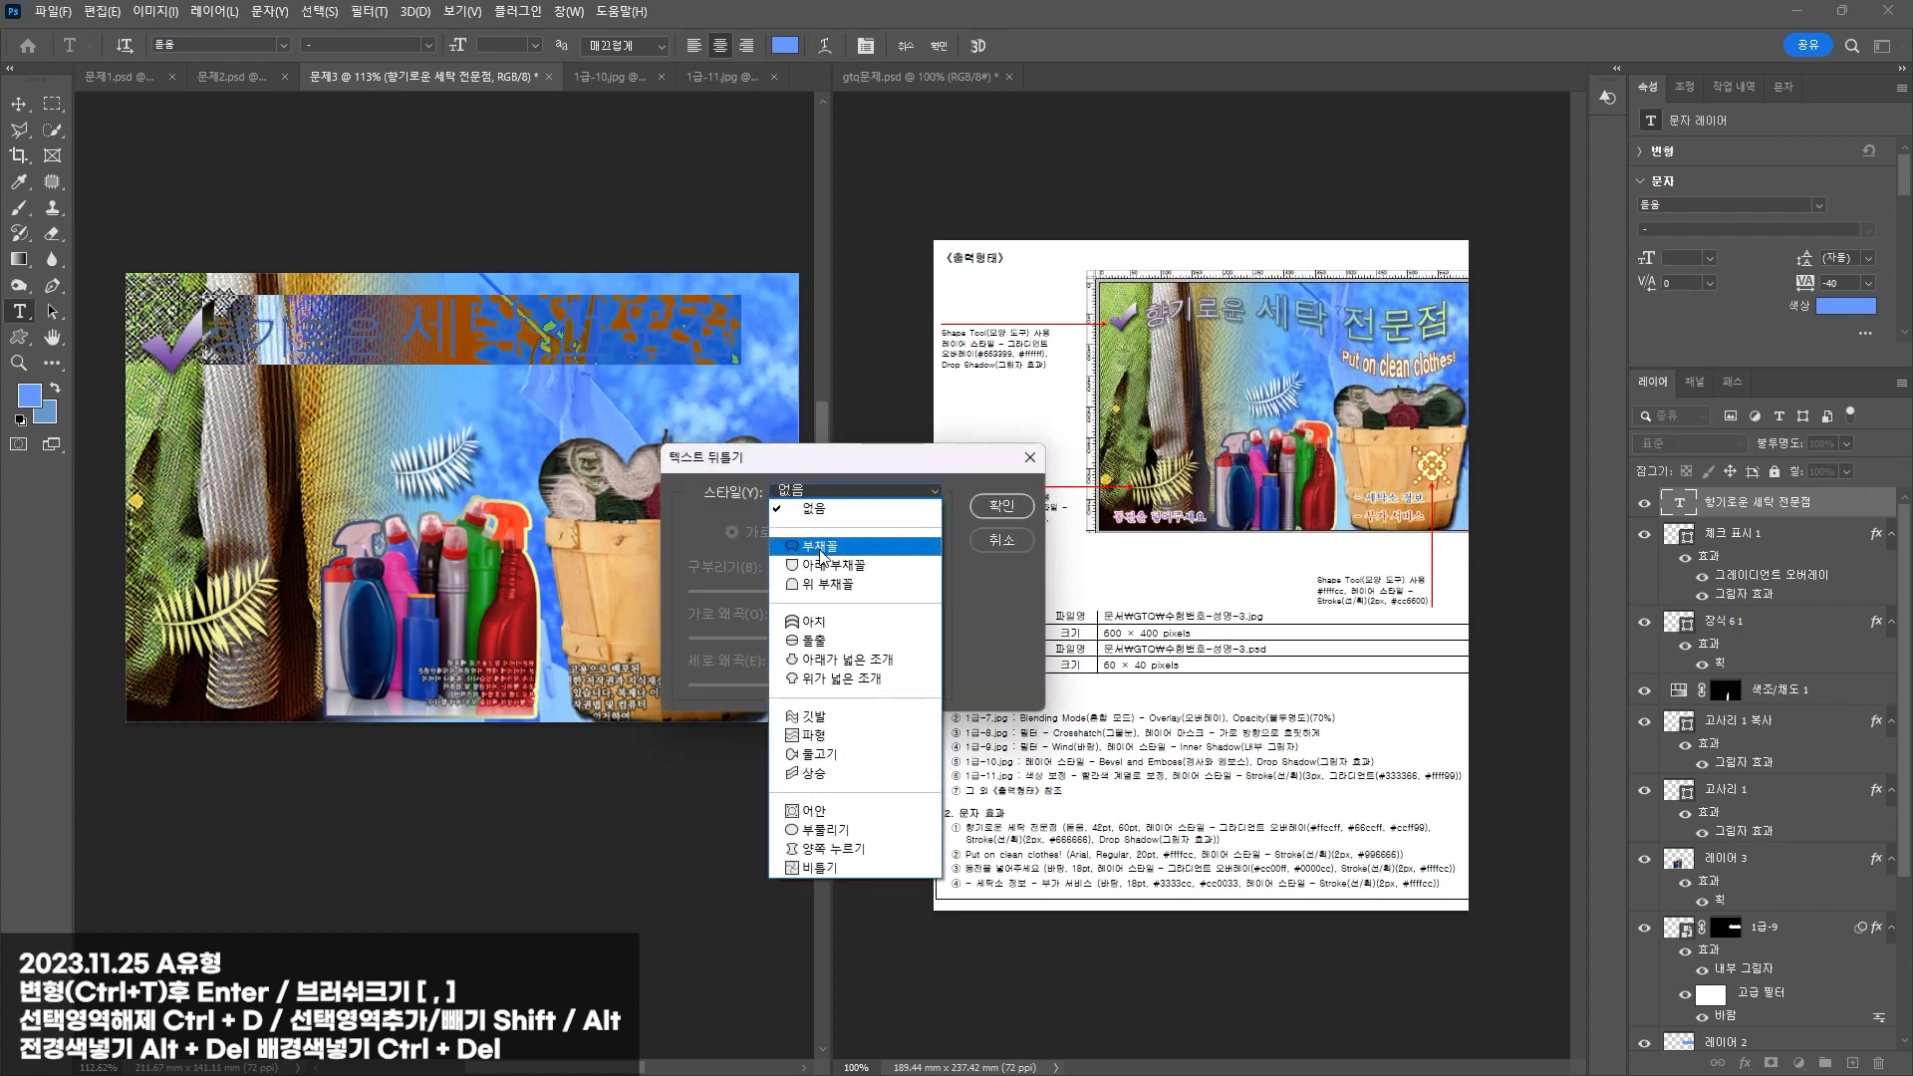
pyautogui.click(809, 718)
pyautogui.click(1002, 508)
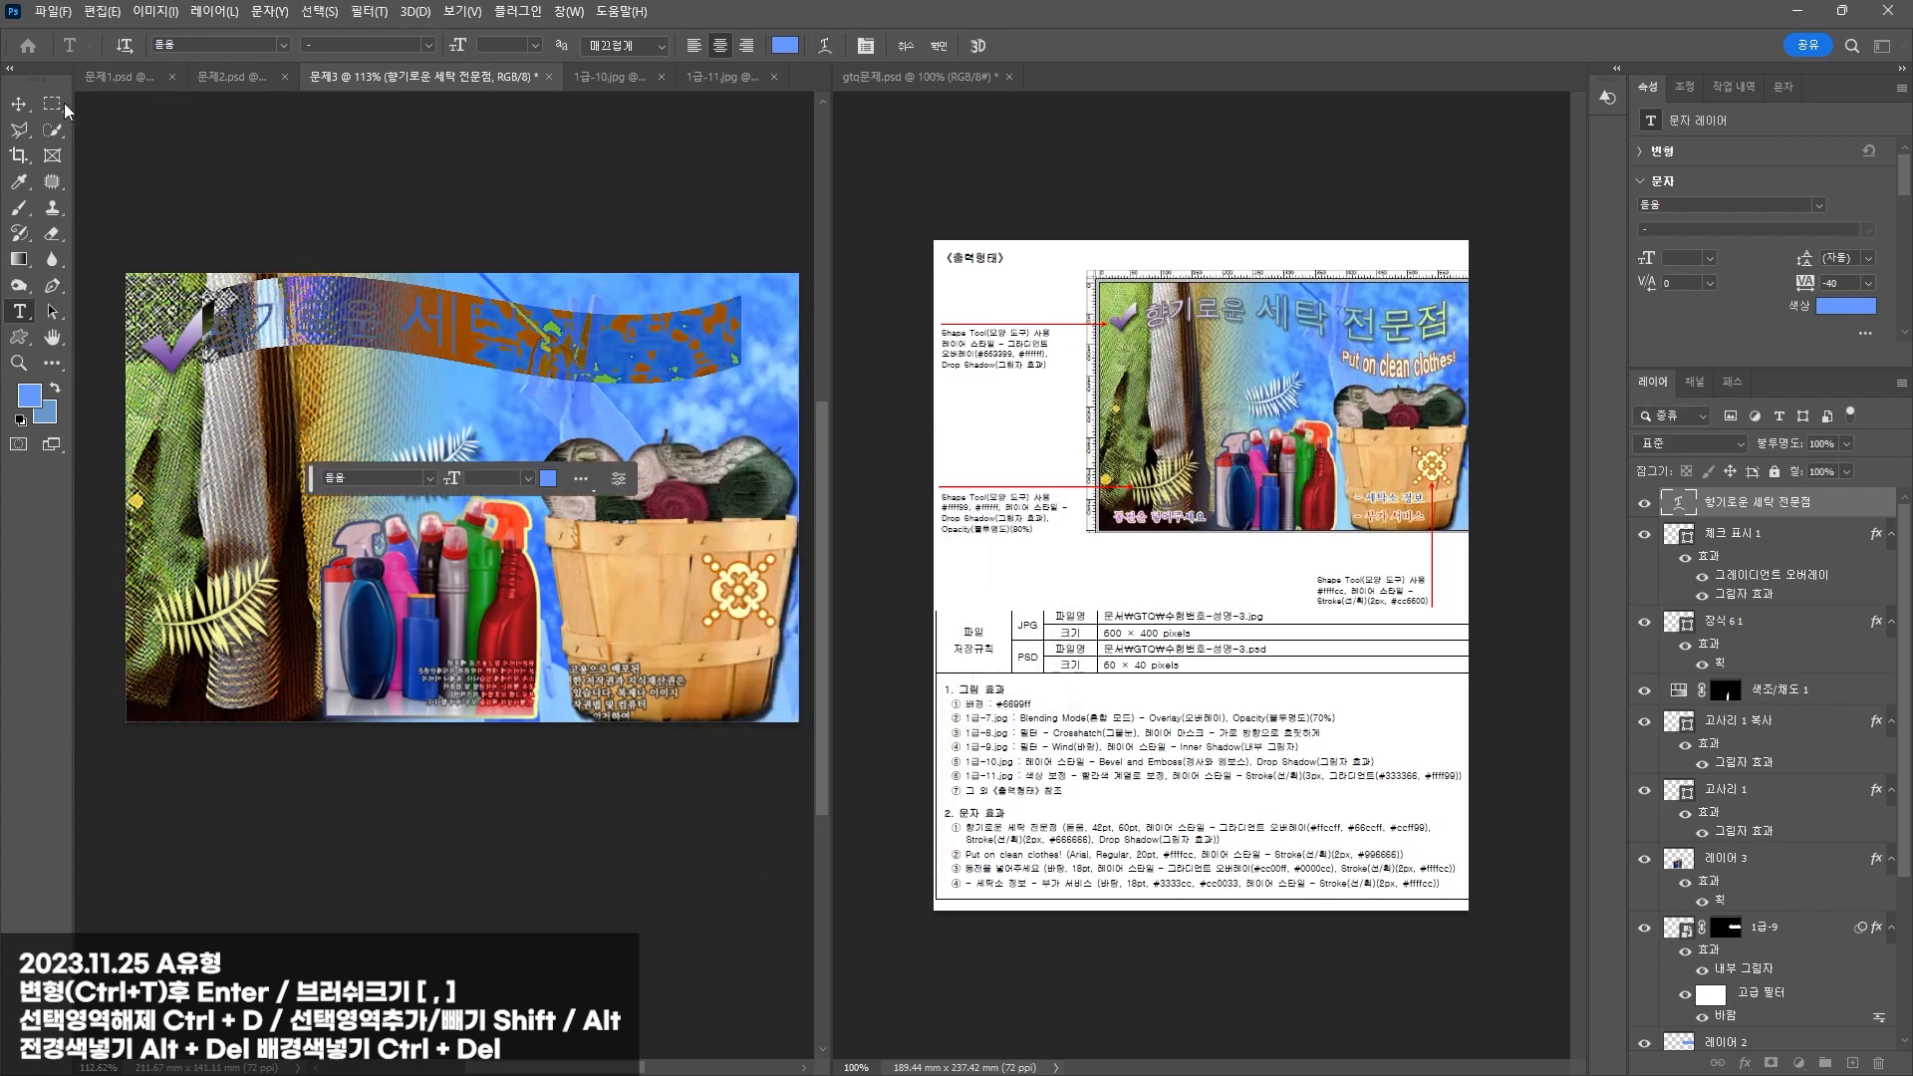
pyautogui.click(18, 104)
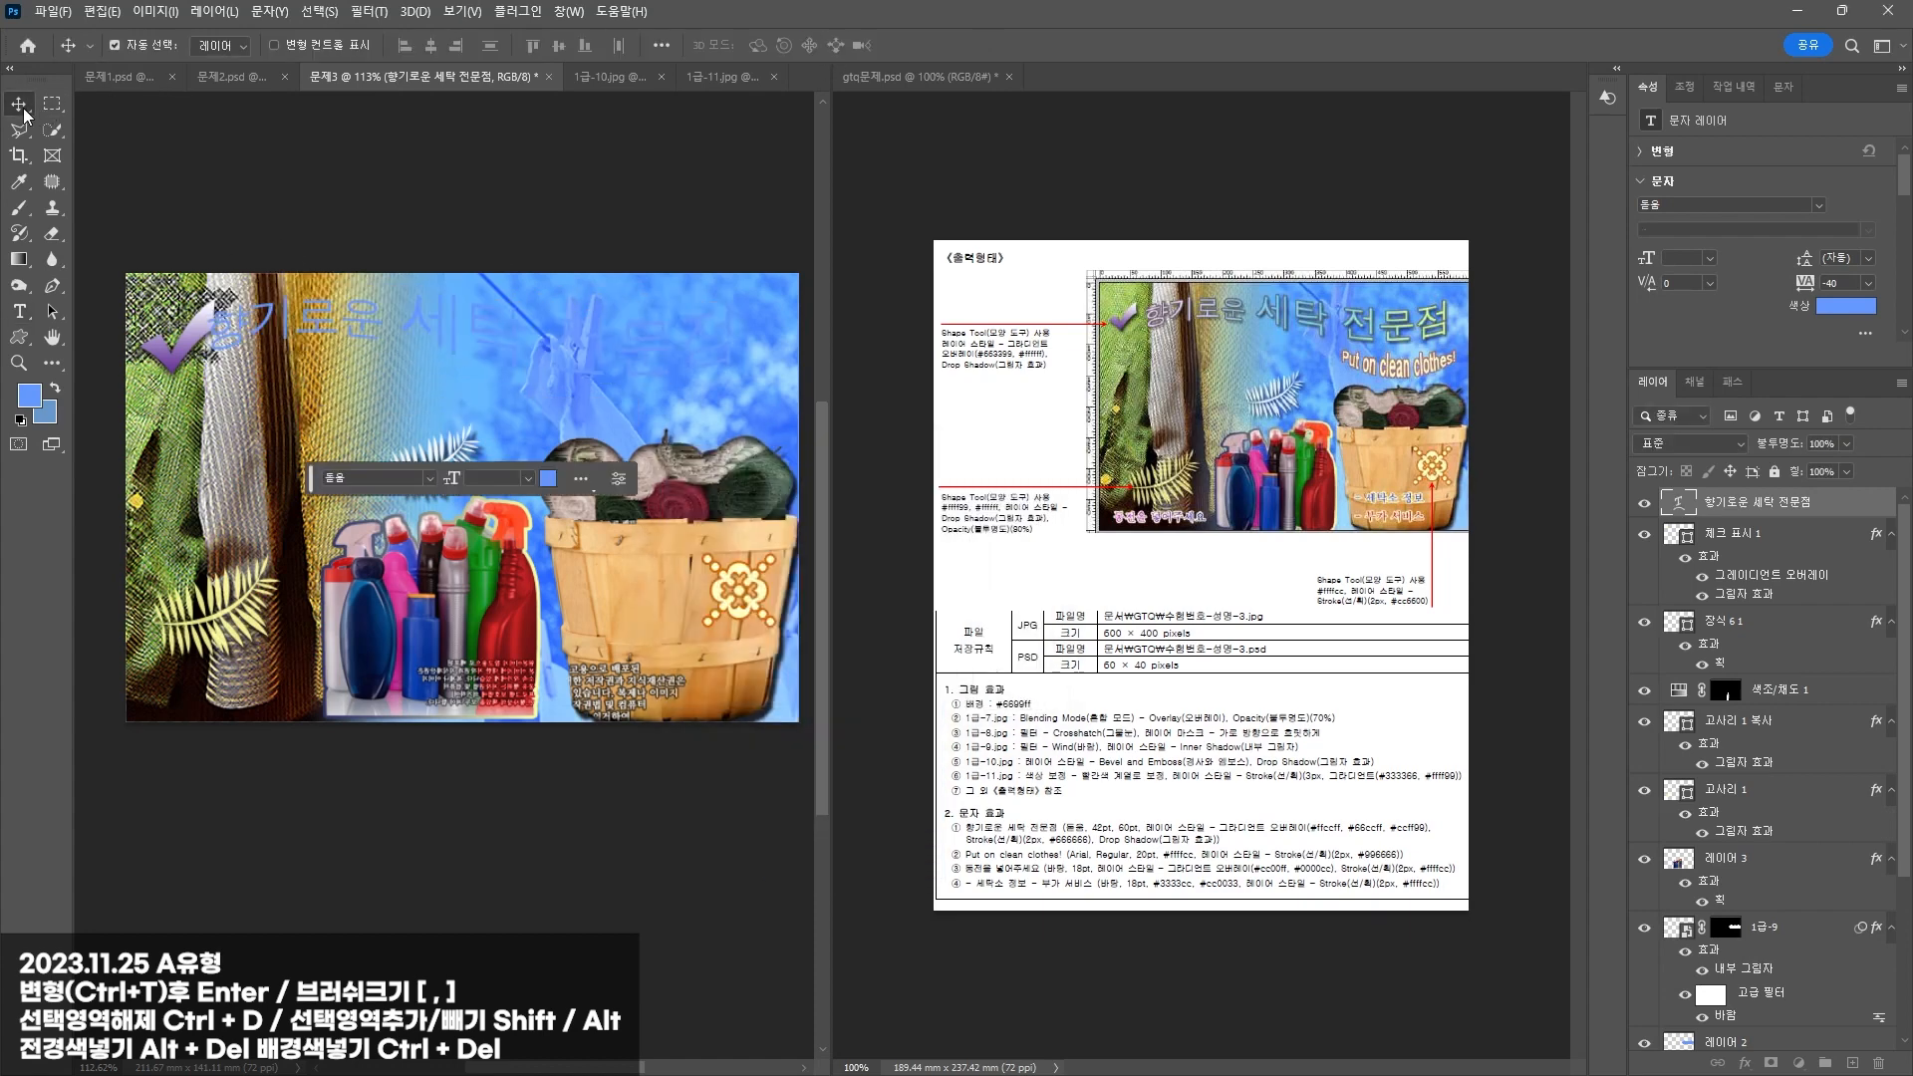
# Step: Add a Gradient Overlay to the title and set the gradient's starting colour stop to #ffccff
pyautogui.click(1745, 1064)
pyautogui.click(1831, 997)
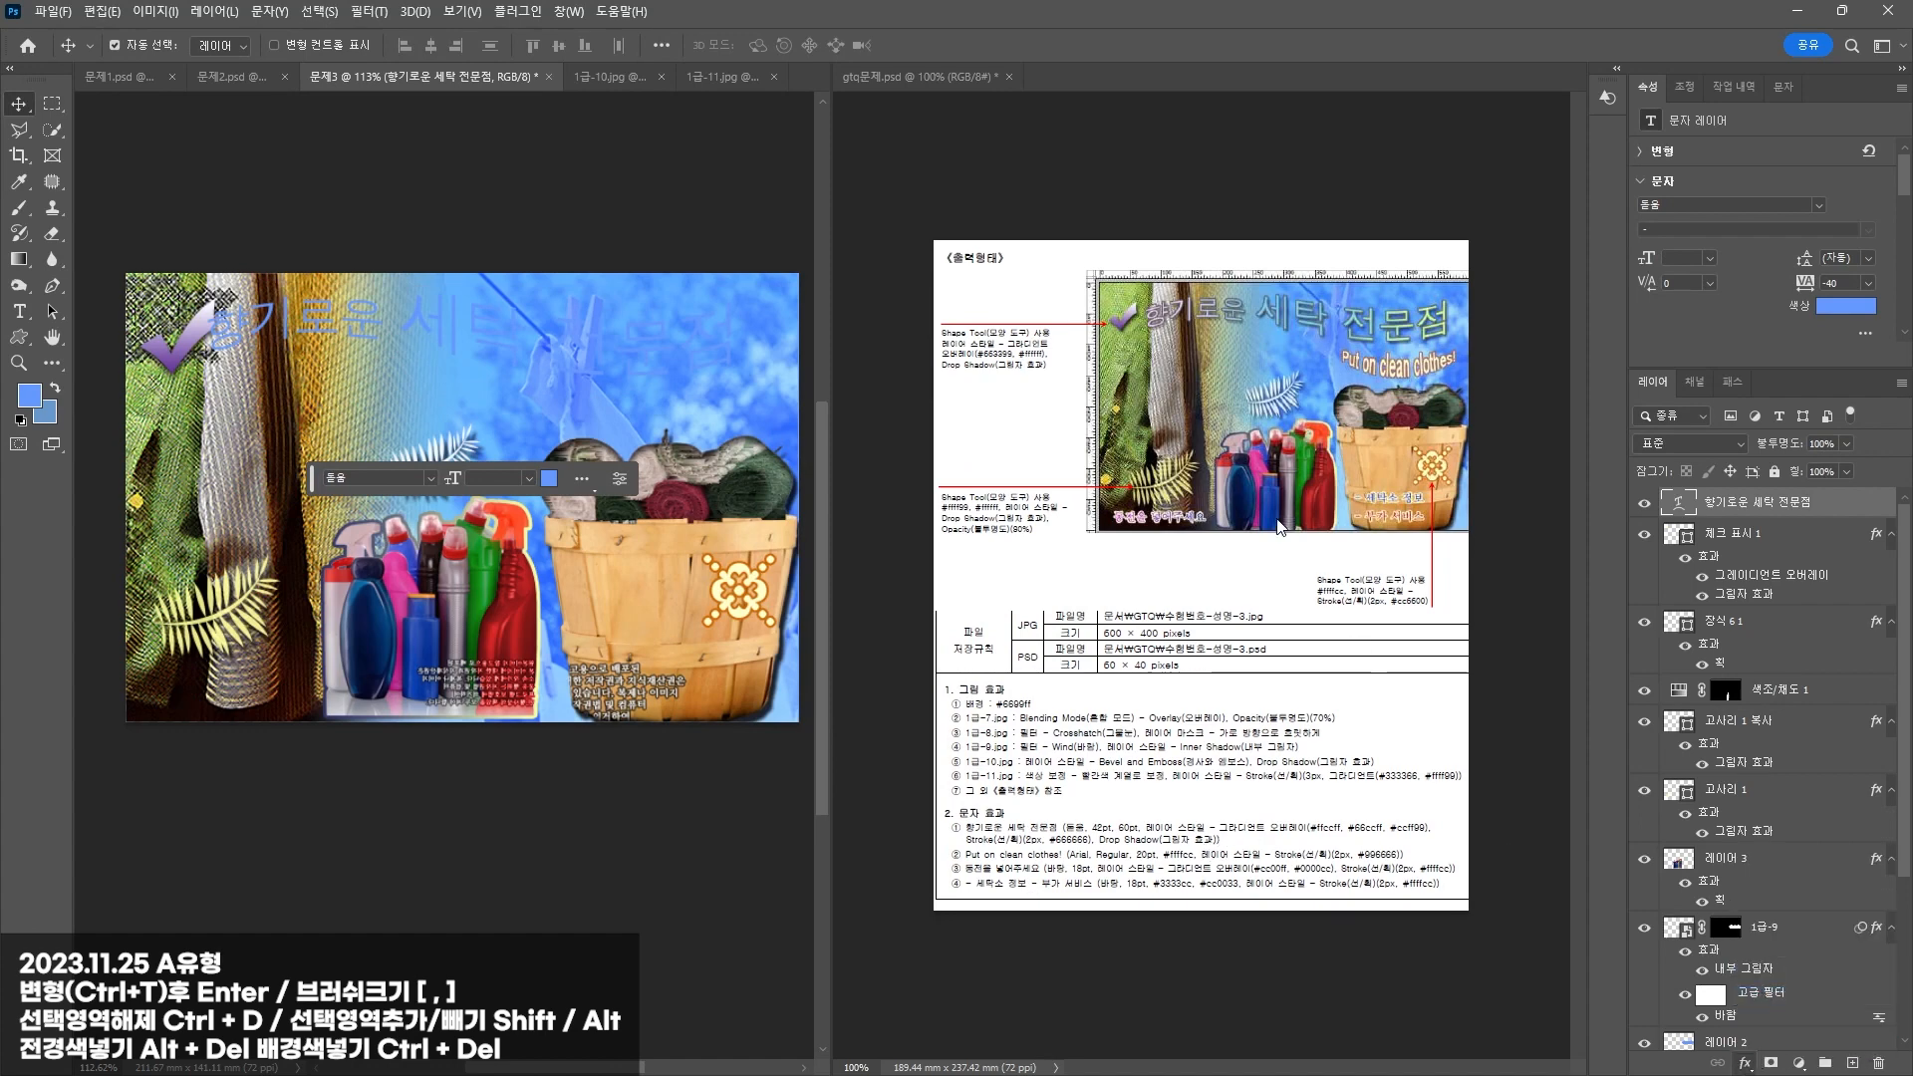
pyautogui.moveTo(624, 313); pyautogui.dragTo(489, 178)
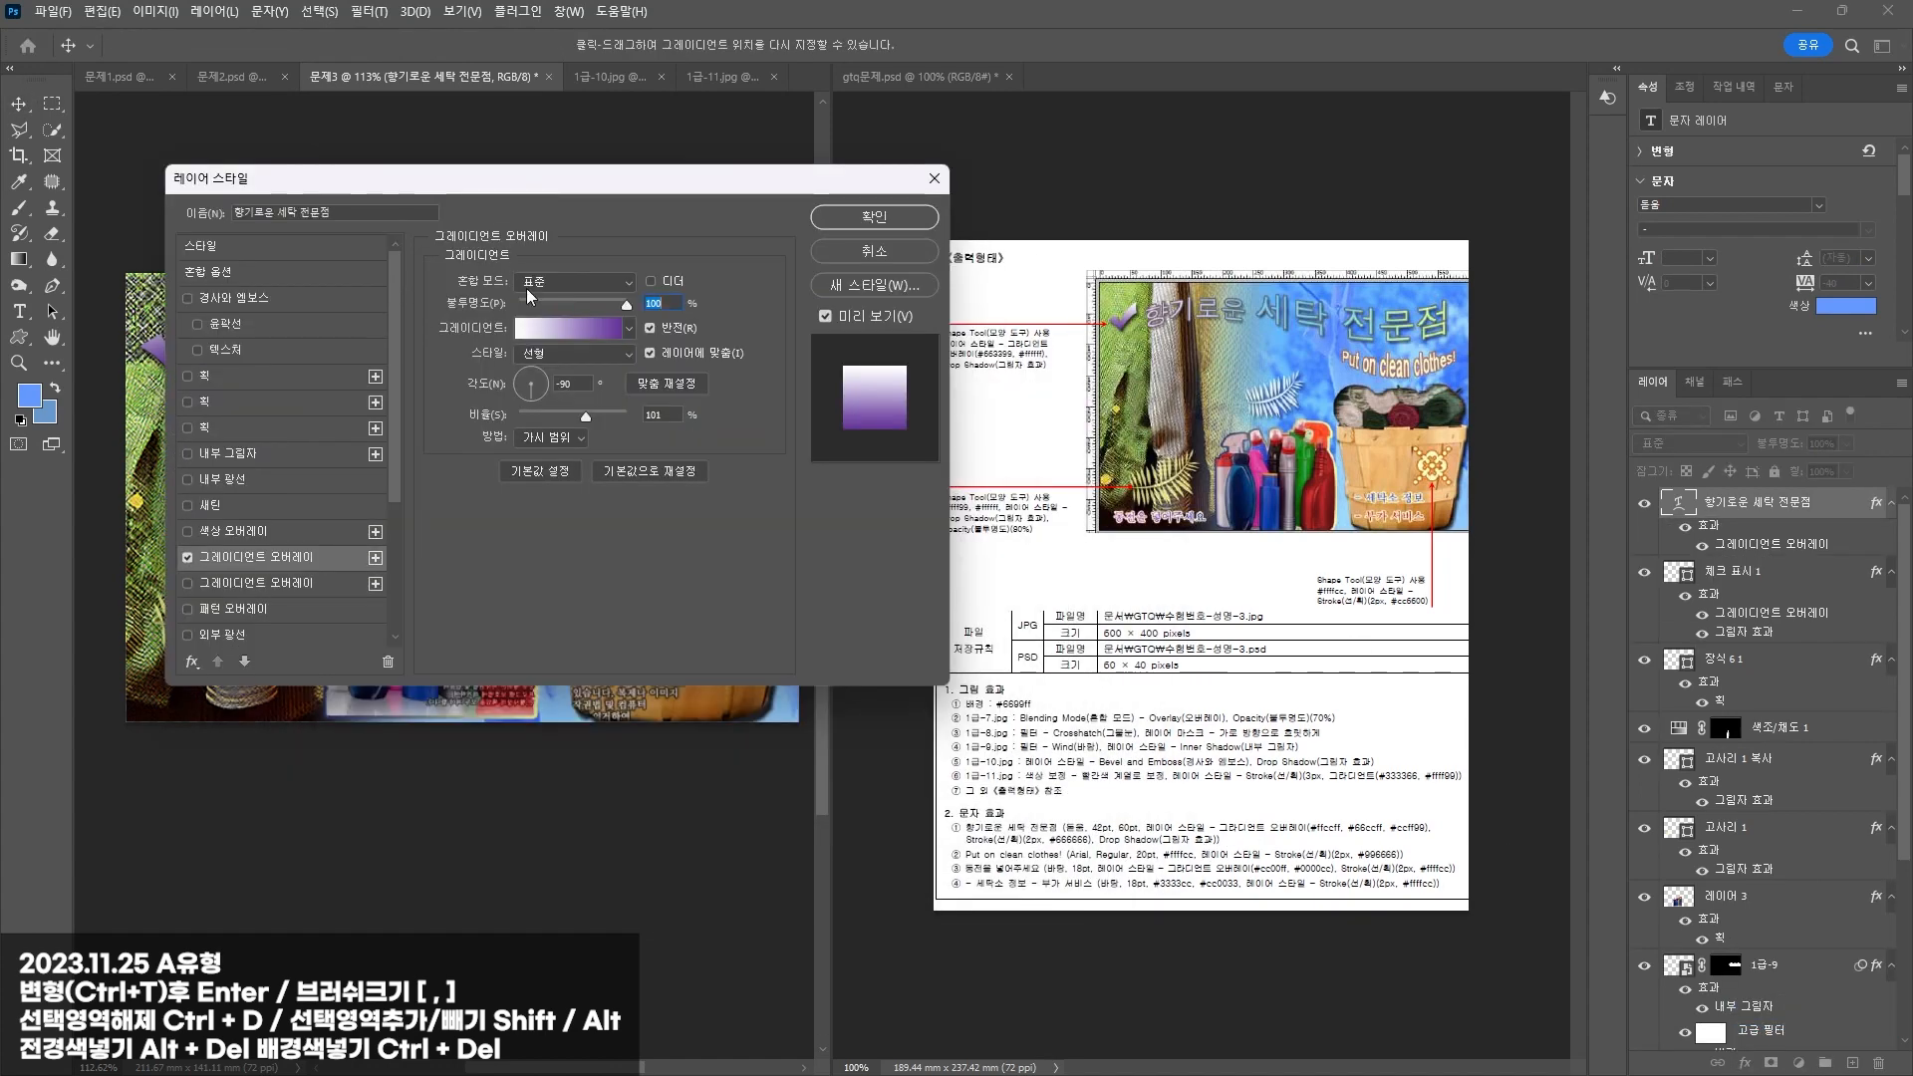
pyautogui.click(556, 329)
pyautogui.click(331, 511)
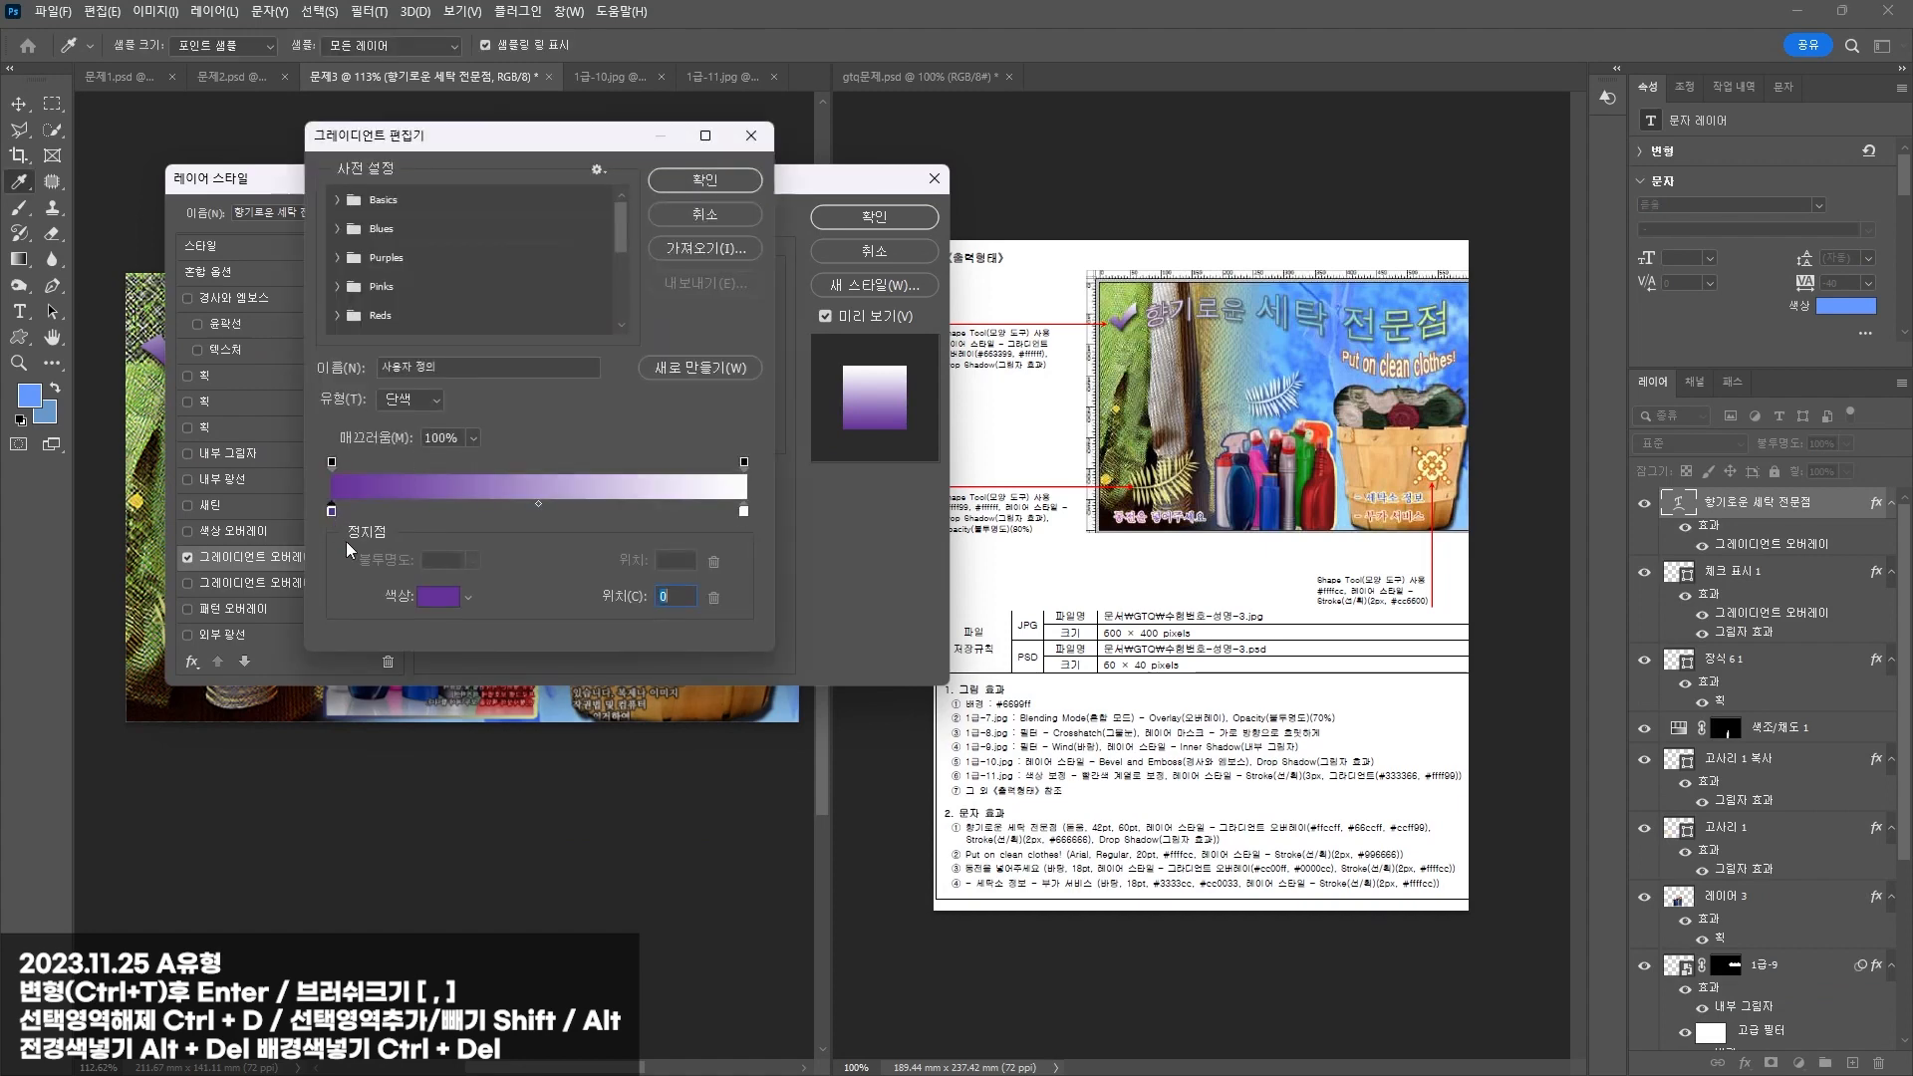
pyautogui.click(438, 596)
pyautogui.write('ff')
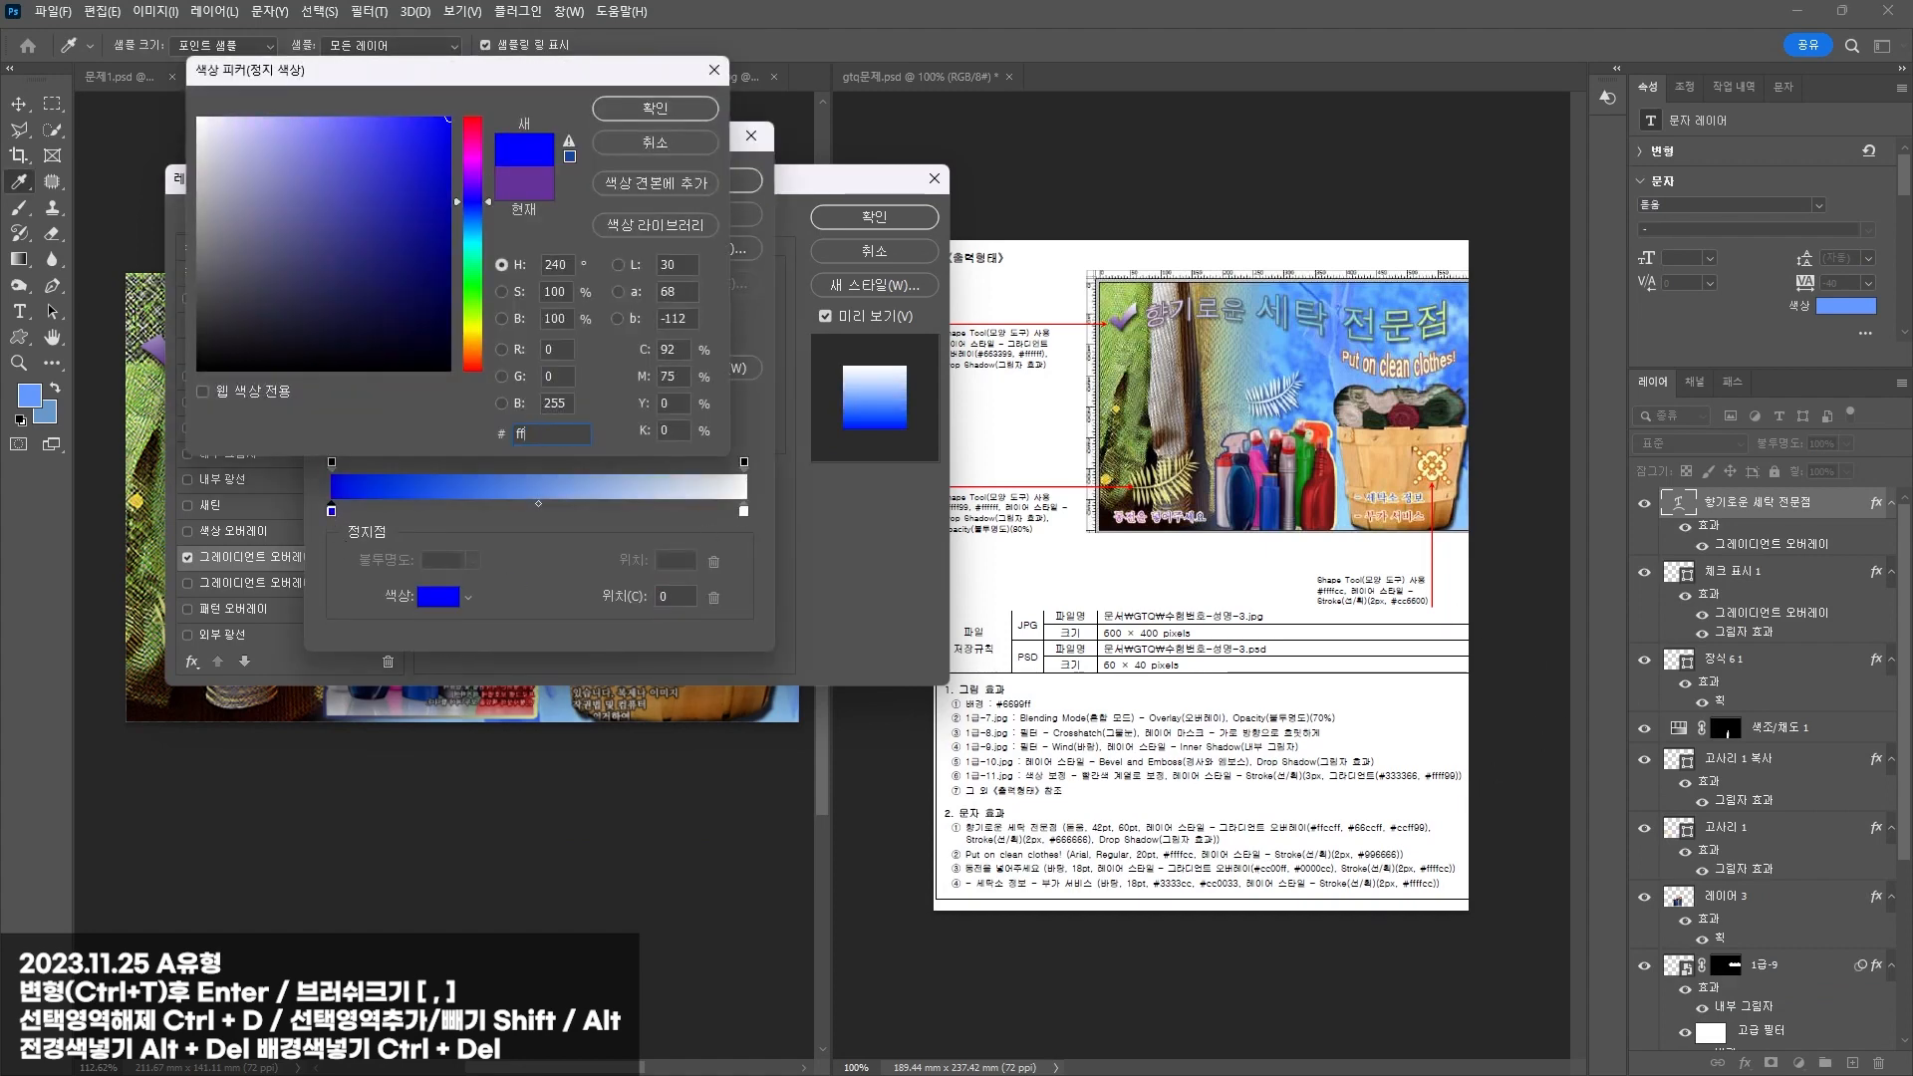
pyautogui.write('ccff')
pyautogui.press('Return')
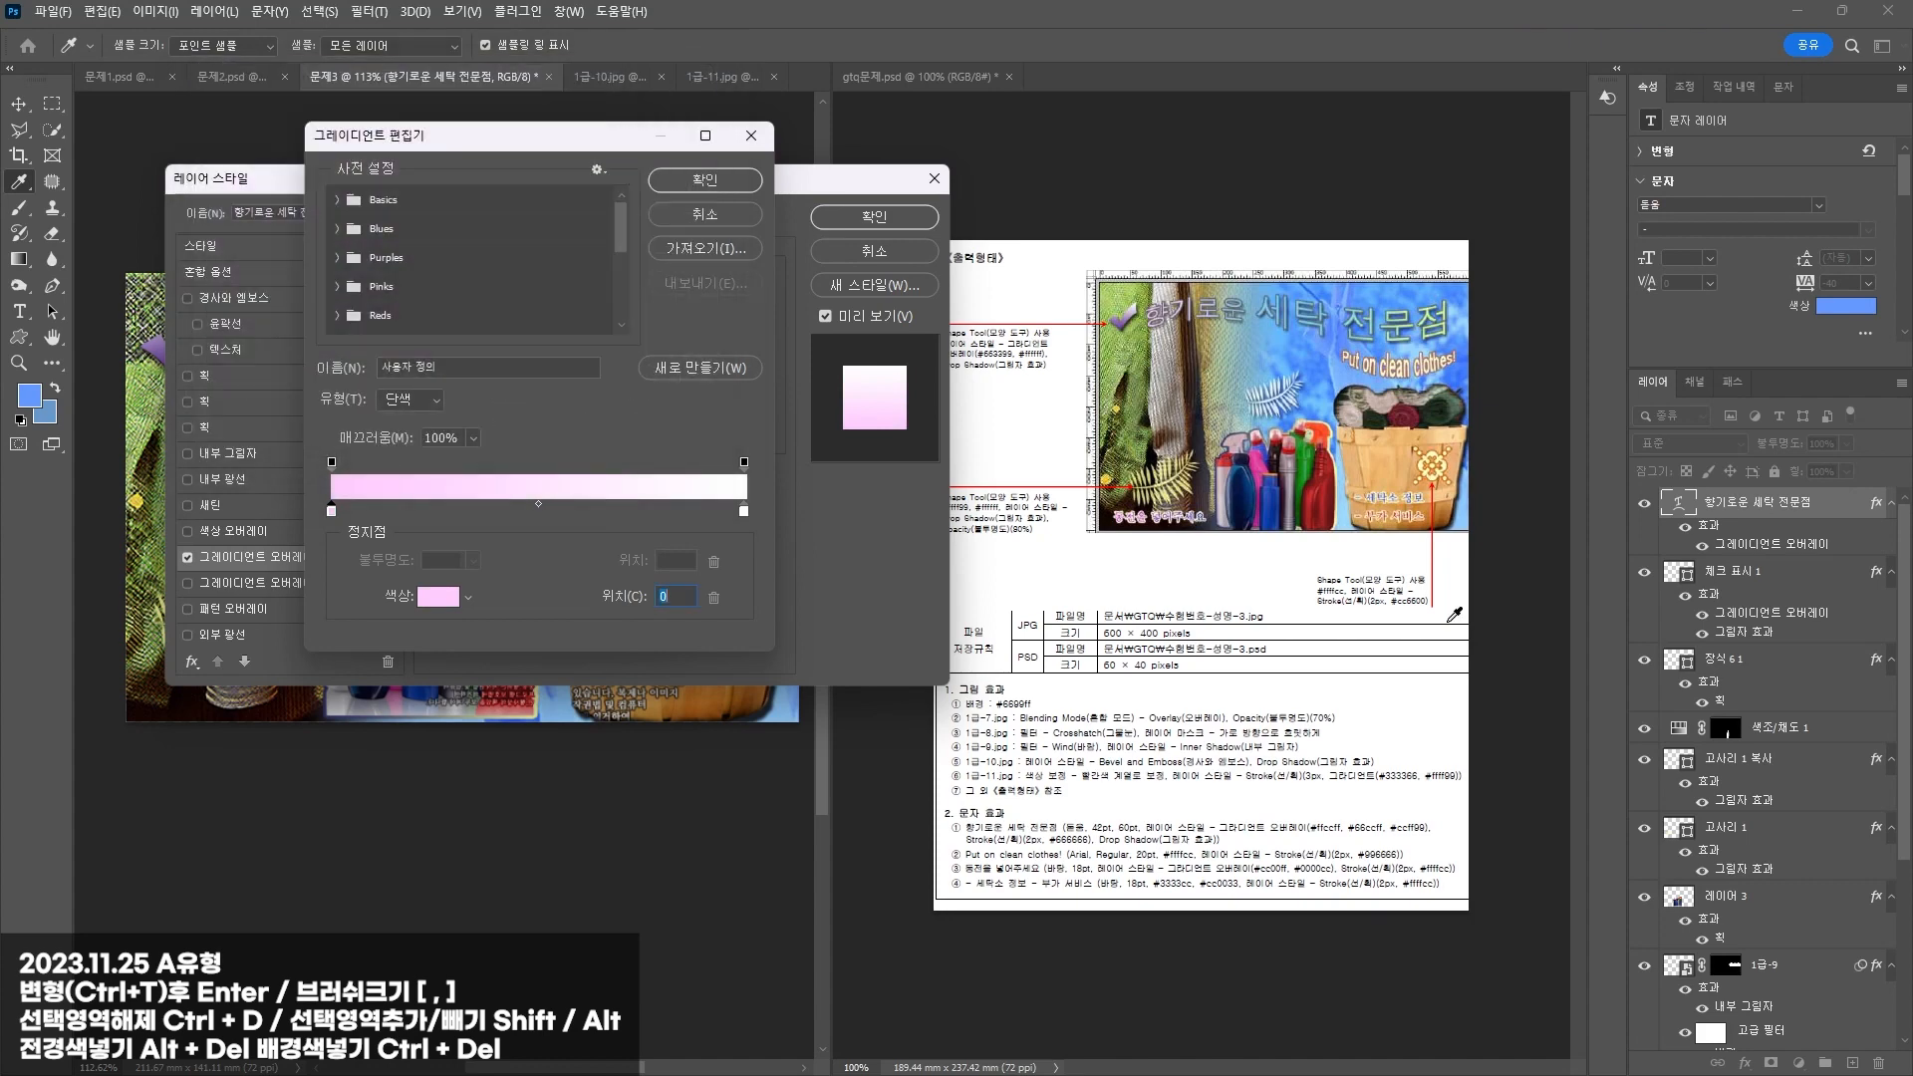
# Step: Insert a middle colour stop at 53% in the title's gradient and colour it #66ccff
pyautogui.click(548, 511)
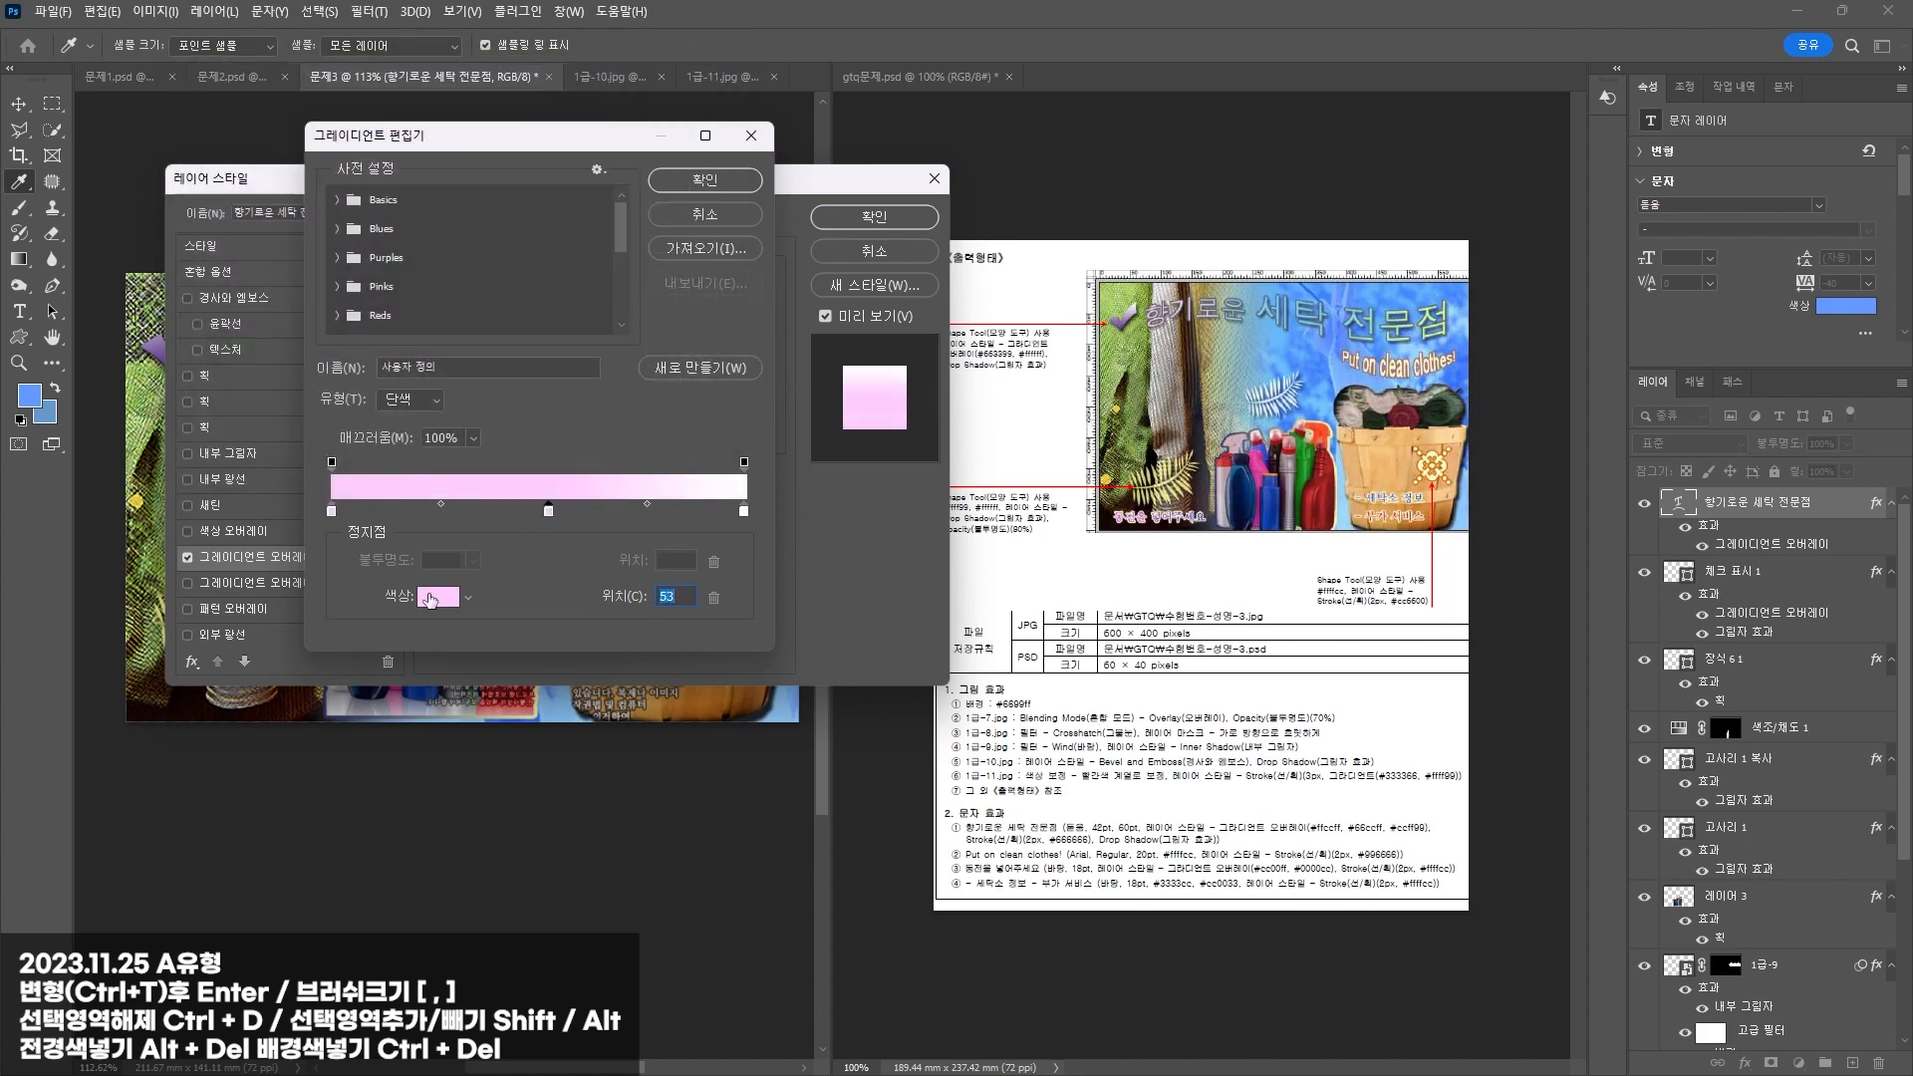
pyautogui.click(451, 600)
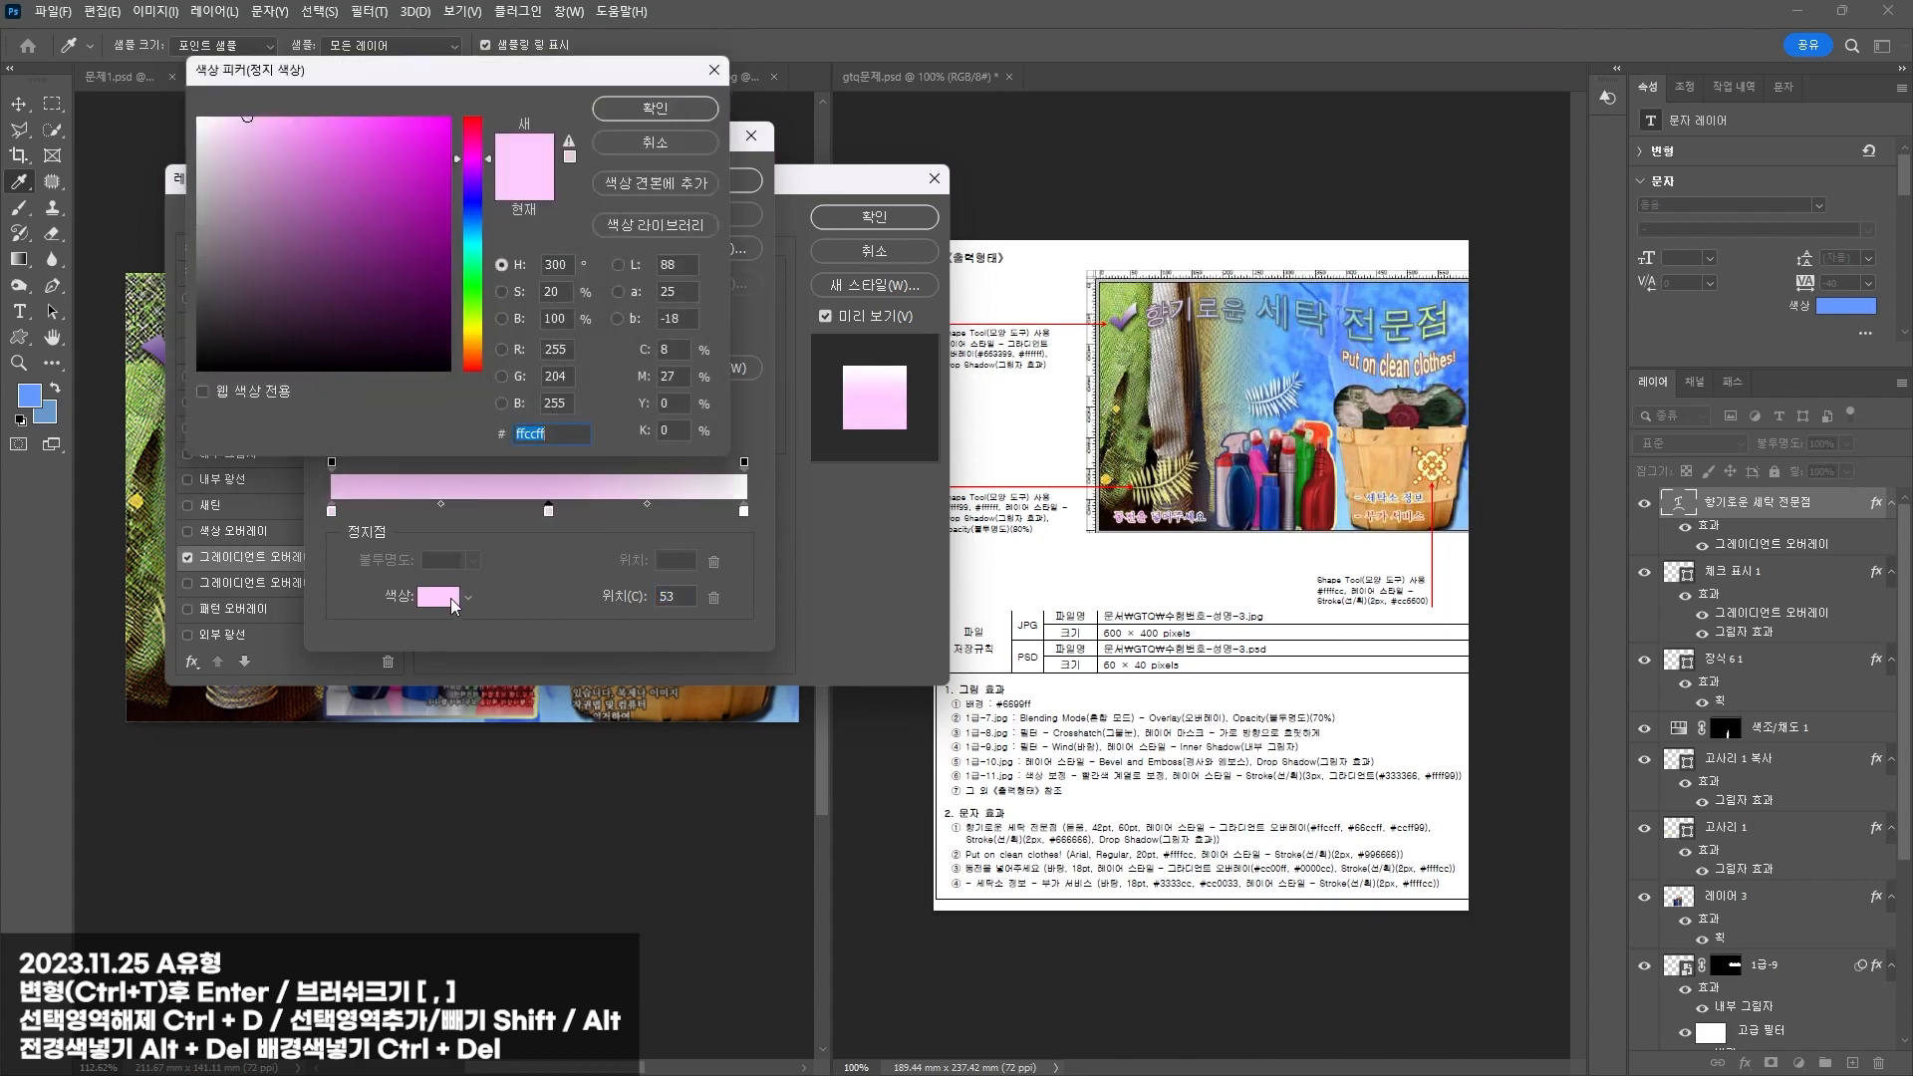
pyautogui.write('66ccff')
pyautogui.press('Return')
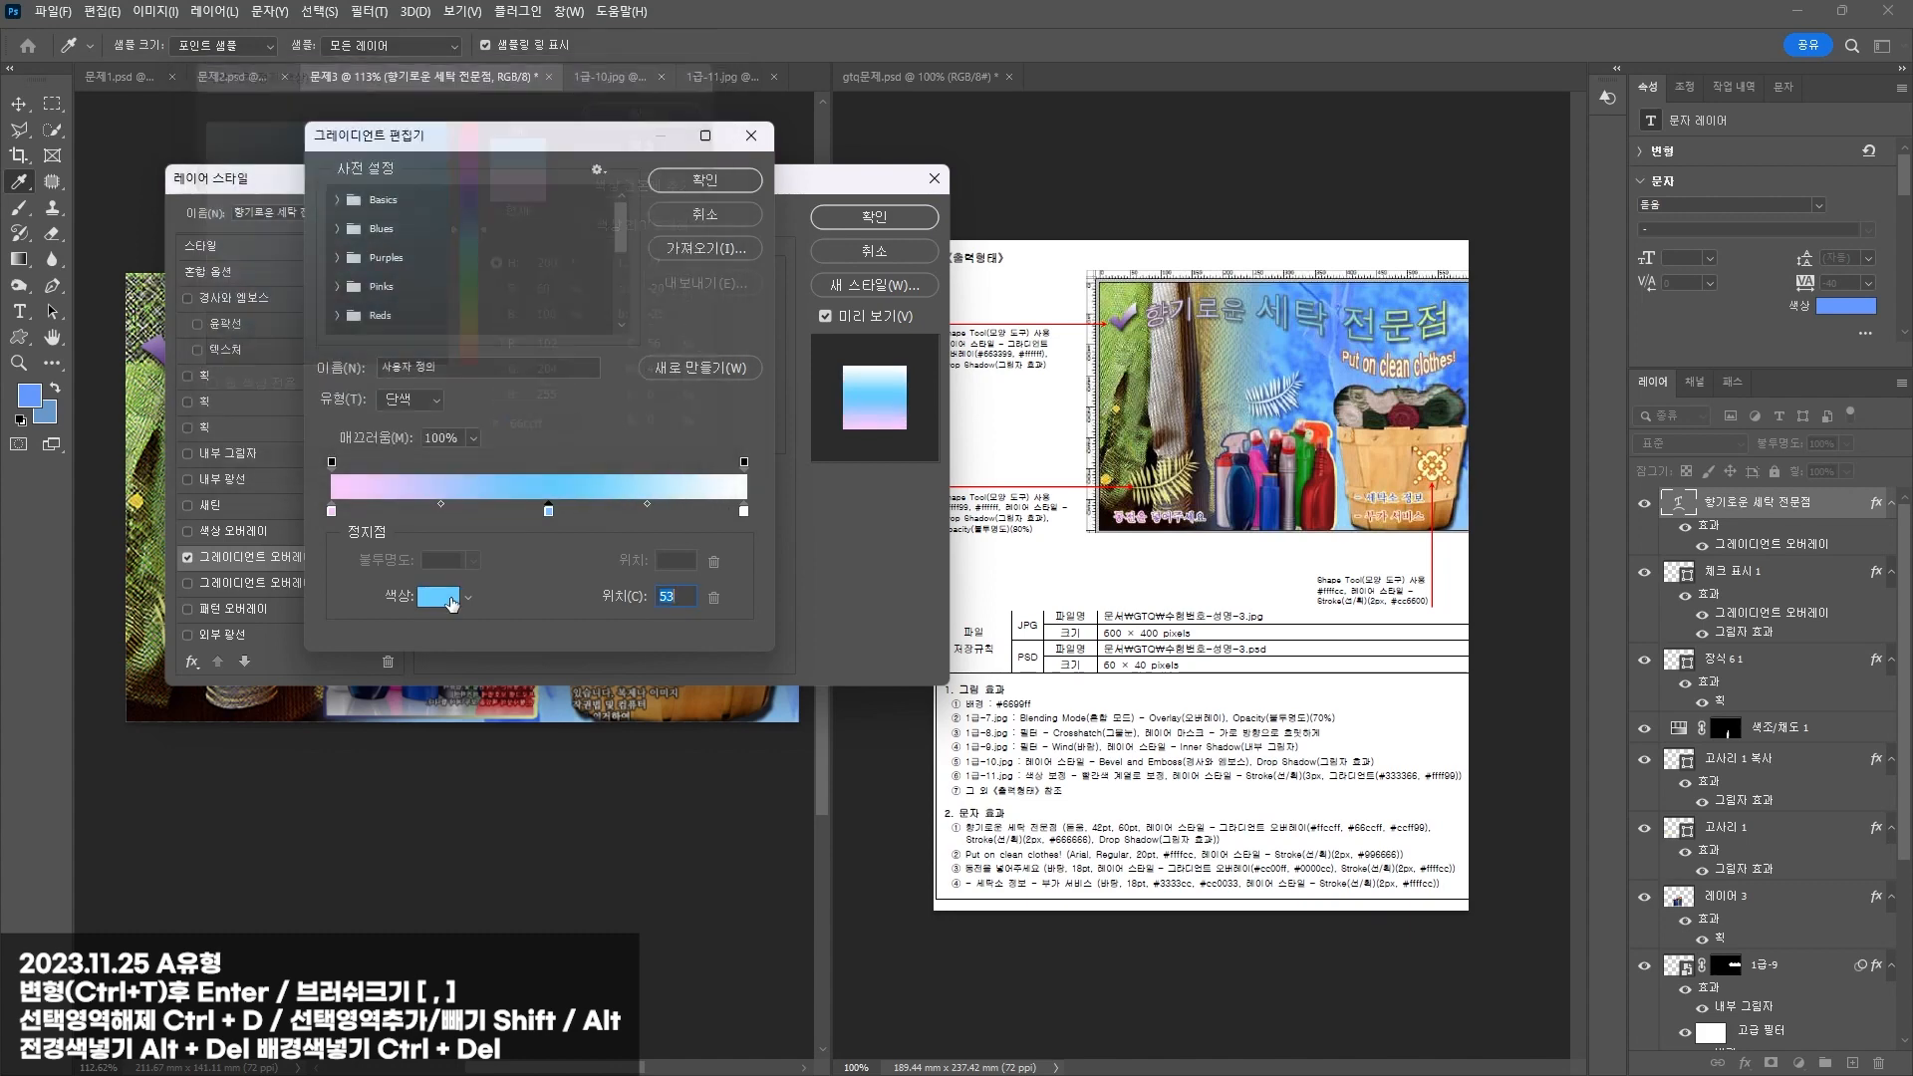
# Step: Set the title gradient's end colour stop to #ccff99 and turn its angle to about -174° so it runs across the text
pyautogui.click(743, 511)
pyautogui.click(434, 598)
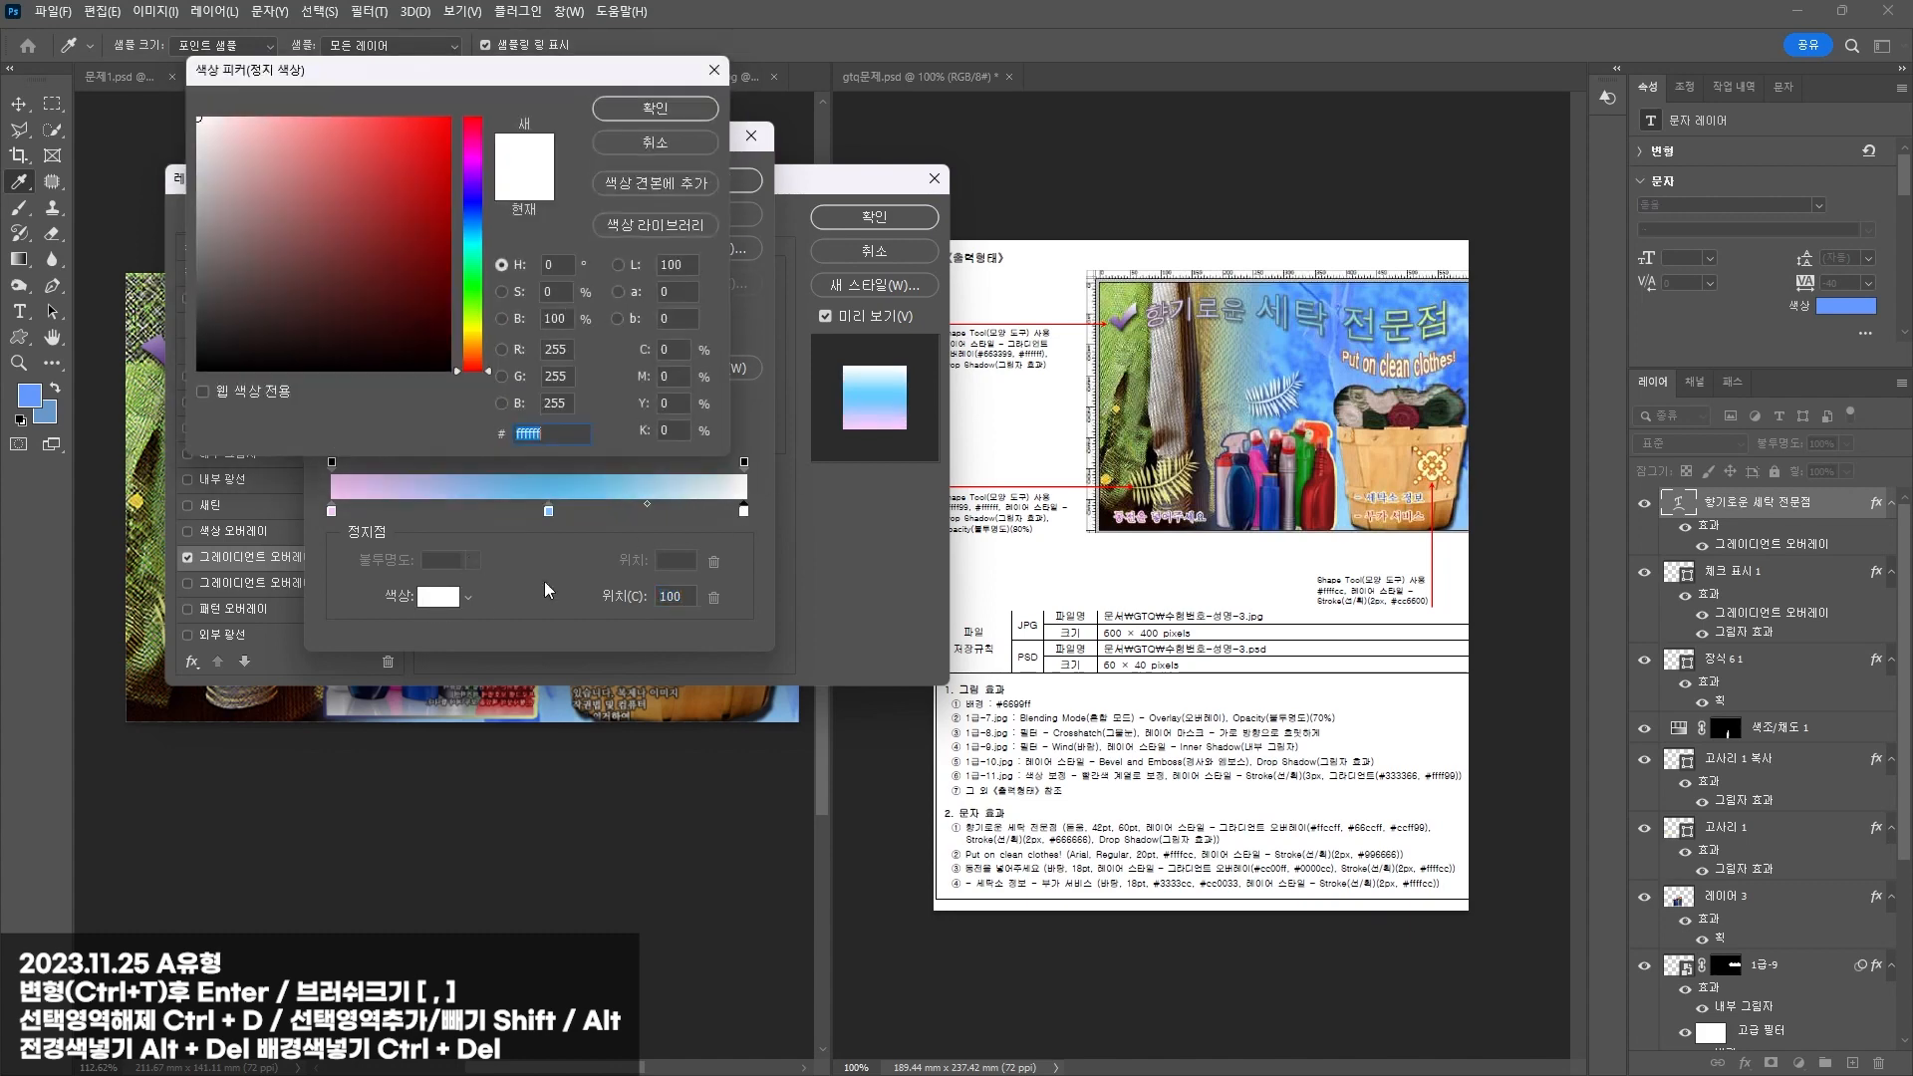
pyautogui.write('ccff99')
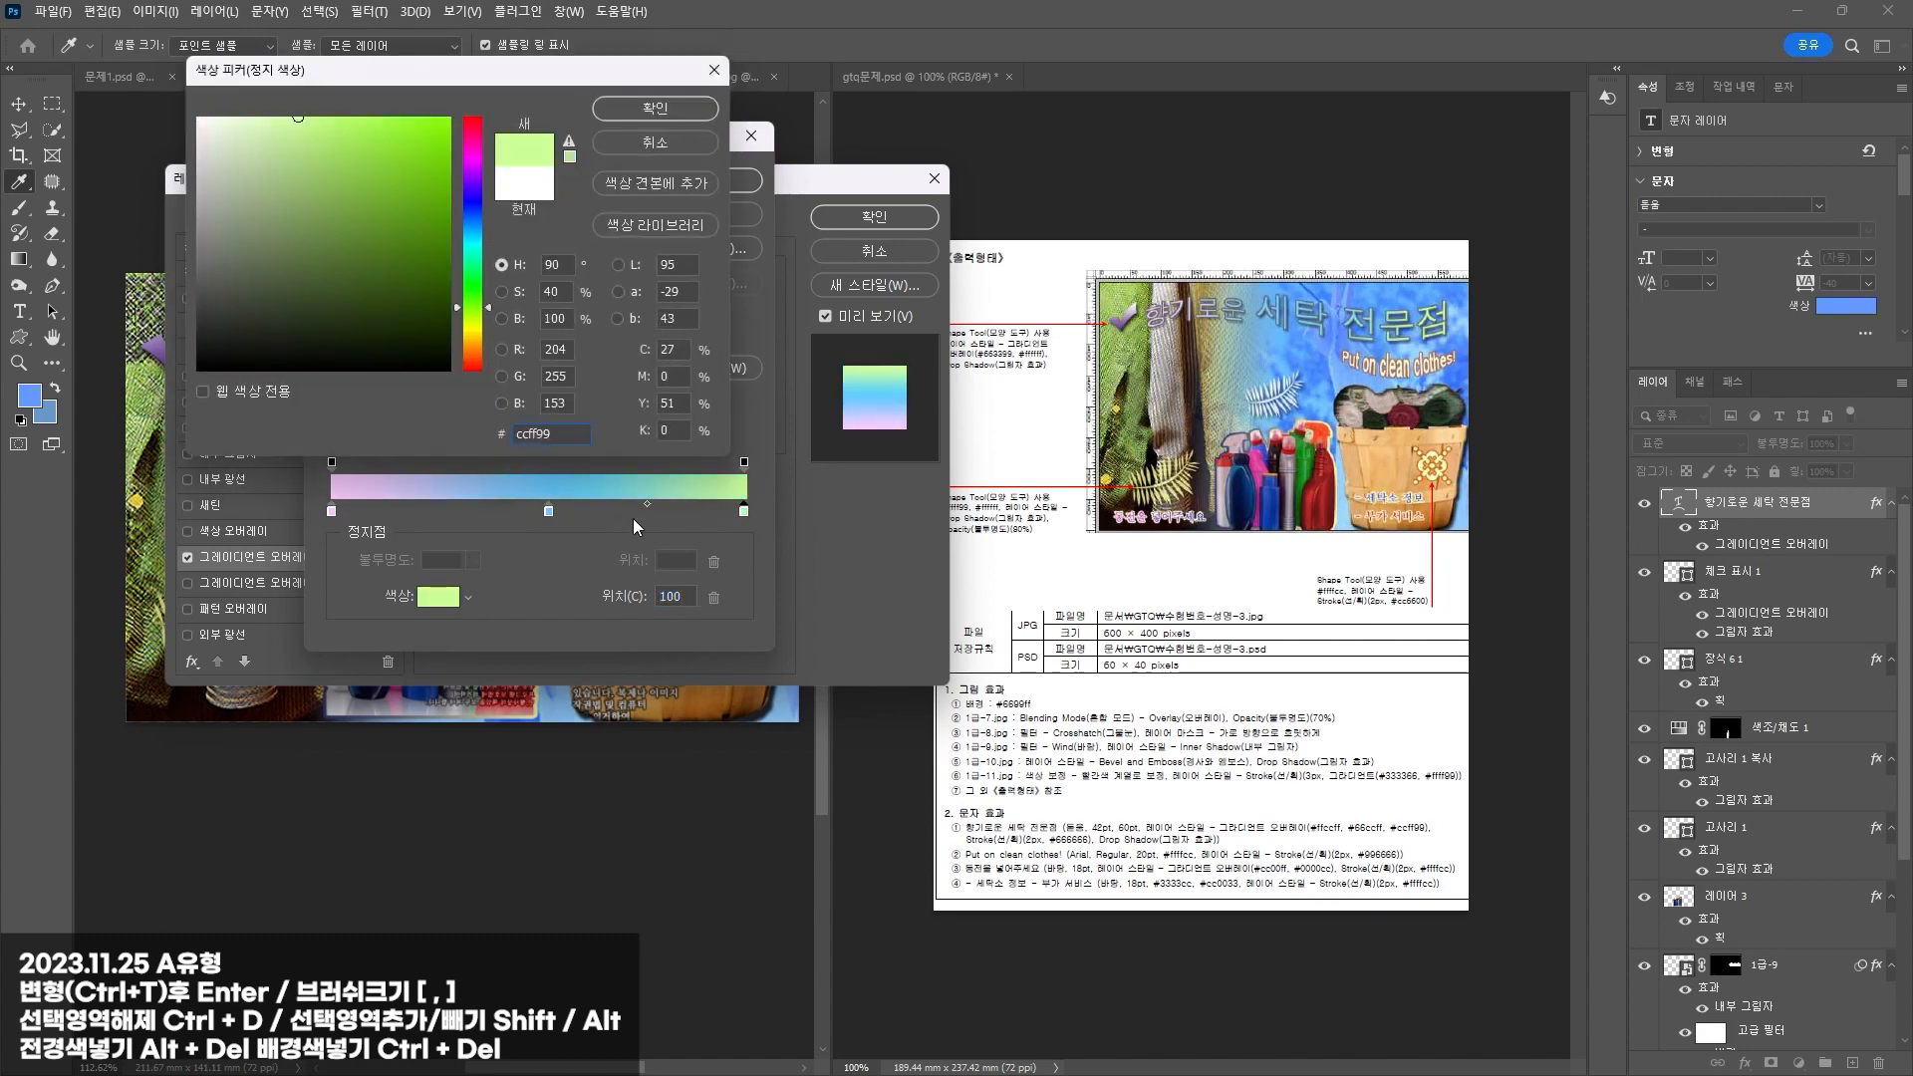
pyautogui.press('Return')
pyautogui.press('Return')
pyautogui.moveTo(604, 192); pyautogui.dragTo(650, 485)
pyautogui.moveTo(531, 697); pyautogui.dragTo(508, 685)
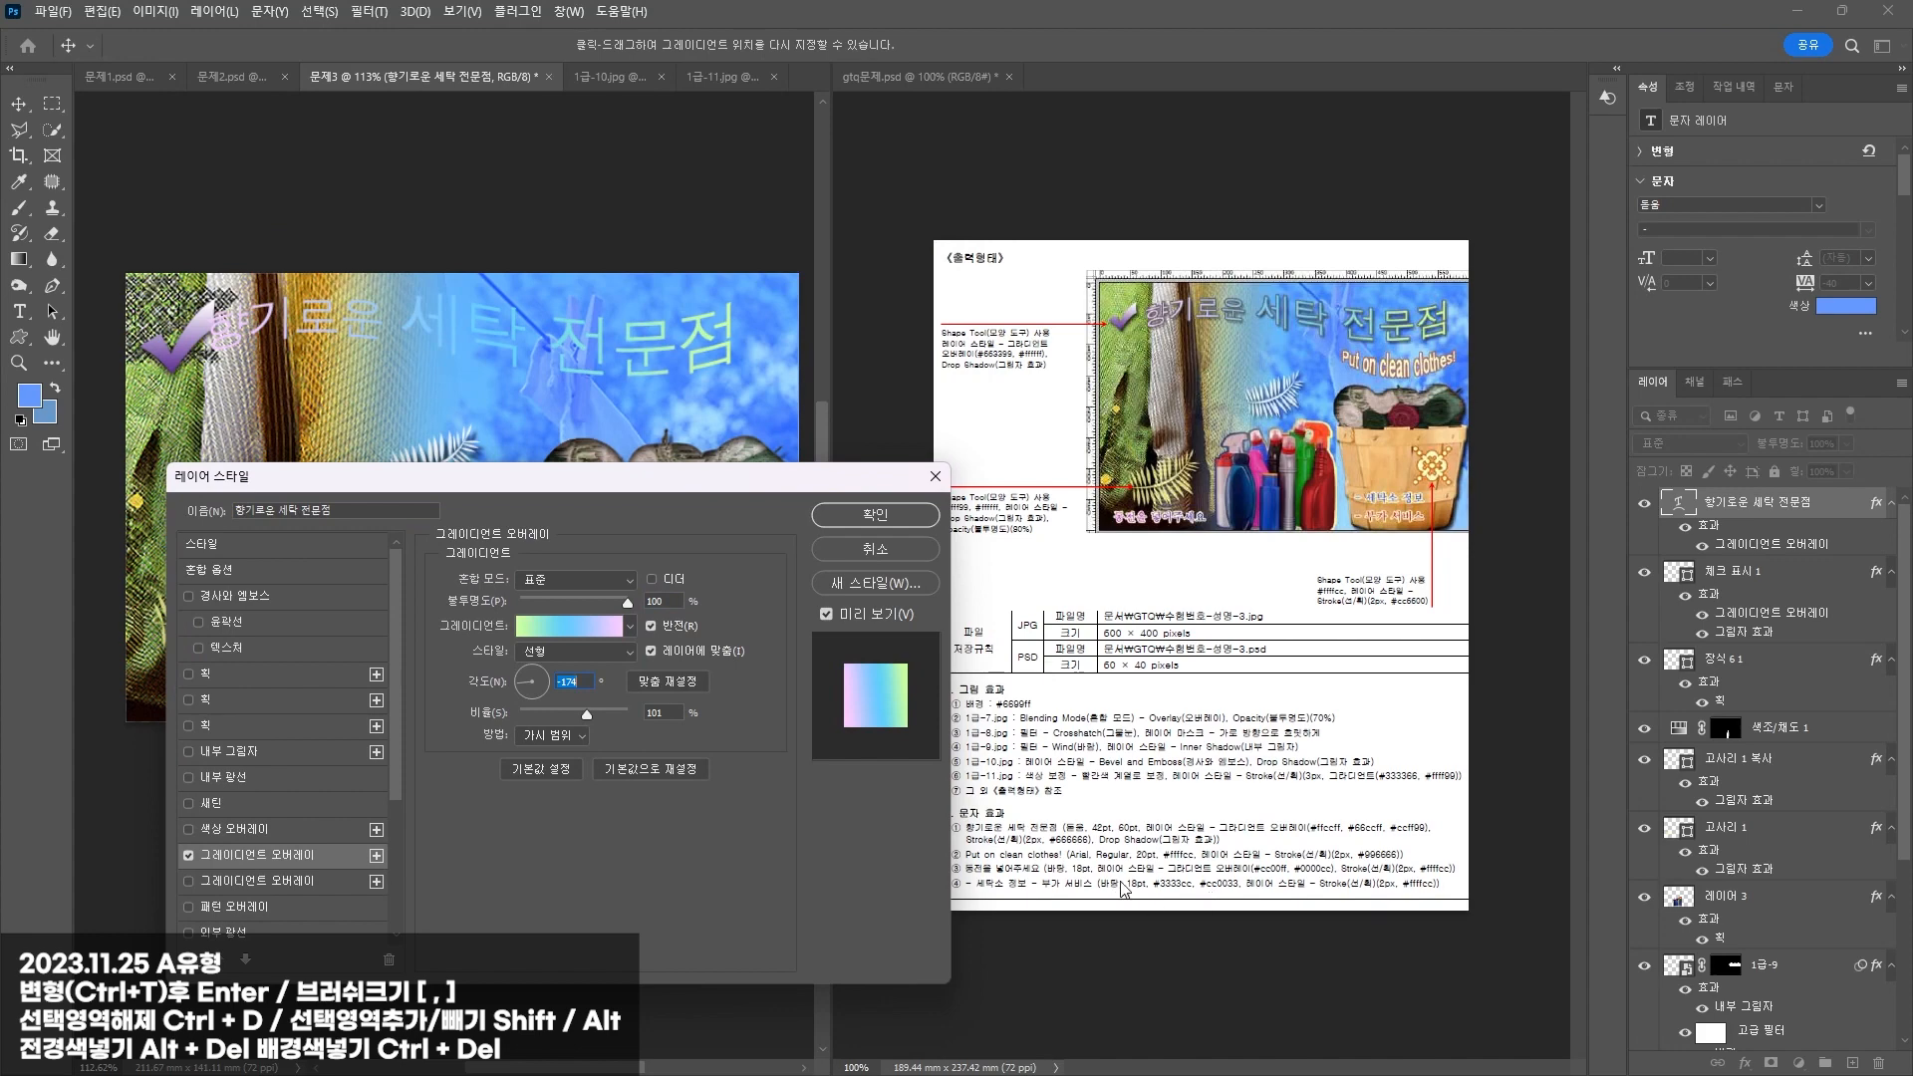
# Step: Add a 2 px outside stroke in #666666 to the title text
pyautogui.click(213, 680)
pyautogui.click(483, 728)
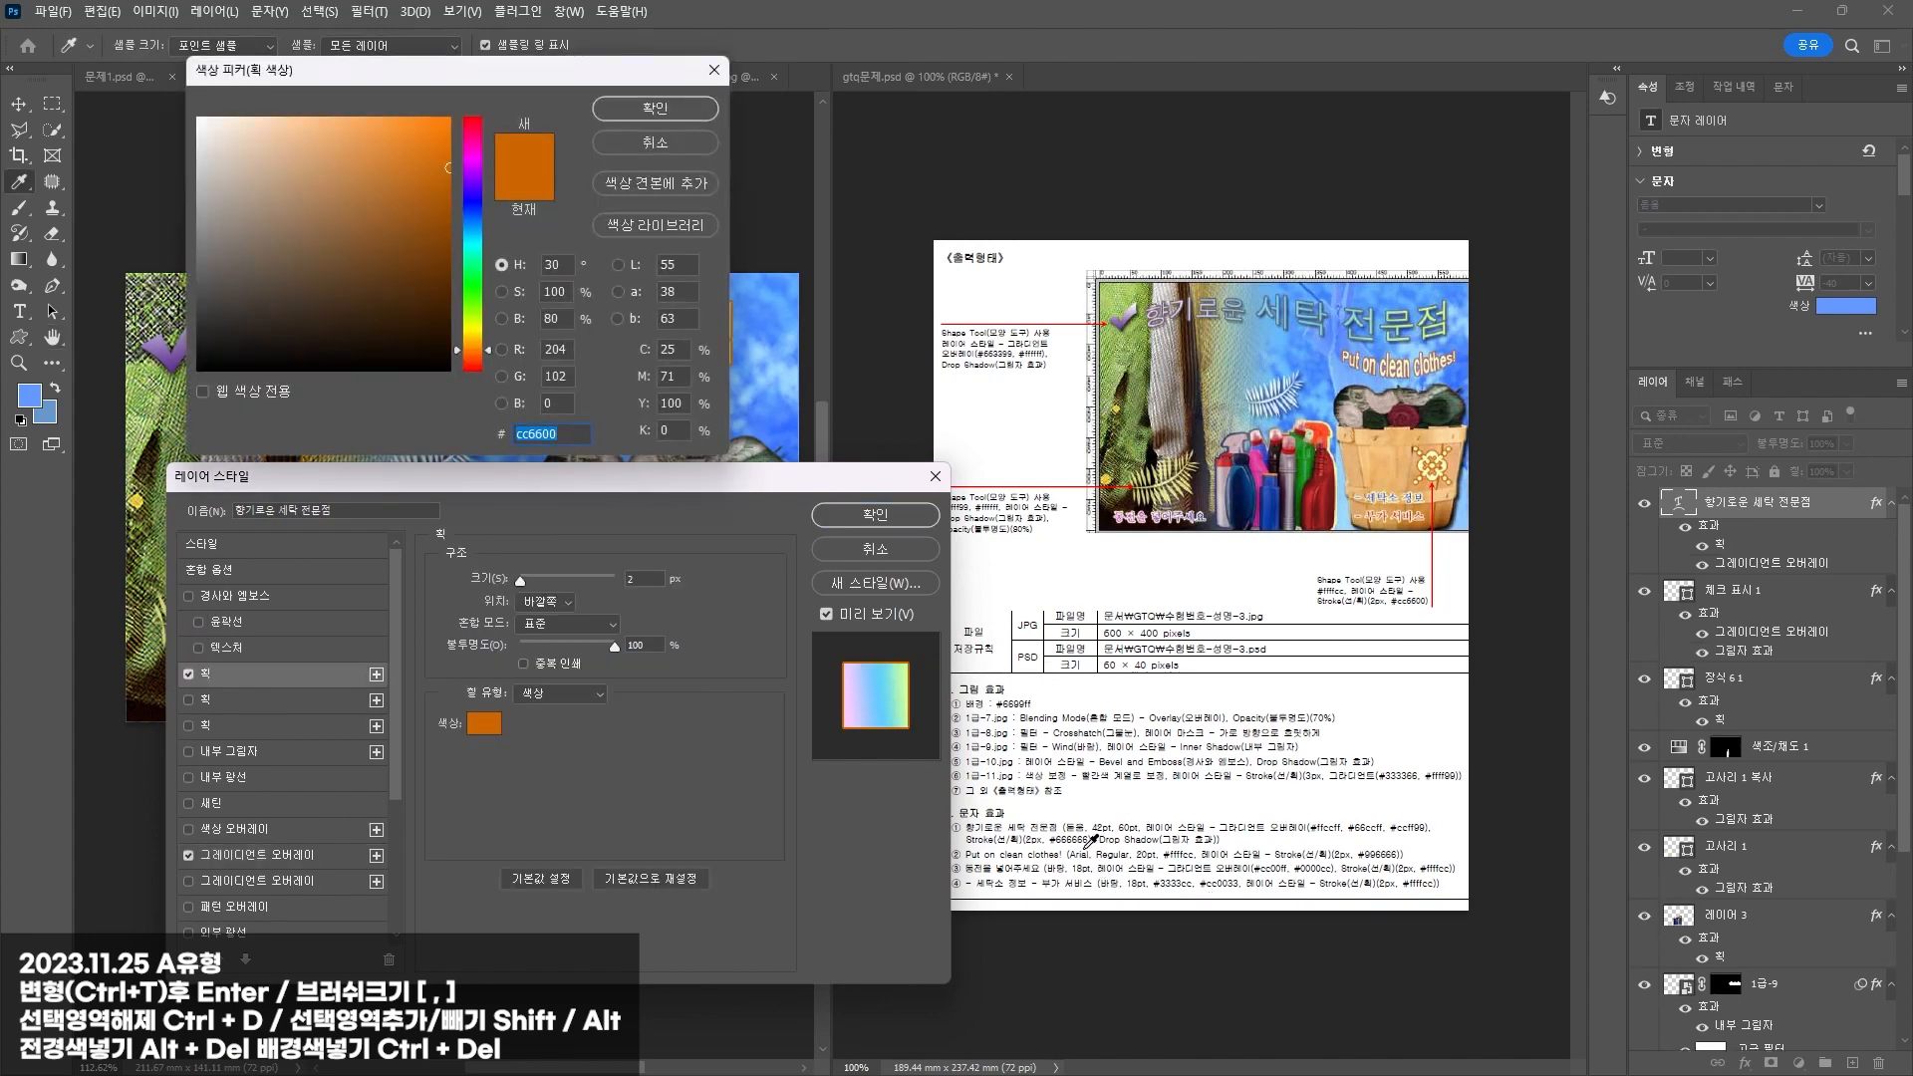
pyautogui.write('666')
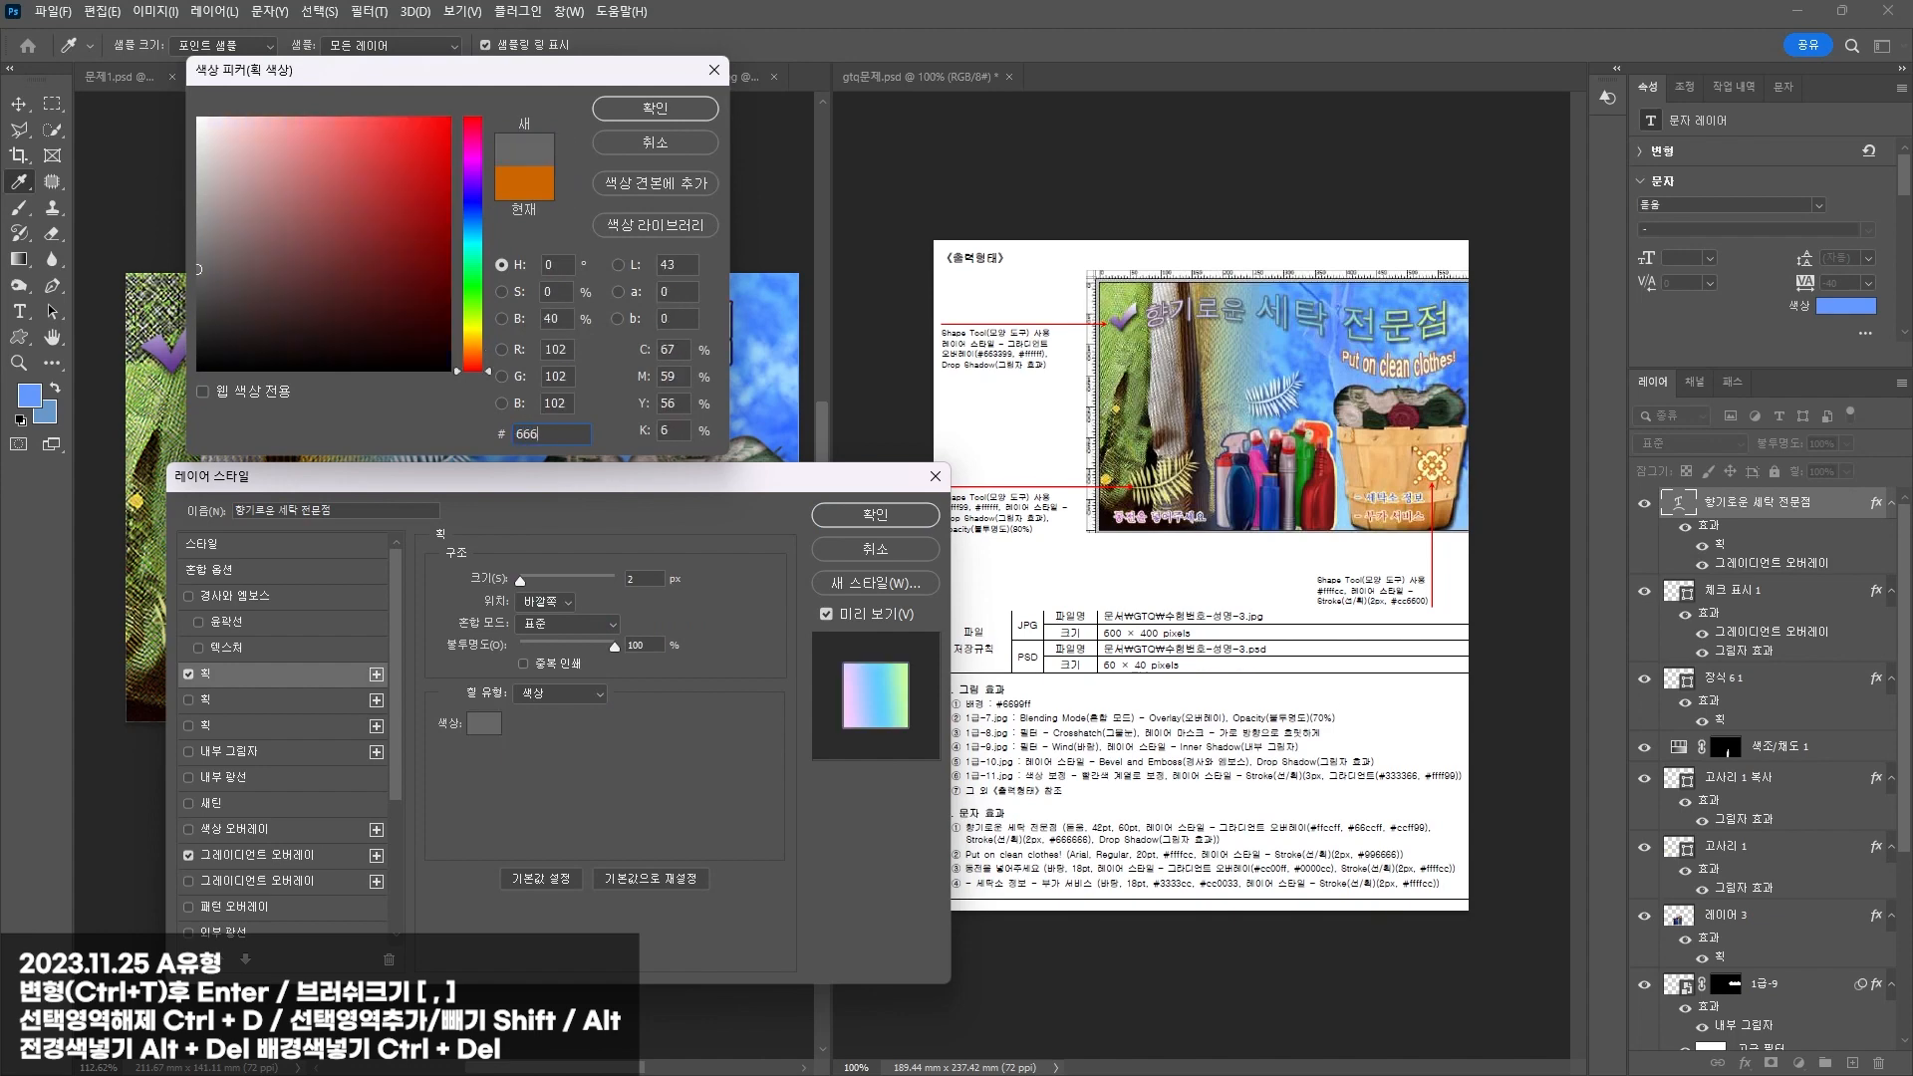
pyautogui.write('666')
pyautogui.press('Return')
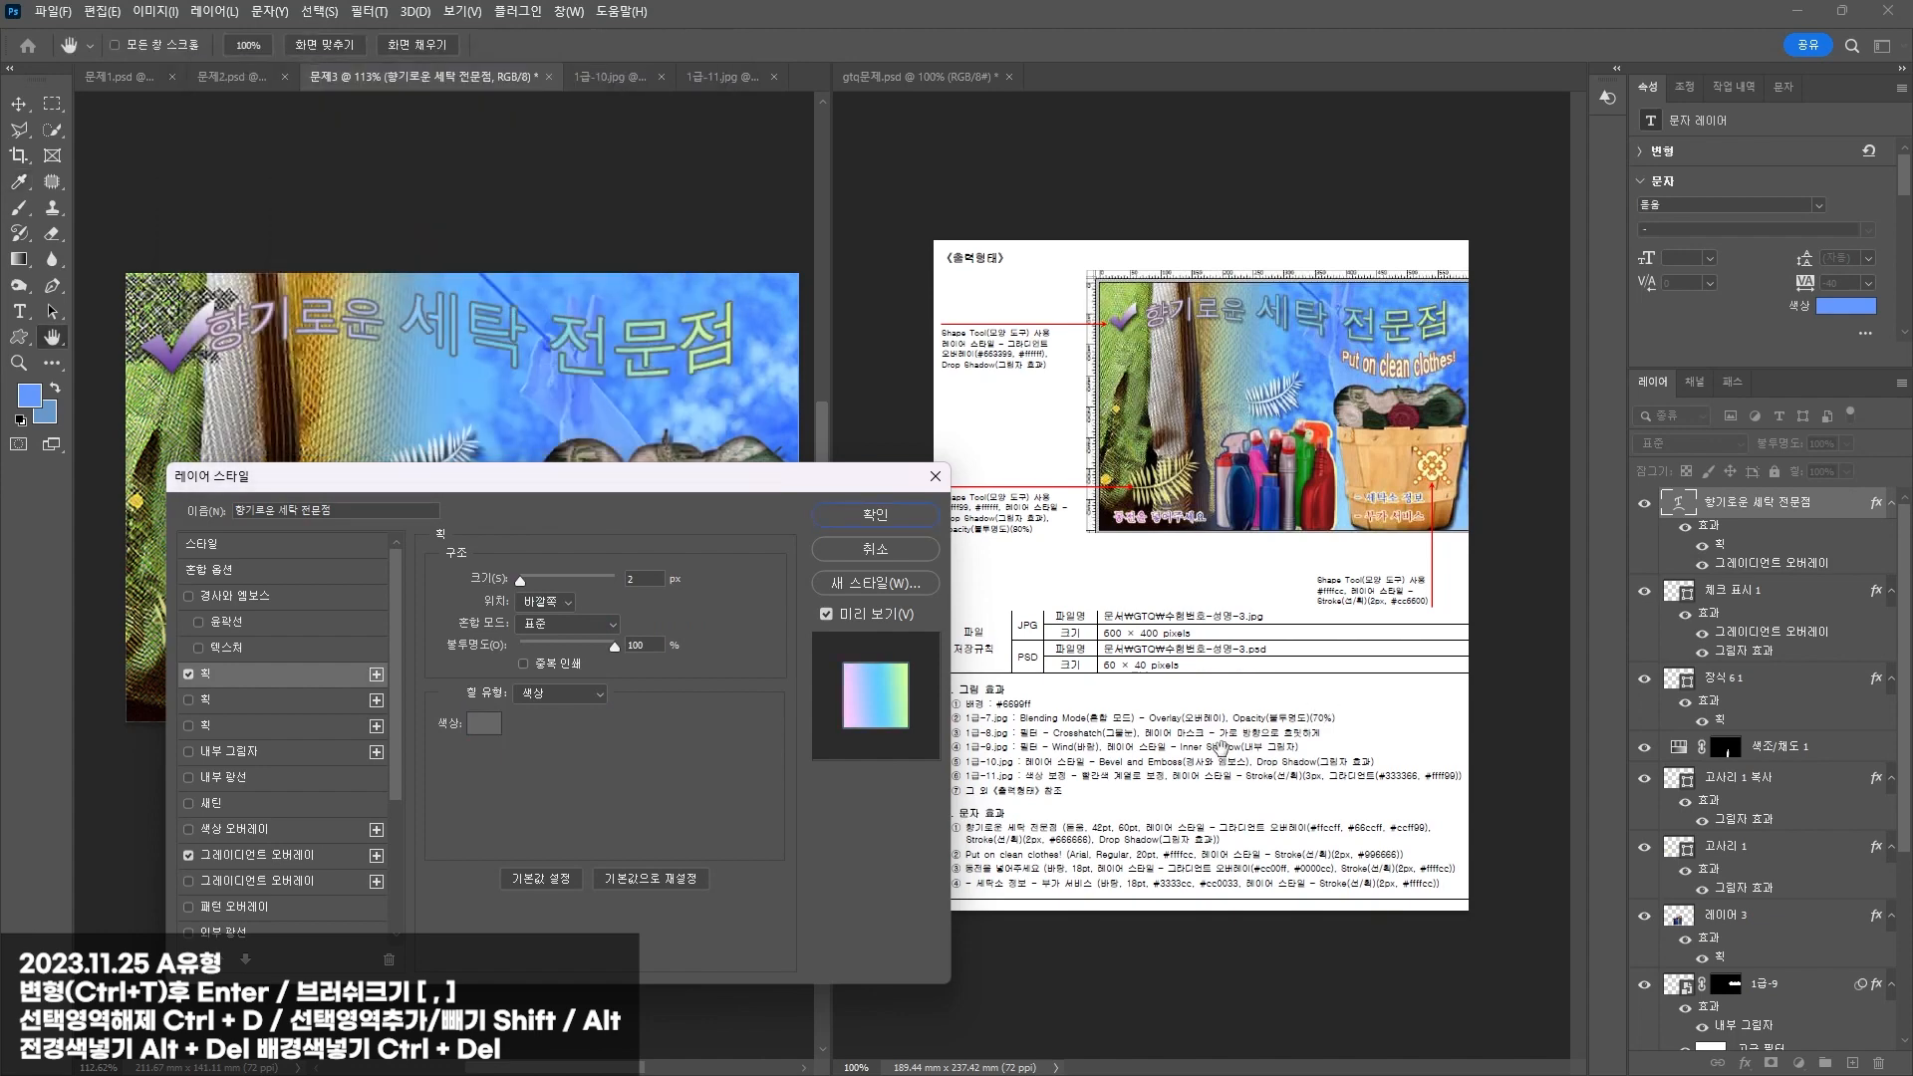
# Step: Add a Drop Shadow to the title with 60% opacity and 1 px distance, and apply the layer style
pyautogui.scroll(-1, 224, 915)
pyautogui.click(224, 885)
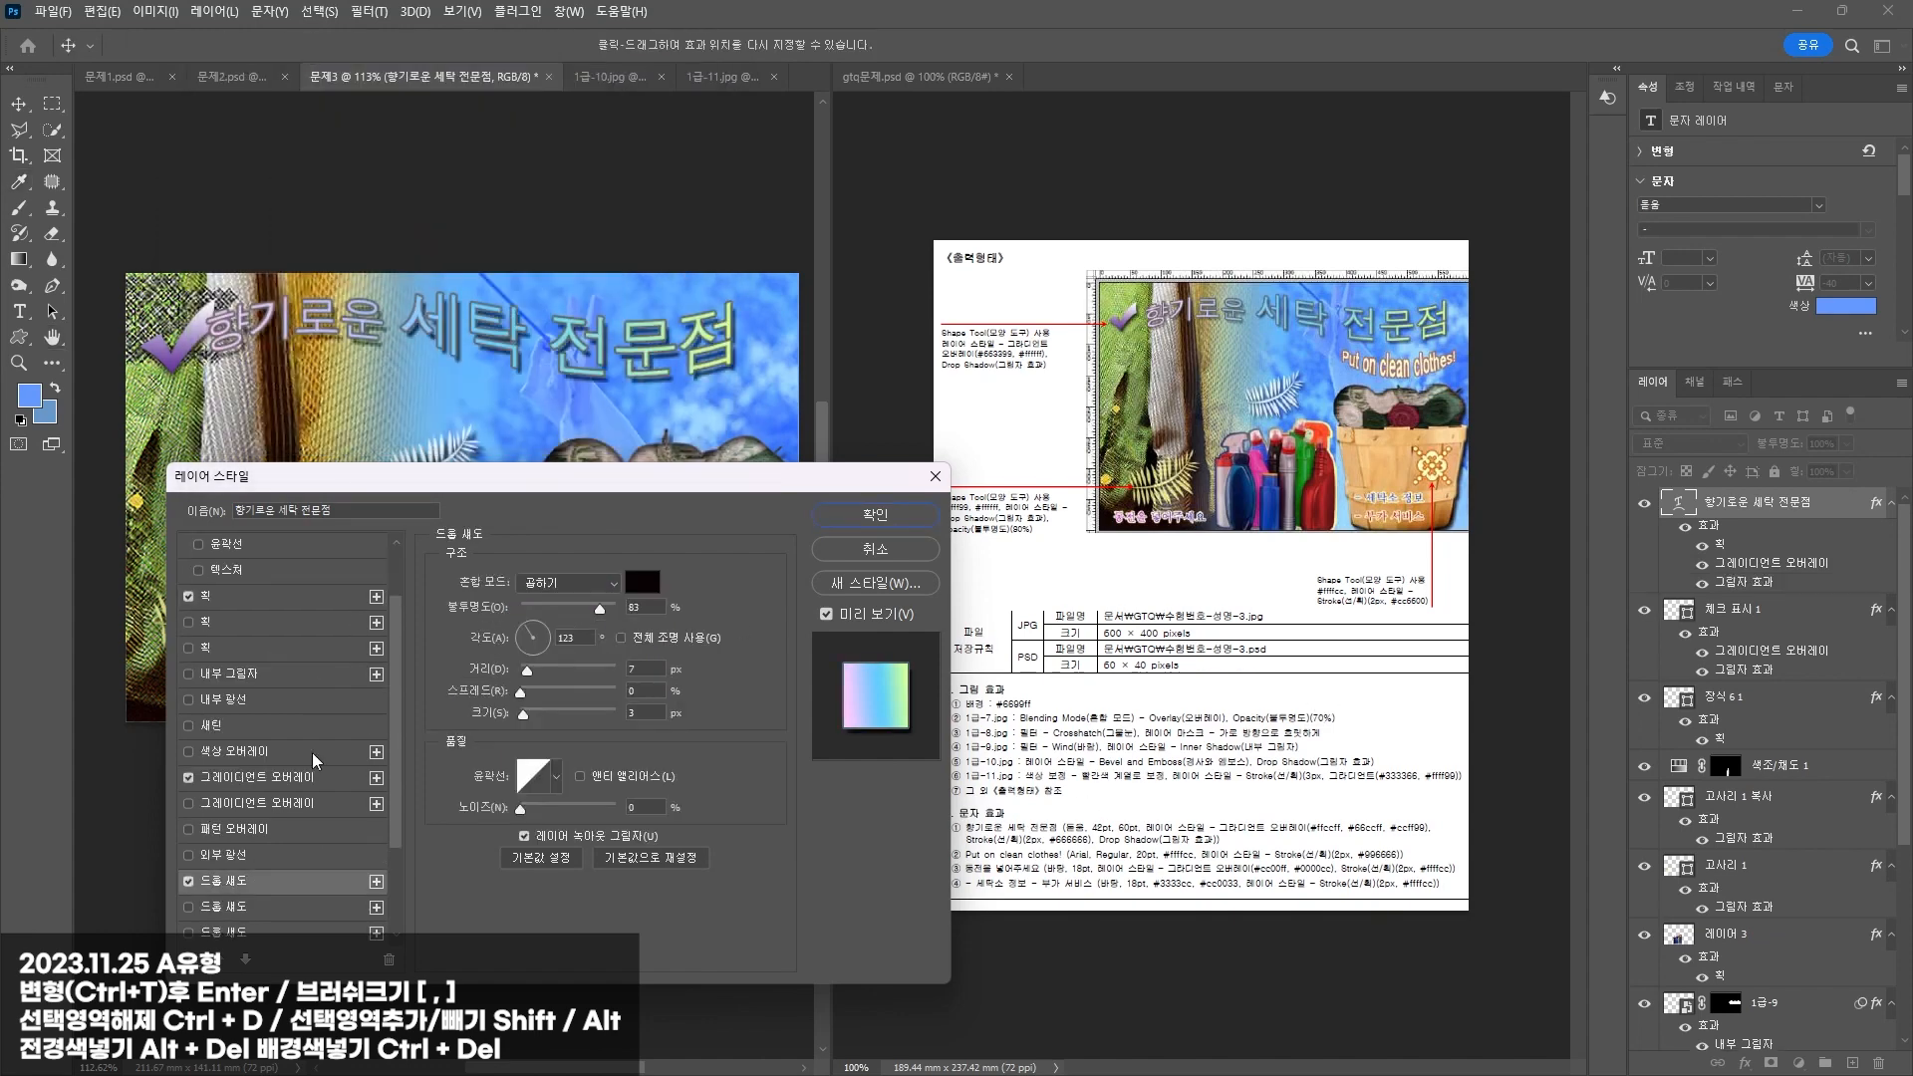
pyautogui.moveTo(582, 615); pyautogui.dragTo(579, 610)
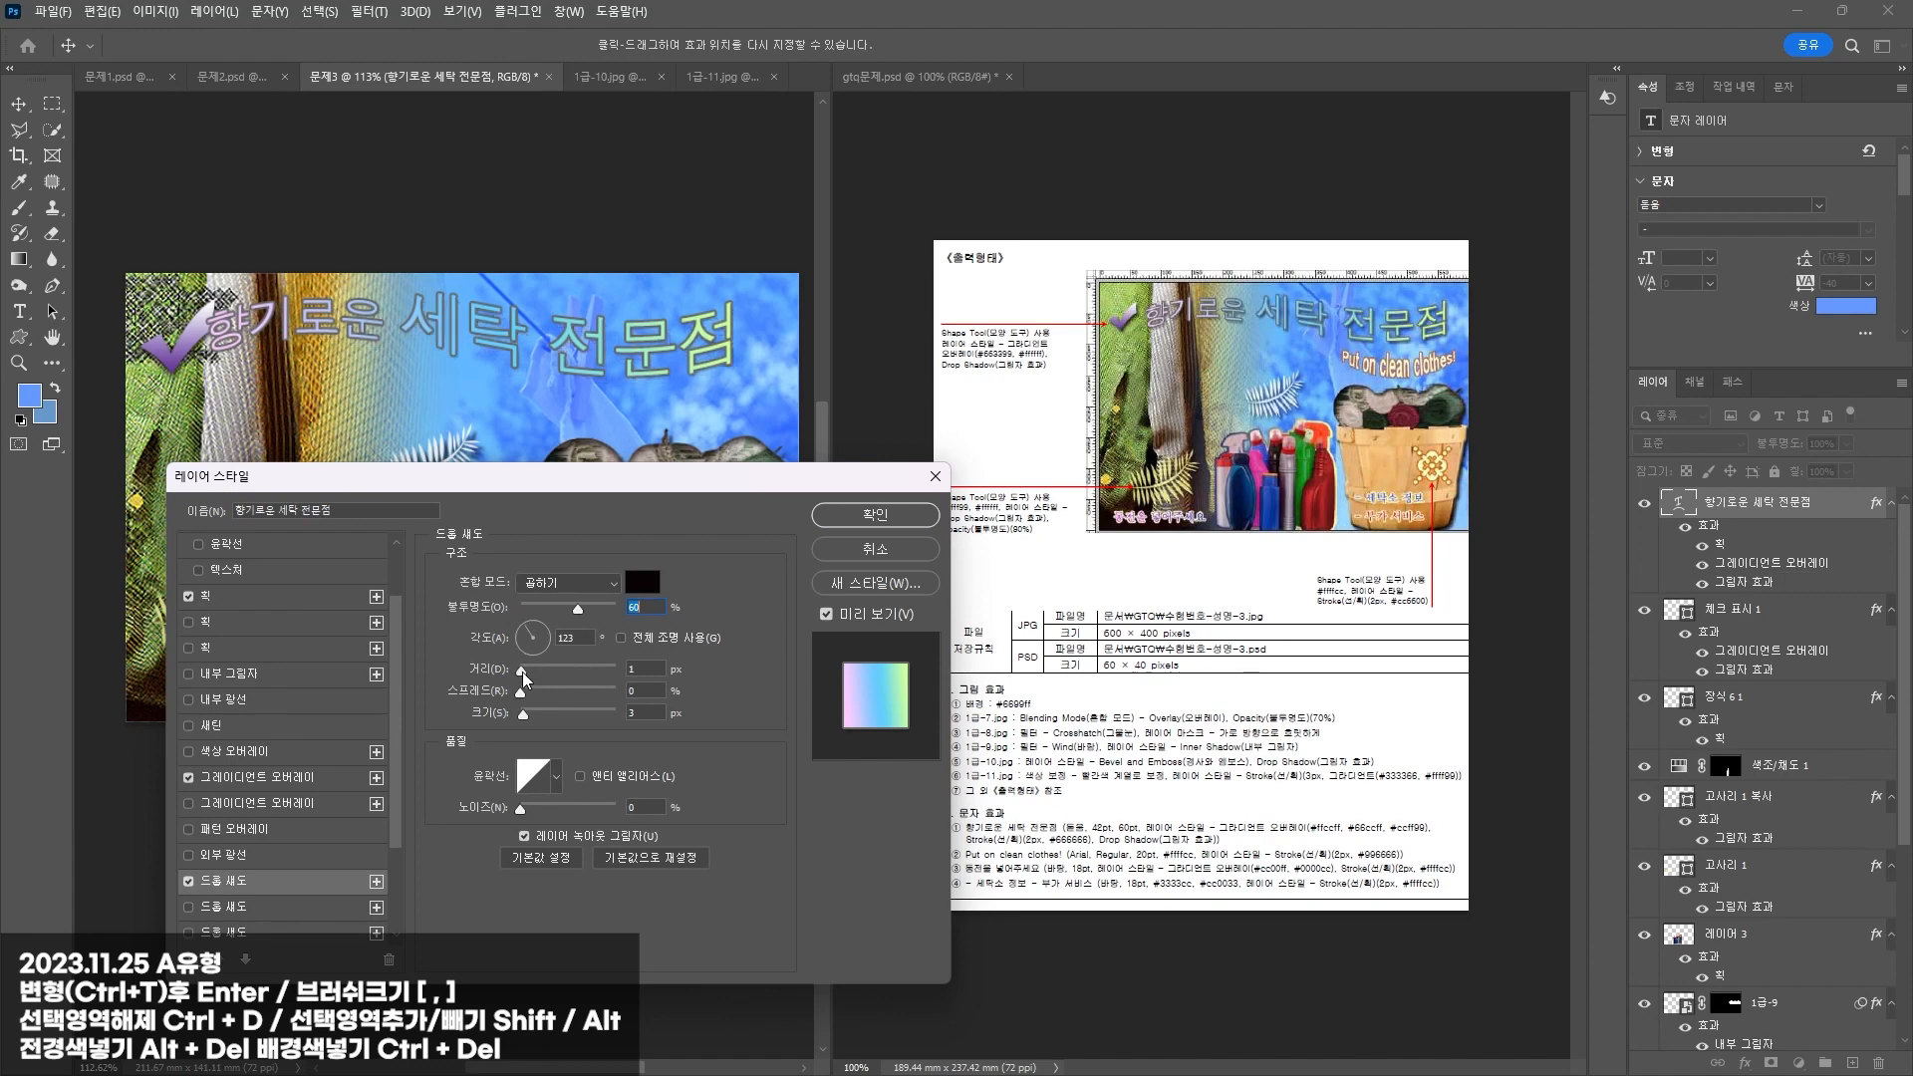
pyautogui.moveTo(527, 670); pyautogui.dragTo(523, 670)
pyautogui.click(902, 519)
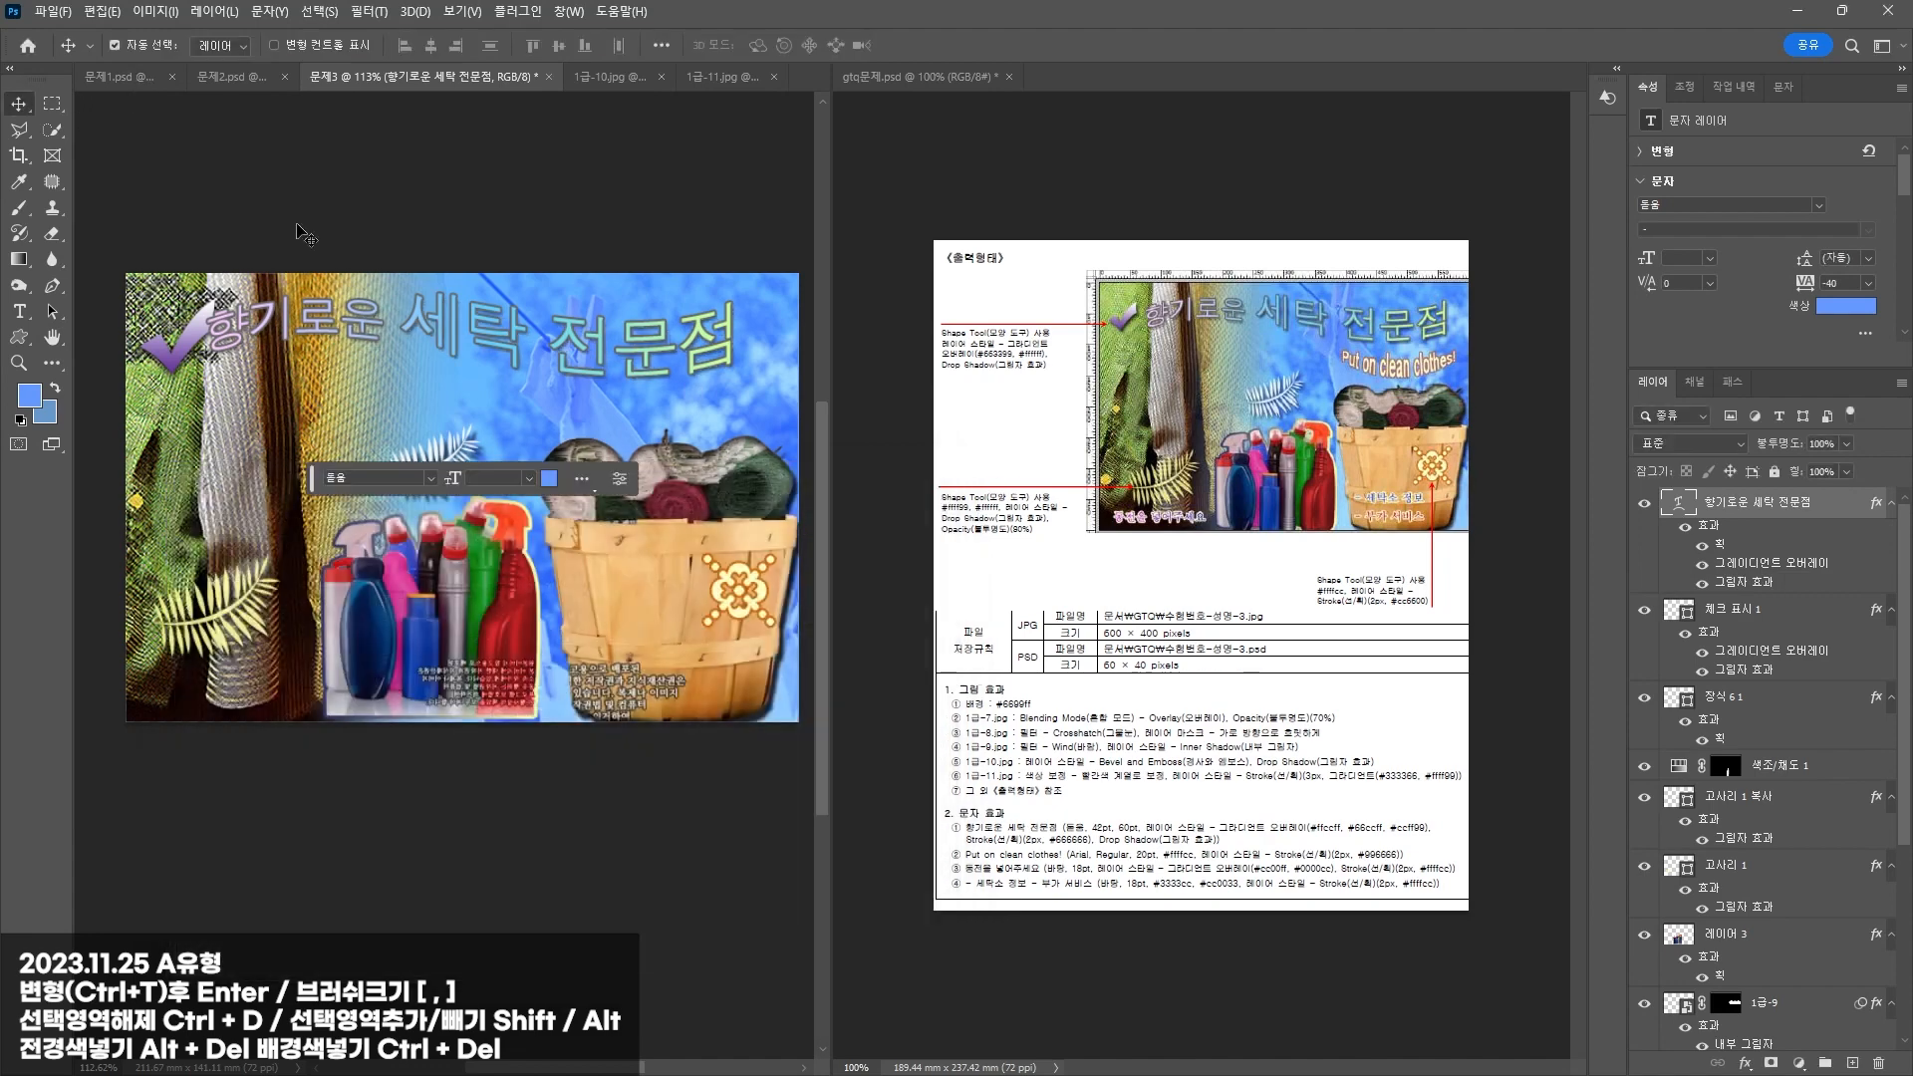
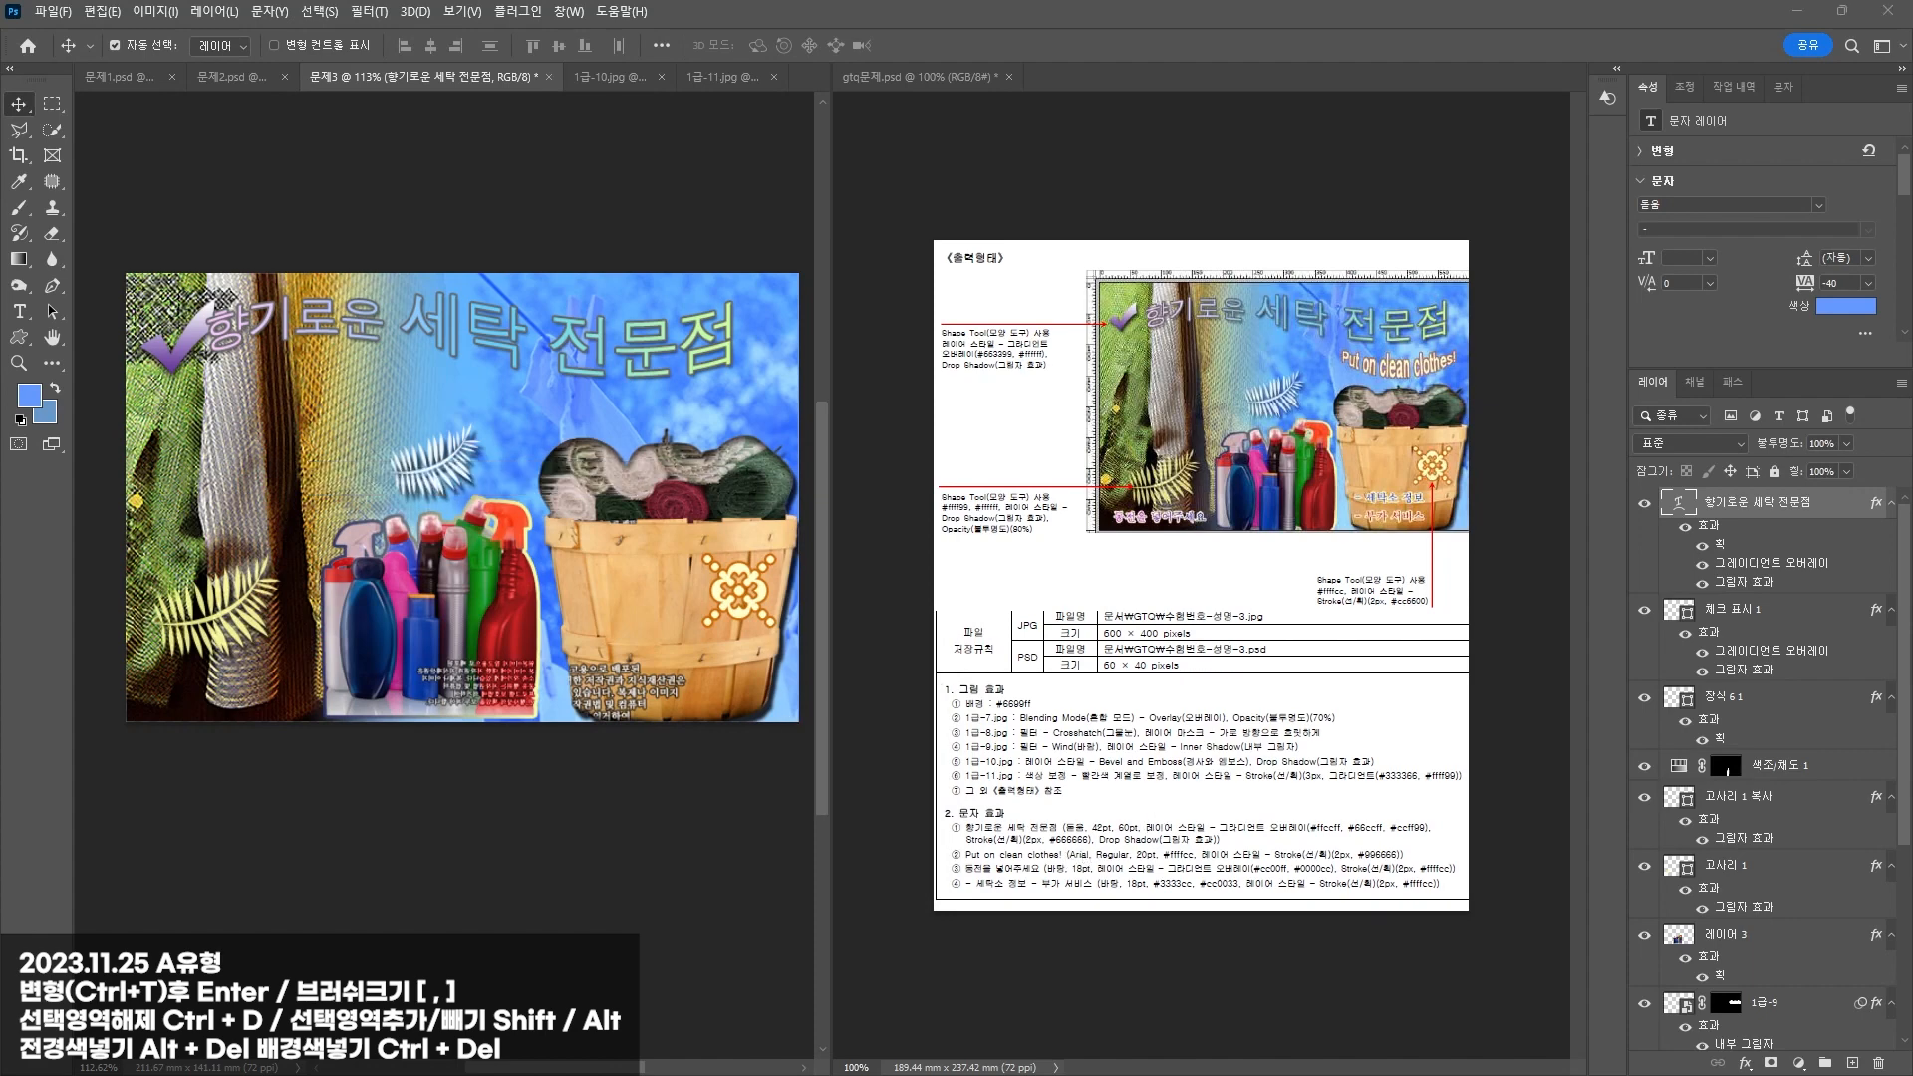
# Step: Add the text "Put on clean clothes!" below the title and set its font to Arial Regular
pyautogui.click(18, 312)
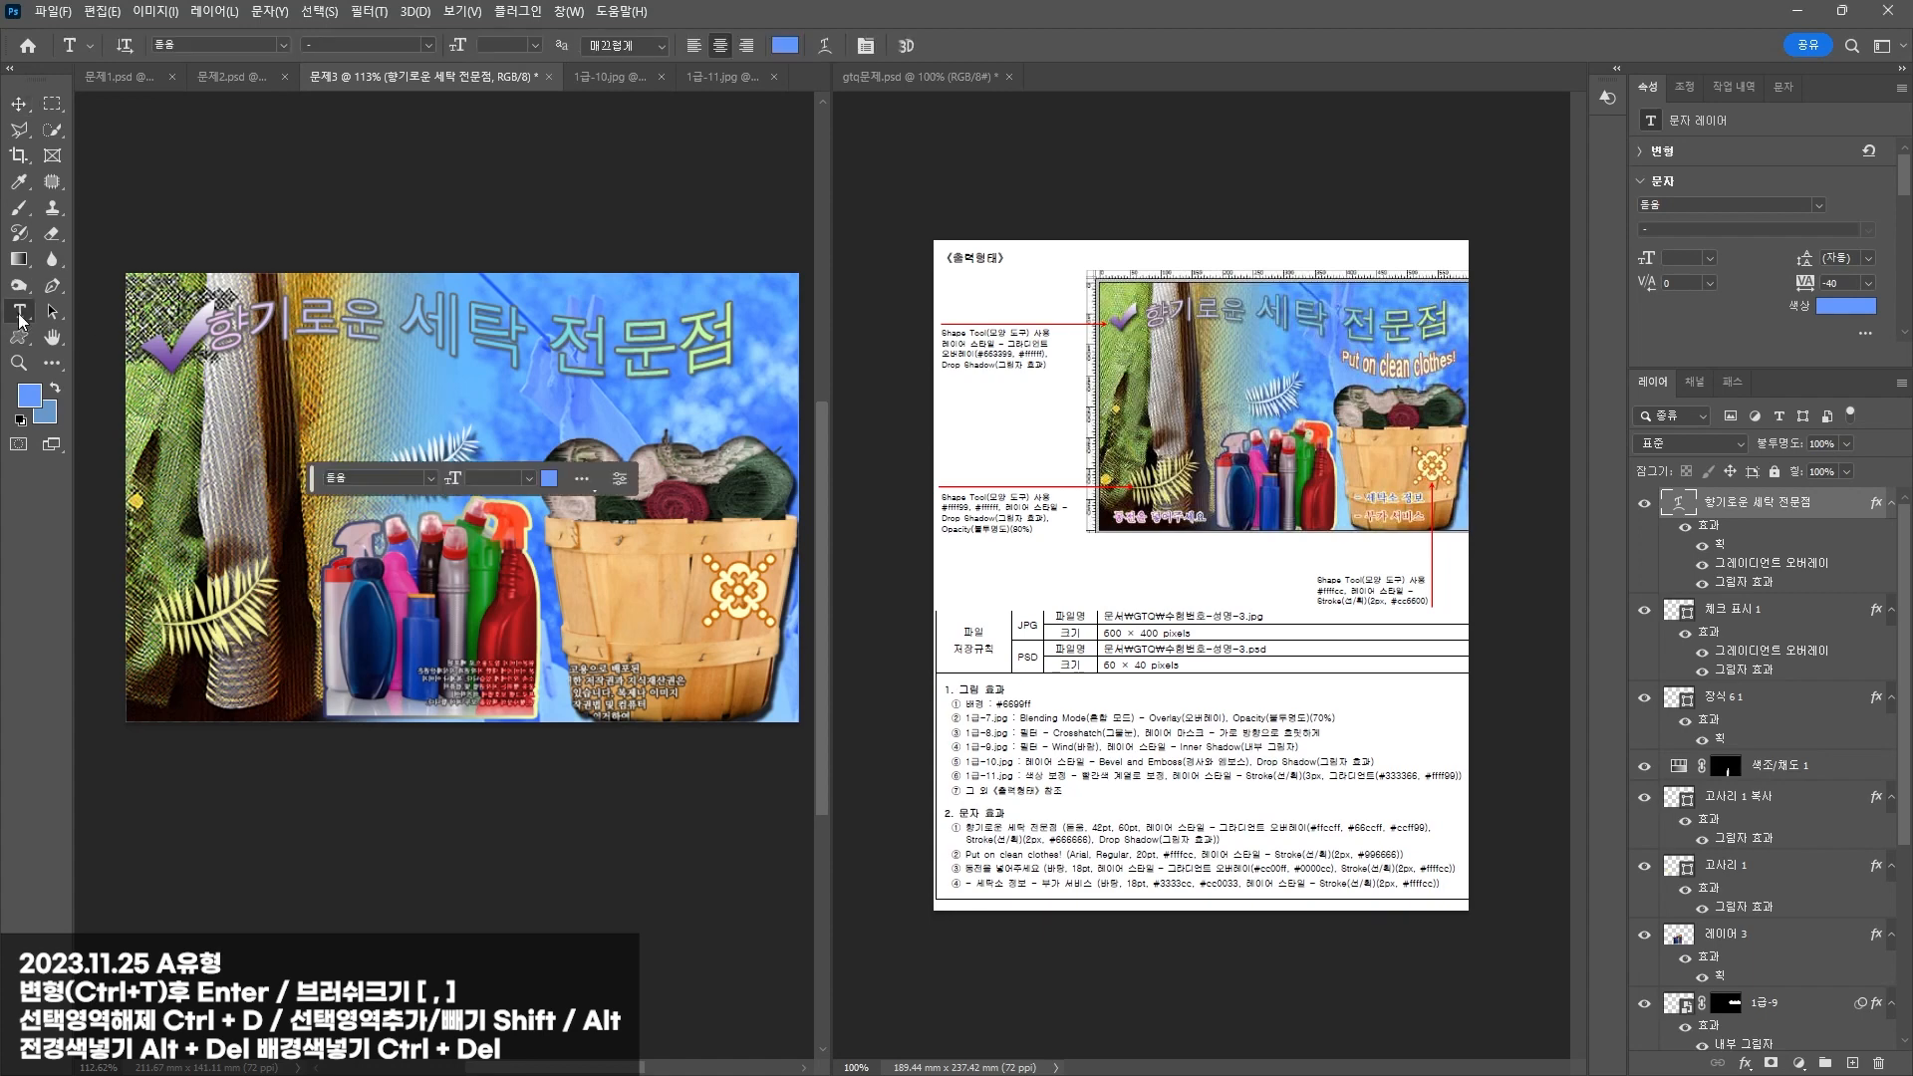
pyautogui.click(494, 420)
pyautogui.write('Put on clean clothes!')
pyautogui.hotkey('ctrl', 'a')
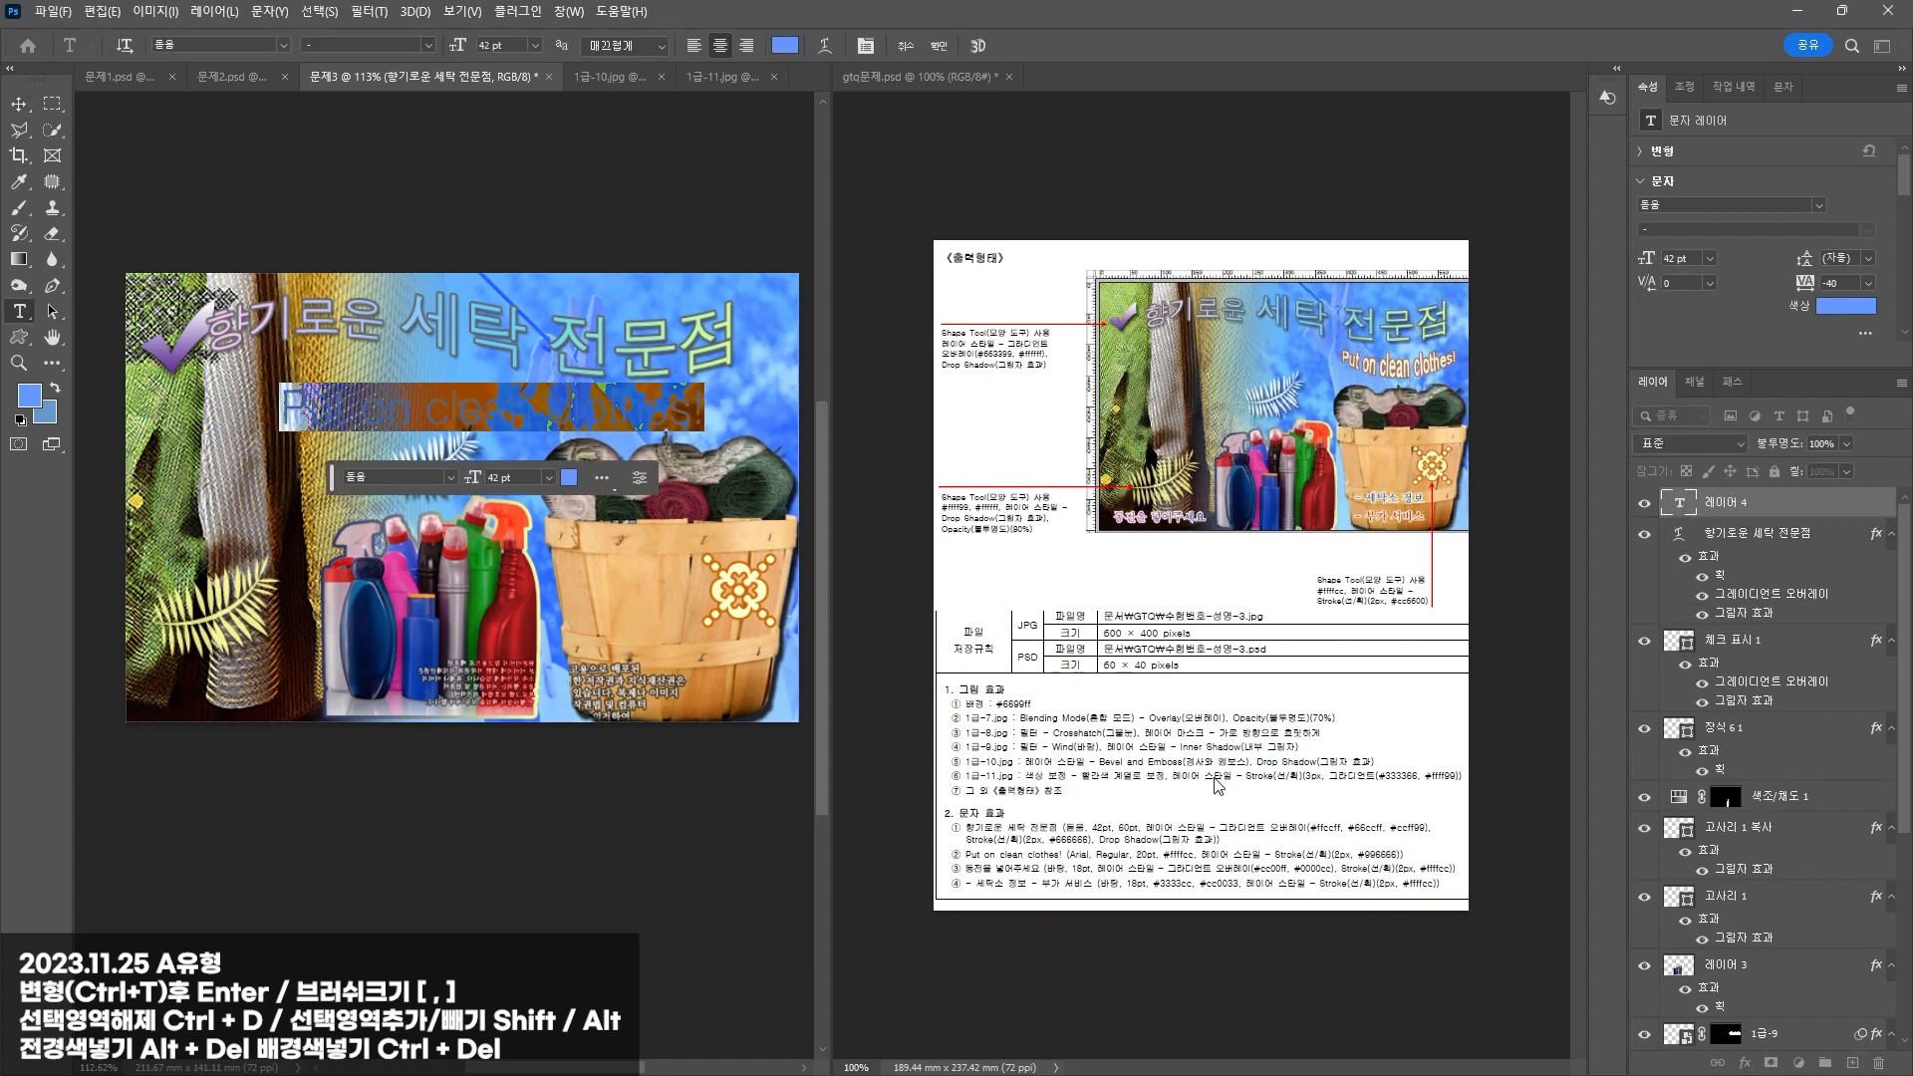
pyautogui.click(248, 46)
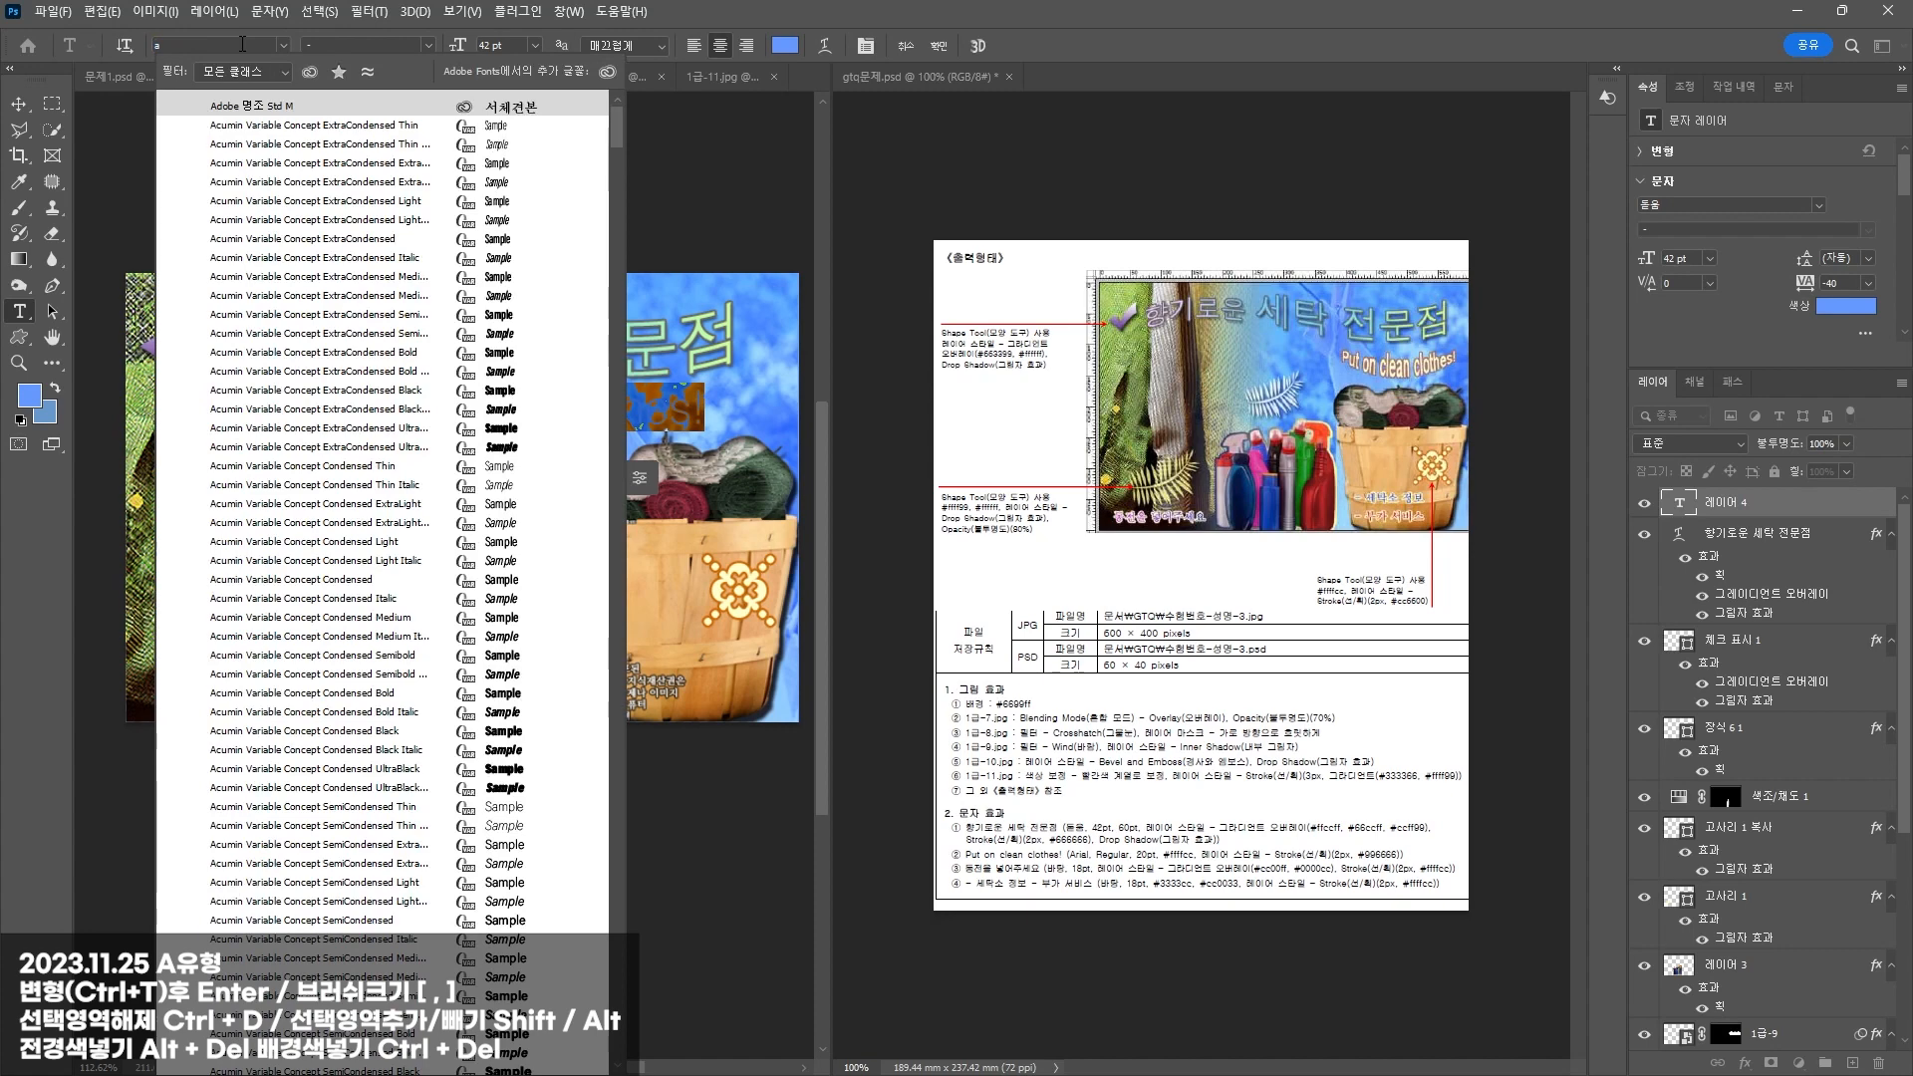
pyautogui.write('arial')
pyautogui.press('Down')
pyautogui.press('Down')
pyautogui.press('Down')
pyautogui.press('Down')
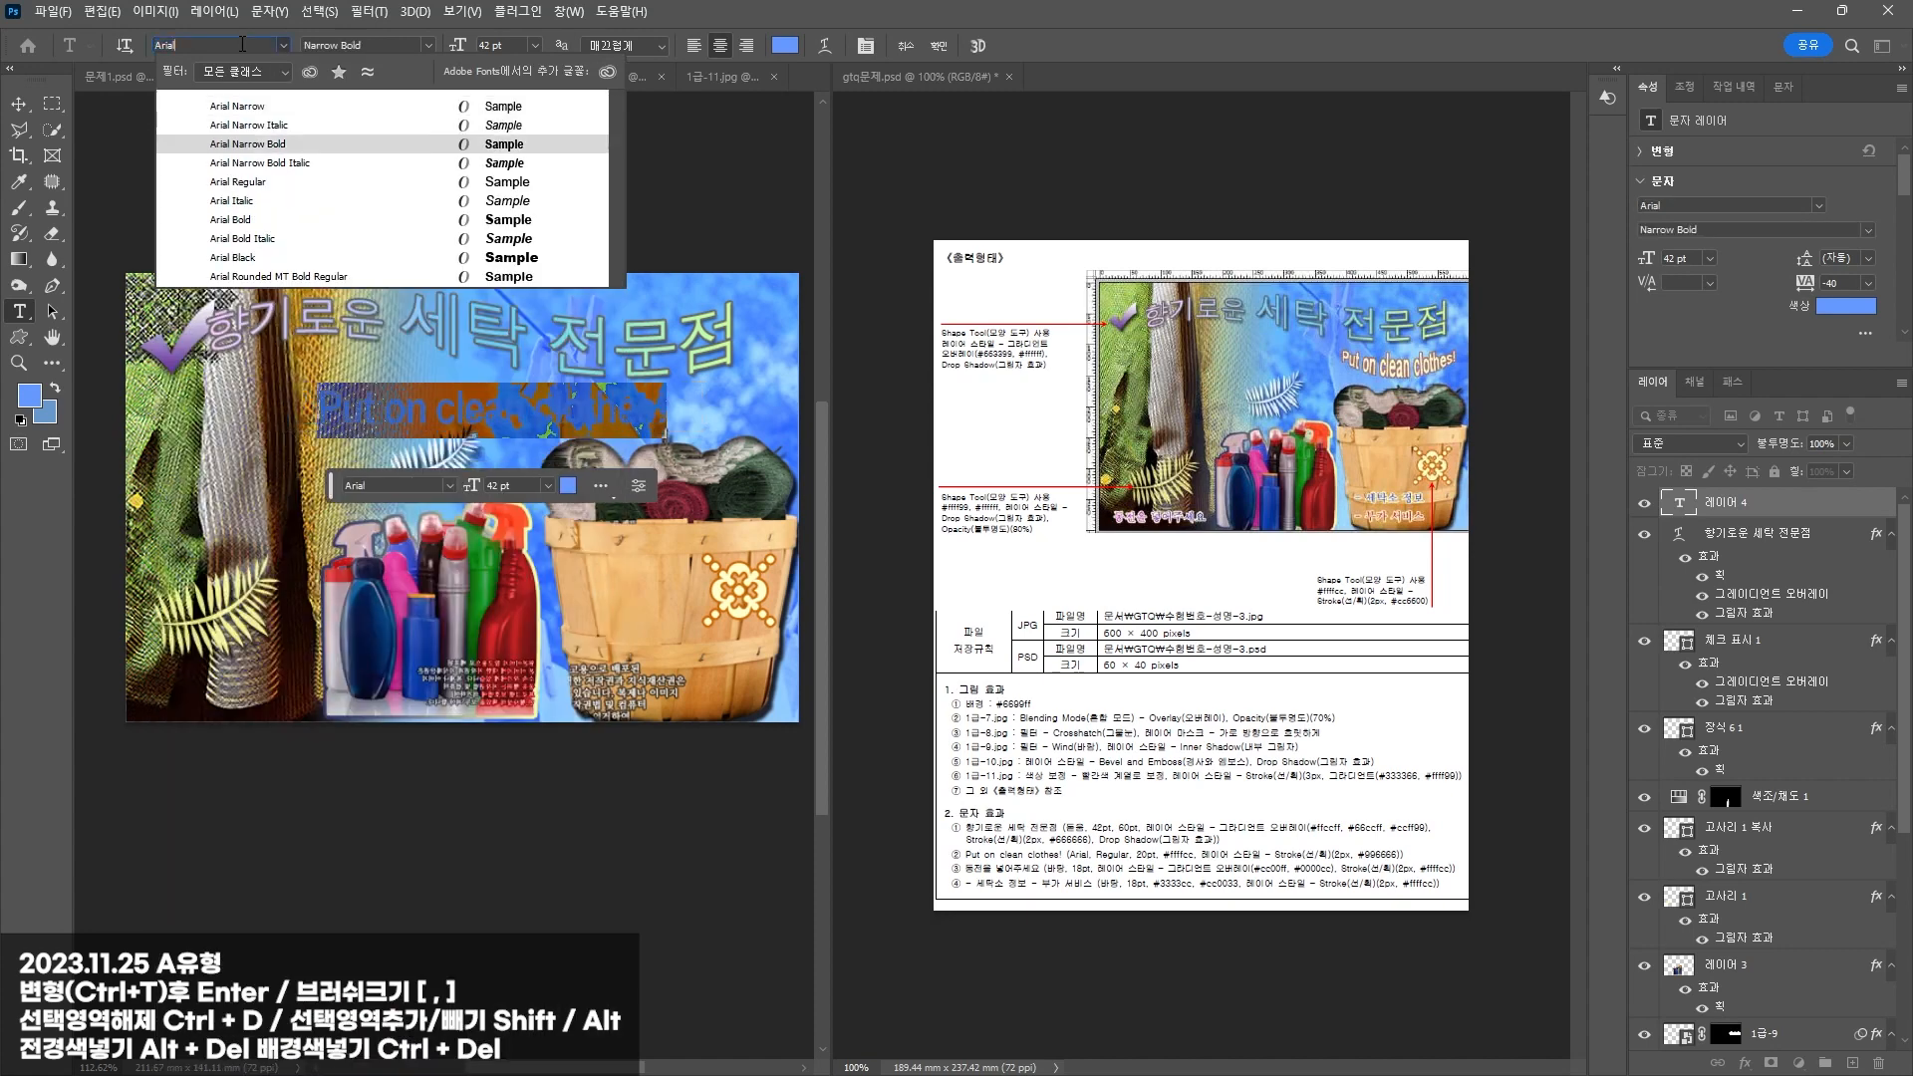
pyautogui.press('Return')
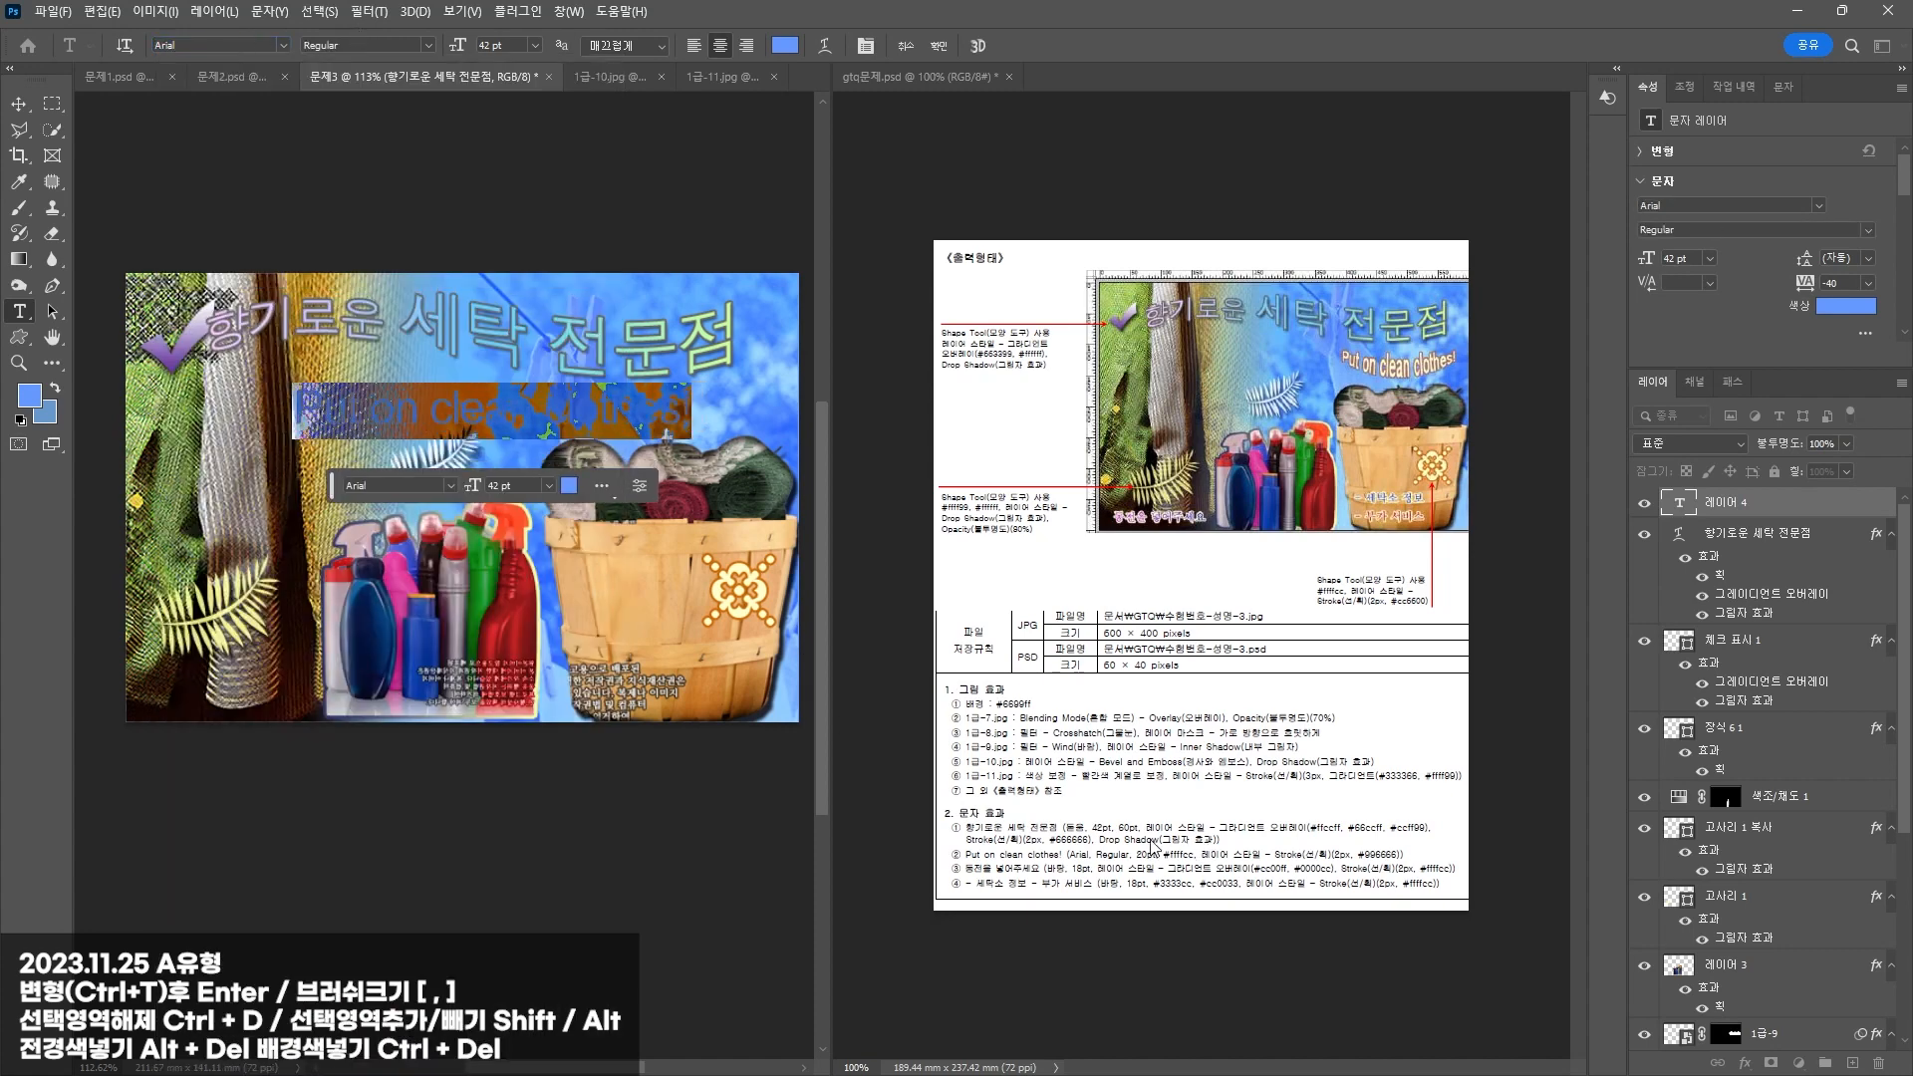
# Step: Set the "Put on clean clothes!" text to 20 pt in colour #ffffcc
pyautogui.click(510, 45)
pyautogui.press('Return')
pyautogui.click(785, 45)
pyautogui.write('ff')
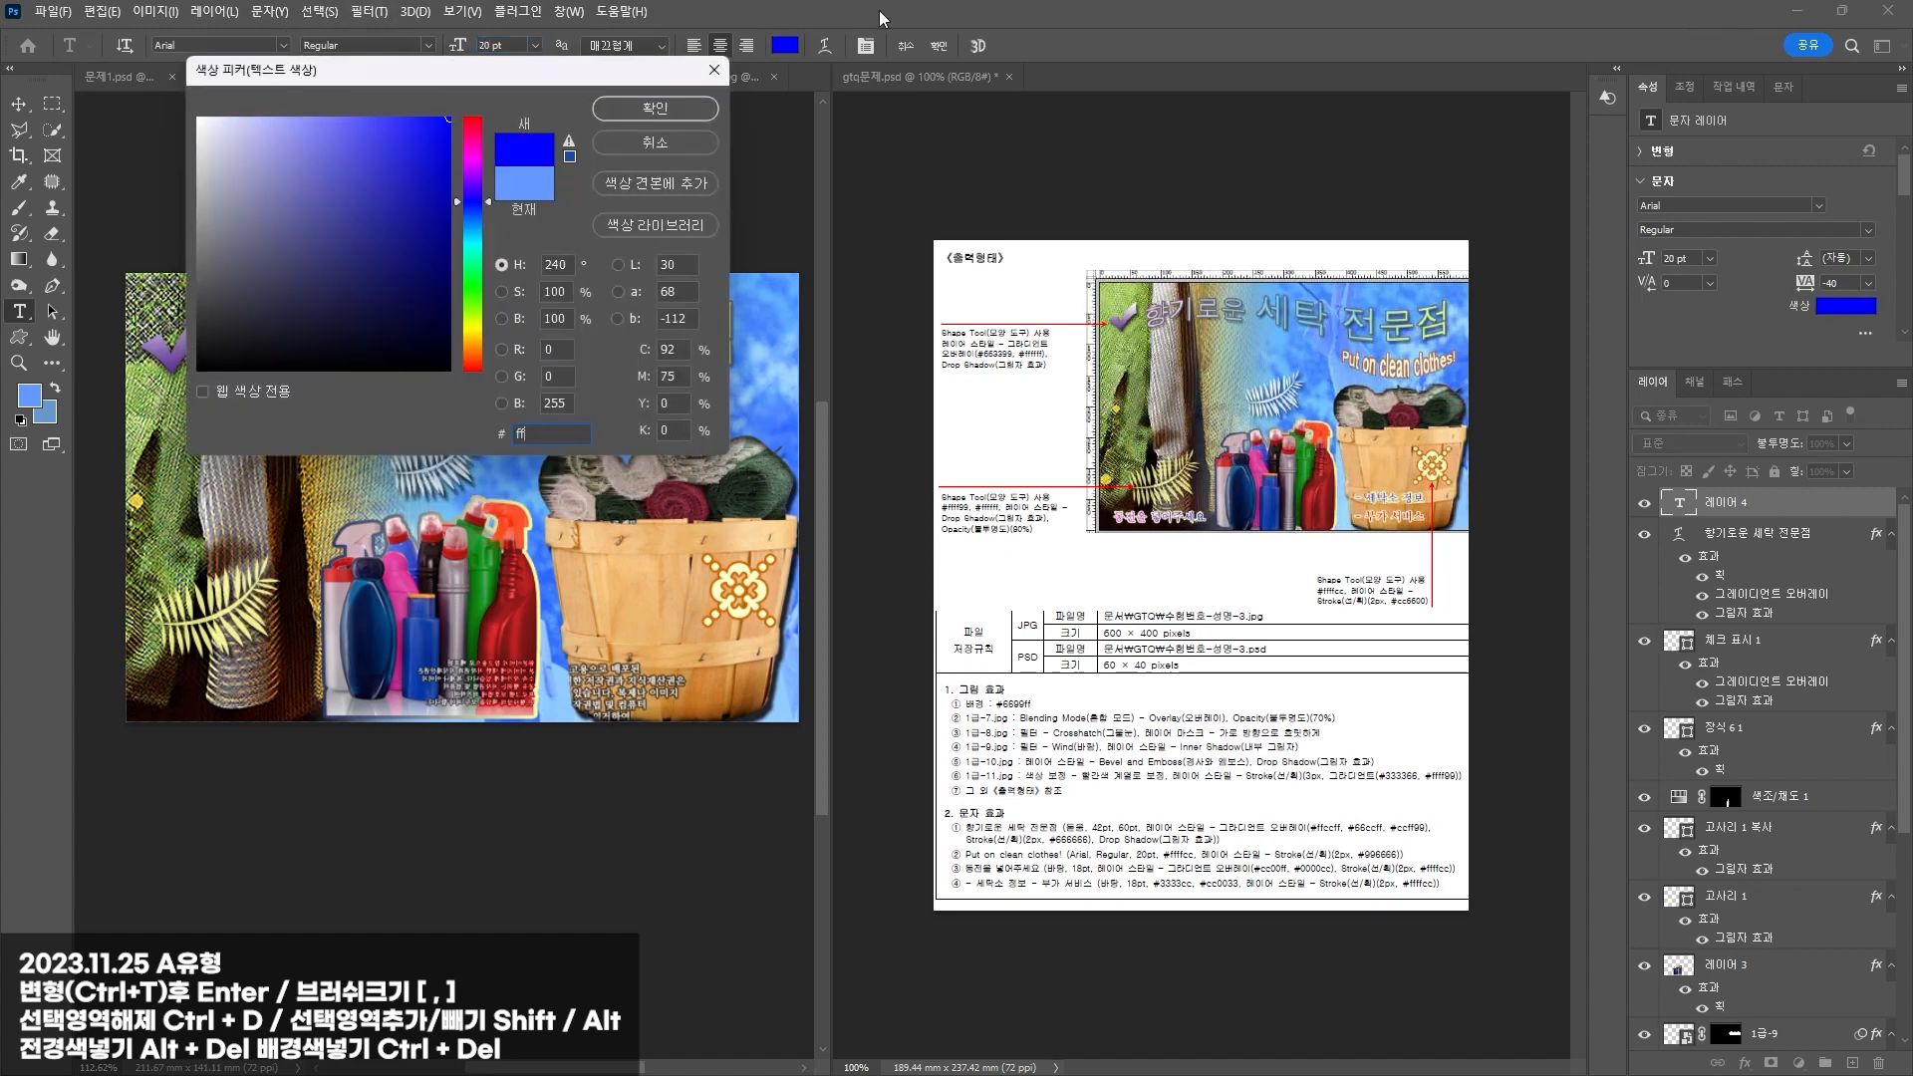
pyautogui.write('ffcc')
pyautogui.press('Return')
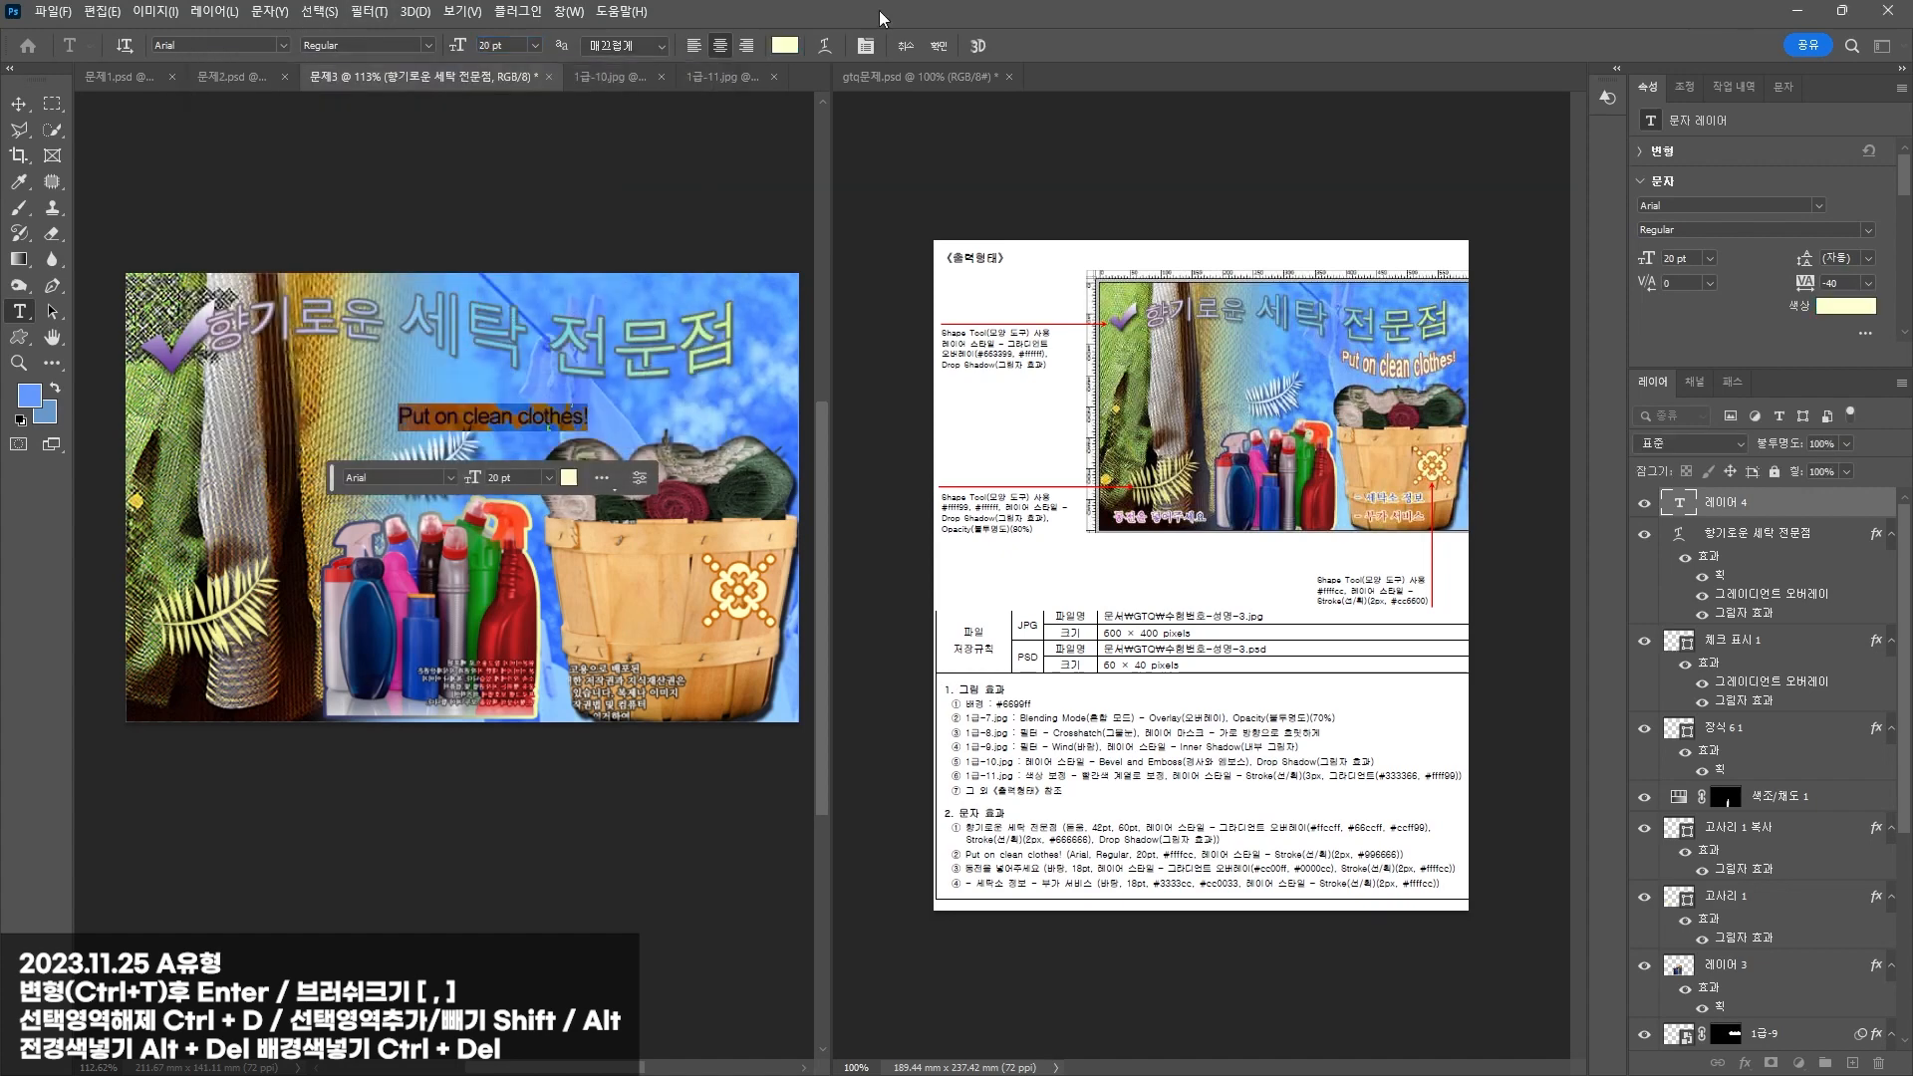
pyautogui.hotkey('ctrl', 'Return')
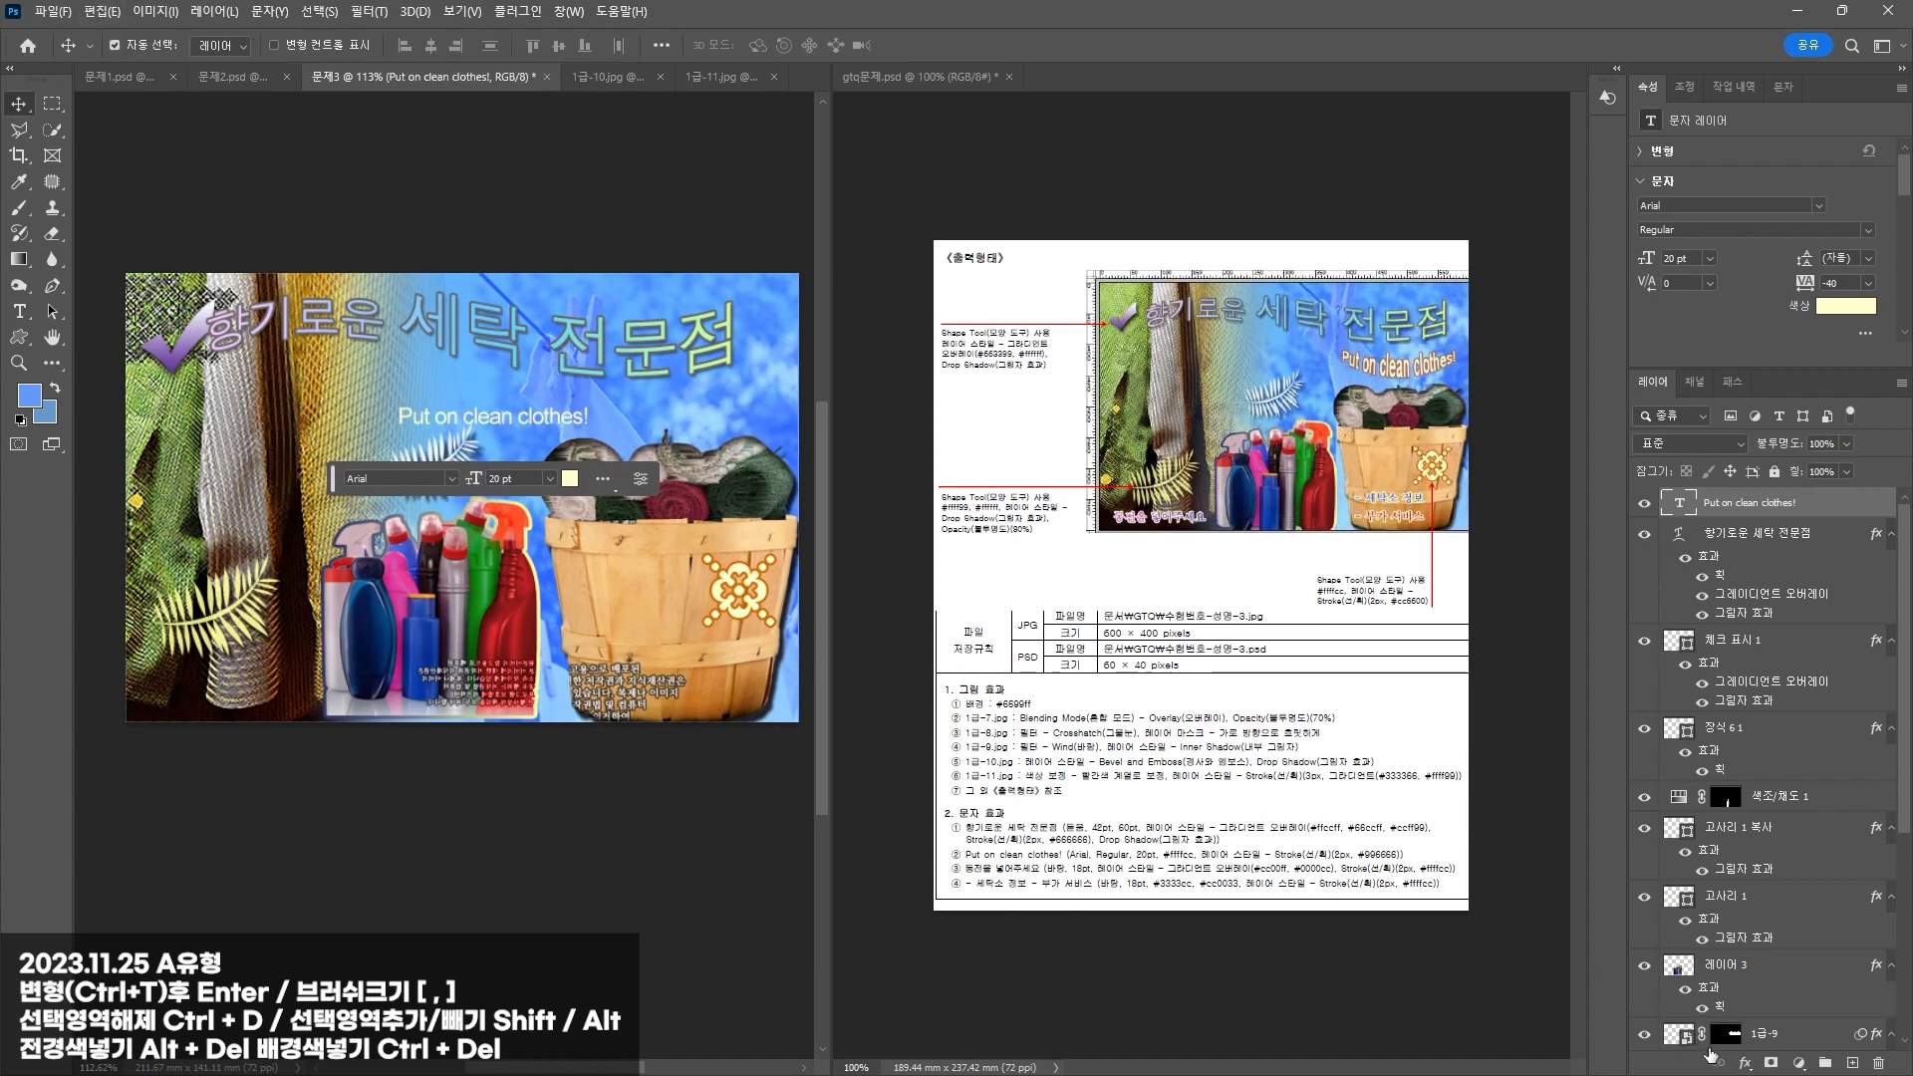
# Step: Add a 2 px outside stroke in #996666 to the "Put on clean clothes!" text
pyautogui.click(1745, 1062)
pyautogui.click(1761, 914)
pyautogui.click(484, 726)
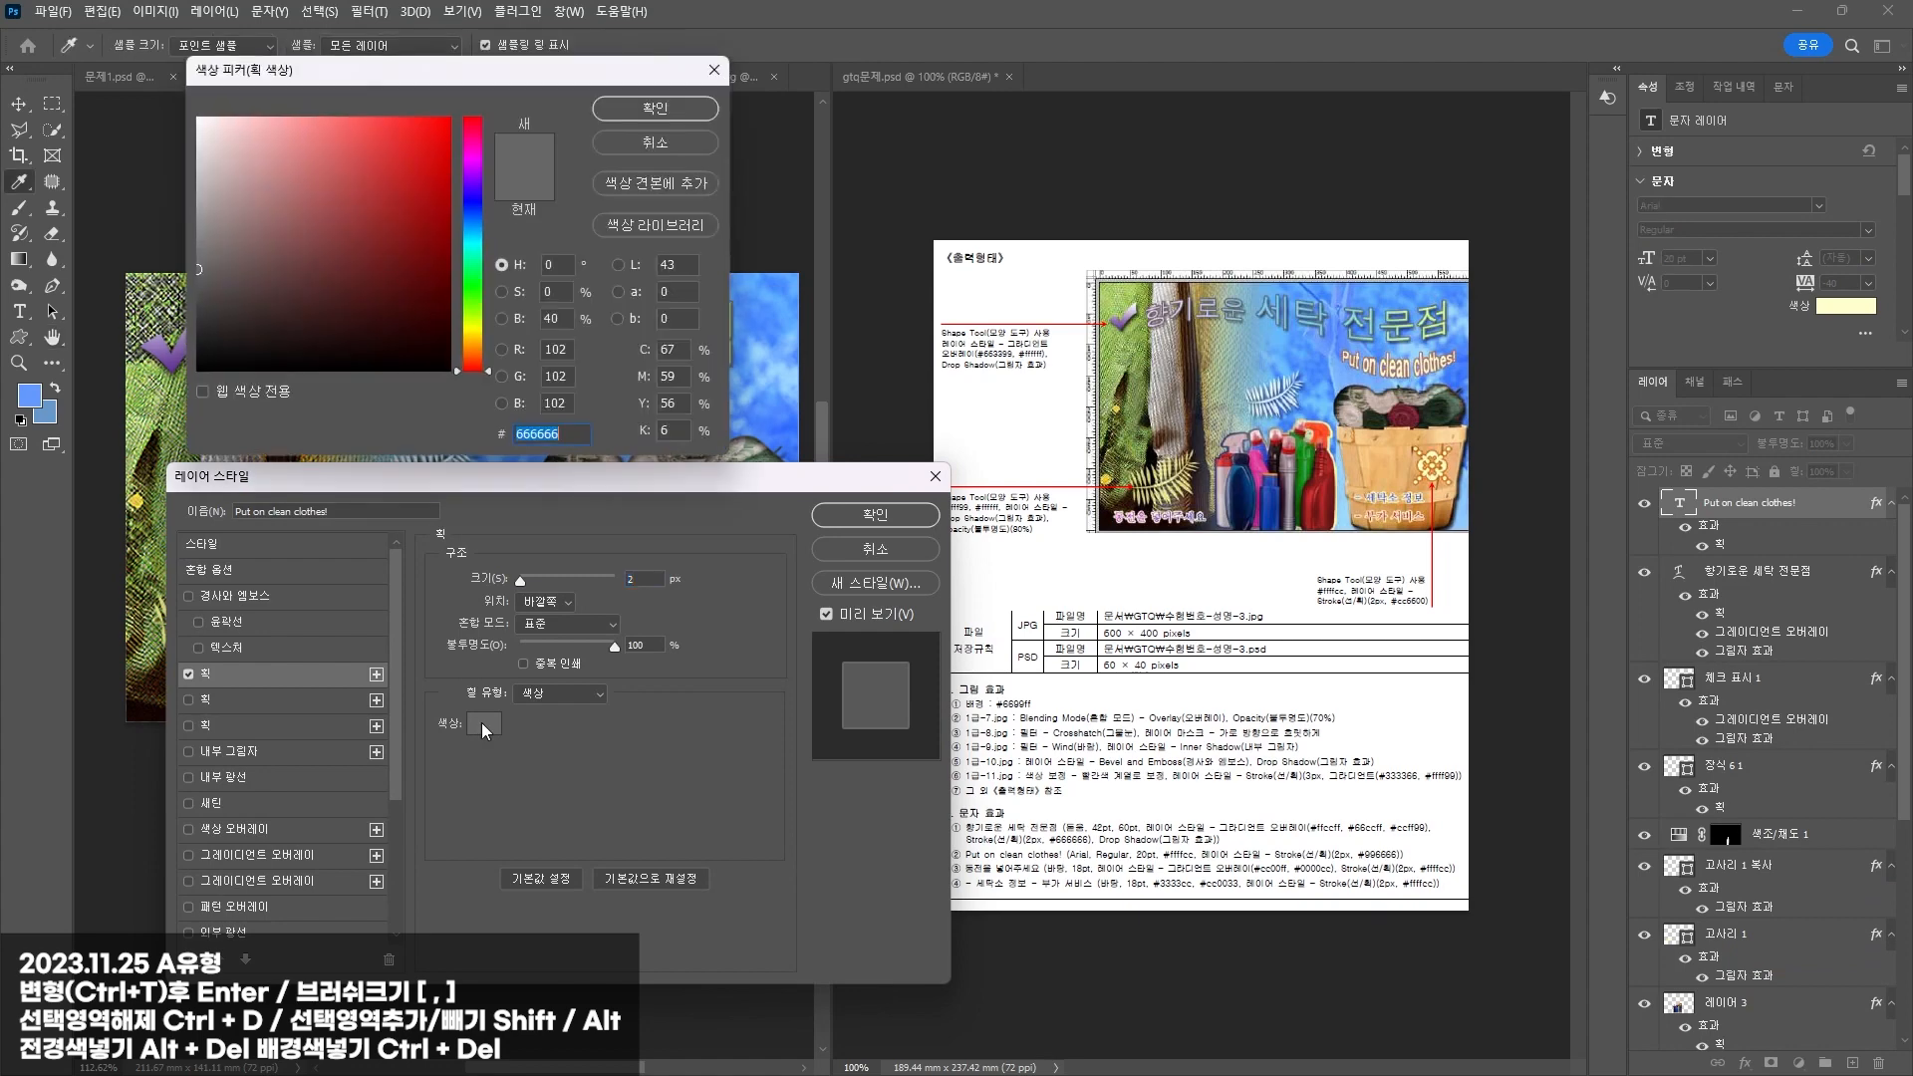
pyautogui.write('996666')
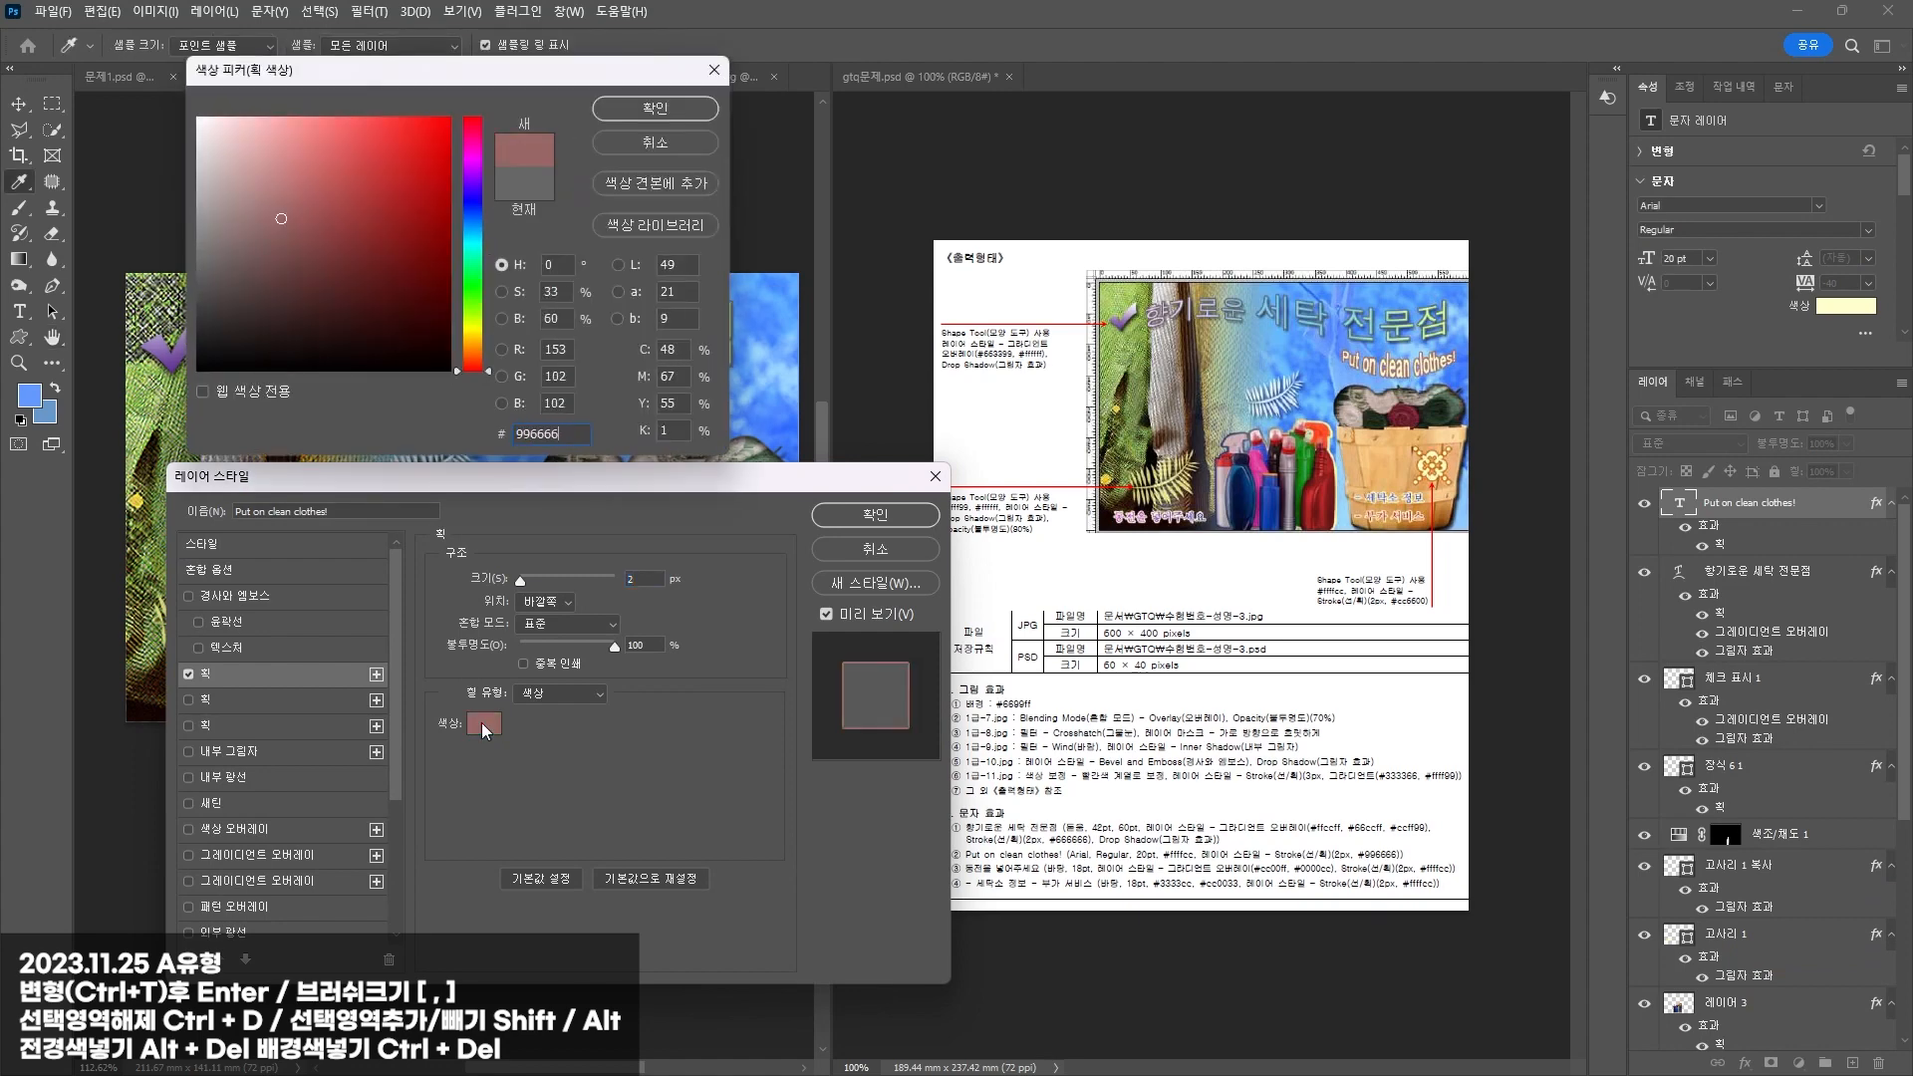
pyautogui.press('Return')
pyautogui.press('Return')
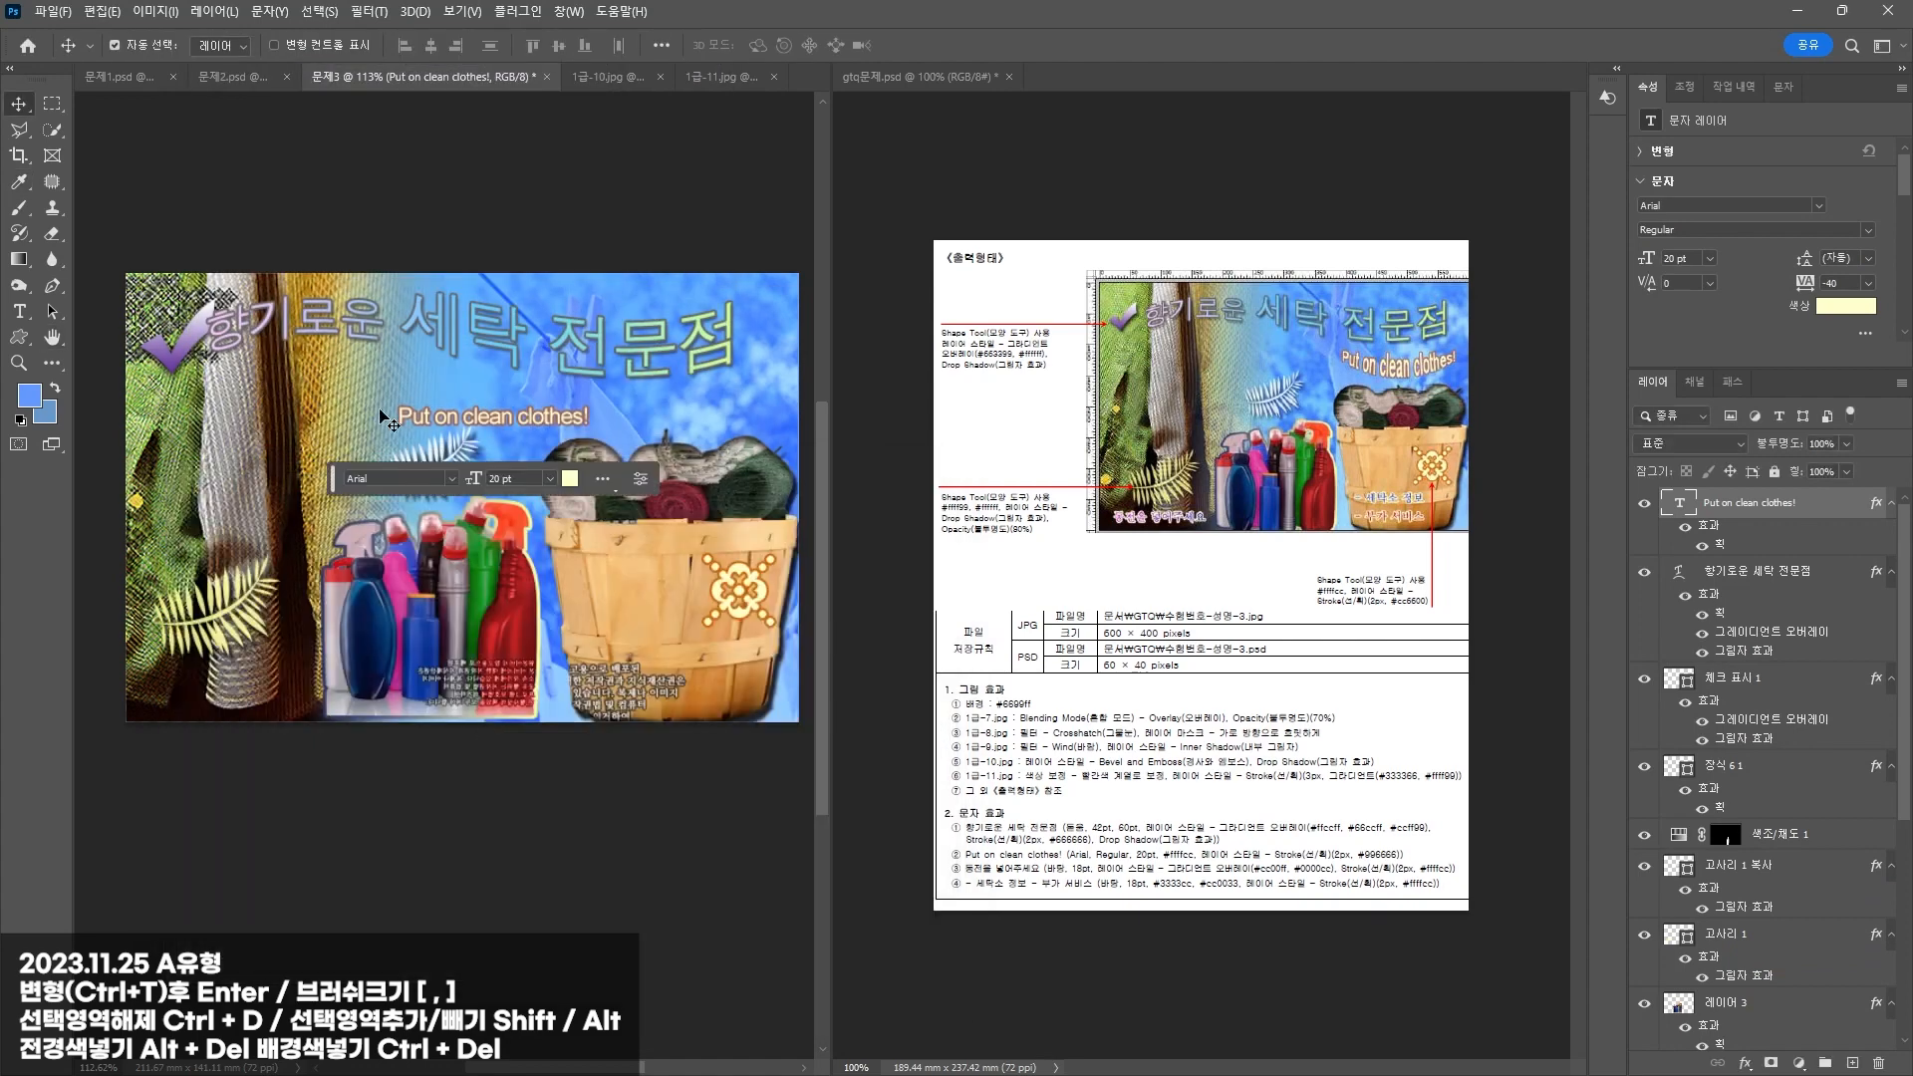
# Step: Warp the "Put on clean clothes!" text with the Arc Lower (아래 부채꼴) style at +50% bend and move it just above the basket
pyautogui.doubleClick(441, 408)
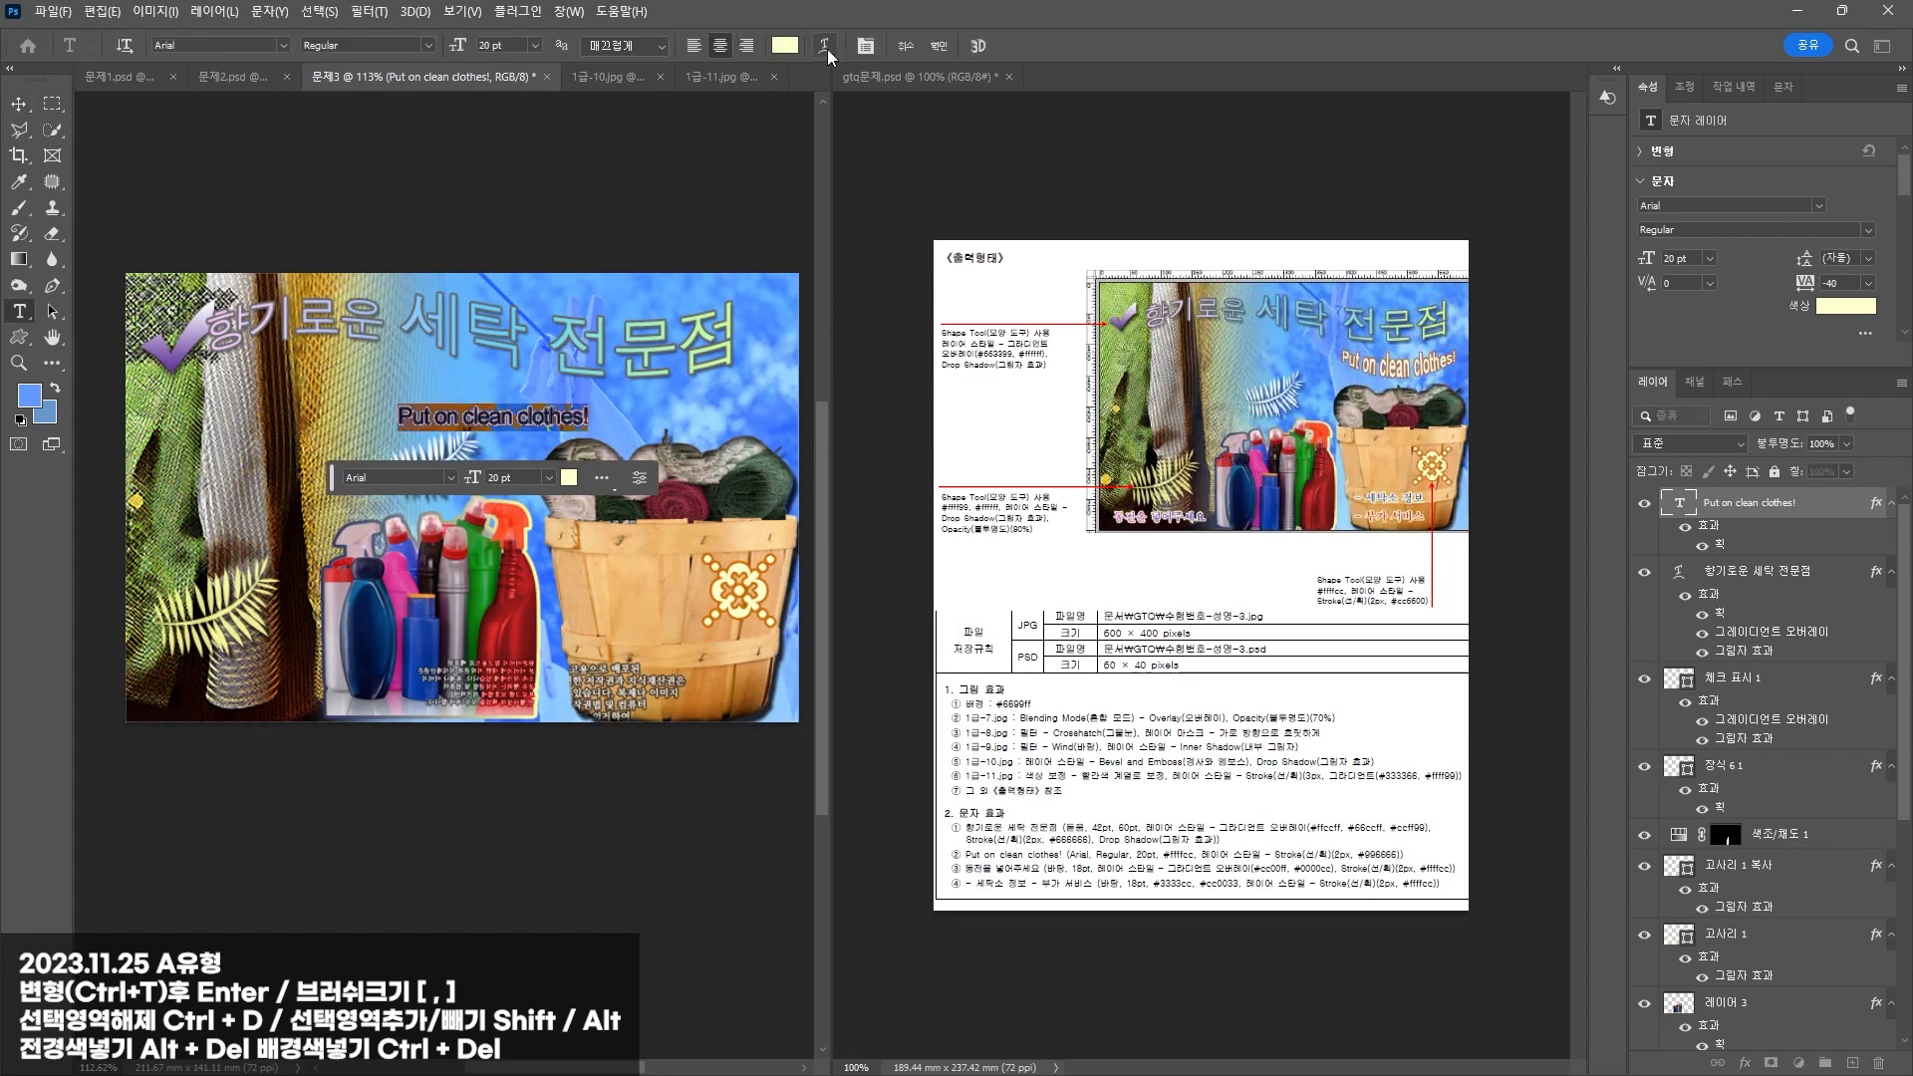
pyautogui.click(824, 45)
pyautogui.click(847, 490)
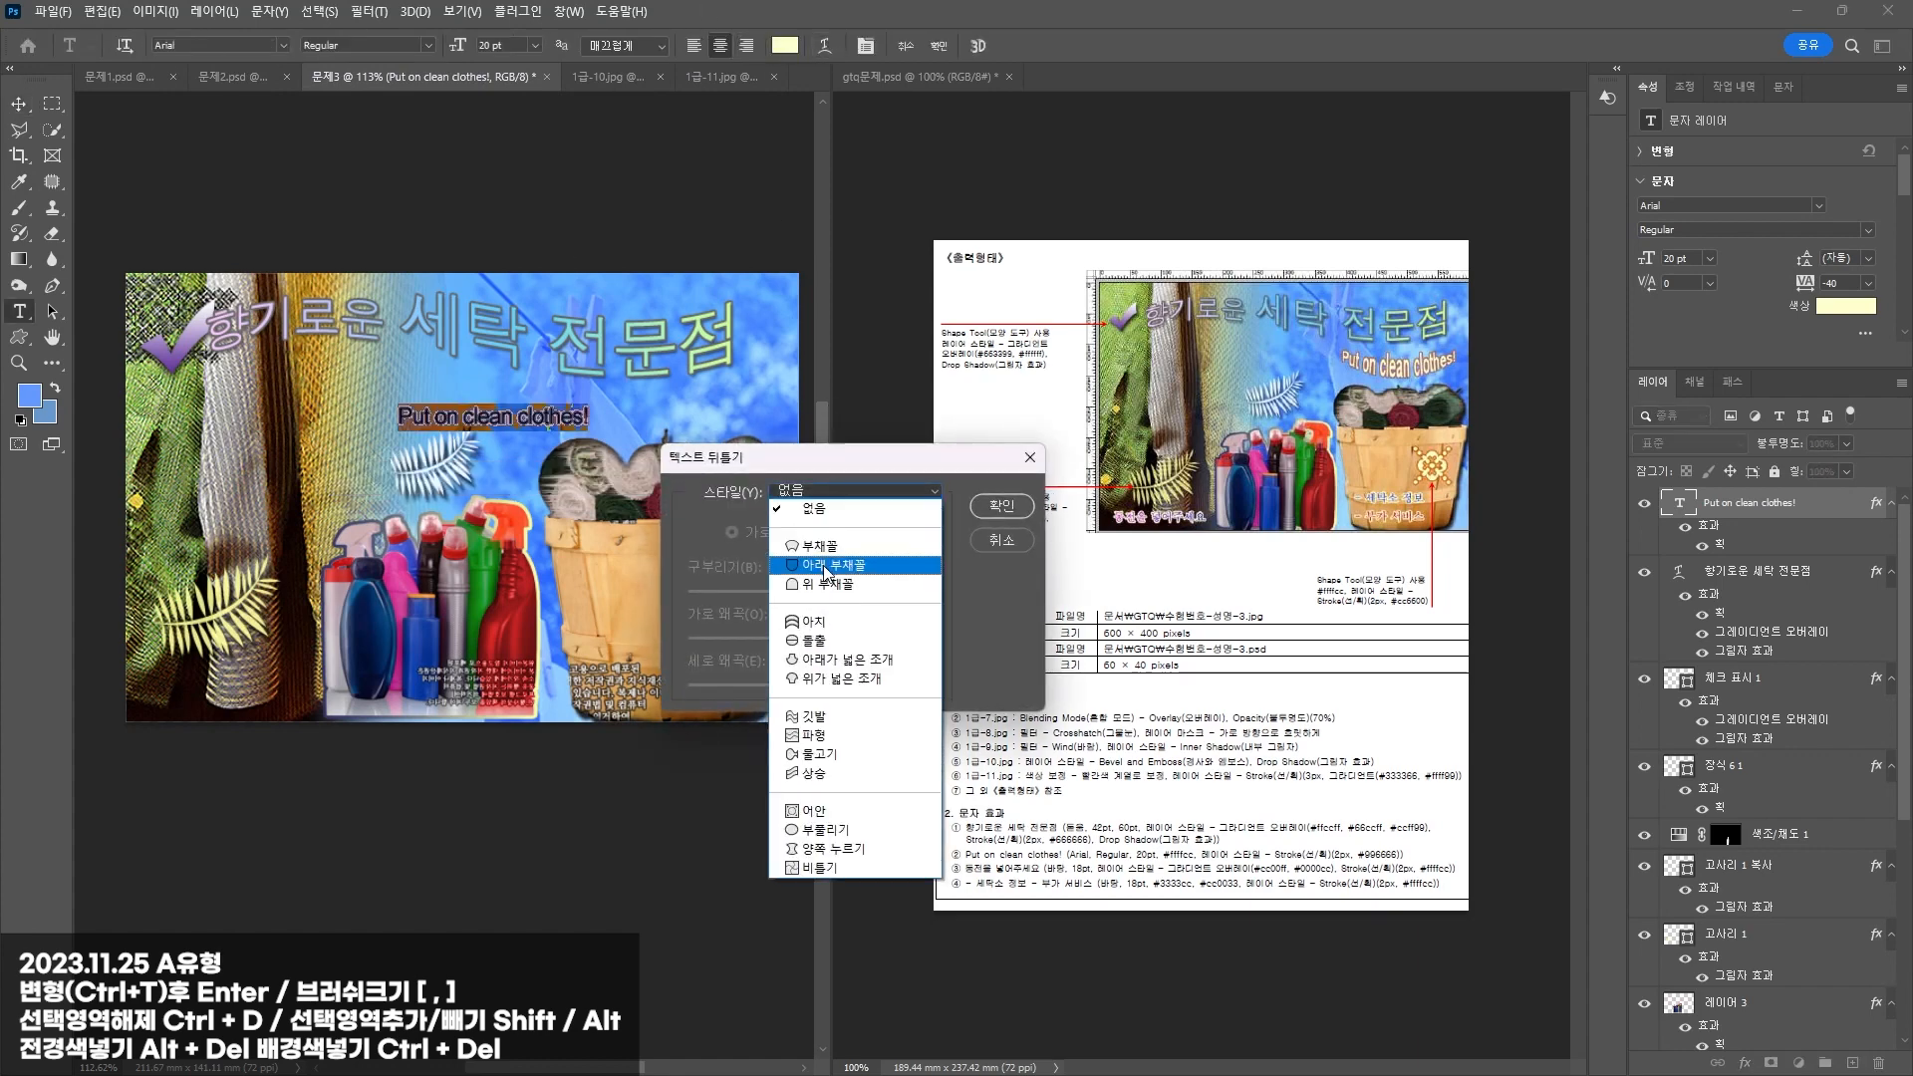
pyautogui.click(823, 568)
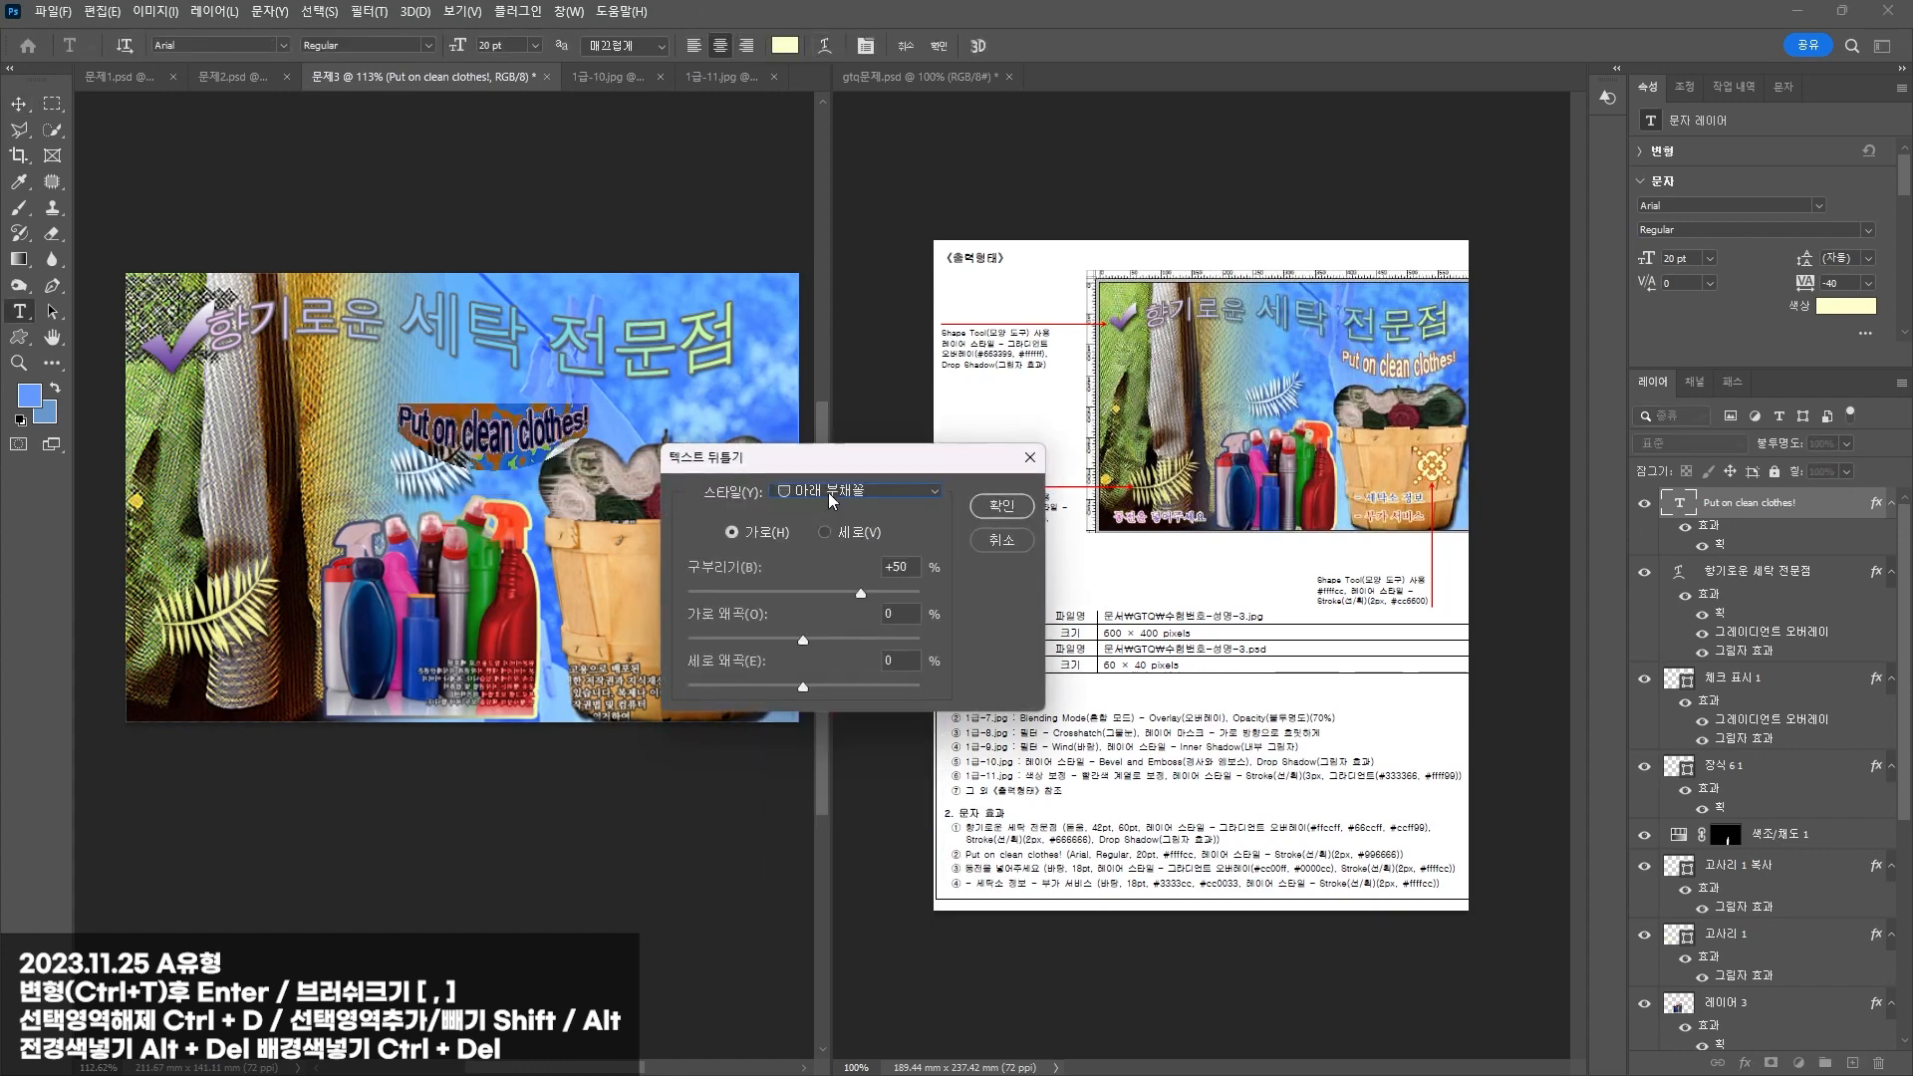
pyautogui.click(1004, 508)
pyautogui.press('v')
pyautogui.moveTo(586, 435); pyautogui.dragTo(724, 415)
pyautogui.click(708, 177)
# Step: Add the text "동전을 넣어주세요" in 바탕 (Batang) at 18 pt and position it in the image's lower-left corner
pyautogui.click(24, 313)
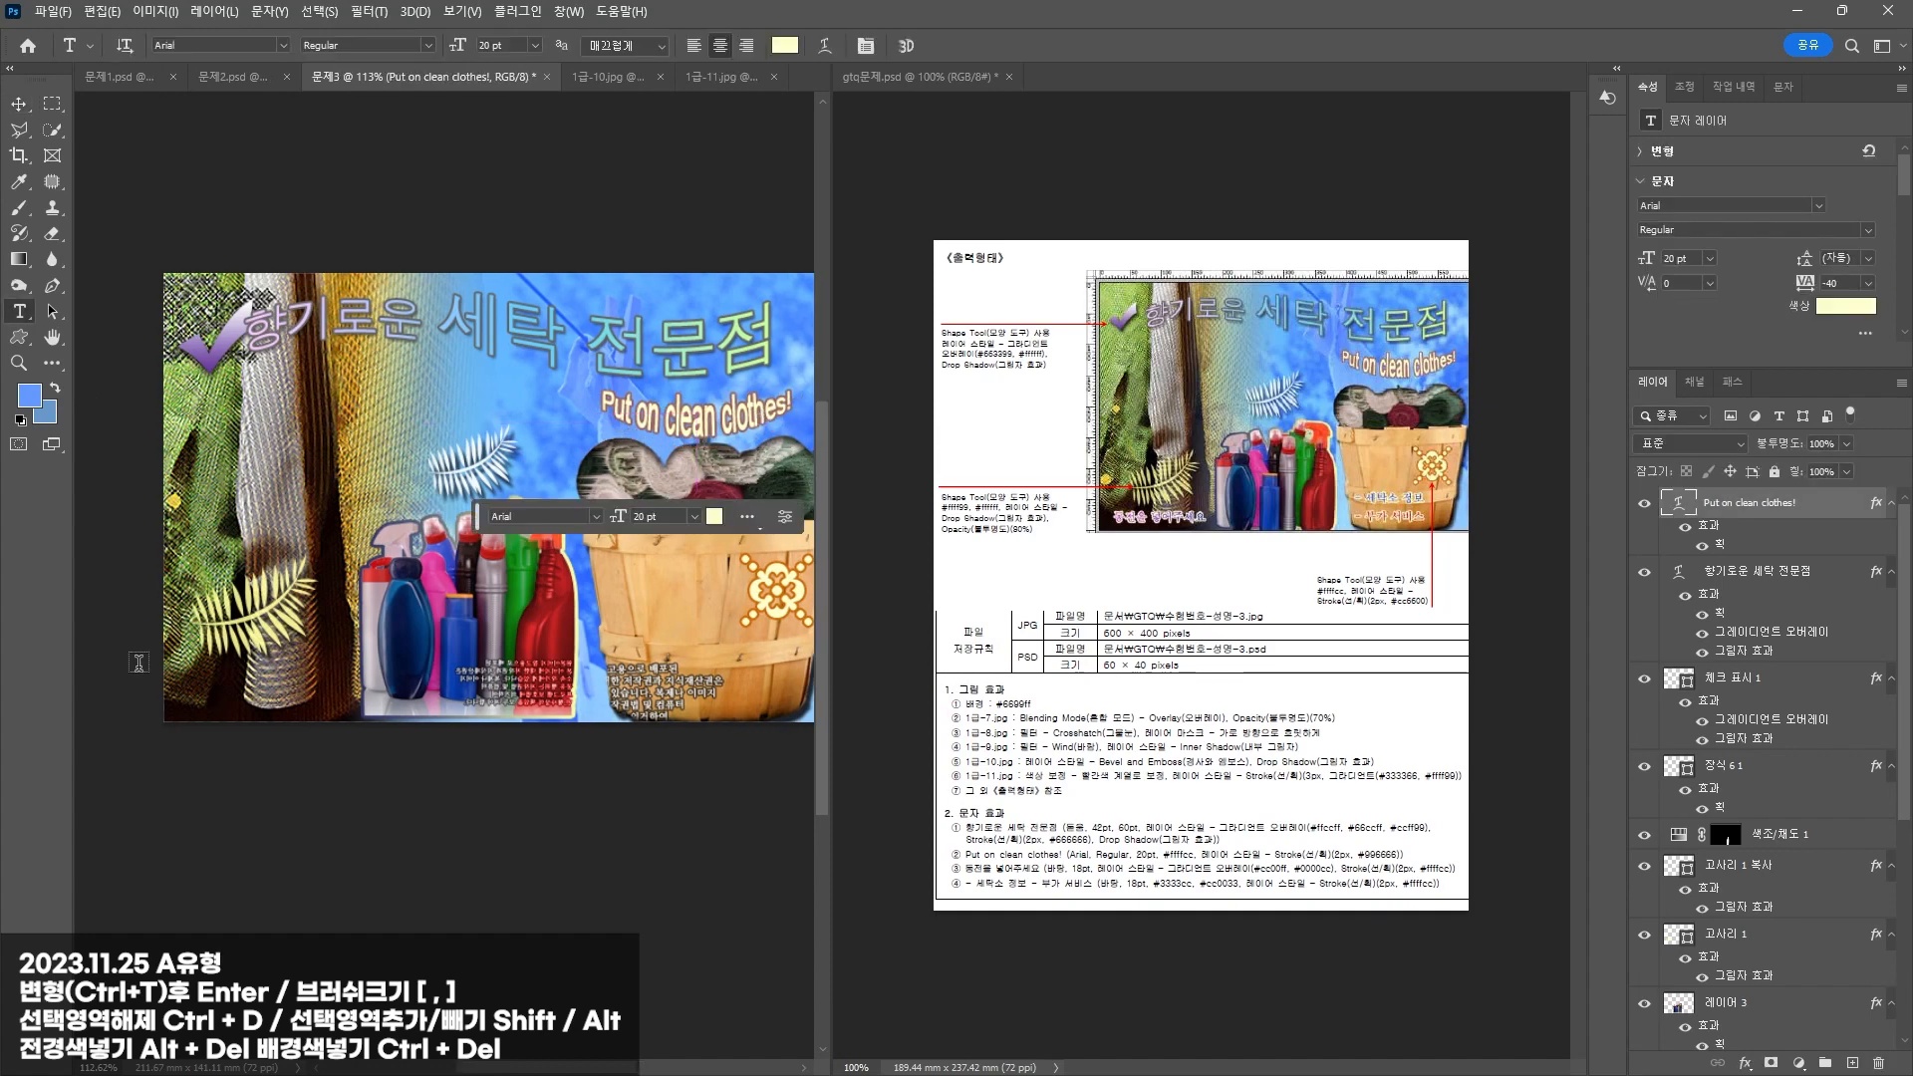
pyautogui.click(198, 691)
pyautogui.write('동전을 넣어주세요')
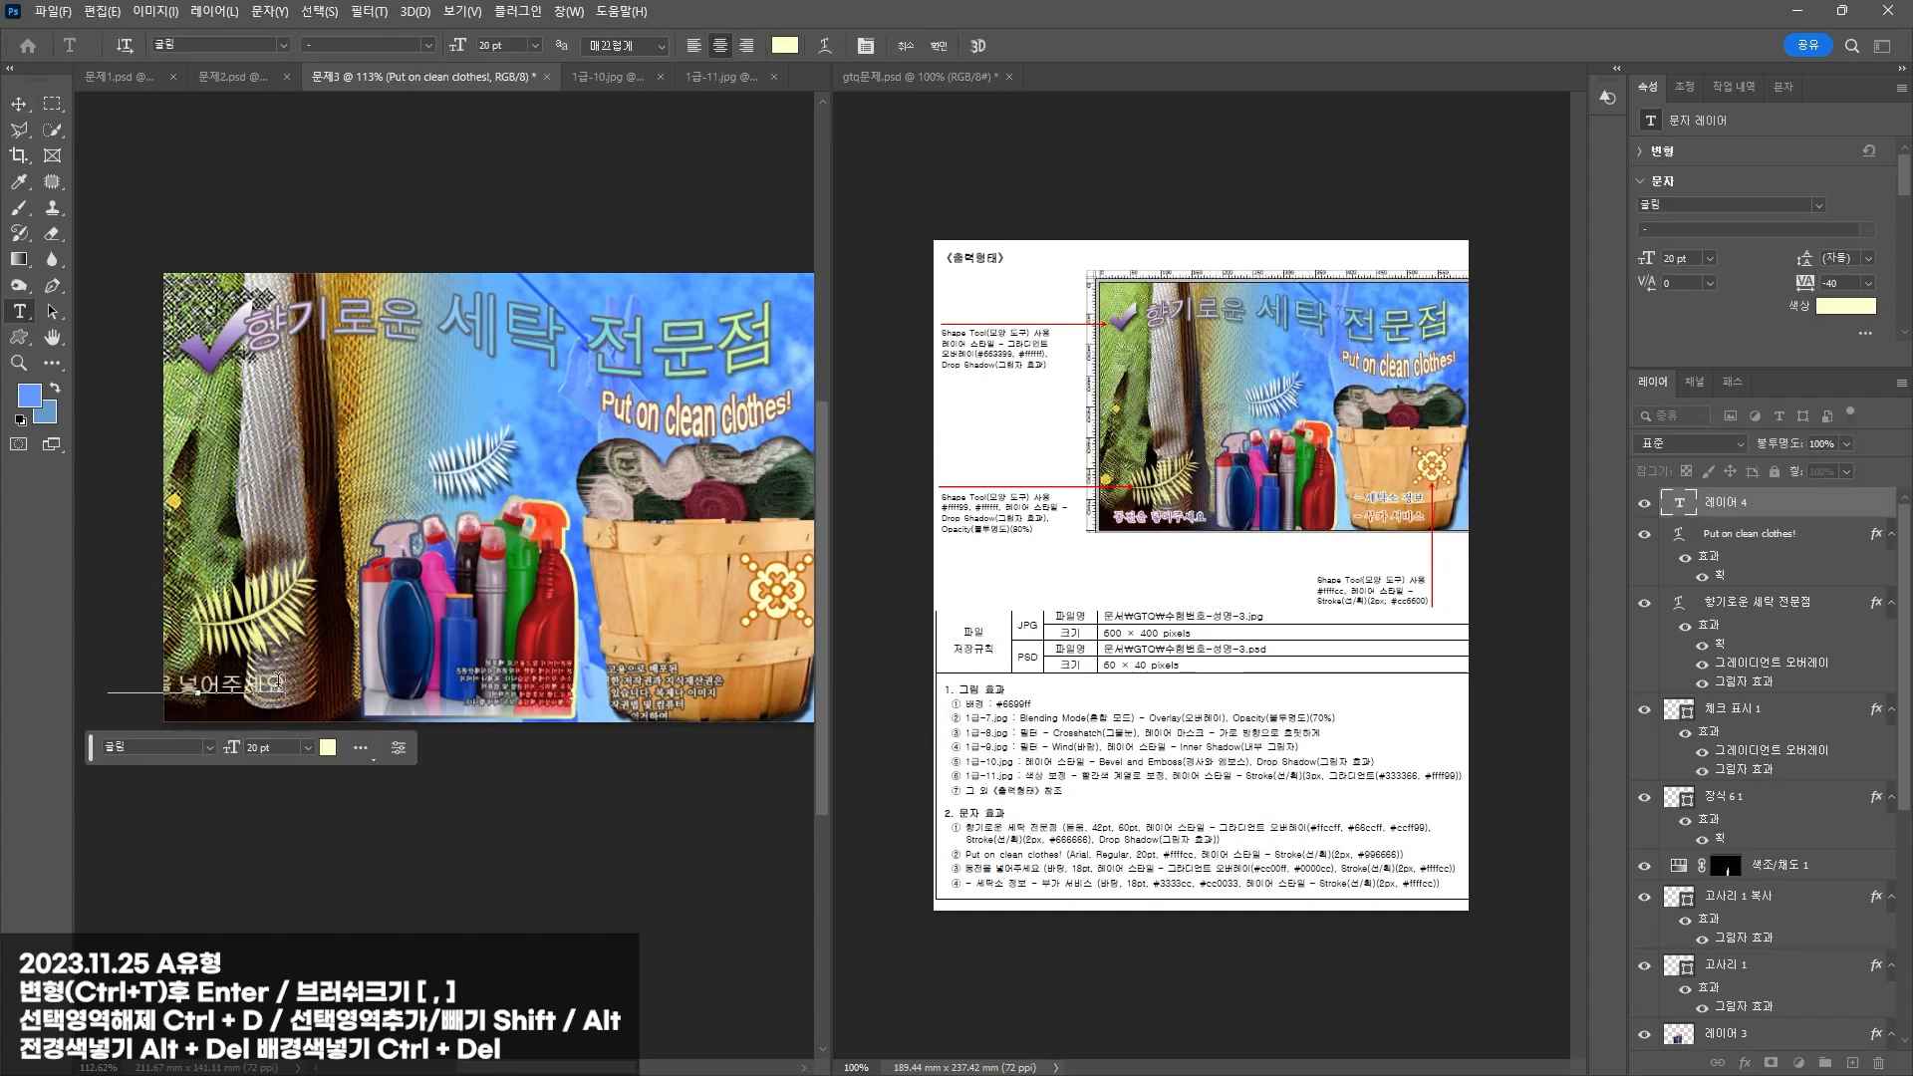
pyautogui.hotkey('ctrl', 'a')
pyautogui.click(283, 45)
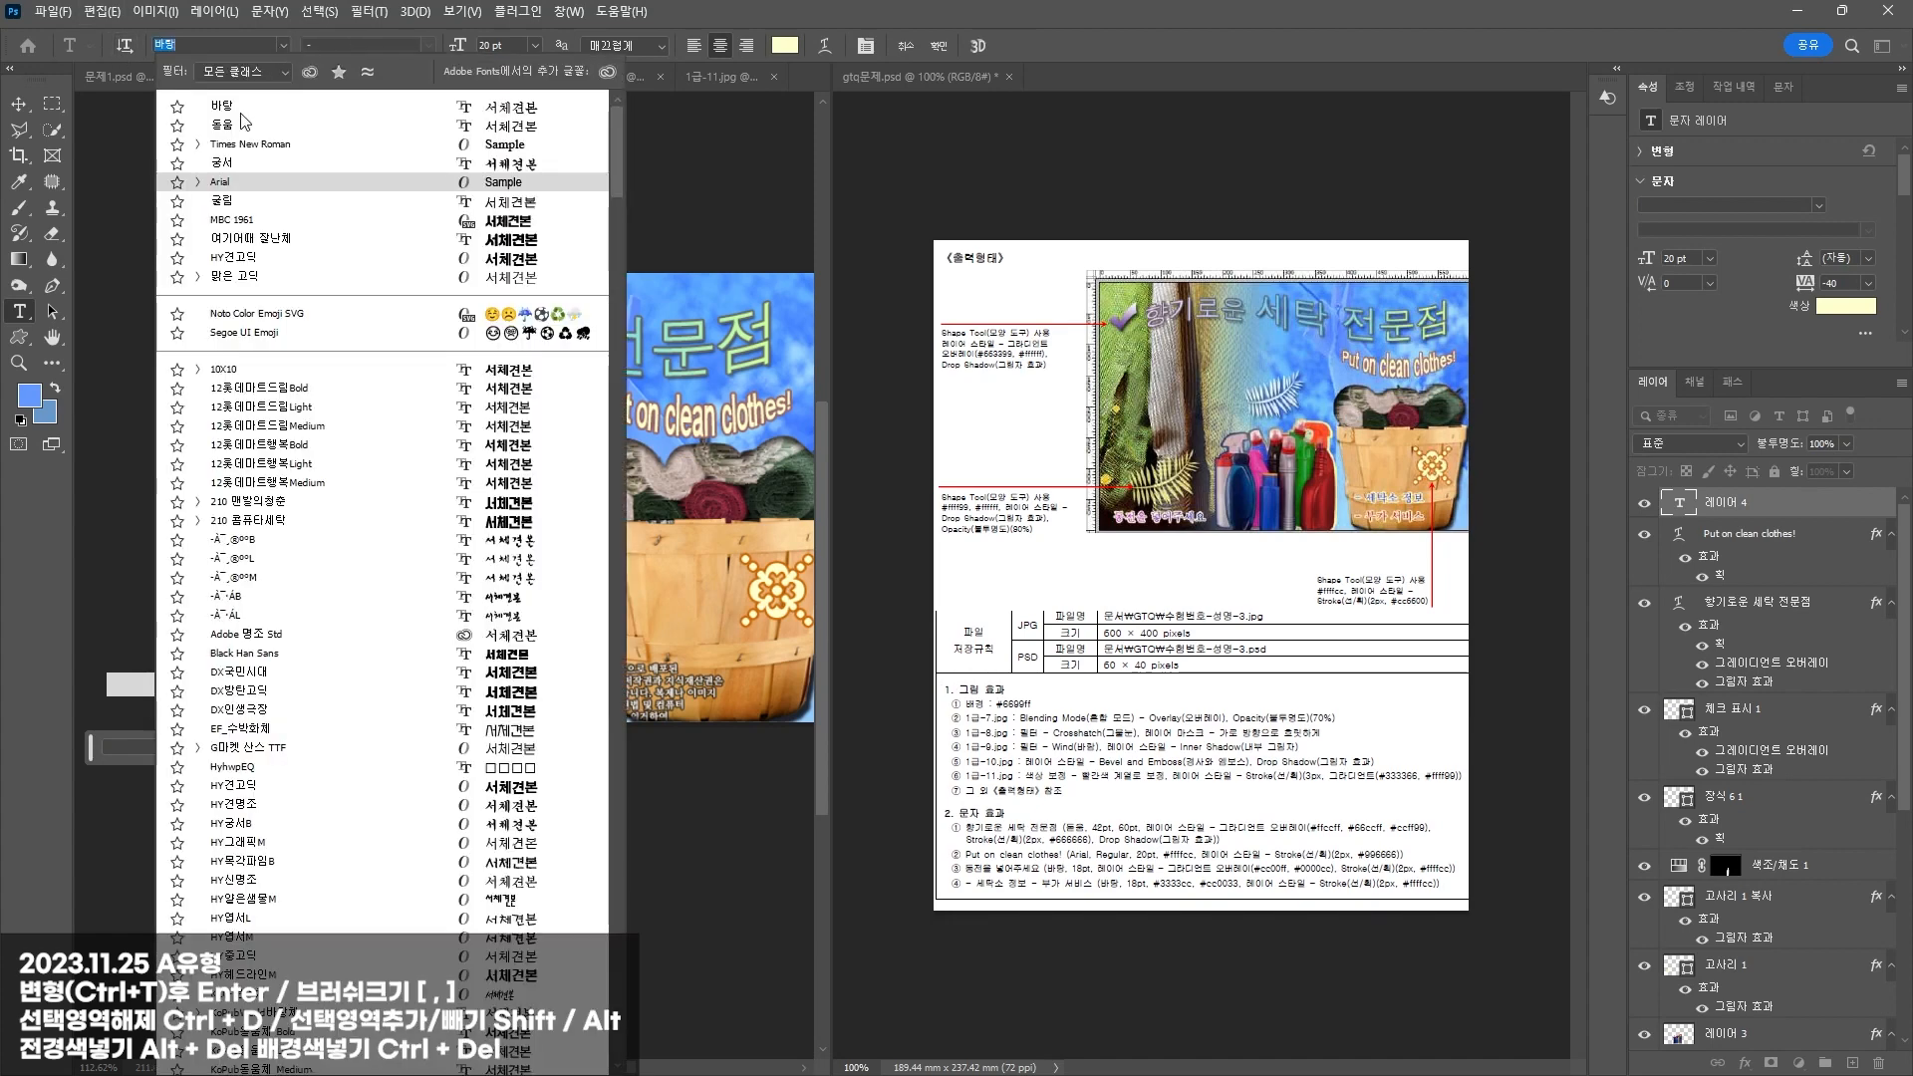
pyautogui.click(242, 113)
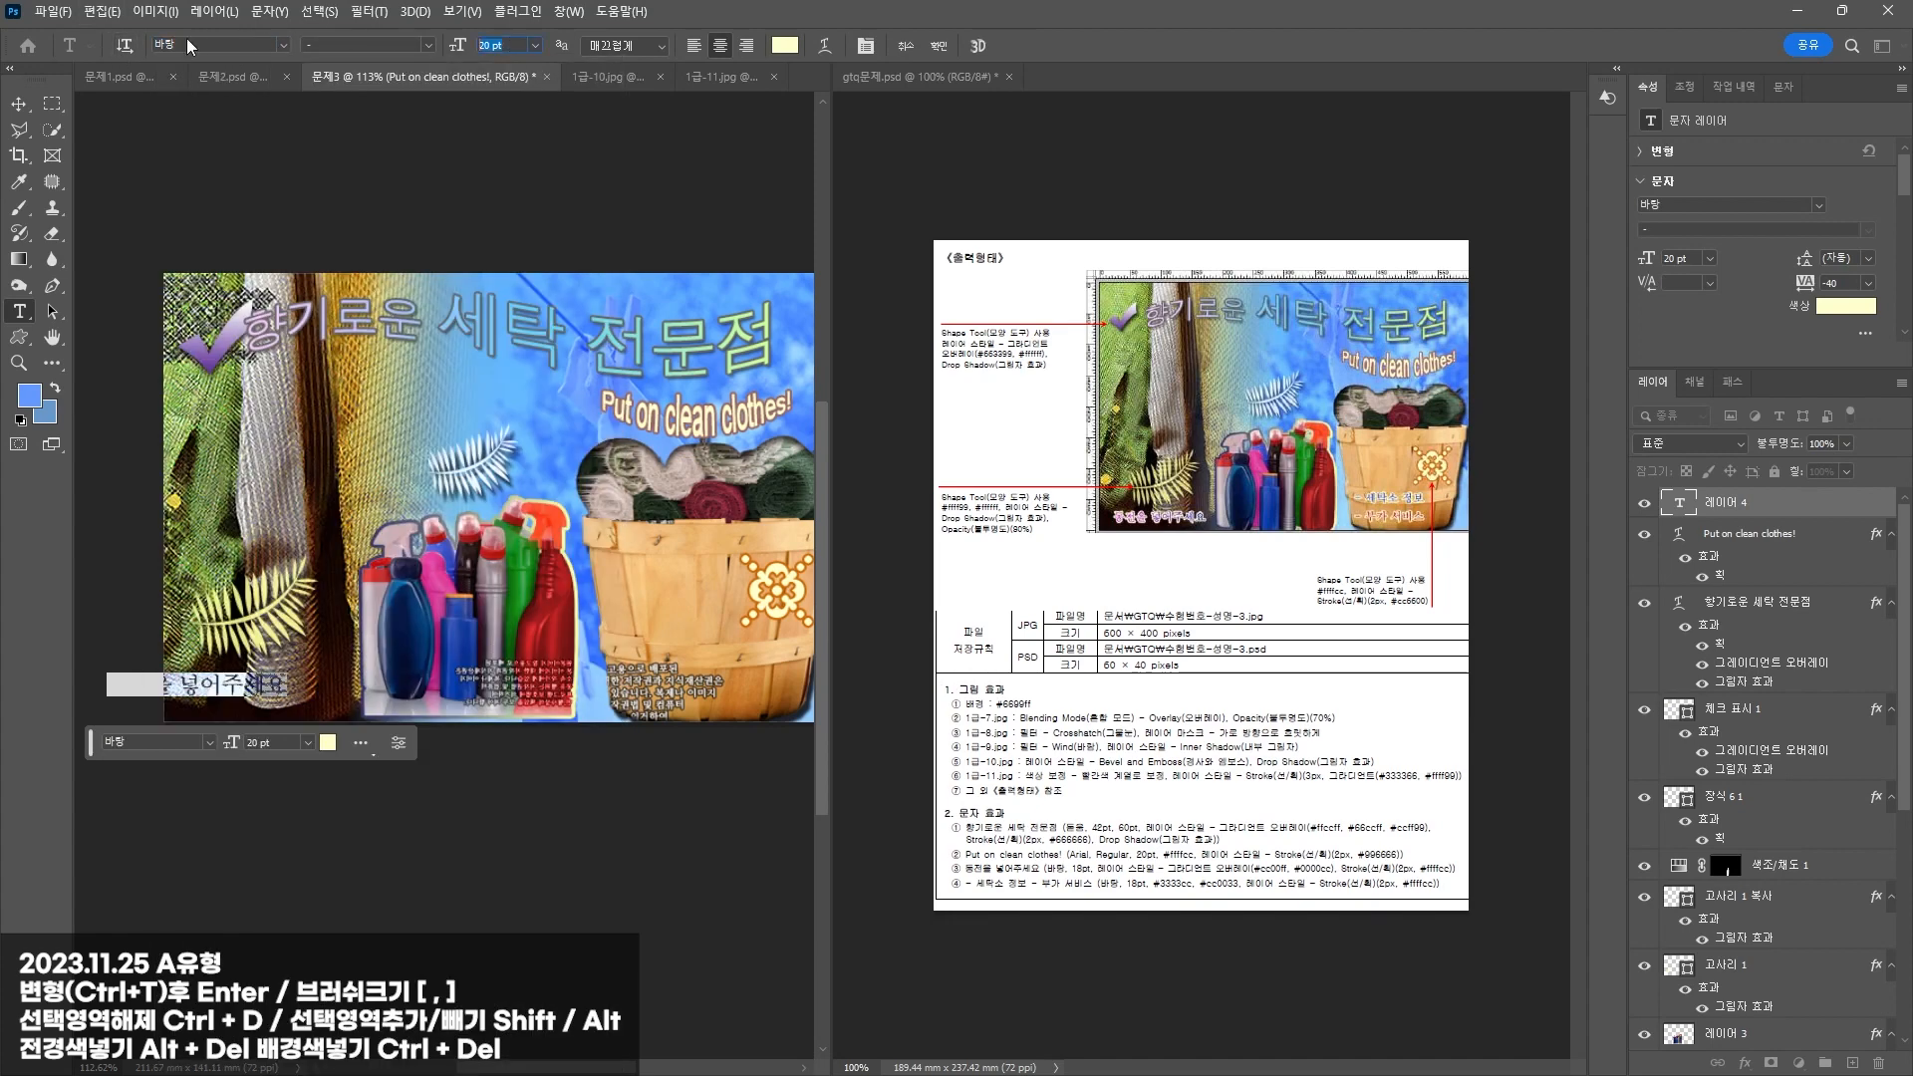
pyautogui.write('18')
pyautogui.press('Return')
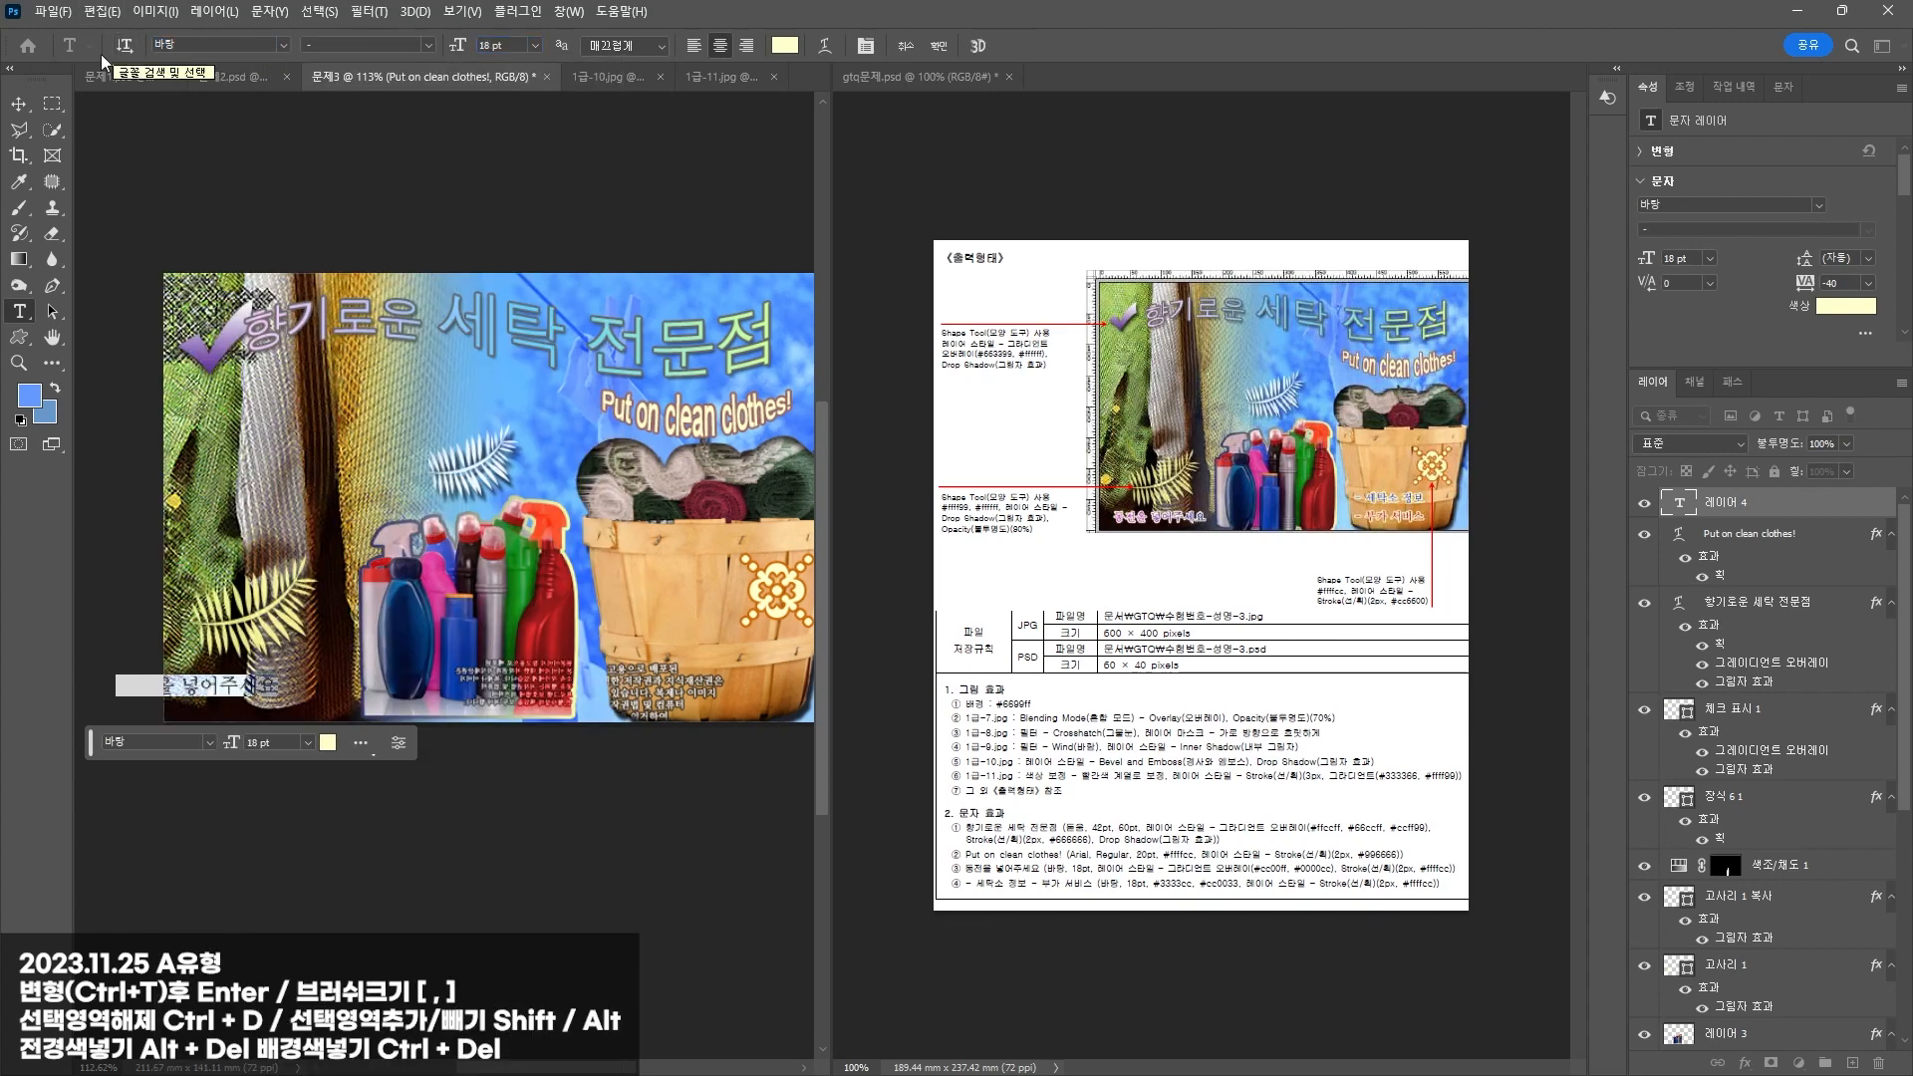
pyautogui.click(19, 104)
pyautogui.moveTo(262, 707); pyautogui.dragTo(342, 708)
# Step: Add a Gradient Overlay to the "동전을 넣어주세요" text and set the gradient's starting colour stop to #cc00ff
pyautogui.click(1744, 1063)
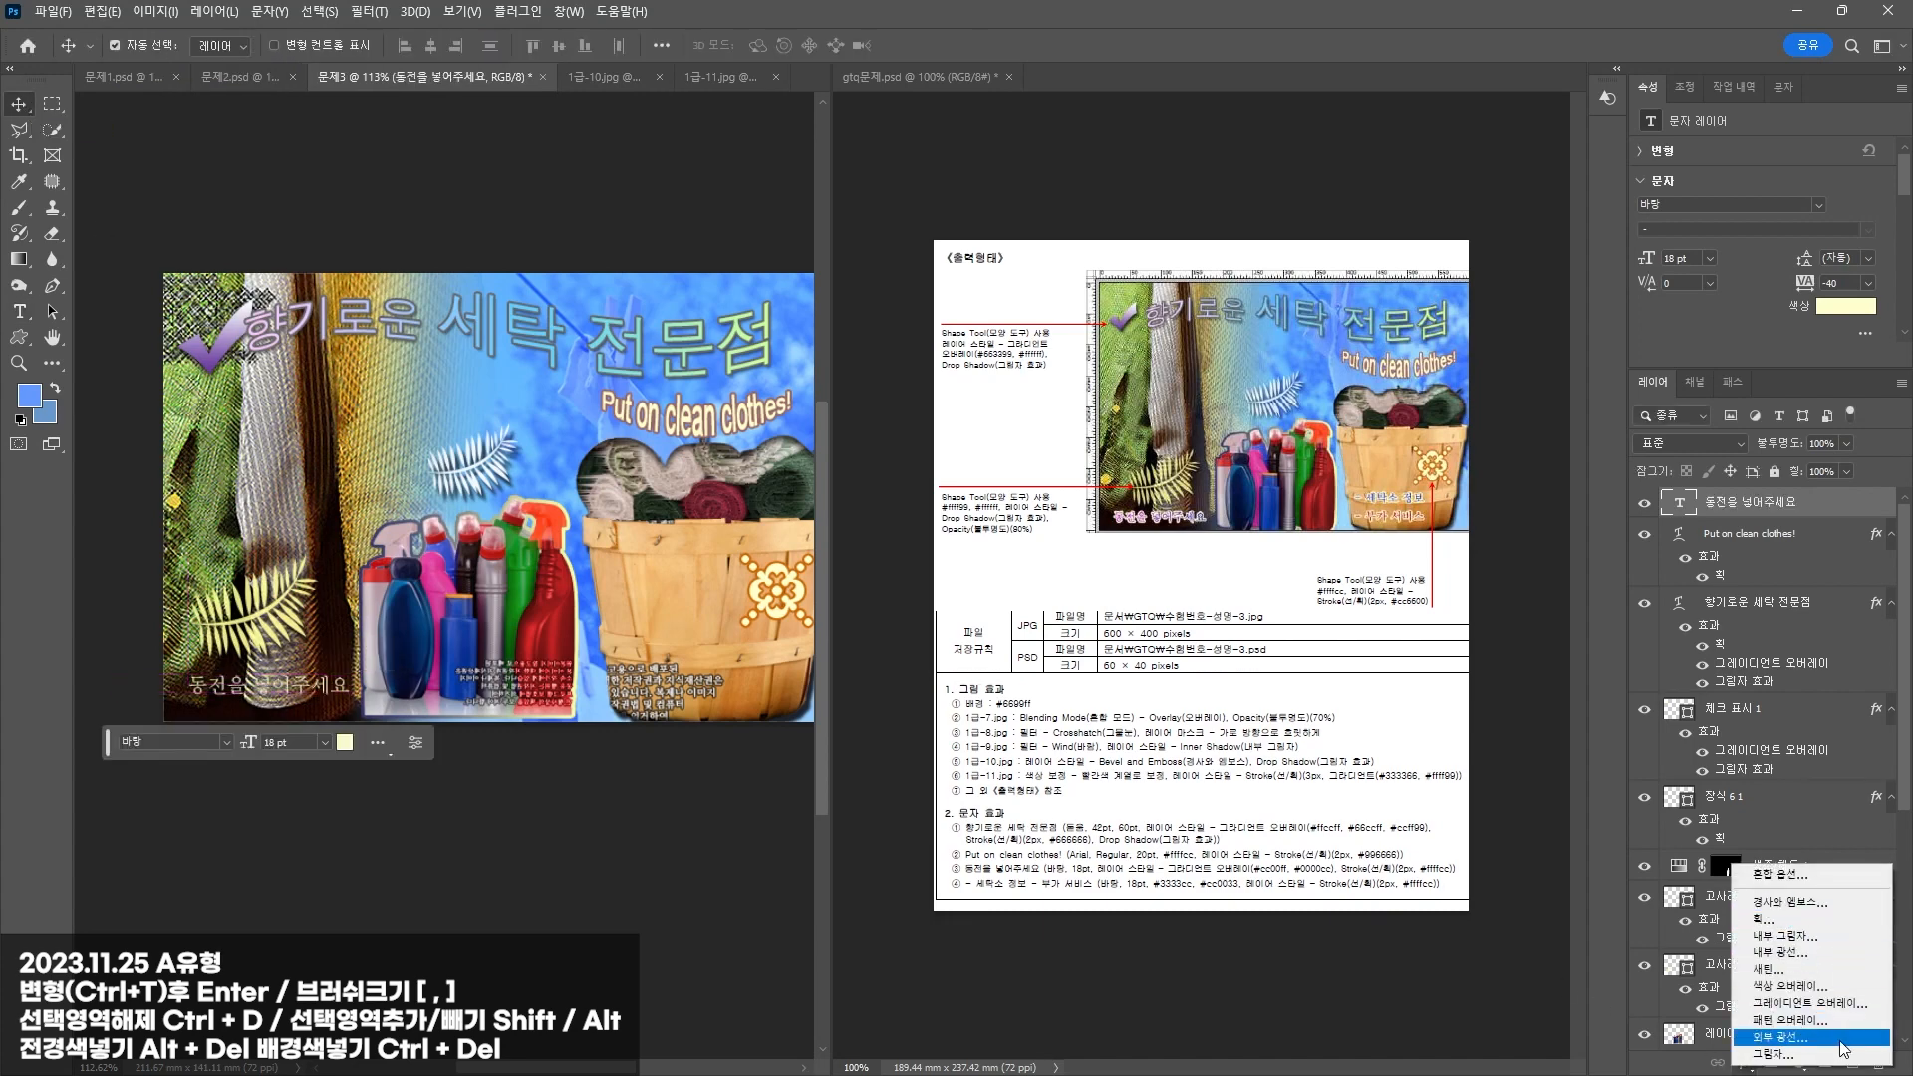
pyautogui.click(1833, 1002)
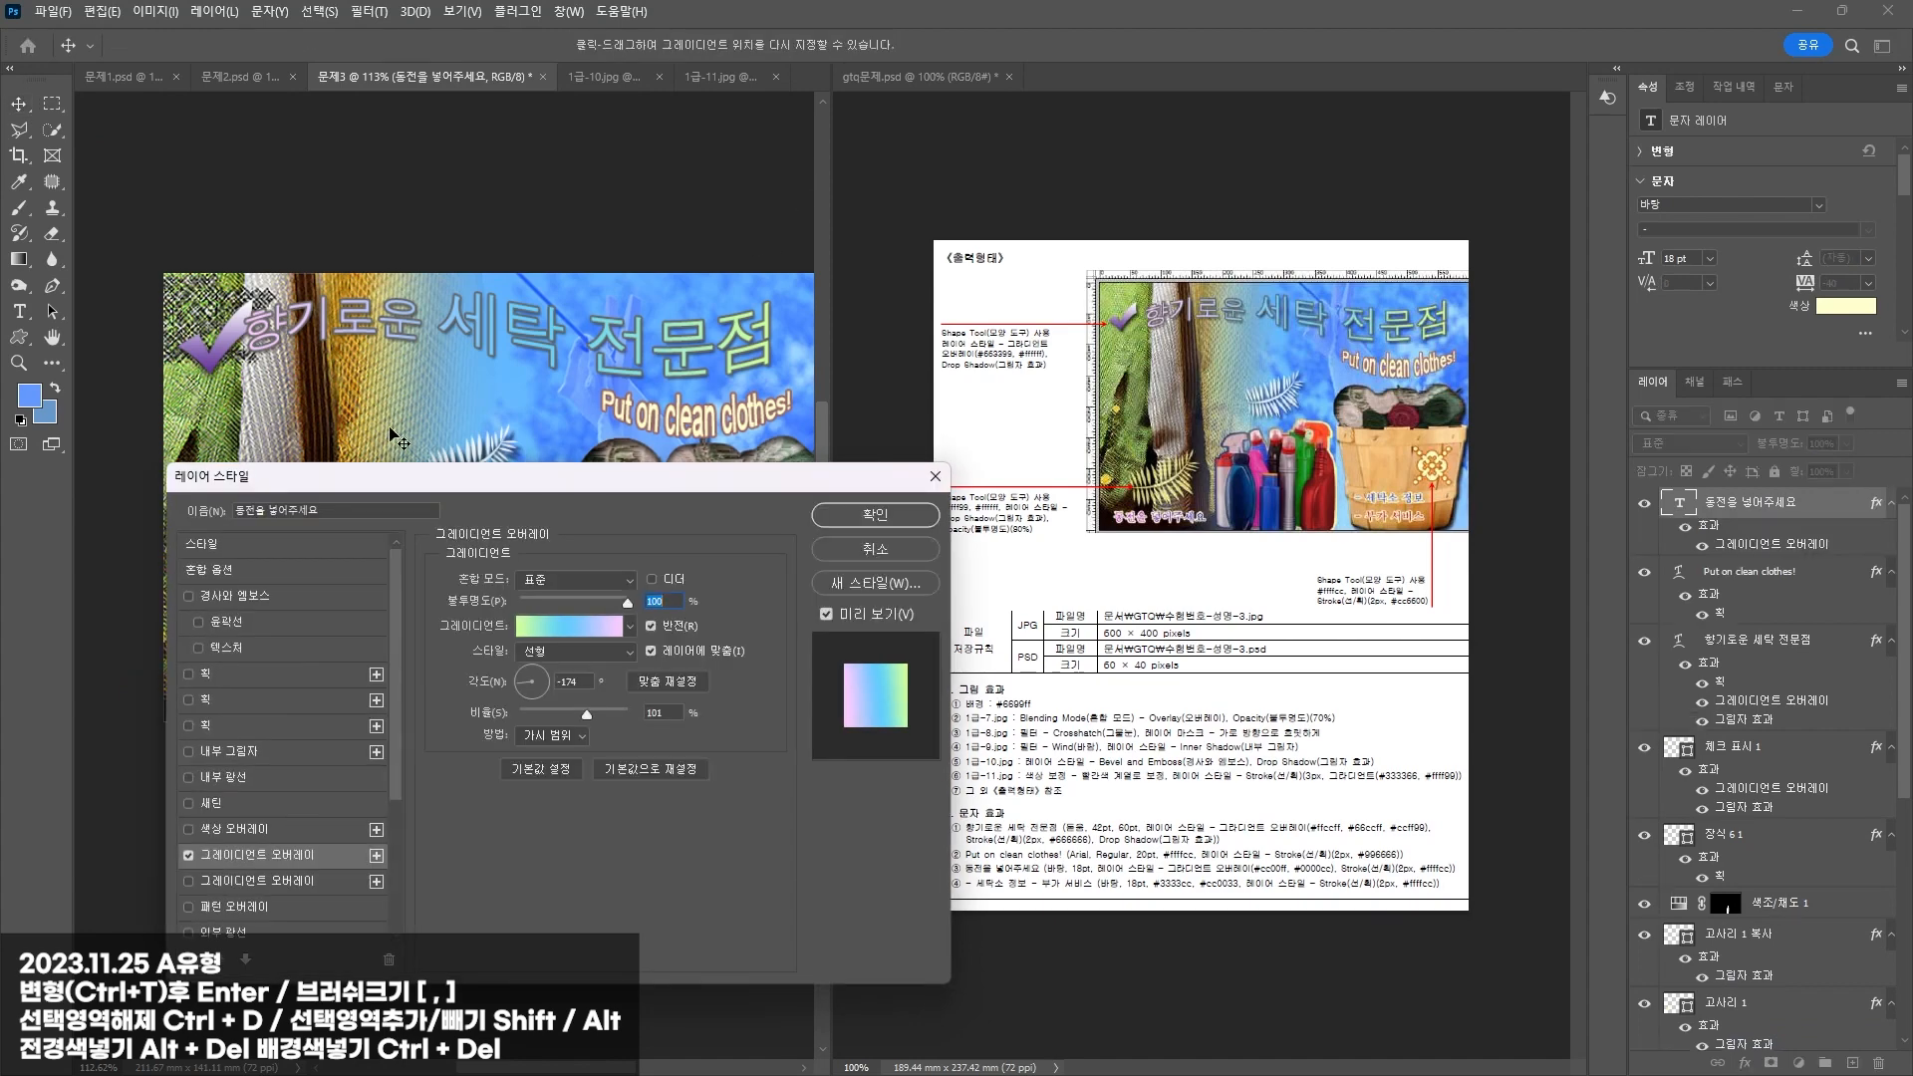
pyautogui.click(566, 629)
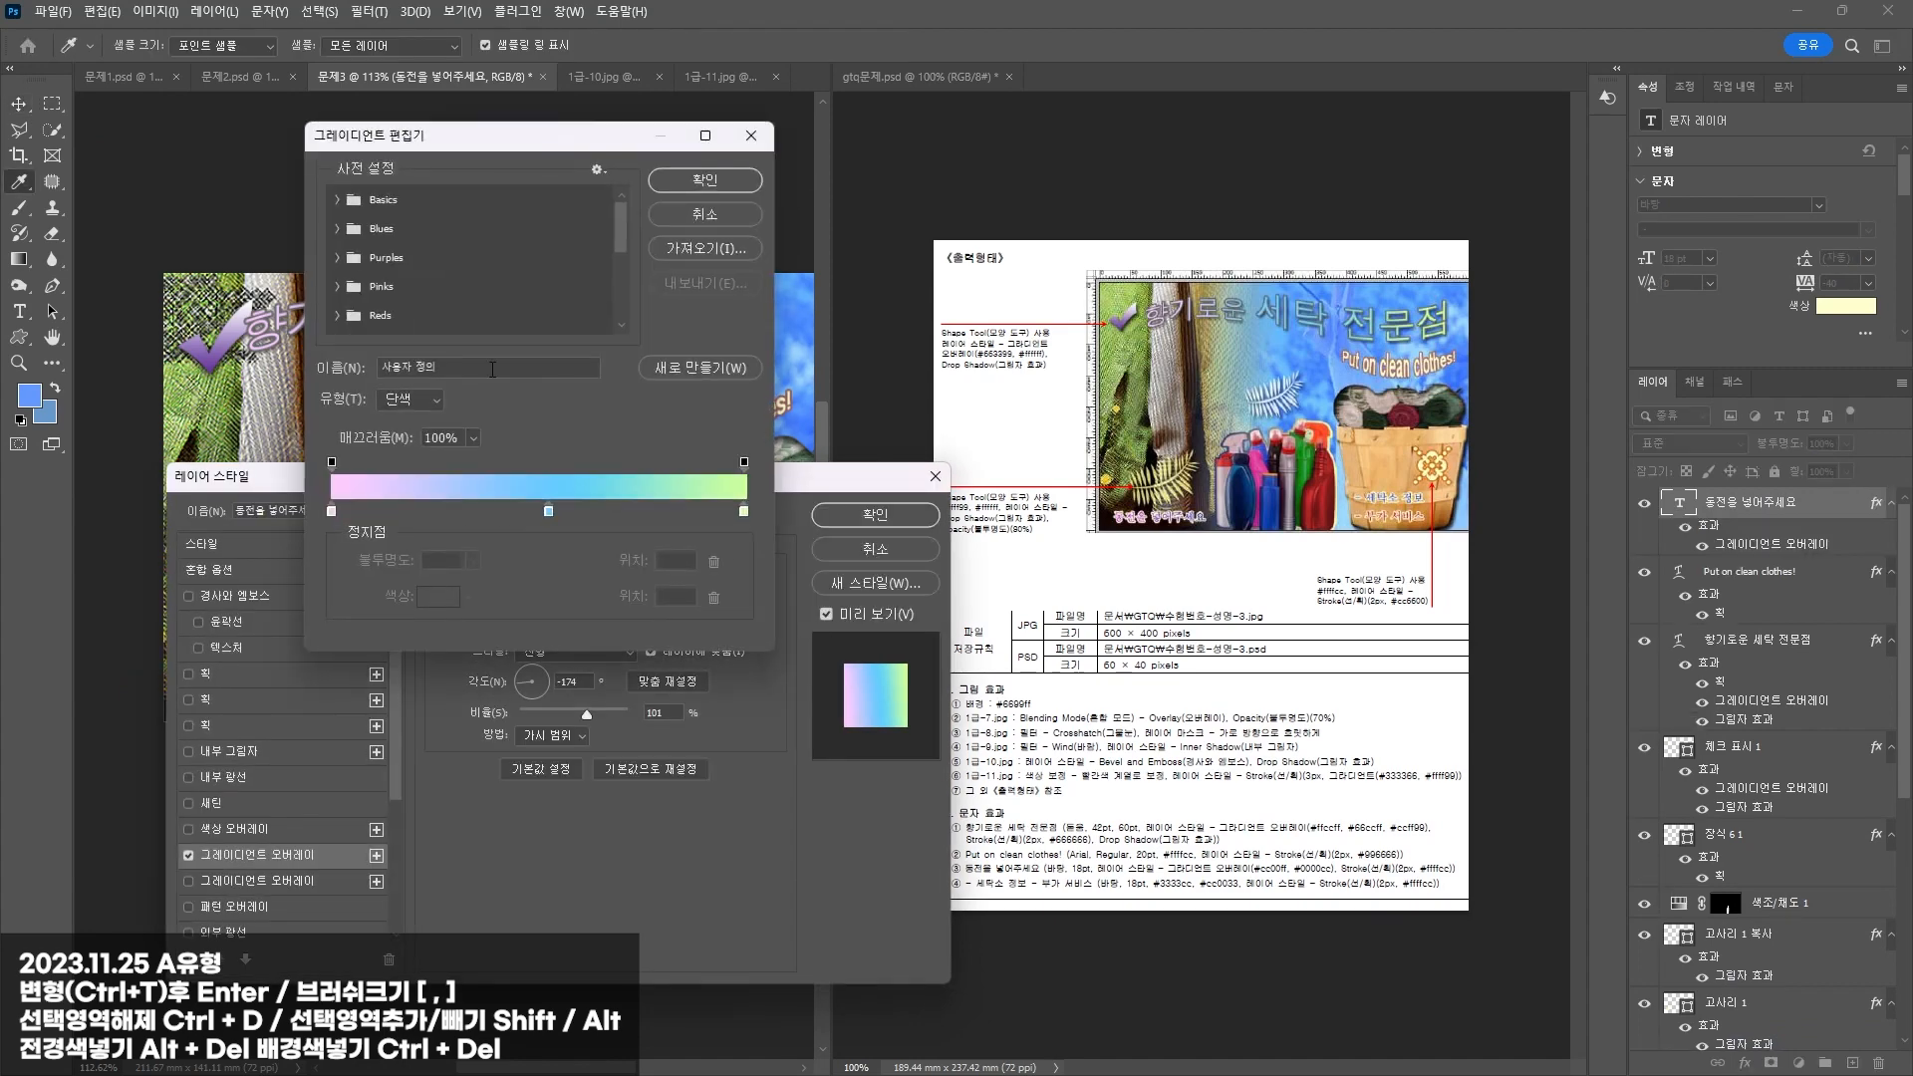
pyautogui.click(332, 511)
pyautogui.click(436, 597)
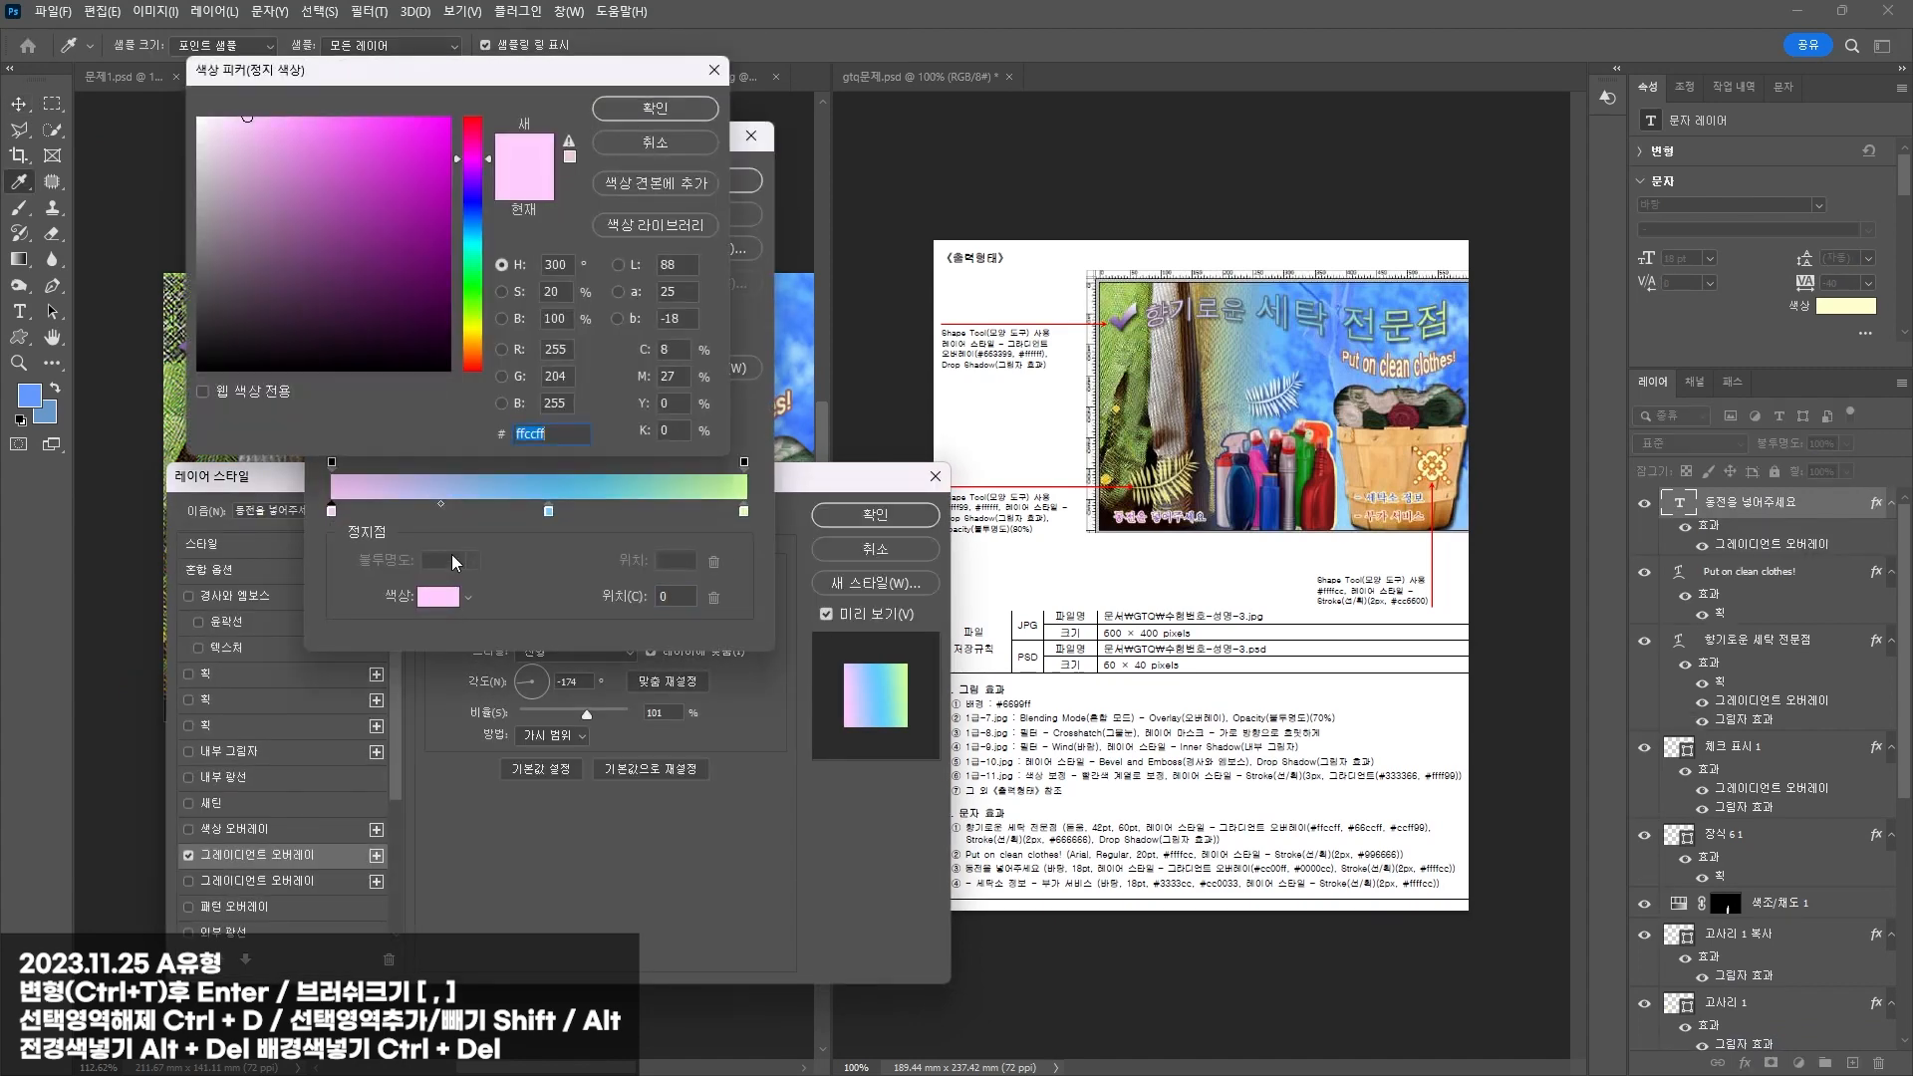
pyautogui.write('cc00ff')
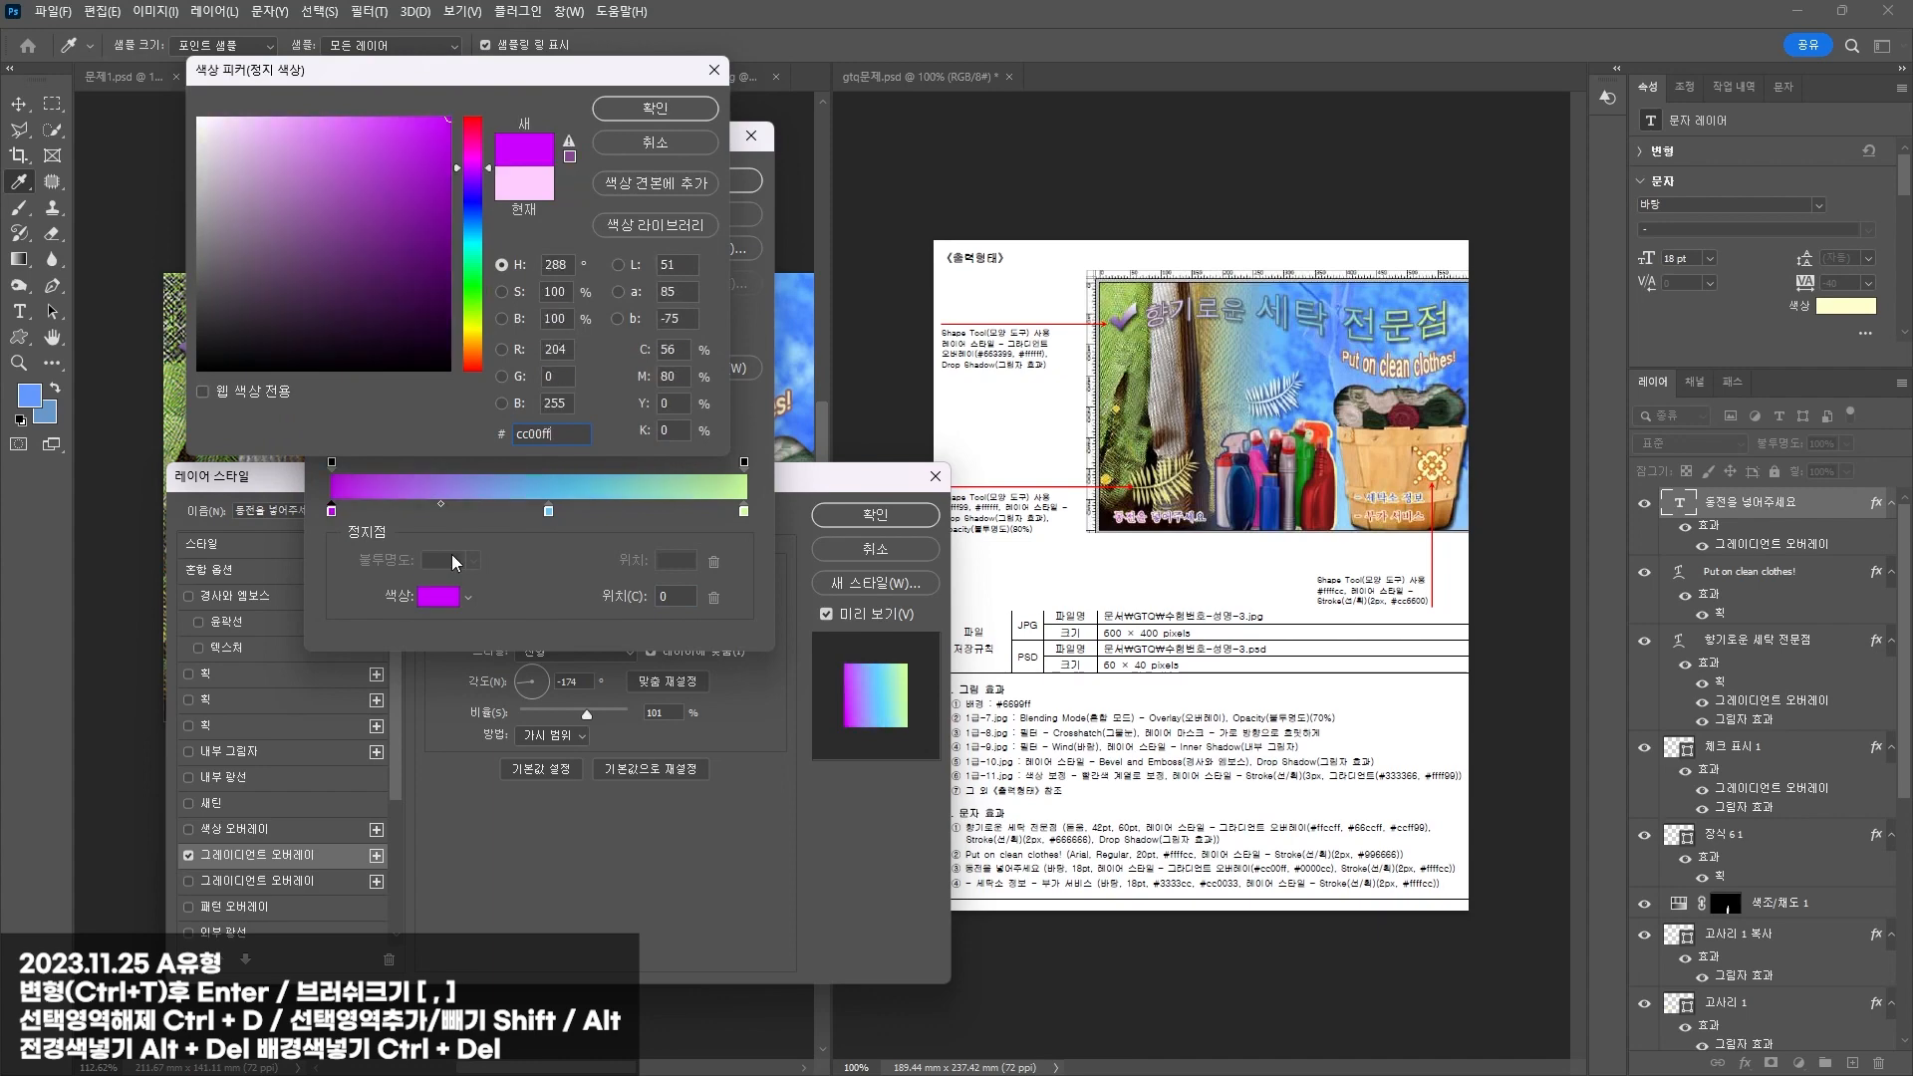
pyautogui.press('Return')
# Step: Remove the middle colour stop from the "동전을 넣어주세요" text's gradient and set its end stop to #0000cc
pyautogui.click(548, 511)
pyautogui.moveTo(548, 511); pyautogui.dragTo(547, 559)
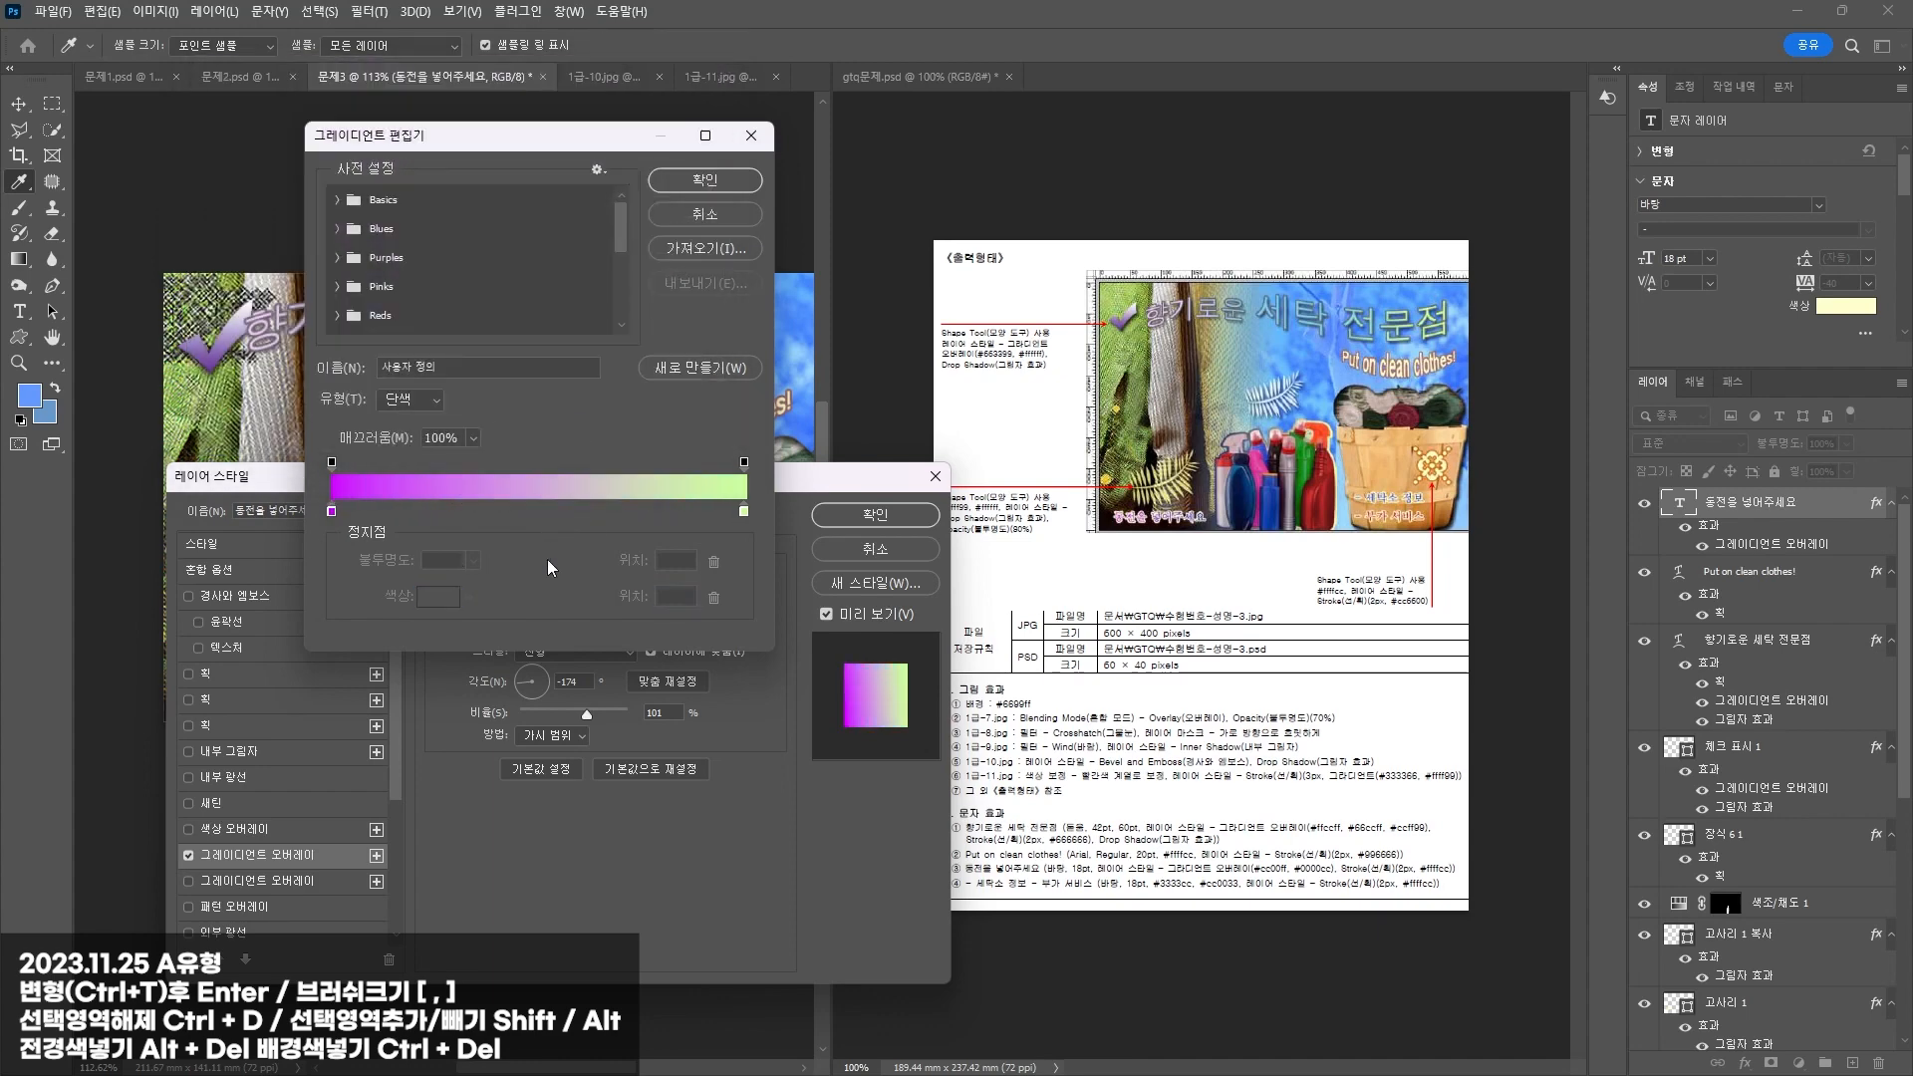
pyautogui.click(743, 512)
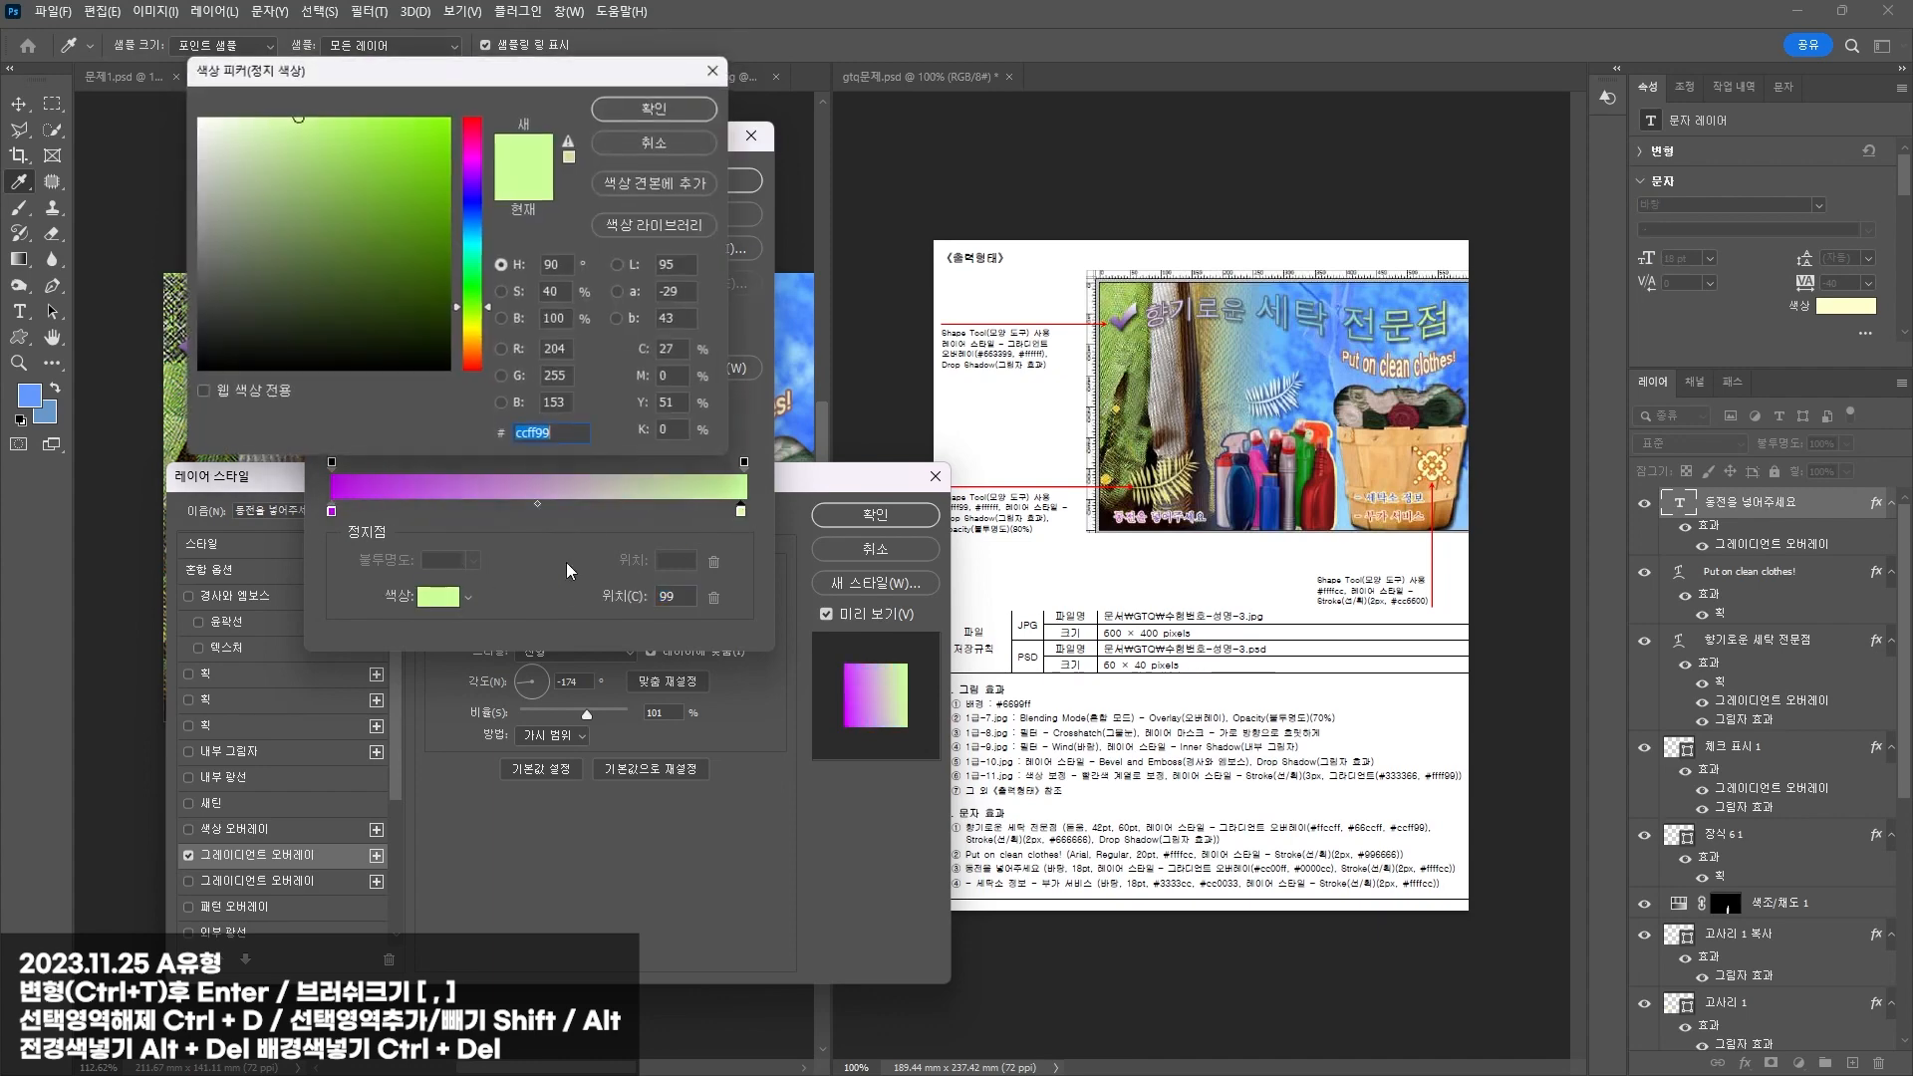
pyautogui.click(438, 596)
pyautogui.write('0000cc')
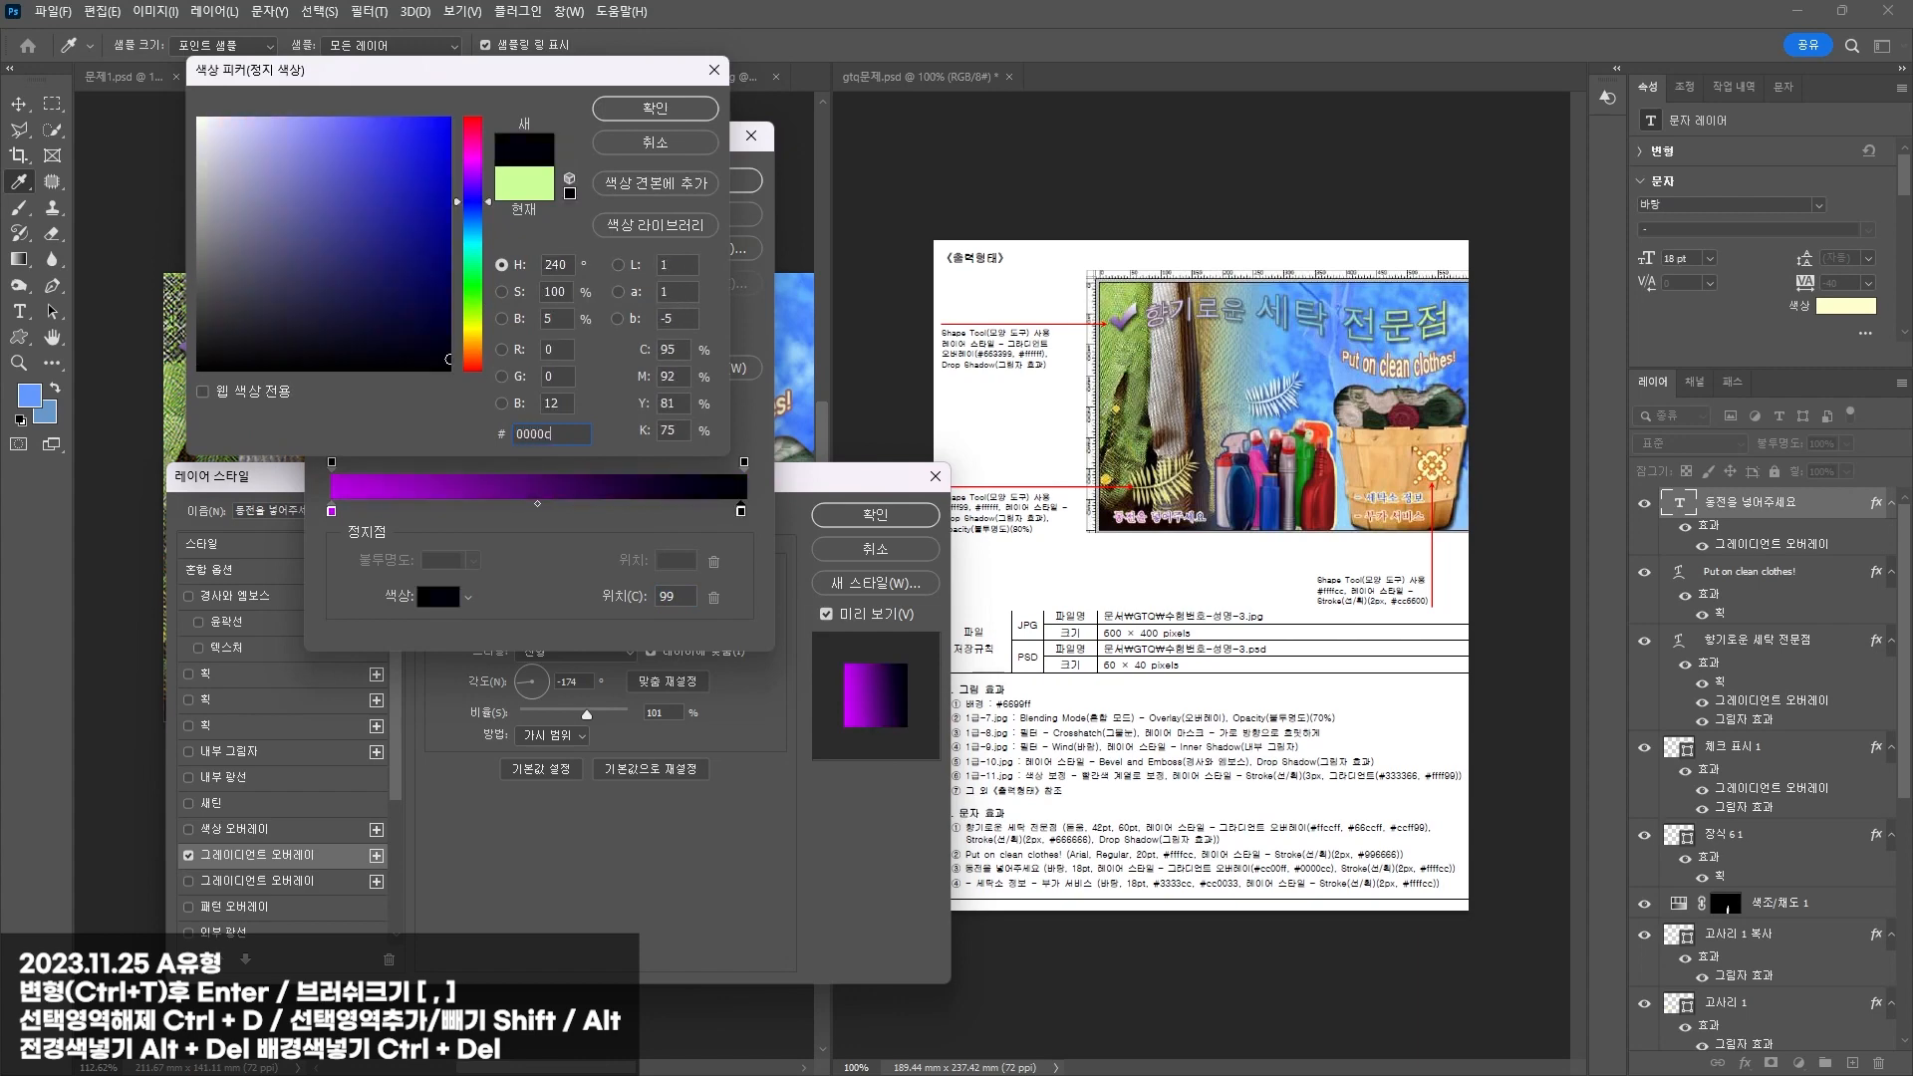
pyautogui.press('Return')
pyautogui.press('Return')
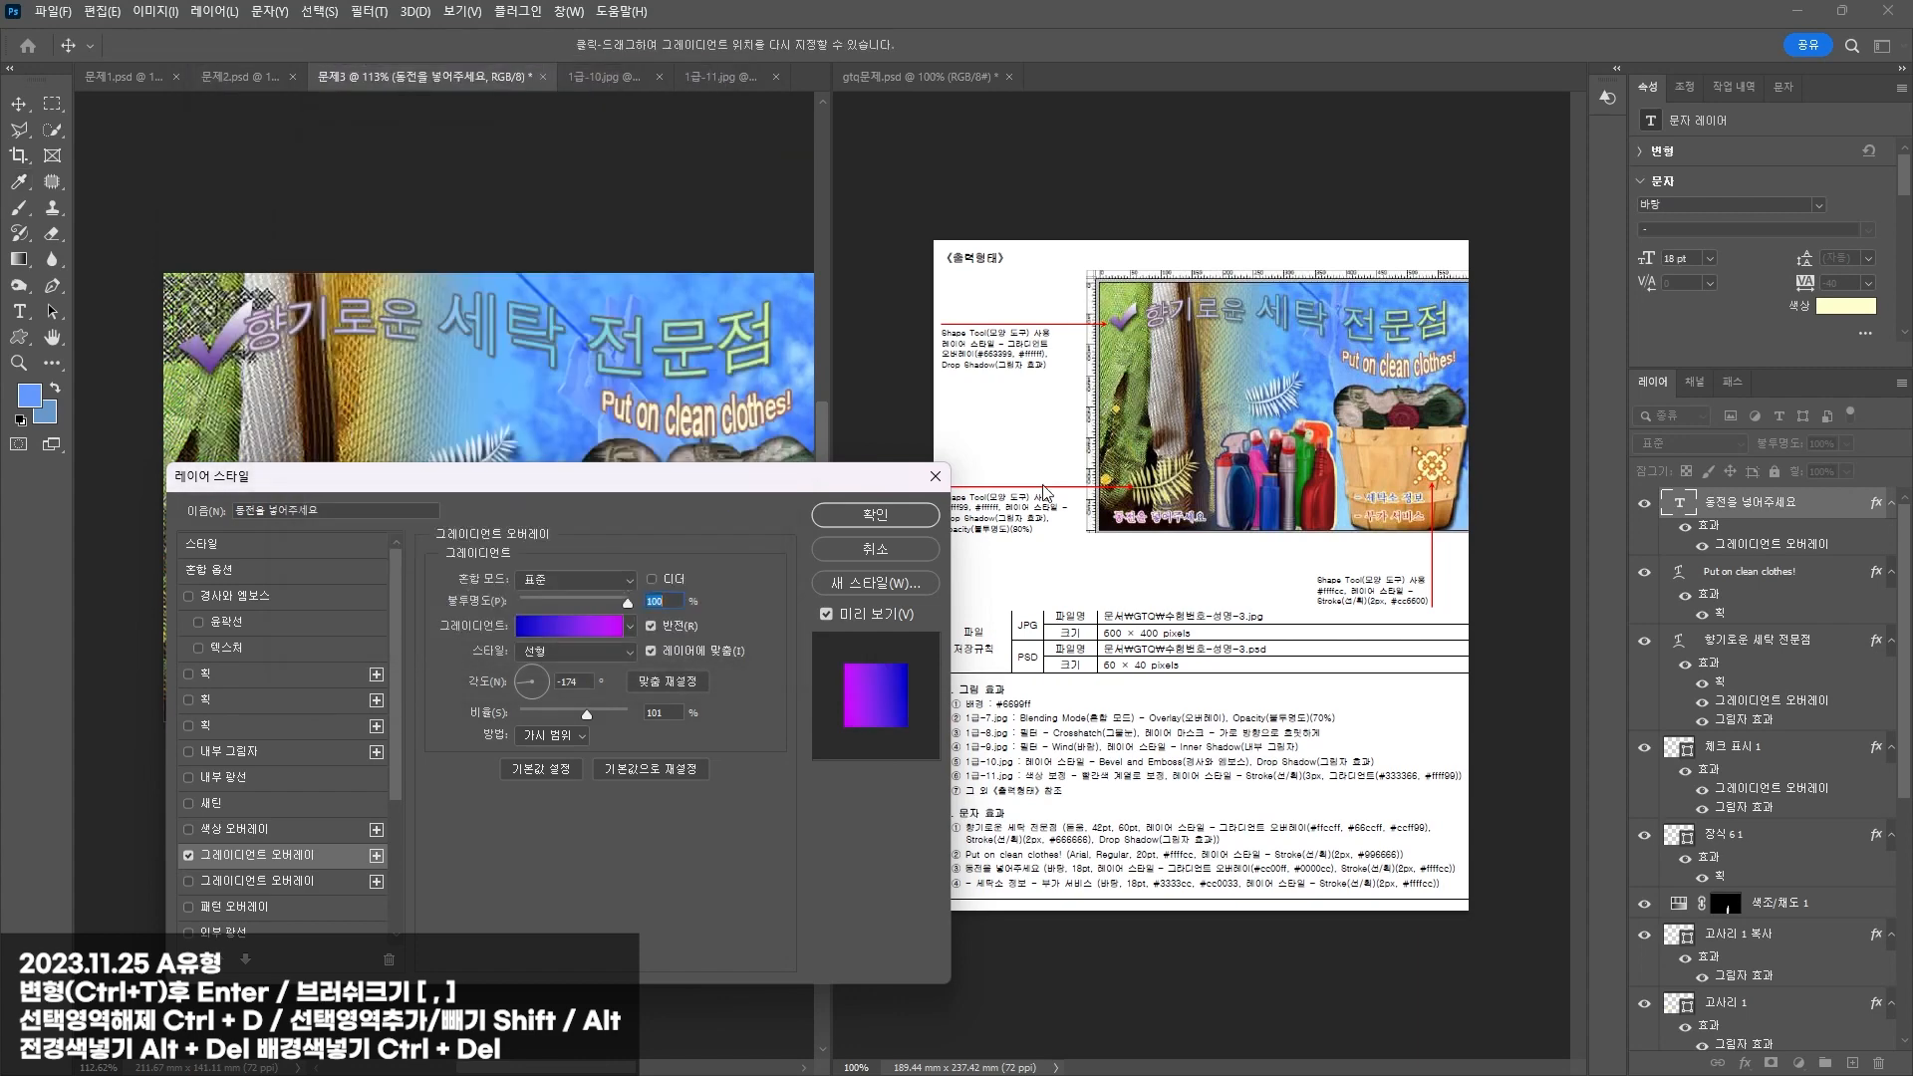
# Step: Add a 2 px #ffffcc Stroke to the "동전을 넣어주세요" text and apply its layer style
pyautogui.moveTo(642, 481); pyautogui.dragTo(728, 324)
pyautogui.click(299, 520)
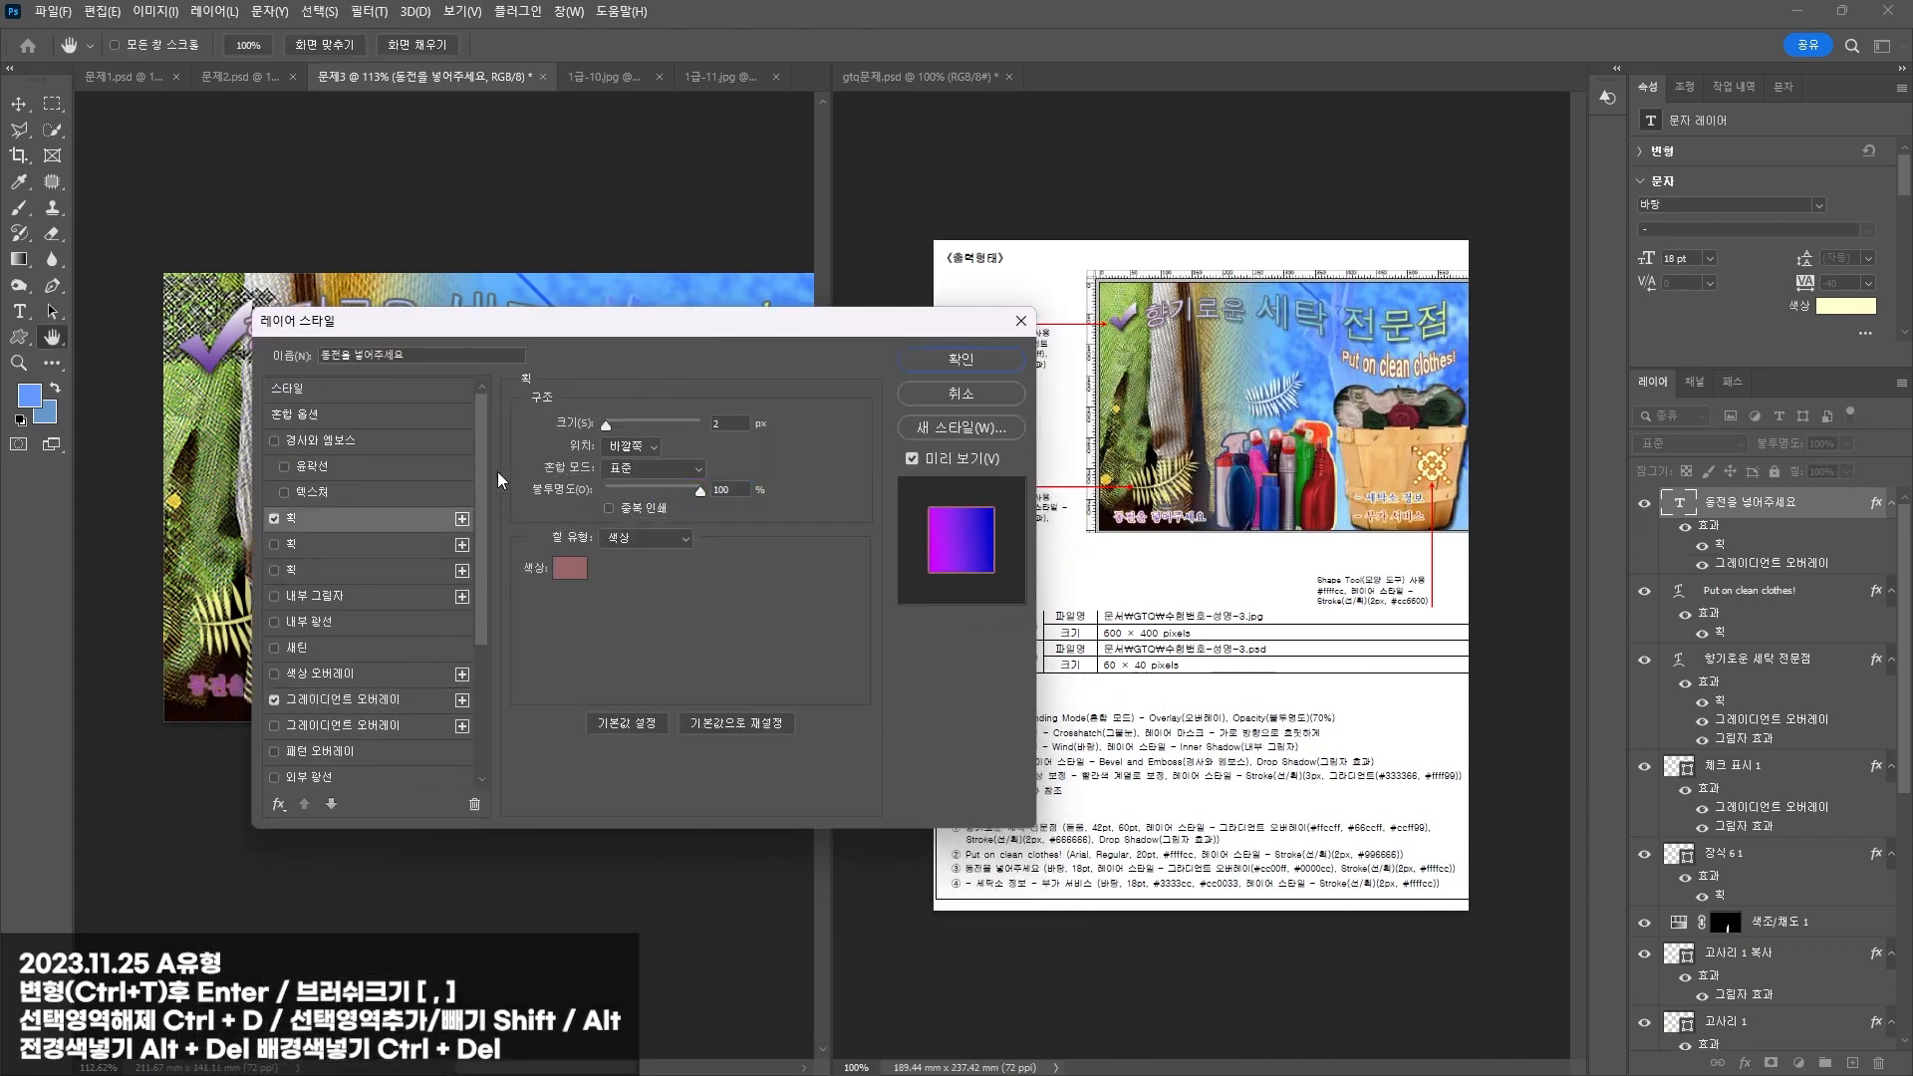
pyautogui.click(564, 568)
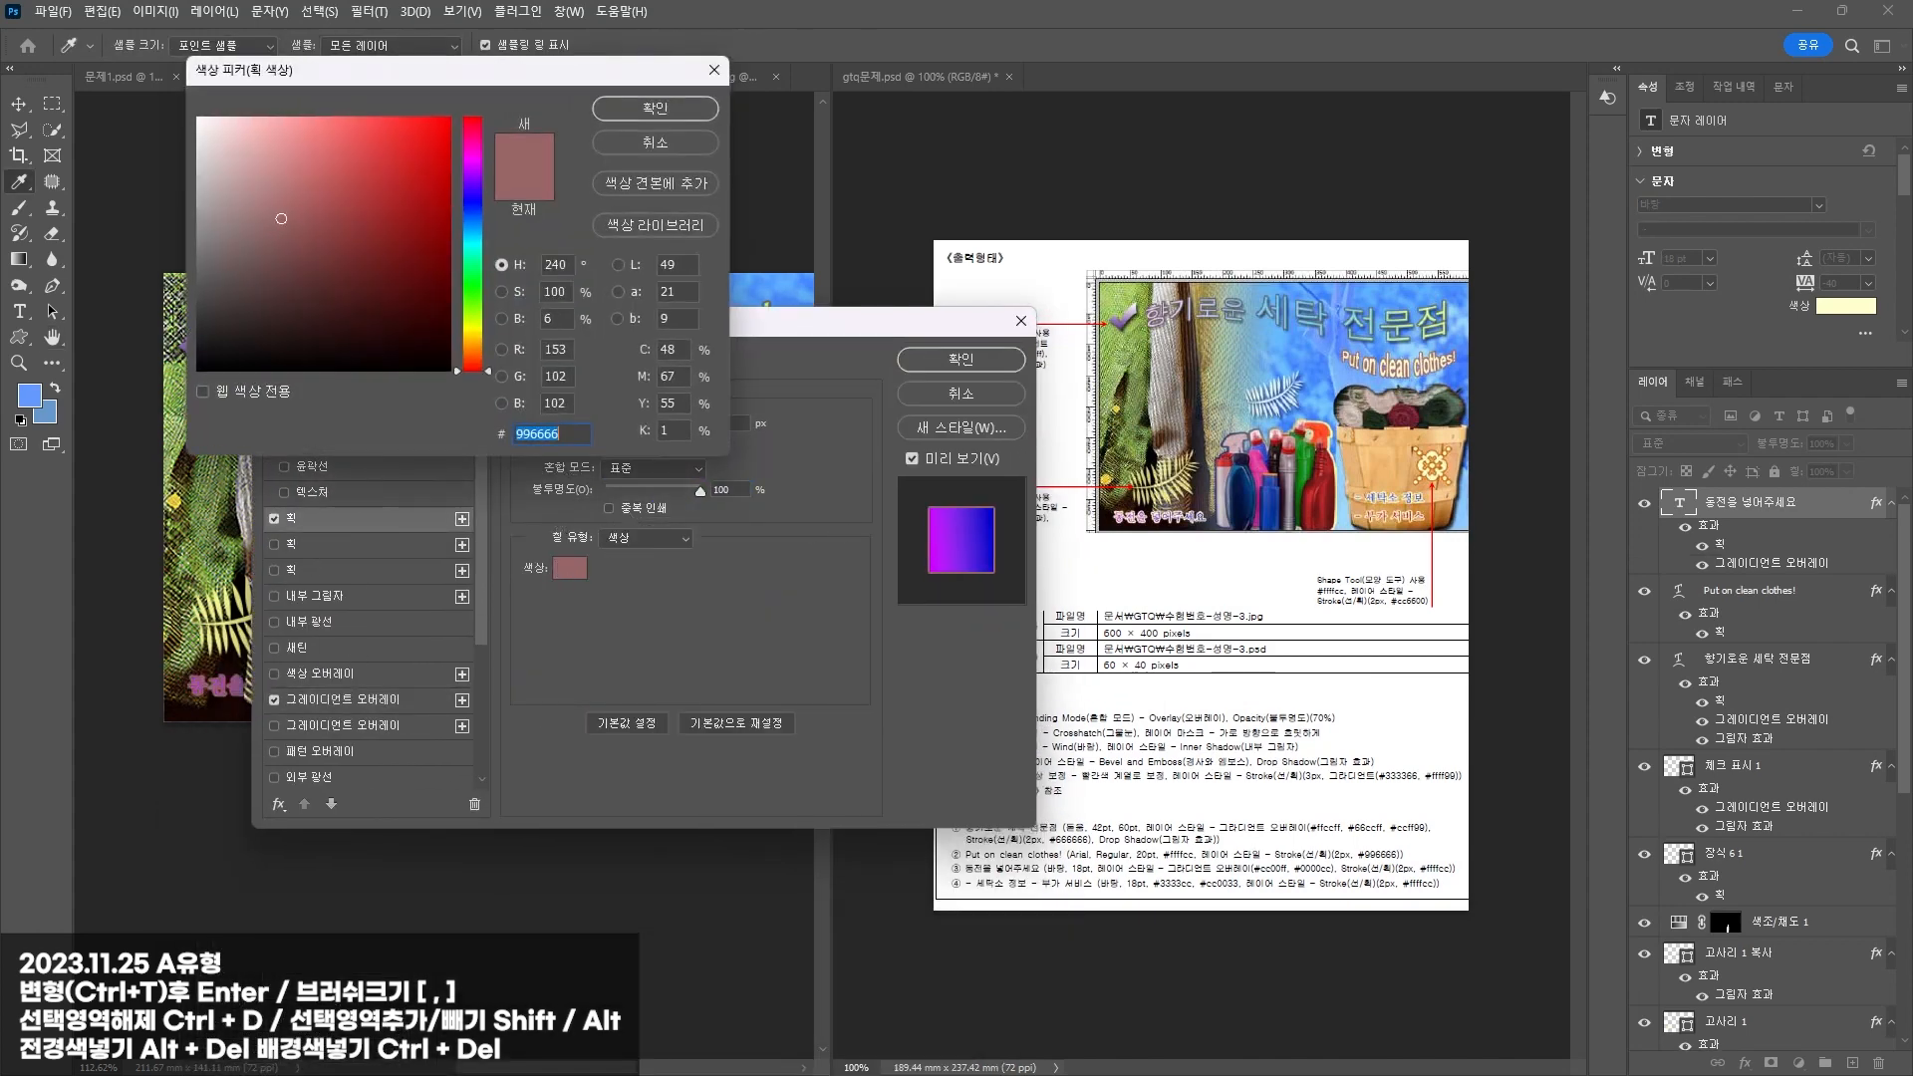
pyautogui.write('ffffcc')
pyautogui.press('Return')
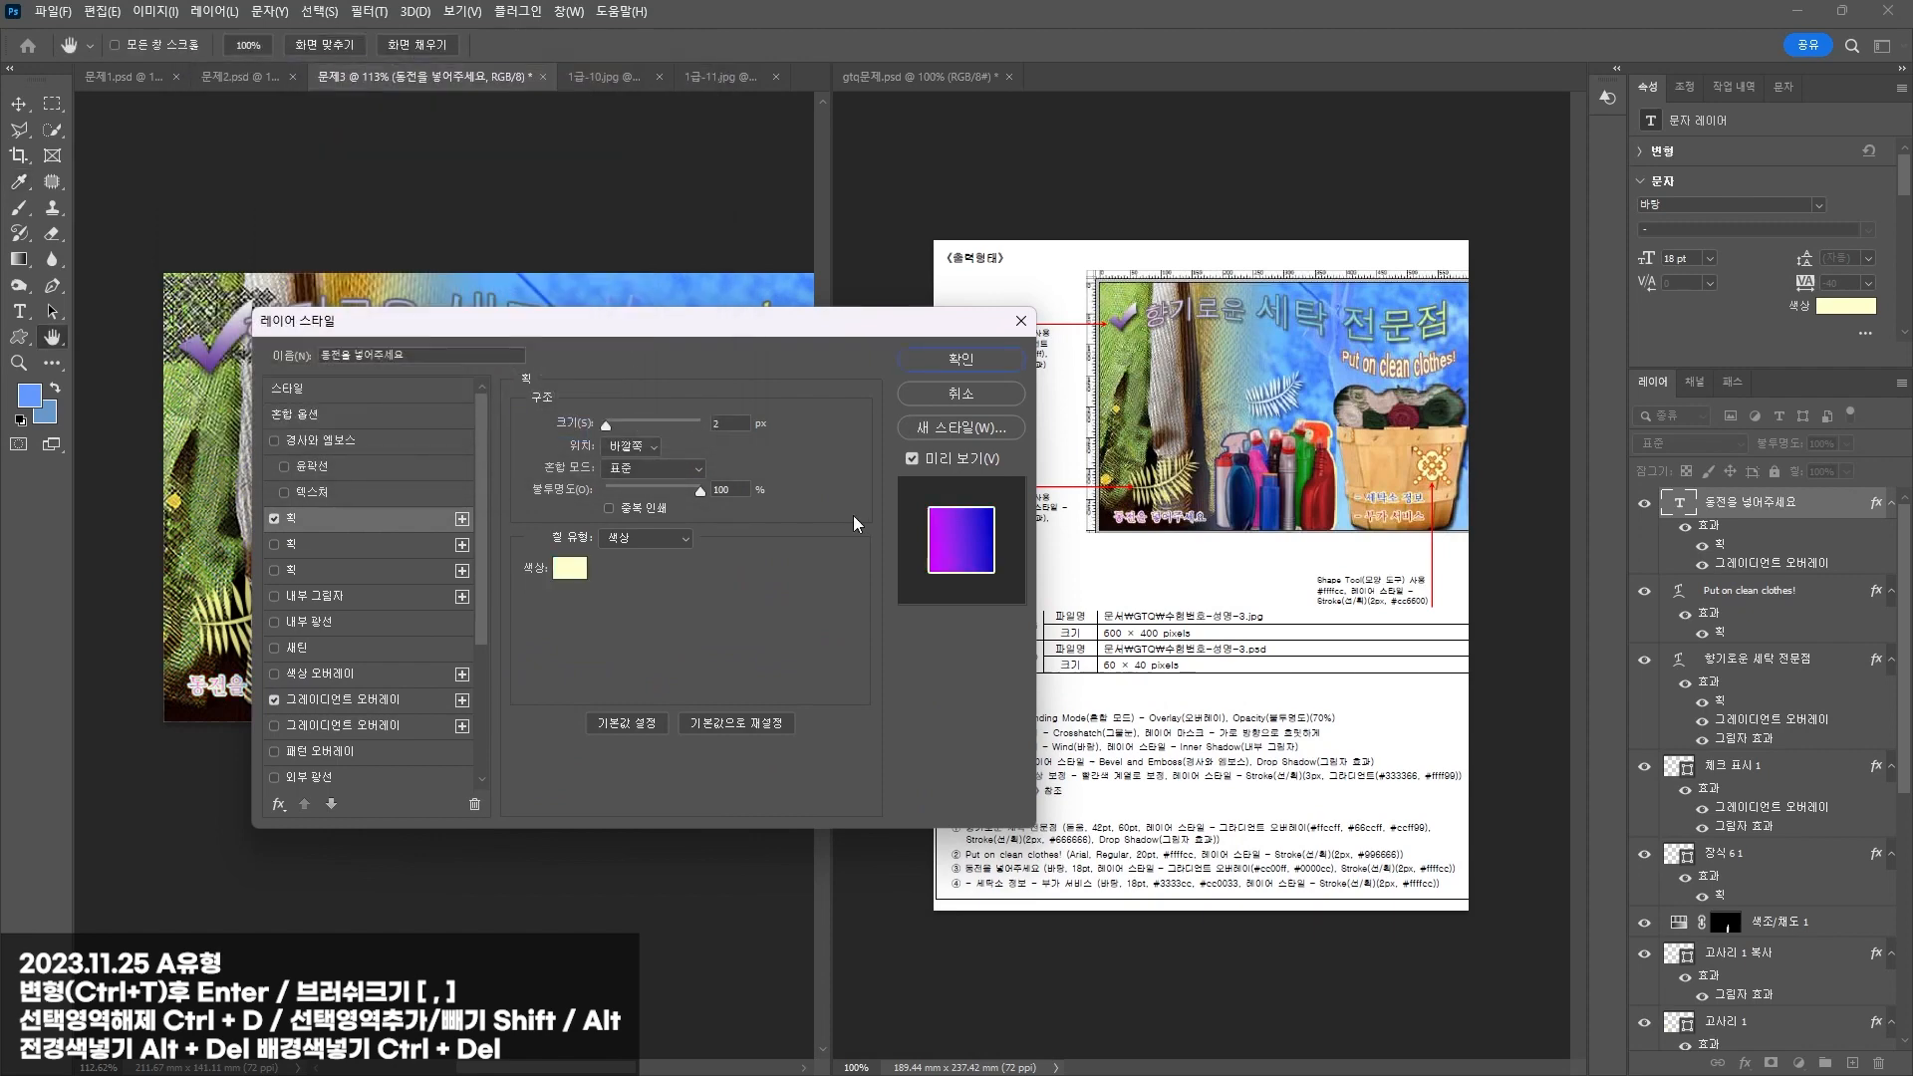
pyautogui.press('Return')
pyautogui.click(350, 842)
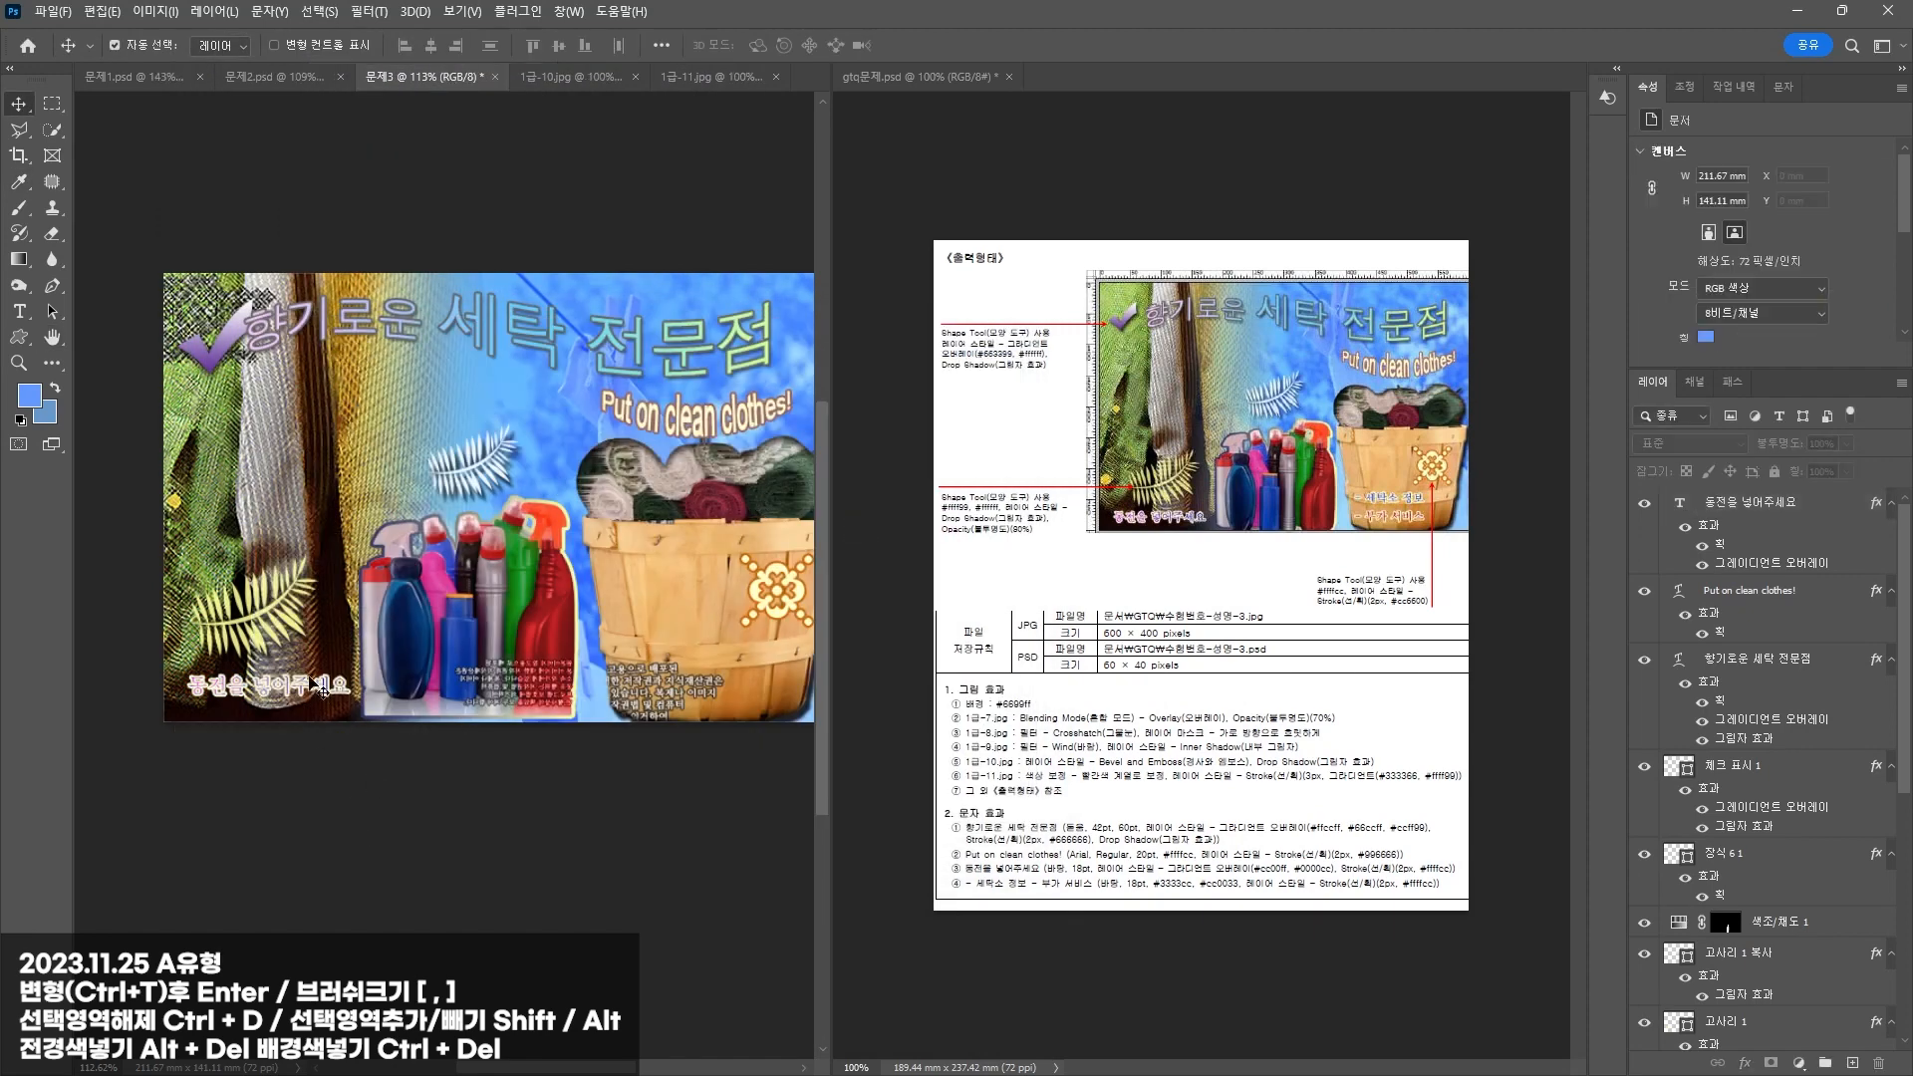
# Step: Add a two-line text reading "- 세탁소 정보" and "- 부가 서비스" in 바탕 (Batang) at 18 pt
pyautogui.click(304, 678)
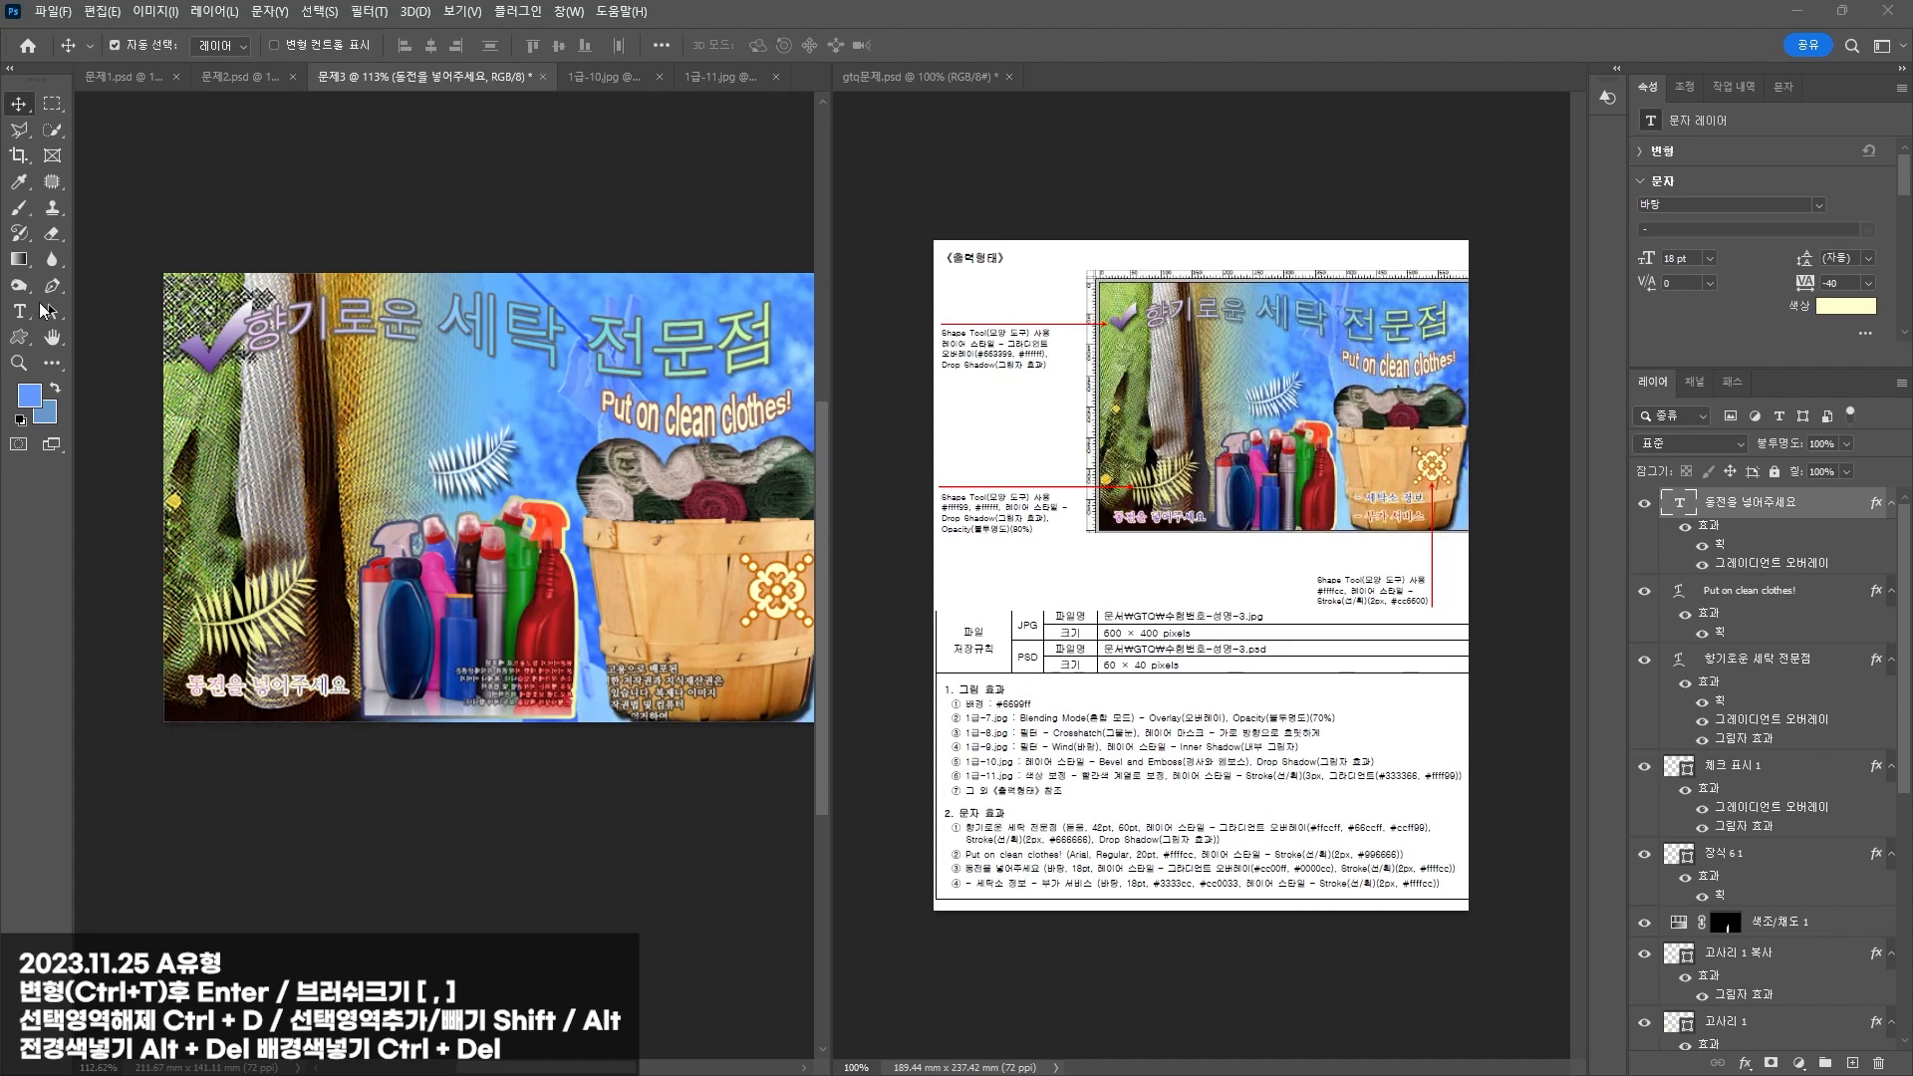
pyautogui.click(20, 311)
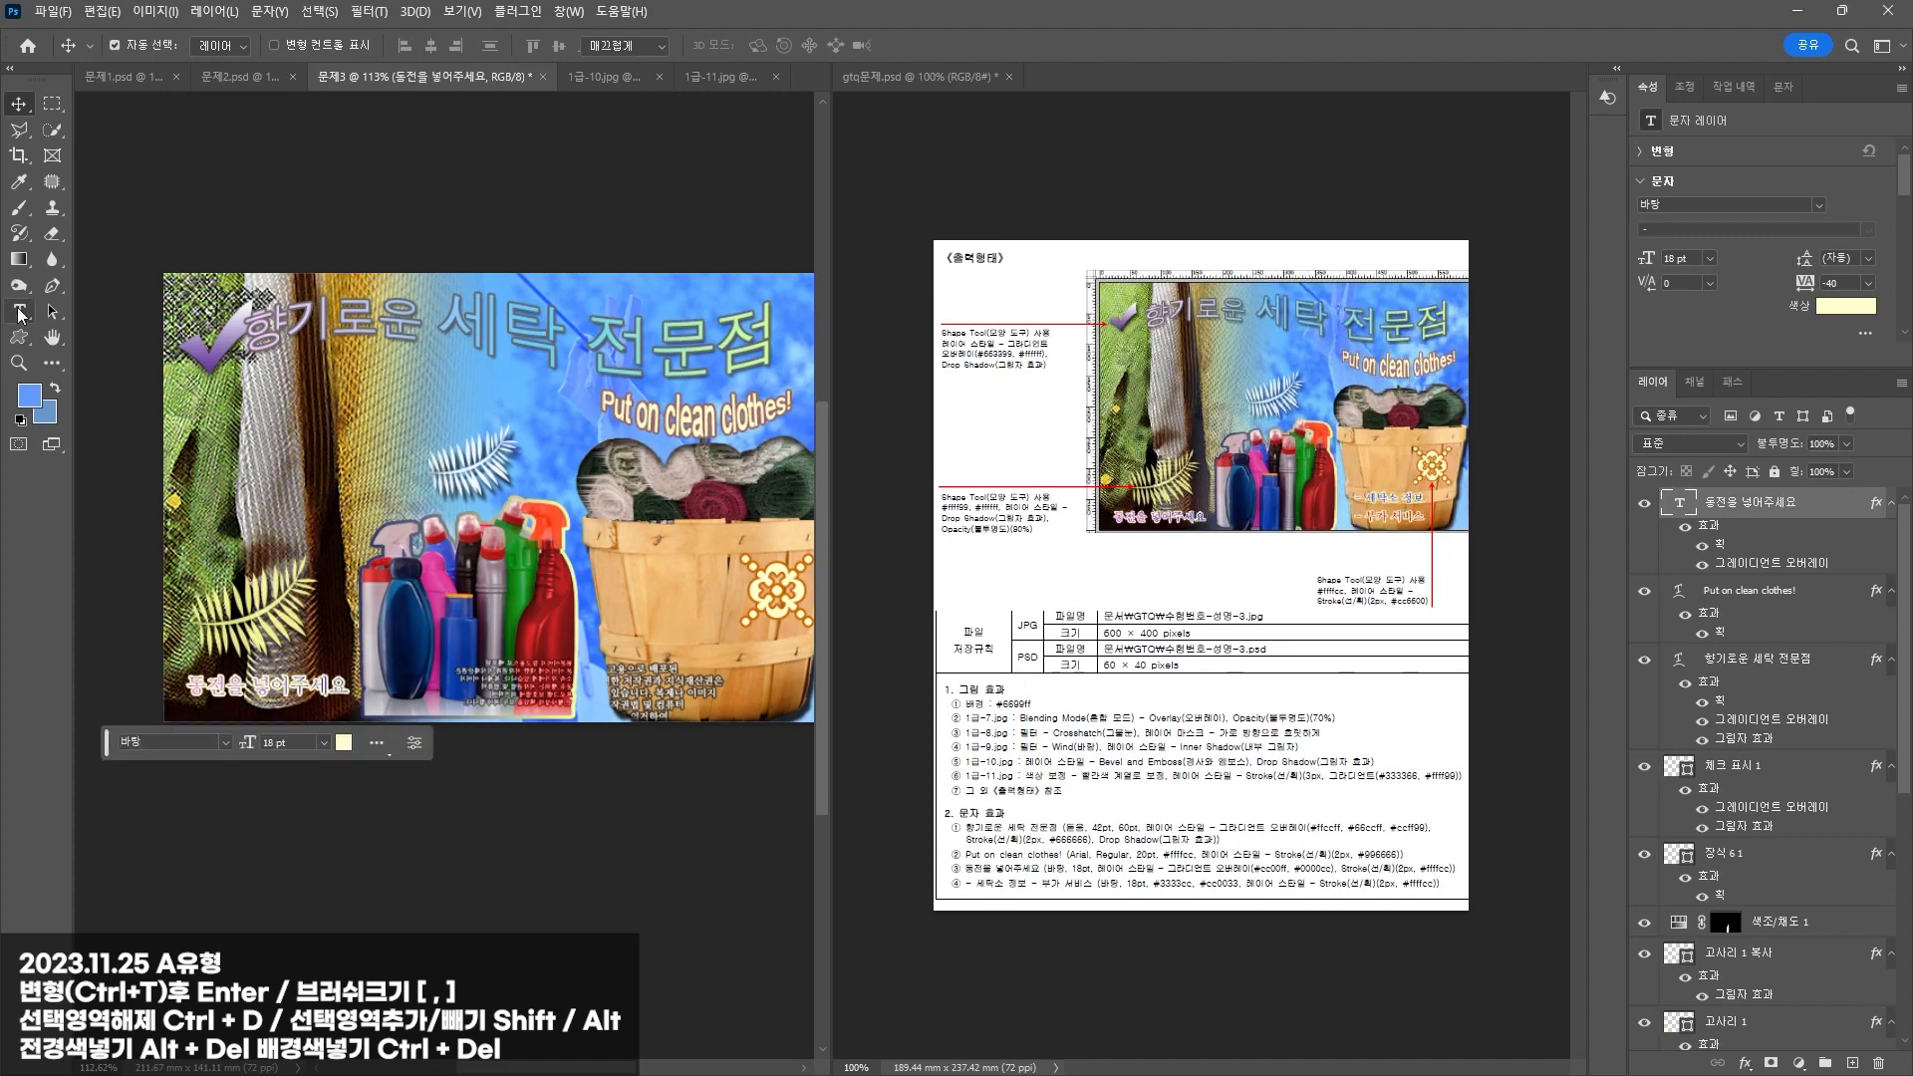
pyautogui.click(603, 646)
pyautogui.write('- 세탁소 정보 - 부가 서비스')
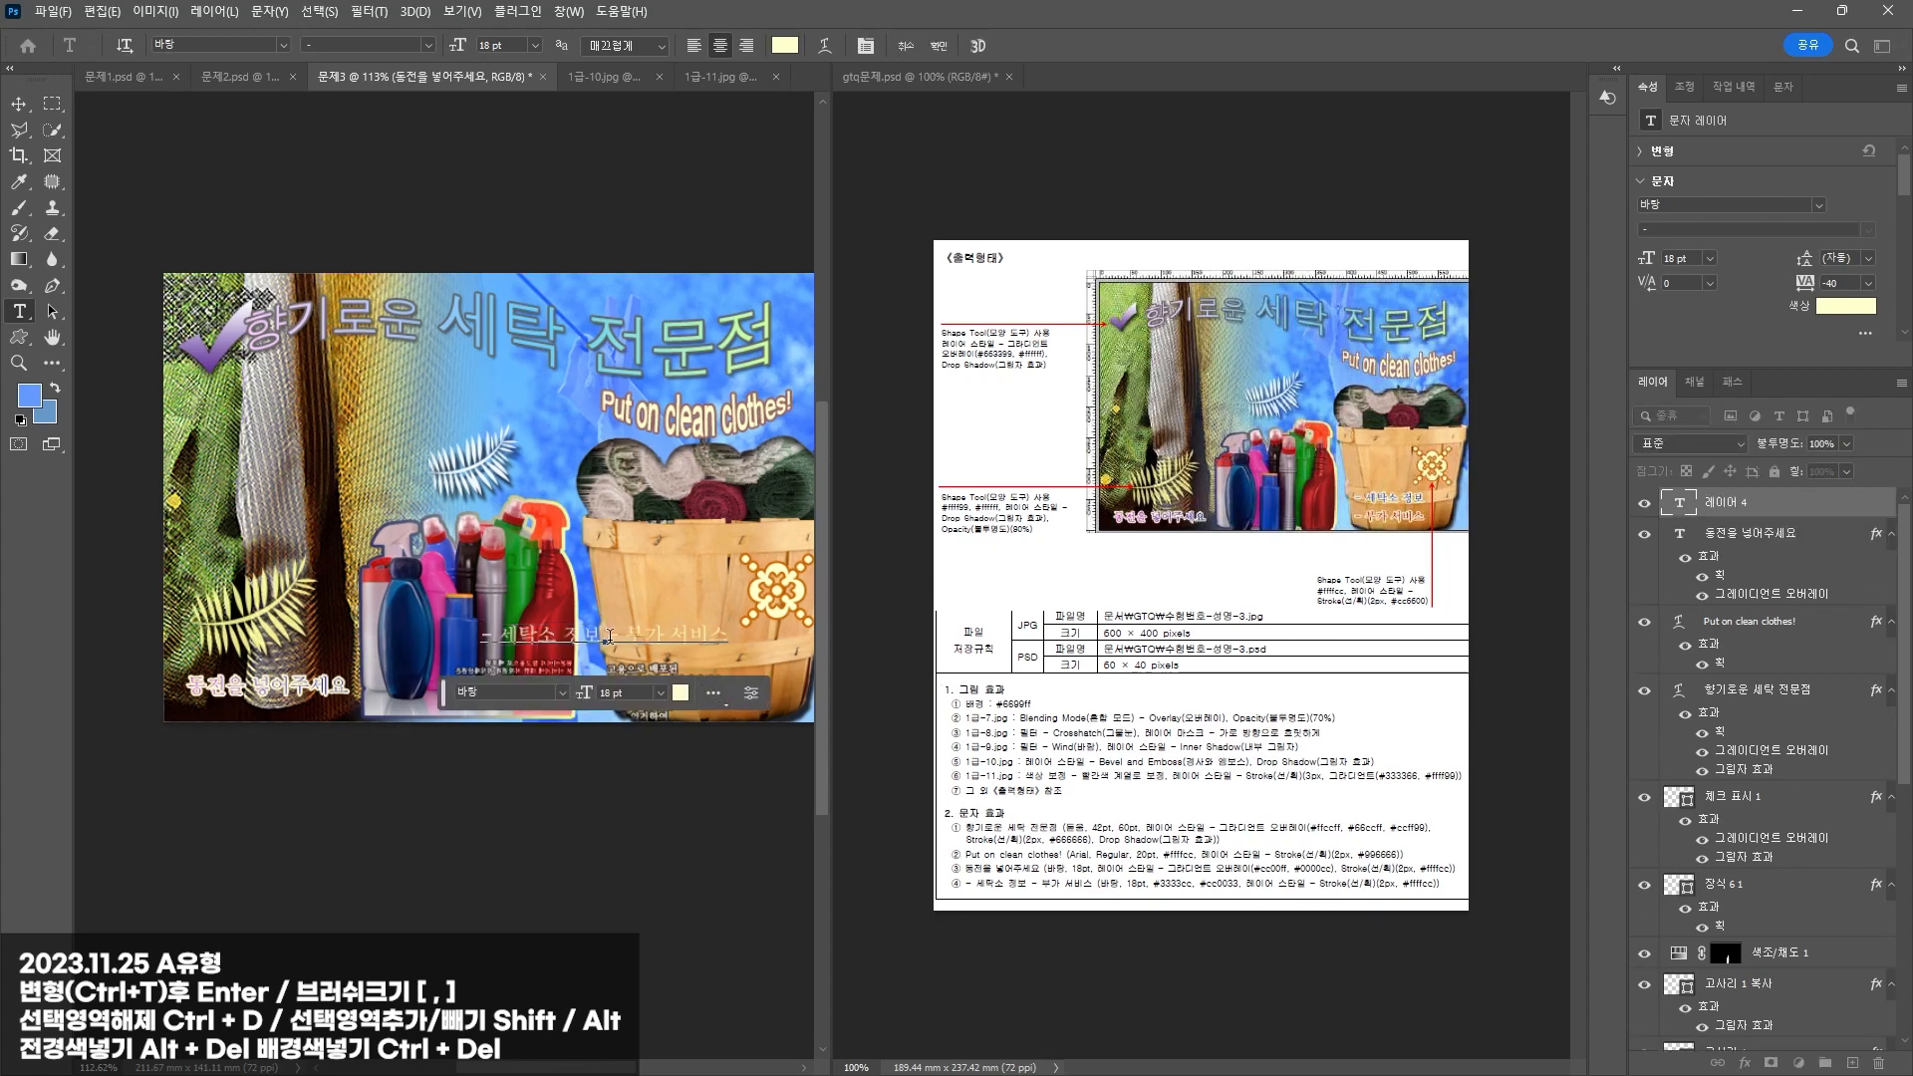
pyautogui.click(609, 635)
pyautogui.press('Return')
pyautogui.hotkey('ctrl', 'a')
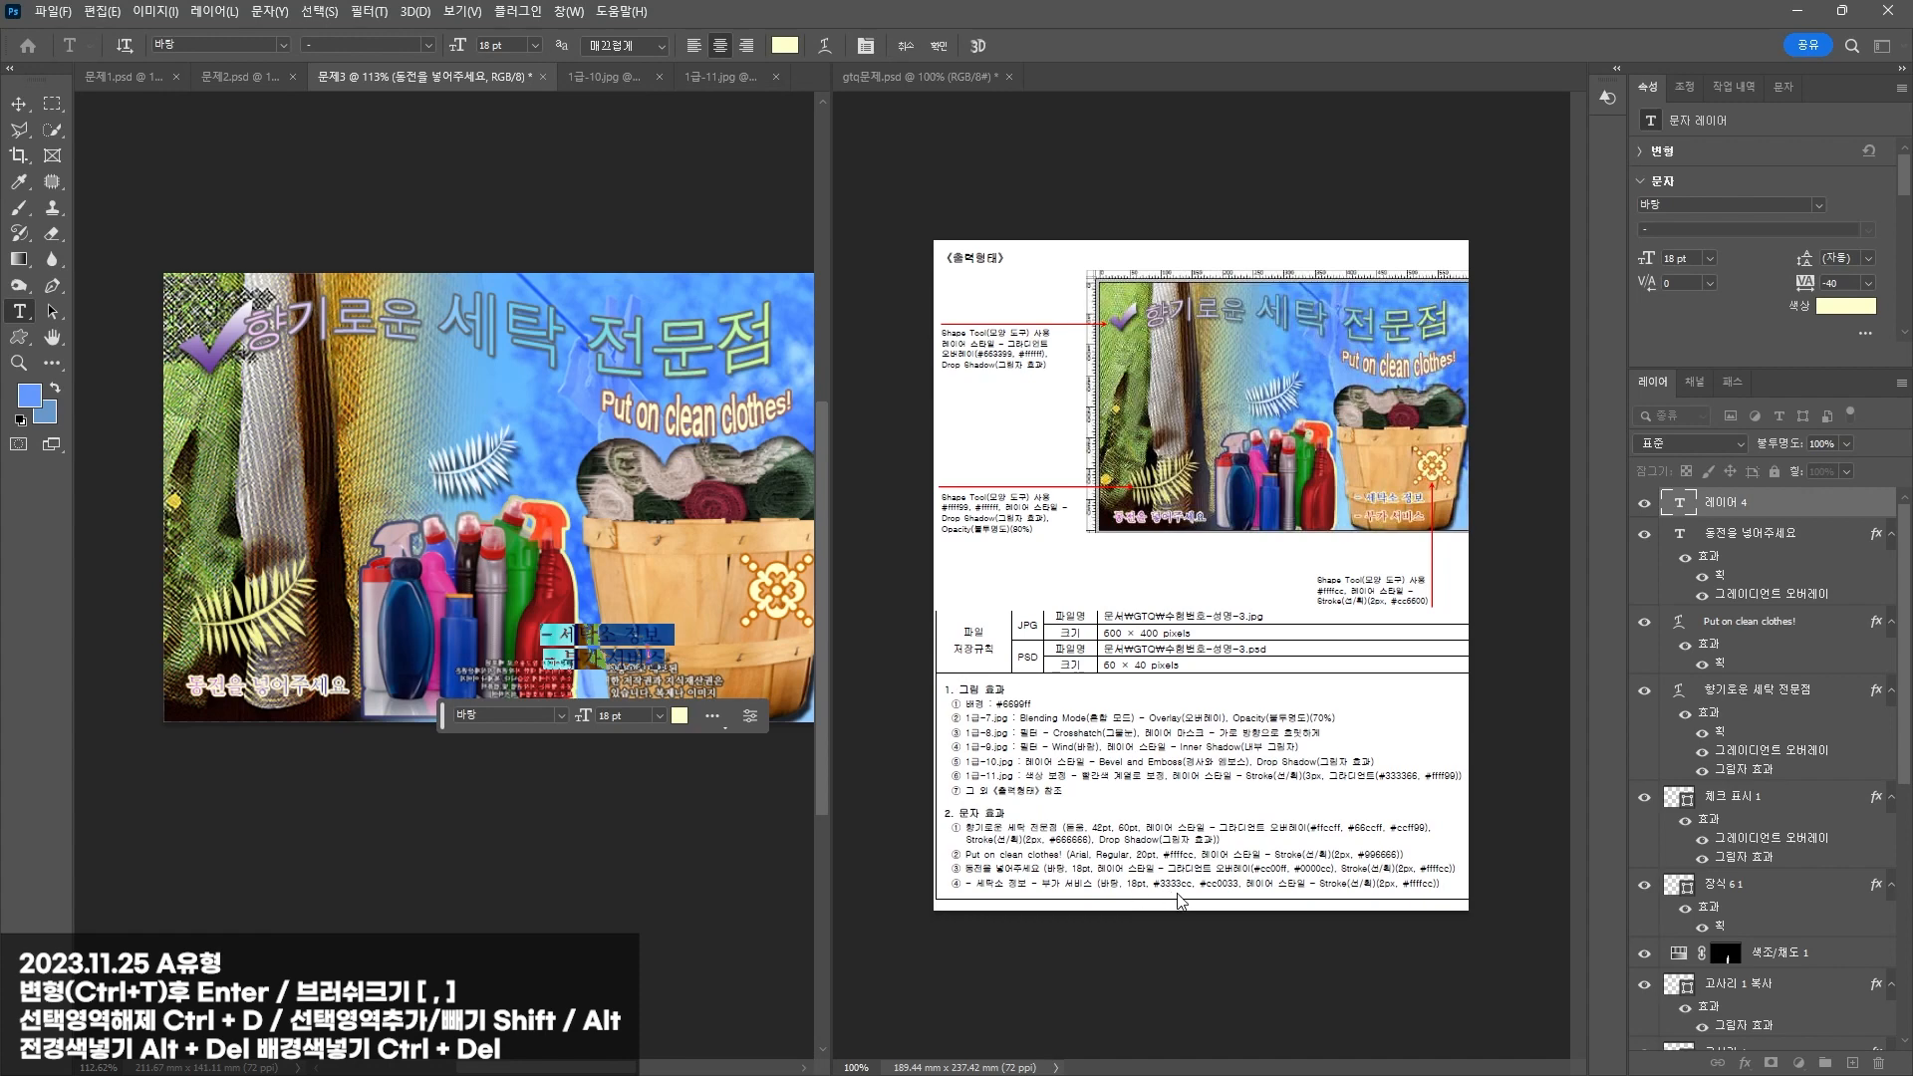
# Step: Colour the "- 세탁소 정보" line #3333cc and the "- 부가 서비스" line #cc0033
pyautogui.moveTo(531, 635)
pyautogui.mouseDown()
pyautogui.moveTo(669, 659)
pyautogui.moveTo(688, 627)
pyautogui.moveTo(494, 632)
pyautogui.mouseUp()
pyautogui.click(673, 631)
pyautogui.click(781, 46)
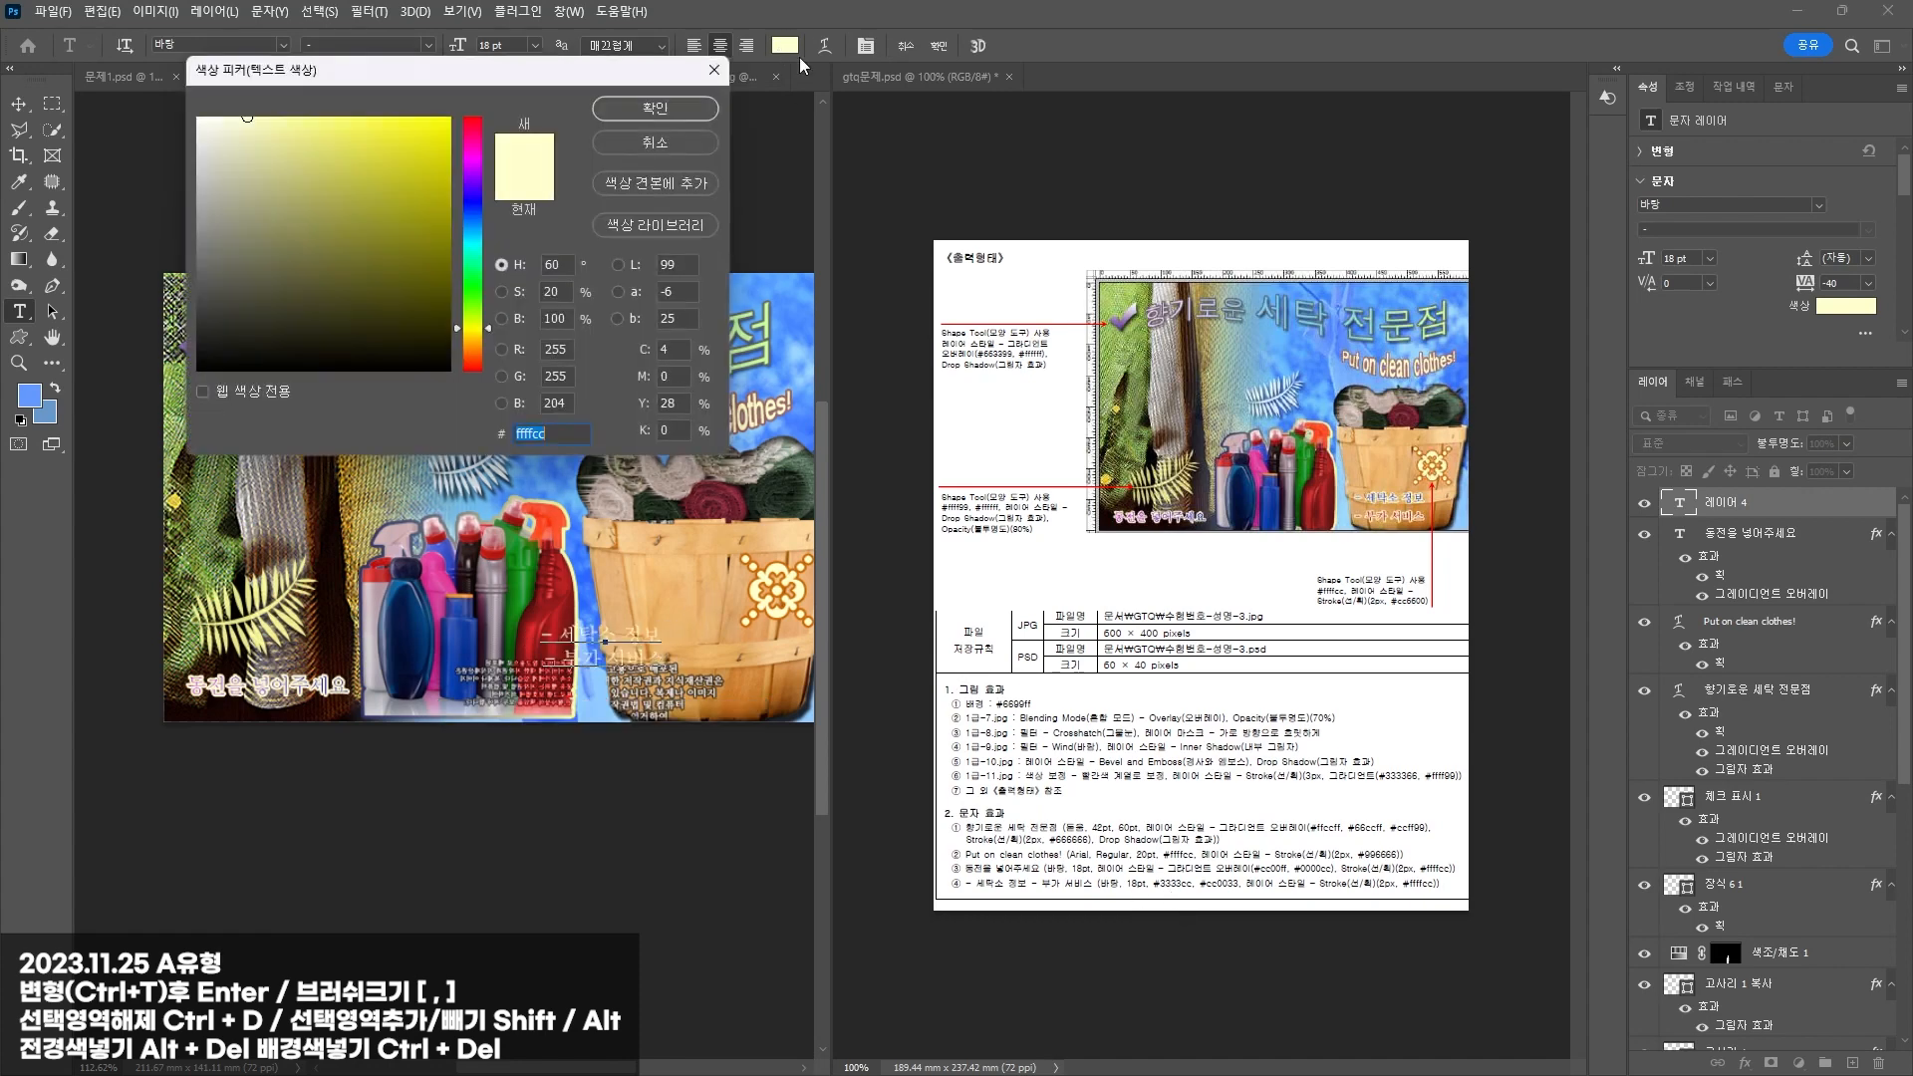
pyautogui.write('3333cc')
pyautogui.press('Return')
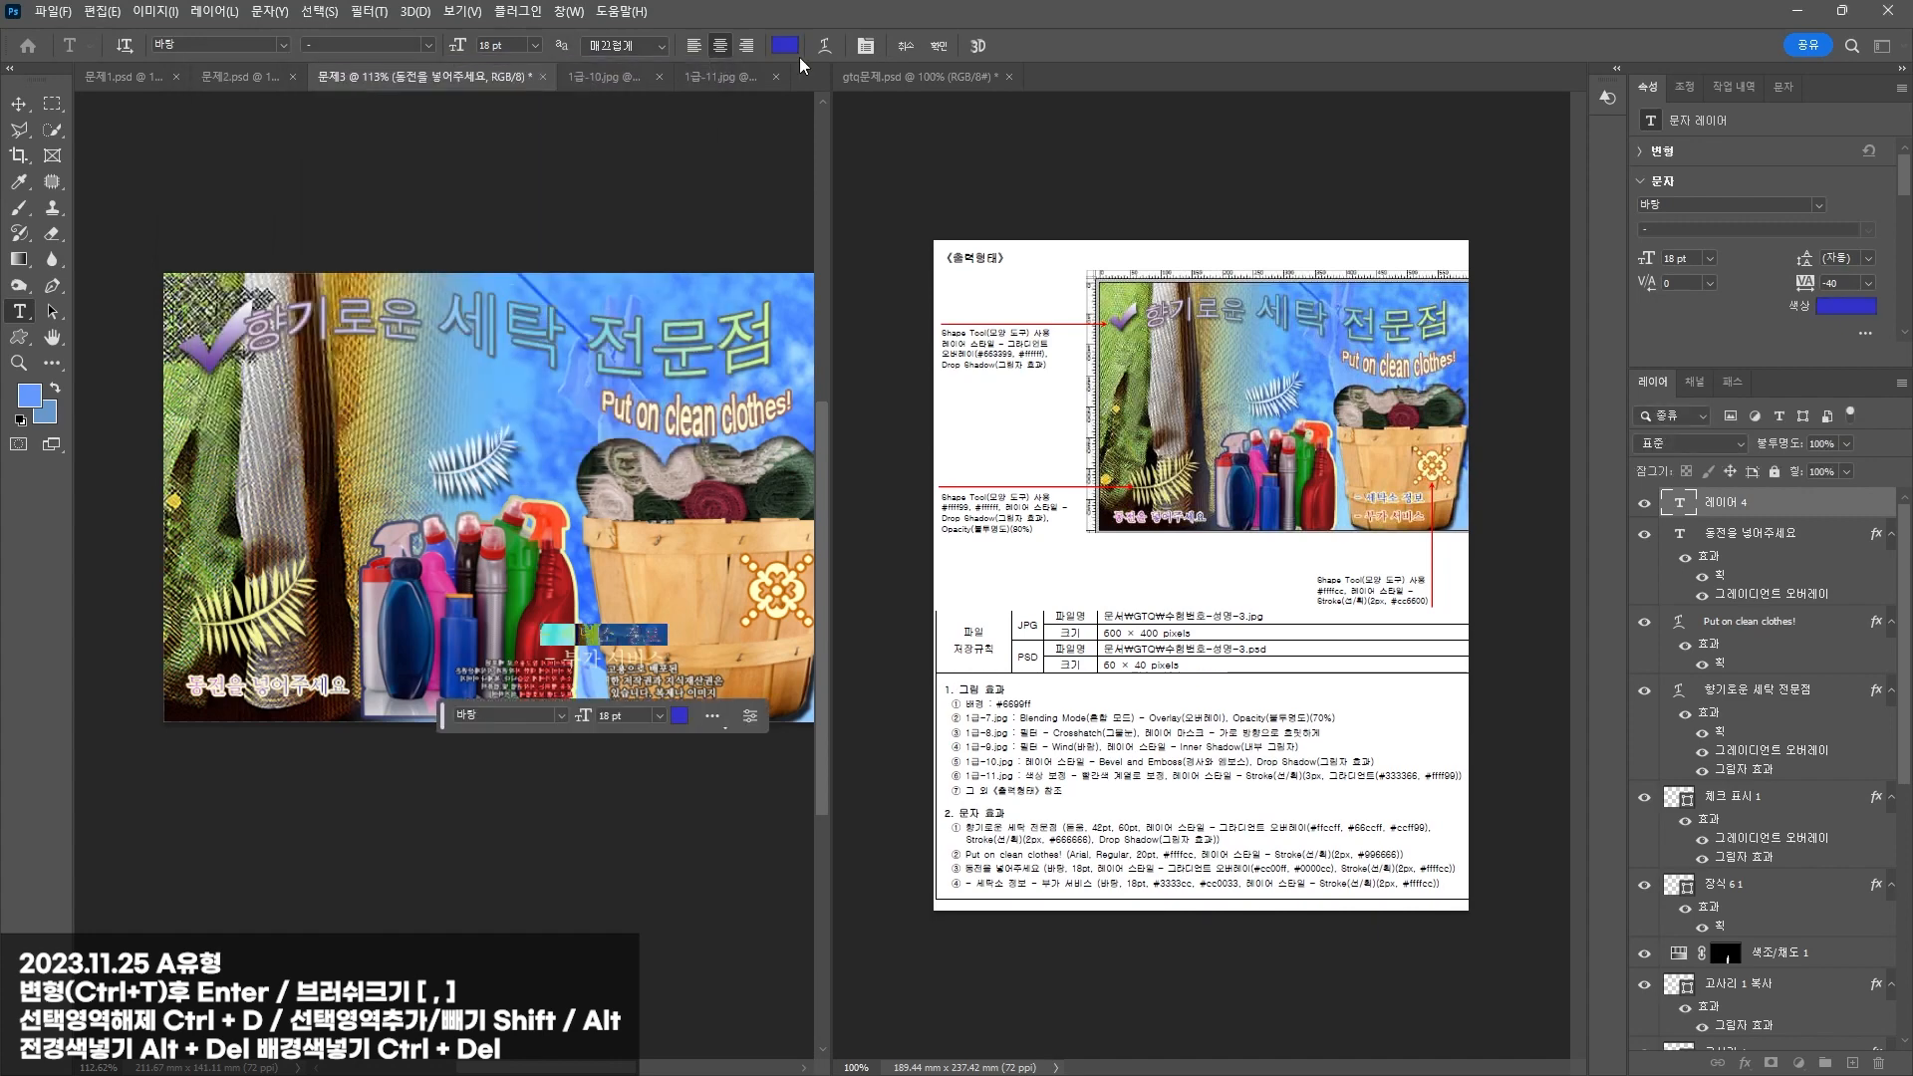
pyautogui.moveTo(540, 657); pyautogui.dragTo(669, 658)
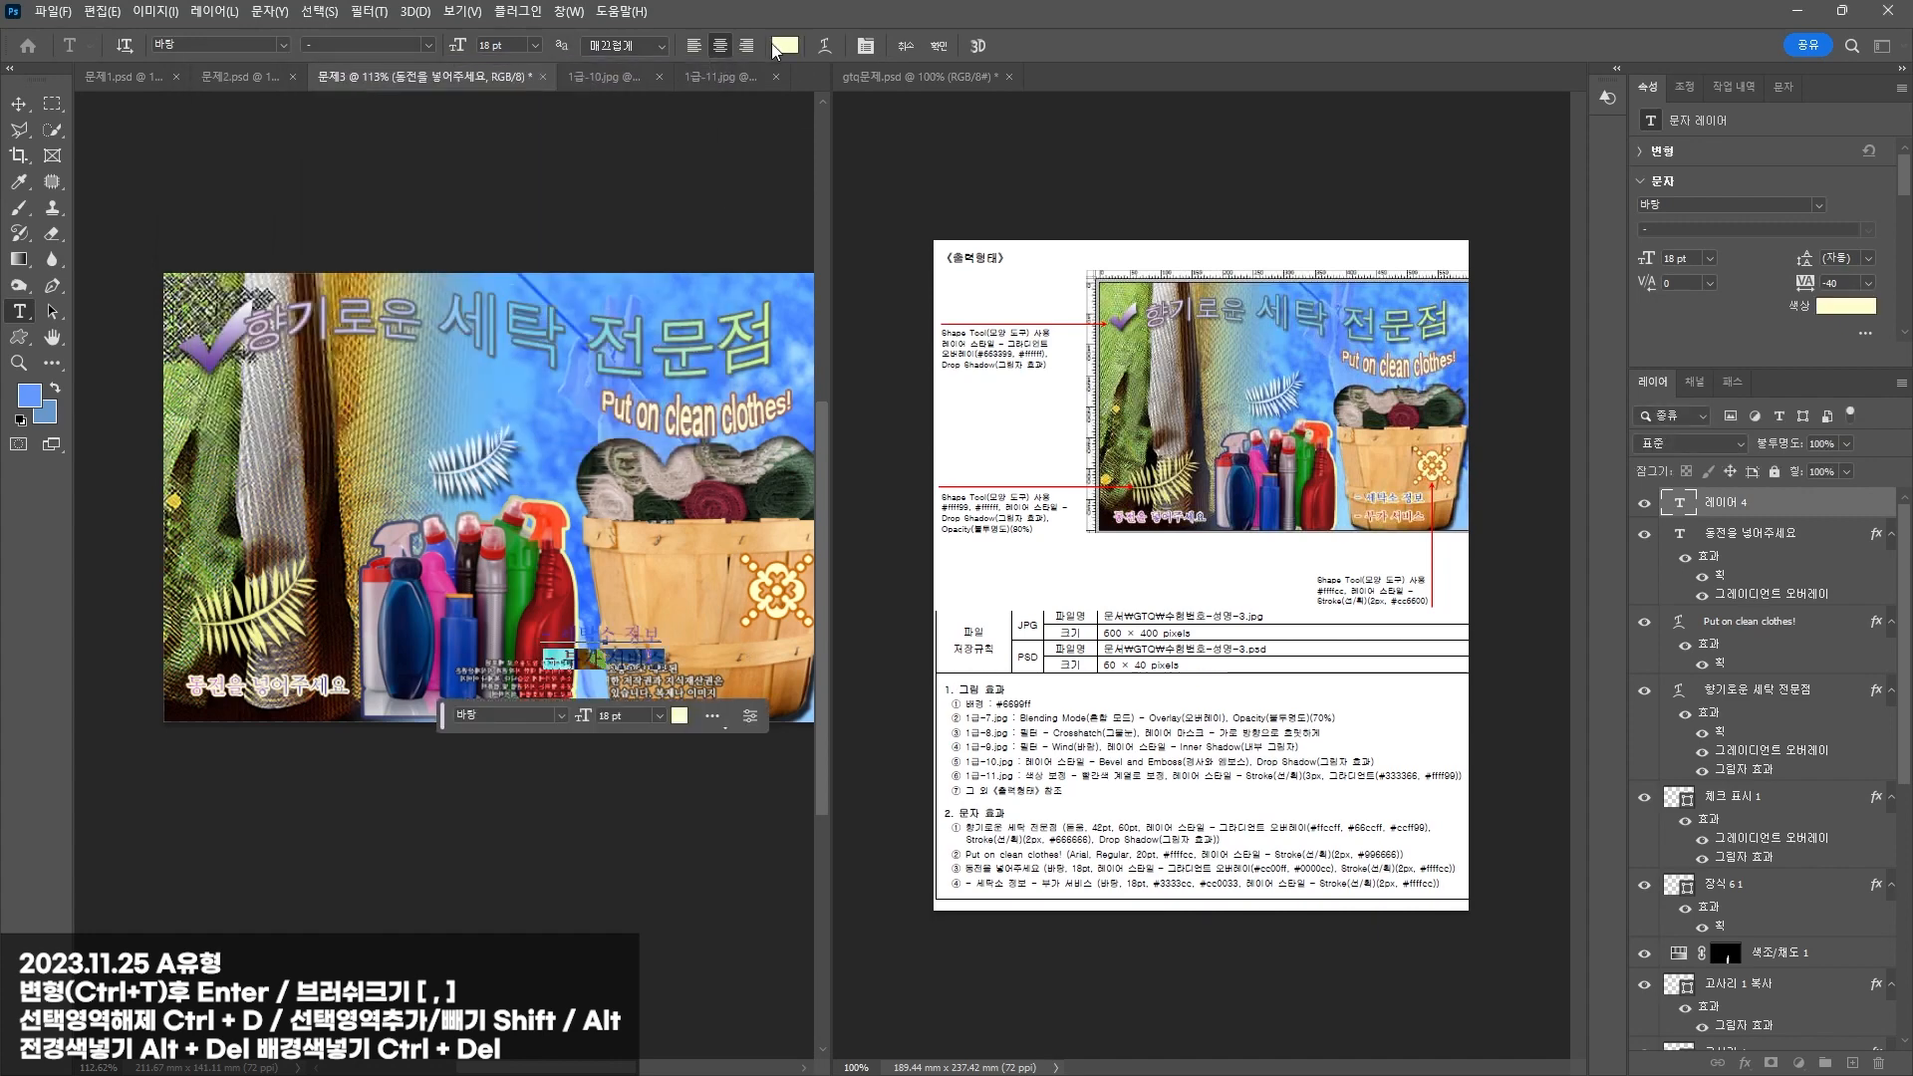
pyautogui.click(784, 45)
pyautogui.write('0033')
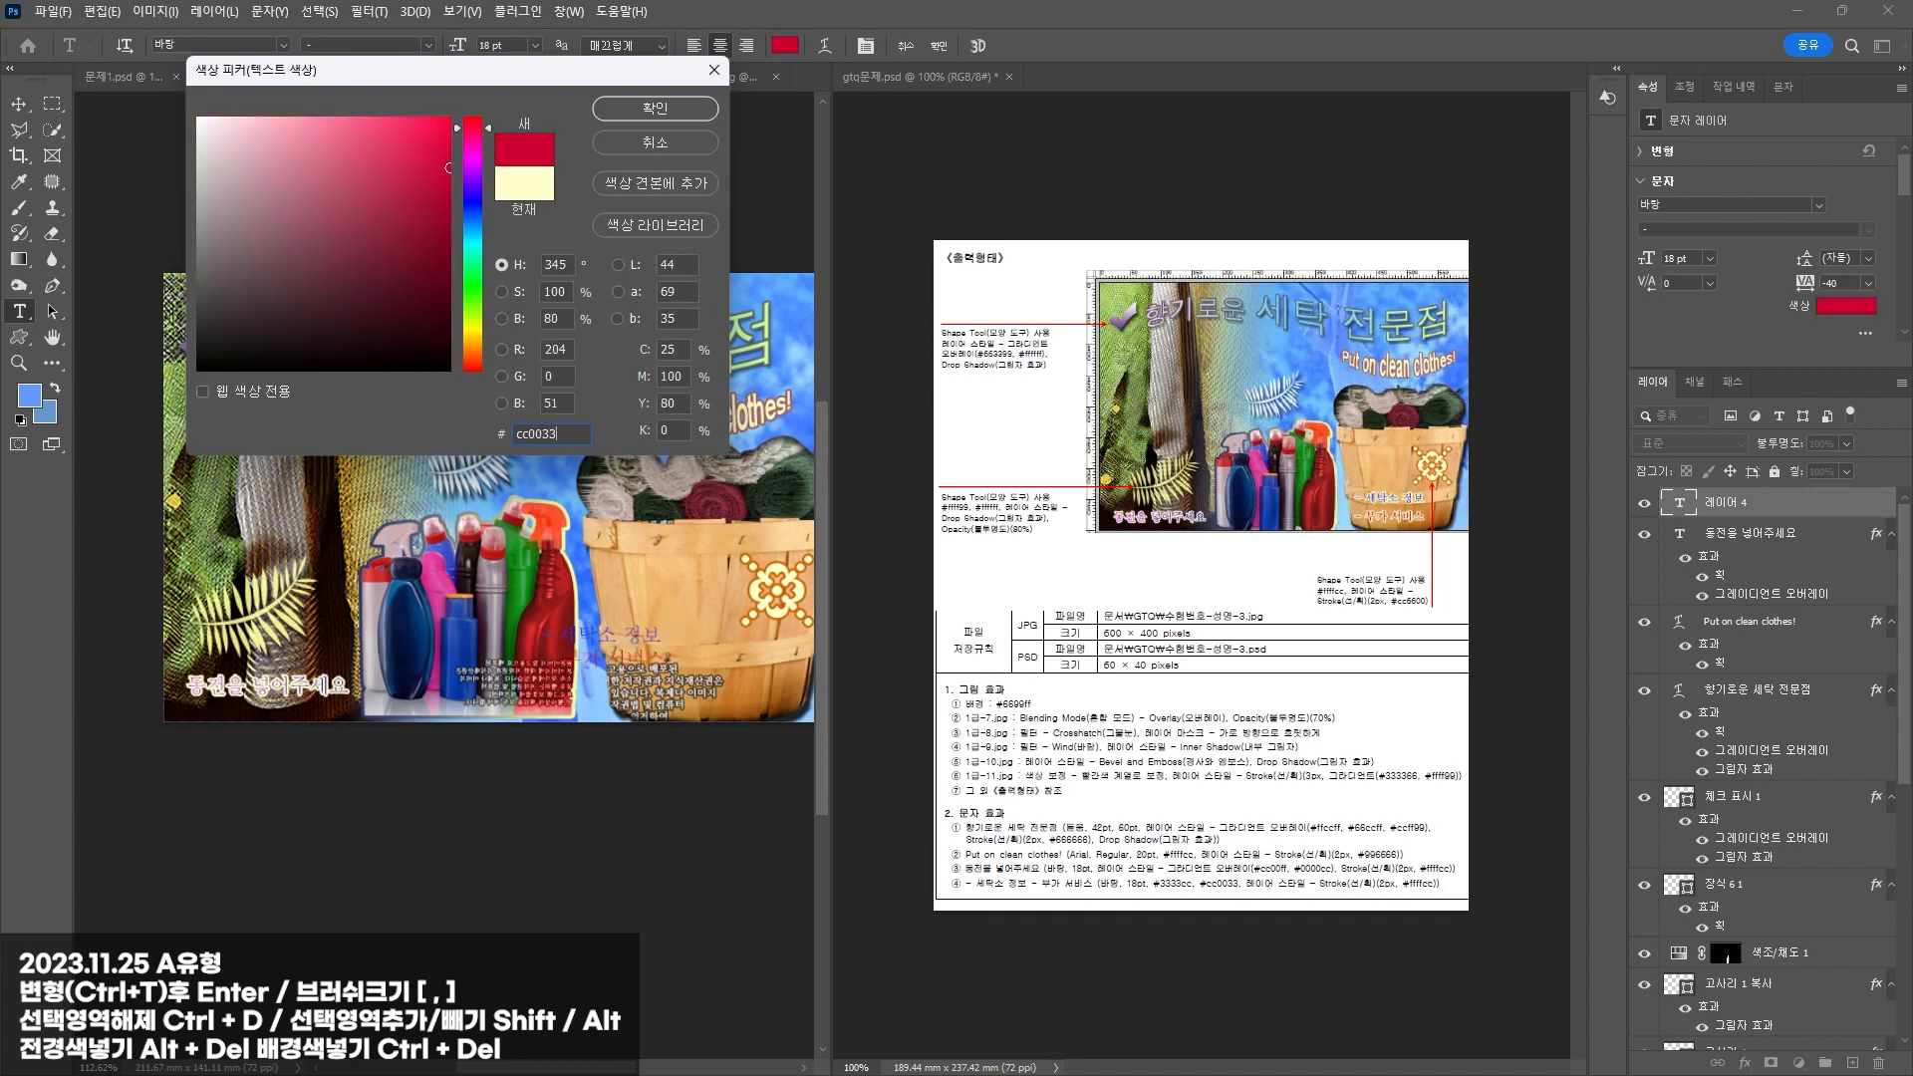
pyautogui.press('Return')
# Step: Move the two-line "- 세탁소 정보 - 부가 서비스" text onto the front of the wooden basket
pyautogui.click(19, 103)
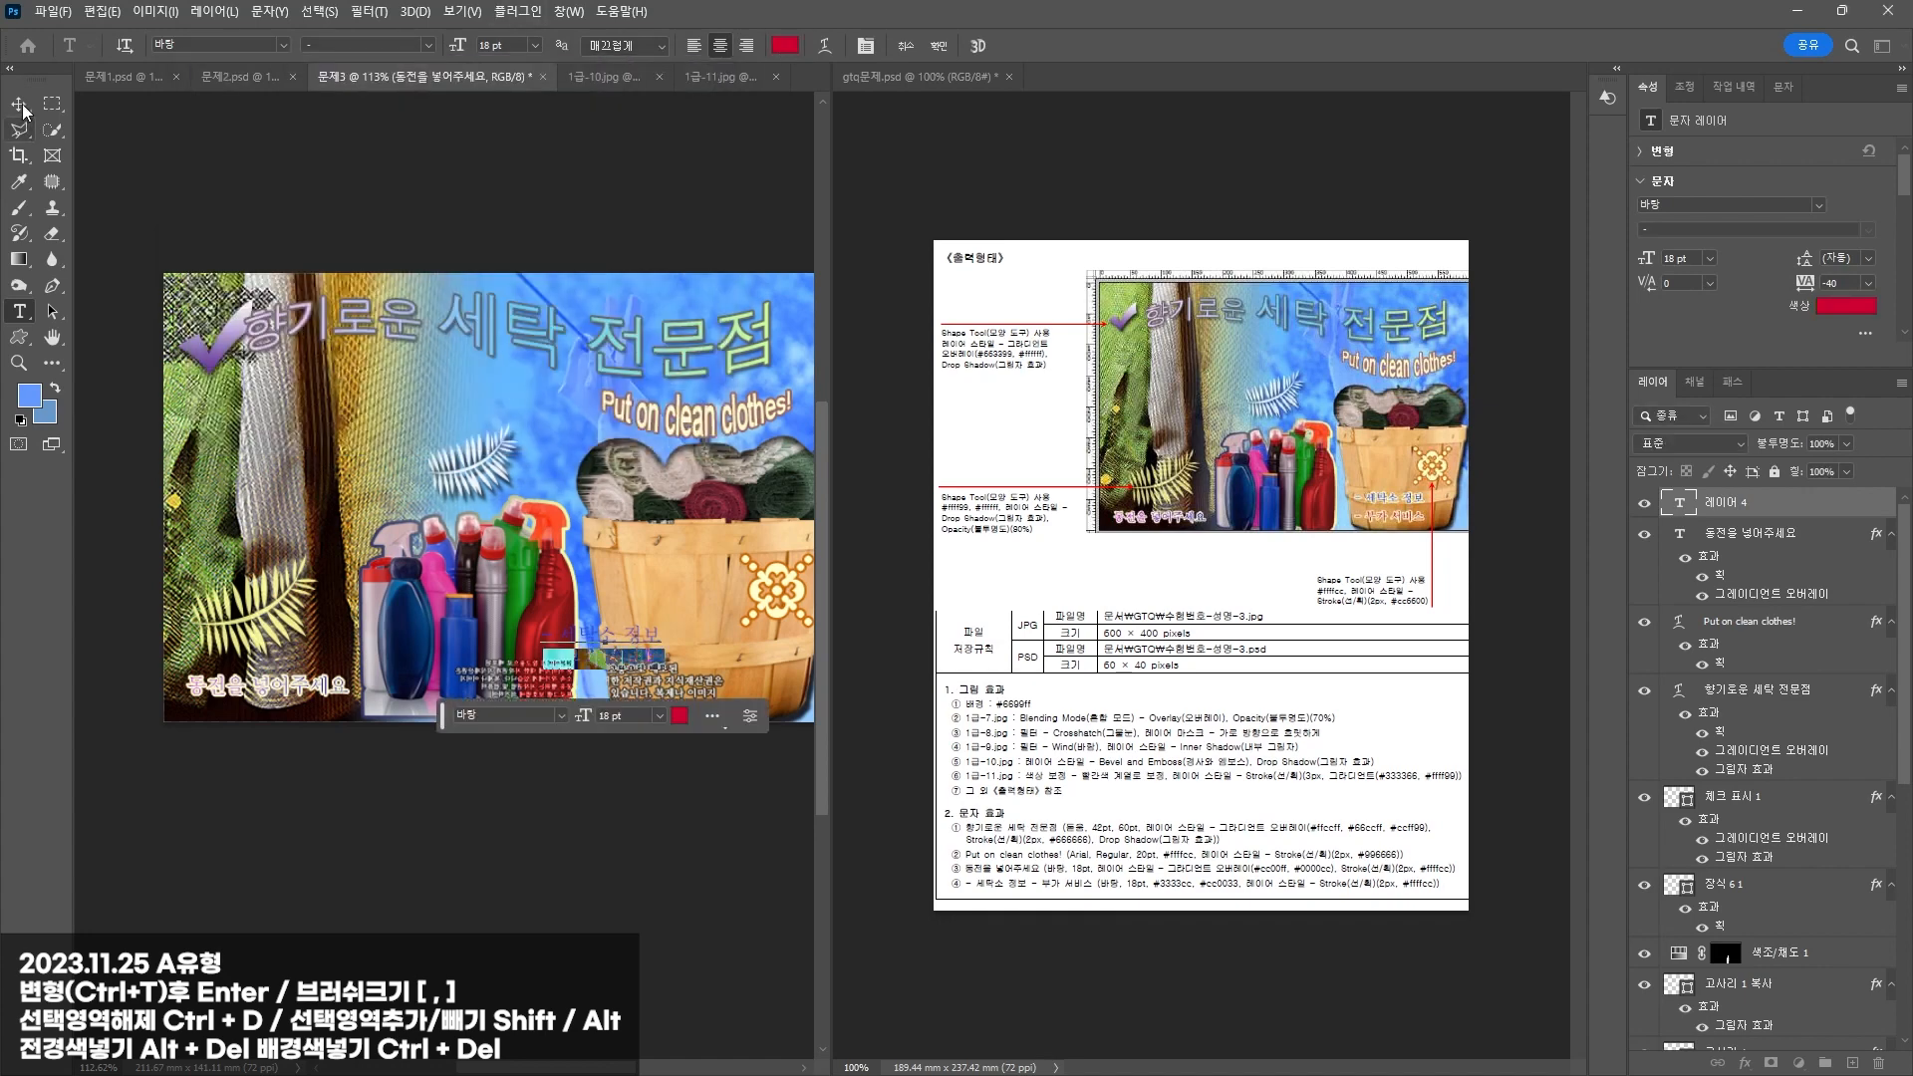
pyautogui.moveTo(603, 643); pyautogui.dragTo(684, 623)
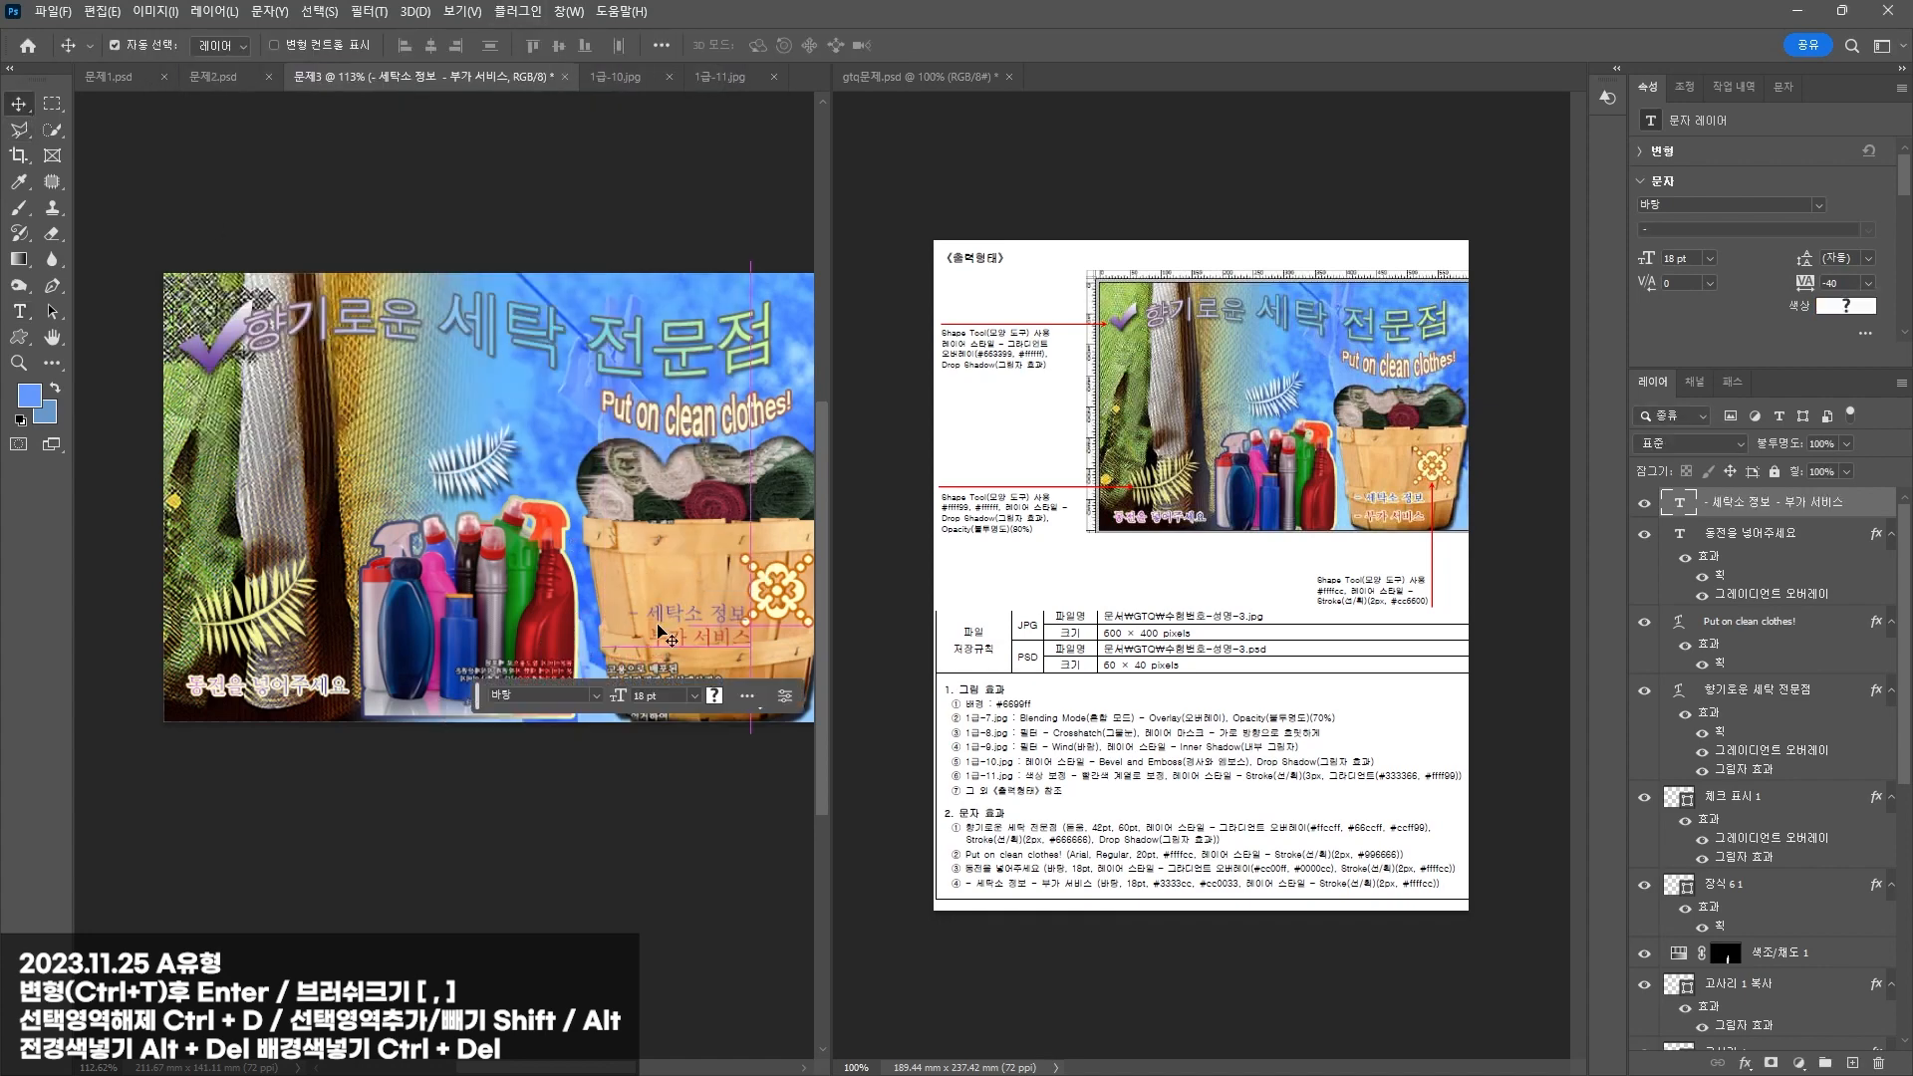
pyautogui.press('t')
pyautogui.click(633, 636)
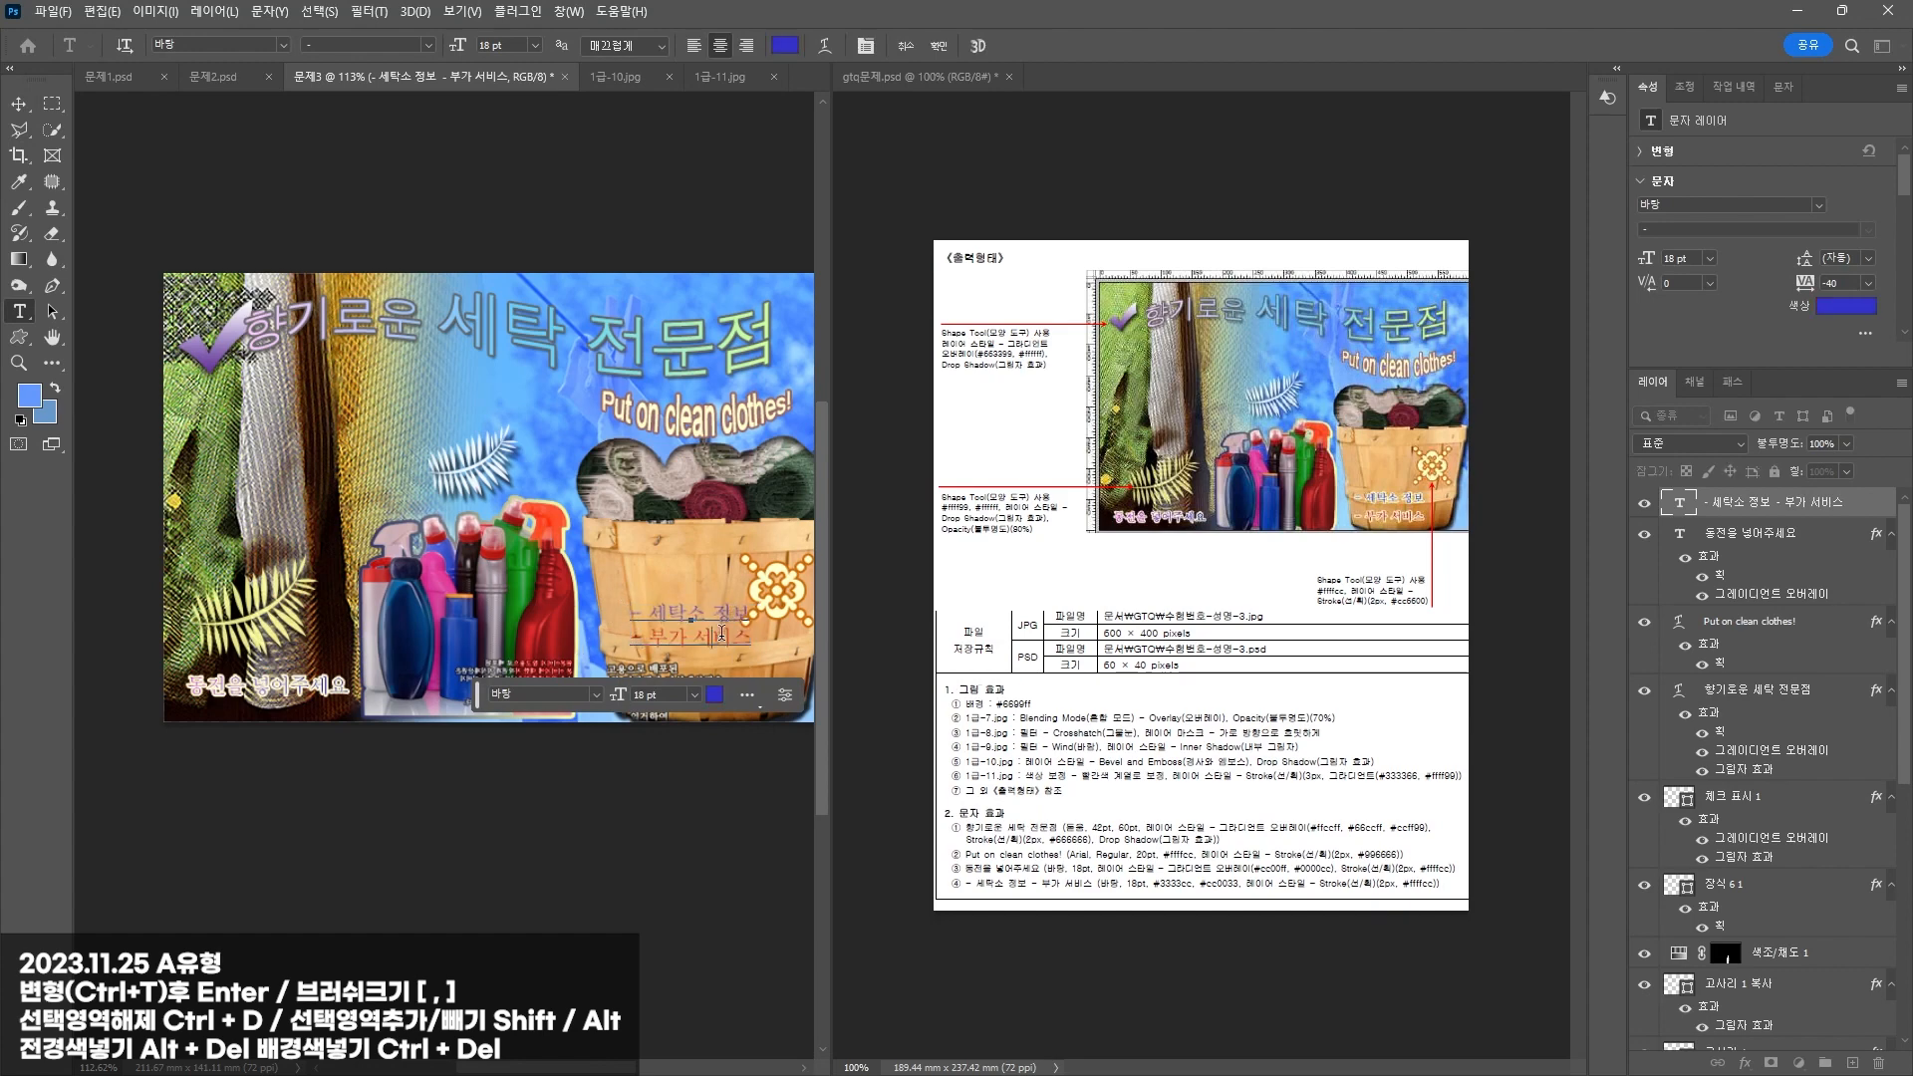
pyautogui.click(19, 104)
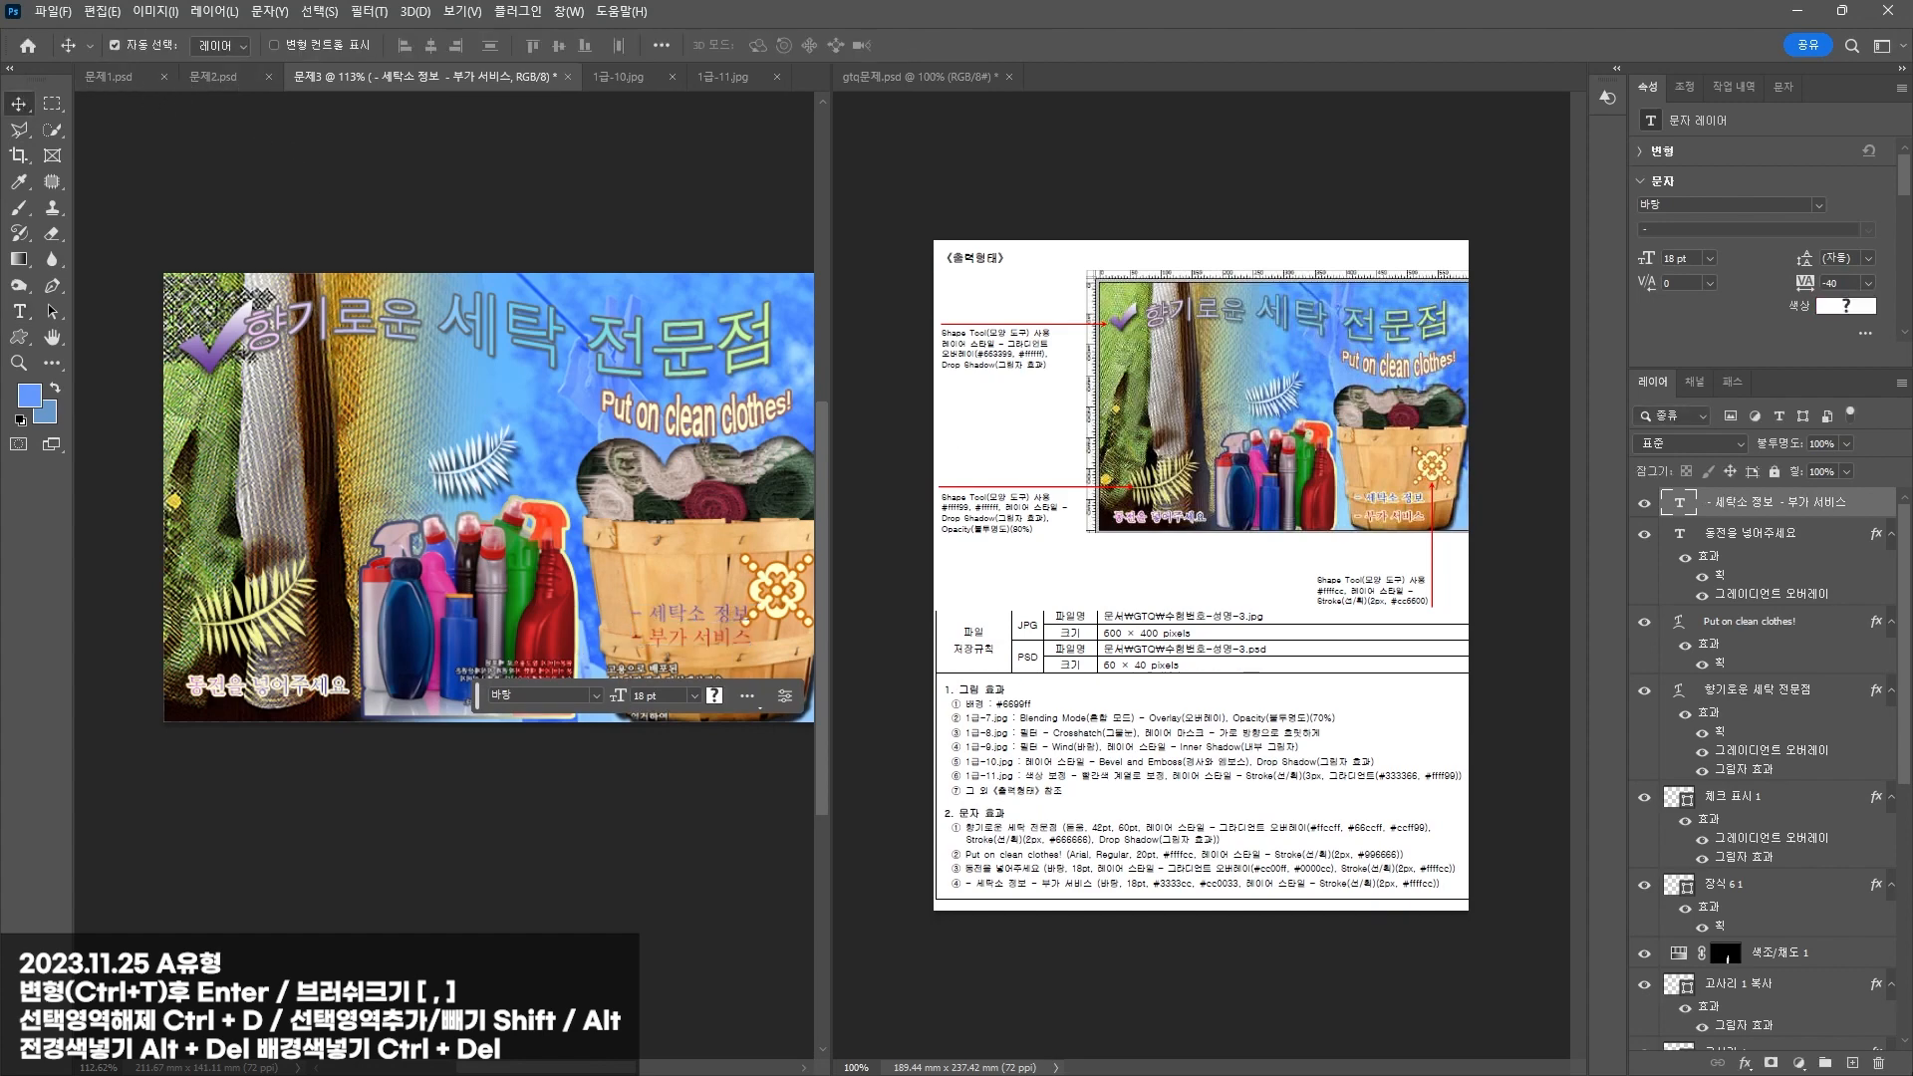
# Step: Add a 2 px Stroke in #ffffcc to the "- 세탁소 정보 - 부가 서비스" text
pyautogui.click(1754, 1064)
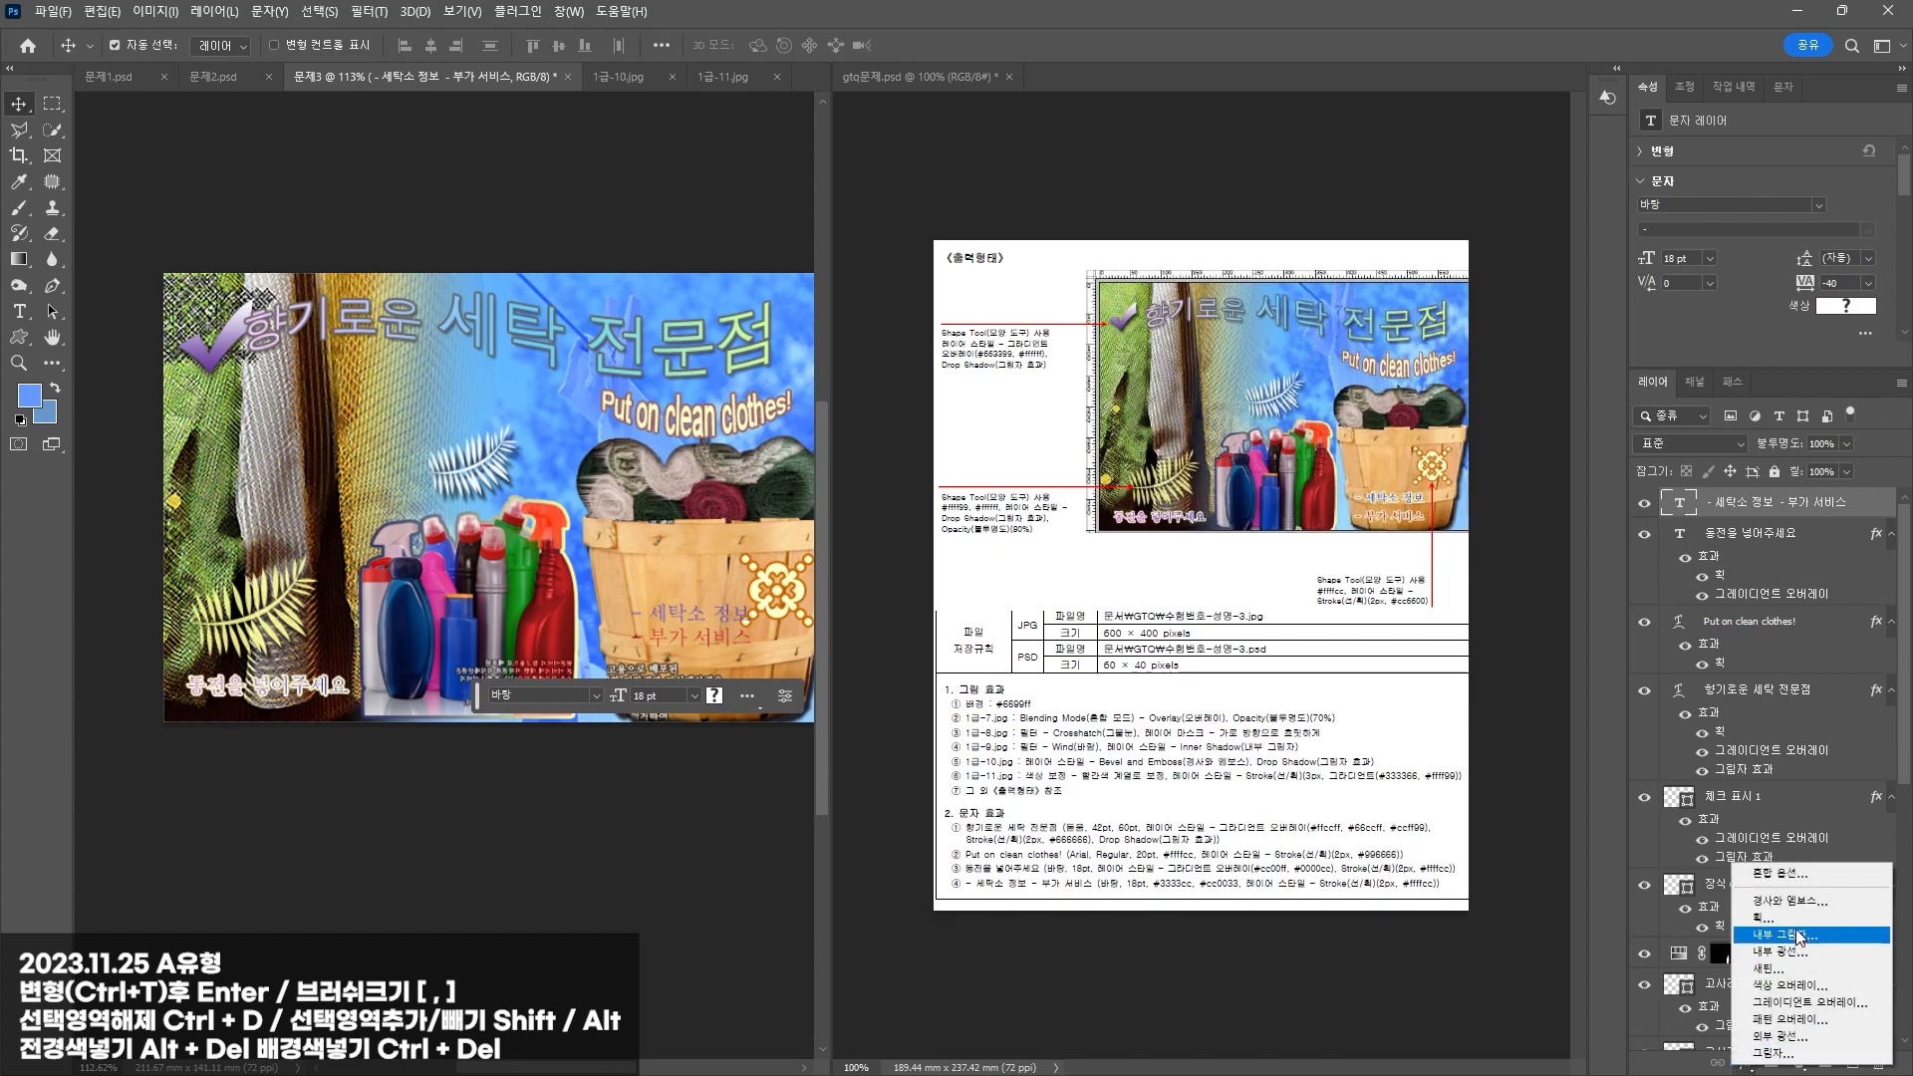
pyautogui.click(1783, 916)
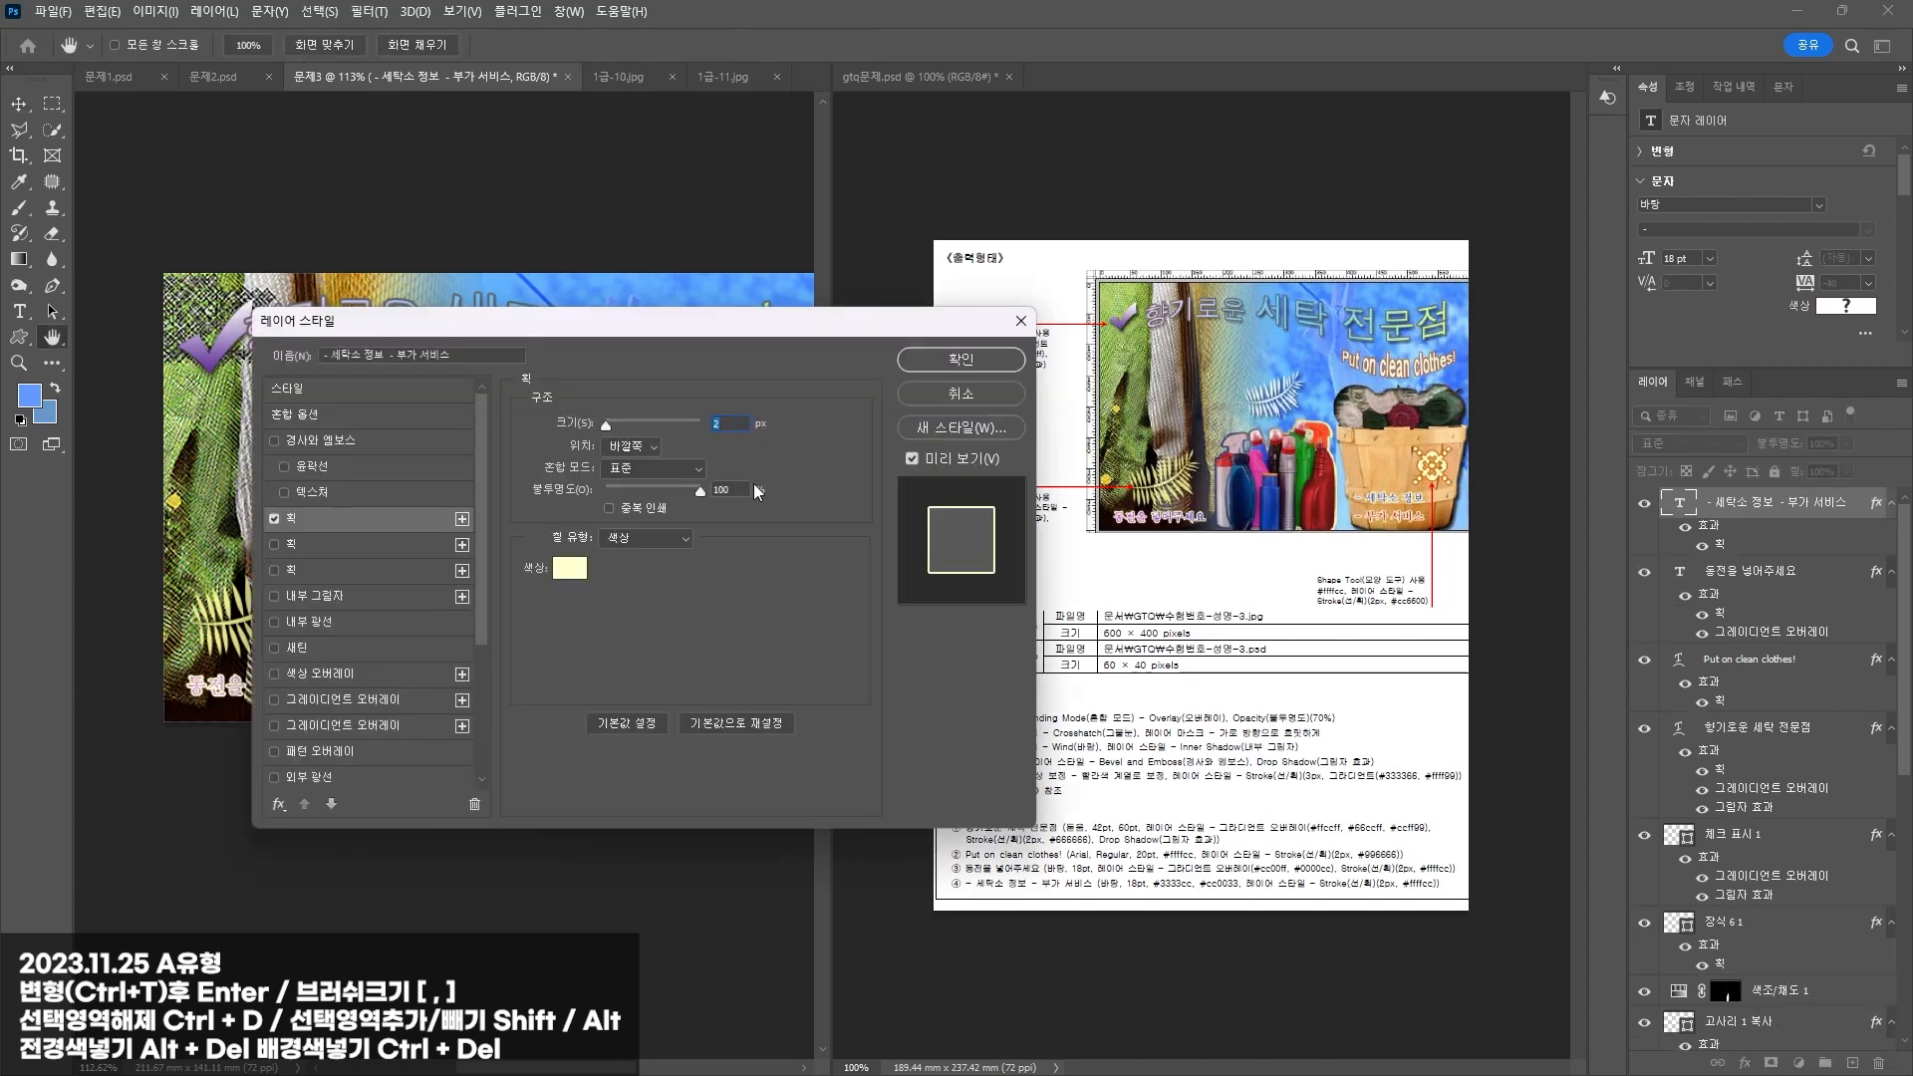
pyautogui.click(571, 570)
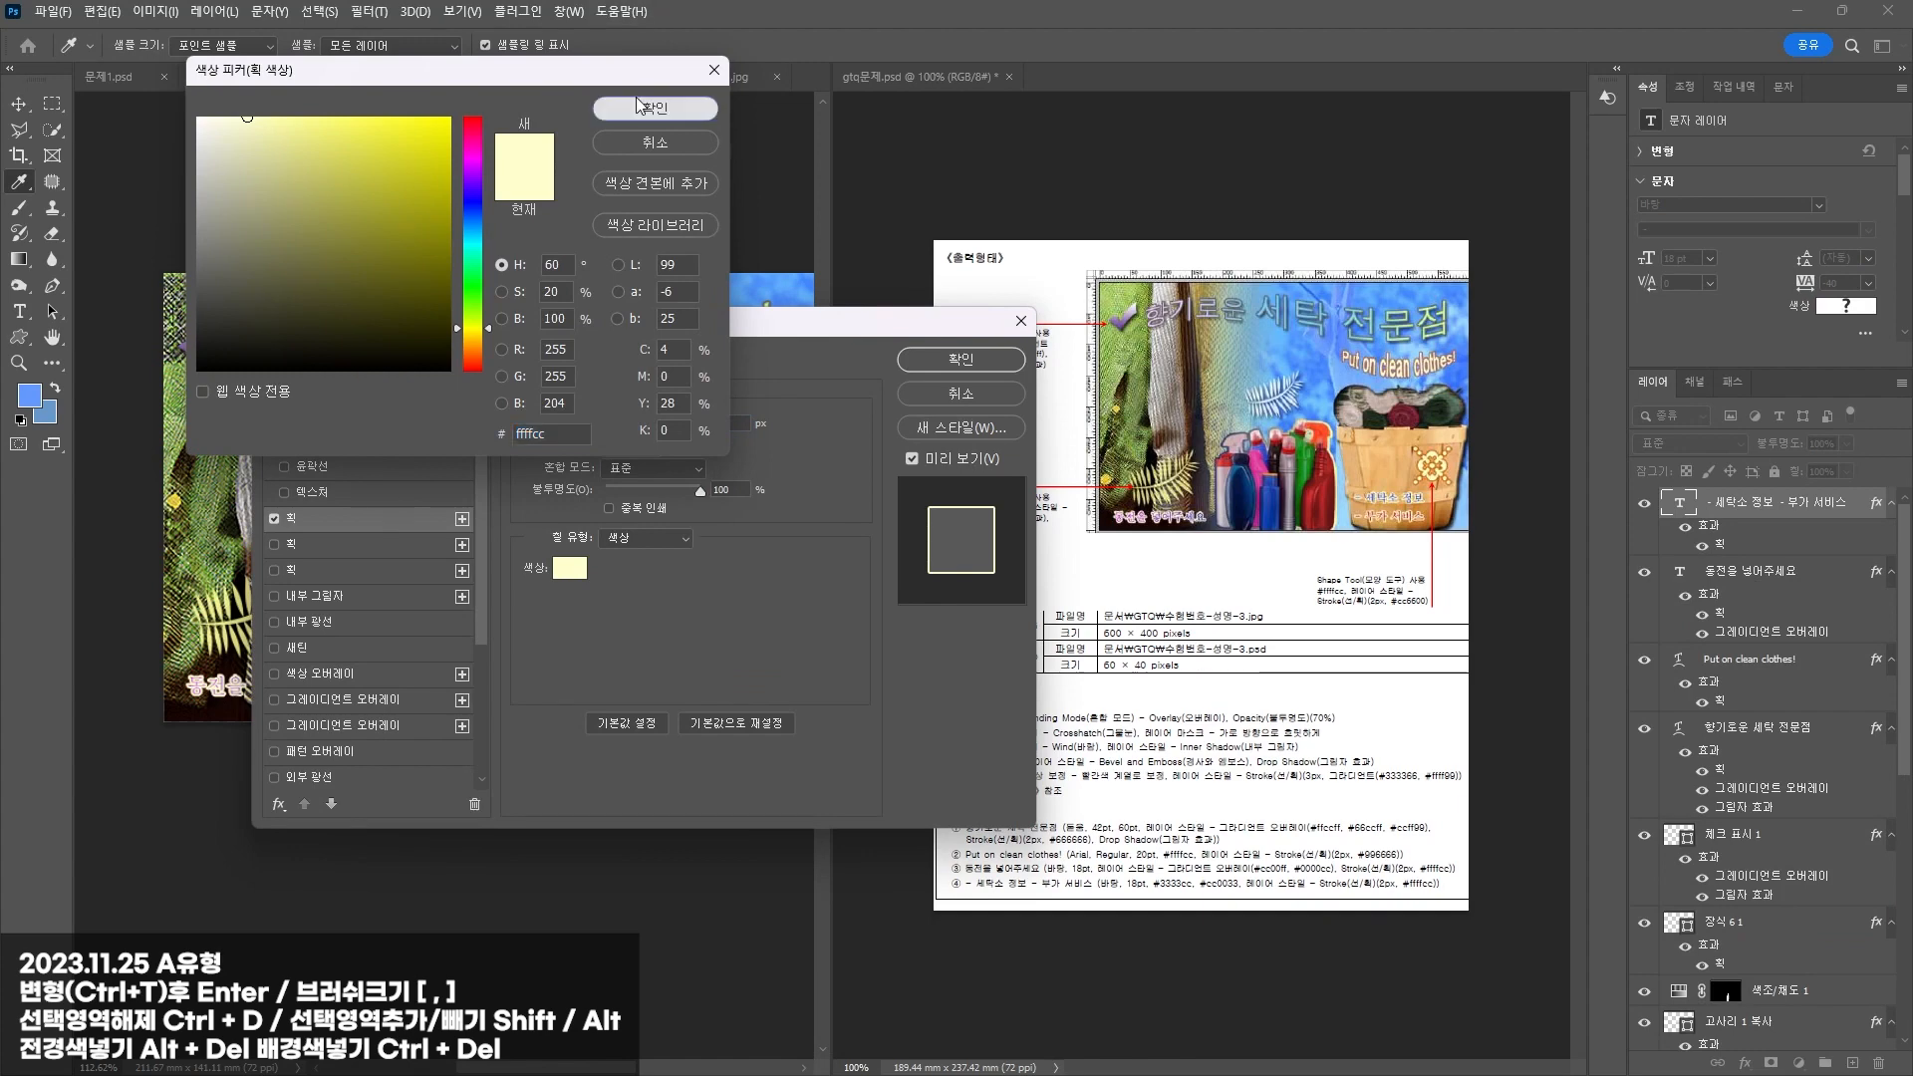
pyautogui.click(652, 103)
pyautogui.click(937, 365)
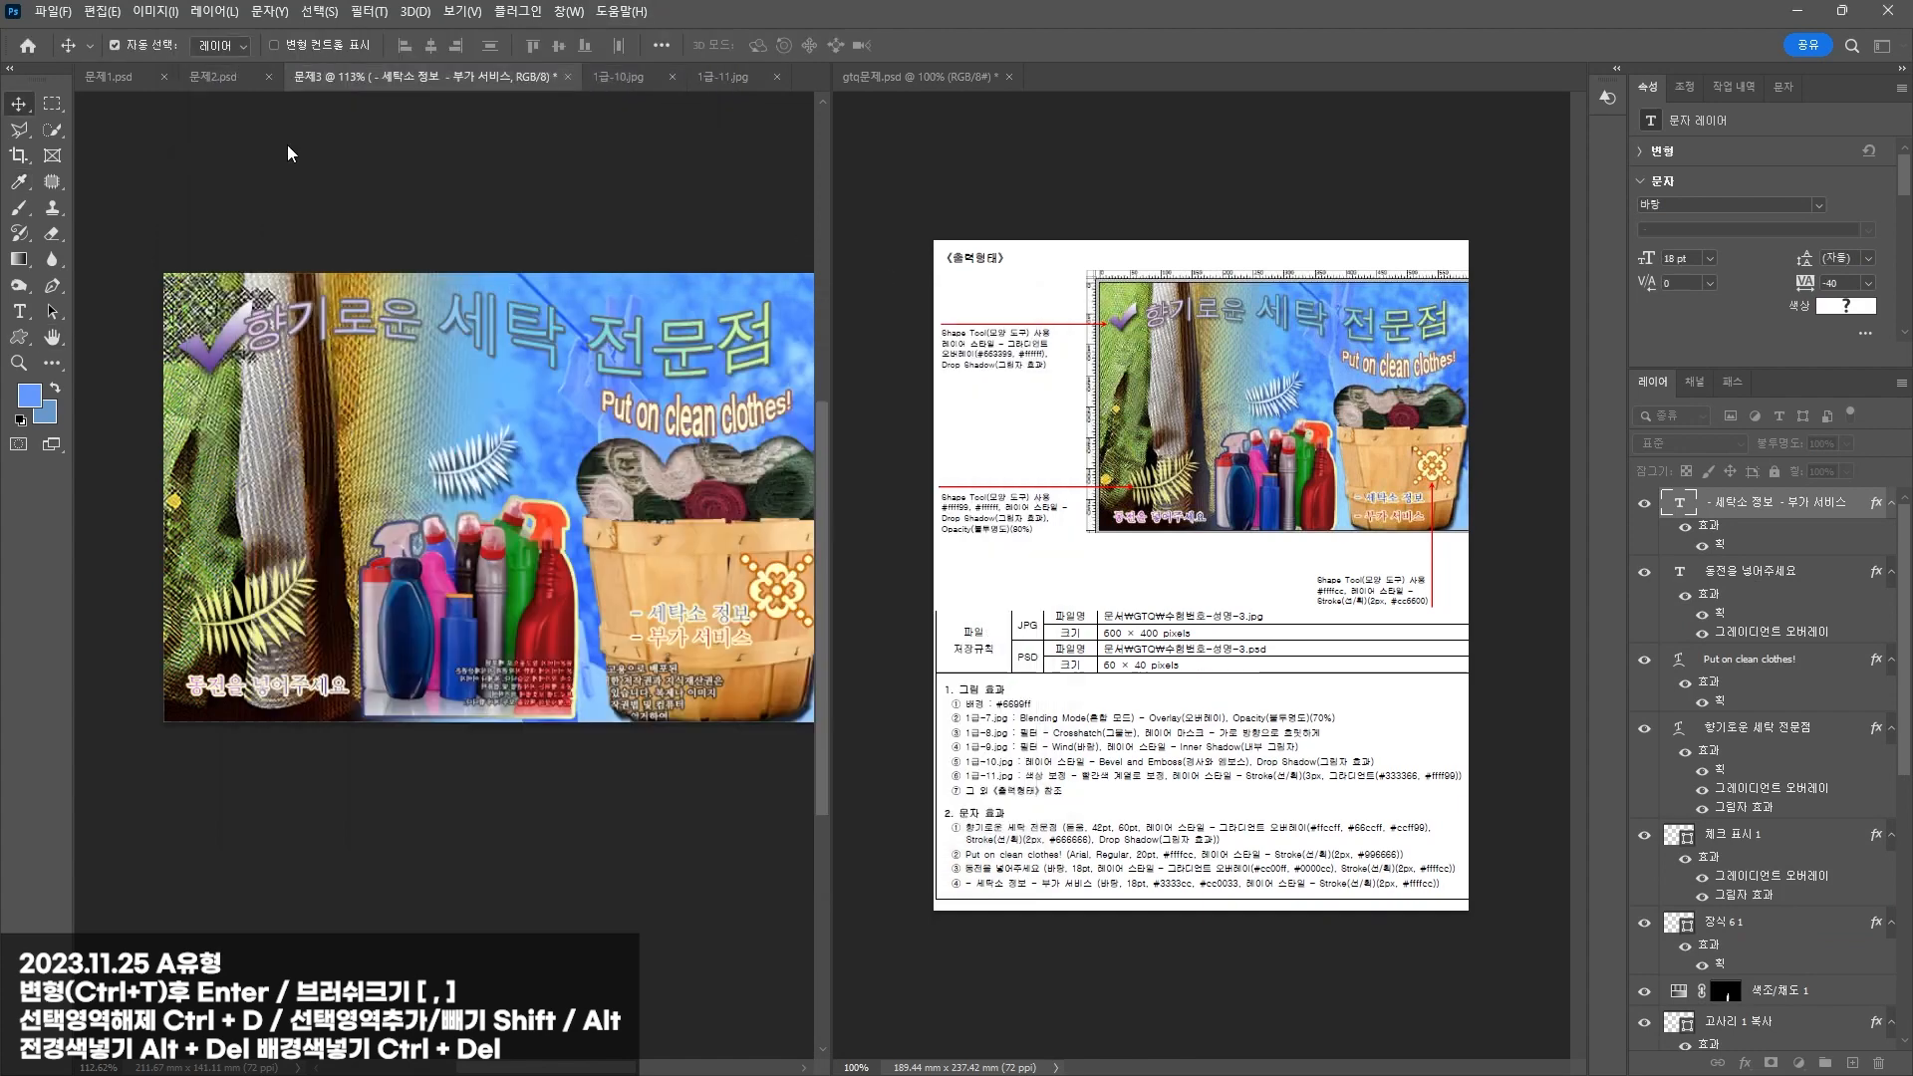
# Step: Set the two-line basket text's leading to 31 pt and move the text slightly lower on the basket
pyautogui.doubleClick(726, 616)
pyautogui.hotkey('ctrl', 't')
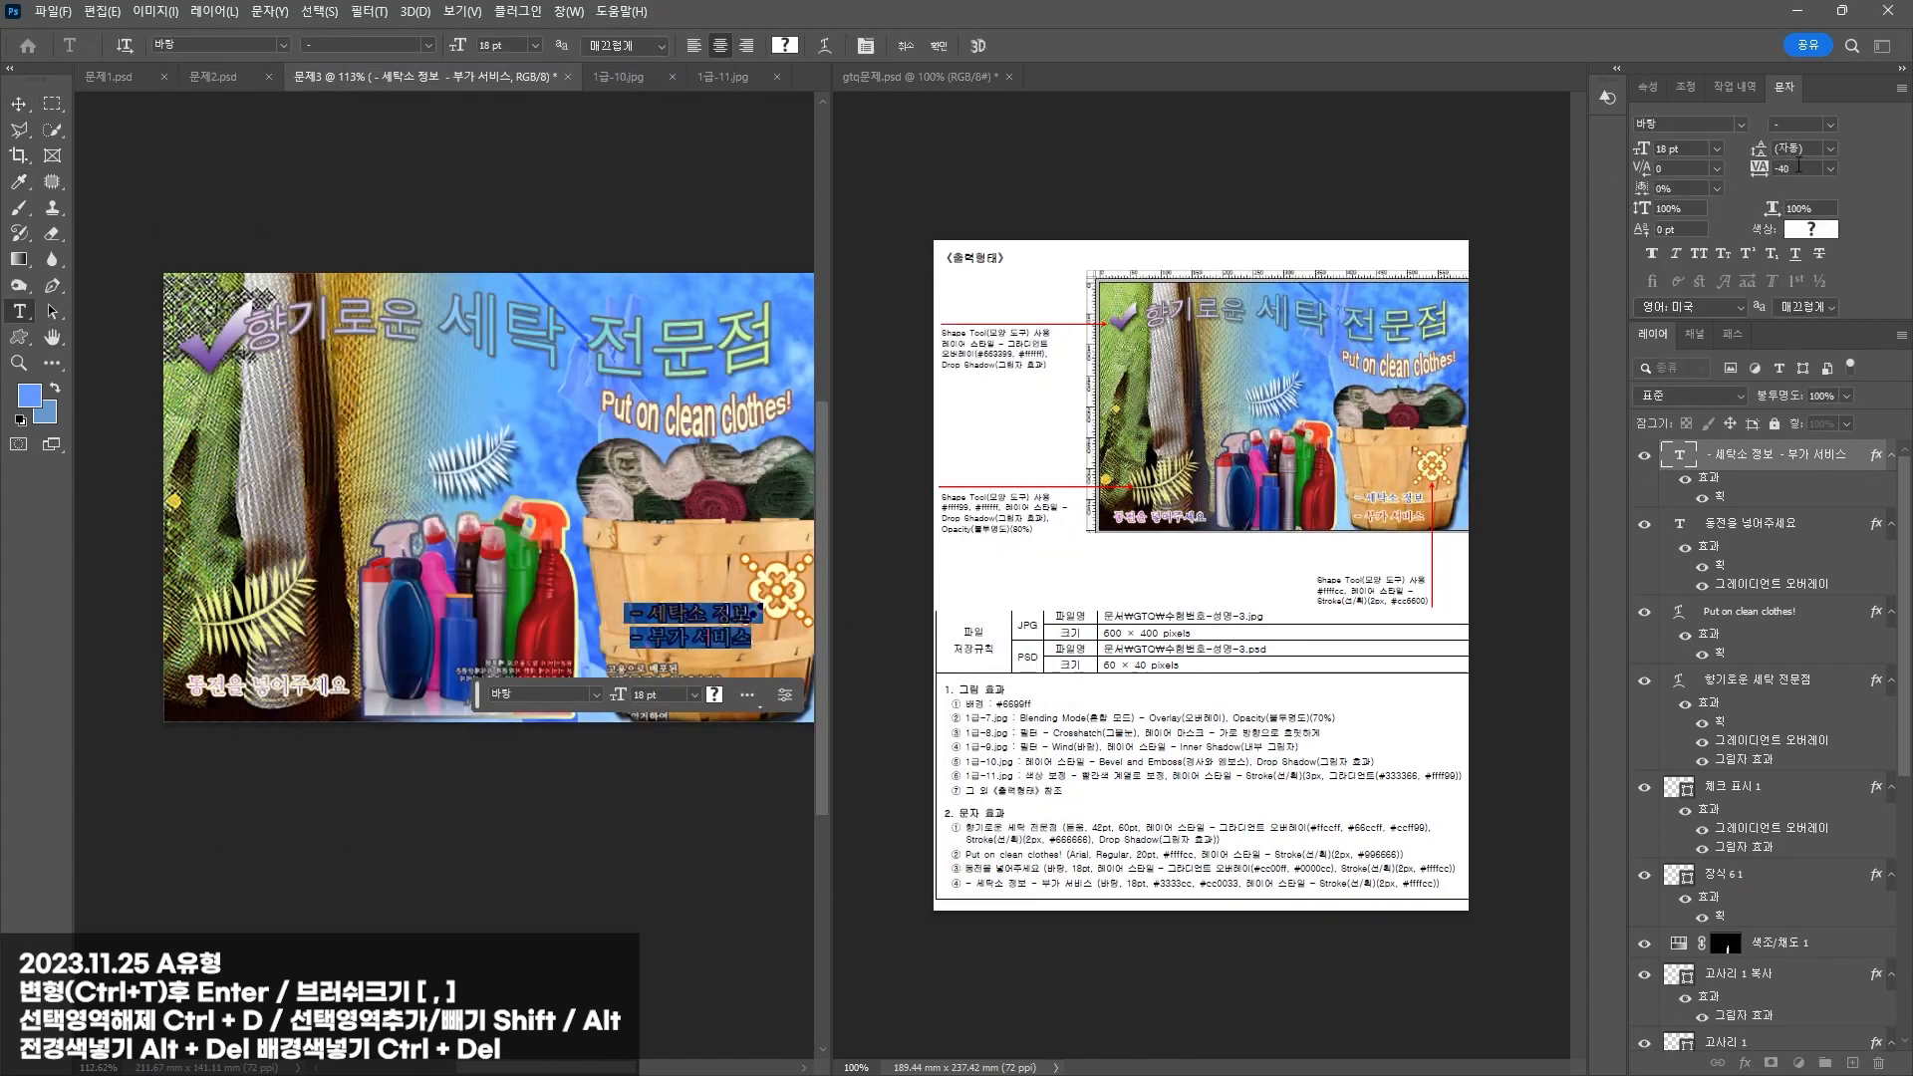
pyautogui.scroll(10, 1798, 153)
pyautogui.scroll(-5, 1799, 153)
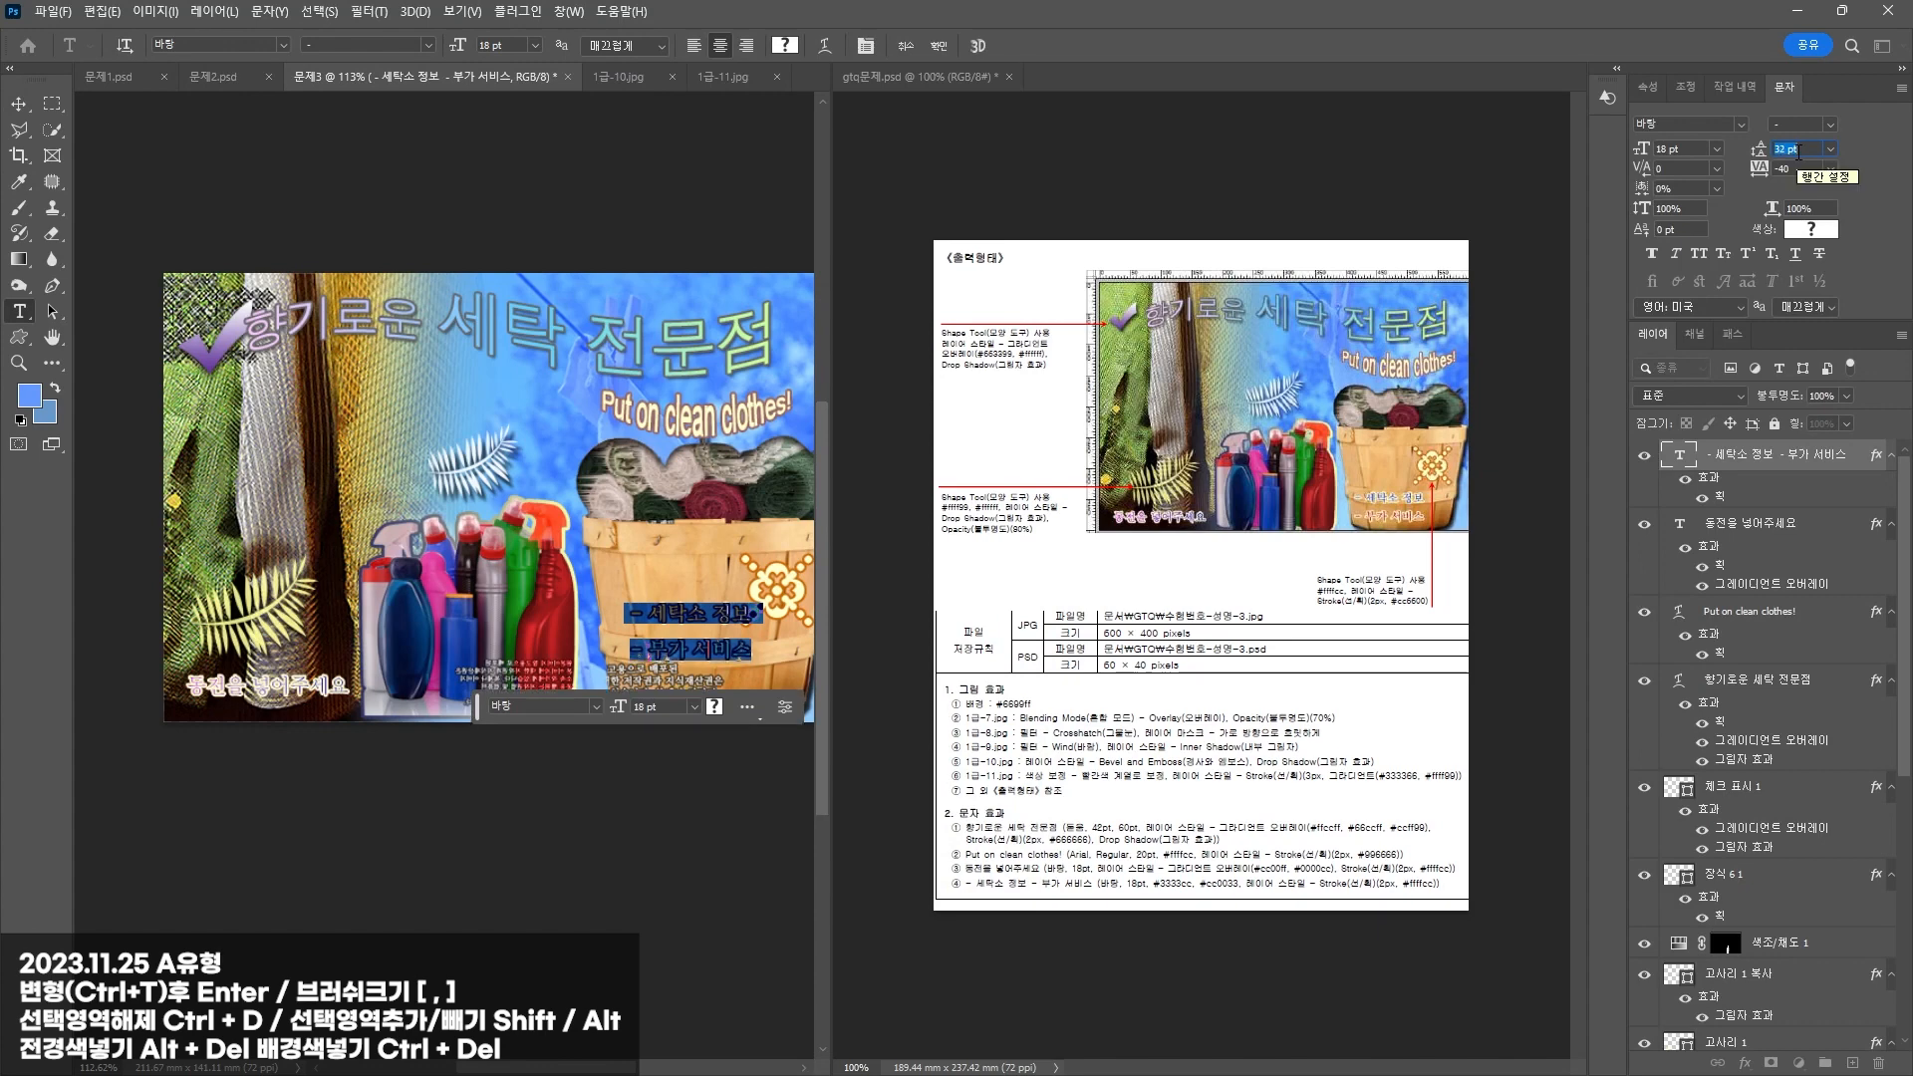
pyautogui.click(18, 104)
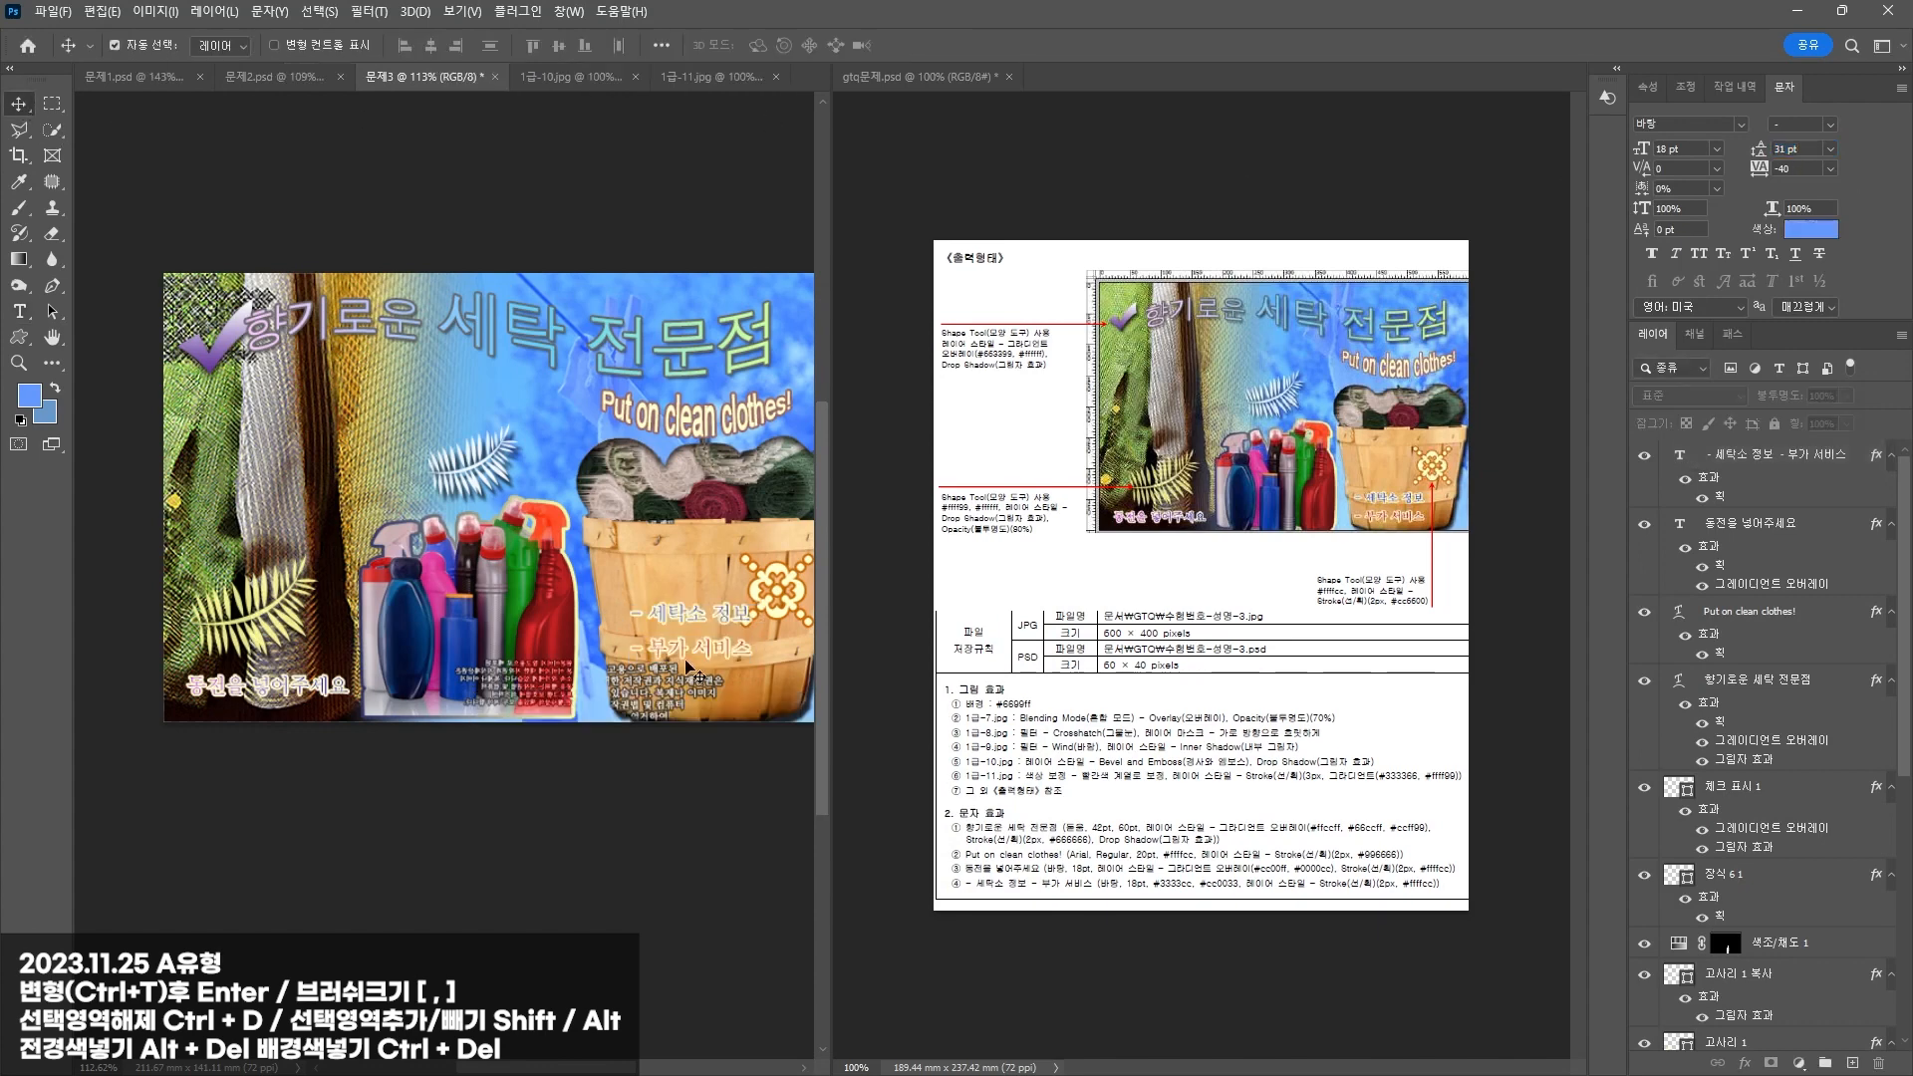
pyautogui.moveTo(702, 628); pyautogui.dragTo(687, 671)
# Step: Nudge the "Put on clean clothes!" text slightly up and to the right above the basket, and deselect it
pyautogui.scroll(-3, 661, 730)
pyautogui.scroll(-2, 567, 478)
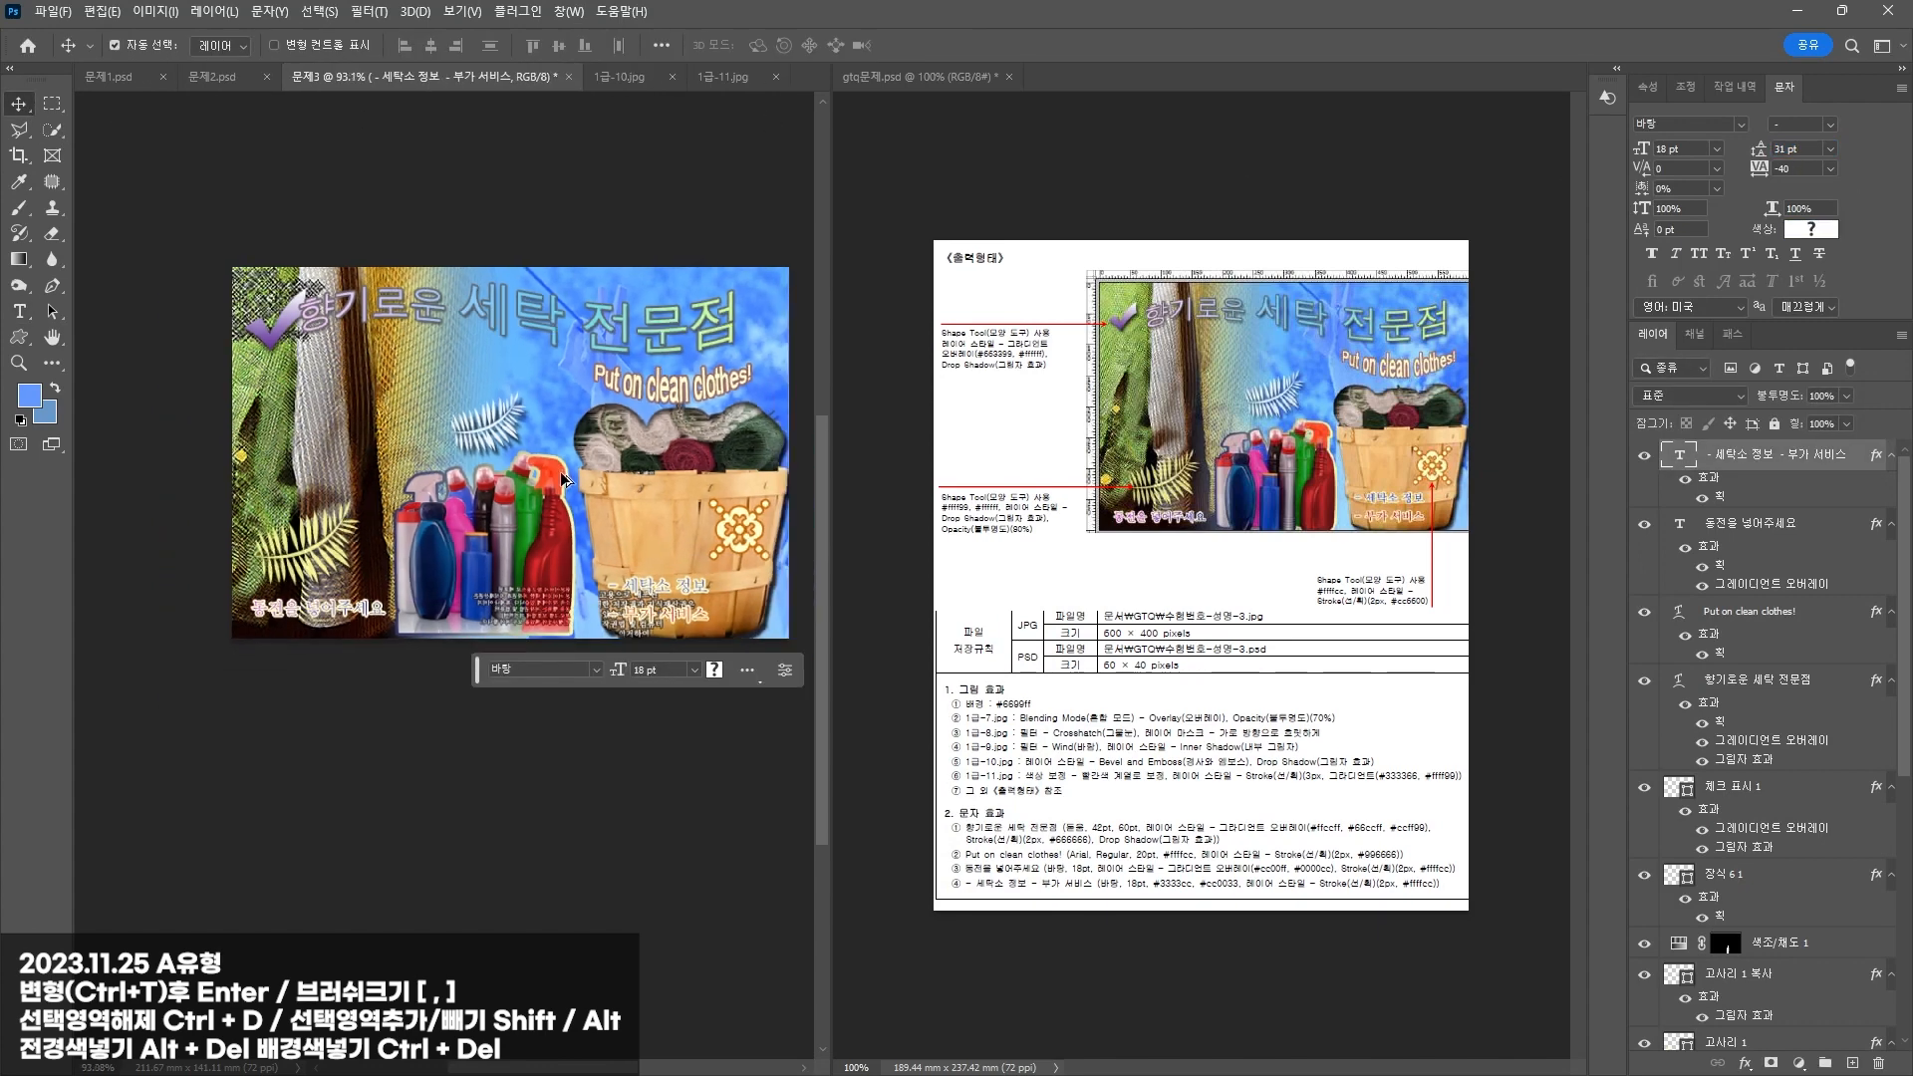
pyautogui.moveTo(570, 463); pyautogui.dragTo(506, 507)
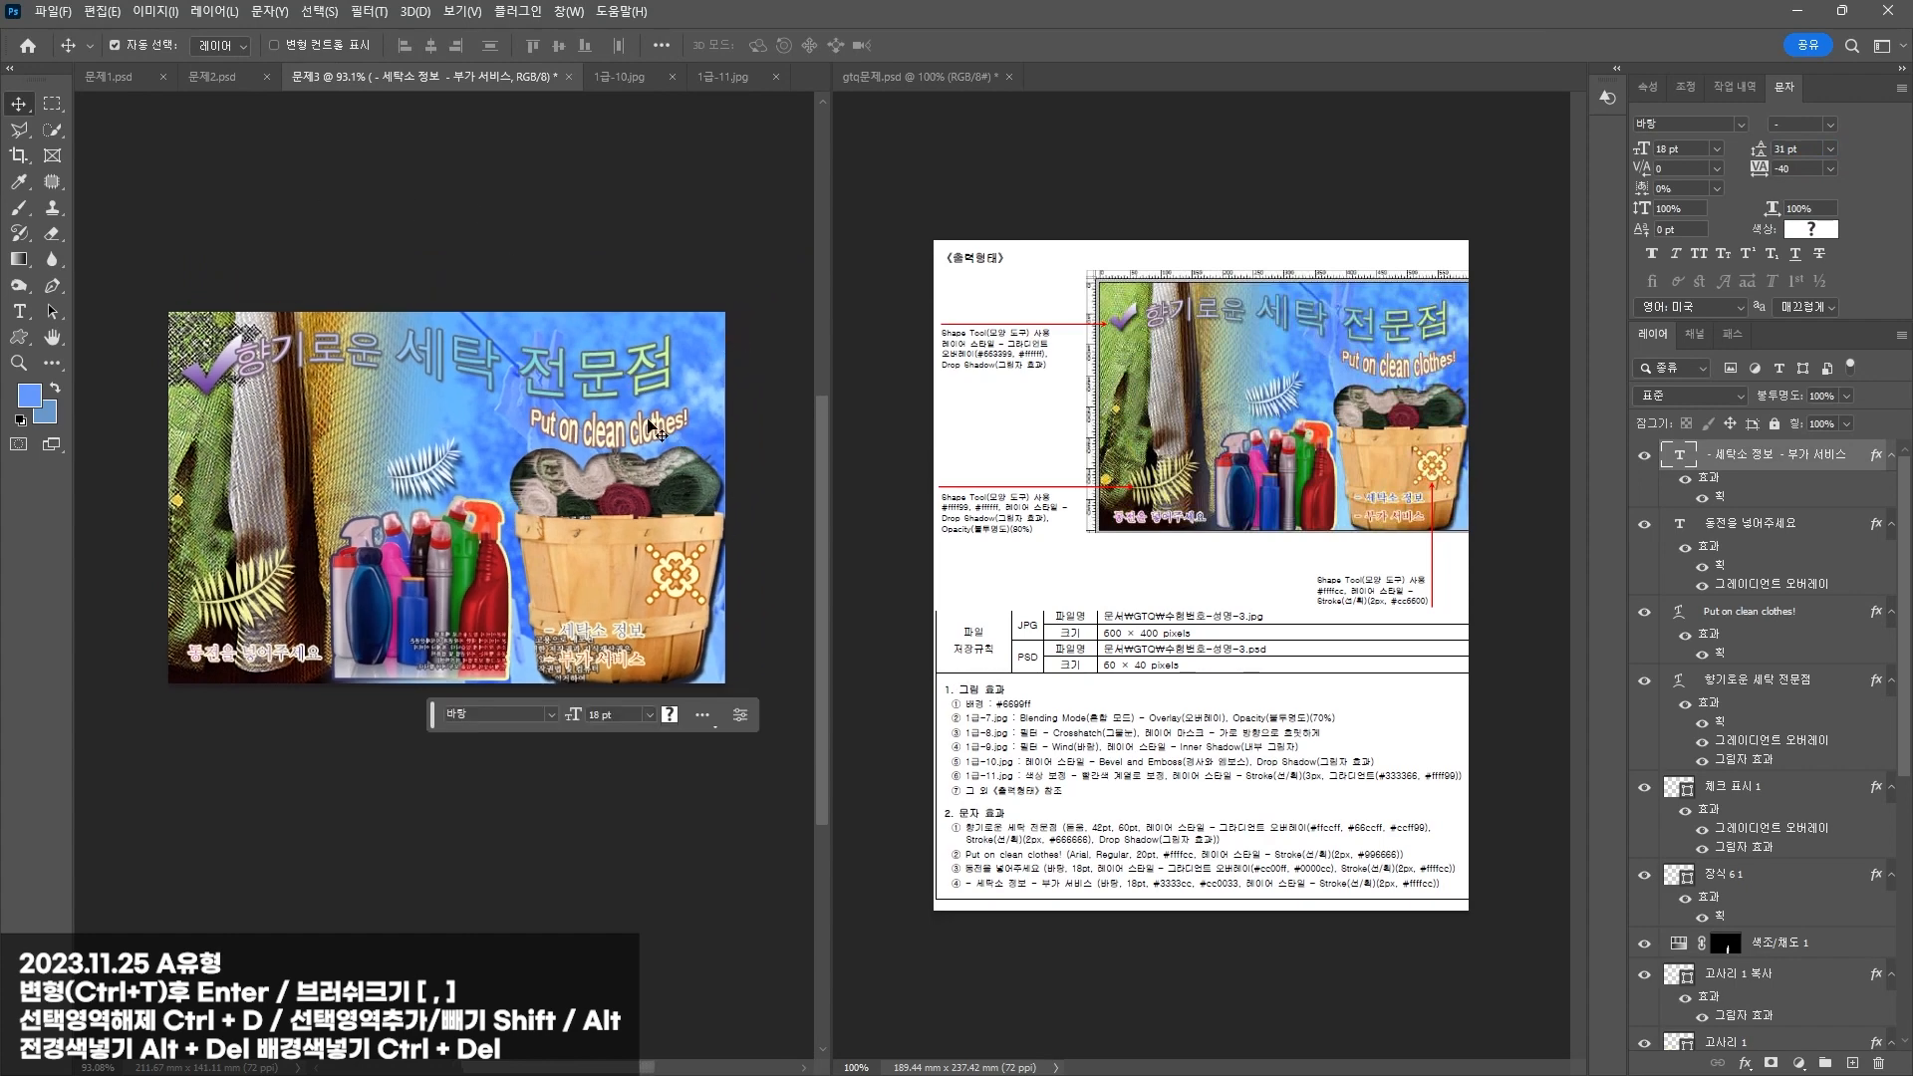
pyautogui.moveTo(655, 426); pyautogui.dragTo(663, 417)
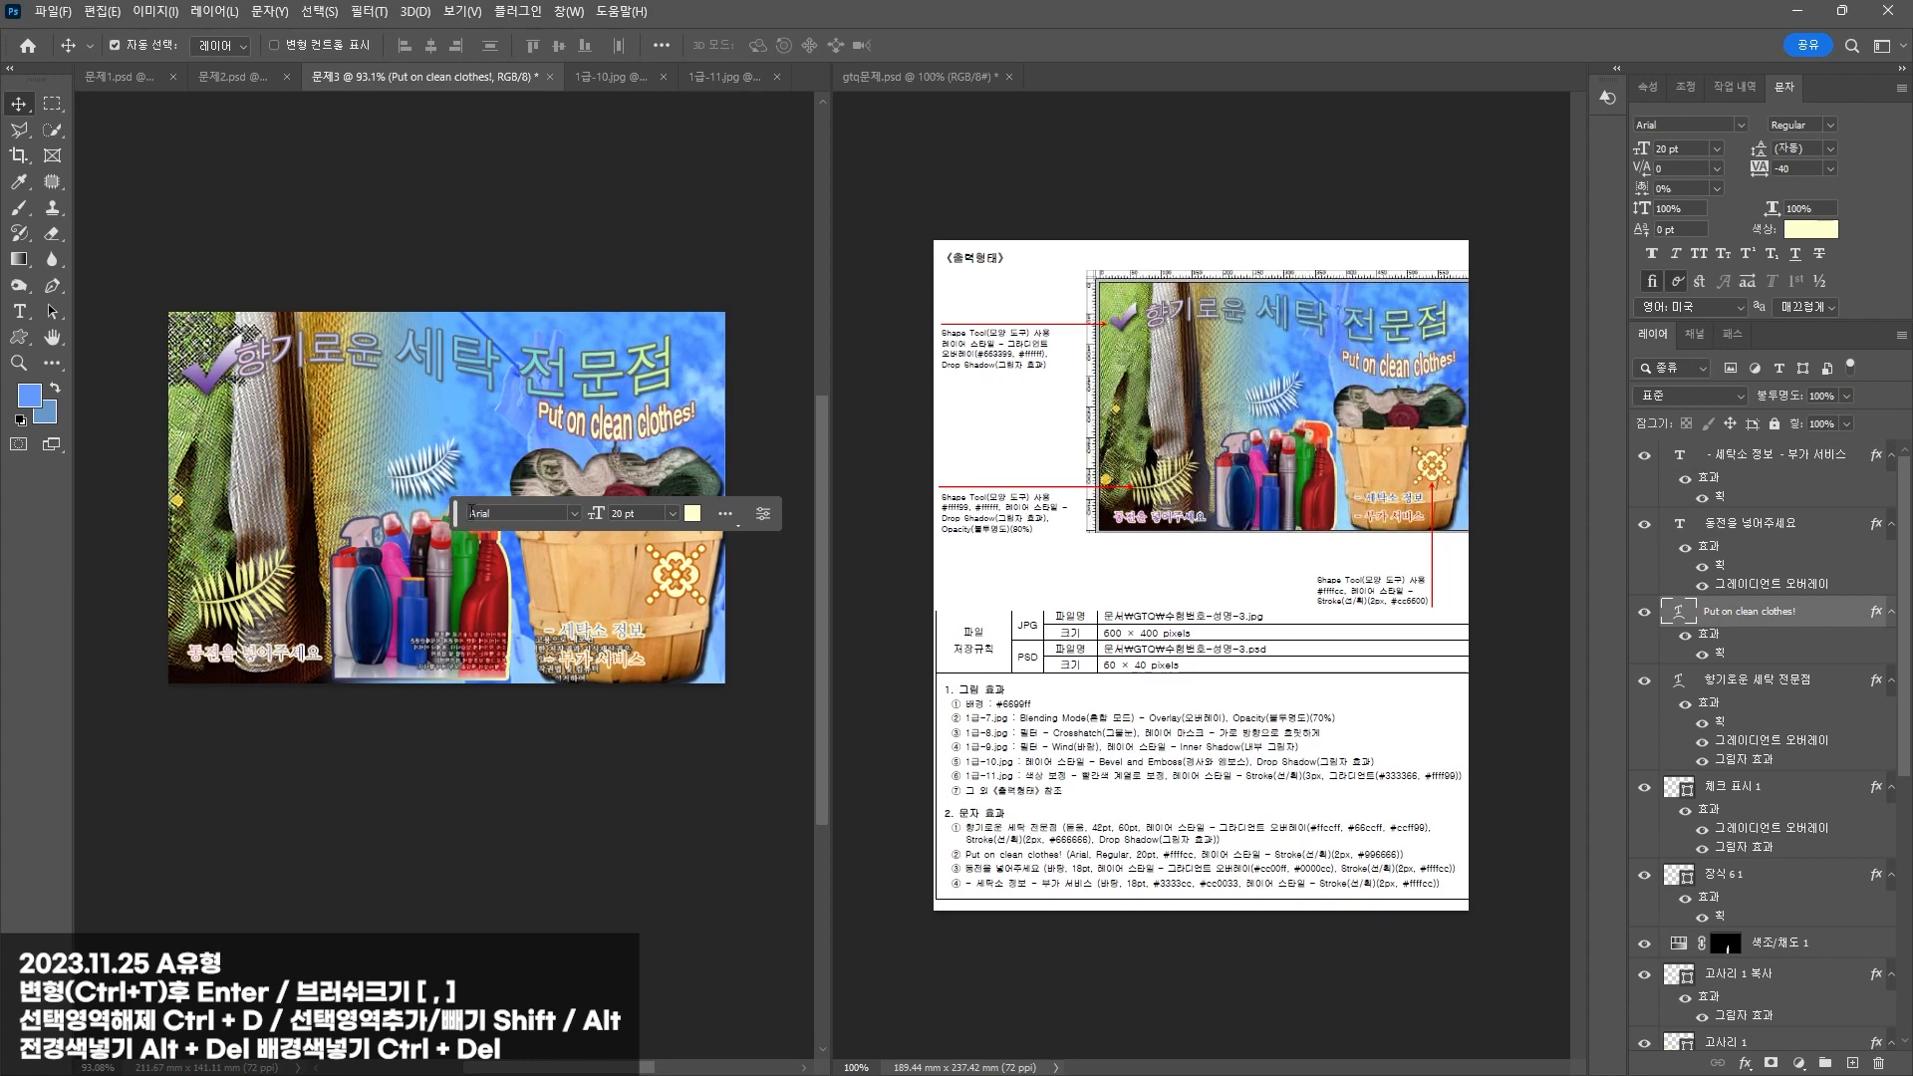
pyautogui.click(414, 903)
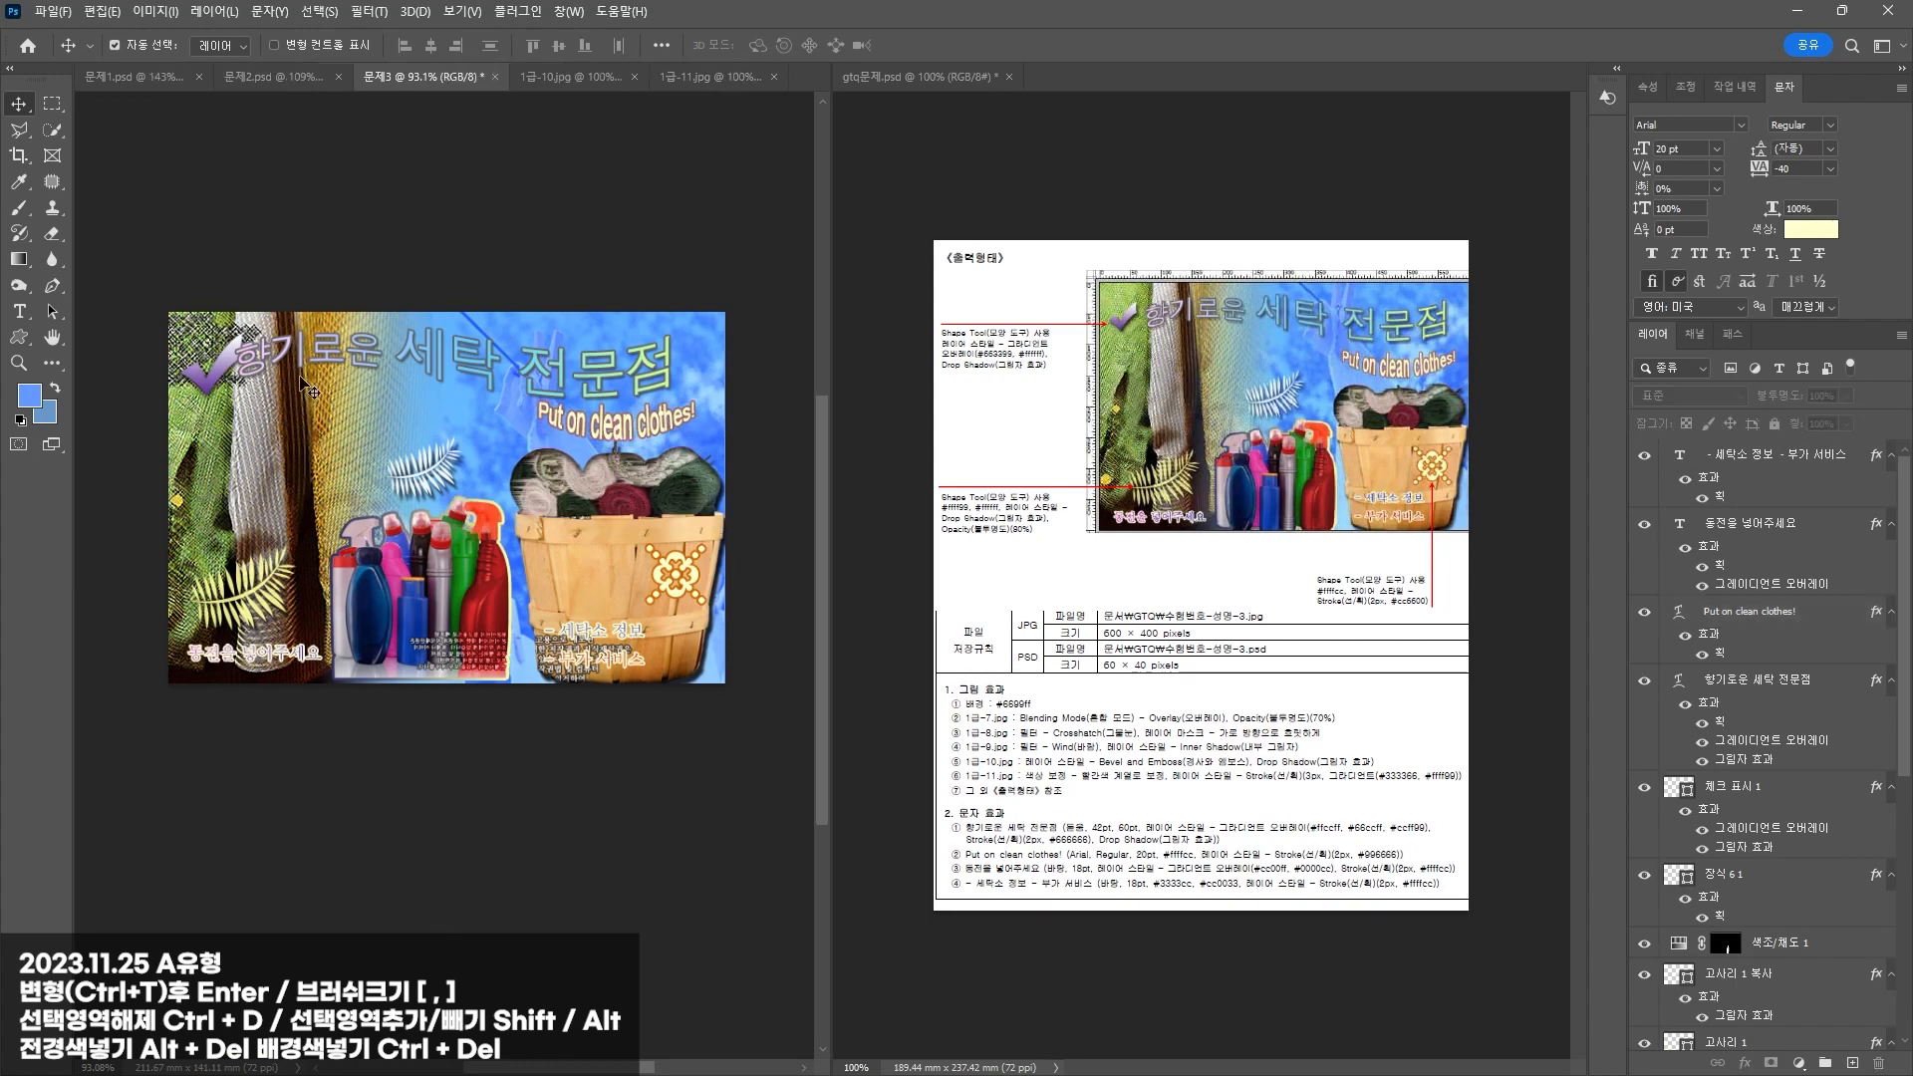
# Step: Save the composite as the Photoshop file 문제3.psd in the 11A folder with the default format options
pyautogui.click(52, 11)
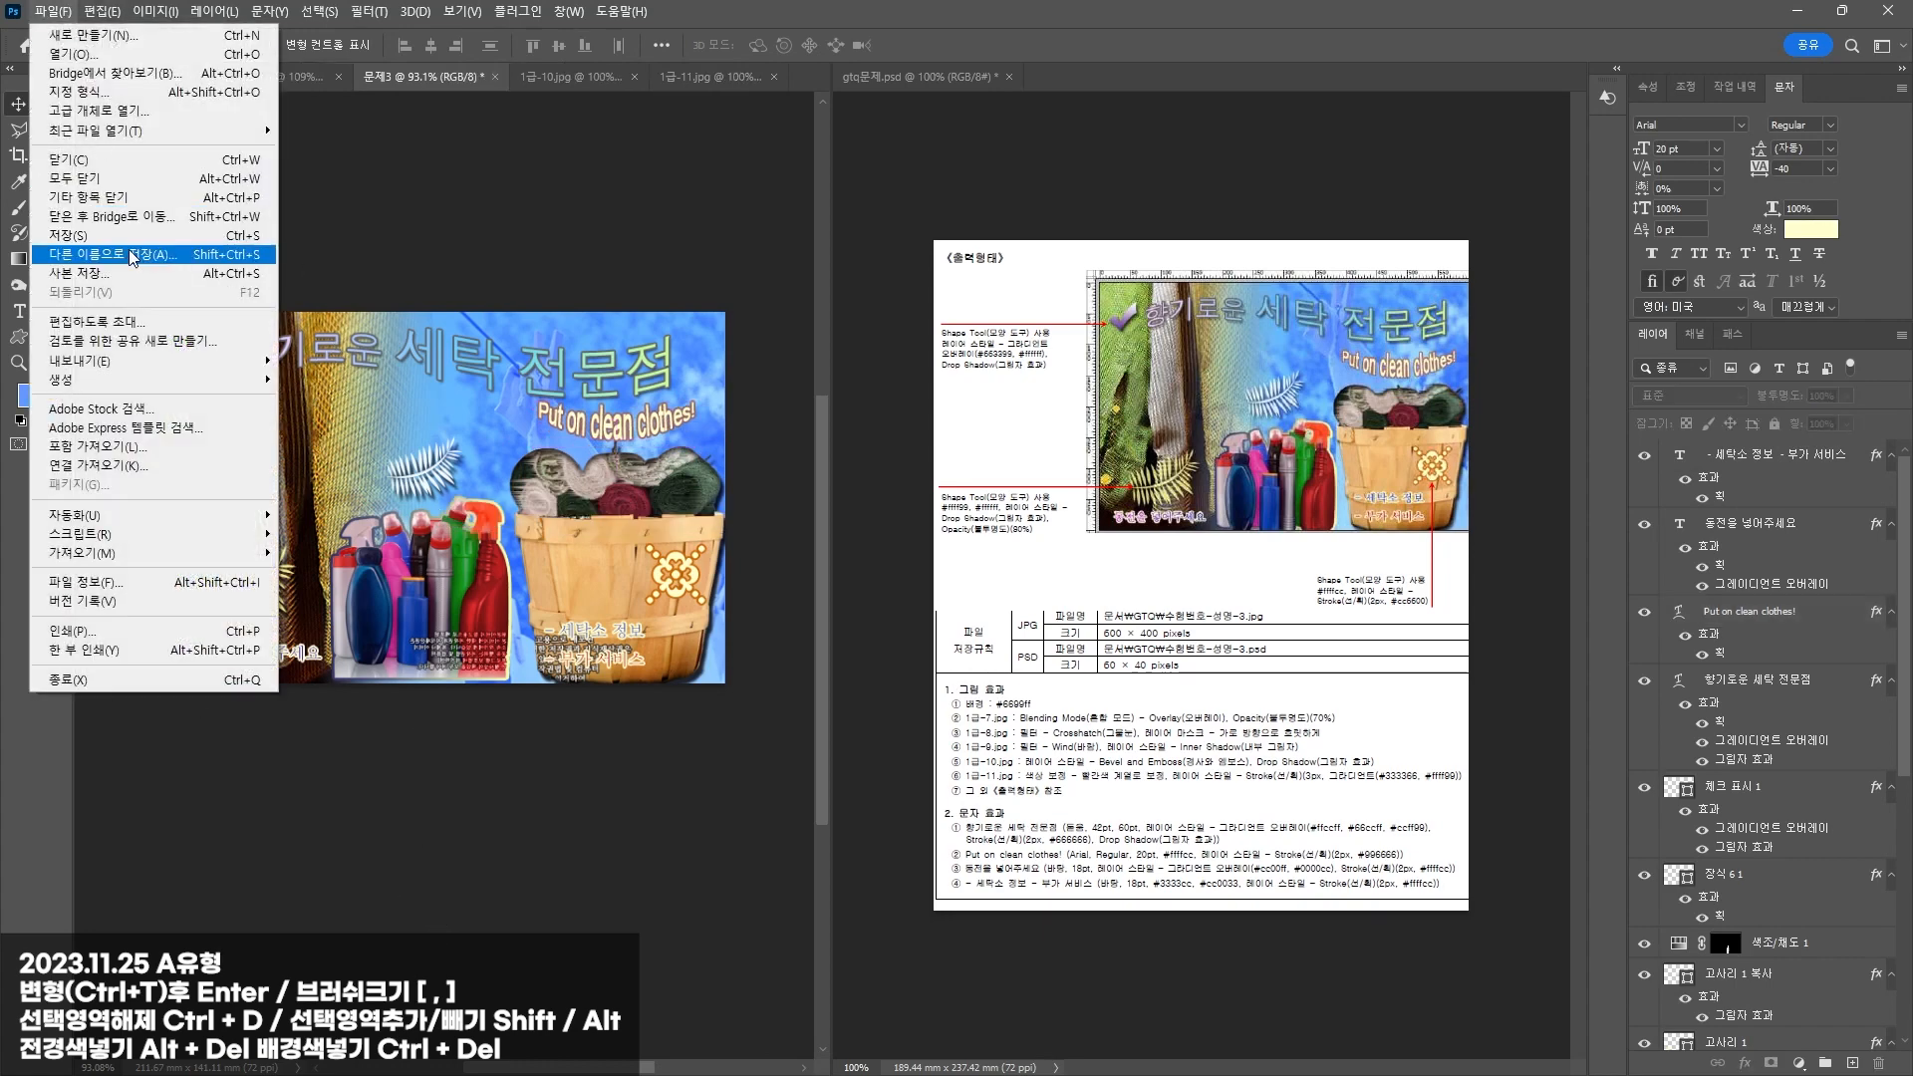
pyautogui.click(133, 257)
pyautogui.click(456, 719)
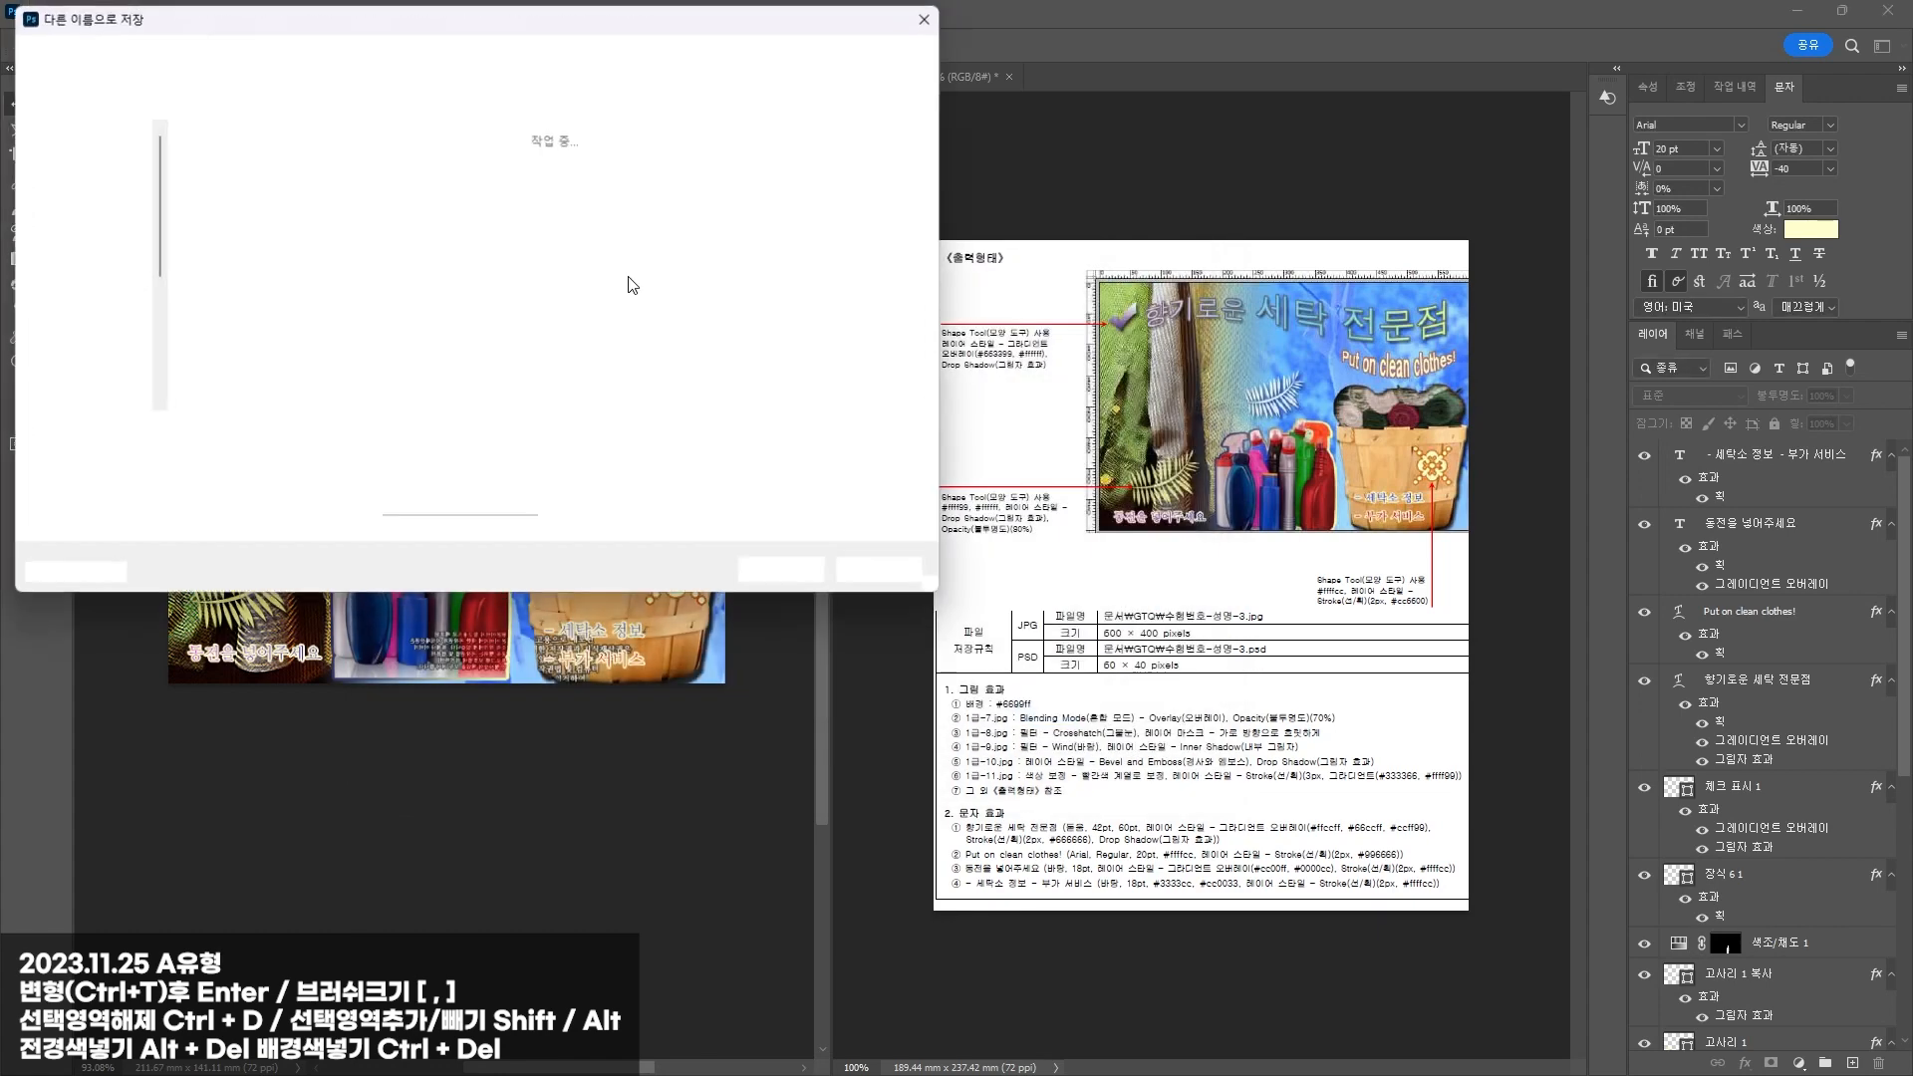
pyautogui.press('Return')
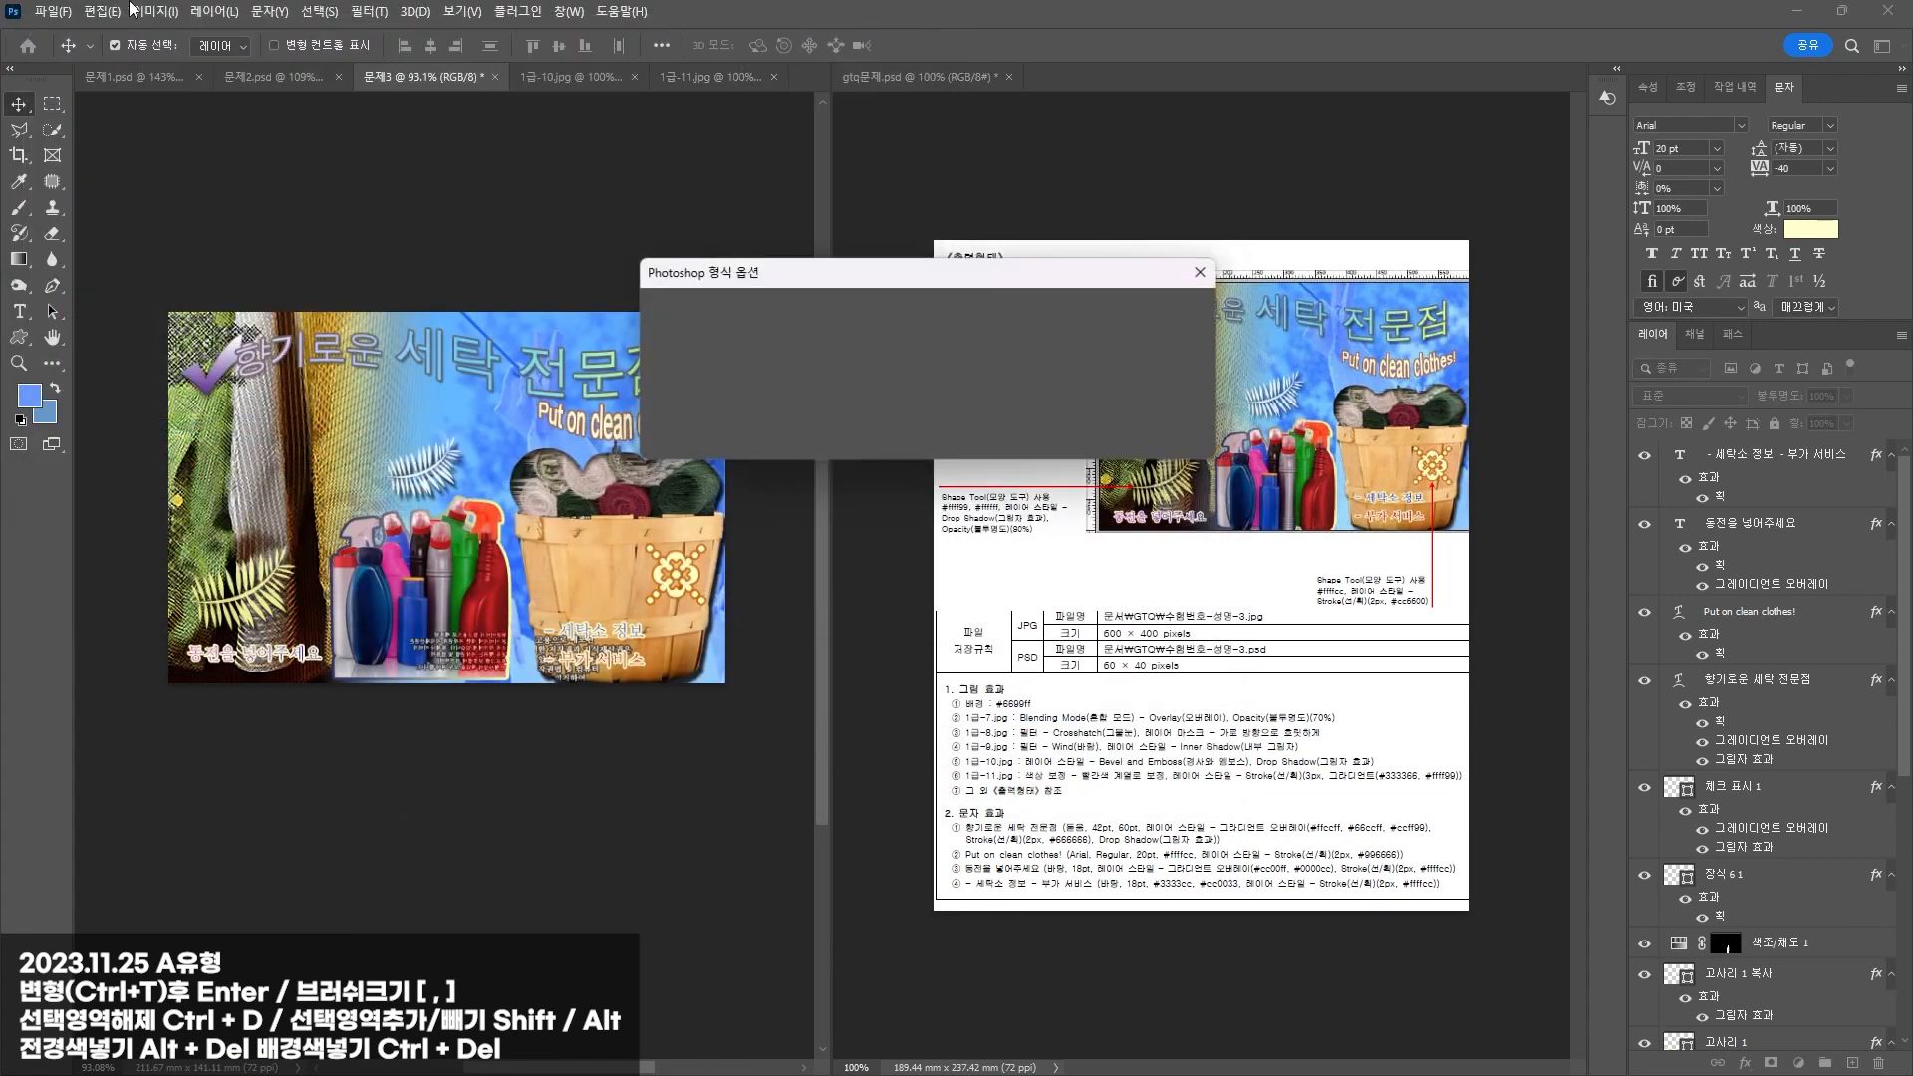
pyautogui.press('Return')
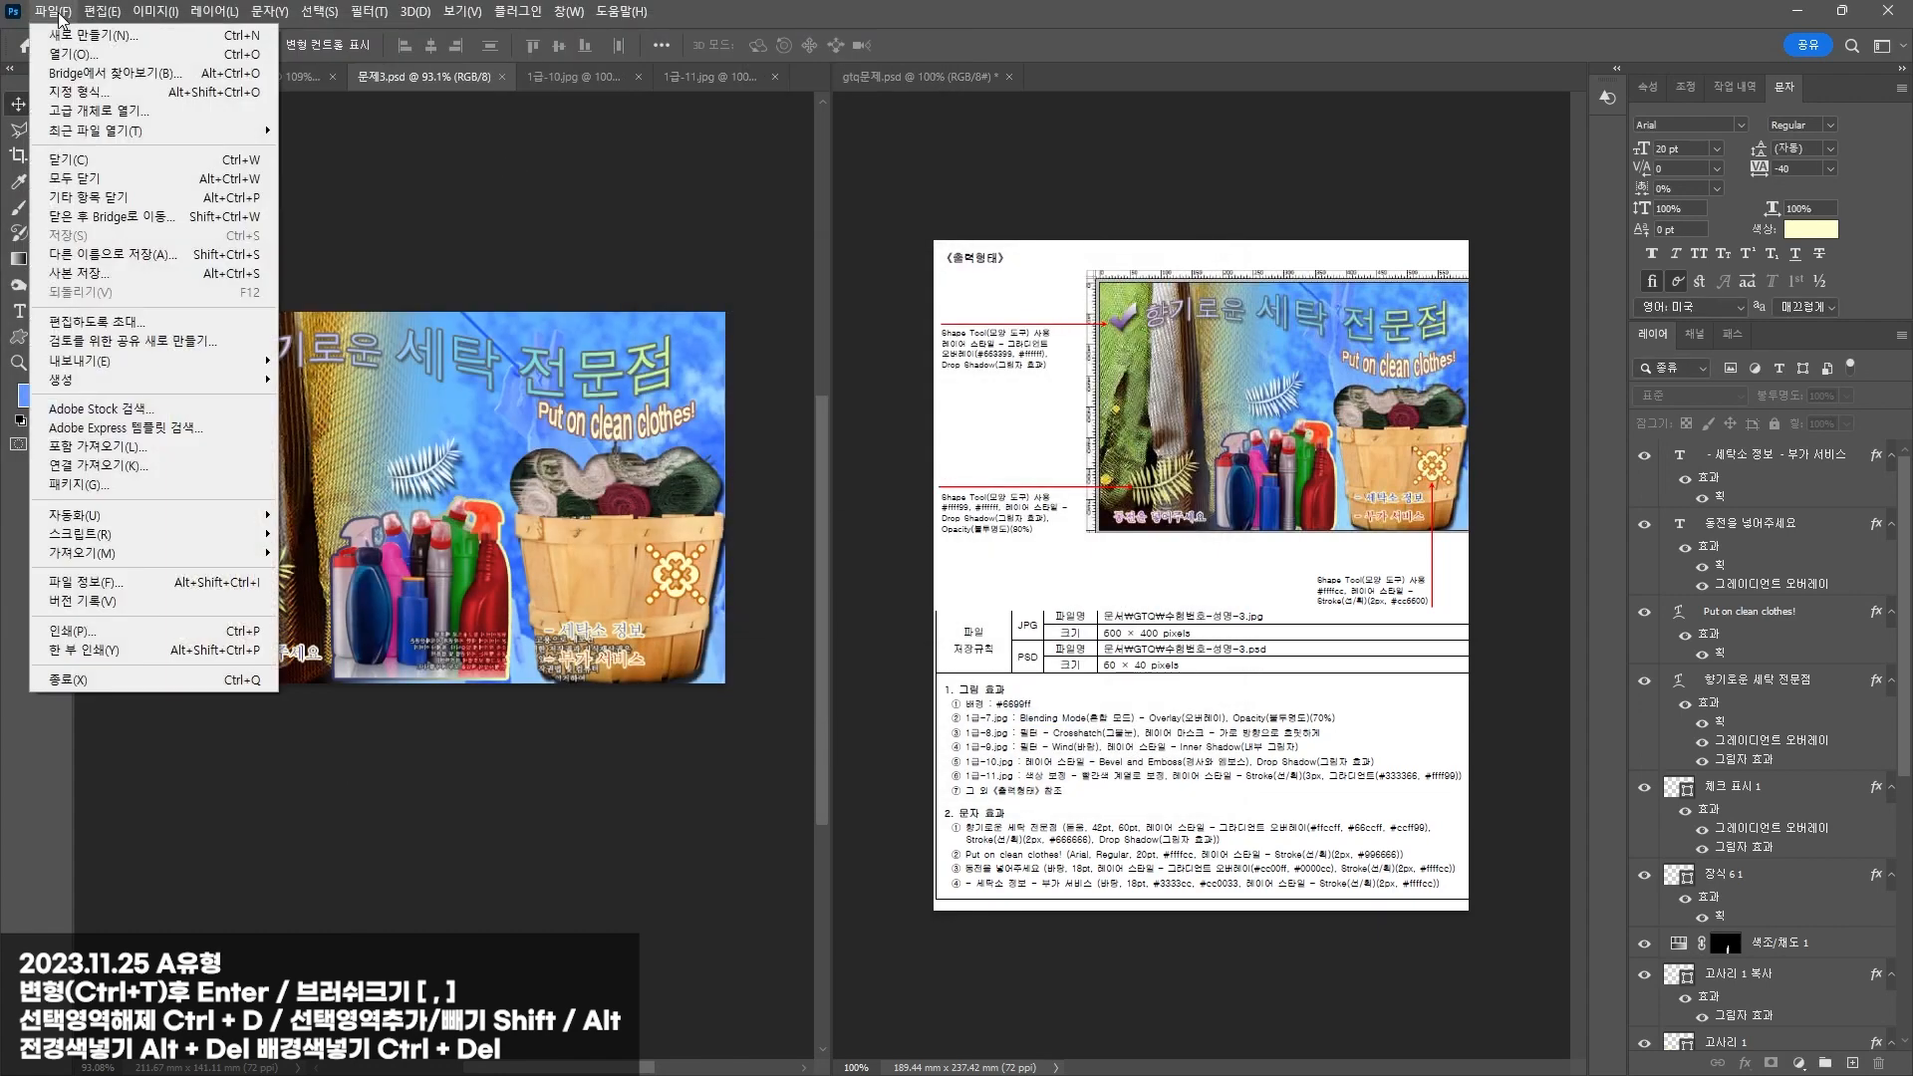
# Step: Save a JPEG copy of the composite in the 11A folder at quality 12 with the baseline standard format
pyautogui.click(53, 11)
pyautogui.click(149, 273)
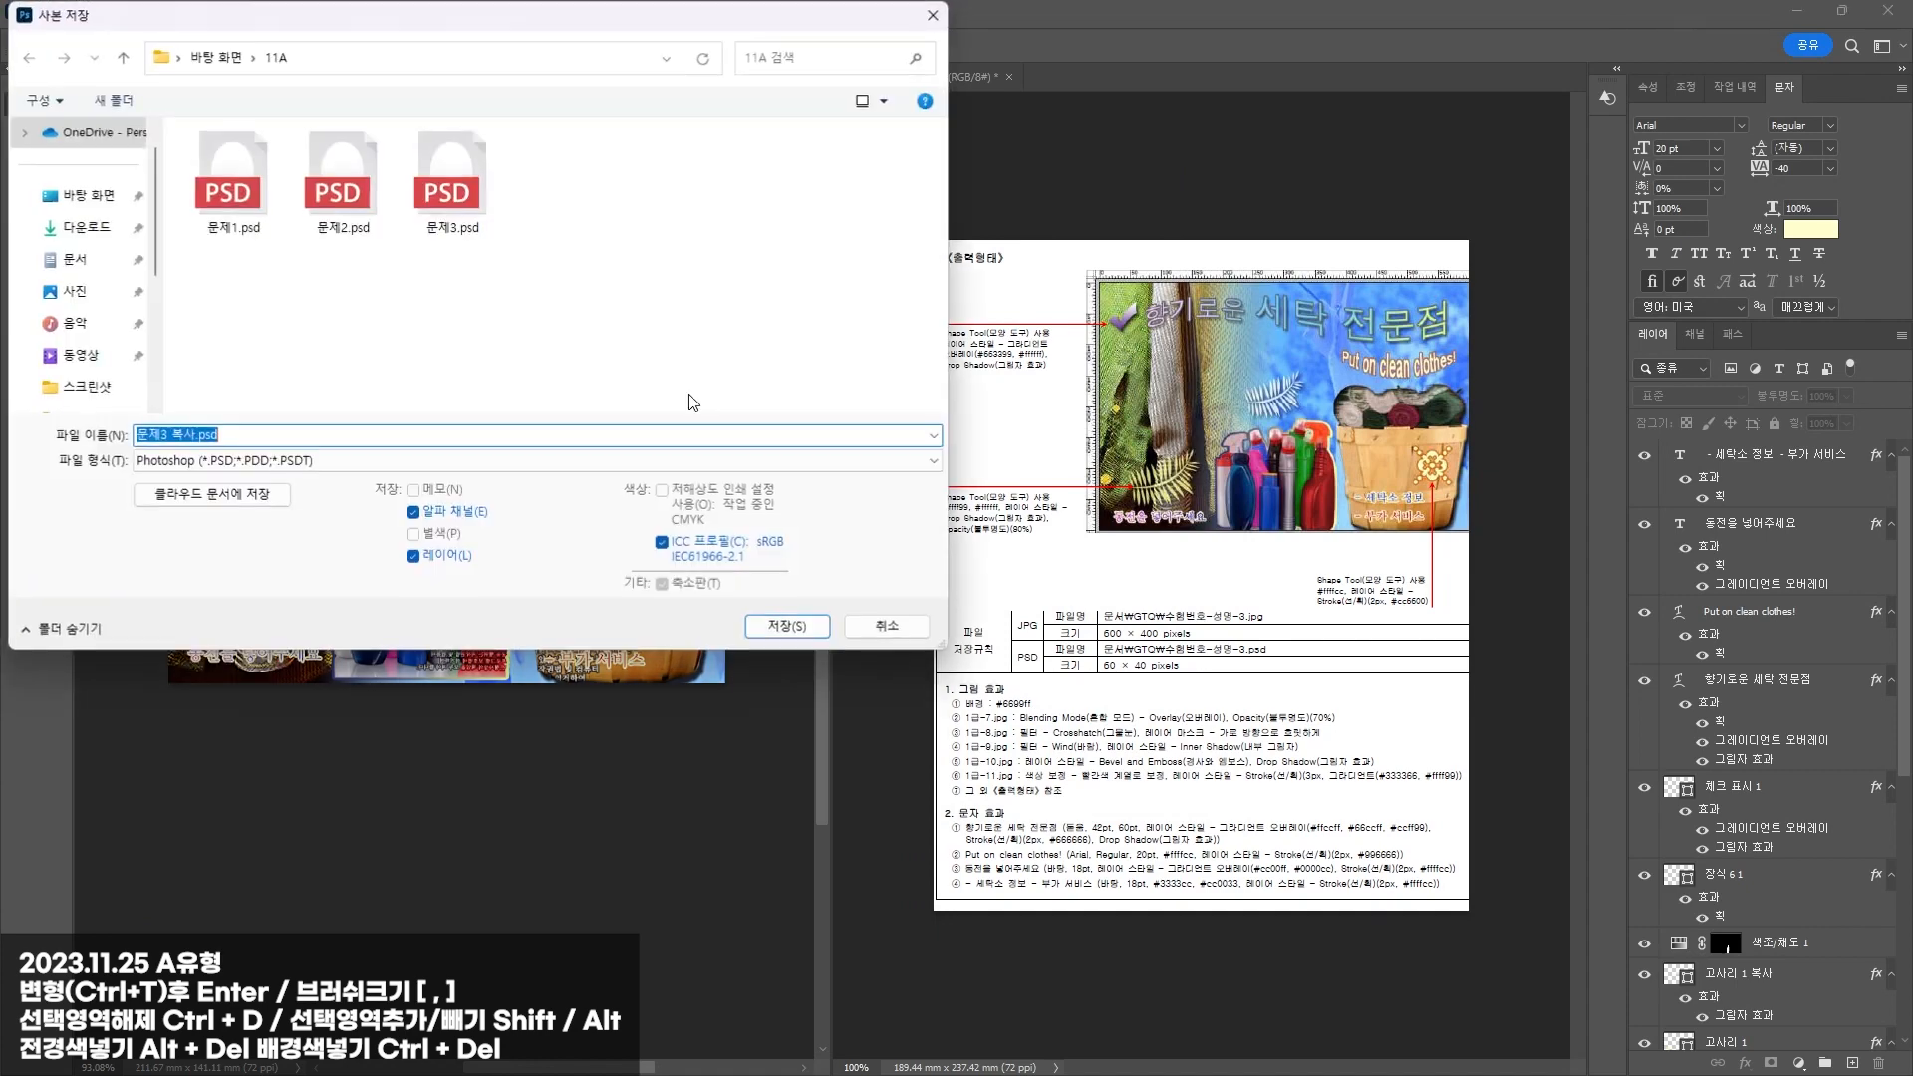
pyautogui.click(239, 460)
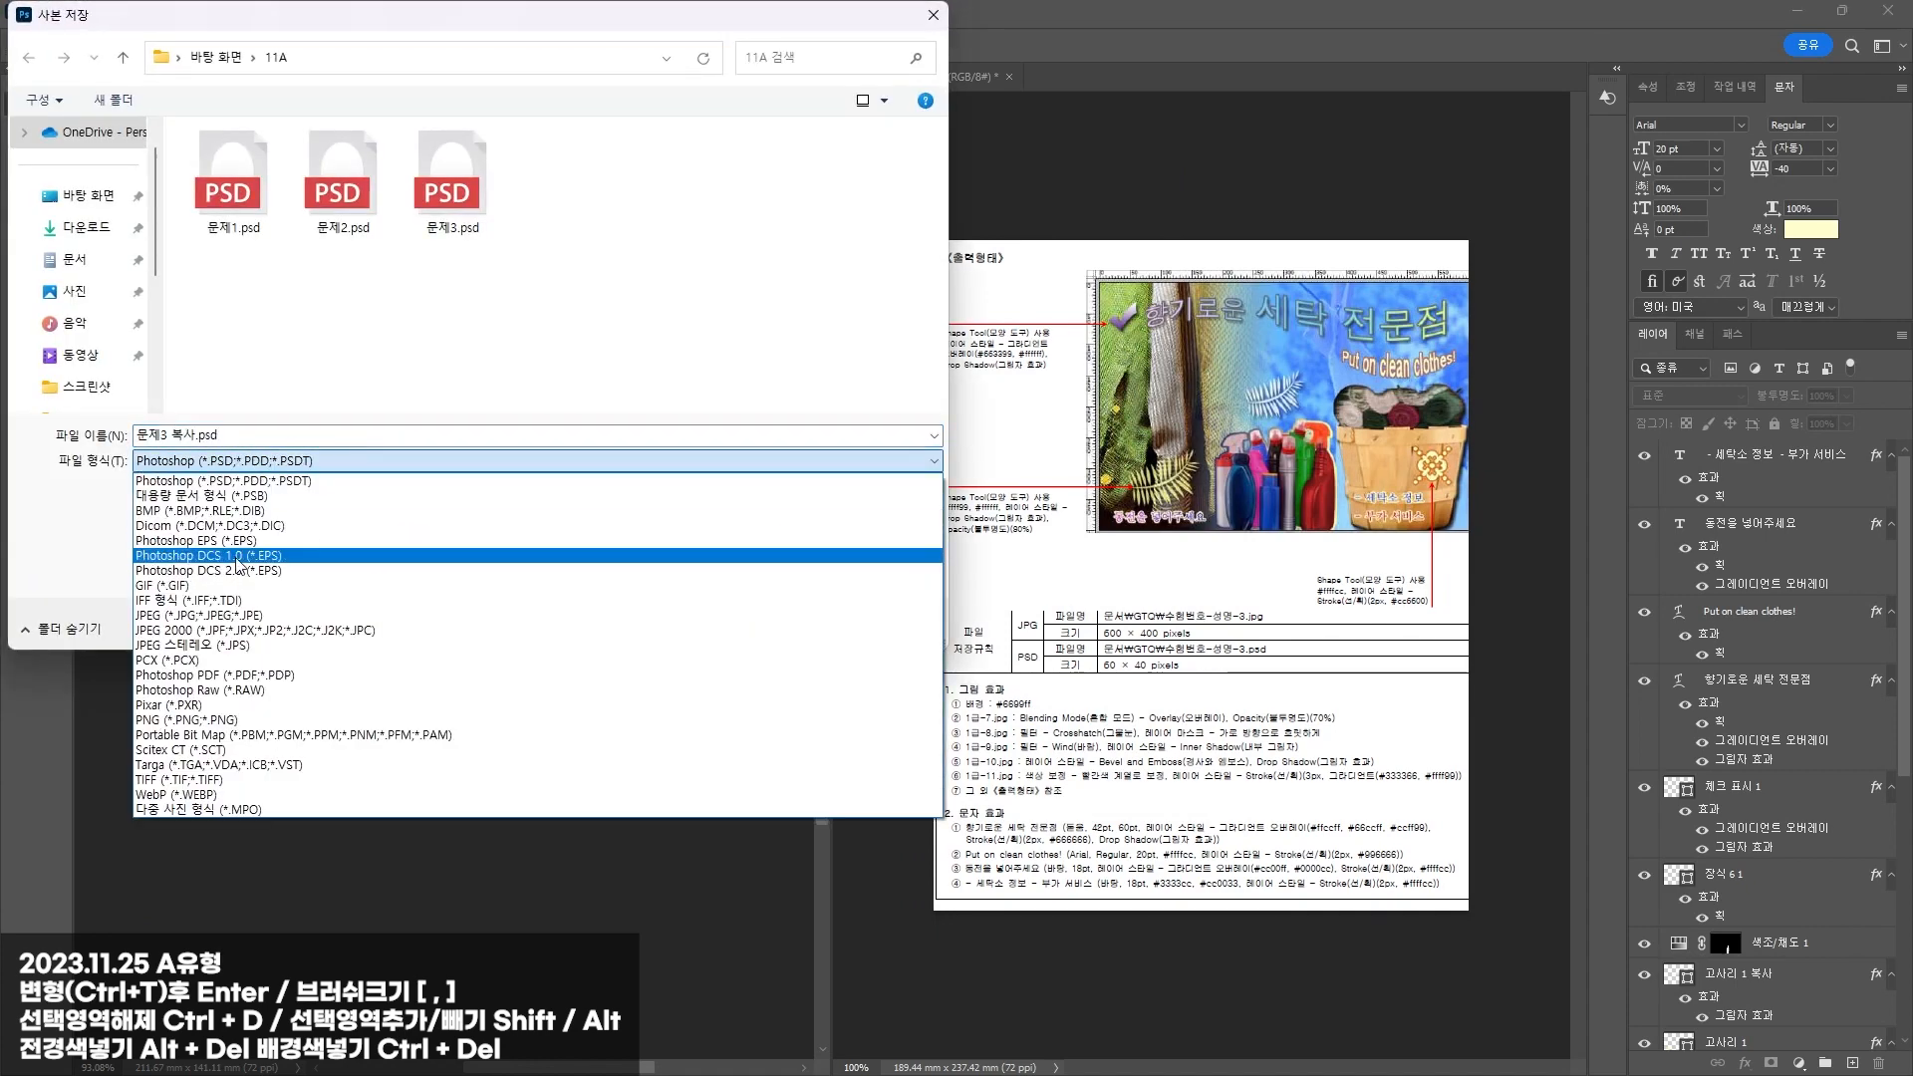
pyautogui.click(244, 614)
pyautogui.click(807, 638)
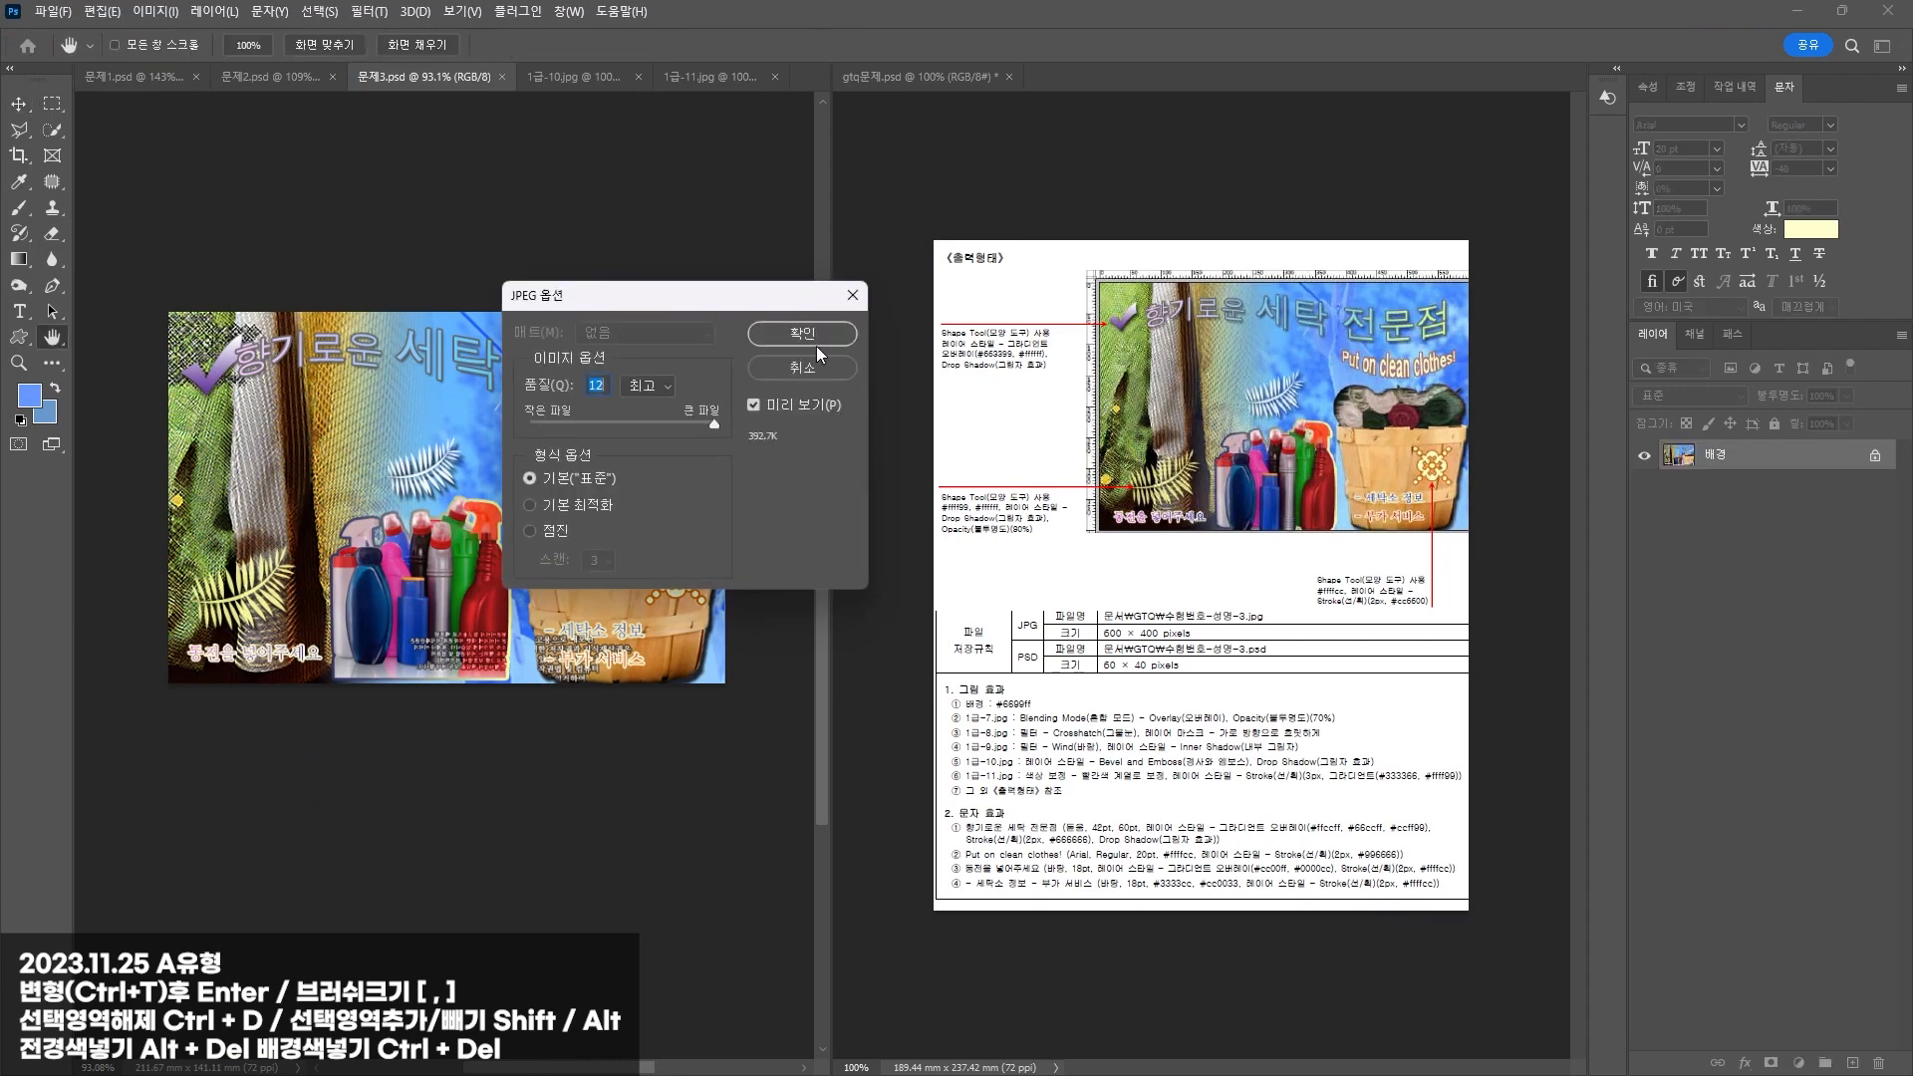
pyautogui.click(816, 345)
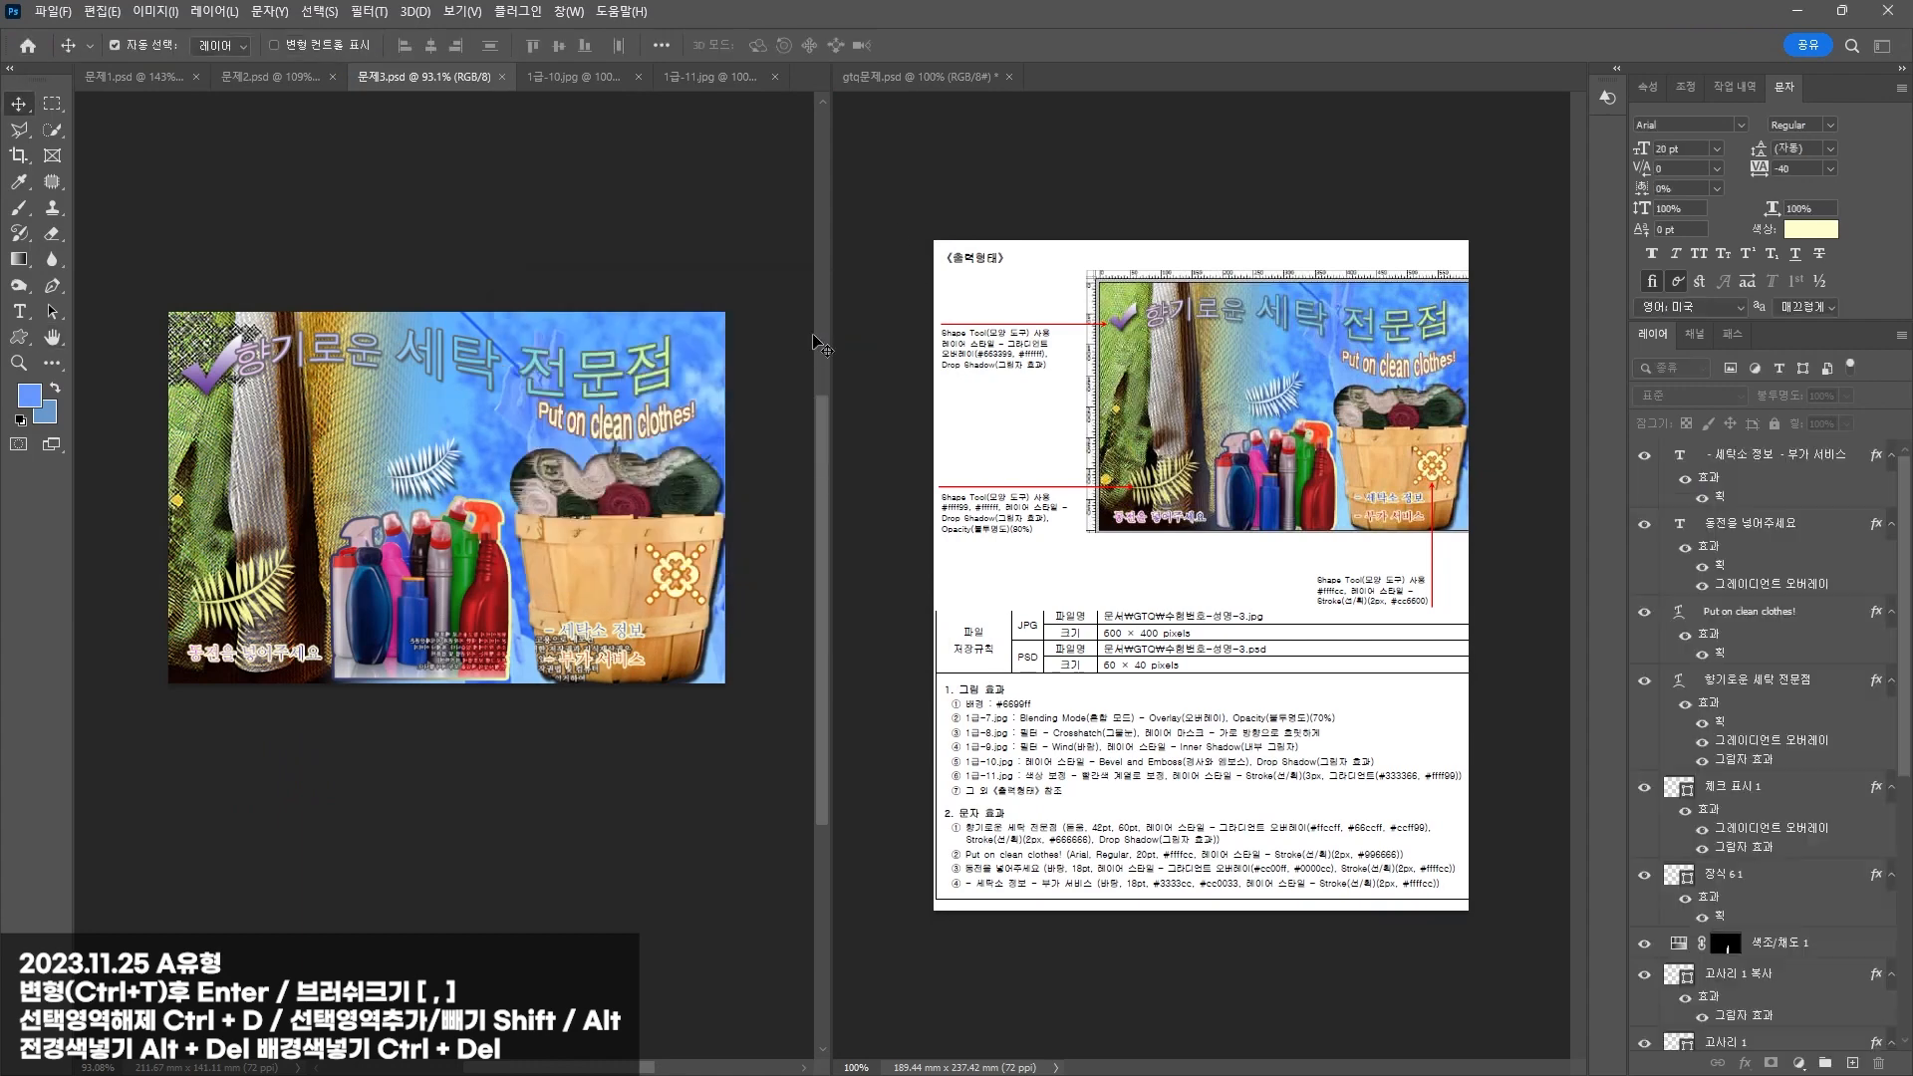
# Step: Close the 1급-10 and 1급-11 source images, and show the 문제4 layer instead of 문제3 in the exam sheet
pyautogui.click(639, 77)
pyautogui.click(751, 76)
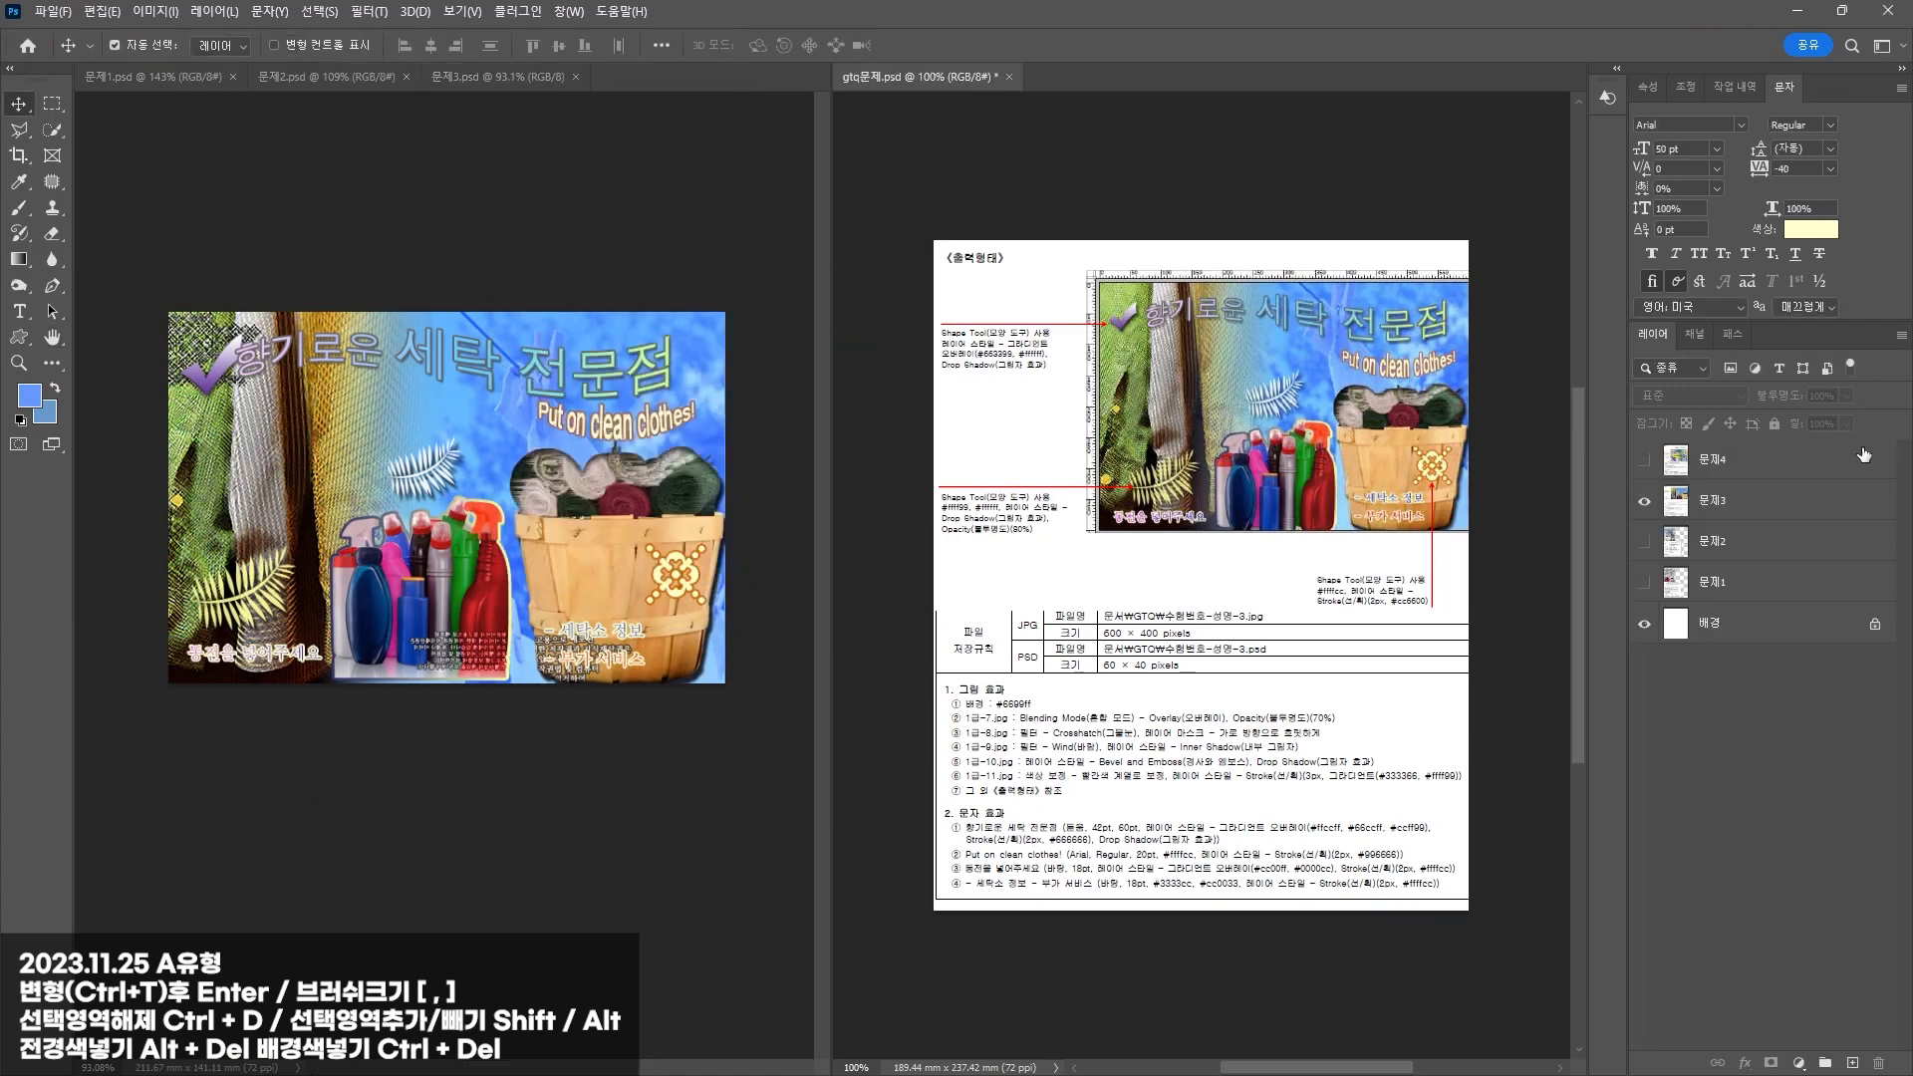
pyautogui.click(1646, 461)
pyautogui.click(1644, 501)
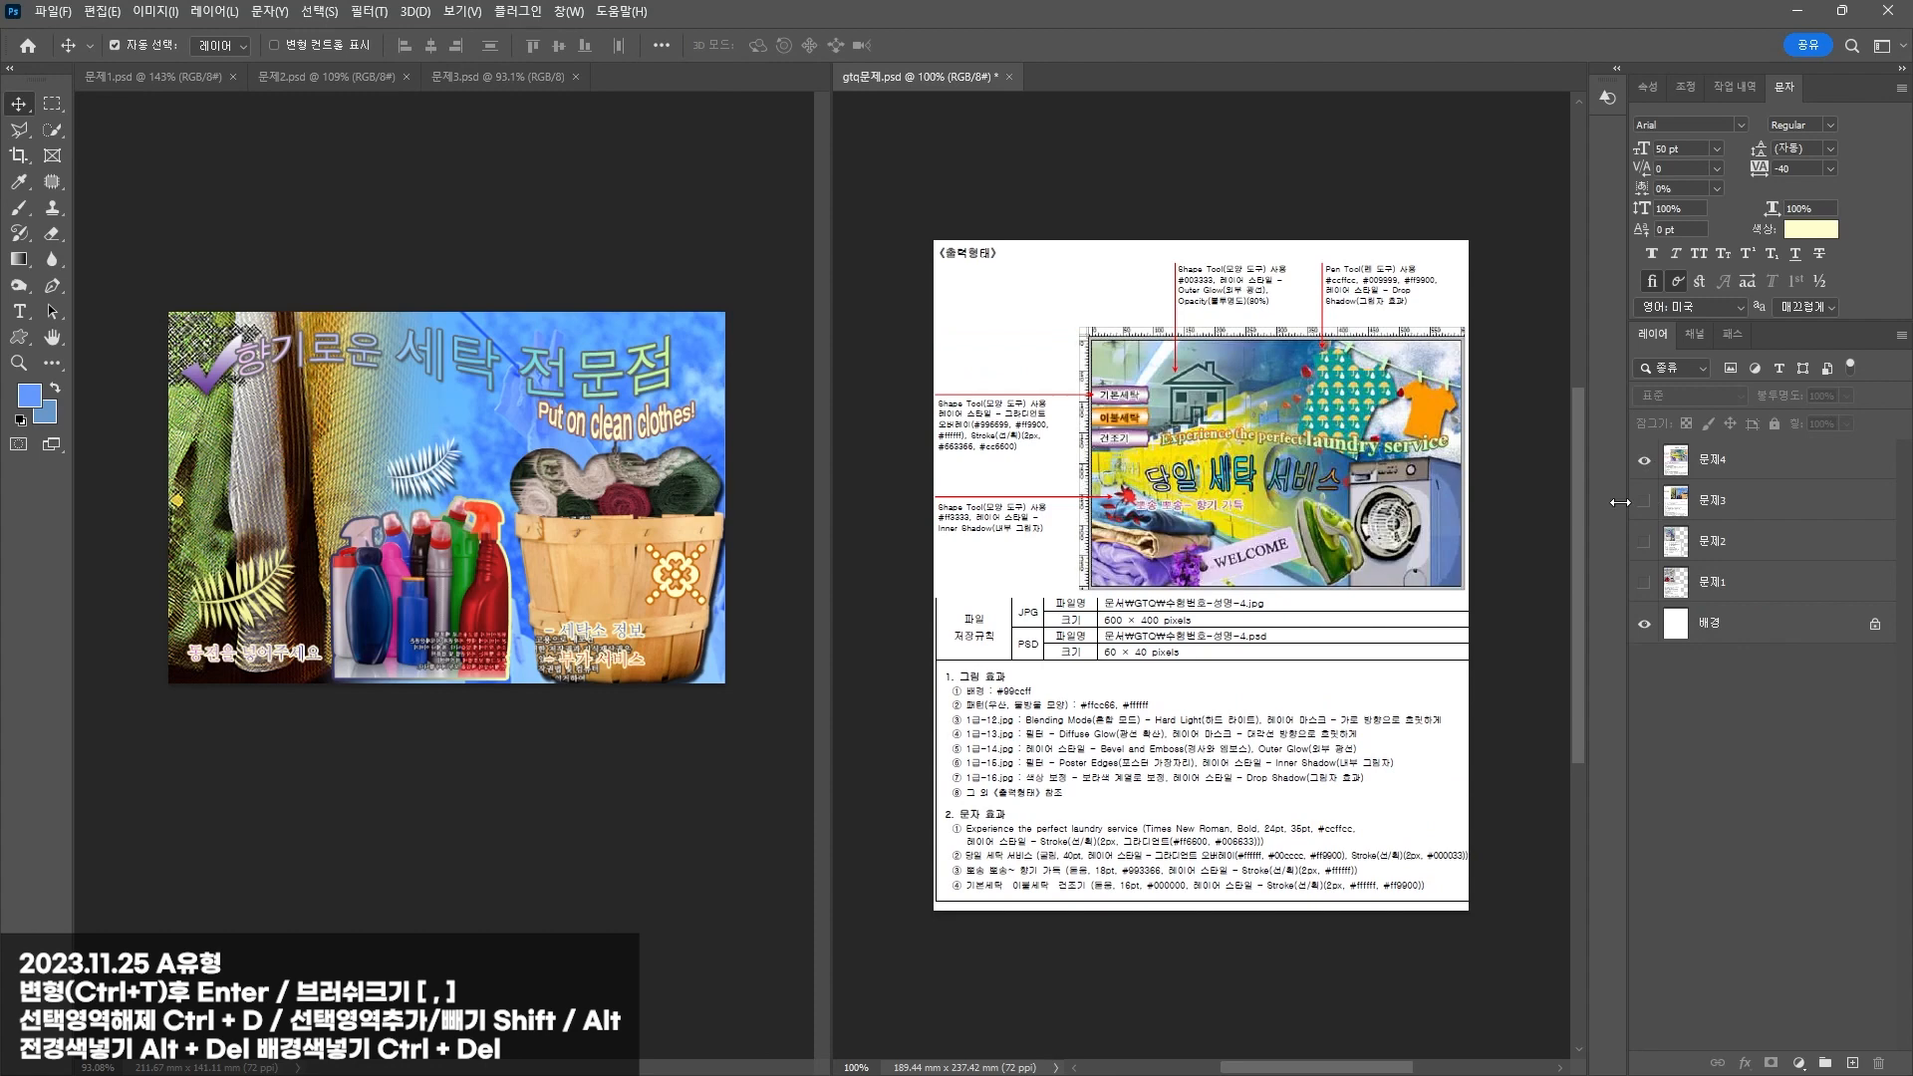
# Step: Create a new 600 × 400 pixel RGB document at 72 ppi with a white background, named 문제4
pyautogui.click(475, 230)
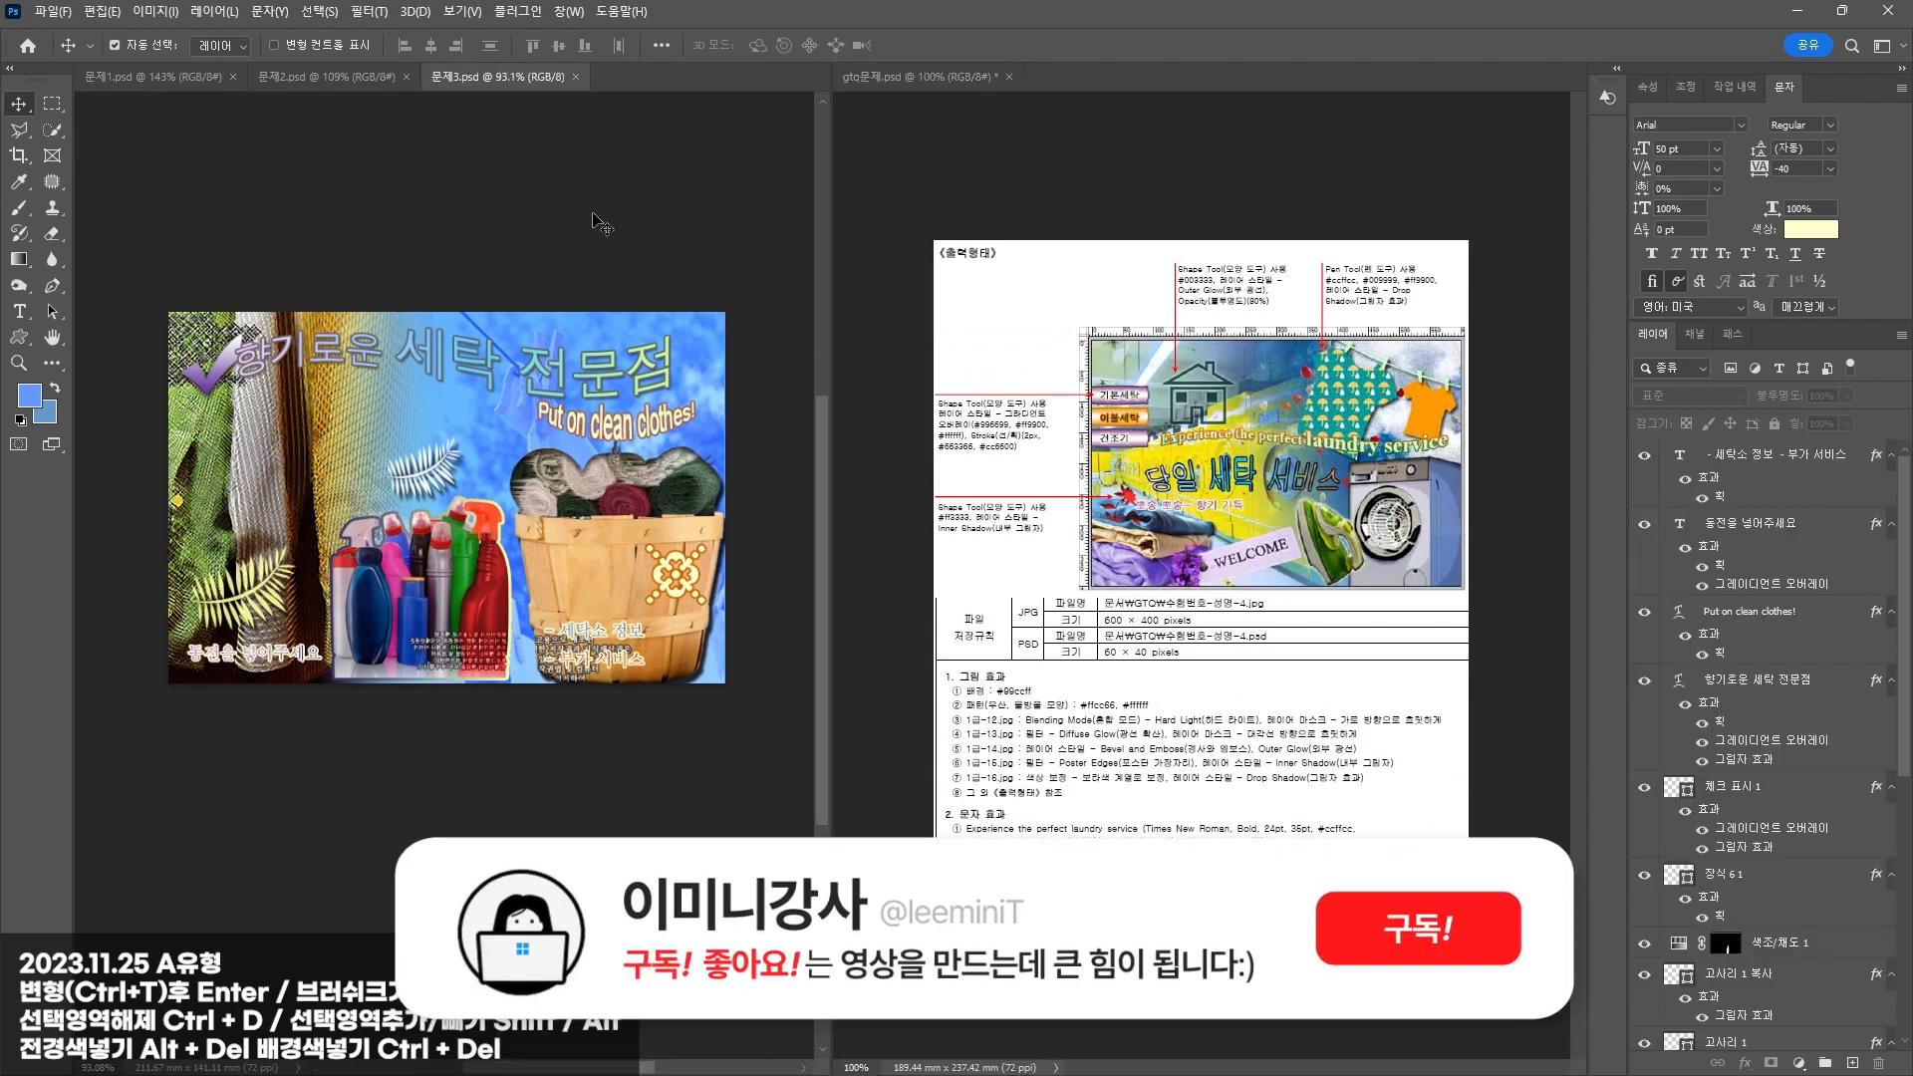
pyautogui.click(62, 11)
pyautogui.click(69, 33)
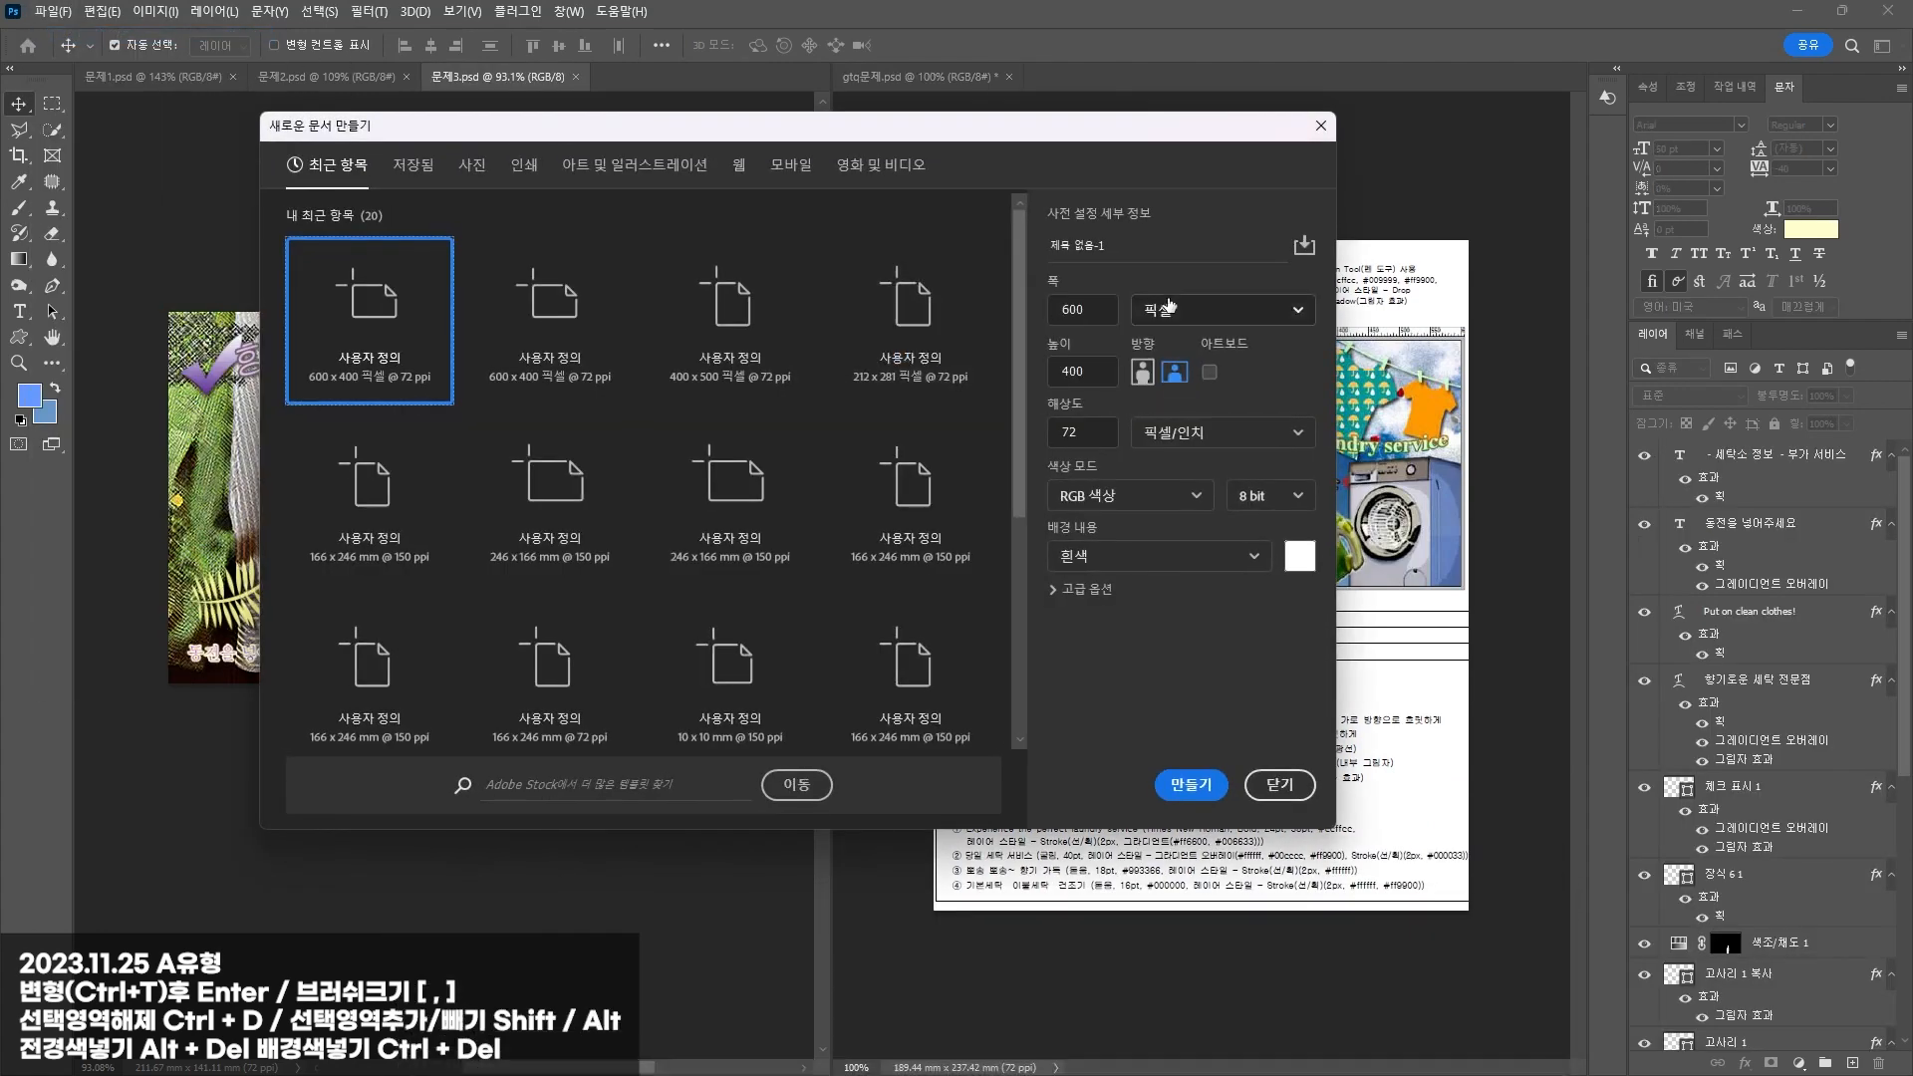
pyautogui.click(1103, 250)
pyautogui.write('ㄹ')
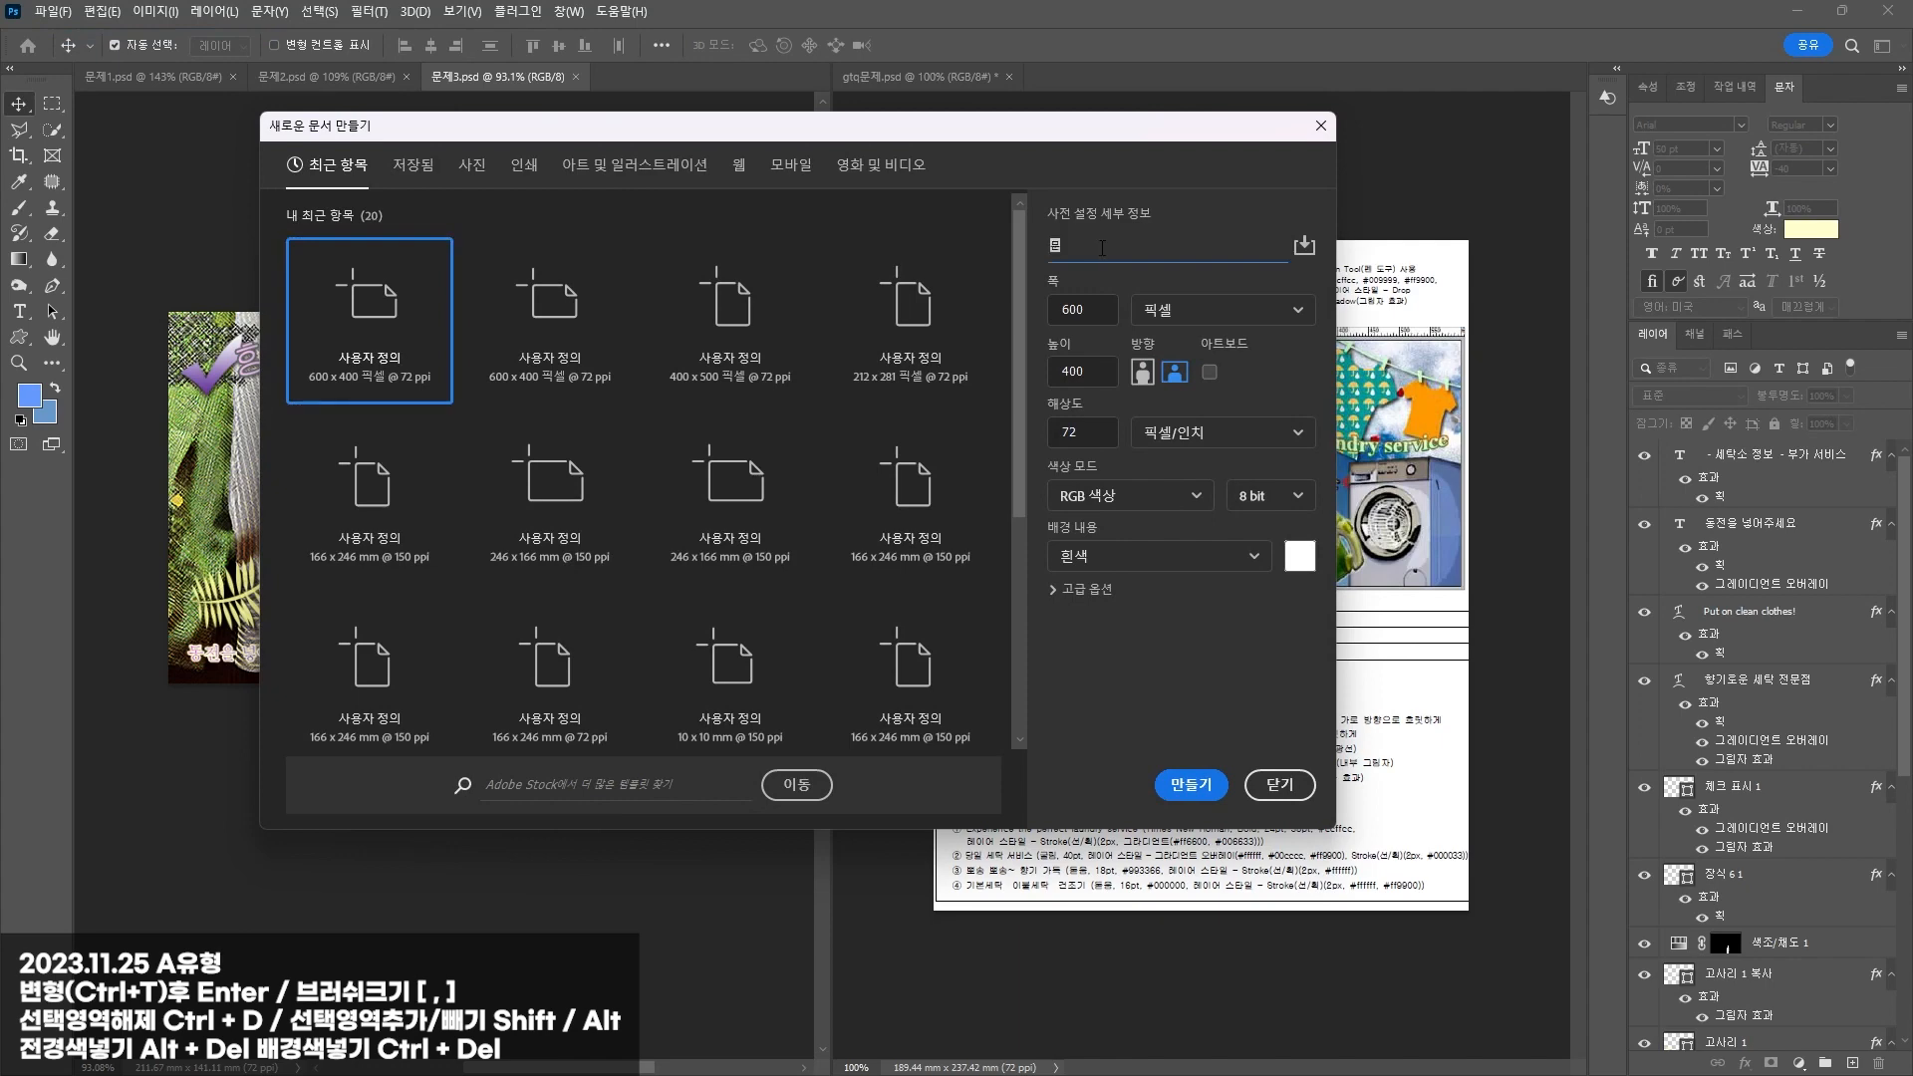
pyautogui.write('제4')
pyautogui.press('Return')
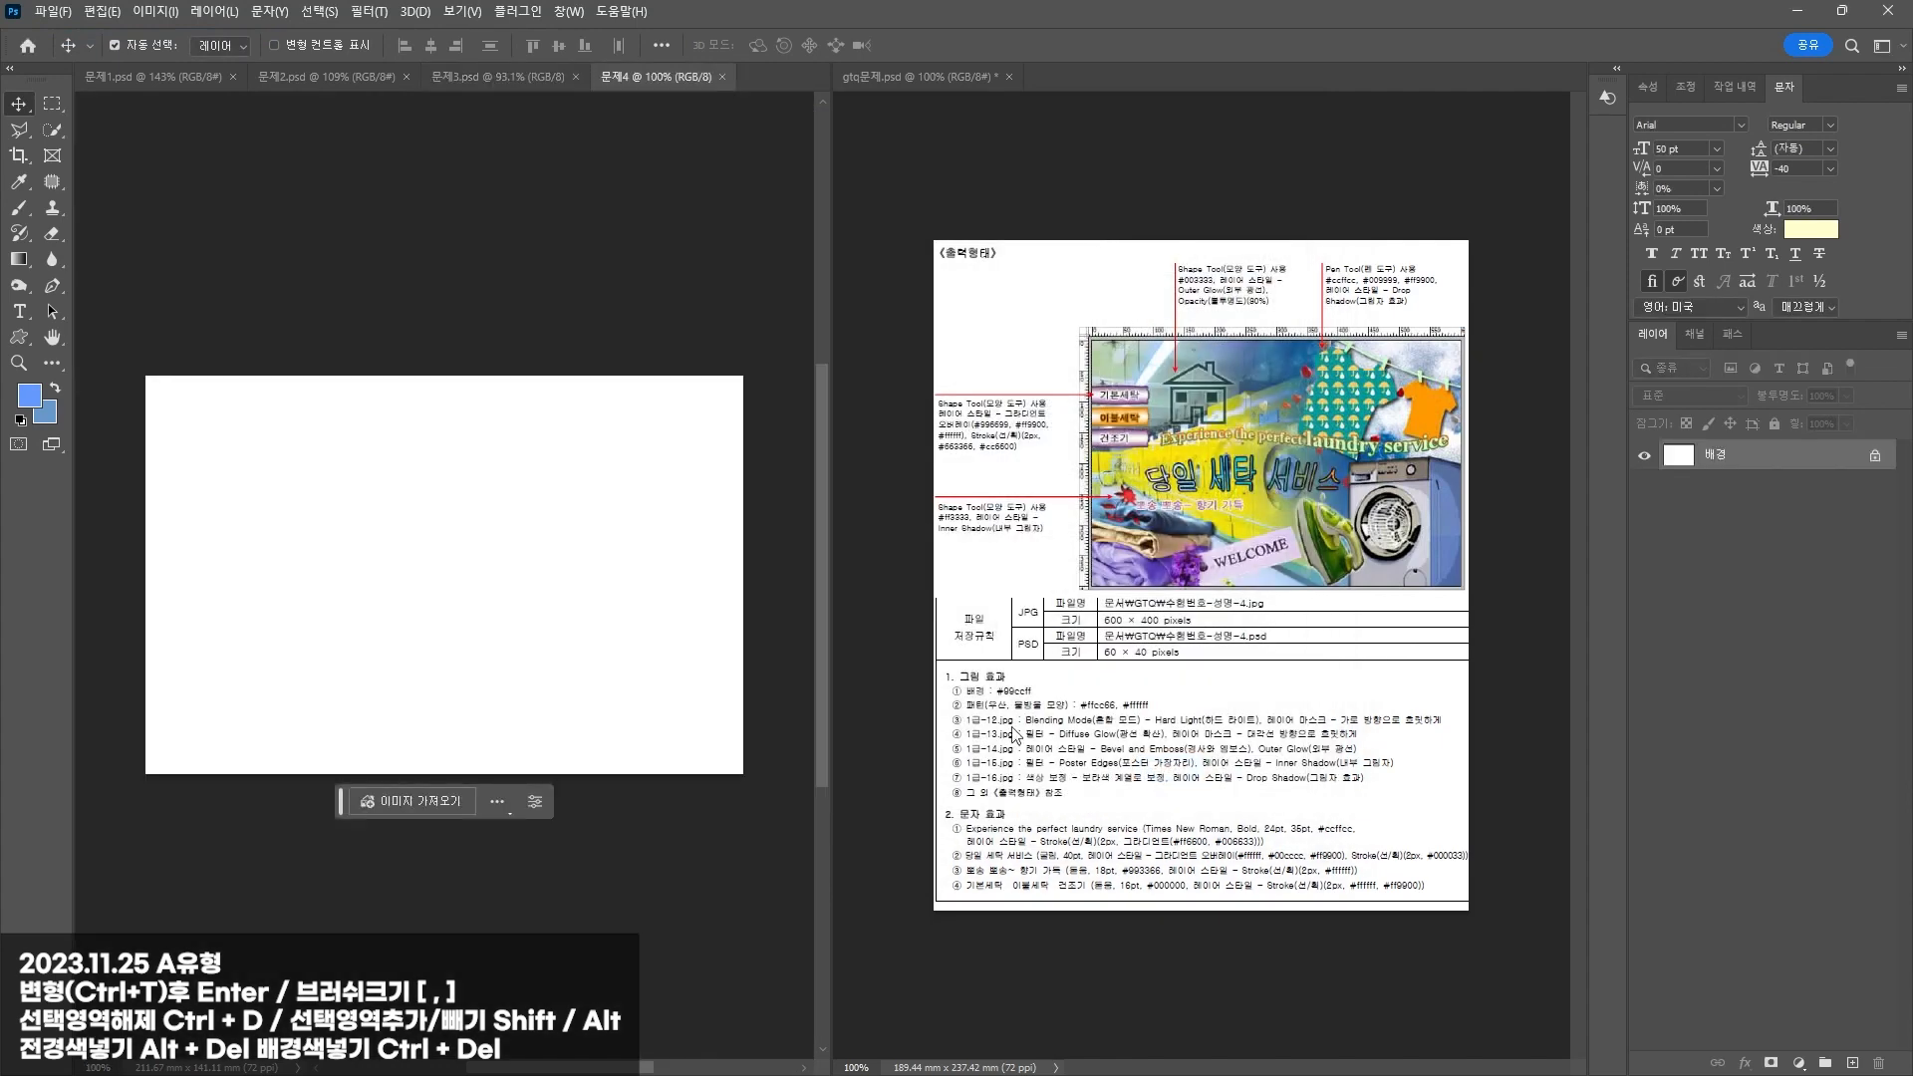
# Step: Fill the background with the foreground color #99ccff
pyautogui.click(31, 396)
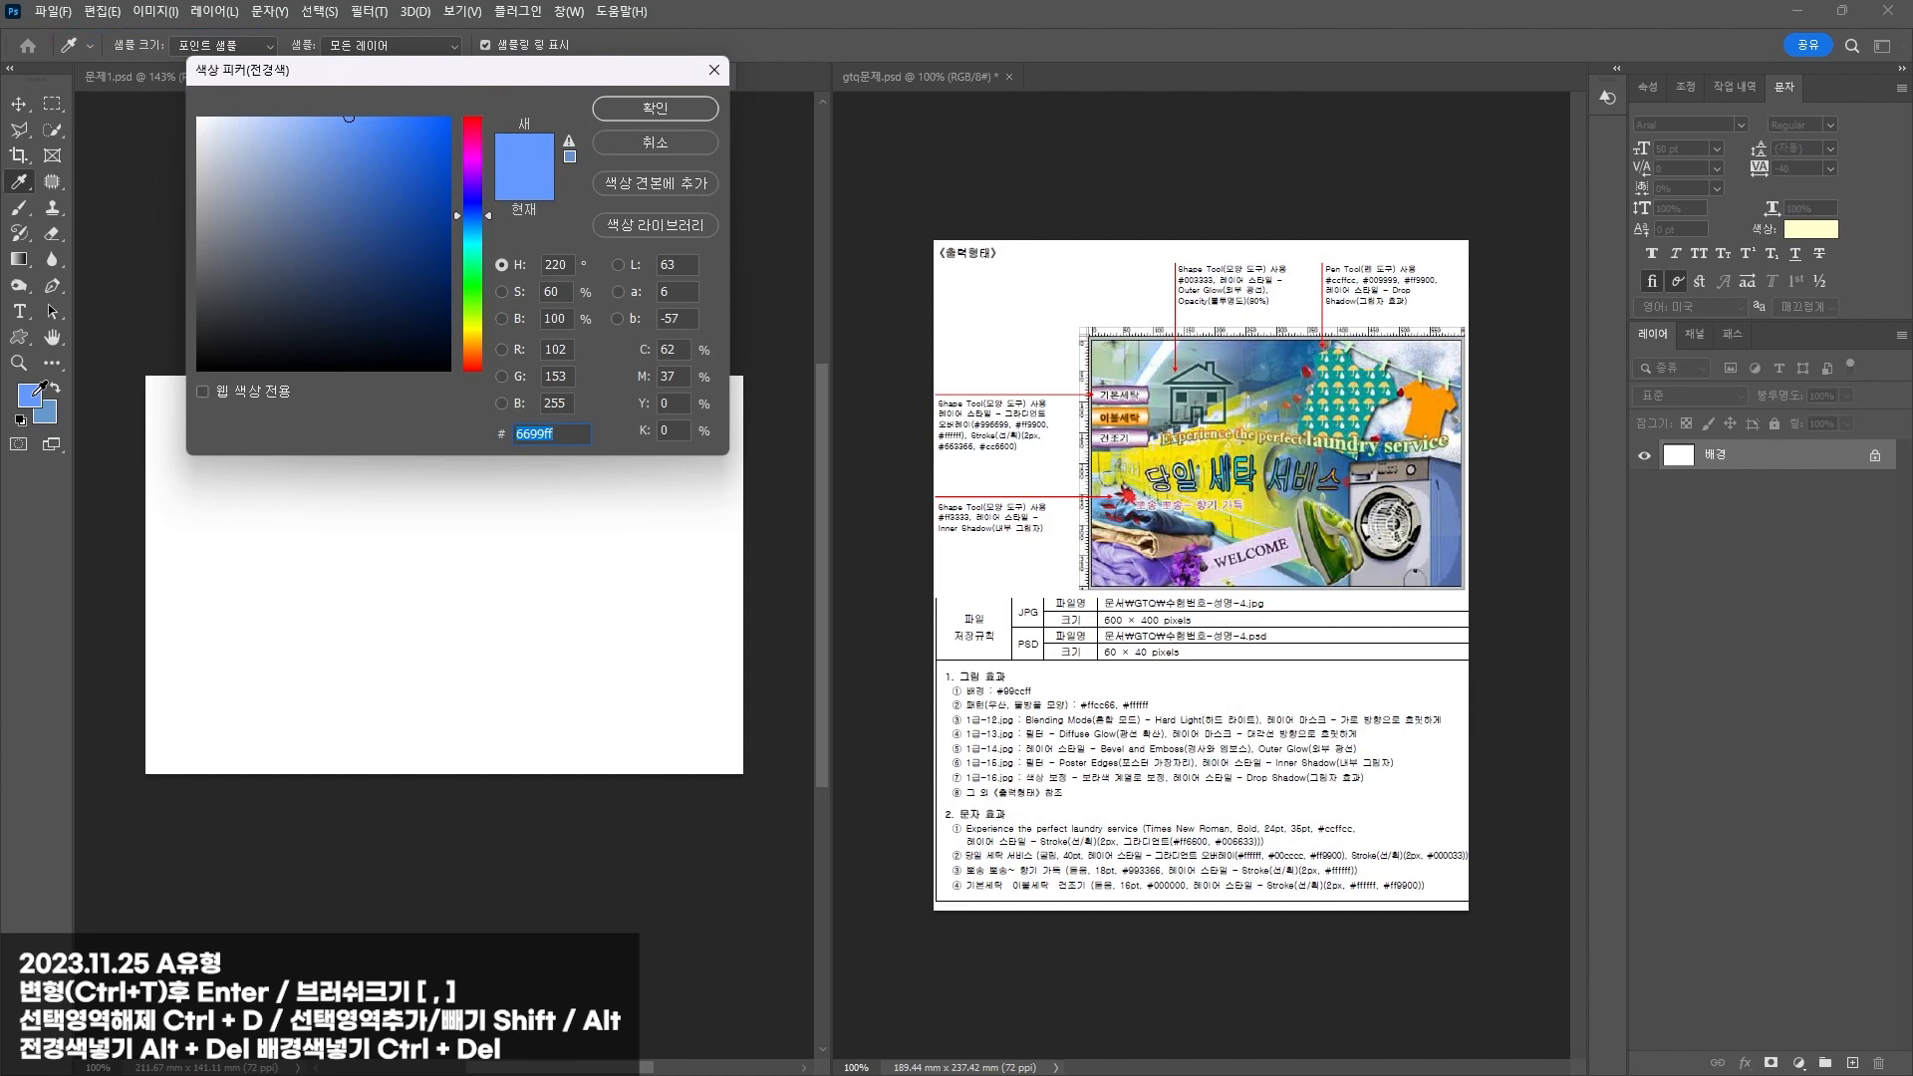
pyautogui.write('99')
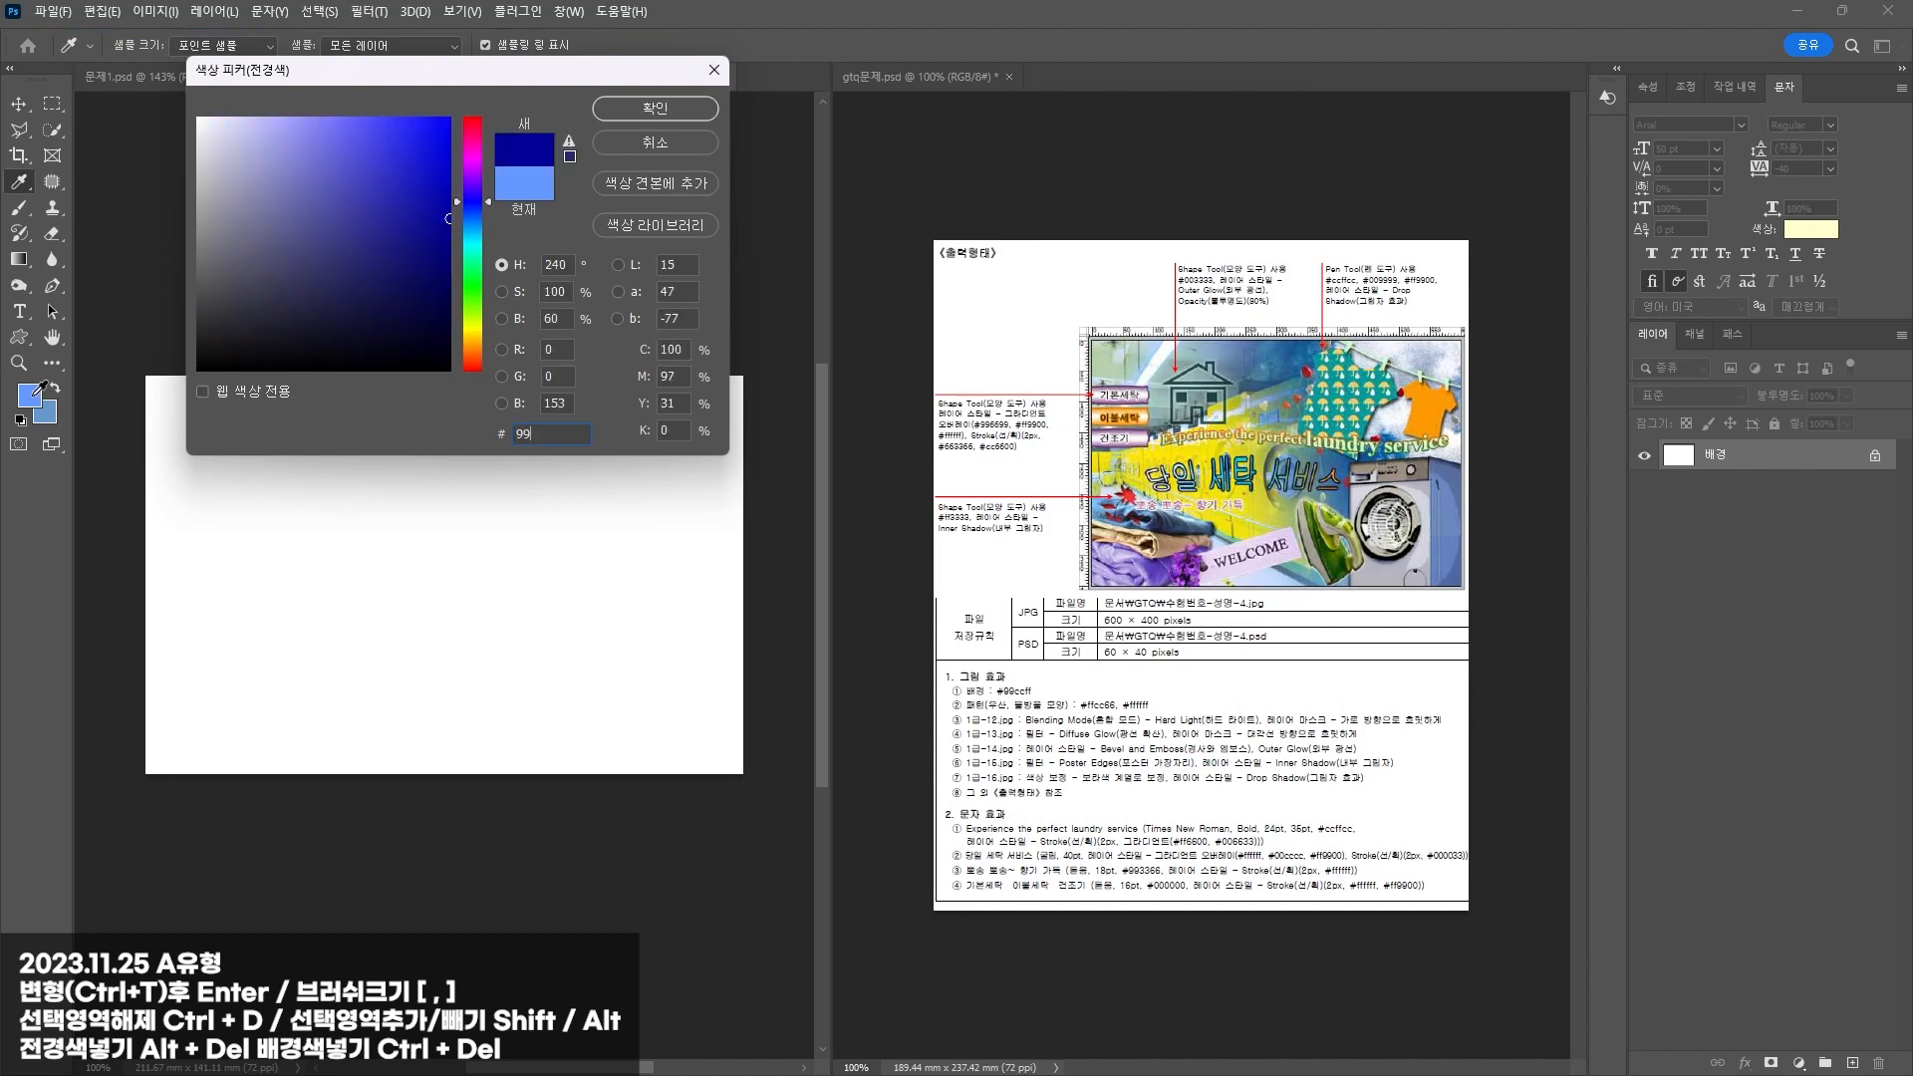
pyautogui.write('ㅊccff')
pyautogui.press('Return')
pyautogui.hotkey('alt', 'Delete')
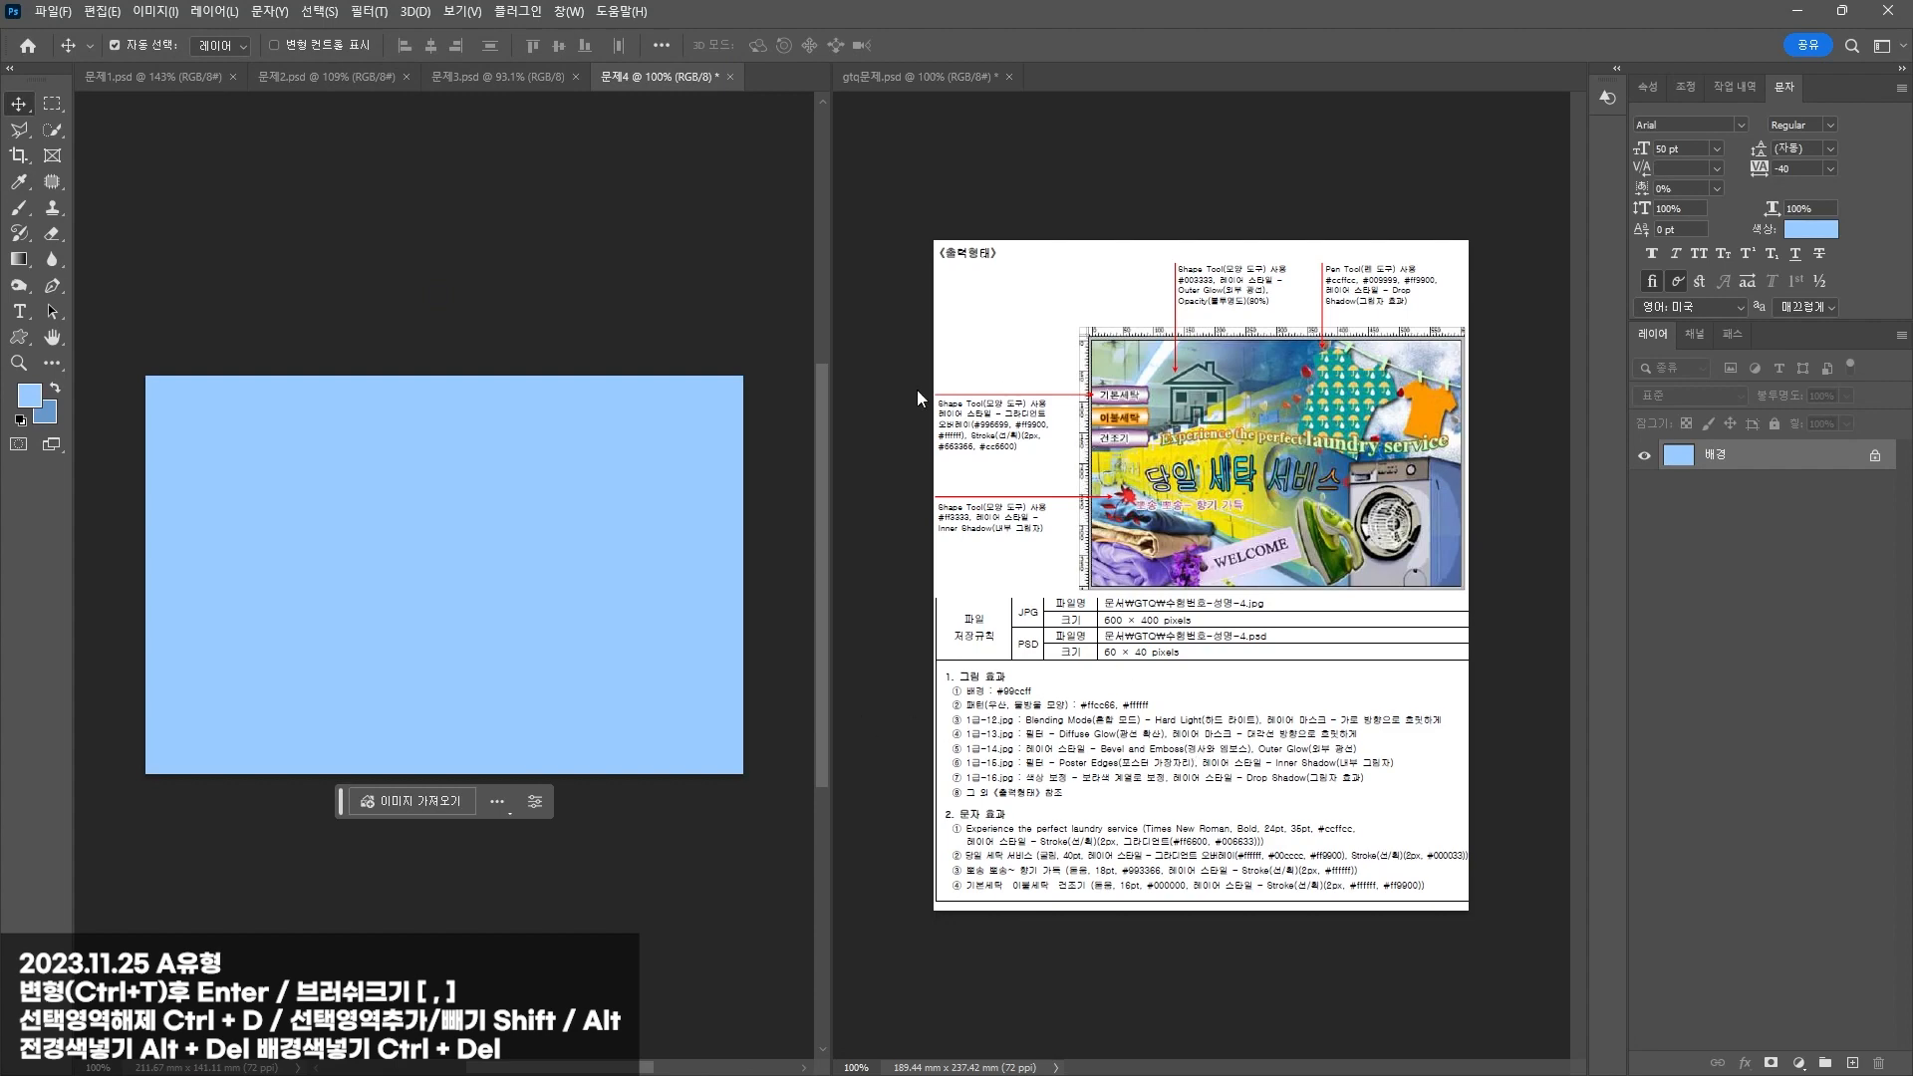
# Step: Draw a raindrop custom shape about 27 × 43 pixels near the canvas's right part and fill it with #ffffff
pyautogui.click(19, 339)
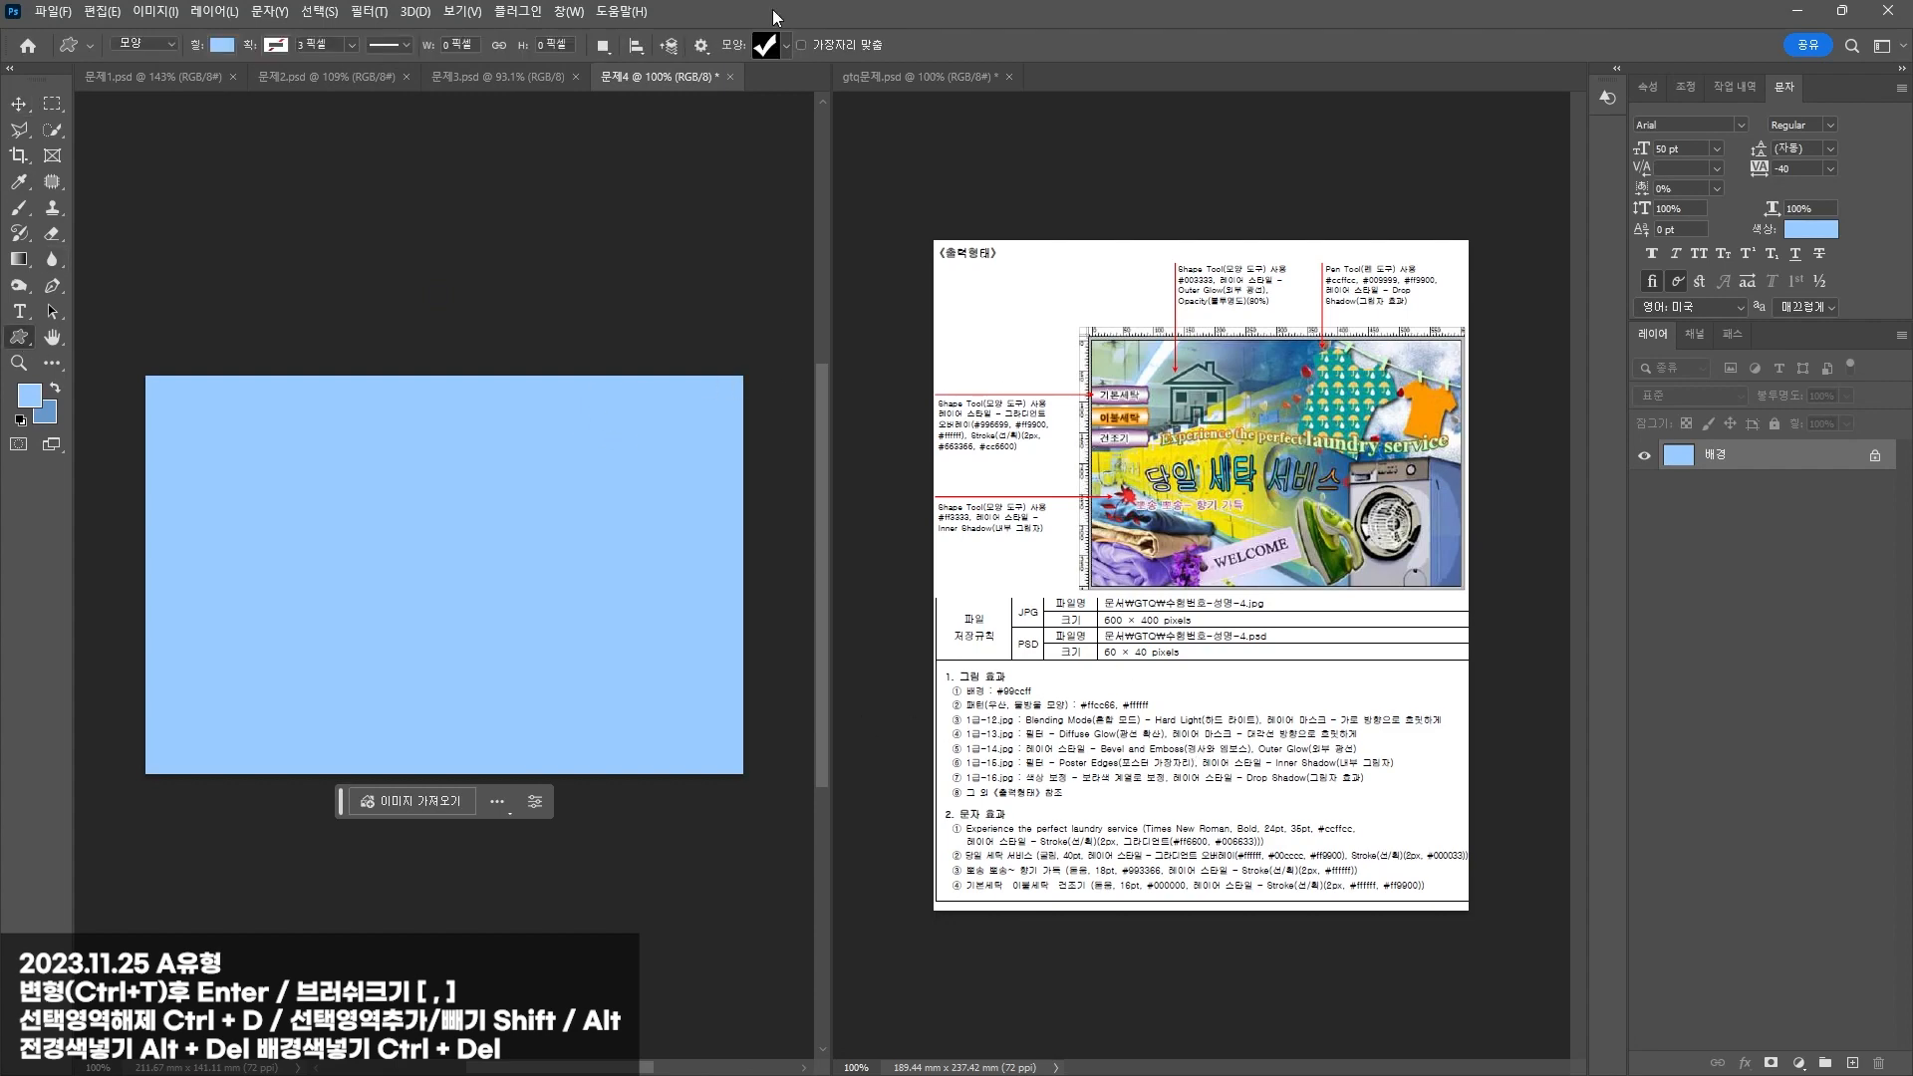
pyautogui.click(786, 45)
pyautogui.scroll(3, 678, 298)
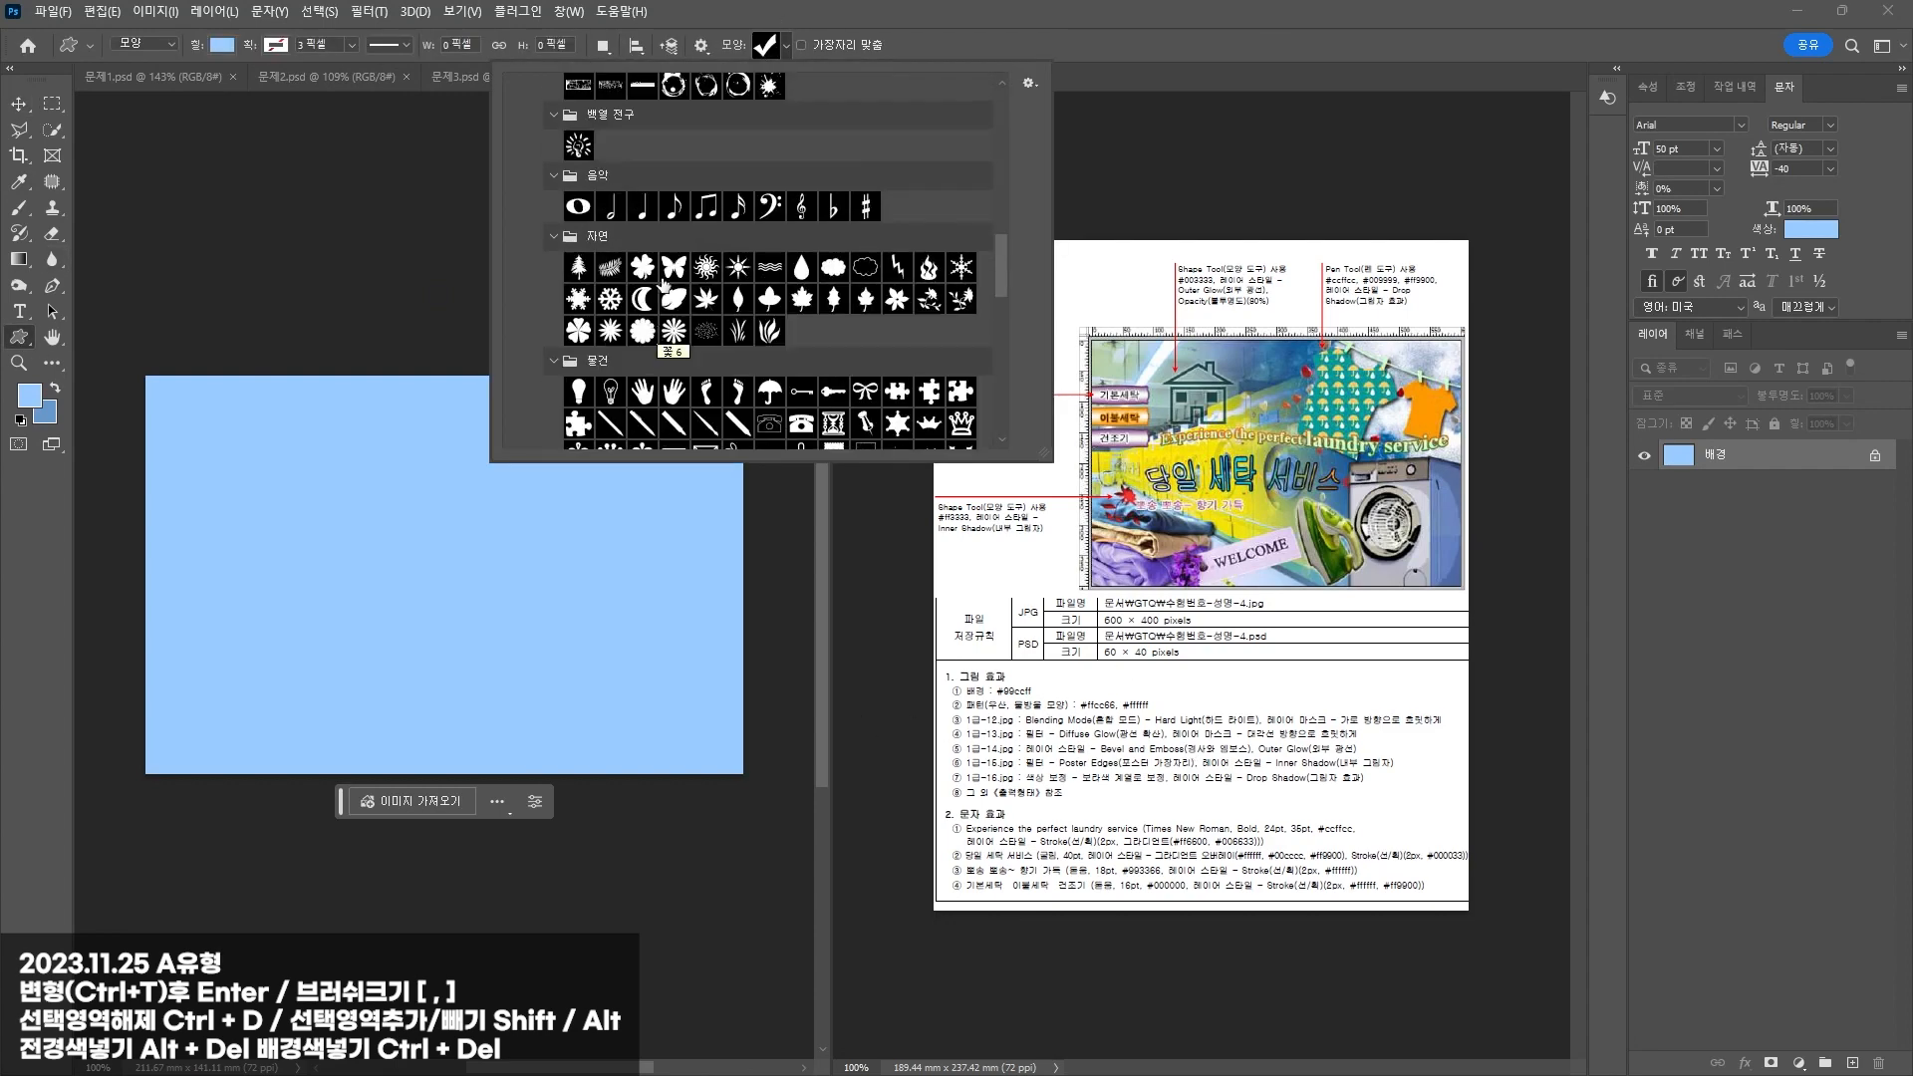
pyautogui.click(800, 267)
pyautogui.moveTo(587, 506); pyautogui.dragTo(617, 547)
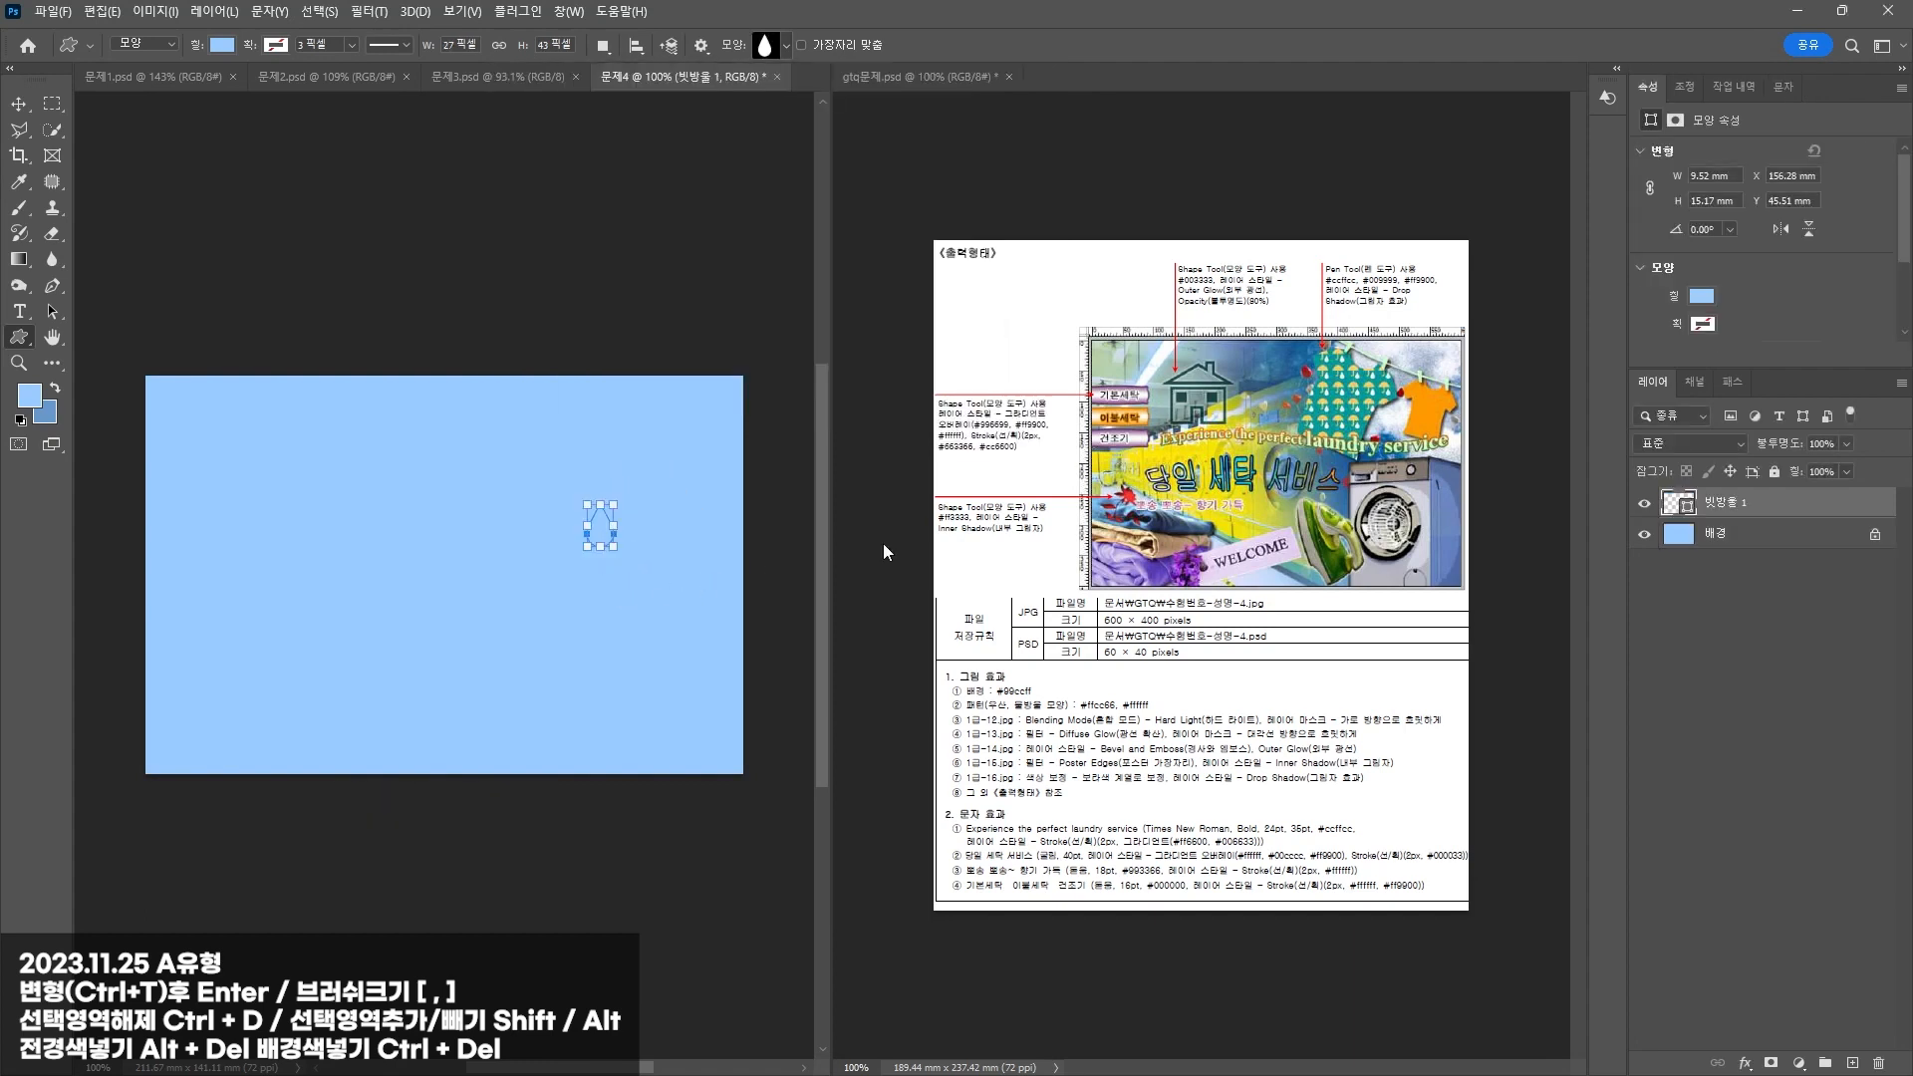
pyautogui.doubleClick(1678, 503)
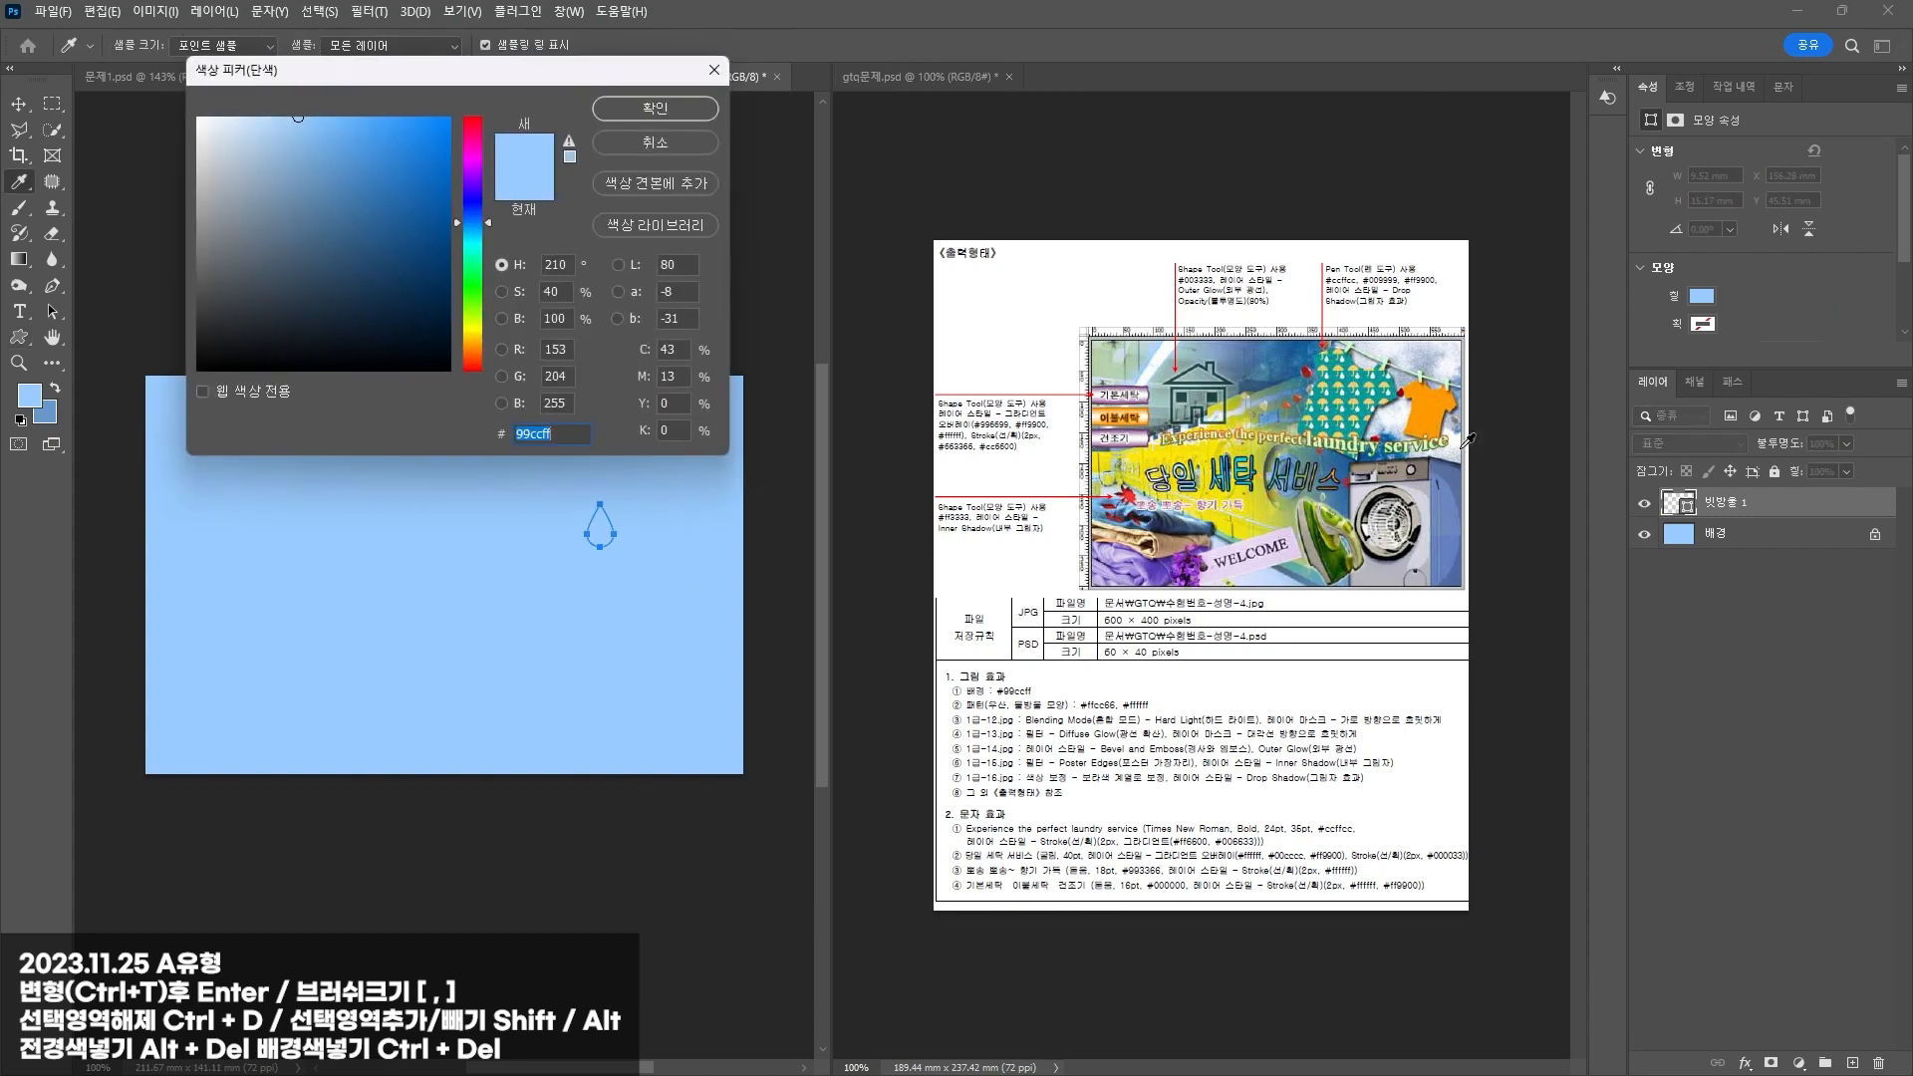
pyautogui.write('ffffff')
pyautogui.press('Return')
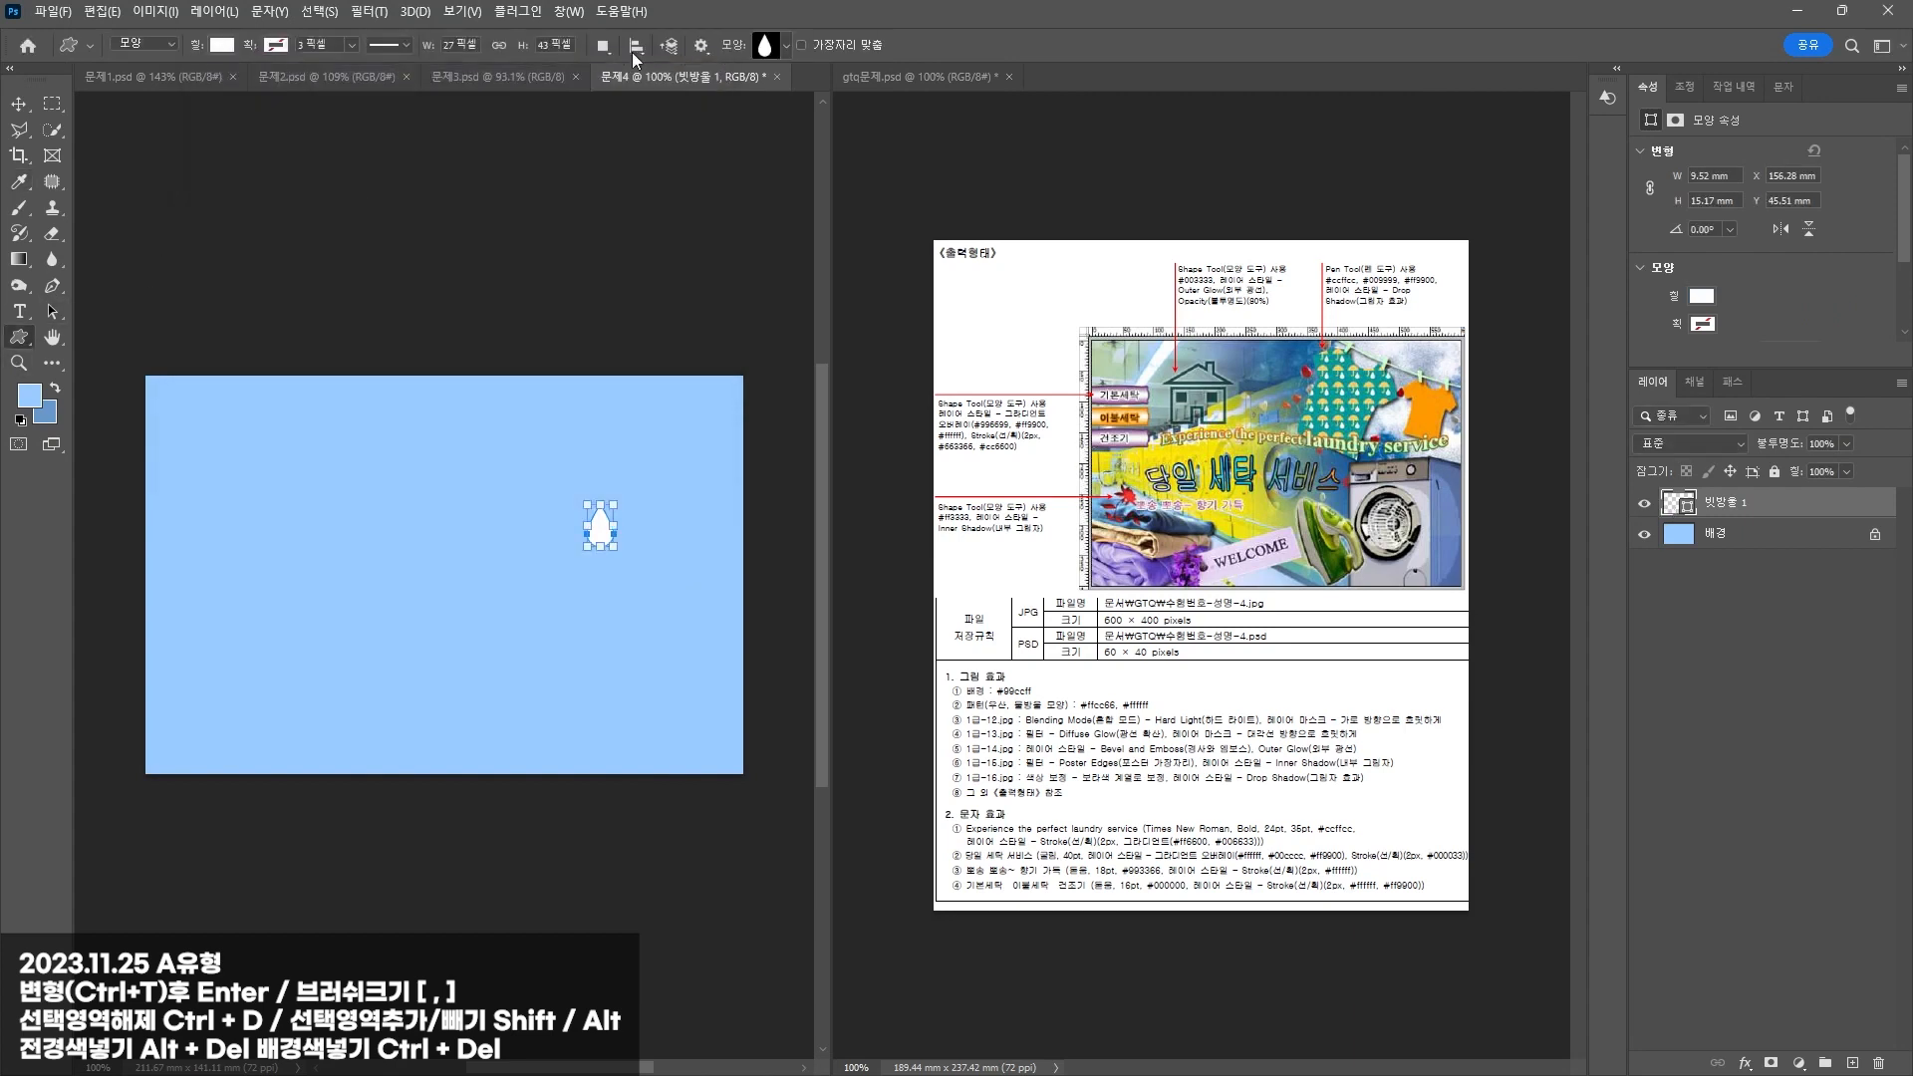
# Step: Draw an umbrella custom shape about 43 × 46 pixels just left of the raindrop and fill it with #ffcc66
pyautogui.click(786, 46)
pyautogui.scroll(-15, 875, 247)
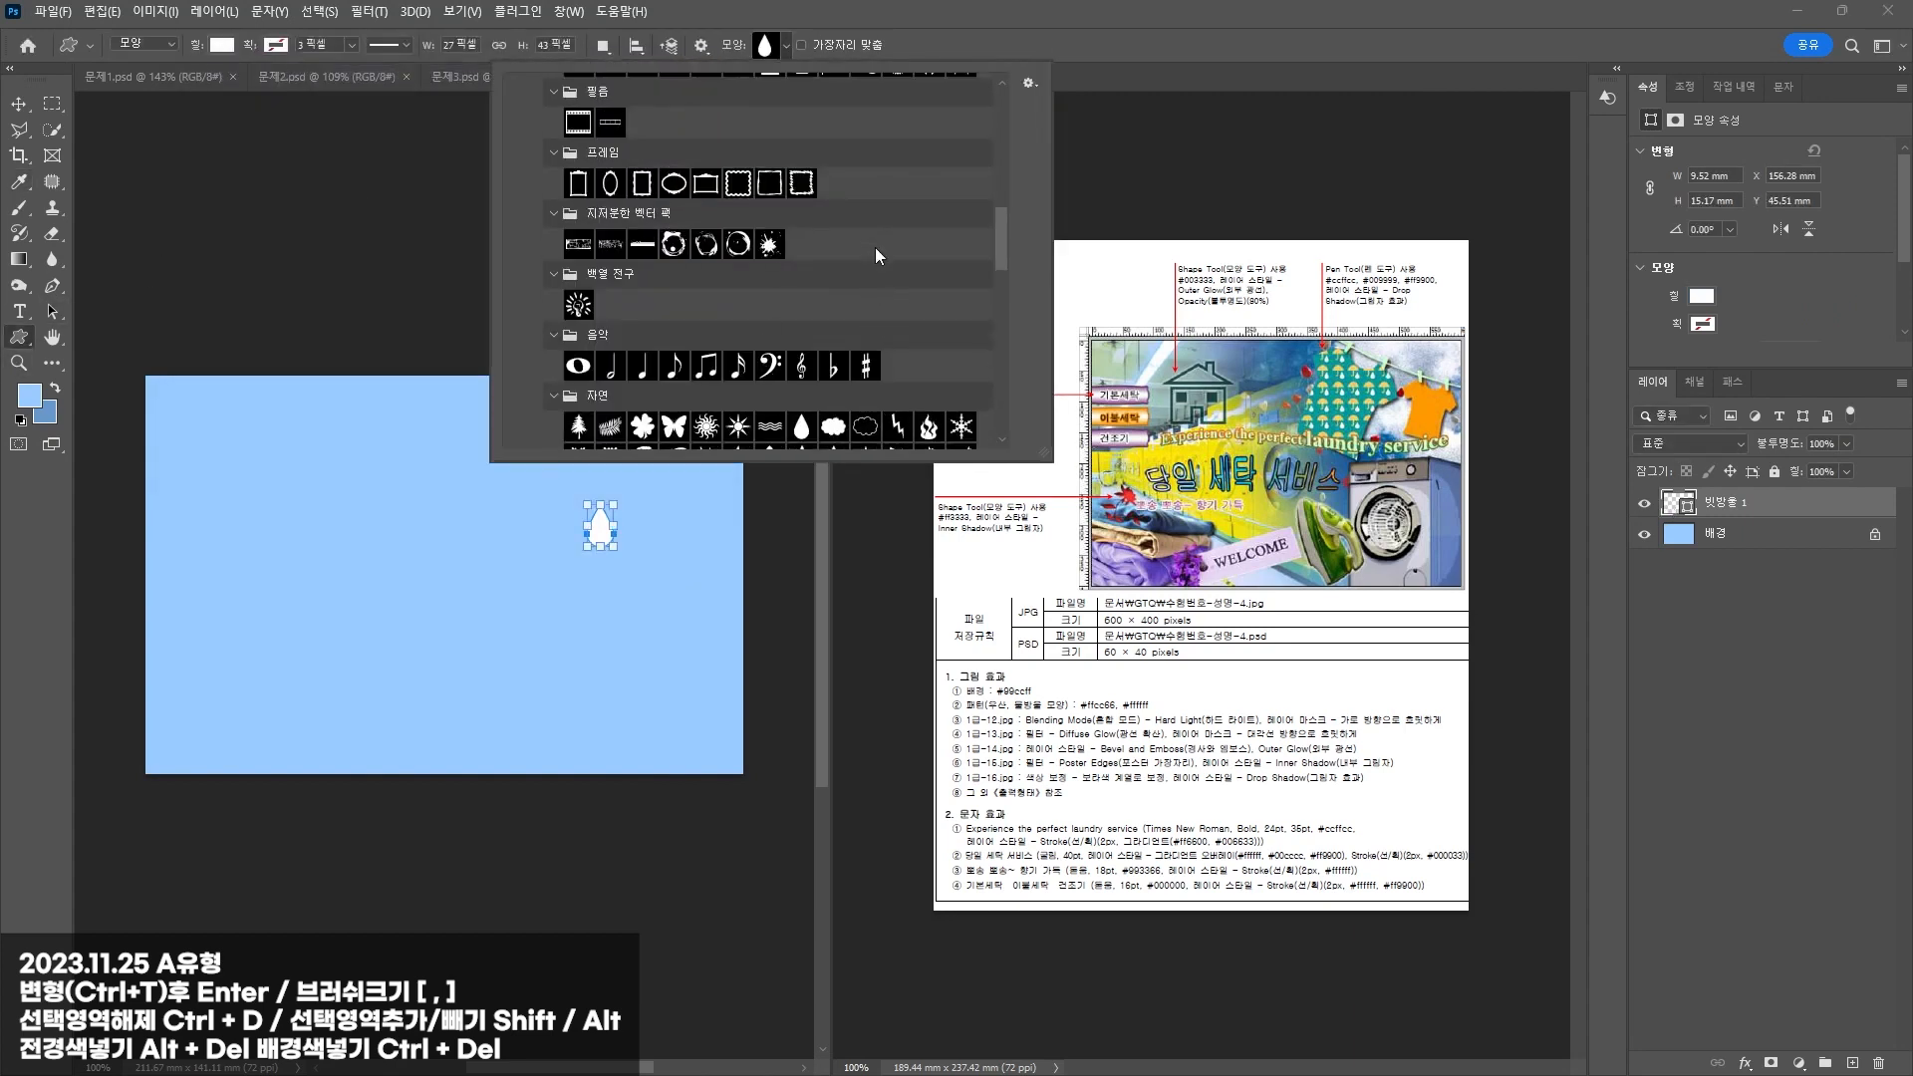
pyautogui.scroll(10, 745, 290)
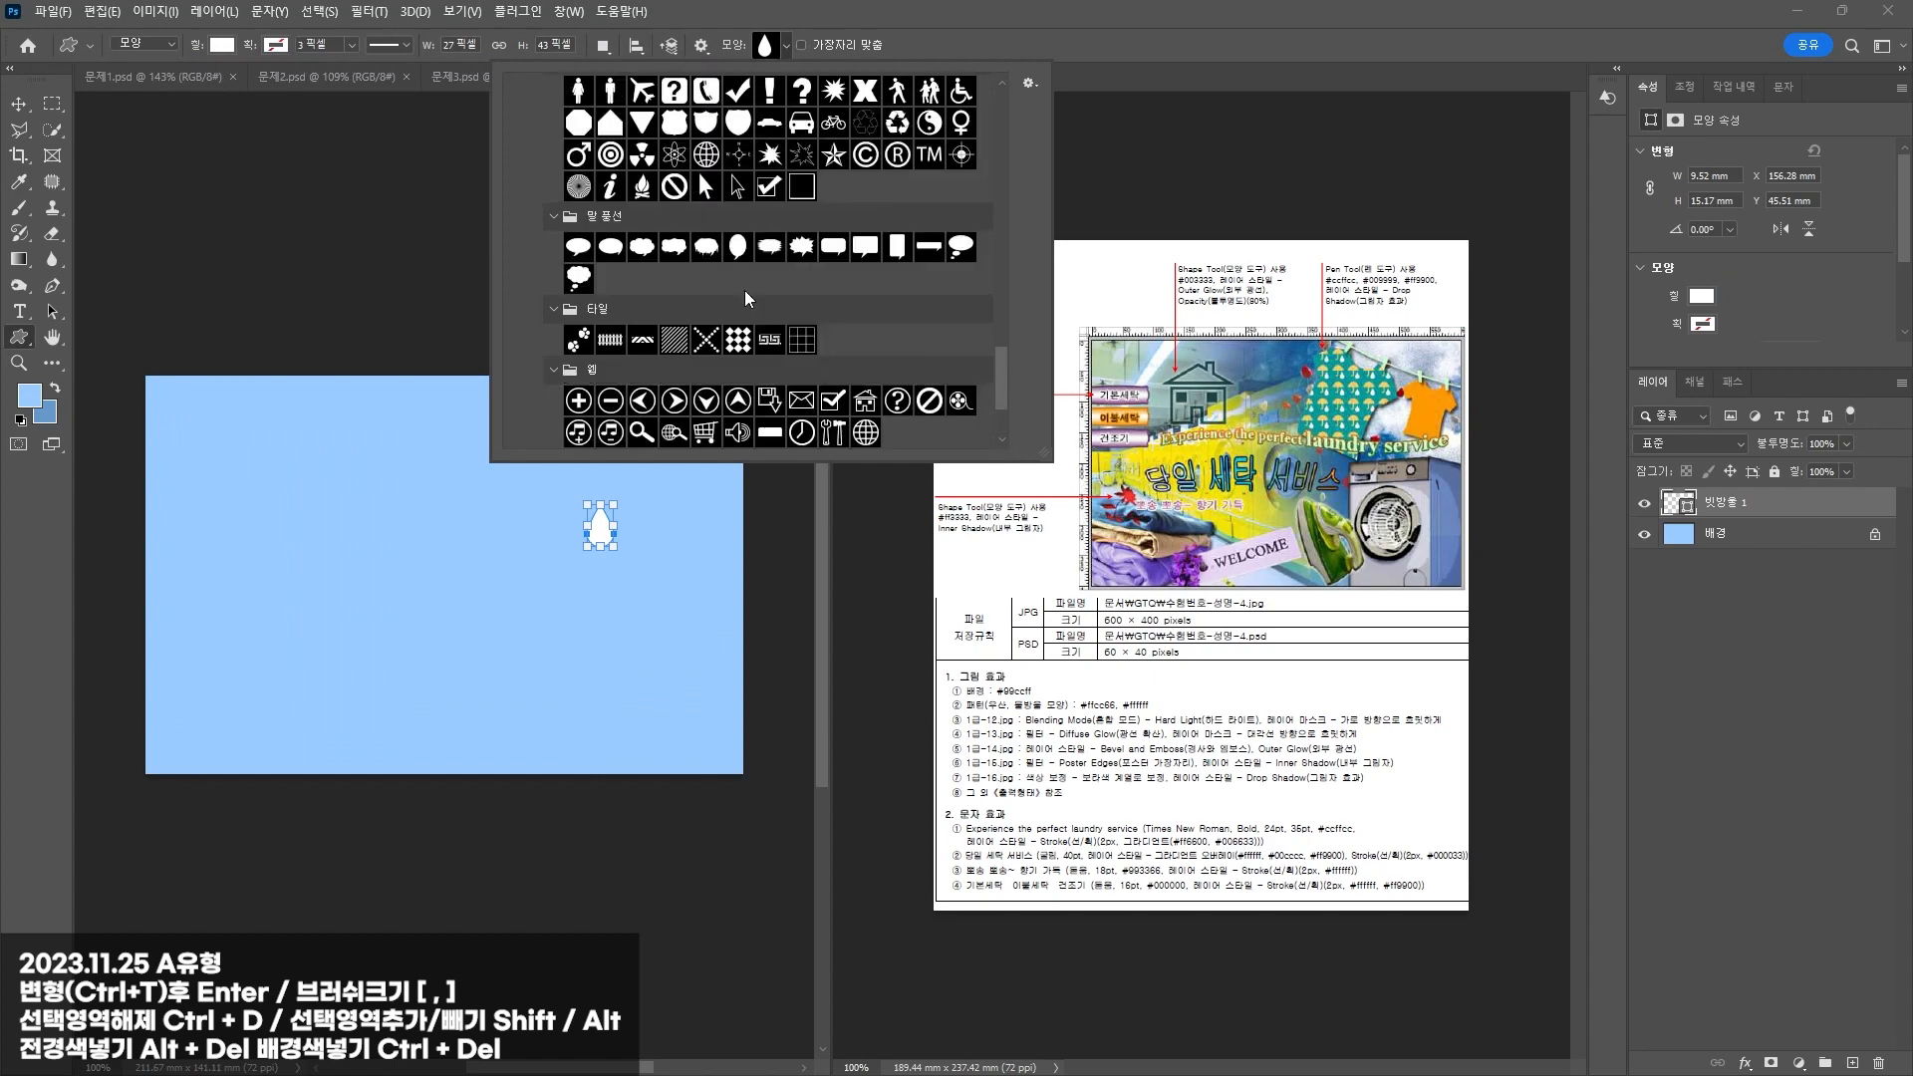
pyautogui.doubleClick(674, 261)
pyautogui.keyDown('ctrl'); pyautogui.click(499, 205); pyautogui.keyUp('ctrl')
pyautogui.moveTo(548, 485); pyautogui.dragTo(591, 531)
pyautogui.doubleClick(1670, 503)
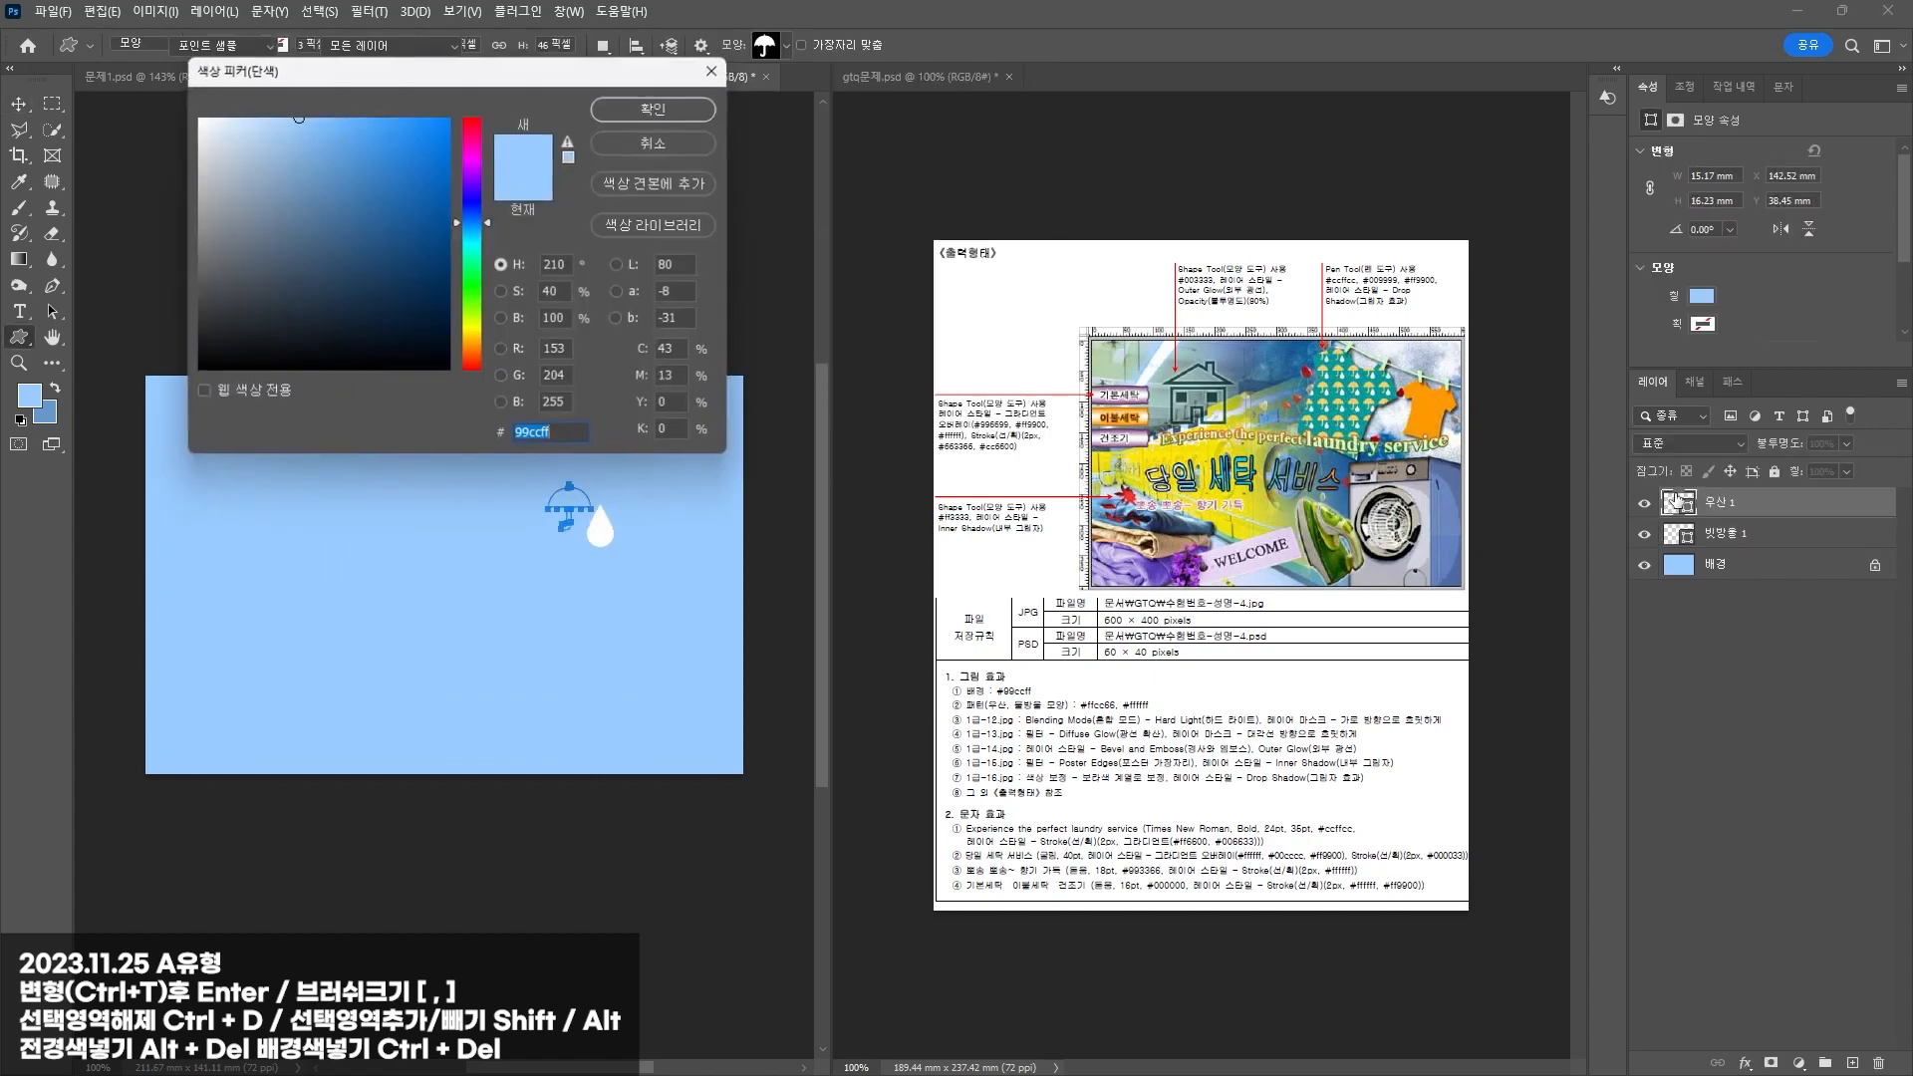
pyautogui.write('ffcc66')
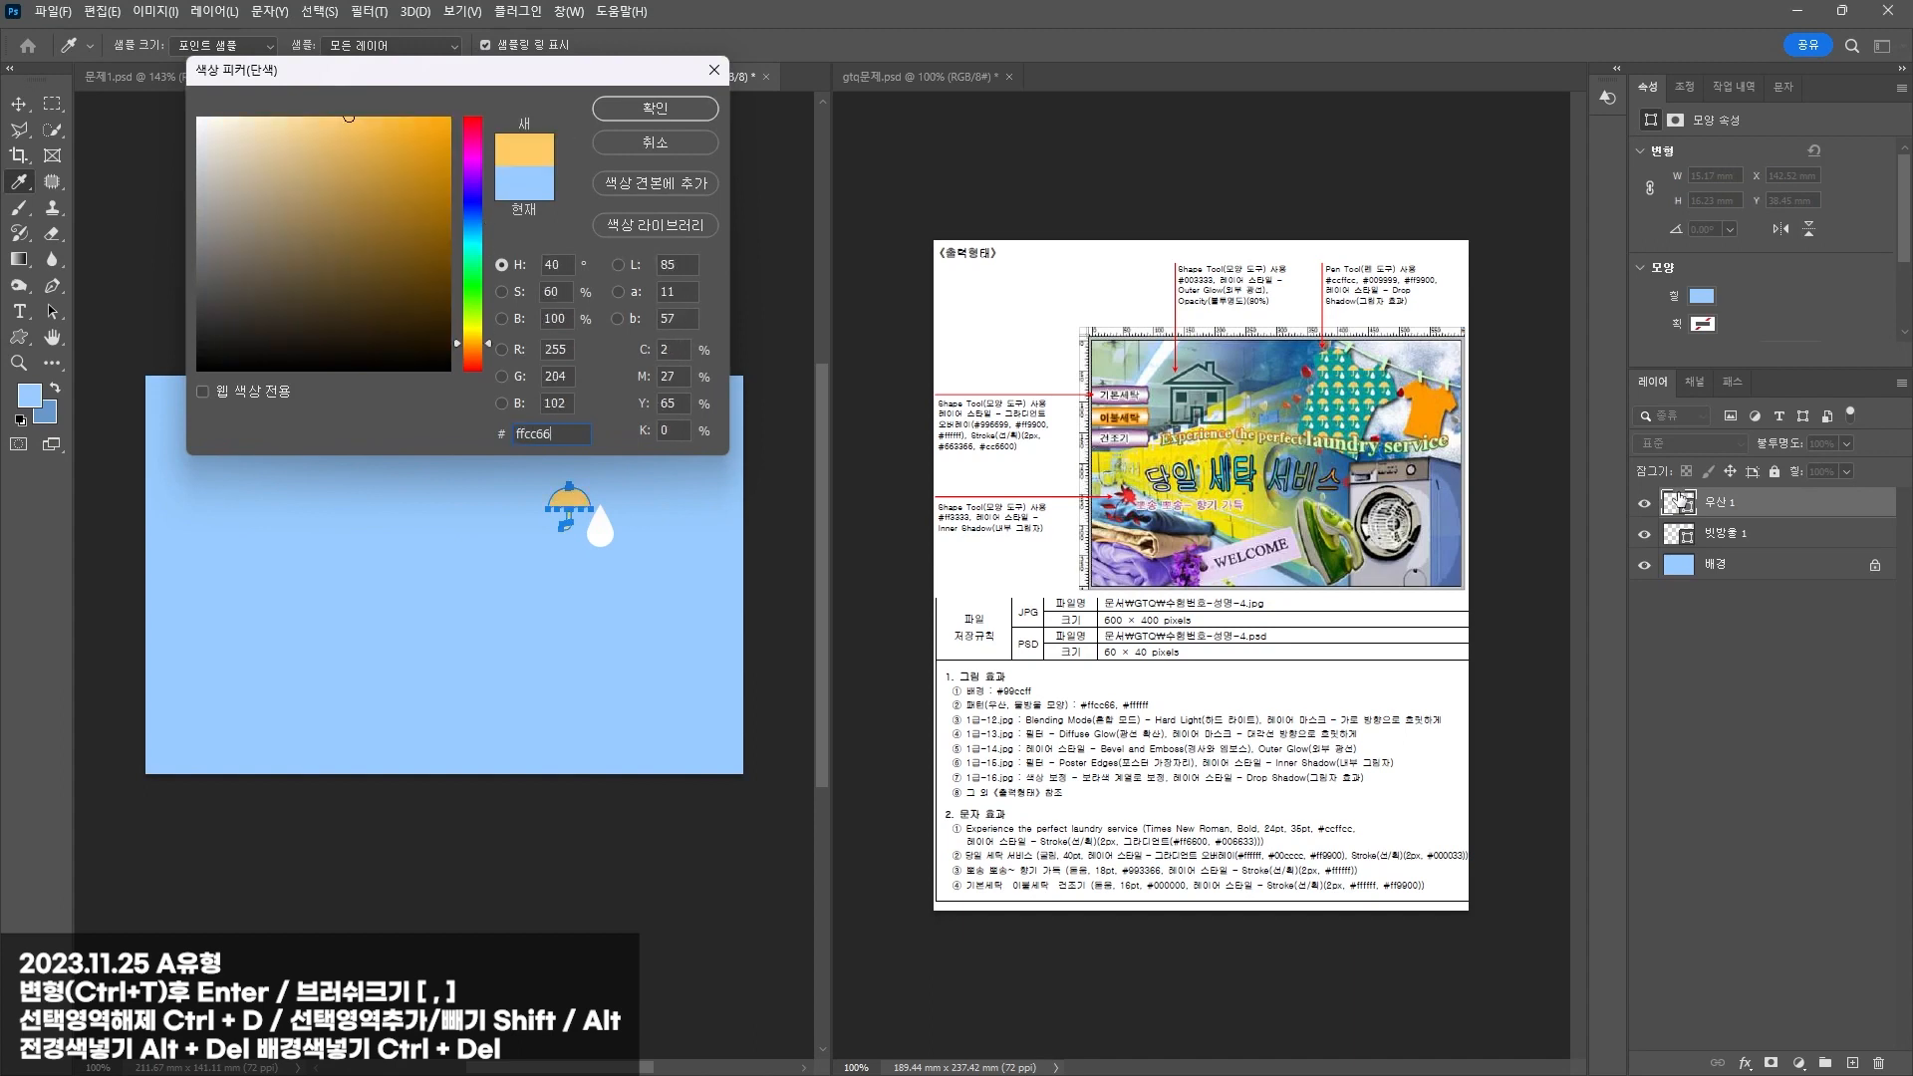
pyautogui.press('Return')
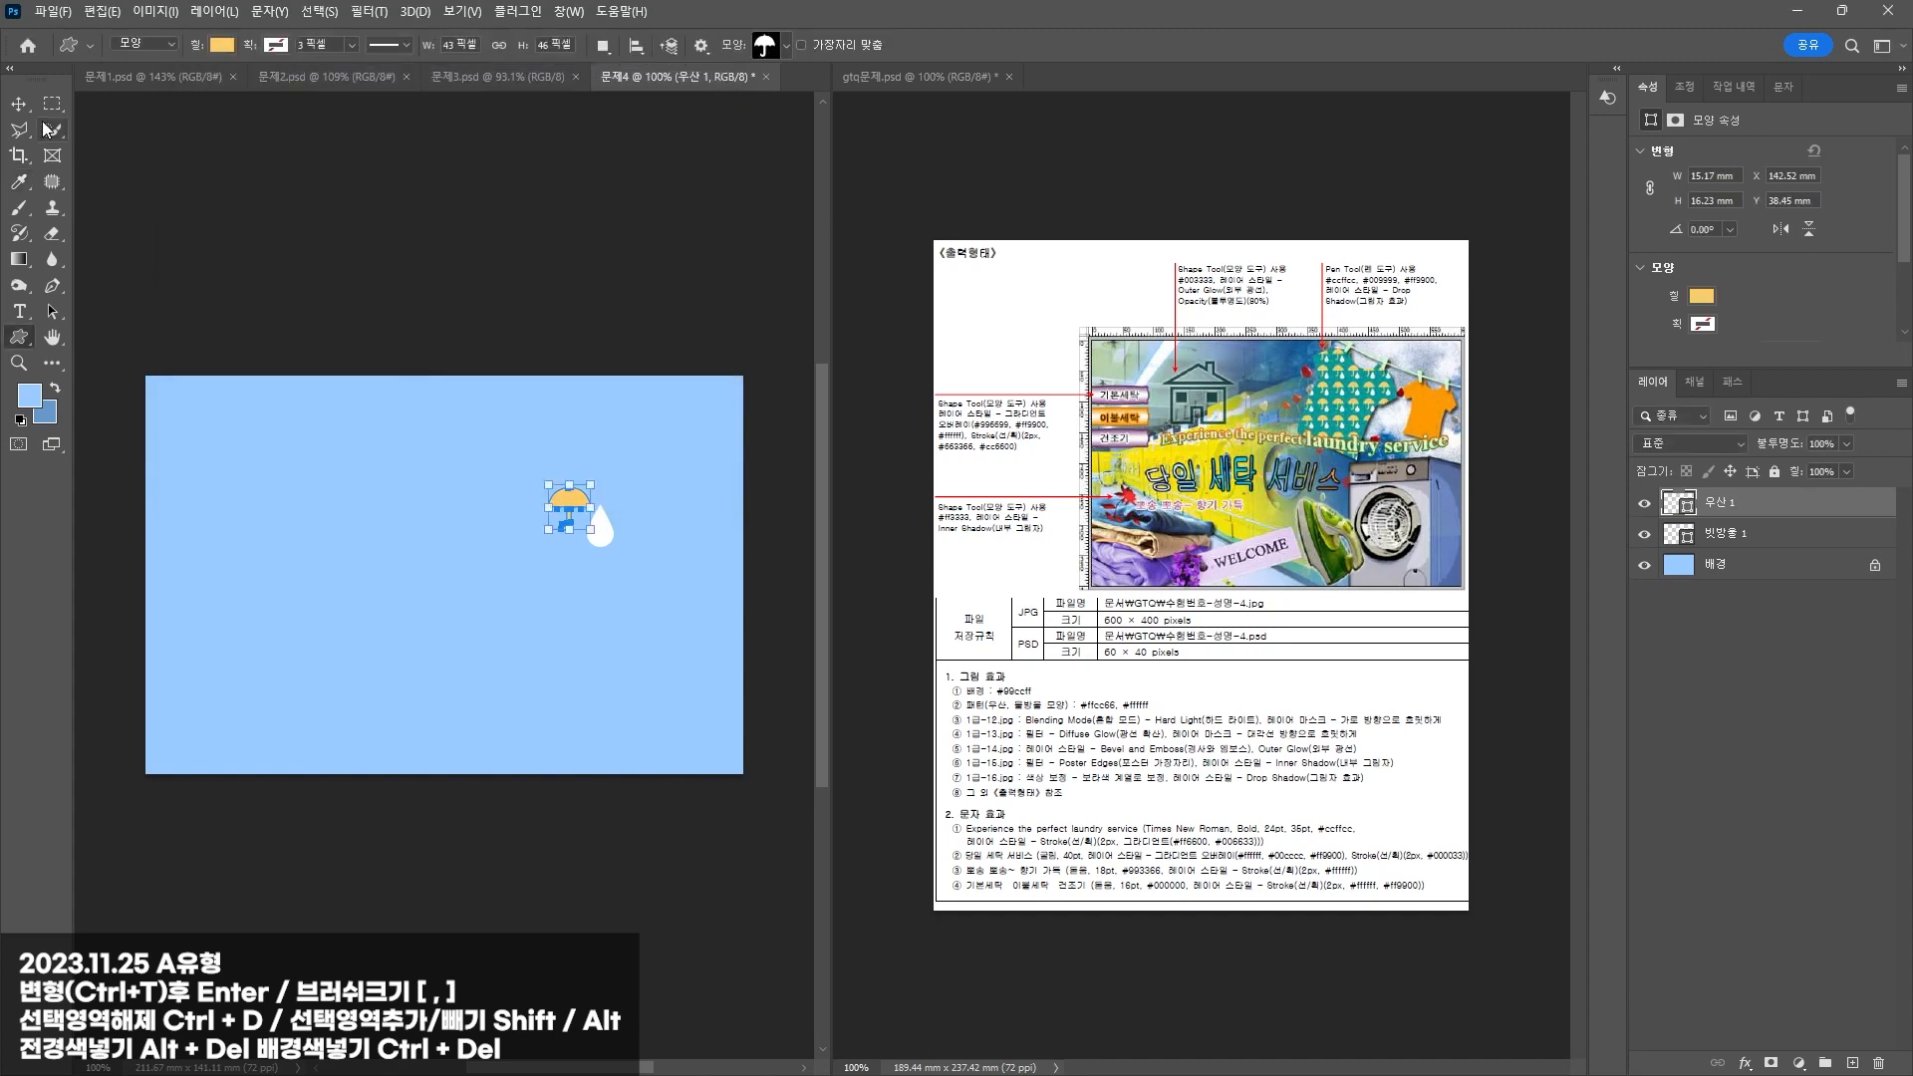
# Step: Scale the umbrella and raindrop shapes down together
pyautogui.click(18, 104)
pyautogui.click(1729, 538)
pyautogui.keyDown('shift'); pyautogui.click(1722, 502); pyautogui.keyUp('shift')
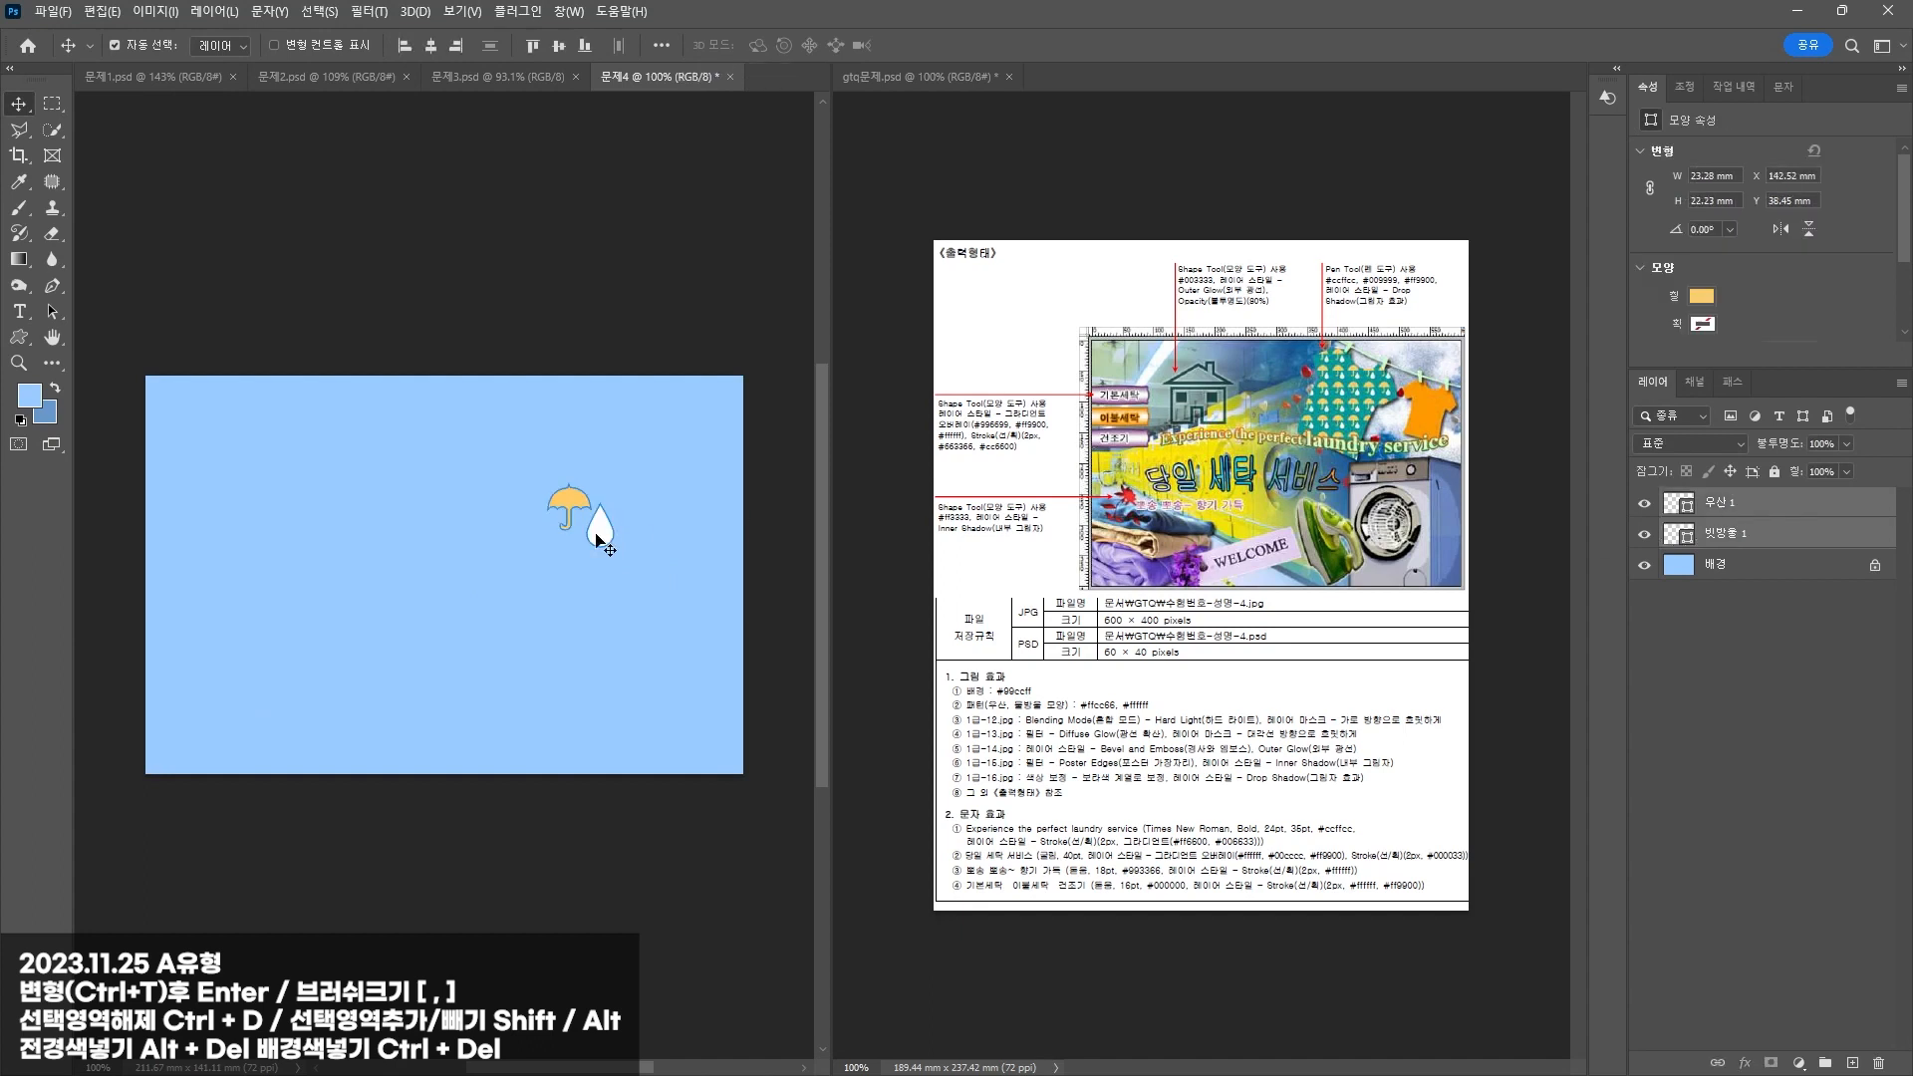
pyautogui.hotkey('ctrl', 't')
pyautogui.moveTo(623, 484); pyautogui.dragTo(616, 492)
pyautogui.press('Return')
# Step: Shrink the raindrop to about 61% and place it beside the lower right of the umbrella handle
pyautogui.scroll(10, 609, 502)
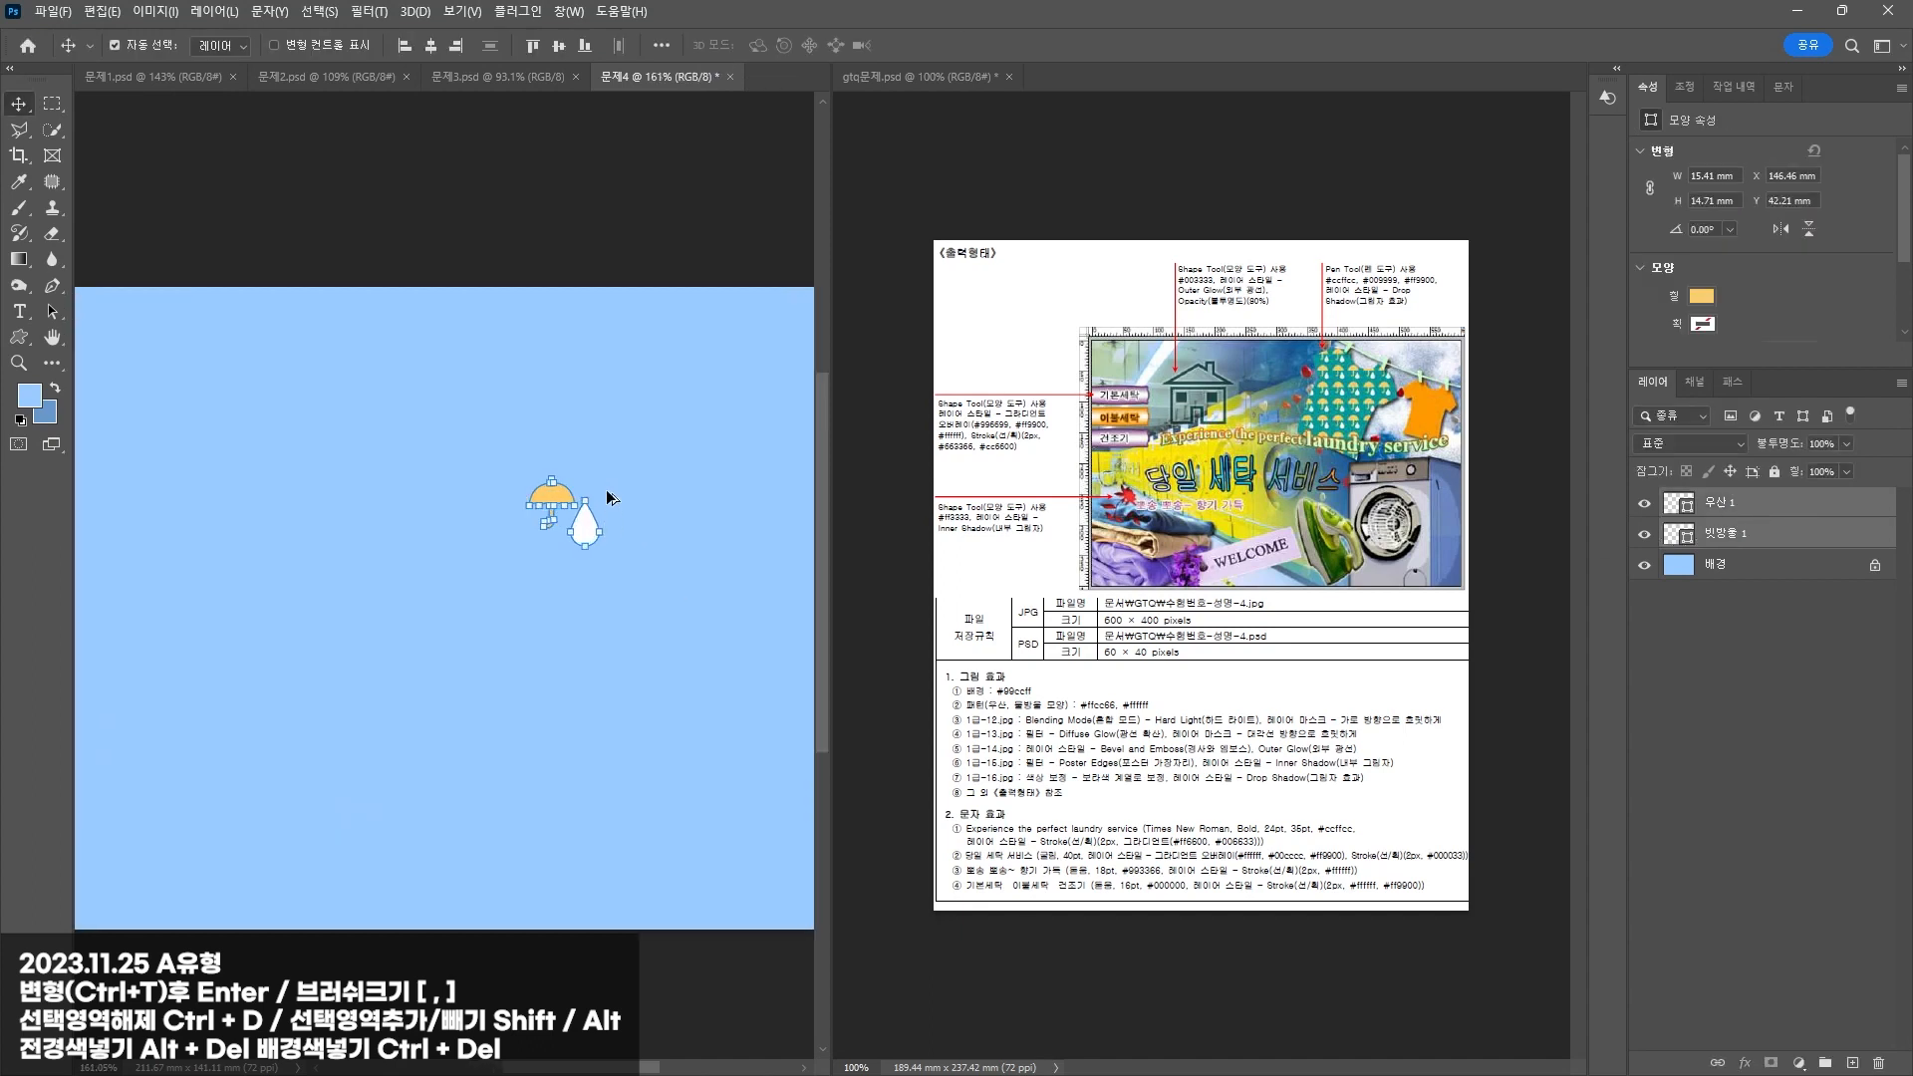
pyautogui.click(645, 442)
pyautogui.moveTo(558, 550)
pyautogui.mouseDown()
pyautogui.moveTo(541, 567)
pyautogui.moveTo(558, 572)
pyautogui.mouseUp()
pyautogui.hotkey('ctrl', 't')
pyautogui.press('Return')
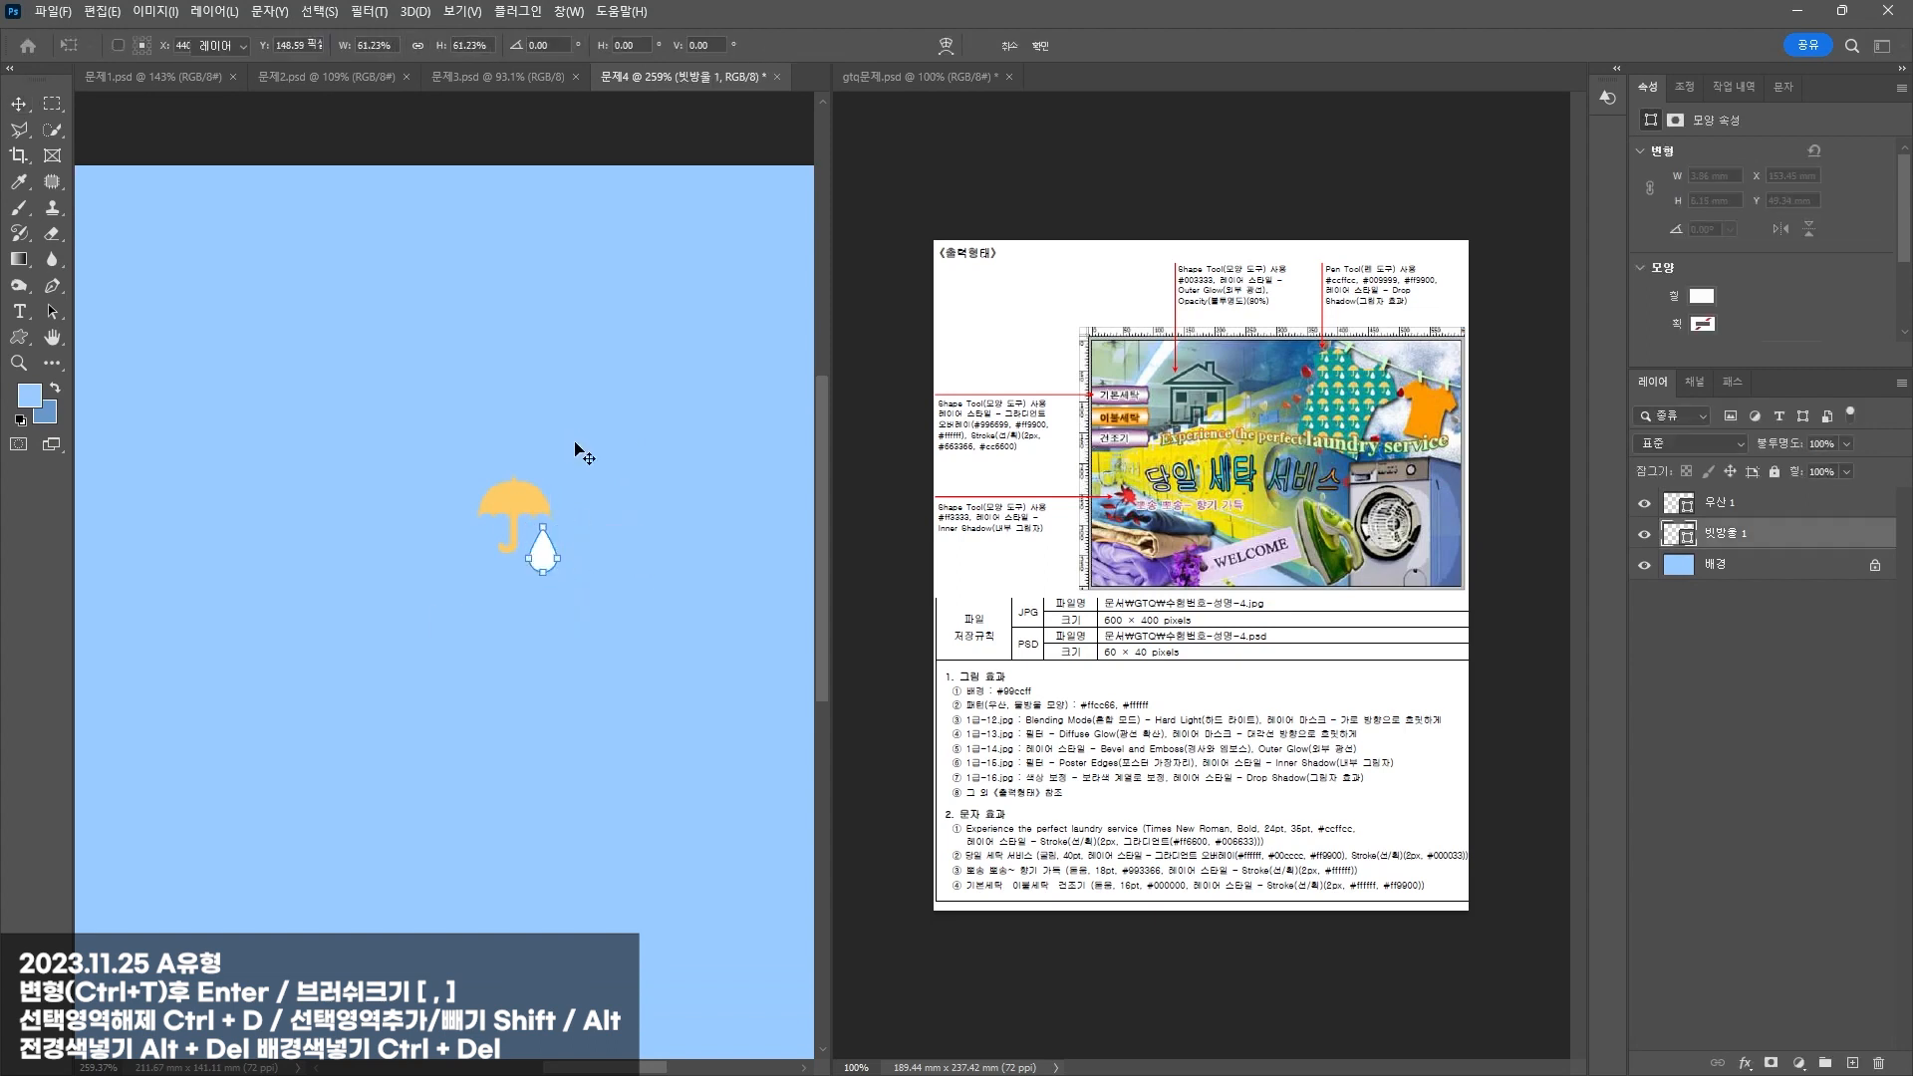
# Step: Enlarge the umbrella slightly toward its lower left
pyautogui.keyDown('ctrl'); pyautogui.click(533, 513); pyautogui.keyUp('ctrl')
pyautogui.hotkey('ctrl', 't')
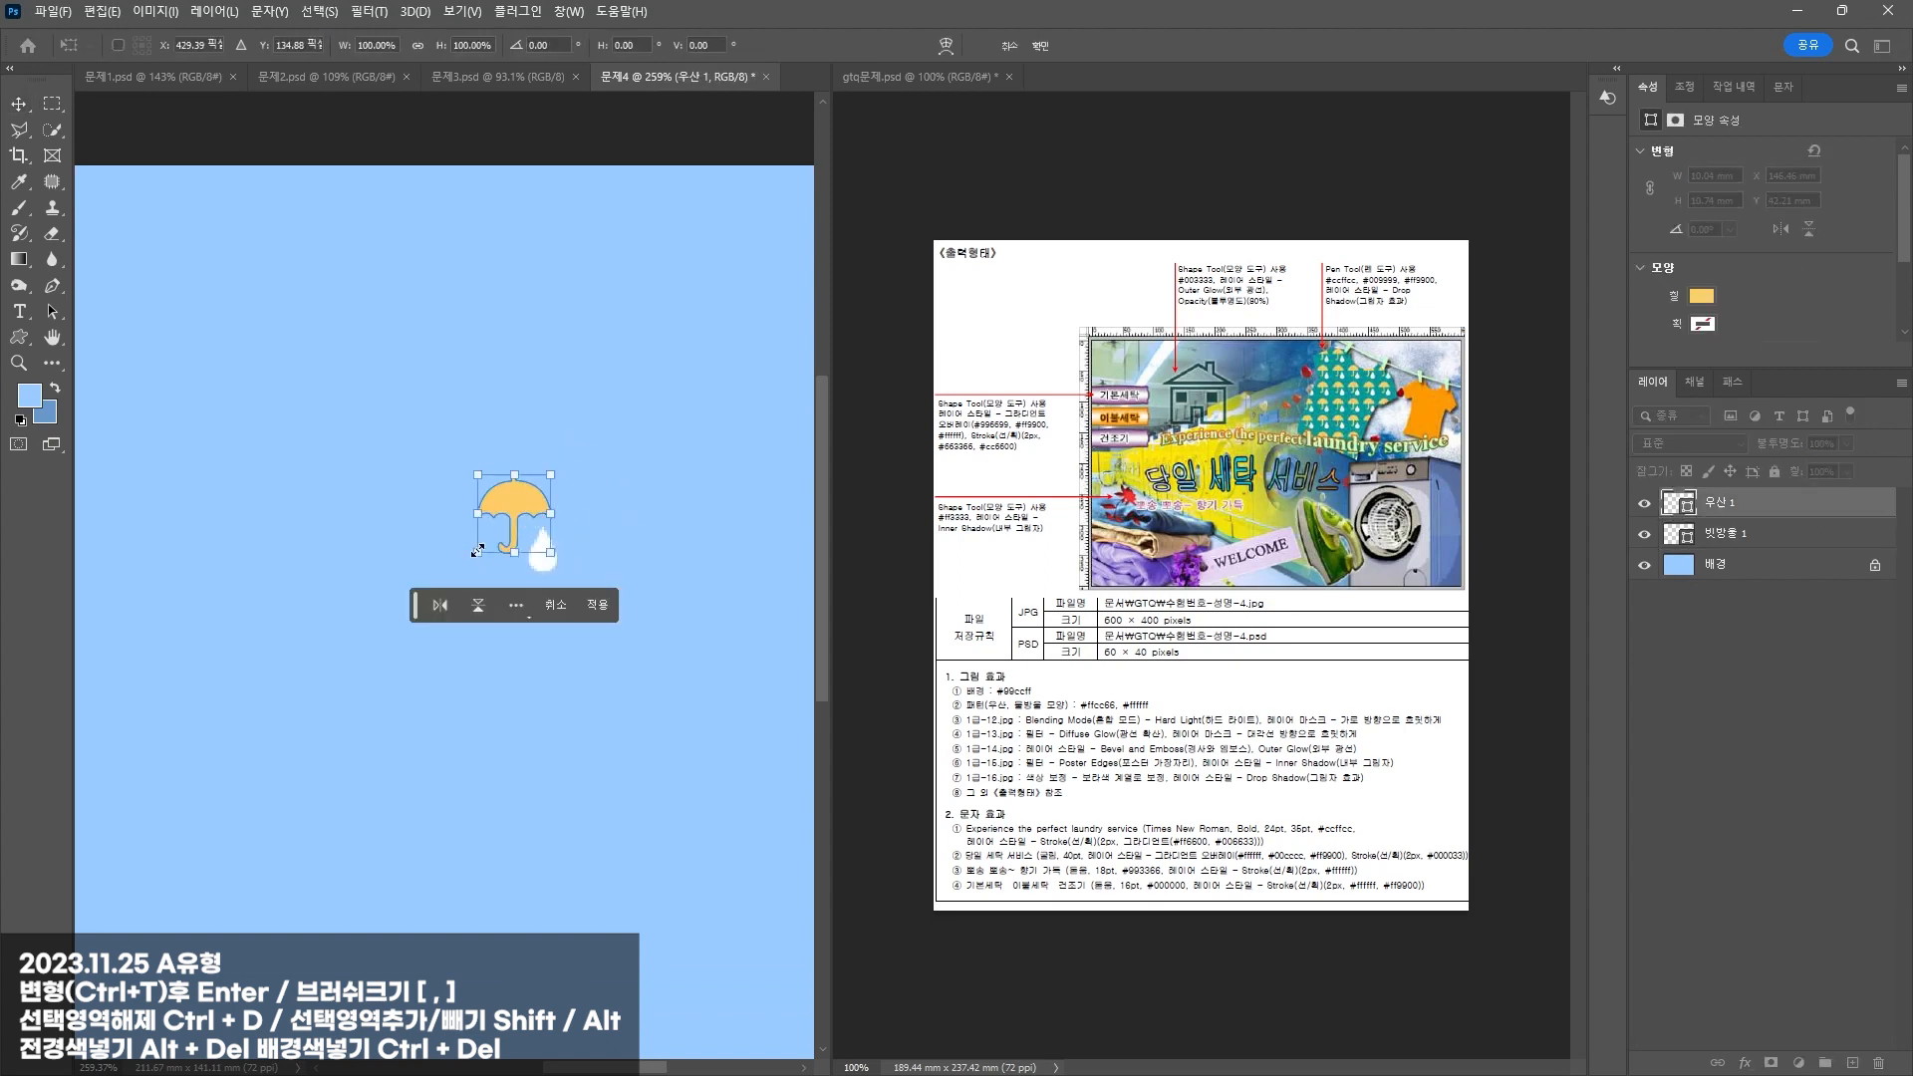
pyautogui.moveTo(477, 554); pyautogui.dragTo(462, 568)
pyautogui.press('Return')
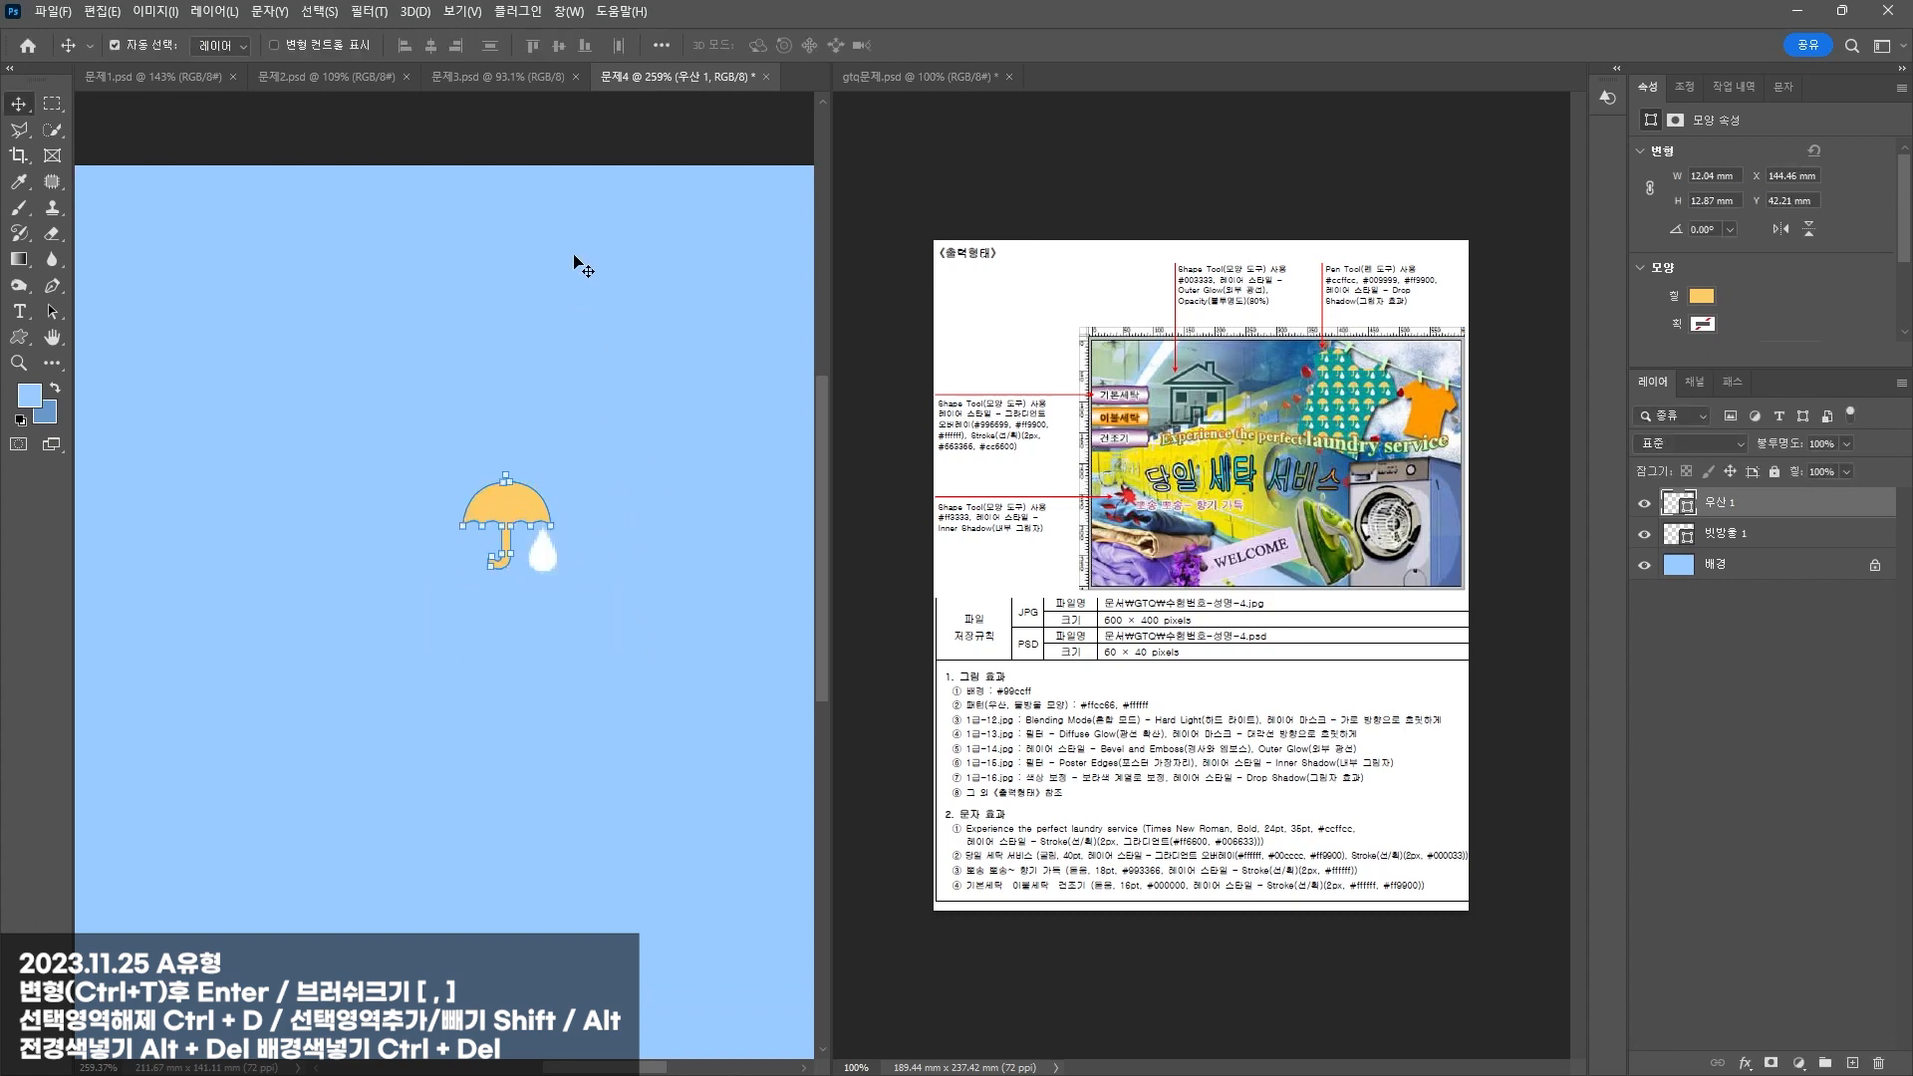
# Step: Group the umbrella and raindrop layers, name the group 패턴 and hide it
pyautogui.keyDown('shift'); pyautogui.click(1789, 534); pyautogui.keyUp('shift')
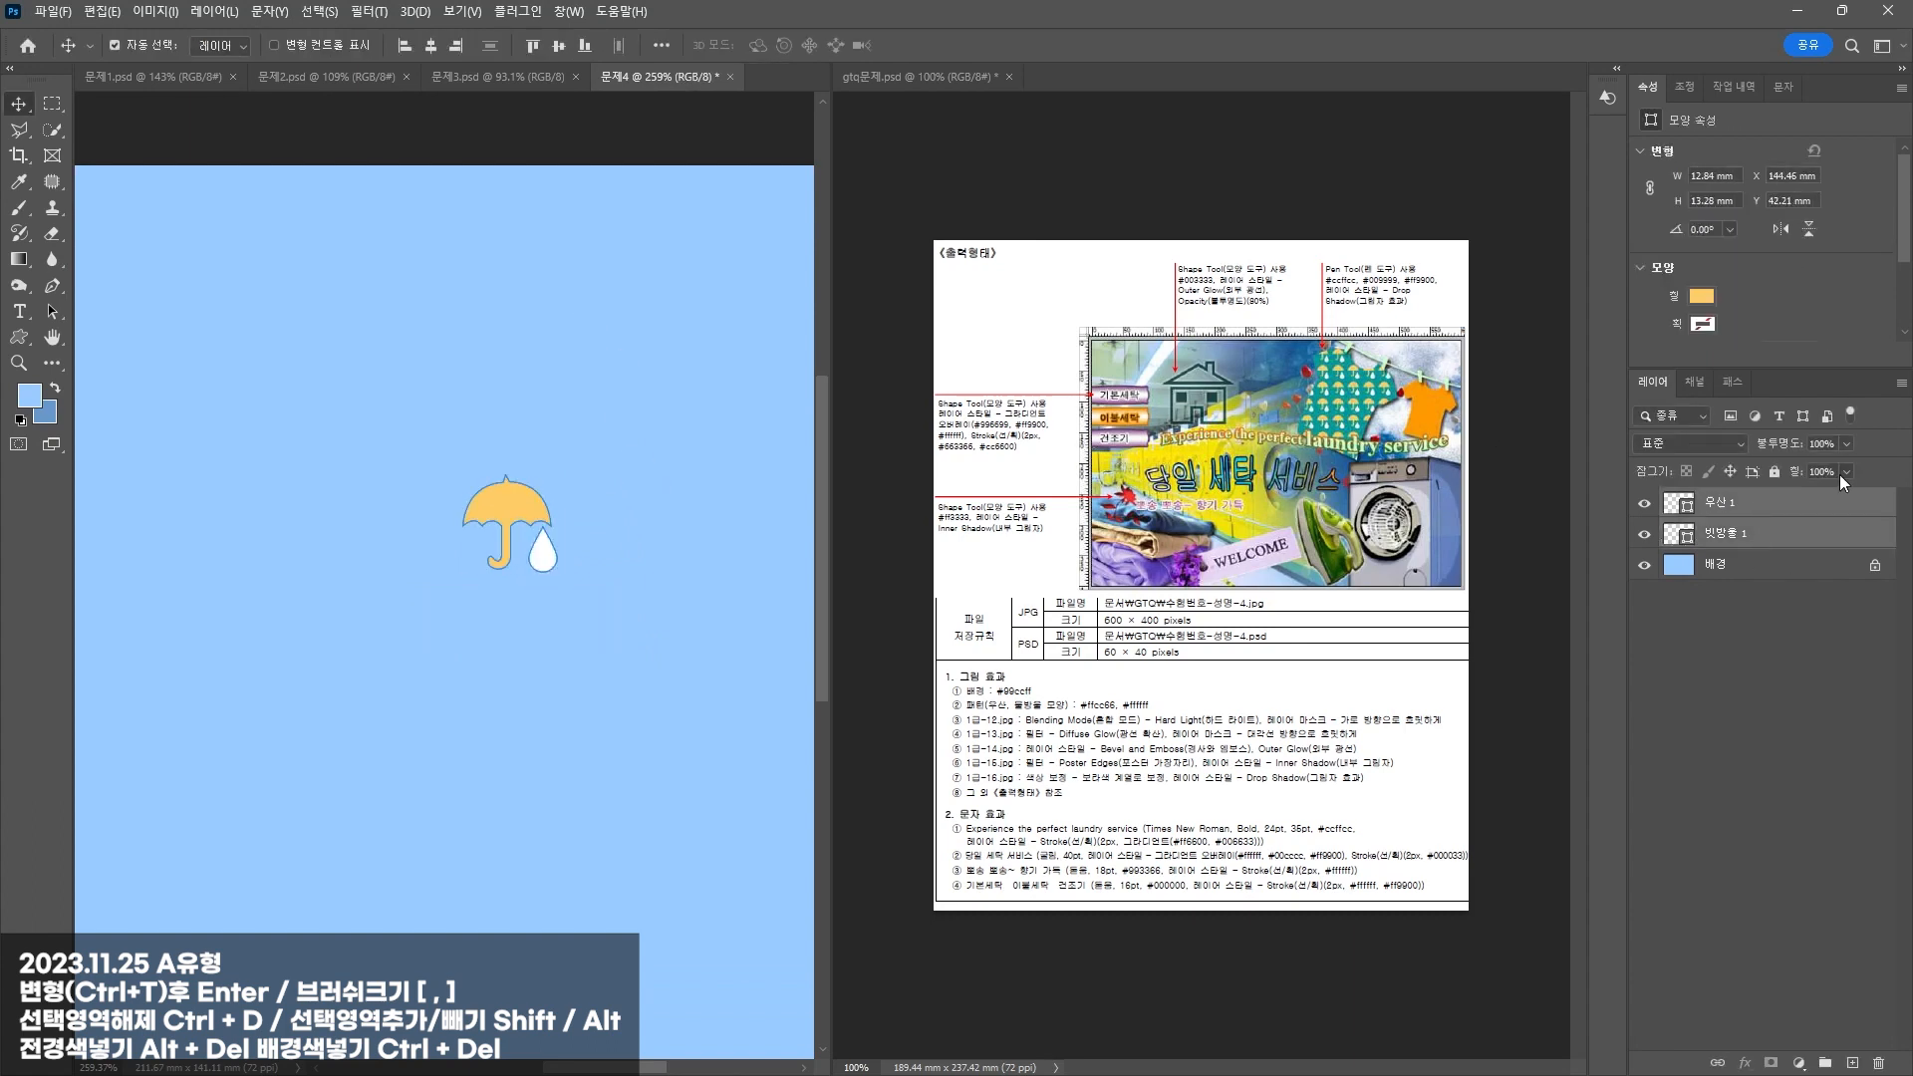
pyautogui.hotkey('ctrl', 'g')
pyautogui.doubleClick(1714, 500)
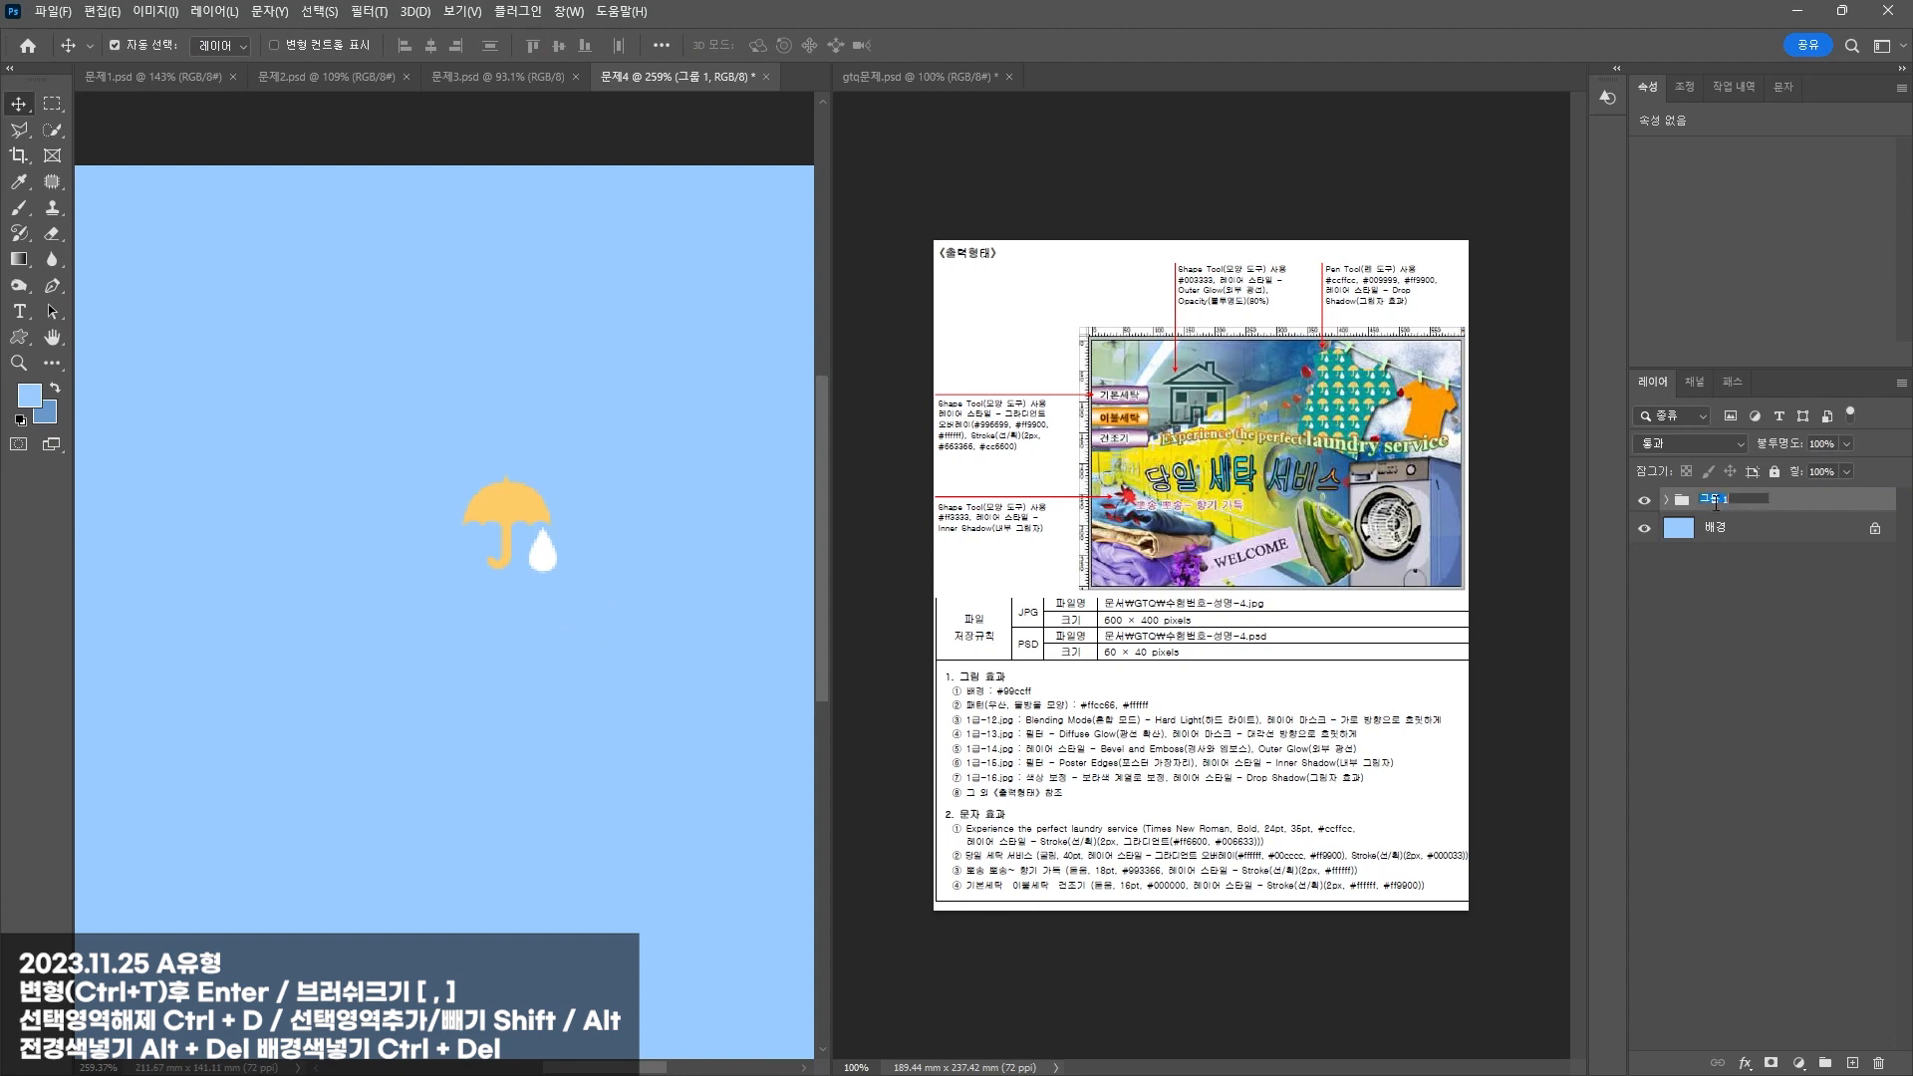
pyautogui.press('Return')
pyautogui.click(1645, 500)
# Step: Place the 1급-12.jpg image in the 문제4 document and enlarge it slightly past the canvas edges
pyautogui.scroll(-5, 565, 504)
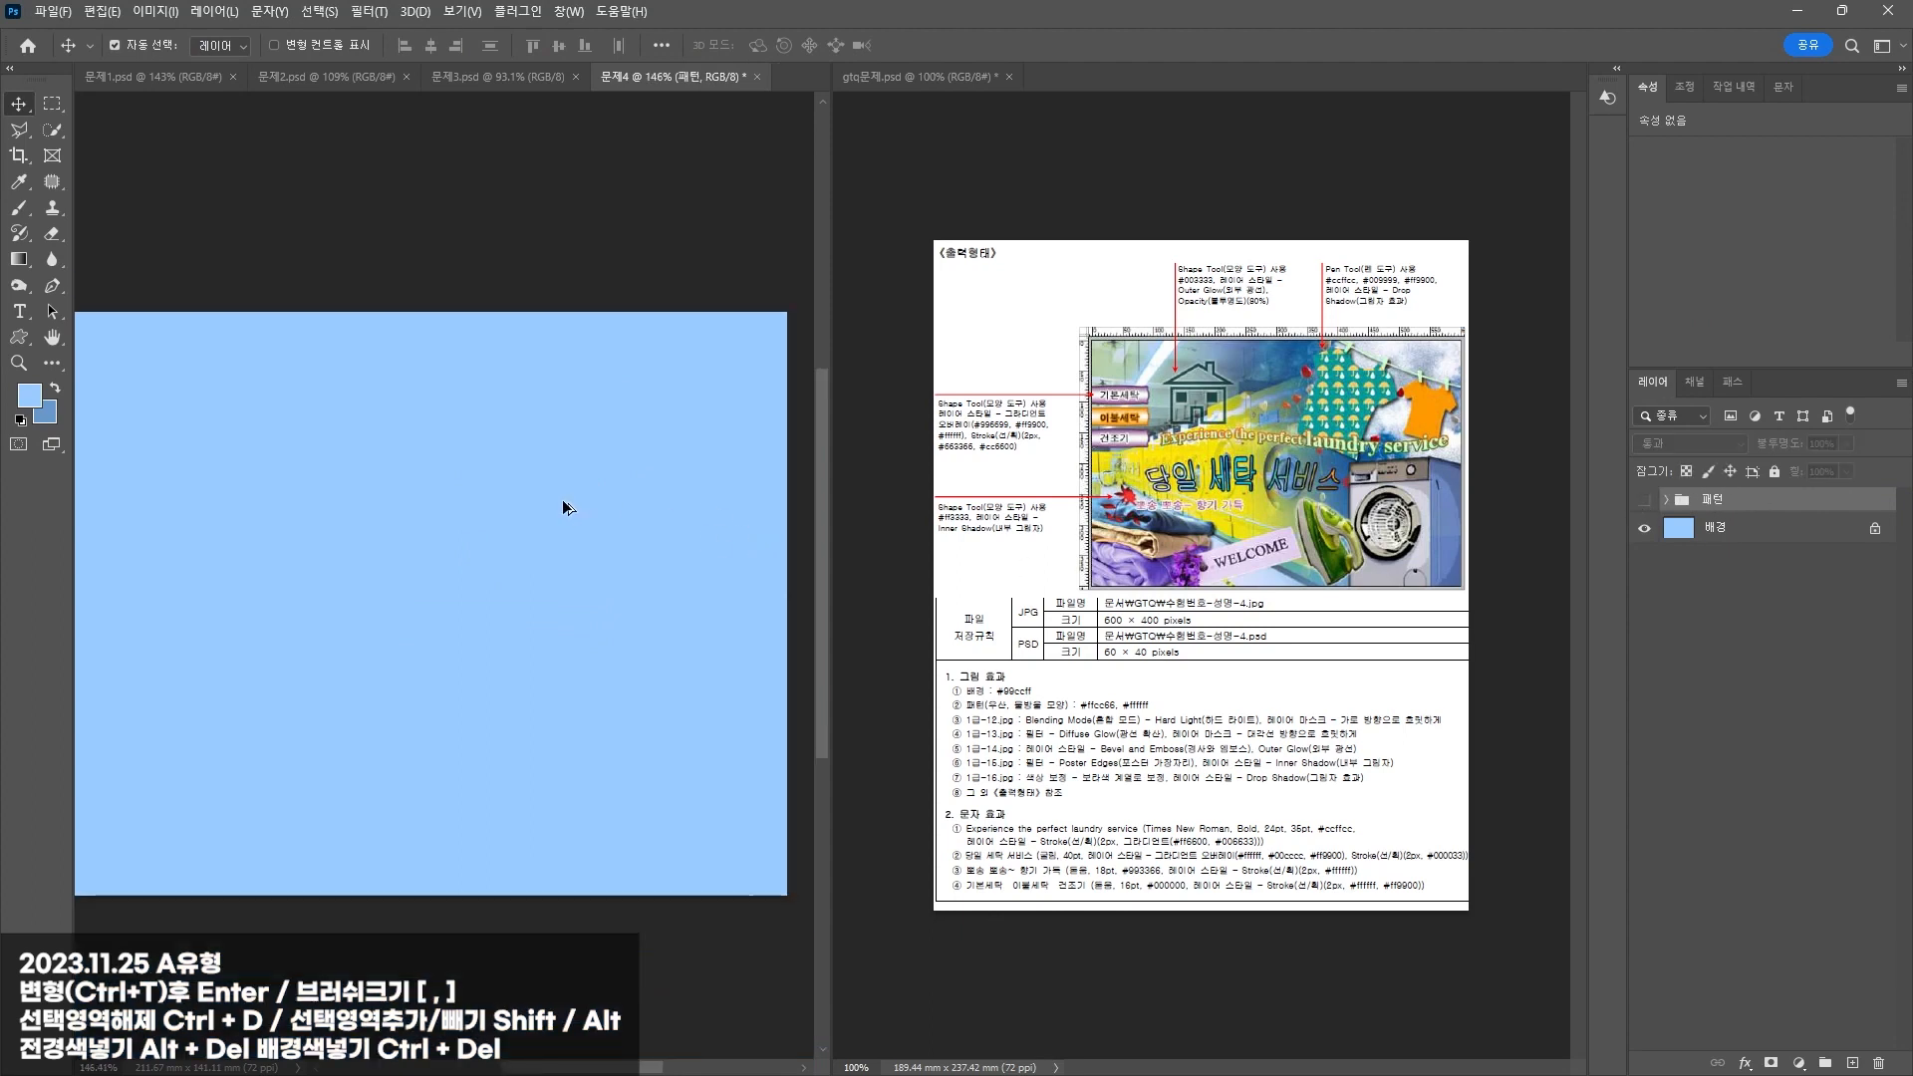
pyautogui.moveTo(397, 601); pyautogui.dragTo(438, 575)
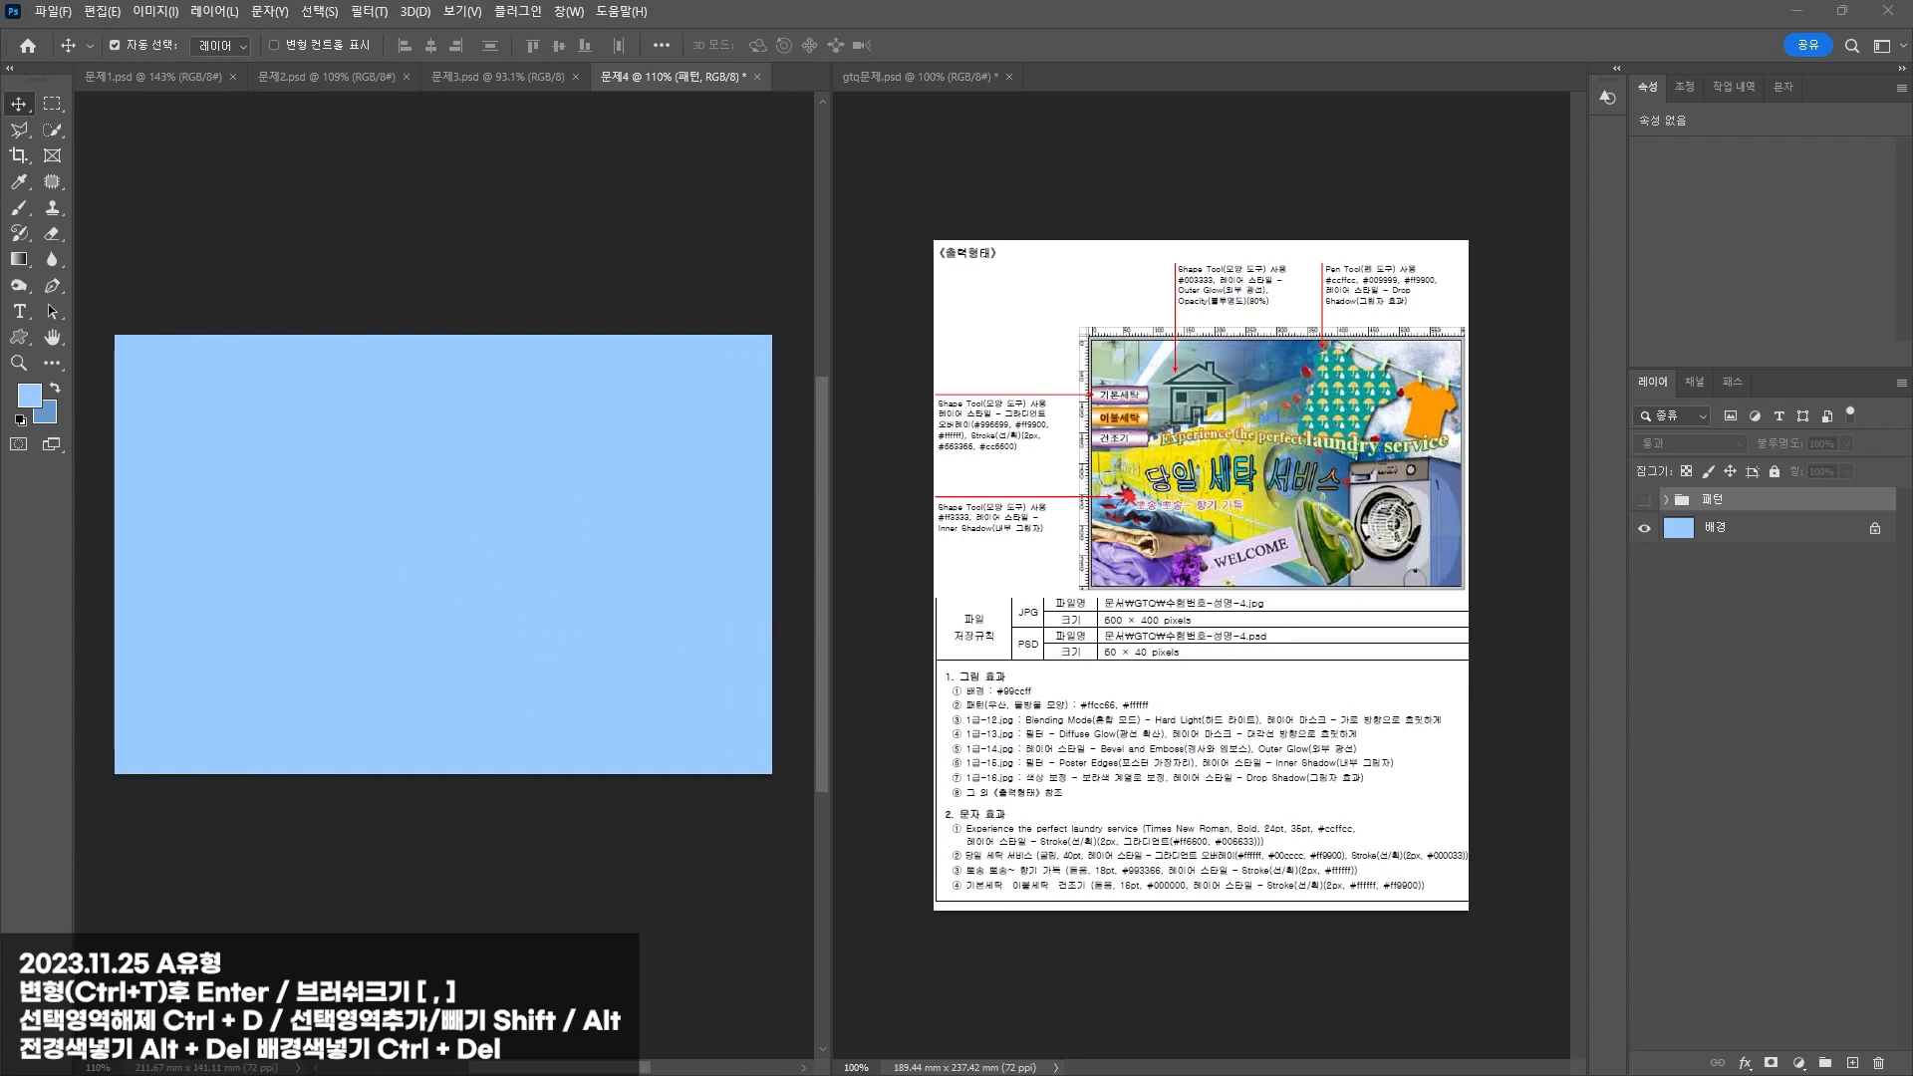
pyautogui.moveTo(0, 523); pyautogui.dragTo(245, 522)
pyautogui.press('Return')
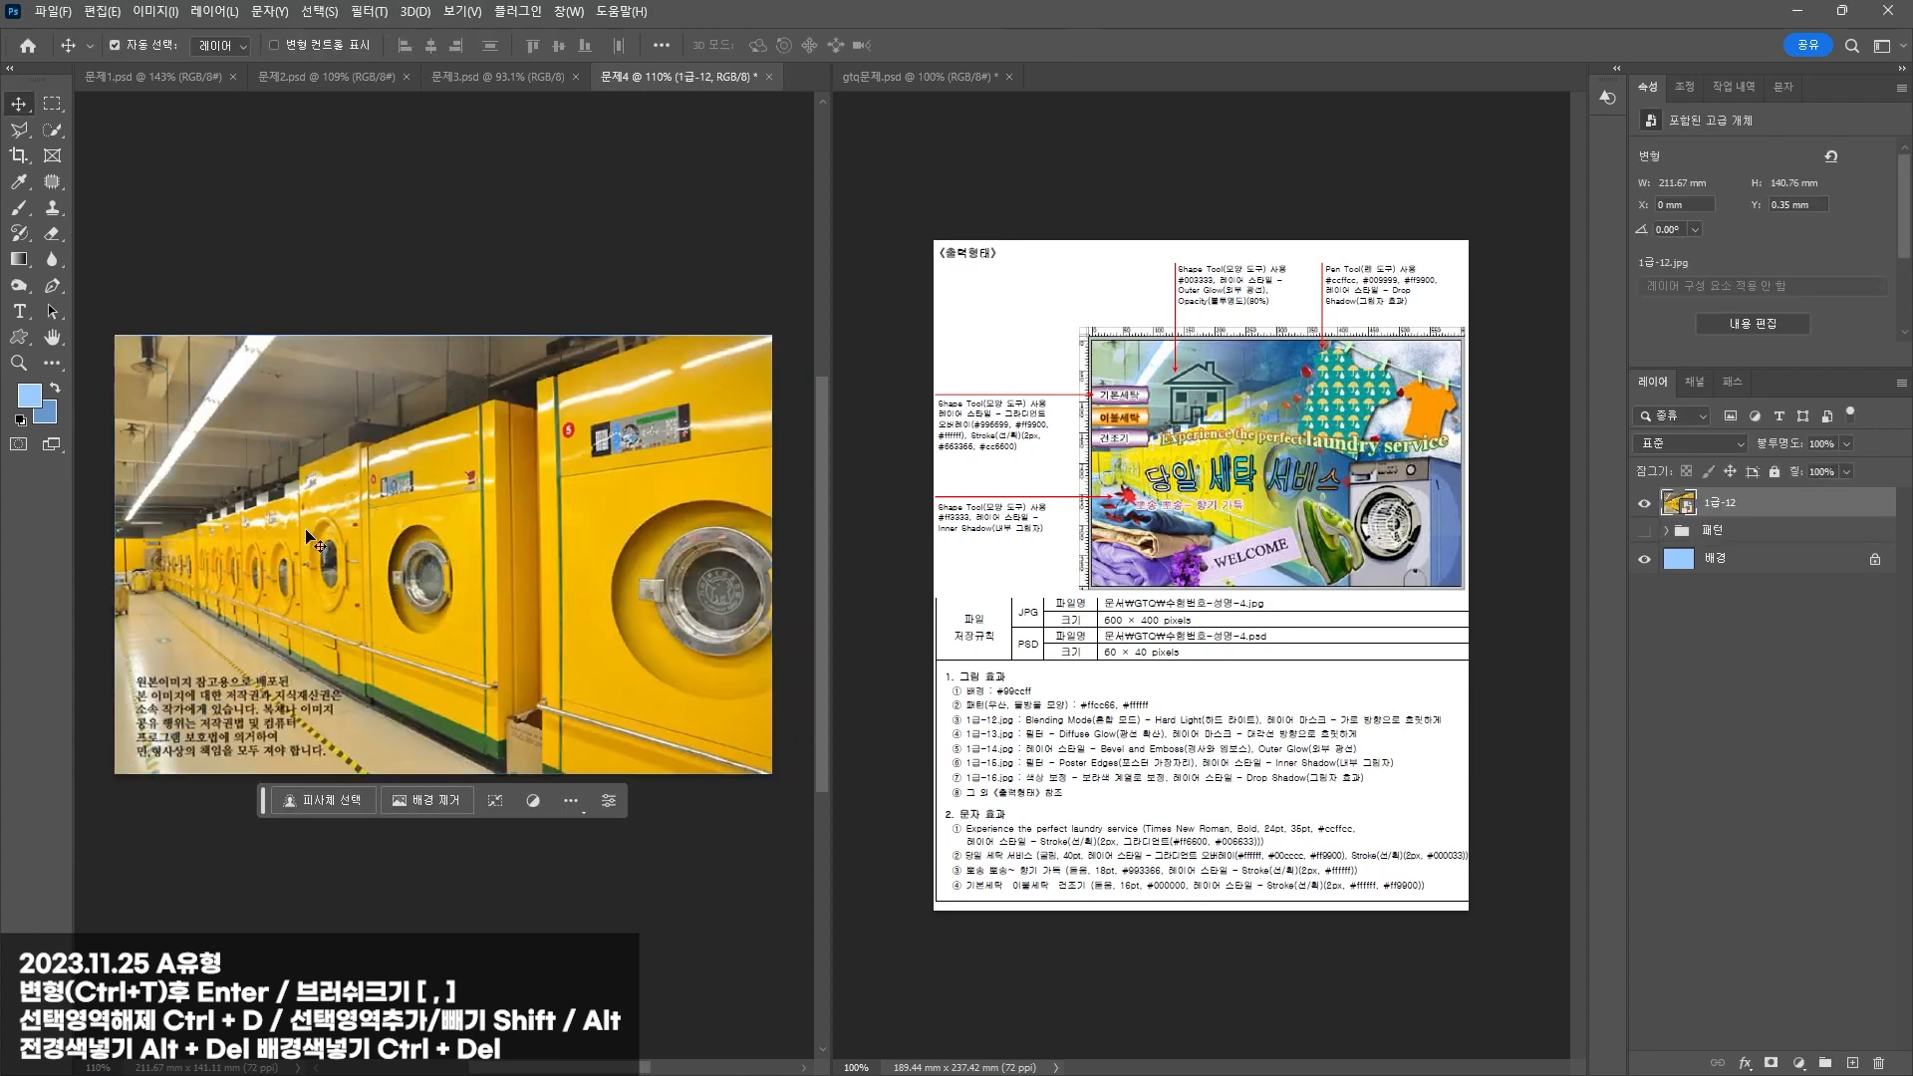
pyautogui.hotkey('ctrl', 't')
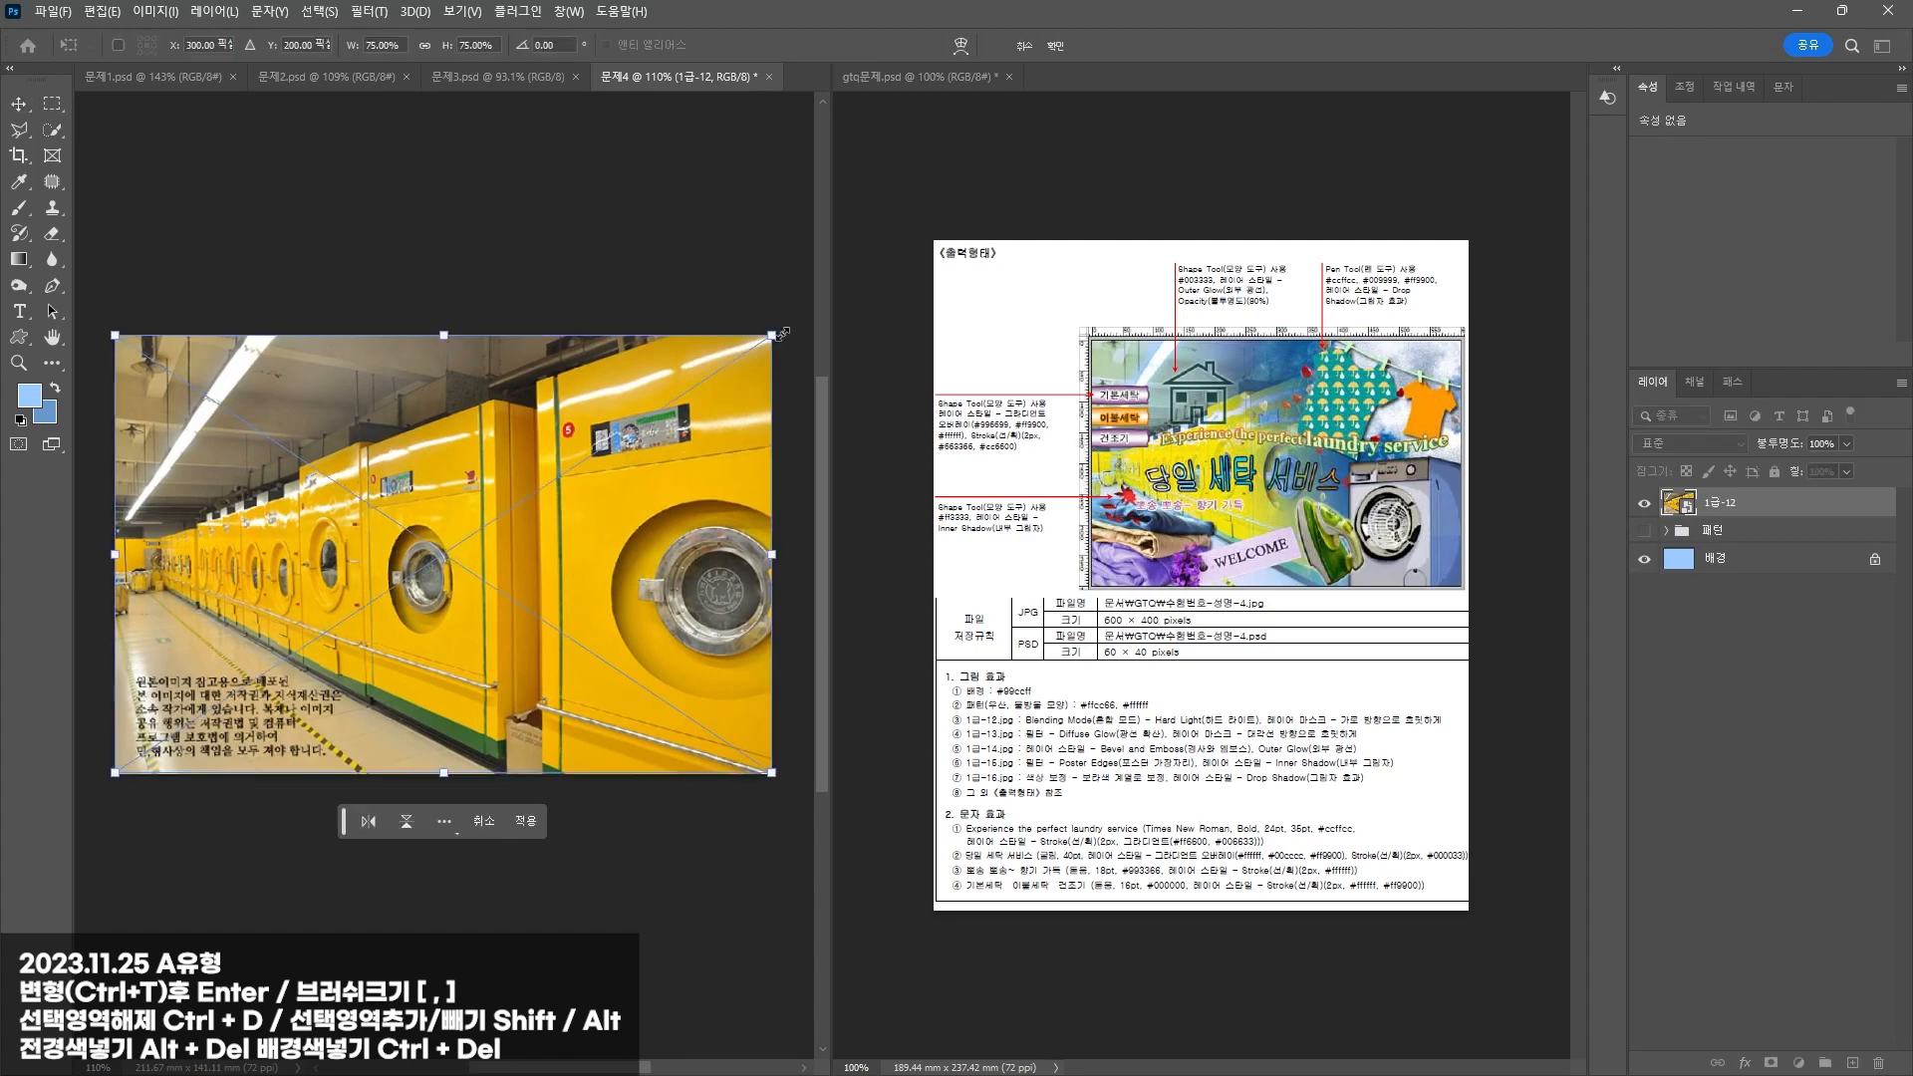
pyautogui.press('Return')
# Step: Set the 1급-12 layer to Hard Light blending and fade its right side out horizontally with a gradient layer mask
pyautogui.click(1694, 444)
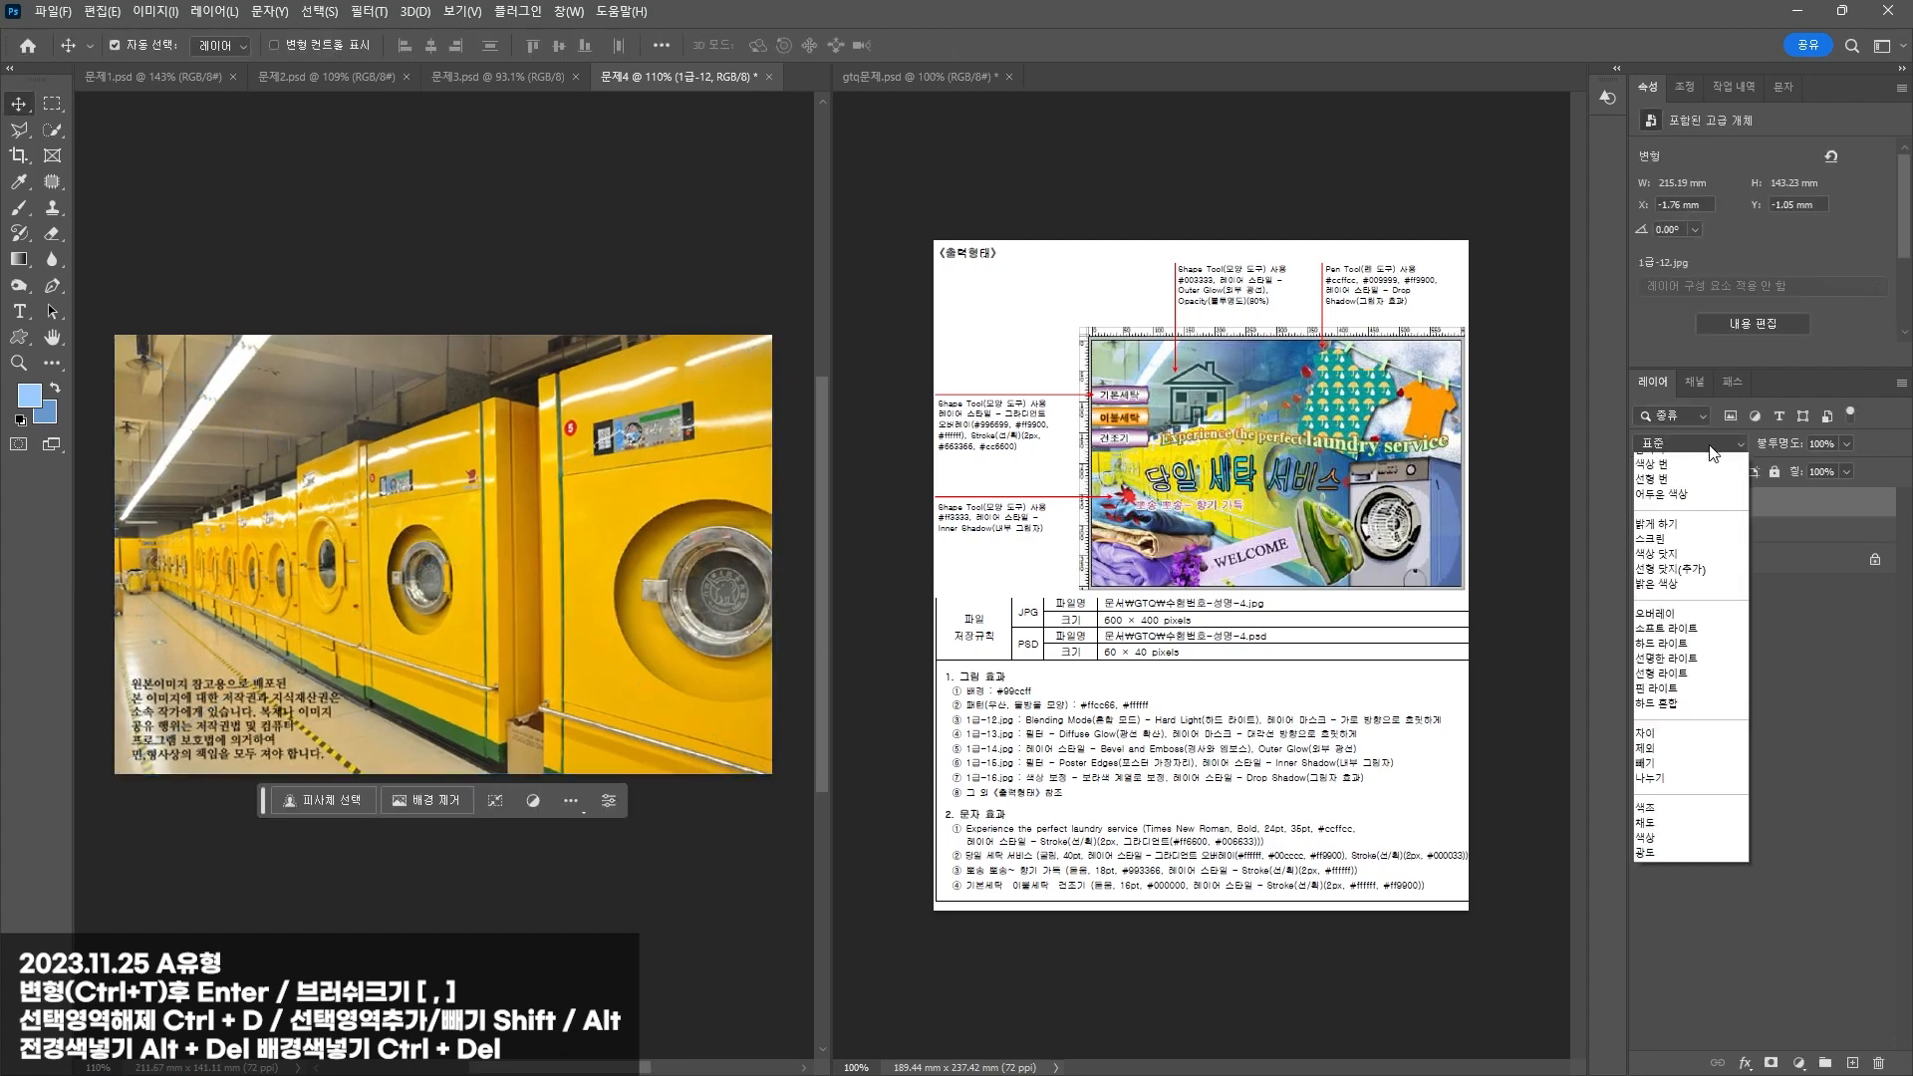
pyautogui.click(1683, 713)
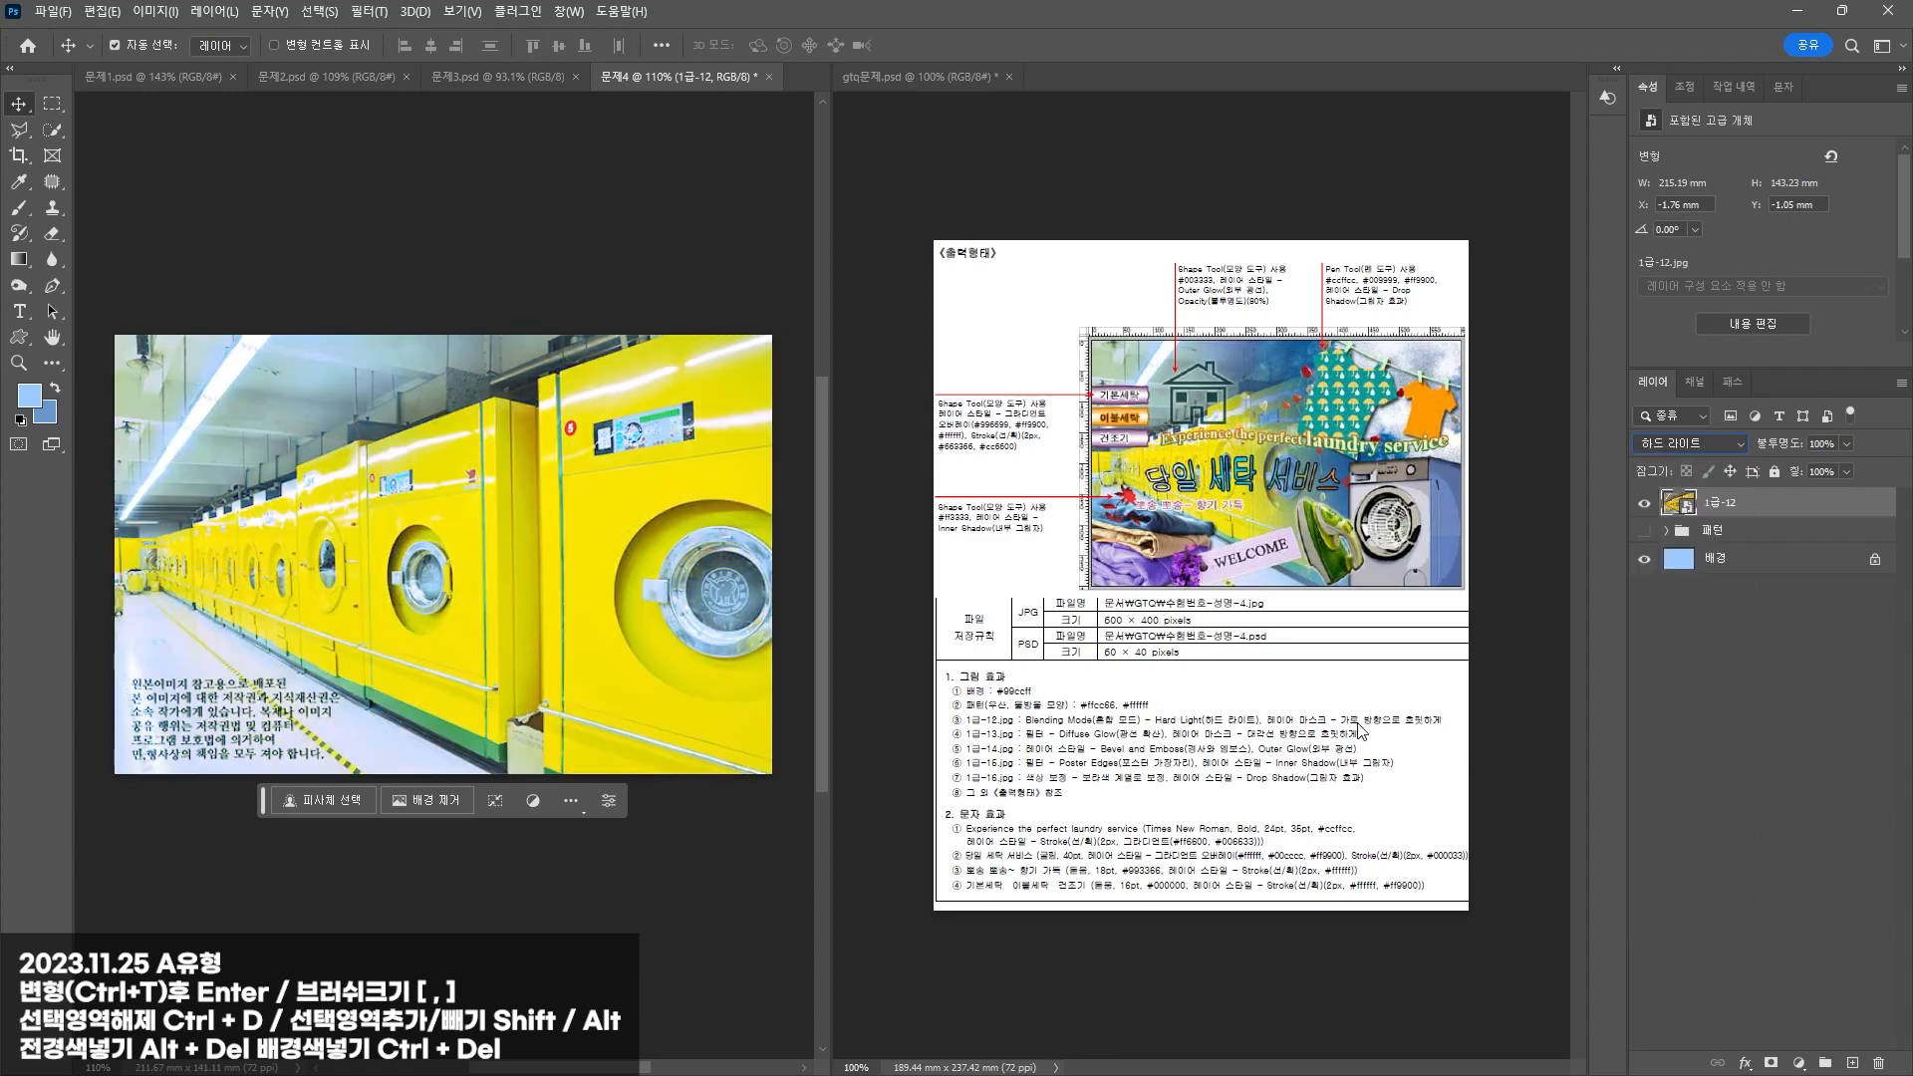
pyautogui.click(1801, 1062)
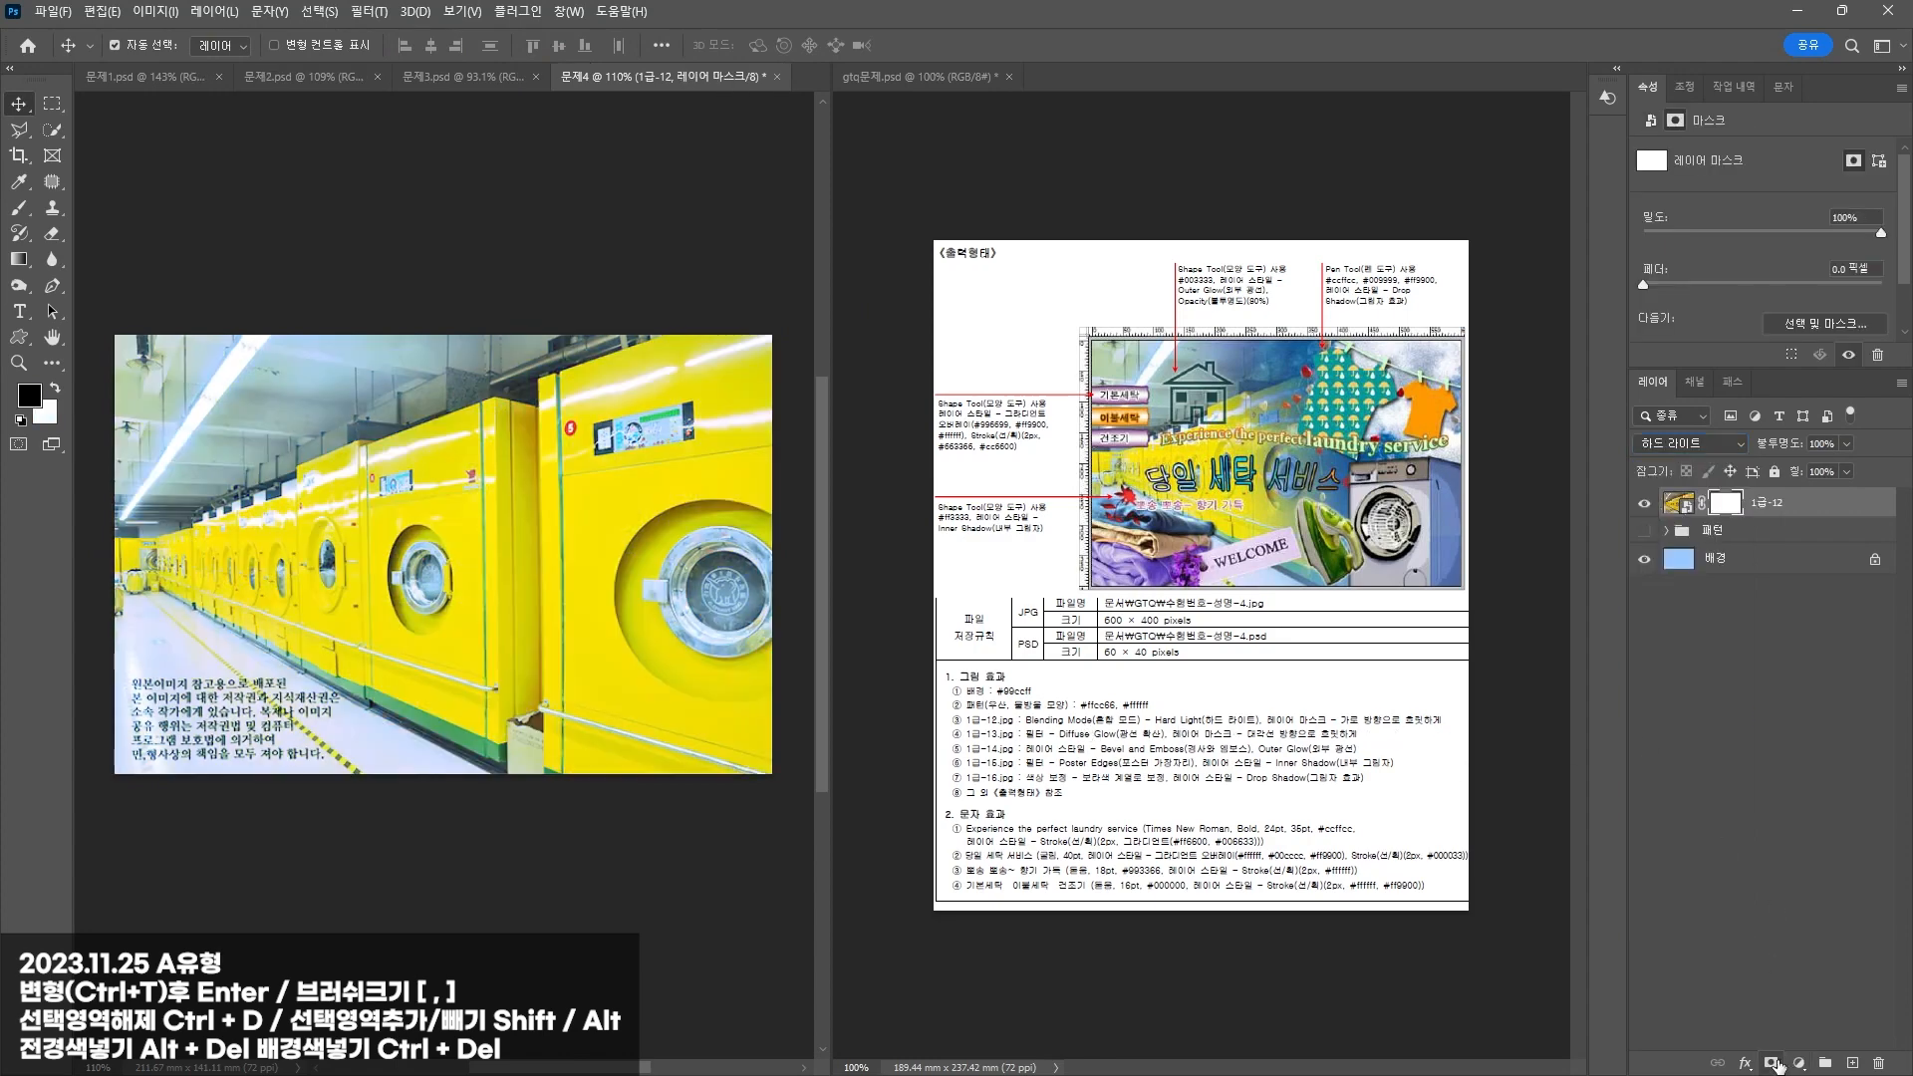
pyautogui.click(24, 261)
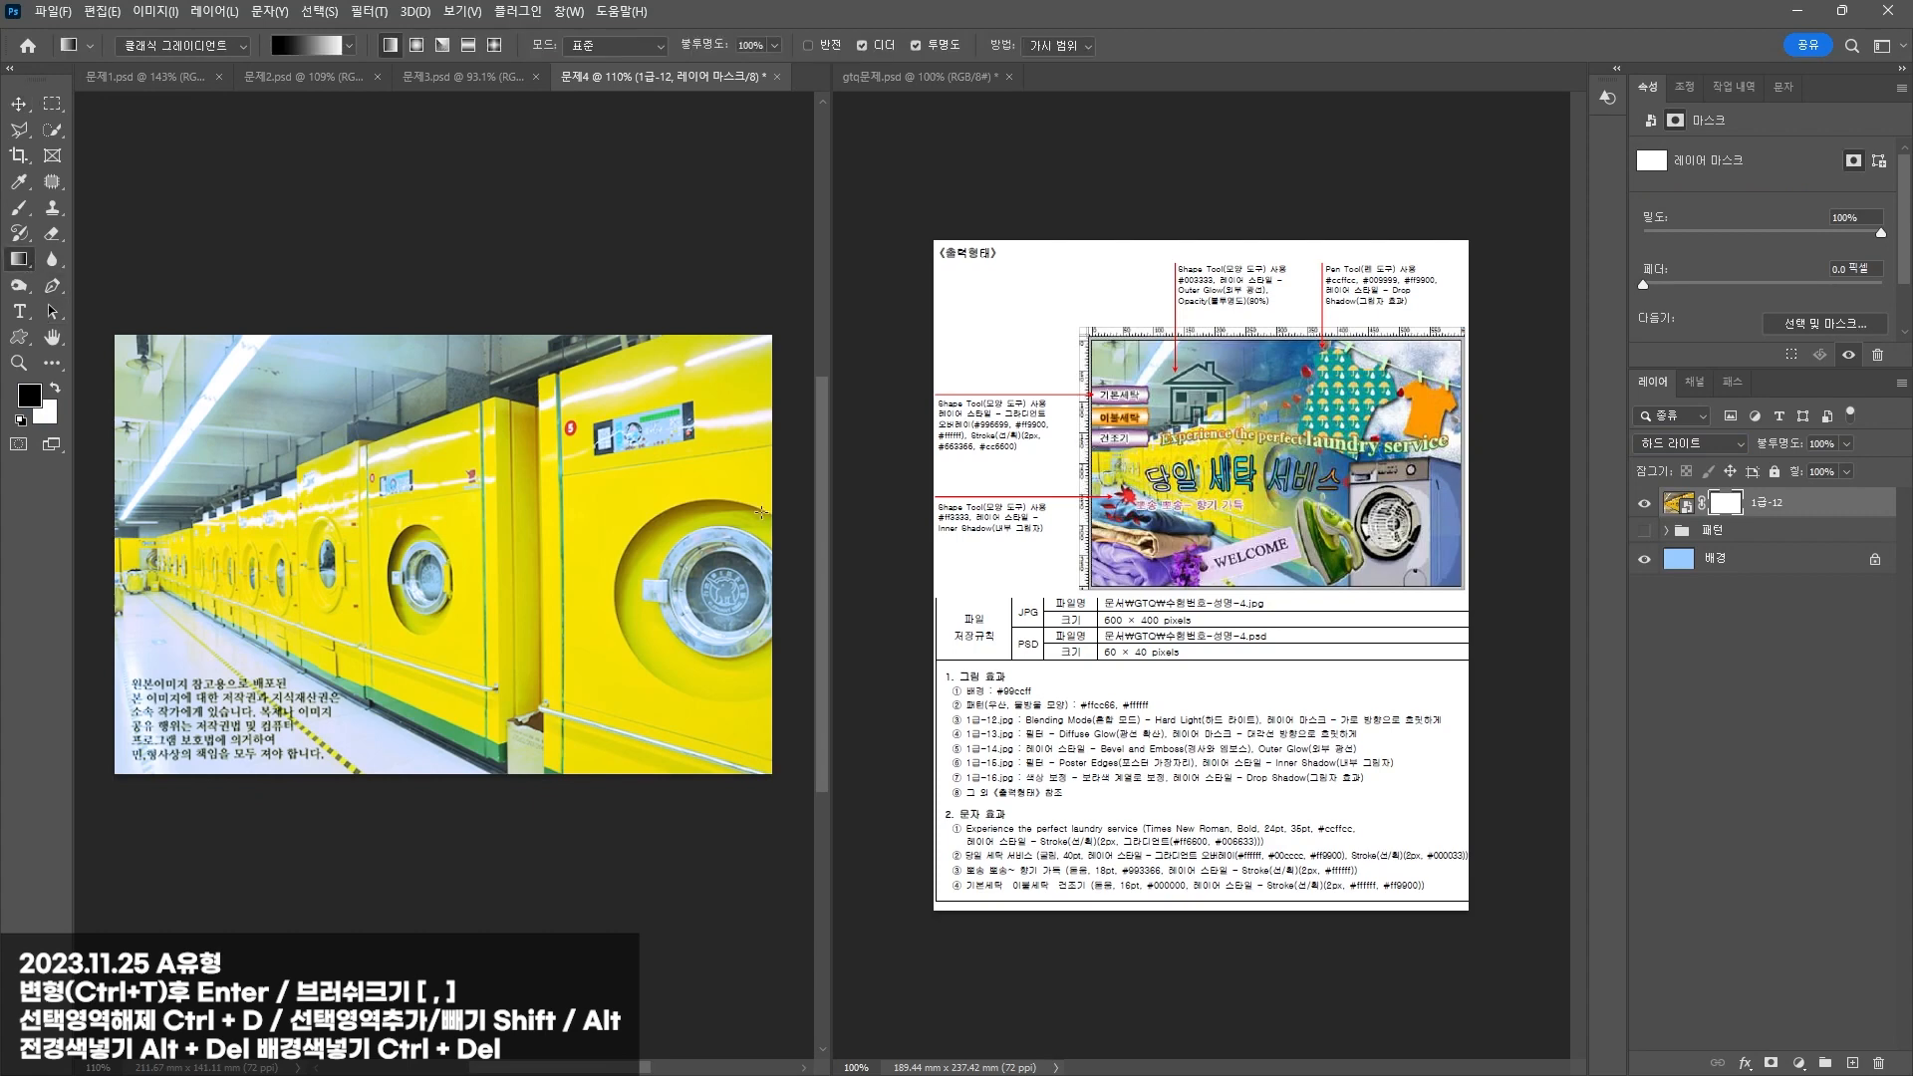
pyautogui.moveTo(628, 522); pyautogui.dragTo(400, 539)
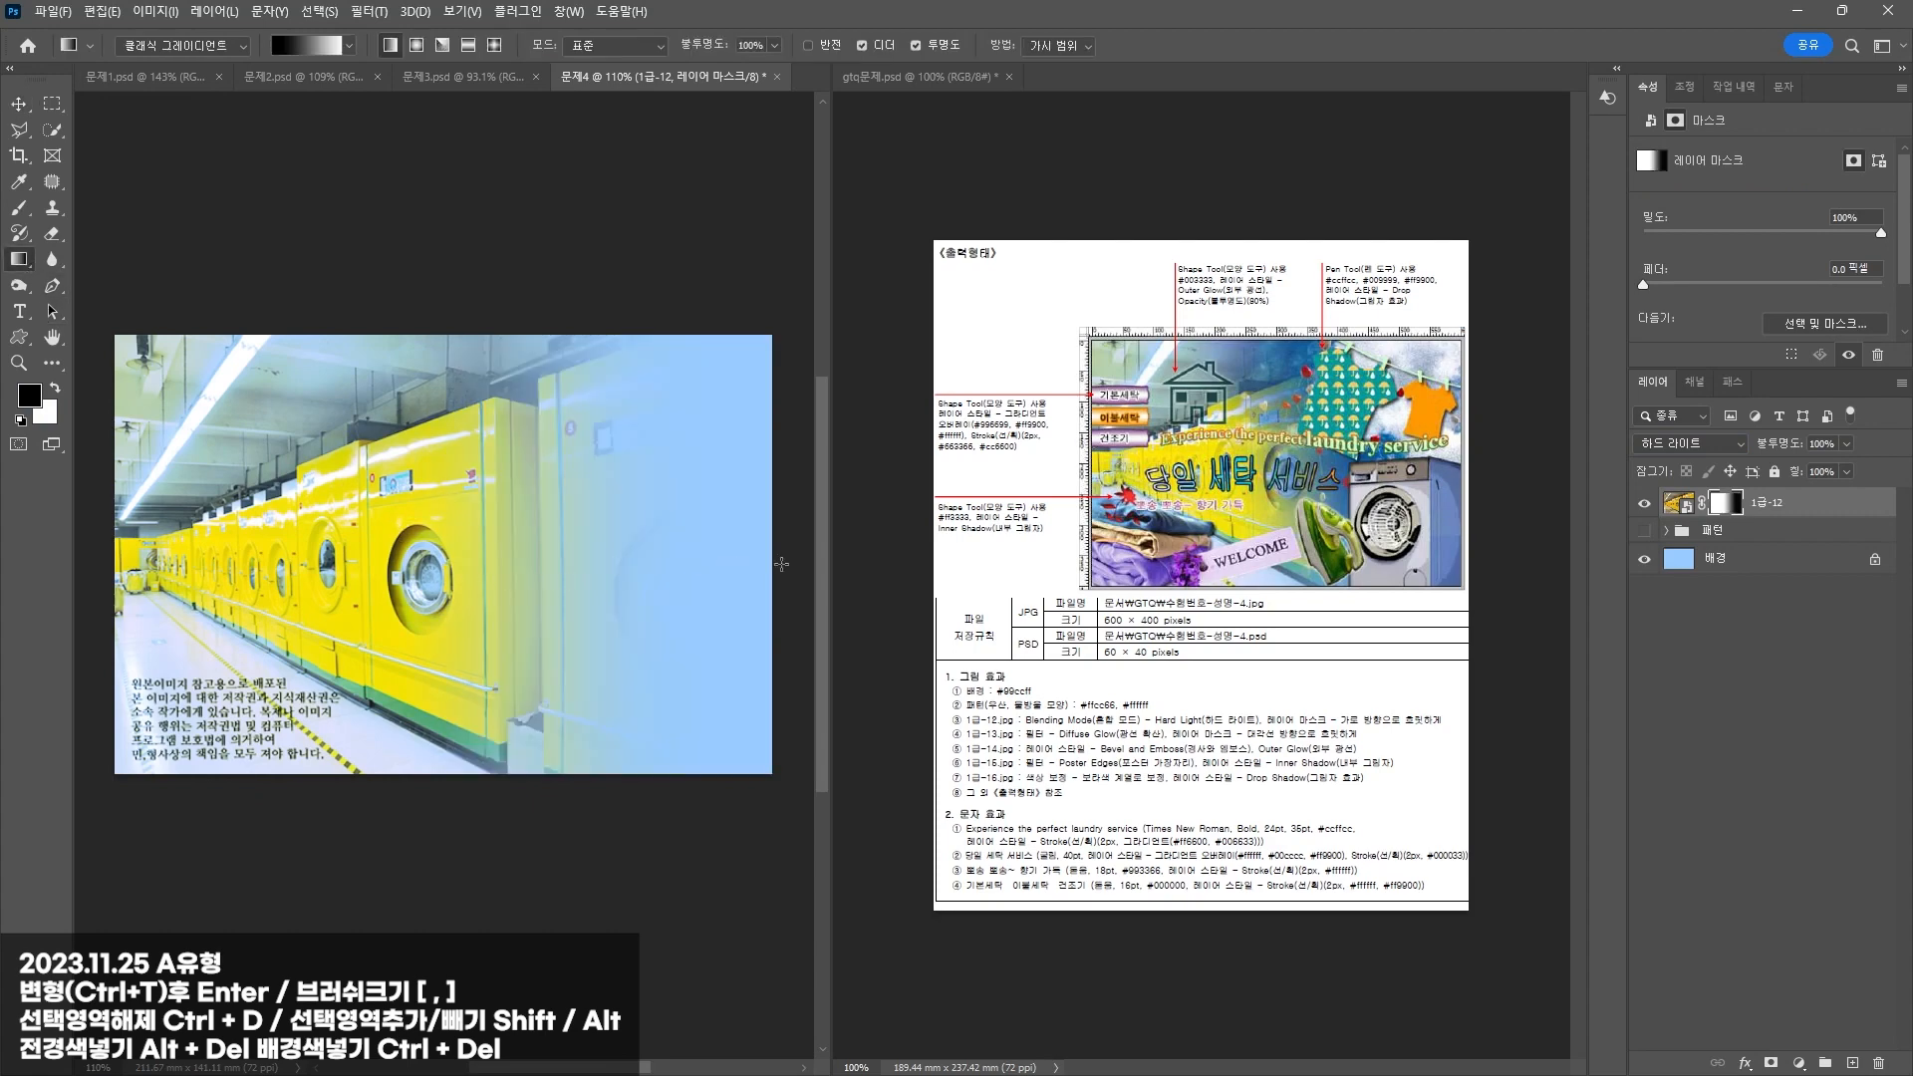
# Step: Redraw the horizontal gradient on the 1급-12 layer mask so the image fades out sooner toward its right side
pyautogui.moveTo(781, 564); pyautogui.dragTo(443, 564)
pyautogui.moveTo(550, 536); pyautogui.dragTo(340, 537)
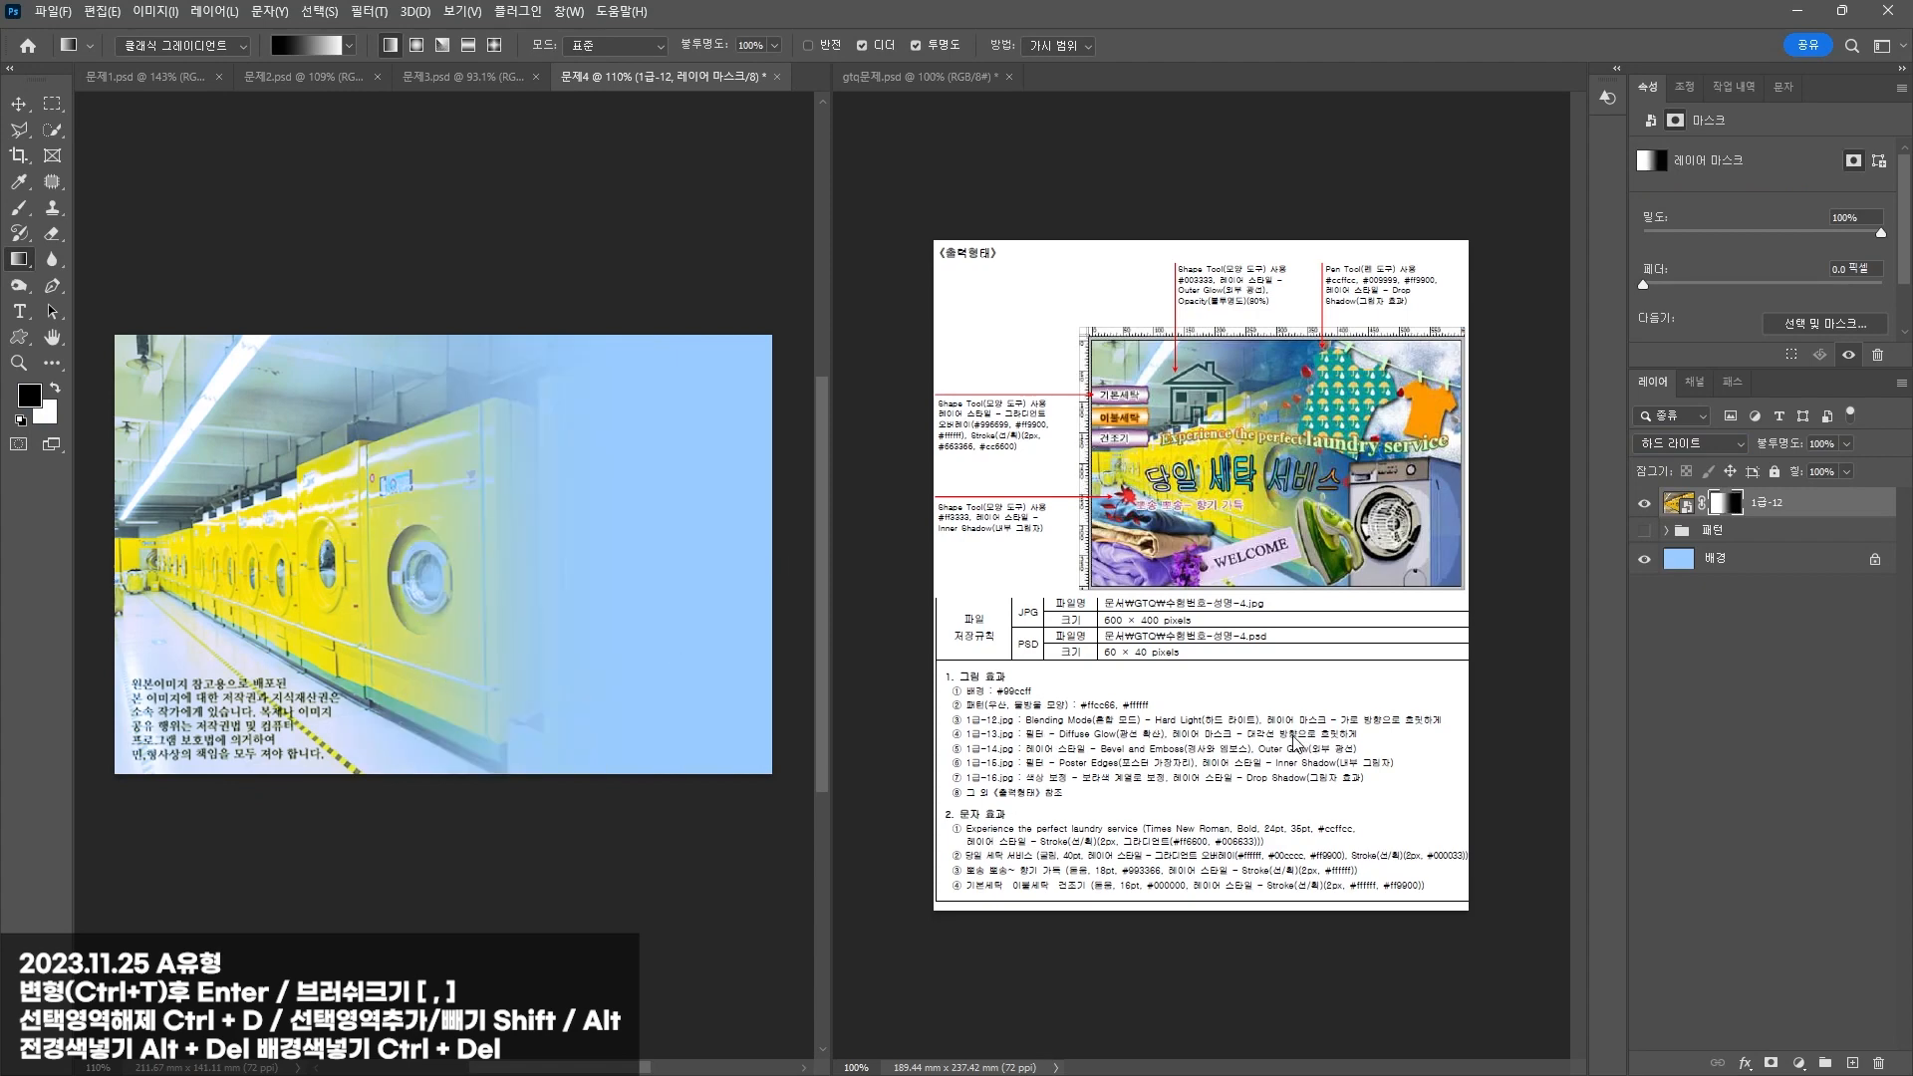
# Step: Place the 1급-13 sky and balloons image in the 문제4 document and enlarge it slightly past the canvas edges
pyautogui.moveTo(0, 557); pyautogui.dragTo(373, 573)
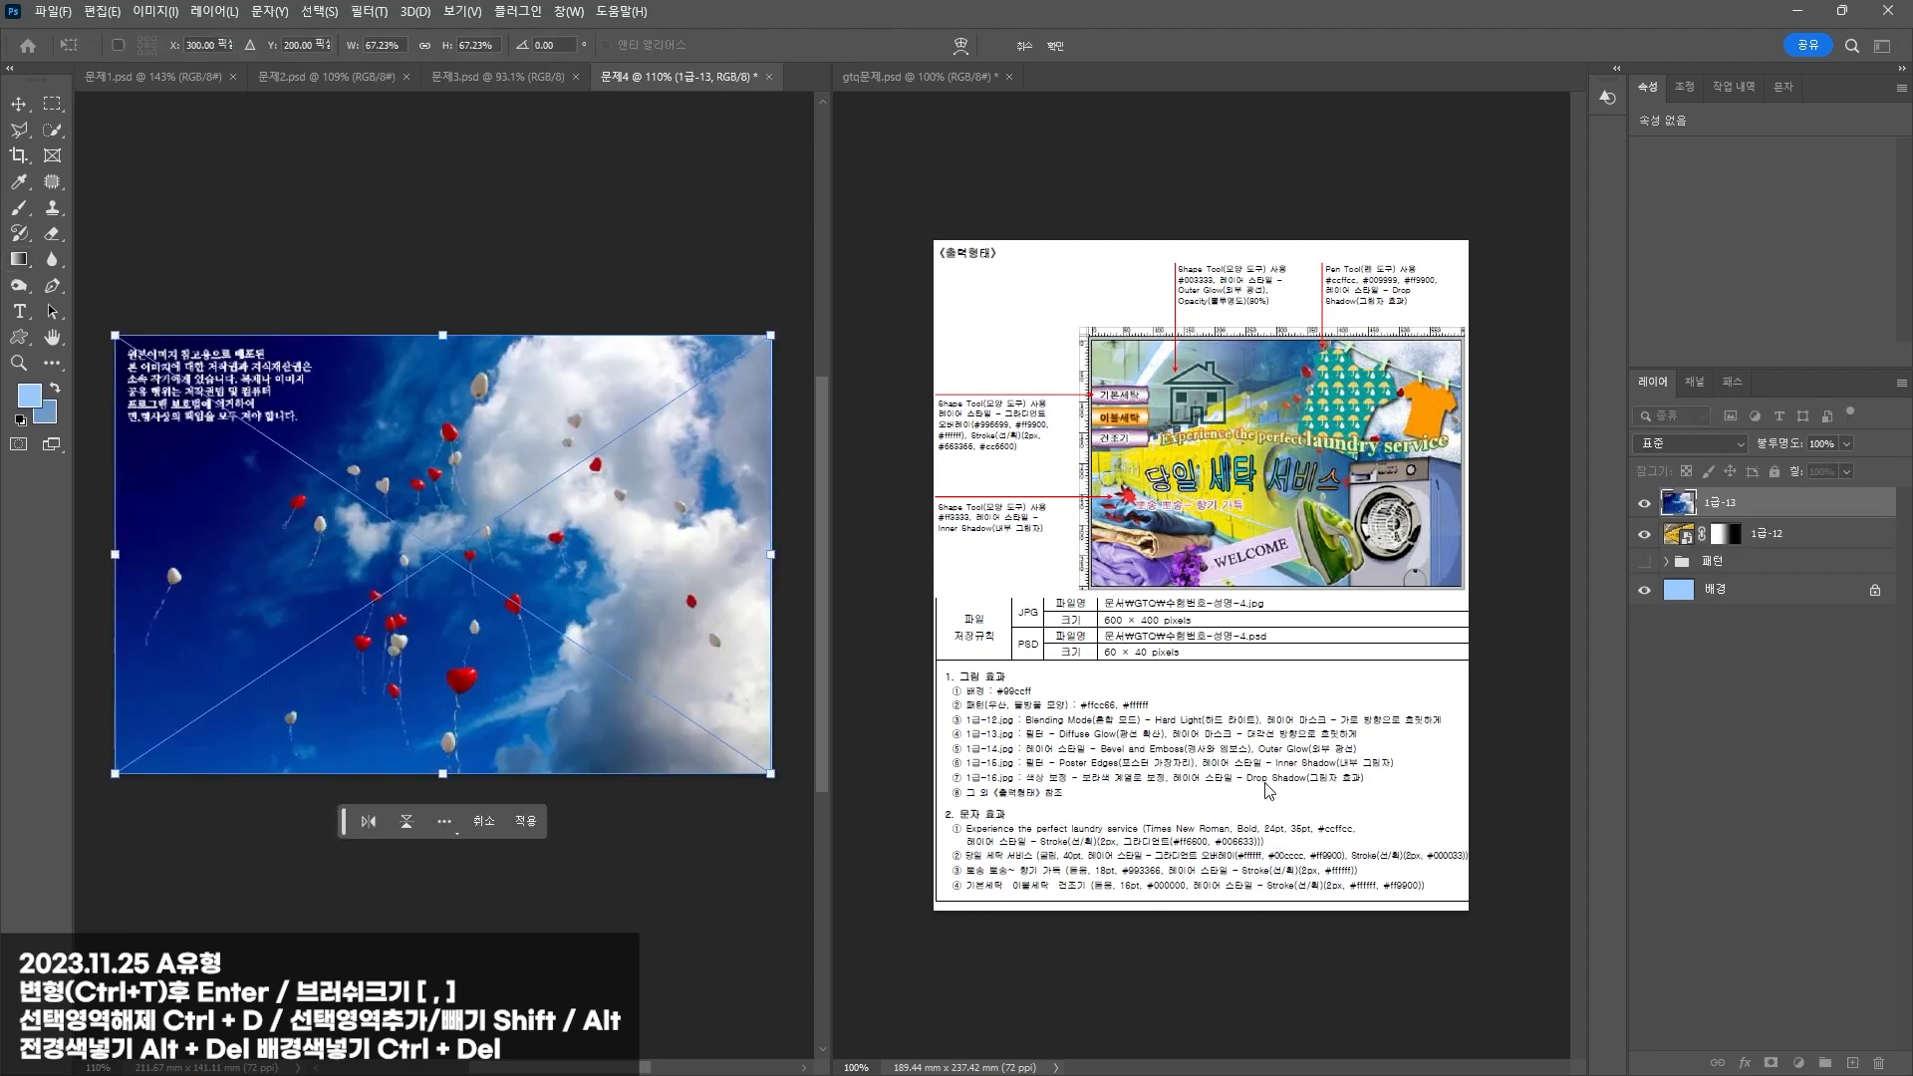
pyautogui.moveTo(766, 783); pyautogui.dragTo(783, 789)
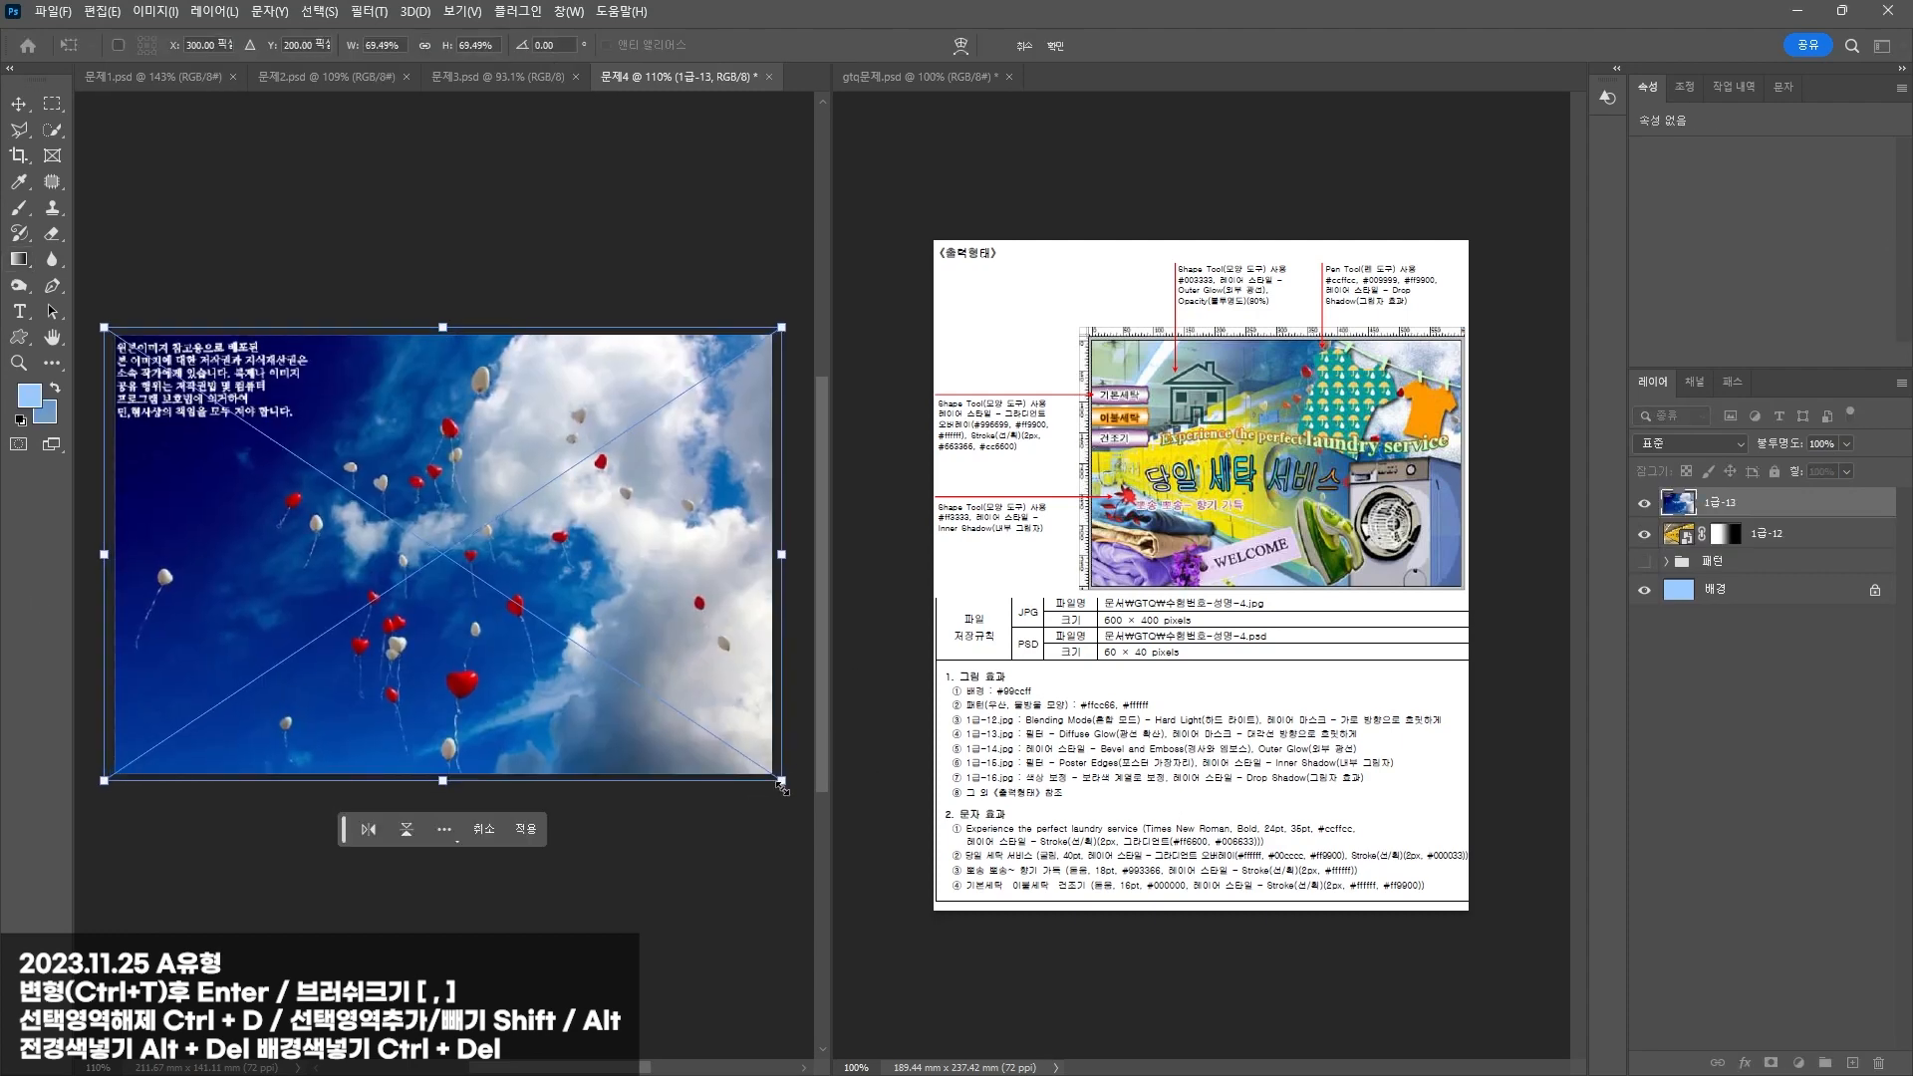
pyautogui.press('Return')
# Step: Add a layer mask to the 1급-13 layer and fade it diagonally with a gradient, keeping its upper-right sky visible
pyautogui.click(1771, 1063)
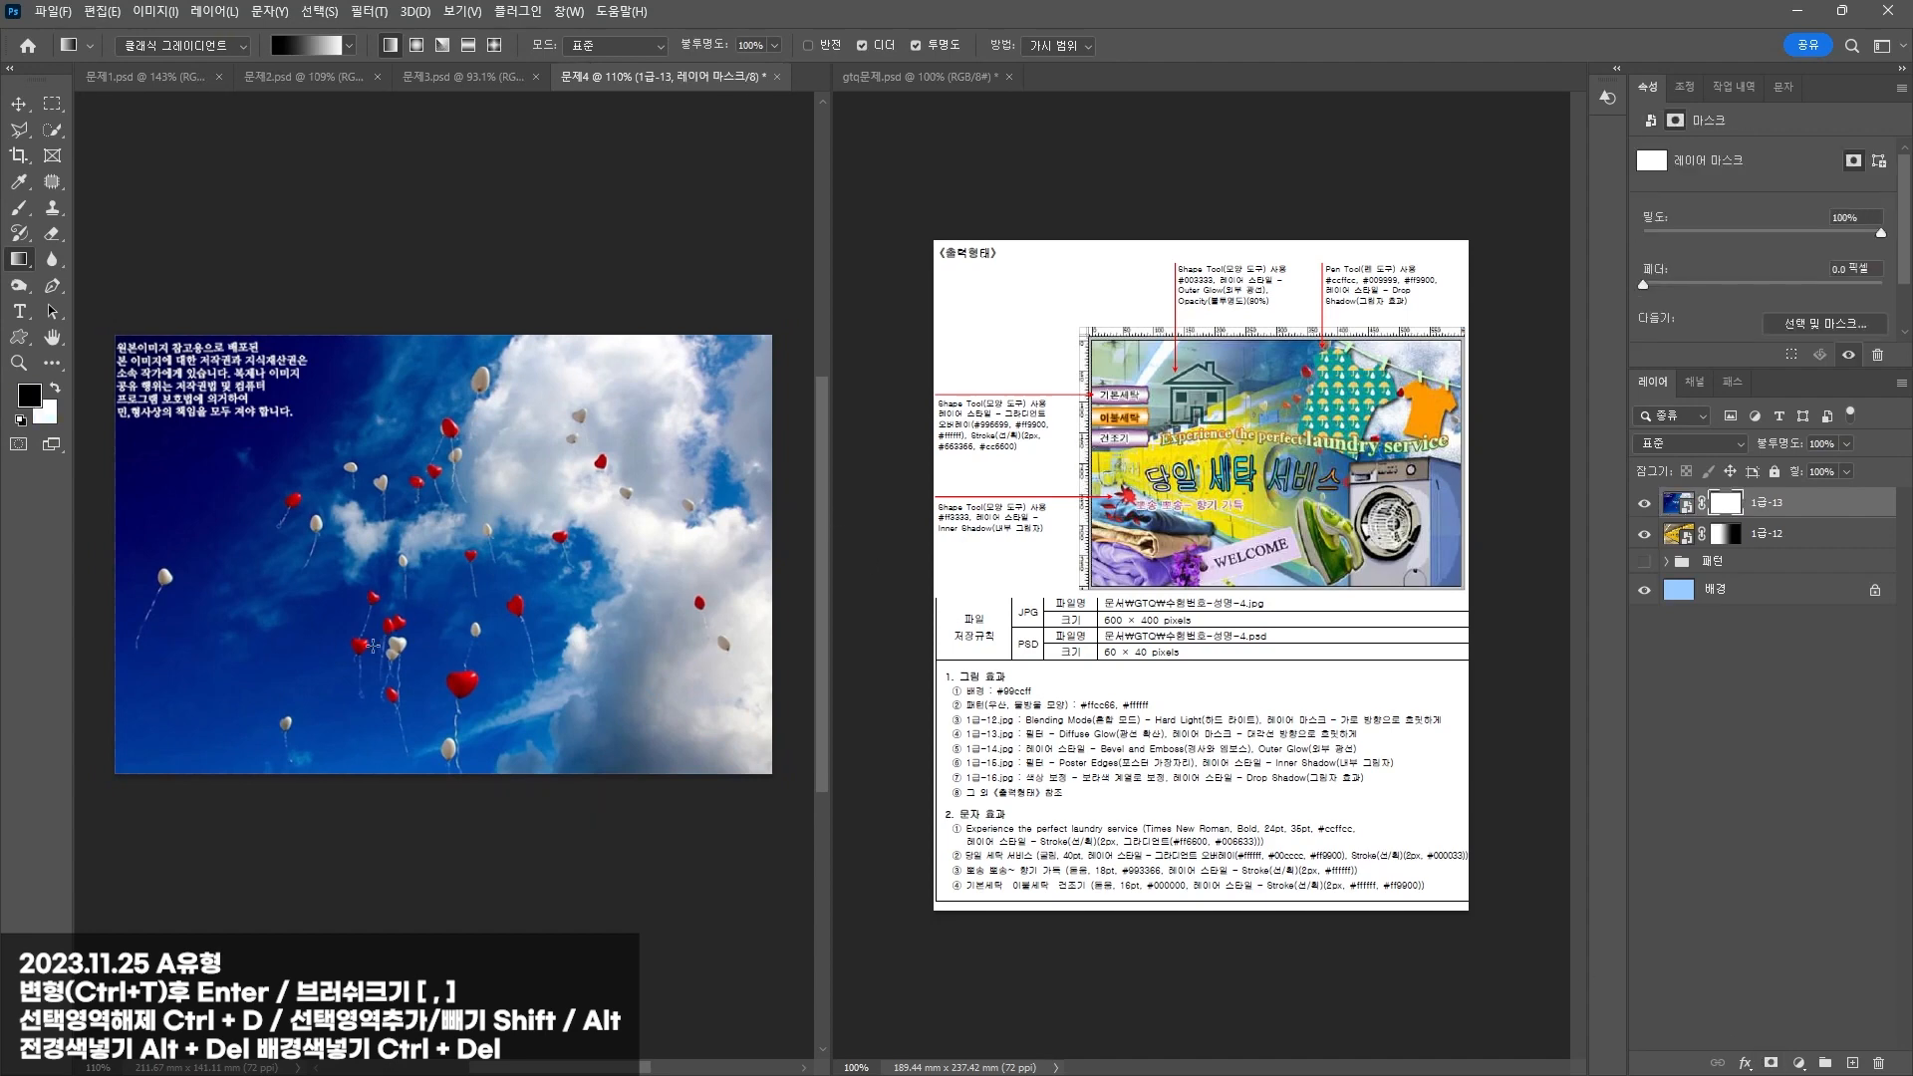
pyautogui.moveTo(373, 645); pyautogui.dragTo(724, 370)
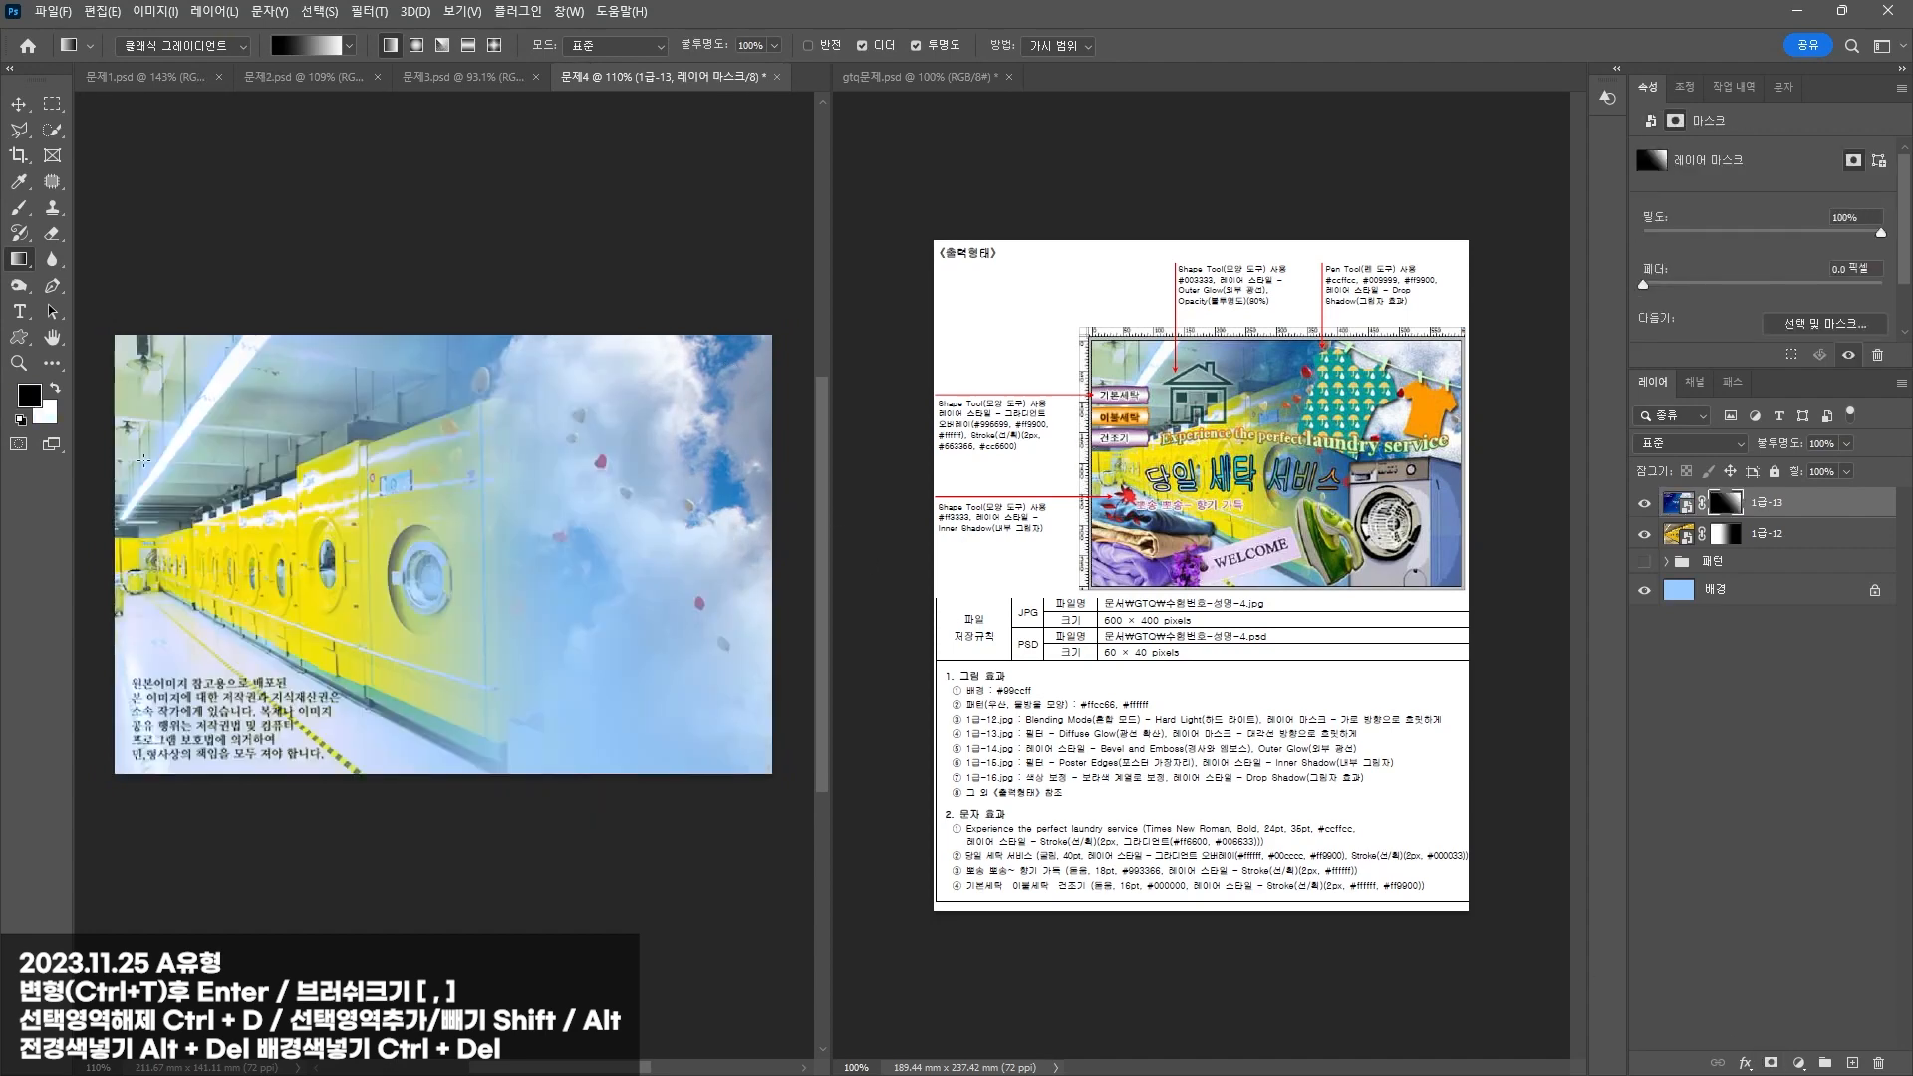
pyautogui.moveTo(365, 525); pyautogui.dragTo(716, 337)
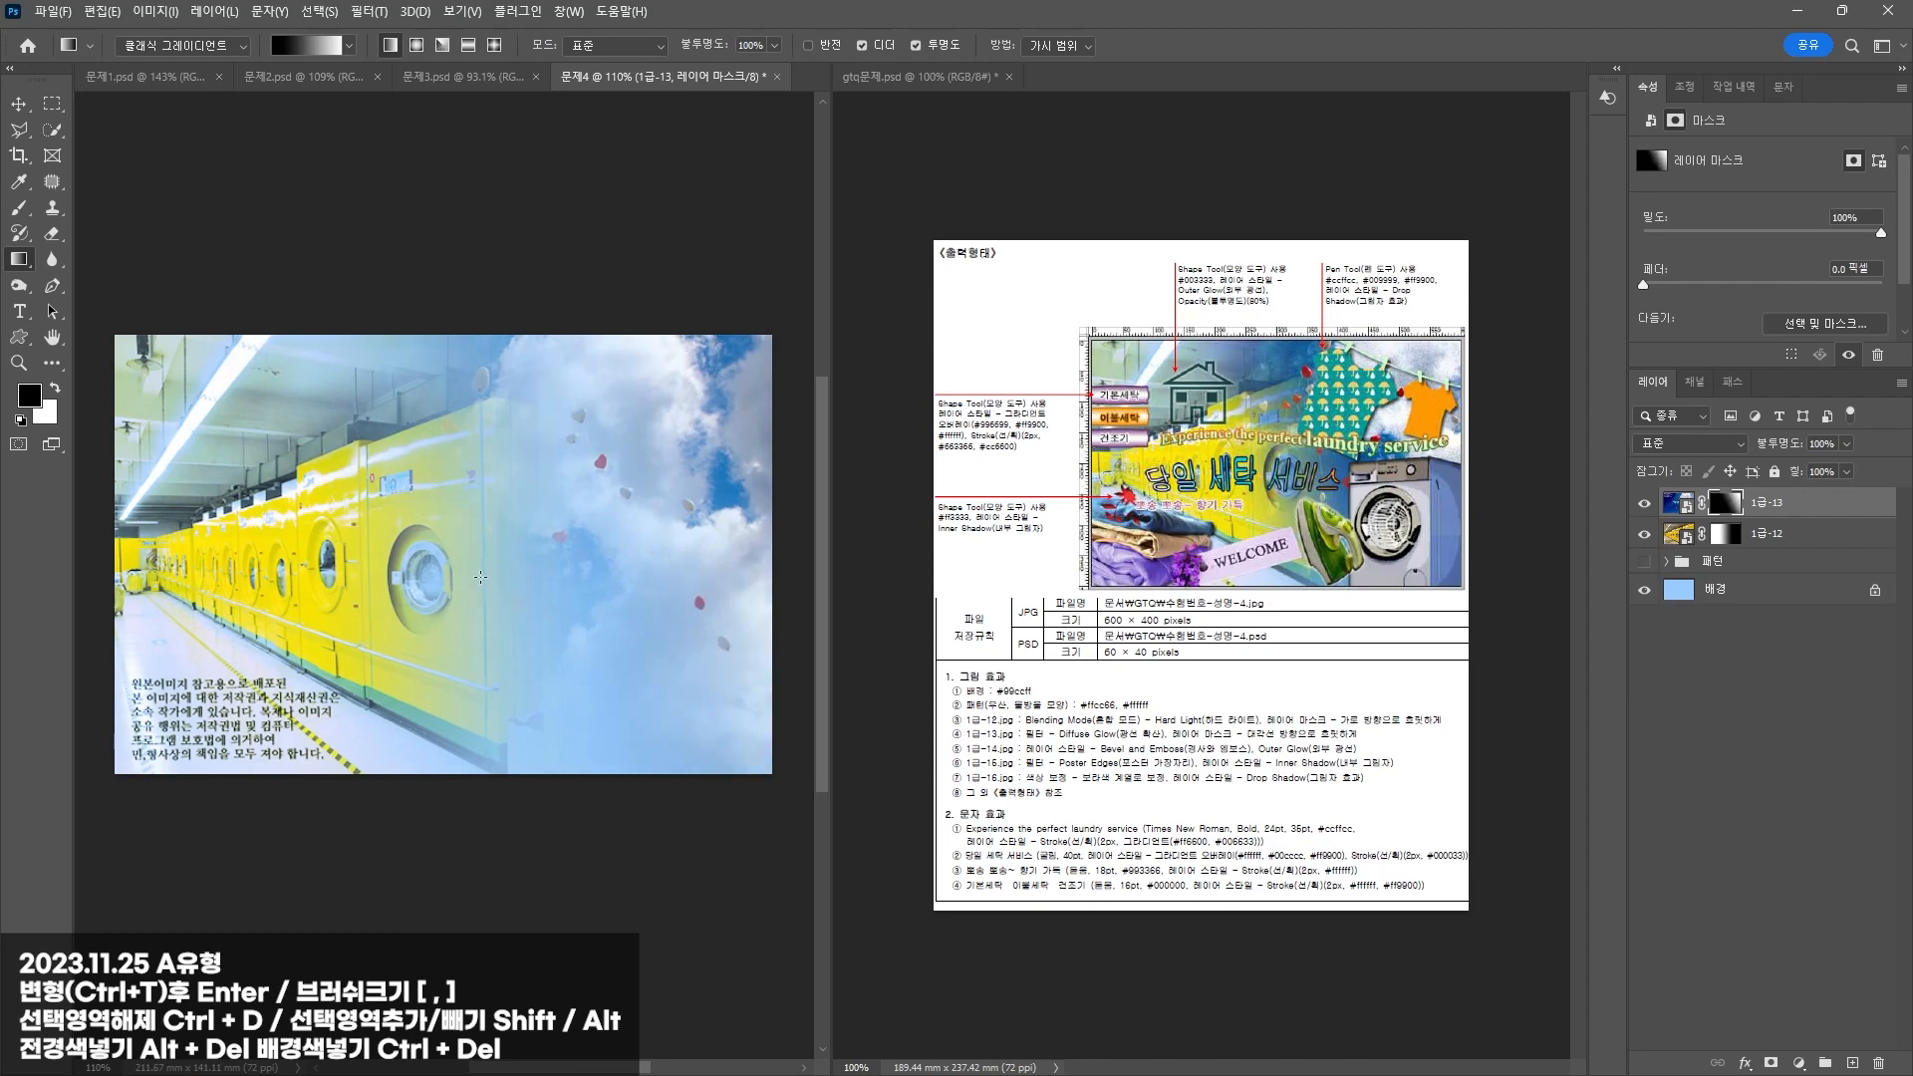
# Step: Draw a diagonal black-to-white gradient on the 1급-13 layer mask so the sky fades in toward the upper right
pyautogui.moveTo(480, 577); pyautogui.dragTo(808, 340)
pyautogui.moveTo(433, 614); pyautogui.dragTo(736, 490)
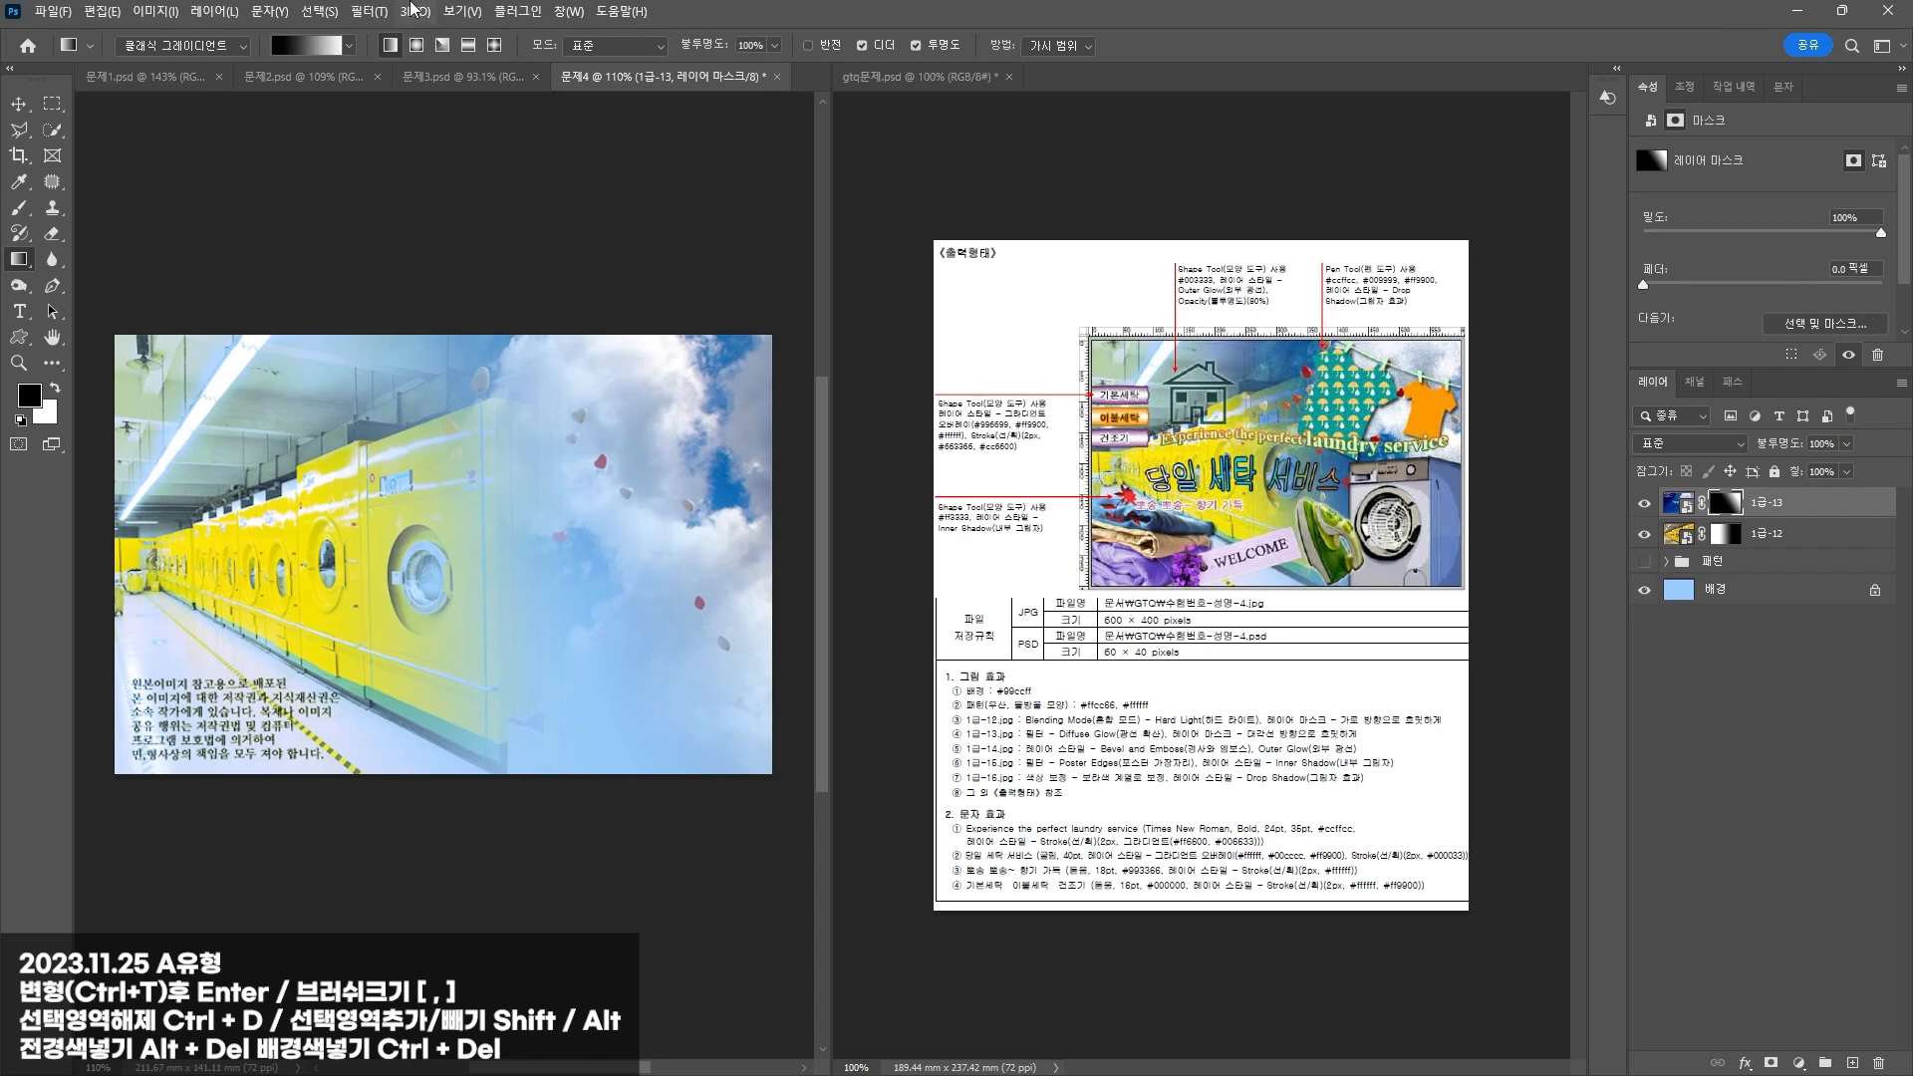
pyautogui.click(368, 11)
pyautogui.press('Escape')
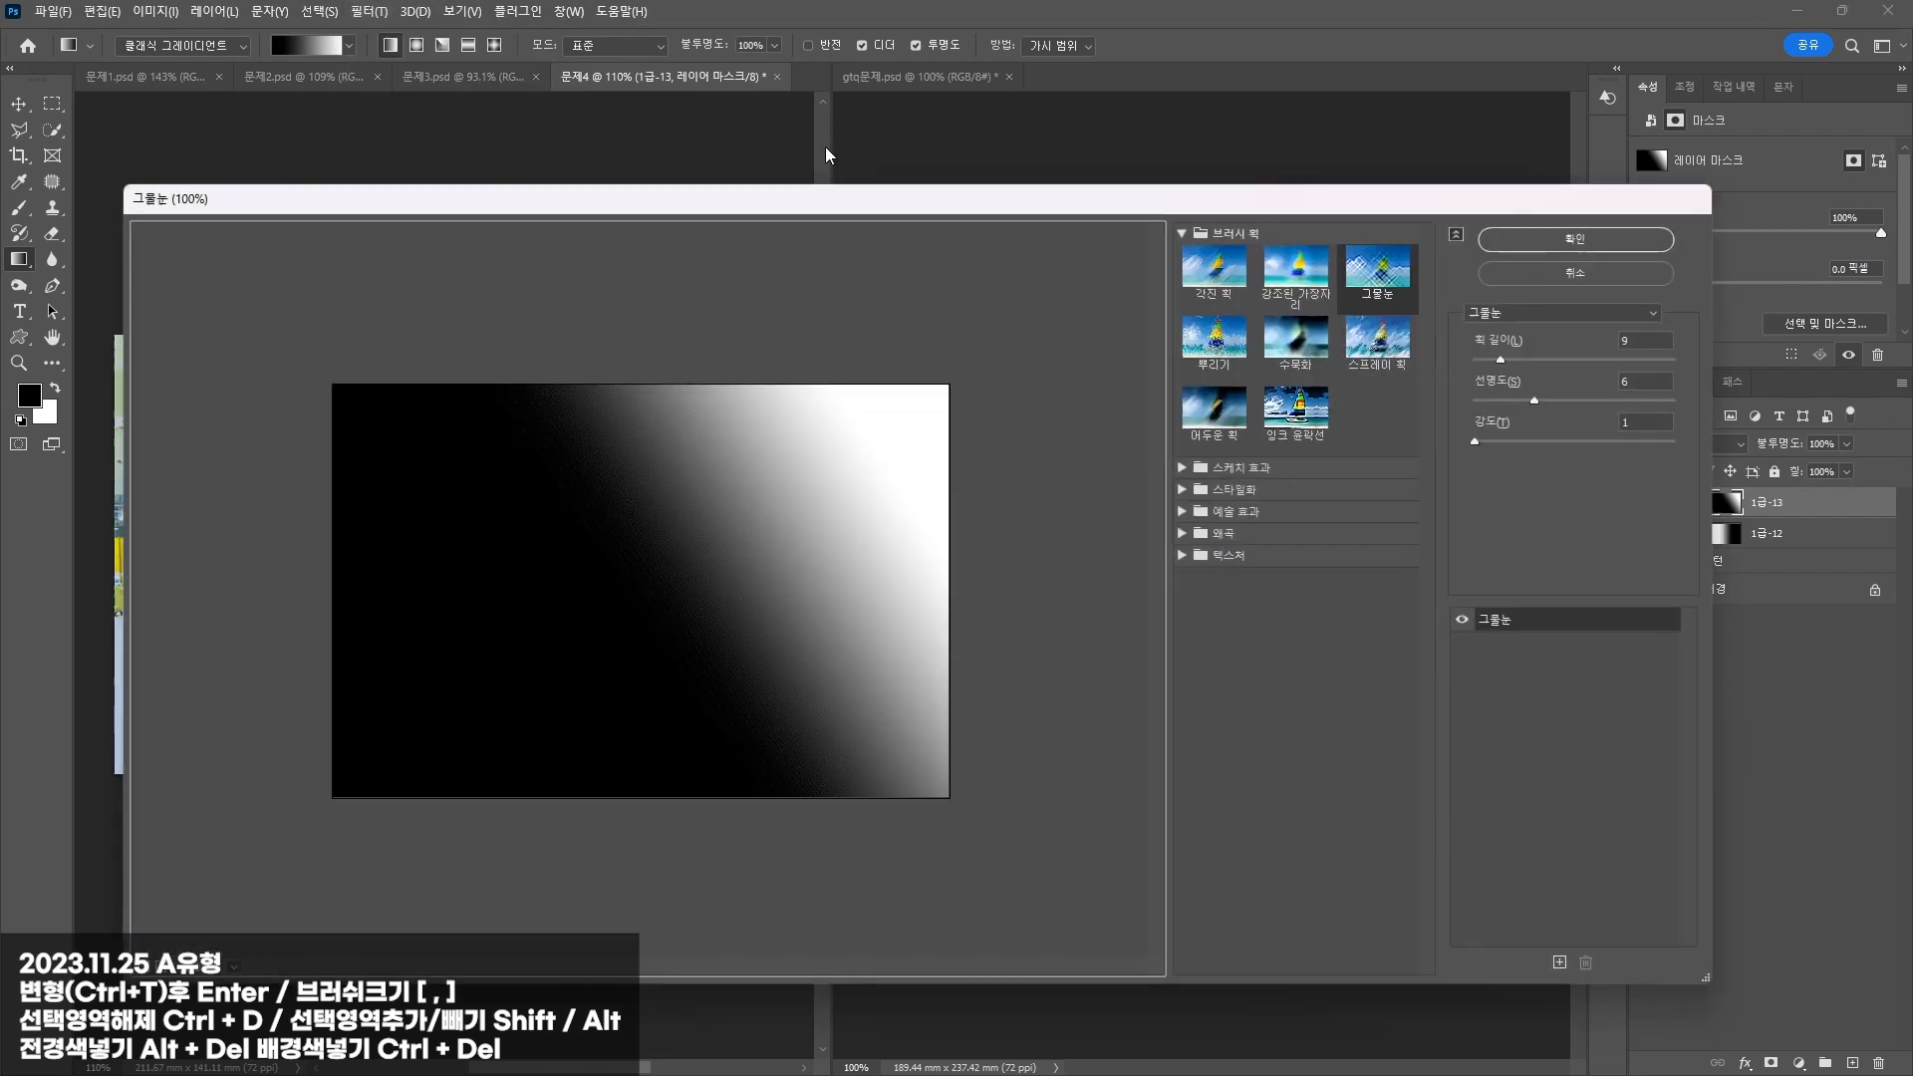
pyautogui.click(1574, 240)
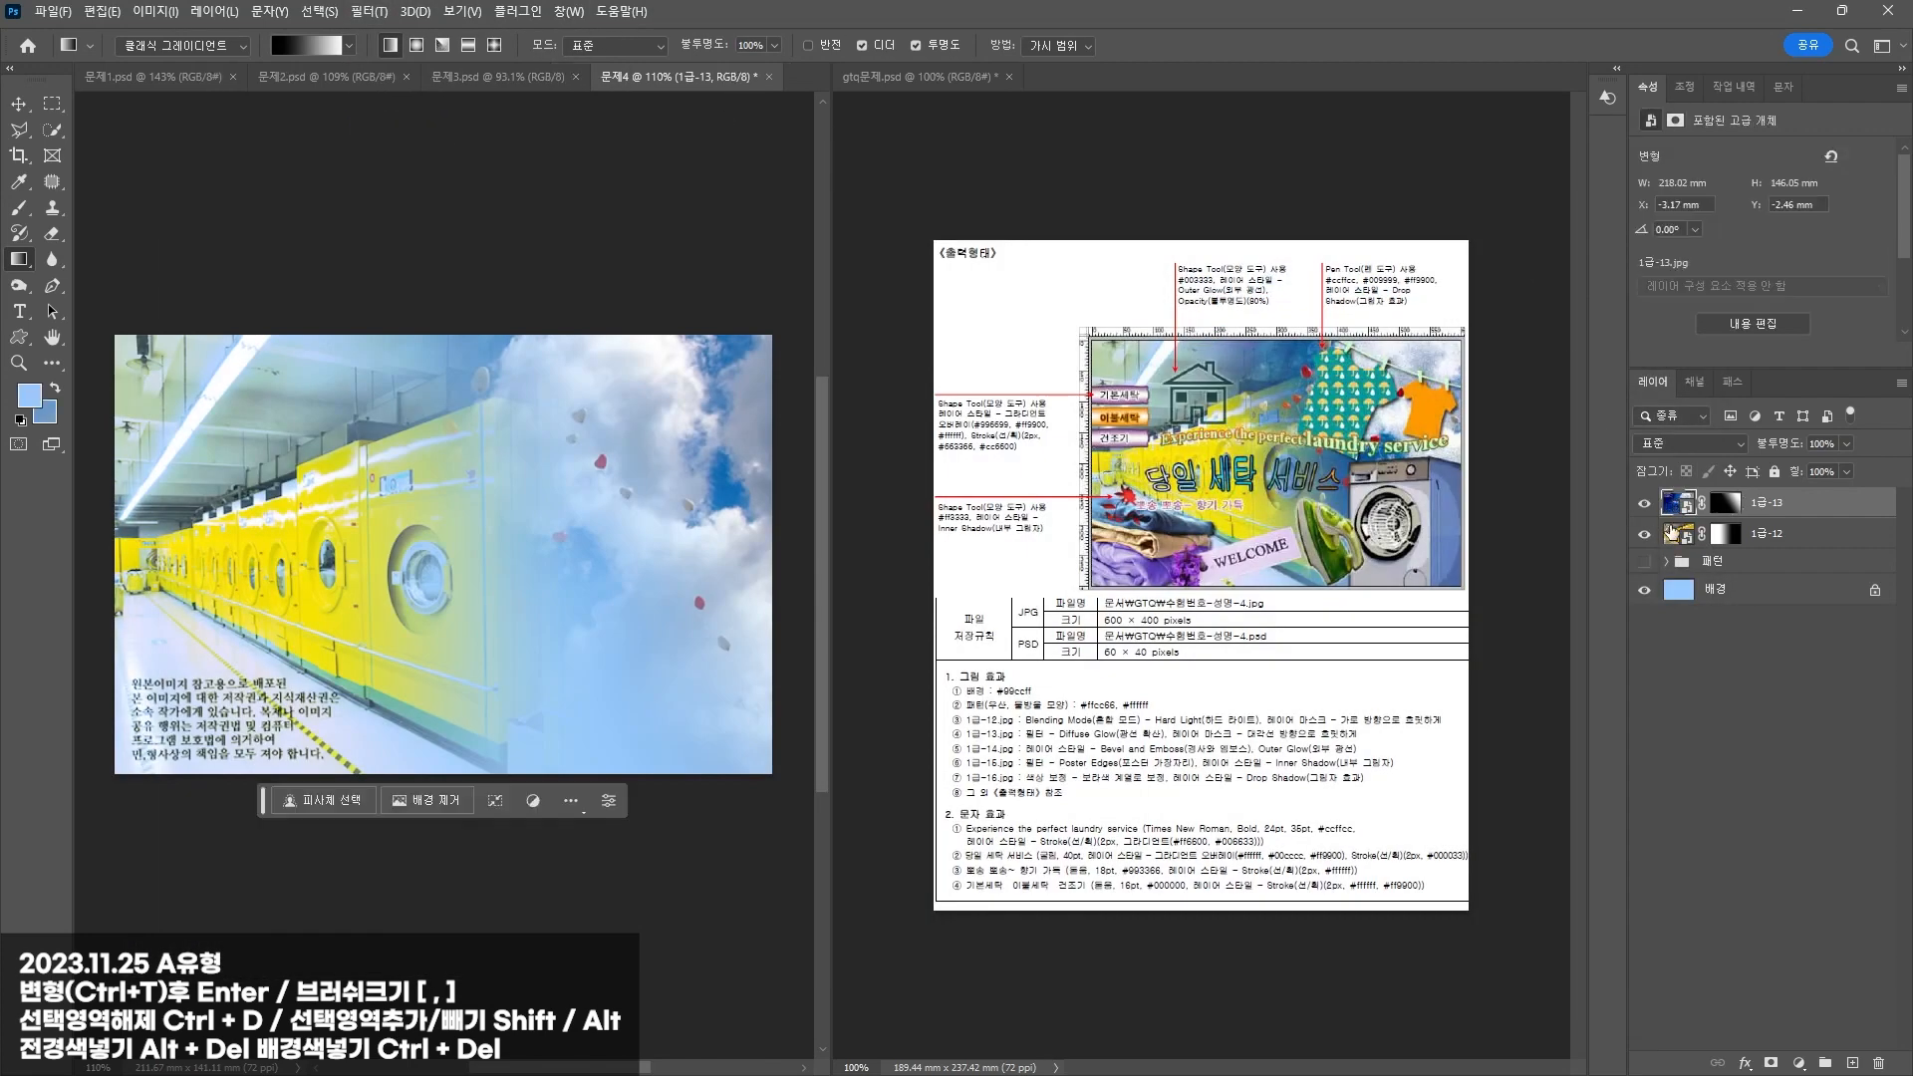
# Step: Apply the Diffuse Glow filter from the Filter Gallery's Distort group to the 1급-13 sky image
pyautogui.click(369, 11)
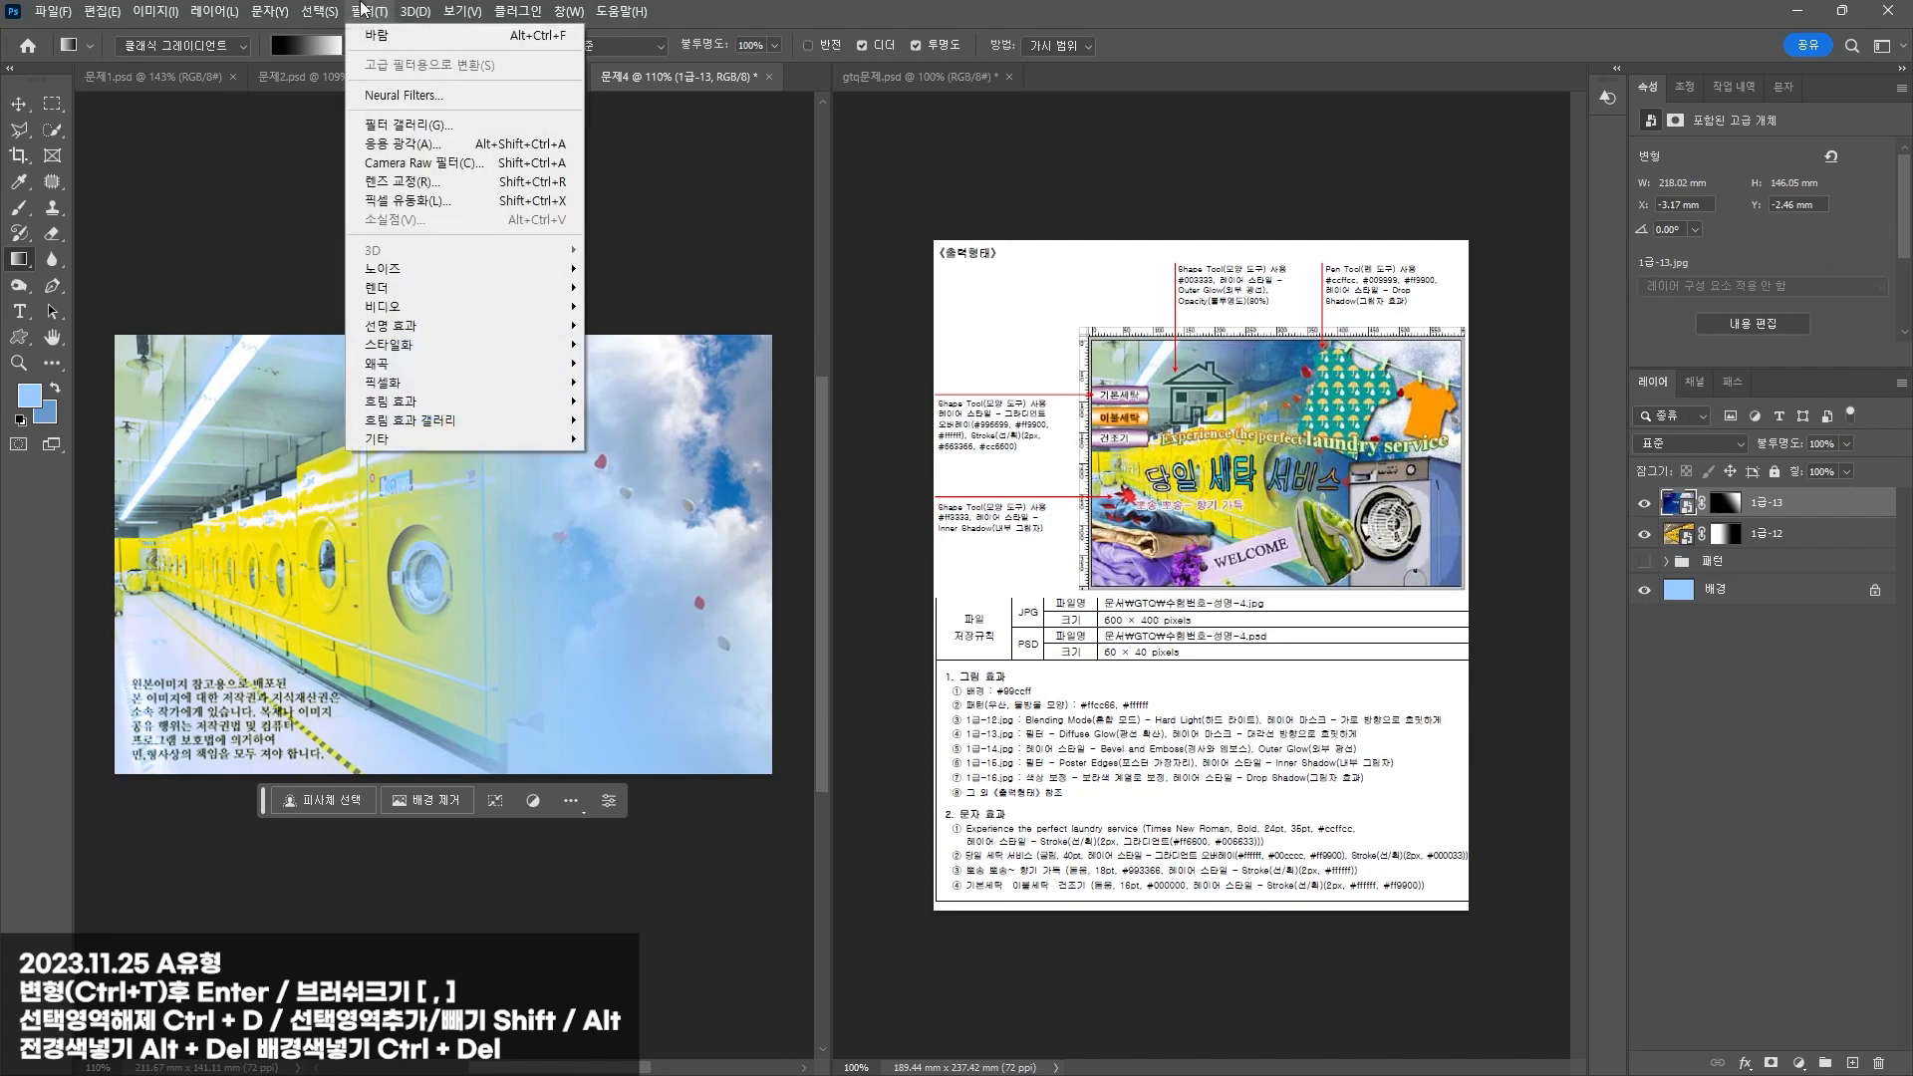
pyautogui.click(421, 126)
pyautogui.click(1240, 466)
pyautogui.click(1207, 845)
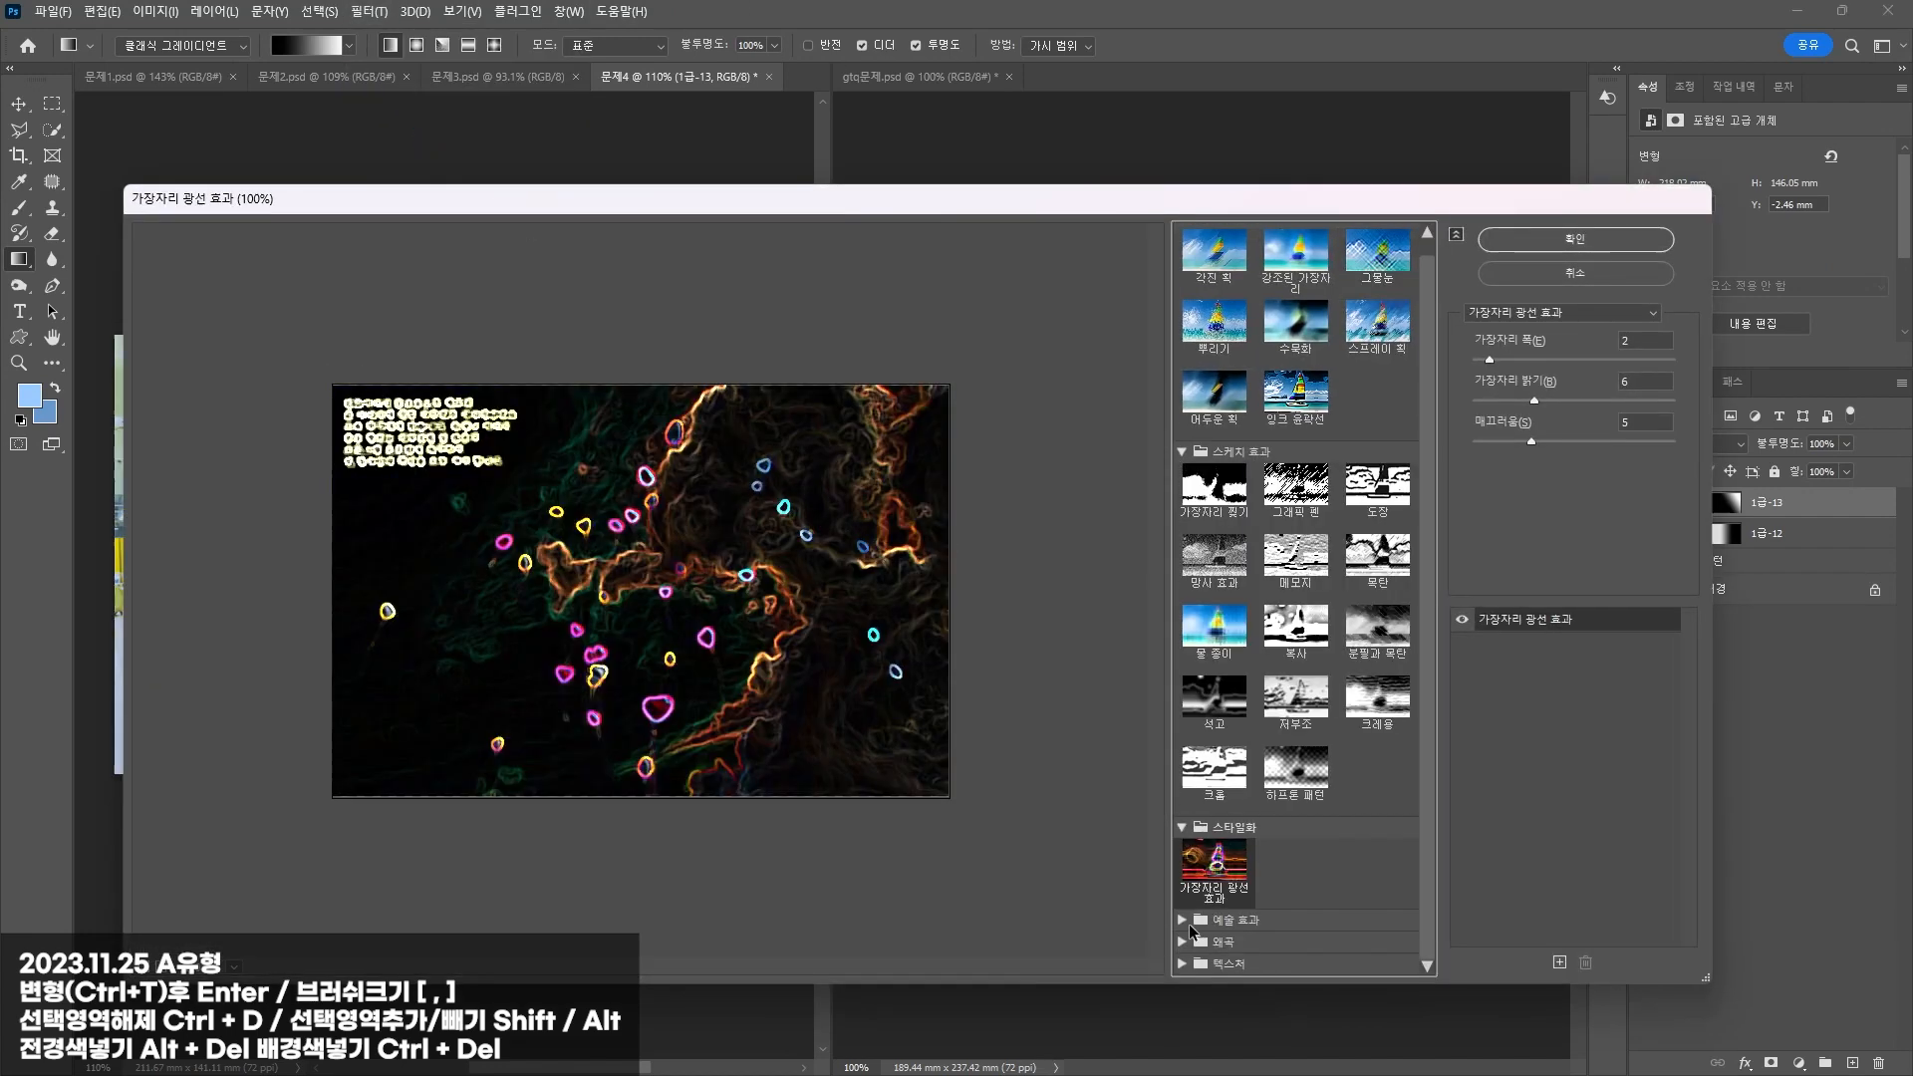
pyautogui.click(1201, 918)
pyautogui.click(1201, 943)
pyautogui.click(1203, 916)
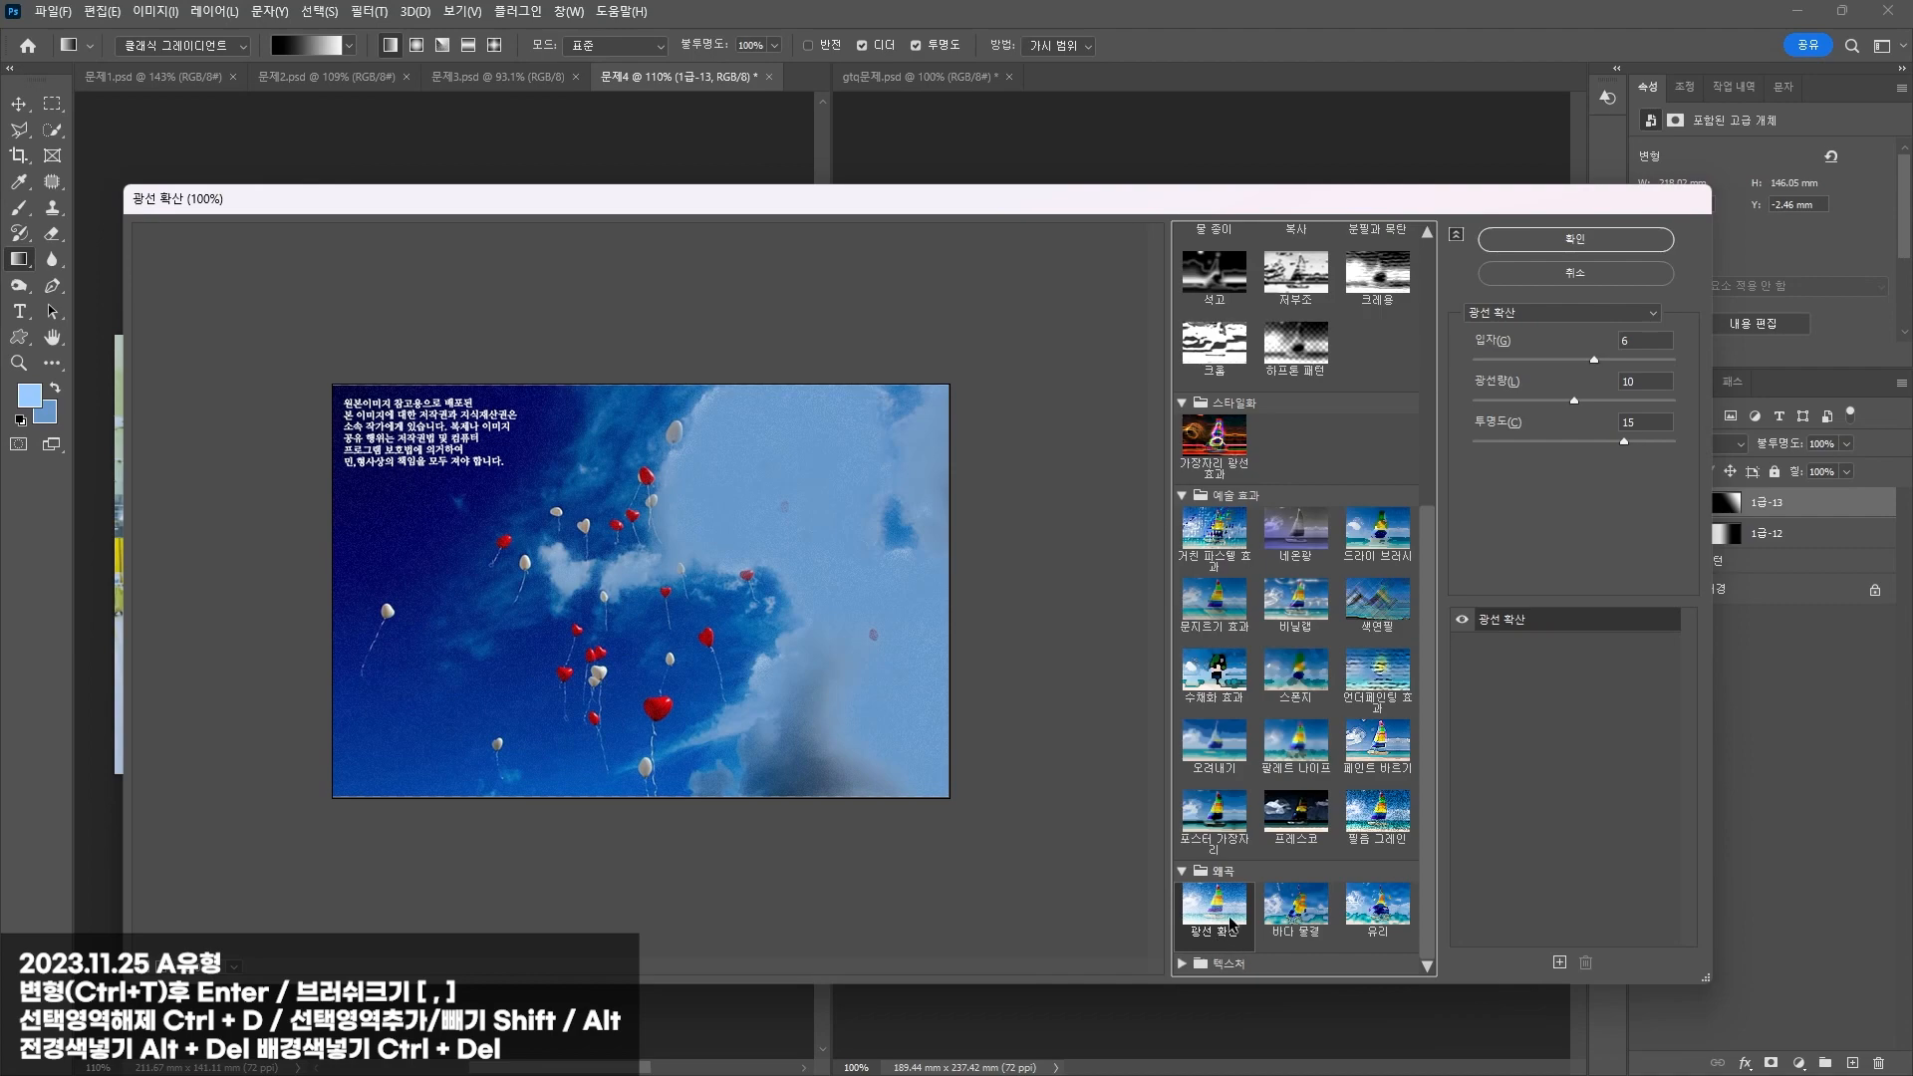
pyautogui.click(1511, 239)
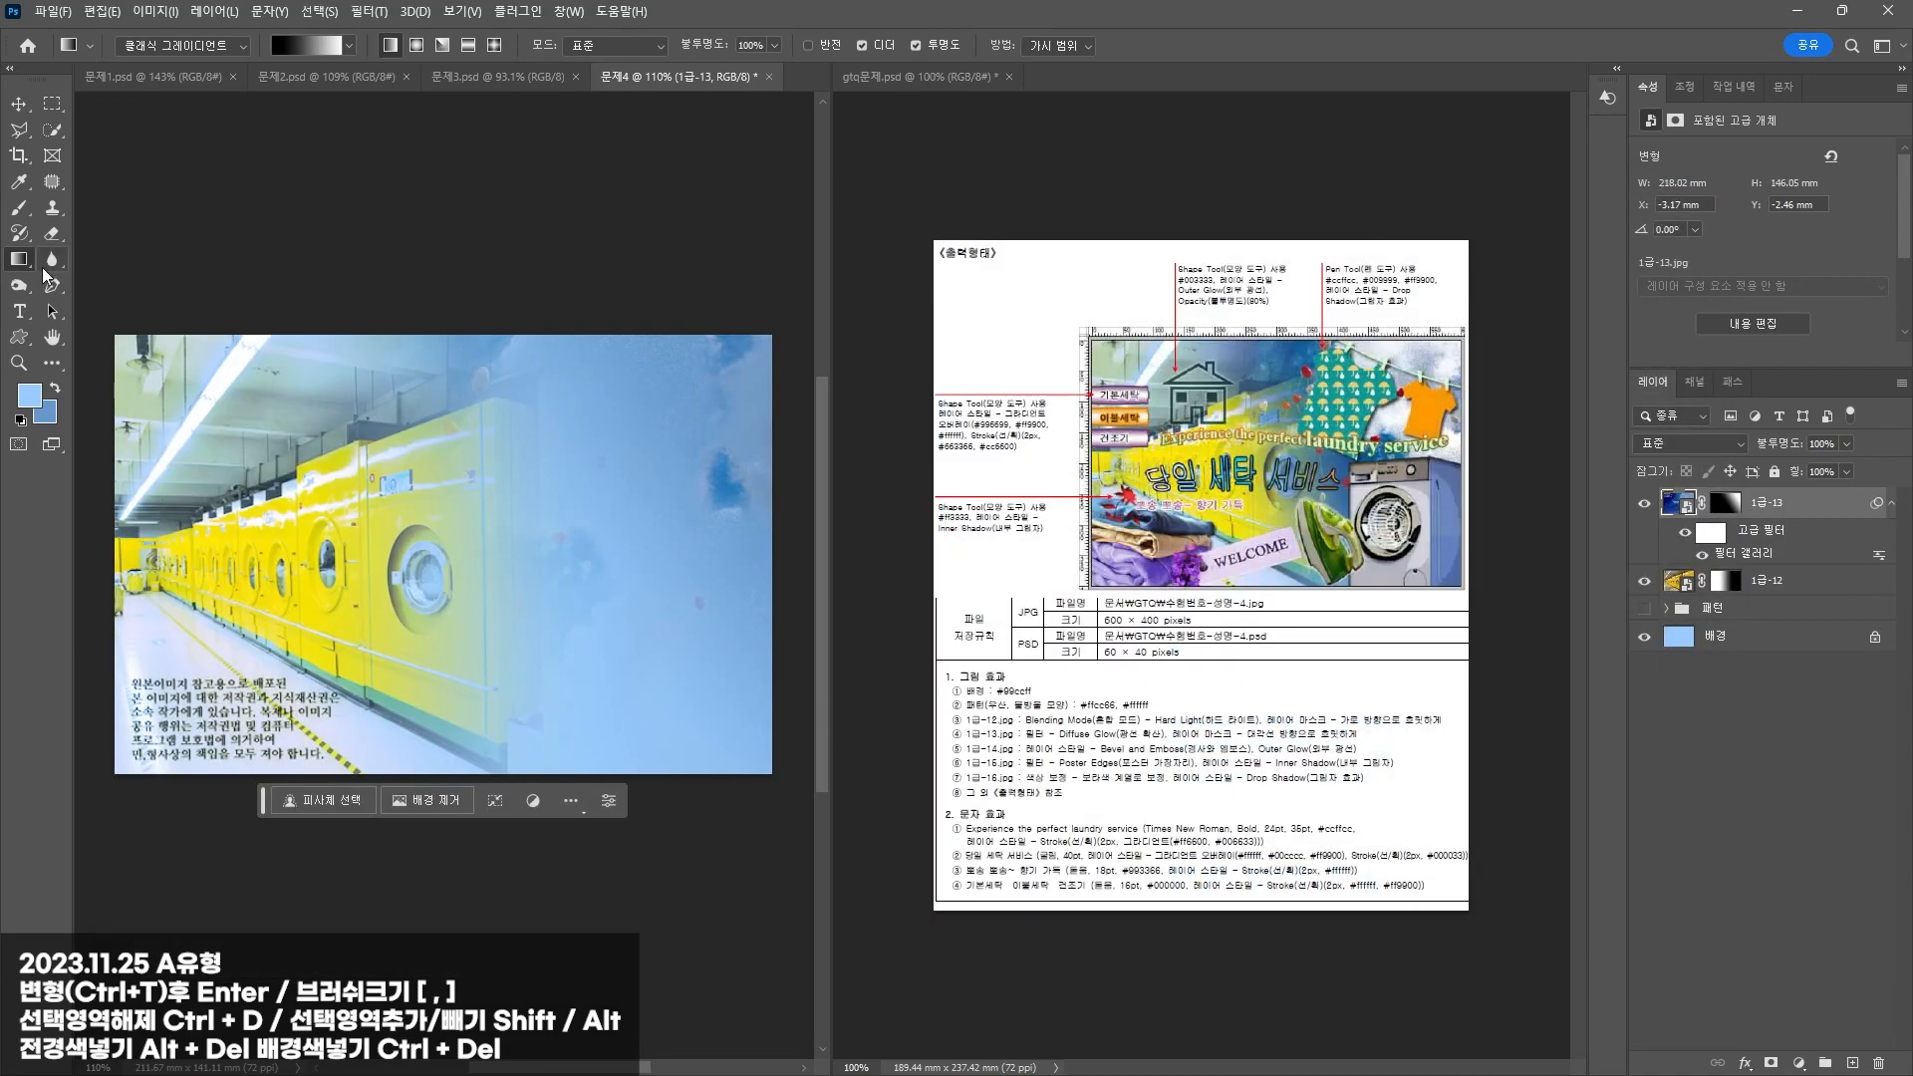
# Step: Redraw the gradient on the 1급-13 layer mask diagonally, blending the sky into the canvas's right side
pyautogui.click(647, 536)
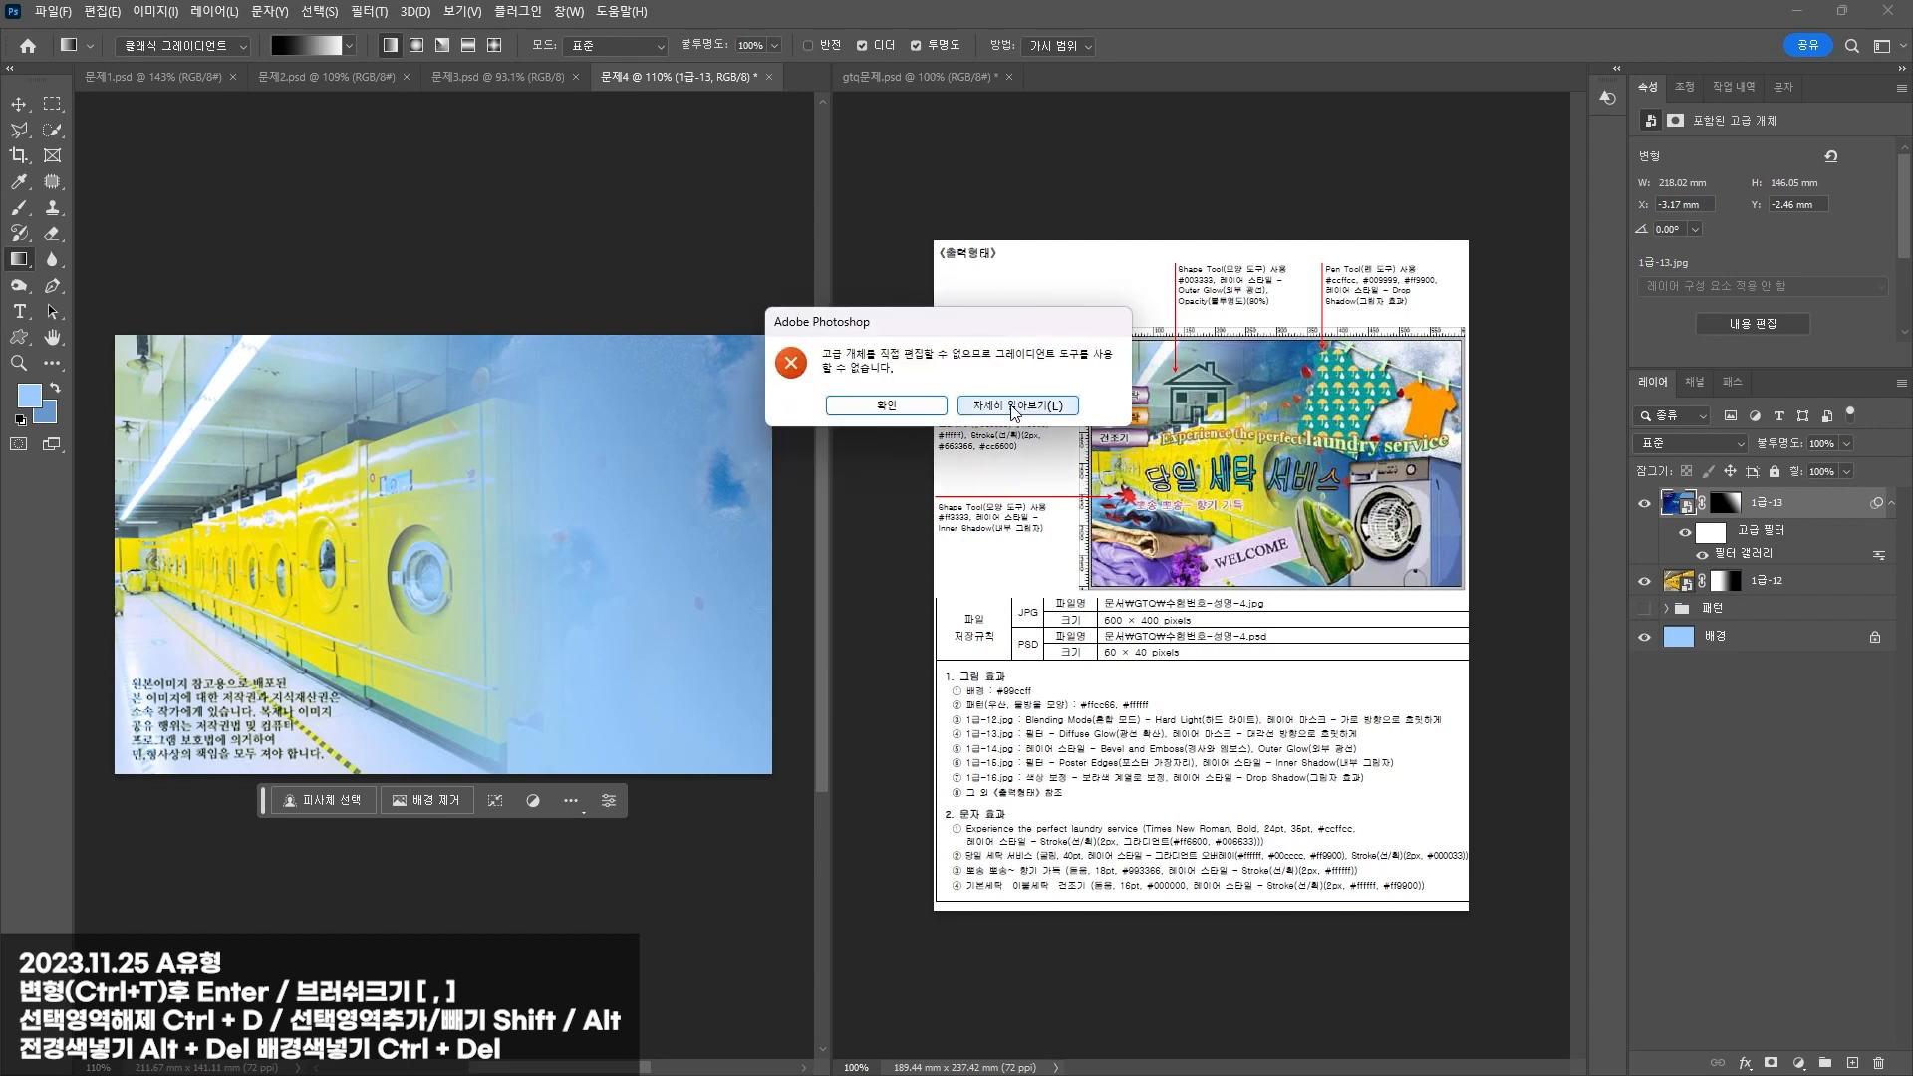
pyautogui.click(908, 404)
pyautogui.click(1728, 503)
pyautogui.moveTo(548, 548); pyautogui.dragTo(329, 661)
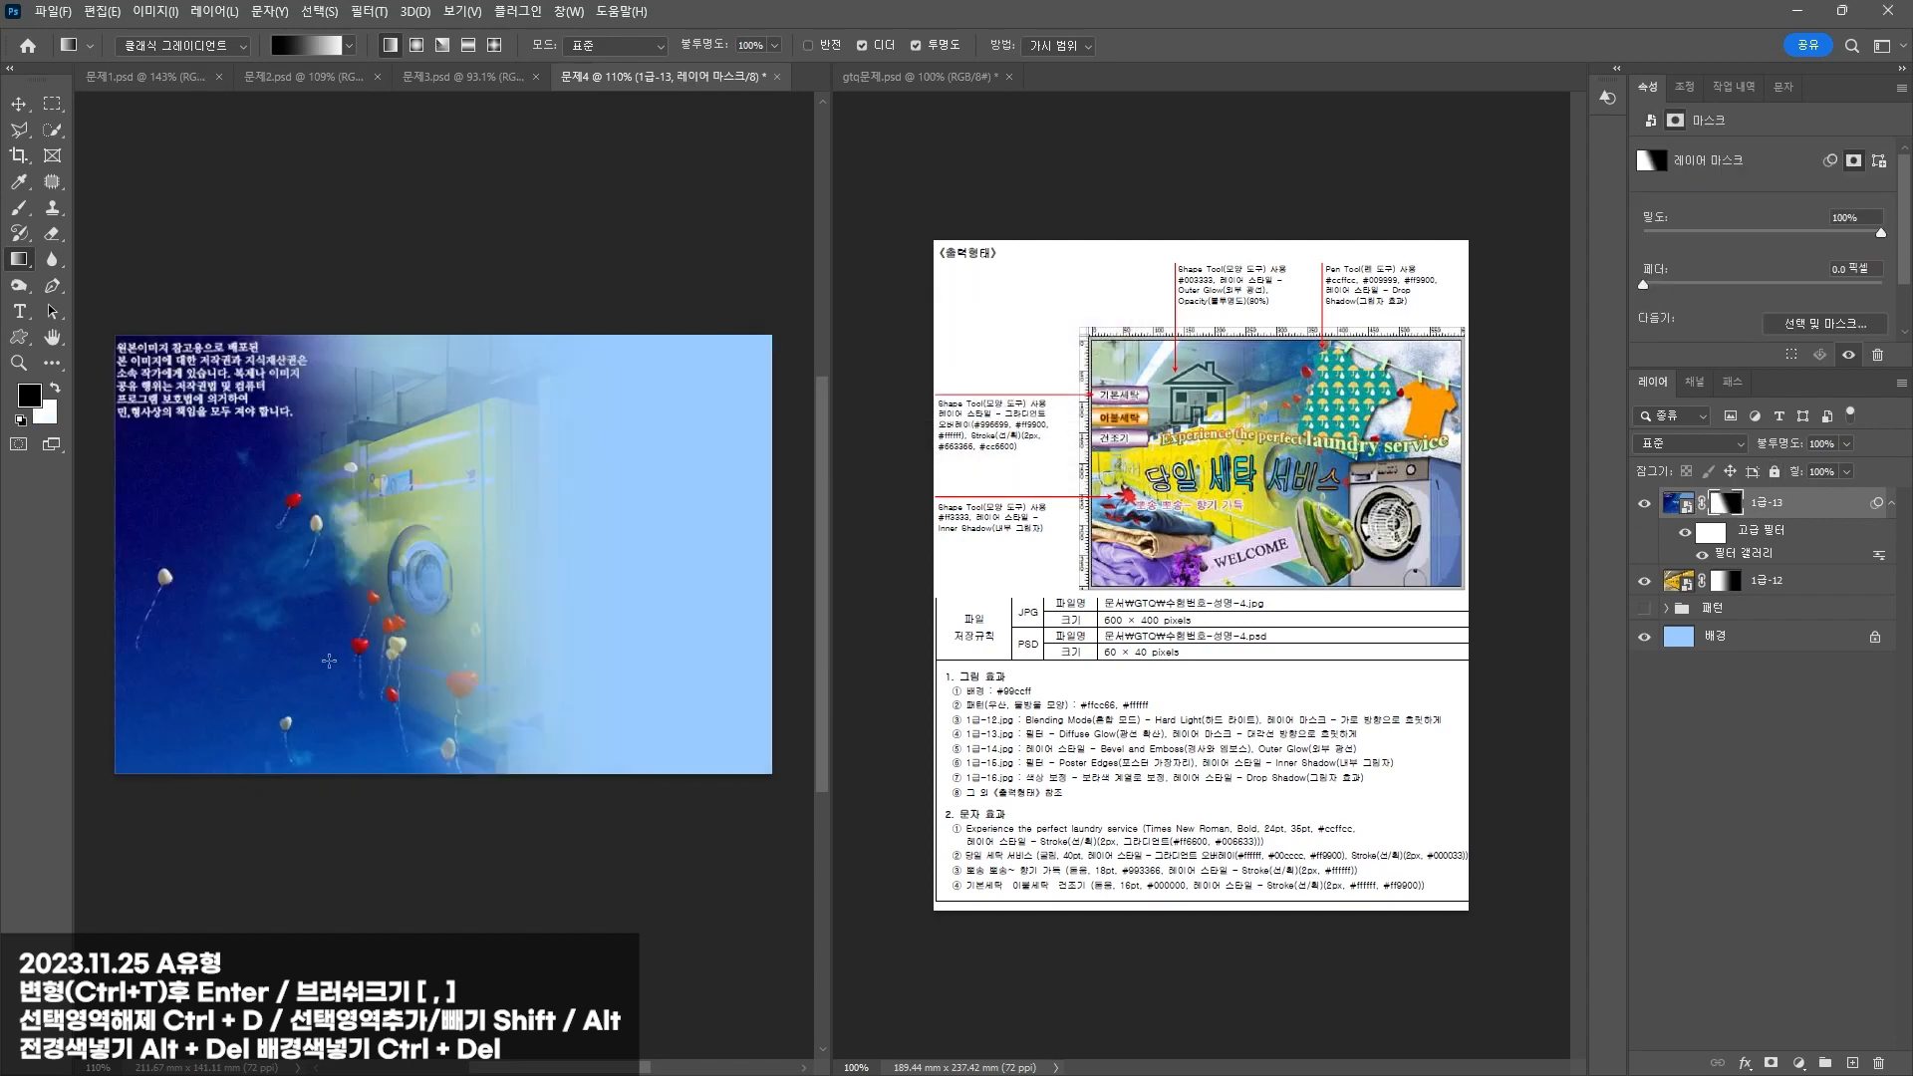
pyautogui.moveTo(455, 600); pyautogui.dragTo(543, 558)
pyautogui.moveTo(373, 655); pyautogui.dragTo(583, 546)
pyautogui.moveTo(407, 628); pyautogui.dragTo(503, 581)
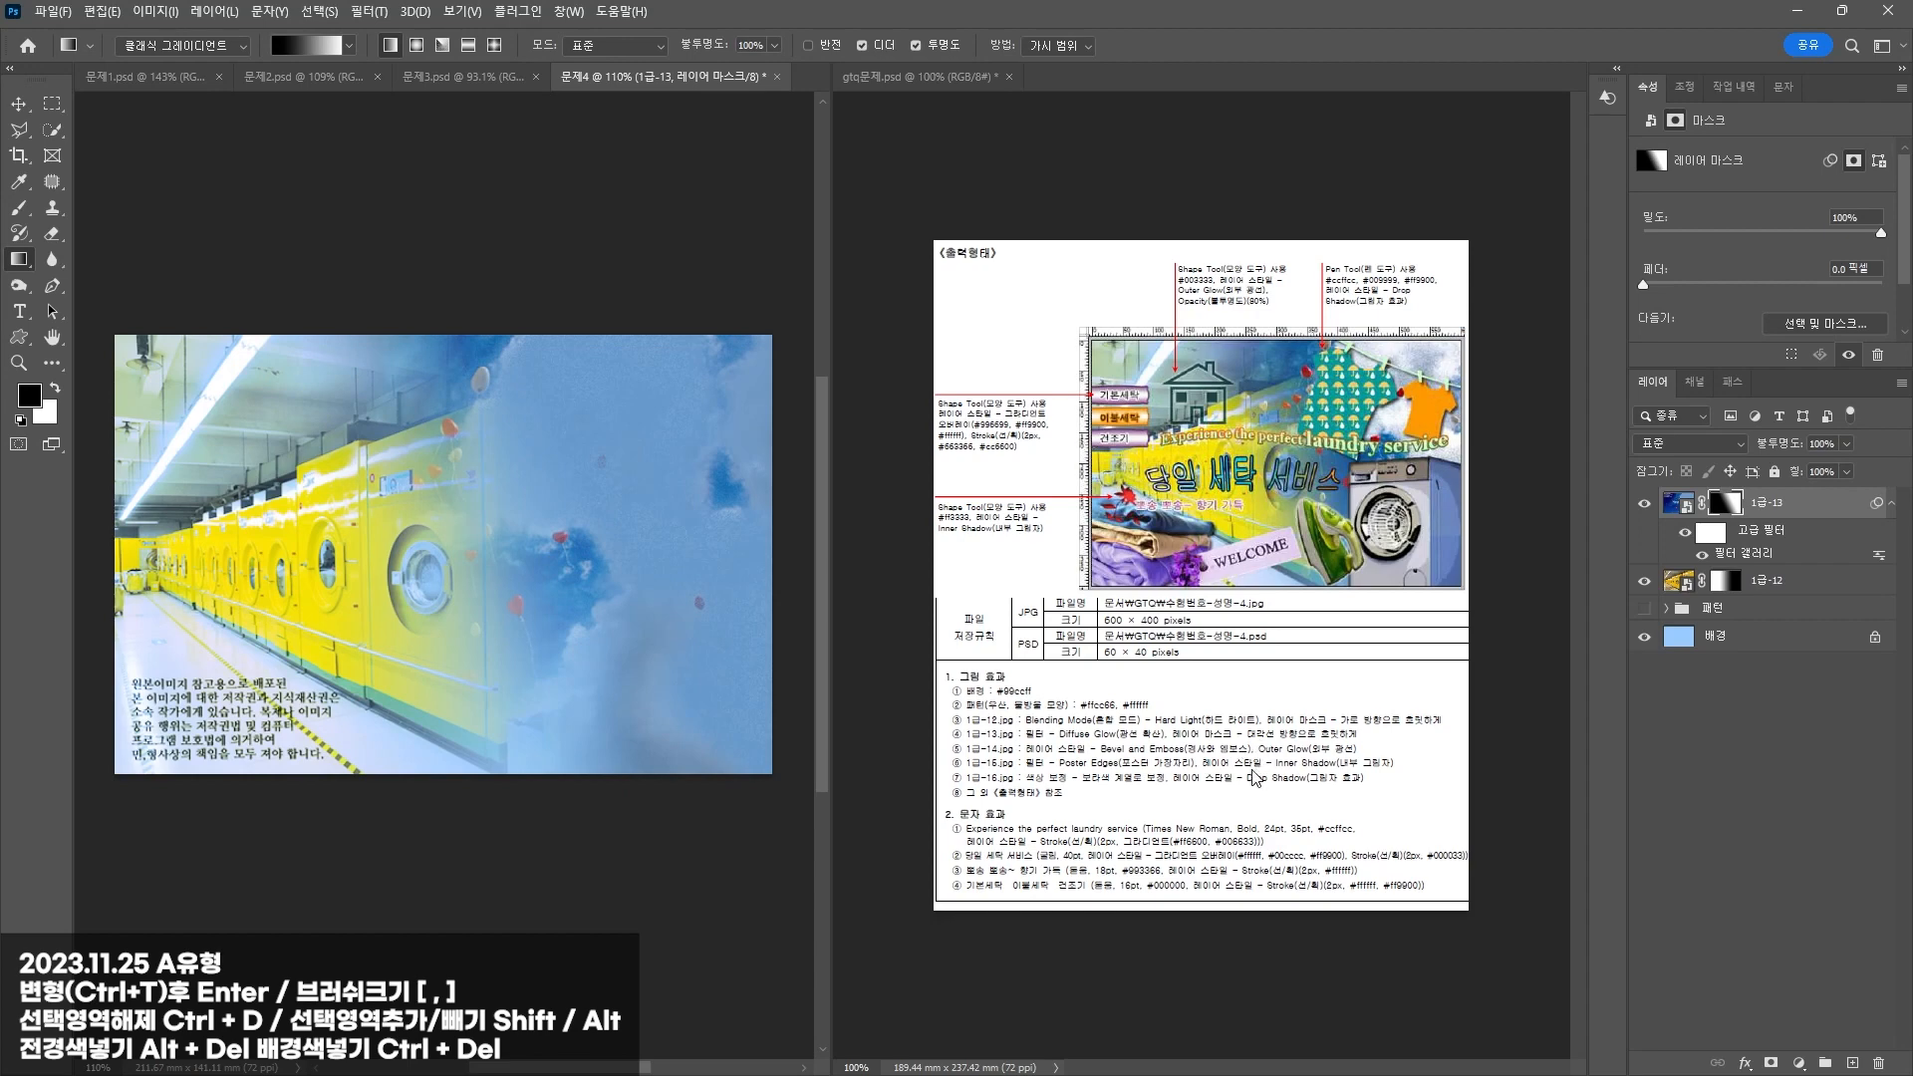
# Step: Open 1급-14.jpg and select the green iron with the Object Selection tool
pyautogui.moveTo(0, 597); pyautogui.dragTo(509, 42)
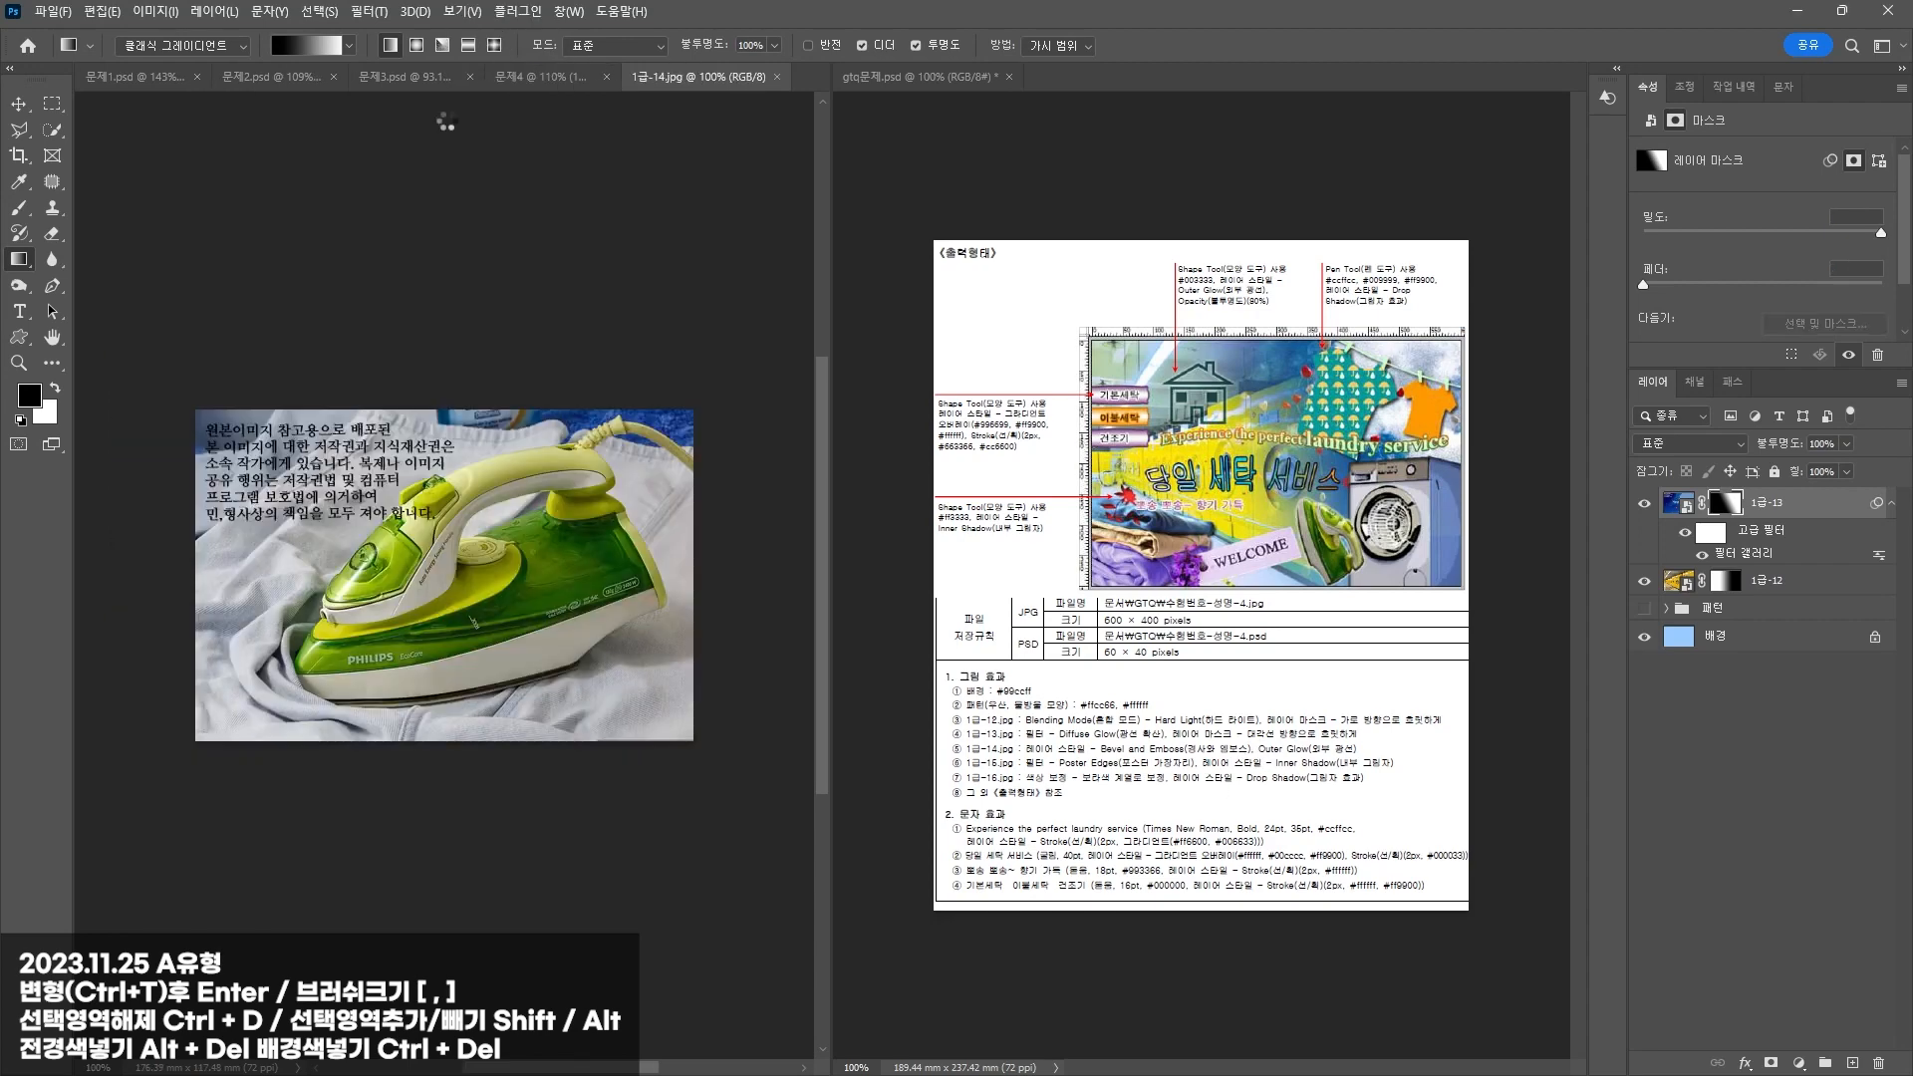
pyautogui.rightClick(45, 133)
pyautogui.click(139, 129)
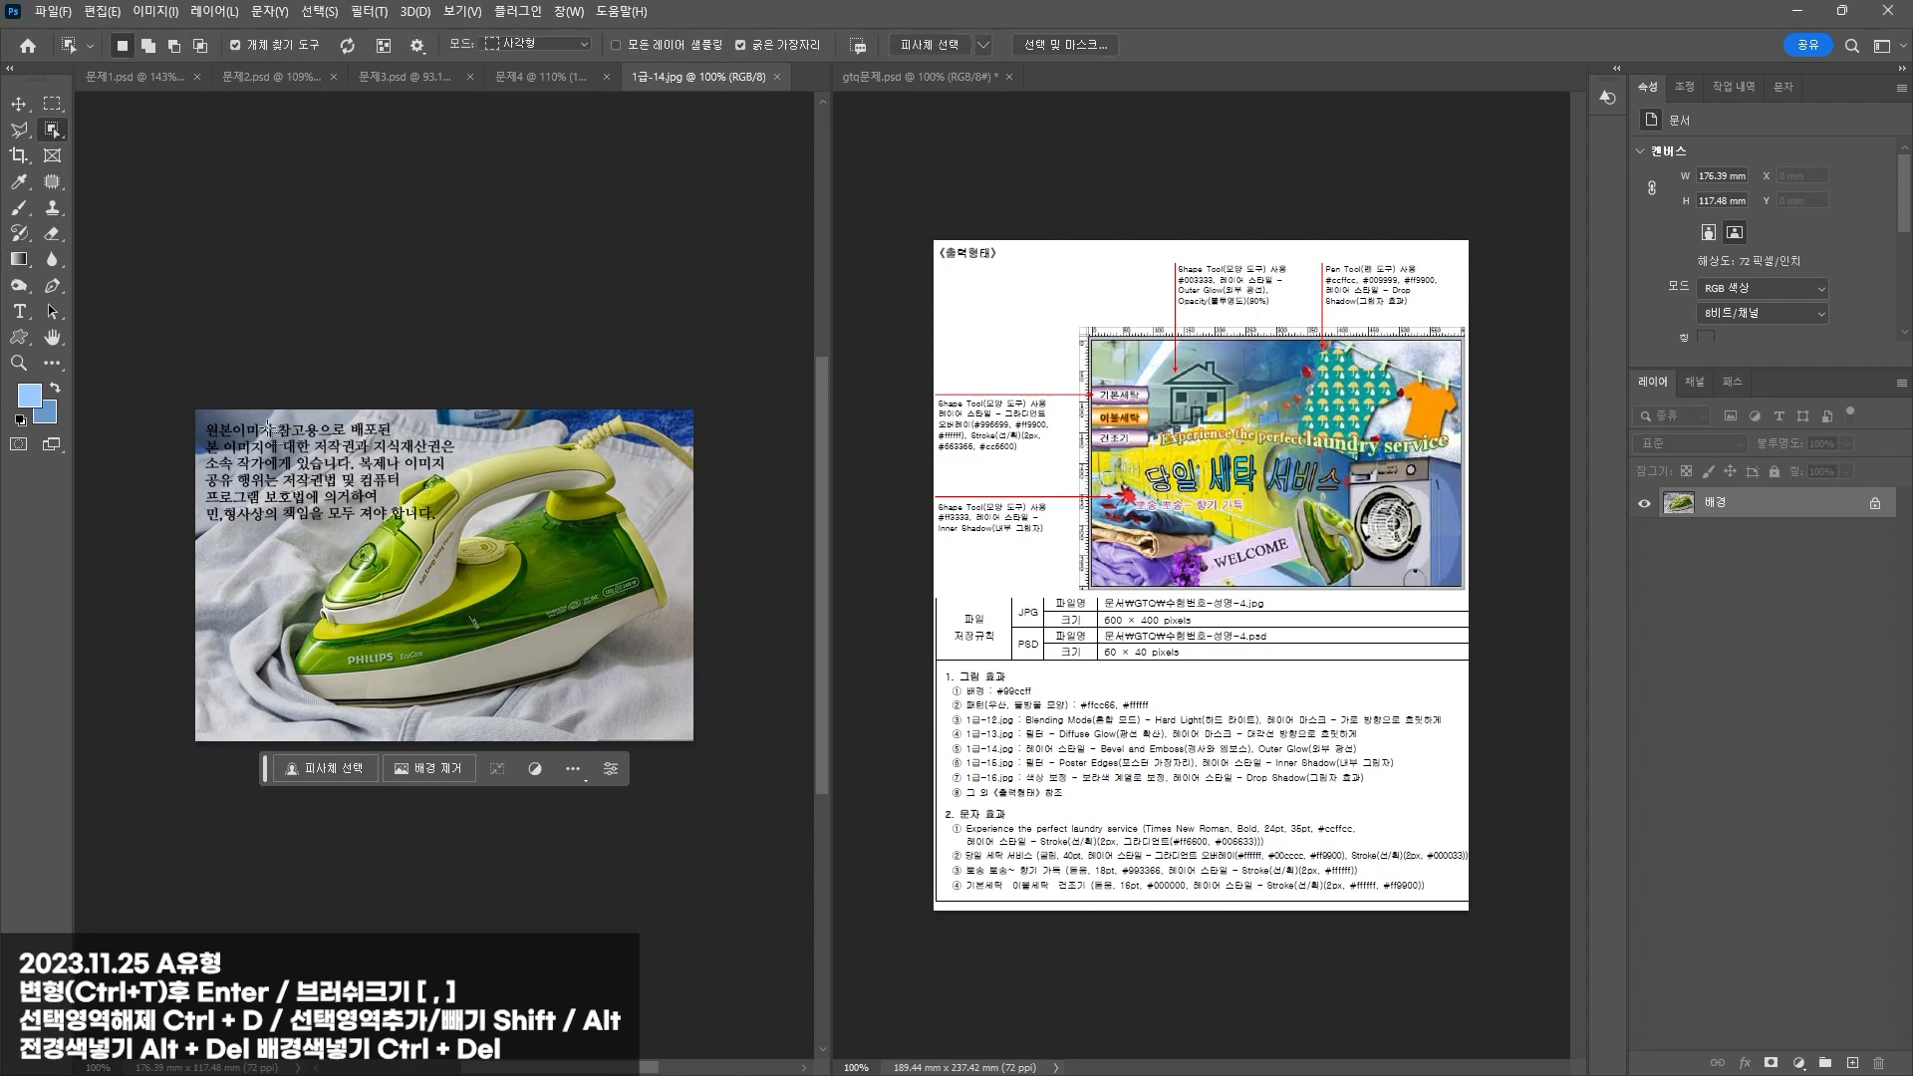
pyautogui.moveTo(267, 429); pyautogui.dragTo(672, 692)
pyautogui.moveTo(683, 710); pyautogui.dragTo(672, 722)
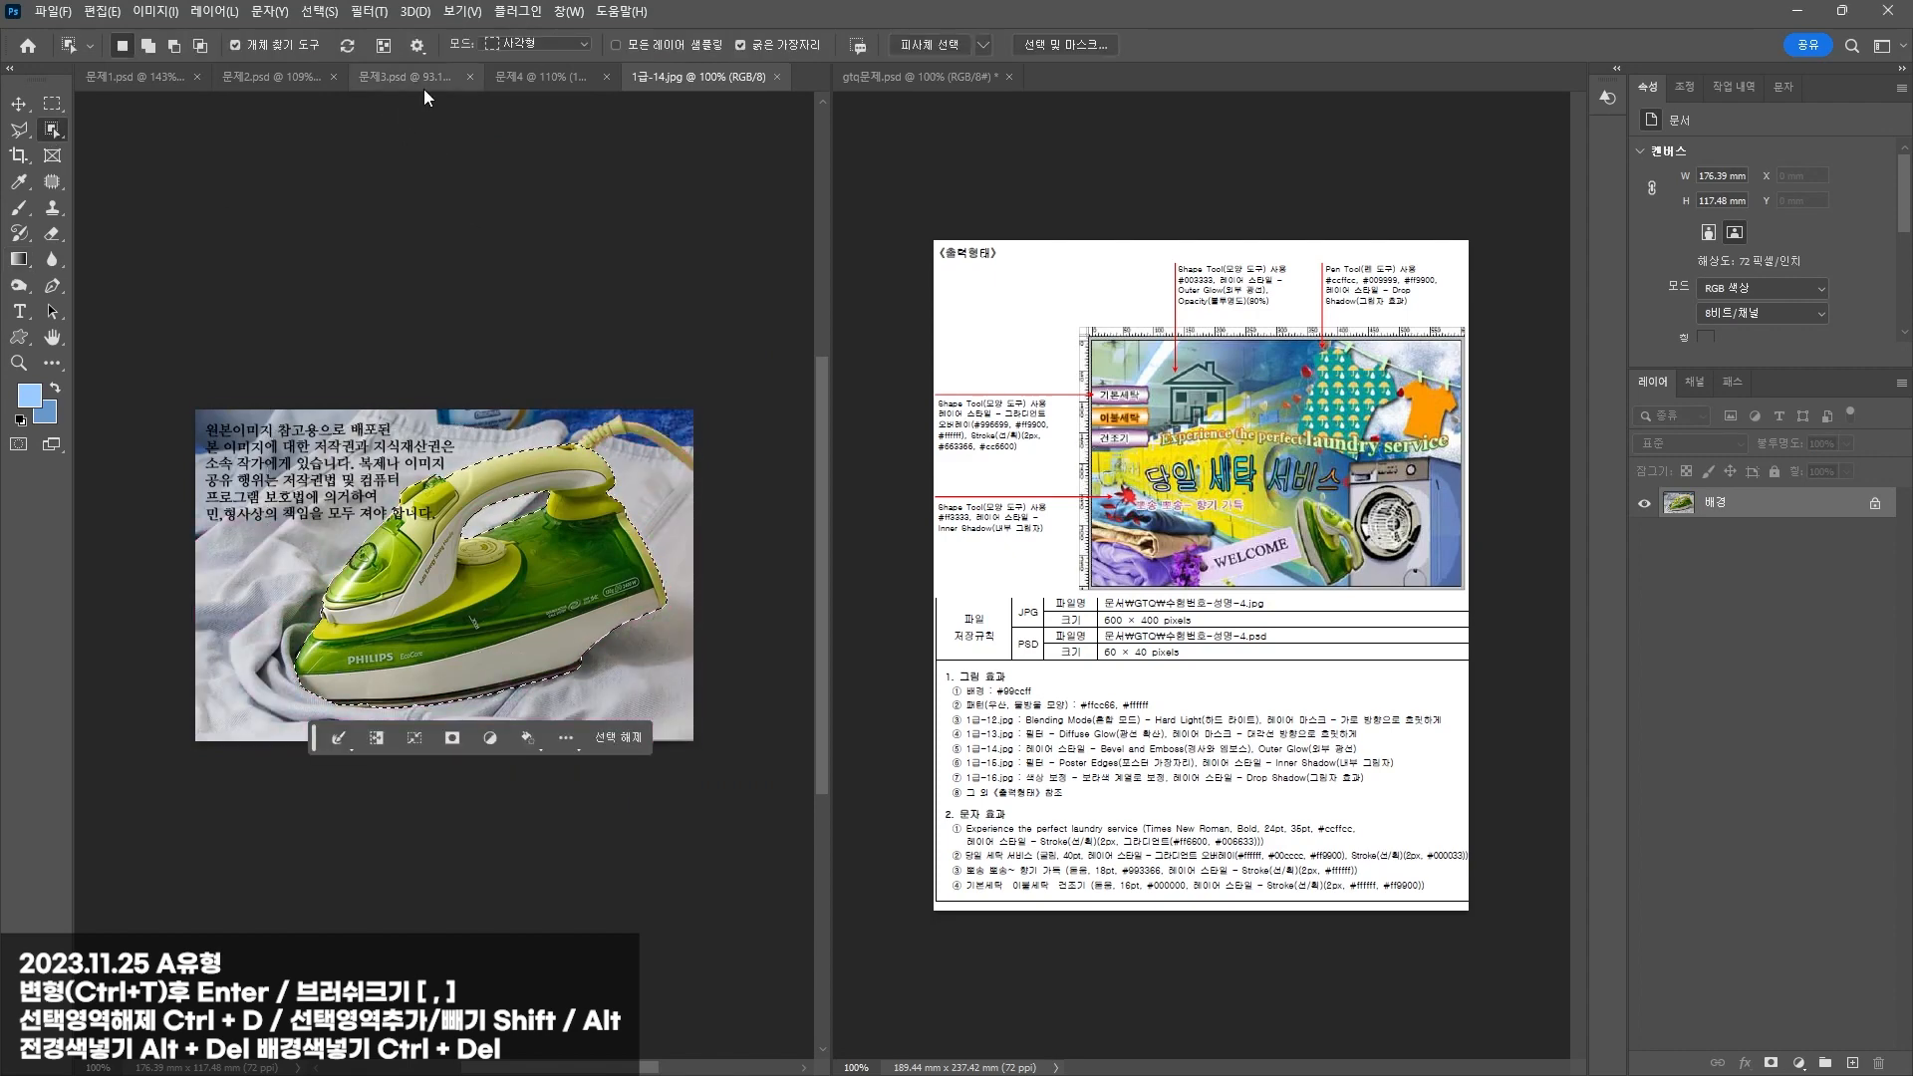
# Step: Copy the iron into the 문제4 document, scale it to 41.35%, rotate it 75° and place it at the lower centre
pyautogui.hotkey('ctrl', 'c')
pyautogui.click(538, 76)
pyautogui.hotkey('ctrl', 'v')
pyautogui.hotkey('ctrl', 't')
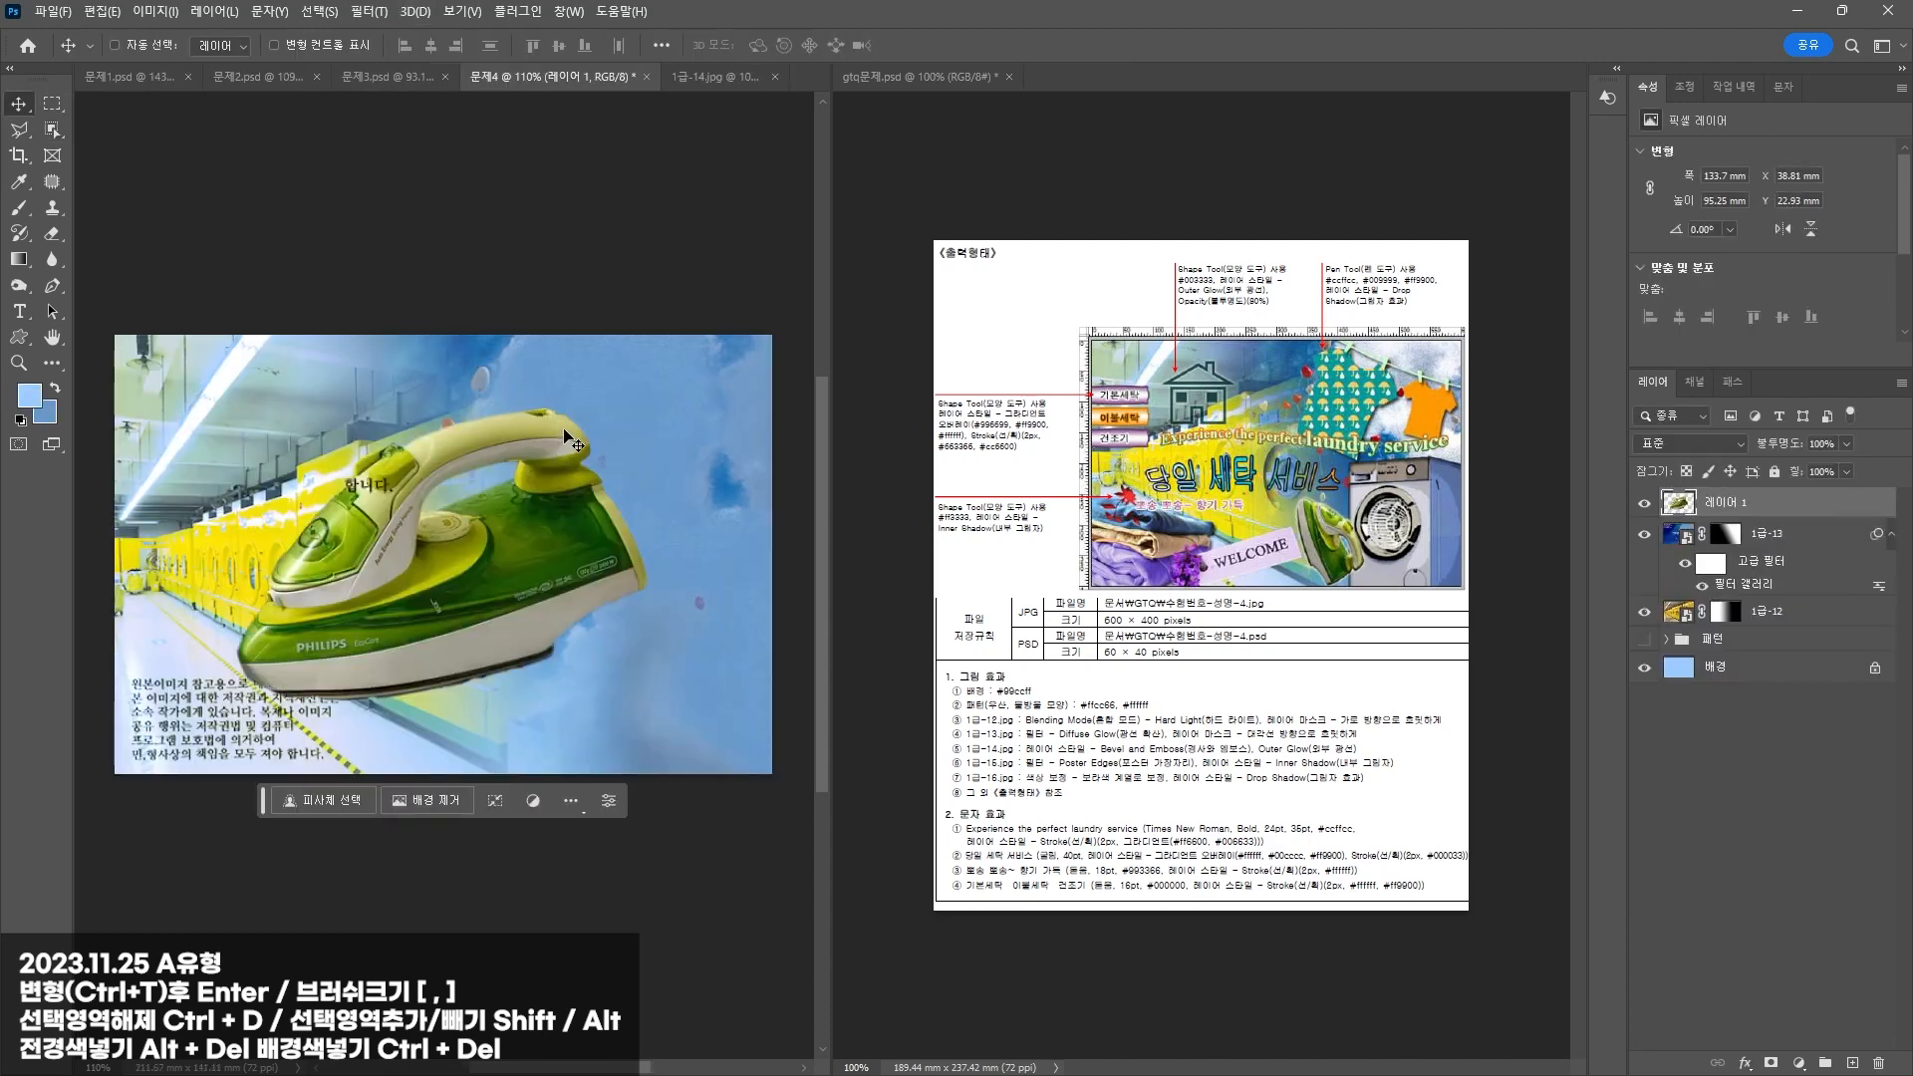
pyautogui.moveTo(659, 399); pyautogui.dragTo(444, 737)
pyautogui.moveTo(392, 531); pyautogui.dragTo(571, 582)
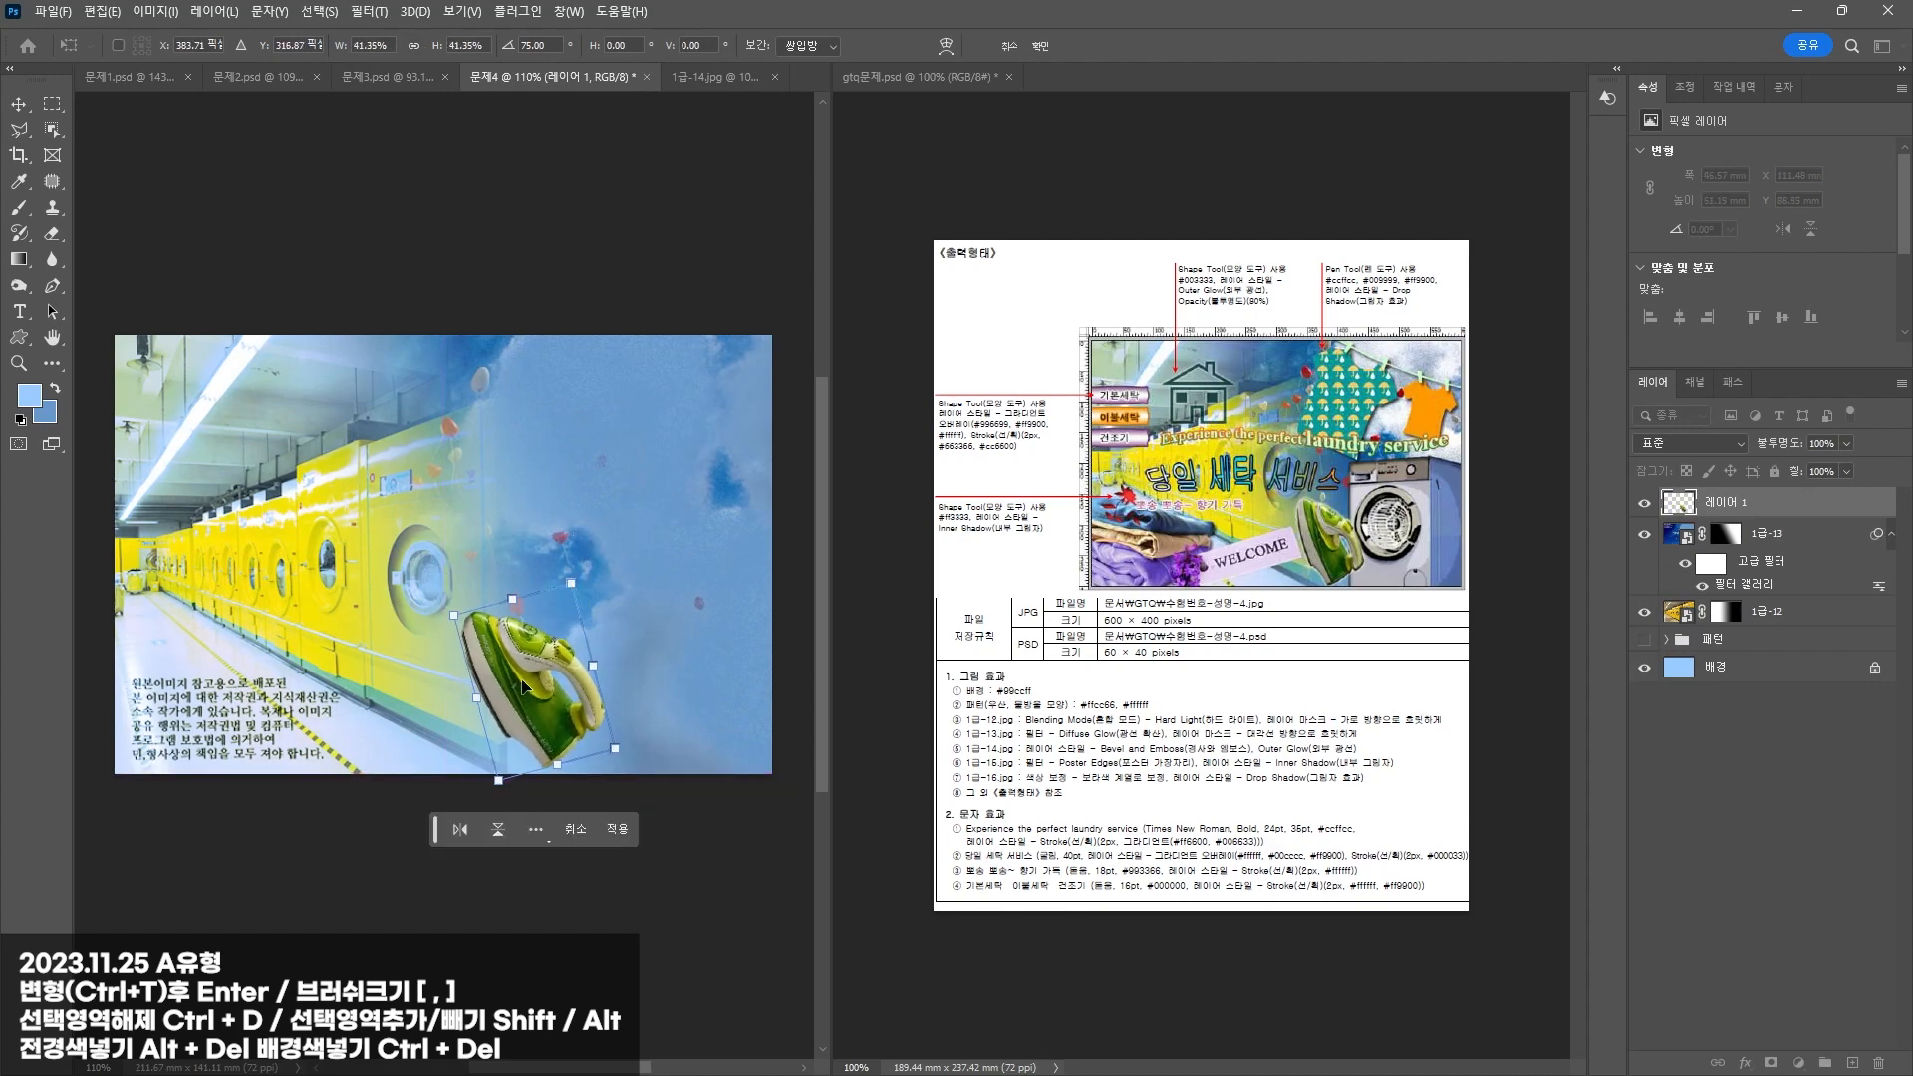
pyautogui.moveTo(513, 708); pyautogui.dragTo(511, 693)
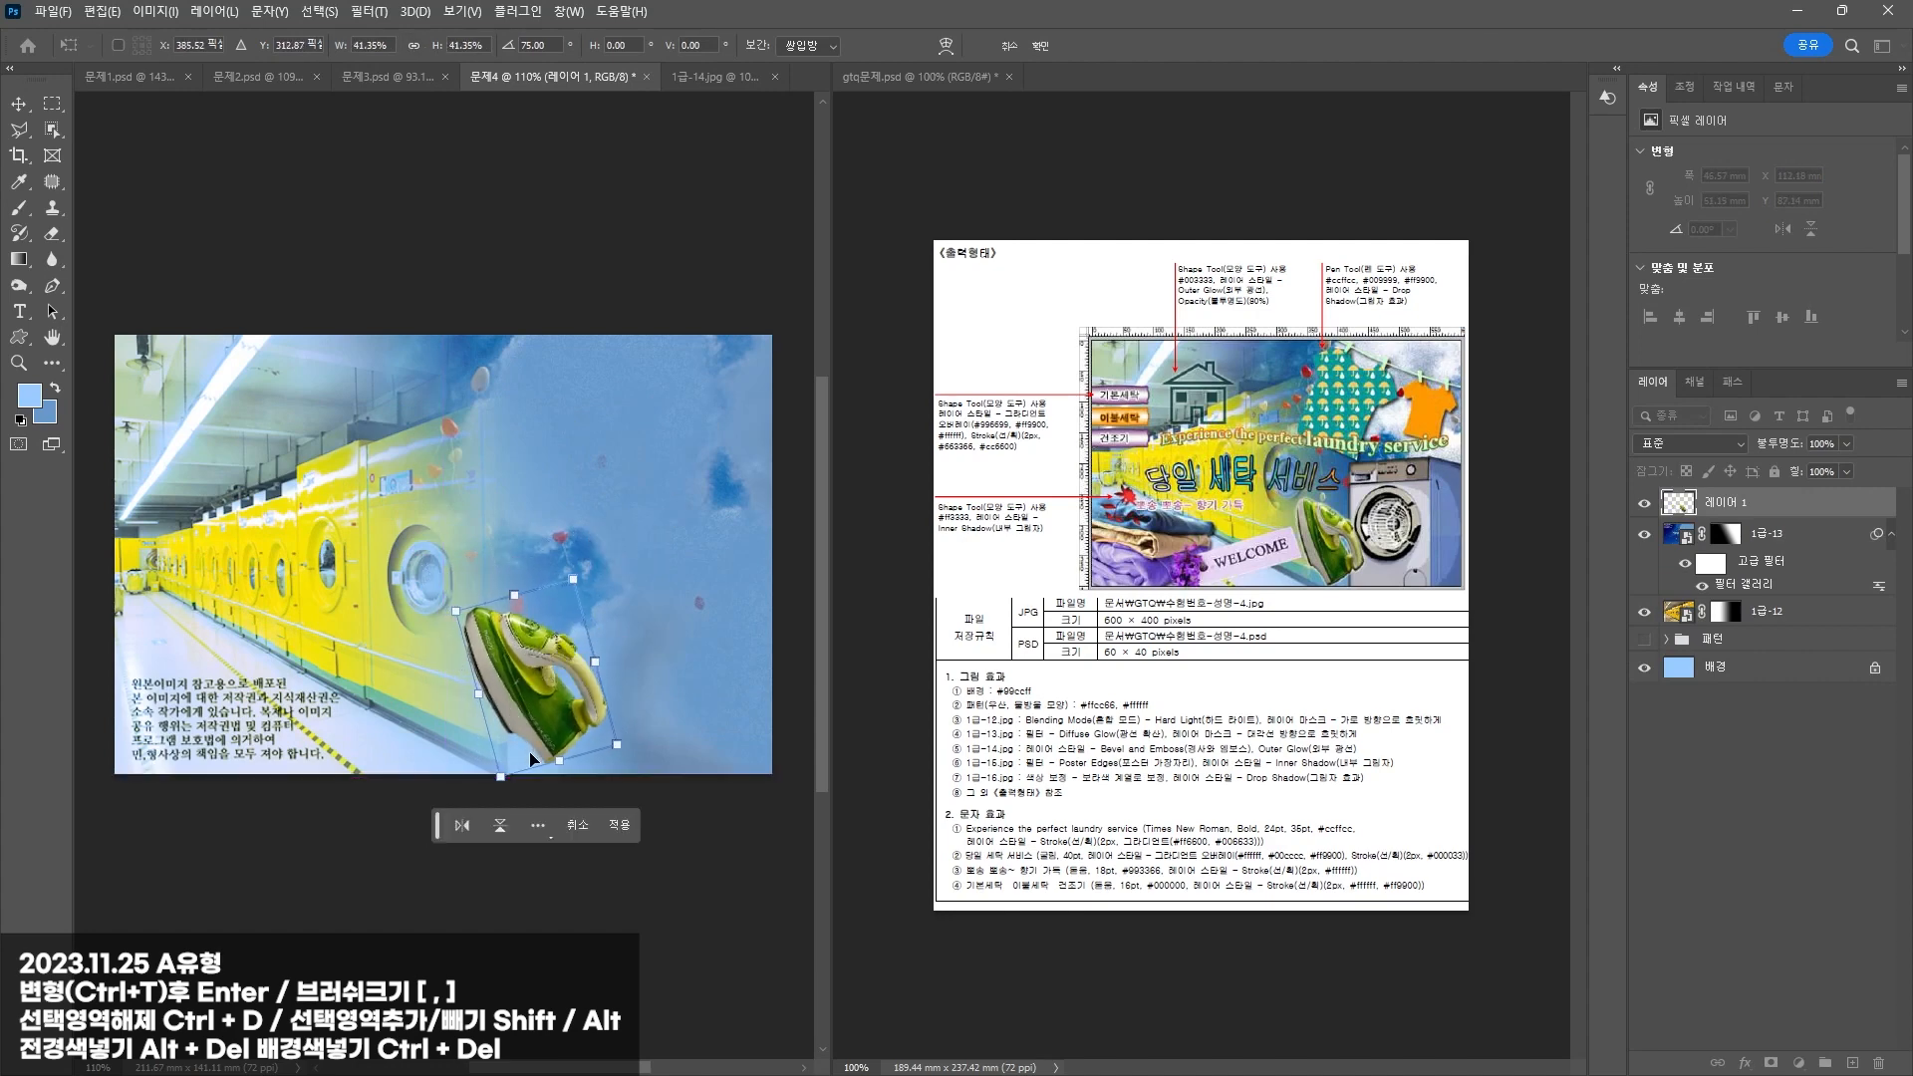
pyautogui.press('Return')
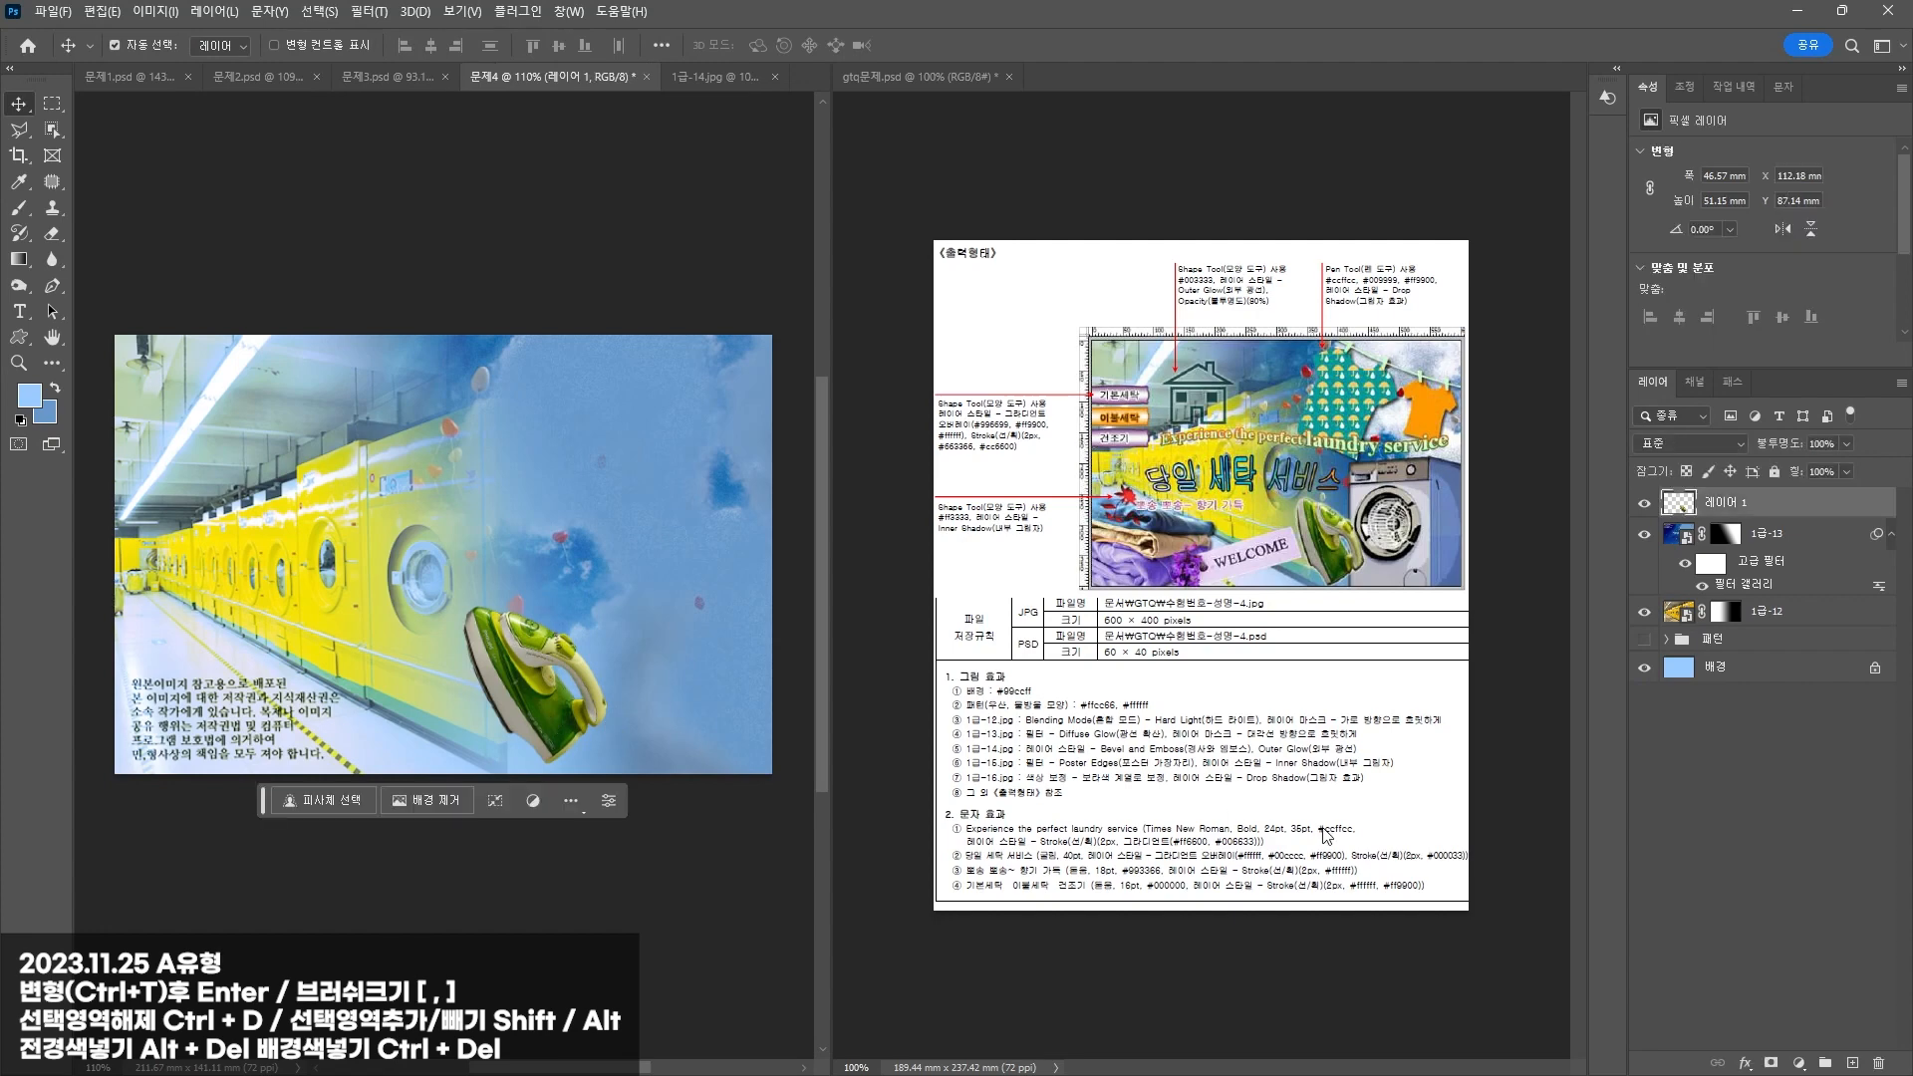
# Step: Add Bevel & Emboss and Outer Glow layer styles to the iron layer
pyautogui.click(1743, 1064)
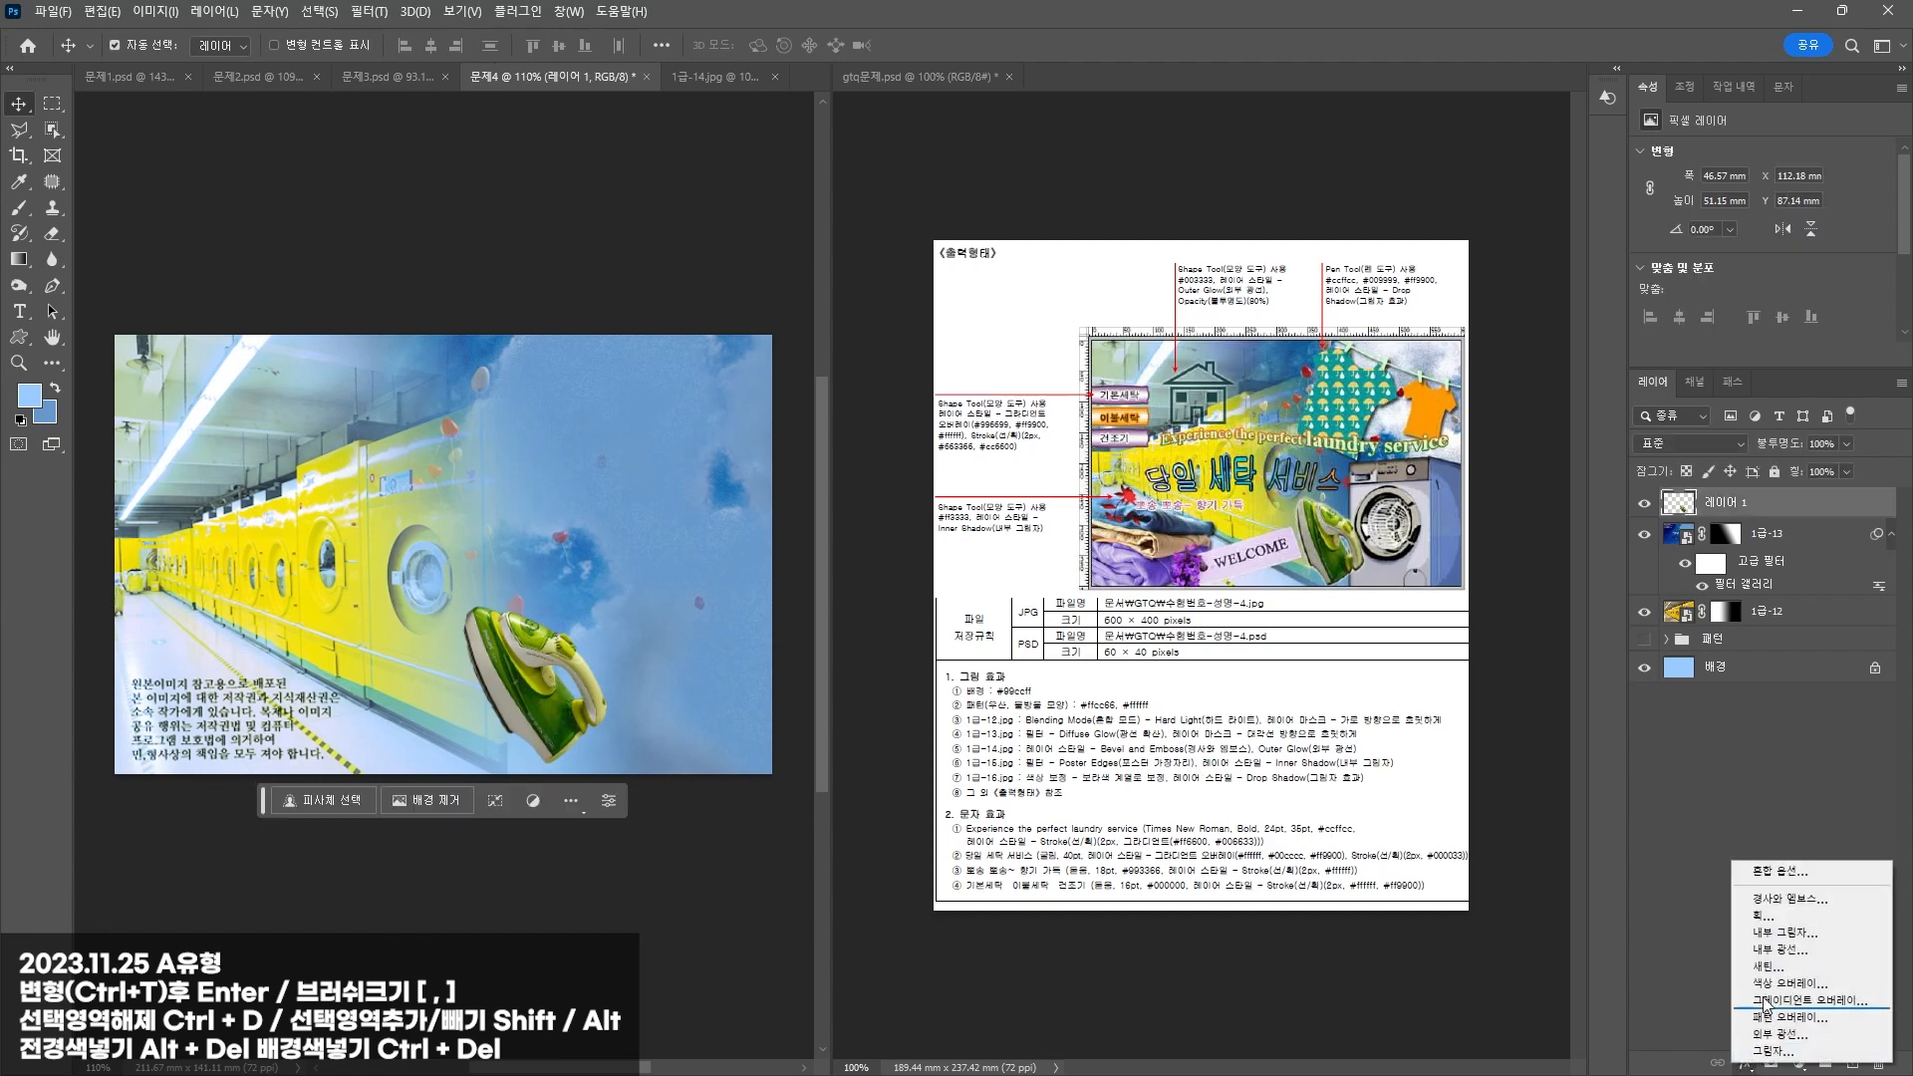
pyautogui.click(1782, 884)
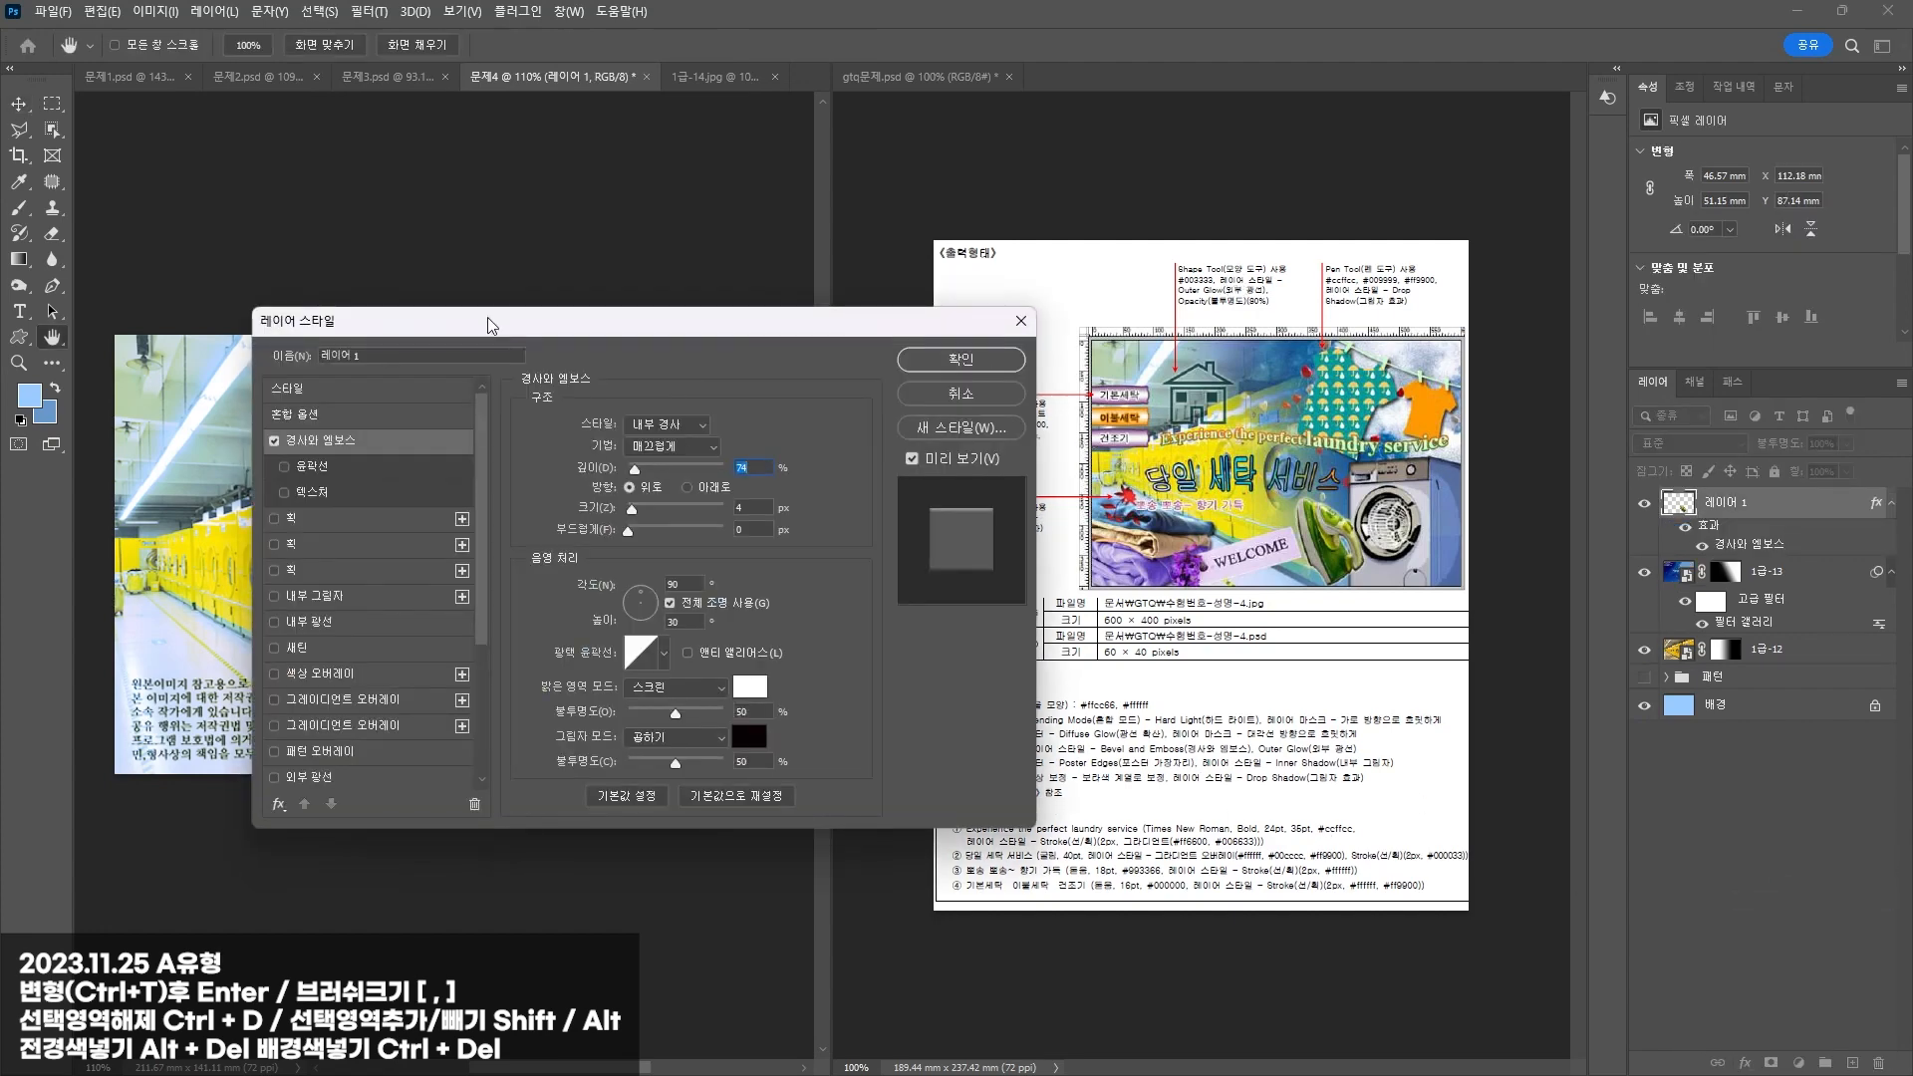
pyautogui.moveTo(489, 326); pyautogui.dragTo(977, 557)
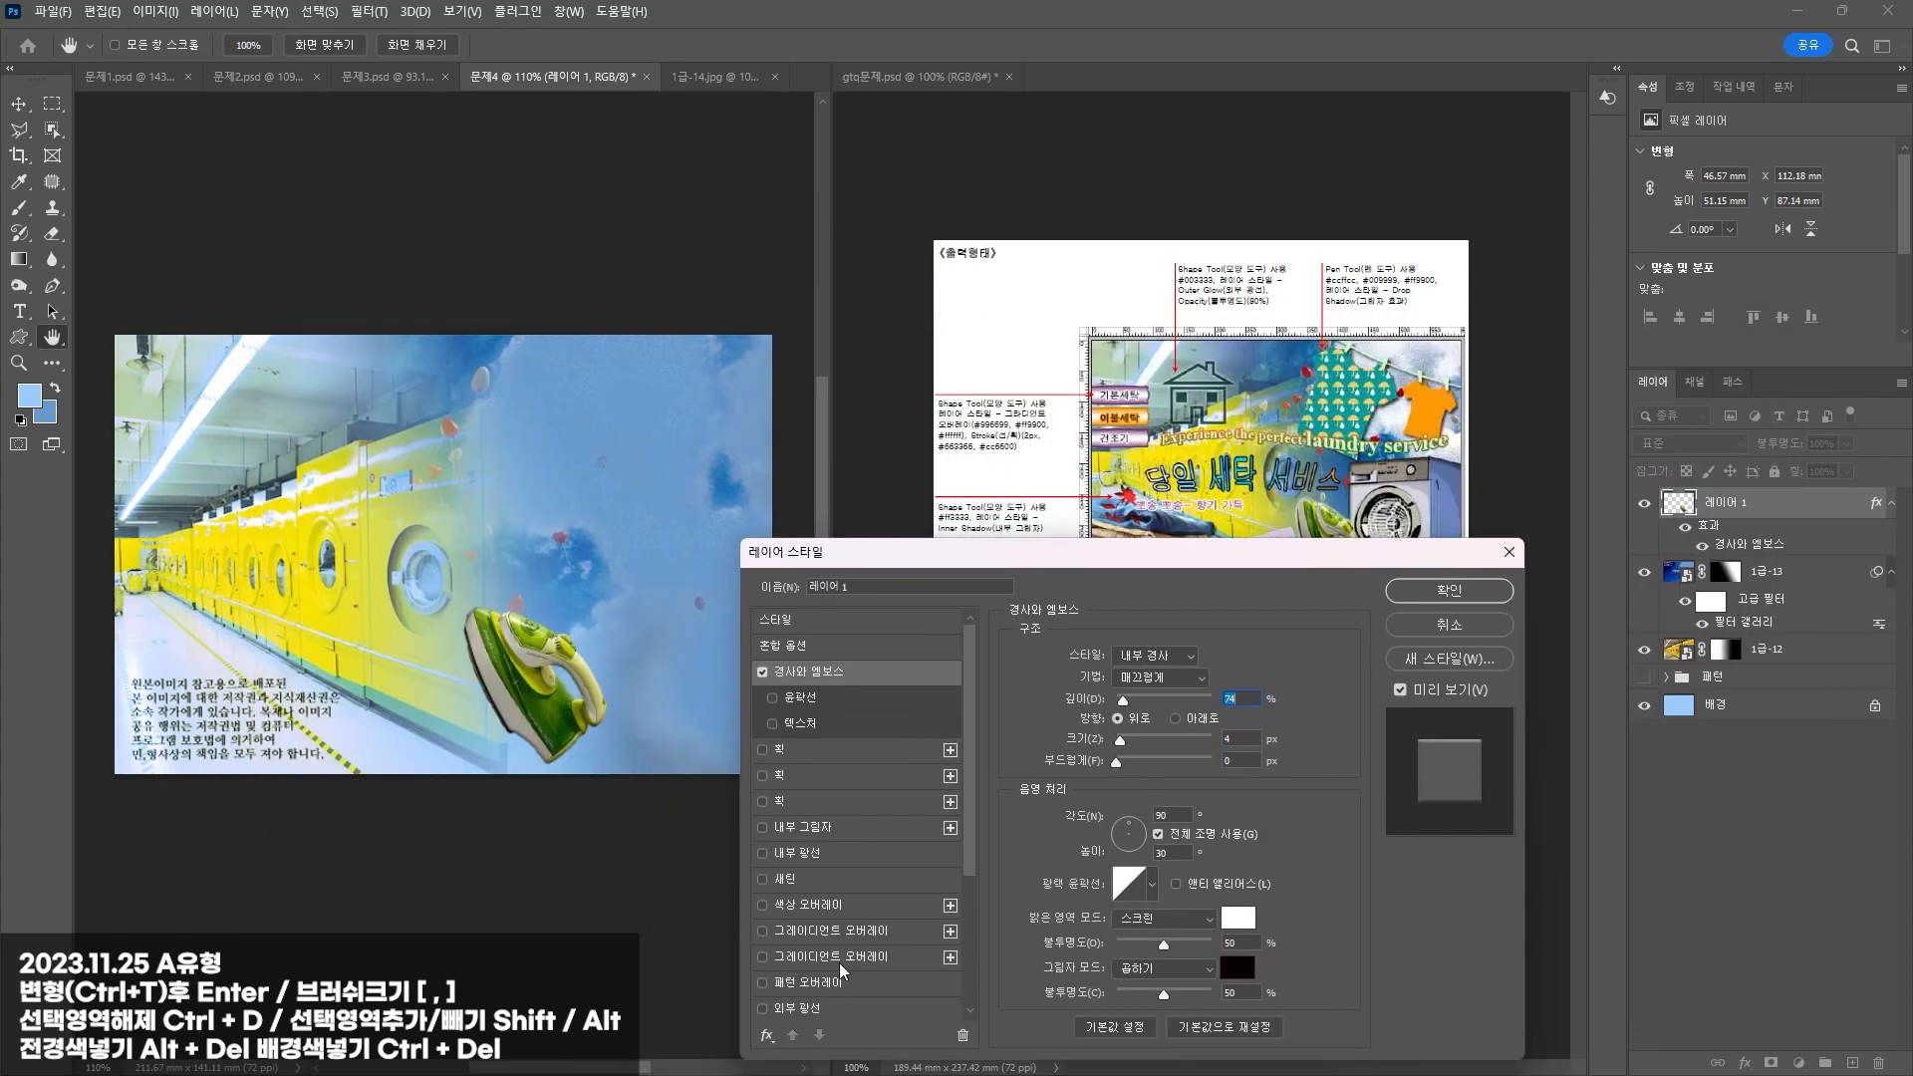
pyautogui.click(798, 1008)
pyautogui.click(1449, 590)
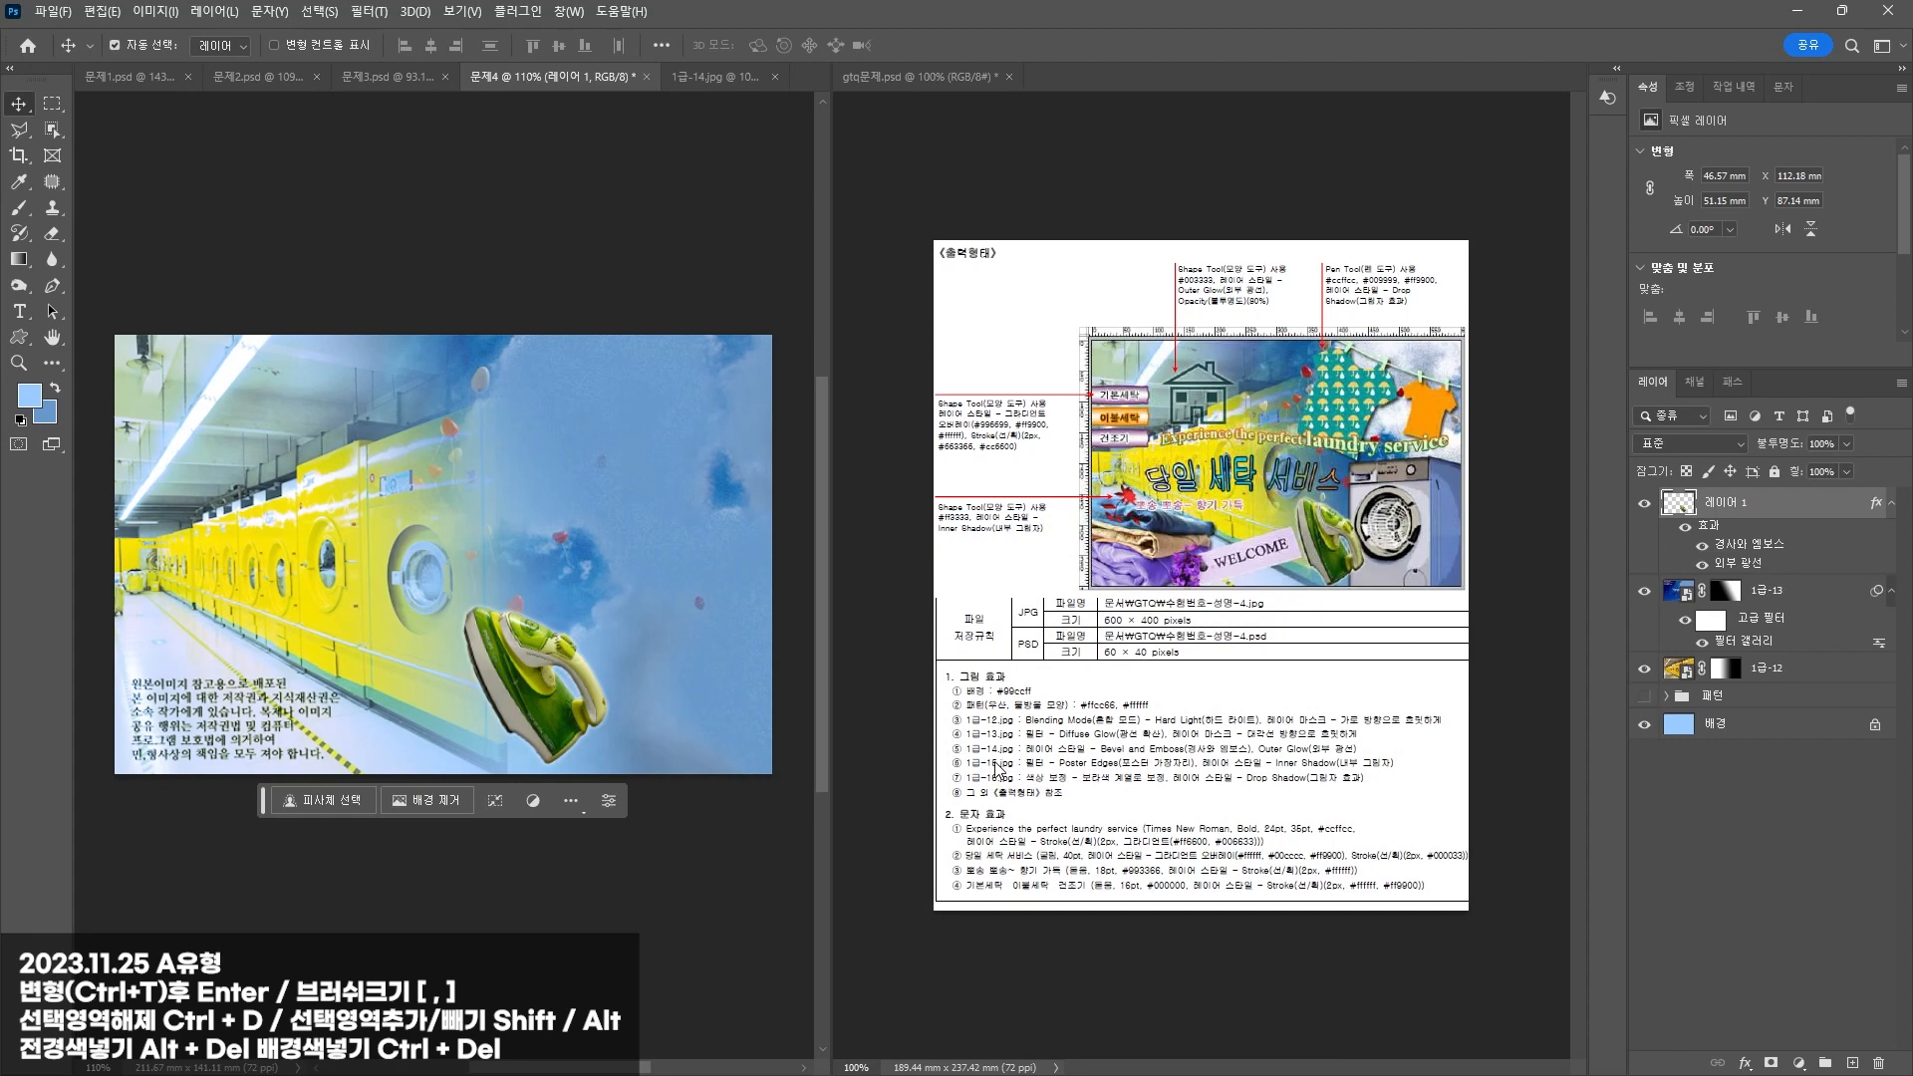
# Step: Open 1급-15.jpg and select the washing machine with the Object Selection tool
pyautogui.moveTo(0, 558); pyautogui.dragTo(570, 44)
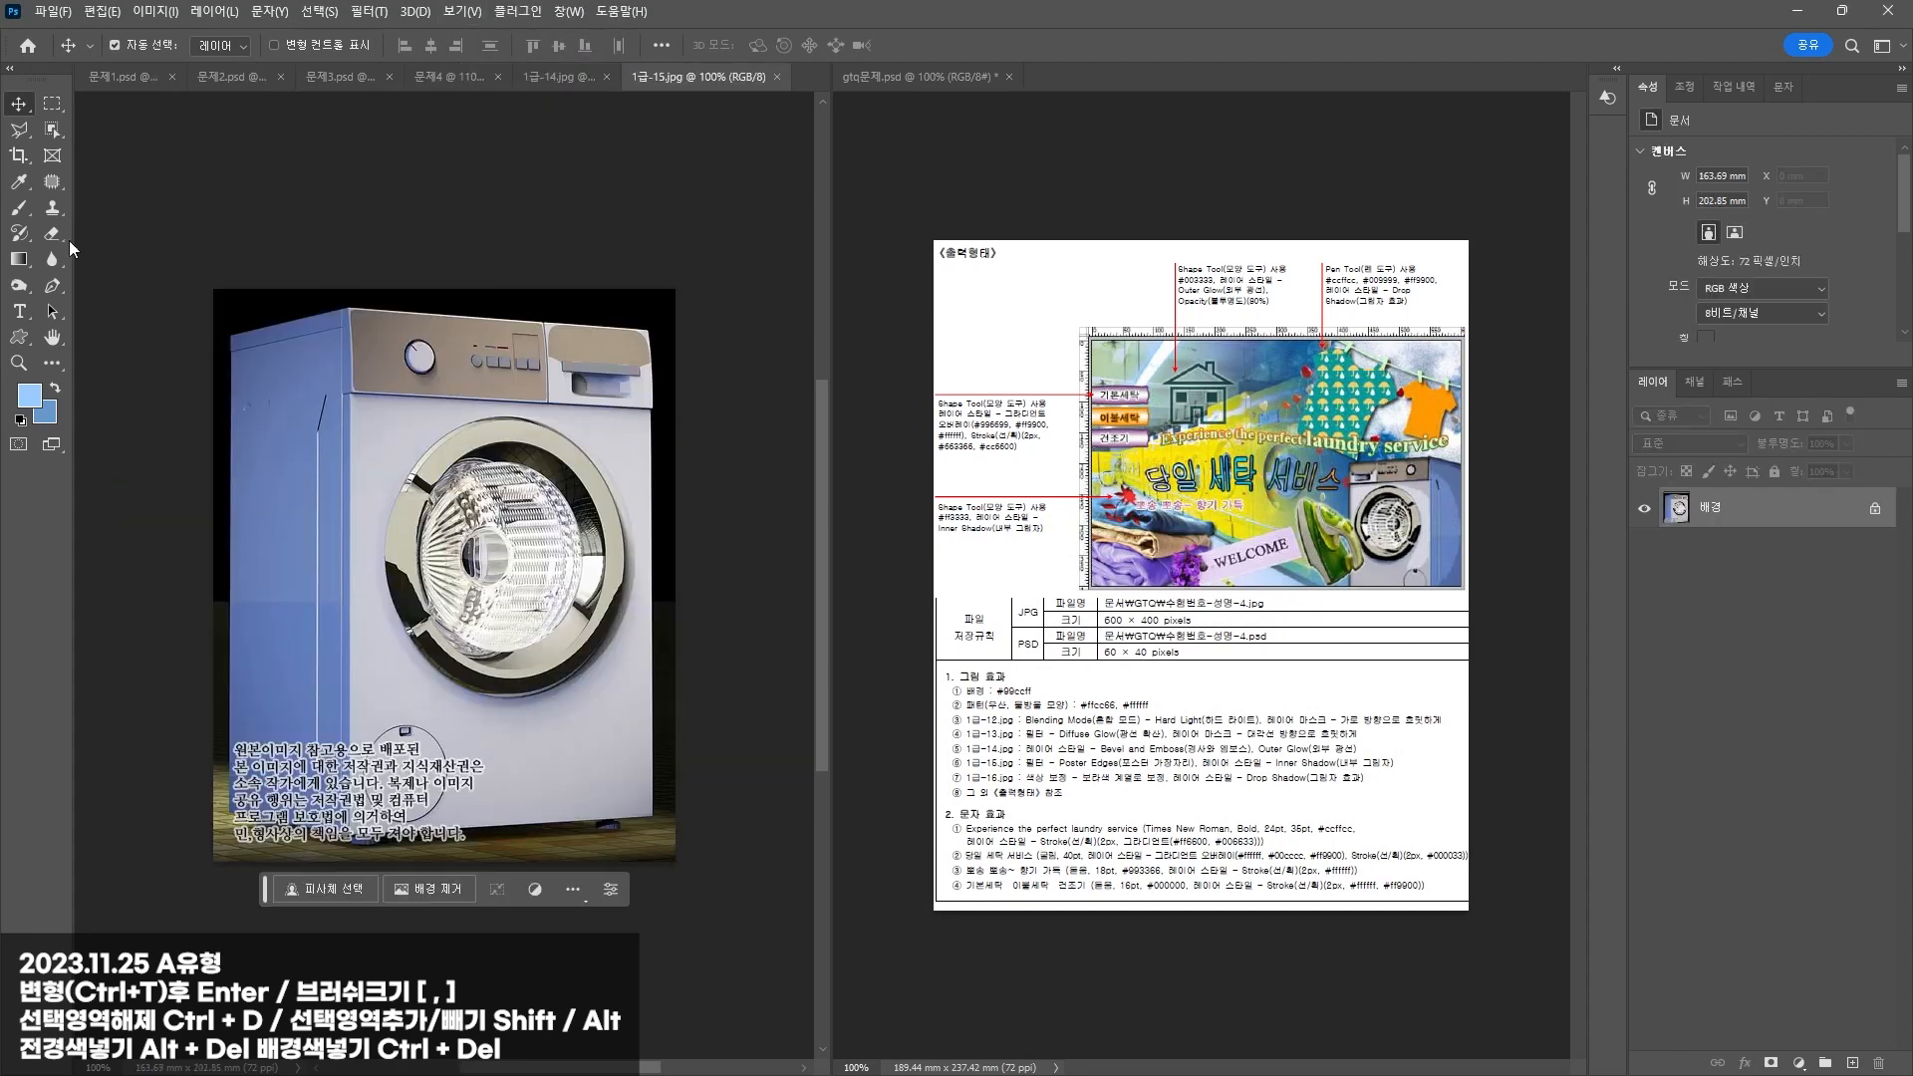
pyautogui.click(53, 134)
pyautogui.hotkey('ctrl', 'a')
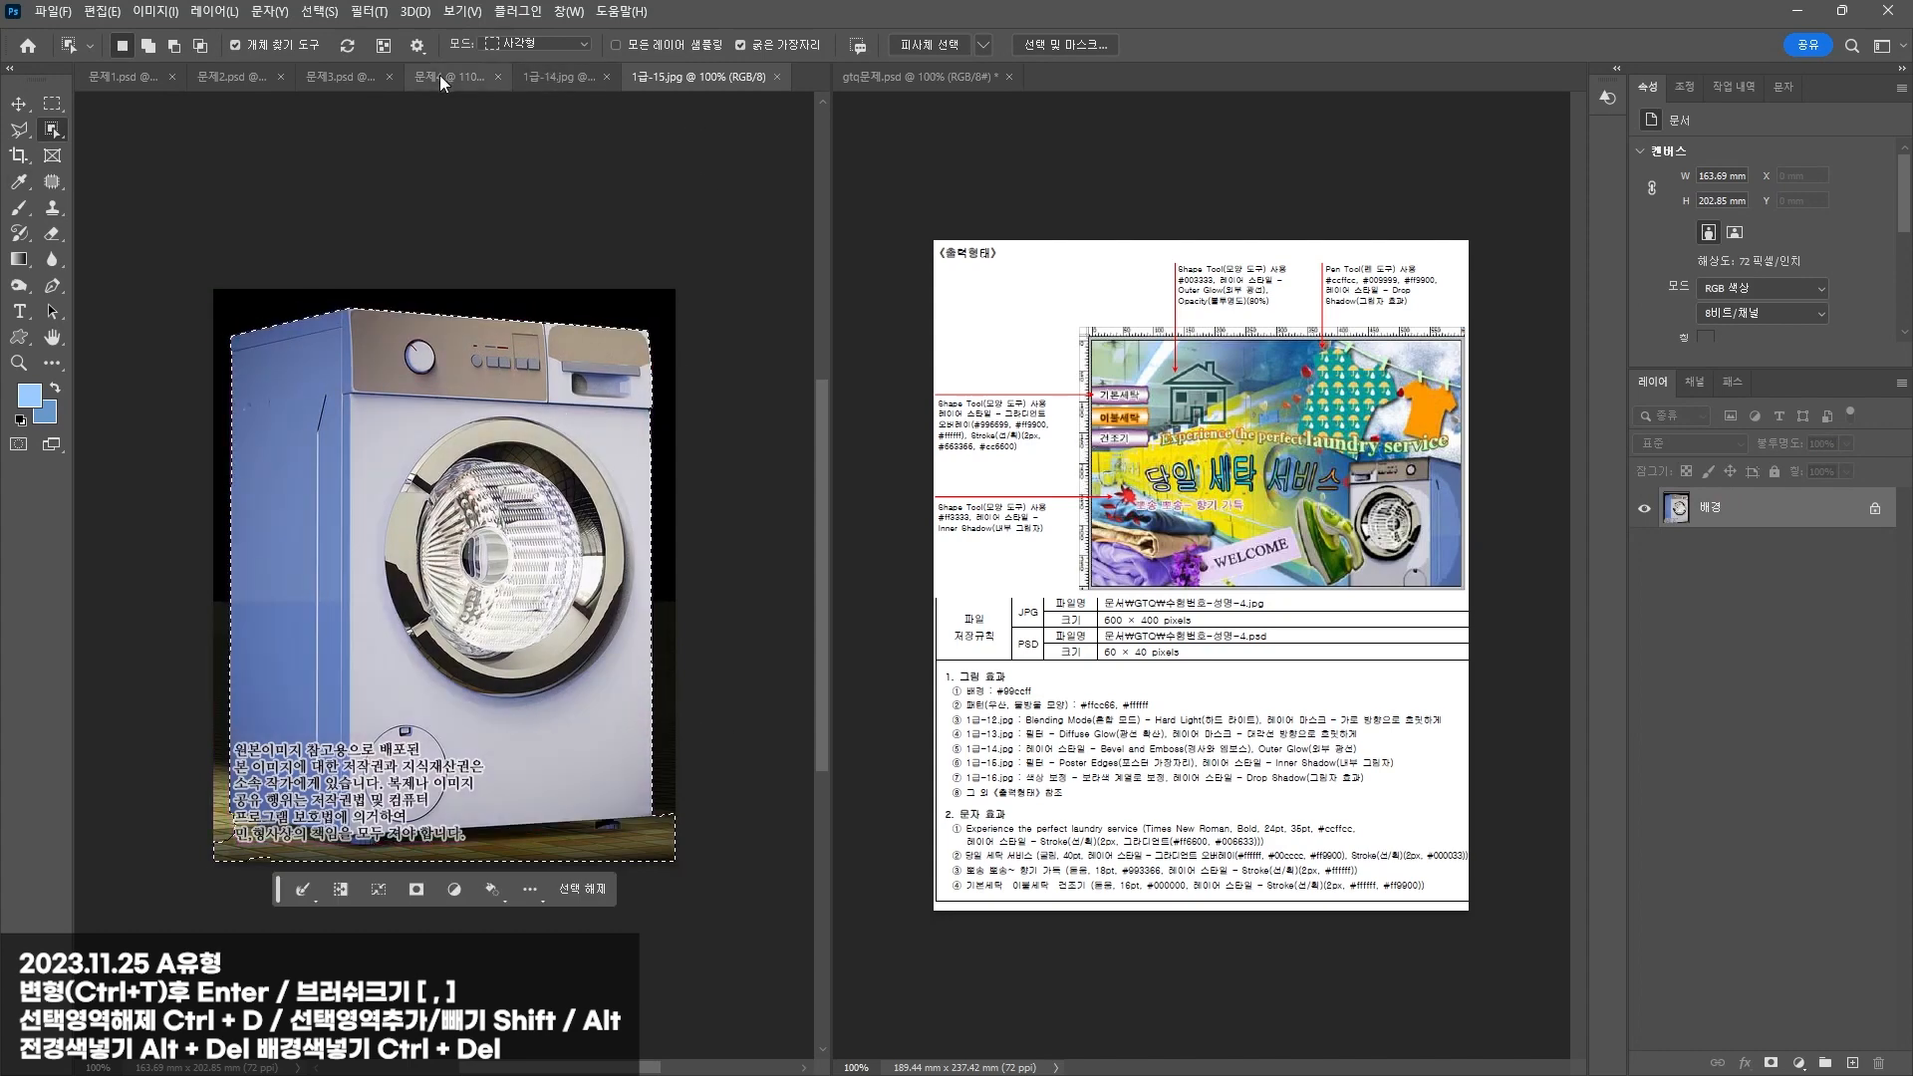
# Step: Paste the washing machine into 문제4, flip it horizontally, scale it to about 48% and place it in the canvas's lower-right corner
pyautogui.click(444, 76)
pyautogui.hotkey('ctrl', 'v')
pyautogui.hotkey('ctrl', 't')
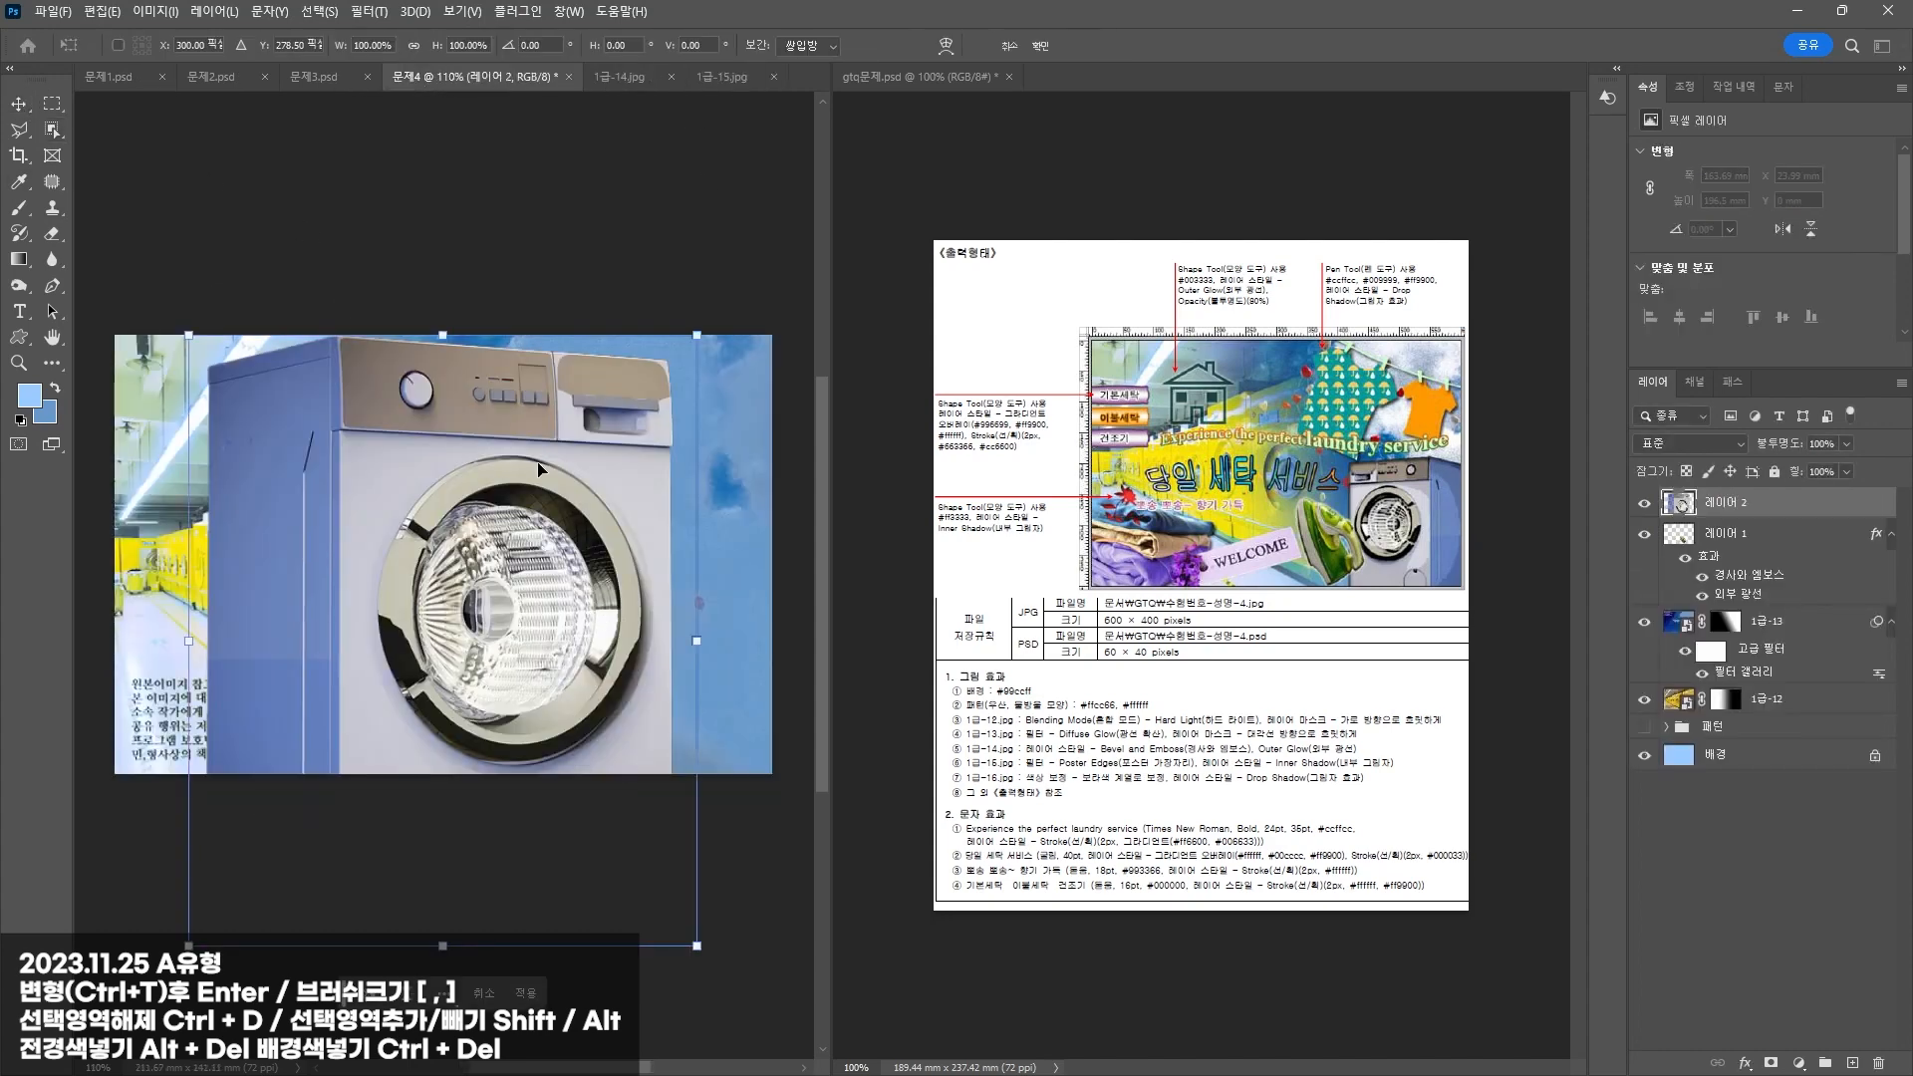
pyautogui.rightClick(527, 456)
pyautogui.click(579, 845)
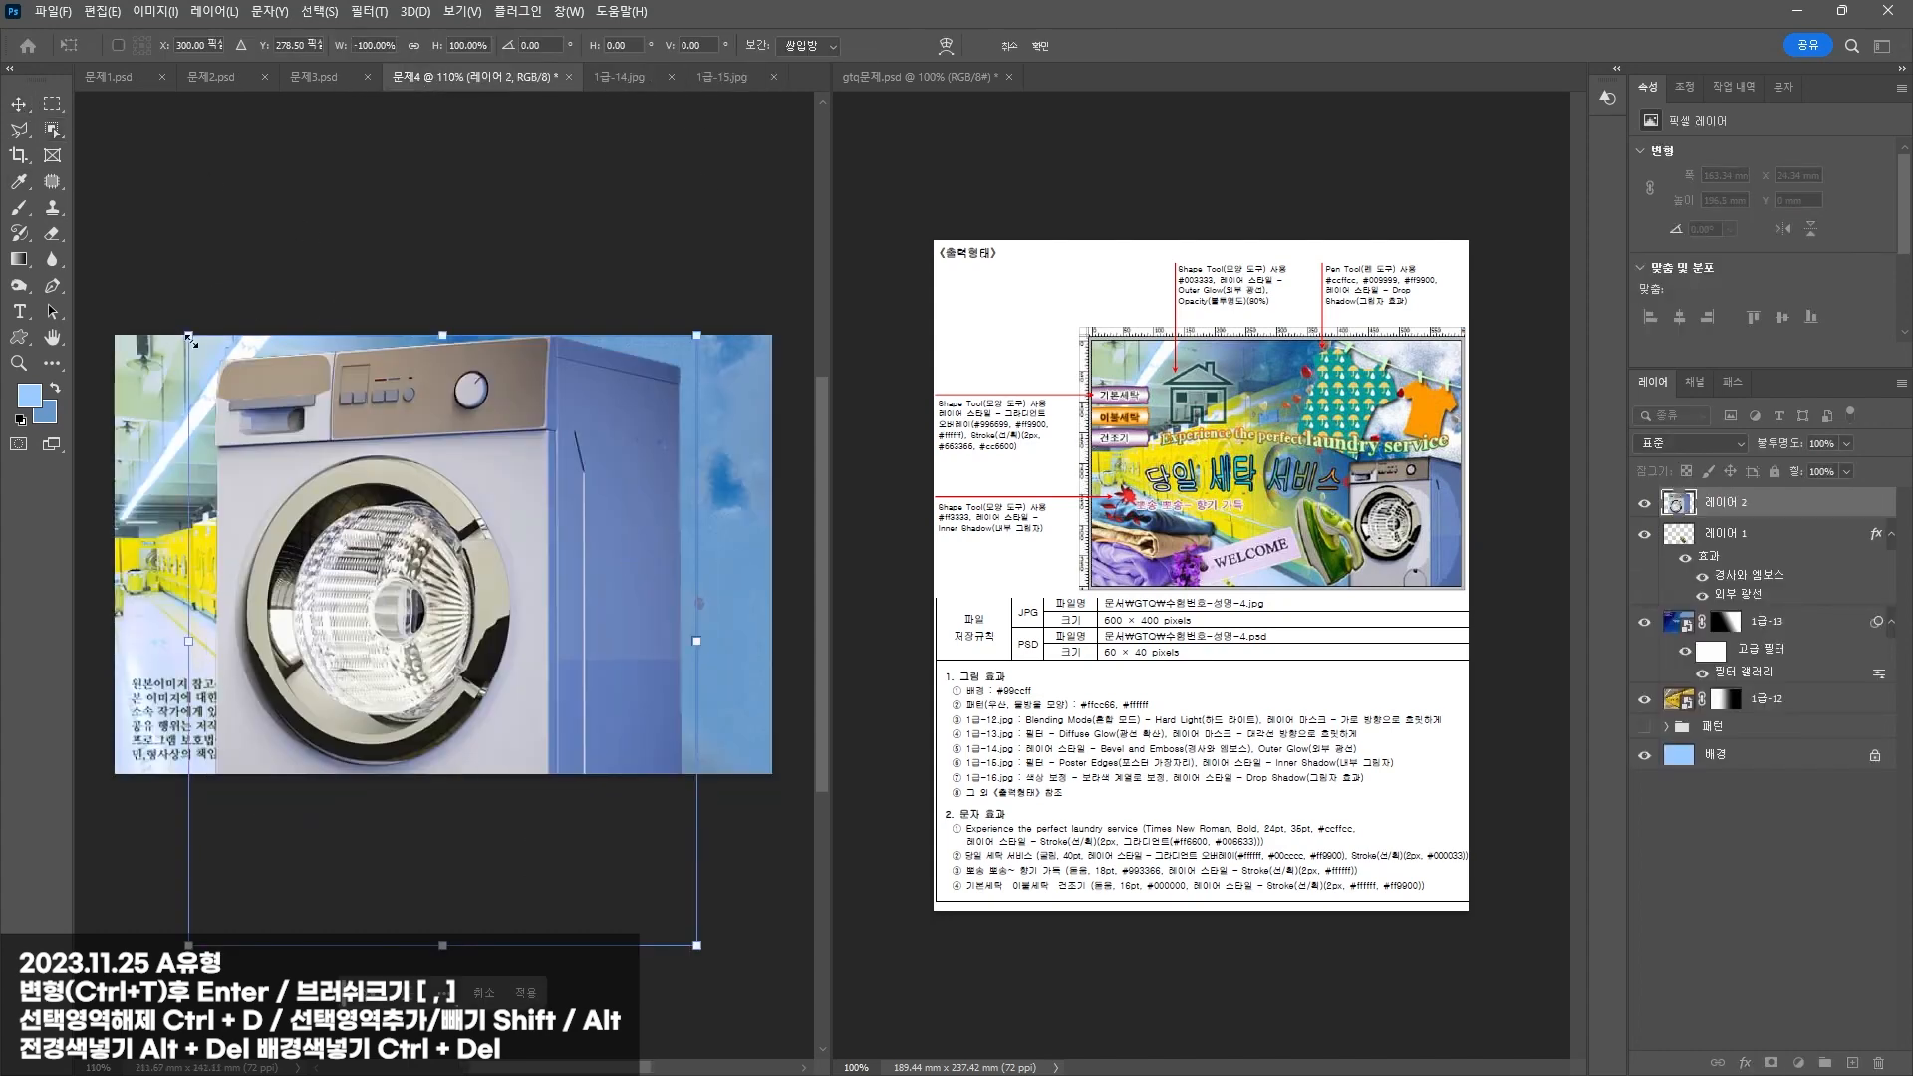
pyautogui.moveTo(192, 341); pyautogui.dragTo(420, 617)
pyautogui.moveTo(595, 669); pyautogui.dragTo(678, 529)
pyautogui.moveTo(502, 474); pyautogui.dragTo(539, 516)
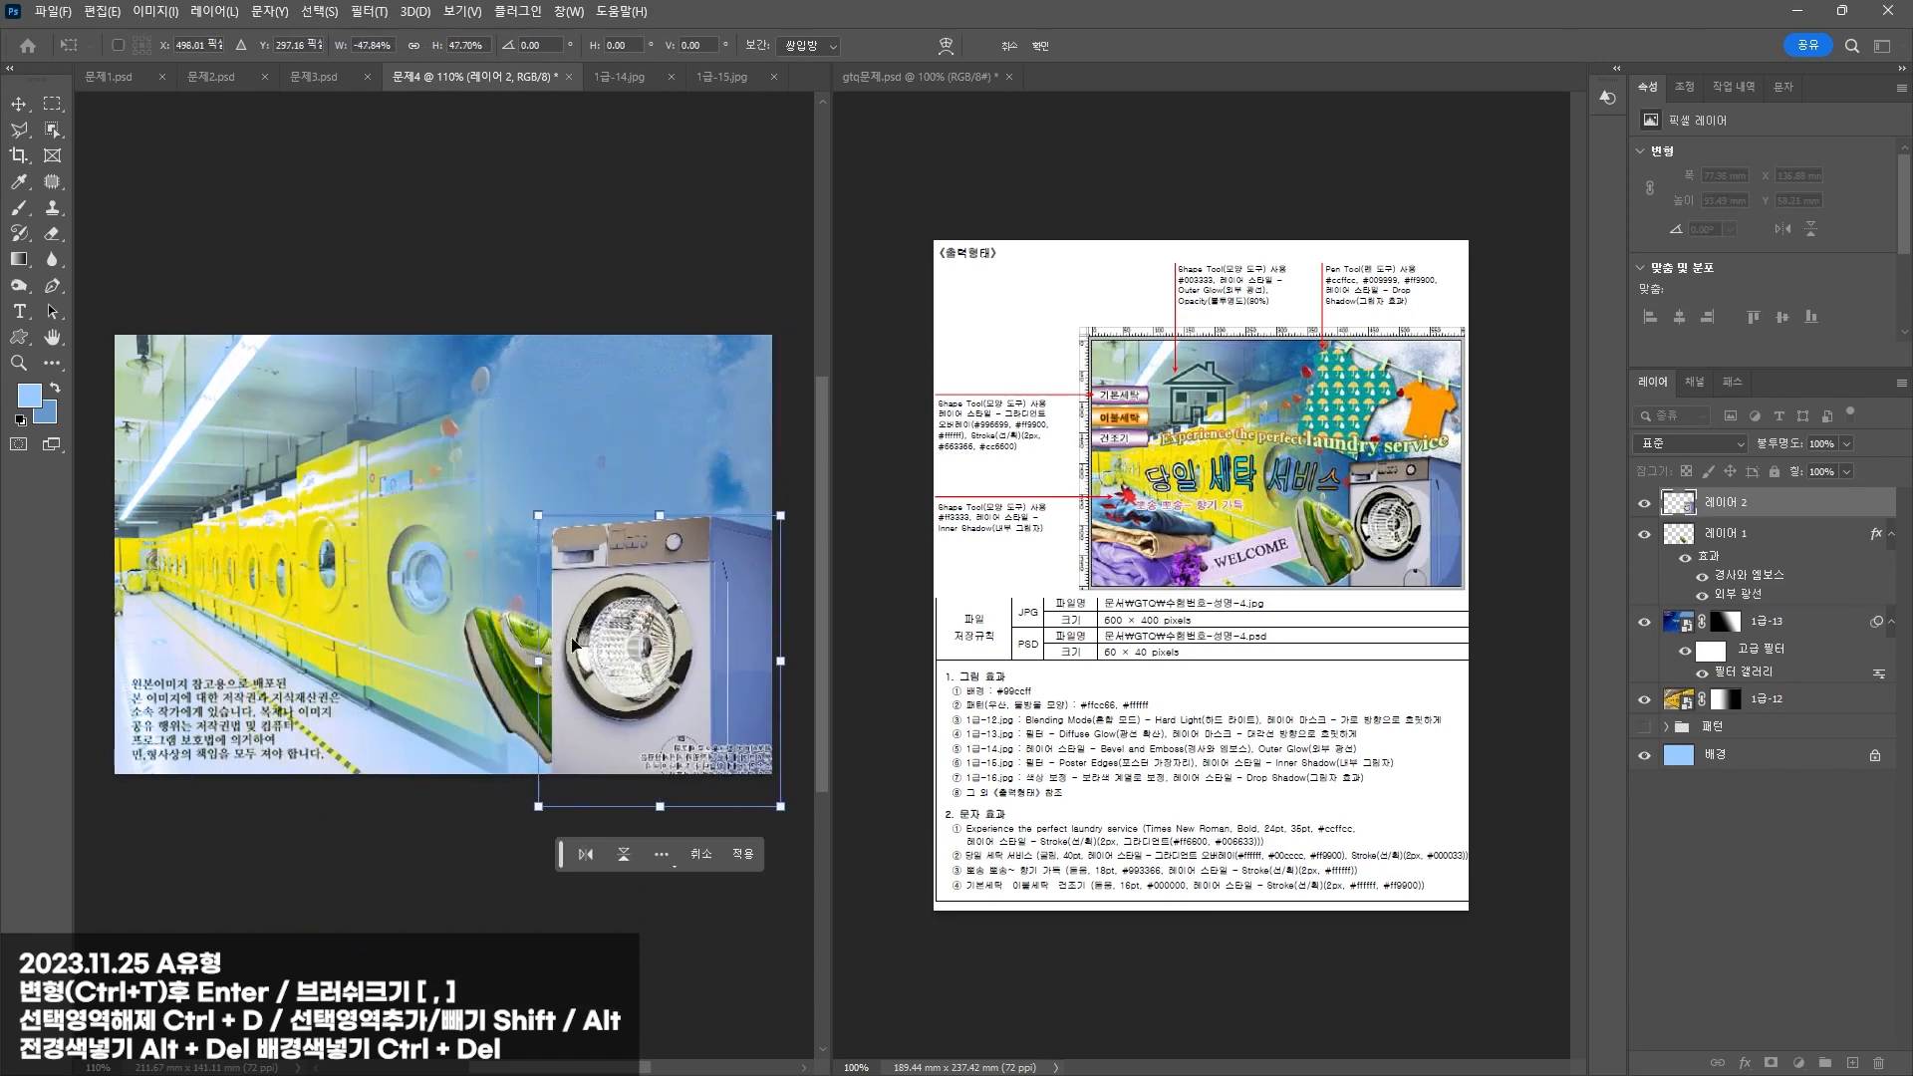
pyautogui.press('Return')
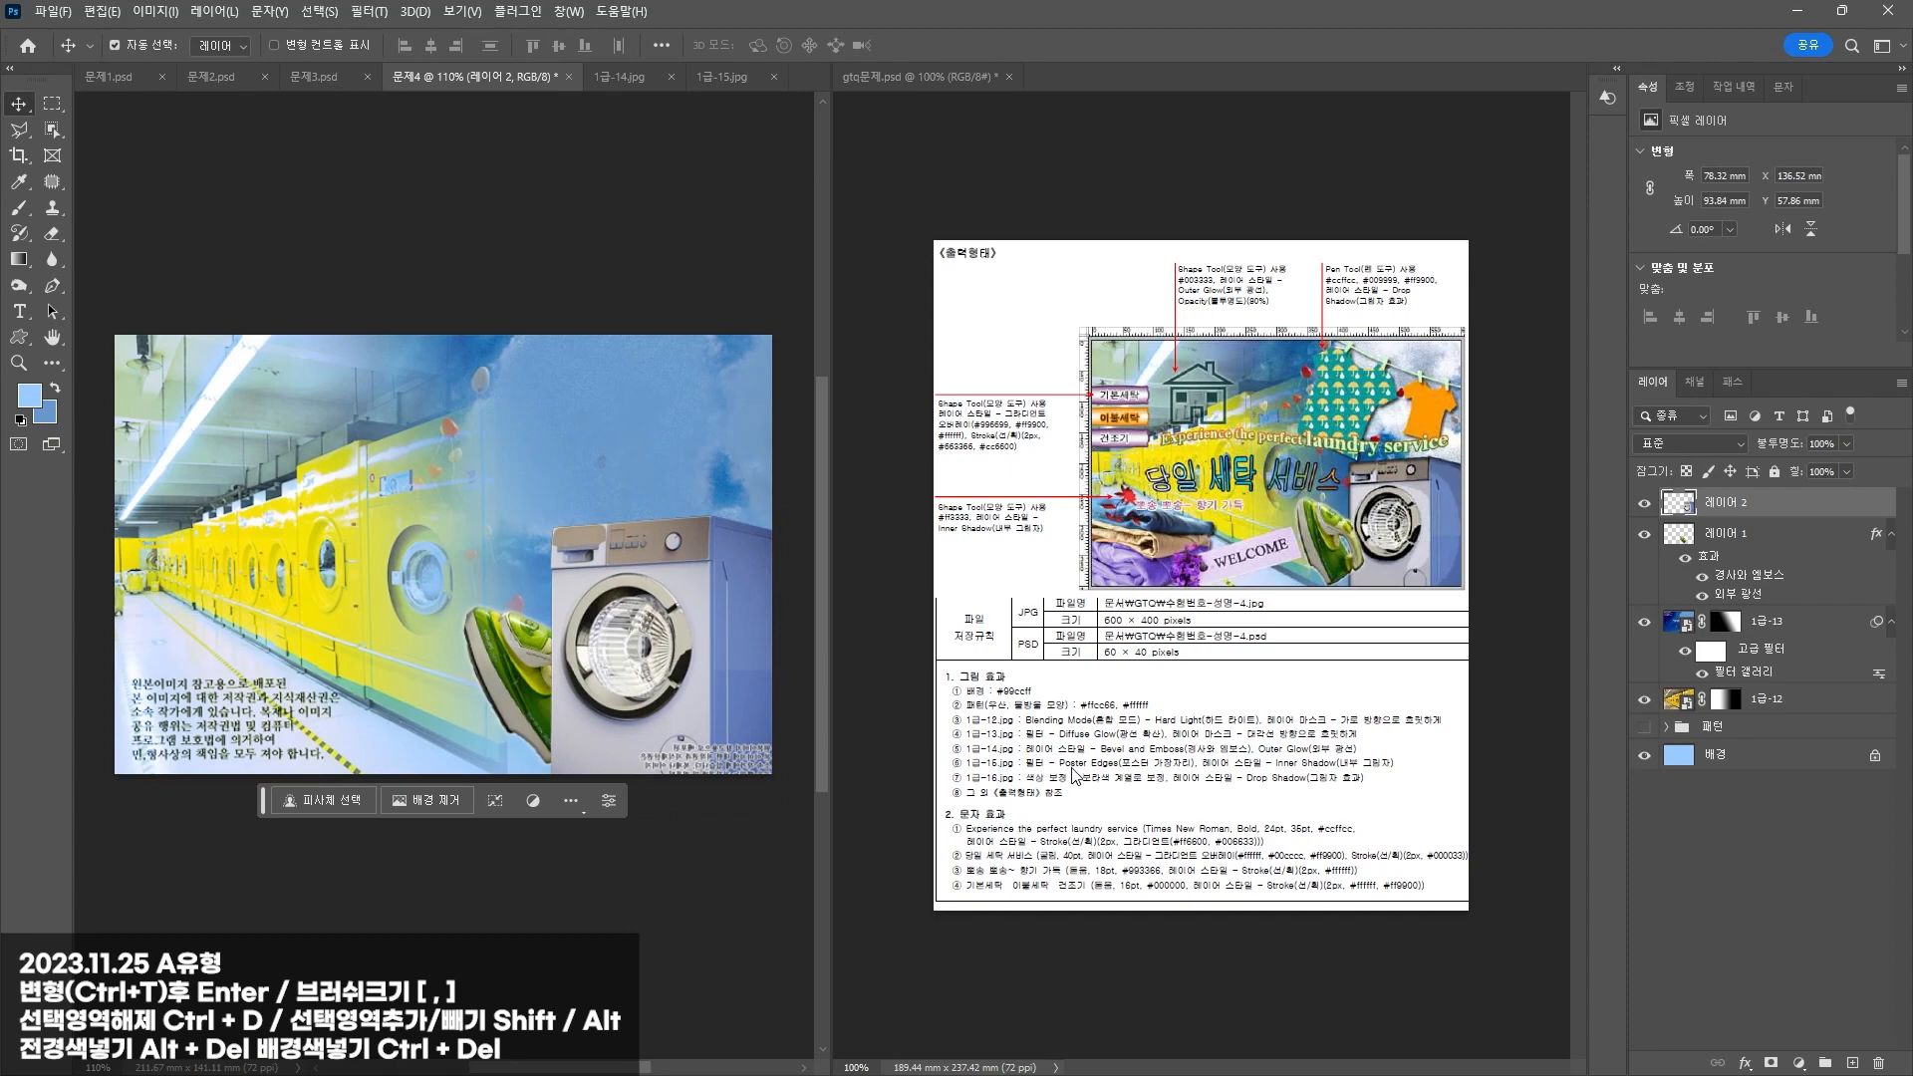
# Step: Apply the Poster Edges filter from the Filter Gallery's Artistic group to the washing machine layer
pyautogui.click(368, 11)
pyautogui.click(418, 126)
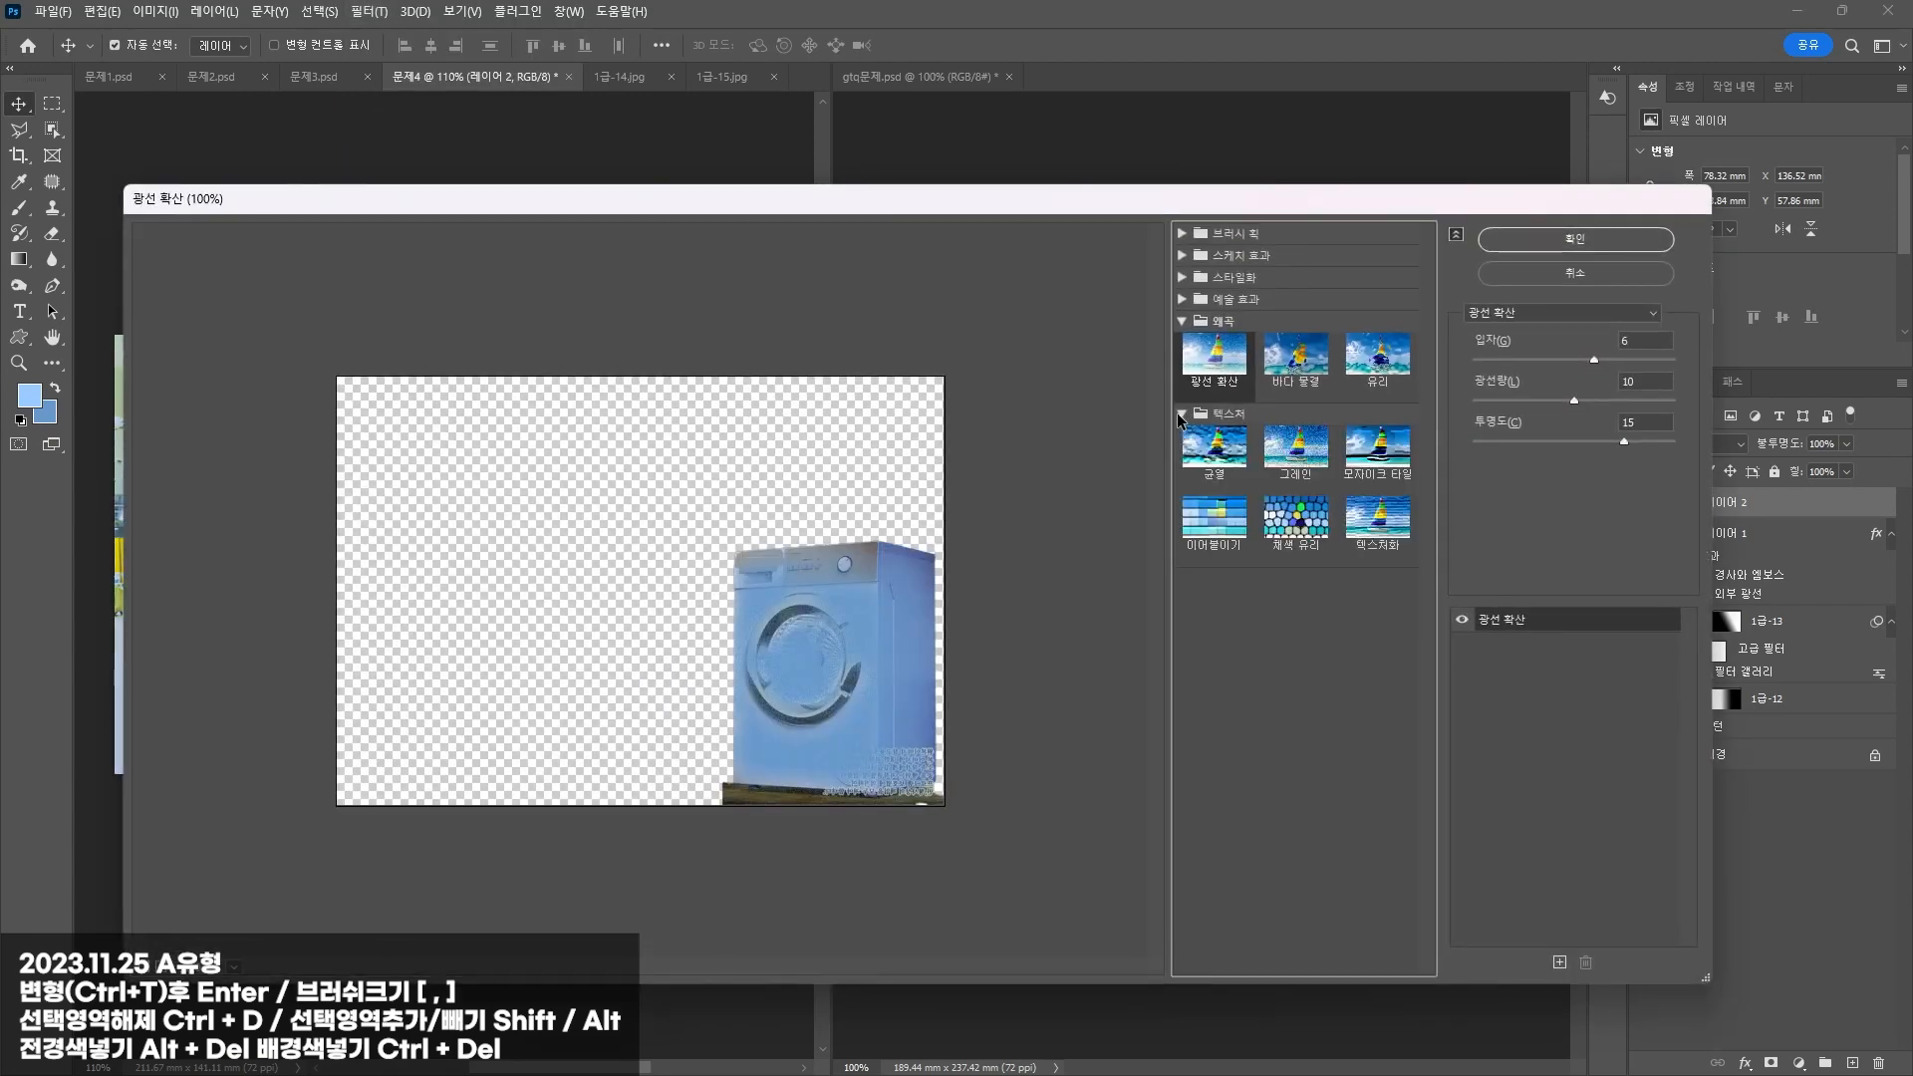
pyautogui.click(1192, 410)
pyautogui.click(1182, 300)
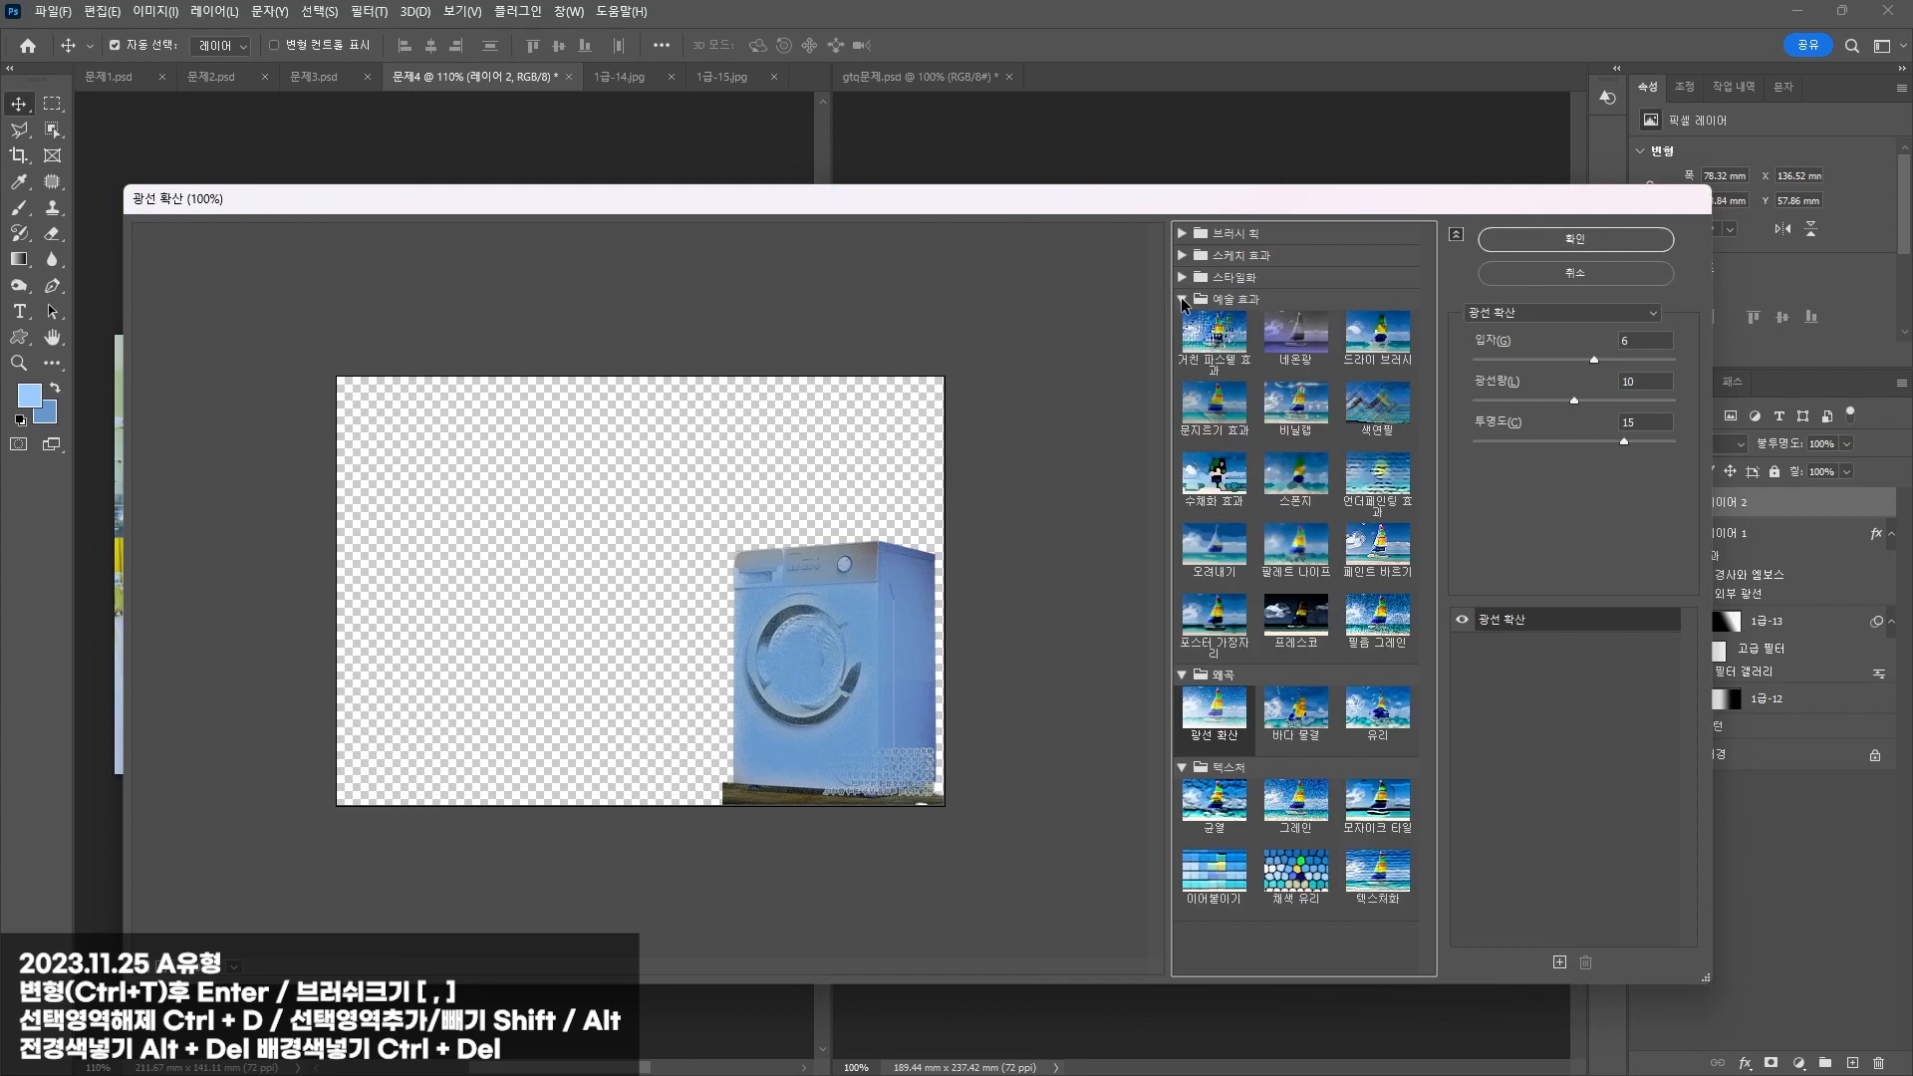
pyautogui.click(1203, 621)
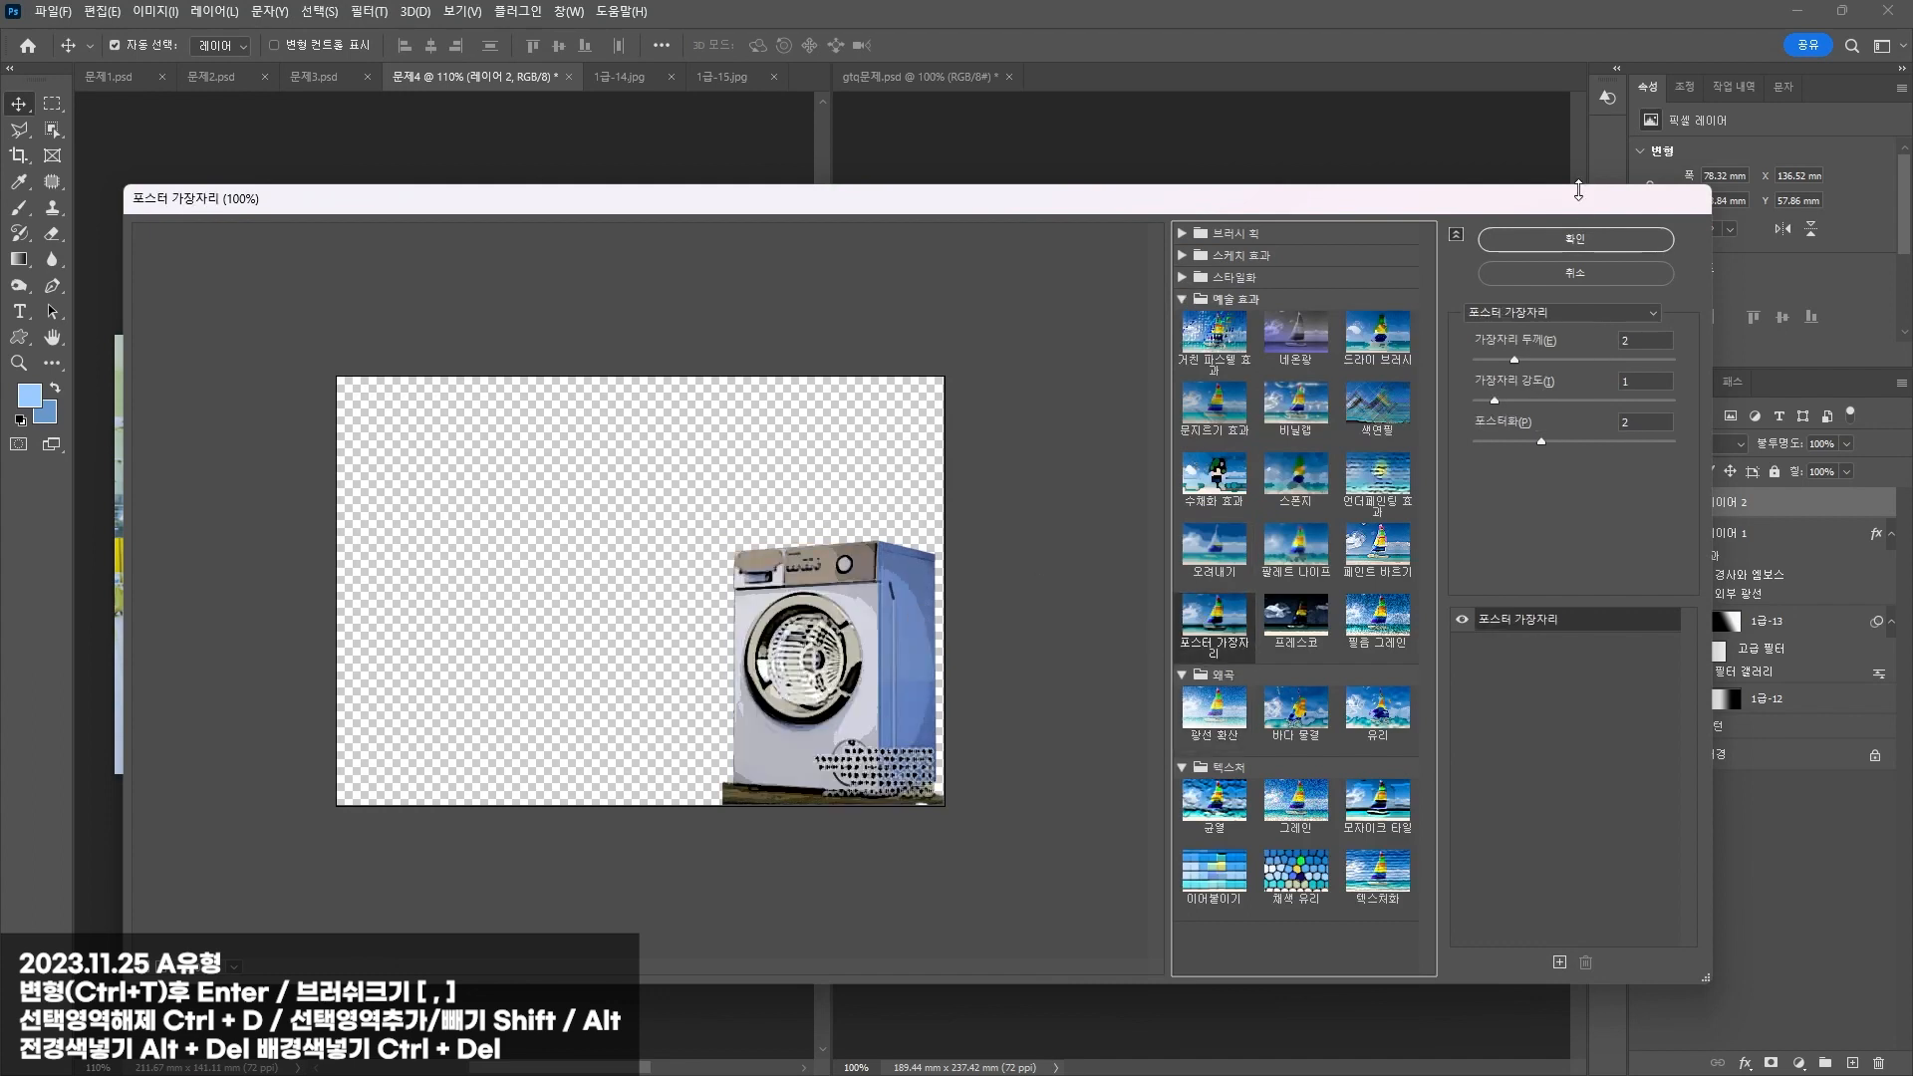
pyautogui.moveTo(1425, 199); pyautogui.dragTo(866, 192)
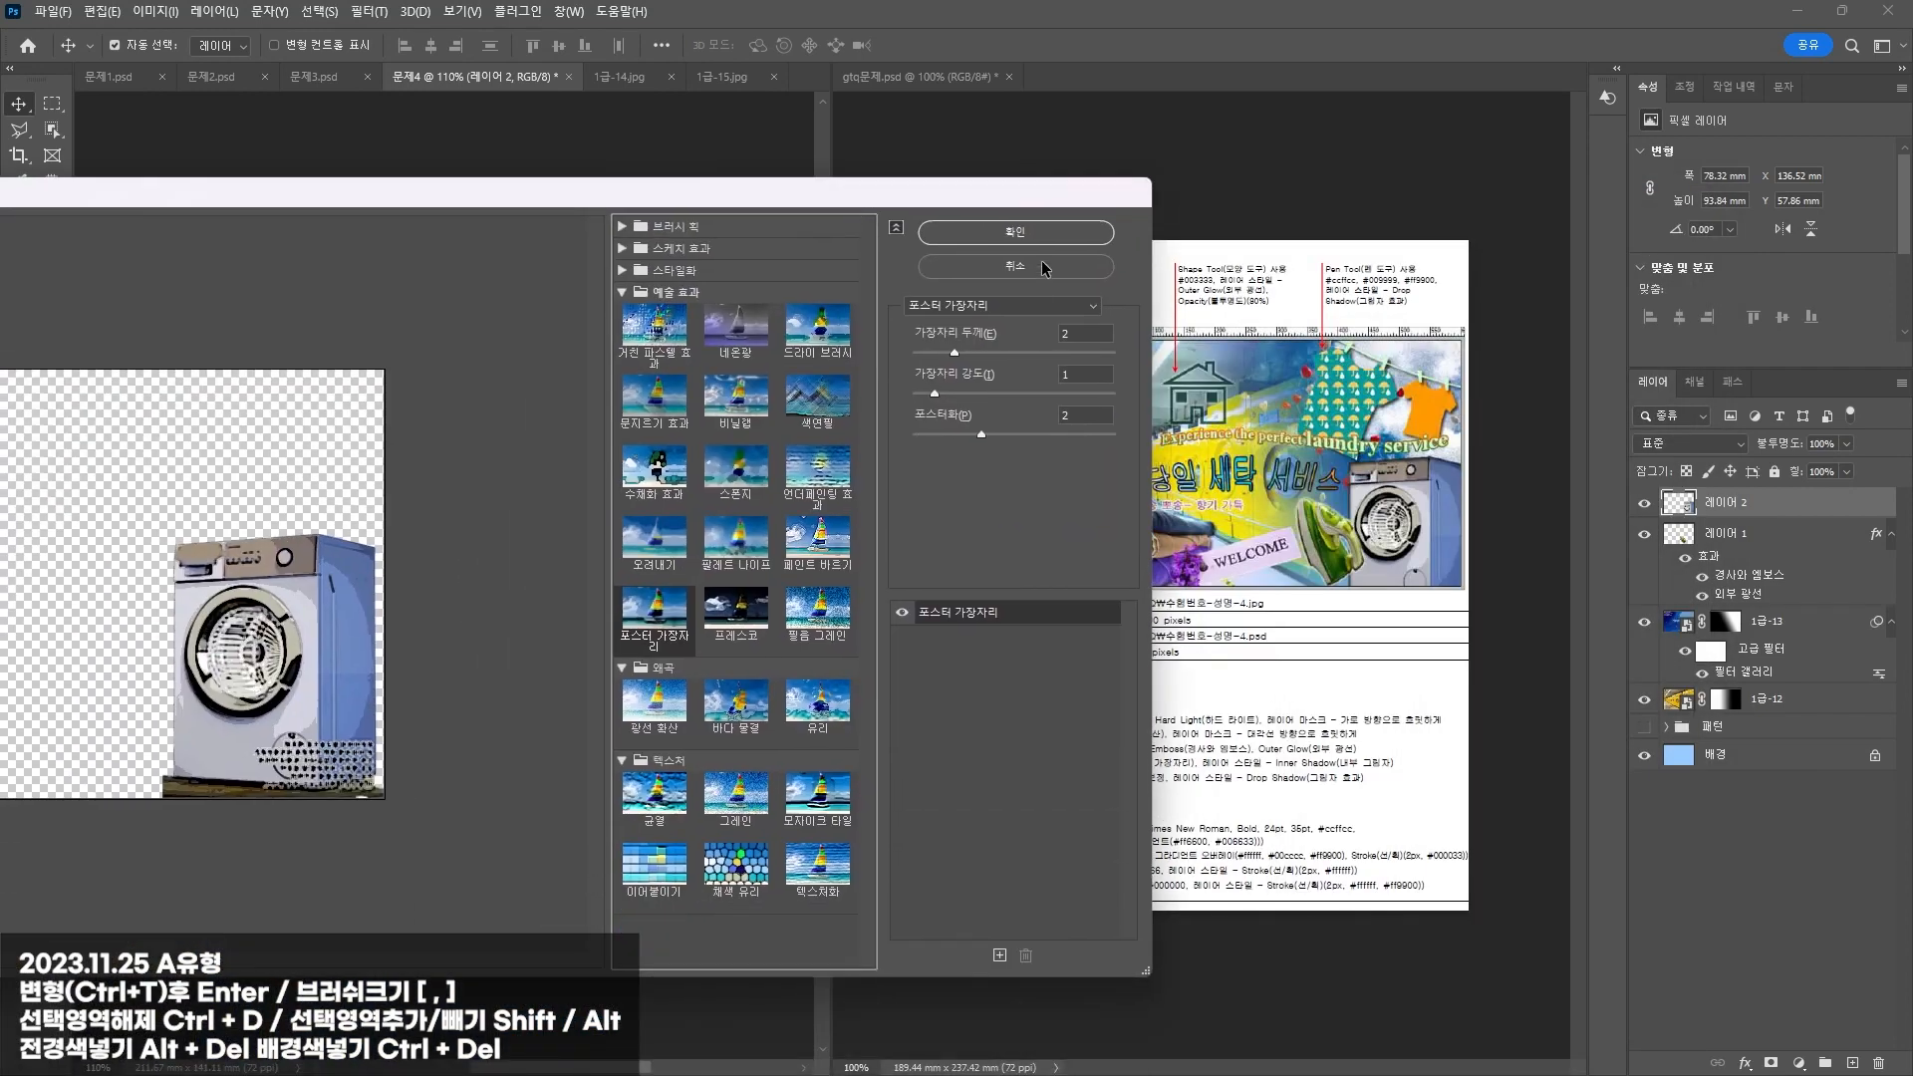
pyautogui.click(1031, 232)
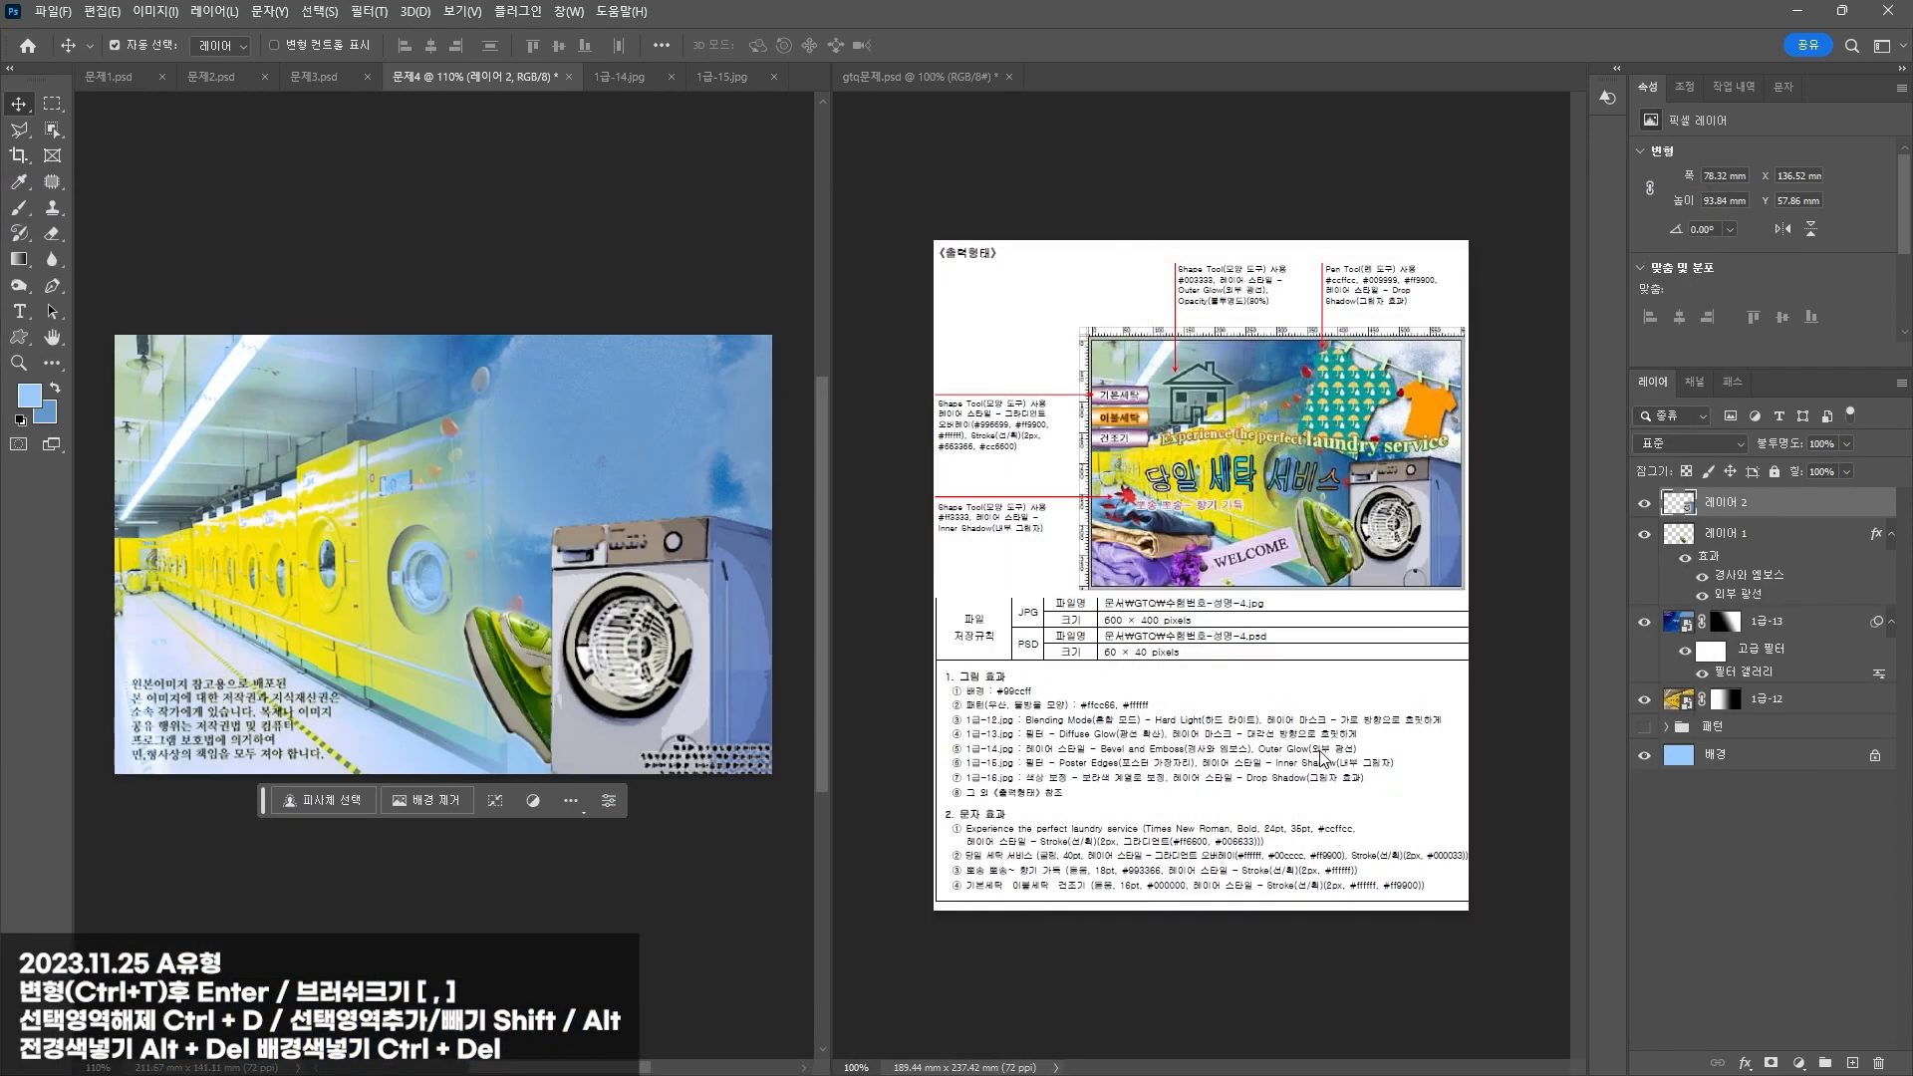
# Step: Add an Inner Shadow layer style to the washing machine layer
pyautogui.click(1745, 1063)
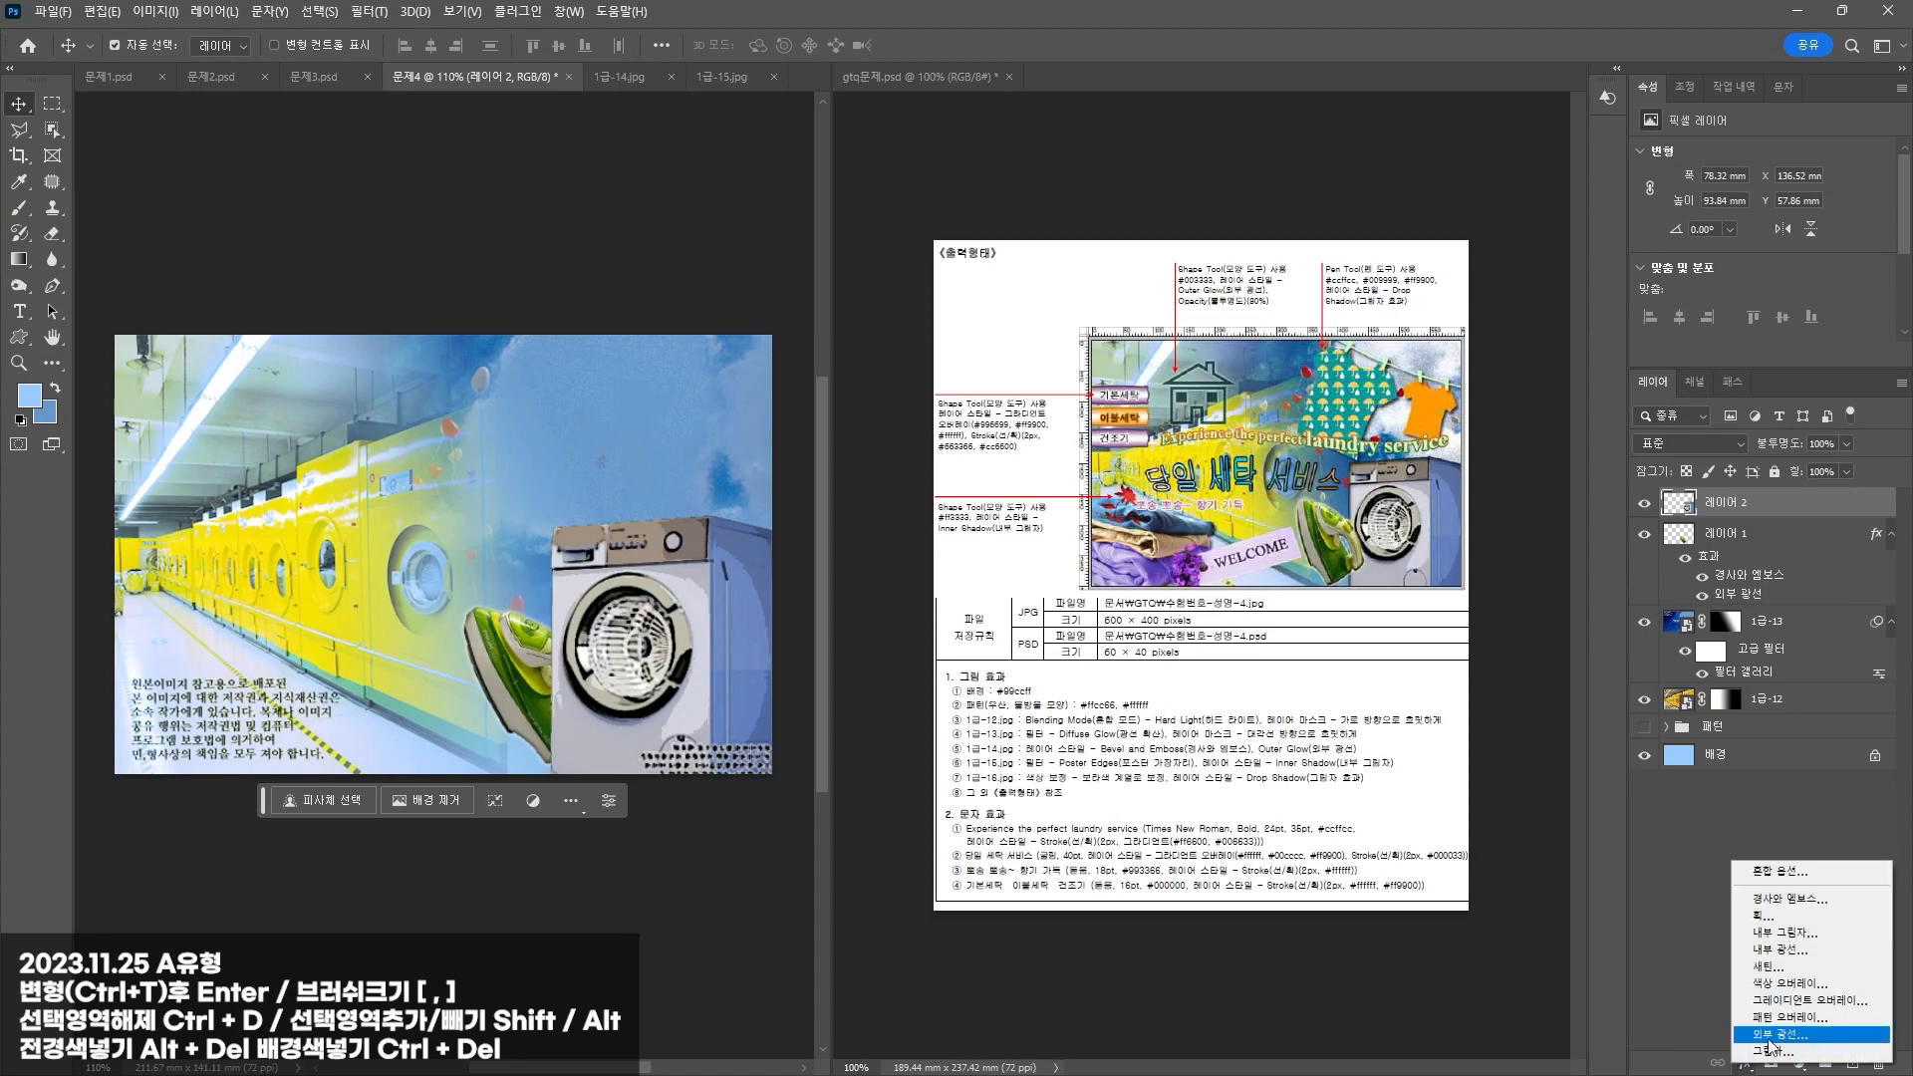
pyautogui.click(1784, 933)
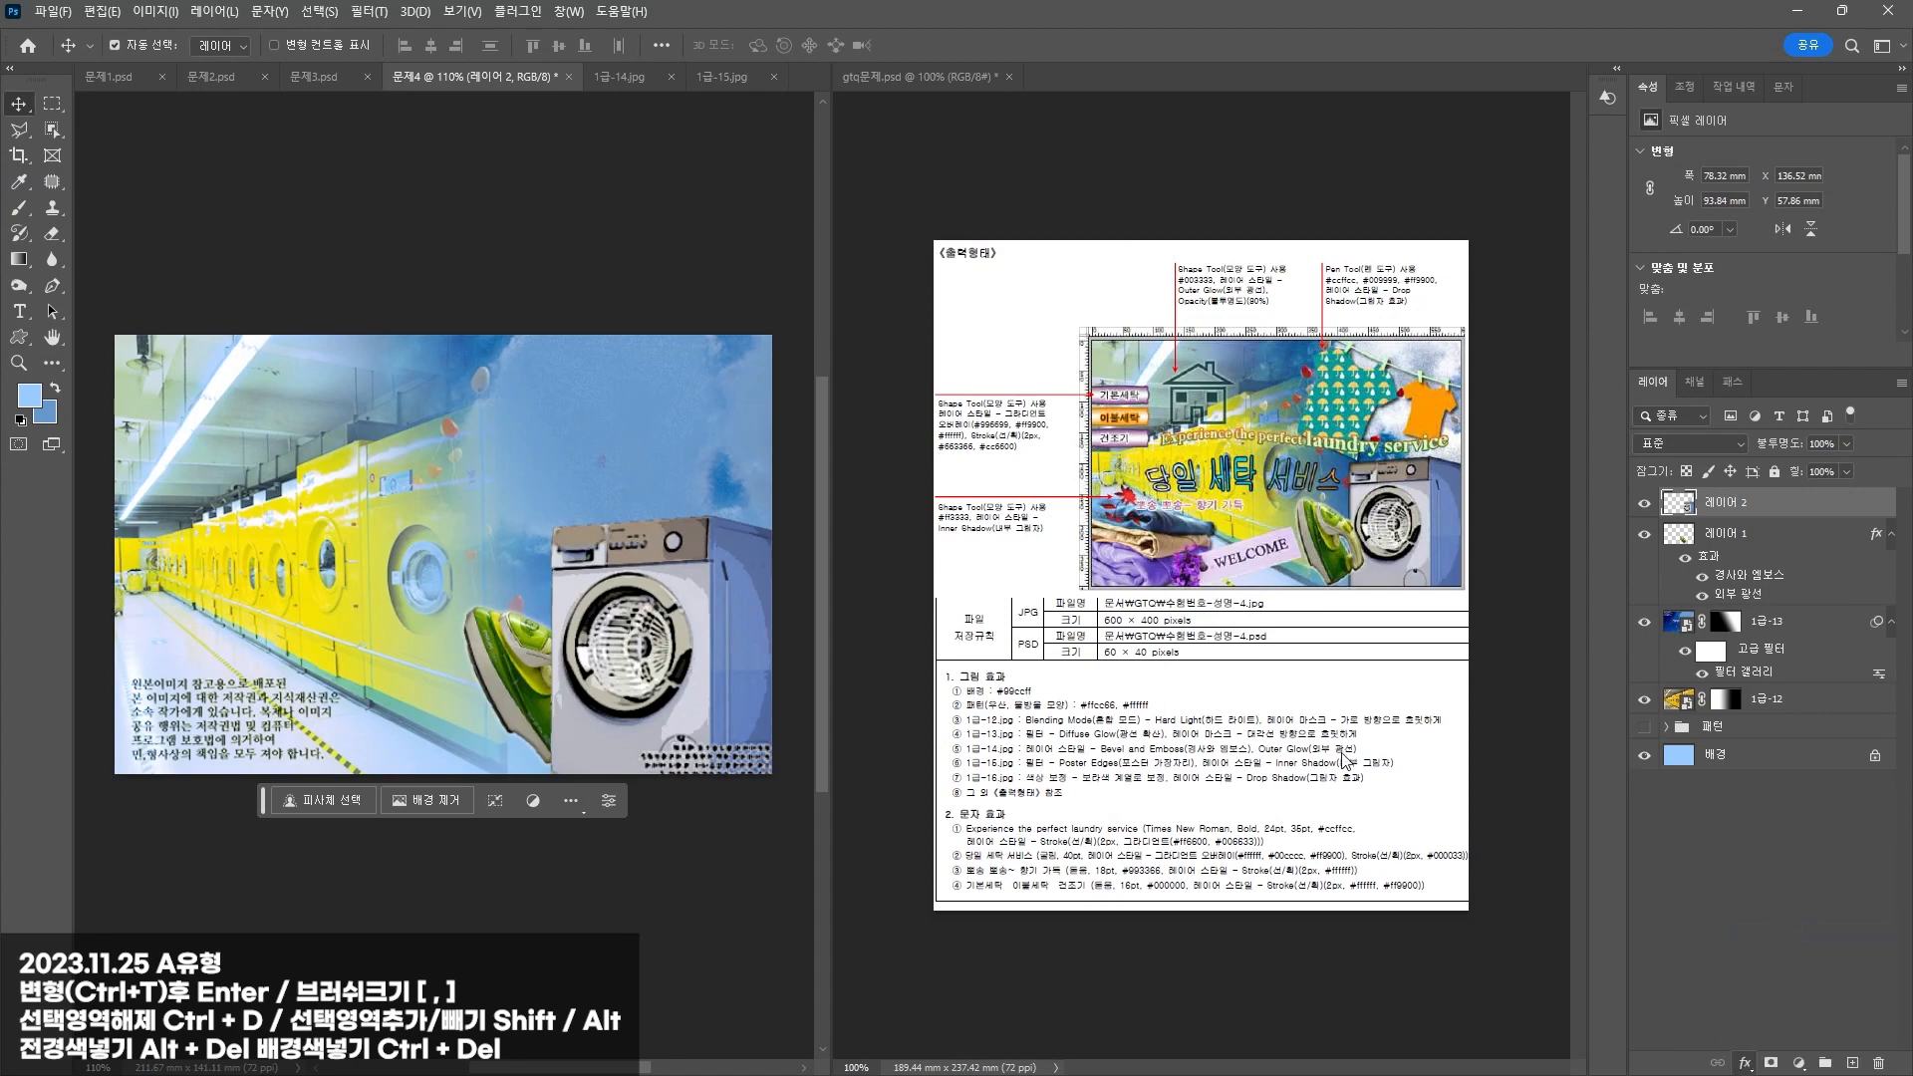
pyautogui.click(1448, 592)
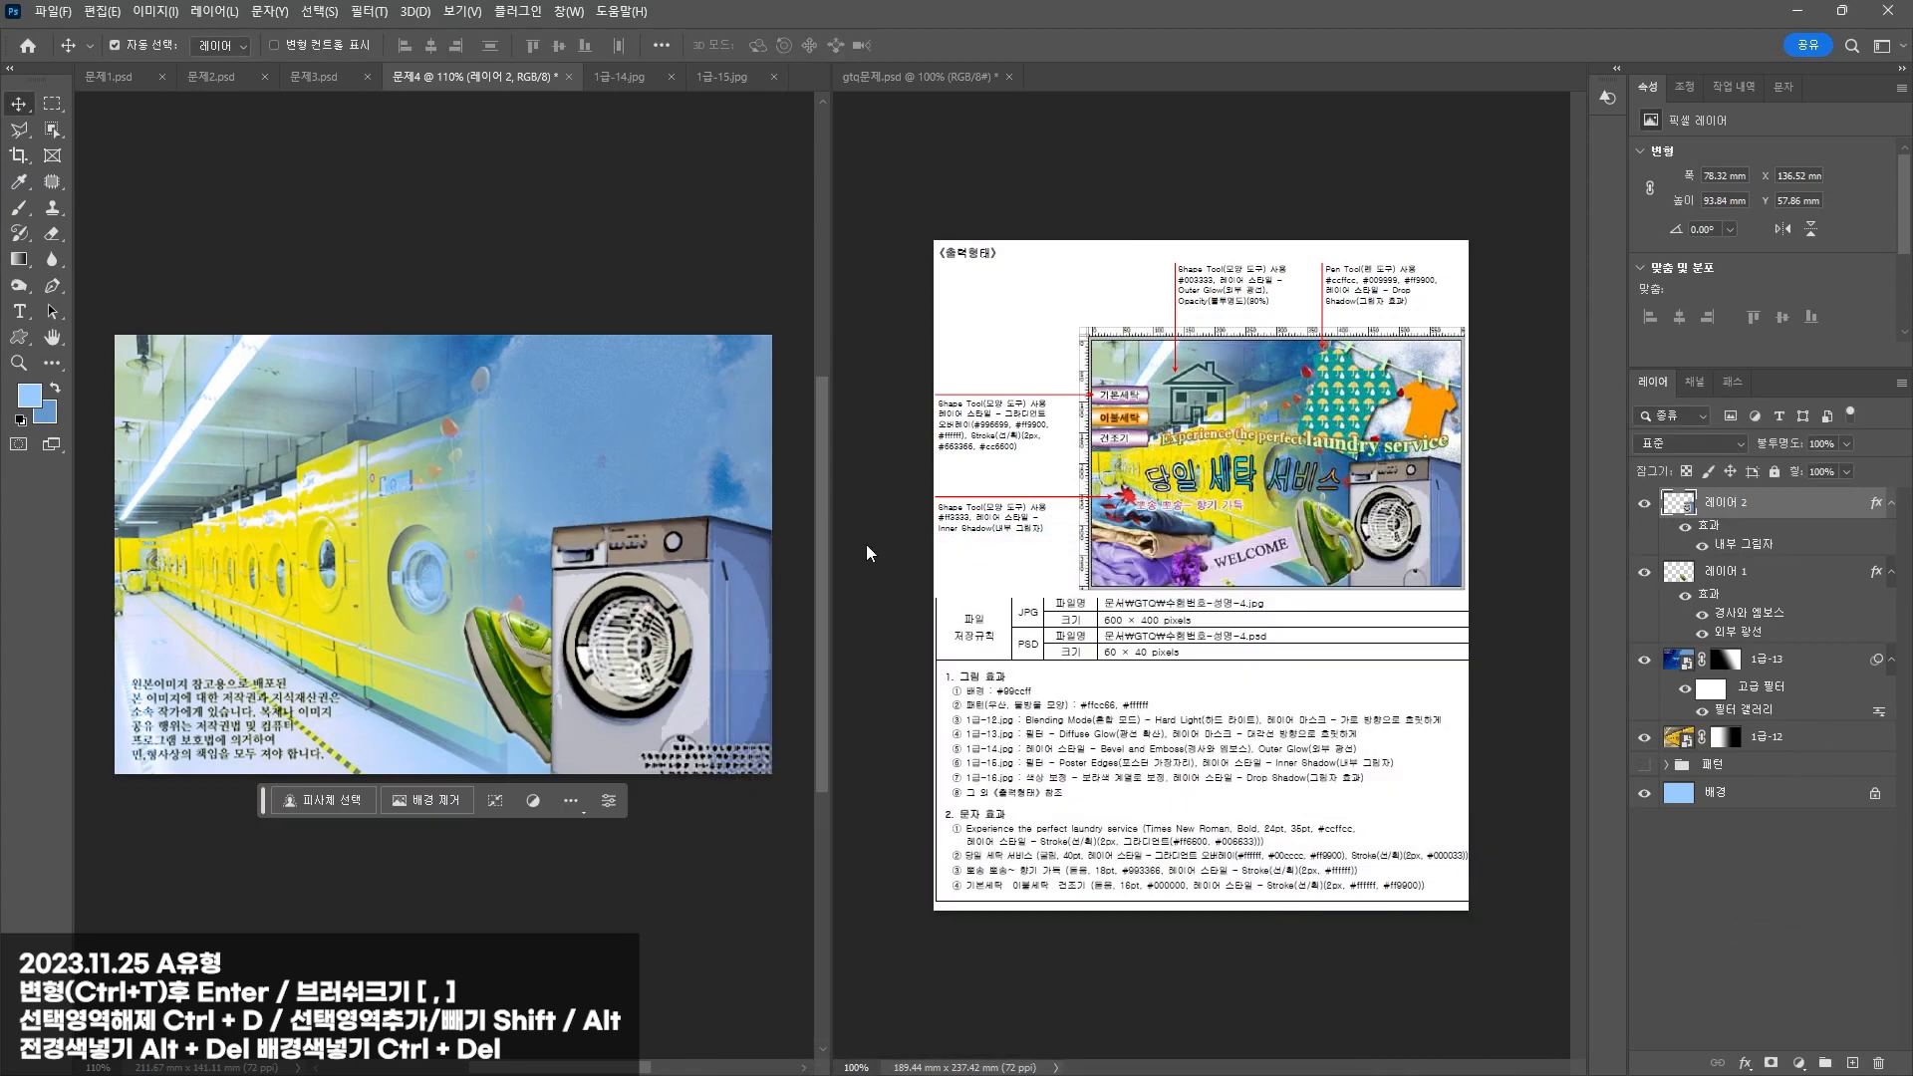
# Step: Move the washing machine layer beneath the iron layer and slightly reposition the washing machine and iron on the canvas
pyautogui.moveTo(1746, 510); pyautogui.dragTo(1743, 634)
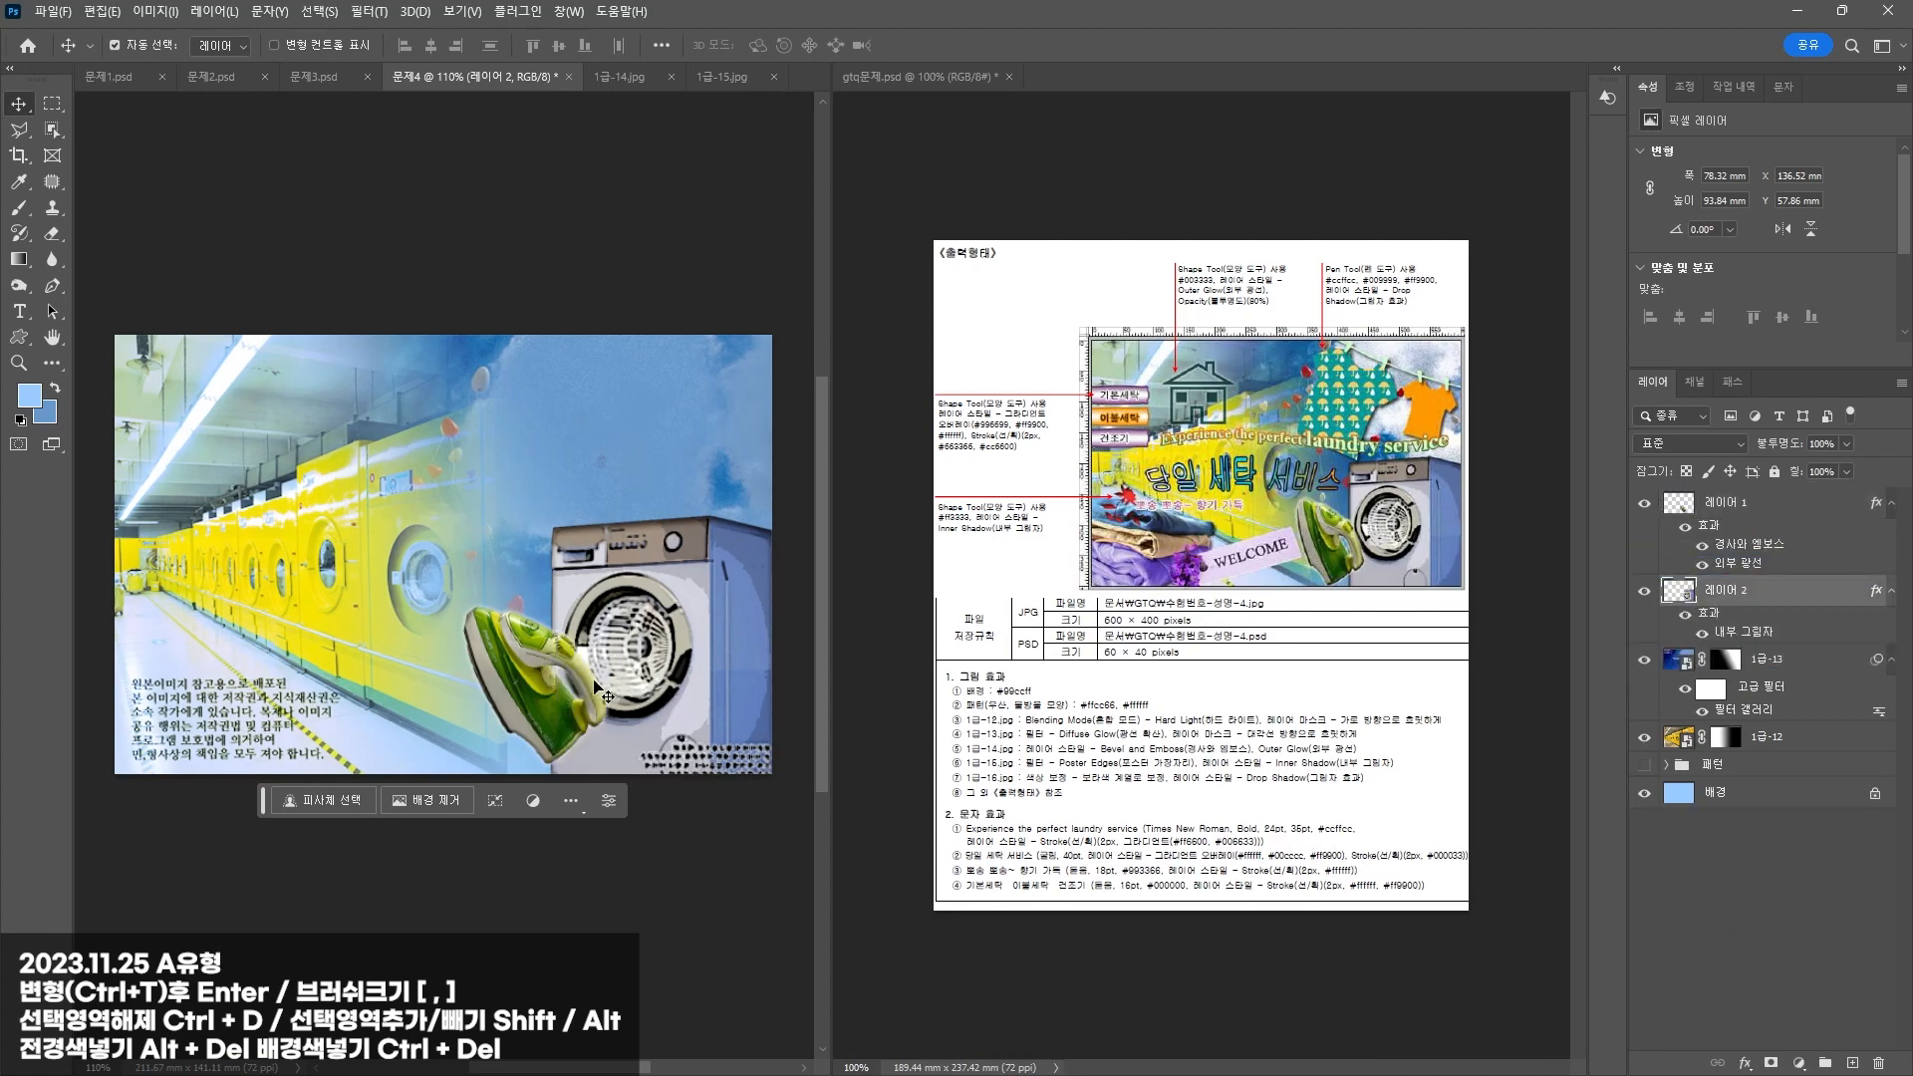
pyautogui.moveTo(668, 630); pyautogui.dragTo(678, 626)
pyautogui.moveTo(546, 670); pyautogui.dragTo(557, 674)
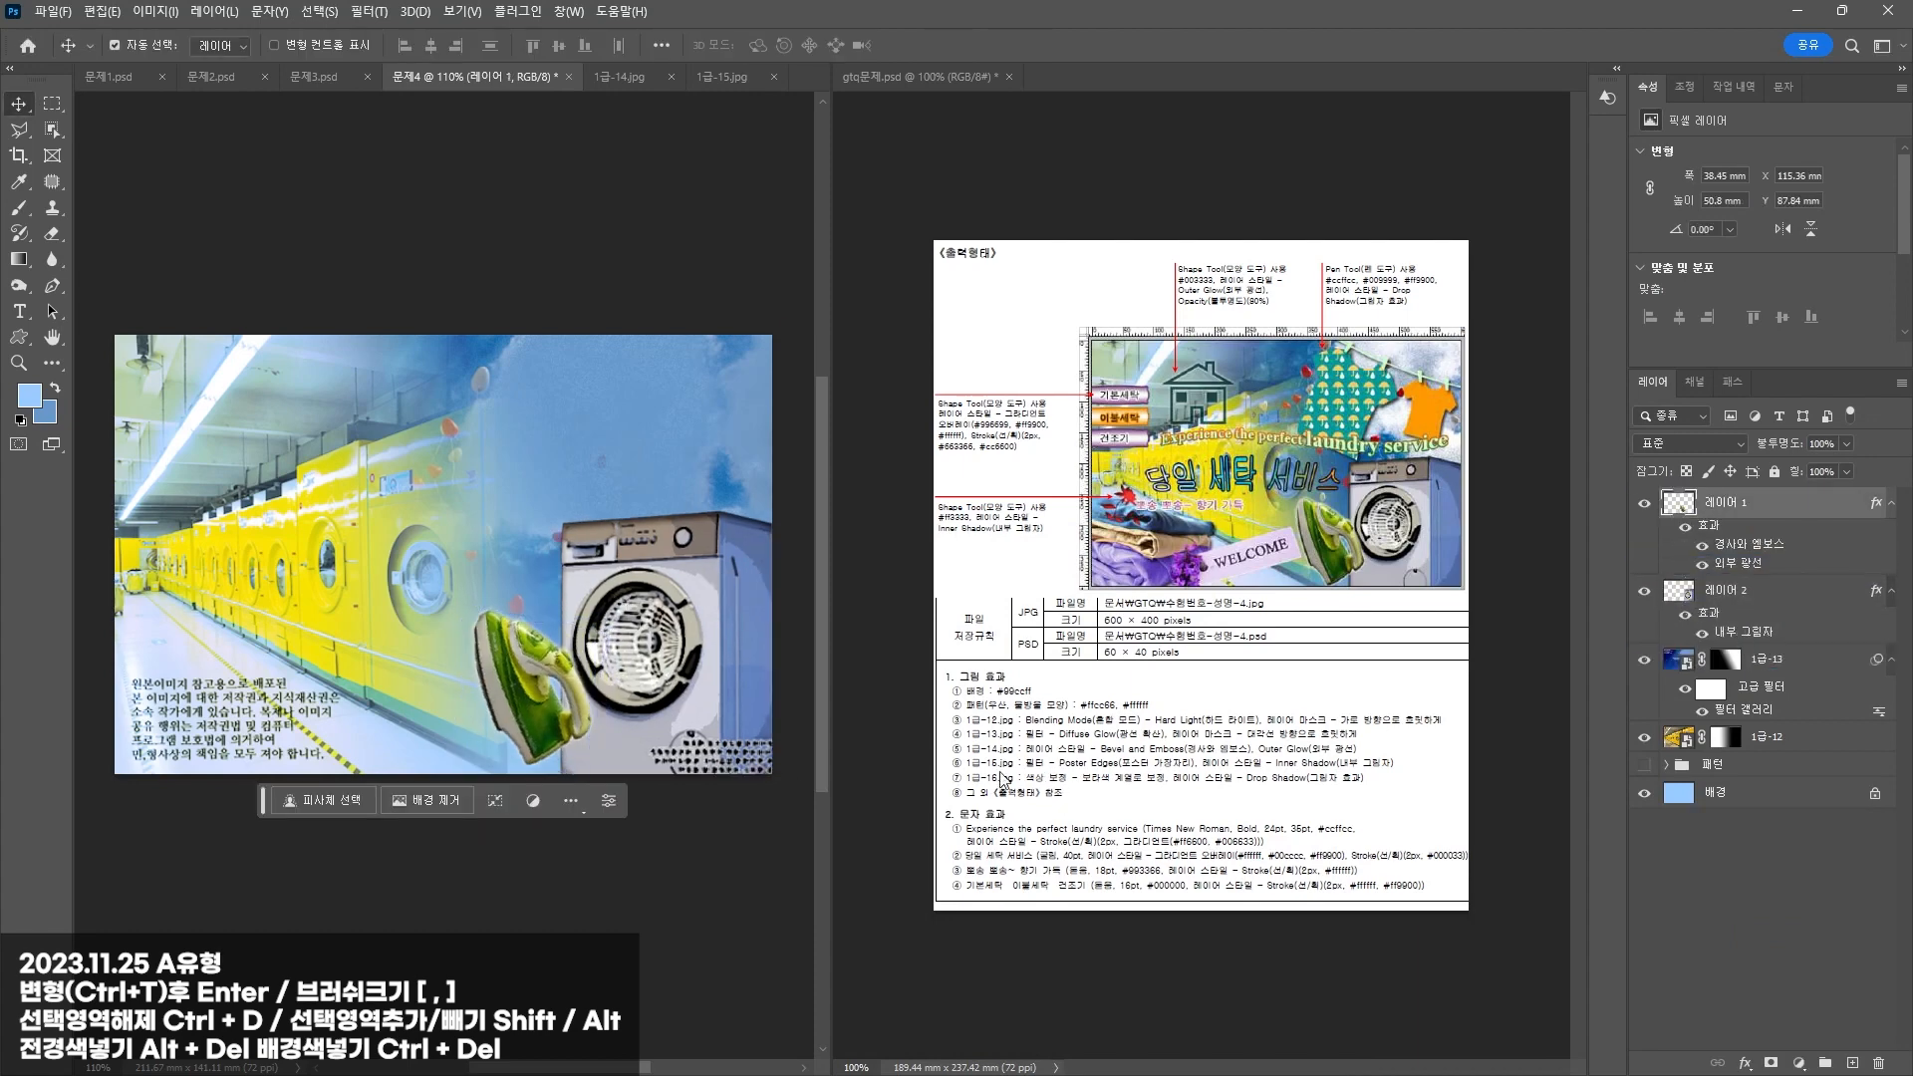
# Step: Open 1급-16.jpg and select the stack of folded clothes with the Object Selection tool
pyautogui.moveTo(448, 158); pyautogui.dragTo(559, 18)
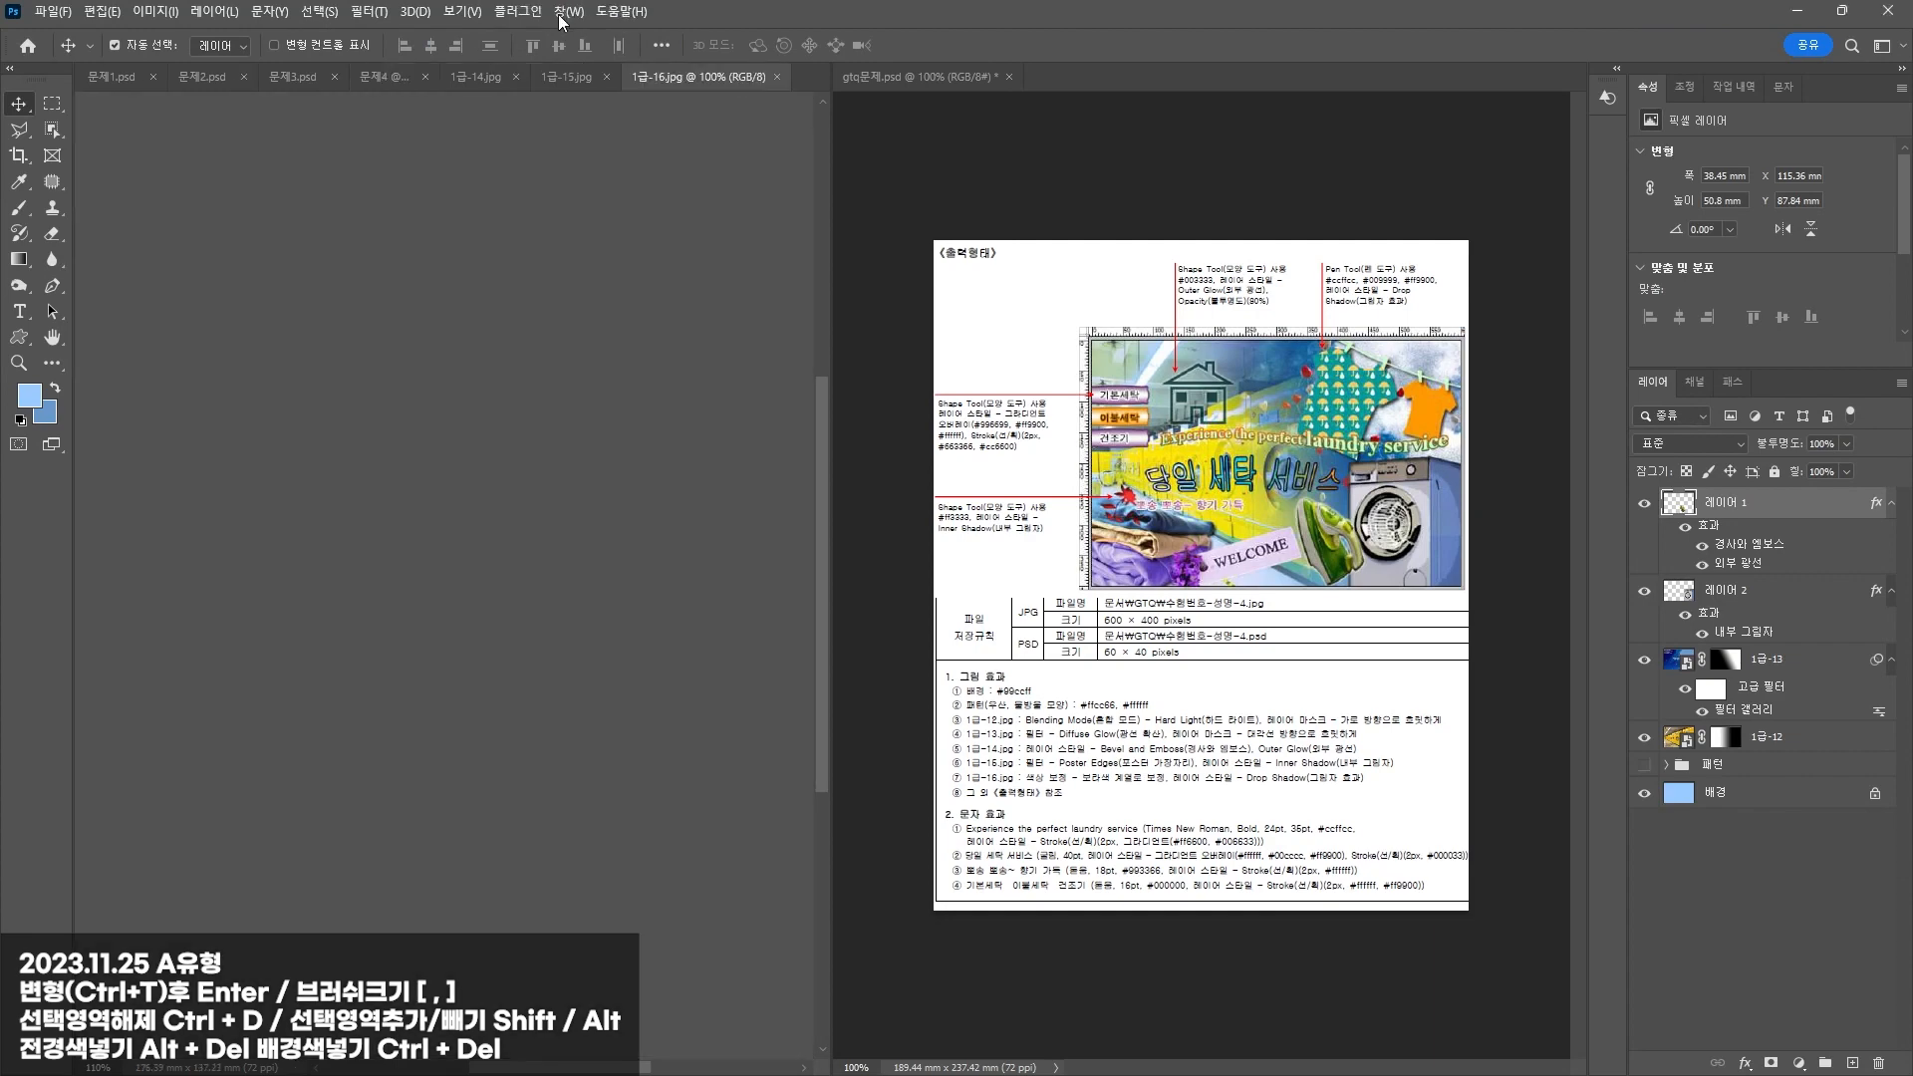
pyautogui.click(53, 130)
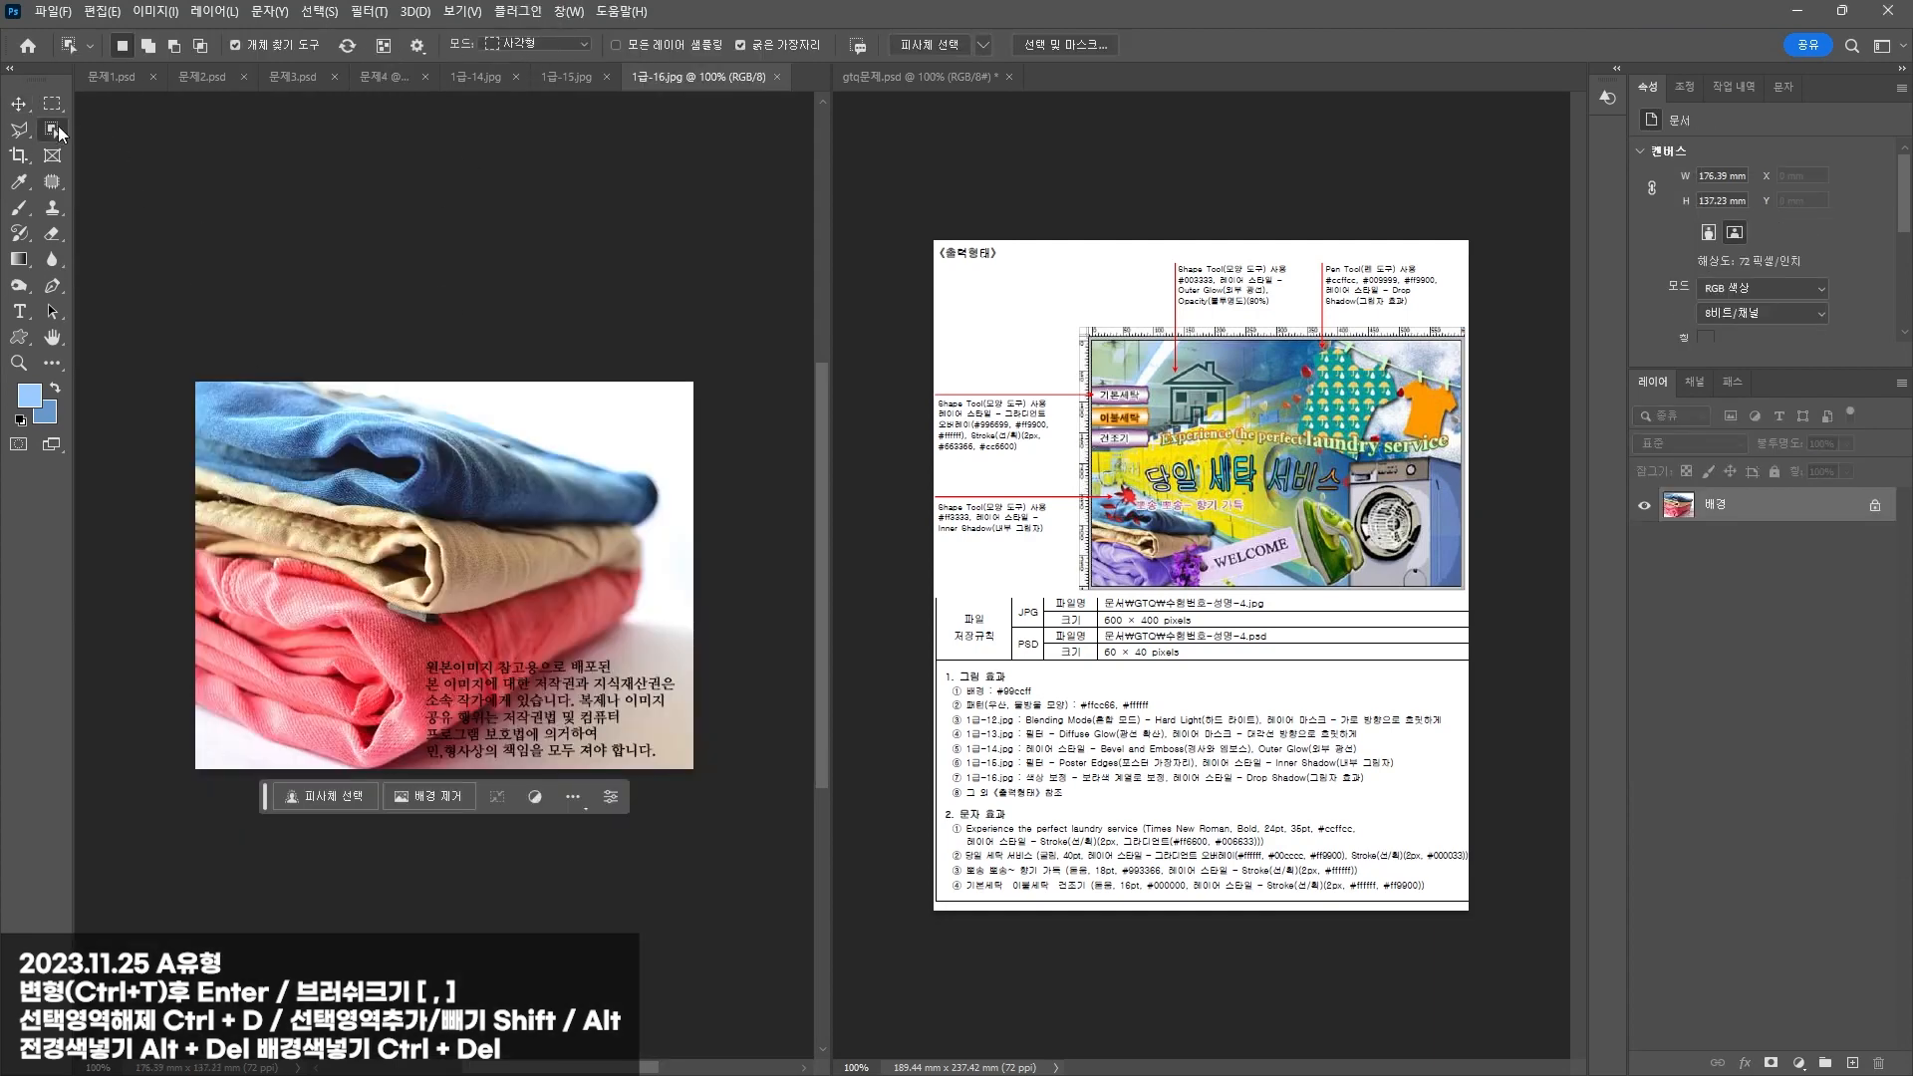
pyautogui.moveTo(192, 379); pyautogui.dragTo(666, 780)
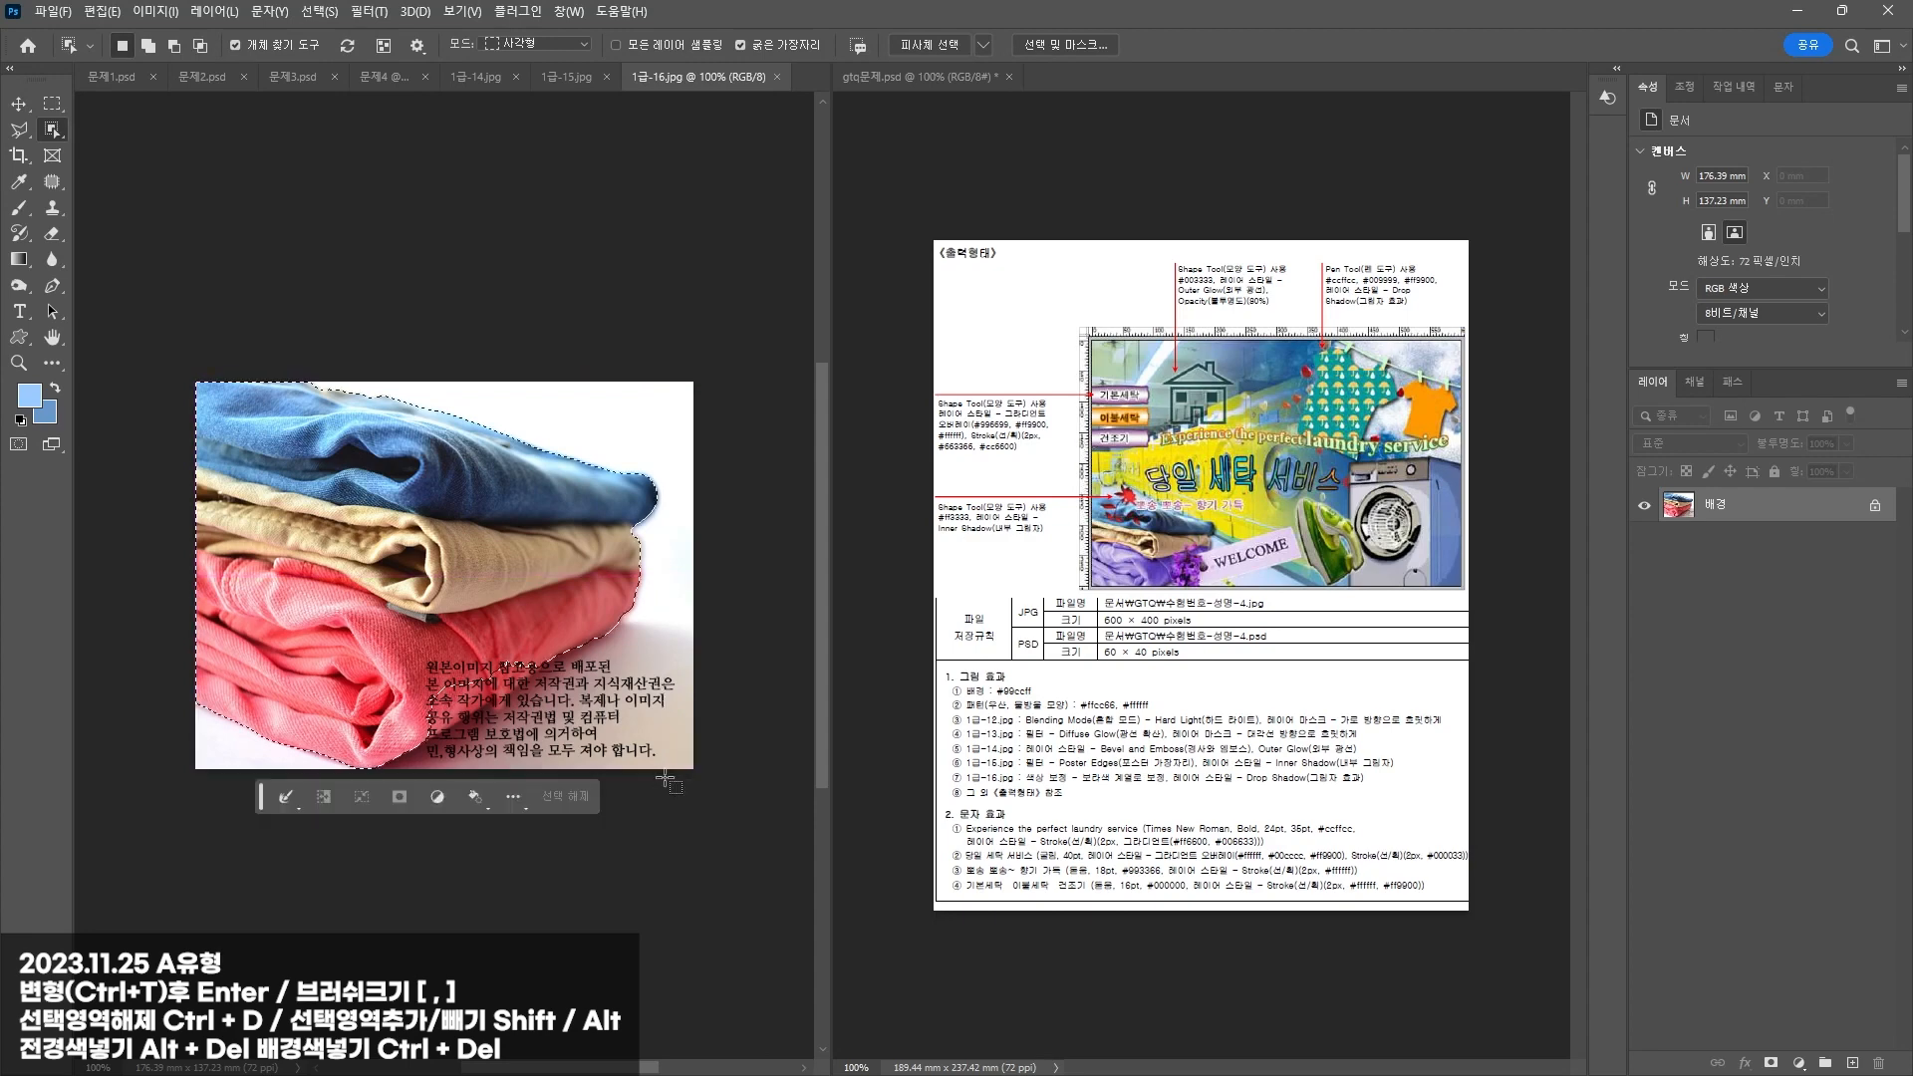
pyautogui.rightClick(51, 131)
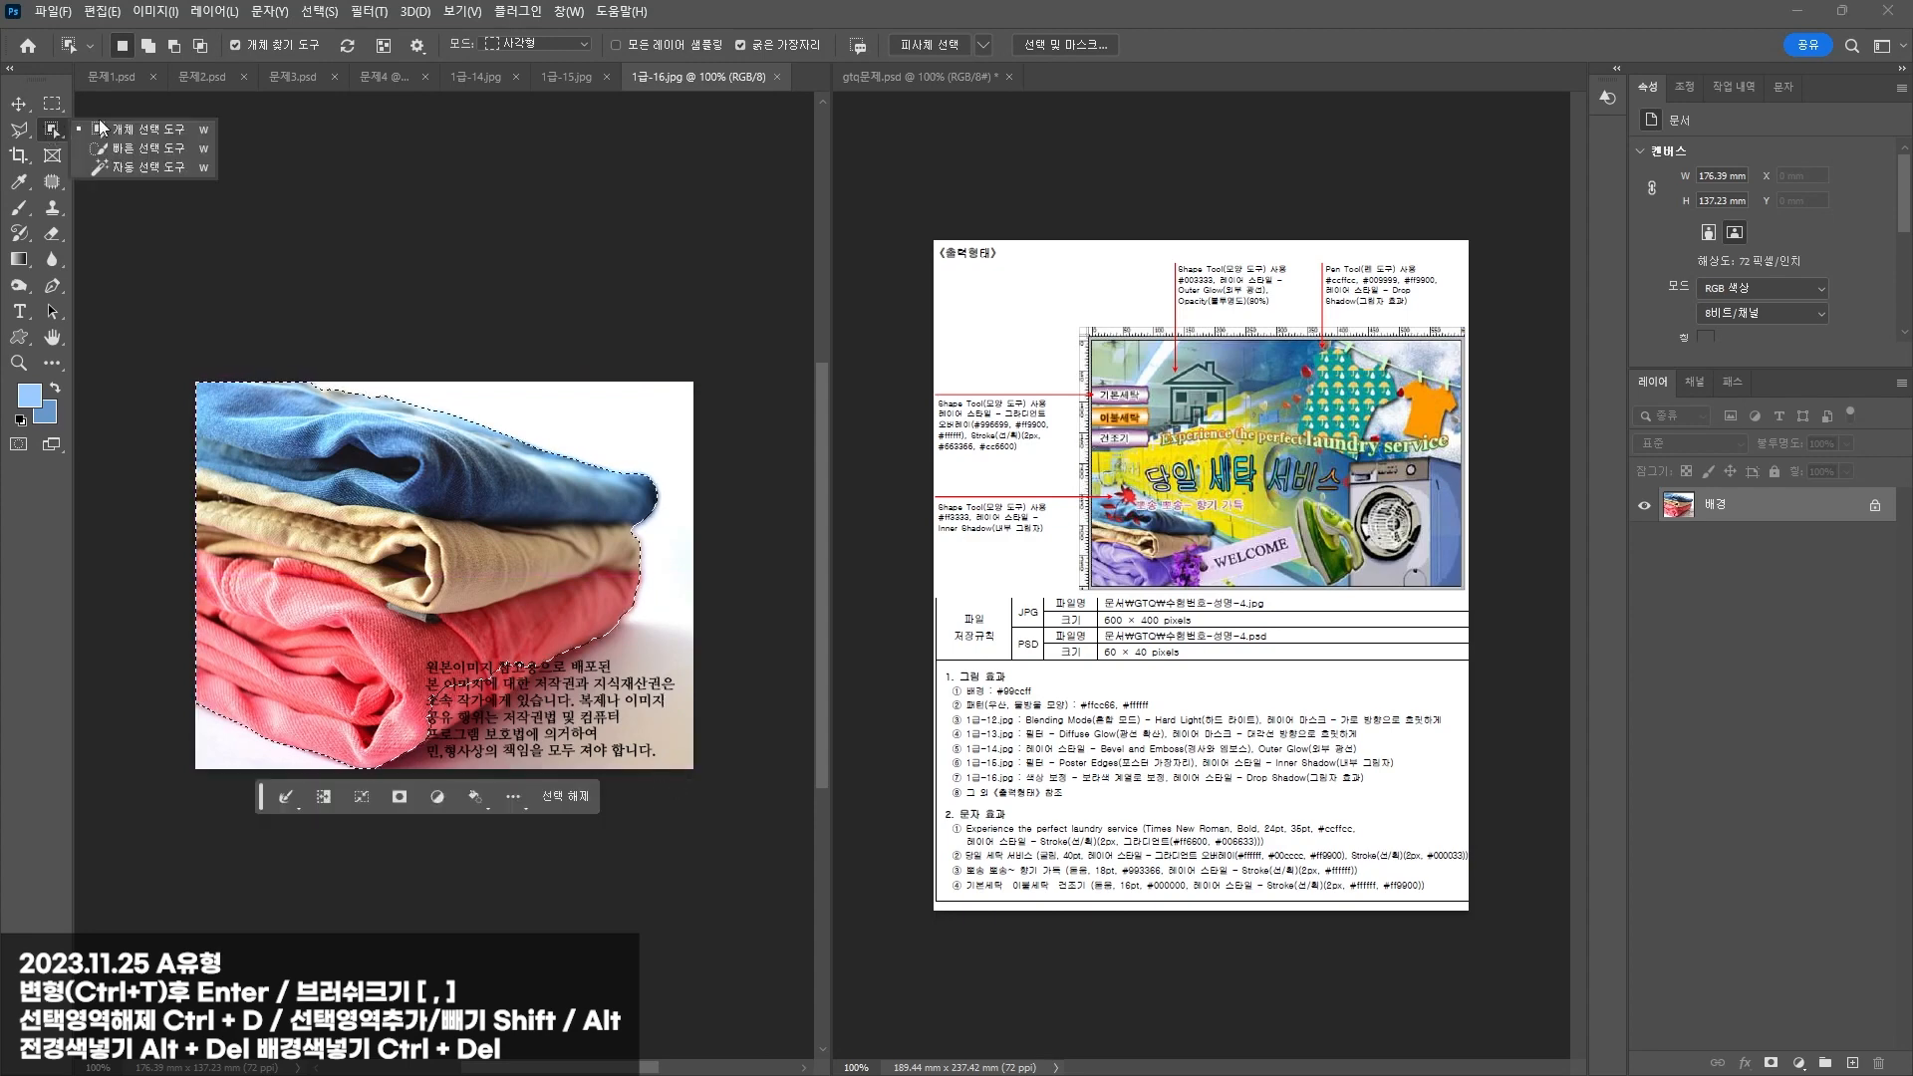
pyautogui.click(137, 157)
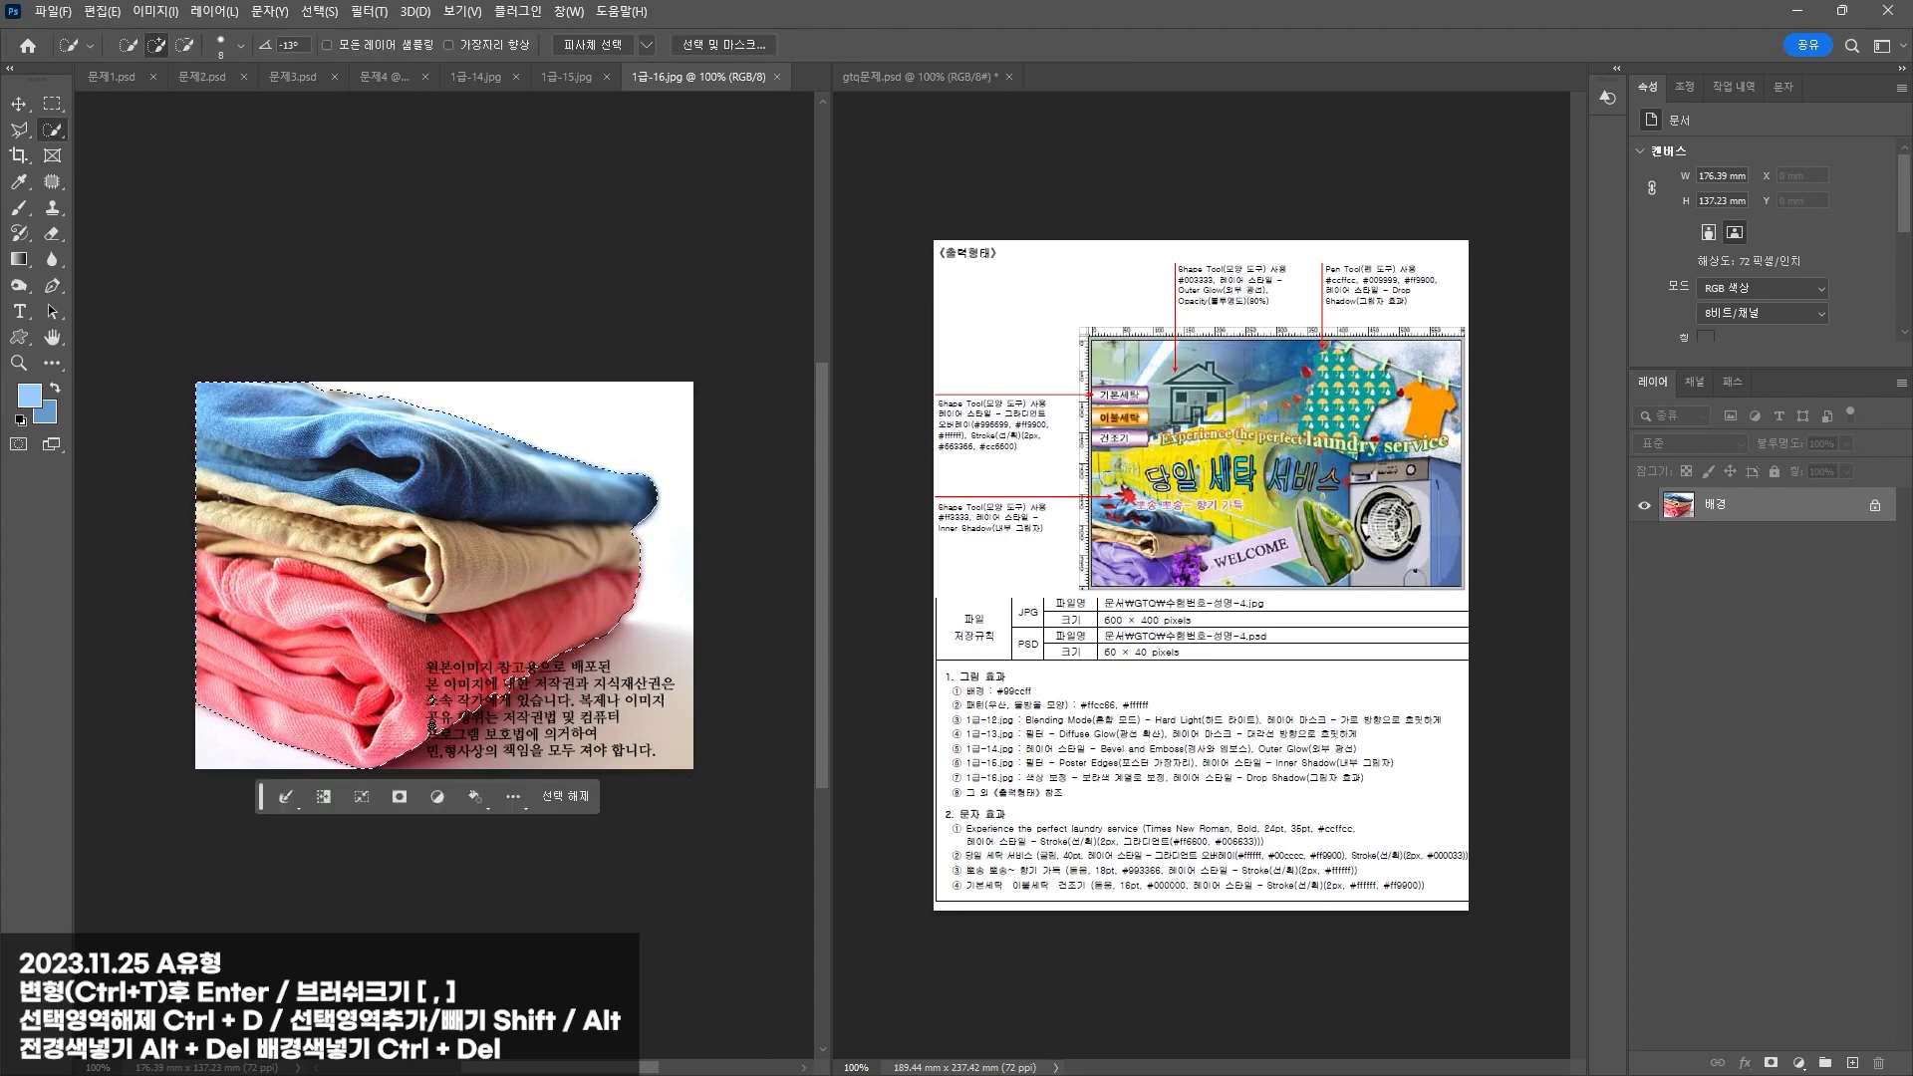
# Step: Paste the folded clothes into 문제4, scale them to about 93 mm wide and place them in the canvas's lower-left corner
pyautogui.click(18, 106)
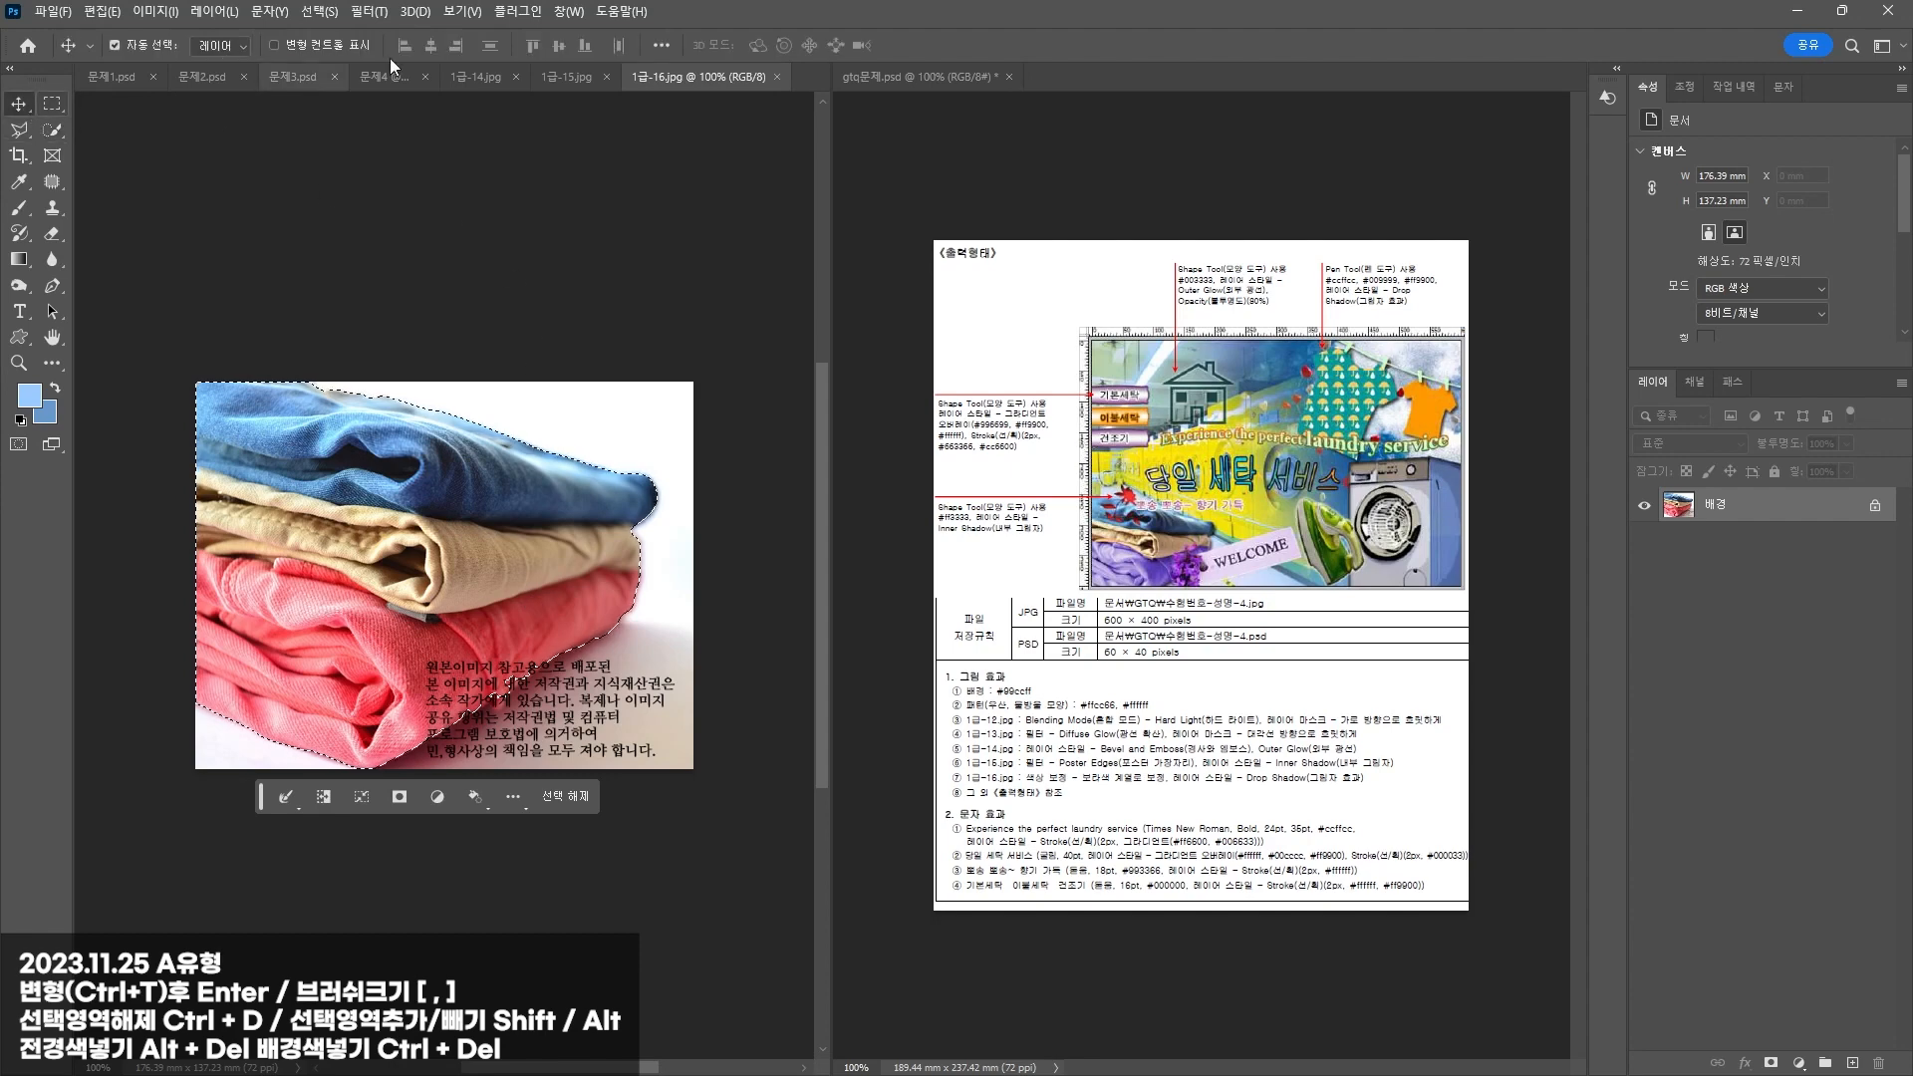
pyautogui.click(388, 80)
pyautogui.hotkey('ctrl', 'v')
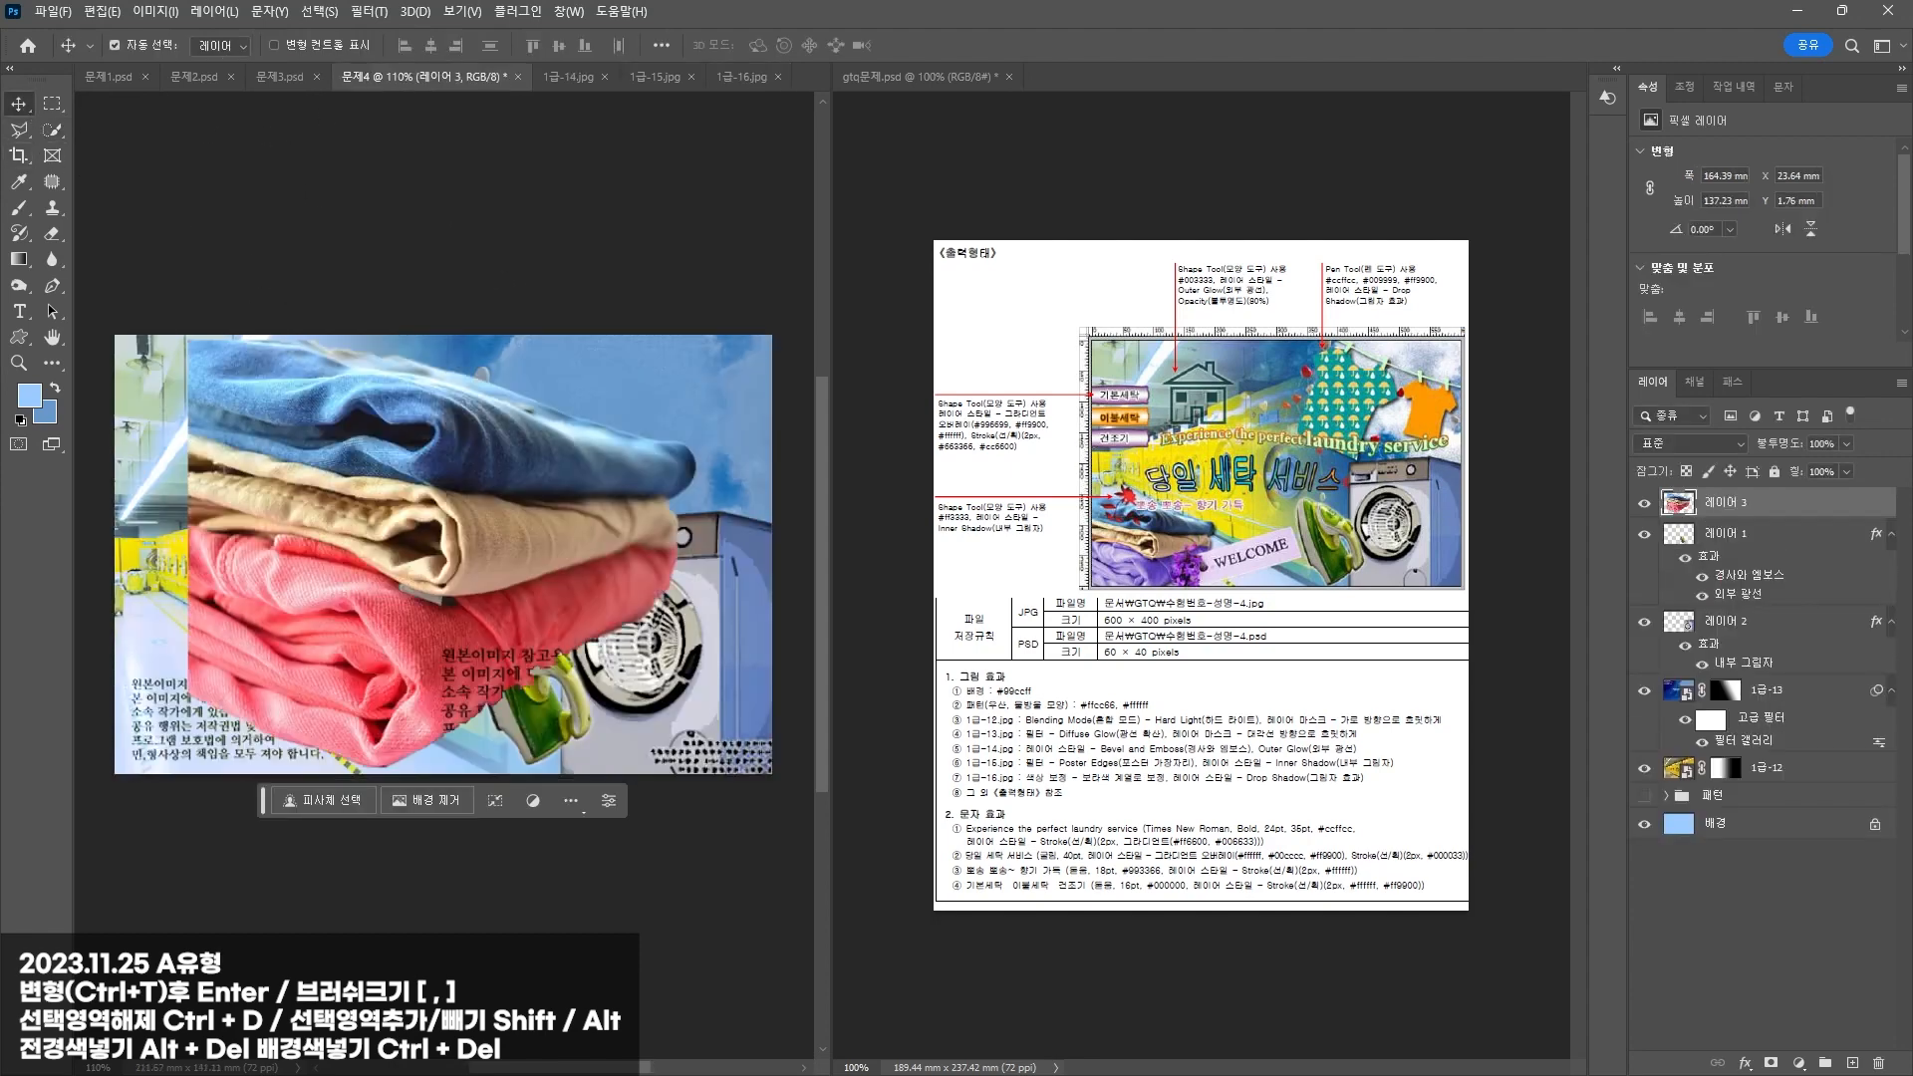
pyautogui.moveTo(279, 384); pyautogui.dragTo(175, 420)
pyautogui.hotkey('ctrl', 't')
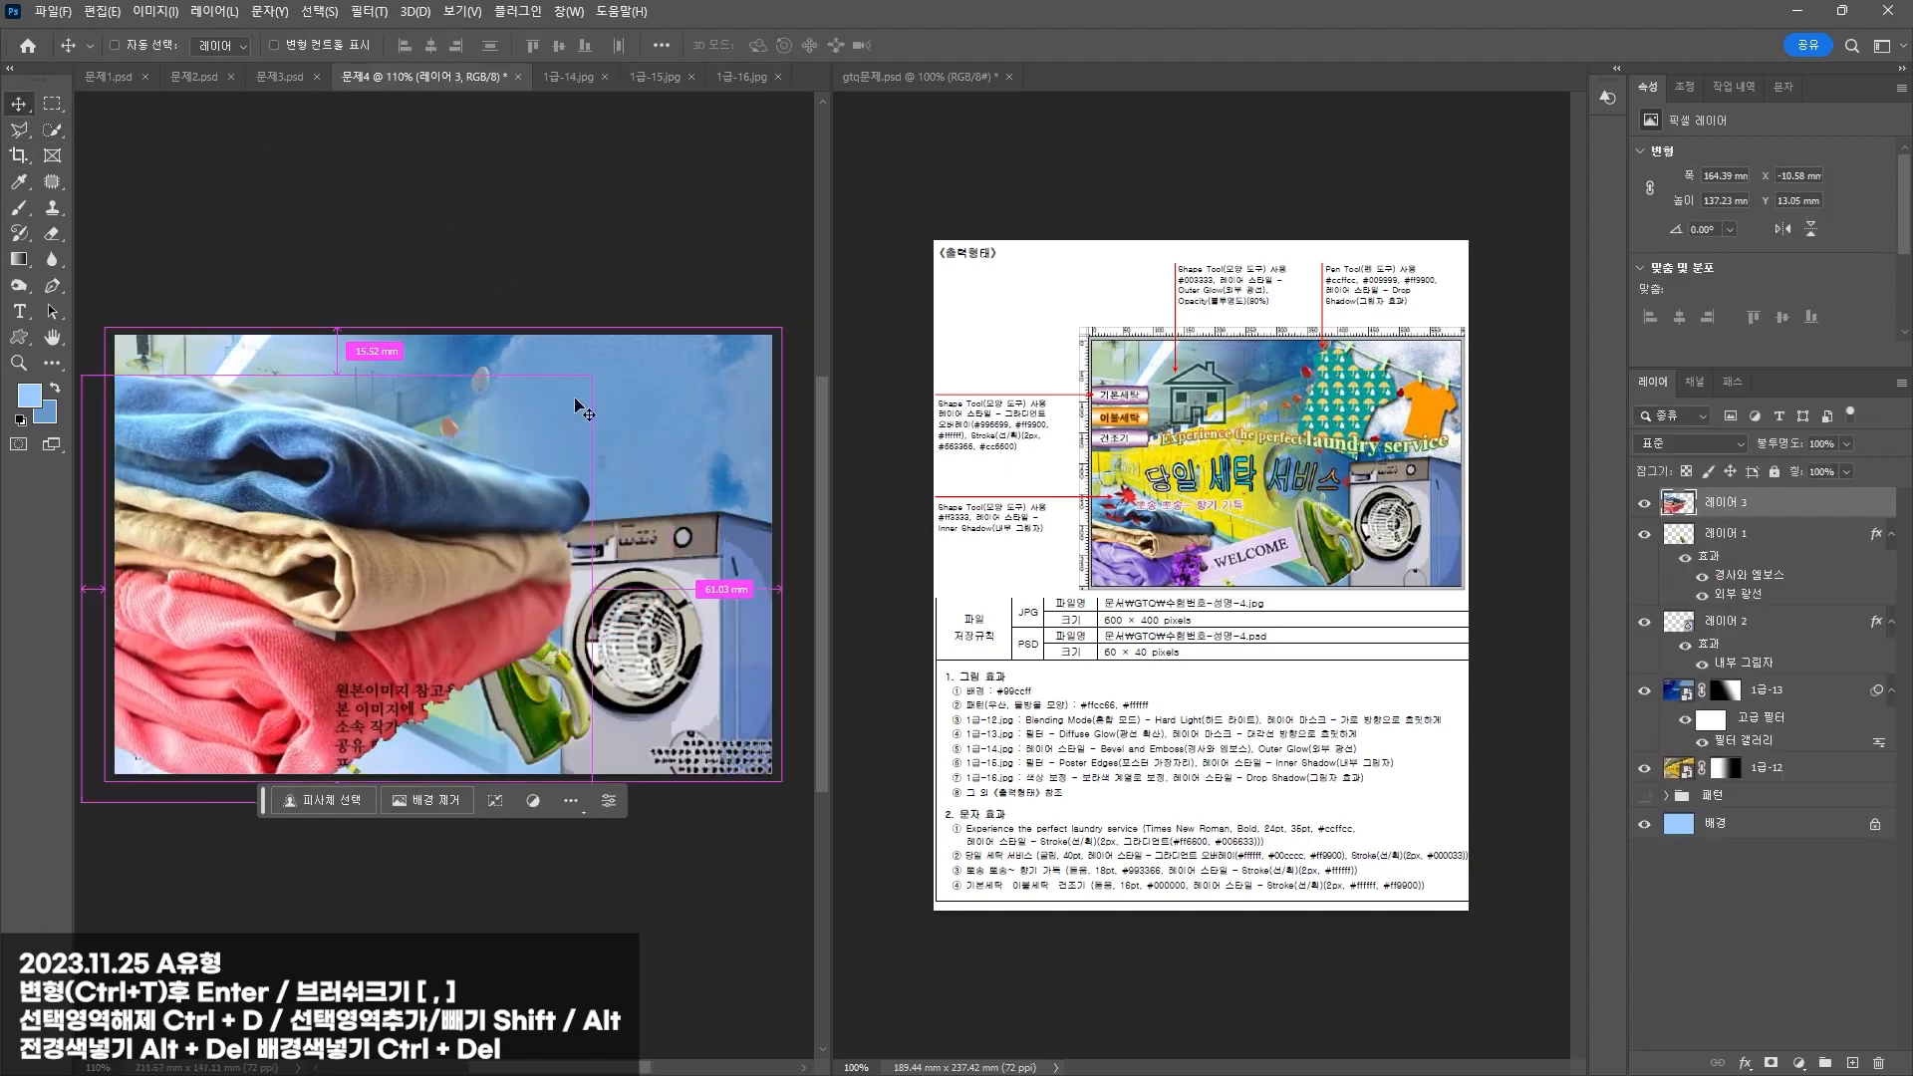
pyautogui.moveTo(593, 377); pyautogui.dragTo(369, 562)
pyautogui.moveTo(276, 656)
pyautogui.mouseDown()
pyautogui.moveTo(309, 655)
pyautogui.moveTo(302, 675)
pyautogui.mouseUp()
pyautogui.press('Return')
# Step: Select the pink garments in the stack with the Quick Selection tool and recolour them purple with Hue/Saturation
pyautogui.click(51, 130)
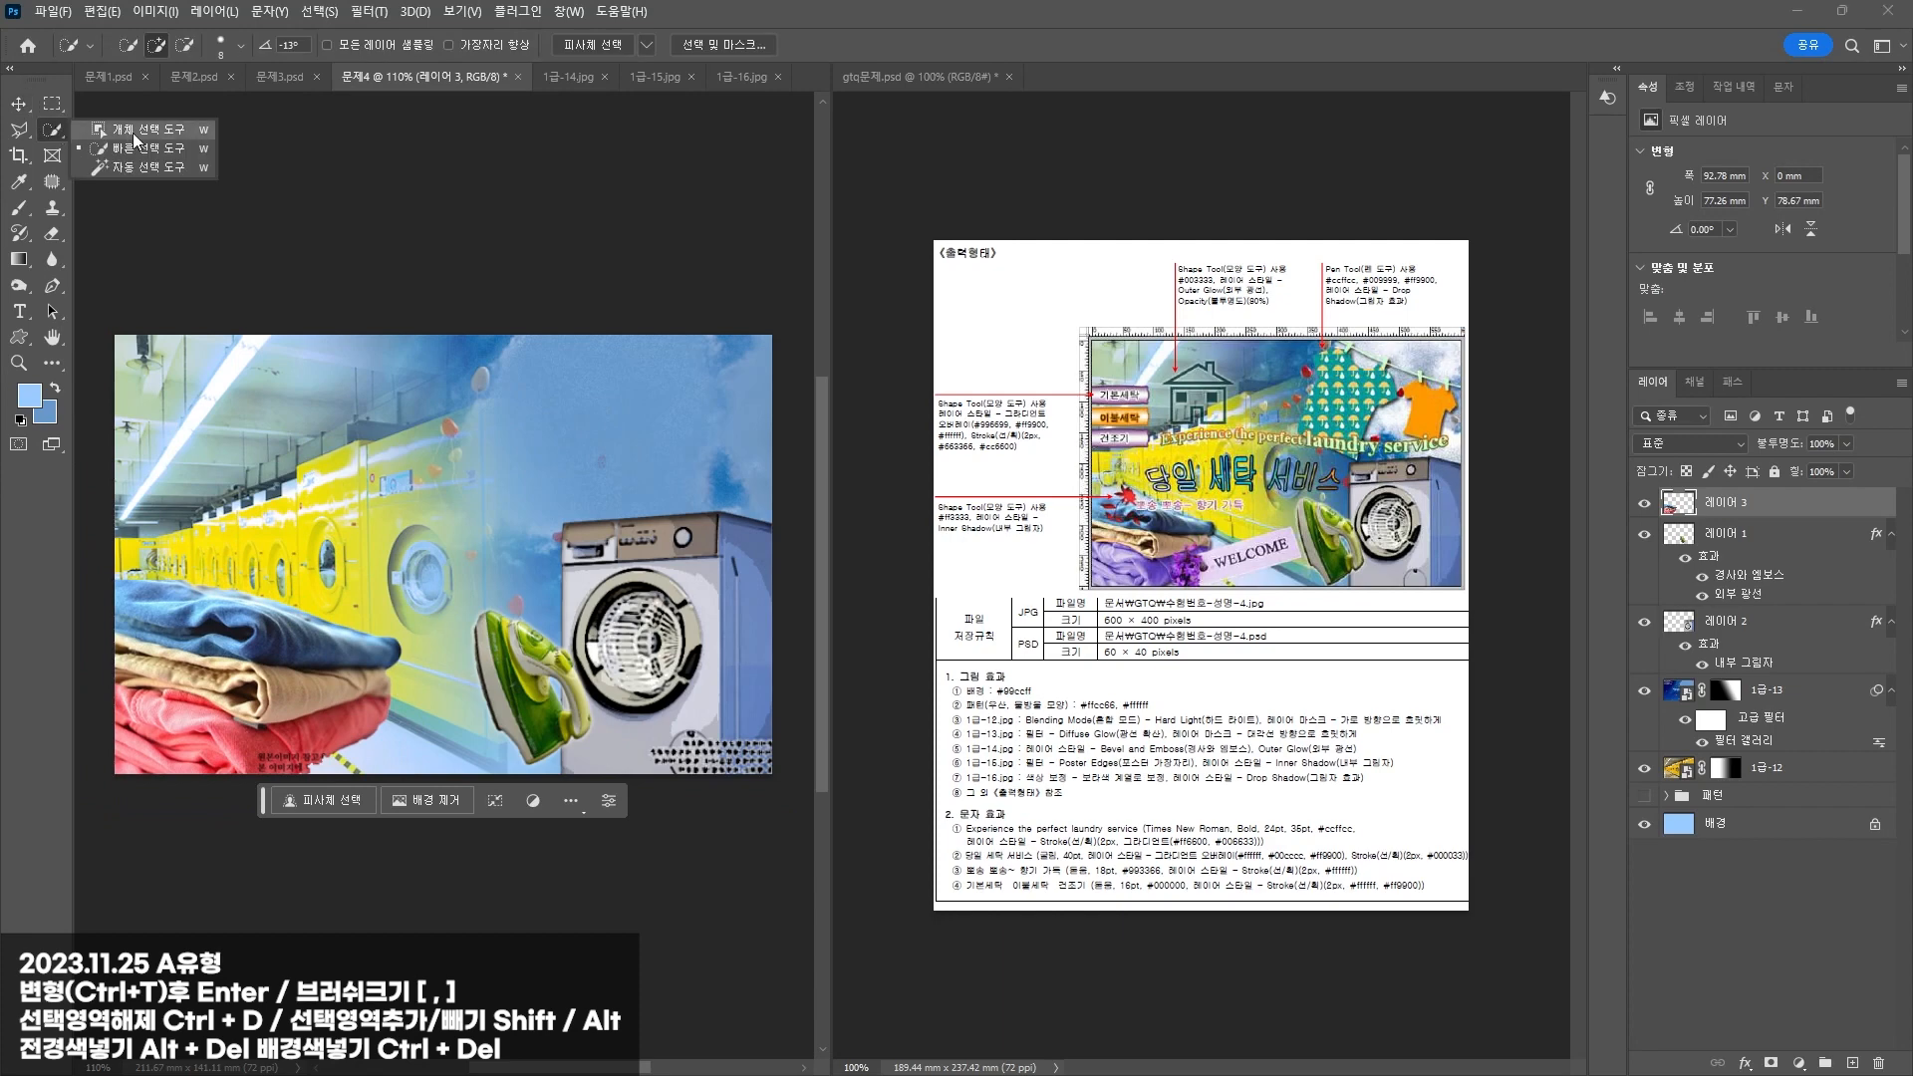
pyautogui.click(136, 150)
pyautogui.moveTo(110, 709)
pyautogui.mouseDown()
pyautogui.moveTo(225, 765)
pyautogui.moveTo(379, 737)
pyautogui.moveTo(349, 722)
pyautogui.mouseUp()
pyautogui.moveTo(195, 705)
pyautogui.mouseDown()
pyautogui.moveTo(192, 799)
pyautogui.moveTo(142, 759)
pyautogui.moveTo(229, 799)
pyautogui.mouseUp()
pyautogui.click(157, 11)
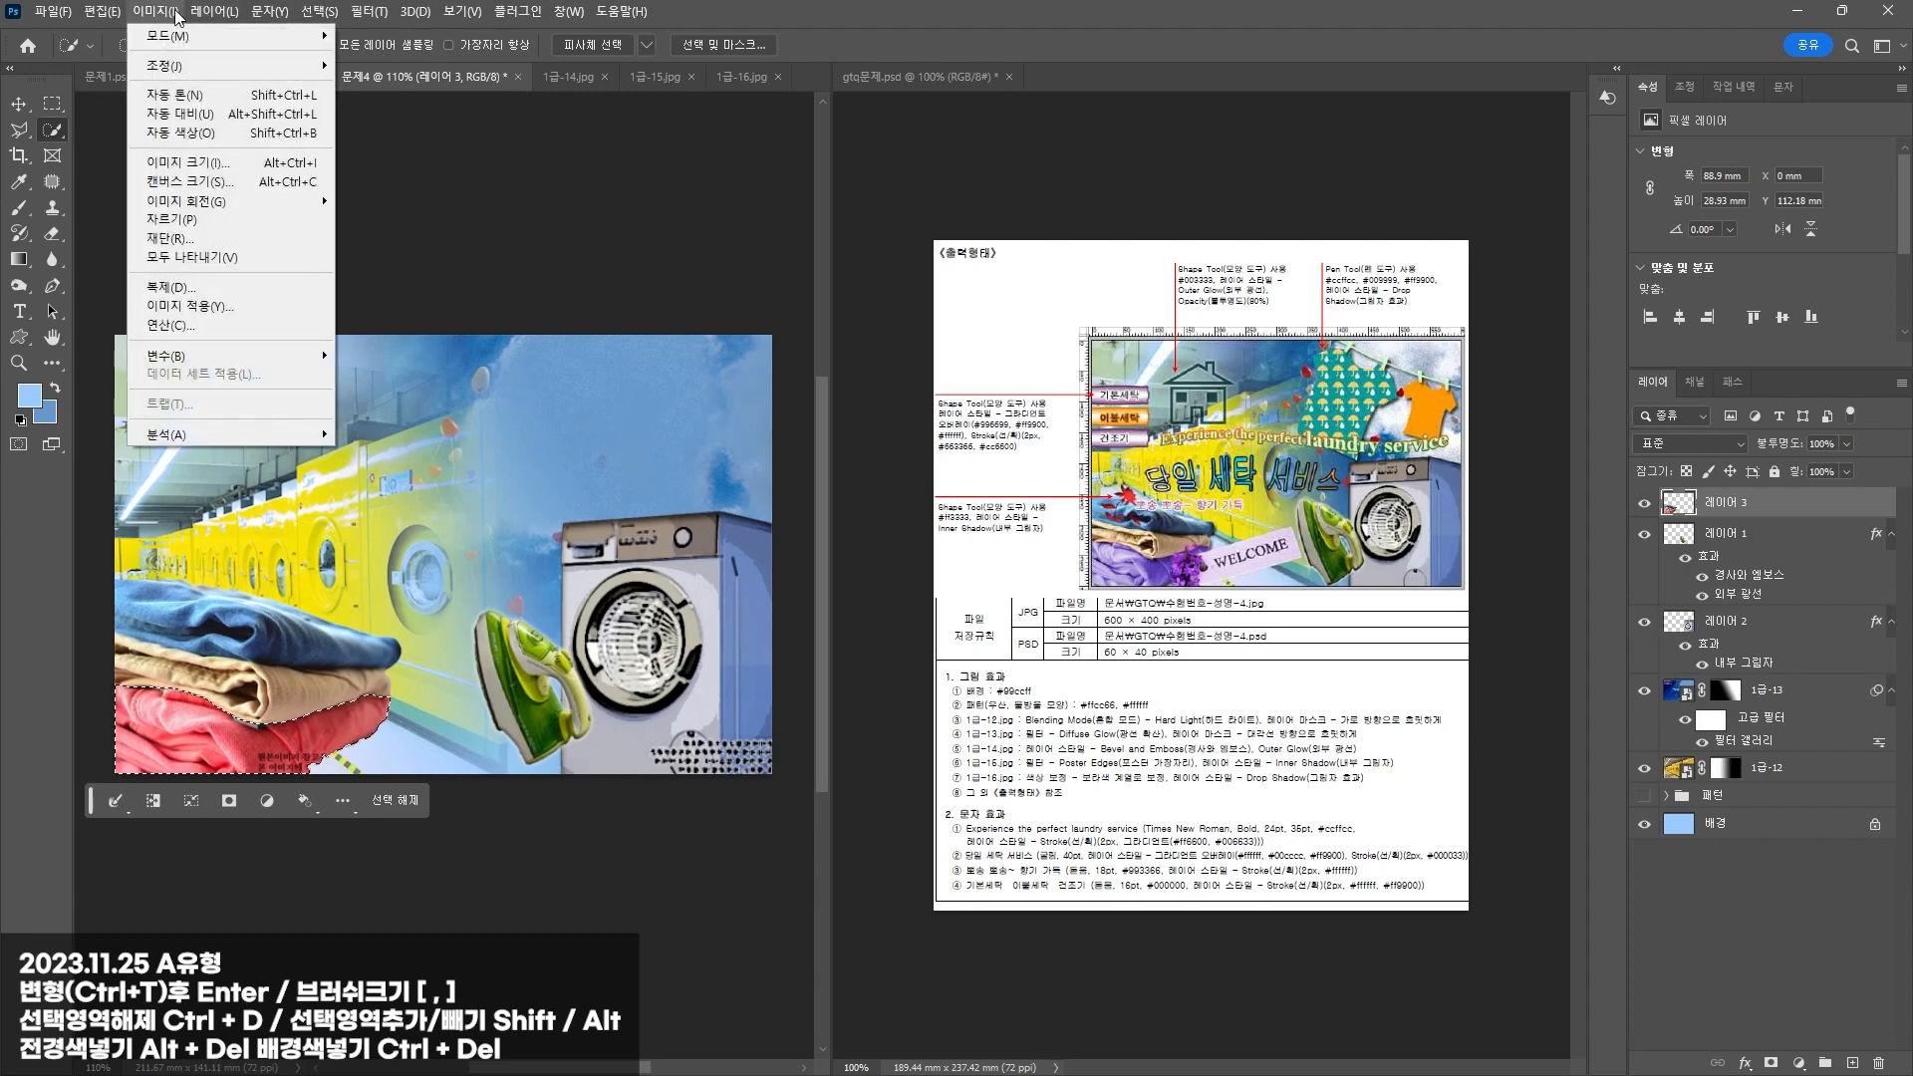
pyautogui.moveTo(169, 65)
pyautogui.click(466, 171)
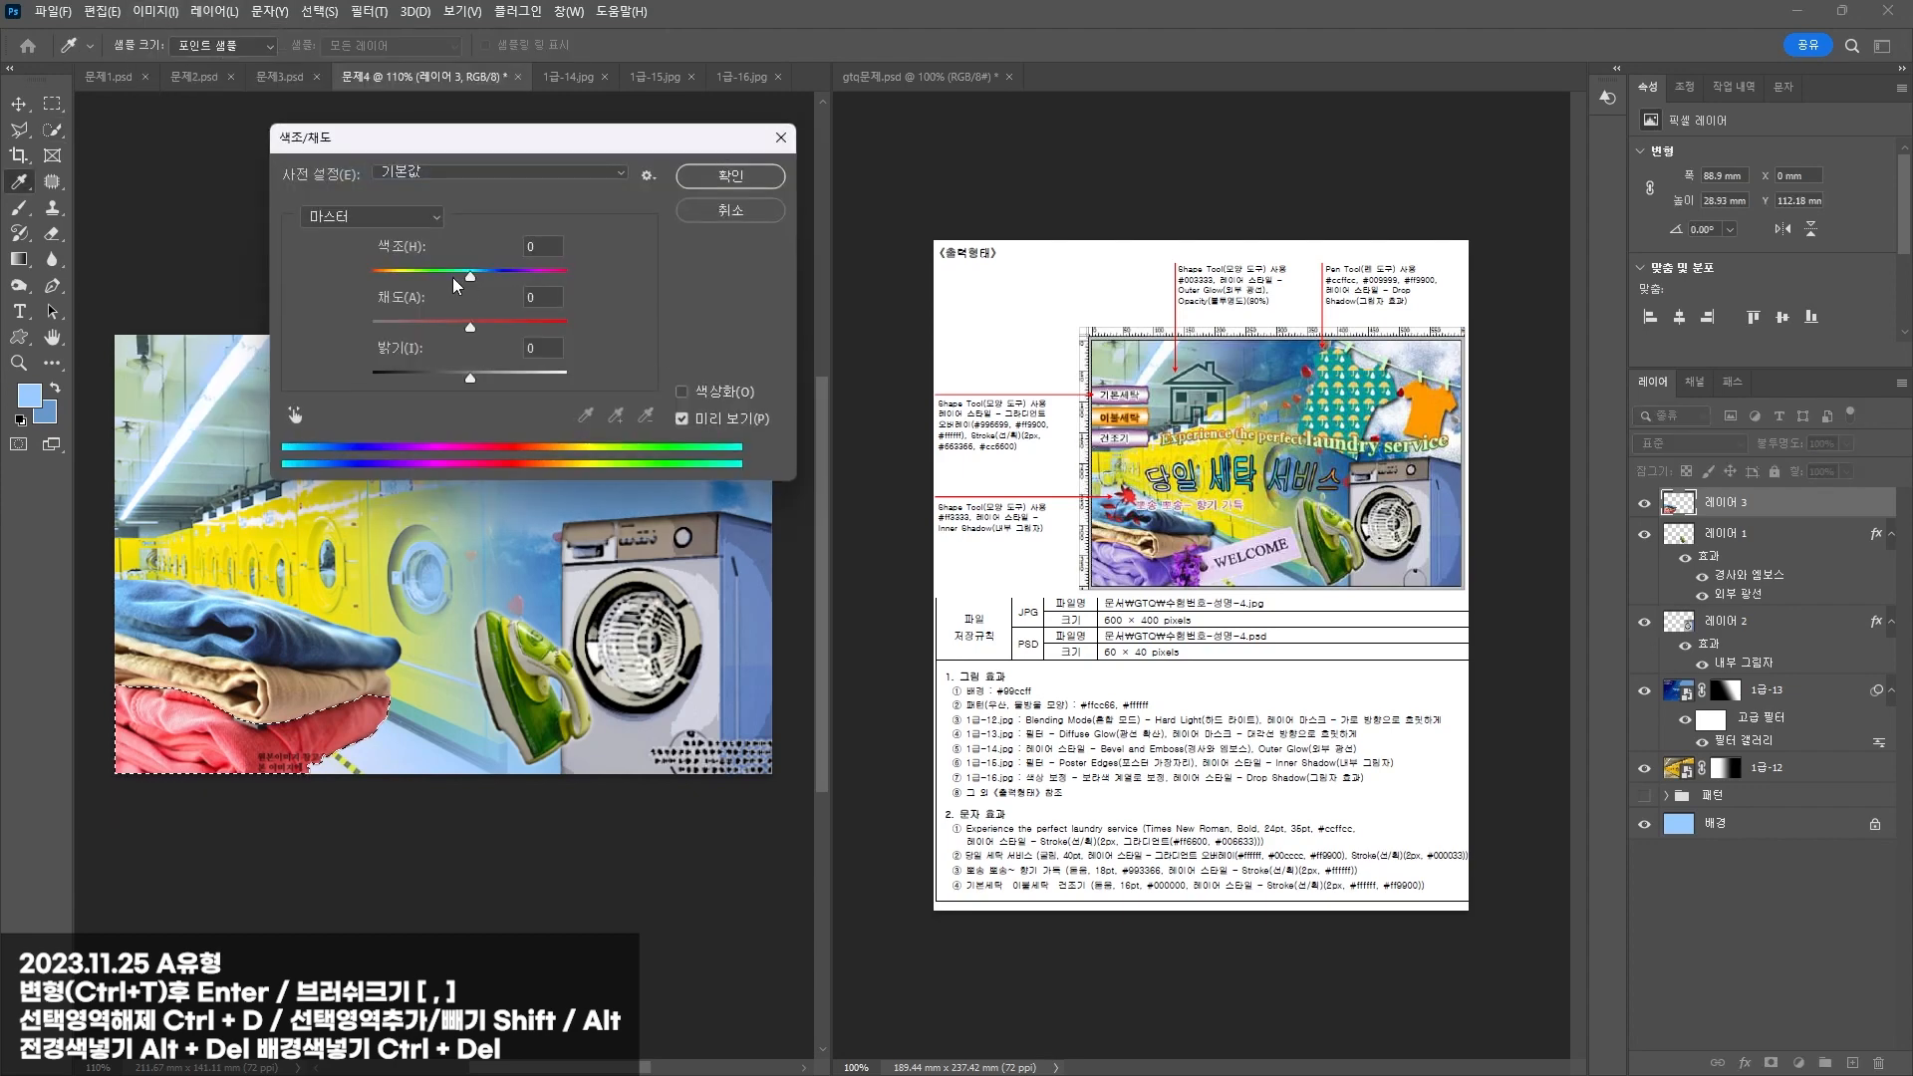
pyautogui.moveTo(470, 276); pyautogui.dragTo(410, 281)
pyautogui.click(423, 325)
pyautogui.click(752, 179)
pyautogui.hotkey('ctrl', 'd')
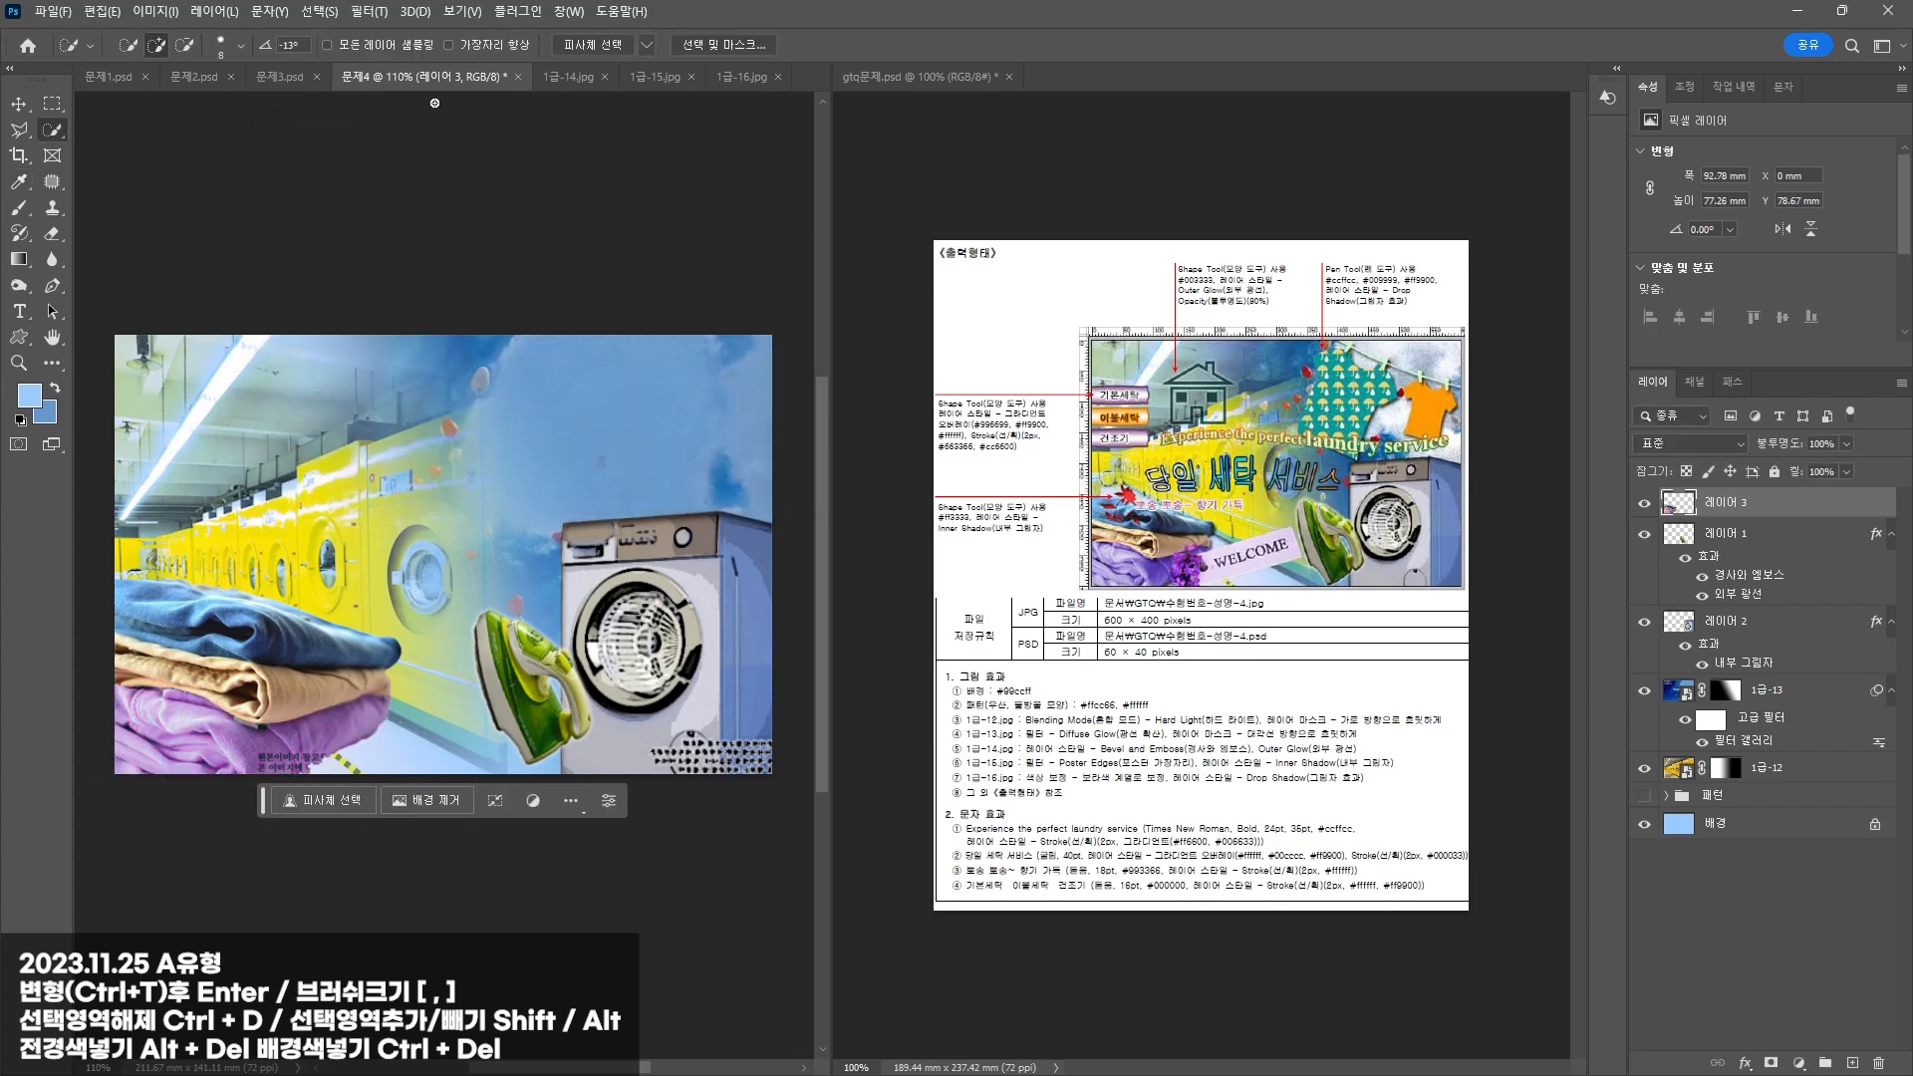
# Step: Add a Drop Shadow layer style to the folded clothes layer
pyautogui.click(20, 104)
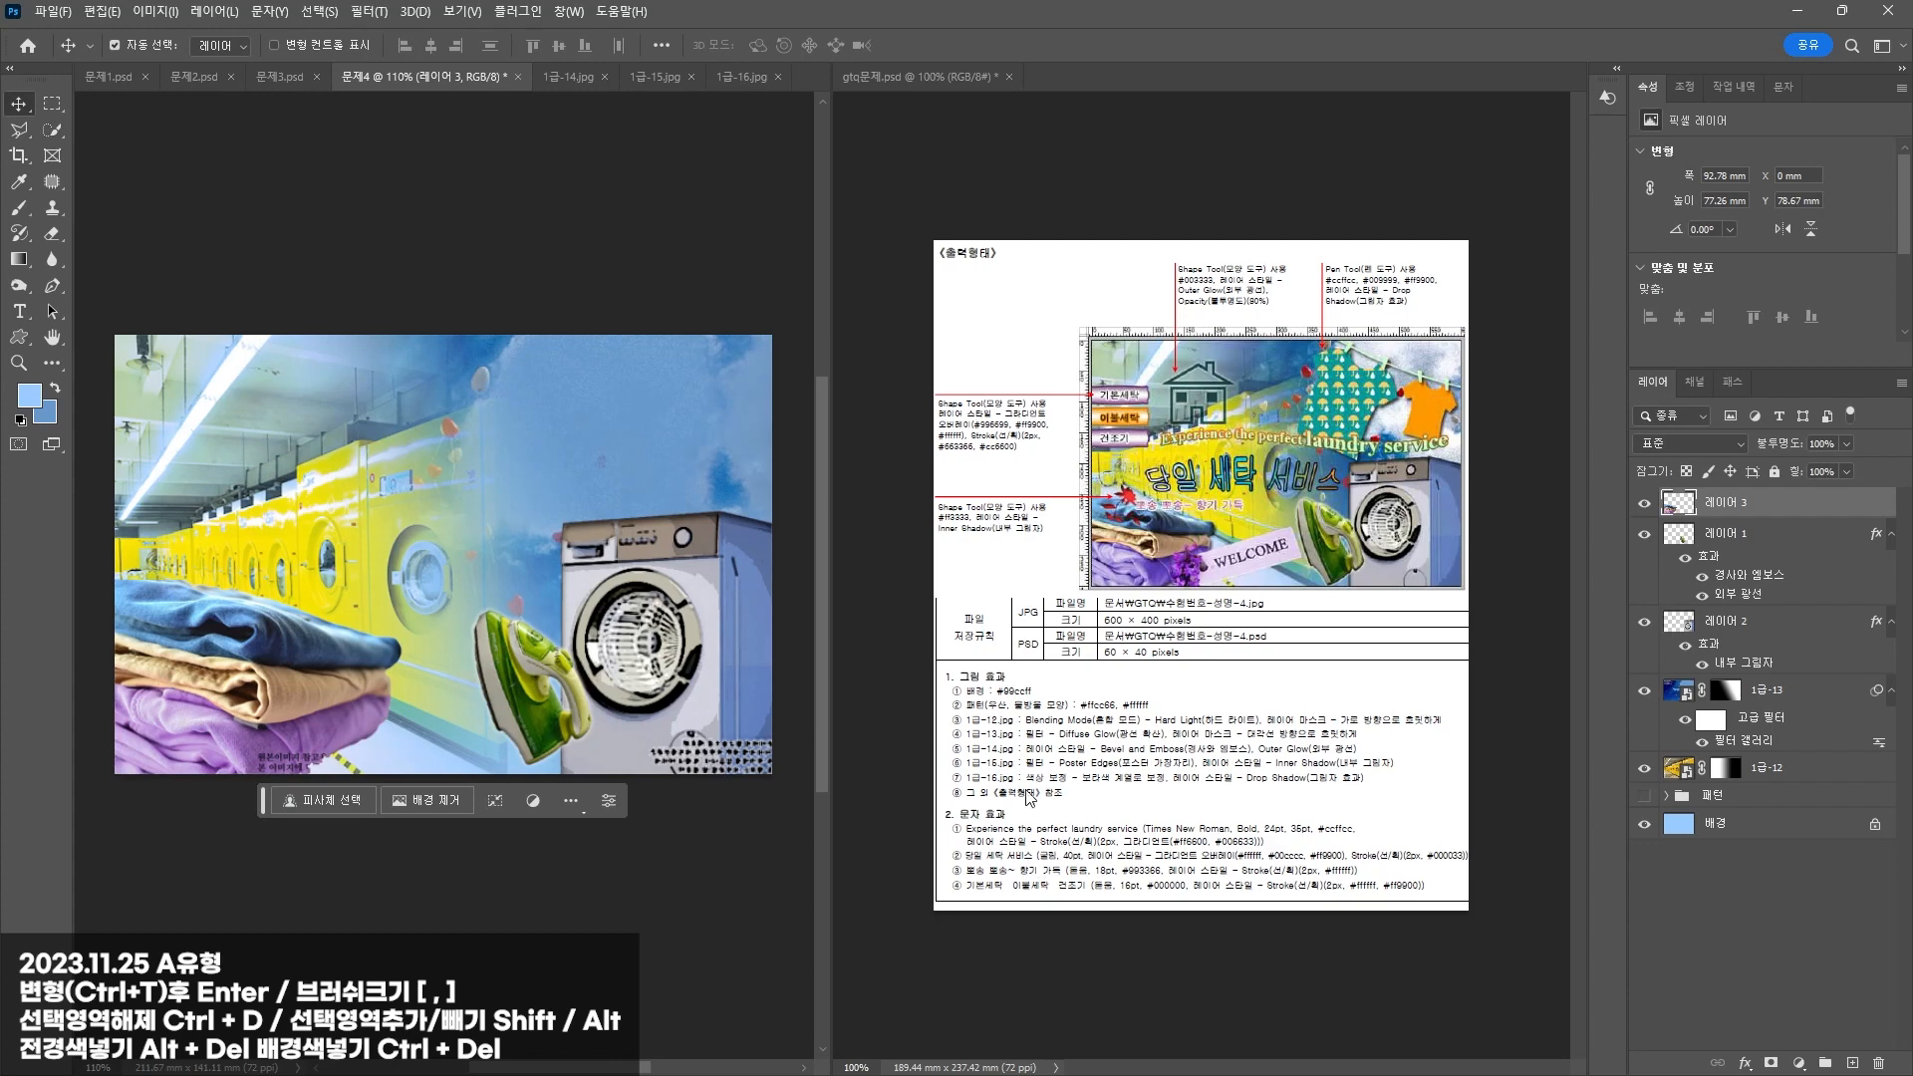
pyautogui.click(1745, 1063)
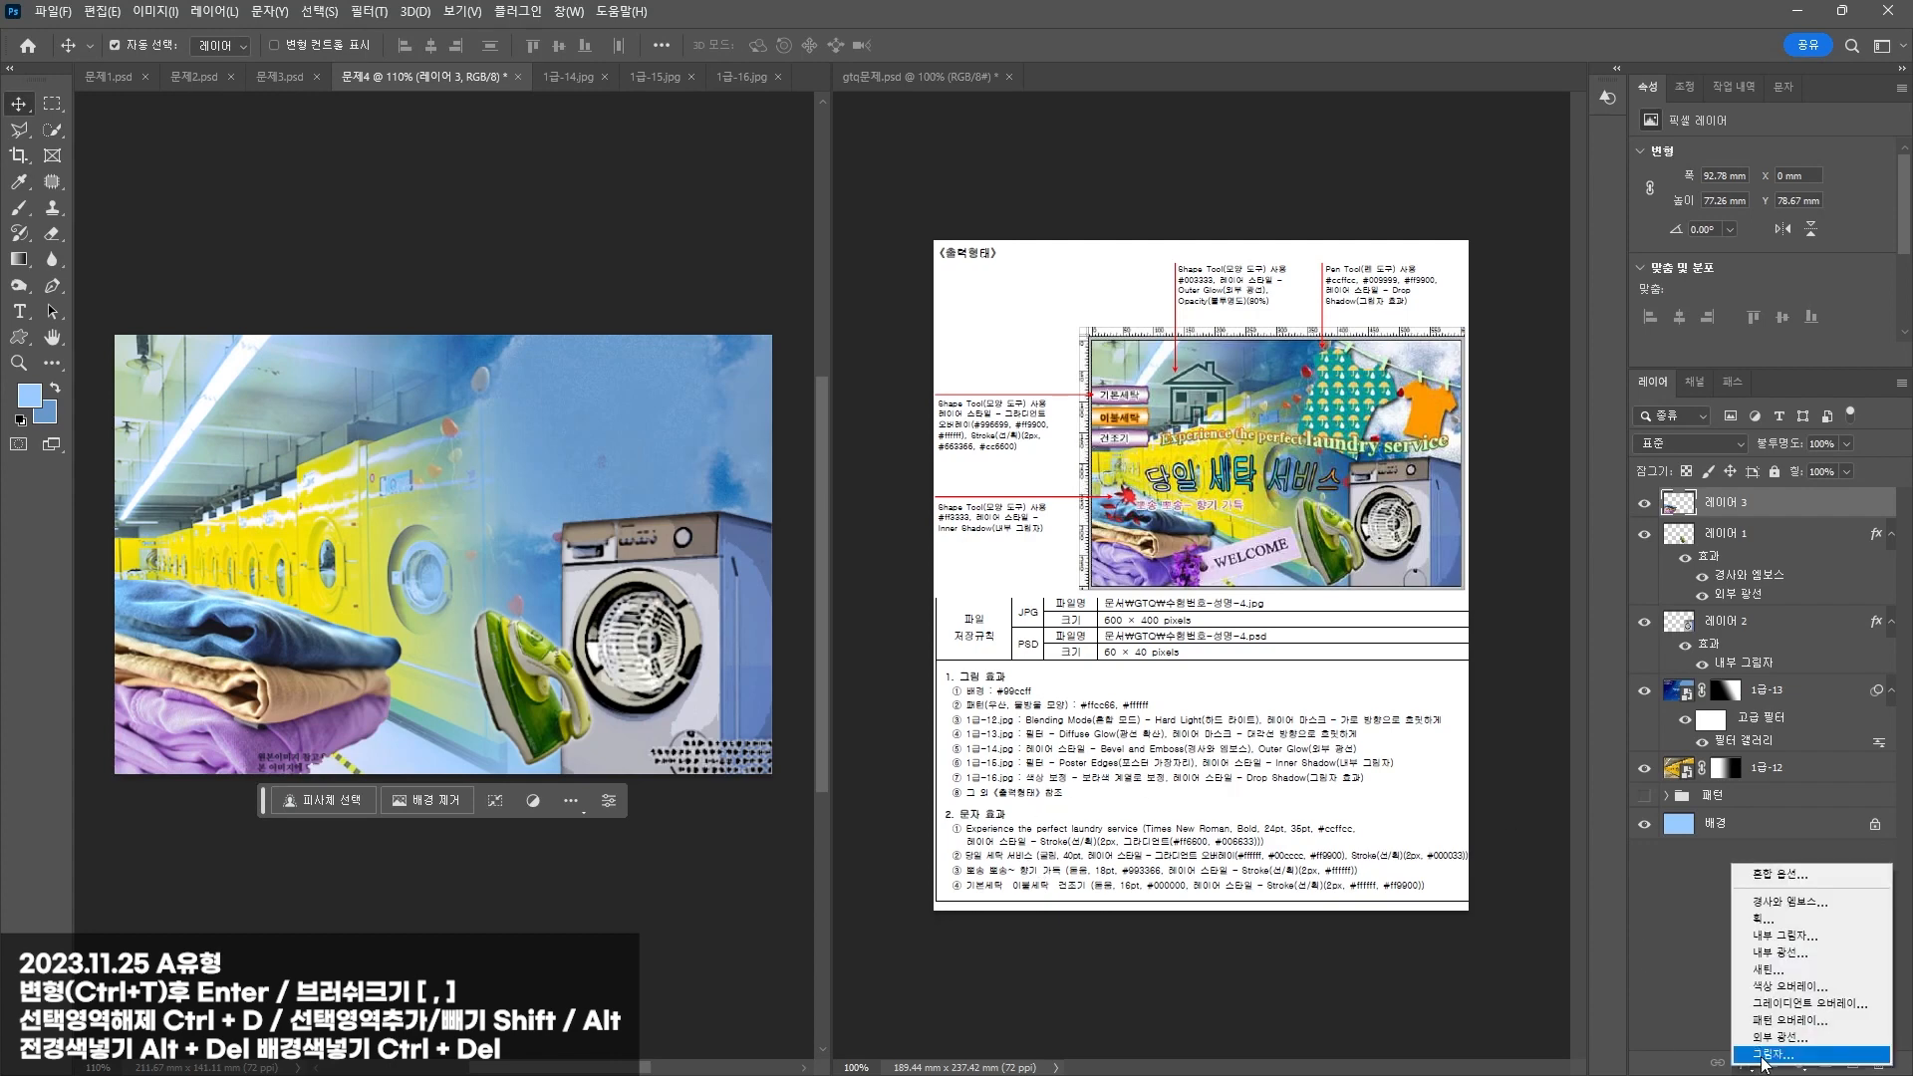
pyautogui.click(1762, 1060)
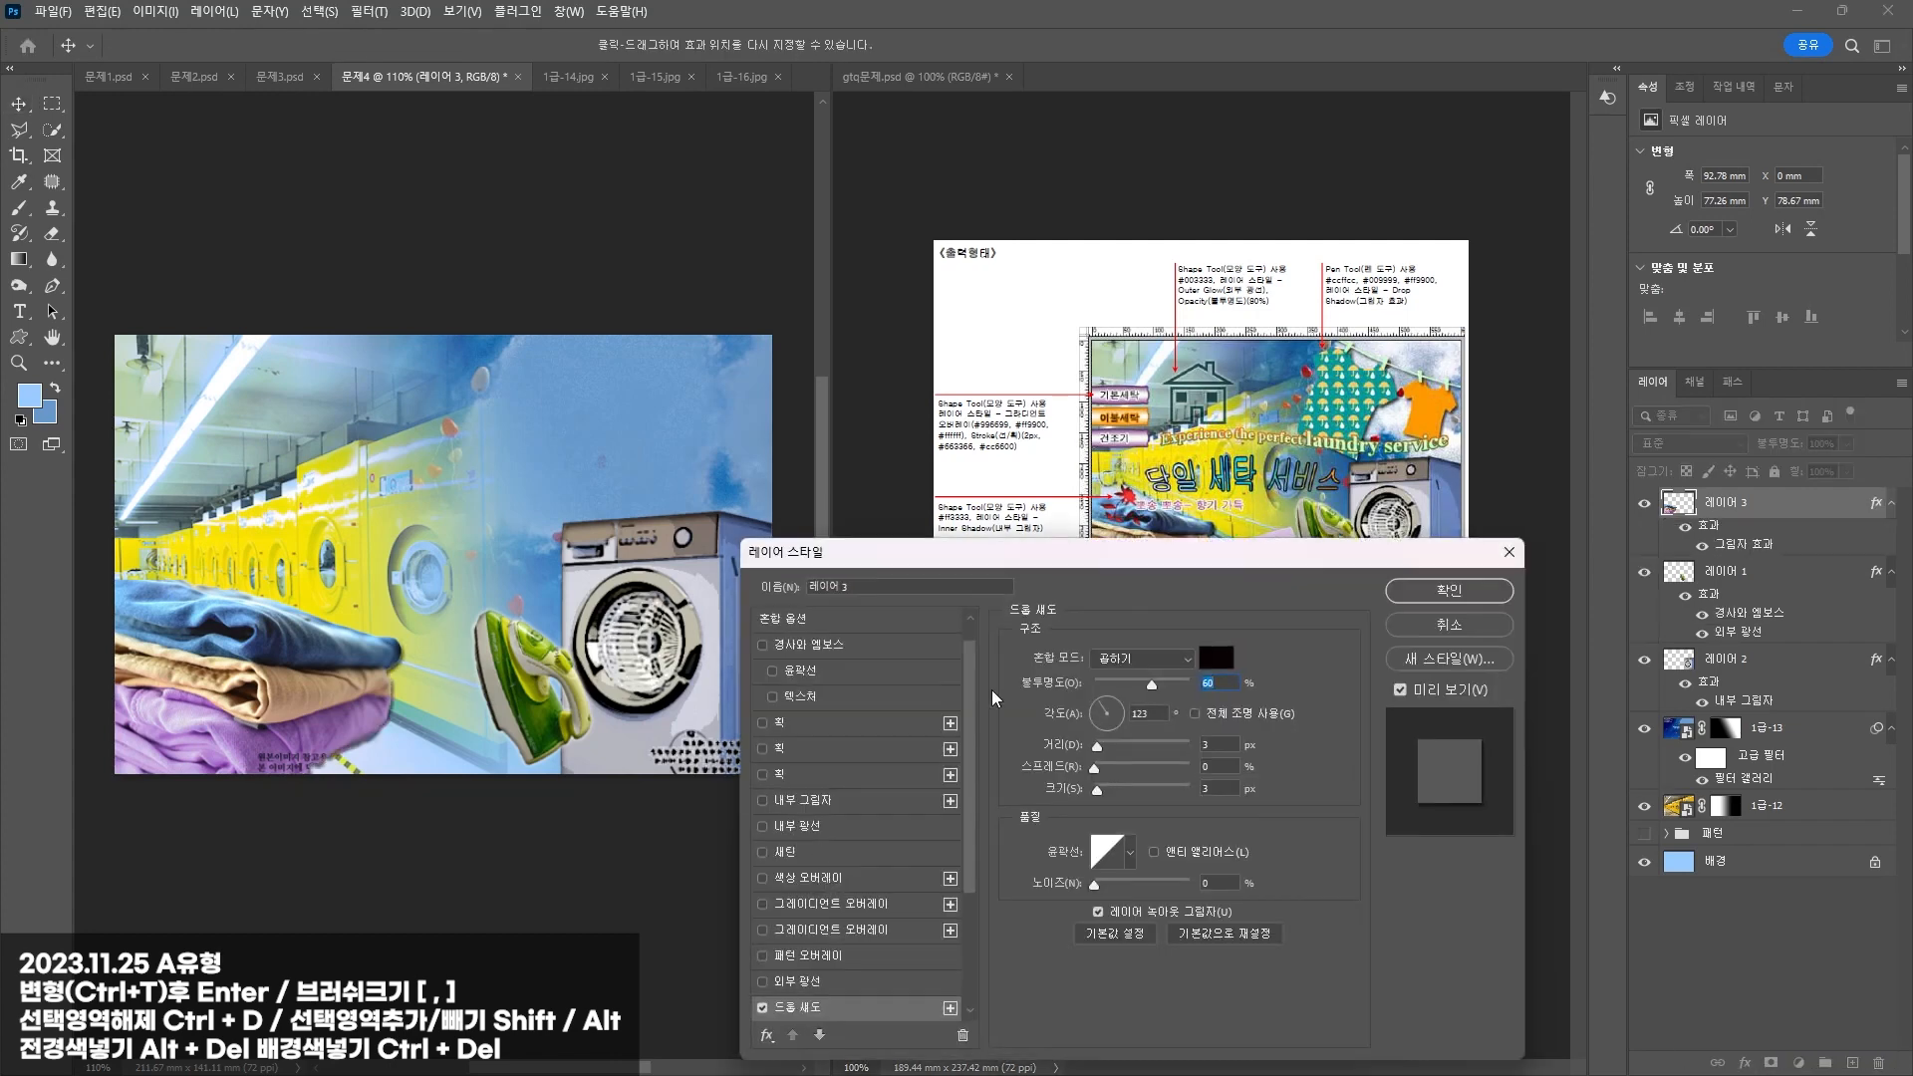
pyautogui.click(1448, 591)
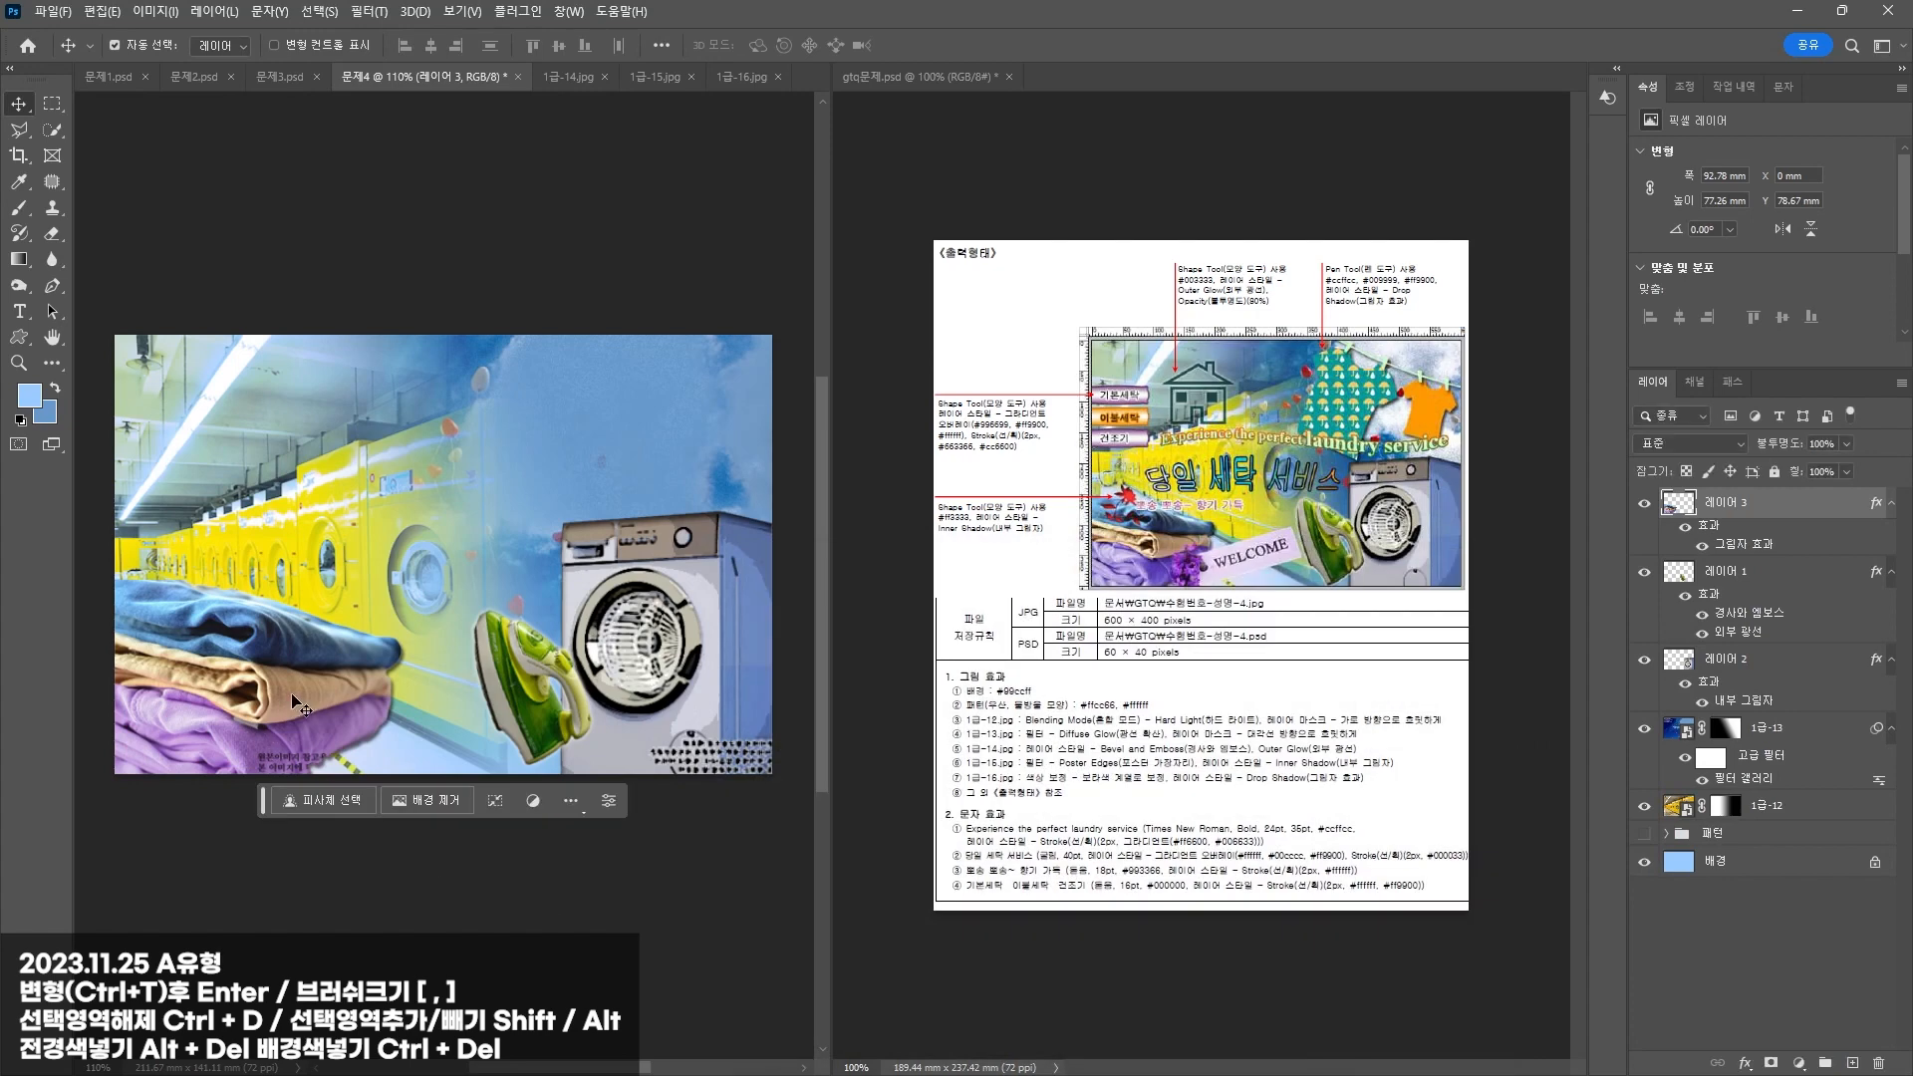
# Step: Scale the folded clothes to about 89% and realign them in the canvas's lower-left corner
pyautogui.hotkey('ctrl', 't')
pyautogui.moveTo(403, 580); pyautogui.dragTo(369, 611)
pyautogui.moveTo(258, 715); pyautogui.dragTo(252, 706)
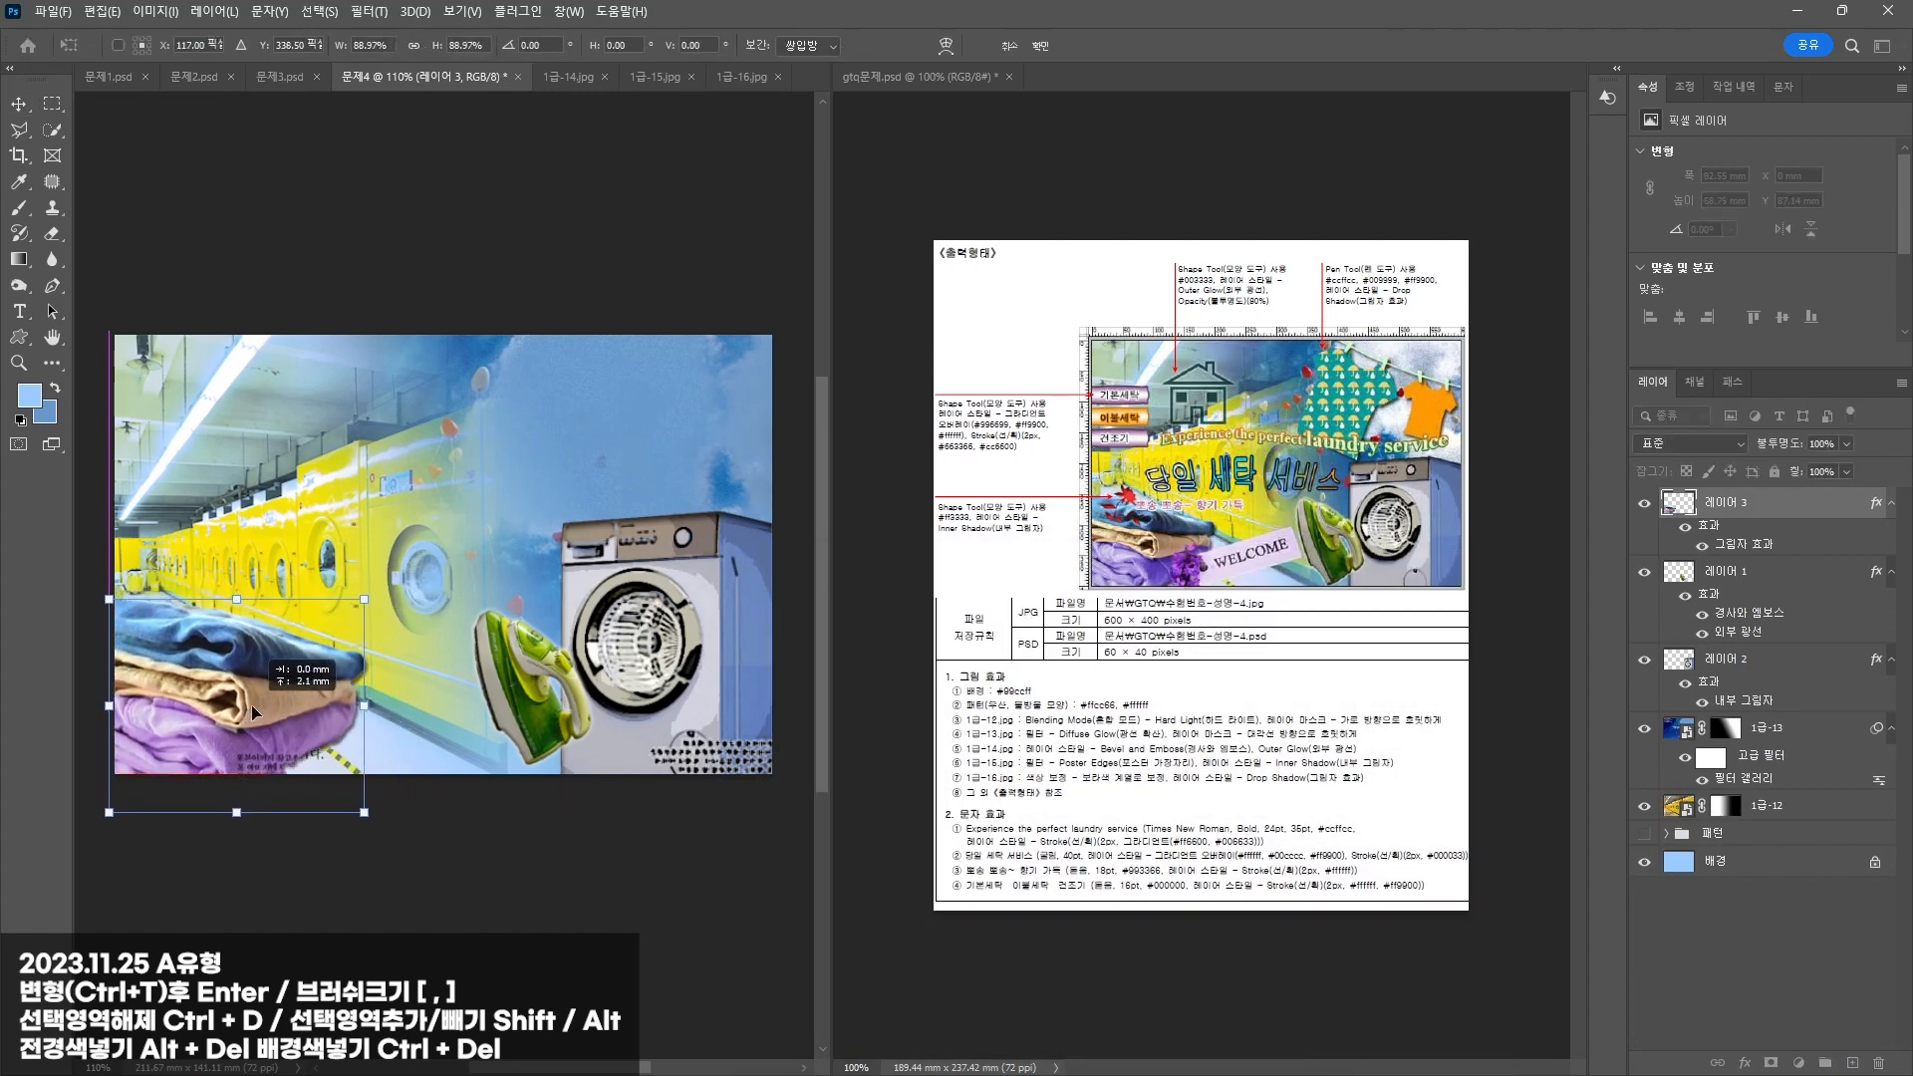
pyautogui.press('Return')
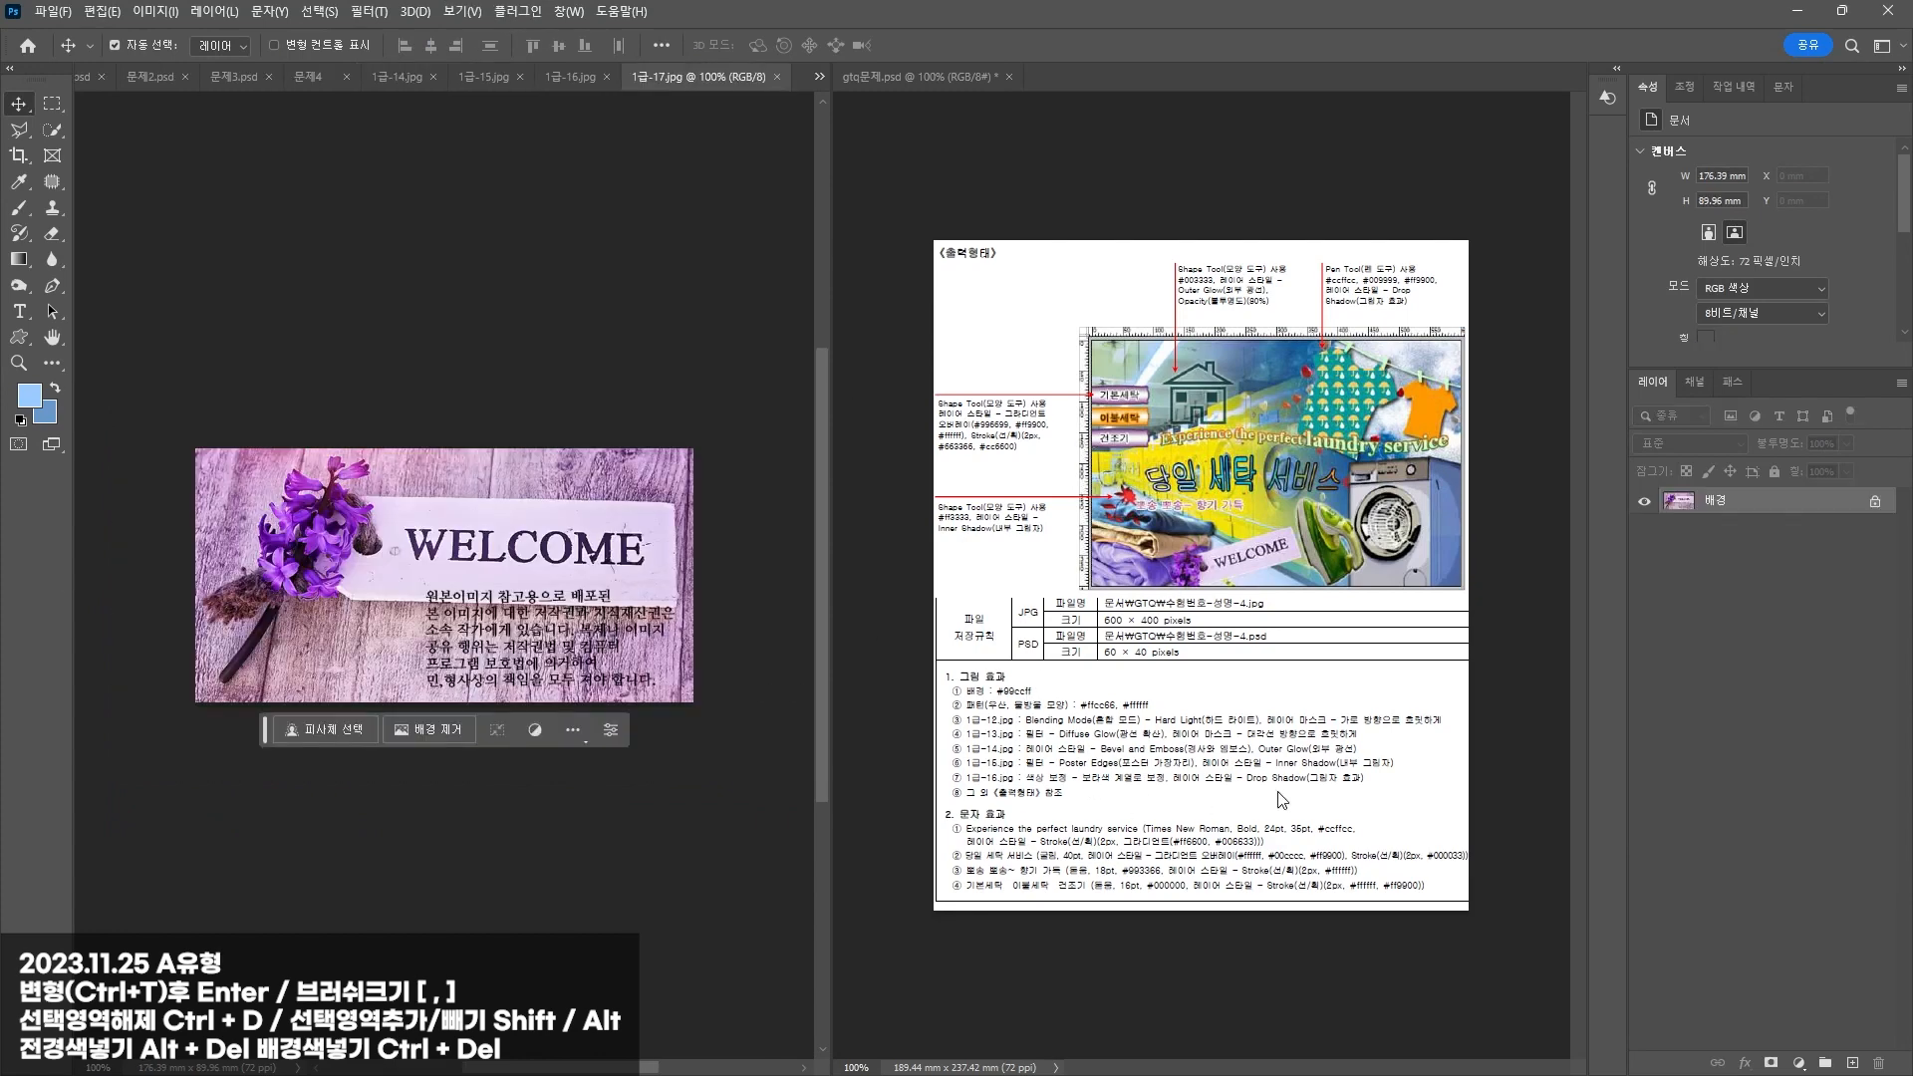
# Step: In 1급-17.jpg, select the purple flower and the WELCOME tag with the Object Selection and Quick Selection tools
pyautogui.click(45, 130)
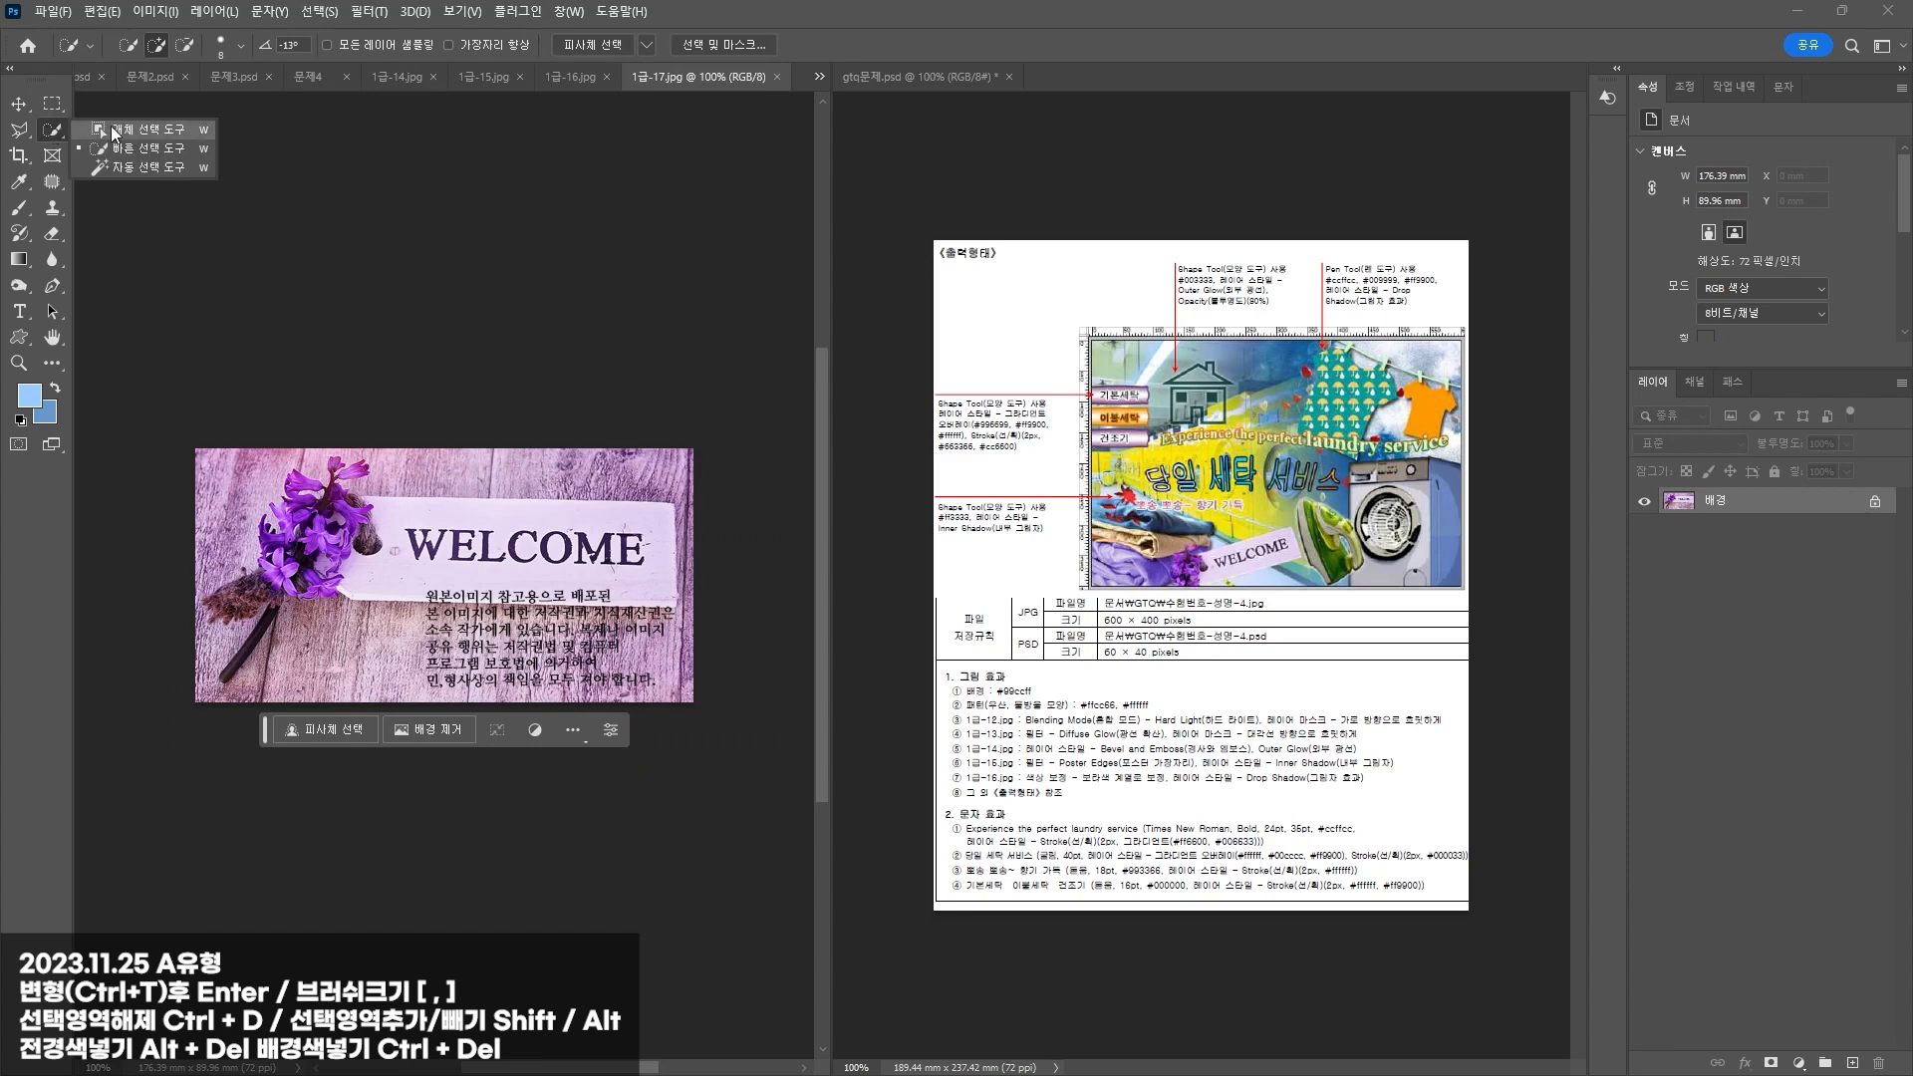
pyautogui.click(109, 130)
pyautogui.moveTo(349, 538); pyautogui.dragTo(610, 551)
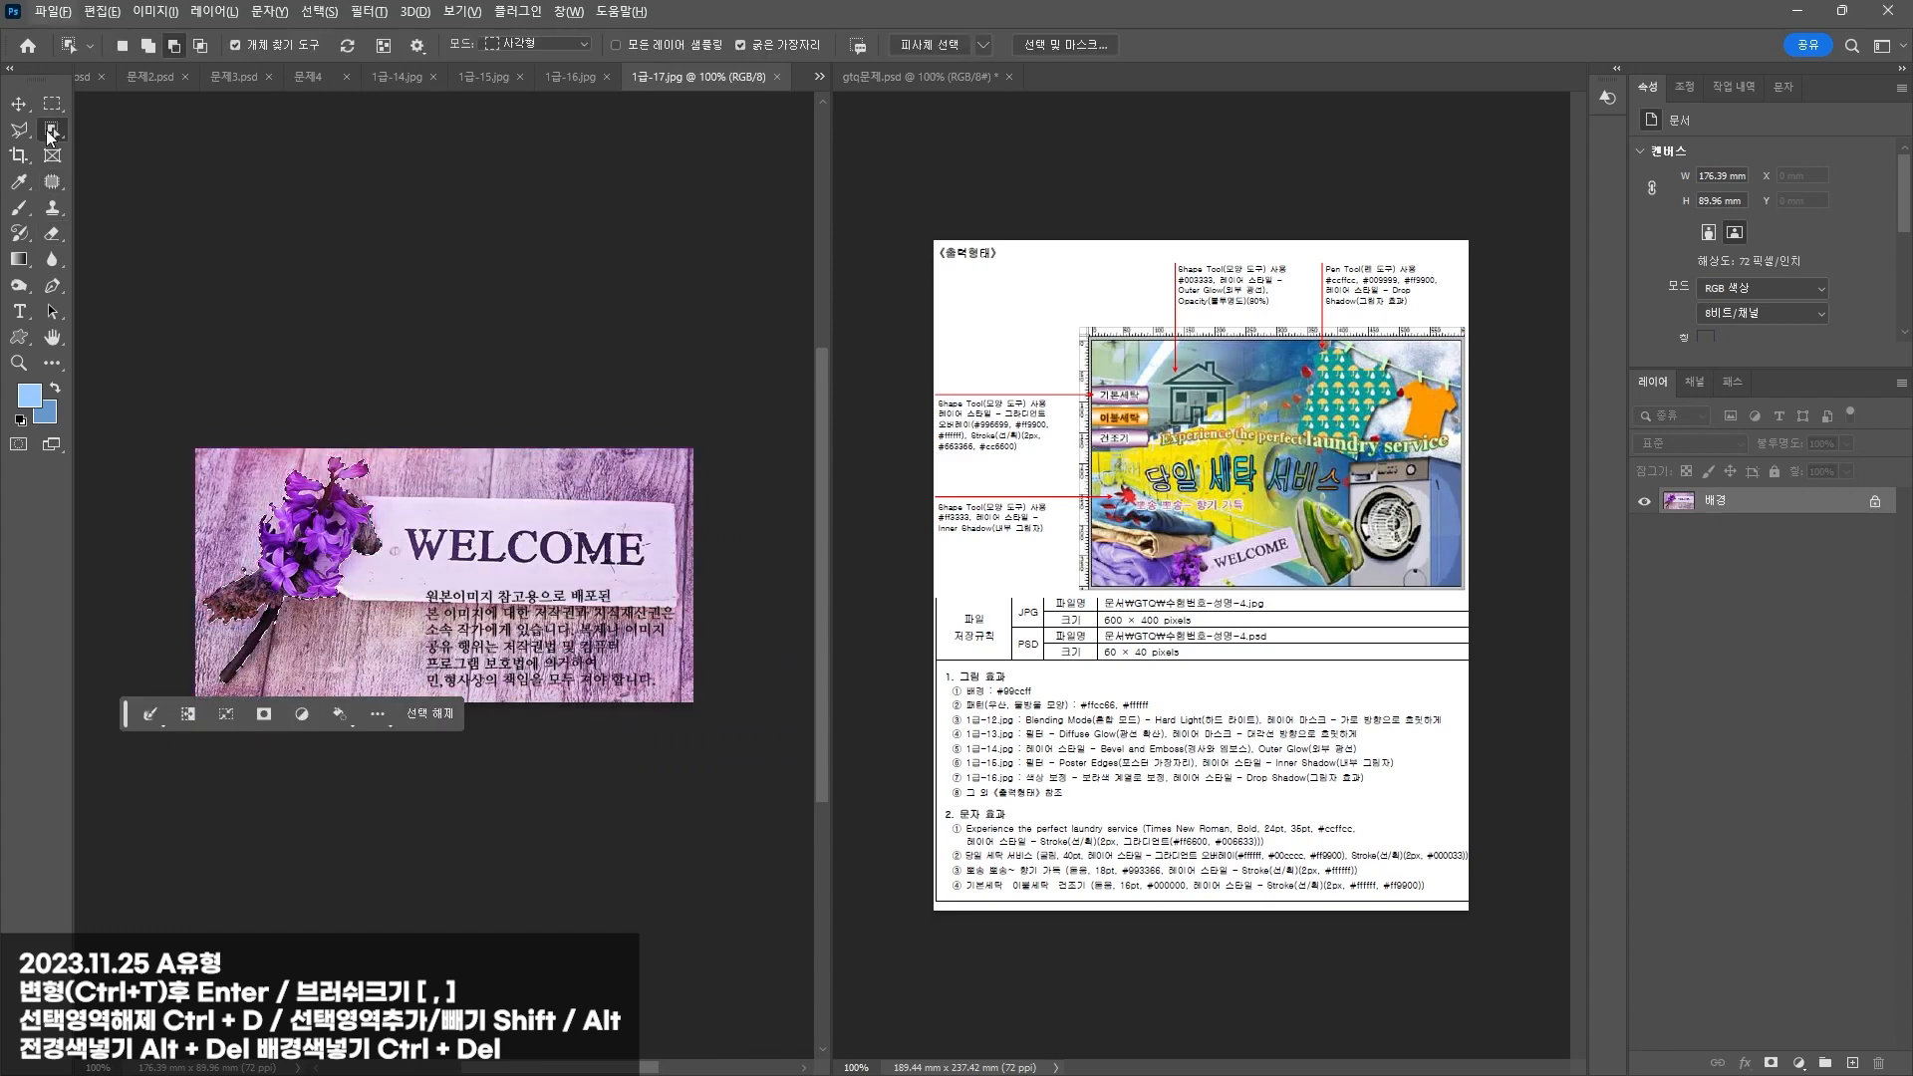
pyautogui.click(50, 130)
pyautogui.click(110, 152)
pyautogui.press('alt')
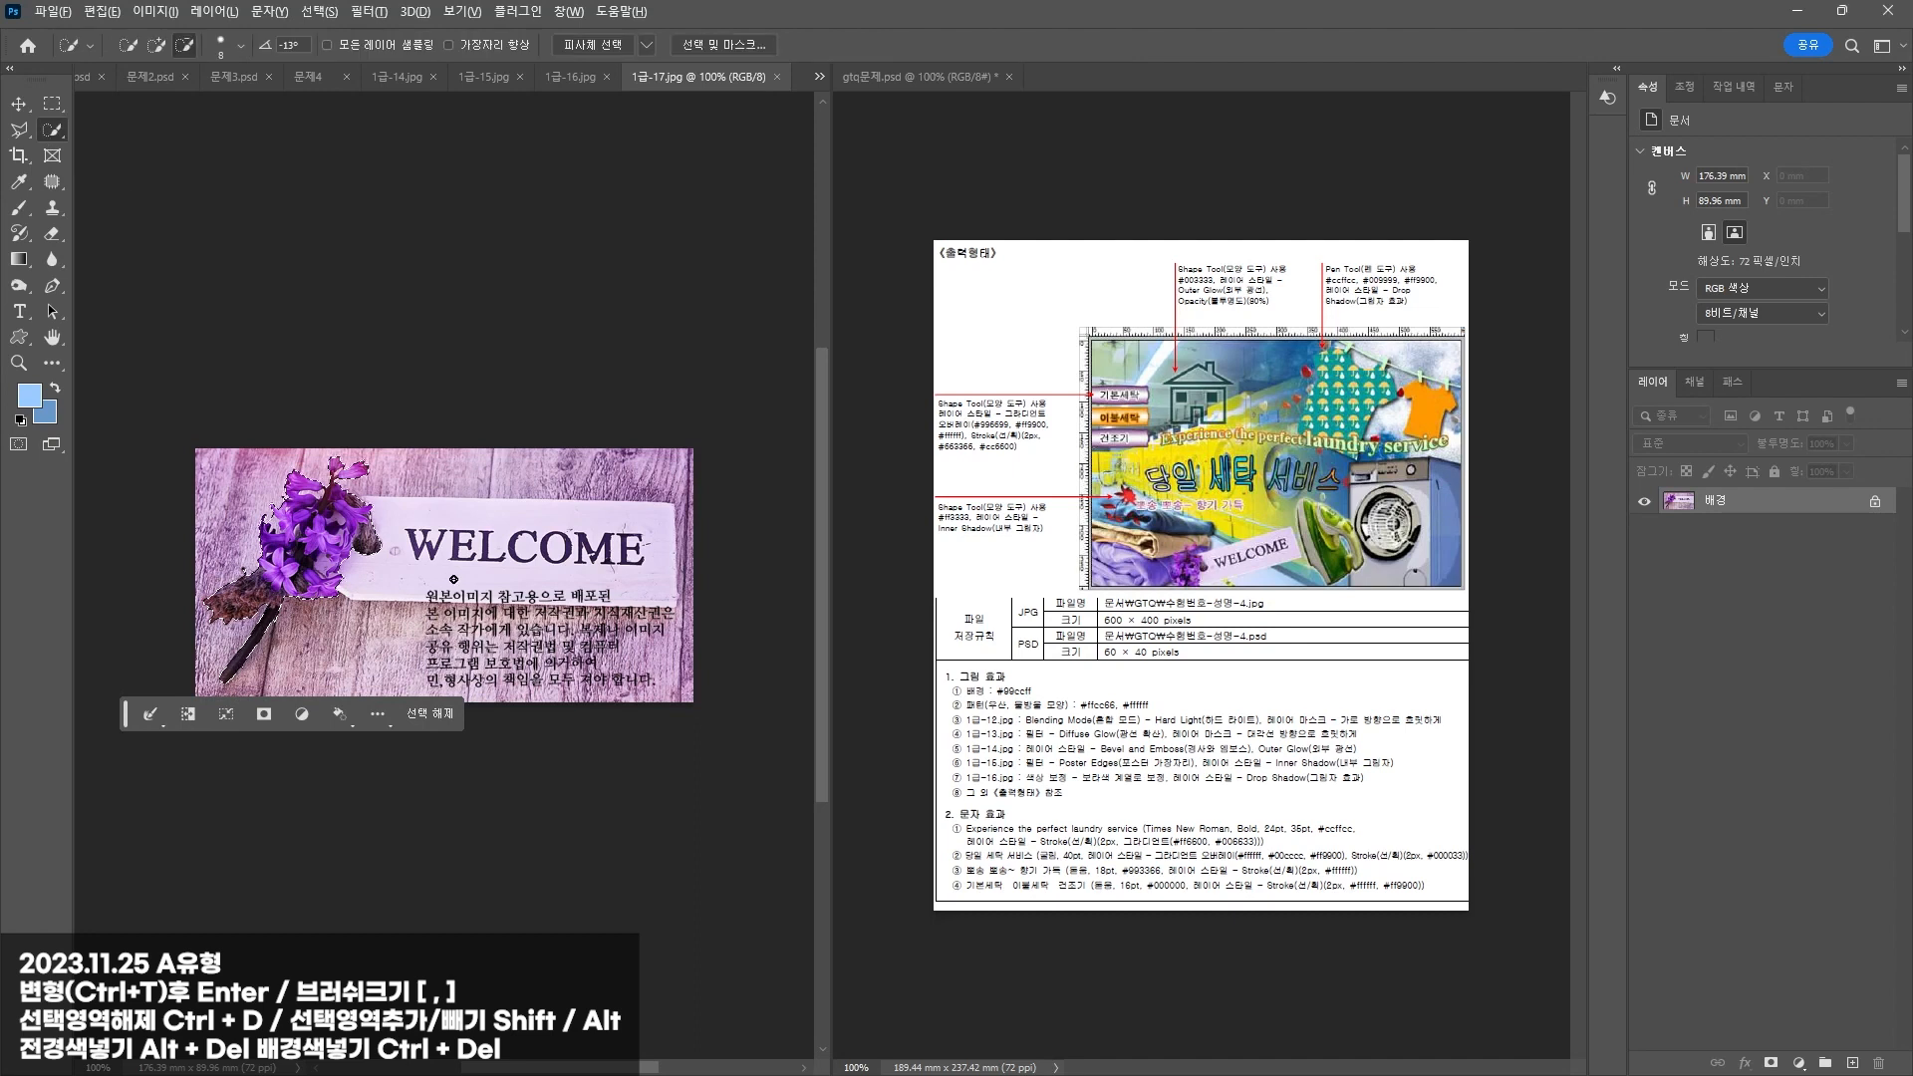
pyautogui.moveTo(643, 525); pyautogui.dragTo(418, 517)
pyautogui.moveTo(354, 583)
pyautogui.mouseDown()
pyautogui.moveTo(648, 562)
pyautogui.moveTo(598, 556)
pyautogui.mouseUp()
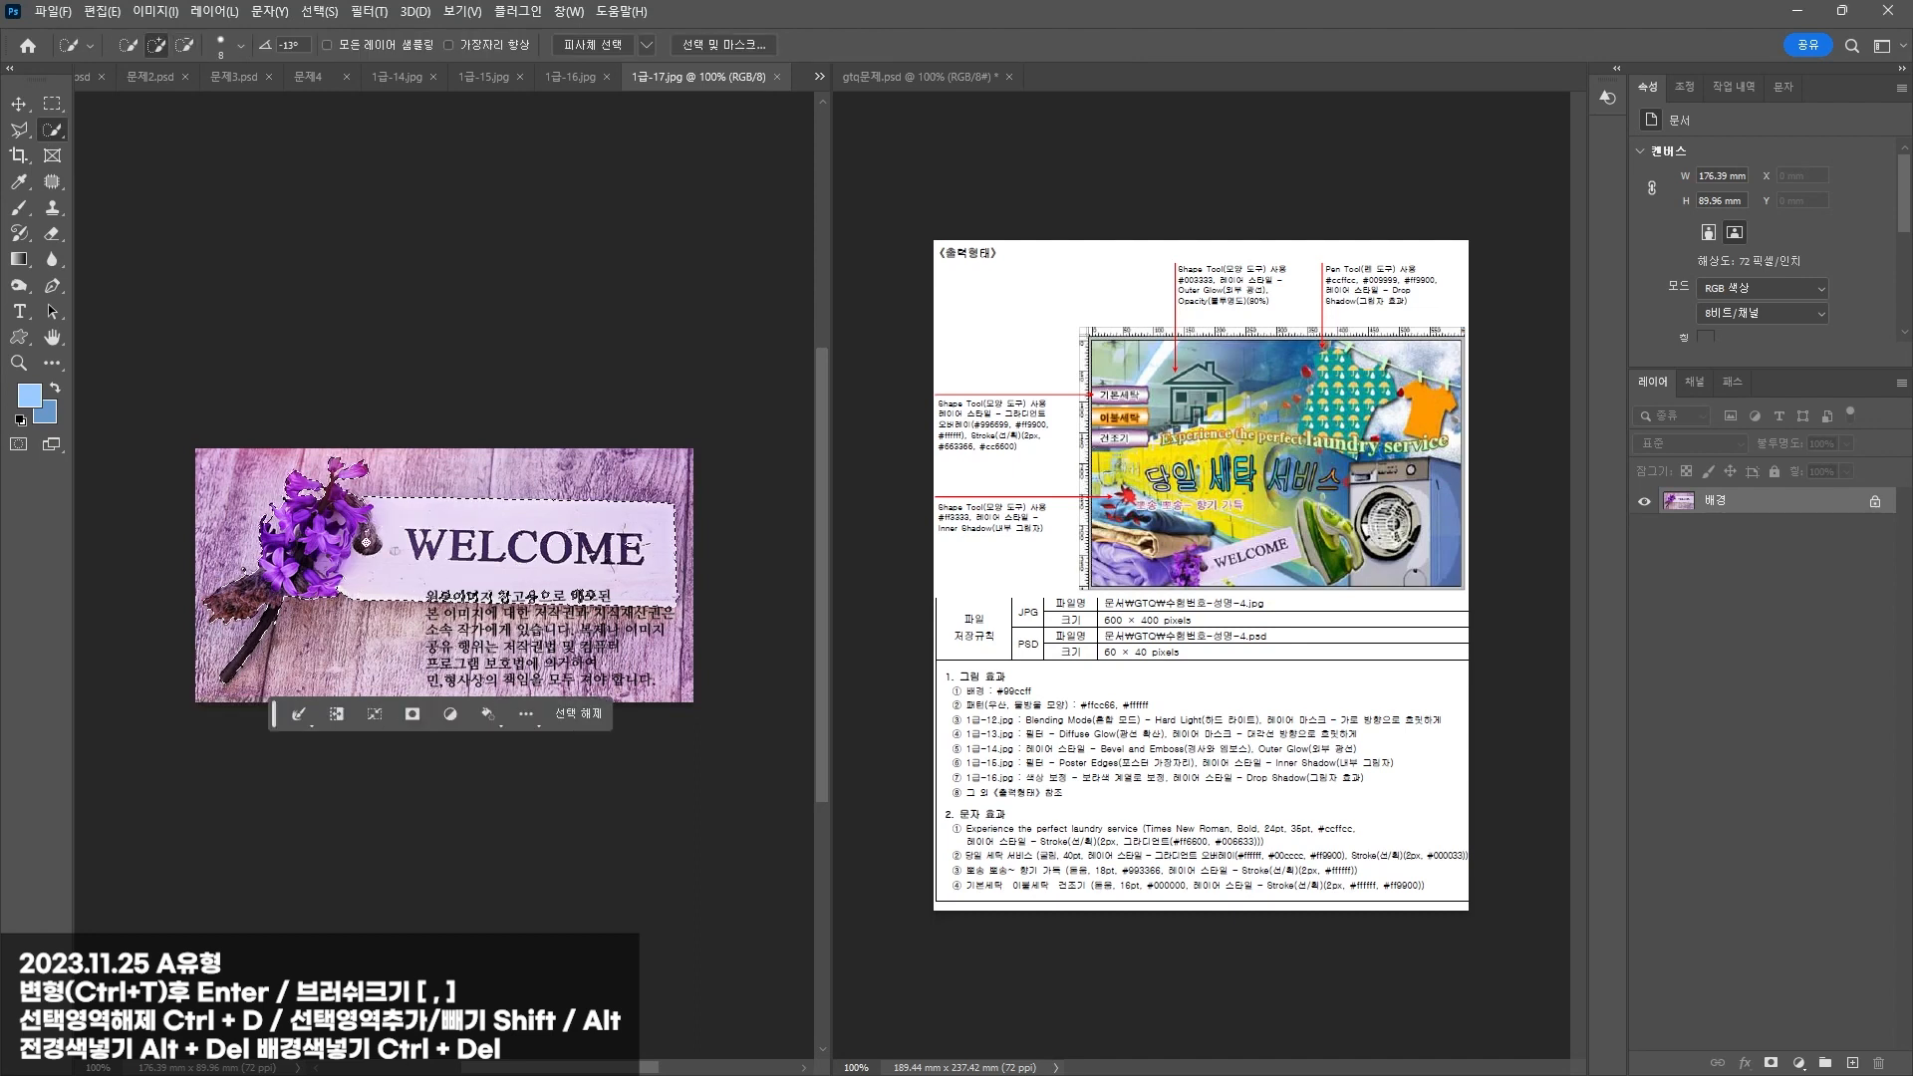
# Step: Copy the selected flower and WELCOME tag into 문제4 as a new layer
pyautogui.click(18, 102)
pyautogui.click(314, 77)
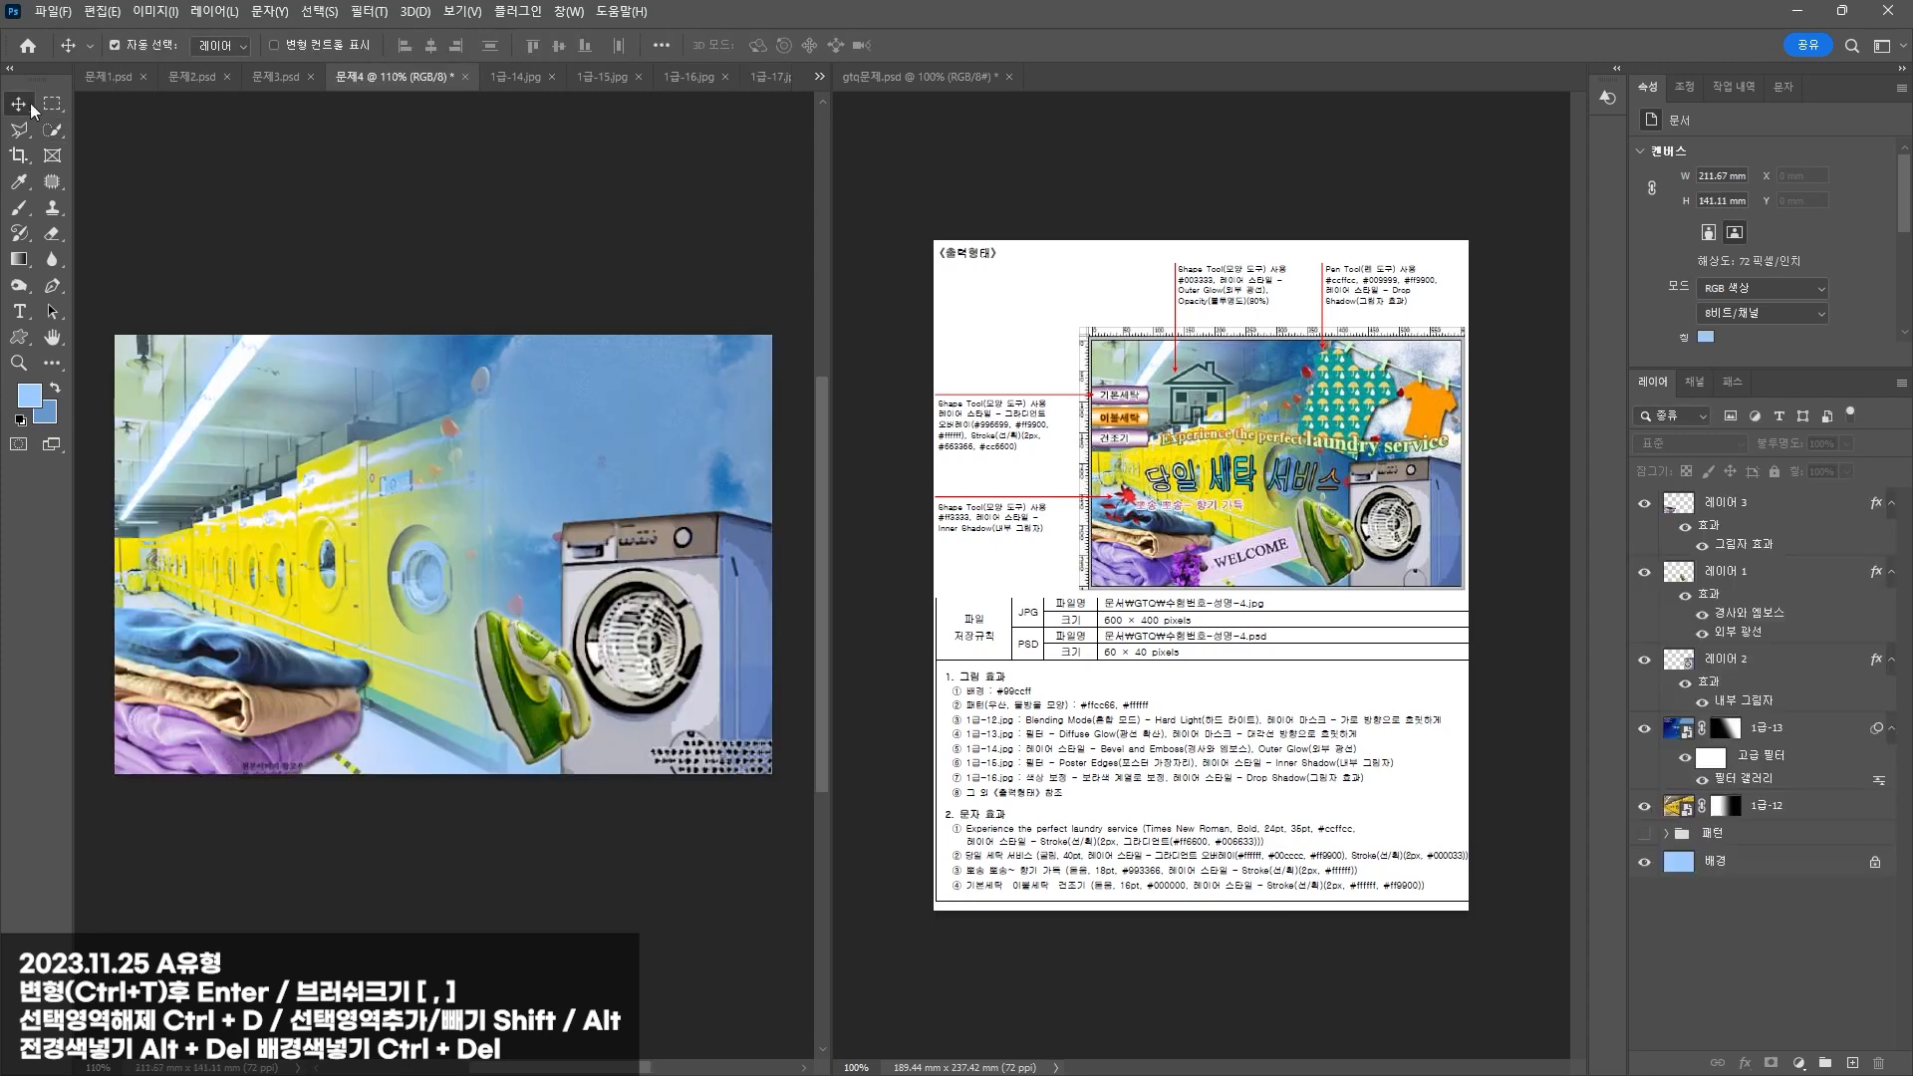
pyautogui.moveTo(299, 286); pyautogui.dragTo(371, 658)
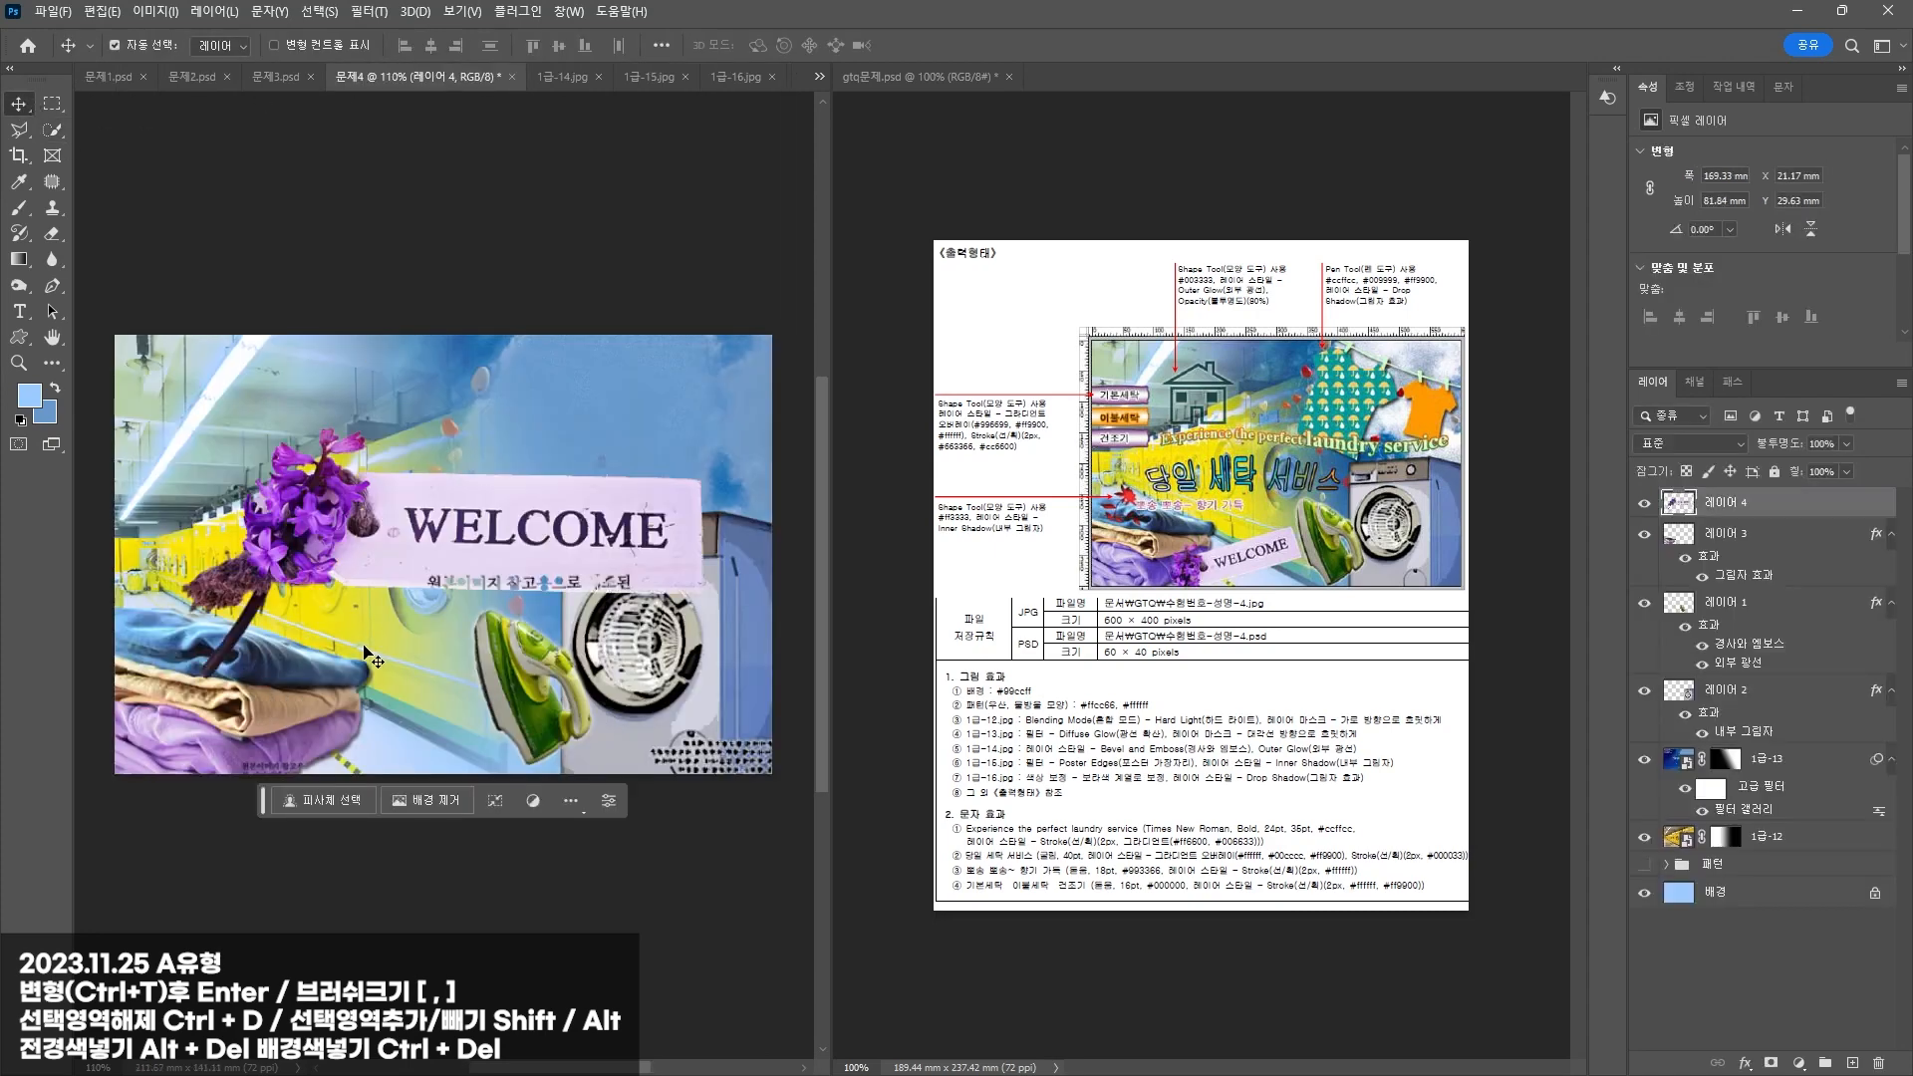
# Step: Shrink the WELCOME tag, rotate it about 15° counterclockwise and place it between the folded clothes and the iron
pyautogui.hotkey('ctrl', 't')
pyautogui.rightClick(384, 560)
pyautogui.click(698, 416)
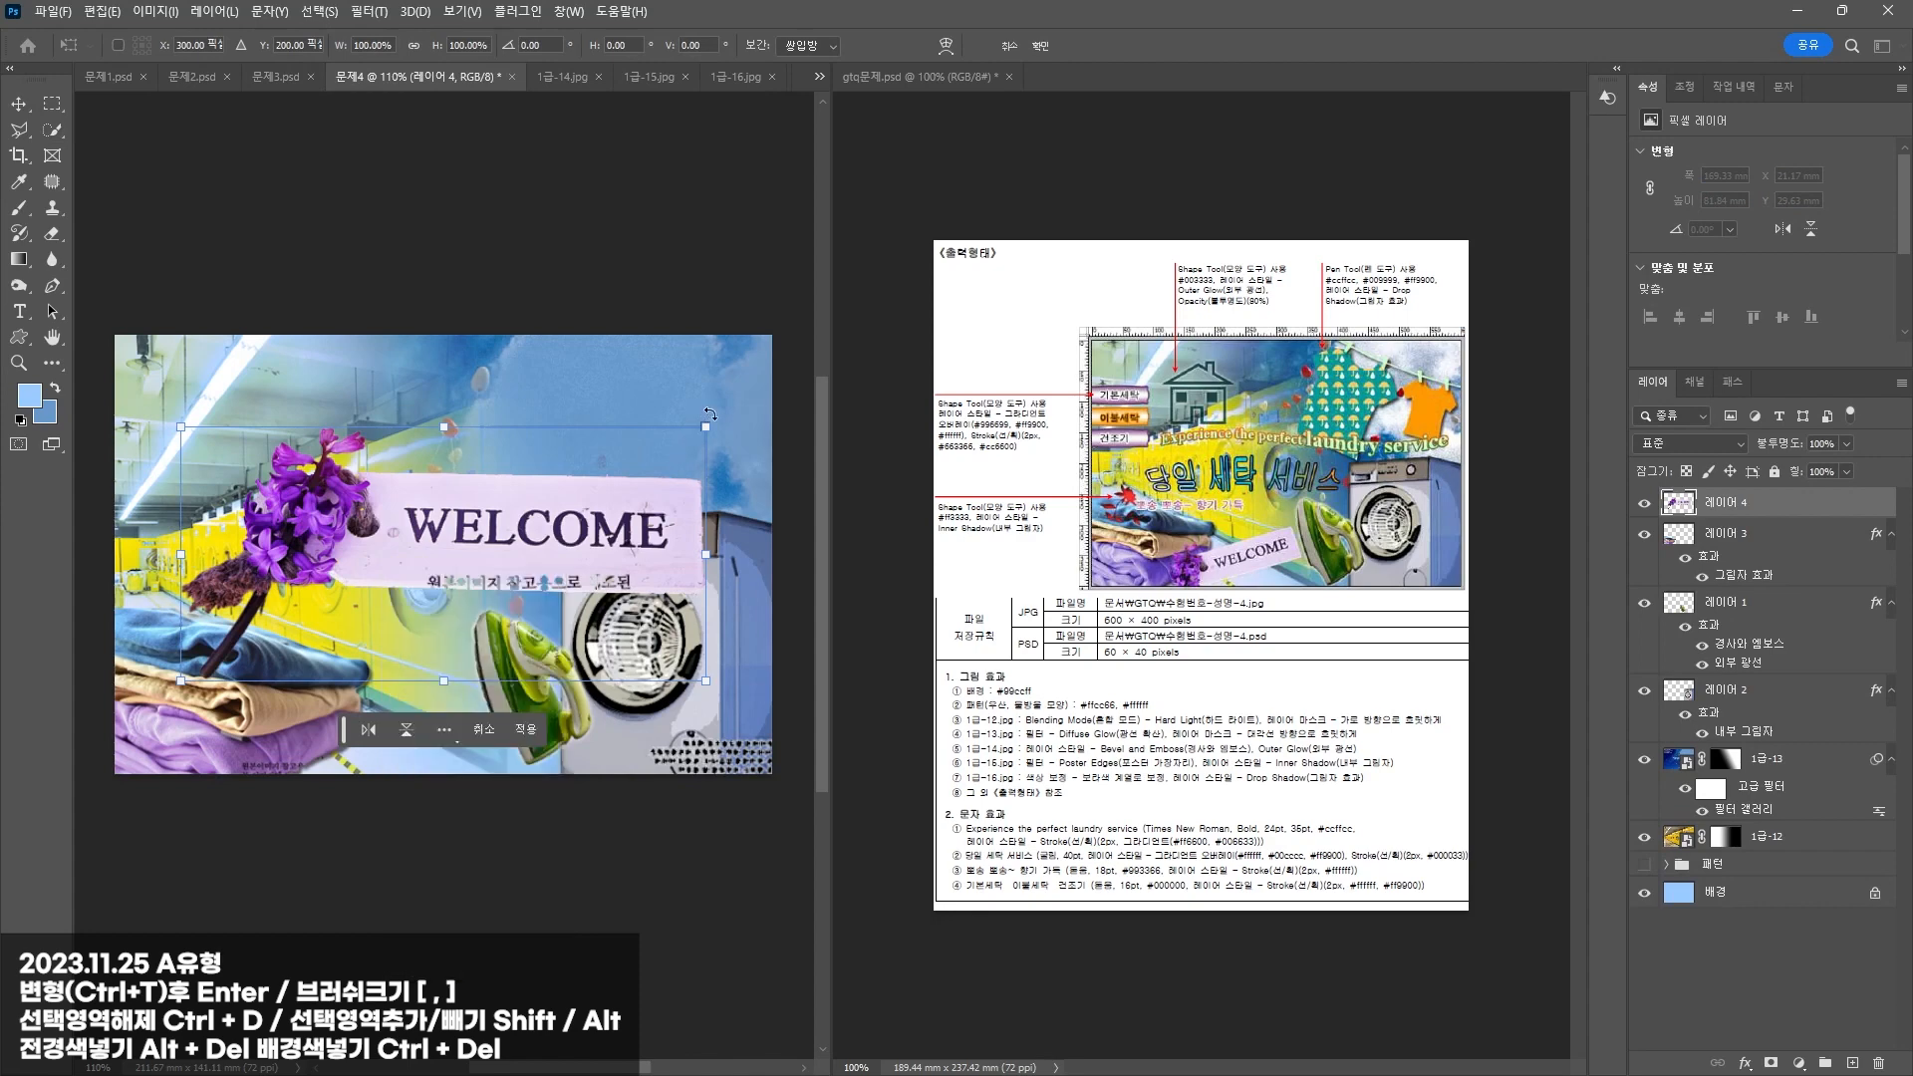
pyautogui.moveTo(715, 437); pyautogui.dragTo(463, 536)
pyautogui.moveTo(461, 611); pyautogui.dragTo(471, 713)
pyautogui.moveTo(503, 650); pyautogui.dragTo(496, 630)
pyautogui.moveTo(314, 745); pyautogui.dragTo(328, 731)
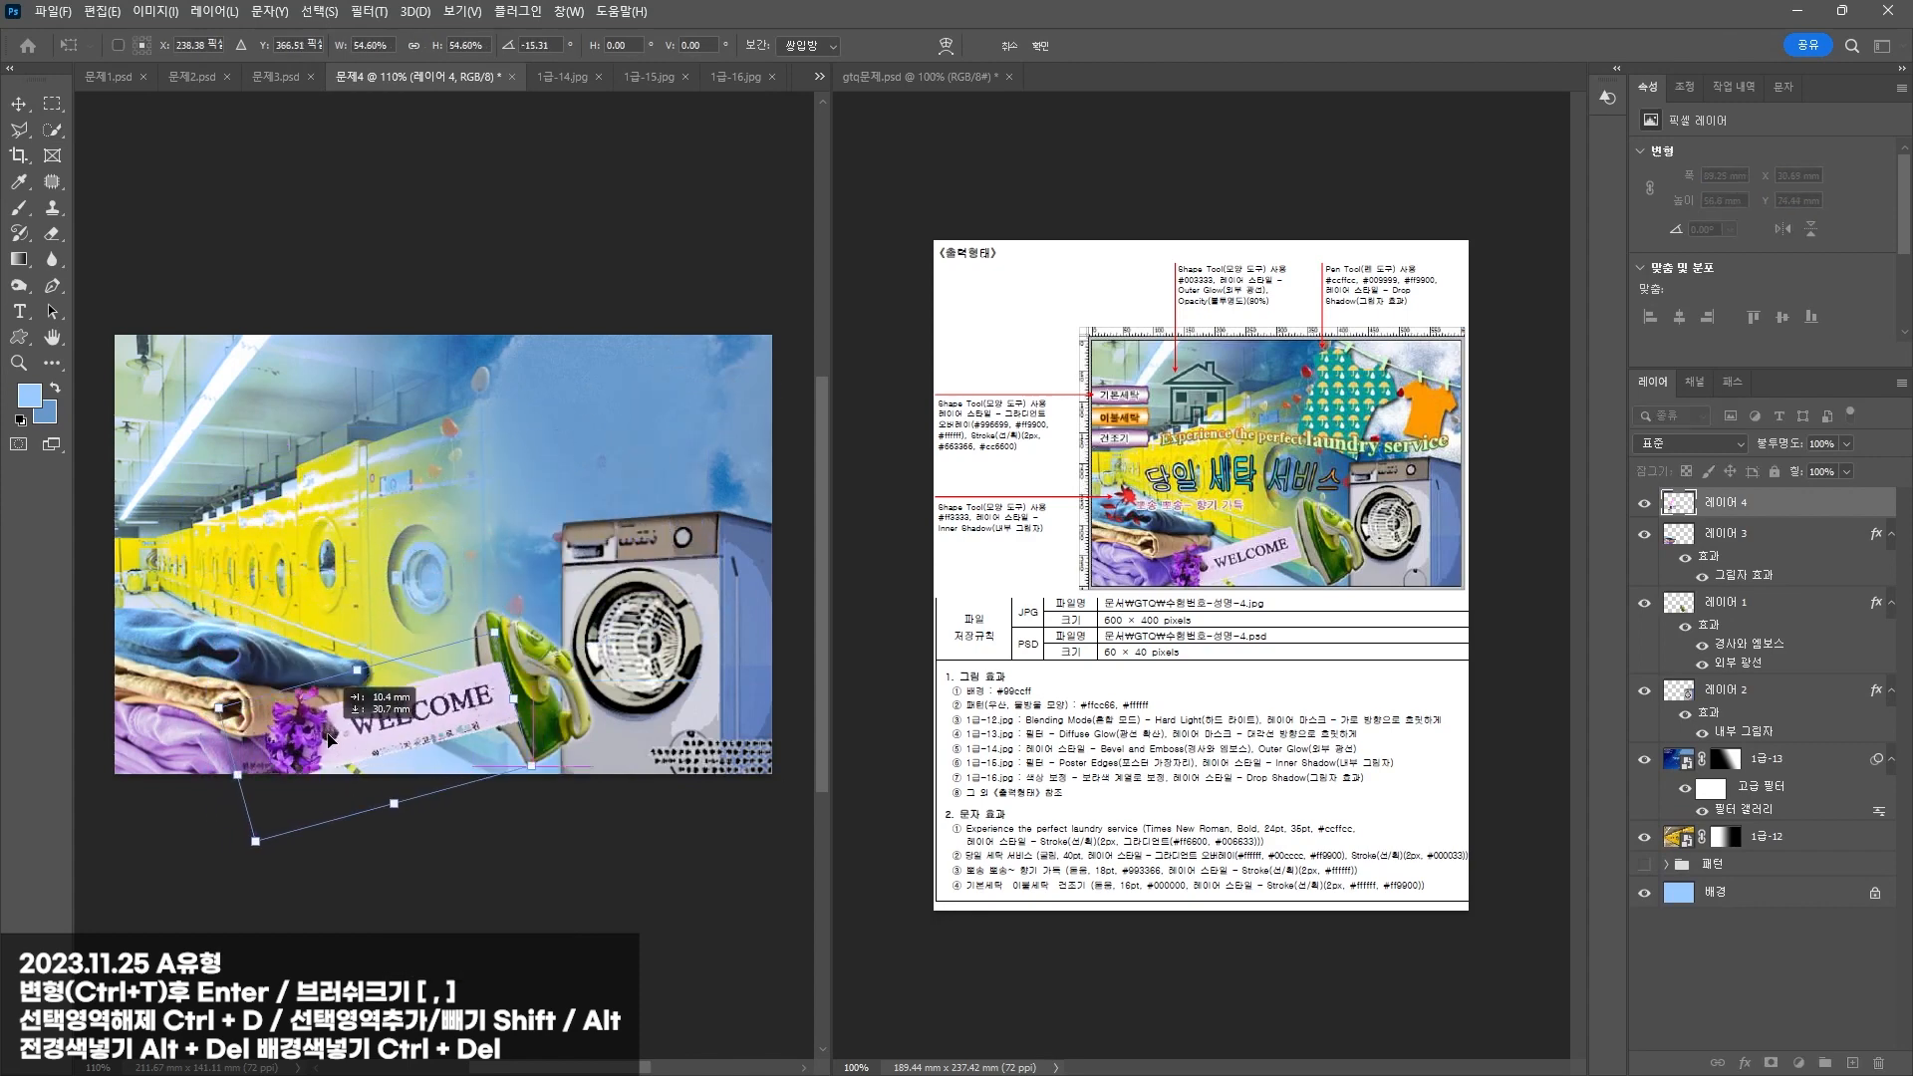
pyautogui.moveTo(478, 612); pyautogui.dragTo(448, 641)
pyautogui.moveTo(428, 715); pyautogui.dragTo(440, 716)
pyautogui.press('Return')
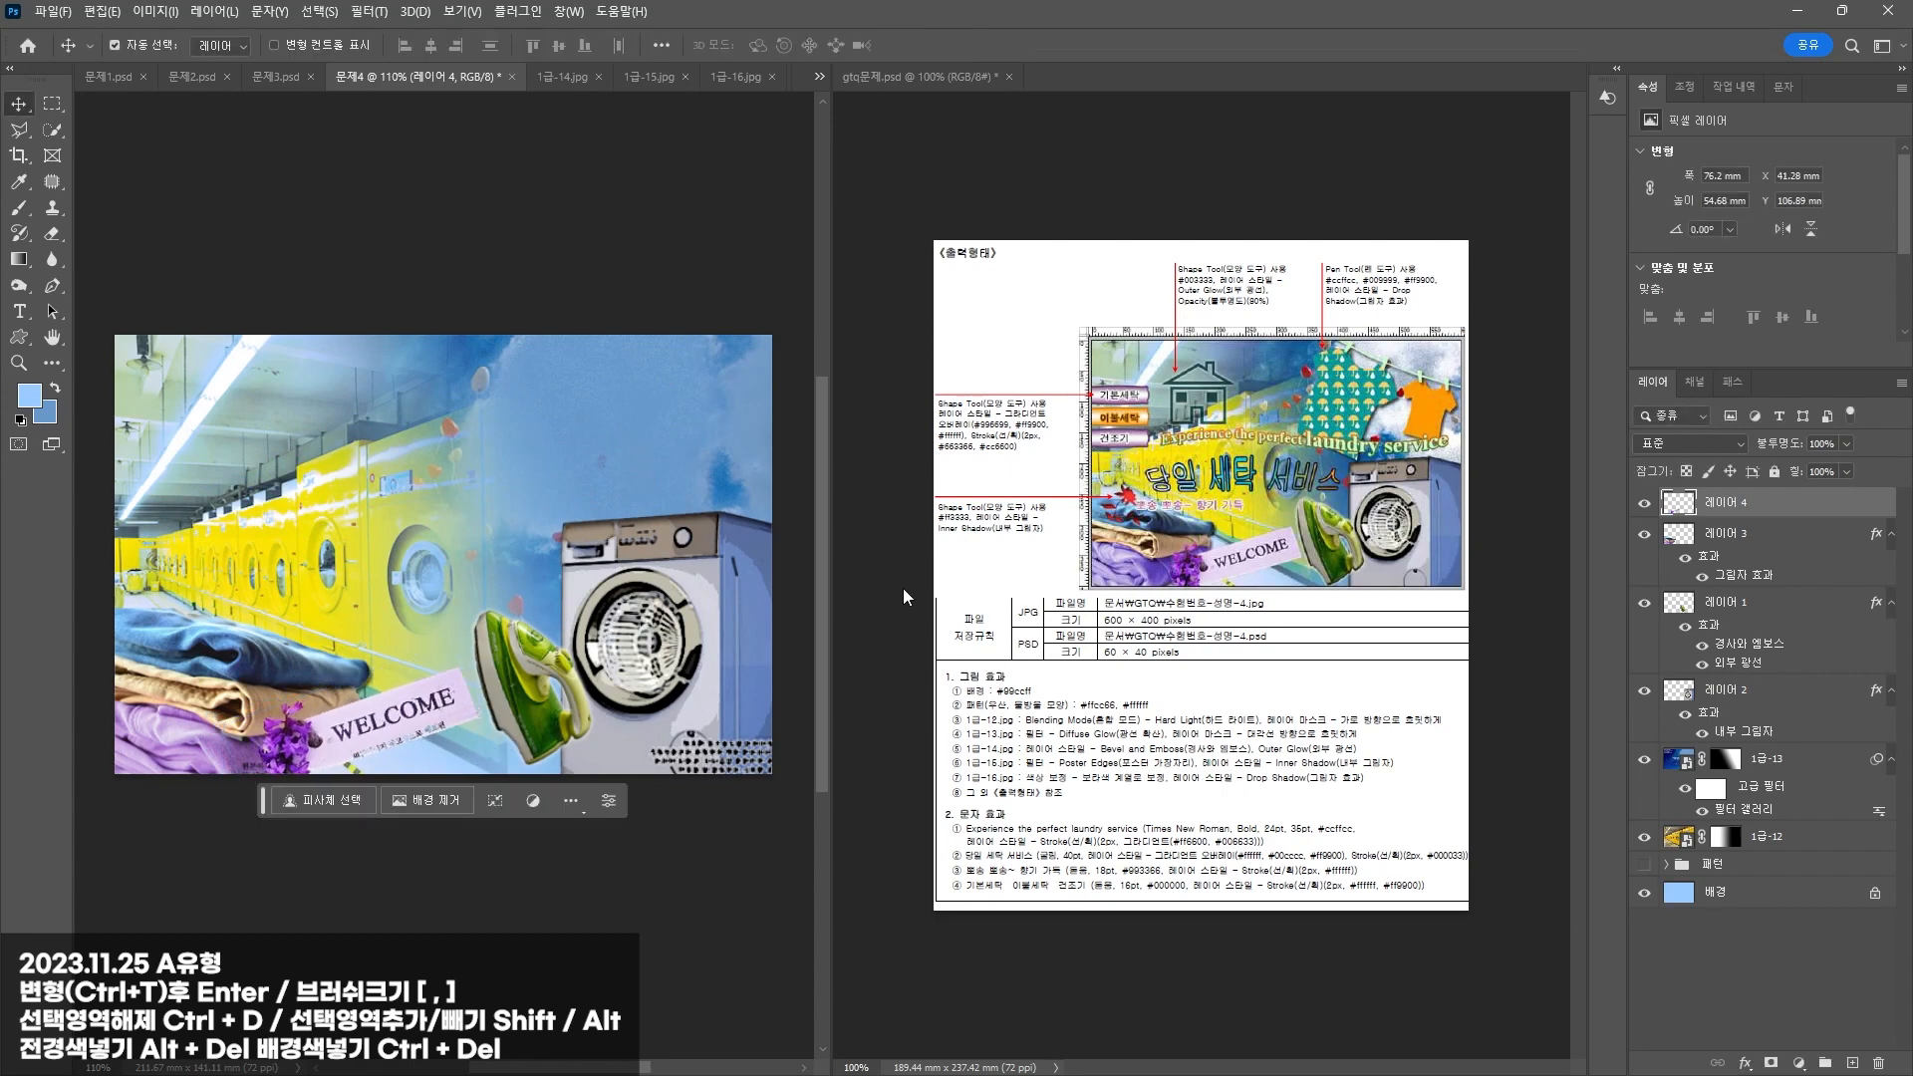
# Step: Draw a house custom shape about 35 × 29 mm in the canvas's upper-left area and fill it with #003333
pyautogui.click(18, 337)
pyautogui.click(768, 47)
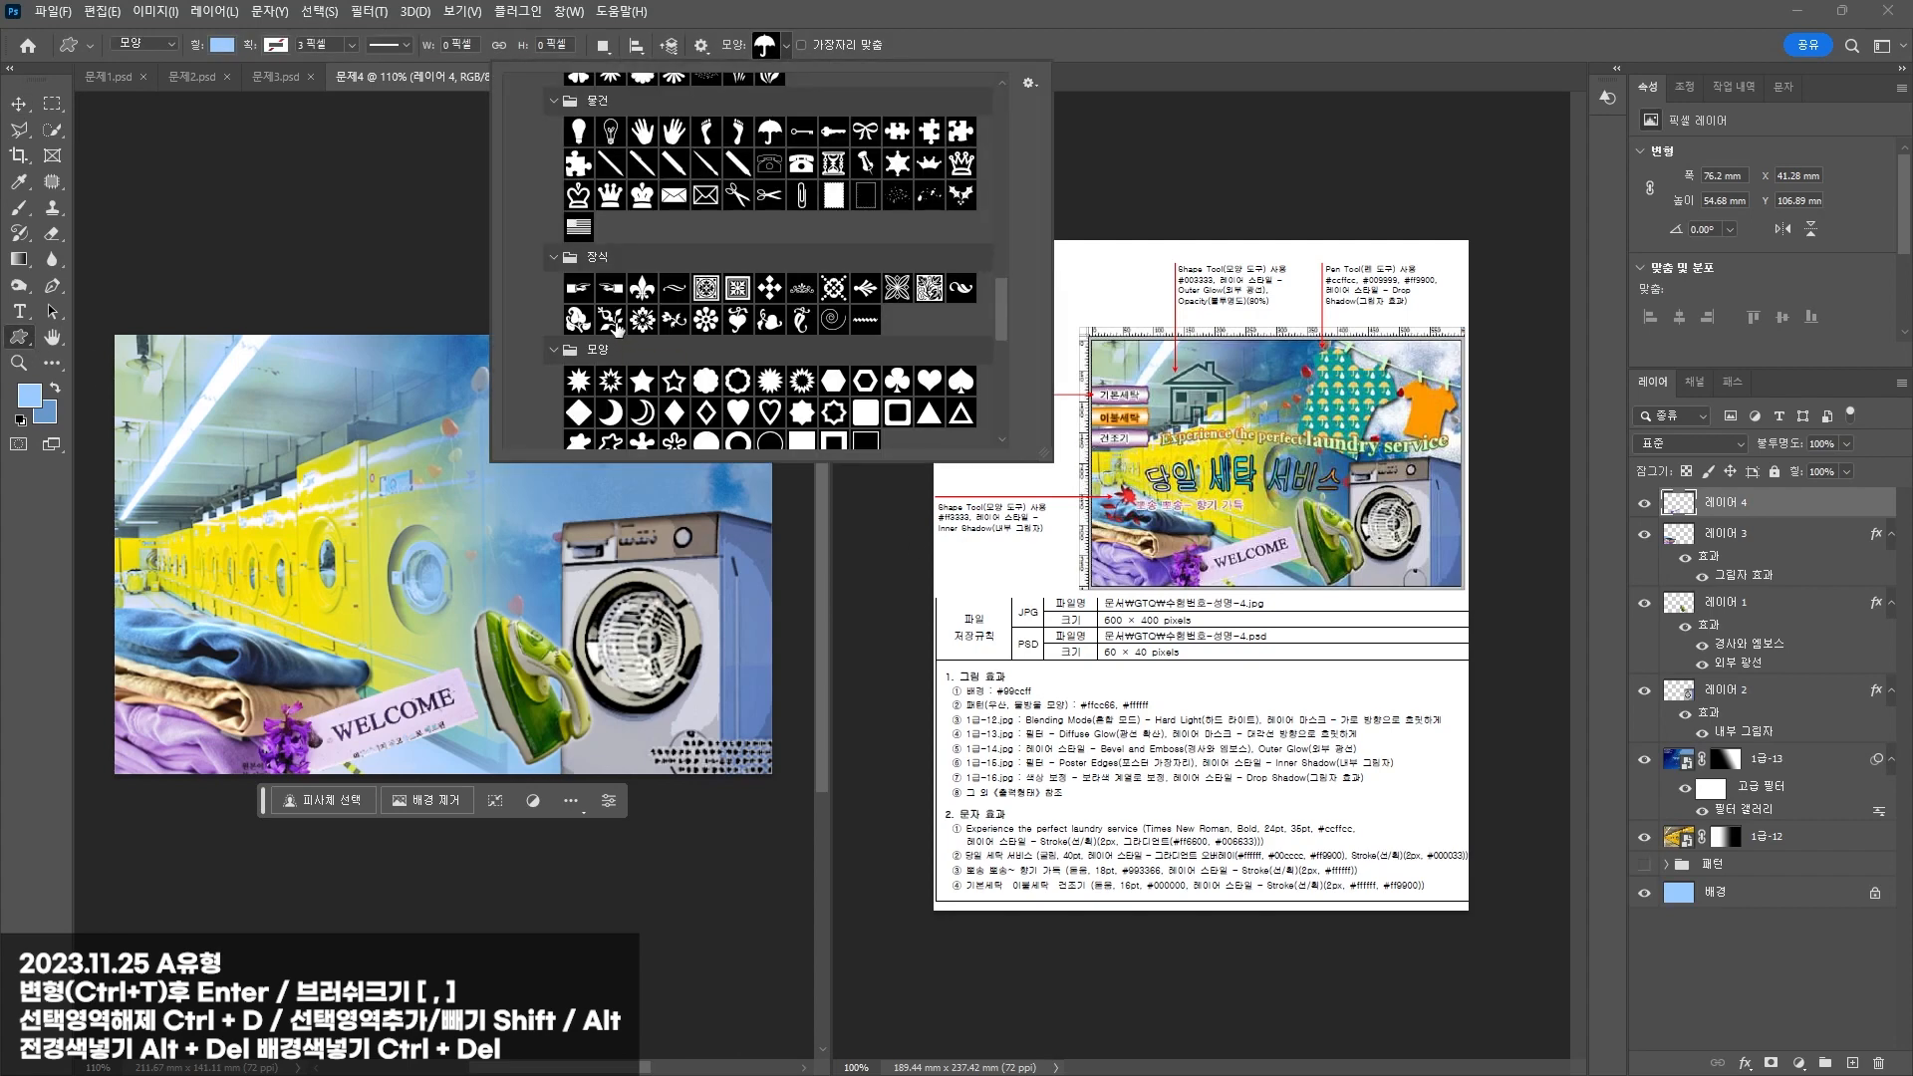
pyautogui.scroll(-6, 648, 344)
pyautogui.doubleClick(859, 339)
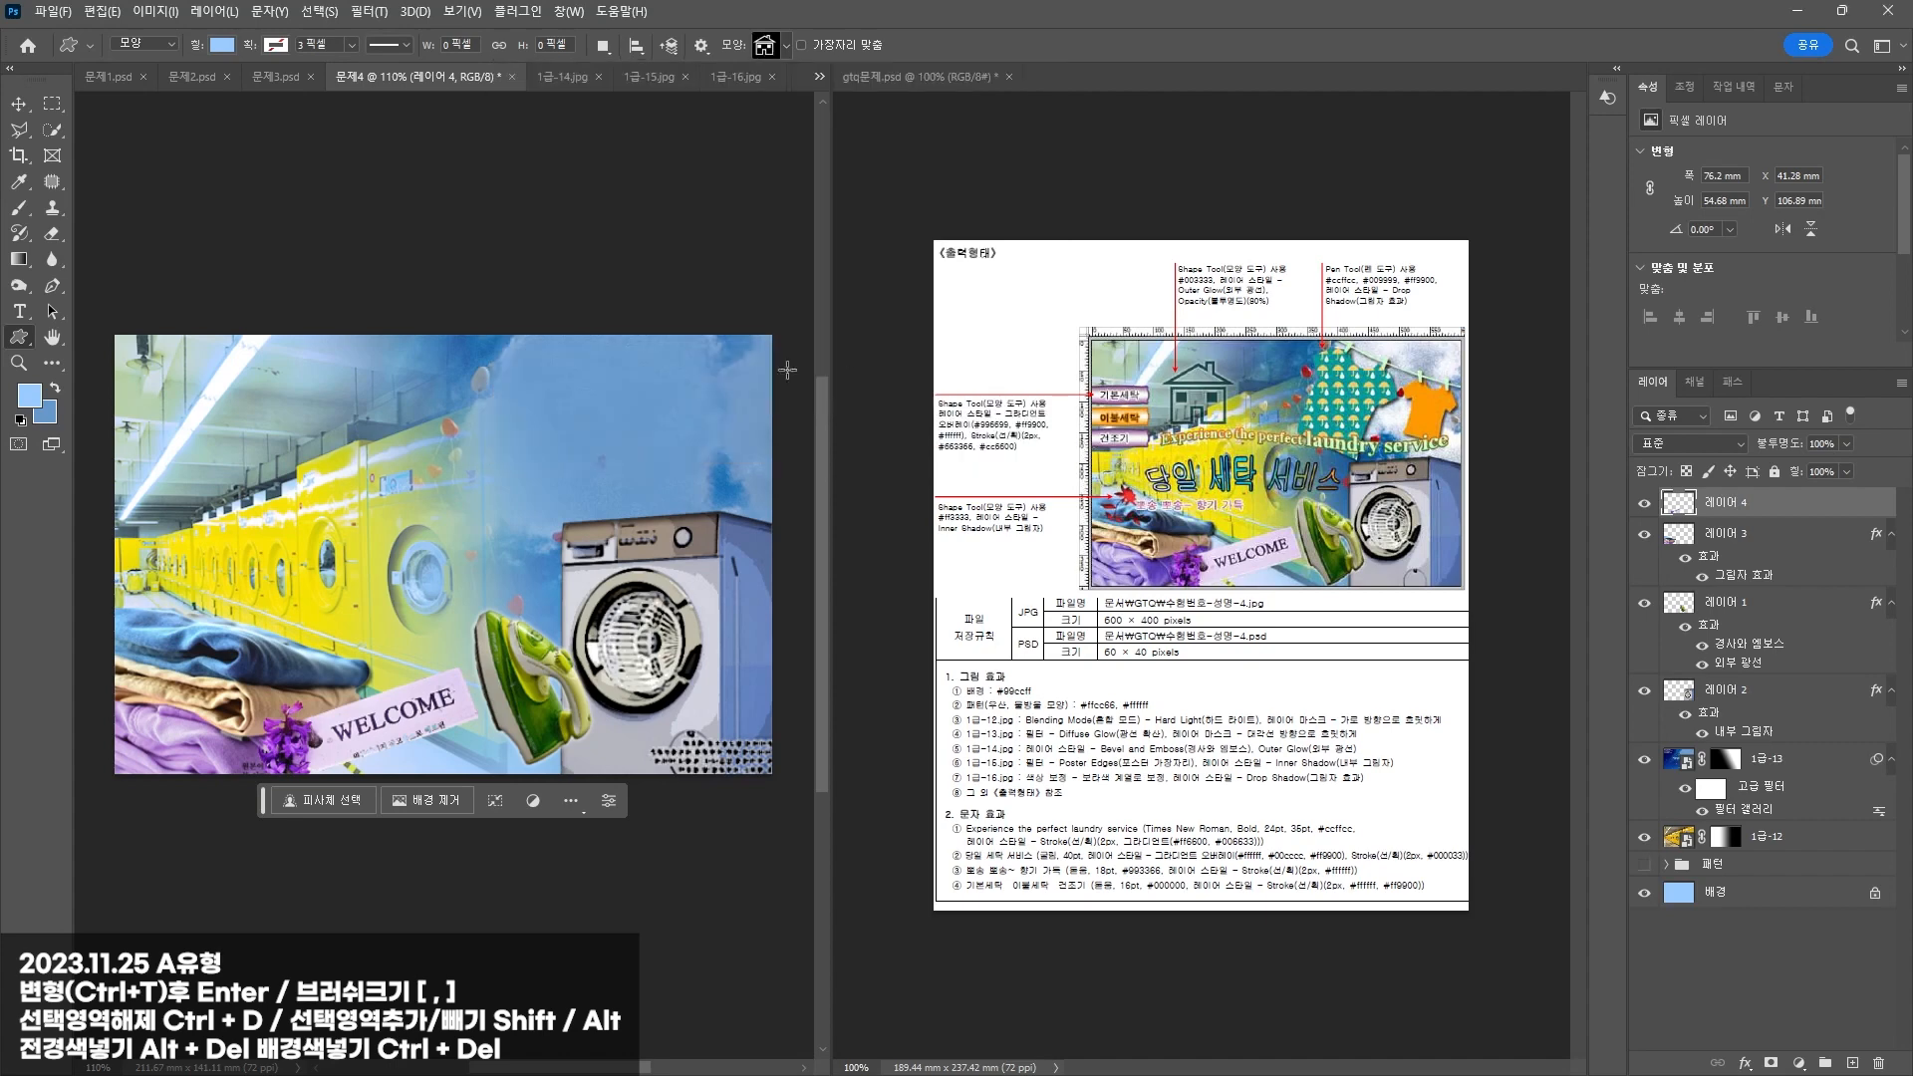
pyautogui.moveTo(286, 380); pyautogui.dragTo(391, 469)
pyautogui.doubleClick(1678, 504)
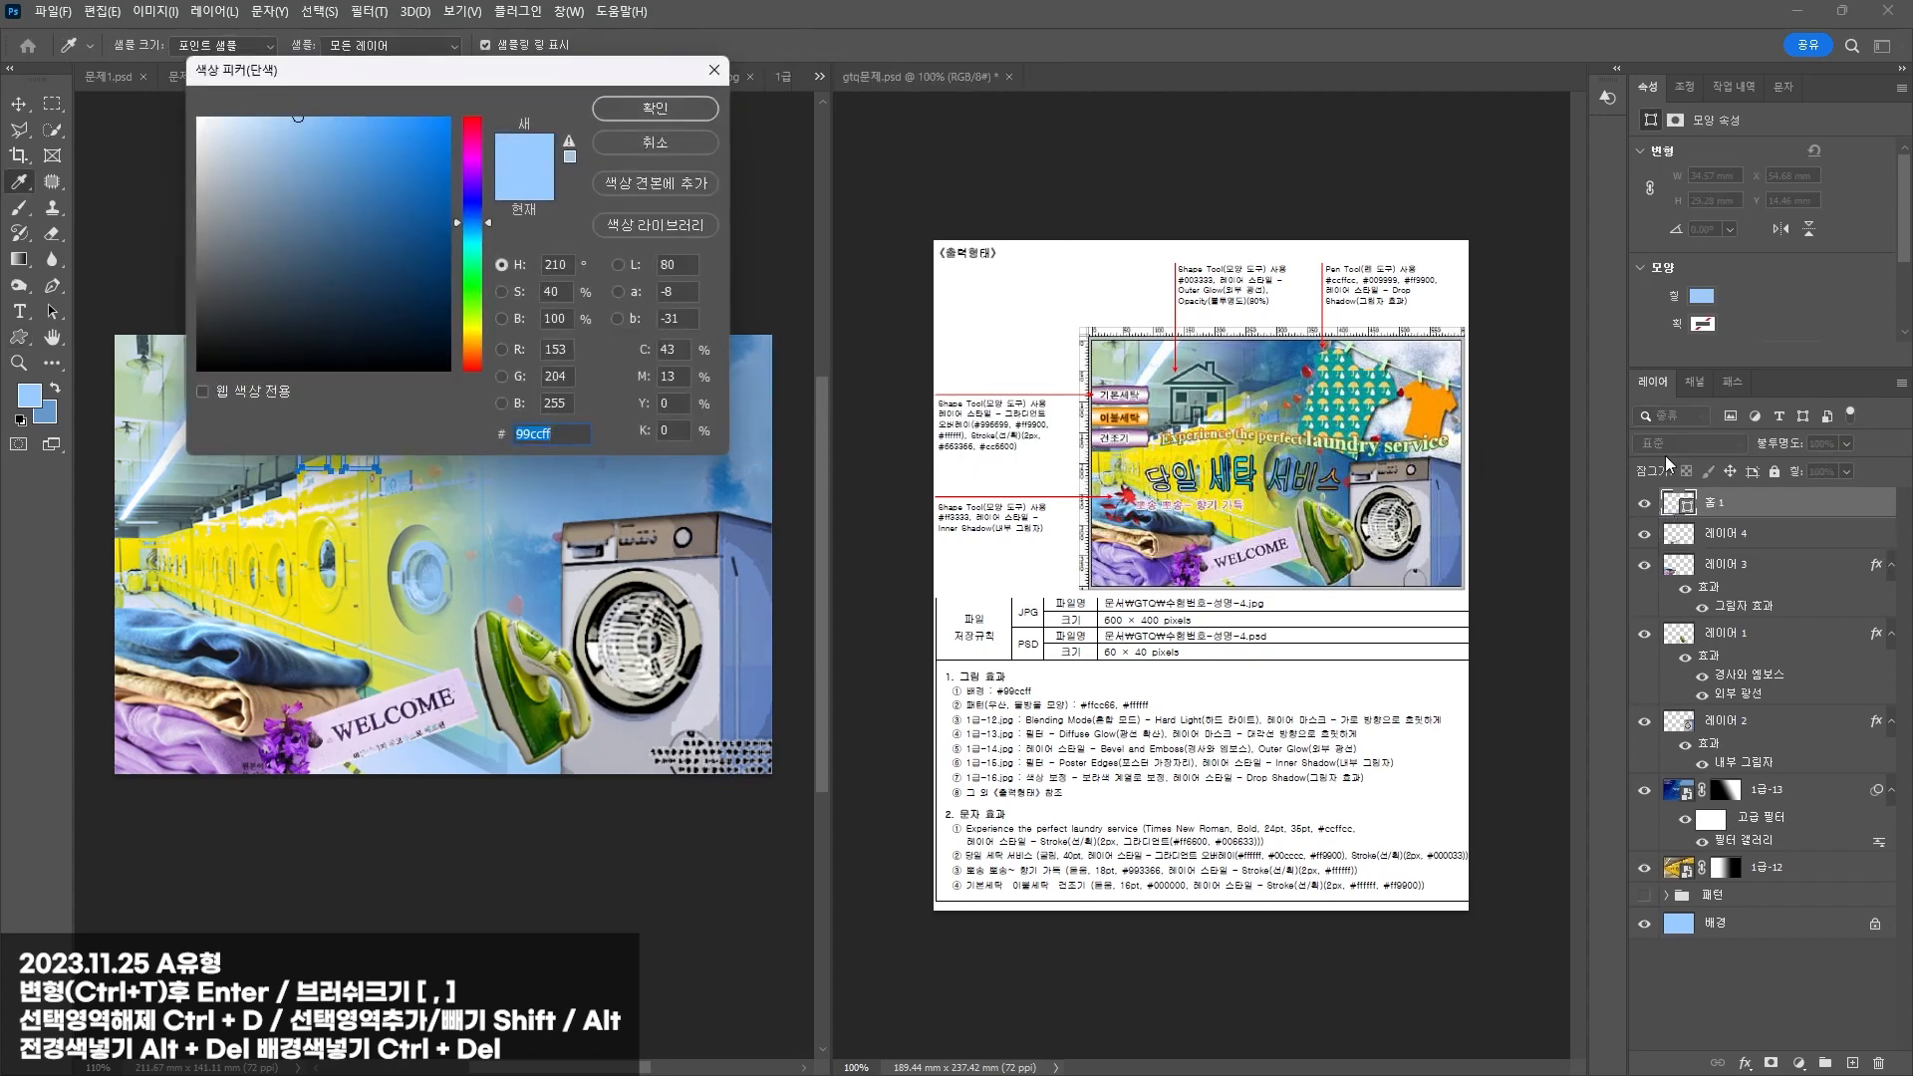
pyautogui.write('003333')
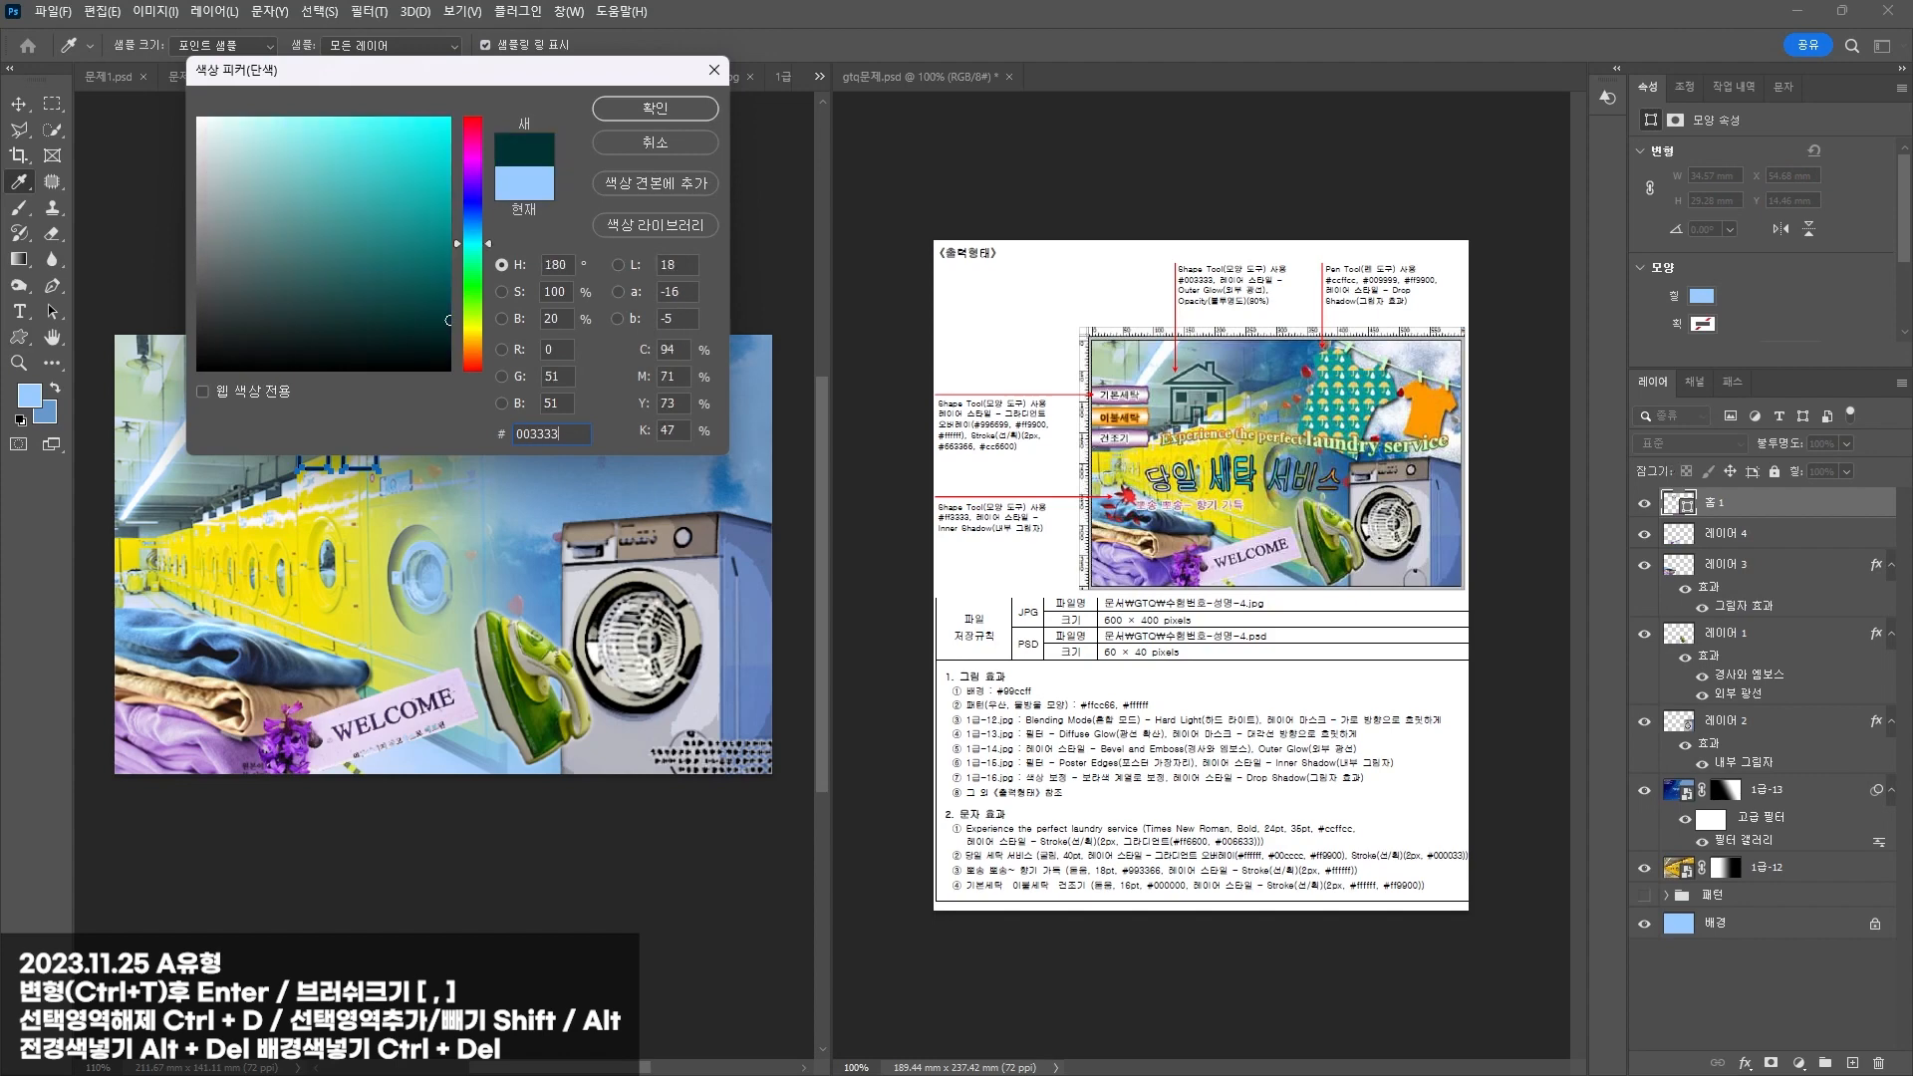
pyautogui.press('Return')
# Step: Add an Outer Glow layer style to the house shape and set its layer opacity to 80%
pyautogui.click(1745, 1064)
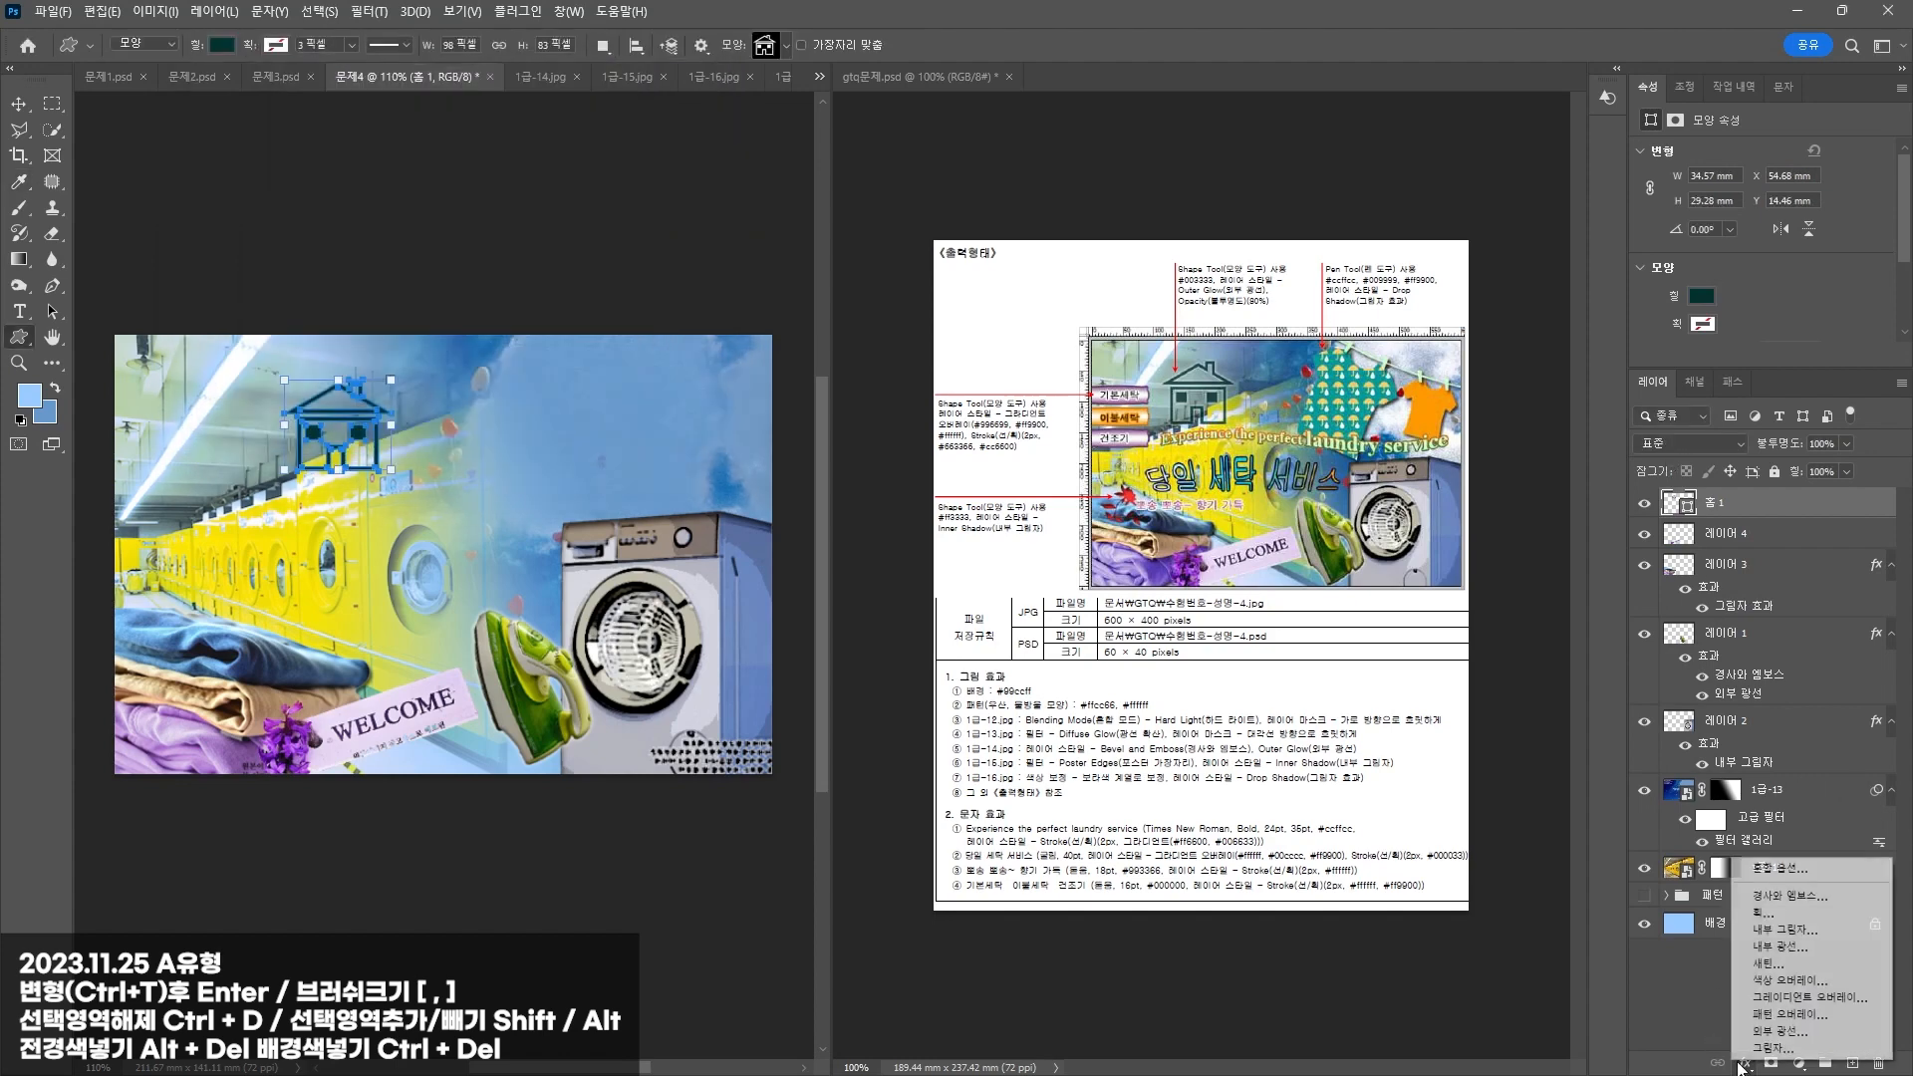
pyautogui.click(1779, 1034)
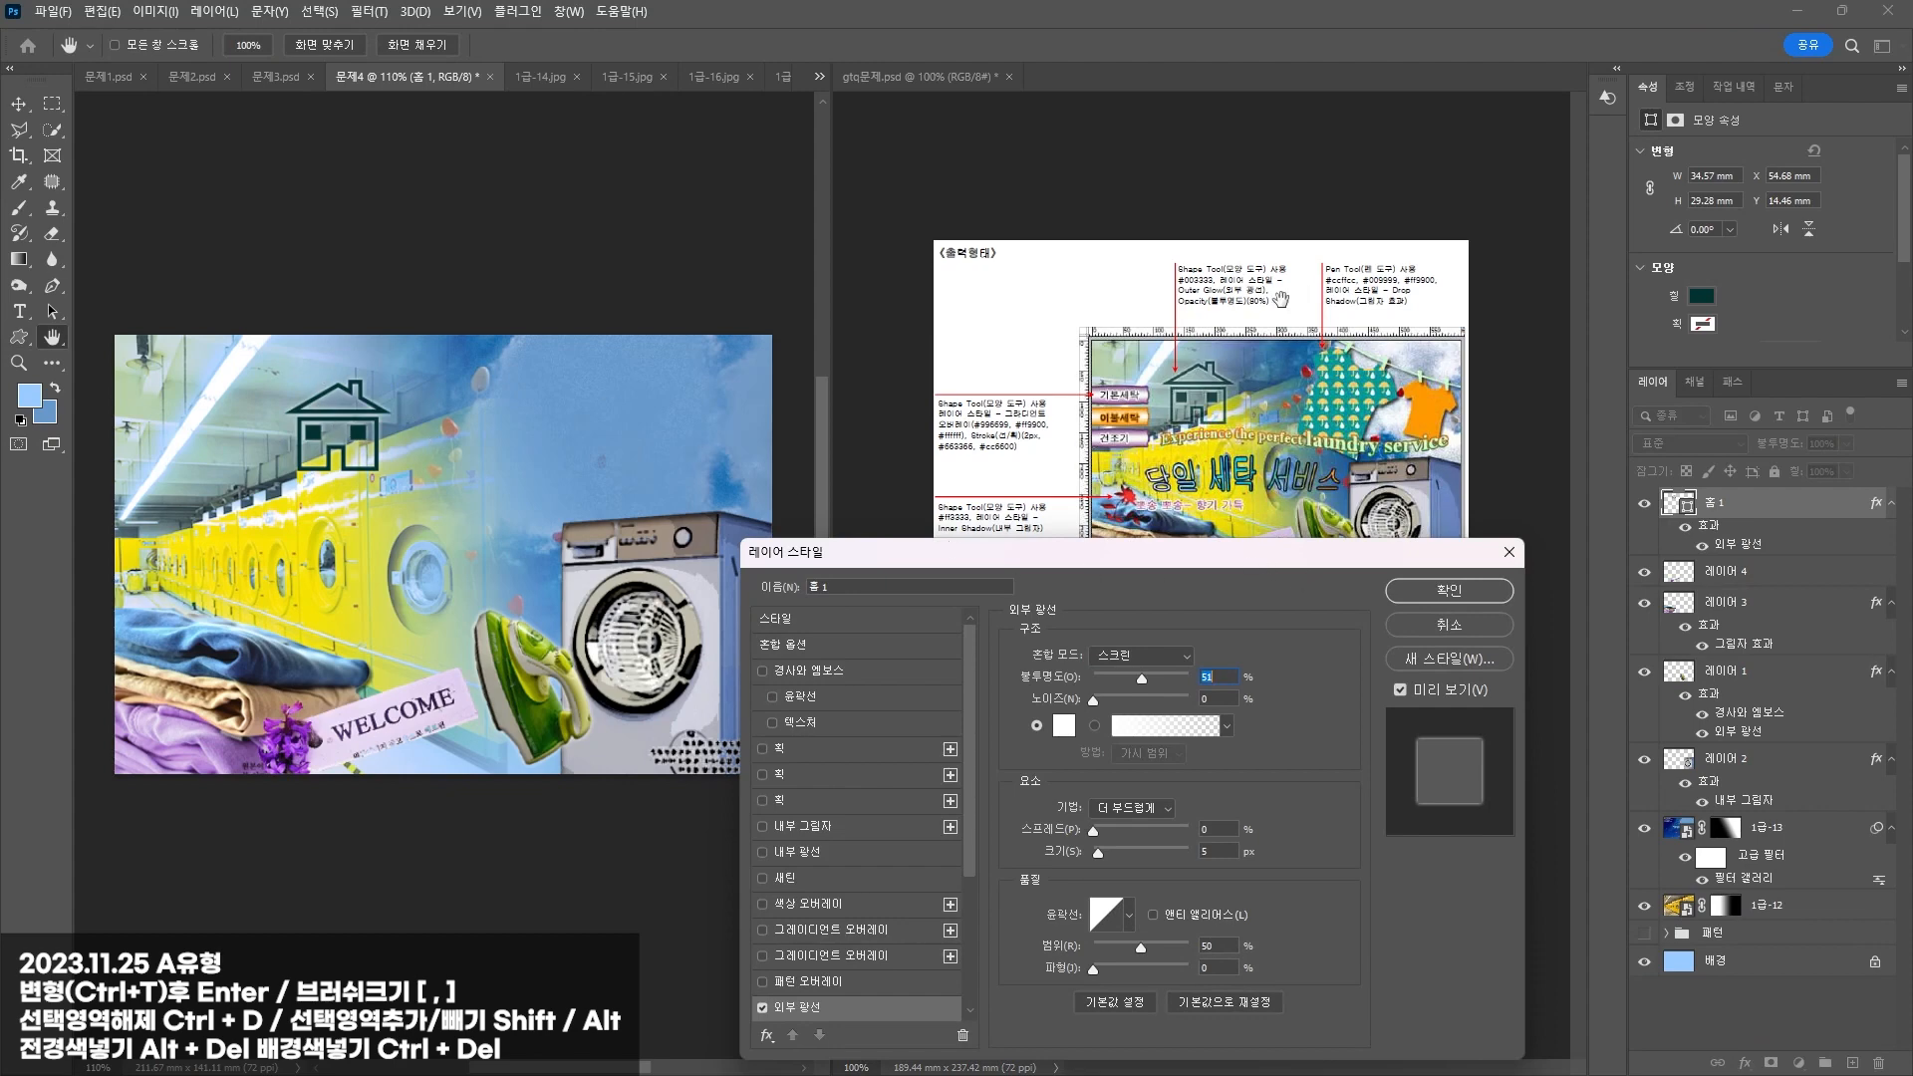
pyautogui.press('Return')
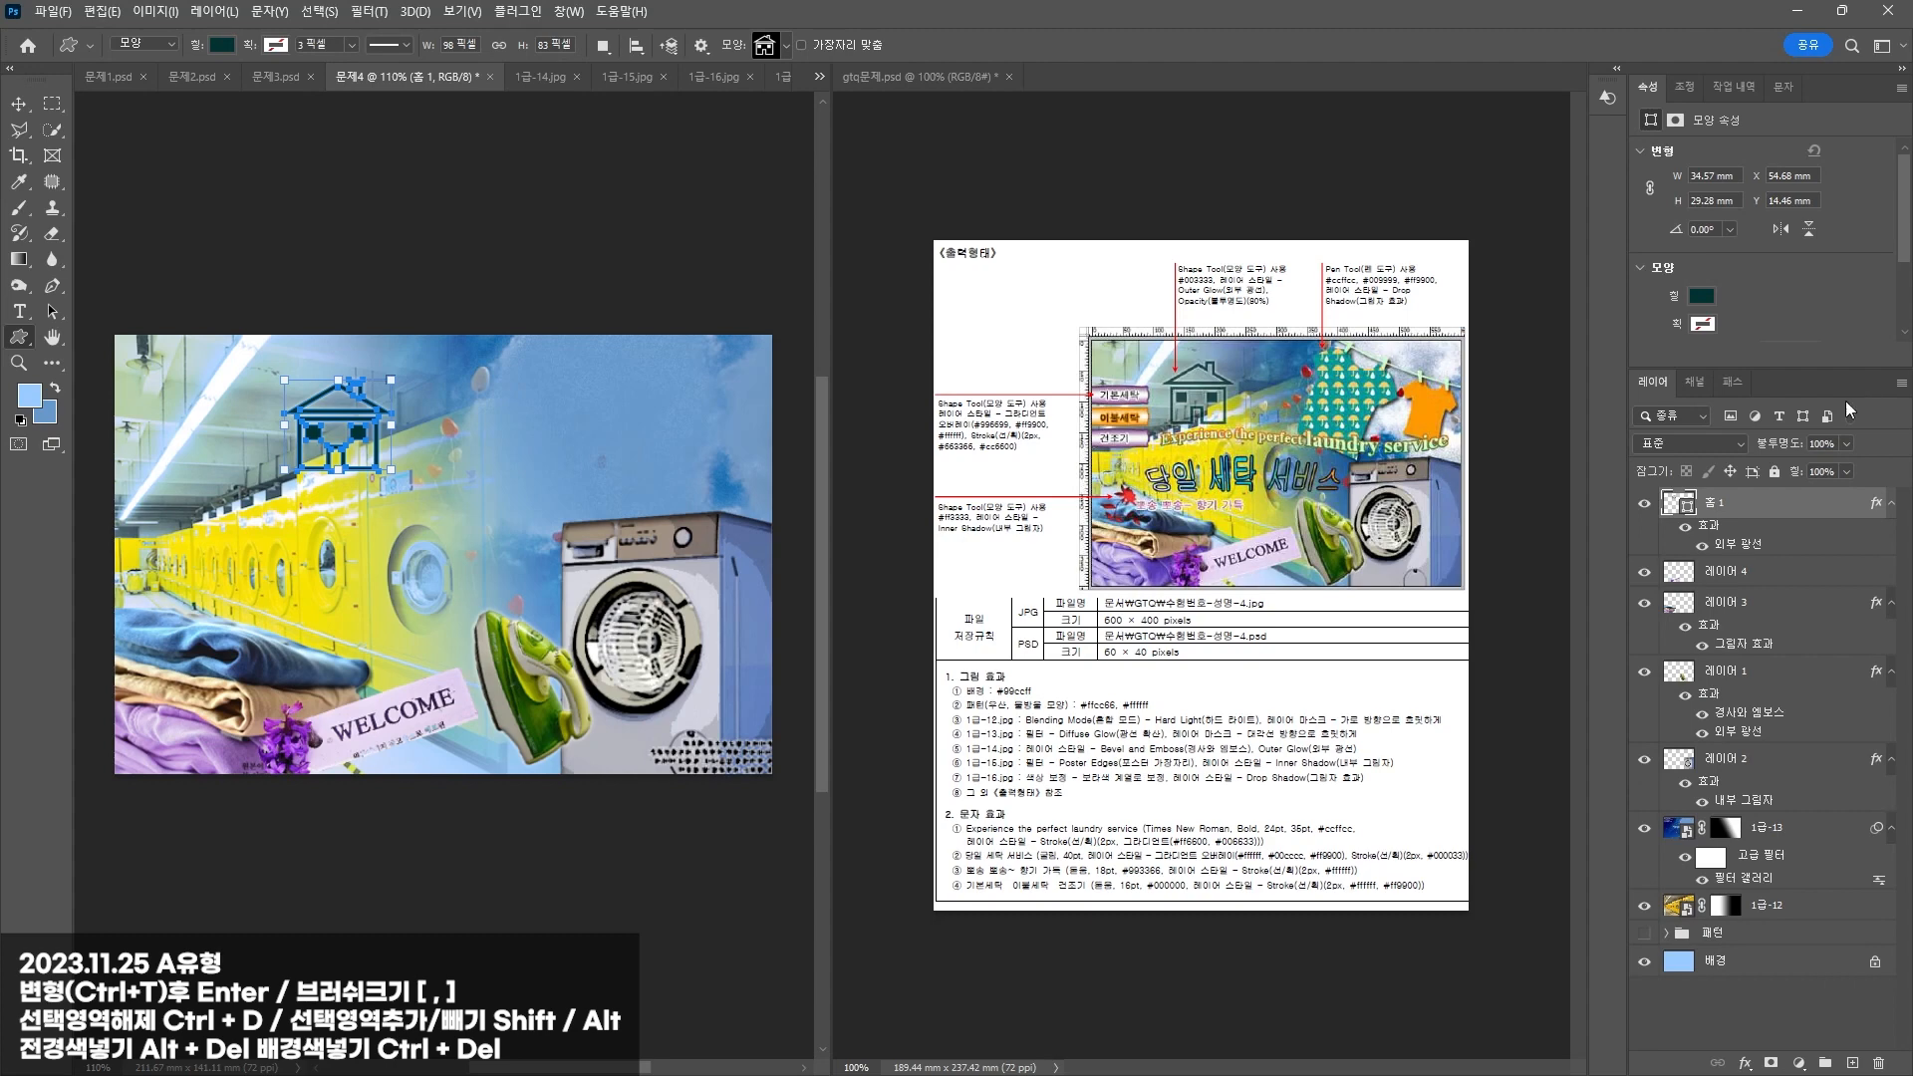
pyautogui.click(1826, 444)
pyautogui.write('80')
pyautogui.click(19, 103)
pyautogui.click(337, 178)
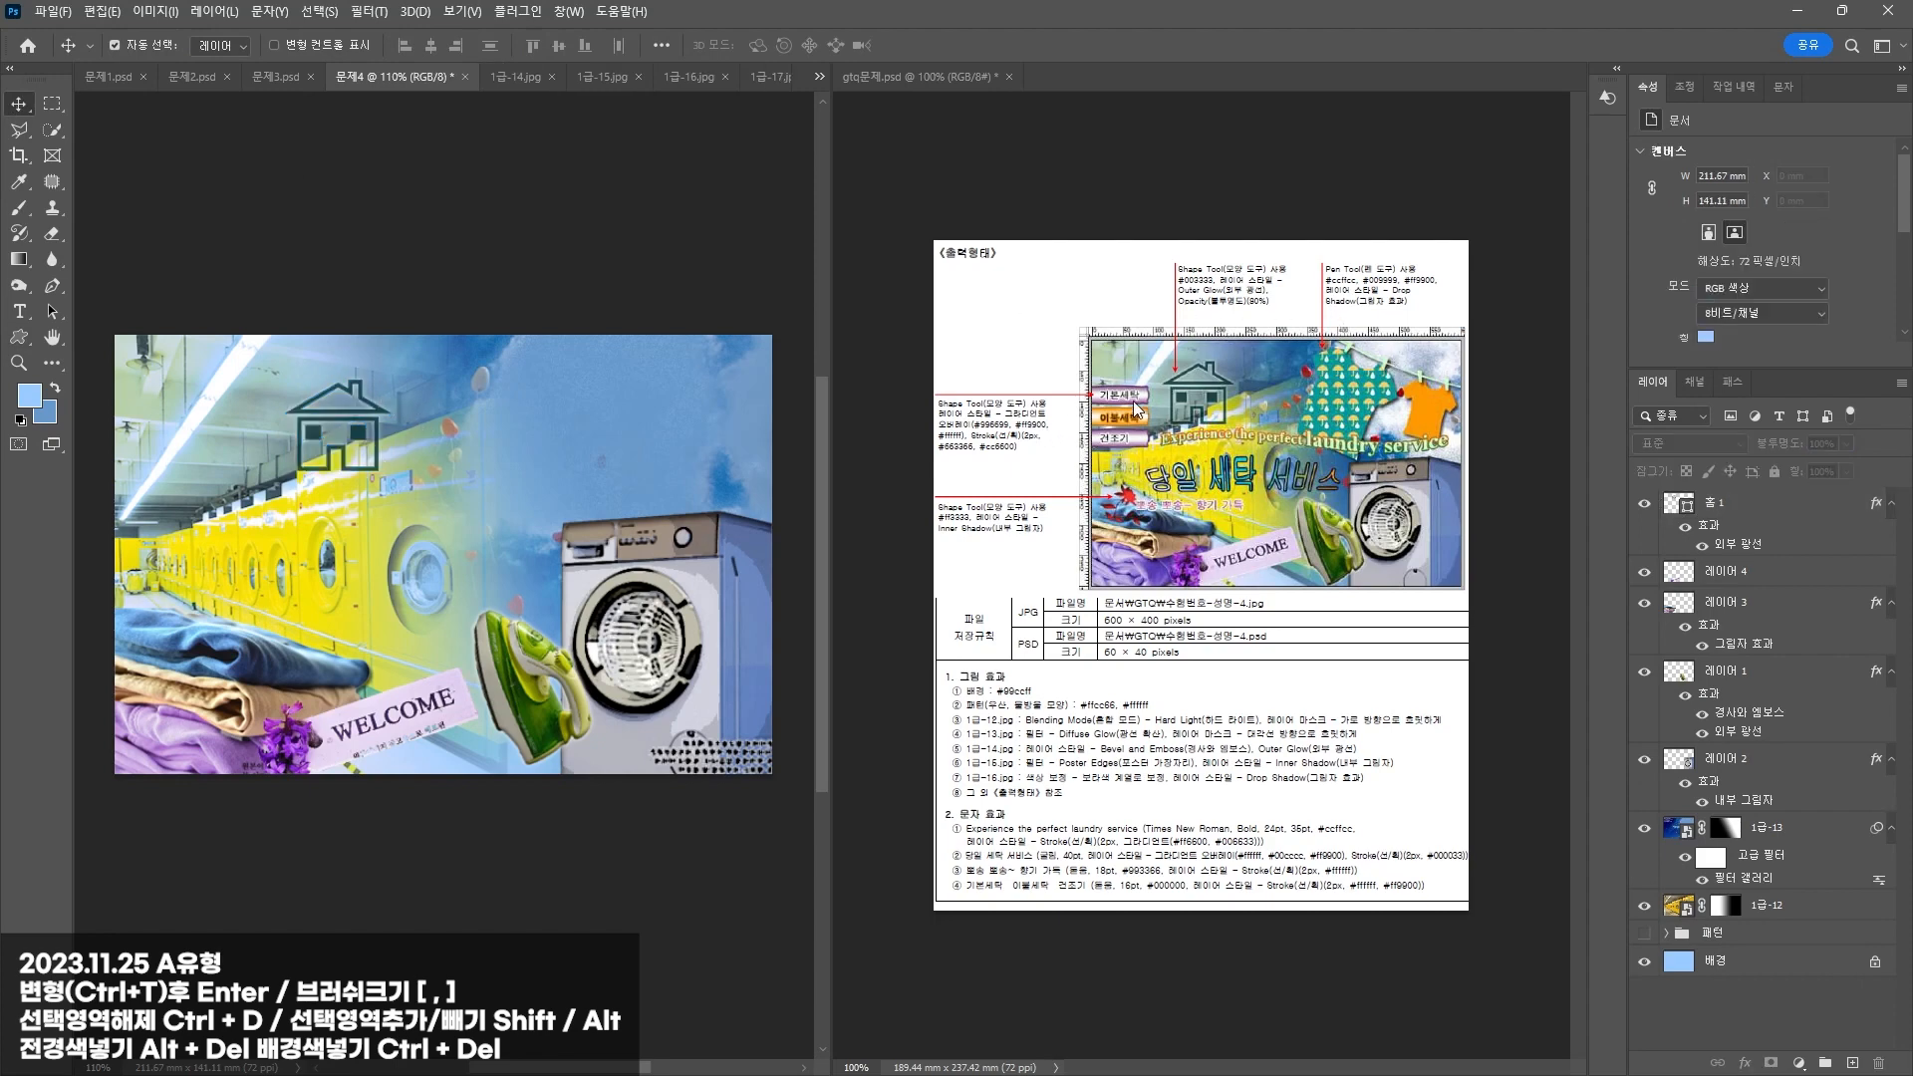
# Step: Draw a legacy banner custom shape about 38 × 13 mm beside the house, near the canvas's left edge
pyautogui.click(18, 337)
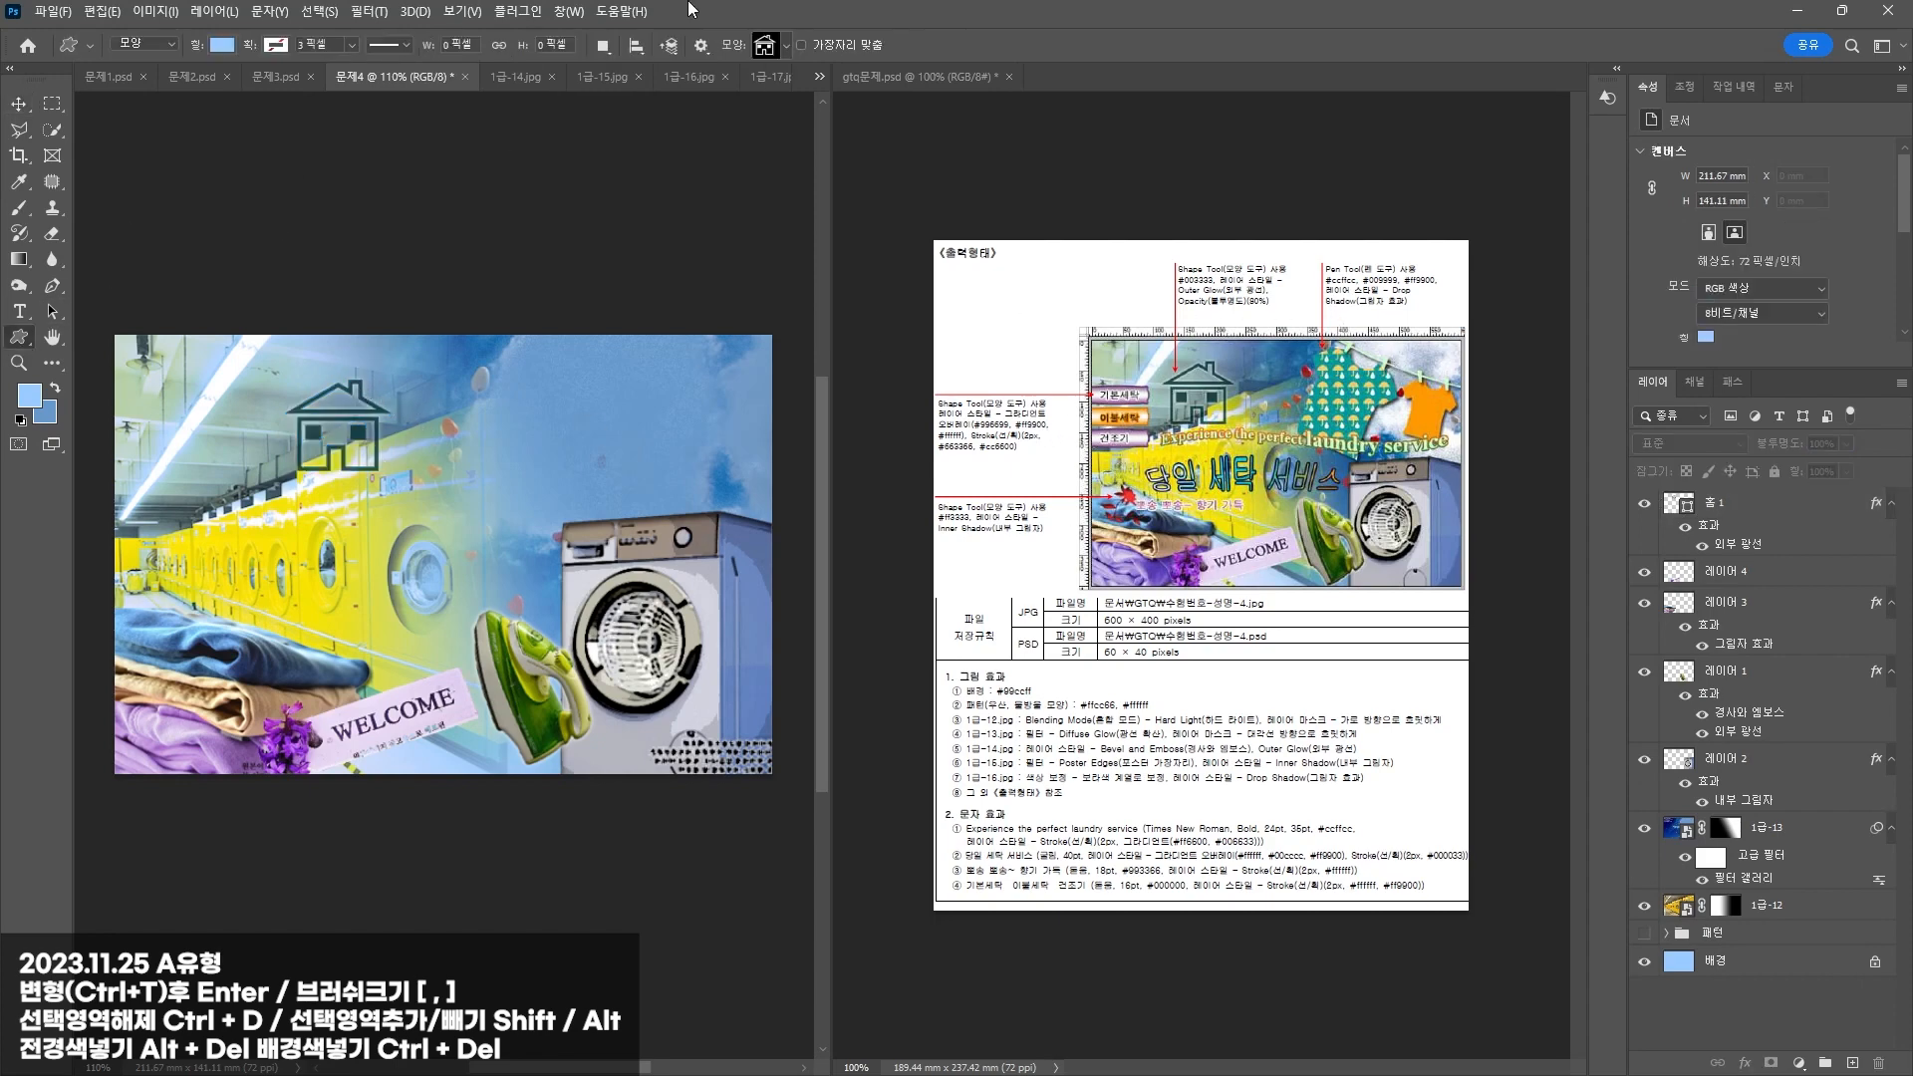
pyautogui.click(766, 48)
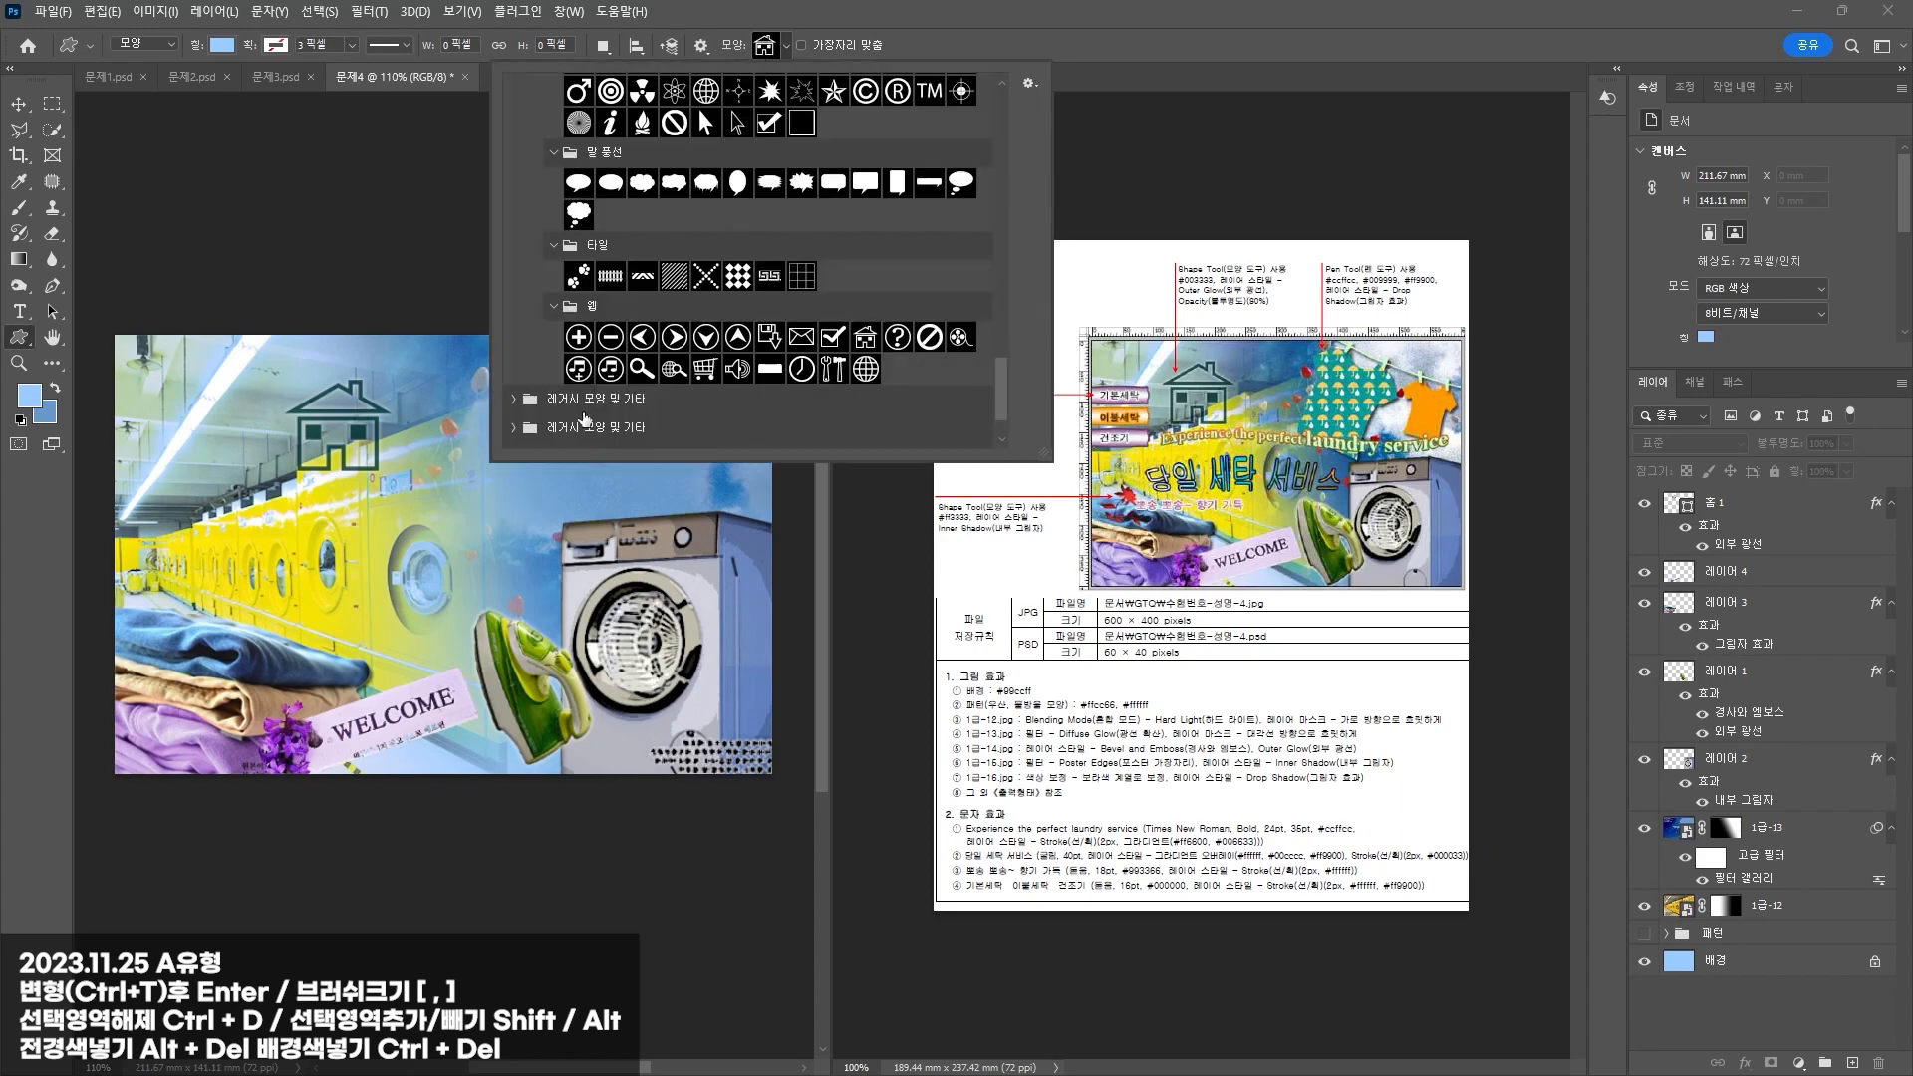
pyautogui.click(585, 418)
pyautogui.scroll(-5, 647, 189)
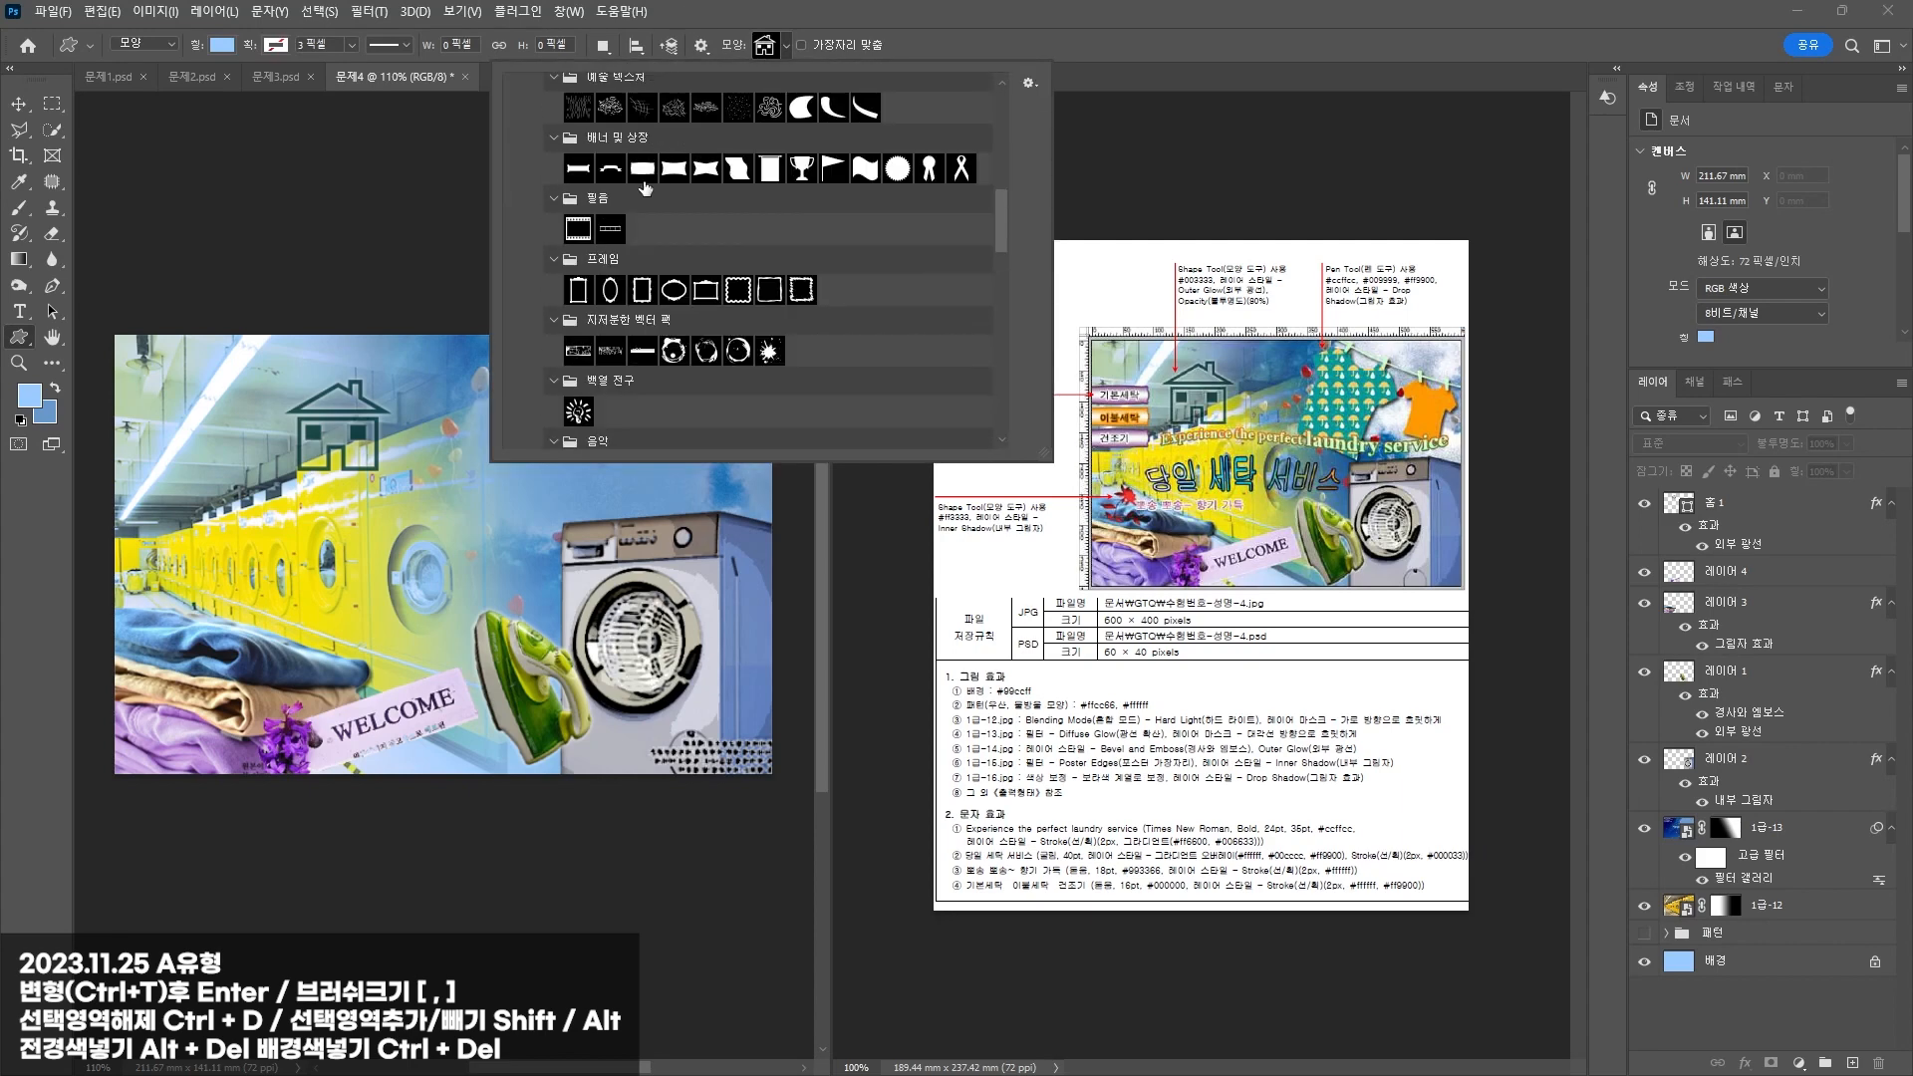
pyautogui.doubleClick(643, 169)
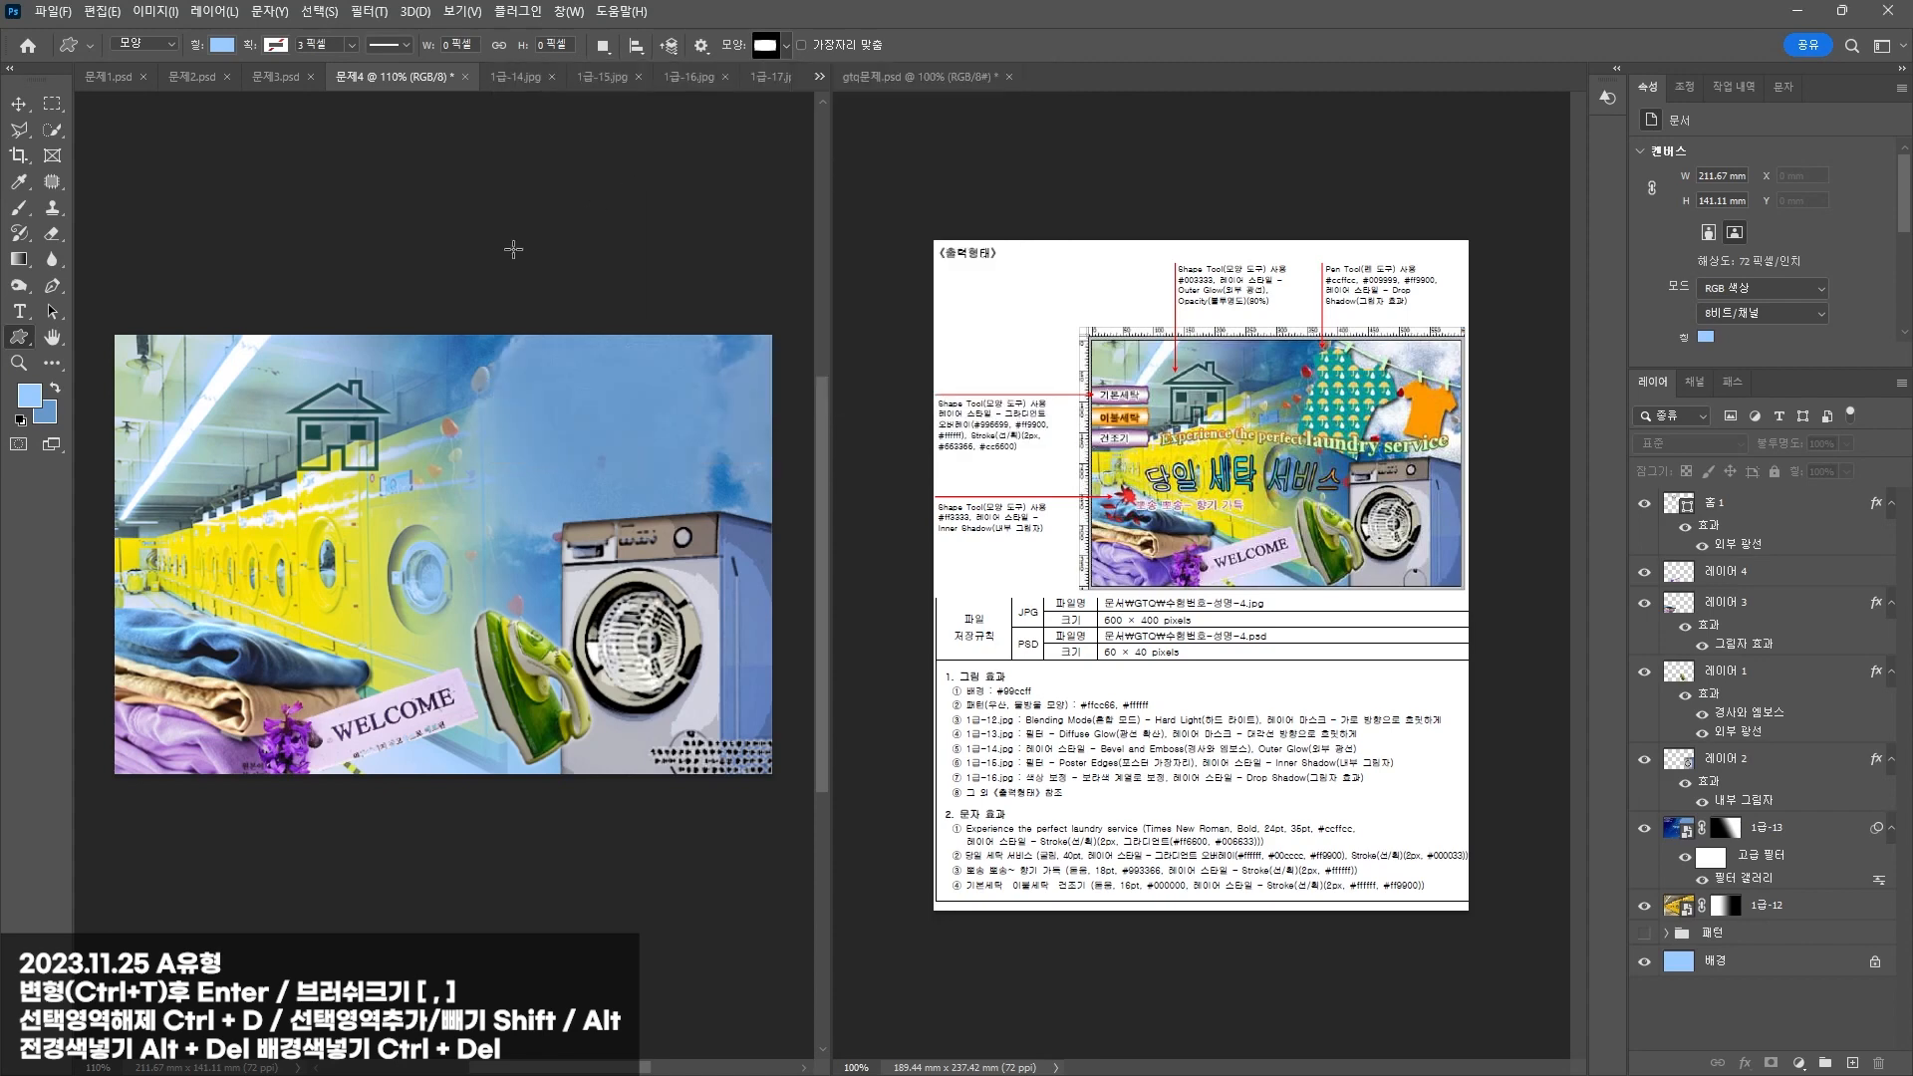
pyautogui.moveTo(119, 393); pyautogui.dragTo(236, 431)
pyautogui.press('v')
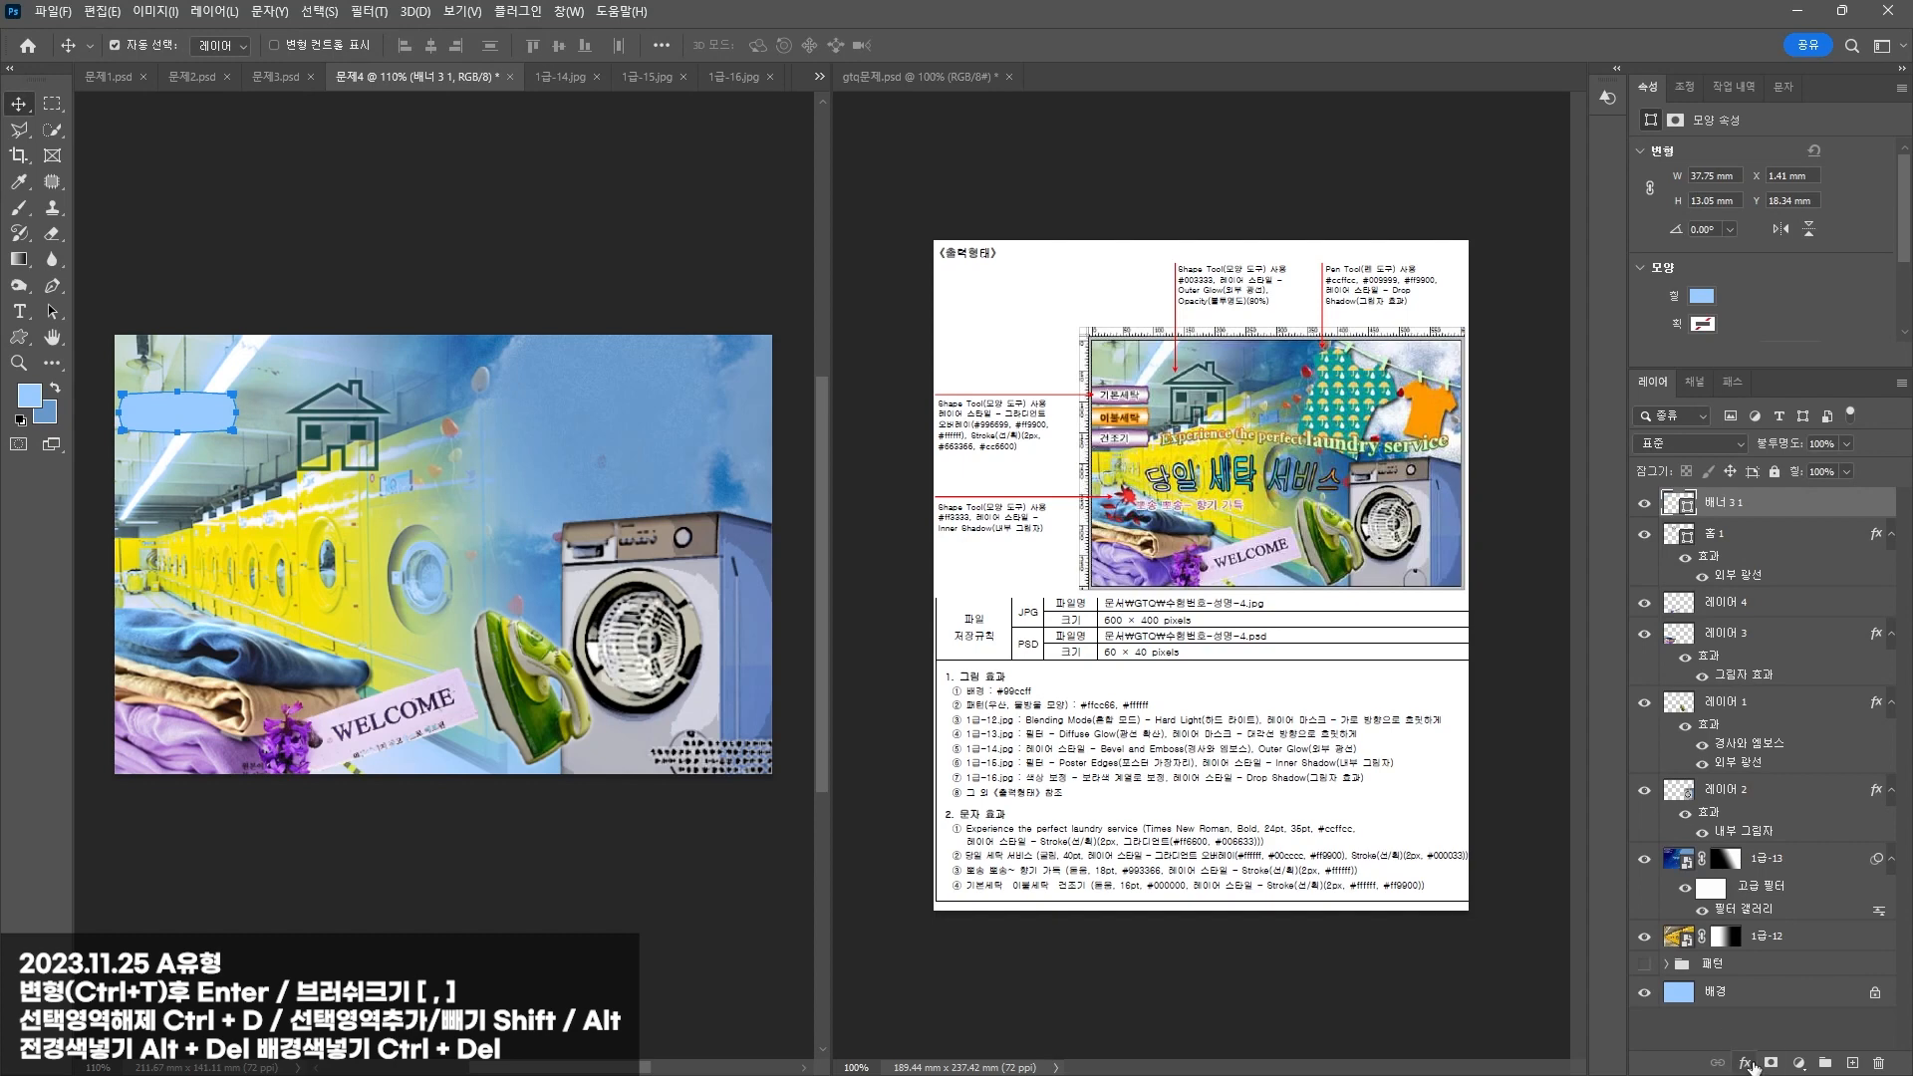
# Step: Add a Gradient Overlay to the banner running from #996699 to #ffffff
pyautogui.click(1745, 1063)
pyautogui.click(1798, 1000)
pyautogui.click(1187, 706)
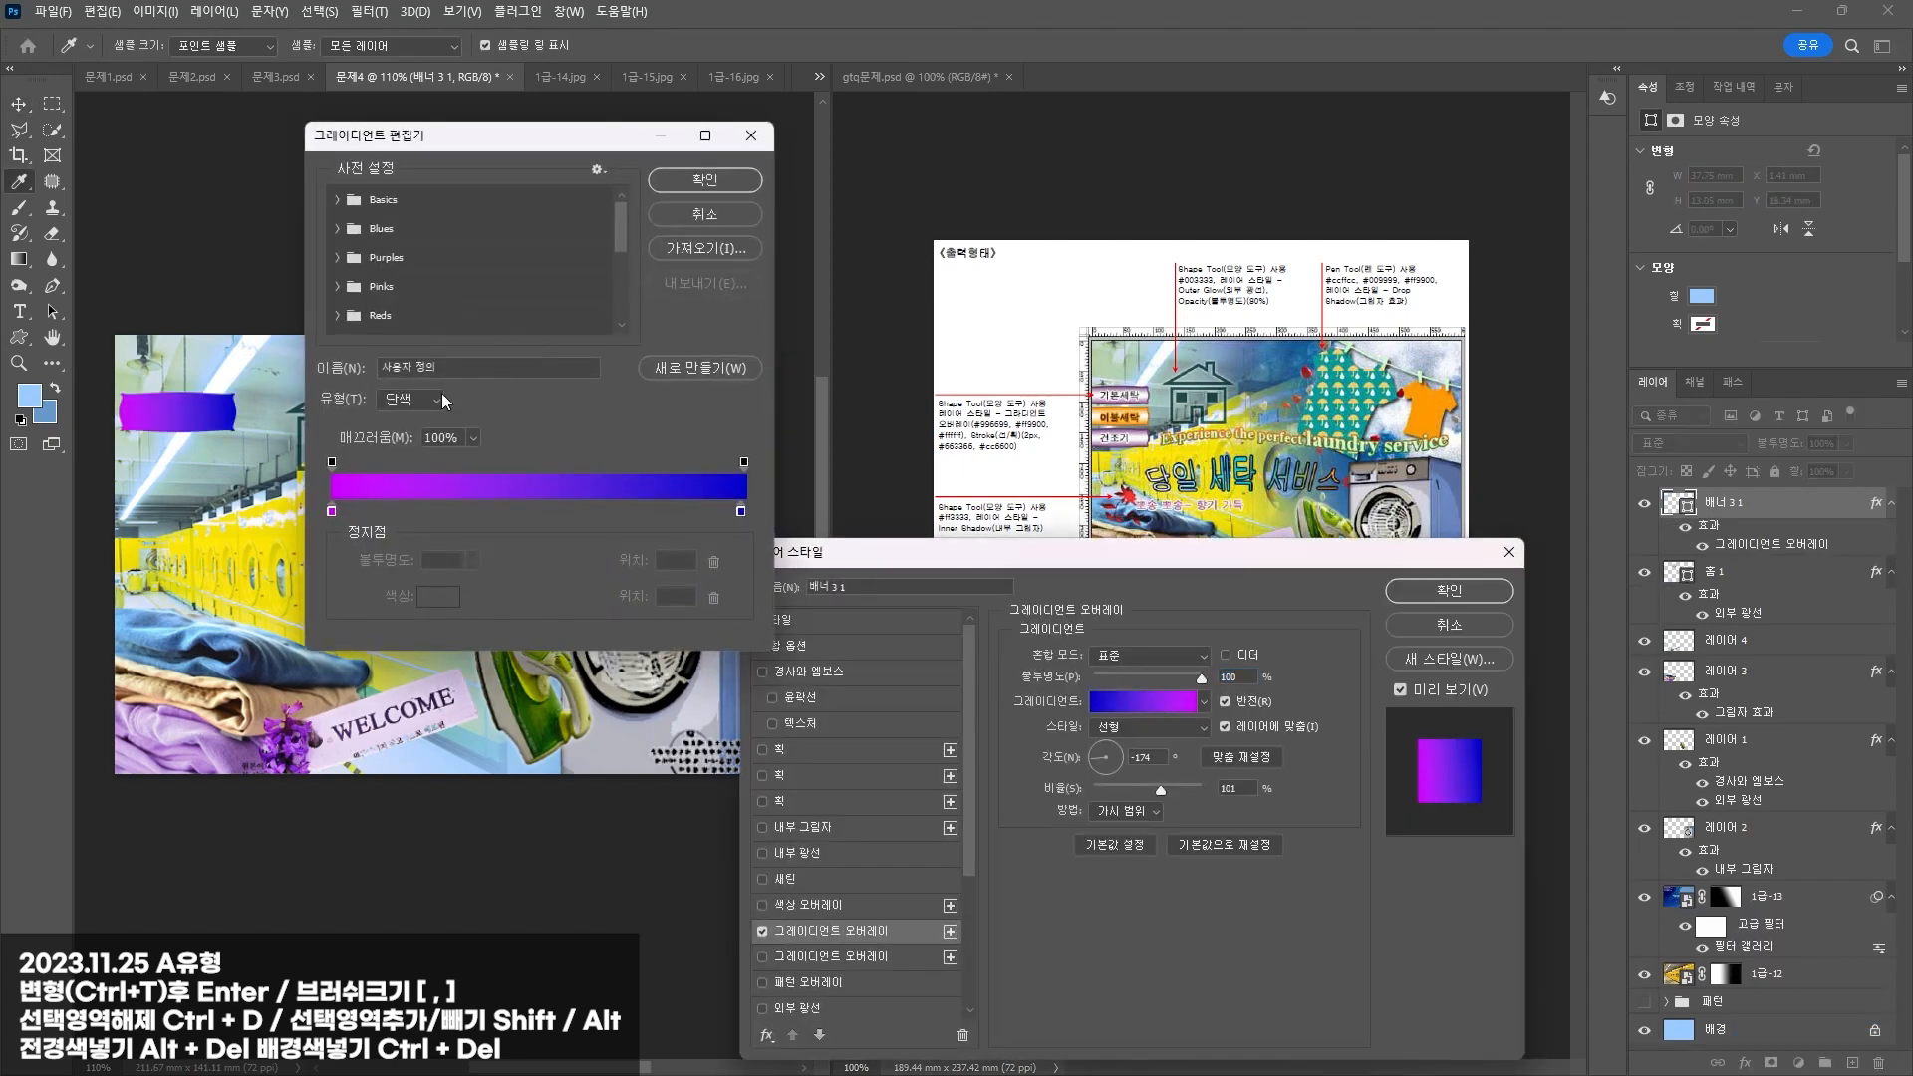
pyautogui.doubleClick(331, 511)
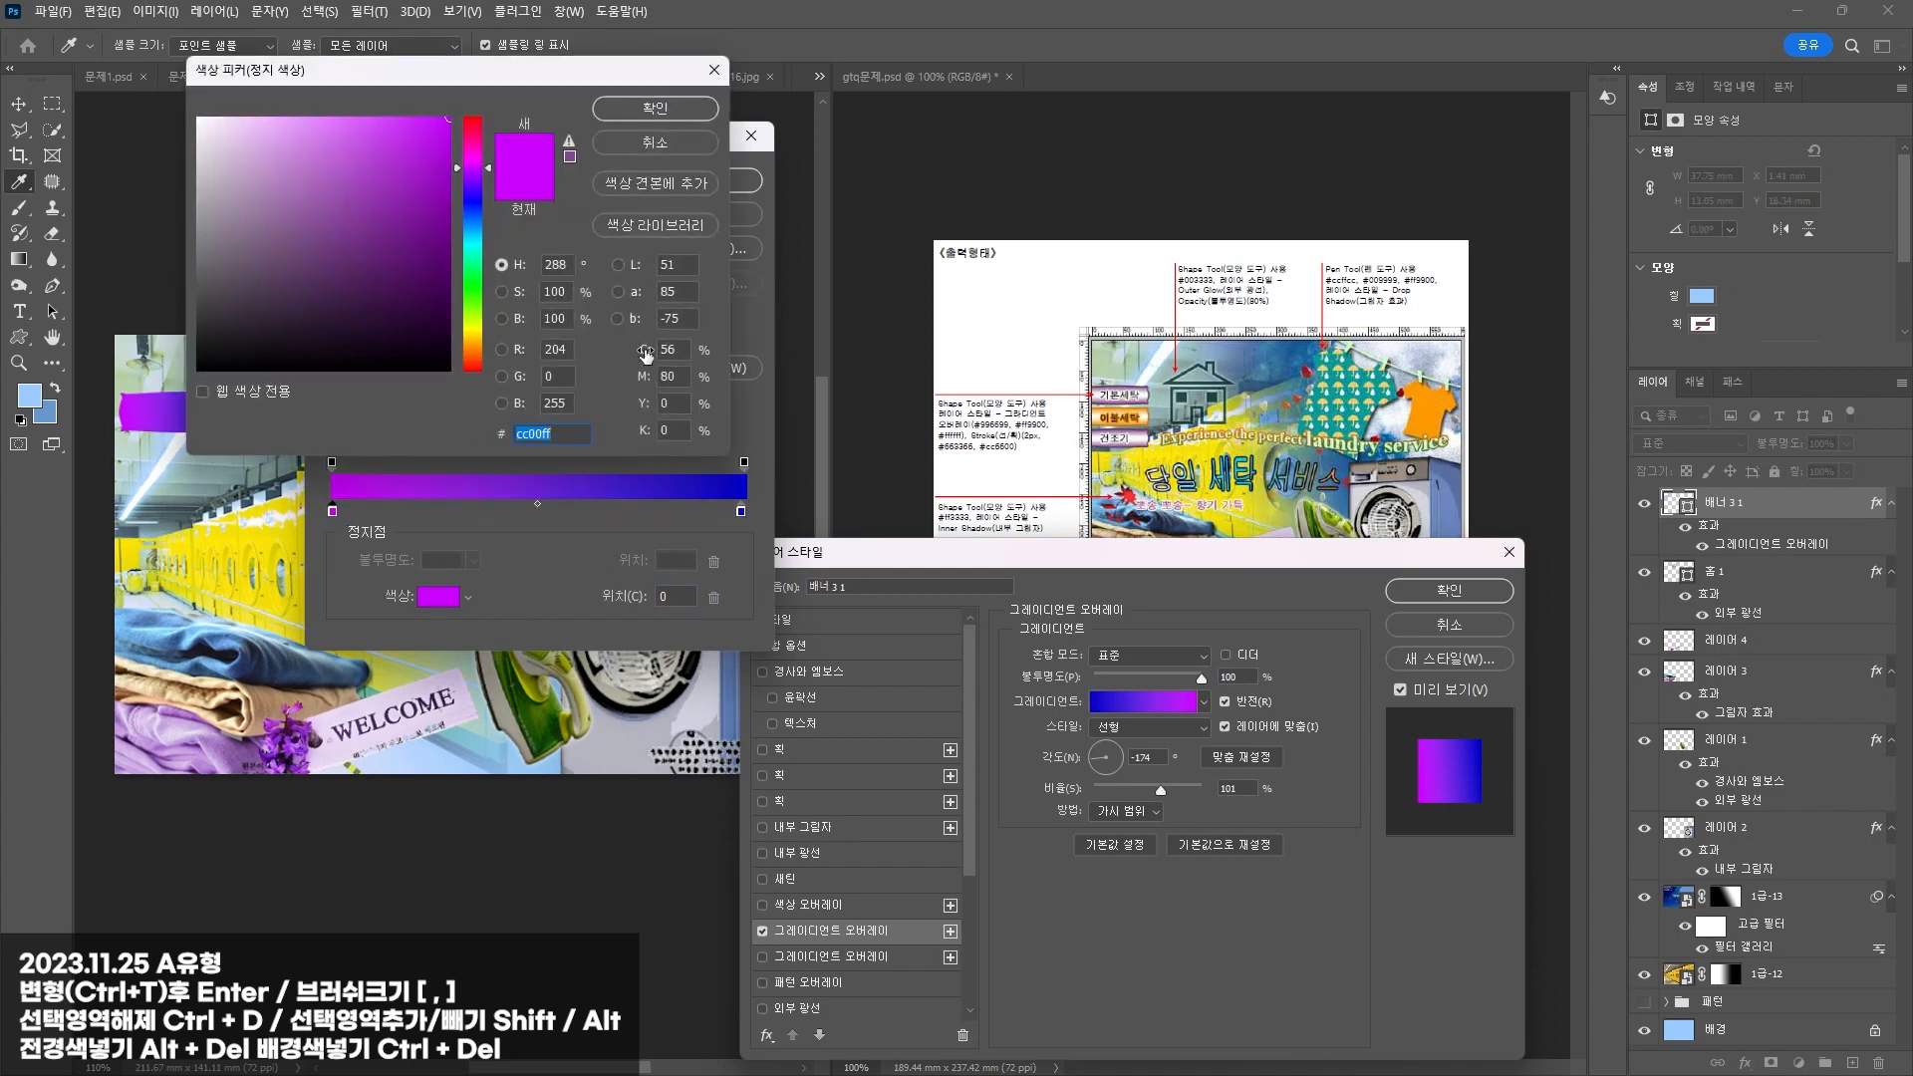
pyautogui.write('996699')
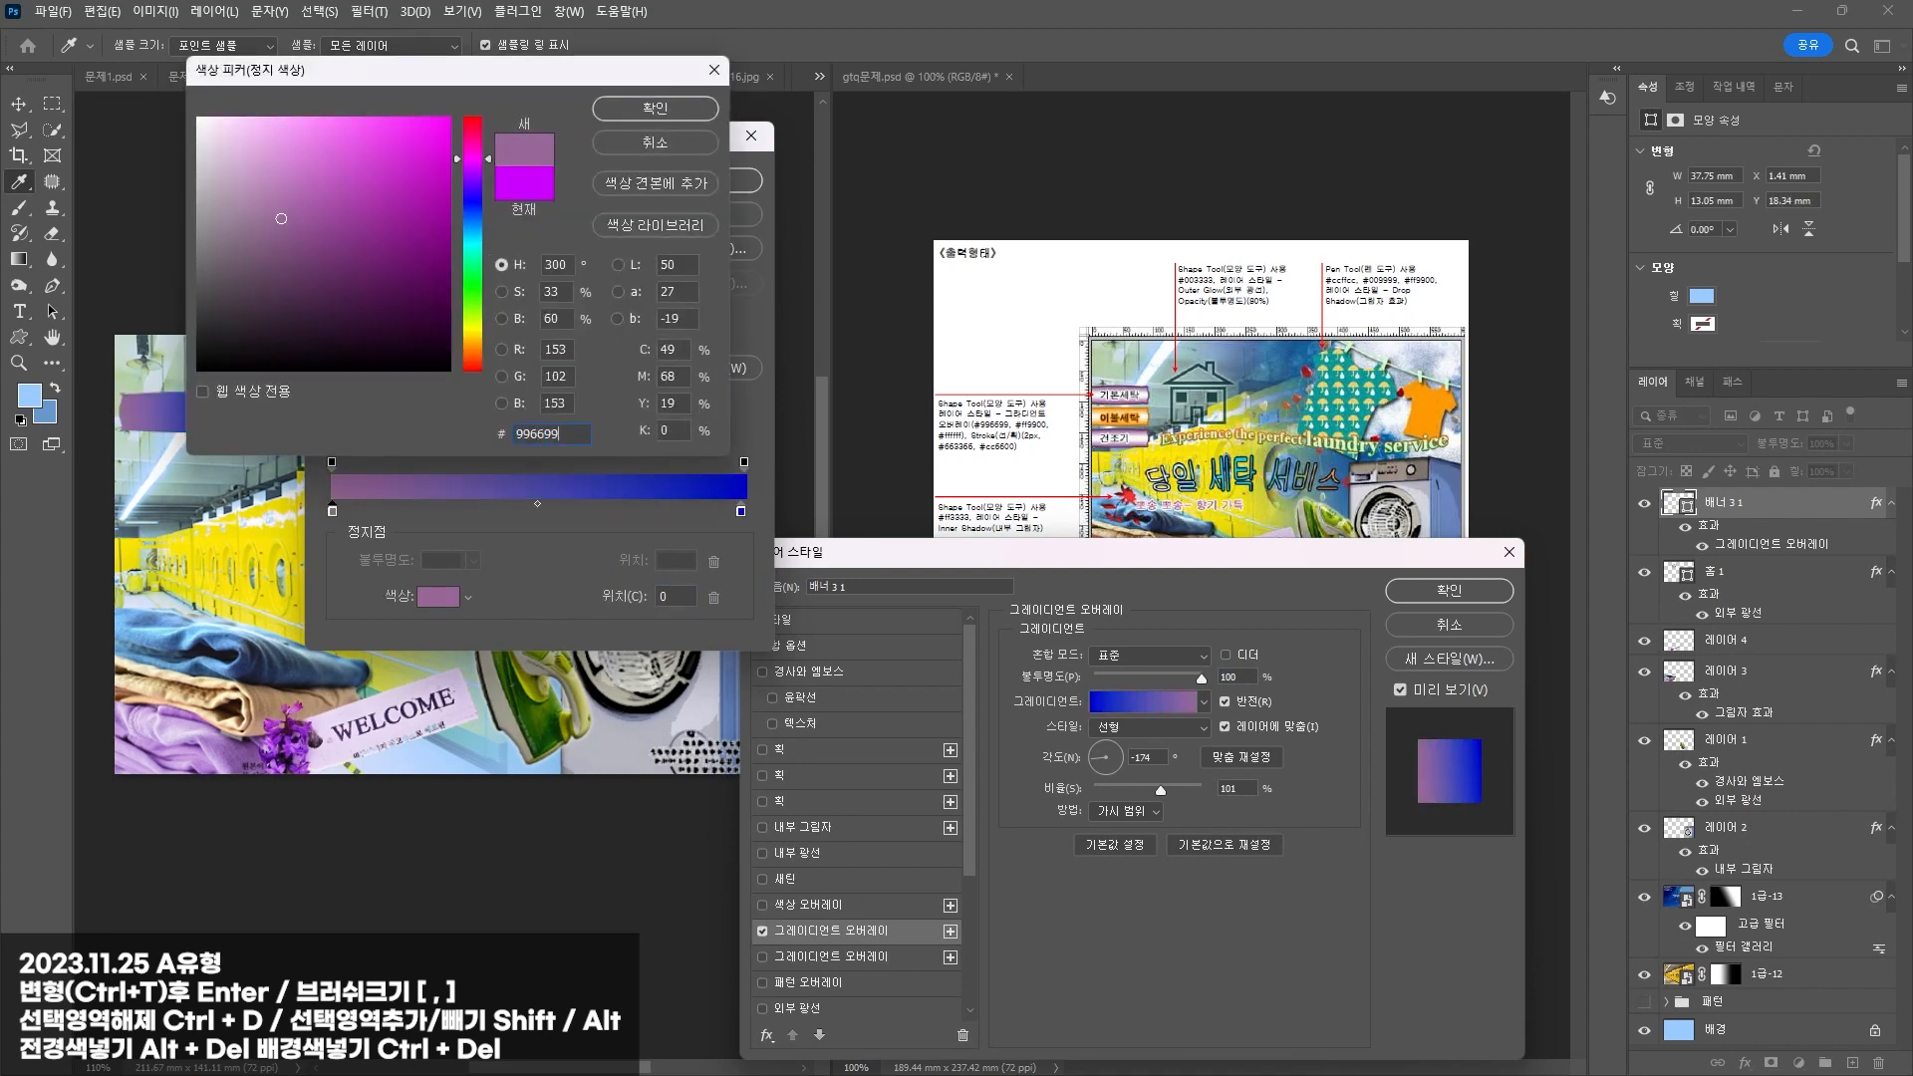
pyautogui.press('Return')
pyautogui.click(740, 513)
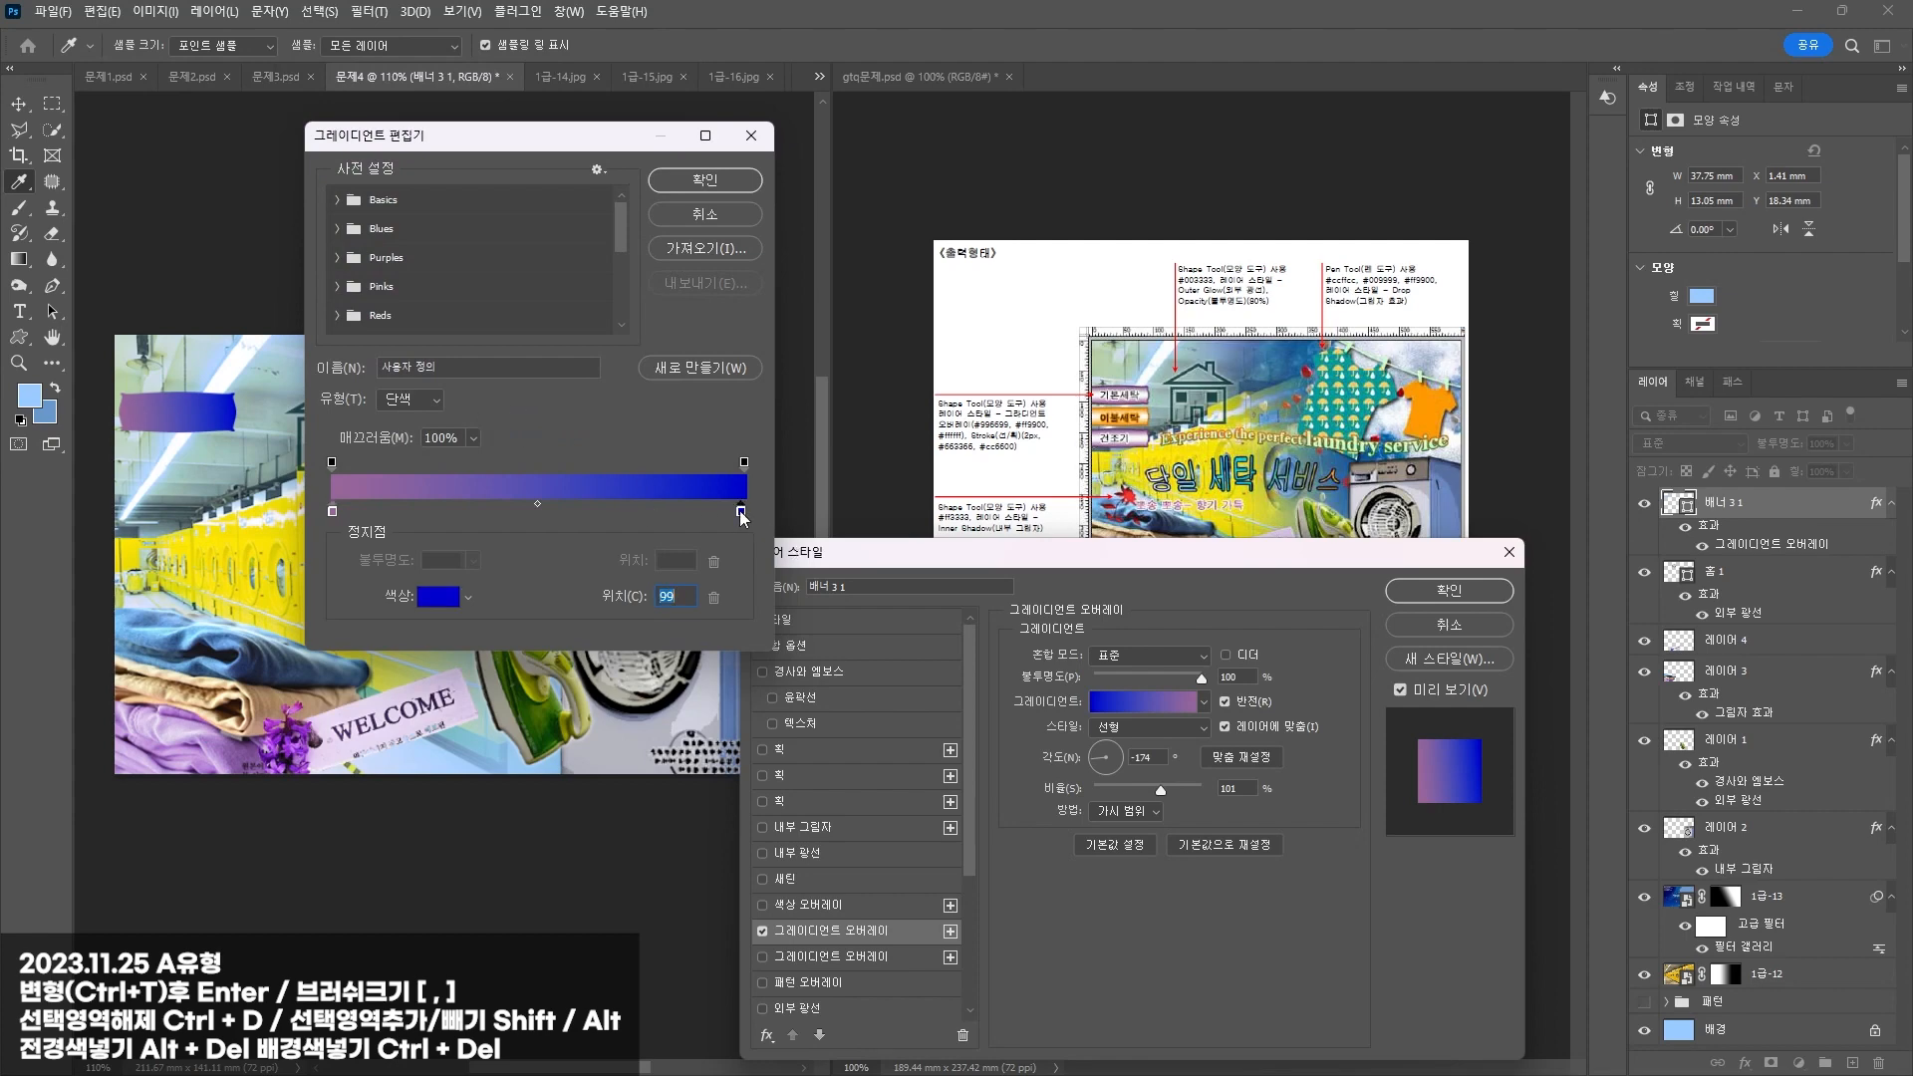
pyautogui.doubleClick(740, 512)
pyautogui.click(200, 118)
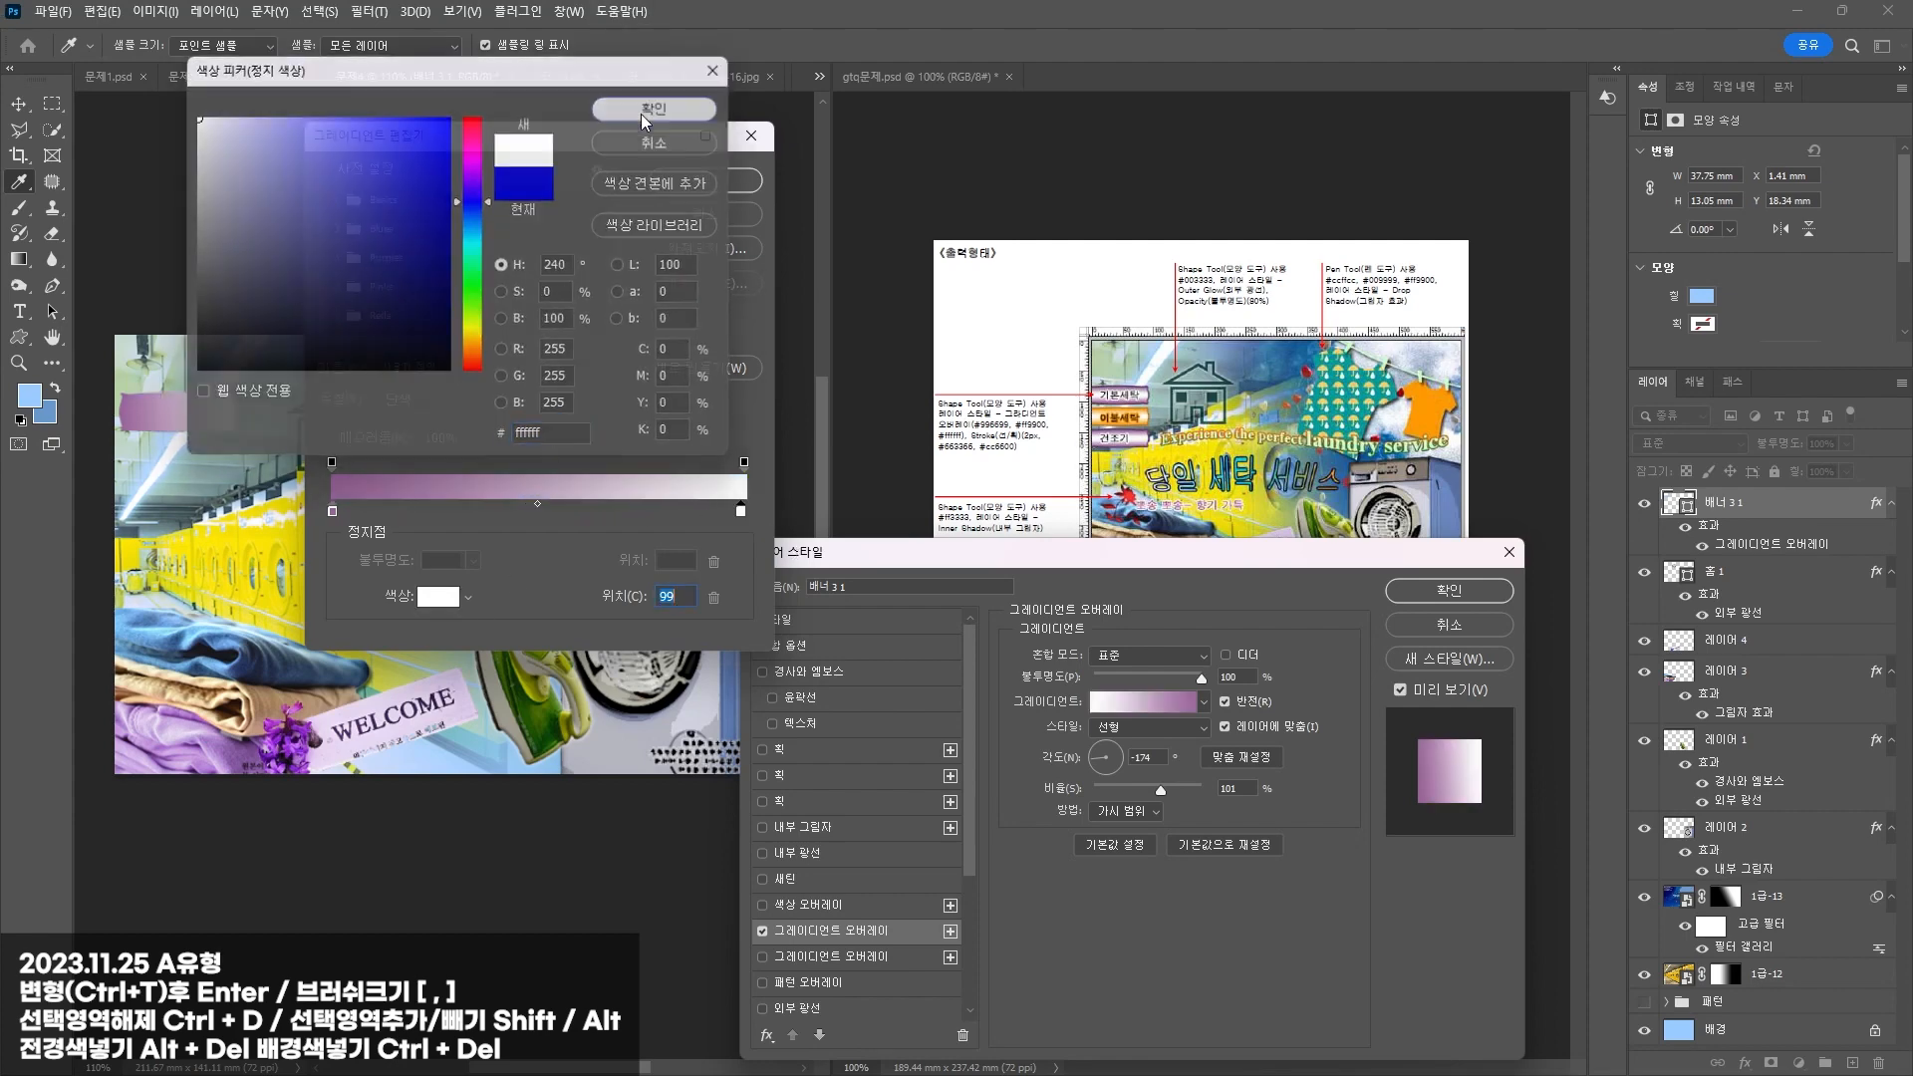
pyautogui.click(644, 113)
pyautogui.click(745, 181)
# Step: Set the banner's gradient overlay to the reflected style (반사) with a 90° angle and 103% scale
pyautogui.click(1109, 753)
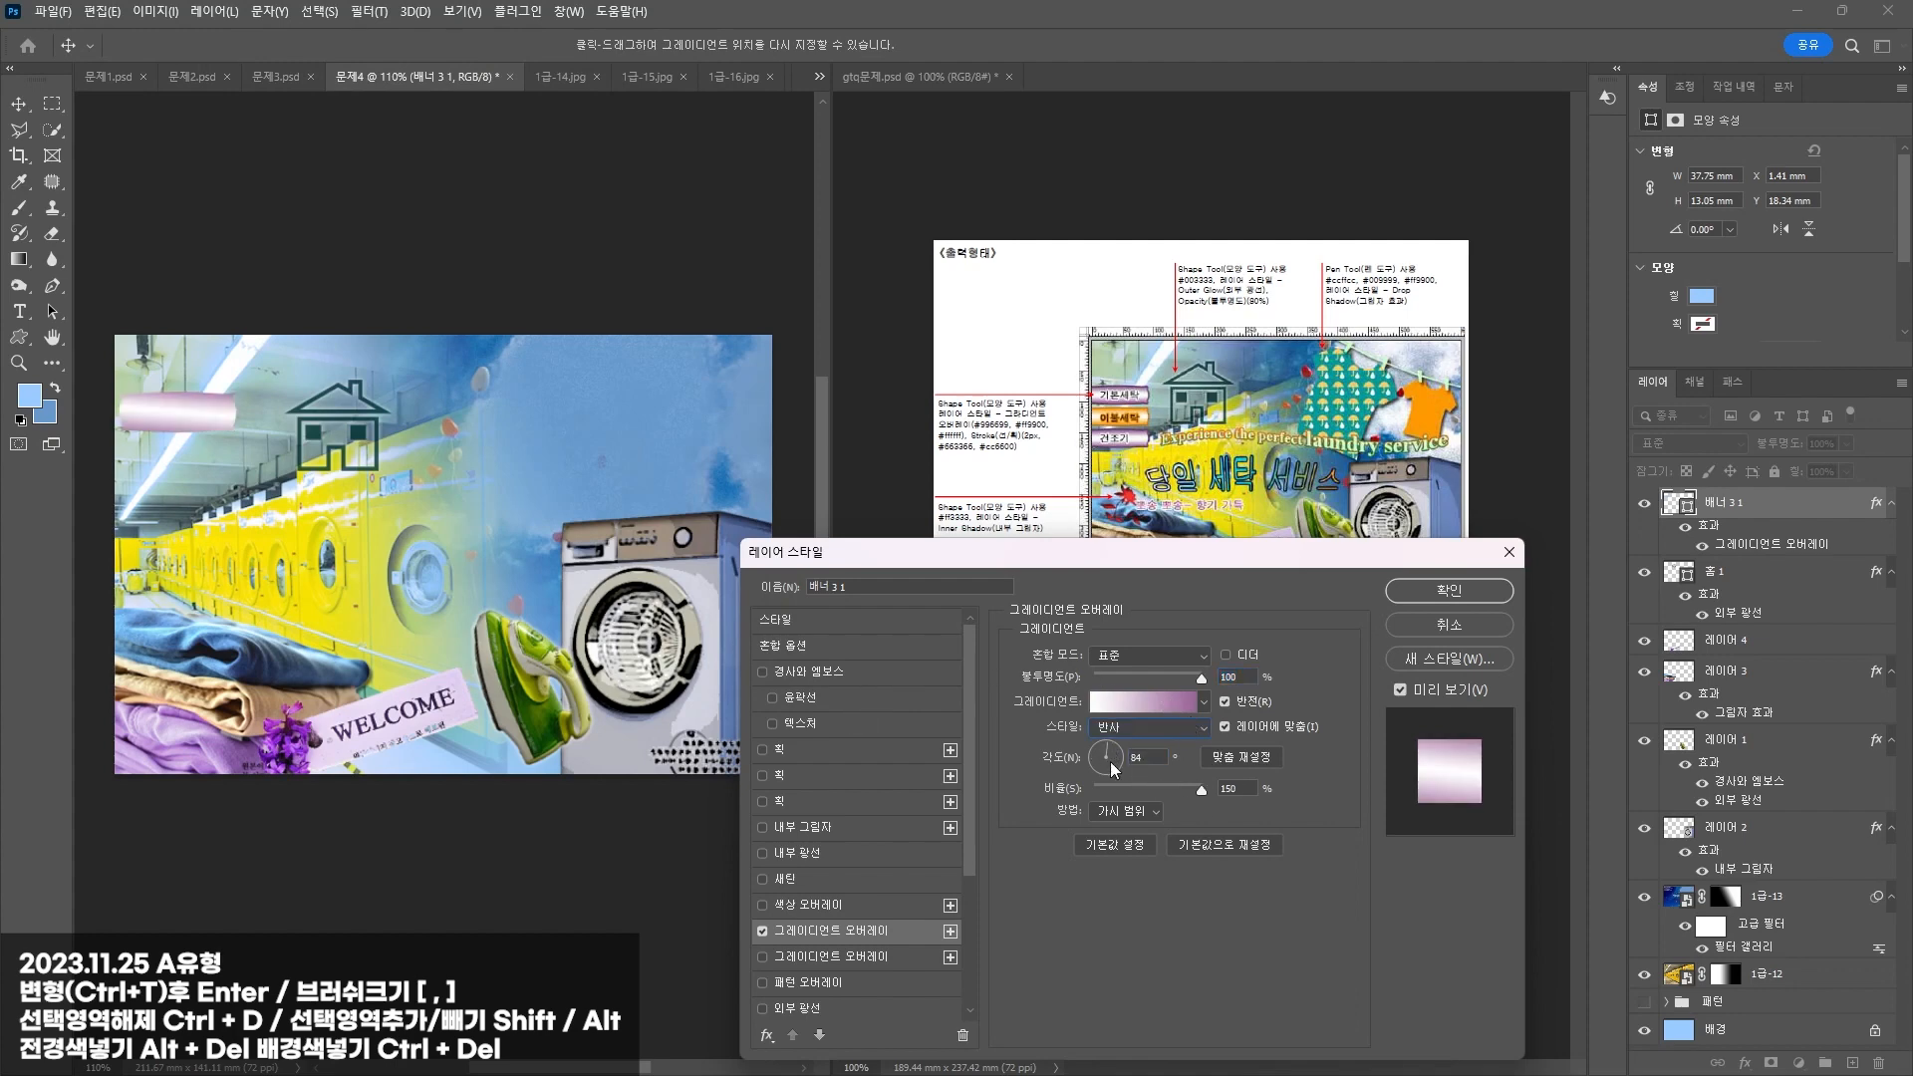
pyautogui.click(1104, 750)
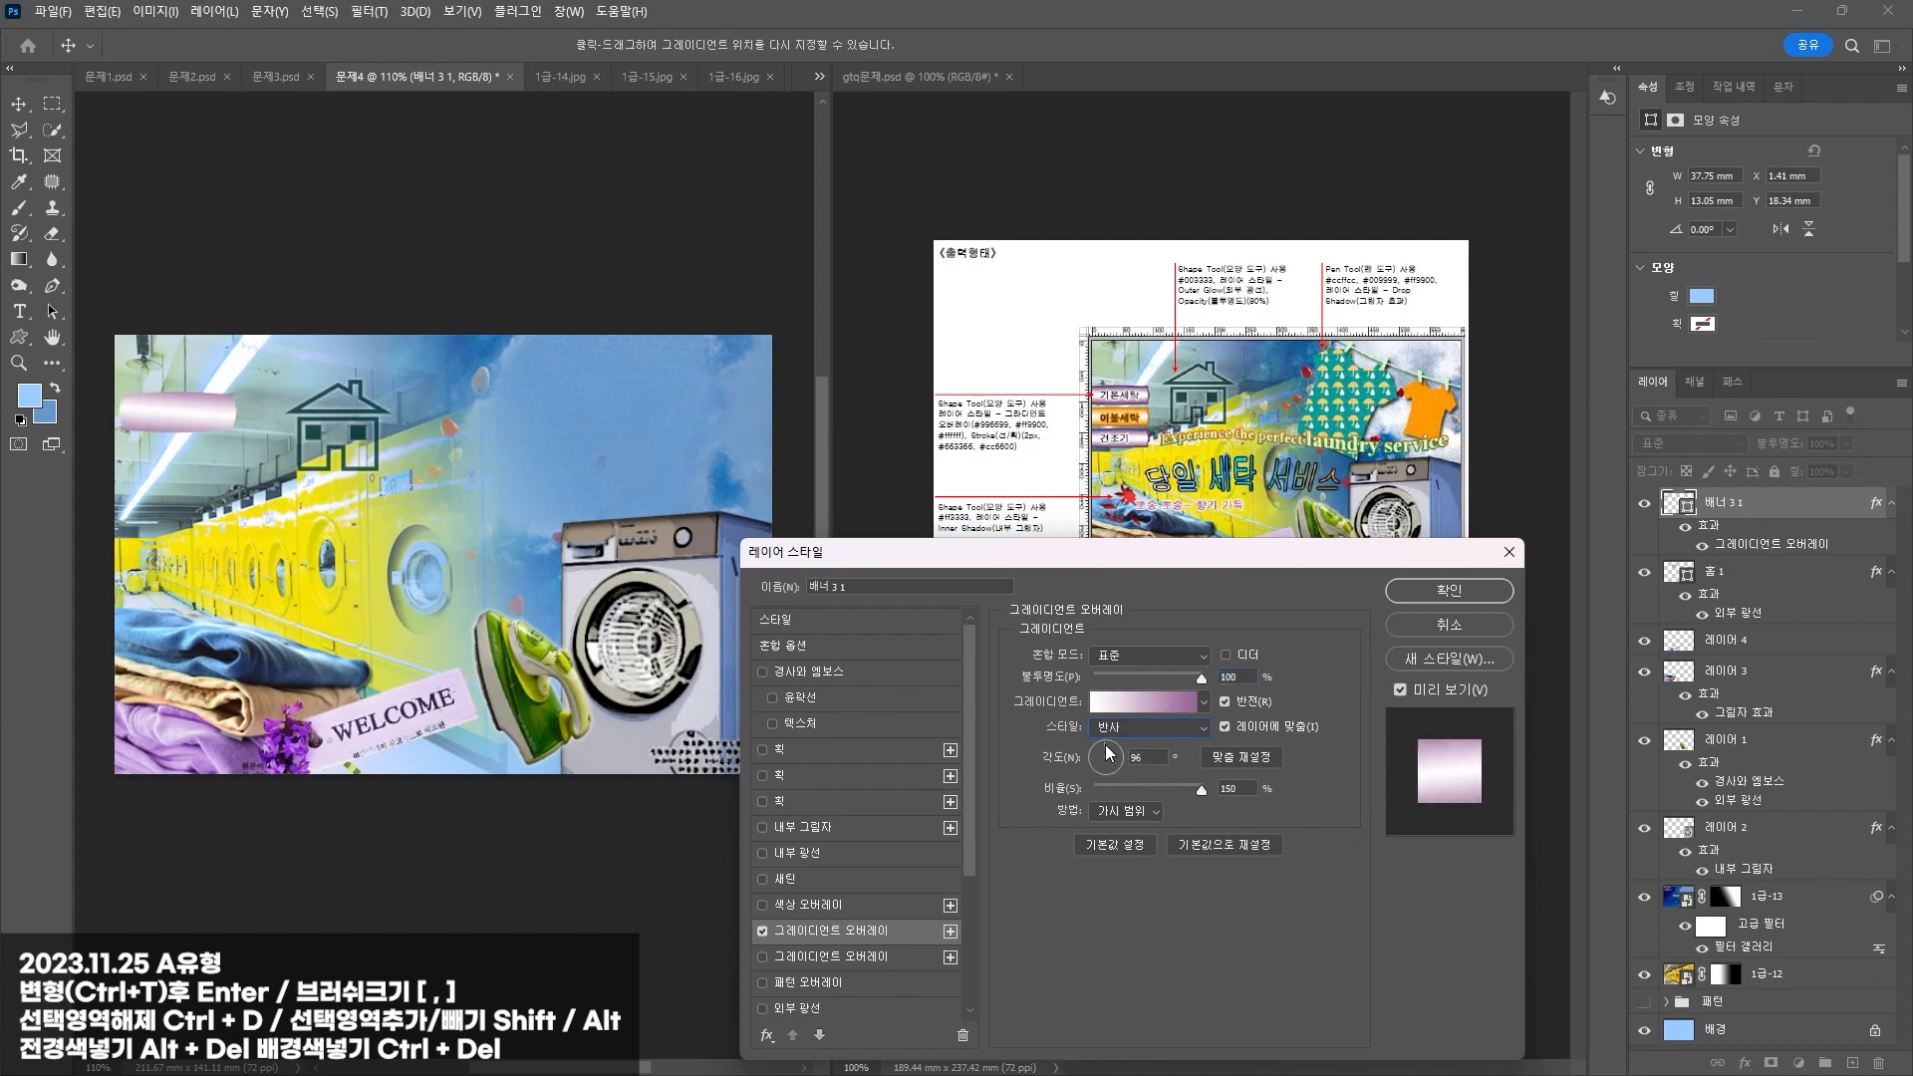
pyautogui.click(1124, 732)
pyautogui.click(1124, 742)
pyautogui.click(1121, 731)
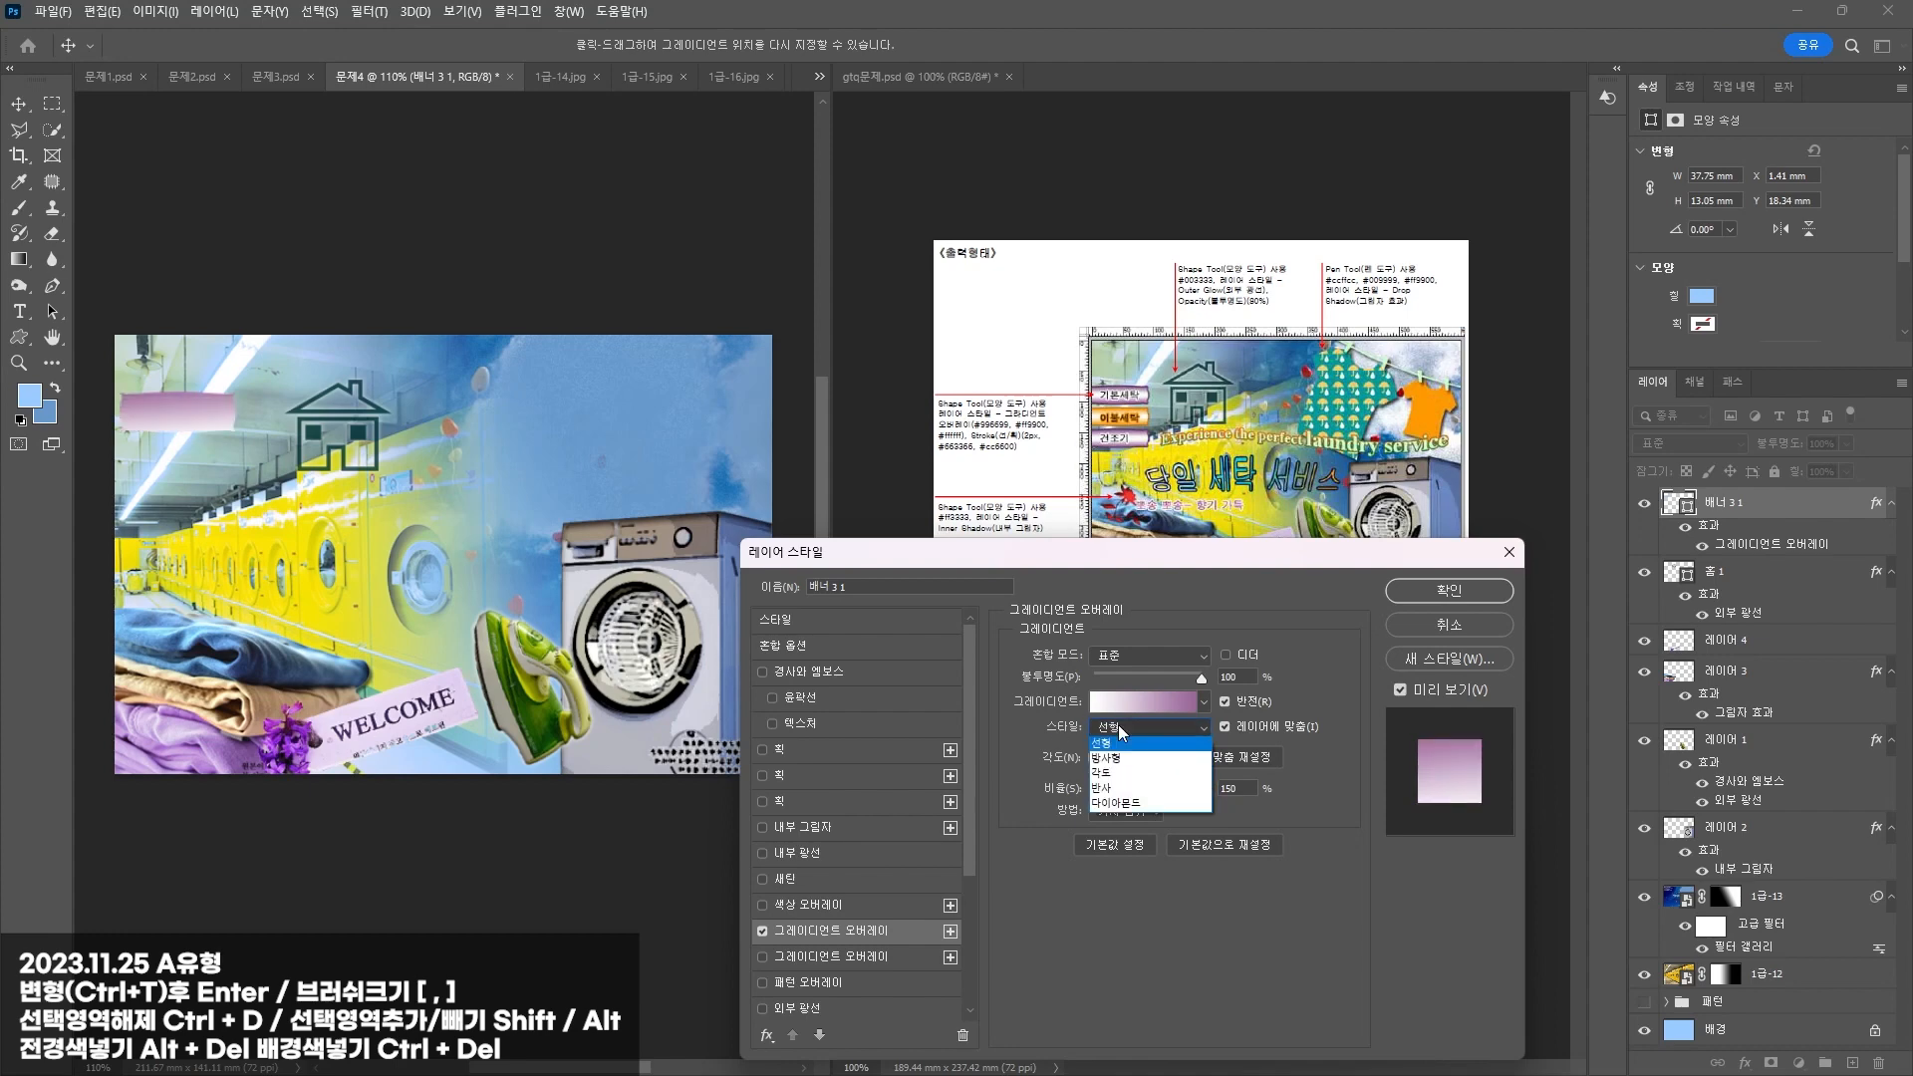
pyautogui.click(1131, 787)
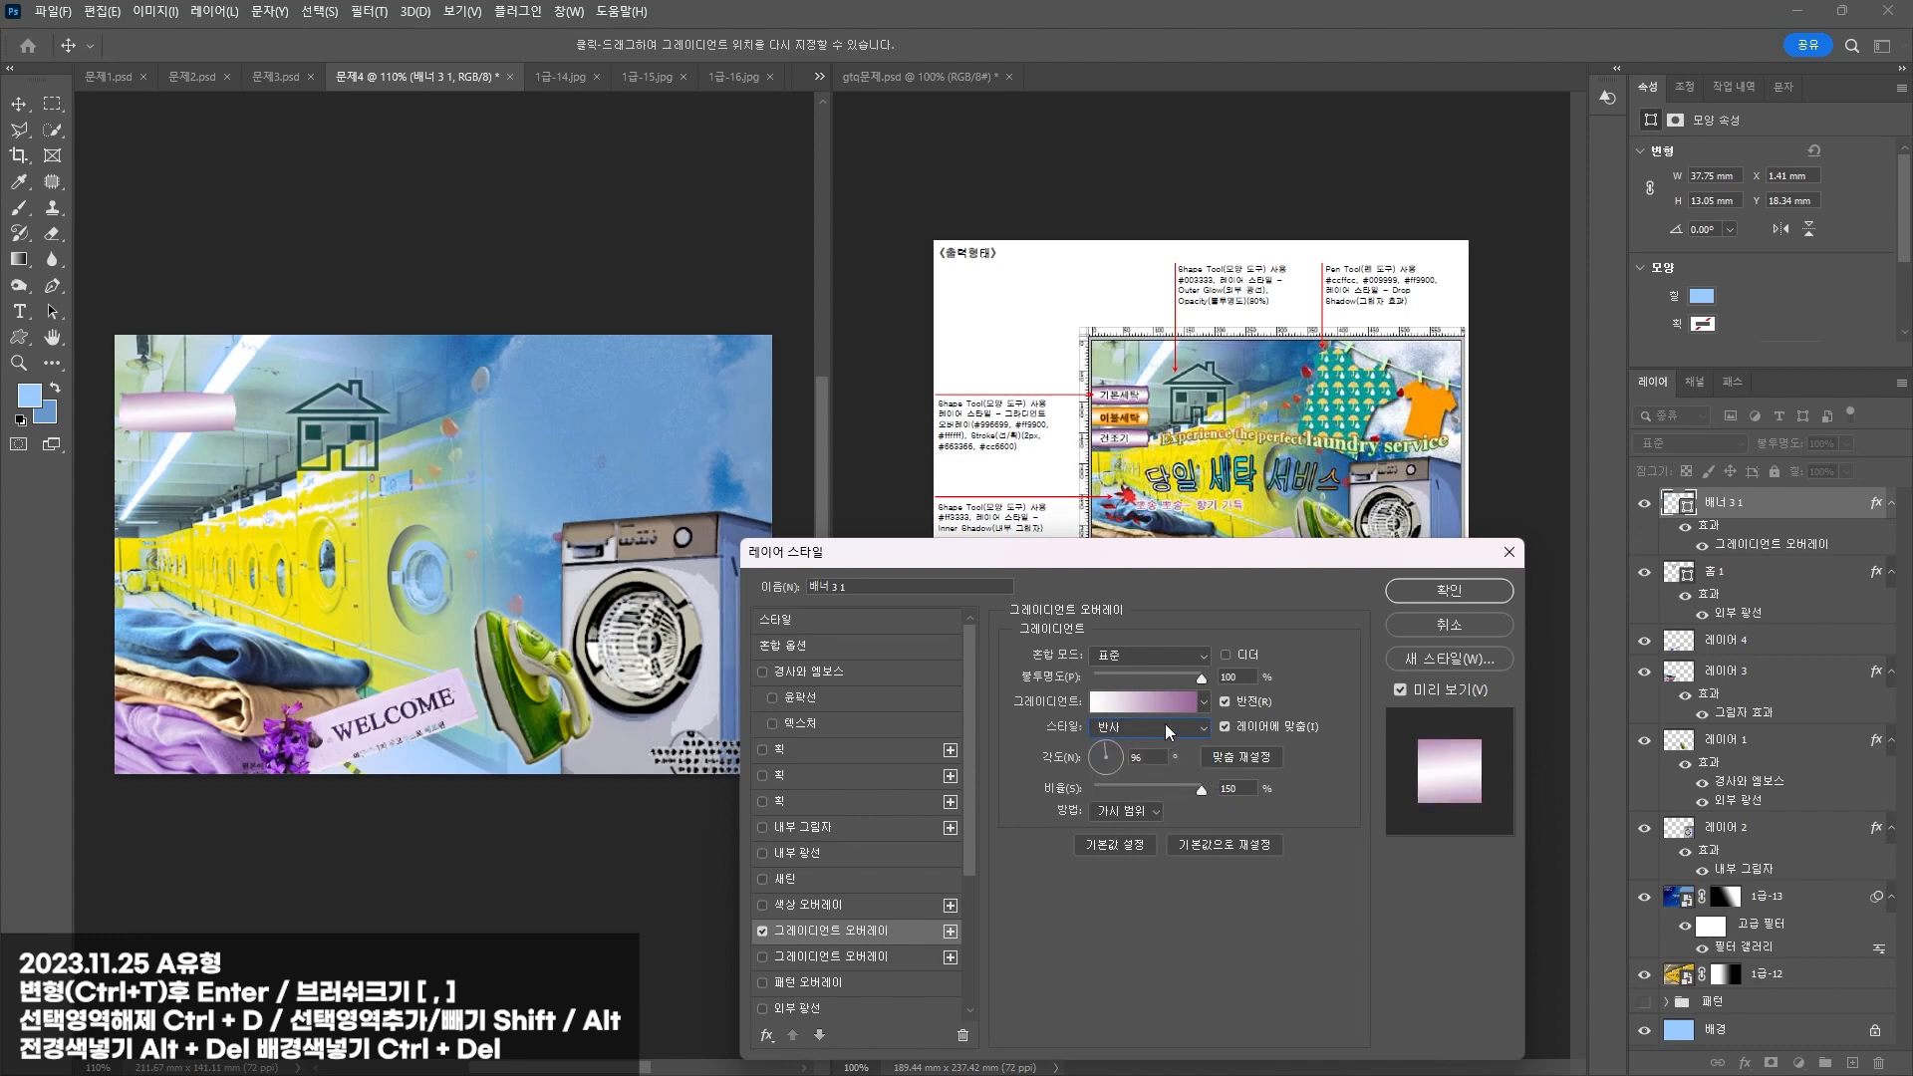
pyautogui.click(1107, 751)
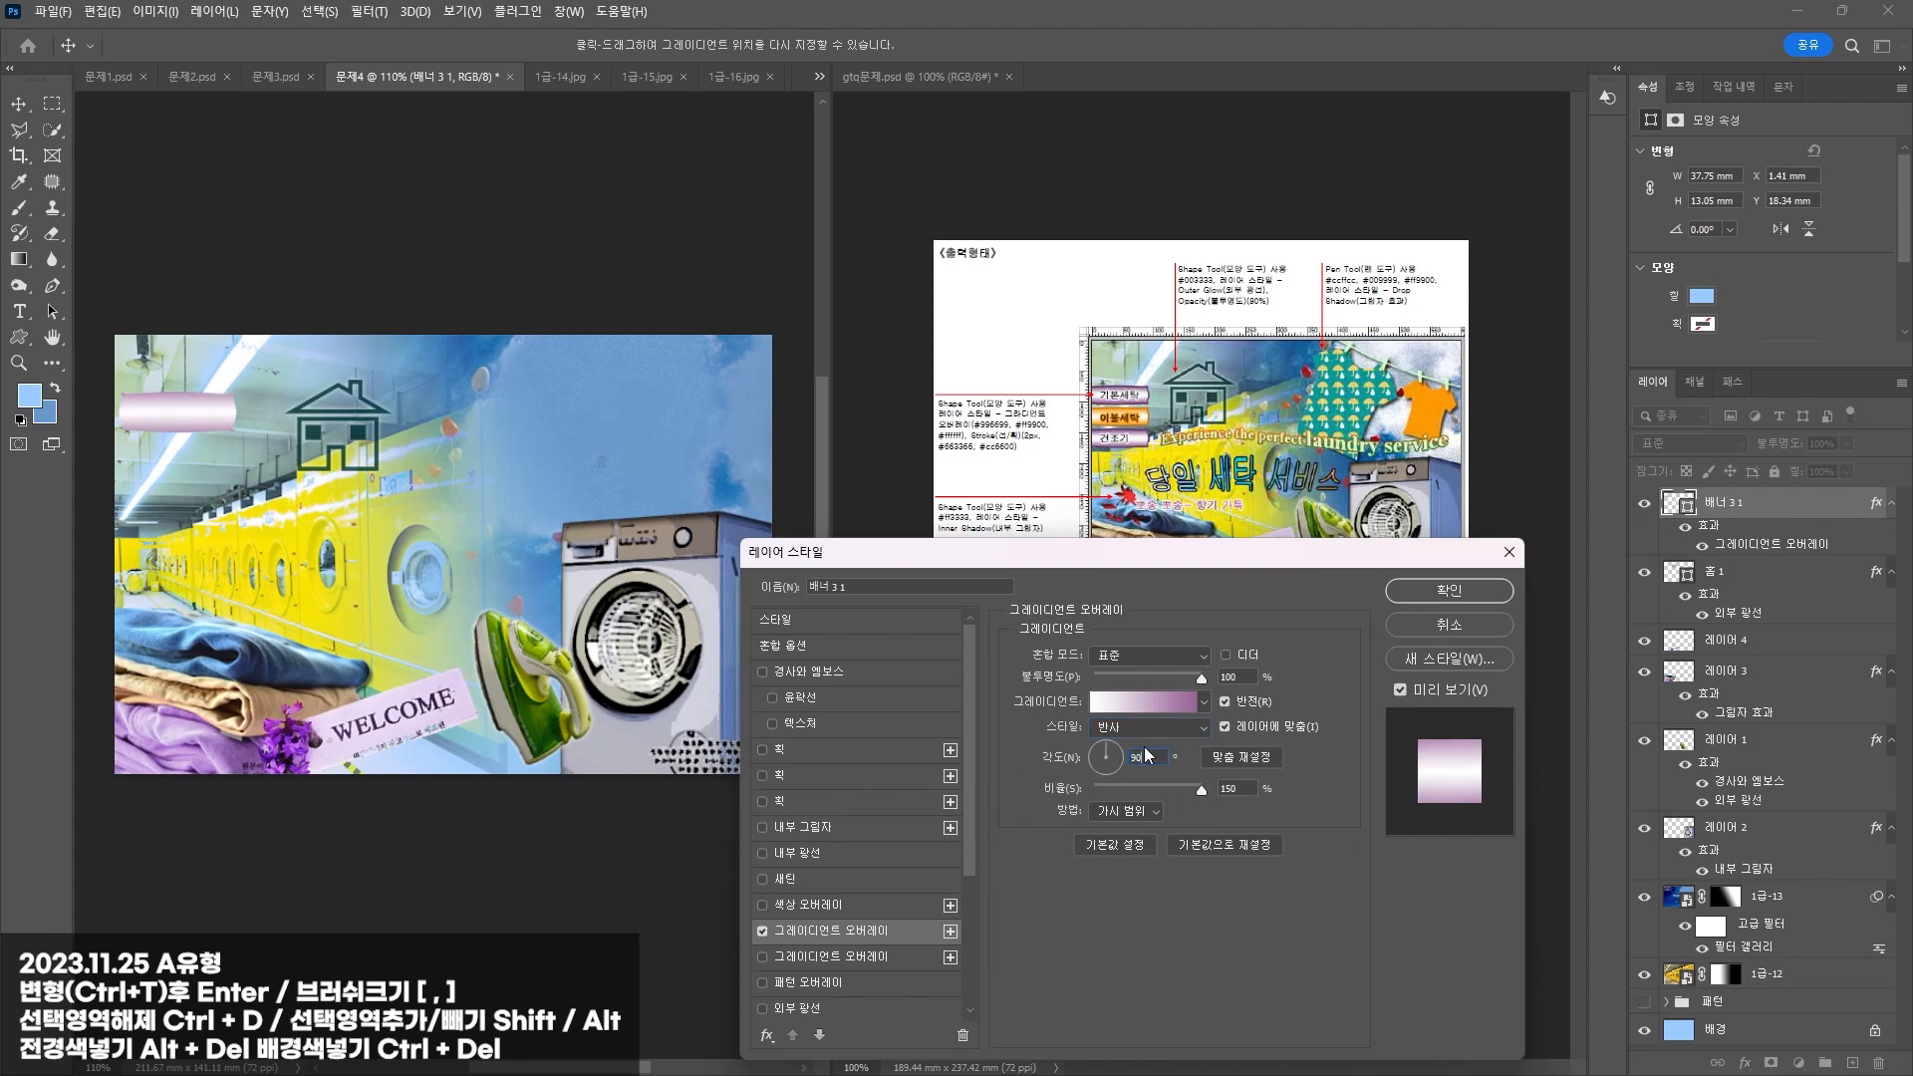
pyautogui.moveTo(1201, 788); pyautogui.dragTo(1155, 787)
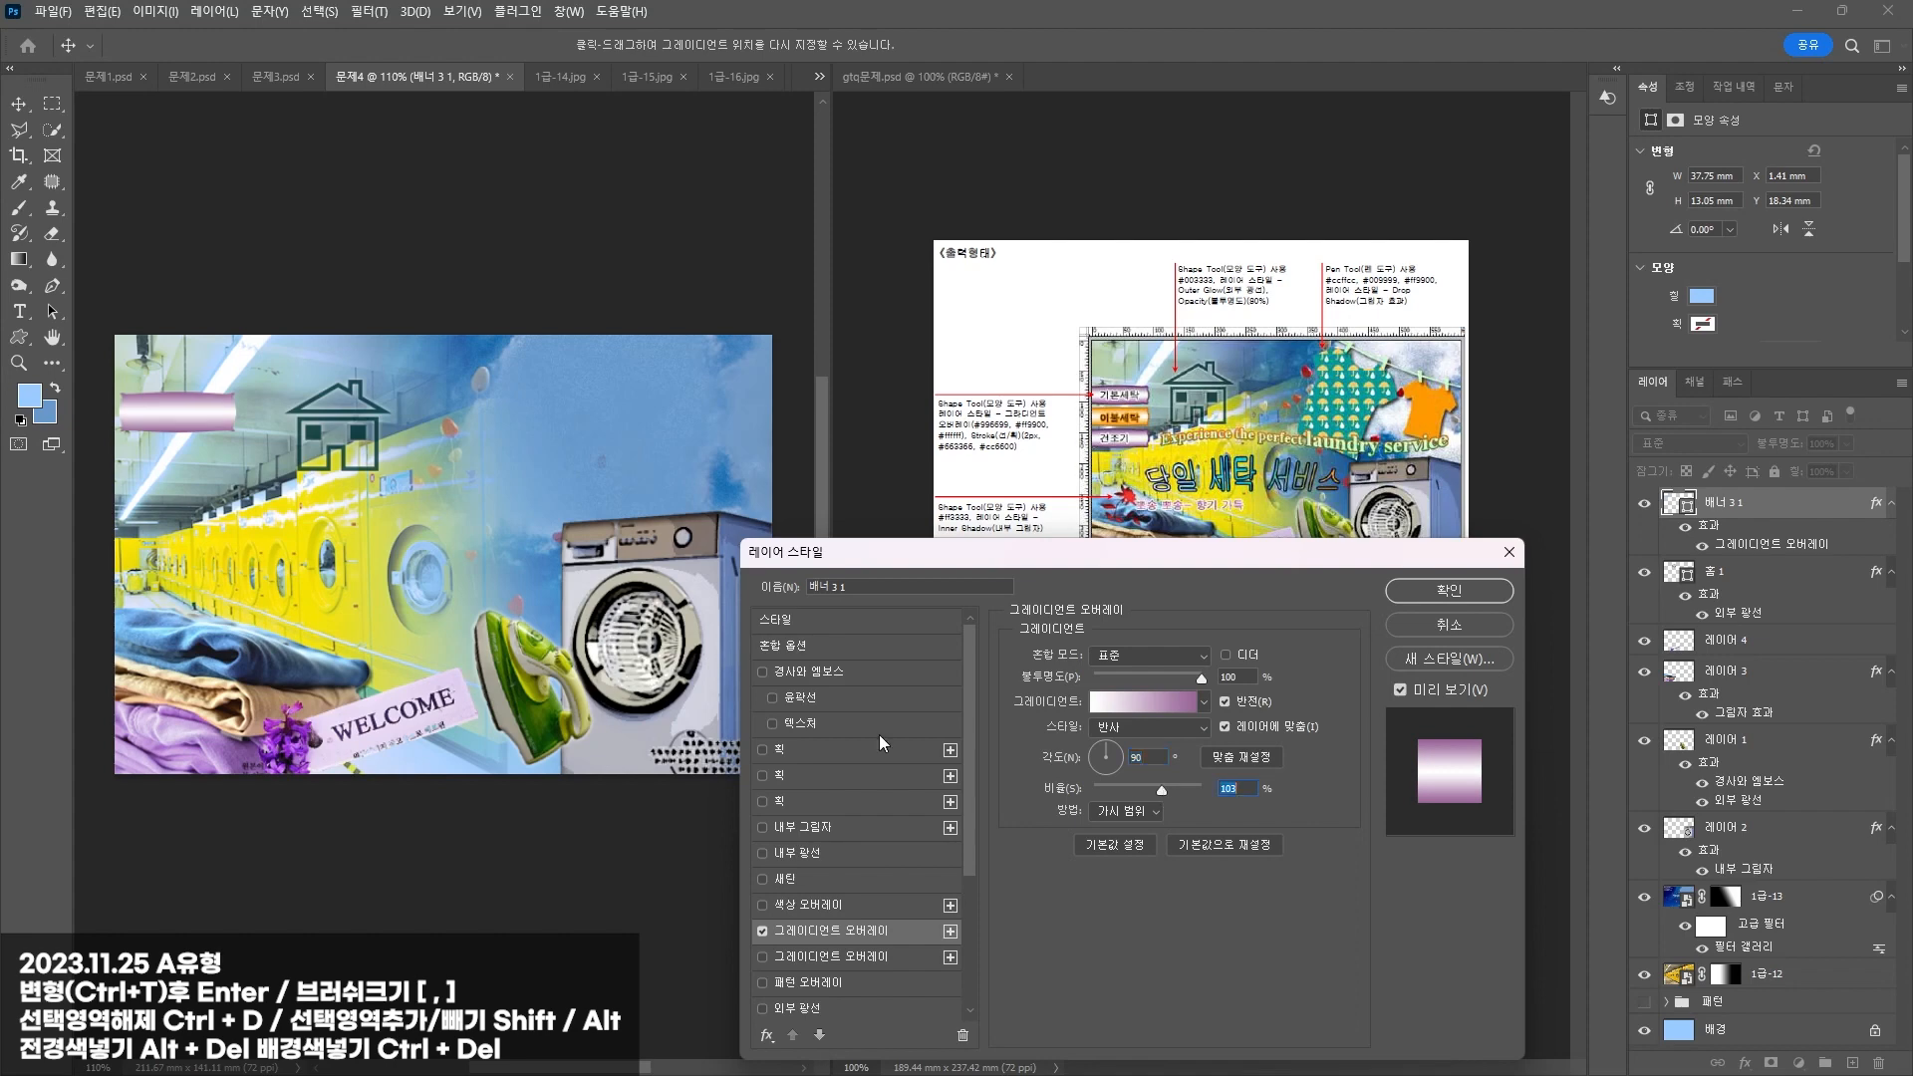
pyautogui.click(1435, 592)
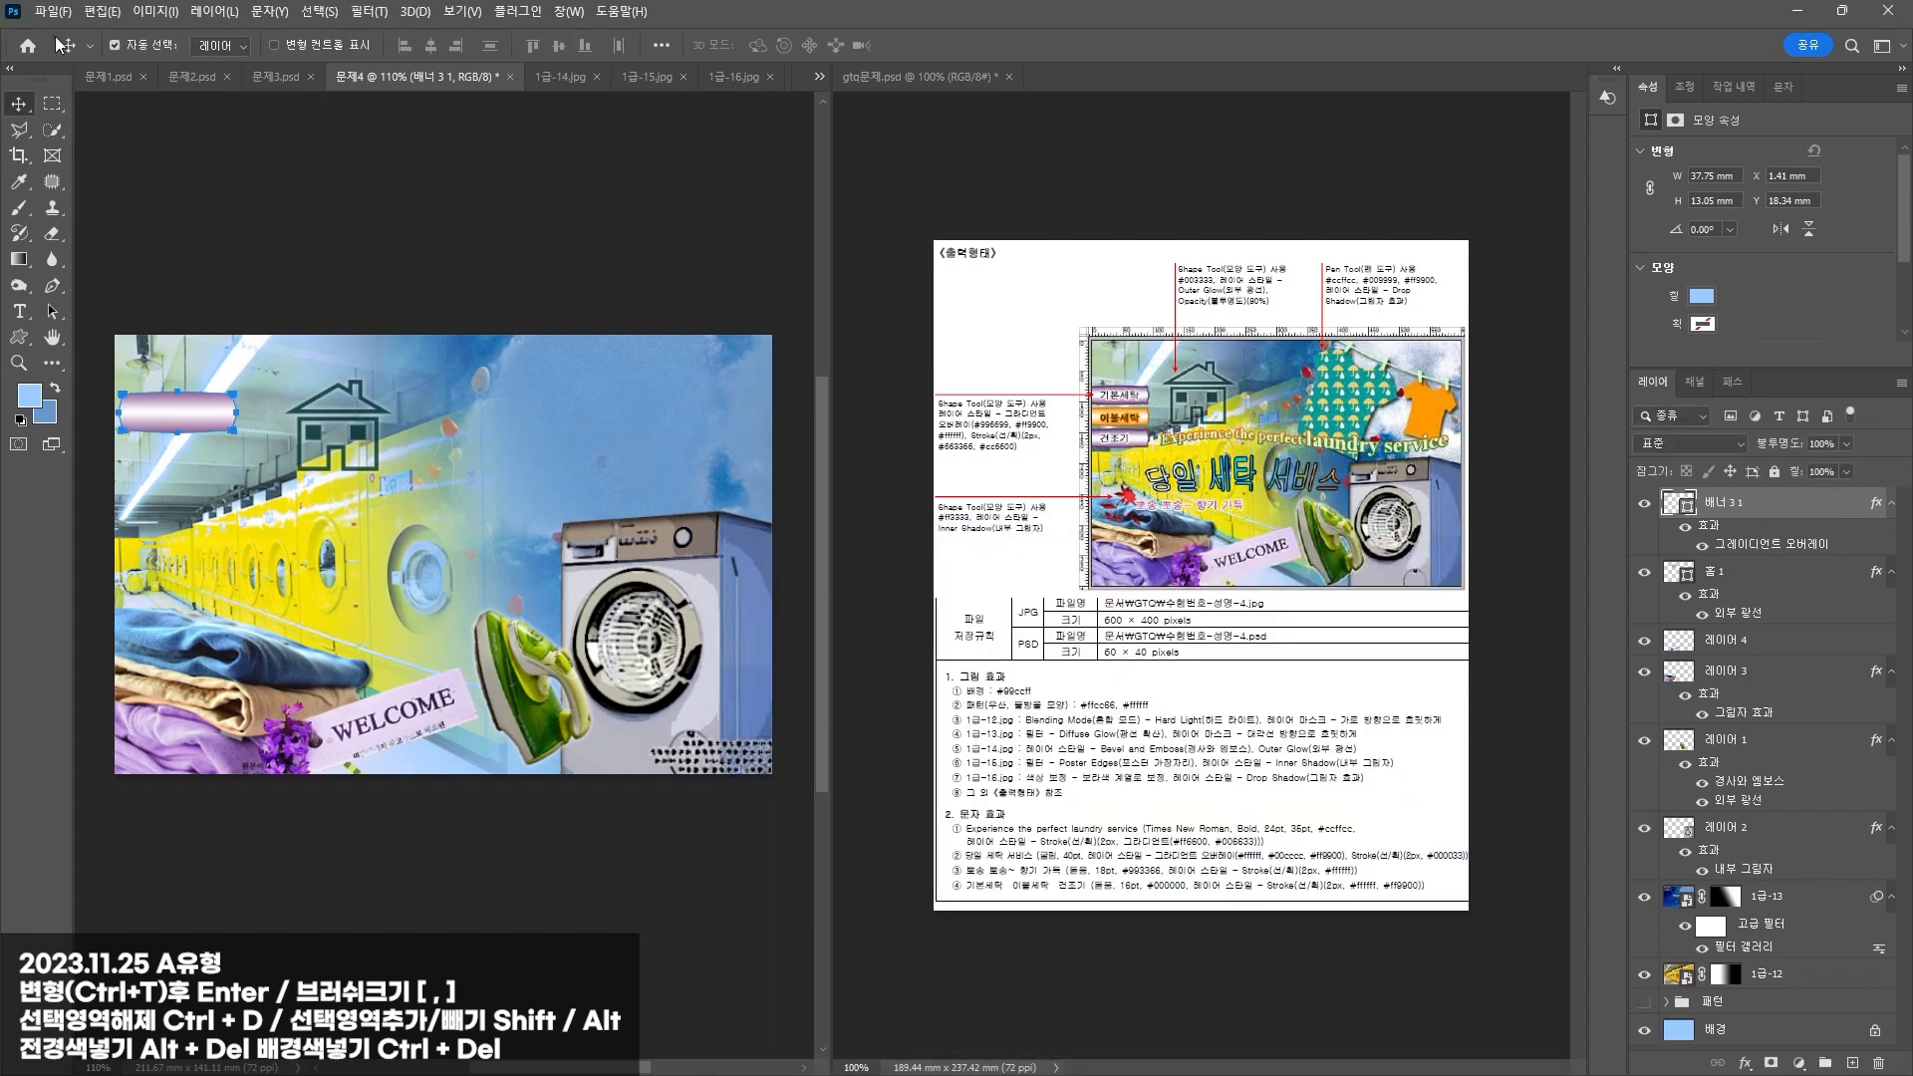
# Step: Move the banner slightly past the canvas's left edge and undo the duplicate placed below it
pyautogui.click(241, 181)
pyautogui.moveTo(231, 419); pyautogui.dragTo(197, 458)
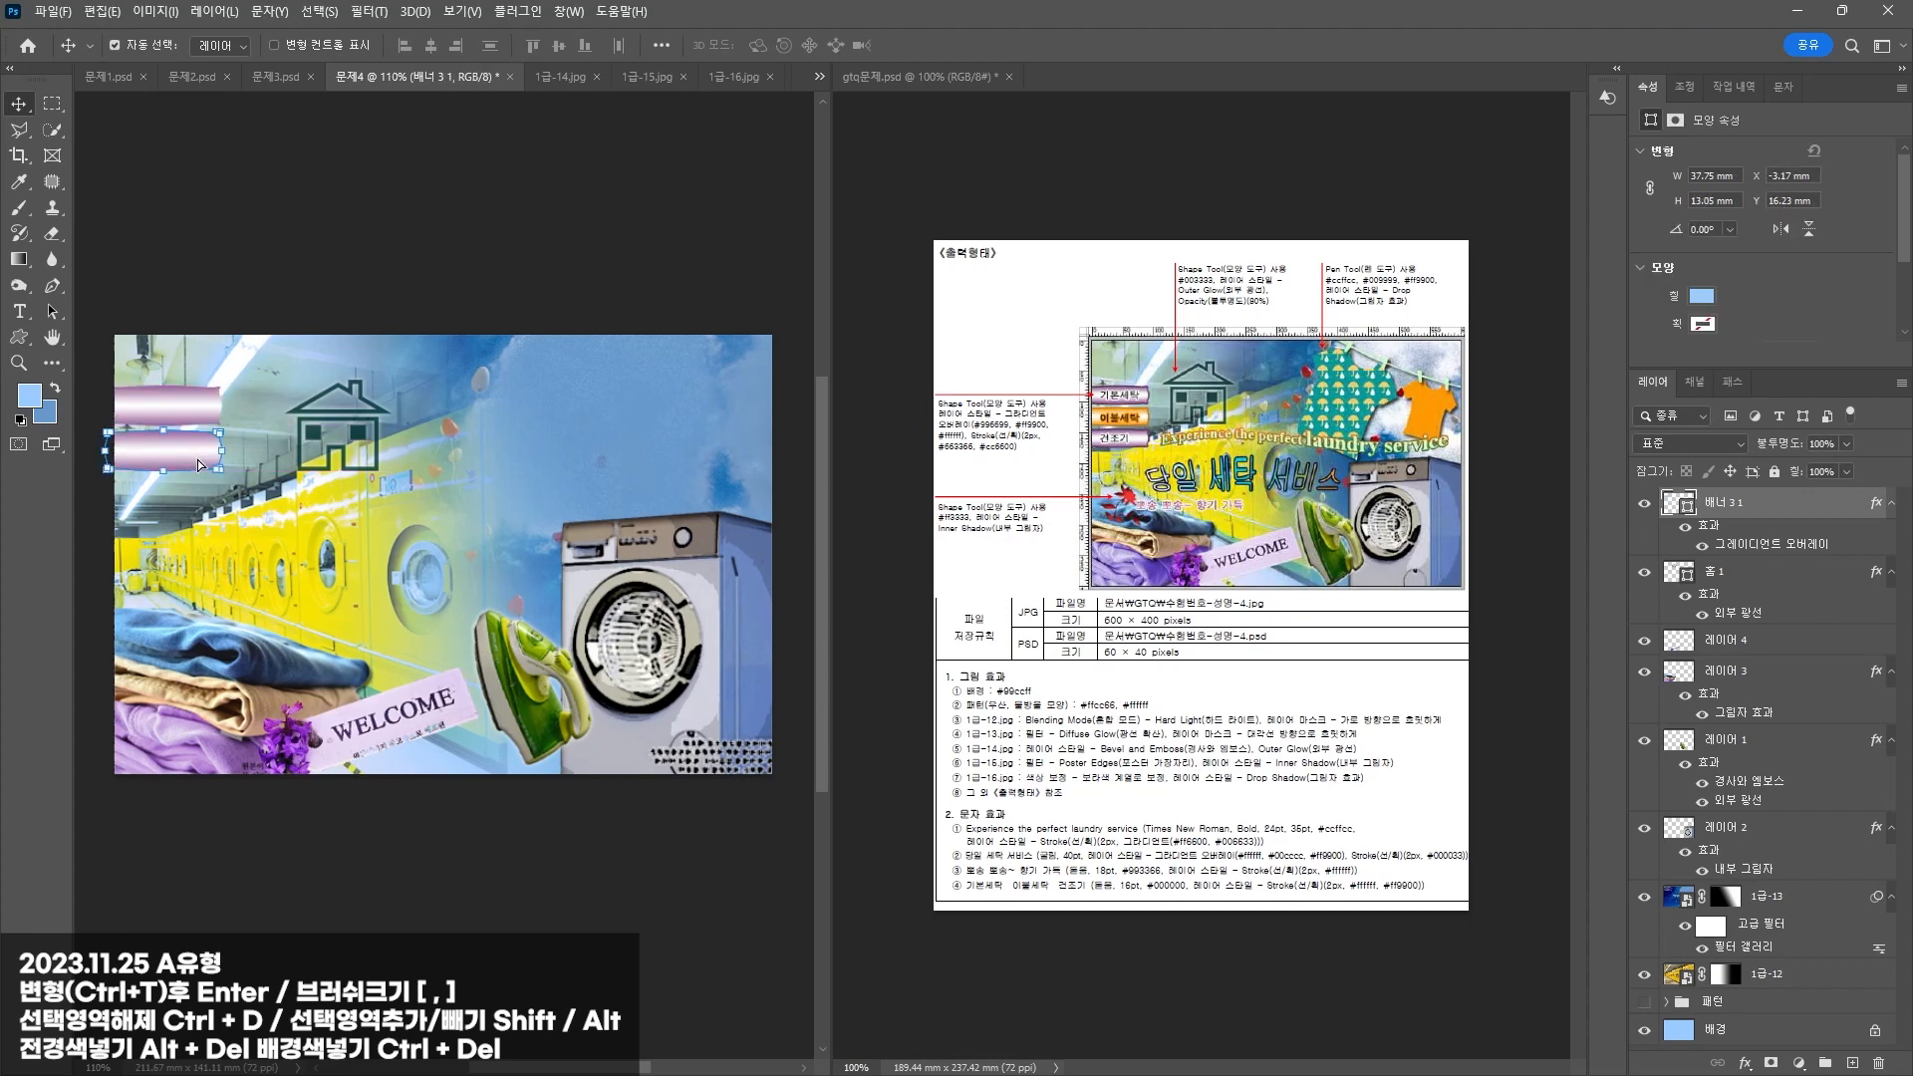
pyautogui.hotkey('ctrl', 'z')
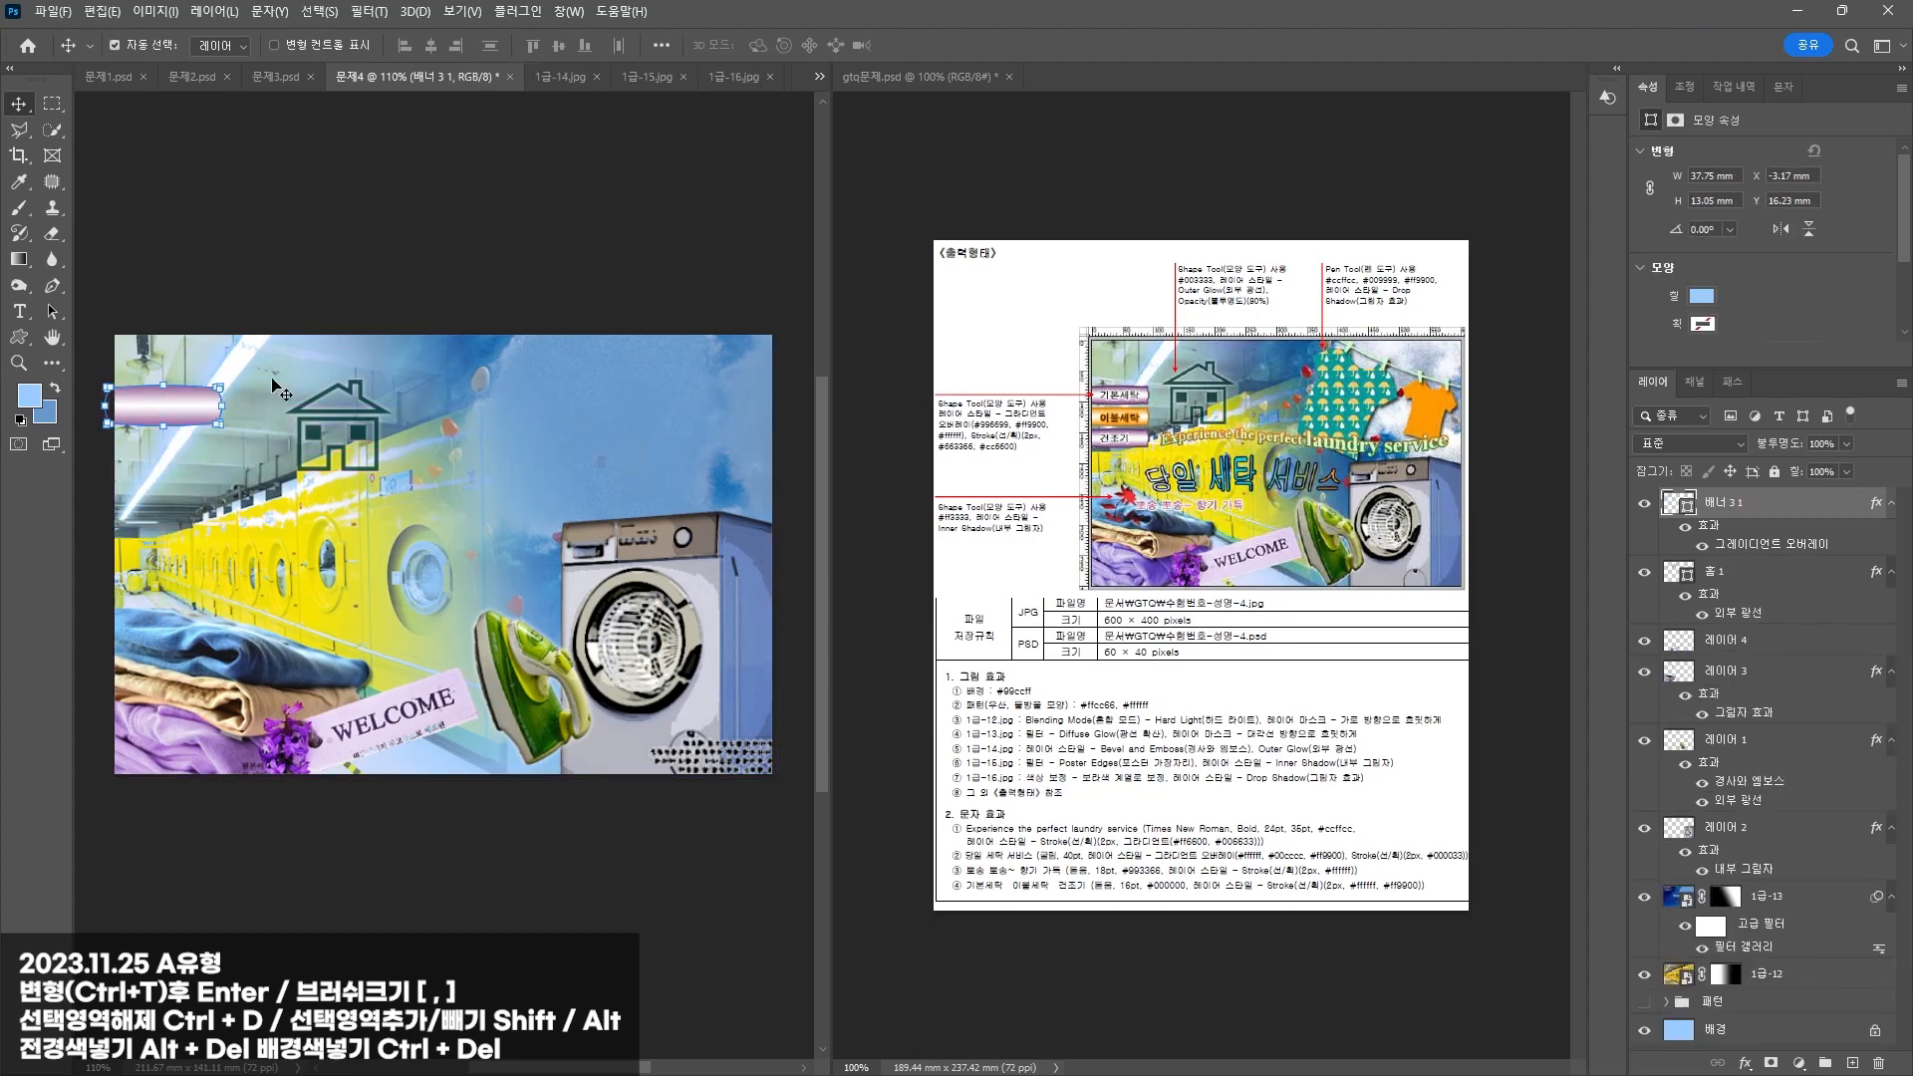
pyautogui.click(210, 414)
# Step: Add a 2 px outside Stroke in #663366 to the banner
pyautogui.click(1744, 1063)
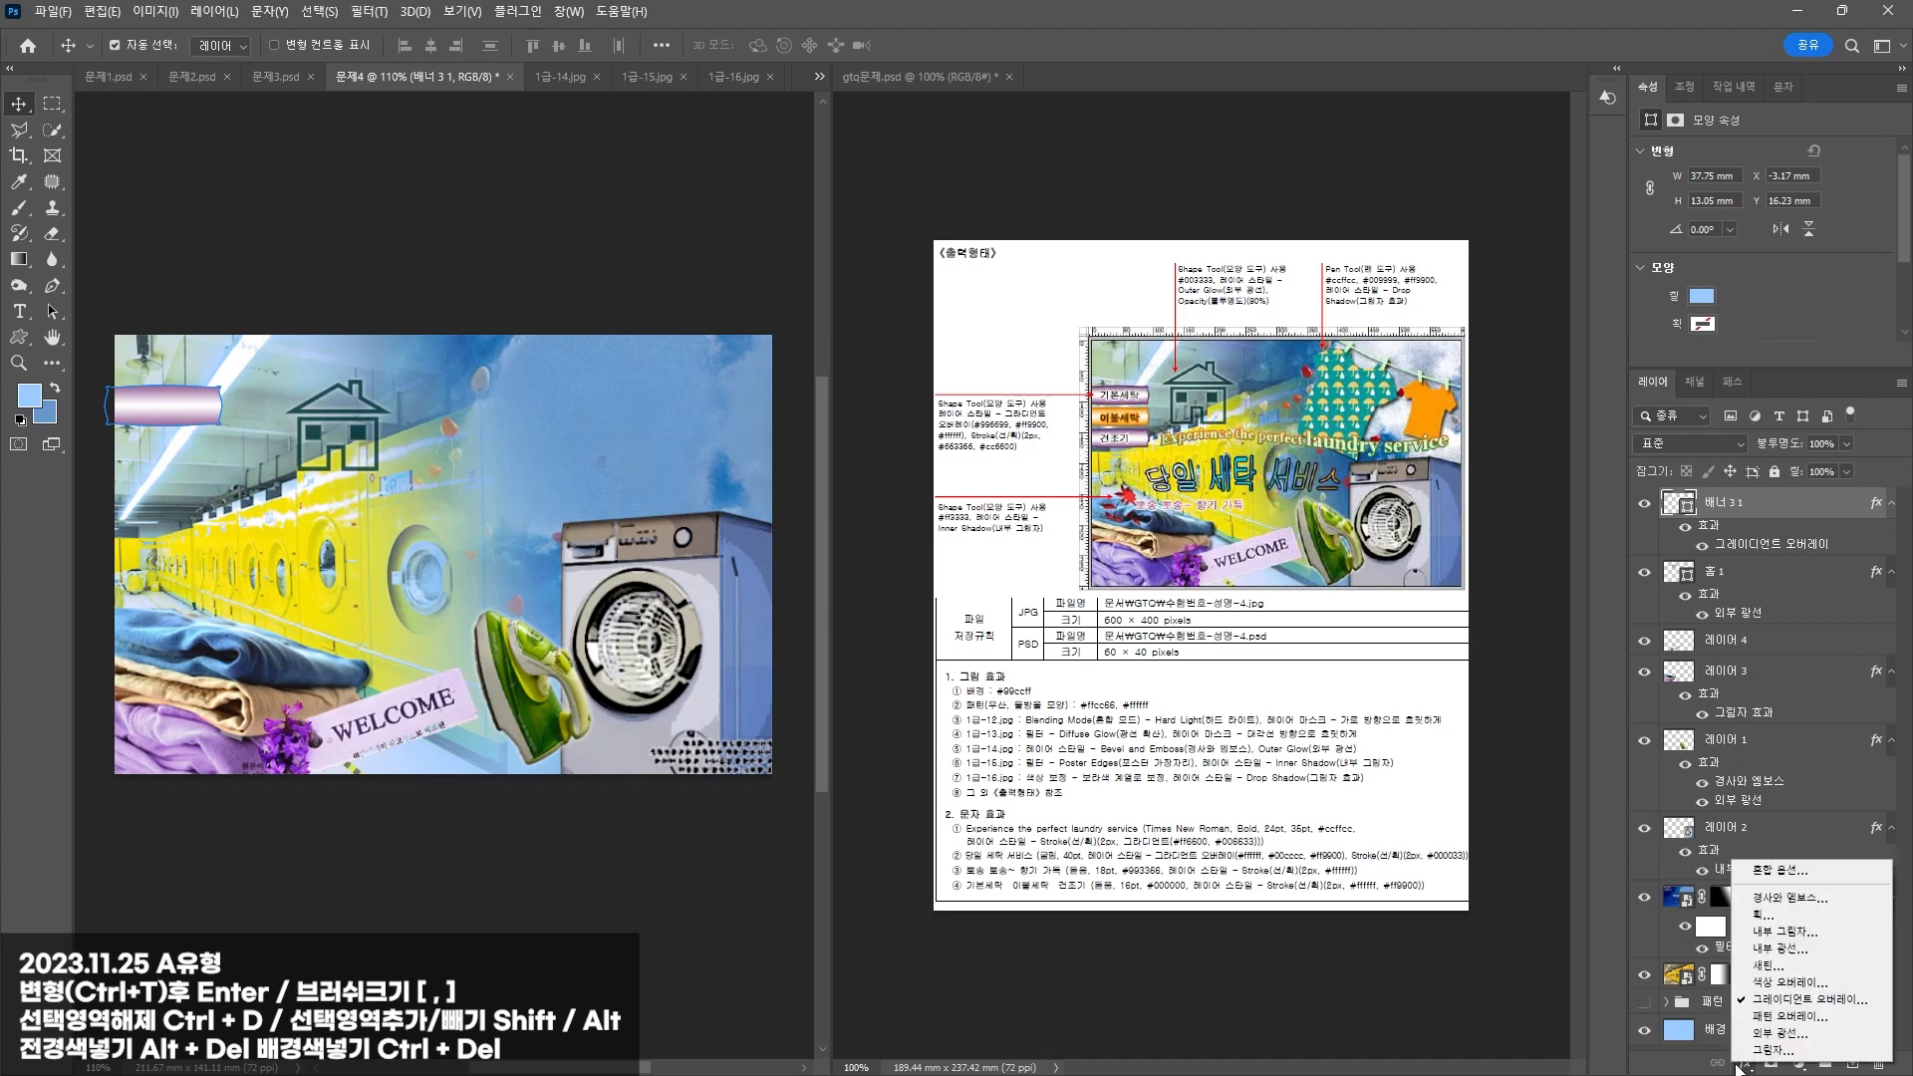
pyautogui.click(1776, 914)
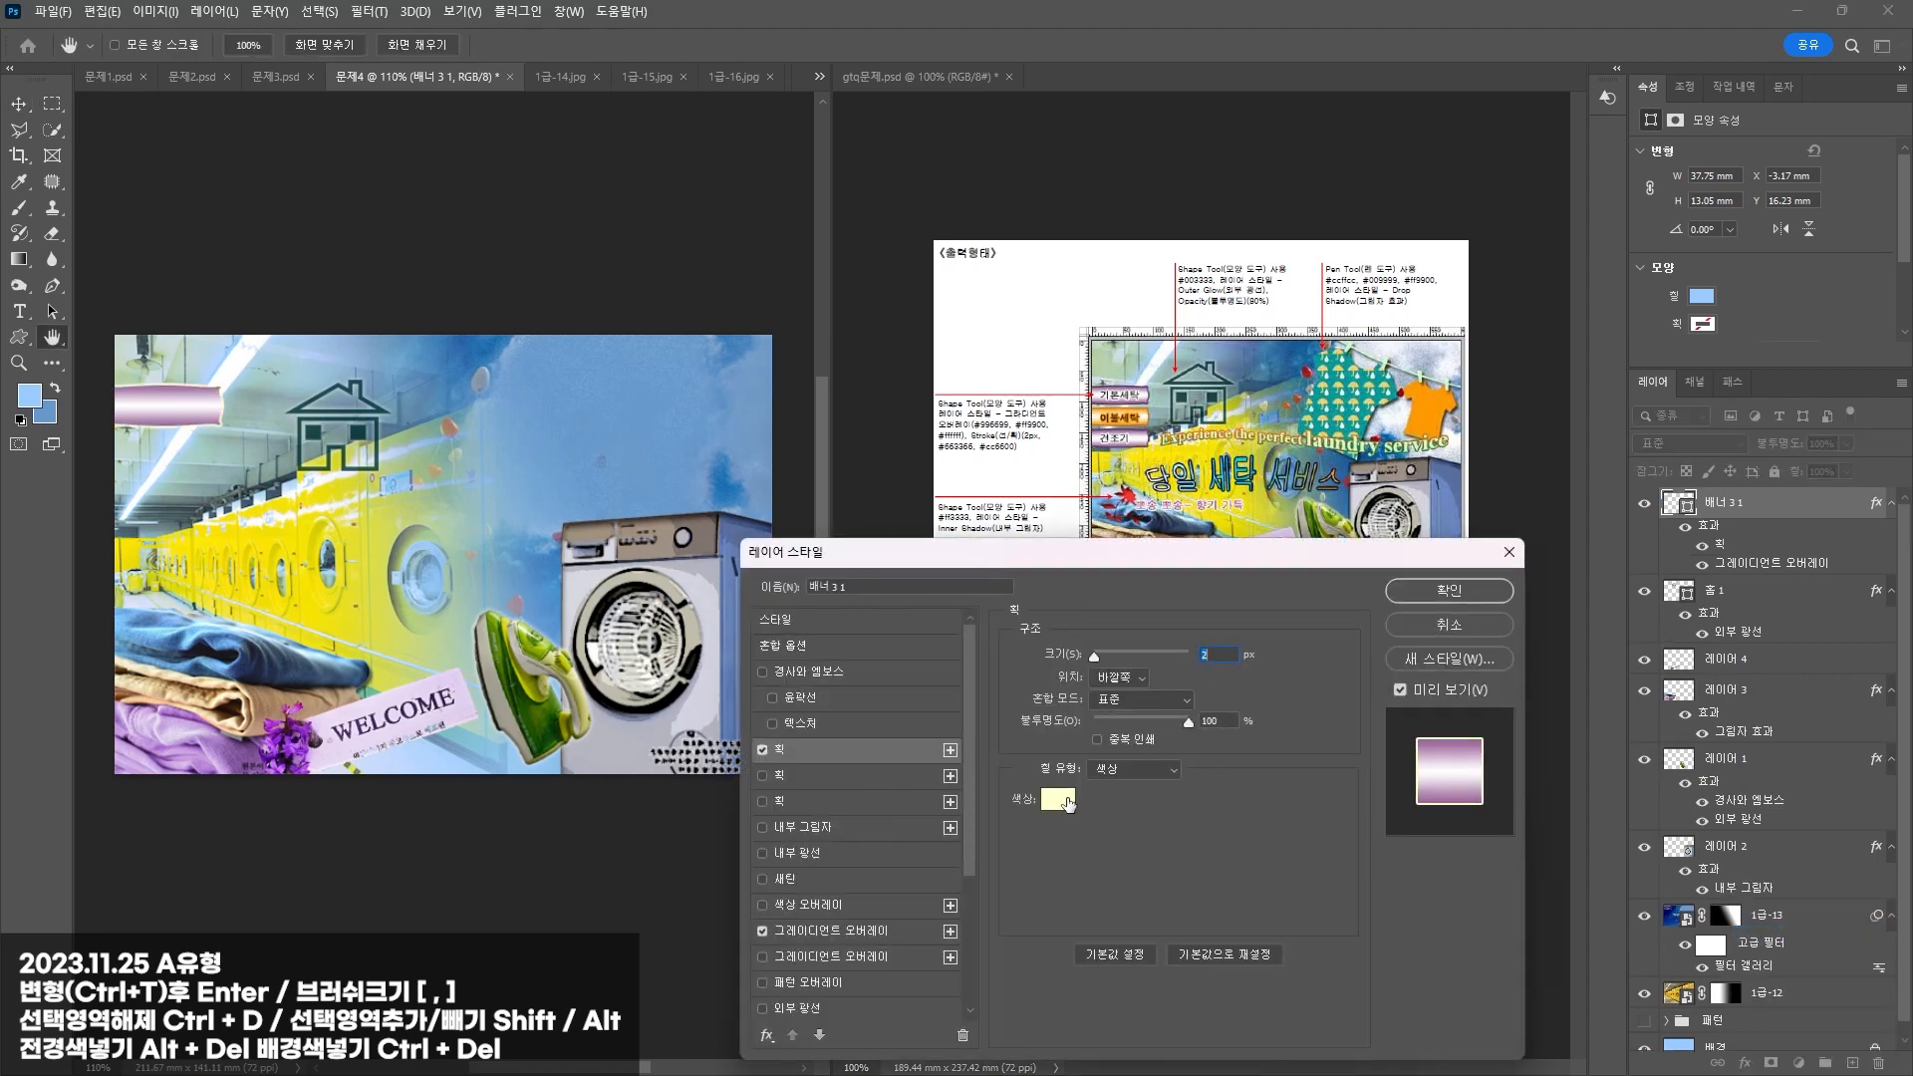
pyautogui.click(1058, 800)
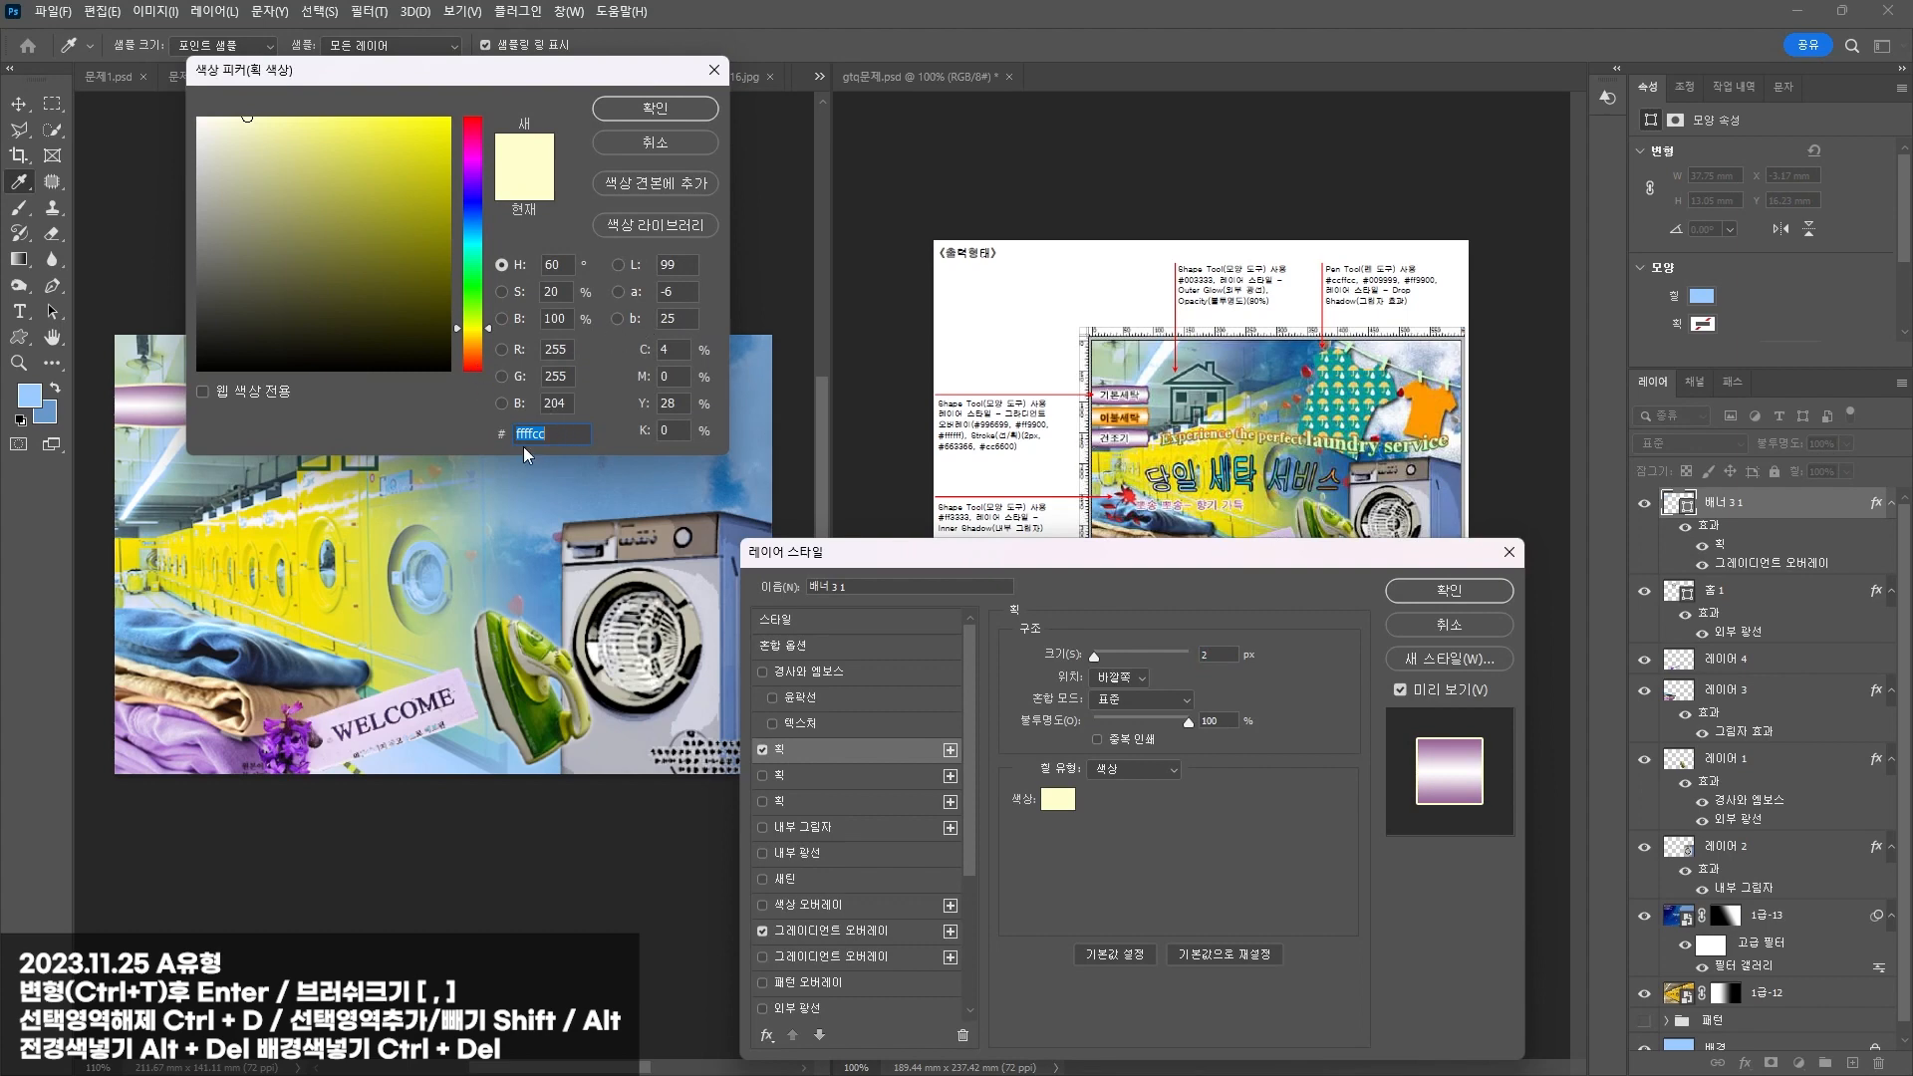
pyautogui.write('663366')
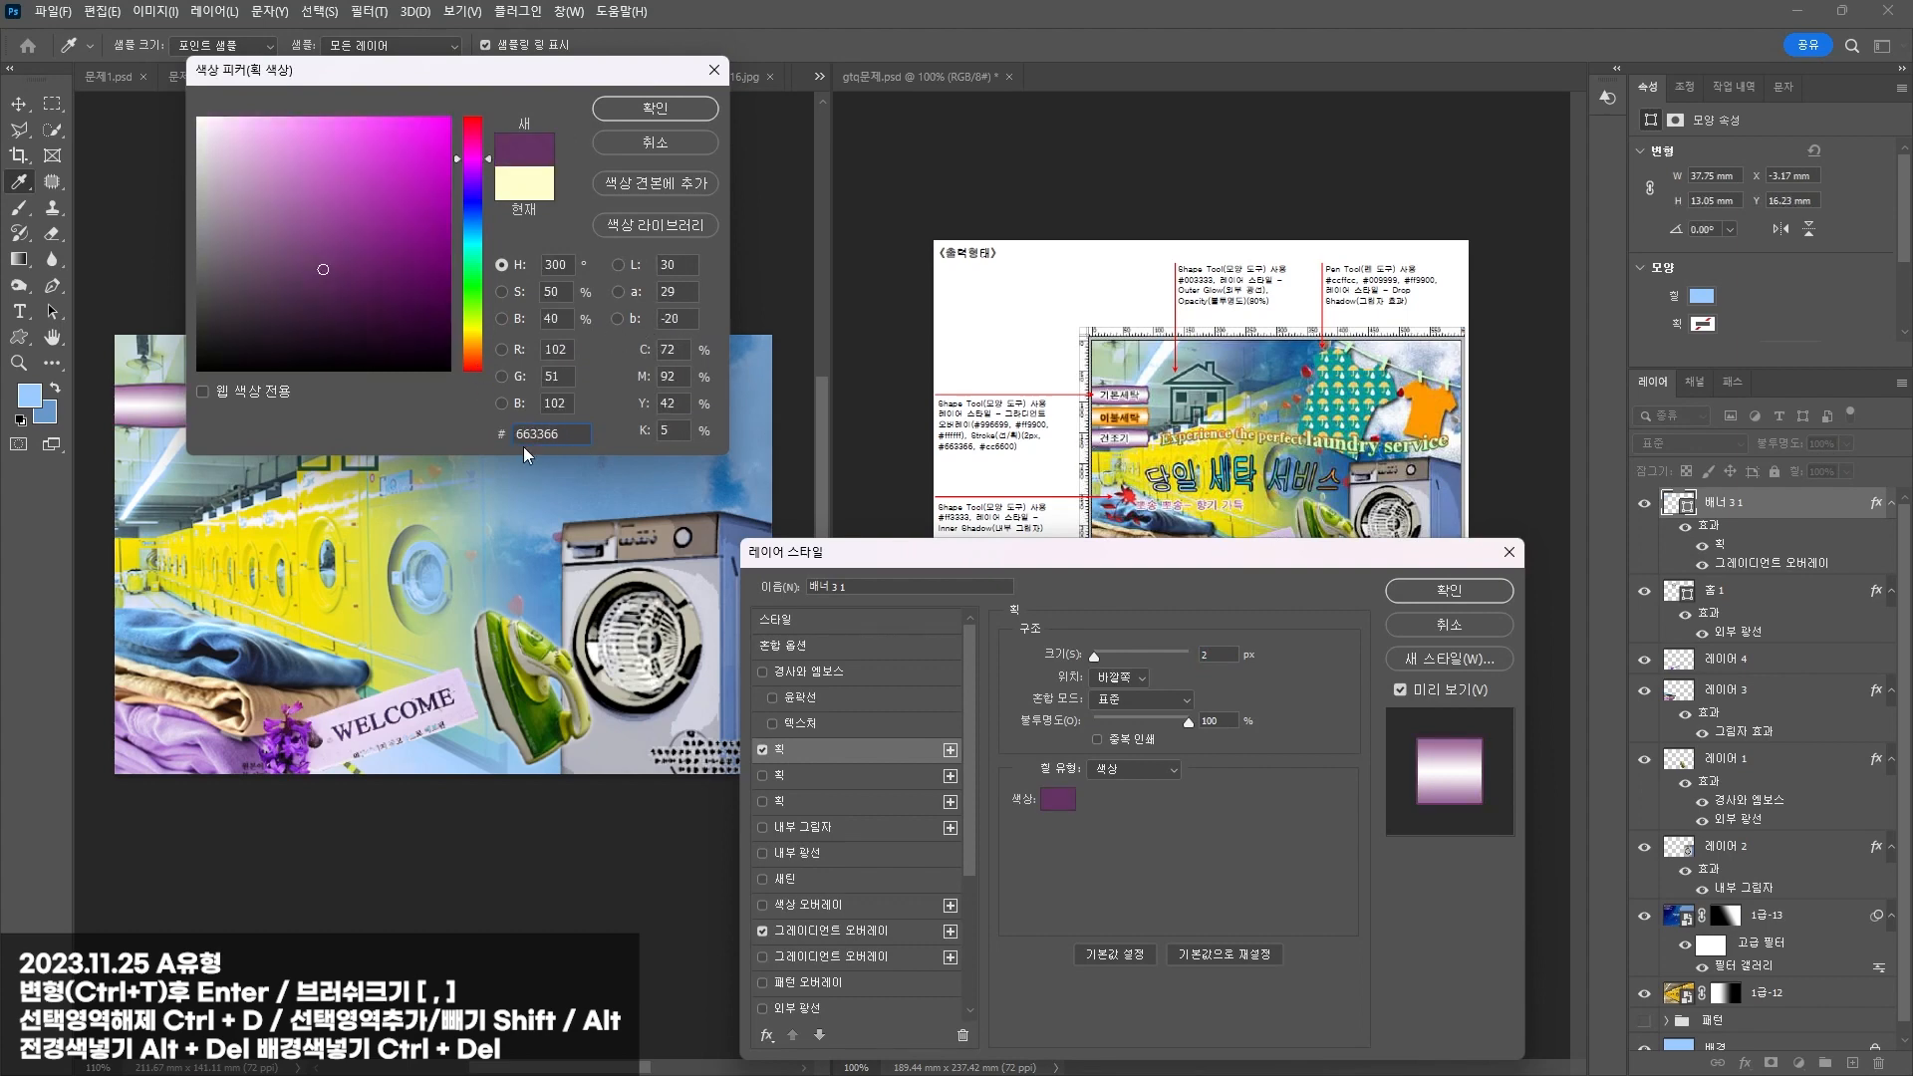
pyautogui.press('Return')
pyautogui.press('Return')
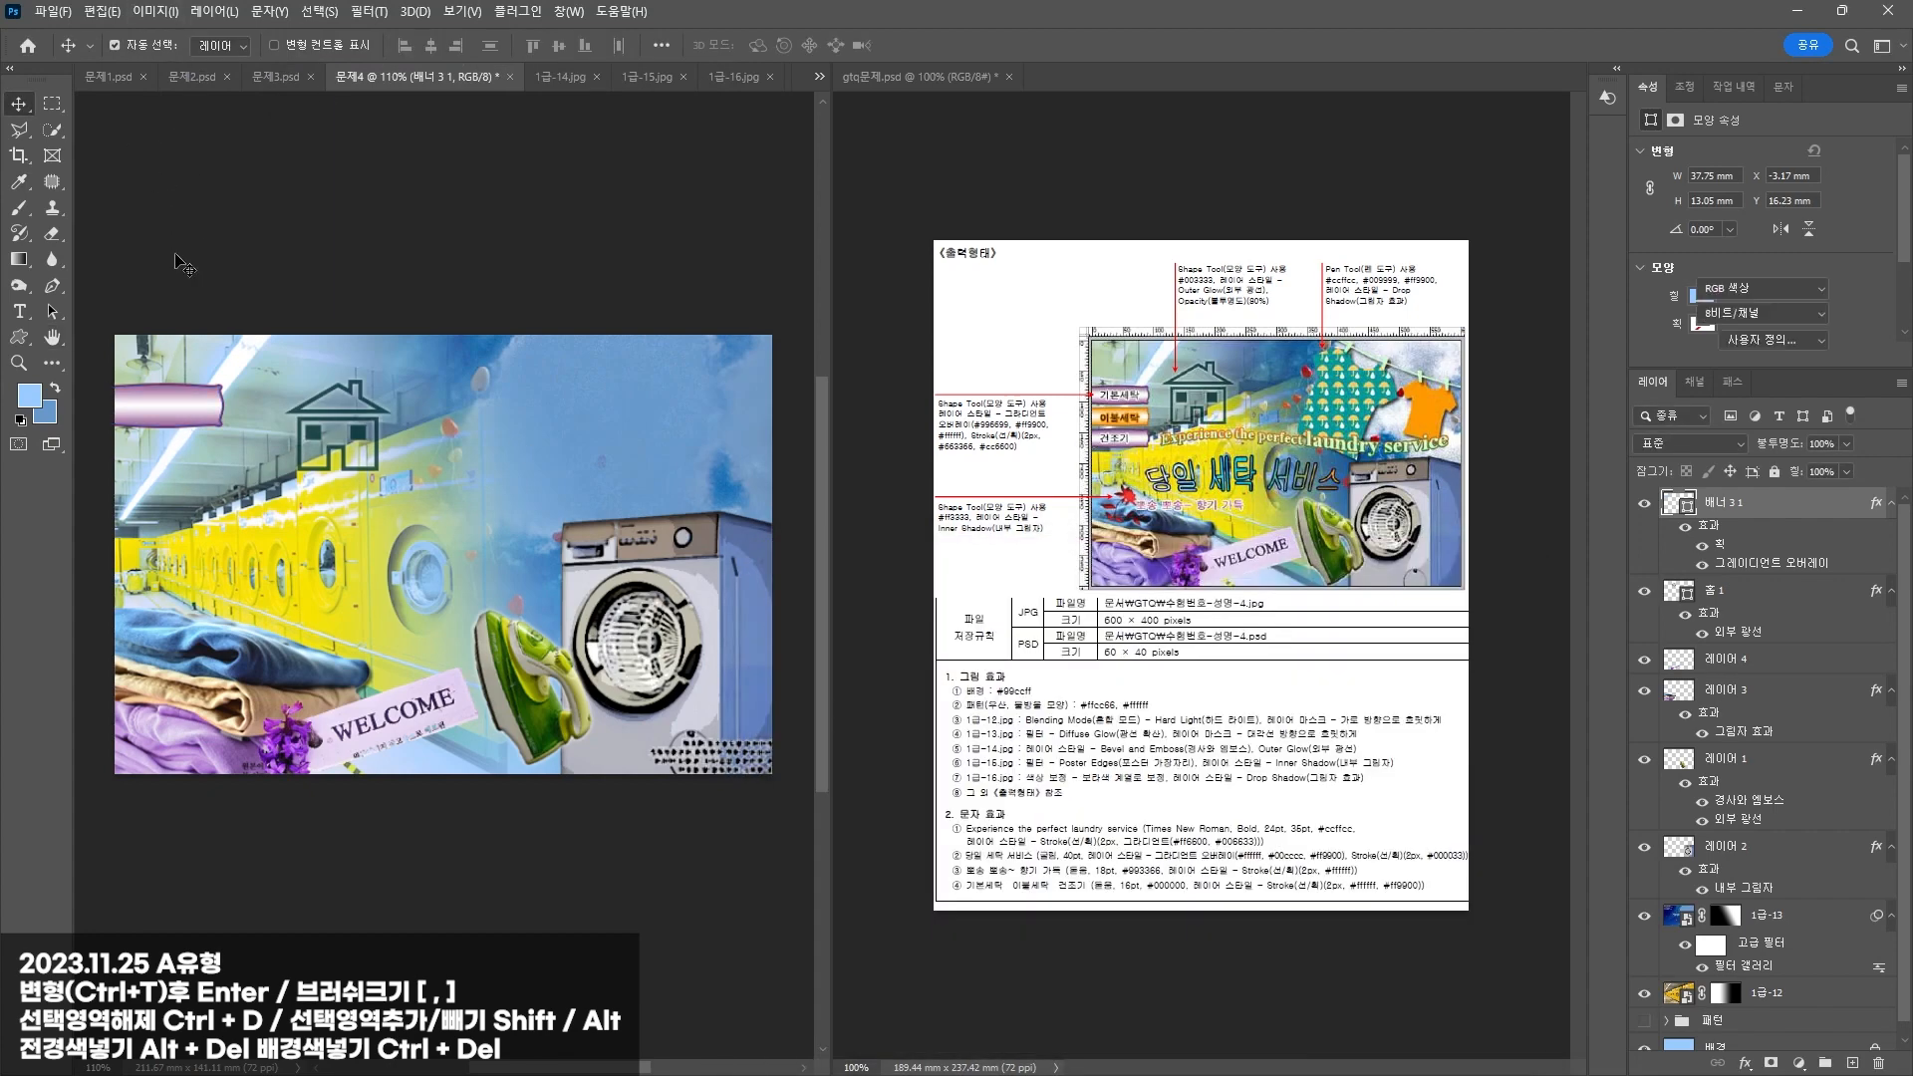
# Step: Duplicate the banner twice, stacking the copies below the original, and nudge the lowest copy up to even the spacing
pyautogui.click(176, 255)
pyautogui.keyDown('alt'); pyautogui.moveTo(187, 410); pyautogui.dragTo(160, 494); pyautogui.keyUp('alt')
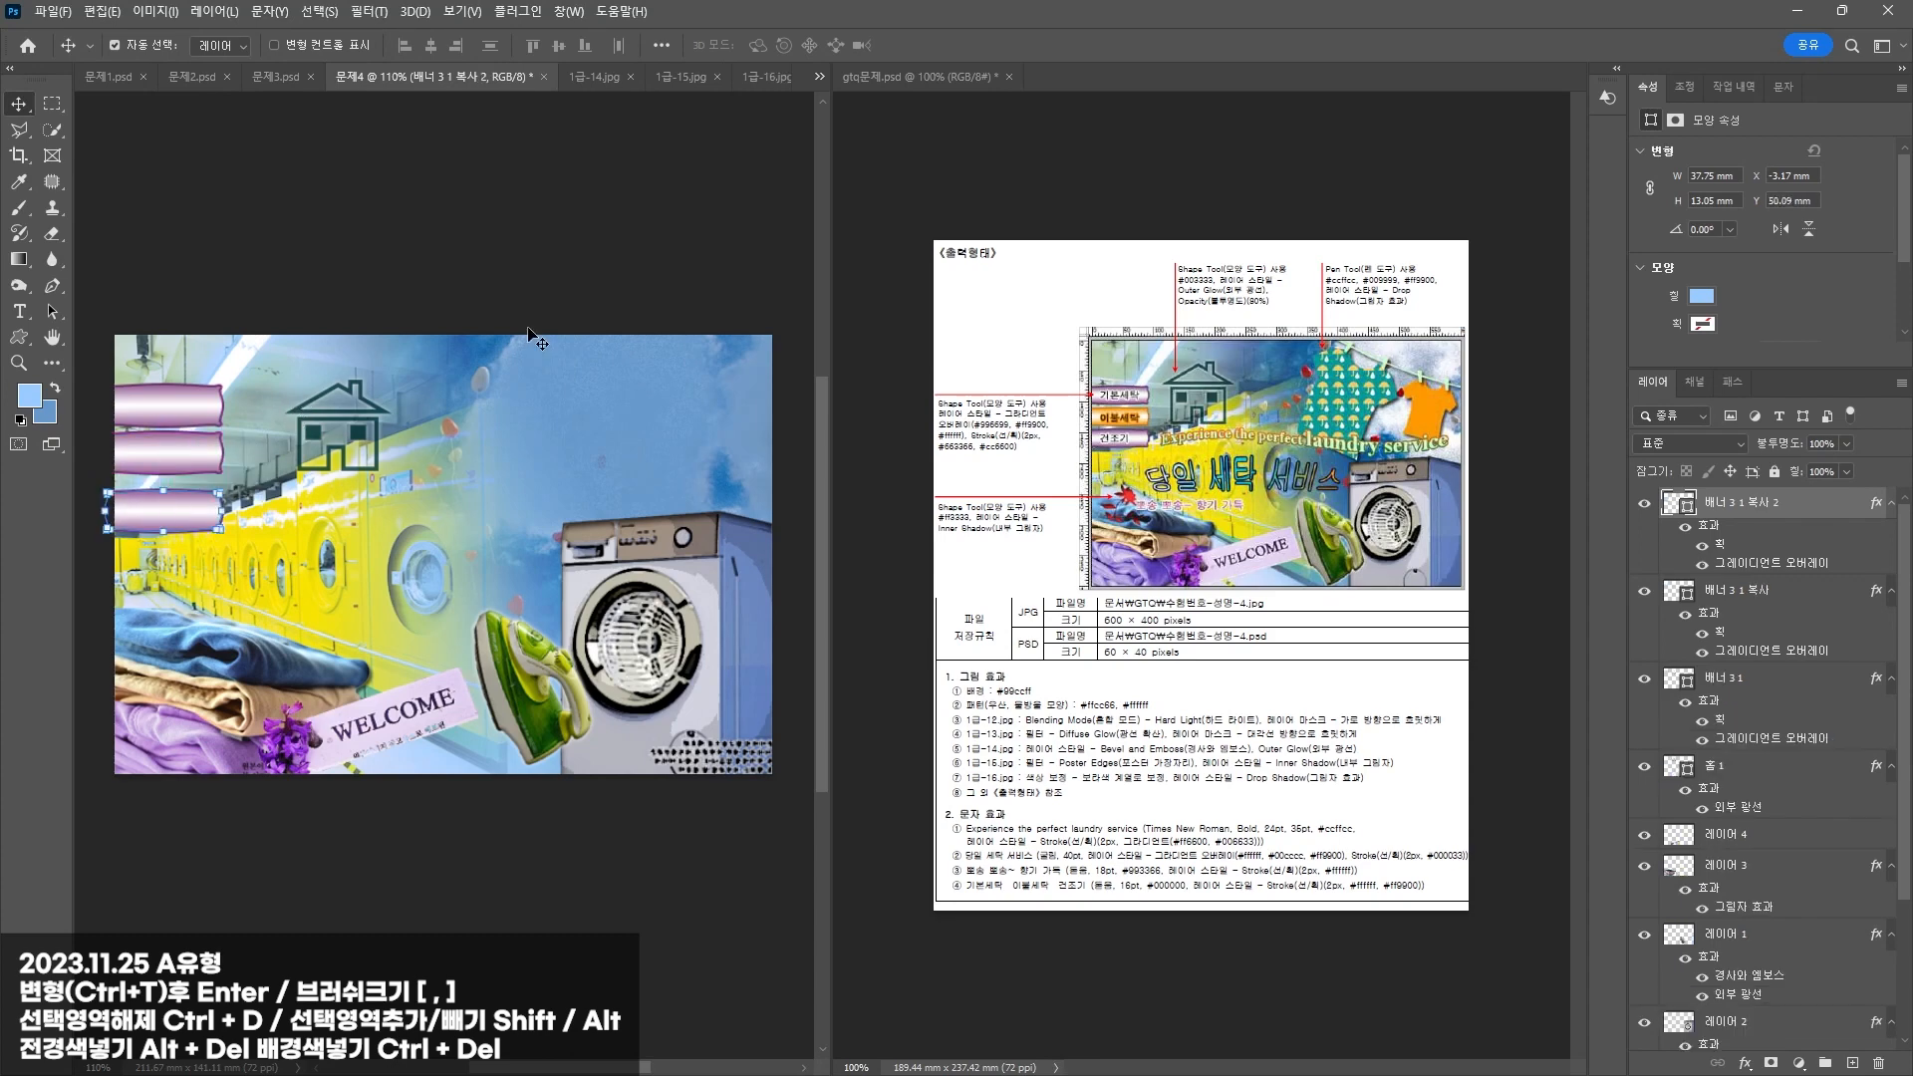
pyautogui.press('Up')
pyautogui.press('Up')
pyautogui.press('Up')
pyautogui.press('Up')
pyautogui.press('Up')
pyautogui.click(484, 265)
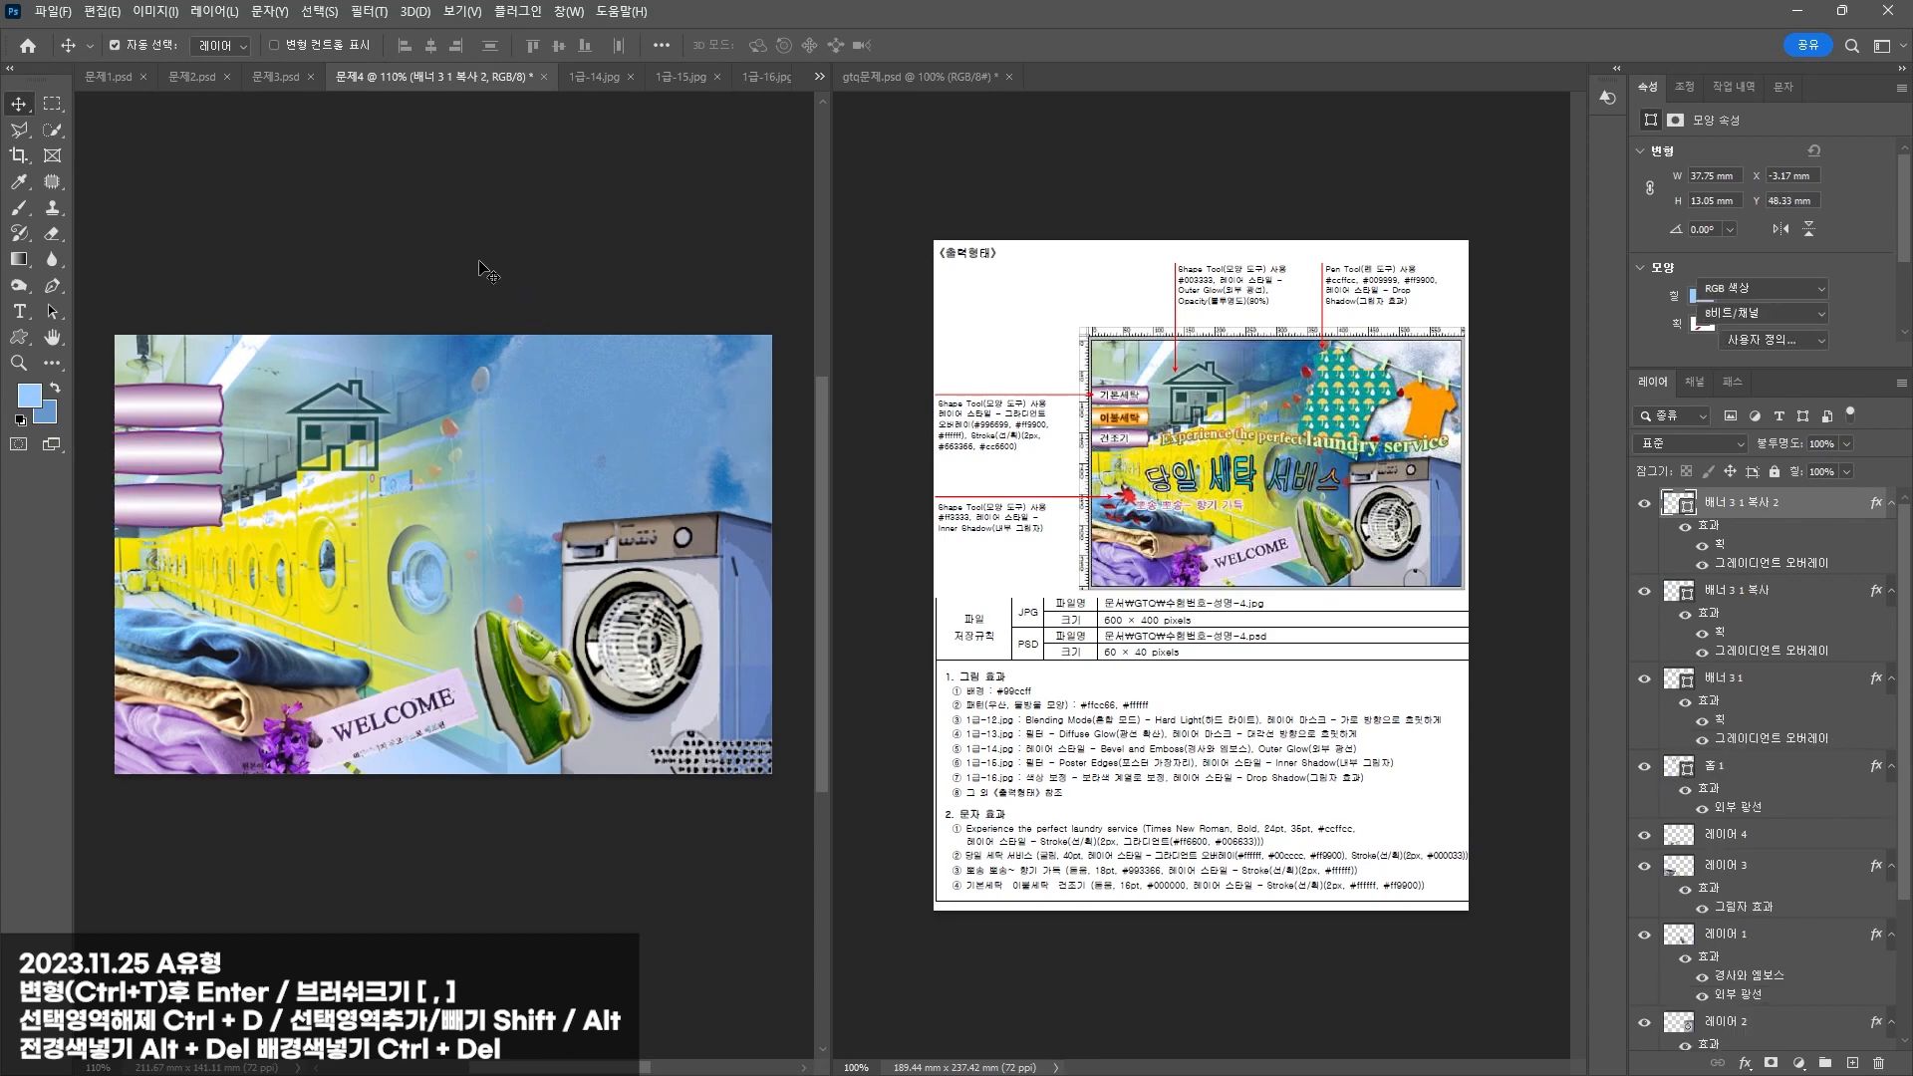
# Step: Change the purple stop of the middle banner's gradient overlay to #ff9900
pyautogui.click(193, 459)
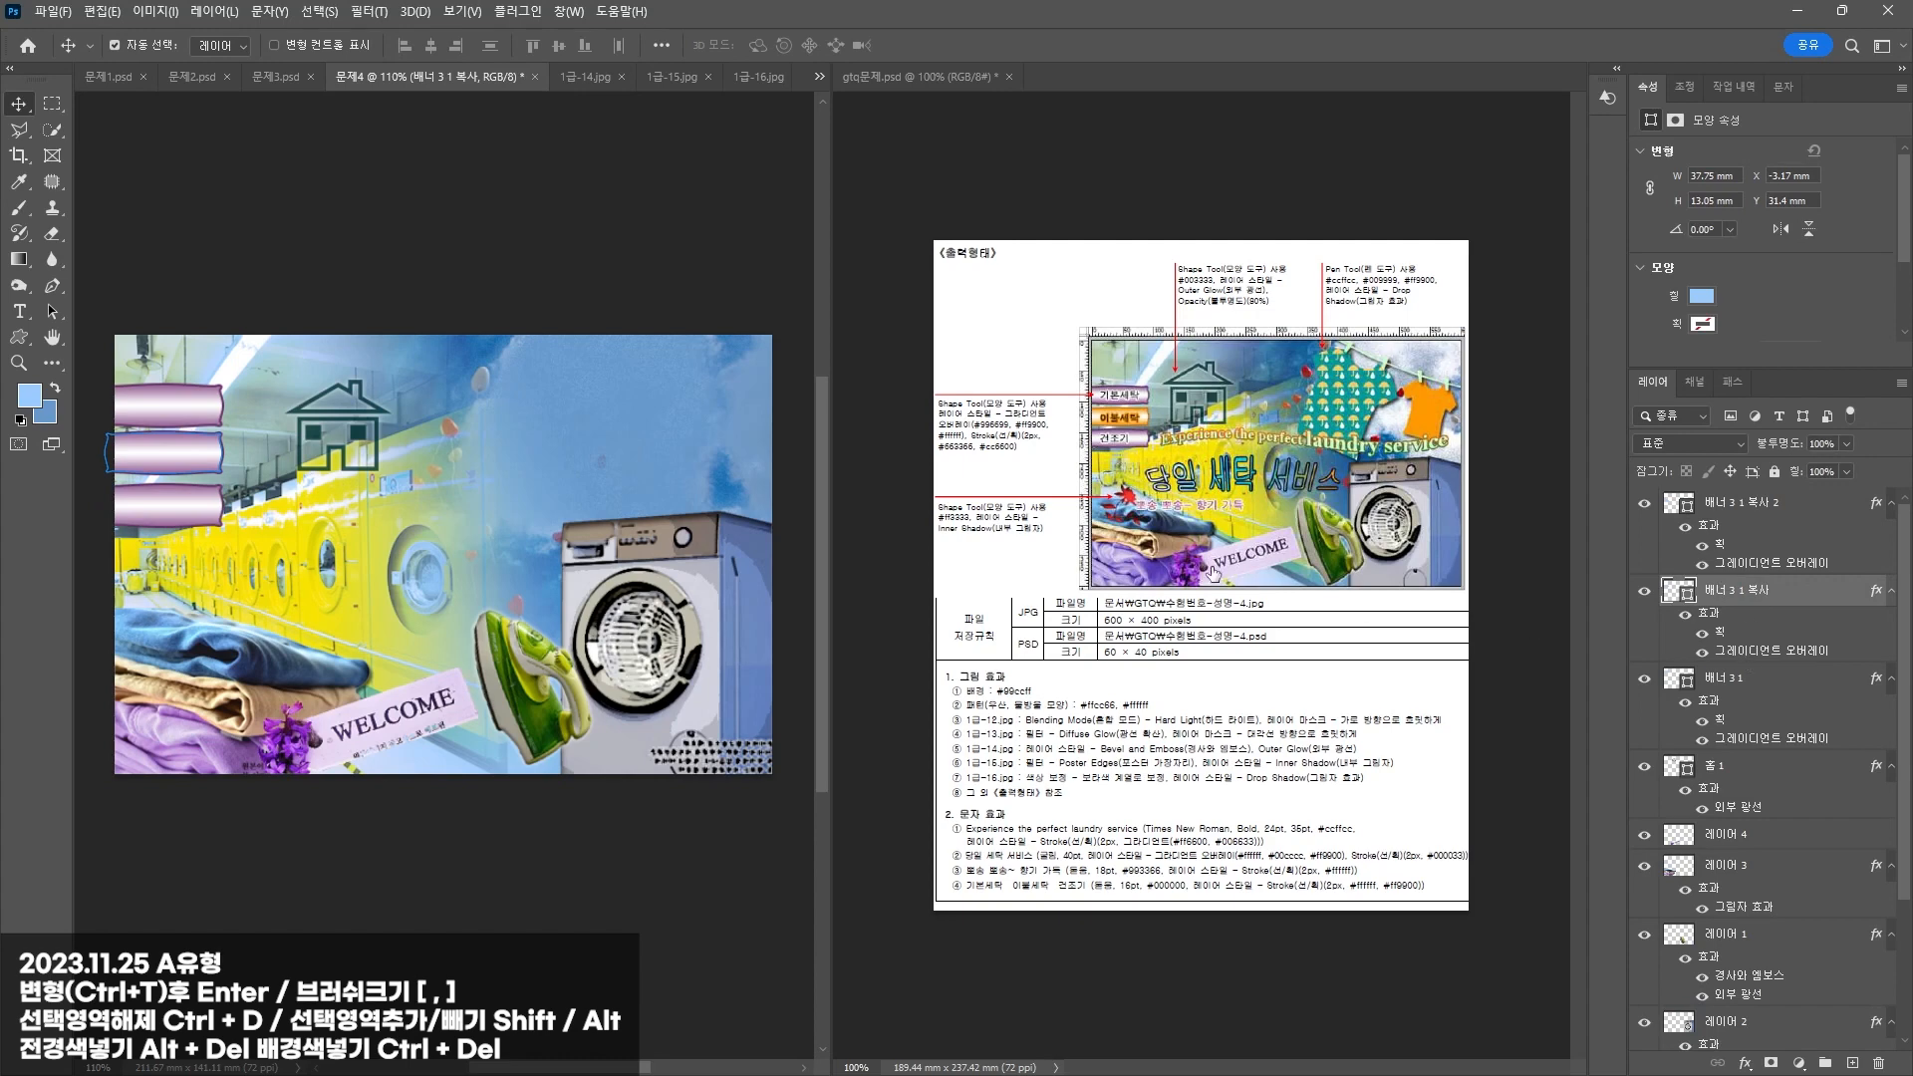
pyautogui.click(1142, 702)
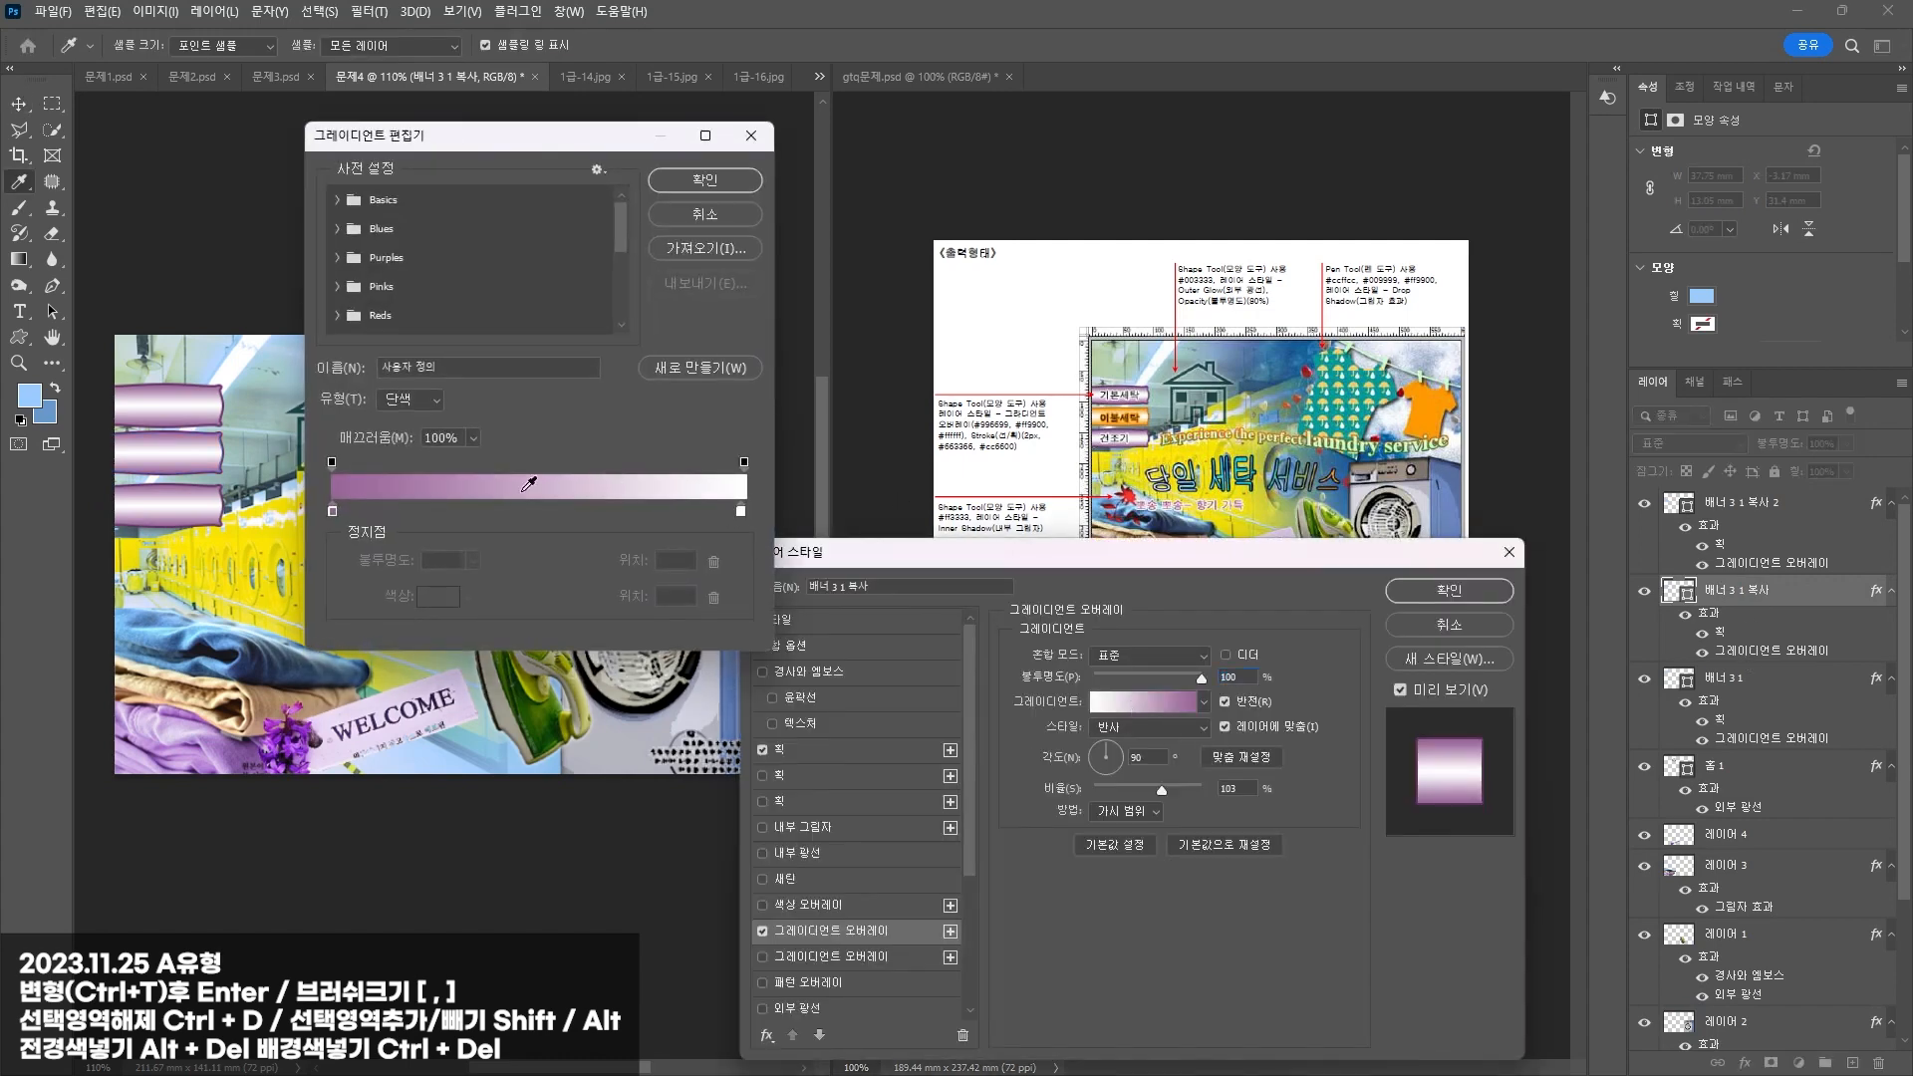
pyautogui.click(331, 510)
pyautogui.click(439, 596)
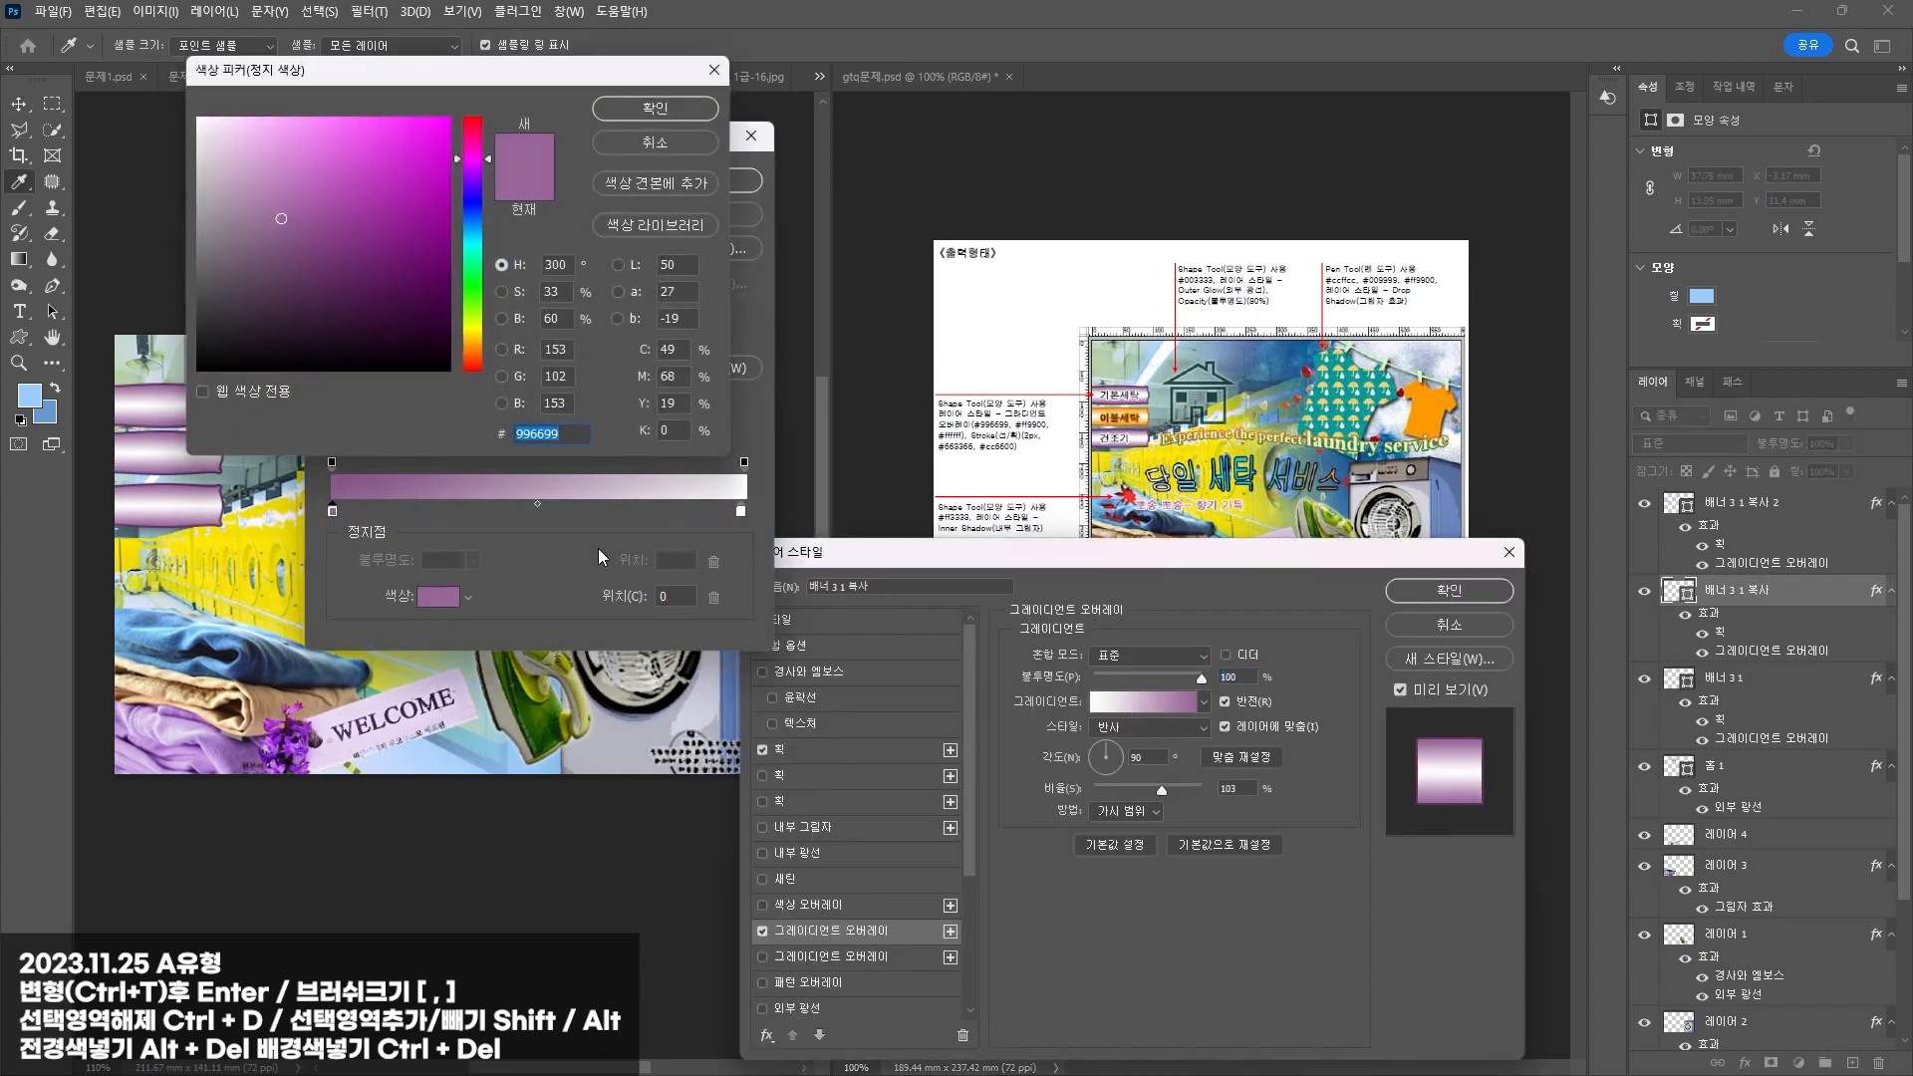
pyautogui.press('BackSpace')
pyautogui.write('9')
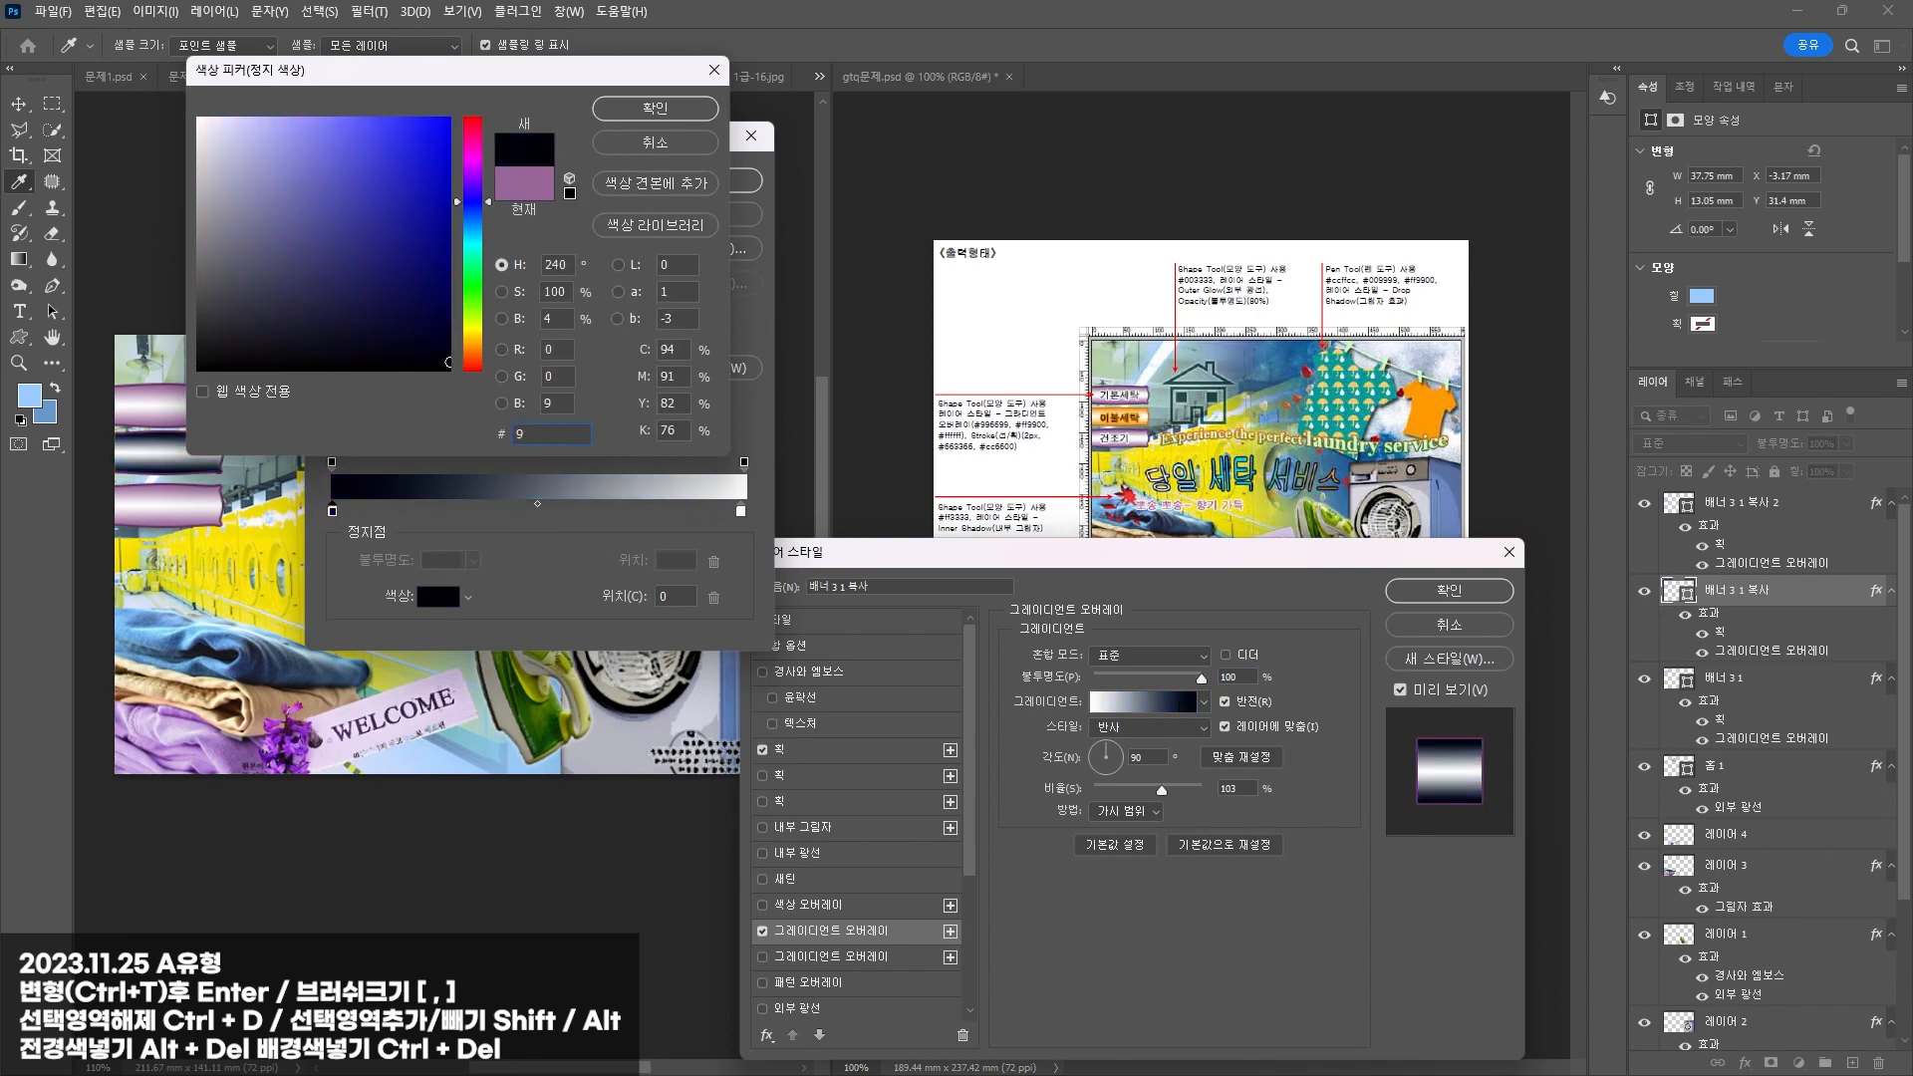
pyautogui.press('BackSpace')
pyautogui.write('ff99')
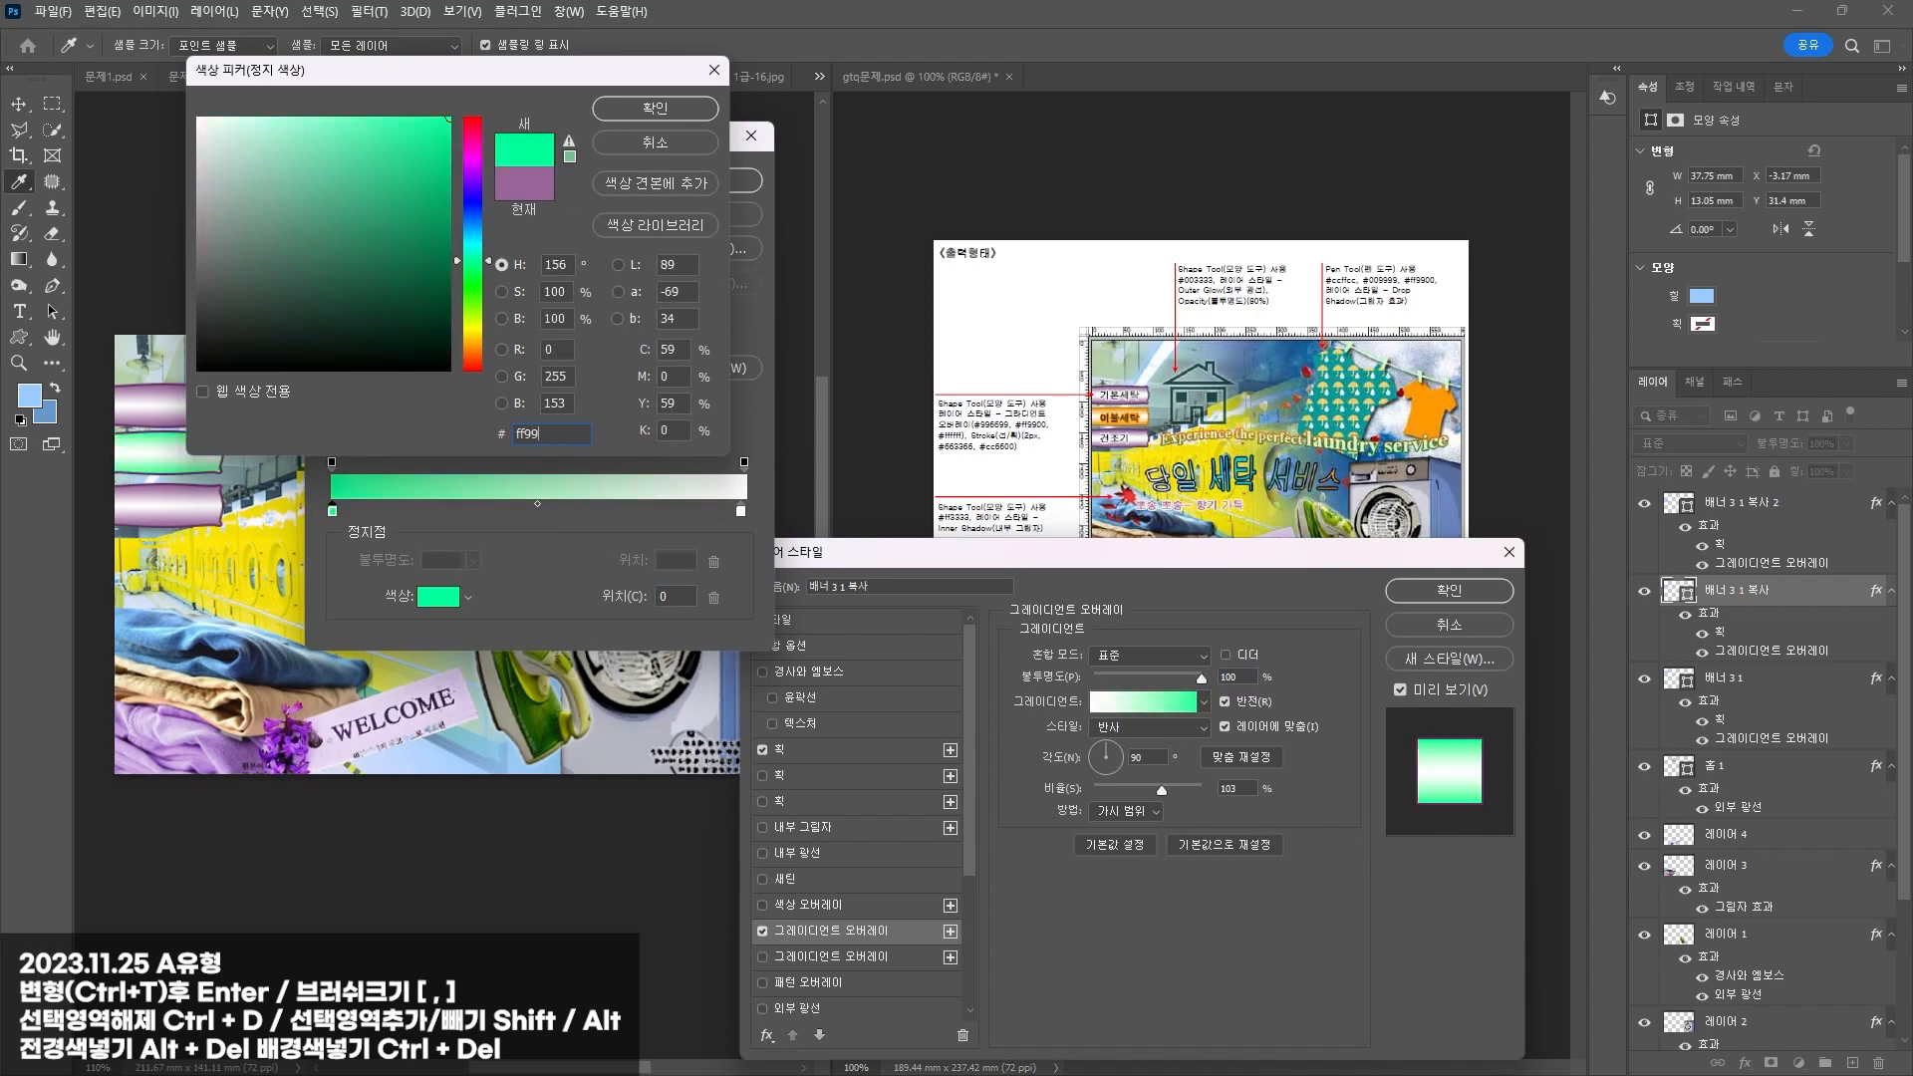
pyautogui.write('00')
pyautogui.press('Return')
pyautogui.press('Return')
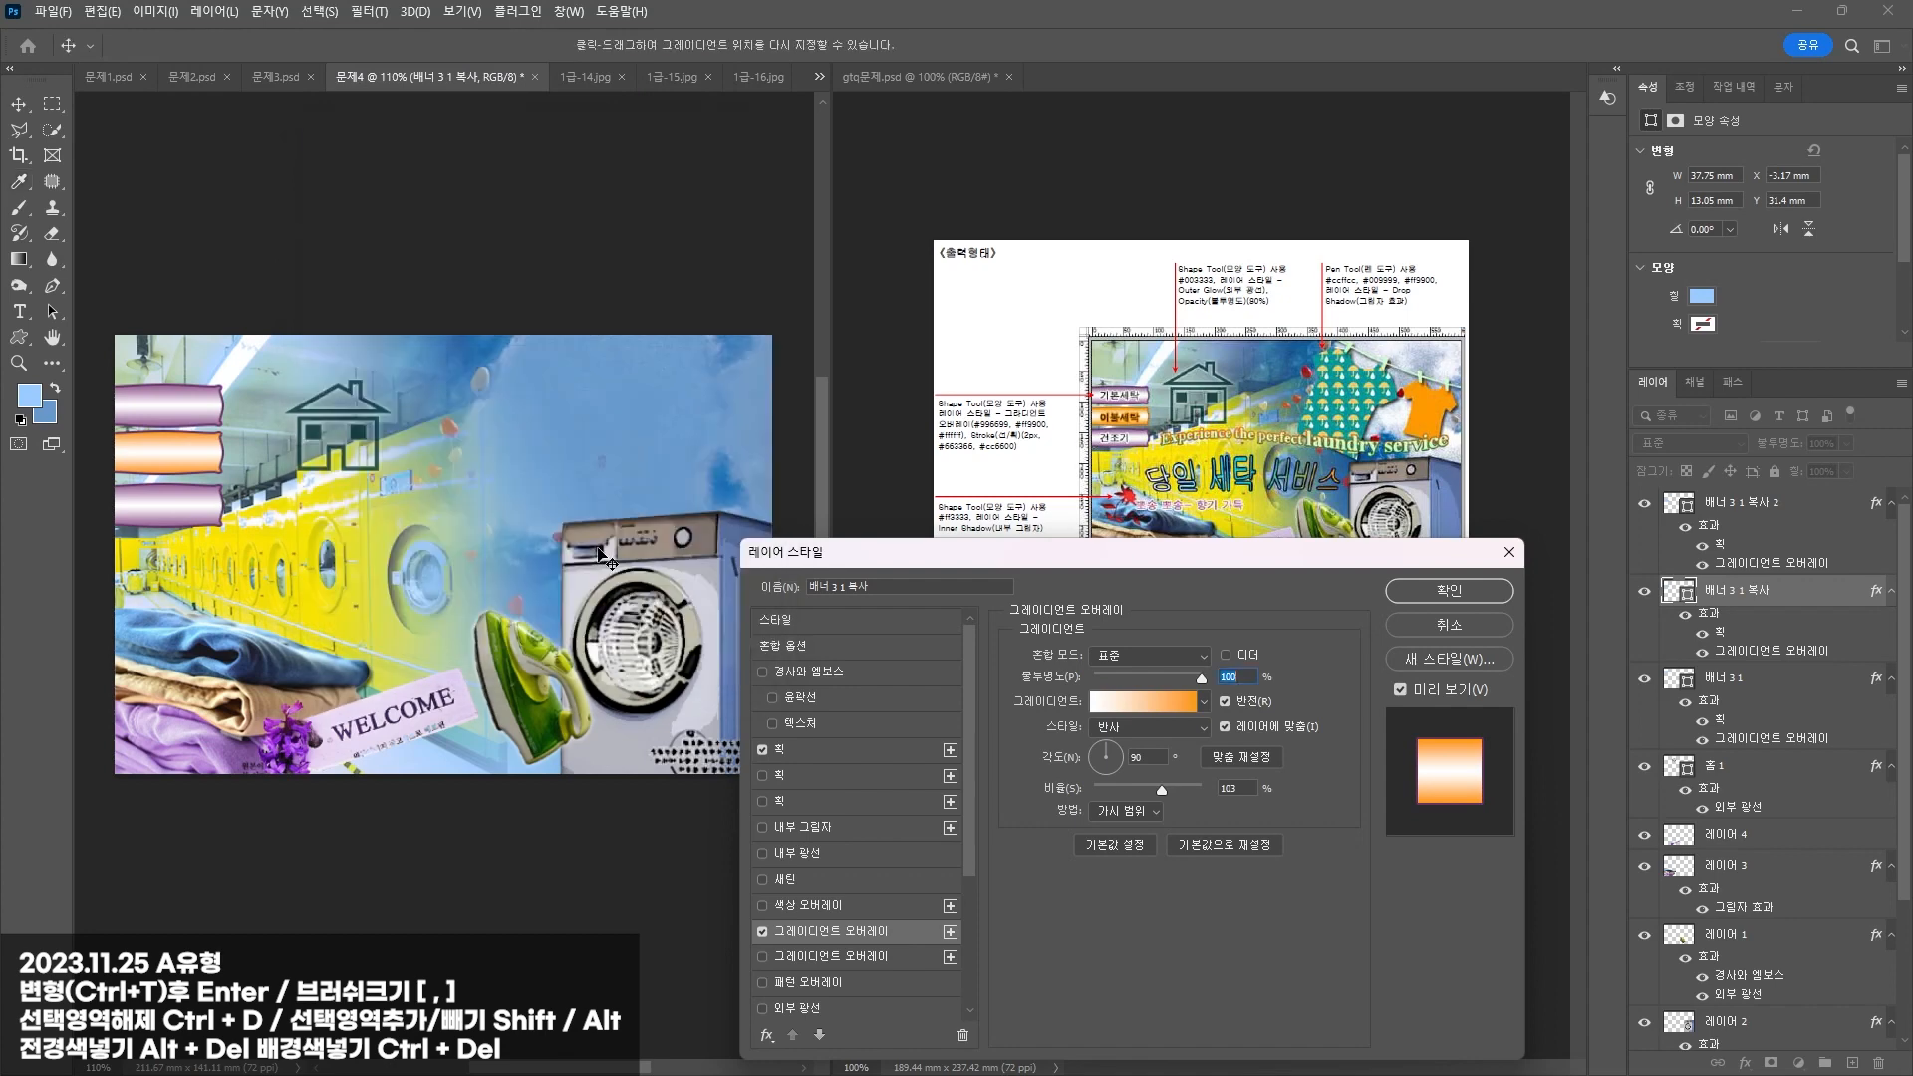
# Step: Set the middle banner's Stroke colour to #cc6600 and apply its layer styles
pyautogui.click(801, 747)
pyautogui.click(1057, 799)
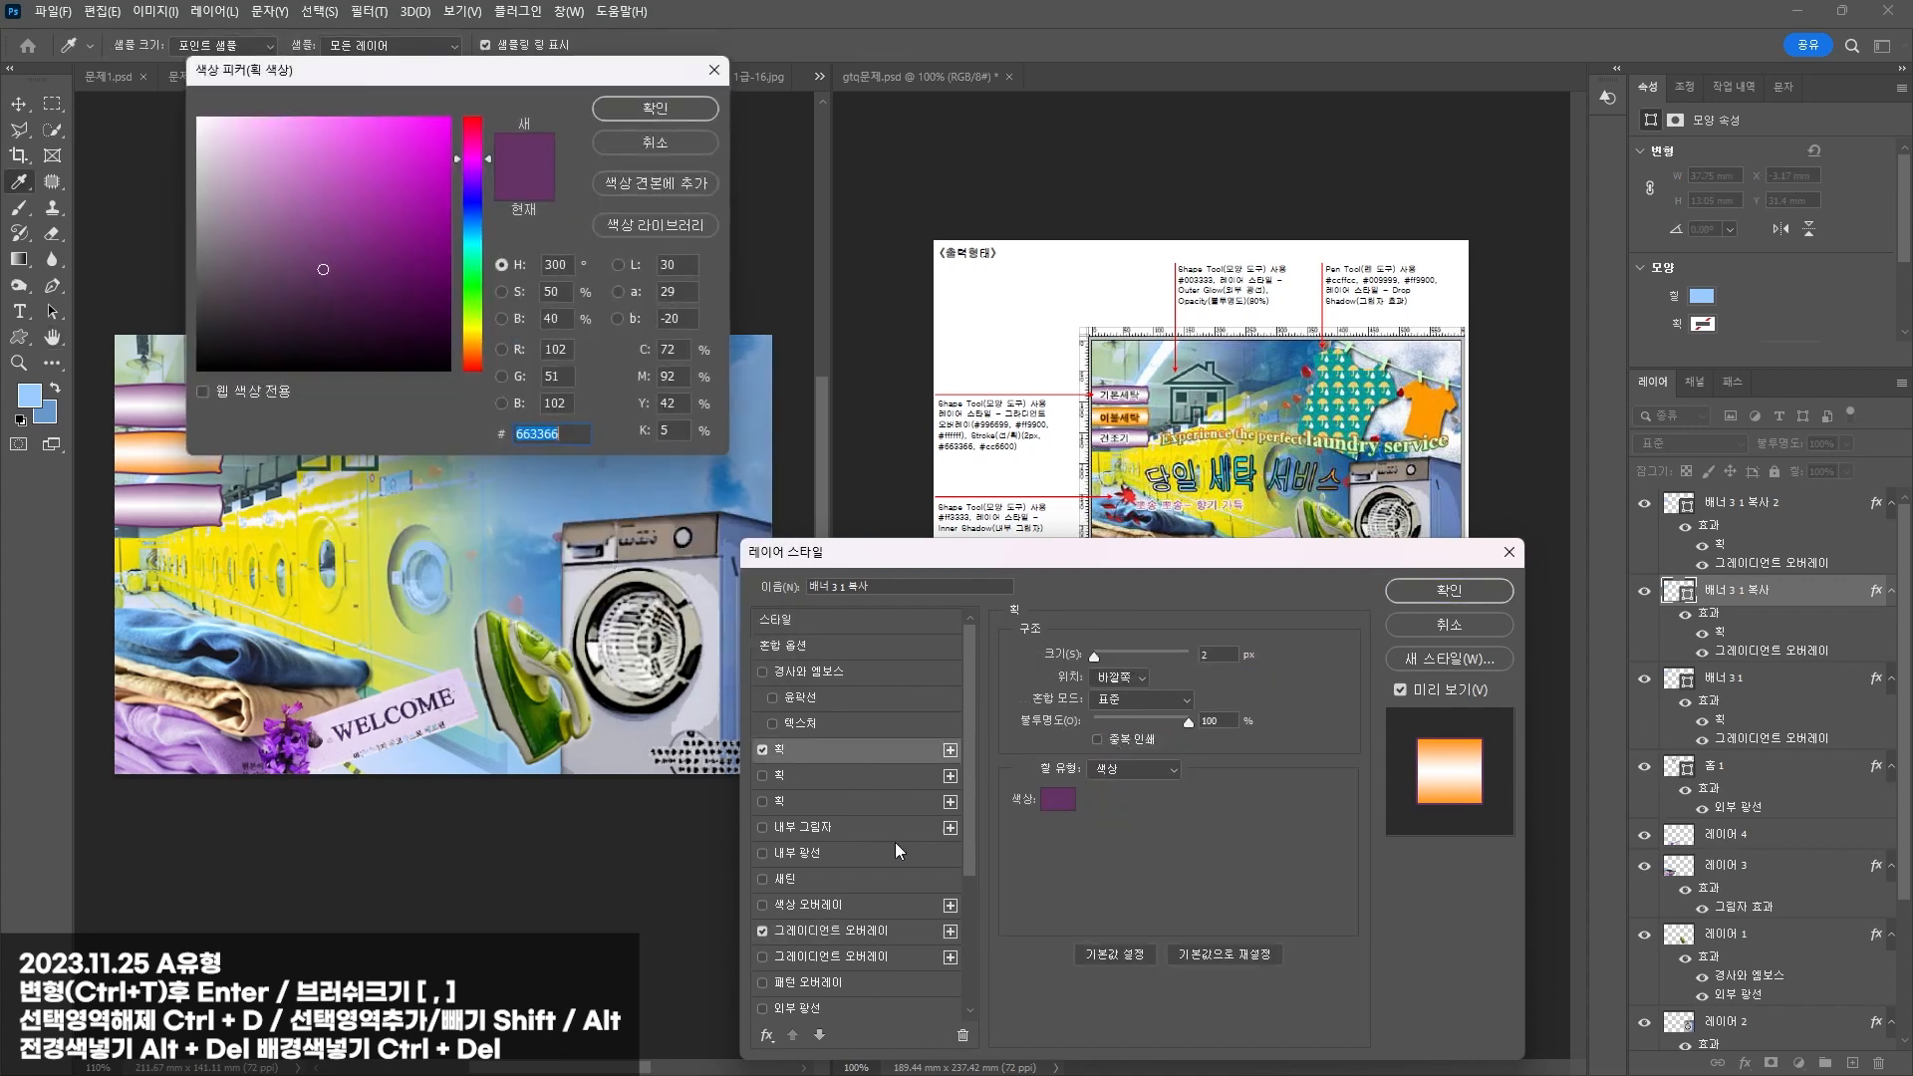
pyautogui.write('cc')
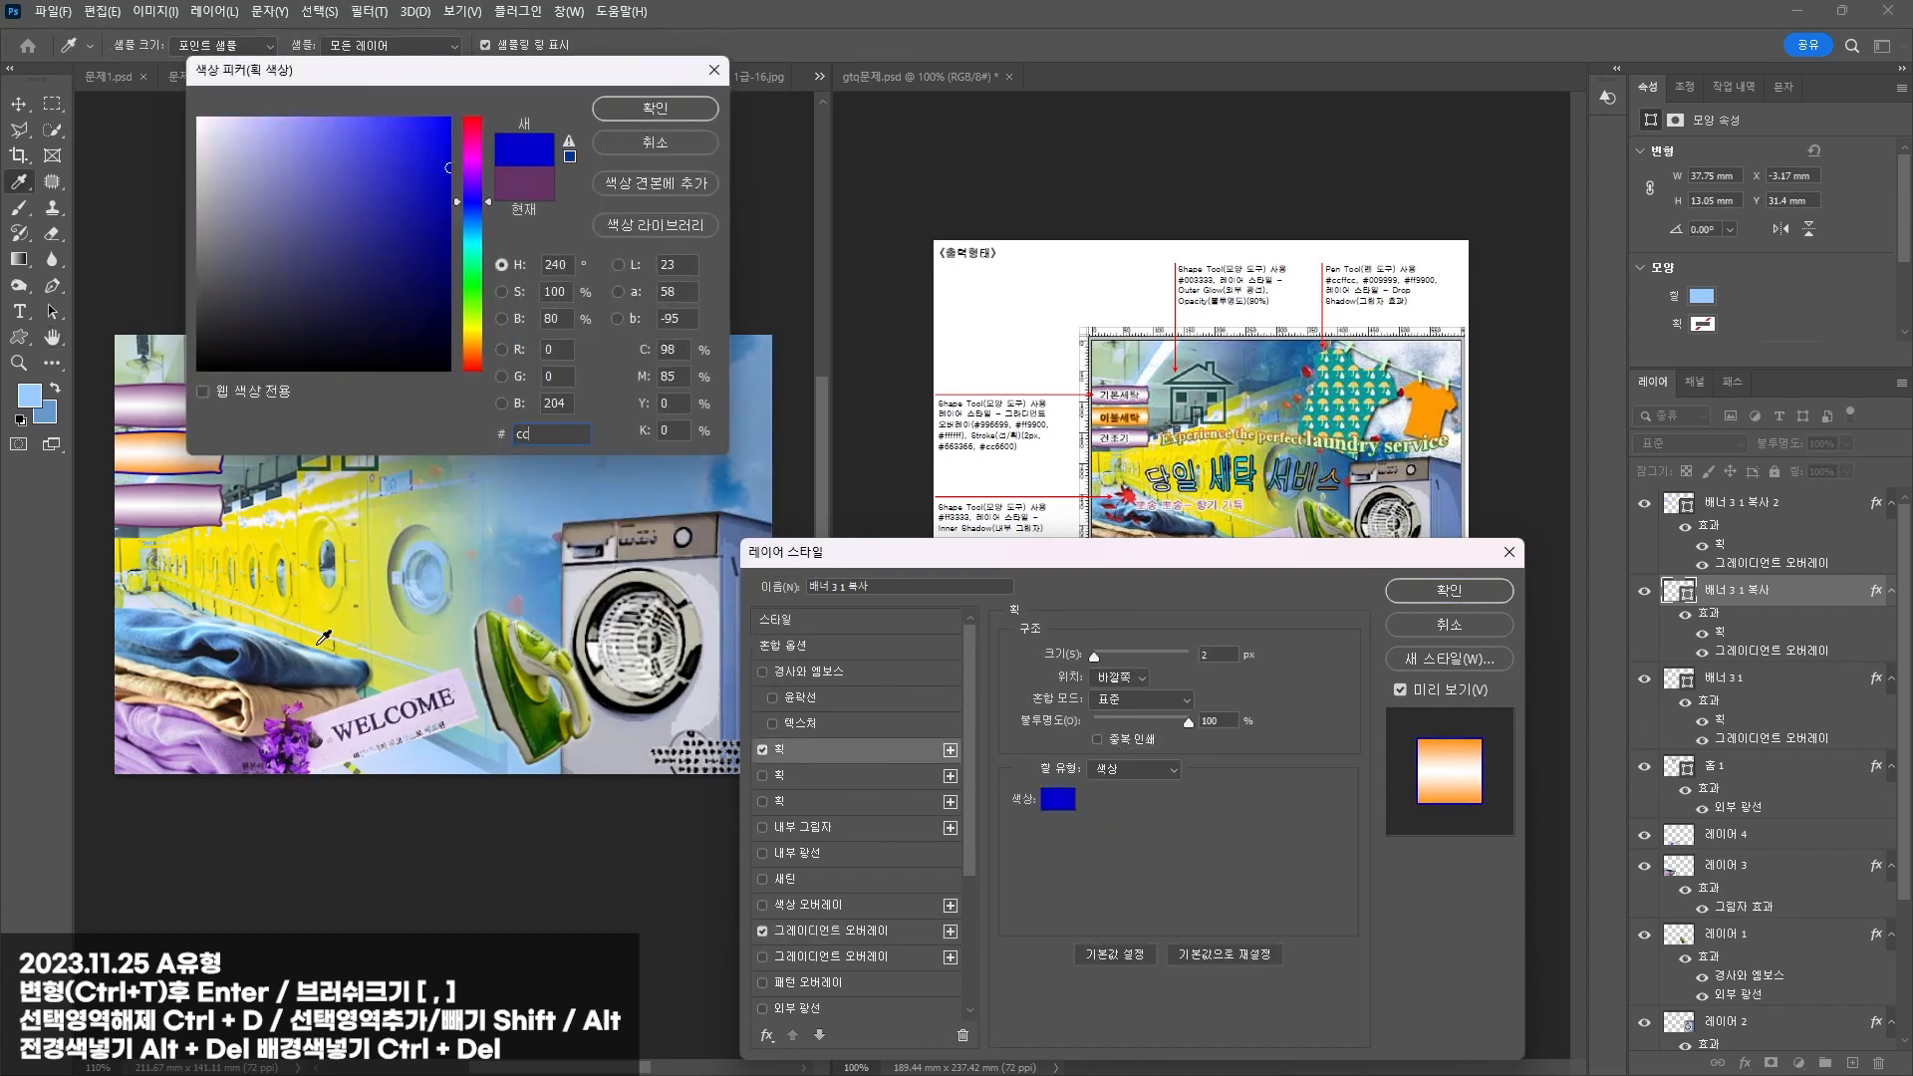
pyautogui.write('6600')
pyautogui.press('Return')
pyautogui.press('Return')
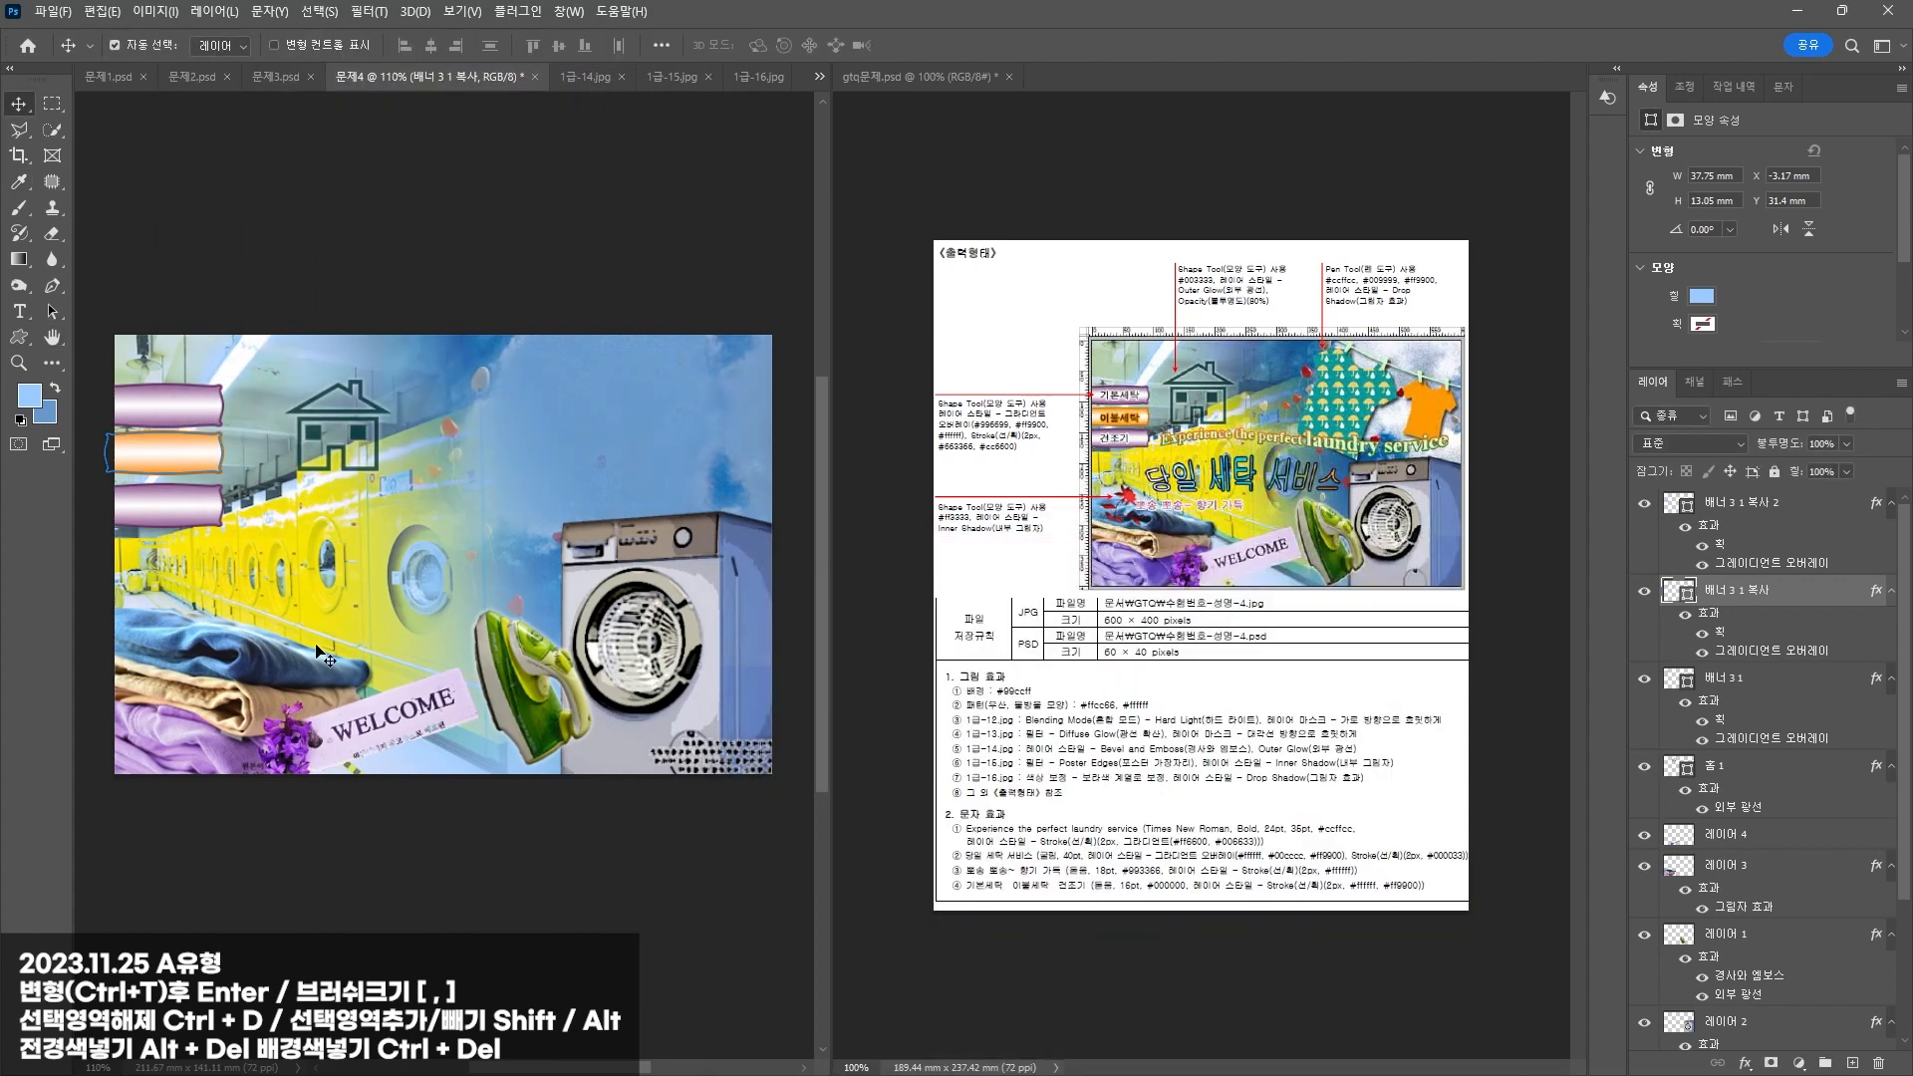
# Step: Move the house shape slightly upward
pyautogui.click(267, 306)
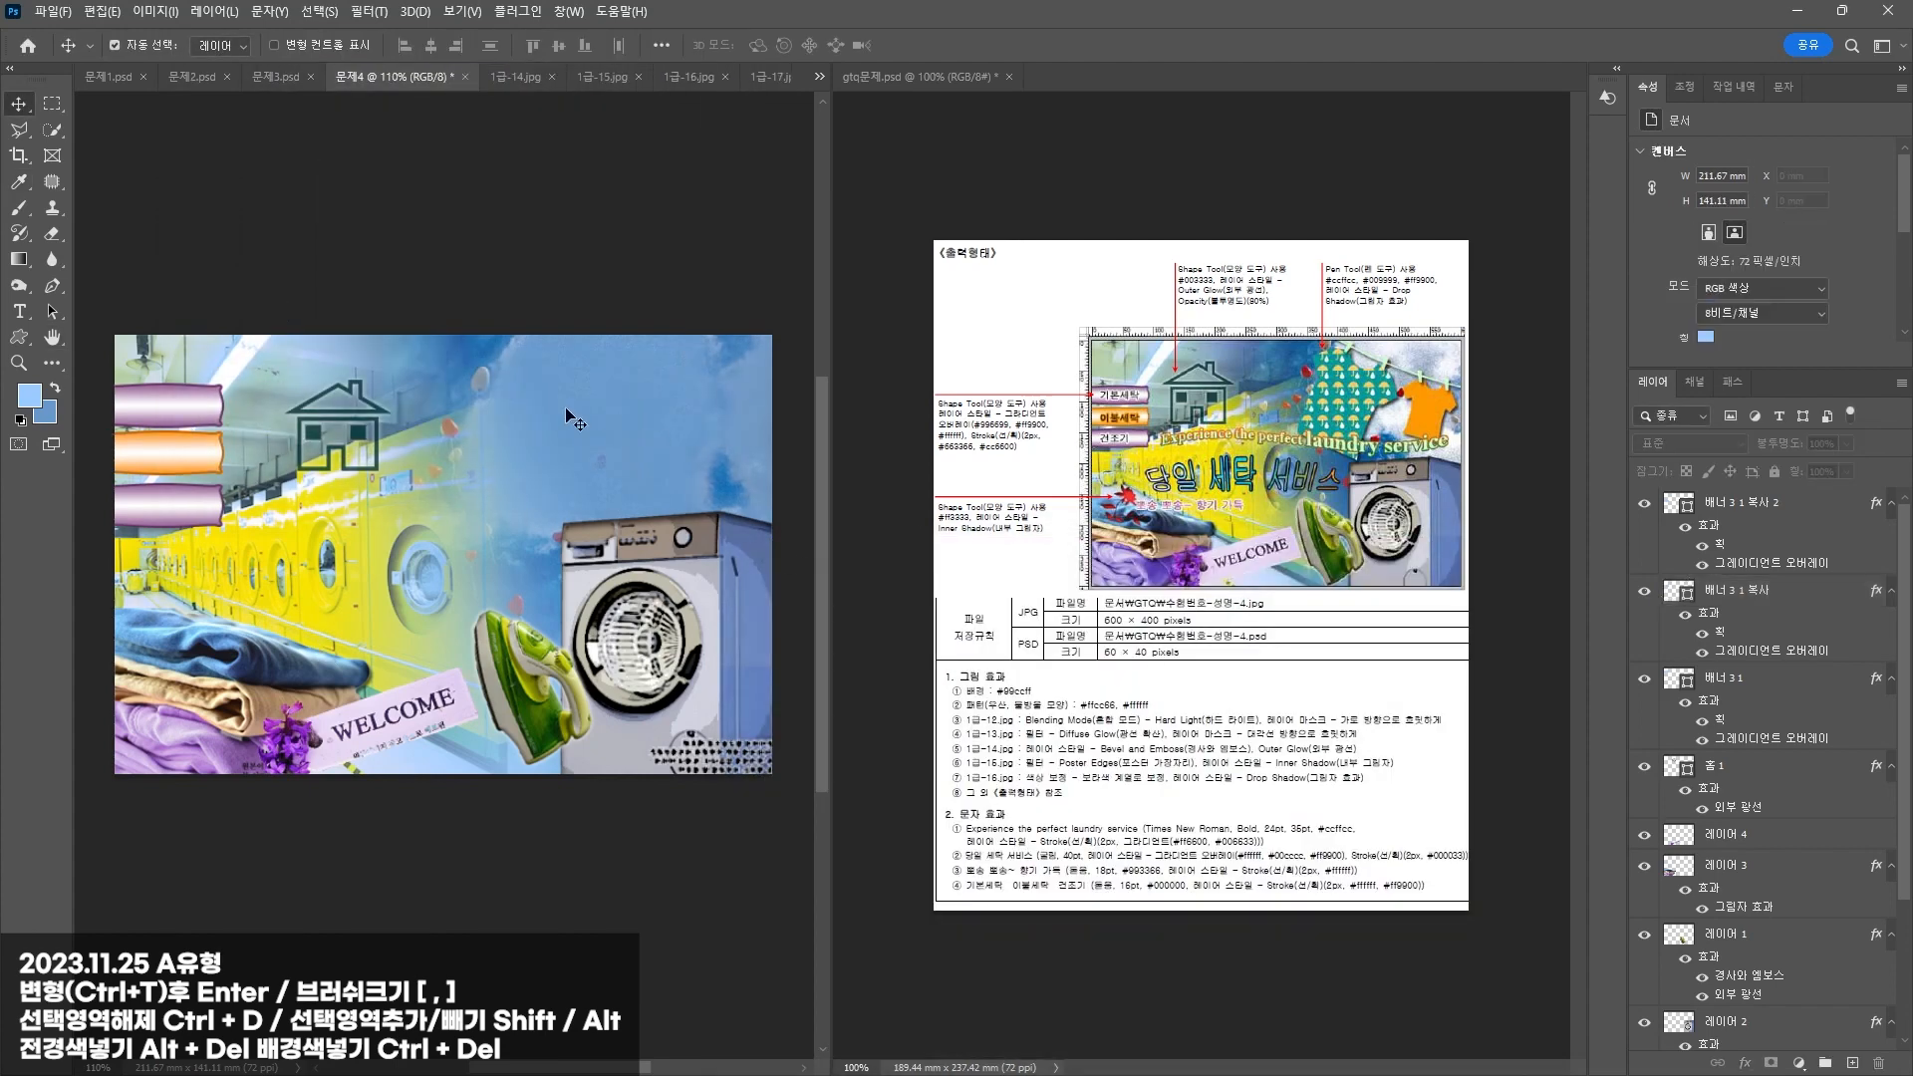
pyautogui.moveTo(351, 394)
pyautogui.mouseDown()
pyautogui.moveTo(367, 376)
pyautogui.moveTo(348, 367)
pyautogui.mouseUp()
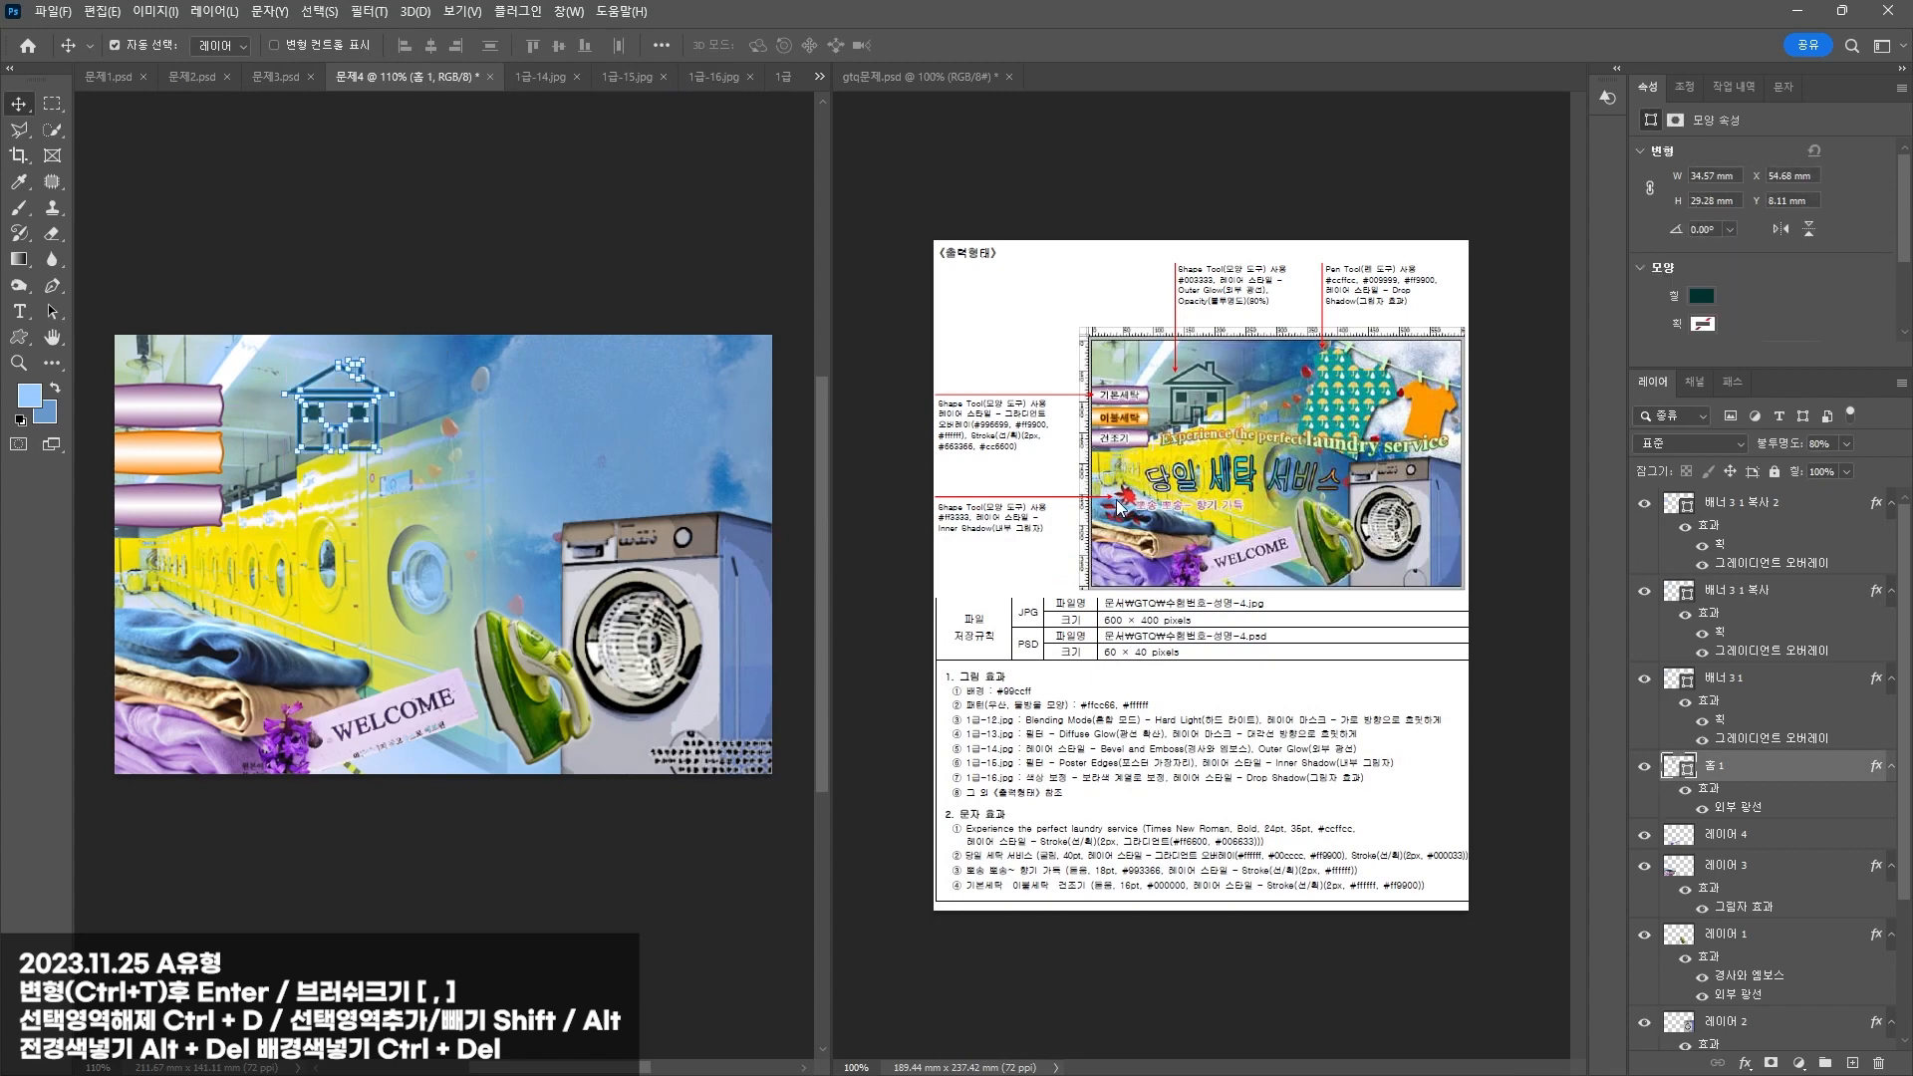
# Step: Draw the flower custom shape (꽃 2) about 32 × 30 mm above the folded laundry
pyautogui.click(19, 337)
pyautogui.click(765, 45)
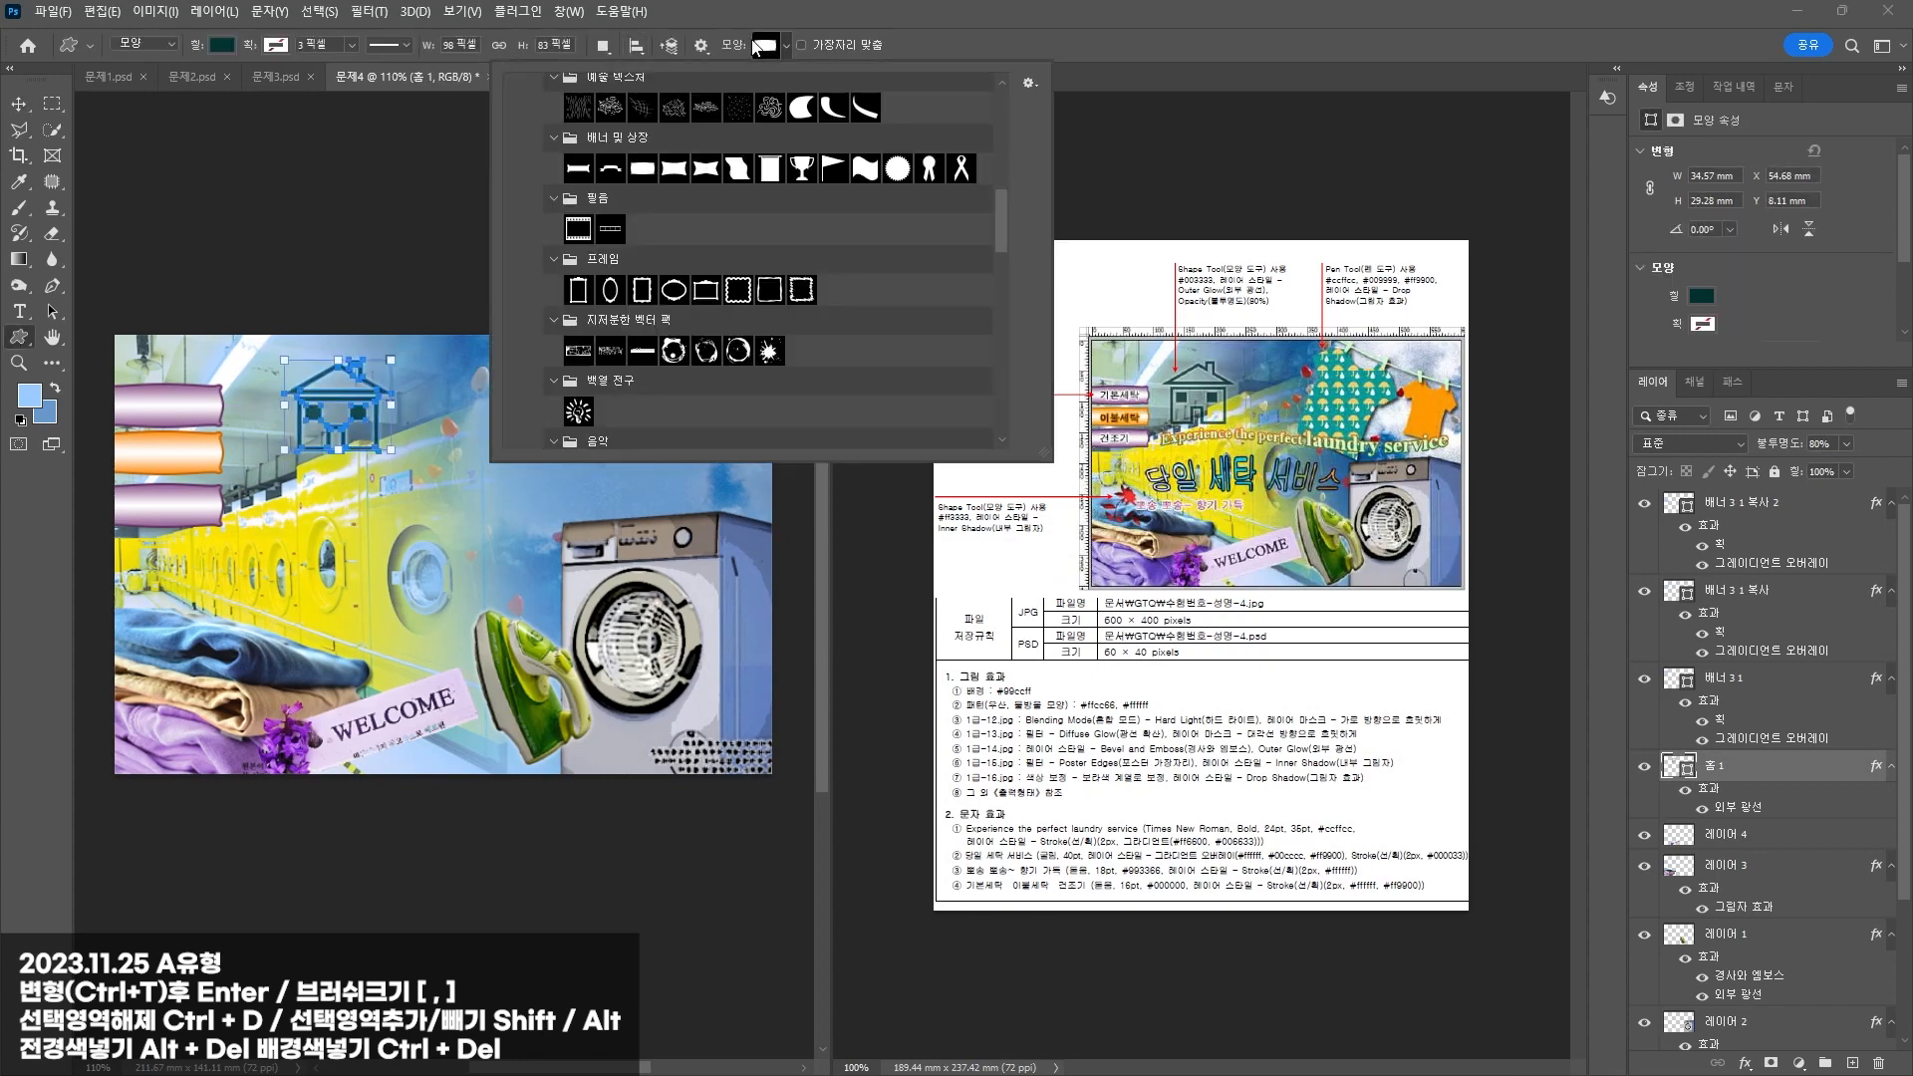
pyautogui.scroll(-3, 732, 334)
pyautogui.scroll(-2, 732, 334)
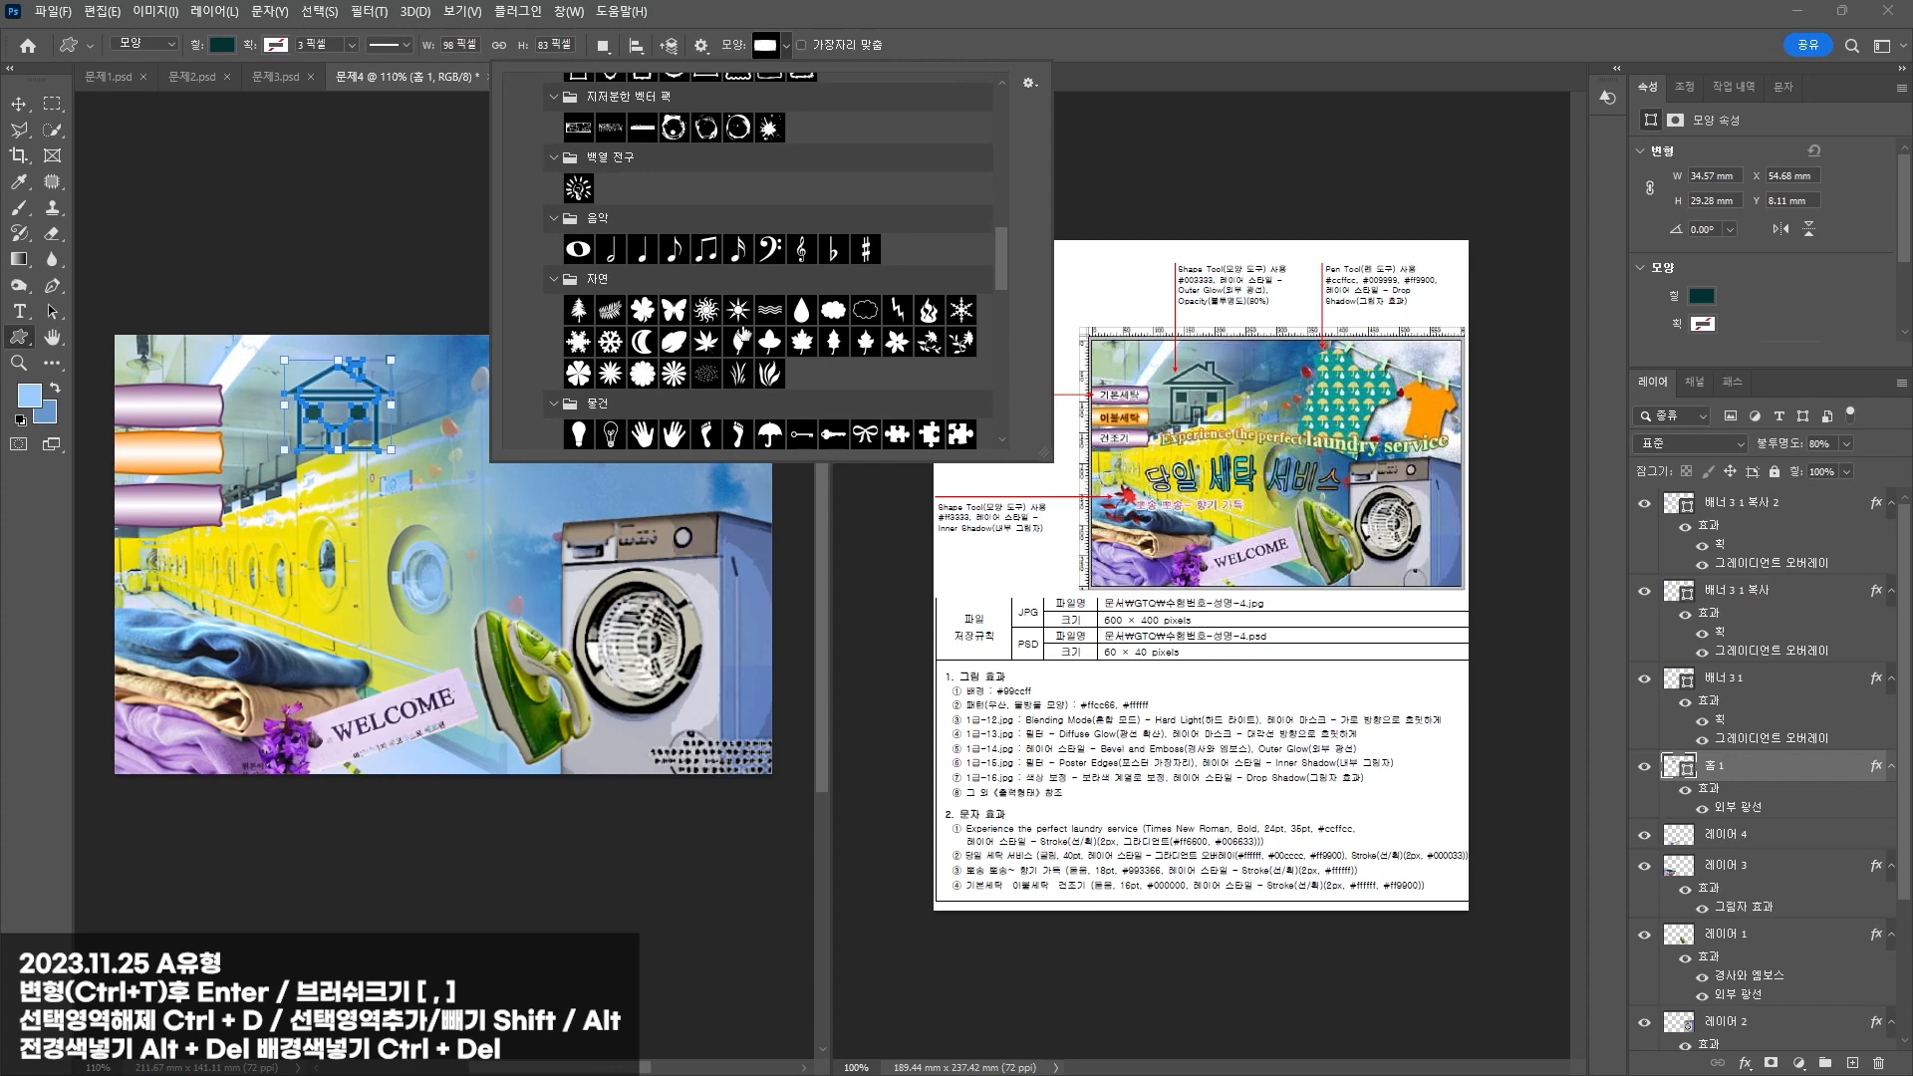
pyautogui.doubleClick(929, 347)
pyautogui.moveTo(155, 556); pyautogui.dragTo(254, 700)
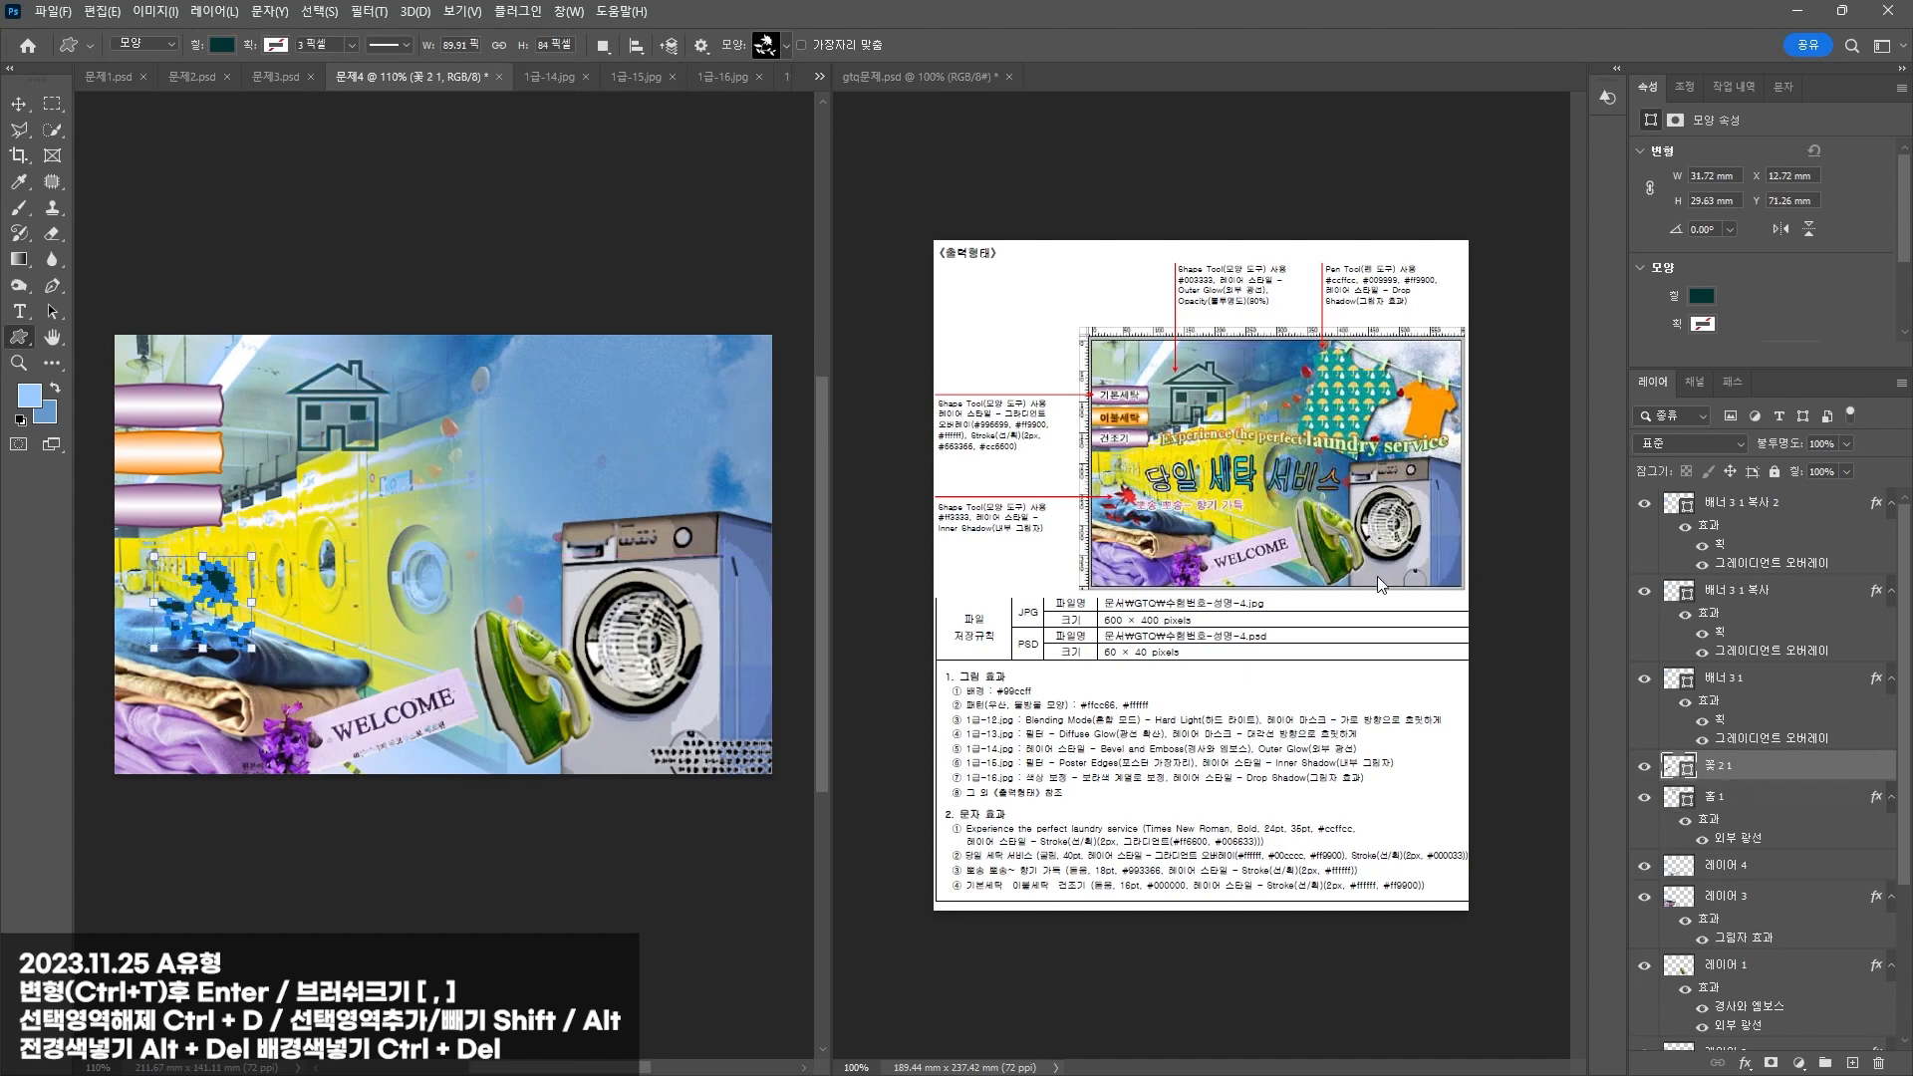
# Step: Set the flower shape's fill colour to #ff3333
pyautogui.doubleClick(1678, 766)
pyautogui.write('ff')
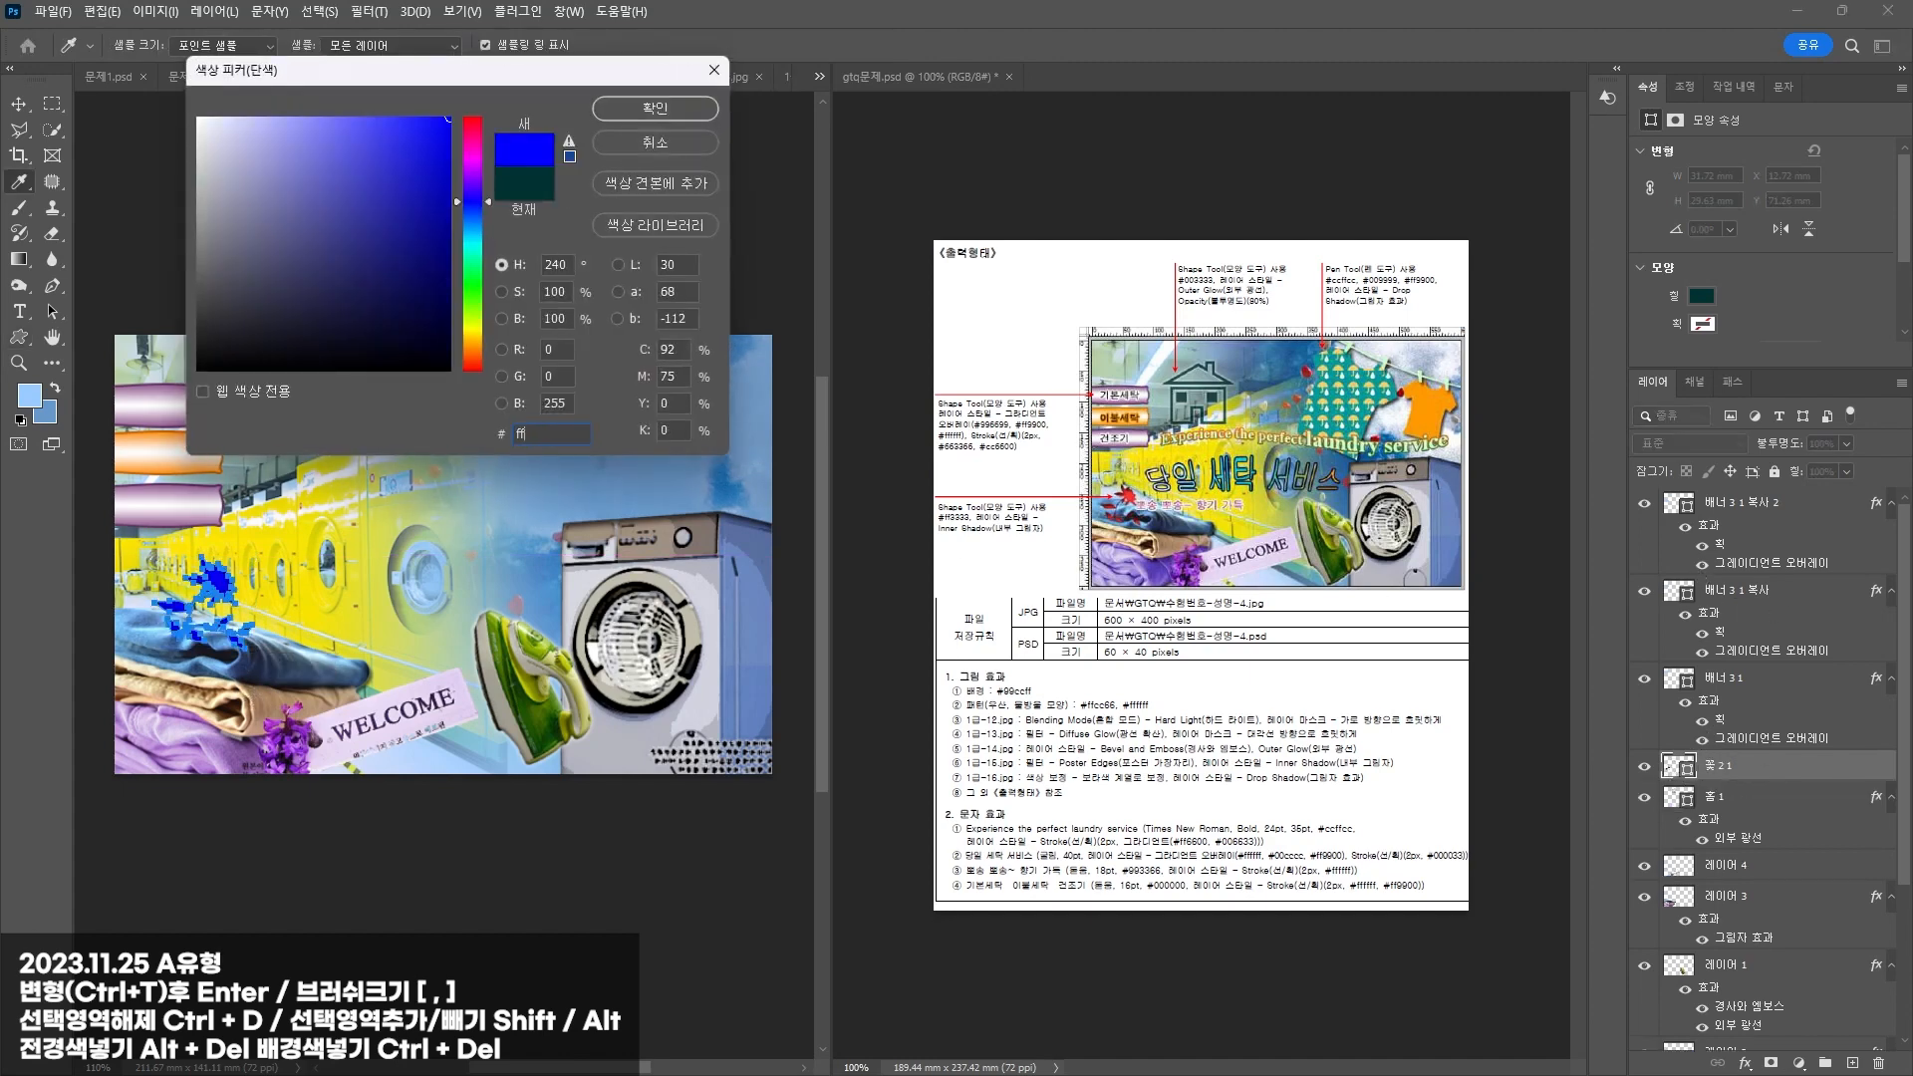
pyautogui.write('3333')
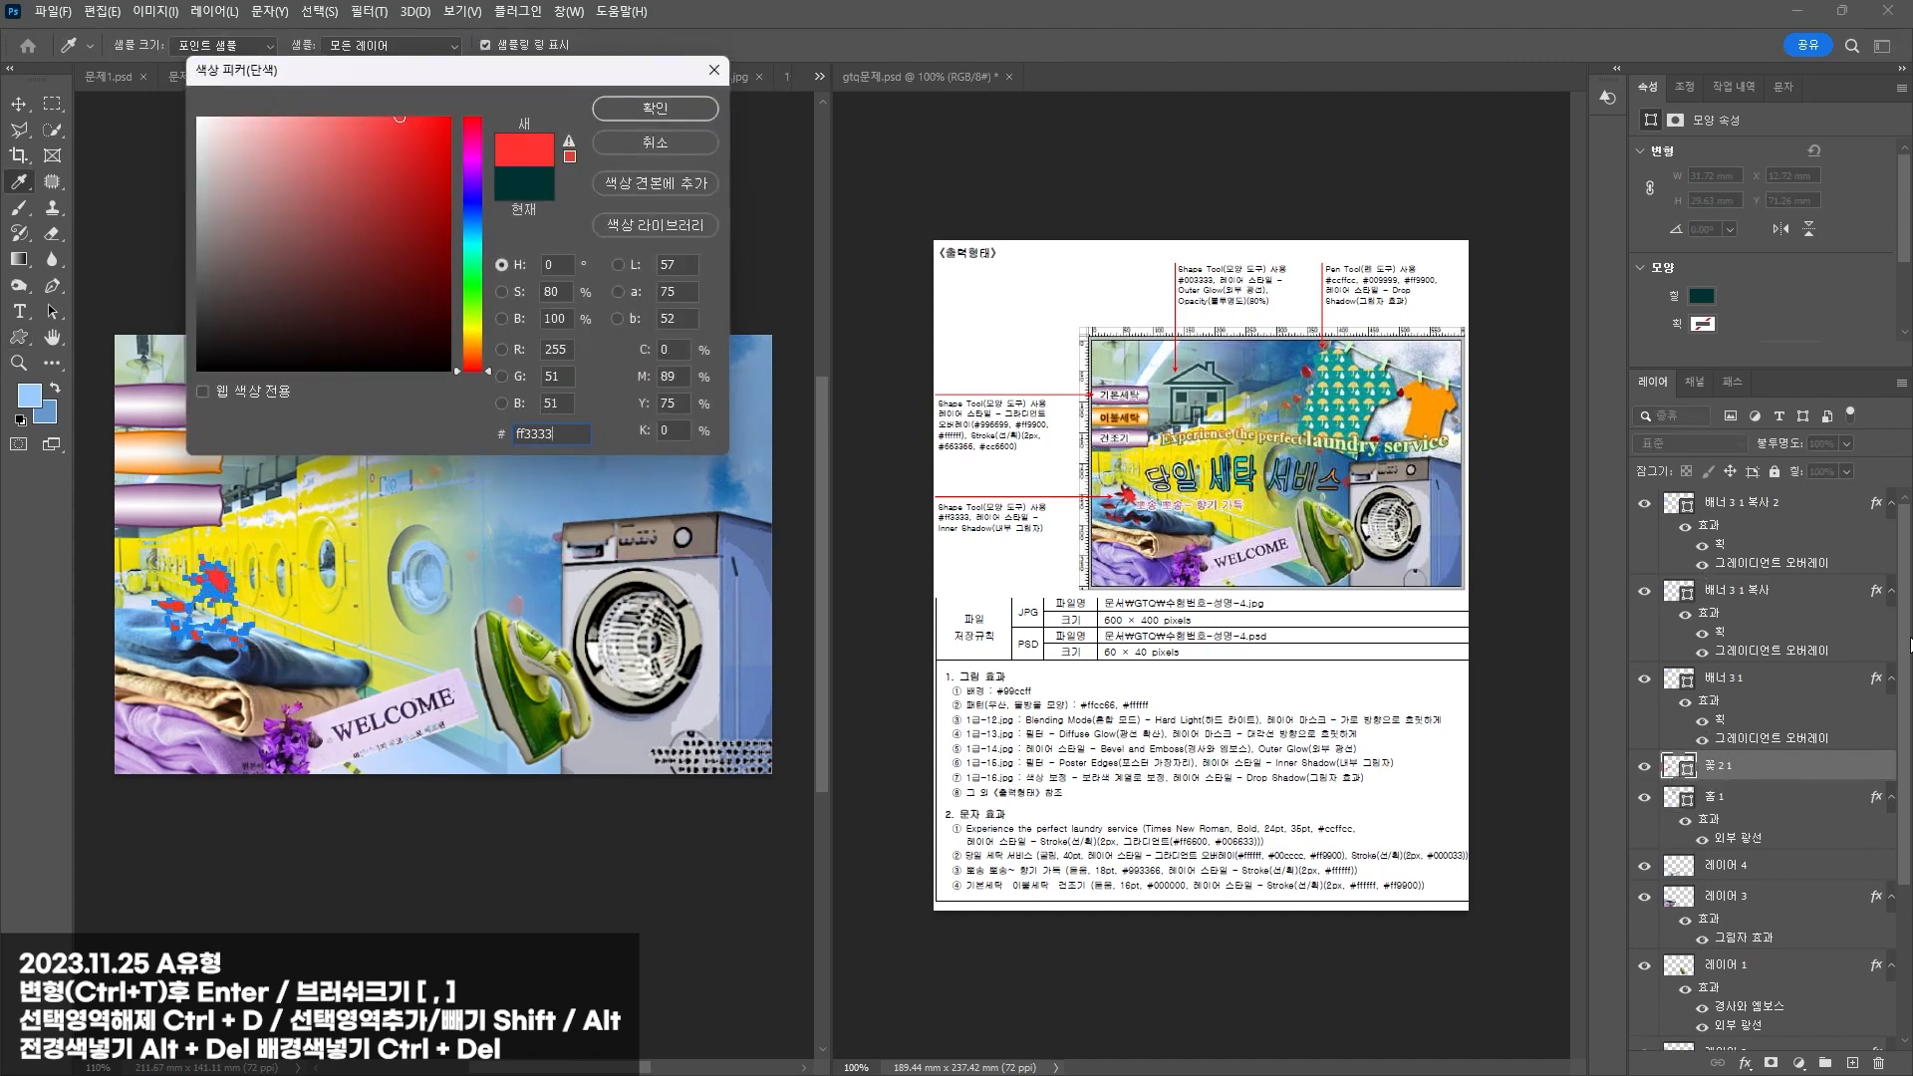
pyautogui.press('Return')
# Step: Add an Inner Shadow to the flower shape and adjust its size and distance
pyautogui.click(1745, 1064)
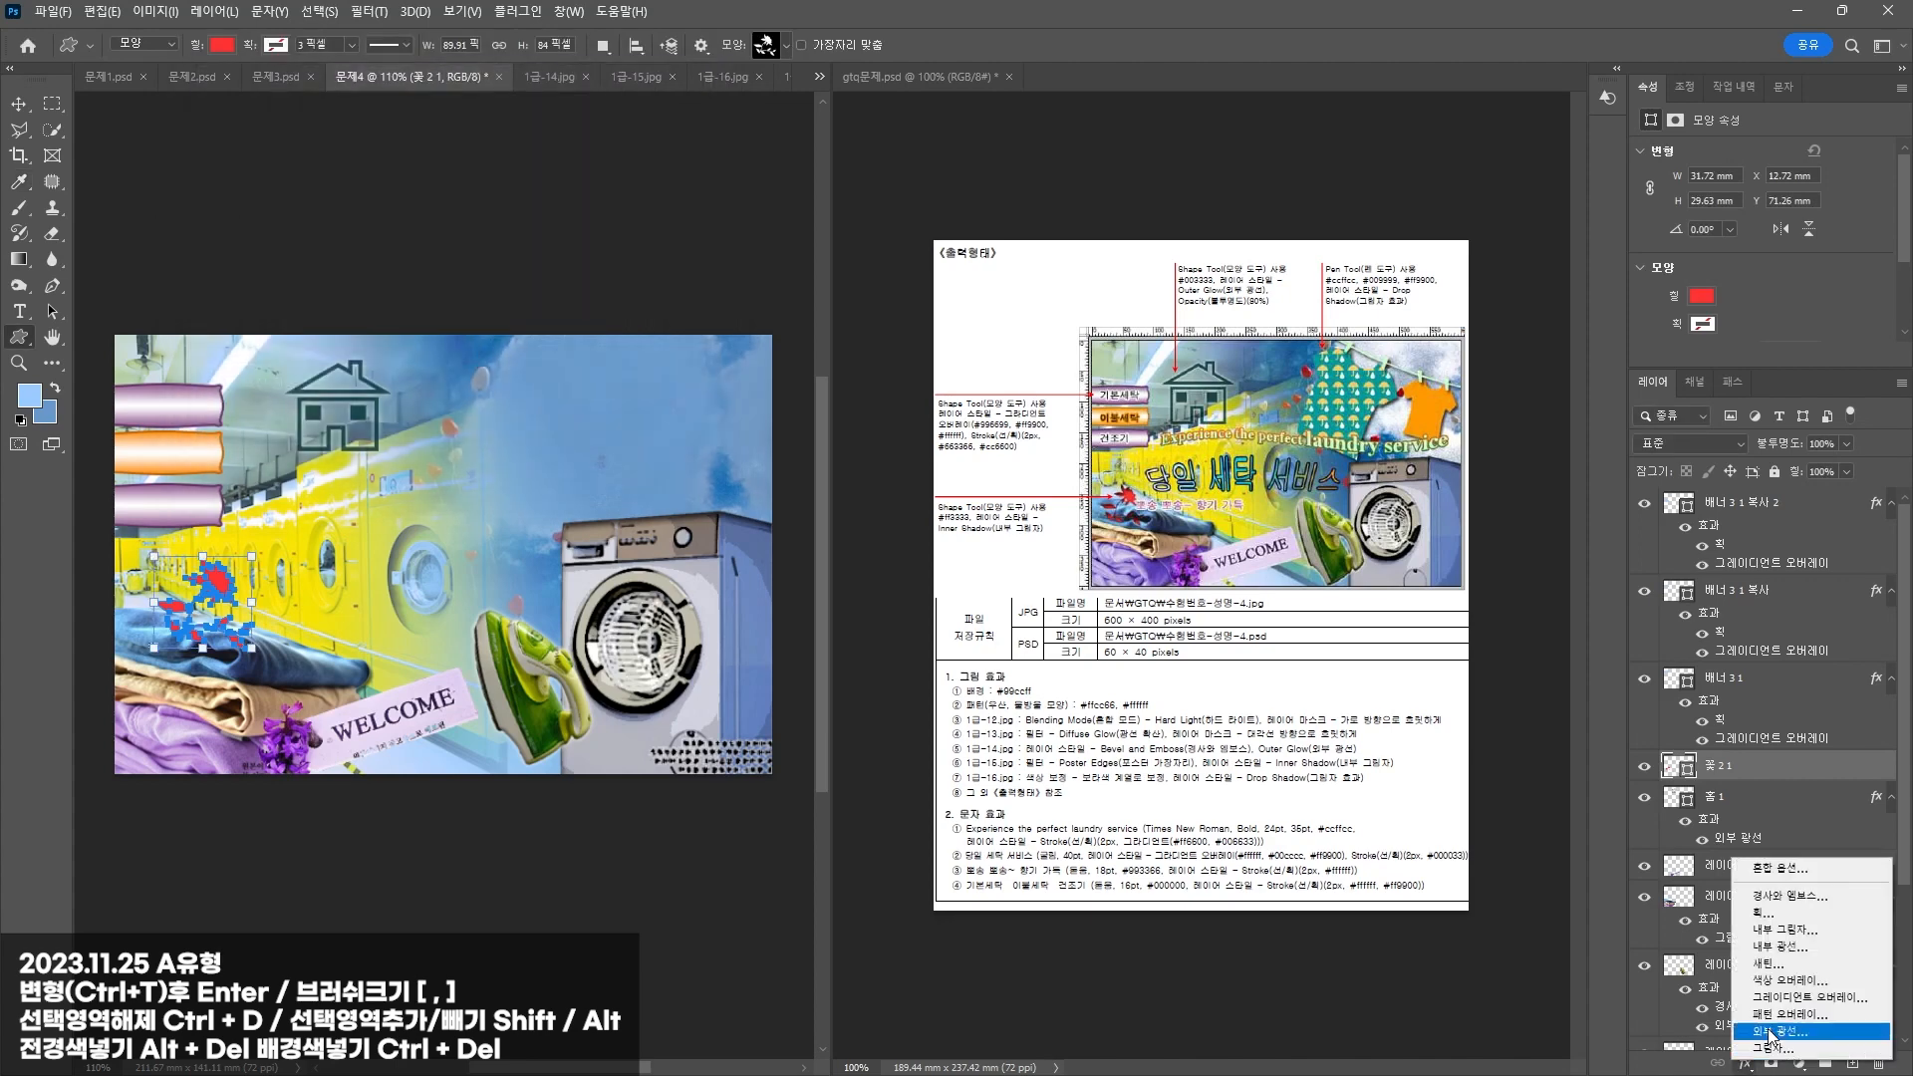
pyautogui.click(1815, 926)
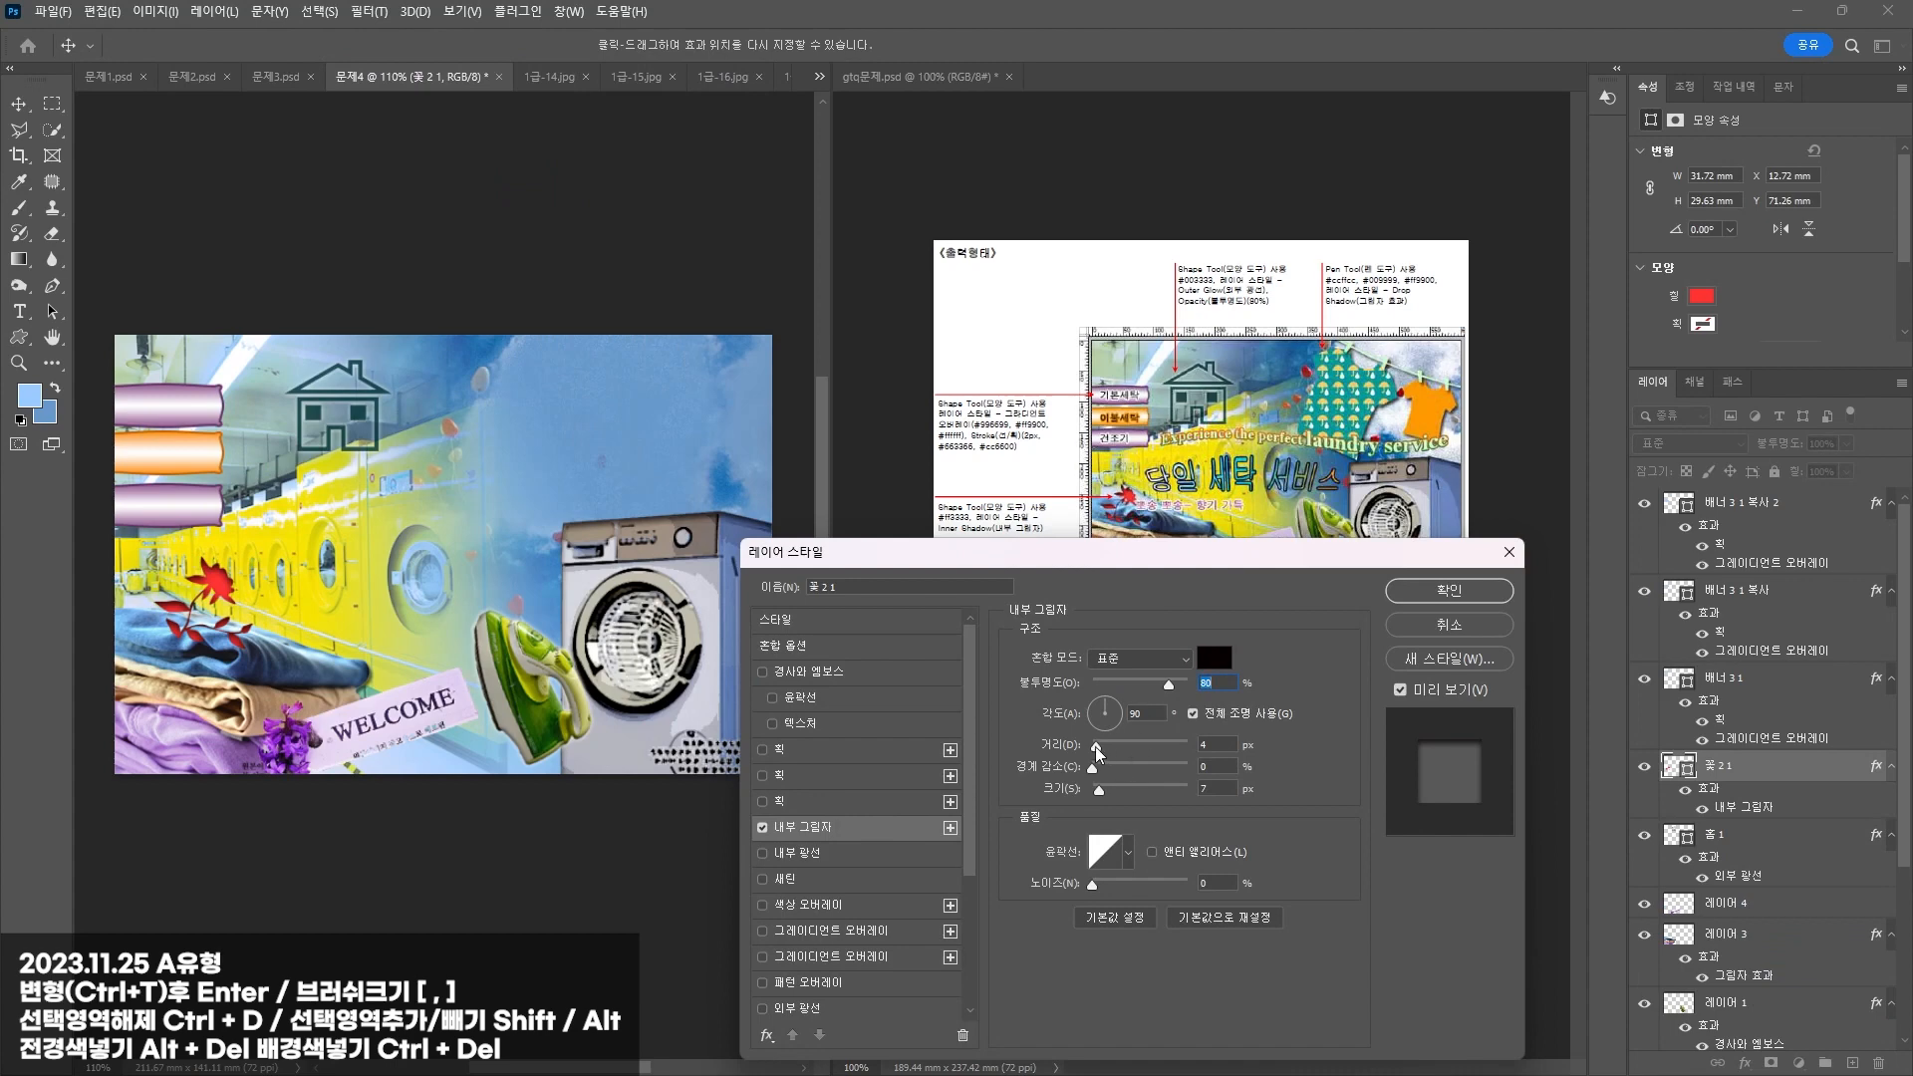
pyautogui.moveTo(1101, 791); pyautogui.dragTo(1094, 747)
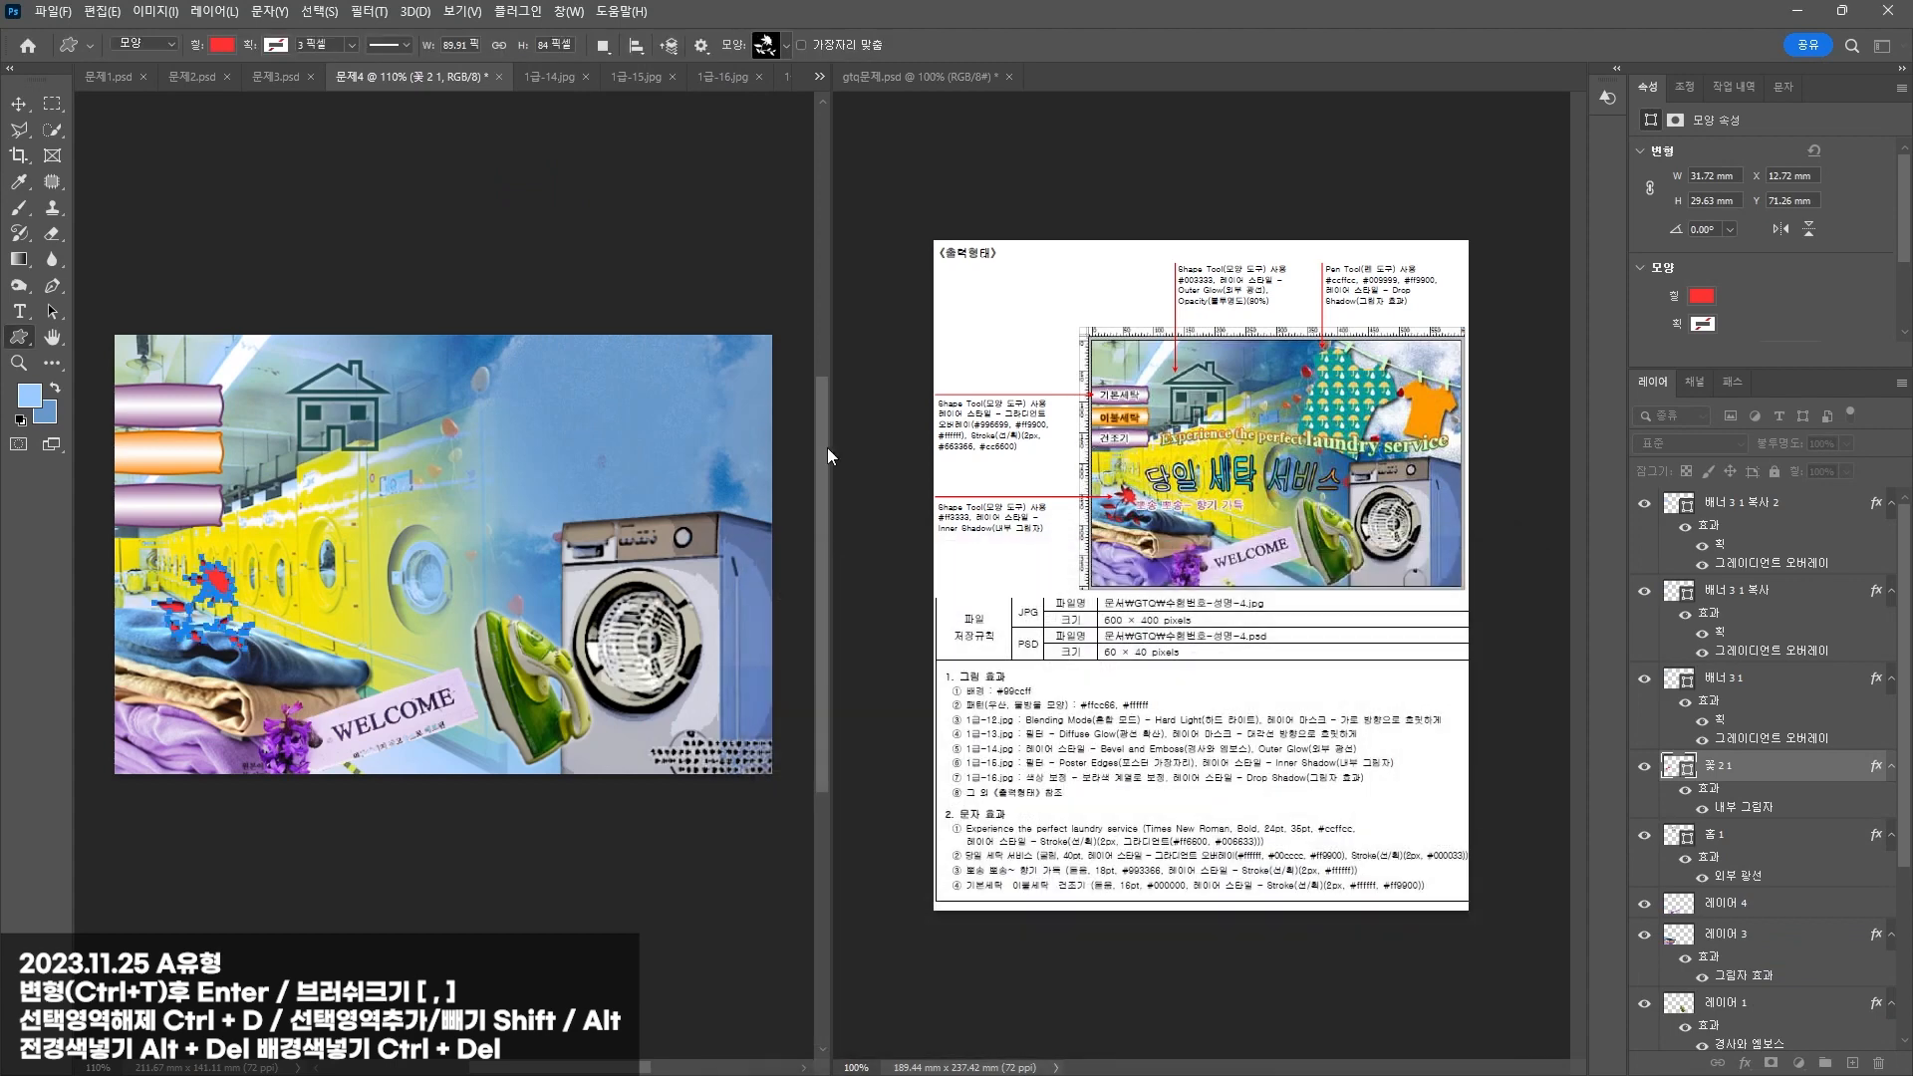
pyautogui.click(1449, 591)
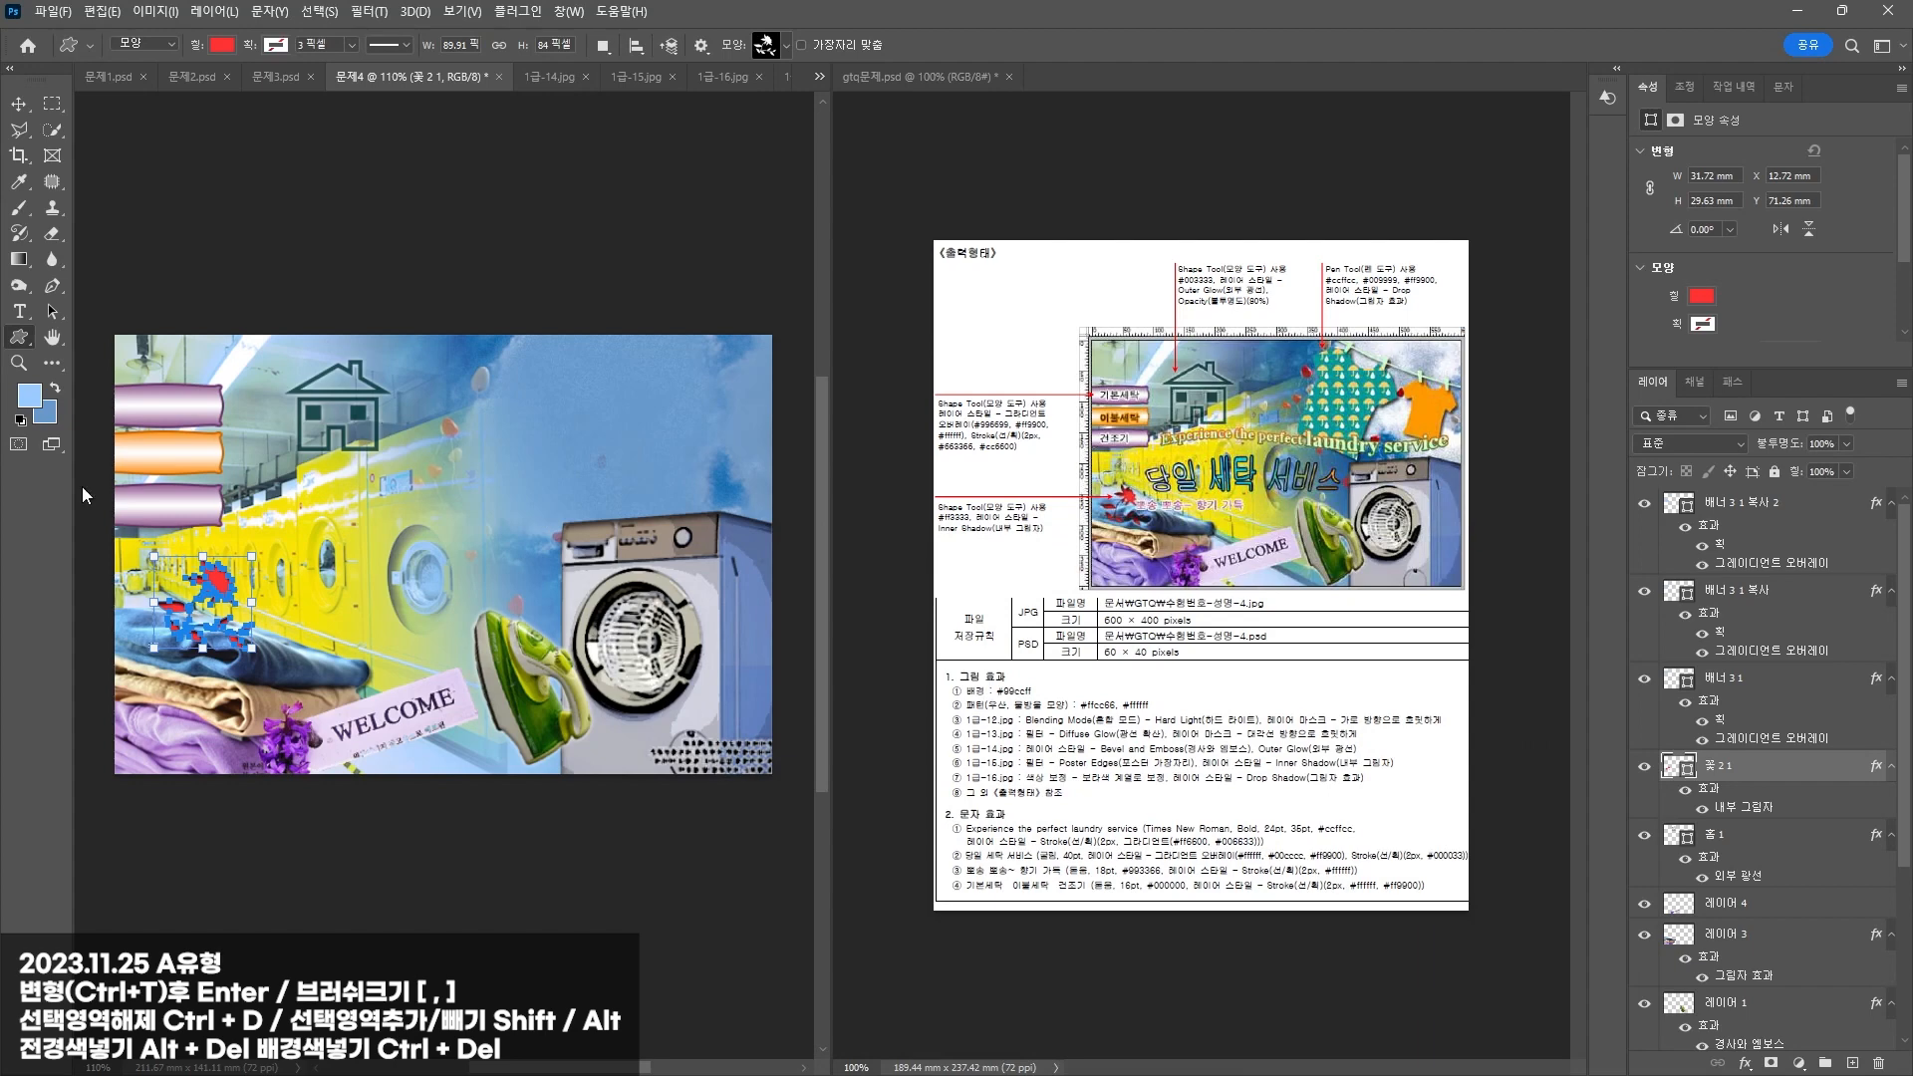
# Step: Move the flower shape left and slightly down onto the folded laundry, at about X 6 mm, Y 74 mm
pyautogui.click(18, 106)
pyautogui.click(259, 162)
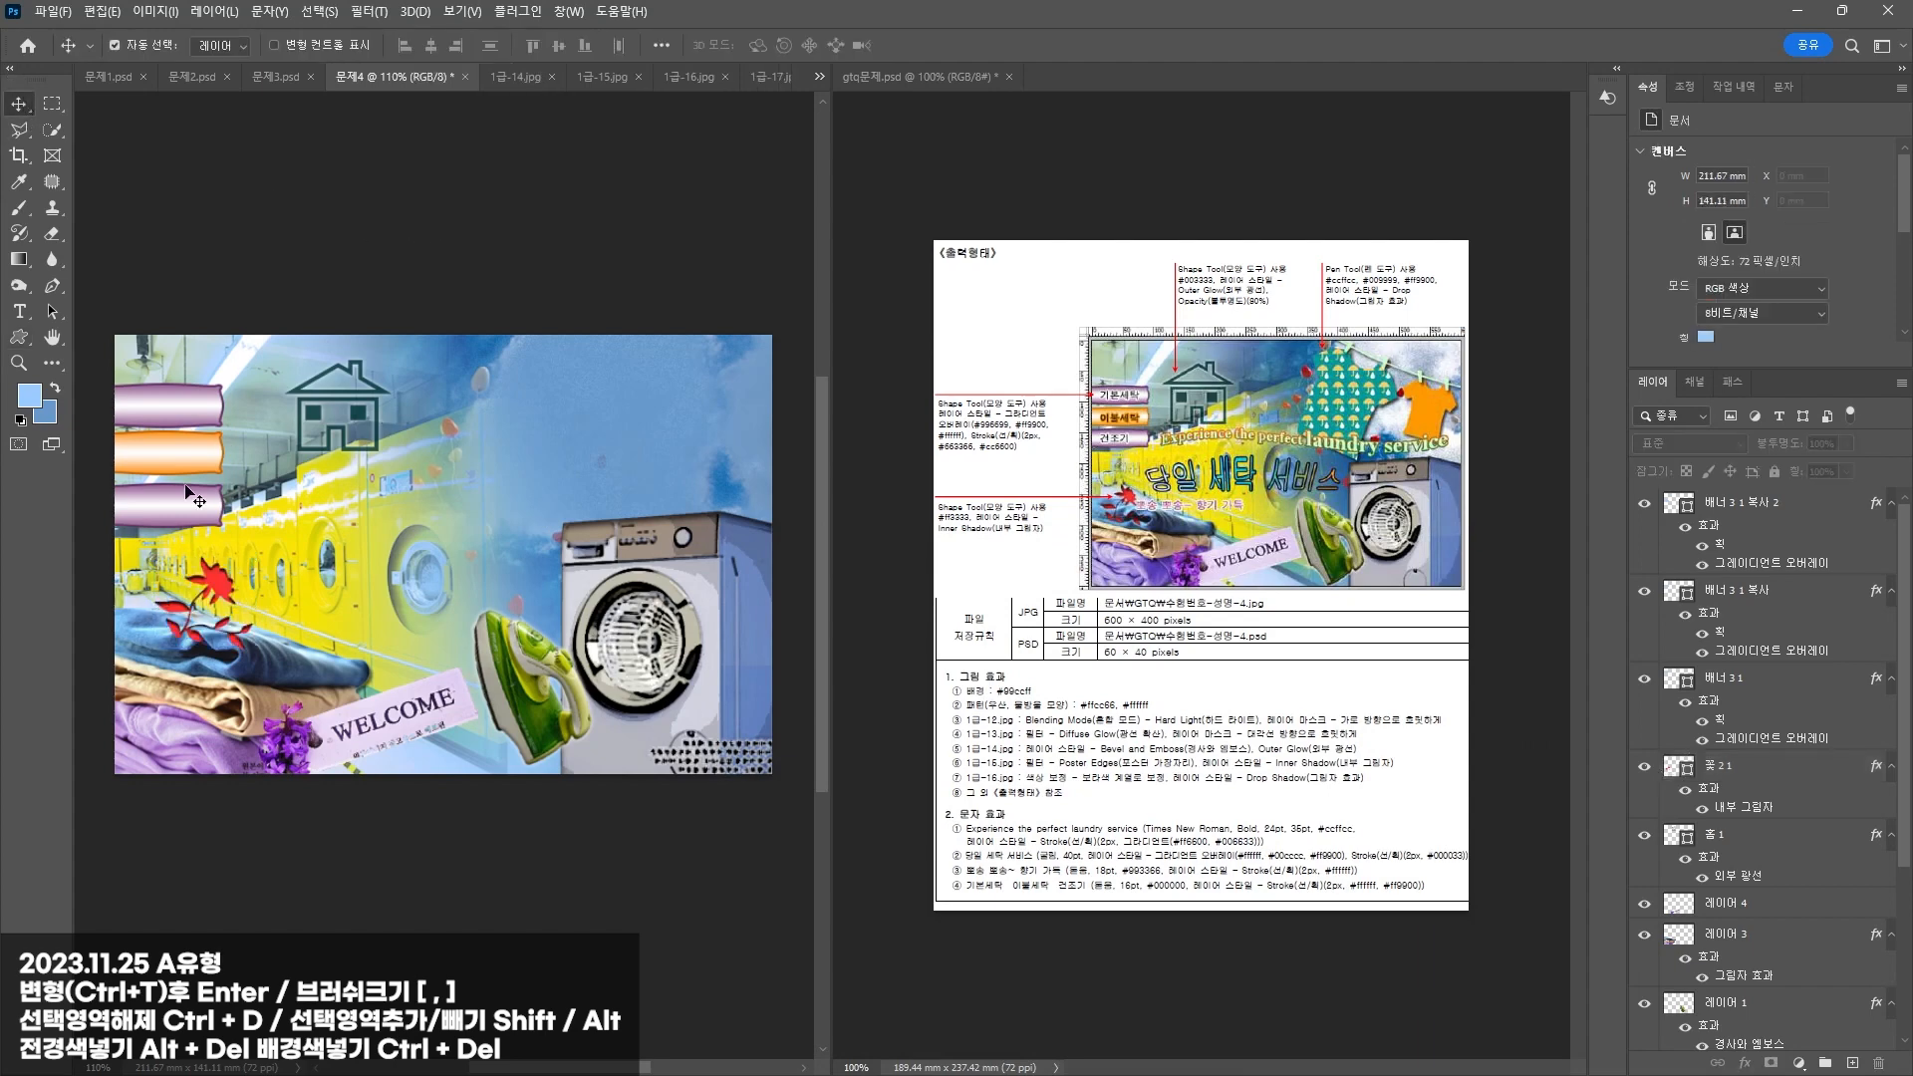
pyautogui.moveTo(223, 589); pyautogui.dragTo(197, 596)
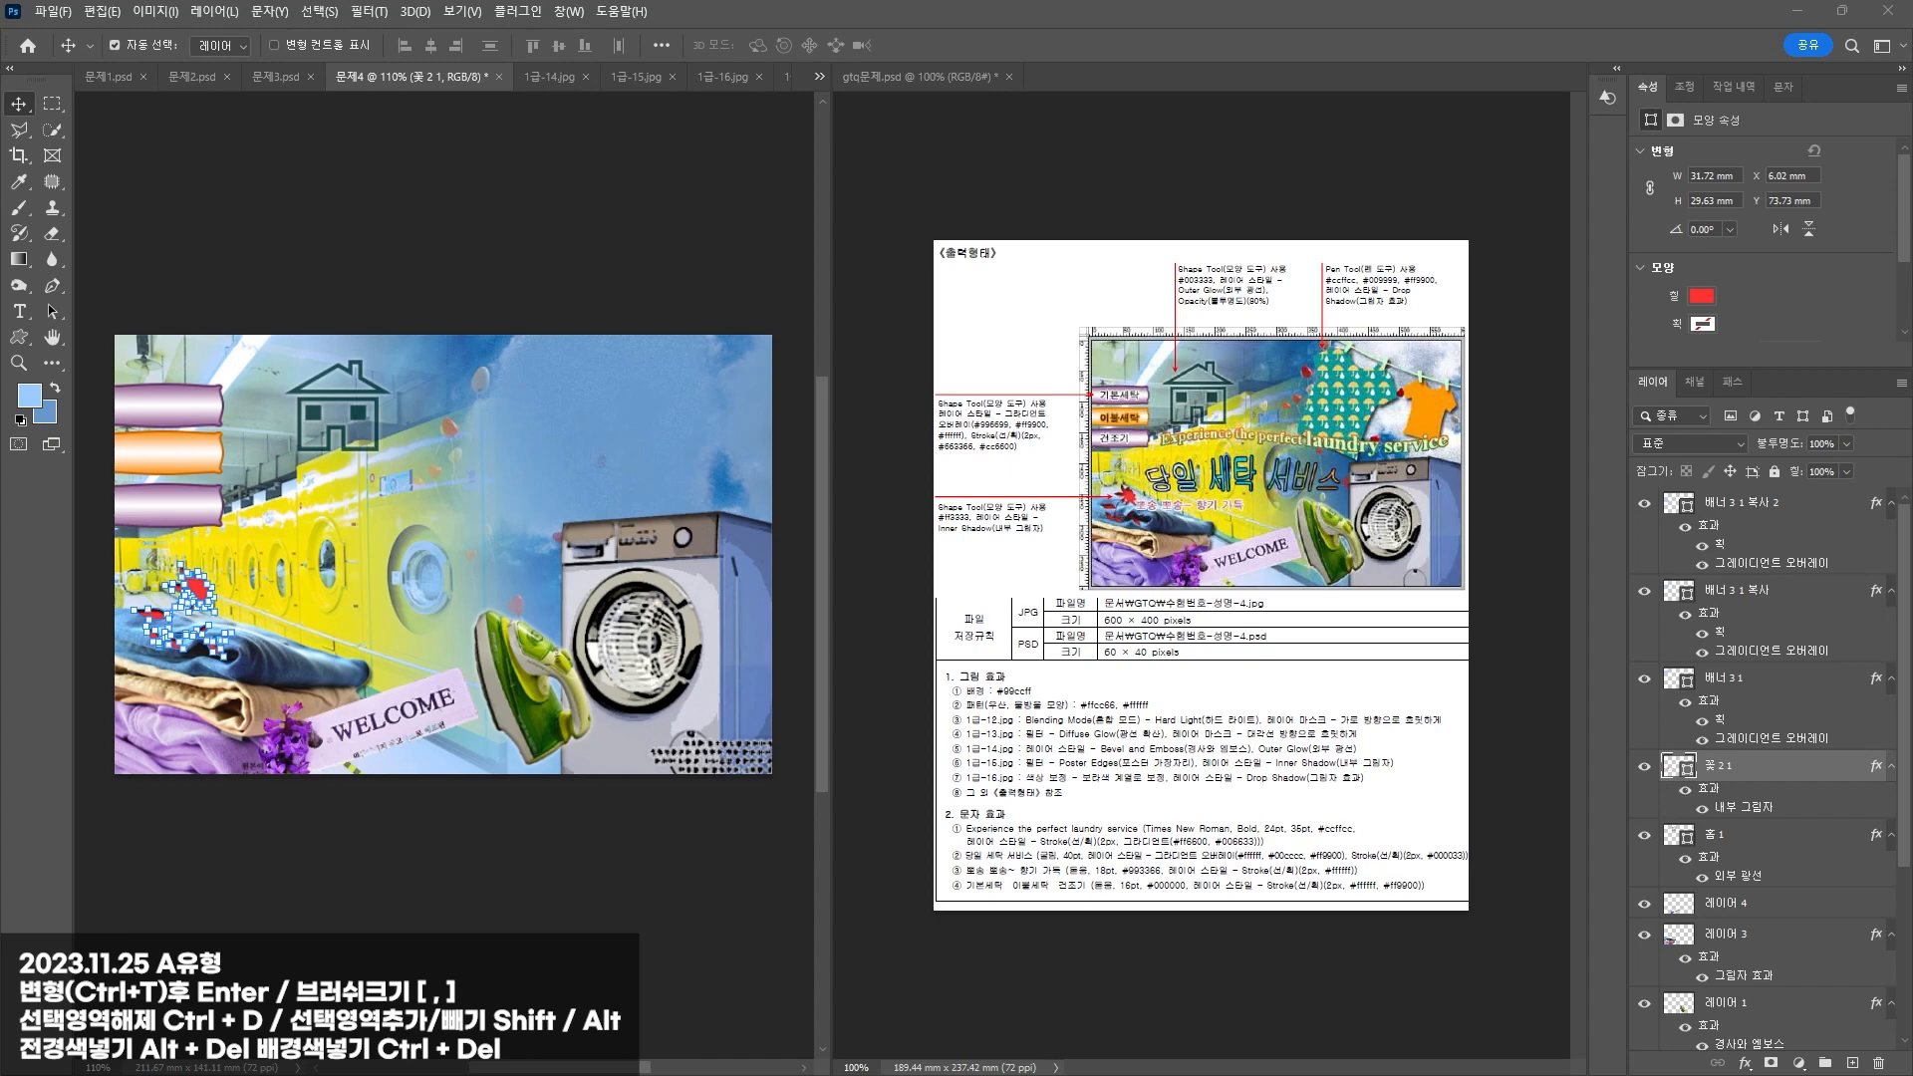
# Step: Add the text line "Experience the perfect laundry service" below the house shape
pyautogui.click(19, 311)
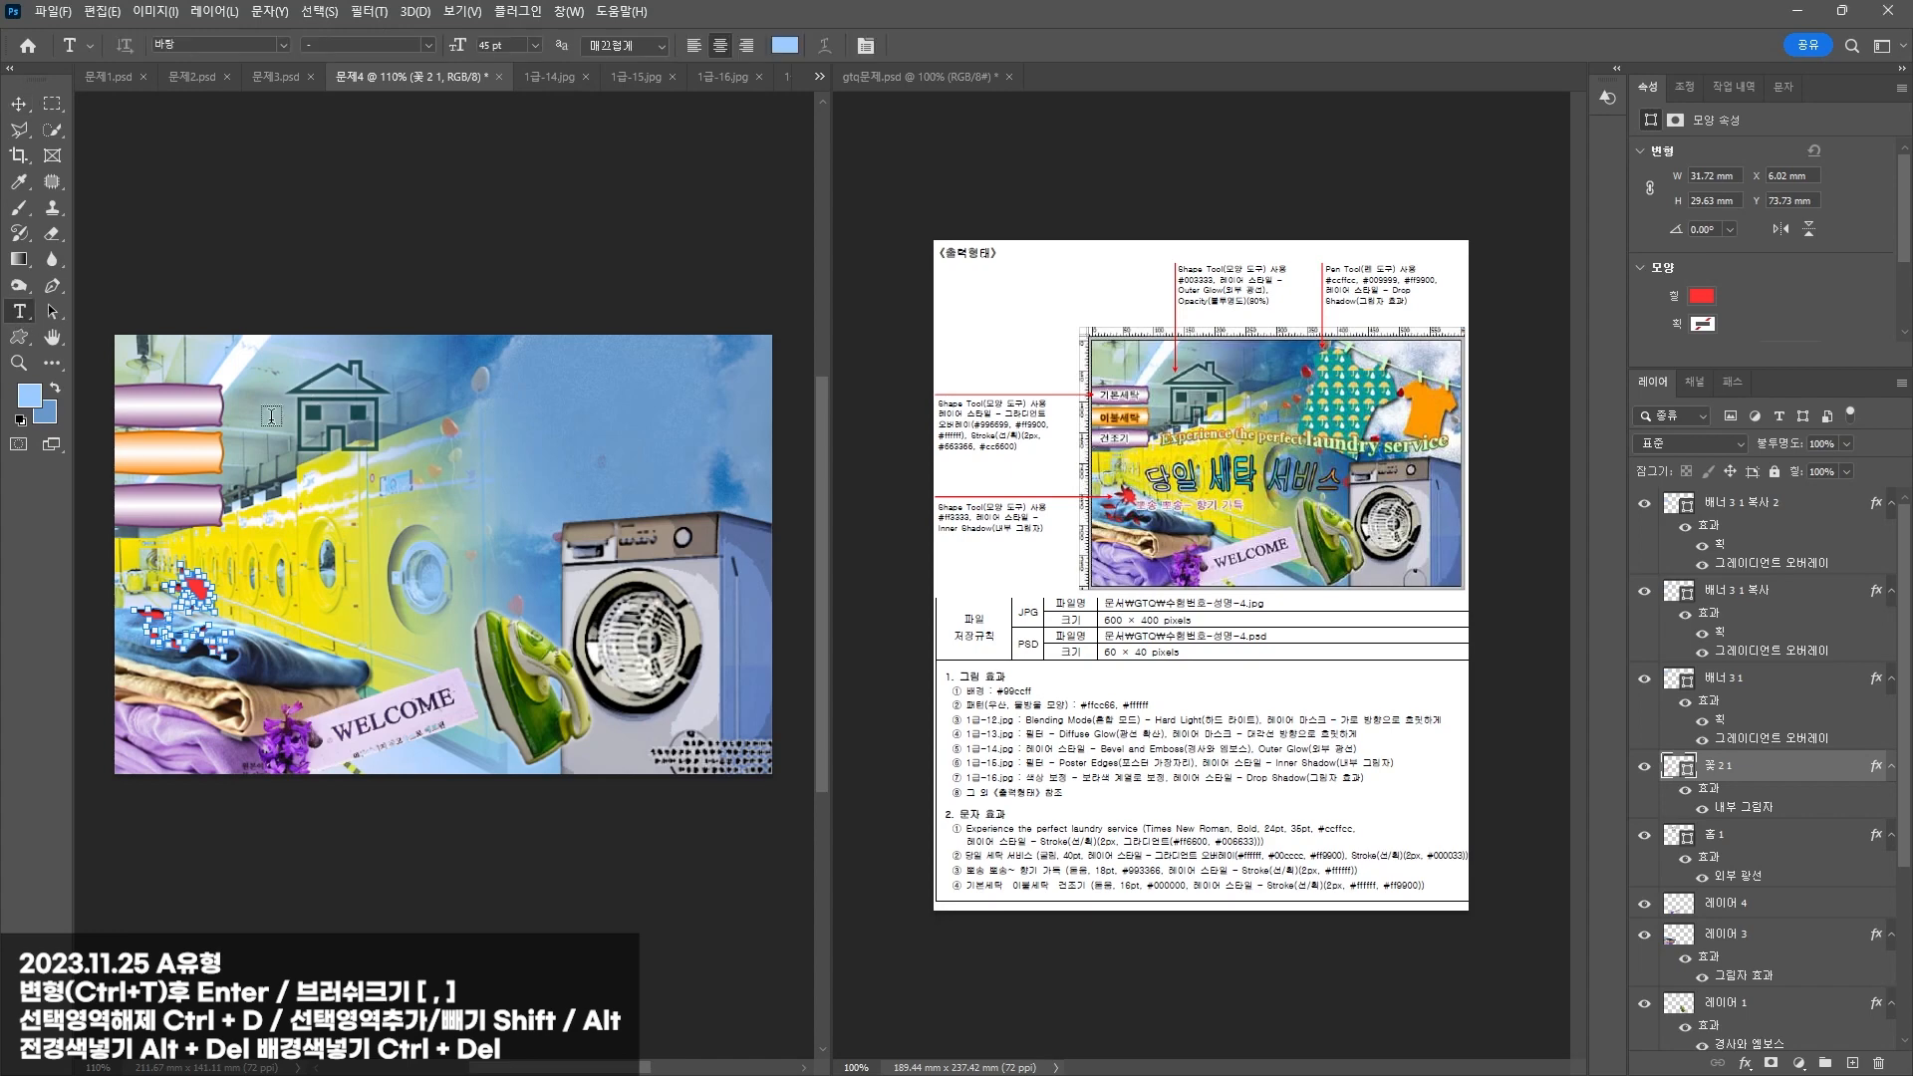
pyautogui.click(269, 503)
pyautogui.write('Experience the perfect laundry service')
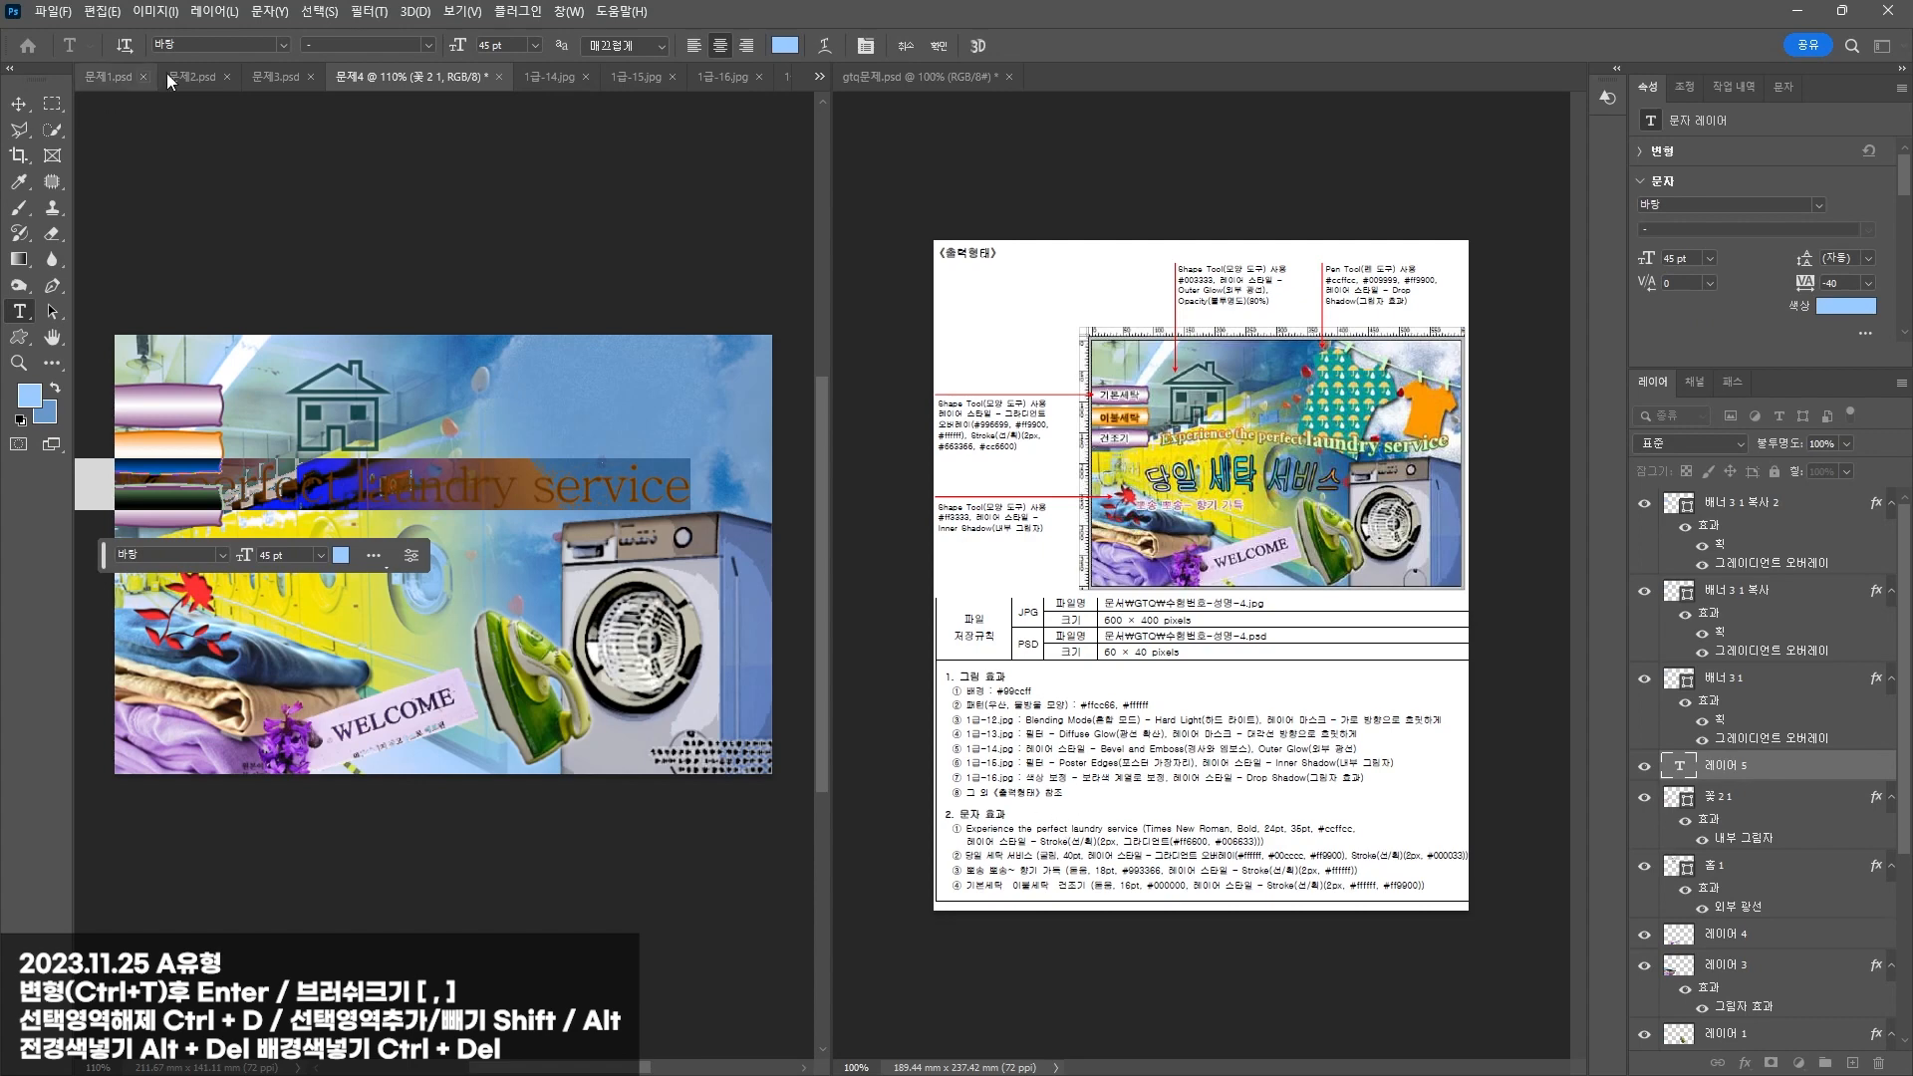
# Step: Set the whole text line to Times New Roman Bold at 24 pt
pyautogui.click(217, 45)
pyautogui.write('times New Roman')
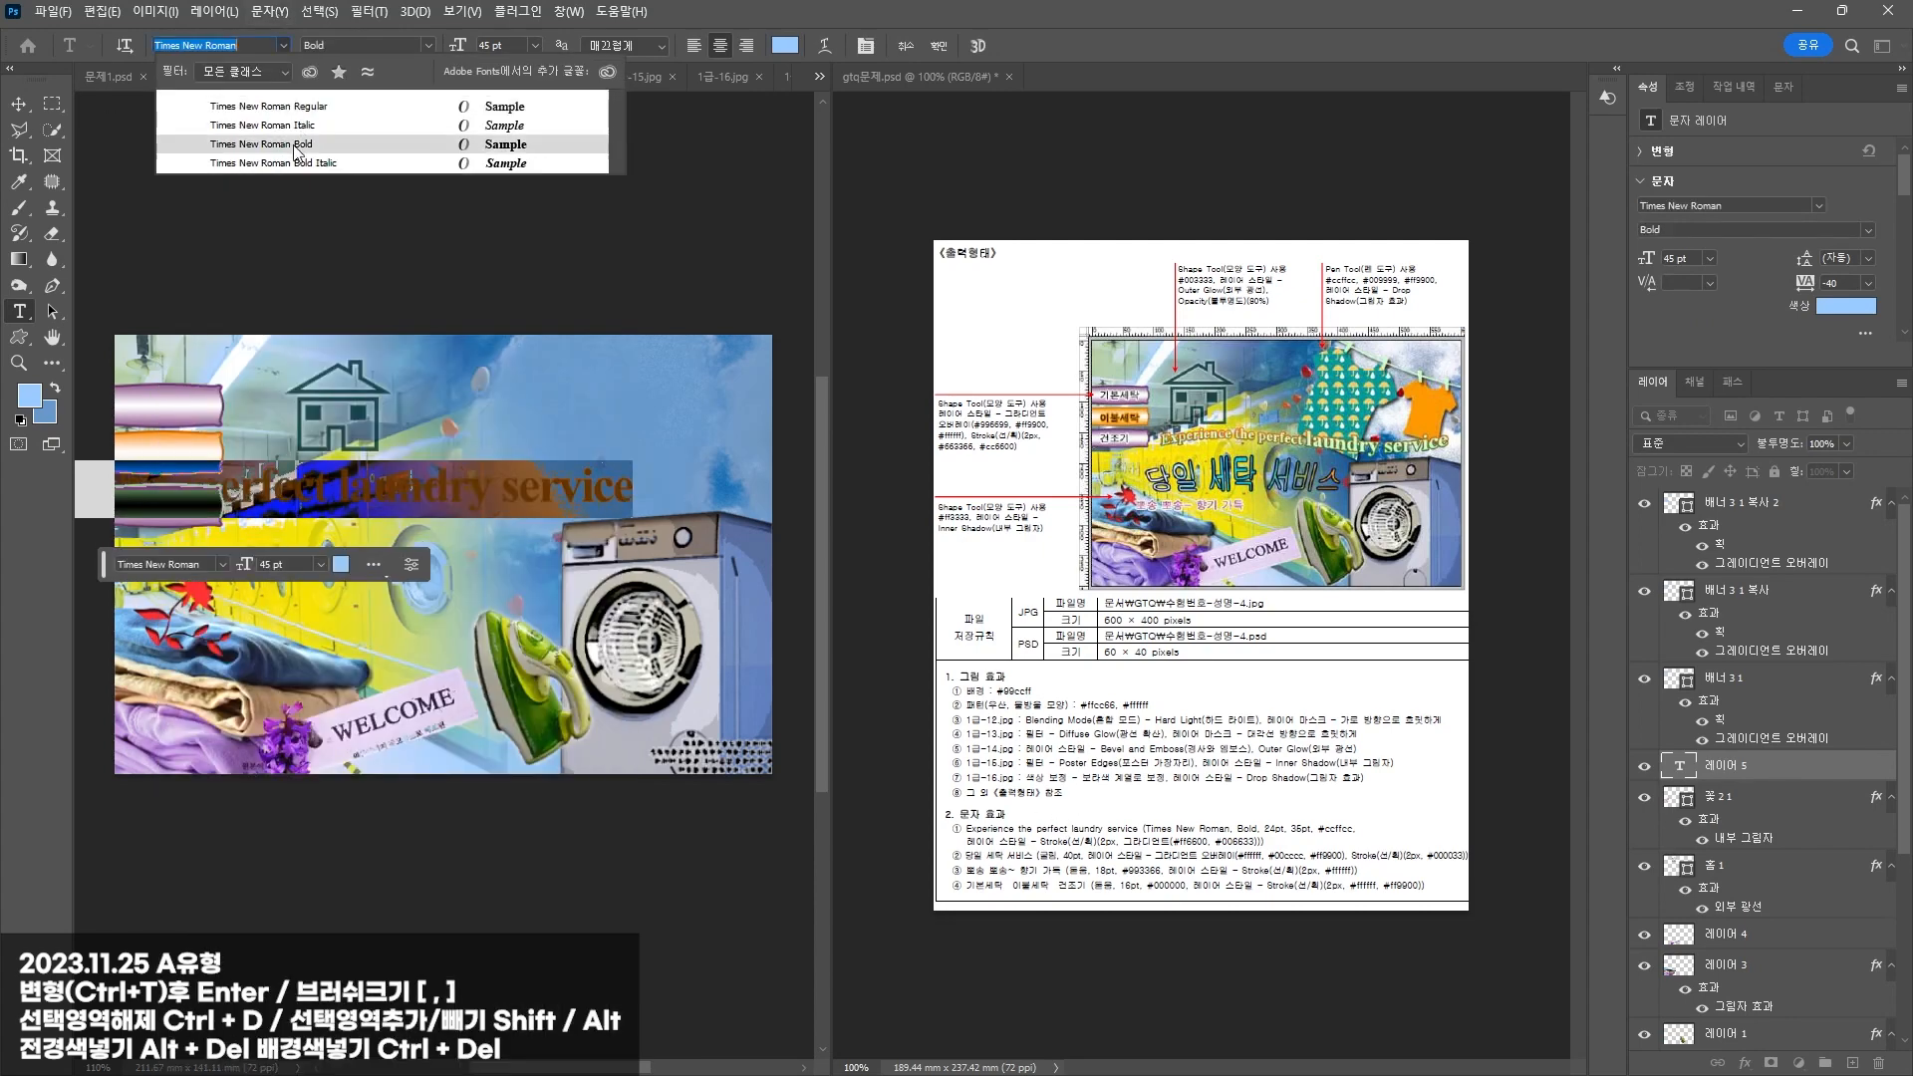
pyautogui.click(293, 146)
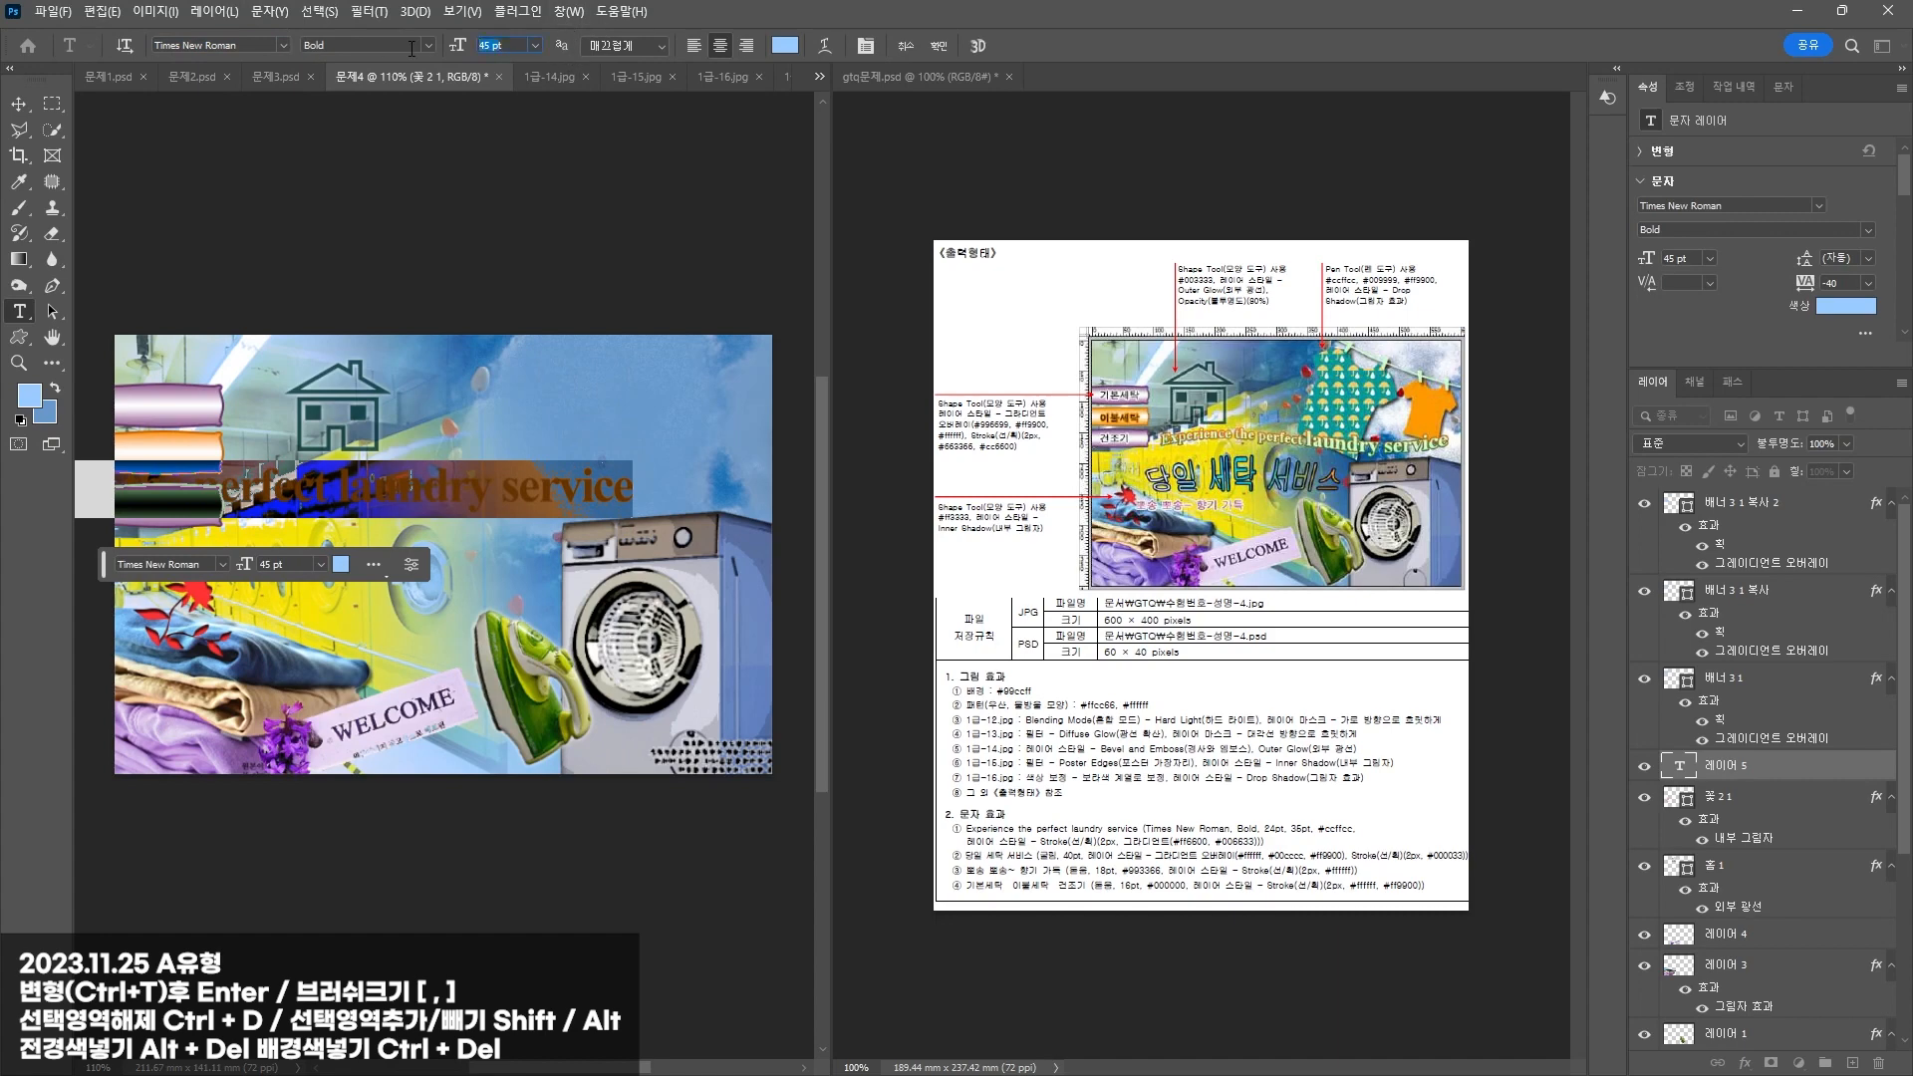
pyautogui.press('Return')
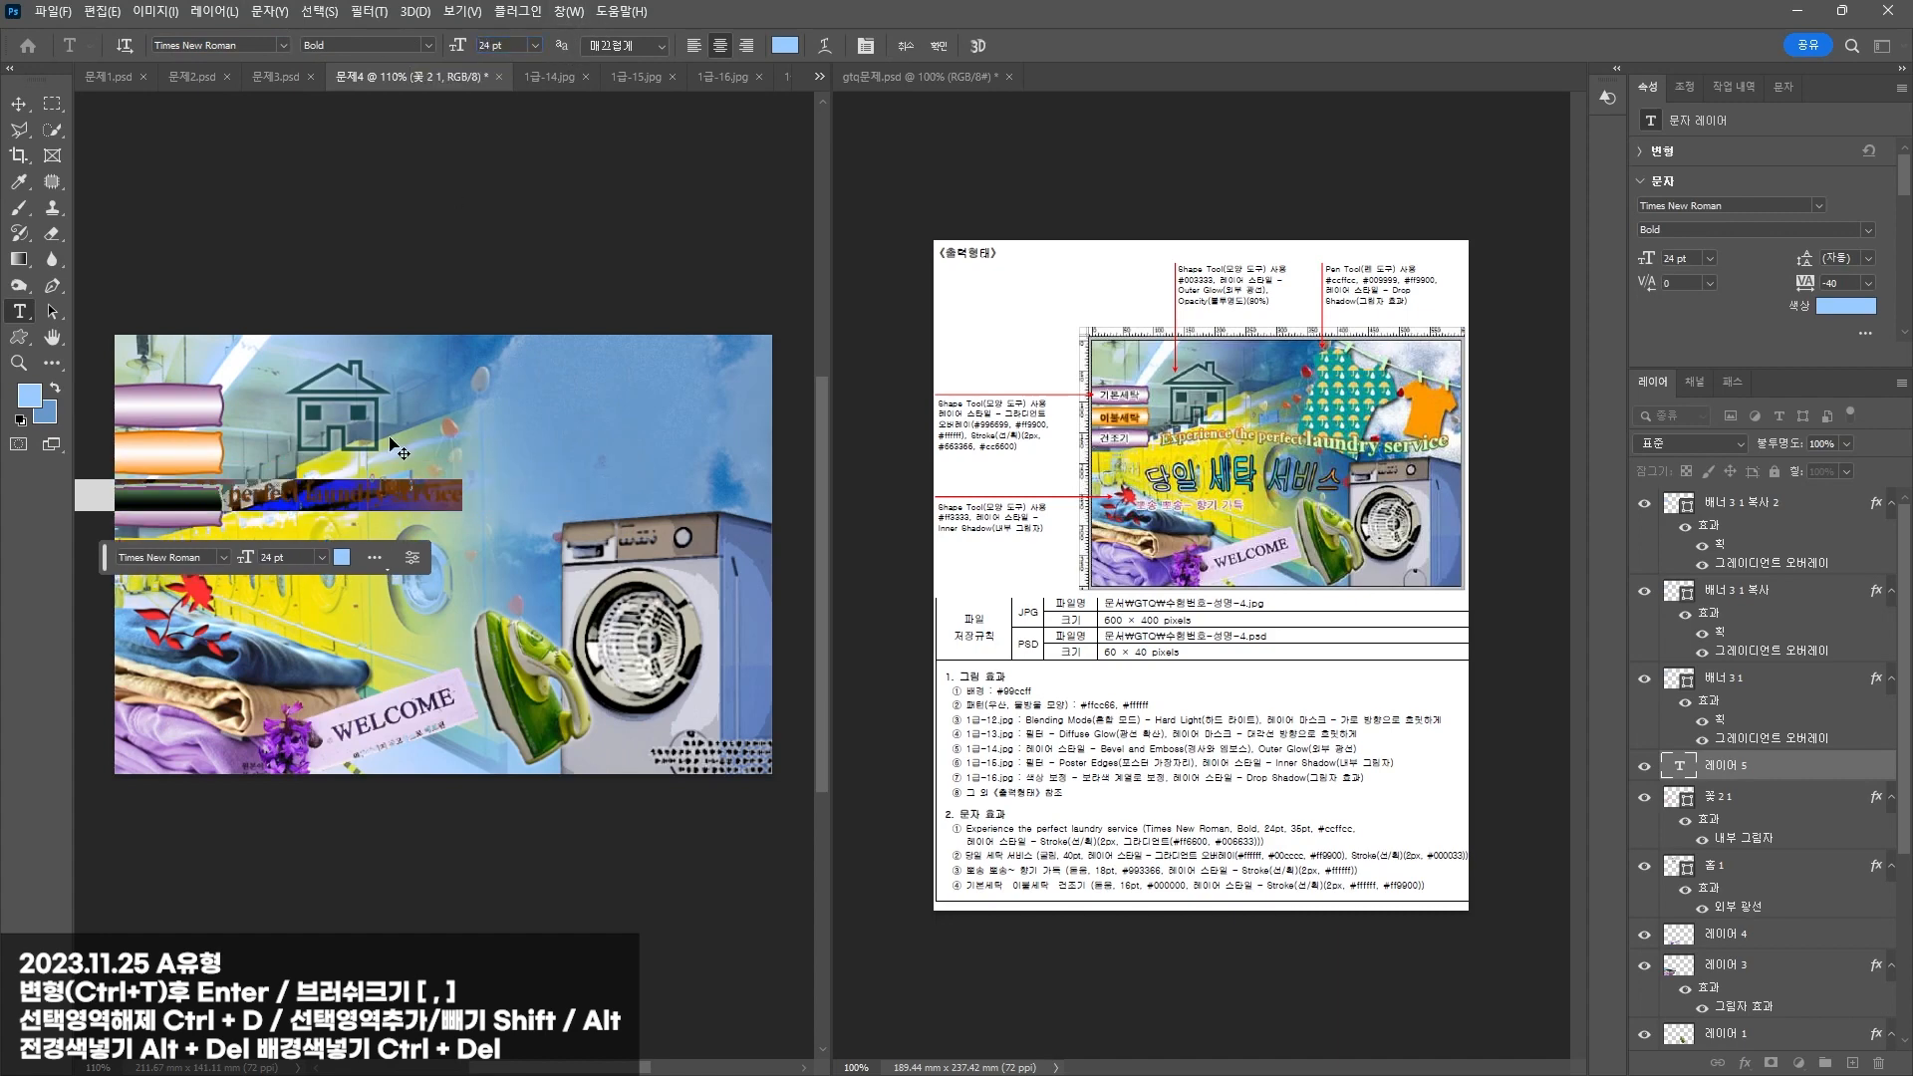
# Step: Set the words "laundry service" to 35 pt and move the text line right, clear of the banners
pyautogui.click(329, 486)
pyautogui.moveTo(301, 496); pyautogui.dragTo(463, 495)
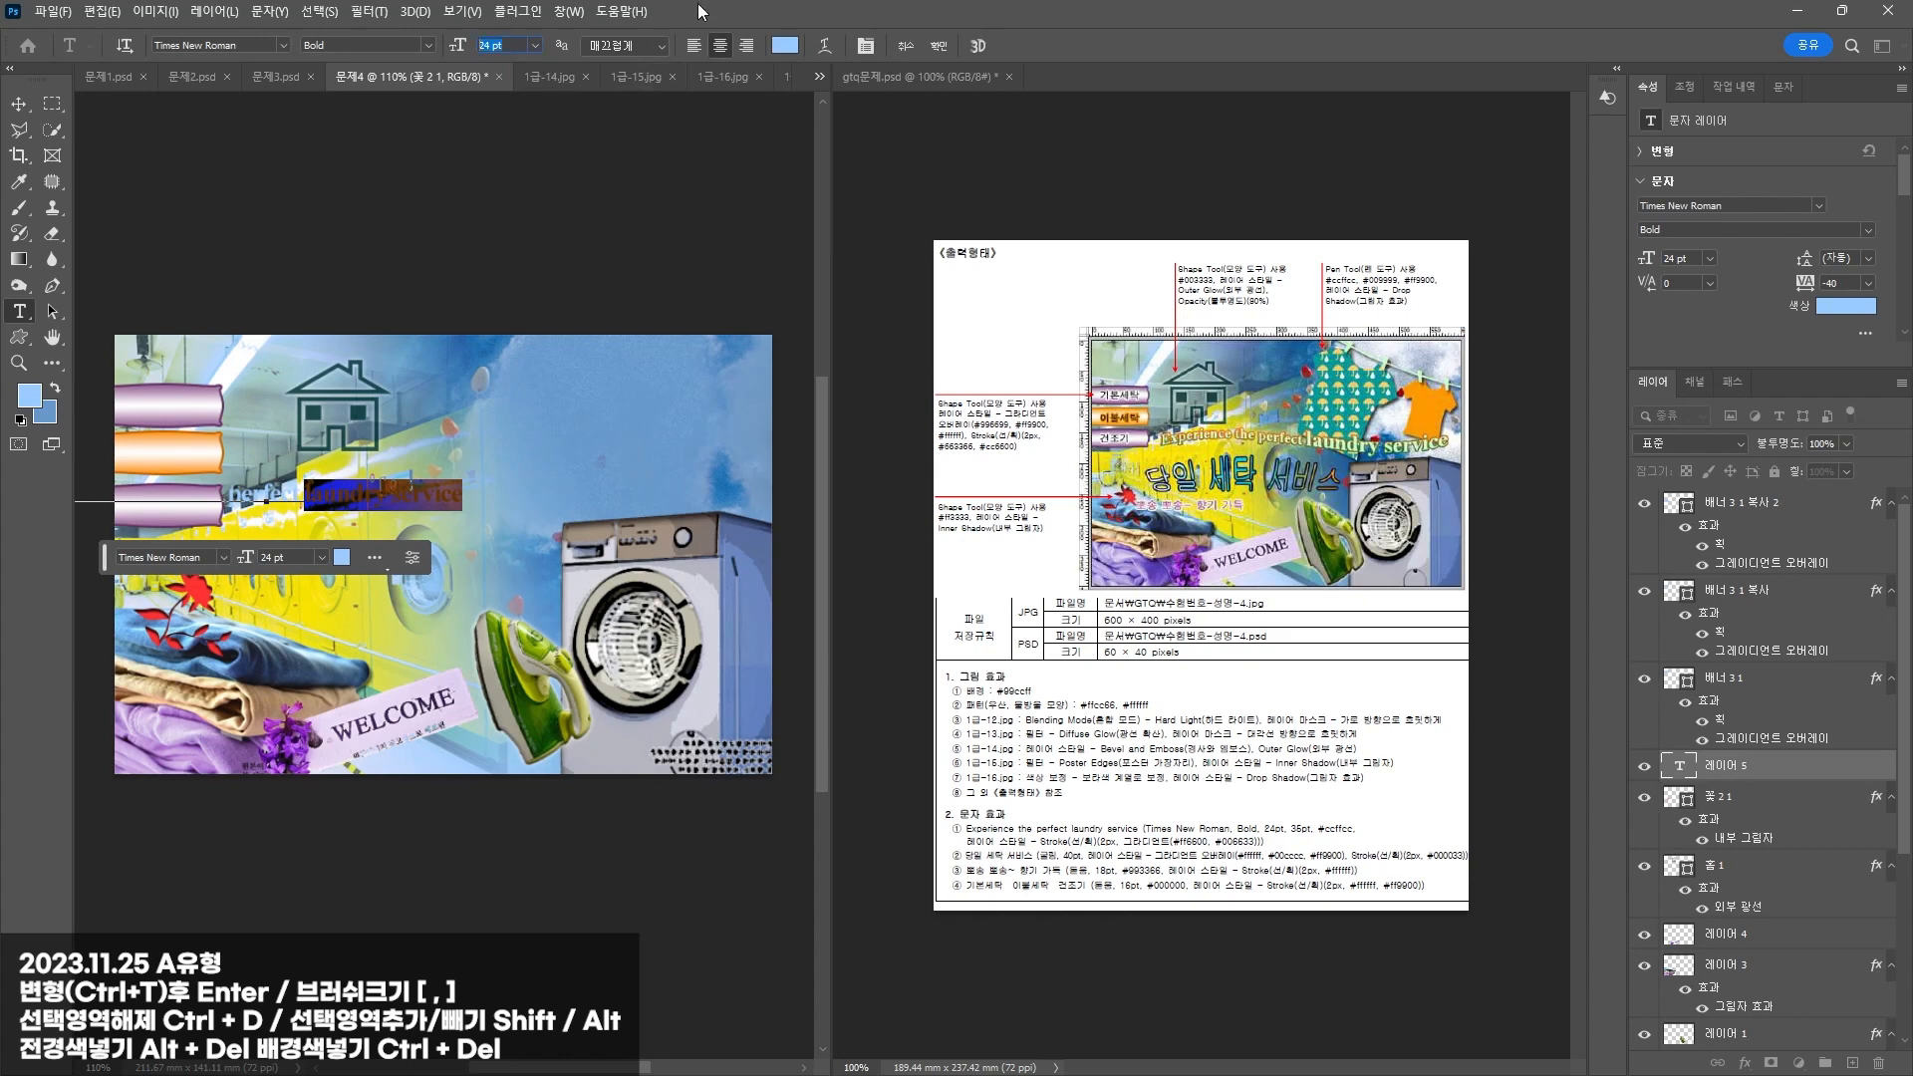
pyautogui.press('Return')
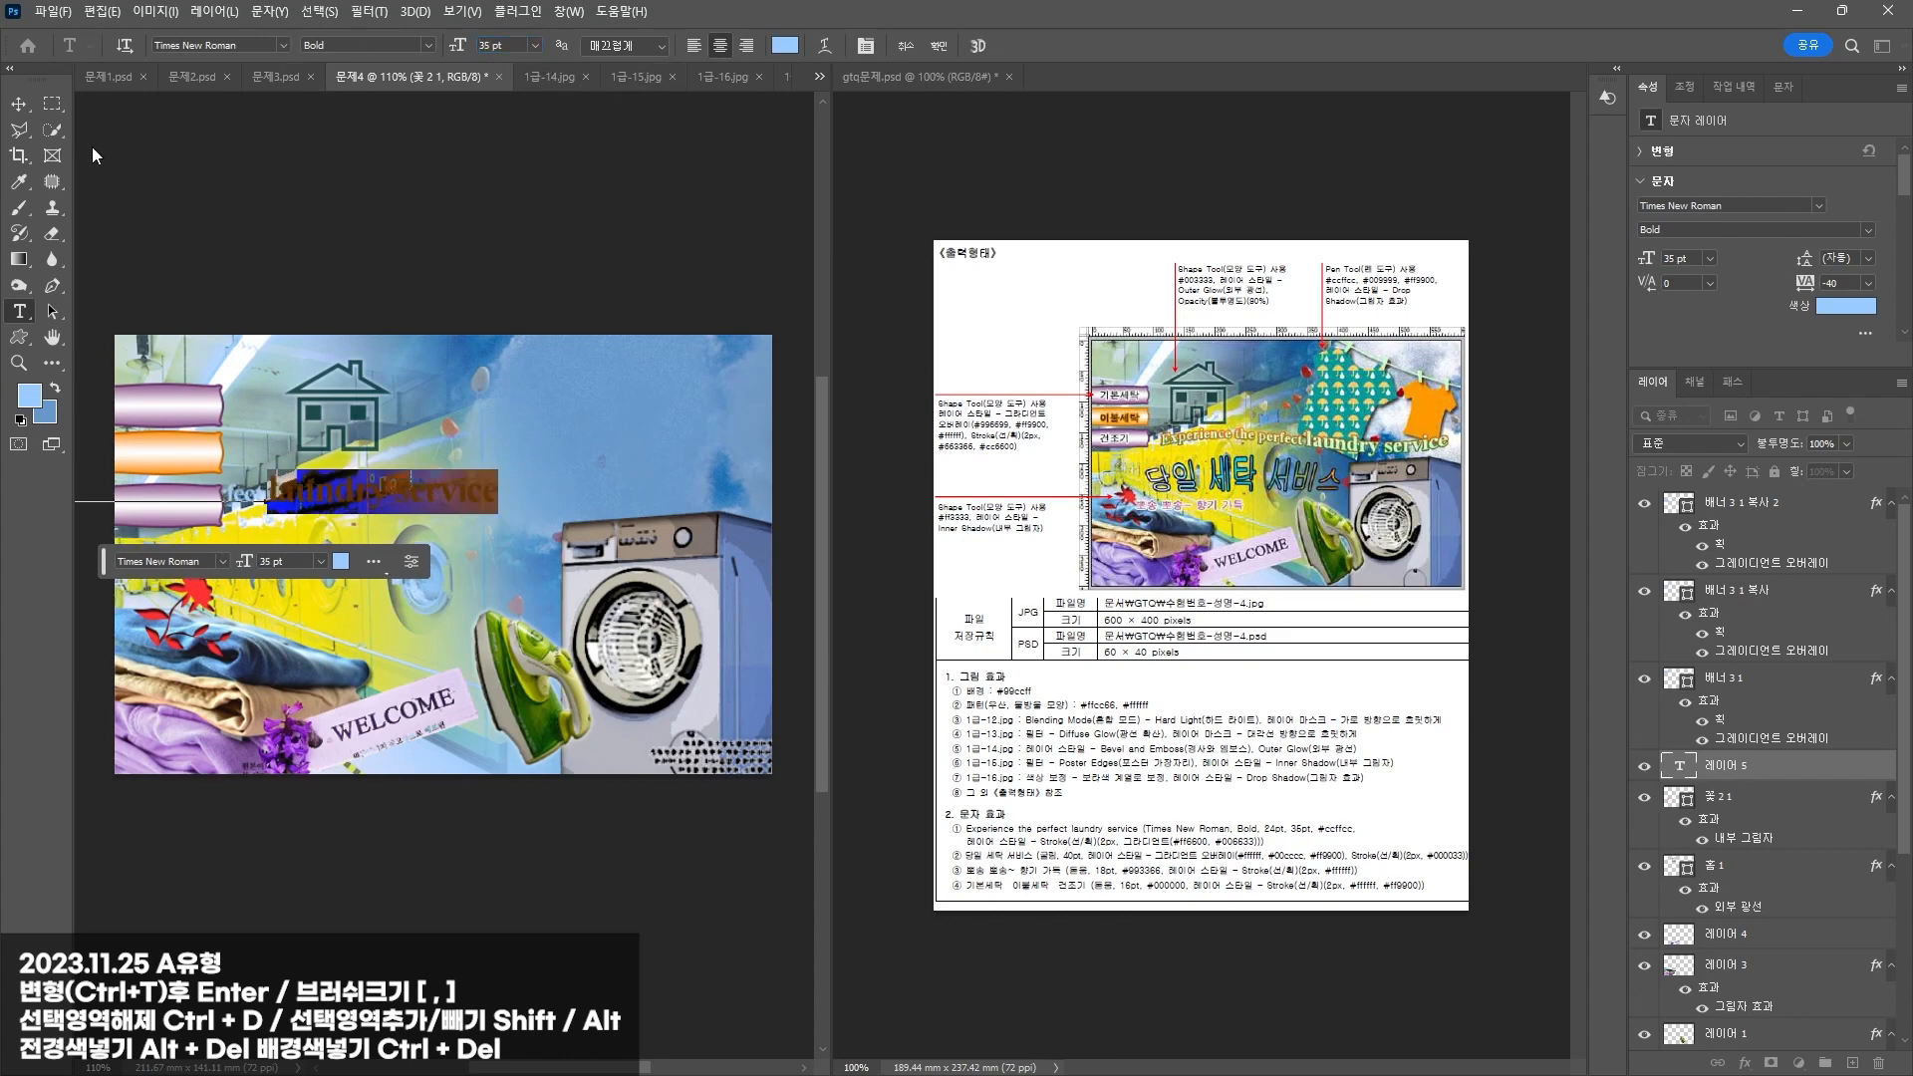
pyautogui.click(18, 104)
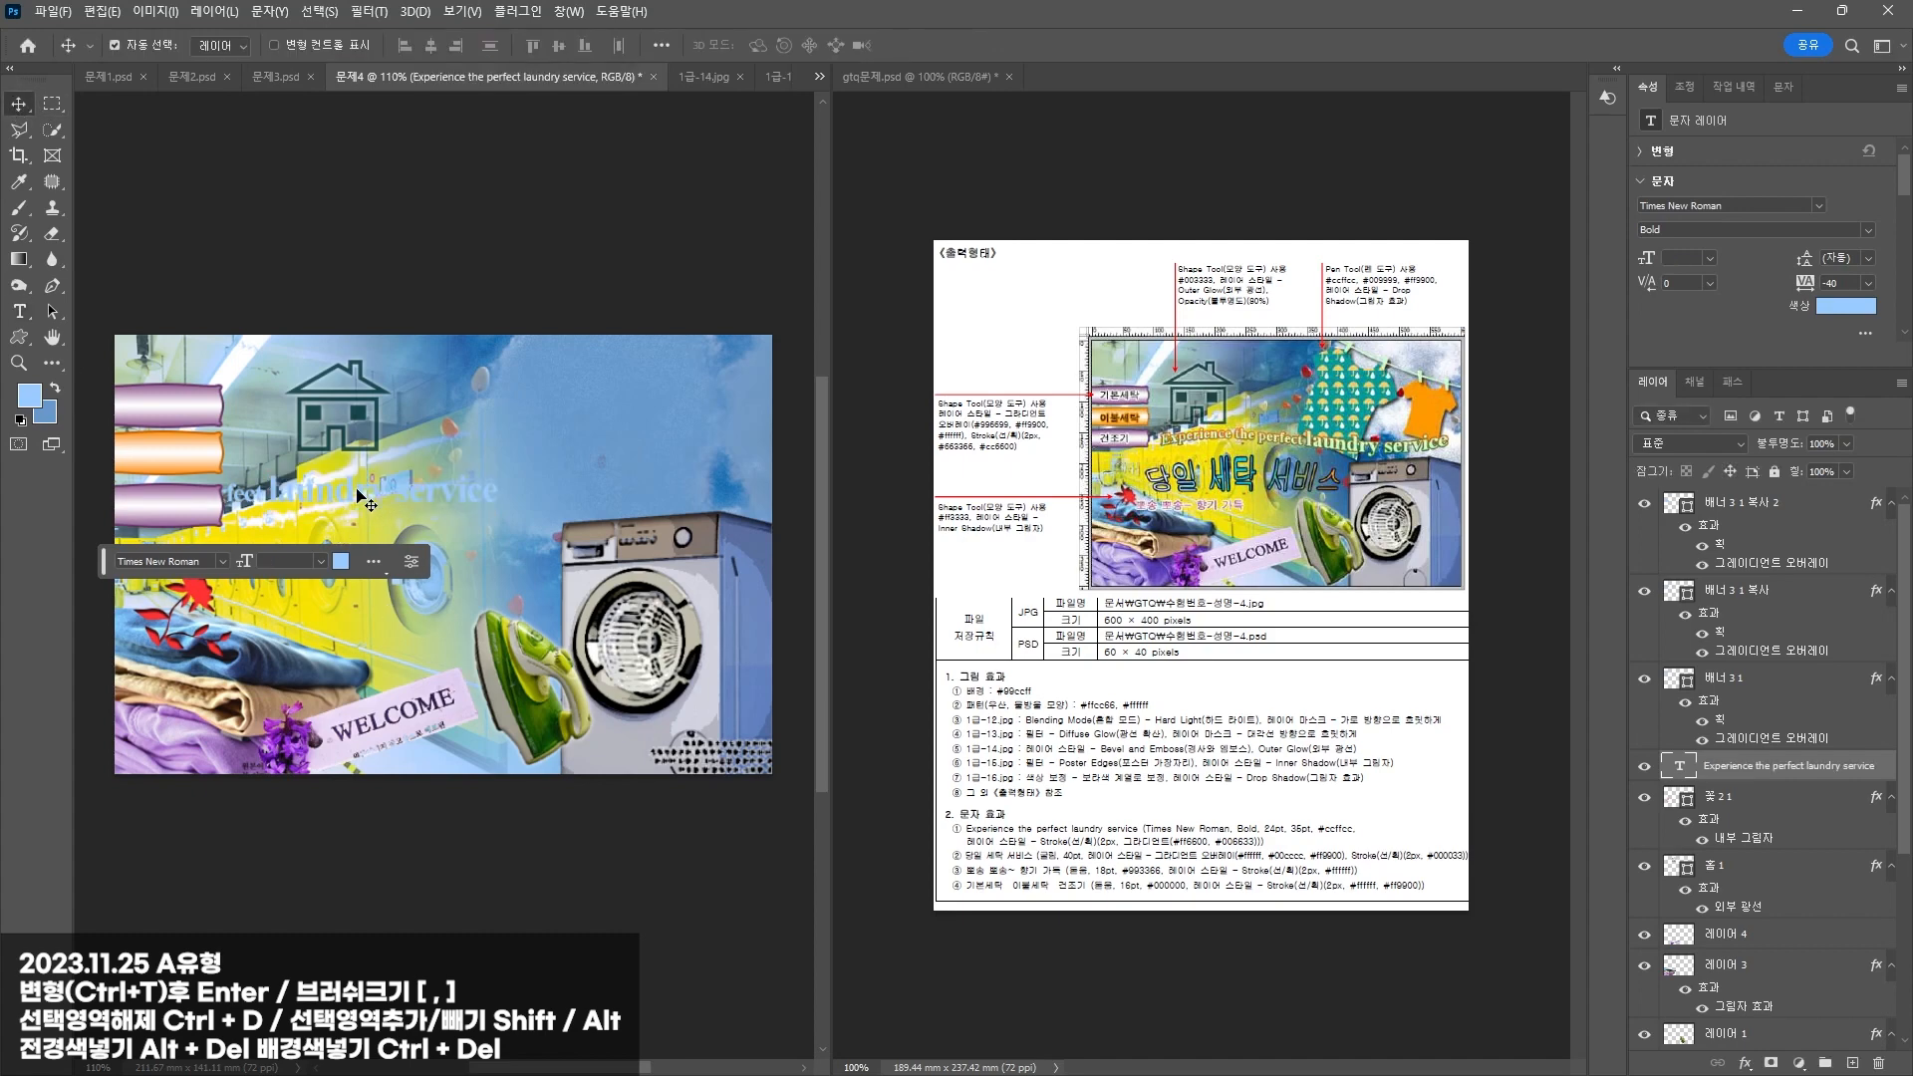
pyautogui.moveTo(366, 495); pyautogui.dragTo(553, 471)
# Step: Set the colour of the "Experience the perfect laundry service" text to #ccffcc
pyautogui.doubleClick(552, 467)
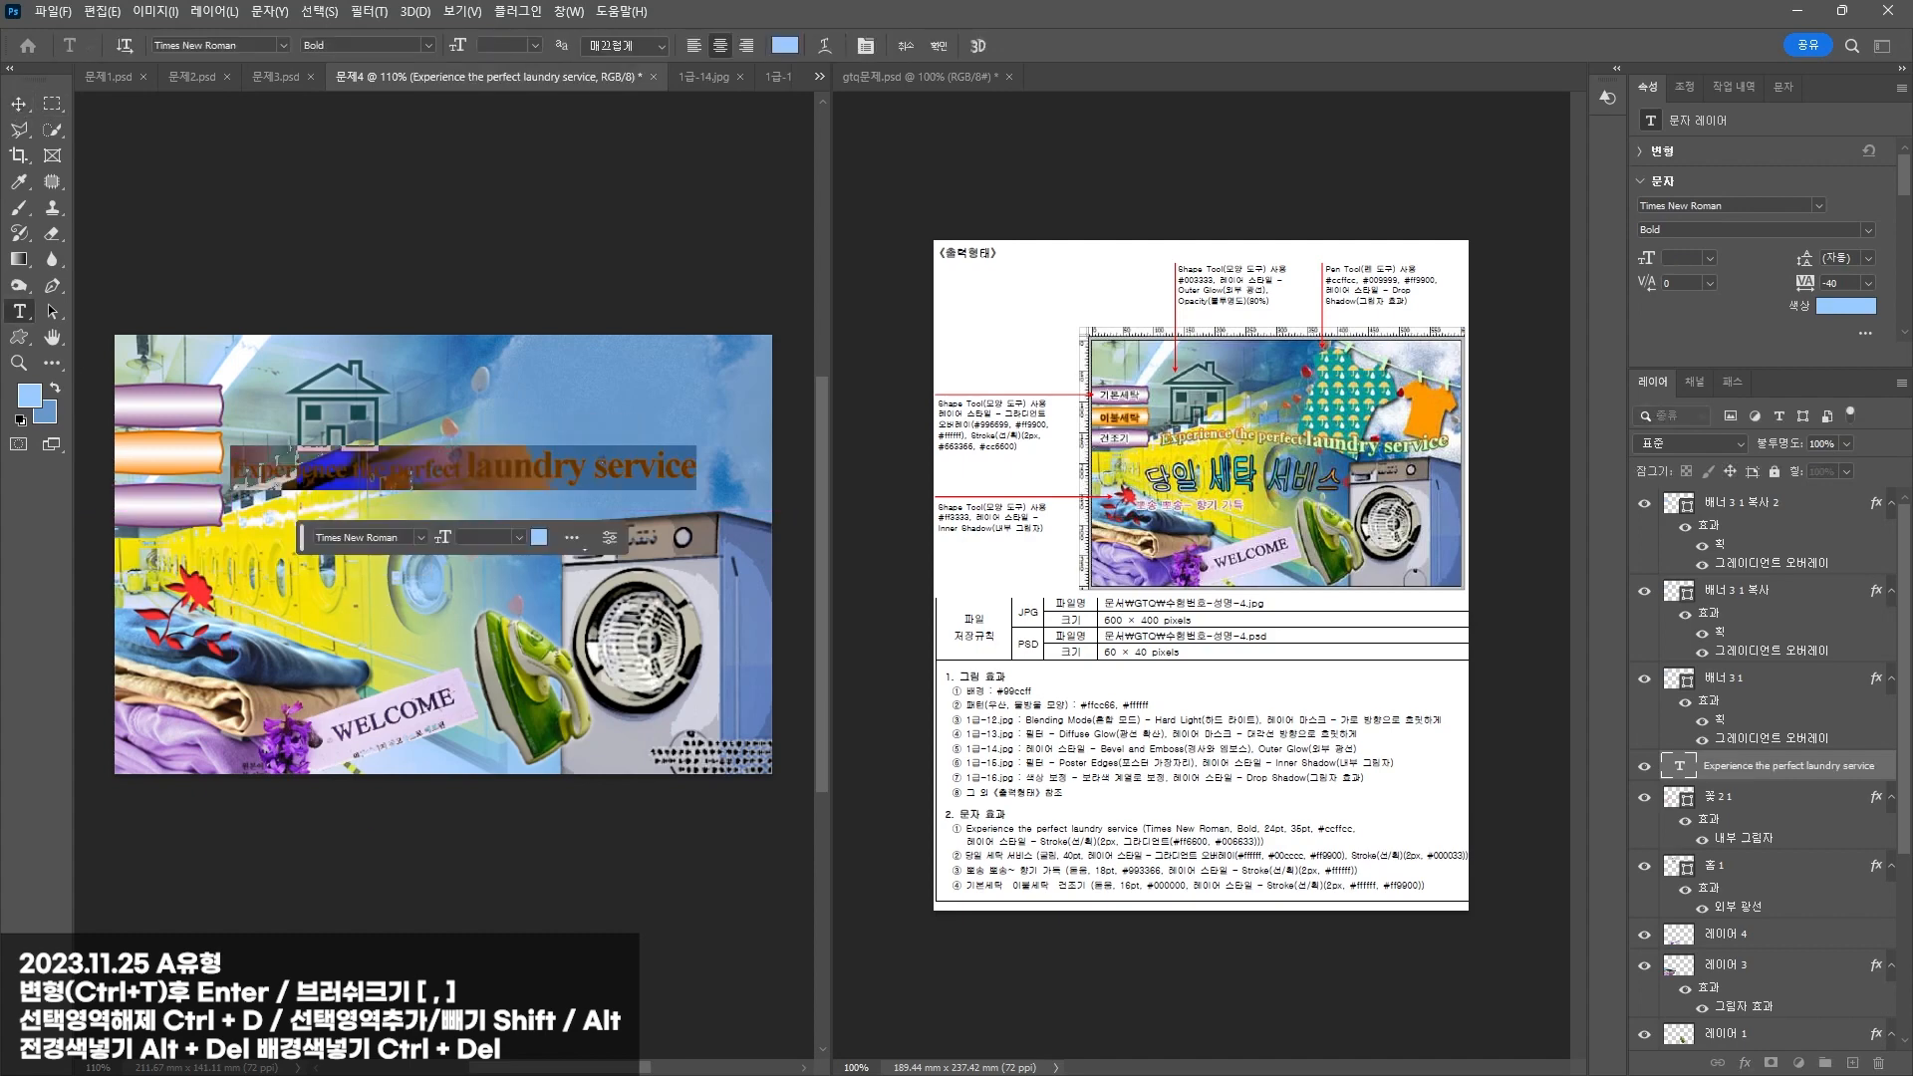
pyautogui.click(785, 44)
pyautogui.write('cc')
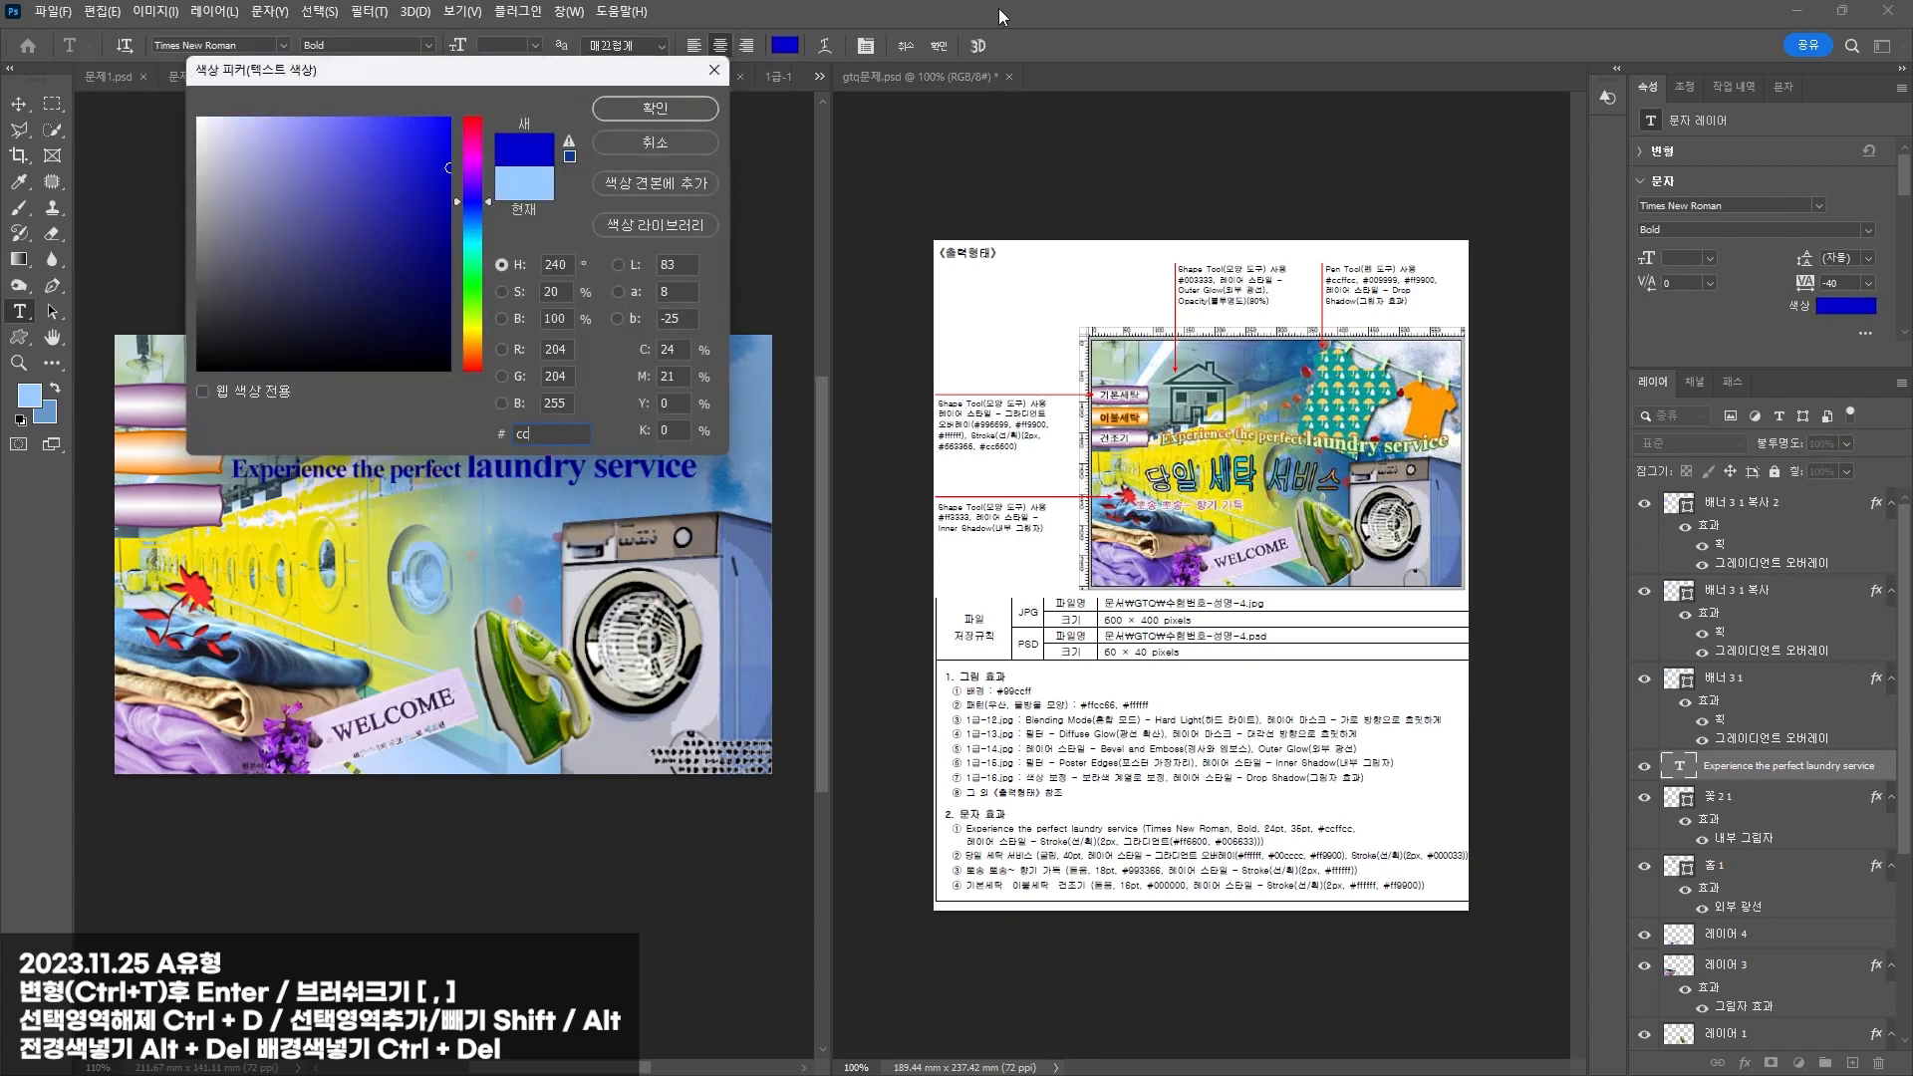
pyautogui.write('ffcc')
pyautogui.press('Return')
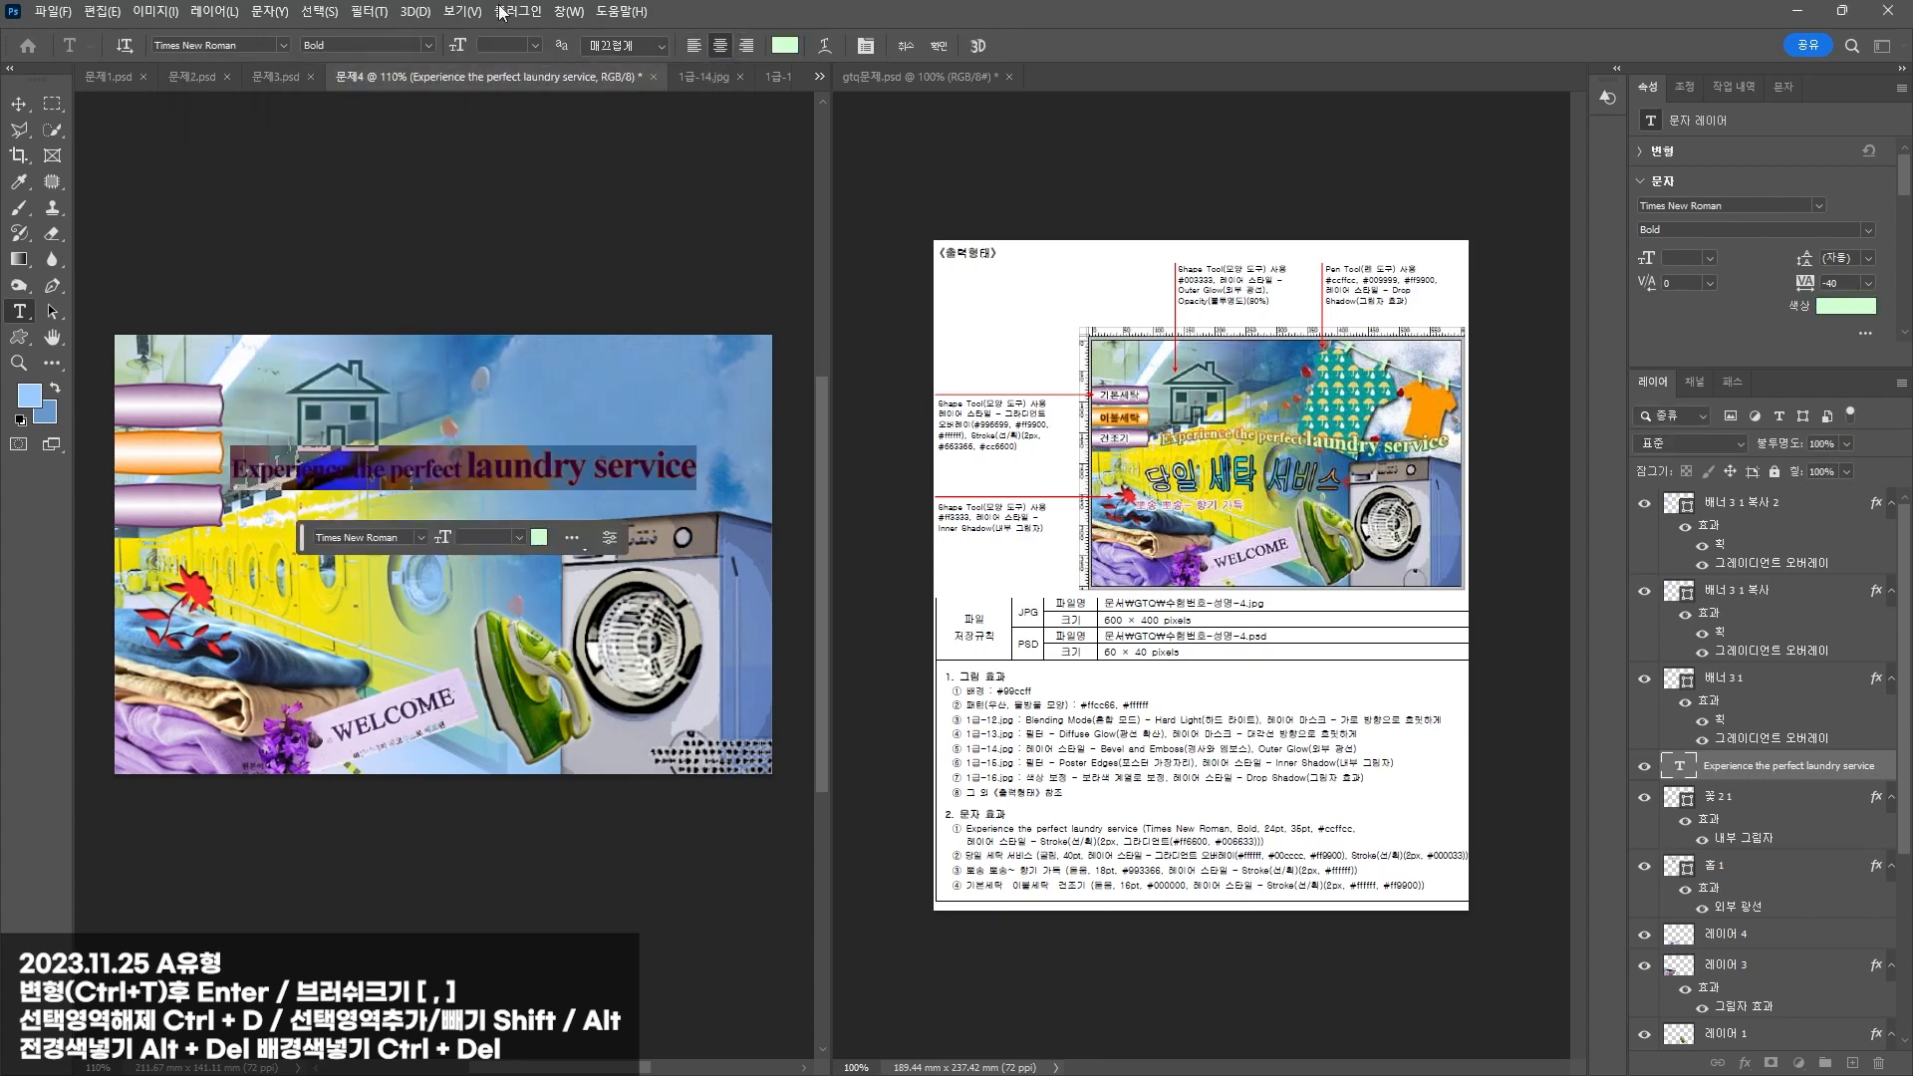
pyautogui.click(18, 104)
# Step: Add a 2 px gradient stroke to the "Experience the perfect laundry service" text, with the gradient's start colour set to #ff6600
pyautogui.click(1745, 1064)
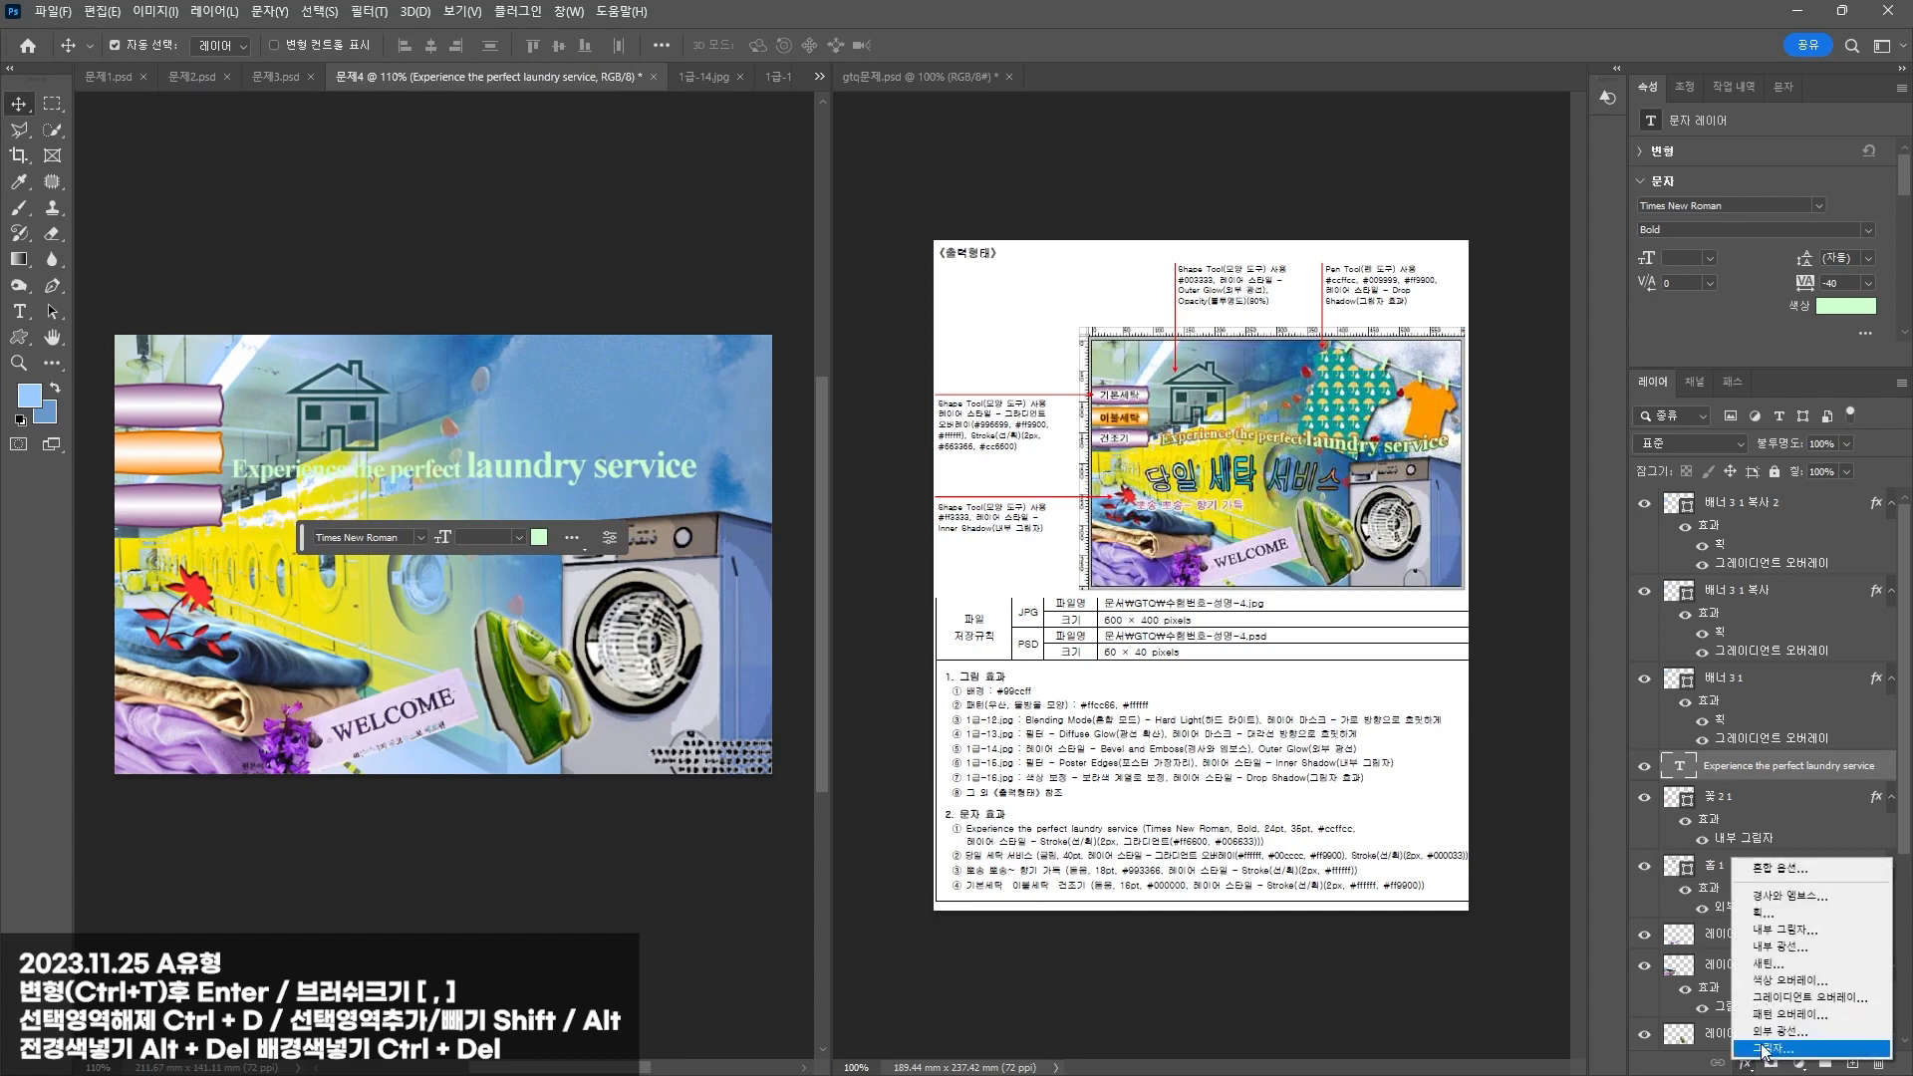
pyautogui.click(1783, 919)
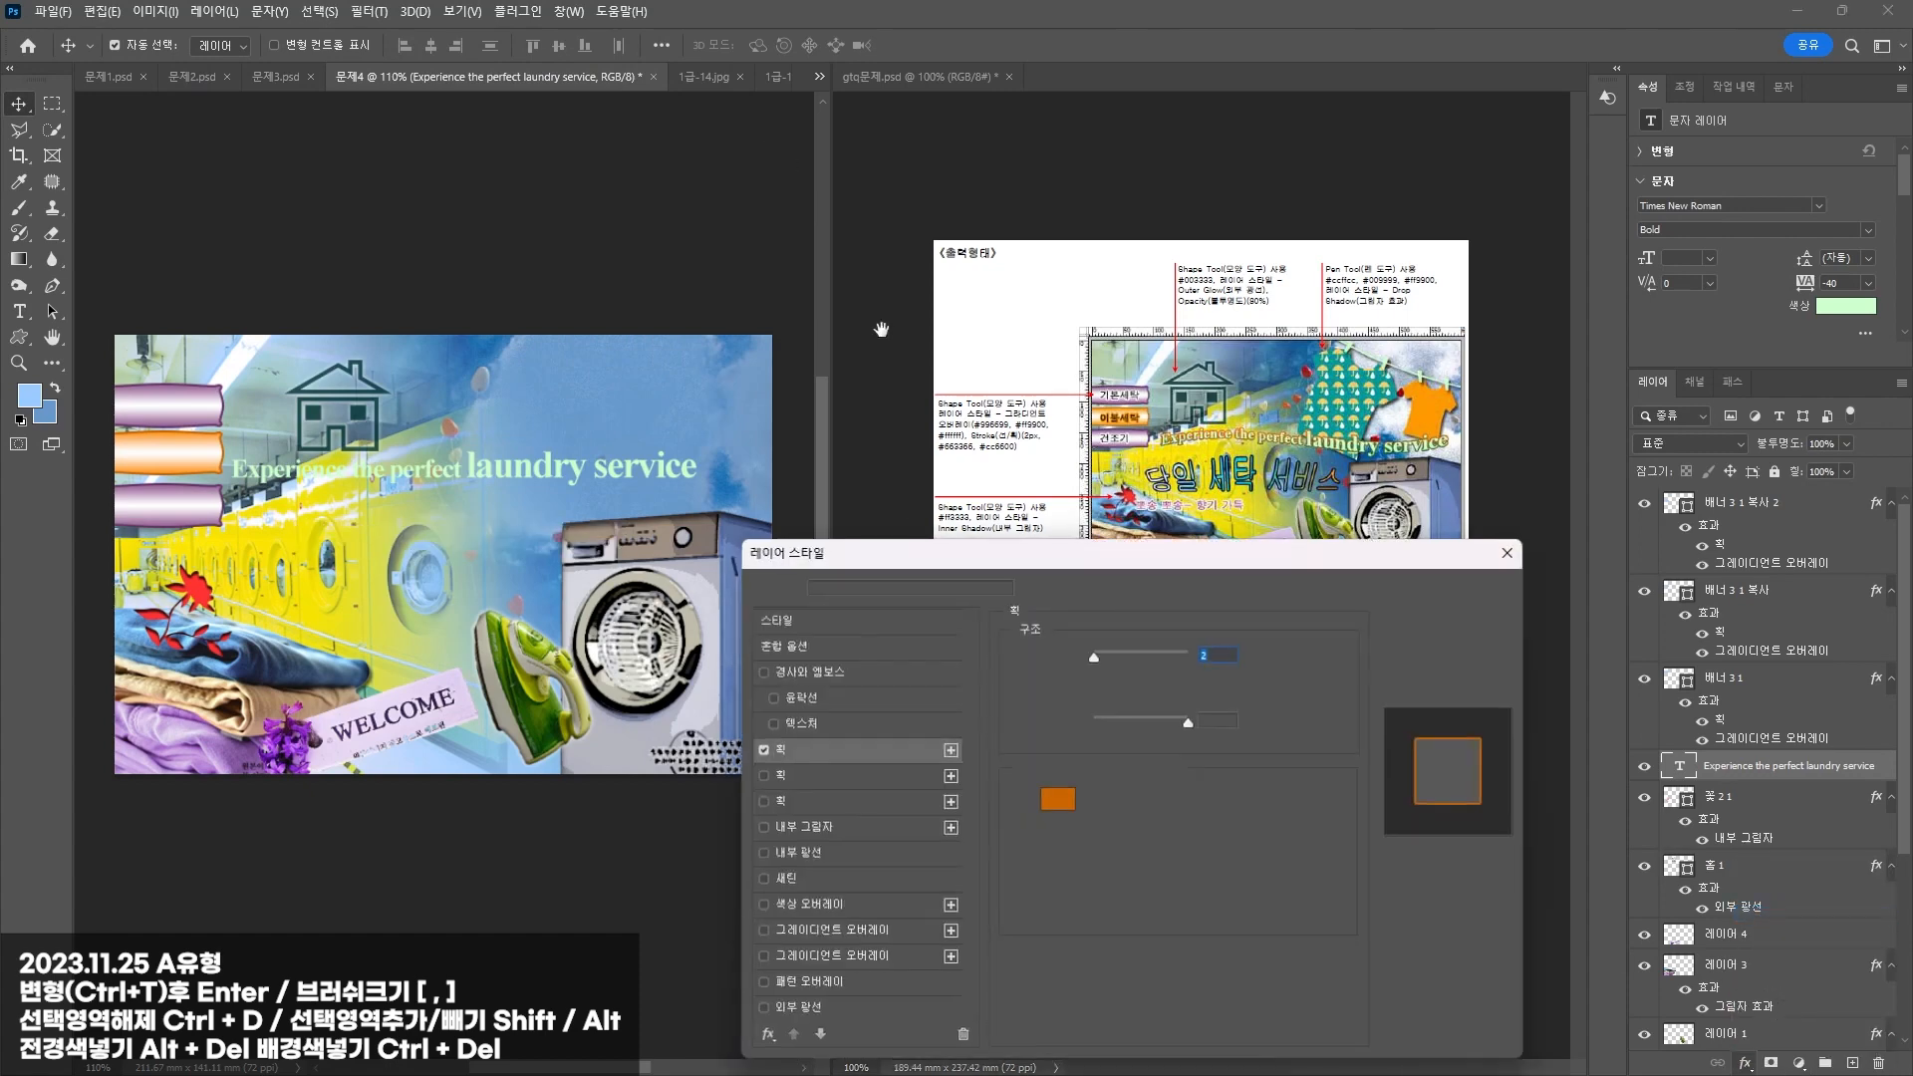
pyautogui.click(1109, 776)
pyautogui.click(1108, 796)
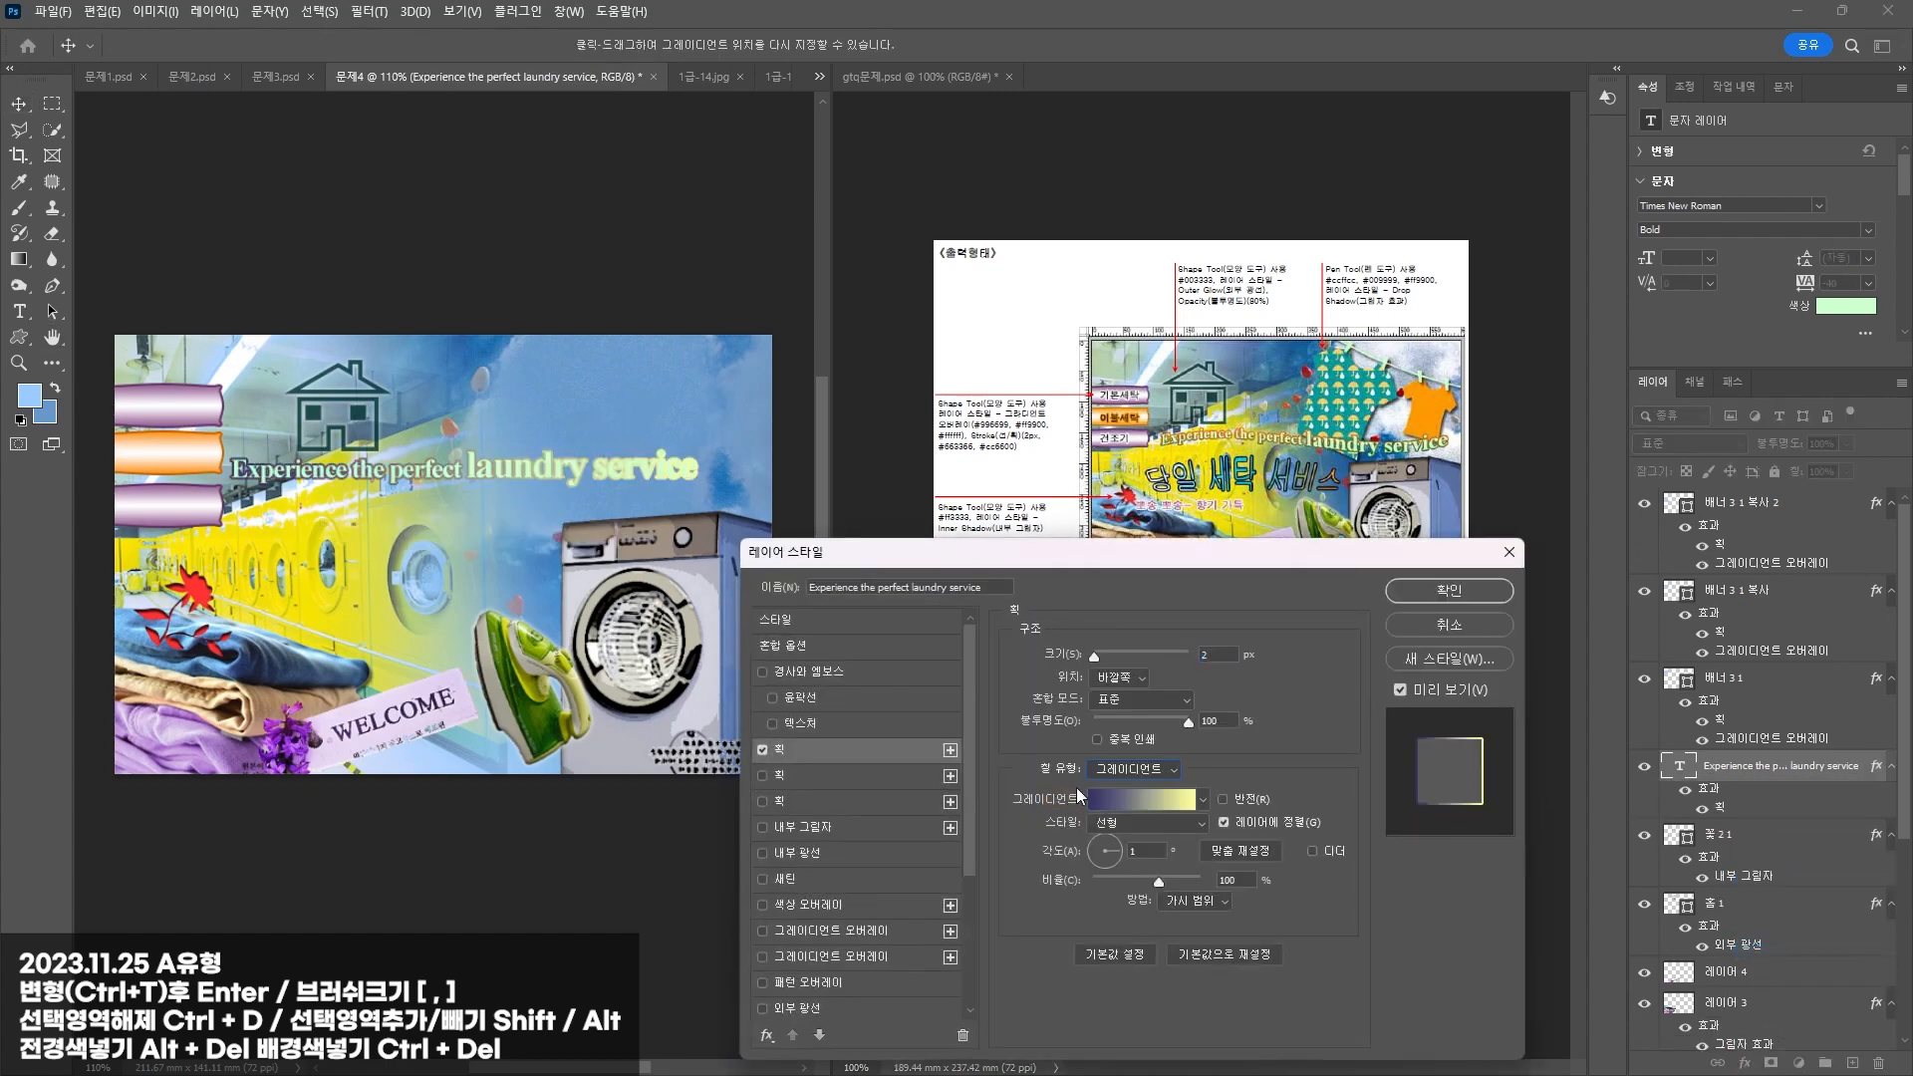
pyautogui.click(1112, 802)
pyautogui.click(332, 510)
pyautogui.click(439, 595)
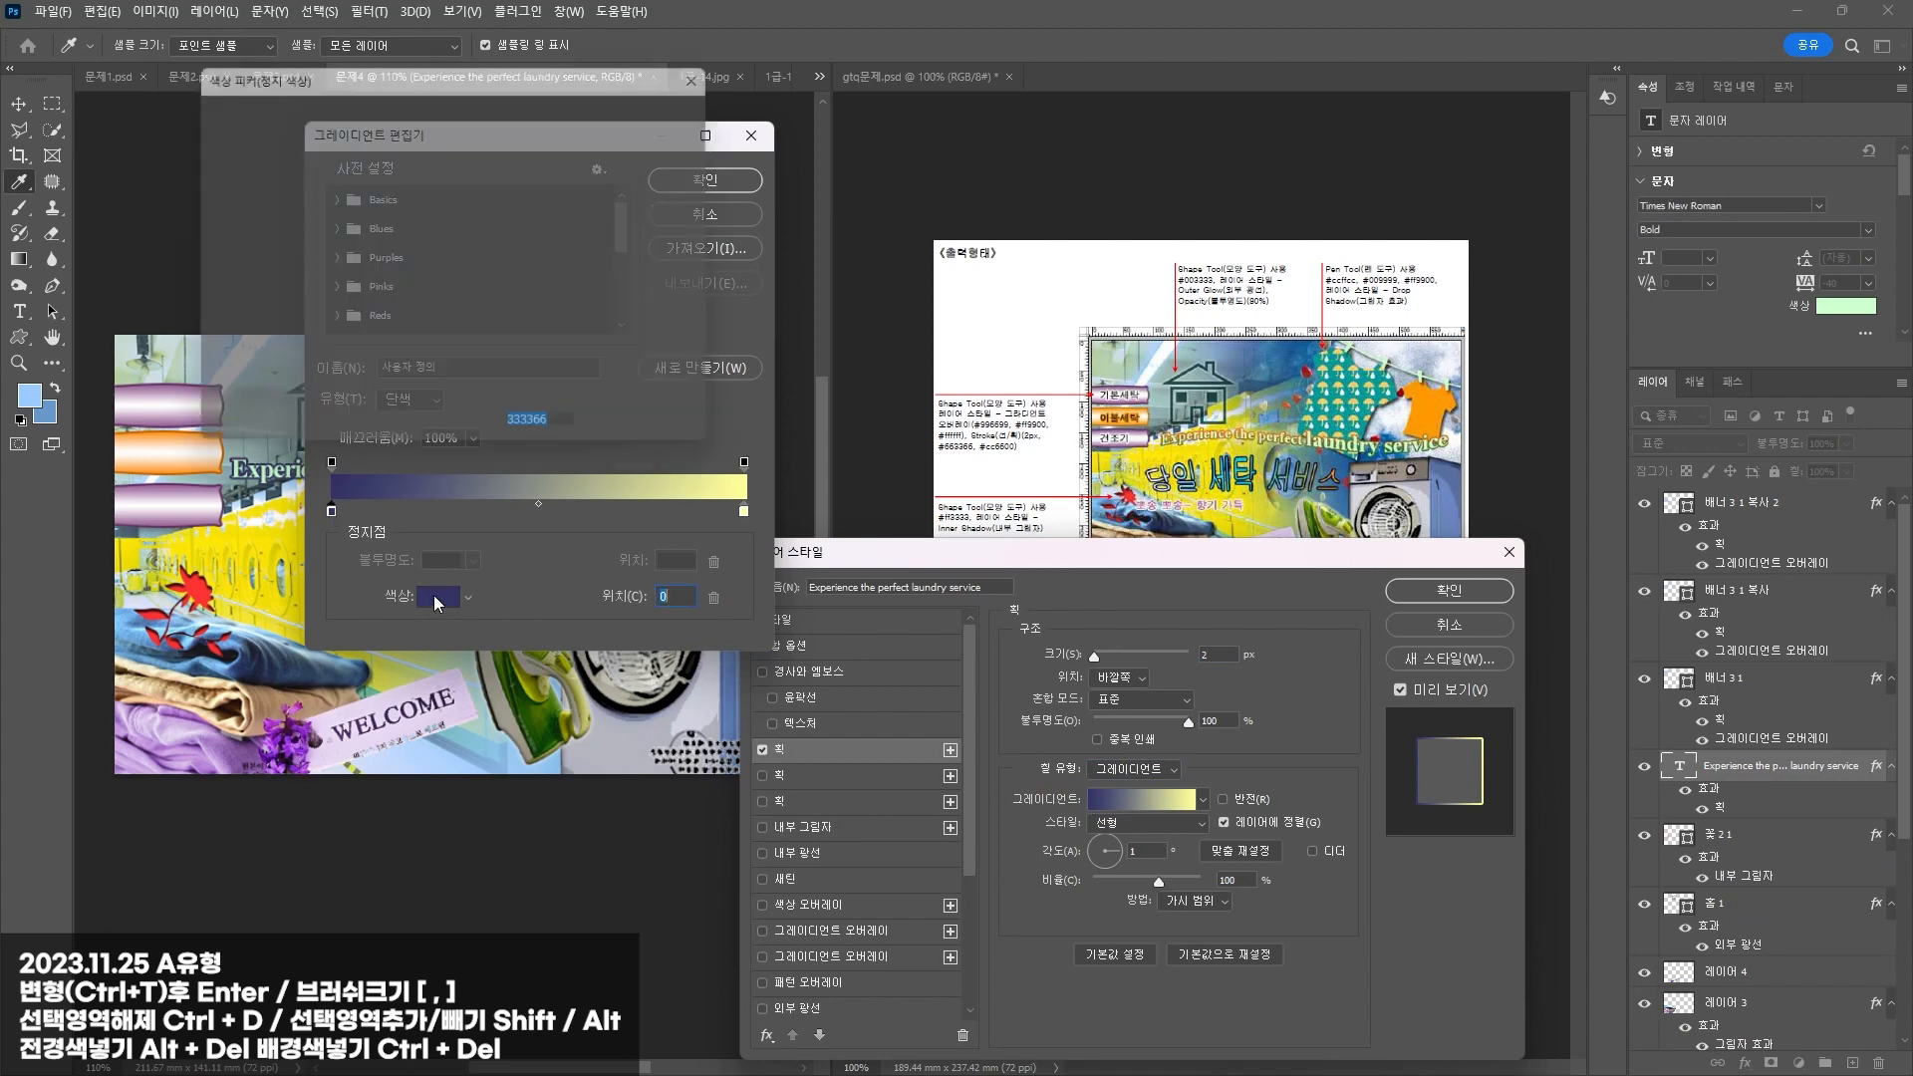
pyautogui.click(558, 434)
pyautogui.write('ff6600')
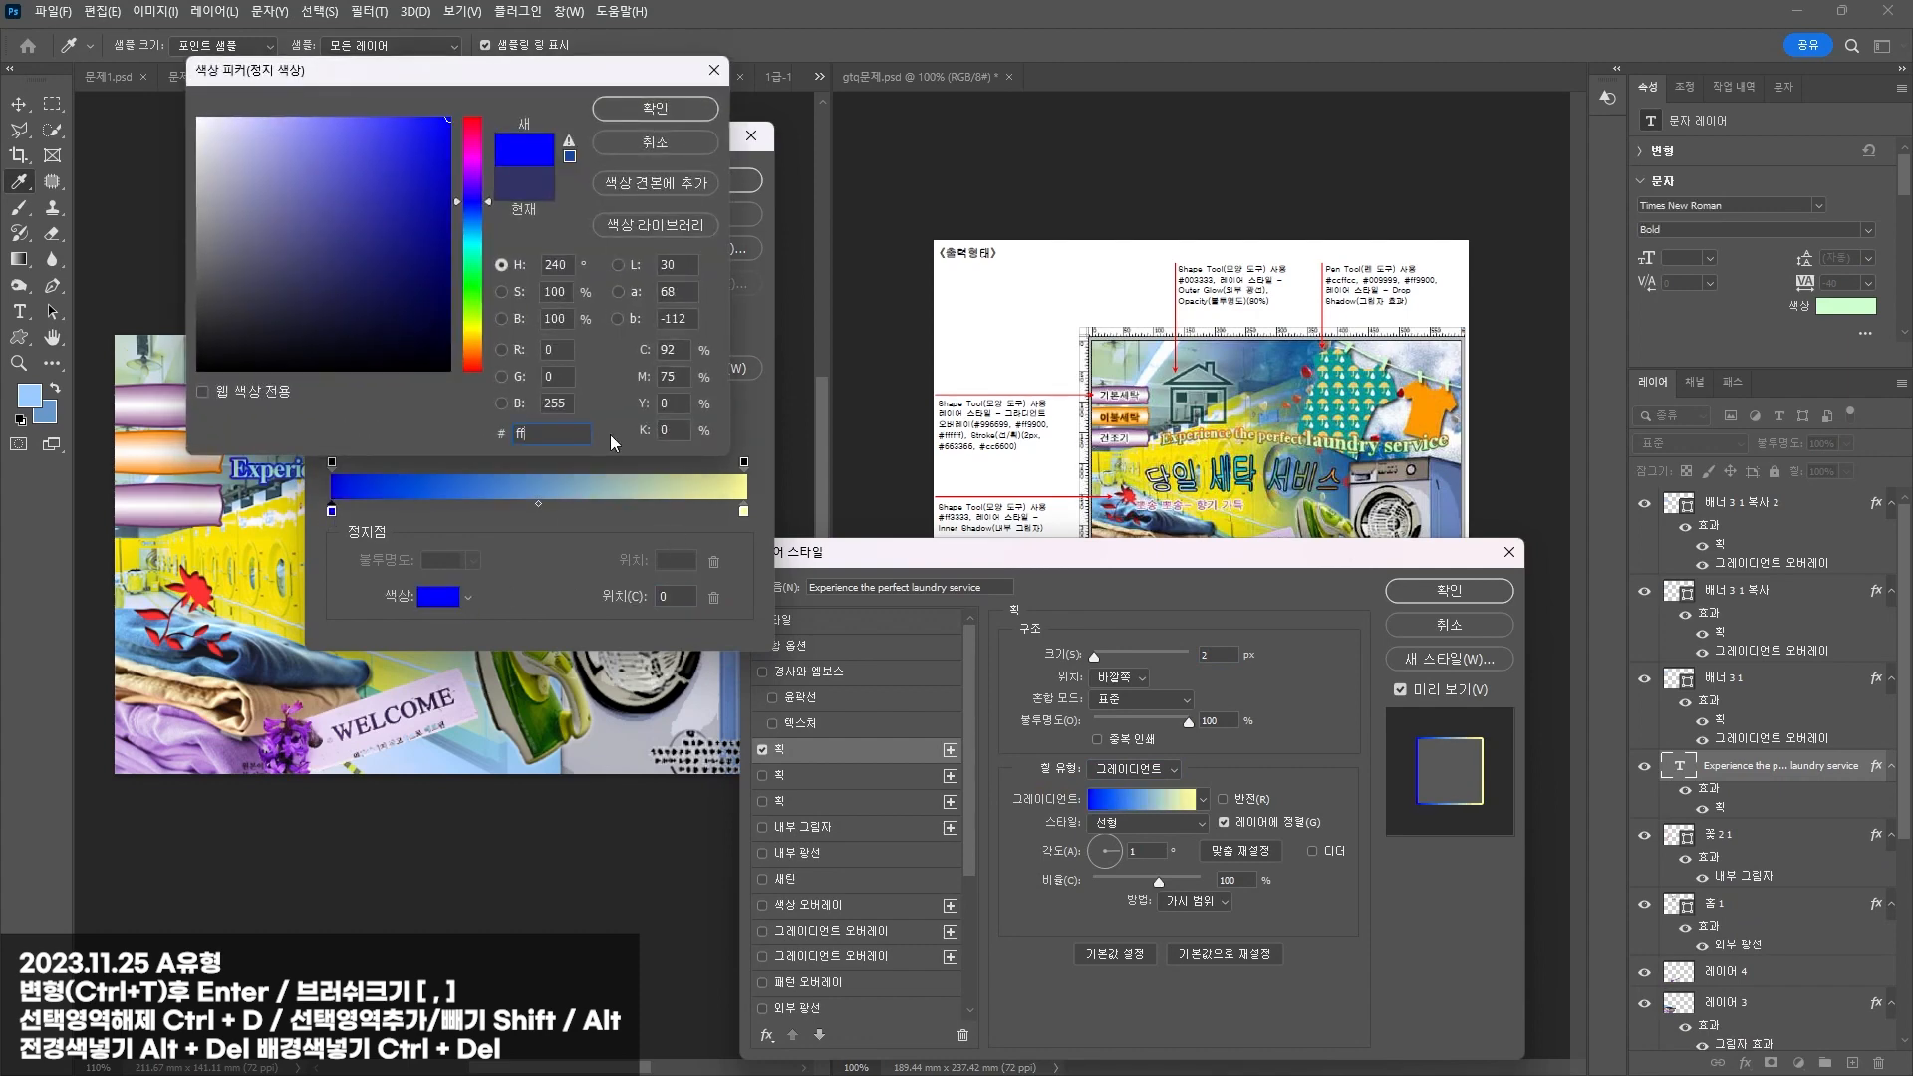
pyautogui.press('Return')
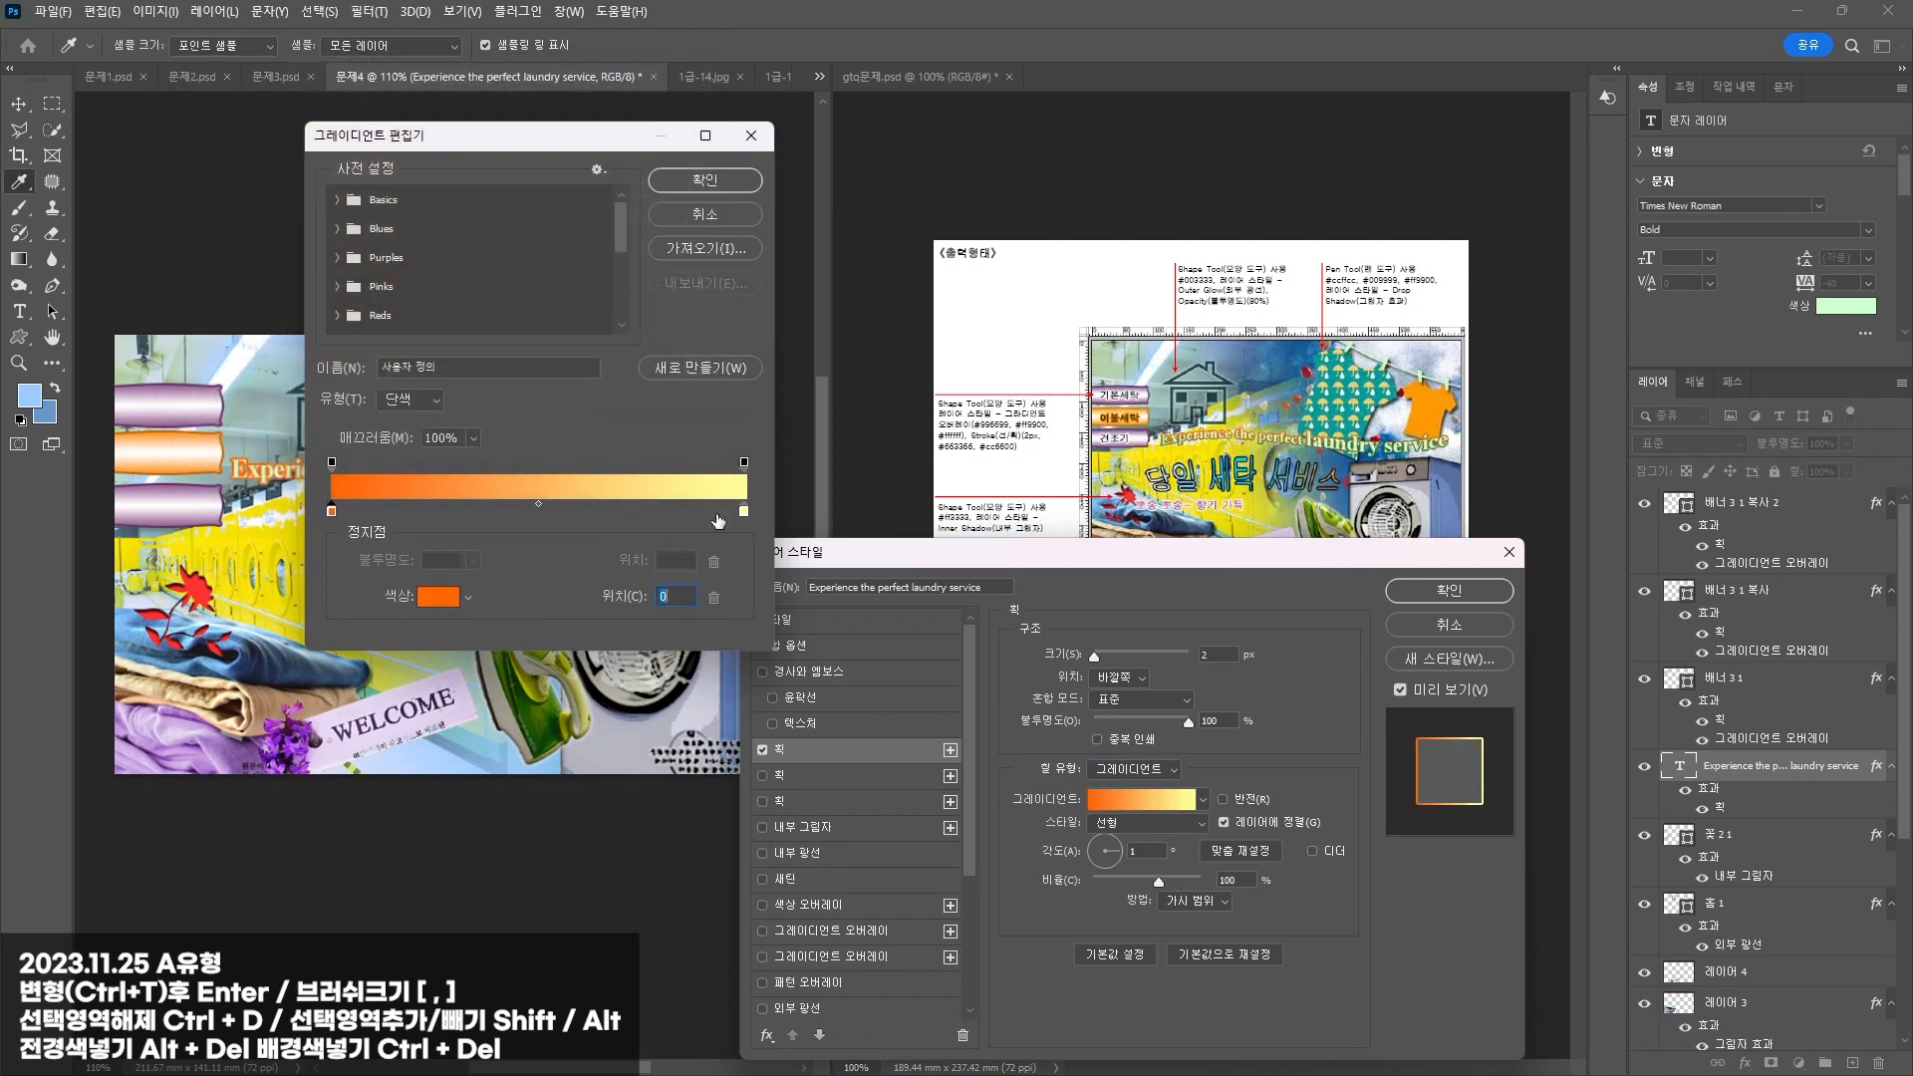
# Step: Set the end colour of the text's stroke gradient to #006633
pyautogui.click(742, 511)
pyautogui.click(435, 596)
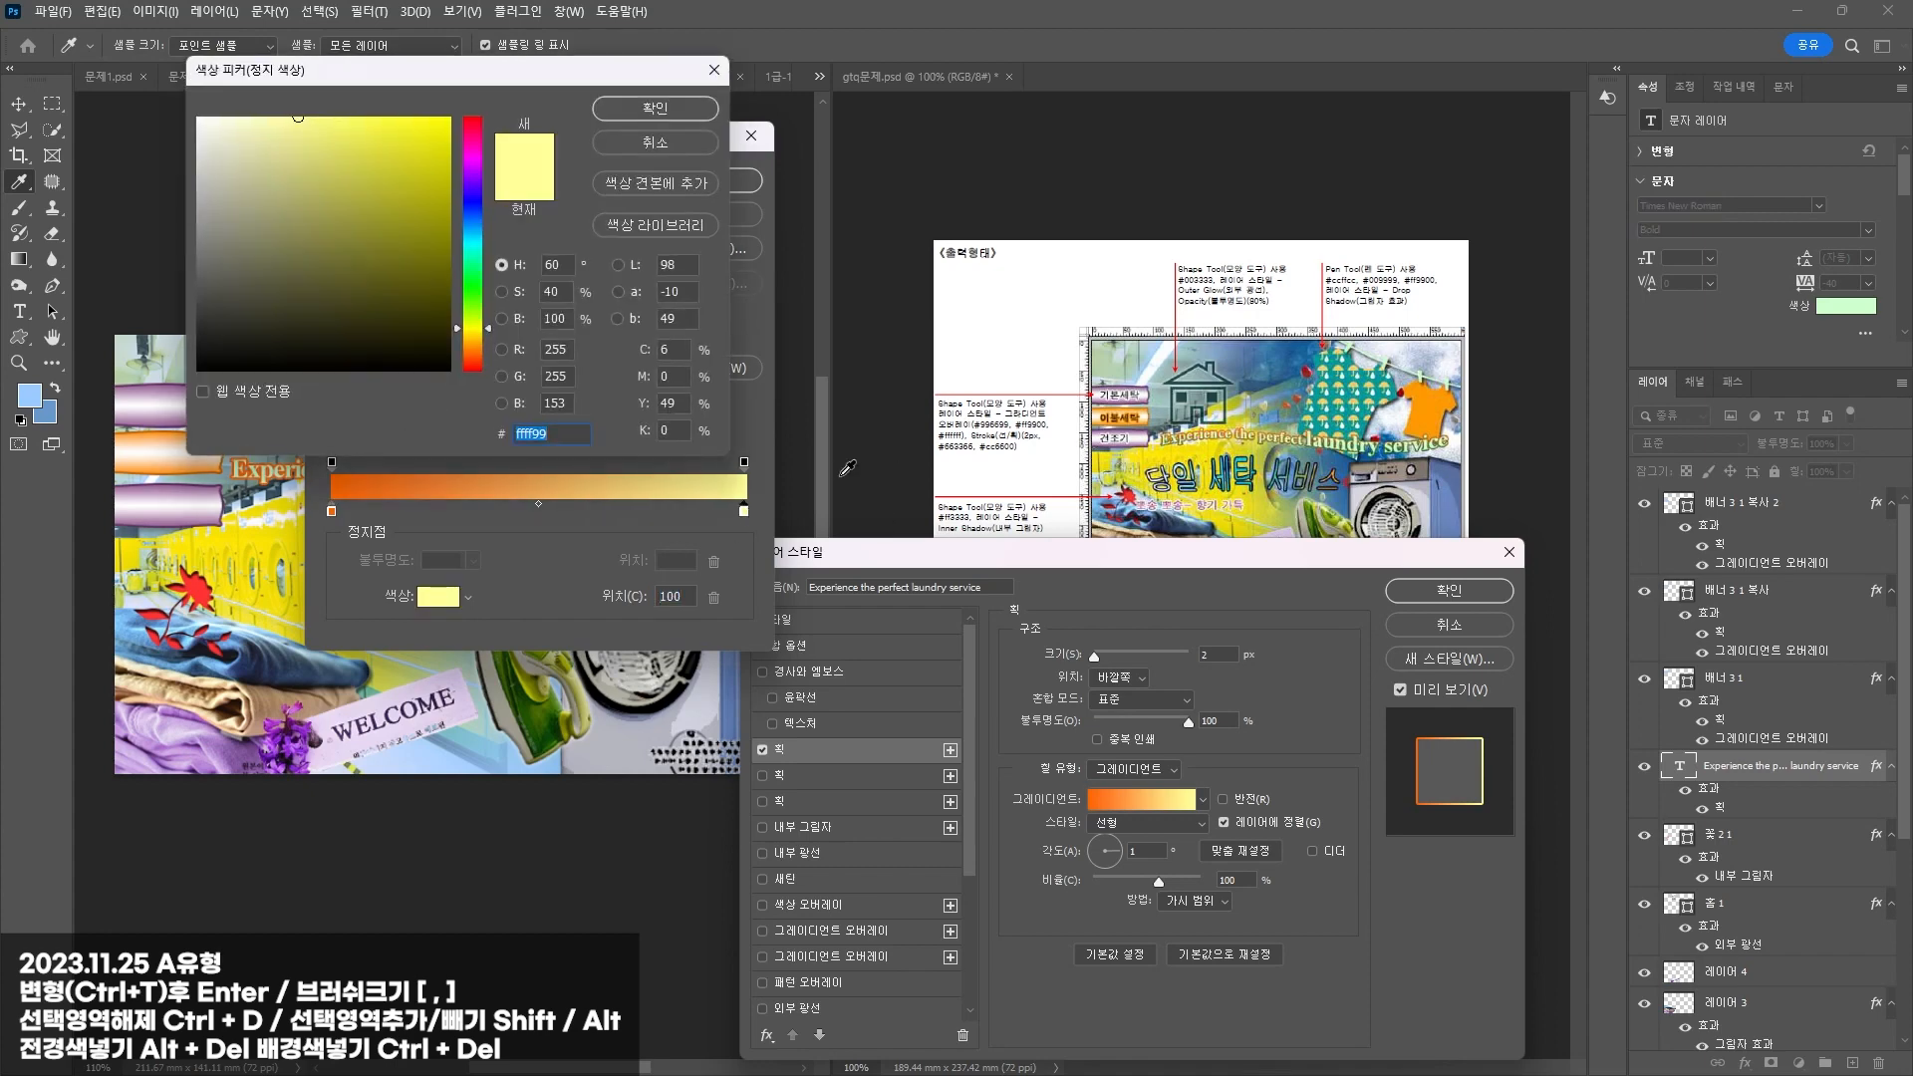
pyautogui.write('006633')
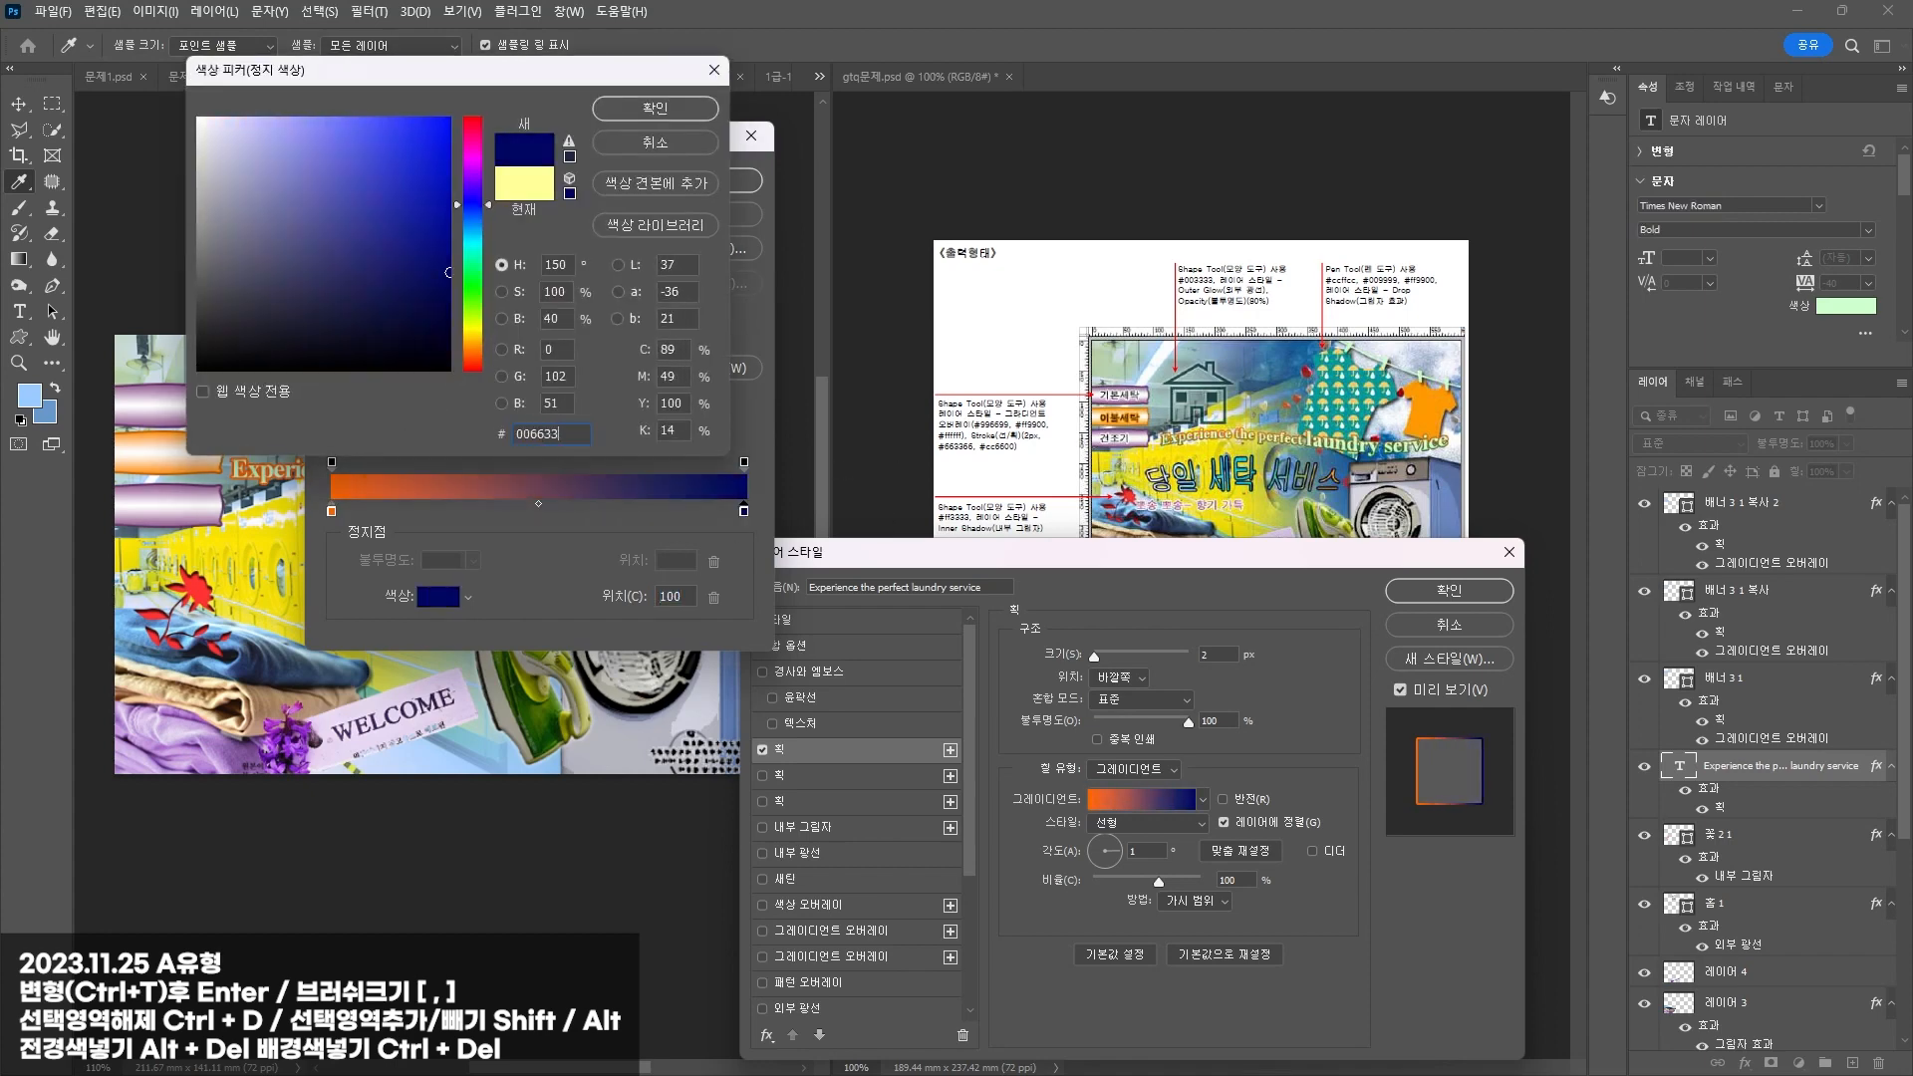
pyautogui.press('Return')
pyautogui.press('Return')
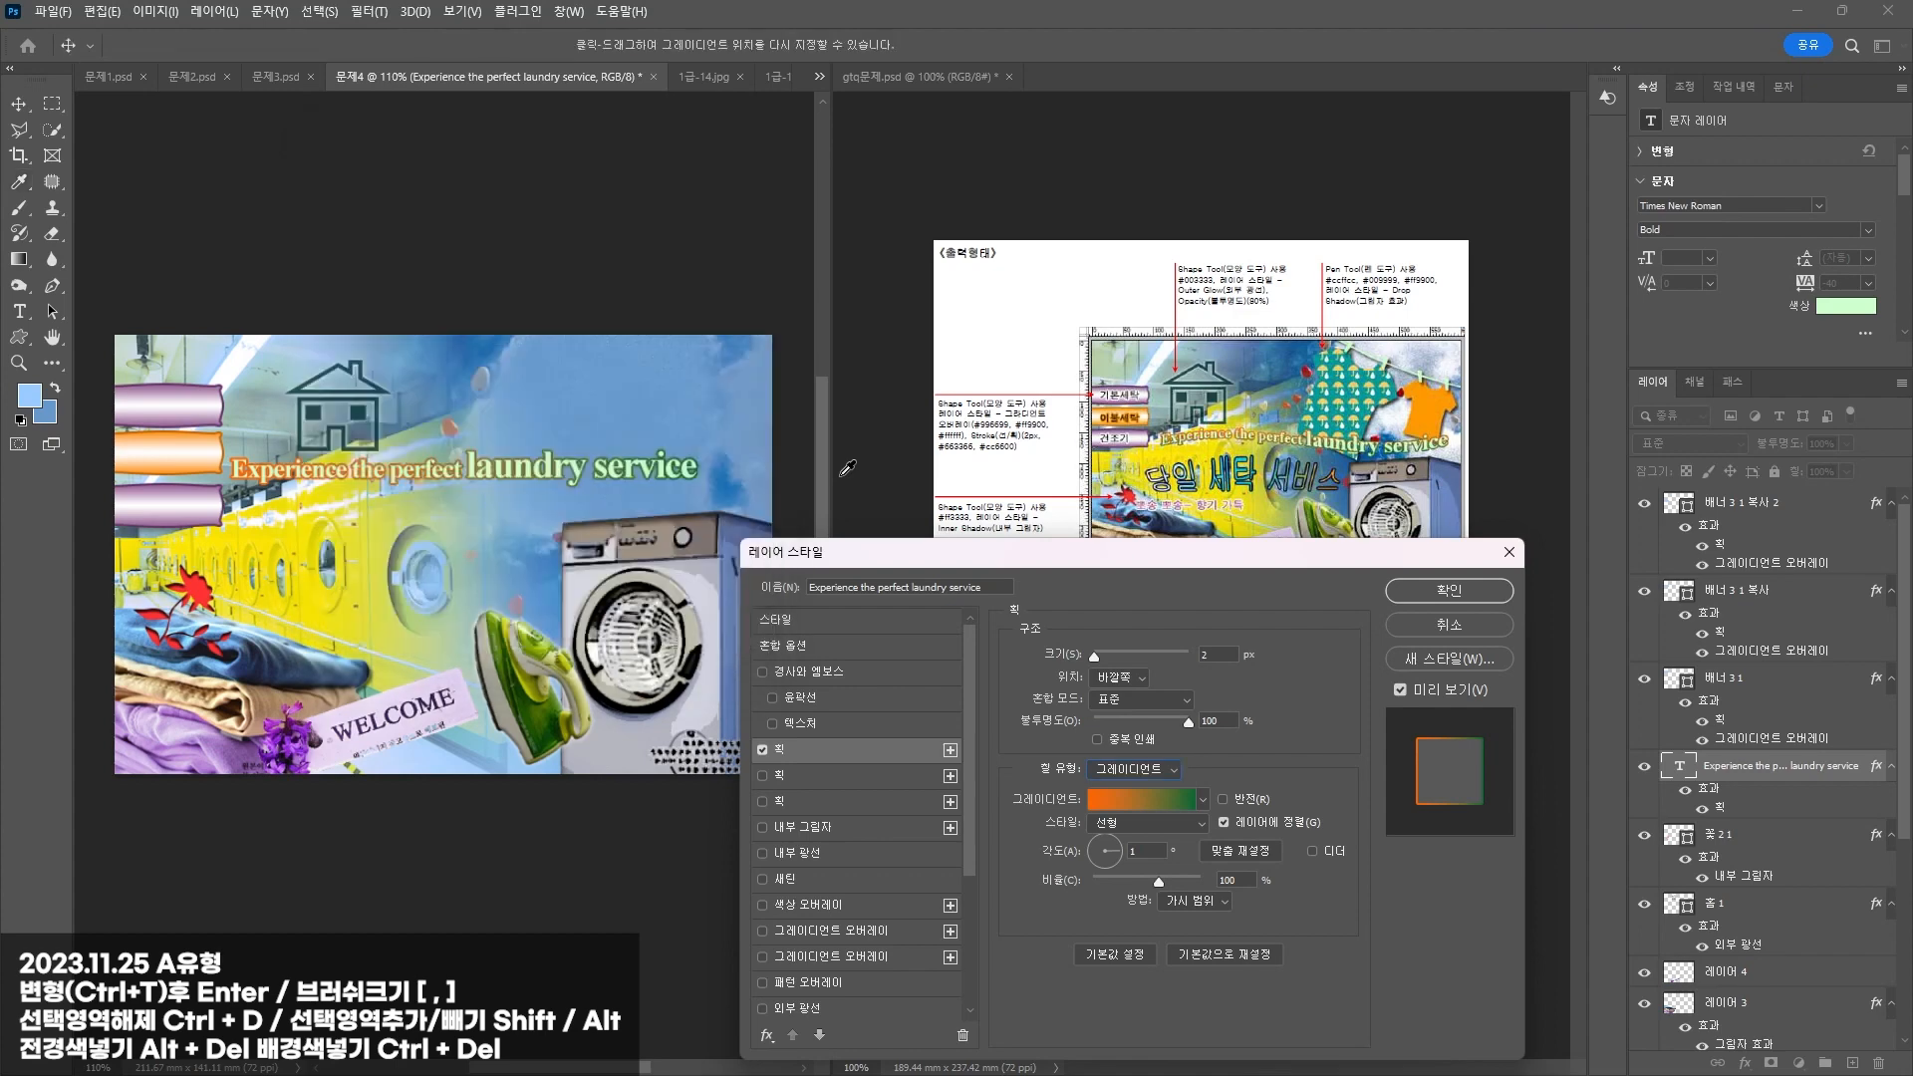
# Step: Turn the stroke gradient's angle to about -88° and apply the layer style
pyautogui.moveTo(1109, 847); pyautogui.dragTo(1104, 833)
pyautogui.click(1098, 866)
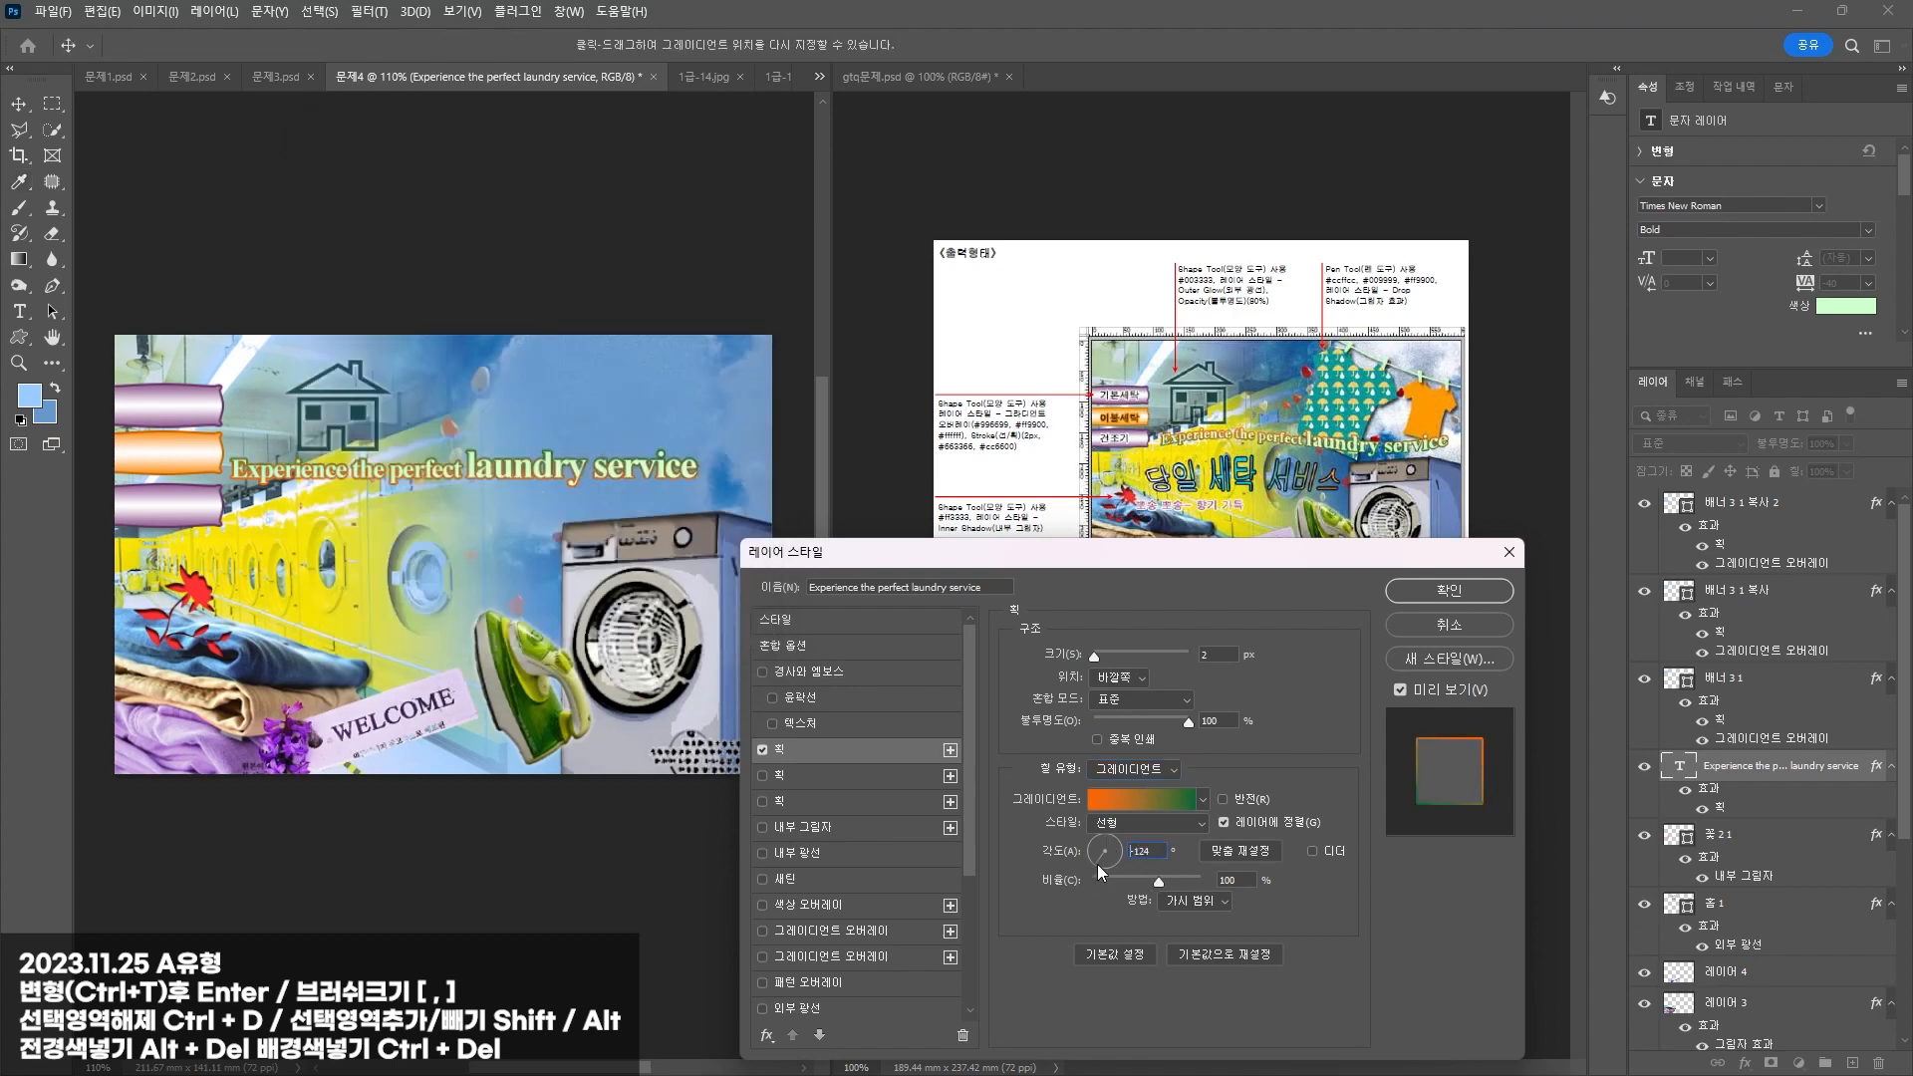
pyautogui.moveTo(1104, 885); pyautogui.dragTo(1106, 885)
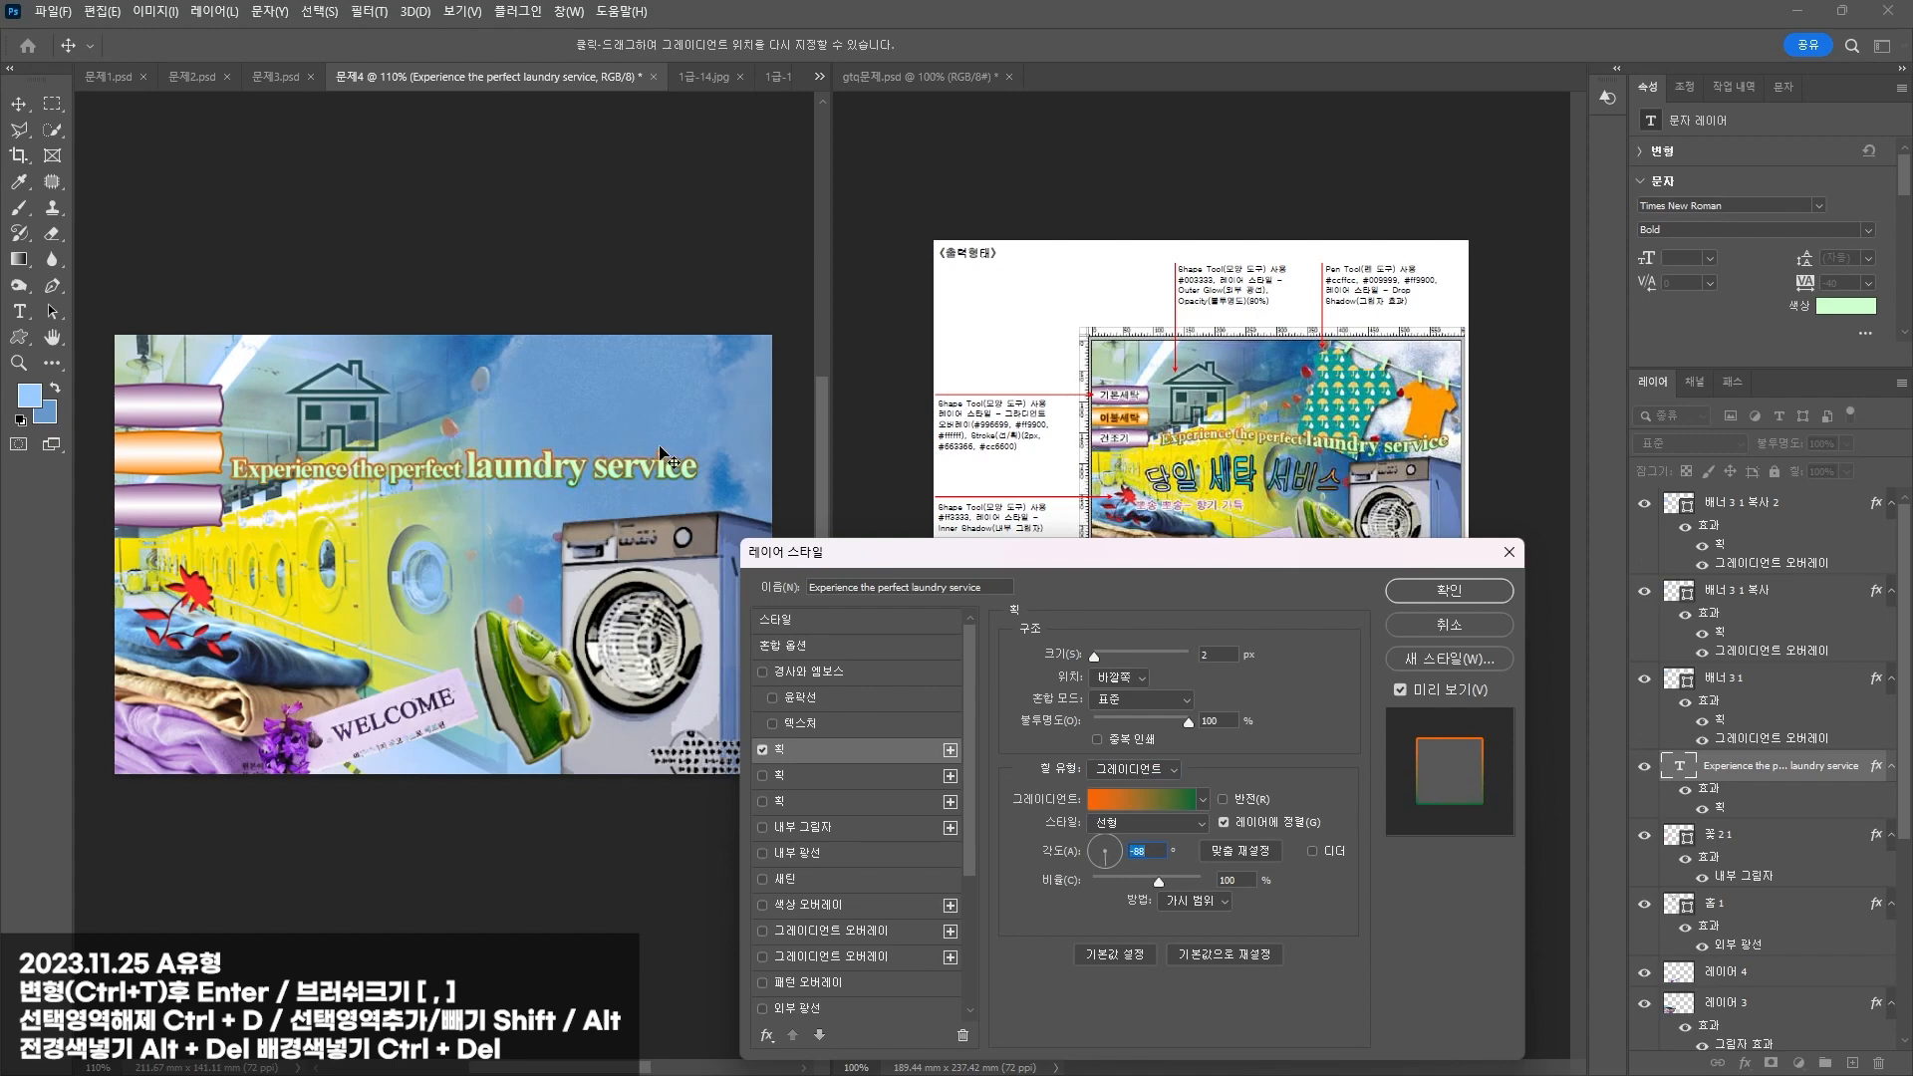
pyautogui.click(1450, 599)
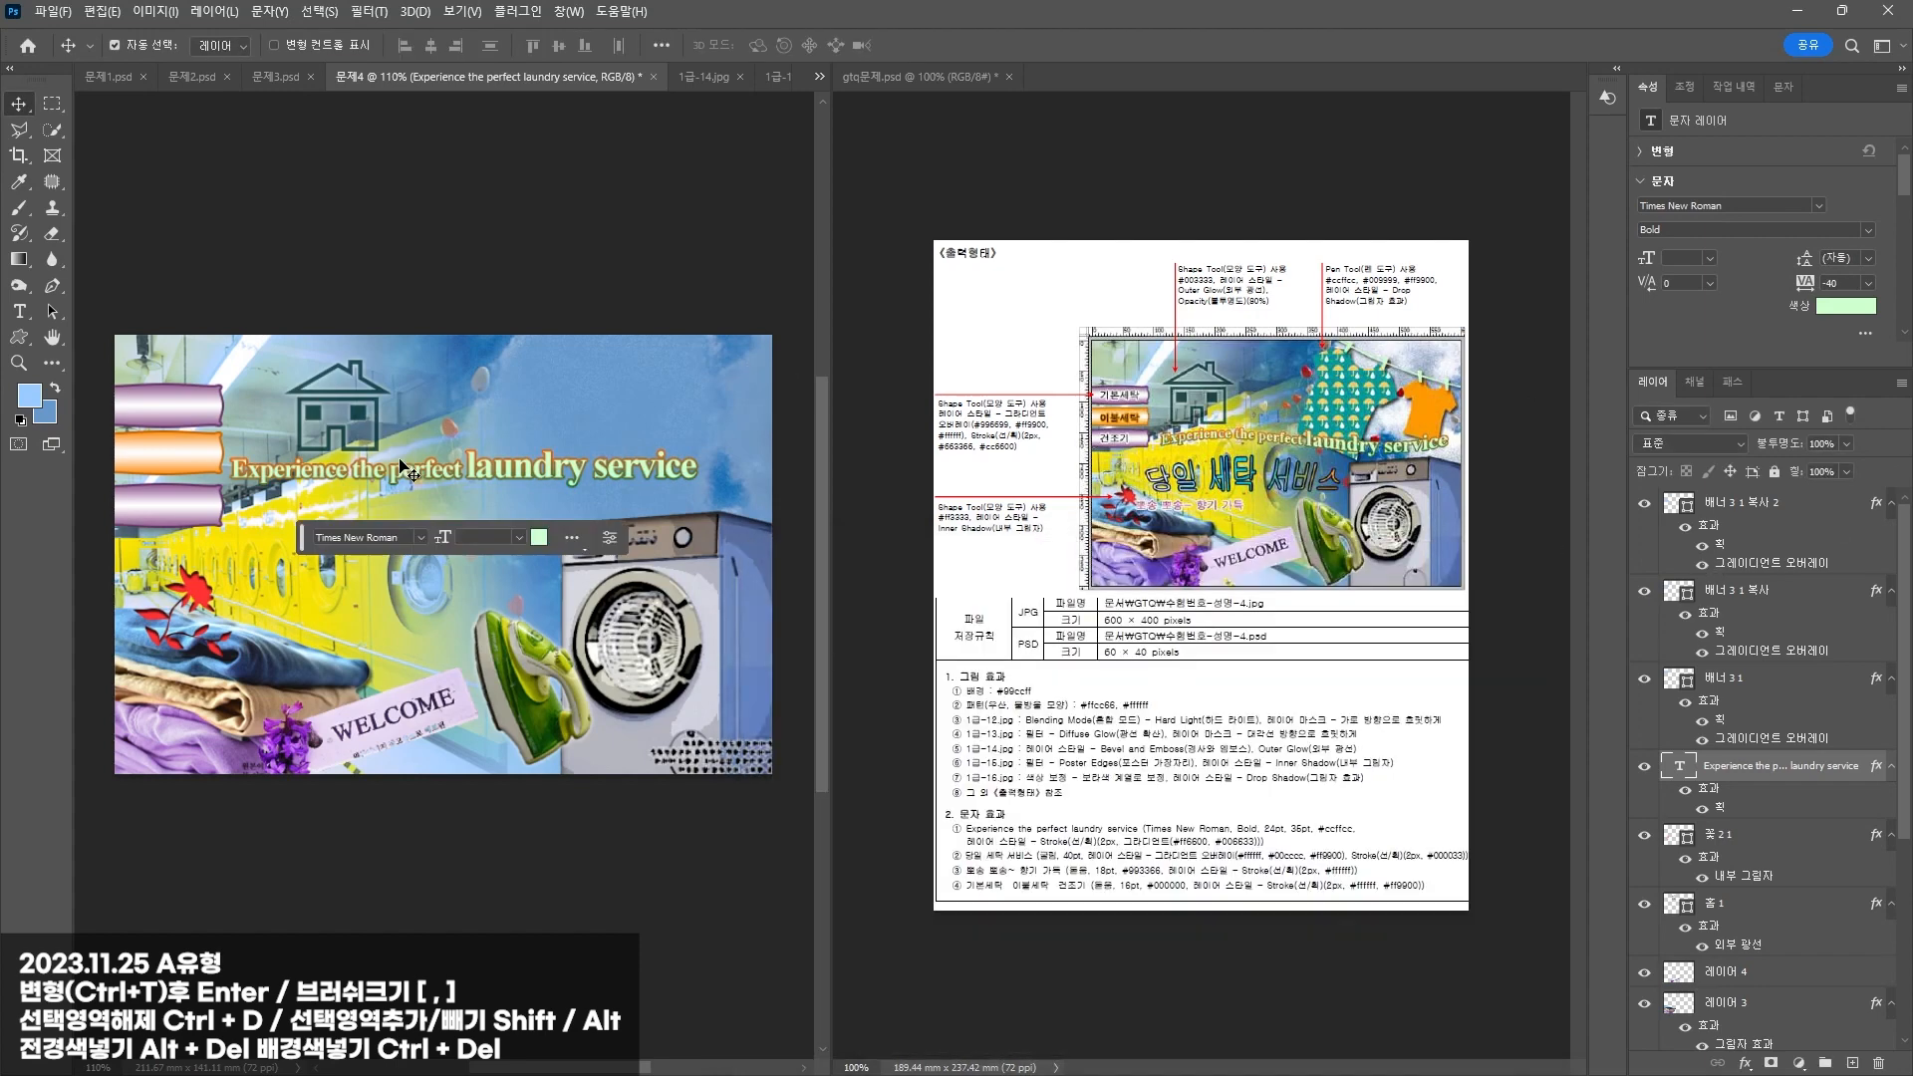
# Step: Warp the English text line with the horizontal Flag style at +43% bend, and move it slightly down and right
pyautogui.doubleClick(403, 464)
pyautogui.click(823, 47)
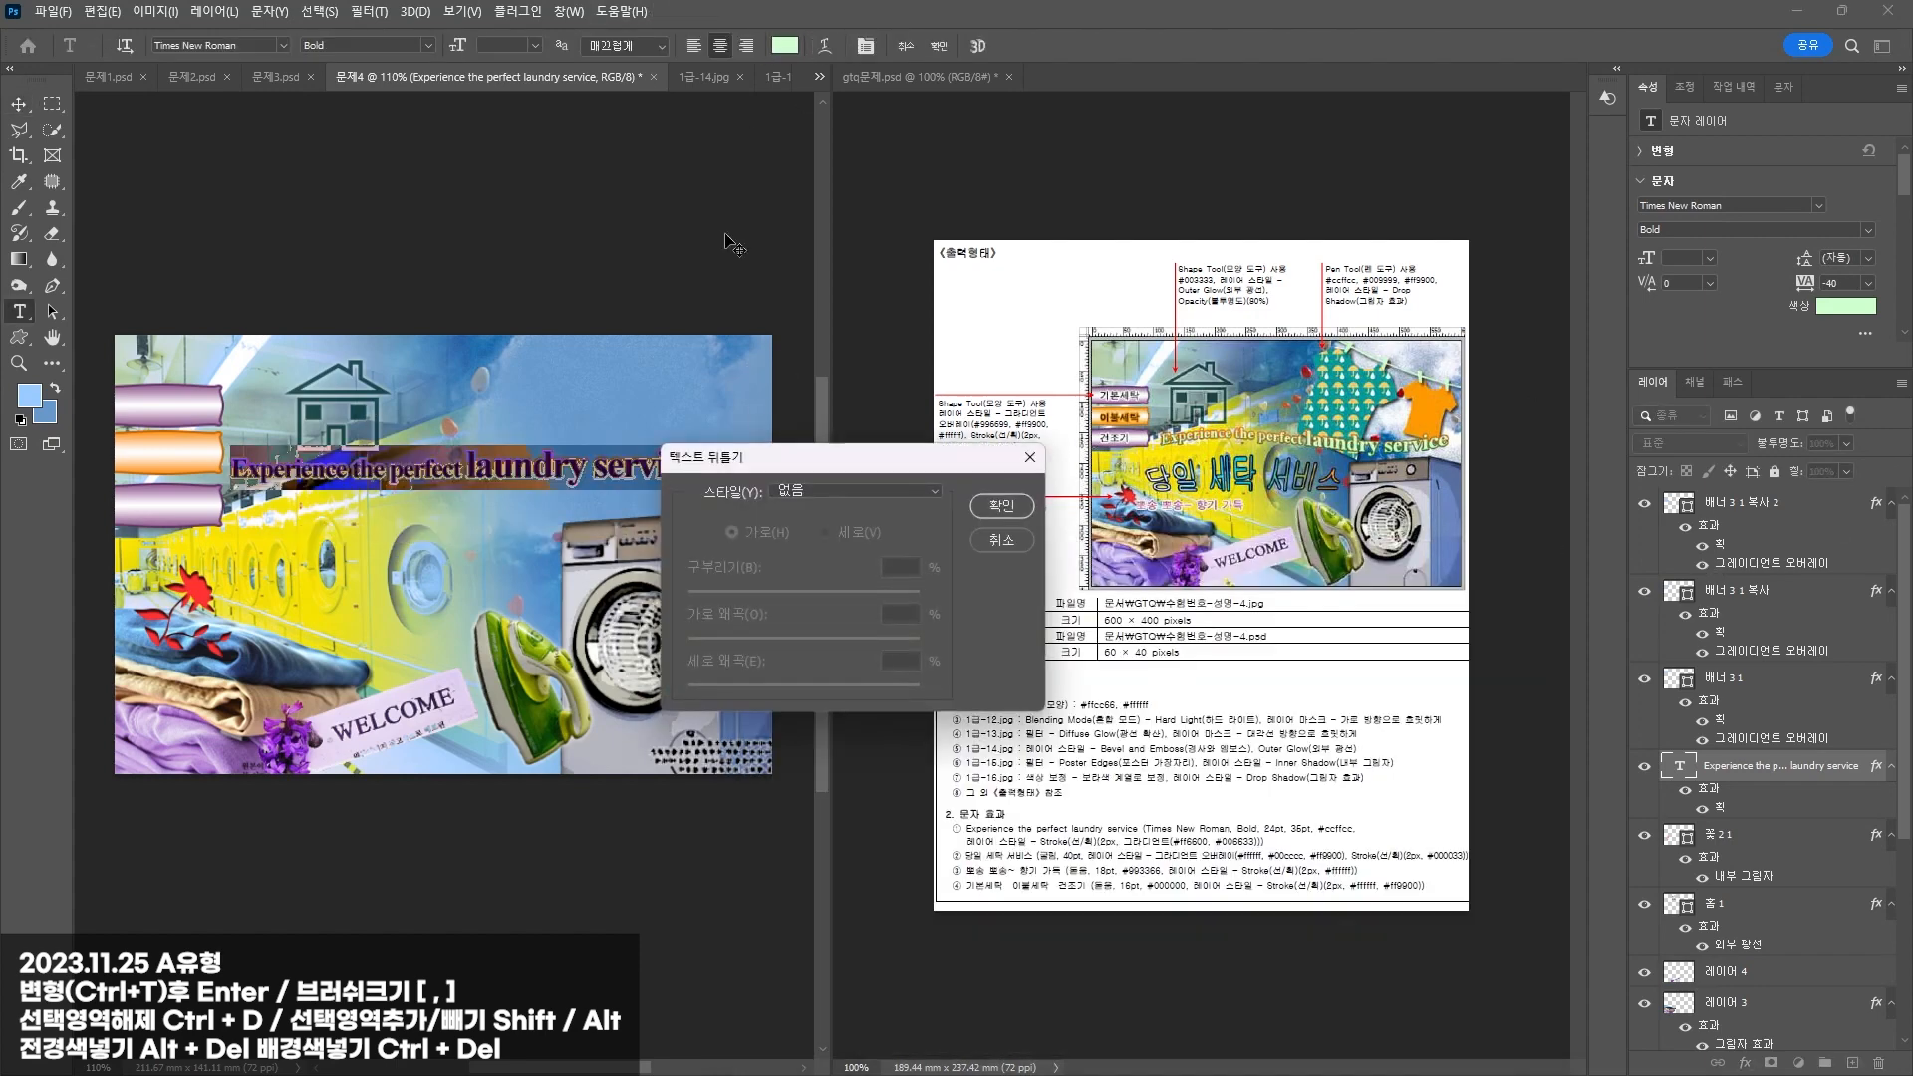
pyautogui.click(855, 490)
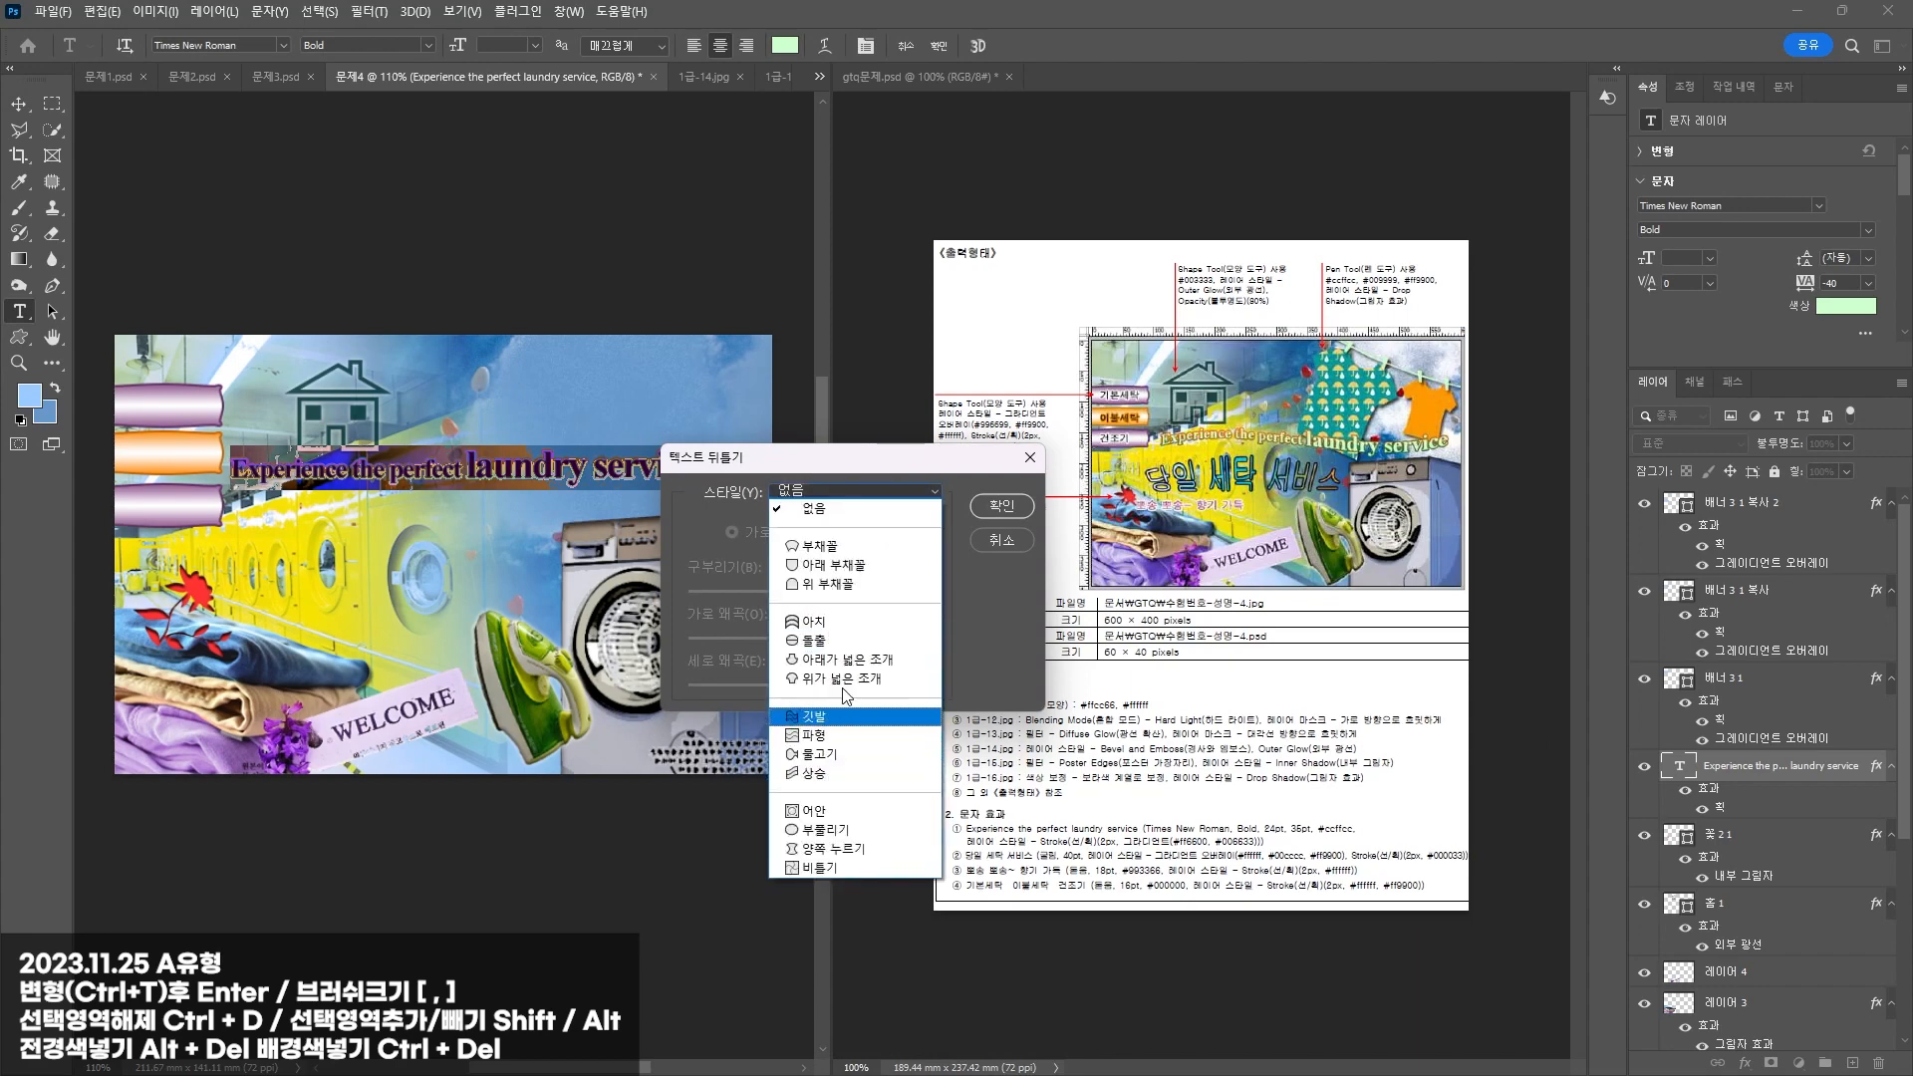
pyautogui.click(839, 717)
pyautogui.moveTo(912, 456); pyautogui.dragTo(906, 588)
pyautogui.moveTo(855, 724); pyautogui.dragTo(845, 726)
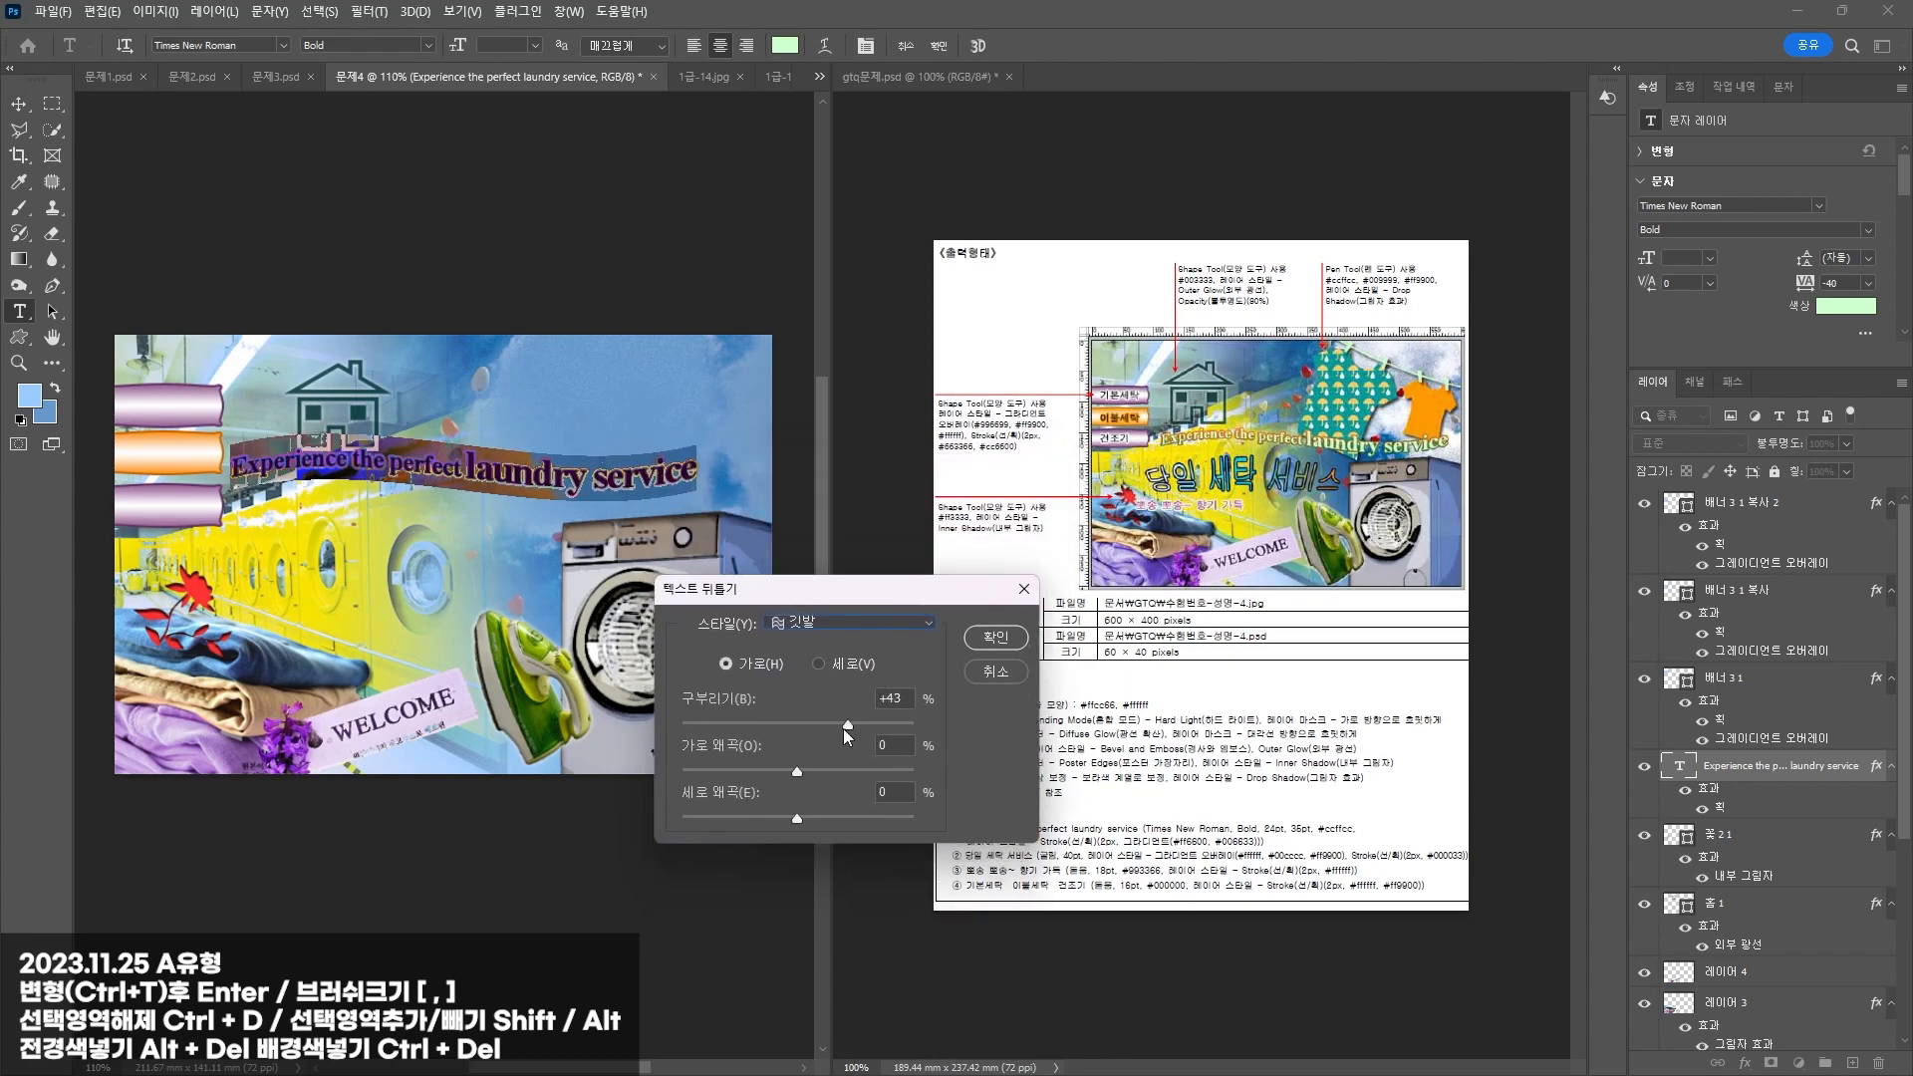
pyautogui.click(1016, 640)
pyautogui.press('v')
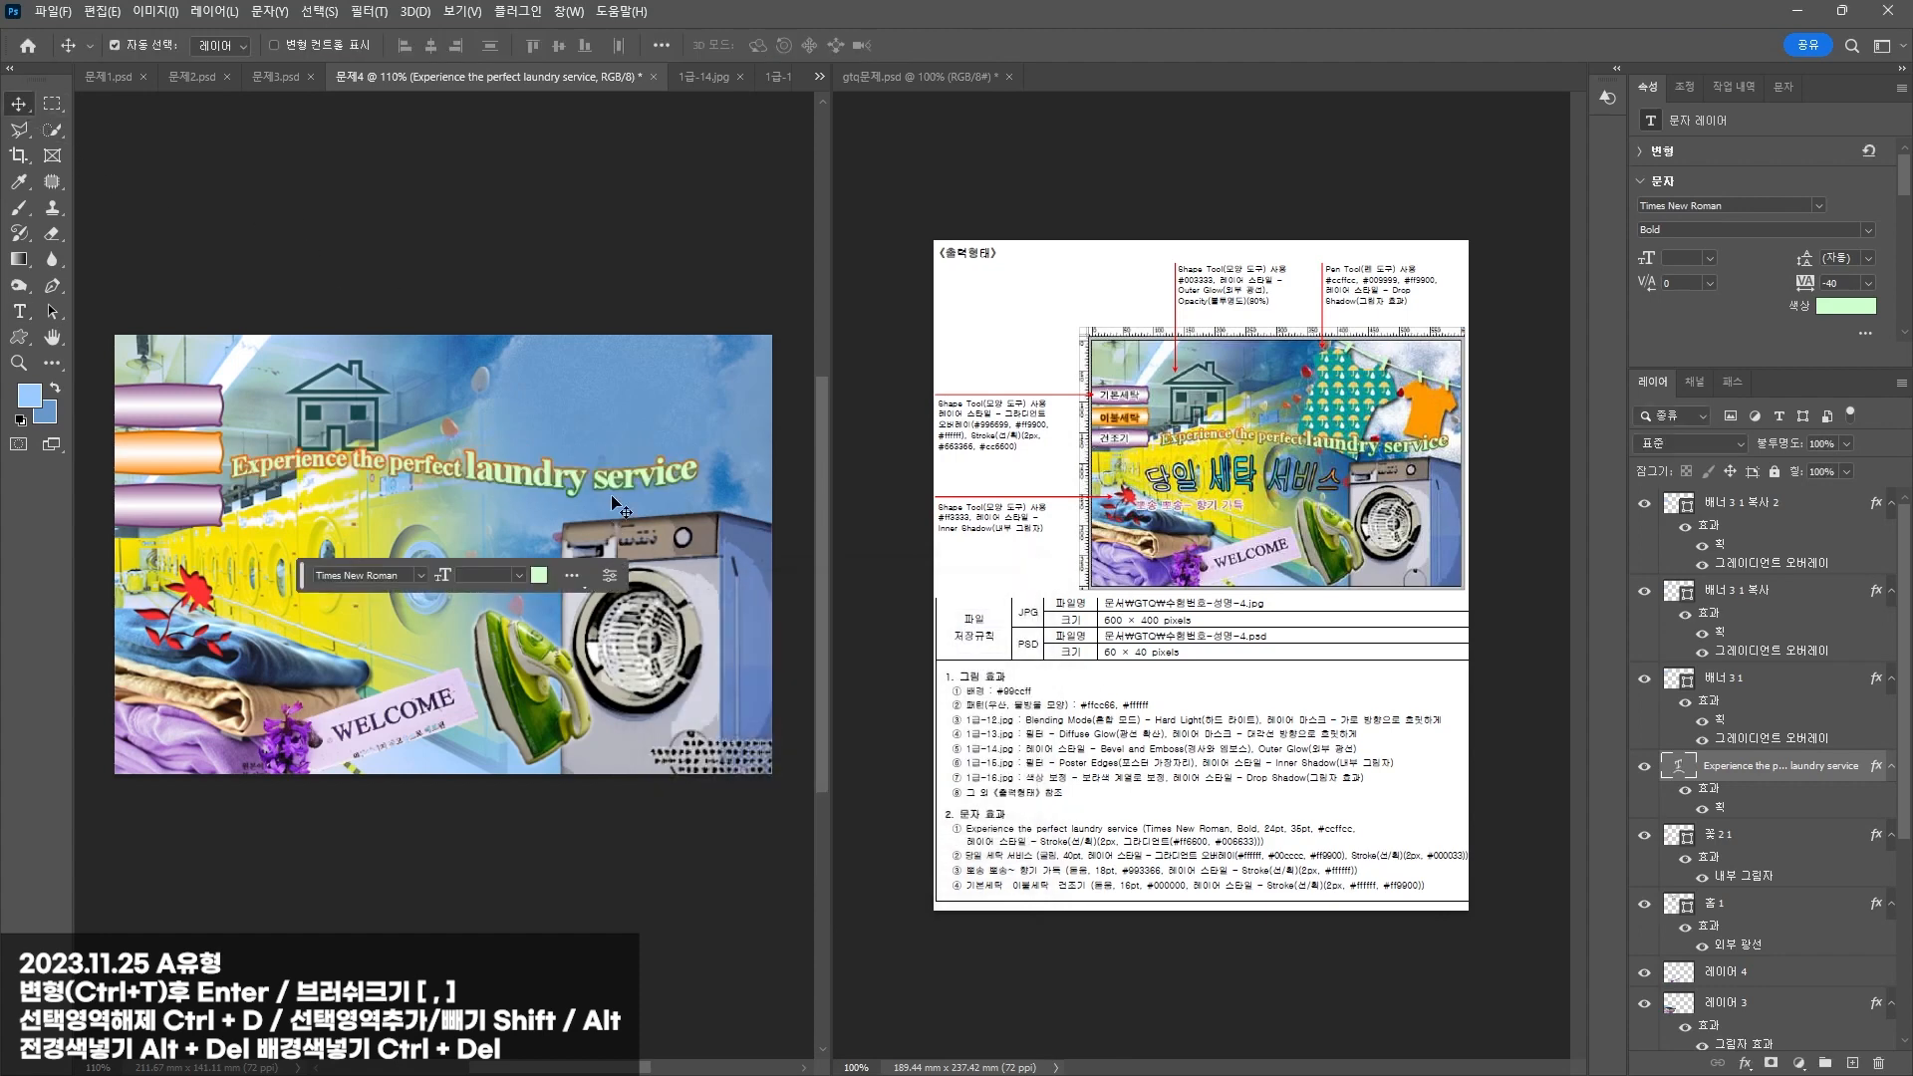
pyautogui.moveTo(628, 486)
pyautogui.mouseDown()
pyautogui.moveTo(681, 495)
pyautogui.moveTo(656, 500)
pyautogui.mouseUp()
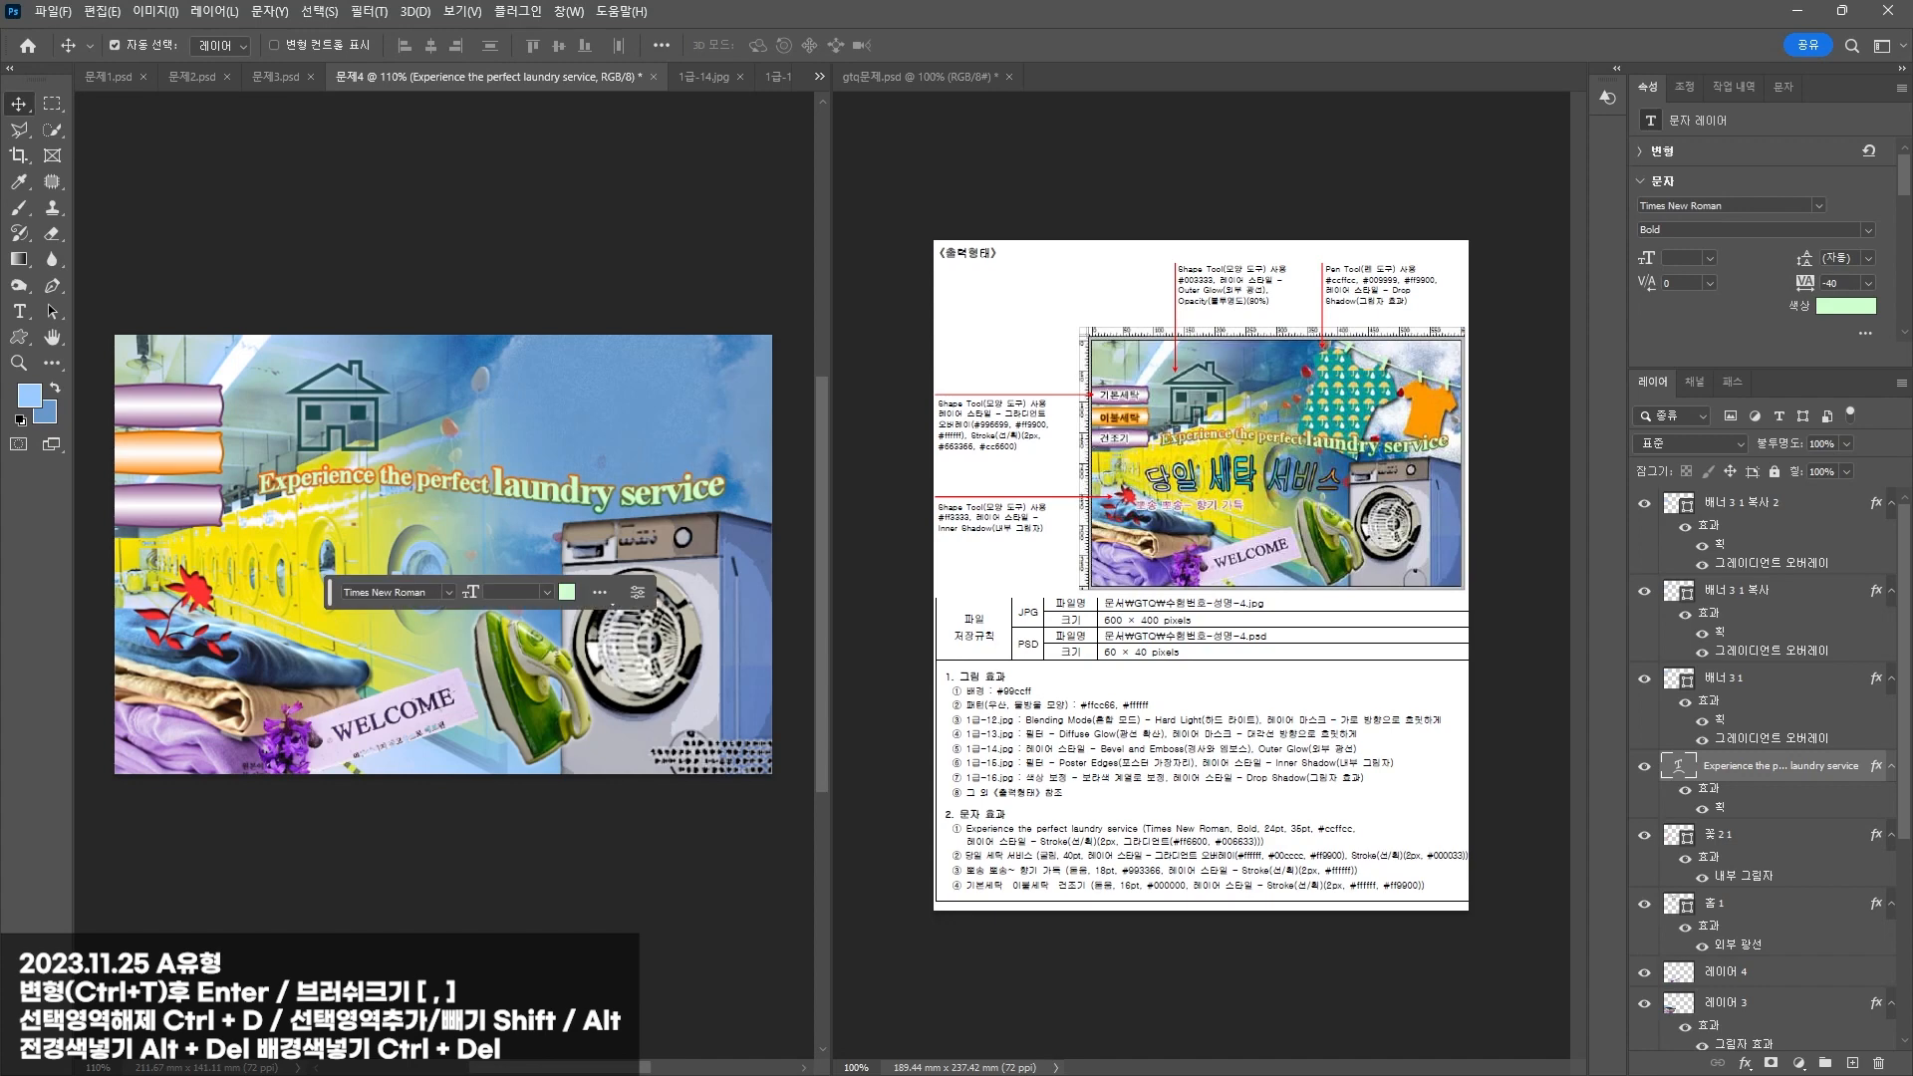
# Step: Add the text line "당일 세탁 서비스" above the folded clothes
pyautogui.click(20, 313)
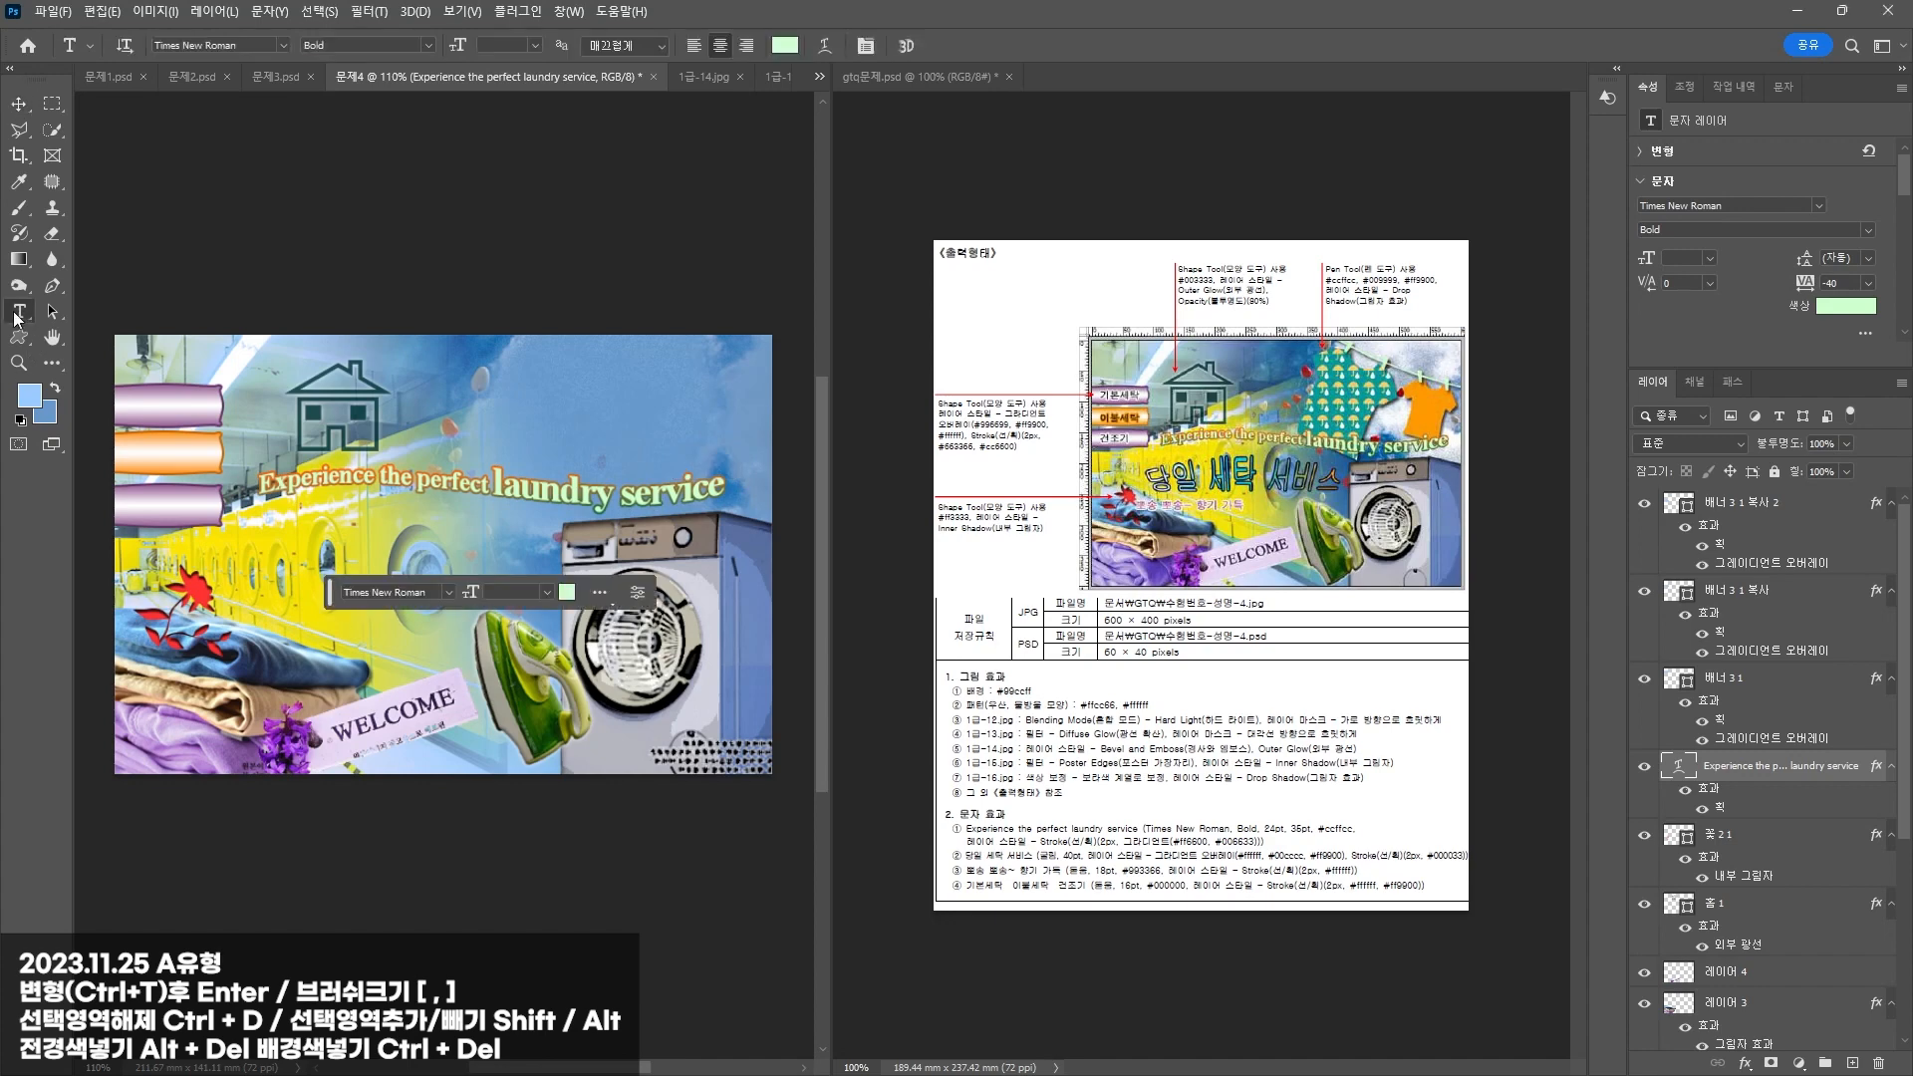
pyautogui.click(272, 567)
pyautogui.write('당일 세탁 서비스')
# Step: Set the whole "당일 세탁 서비스" text to the 굴림 font at 40 pt
pyautogui.hotkey('ctrl', 'a')
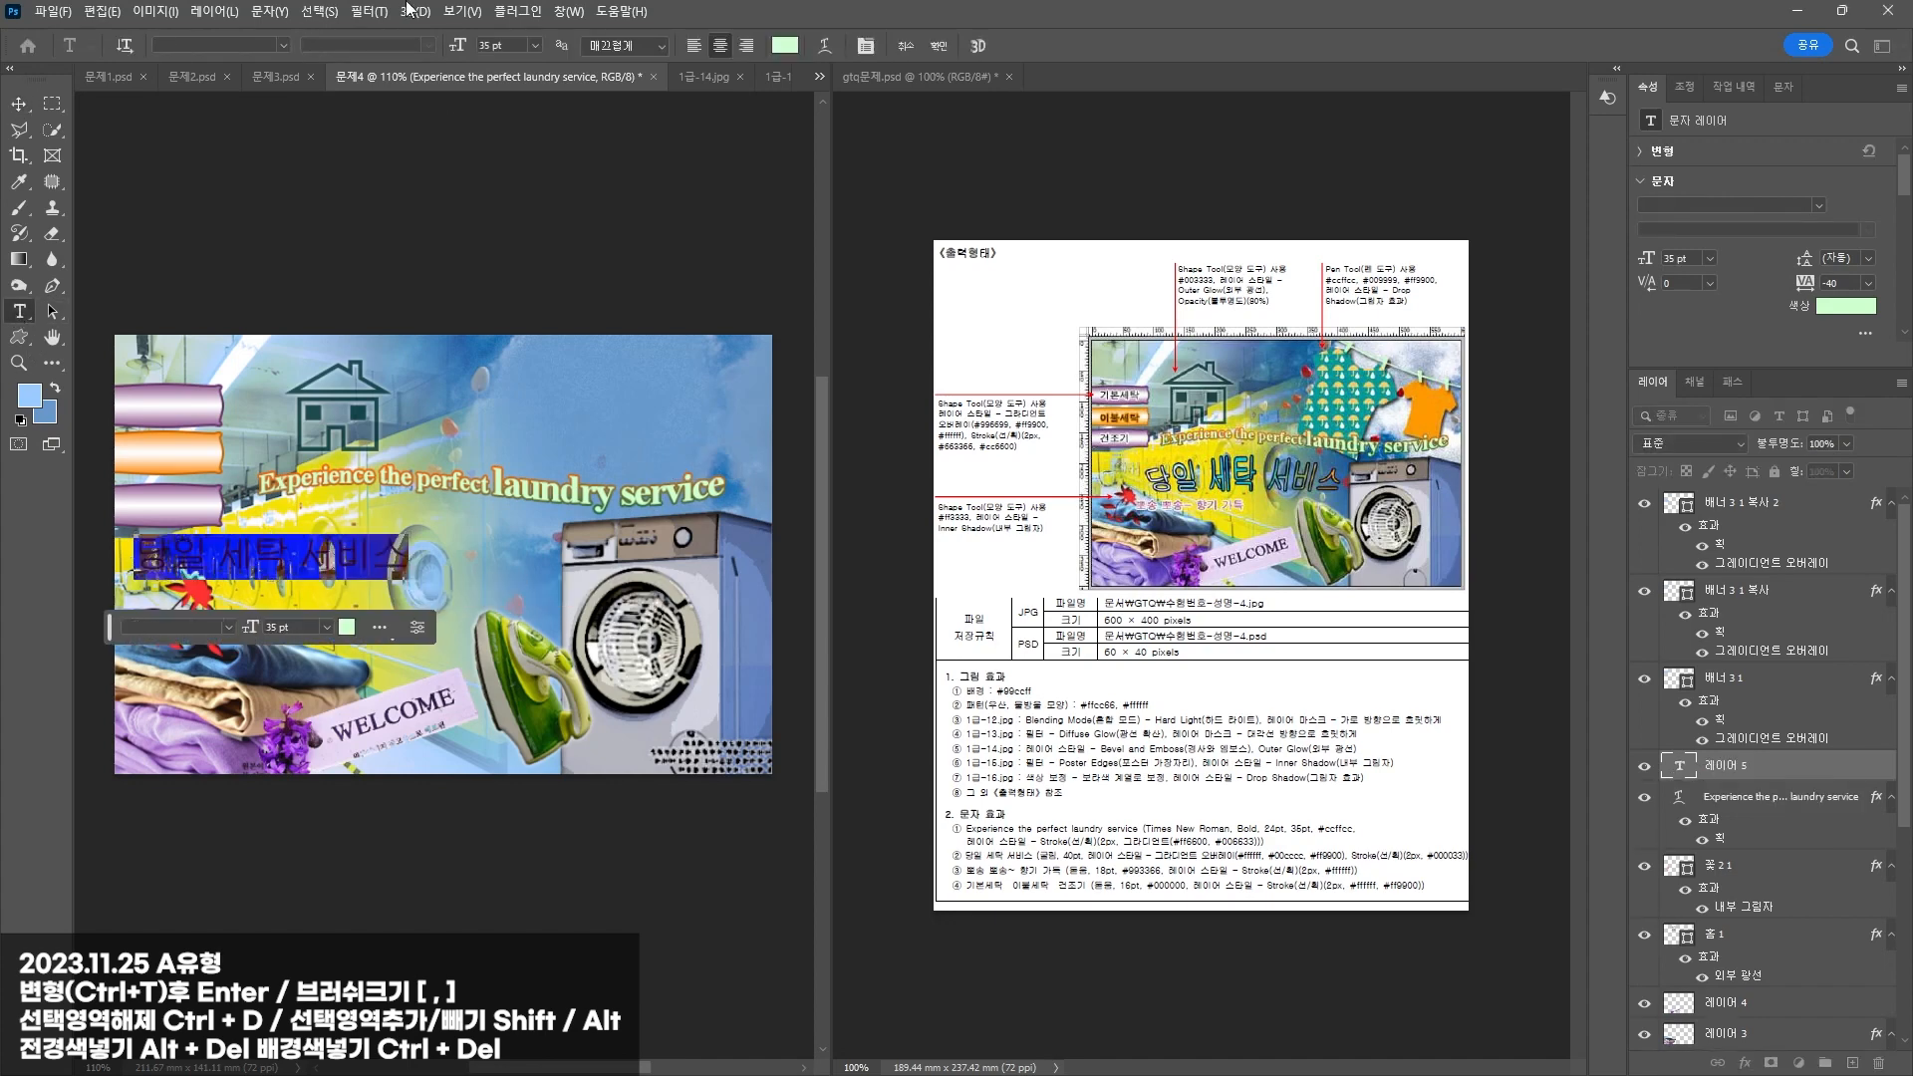
pyautogui.click(283, 44)
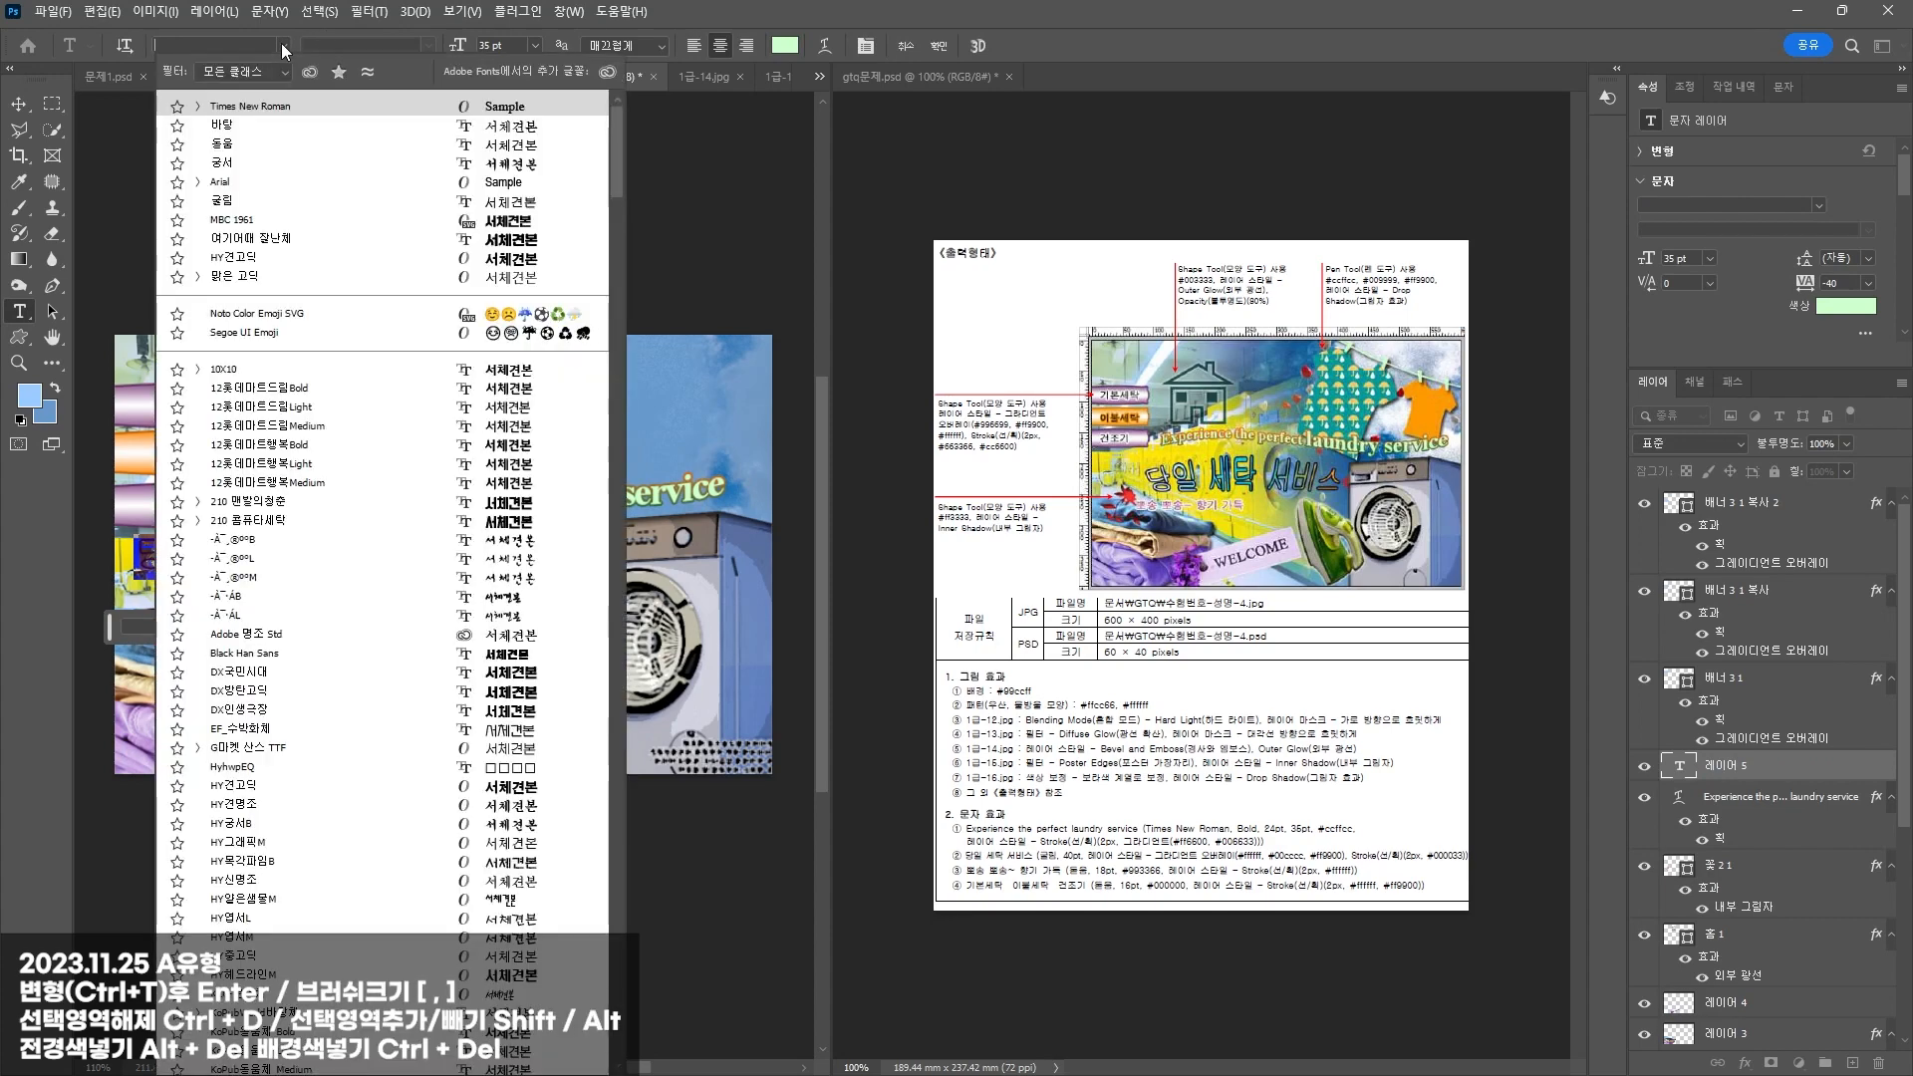
pyautogui.click(229, 189)
pyautogui.click(510, 45)
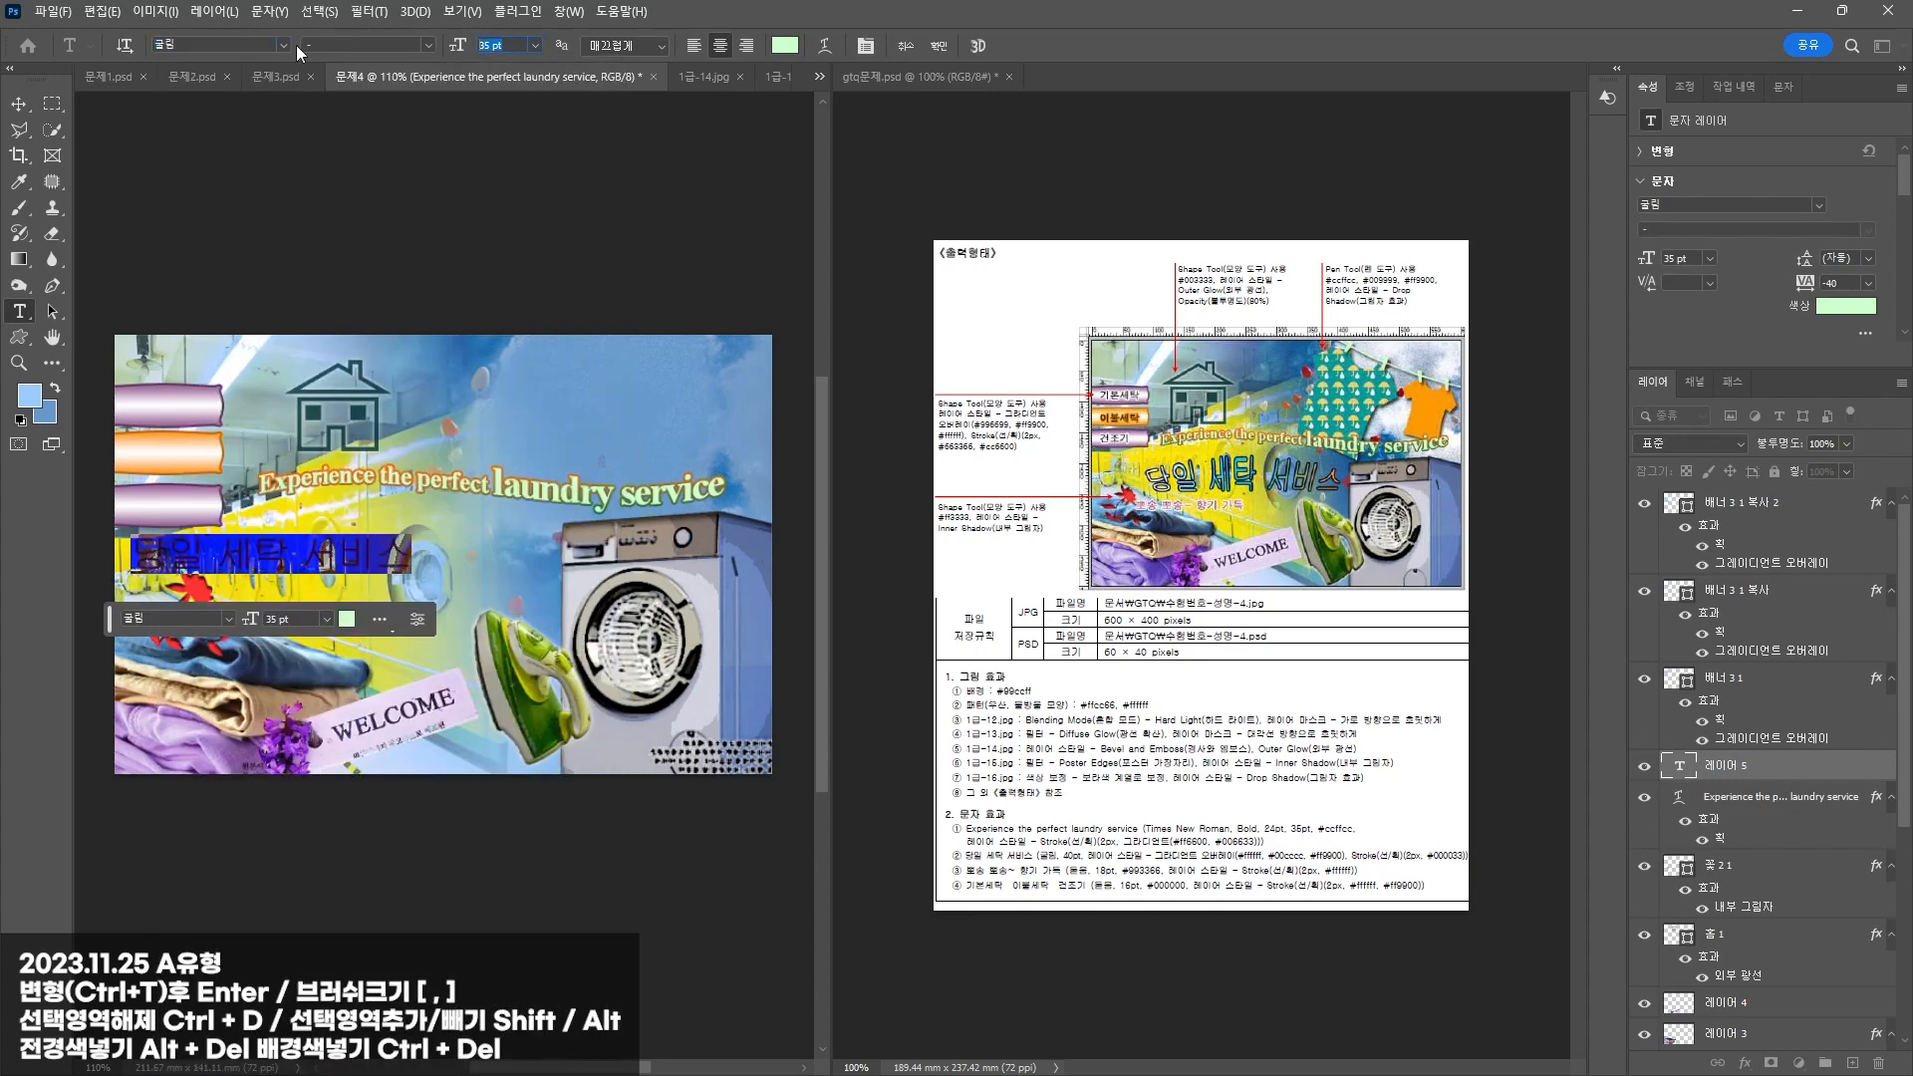
pyautogui.write('40')
pyautogui.press('Return')
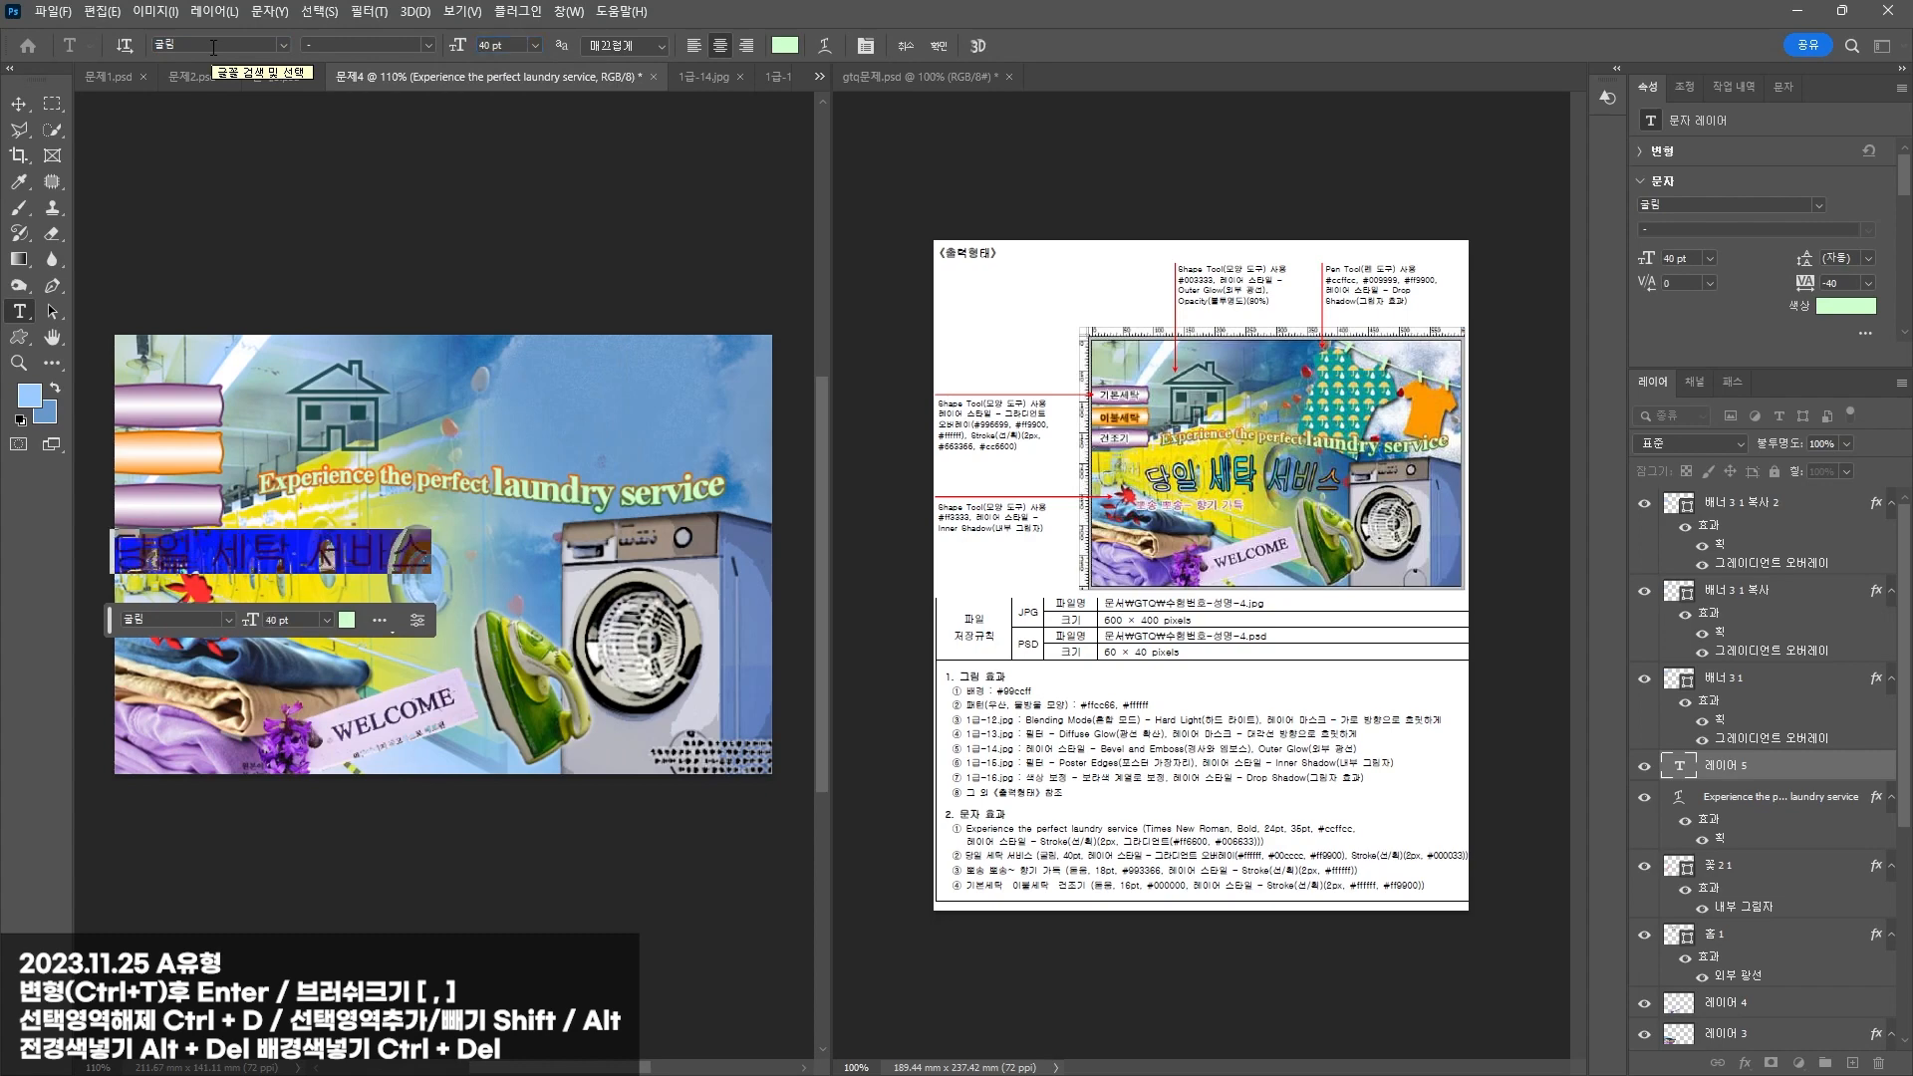
pyautogui.click(18, 103)
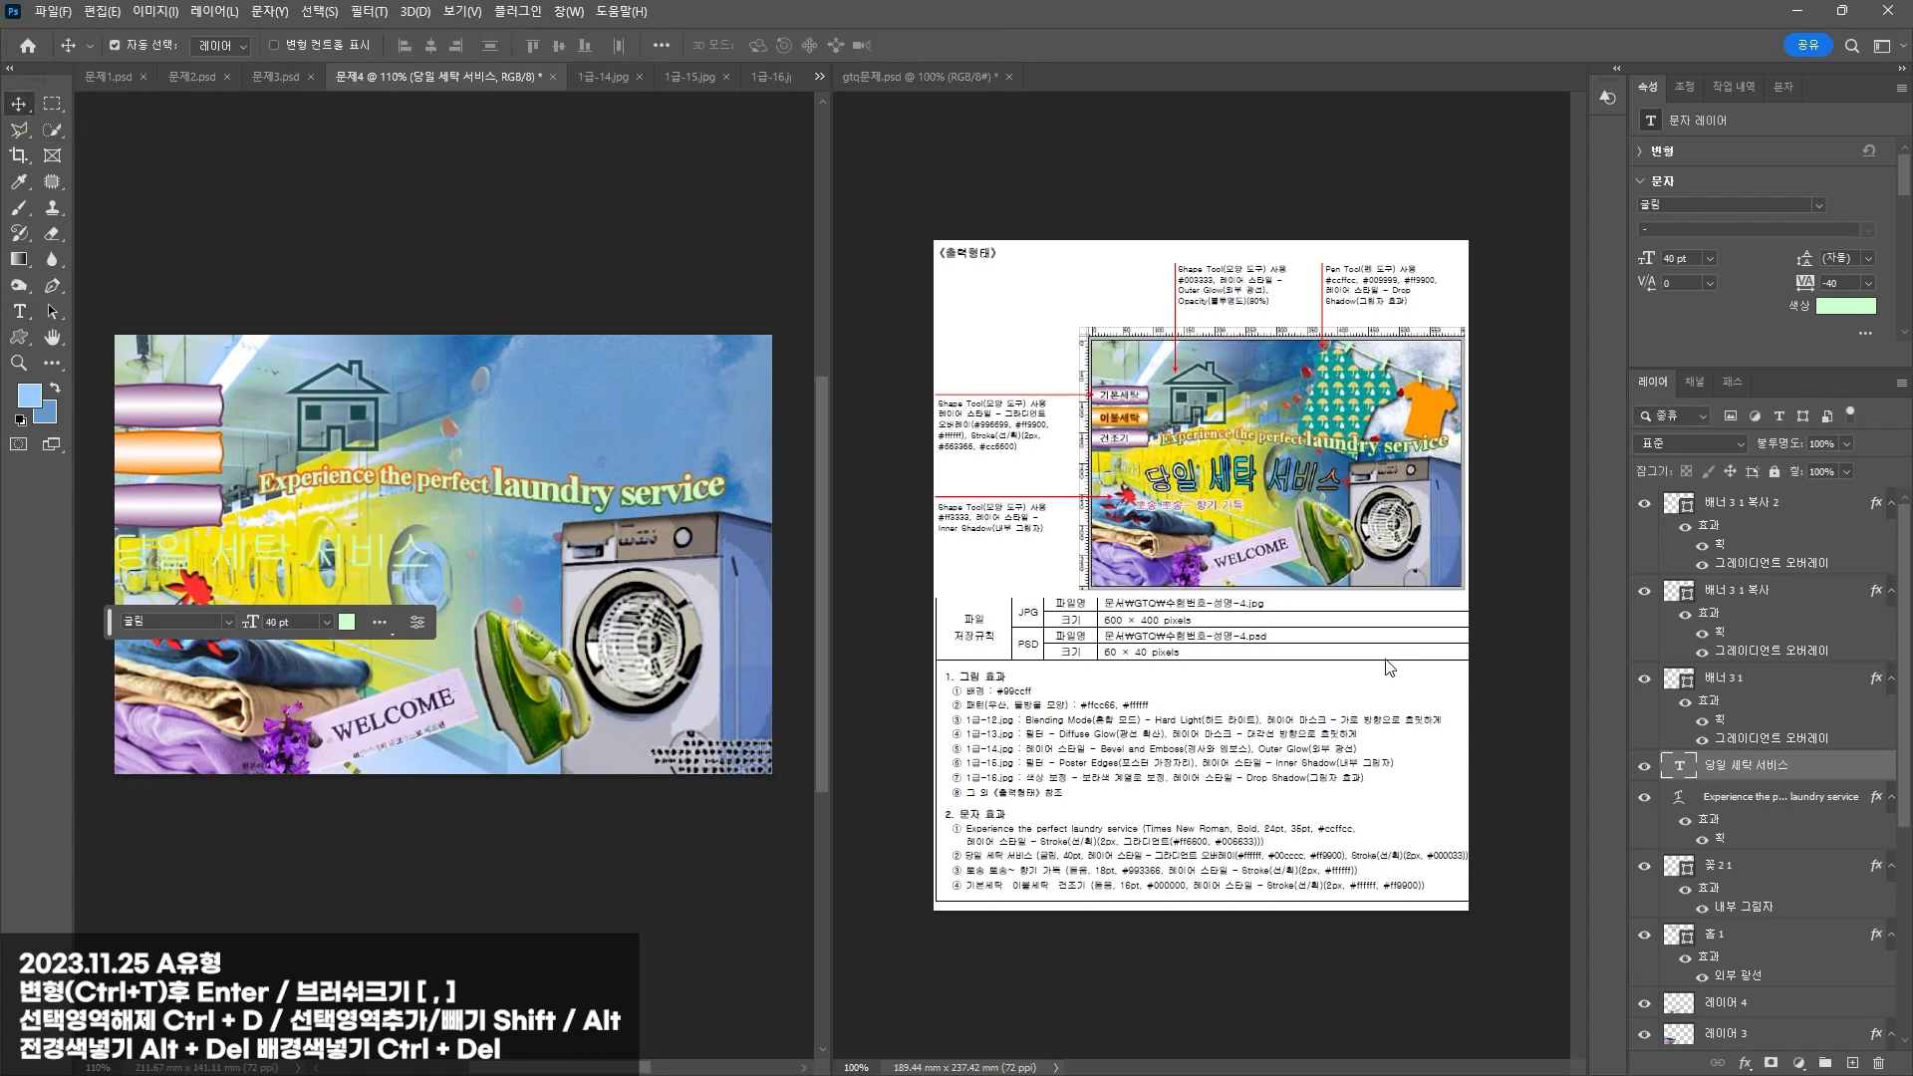
# Step: Add a gradient overlay to the "당일 세탁 서비스" text and set the gradient's first colour to #ffffff
pyautogui.click(1751, 1064)
pyautogui.click(1781, 1004)
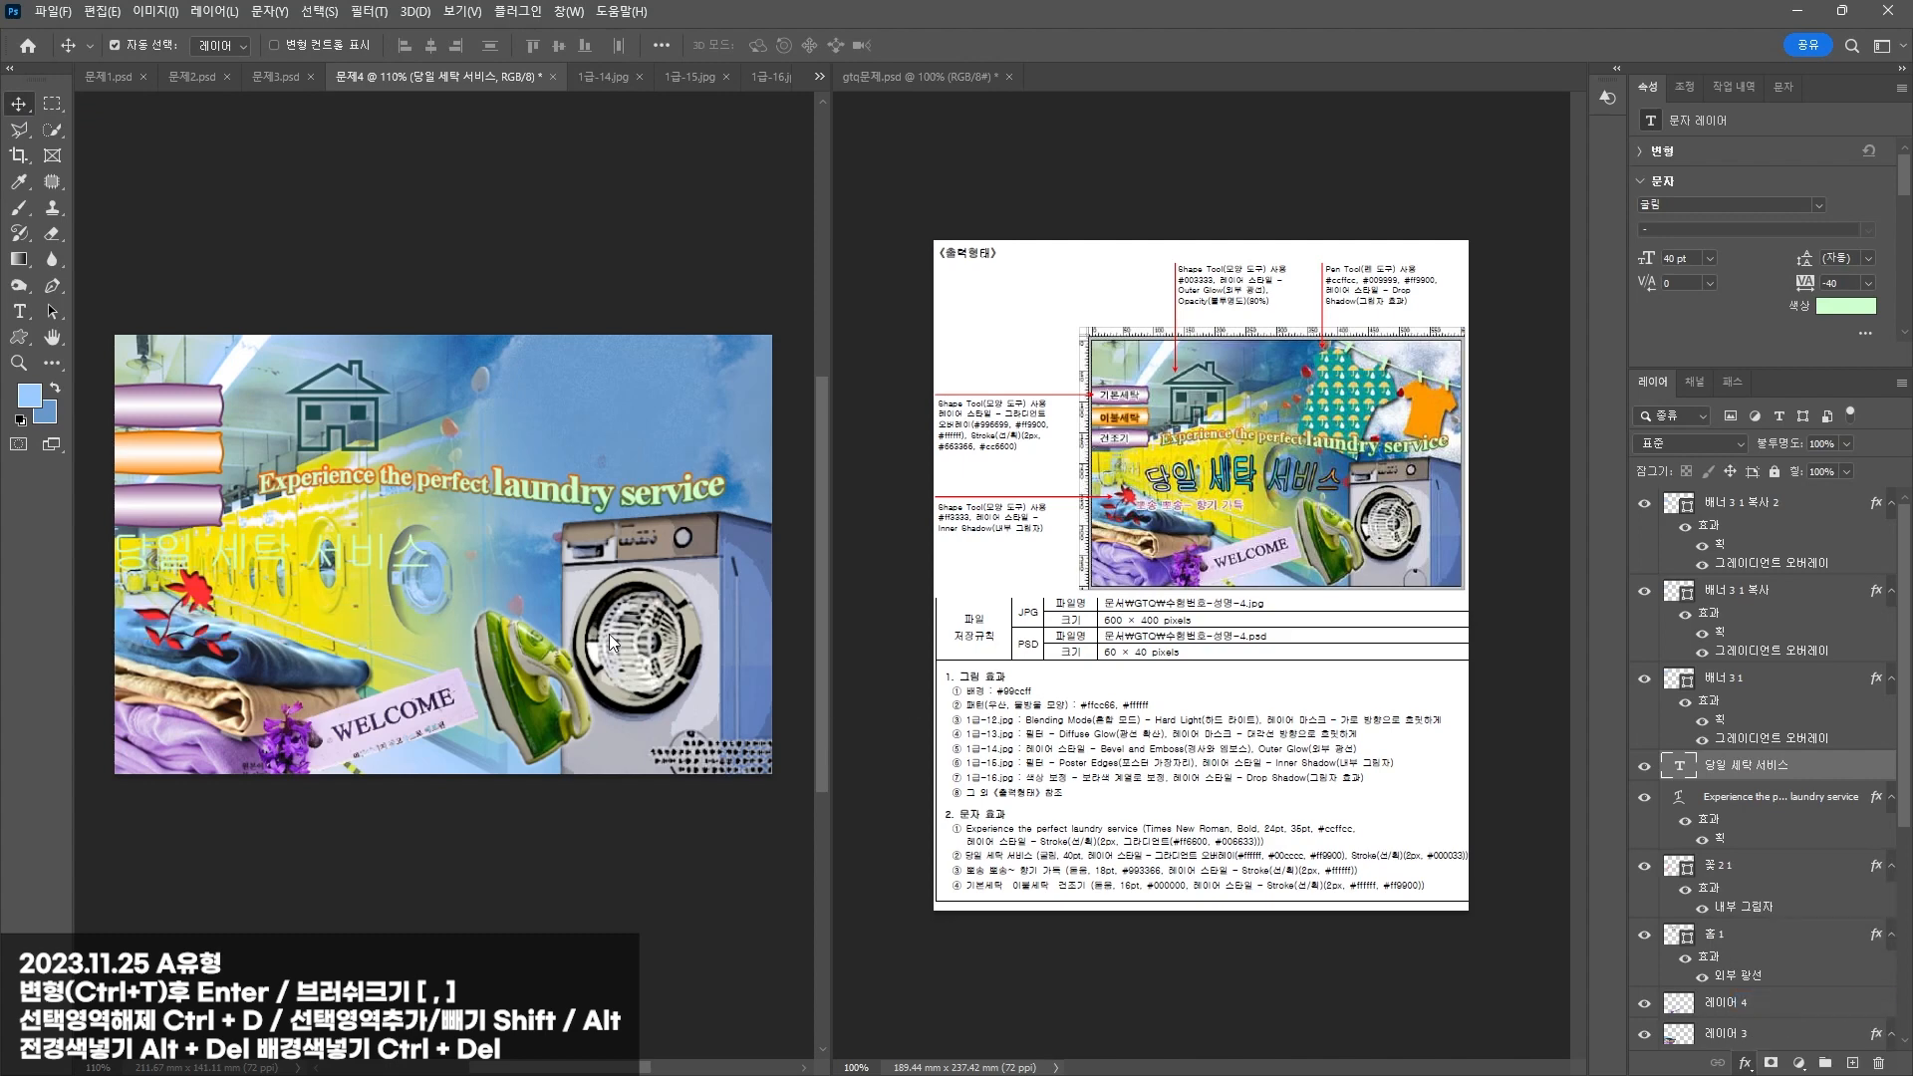
pyautogui.click(1126, 708)
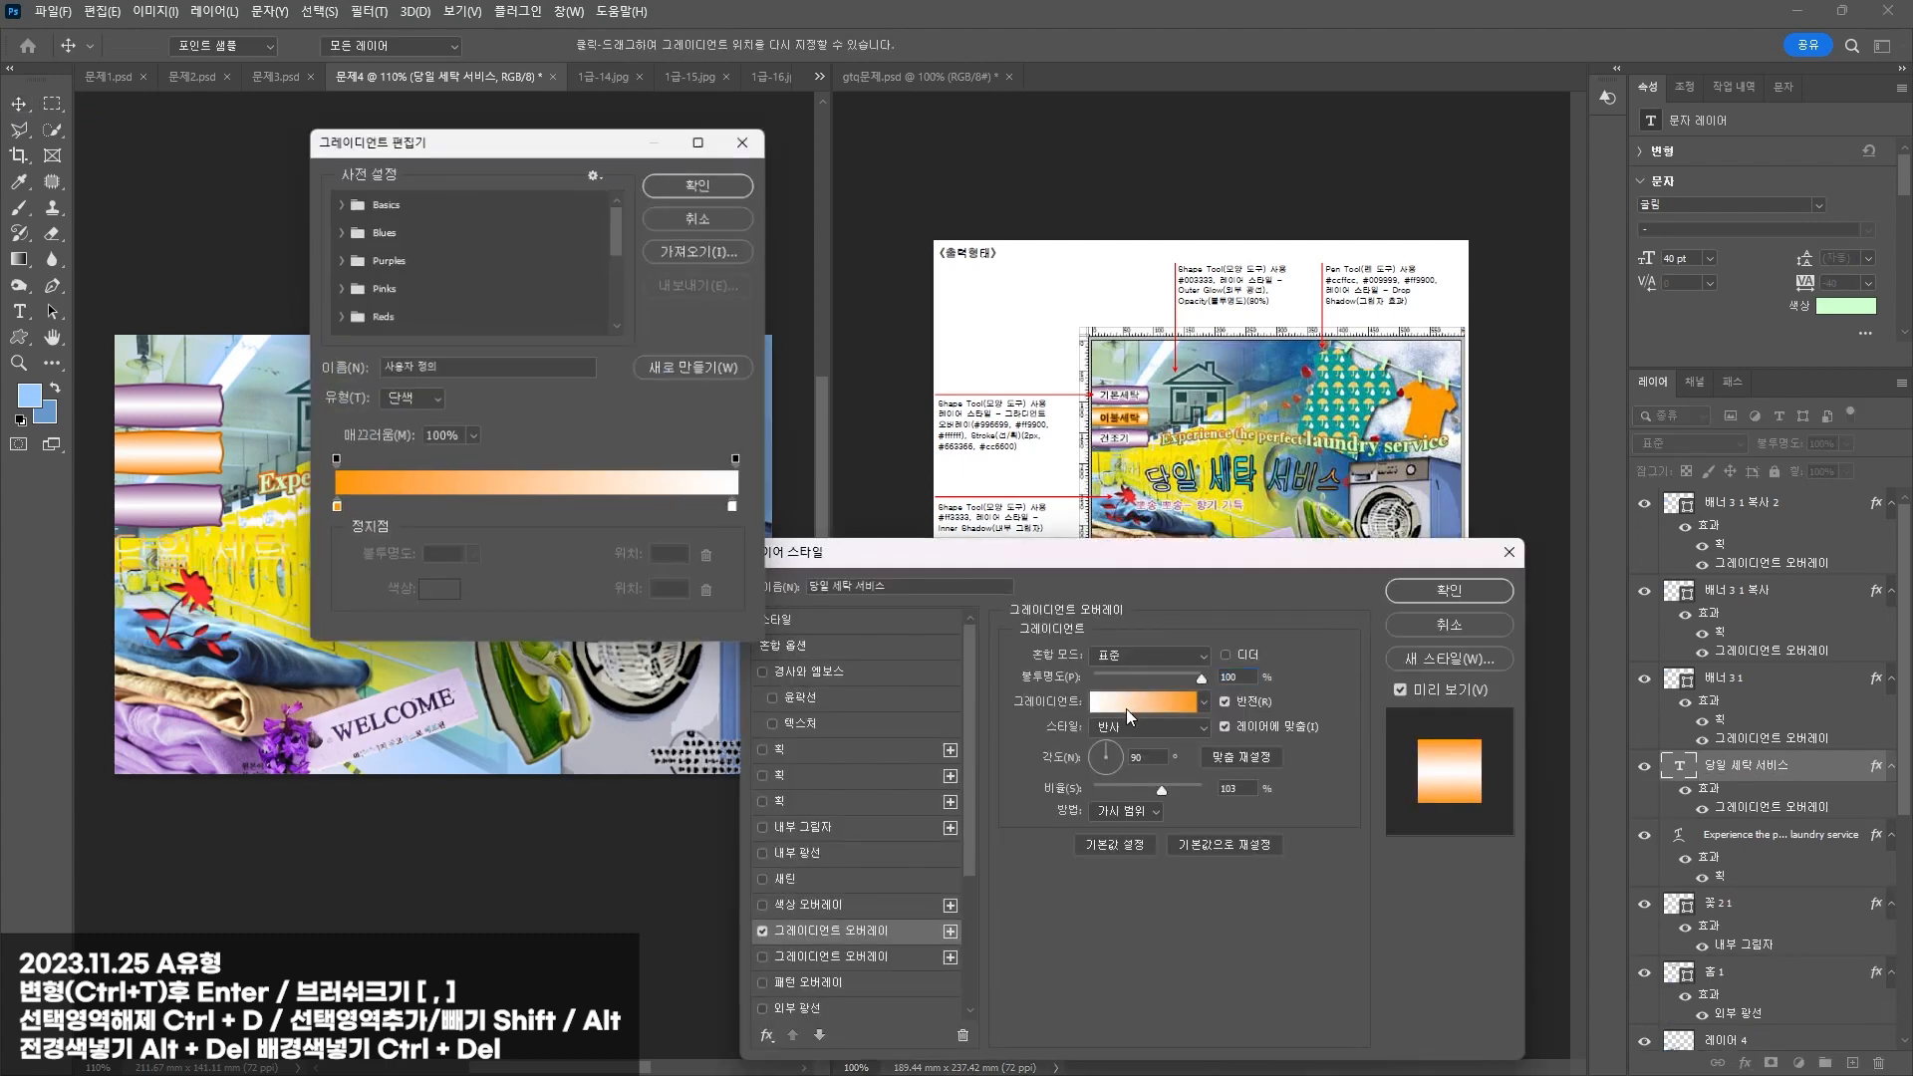
pyautogui.click(333, 512)
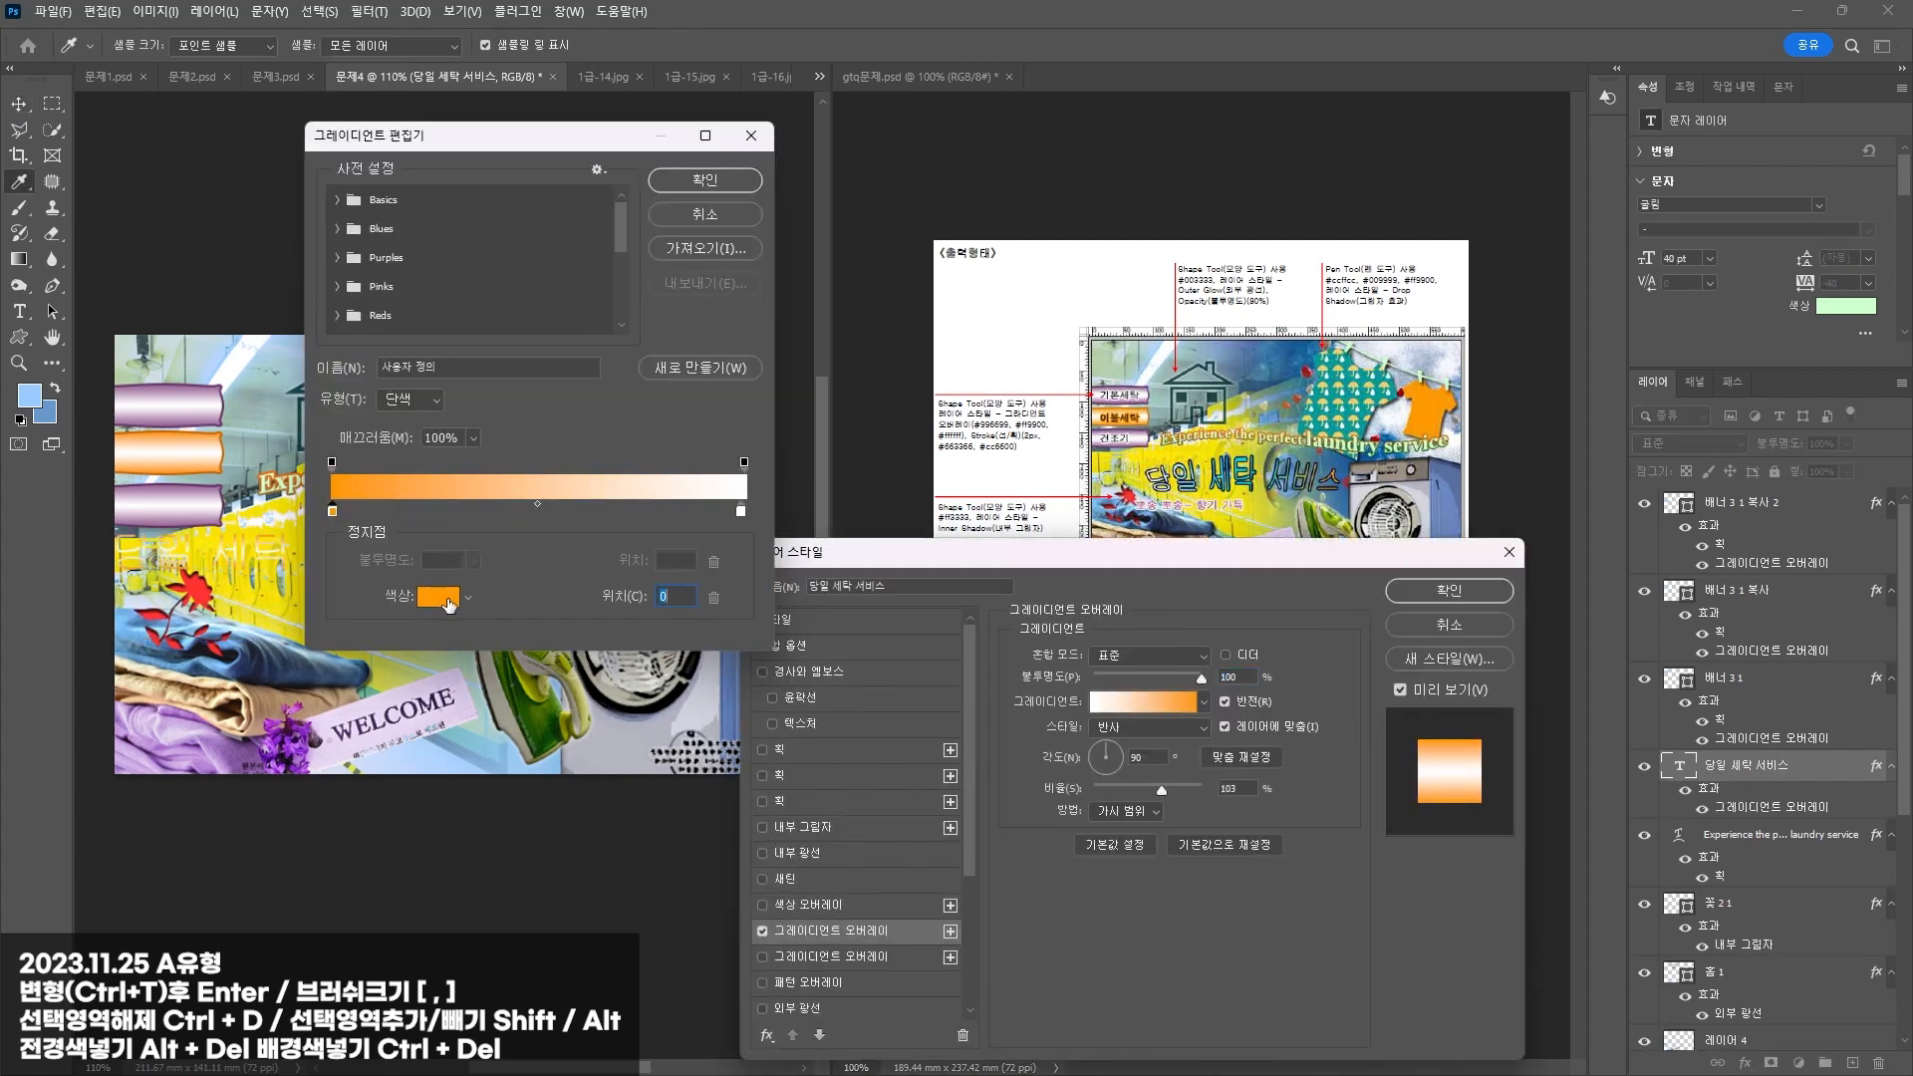
pyautogui.click(448, 603)
pyautogui.write('ffffff')
pyautogui.press('Return')
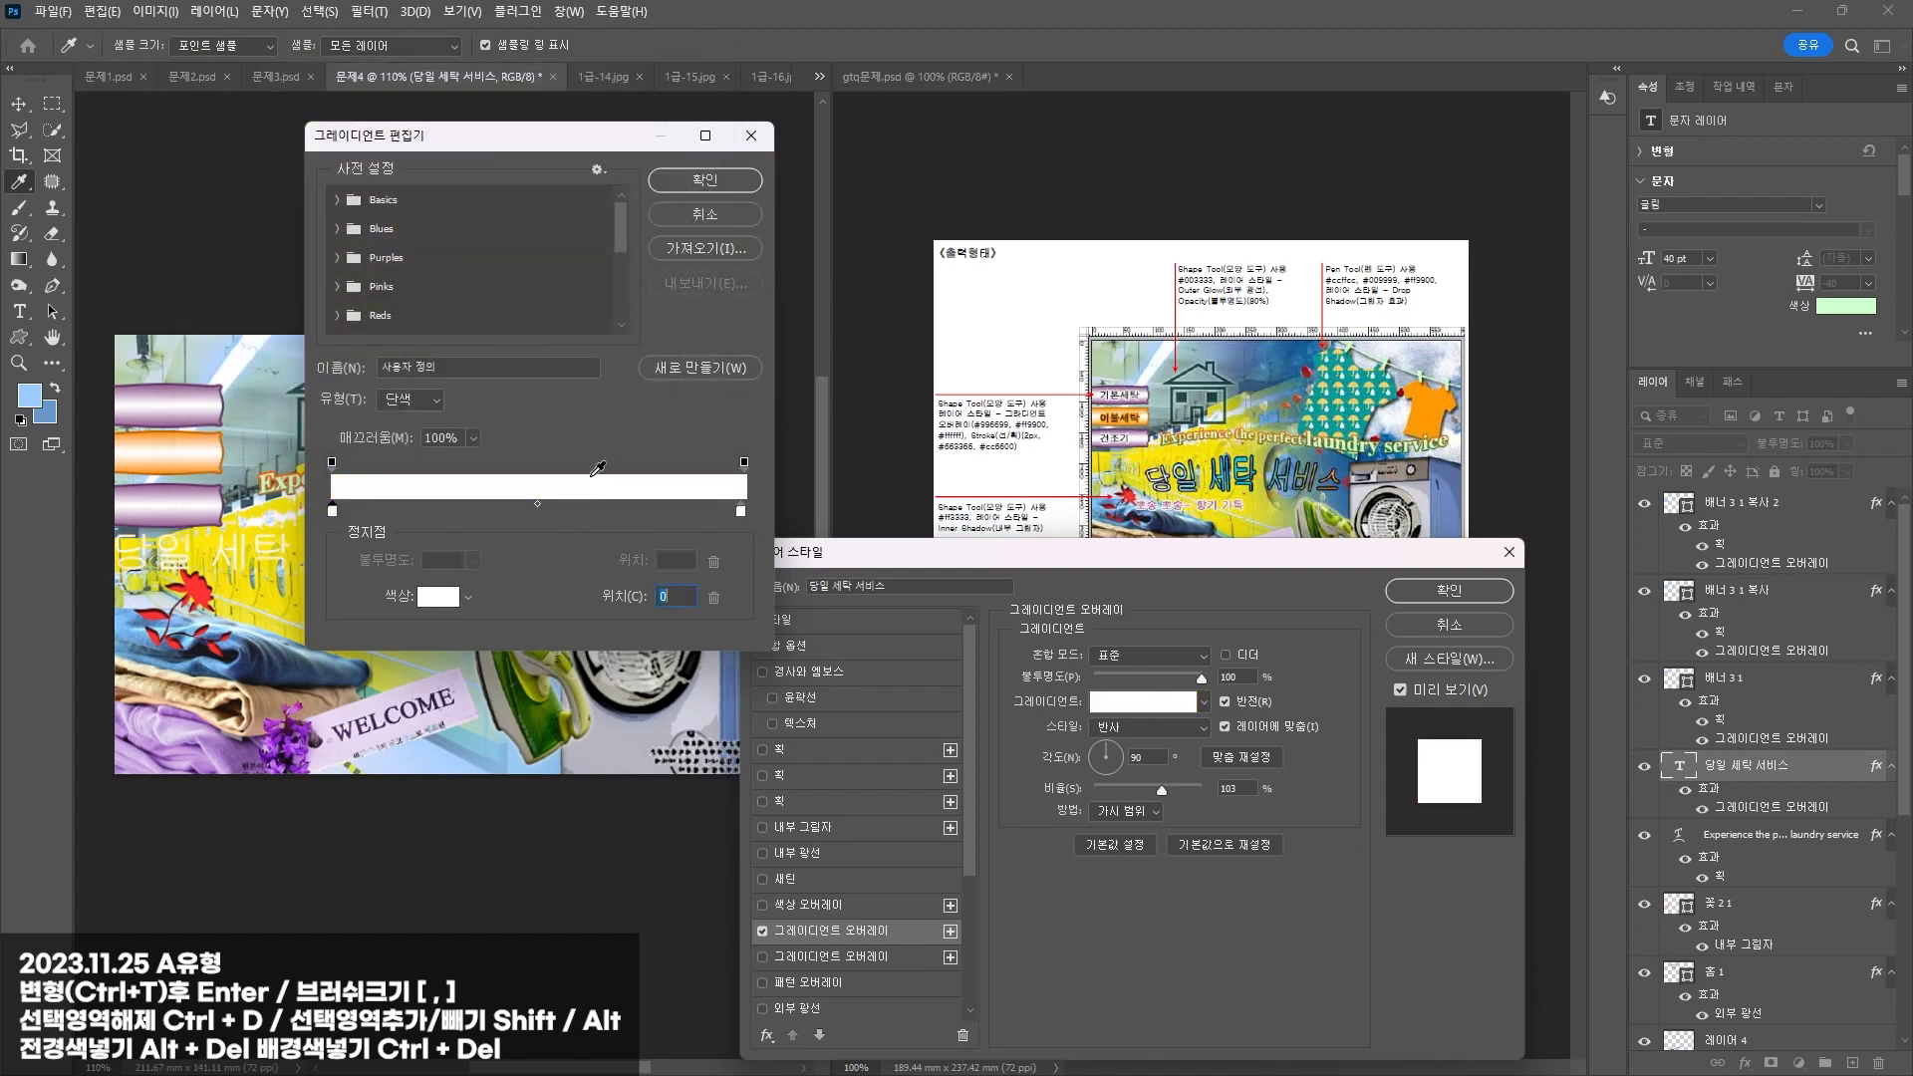
# Step: Add a #00cccc colour stop near the middle of the overlay gradient, at 47%
pyautogui.click(528, 512)
pyautogui.doubleClick(528, 513)
pyautogui.write('00c')
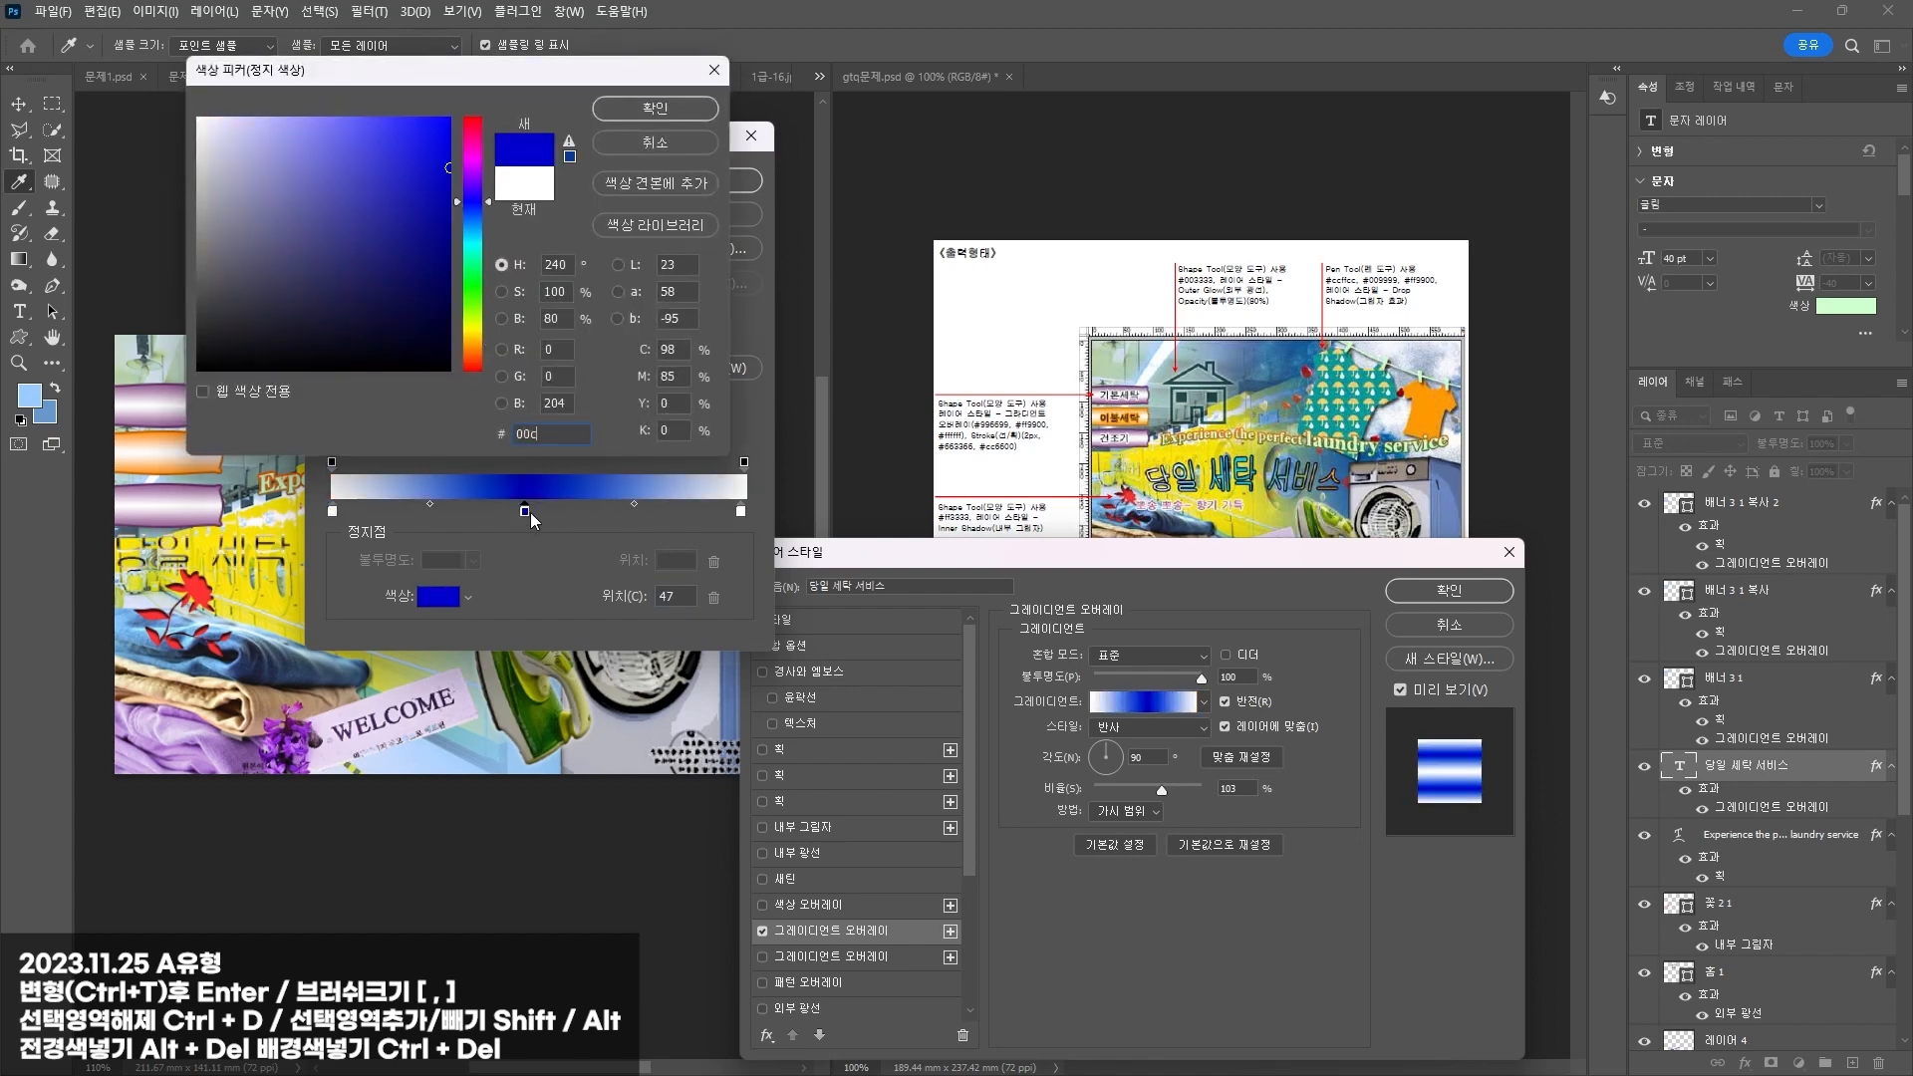
pyautogui.write('ccc')
pyautogui.press('Return')
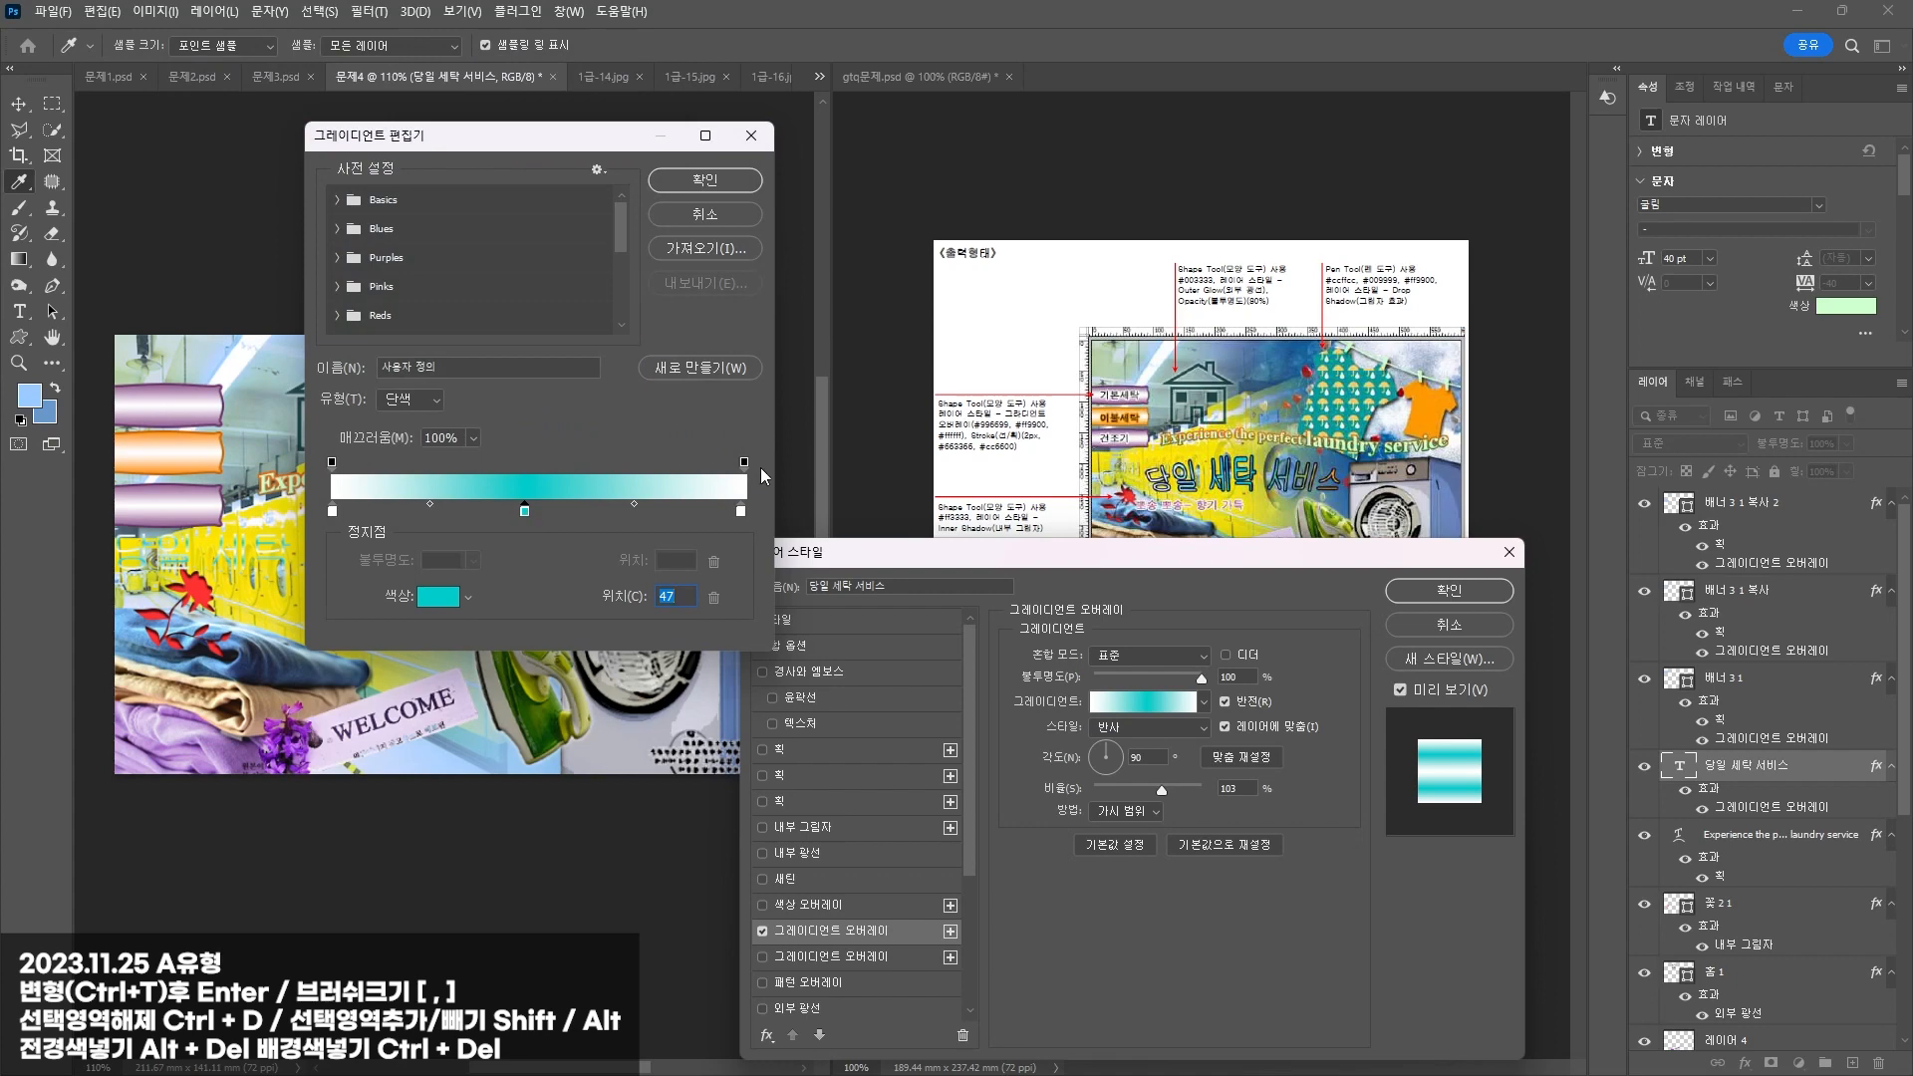
# Step: Set the overlay gradient's last colour stop to #ff9900 at 98% and accept the gradient
pyautogui.moveTo(740, 511); pyautogui.dragTo(737, 511)
pyautogui.click(438, 598)
pyautogui.write('ff')
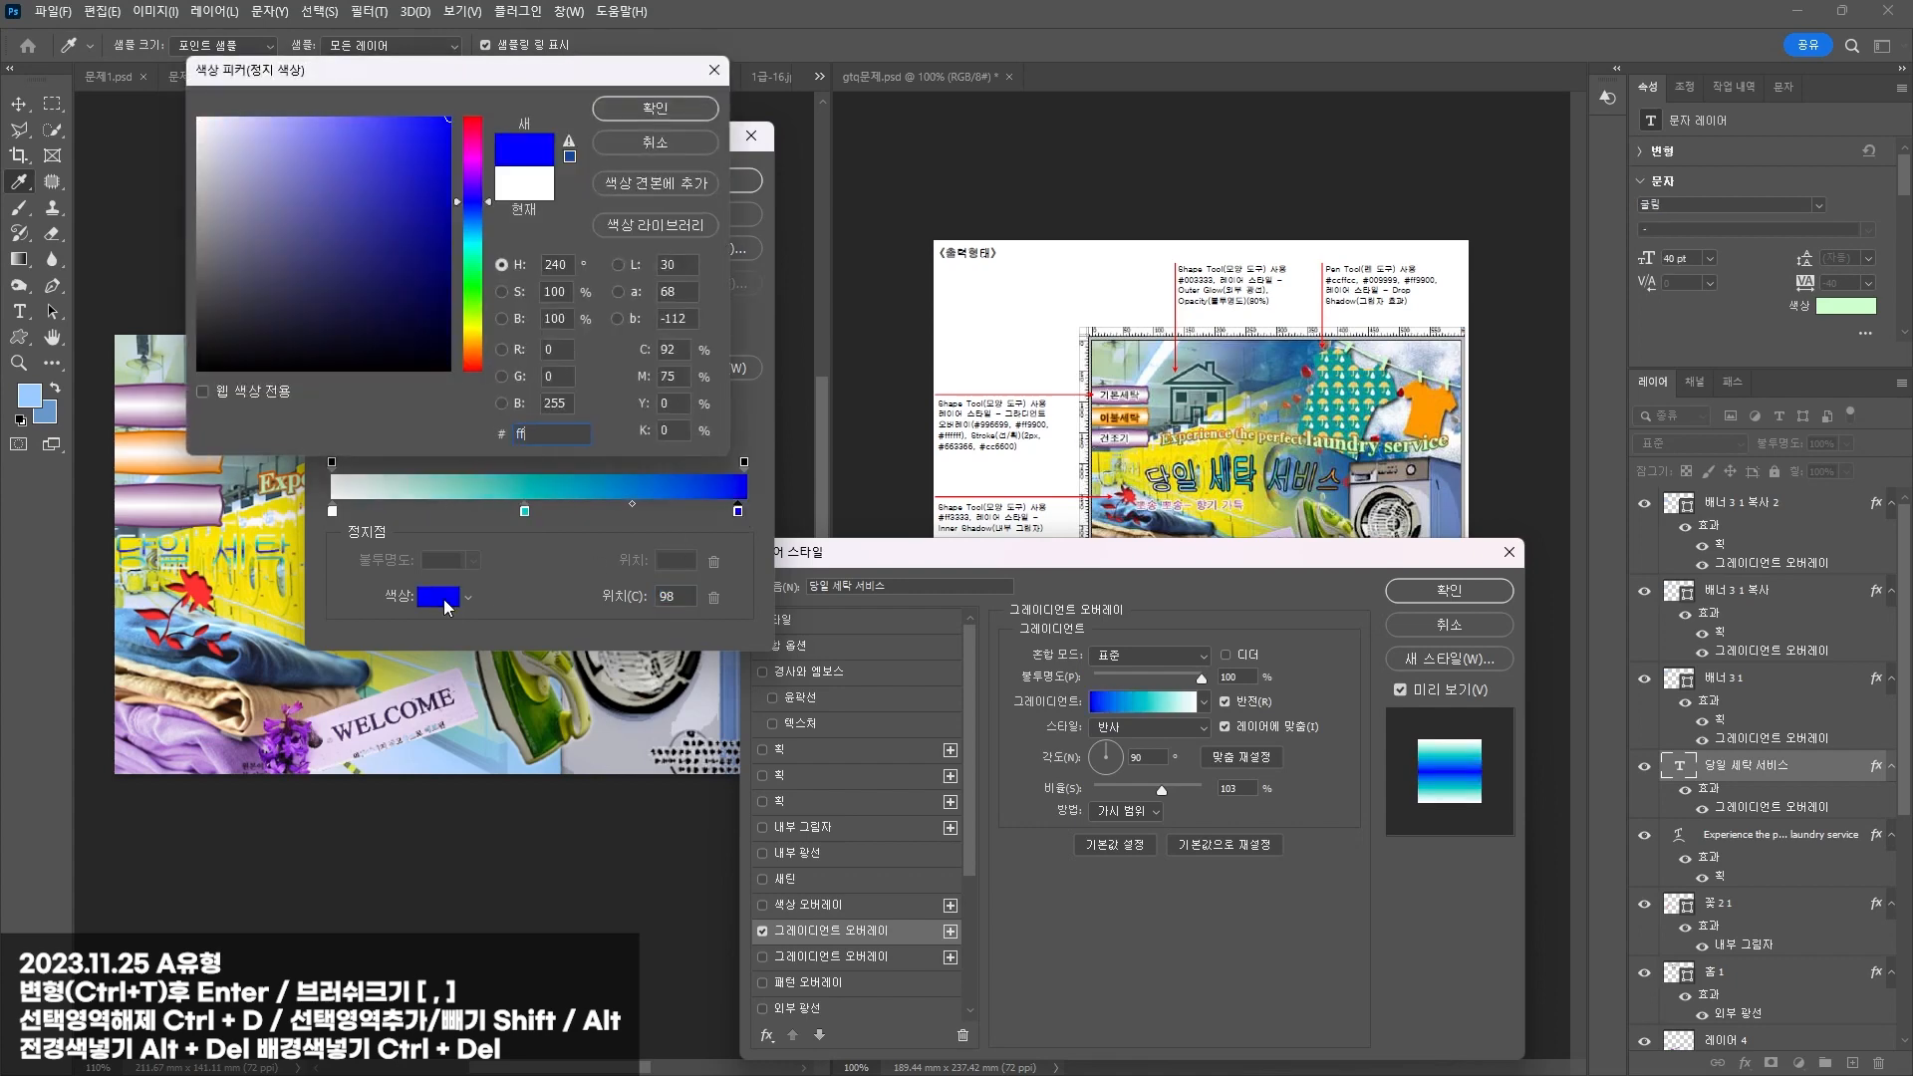
pyautogui.write('9900')
pyautogui.press('Return')
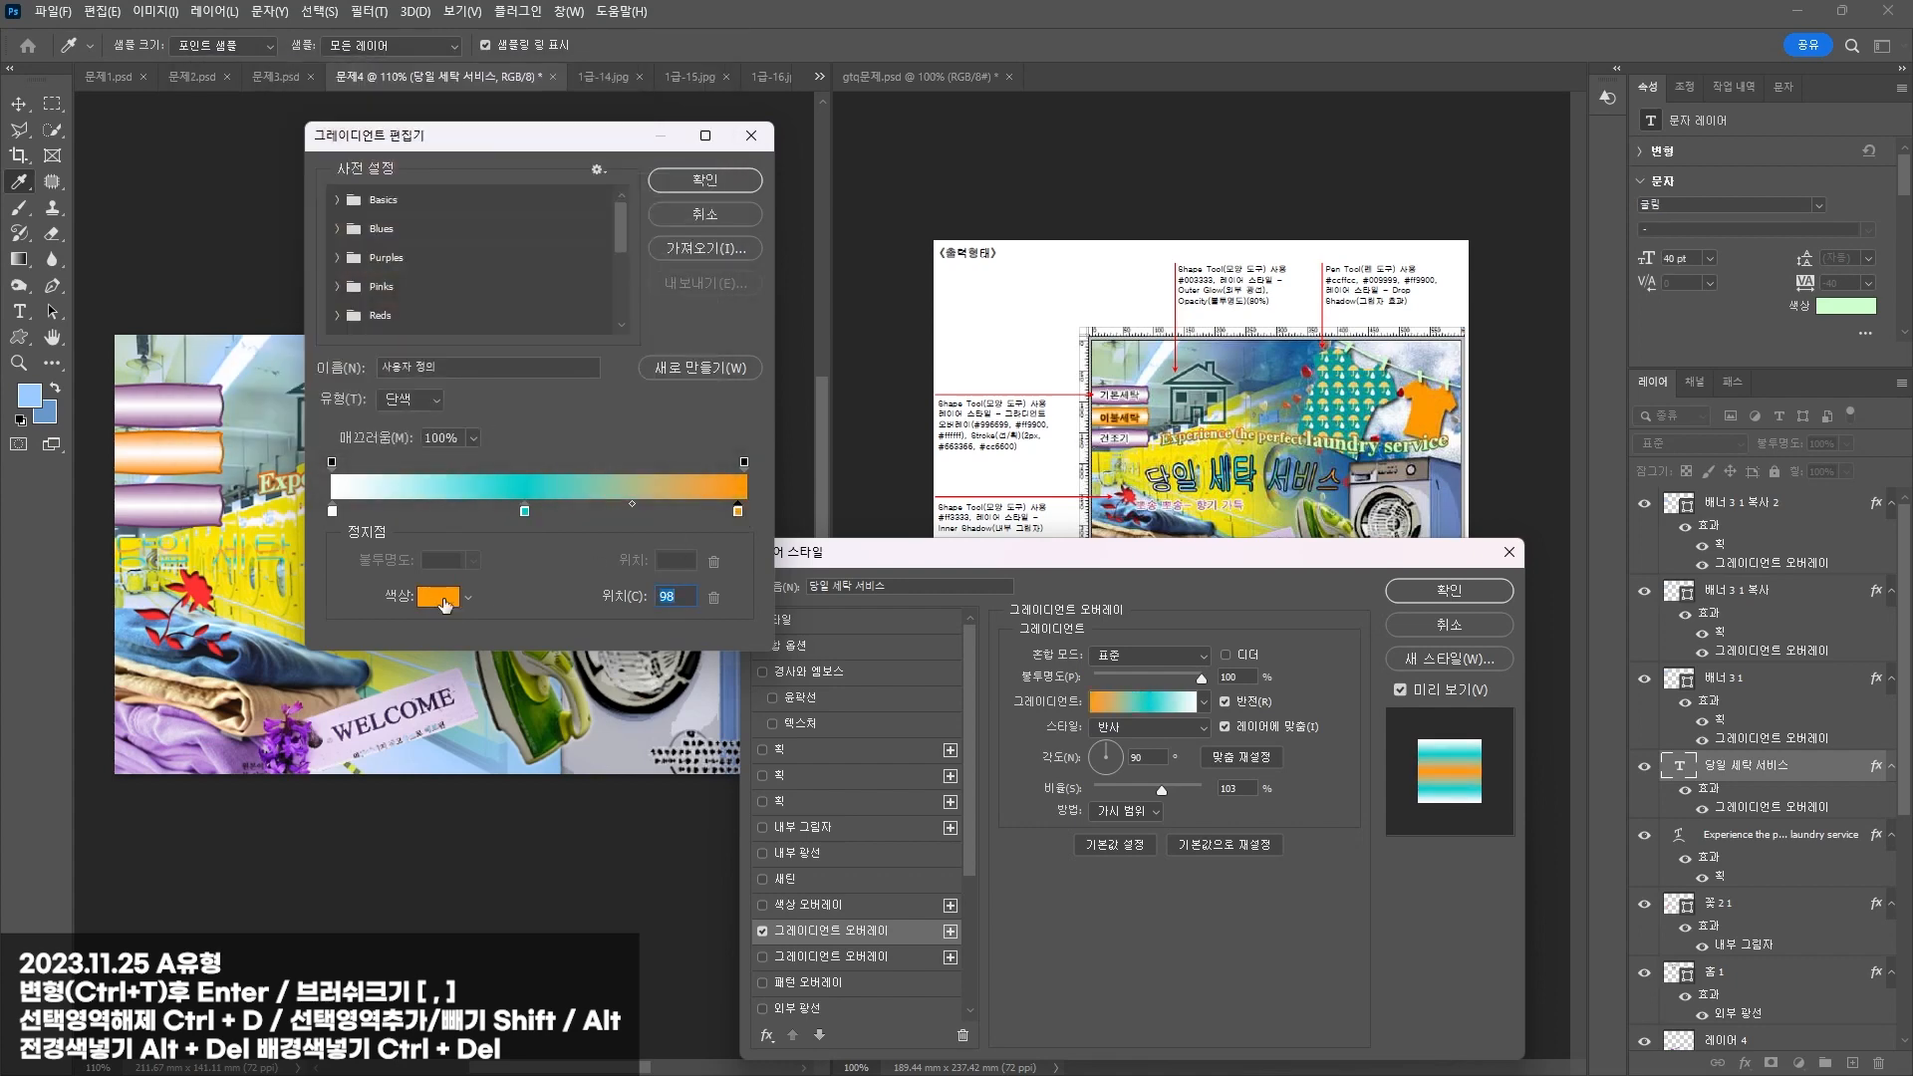
pyautogui.press('Return')
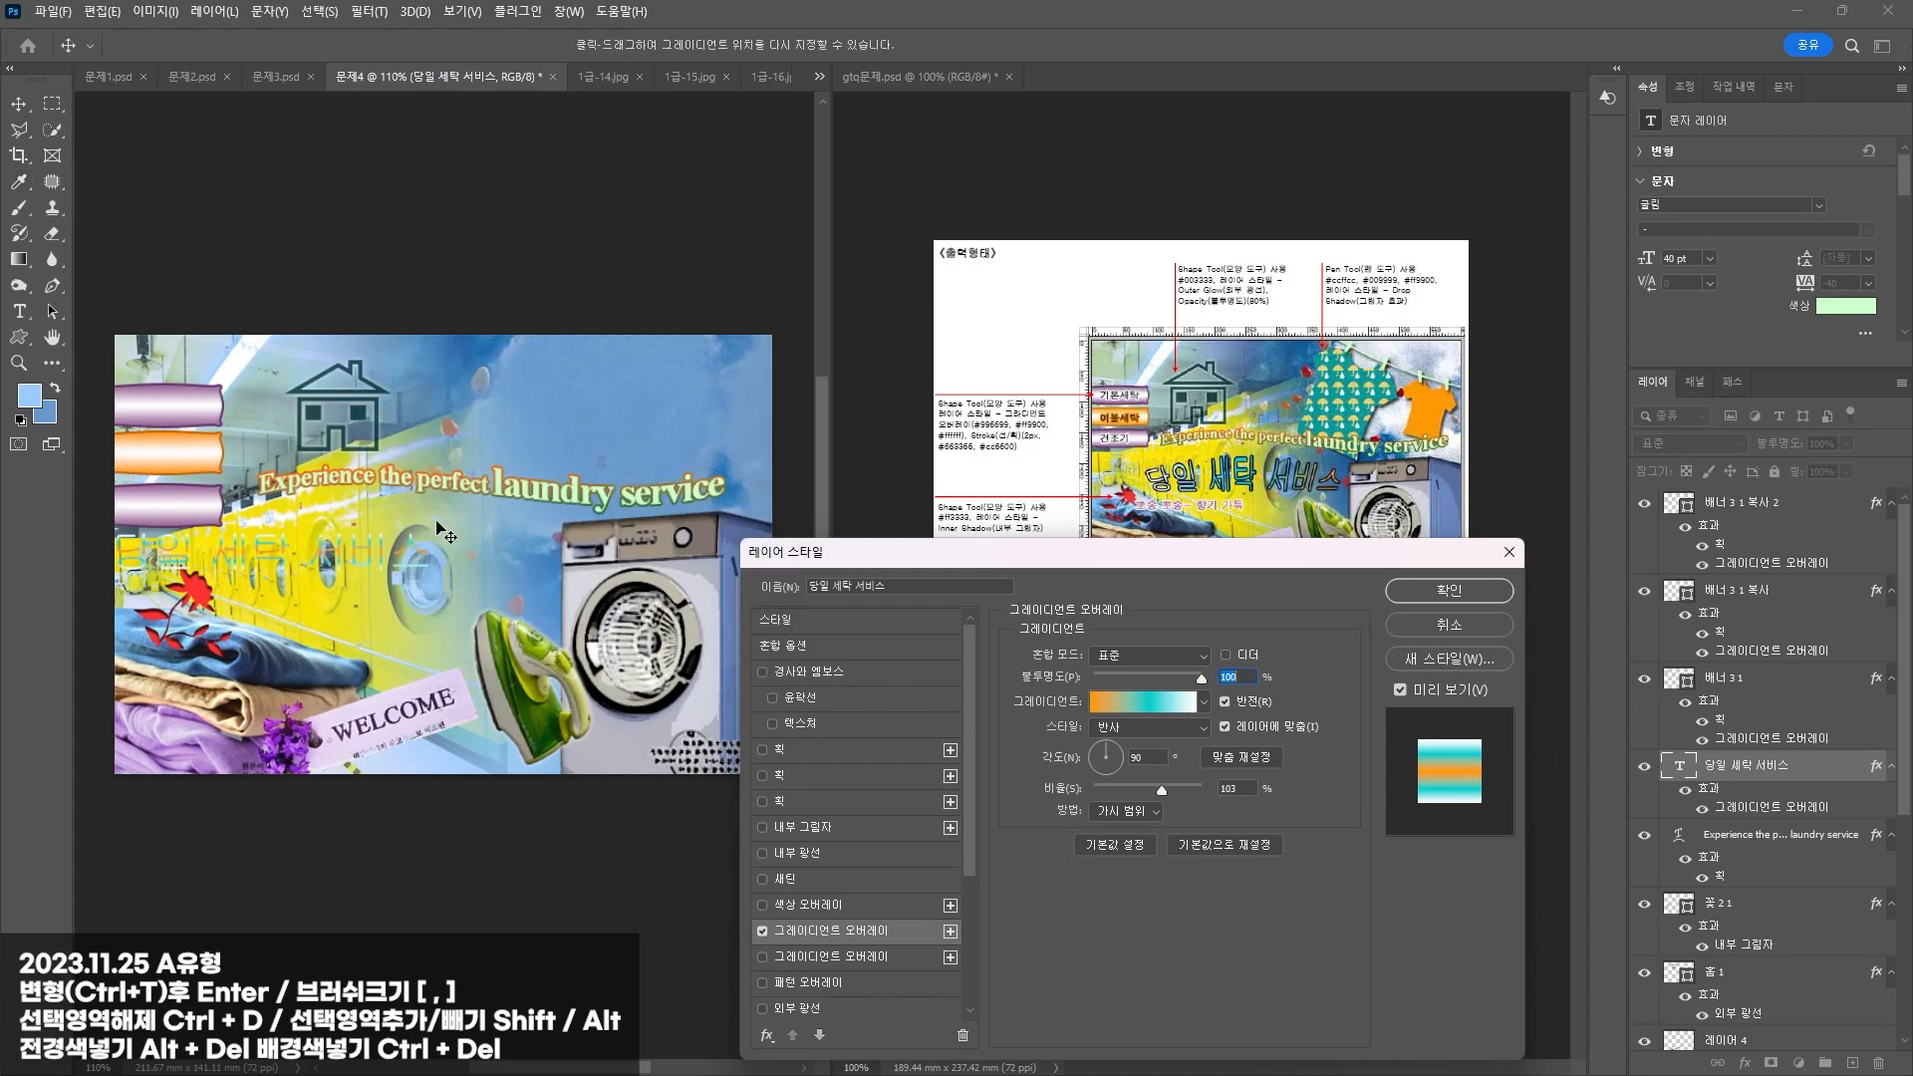
# Step: Change the gradient overlay's style to linear (선형) and its angle to about -177°
pyautogui.moveTo(1100, 570); pyautogui.dragTo(702, 629)
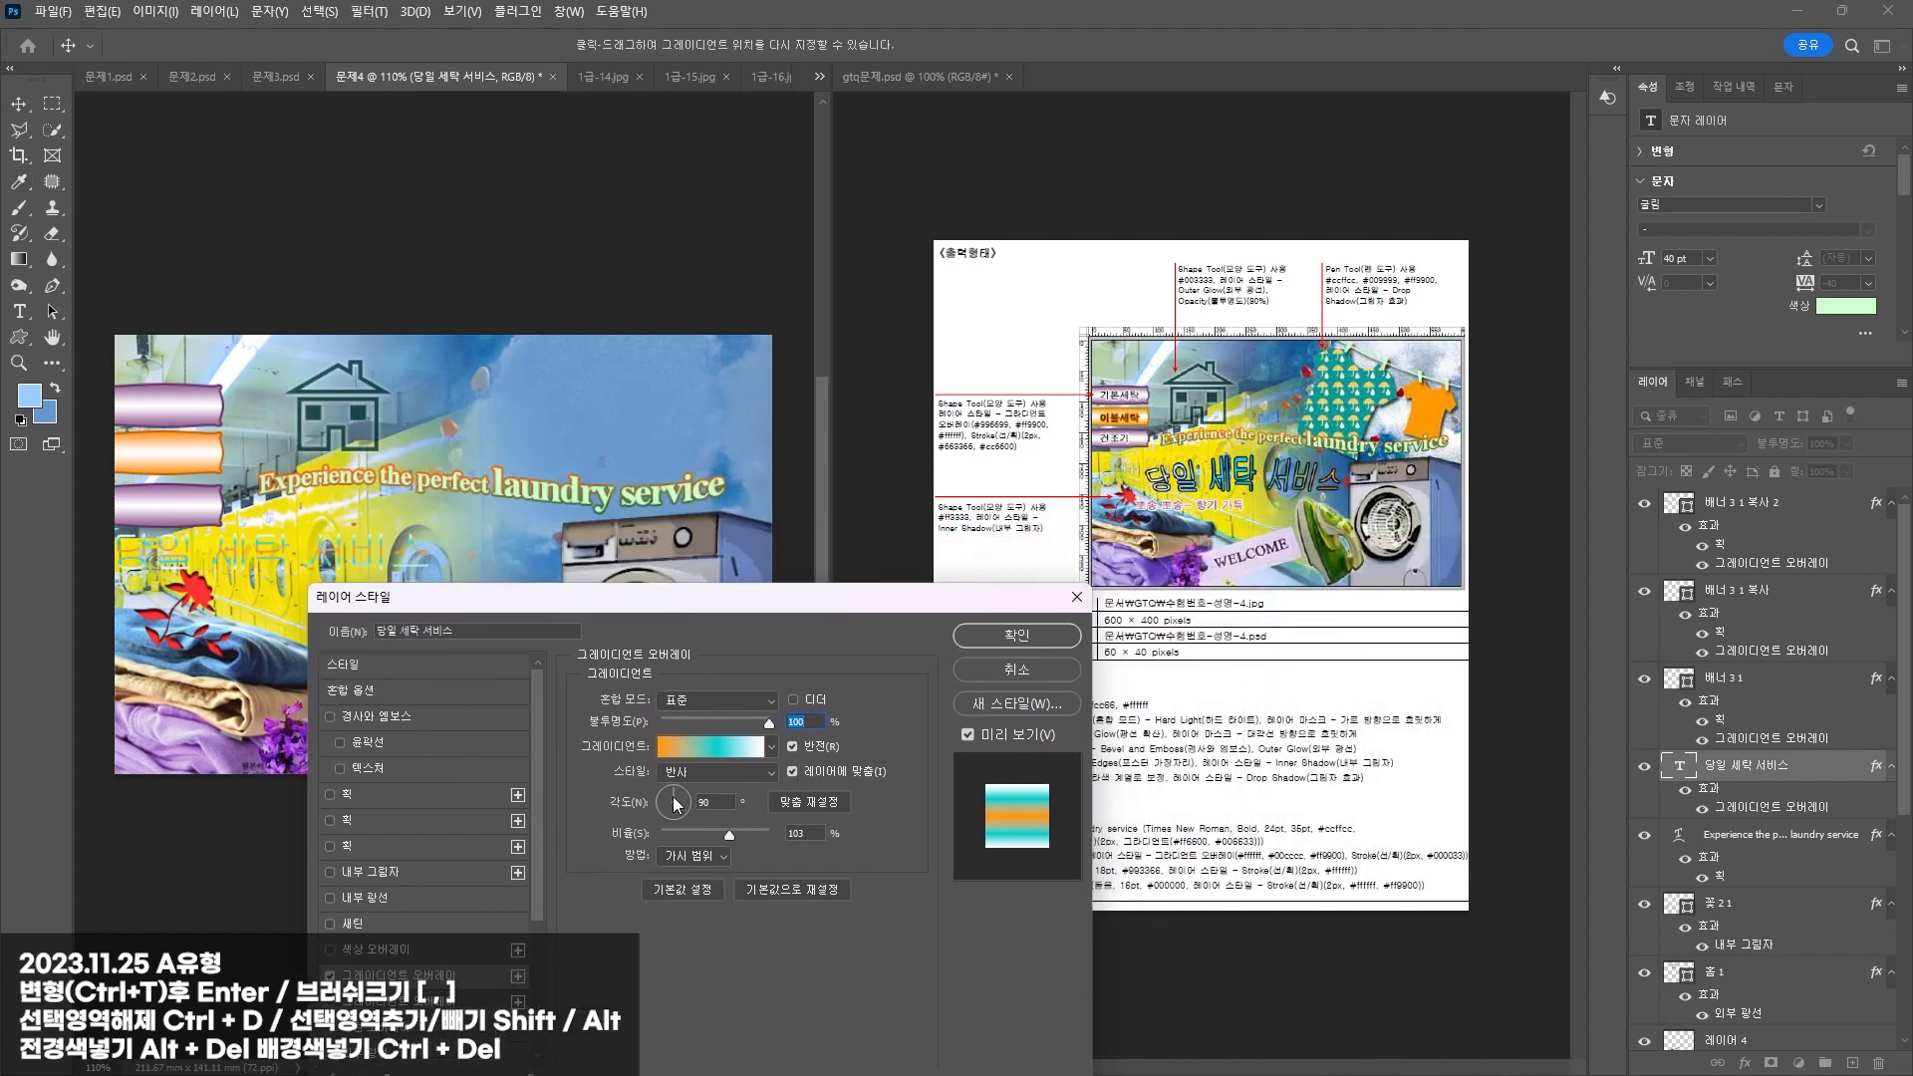
pyautogui.moveTo(674, 804); pyautogui.dragTo(670, 813)
pyautogui.click(716, 772)
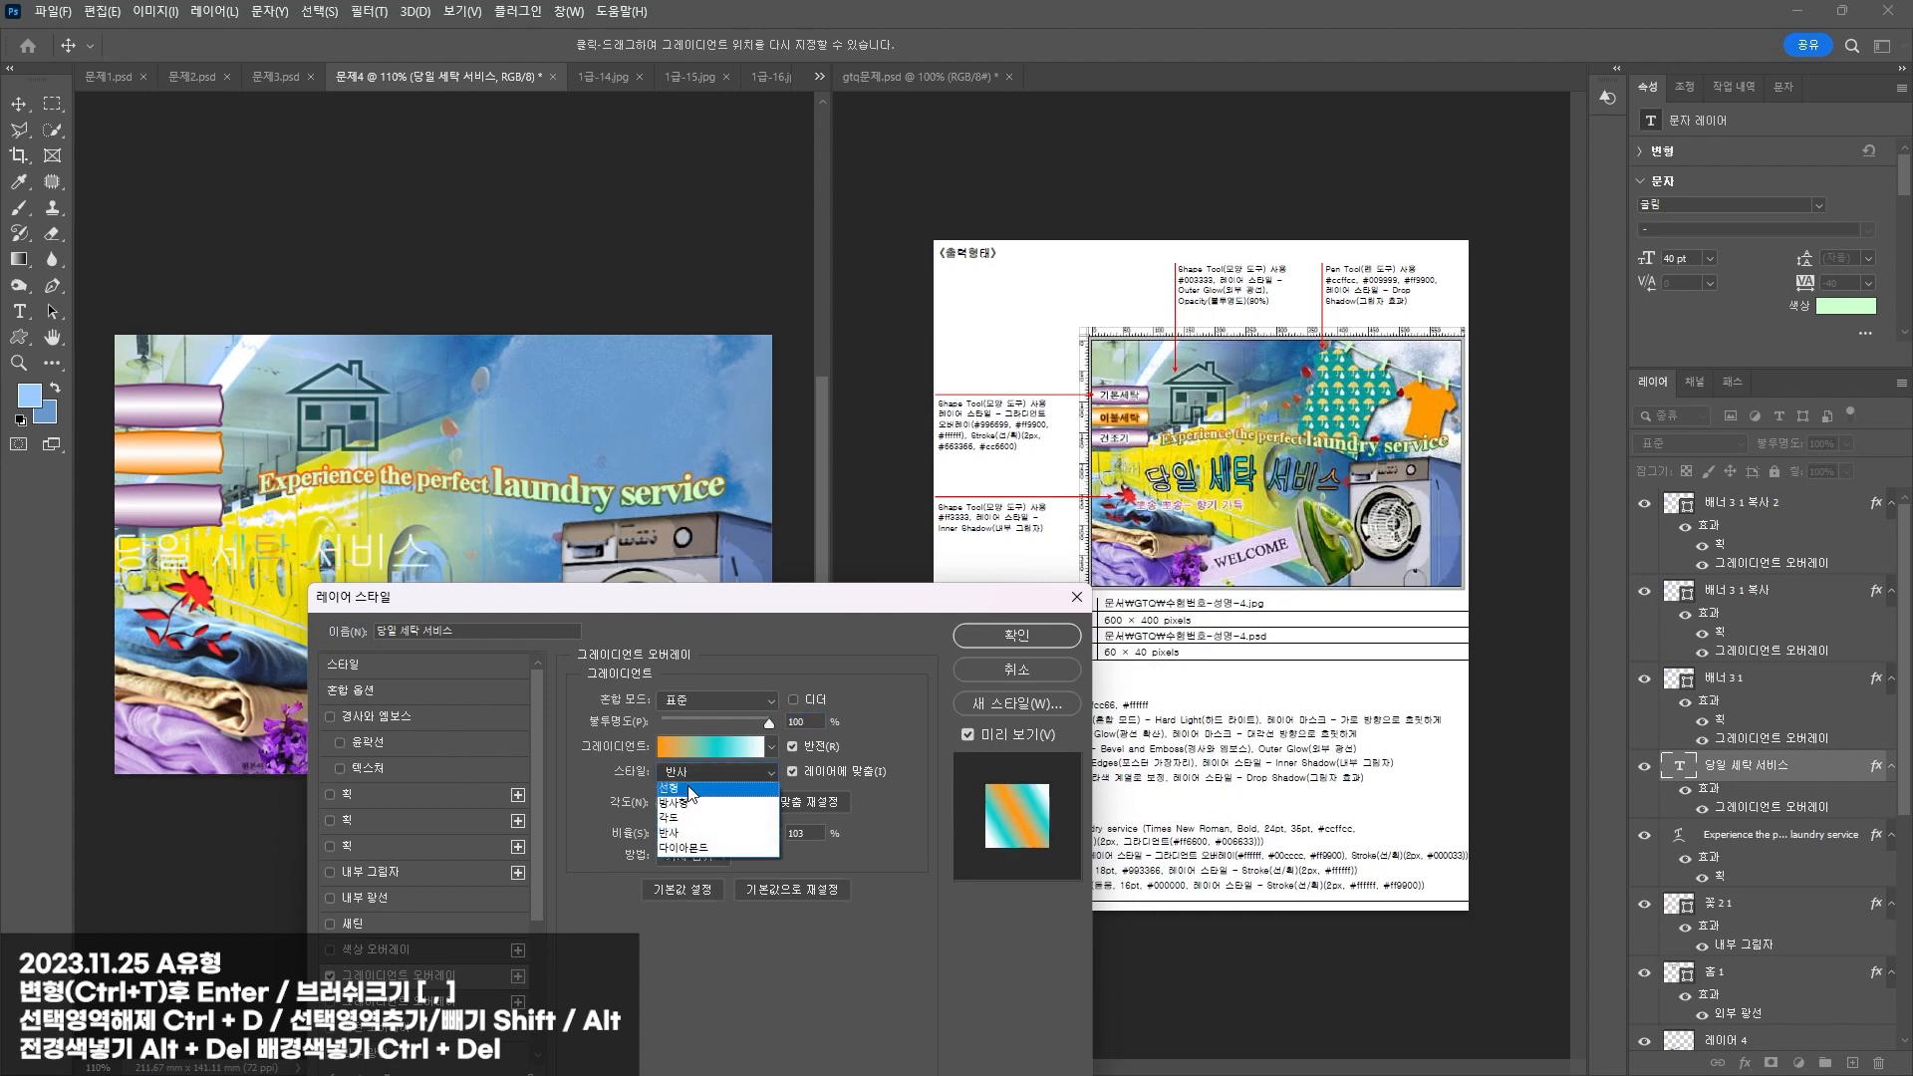
pyautogui.click(682, 787)
pyautogui.moveTo(664, 813); pyautogui.dragTo(660, 803)
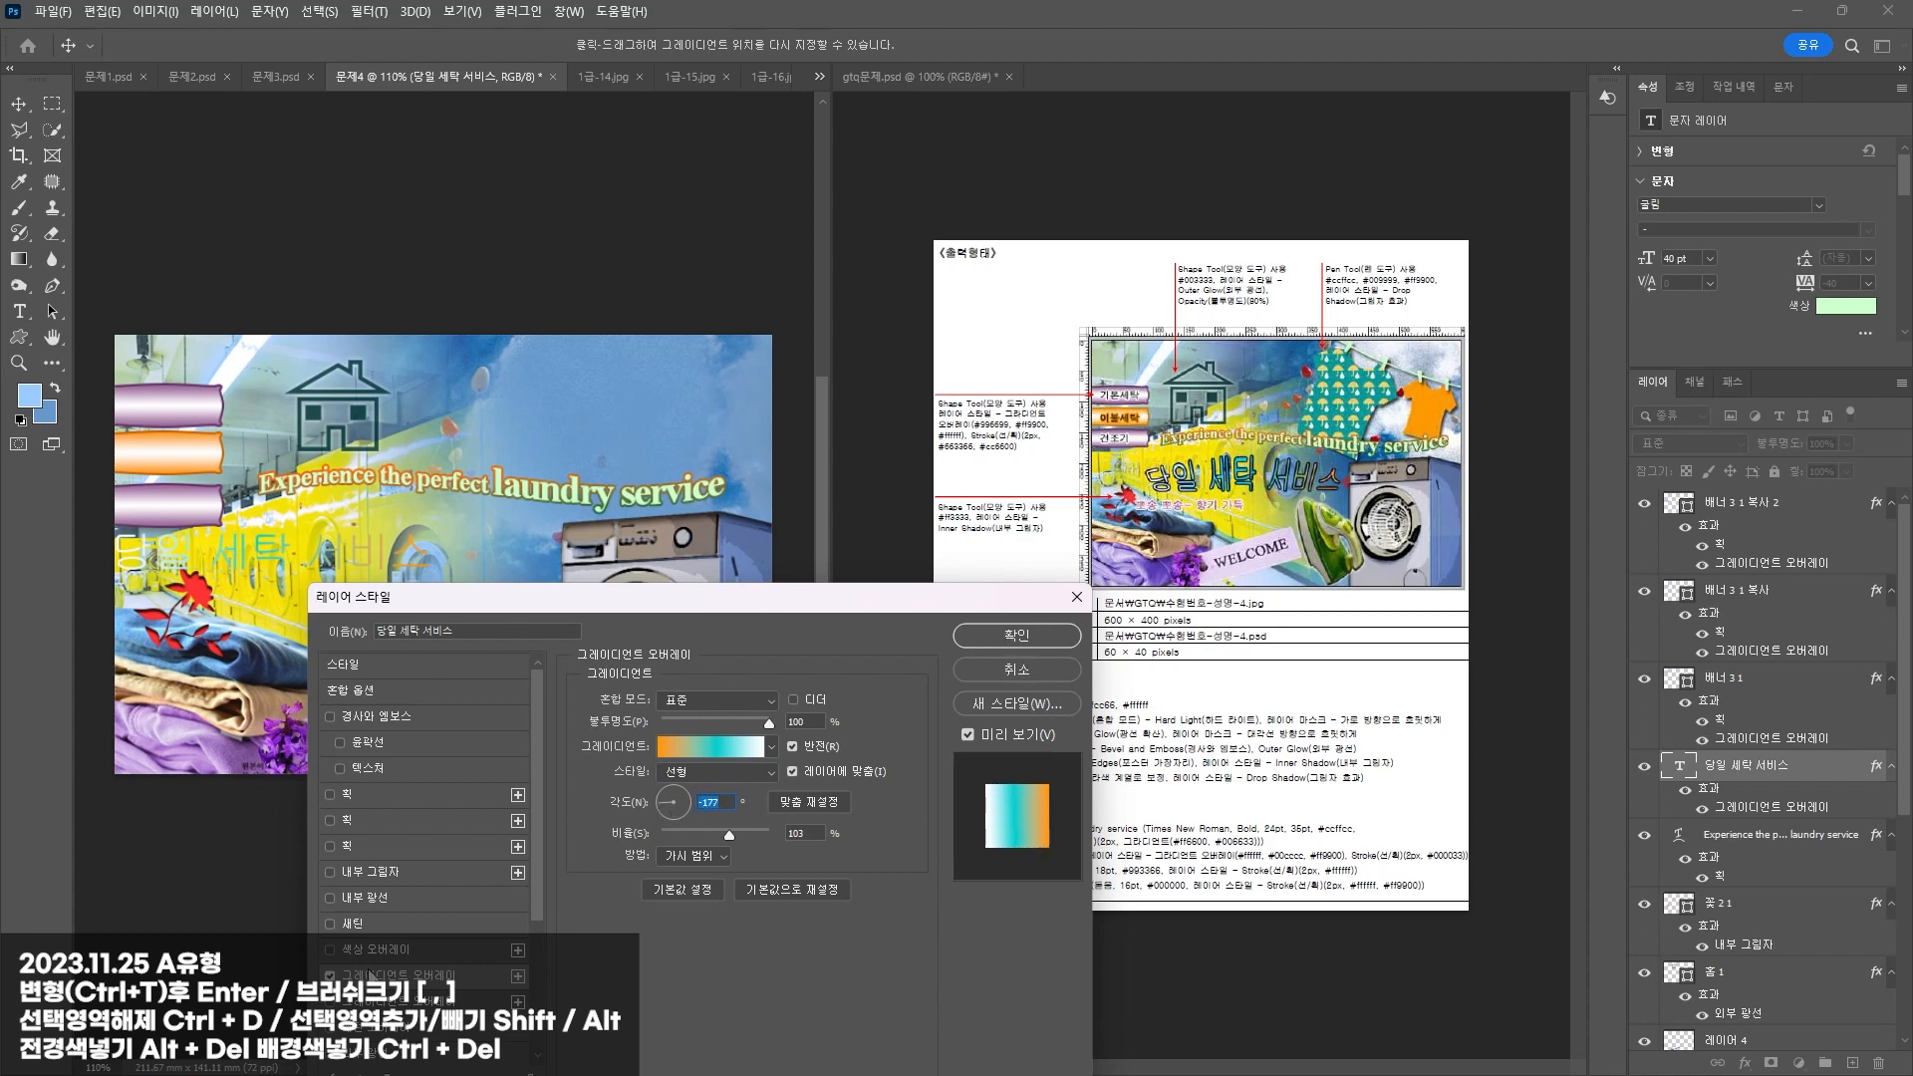
# Step: Add a 2 px outside stroke to the "당일 세탁 서비스" text with a solid #000033 colour fill
pyautogui.click(379, 794)
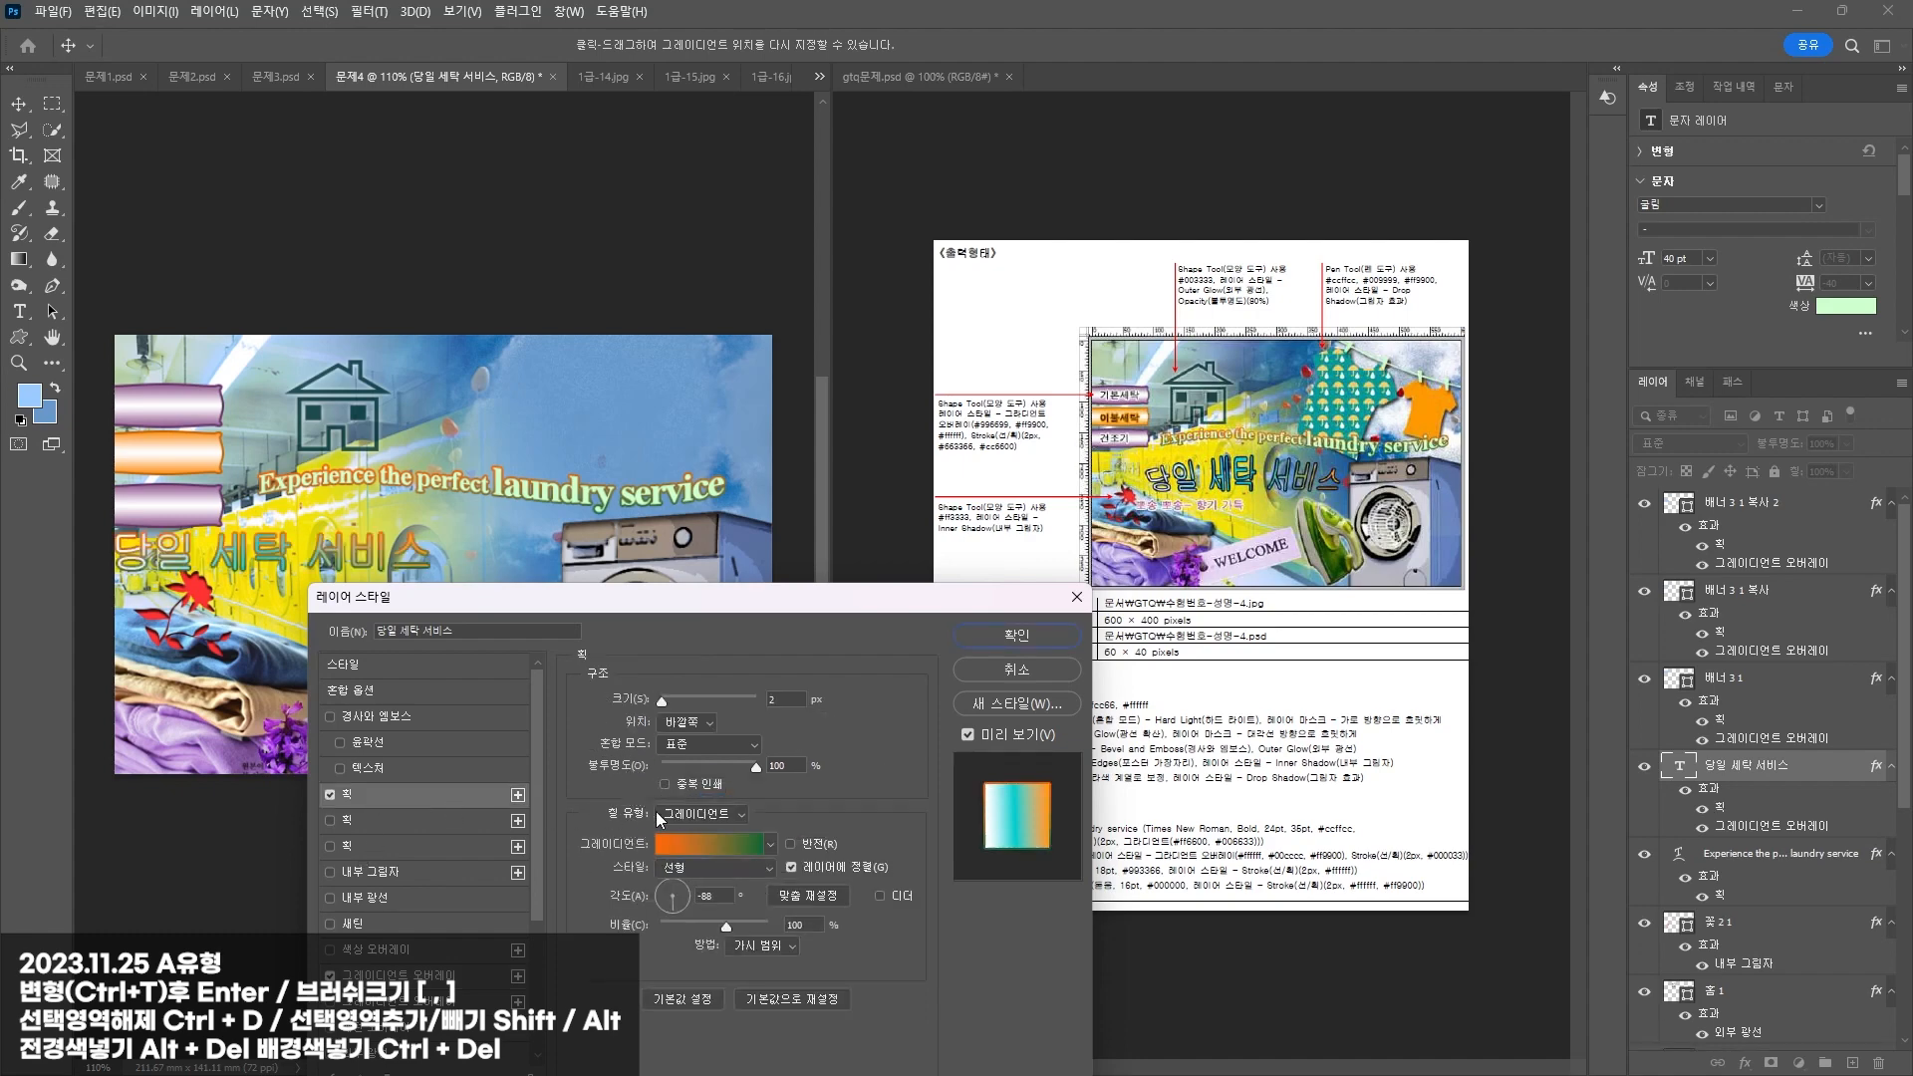
pyautogui.click(701, 814)
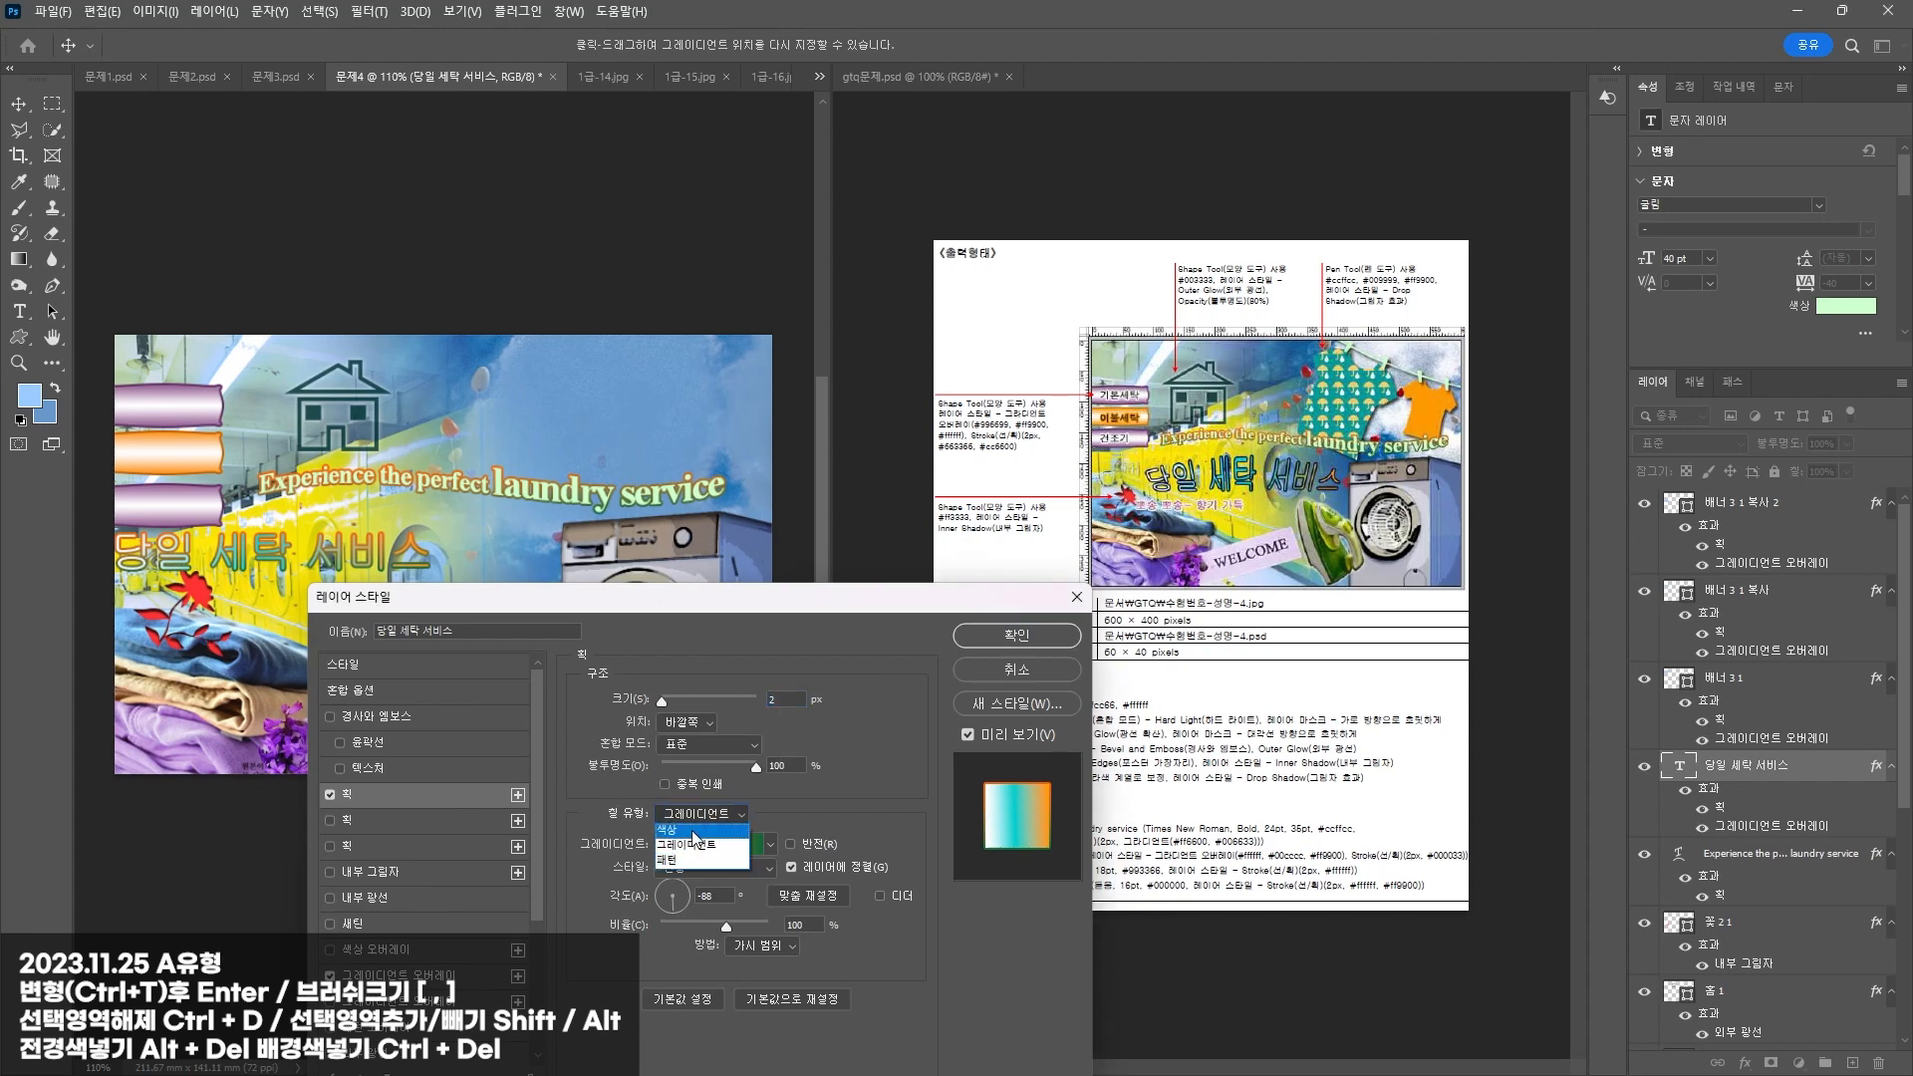
pyautogui.click(691, 835)
pyautogui.click(625, 844)
pyautogui.write('0')
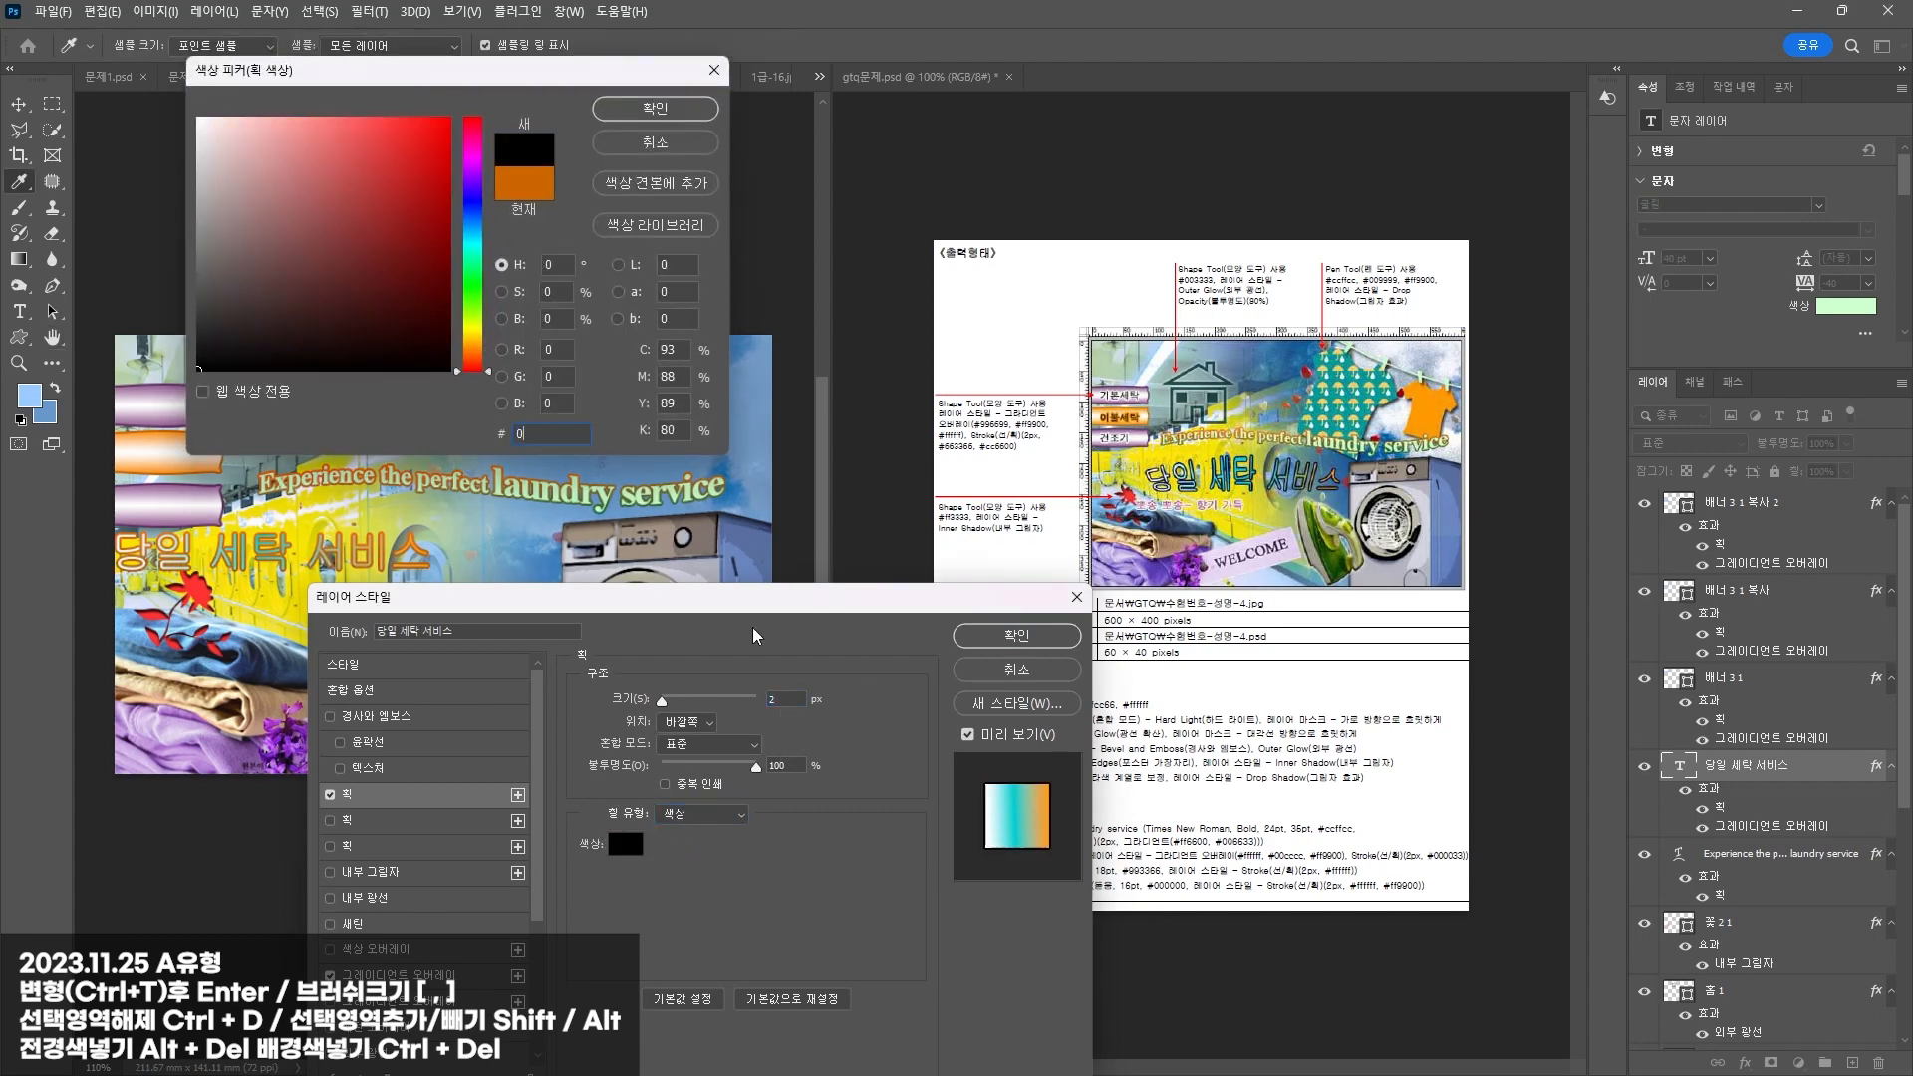
pyautogui.write('0003')
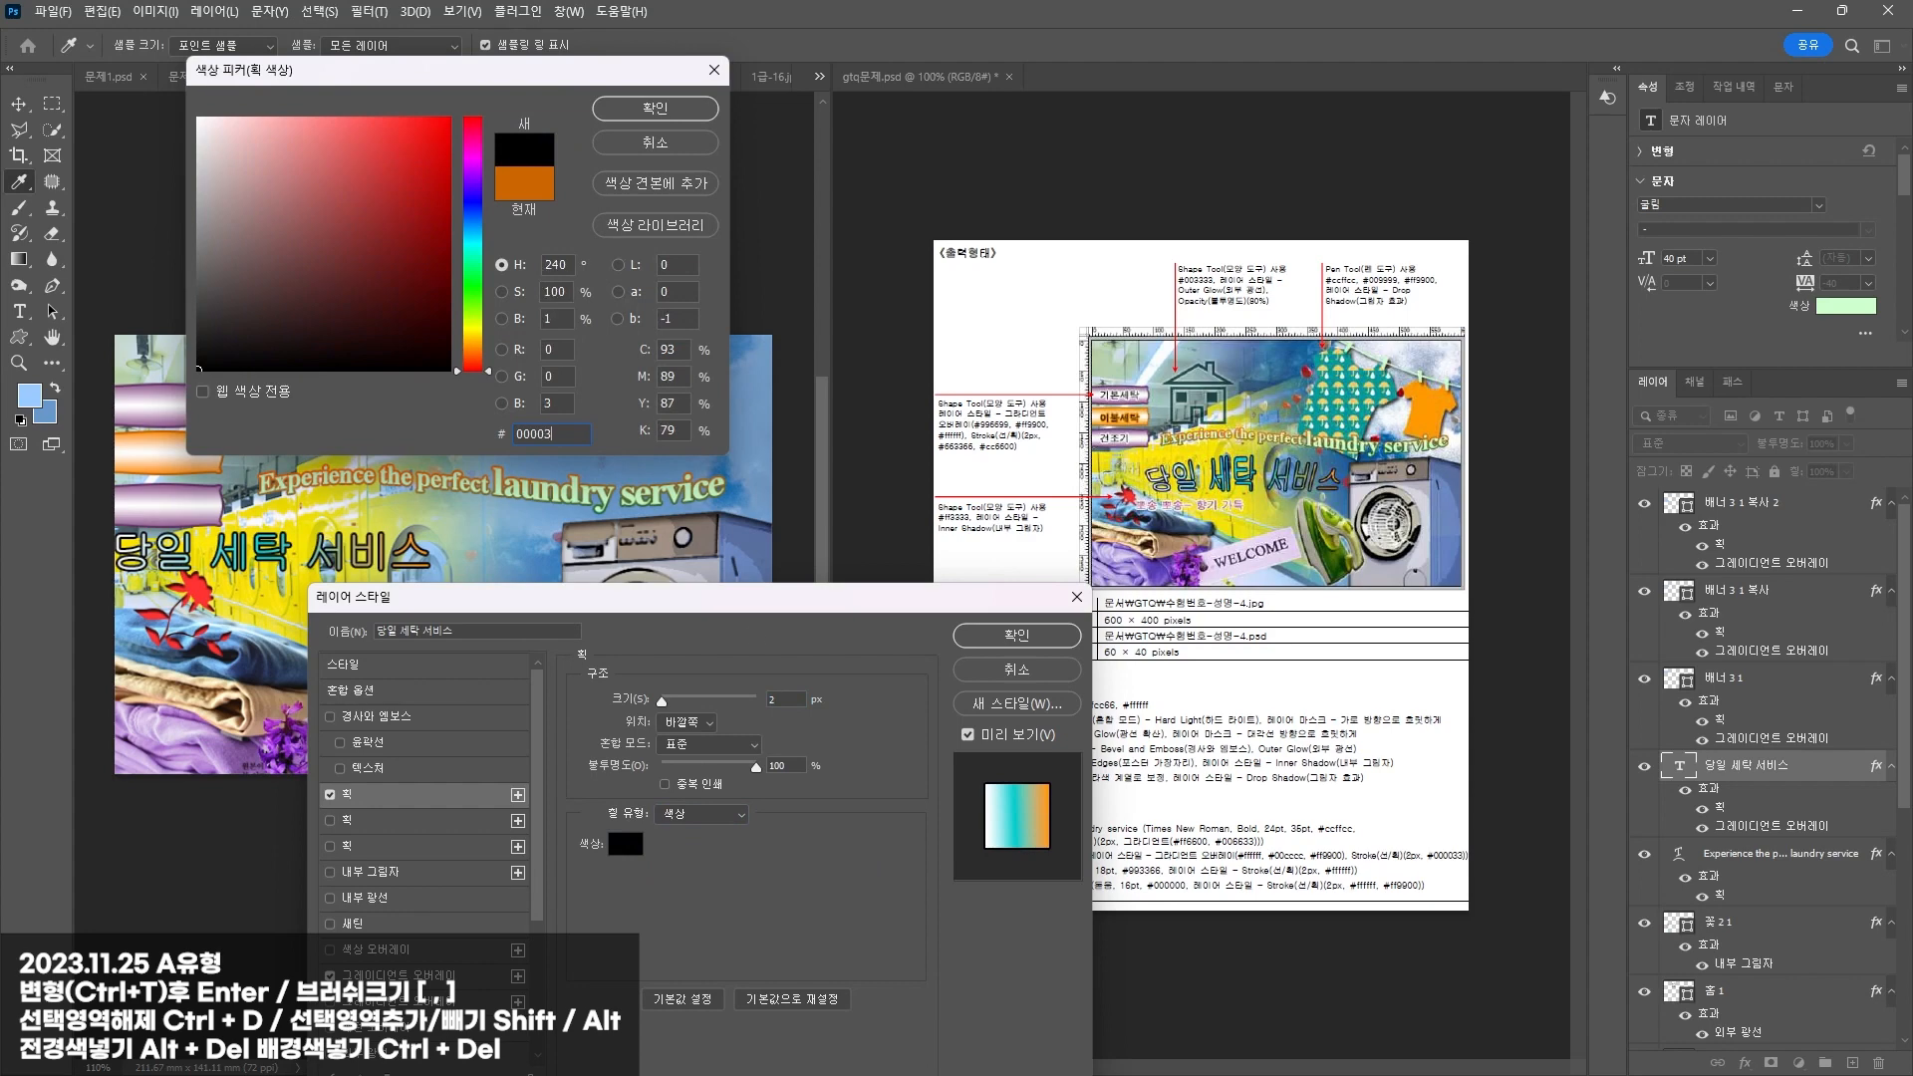
pyautogui.write('3')
pyautogui.press('Return')
pyautogui.press('Return')
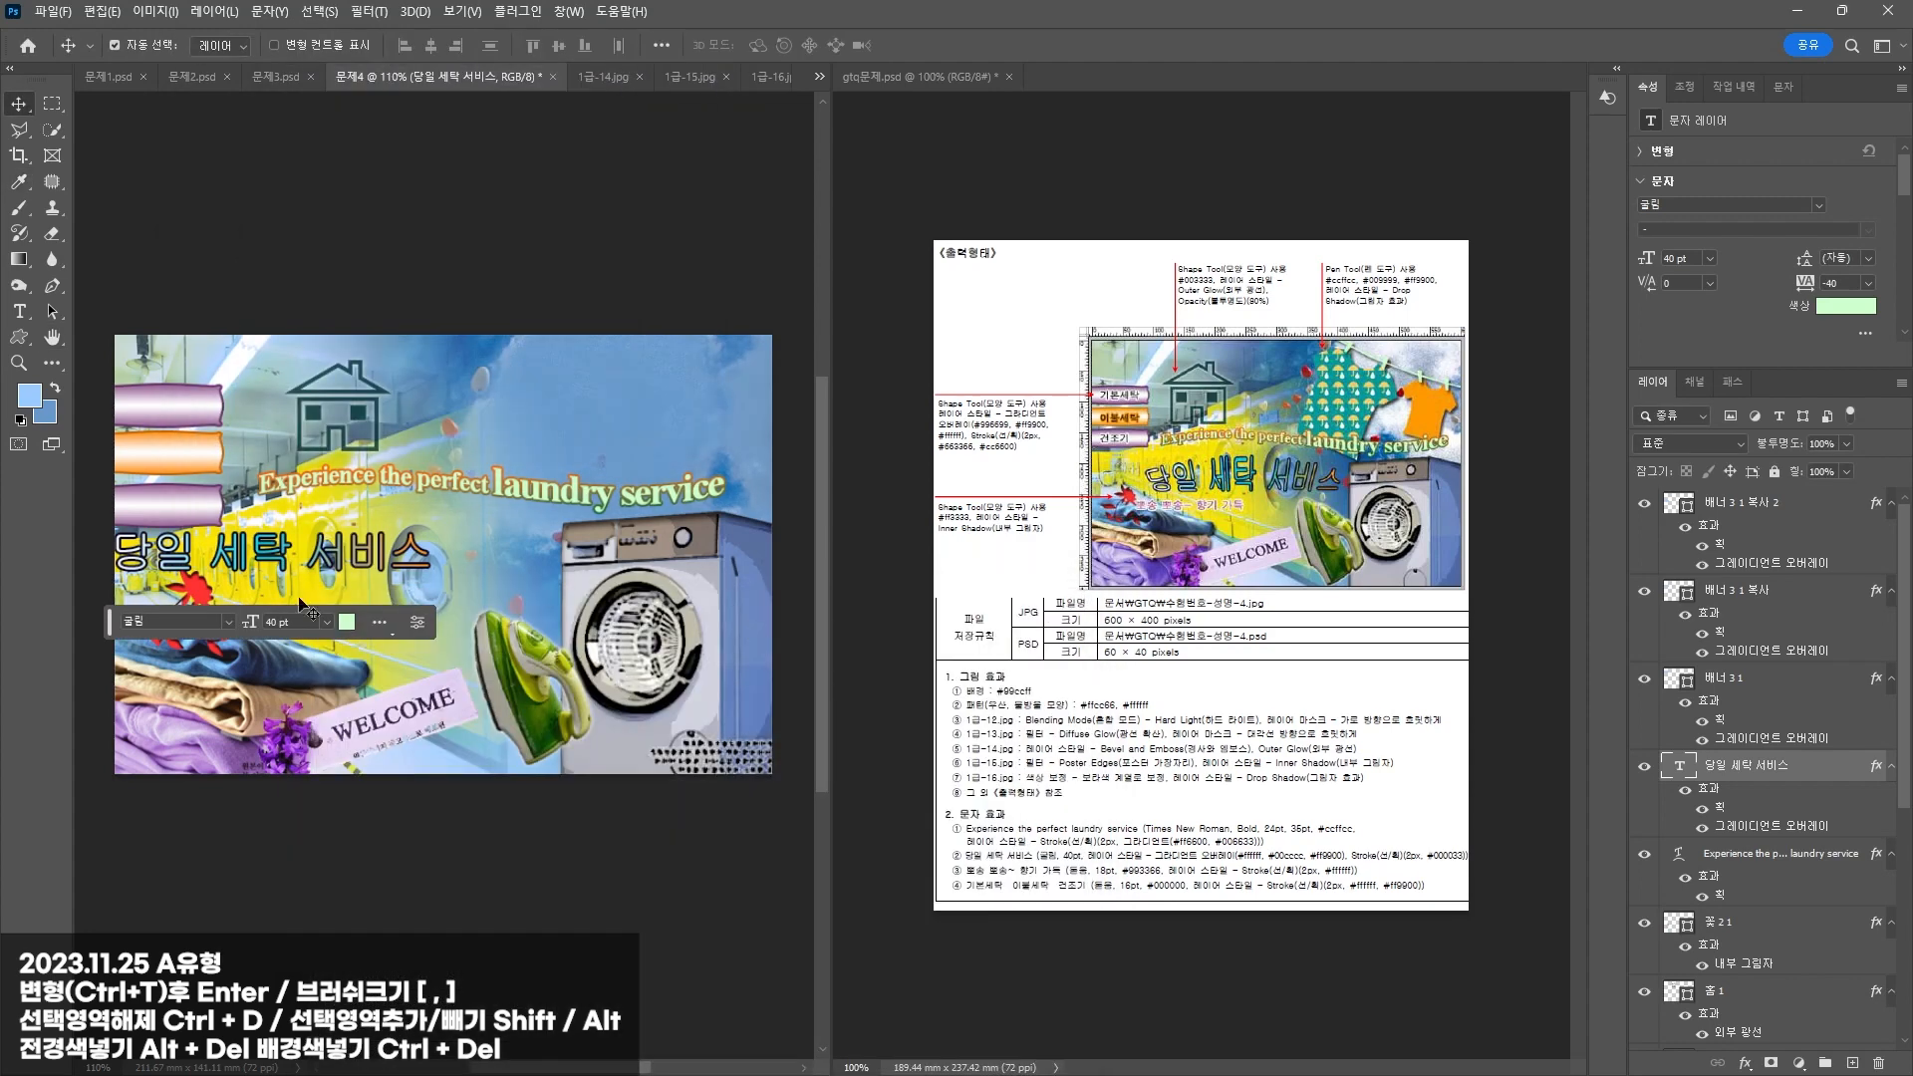
# Step: Warp the "당일 세탁 서비스" text with the upper shell (위가 넓은 조개) style at +21% bend and centre it below the English slogan
pyautogui.doubleClick(294, 544)
pyautogui.click(827, 46)
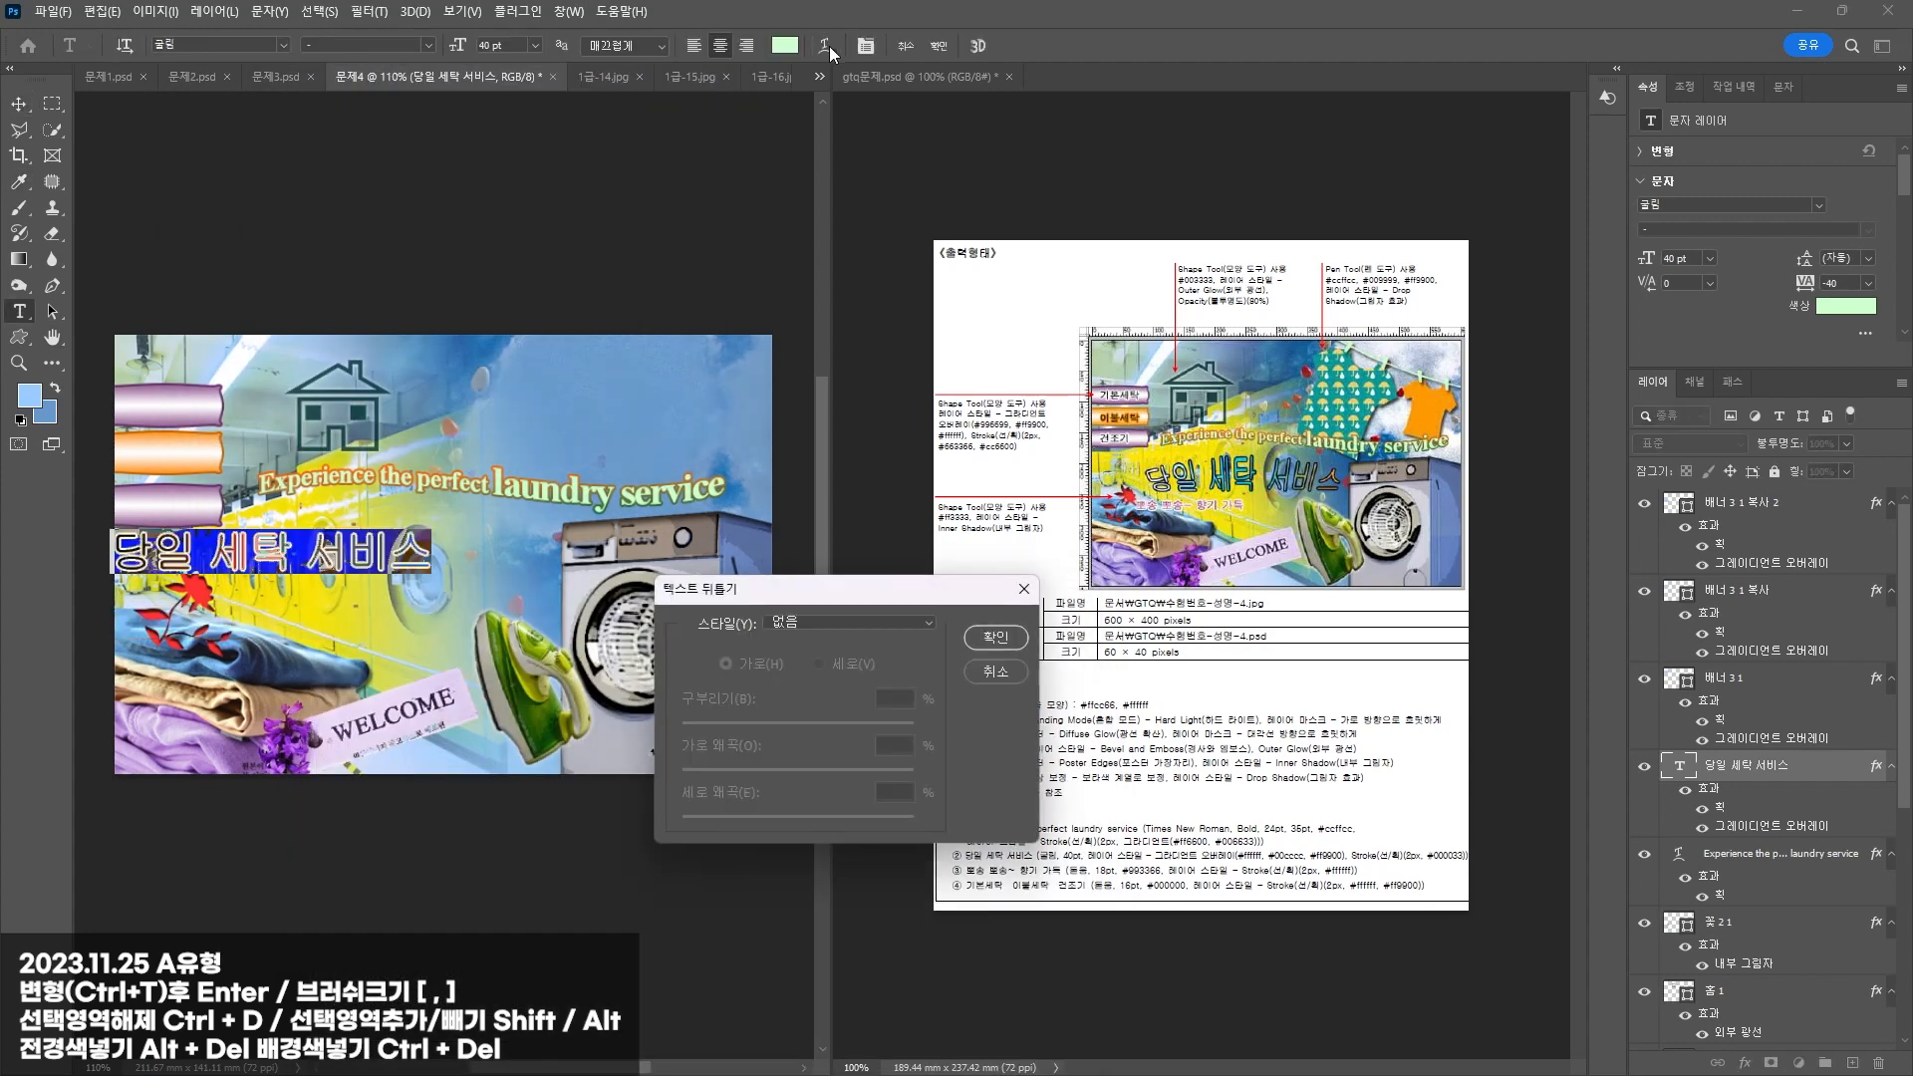
pyautogui.click(790, 619)
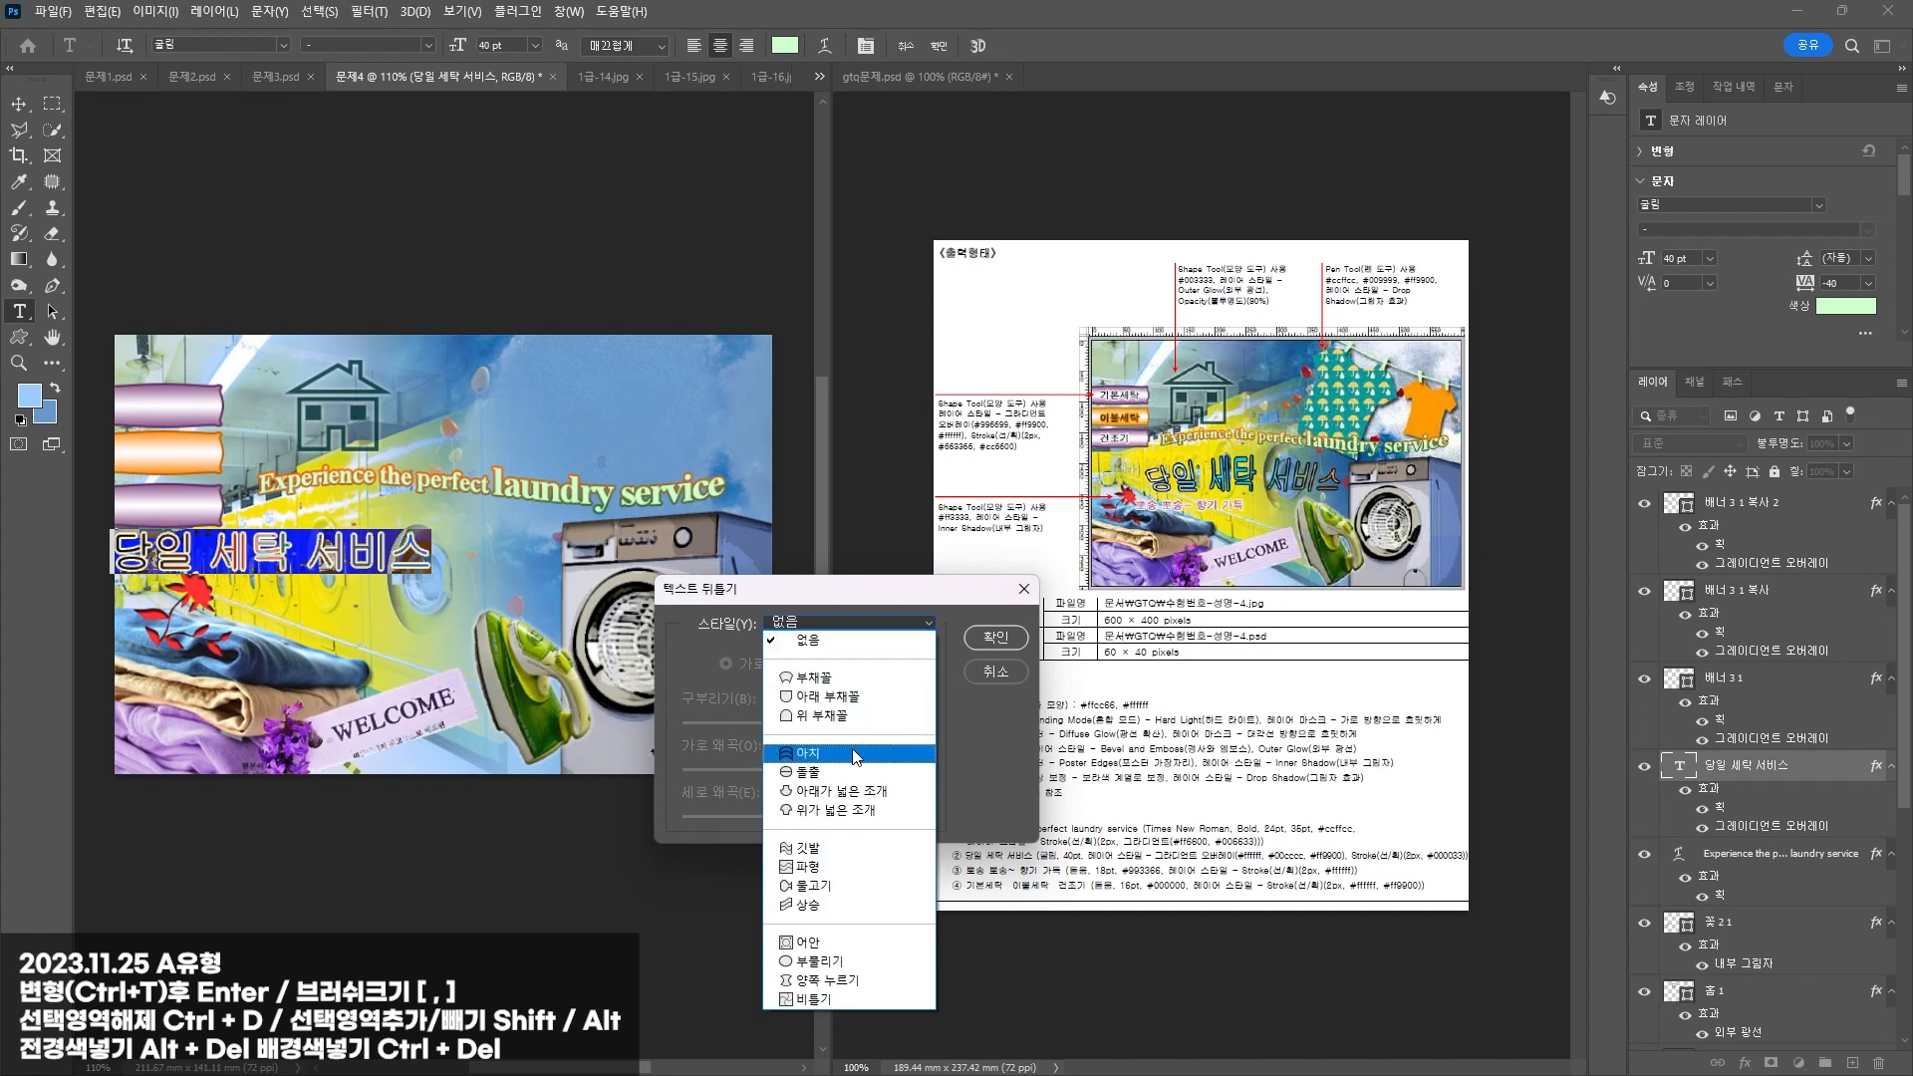
pyautogui.click(863, 812)
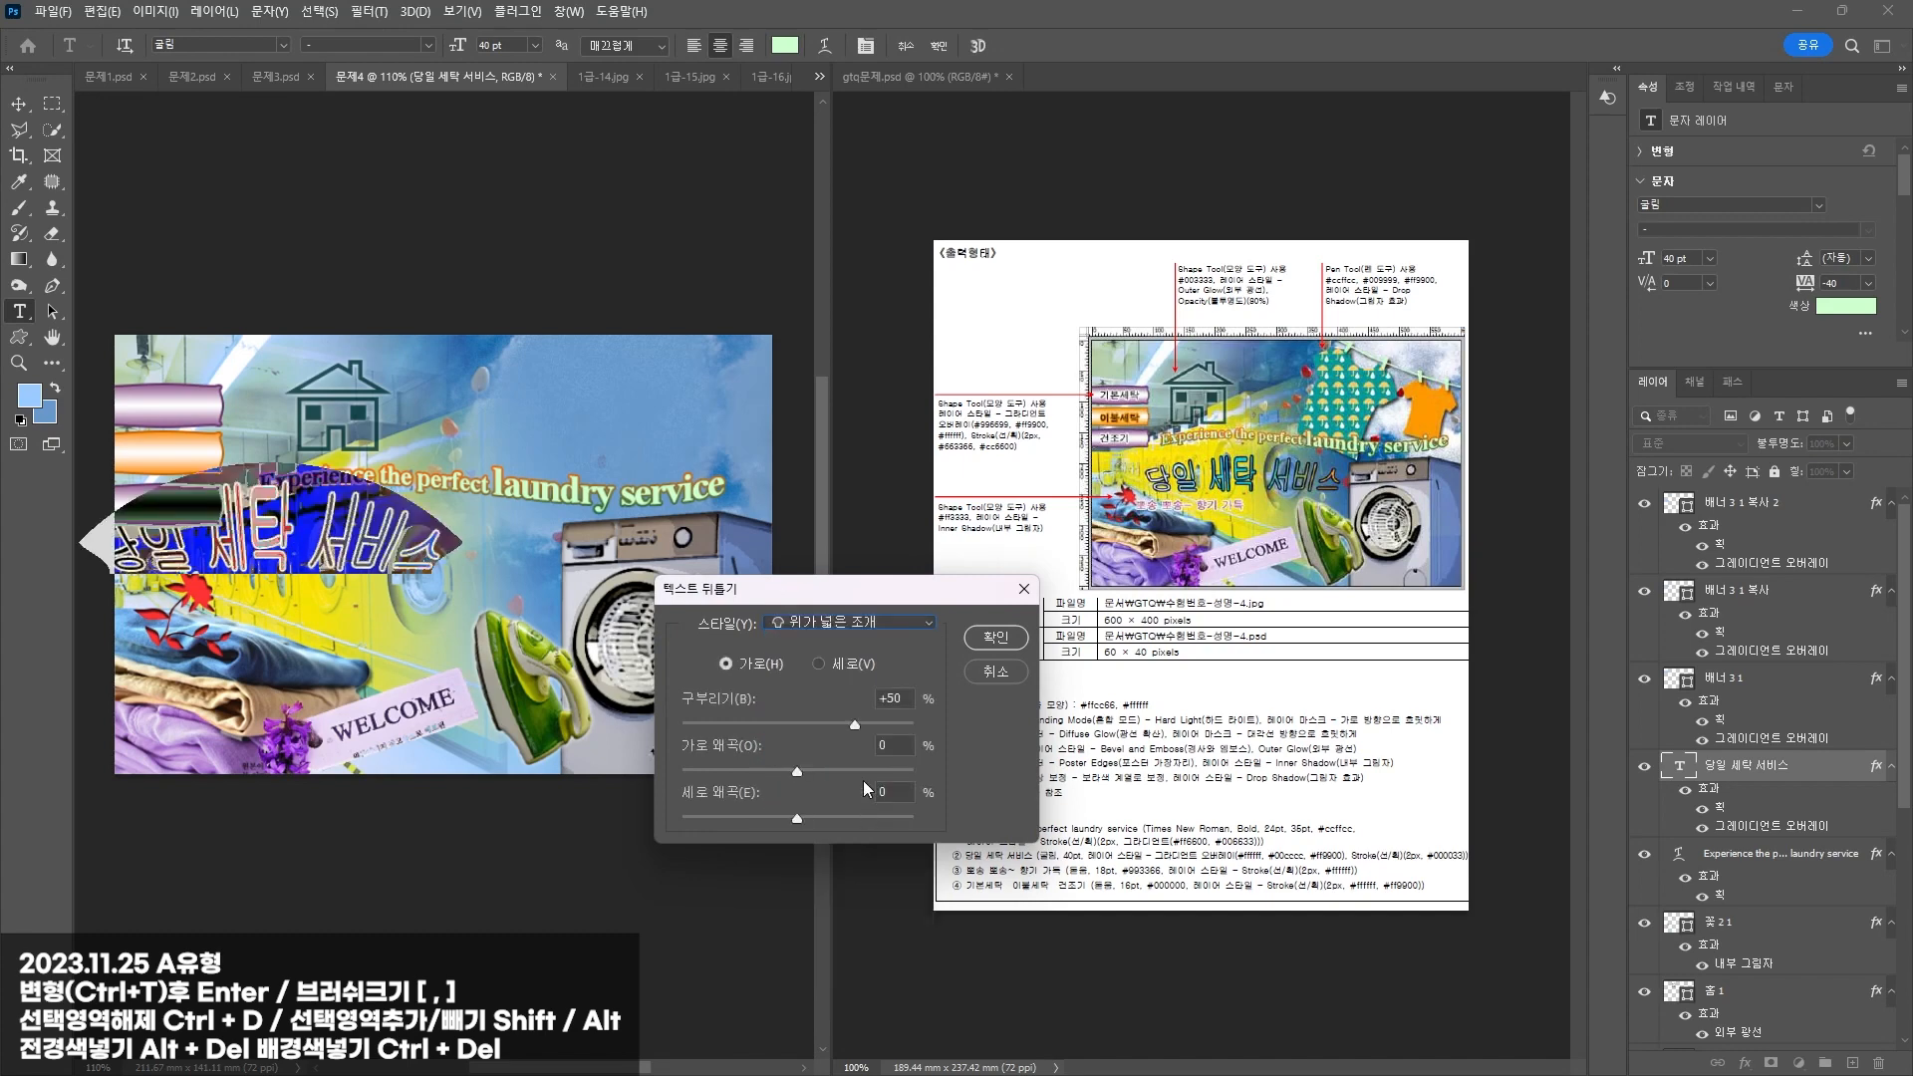
pyautogui.moveTo(855, 724); pyautogui.dragTo(821, 722)
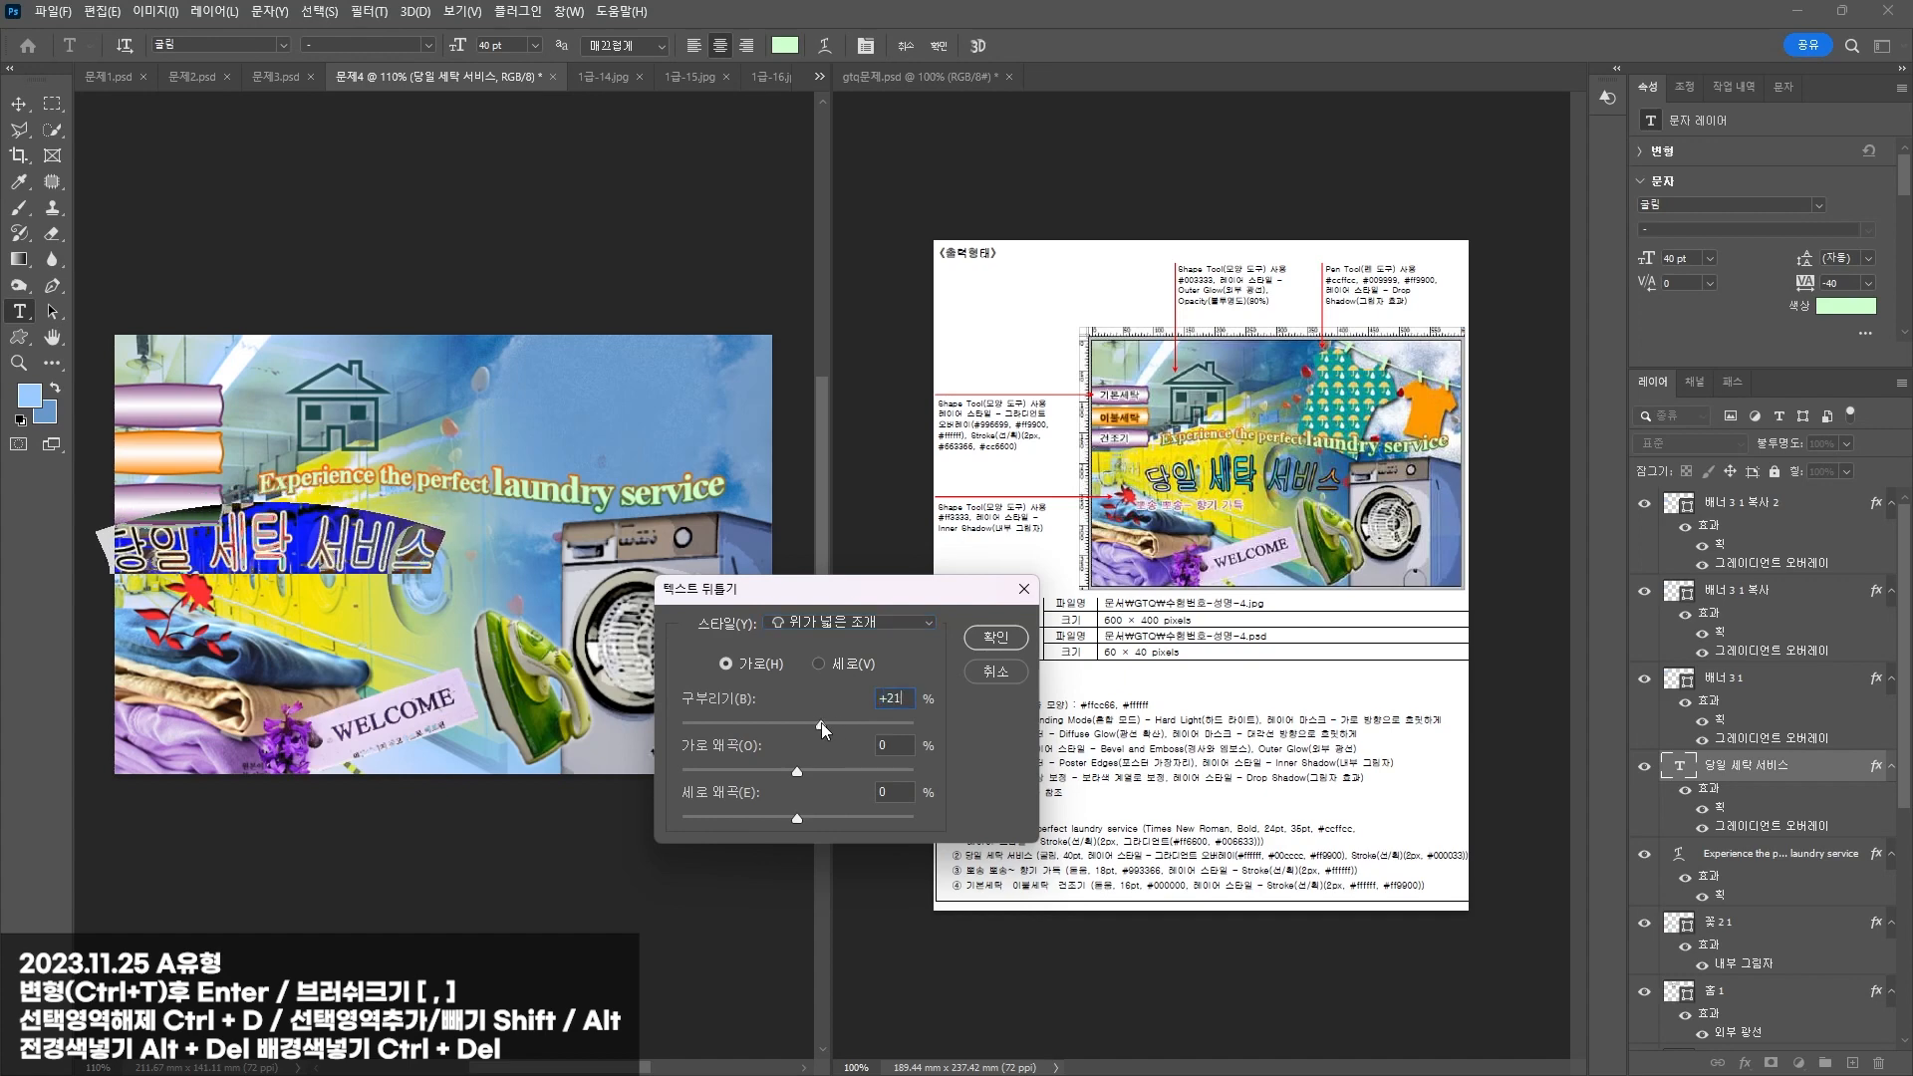
pyautogui.click(972, 645)
pyautogui.click(21, 105)
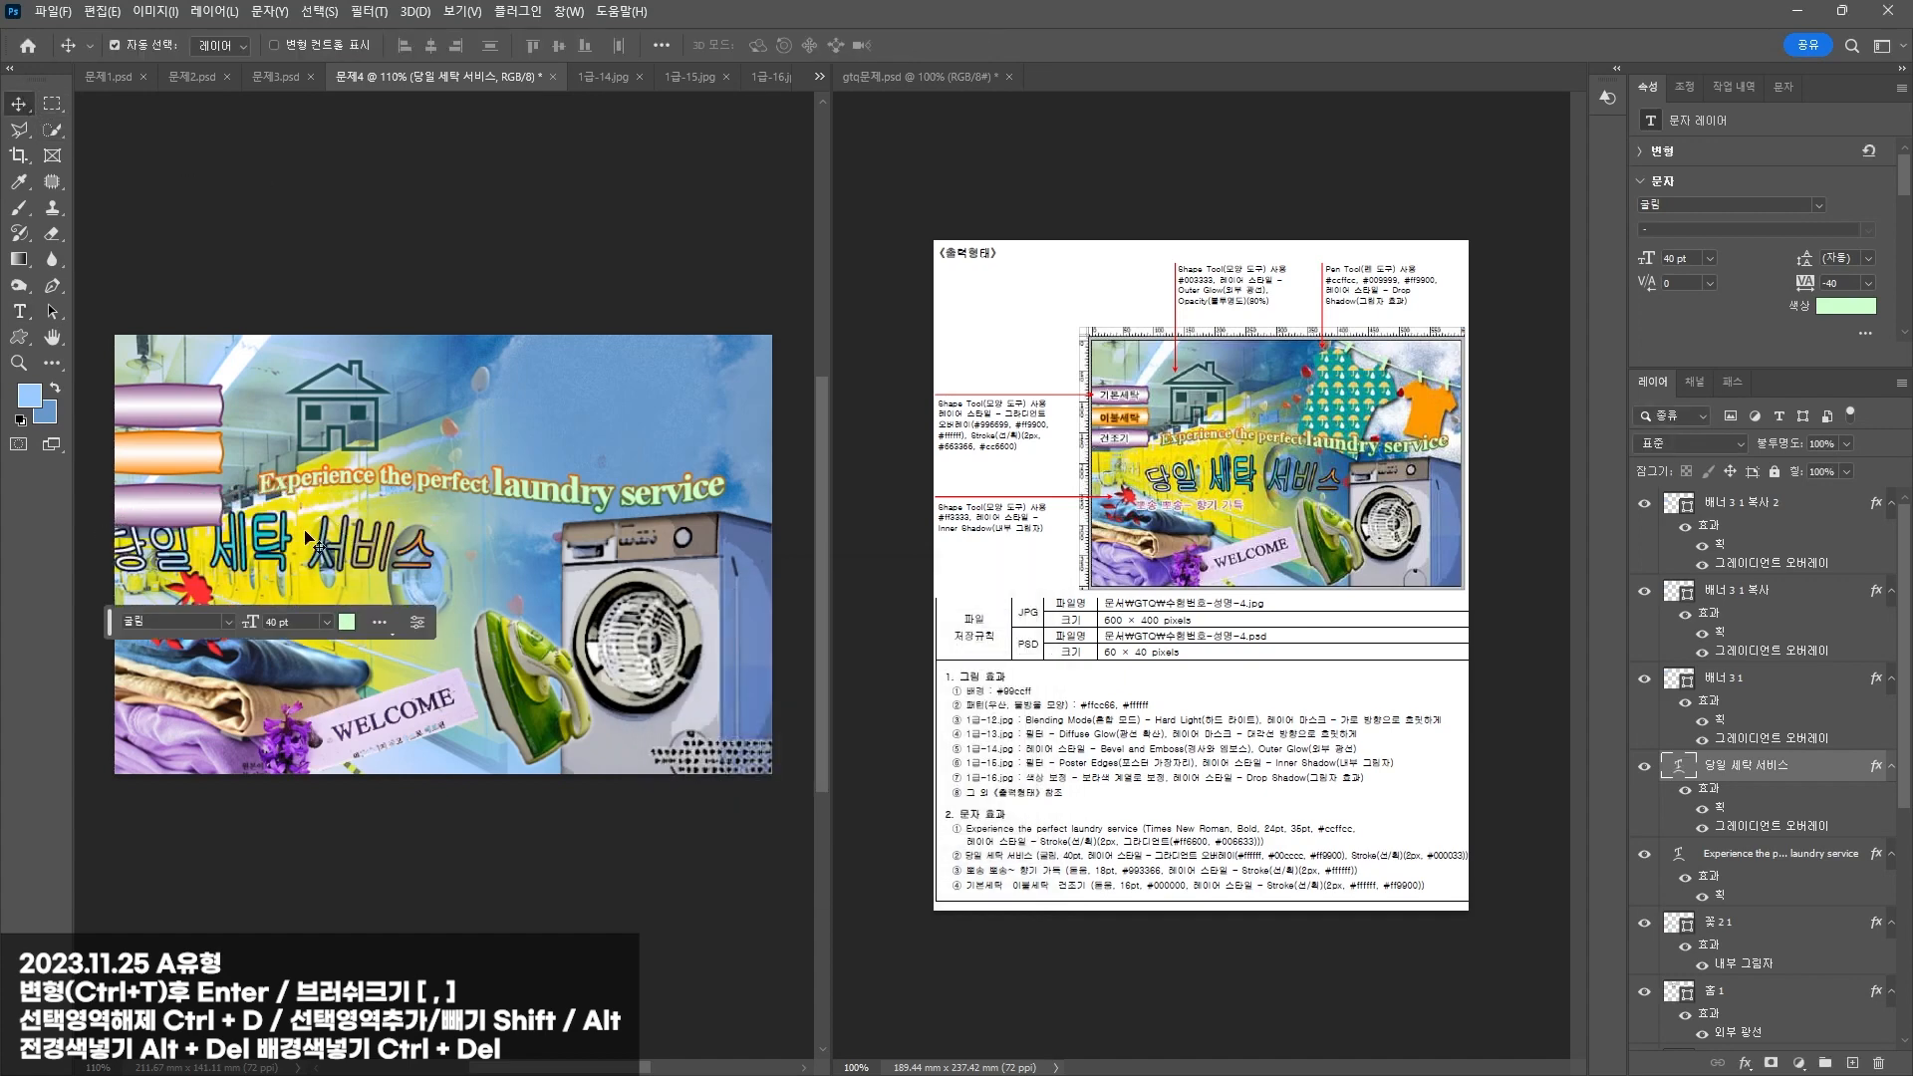
pyautogui.moveTo(299, 550); pyautogui.dragTo(364, 564)
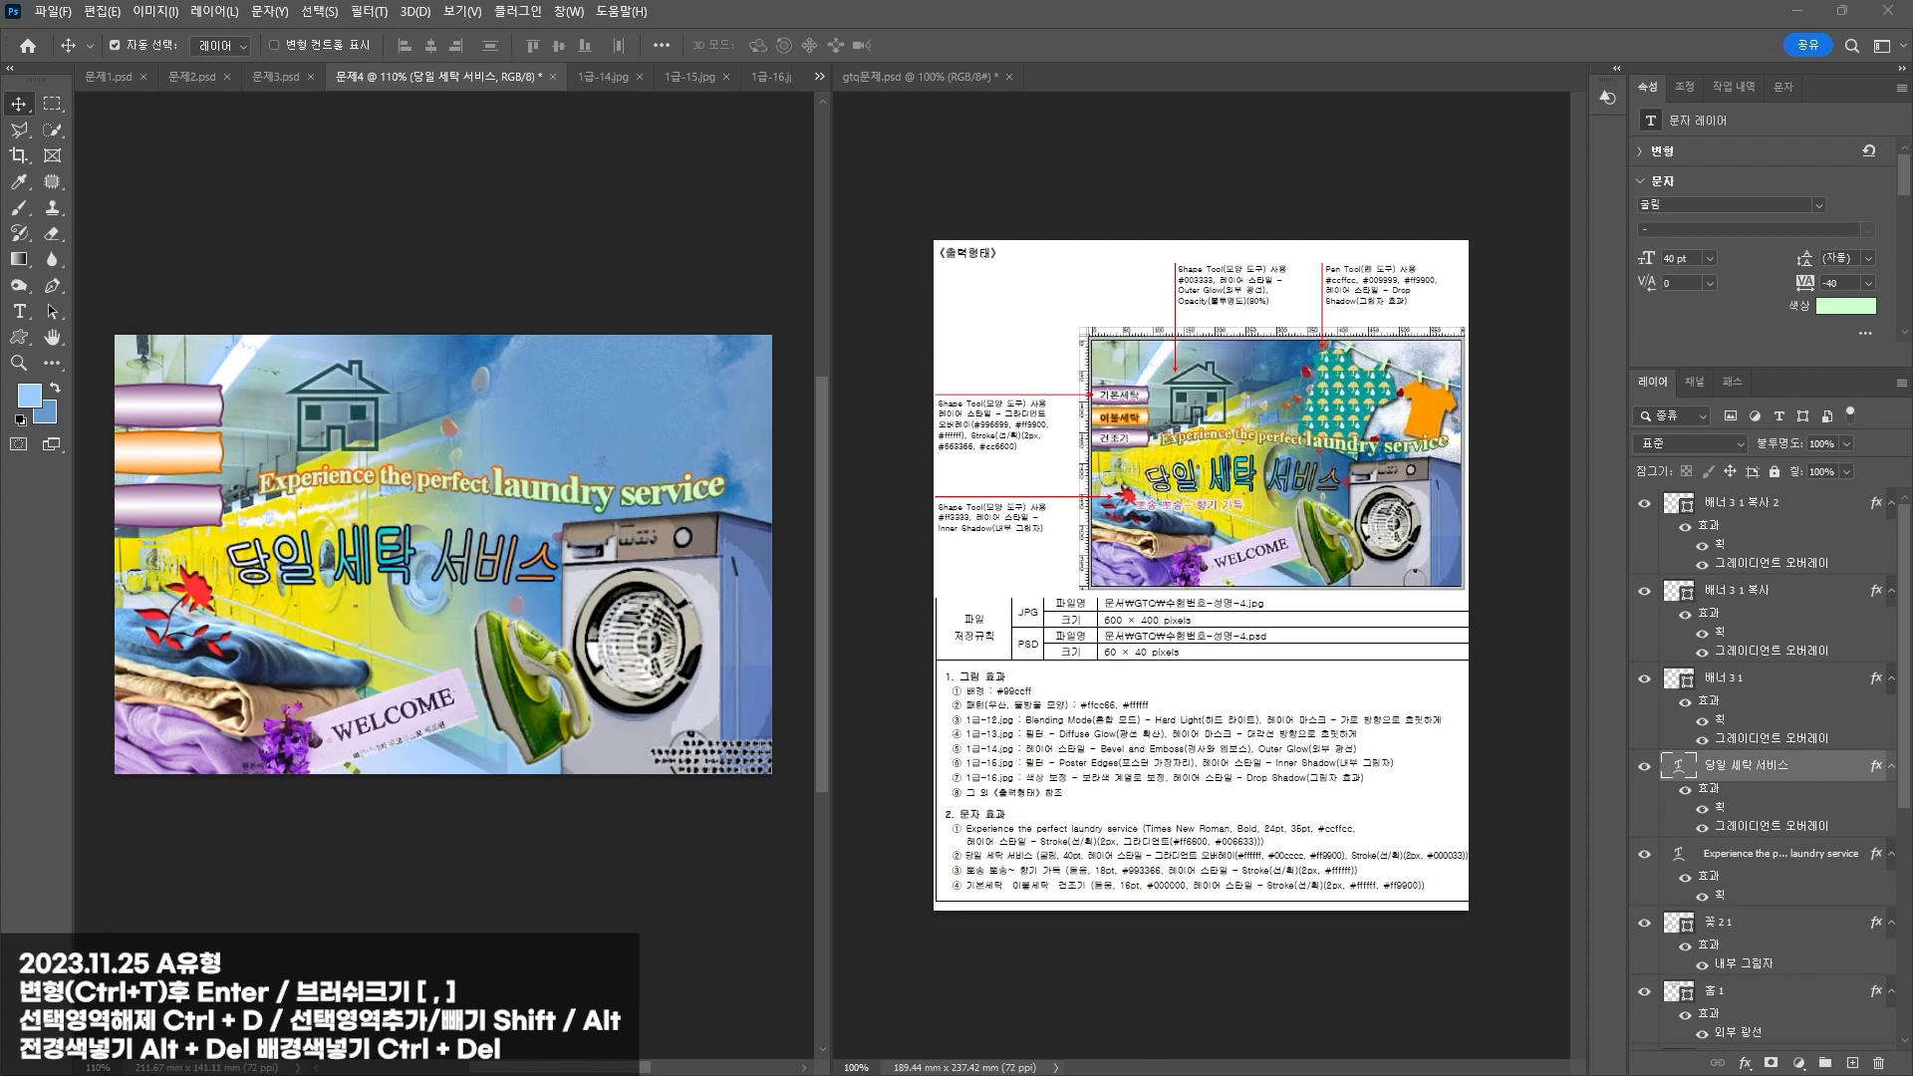
# Step: Add the text "뽀송 뽀송~ 향기 가득" below the Korean title in the 돋움 font at 18 pt
pyautogui.click(20, 310)
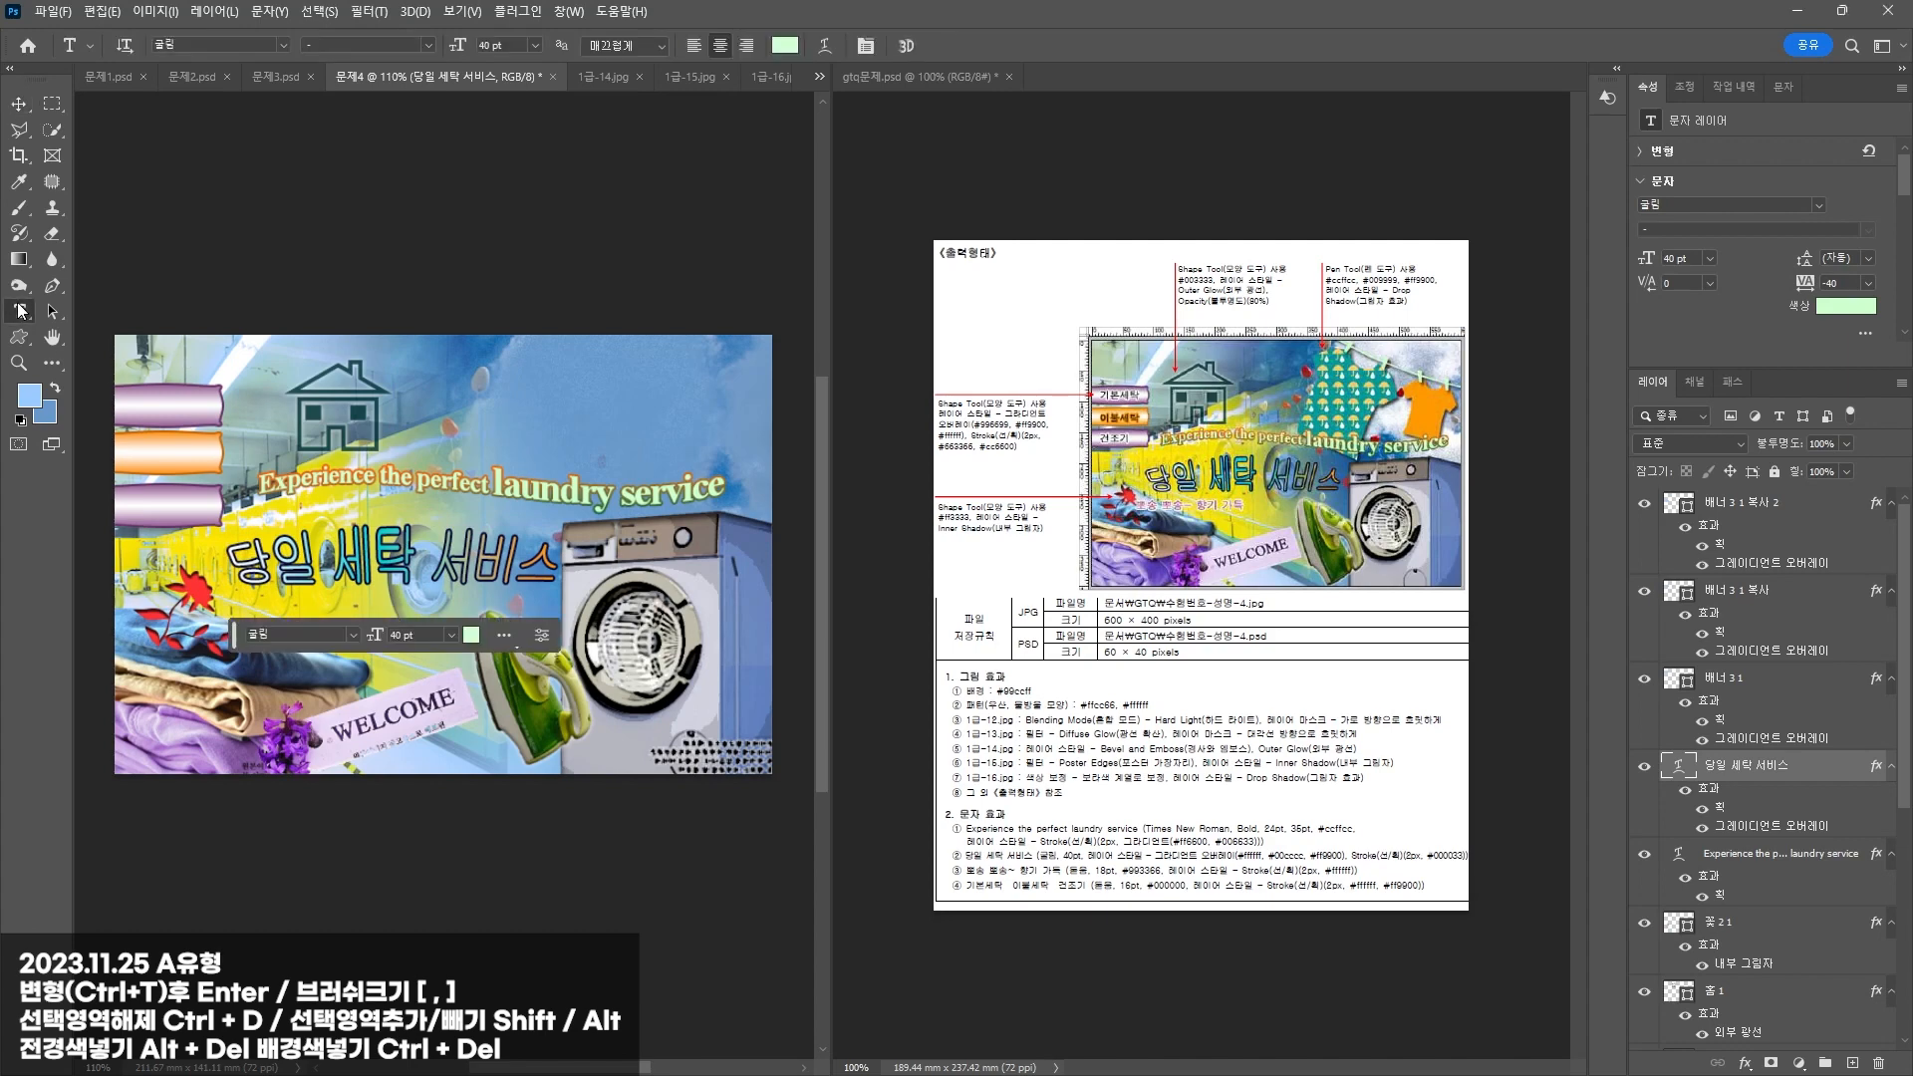
pyautogui.click(243, 601)
pyautogui.write('뽀송 뽀송~ 향기 가득')
pyautogui.hotkey('ctrl', 'a')
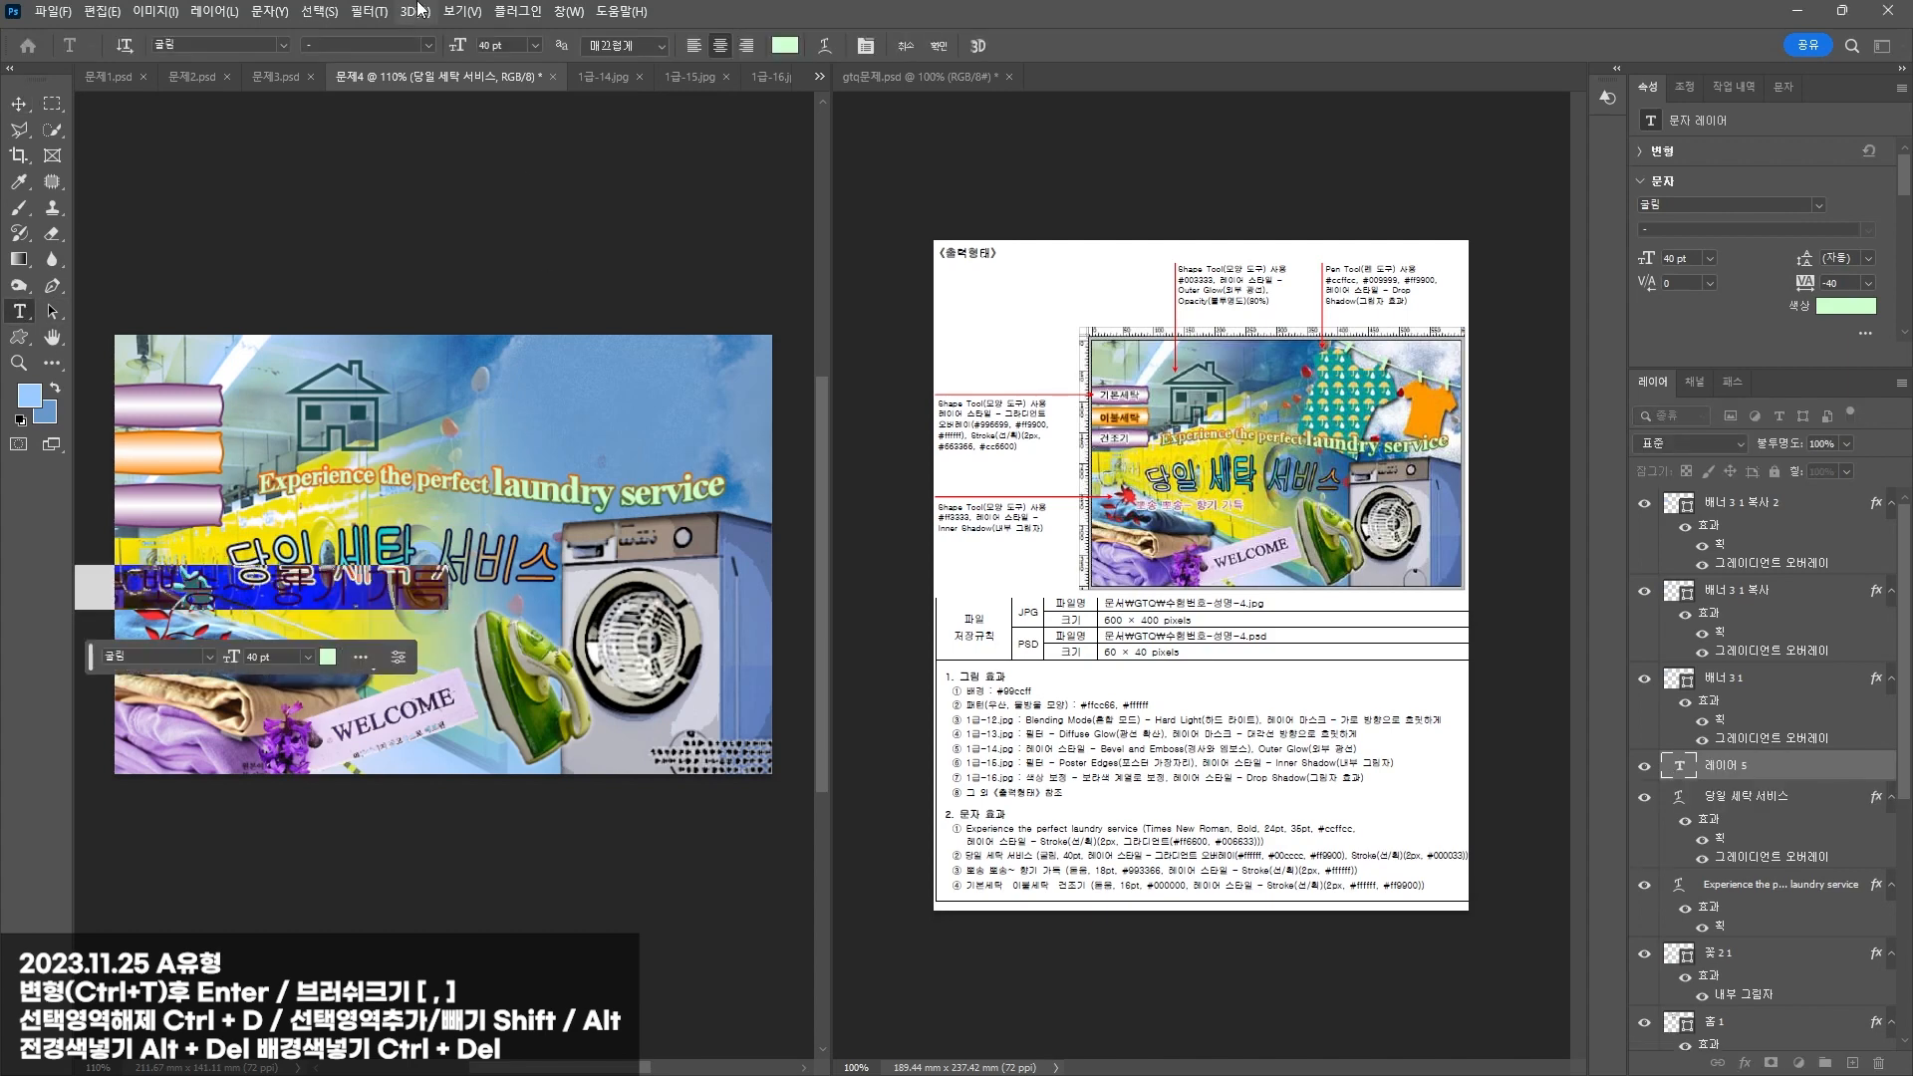
pyautogui.click(282, 45)
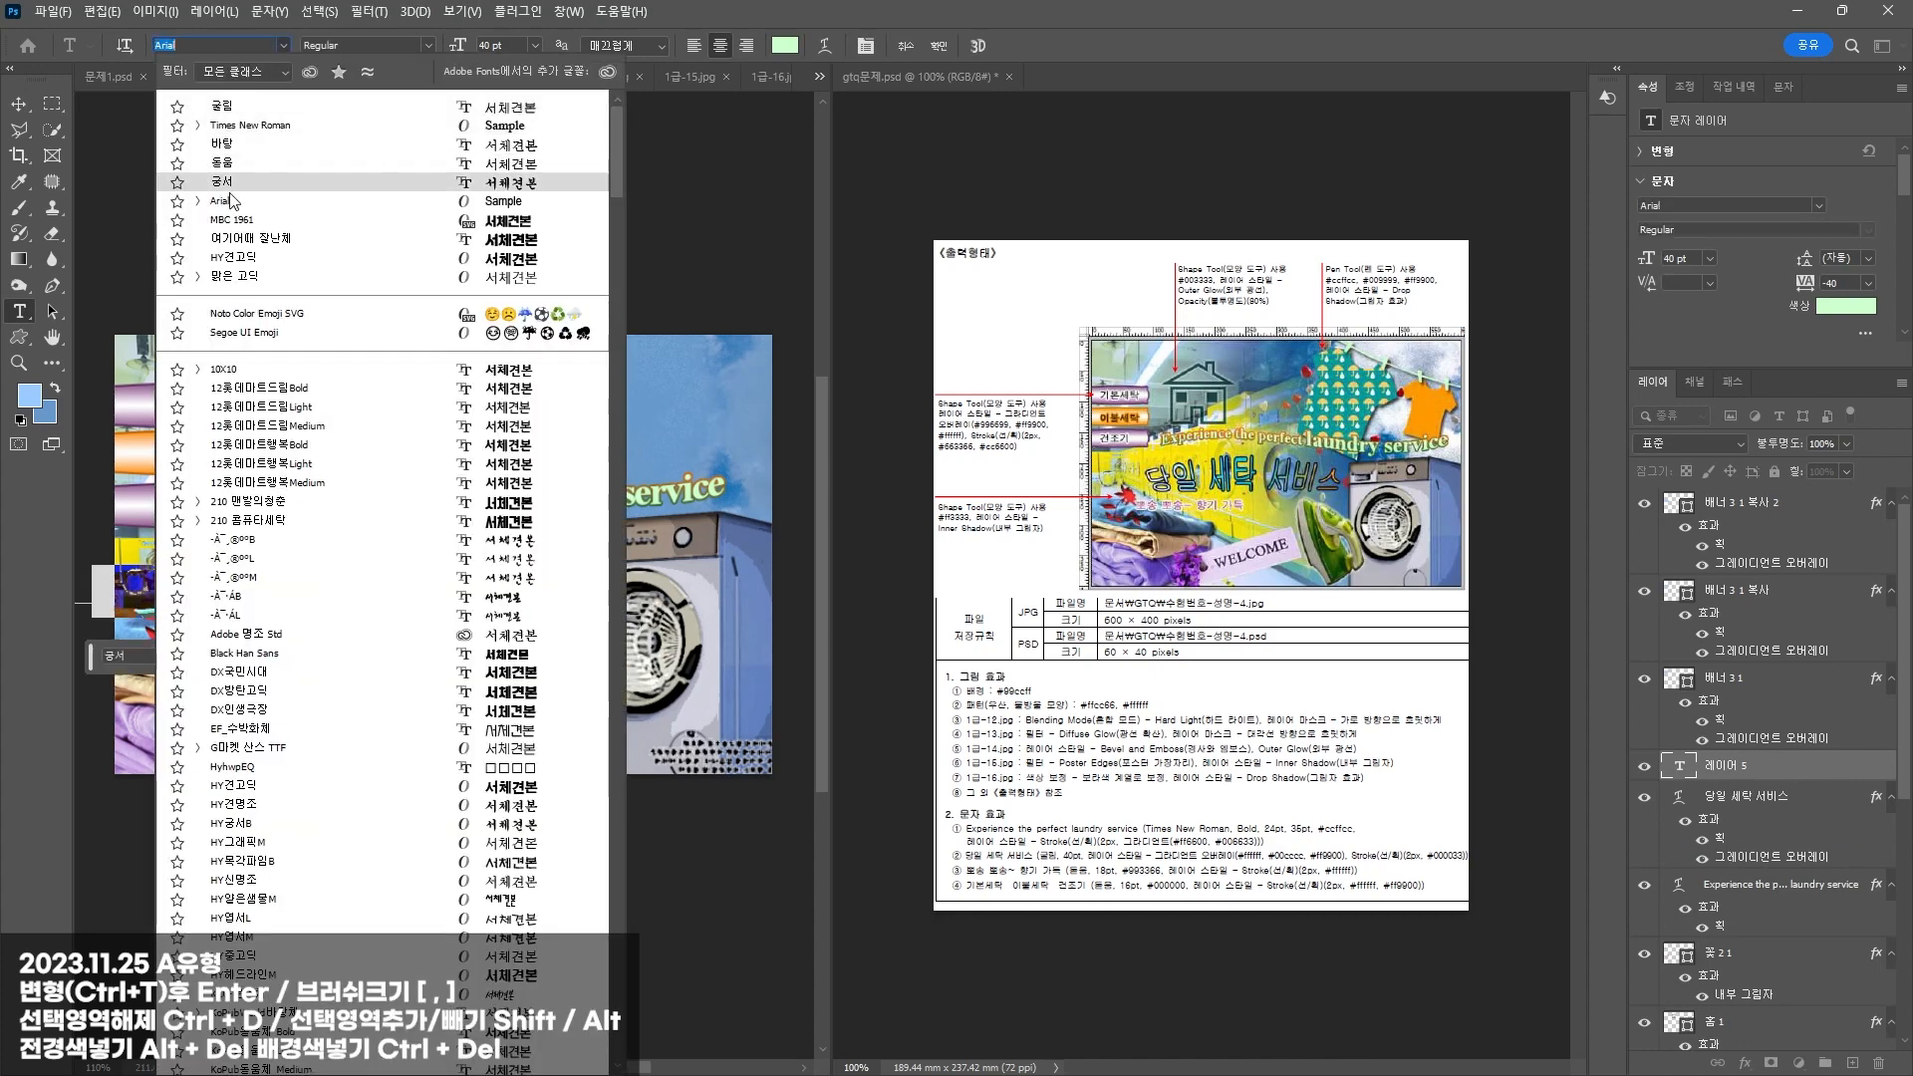
pyautogui.click(242, 164)
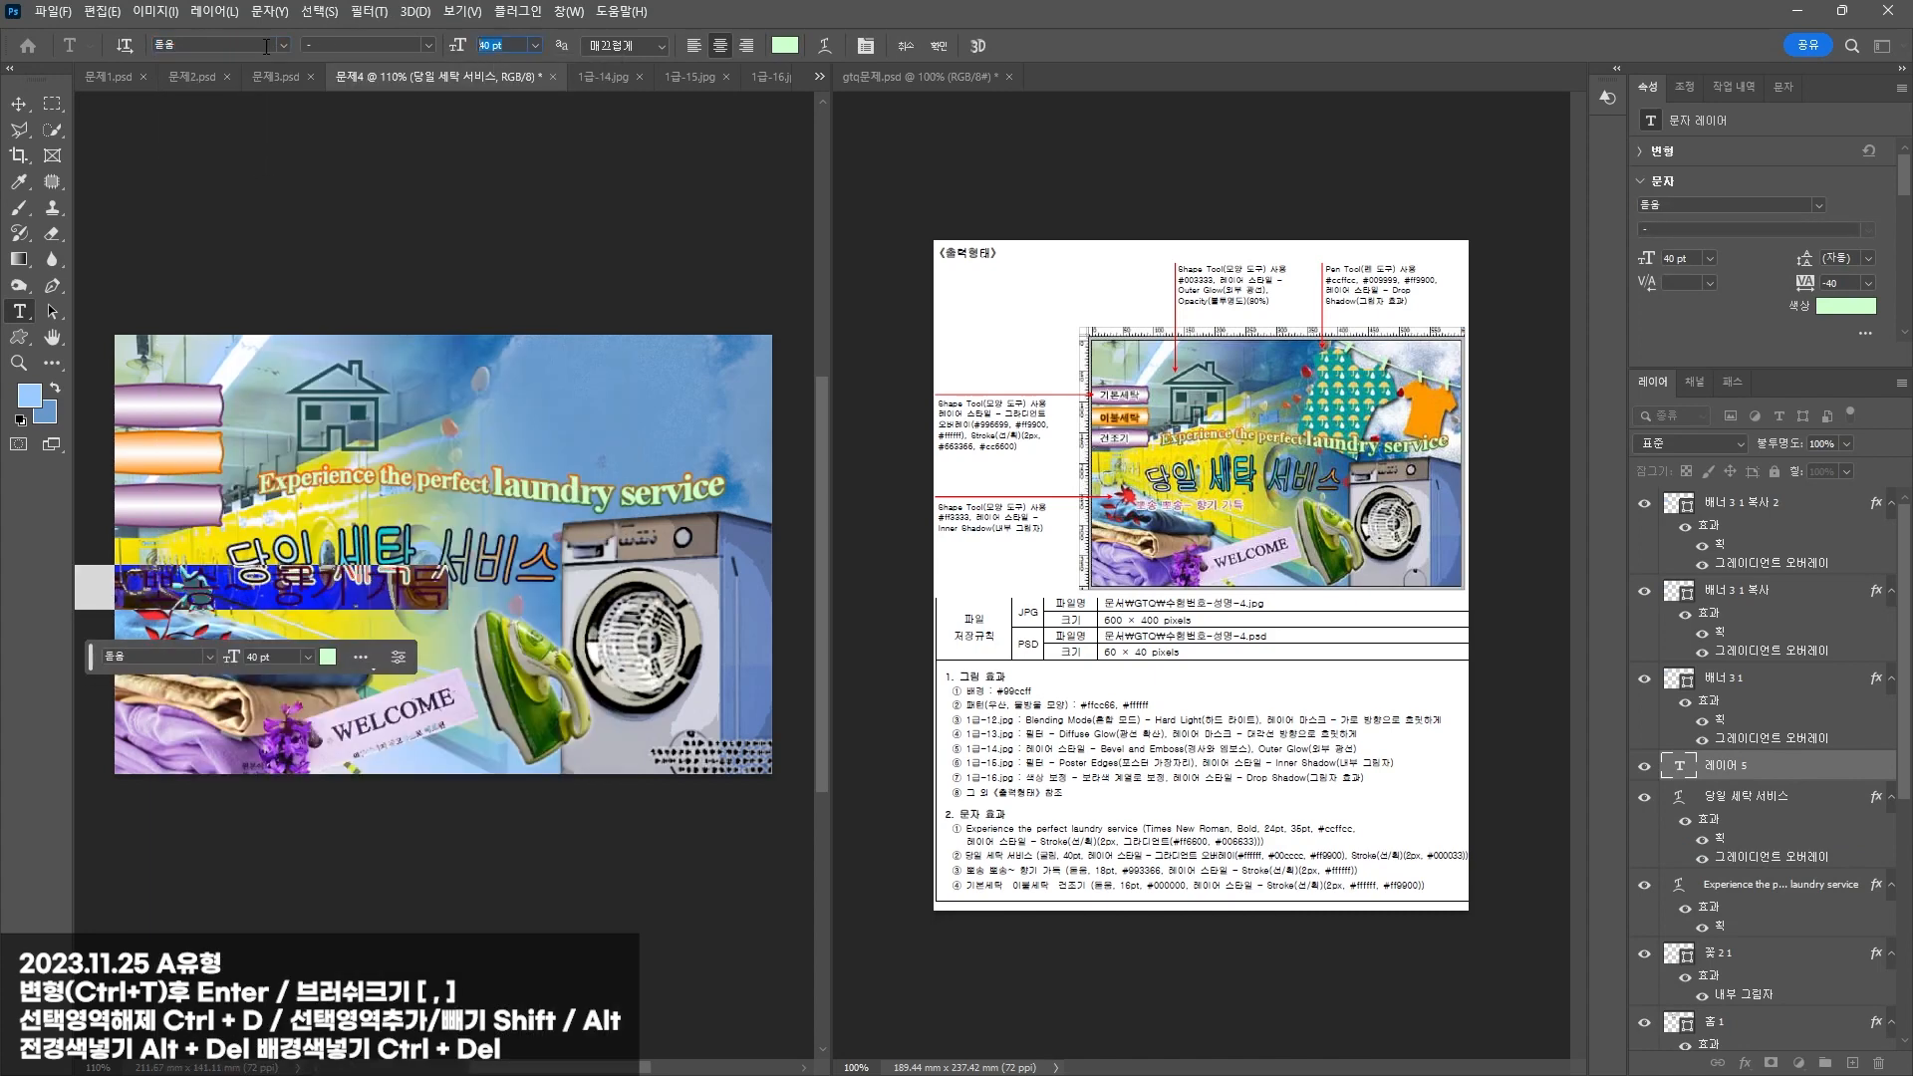
pyautogui.press('Return')
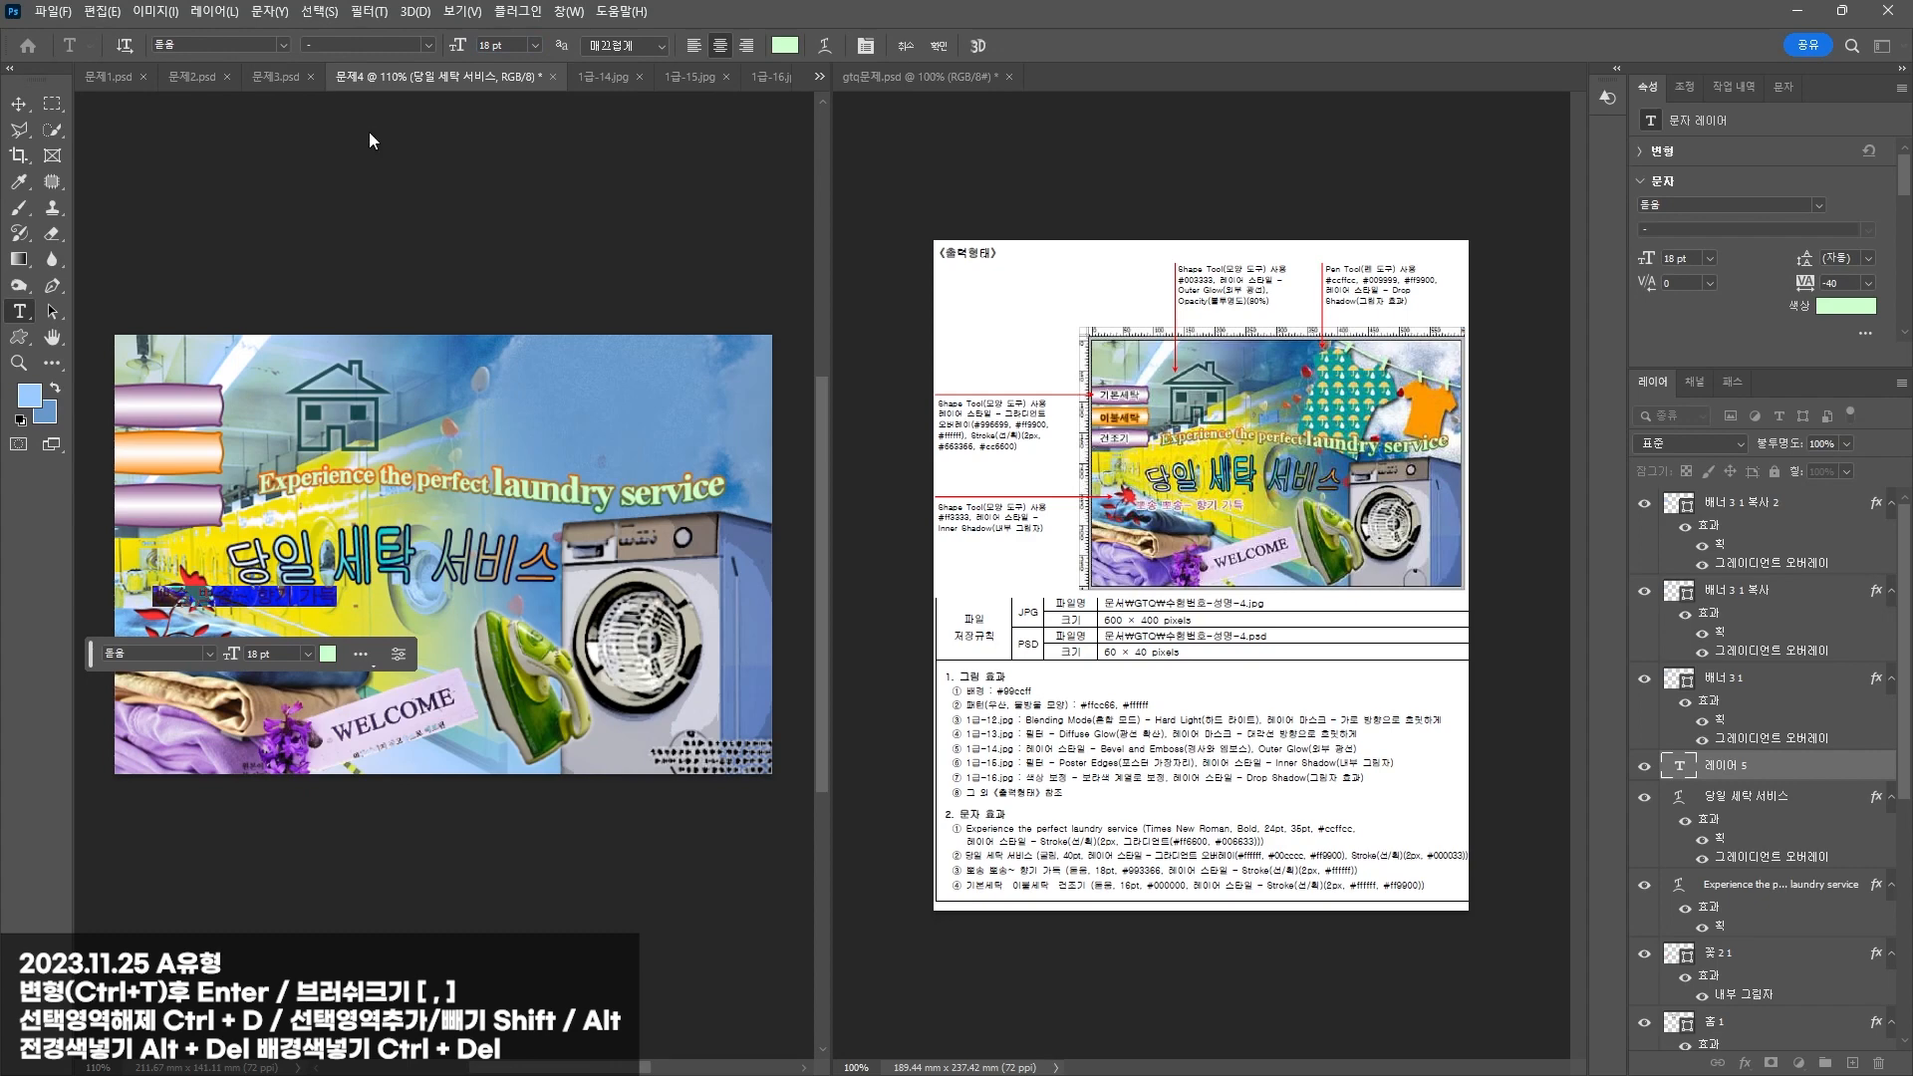
# Step: Set the colour of the "뽀송 뽀송~ 향기 가득" text to #993366 and commit the text
pyautogui.click(785, 46)
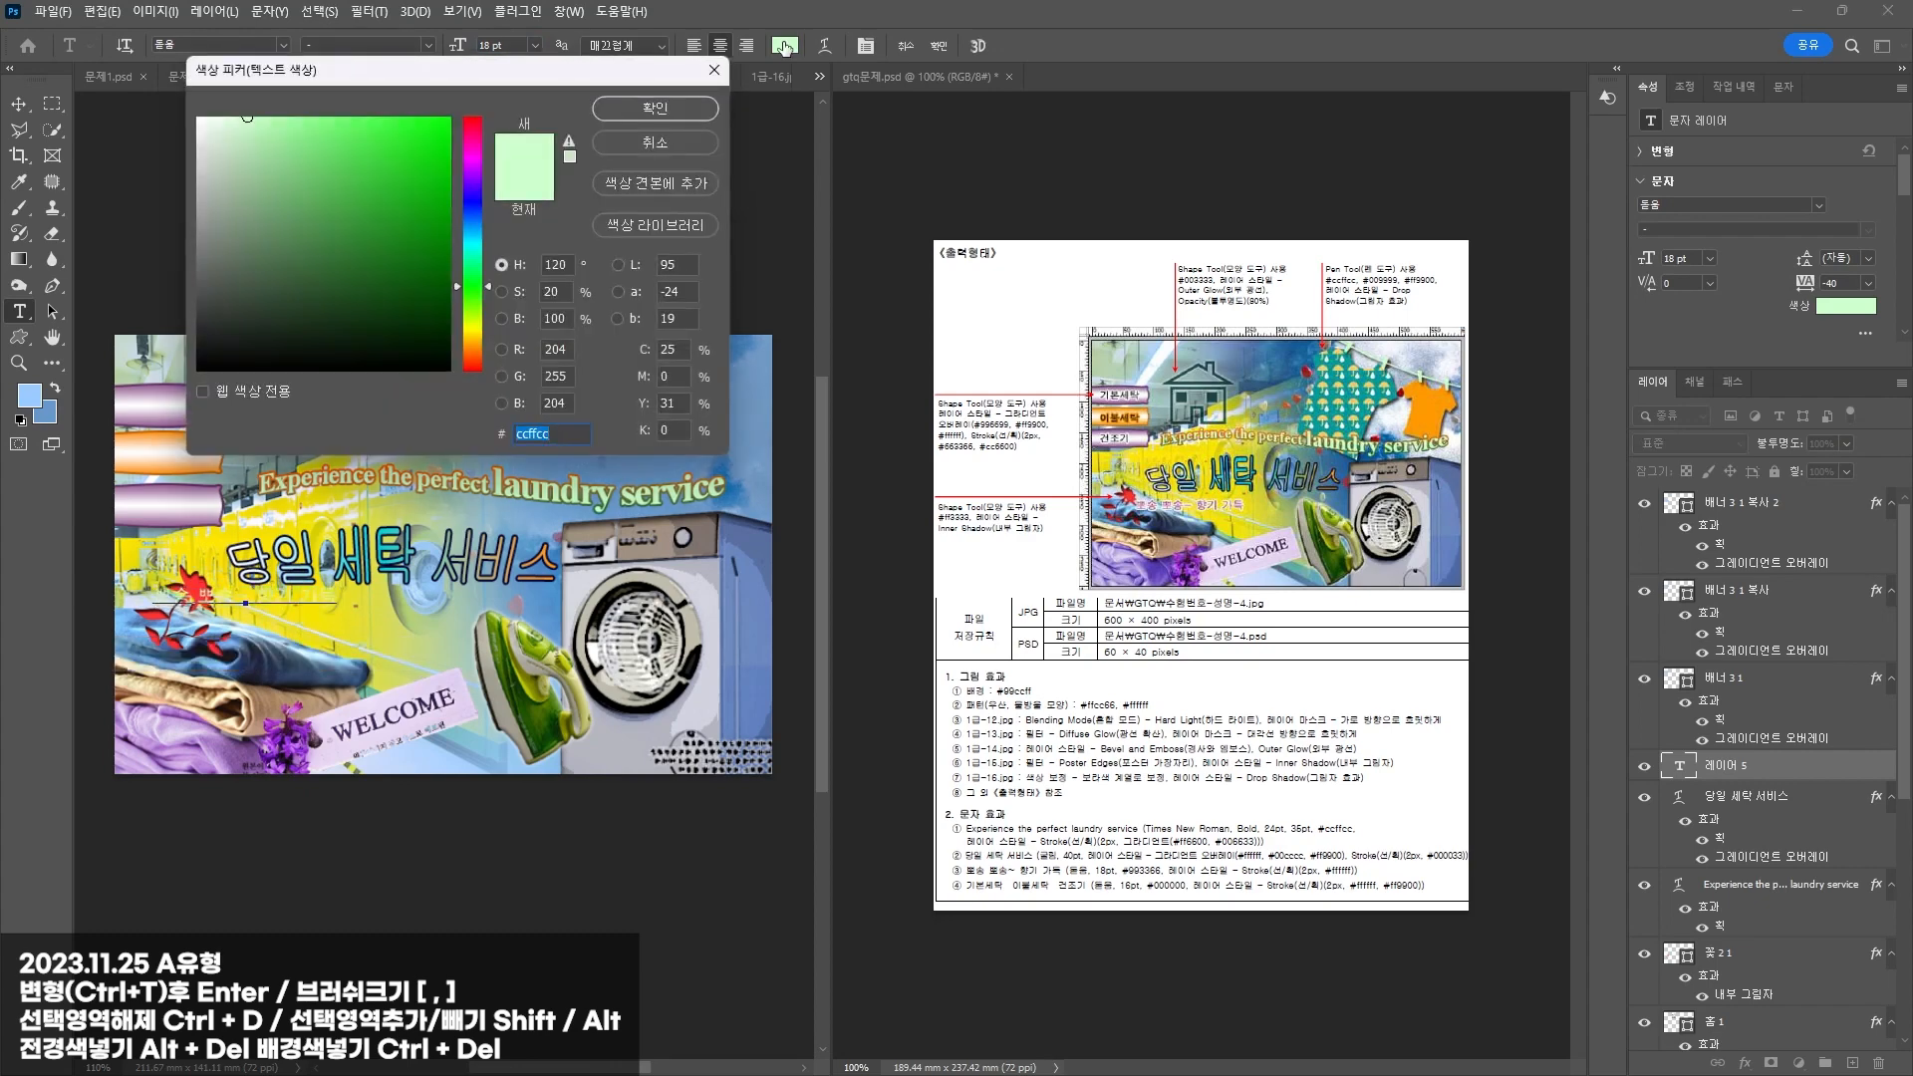
pyautogui.write('993366')
pyautogui.press('Return')
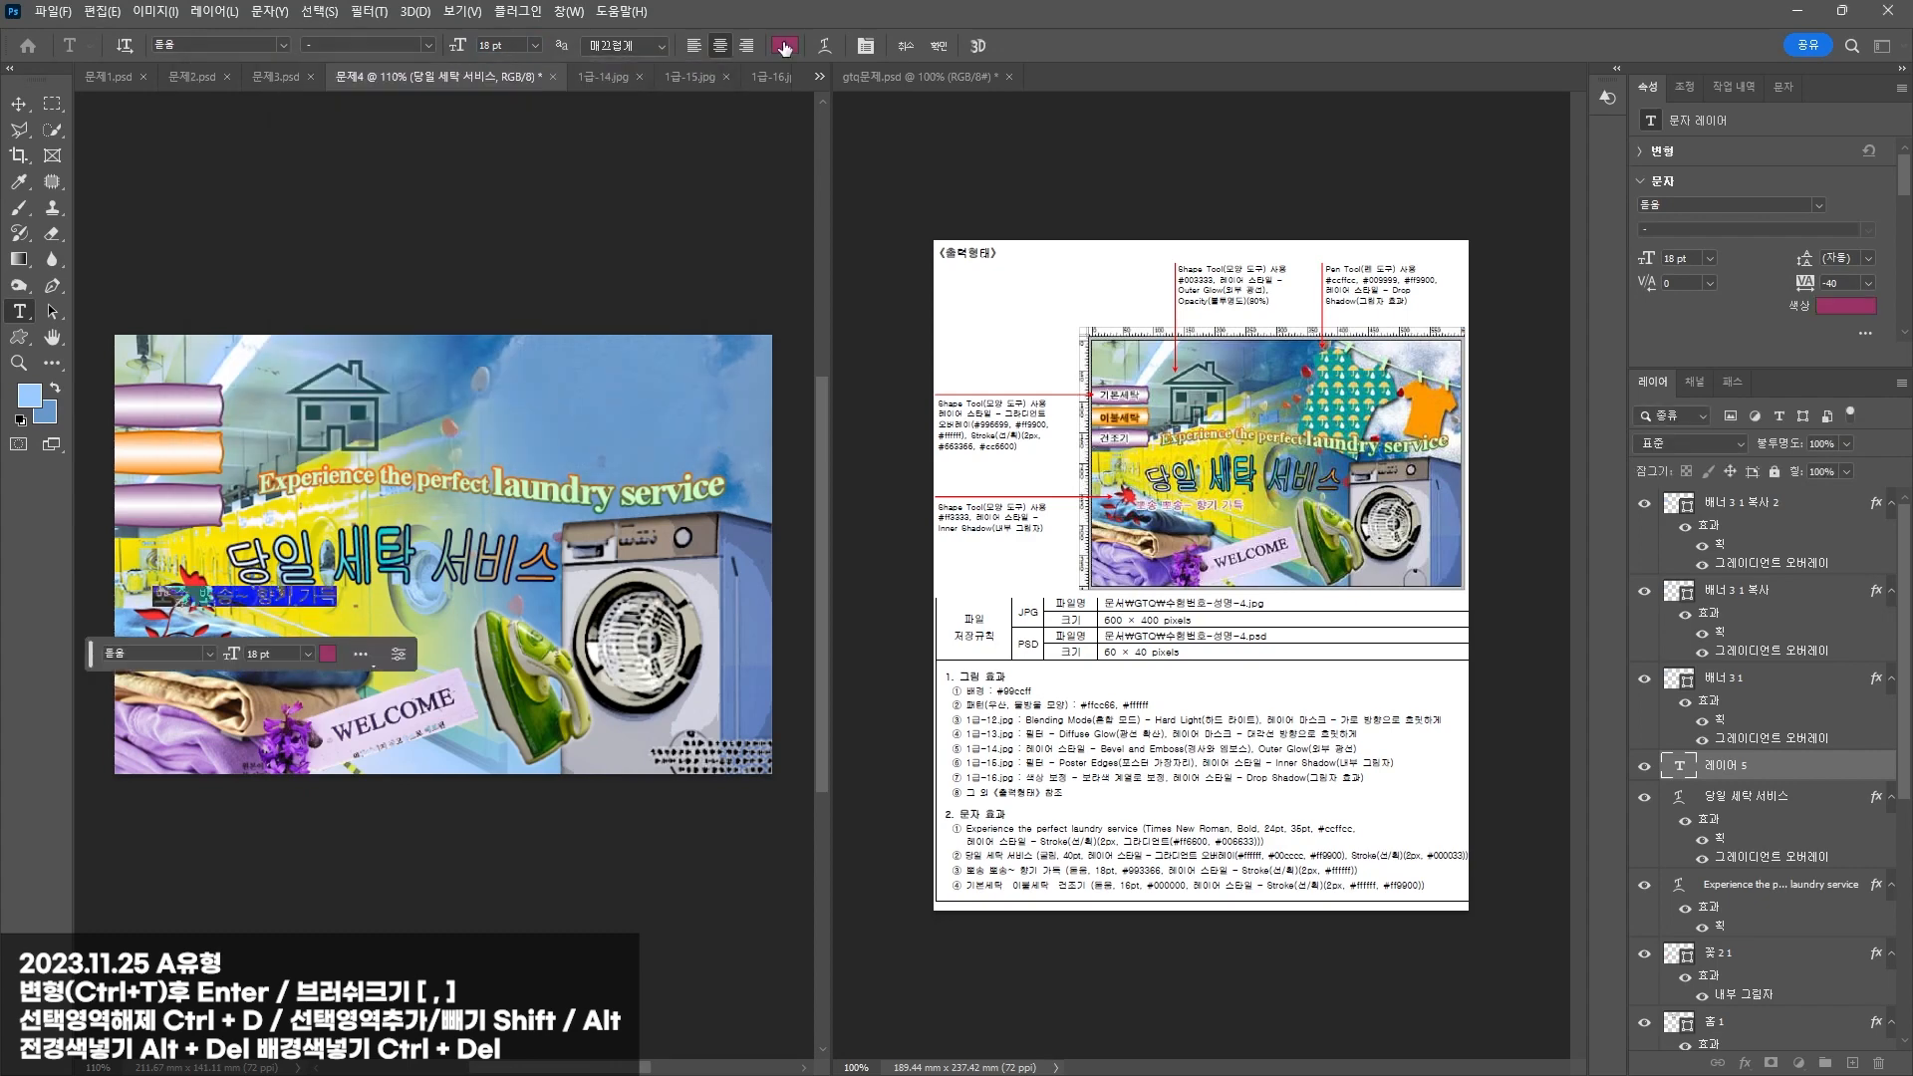
pyautogui.click(21, 106)
# Step: Add a 2 px #ffffff stroke to the "뽀송 뽀송~ 향기 가득" text and shift it slightly right and down beneath the title
pyautogui.click(1745, 1063)
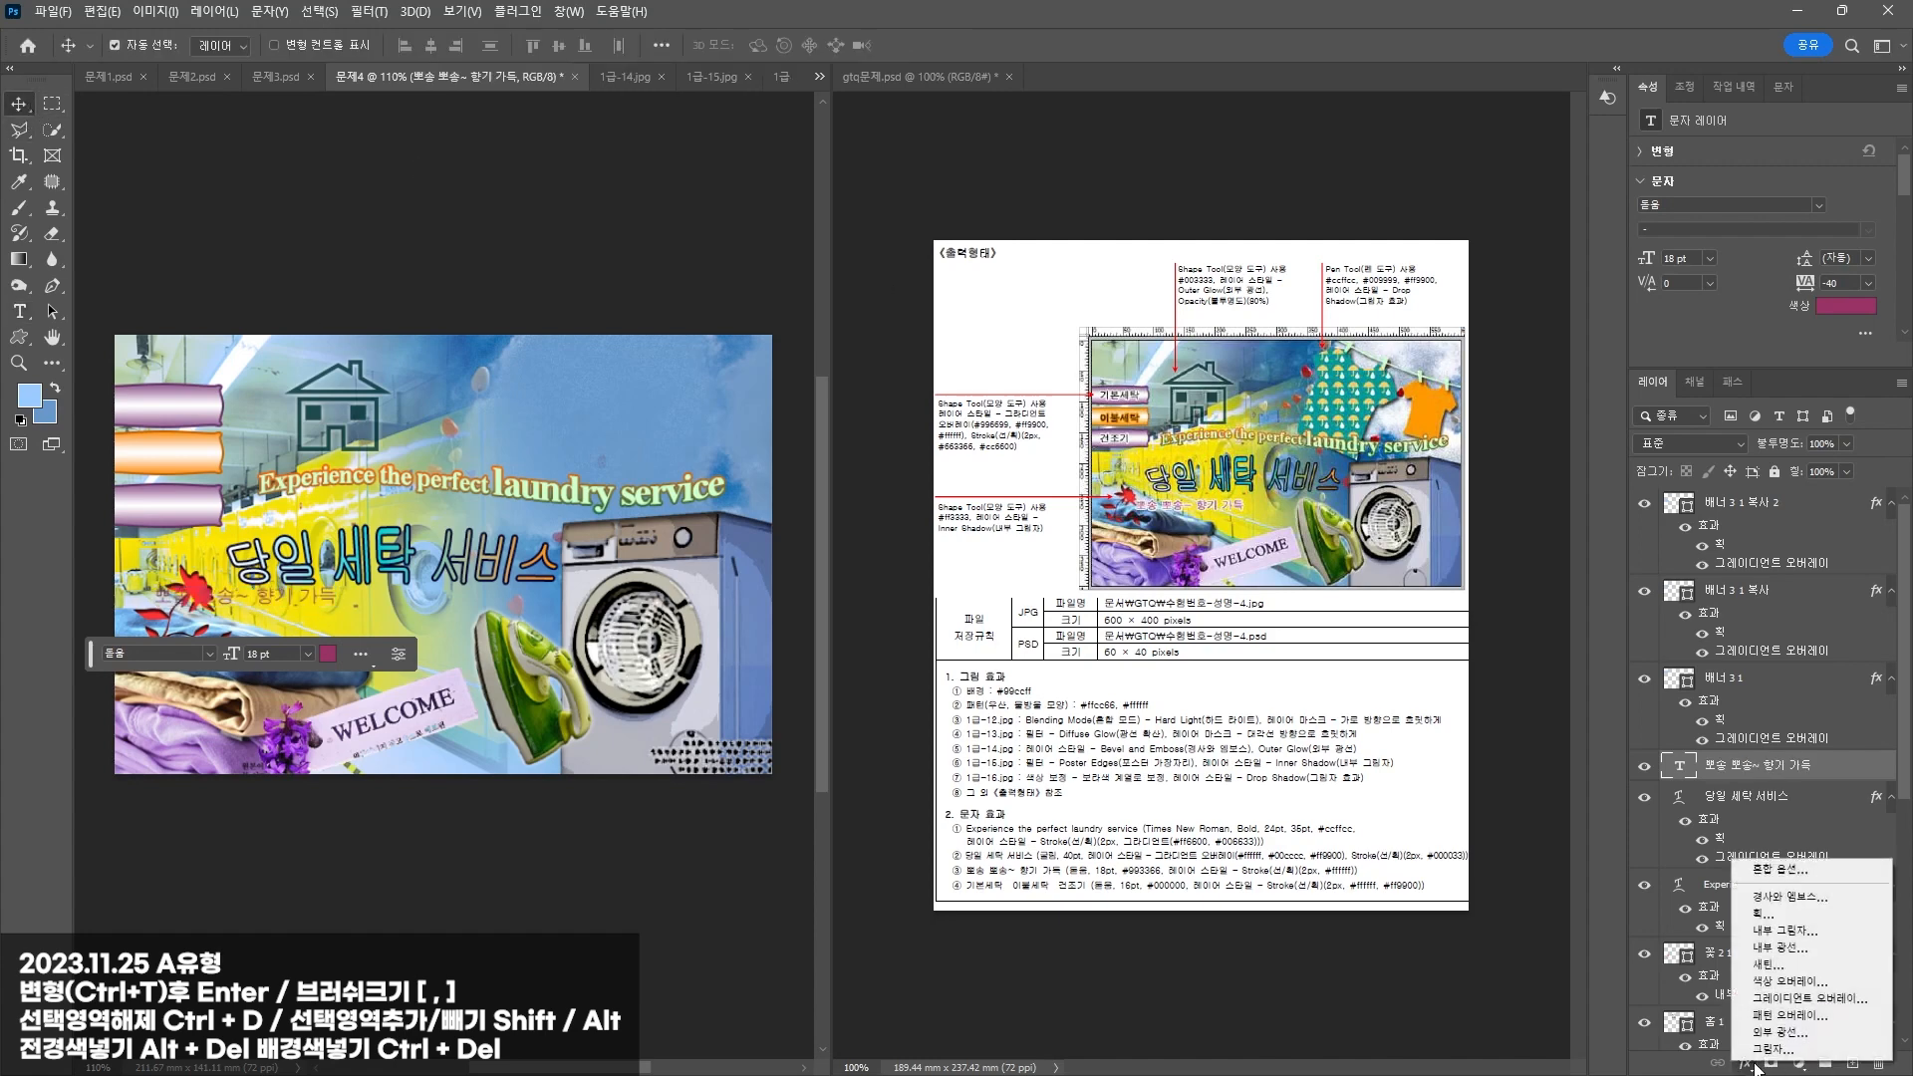
pyautogui.click(1814, 914)
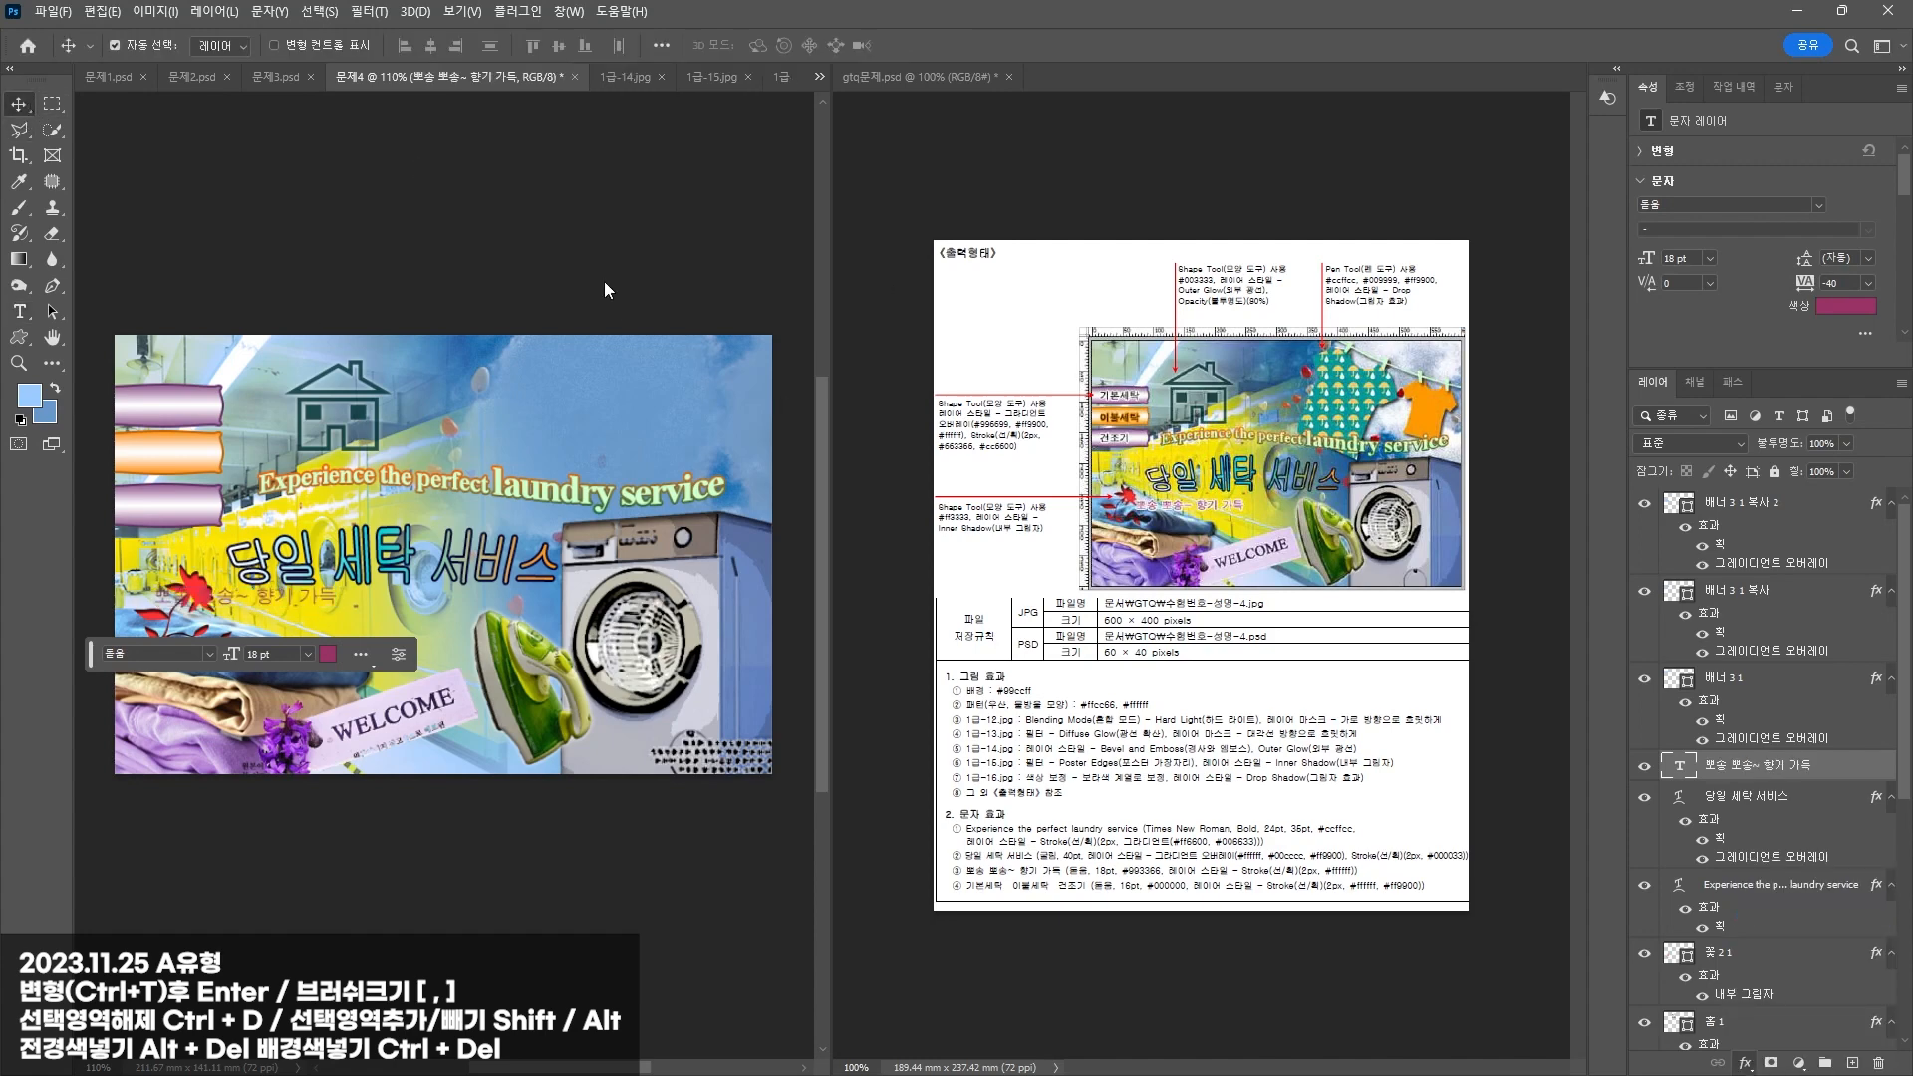
pyautogui.click(626, 808)
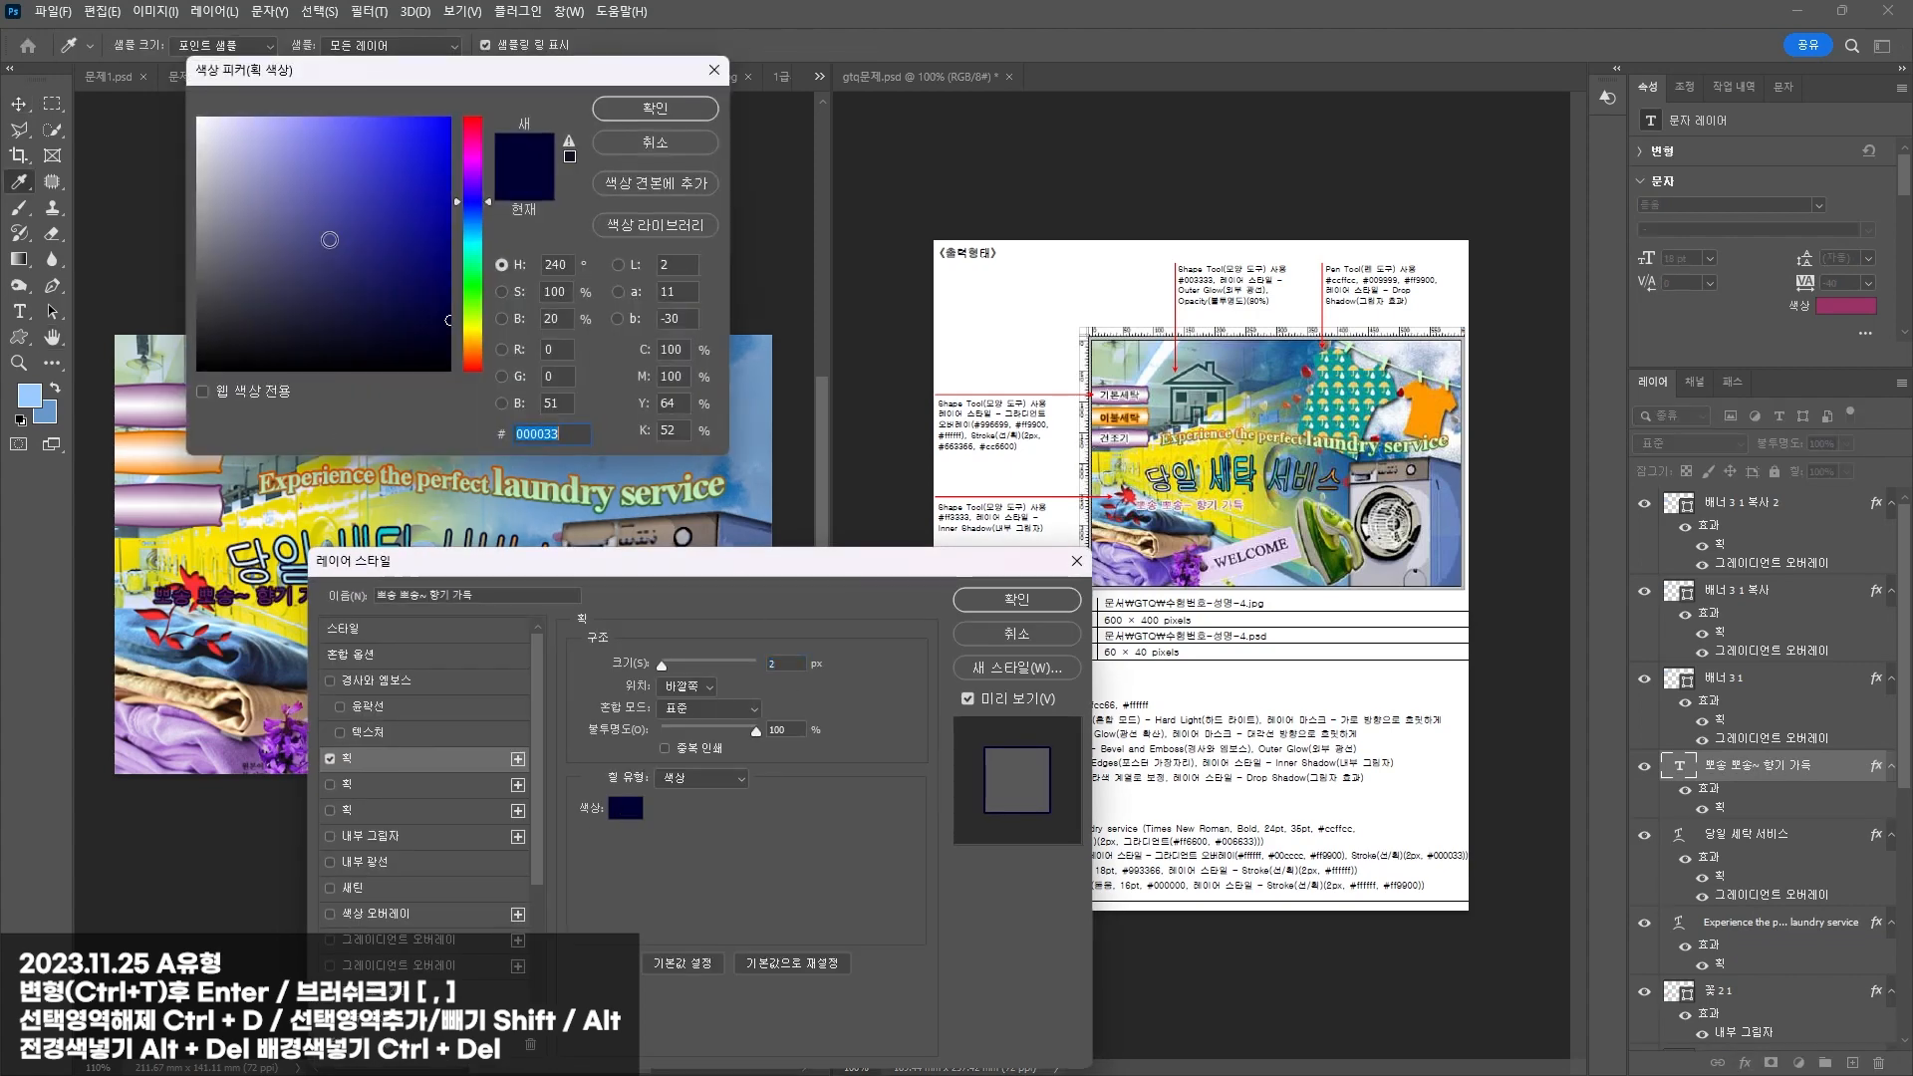
pyautogui.write('ffffff')
pyautogui.press('Return')
pyautogui.press('Return')
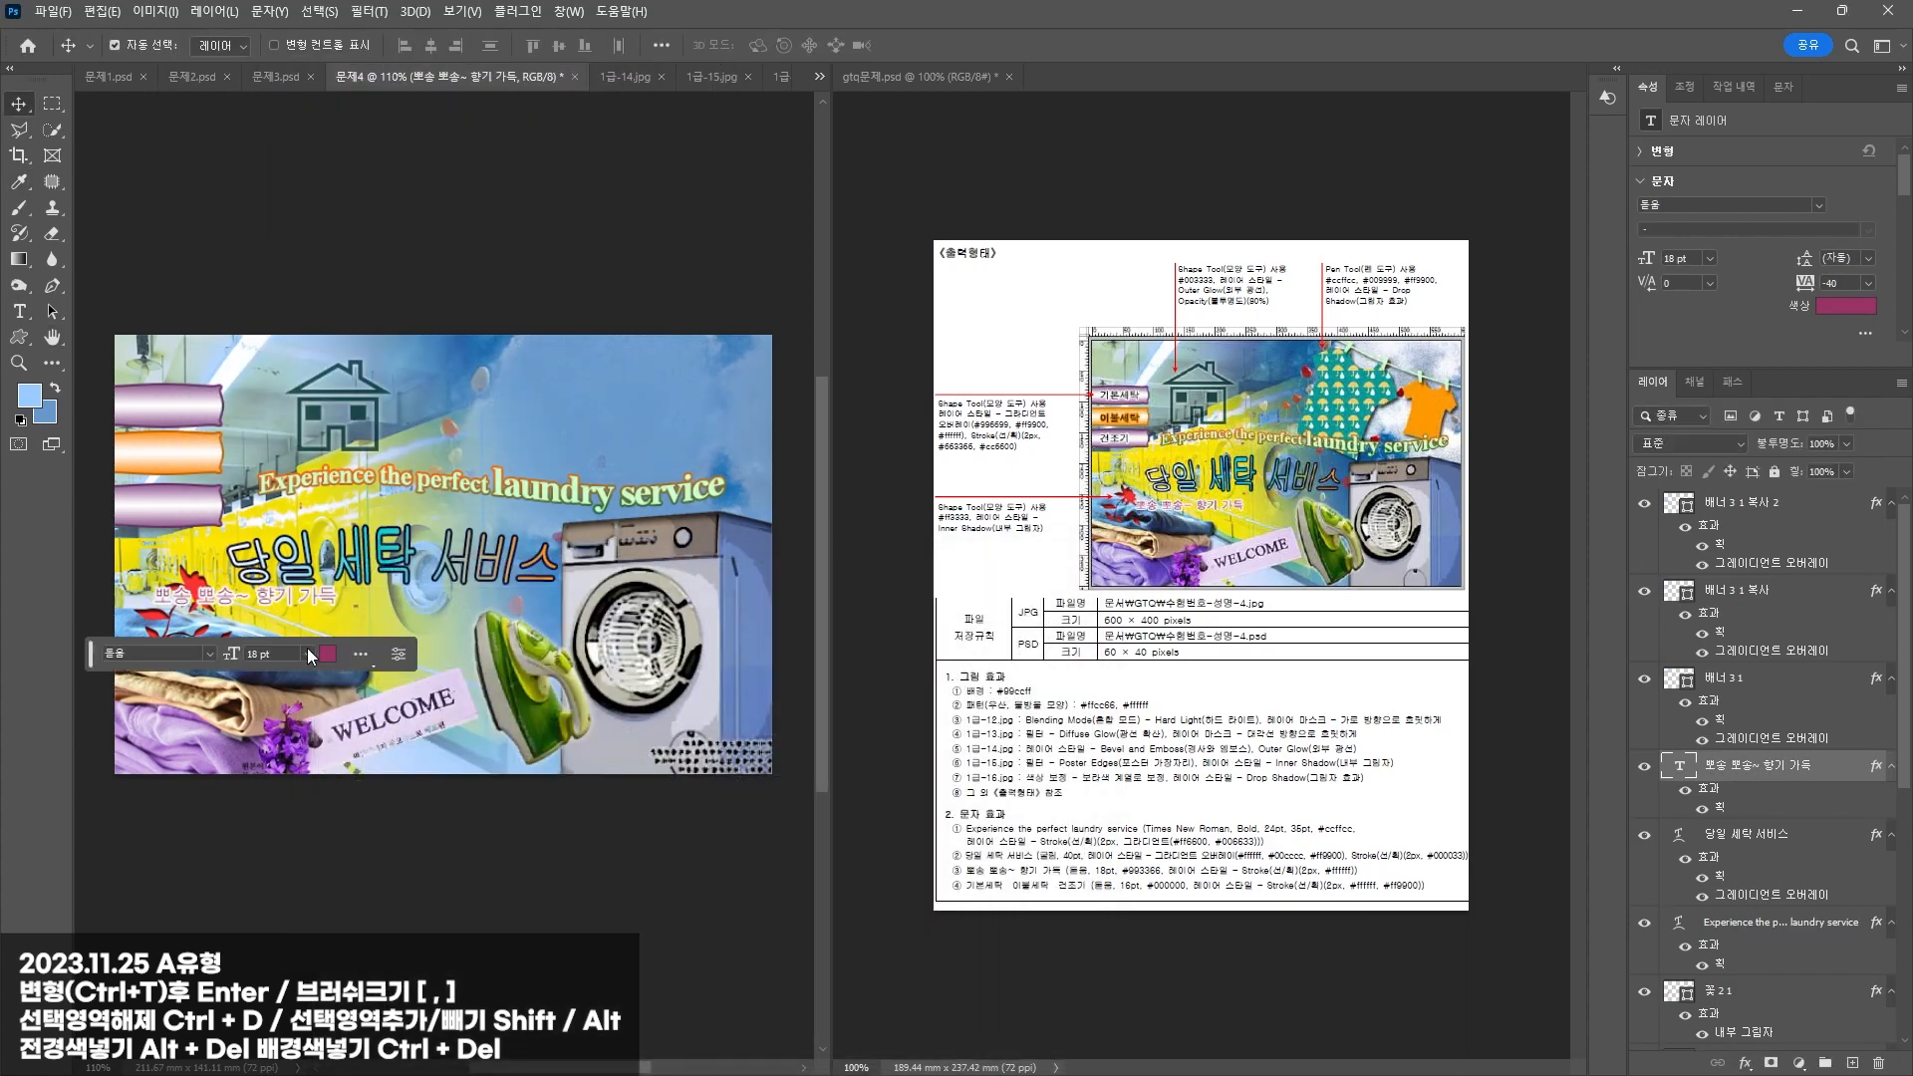
pyautogui.moveTo(221, 603); pyautogui.dragTo(277, 620)
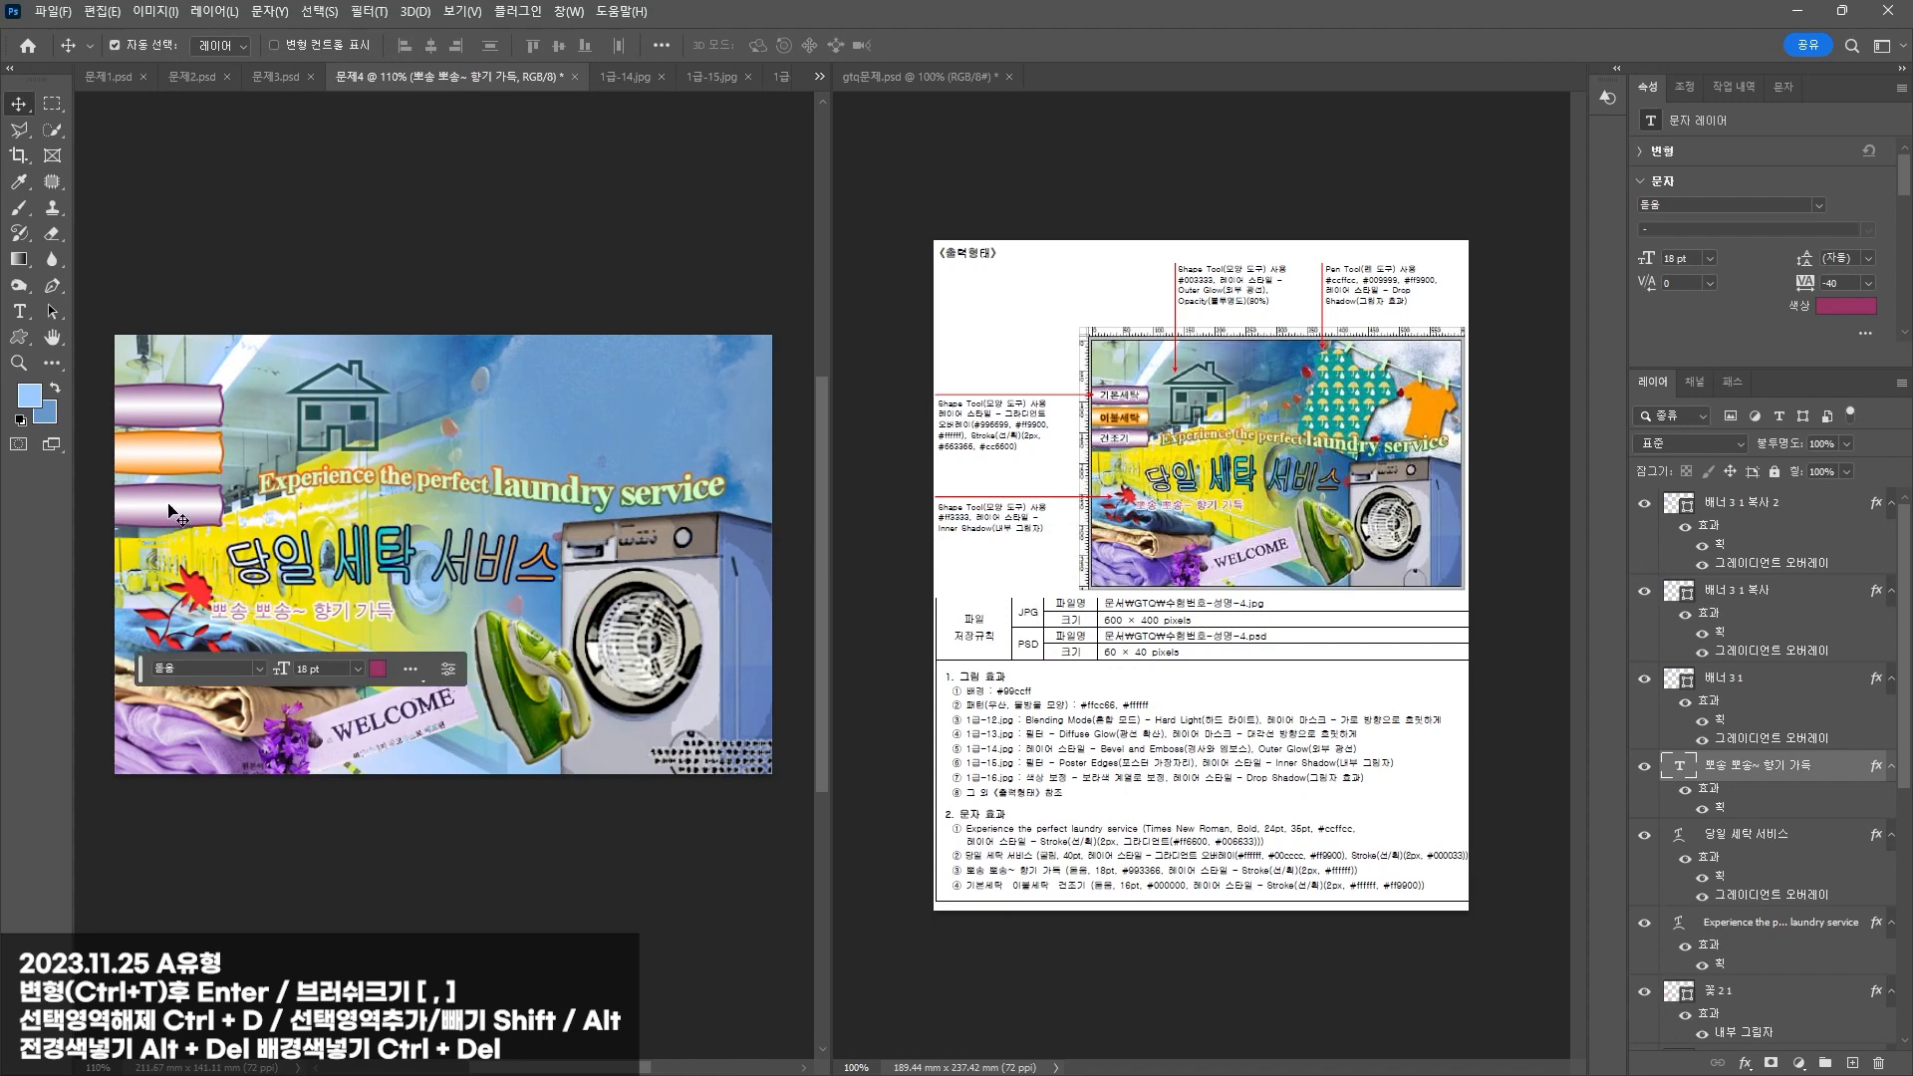
# Step: Duplicate the "뽀송 뽀송~ 향기 가득" text onto the uppermost menu banner and raise the copy above all banner layers
pyautogui.moveTo(277, 620); pyautogui.dragTo(221, 413)
pyautogui.moveTo(1748, 766); pyautogui.dragTo(1731, 409)
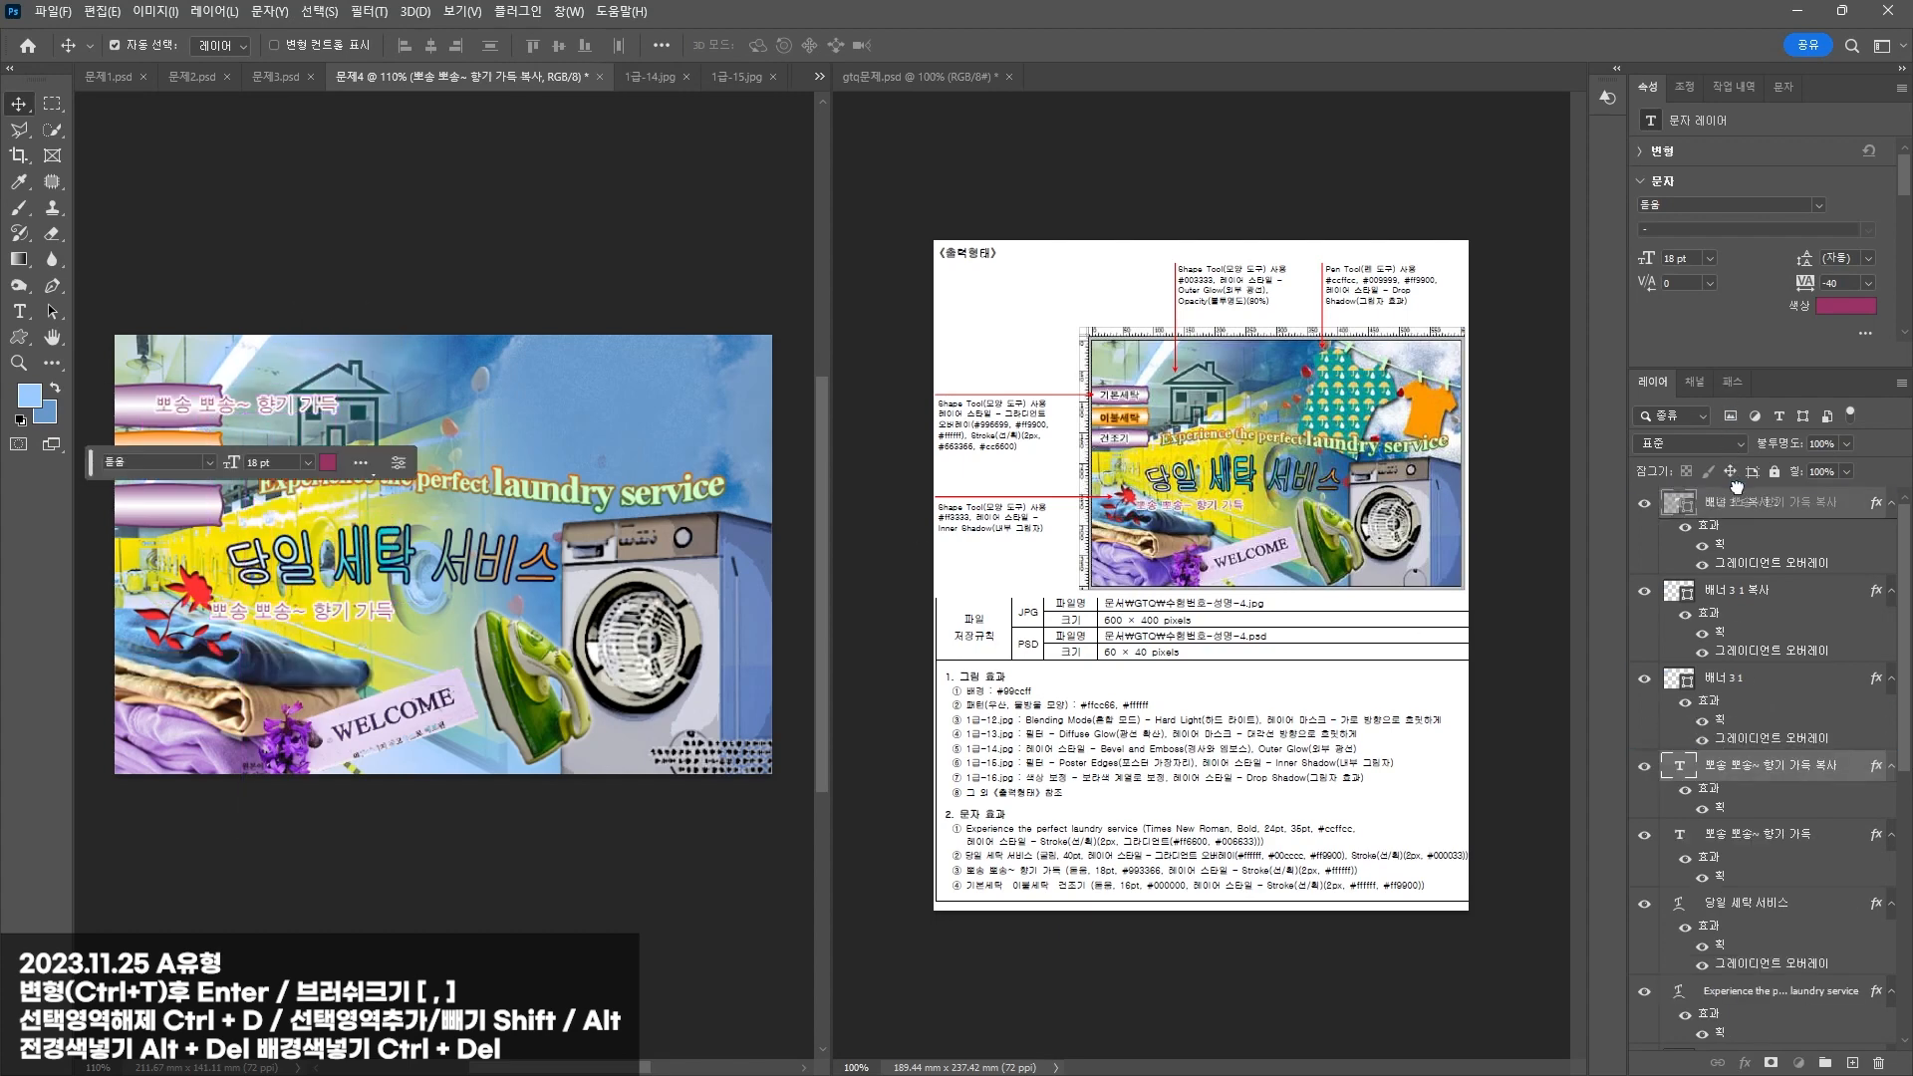
pyautogui.moveTo(1737, 486); pyautogui.dragTo(1737, 489)
# Step: Replace the duplicated text on the uppermost banner with "기본세탁" and set its size to 16 pt
pyautogui.press('t')
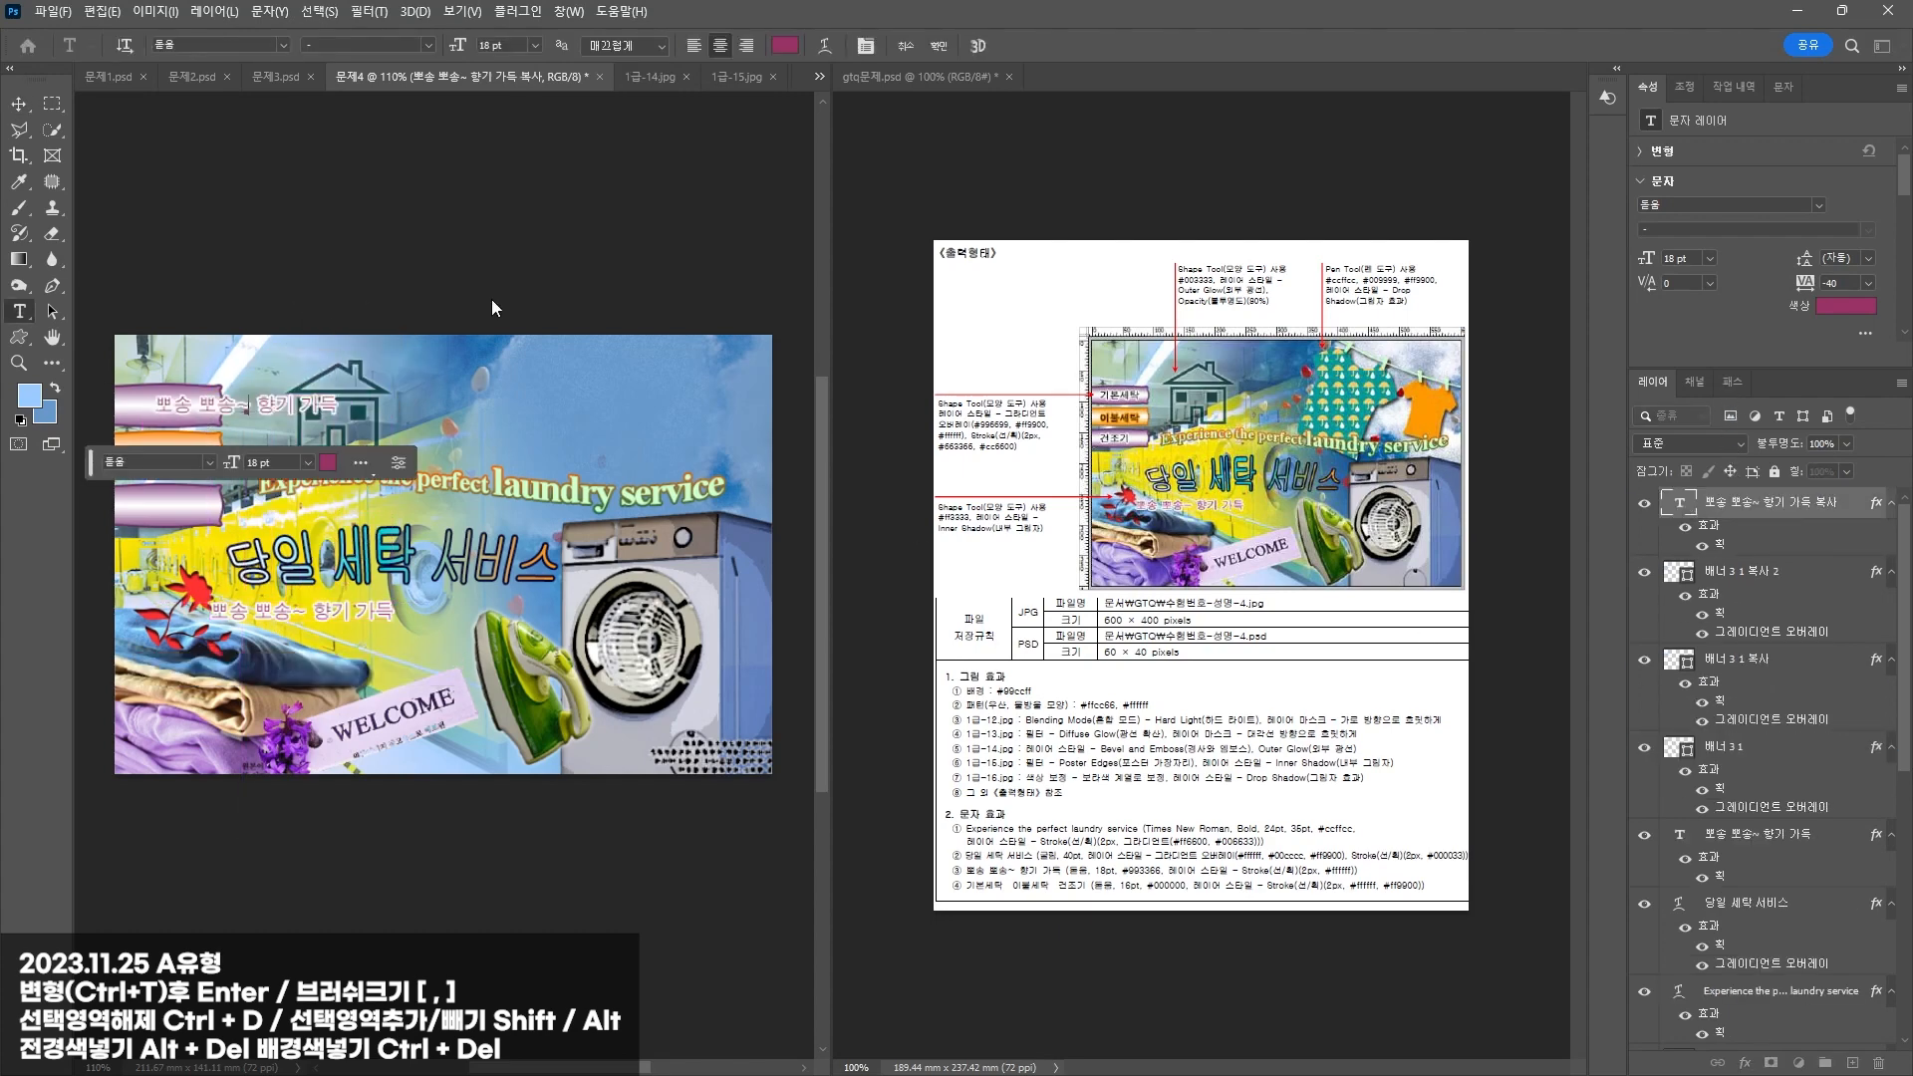
pyautogui.press('Return')
pyautogui.write('기본세탁')
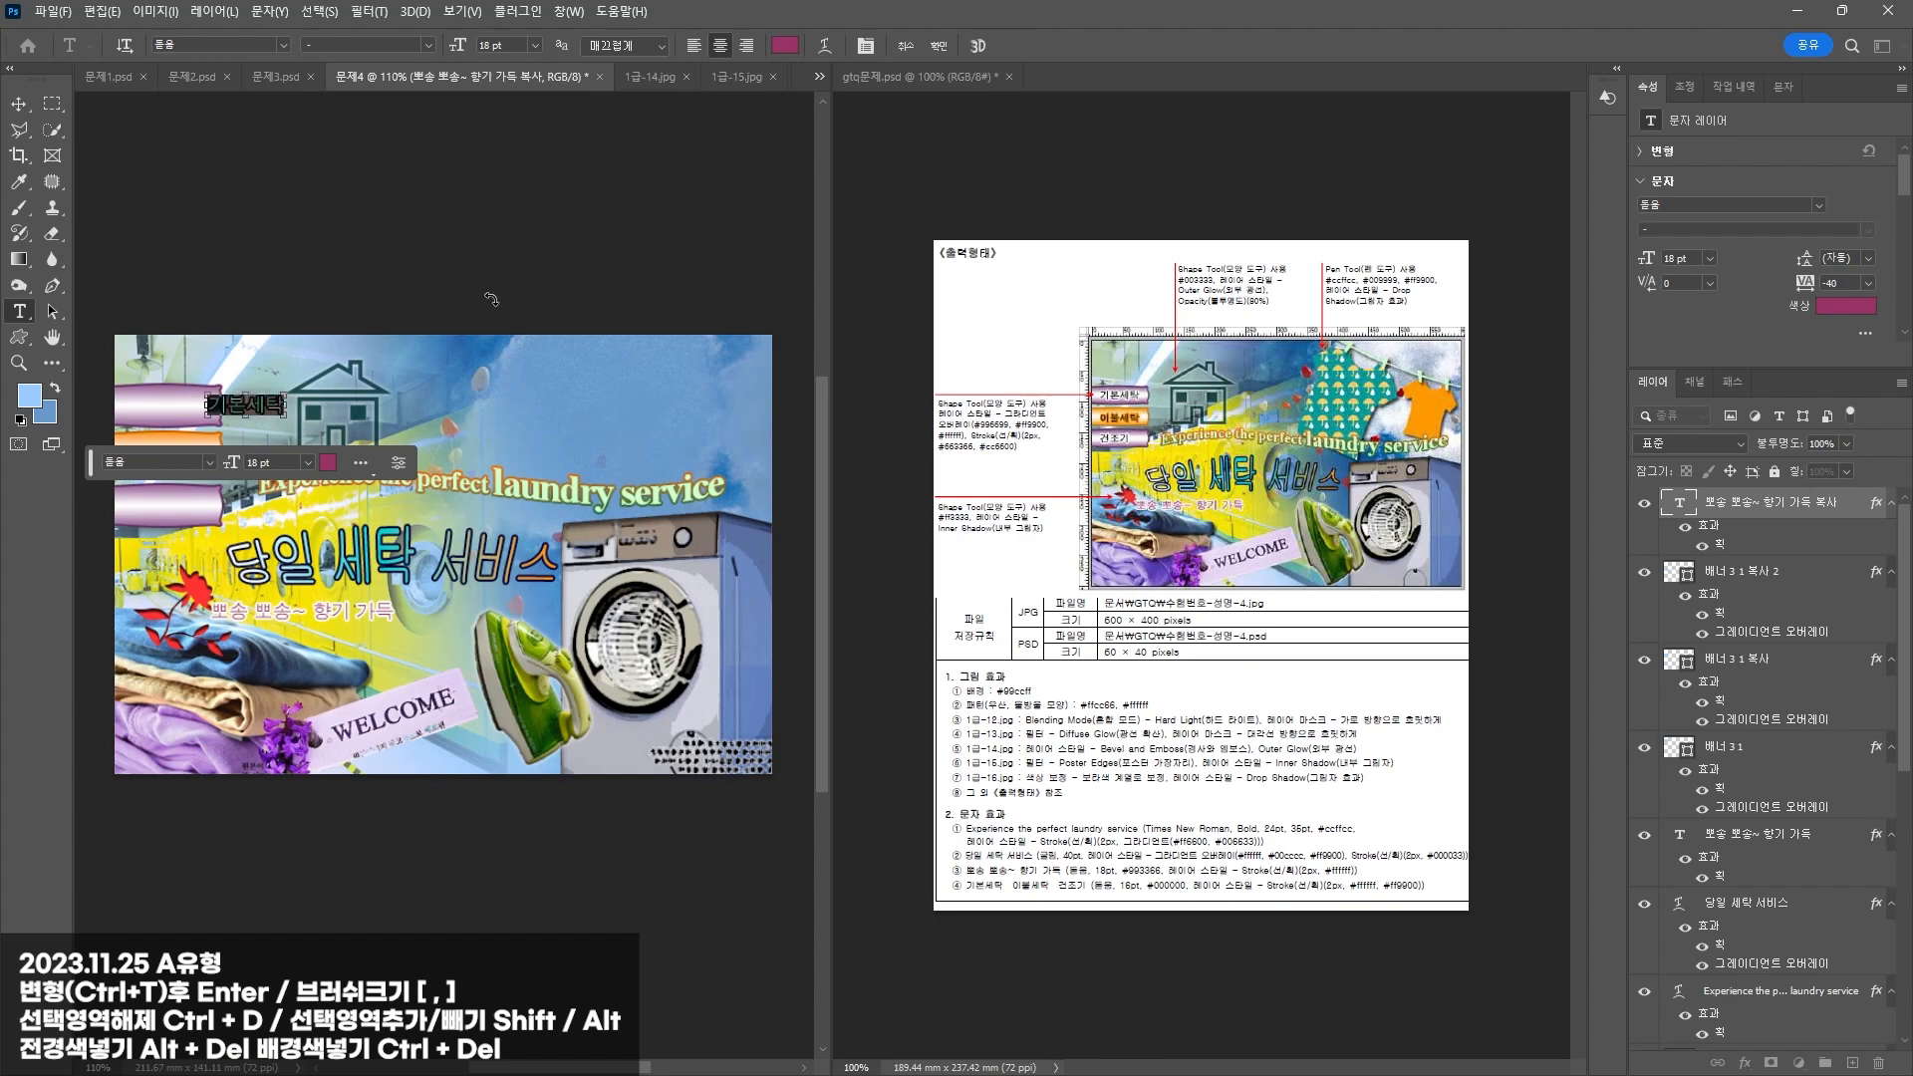
pyautogui.hotkey('ctrl', 'Return')
pyautogui.press('Return')
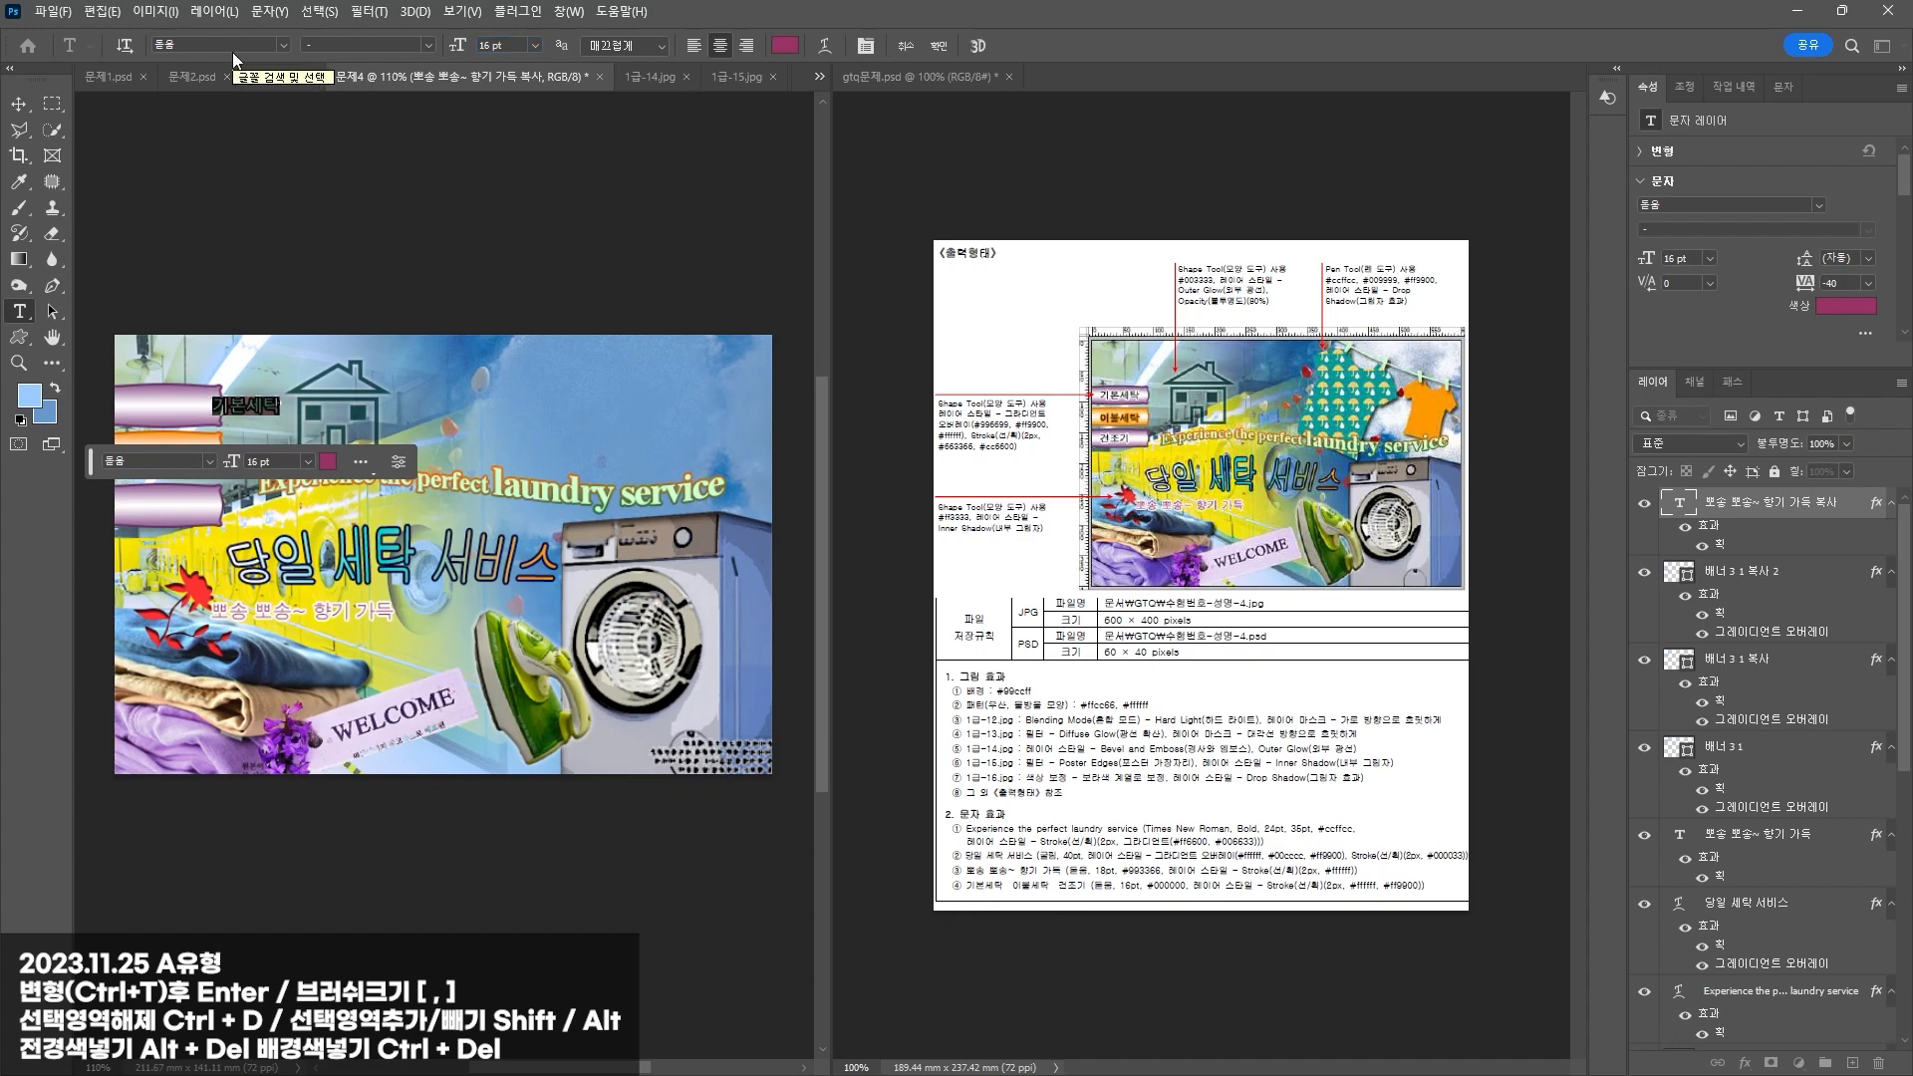
# Step: Colour the "기본세탁" label black, position it on the uppermost banner and commit the text
pyautogui.click(786, 45)
pyautogui.press('Return')
pyautogui.moveTo(306, 319); pyautogui.dragTo(182, 412)
pyautogui.click(19, 103)
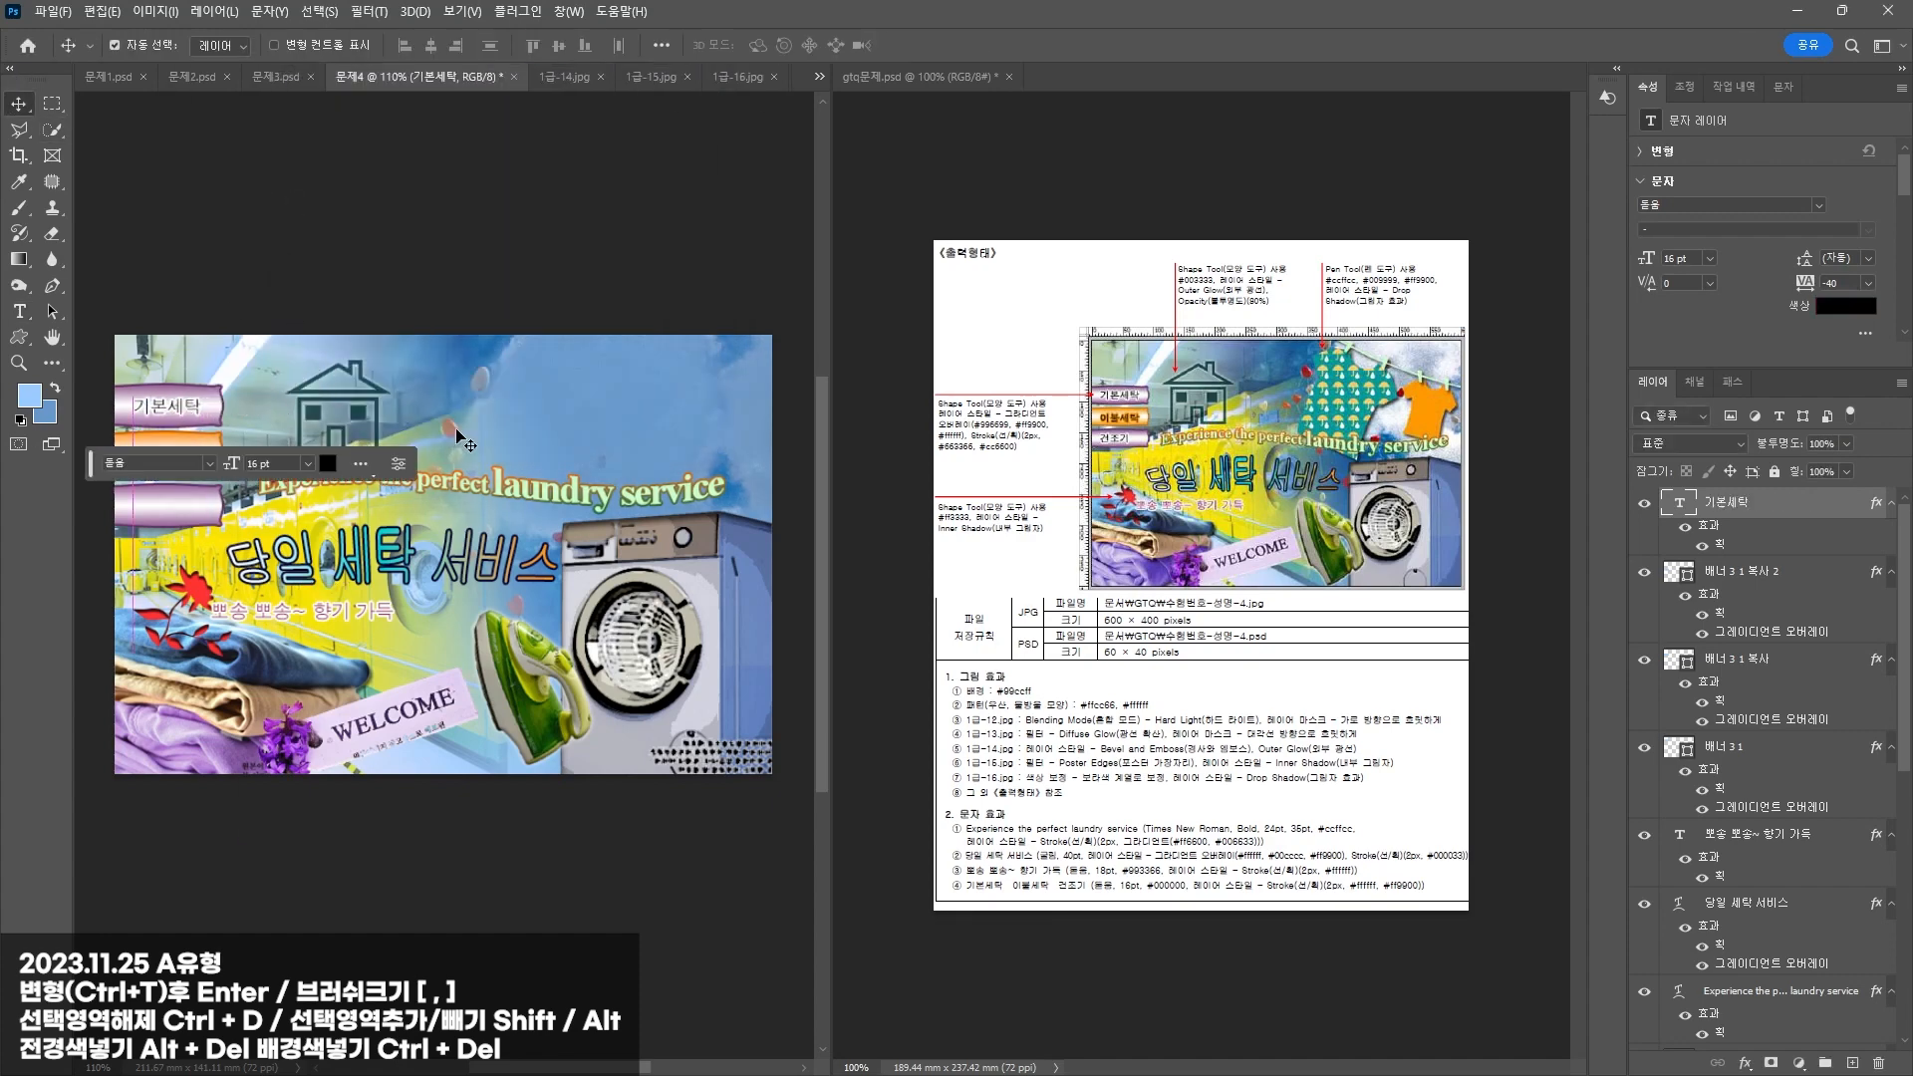
pyautogui.doubleClick(1757, 551)
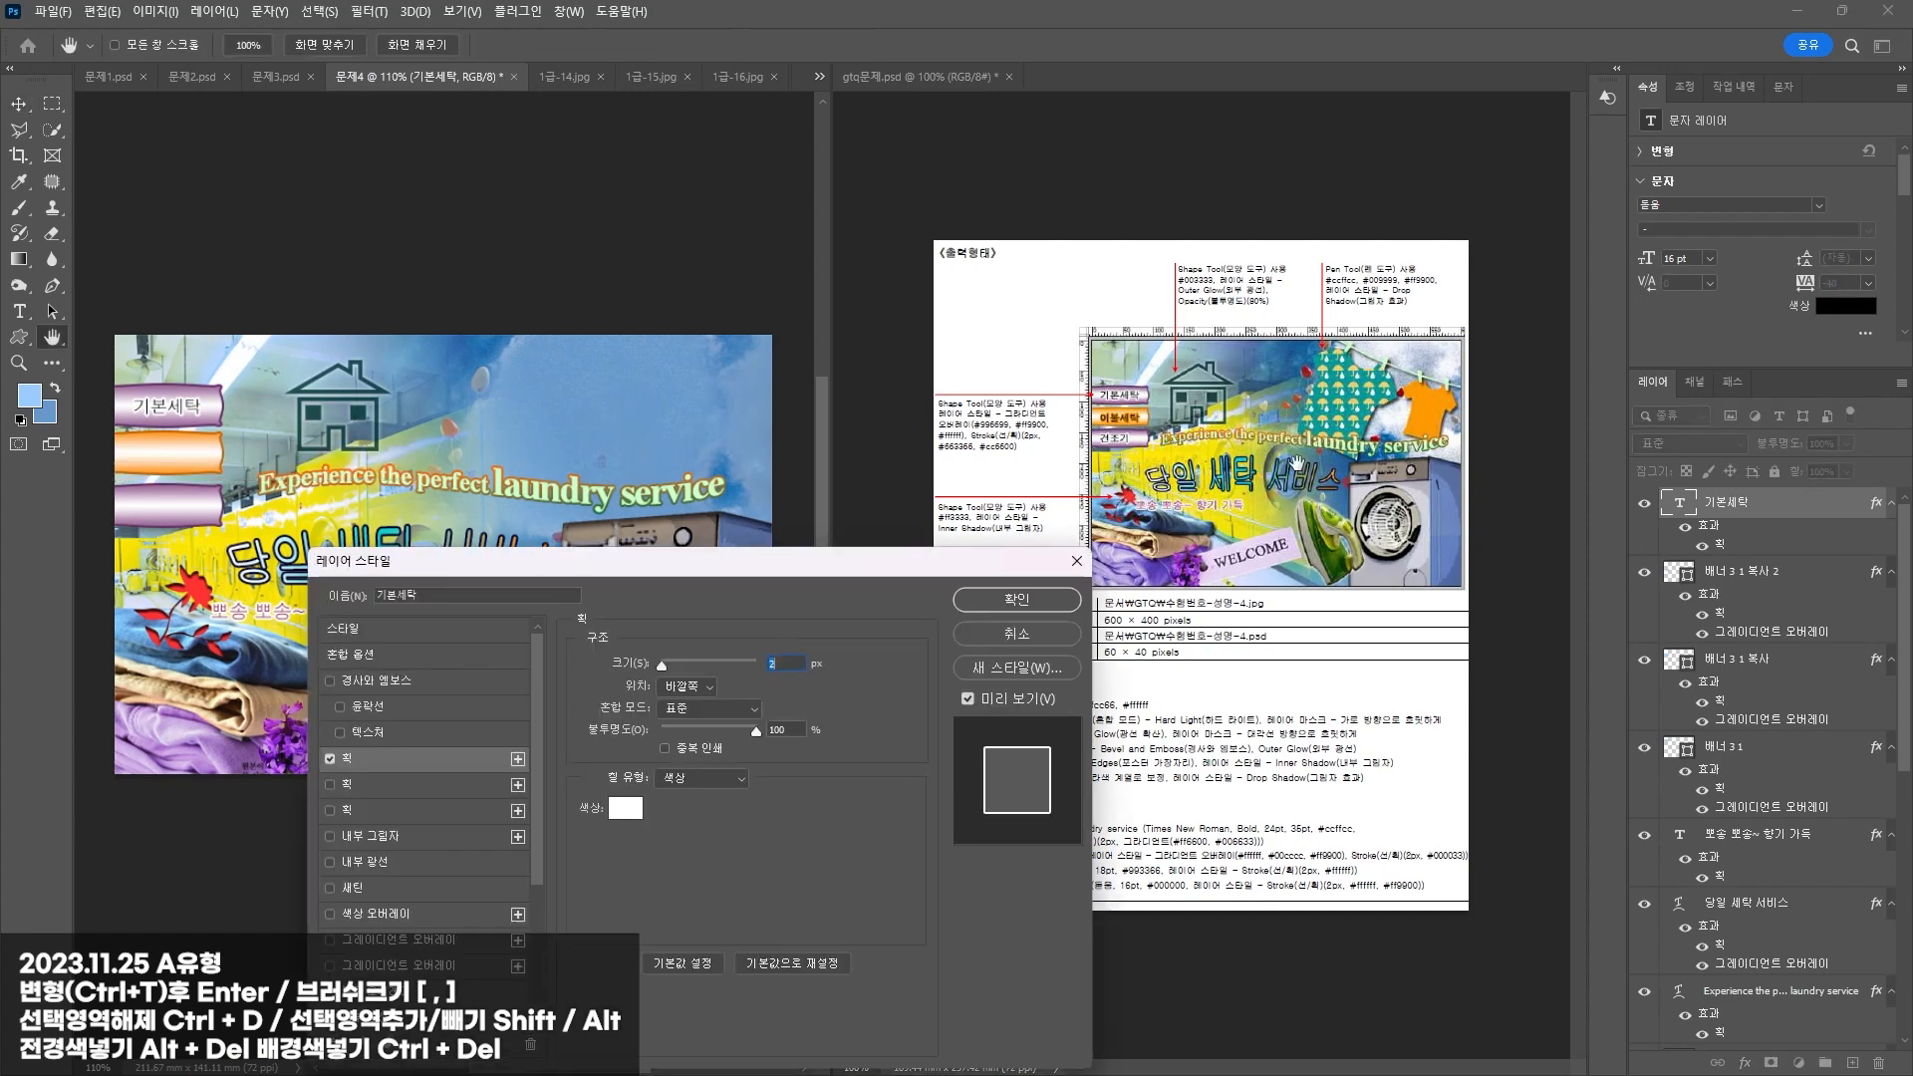
pyautogui.click(1007, 600)
pyautogui.click(19, 130)
pyautogui.click(279, 162)
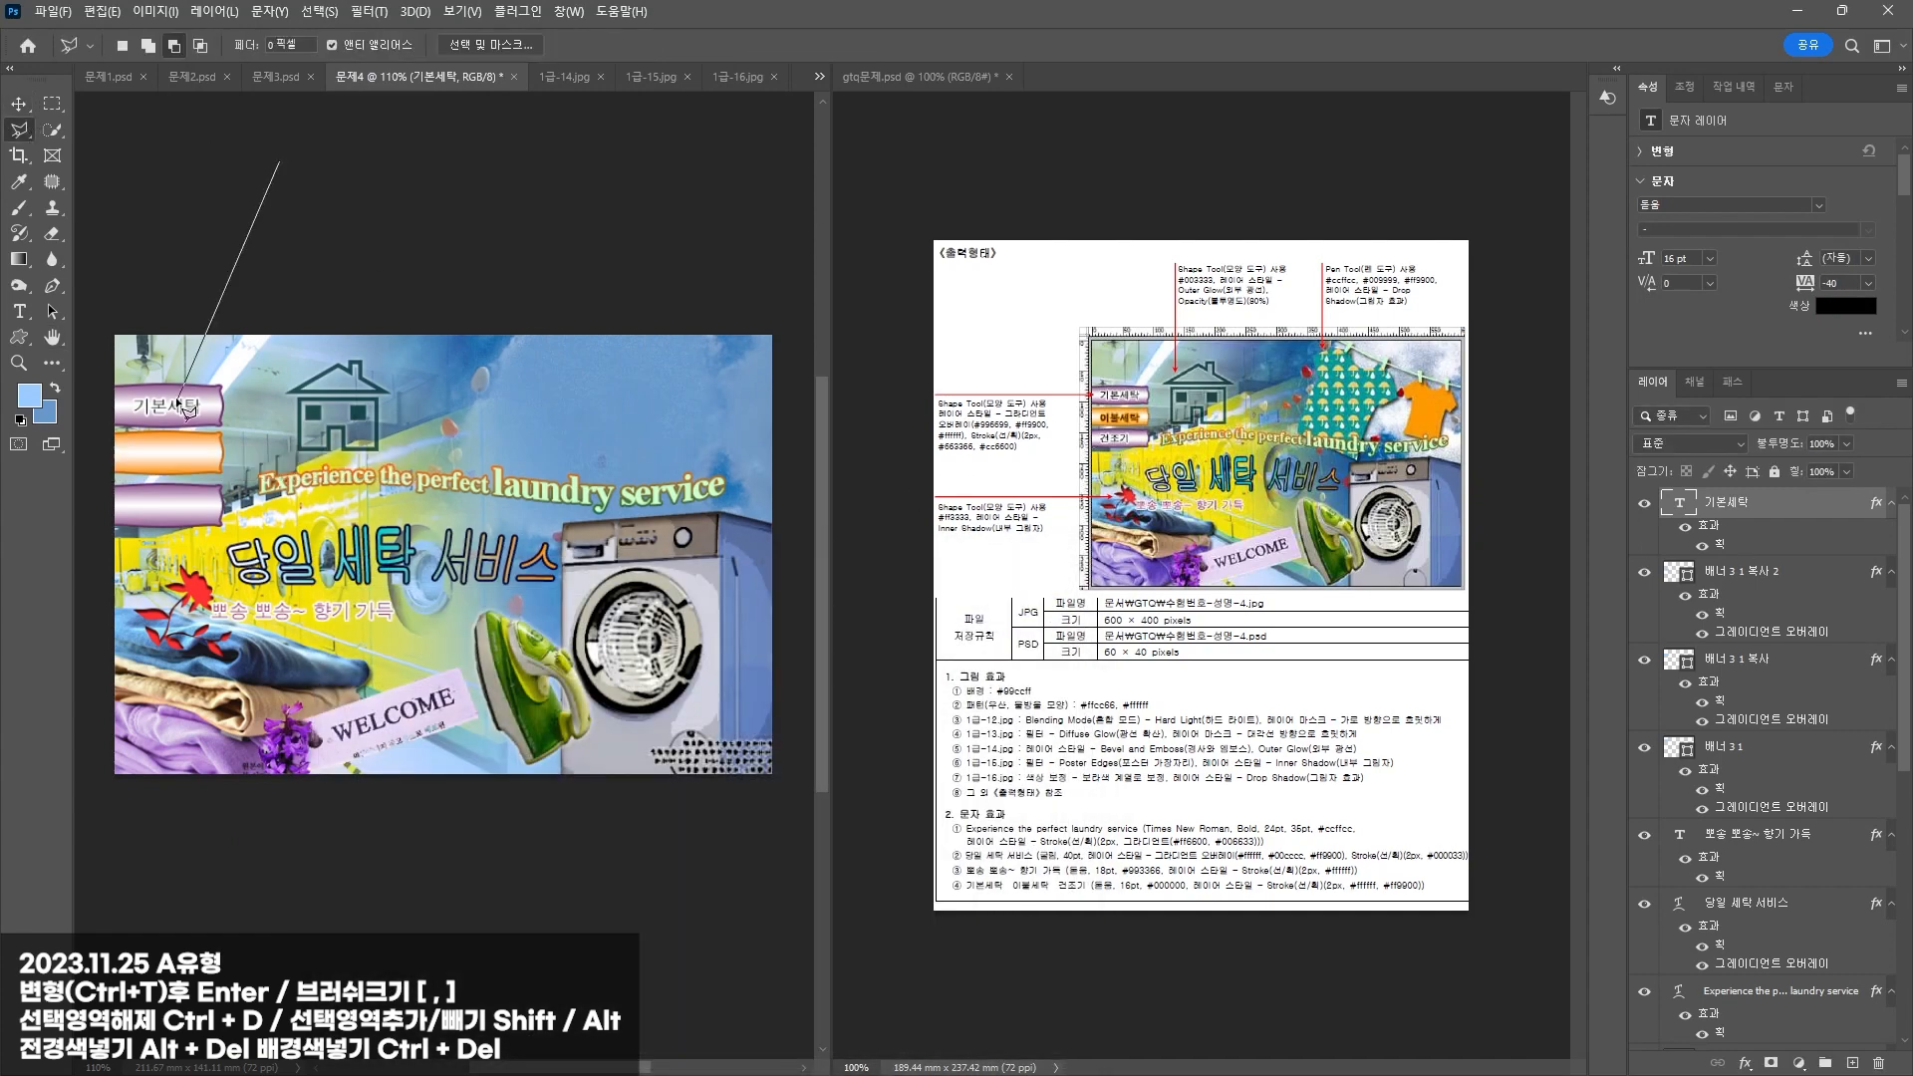
pyautogui.press('Escape')
# Step: Duplicate the "기본세탁" label onto the middle and lowest menu banners
pyautogui.press('v')
pyautogui.moveTo(182, 411); pyautogui.dragTo(184, 509)
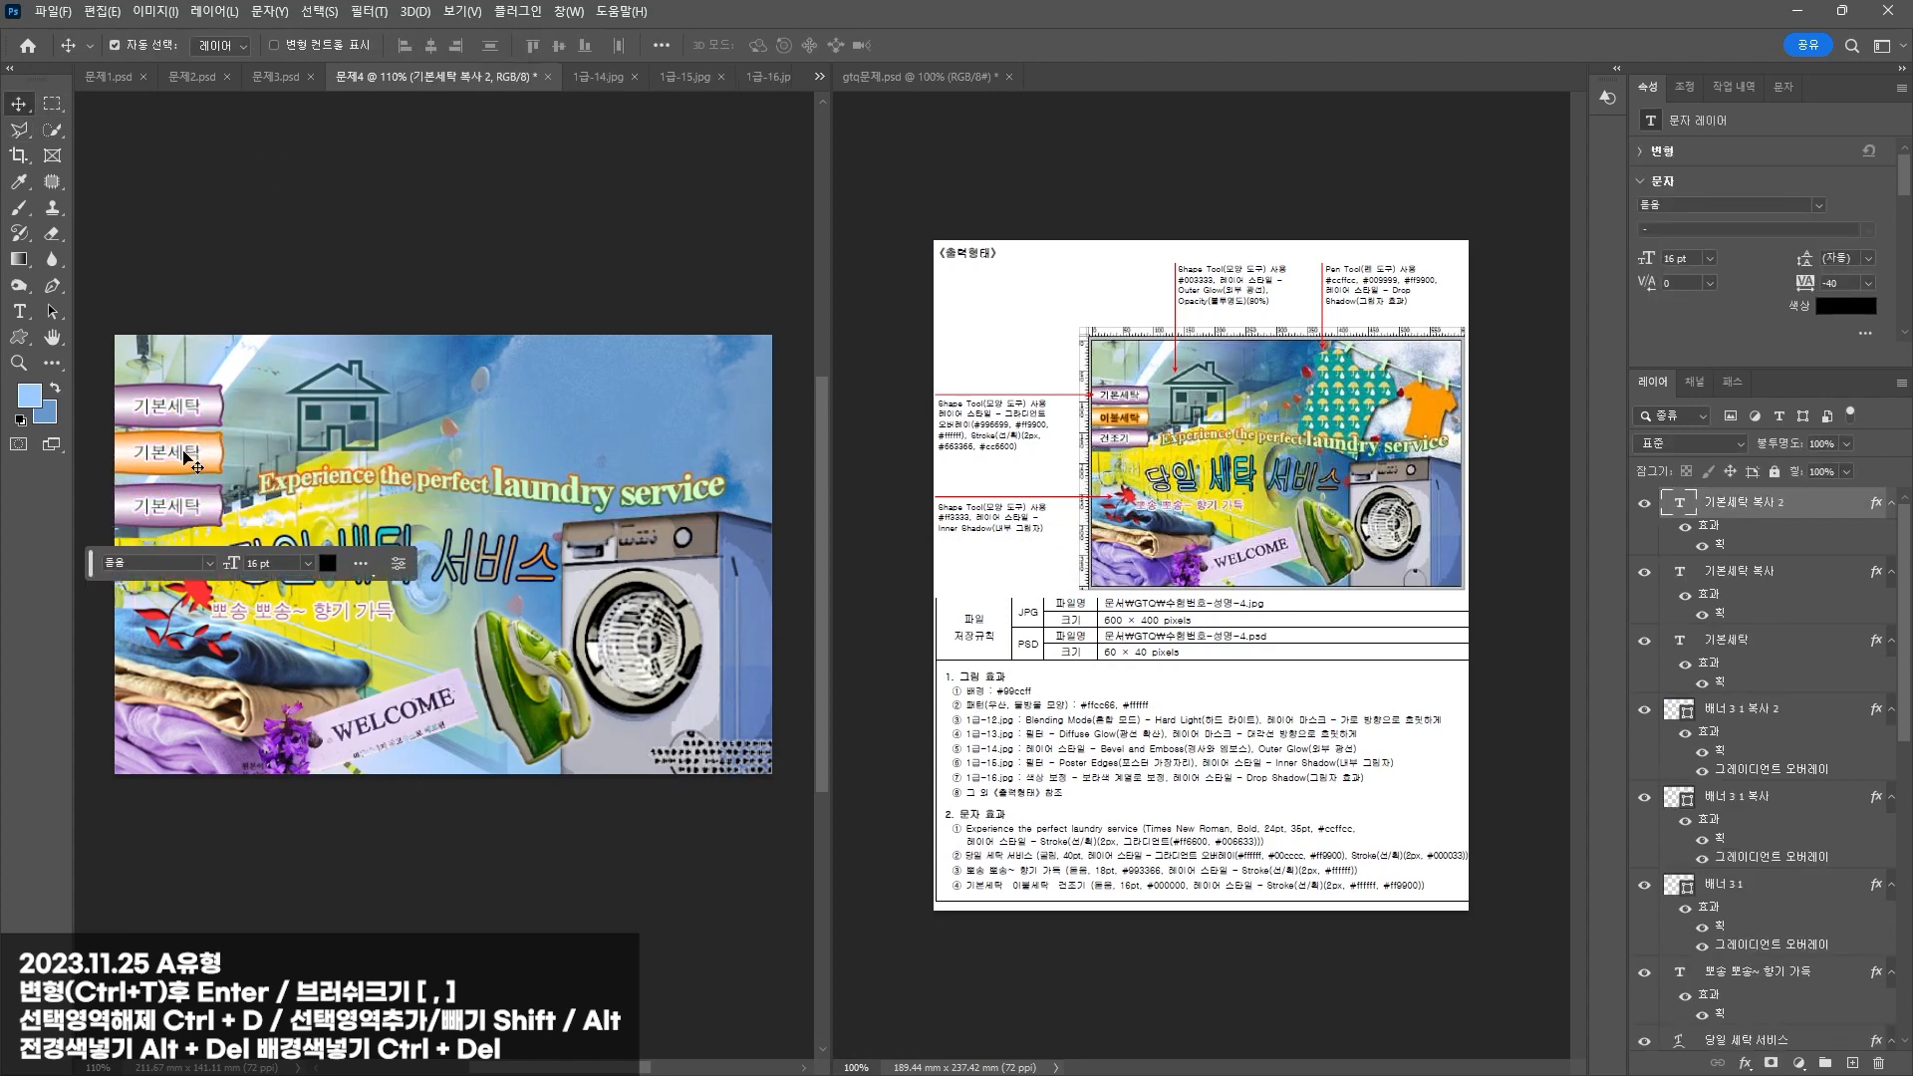
# Step: Set the stroke colour of the middle banner's label to #ff9900 and accept the layer style
pyautogui.doubleClick(1739, 618)
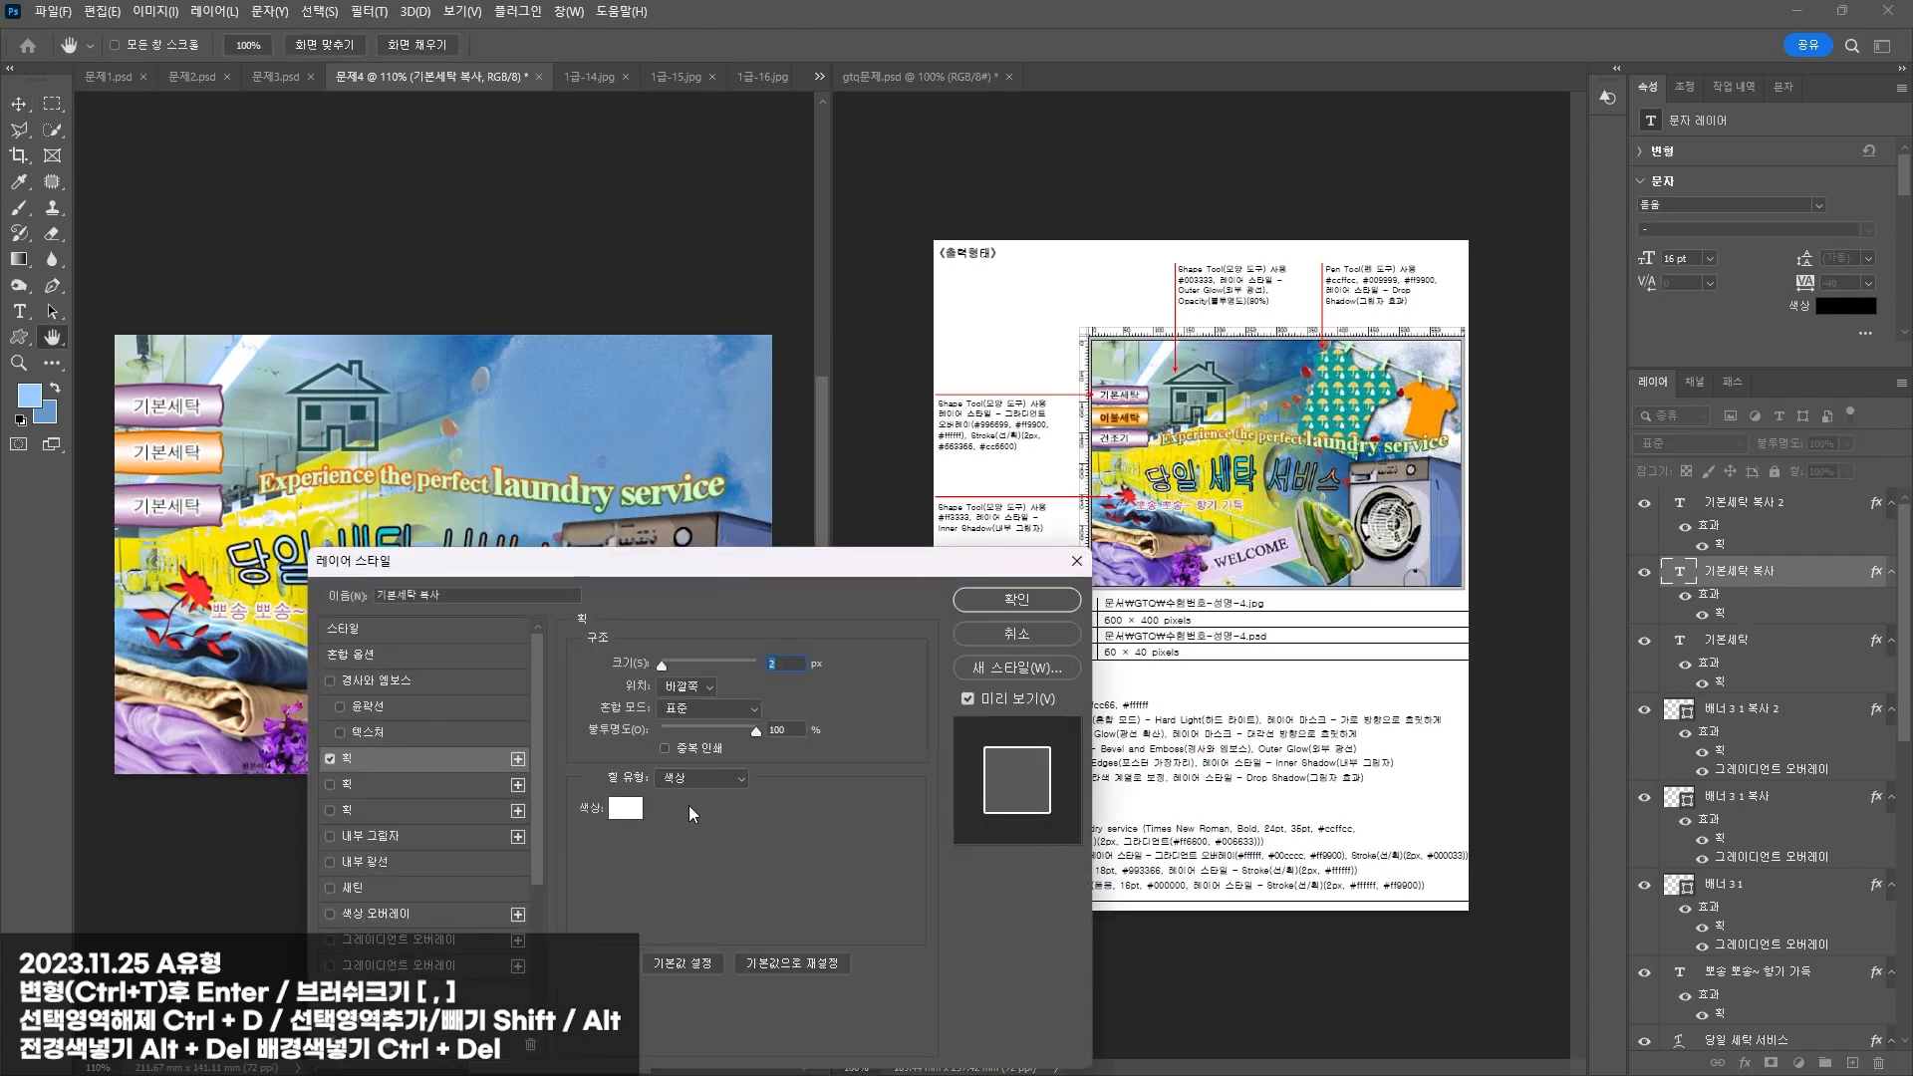
pyautogui.click(626, 808)
pyautogui.write('ff9900')
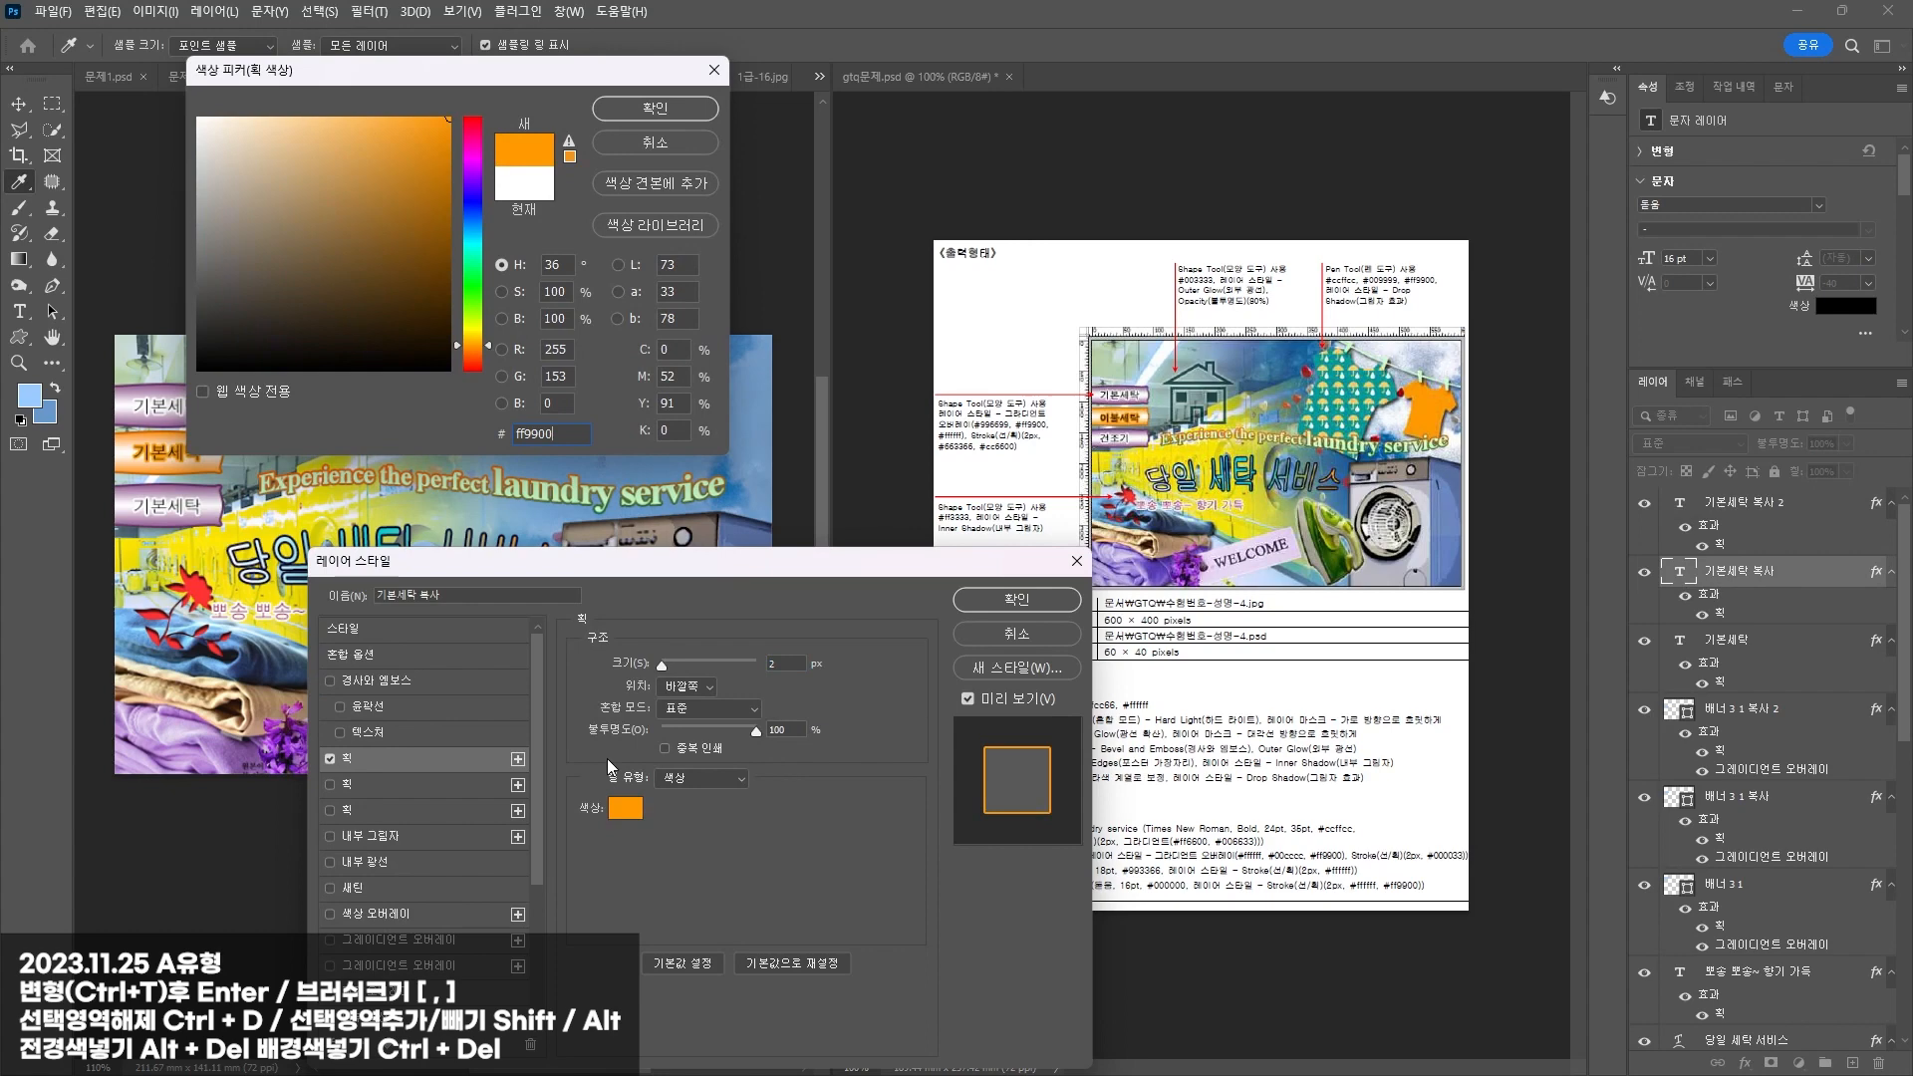
pyautogui.press('Return')
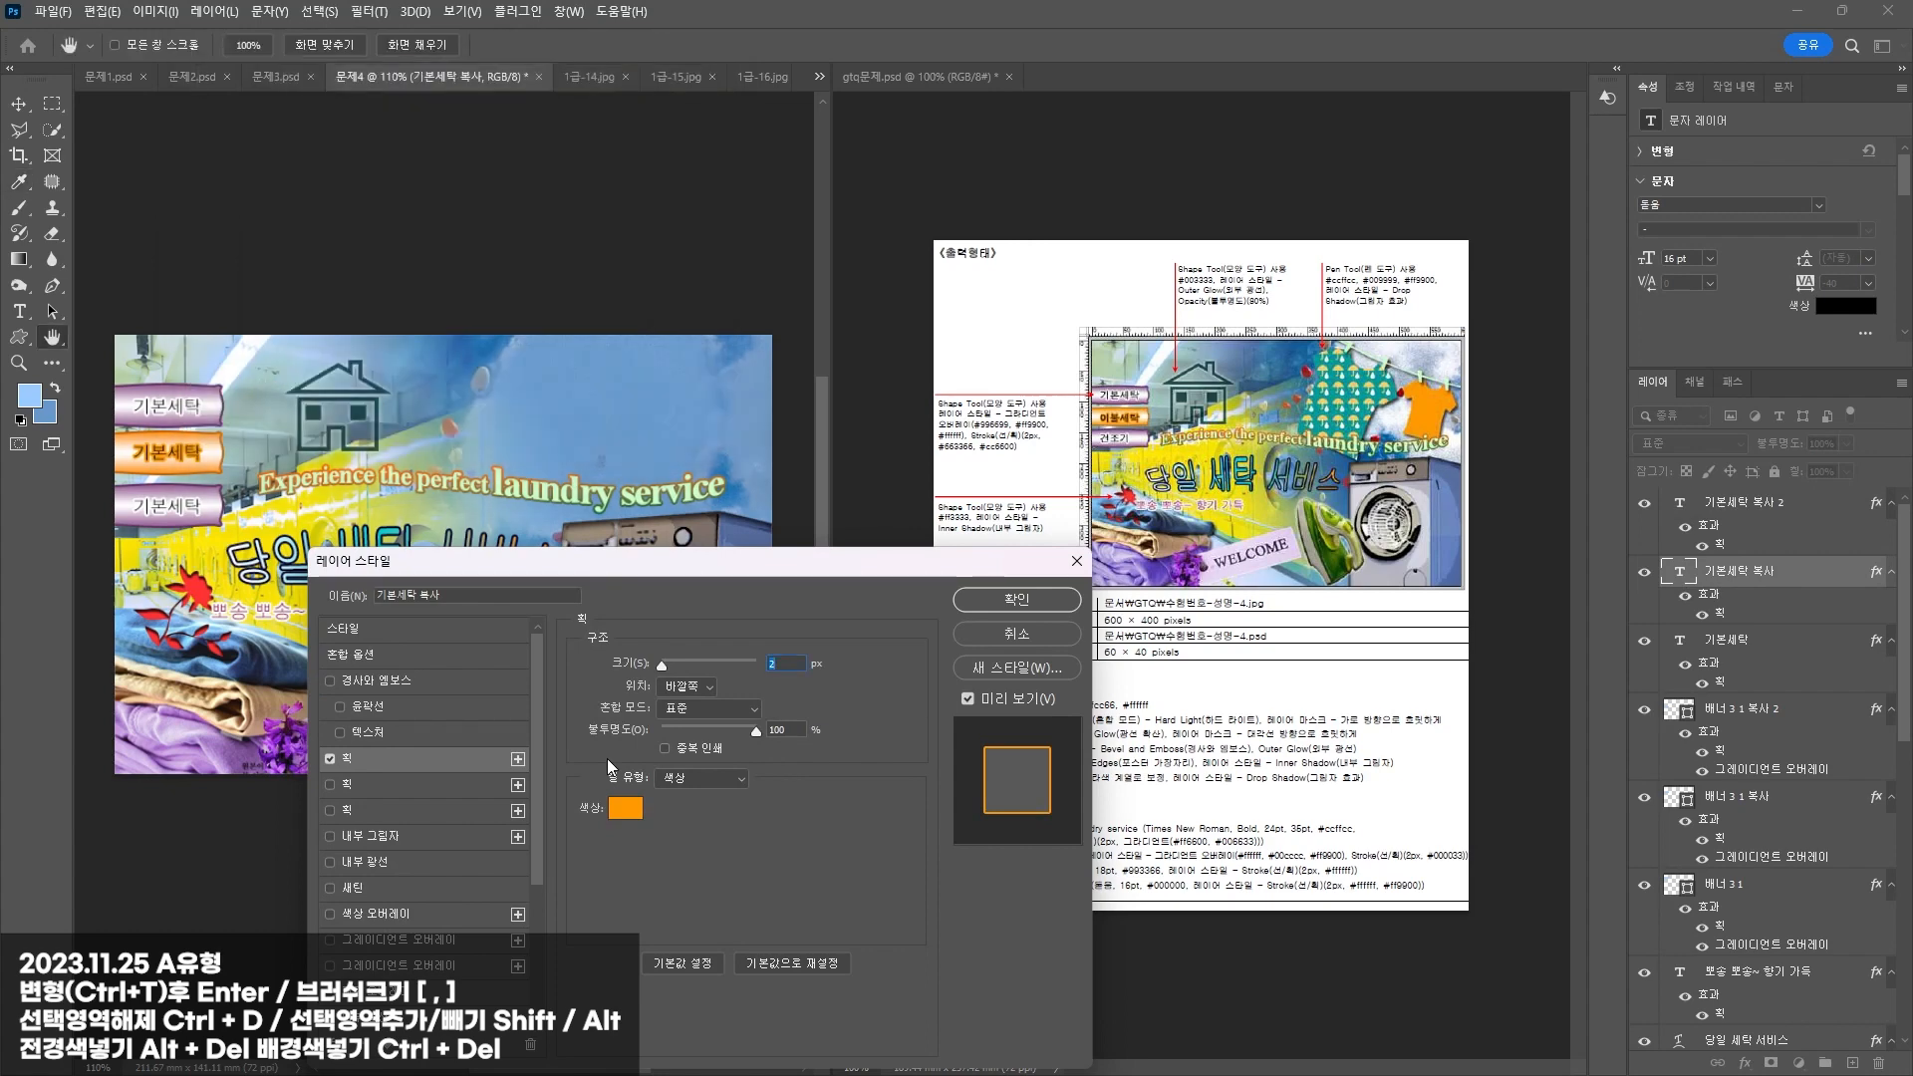
pyautogui.press('Return')
# Step: Change the middle menu banner's label to "이불세탁" and commit the text
pyautogui.press('t')
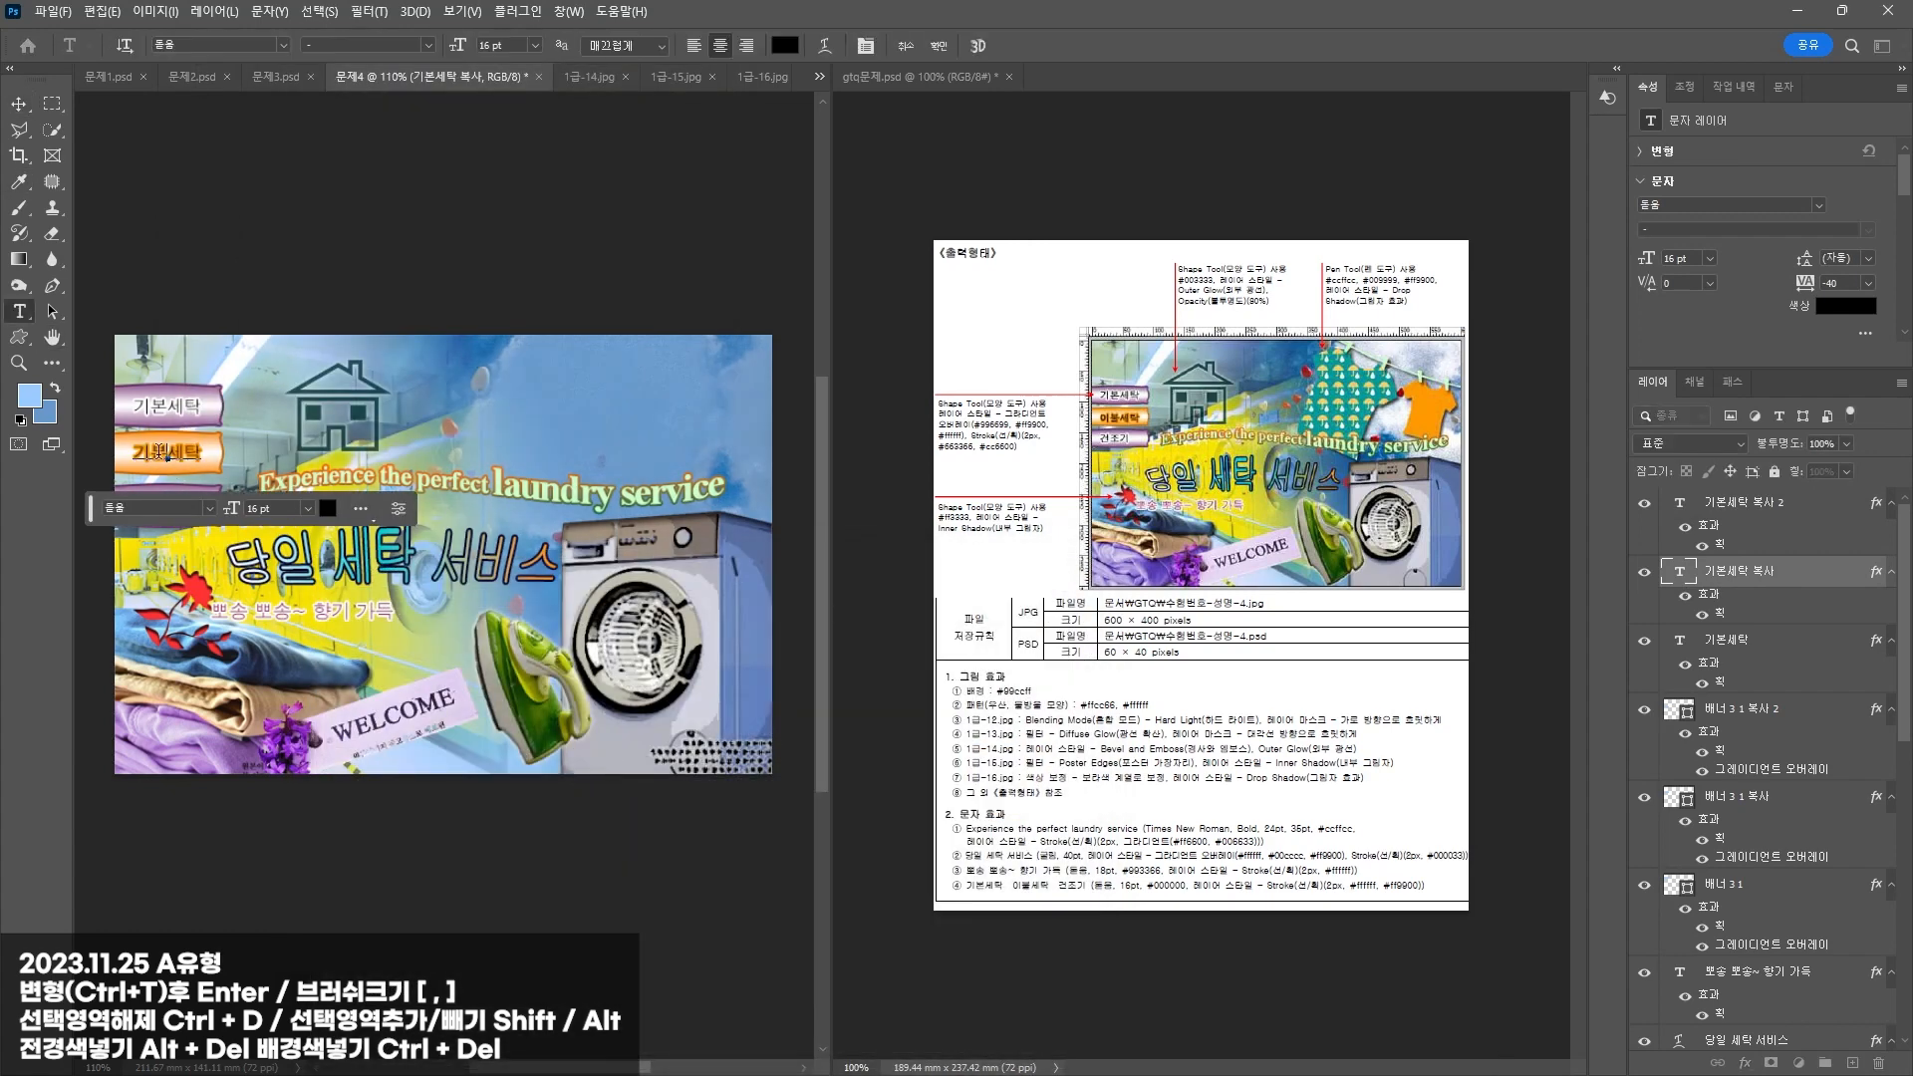
pyautogui.moveTo(159, 452); pyautogui.dragTo(54, 448)
pyautogui.write('이불')
pyautogui.hotkey('ctrl', 'Return')
pyautogui.press('v')
# Step: Replace the lowest menu banner's label with "건조기" and commit the text
pyautogui.click(171, 511)
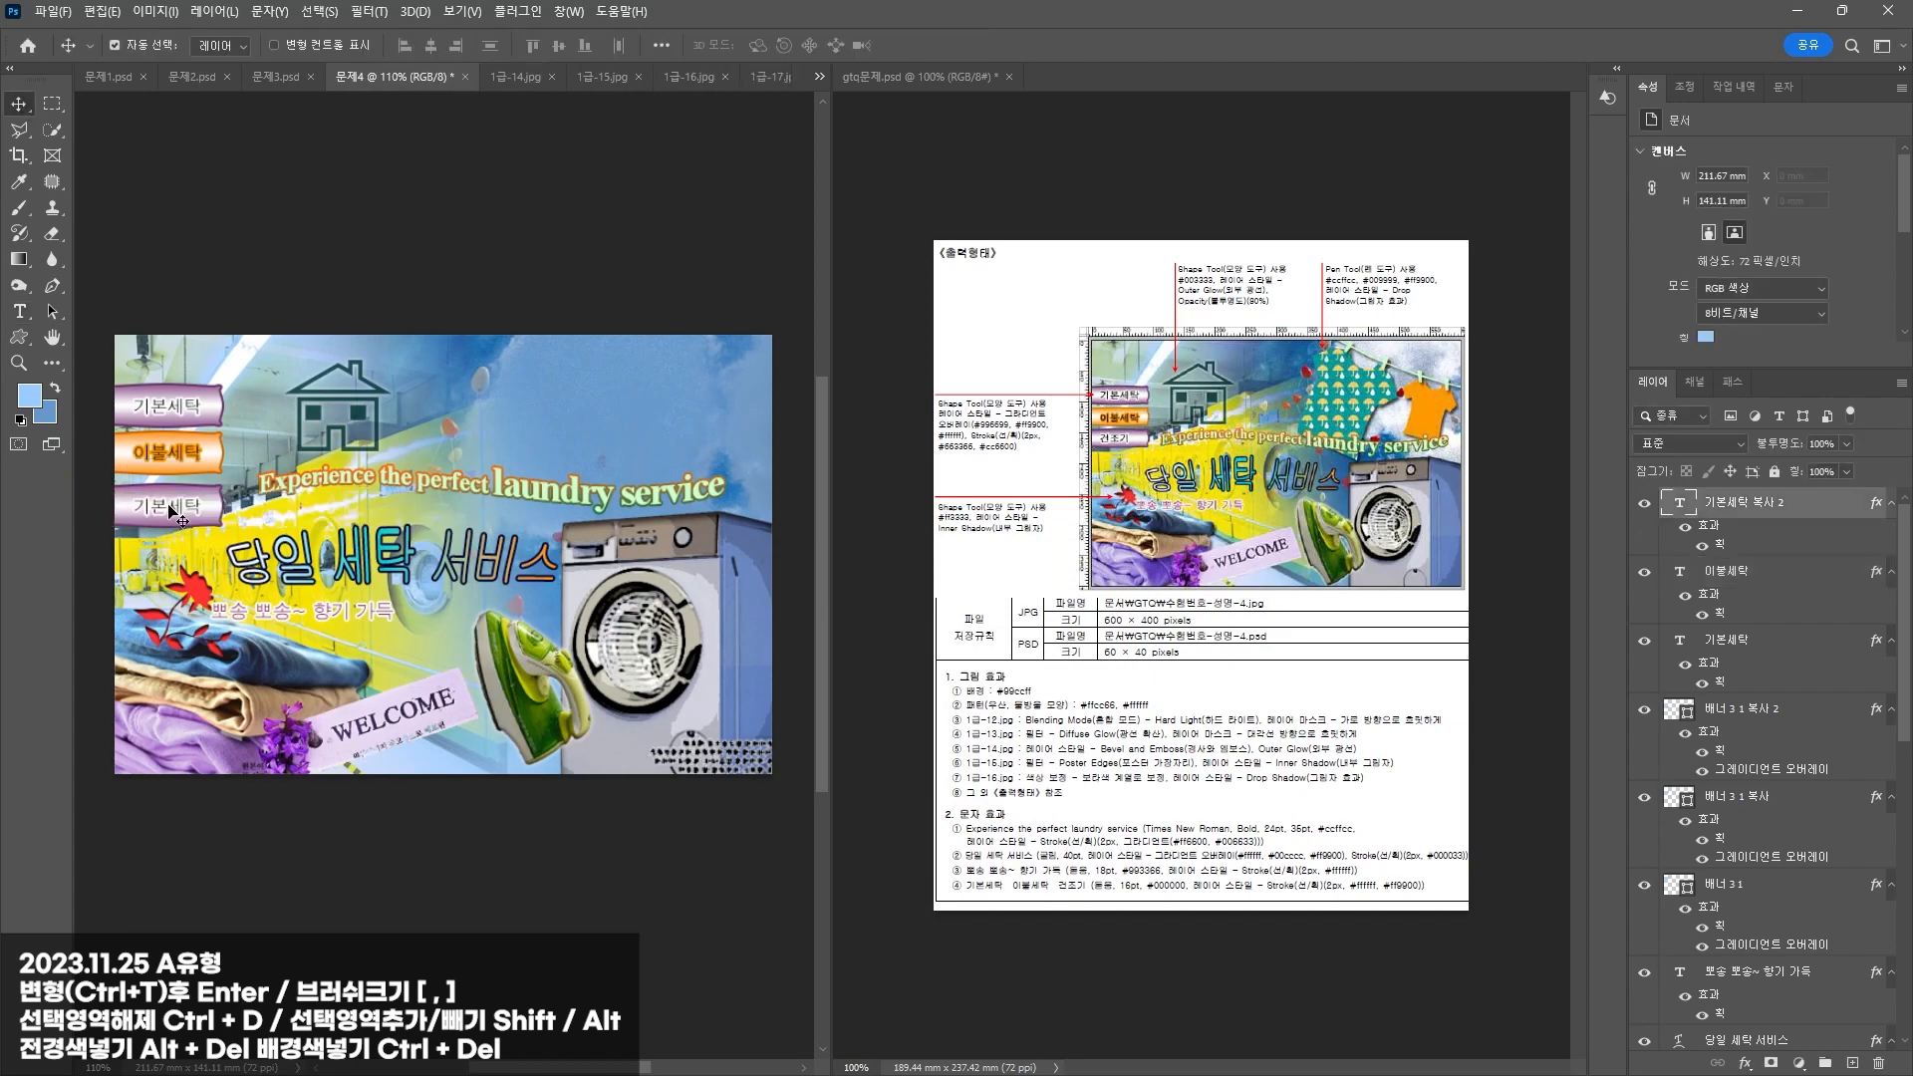
pyautogui.press('t')
pyautogui.press('Return')
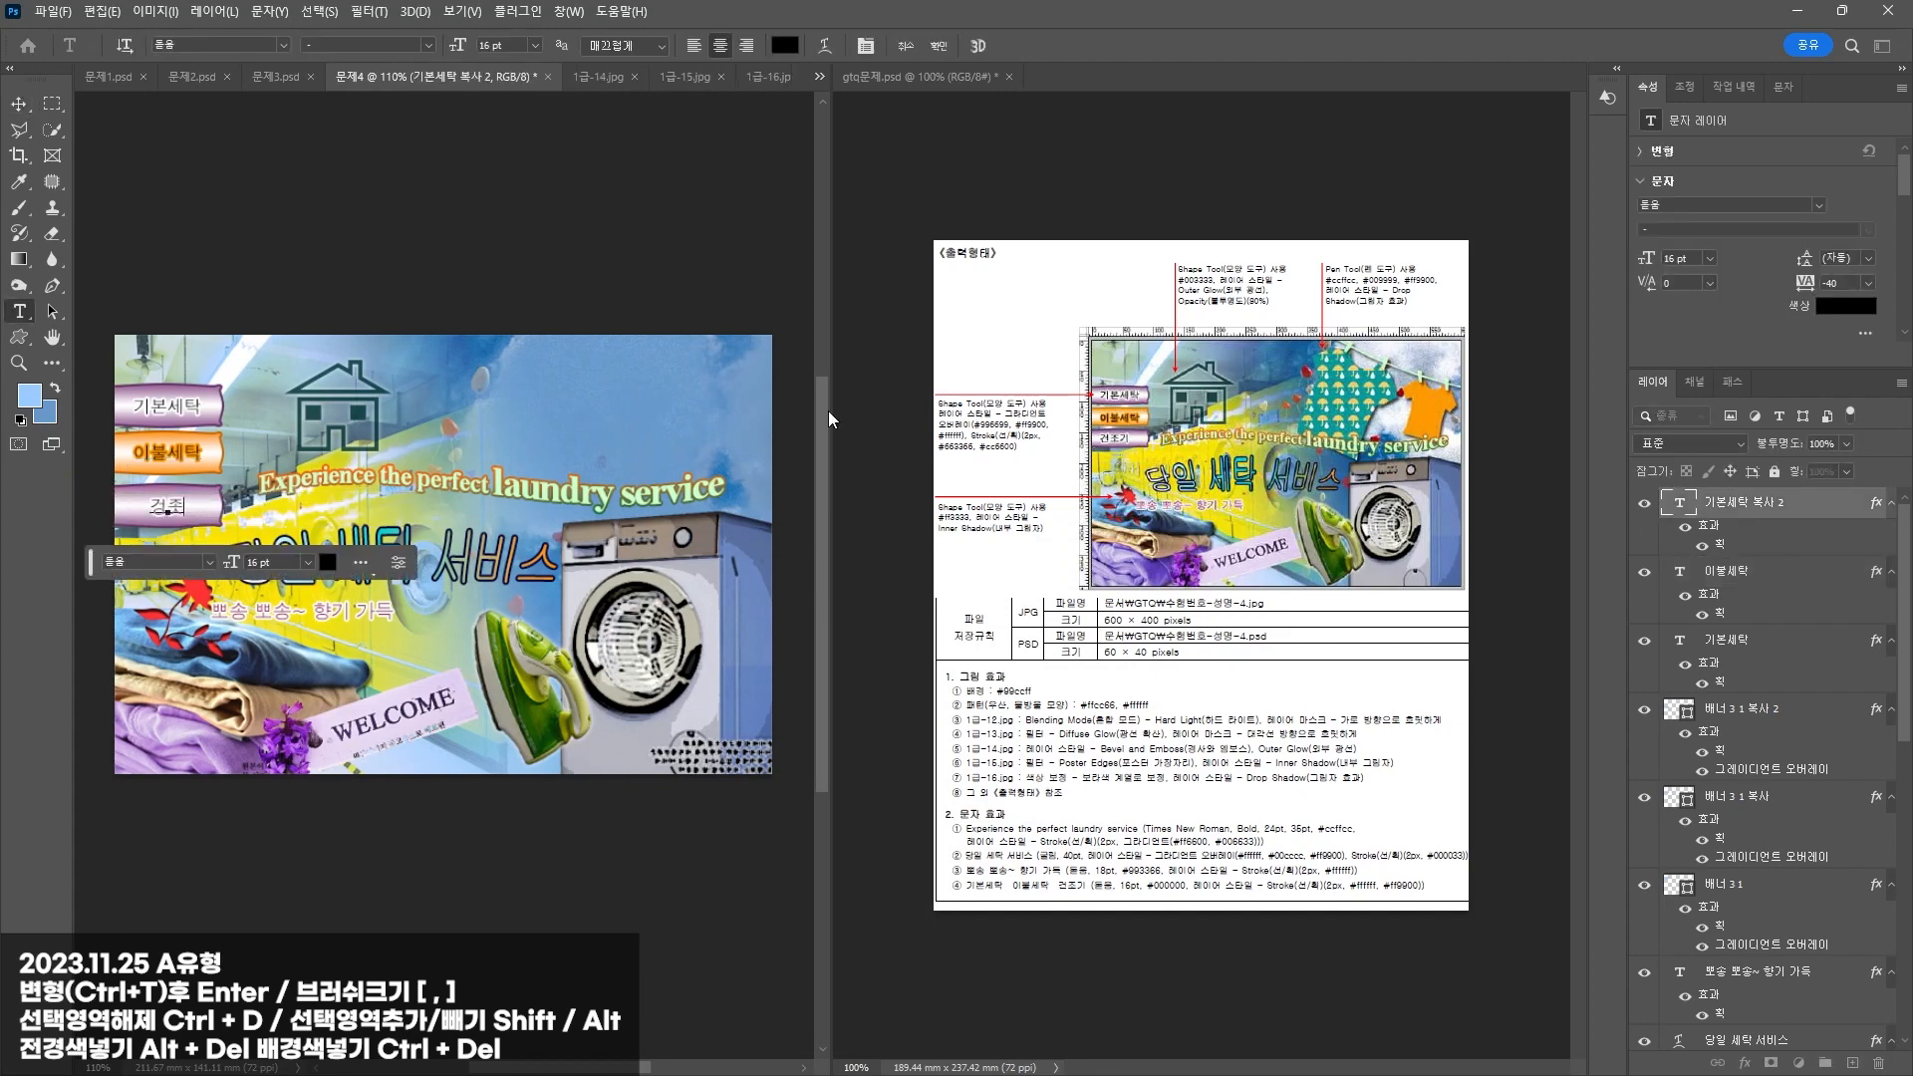
pyautogui.write('건조기')
pyautogui.click(18, 102)
# Step: Select the three menu banner shapes together and reduce their height with Free Transform
pyautogui.scroll(5, 220, 493)
pyautogui.click(217, 448)
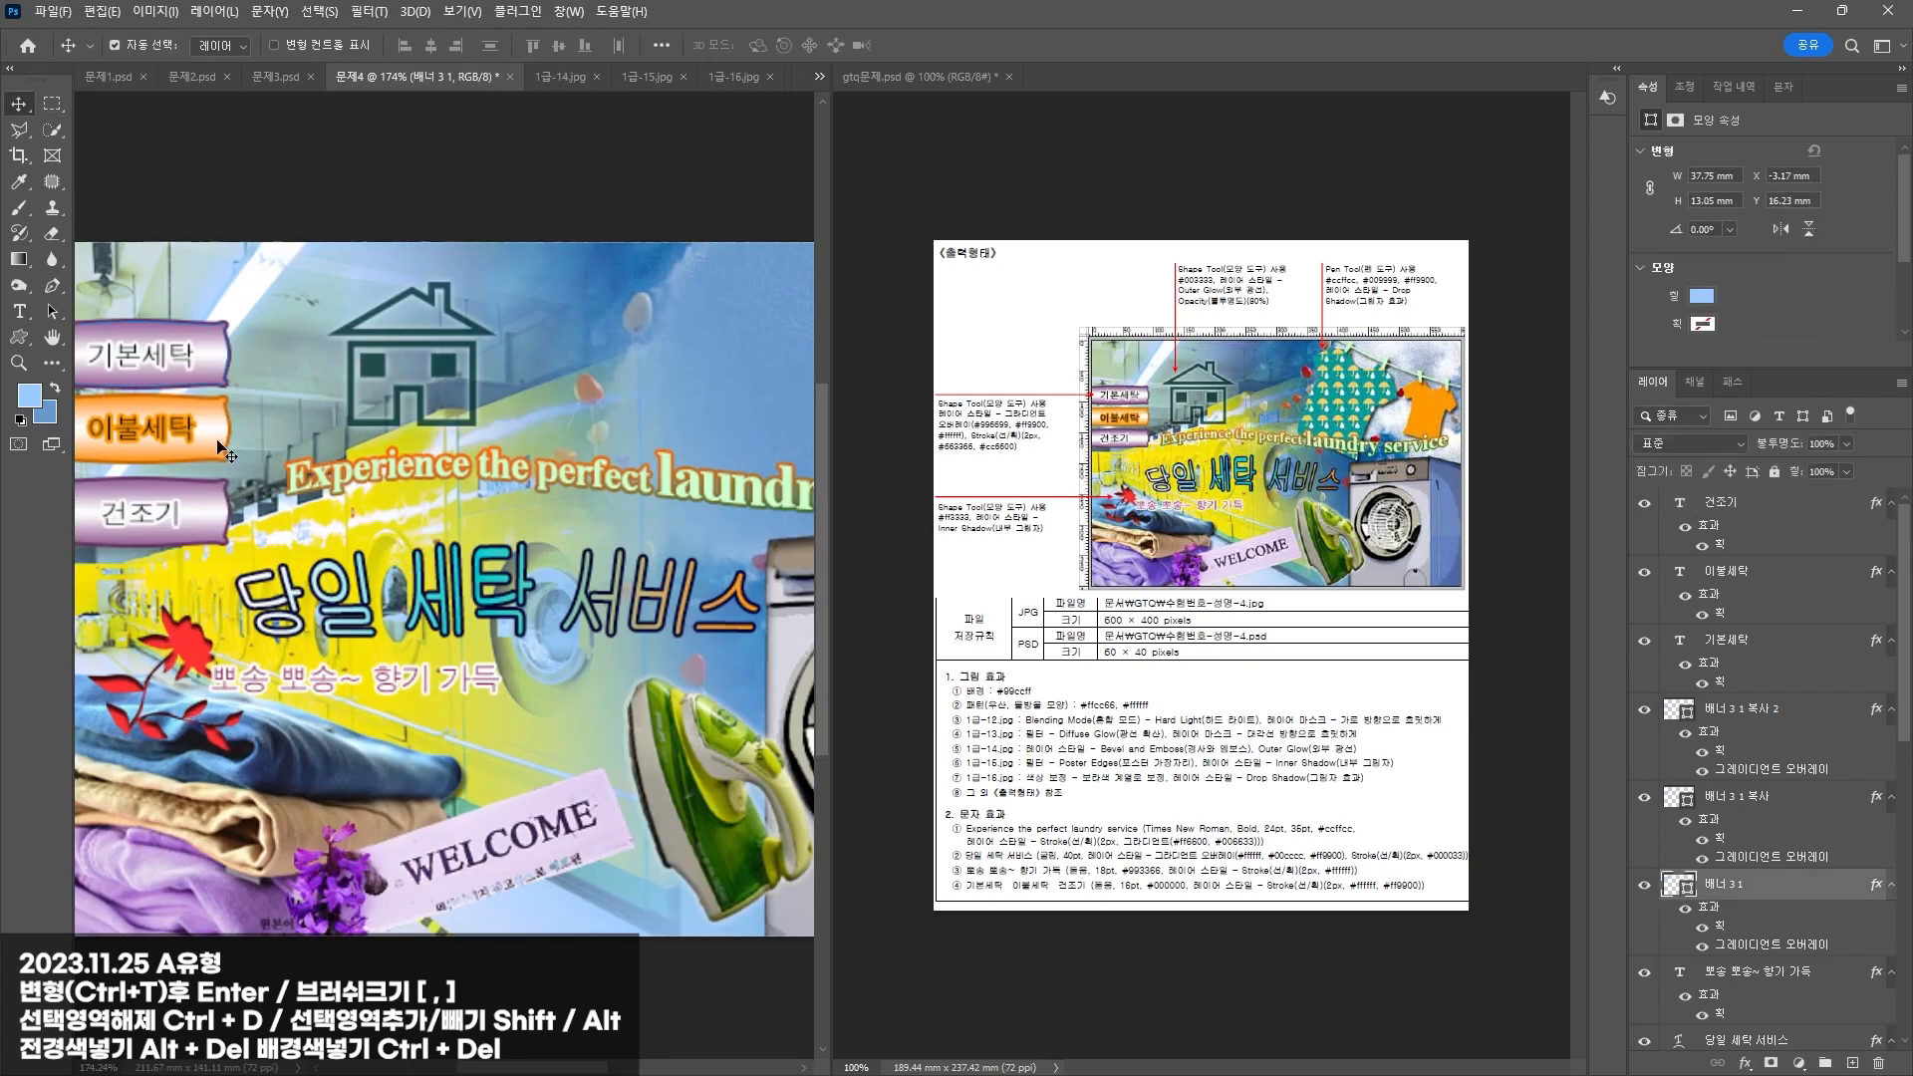
pyautogui.keyDown('shift'); pyautogui.click(217, 444); pyautogui.keyUp('shift')
pyautogui.keyDown('shift'); pyautogui.click(204, 531); pyautogui.keyUp('shift')
pyautogui.hotkey('ctrl', 't')
pyautogui.moveTo(140, 549); pyautogui.dragTo(141, 501)
pyautogui.press('Return')
# Step: Move the middle and lowest menu banners up with their labels so the three banners sit closer together
pyautogui.moveTo(271, 215); pyautogui.dragTo(347, 269)
pyautogui.moveTo(292, 455); pyautogui.dragTo(292, 436)
pyautogui.moveTo(261, 543); pyautogui.dragTo(261, 503)
pyautogui.click(333, 437)
pyautogui.scroll(-5, 638, 623)
pyautogui.moveTo(638, 623); pyautogui.dragTo(434, 562)
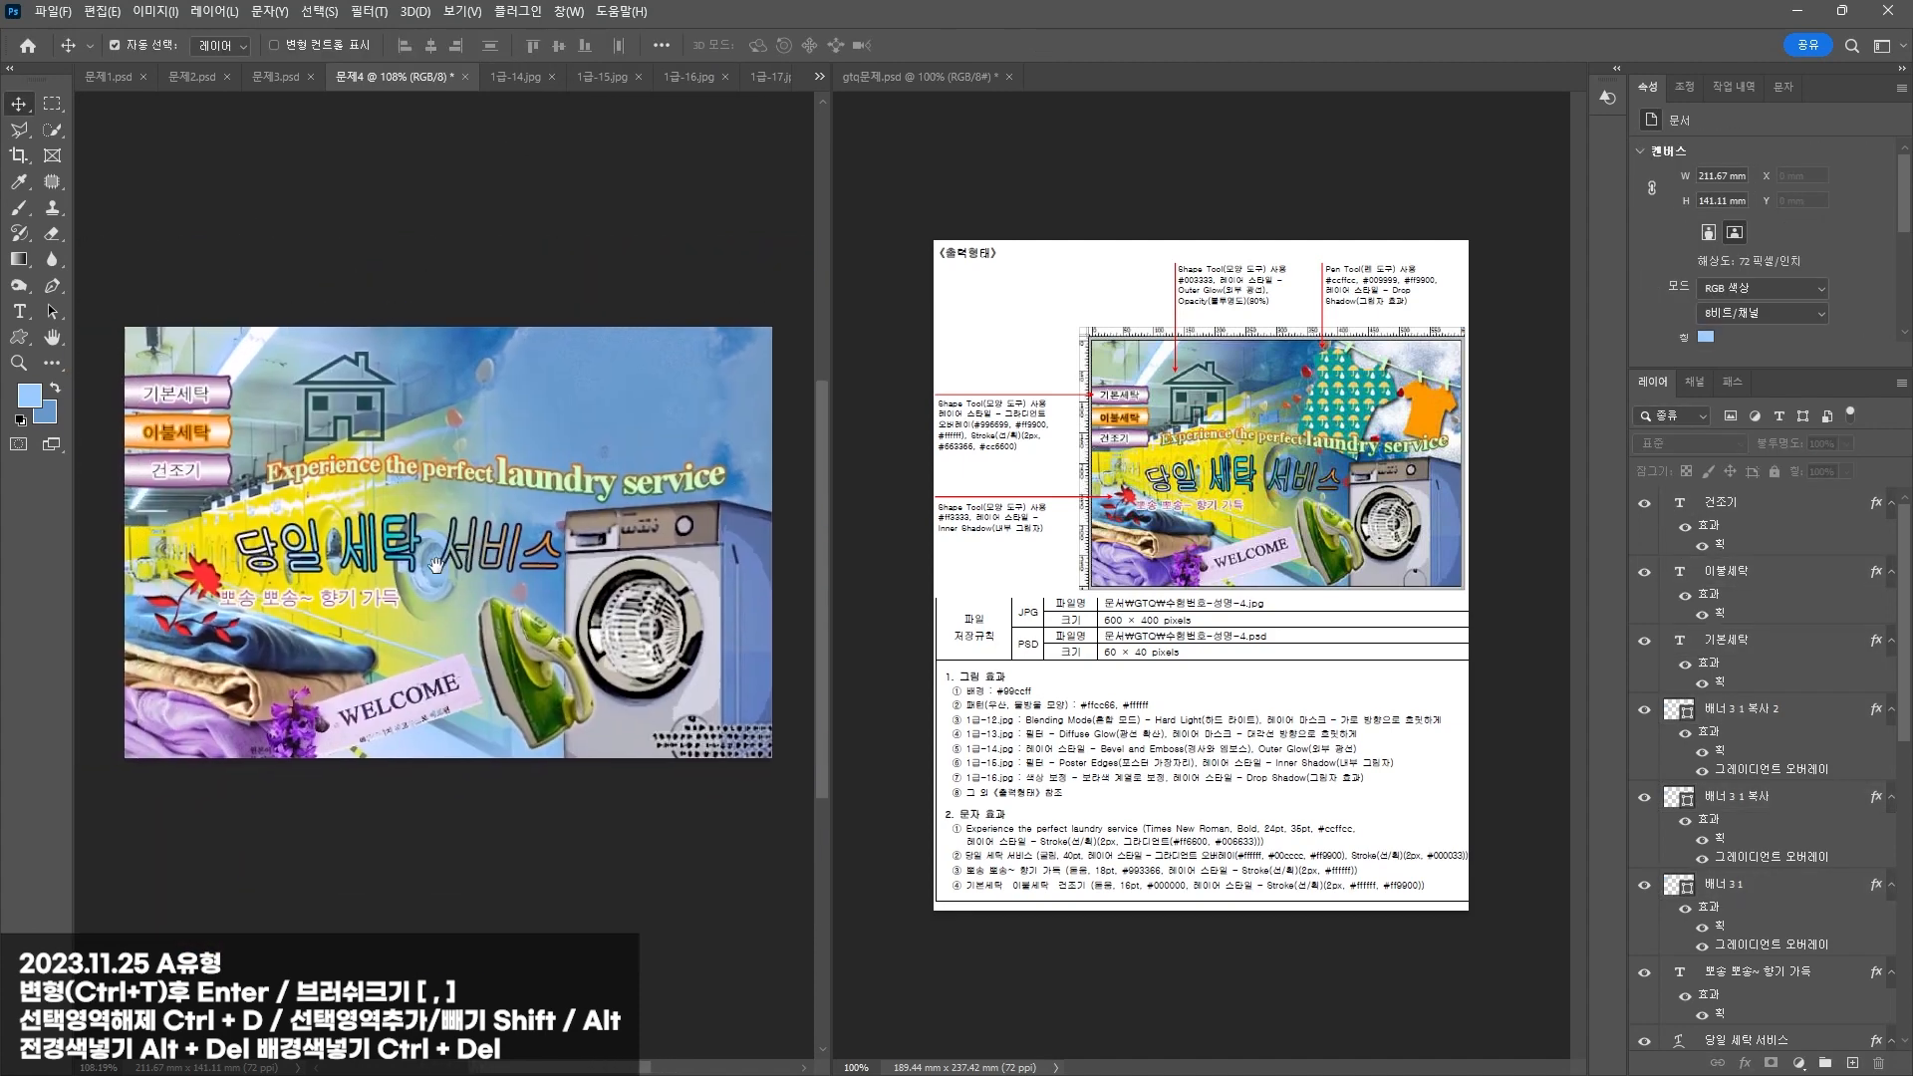
# Step: Draw a thin curved clothesline shape about 203 by 62 px with the Pen tool across the picture's upper-right corner
pyautogui.click(351, 442)
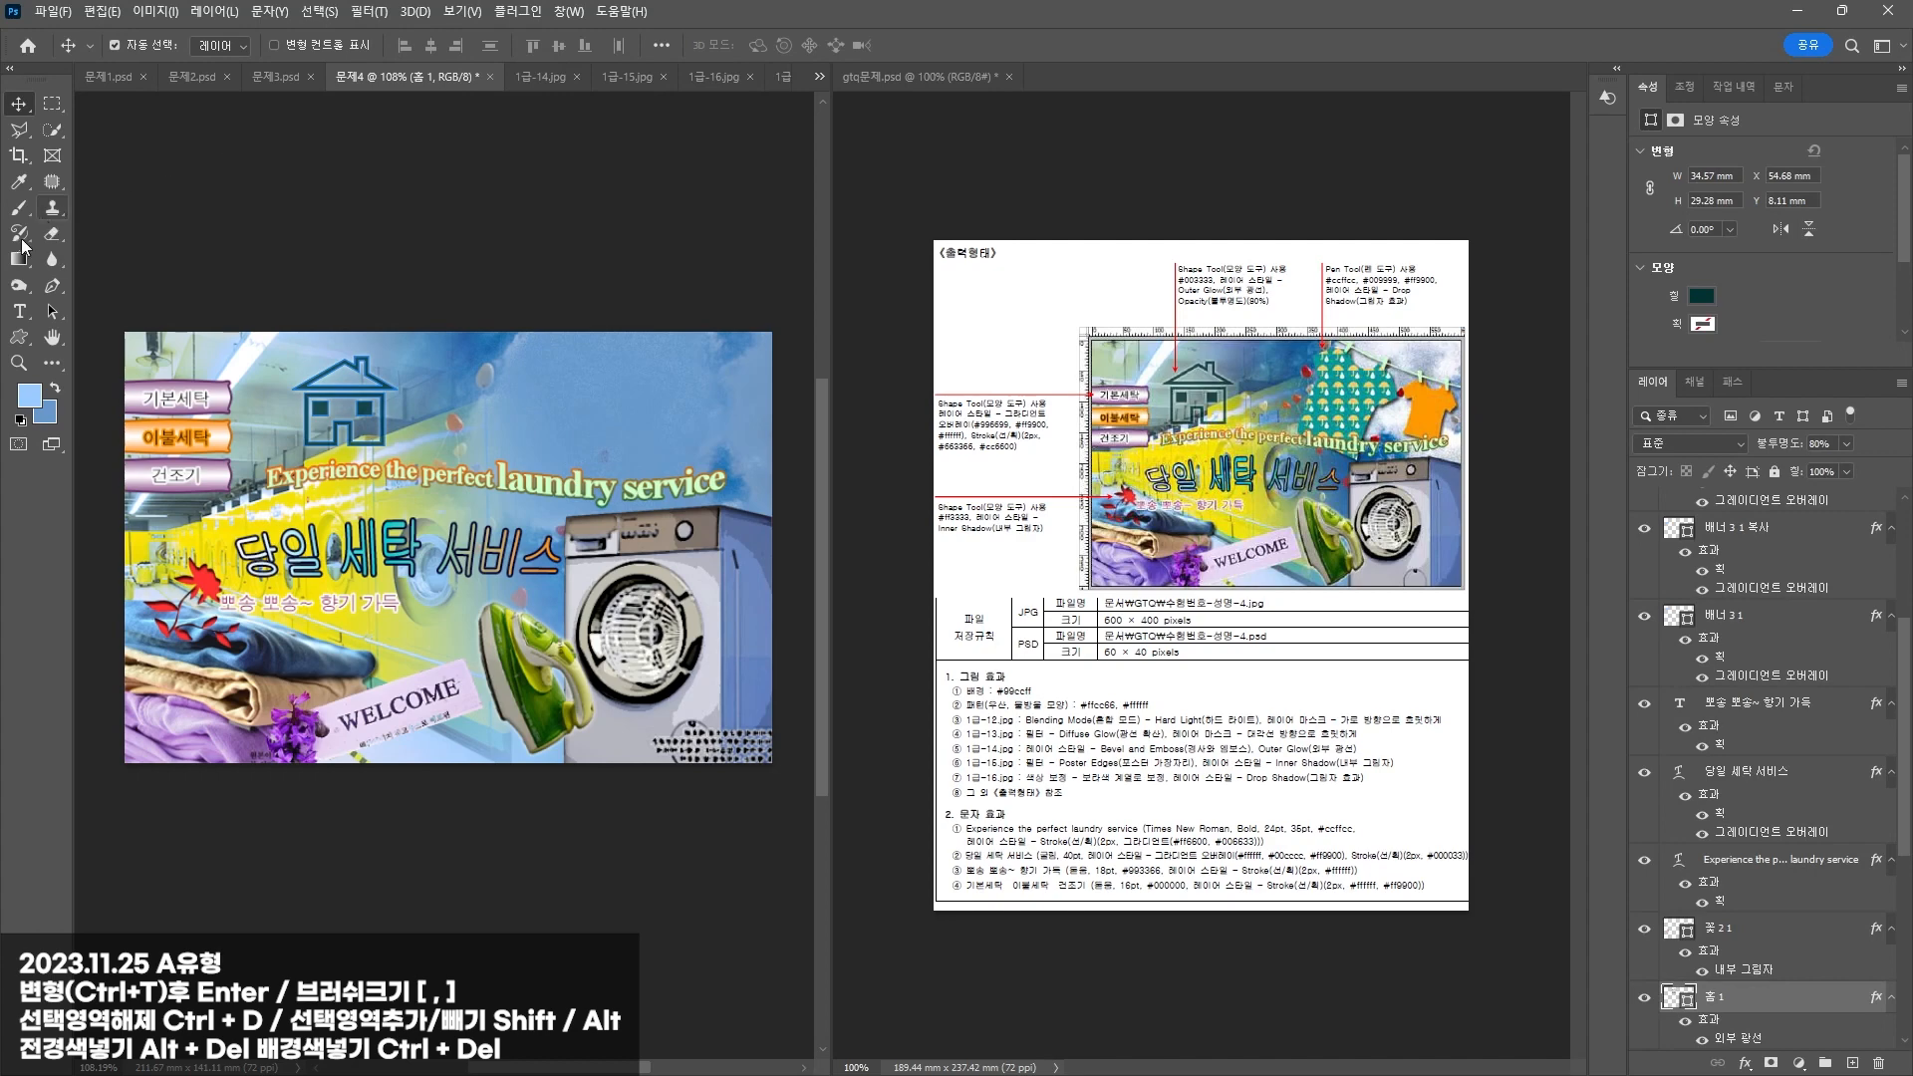
pyautogui.click(53, 285)
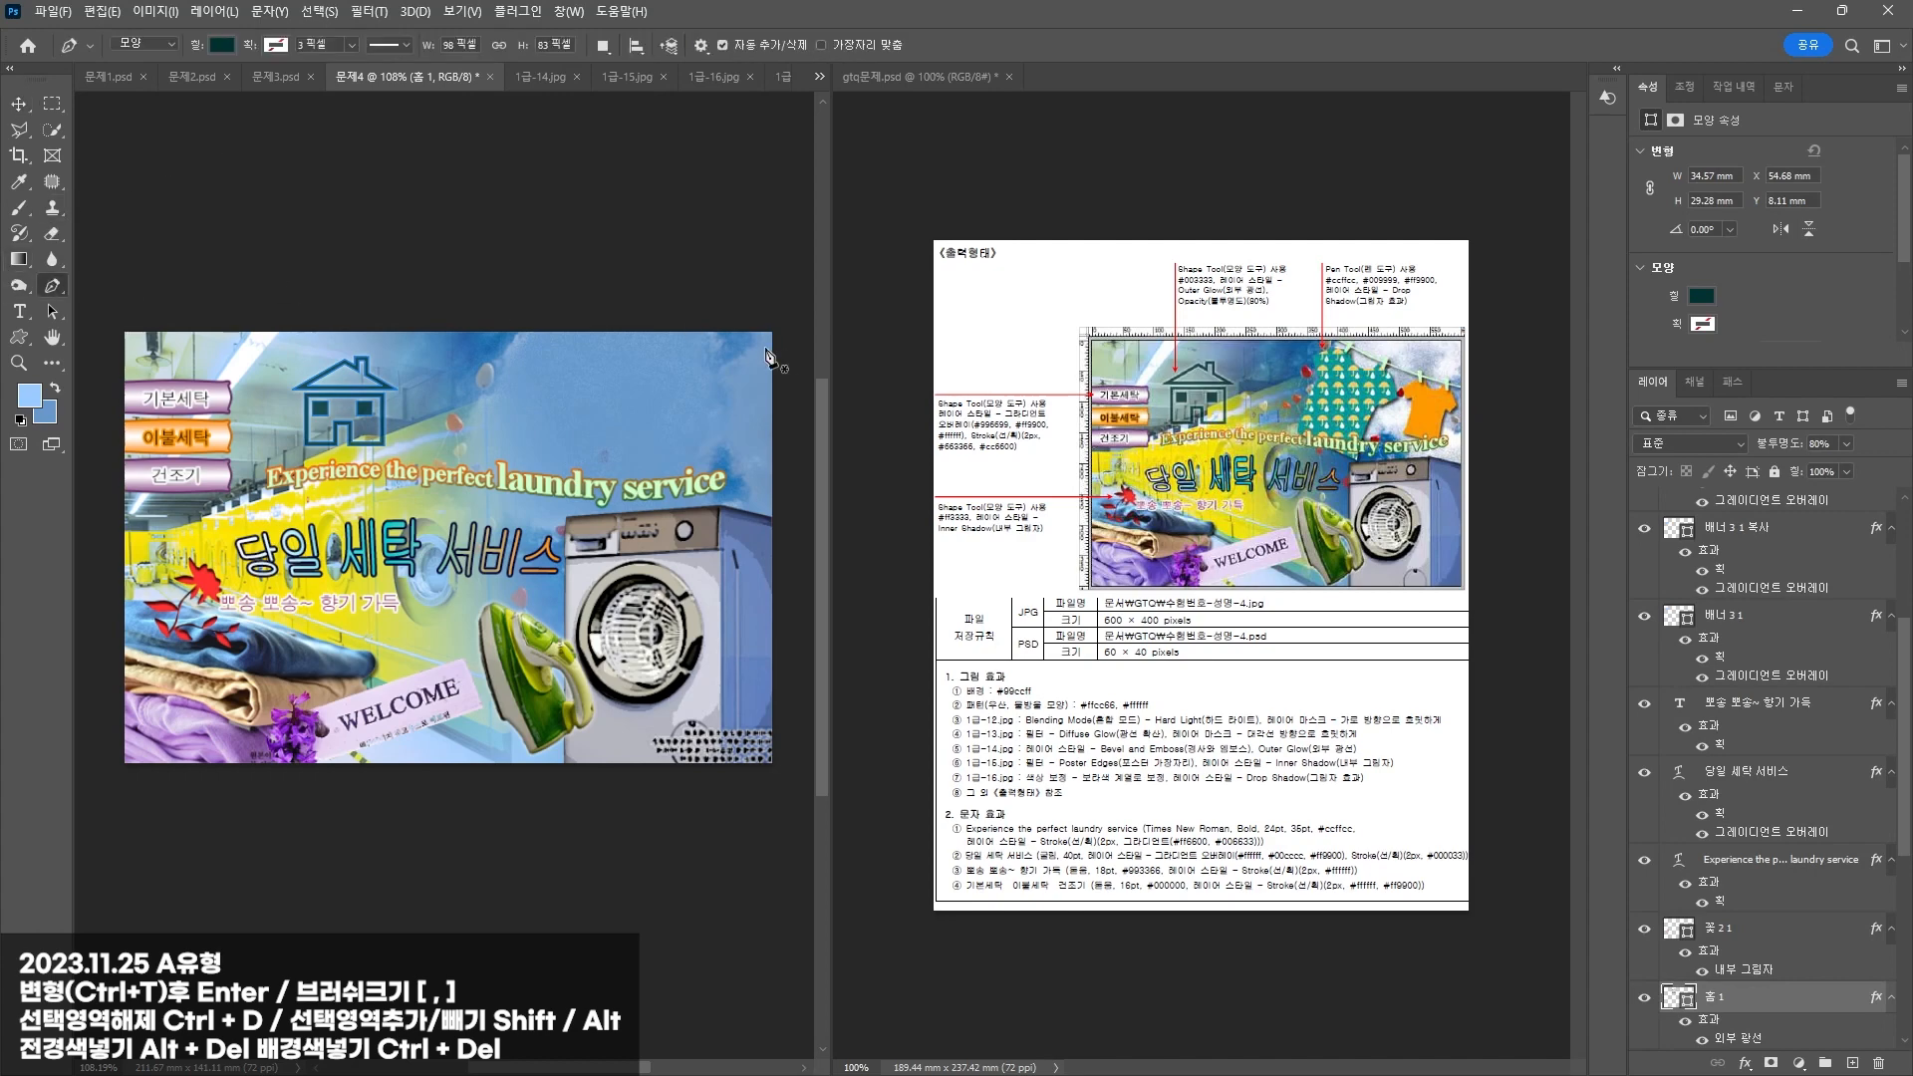
pyautogui.click(592, 319)
pyautogui.moveTo(789, 370); pyautogui.dragTo(553, 391)
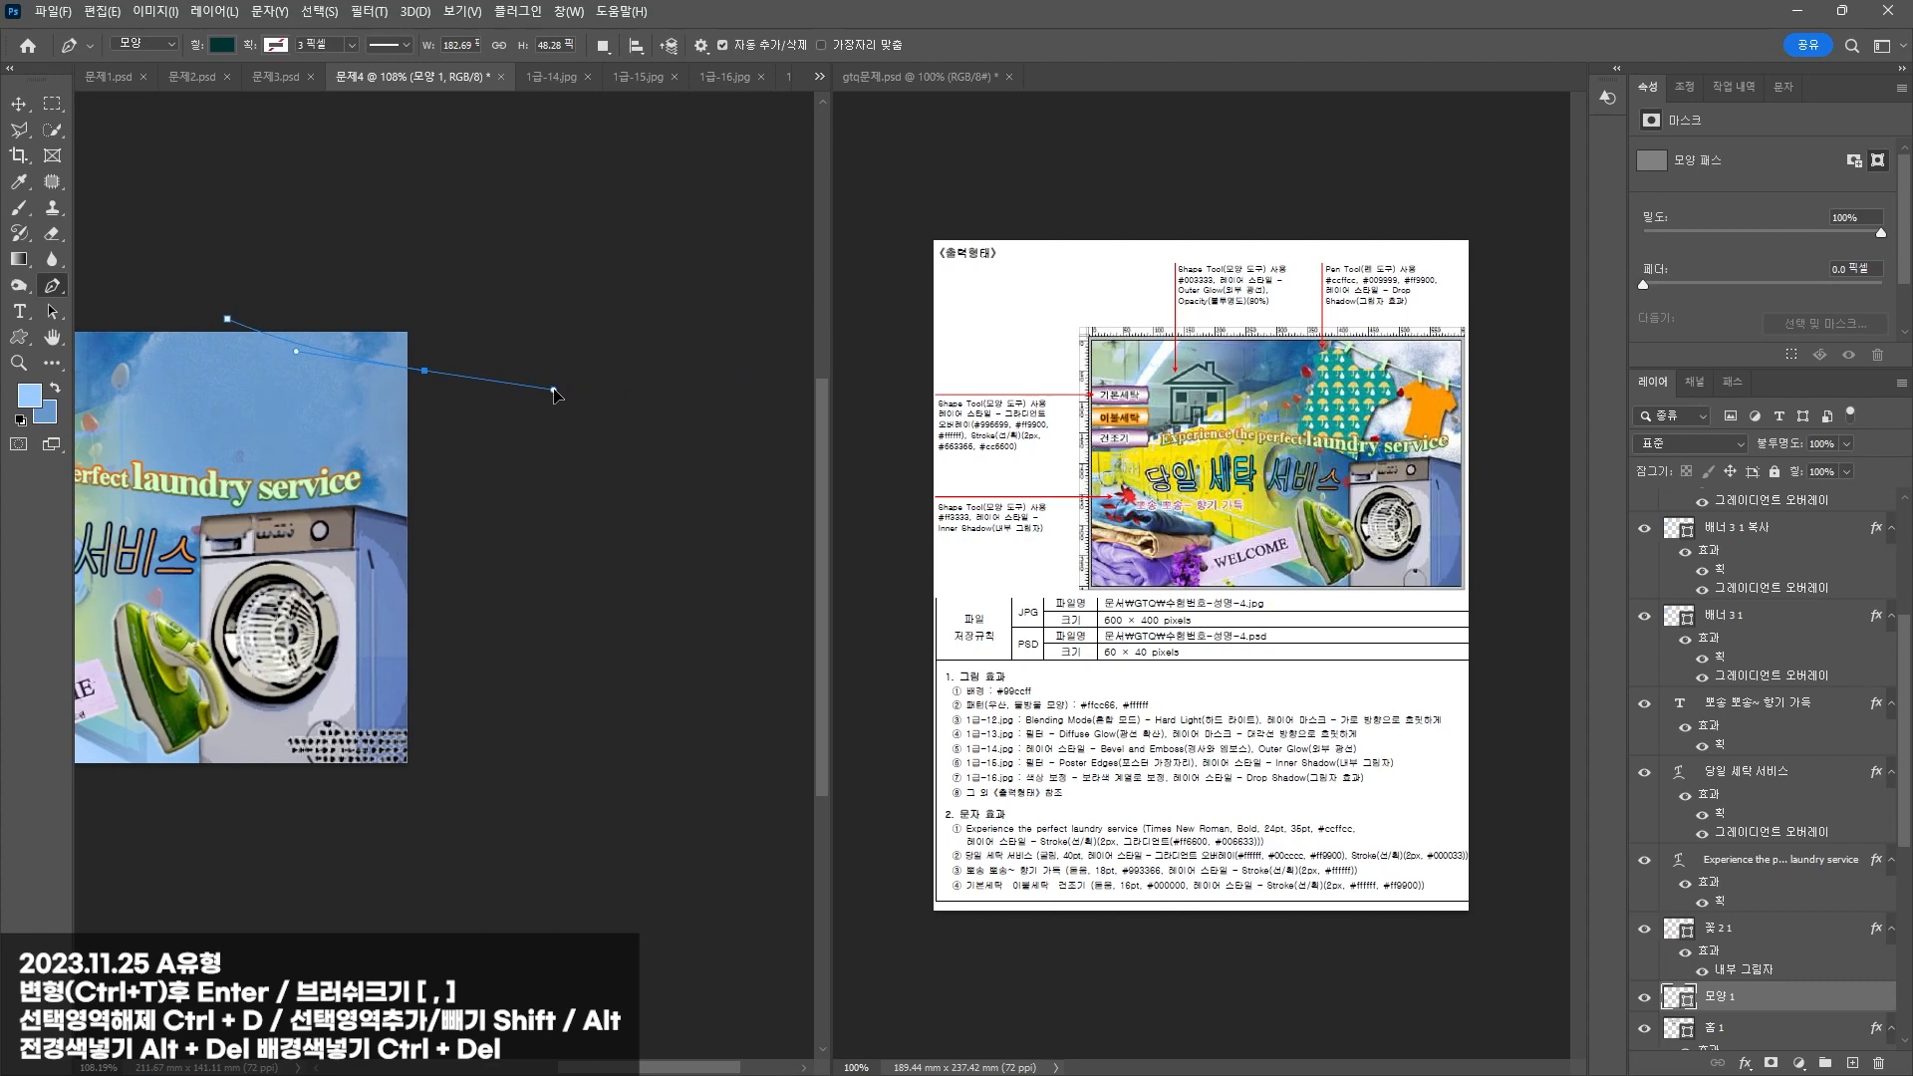
pyautogui.click(428, 376)
pyautogui.moveTo(215, 321); pyautogui.dragTo(186, 305)
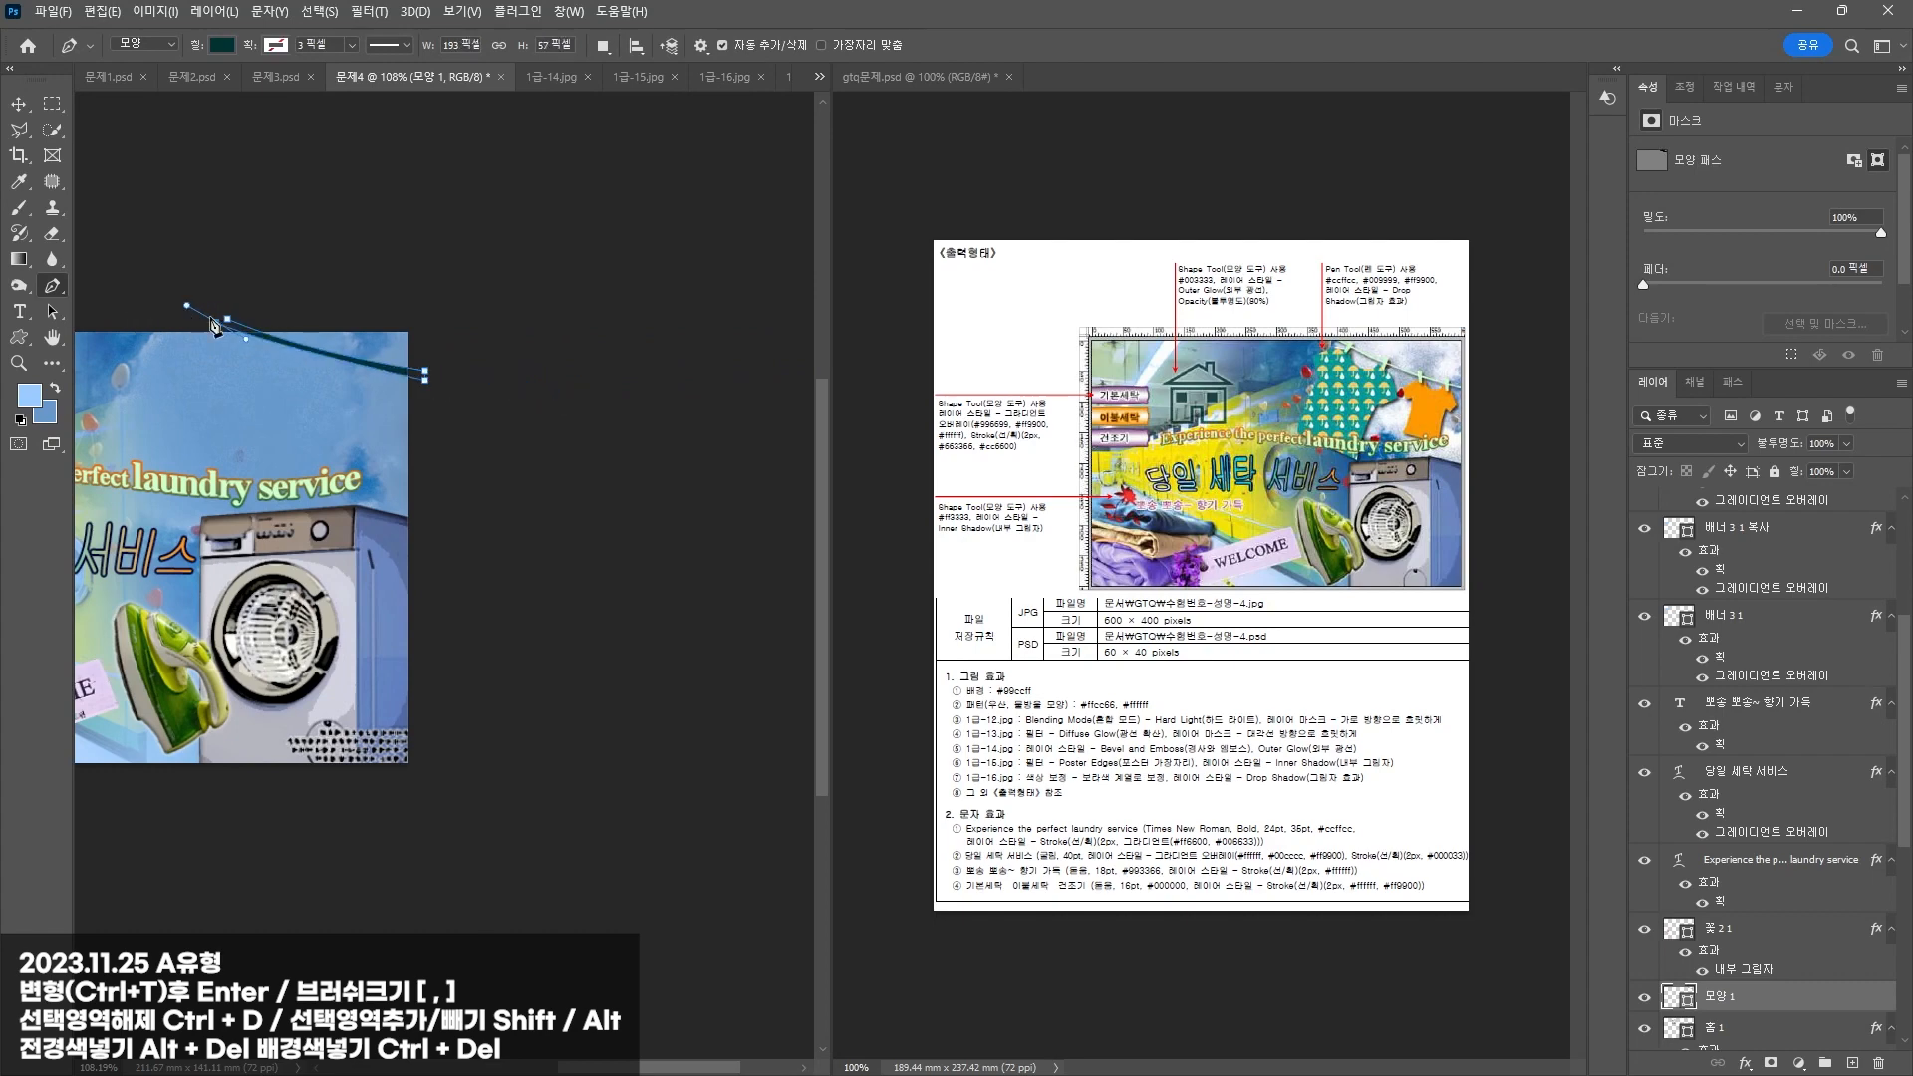
pyautogui.click(227, 320)
# Step: Set the clothesline shape's fill colour to #ccffcc
pyautogui.scroll(3, 235, 329)
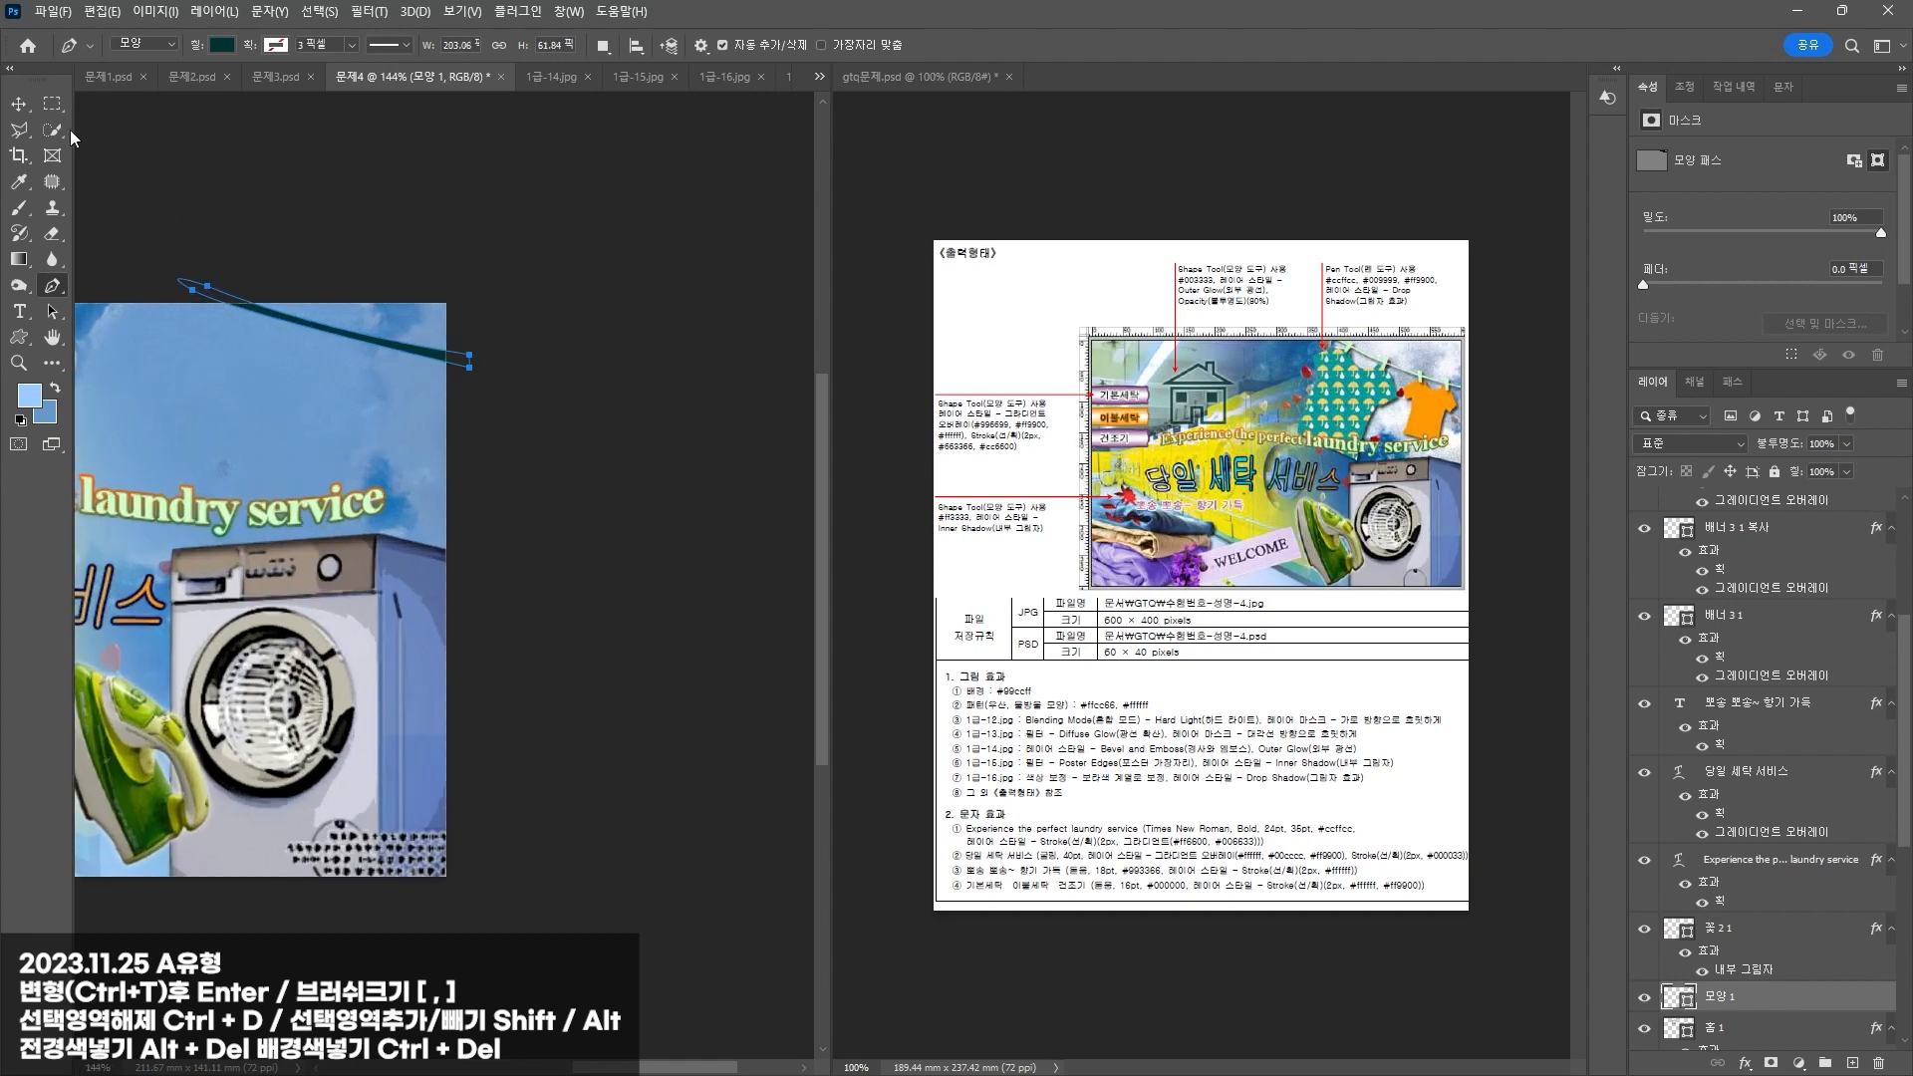
pyautogui.click(225, 45)
pyautogui.click(345, 83)
pyautogui.write('ㅊ')
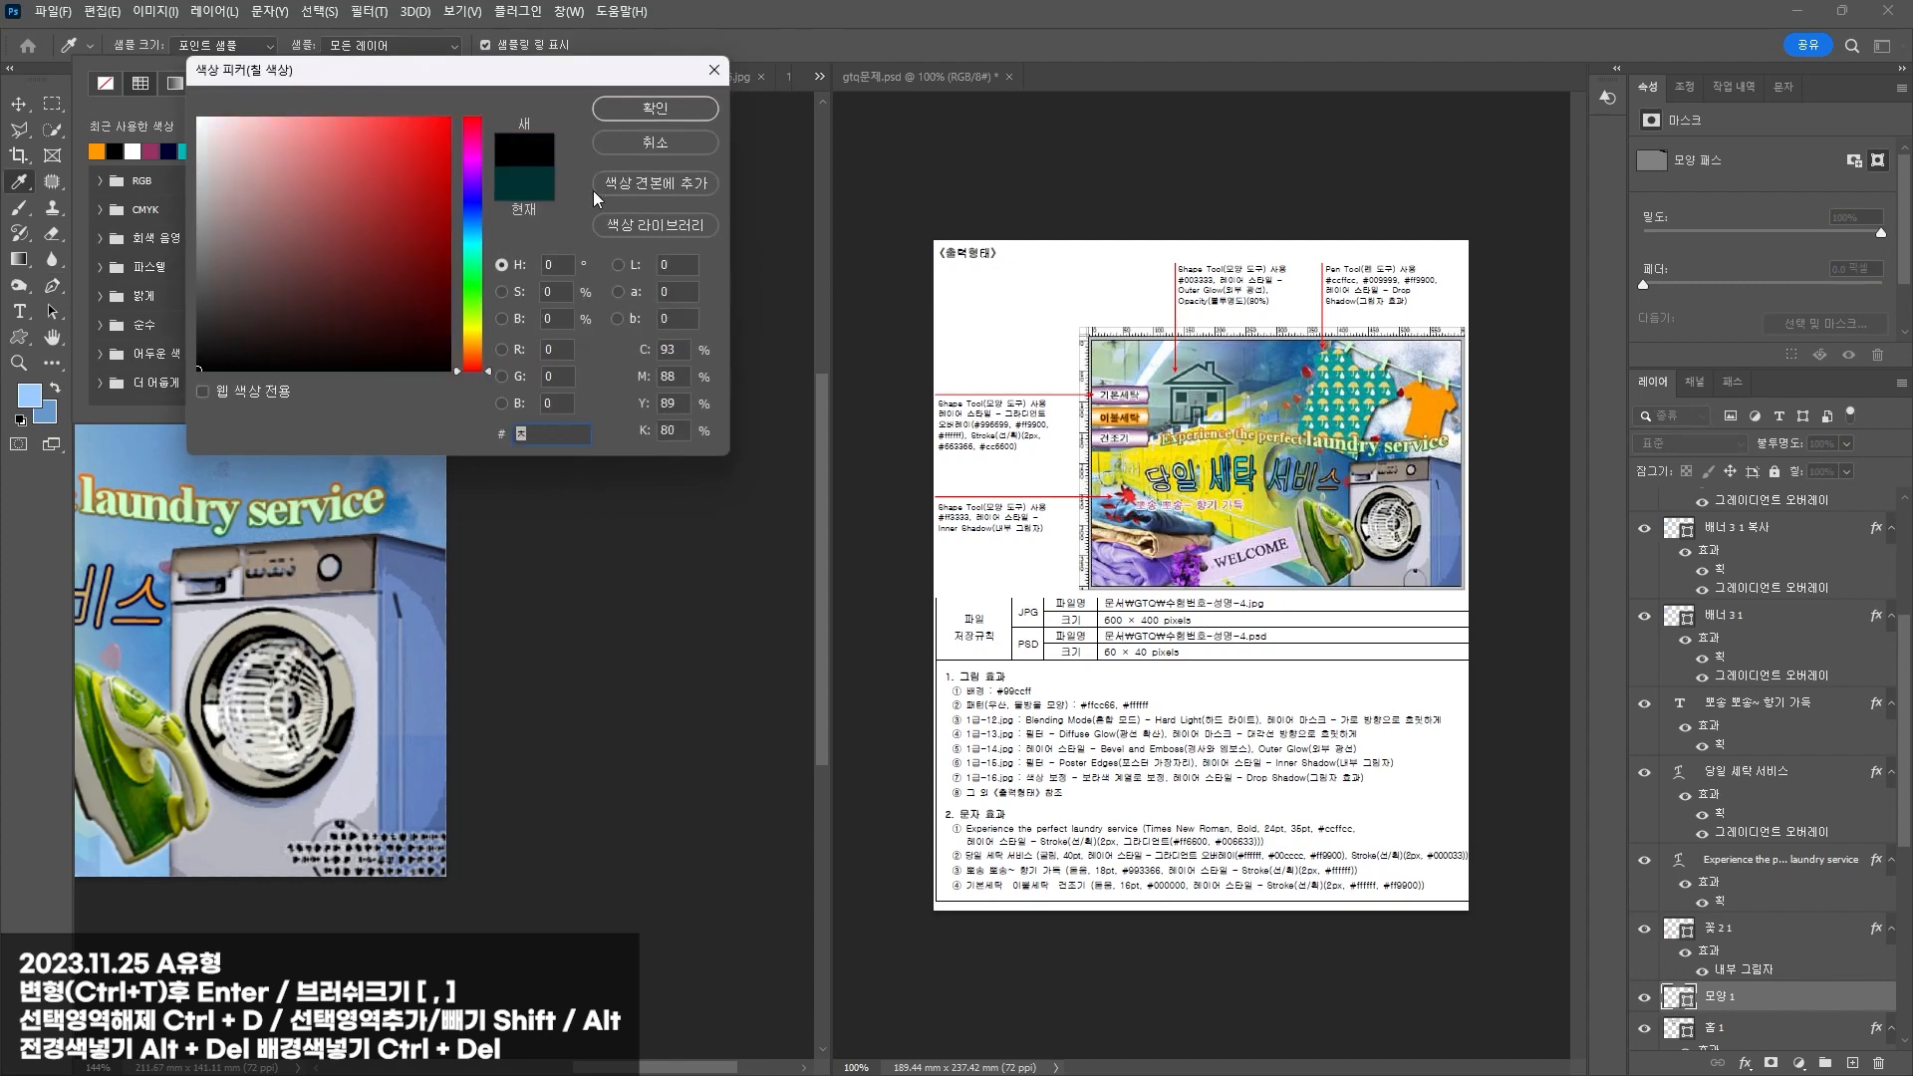
pyautogui.press('BackSpace')
pyautogui.write('ccffcc')
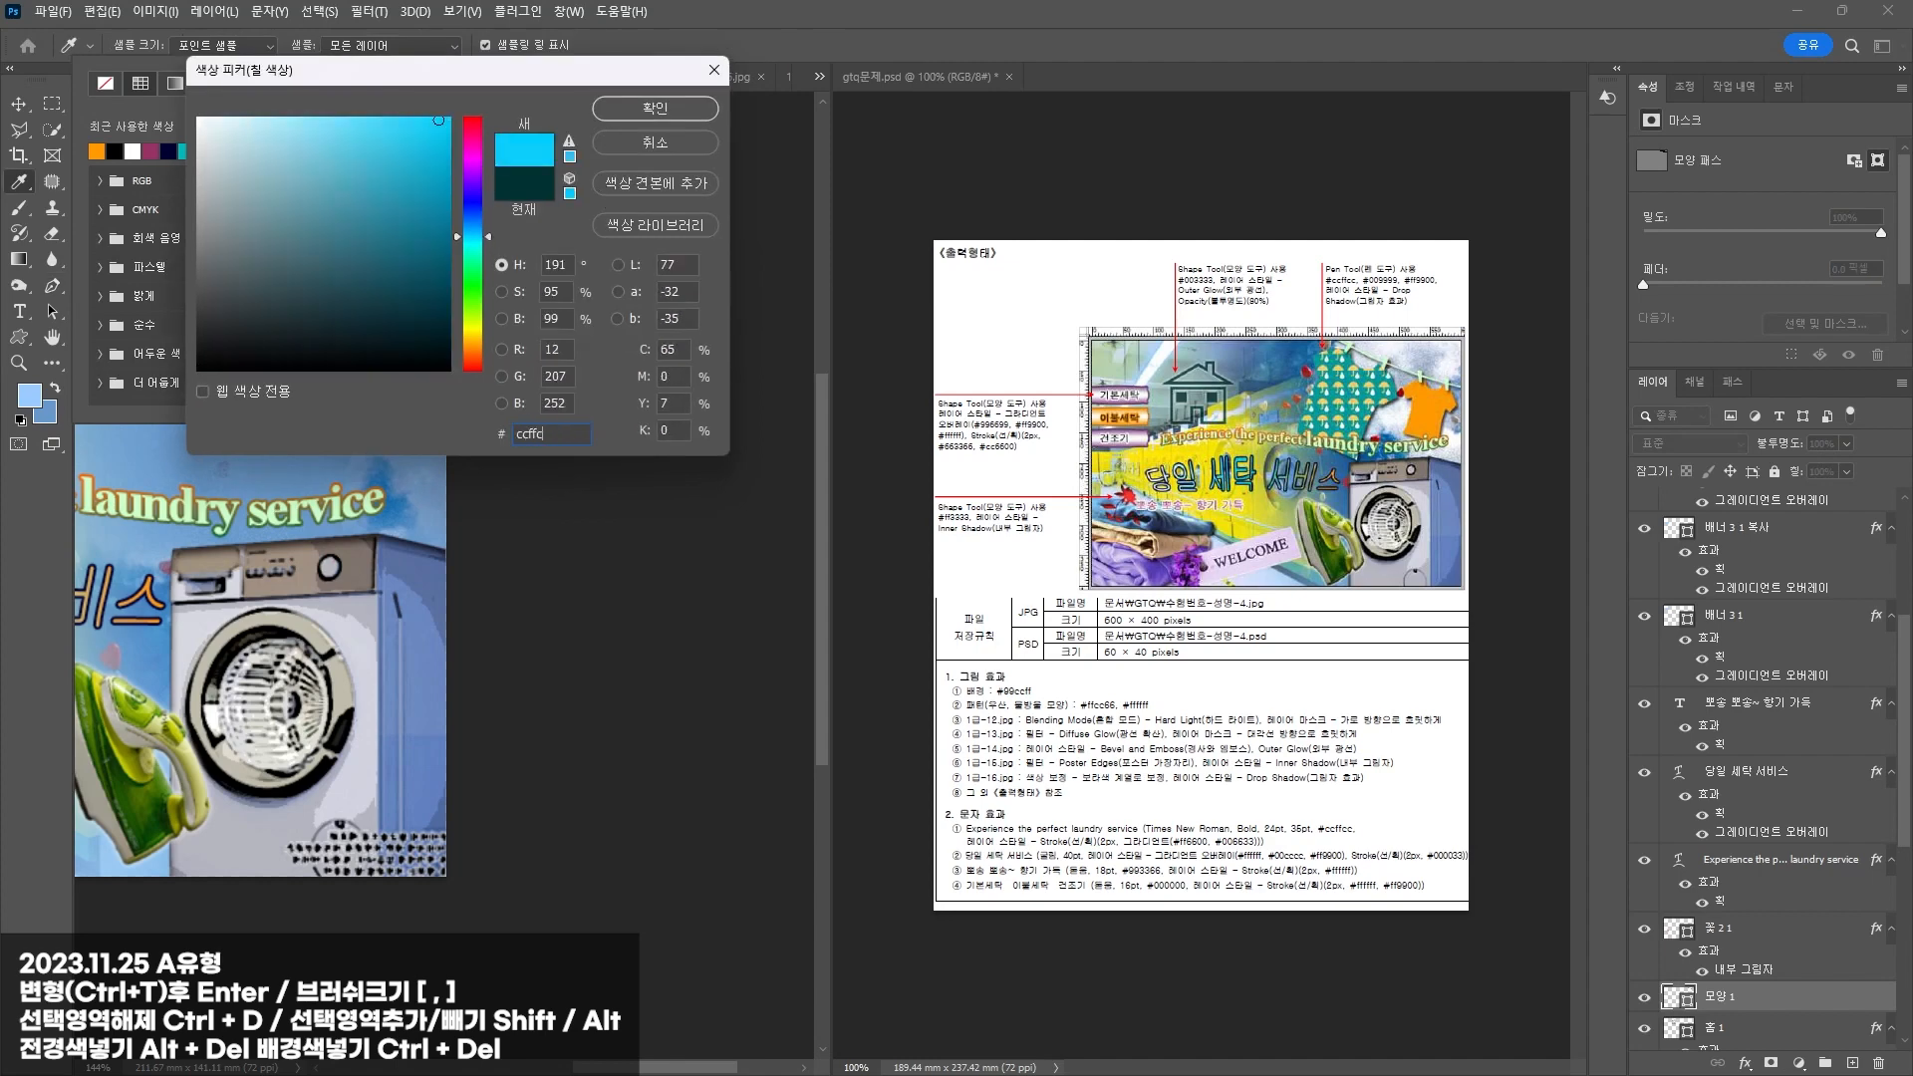
pyautogui.press('Return')
pyautogui.press('Return')
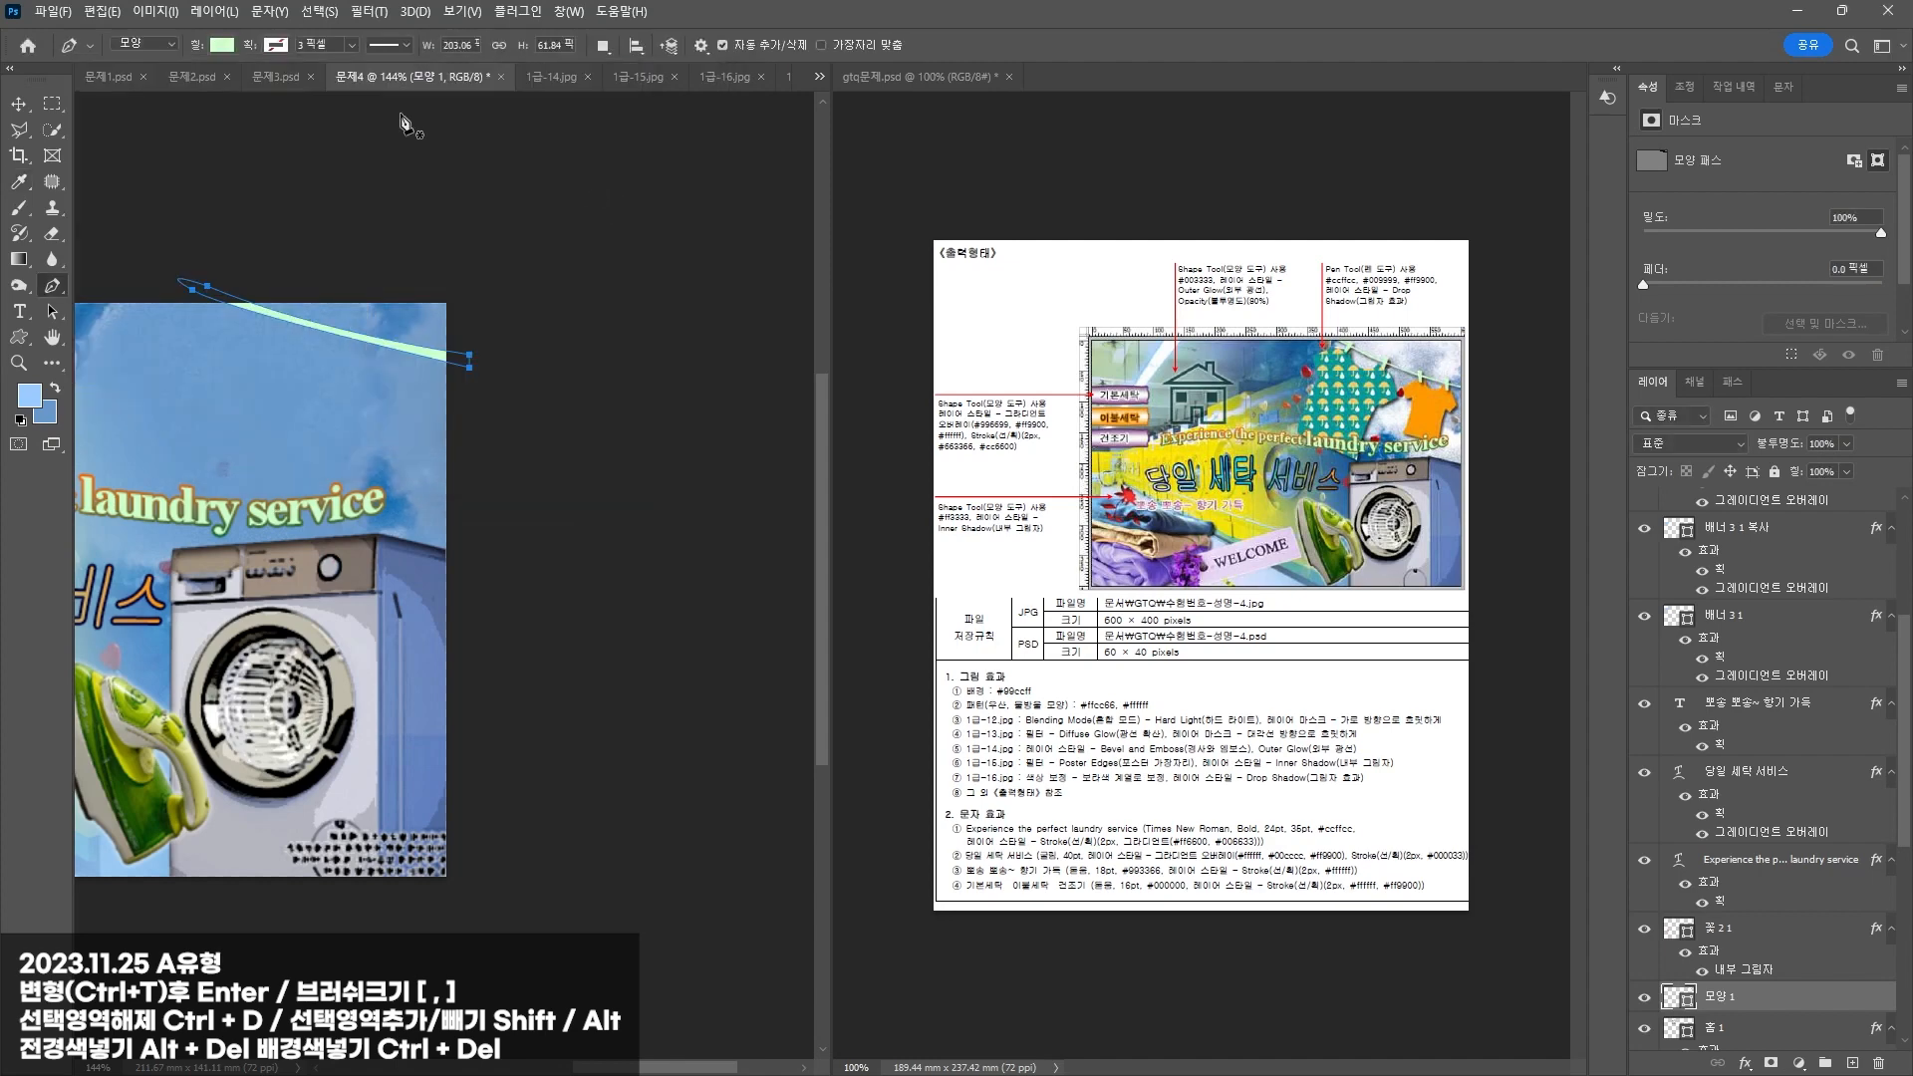
# Step: Shift the two anchor points at the clothesline's upper end further left with the Direct Selection tool
pyautogui.click(21, 105)
pyautogui.scroll(5, 161, 263)
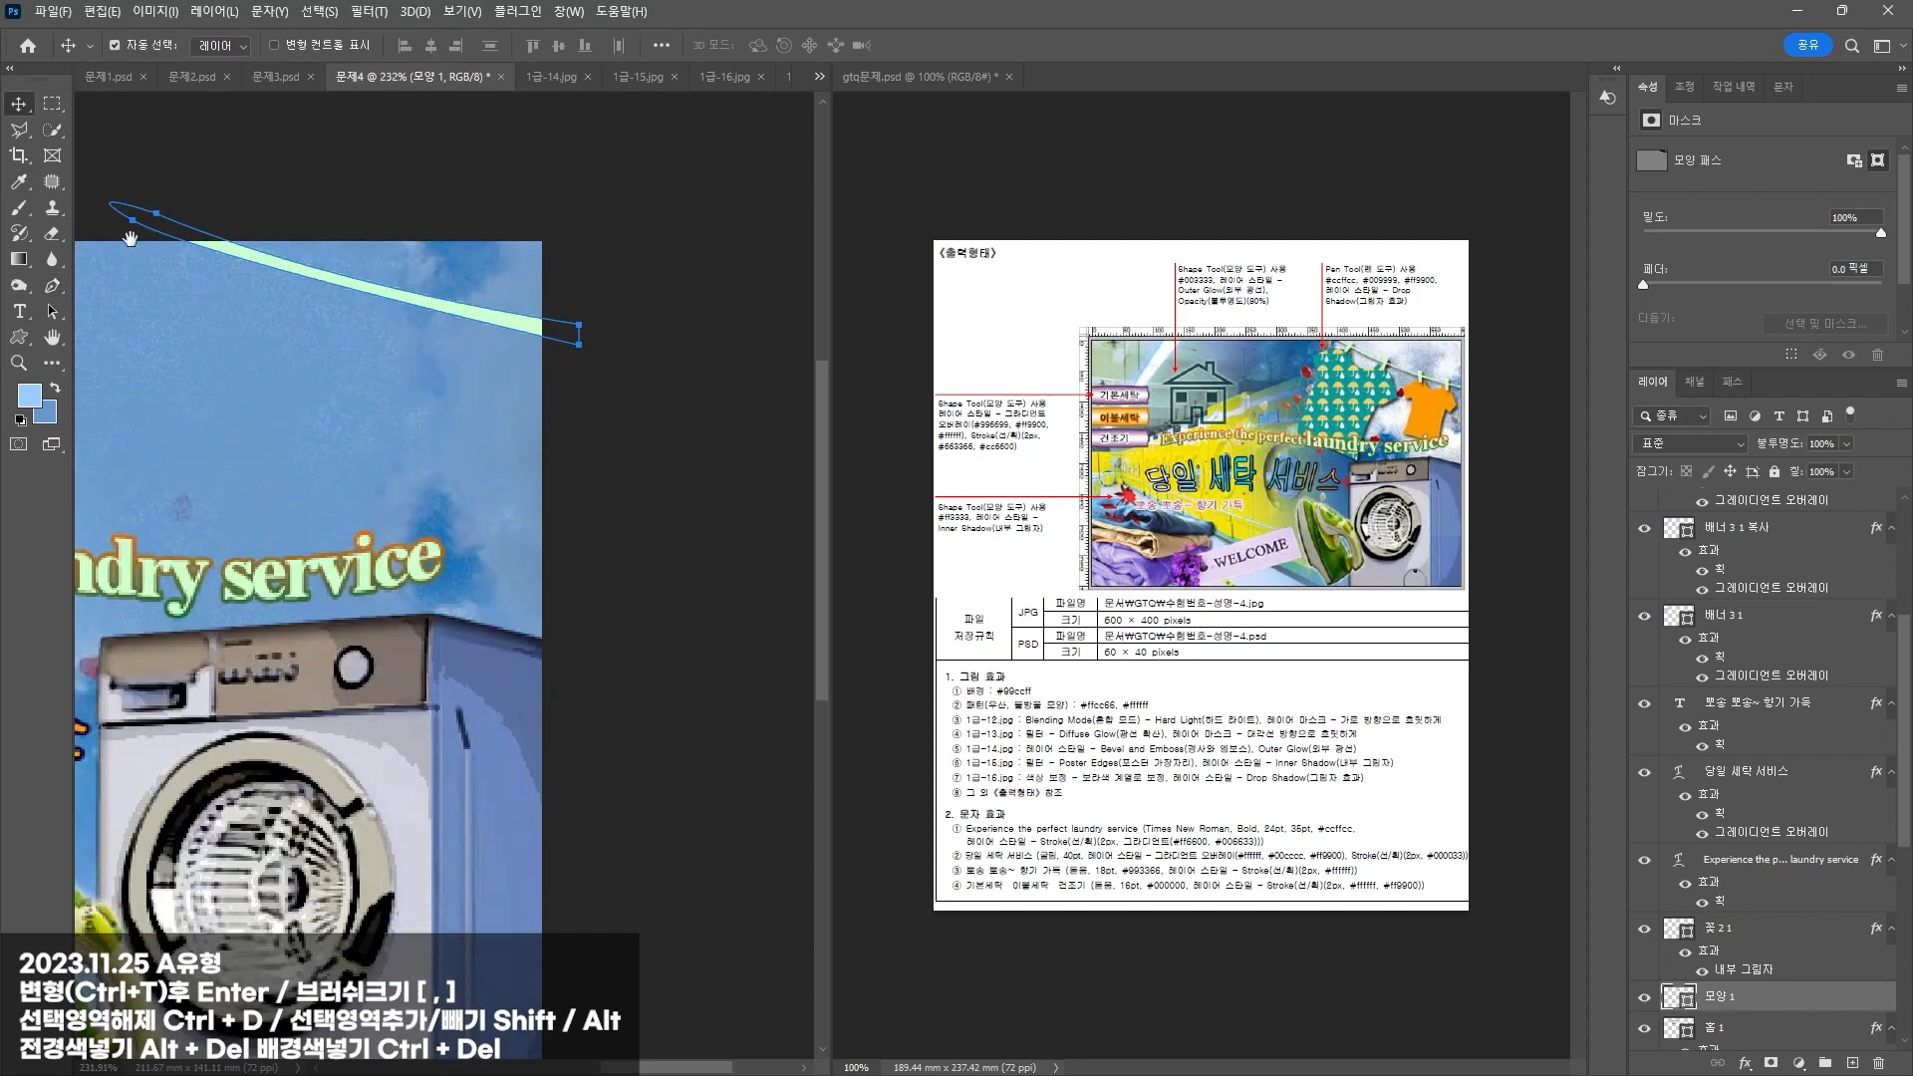
pyautogui.click(52, 311)
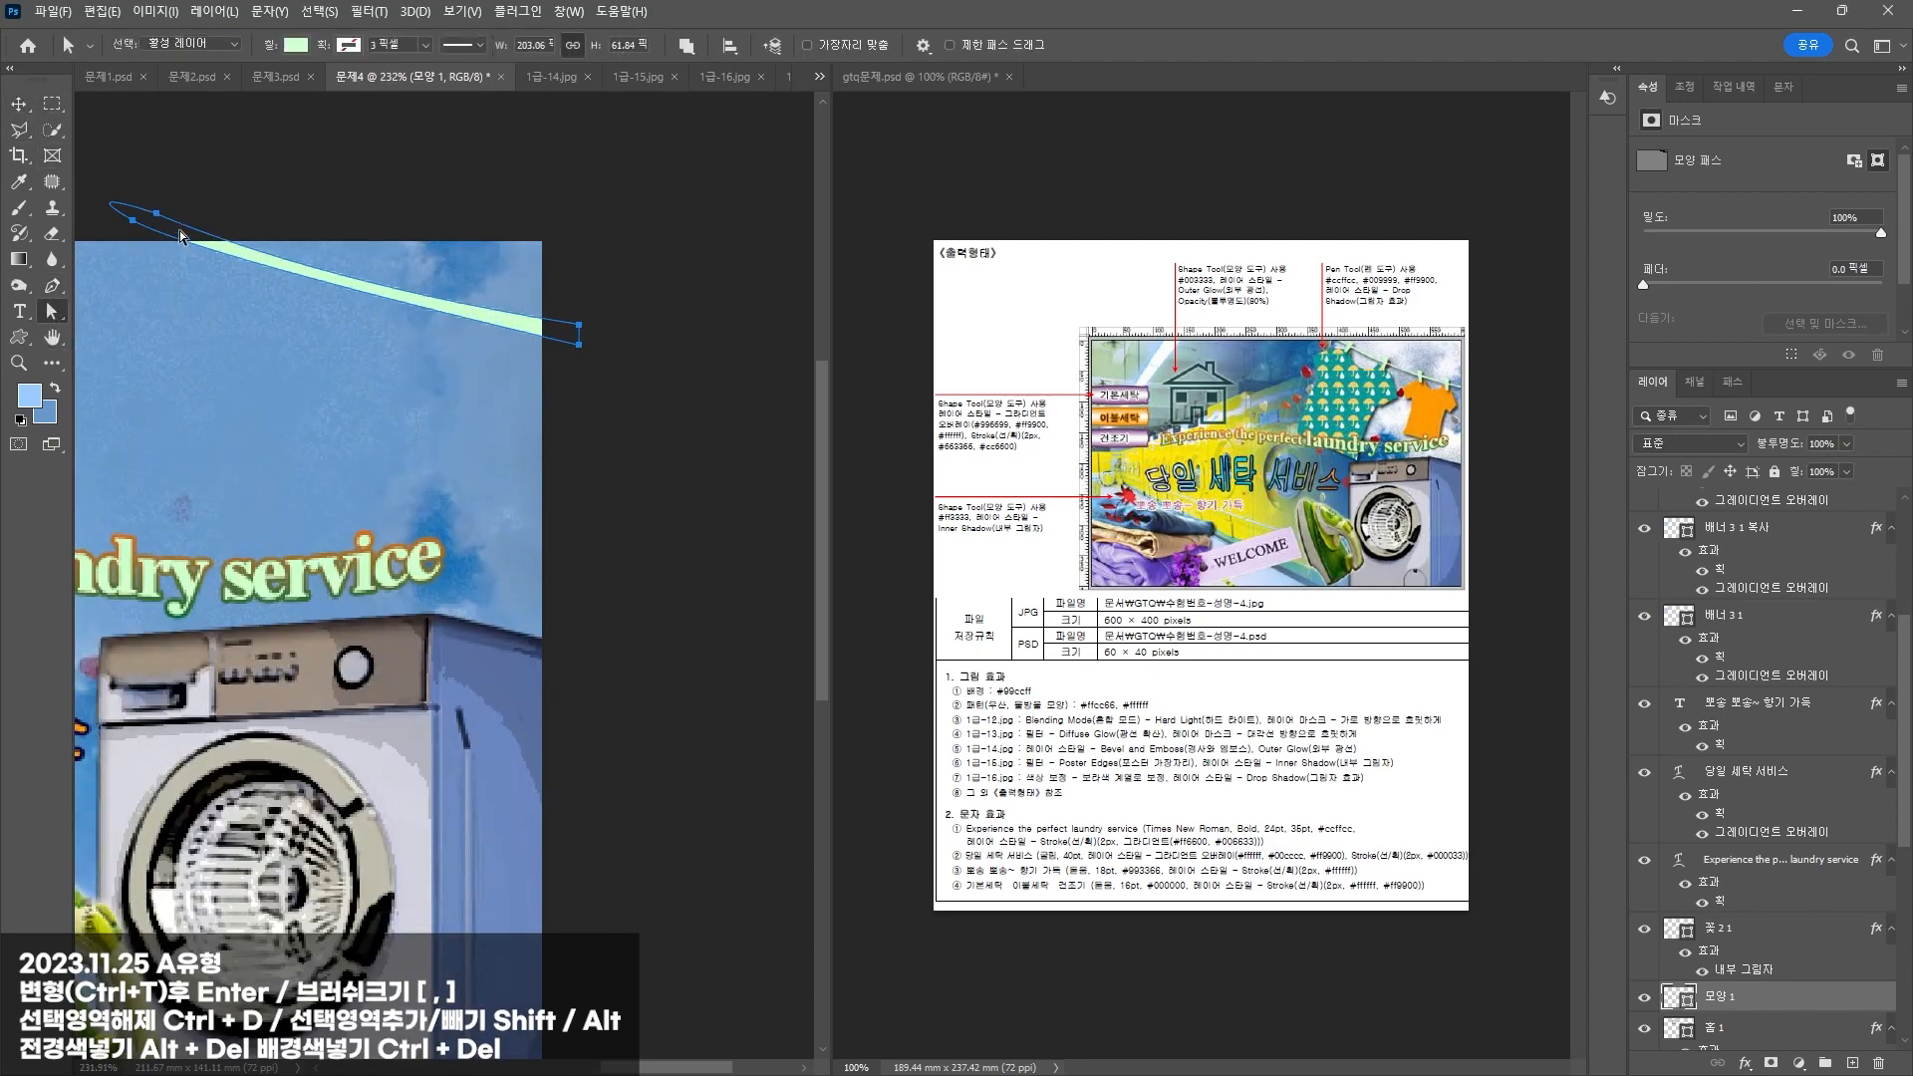
pyautogui.click(132, 221)
pyautogui.keyDown('shift'); pyautogui.click(157, 214); pyautogui.keyUp('shift')
pyautogui.moveTo(156, 213)
pyautogui.mouseDown()
pyautogui.moveTo(81, 215)
pyautogui.moveTo(119, 217)
pyautogui.mouseUp()
pyautogui.moveTo(130, 245); pyautogui.dragTo(184, 257)
pyautogui.scroll(-8, 318, 423)
# Step: Lower the clothesline's right end by moving both of its anchor points, giving the line a steeper slope
pyautogui.click(475, 376)
pyautogui.keyDown('shift'); pyautogui.click(475, 385); pyautogui.keyUp('shift')
pyautogui.moveTo(474, 385); pyautogui.dragTo(467, 417)
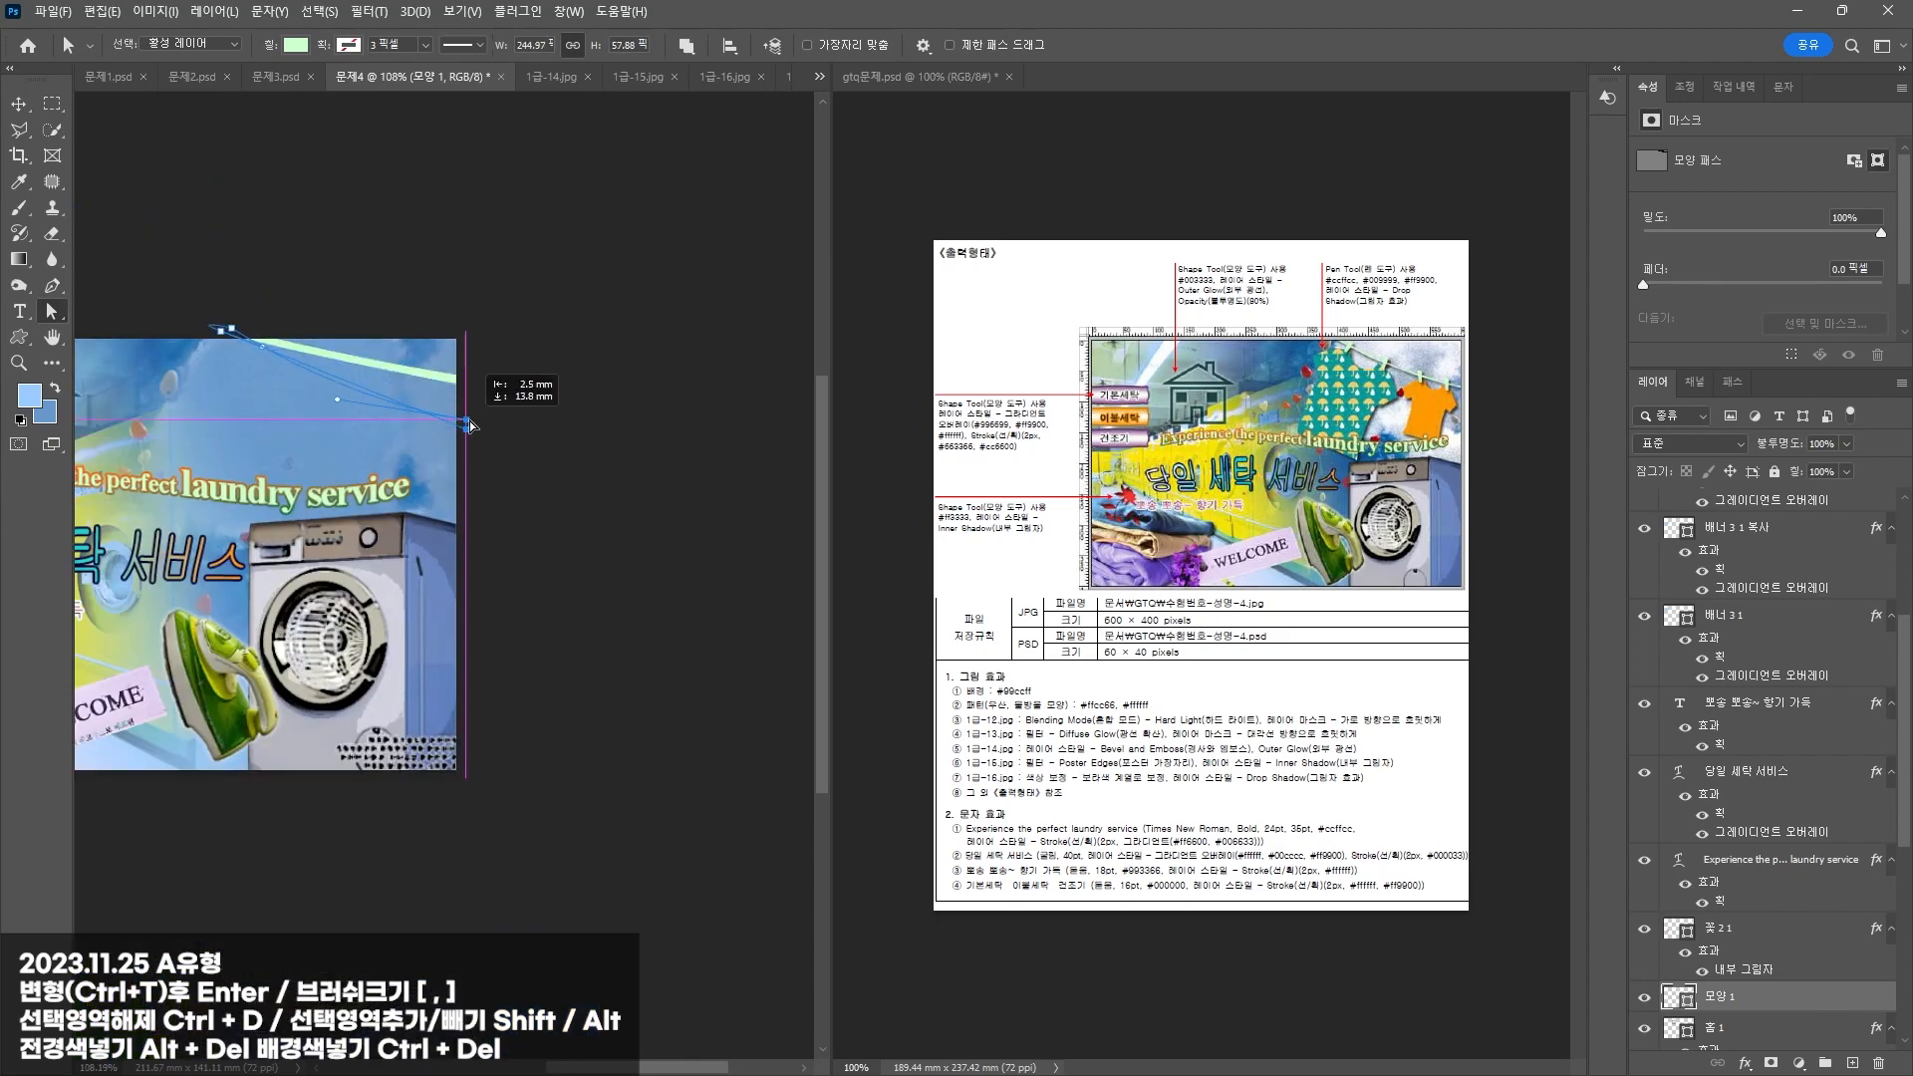
pyautogui.scroll(5, 385, 393)
pyautogui.moveTo(310, 384); pyautogui.dragTo(314, 353)
pyautogui.click(314, 229)
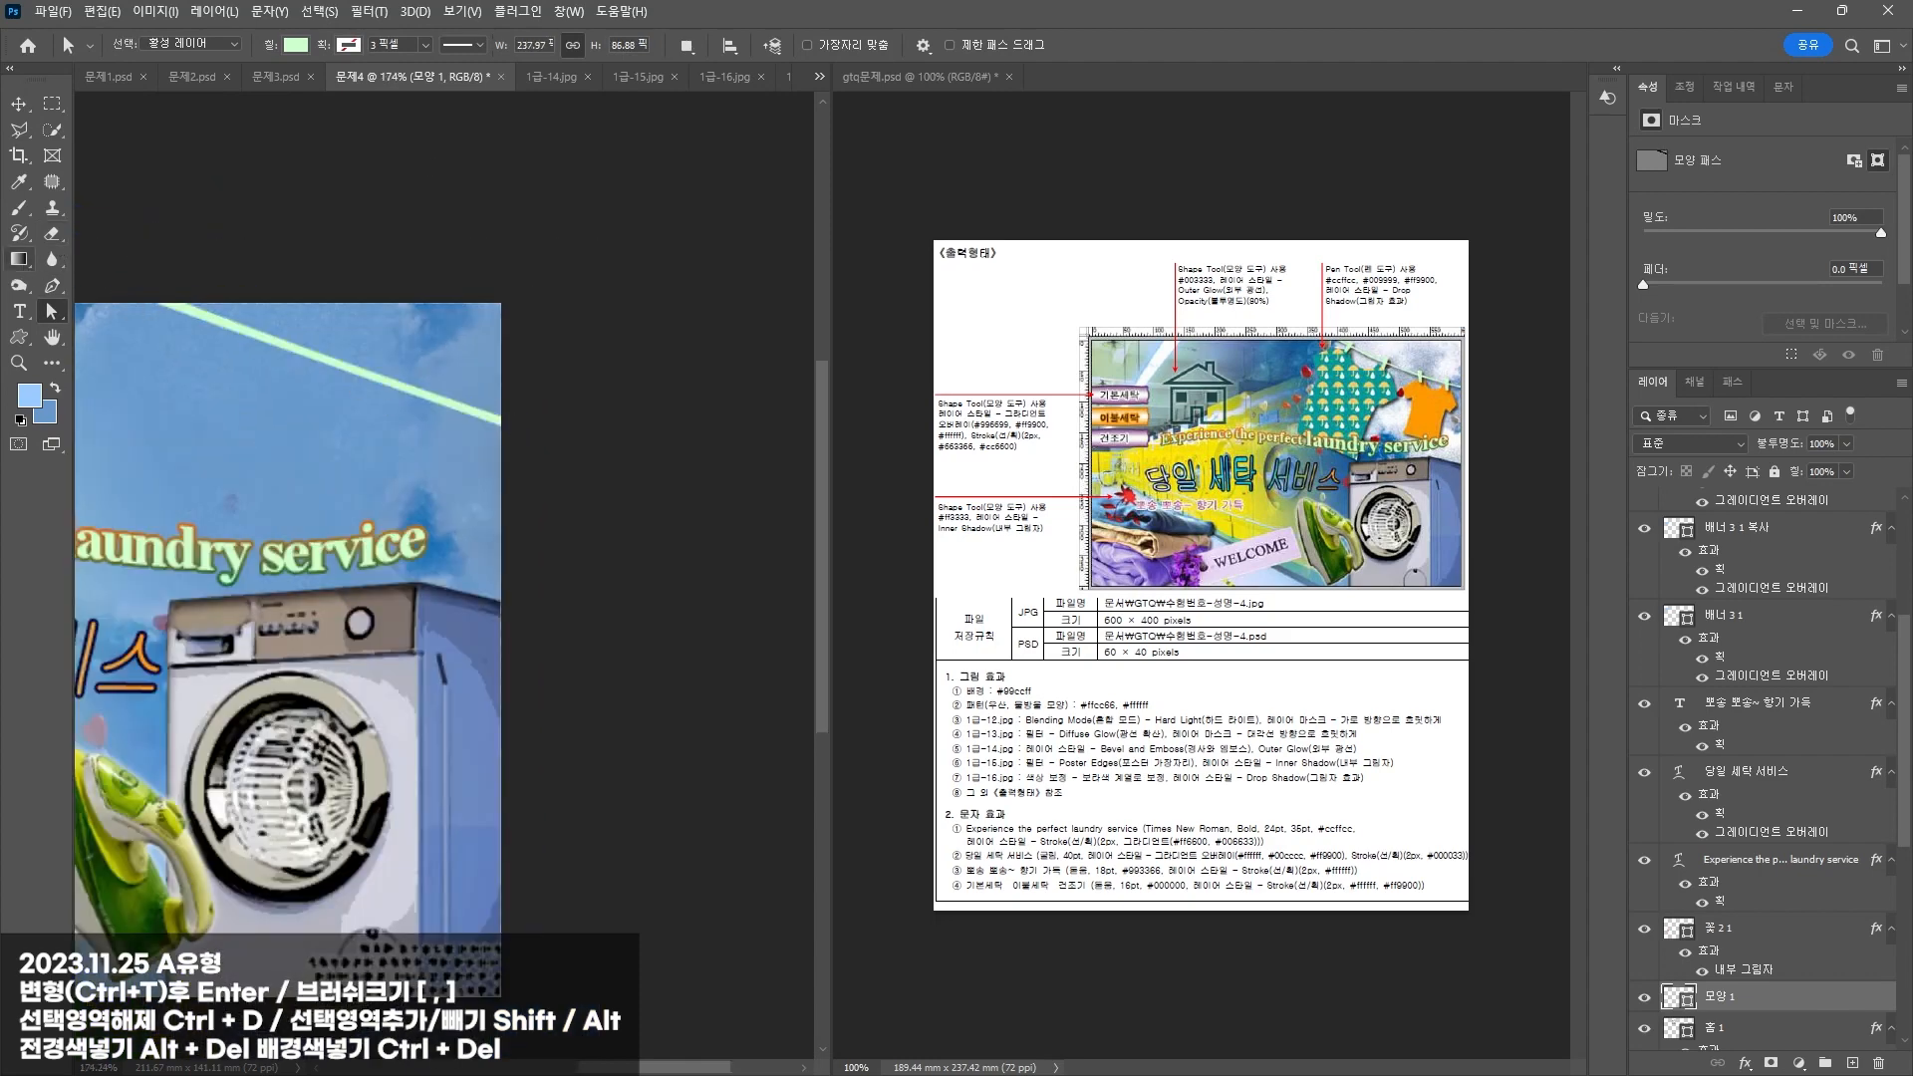
# Step: Draw two small upright clothespin shapes across the lower part of the clothesline with the Pen tool
pyautogui.click(52, 285)
pyautogui.scroll(4, 416, 374)
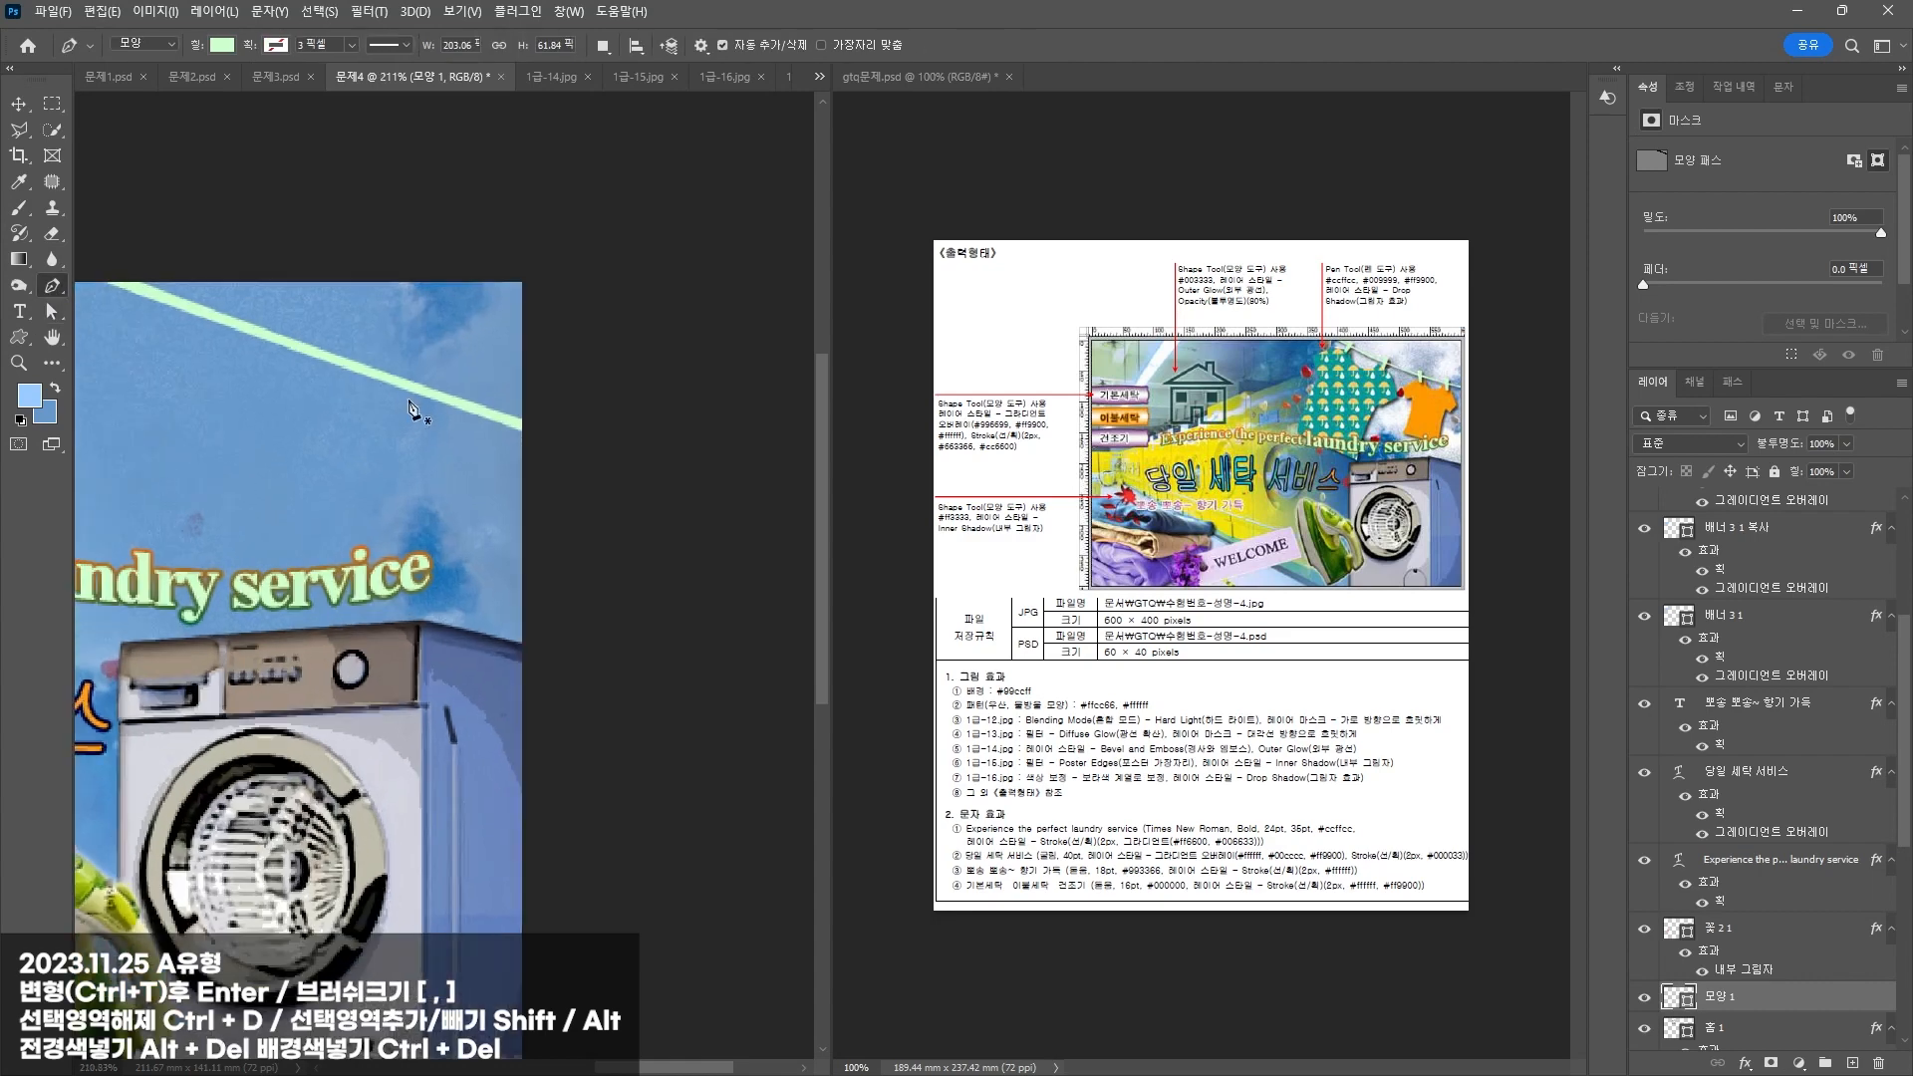
pyautogui.click(426, 350)
pyautogui.click(408, 349)
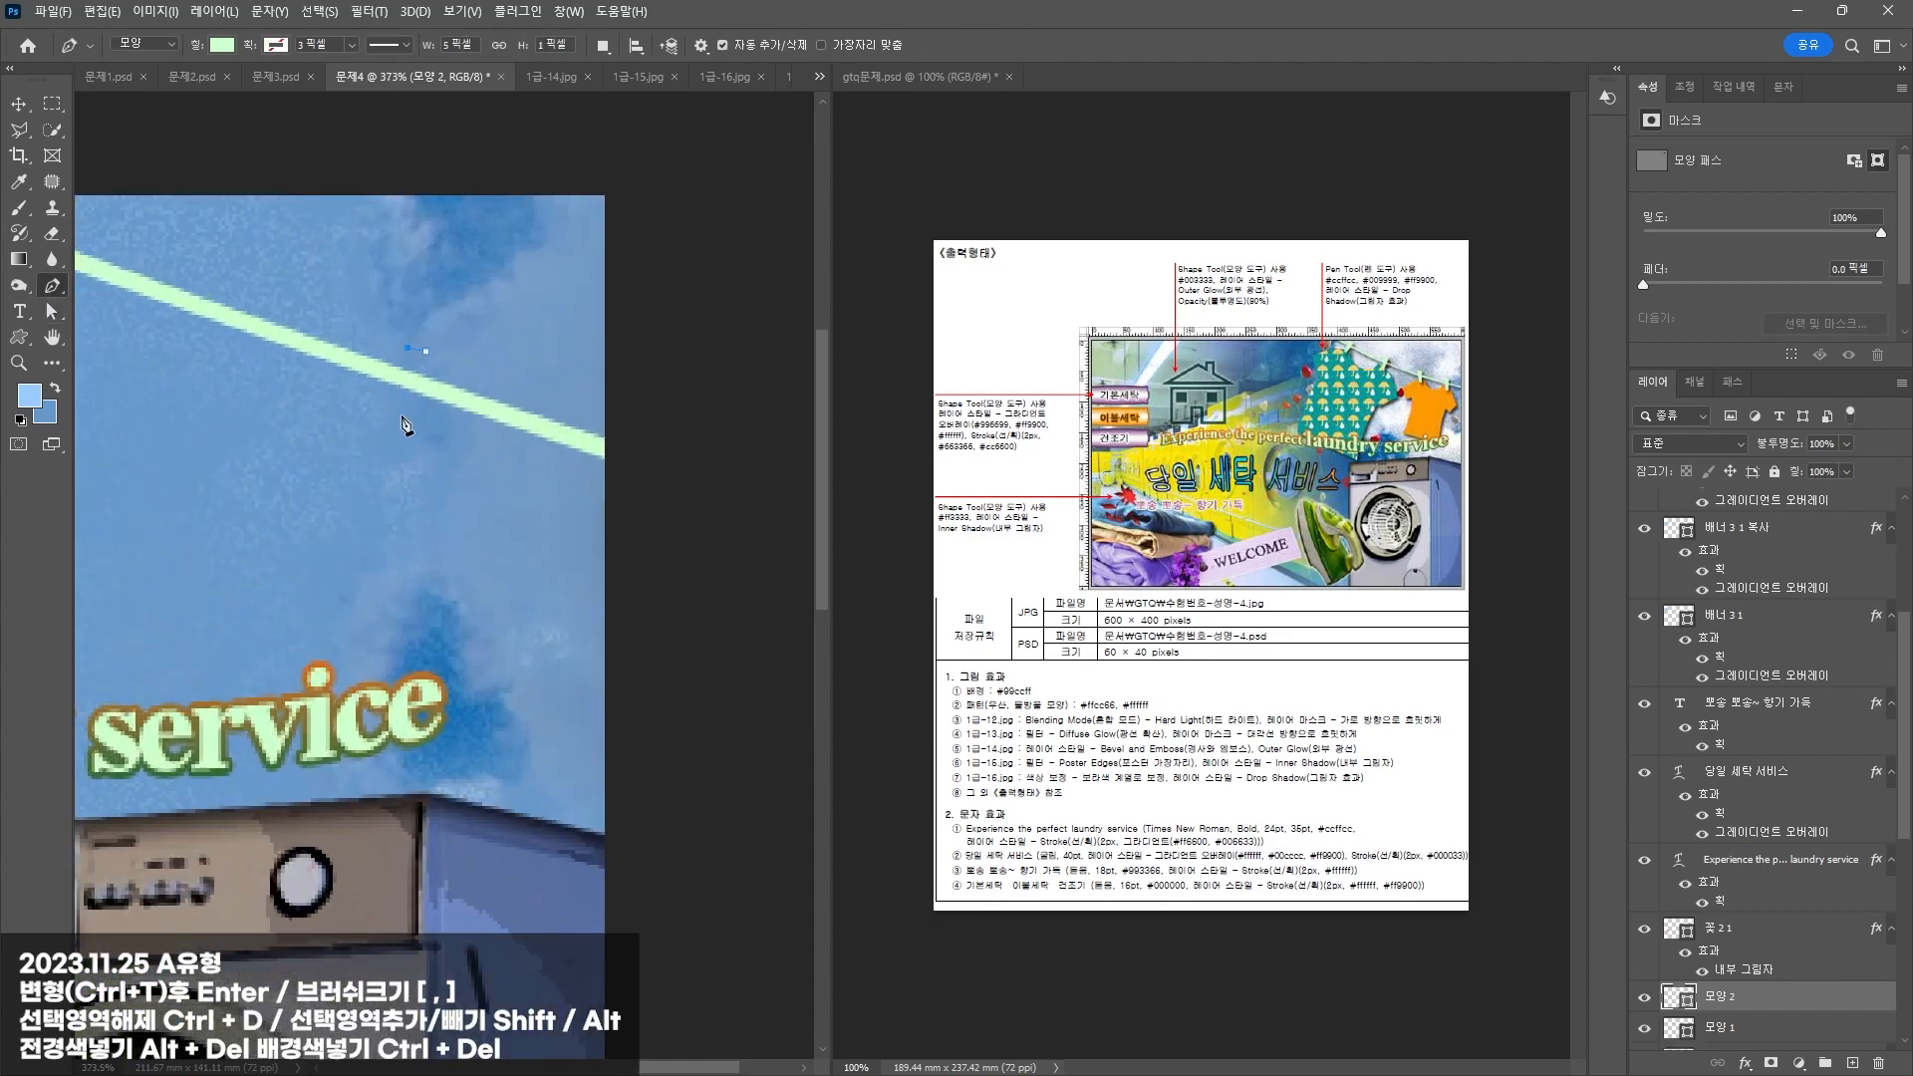
pyautogui.click(430, 407)
pyautogui.click(427, 350)
# Step: Duplicate the clothespin twice and place the copies, tilted to match the line, further up the clothesline
pyautogui.click(18, 103)
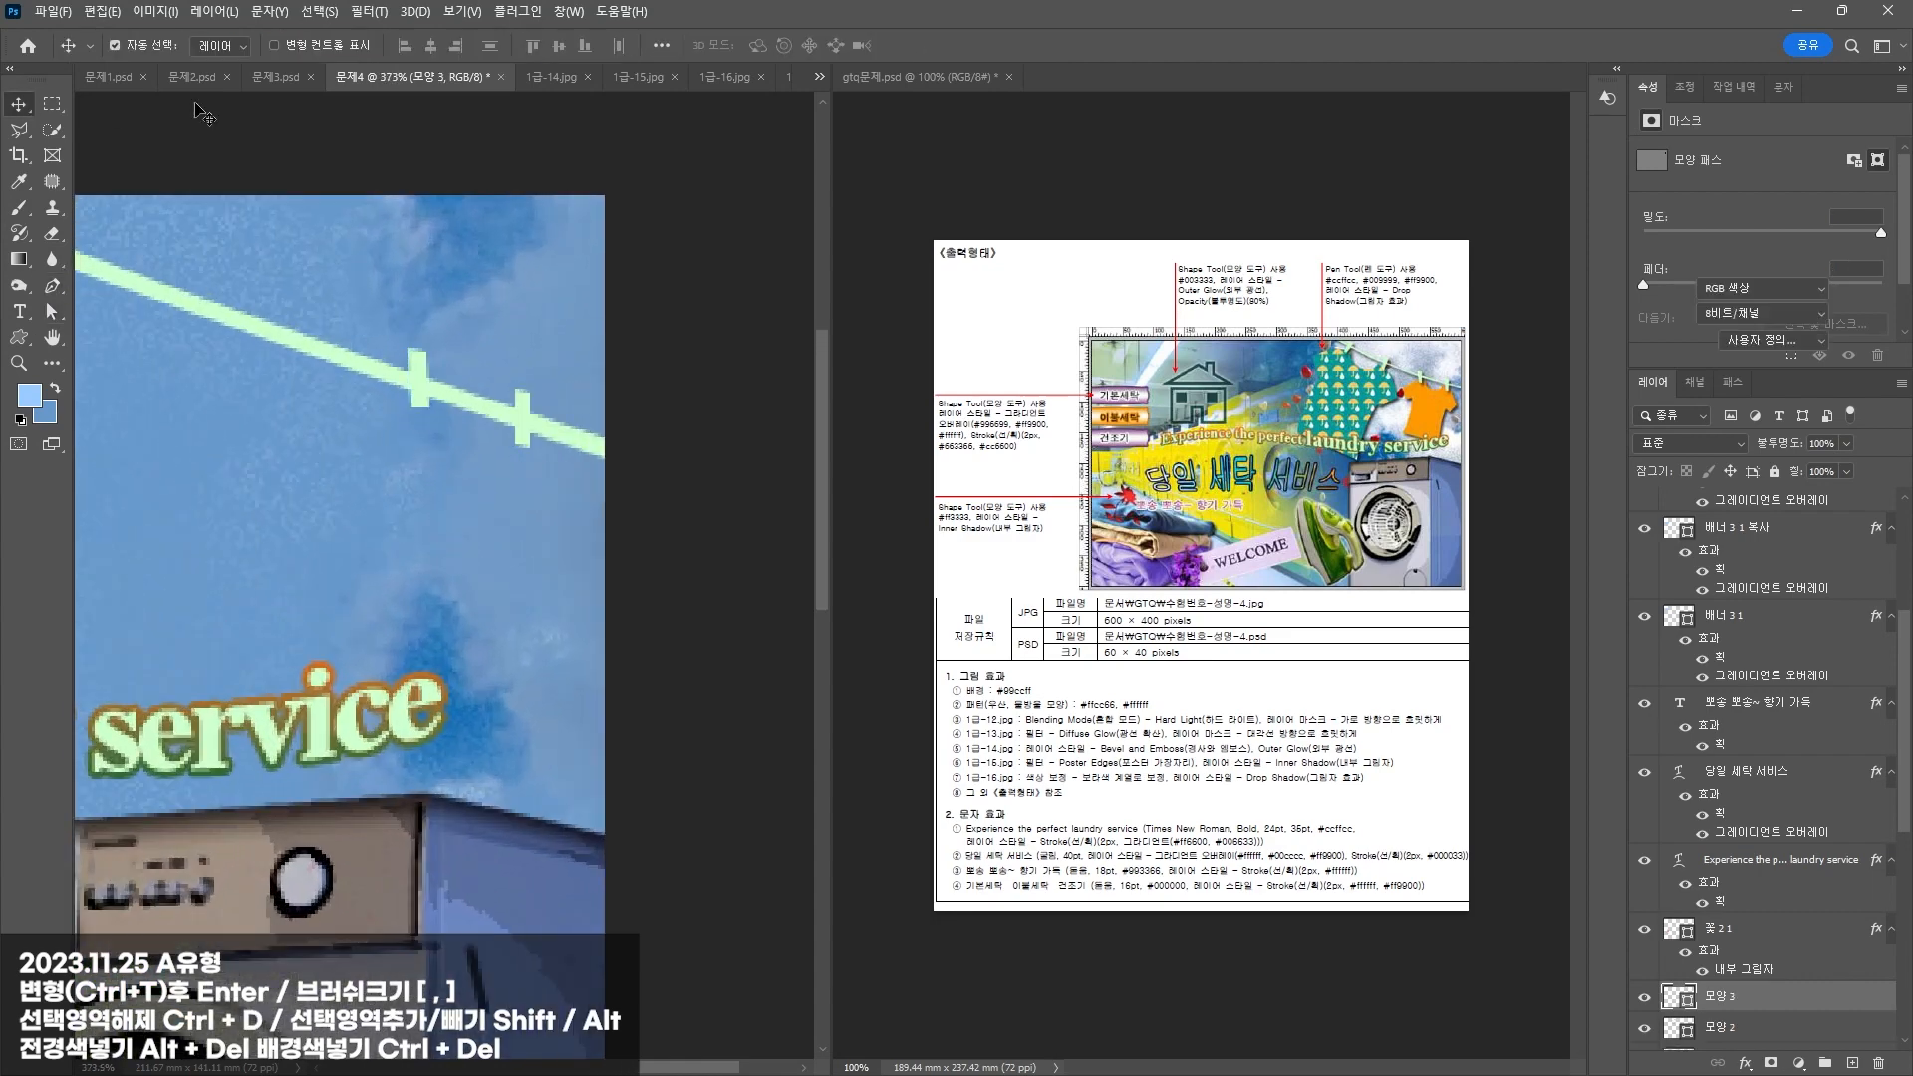
pyautogui.moveTo(412, 366); pyautogui.dragTo(125, 265)
pyautogui.moveTo(126, 271); pyautogui.dragTo(87, 255)
pyautogui.moveTo(274, 310); pyautogui.dragTo(436, 357)
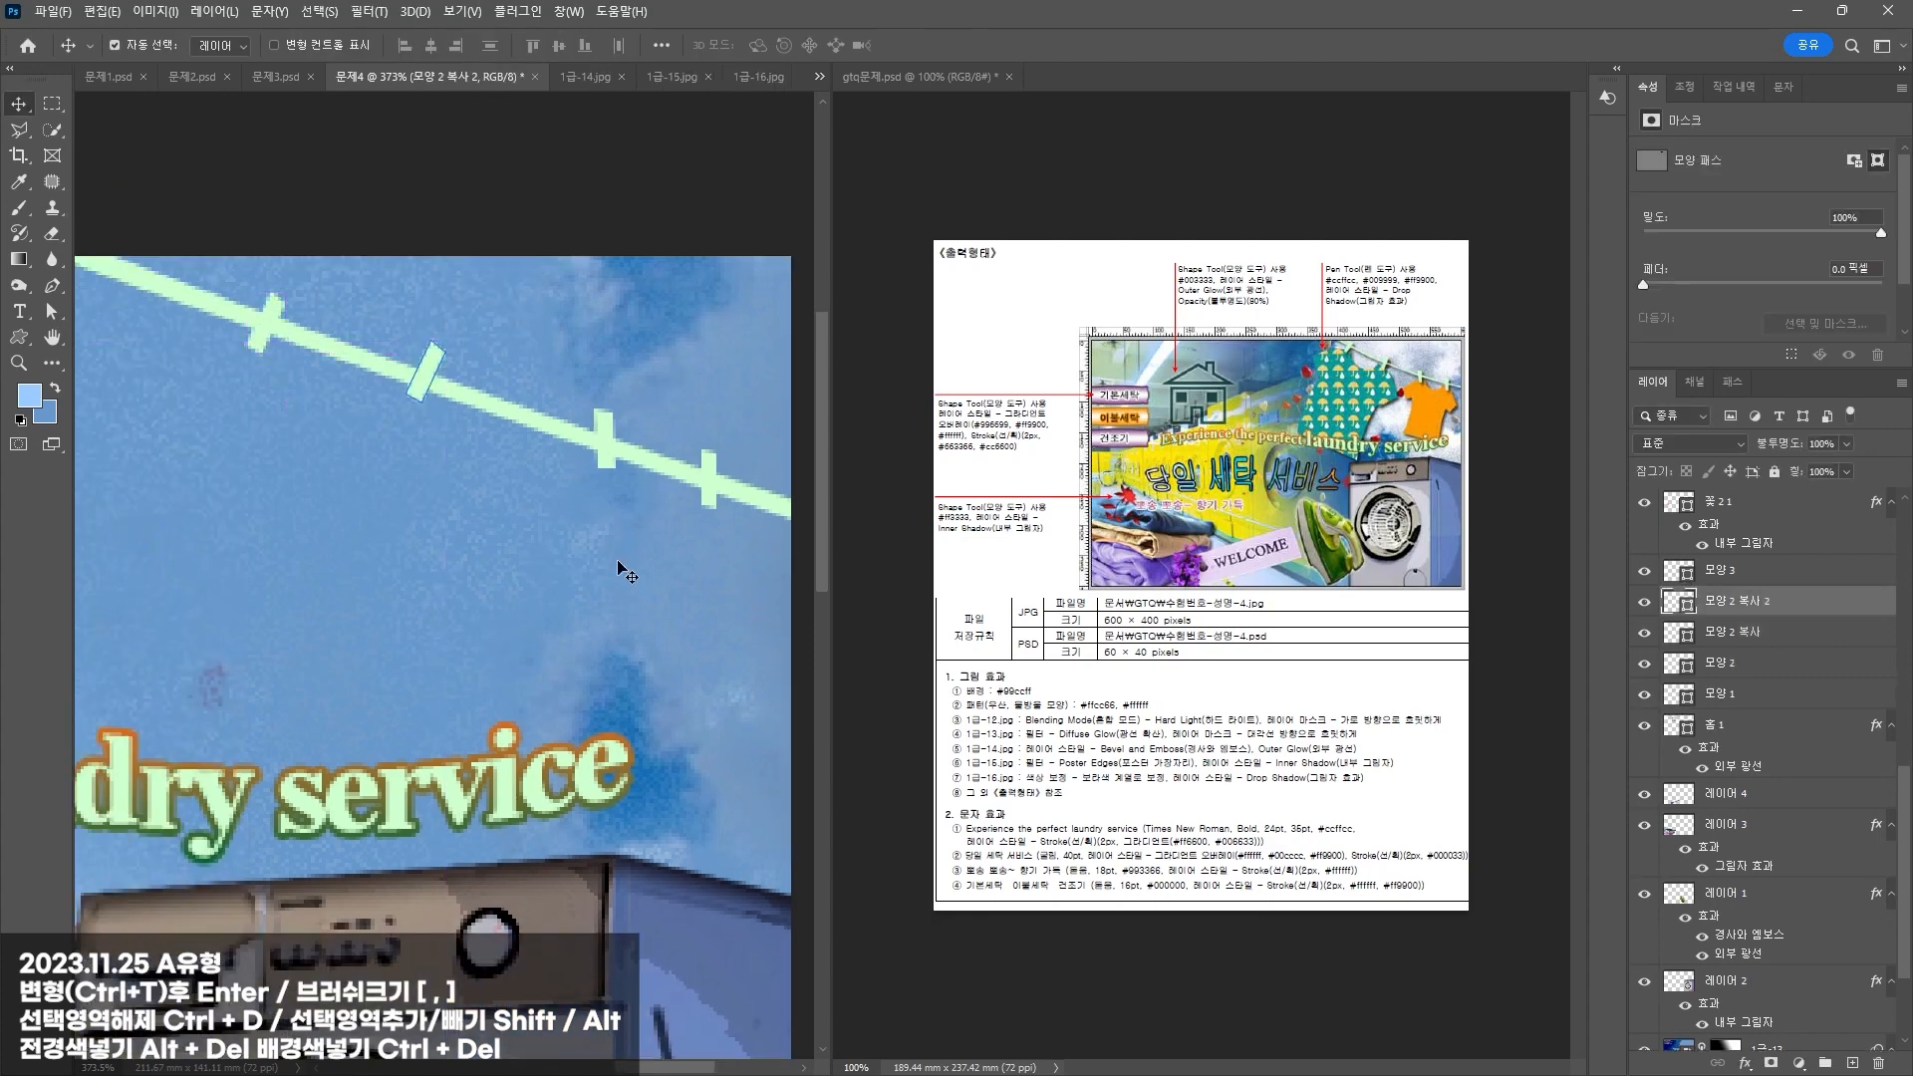
pyautogui.moveTo(674, 612); pyautogui.dragTo(575, 501)
pyautogui.moveTo(505, 315); pyautogui.dragTo(466, 304)
# Step: Draw a T-shirt shape with a curved neckline using the Pen tool and position it under the two rightmost clothespins
pyautogui.click(52, 286)
pyautogui.scroll(-3, 339, 438)
pyautogui.click(420, 359)
pyautogui.click(344, 403)
pyautogui.click(374, 458)
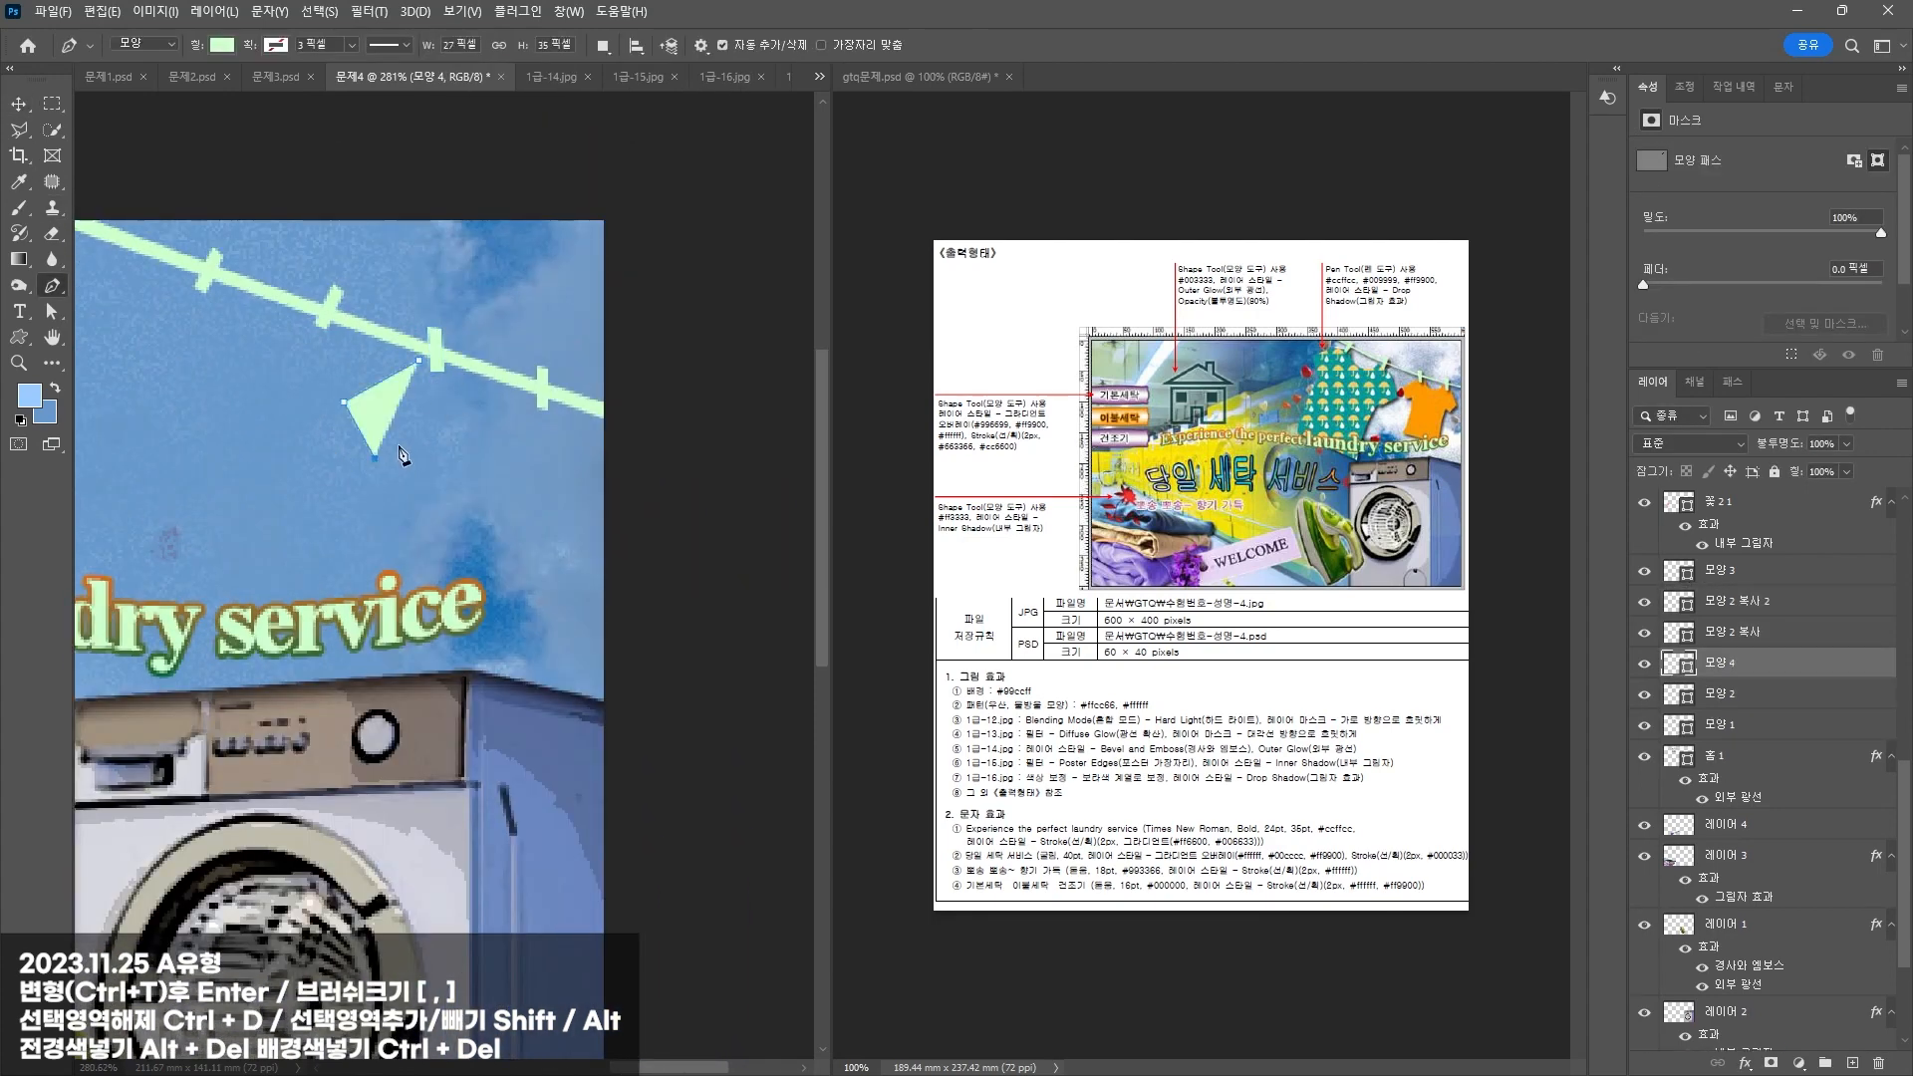
pyautogui.click(402, 444)
pyautogui.click(393, 555)
pyautogui.click(528, 578)
pyautogui.click(539, 464)
pyautogui.click(573, 436)
pyautogui.click(514, 384)
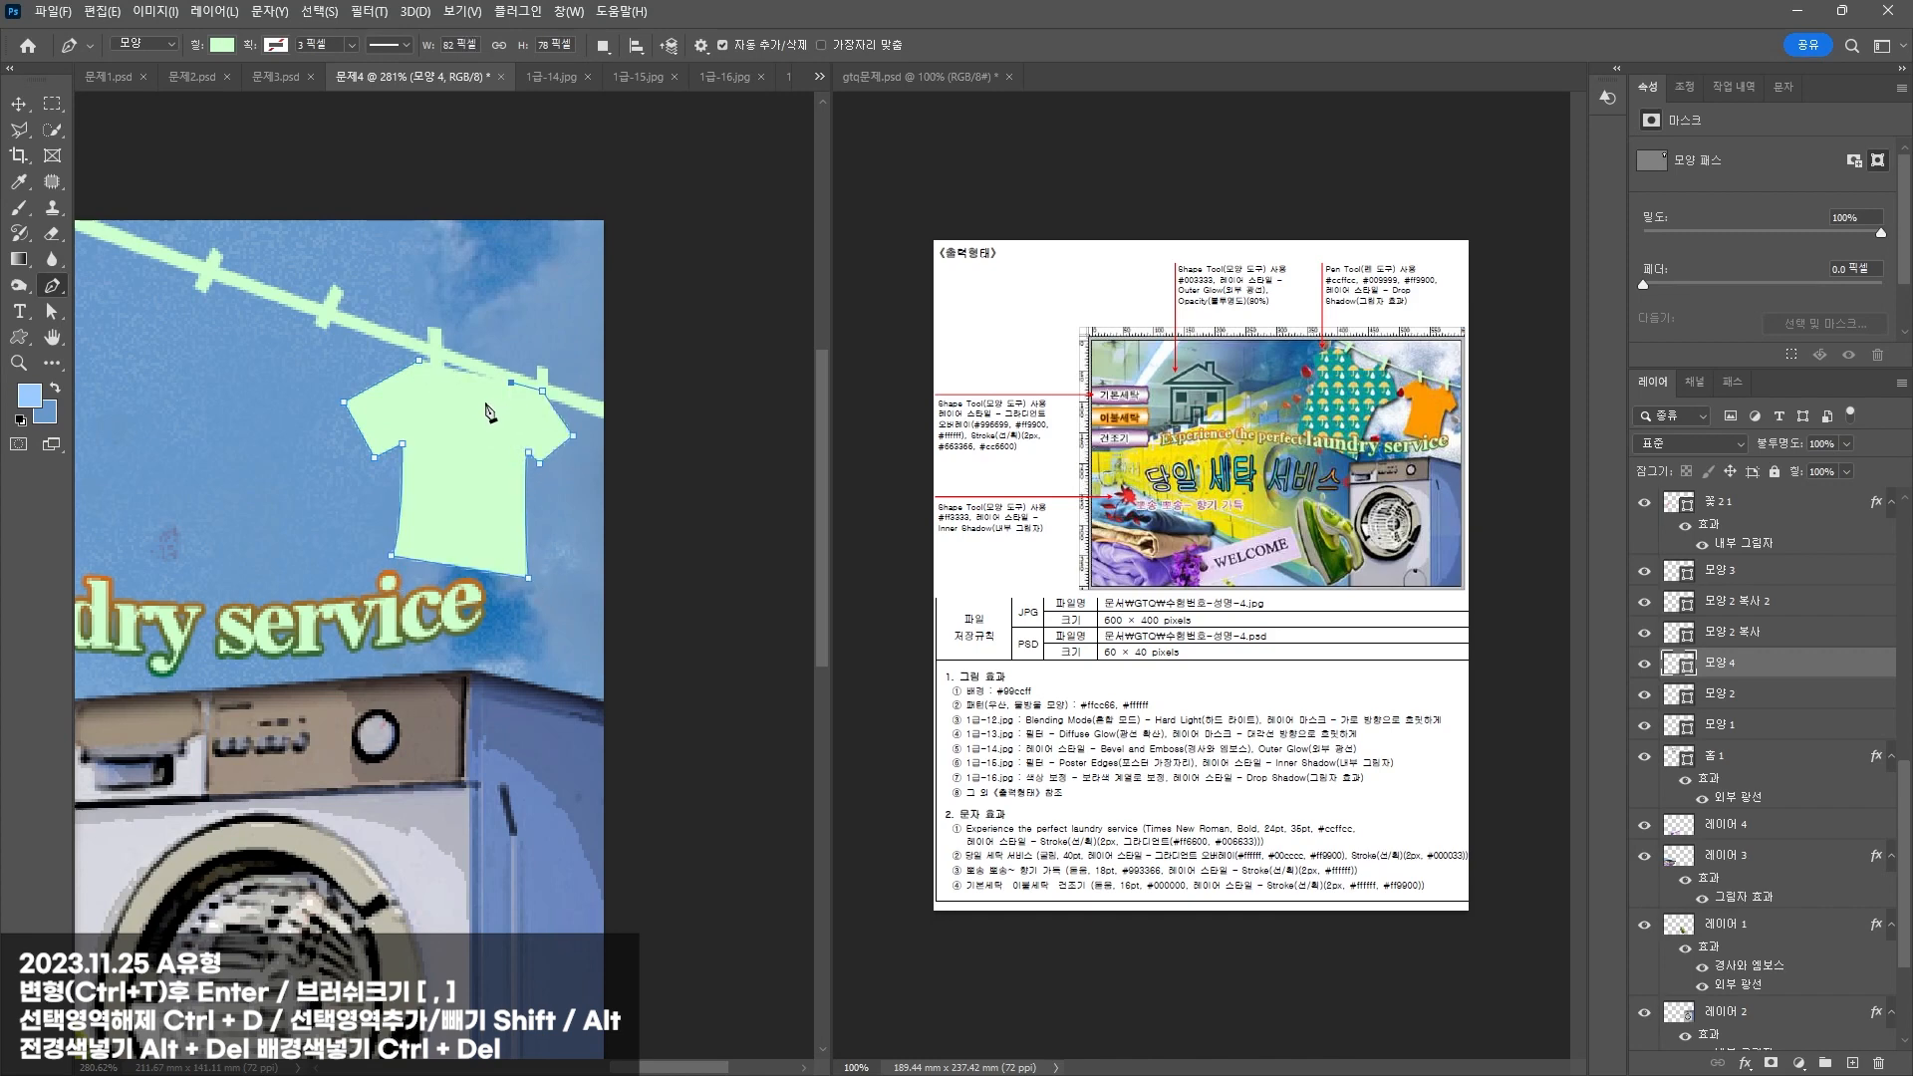
pyautogui.click(452, 370)
pyautogui.moveTo(486, 402); pyautogui.dragTo(439, 393)
pyautogui.click(420, 359)
pyautogui.press('v')
pyautogui.click(412, 351)
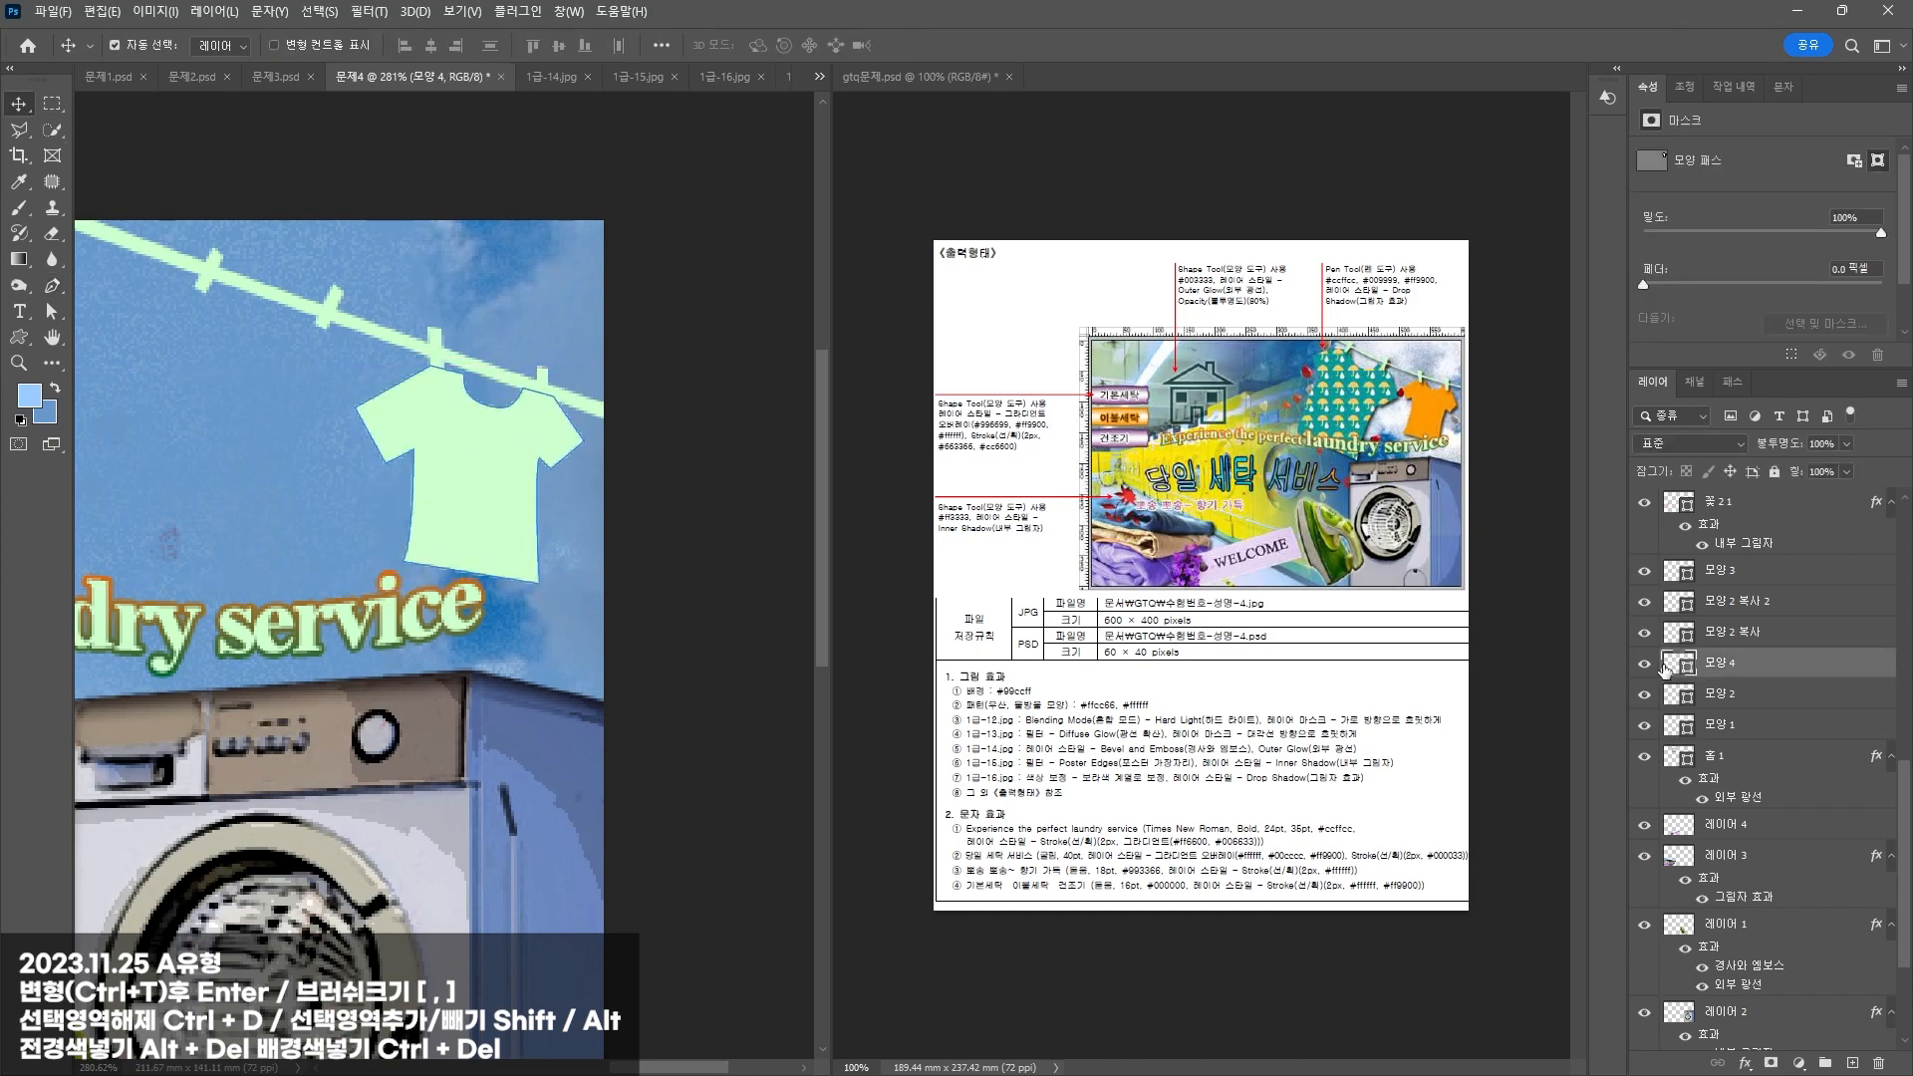
# Step: Recolour the T-shirt to #ff9900 and stack its layer beneath the clothesline and clothespin layers
pyautogui.doubleClick(1679, 663)
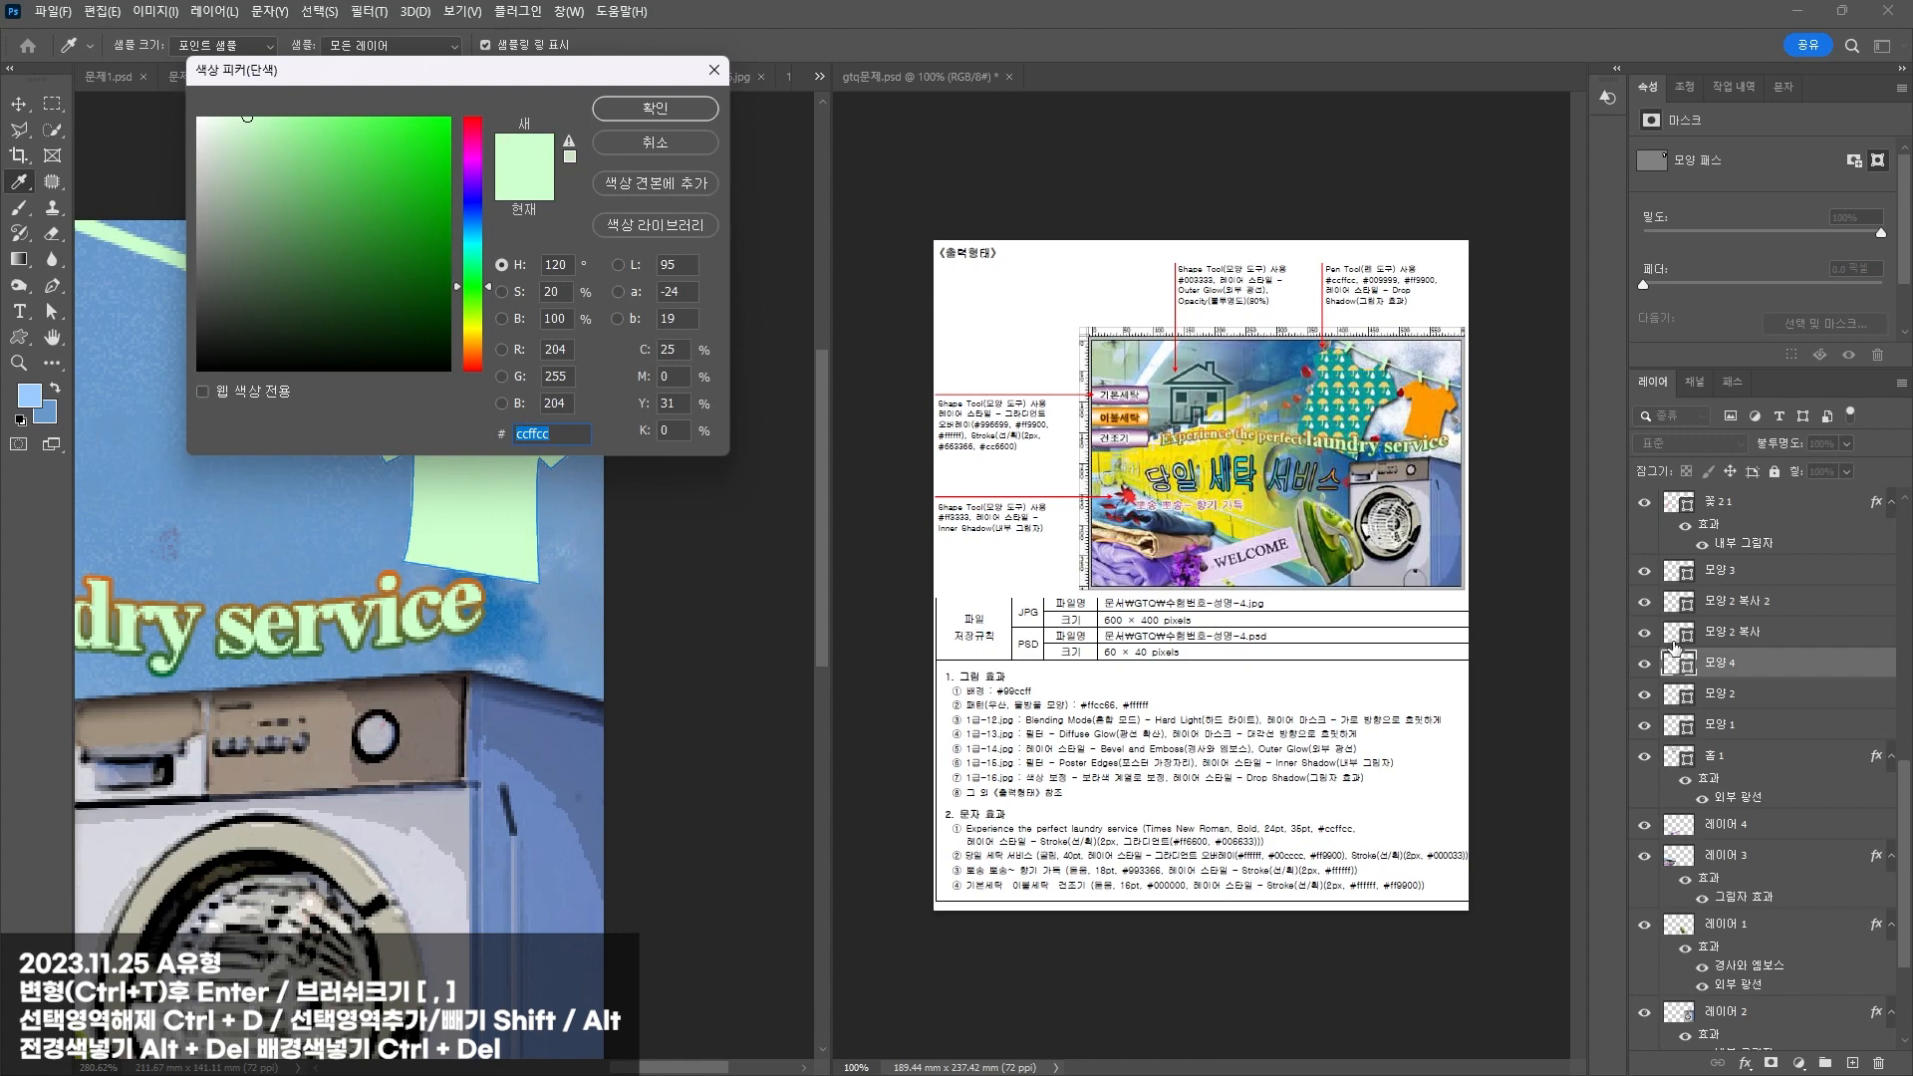
pyautogui.write('ff9900')
pyautogui.press('Return')
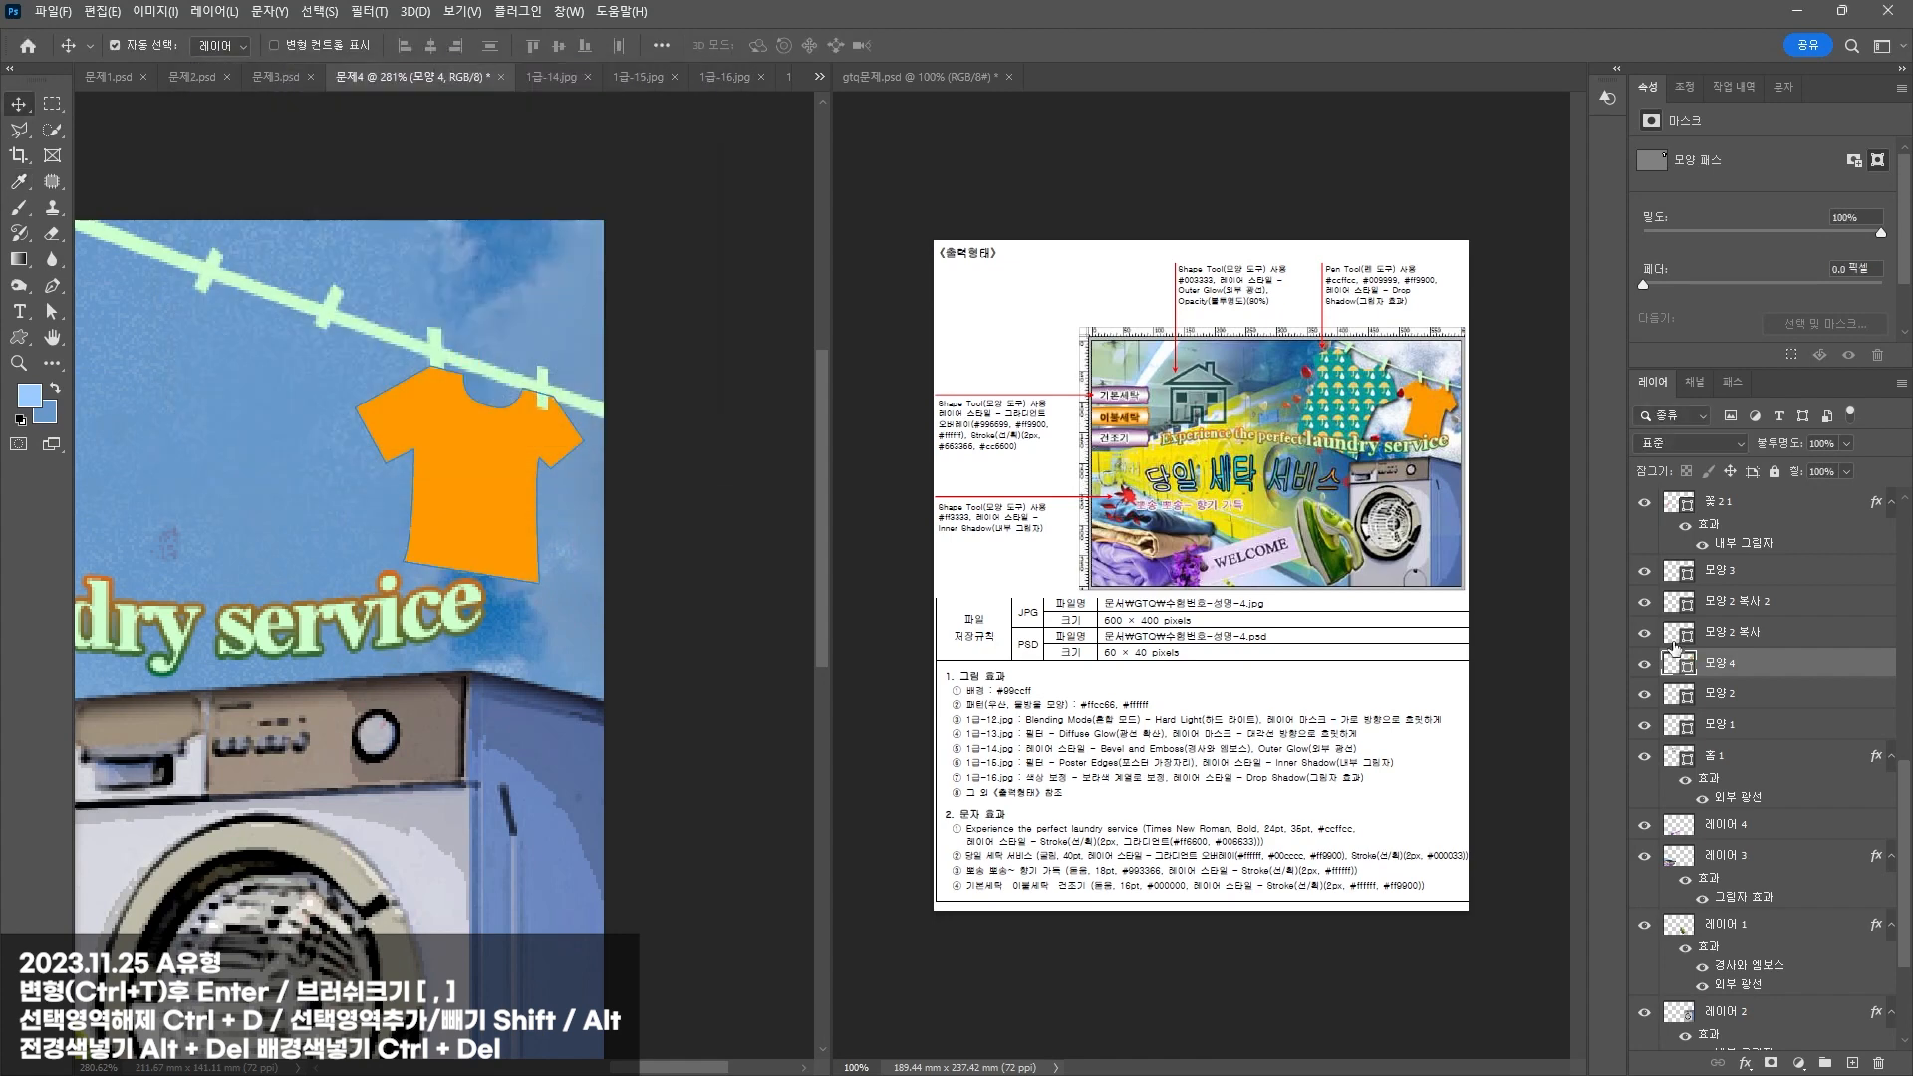
pyautogui.moveTo(1716, 665); pyautogui.dragTo(1722, 745)
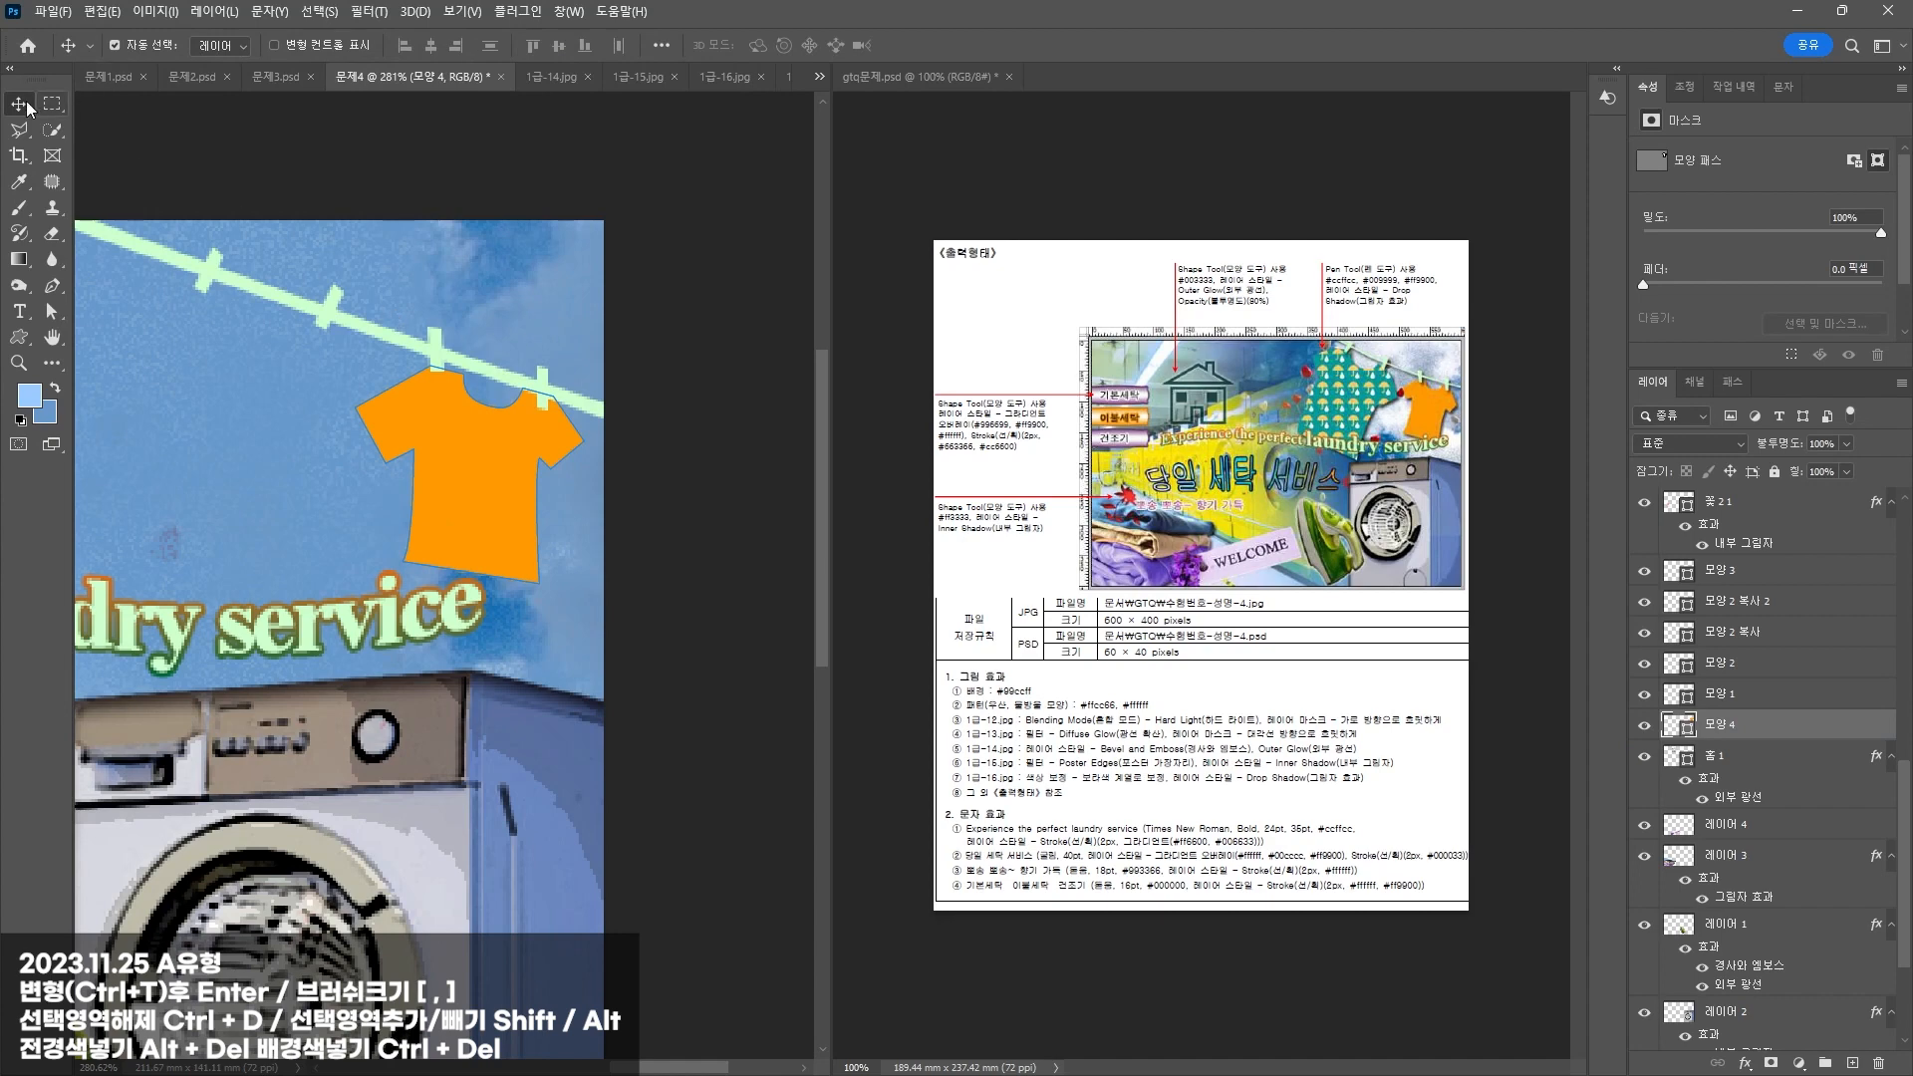
pyautogui.click(498, 495)
# Step: Apply a drop shadow to the orange T-shirt and copy the effect to the clothesline and clothespin layers
pyautogui.click(1754, 1064)
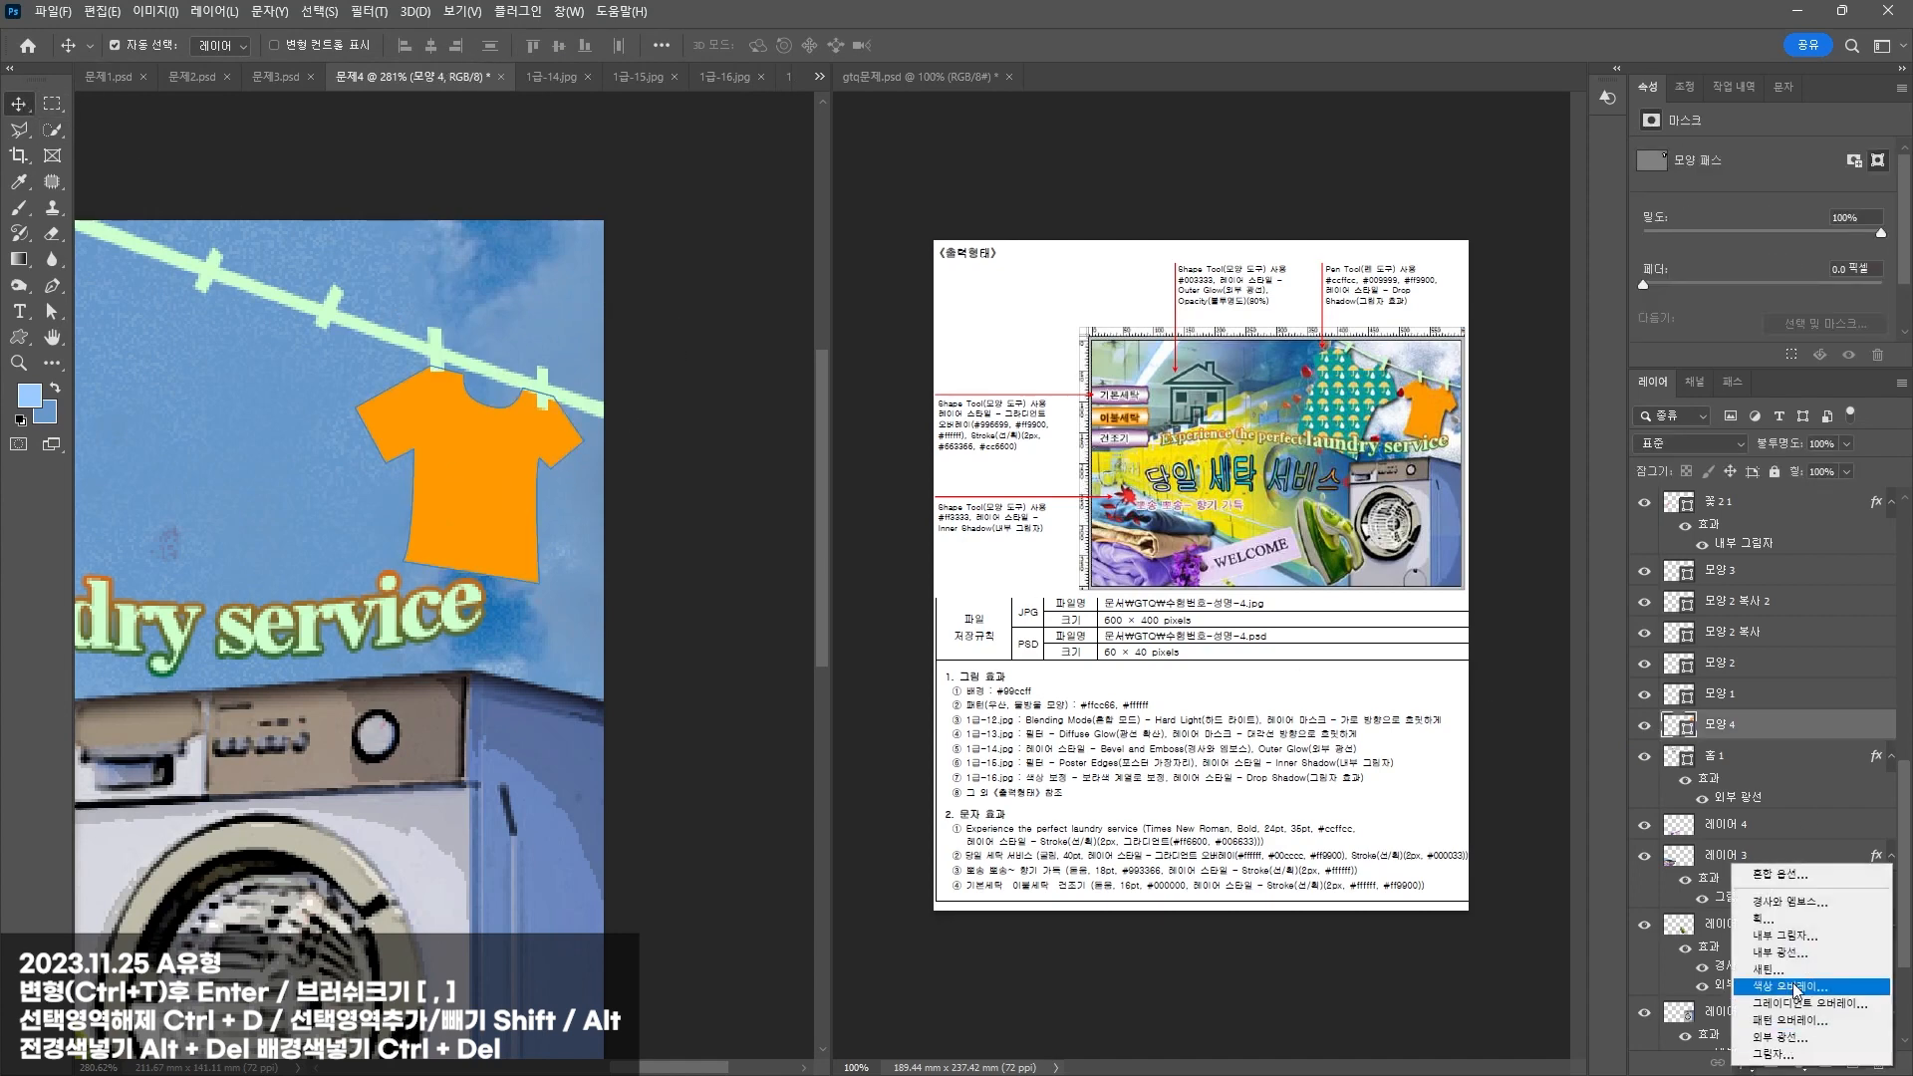
pyautogui.click(1776, 1053)
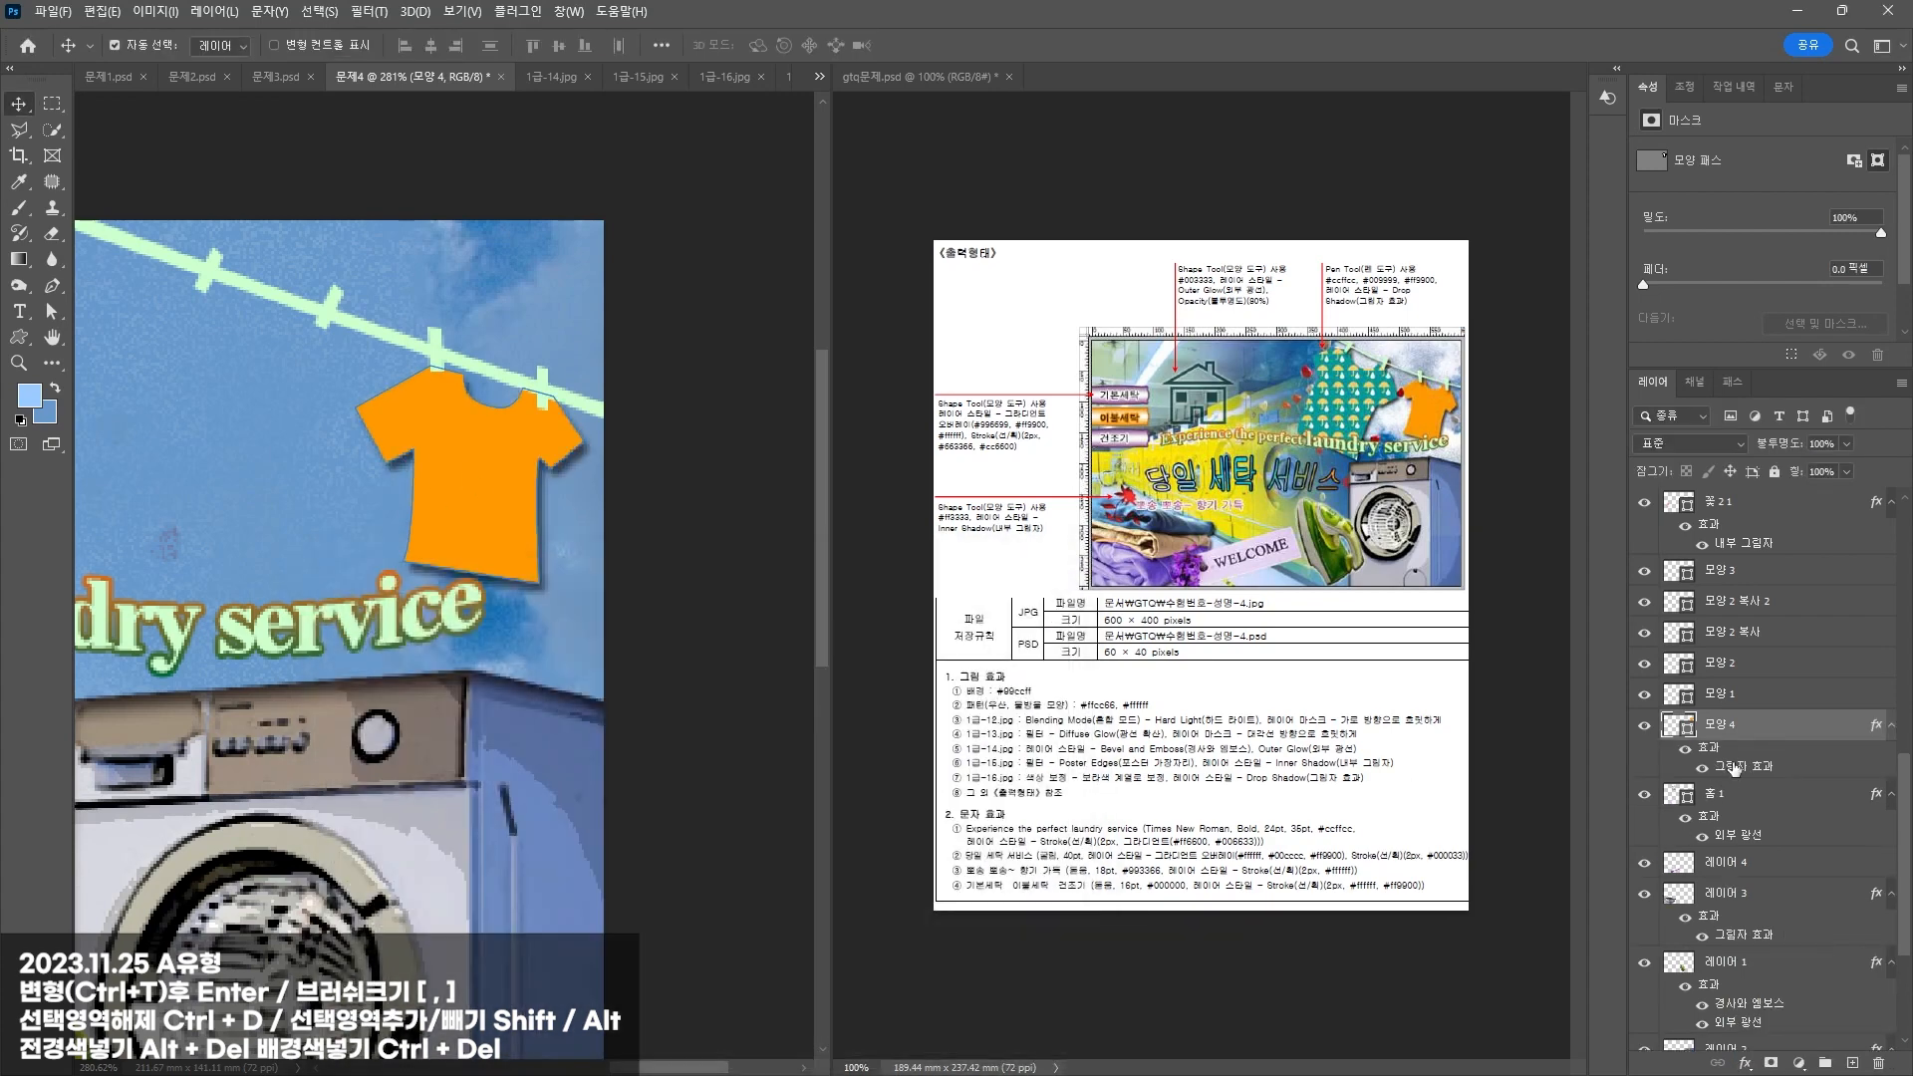
pyautogui.moveTo(1732, 766); pyautogui.dragTo(1751, 666)
pyautogui.moveTo(1750, 684); pyautogui.dragTo(1751, 635)
pyautogui.moveTo(1750, 653); pyautogui.dragTo(1749, 575)
# Step: Slide the two leftmost clothespins further up along the clothesline
pyautogui.moveTo(506, 438); pyautogui.dragTo(655, 570)
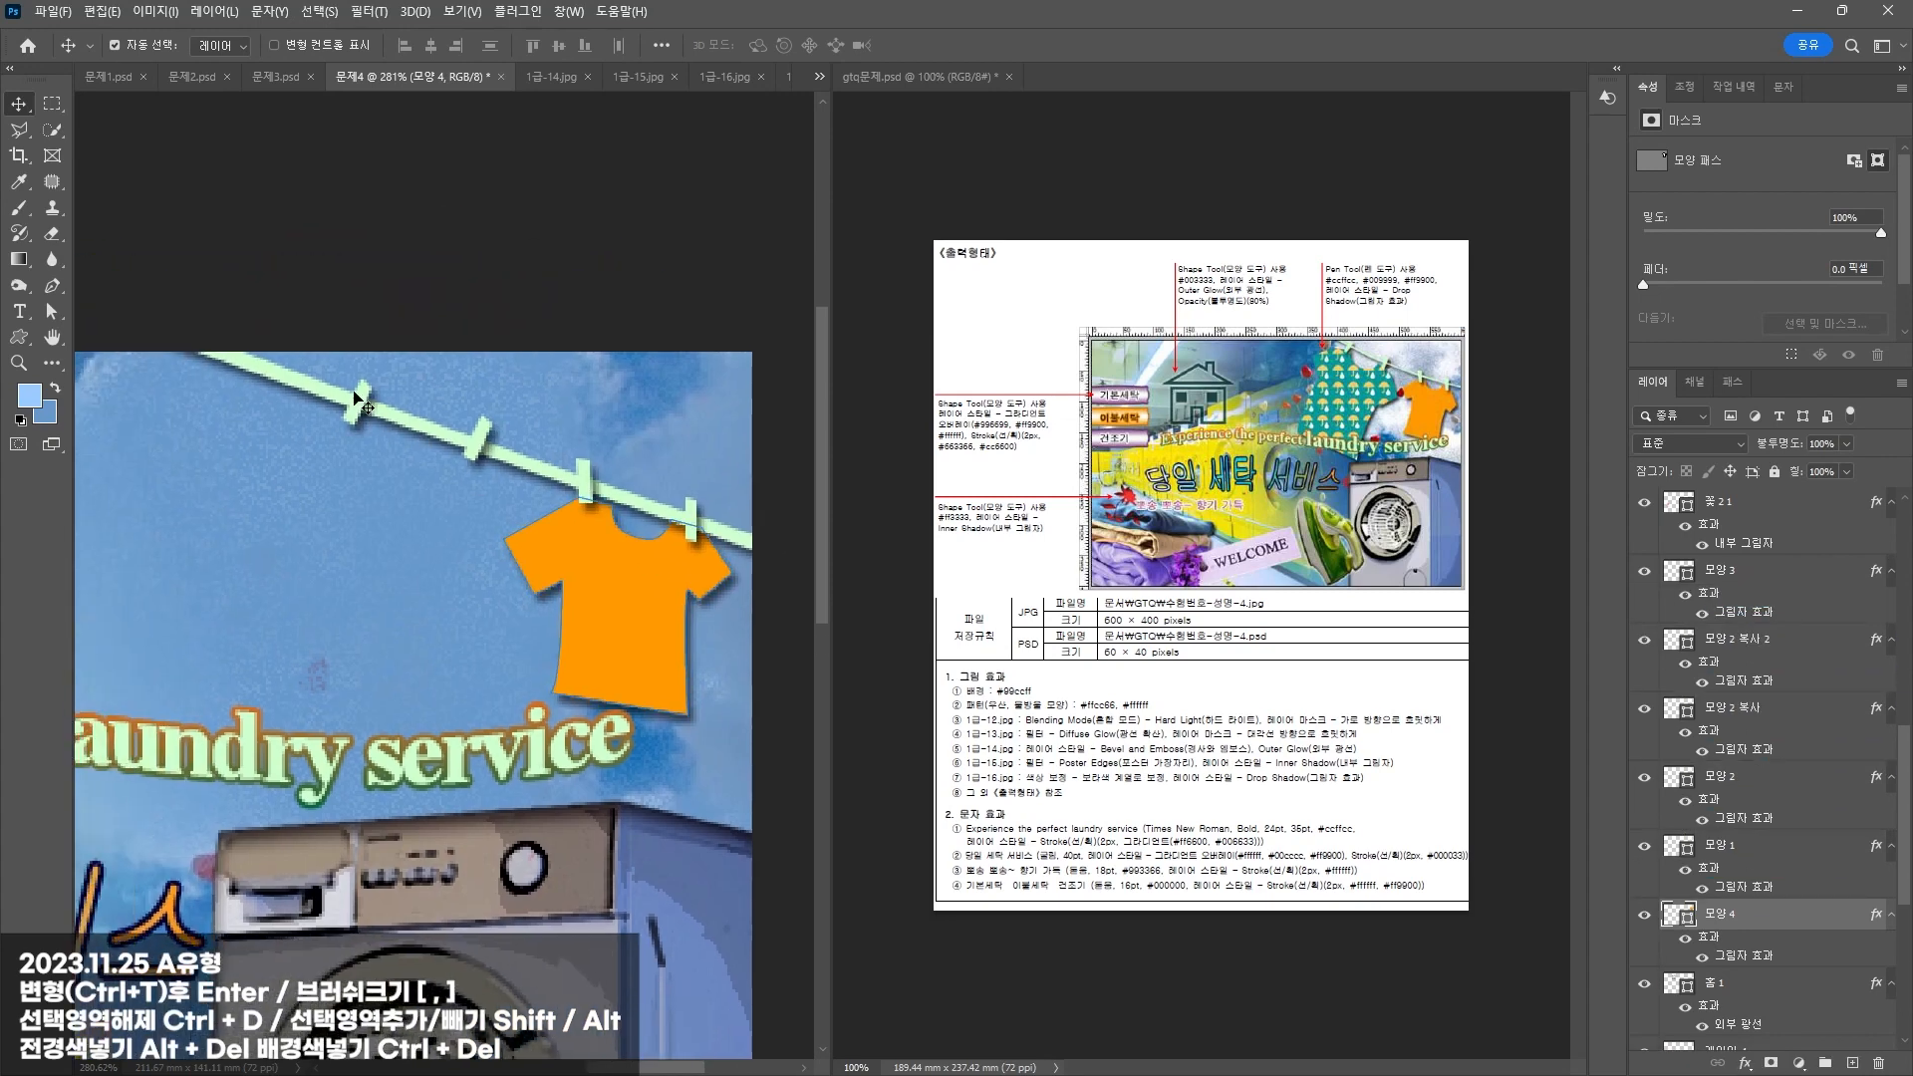
pyautogui.moveTo(359, 398); pyautogui.dragTo(294, 373)
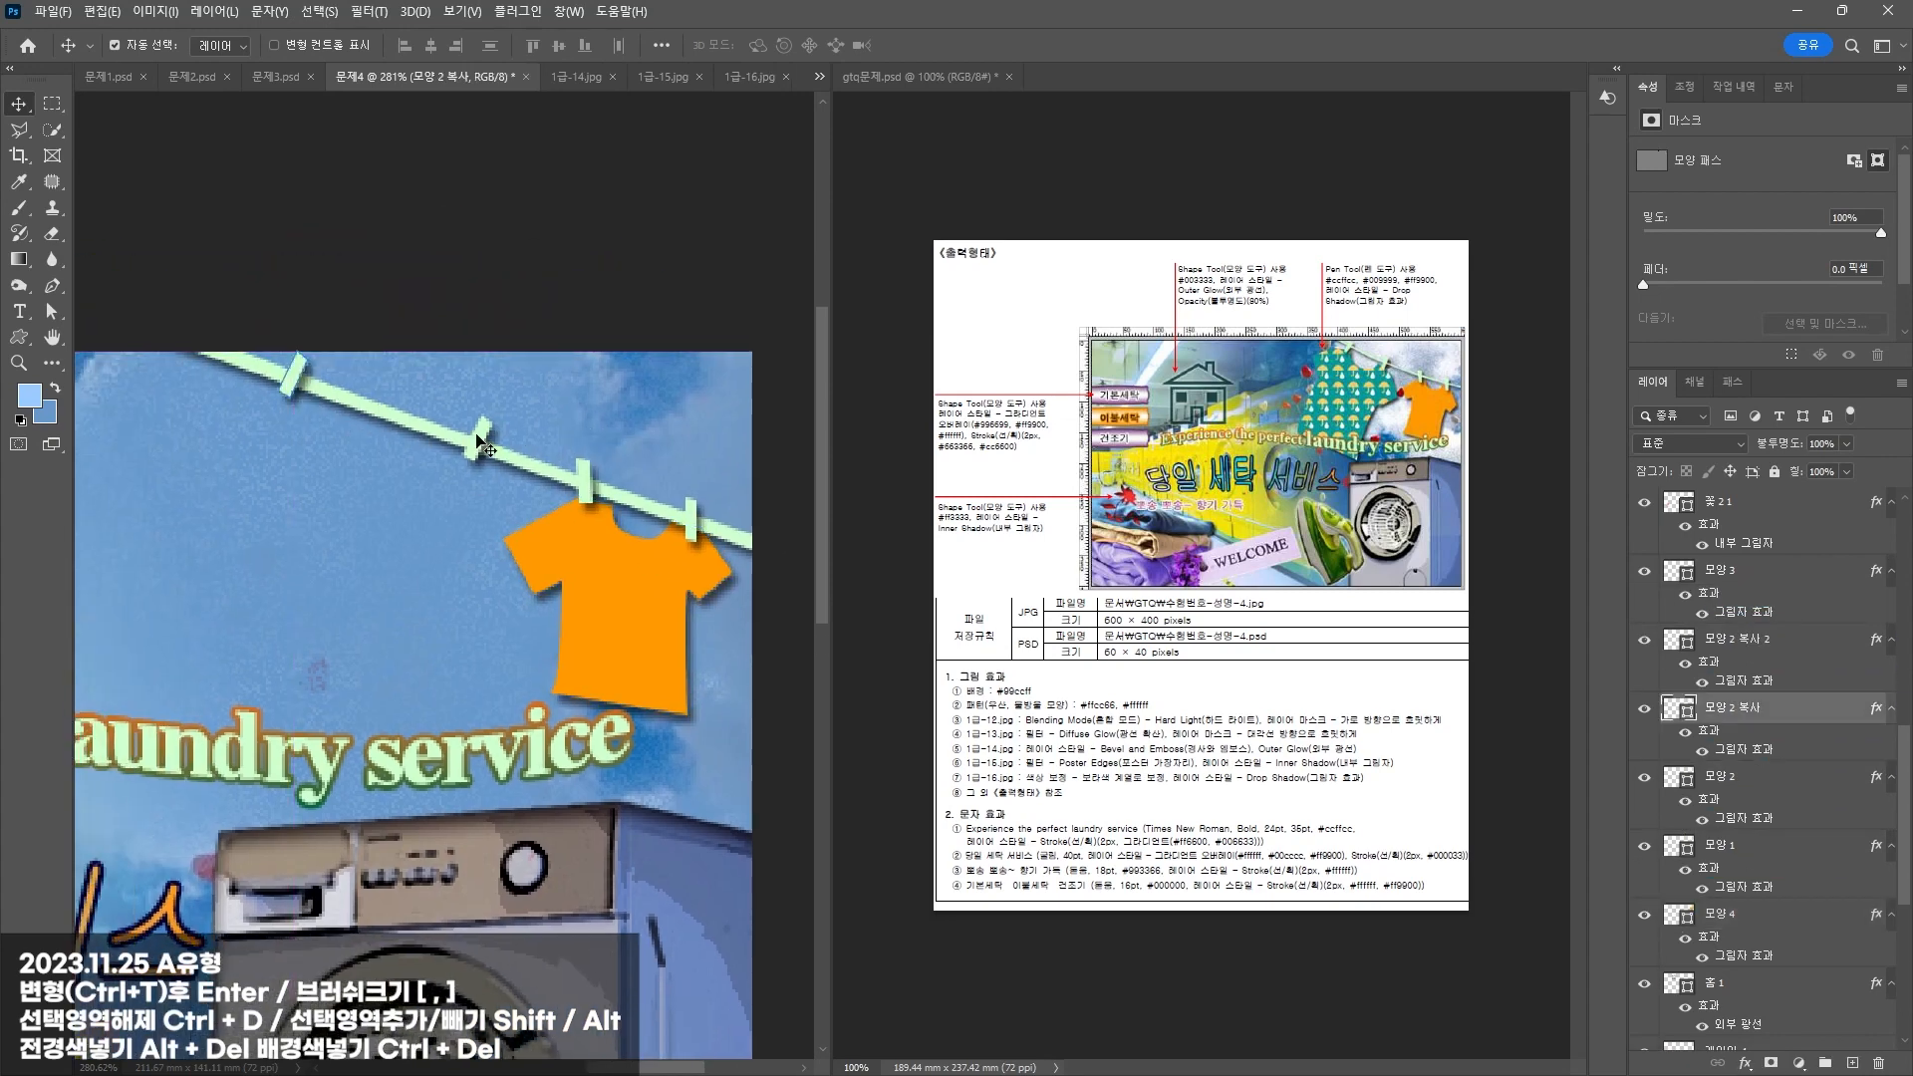
pyautogui.moveTo(482, 446); pyautogui.dragTo(434, 442)
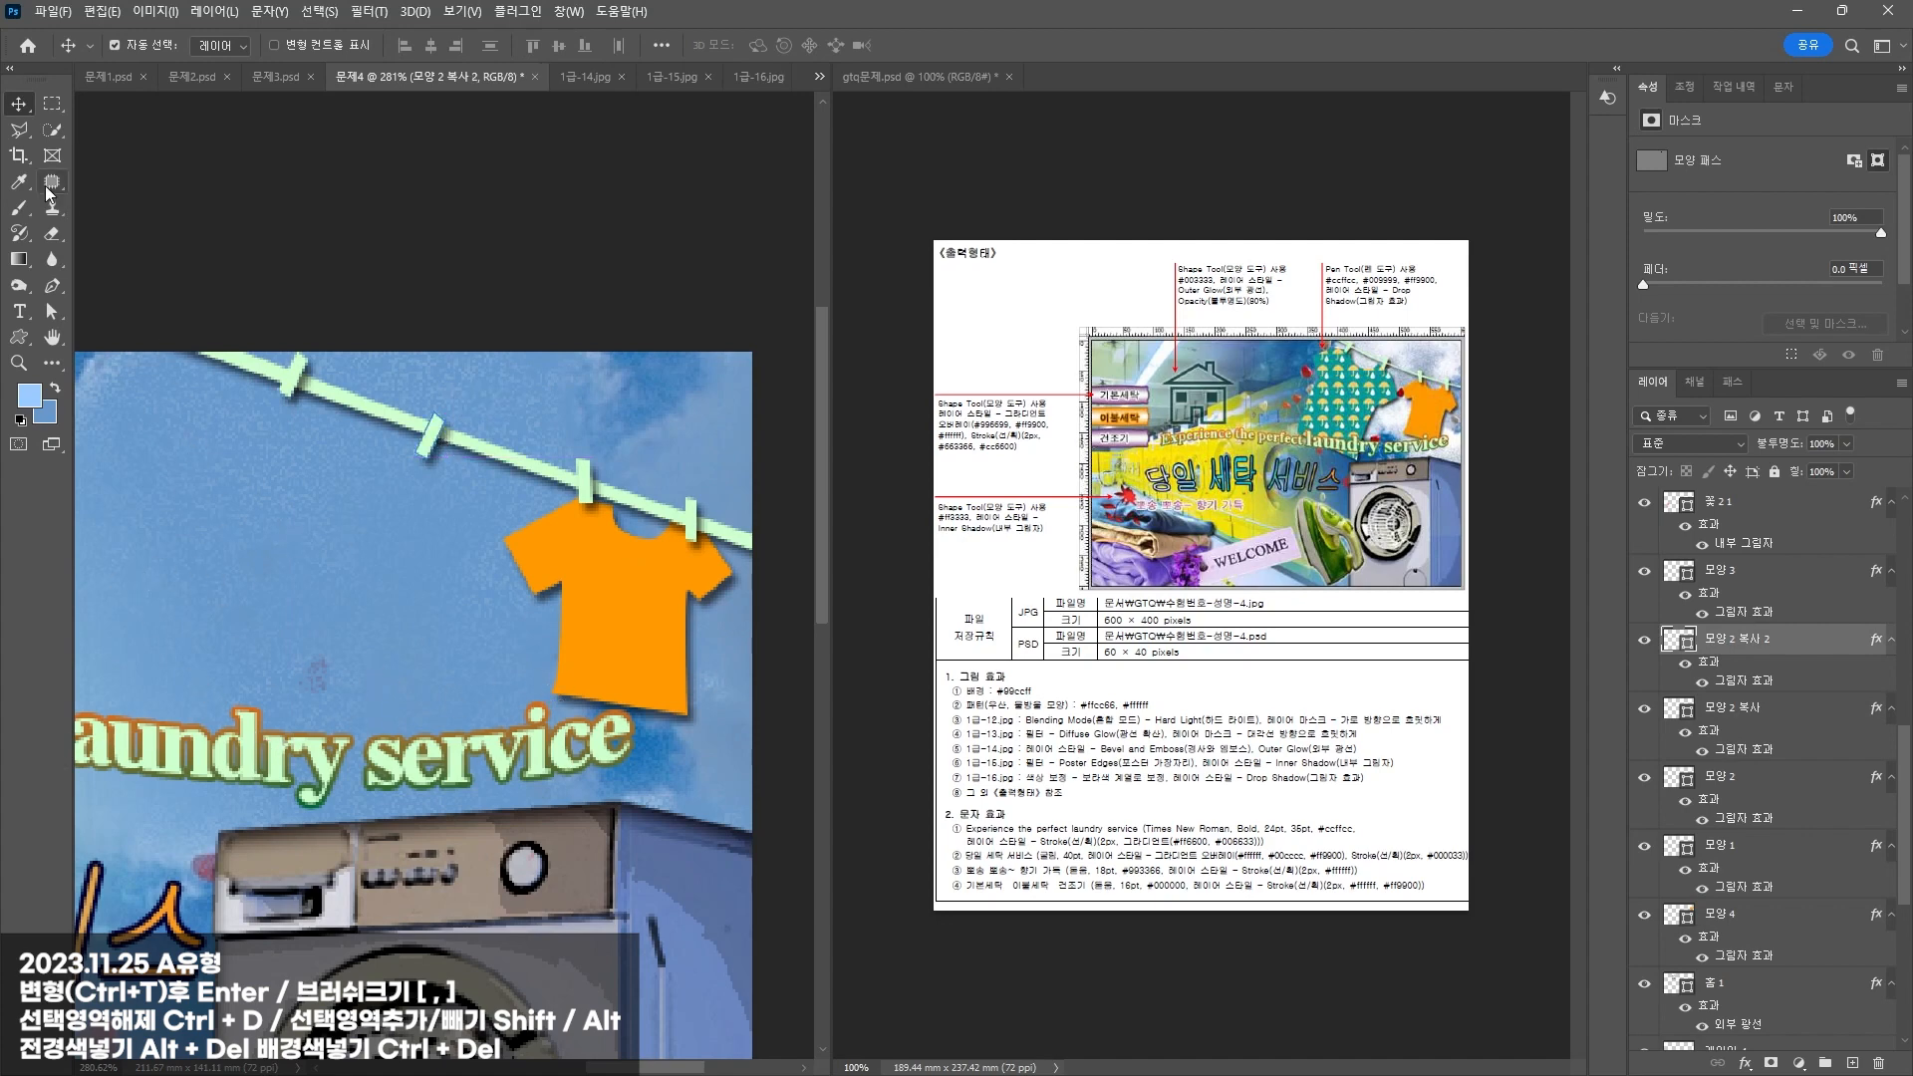
pyautogui.click(574, 591)
pyautogui.moveTo(606, 635); pyautogui.dragTo(253, 547)
pyautogui.hotkey('ctrl', 'z')
# Step: Draw a second, larger tilted T-shirt about 132 px tall with the Pen tool under the two leftmost clothespins
pyautogui.click(53, 285)
pyautogui.click(286, 384)
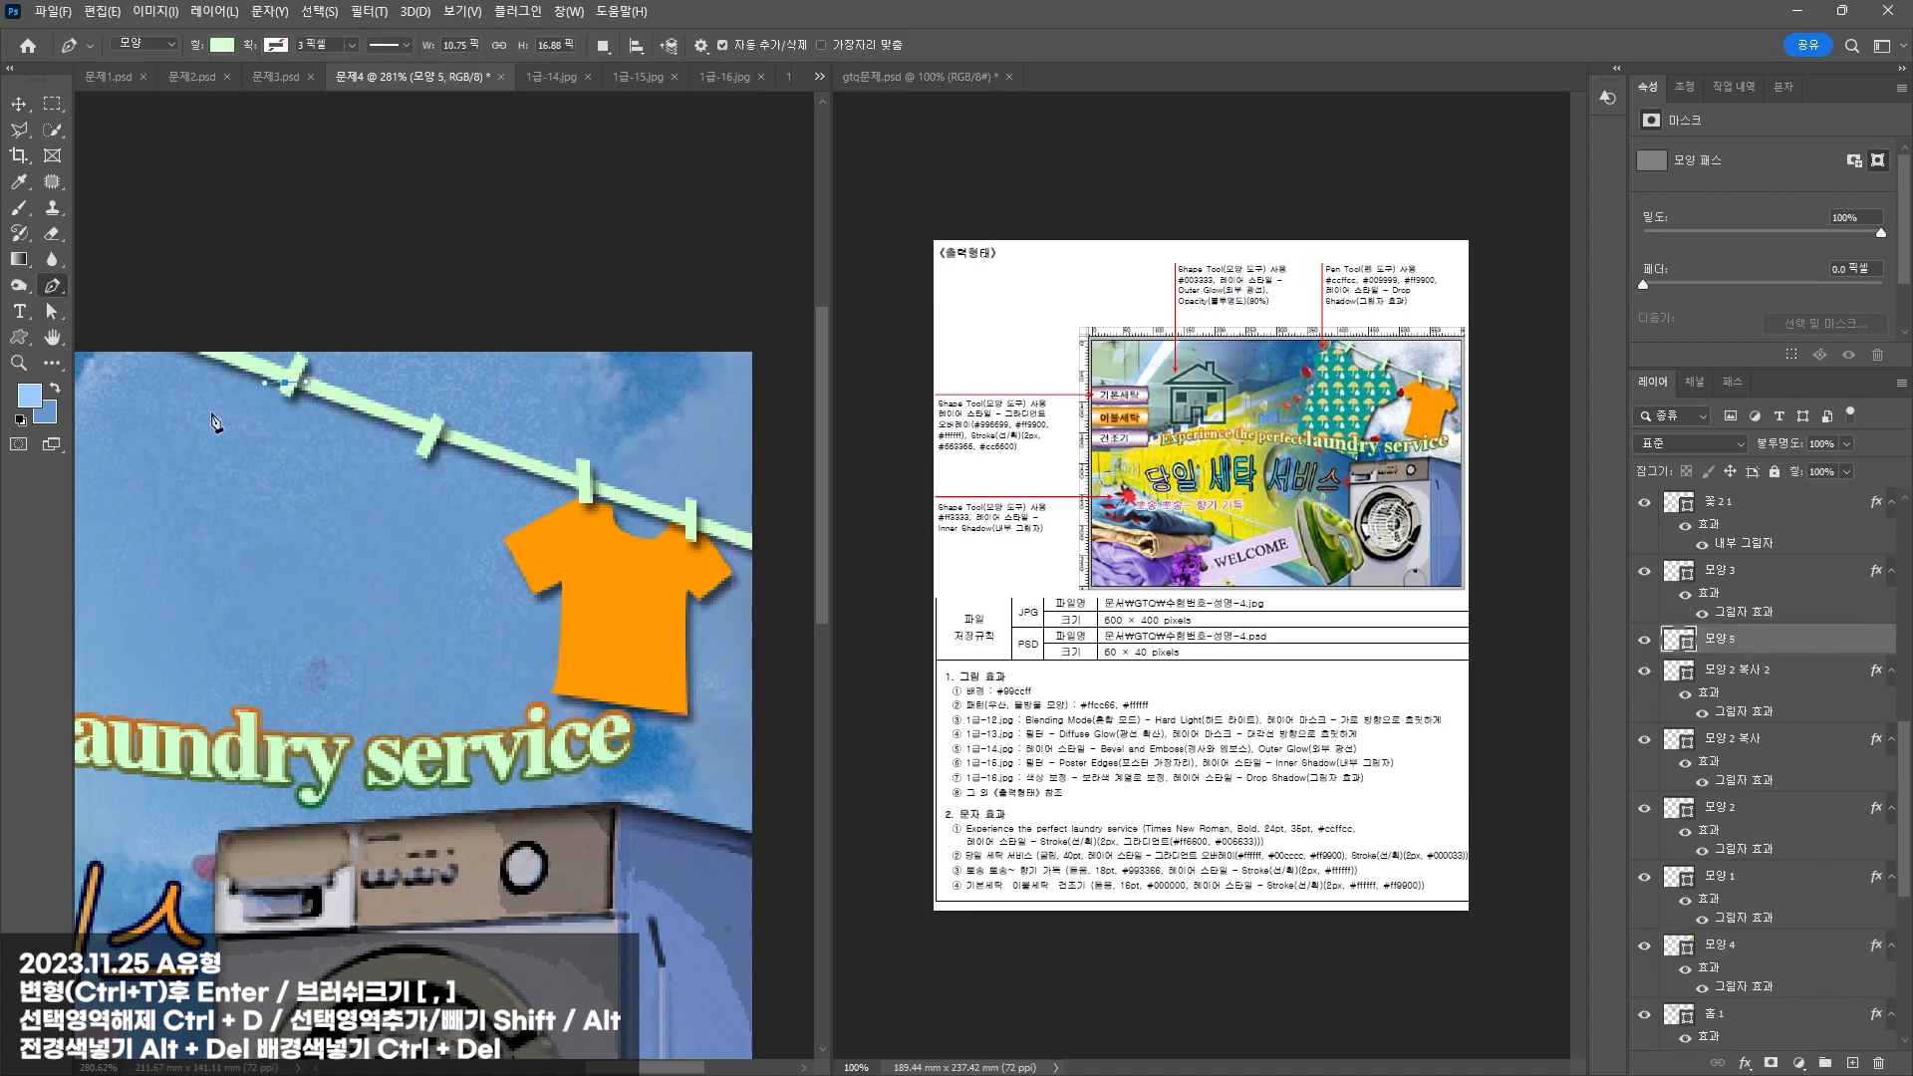
pyautogui.click(185, 428)
pyautogui.click(213, 471)
pyautogui.click(221, 481)
pyautogui.click(162, 692)
pyautogui.click(389, 756)
pyautogui.click(421, 537)
pyautogui.click(430, 553)
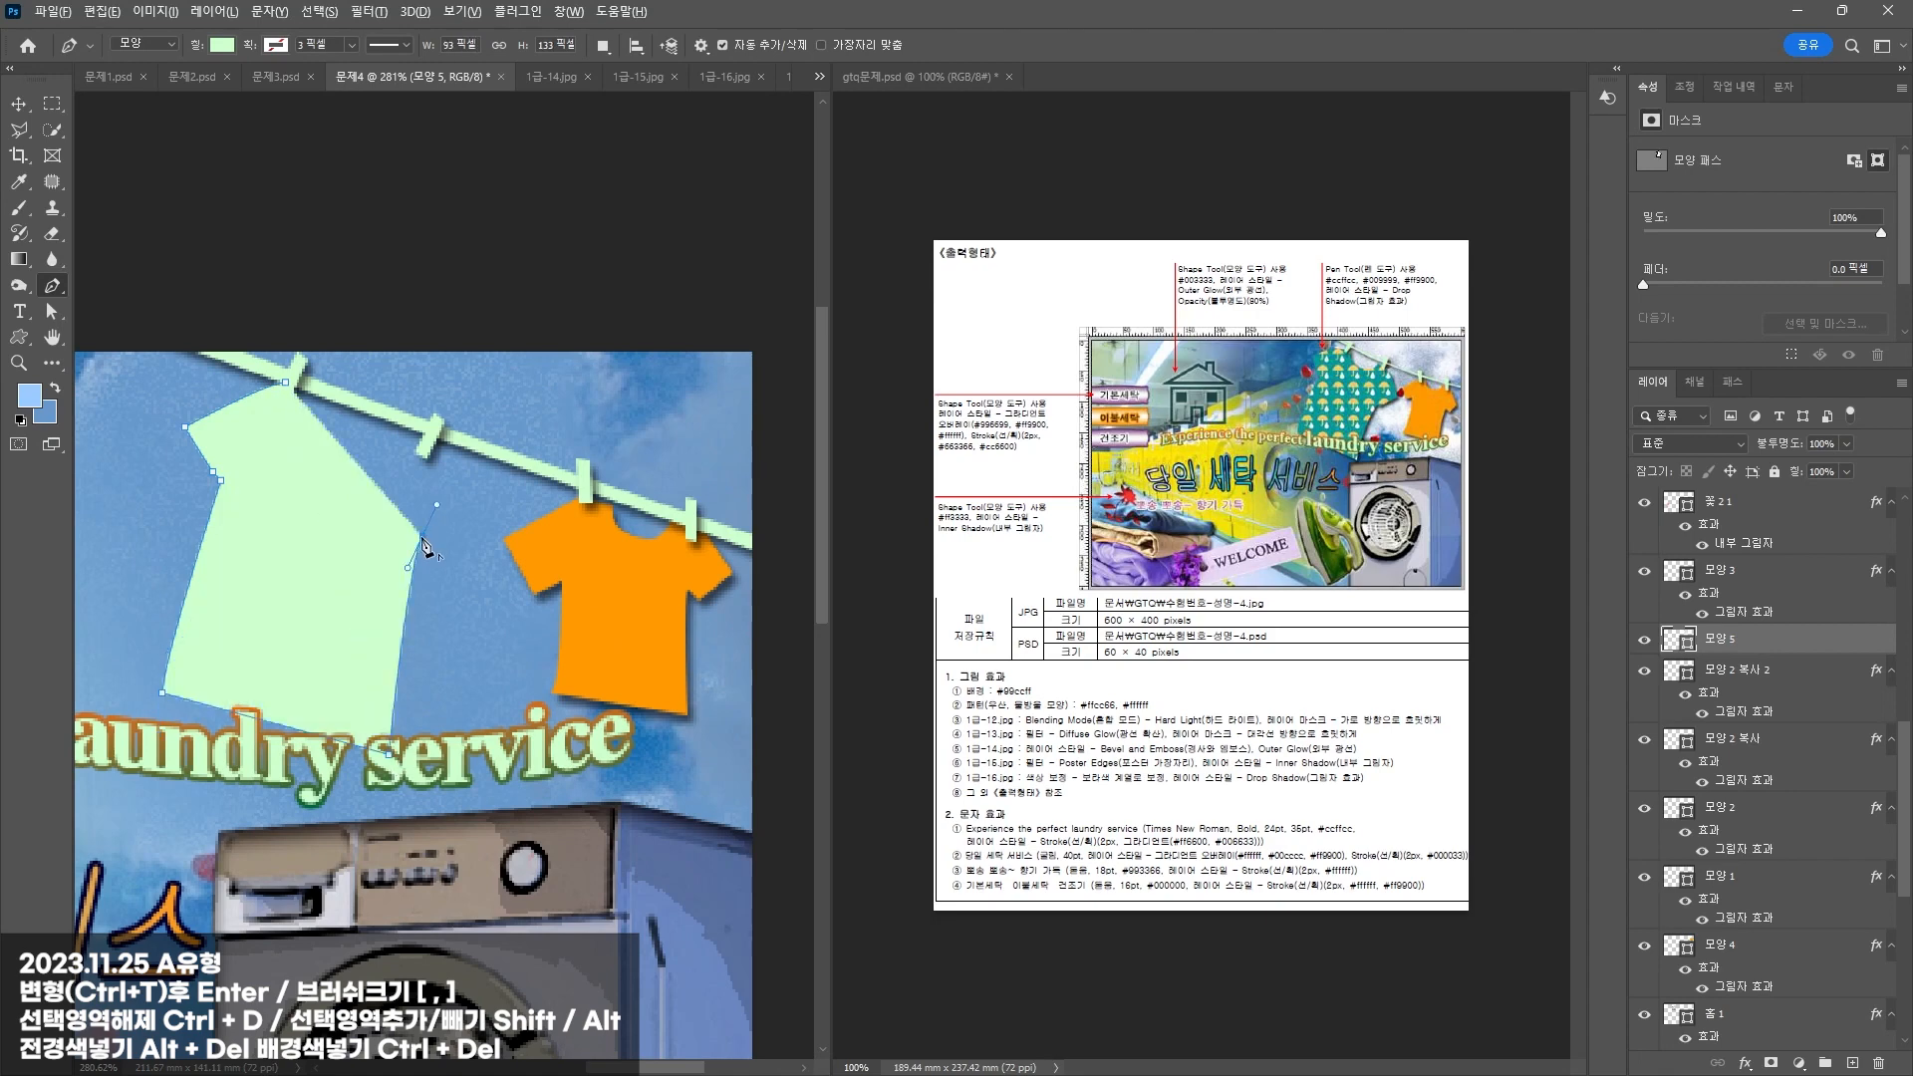
pyautogui.click(475, 491)
pyautogui.moveTo(330, 428); pyautogui.dragTo(302, 389)
pyautogui.click(286, 382)
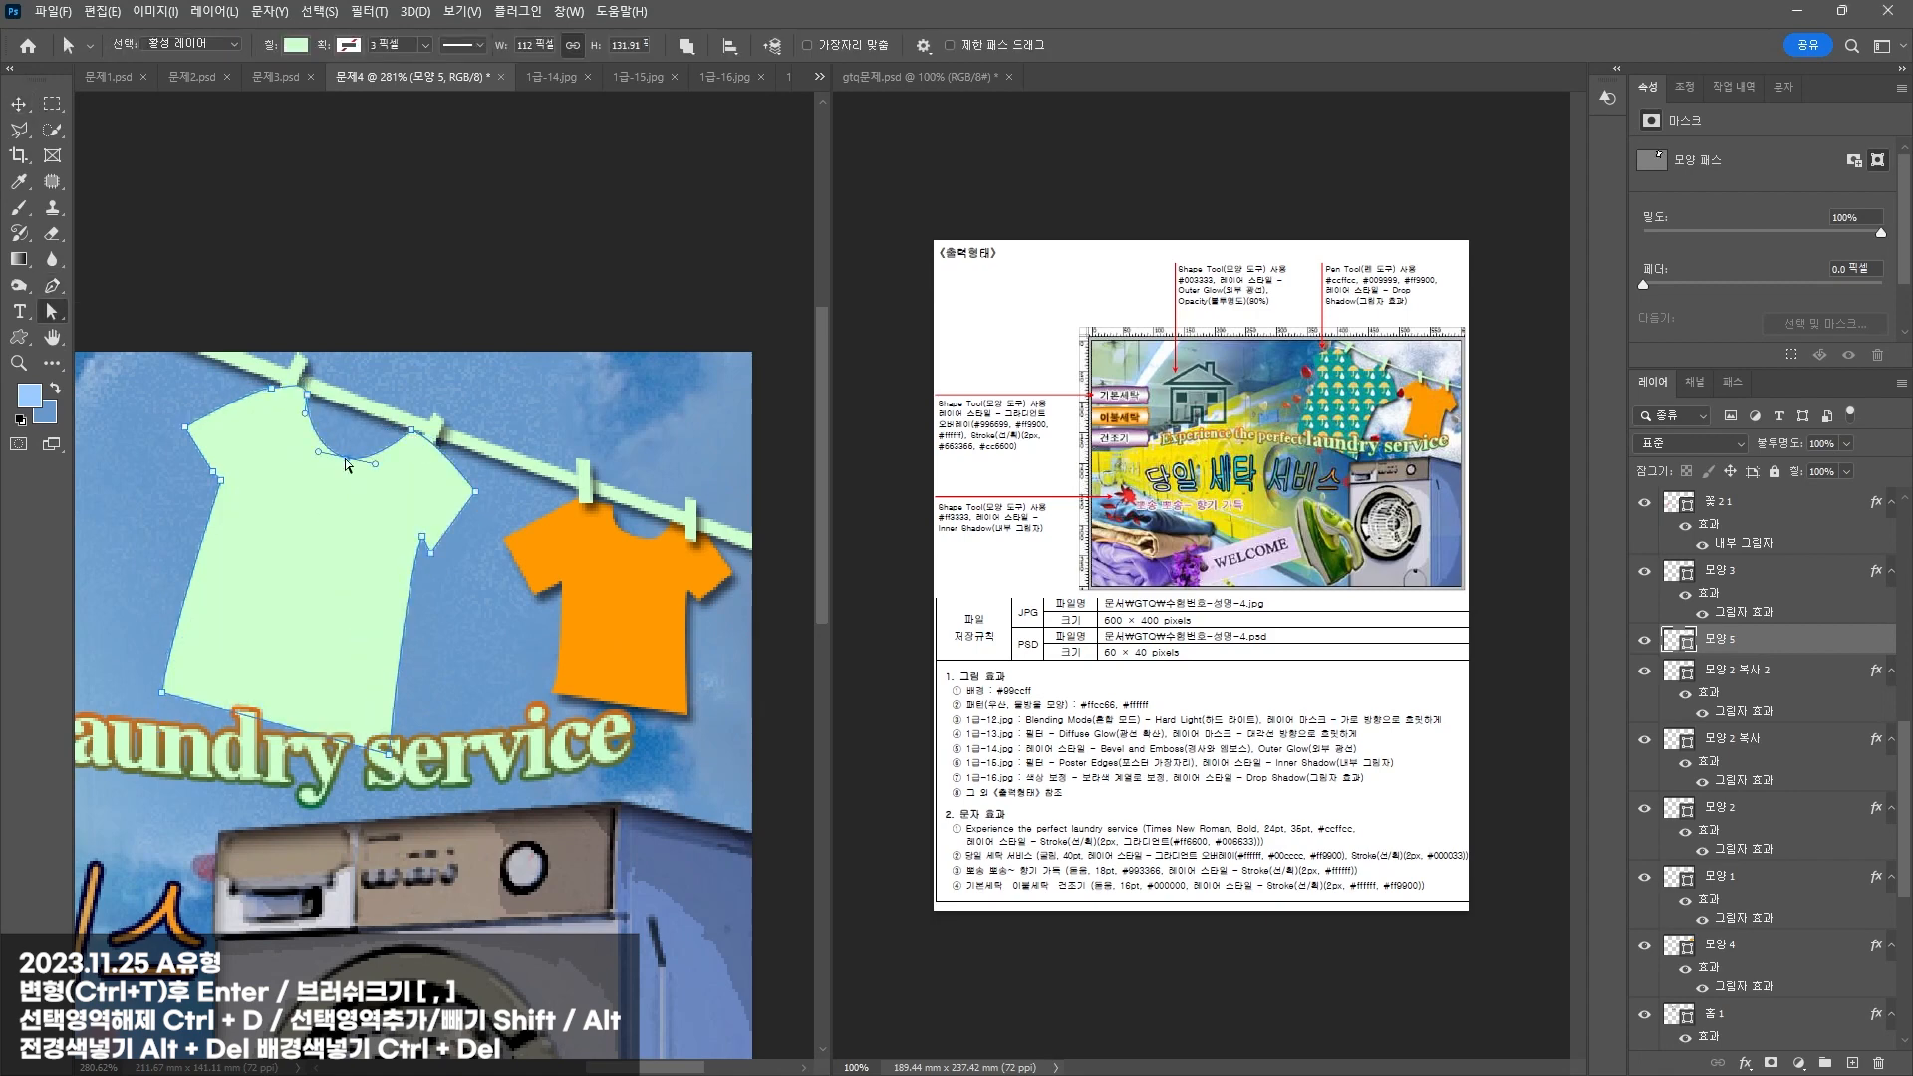
# Step: Copy the drop shadow effect to the larger T-shirt's layer and recolour the T-shirt to #009999
pyautogui.press('v')
pyautogui.moveTo(1732, 701); pyautogui.dragTo(1734, 643)
pyautogui.doubleClick(1677, 646)
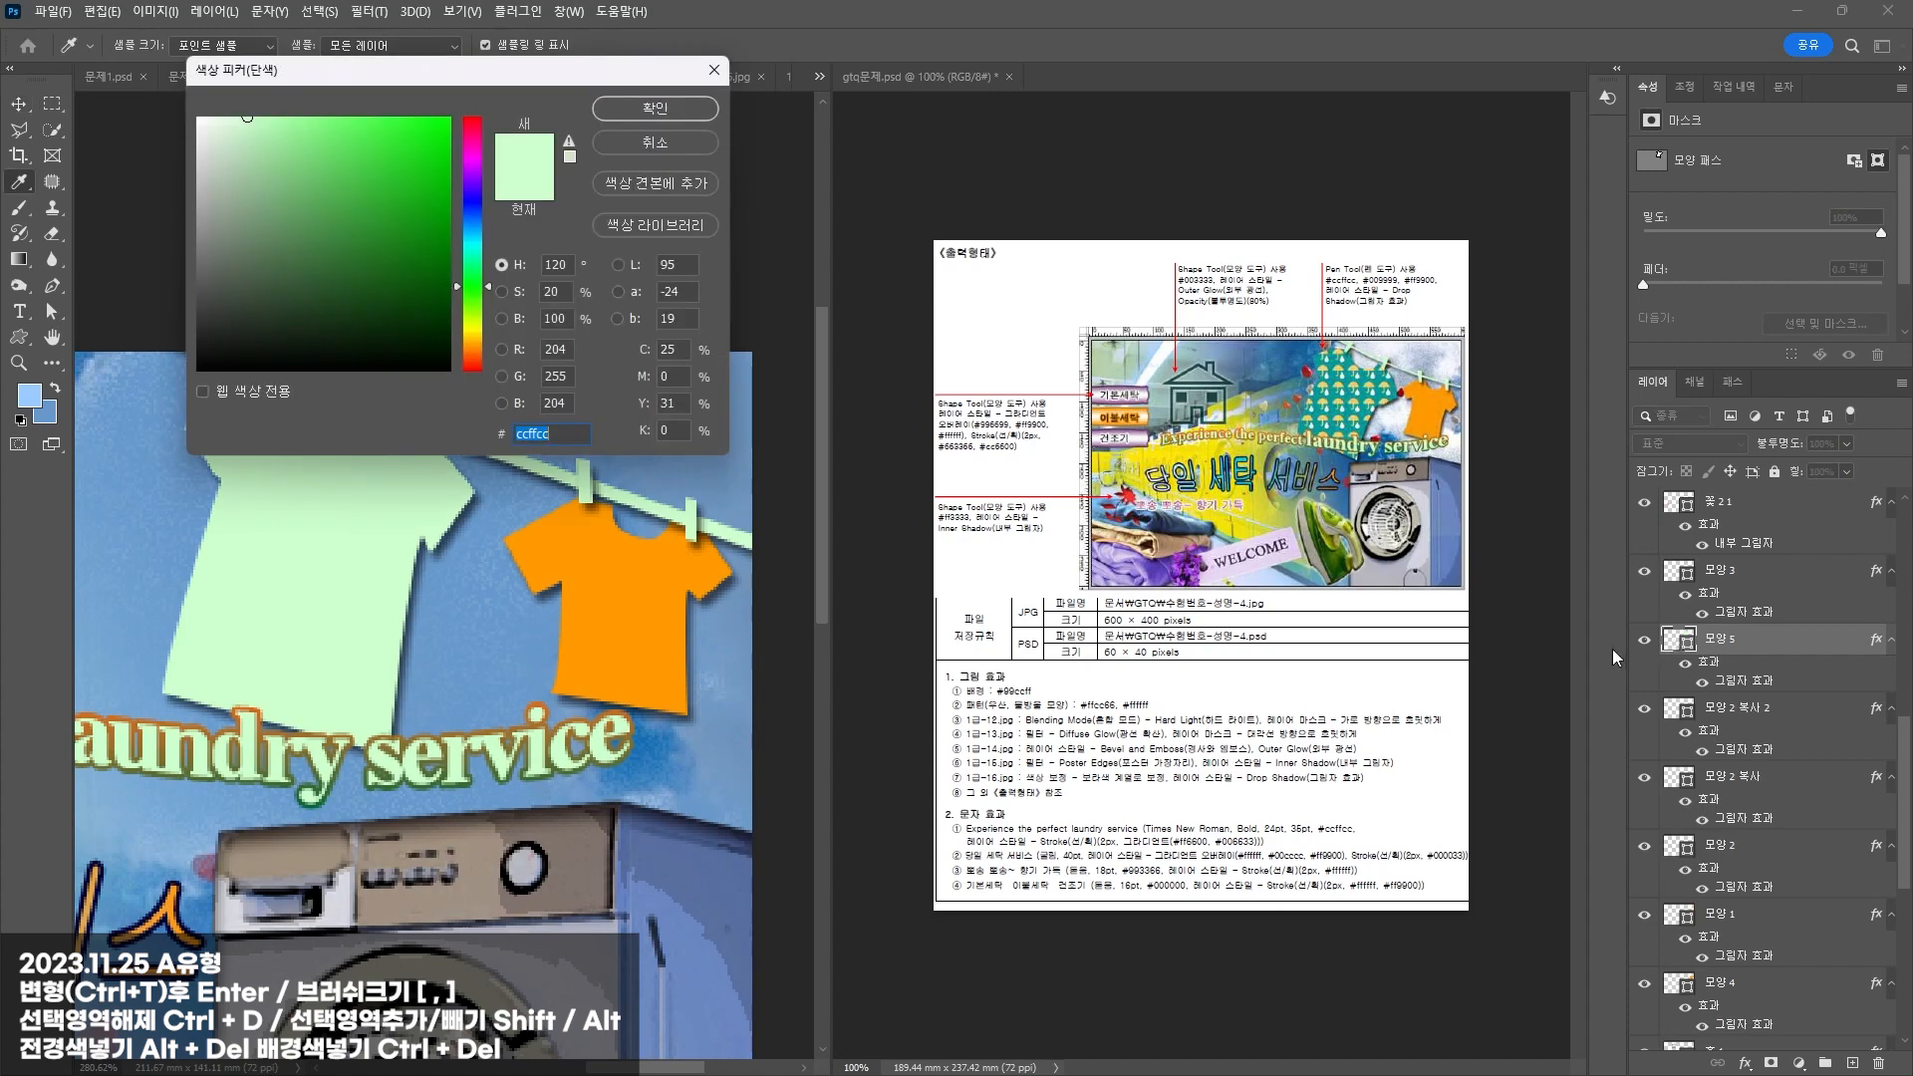
pyautogui.write('ccffc')
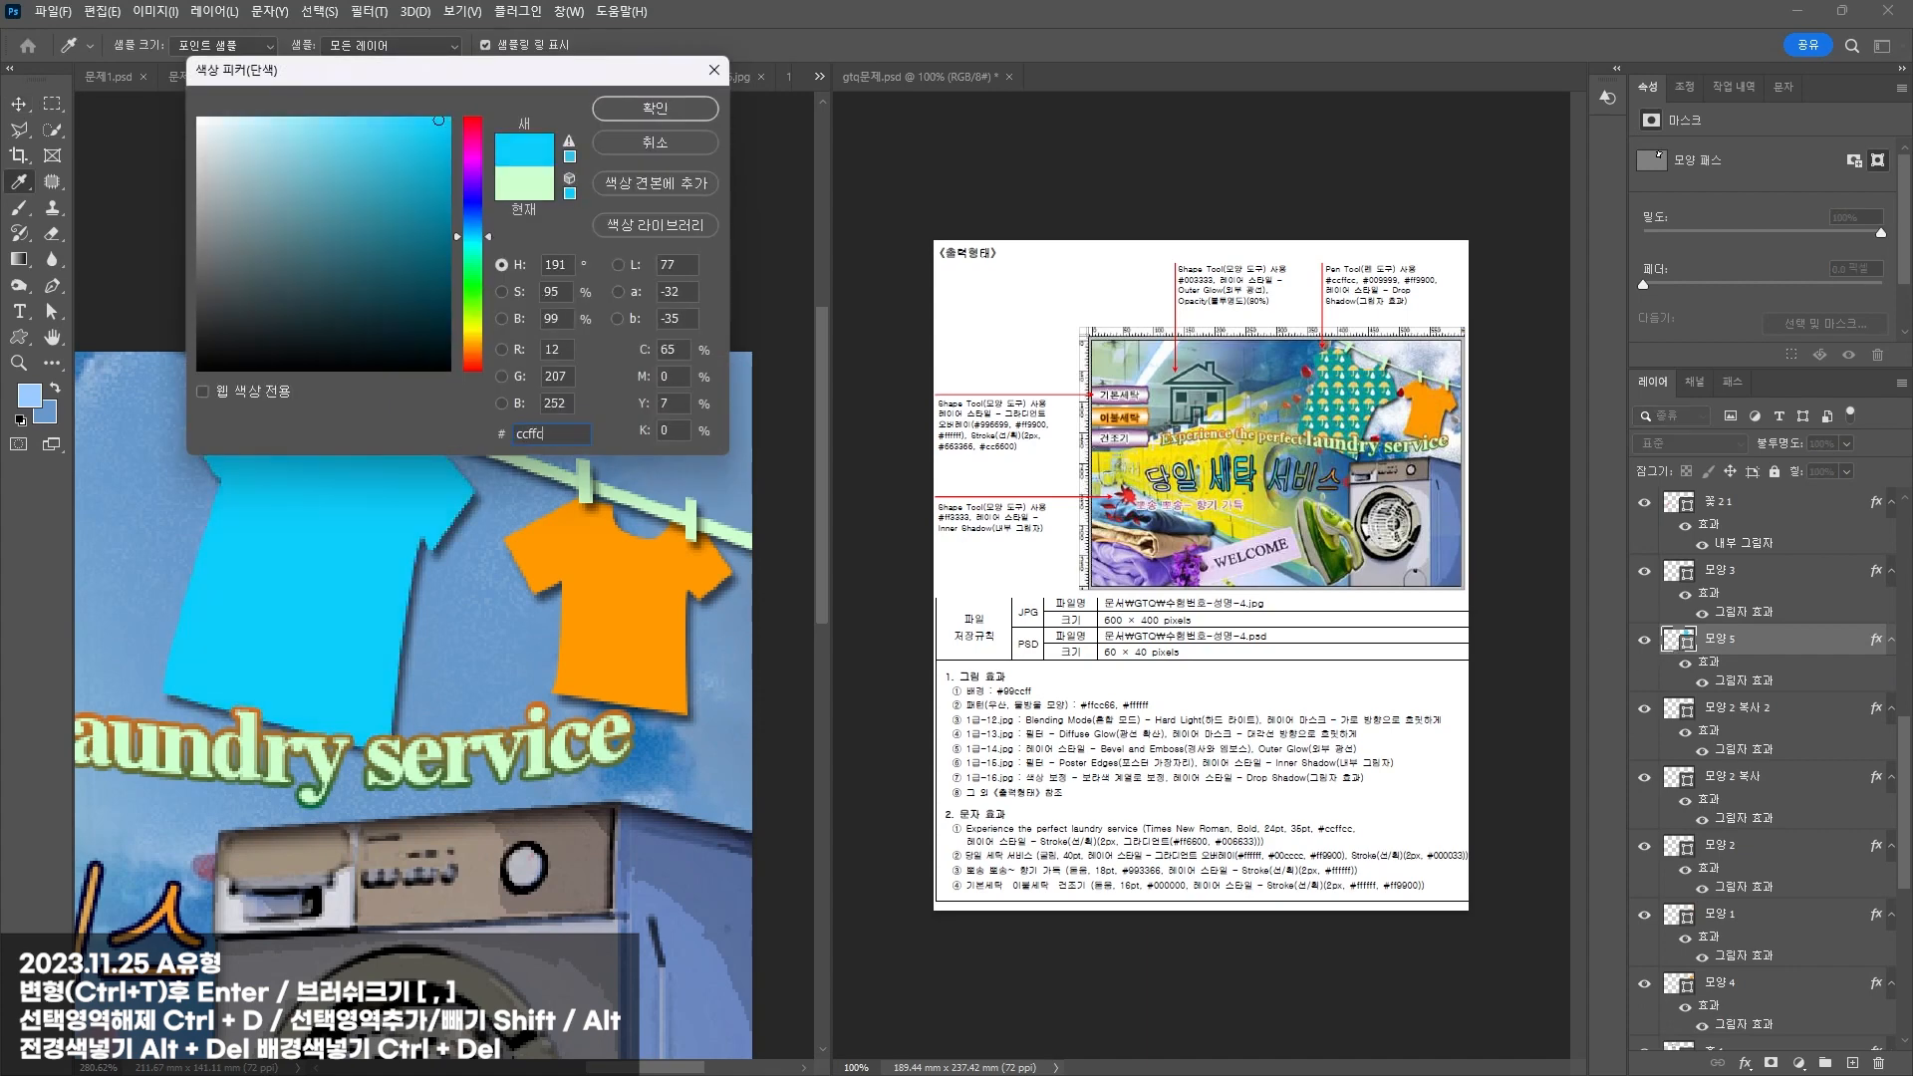
pyautogui.write('c')
pyautogui.press('BackSpace')
pyautogui.press('BackSpace')
pyautogui.press('BackSpace')
pyautogui.press('BackSpace')
pyautogui.press('BackSpace')
pyautogui.press('BackSpace')
pyautogui.write('00')
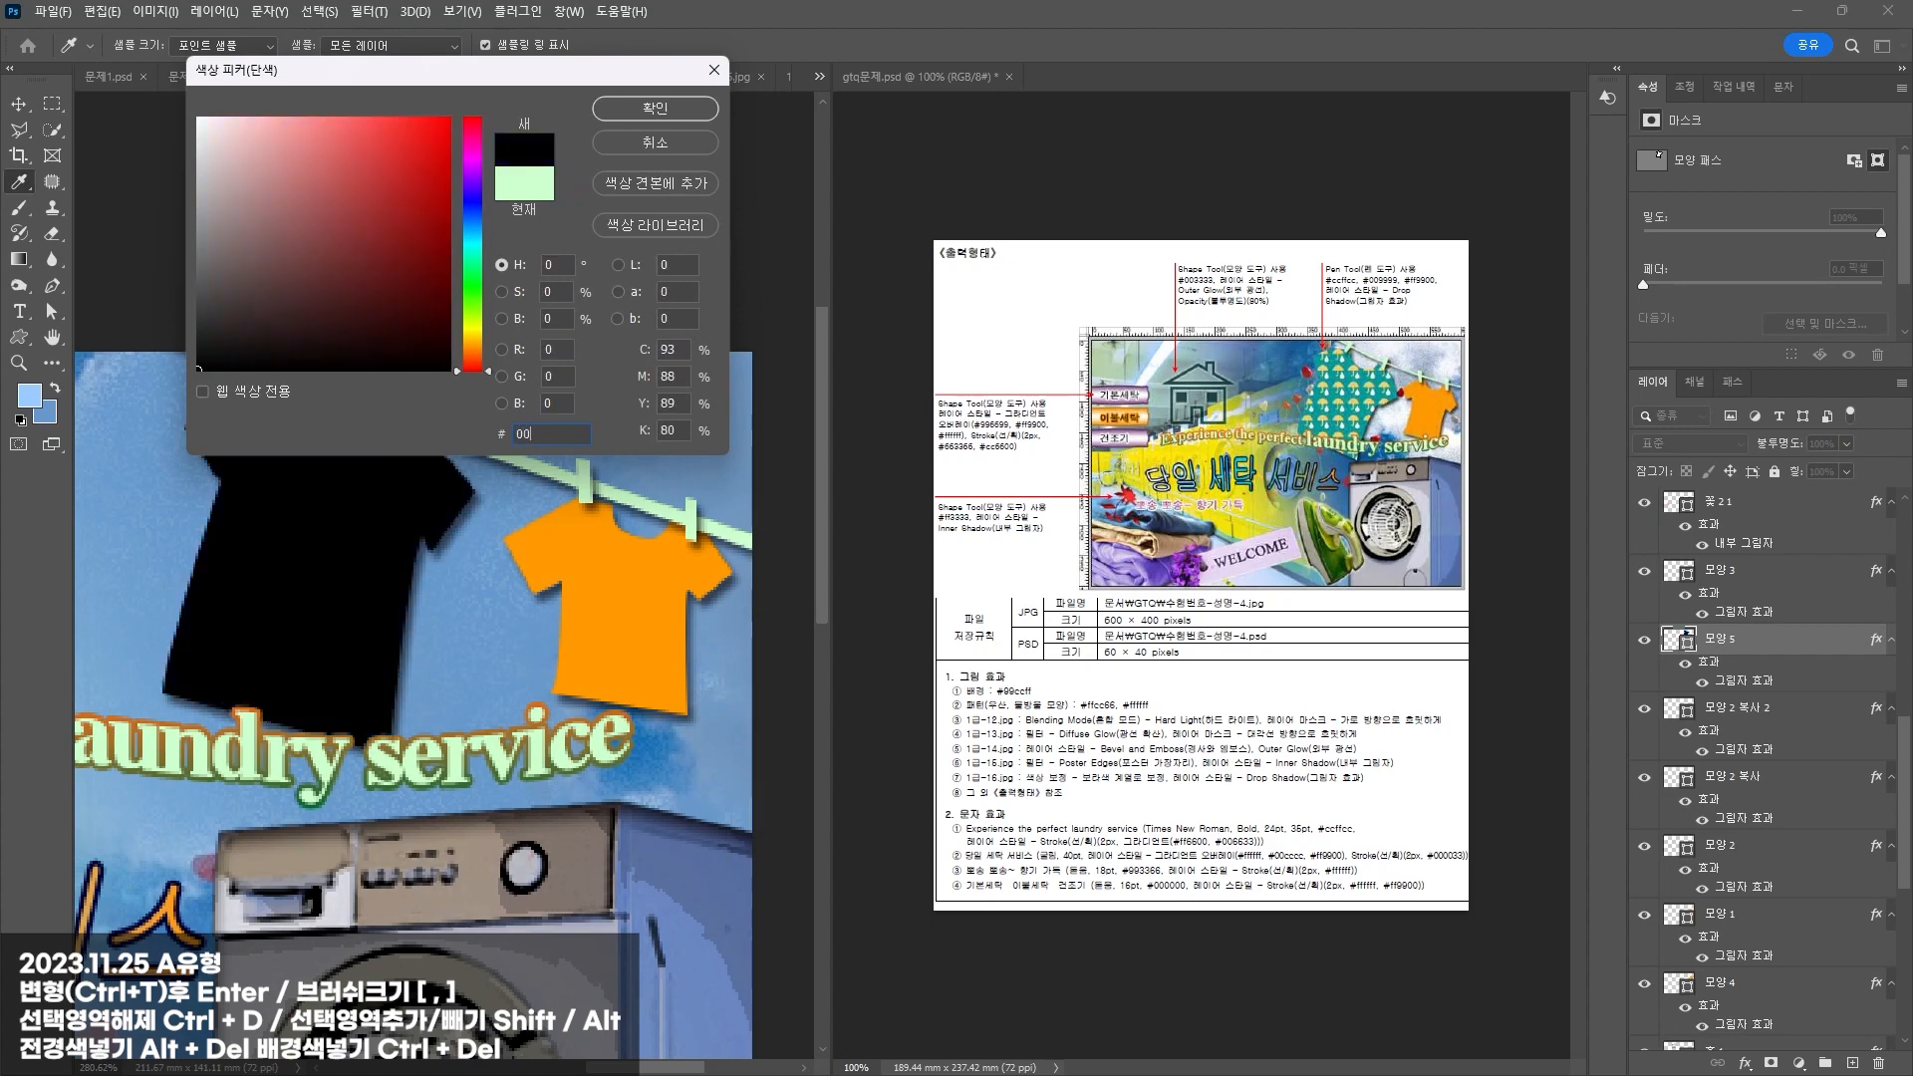
pyautogui.write('9999')
pyautogui.press('Return')
pyautogui.press('v')
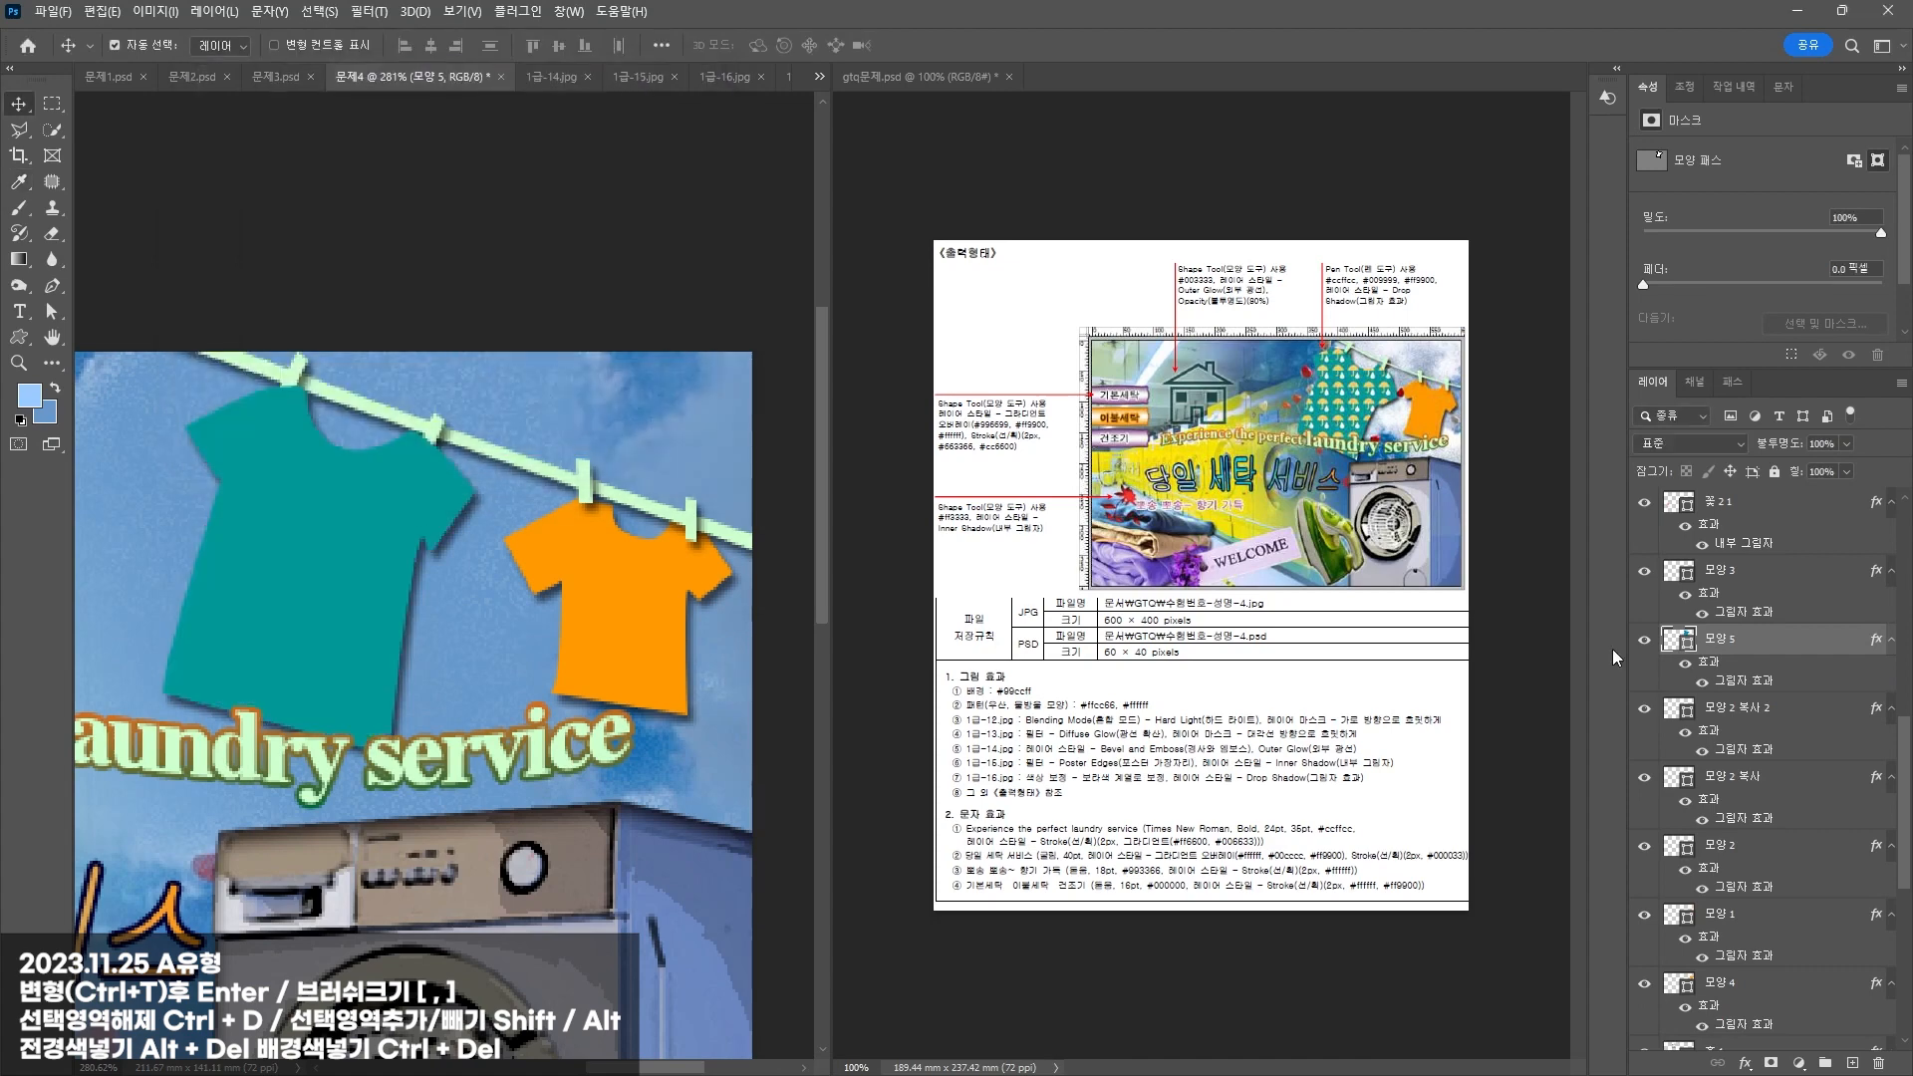
# Step: Stack the larger T-shirt's layer beneath the clothespin layers, and bring the 패턴 group to the top of the stack and show it
pyautogui.moveTo(1745, 653); pyautogui.dragTo(1729, 873)
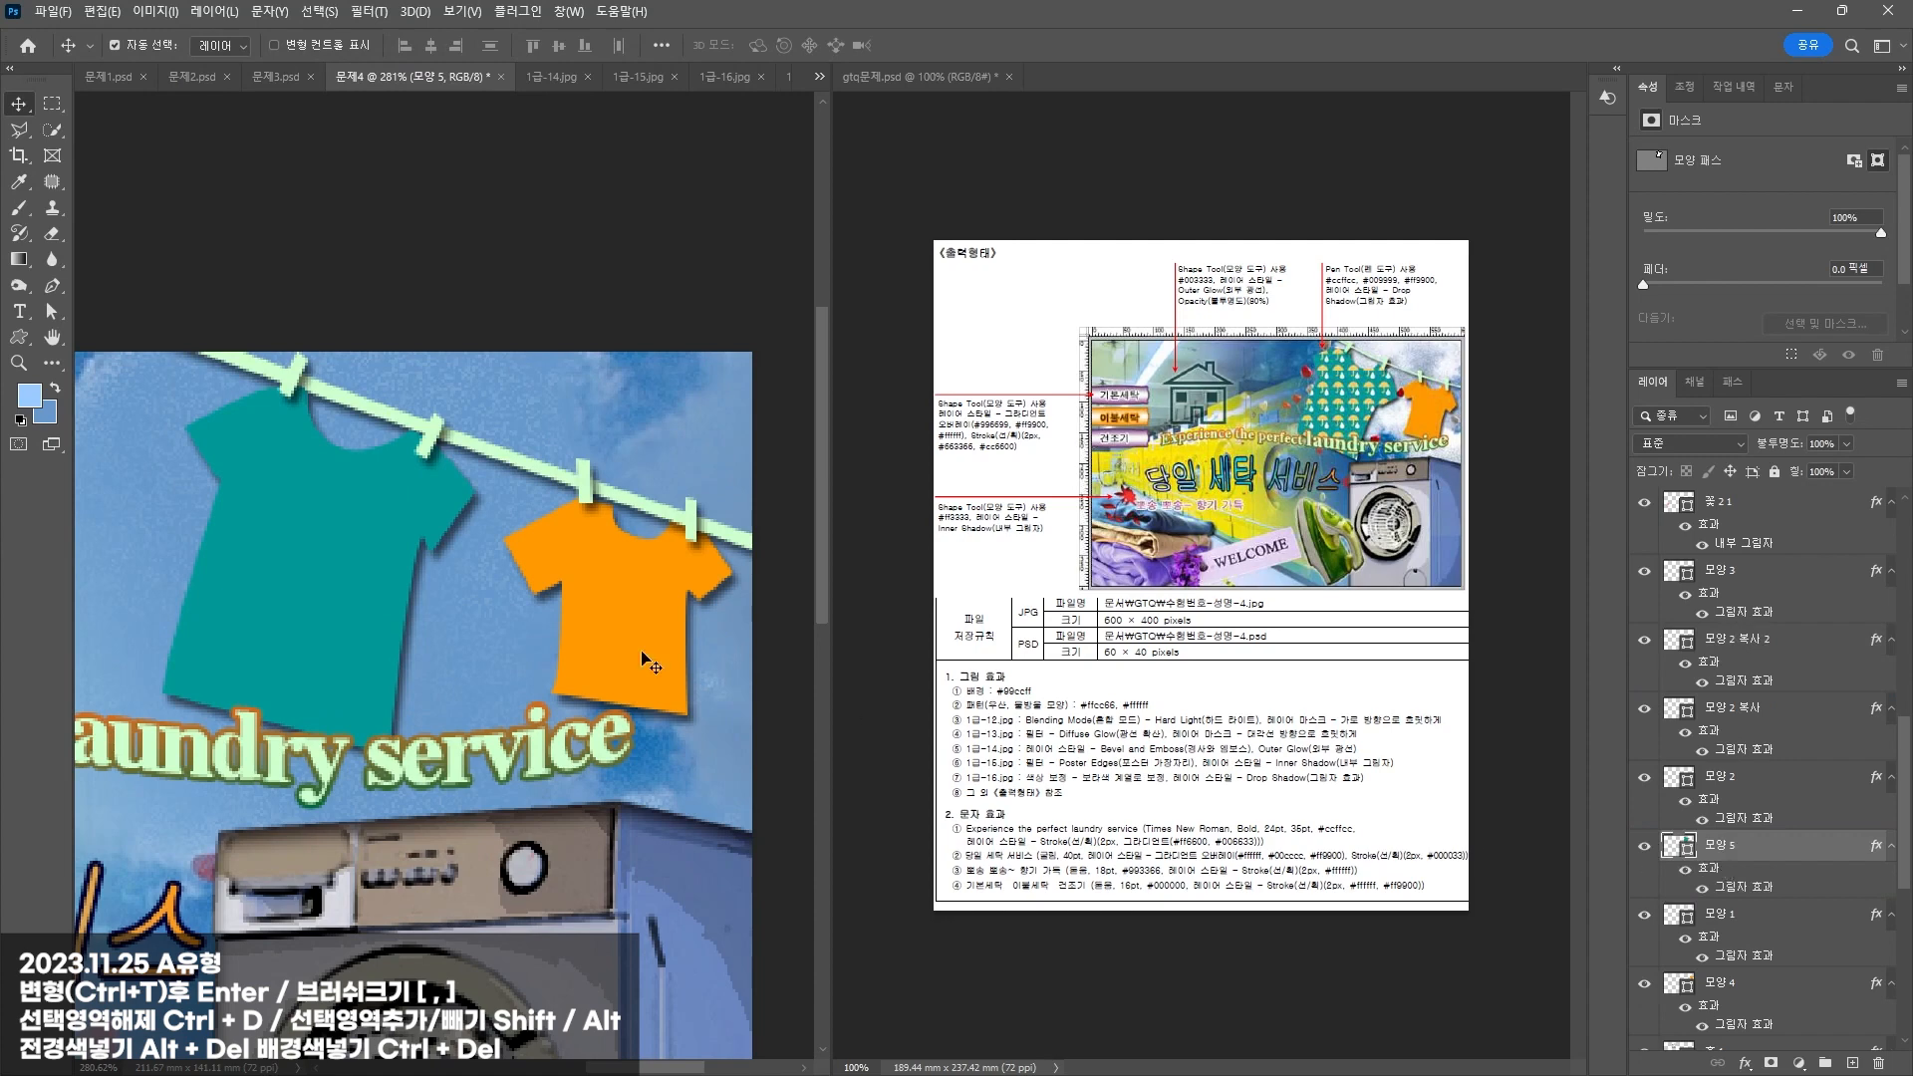
pyautogui.scroll(-5, 1812, 858)
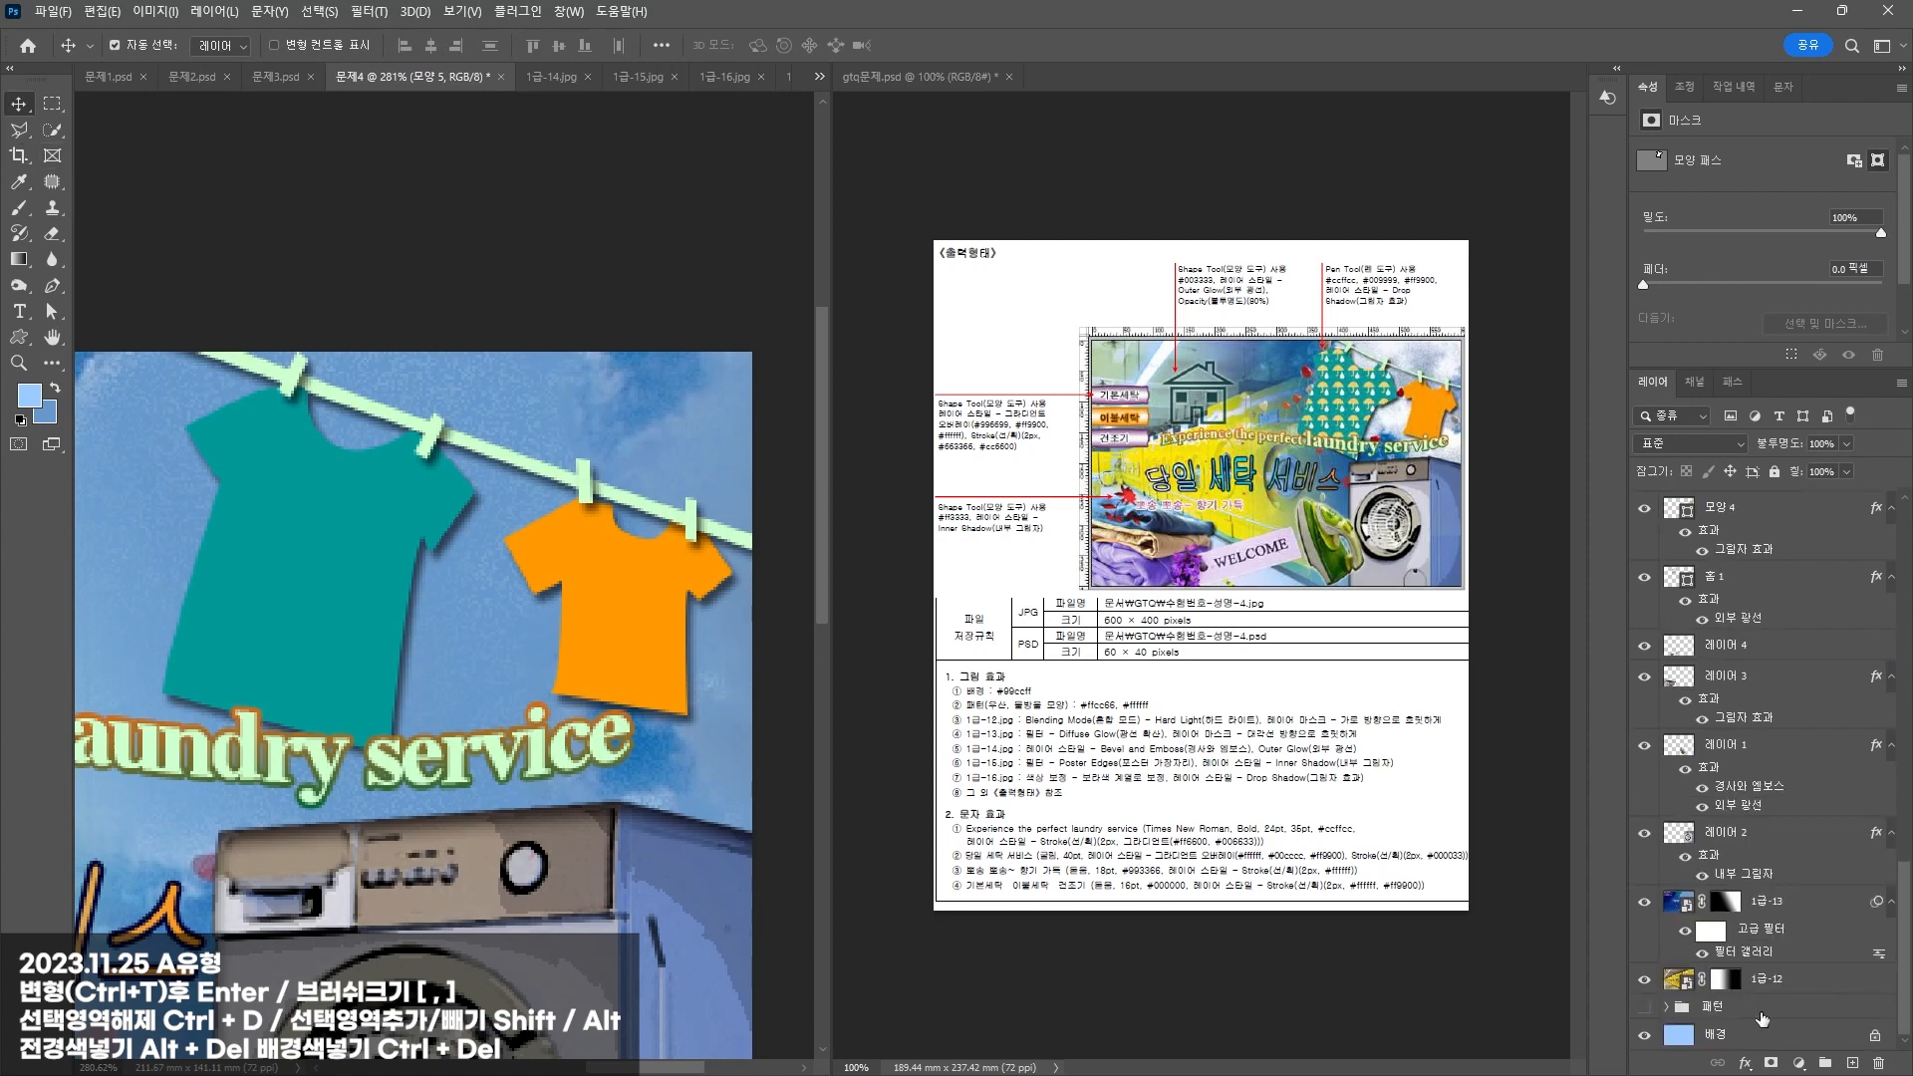
pyautogui.moveTo(1719, 1007); pyautogui.dragTo(1758, 505)
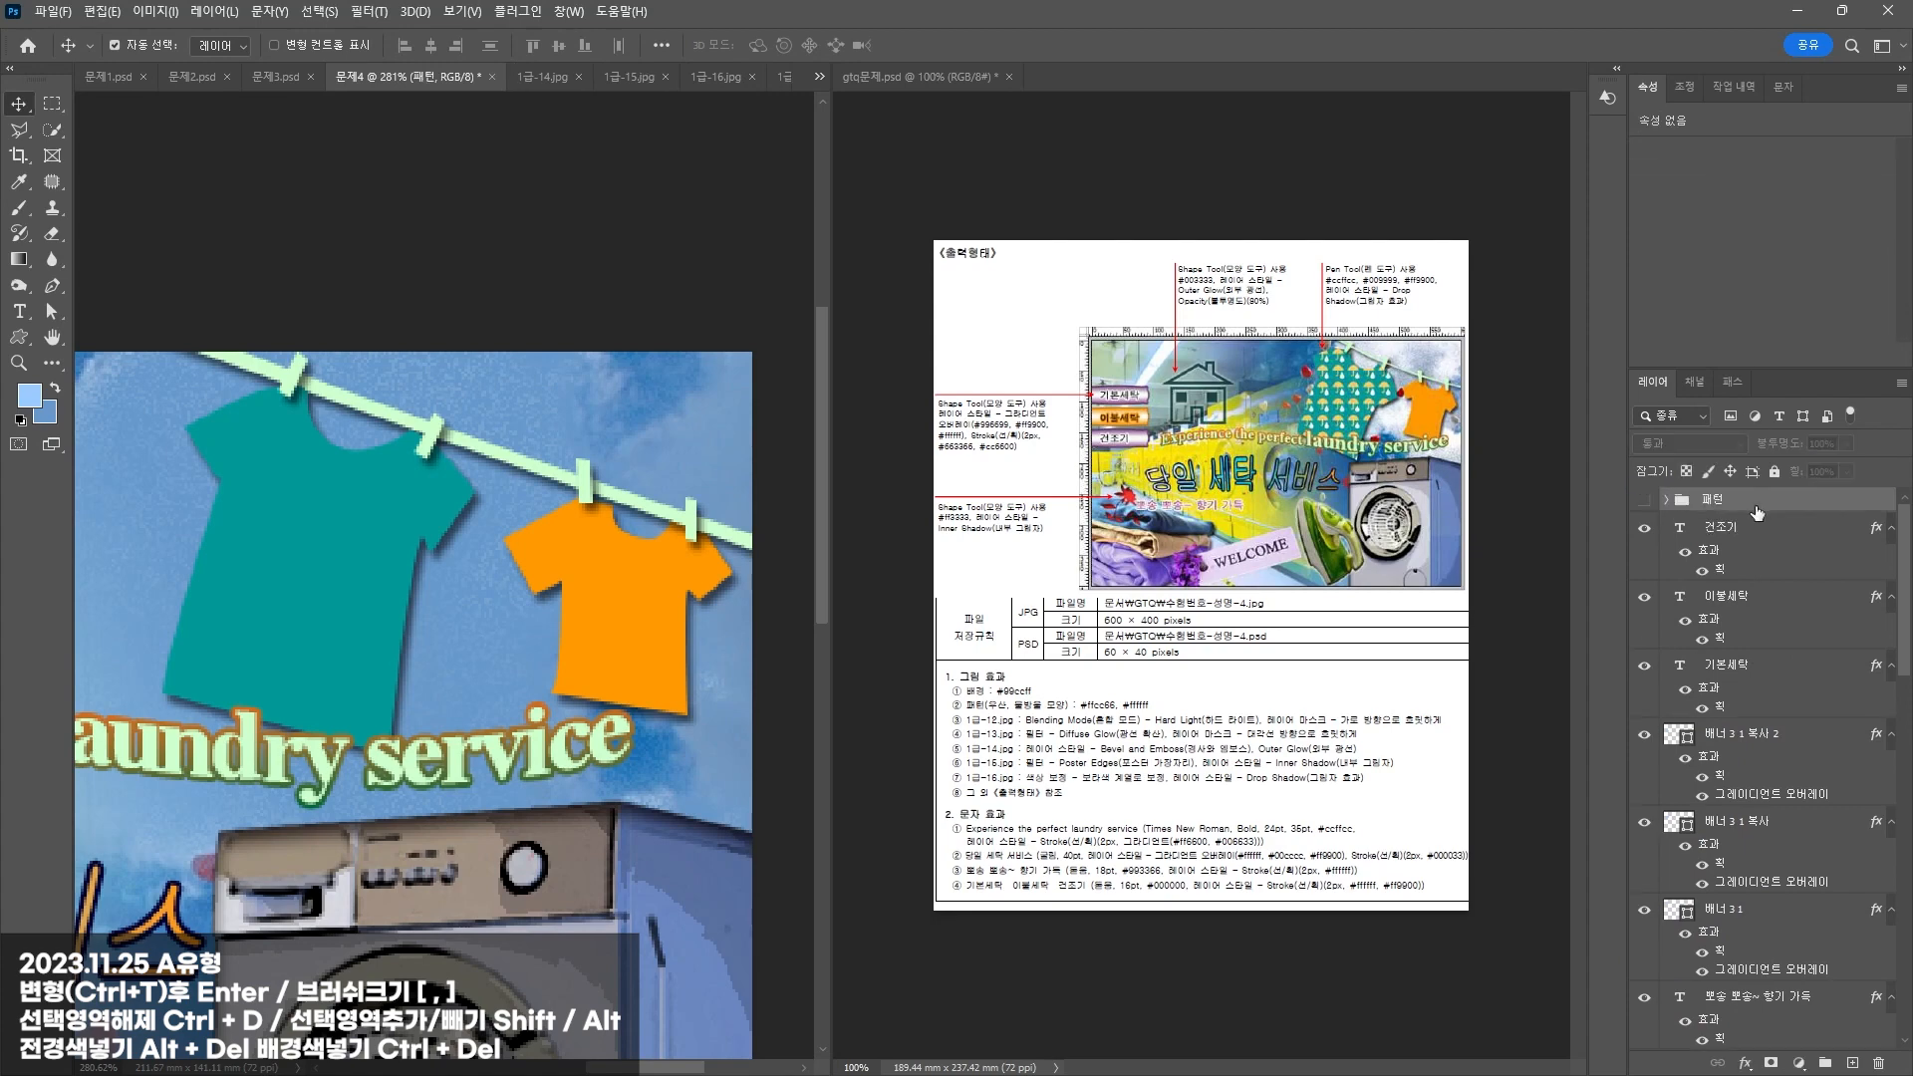
pyautogui.scroll(-8, 498, 692)
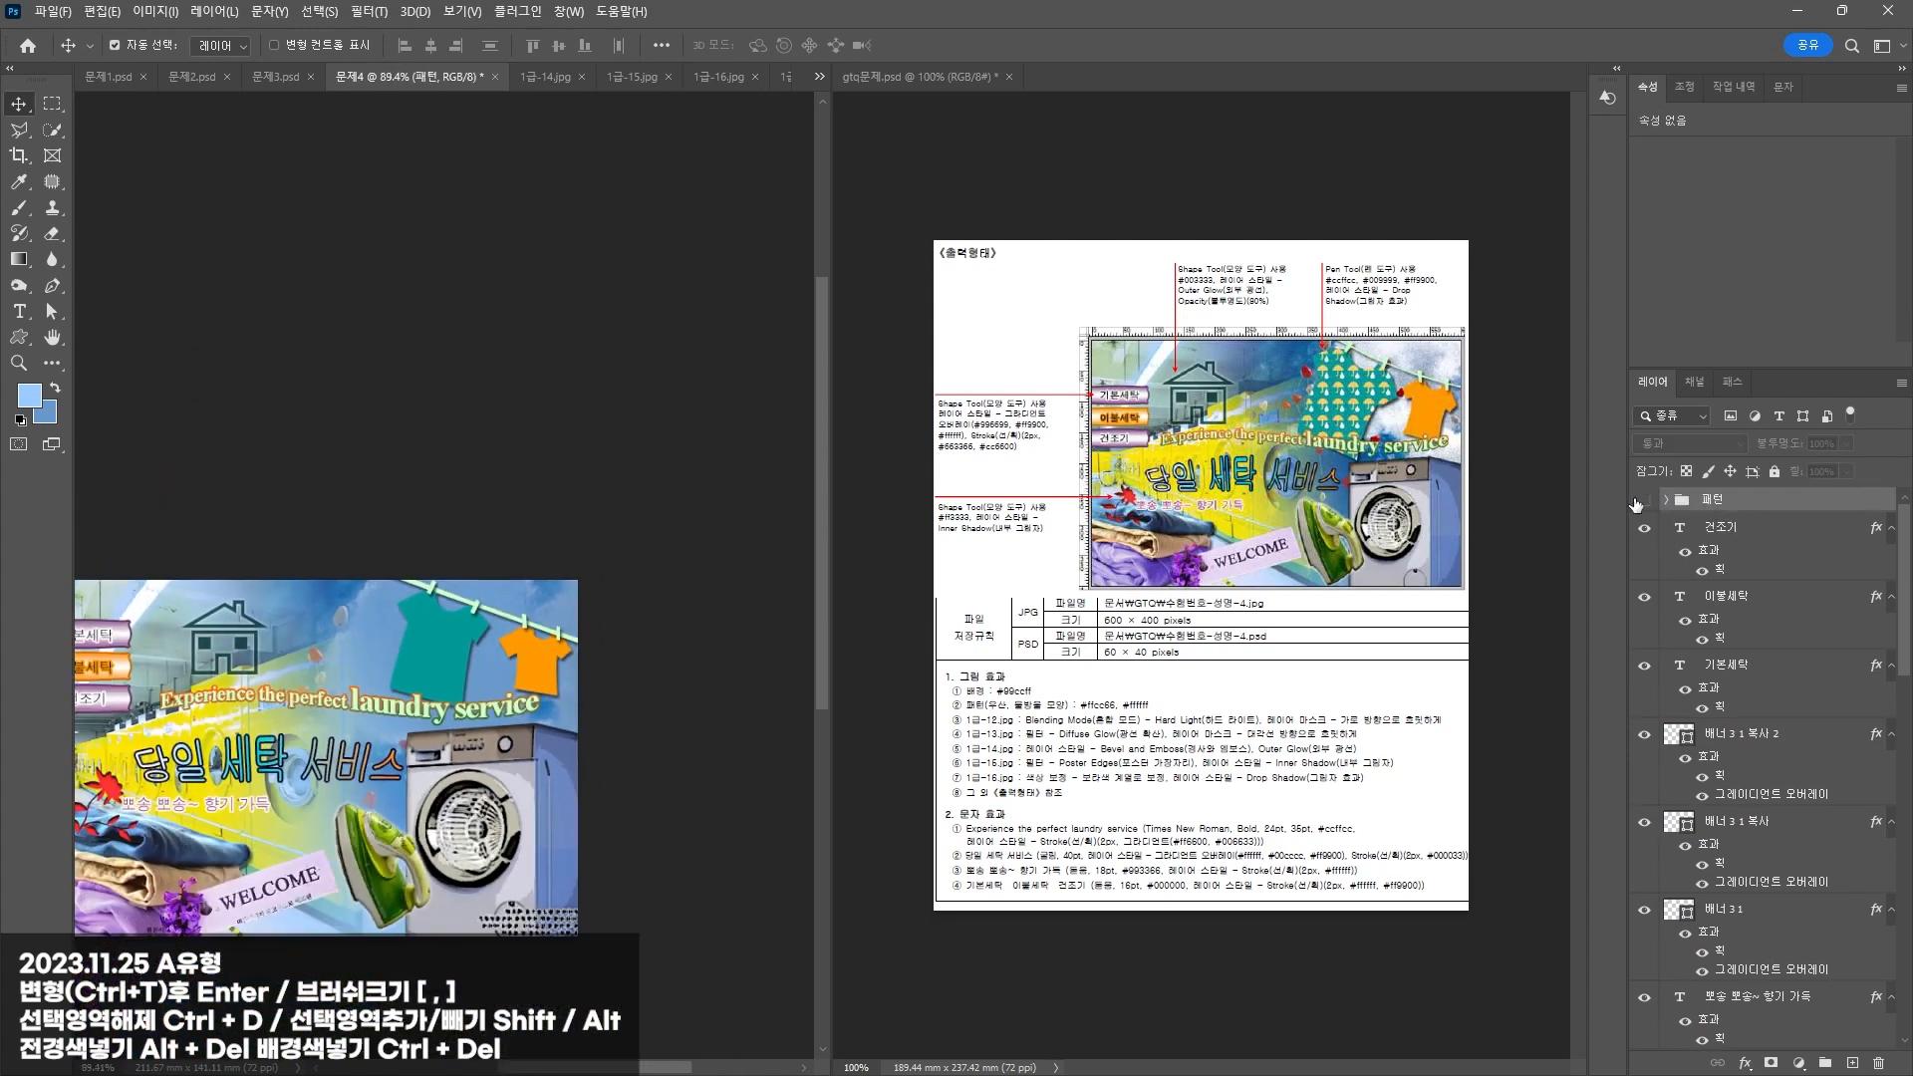
pyautogui.click(1640, 501)
# Step: Move the umbrella and raindrop shapes together onto the teal T-shirt and scale them down to about 4 mm wide
pyautogui.click(422, 700)
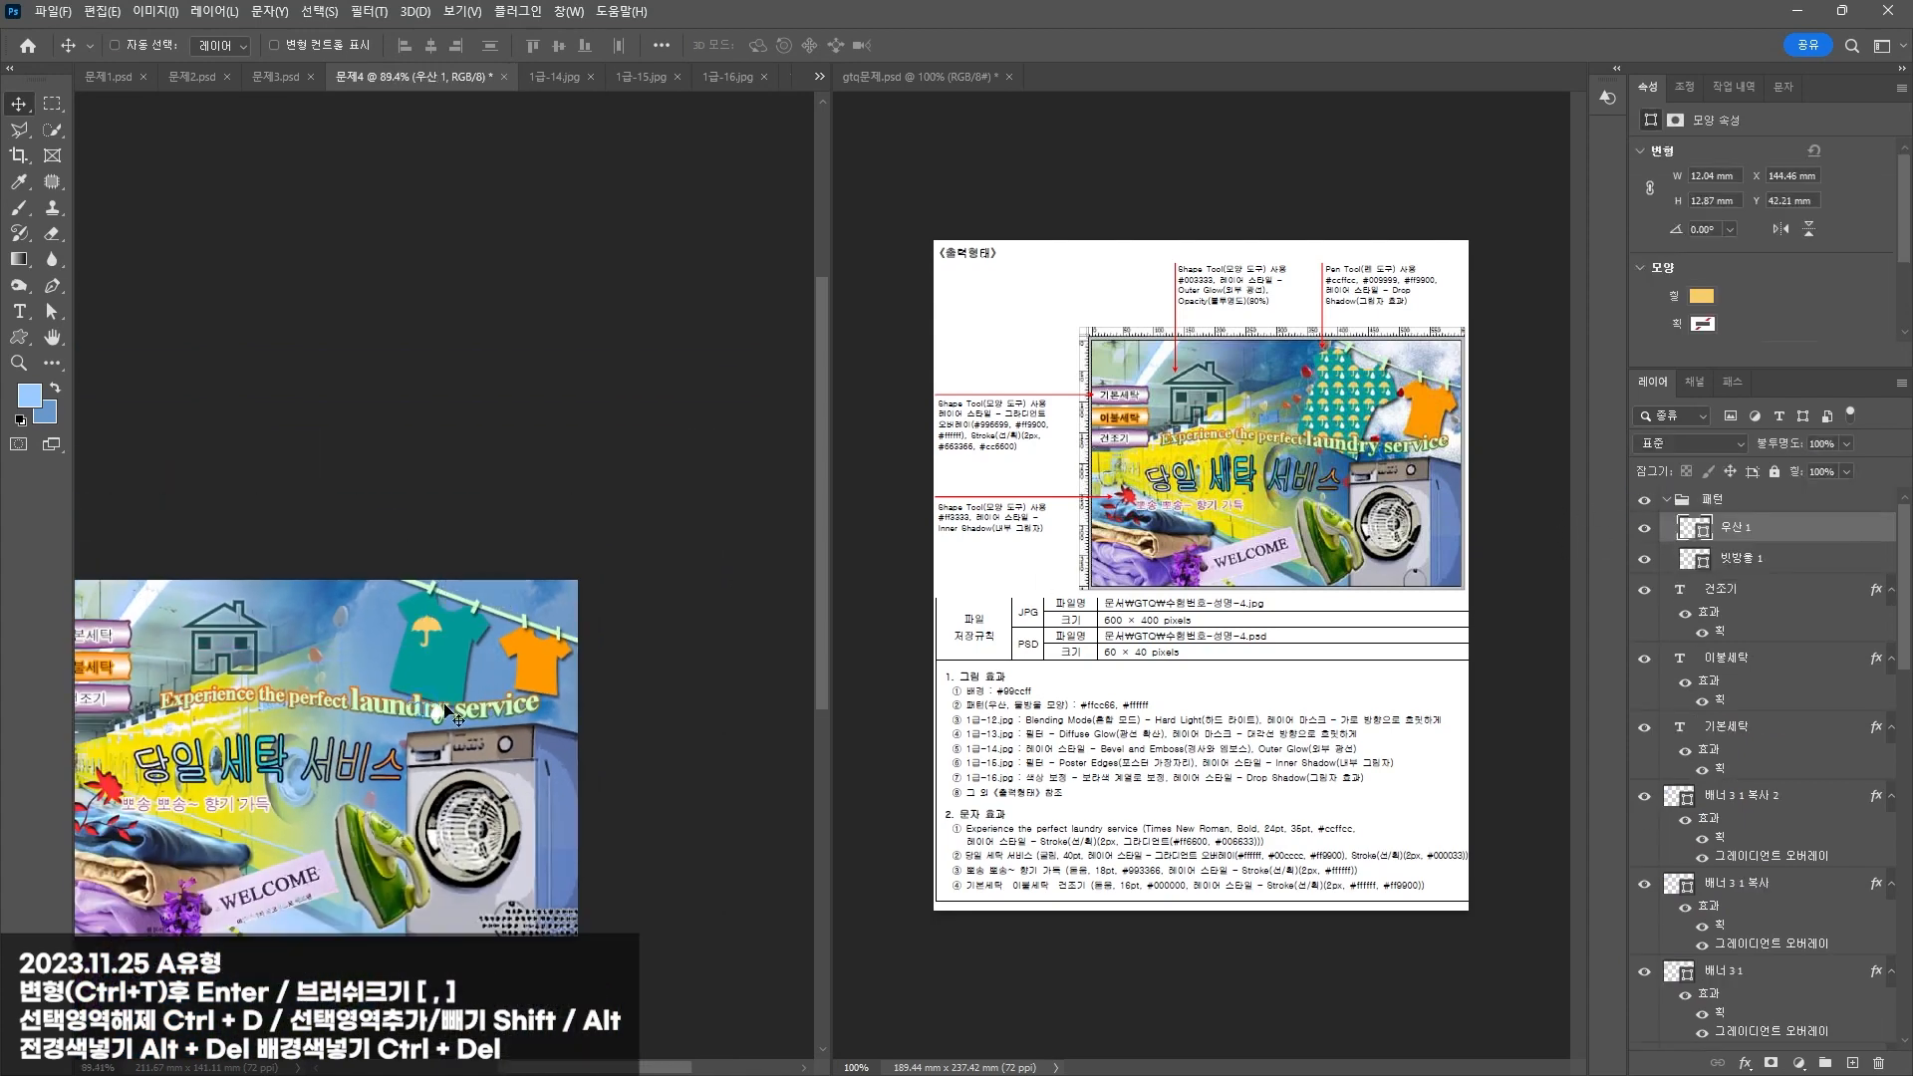
pyautogui.scroll(5, 425, 713)
pyautogui.keyDown('shift'); pyautogui.click(422, 716); pyautogui.keyUp('shift')
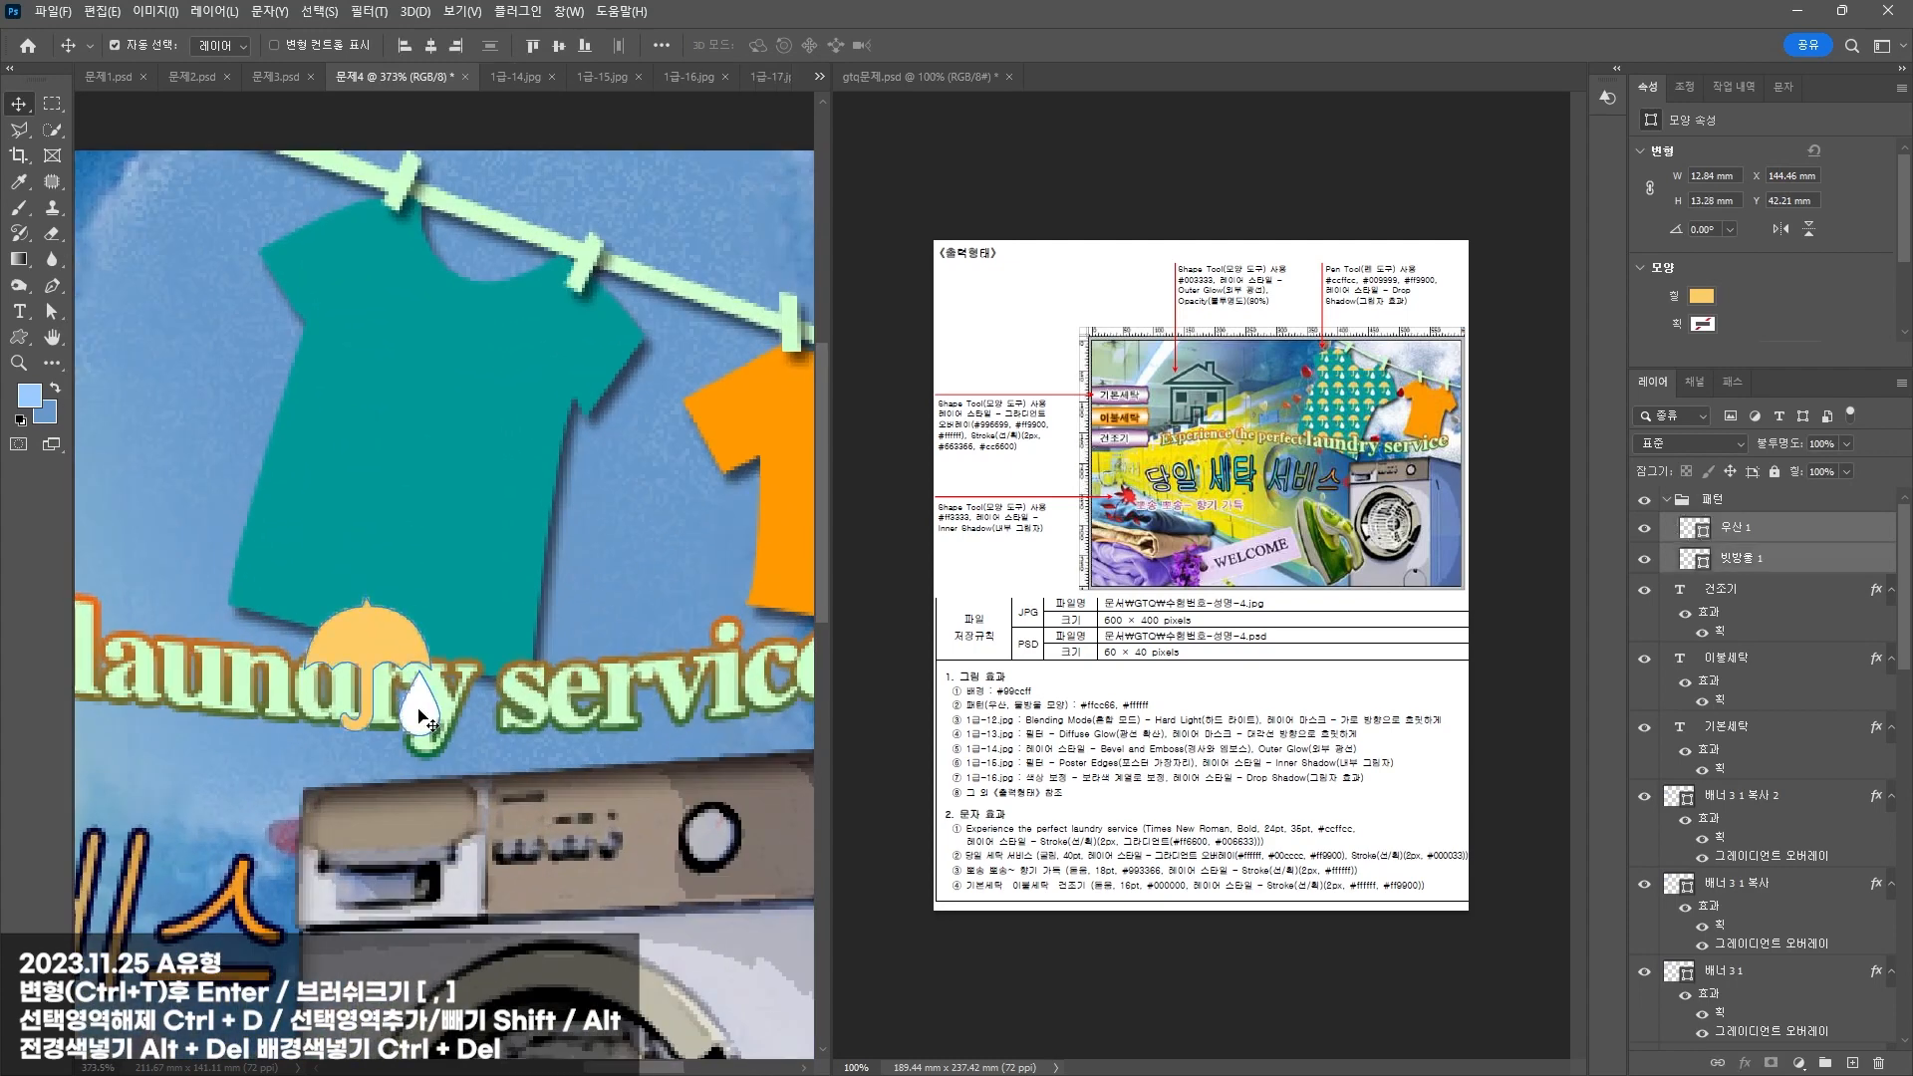
pyautogui.moveTo(422, 716); pyautogui.dragTo(421, 358)
pyautogui.hotkey('ctrl', 't')
pyautogui.press('Return')
pyautogui.scroll(4, 453, 339)
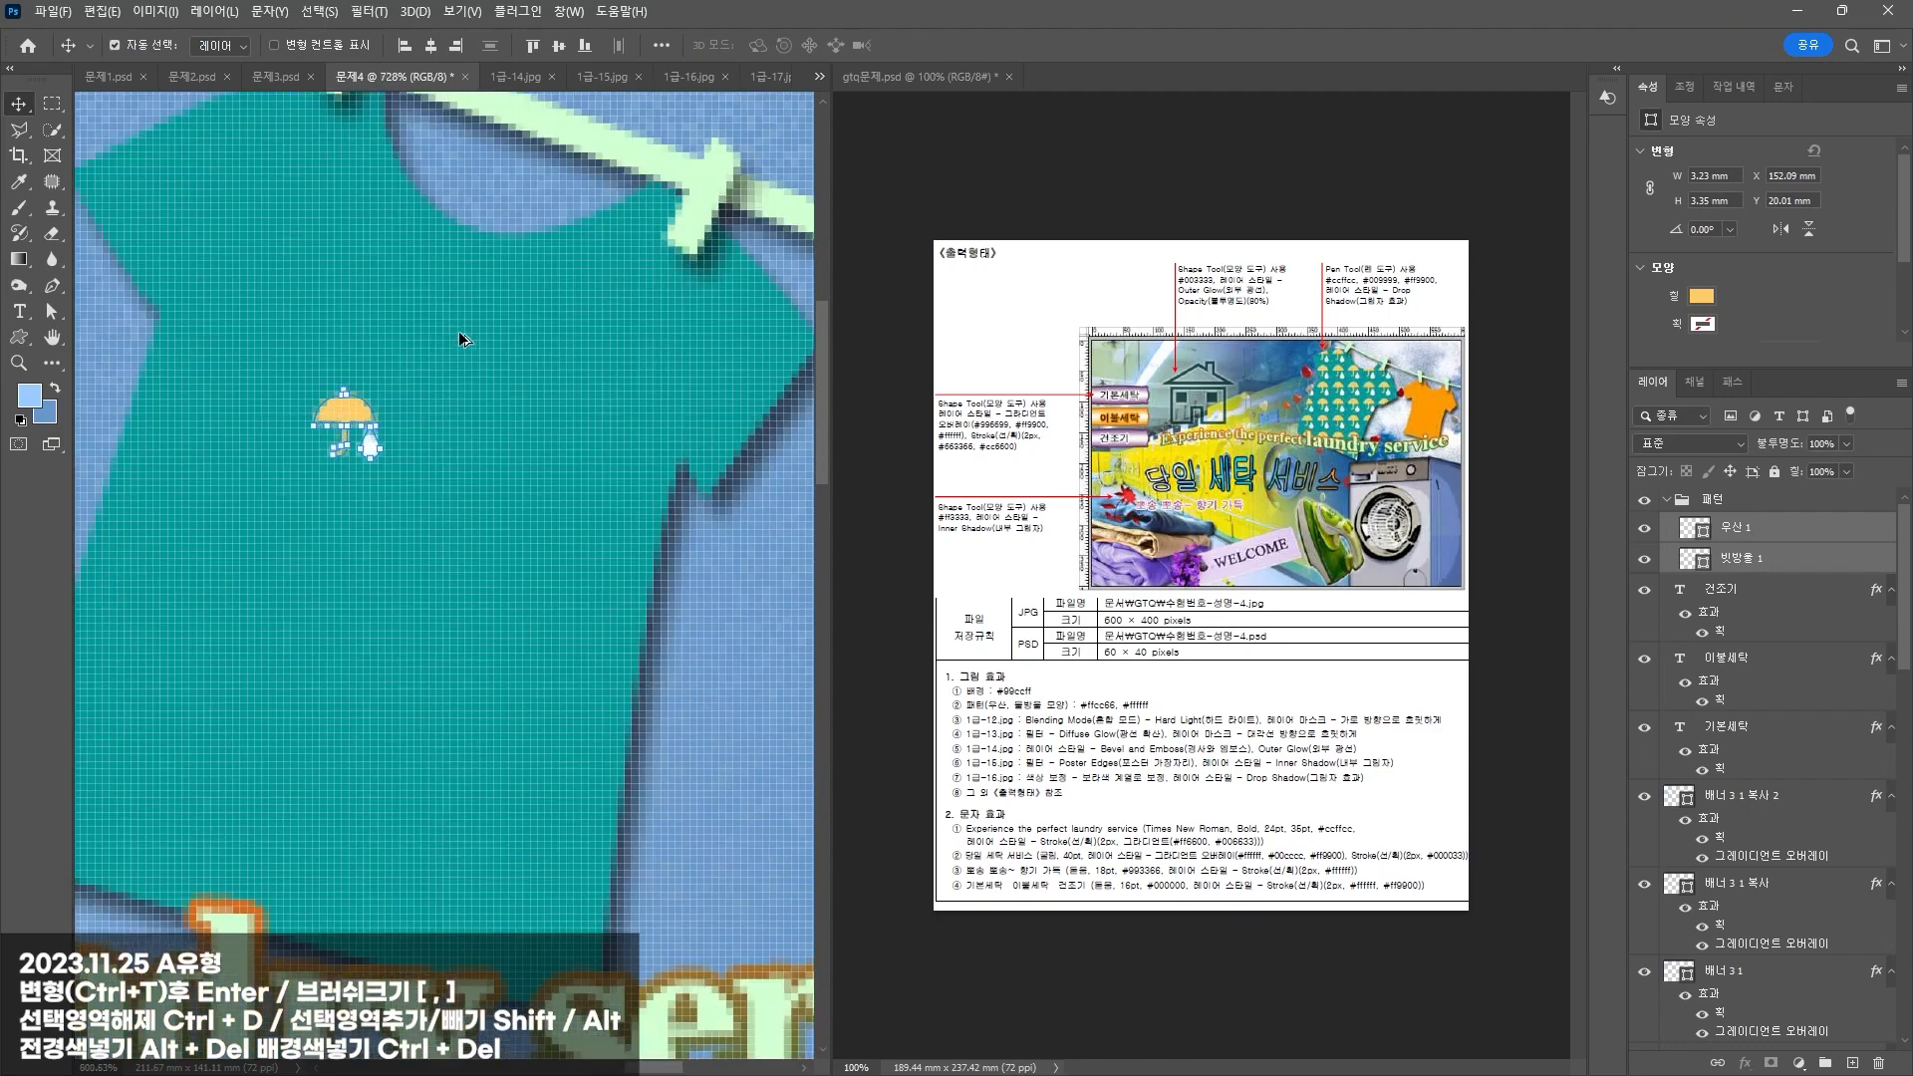
pyautogui.hotkey('ctrl', 't')
pyautogui.moveTo(367, 486); pyautogui.dragTo(388, 508)
pyautogui.press('Return')
# Step: Marquee-select a tight rectangle around the small umbrella and raindrop and define it as a pattern
pyautogui.press('m')
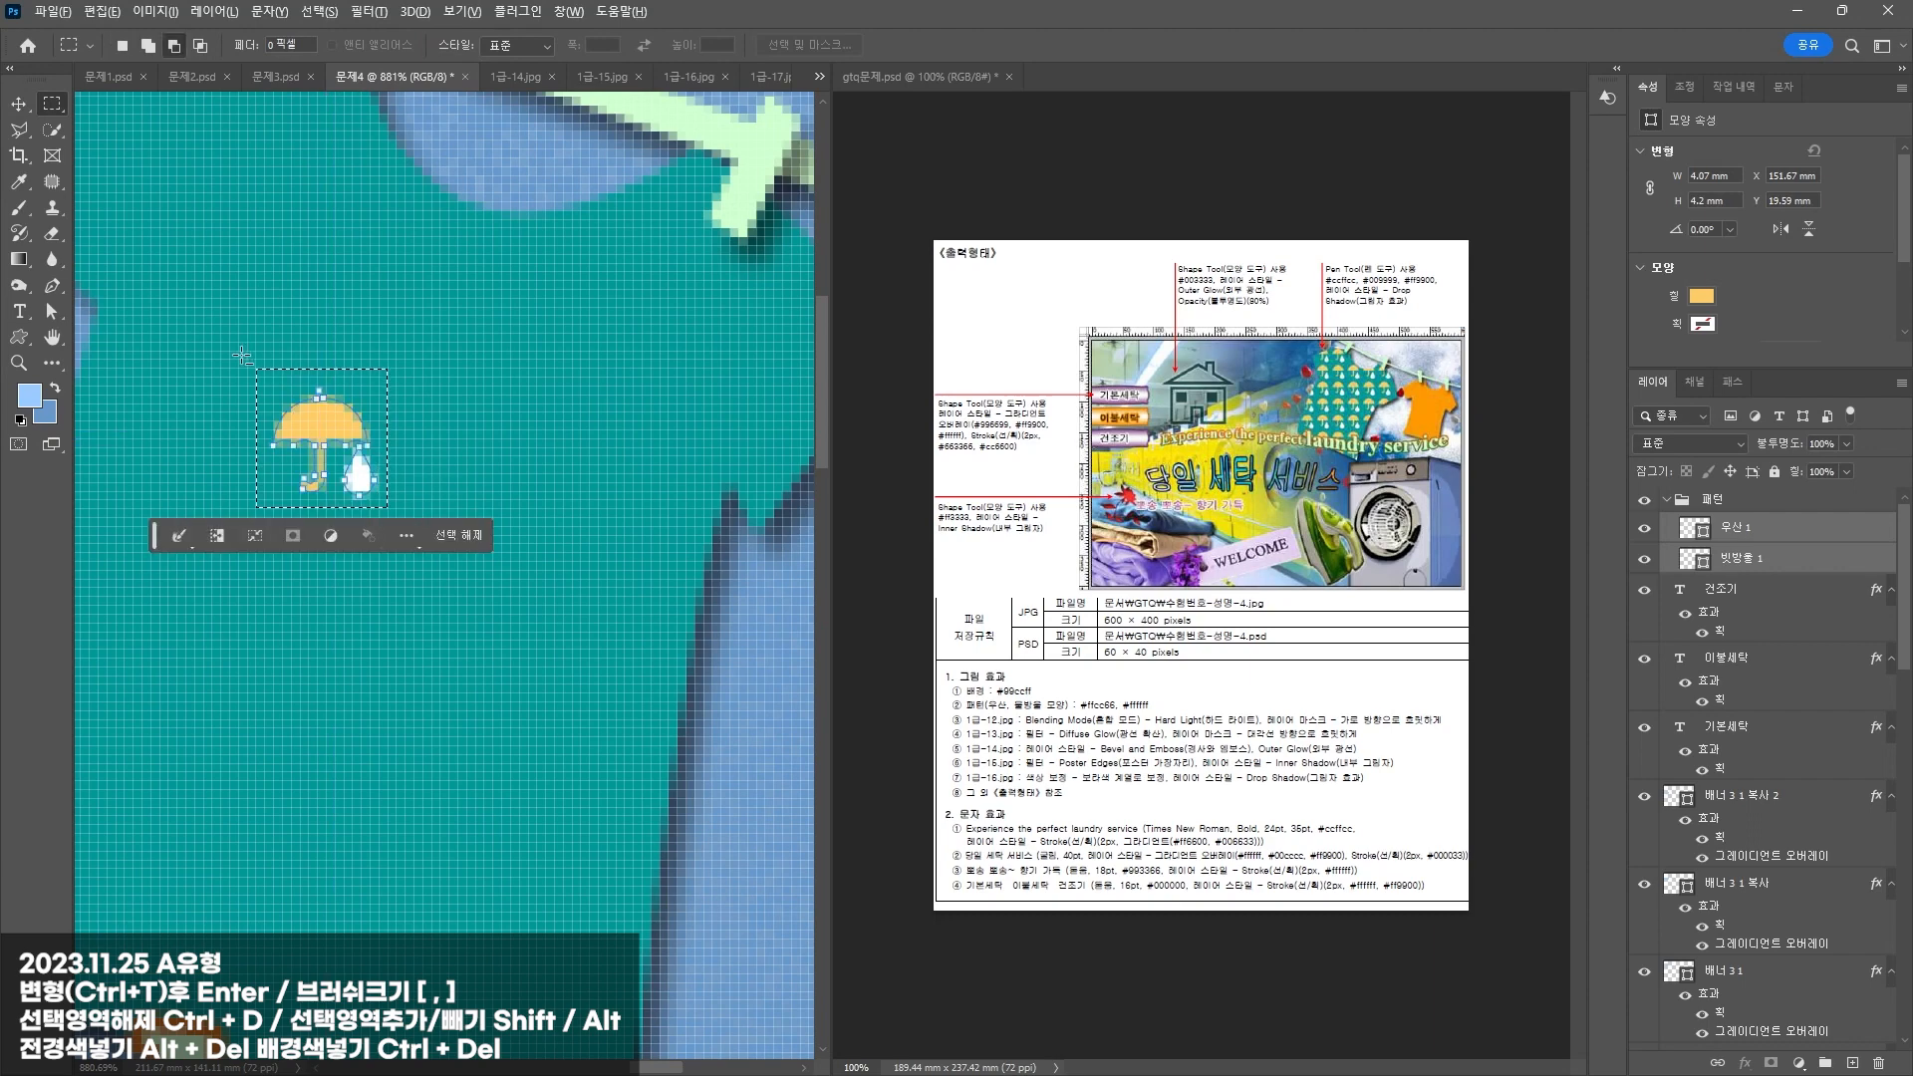
pyautogui.moveTo(240, 352); pyautogui.dragTo(388, 387)
pyautogui.moveTo(231, 360); pyautogui.dragTo(259, 541)
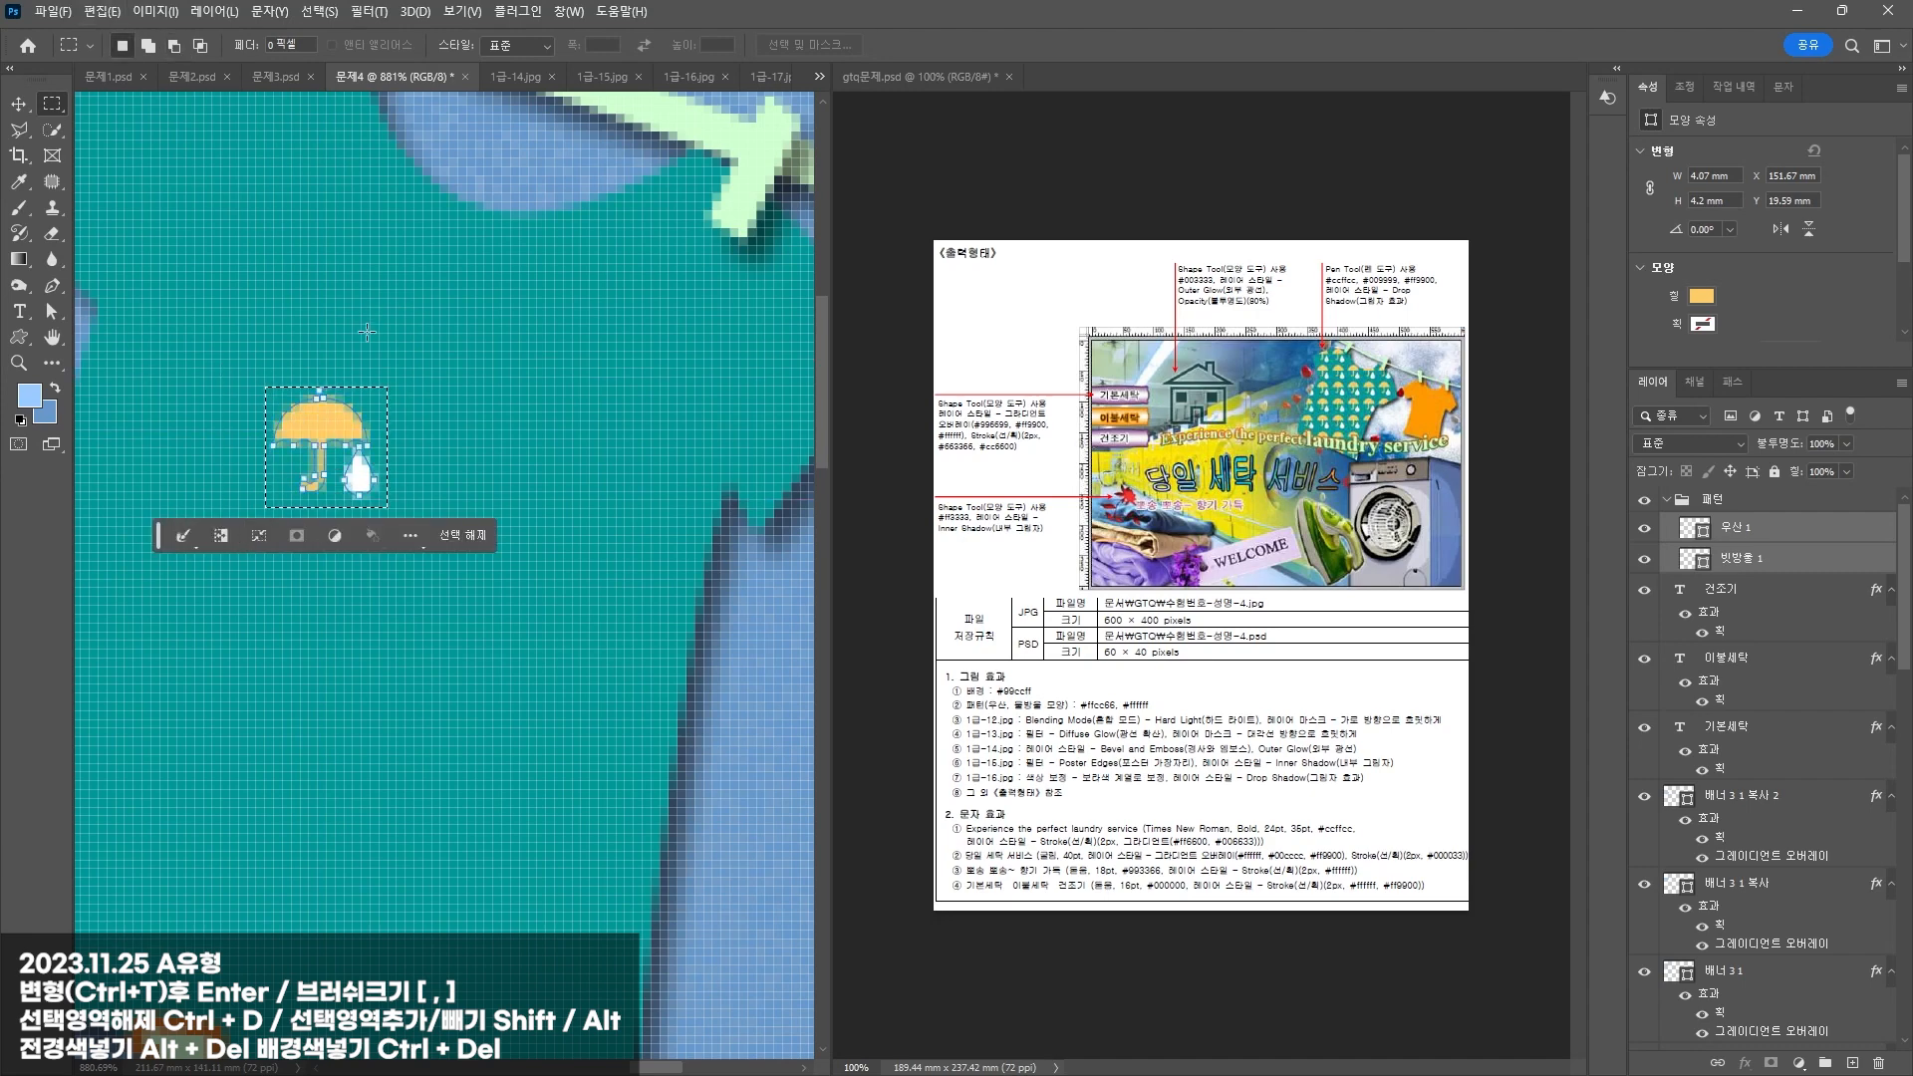
pyautogui.click(101, 12)
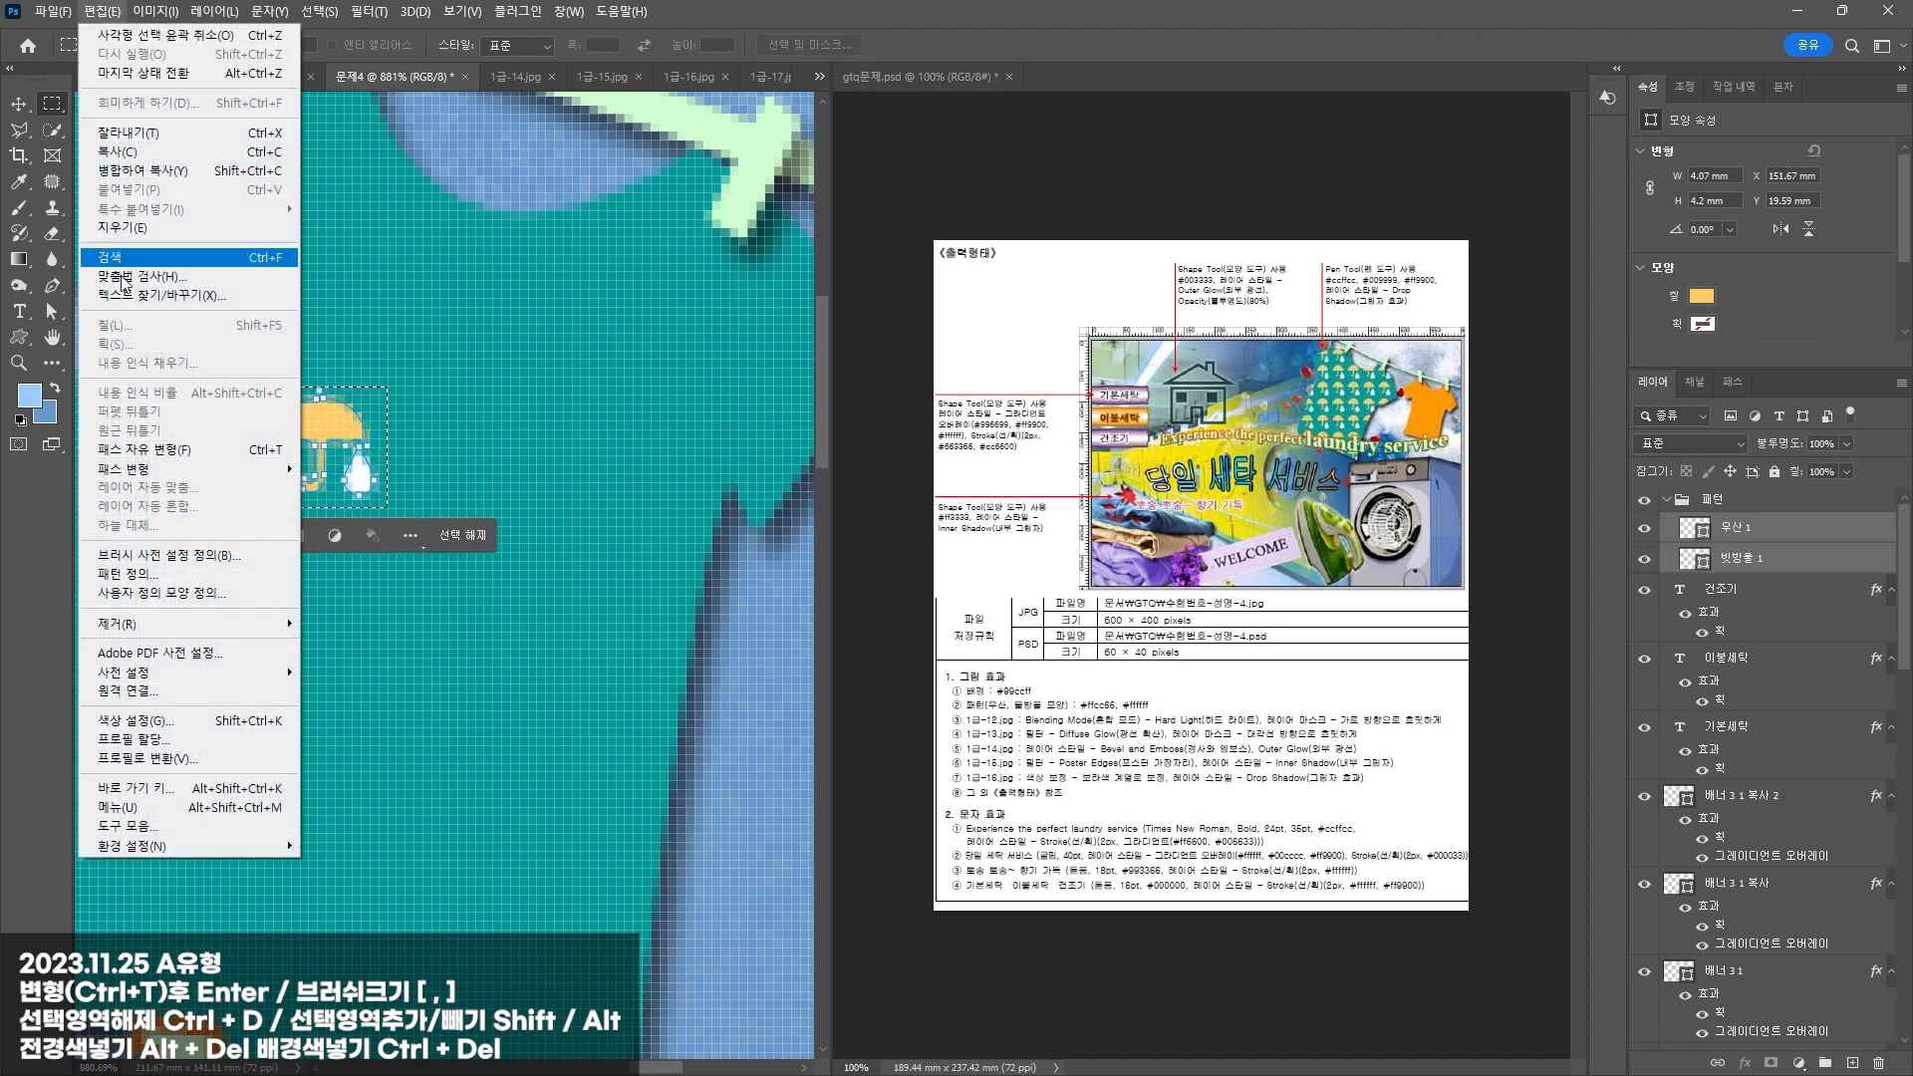
pyautogui.click(150, 580)
pyautogui.click(1158, 342)
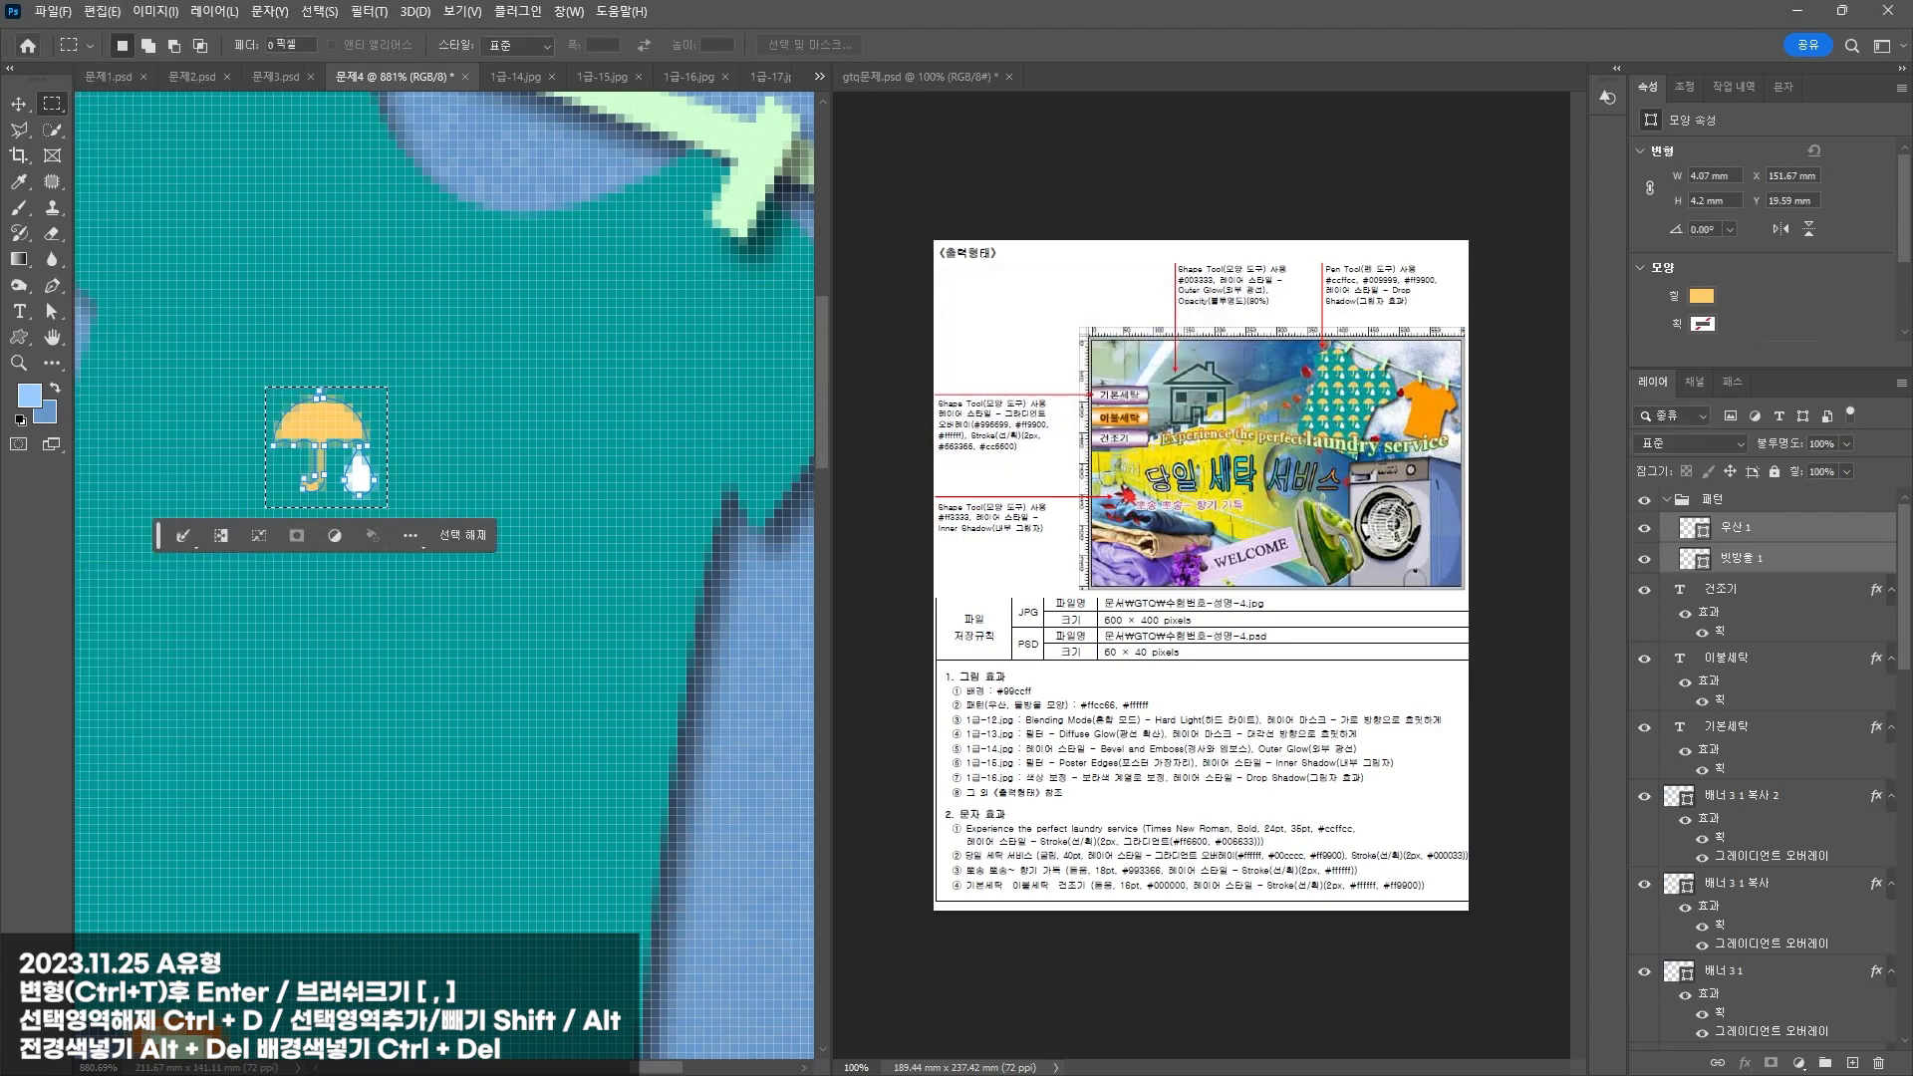
# Step: Clear the selection around the umbrella motif and hide the 패턴 group
pyautogui.press('v')
pyautogui.hotkey('ctrl', 'd')
pyautogui.click(1643, 501)
pyautogui.scroll(-8, 551, 539)
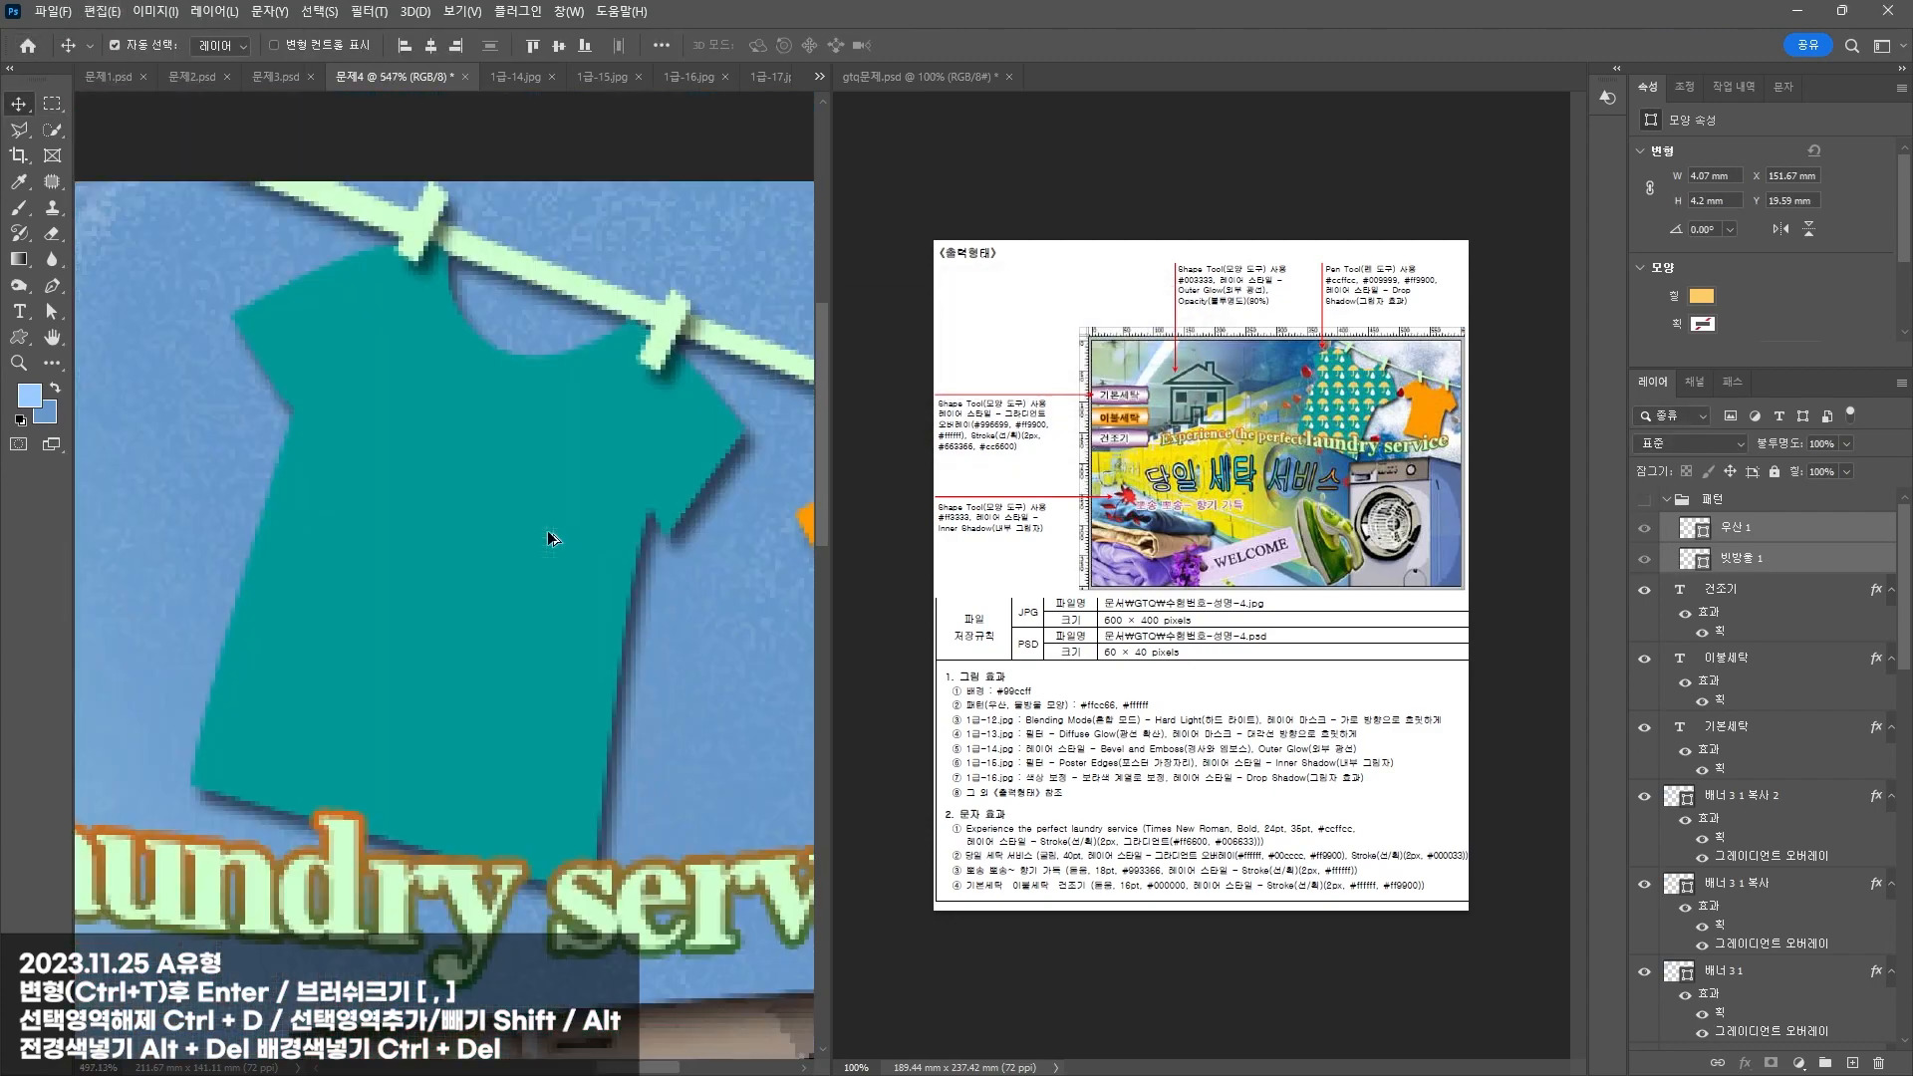
# Step: Add a Pattern Overlay to the teal T-shirt's layer using the newly defined umbrella and raindrop pattern
pyautogui.click(513, 526)
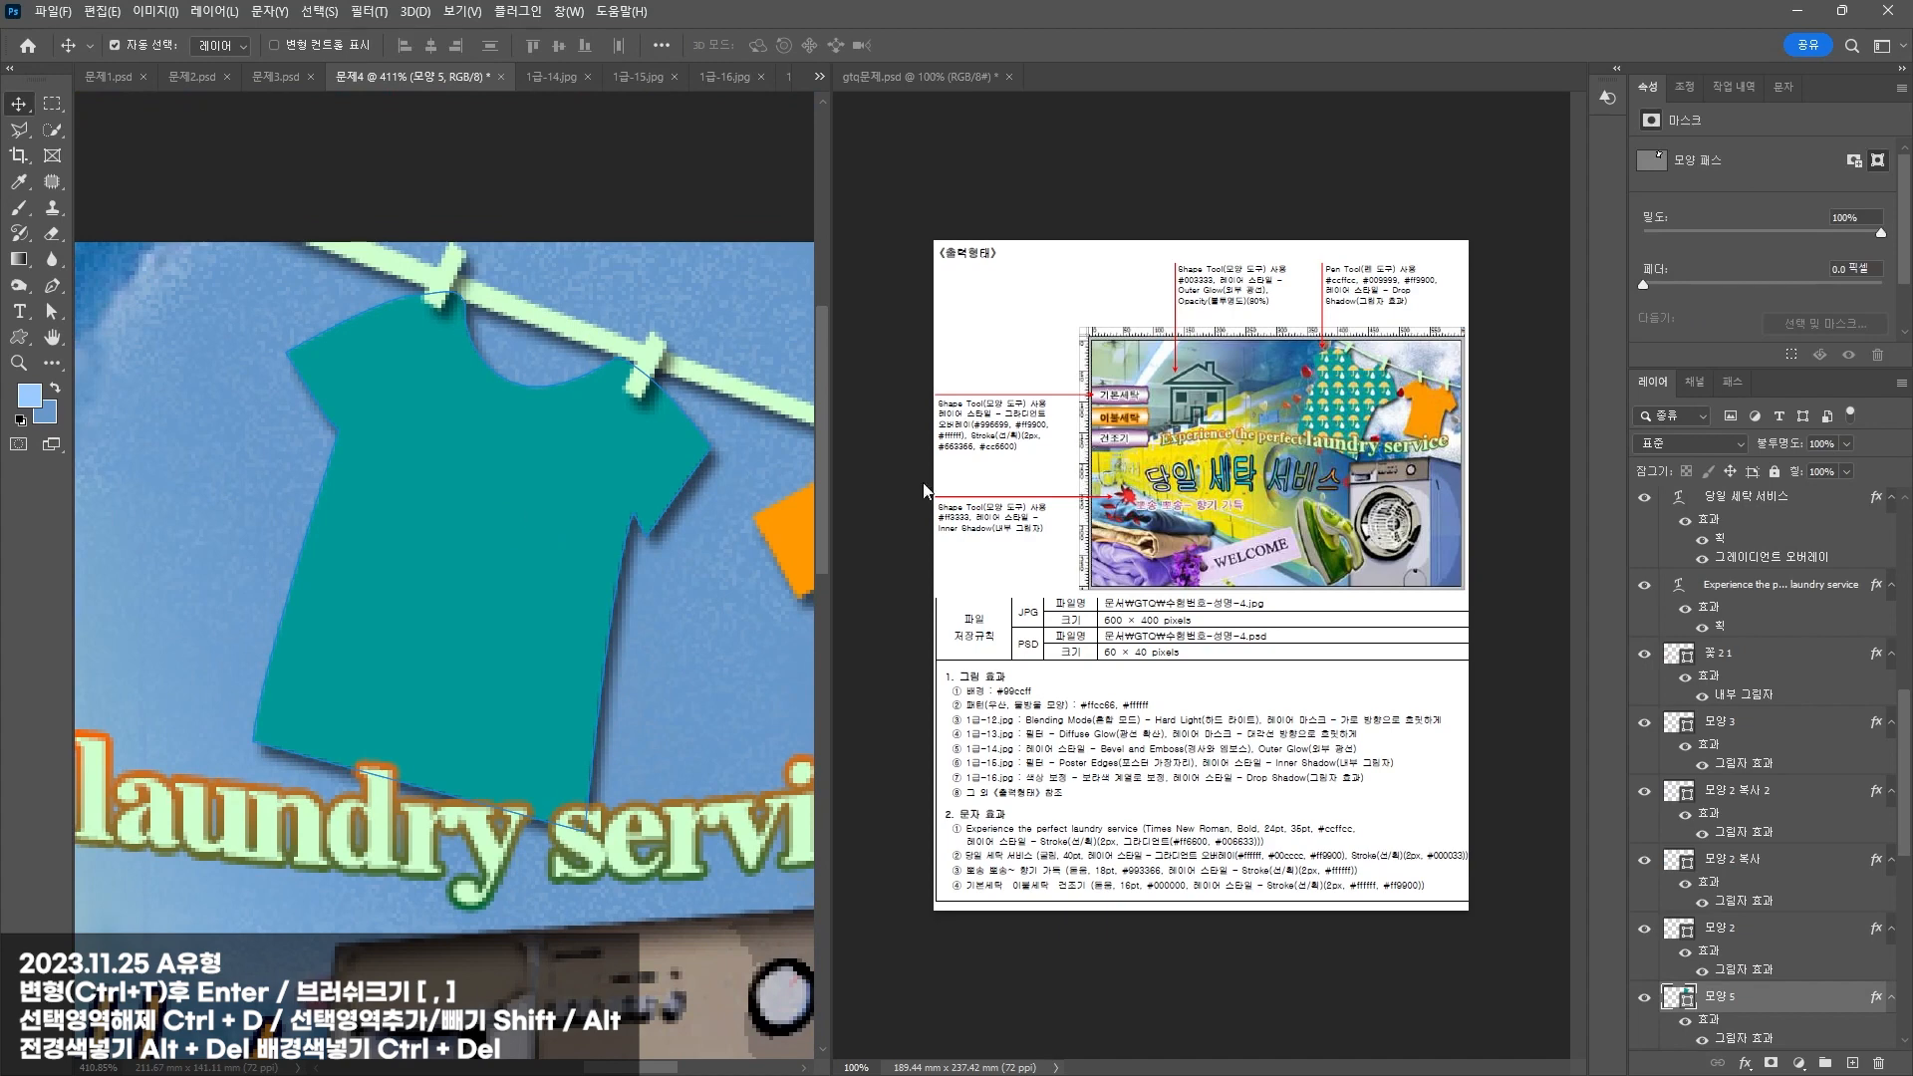
pyautogui.click(1744, 1064)
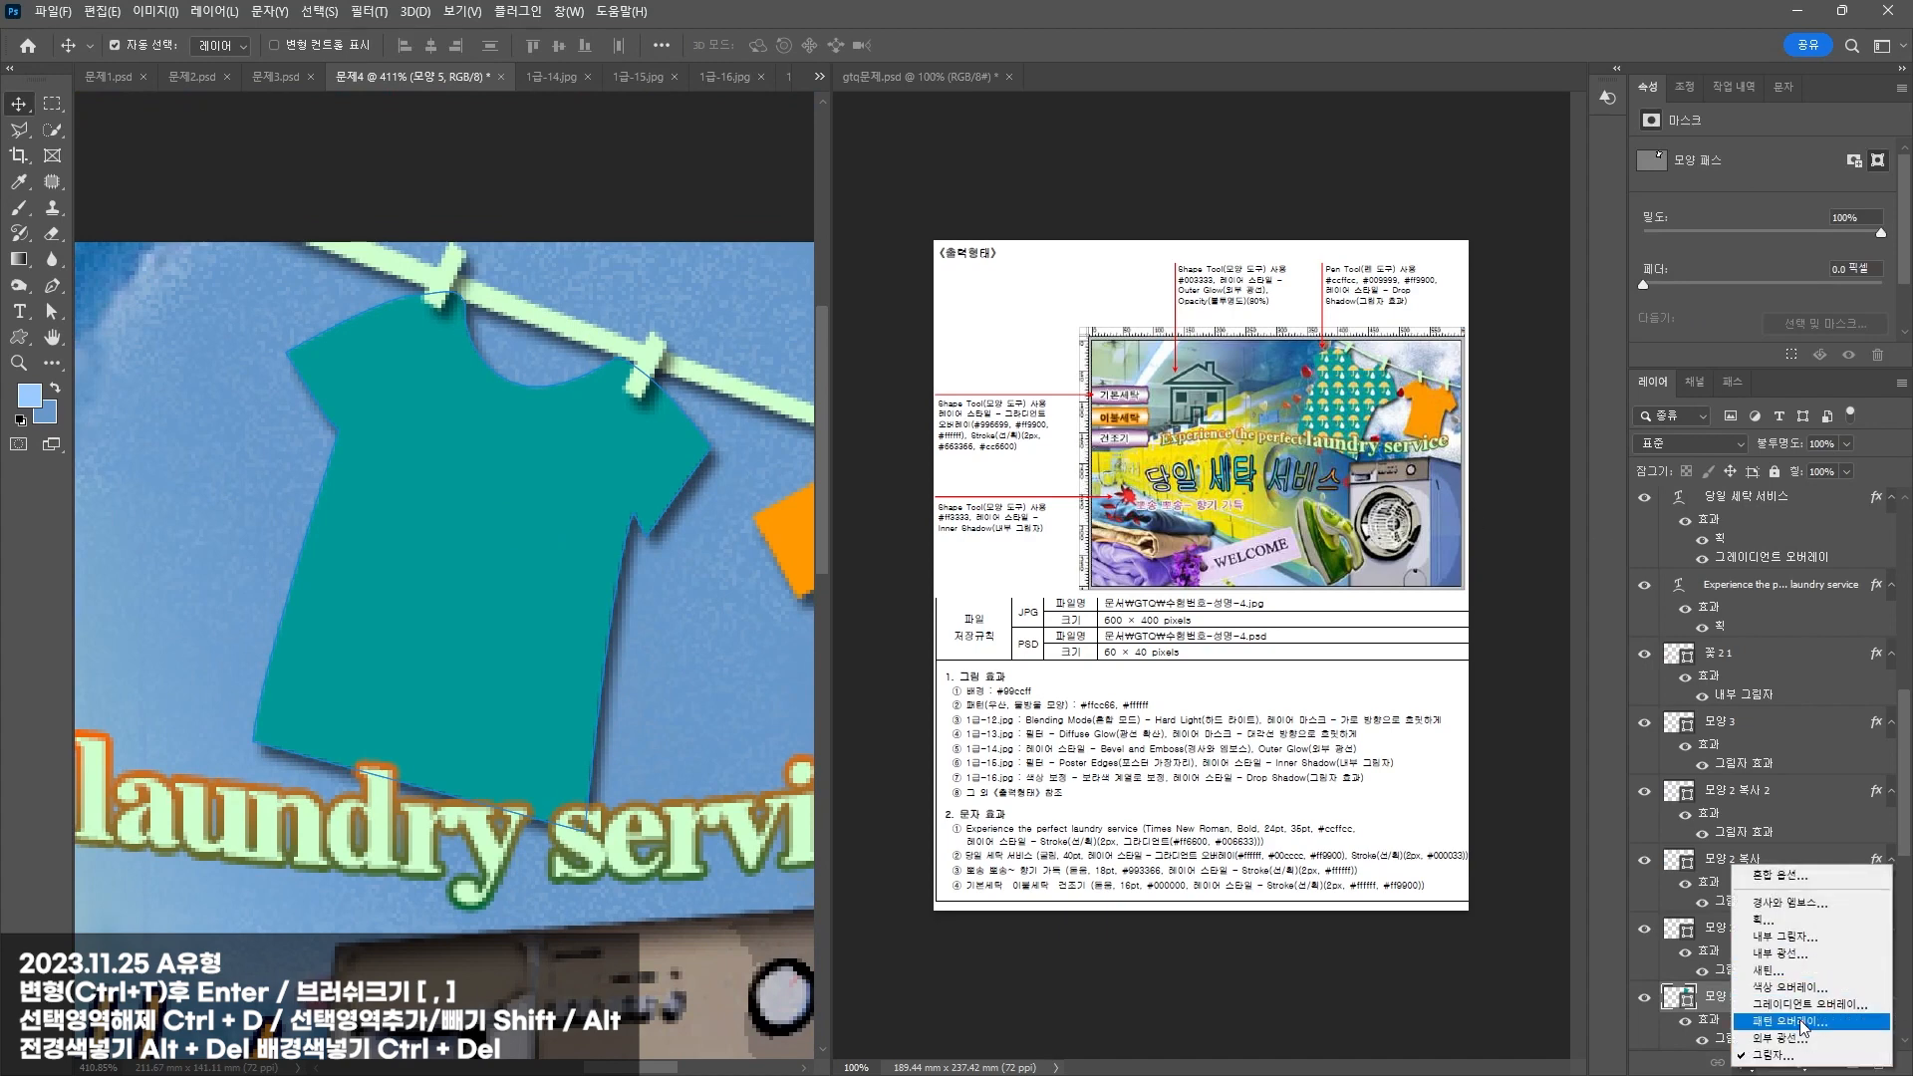
pyautogui.click(1791, 1022)
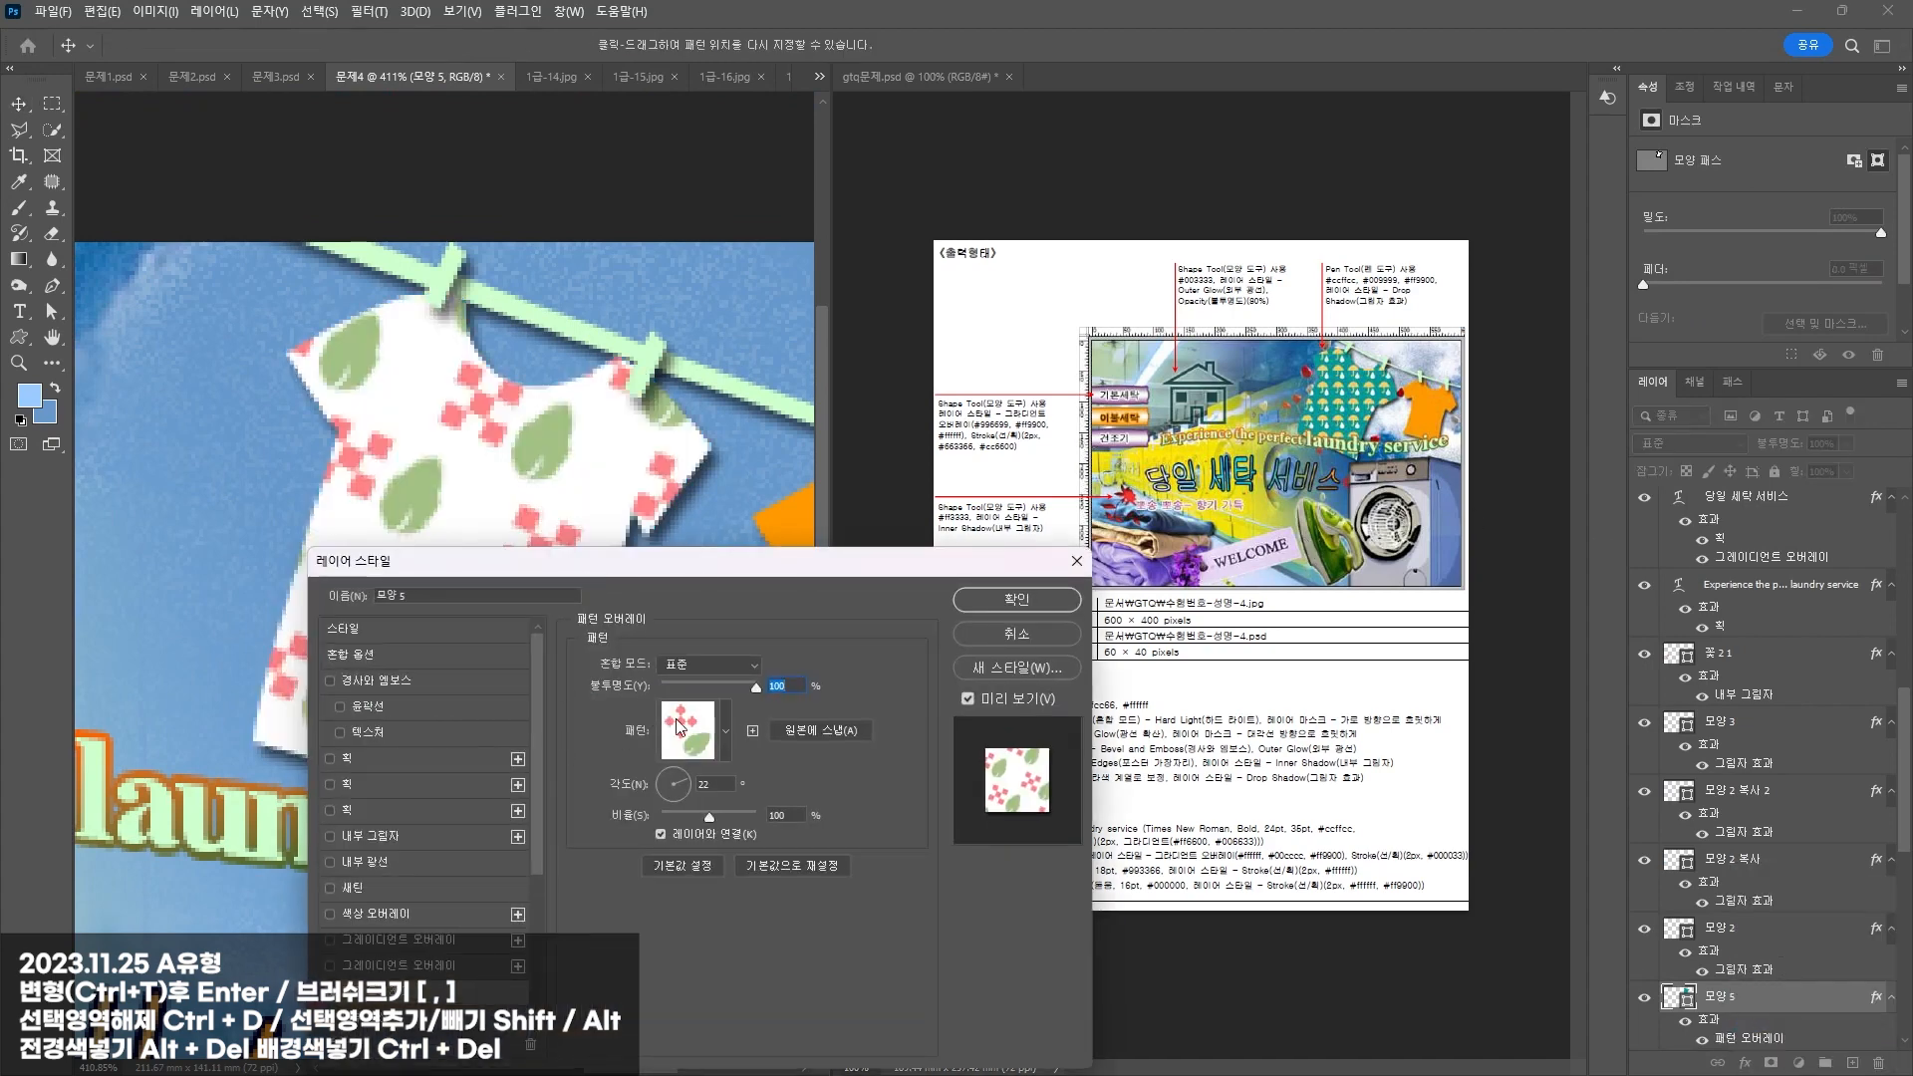
pyautogui.click(725, 731)
pyautogui.click(750, 911)
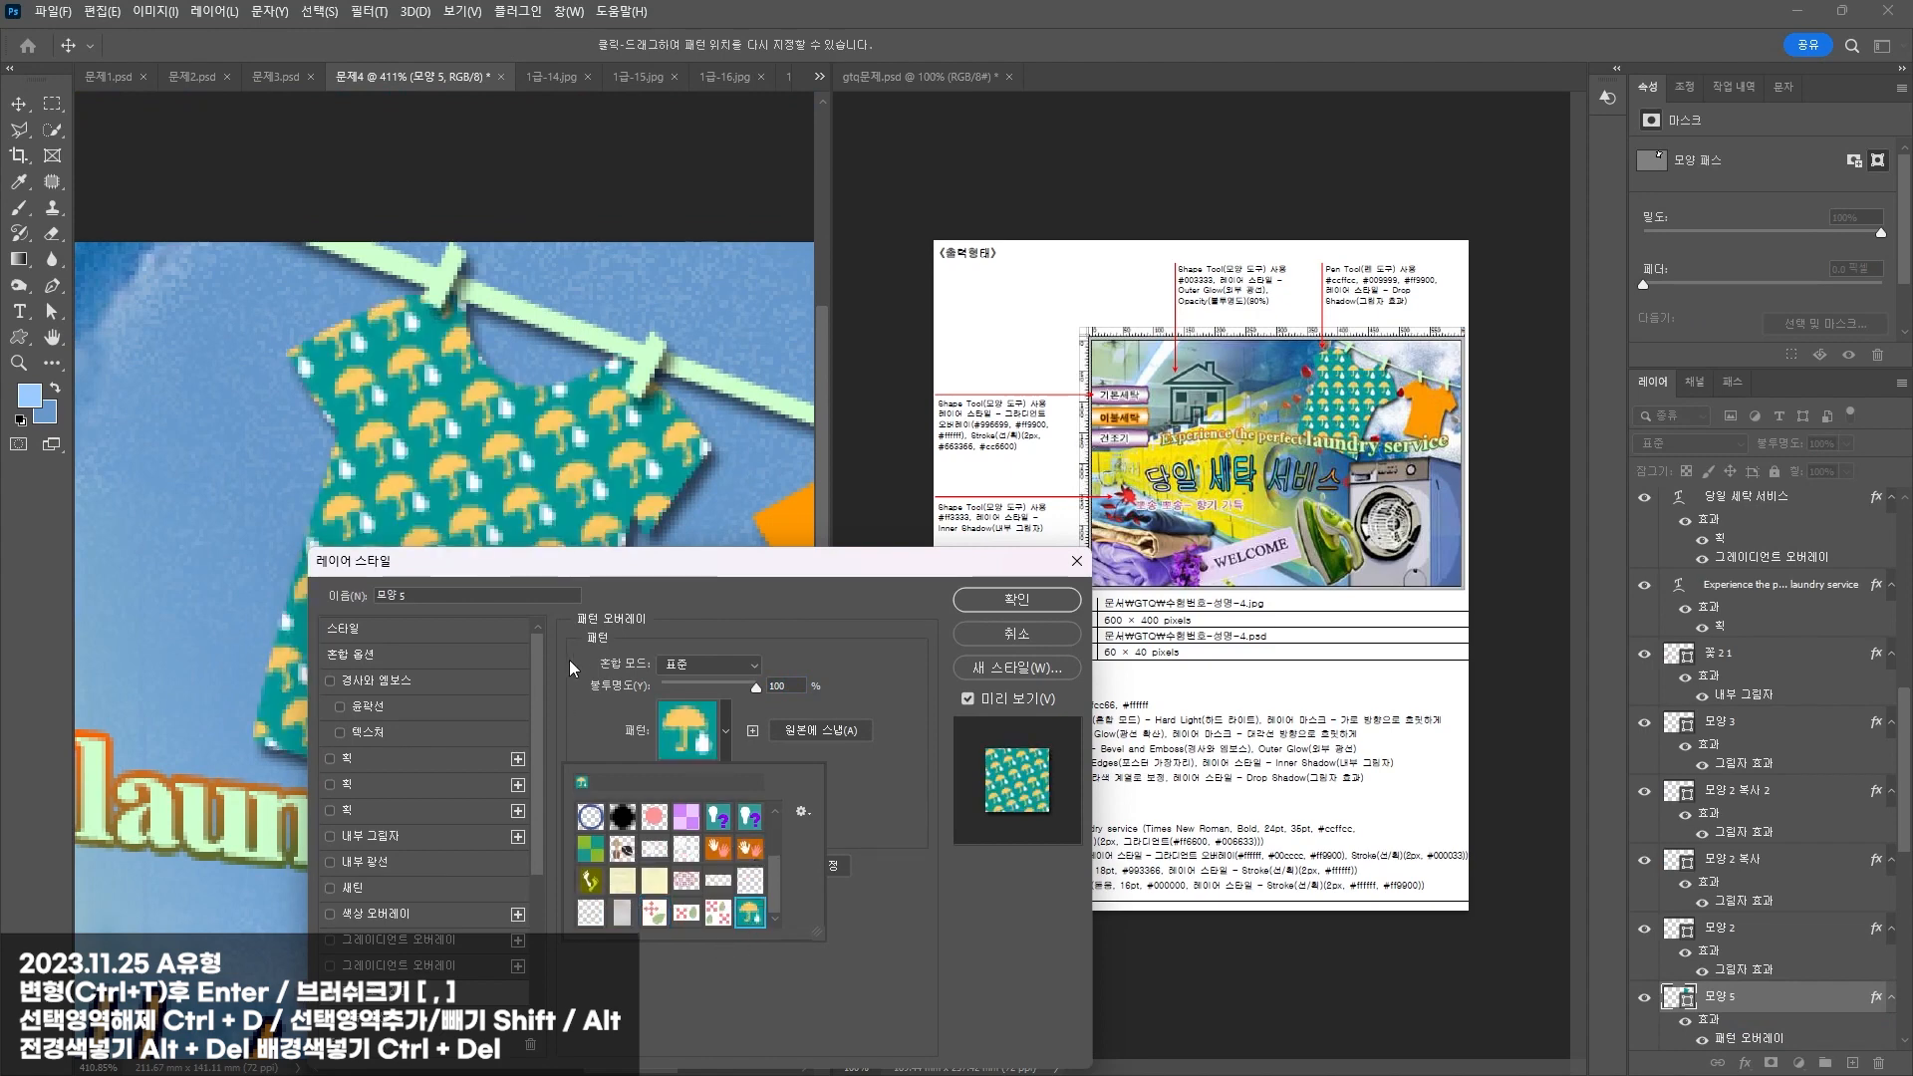
pyautogui.click(881, 787)
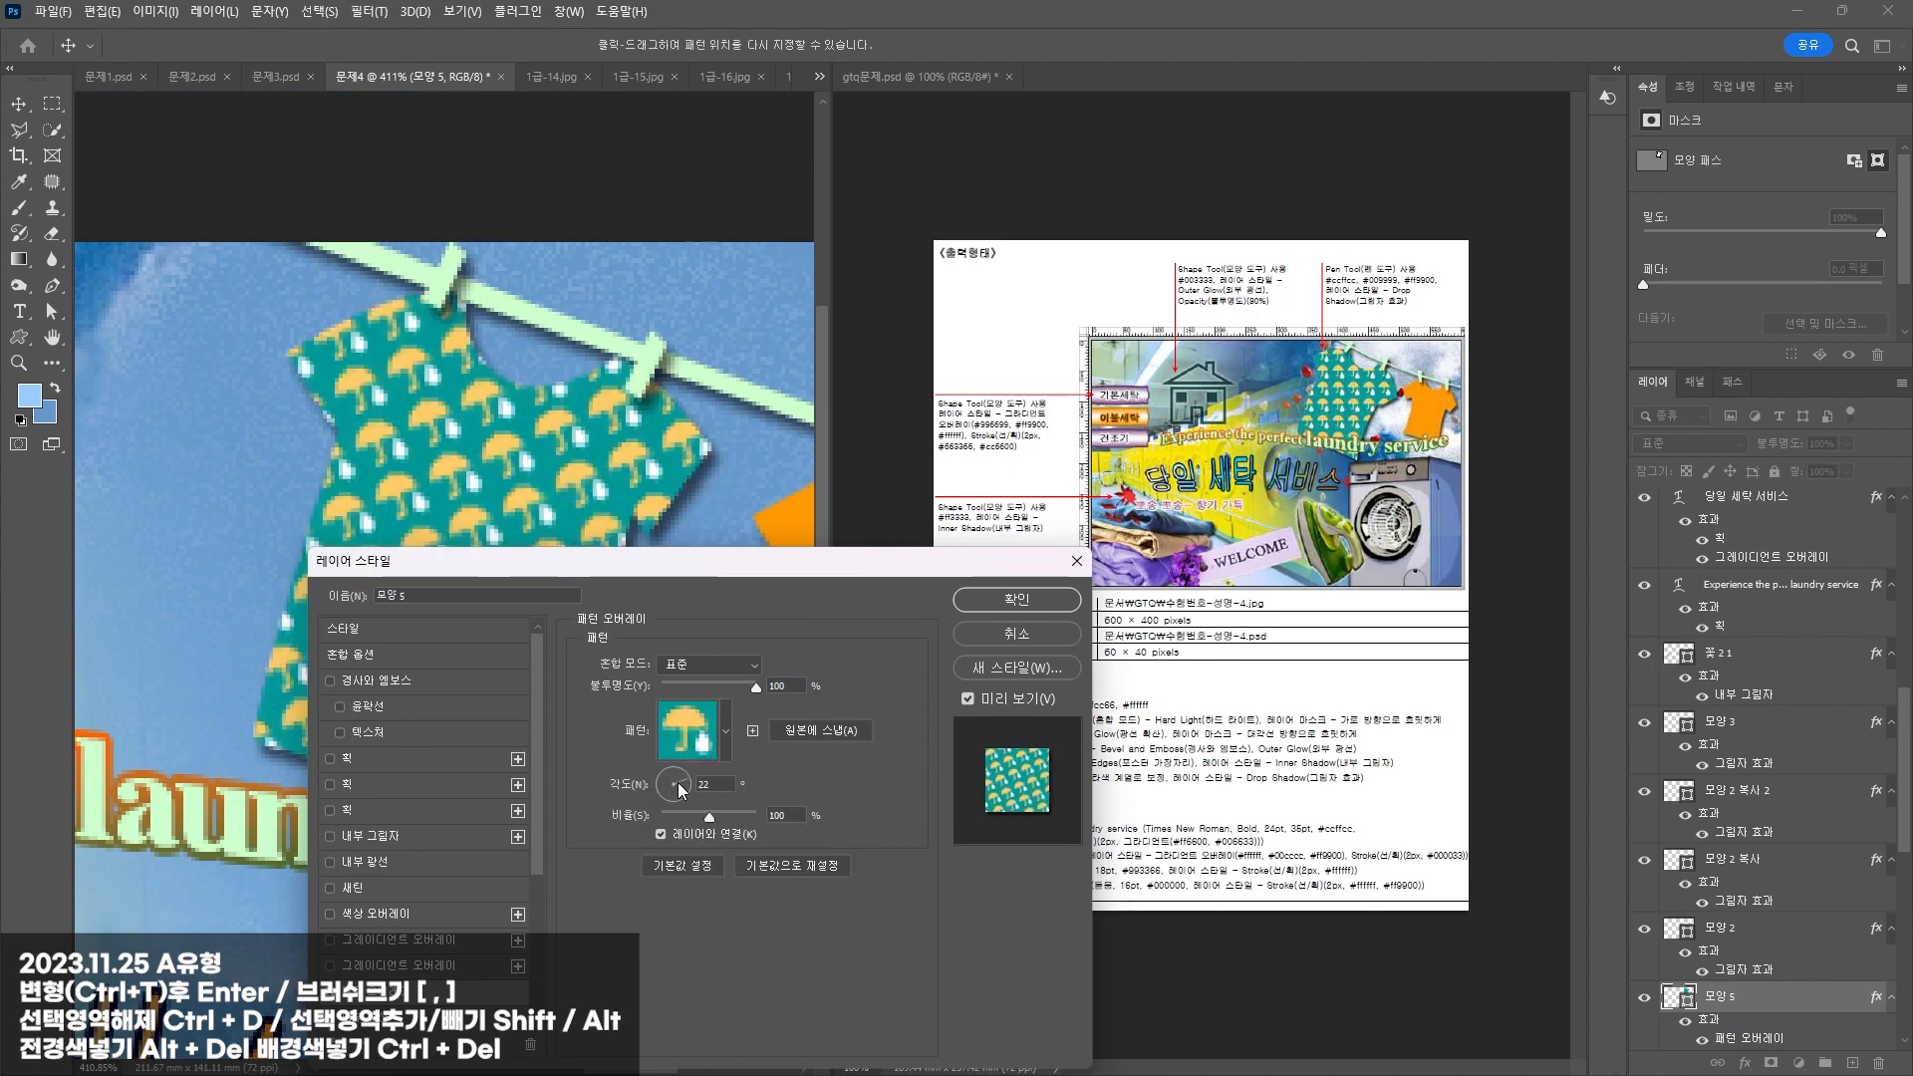
# Step: Reset the Pattern Overlay to its defaults for a 0° angle and choose the umbrella and raindrop pattern again
pyautogui.moveTo(681, 790); pyautogui.dragTo(678, 783)
pyautogui.click(792, 865)
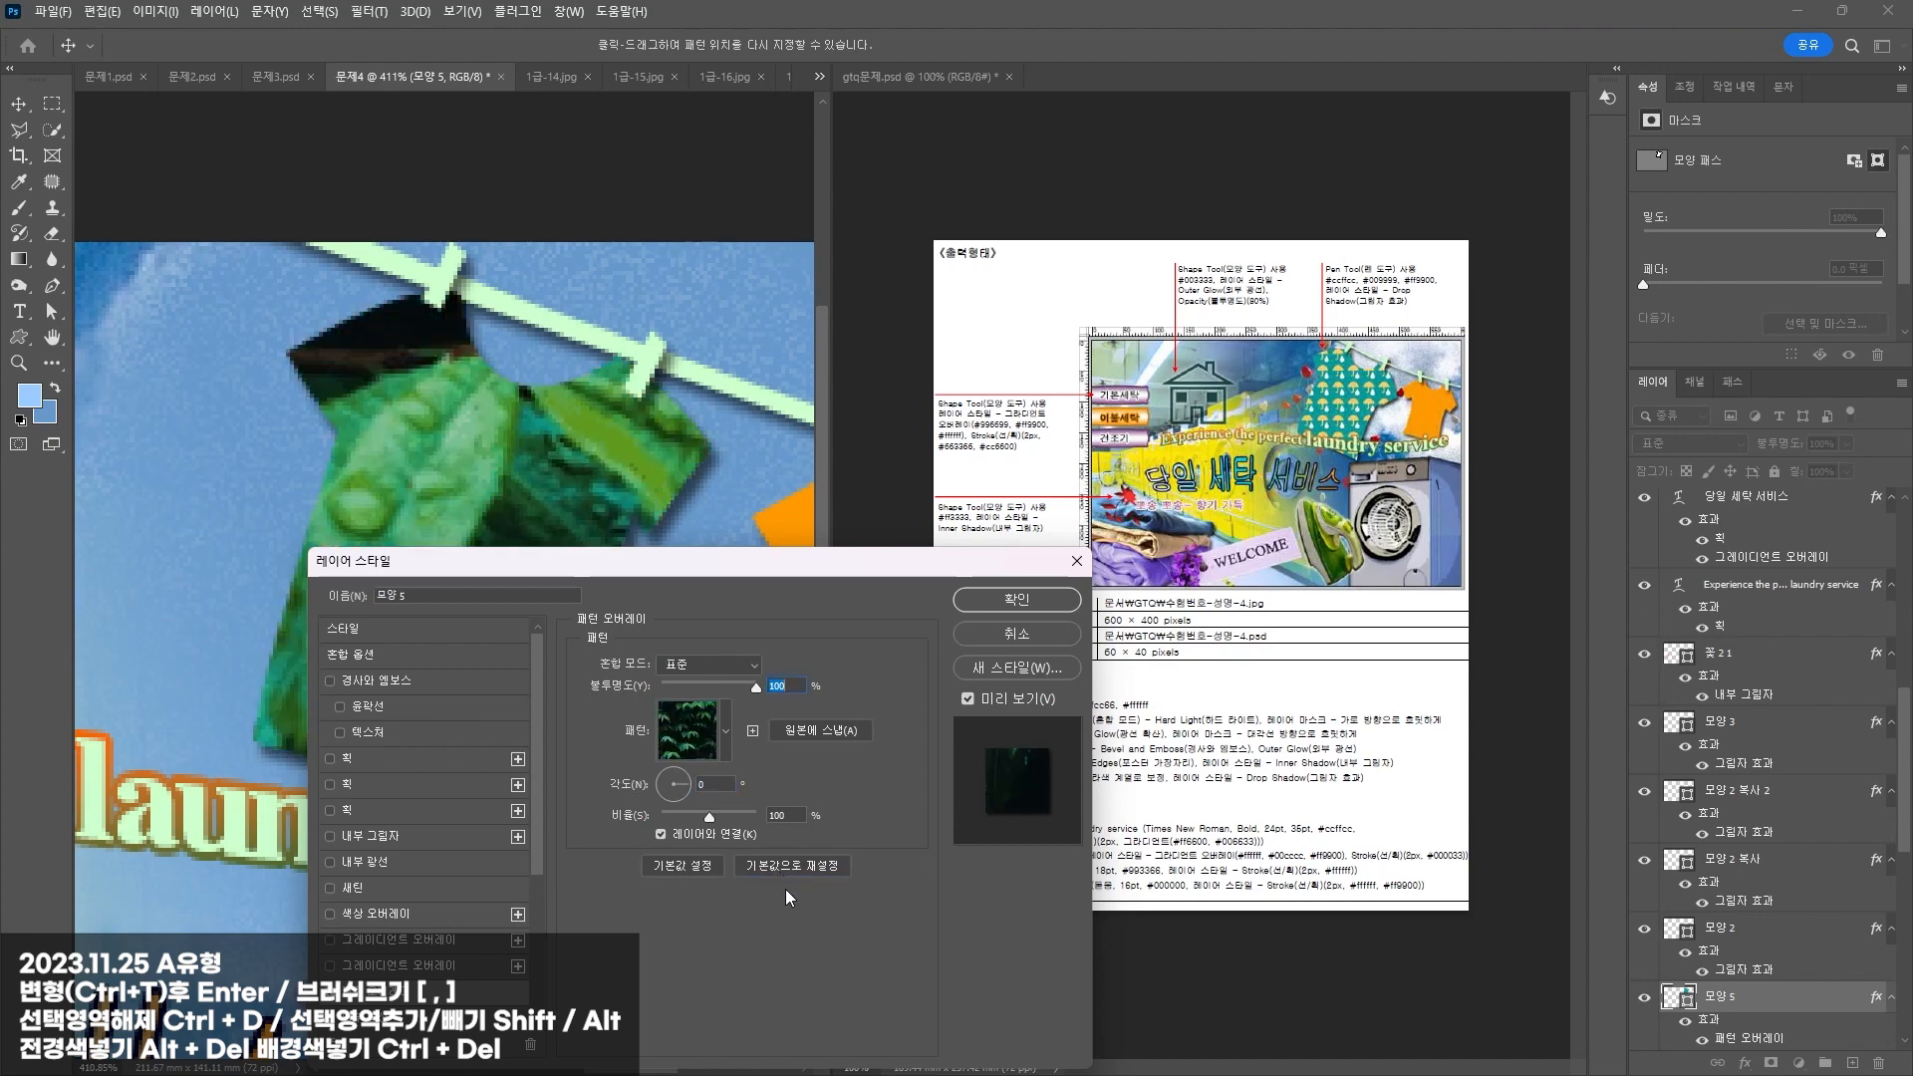
pyautogui.click(695, 756)
pyautogui.click(749, 912)
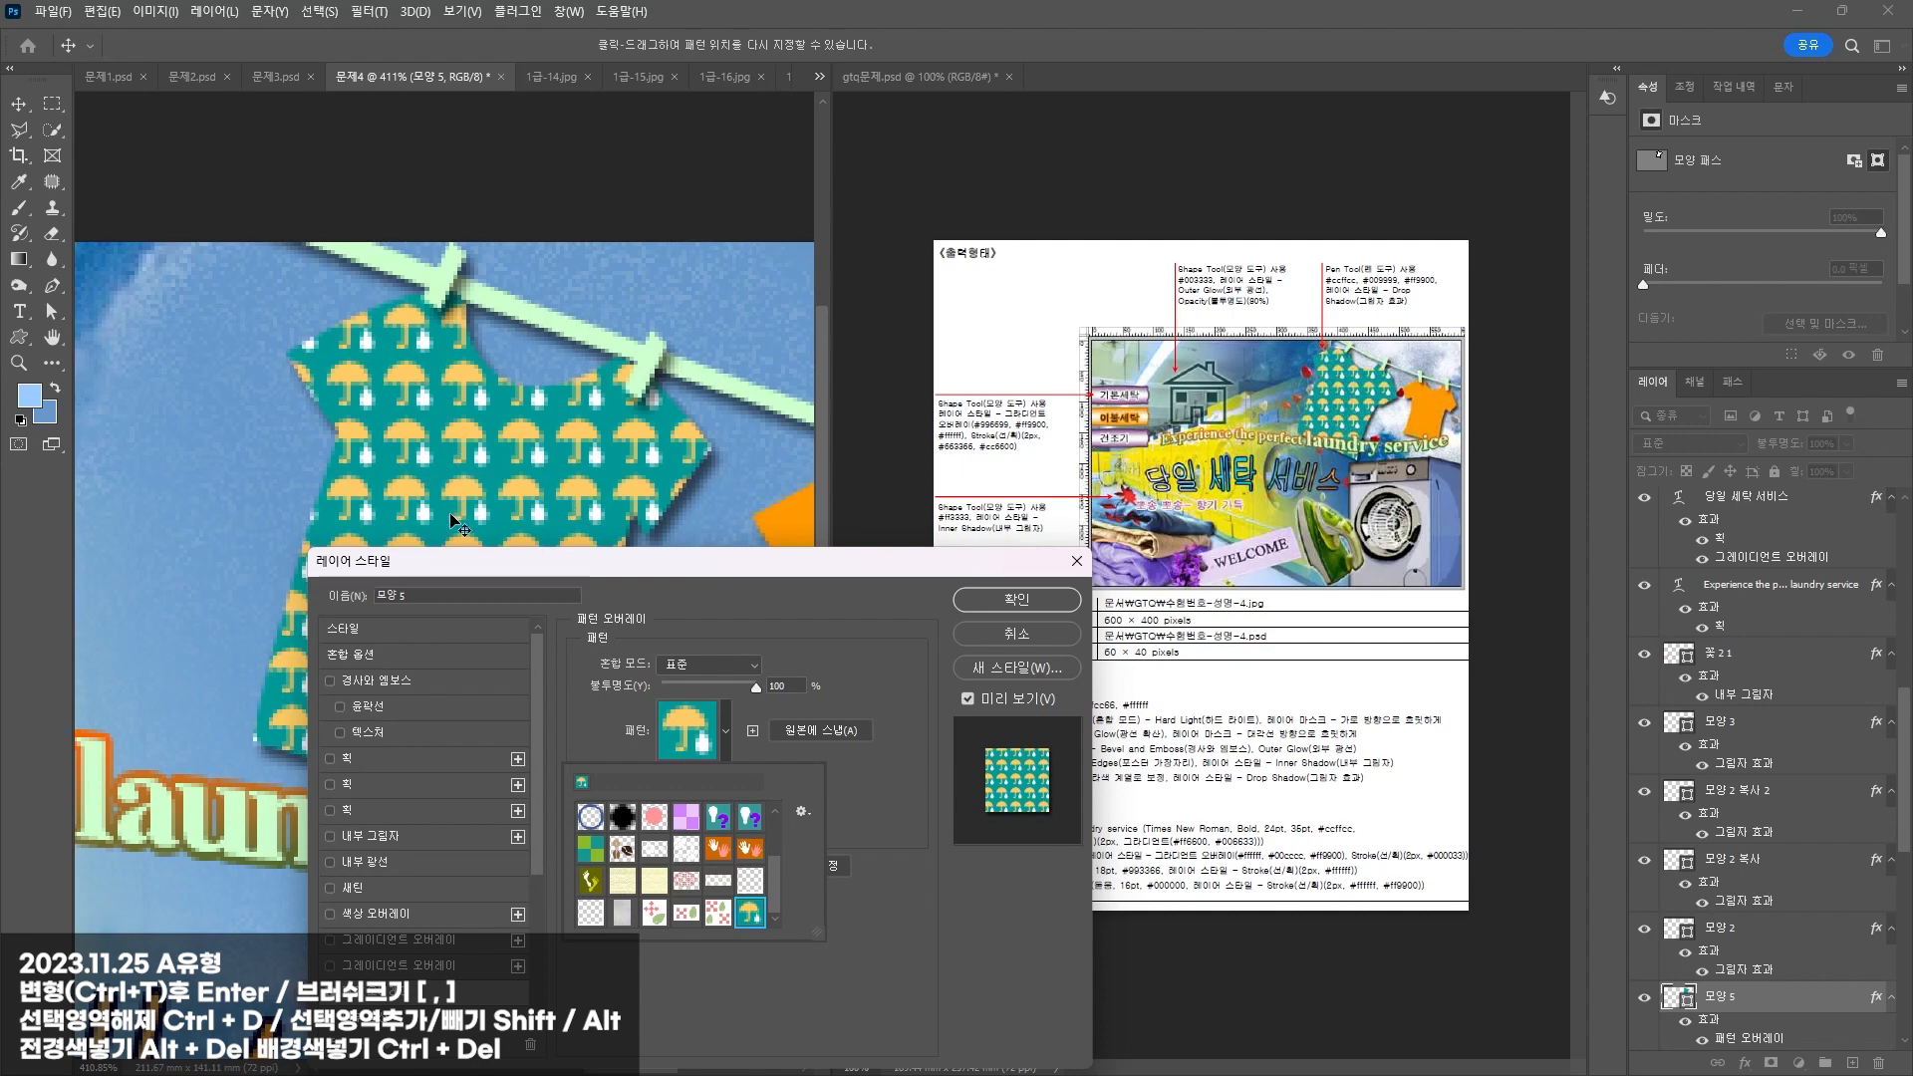
pyautogui.click(894, 791)
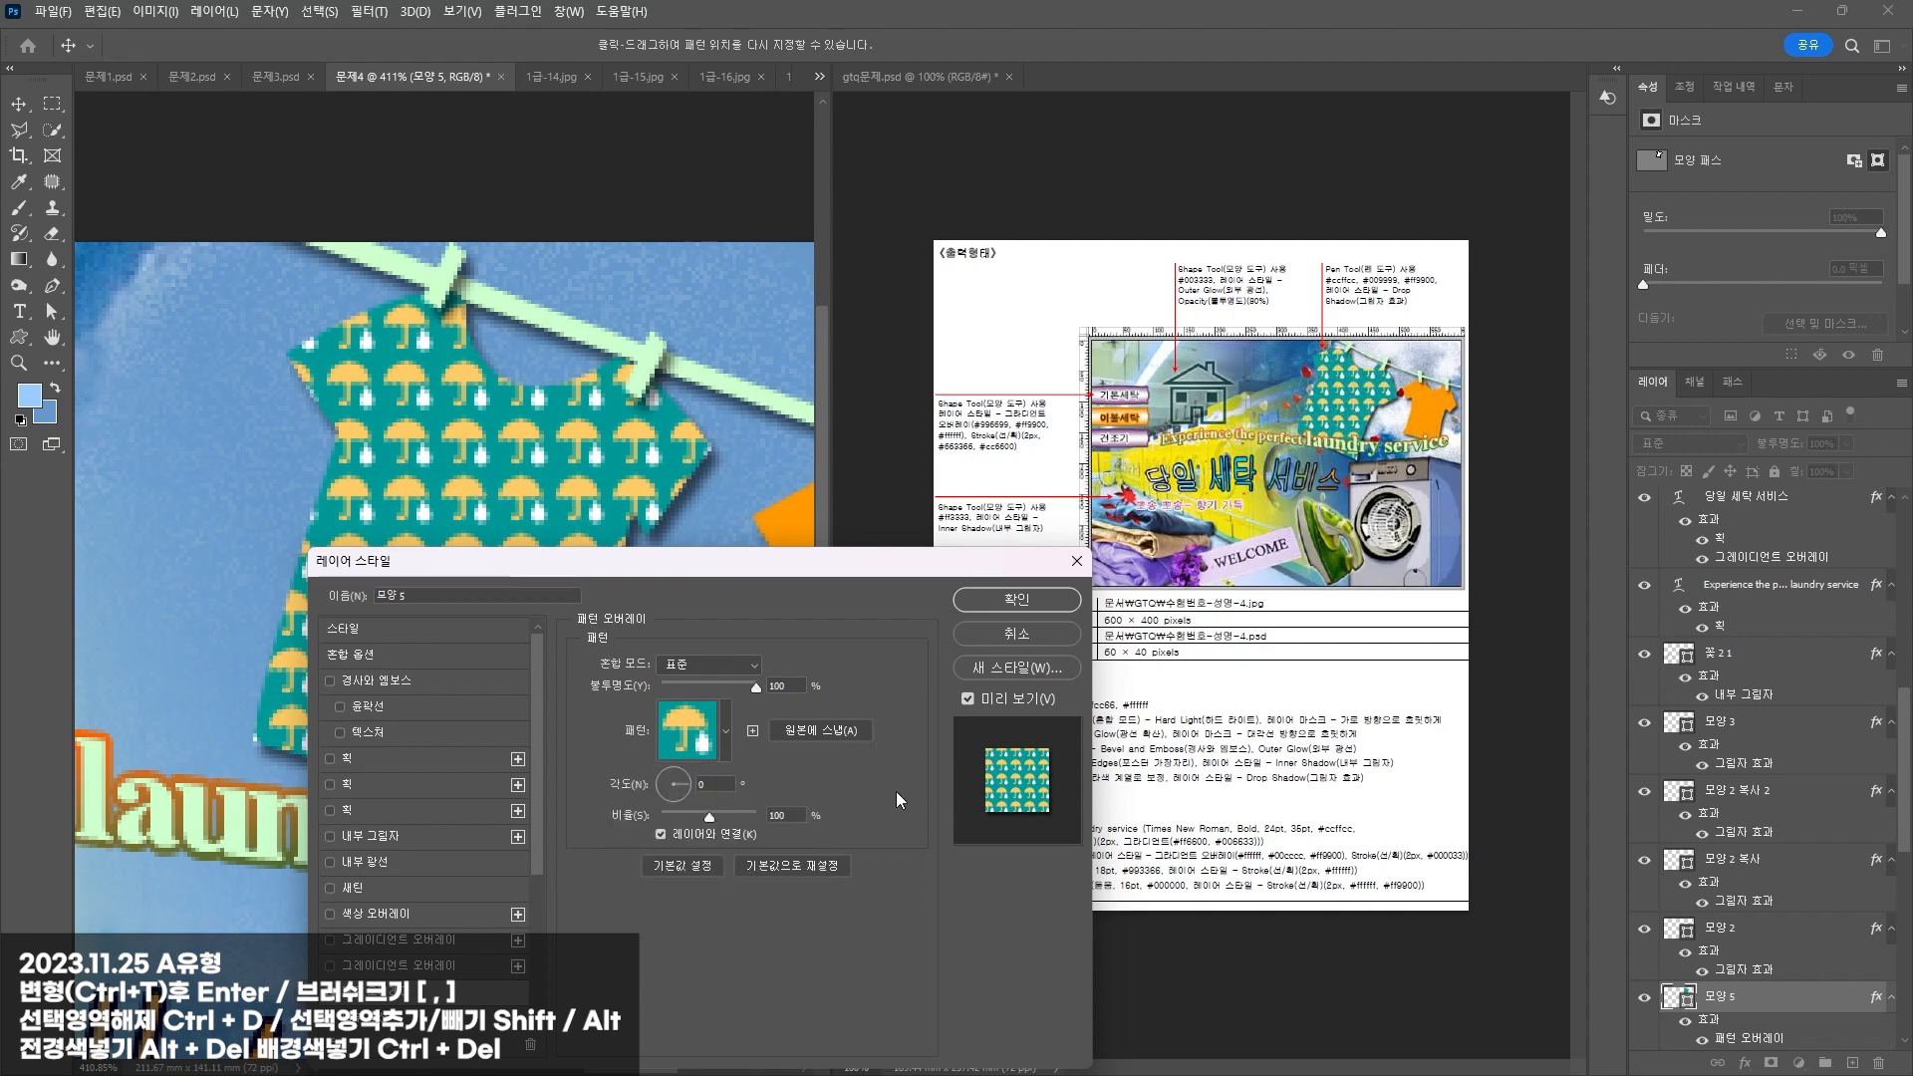
# Step: Set the Pattern Overlay scale to 100% and apply the layer style to the T-shirt
pyautogui.moveTo(702, 819); pyautogui.dragTo(706, 821)
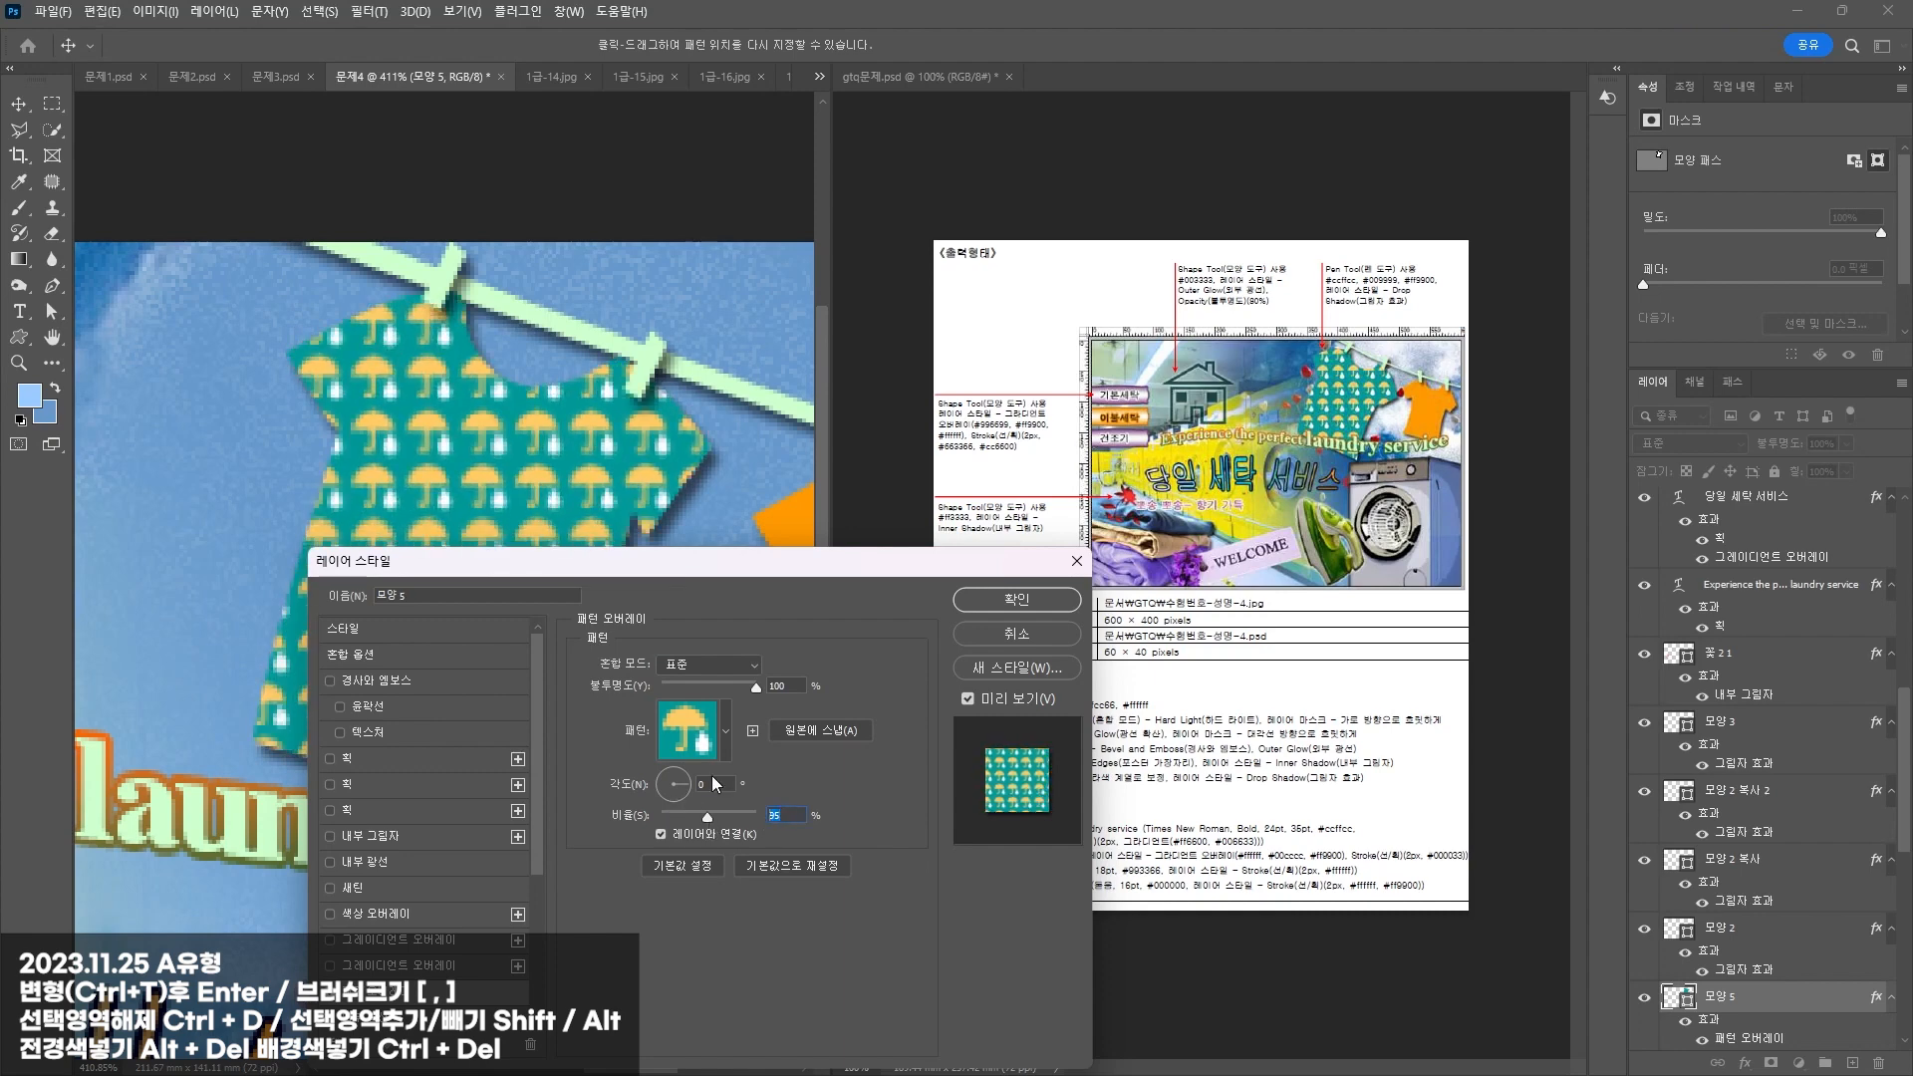
pyautogui.write('100')
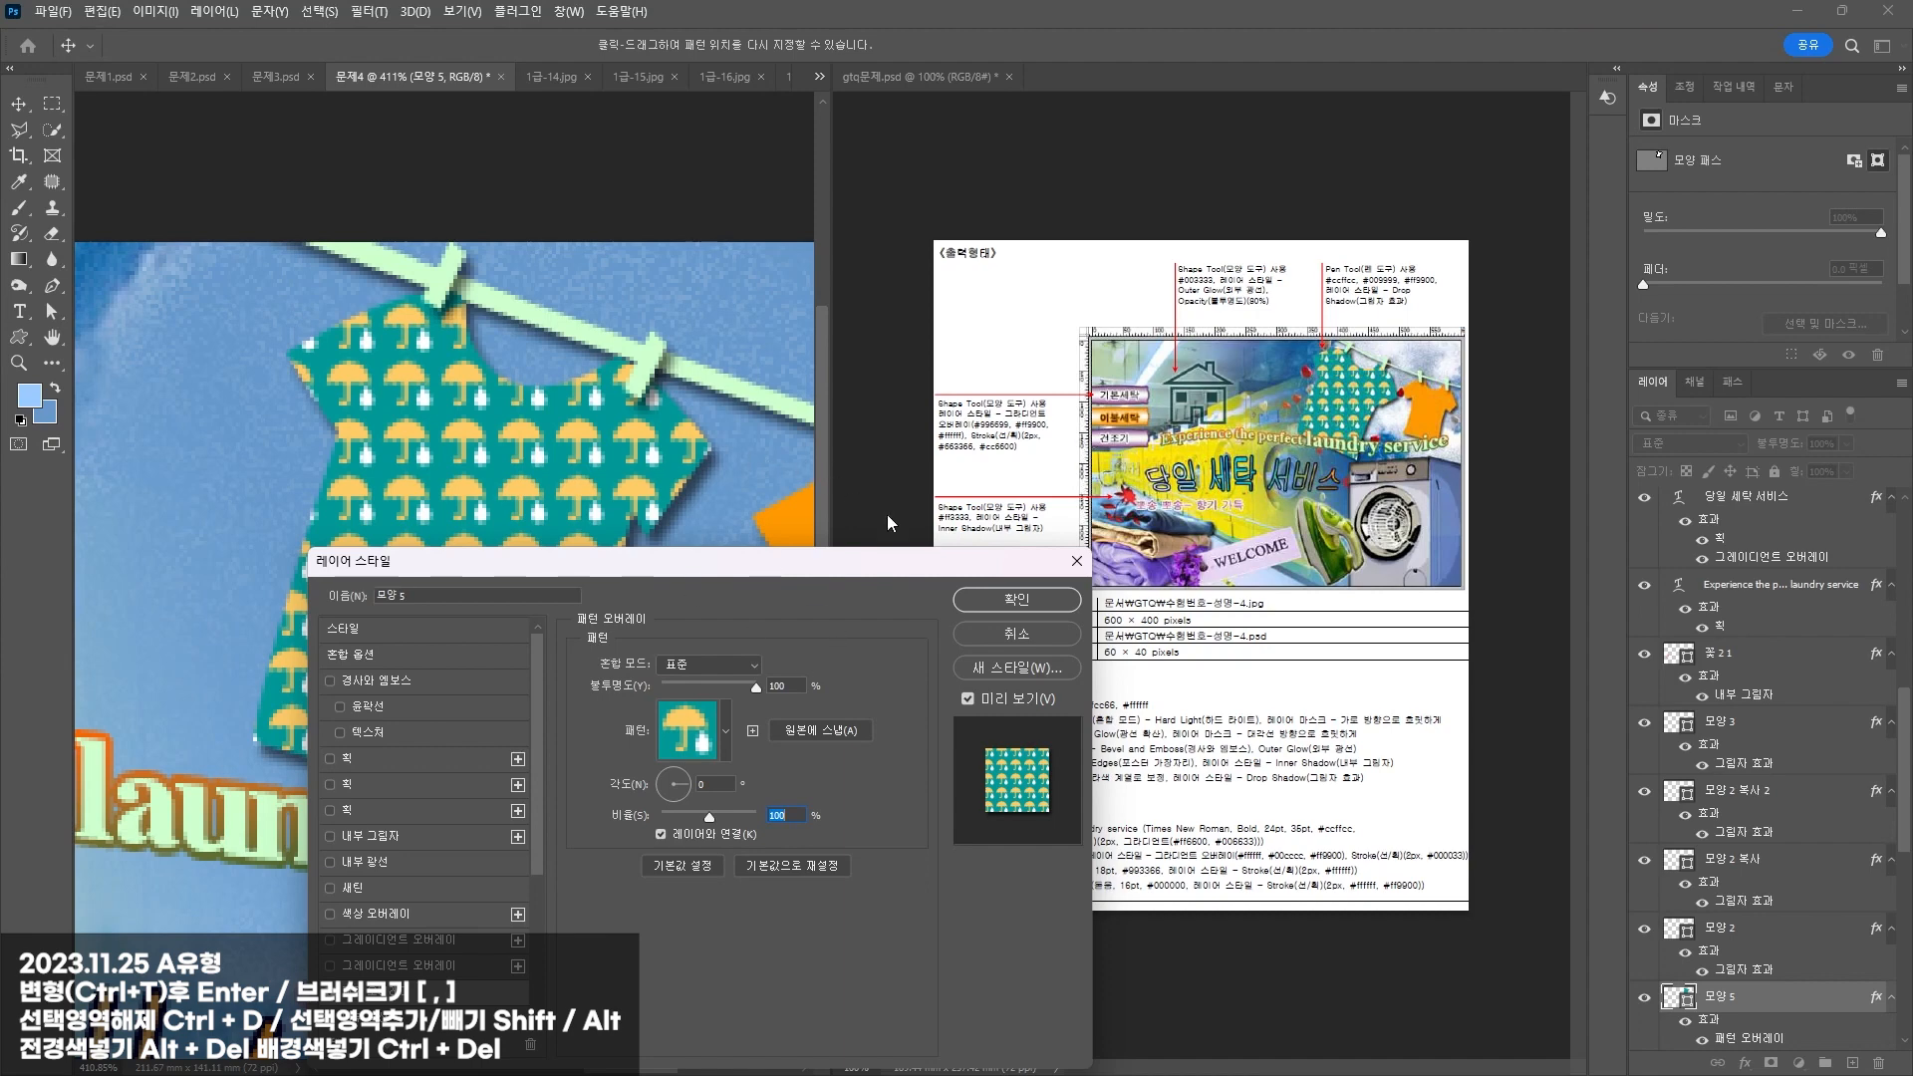
pyautogui.click(979, 600)
# Step: Check the whole composite against the reference sheet and save it as 문제4.psd in the 11A folder
pyautogui.scroll(-6, 456, 358)
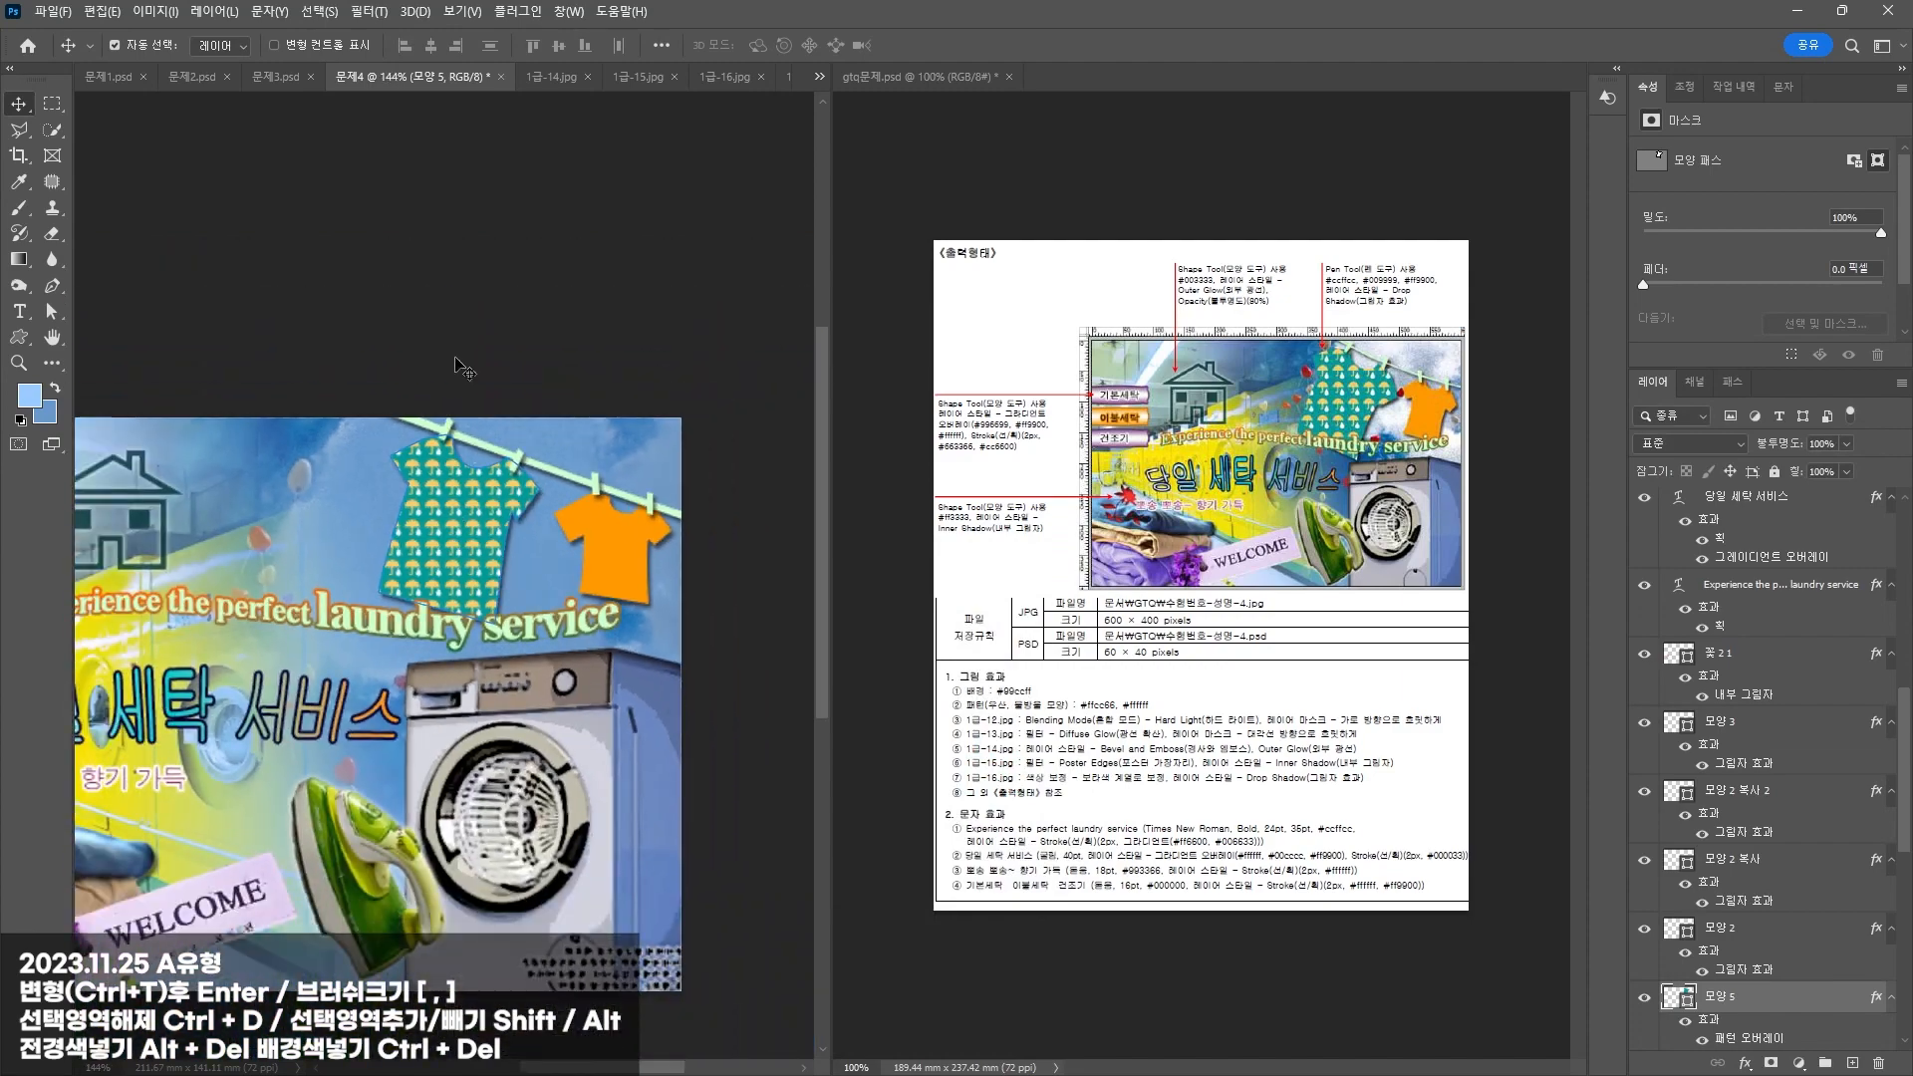
pyautogui.click(455, 327)
pyautogui.moveTo(329, 398); pyautogui.dragTo(580, 344)
pyautogui.scroll(-1, 580, 441)
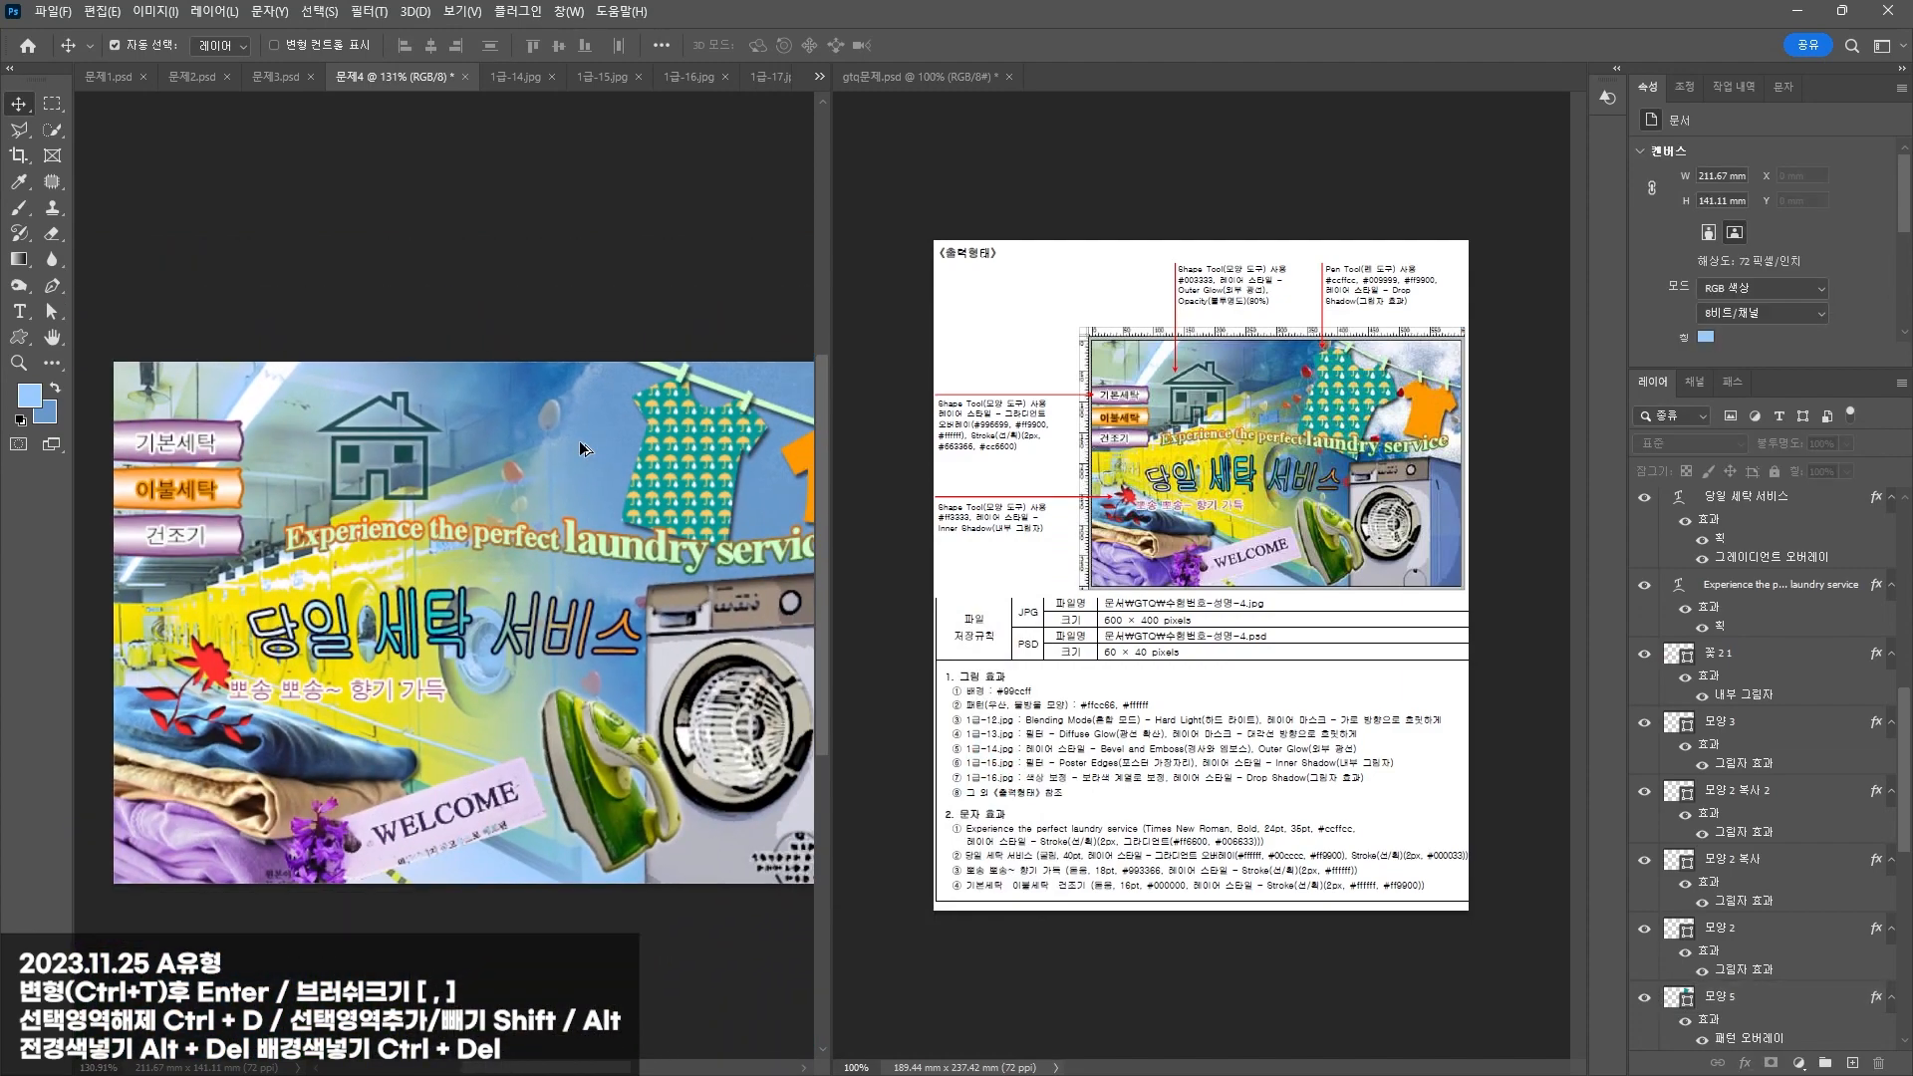
pyautogui.scroll(-1, 580, 449)
pyautogui.moveTo(742, 656); pyautogui.dragTo(688, 648)
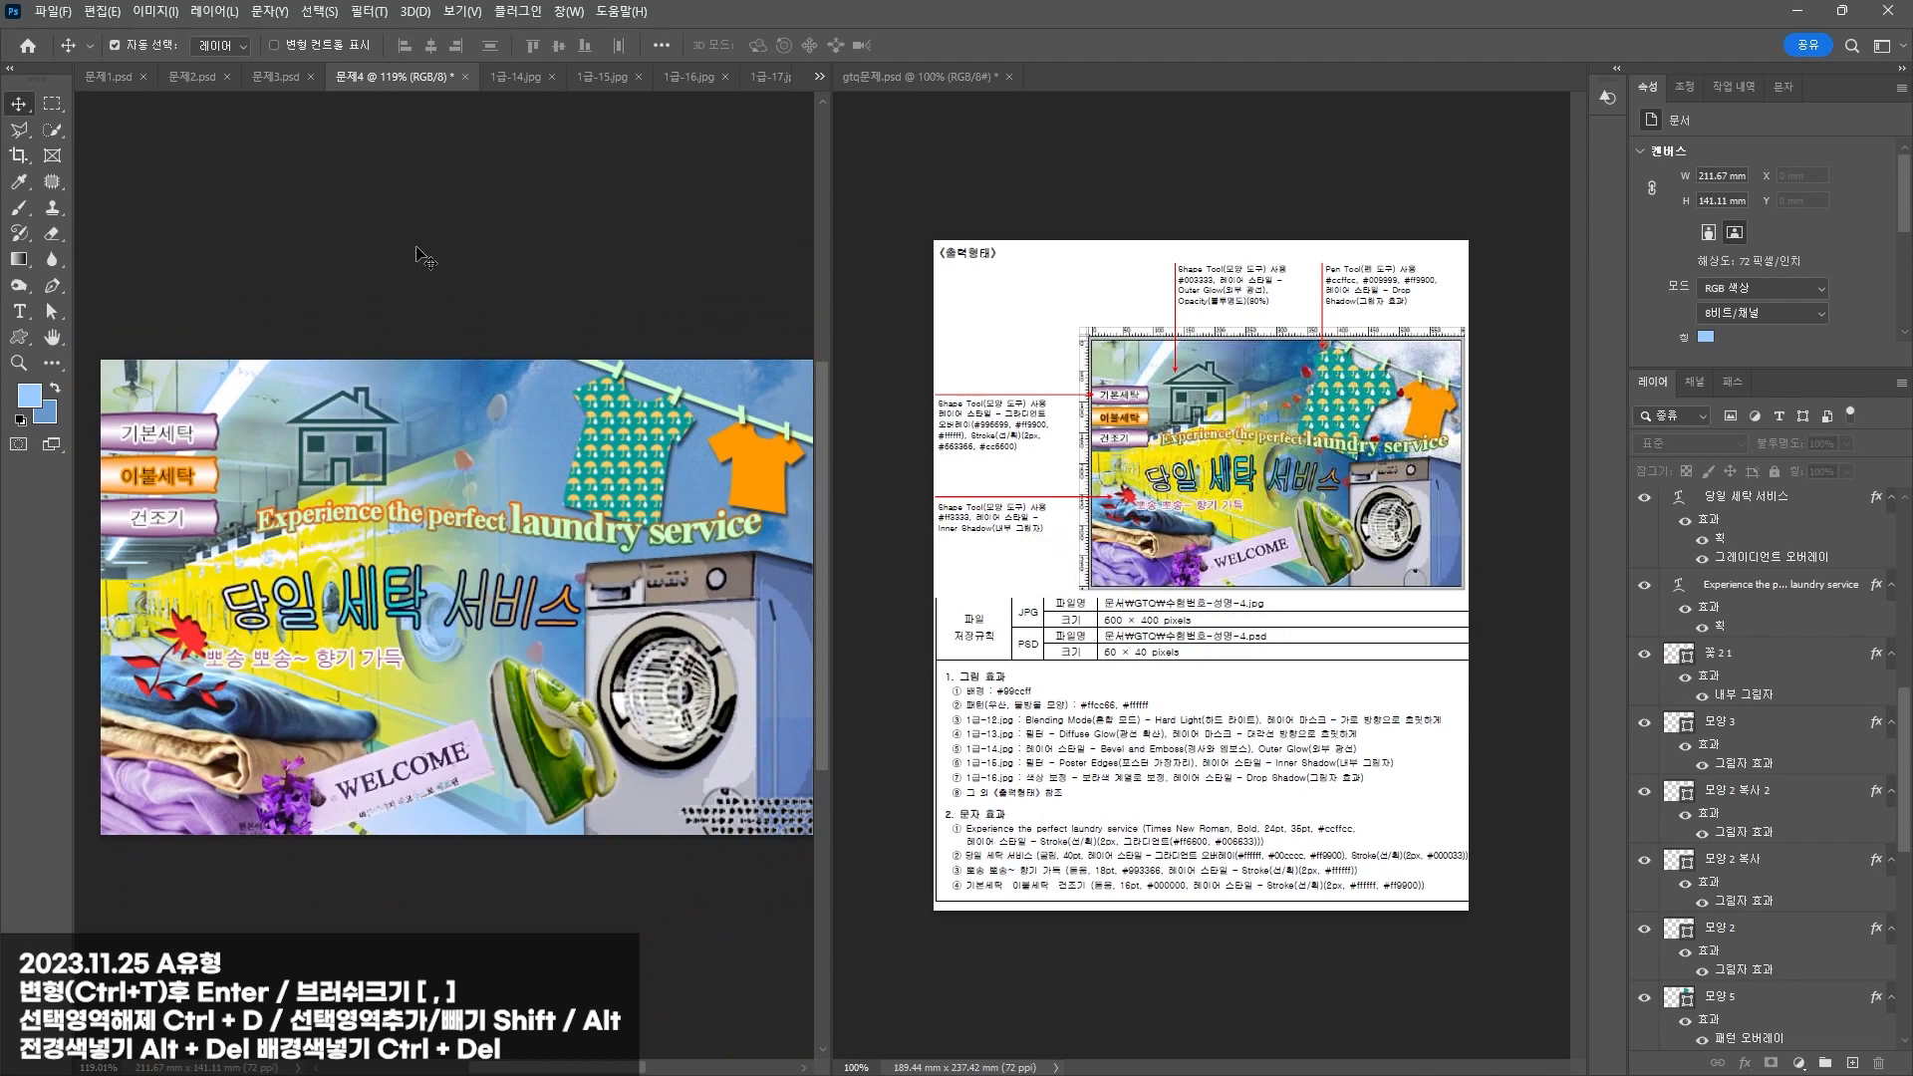
pyautogui.click(55, 12)
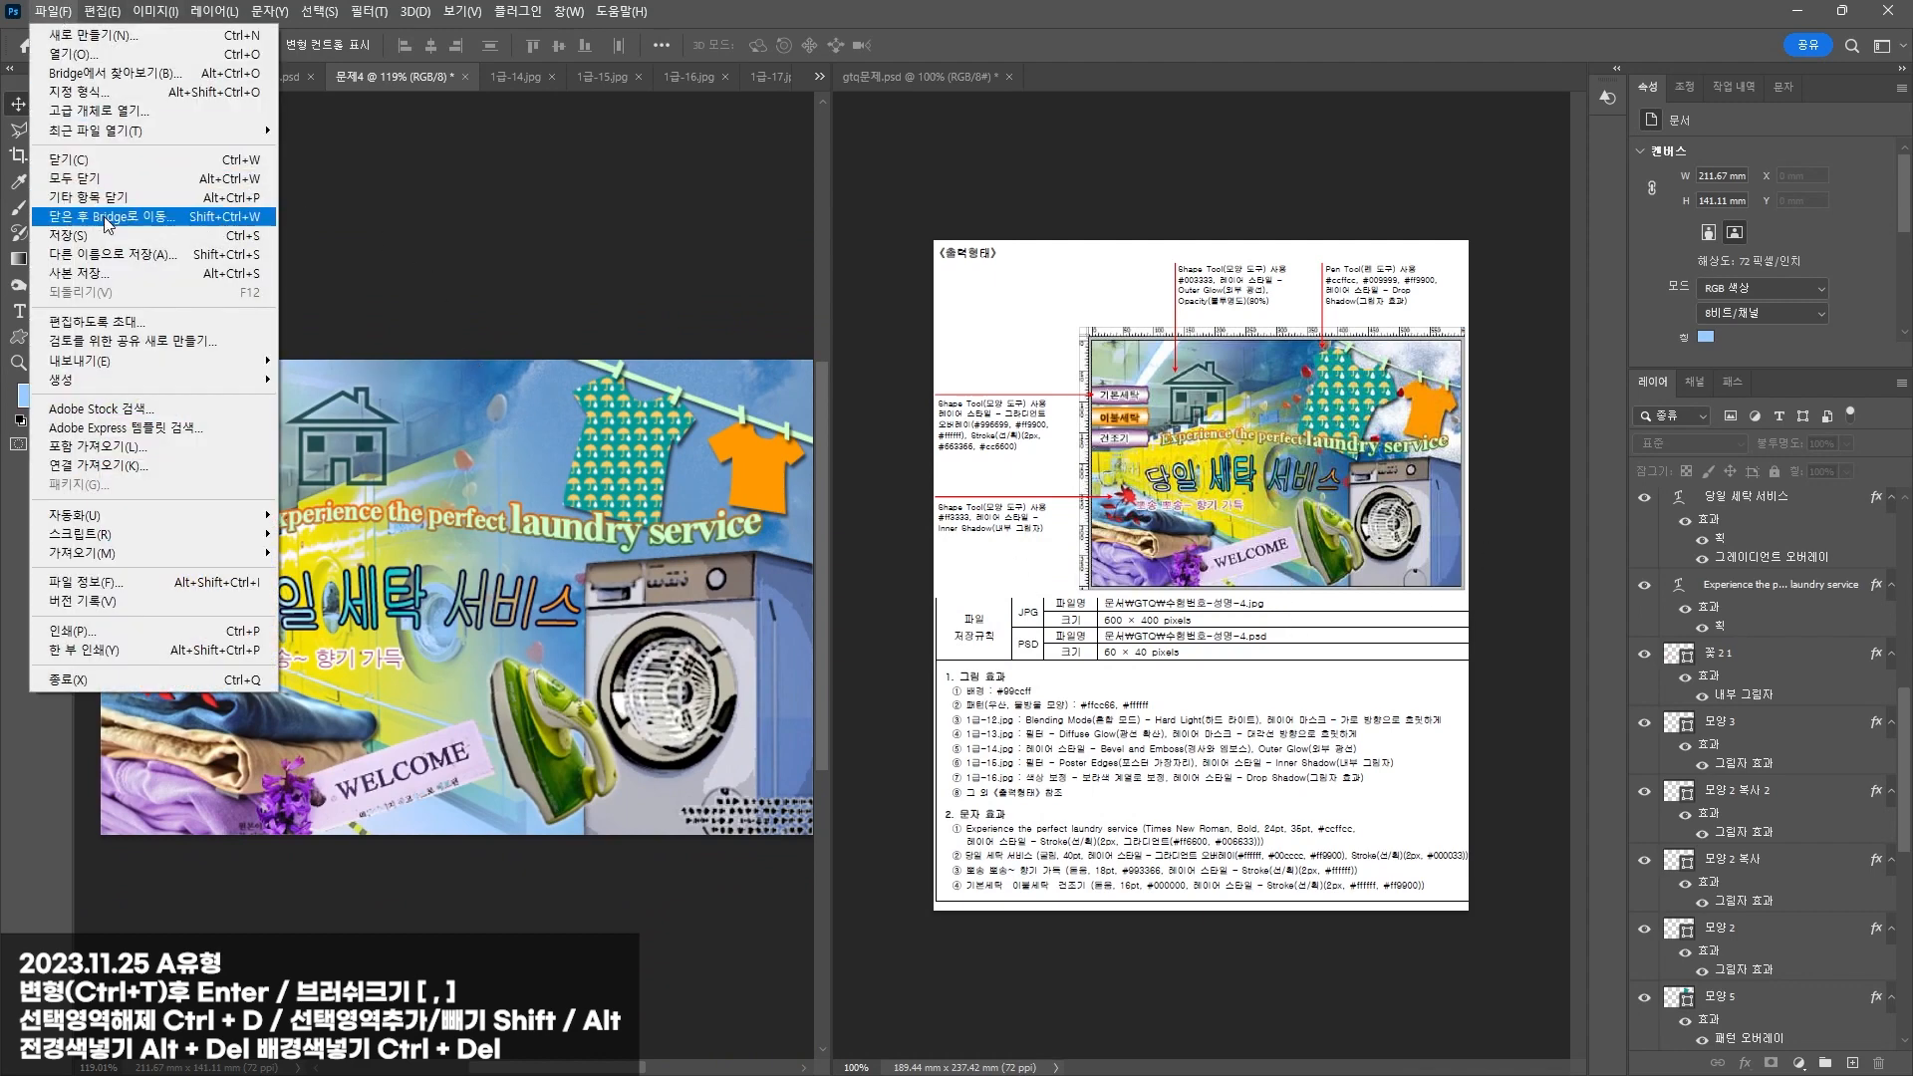
pyautogui.click(111, 254)
pyautogui.click(462, 720)
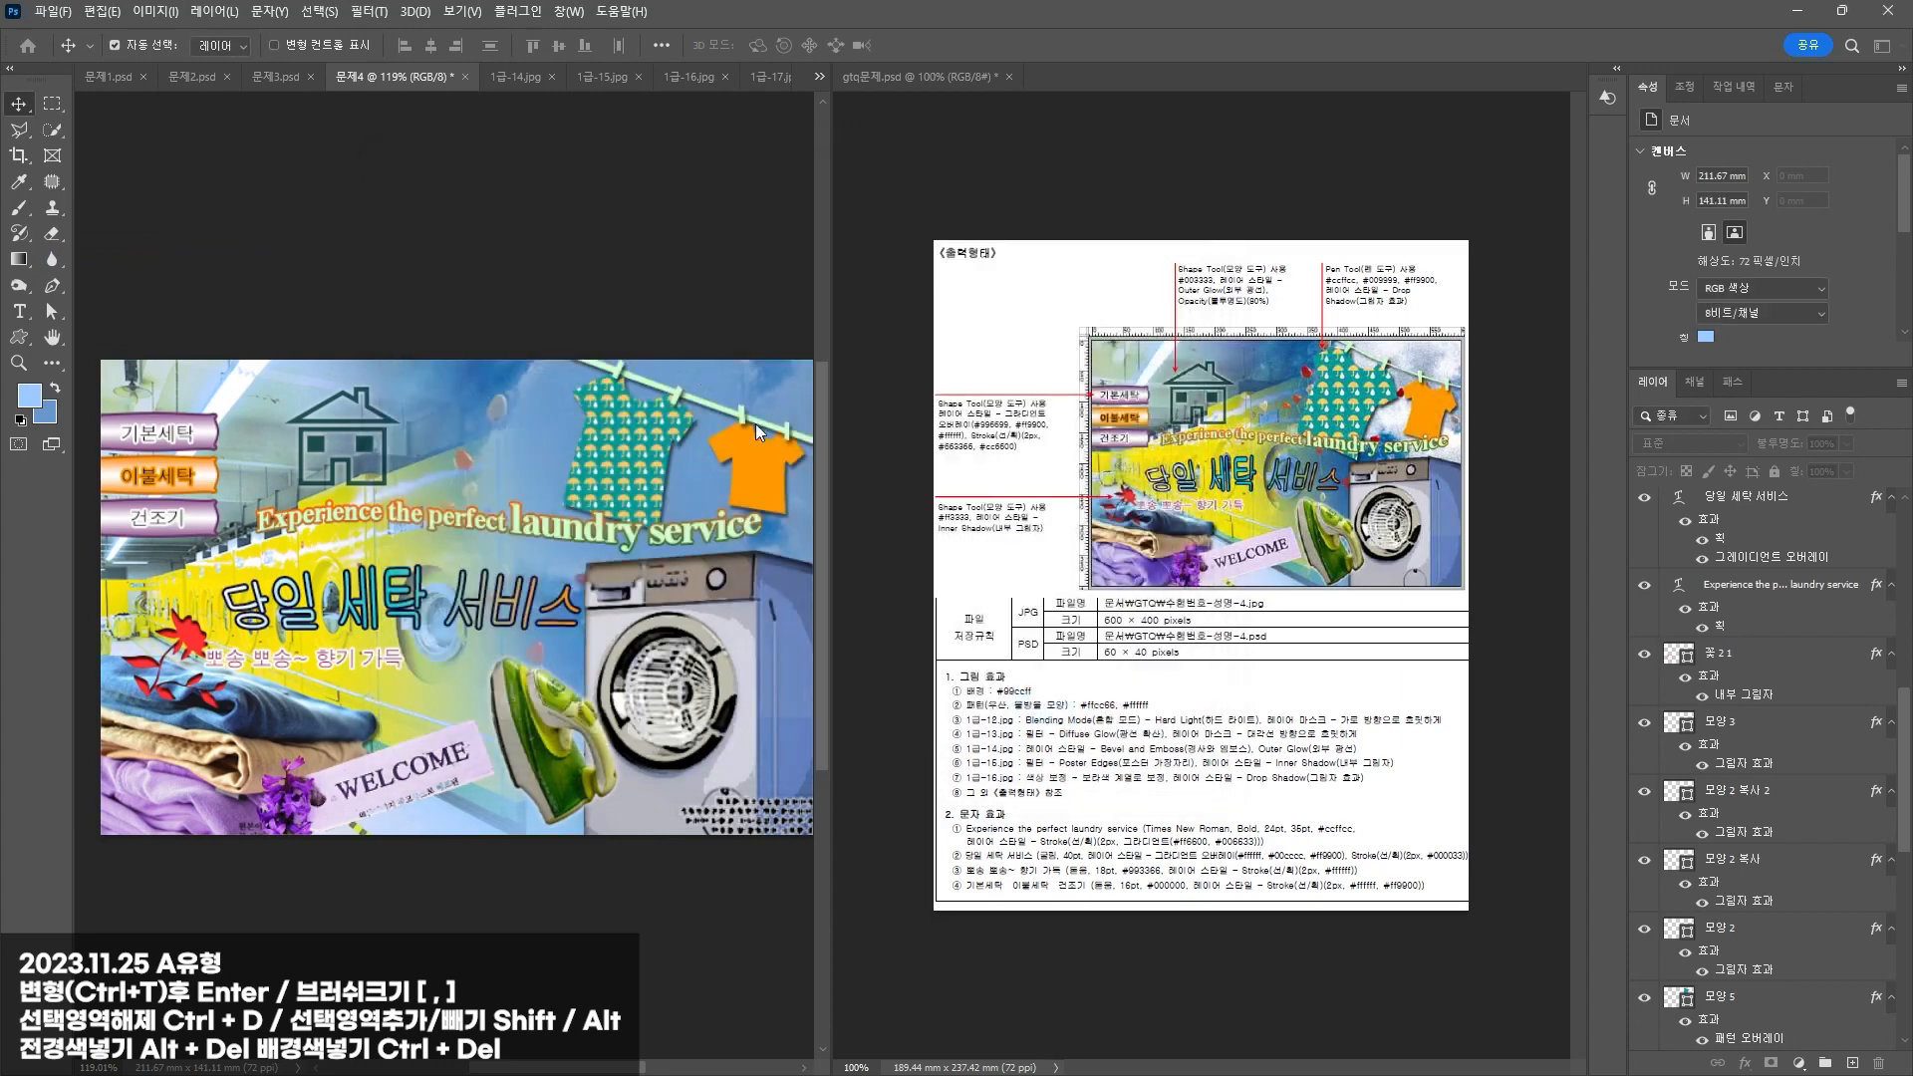
pyautogui.click(788, 574)
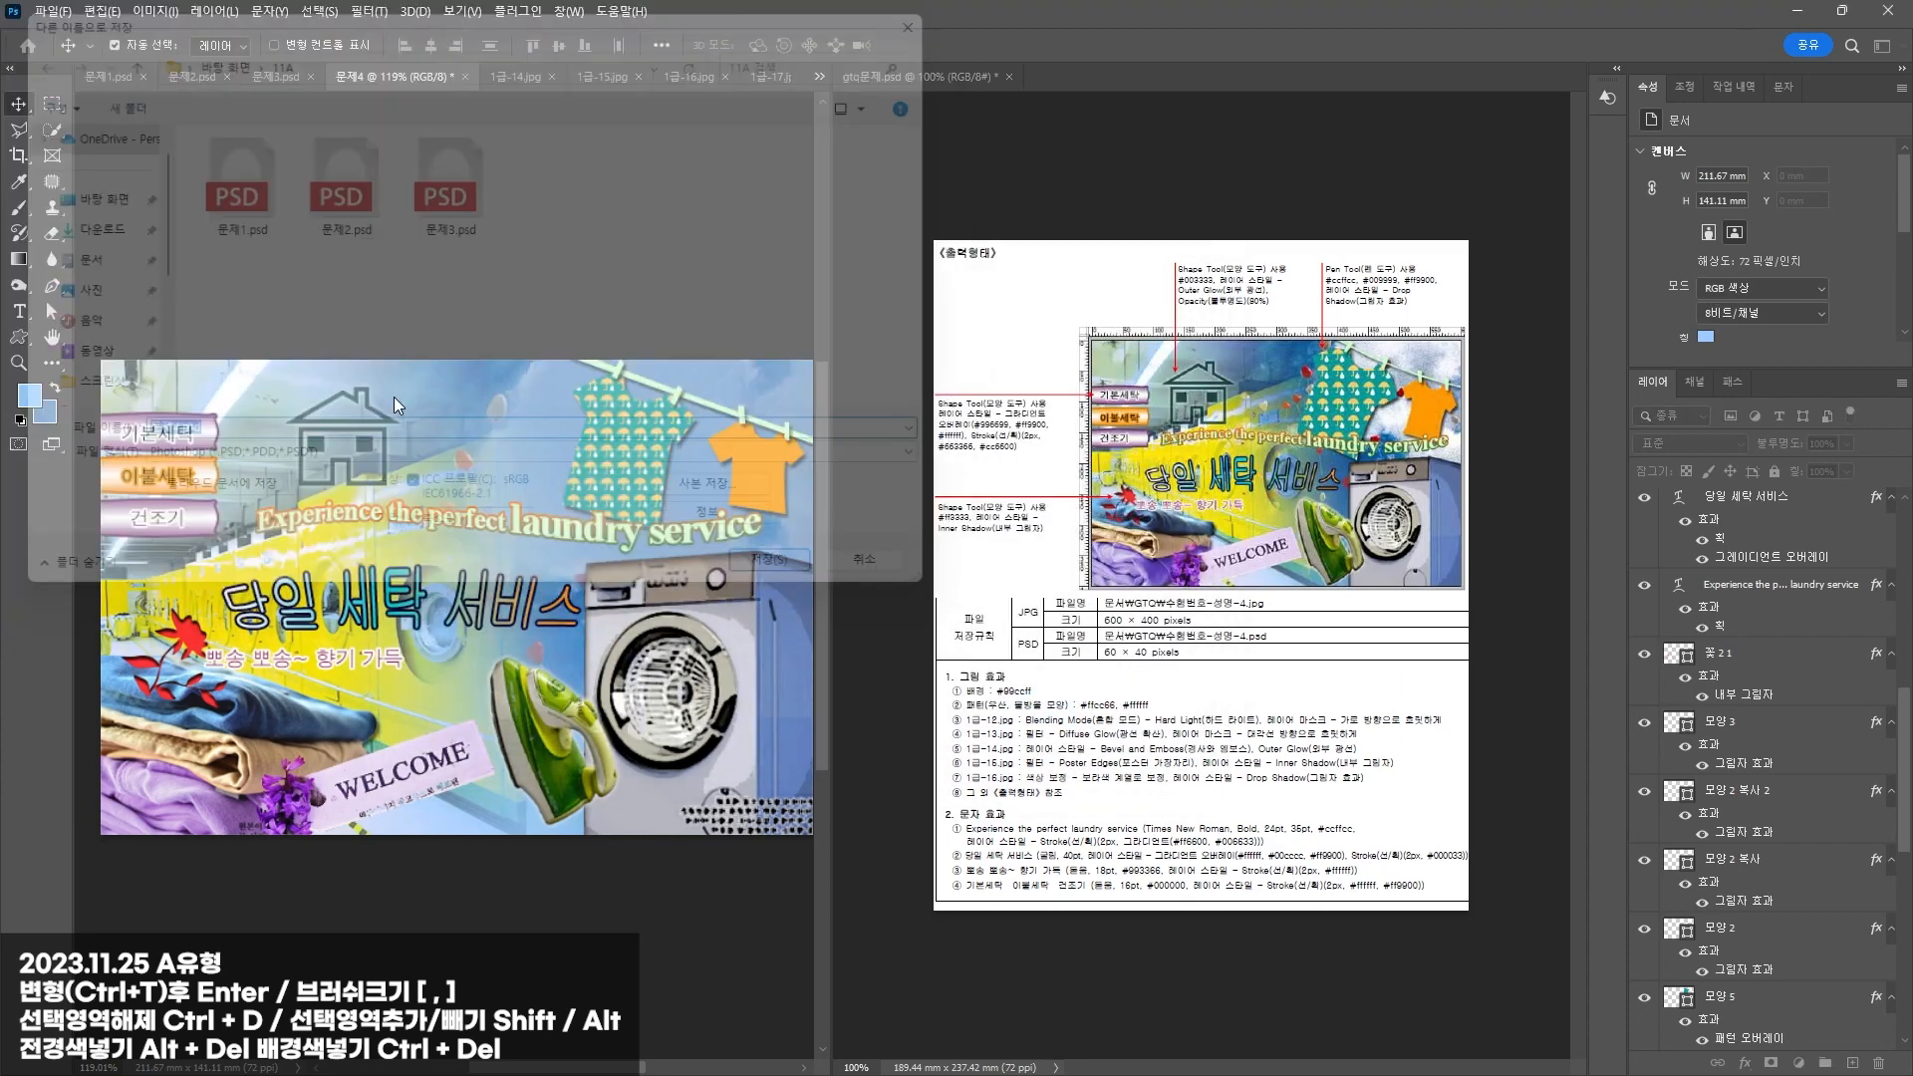
pyautogui.click(1170, 308)
# Step: Save a JPEG copy of 문제4 in the 11A folder as 문제4 복사.jpg at quality 12 with the baseline standard format
pyautogui.click(52, 11)
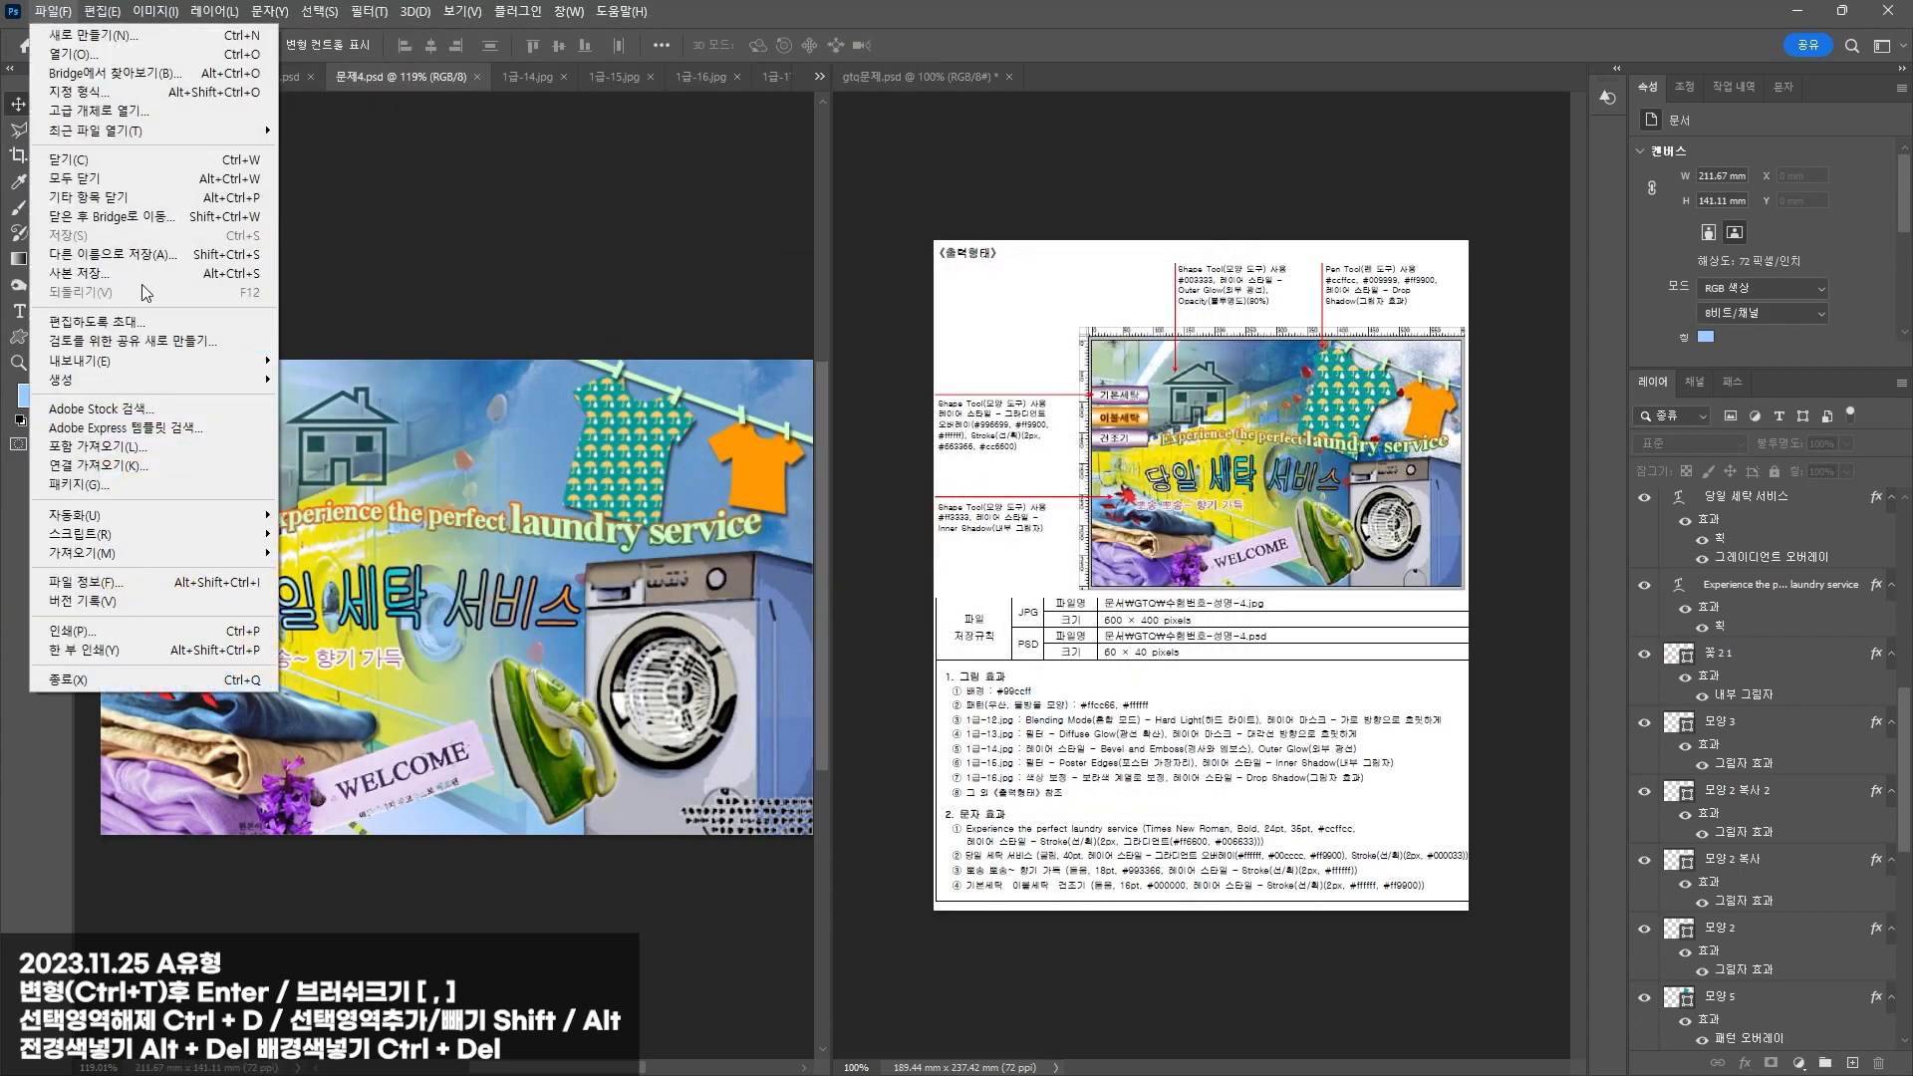
pyautogui.click(78, 273)
pyautogui.click(301, 461)
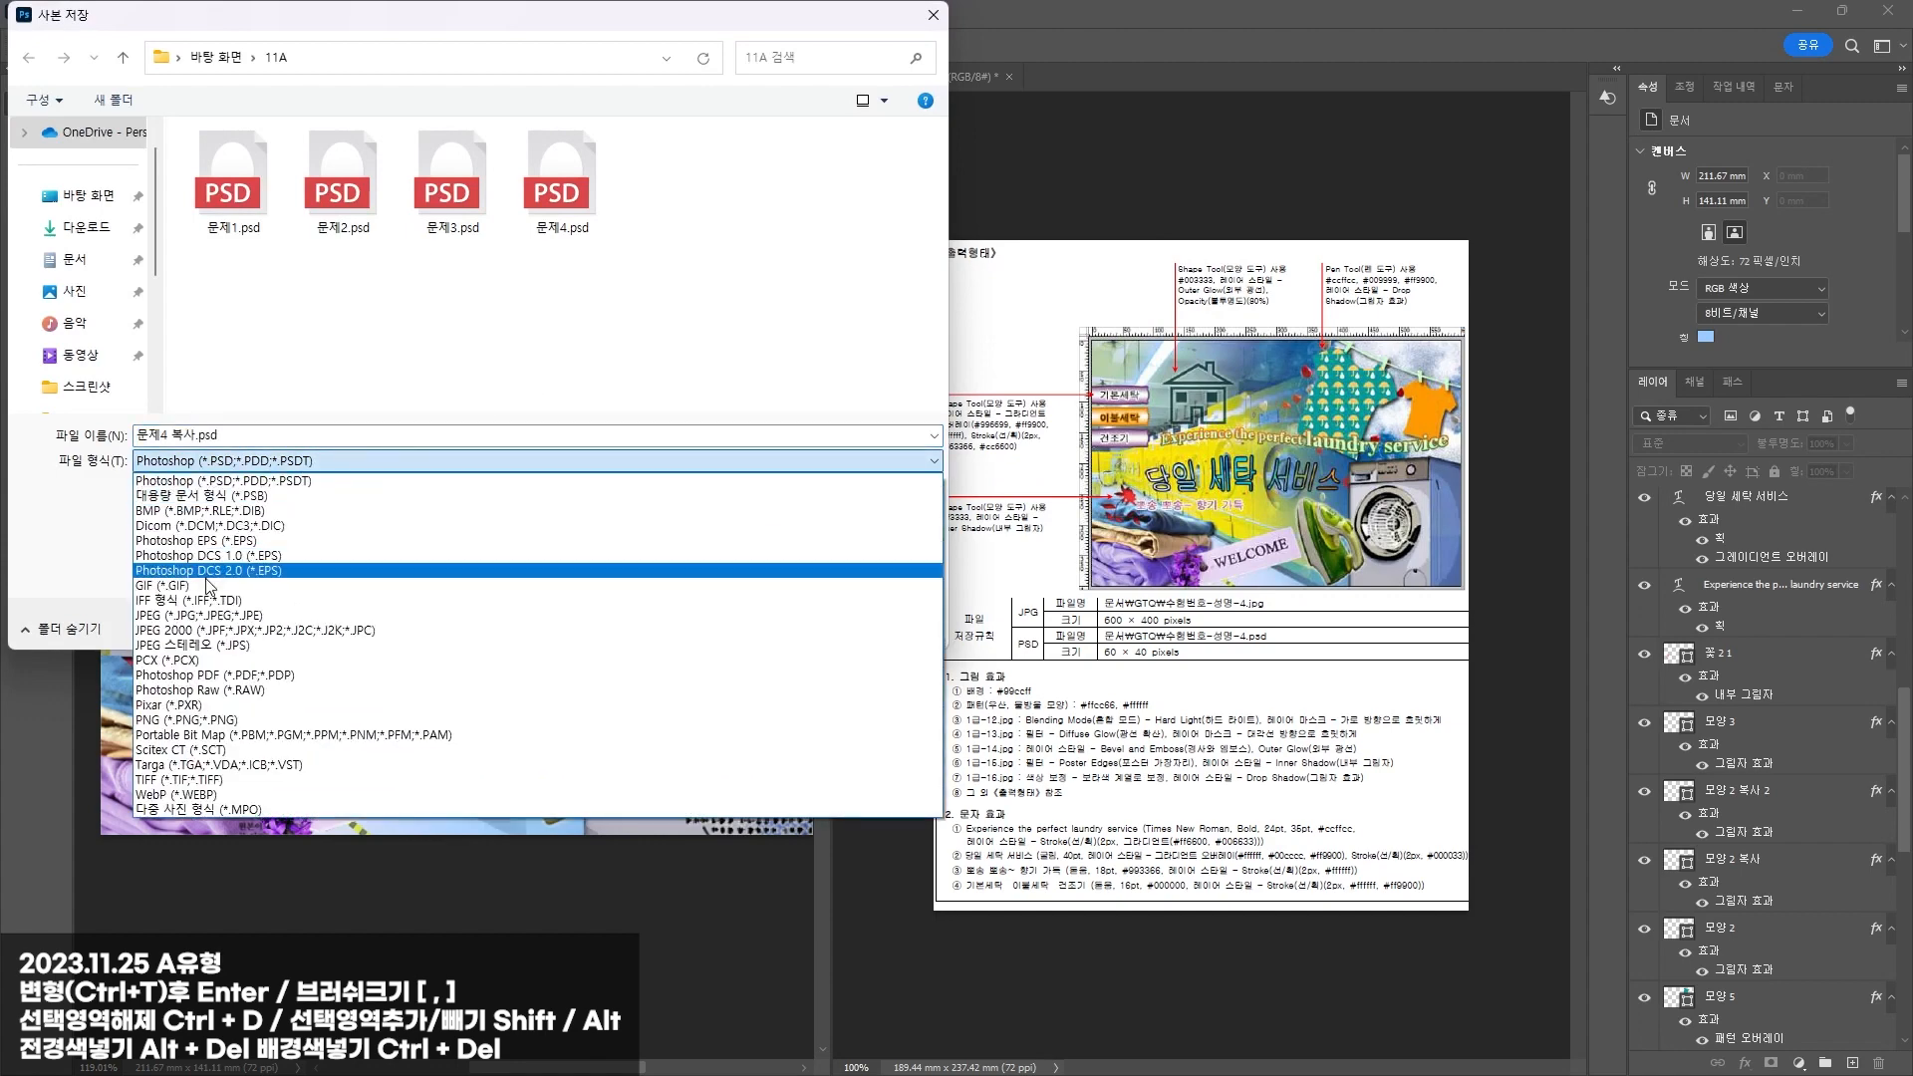
pyautogui.click(223, 614)
pyautogui.click(787, 626)
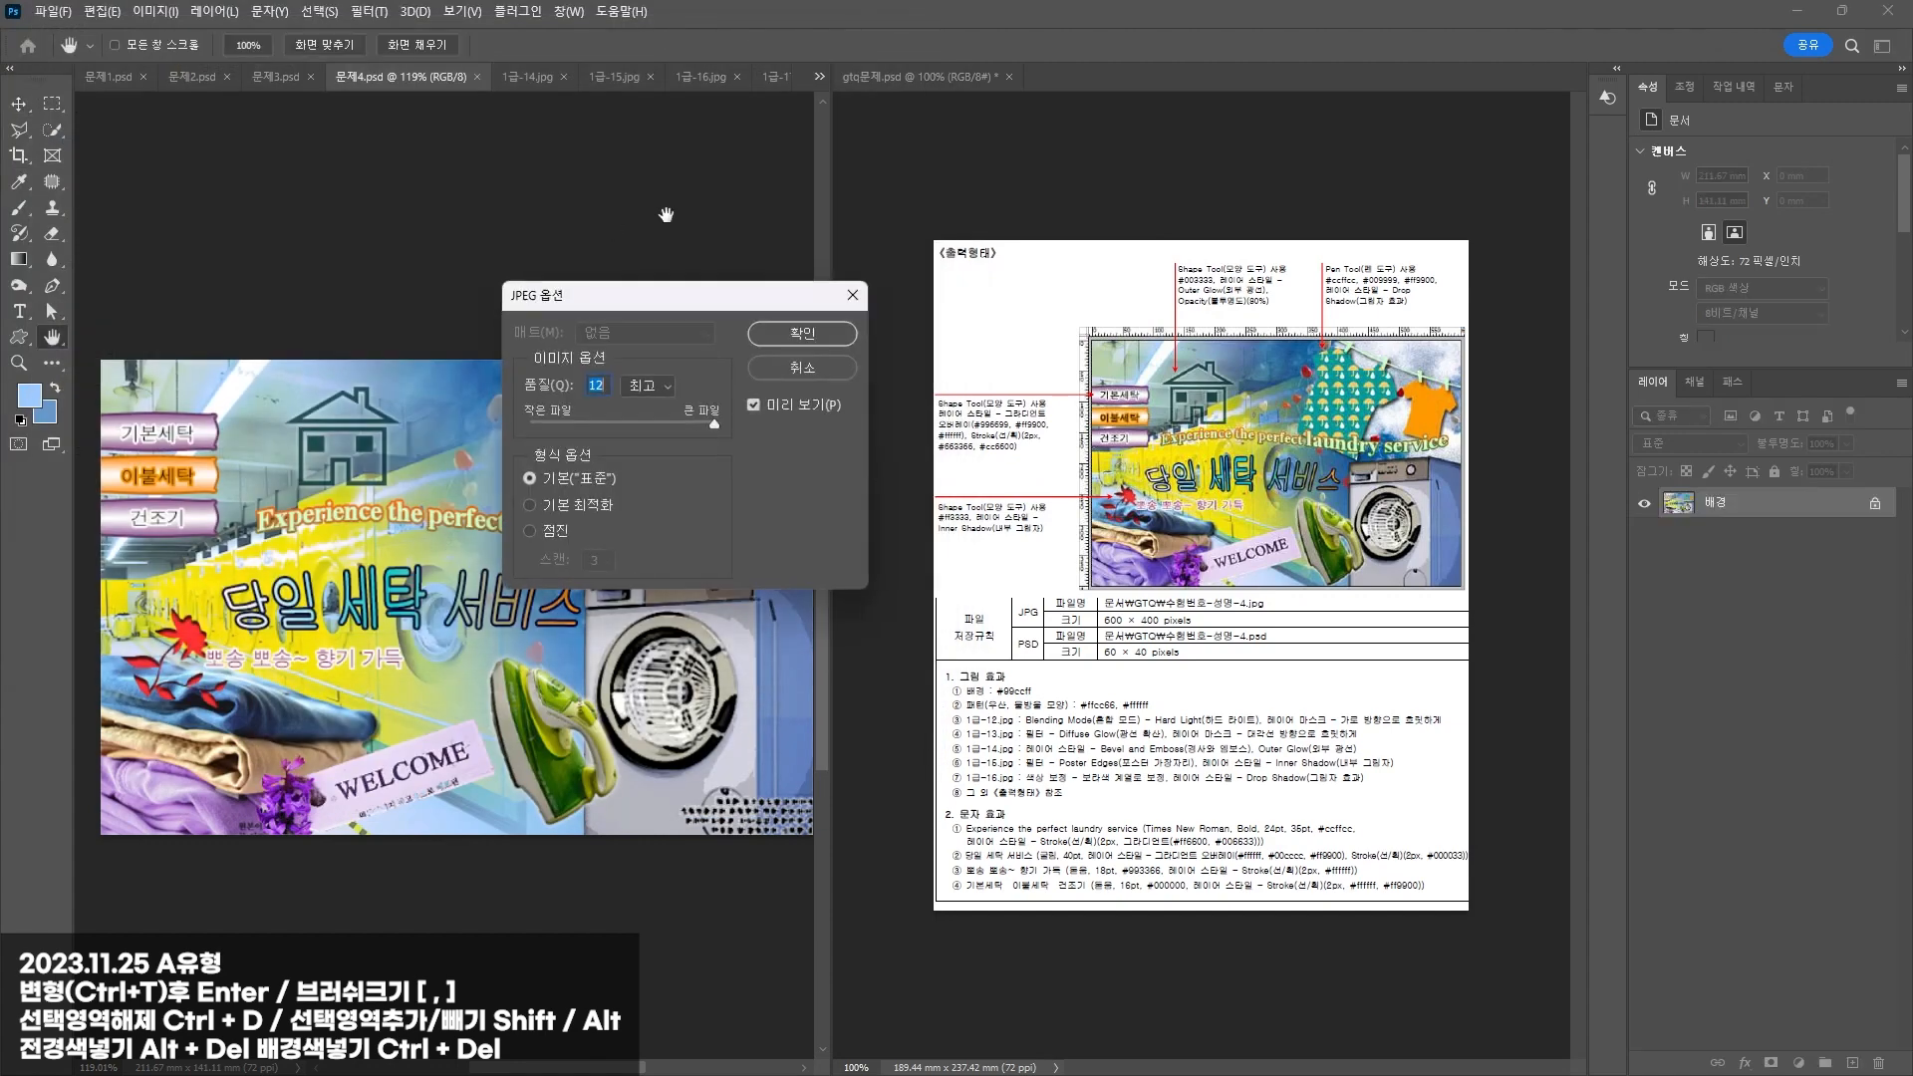
pyautogui.press('Return')
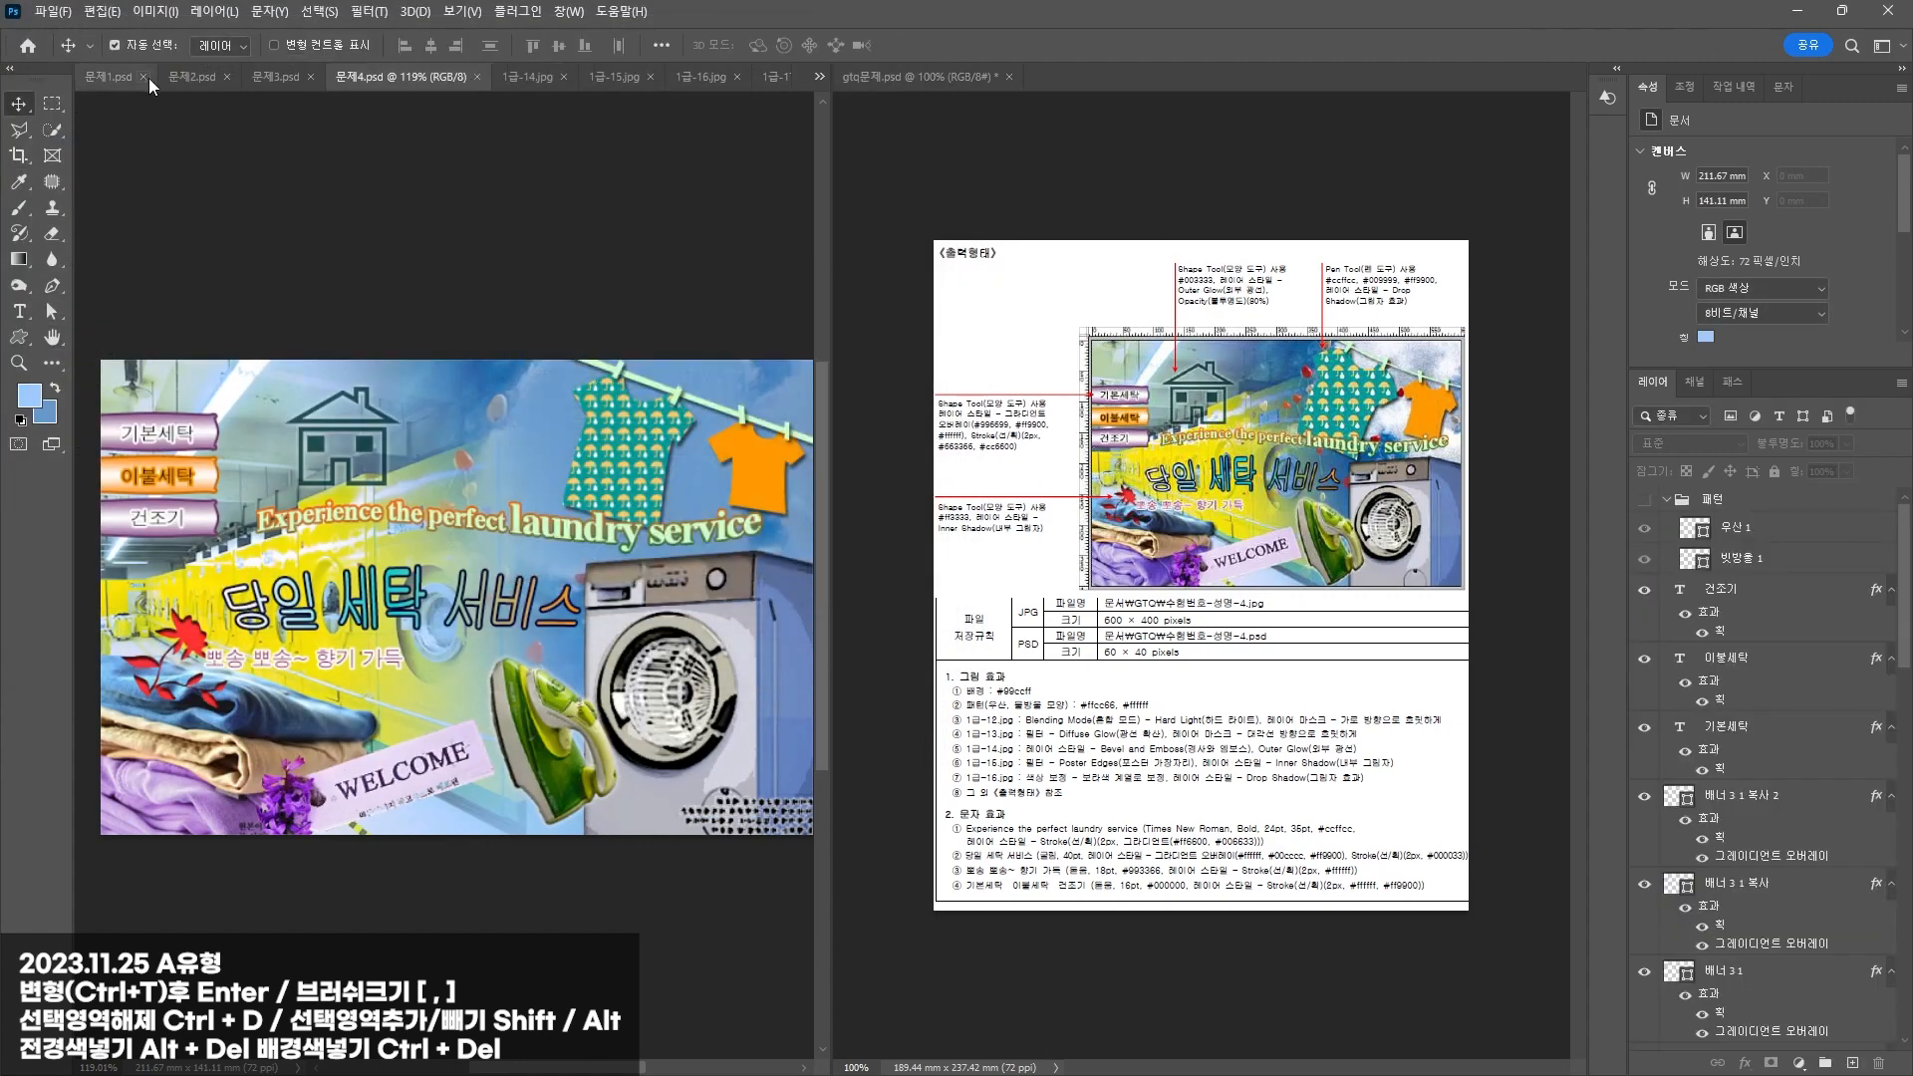
# Step: Resize the 문제1.psd image to 40 × 50 pixels and save it
pyautogui.click(115, 79)
pyautogui.click(149, 10)
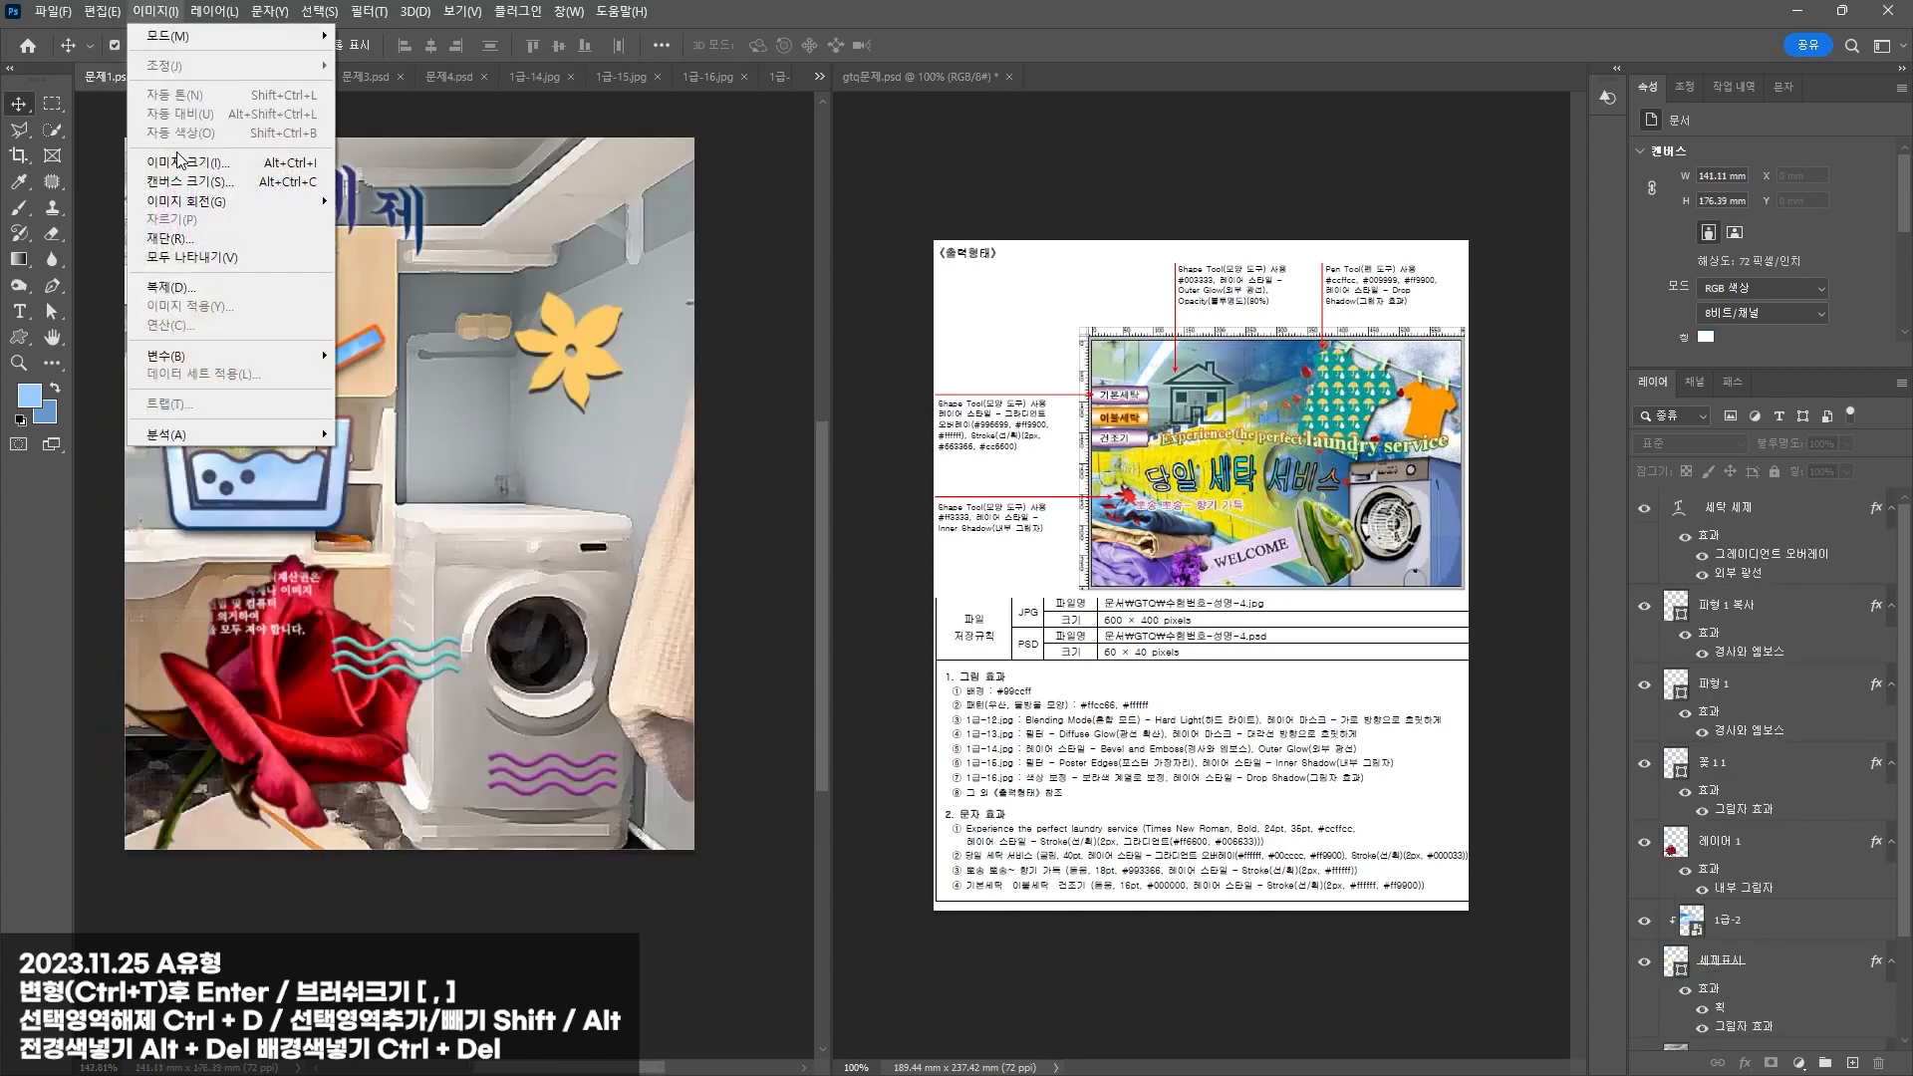
pyautogui.click(176, 162)
pyautogui.write('40')
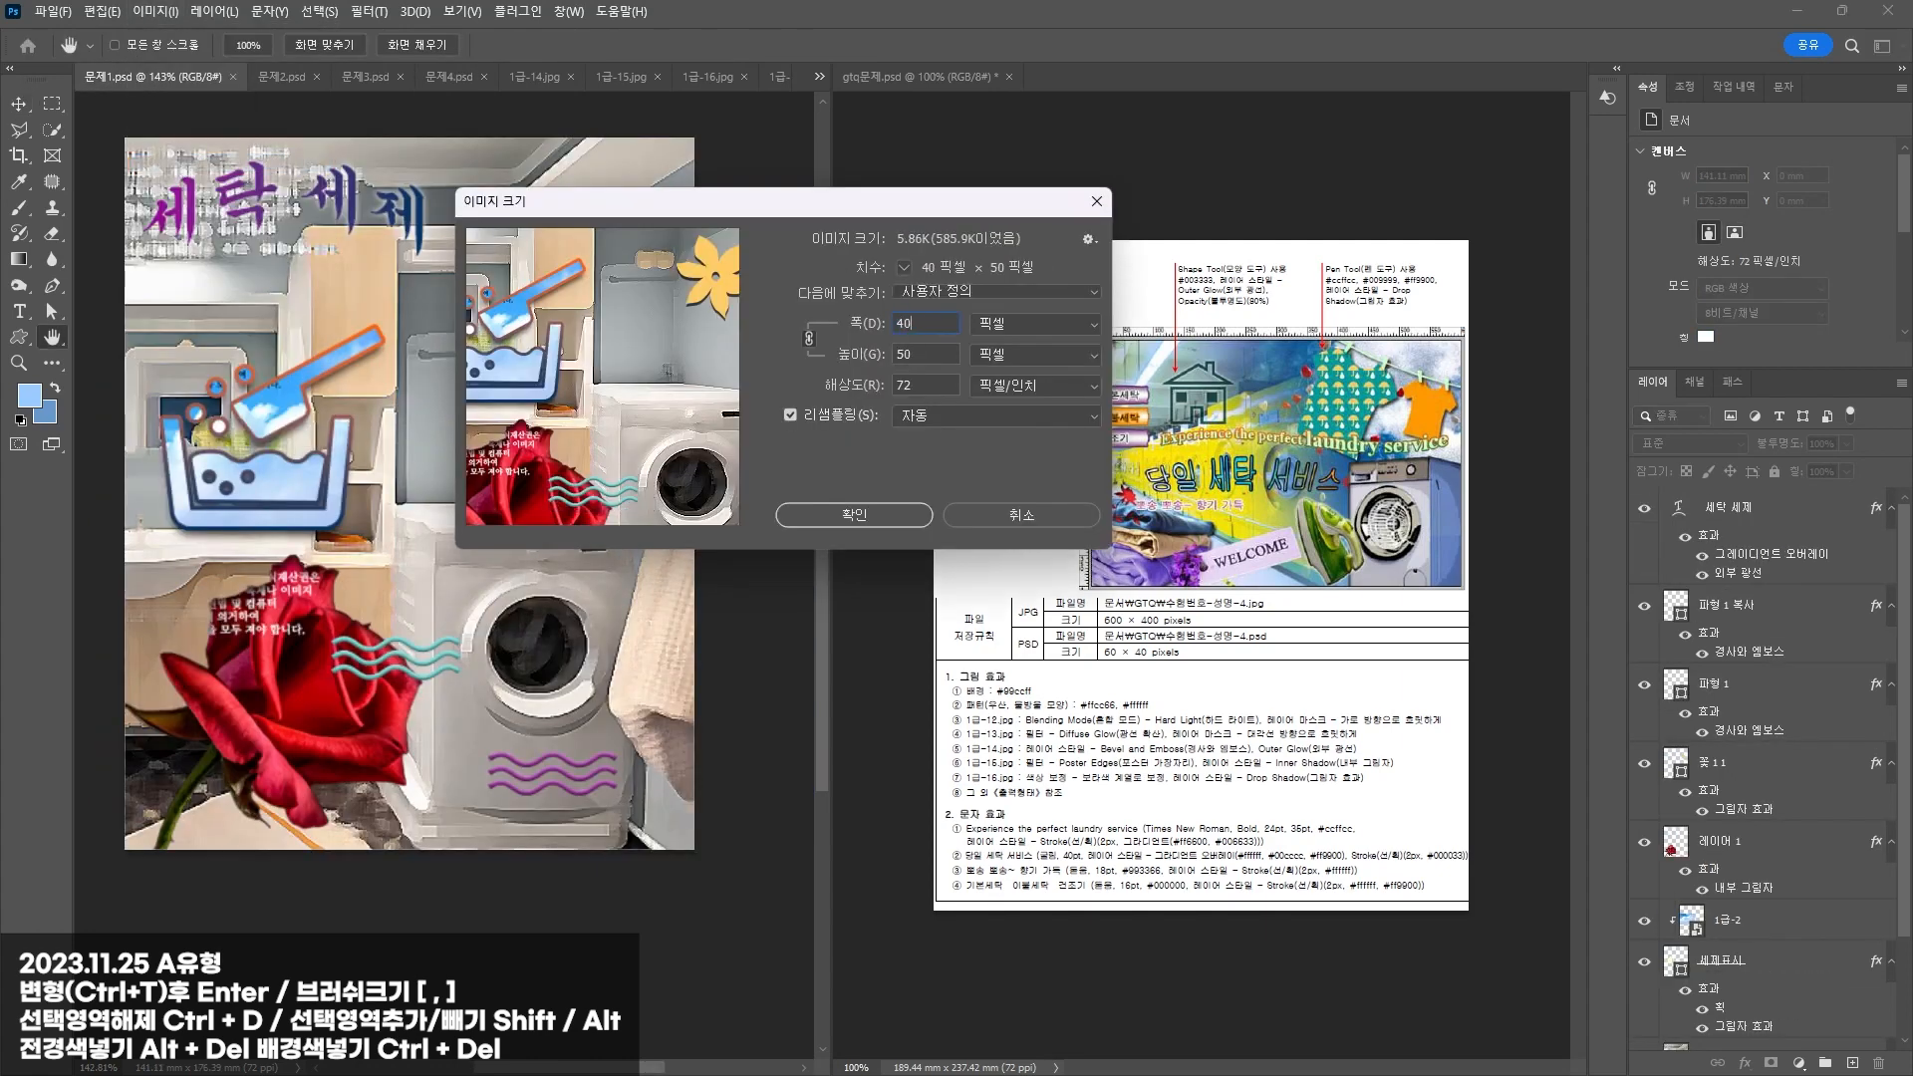
pyautogui.press('Return')
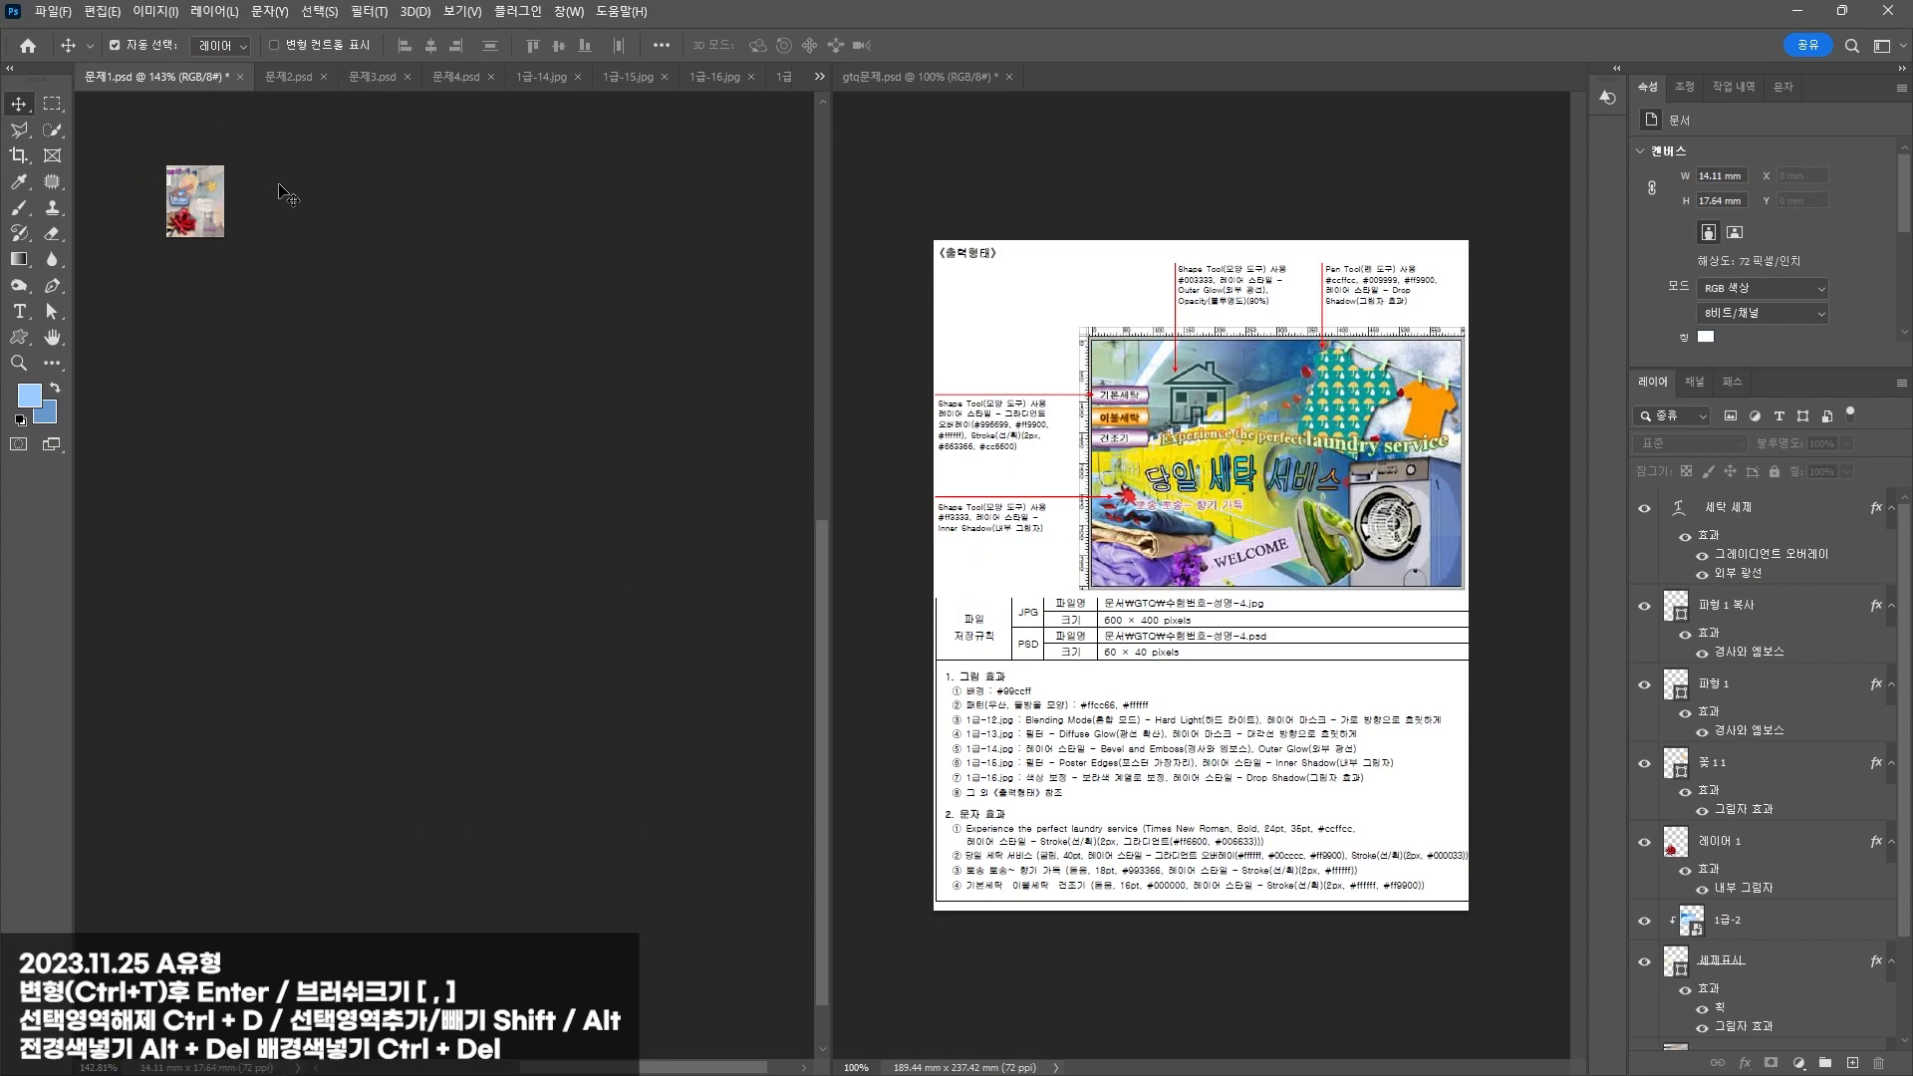
# Step: Resize the 문제2.psd image to 40 × 50 pixels and save it
pyautogui.click(288, 77)
pyautogui.click(156, 11)
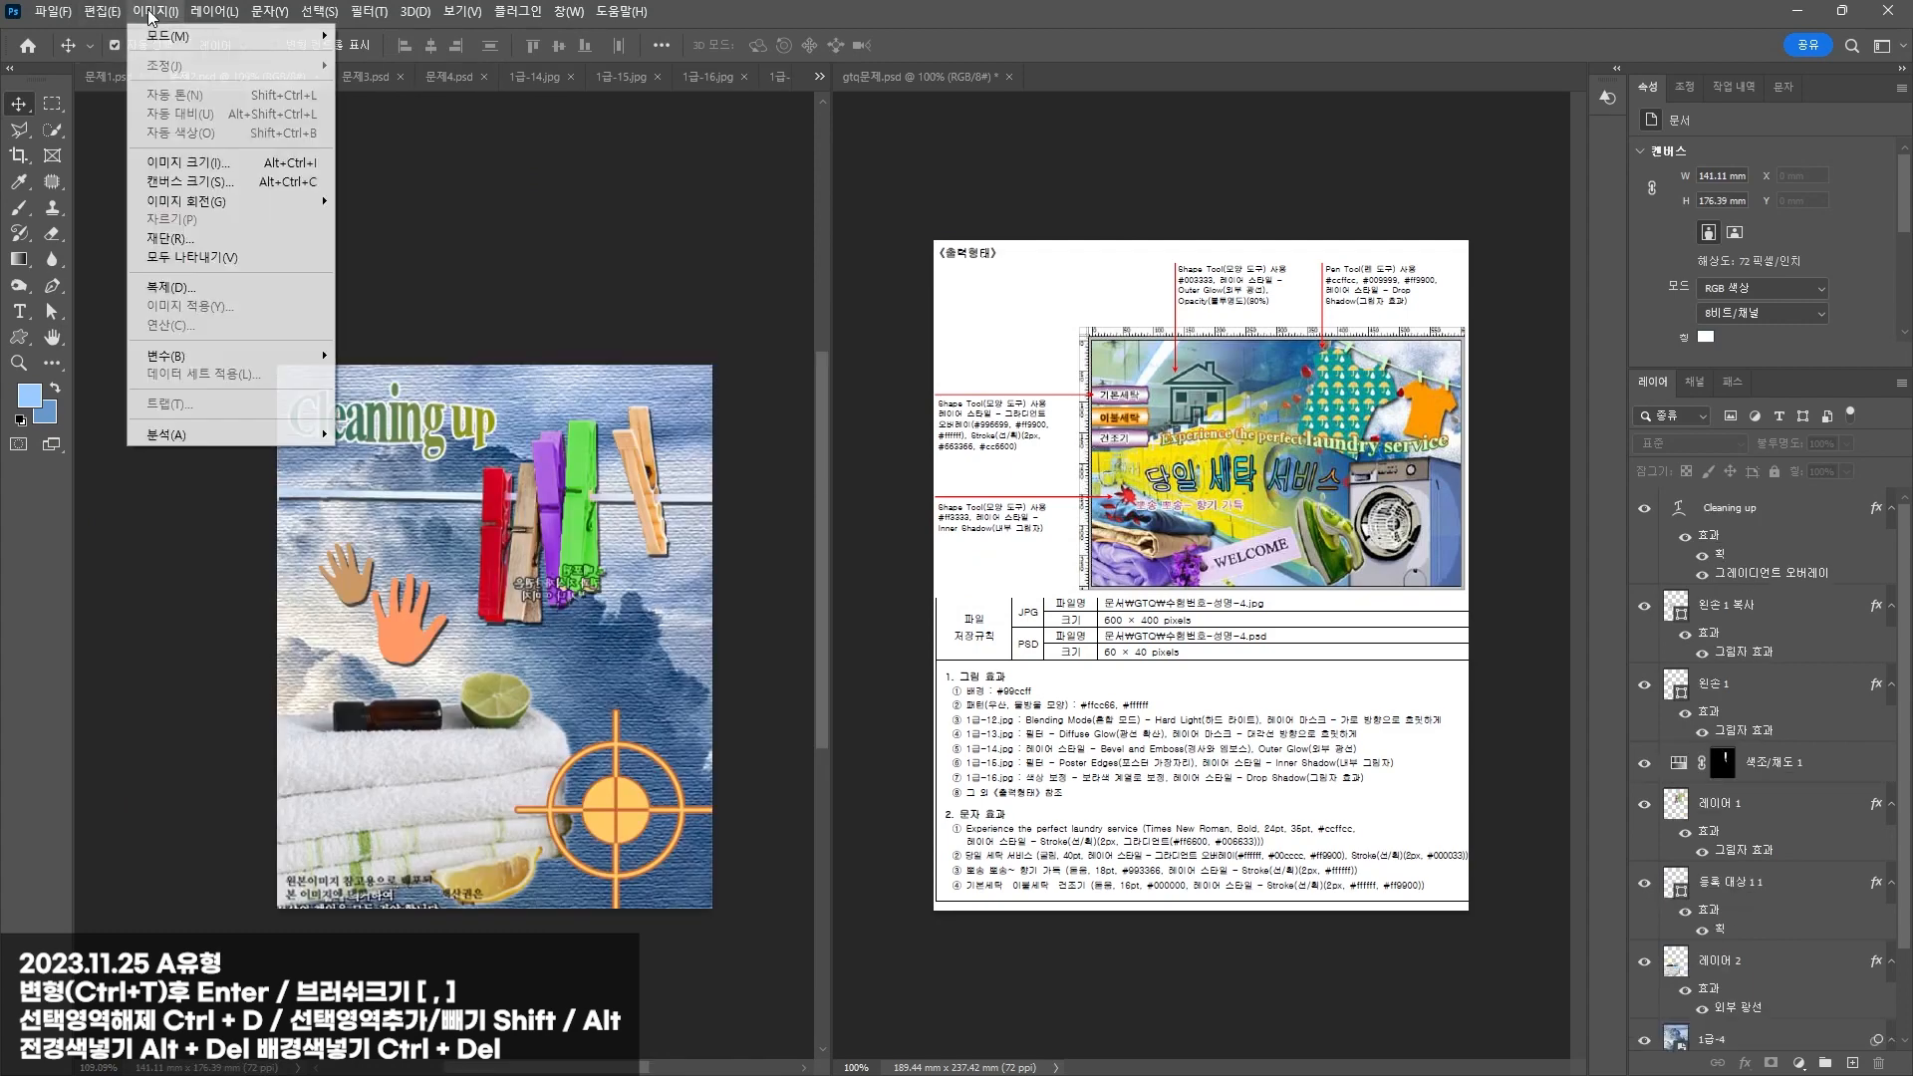
pyautogui.click(210, 163)
pyautogui.write('40')
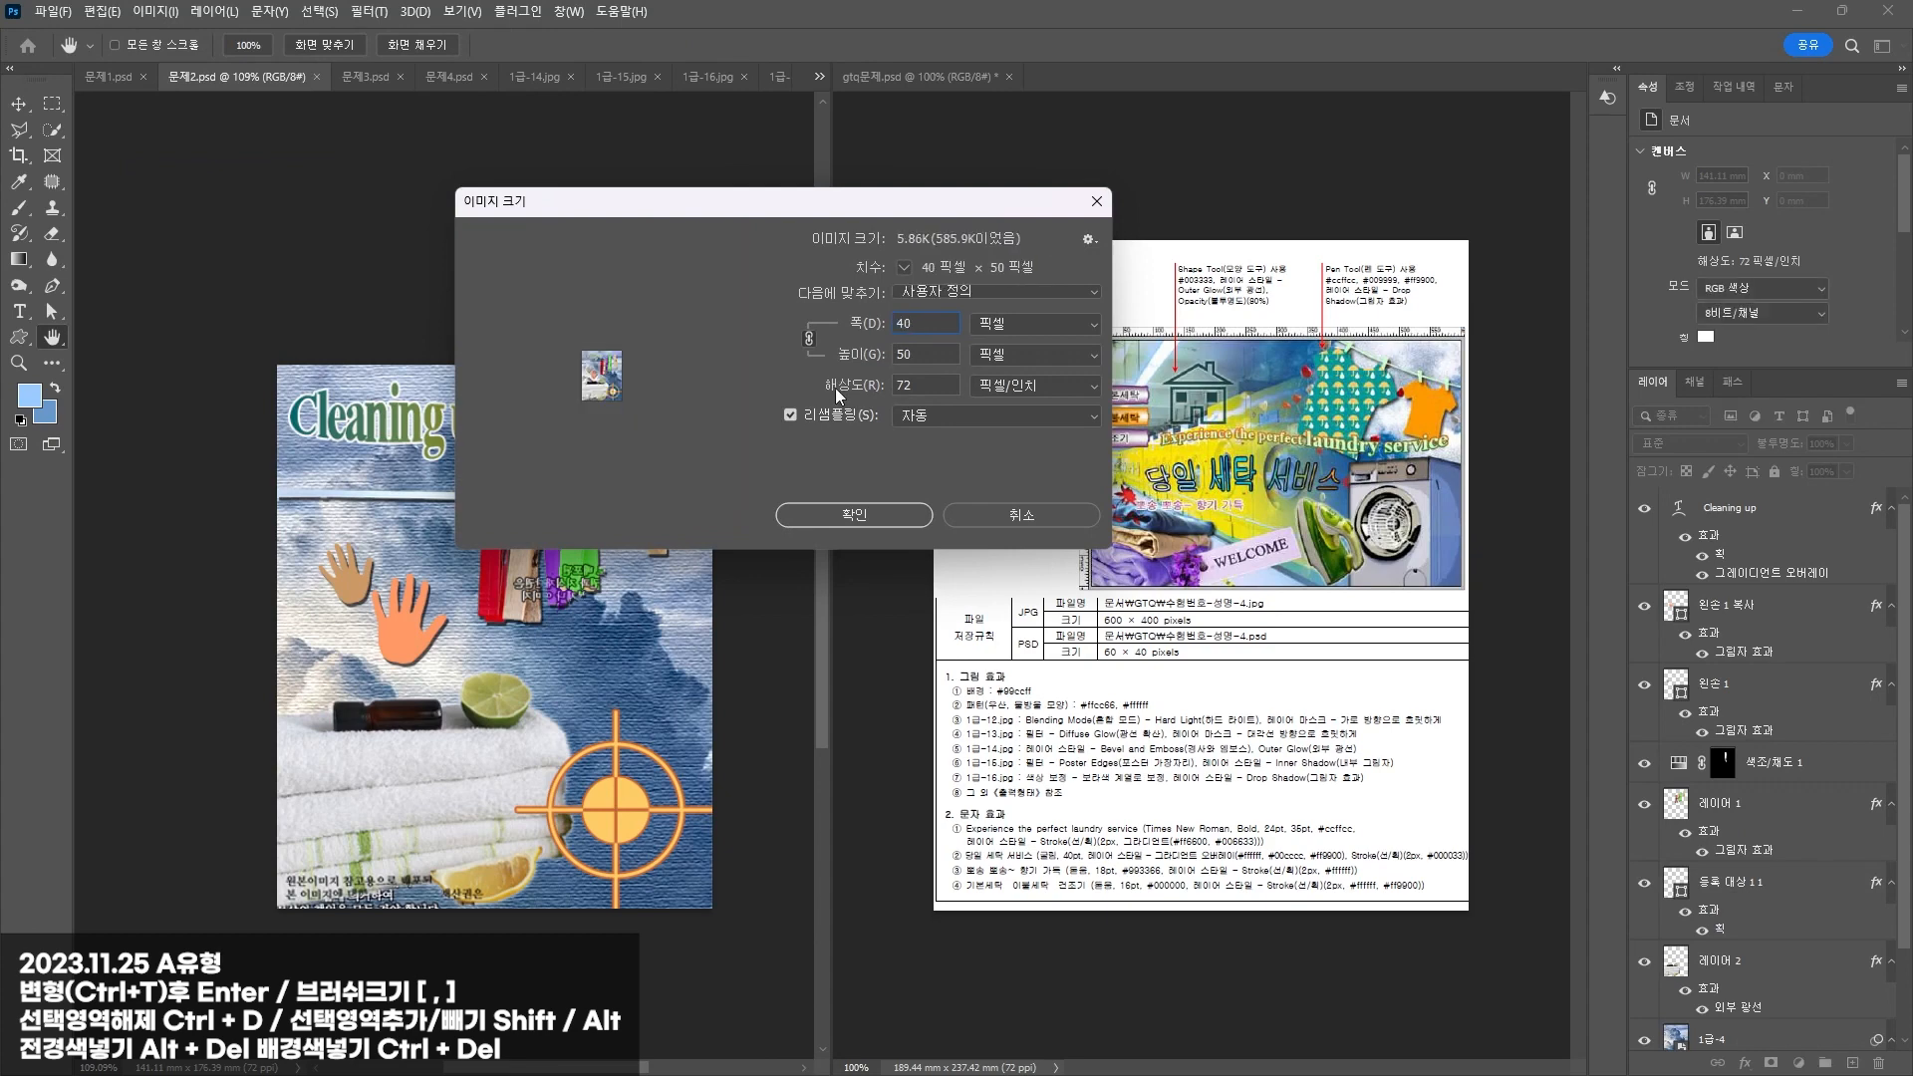
pyautogui.press('Return')
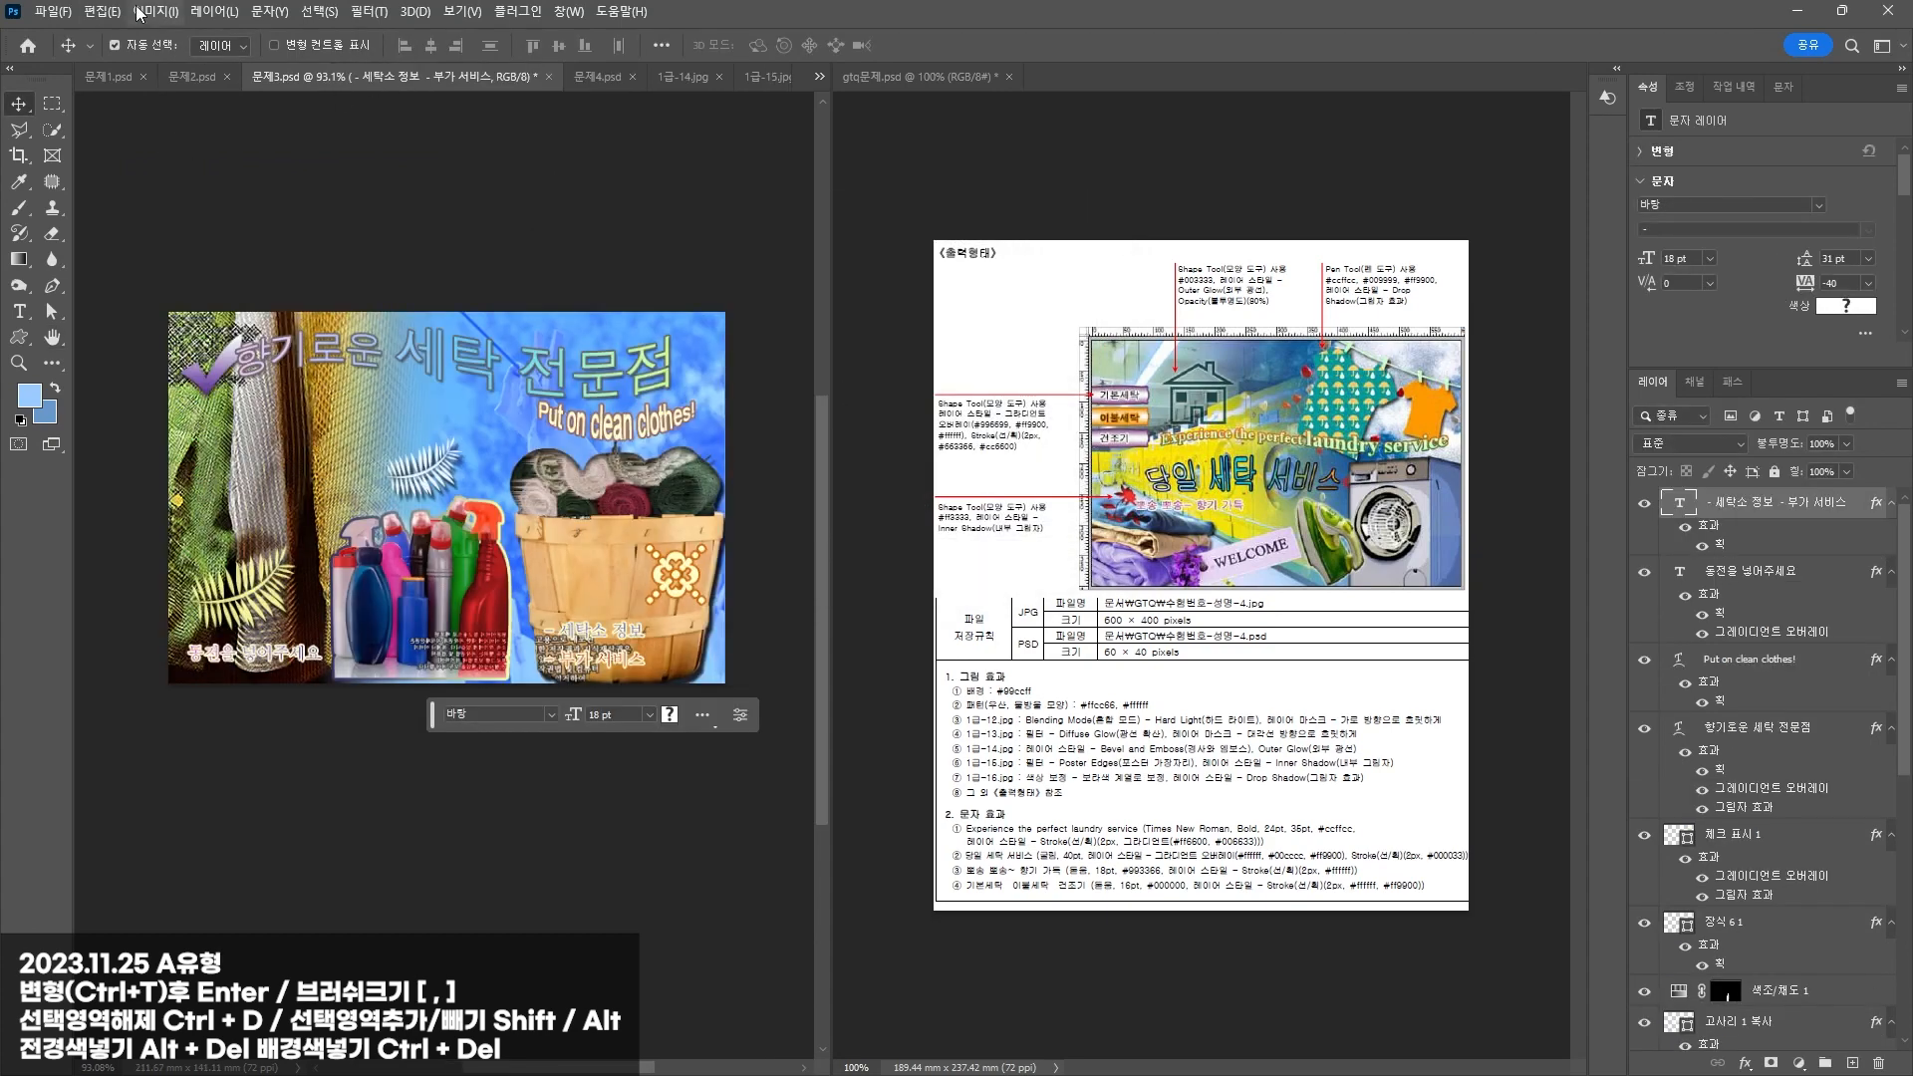
# Step: Resize the 문제3.psd image to 60 × 40 pixels and save it
pyautogui.click(140, 11)
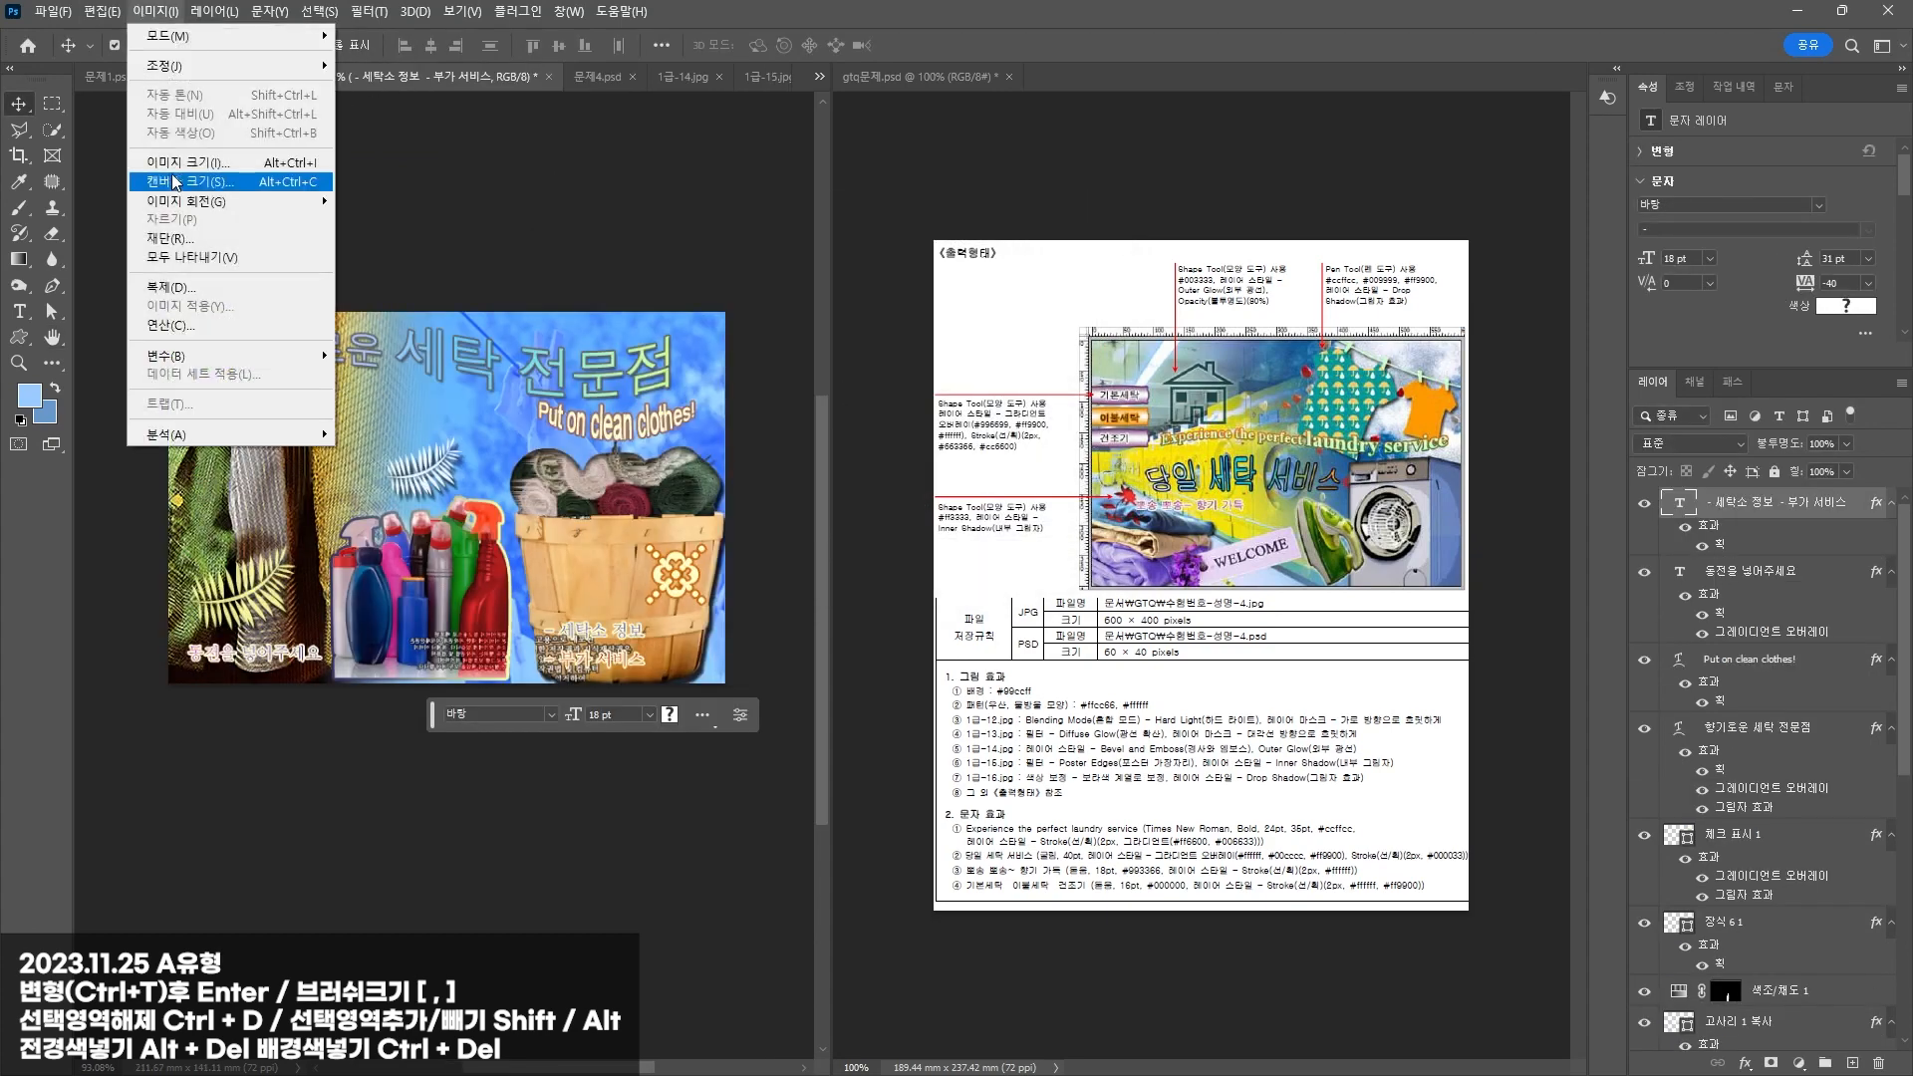
pyautogui.click(190, 167)
pyautogui.write('60')
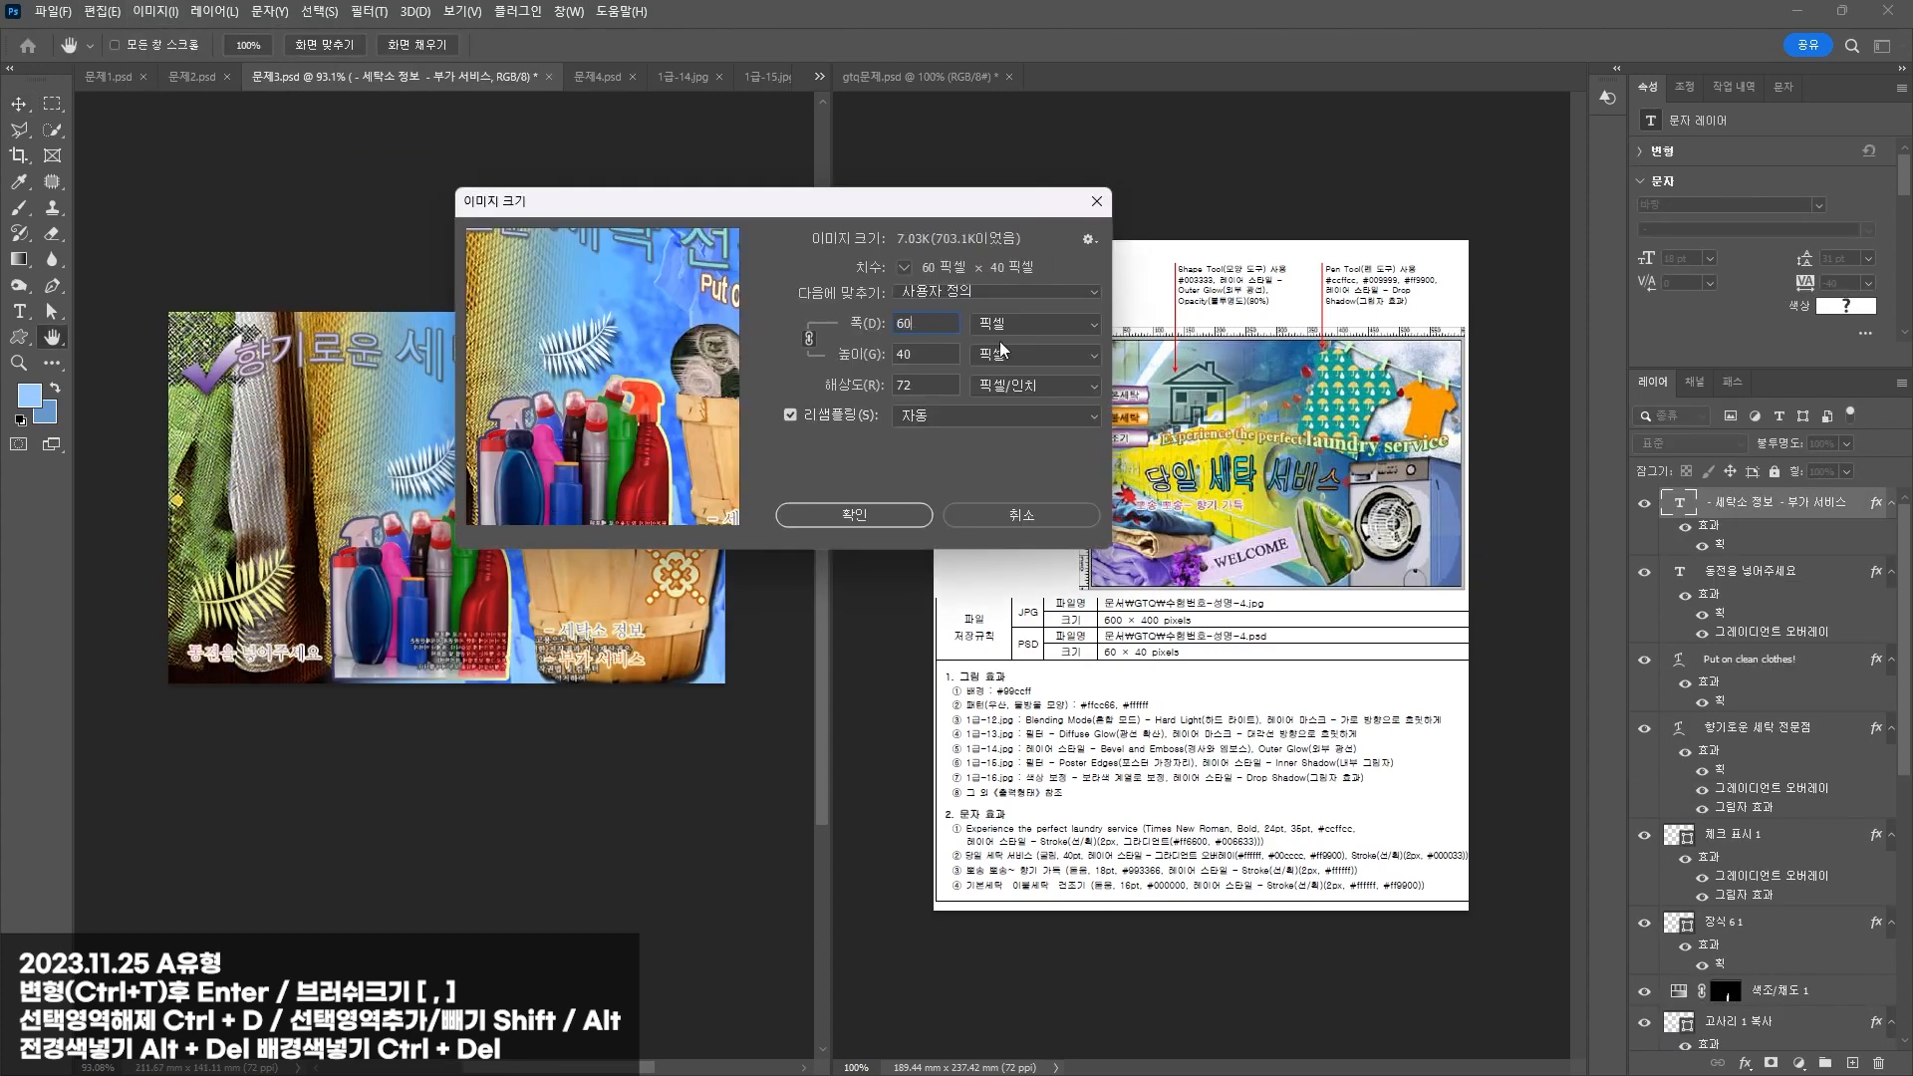
pyautogui.press('Return')
pyautogui.press('v')
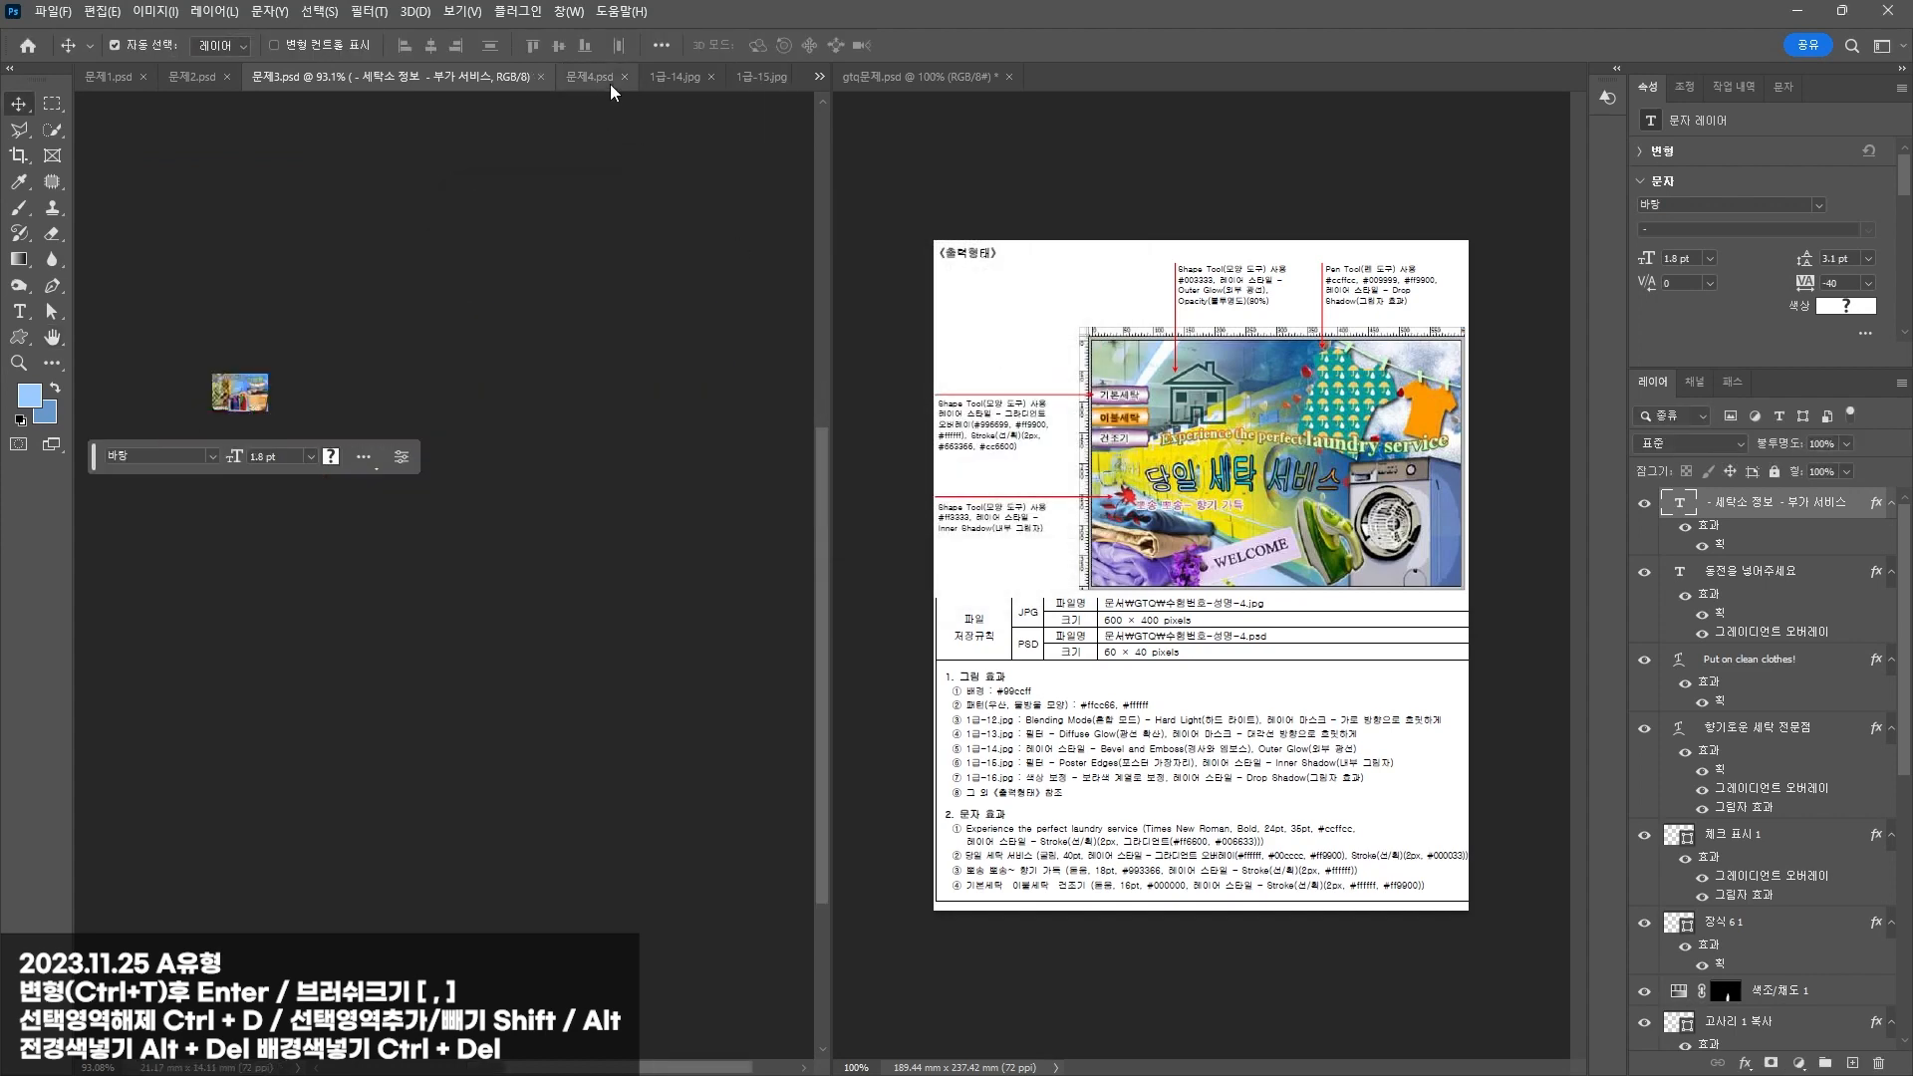
# Step: Resize the 문제4.psd image to 60 × 40 pixels, save it, and switch to the 11A folder in File Explorer
pyautogui.click(598, 77)
pyautogui.click(155, 12)
pyautogui.click(179, 163)
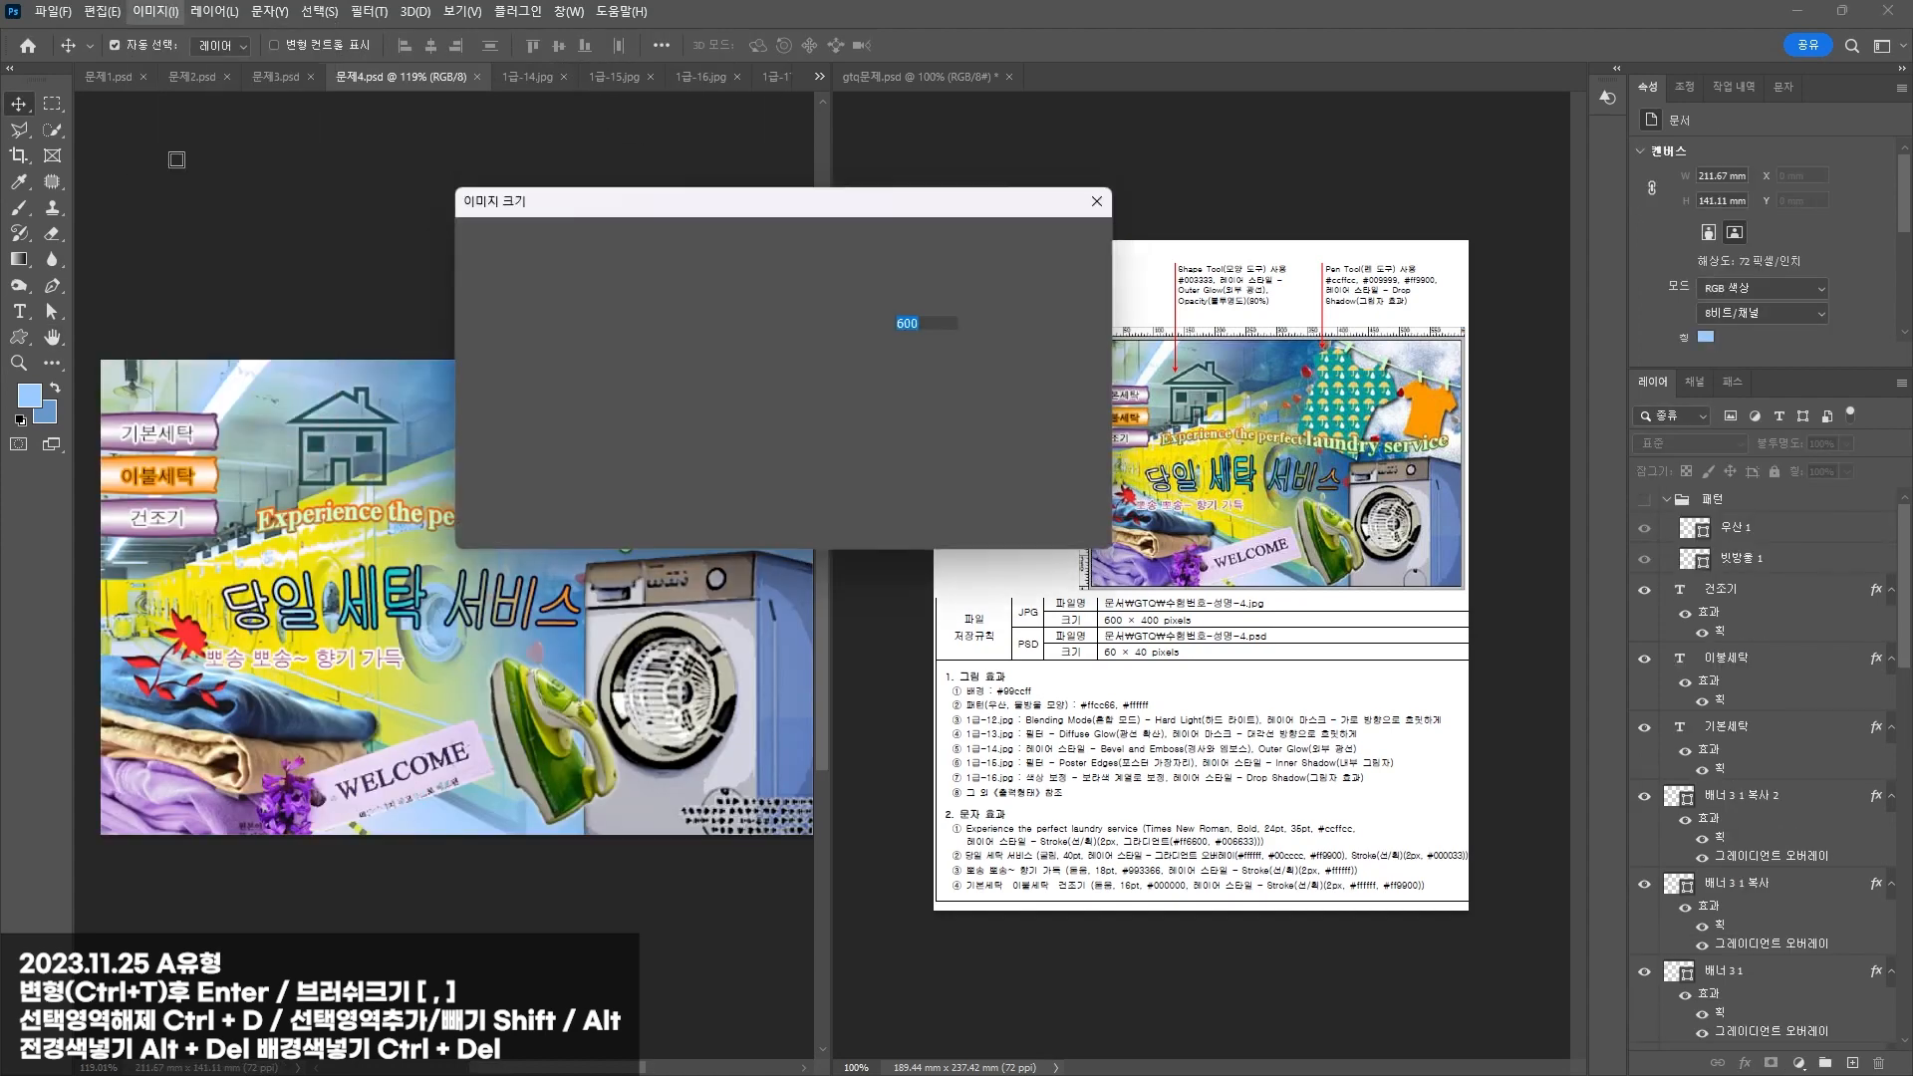
pyautogui.write('60')
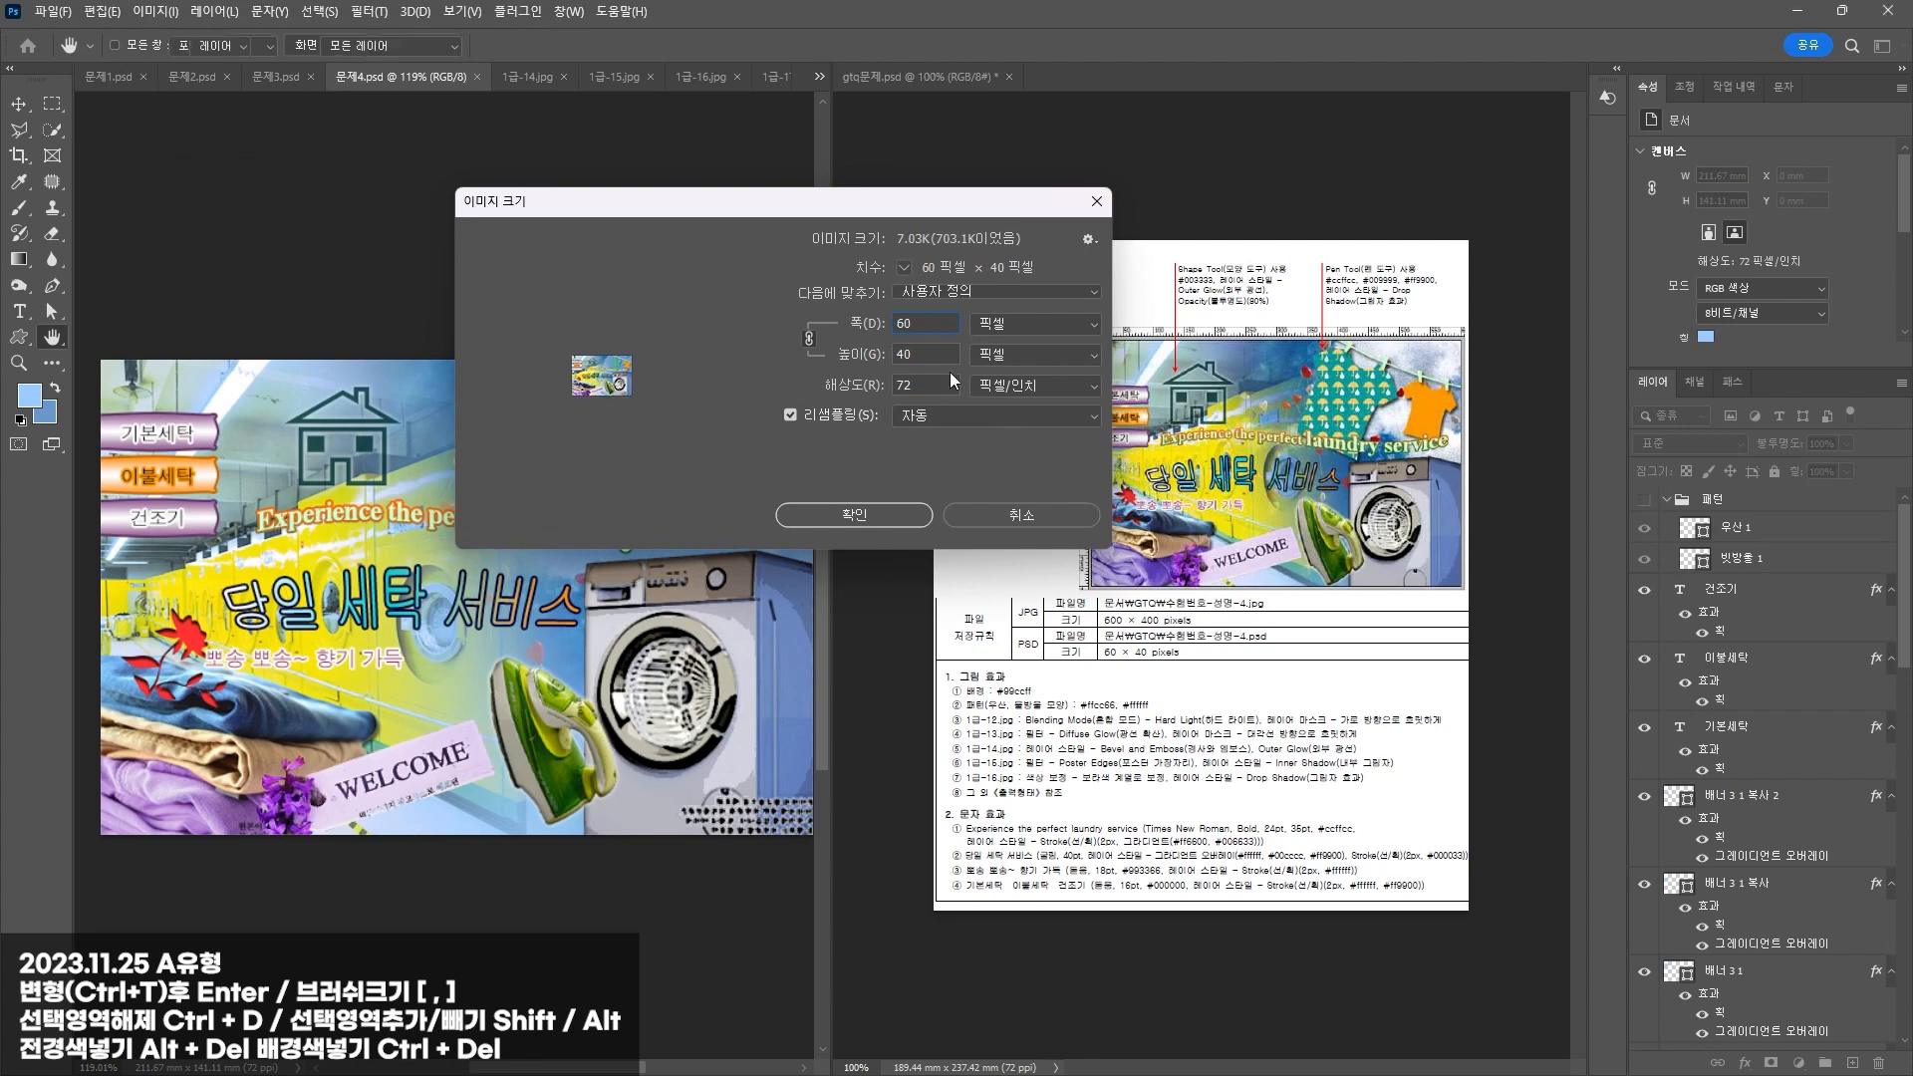
pyautogui.press('Return')
pyautogui.press('v')
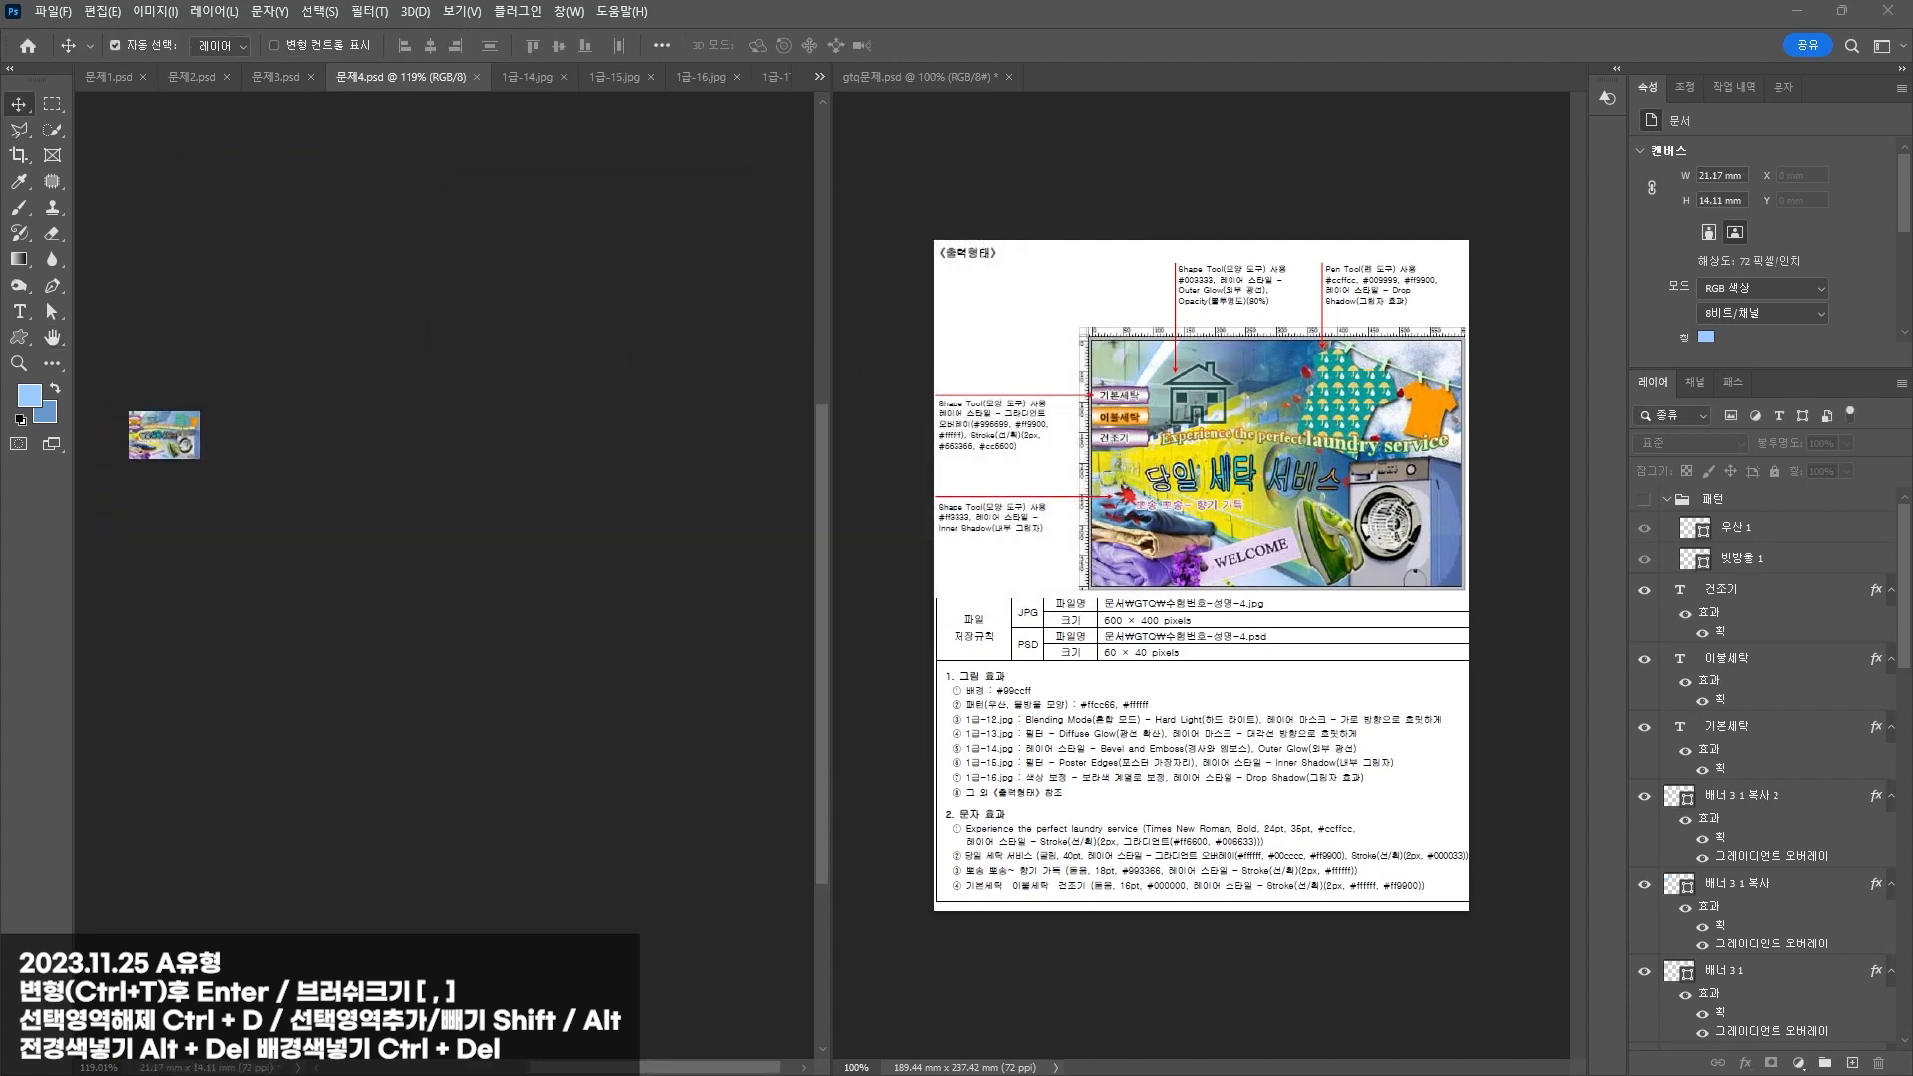
pyautogui.hotkey('alt', 'Tab')
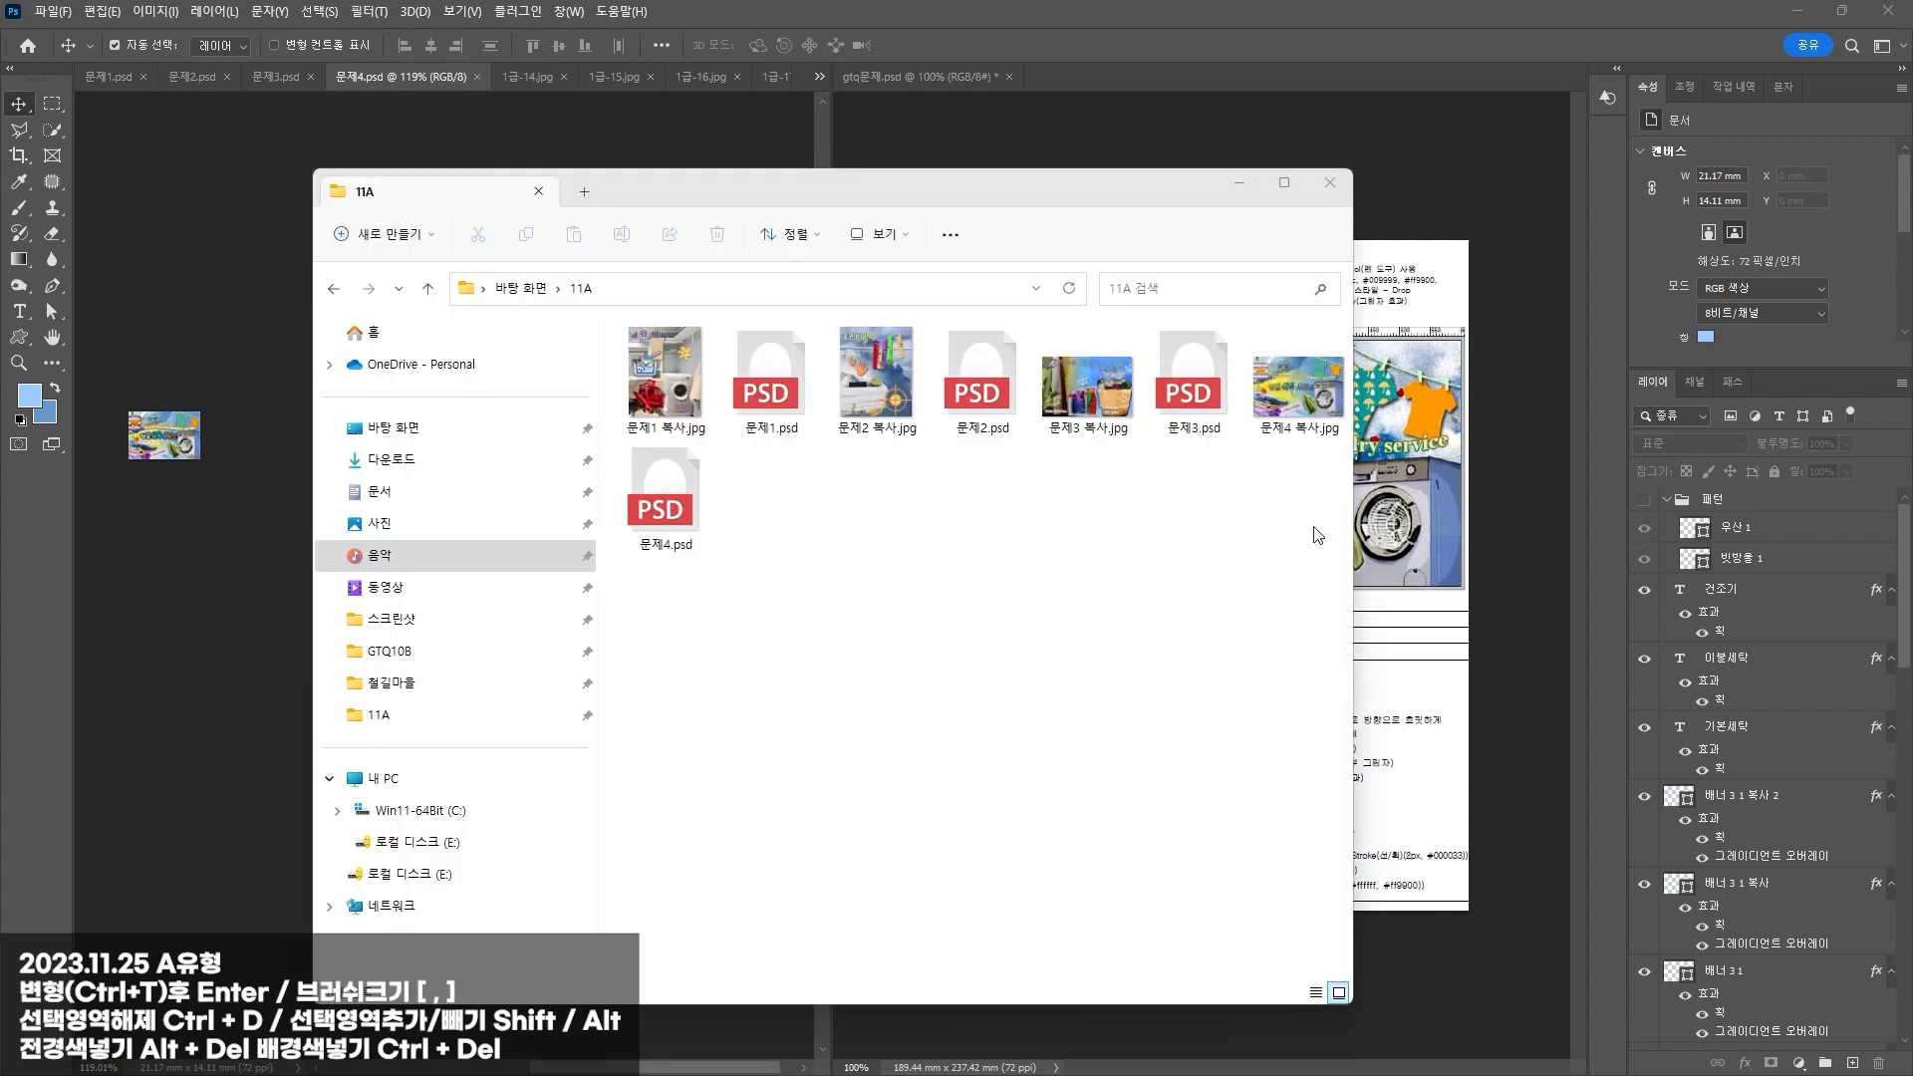